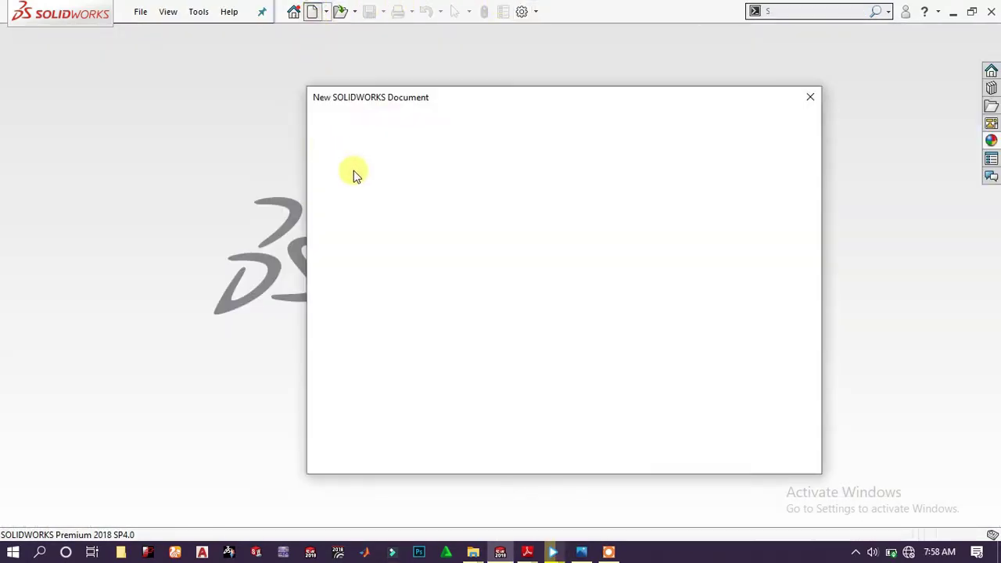
Create a new part and start a sketch on the Top Plane
{"action": "left_click", "coordinate": [395, 267]}
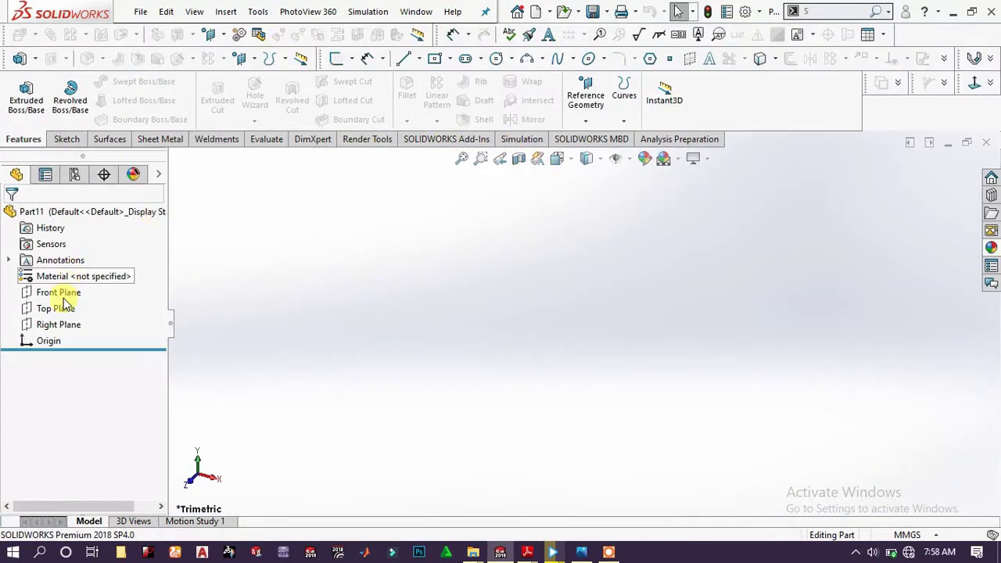
{"action": "left_click", "coordinate": [63, 307]}
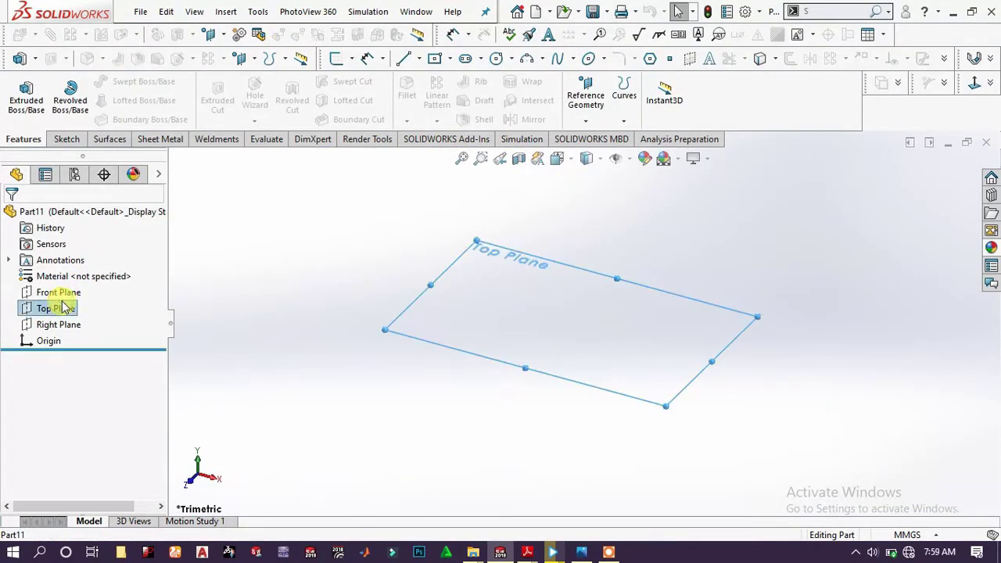
{"action": "left_click", "coordinate": [76, 277]}
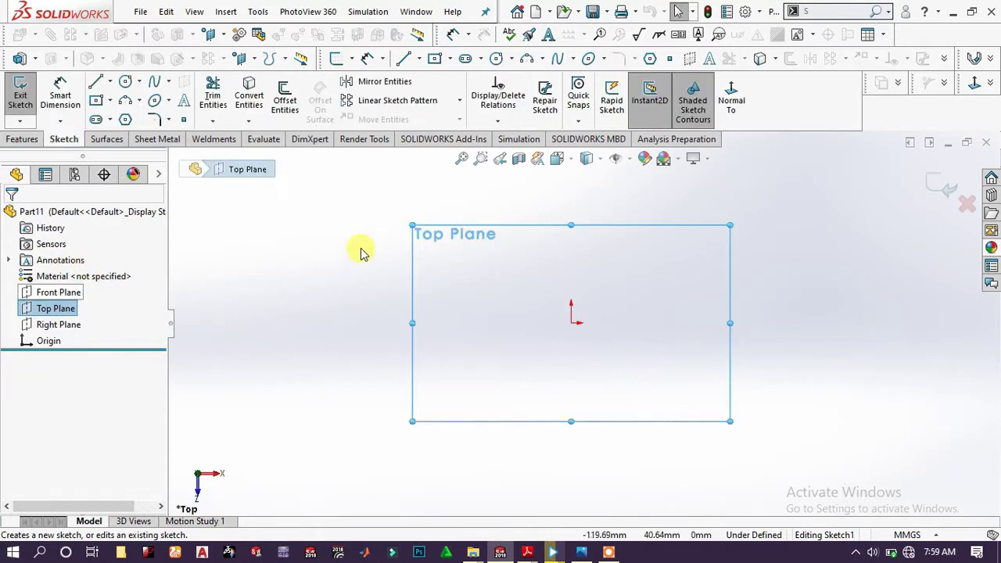
Sketch a center rectangle about 201 by 88 mm, centred on the origin
{"action": "left_click", "coordinate": [434, 60]}
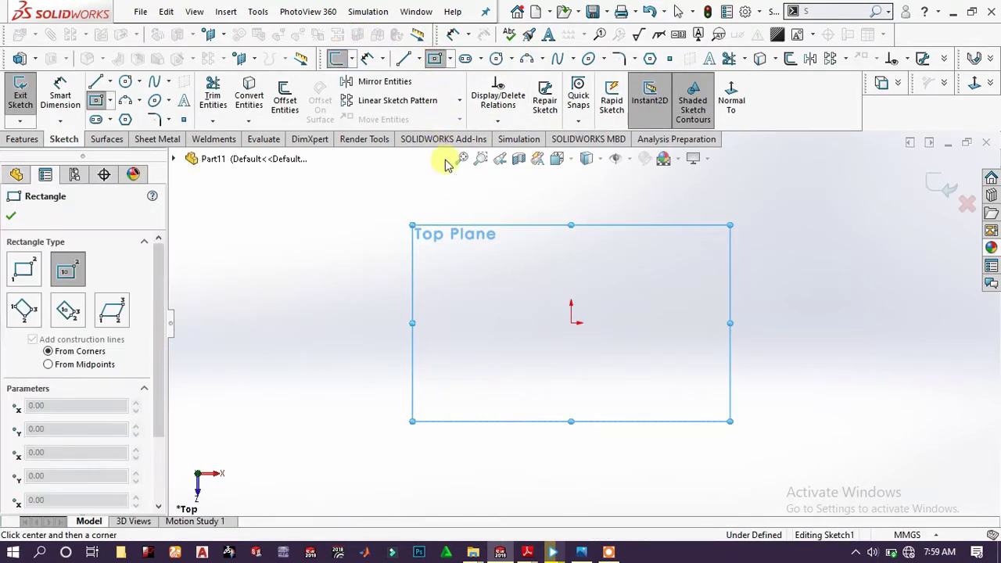
{"action": "left_click", "coordinate": [571, 323]}
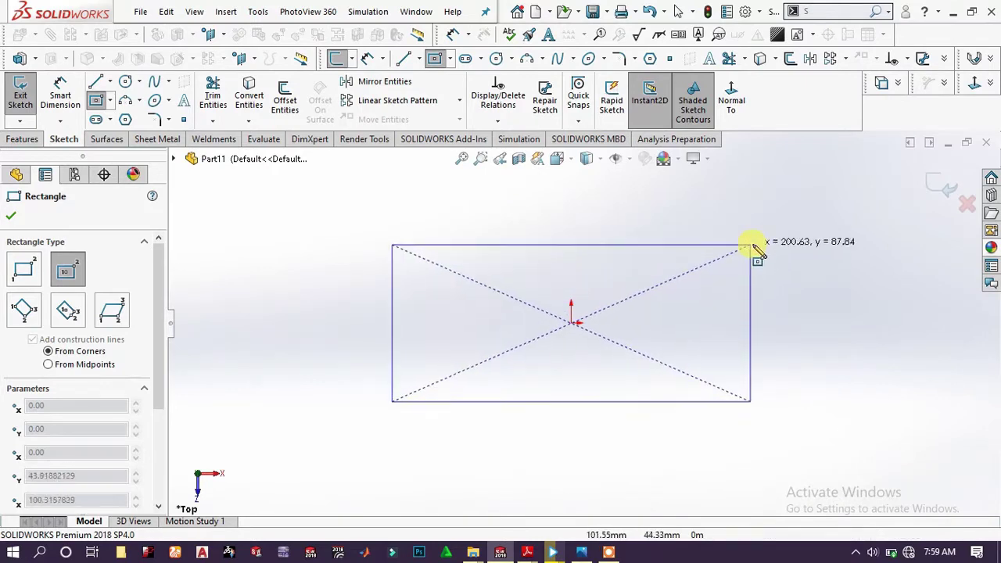
{"action": "left_click", "coordinate": [751, 245]}
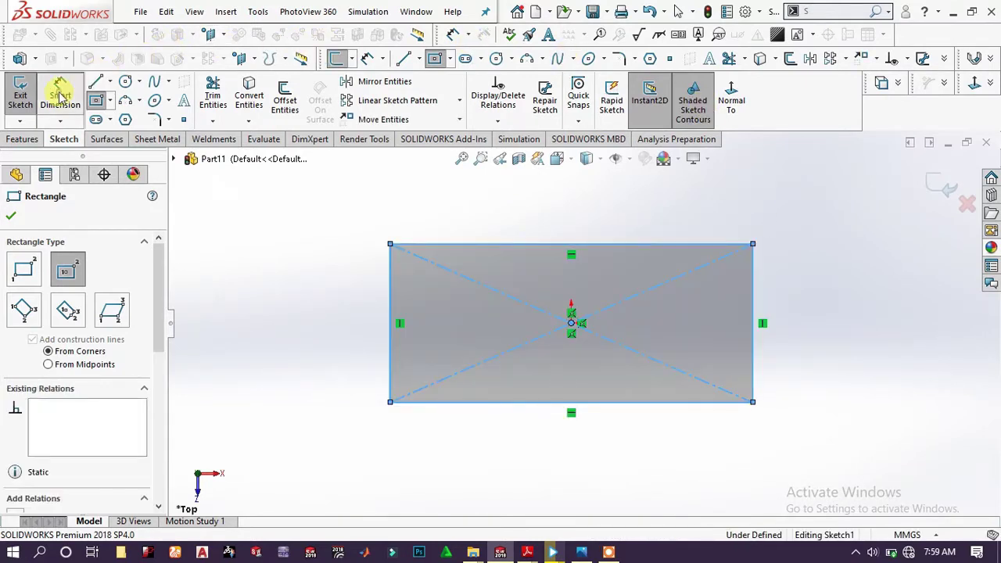
{"action": "key", "text": "Escape"}
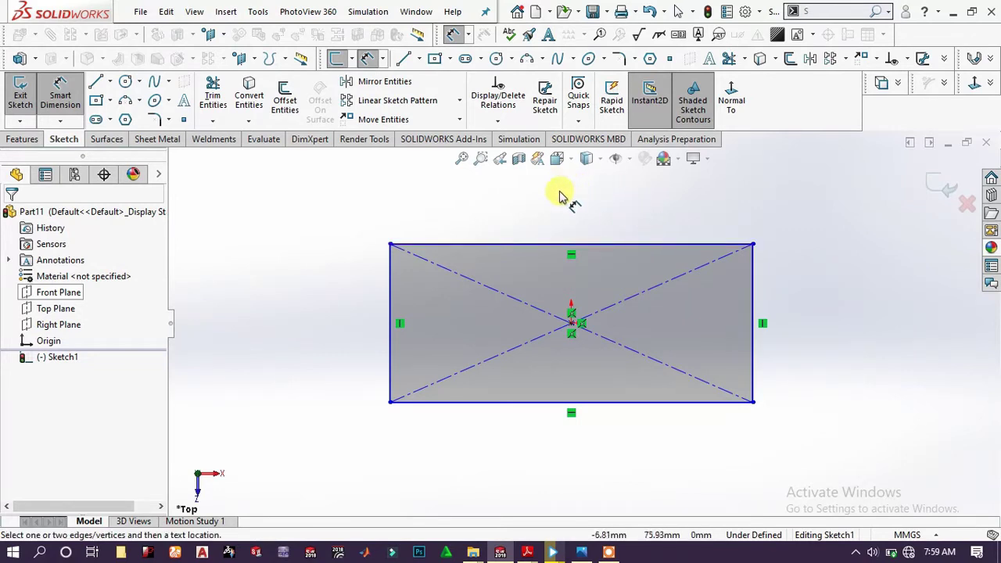
Dimension the rectangle 1300 mm high and 2300 mm wide, and finish the sketch
{"action": "left_click", "coordinate": [754, 290]}
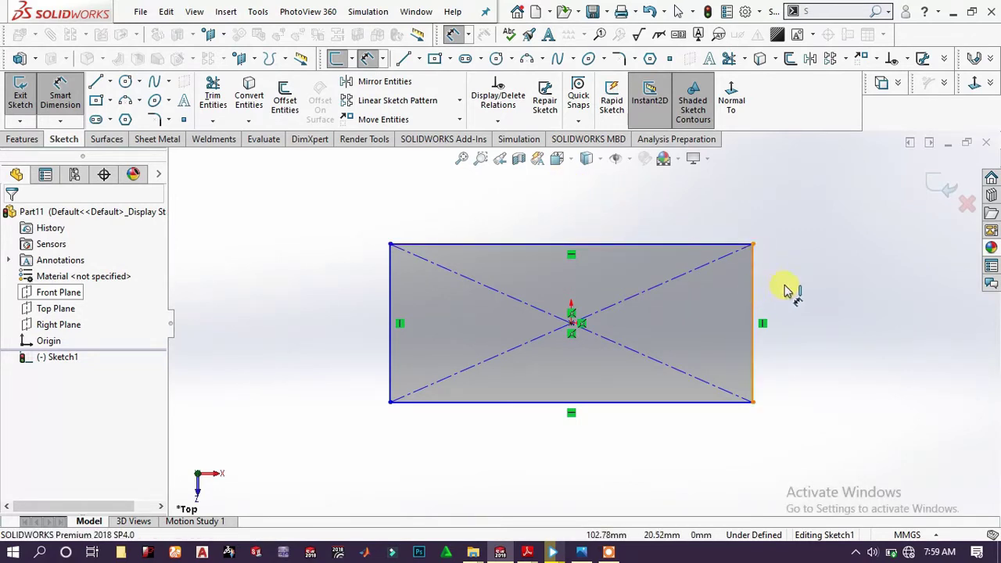
{"action": "left_click", "coordinate": [878, 320]}
{"action": "type", "text": "1"}
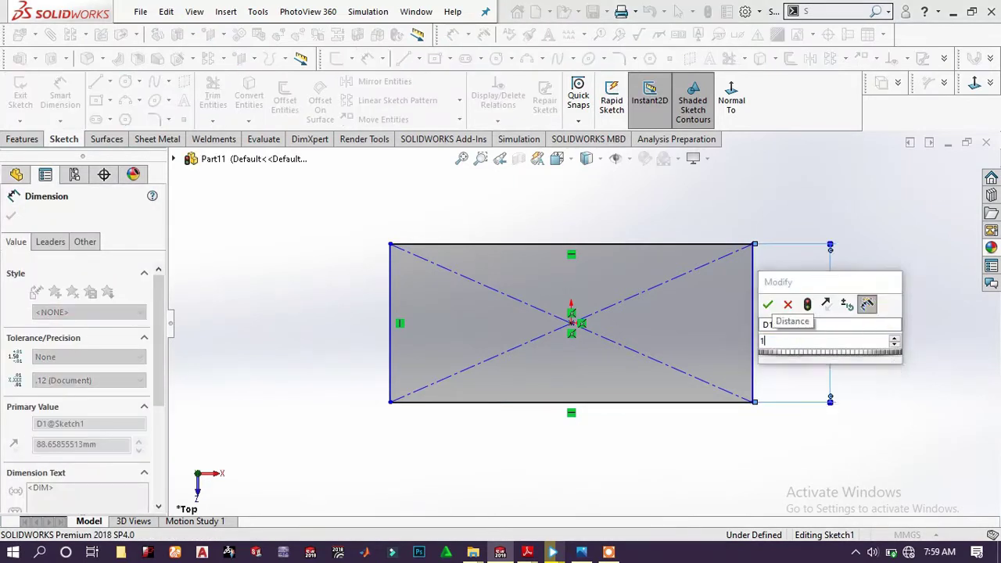
{"action": "type", "text": "300"}
{"action": "key", "text": "Return"}
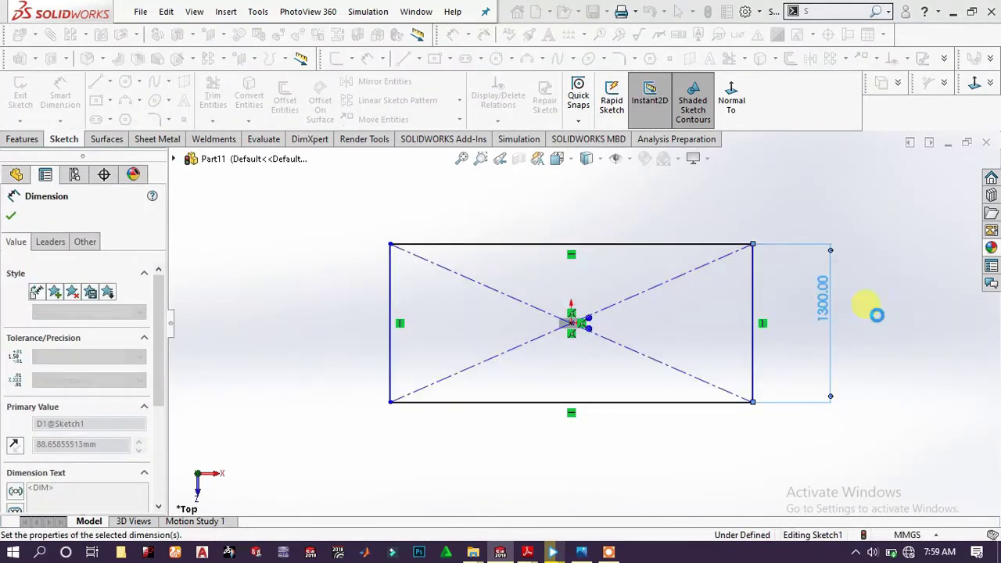
{"action": "left_click", "coordinate": [688, 236]}
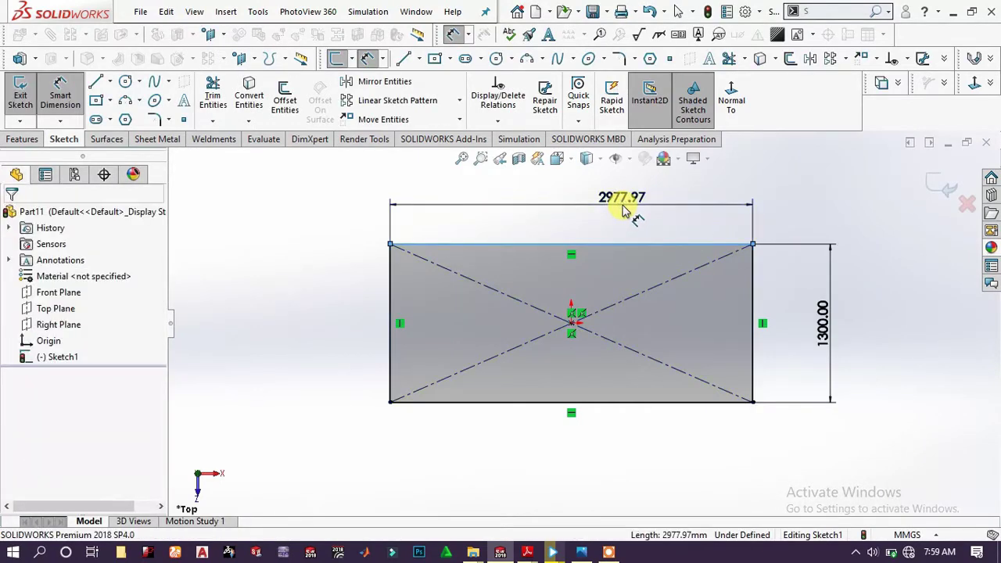
{"action": "left_click", "coordinate": [625, 210]}
{"action": "type", "text": "2300"}
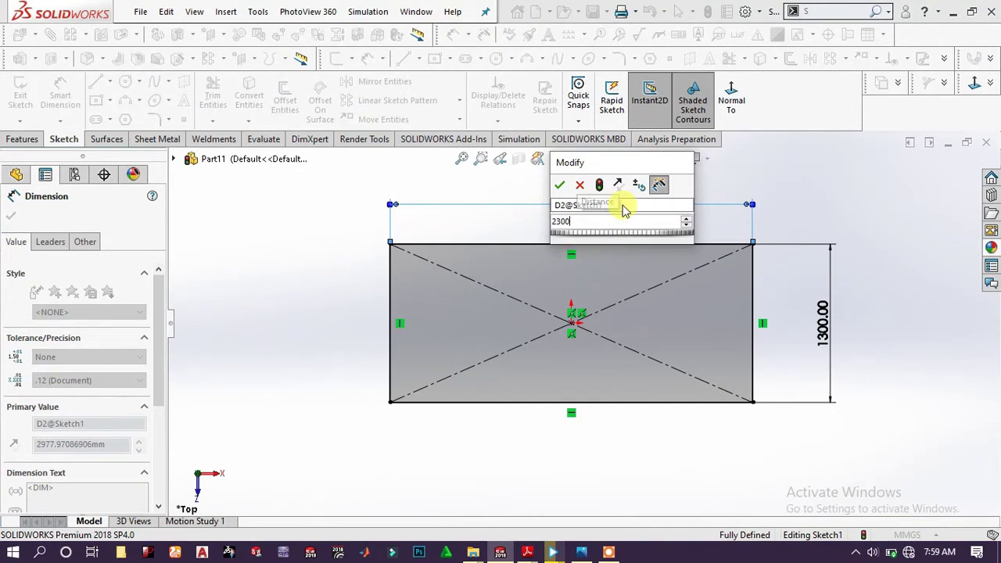
{"action": "key", "text": "Return"}
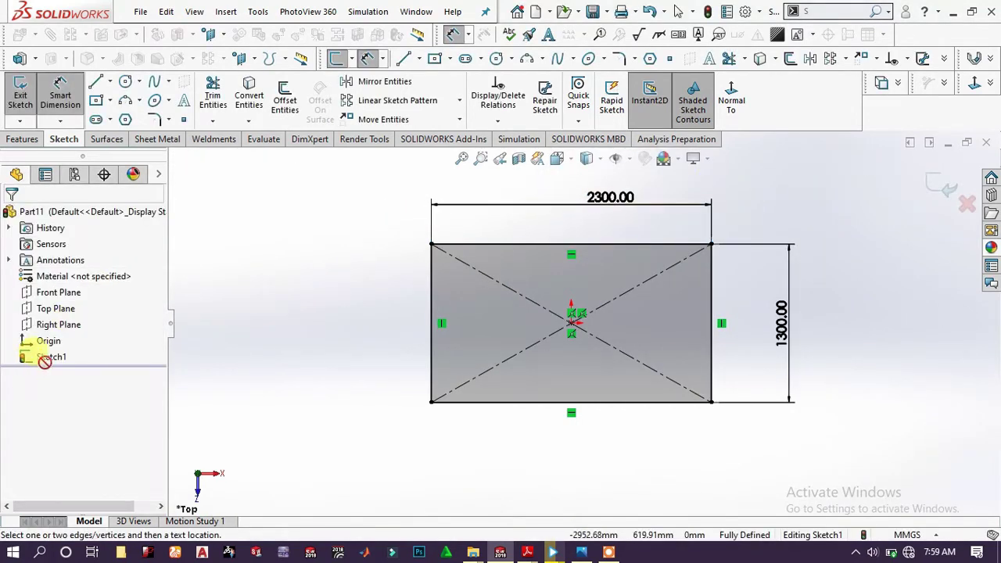
{"action": "left_click", "coordinate": [935, 182]}
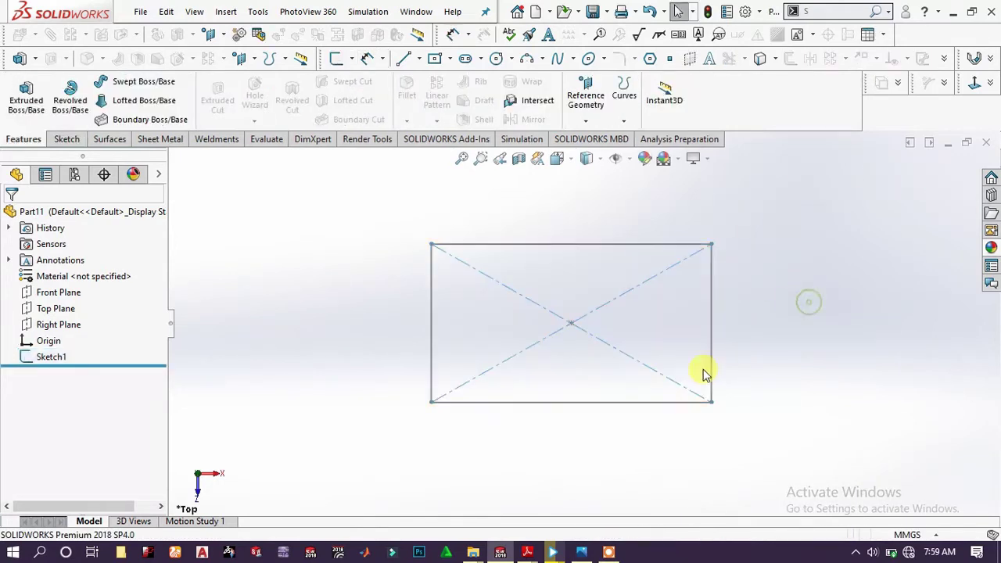
In a new 3D sketch, draw an upright from the rectangle's front-left corner, an about 1140 mm line along Z, and a line down to the back-left corner
{"action": "mouse_move", "coordinate": [528, 448]}
{"action": "middle_mouse_down"}
{"action": "mouse_move", "coordinate": [540, 216]}
{"action": "mouse_move", "coordinate": [465, 217]}
{"action": "mouse_move", "coordinate": [447, 263]}
{"action": "middle_mouse_up"}
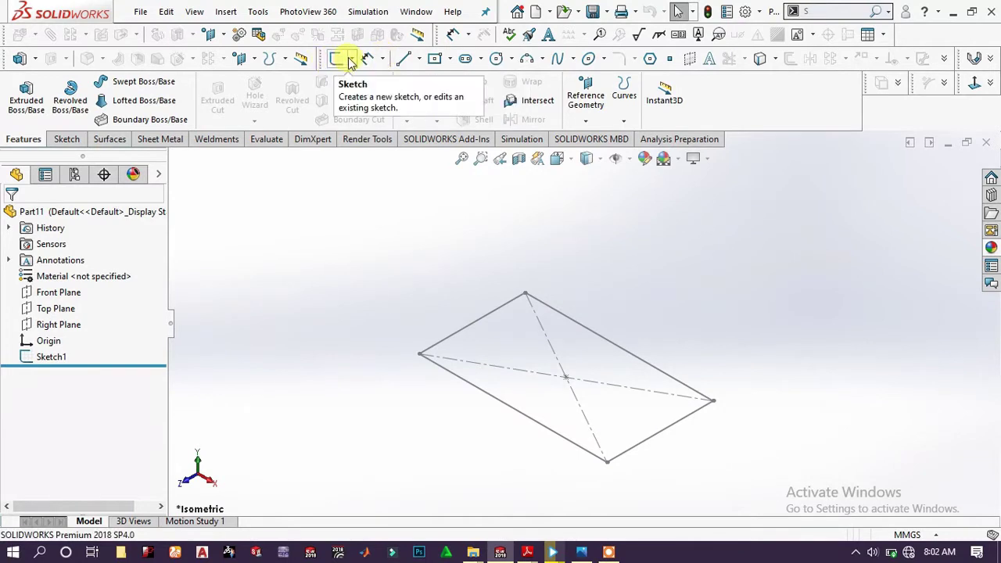
{"action": "left_click", "coordinate": [353, 60]}
{"action": "left_click", "coordinate": [360, 95]}
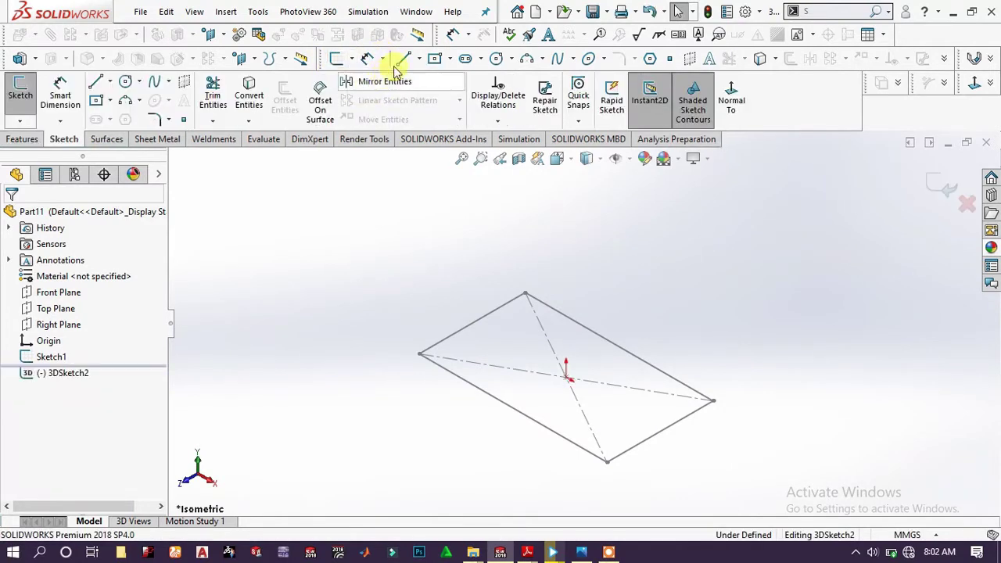
{"action": "left_click", "coordinate": [403, 61]}
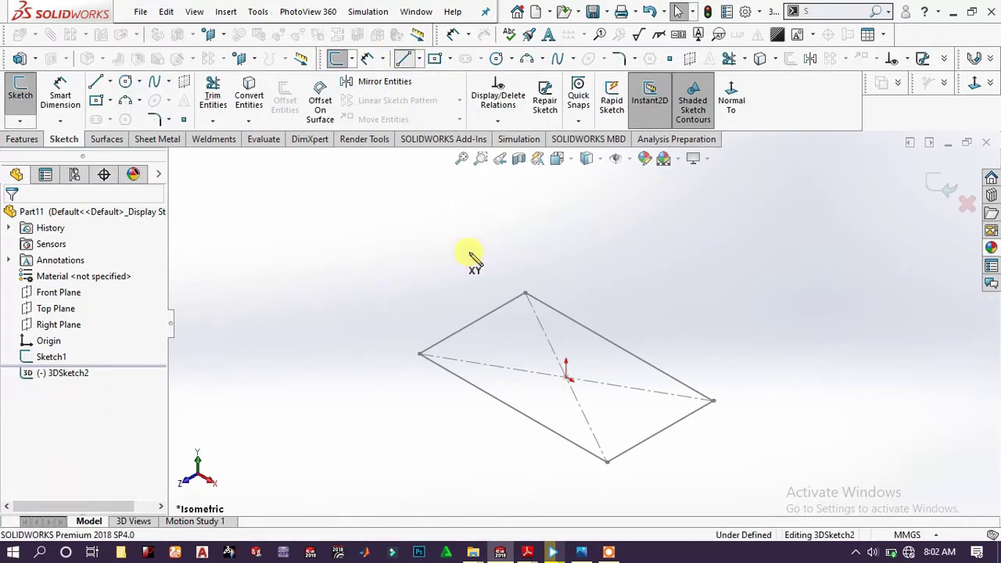
{"action": "left_click", "coordinate": [422, 349]}
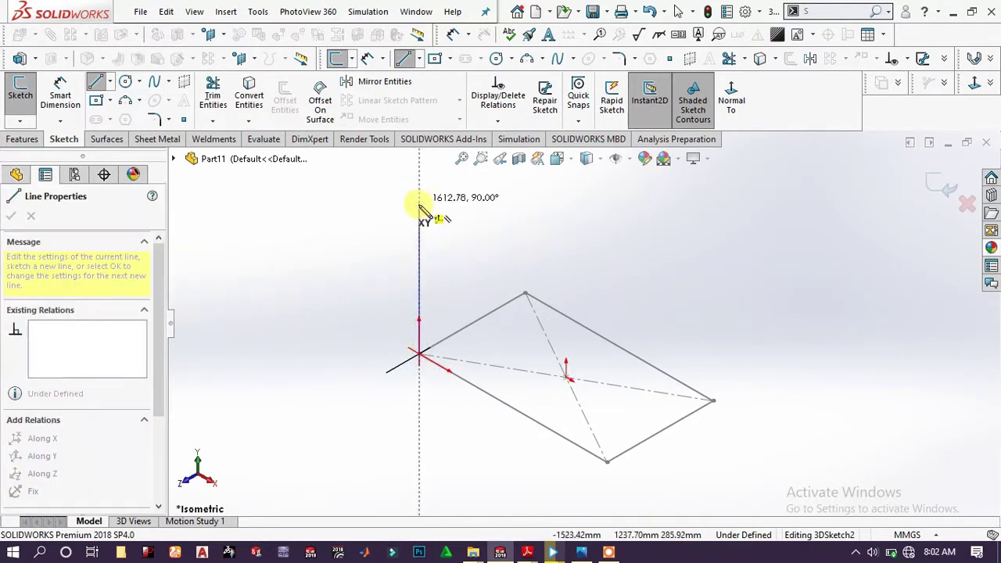
{"action": "left_click", "coordinate": [419, 222]}
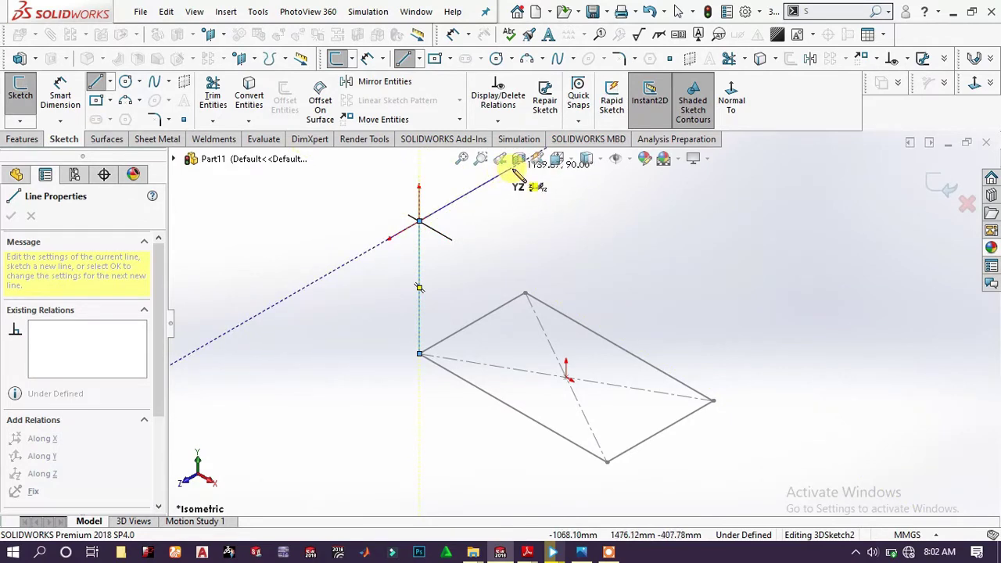
{"action": "left_click", "coordinate": [512, 167]}
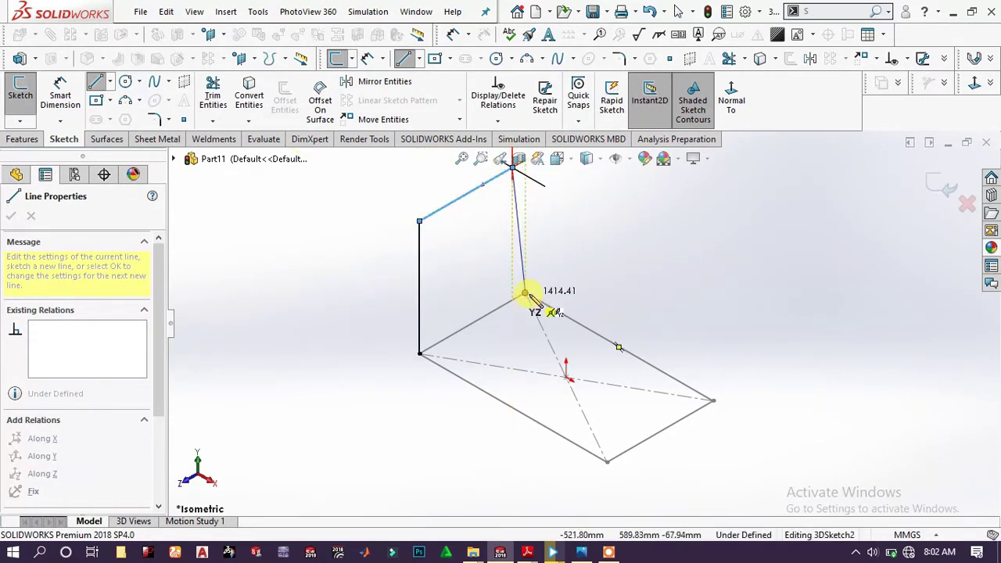
{"action": "left_click", "coordinate": [524, 293]}
{"action": "right_click", "coordinate": [629, 262]}
{"action": "key", "text": "Escape"}
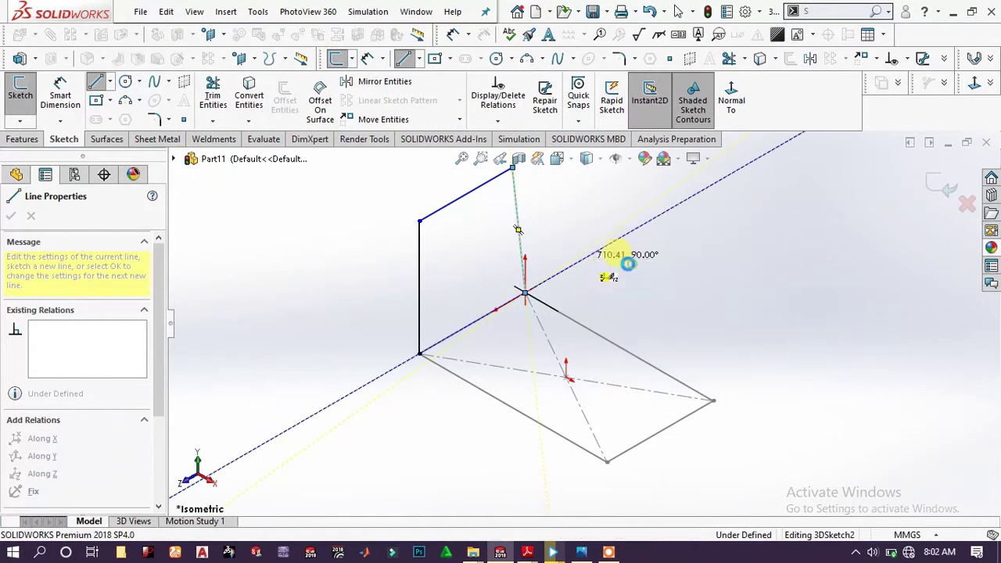
{"action": "key", "text": "Escape"}
Constrain the slanted line at the back-left corner along Y and make it equal in length to the front-left upright
{"action": "left_click", "coordinate": [521, 234]}
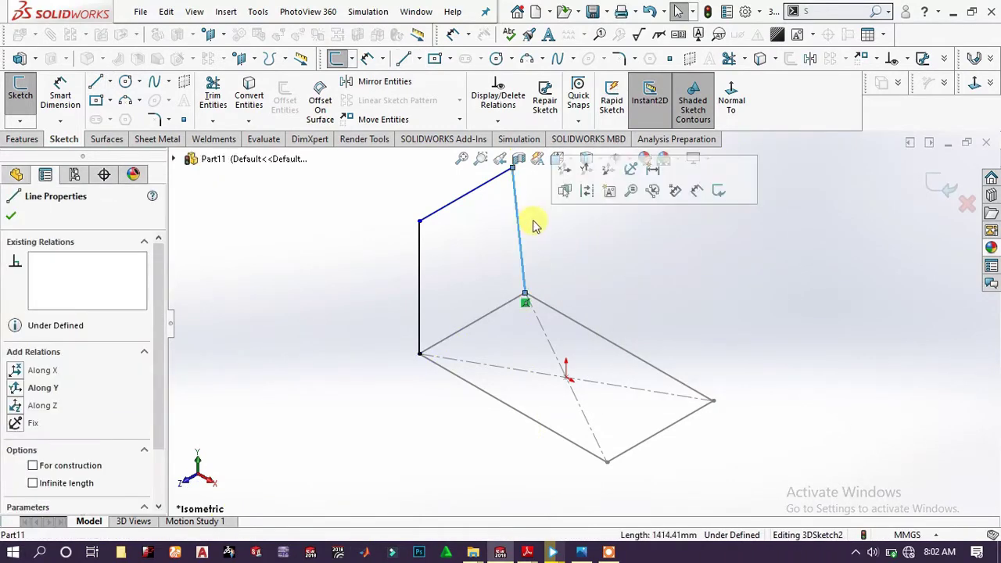
{"action": "left_click", "coordinate": [590, 174]}
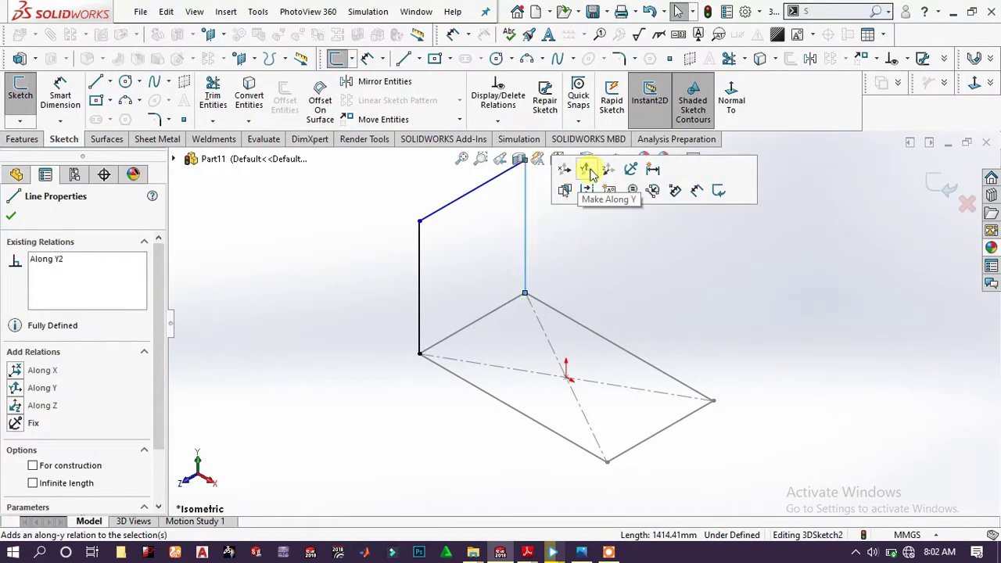
{"action": "left_click", "coordinate": [603, 268]}
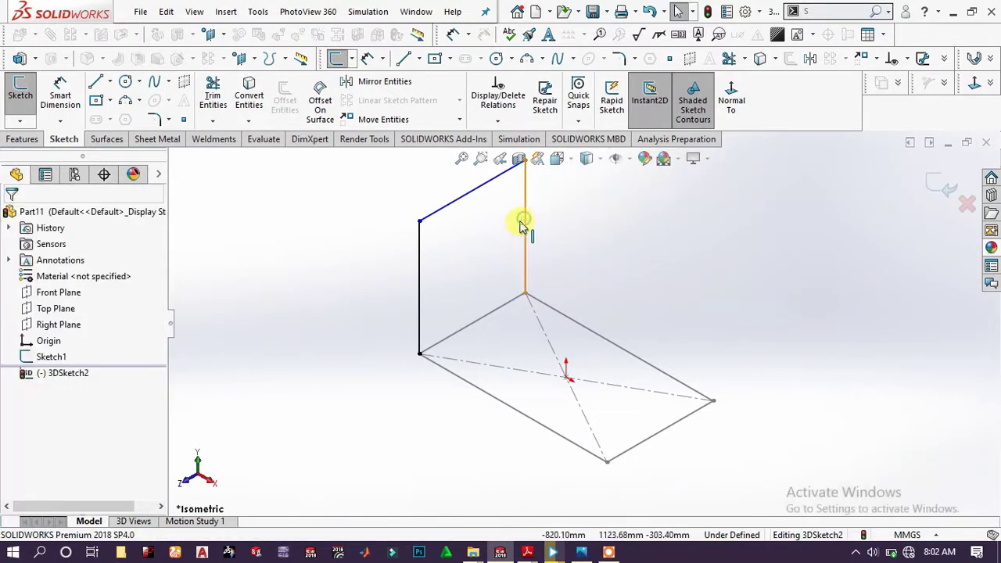
{"action": "left_click", "coordinate": [522, 222]}
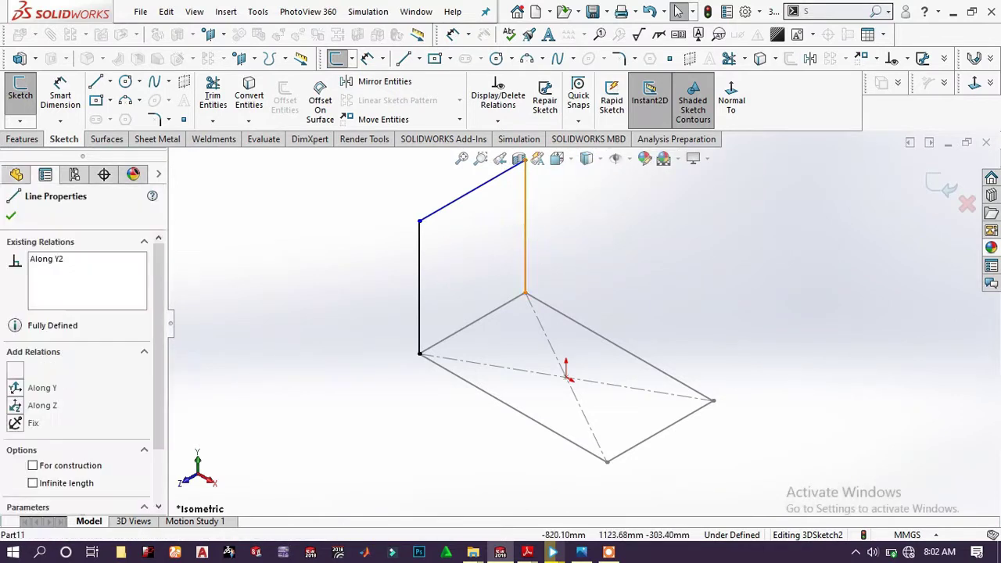
{"action": "left_click", "coordinate": [420, 283], "text": "ctrl"}
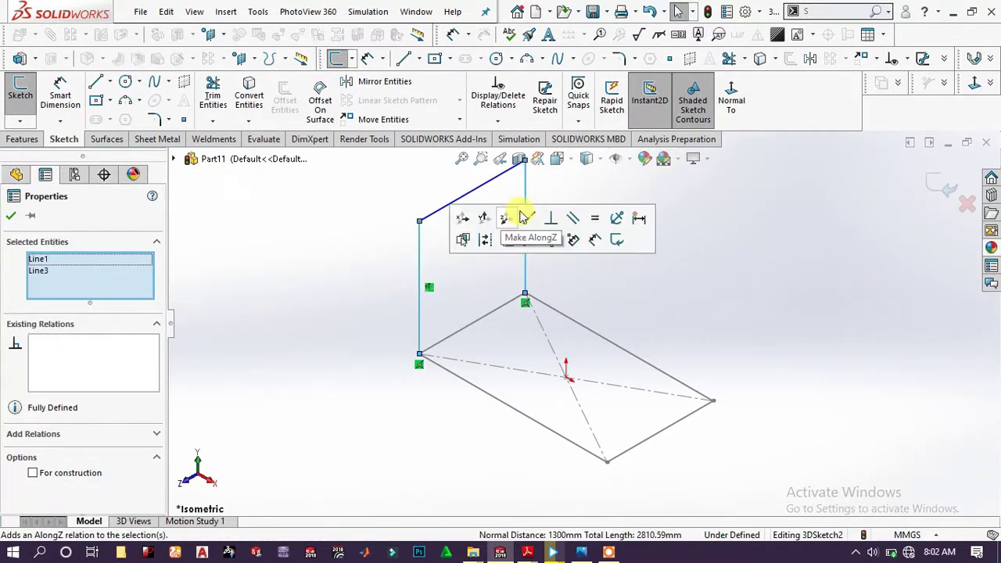
{"action": "left_click", "coordinate": [594, 220]}
{"action": "left_click", "coordinate": [722, 227]}
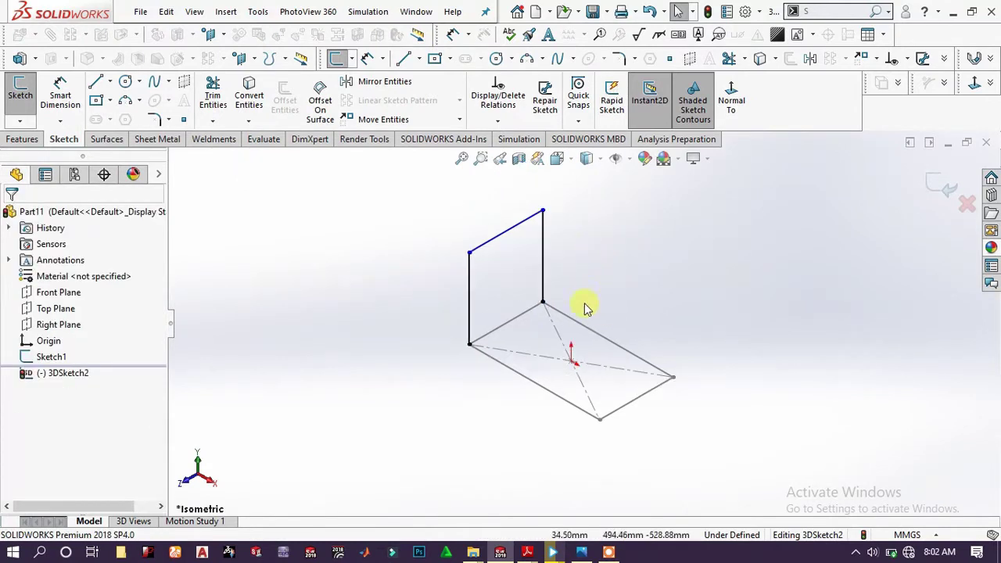
Draw a line about 1725 mm along X from the front upright's top, continued by a slanted line down to the base's front-right corner
{"action": "left_click", "coordinate": [405, 60]}
{"action": "mouse_move", "coordinate": [470, 258]}
{"action": "left_mouse_down"}
{"action": "mouse_move", "coordinate": [585, 335]}
{"action": "mouse_move", "coordinate": [571, 358]}
{"action": "mouse_move", "coordinate": [586, 324]}
{"action": "mouse_move", "coordinate": [586, 336]}
{"action": "mouse_move", "coordinate": [573, 314]}
{"action": "left_mouse_up"}
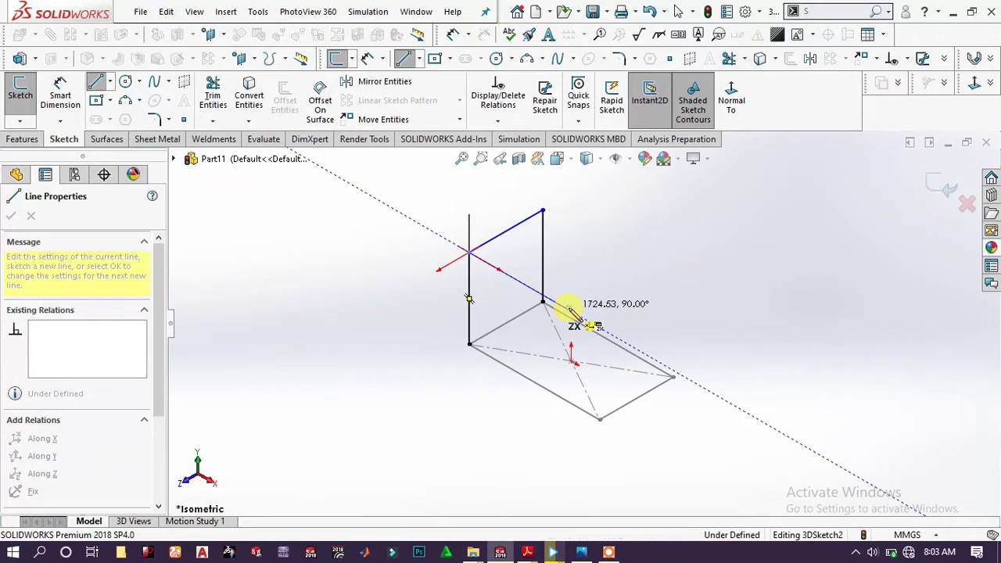
{"action": "left_click", "coordinate": [567, 310]}
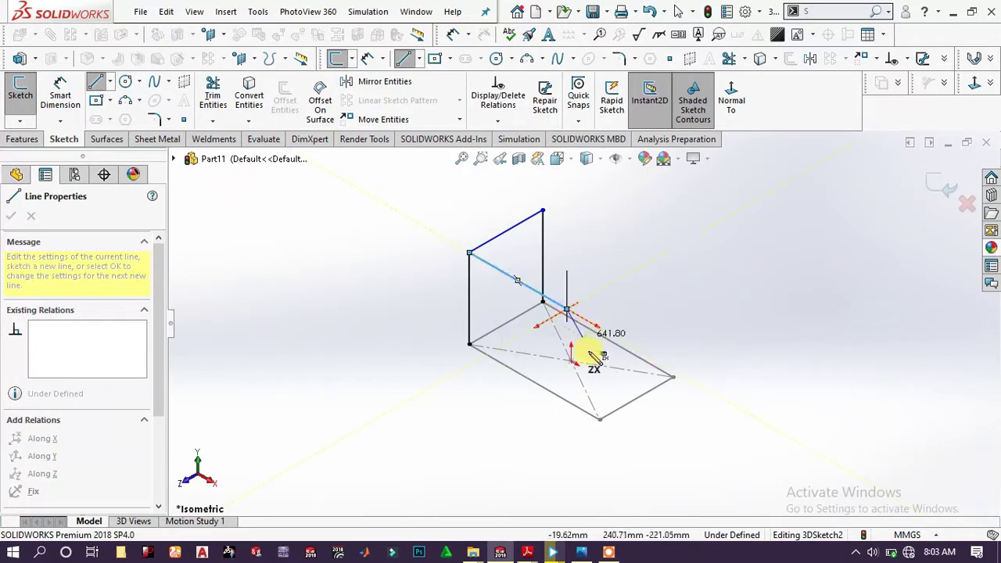
{"action": "left_click", "coordinate": [599, 419]}
{"action": "right_click", "coordinate": [717, 415]}
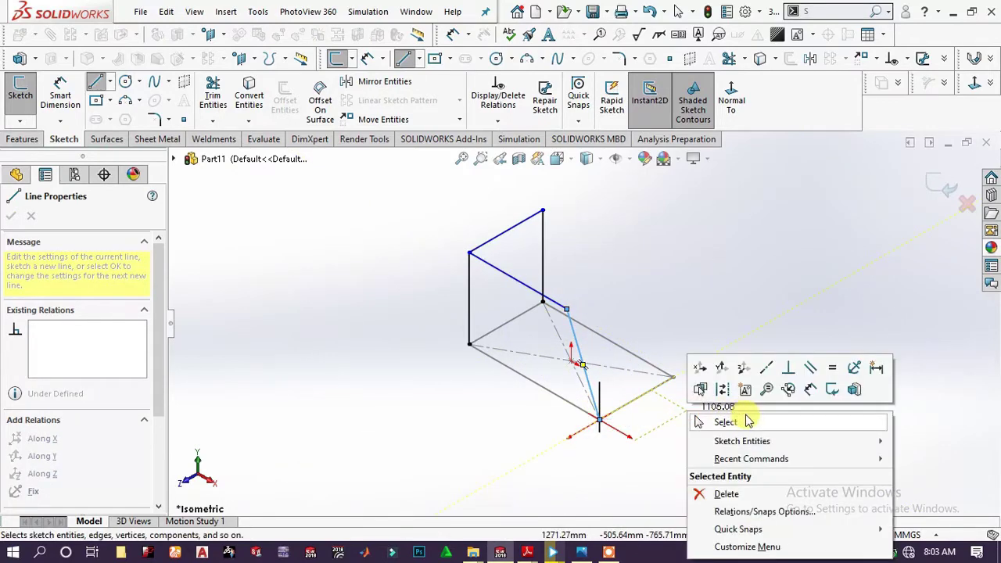
{"action": "left_click", "coordinate": [742, 418]}
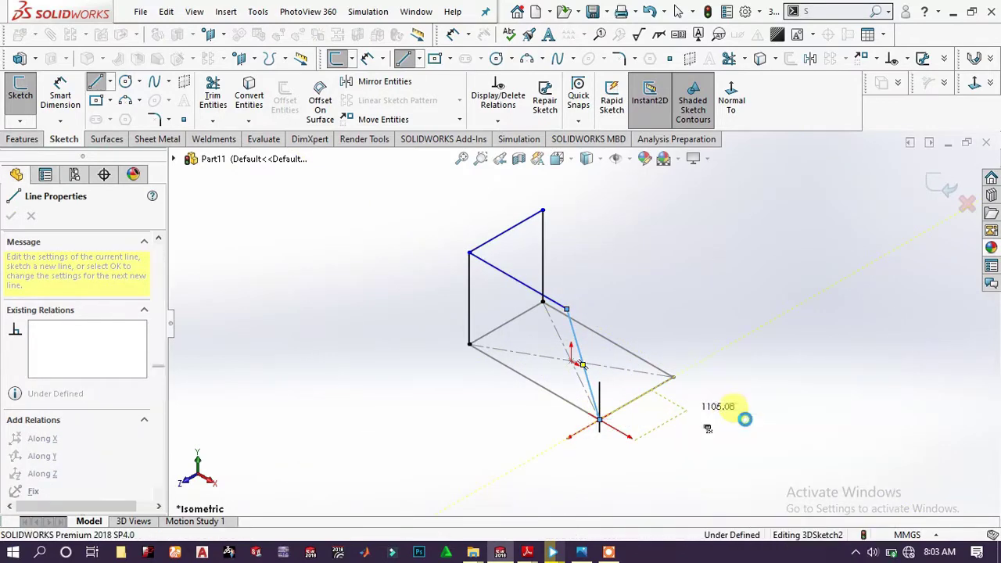
Draw a line along X from the back upright's top, continued by a slanted line down to the base's back-right corner
{"action": "left_click", "coordinate": [408, 61]}
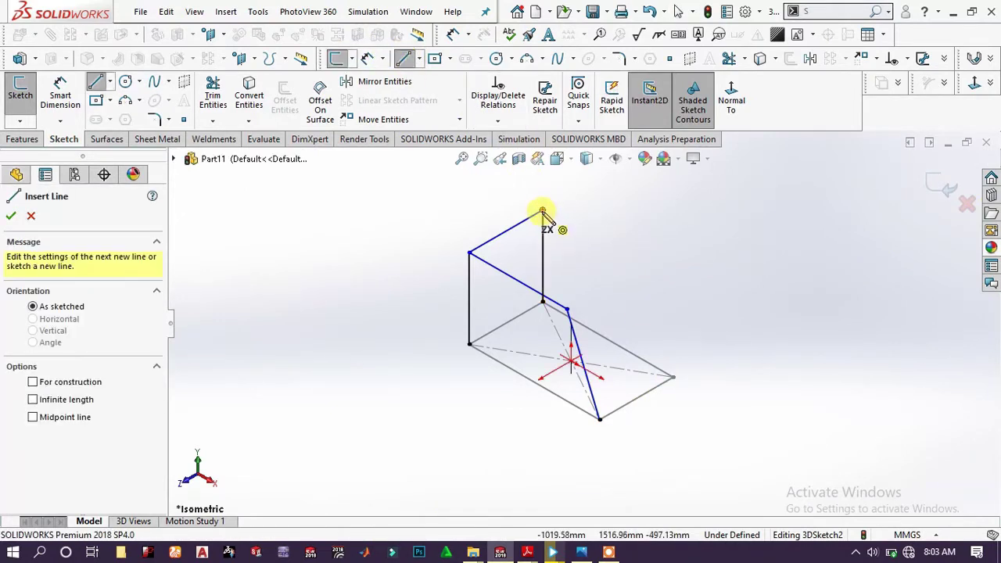
{"action": "left_click", "coordinate": [560, 221]}
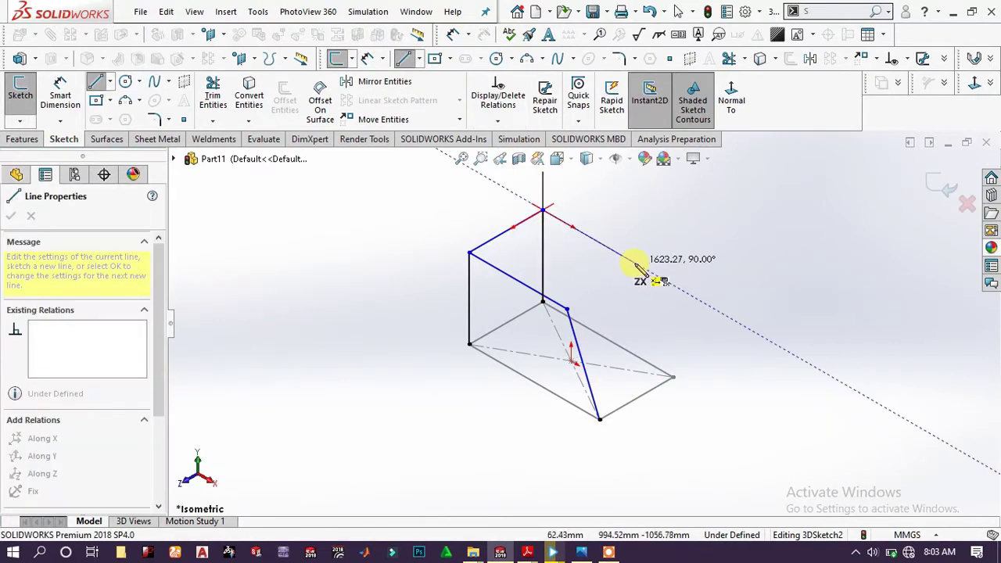
{"action": "left_click", "coordinate": [646, 270]}
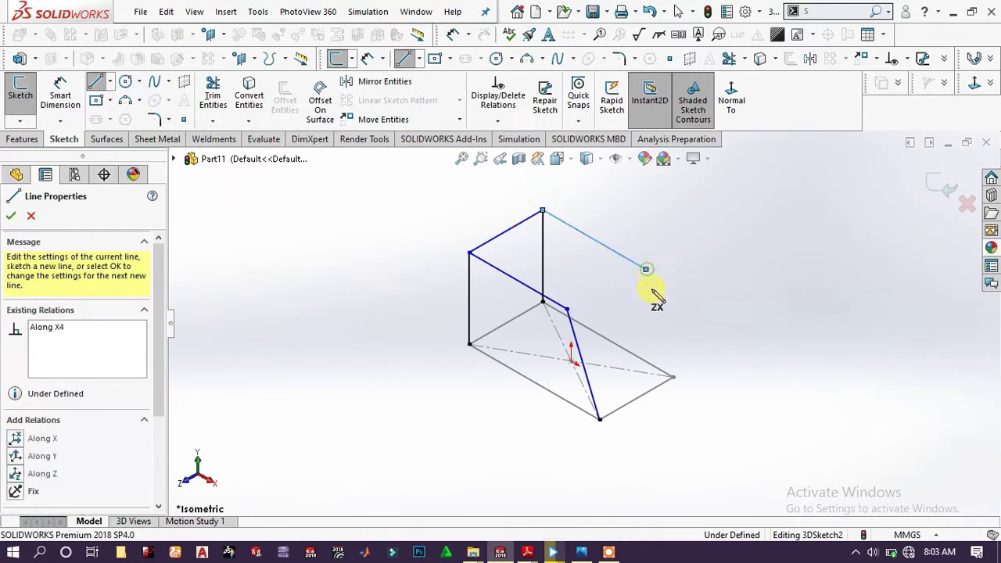
{"action": "left_click", "coordinate": [672, 378]}
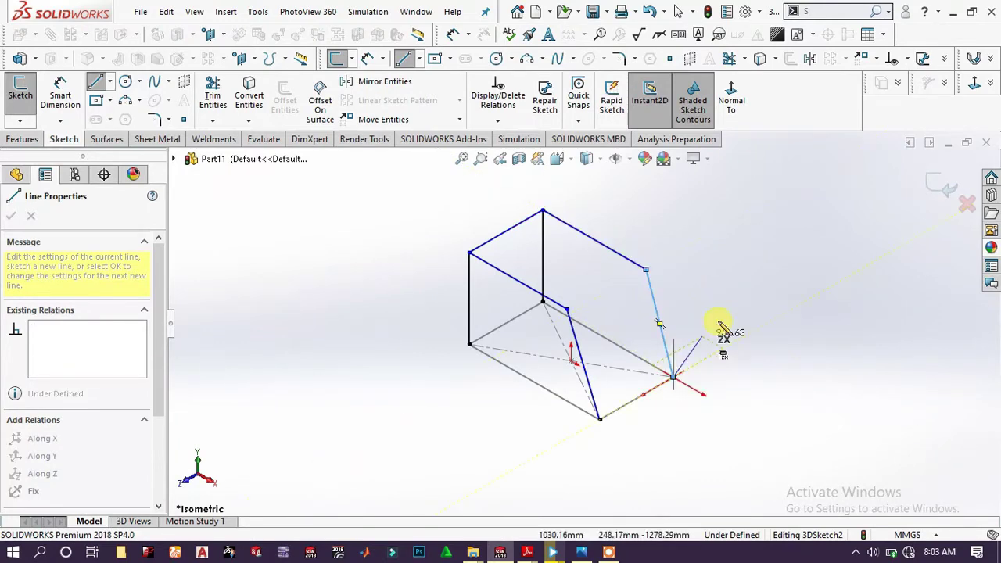
Make the front and back top lines along X equal in length
{"action": "right_click", "coordinate": [731, 313]}
{"action": "left_click", "coordinate": [768, 324]}
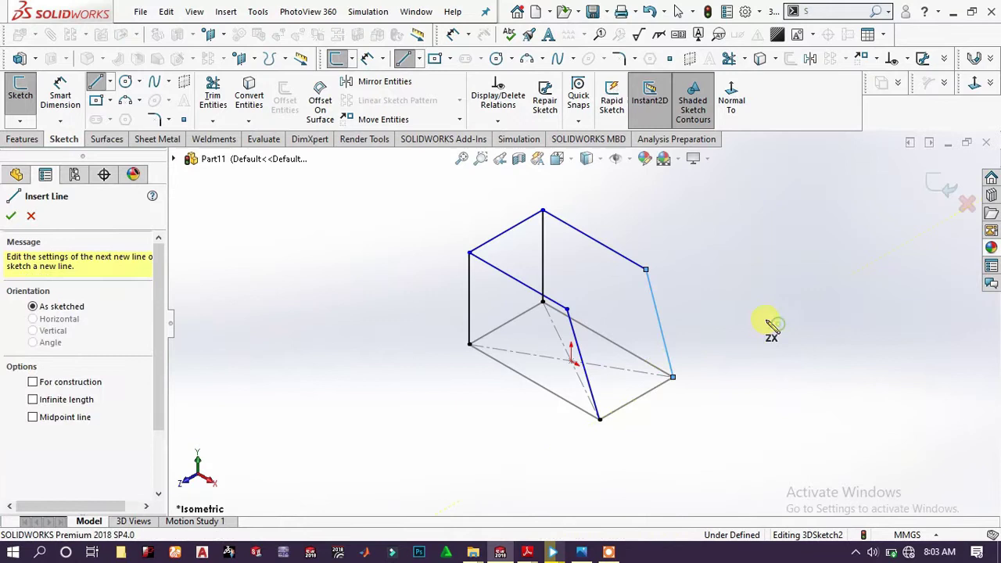
{"action": "left_click", "coordinate": [626, 256]}
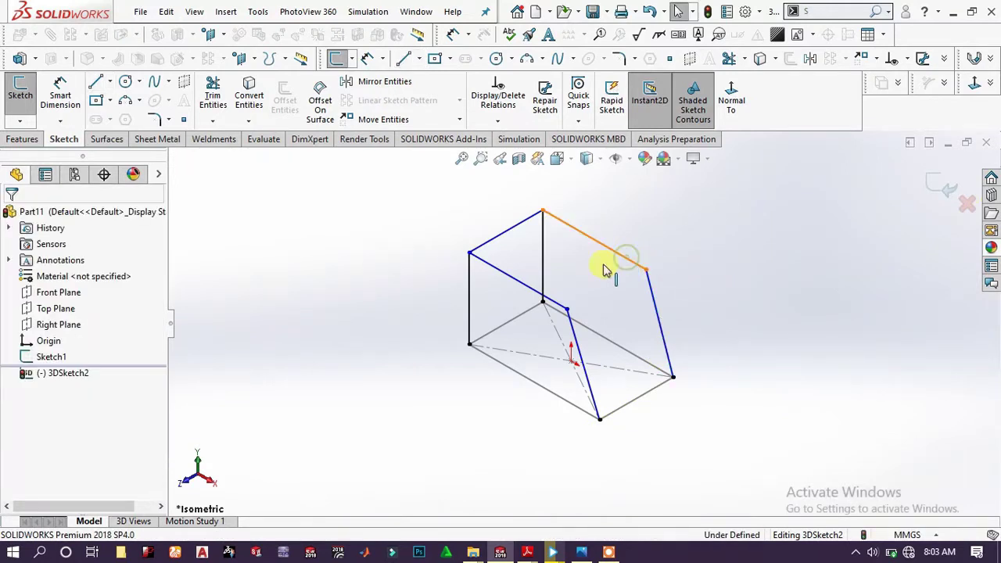
{"action": "left_click", "coordinate": [524, 288], "text": "ctrl"}
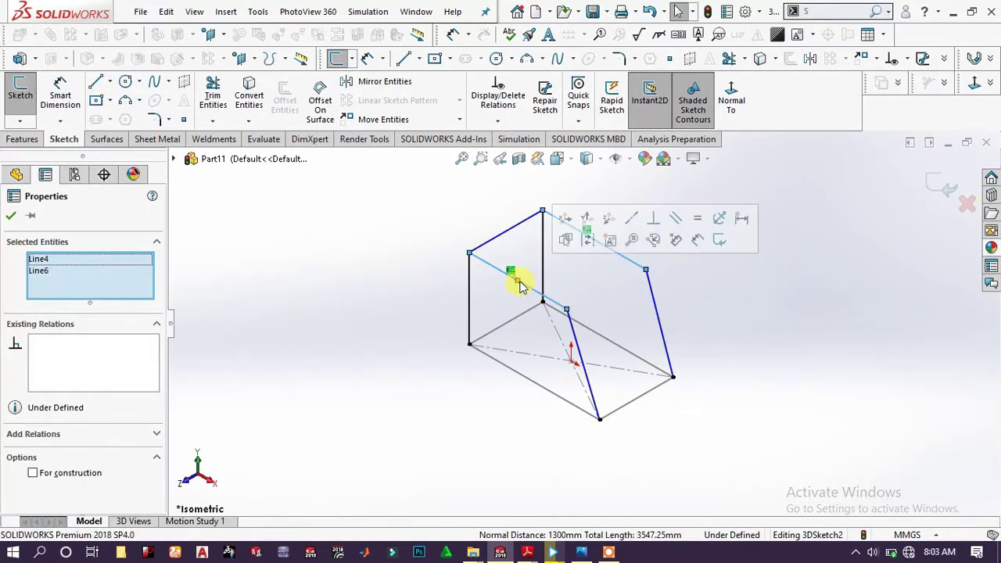
{"action": "left_click", "coordinate": [699, 219]}
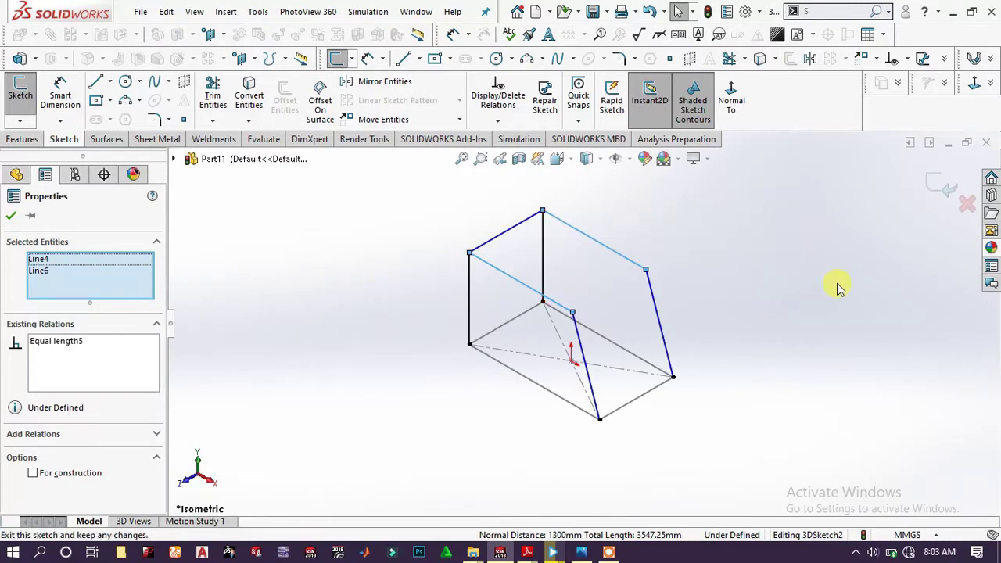
{"action": "left_click", "coordinate": [836, 285]}
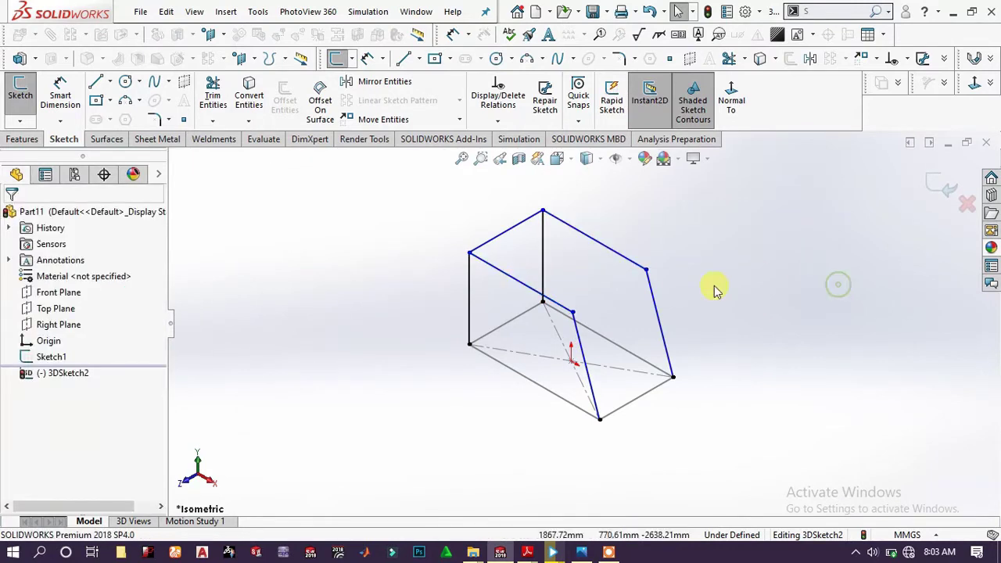
Make the two slanted lines at the base's right corners equal in length
{"action": "left_click", "coordinate": [654, 305]}
{"action": "left_click", "coordinate": [583, 339], "text": "ctrl"}
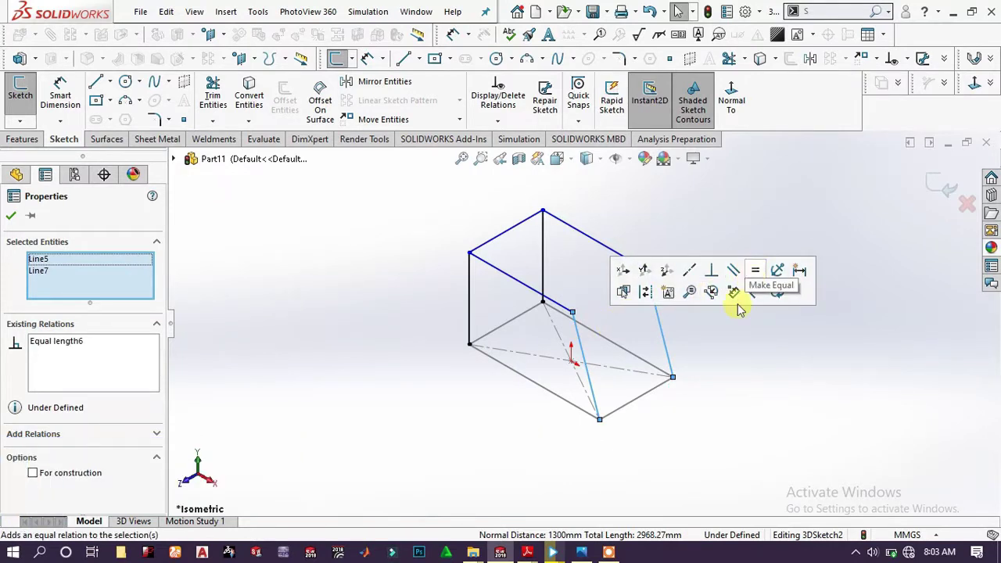
{"action": "left_click", "coordinate": [738, 344]}
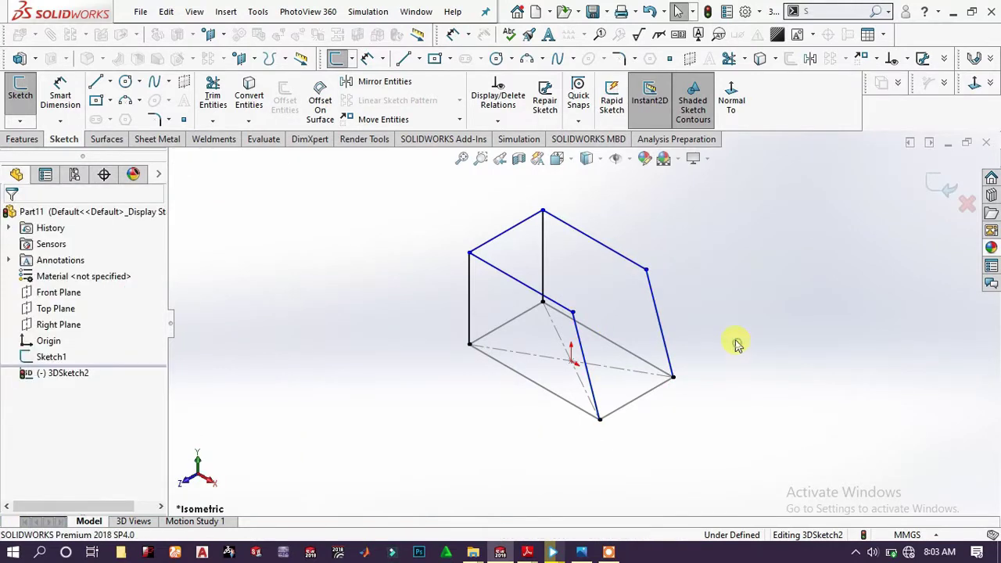
Draw a short leg line extending the front-left upright visually below the base corner, at 45° in the ZX plane
{"action": "left_click", "coordinate": [404, 61]}
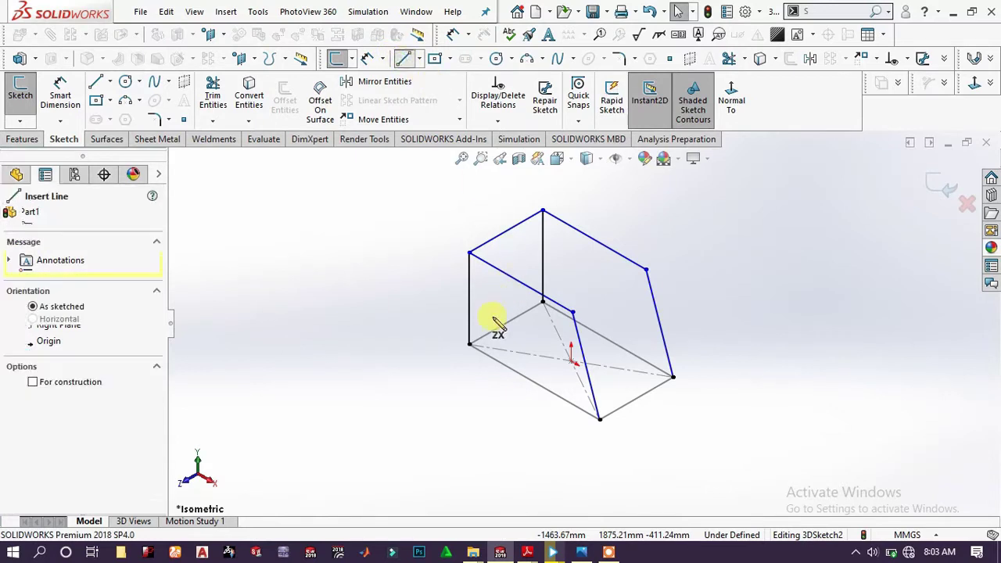
{"action": "left_click", "coordinate": [469, 345]}
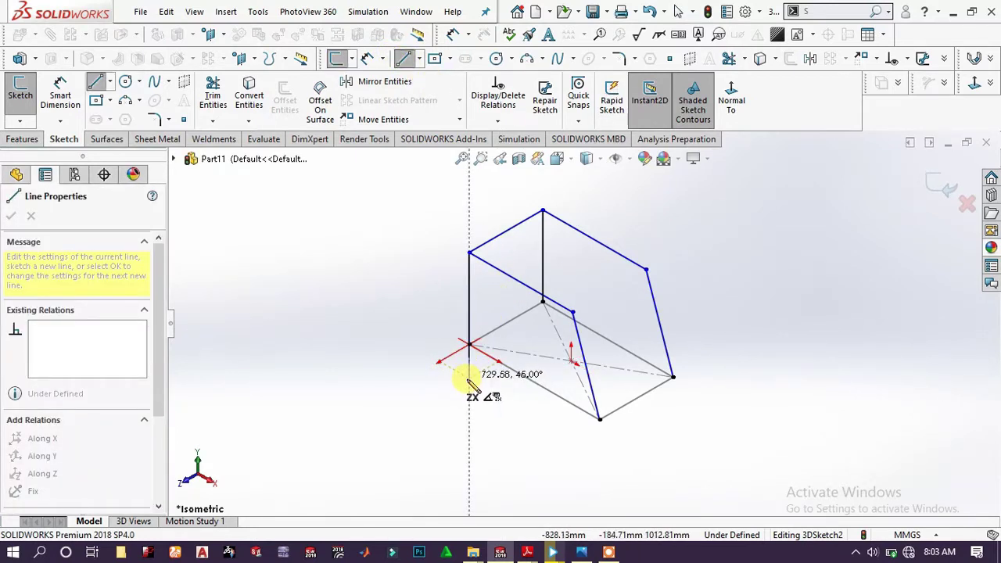
{"action": "left_click", "coordinate": [469, 386]}
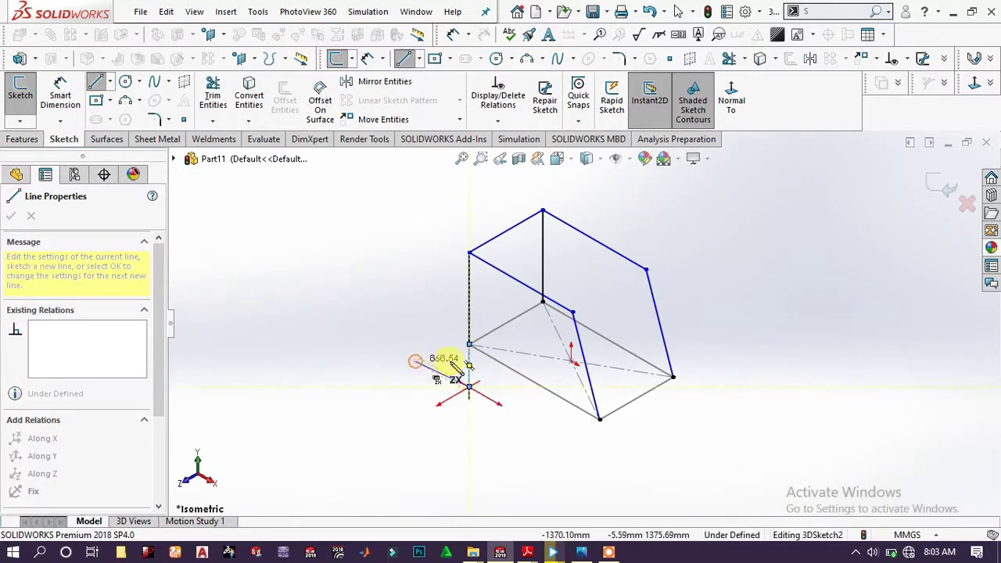
{"action": "right_click", "coordinate": [476, 369]}
{"action": "left_click", "coordinate": [476, 369]}
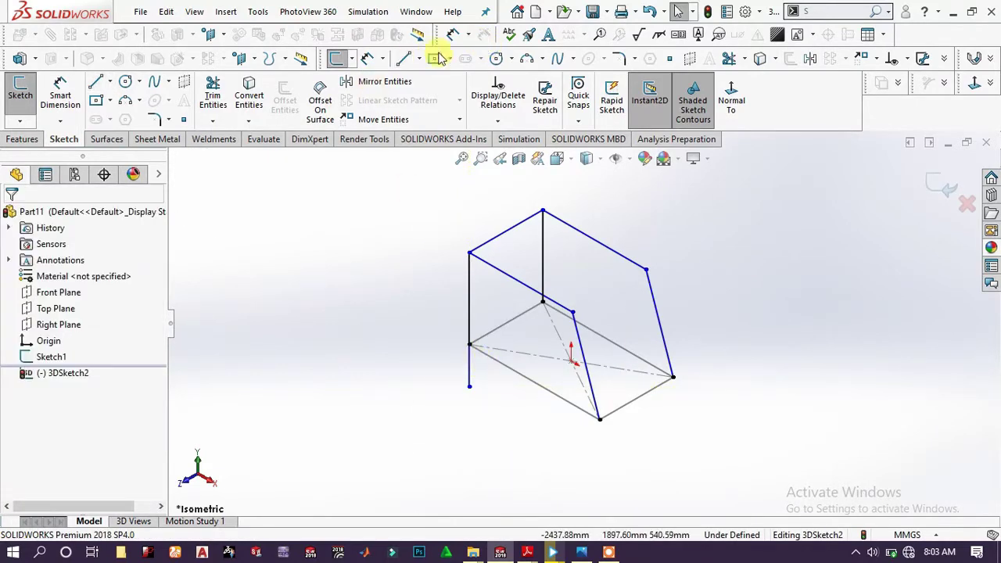
Draw a matching leg line about 841 mm long from the base's back-left corner, visually in line with the upright above
{"action": "left_click", "coordinate": [406, 60]}
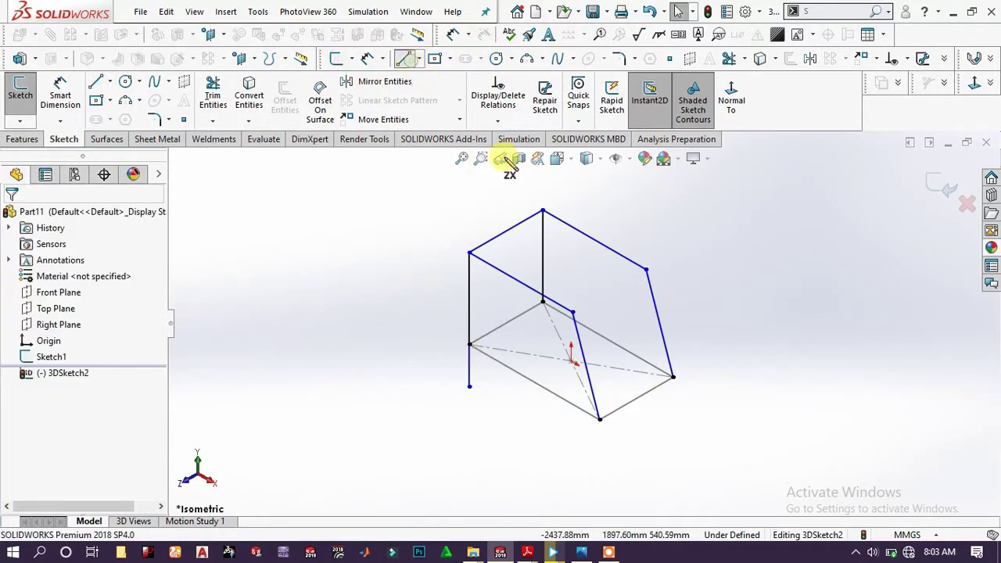
{"action": "left_click", "coordinate": [543, 303]}
{"action": "left_click", "coordinate": [545, 341]}
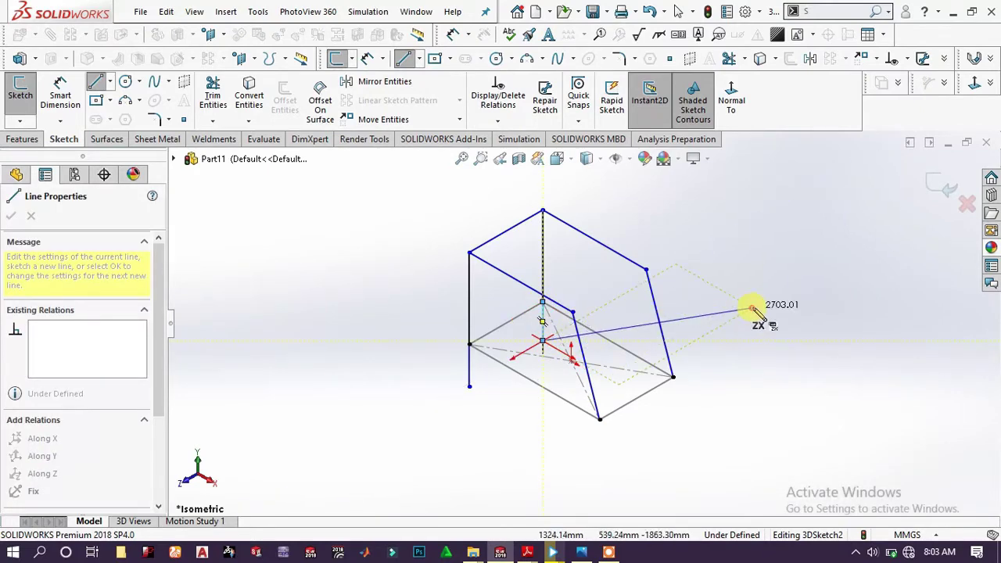
{"action": "right_click", "coordinate": [752, 311]}
{"action": "left_click", "coordinate": [786, 320]}
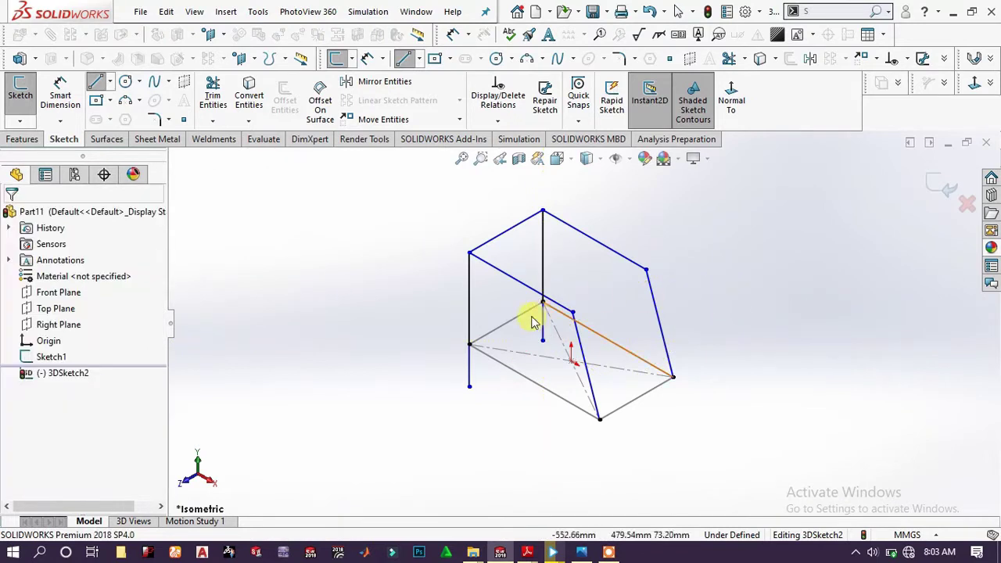
Make the two short leg lines below the base's left corners equal in length
{"action": "left_click", "coordinate": [541, 333]}
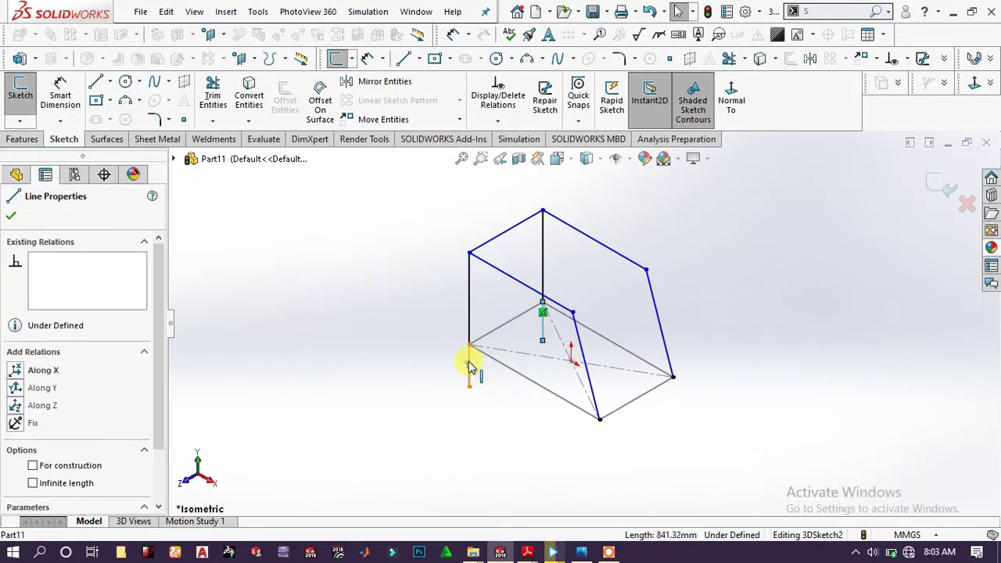
{"action": "left_click", "coordinate": [469, 364], "text": "ctrl"}
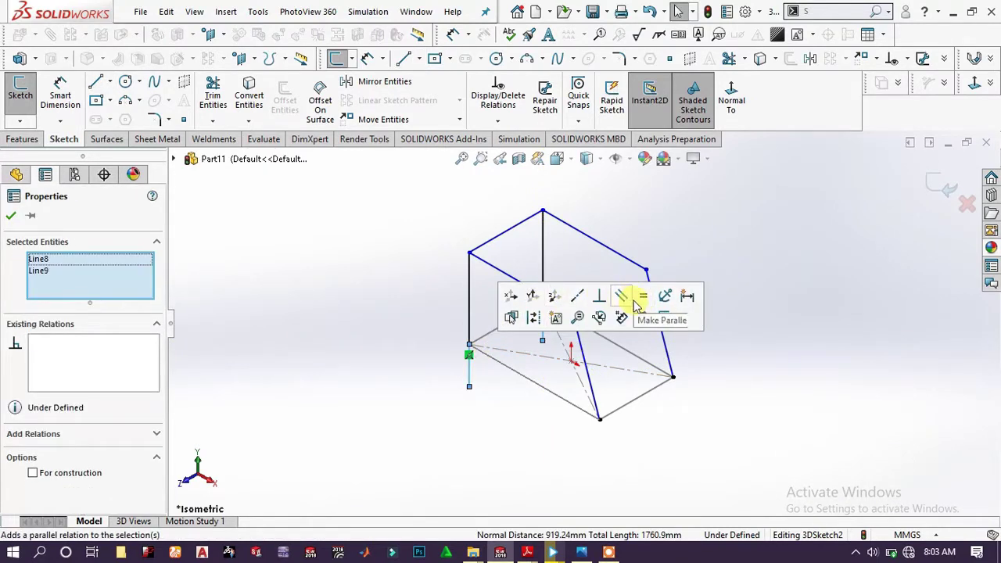
{"action": "left_click", "coordinate": [742, 253]}
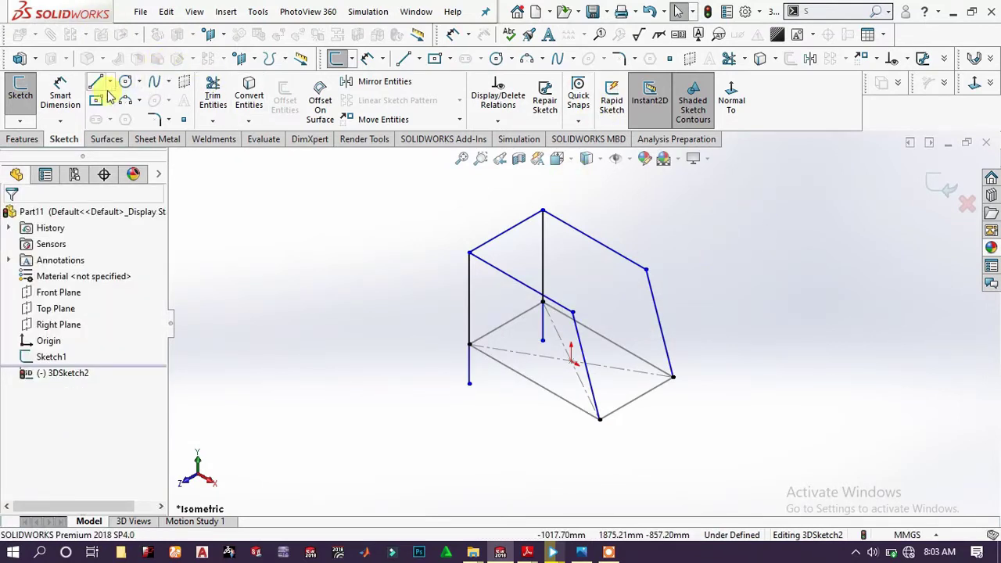
Dimension the front-left upright's length and set it to 1300 mm
{"action": "left_click", "coordinate": [63, 100]}
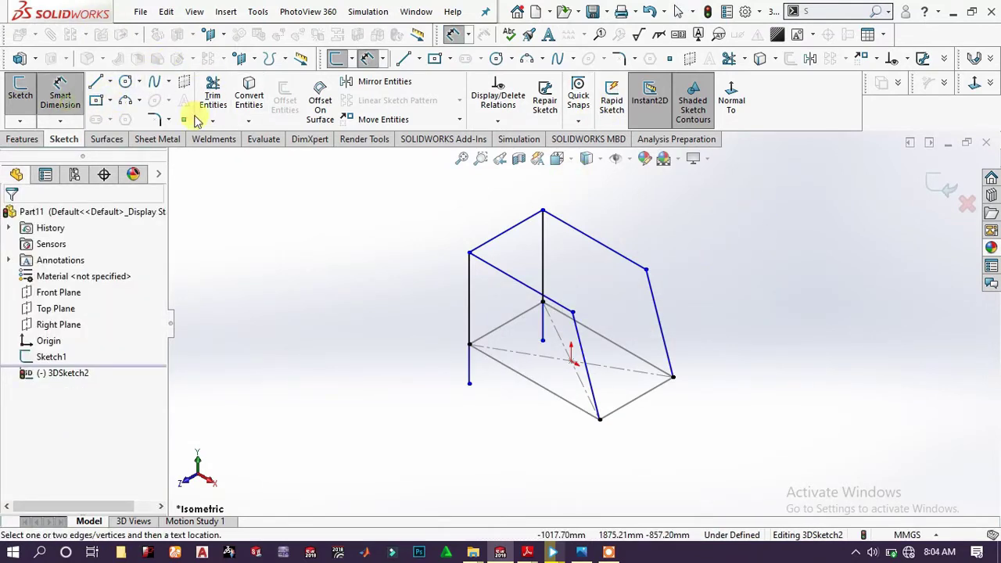
{"action": "left_click", "coordinate": [469, 303]}
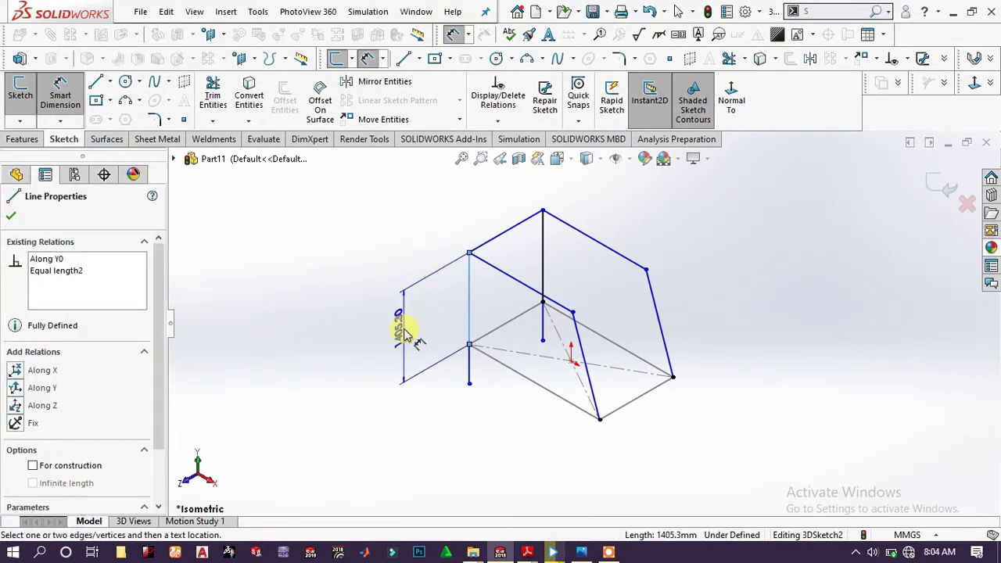
{"action": "left_click", "coordinate": [405, 332]}
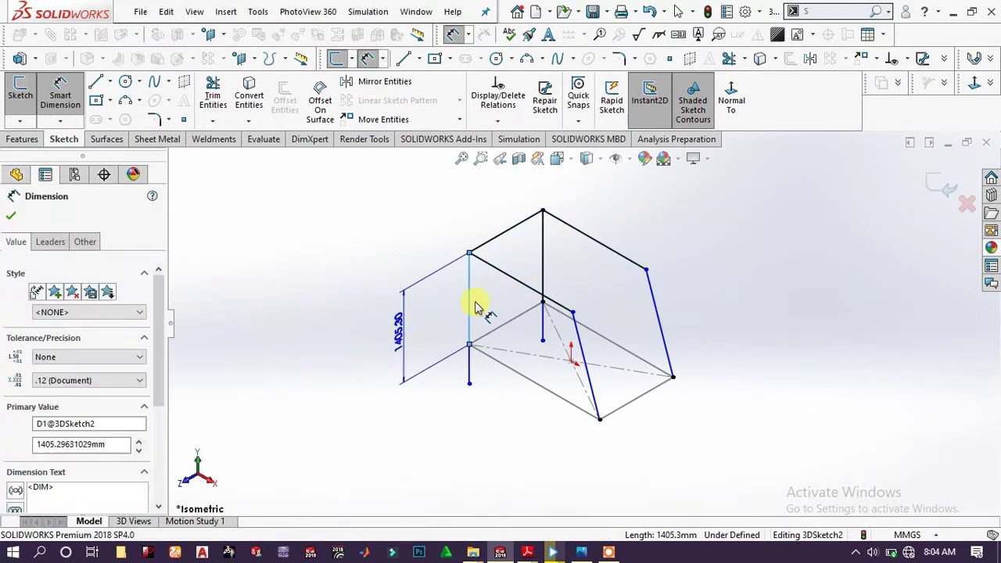
{"action": "type", "text": "1"}
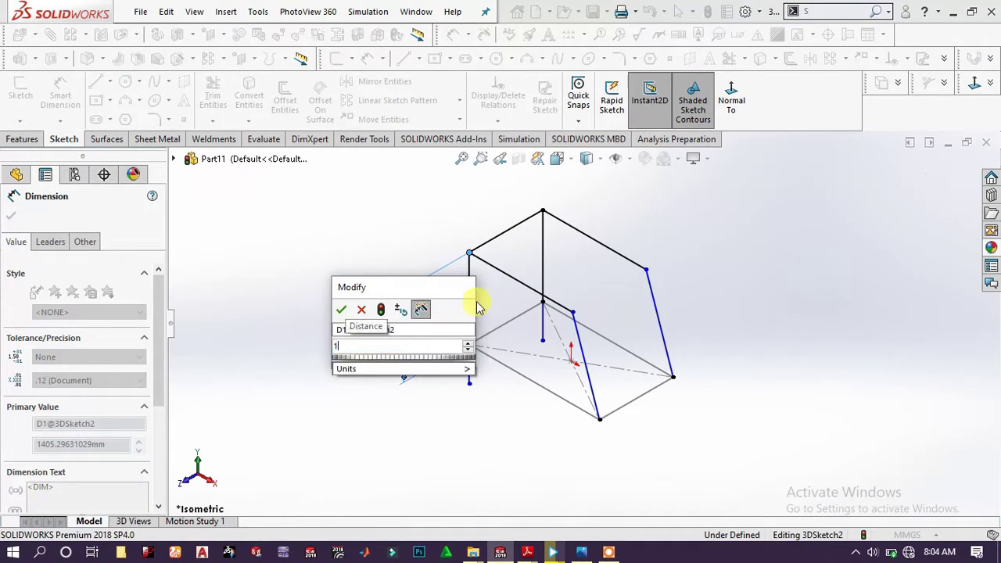
{"action": "type", "text": "300"}
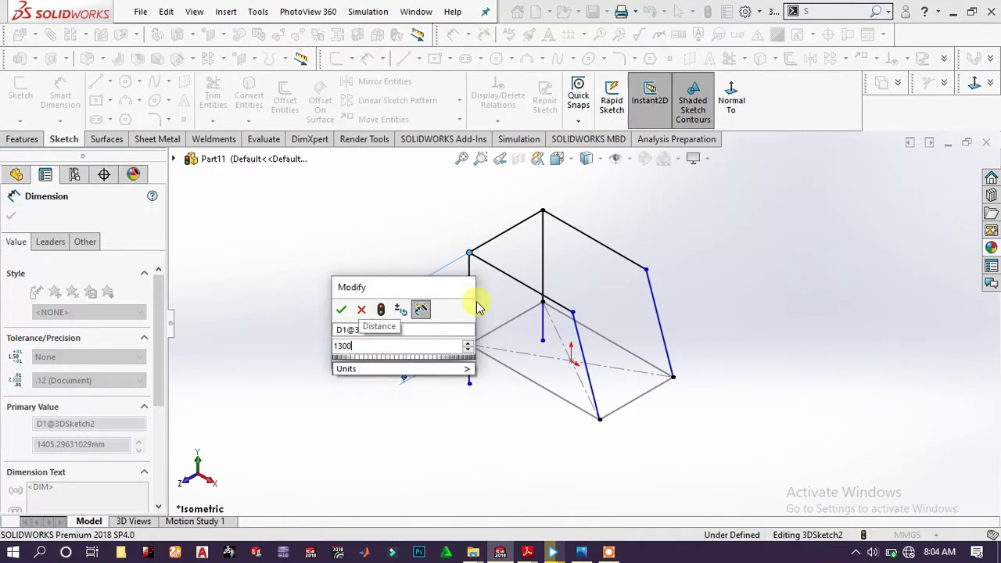
{"action": "key", "text": "Return"}
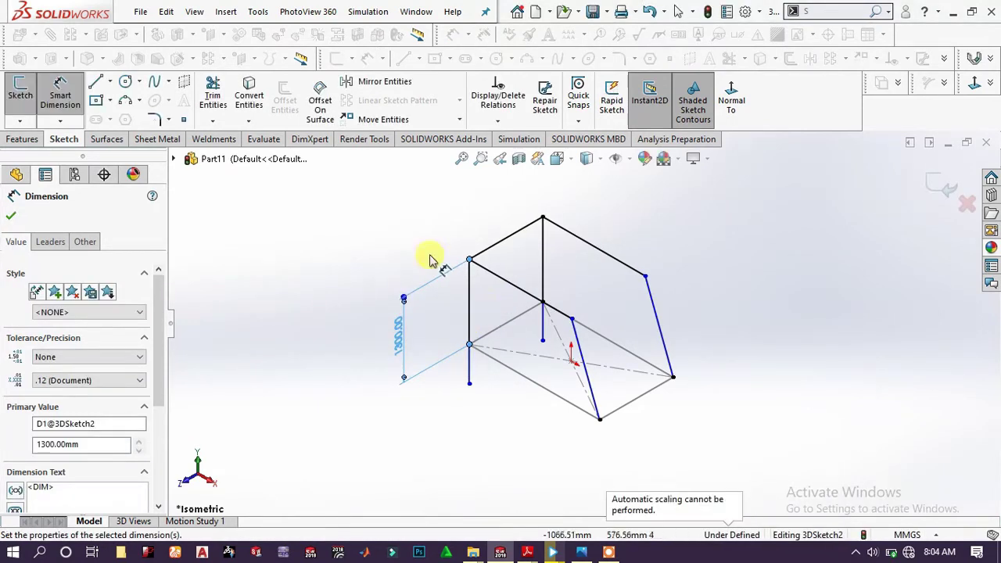
{"action": "left_click", "coordinate": [618, 323]}
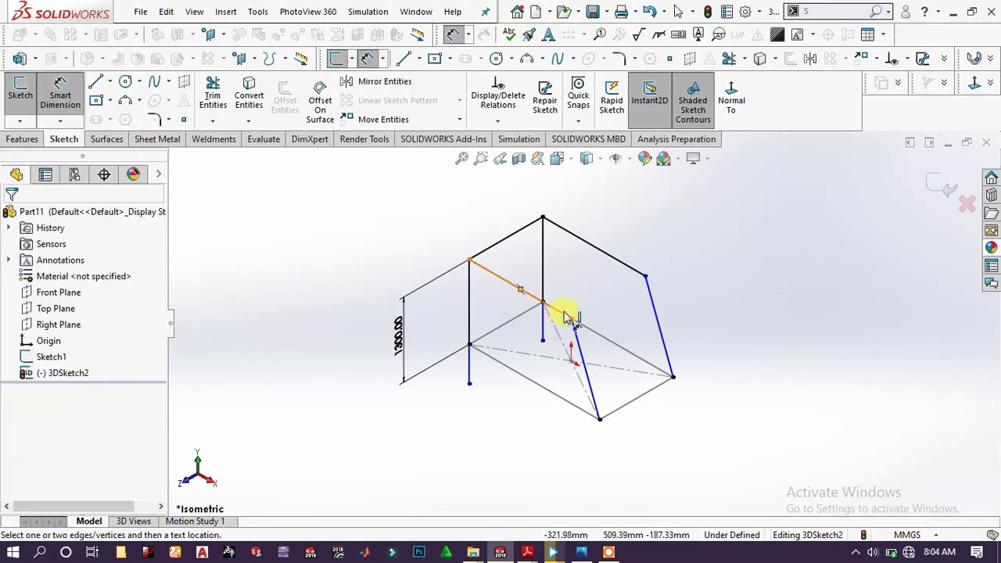
Dimension the leg line below the front-left corner and set its length to 300 mm
{"action": "left_click", "coordinate": [469, 373]}
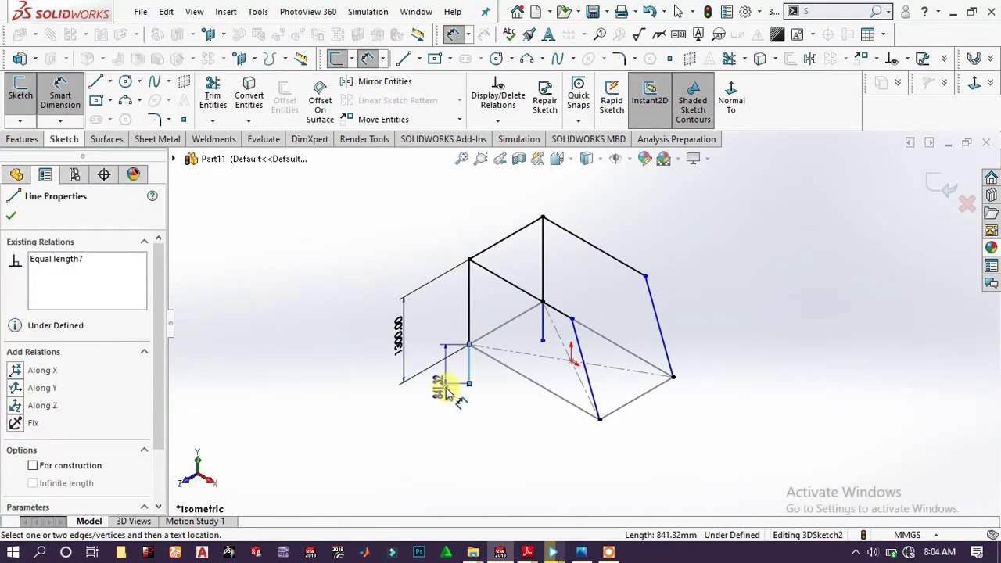
{"action": "left_click", "coordinate": [444, 390]}
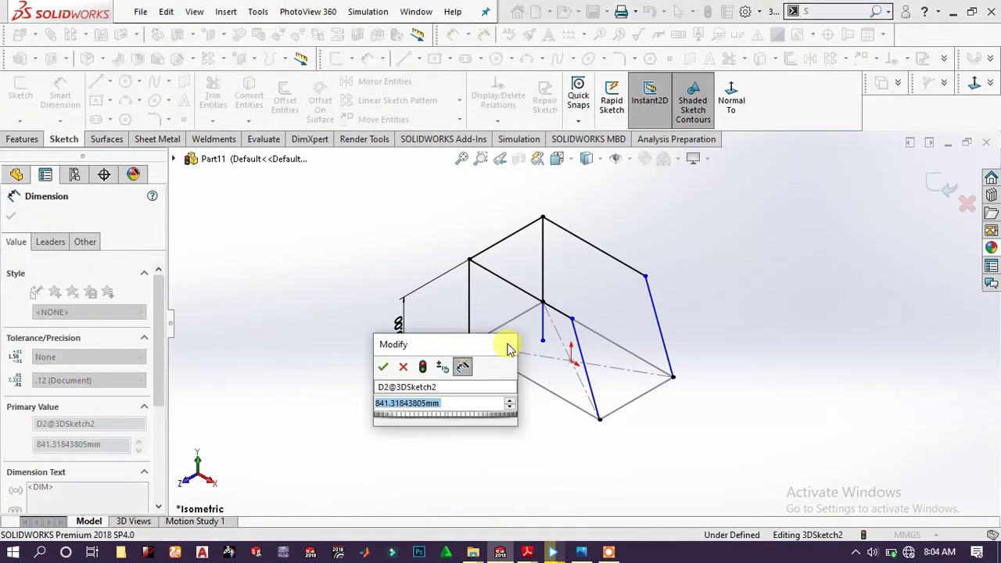
{"action": "type", "text": "300"}
{"action": "key", "text": "Return"}
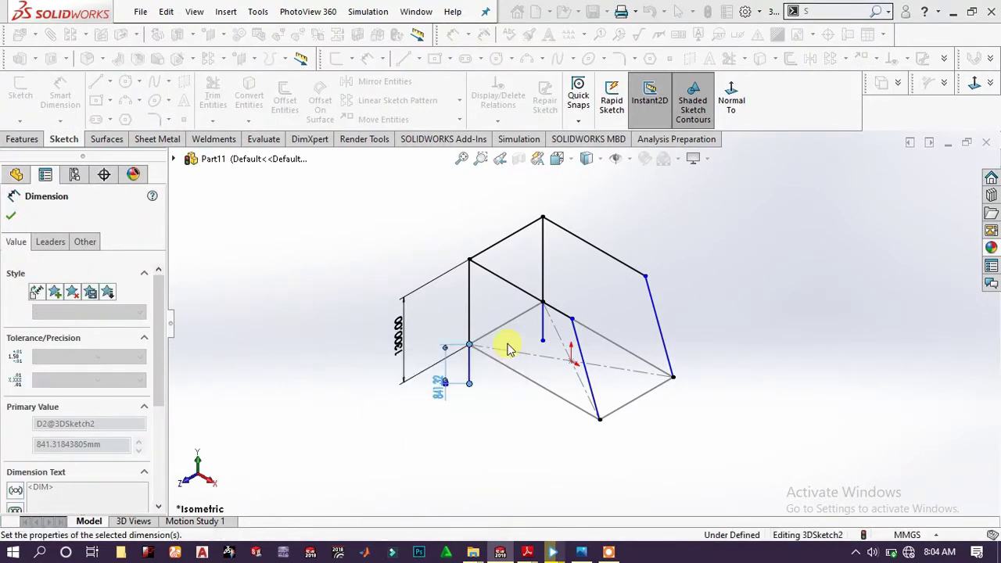
{"action": "left_click", "coordinate": [719, 308]}
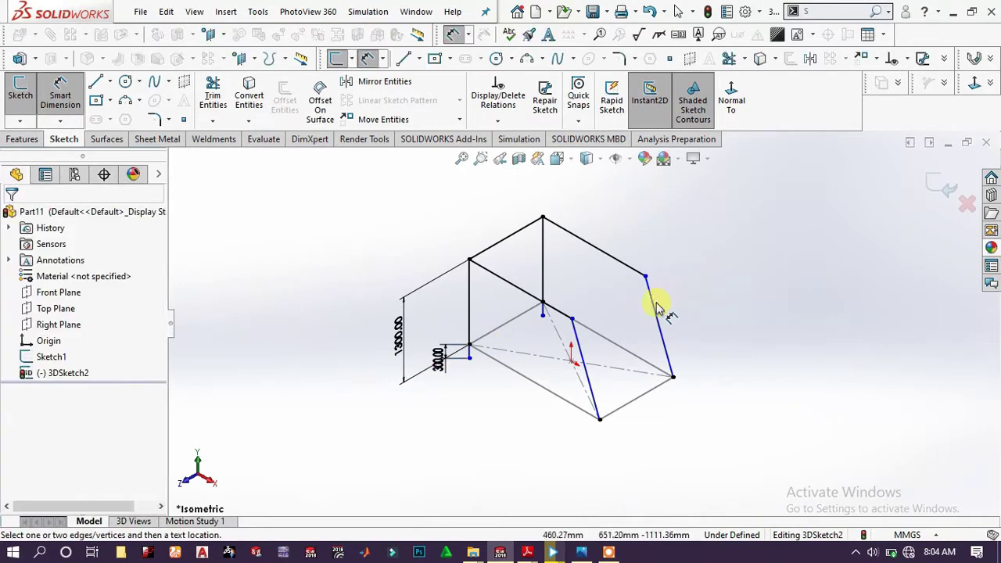
Dimension the angle between the back top line and the back slanted line and set it to 135°
{"action": "scroll", "coordinate": [668, 323], "scroll_direction": "down", "scroll_amount": 3}
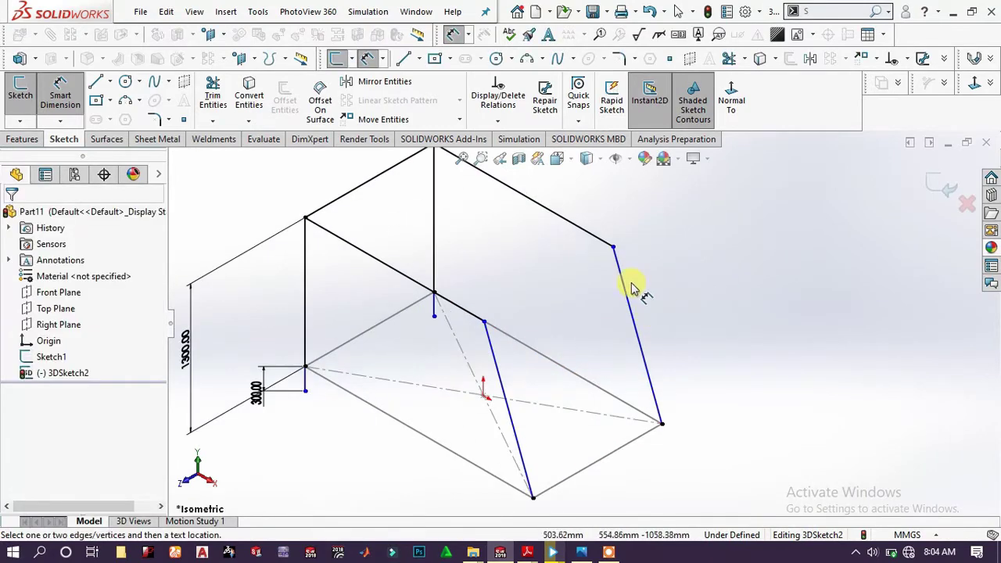
{"action": "left_click", "coordinate": [607, 245]}
{"action": "left_click", "coordinate": [599, 236]}
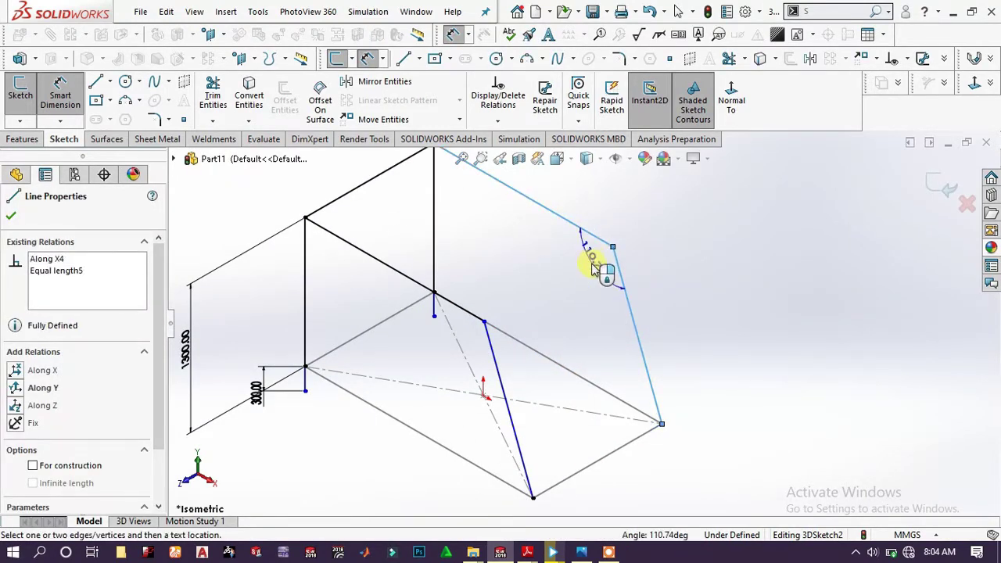
{"action": "left_click", "coordinate": [593, 267]}
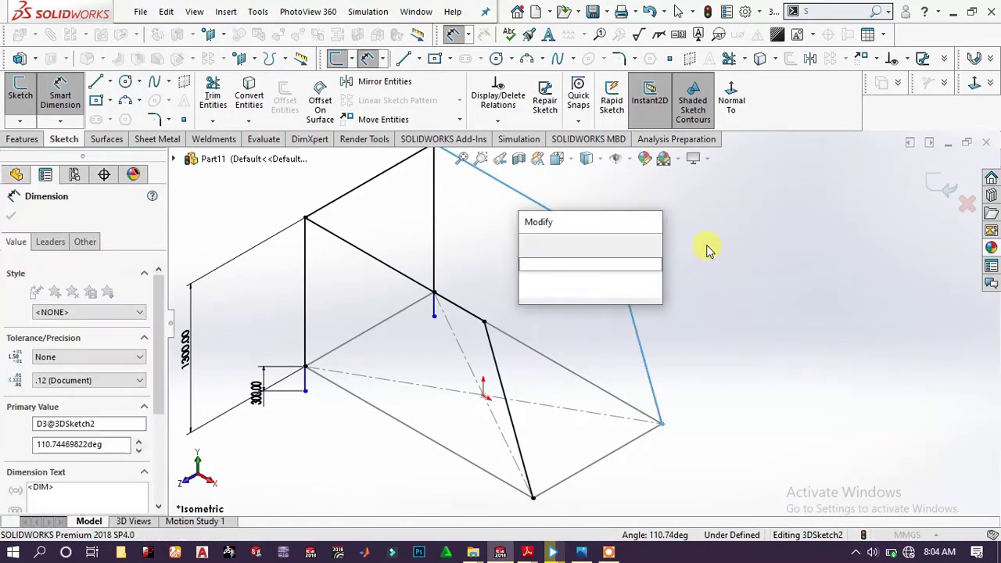
{"action": "type", "text": "13"}
{"action": "type", "text": "5"}
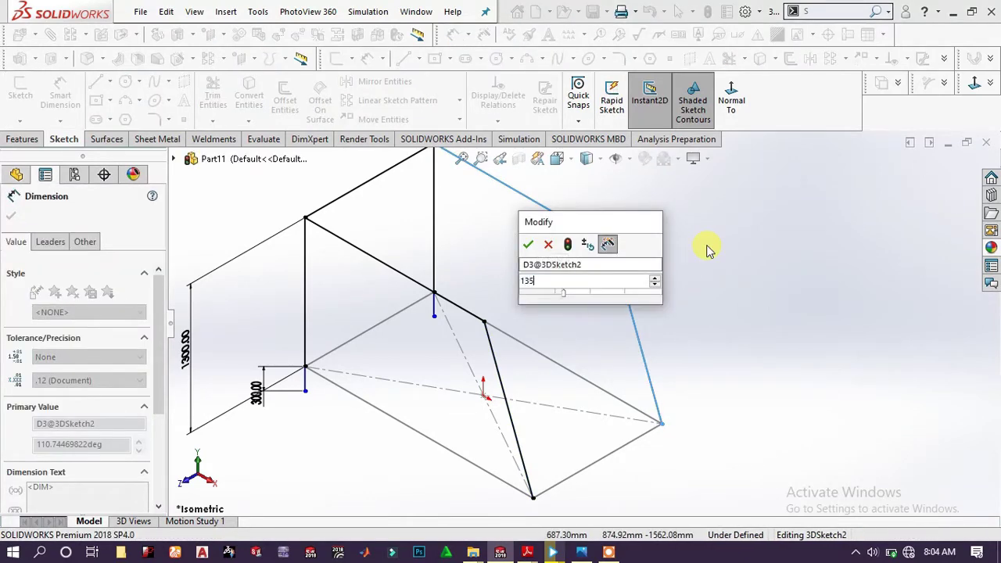
{"action": "key", "text": "Return"}
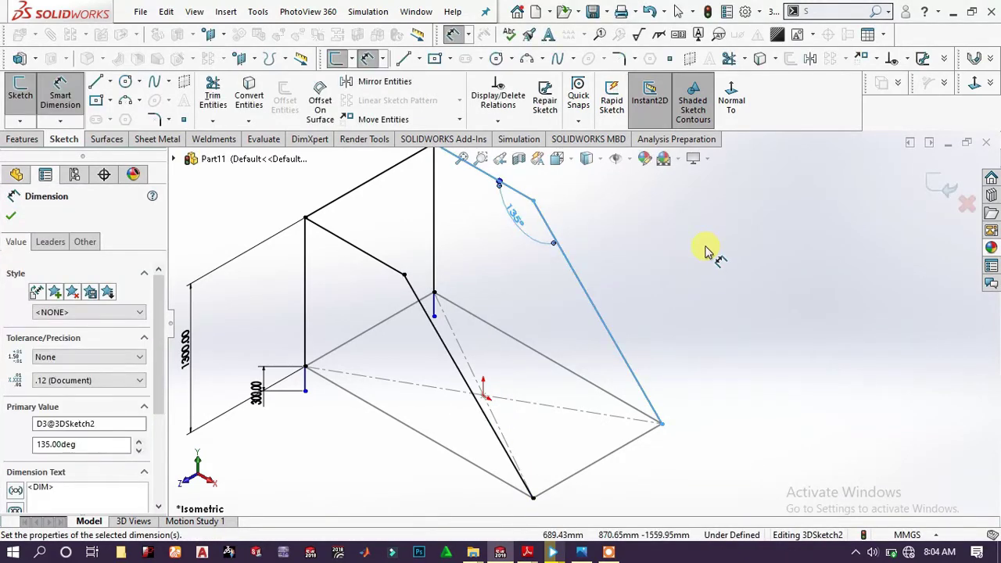
{"action": "left_click", "coordinate": [653, 255]}
{"action": "scroll", "coordinate": [625, 278], "scroll_direction": "up", "scroll_amount": 2}
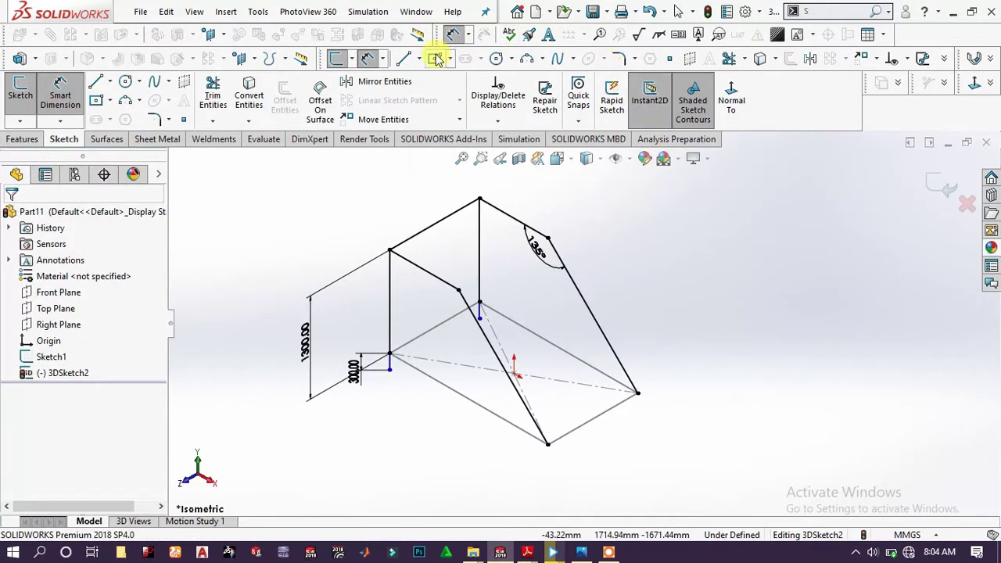
Draw a crossbar line about 1300 mm long along Z from the front top line to the back top line
{"action": "left_click", "coordinate": [406, 60]}
{"action": "left_click", "coordinate": [389, 250]}
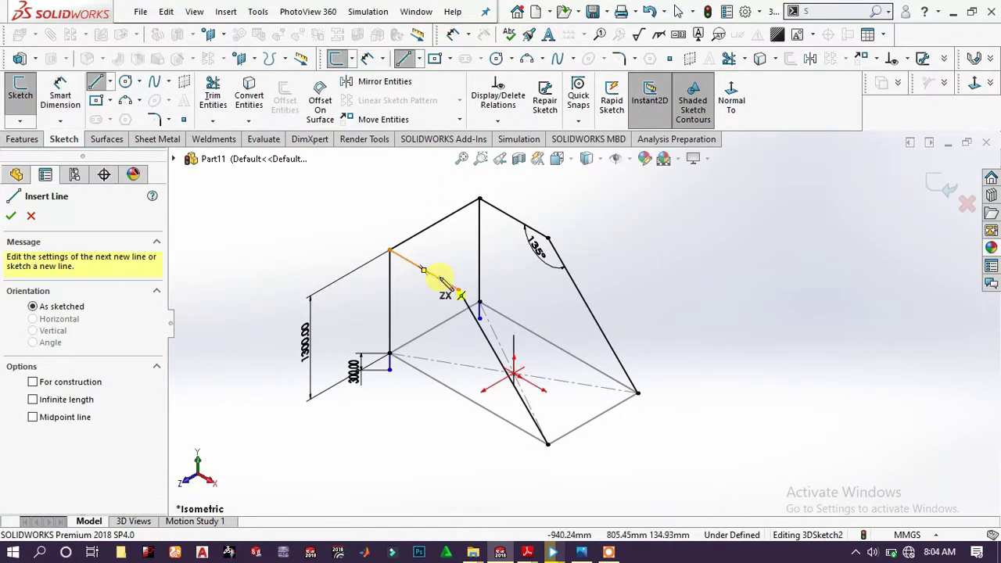
{"action": "left_click", "coordinate": [458, 293]}
{"action": "left_click", "coordinate": [479, 199]}
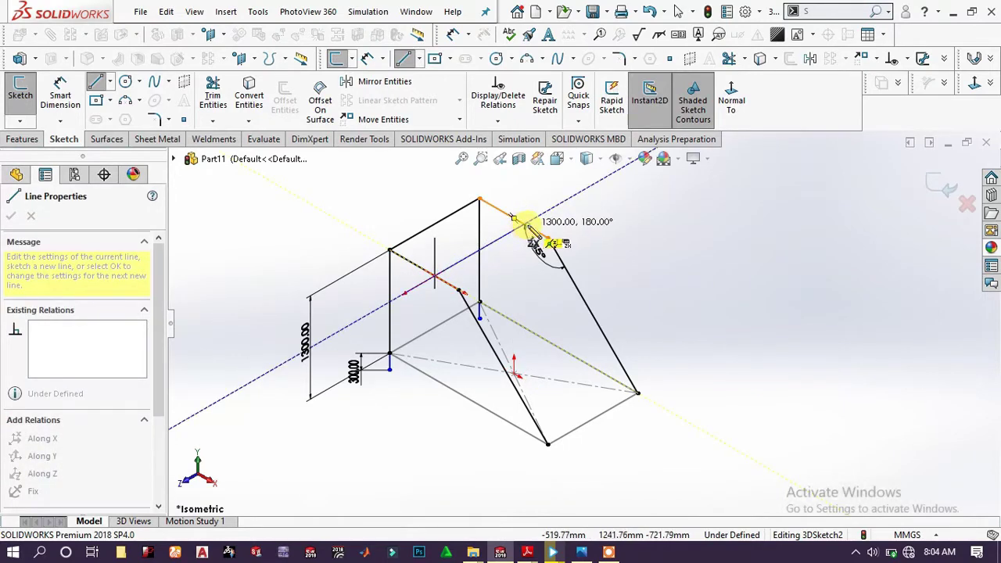
{"action": "left_click", "coordinate": [525, 225]}
{"action": "right_click", "coordinate": [622, 211]}
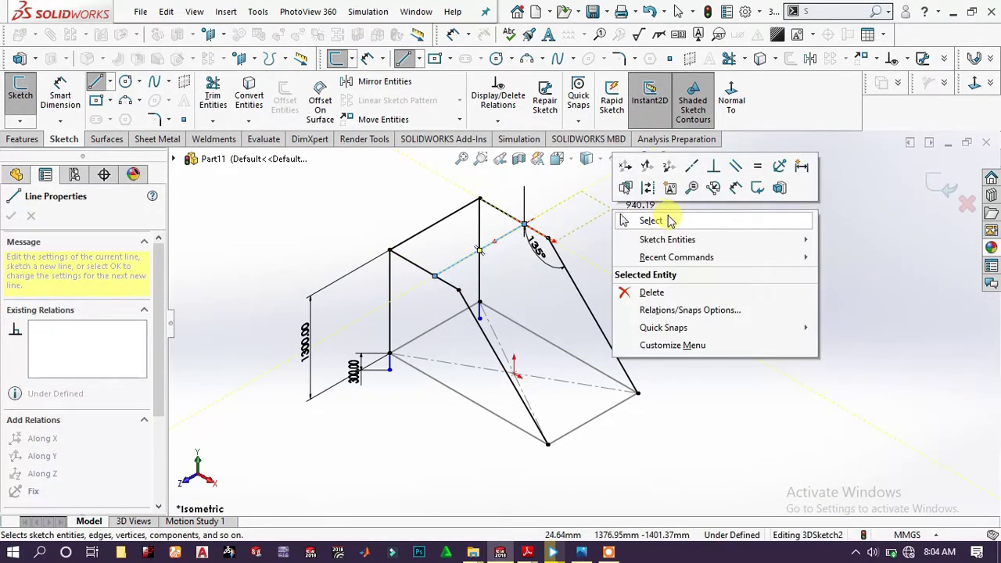
{"action": "left_click", "coordinate": [665, 220]}
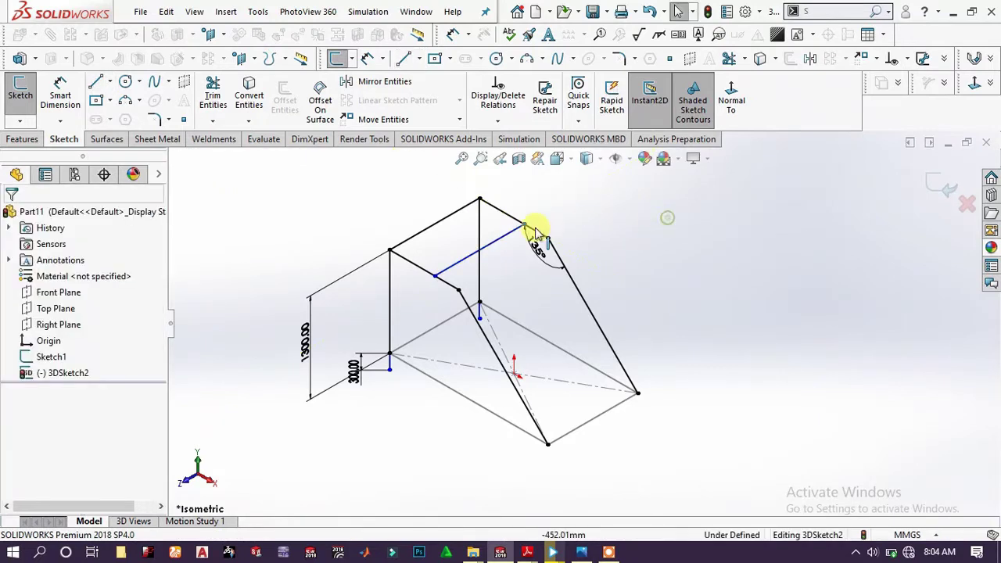
{"action": "left_click", "coordinate": [506, 241]}
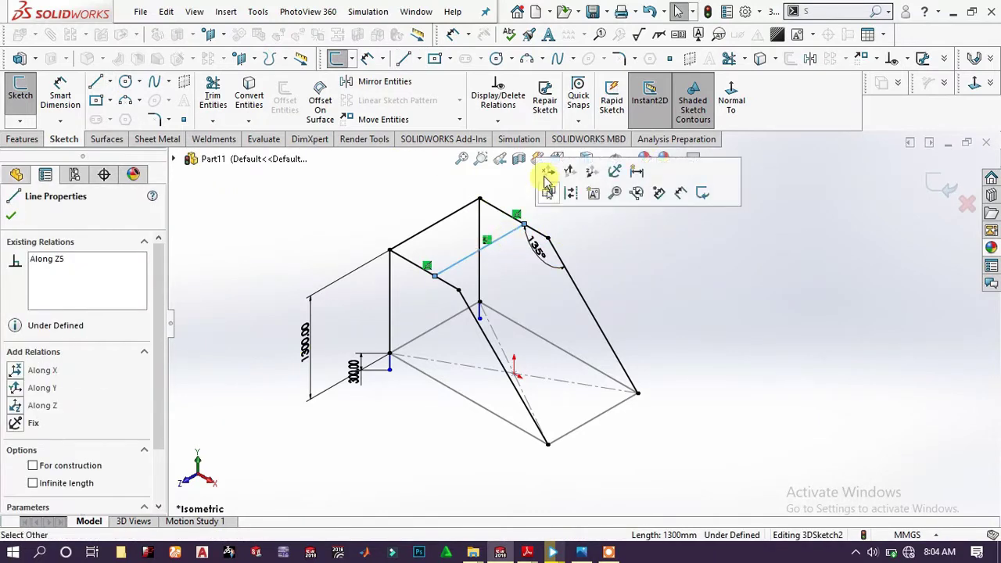
{"action": "left_click", "coordinate": [625, 264]}
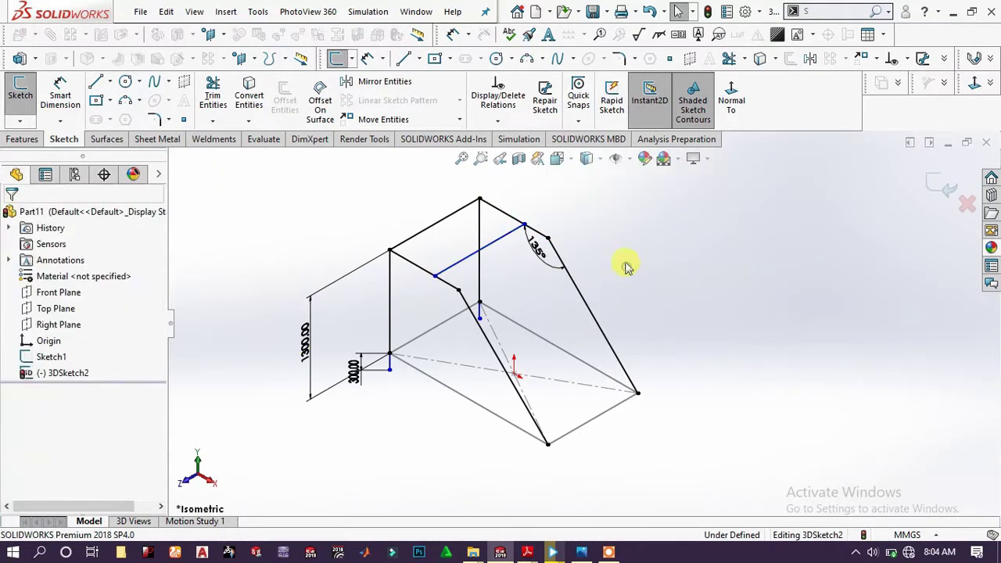
Dimension the distance between the crossbar and the line joining the two upright tops and set it to 900 mm
{"action": "left_click", "coordinate": [514, 241]}
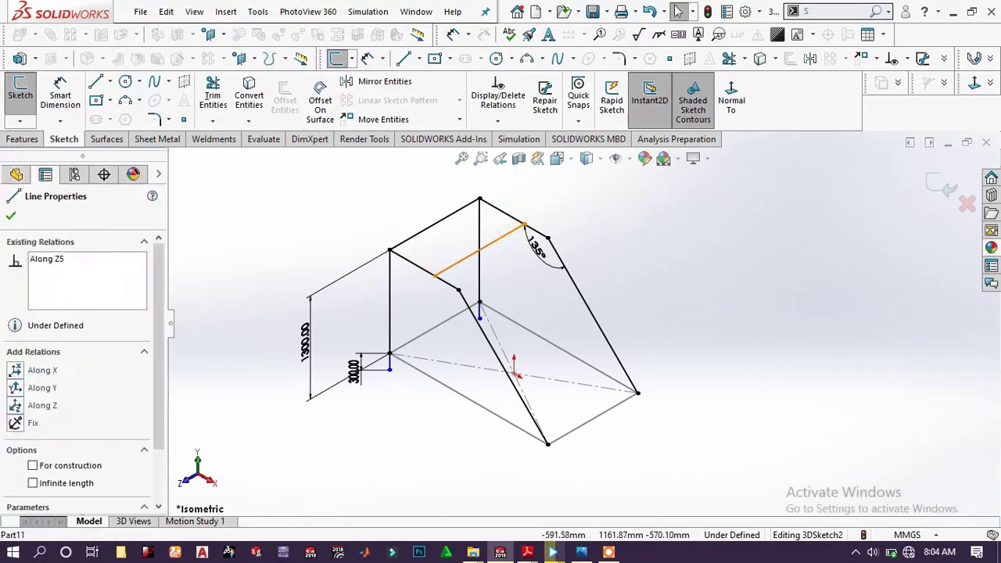
{"action": "left_click", "coordinate": [363, 62]}
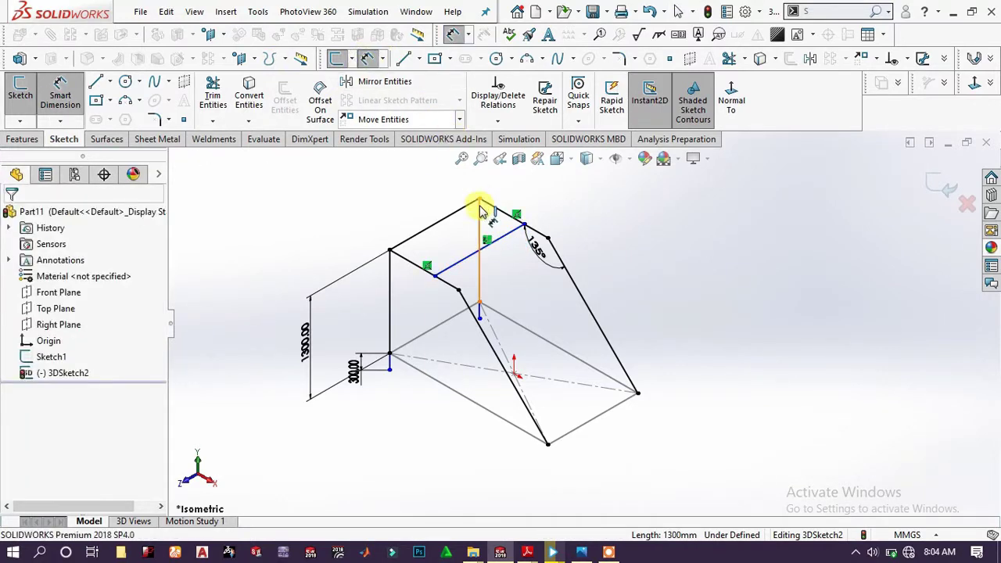
{"action": "left_click", "coordinate": [506, 240]}
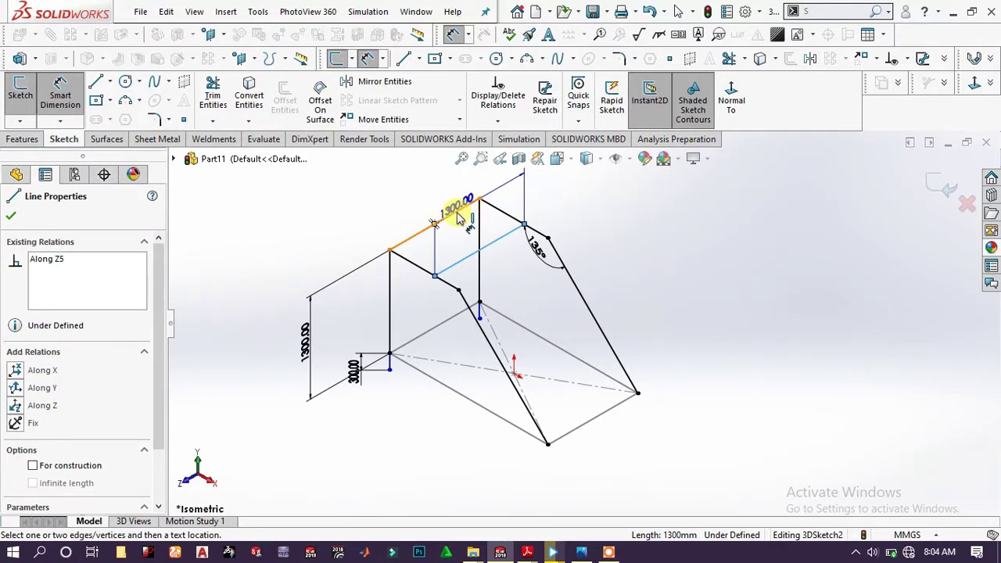
{"action": "left_click", "coordinate": [459, 216]}
{"action": "left_click", "coordinate": [504, 208]}
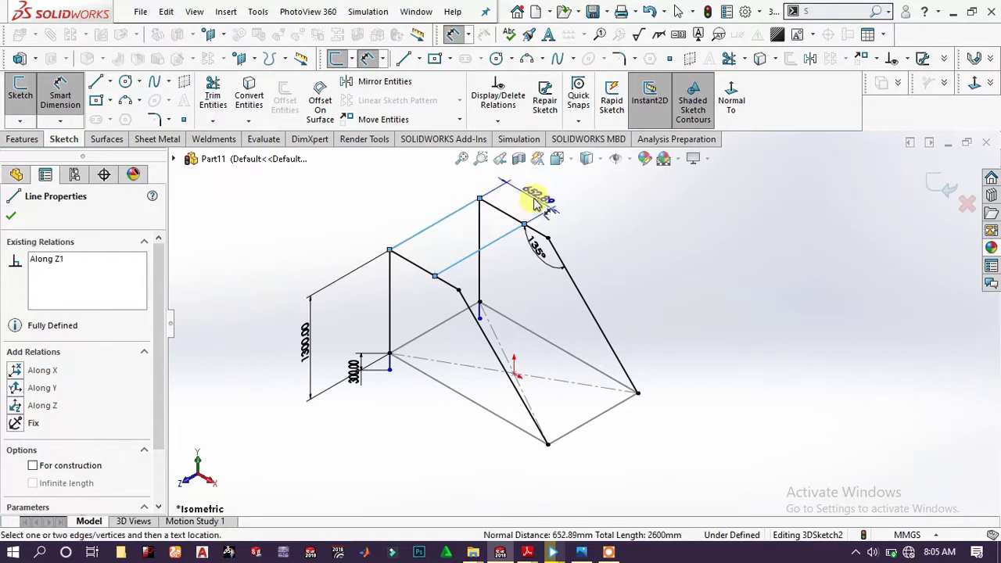
{"action": "left_click", "coordinate": [536, 201]}
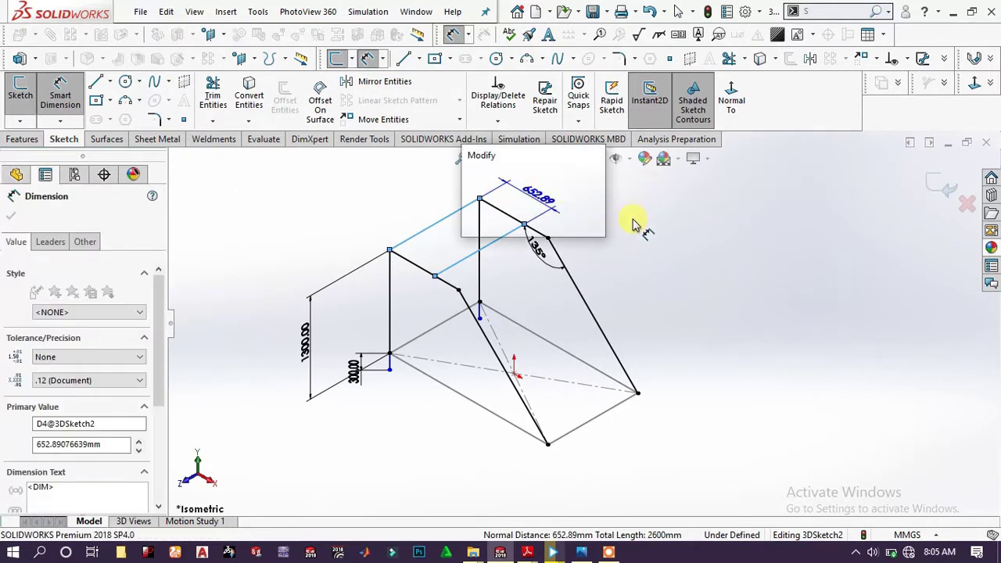
{"action": "type", "text": "9"}
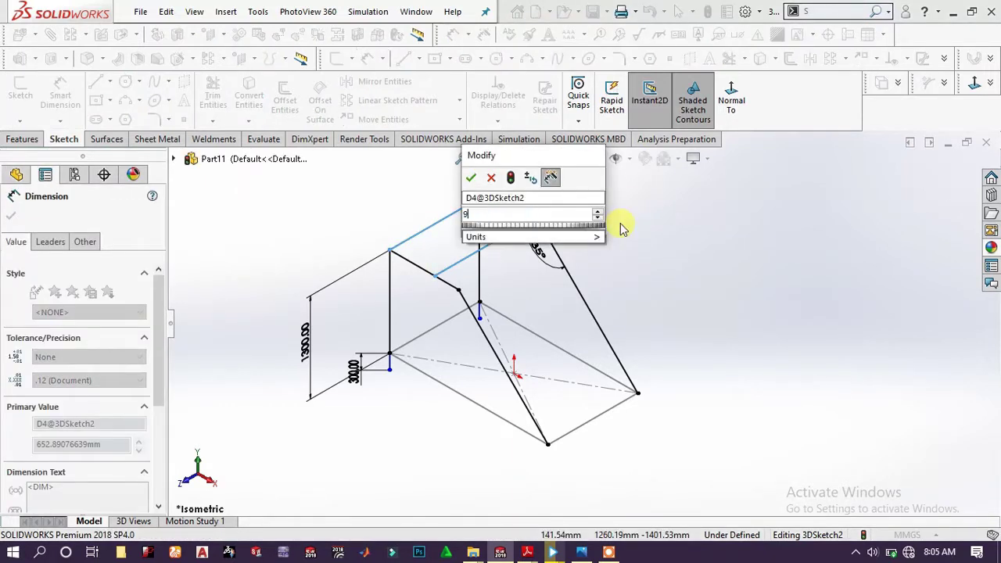
{"action": "type", "text": "00"}
{"action": "key", "text": "Return"}
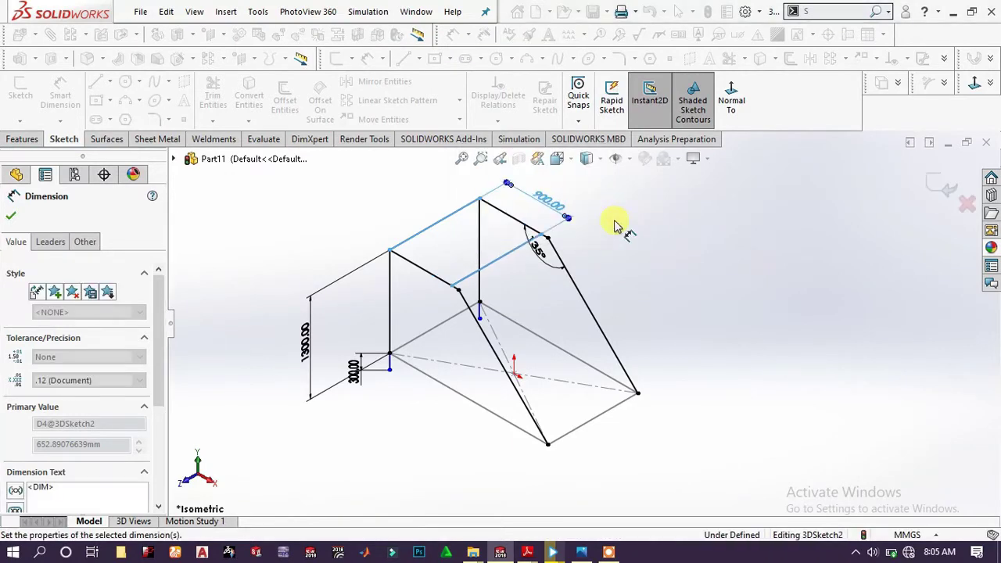
Draw a line about 1522 mm long outward along X from the back-left upright's top, ending in a short segment about 382 mm long along Z
{"action": "scroll", "coordinate": [469, 263], "scroll_direction": "up", "scroll_amount": 3}
{"action": "scroll", "coordinate": [599, 313], "scroll_direction": "down", "scroll_amount": 5}
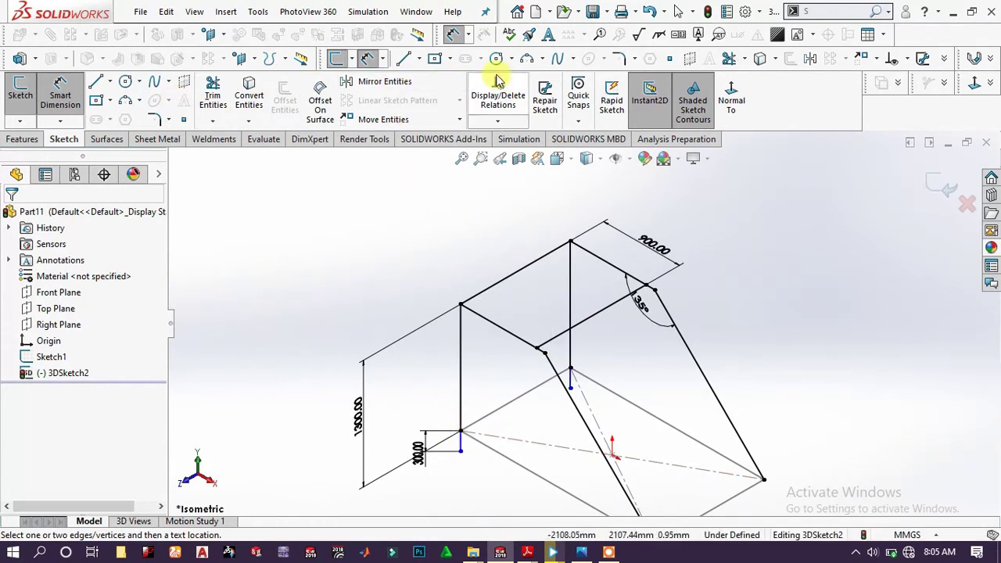
{"action": "left_click", "coordinate": [402, 61]}
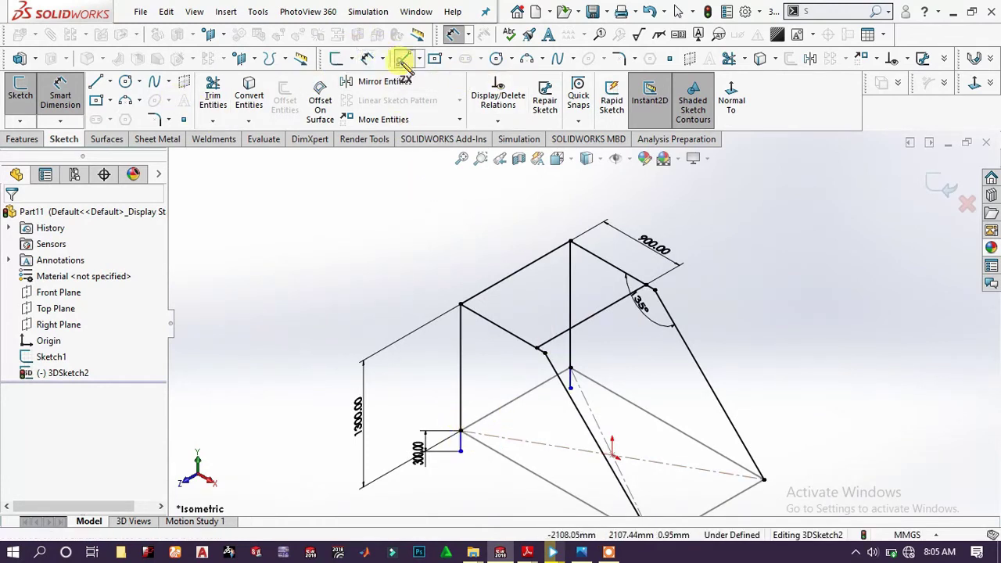
{"action": "left_click", "coordinate": [572, 243]}
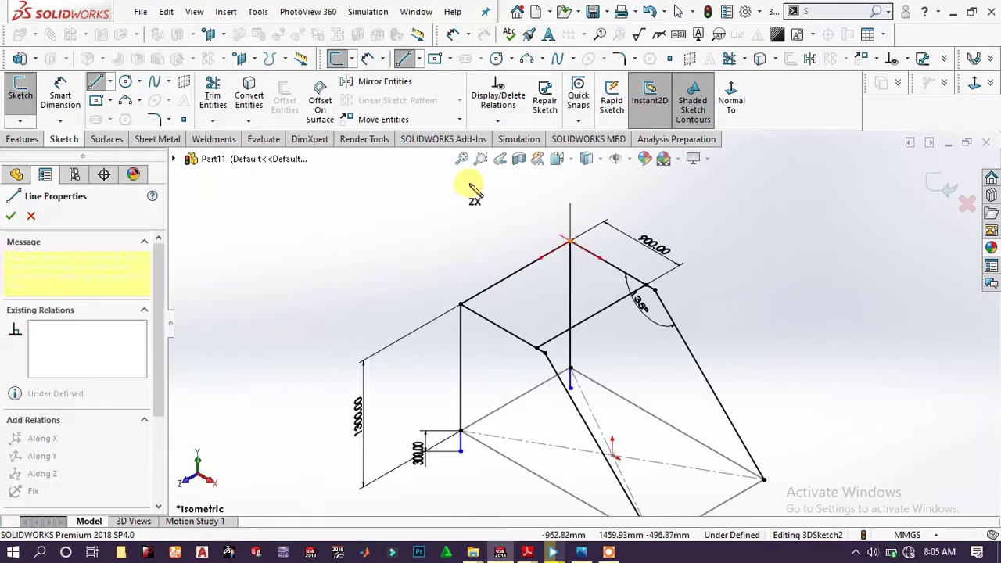
{"action": "scroll", "coordinate": [474, 190], "scroll_direction": "up", "scroll_amount": 2}
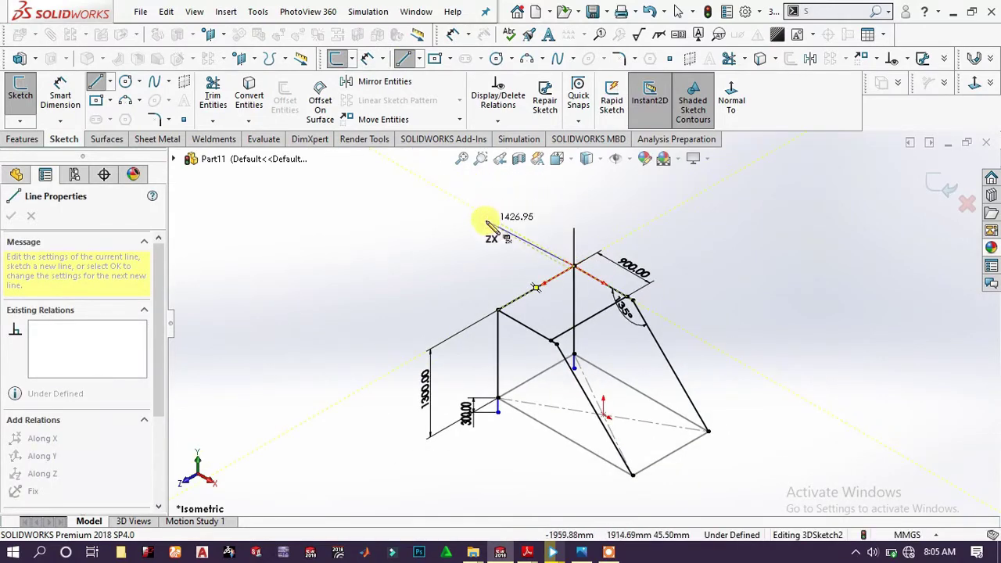
{"action": "left_click", "coordinate": [485, 214]}
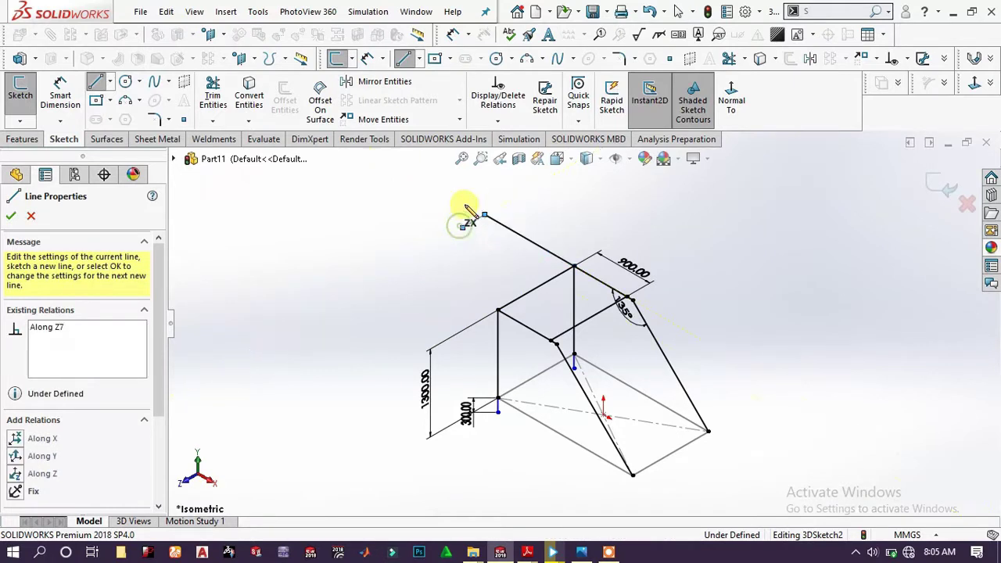
{"action": "right_click", "coordinate": [452, 208]}
{"action": "left_click", "coordinate": [482, 213]}
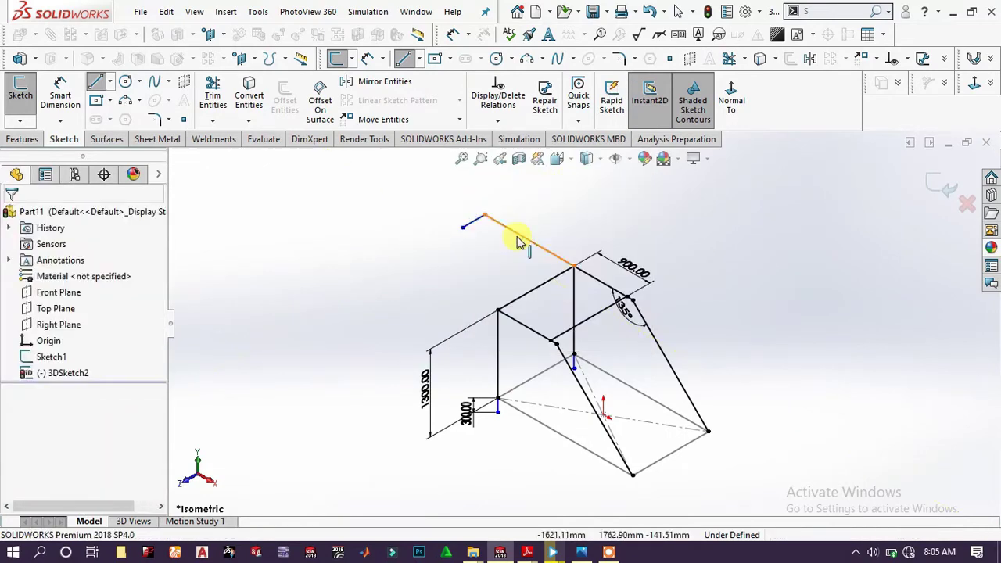
Delete the short Z-direction segment at the outer end of the new top line
{"action": "mouse_move", "coordinate": [503, 261]}
{"action": "middle_mouse_down"}
{"action": "mouse_move", "coordinate": [458, 268]}
{"action": "mouse_move", "coordinate": [518, 211]}
{"action": "mouse_move", "coordinate": [560, 212]}
{"action": "mouse_move", "coordinate": [504, 219]}
{"action": "mouse_move", "coordinate": [508, 230]}
{"action": "middle_mouse_up"}
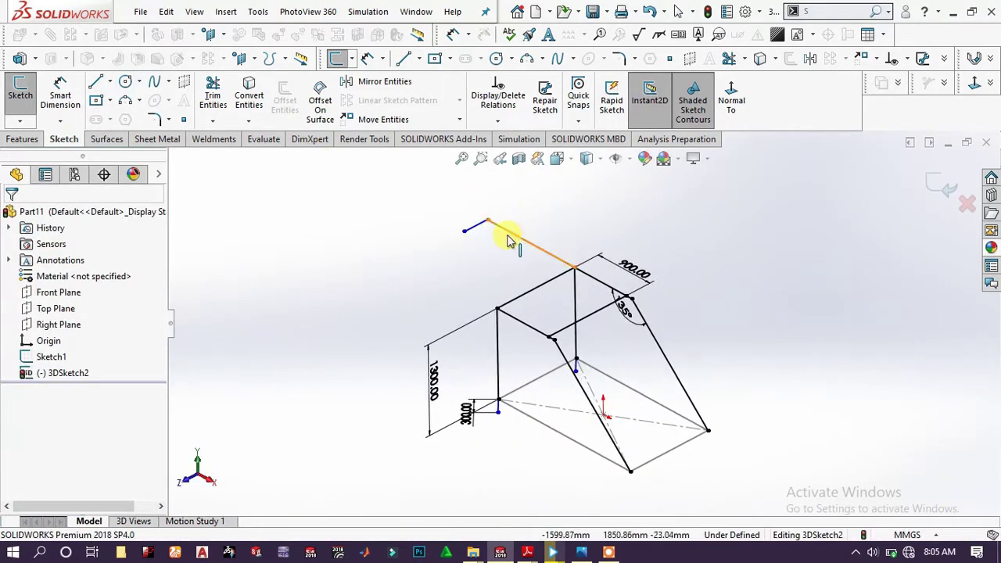
{"action": "left_click", "coordinate": [476, 225]}
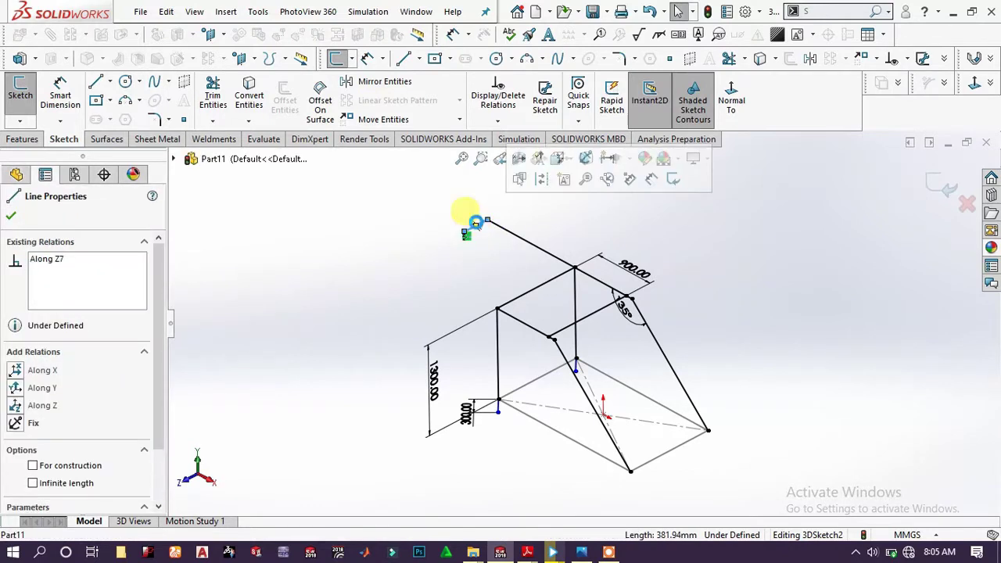
{"action": "left_click", "coordinate": [464, 216]}
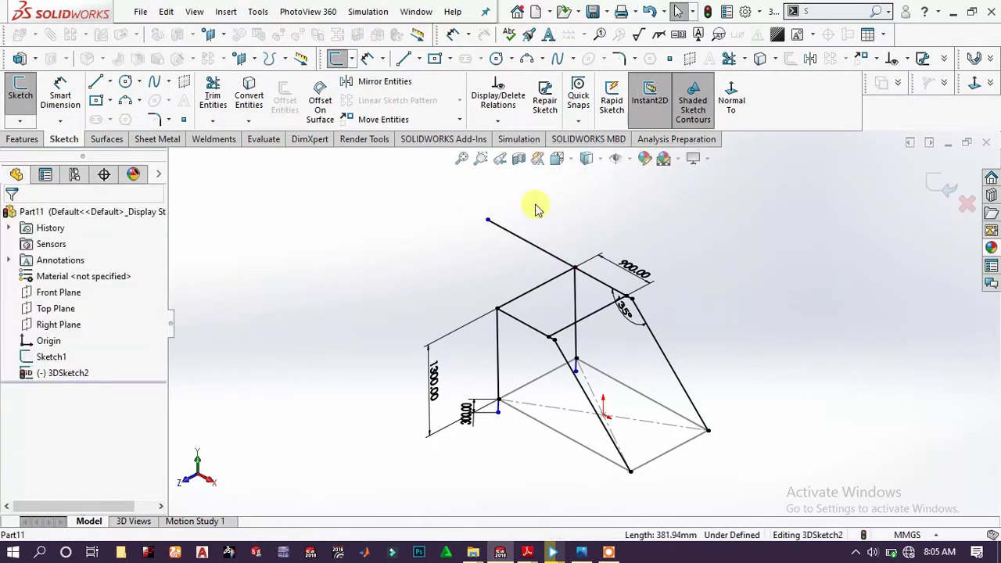
Draw a short line about 413 mm long in the XY plane at 135° from the outer end of the extended top line
{"action": "left_click", "coordinate": [403, 59]}
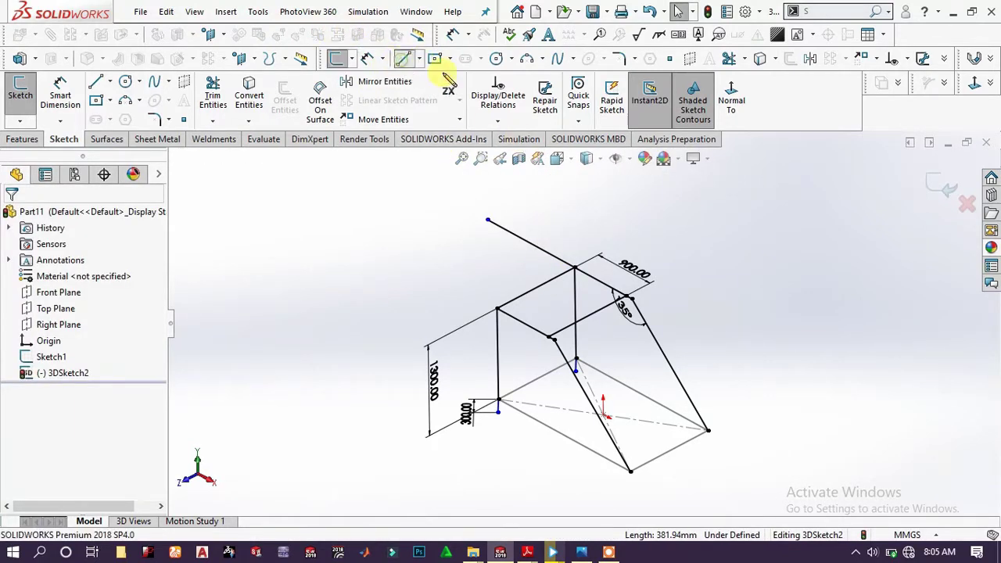
{"action": "left_click", "coordinate": [488, 221]}
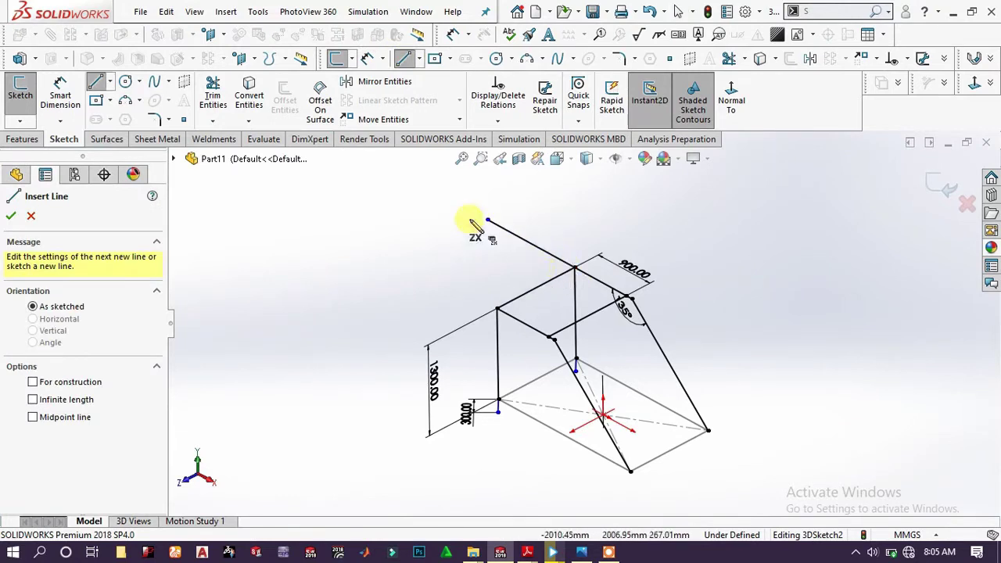
{"action": "left_click", "coordinate": [486, 219]}
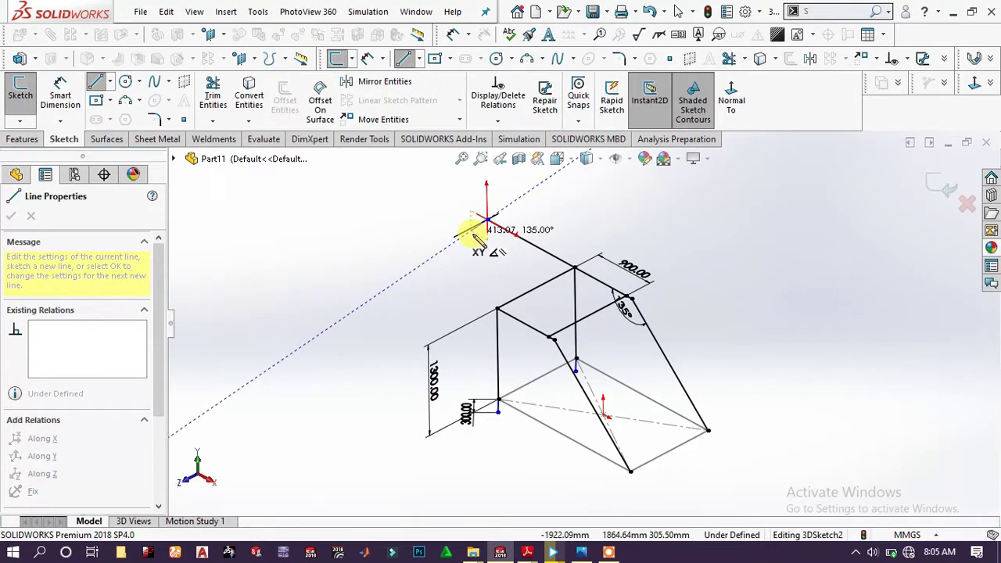
{"action": "left_click", "coordinate": [472, 231]}
{"action": "right_click", "coordinate": [434, 215]}
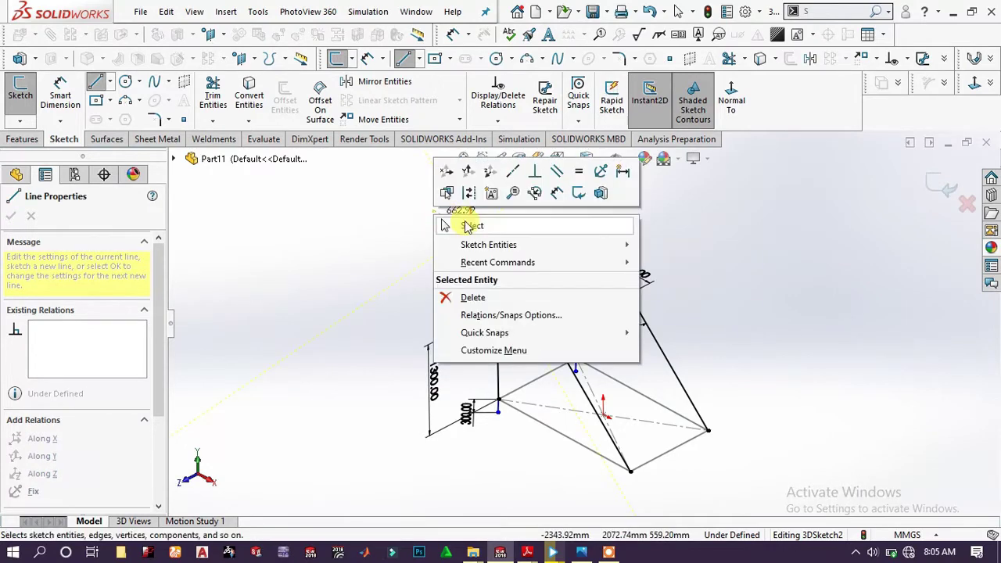
{"action": "left_click", "coordinate": [460, 220]}
Dimension the angle between the extended top line and the short end line at 135°
{"action": "mouse_move", "coordinate": [415, 232]}
{"action": "middle_mouse_down"}
{"action": "mouse_move", "coordinate": [375, 237]}
{"action": "mouse_move", "coordinate": [470, 228]}
{"action": "mouse_move", "coordinate": [476, 187]}
{"action": "mouse_move", "coordinate": [441, 268]}
{"action": "mouse_move", "coordinate": [415, 224]}
{"action": "mouse_move", "coordinate": [426, 238]}
{"action": "middle_mouse_up"}
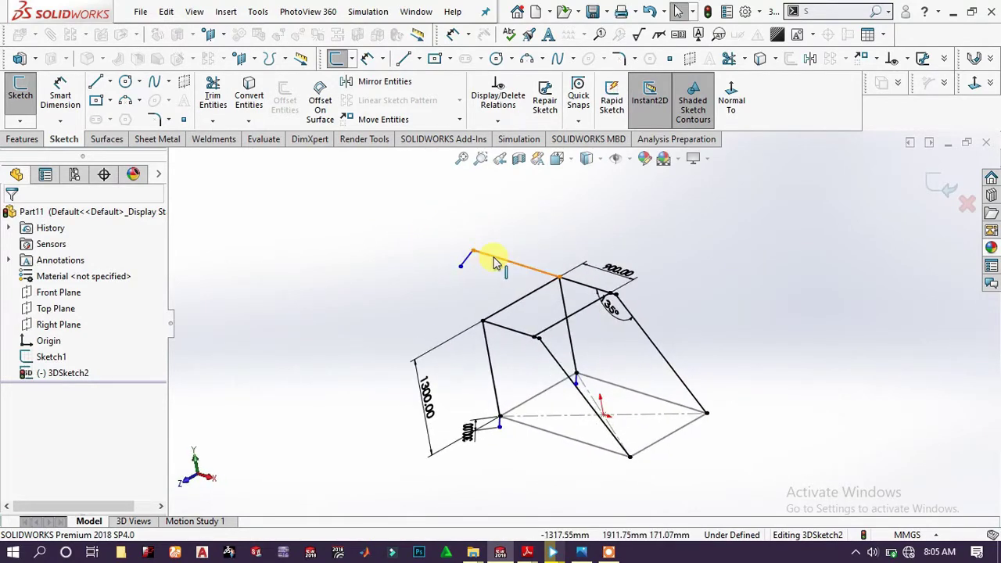
{"action": "mouse_move", "coordinate": [442, 288]}
{"action": "middle_mouse_down"}
{"action": "mouse_move", "coordinate": [481, 301]}
{"action": "mouse_move", "coordinate": [481, 286]}
{"action": "mouse_move", "coordinate": [459, 271]}
{"action": "mouse_move", "coordinate": [452, 287]}
{"action": "mouse_move", "coordinate": [458, 250]}
{"action": "middle_mouse_up"}
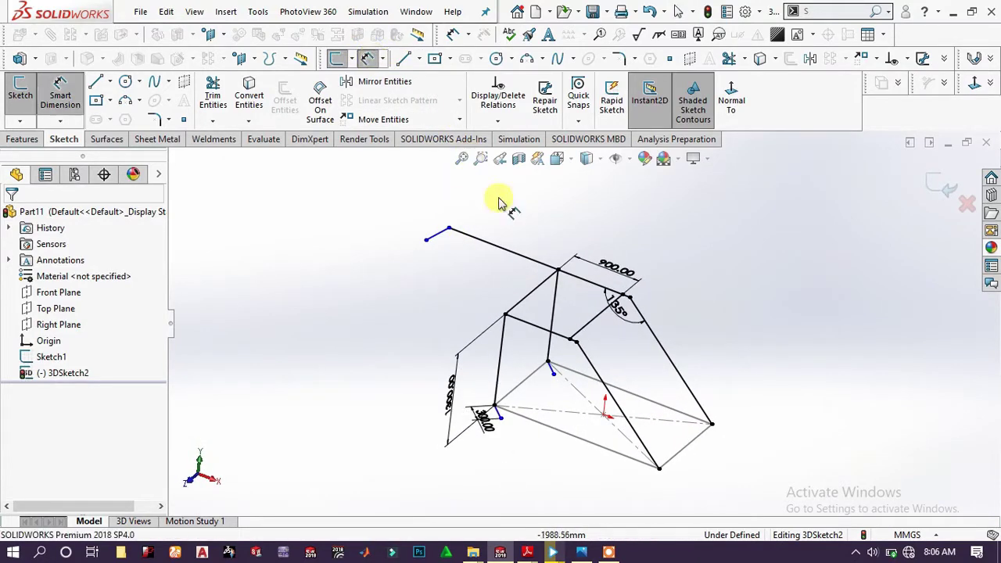
{"action": "left_click", "coordinate": [453, 244]}
{"action": "left_click", "coordinate": [443, 242]}
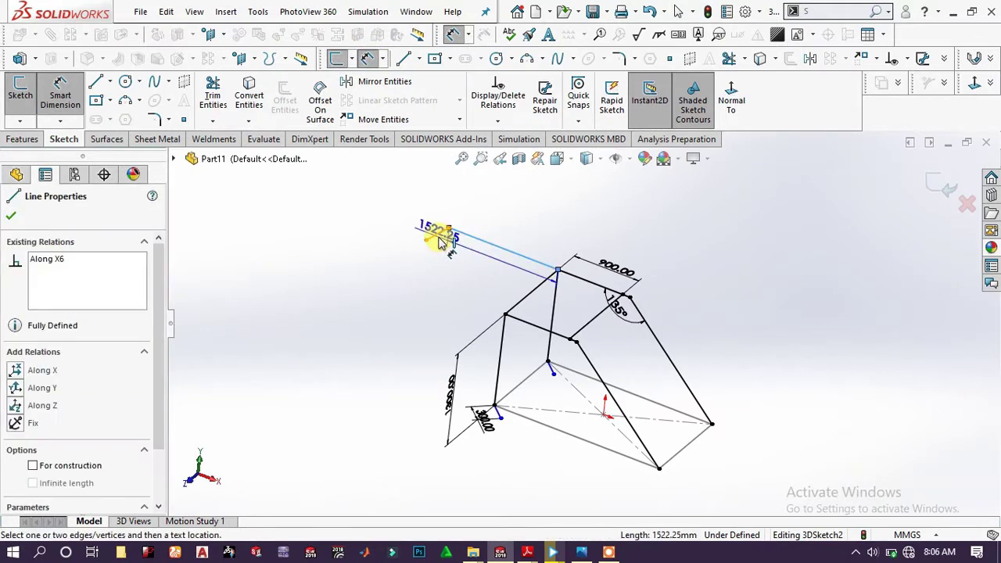
{"action": "left_click", "coordinate": [439, 243]}
{"action": "left_click", "coordinate": [449, 258]}
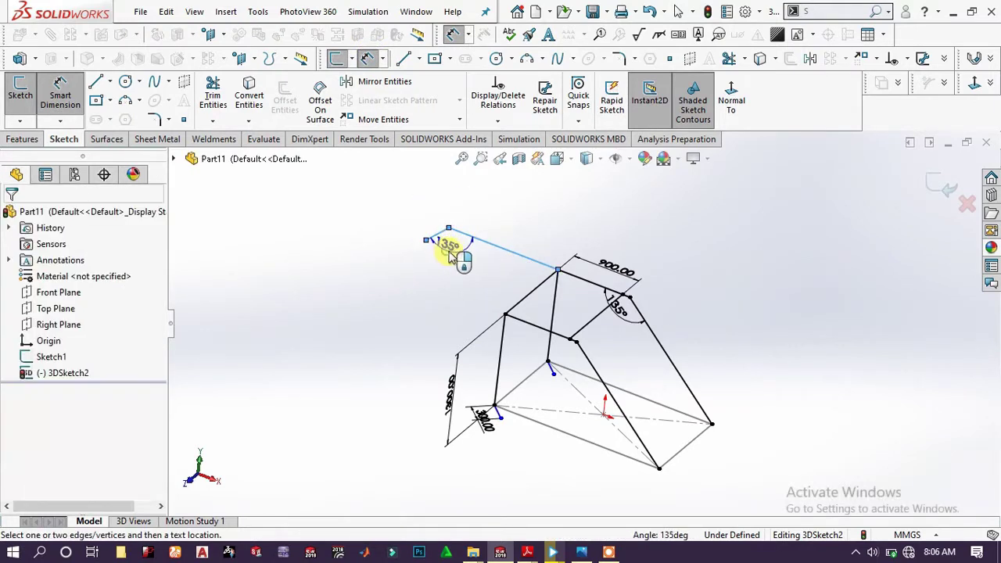
{"action": "left_click", "coordinate": [521, 231]}
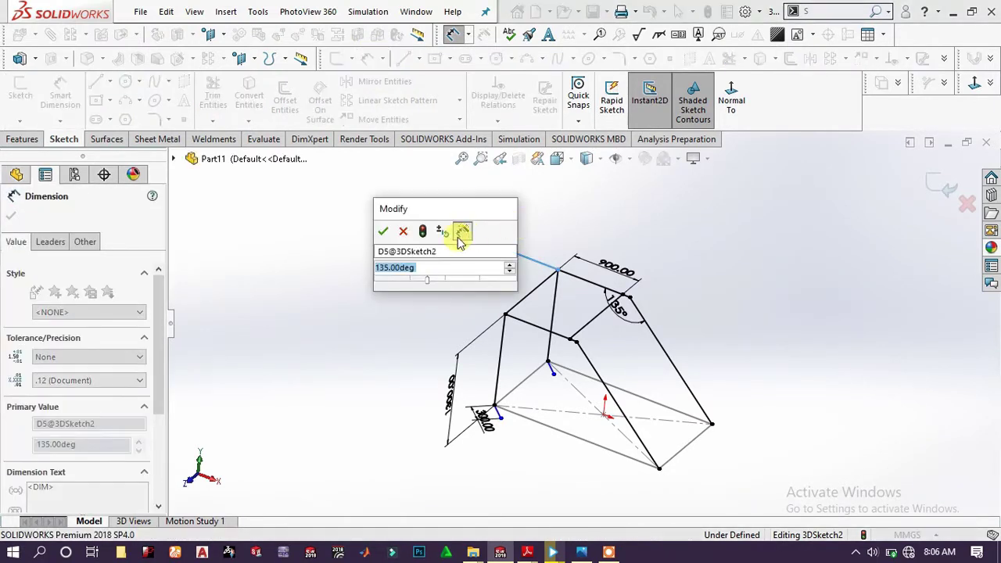
{"action": "left_click", "coordinate": [385, 232]}
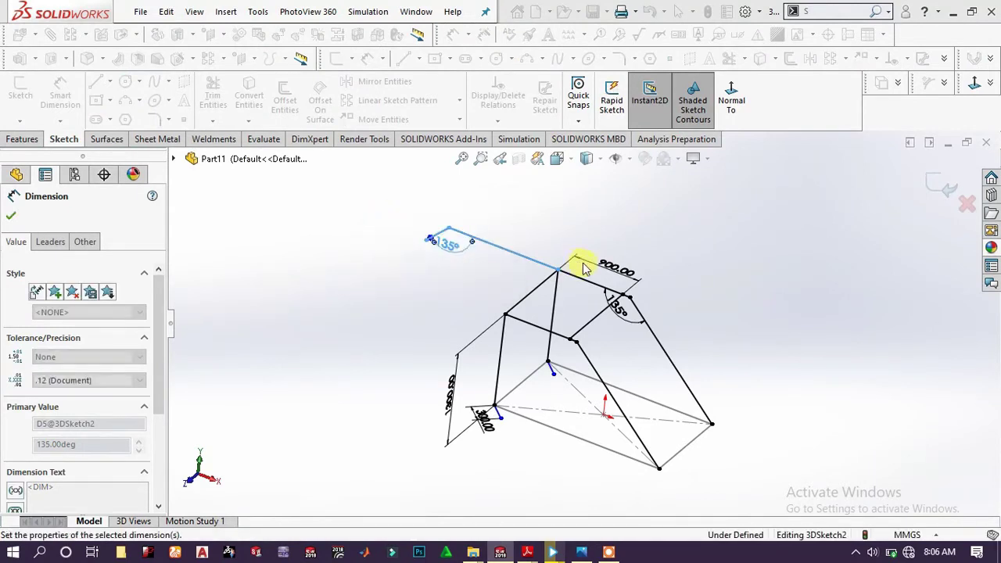
Dimension the length of the extended top line and set it to 1500 mm
{"action": "left_click", "coordinate": [523, 245]}
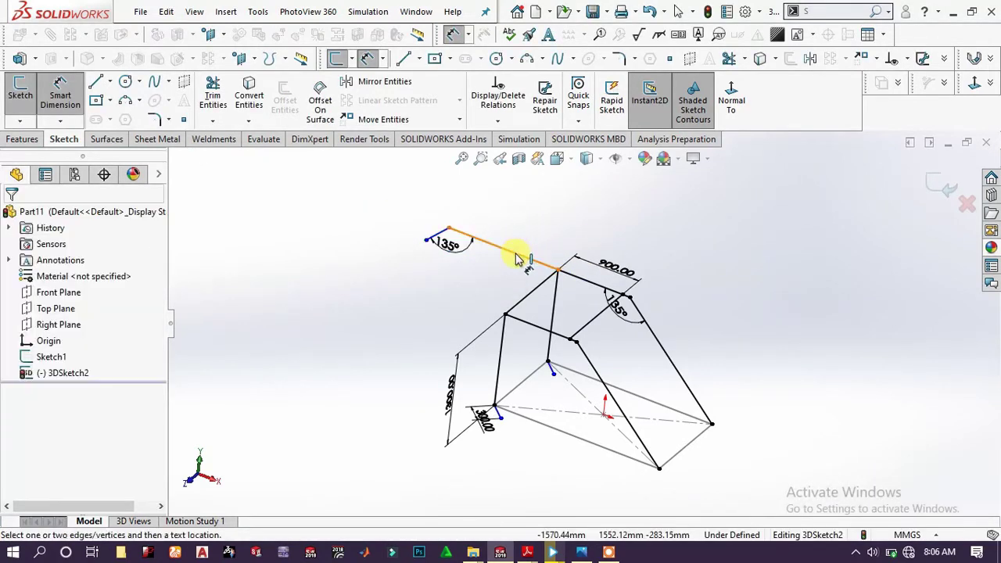
{"action": "left_click", "coordinate": [517, 243]}
{"action": "left_click", "coordinate": [519, 226]}
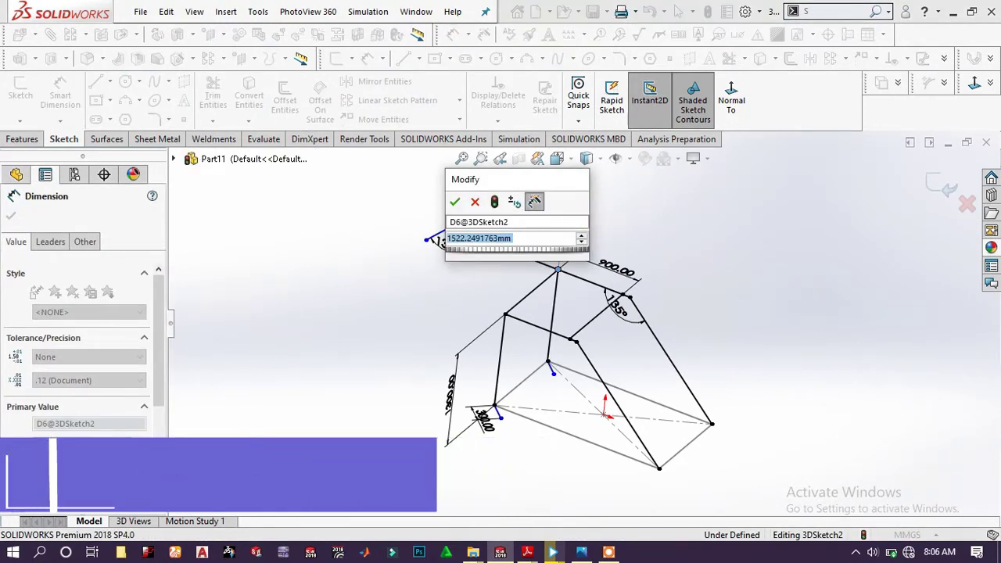
{"action": "type", "text": "1500"}
{"action": "key", "text": "Return"}
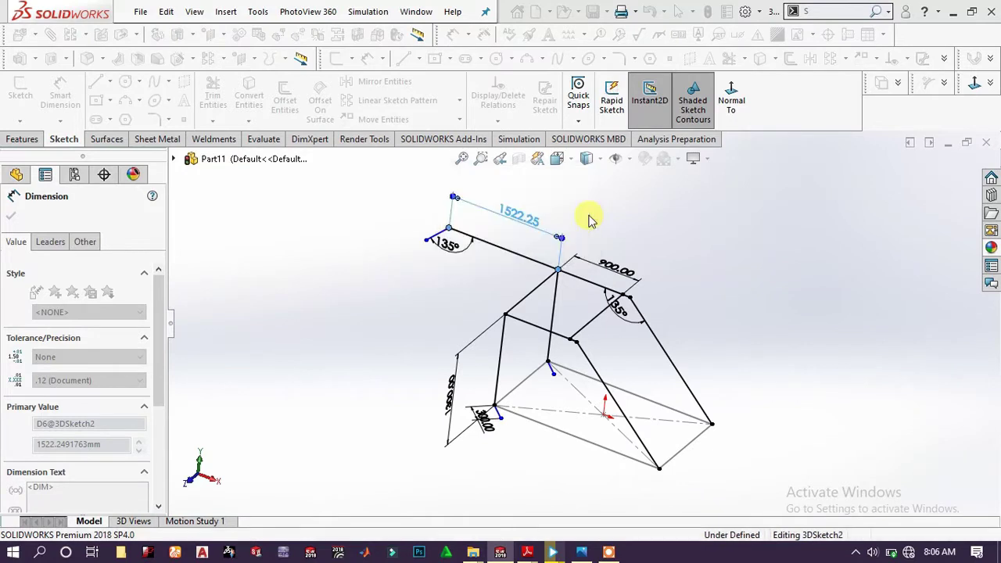
{"action": "left_click", "coordinate": [659, 233]}
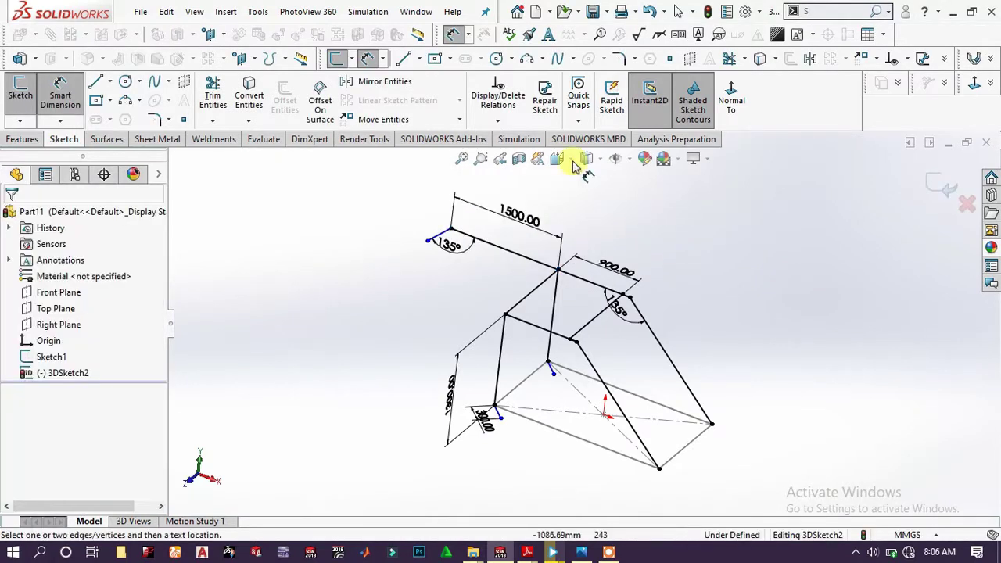
{"action": "left_click", "coordinate": [504, 251]}
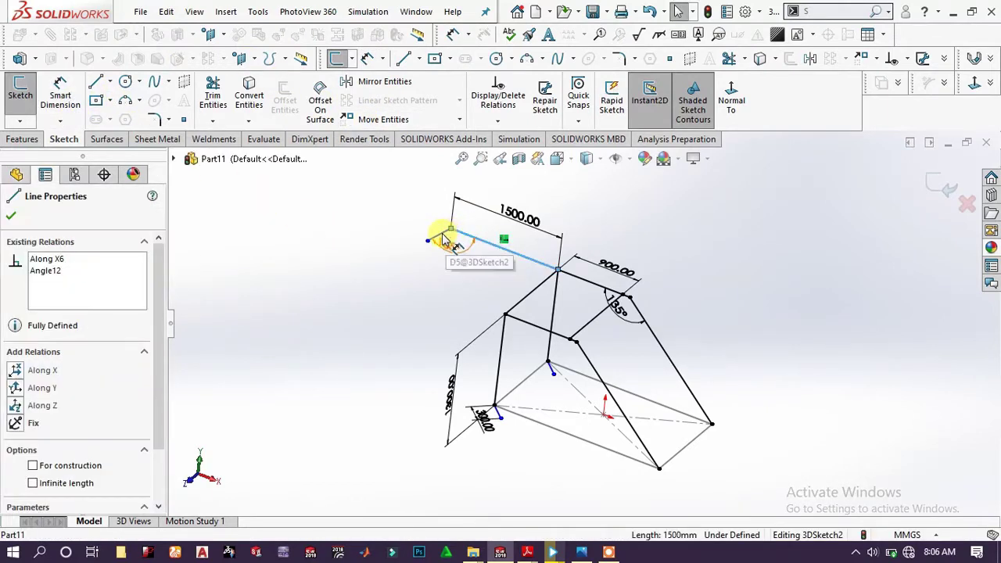
{"action": "key", "text": "Escape"}
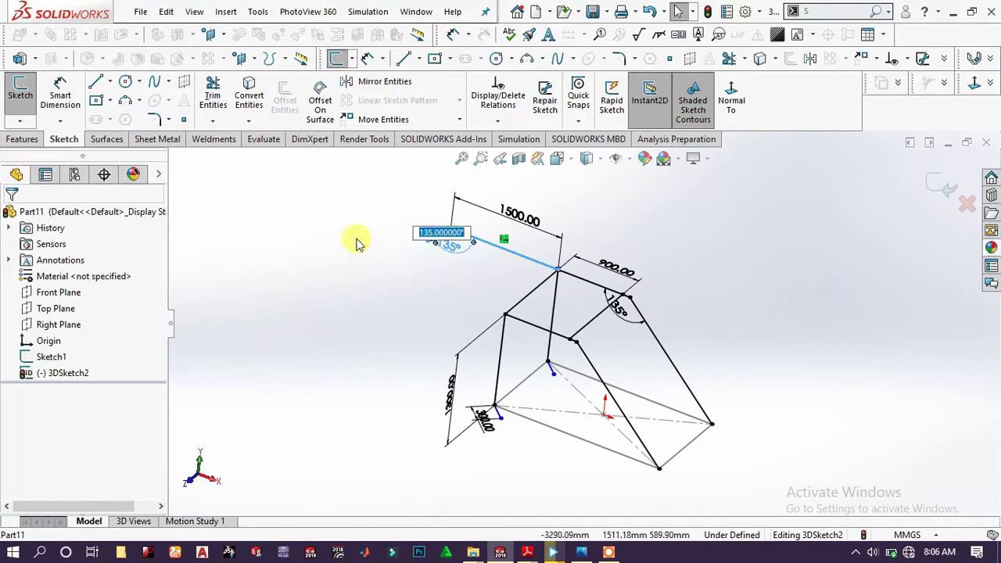
Dimension the length of the short angled line at the outer end of the 1500 mm top line and set it to 400 mm
{"action": "left_click", "coordinate": [367, 58]}
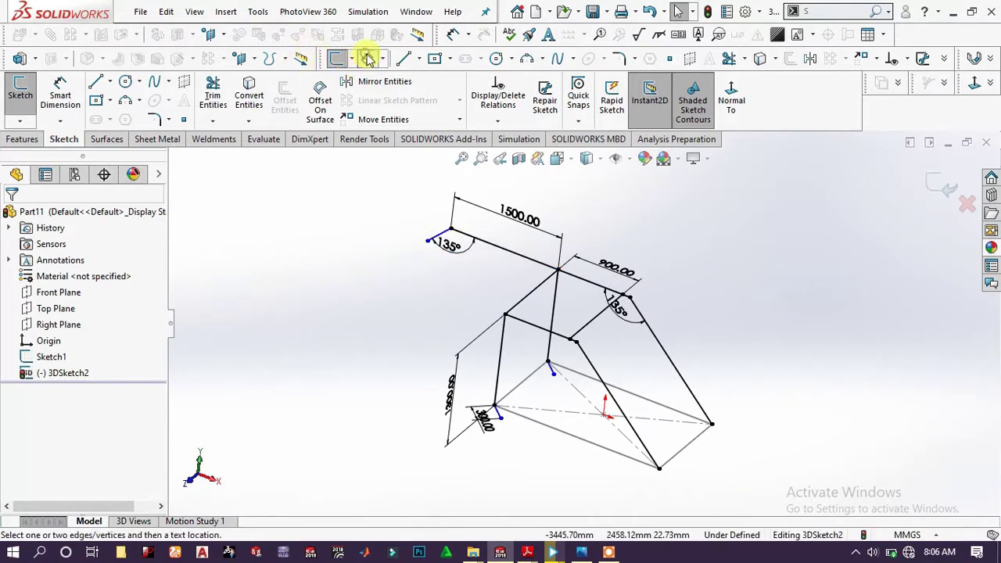
{"action": "left_click", "coordinate": [445, 234]}
{"action": "left_click", "coordinate": [374, 225]}
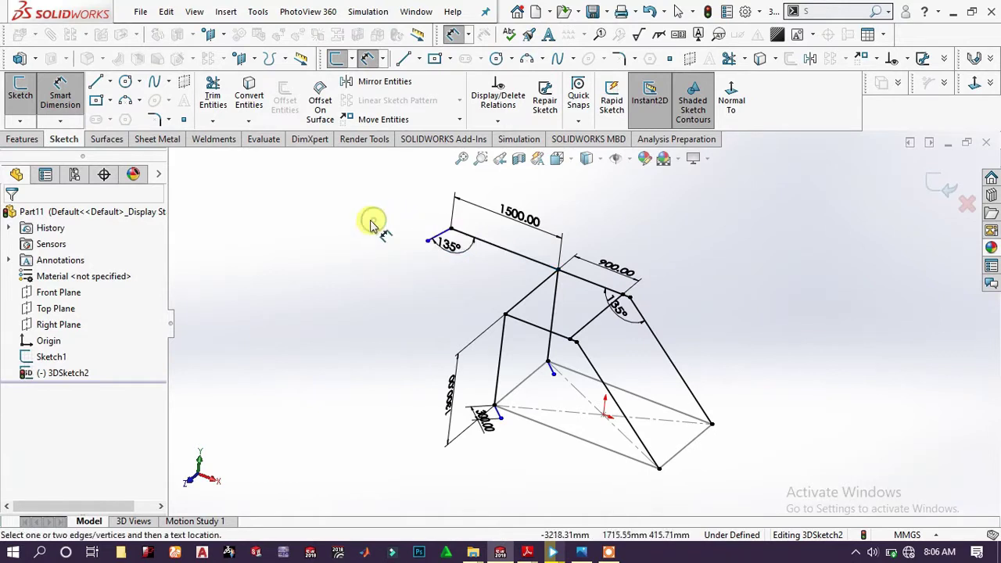
{"action": "scroll", "coordinate": [371, 220], "scroll_direction": "down", "scroll_amount": 3}
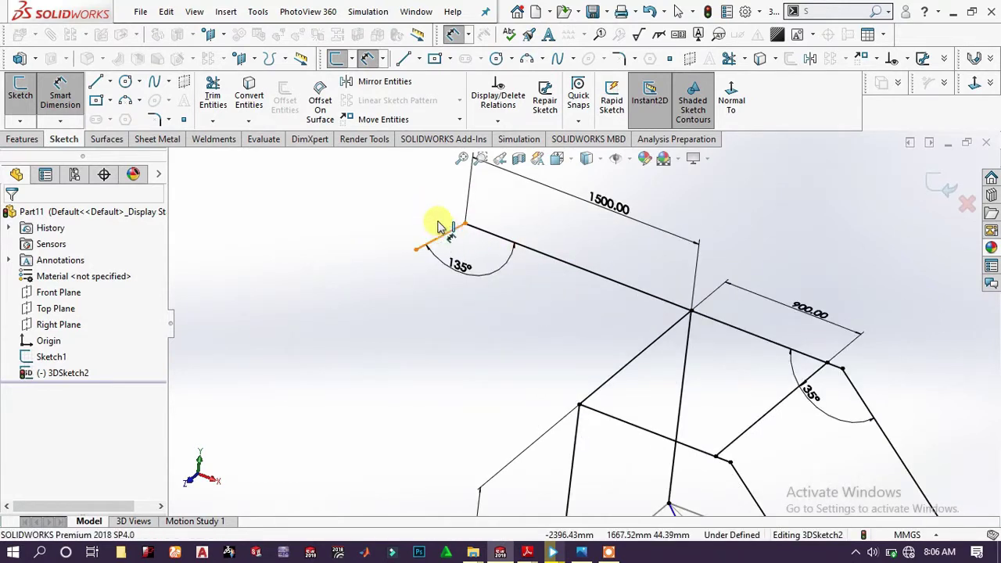
{"action": "left_click", "coordinate": [439, 228]}
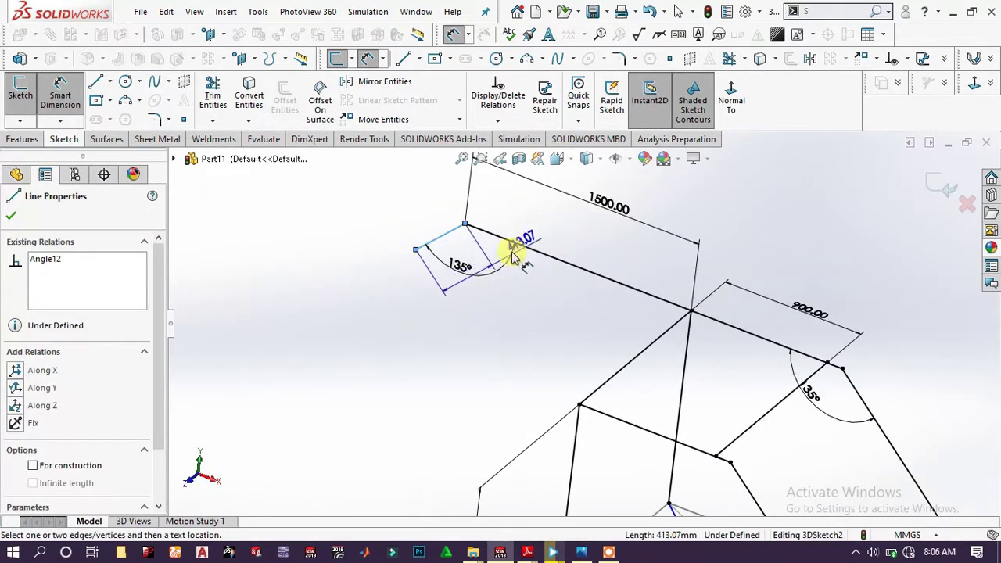
{"action": "left_click", "coordinate": [435, 222]}
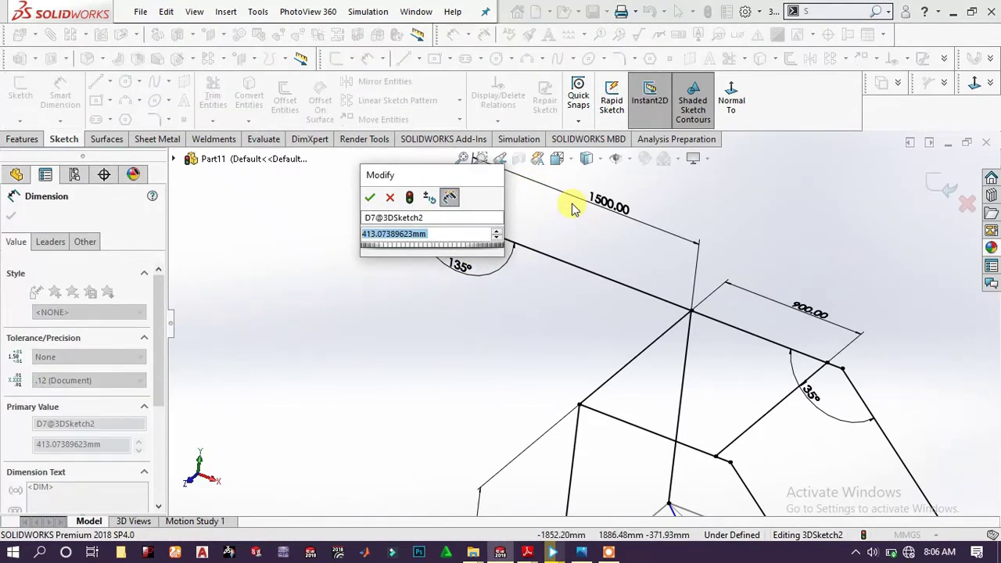
{"action": "type", "text": "400"}
{"action": "key", "text": "Escape"}
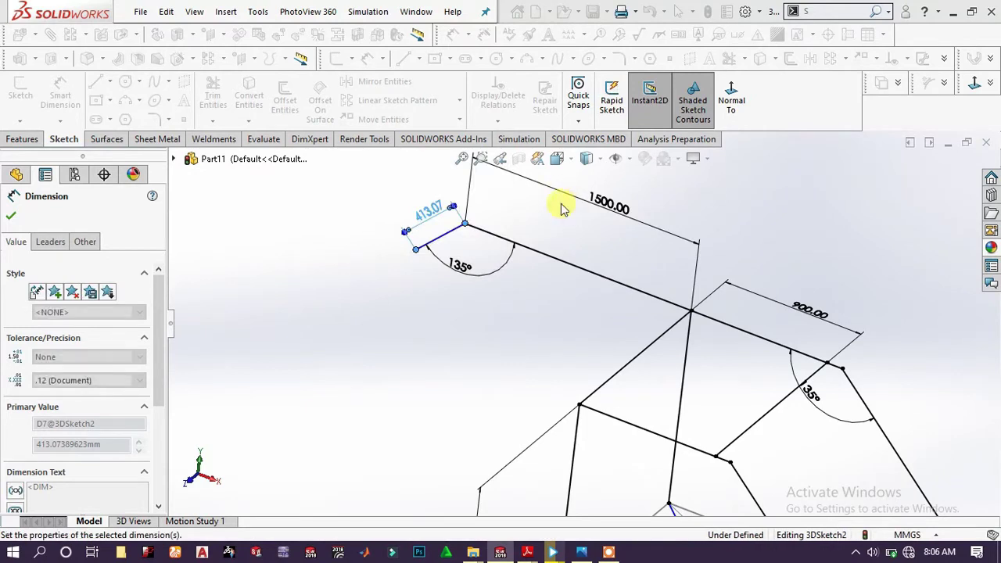
{"action": "left_click", "coordinate": [427, 291]}
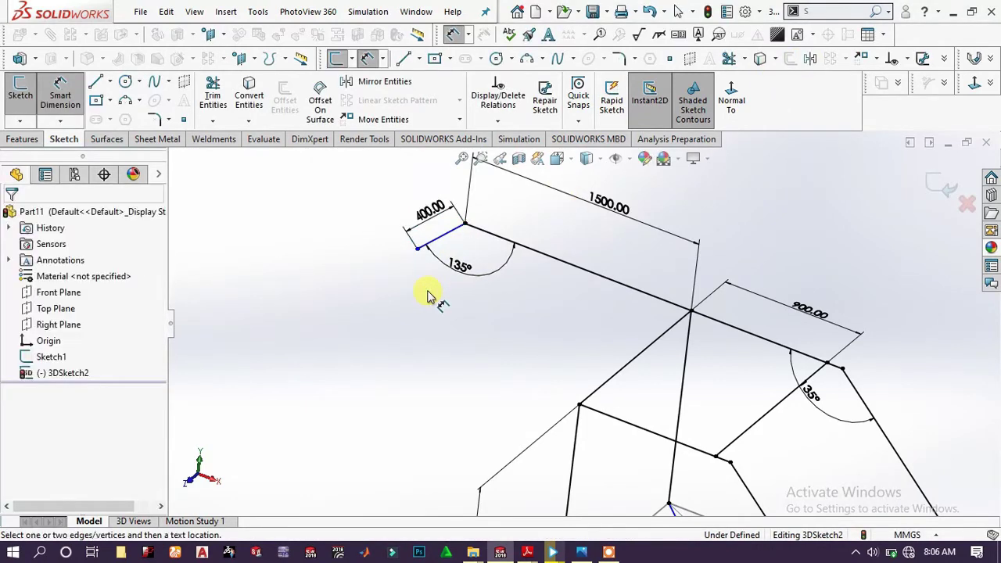
{"action": "left_click", "coordinate": [470, 269]}
{"action": "scroll", "coordinate": [542, 279], "scroll_direction": "up", "scroll_amount": 3}
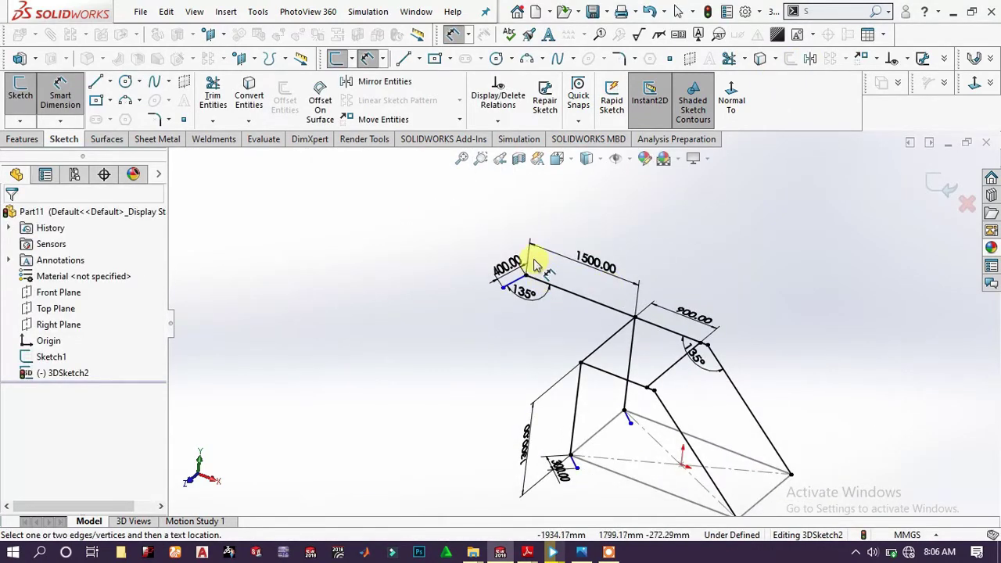
{"action": "left_click", "coordinate": [56, 93]}
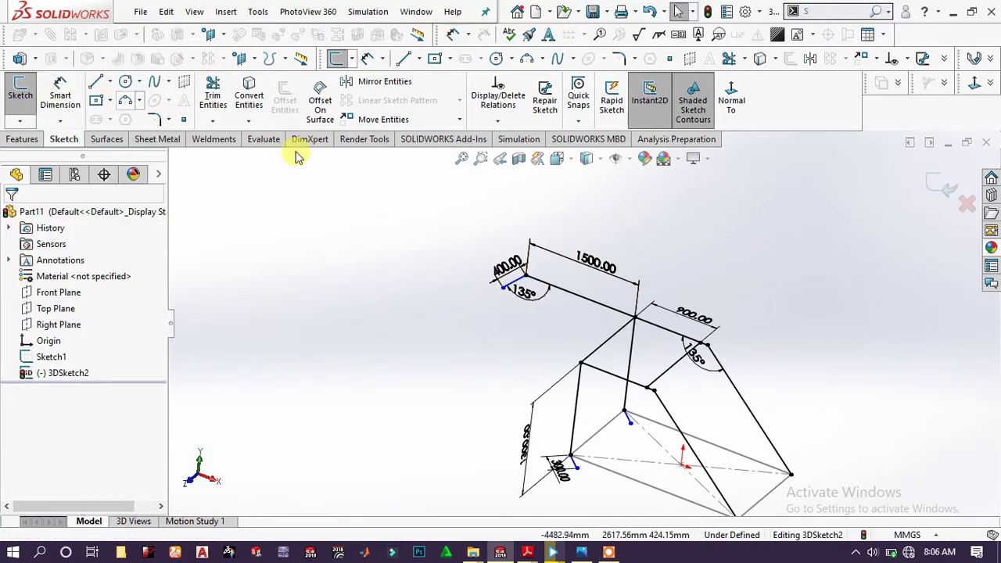
Mirror the 1500 mm top line and its 400 mm end line about the Front Plane, keeping the originals
{"action": "left_click", "coordinate": [531, 292]}
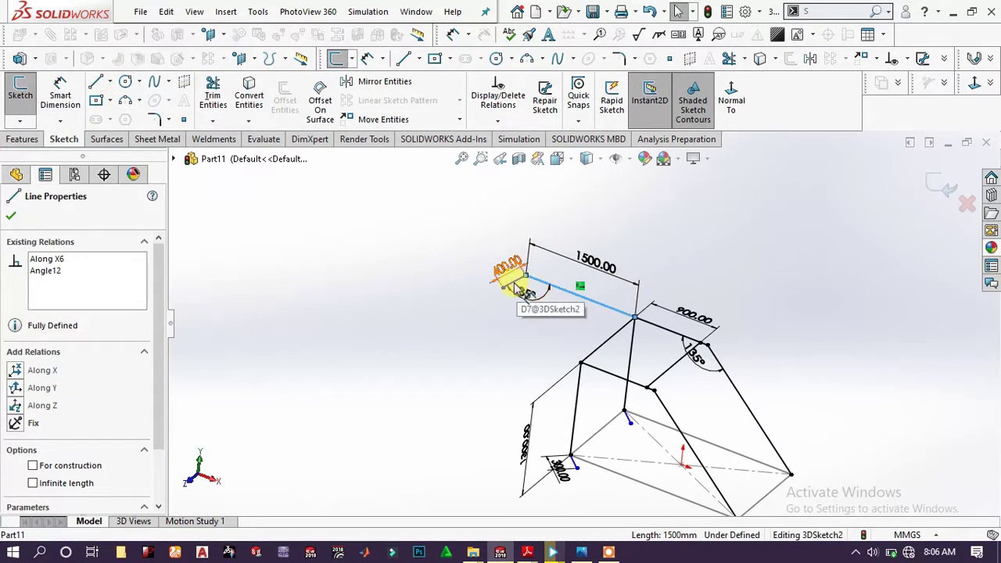
{"action": "scroll", "coordinate": [520, 289], "scroll_direction": "down", "scroll_amount": 5}
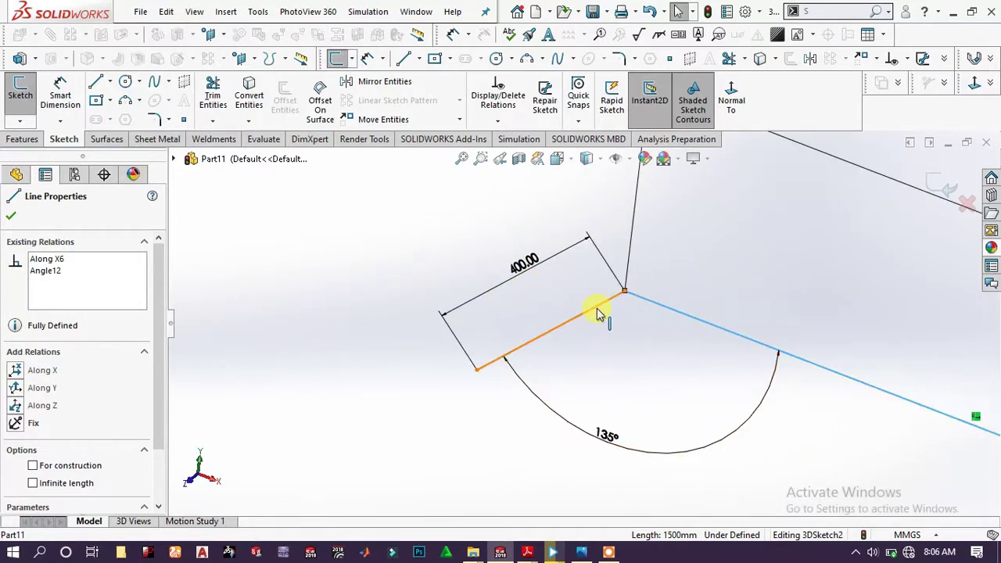
{"action": "left_click", "coordinate": [598, 310], "text": "ctrl"}
{"action": "scroll", "coordinate": [599, 353], "scroll_direction": "up", "scroll_amount": 4}
{"action": "scroll", "coordinate": [689, 382], "scroll_direction": "up", "scroll_amount": 3}
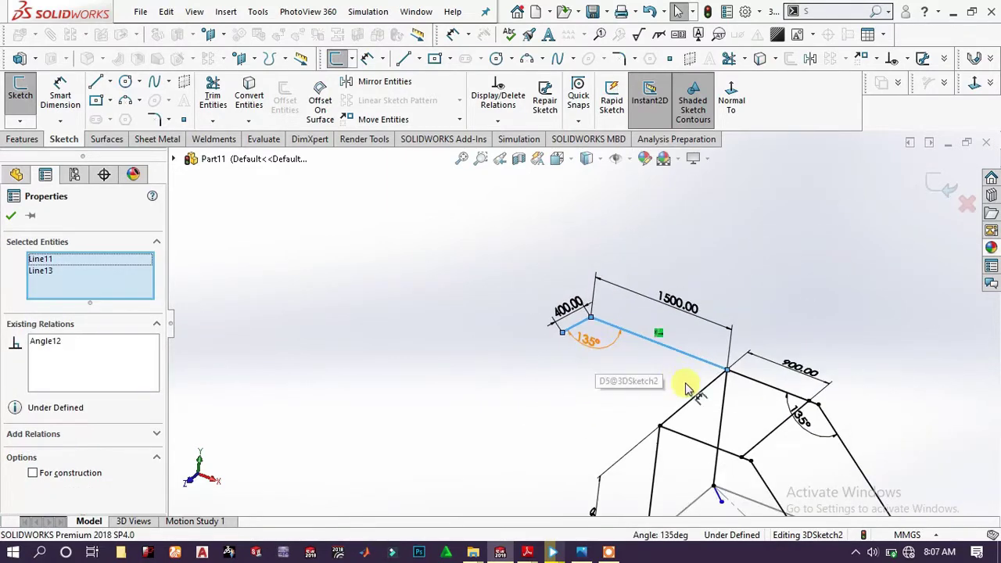
{"action": "left_click", "coordinate": [391, 82]}
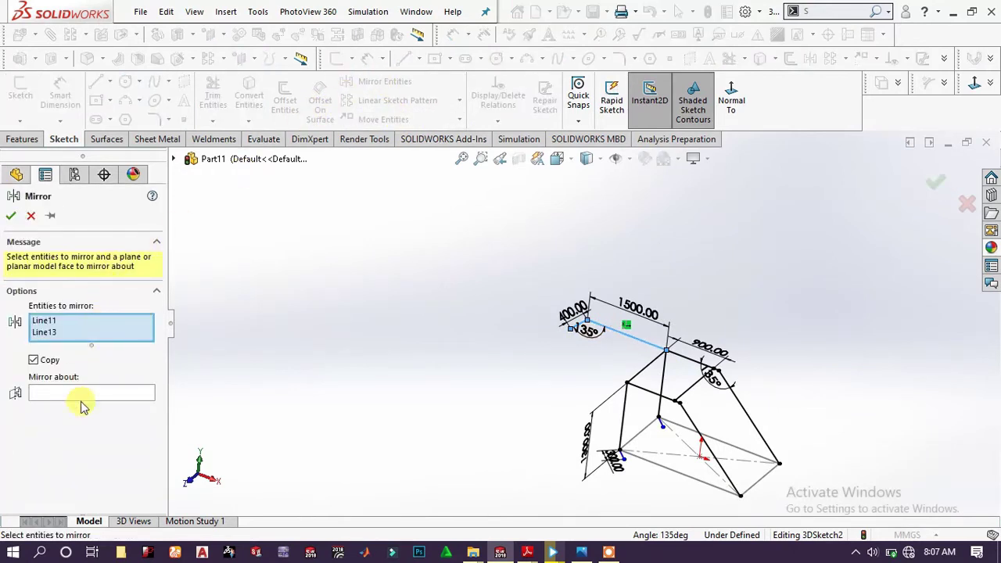
{"action": "left_click", "coordinate": [90, 395]}
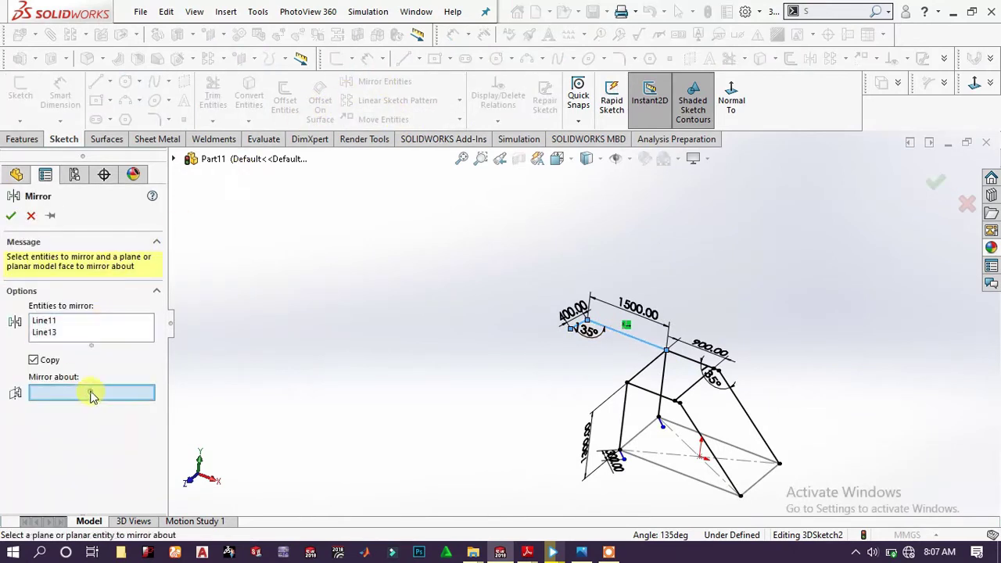
{"action": "left_click", "coordinate": [173, 159]}
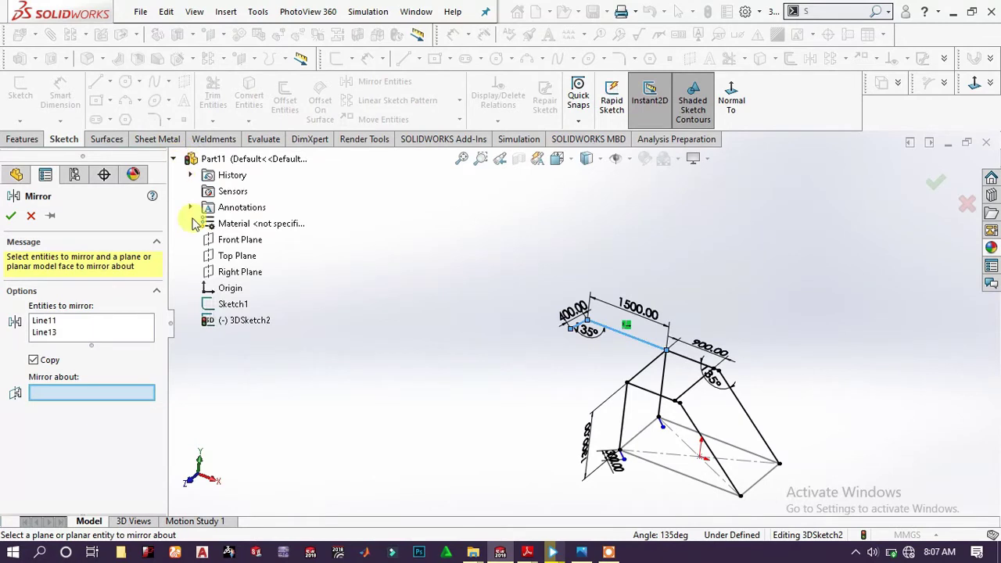
{"action": "left_click", "coordinate": [239, 241]}
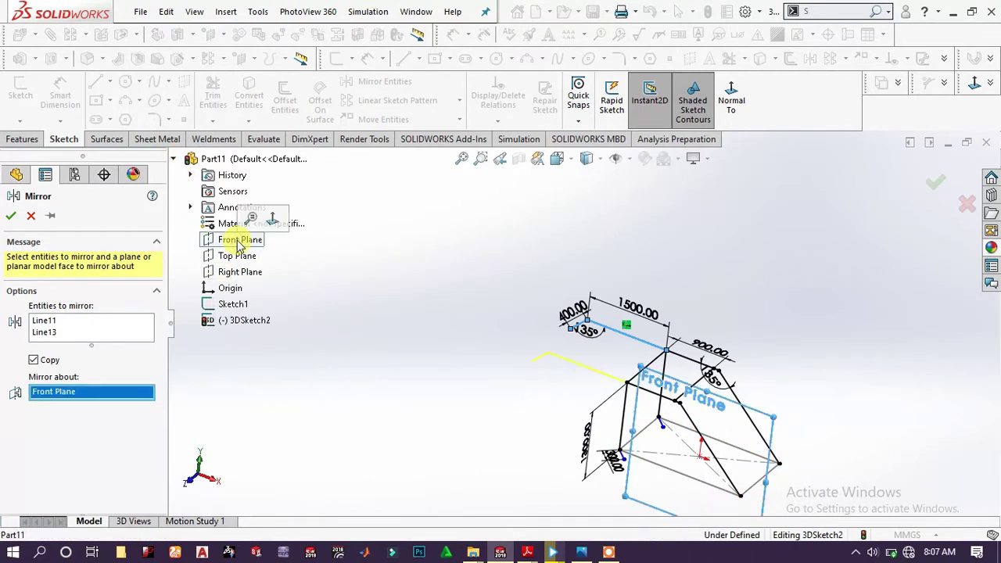
{"action": "left_click", "coordinate": [12, 216]}
{"action": "scroll", "coordinate": [654, 375], "scroll_direction": "down", "scroll_amount": 3}
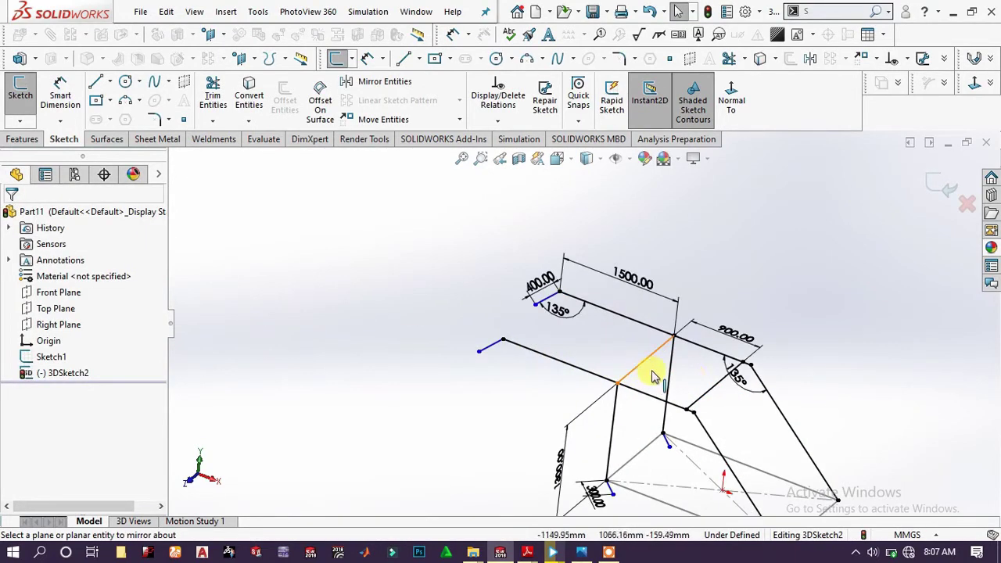
{"action": "scroll", "coordinate": [665, 440], "scroll_direction": "up", "scroll_amount": 3}
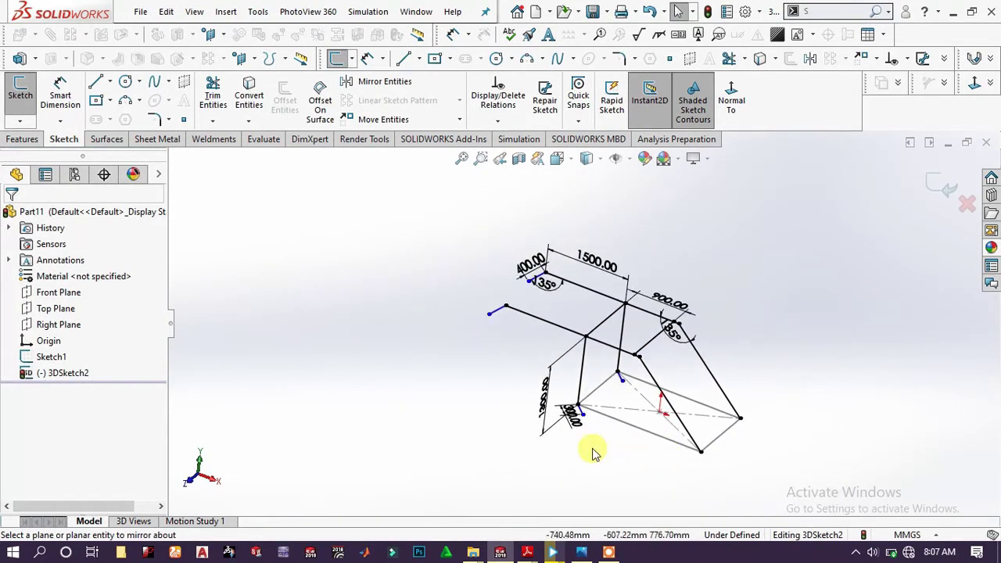
Add an Along Y relation to each of the two short leg lines at the lower ends of the uprights
{"action": "mouse_move", "coordinate": [592, 452]}
{"action": "middle_mouse_down"}
{"action": "mouse_move", "coordinate": [597, 409]}
{"action": "mouse_move", "coordinate": [585, 395]}
{"action": "mouse_move", "coordinate": [585, 429]}
{"action": "mouse_move", "coordinate": [581, 397]}
{"action": "mouse_move", "coordinate": [630, 402]}
{"action": "middle_mouse_up"}
{"action": "scroll", "coordinate": [630, 402], "scroll_direction": "down", "scroll_amount": 4}
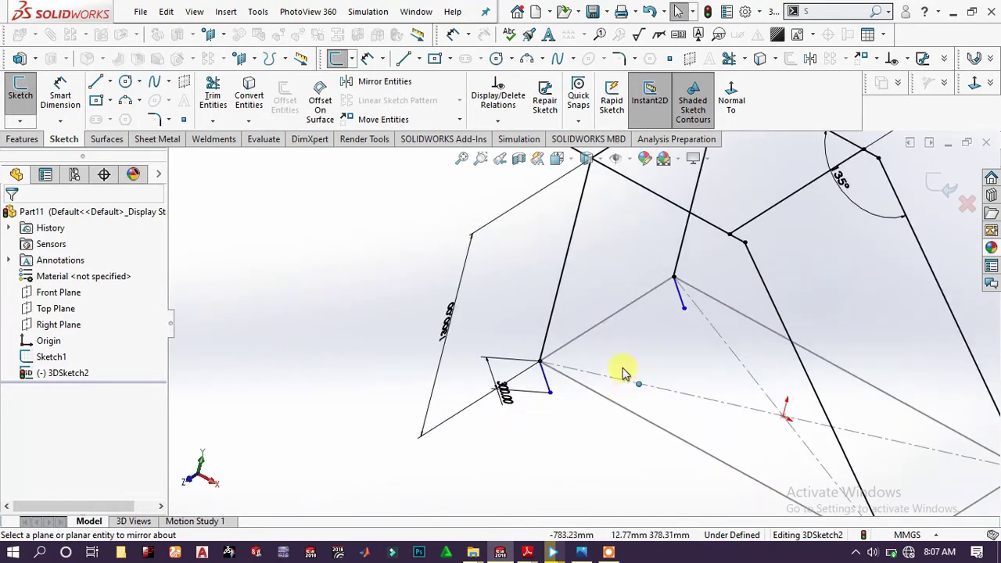
{"action": "left_click", "coordinate": [547, 387]}
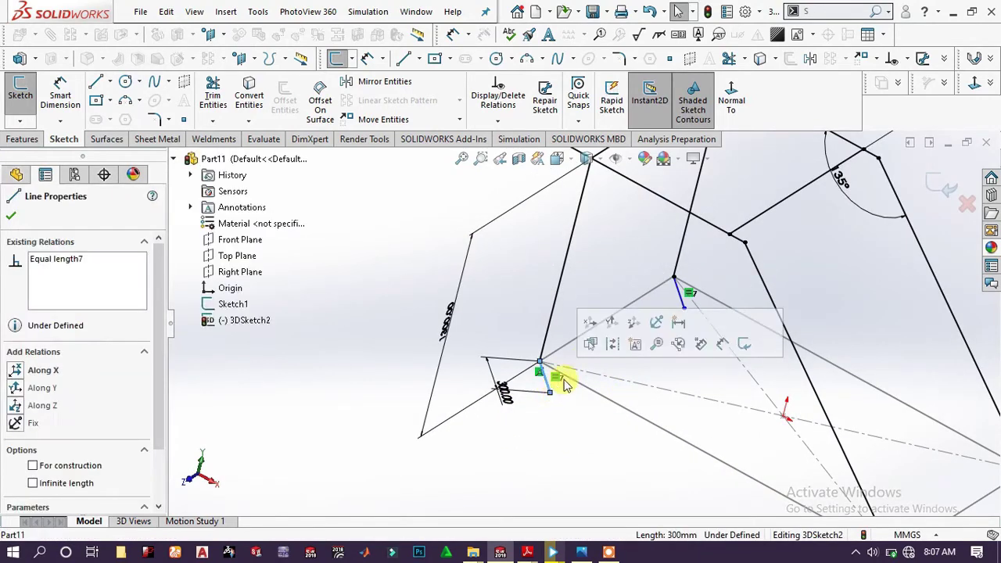
{"action": "left_click", "coordinate": [613, 324]}
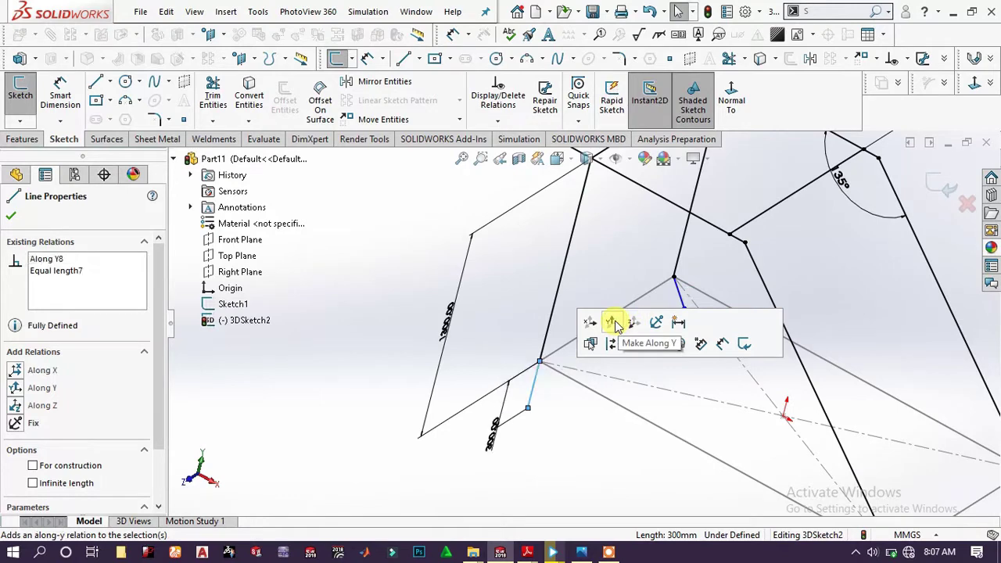
{"action": "left_click", "coordinate": [564, 430]}
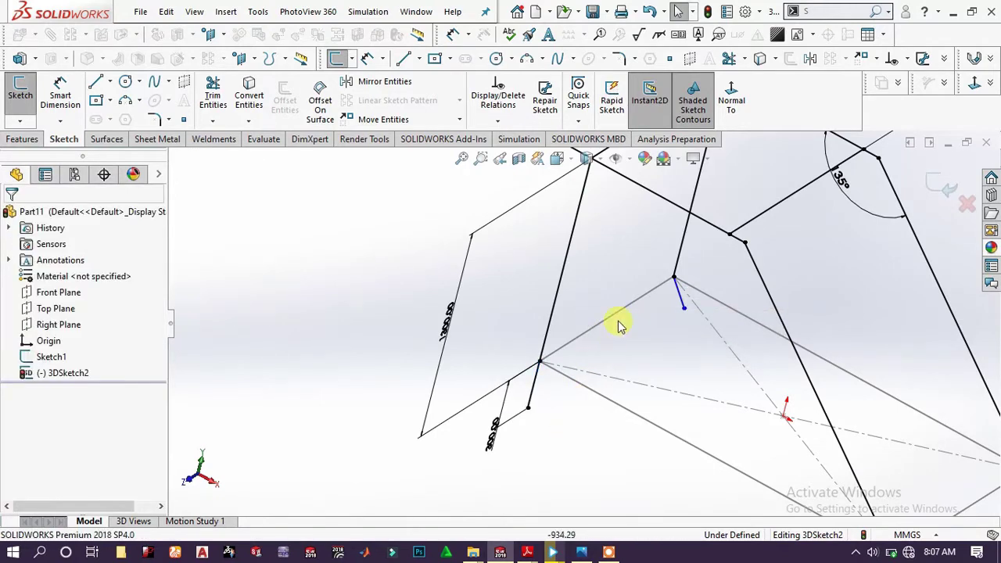
{"action": "left_click", "coordinate": [681, 297]}
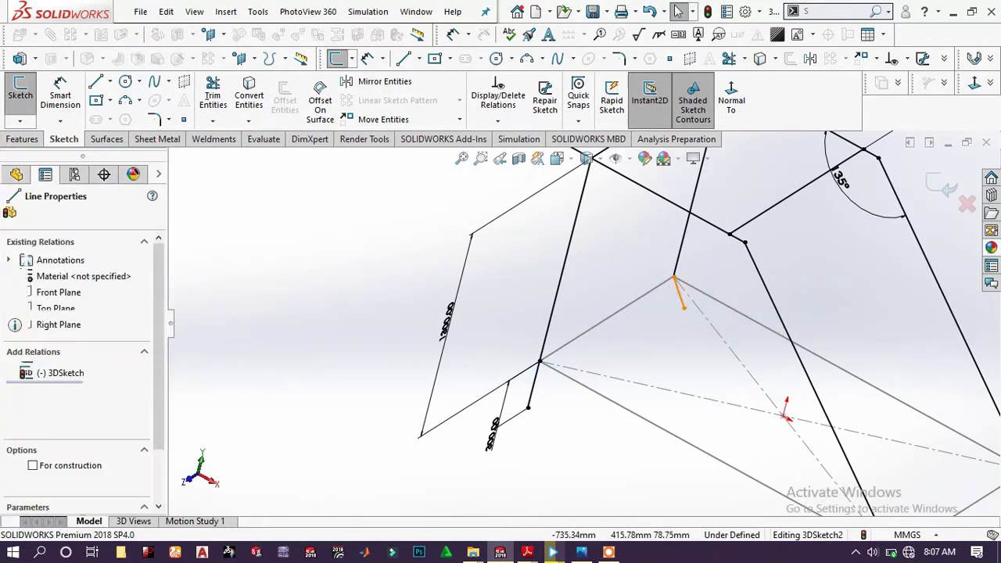
{"action": "left_click", "coordinate": [671, 329]}
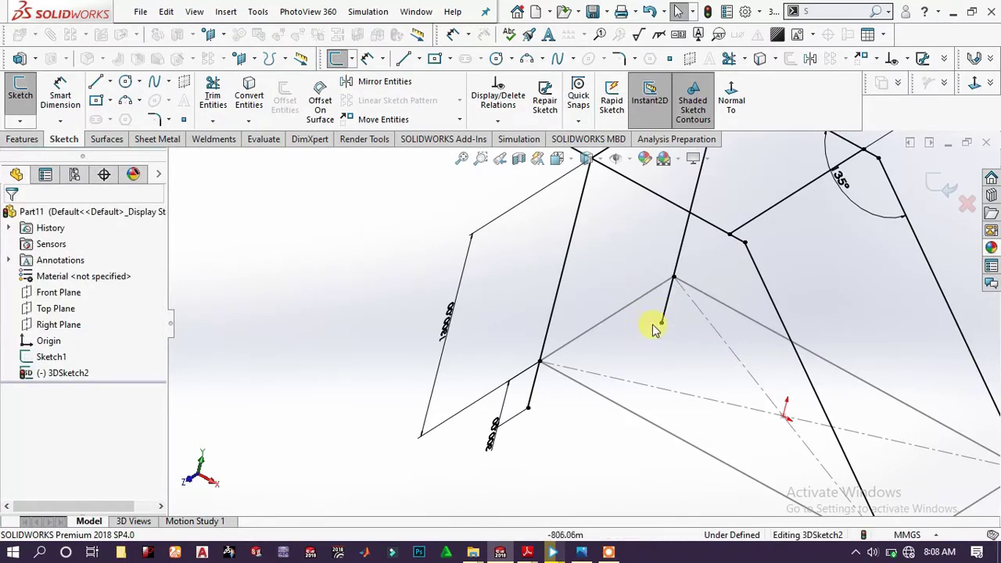
{"action": "left_click", "coordinate": [641, 332]}
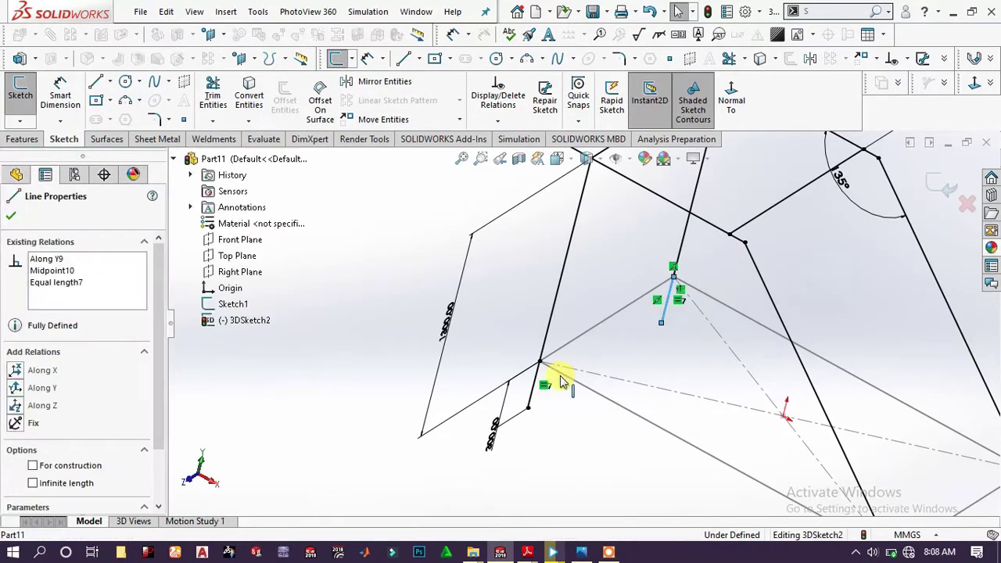
Exit the 3D sketch with the model in isometric view and bring up the weldment tools
{"action": "key", "text": "space"}
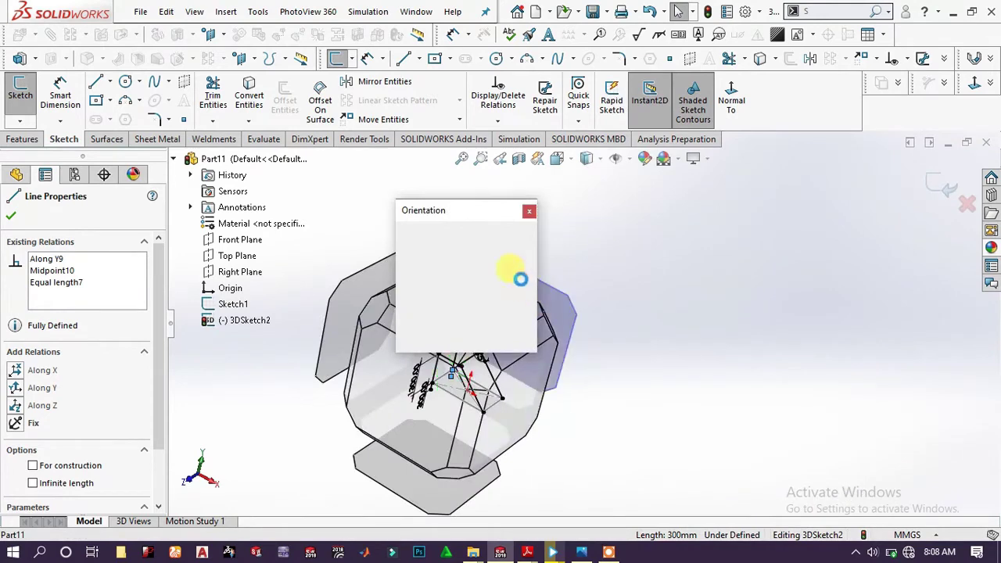
{"action": "left_click", "coordinate": [516, 257]}
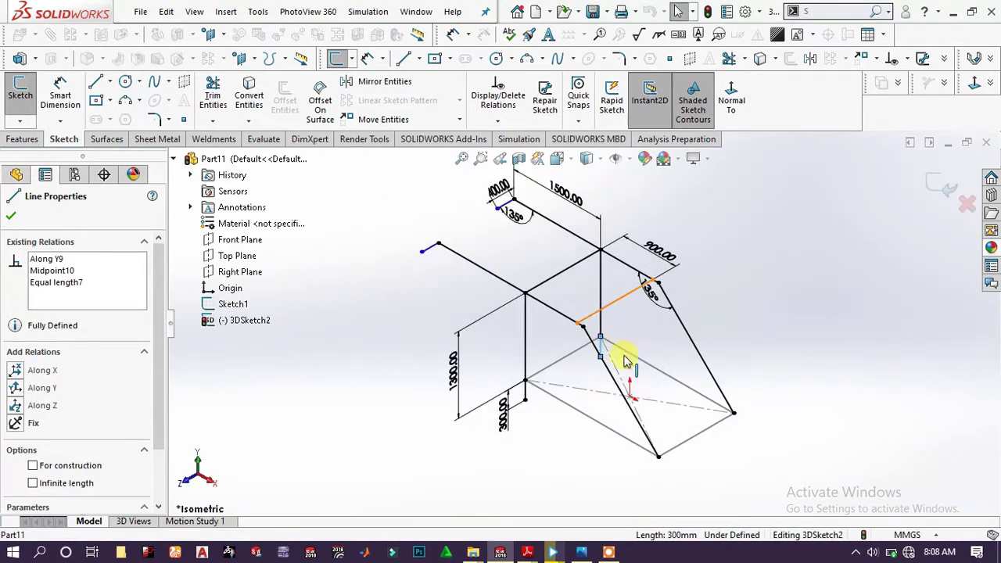
{"action": "left_click", "coordinate": [550, 369]}
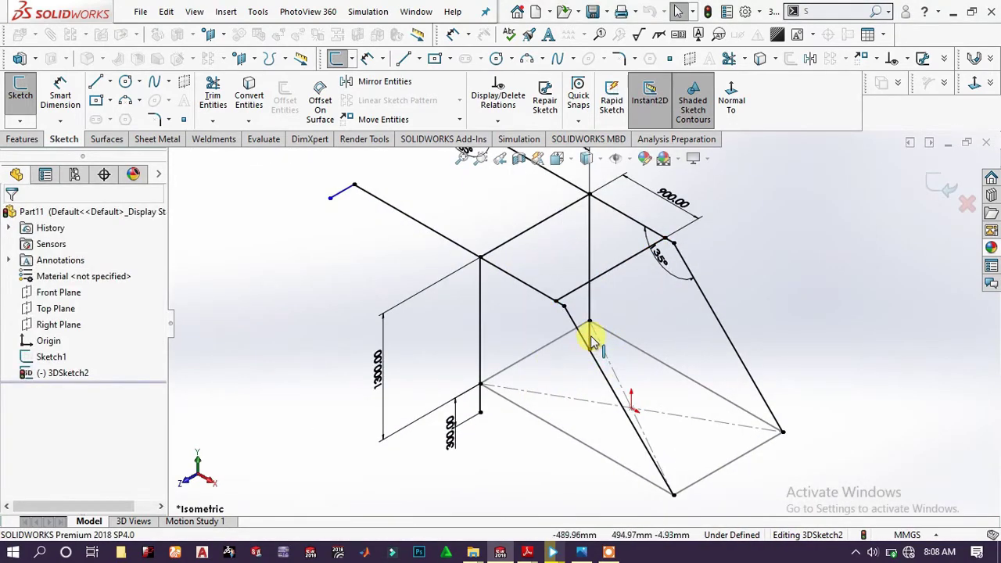
{"action": "left_click", "coordinate": [592, 340]}
{"action": "left_click", "coordinate": [555, 373]}
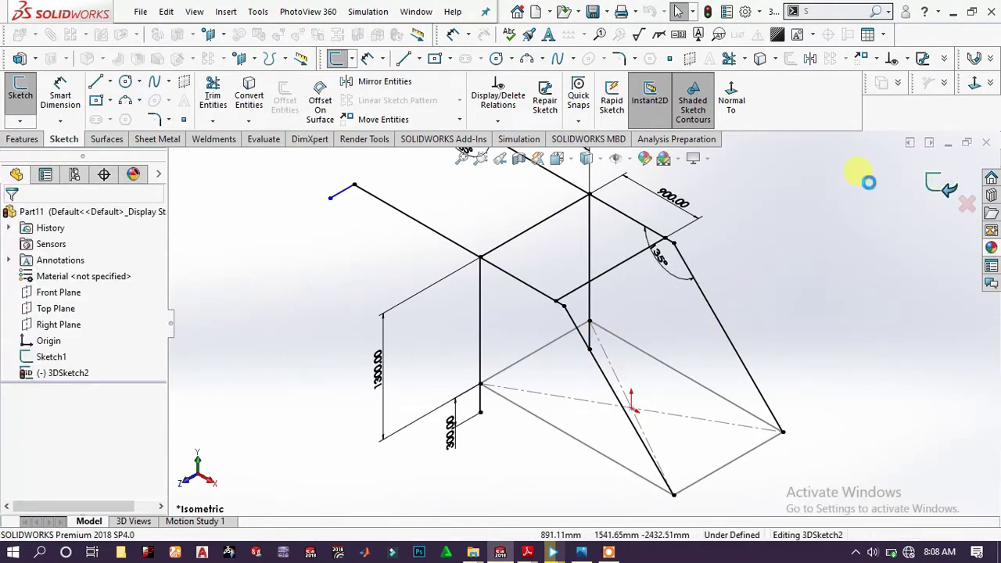
{"action": "scroll", "coordinate": [610, 301], "scroll_direction": "up", "scroll_amount": 5}
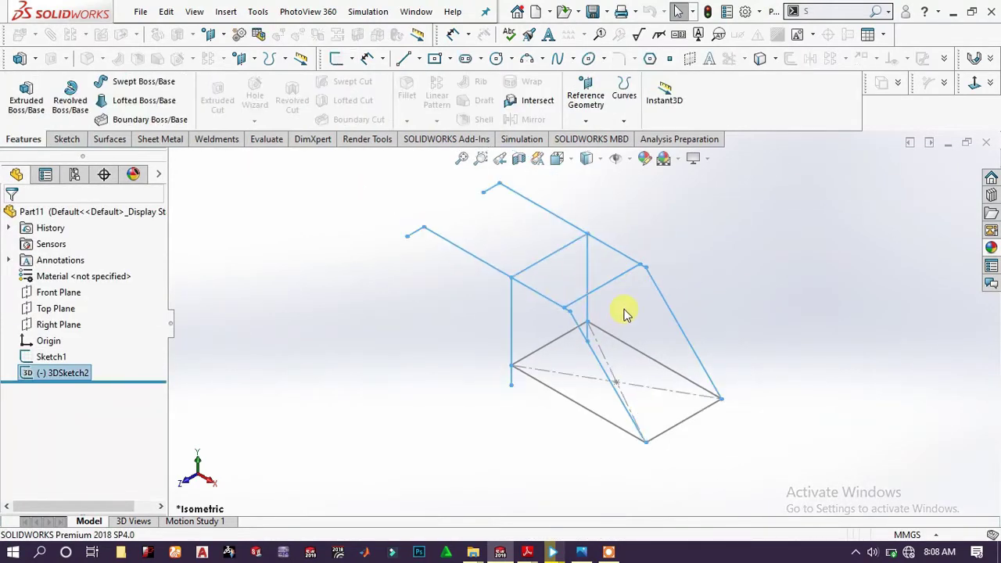
{"action": "scroll", "coordinate": [576, 297], "scroll_direction": "down", "scroll_amount": 6}
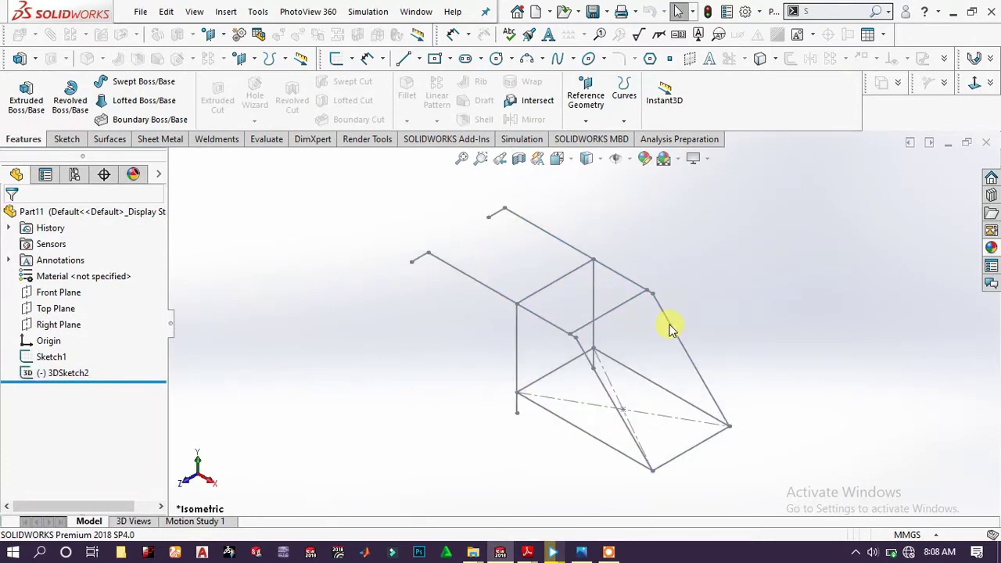
{"action": "left_click", "coordinate": [223, 139]}
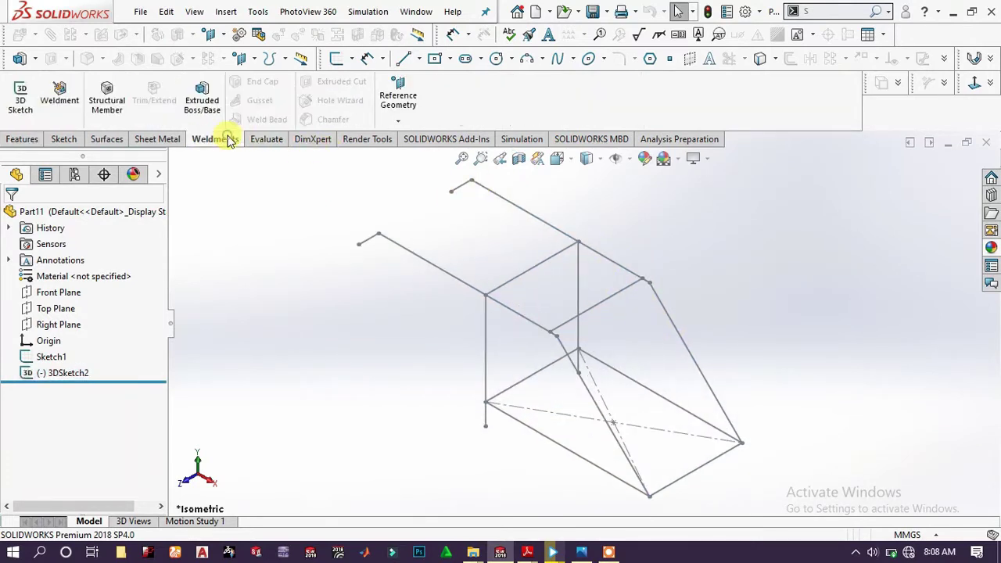
Start a structural member with an ansi inch square tube profile in size 2 x 2 x 0.25
{"action": "left_click", "coordinate": [105, 93]}
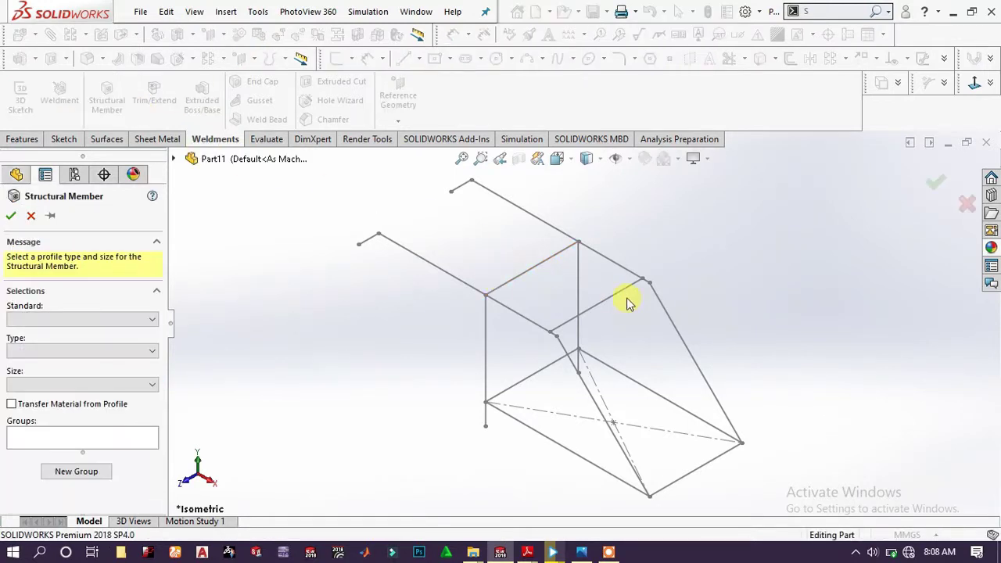
{"action": "scroll", "coordinate": [630, 293], "scroll_direction": "up", "scroll_amount": 1}
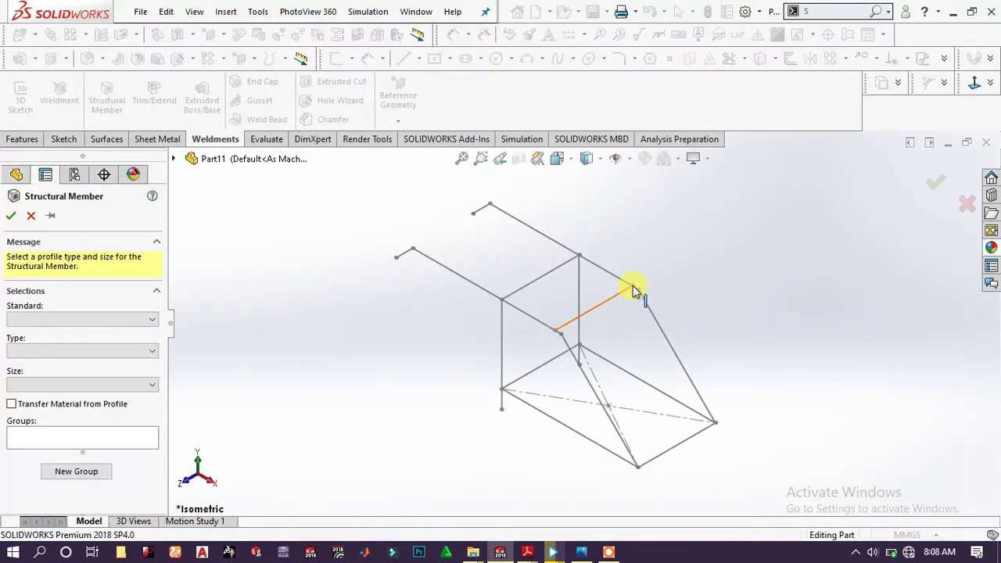
{"action": "left_click", "coordinate": [79, 319]}
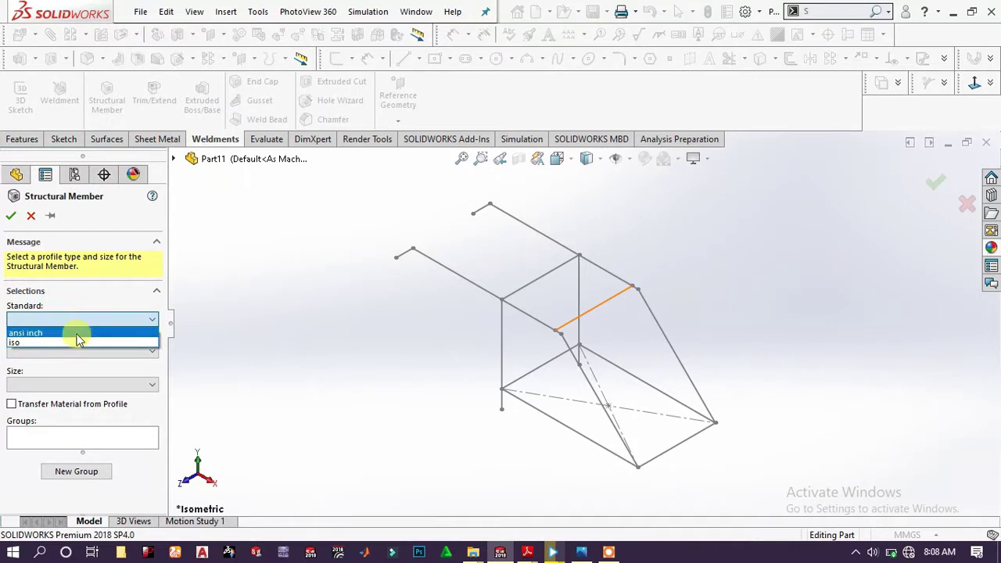
{"action": "left_click", "coordinate": [79, 334]}
{"action": "left_click", "coordinate": [86, 349]}
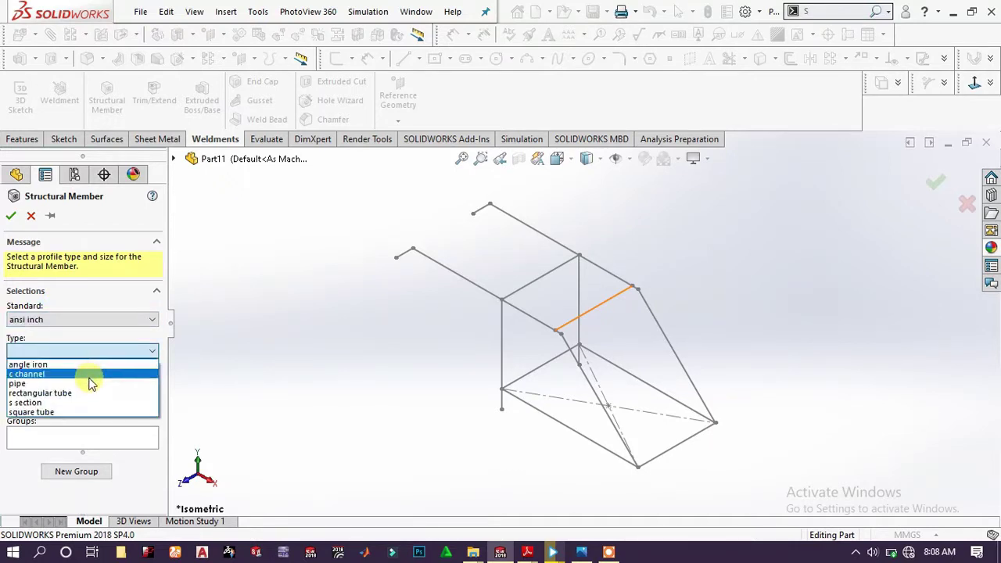
{"action": "left_click", "coordinate": [66, 413]}
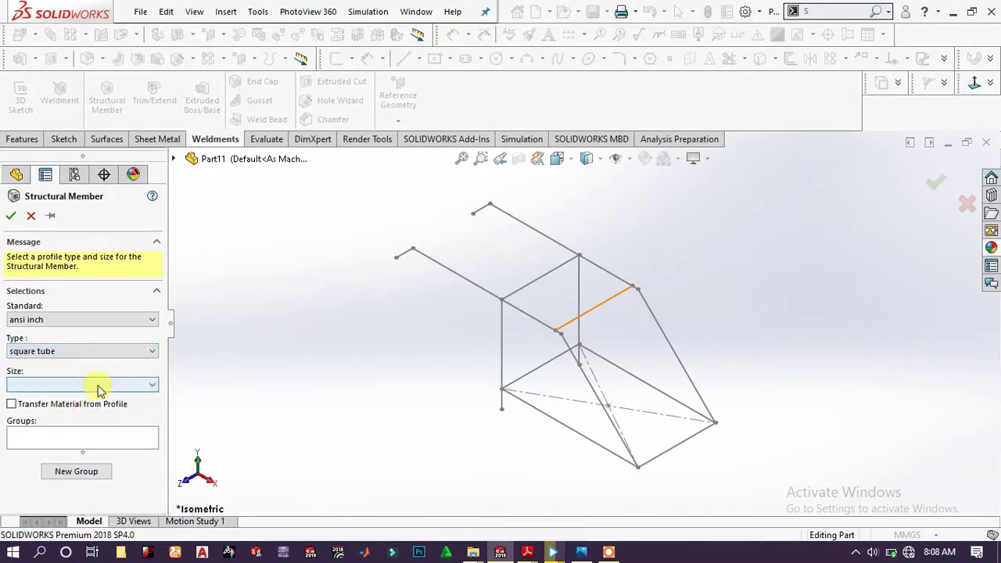
{"action": "left_click", "coordinate": [100, 385]}
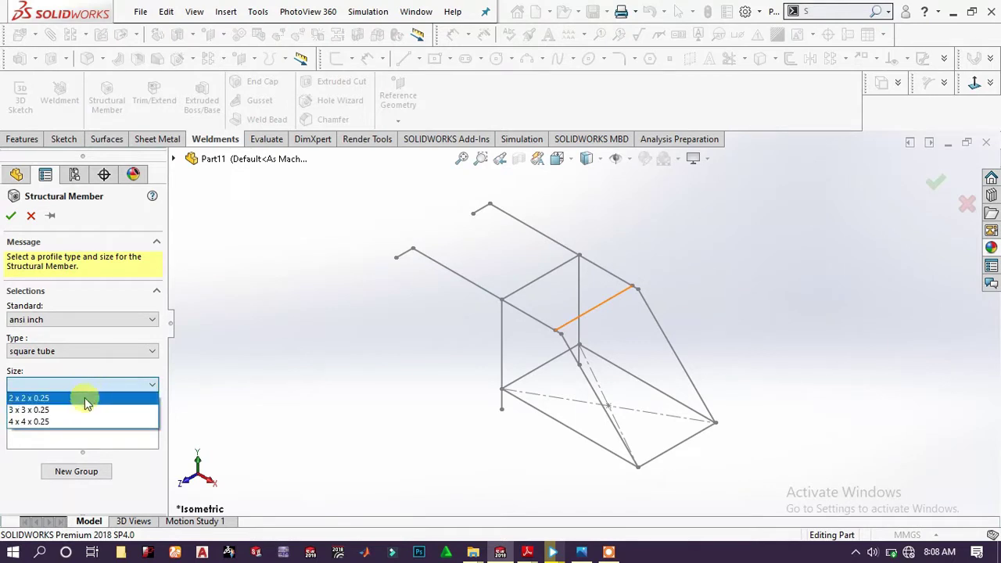
{"action": "left_click", "coordinate": [86, 399]}
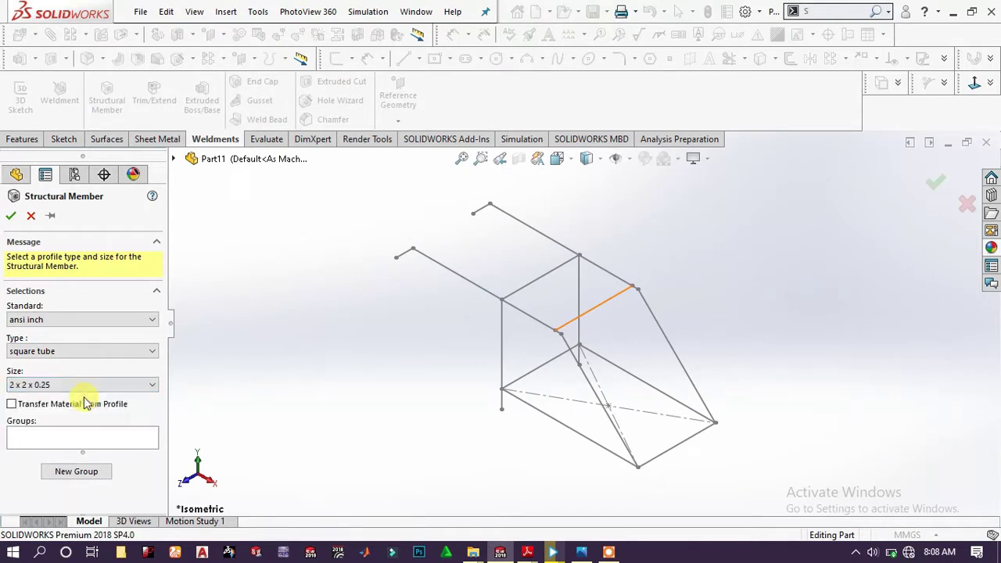
Select the four lines of the base rectangle as the path of the structural member's first group
{"action": "left_click", "coordinate": [97, 438]}
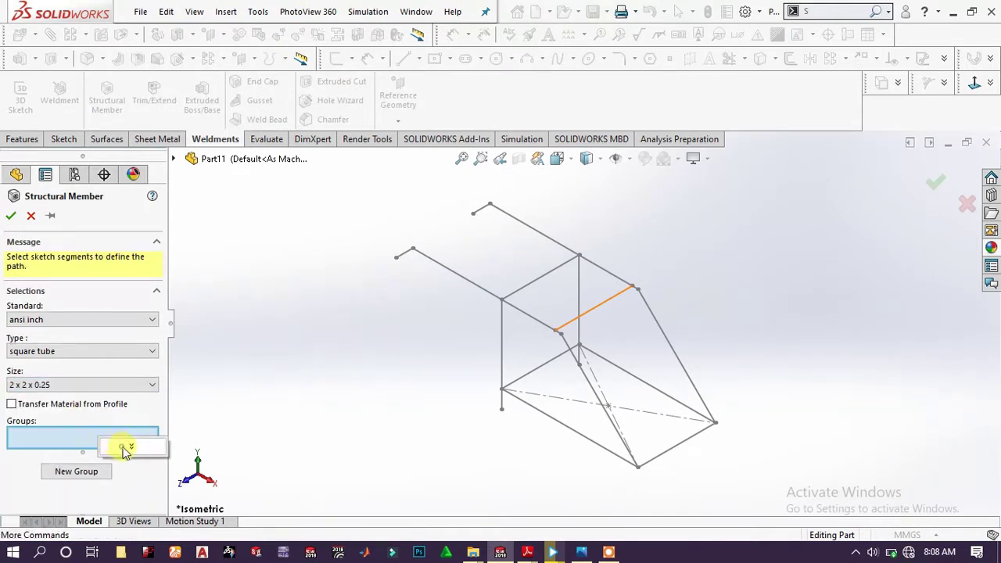
{"action": "left_click", "coordinate": [131, 447]}
{"action": "left_click", "coordinate": [202, 452]}
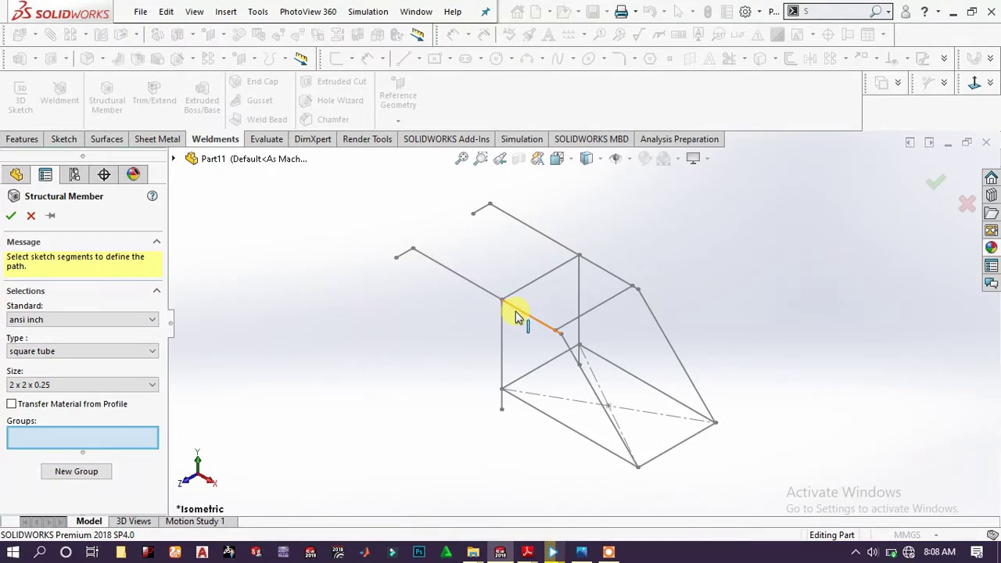
{"action": "left_click", "coordinate": [535, 376]}
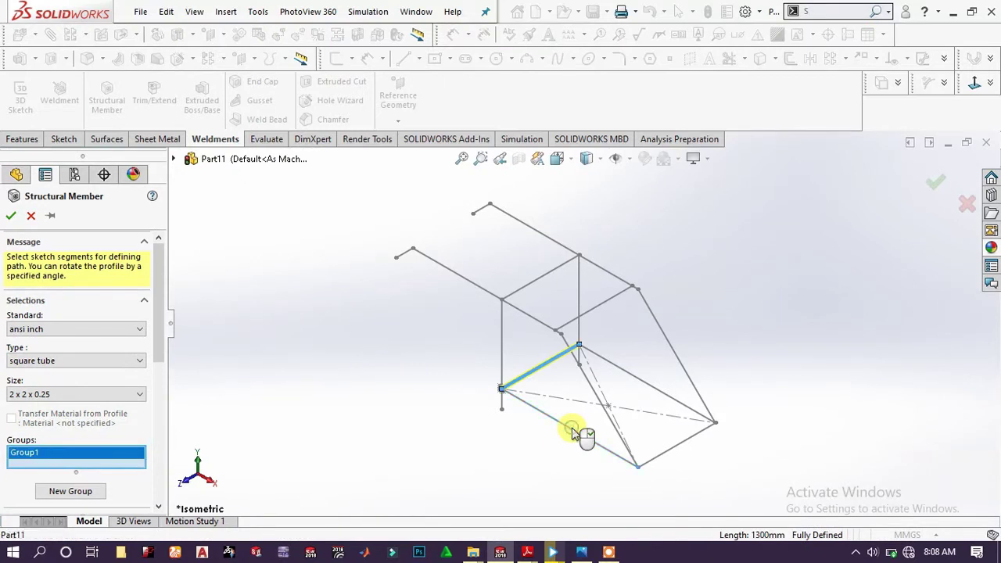
{"action": "left_click", "coordinate": [579, 433]}
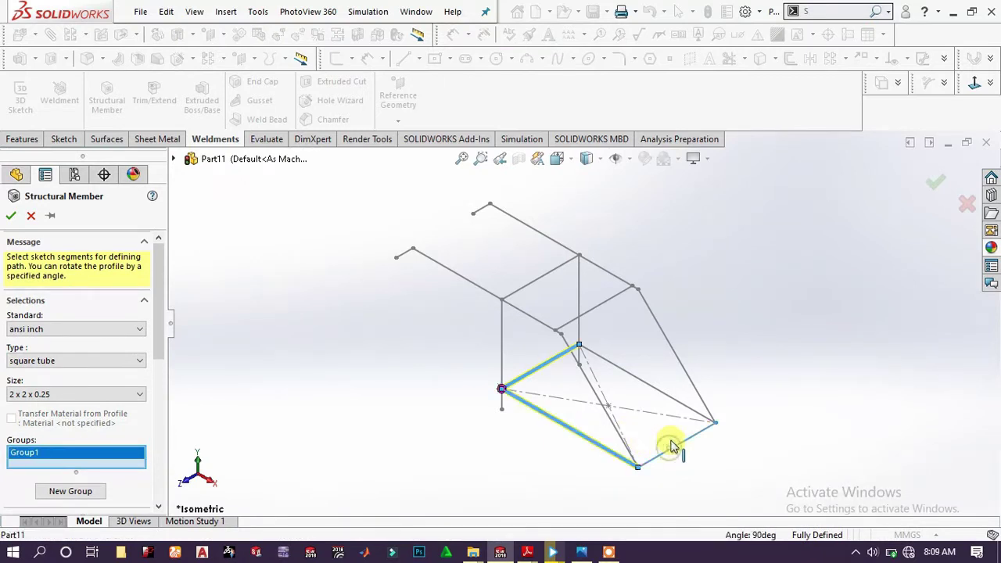
{"action": "left_click", "coordinate": [670, 447]}
{"action": "left_click", "coordinate": [670, 400]}
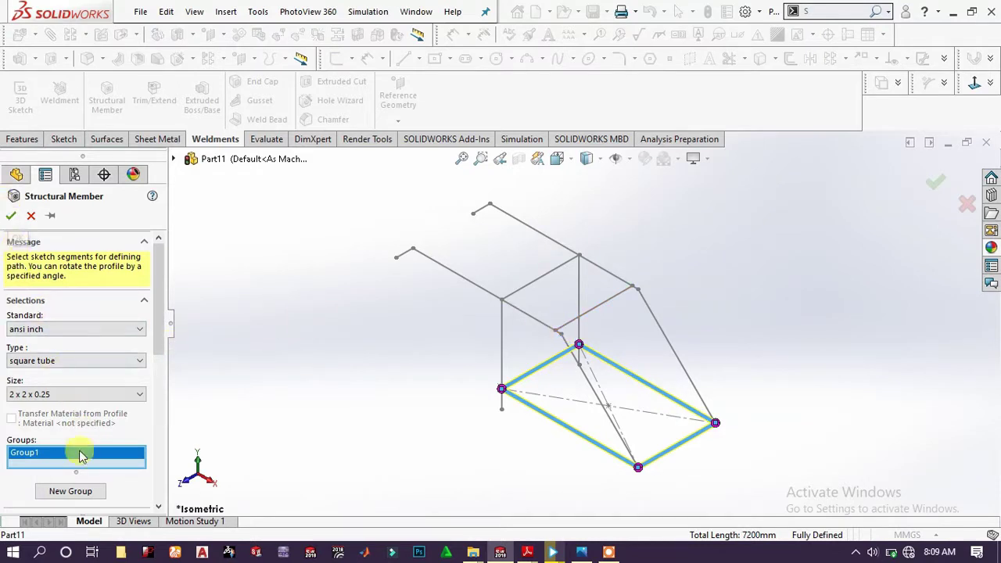
Change the tube size to 3 x 3 x 0.25 and add a second group containing the two vertical uprights
{"action": "left_click", "coordinate": [75, 490]}
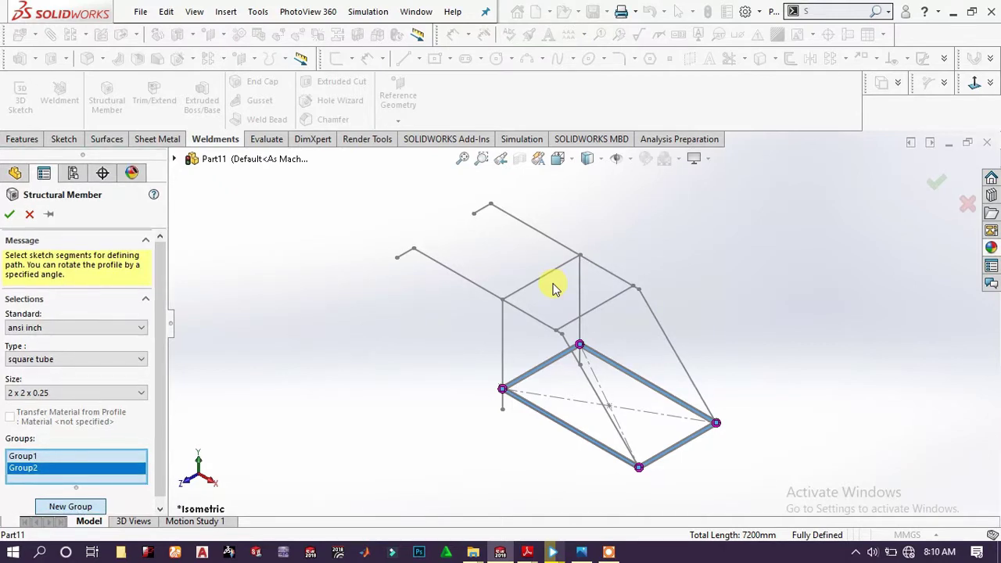
{"action": "left_click", "coordinate": [69, 393]}
{"action": "left_click", "coordinate": [55, 419]}
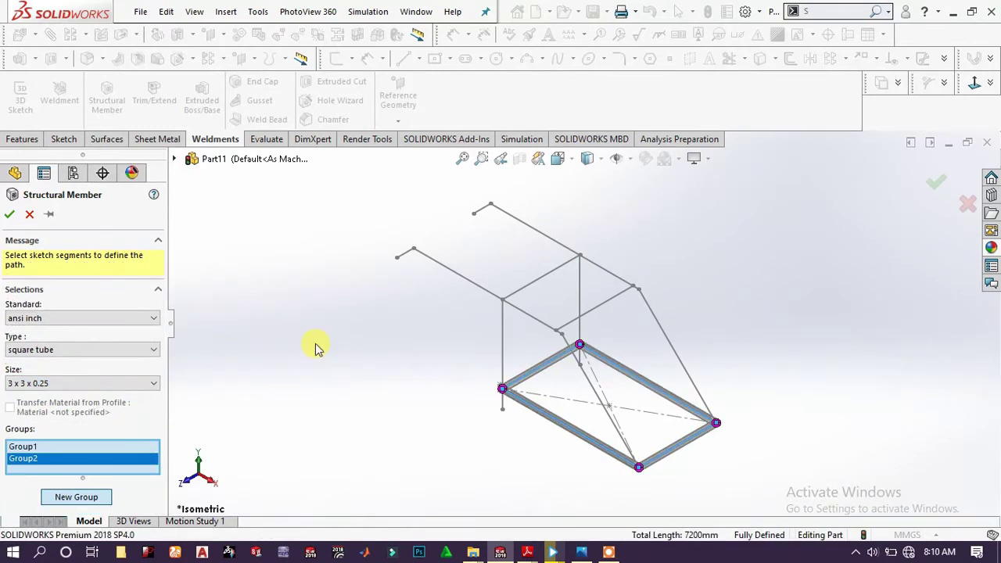
{"action": "left_click", "coordinate": [503, 343]}
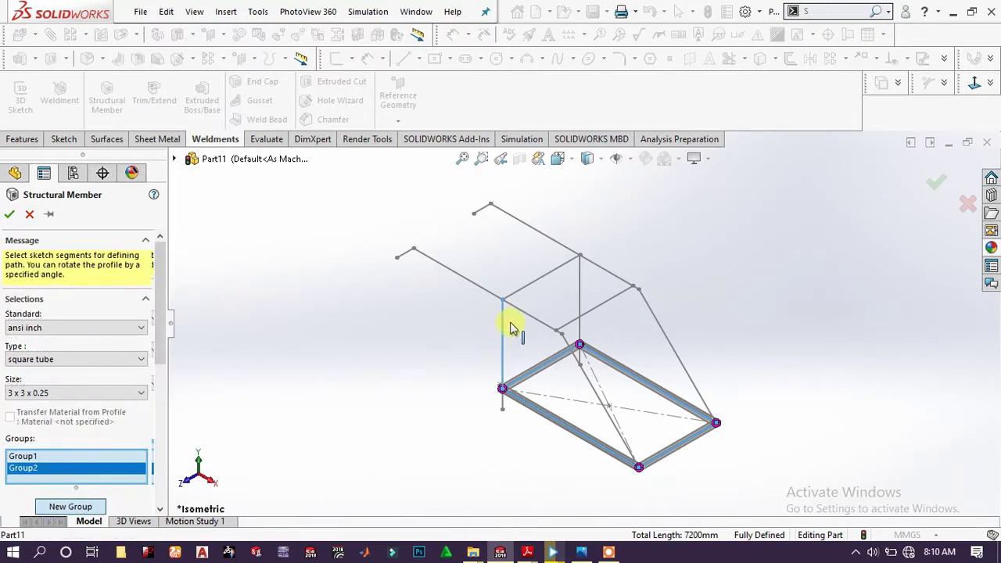
{"action": "left_click", "coordinate": [582, 287]}
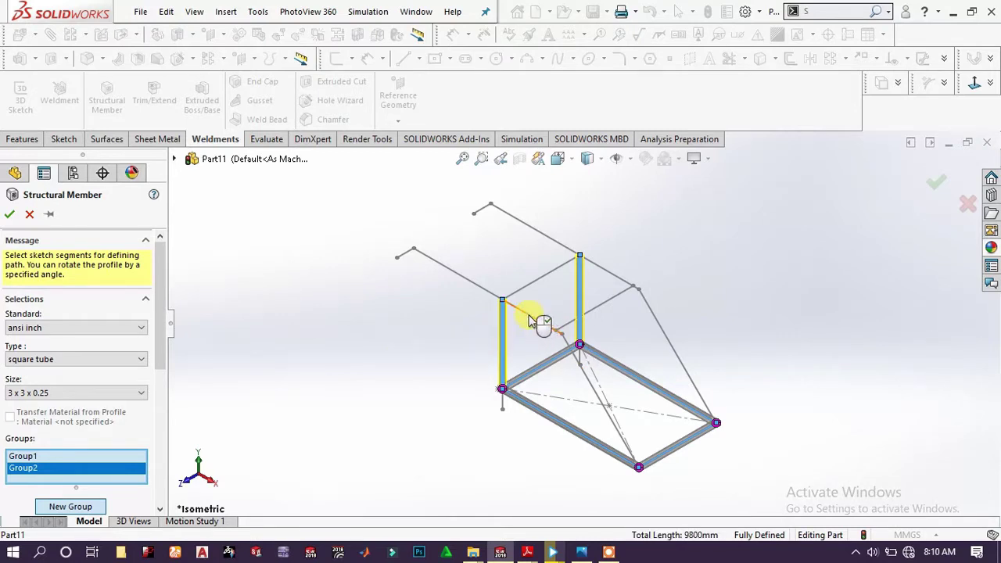
Add a third group containing the two long sloping lines that rise from the base corners
{"action": "left_click", "coordinate": [100, 507]}
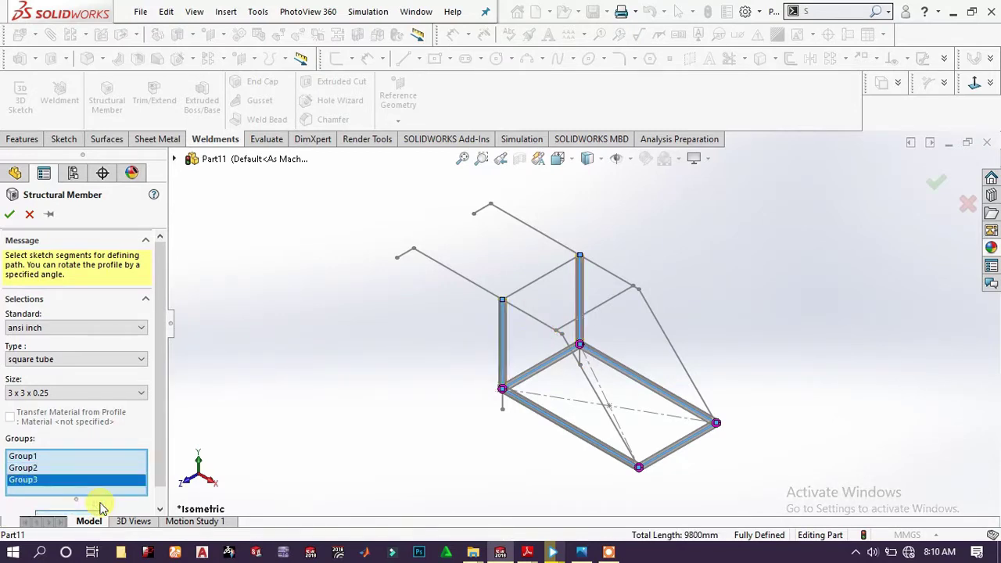
{"action": "left_click", "coordinate": [576, 362]}
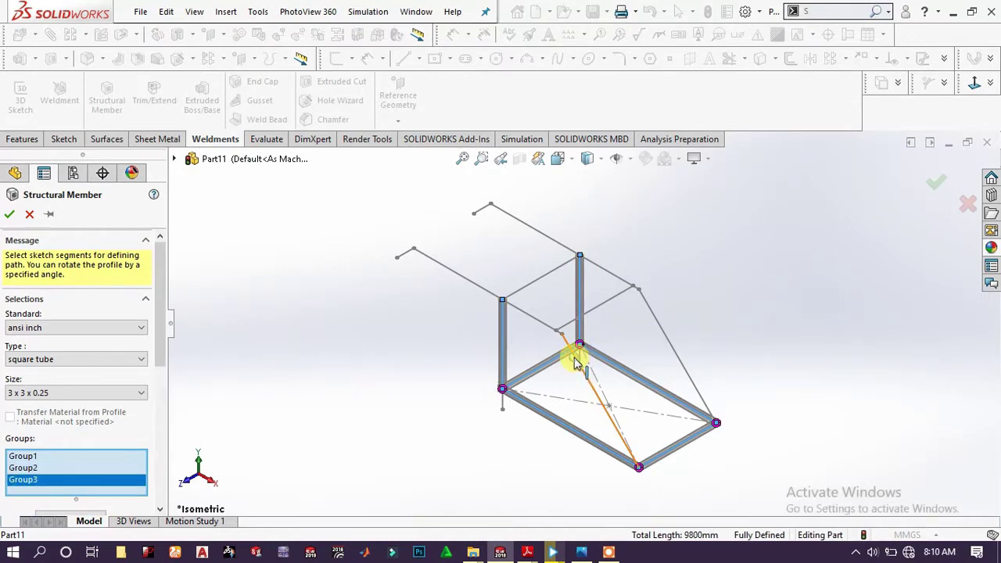
{"action": "left_click", "coordinate": [660, 327]}
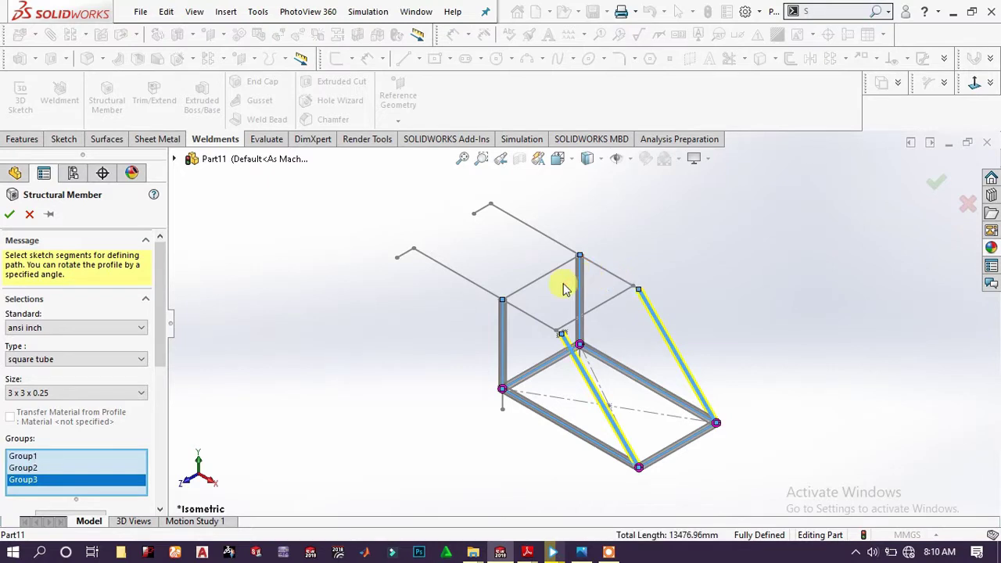
Add a fourth group containing the two parallel top side lines between the uprights and the sloping members
{"action": "scroll", "coordinate": [96, 480], "scroll_direction": "down", "scroll_amount": 5}
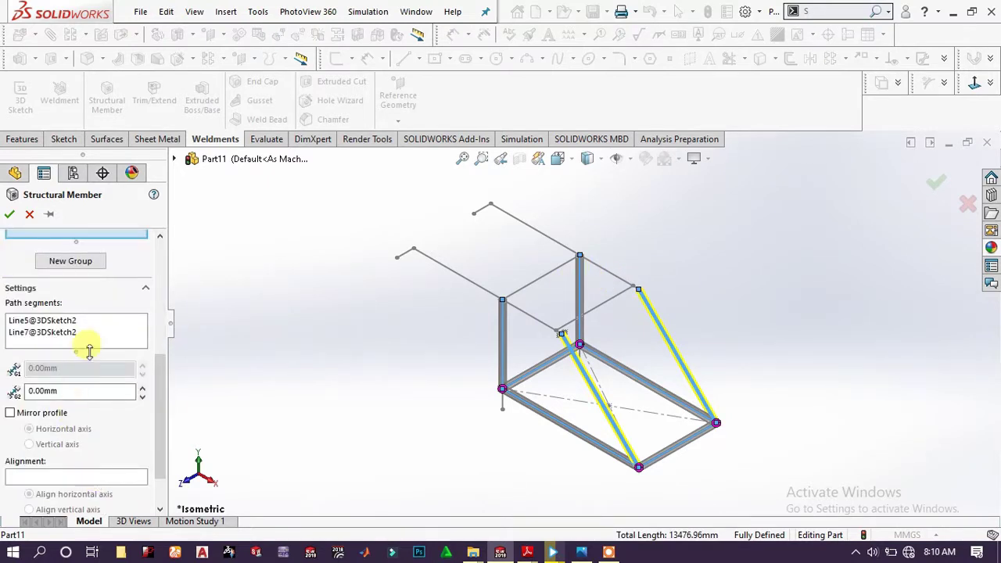
{"action": "left_click", "coordinate": [83, 261]}
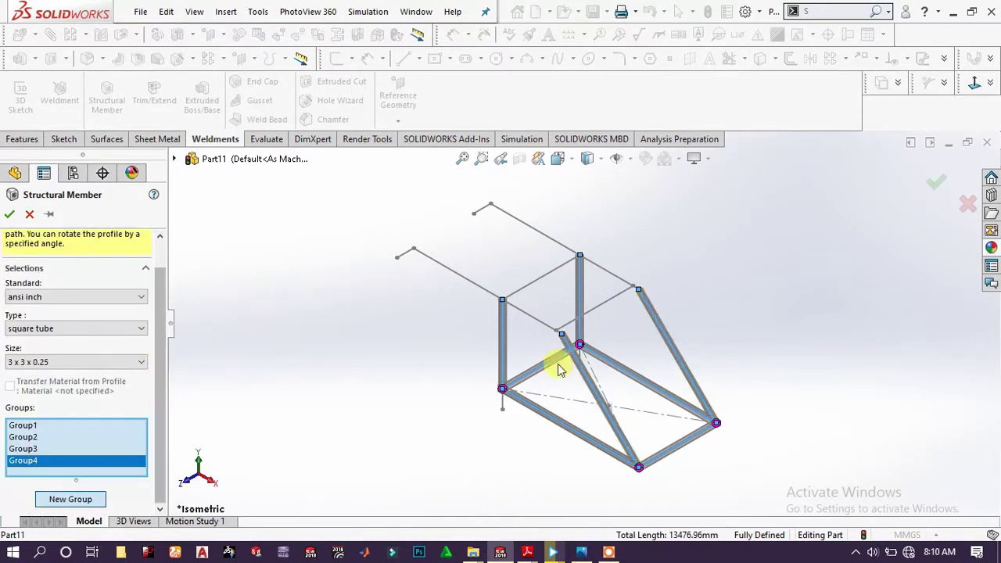
{"action": "left_click", "coordinate": [545, 326]}
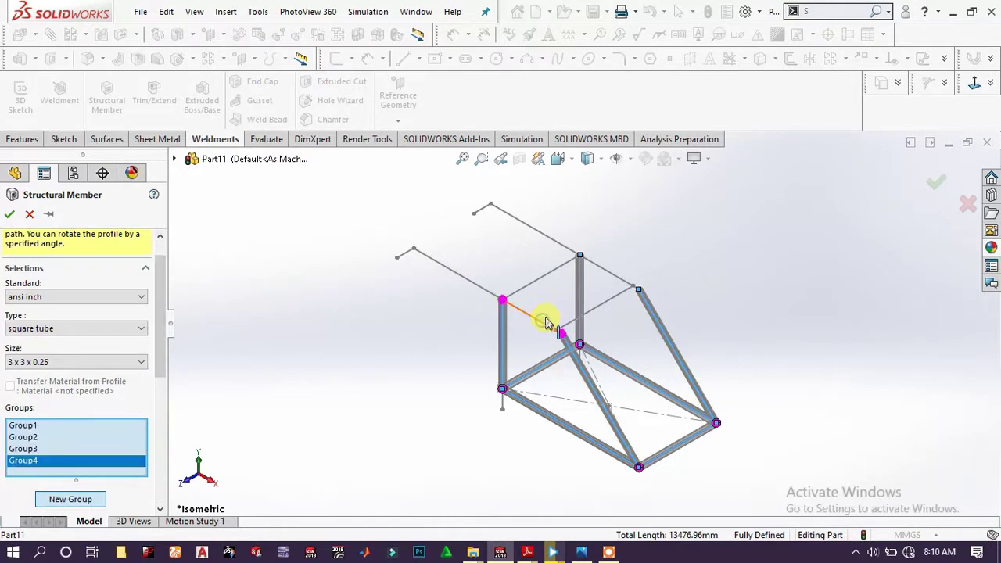
{"action": "left_click", "coordinate": [610, 275]}
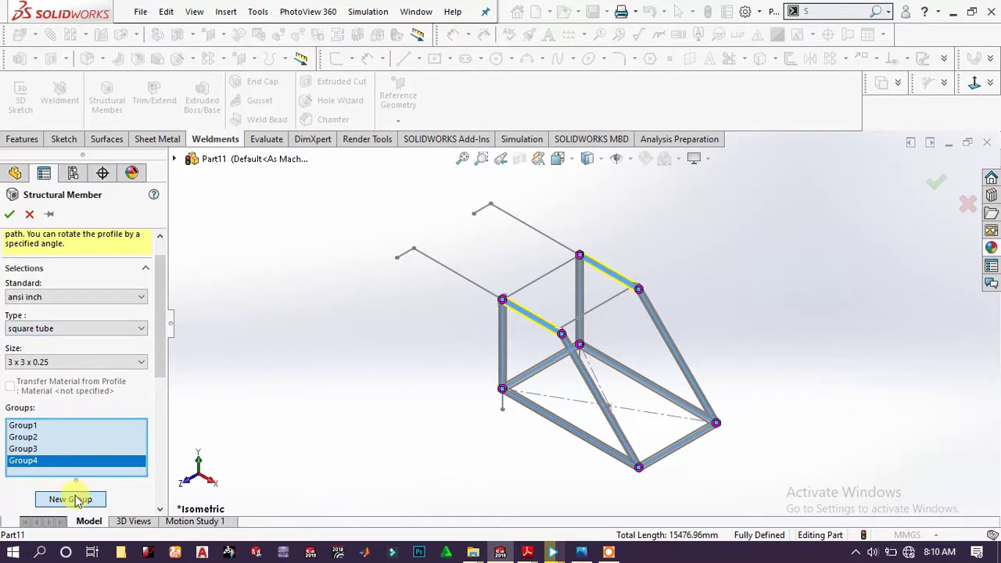
Add a fifth group containing the two cross lines that connect the sides of the frame's top
{"action": "left_click", "coordinate": [77, 500]}
{"action": "left_click", "coordinate": [607, 307]}
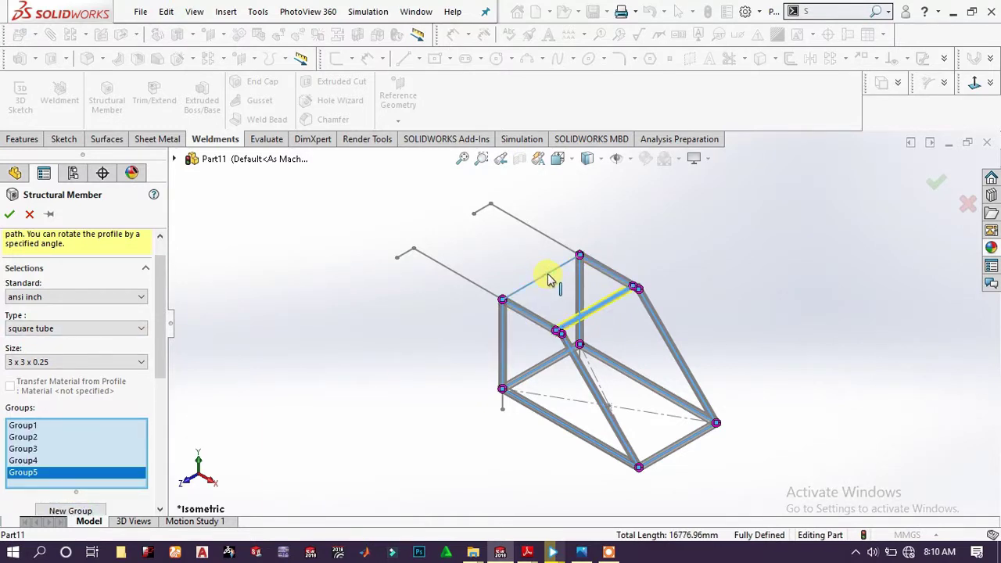
{"action": "left_click", "coordinate": [486, 263]}
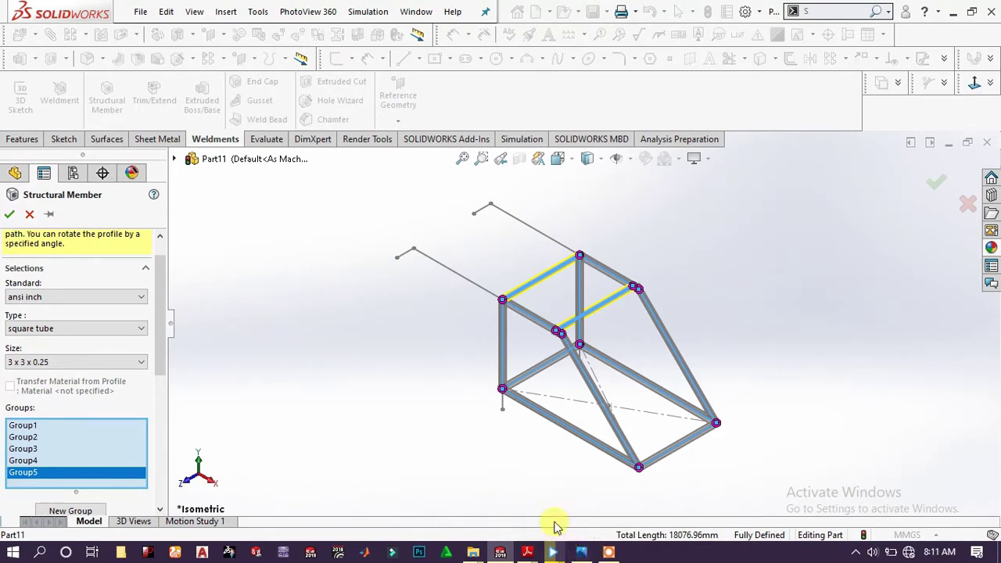
Add a sixth group containing the two short leg lines below the uprights and create the structural members
{"action": "scroll", "coordinate": [601, 378], "scroll_direction": "down", "scroll_amount": 3}
{"action": "scroll", "coordinate": [600, 378], "scroll_direction": "down", "scroll_amount": 1}
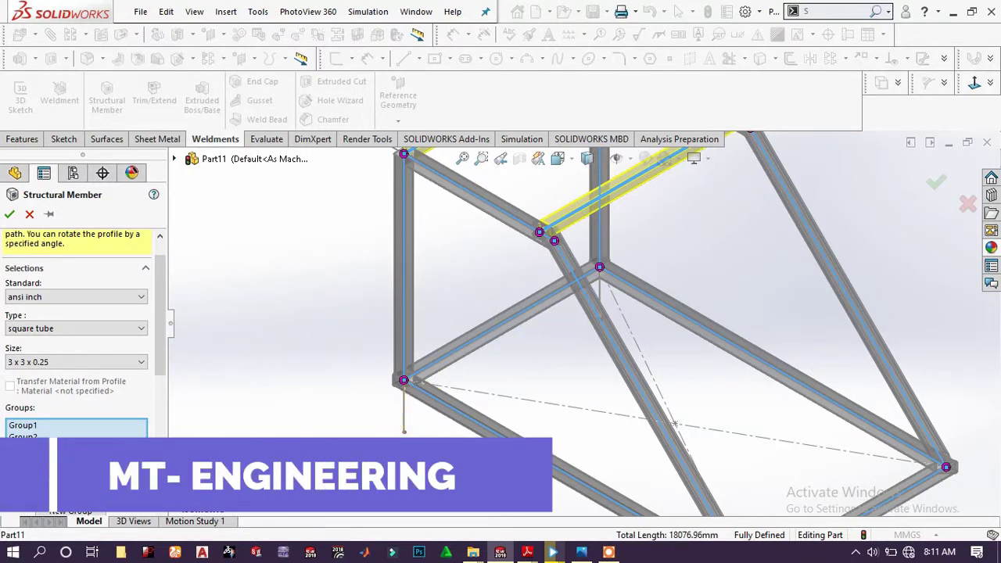
{"action": "left_click", "coordinate": [74, 511]}
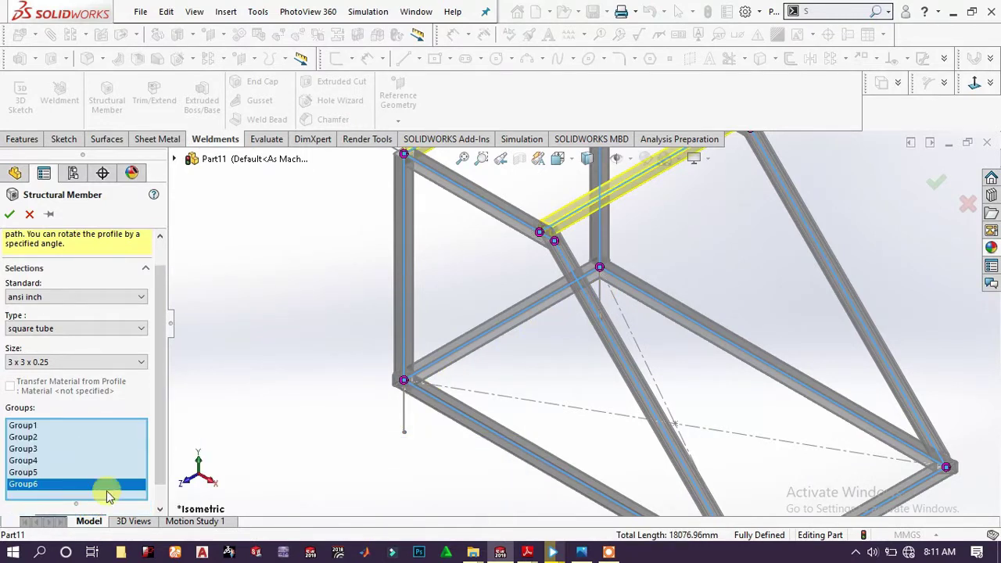
{"action": "left_click", "coordinate": [602, 296]}
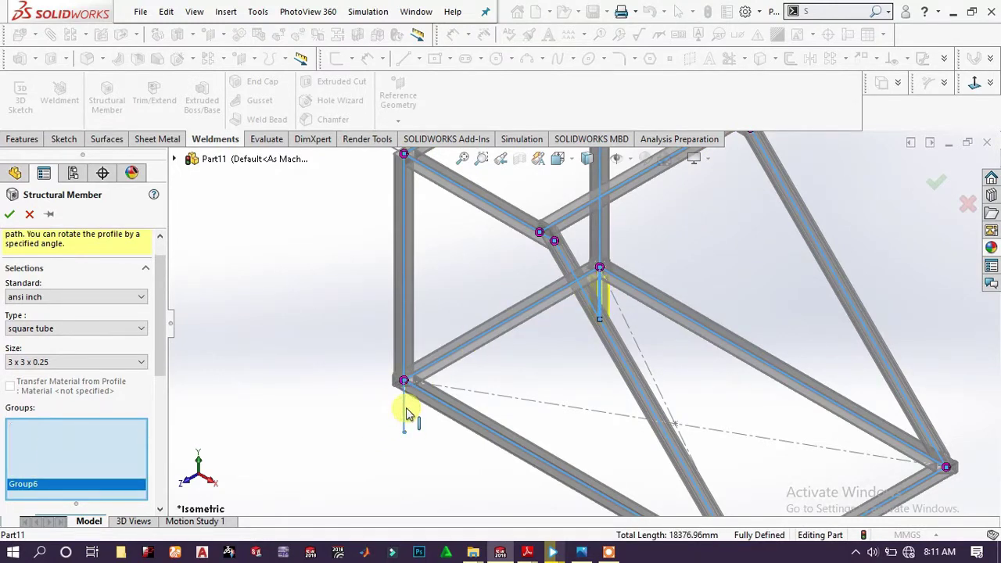
{"action": "left_click", "coordinate": [406, 408]}
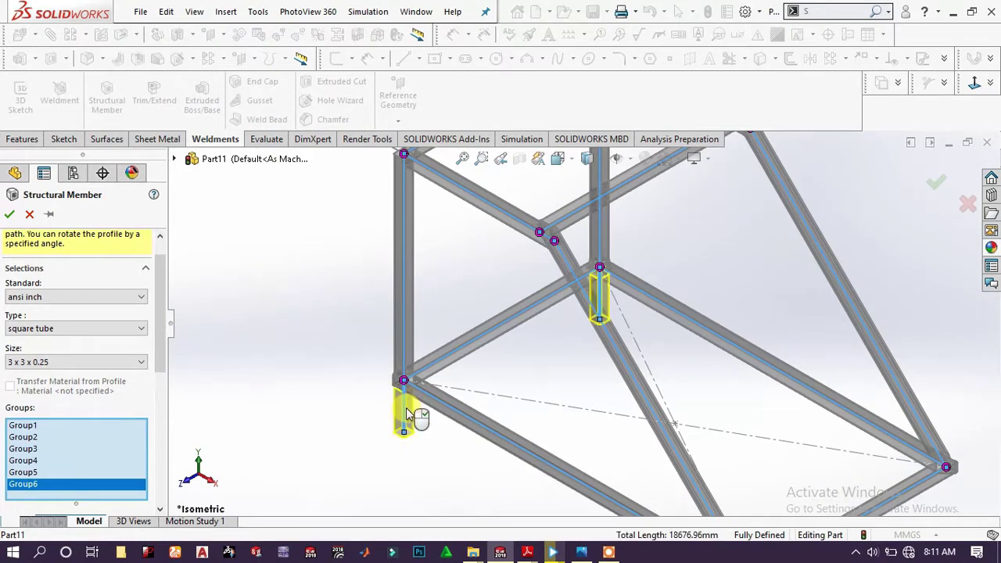
{"action": "left_click", "coordinate": [9, 214]}
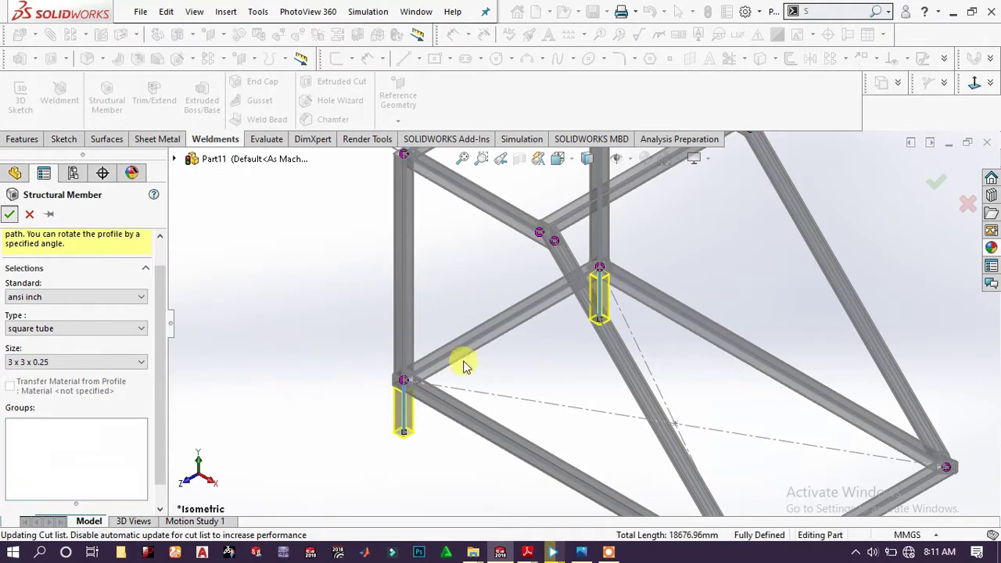
Start a new structural member using the ansi inch pipe profile in size 1.5 sch 40
{"action": "scroll", "coordinate": [529, 363], "scroll_direction": "up", "scroll_amount": 6}
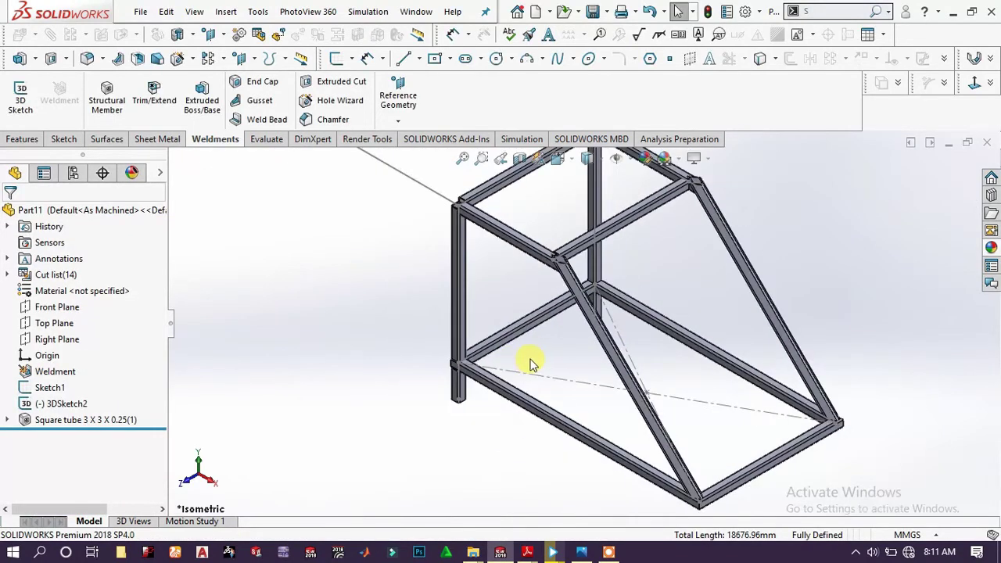
{"action": "scroll", "coordinate": [569, 213], "scroll_direction": "down", "scroll_amount": 1}
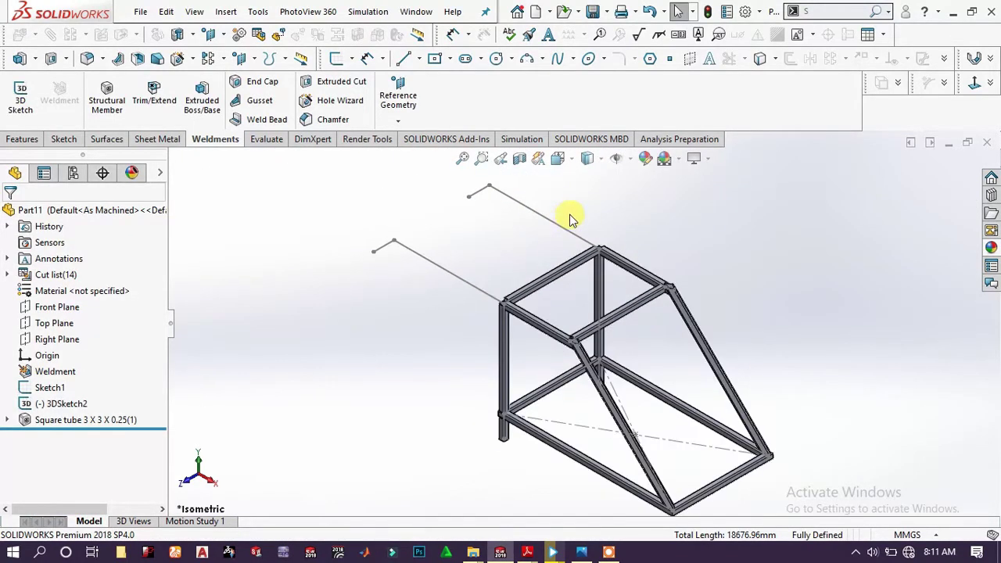
{"action": "scroll", "coordinate": [552, 199], "scroll_direction": "up", "scroll_amount": 1}
{"action": "scroll", "coordinate": [539, 220], "scroll_direction": "down", "scroll_amount": 3}
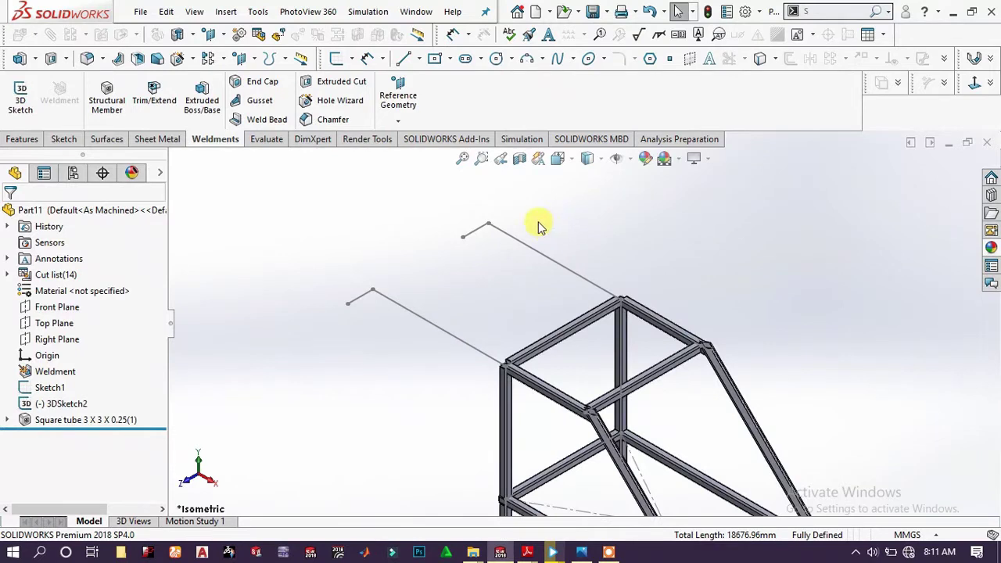
{"action": "left_click", "coordinate": [105, 96]}
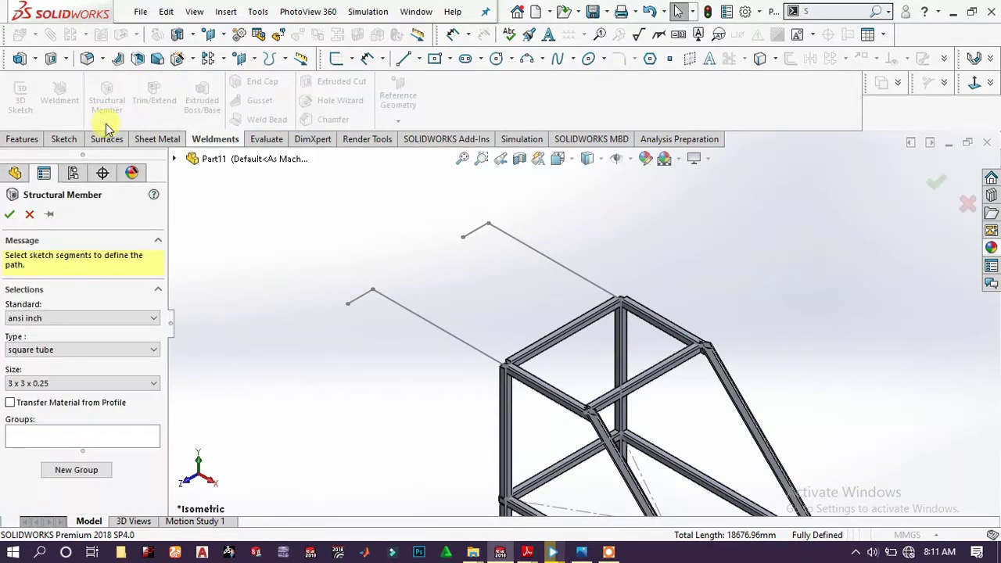
{"action": "left_click", "coordinate": [89, 350]}
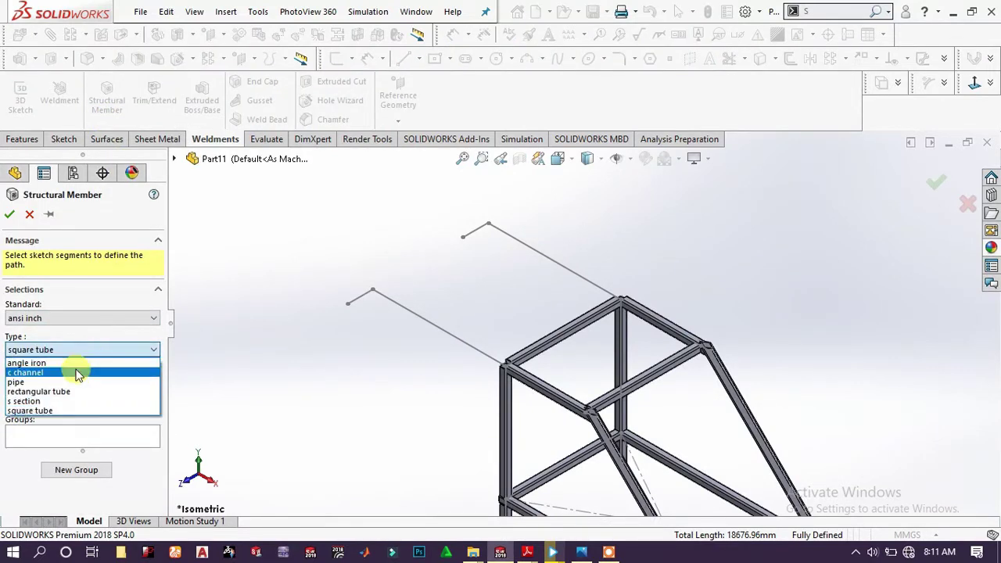
{"action": "left_click", "coordinate": [50, 385]}
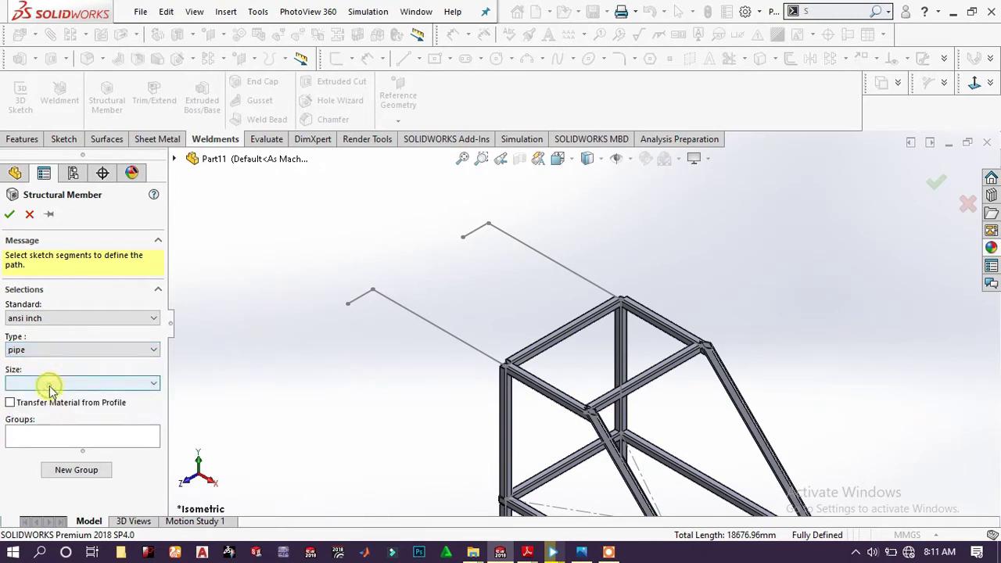
{"action": "left_click", "coordinate": [55, 385]}
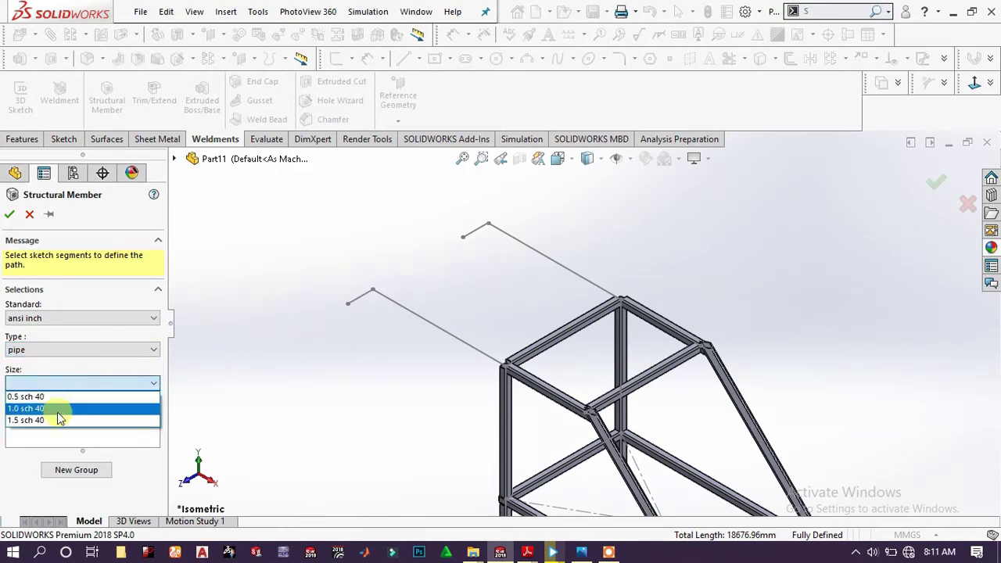
{"action": "left_click", "coordinate": [60, 419]}
{"action": "left_click", "coordinate": [78, 439]}
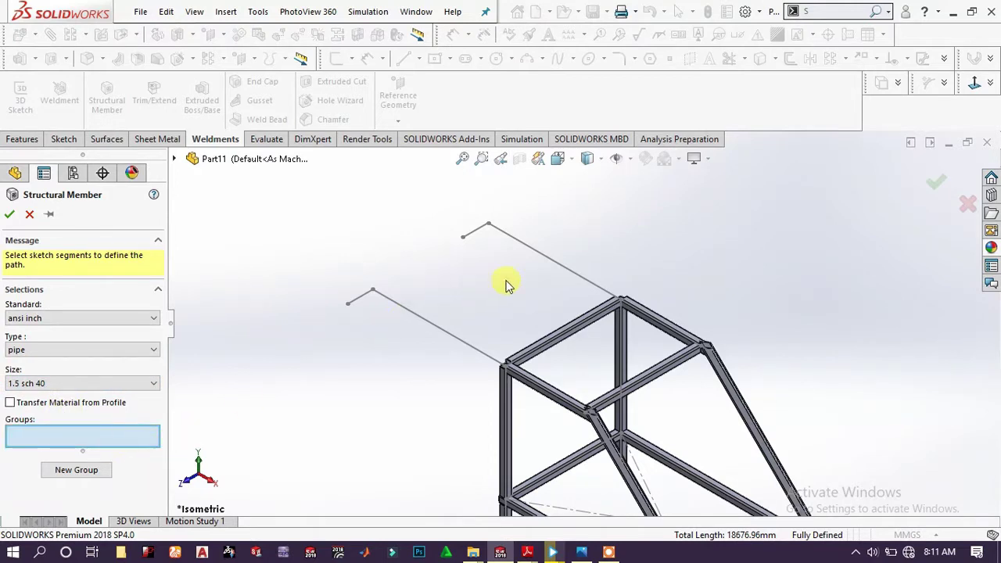
Add the two connected lines of each handle as separate groups, far handle first, and create the pipe members
{"action": "left_click", "coordinate": [551, 263]}
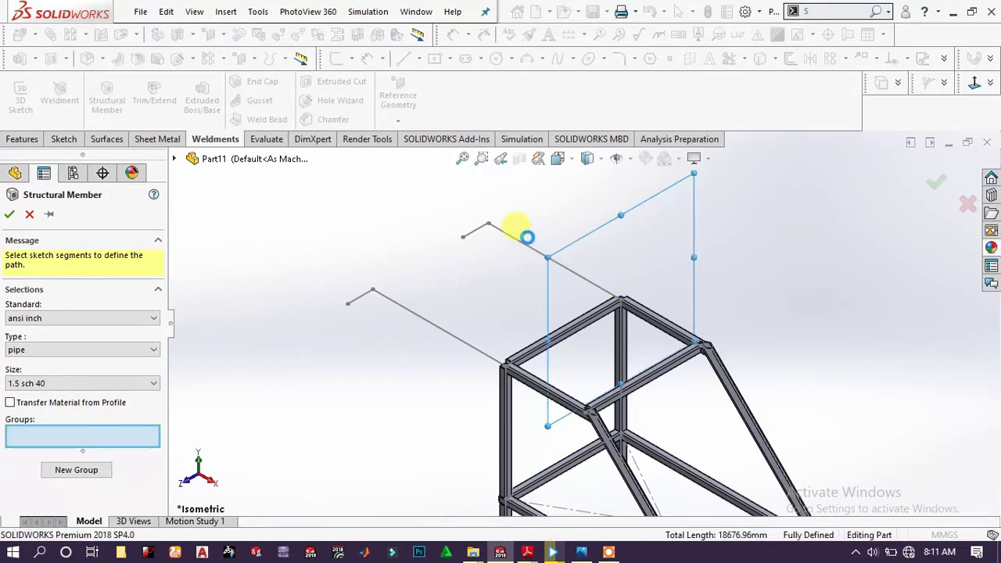
{"action": "left_click", "coordinate": [525, 240]}
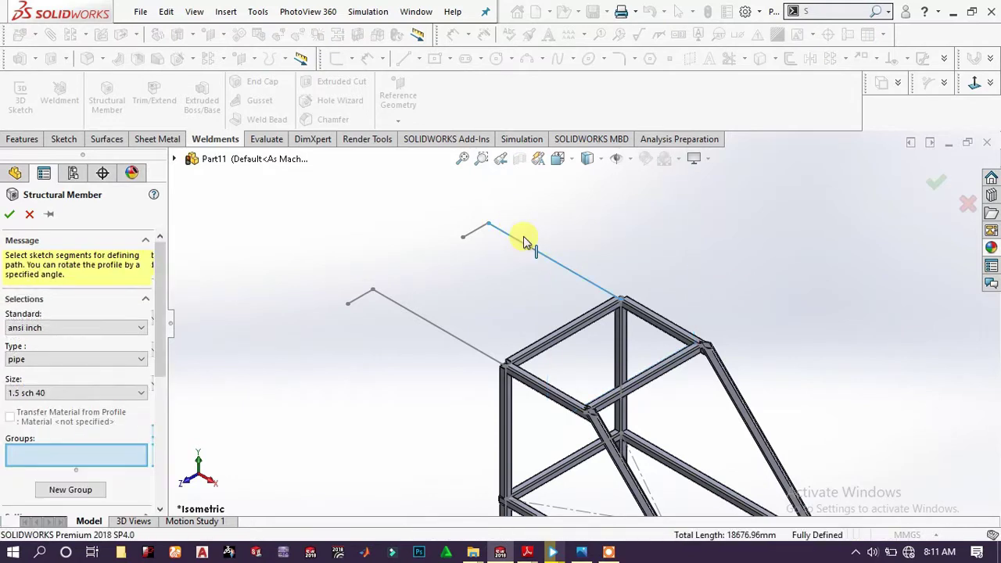
{"action": "left_click", "coordinate": [473, 233]}
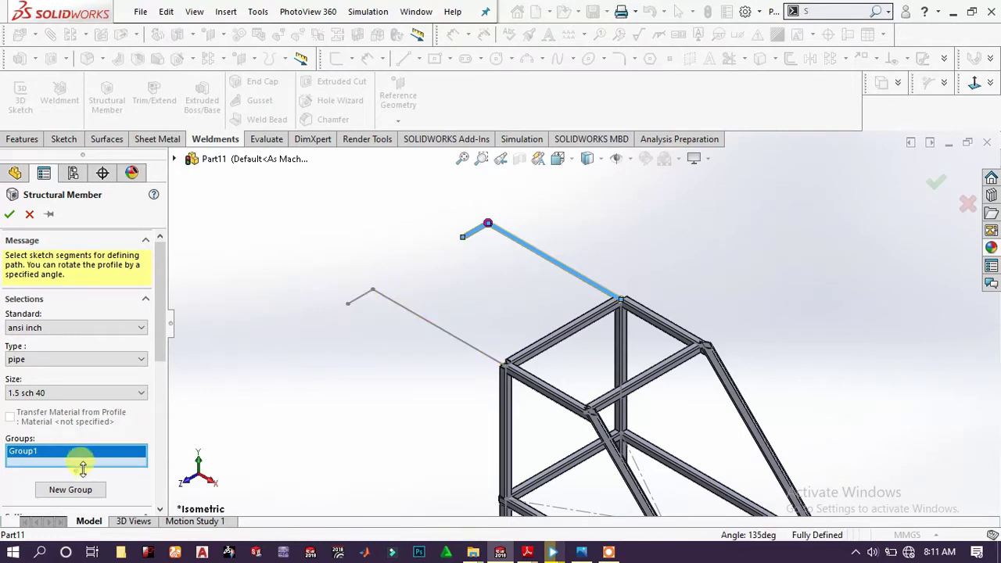
{"action": "left_click", "coordinate": [74, 489]}
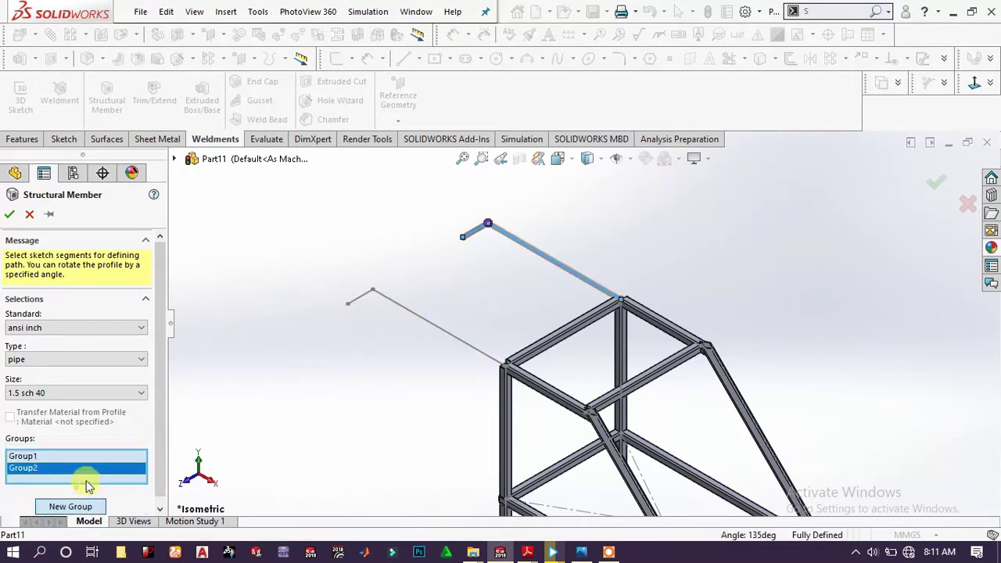
{"action": "left_click", "coordinate": [411, 311]}
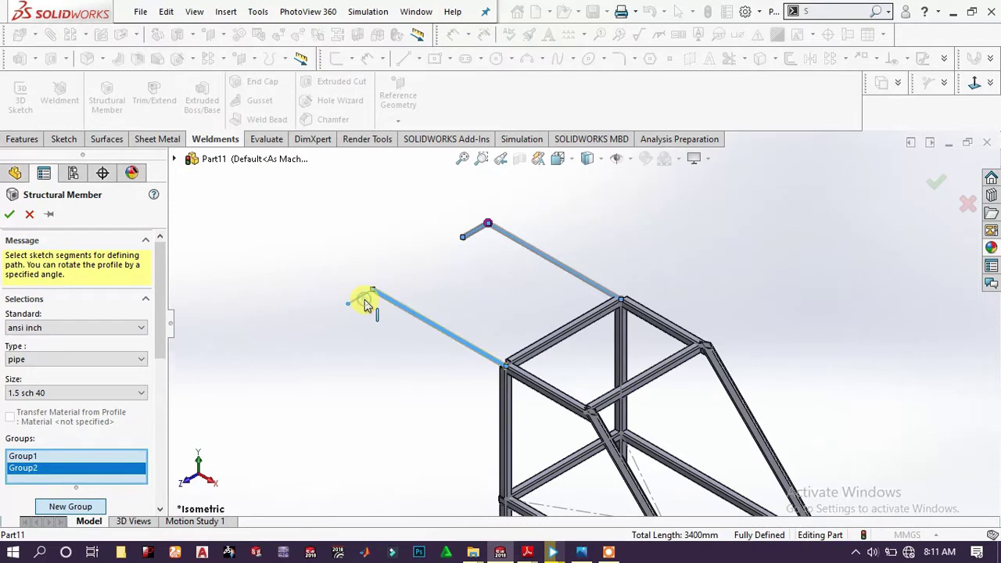
{"action": "left_click", "coordinate": [364, 299]}
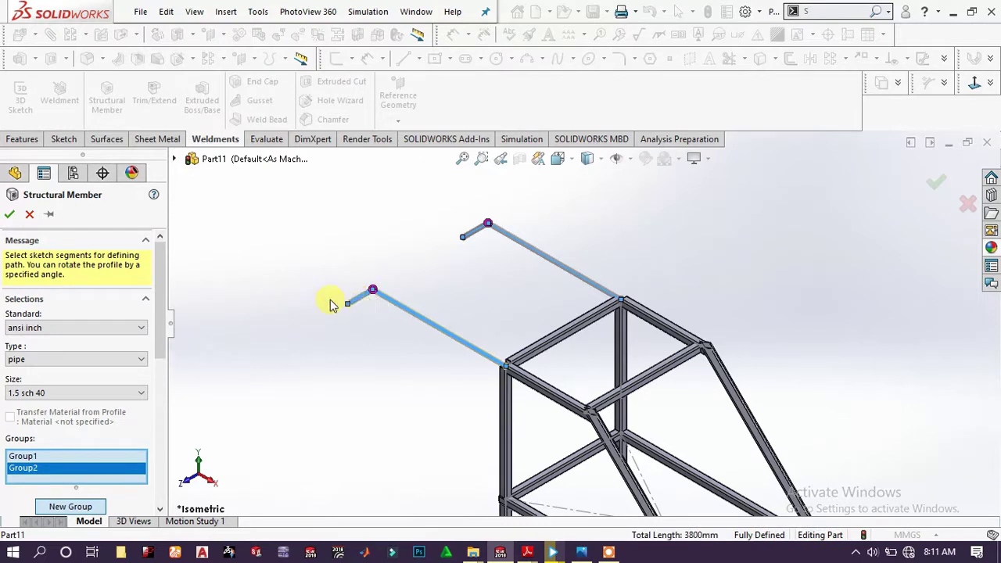
{"action": "left_click", "coordinate": [11, 217]}
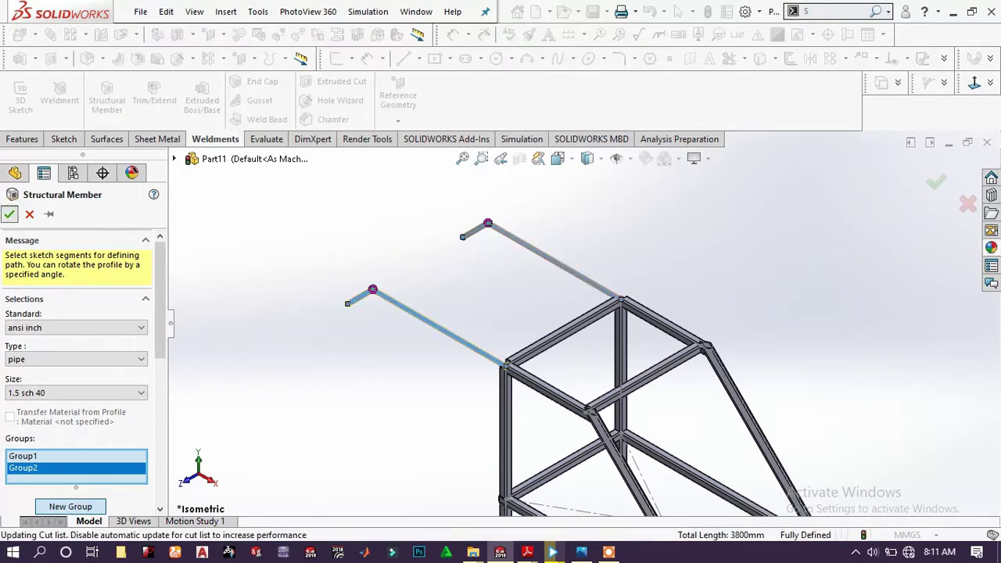
Open a sketch on the bottom end face of the short square-tube leg below the near upright
{"action": "scroll", "coordinate": [755, 357], "scroll_direction": "down", "scroll_amount": 4}
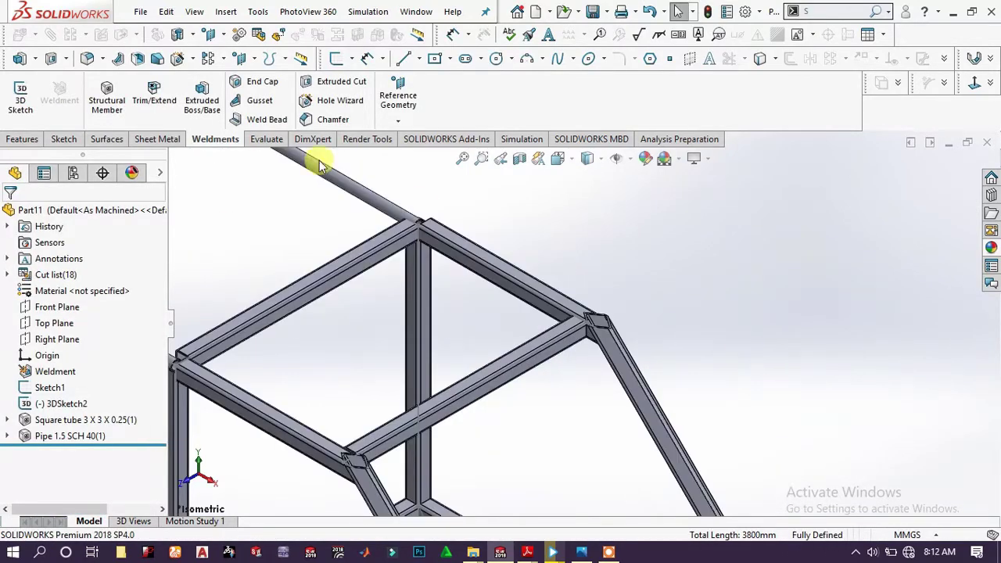
{"action": "scroll", "coordinate": [417, 219], "scroll_direction": "down", "scroll_amount": 3}
{"action": "scroll", "coordinate": [453, 258], "scroll_direction": "up", "scroll_amount": 6}
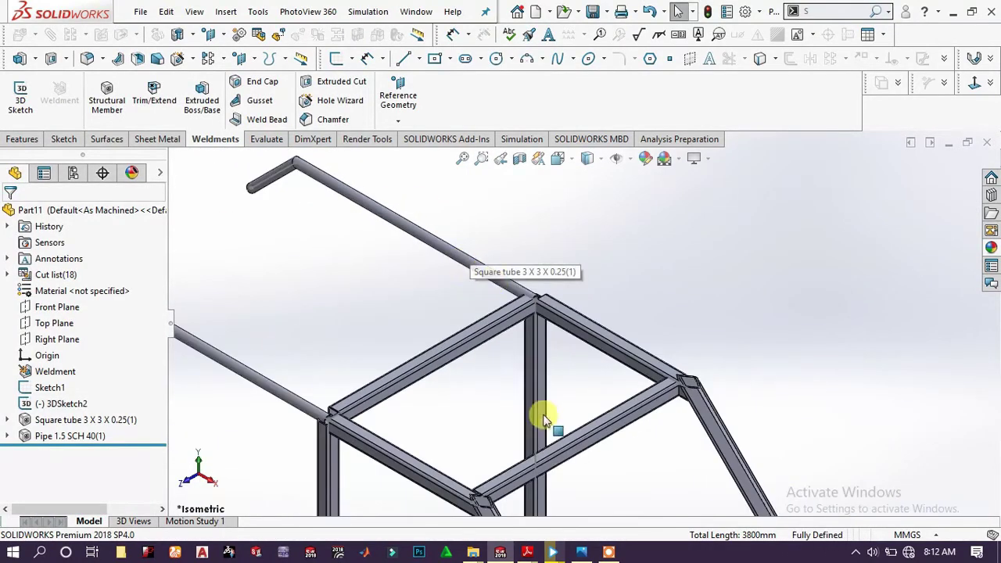
{"action": "scroll", "coordinate": [551, 347], "scroll_direction": "down", "scroll_amount": 3}
{"action": "scroll", "coordinate": [547, 402], "scroll_direction": "down", "scroll_amount": 6}
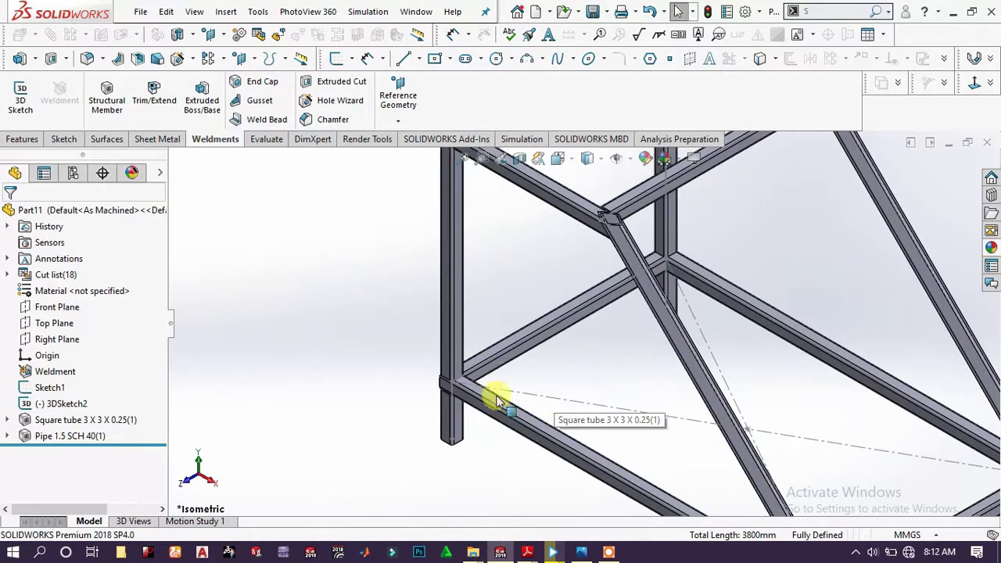
{"action": "middle_click_drag", "start_coordinate": [476, 448], "coordinate": [532, 380]}
{"action": "scroll", "coordinate": [426, 416], "scroll_direction": "down", "scroll_amount": 3}
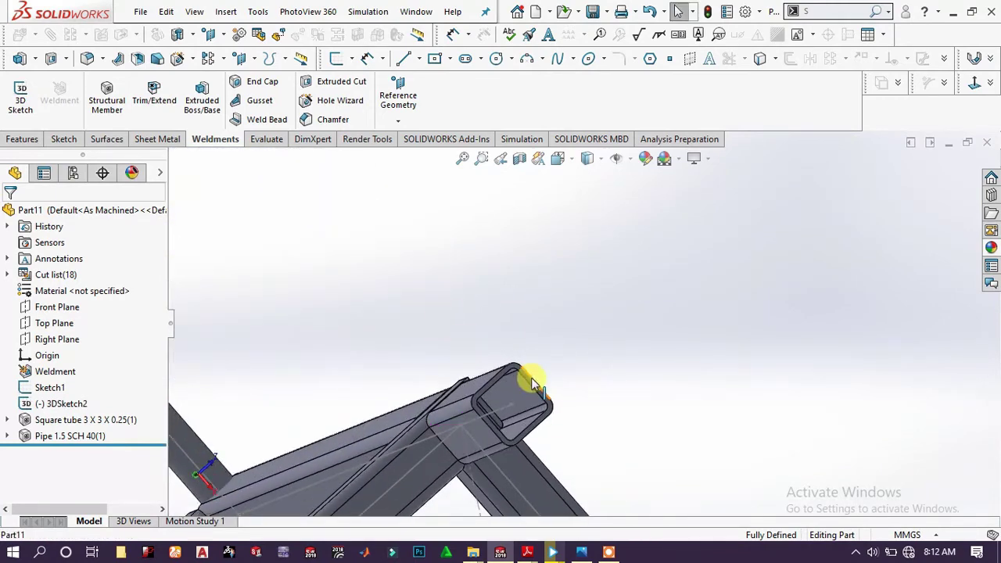
{"action": "left_click", "coordinate": [510, 410]}
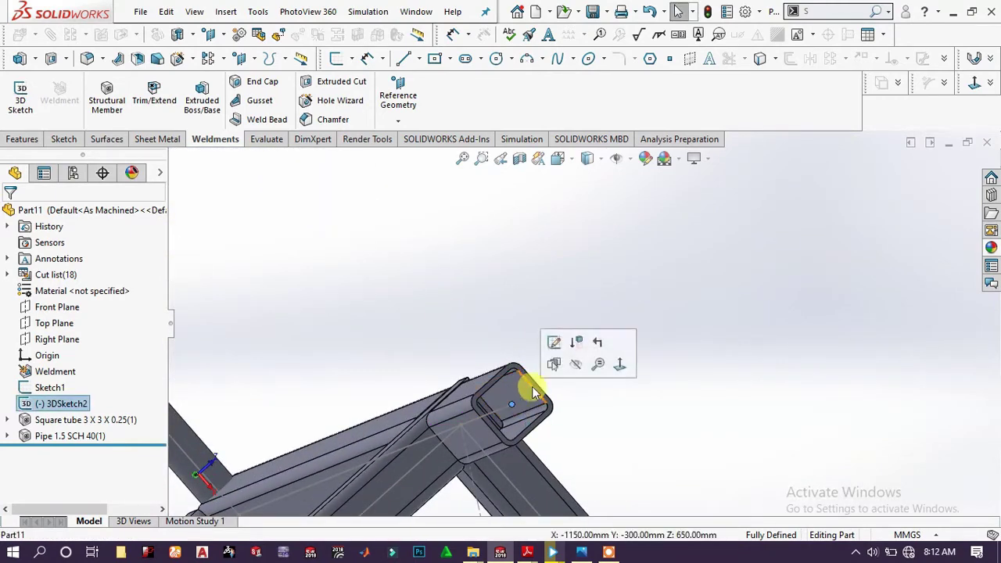
{"action": "left_click", "coordinate": [600, 417]}
{"action": "scroll", "coordinate": [523, 376], "scroll_direction": "down", "scroll_amount": 3}
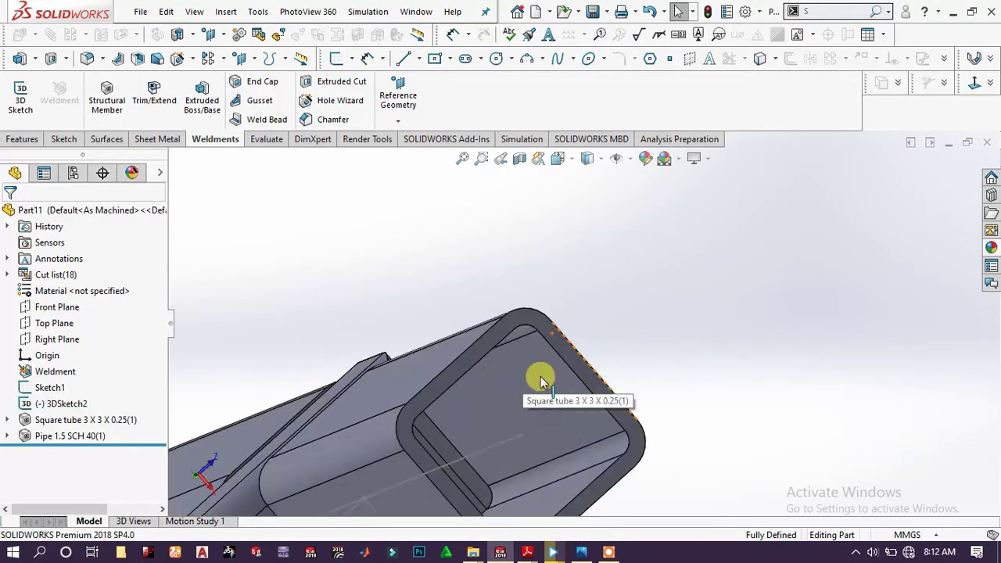
{"action": "left_click", "coordinate": [568, 357]}
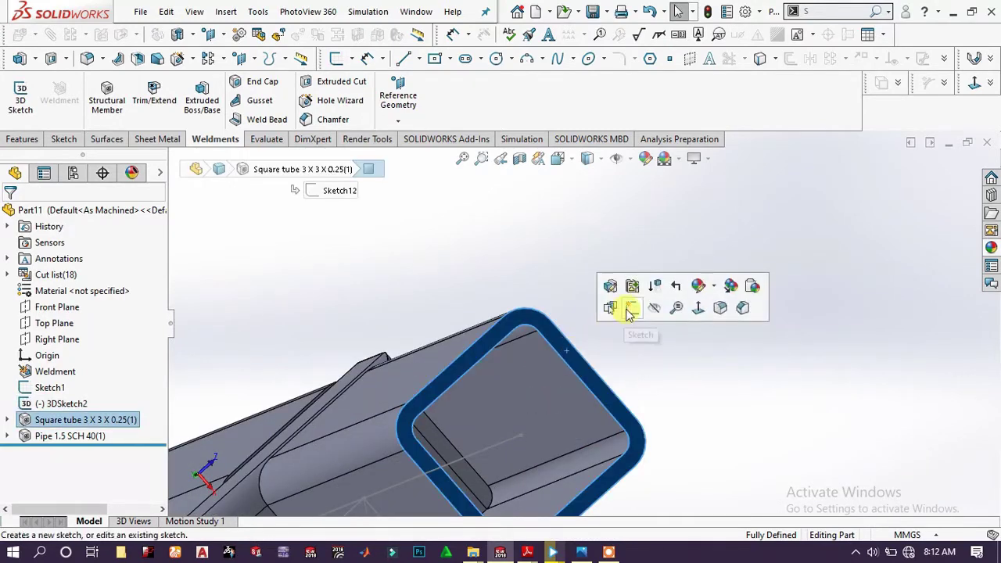
{"action": "left_click", "coordinate": [610, 287]}
{"action": "scroll", "coordinate": [560, 265], "scroll_direction": "down", "scroll_amount": 6}
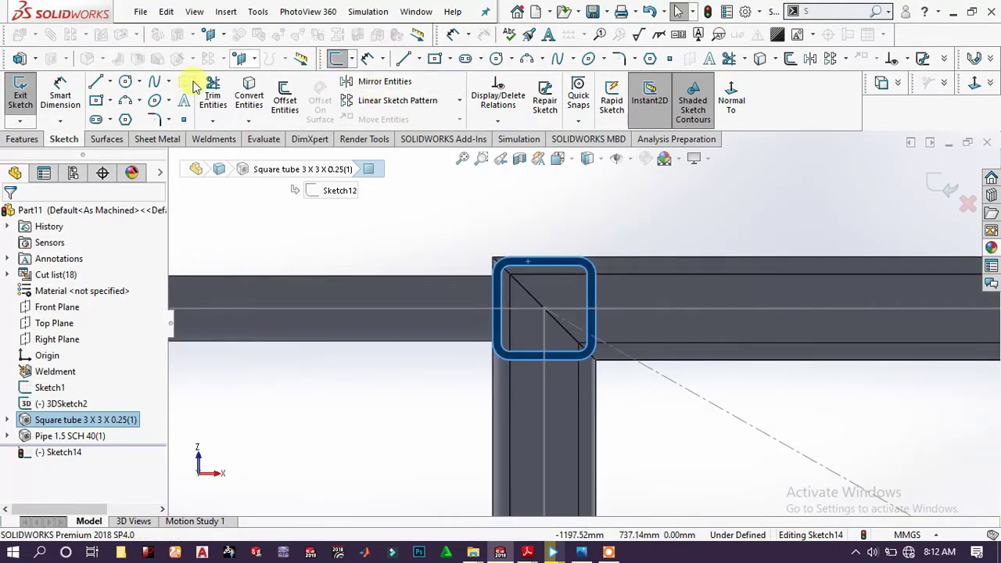
Sketch a center rectangle about 158 by 129 mm, centred on the leg's end point
{"action": "left_click", "coordinate": [96, 101]}
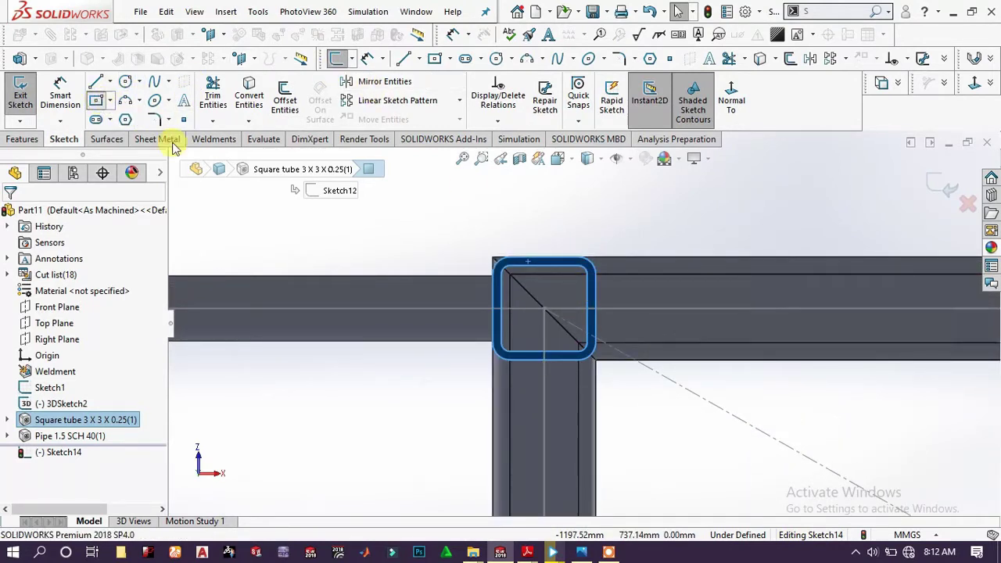
{"action": "left_click", "coordinate": [544, 311]}
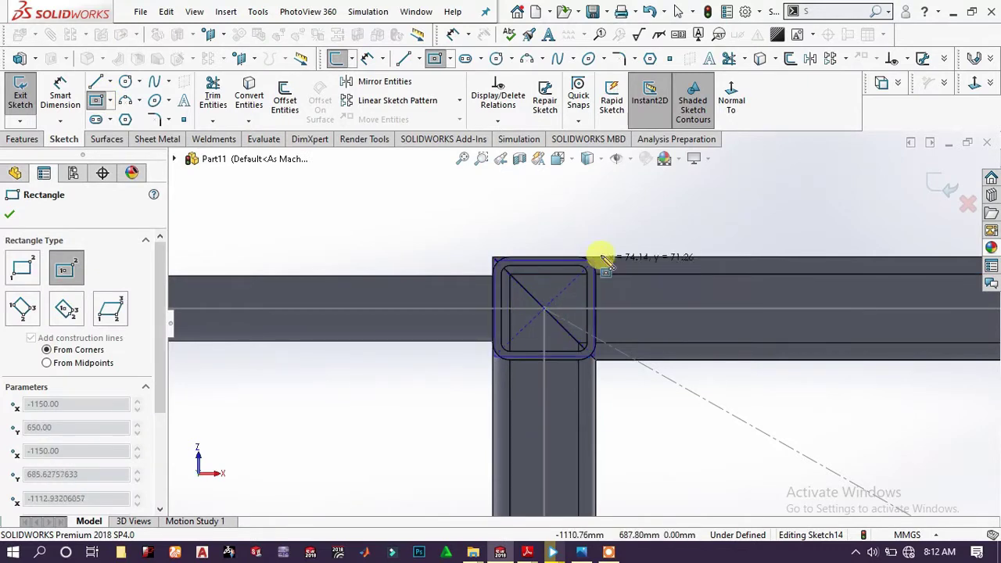
{"action": "left_click", "coordinate": [650, 222]}
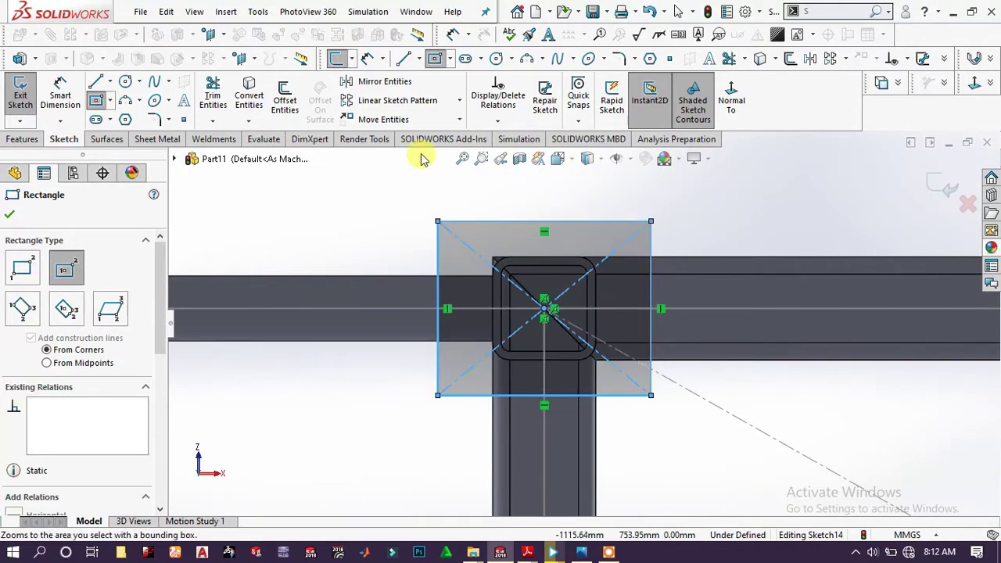
Dimension the rectangle around the leg to 150 mm wide and 150 mm high
{"action": "left_click", "coordinate": [61, 96]}
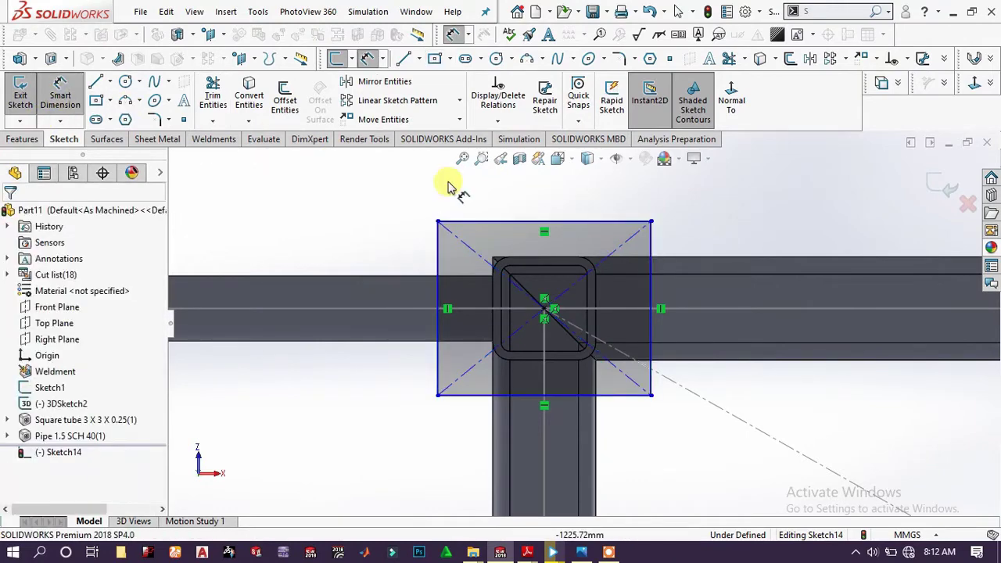
{"action": "left_click", "coordinate": [566, 214]}
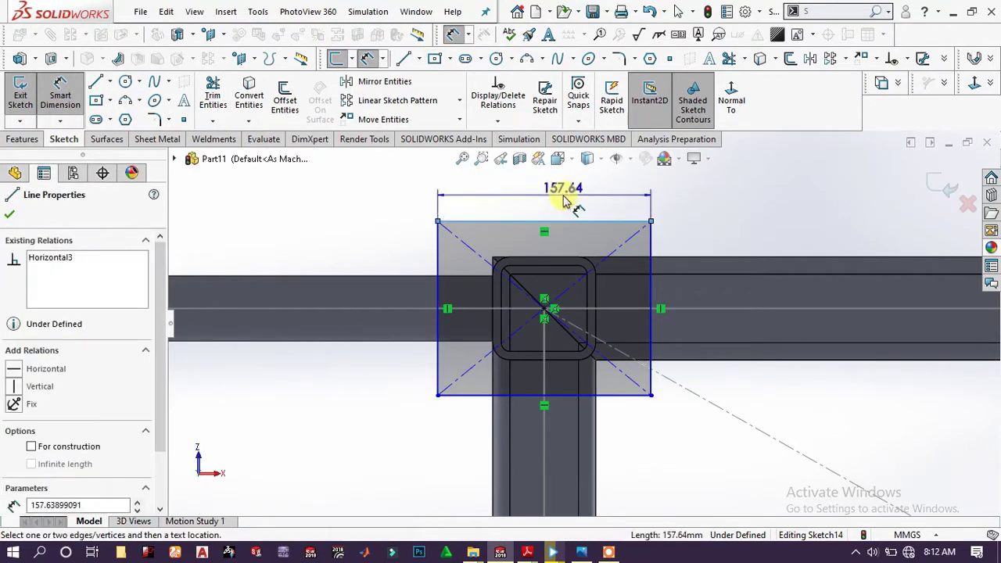
{"action": "left_click", "coordinate": [572, 207]}
{"action": "type", "text": "150"}
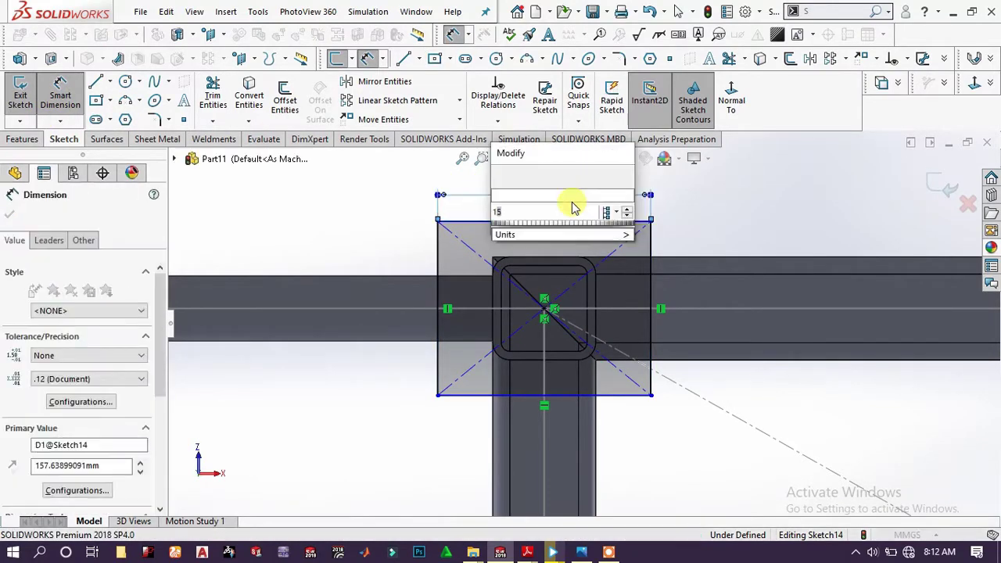
{"action": "key", "text": "Return"}
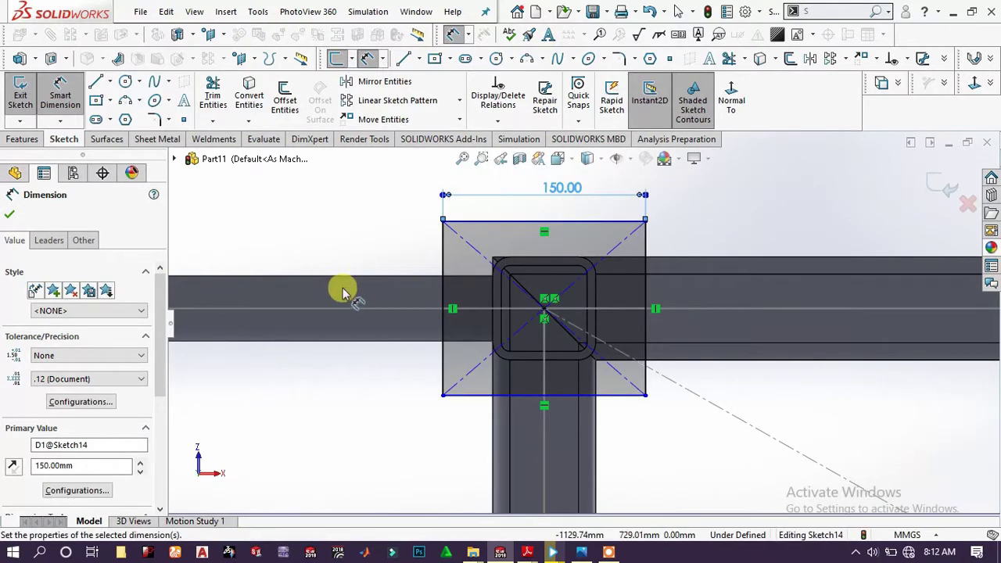
{"action": "left_click", "coordinate": [442, 248]}
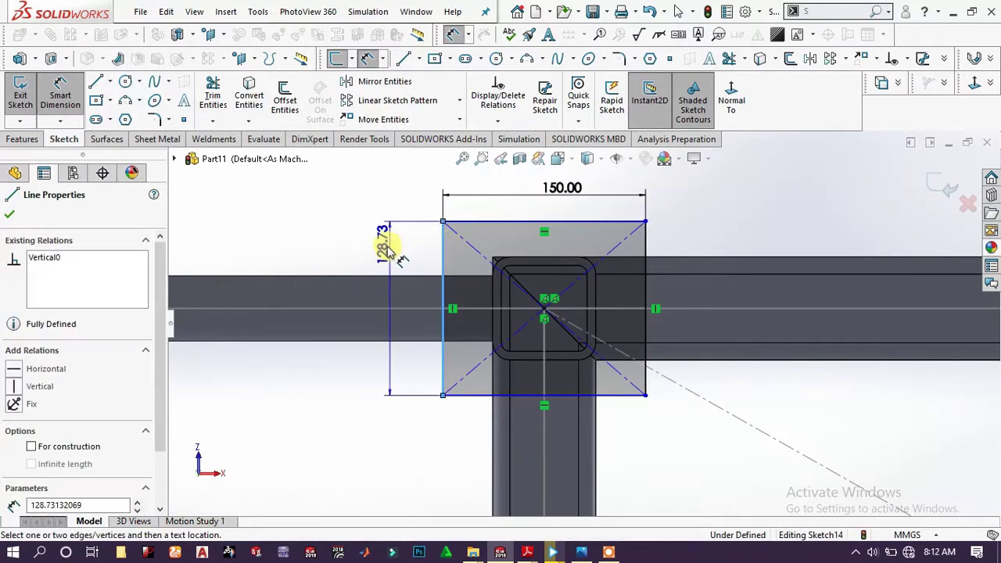
{"action": "left_click", "coordinate": [382, 248]}
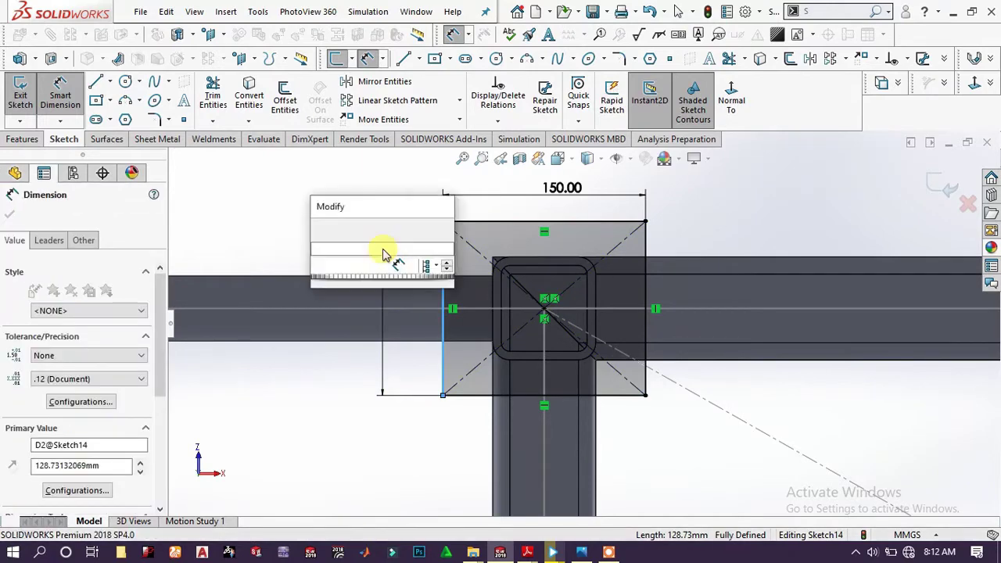
{"action": "type", "text": "150"}
{"action": "key", "text": "Return"}
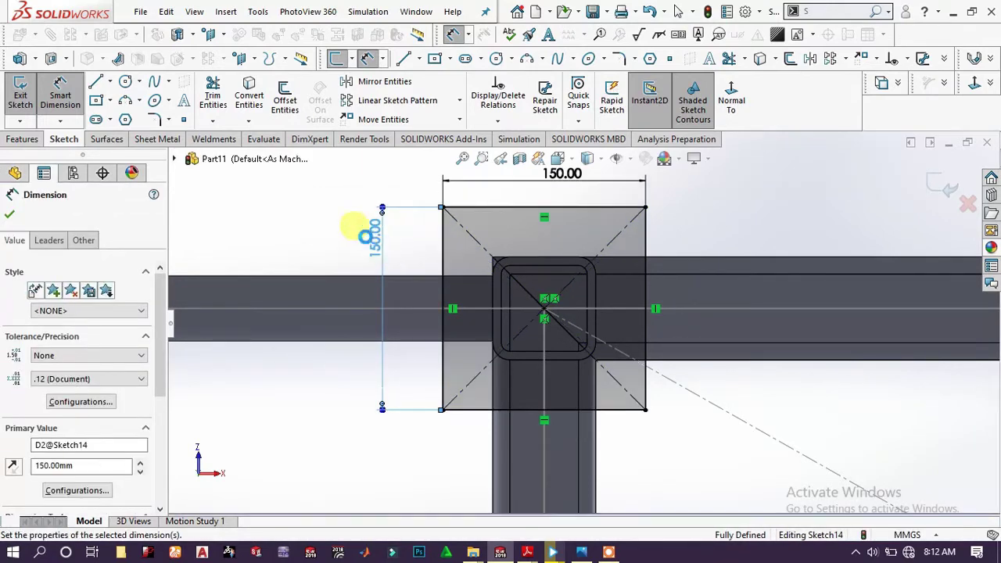
{"action": "left_click", "coordinate": [324, 230]}
{"action": "scroll", "coordinate": [280, 233], "scroll_direction": "up", "scroll_amount": 10}
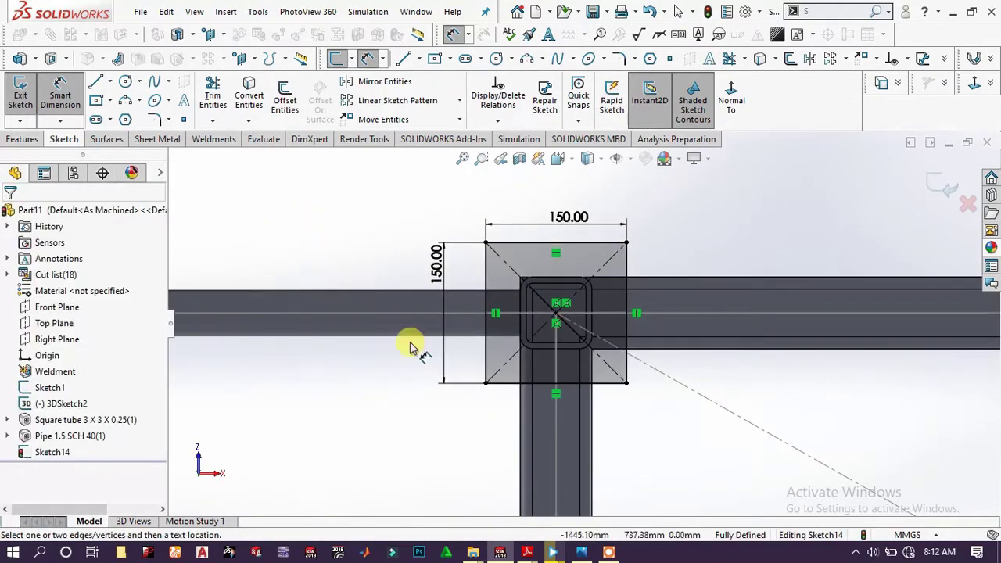
{"action": "scroll", "coordinate": [610, 435], "scroll_direction": "down", "scroll_amount": 2}
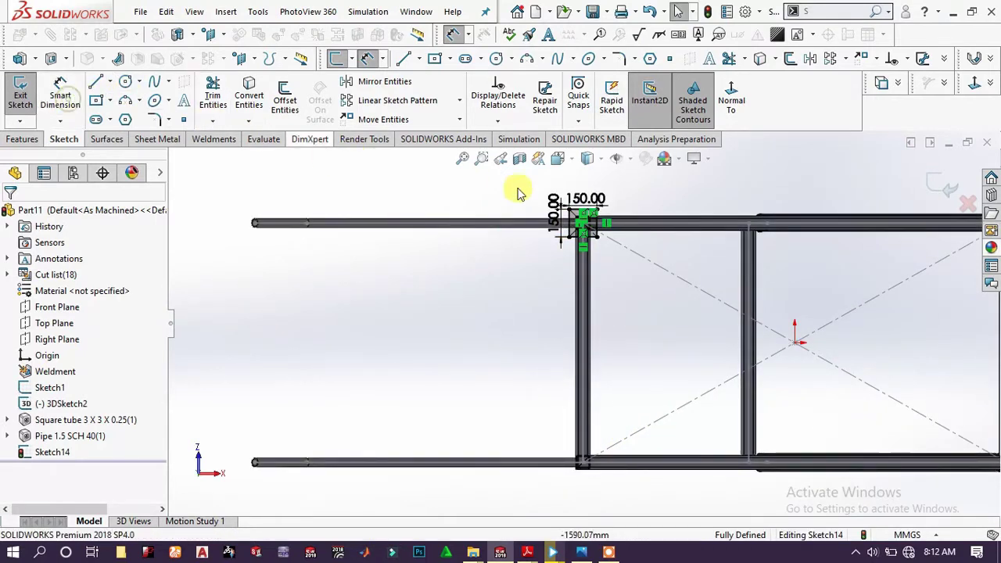
{"action": "left_click_drag", "start_coordinate": [677, 185], "coordinate": [509, 242]}
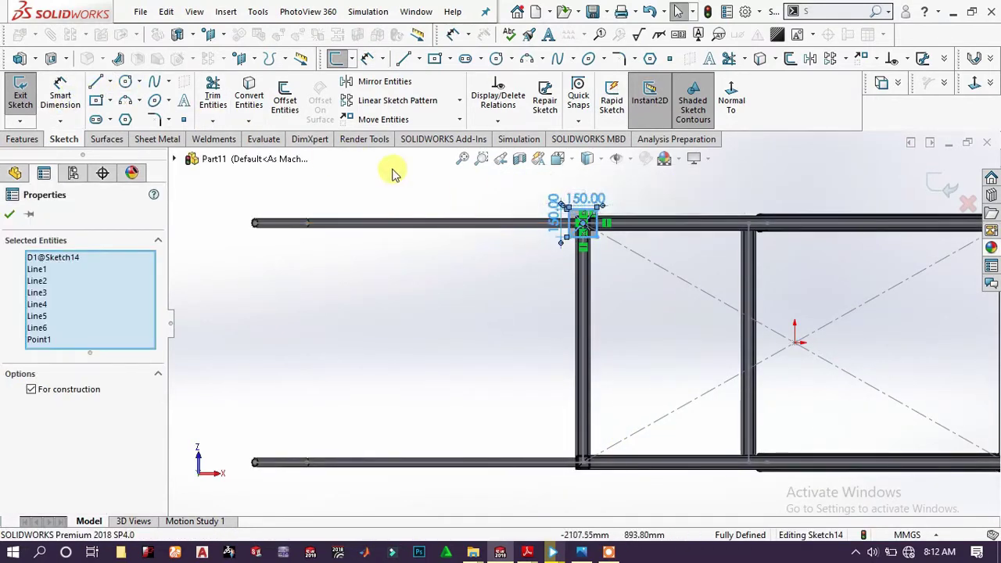
{"action": "left_click", "coordinate": [384, 82]}
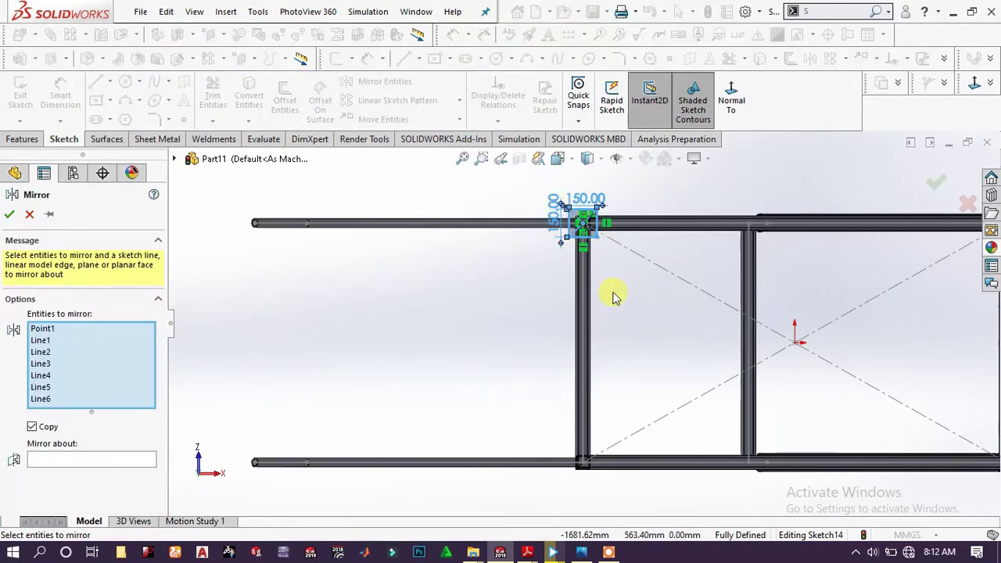
{"action": "scroll", "coordinate": [834, 302], "scroll_direction": "up", "scroll_amount": 5}
{"action": "scroll", "coordinate": [607, 335], "scroll_direction": "down", "scroll_amount": 3}
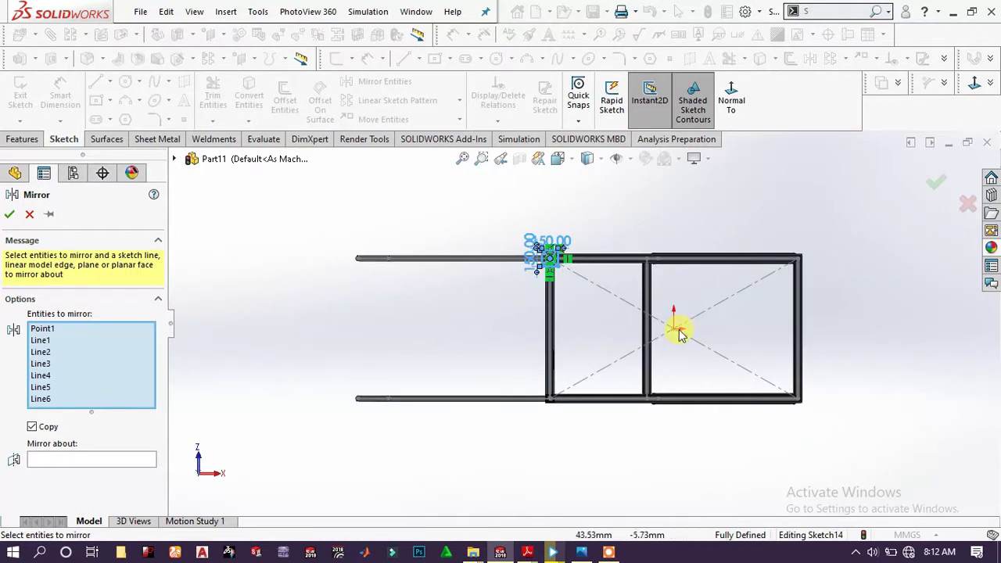
{"action": "left_click", "coordinate": [30, 215]}
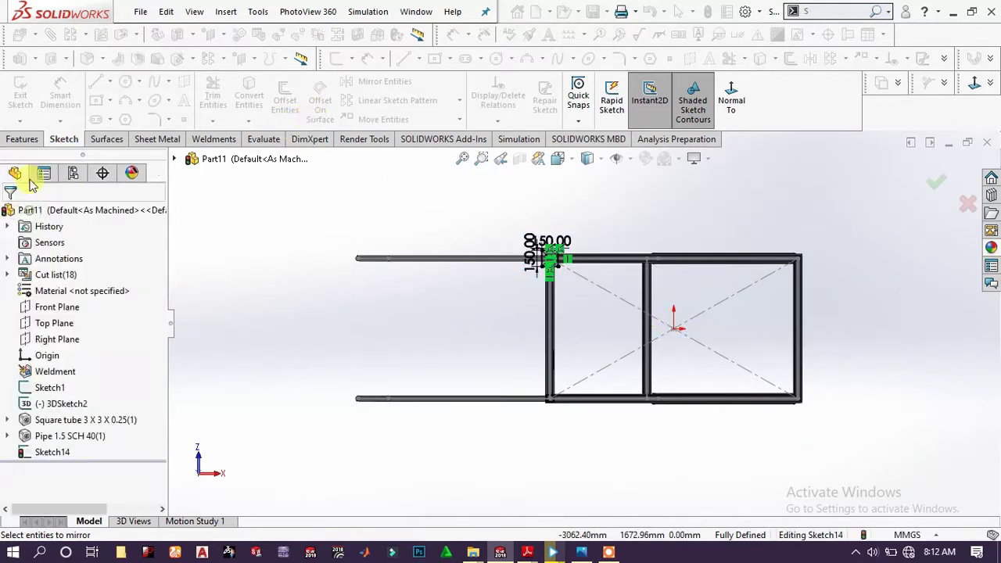
Sketch a horizontal construction line through the origin, running from beyond the frame's sloped end to between the two handles
{"action": "left_click", "coordinate": [96, 85]}
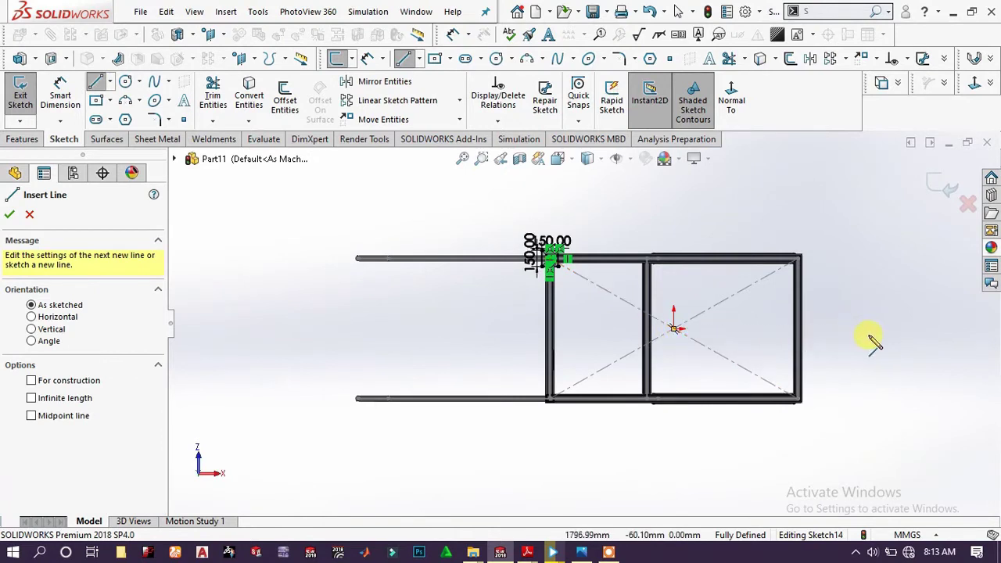
{"action": "left_click", "coordinate": [888, 330]}
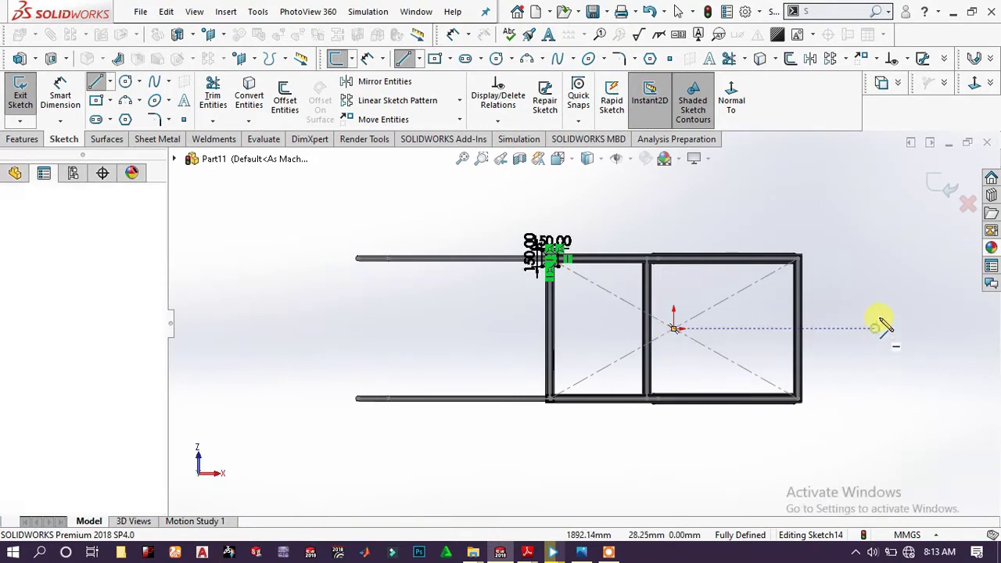
{"action": "left_click", "coordinate": [397, 328]}
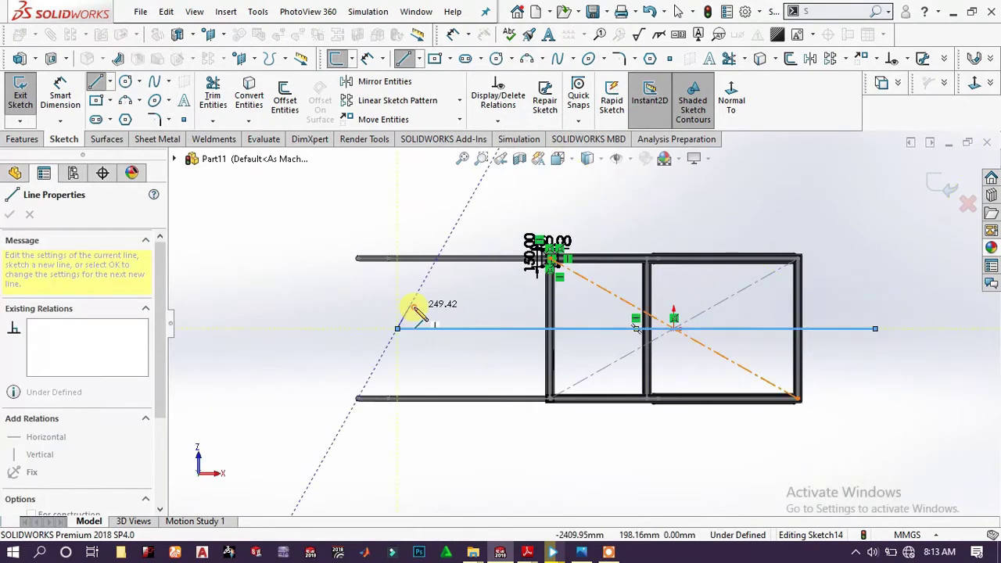
{"action": "right_click", "coordinate": [418, 313]}
{"action": "left_click", "coordinate": [448, 287]}
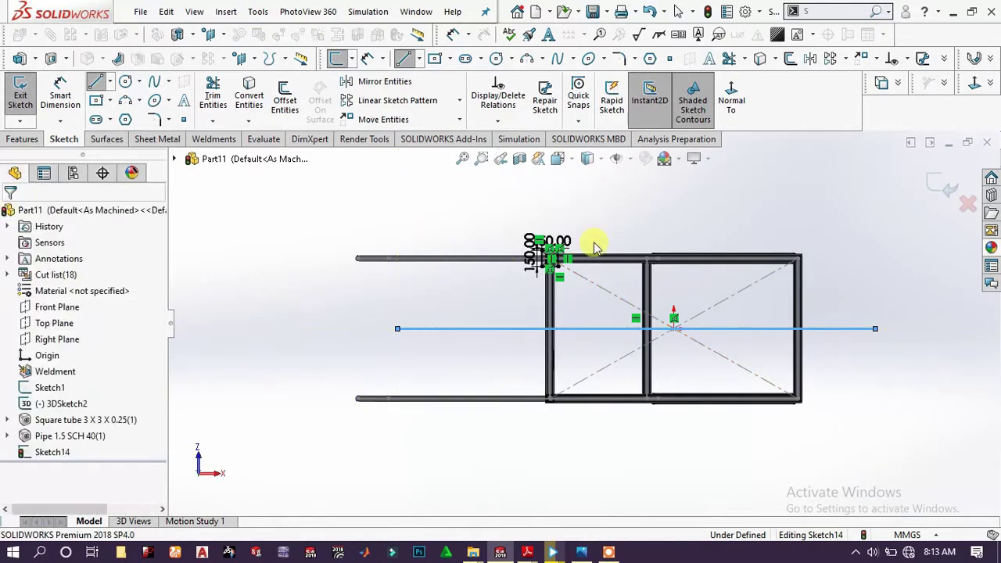
Mirror the 150 mm square about the horizontal construction line onto the opposite leg and exit the sketch
{"action": "left_click_drag", "start_coordinate": [636, 216], "coordinate": [477, 288]}
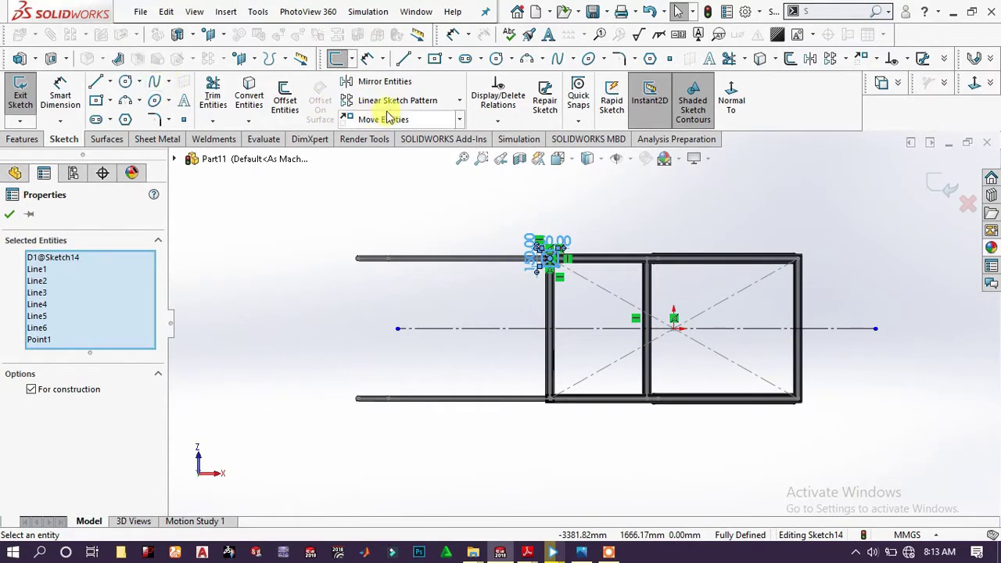
{"action": "left_click", "coordinate": [377, 81]}
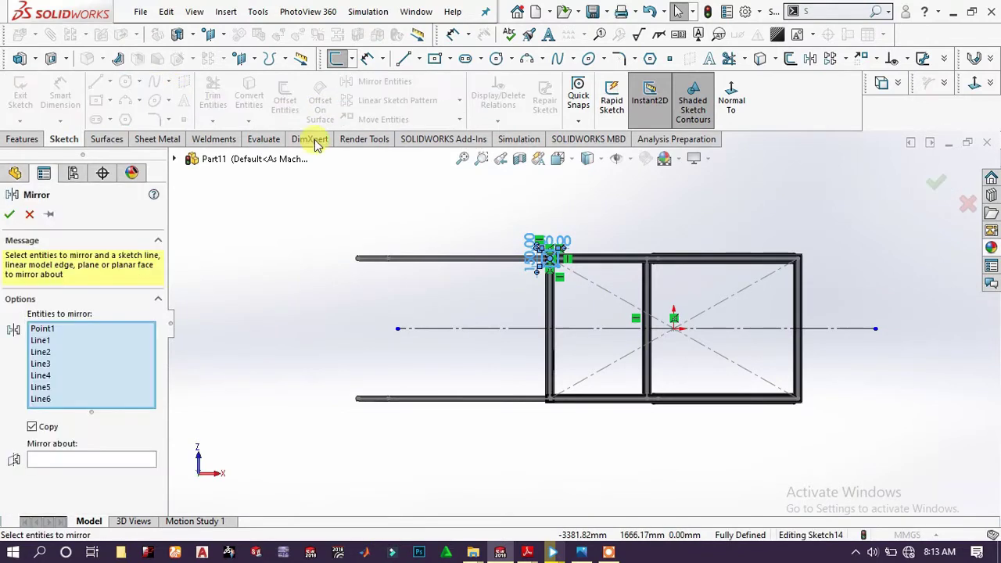
{"action": "left_click", "coordinate": [117, 459]}
{"action": "left_click", "coordinate": [584, 328]}
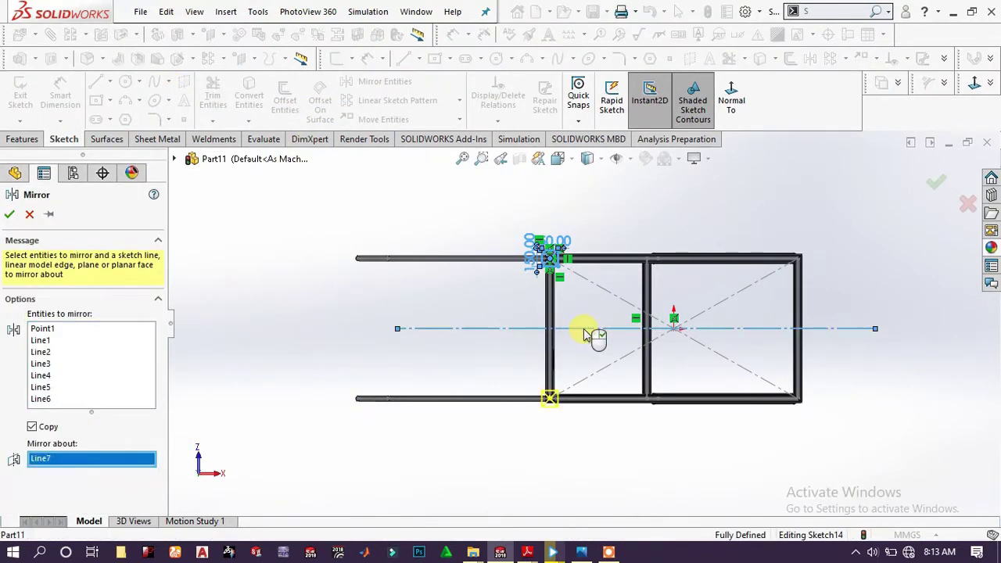
{"action": "left_click", "coordinate": [11, 218]}
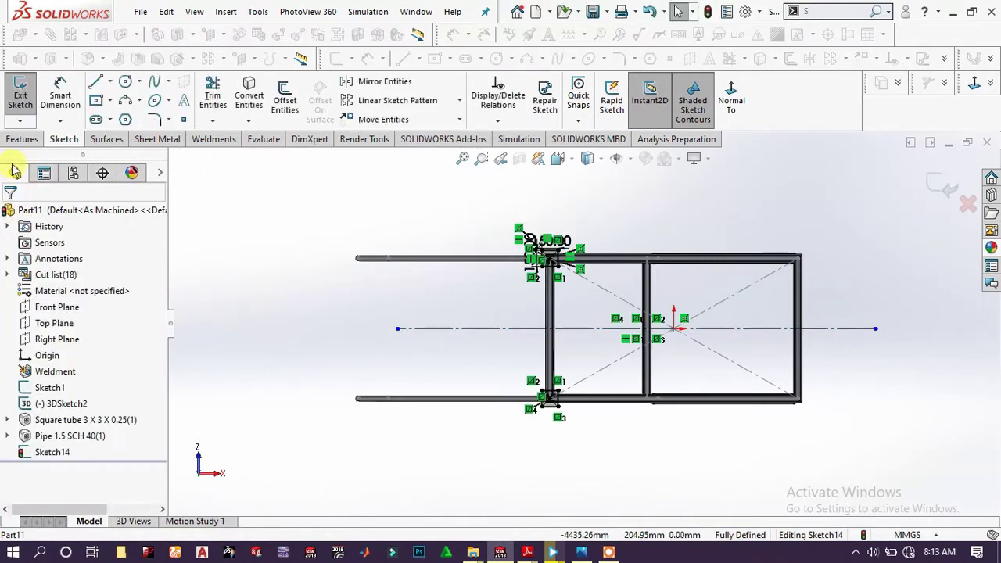
{"action": "left_click", "coordinate": [944, 192]}
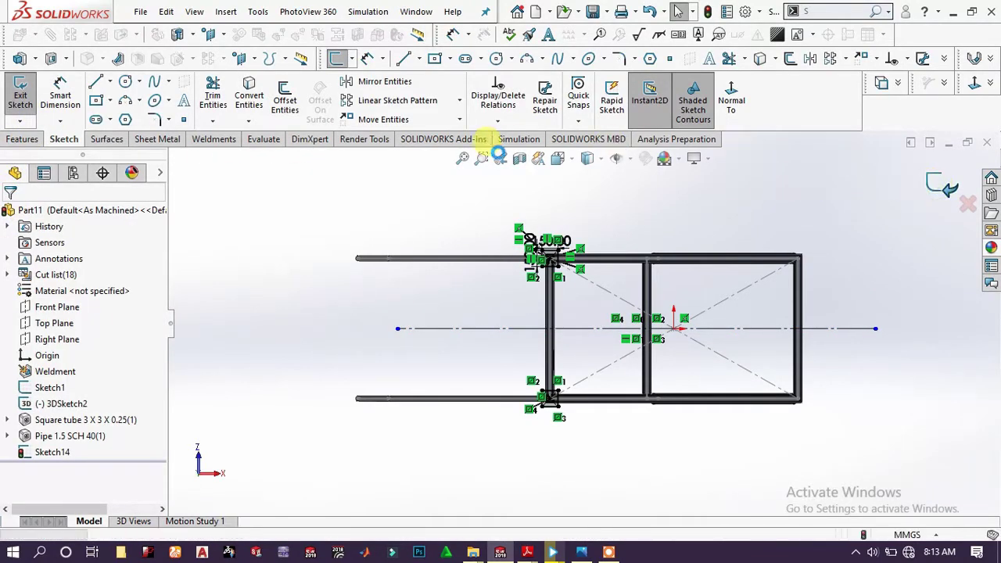
Extrude both square plates under the legs 20 mm downward as a blind boss with Merge result enabled
{"action": "left_click", "coordinate": [20, 139]}
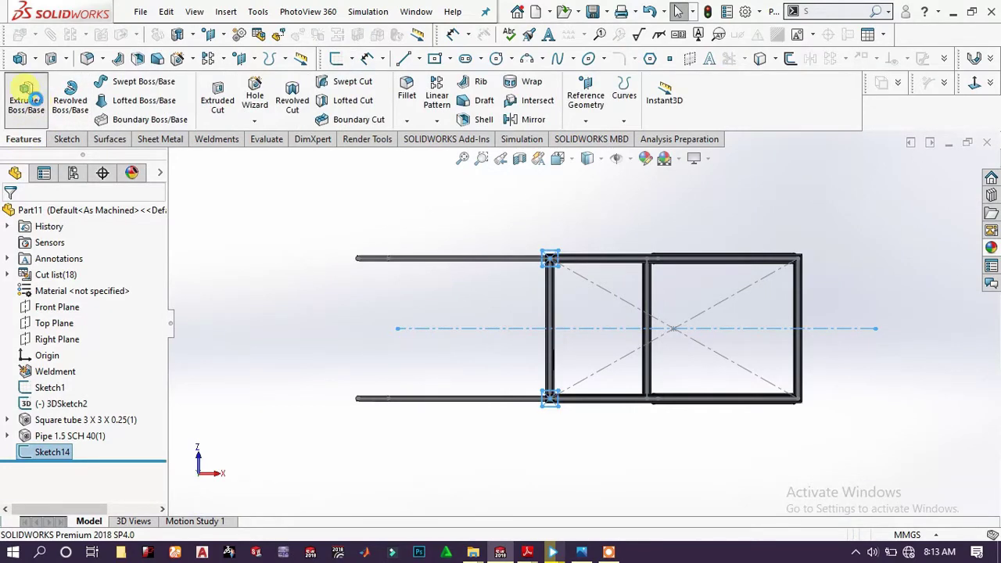
{"action": "left_click", "coordinate": [26, 101]}
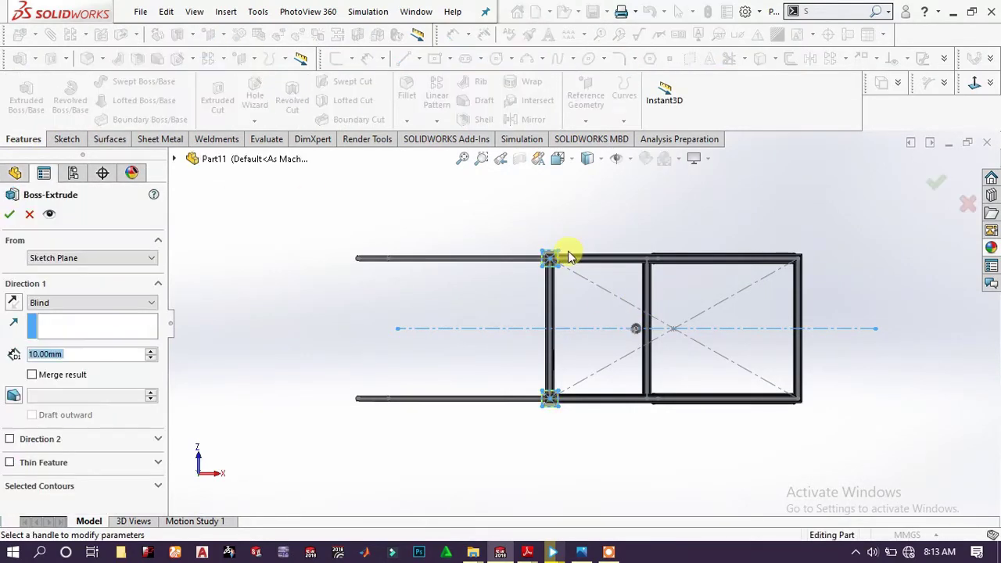
{"action": "middle_click_drag", "start_coordinate": [423, 228], "coordinate": [429, 422]}
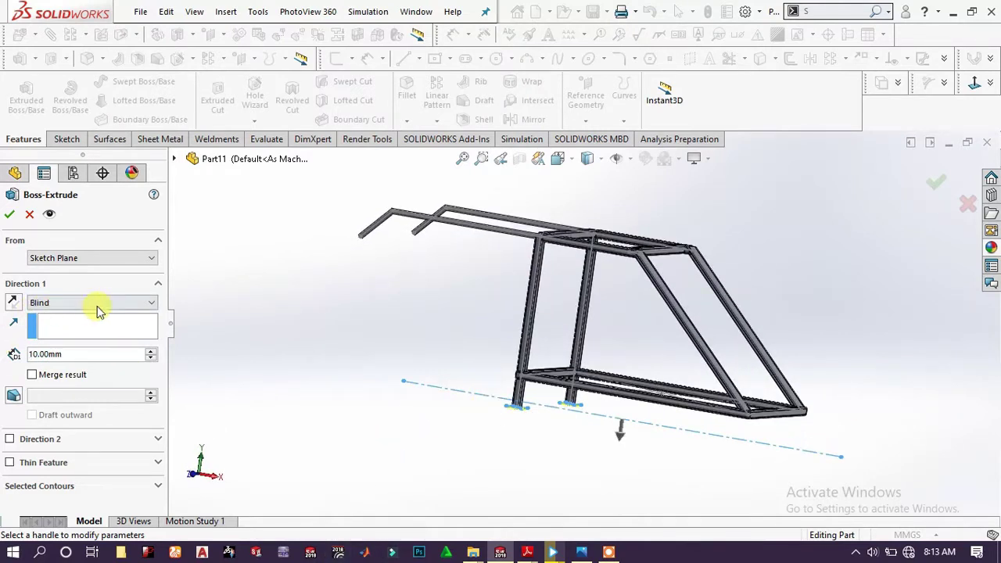
{"action": "left_click", "coordinate": [93, 354]}
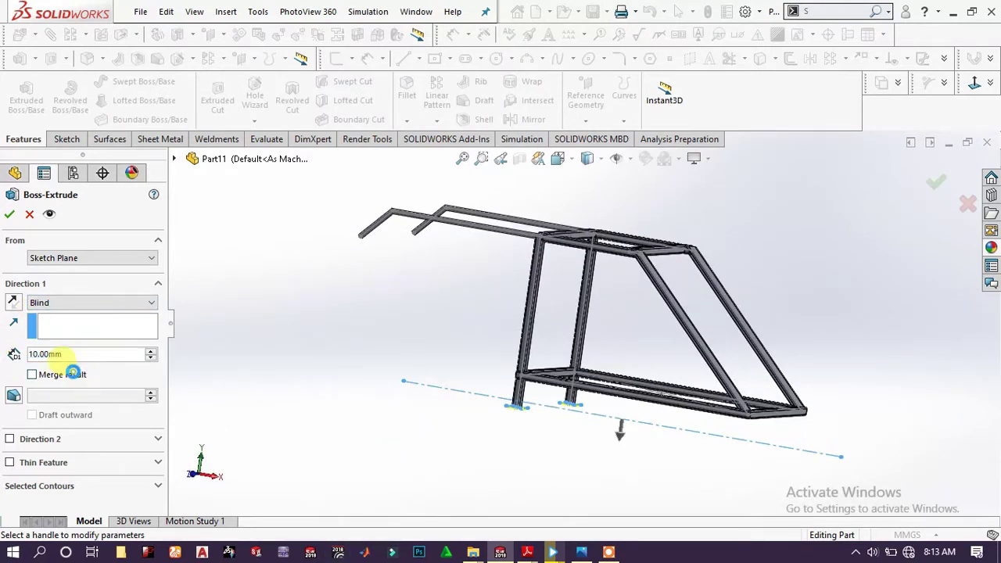
{"action": "left_click", "coordinate": [72, 374]}
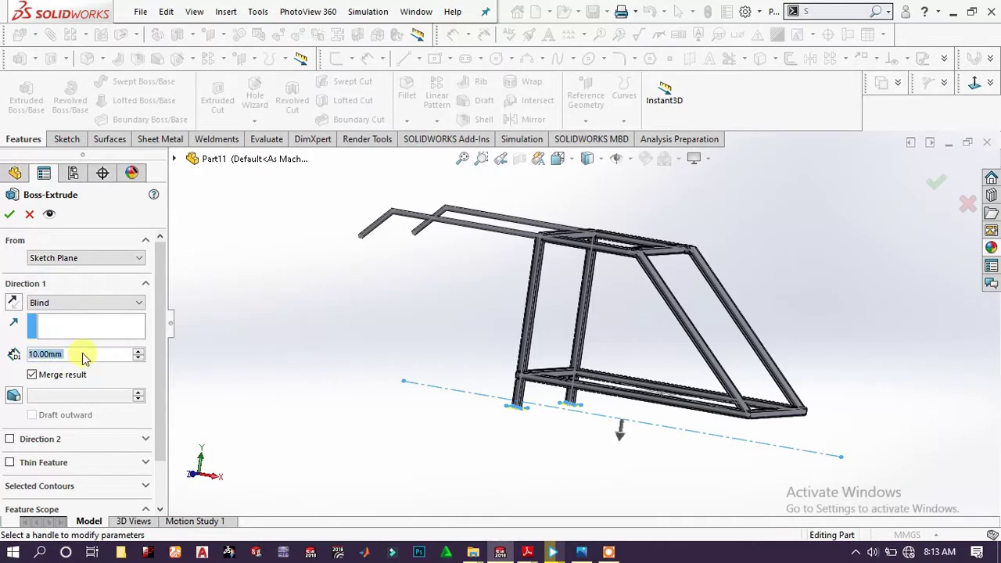
{"action": "type", "text": "20"}
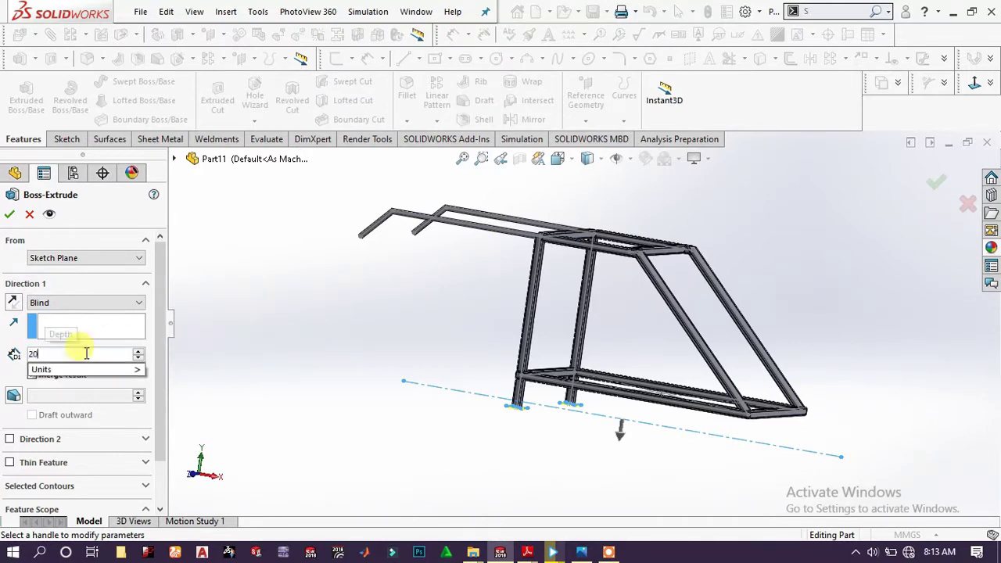
{"action": "key", "text": "Return"}
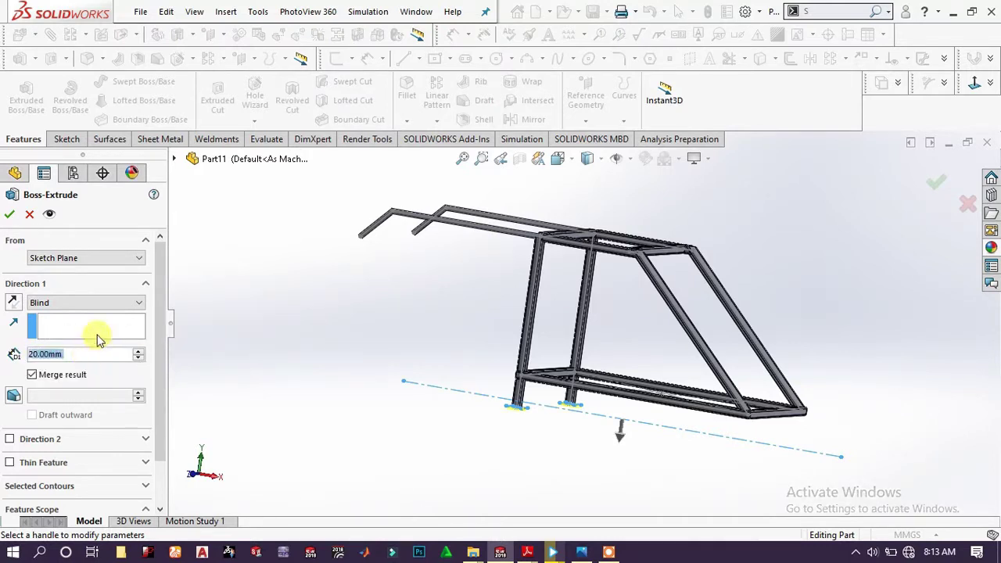
{"action": "key", "text": "Return"}
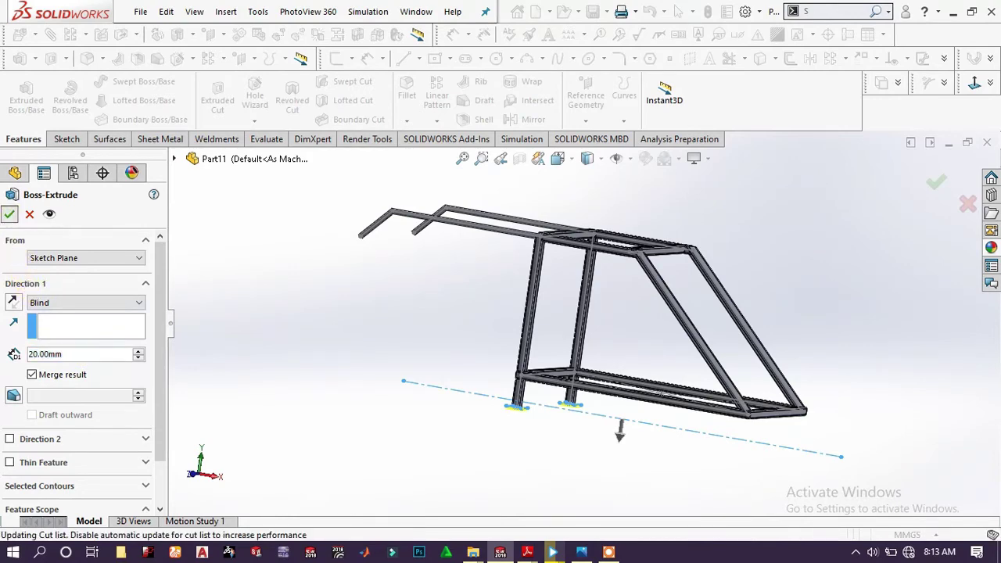
Open a sketch on the top face of the lower square-tube cross member between the two uprights
{"action": "scroll", "coordinate": [539, 409], "scroll_direction": "down", "scroll_amount": 5}
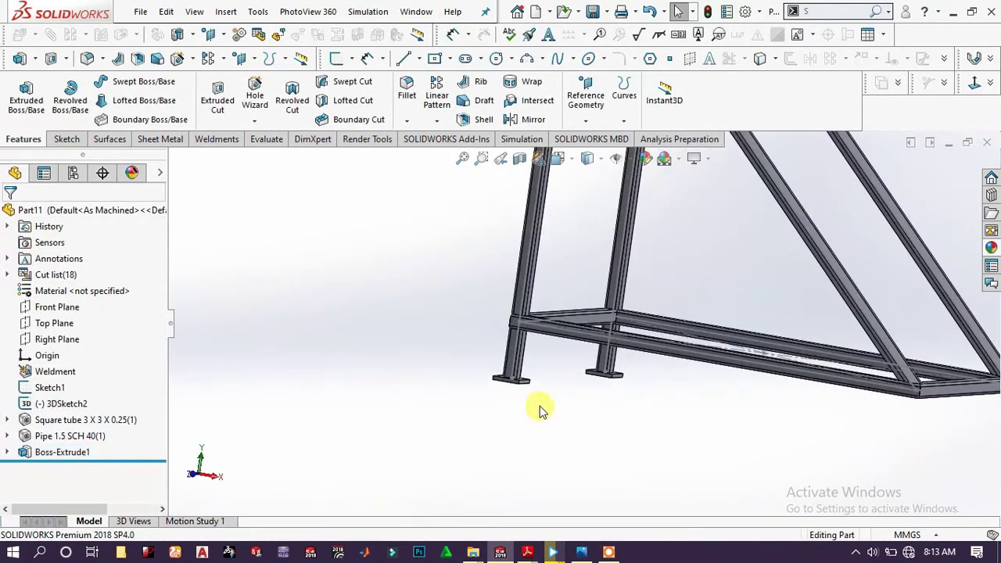
{"action": "scroll", "coordinate": [563, 336], "scroll_direction": "down", "scroll_amount": 5}
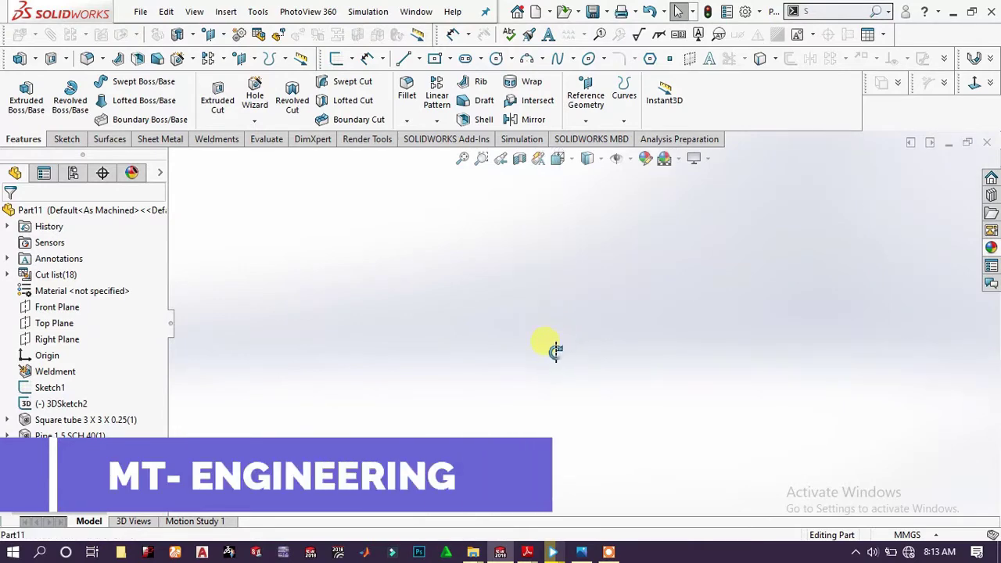
{"action": "key", "text": "space"}
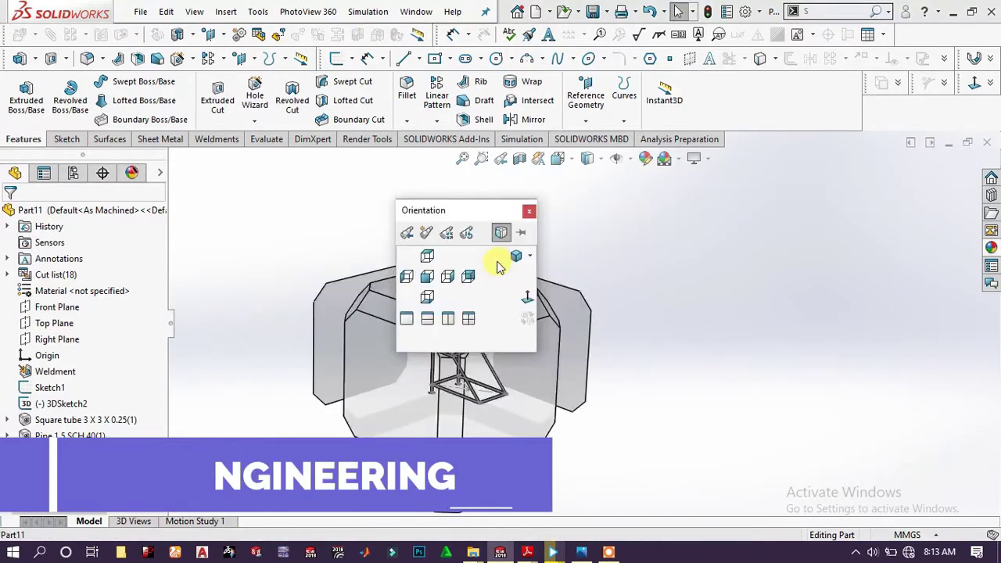
{"action": "left_click", "coordinate": [517, 261]}
{"action": "scroll", "coordinate": [532, 367], "scroll_direction": "down", "scroll_amount": 10}
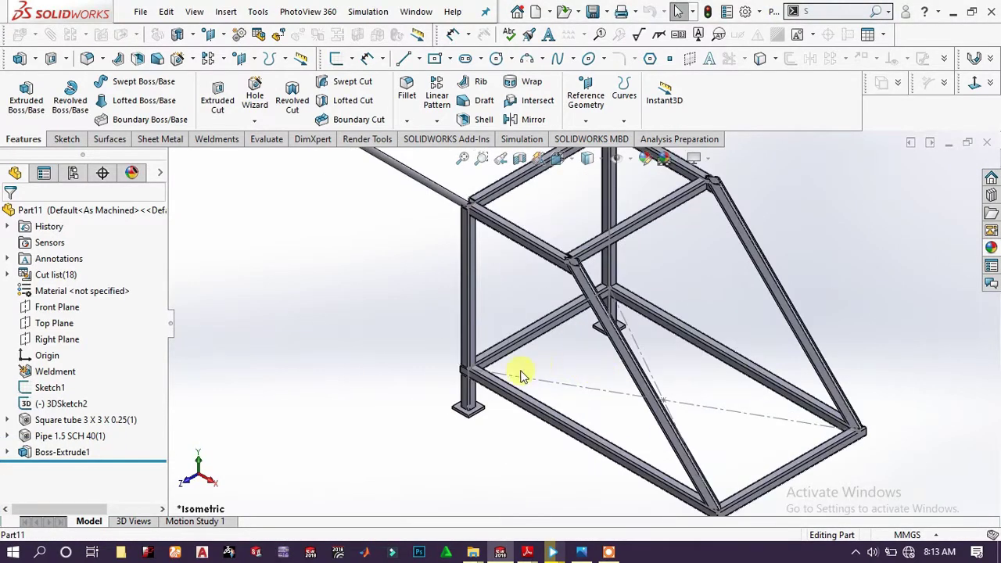
{"action": "scroll", "coordinate": [479, 353], "scroll_direction": "down", "scroll_amount": 5}
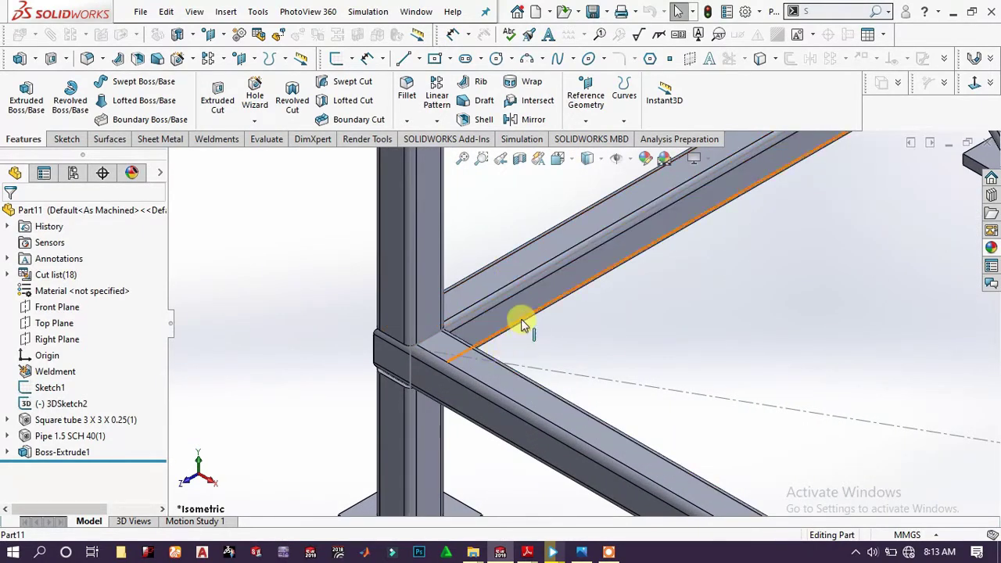
{"action": "left_click", "coordinate": [505, 278]}
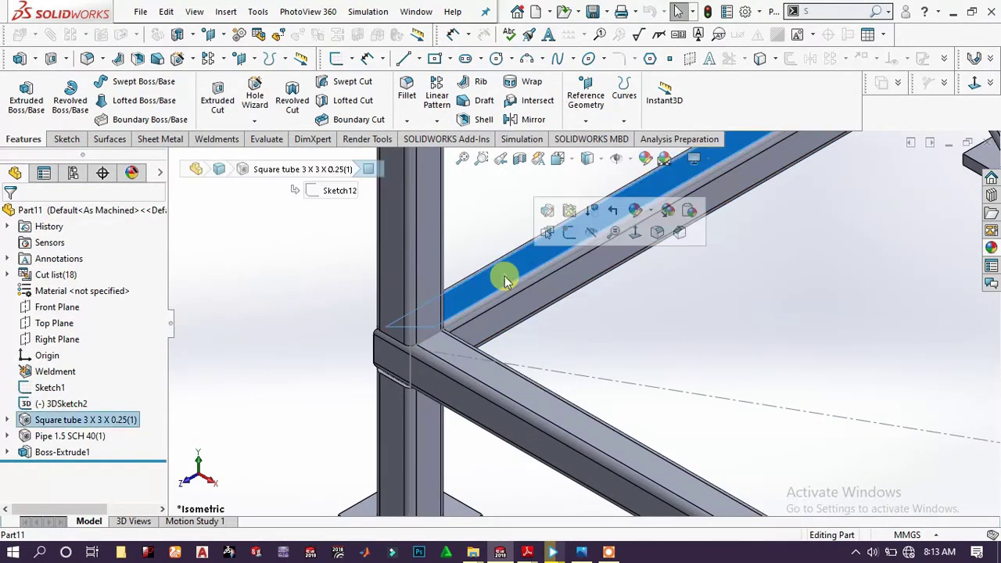
{"action": "left_click", "coordinate": [571, 233]}
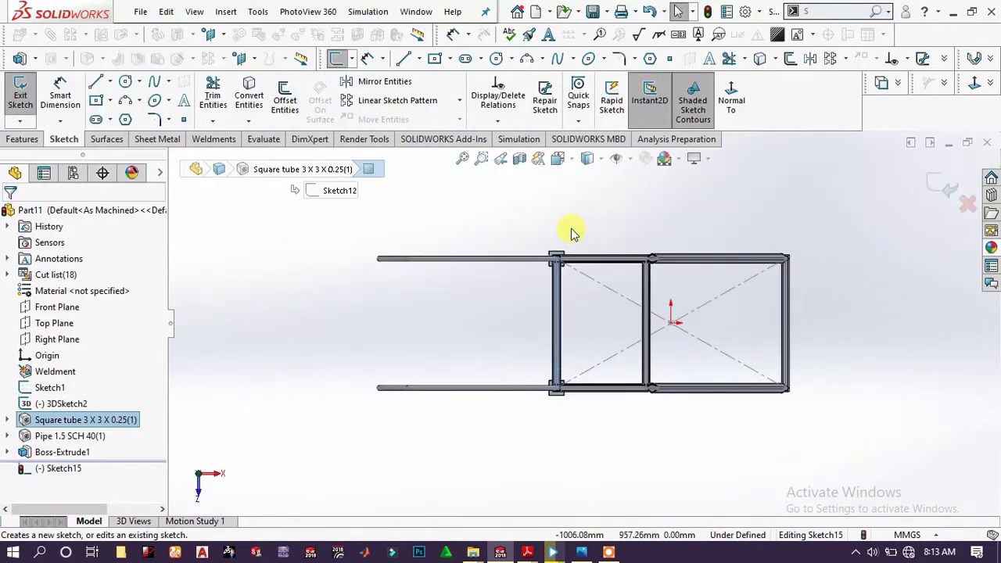
Sketch a corner rectangle about 480 by 391 mm from the centre of the upright's joint at the cross member's end, inside the base frame
{"action": "scroll", "coordinate": [545, 414], "scroll_direction": "up", "scroll_amount": 3}
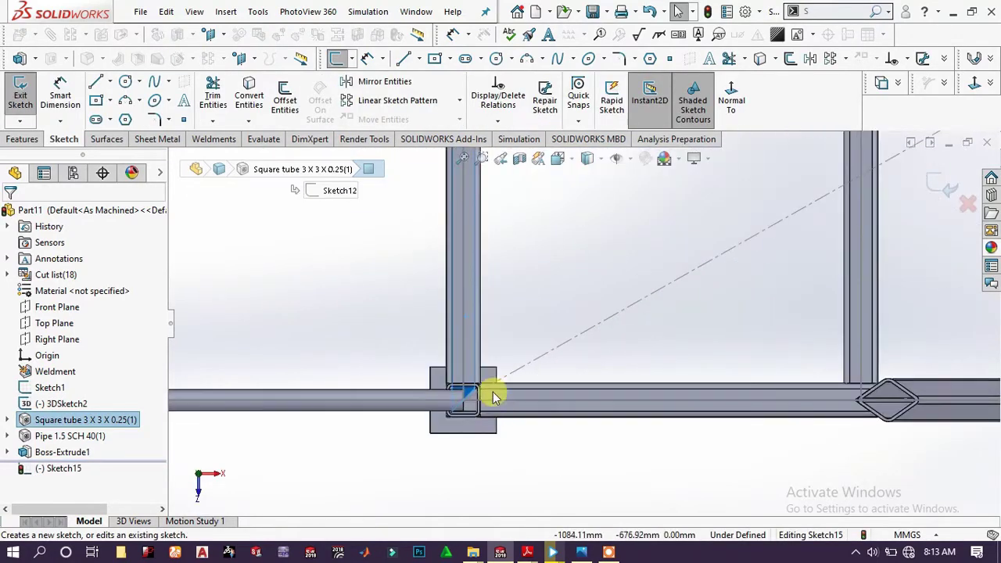
{"action": "scroll", "coordinate": [581, 343], "scroll_direction": "up", "scroll_amount": 2}
{"action": "scroll", "coordinate": [563, 312], "scroll_direction": "down", "scroll_amount": 5}
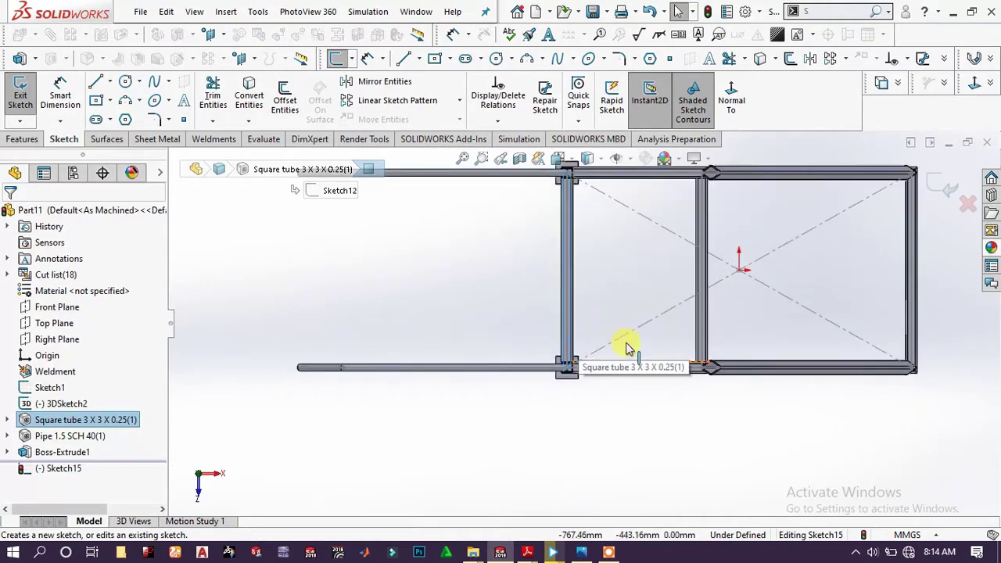
{"action": "scroll", "coordinate": [598, 344], "scroll_direction": "down", "scroll_amount": 2}
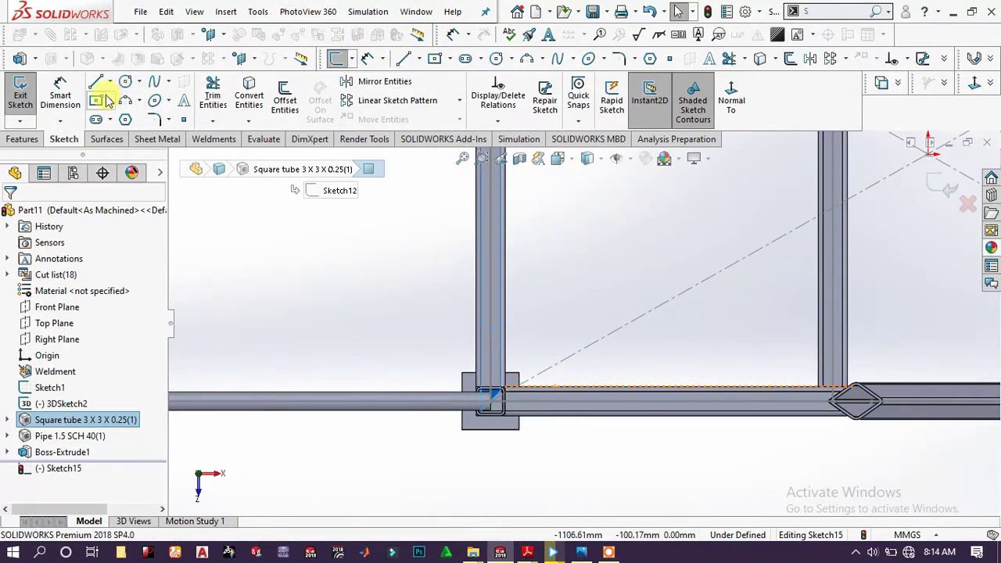
{"action": "left_click", "coordinate": [94, 123]}
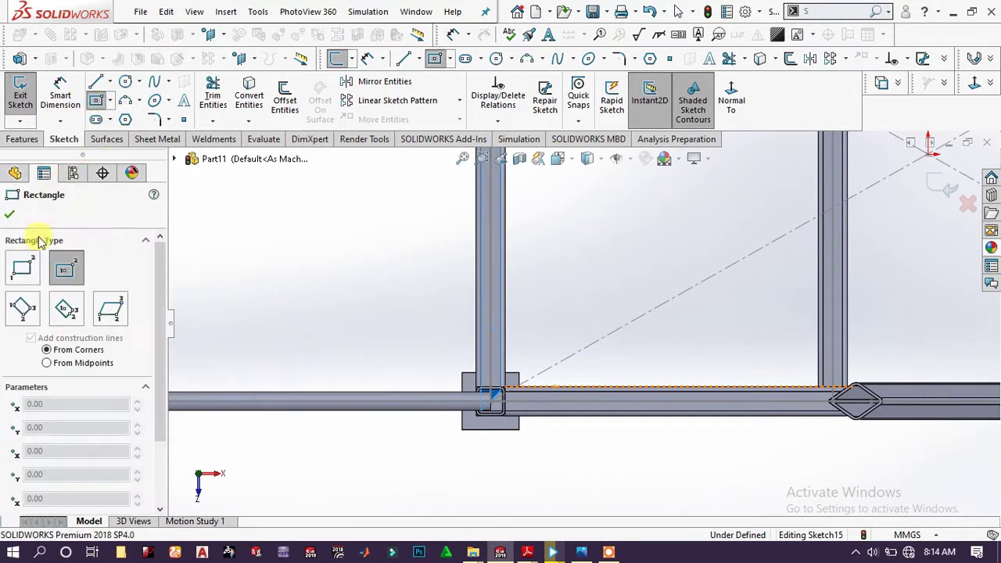
{"action": "left_click", "coordinate": [24, 269]}
{"action": "scroll", "coordinate": [458, 384], "scroll_direction": "down", "scroll_amount": 3}
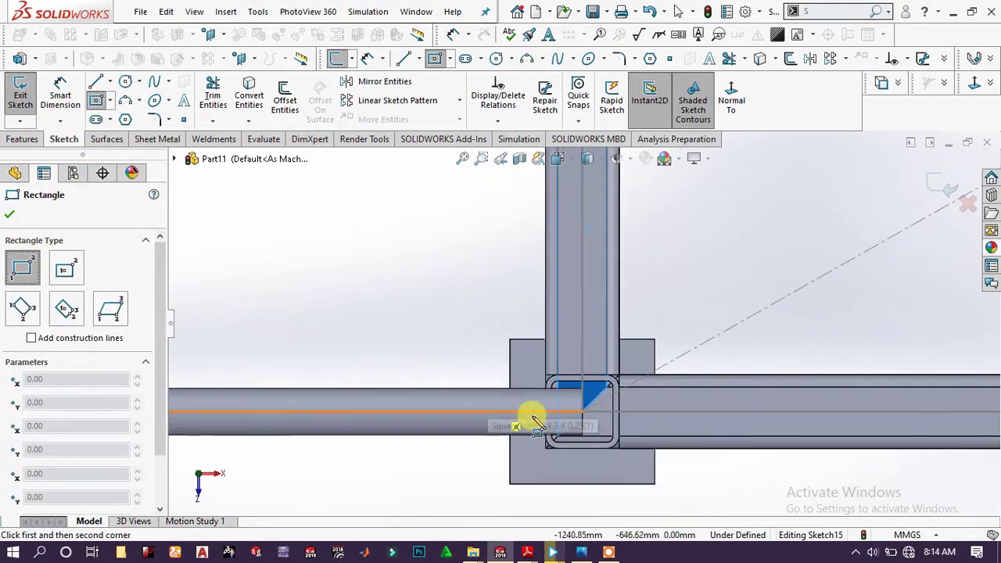
{"action": "left_click", "coordinate": [582, 410]}
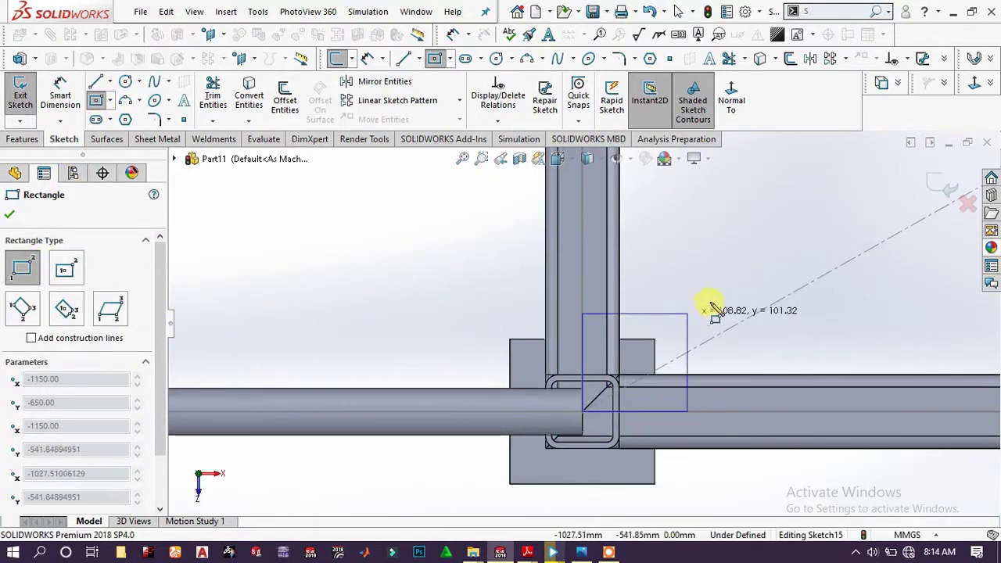
{"action": "scroll", "coordinate": [720, 305], "scroll_direction": "up", "scroll_amount": 3}
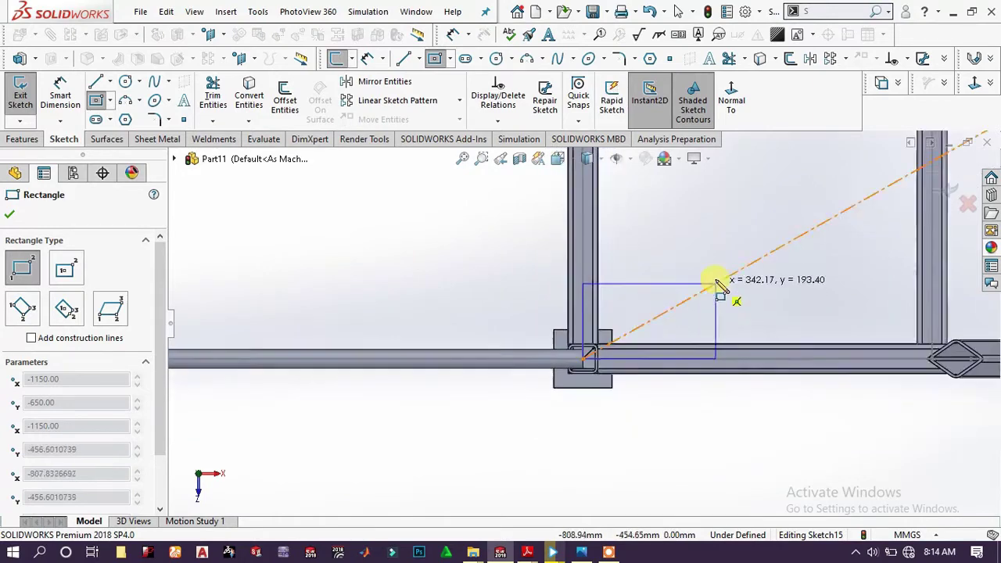
{"action": "left_click", "coordinate": [712, 243]}
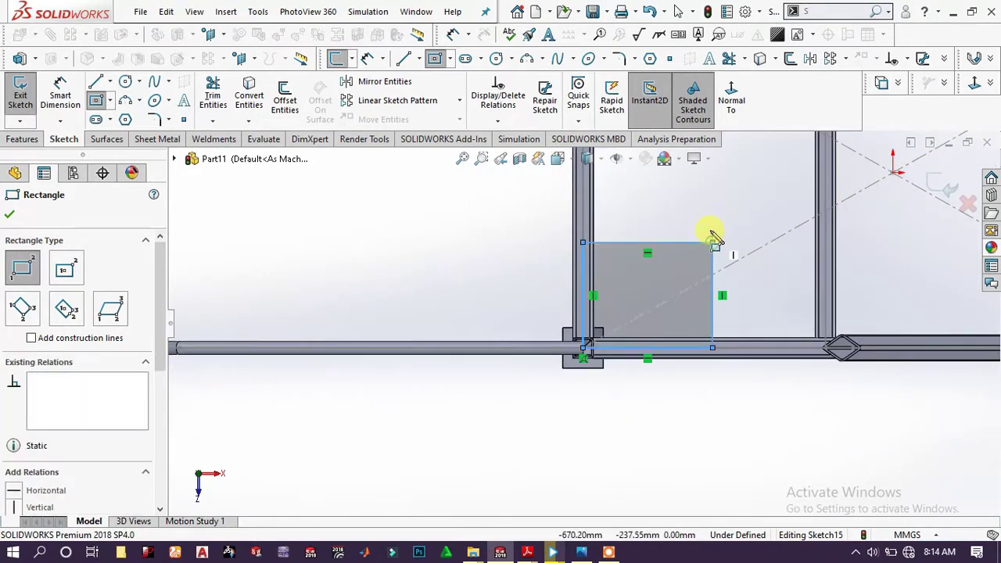
Dimension the rectangle to 500 mm along the frame and 650 mm along the cross member
{"action": "left_click", "coordinate": [61, 94]}
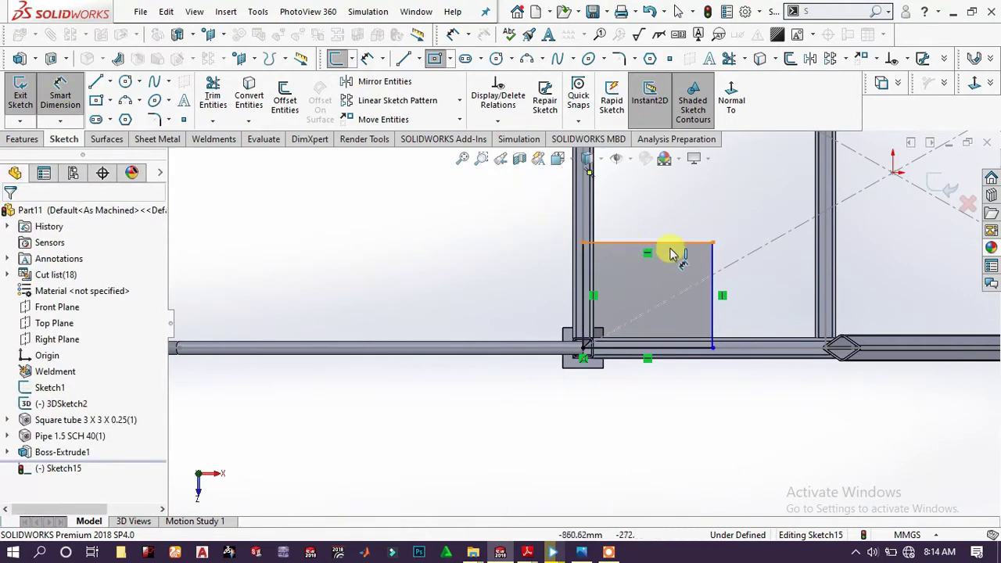
{"action": "left_click", "coordinate": [687, 229]}
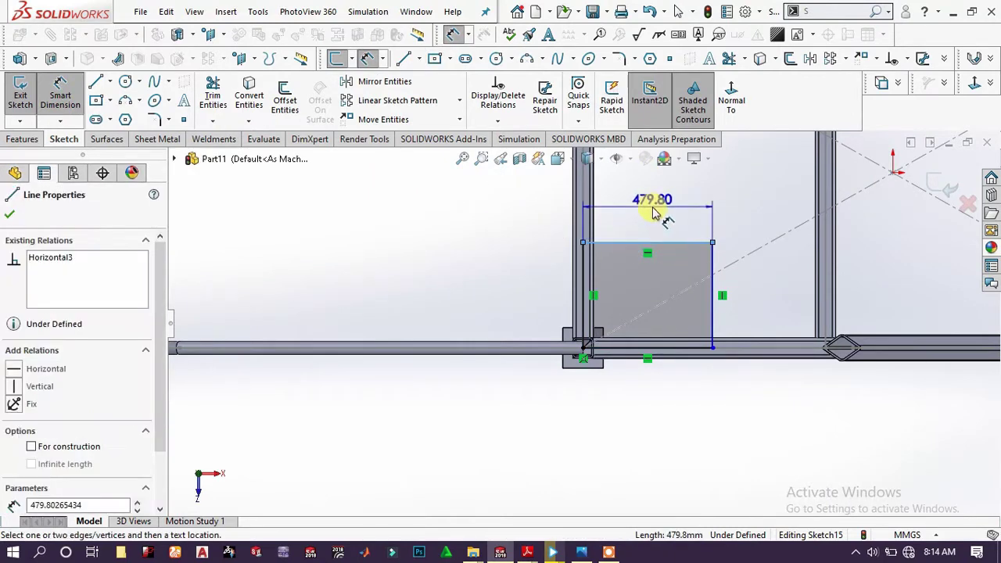
{"action": "left_click", "coordinate": [654, 211]}
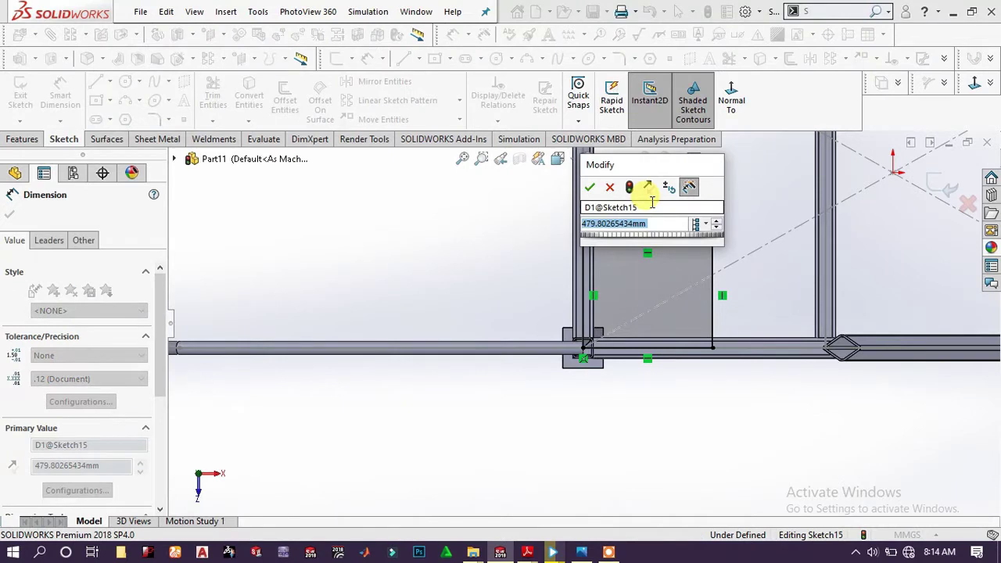
{"action": "type", "text": "100"}
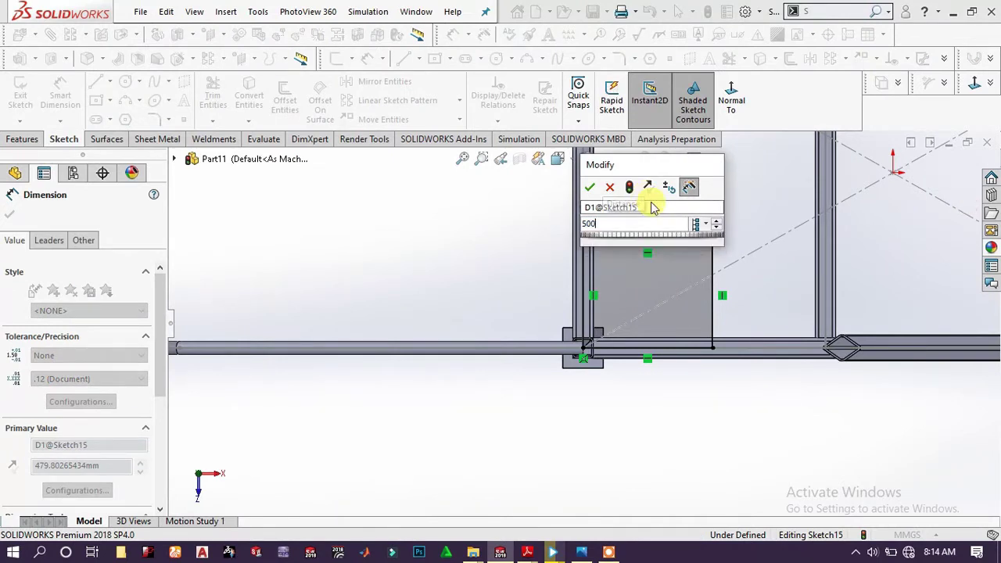
{"action": "key", "text": "Return"}
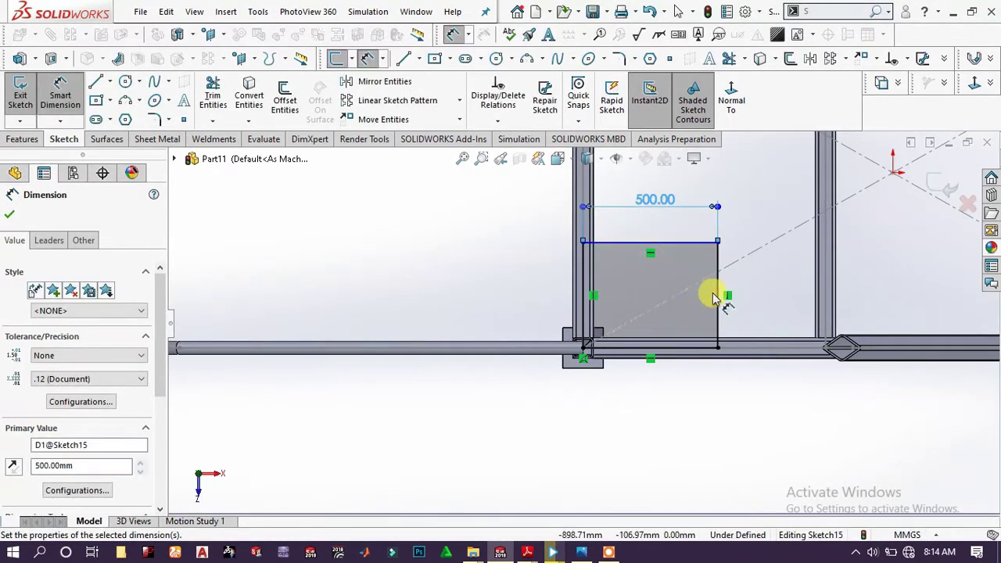
{"action": "left_click", "coordinate": [757, 305]}
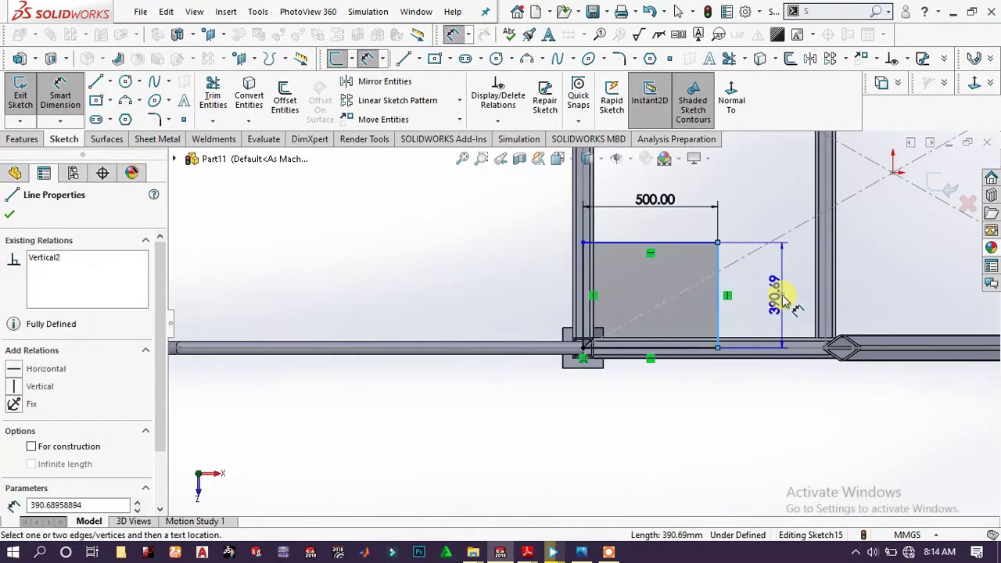
{"action": "left_click", "coordinate": [806, 286]}
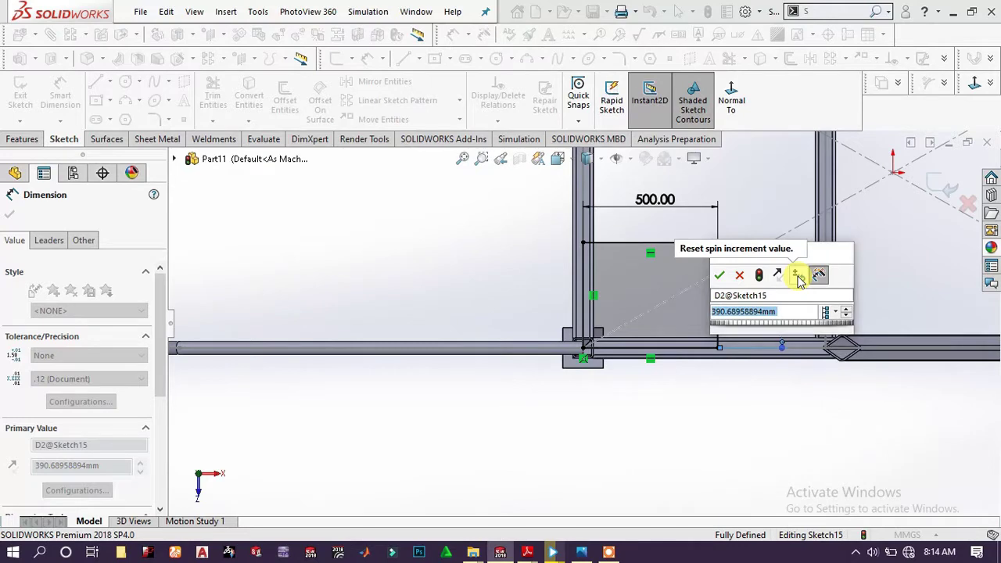
{"action": "type", "text": "650"}
{"action": "key", "text": "Return"}
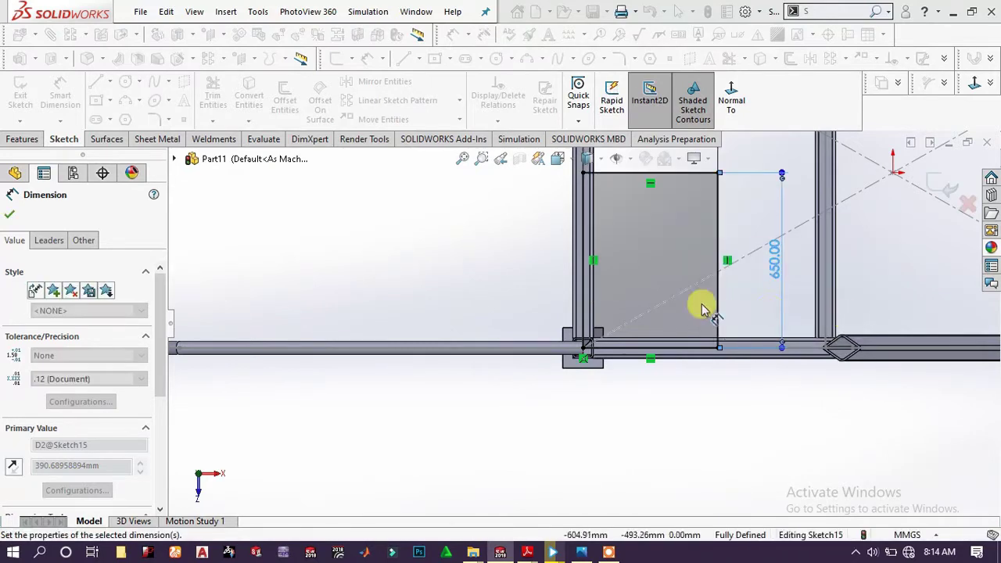
Set up a blind boss extrusion of the rectangle directed downward, starting from a 10 mm offset below the sketch plane
{"action": "scroll", "coordinate": [612, 253], "scroll_direction": "down", "scroll_amount": 2}
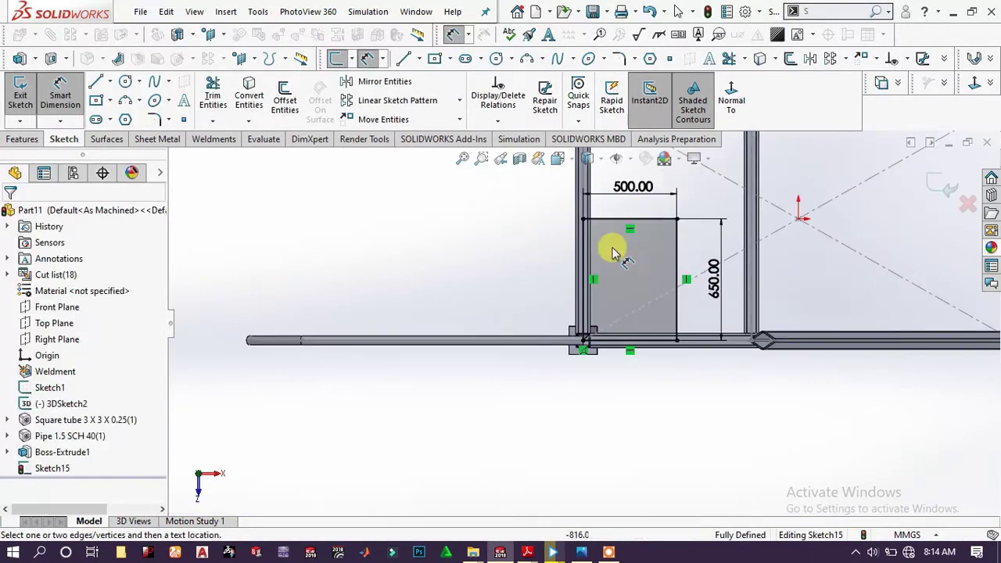
{"action": "scroll", "coordinate": [670, 256], "scroll_direction": "down", "scroll_amount": 2}
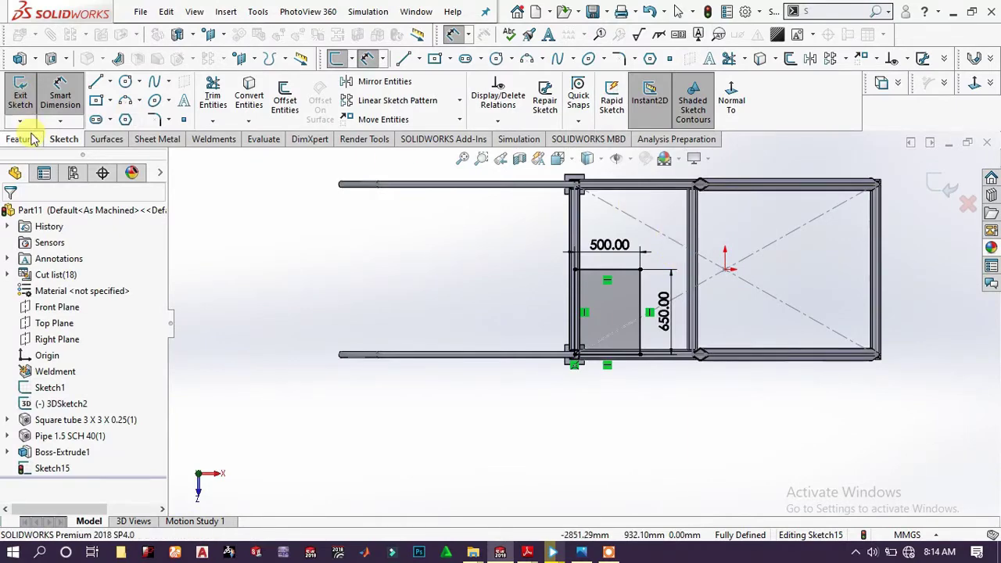
{"action": "left_click", "coordinate": [31, 139]}
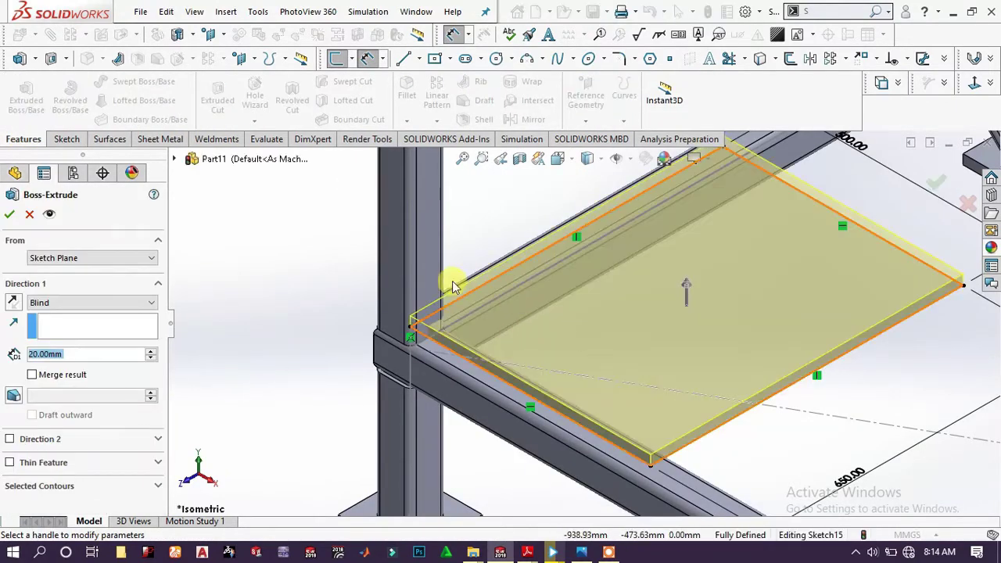
{"action": "left_click", "coordinate": [12, 309]}
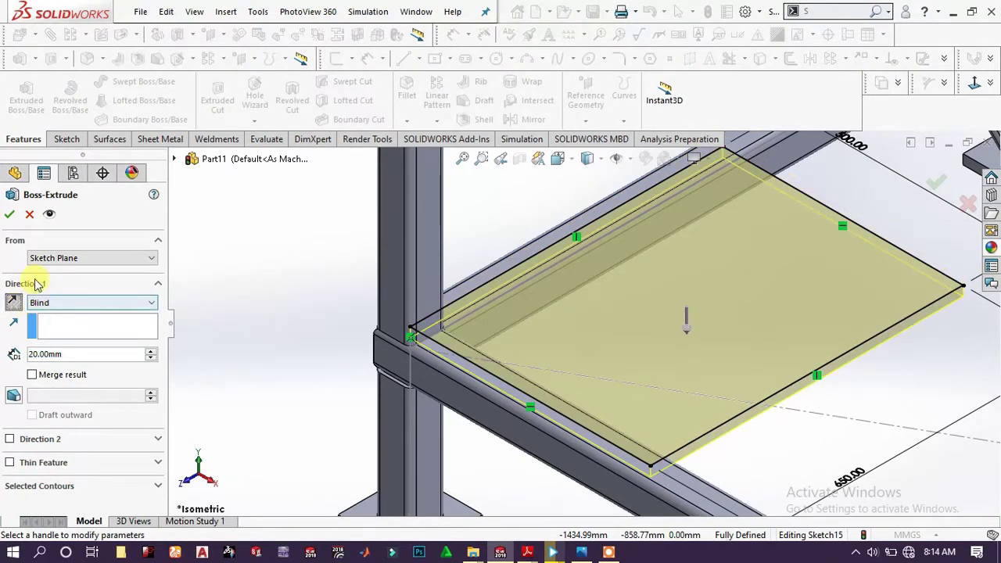
{"action": "left_click", "coordinate": [68, 258]}
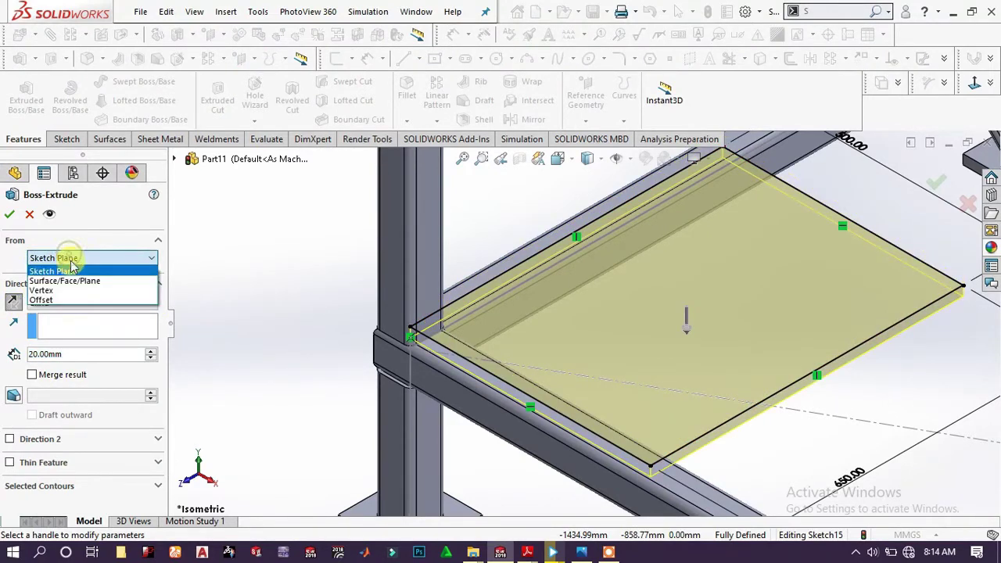
{"action": "left_click", "coordinate": [47, 299]}
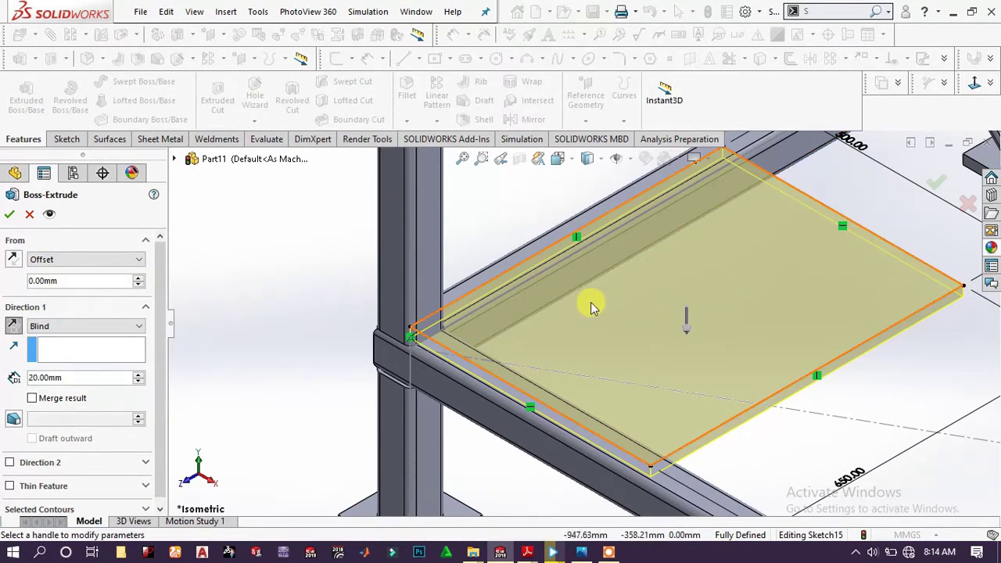
{"action": "left_click", "coordinate": [63, 285]}
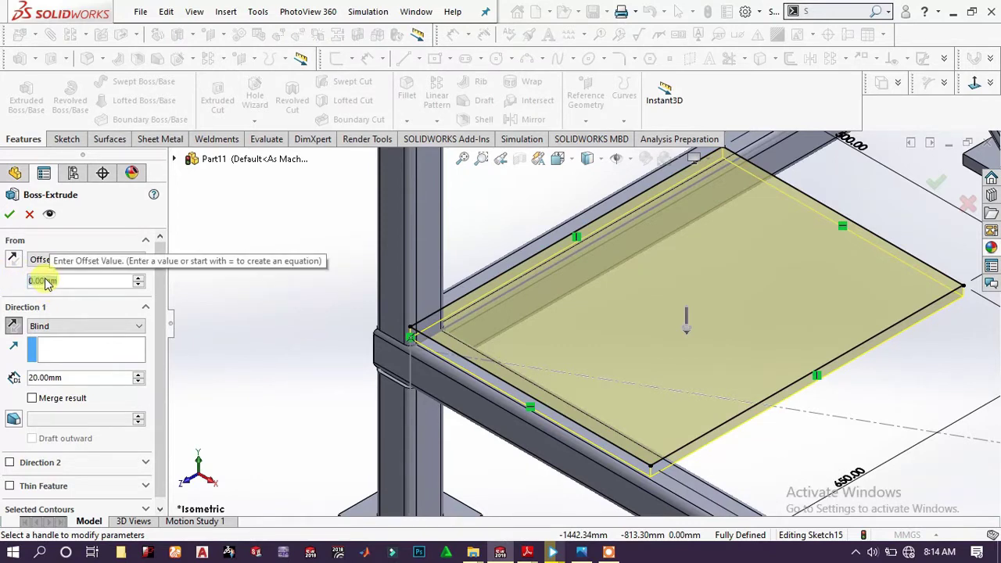
{"action": "type", "text": "10"}
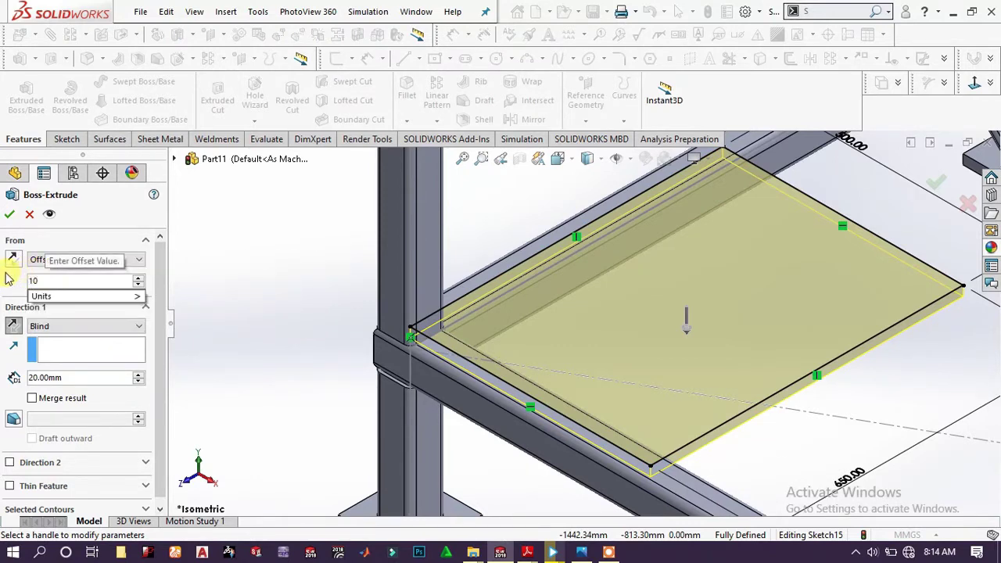
{"action": "key", "text": "Return"}
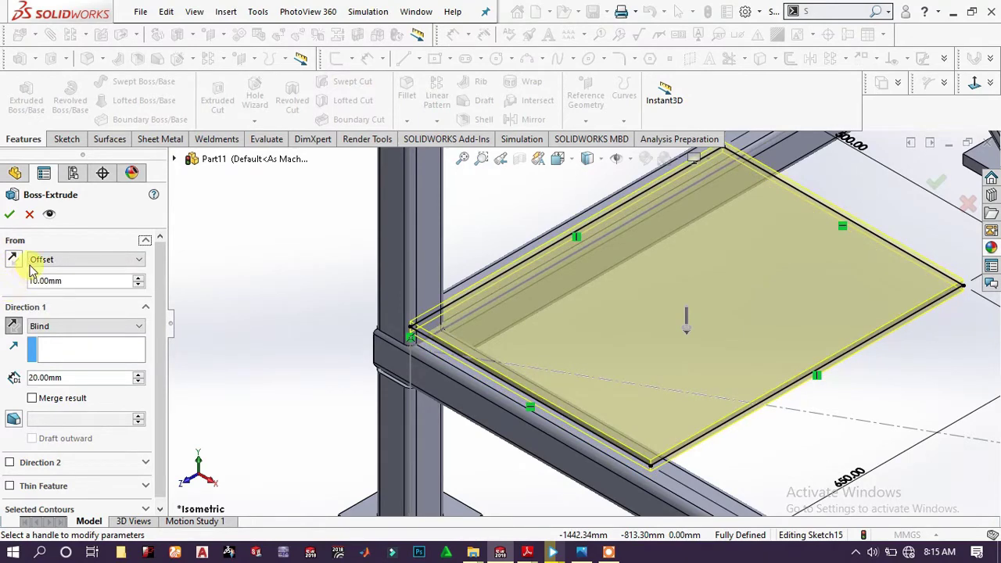
{"action": "left_click", "coordinate": [14, 260]}
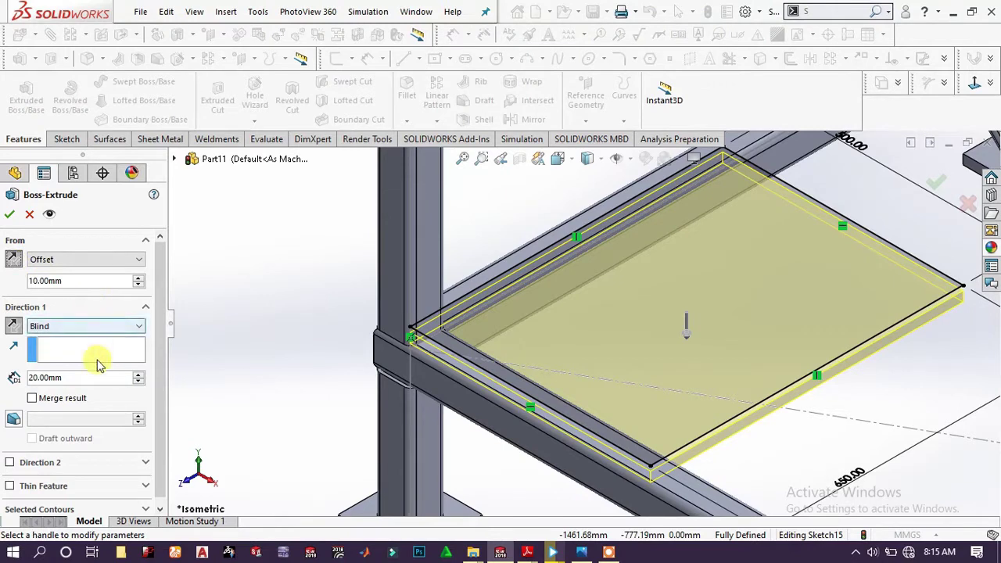
Set the plate's extrusion depth to 25 mm and complete the boss
{"action": "left_click", "coordinate": [138, 378]}
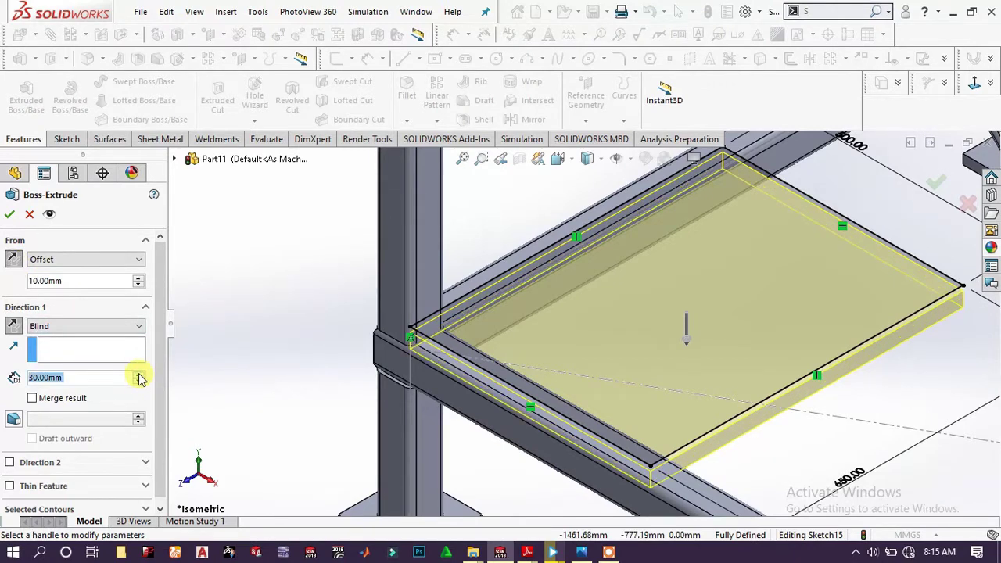
{"action": "left_click", "coordinate": [139, 376]}
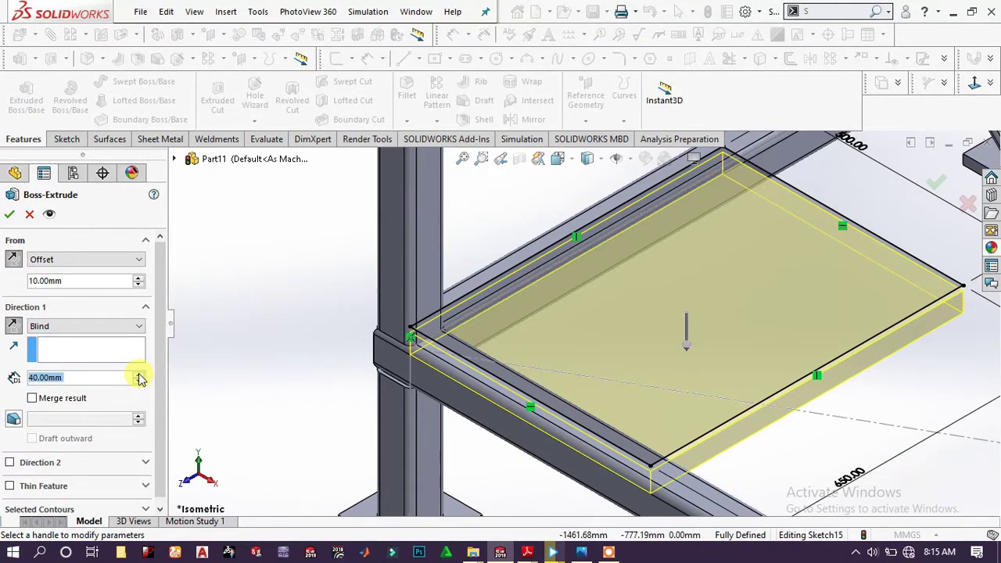
{"action": "left_click", "coordinate": [139, 376]}
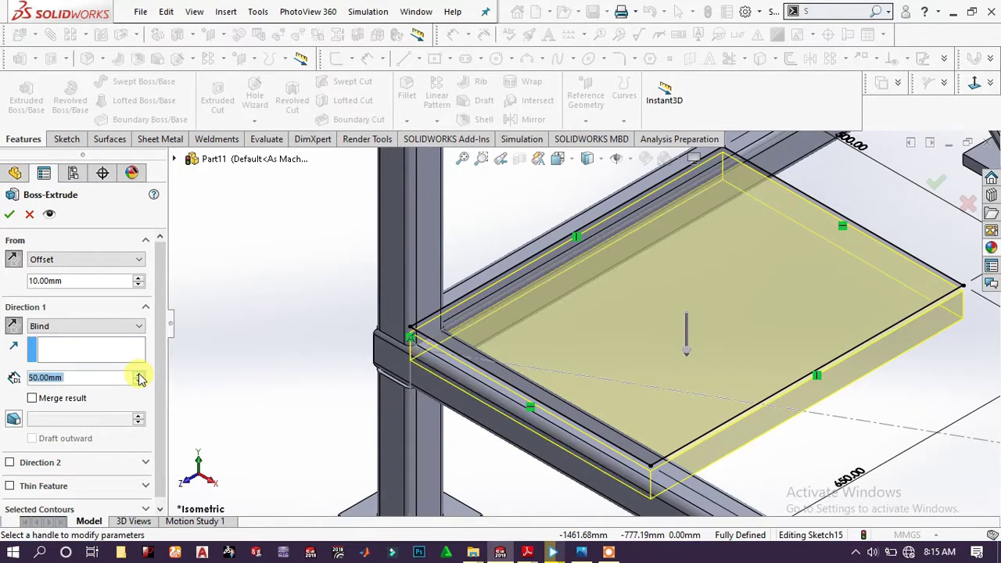
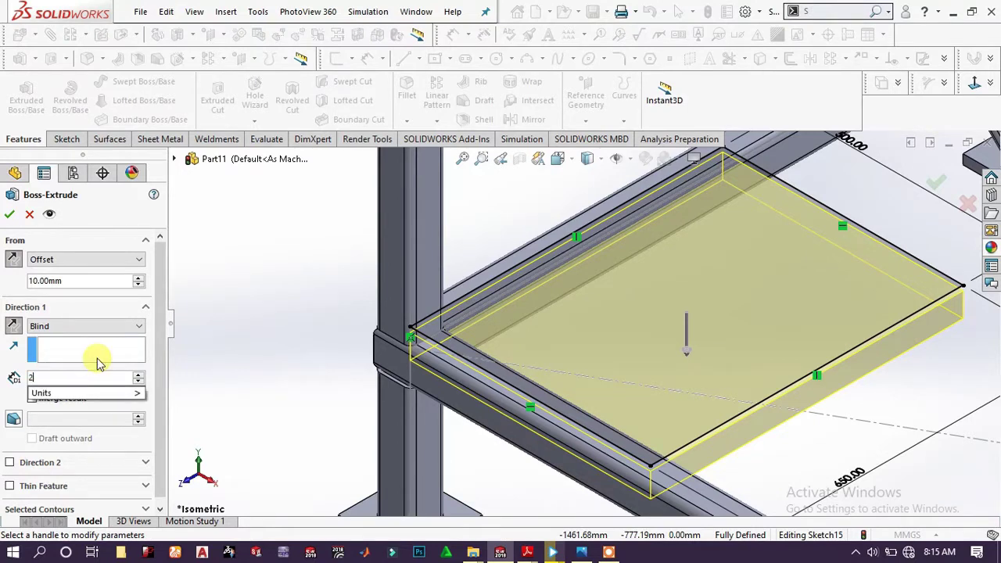
{"action": "type", "text": "25"}
{"action": "key", "text": "Return"}
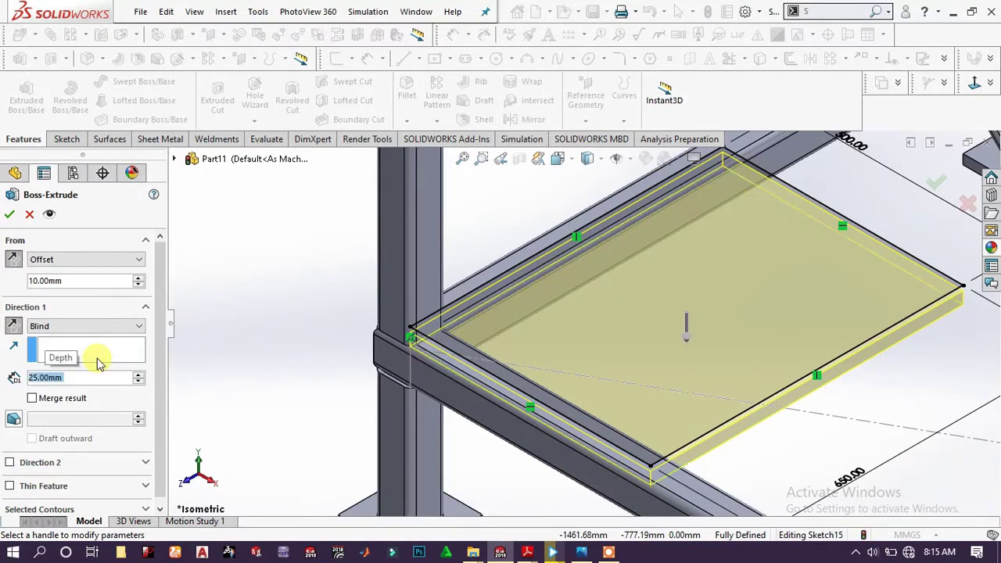
{"action": "left_click", "coordinate": [9, 217]}
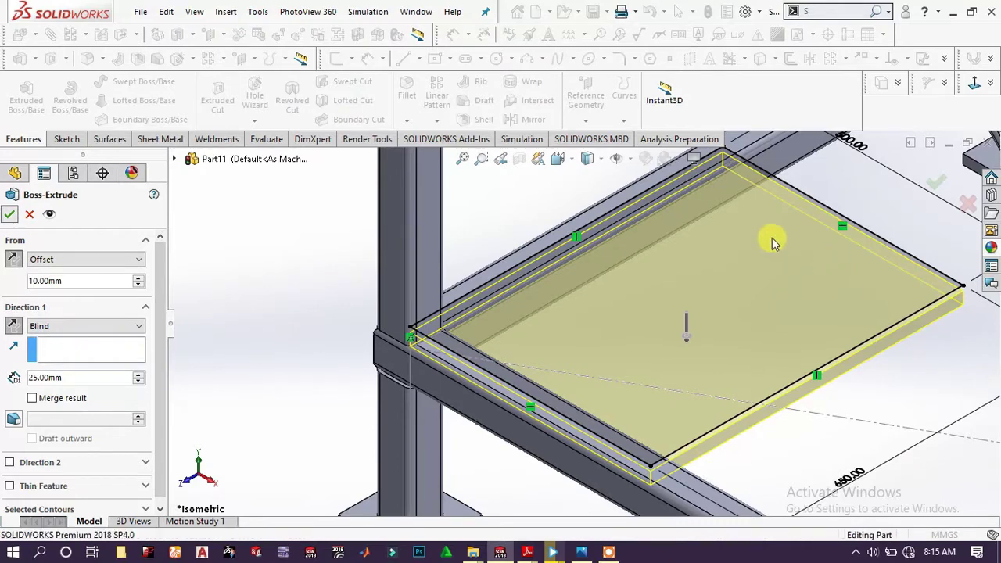
Open a new sketch on the underside of the rectangular plate in the base frame
{"action": "scroll", "coordinate": [730, 284], "scroll_direction": "up", "scroll_amount": 4}
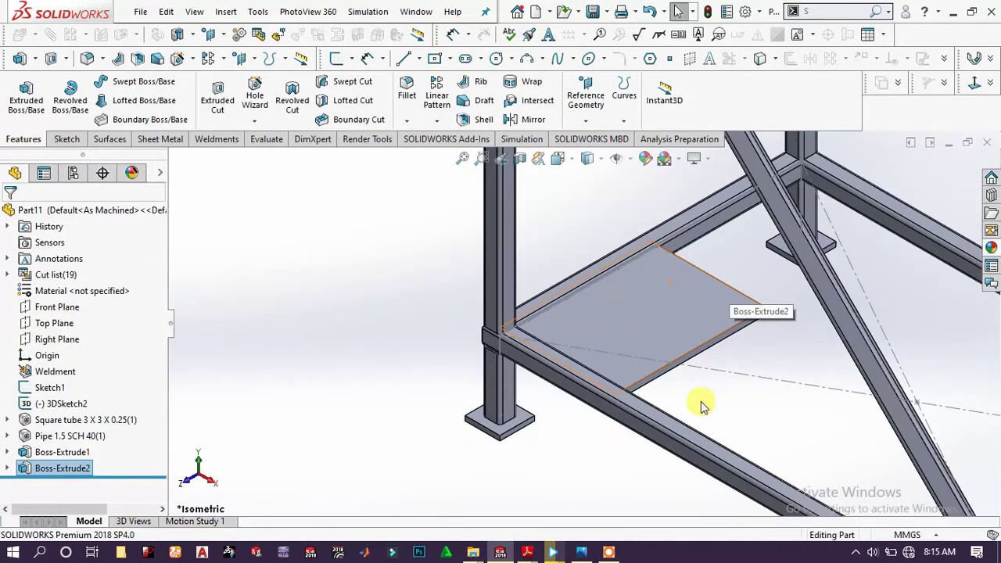
{"action": "middle_click_drag", "start_coordinate": [699, 404], "coordinate": [688, 250]}
{"action": "left_click", "coordinate": [772, 485]}
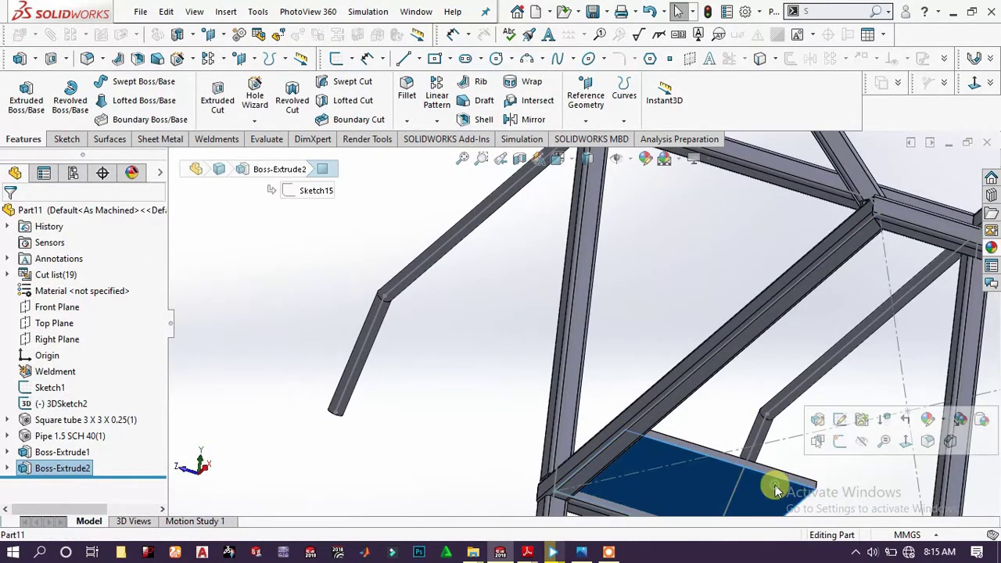
{"action": "left_click", "coordinate": [837, 441]}
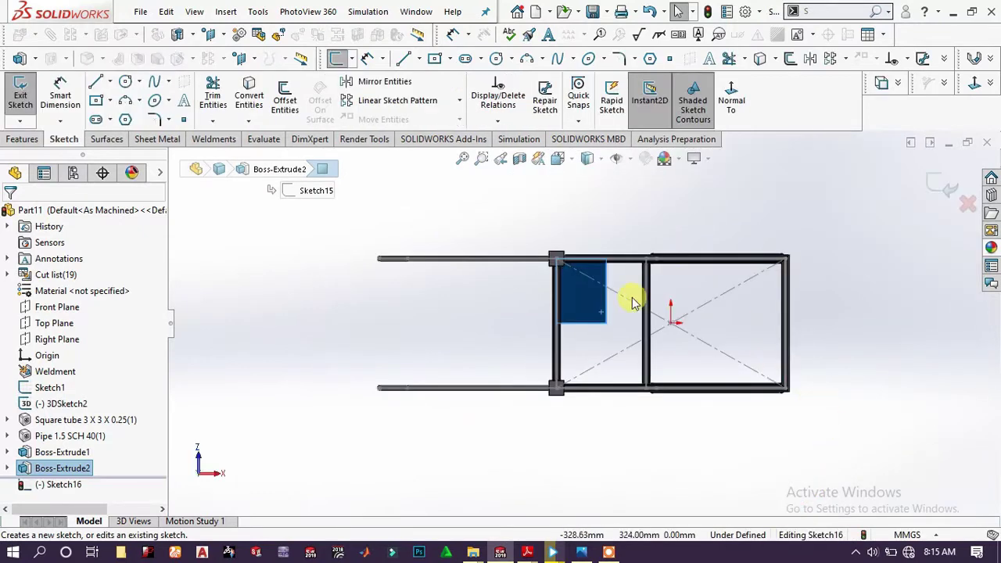
Sketch a corner rectangle of about 102 by 108 mm inward from the free inner corner of the plate's underside
{"action": "scroll", "coordinate": [586, 326], "scroll_direction": "down", "scroll_amount": 2}
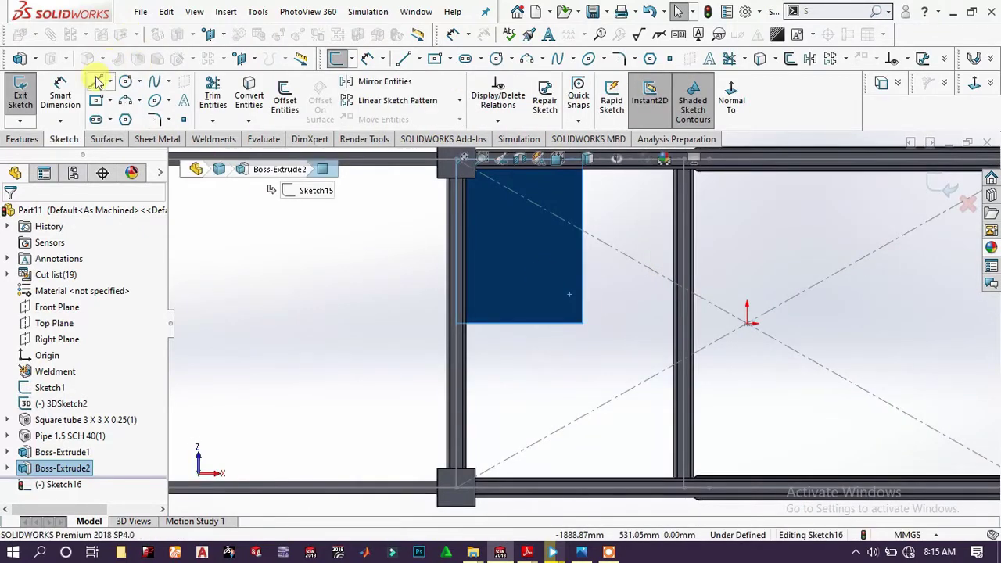
{"action": "left_click", "coordinate": [97, 102]}
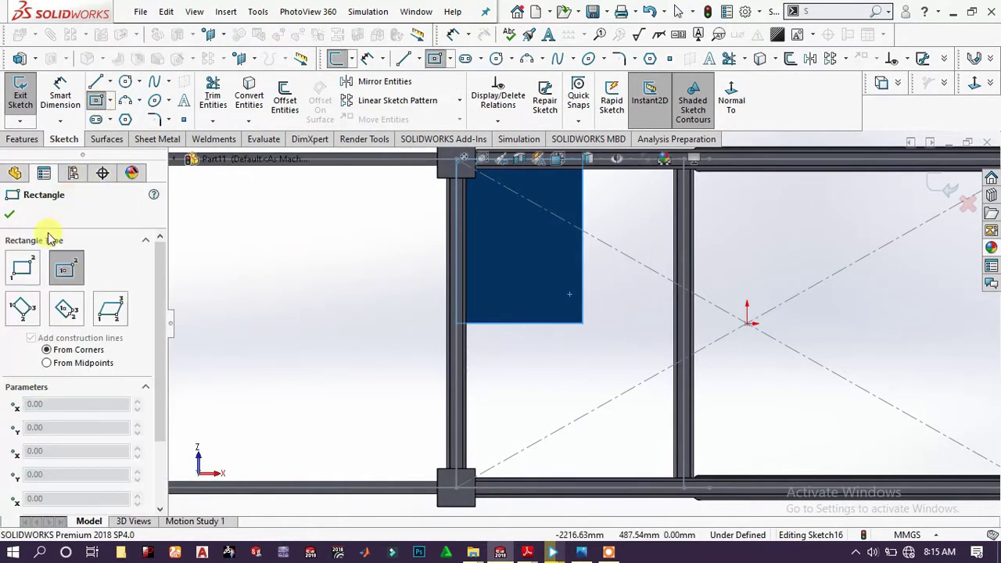
{"action": "left_click", "coordinate": [23, 269]}
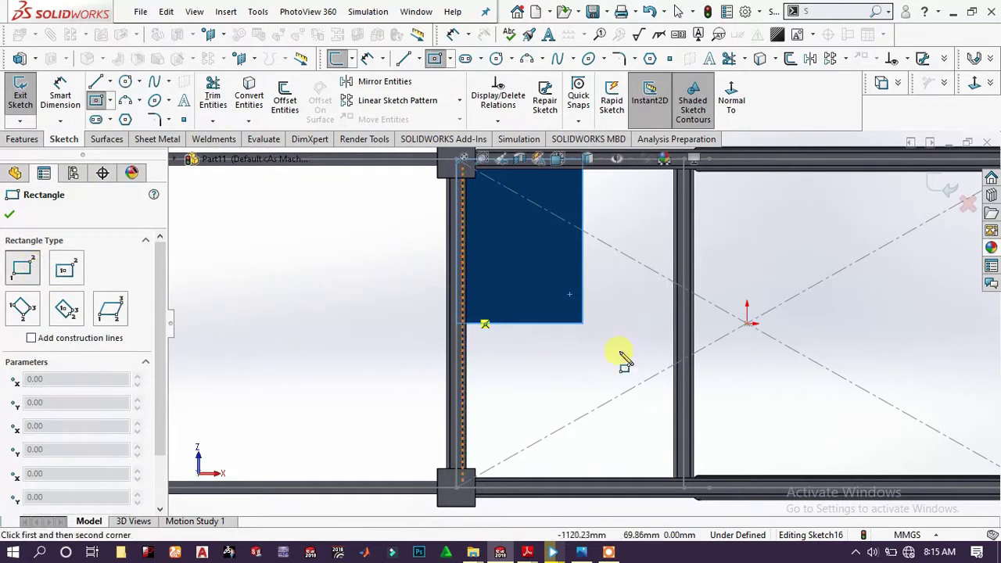
{"action": "left_click", "coordinate": [583, 322]}
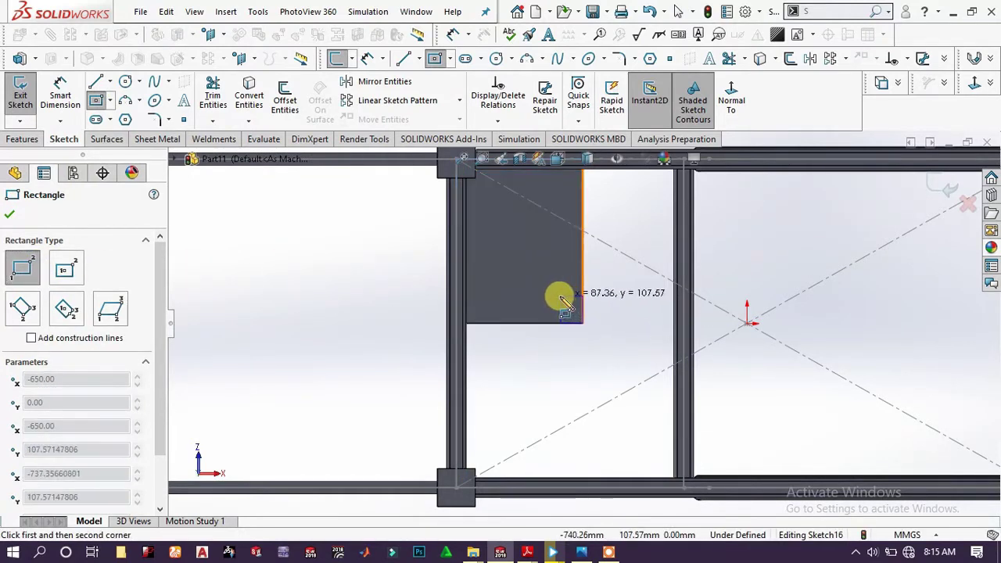
{"action": "left_click", "coordinate": [557, 297]}
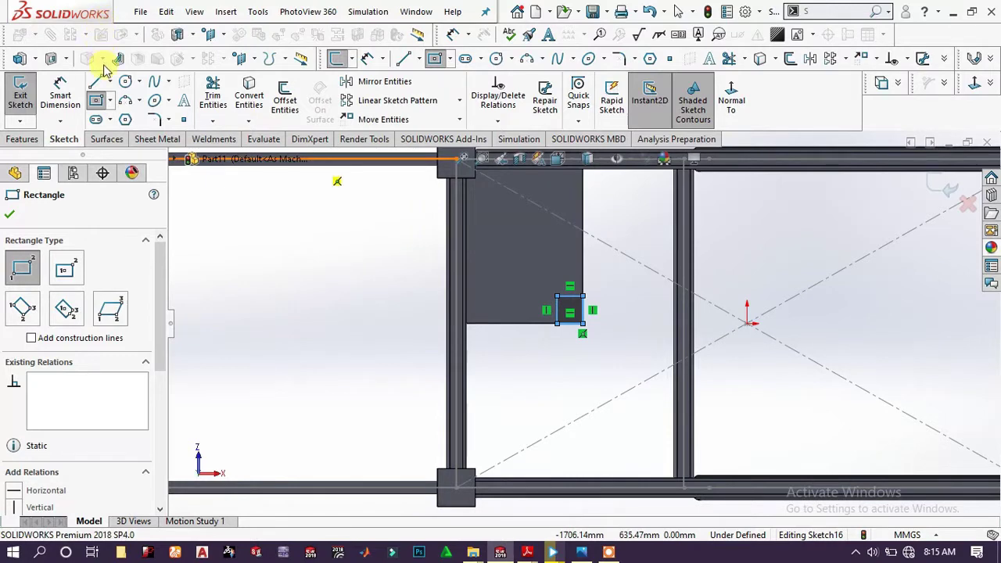
Dimension the corner rectangle's height and width to 80 mm each
{"action": "left_click", "coordinate": [60, 92]}
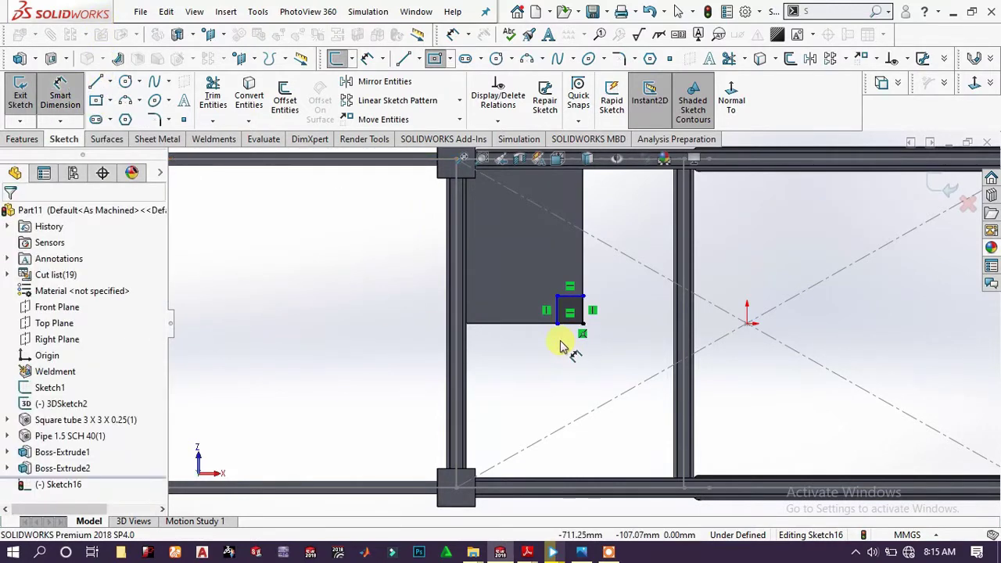
{"action": "scroll", "coordinate": [557, 328], "scroll_direction": "down", "scroll_amount": 5}
{"action": "left_click_drag", "start_coordinate": [563, 262], "coordinate": [479, 275]}
{"action": "left_click", "coordinate": [479, 275]}
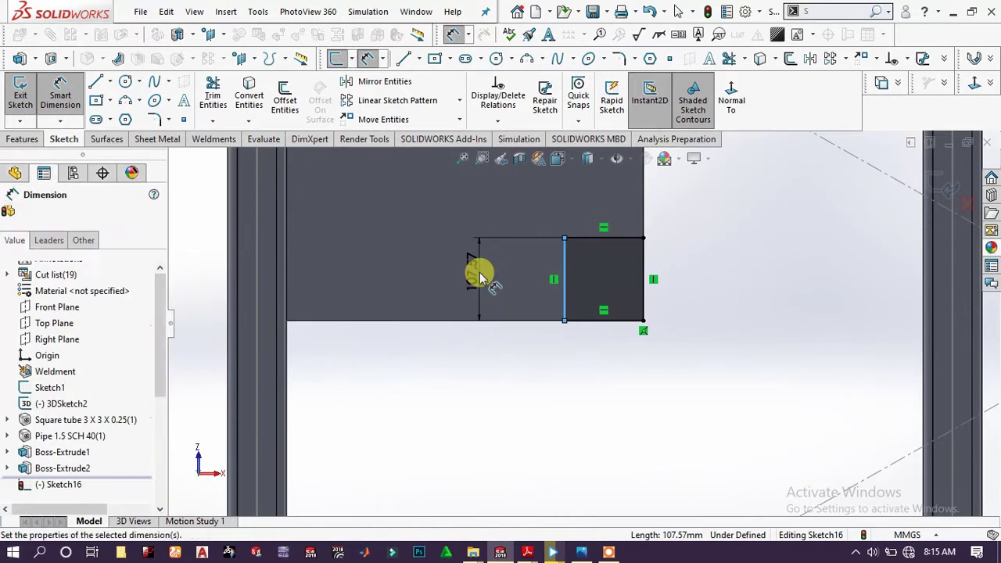
{"action": "key", "text": "Return"}
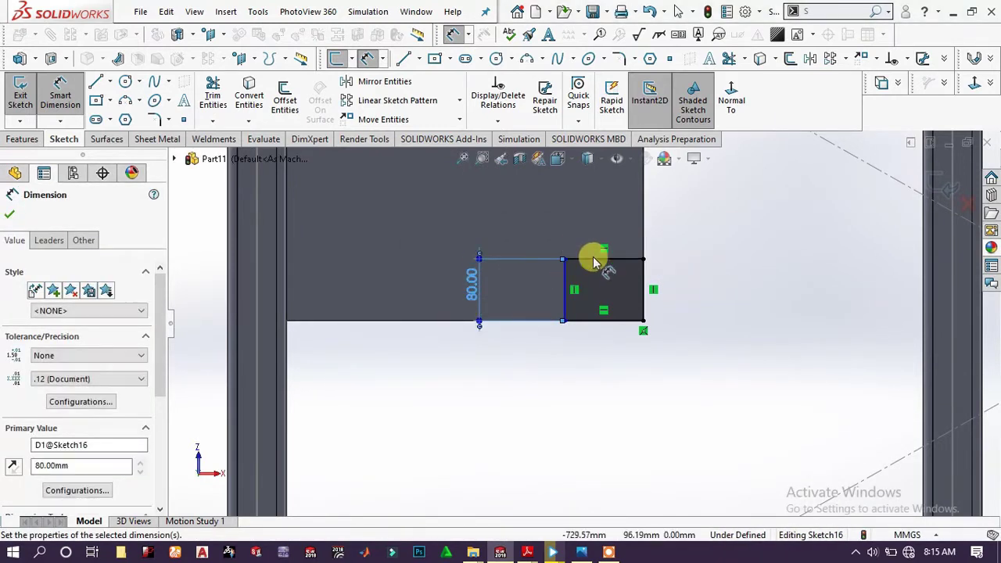
{"action": "left_click", "coordinate": [594, 261]}
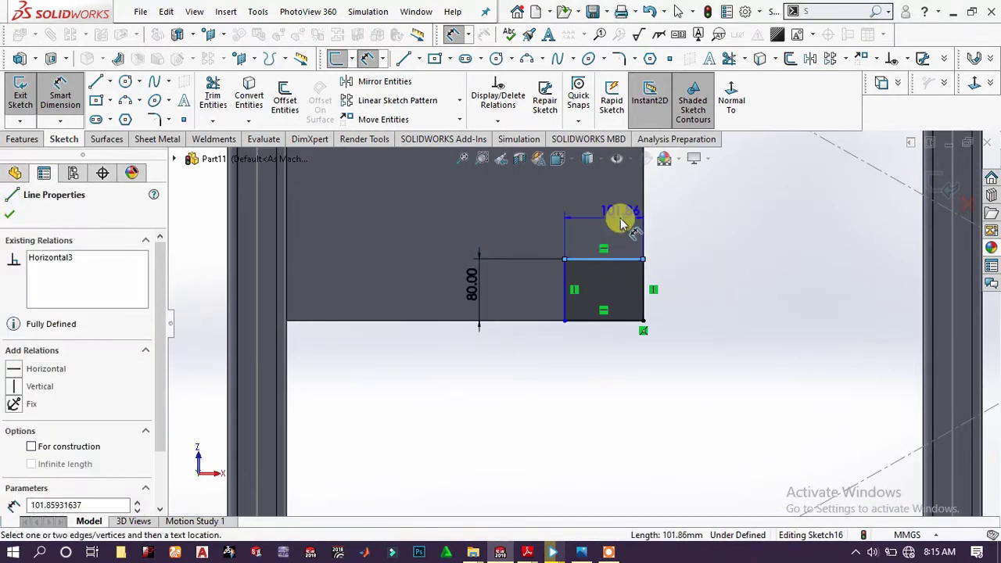
{"action": "left_click", "coordinate": [620, 220]}
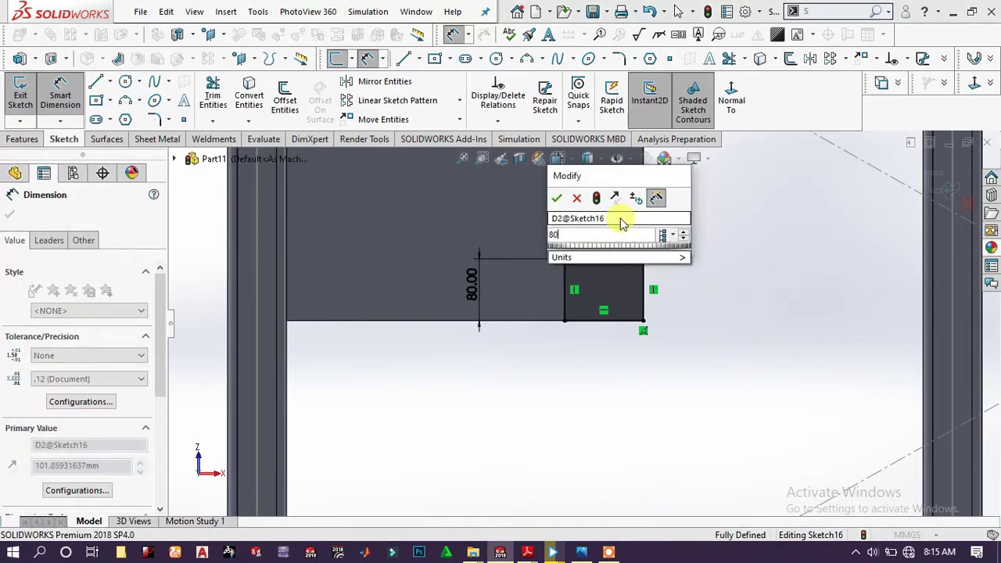
{"action": "key", "text": "Return"}
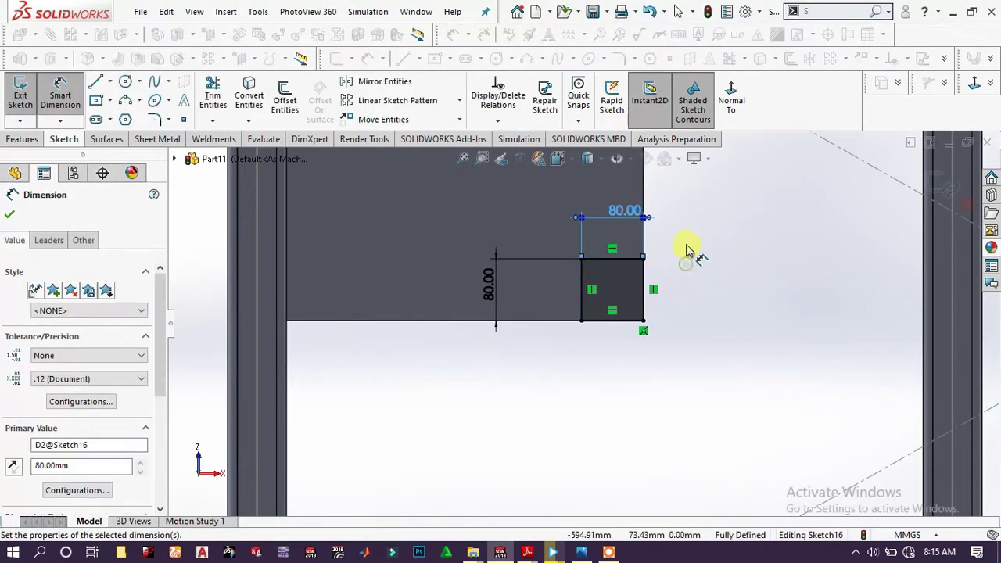
Offset the 80 mm square inward by 15 mm to form a hollow leg profile
{"action": "left_click", "coordinate": [285, 90]}
{"action": "mouse_move", "coordinate": [709, 244]}
{"action": "left_mouse_down"}
{"action": "mouse_move", "coordinate": [547, 317]}
{"action": "mouse_move", "coordinate": [543, 346]}
{"action": "left_mouse_up"}
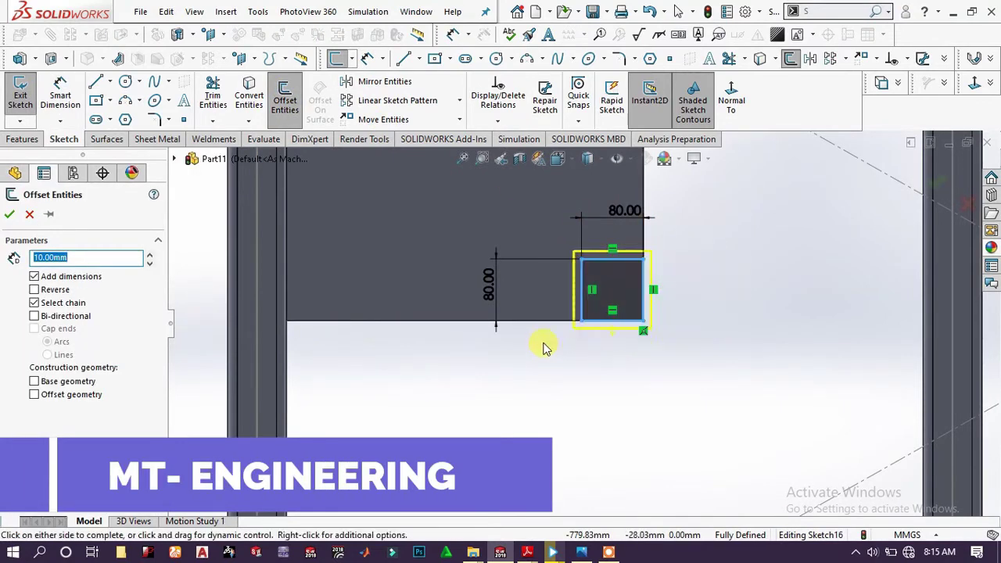
{"action": "left_click", "coordinate": [34, 302]}
{"action": "left_click", "coordinate": [43, 288]}
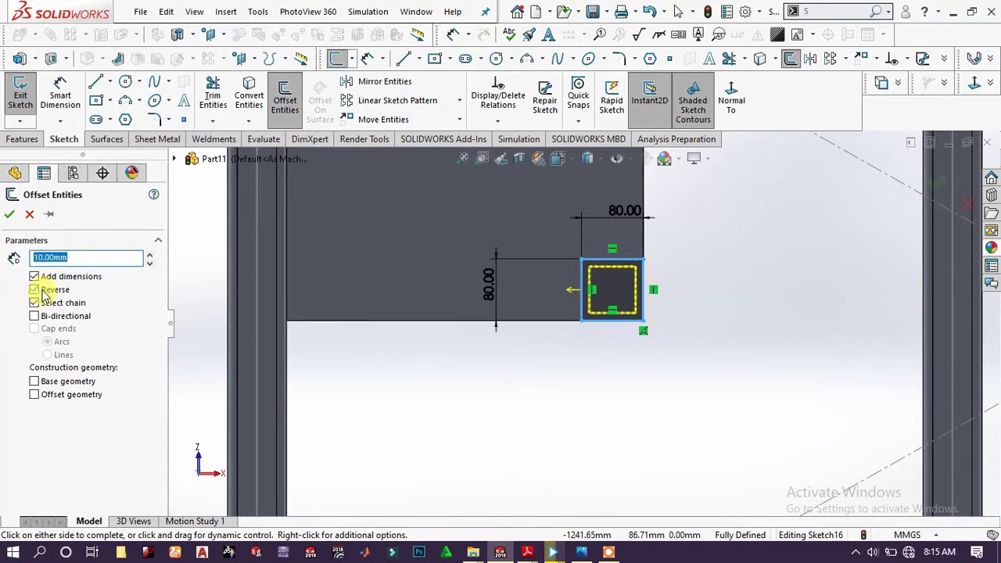
{"action": "key", "text": "Return"}
{"action": "left_click", "coordinate": [8, 216]}
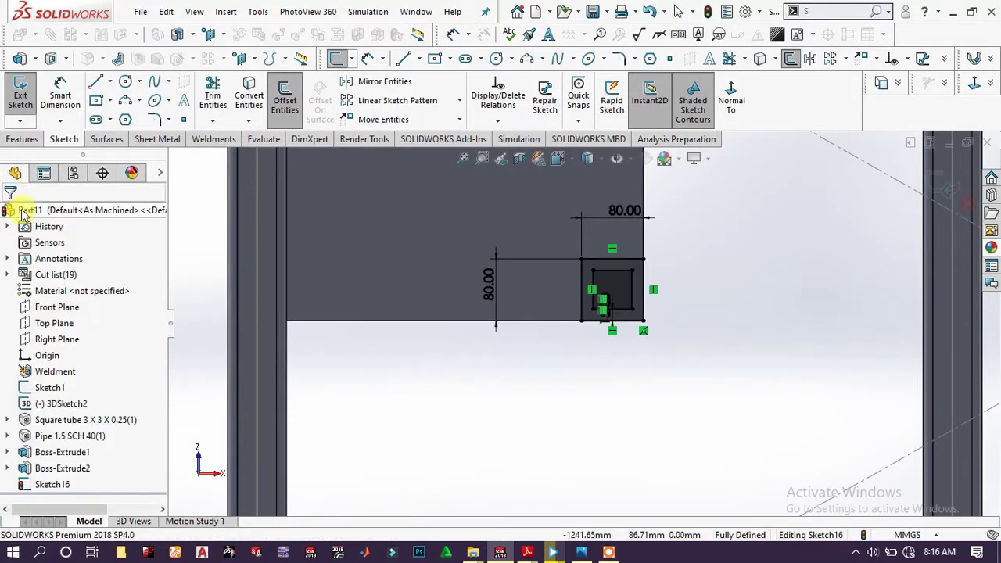
Extrude the hollow square profile downward with the Offset From Surface condition, ending 25 mm from the foot plate's top face, without merging
{"action": "left_click", "coordinate": [25, 141]}
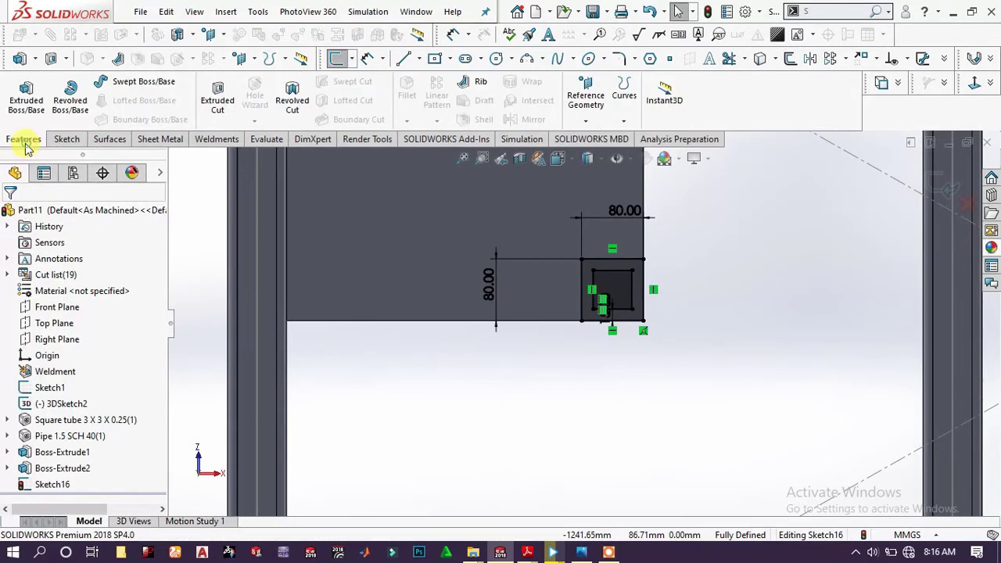
{"action": "left_click", "coordinate": [34, 99]}
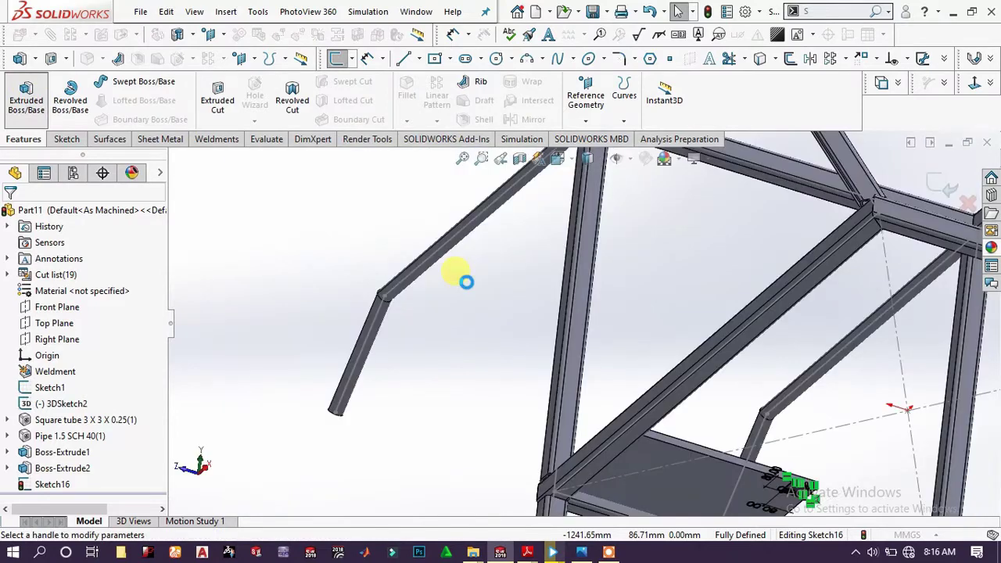
{"action": "scroll", "coordinate": [592, 398], "scroll_direction": "up", "scroll_amount": 3}
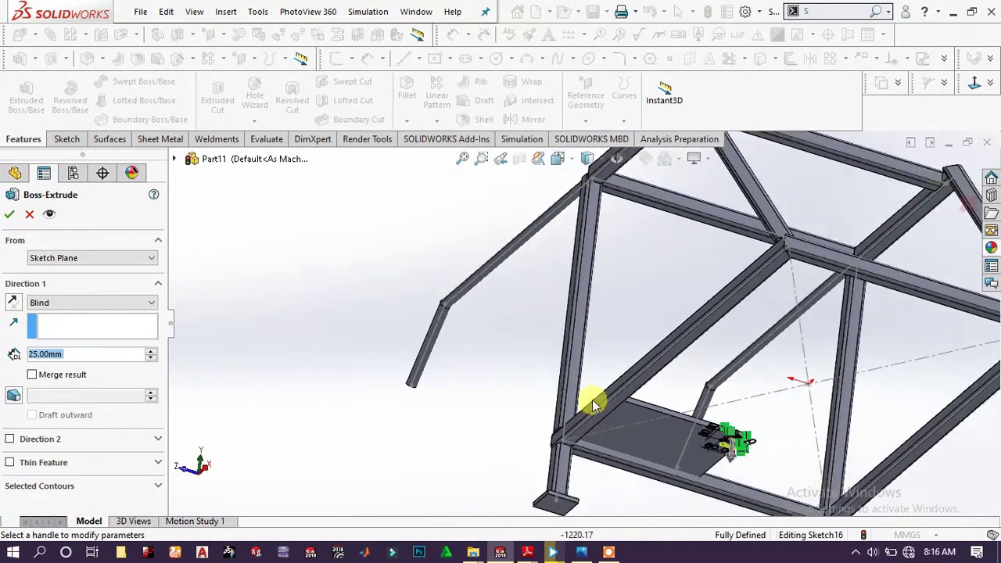
{"action": "middle_click_drag", "start_coordinate": [592, 398], "coordinate": [592, 420]}
{"action": "scroll", "coordinate": [592, 373], "scroll_direction": "down", "scroll_amount": 5}
{"action": "middle_click_drag", "start_coordinate": [550, 377], "coordinate": [590, 481]}
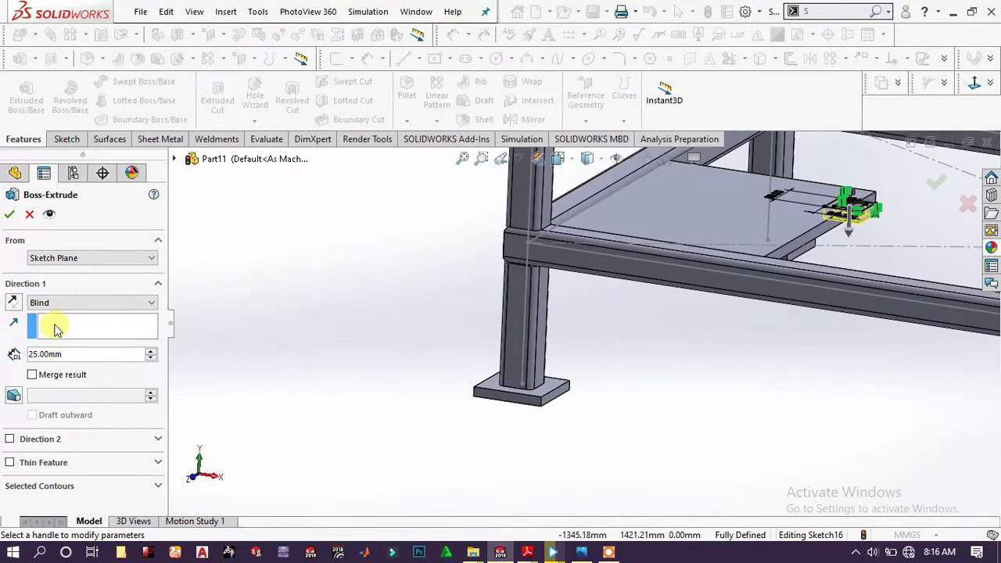
{"action": "left_click", "coordinate": [67, 303]}
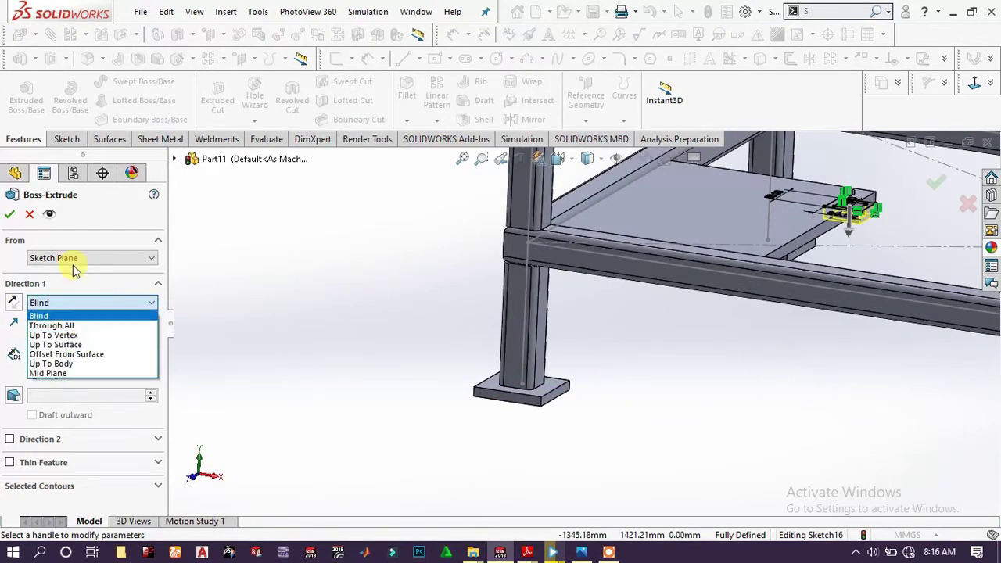
{"action": "left_click", "coordinate": [85, 354]}
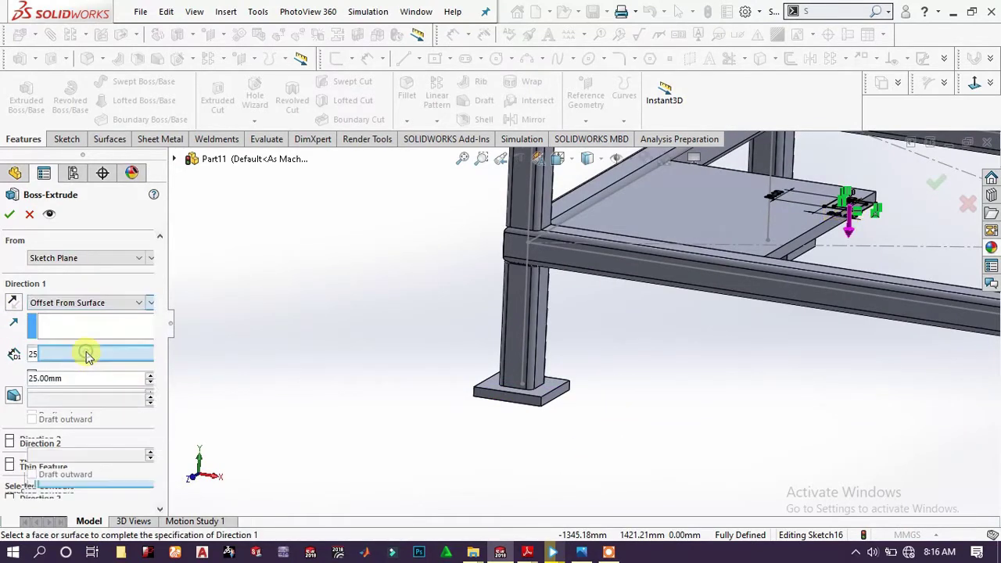
{"action": "left_click", "coordinate": [557, 389]}
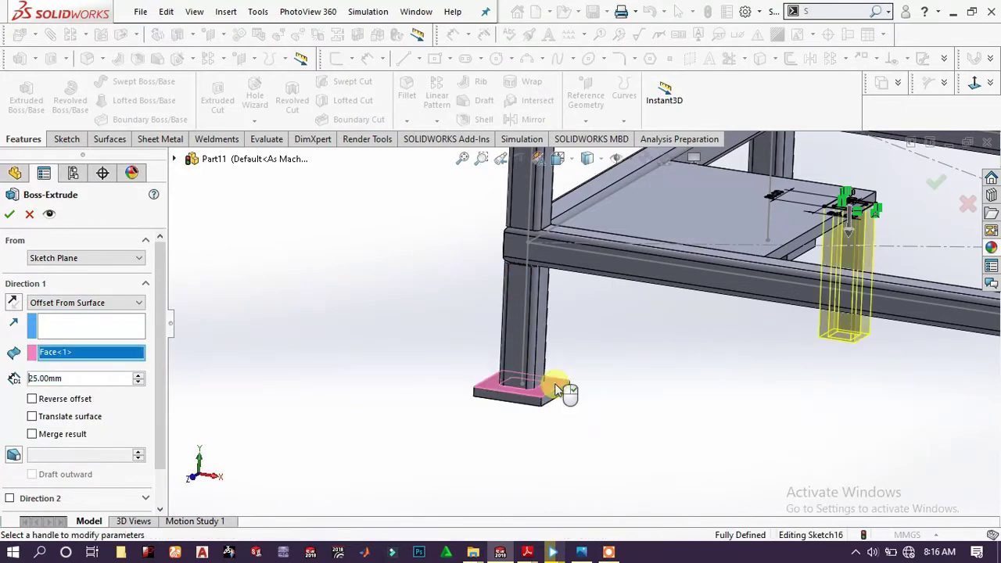
{"action": "left_click", "coordinate": [8, 215]}
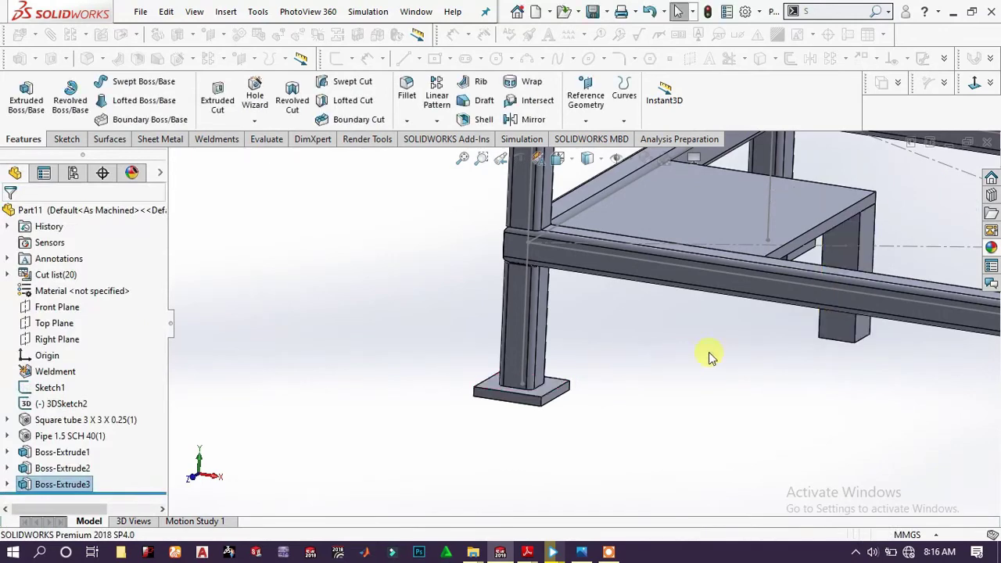
Open a new sketch on the bottom end face of the hollow square leg
{"action": "scroll", "coordinate": [842, 393], "scroll_direction": "down", "scroll_amount": 3}
{"action": "middle_click_drag", "start_coordinate": [842, 393], "coordinate": [831, 264]}
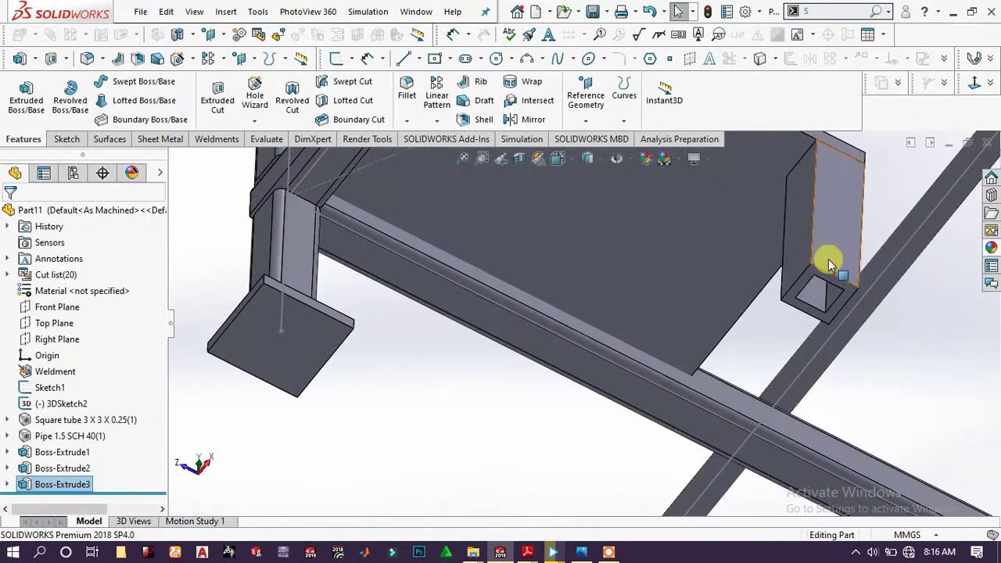
{"action": "left_click", "coordinate": [813, 276]}
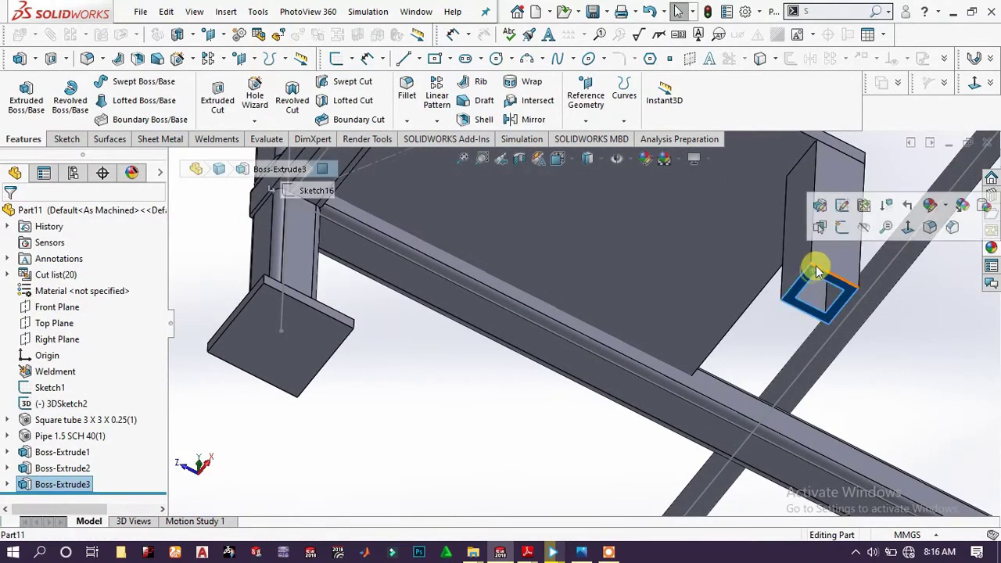
{"action": "left_click", "coordinate": [844, 227]}
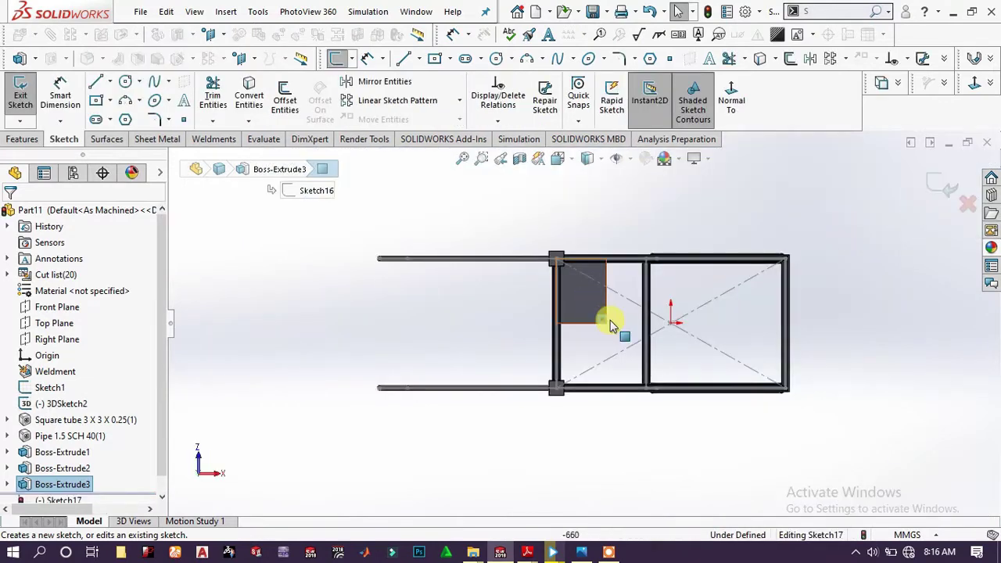
Draw a diagonal line between opposite corners of the leg's inner square opening
{"action": "scroll", "coordinate": [608, 317], "scroll_direction": "down", "scroll_amount": 5}
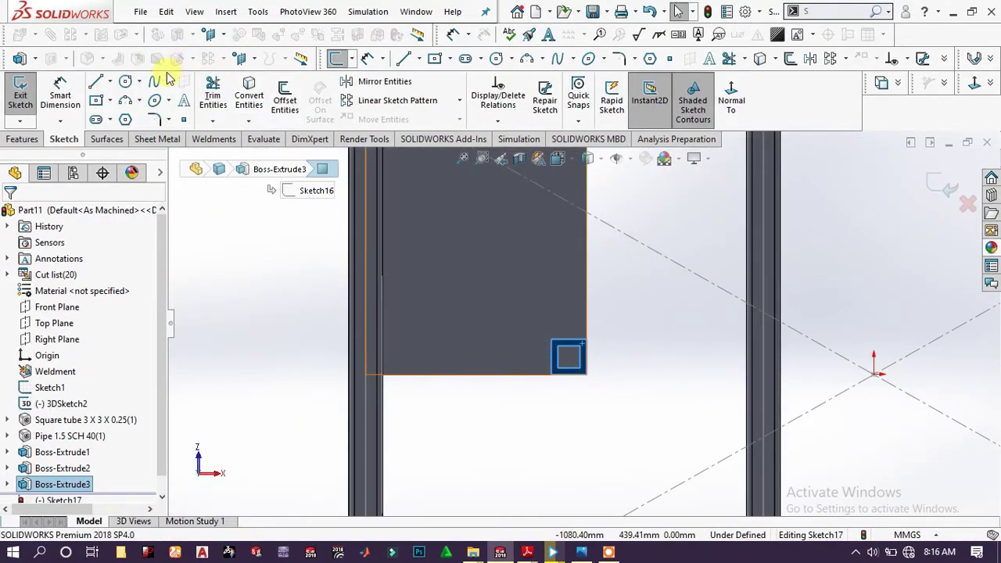
{"action": "scroll", "coordinate": [519, 365], "scroll_direction": "down", "scroll_amount": 1}
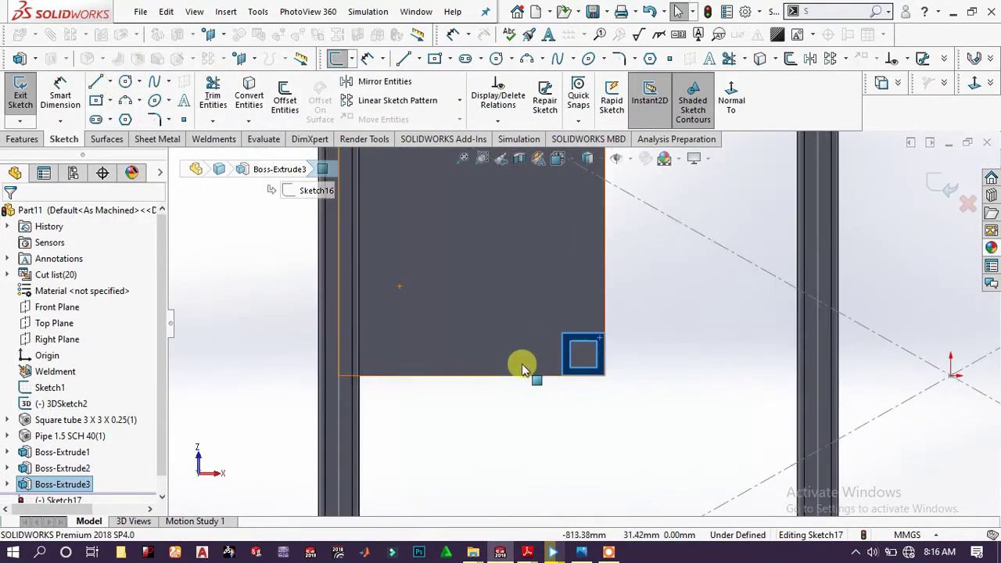
{"action": "scroll", "coordinate": [610, 353], "scroll_direction": "down", "scroll_amount": 3}
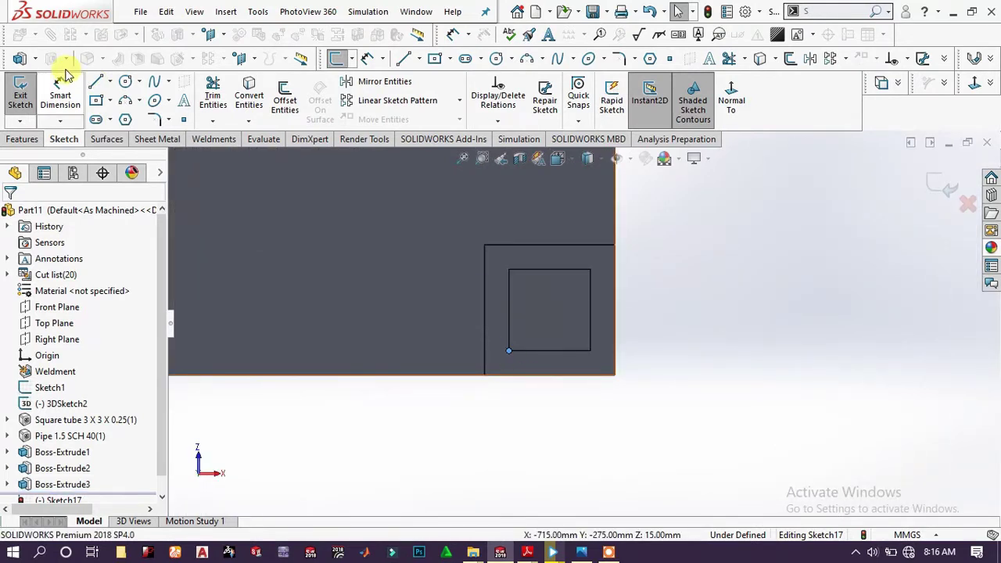
{"action": "left_click", "coordinate": [95, 83]}
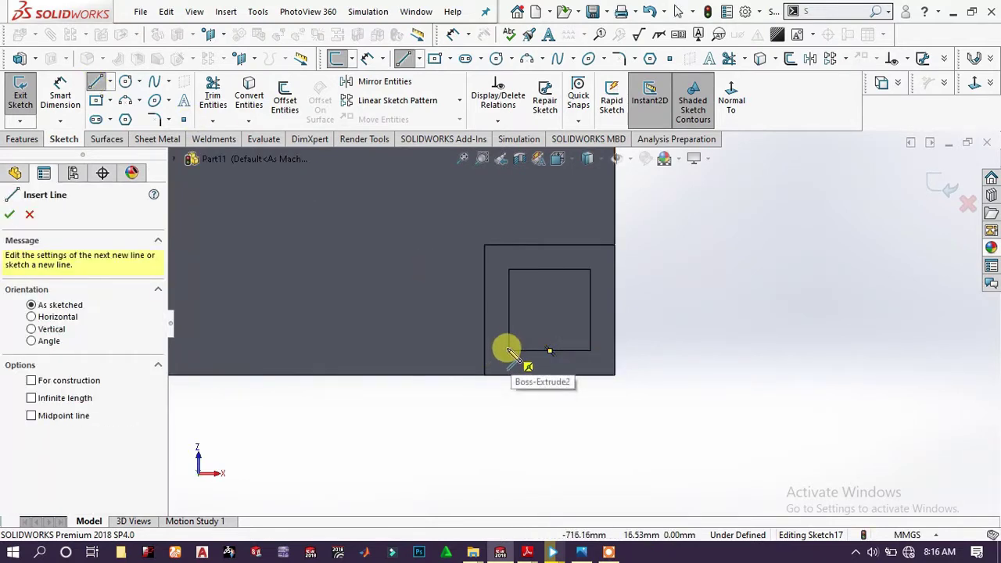
{"action": "left_click", "coordinate": [521, 334]}
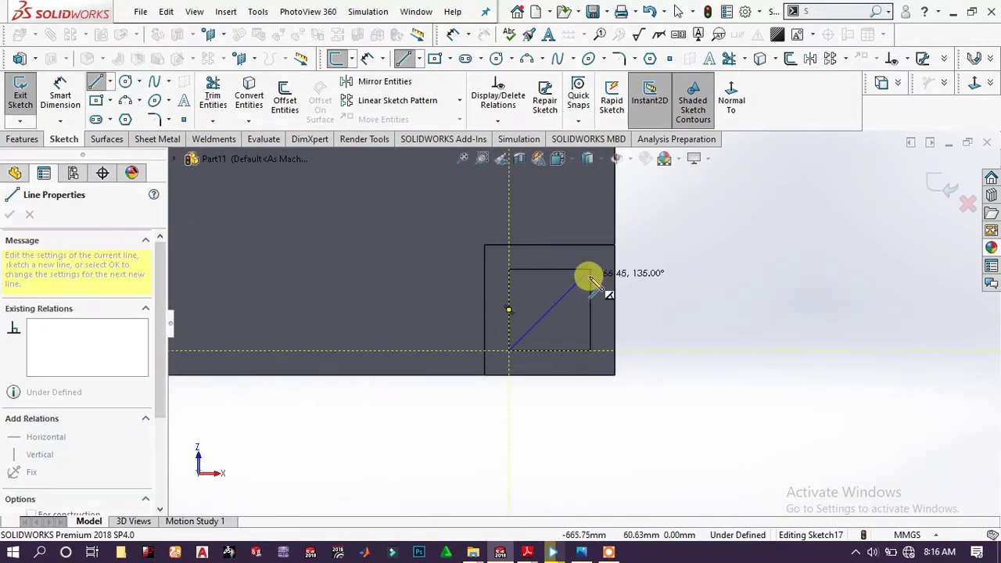
{"action": "left_click", "coordinate": [592, 271]}
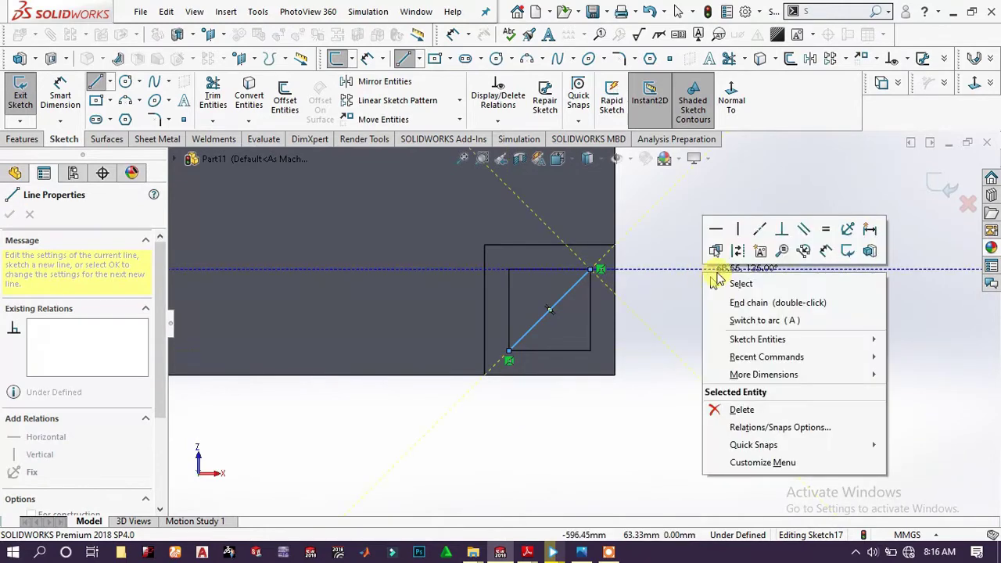
{"action": "right_click", "coordinate": [708, 273]}
{"action": "key", "text": "Escape"}
{"action": "key", "text": "Escape"}
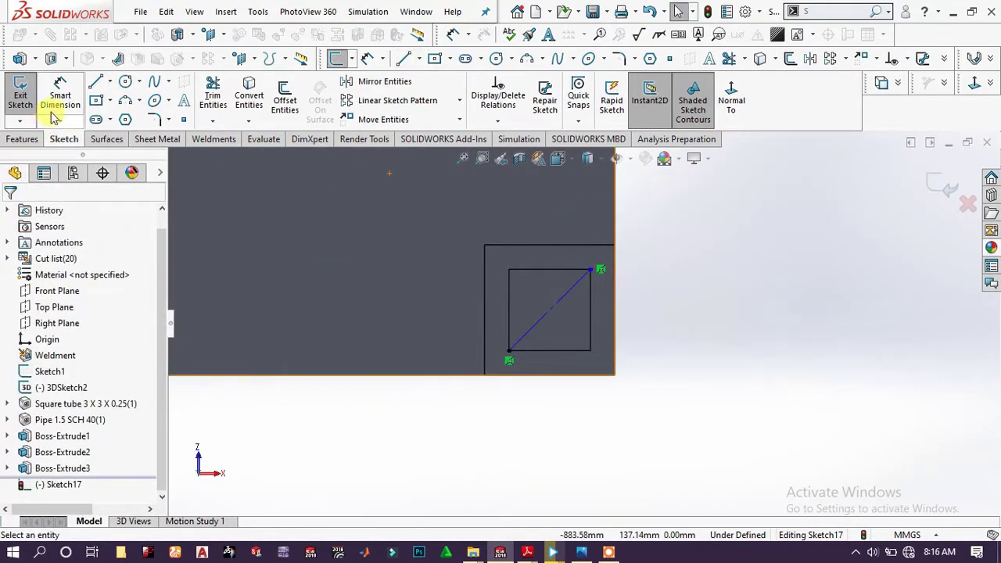
Sketch a center rectangle about 118 by 101 mm, centred on the midpoint of the diagonal line
{"action": "left_click", "coordinate": [109, 102]}
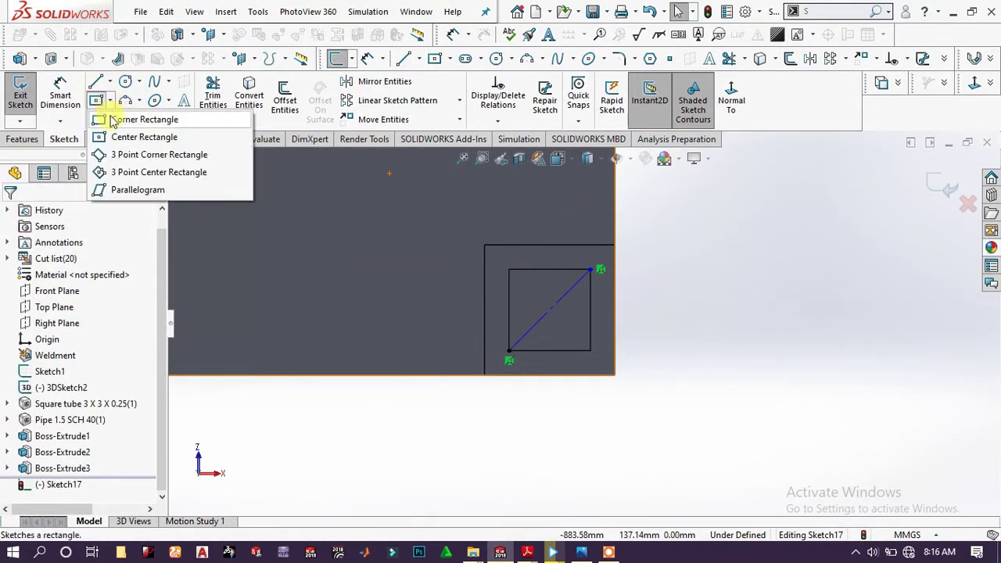
{"action": "left_click", "coordinate": [130, 137]}
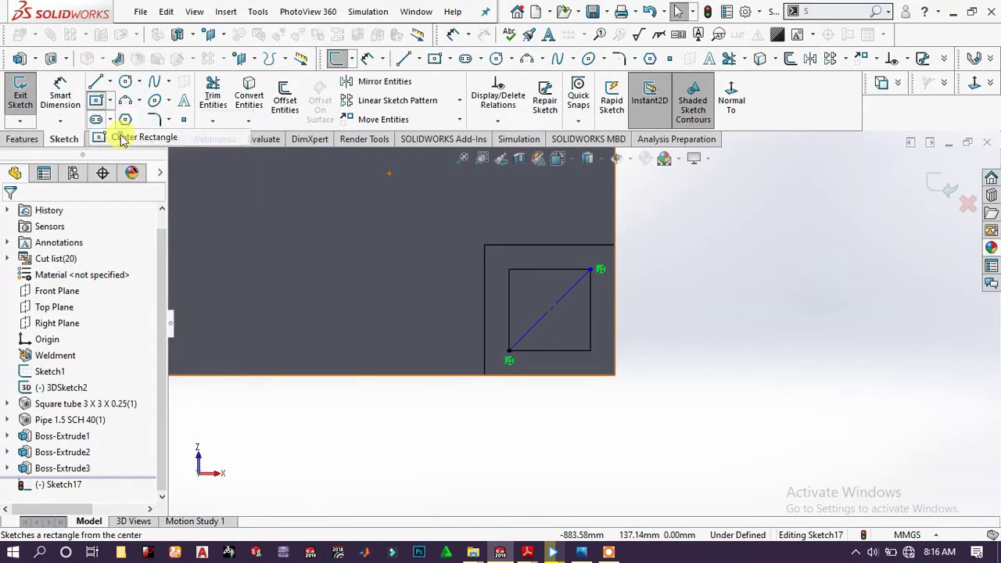
{"action": "left_click", "coordinate": [550, 311]}
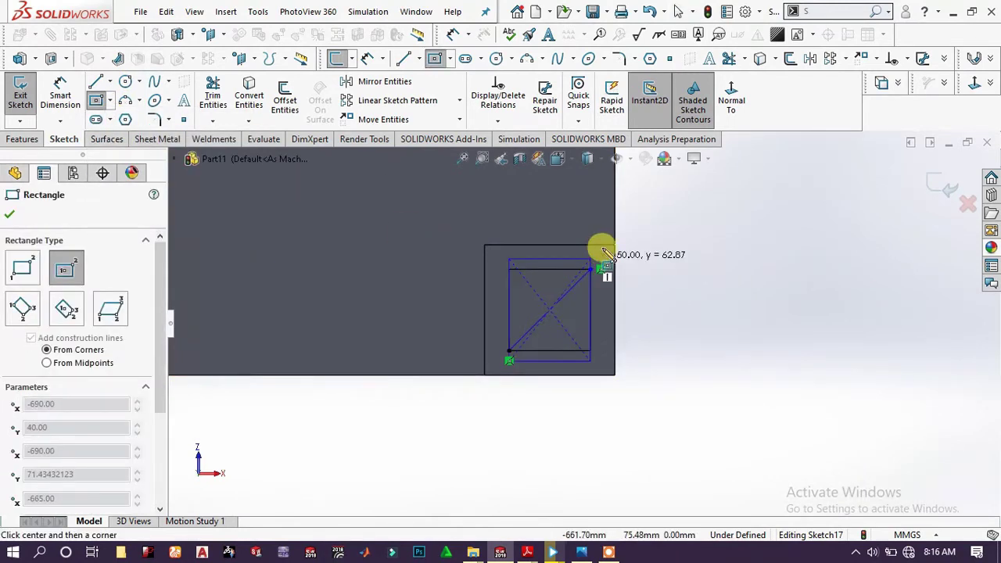
{"action": "left_click", "coordinate": [644, 228]}
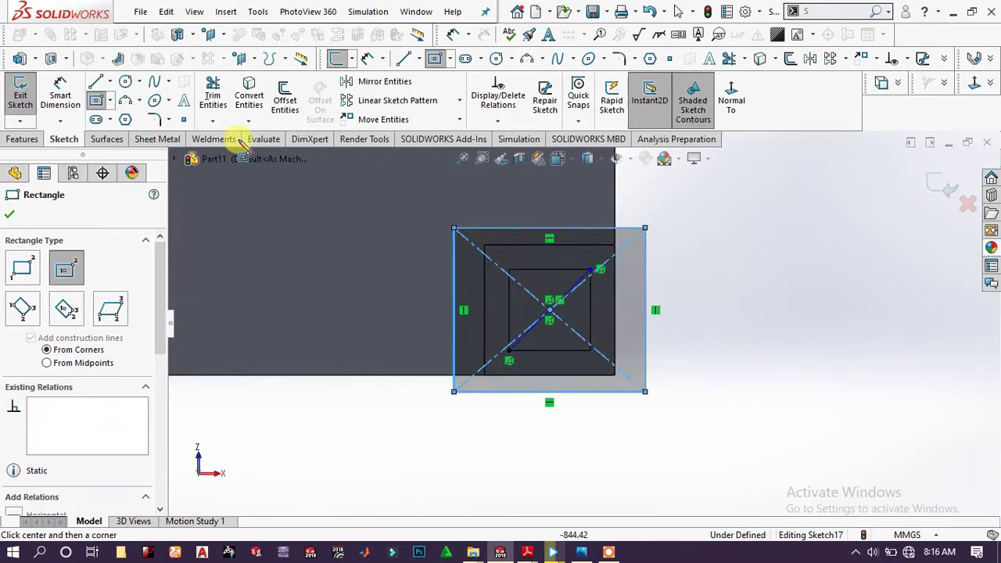
Dimension the rectangle's width and height to 150 mm each
{"action": "left_click", "coordinate": [74, 99]}
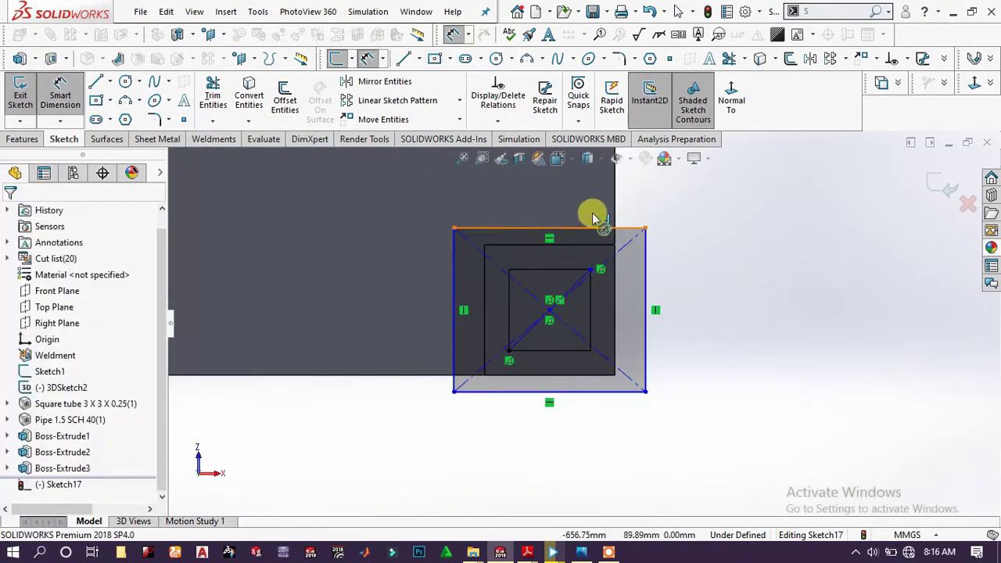
{"action": "left_click", "coordinate": [593, 216]}
{"action": "left_click", "coordinate": [585, 216]}
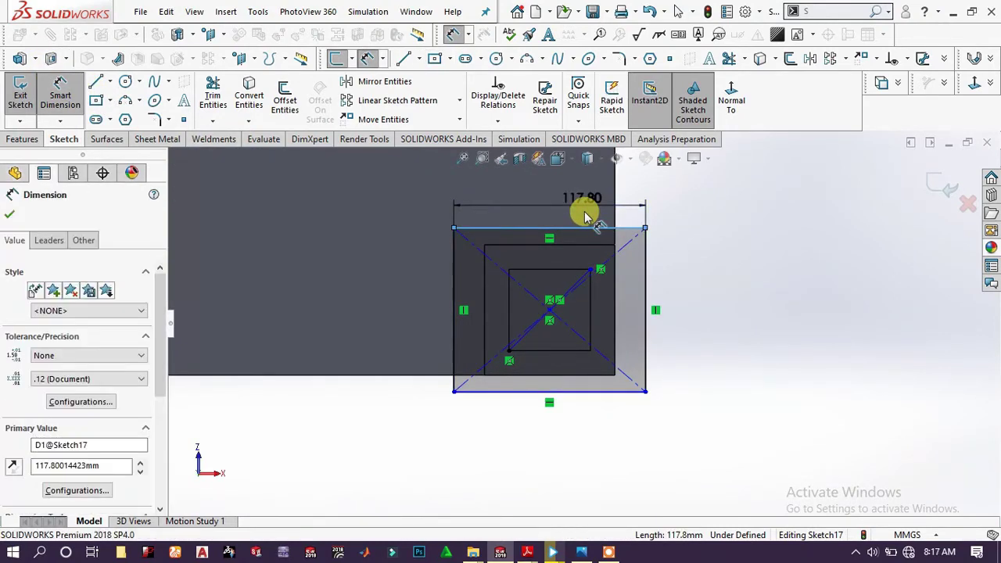
{"action": "key", "text": "Return"}
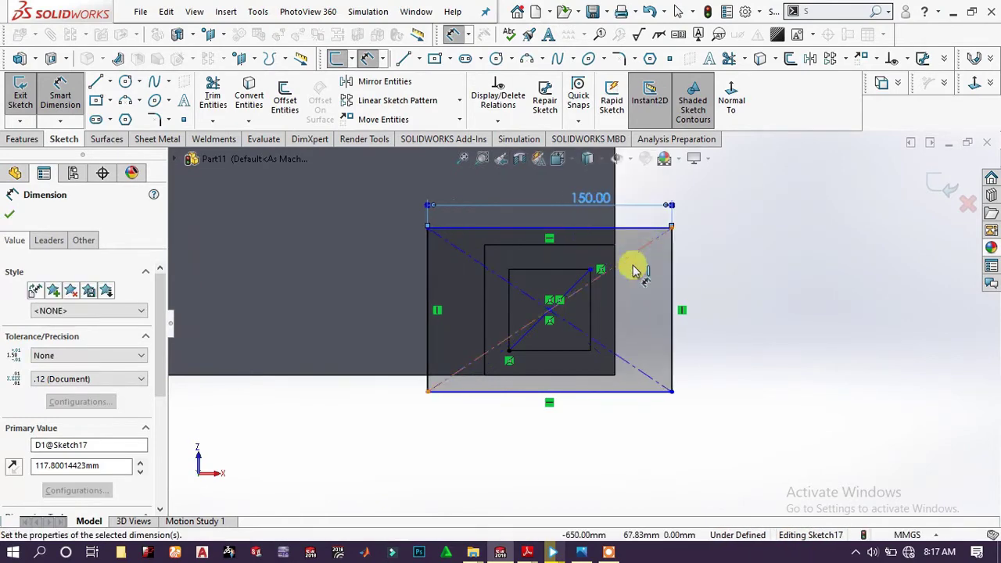
{"action": "left_click", "coordinate": [670, 263]}
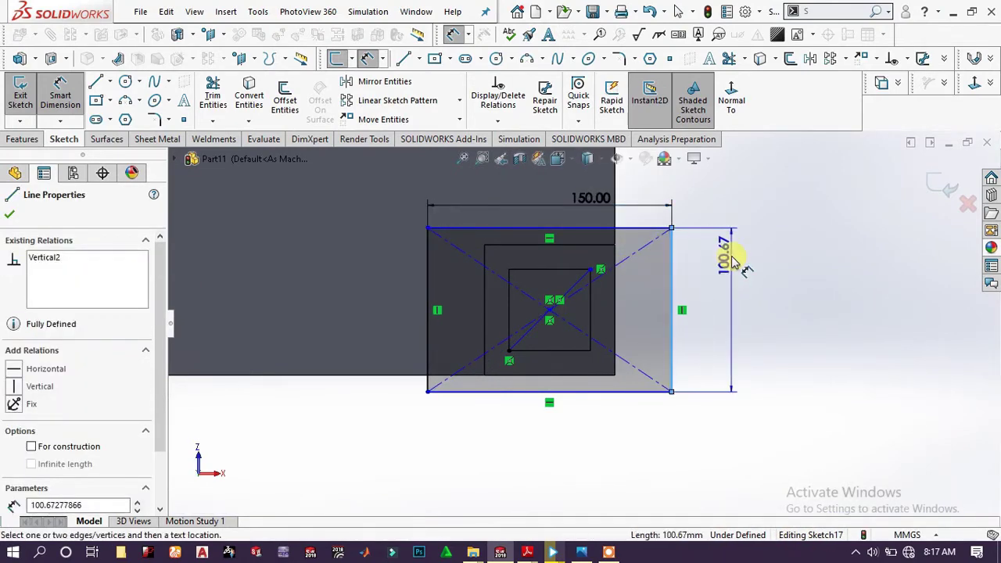
{"action": "left_click", "coordinate": [733, 261]}
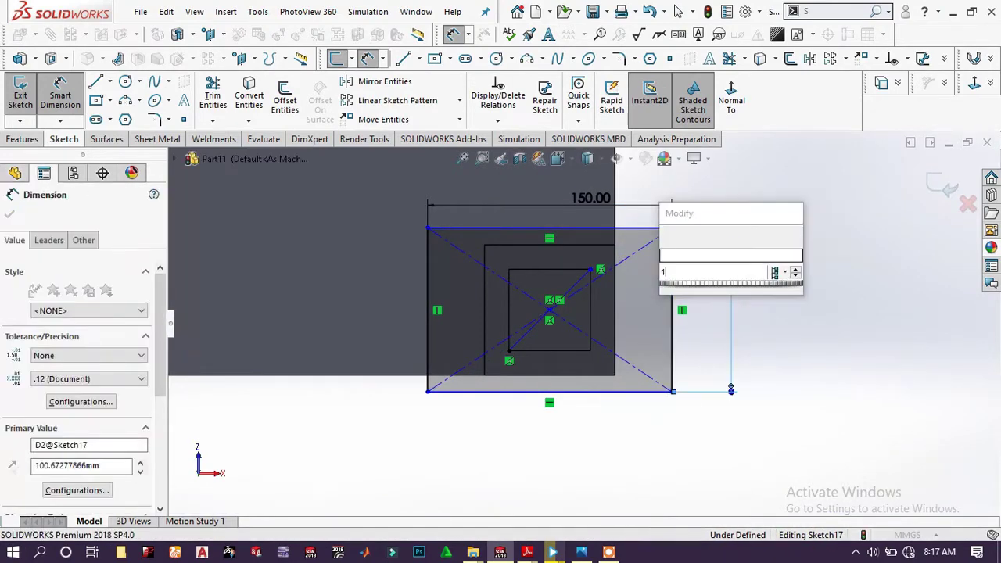
{"action": "key", "text": "Return"}
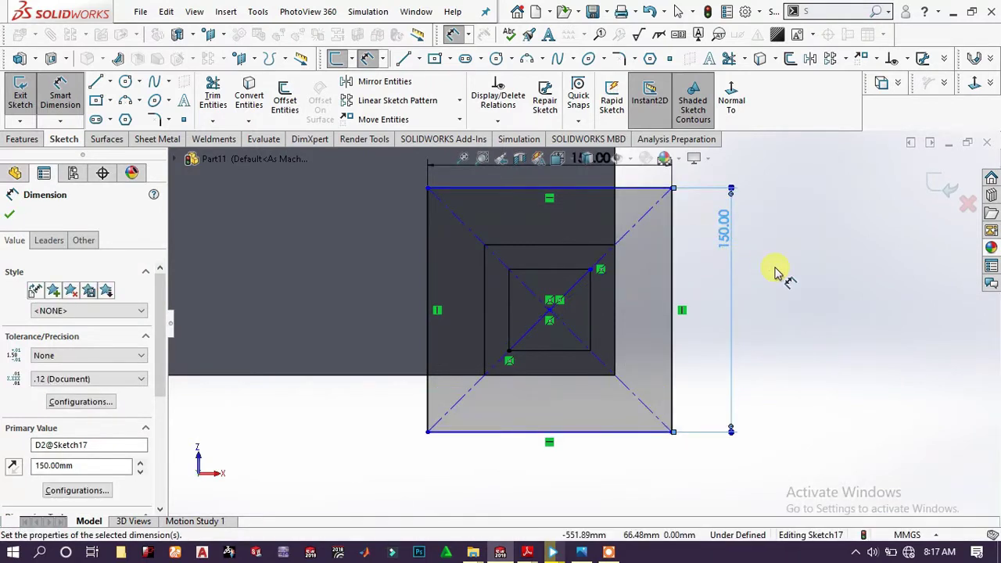
{"action": "left_click", "coordinate": [776, 271]}
{"action": "right_click", "coordinate": [805, 285]}
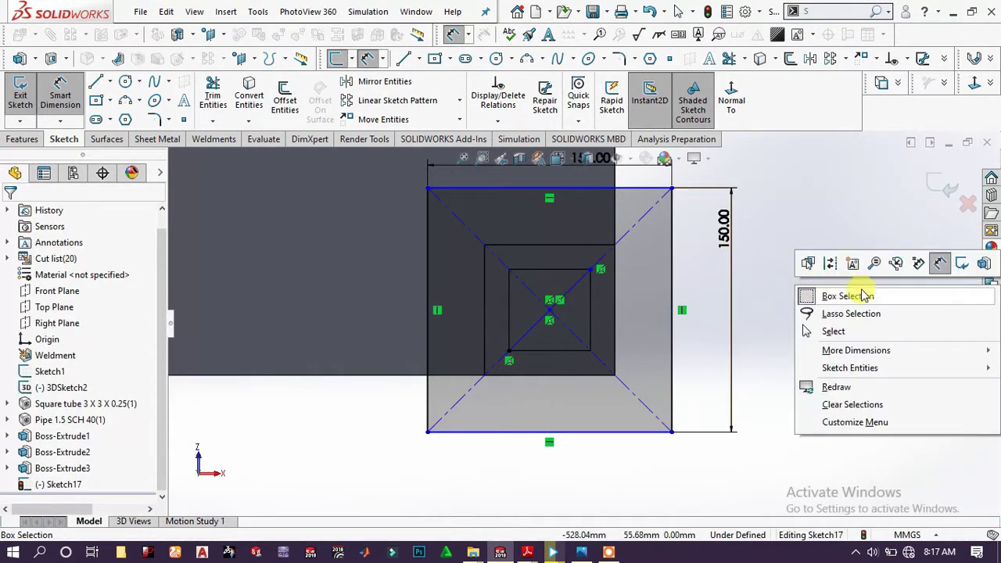
{"action": "left_click", "coordinate": [939, 263]}
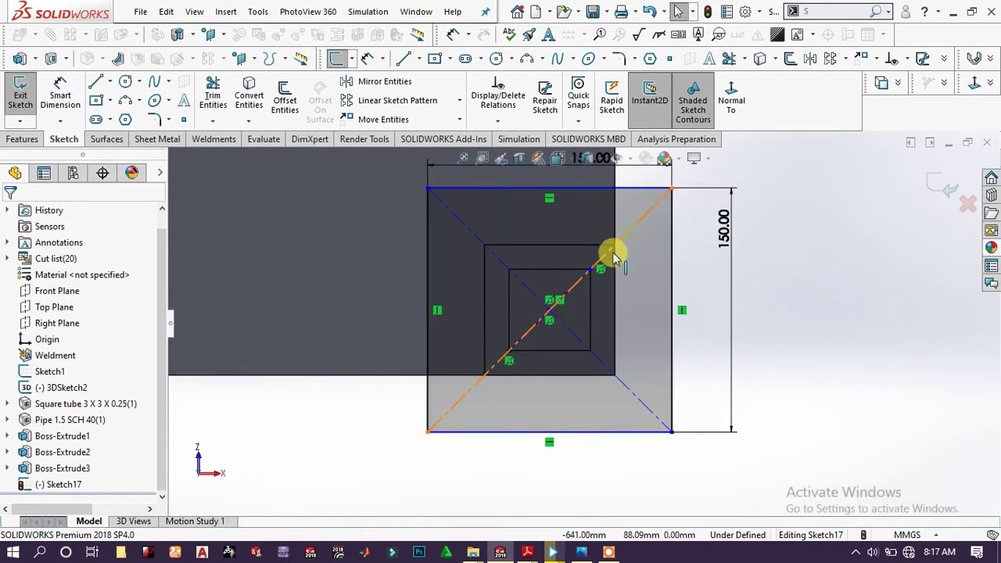
{"action": "left_click", "coordinate": [579, 280]}
{"action": "left_click", "coordinate": [554, 312]}
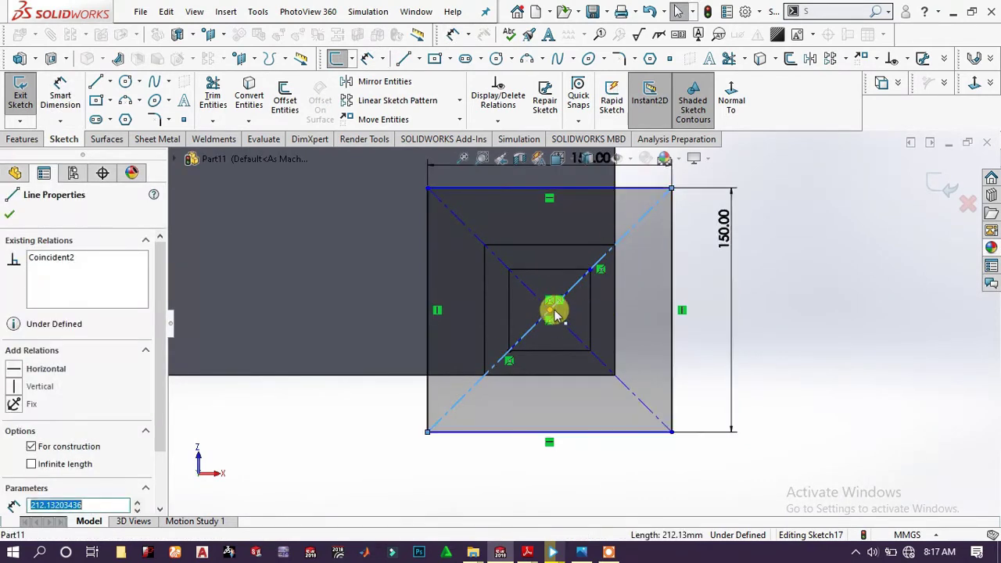
{"action": "mouse_move", "coordinate": [554, 286]}
{"action": "left_mouse_down"}
{"action": "mouse_move", "coordinate": [599, 246]}
{"action": "mouse_move", "coordinate": [574, 268]}
{"action": "mouse_move", "coordinate": [593, 328]}
{"action": "mouse_move", "coordinate": [596, 308]}
{"action": "left_mouse_up"}
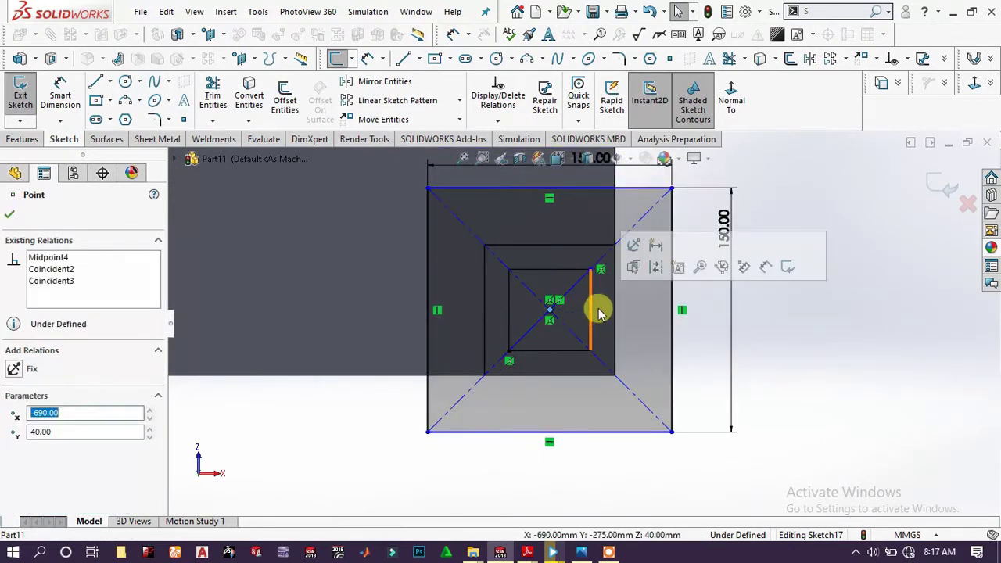
{"action": "left_click", "coordinate": [789, 339]}
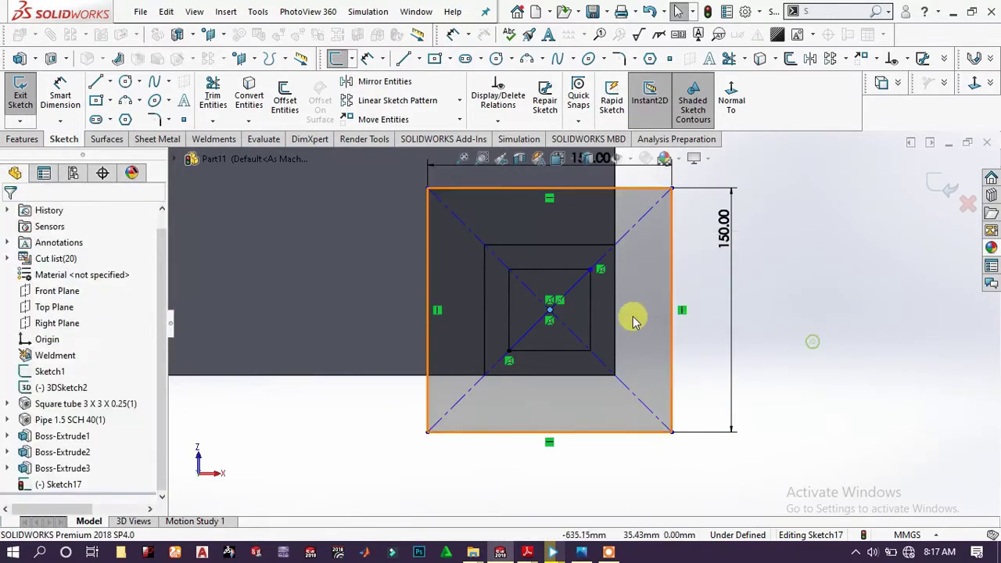
Add a horizontal relation between the rectangle's center point and the midpoint of the inner square opening's right edge
{"action": "left_click", "coordinate": [549, 313]}
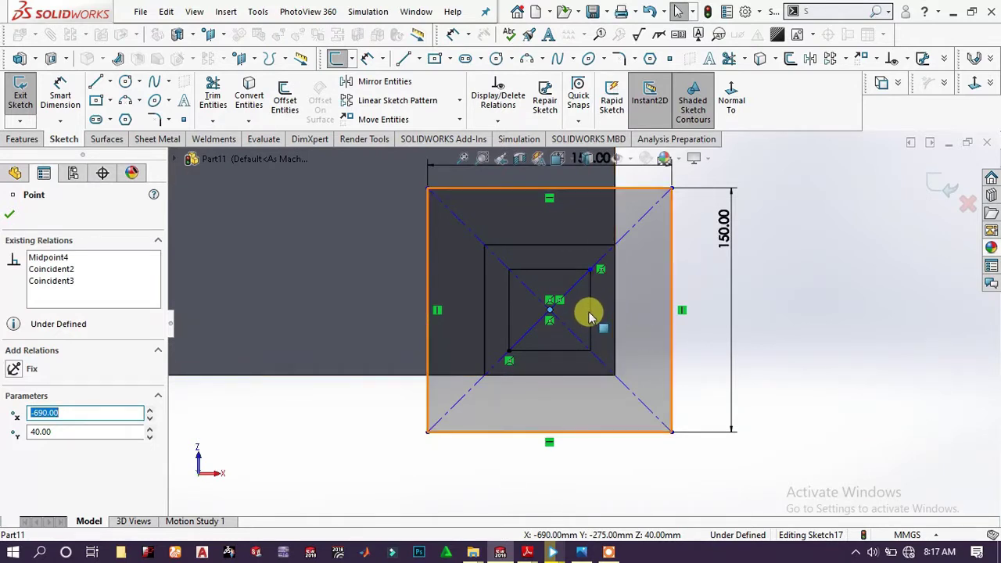
{"action": "left_click", "coordinate": [590, 313]}
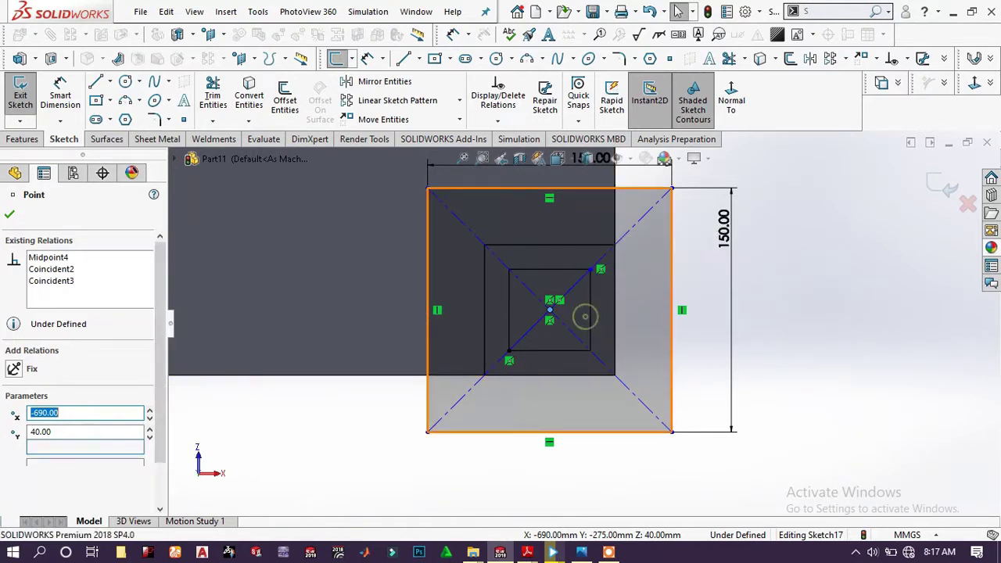
{"action": "left_click", "coordinate": [591, 314]}
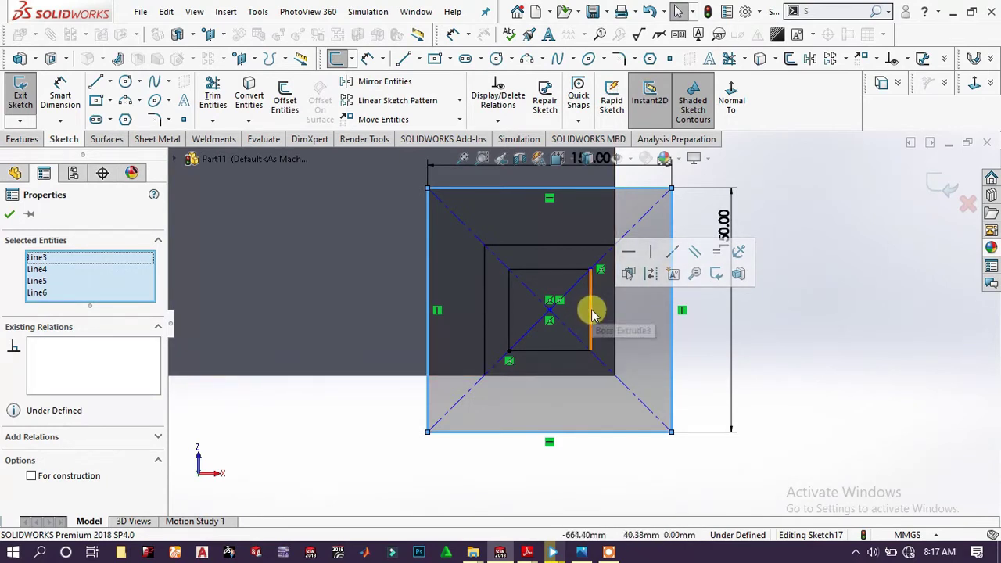
{"action": "left_click", "coordinate": [590, 310]}
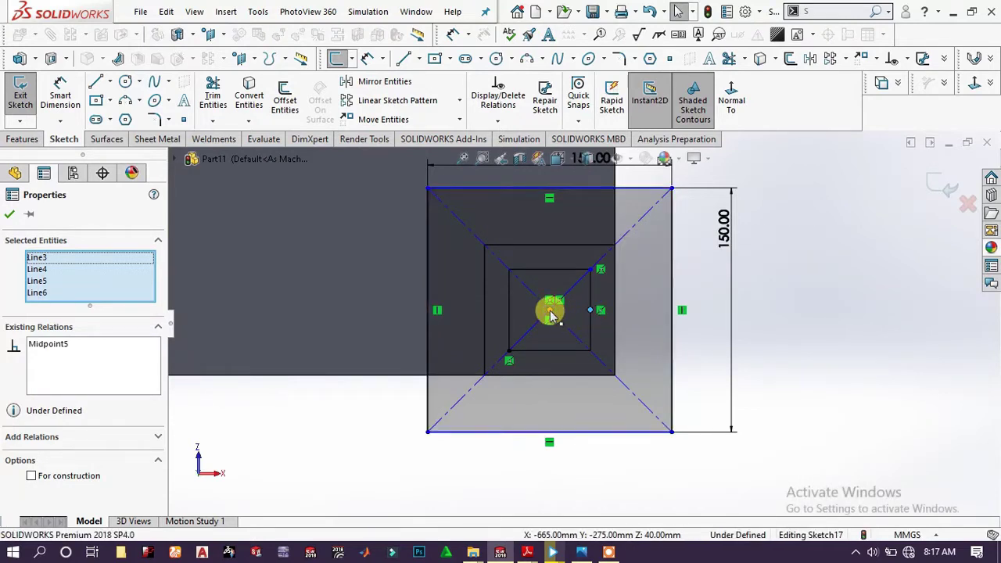
{"action": "left_click", "coordinate": [552, 313]}
{"action": "left_click", "coordinate": [550, 313], "text": "ctrl"}
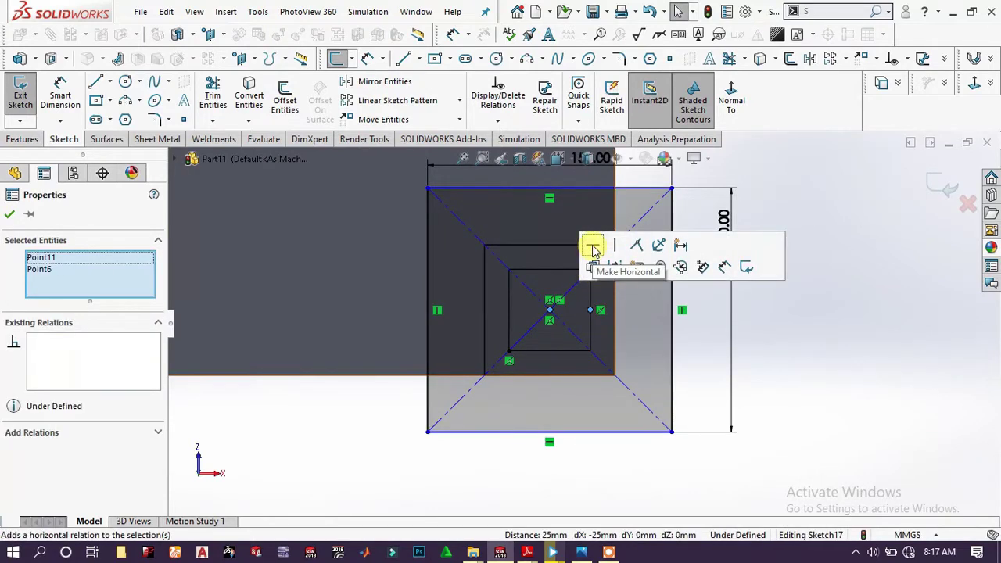
{"action": "left_click", "coordinate": [592, 247]}
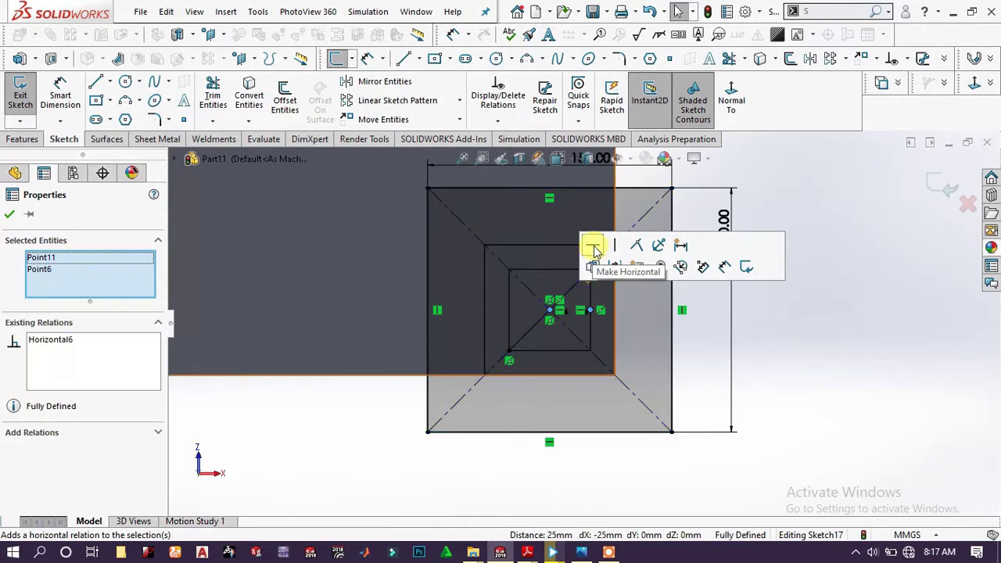
{"action": "left_click", "coordinate": [800, 327]}
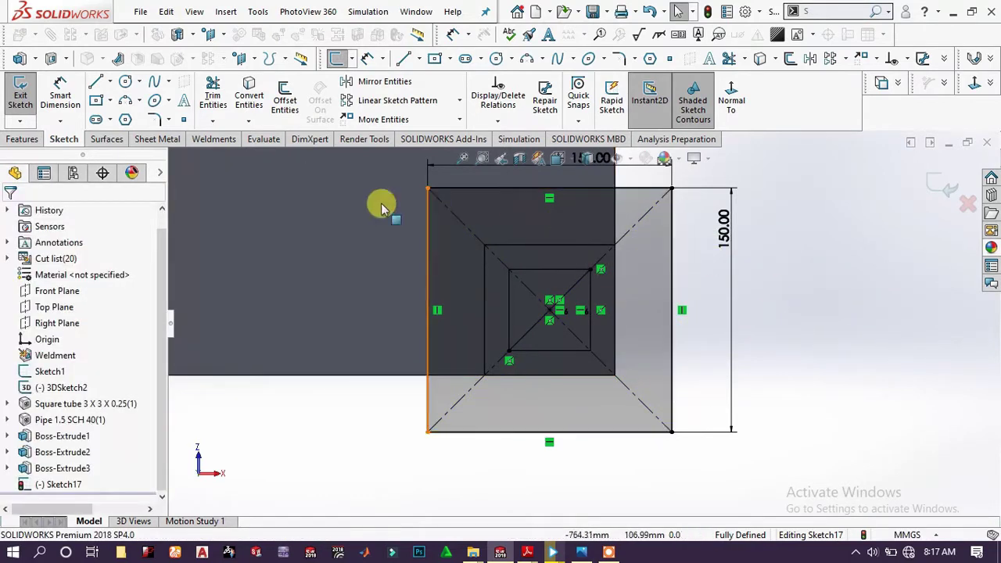
Extrude the 150 mm square with the Up To Surface condition to the existing foot plate's bottom face, without merging
{"action": "left_click", "coordinate": [36, 139]}
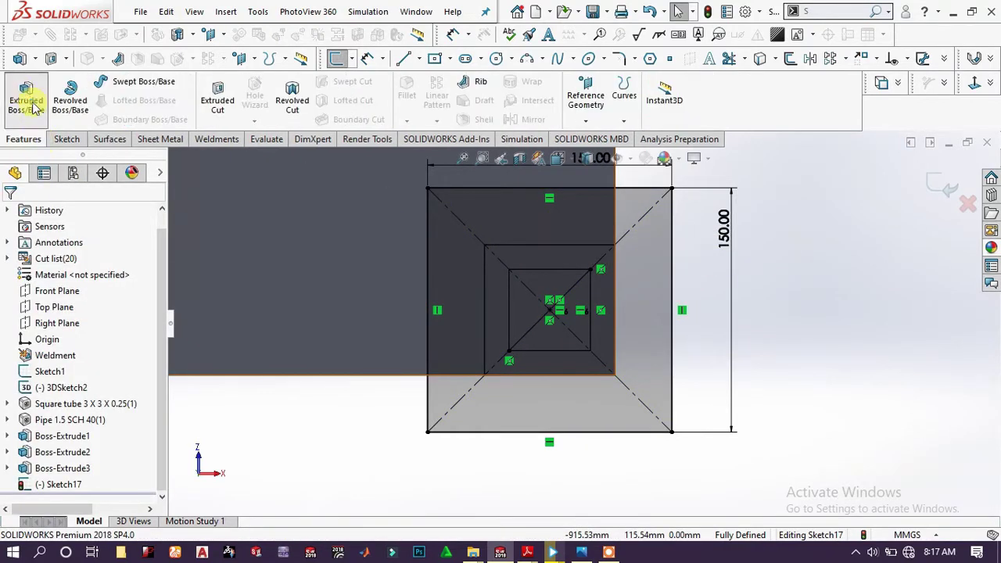
{"action": "left_click", "coordinate": [657, 347]}
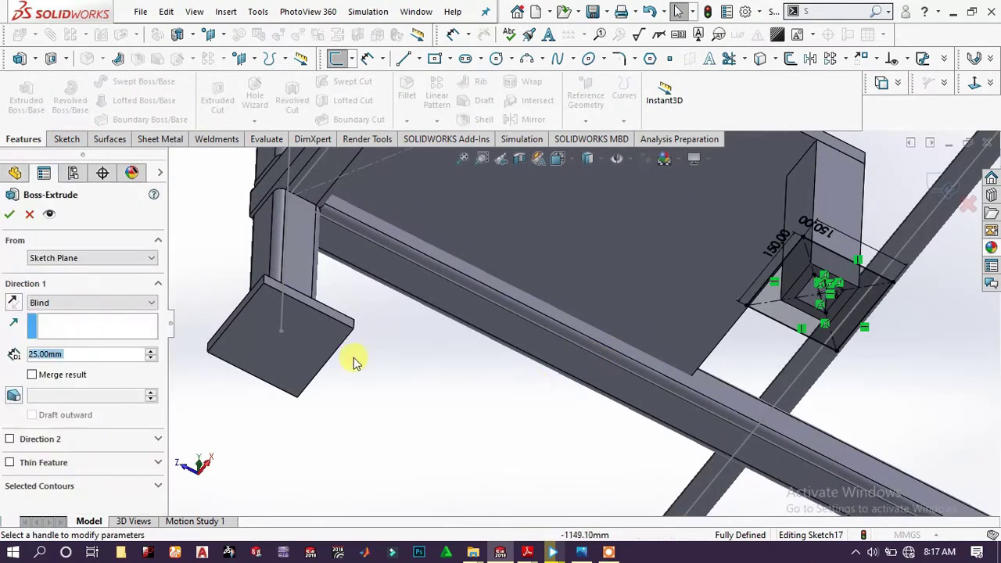
{"action": "left_click", "coordinate": [81, 305]}
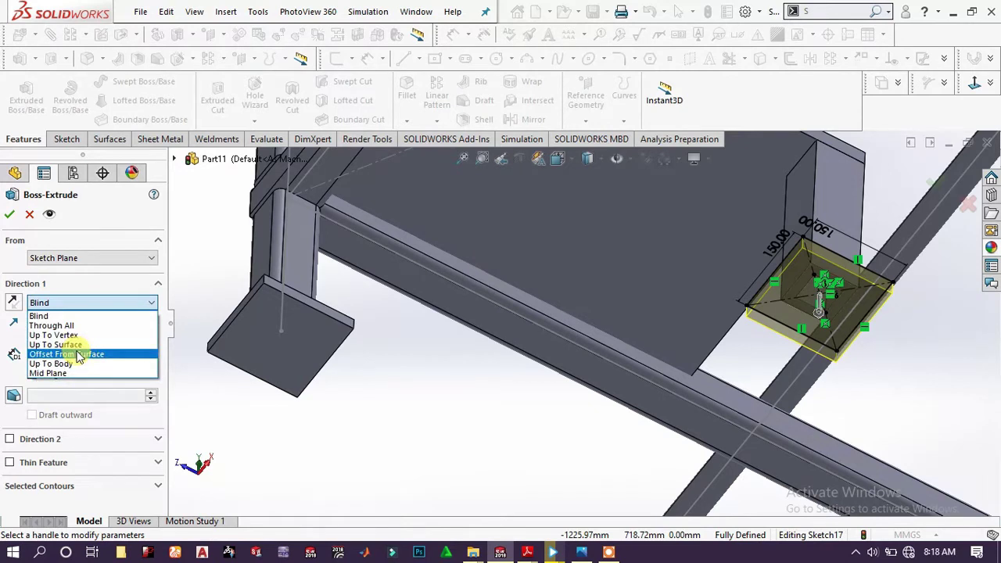
{"action": "left_click", "coordinate": [79, 345]}
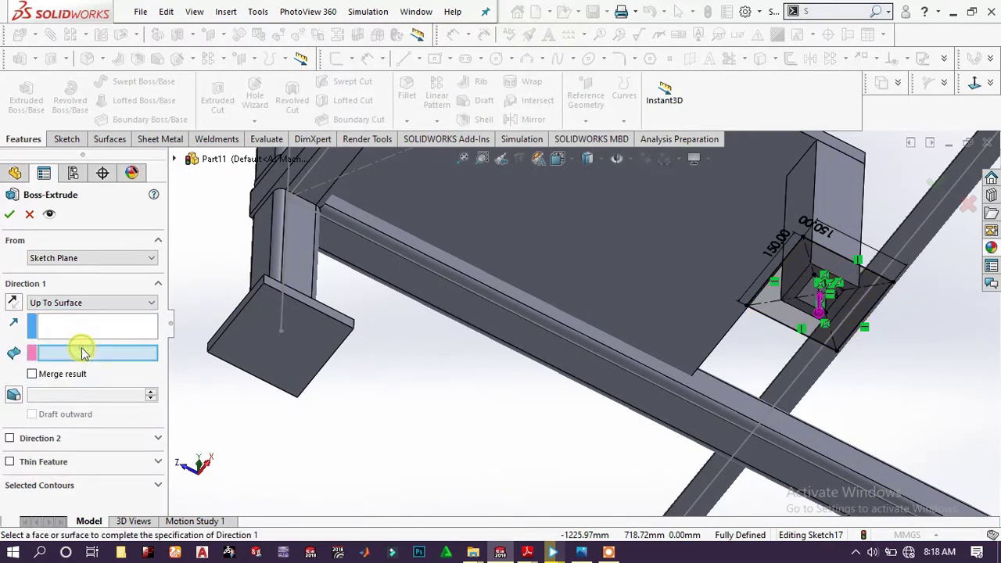
{"action": "left_click", "coordinate": [308, 357]}
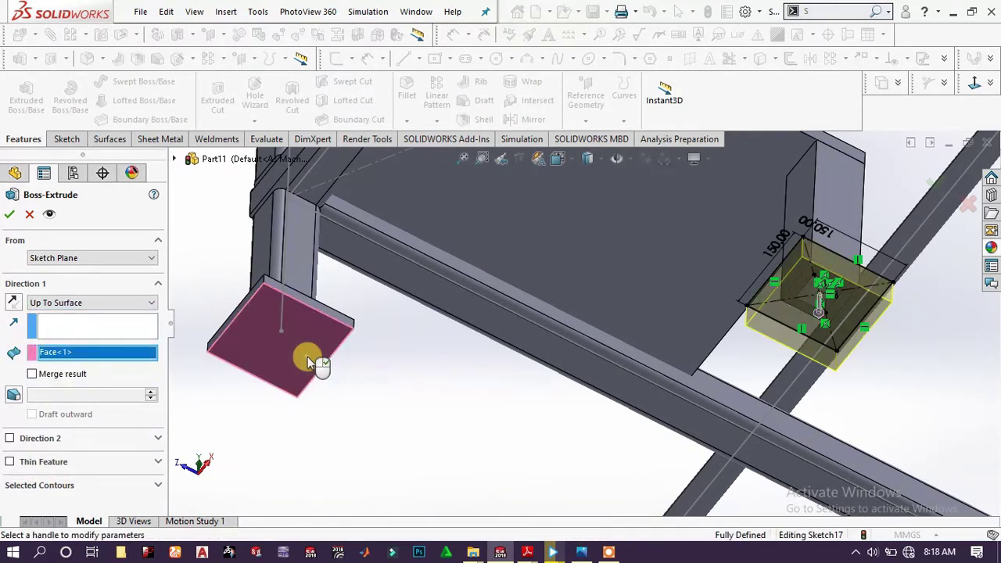
{"action": "left_click", "coordinate": [9, 213]}
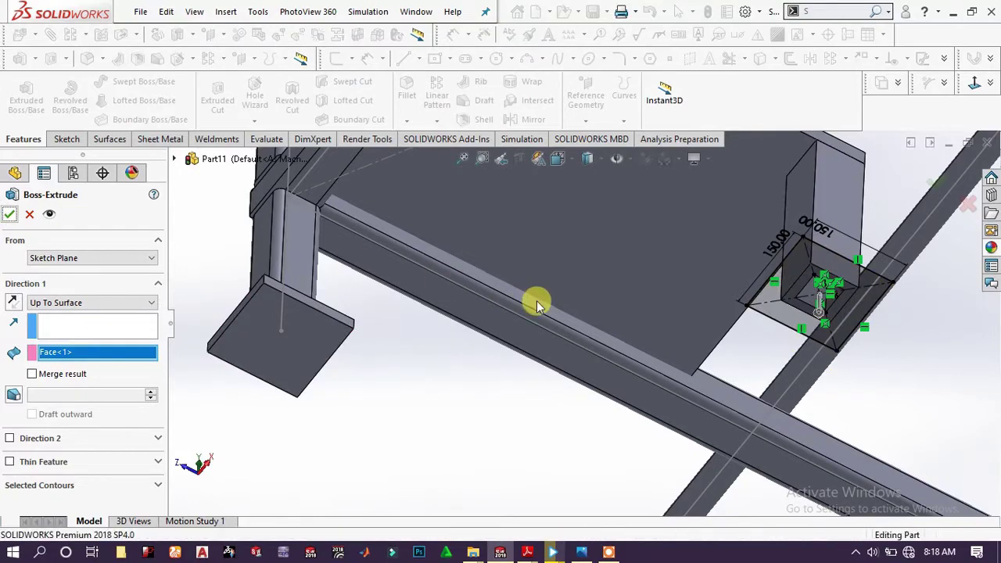
Hide Sketch1 and 3DSketch2 so their layout lines no longer overlay the frame
{"action": "middle_click_drag", "start_coordinate": [536, 300], "coordinate": [534, 250]}
{"action": "left_click", "coordinate": [522, 235]}
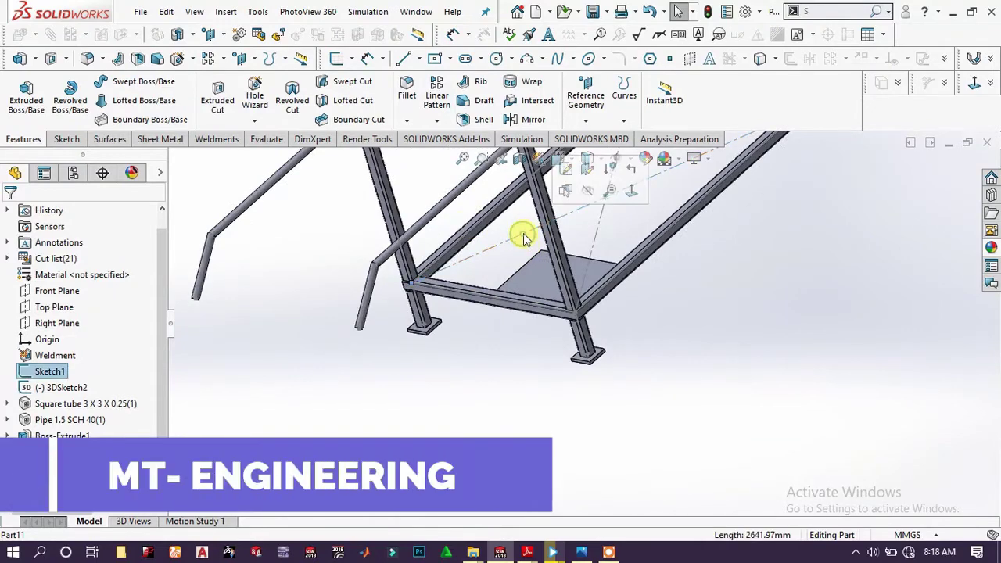
{"action": "left_click", "coordinate": [590, 194]}
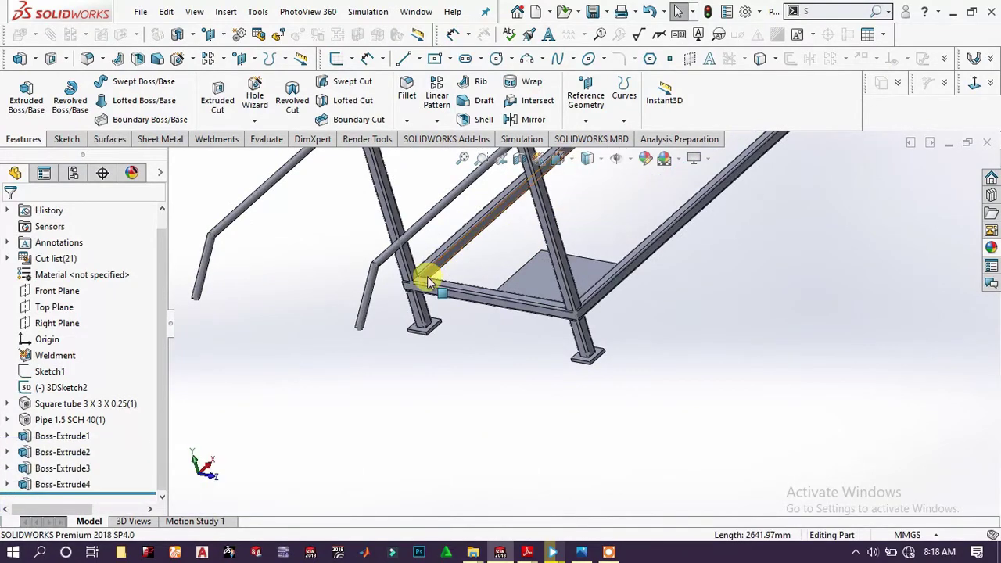
{"action": "scroll", "coordinate": [438, 345], "scroll_direction": "down", "scroll_amount": 3}
{"action": "scroll", "coordinate": [438, 344], "scroll_direction": "down", "scroll_amount": 2}
{"action": "left_click", "coordinate": [487, 327]}
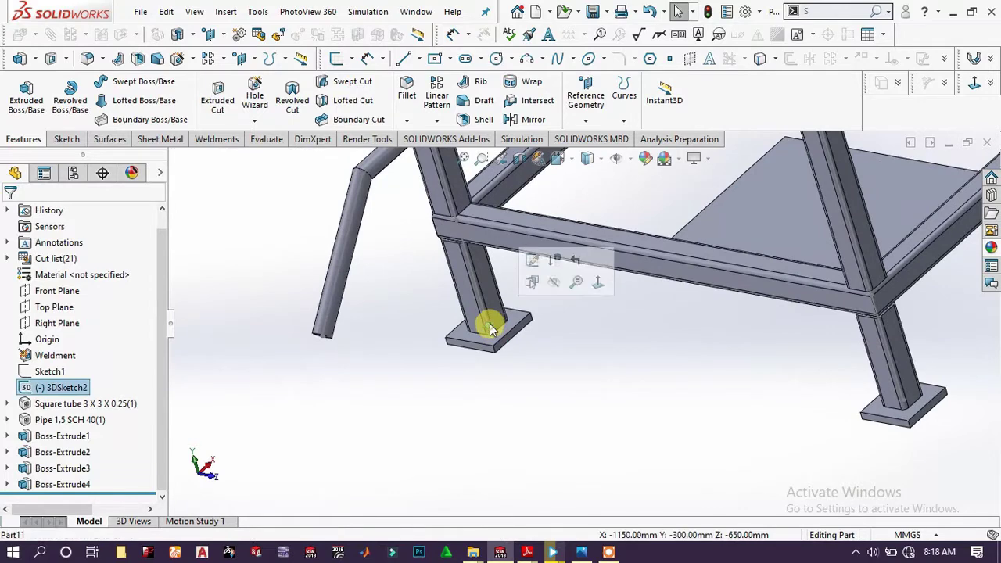
{"action": "left_click", "coordinate": [553, 283]}
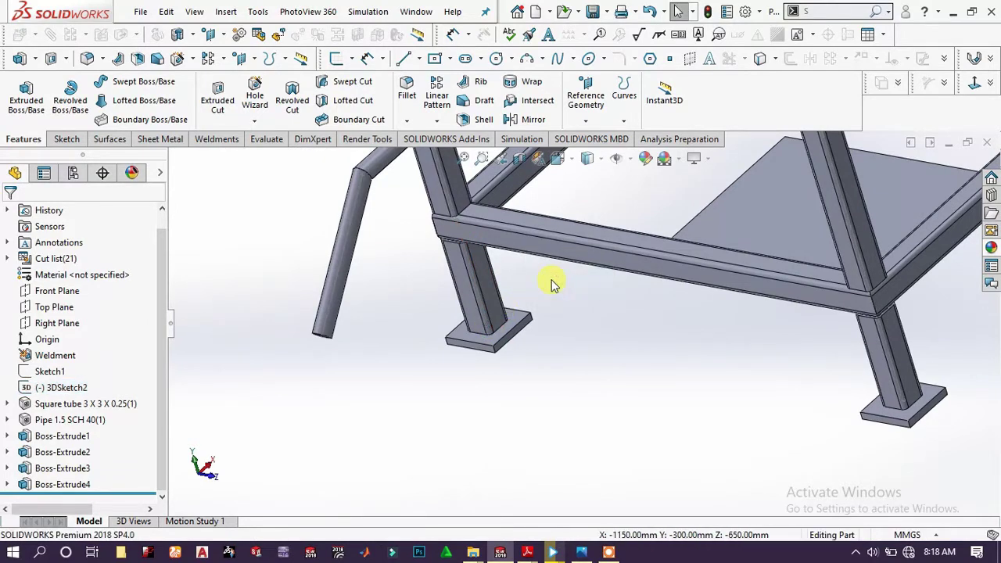
Examine the whole frame from several sides, then the joints of its upper square-tube members
{"action": "middle_click_drag", "start_coordinate": [603, 302], "coordinate": [757, 330]}
{"action": "scroll", "coordinate": [748, 323], "scroll_direction": "up", "scroll_amount": 5}
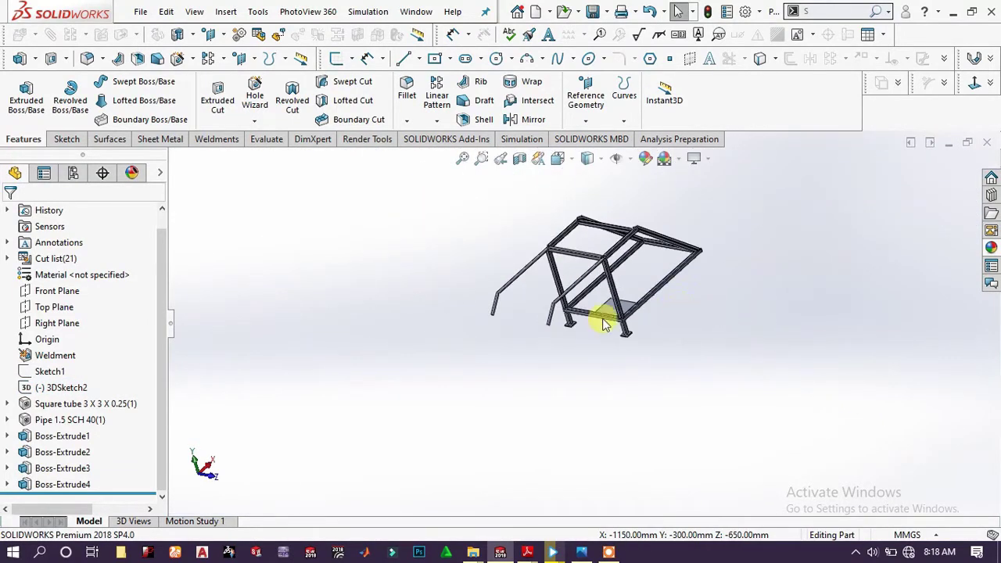
{"action": "middle_click_drag", "start_coordinate": [602, 319], "coordinate": [592, 293]}
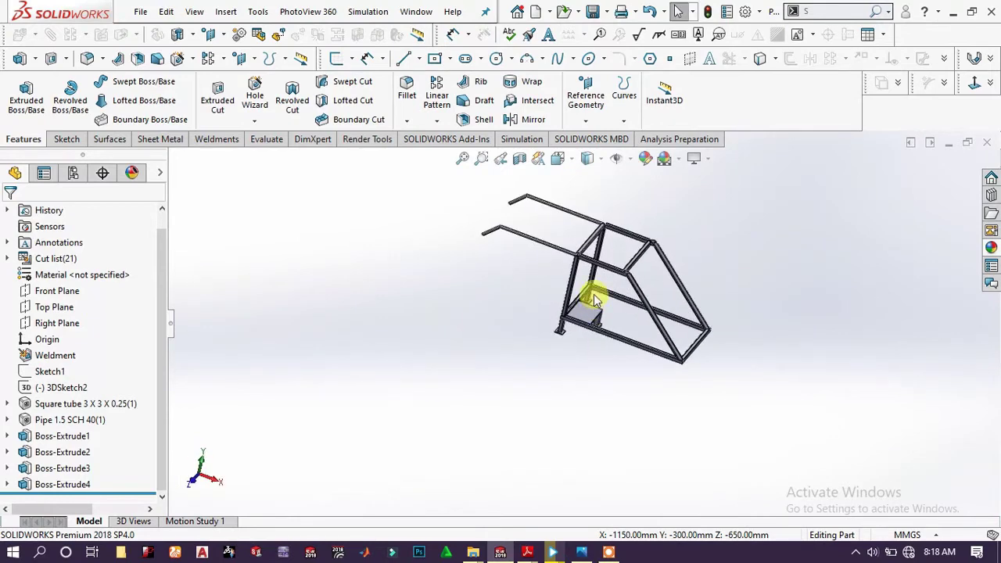
{"action": "scroll", "coordinate": [637, 258], "scroll_direction": "down", "scroll_amount": 5}
{"action": "middle_click_drag", "start_coordinate": [629, 265], "coordinate": [609, 259]}
{"action": "scroll", "coordinate": [624, 278], "scroll_direction": "down", "scroll_amount": 3}
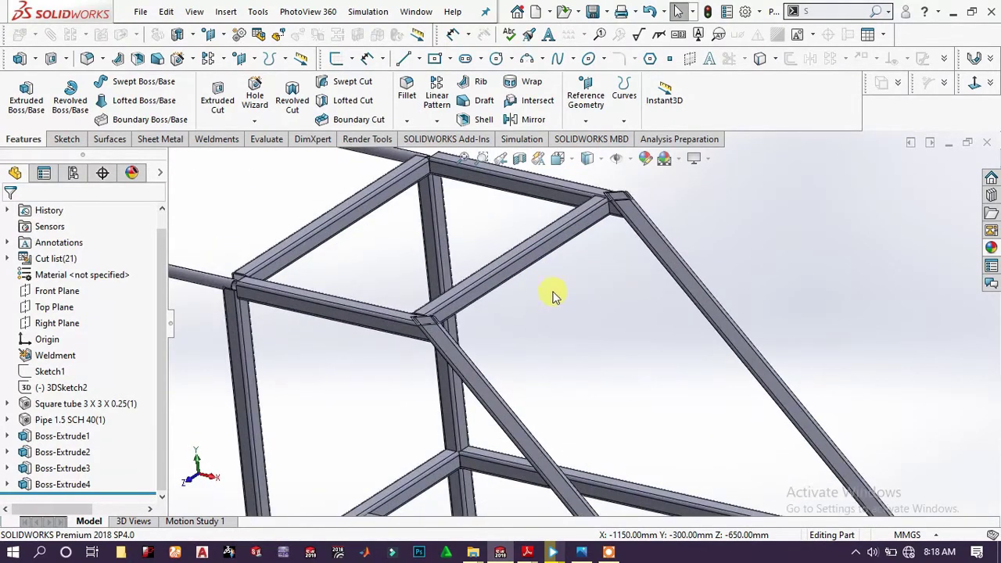
Miter the near upper side tube with the near upright at the handle corner using Trim/Extend, with extension allowed
{"action": "scroll", "coordinate": [439, 346], "scroll_direction": "down", "scroll_amount": 4}
{"action": "scroll", "coordinate": [458, 348], "scroll_direction": "up", "scroll_amount": 4}
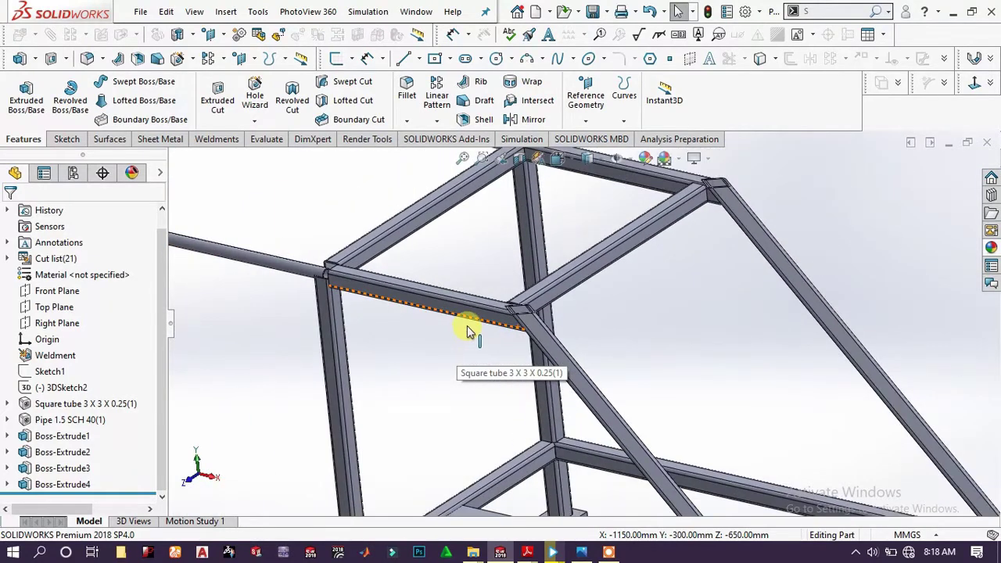
{"action": "scroll", "coordinate": [484, 333], "scroll_direction": "up", "scroll_amount": 5}
{"action": "mouse_move", "coordinate": [644, 372]}
{"action": "middle_mouse_down"}
{"action": "mouse_move", "coordinate": [663, 366]}
{"action": "mouse_move", "coordinate": [639, 337]}
{"action": "mouse_move", "coordinate": [649, 354]}
{"action": "middle_mouse_up"}
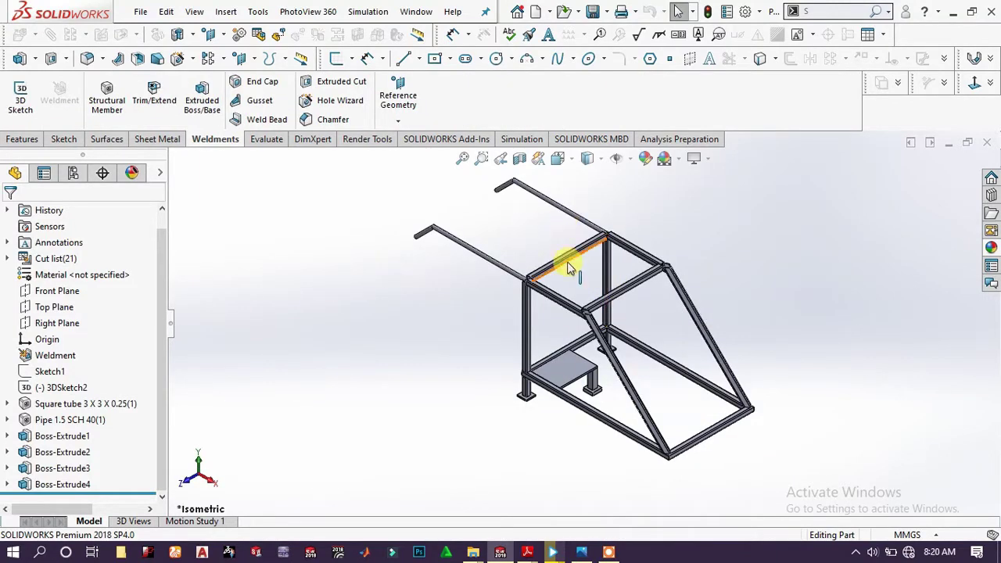
{"action": "scroll", "coordinate": [523, 308], "scroll_direction": "down", "scroll_amount": 8}
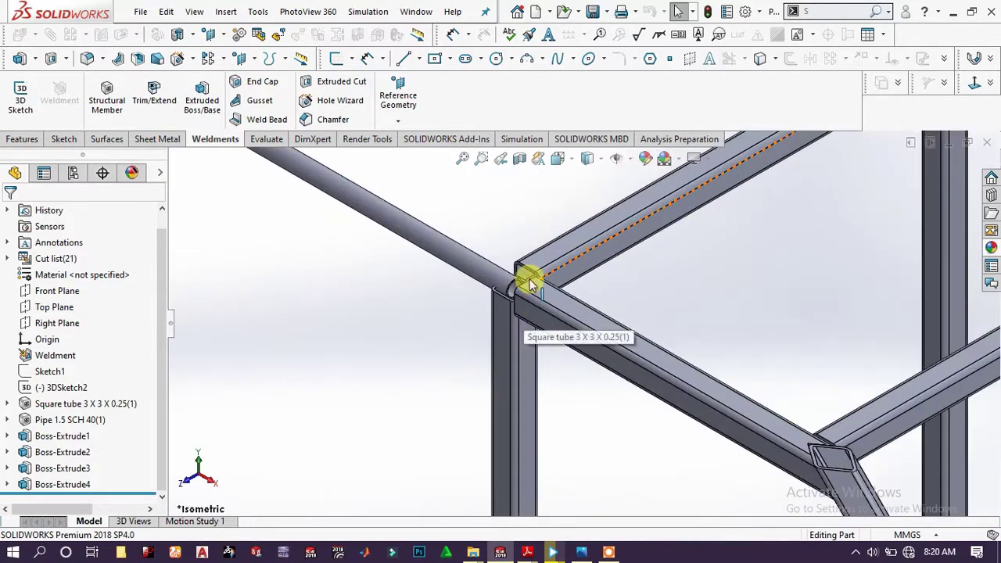
{"action": "middle_click_drag", "start_coordinate": [522, 313], "coordinate": [537, 224]}
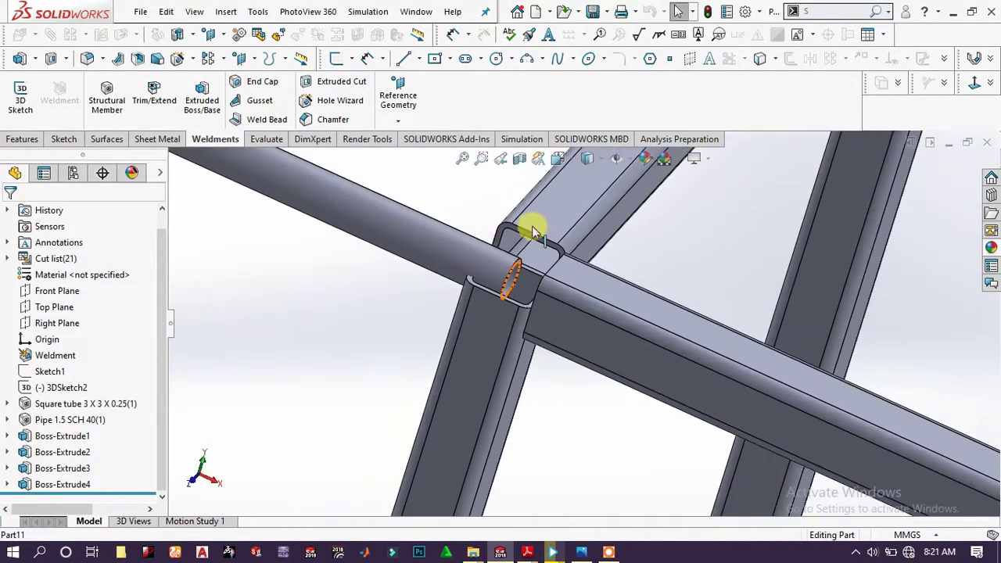
{"action": "left_click", "coordinate": [147, 94]}
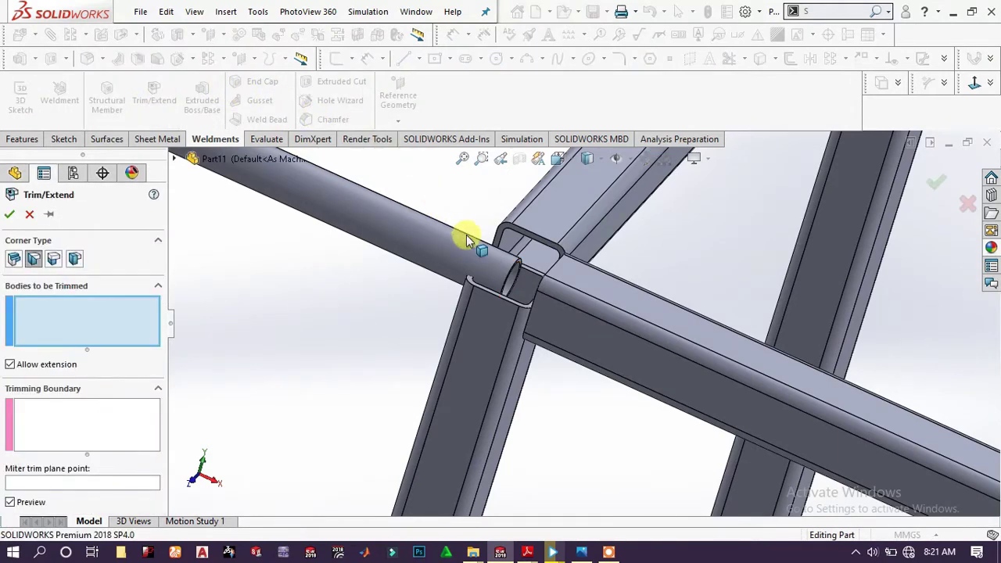
{"action": "left_click", "coordinate": [575, 301]}
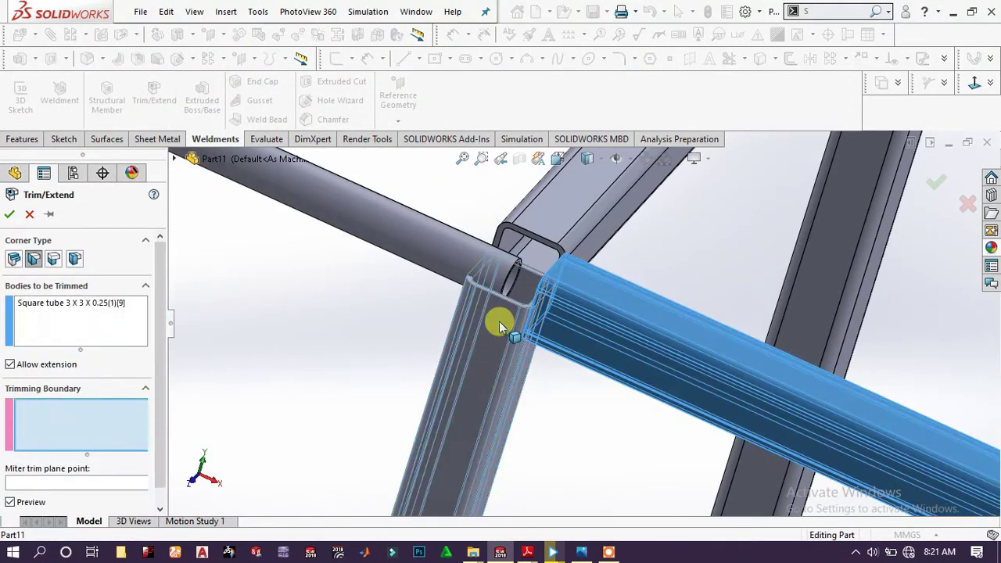
{"action": "left_click", "coordinate": [499, 321]}
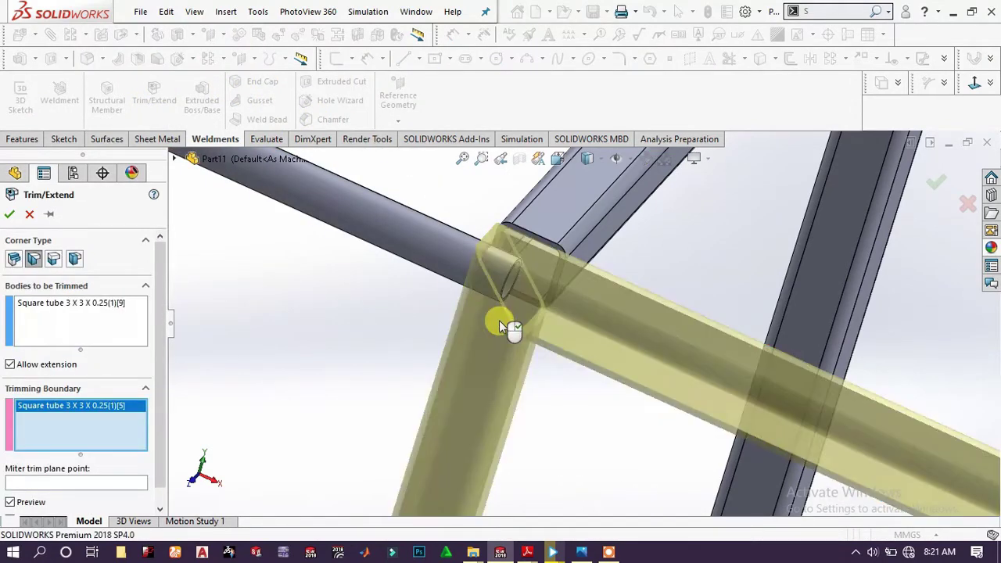
{"action": "left_click", "coordinate": [9, 216]}
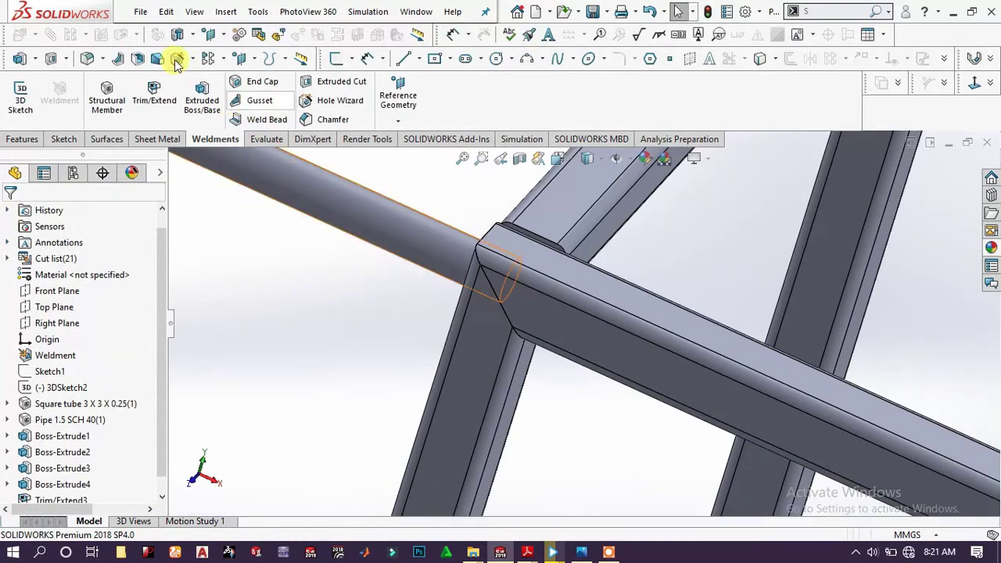
Trim/Extend the upper cross tube between the handles against the near upright with a butt corner, with extension allowed
{"action": "left_click", "coordinate": [106, 93]}
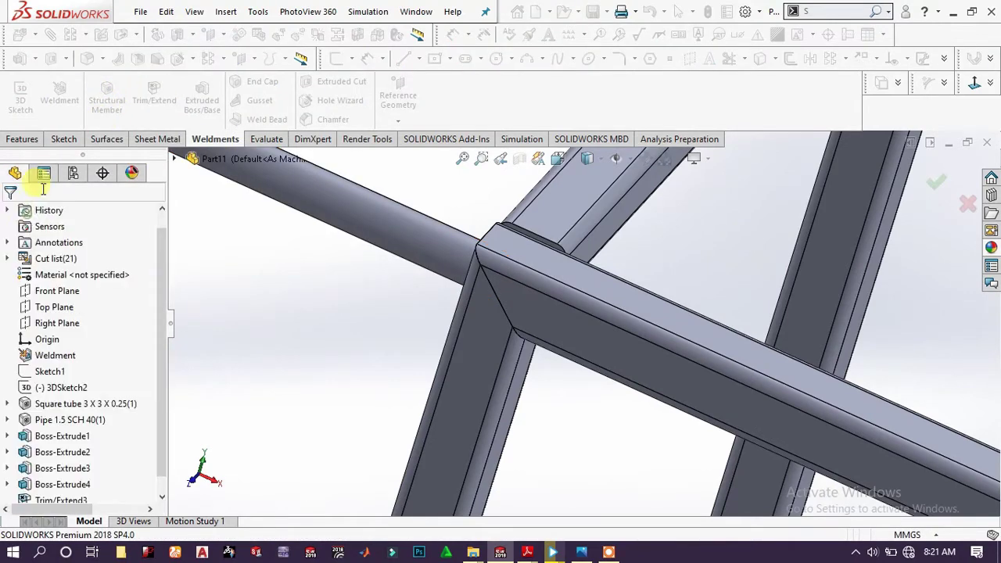
{"action": "left_click", "coordinate": [154, 95]}
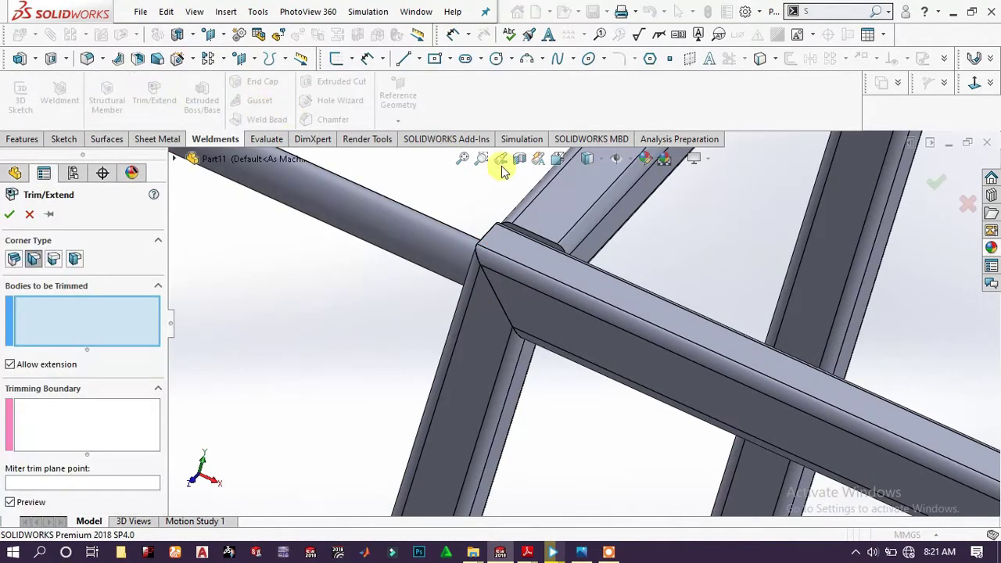
{"action": "left_click", "coordinate": [555, 207]}
{"action": "left_click", "coordinate": [474, 278]}
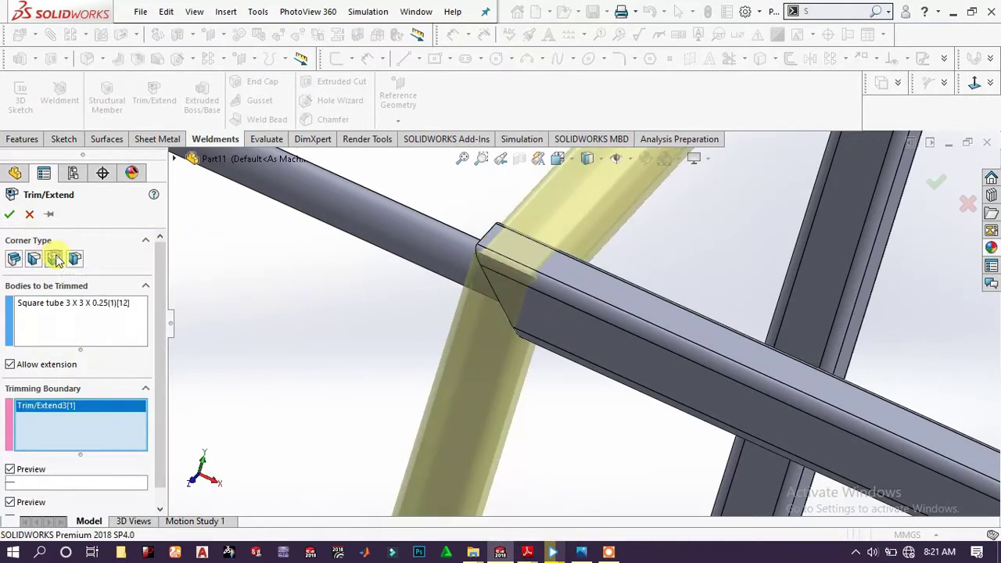
{"action": "left_click", "coordinate": [10, 216]}
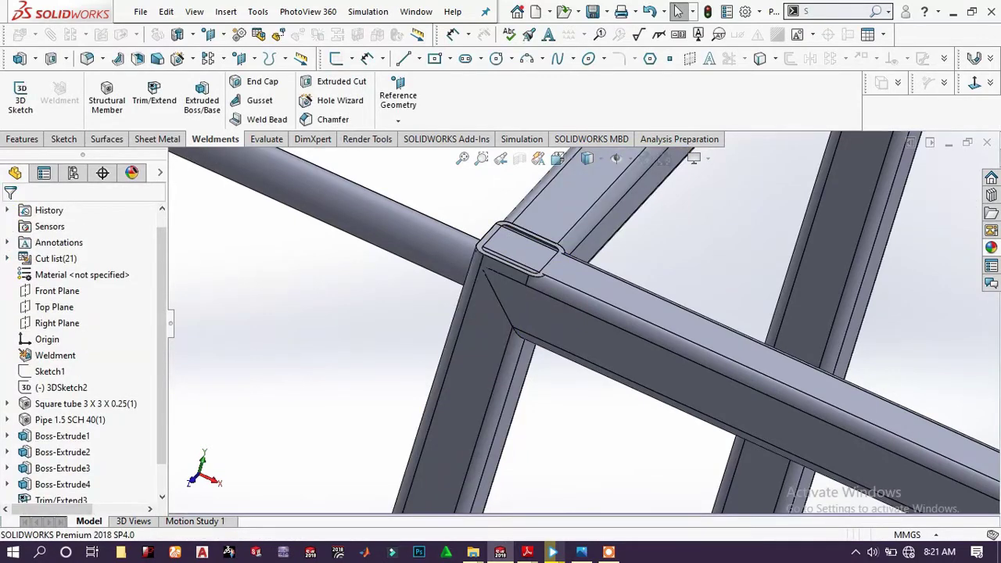
Miter the far upper side tube with the upper cross tube at the far handle corner using Trim/Extend
{"action": "scroll", "coordinate": [714, 241], "scroll_direction": "up", "scroll_amount": 3}
{"action": "scroll", "coordinate": [711, 235], "scroll_direction": "up", "scroll_amount": 2}
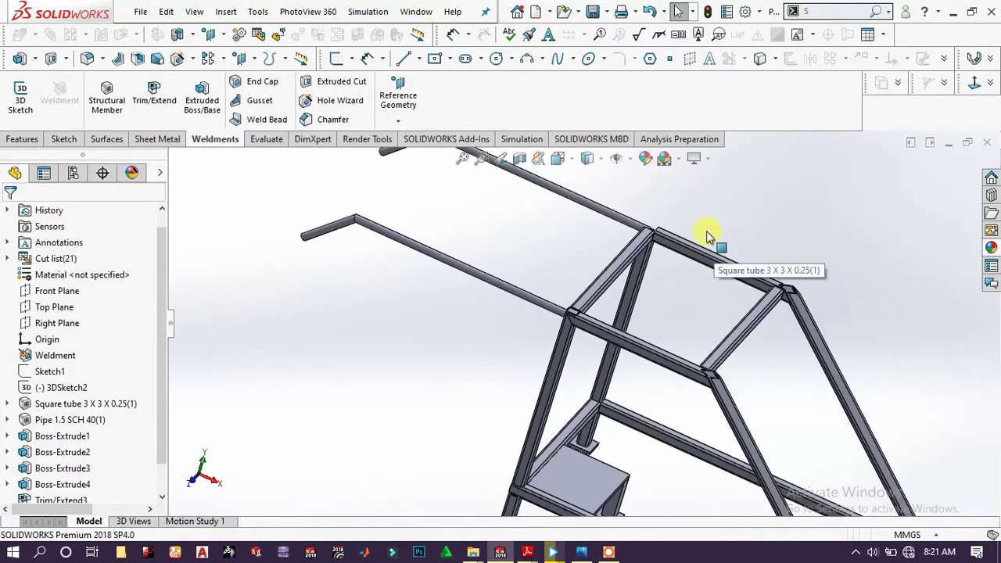
{"action": "scroll", "coordinate": [693, 264], "scroll_direction": "down", "scroll_amount": 6}
{"action": "middle_click_drag", "start_coordinate": [629, 308], "coordinate": [671, 280]}
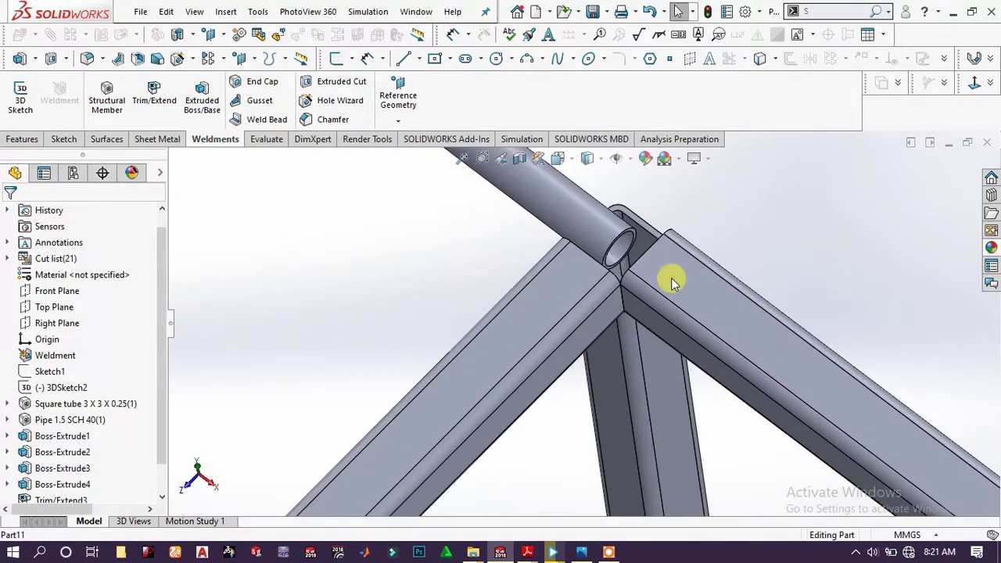
{"action": "left_click", "coordinate": [693, 269]}
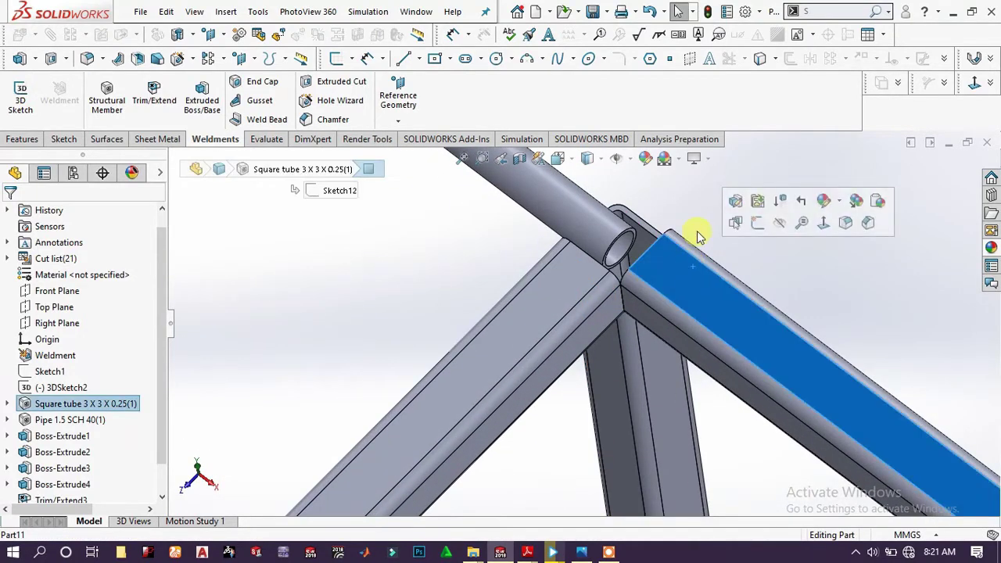
{"action": "left_click", "coordinate": [151, 95]}
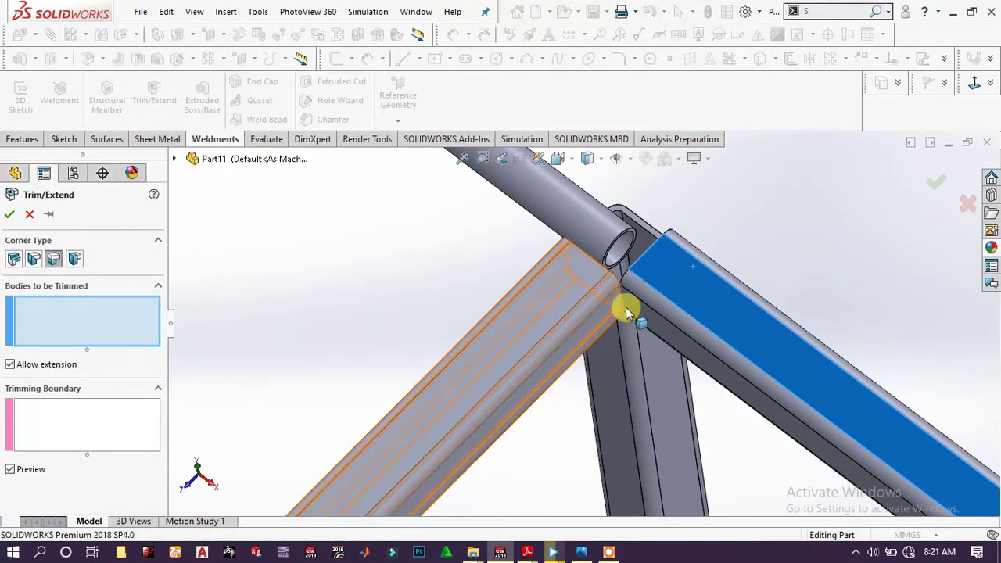
{"action": "left_click", "coordinate": [679, 291]}
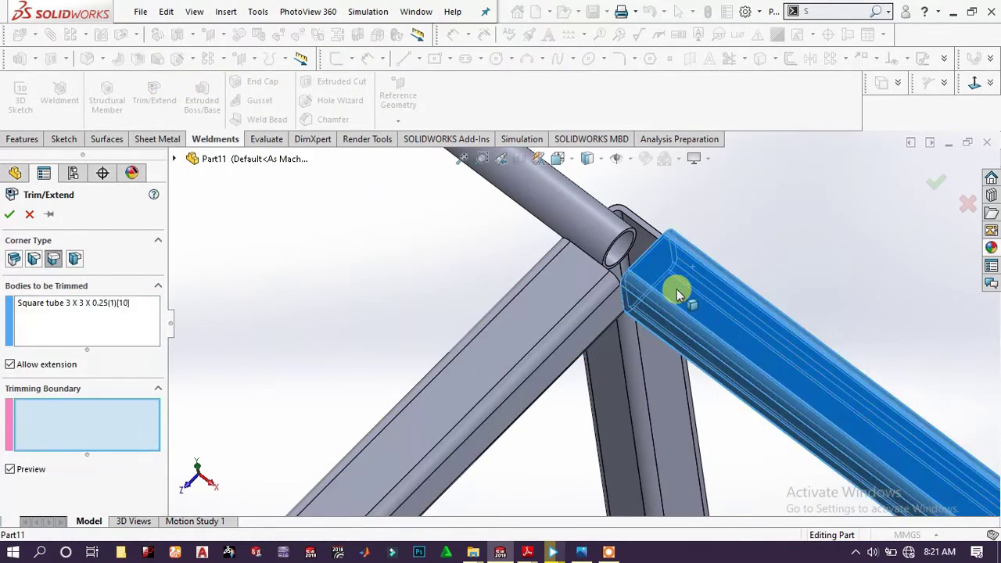
{"action": "left_click", "coordinate": [574, 286]}
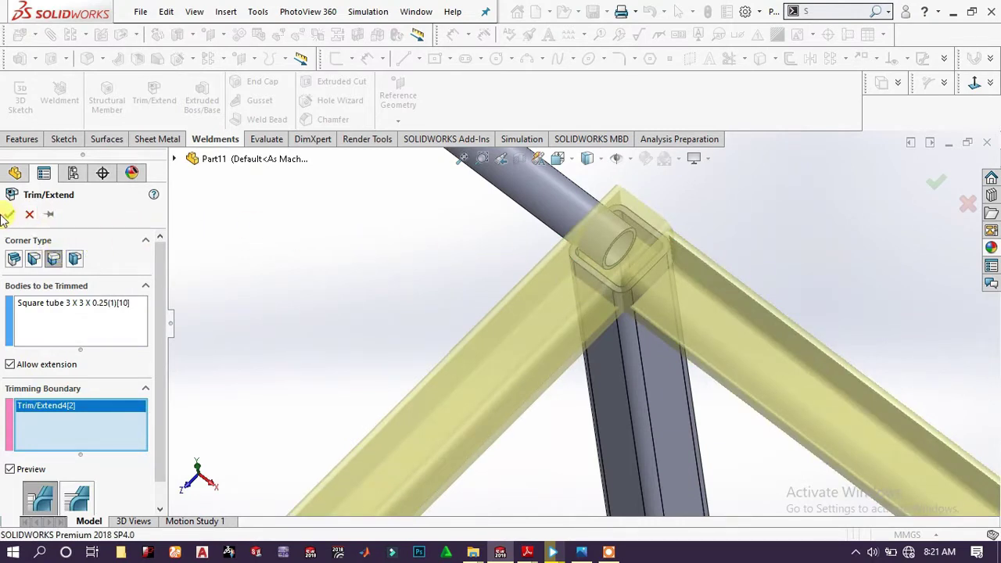
{"action": "left_click", "coordinate": [34, 260]}
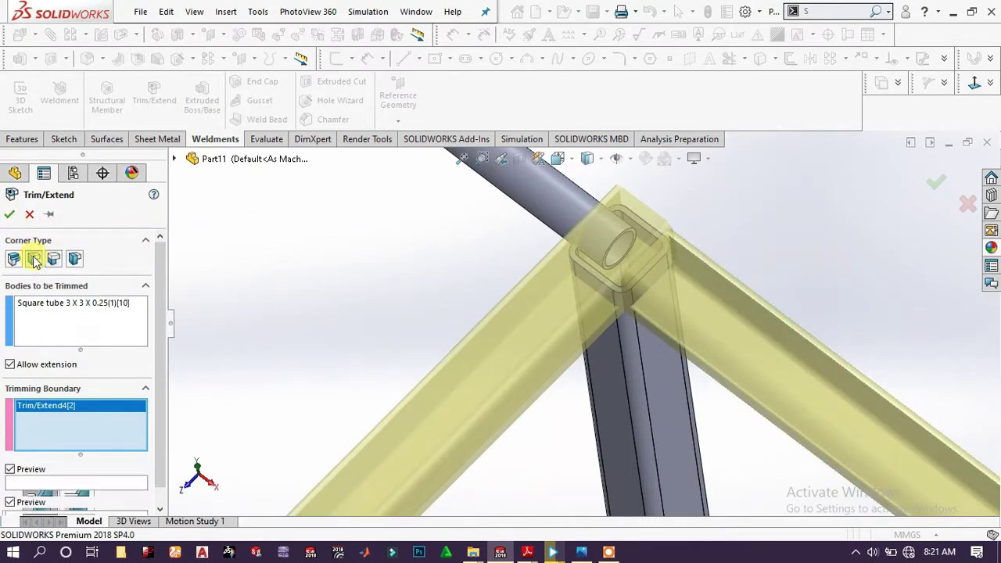
{"action": "left_click", "coordinate": [8, 214]}
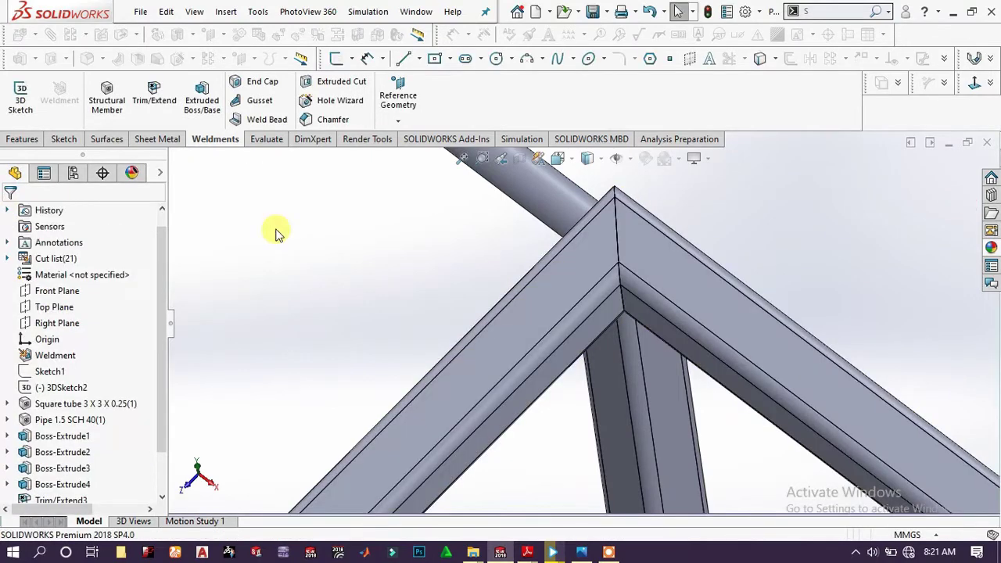
Miter the far sloping tube with the far upper side tube at their upper joint using Trim/Extend
{"action": "left_click", "coordinate": [610, 279]}
{"action": "middle_click_drag", "start_coordinate": [610, 279], "coordinate": [587, 291]}
{"action": "scroll", "coordinate": [608, 277], "scroll_direction": "down", "scroll_amount": 5}
{"action": "scroll", "coordinate": [622, 334], "scroll_direction": "up", "scroll_amount": 6}
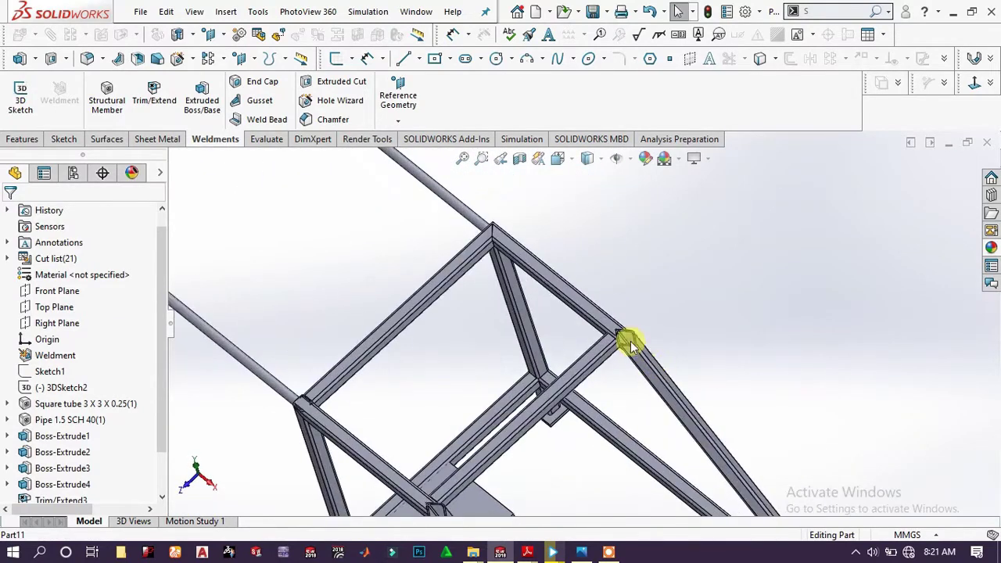
{"action": "scroll", "coordinate": [615, 349], "scroll_direction": "up", "scroll_amount": 3}
{"action": "middle_click_drag", "start_coordinate": [559, 347], "coordinate": [610, 320]}
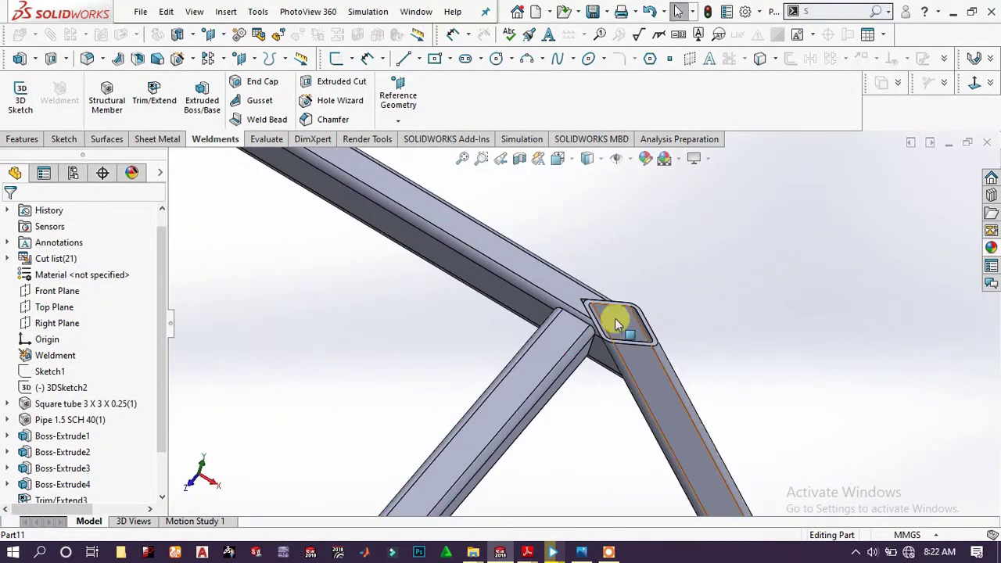
{"action": "left_click", "coordinate": [154, 96]}
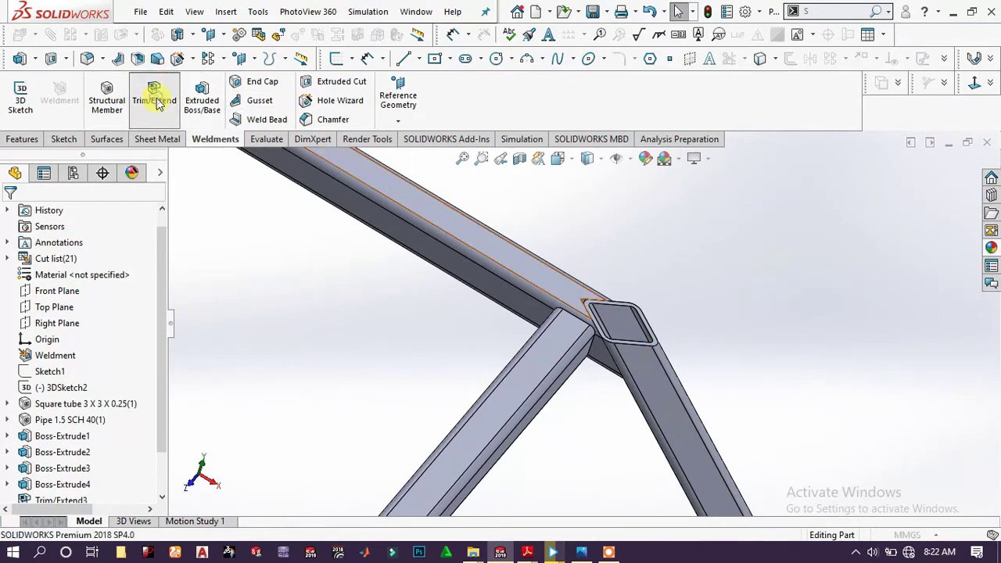
{"action": "left_click", "coordinate": [639, 359]}
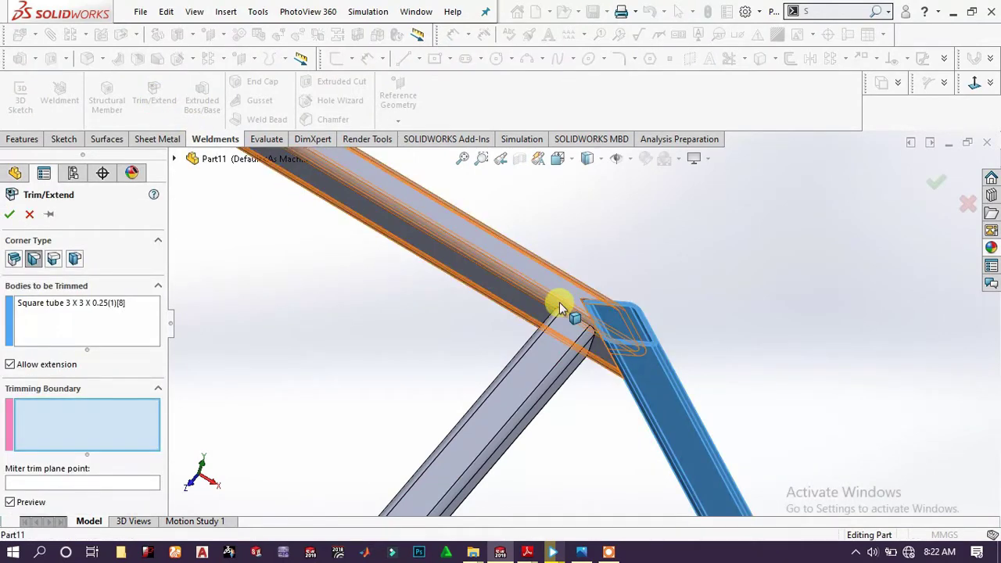
{"action": "left_click", "coordinate": [559, 303]}
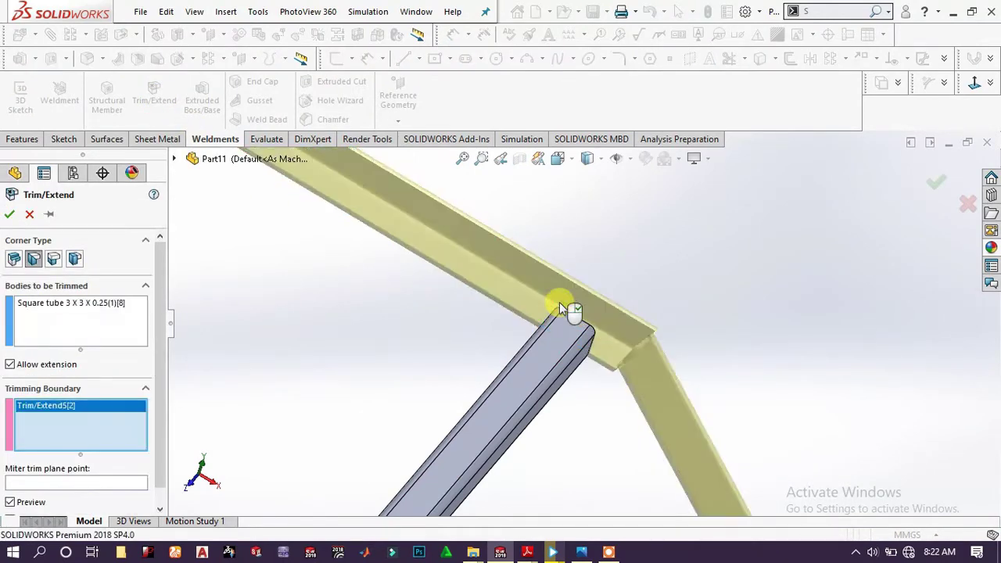
{"action": "left_click", "coordinate": [10, 215]}
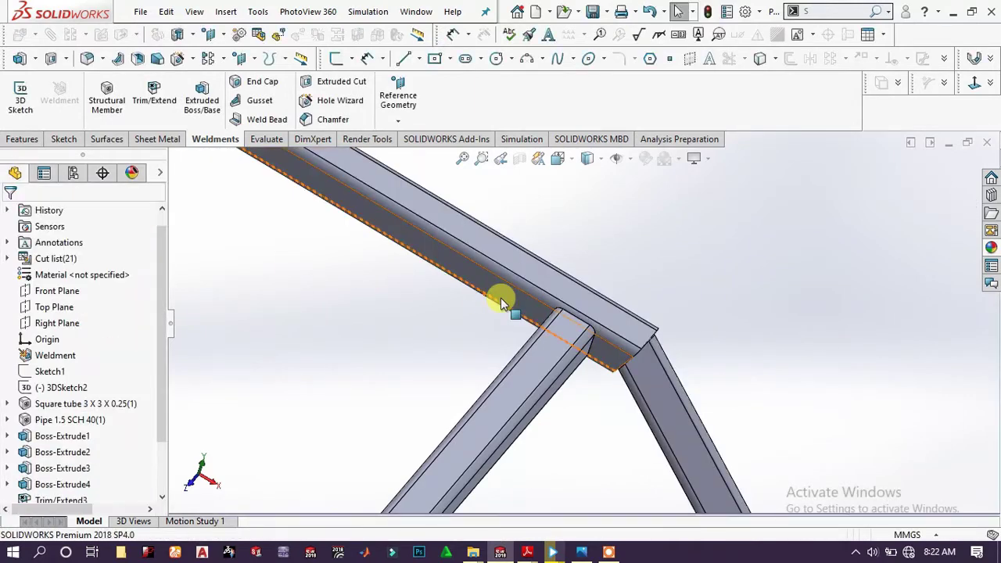
Miter the near sloping tube with the near upper side tube at their upper joint using Trim/Extend
{"action": "scroll", "coordinate": [501, 302], "scroll_direction": "up", "scroll_amount": 6}
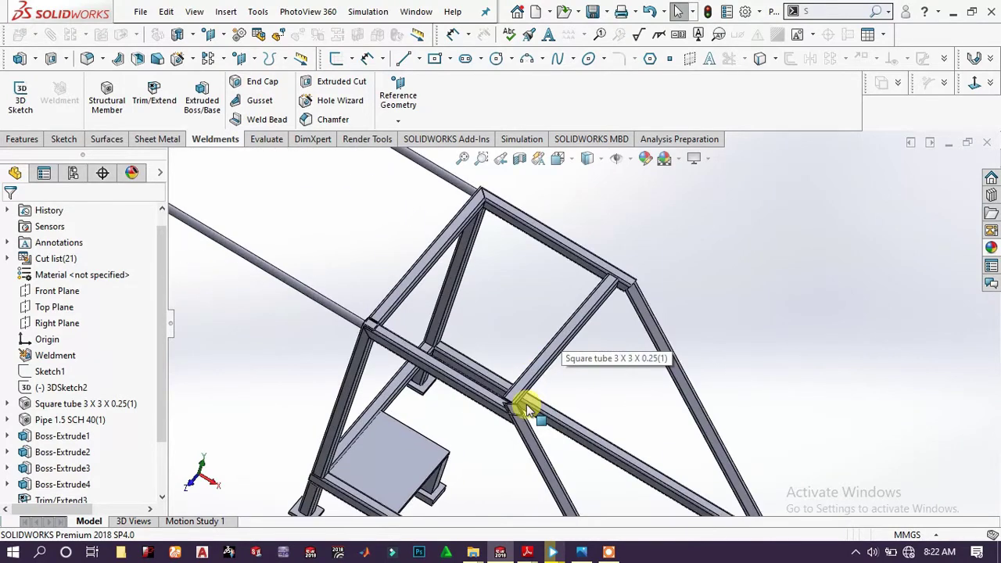
{"action": "scroll", "coordinate": [528, 411], "scroll_direction": "down", "scroll_amount": 3}
{"action": "left_click", "coordinate": [525, 395]}
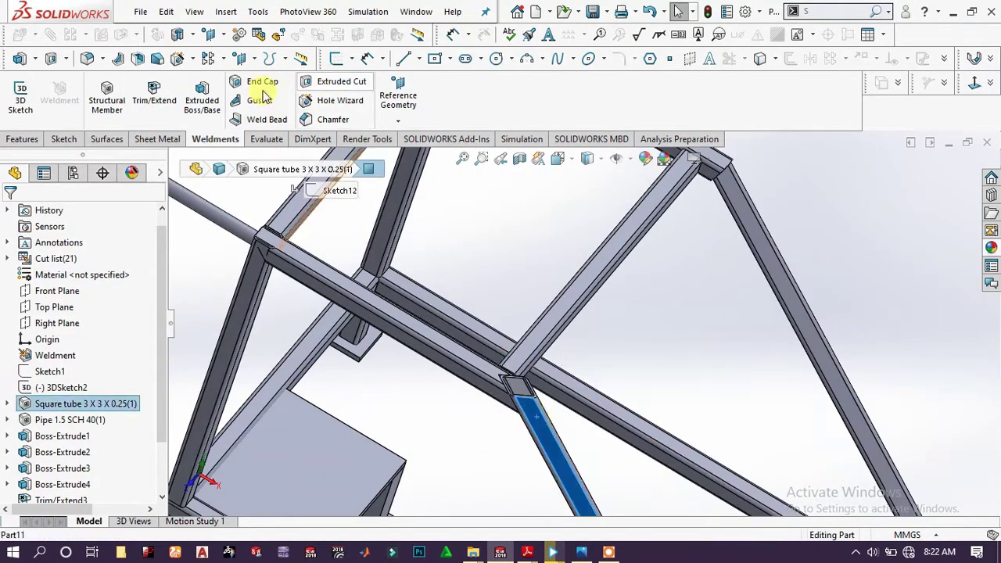
{"action": "left_click", "coordinate": [153, 92]}
{"action": "scroll", "coordinate": [546, 425], "scroll_direction": "down", "scroll_amount": 3}
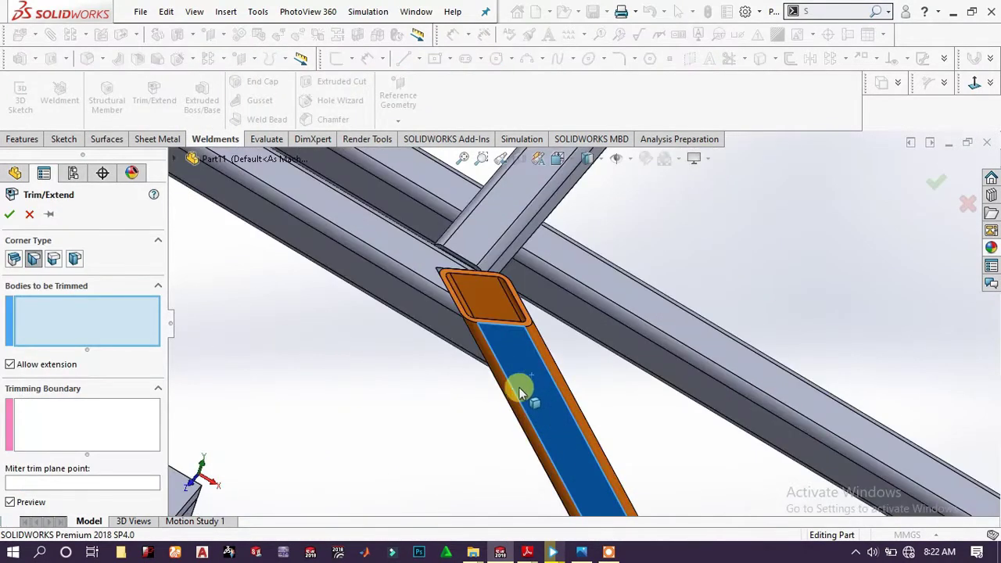
{"action": "left_click", "coordinate": [520, 391]}
{"action": "left_click", "coordinate": [401, 291]}
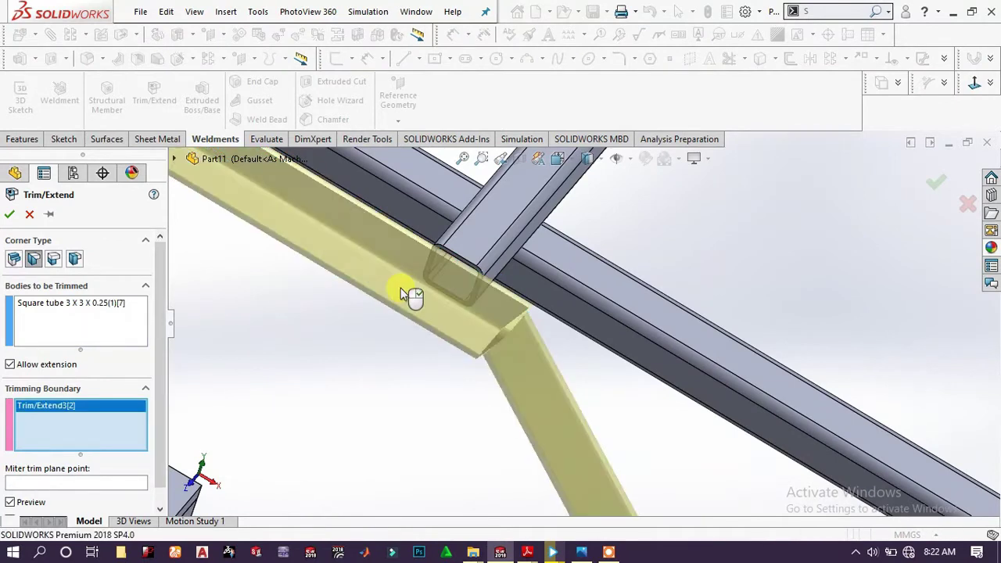
{"action": "left_click", "coordinate": [52, 260]}
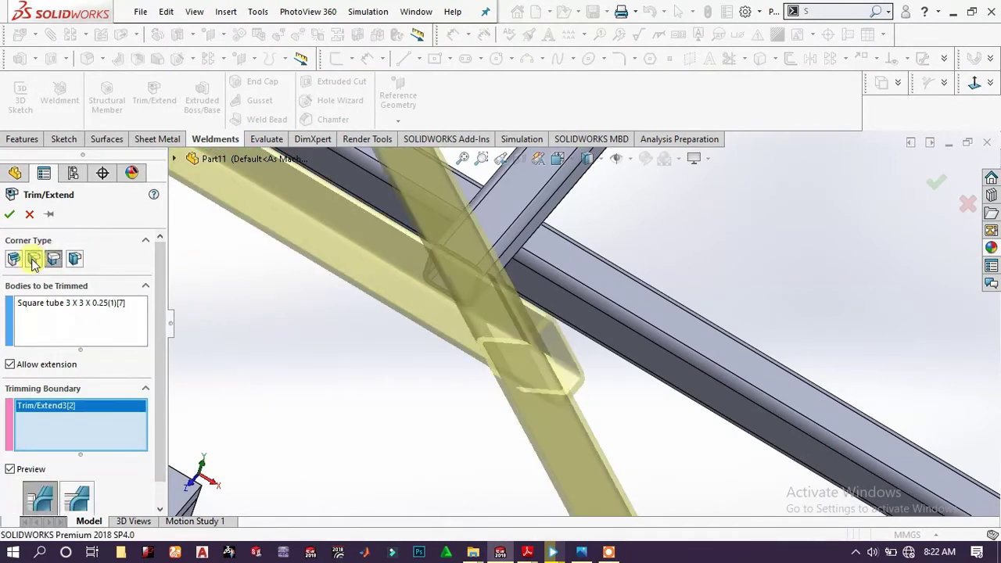
{"action": "left_click", "coordinate": [33, 261]}
{"action": "left_click", "coordinate": [9, 216]}
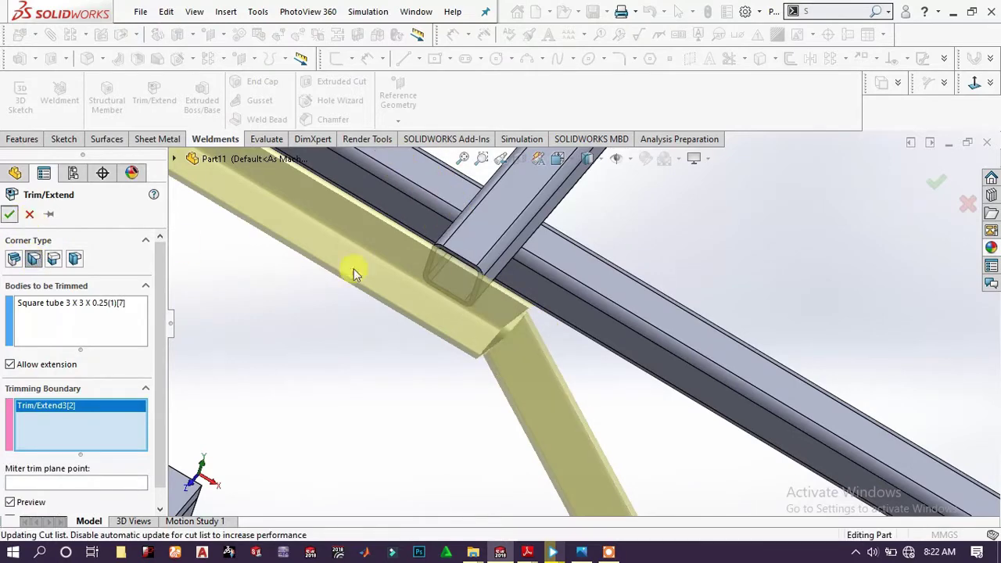
Examine the frame's lower joints: the sloping tubes at the front base corners and the near upright at the side base tube
{"action": "scroll", "coordinate": [555, 380], "scroll_direction": "up", "scroll_amount": 5}
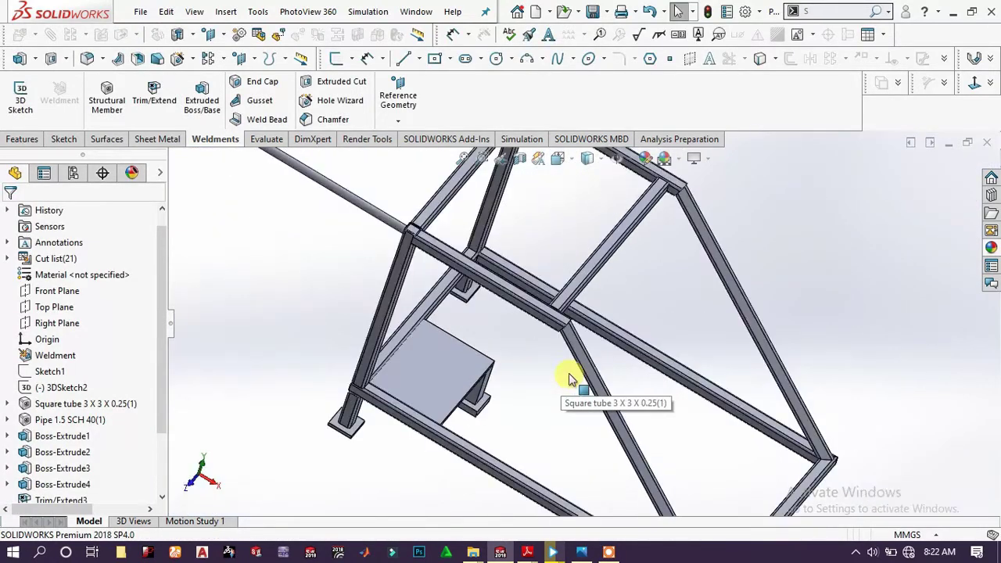
{"action": "scroll", "coordinate": [570, 380], "scroll_direction": "up", "scroll_amount": 4}
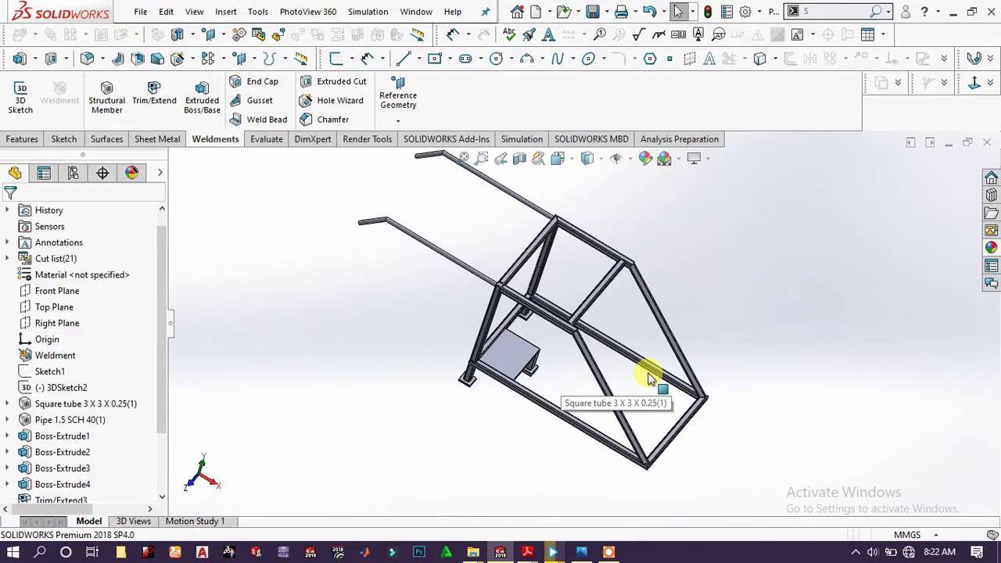
{"action": "middle_click_drag", "start_coordinate": [681, 380], "coordinate": [671, 268]}
{"action": "scroll", "coordinate": [627, 420], "scroll_direction": "down", "scroll_amount": 3}
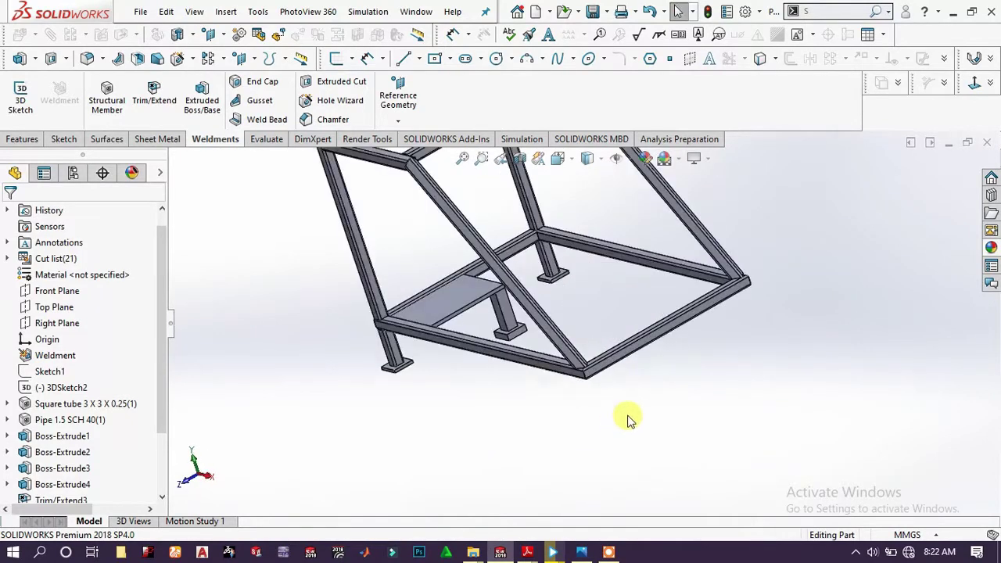
{"action": "scroll", "coordinate": [630, 420], "scroll_direction": "down", "scroll_amount": 5}
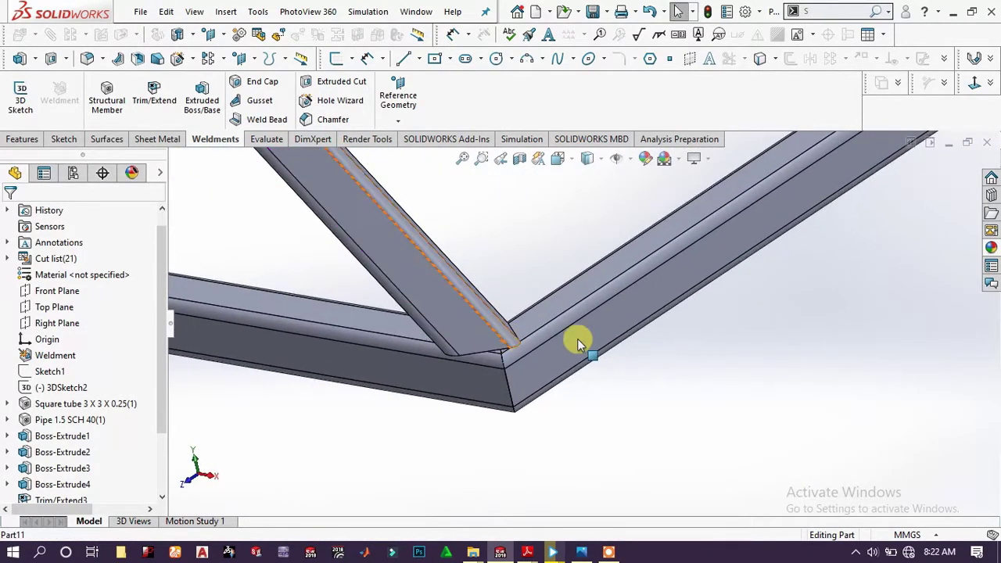
{"action": "scroll", "coordinate": [578, 339], "scroll_direction": "up", "scroll_amount": 5}
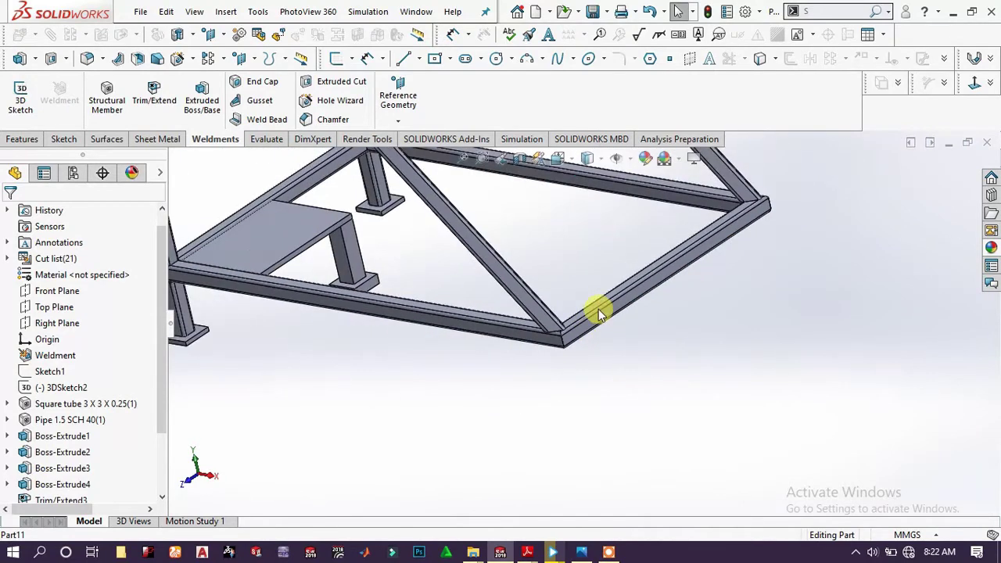
{"action": "scroll", "coordinate": [598, 313], "scroll_direction": "up", "scroll_amount": 3}
{"action": "scroll", "coordinate": [485, 290], "scroll_direction": "down", "scroll_amount": 8}
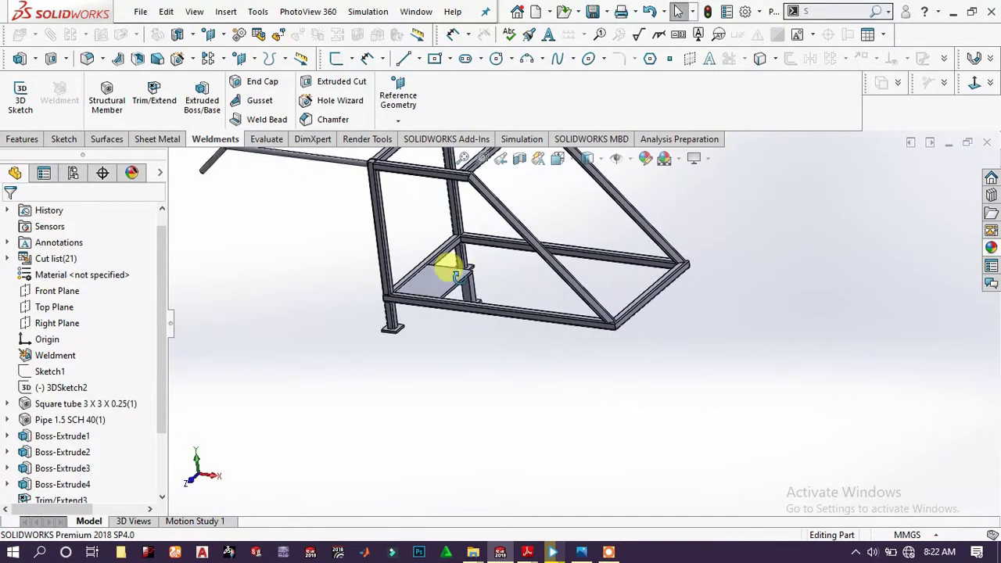
{"action": "left_click", "coordinate": [462, 339]}
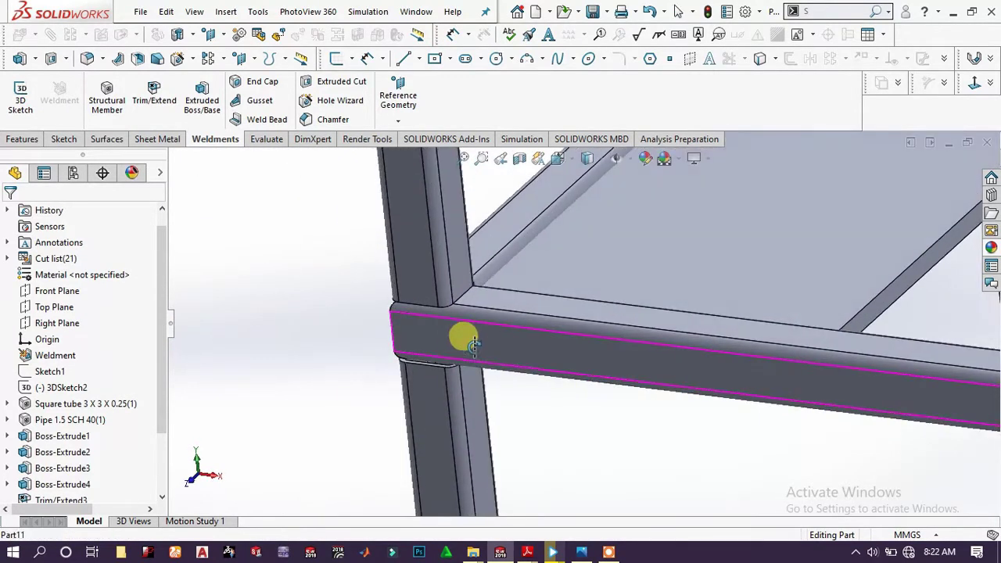
{"action": "middle_click_drag", "start_coordinate": [462, 340], "coordinate": [438, 332]}
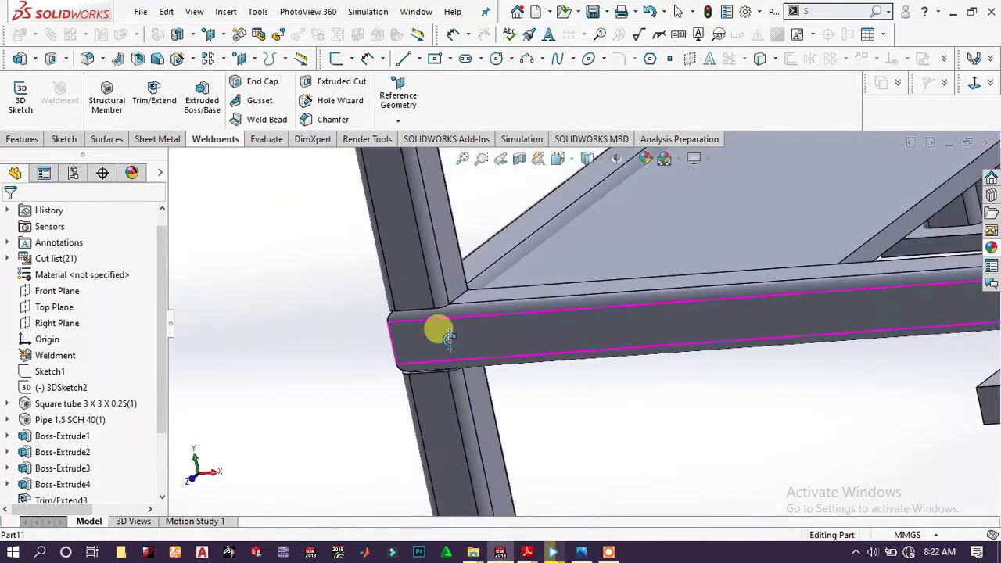
{"action": "scroll", "coordinate": [826, 341], "scroll_direction": "up", "scroll_amount": 5}
{"action": "scroll", "coordinate": [845, 300], "scroll_direction": "down", "scroll_amount": 8}
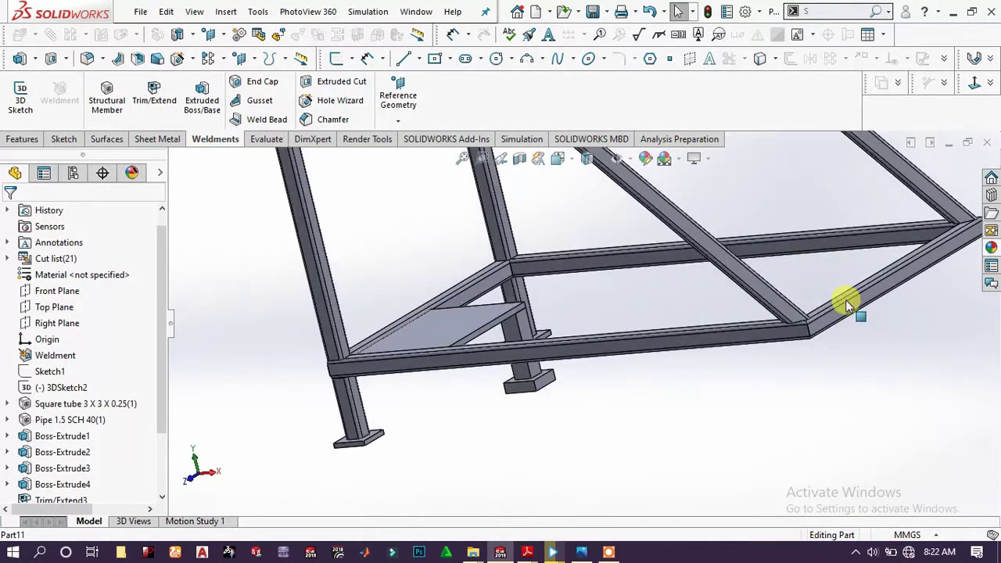
{"action": "scroll", "coordinate": [753, 380], "scroll_direction": "up", "scroll_amount": 8}
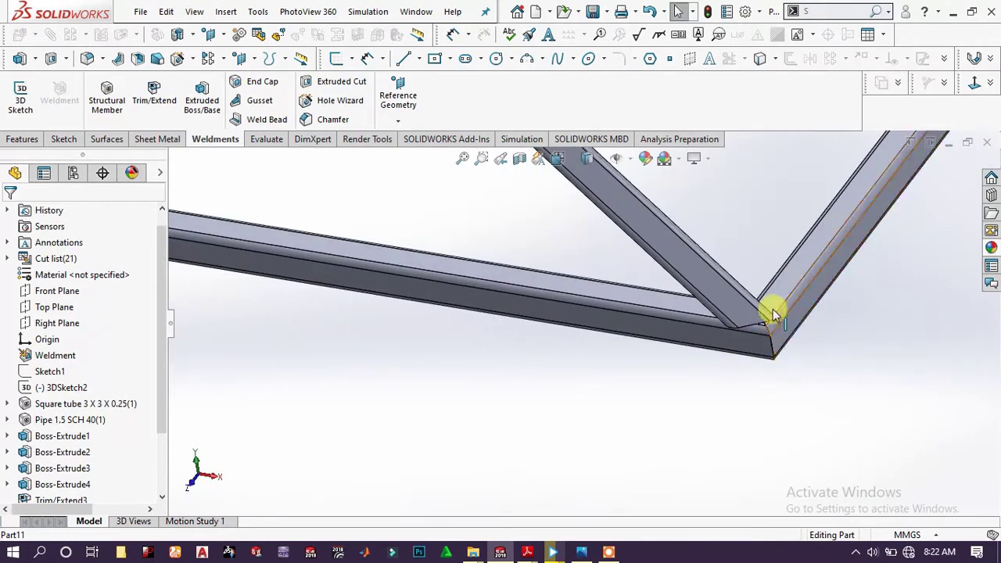
Trim/Extend the near sloping tube against the near lower side tube as an end trim, with extension allowed
{"action": "left_click", "coordinate": [154, 96]}
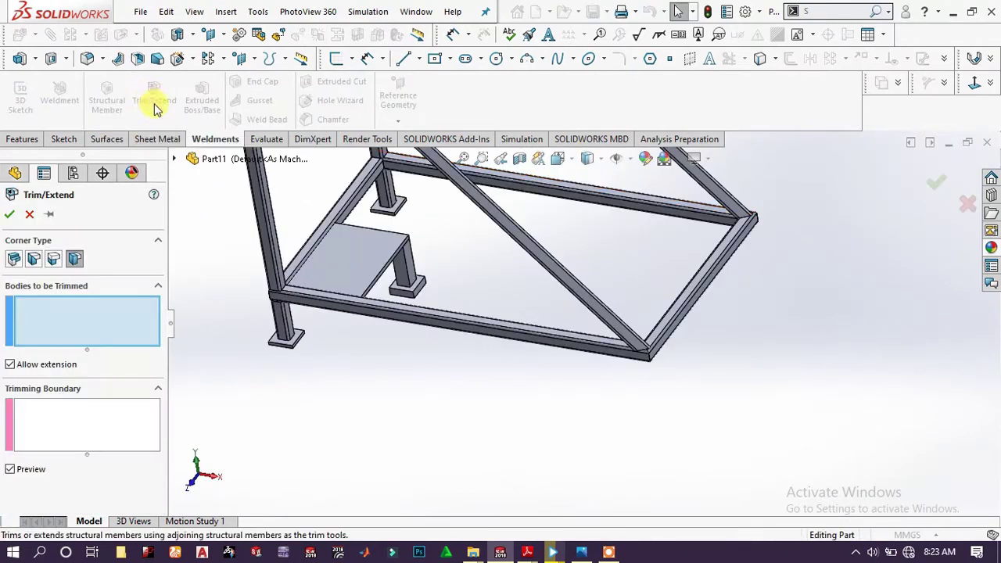
{"action": "left_click", "coordinate": [29, 262]}
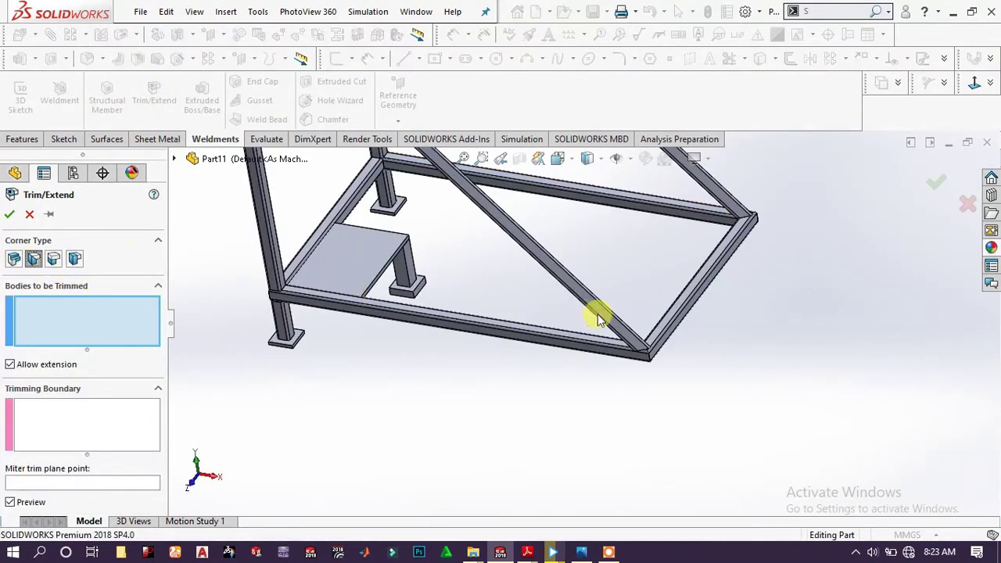
{"action": "left_click", "coordinate": [622, 331]}
{"action": "left_click", "coordinate": [632, 355]}
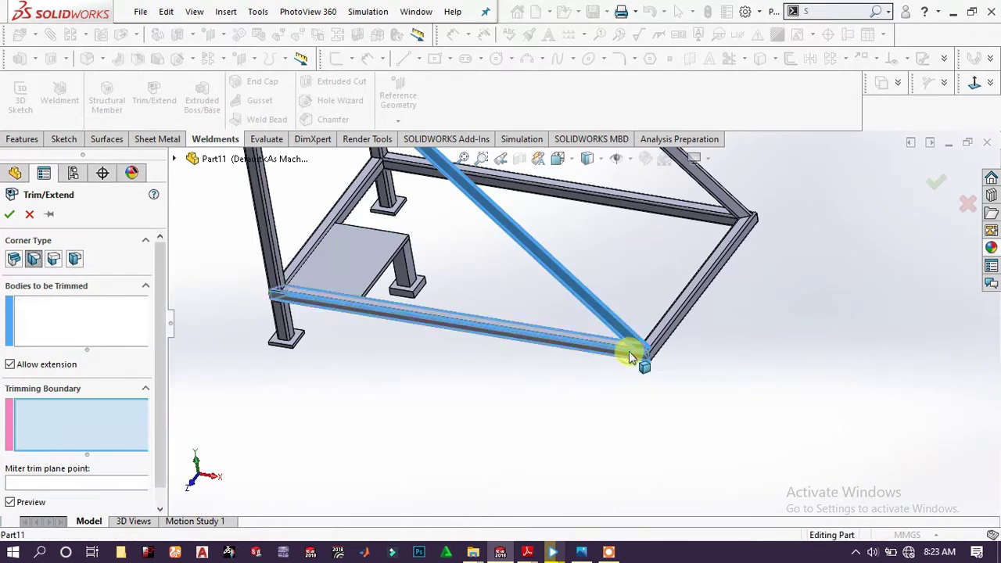
{"action": "left_click", "coordinate": [15, 262]}
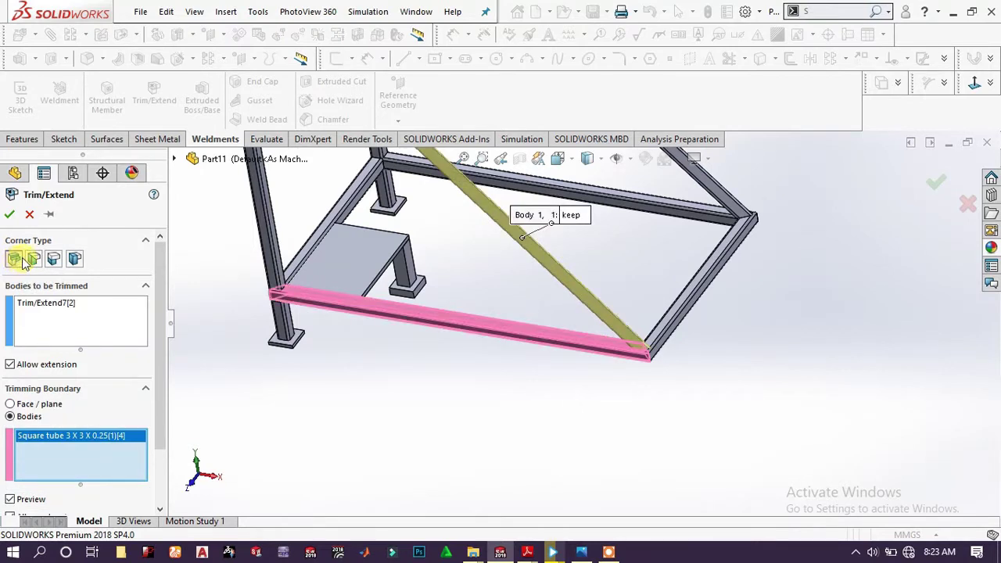
{"action": "left_click", "coordinate": [9, 213]}
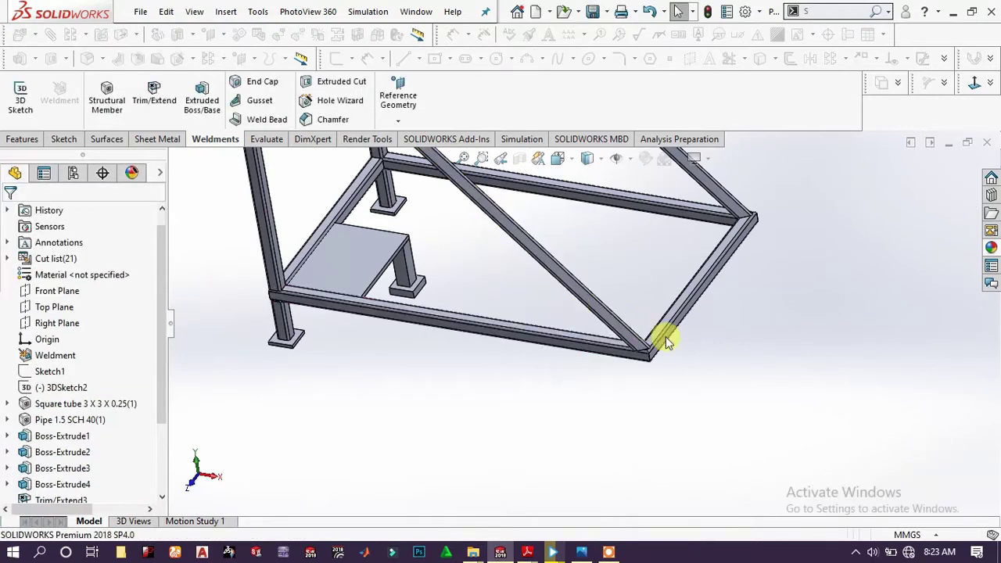
Start a sketch on the top face of the far upper side tube
{"action": "scroll", "coordinate": [634, 359], "scroll_direction": "down", "scroll_amount": 2}
{"action": "scroll", "coordinate": [635, 358], "scroll_direction": "up", "scroll_amount": 5}
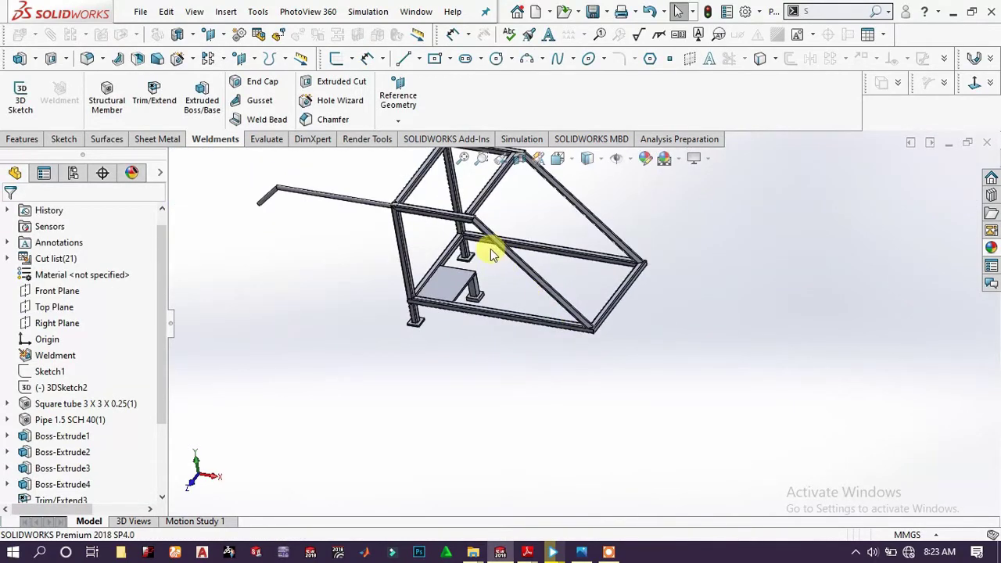
{"action": "scroll", "coordinate": [487, 250], "scroll_direction": "down", "scroll_amount": 2}
{"action": "scroll", "coordinate": [733, 264], "scroll_direction": "down", "scroll_amount": 3}
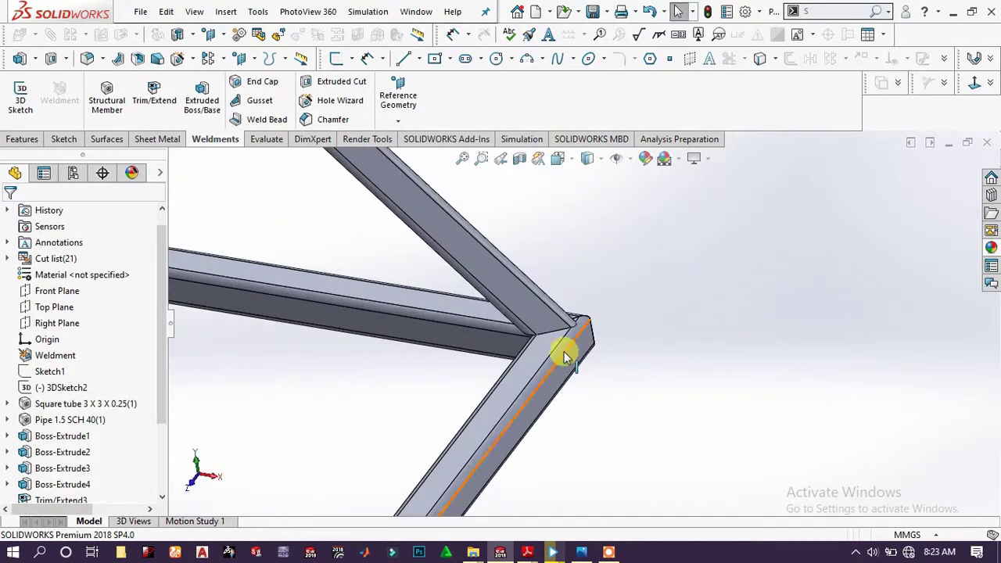
{"action": "scroll", "coordinate": [537, 351], "scroll_direction": "up", "scroll_amount": 5}
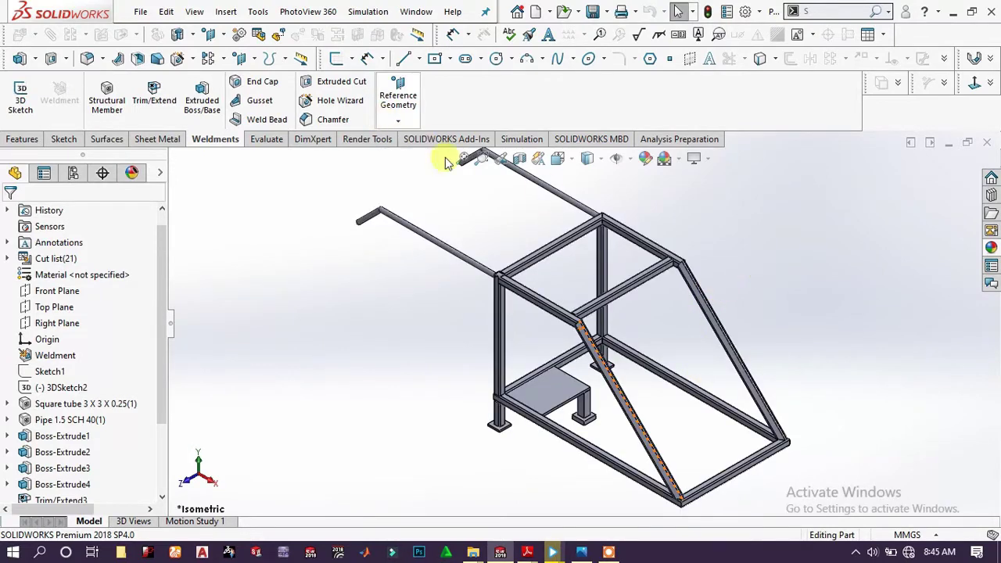
{"action": "scroll", "coordinate": [590, 202], "scroll_direction": "down", "scroll_amount": 4}
{"action": "left_click", "coordinate": [713, 305]}
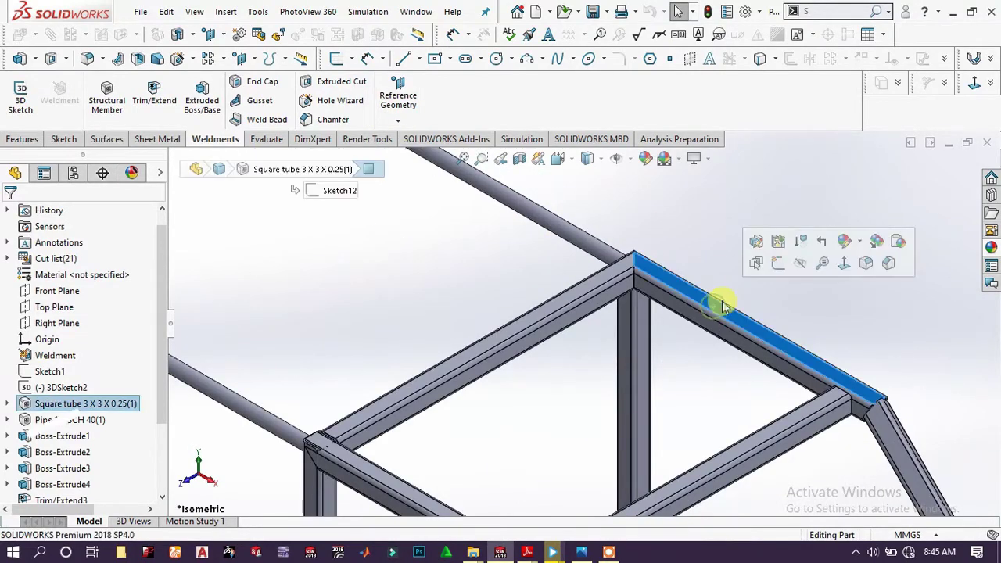
{"action": "left_click", "coordinate": [772, 263]}
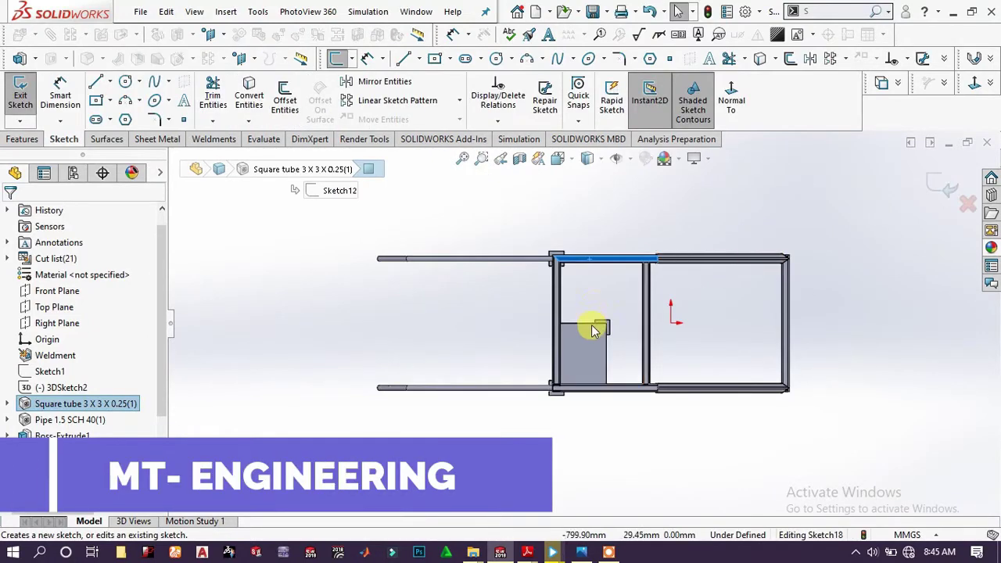
Draw a construction line joining the midpoints of the two upper cross tubes' facing edges
{"action": "scroll", "coordinate": [603, 342], "scroll_direction": "down", "scroll_amount": 3}
{"action": "scroll", "coordinate": [615, 344], "scroll_direction": "up", "scroll_amount": 2}
{"action": "scroll", "coordinate": [614, 340], "scroll_direction": "up", "scroll_amount": 2}
{"action": "scroll", "coordinate": [614, 268], "scroll_direction": "down", "scroll_amount": 2}
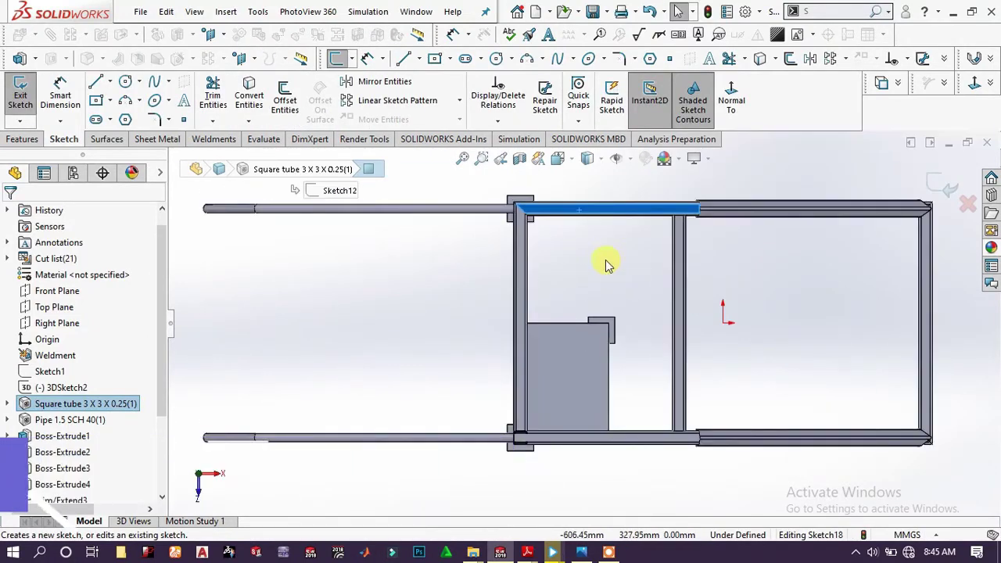
{"action": "left_click", "coordinate": [404, 60]}
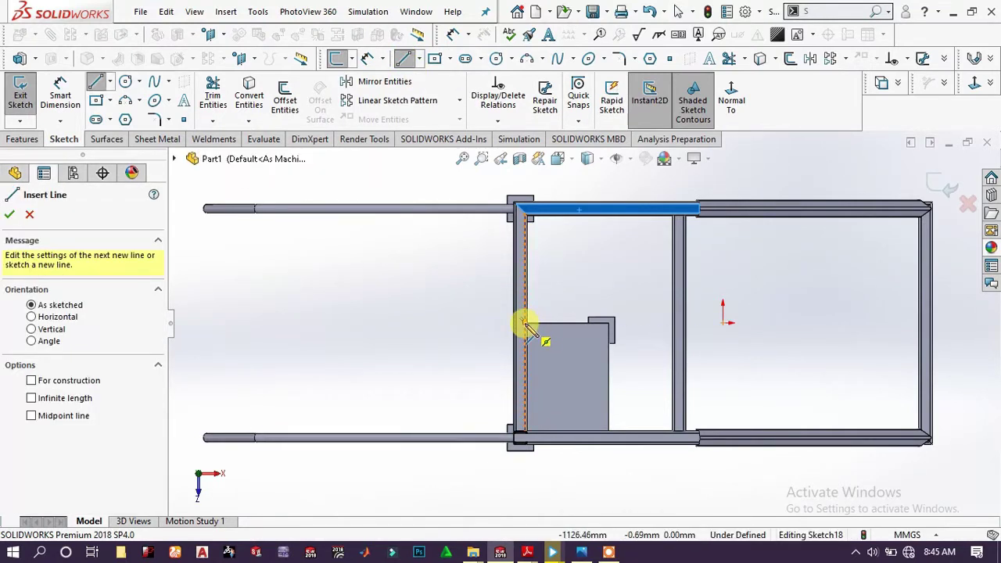
{"action": "left_click", "coordinate": [524, 322]}
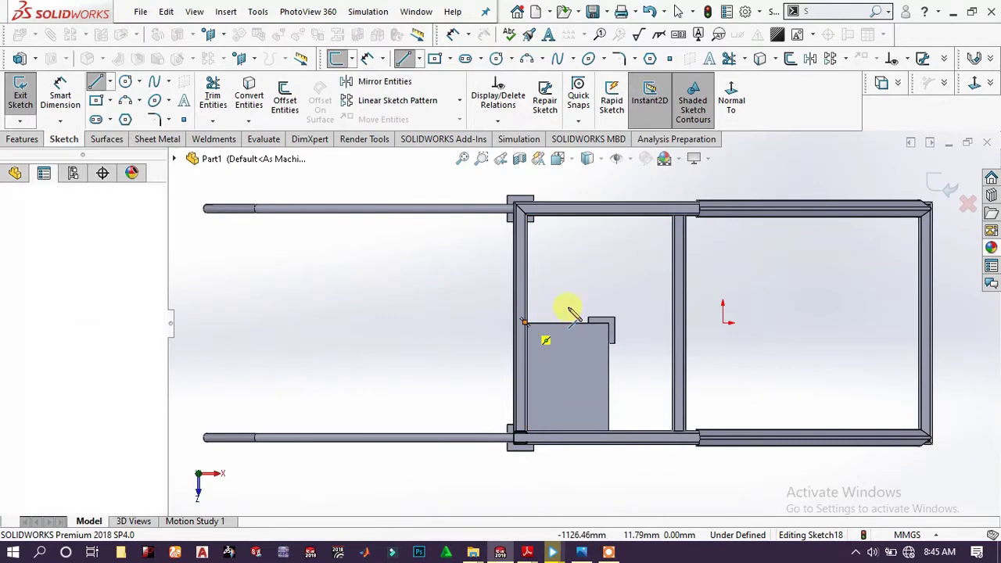
{"action": "left_click", "coordinate": [677, 323]}
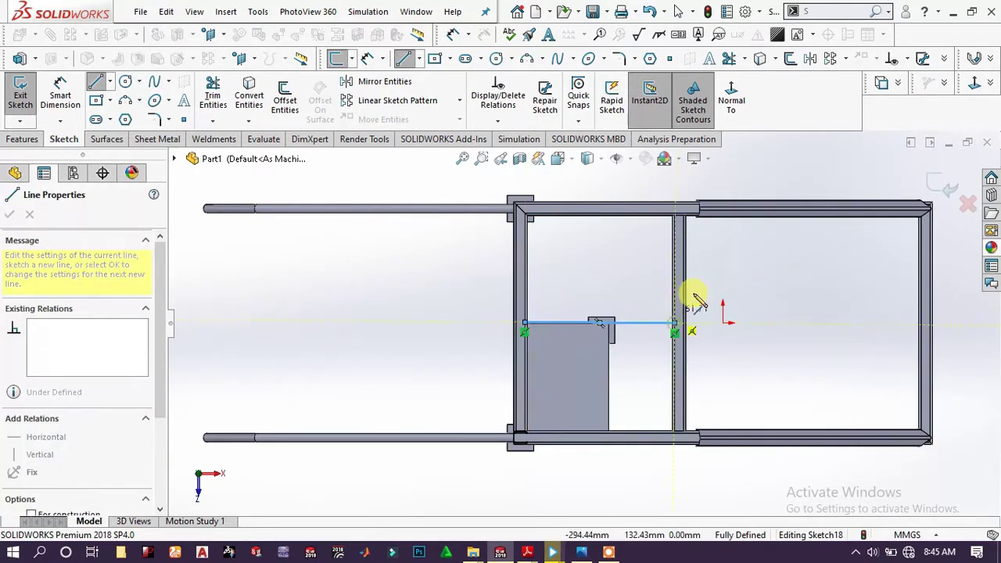
{"action": "right_click", "coordinate": [797, 249]}
{"action": "key", "text": "Escape"}
{"action": "key", "text": "Escape"}
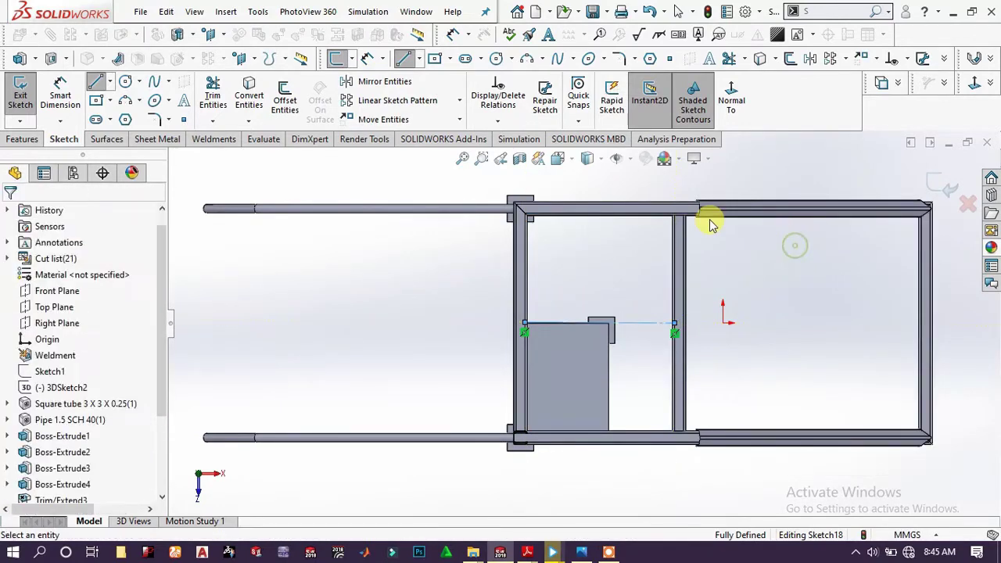
Draw a vertical construction line about 1585 mm long across the frame's width between the two upper cross tubes
{"action": "left_click", "coordinate": [401, 58]}
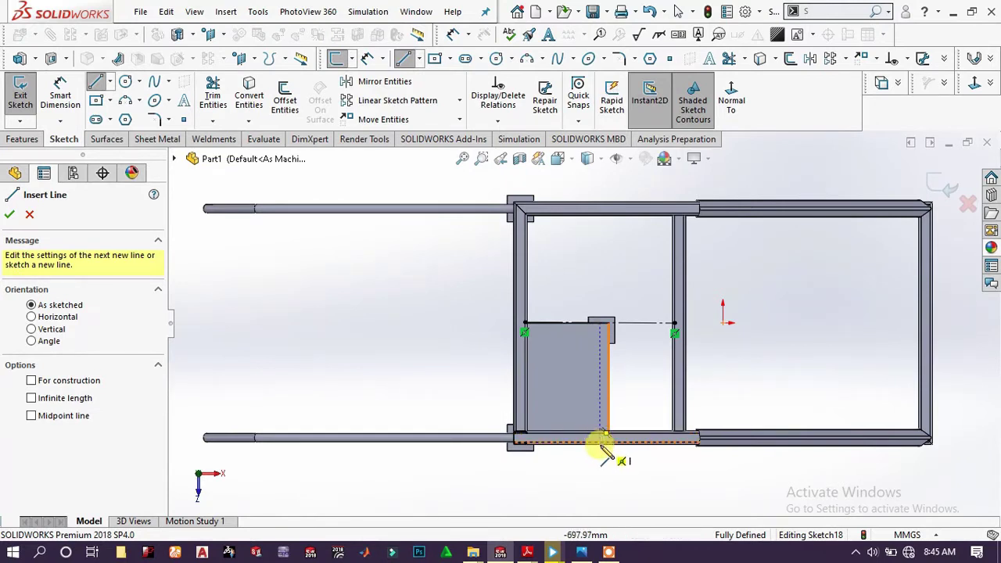
{"action": "left_click", "coordinate": [606, 432]}
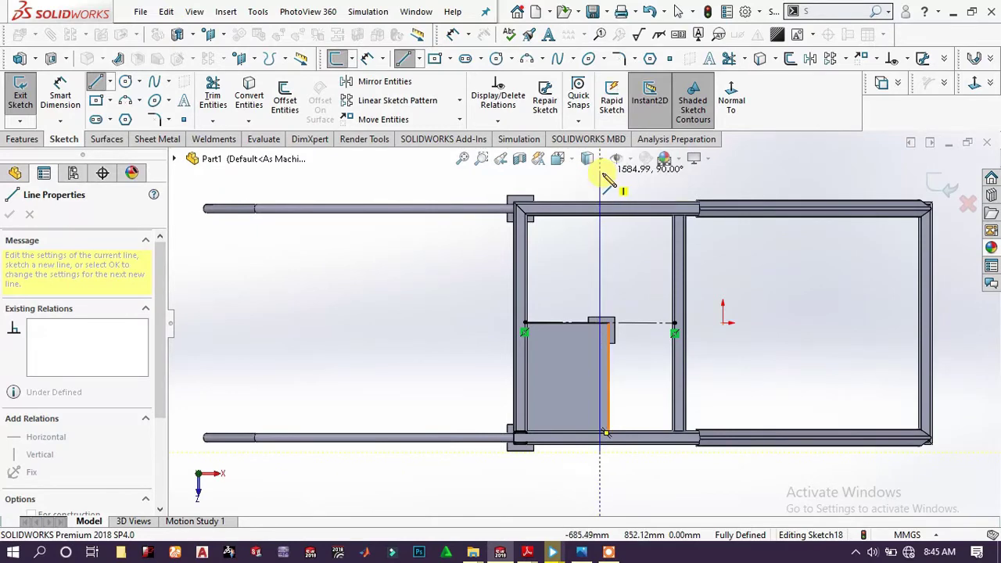
{"action": "right_click", "coordinate": [607, 166]}
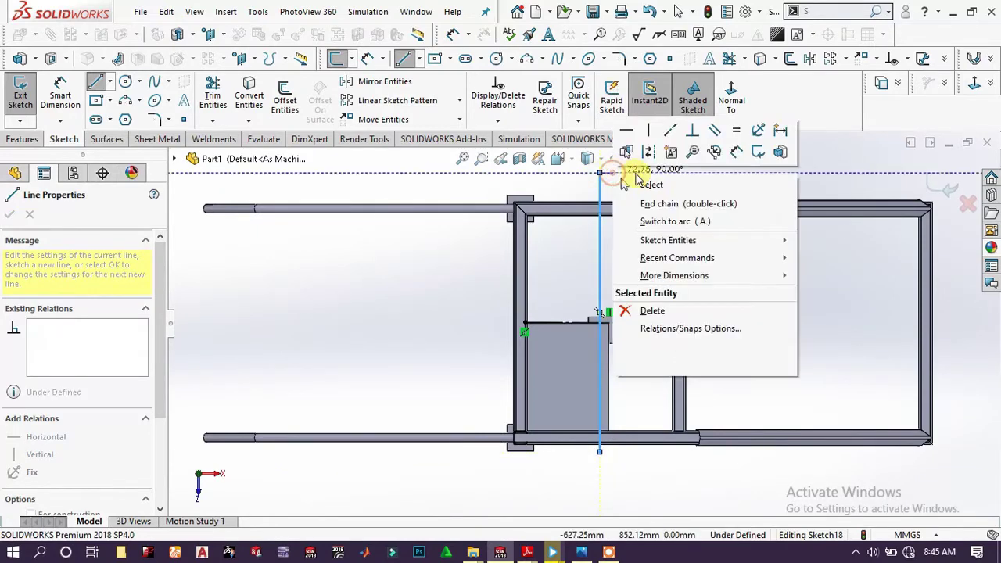
{"action": "left_click", "coordinate": [650, 154]}
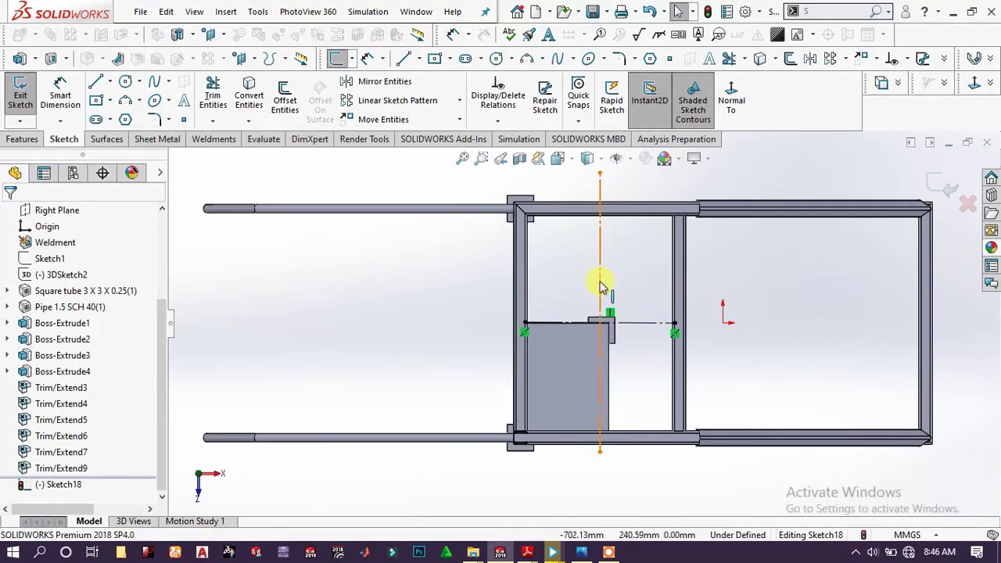
Shift the vertical construction line toward the handles and select it together with the horizontal construction line's midpoint
{"action": "left_click_drag", "start_coordinate": [599, 284], "coordinate": [578, 289]}
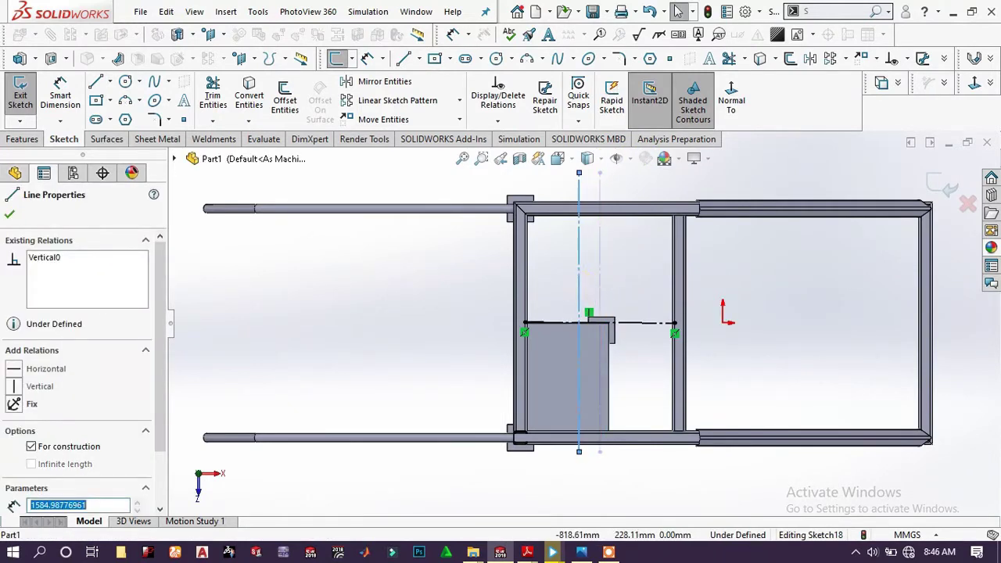
{"action": "left_click", "coordinate": [600, 327], "text": "ctrl"}
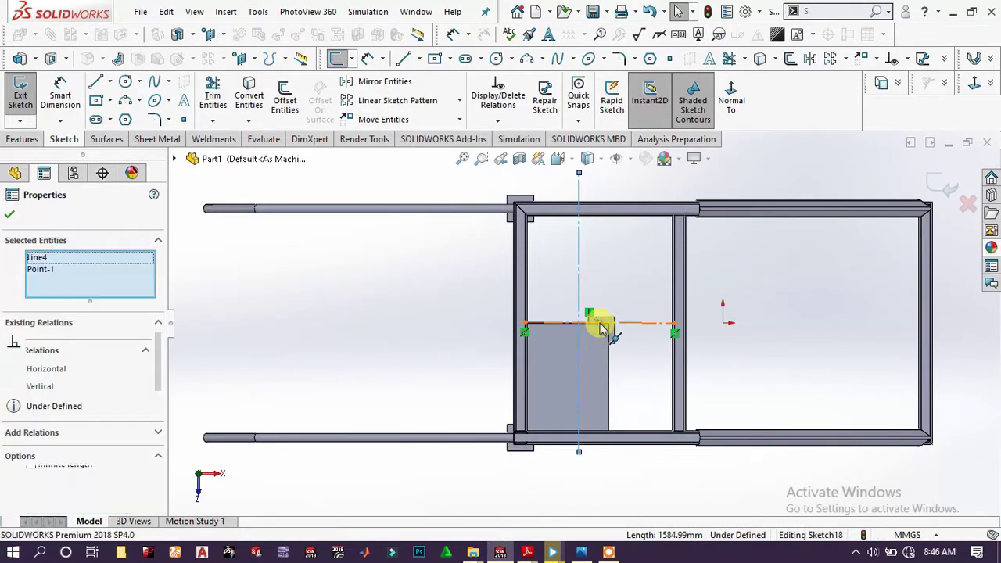
Centre the vertical construction line on the horizontal construction line's midpoint and snap its upper end to the upper tube's inner edge
{"action": "left_click", "coordinate": [642, 260]}
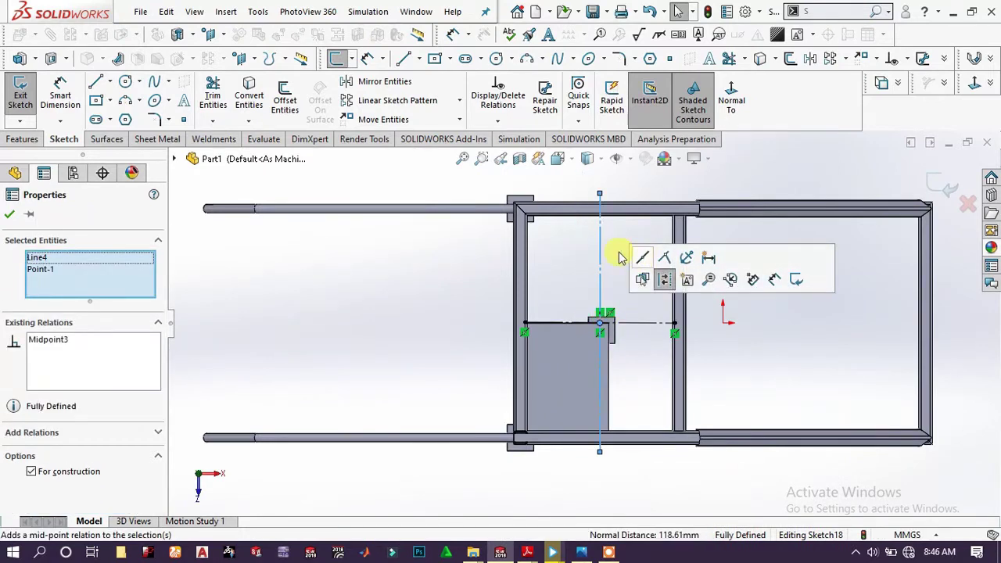
{"action": "left_click", "coordinate": [565, 264]}
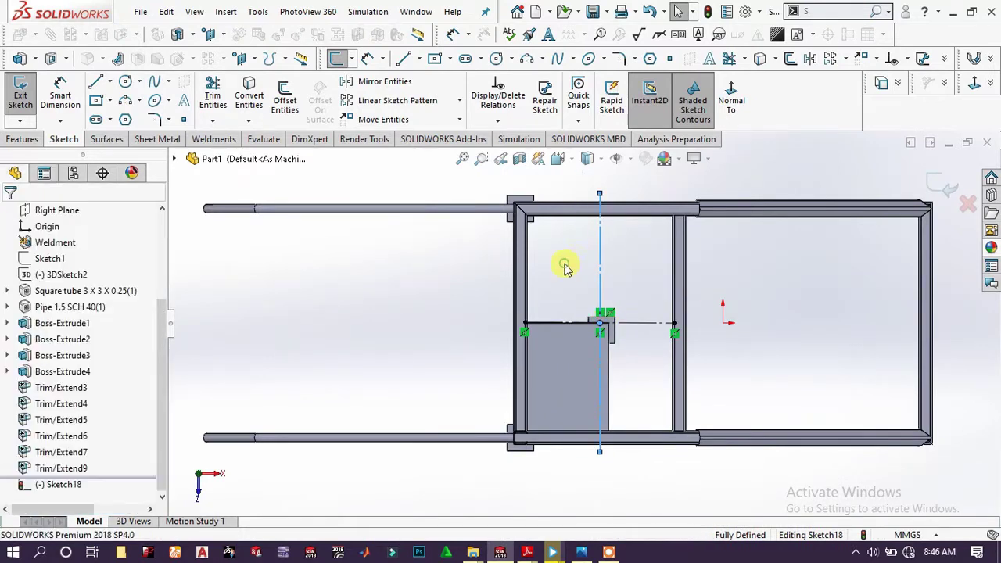
{"action": "left_click", "coordinate": [600, 212]}
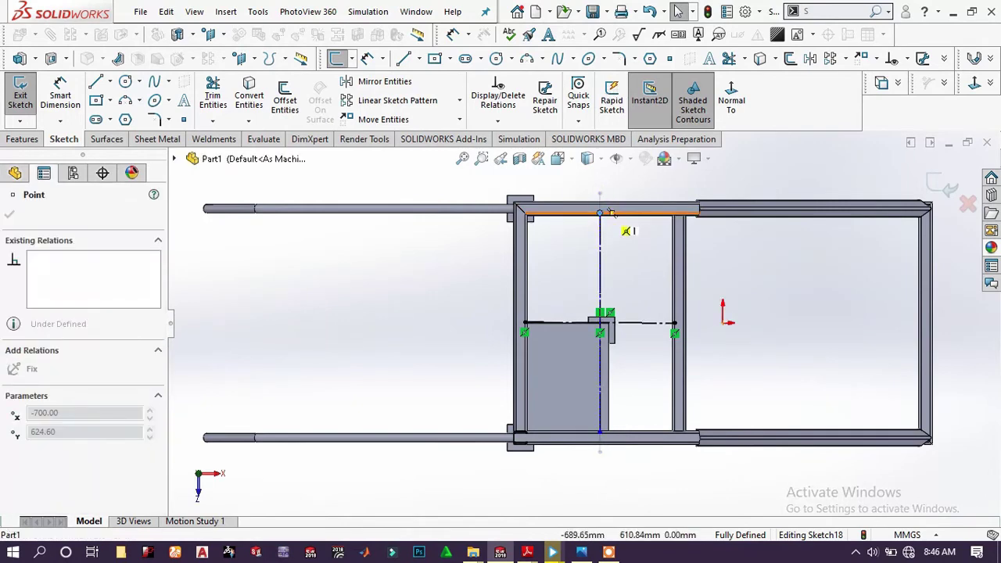
{"action": "left_click_drag", "start_coordinate": [610, 212], "coordinate": [610, 205]}
{"action": "left_click", "coordinate": [620, 250]}
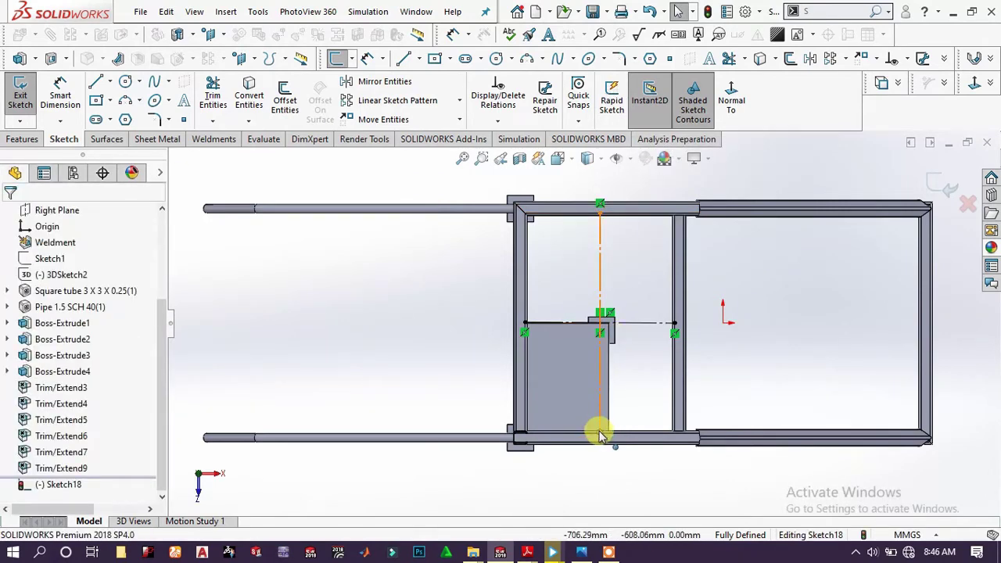
{"action": "left_click", "coordinate": [599, 423]}
{"action": "left_click", "coordinate": [463, 296]}
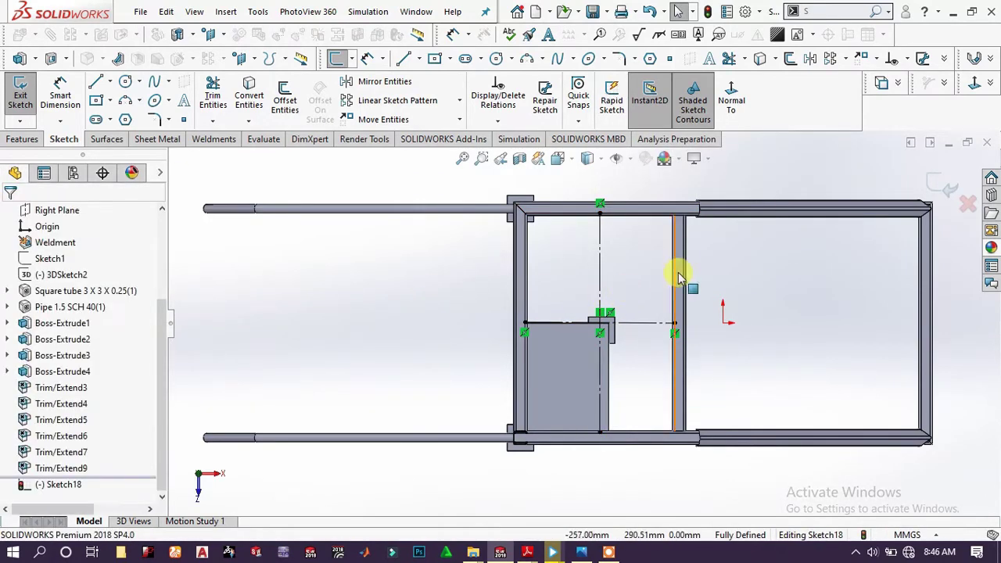
Place two sketch points on the upper frame tube and two on the lower one, either side of the vertical centerline
{"action": "scroll", "coordinate": [649, 297], "scroll_direction": "down", "scroll_amount": 3}
{"action": "scroll", "coordinate": [619, 230], "scroll_direction": "up", "scroll_amount": 4}
{"action": "scroll", "coordinate": [592, 224], "scroll_direction": "down", "scroll_amount": 2}
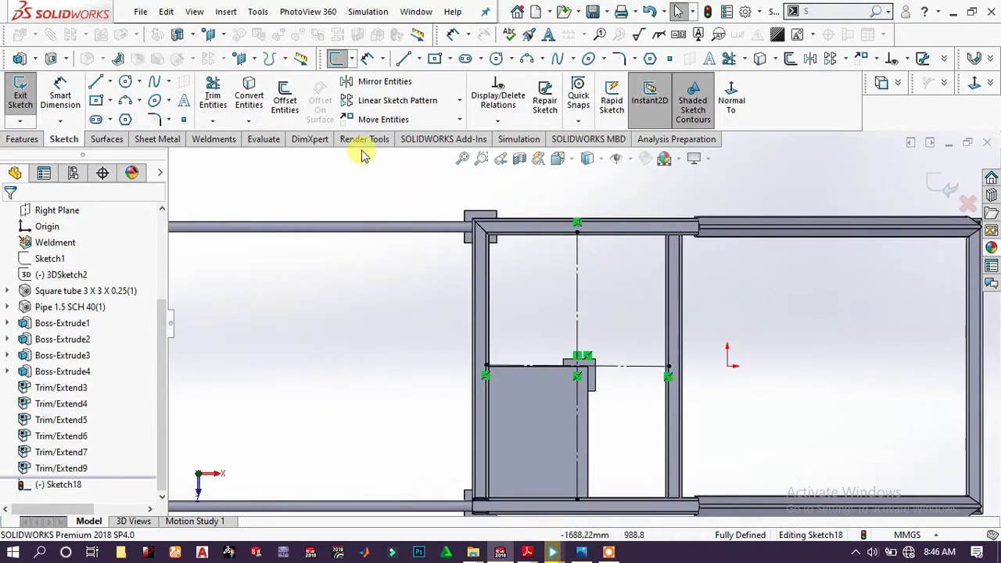
{"action": "left_click", "coordinate": [182, 121]}
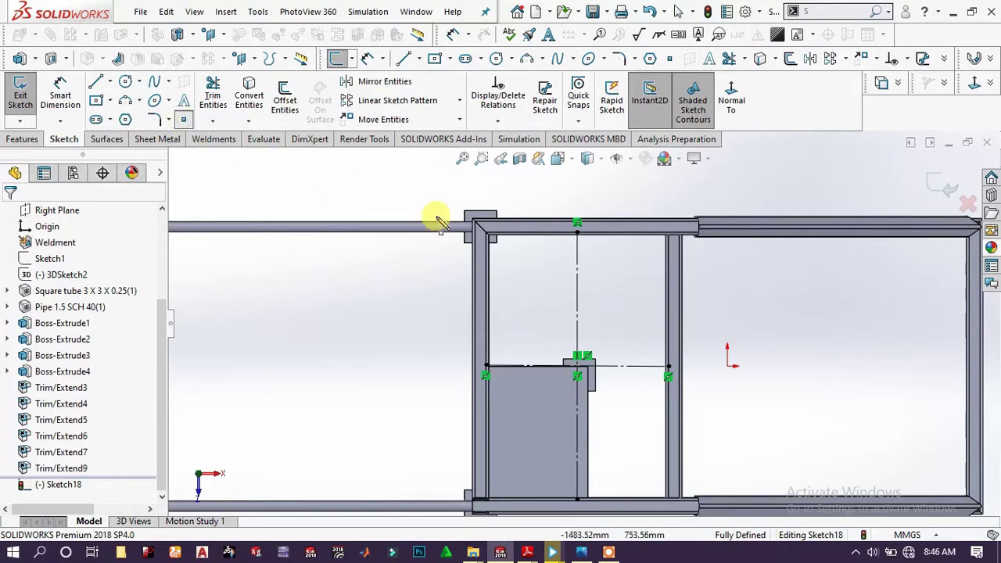
{"action": "scroll", "coordinate": [569, 233], "scroll_direction": "down", "scroll_amount": 2}
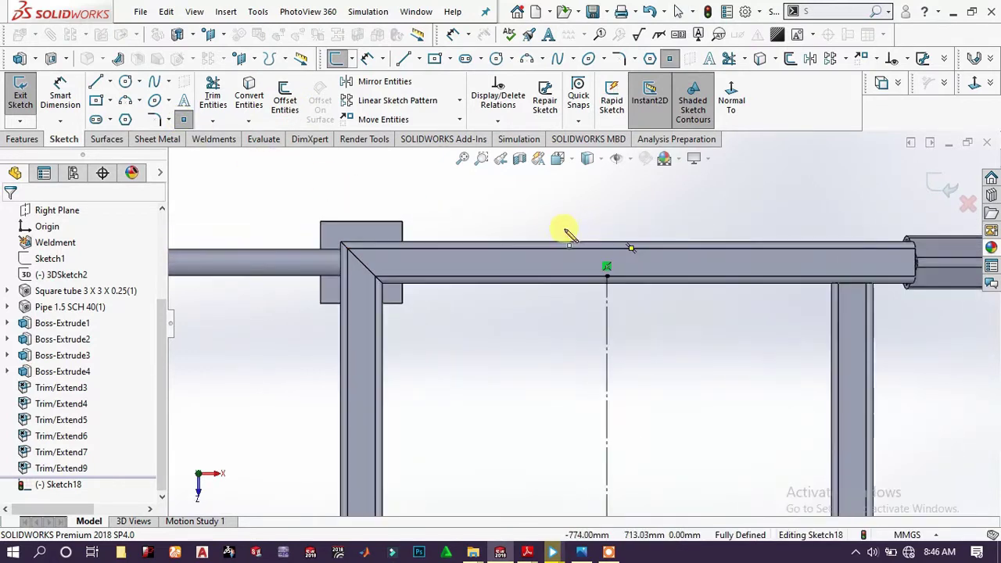
{"action": "left_click", "coordinate": [518, 265]}
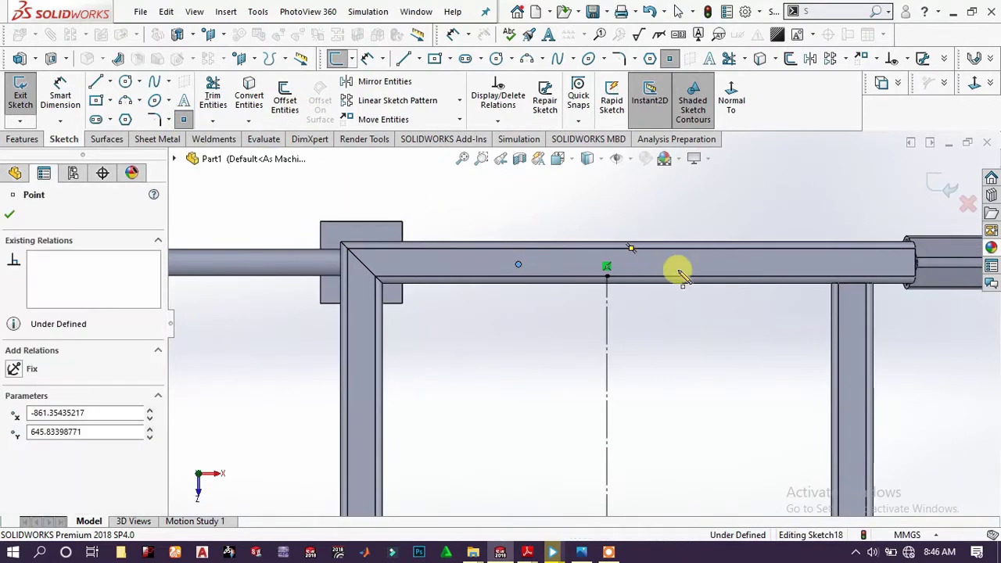
{"action": "left_click", "coordinate": [720, 265]}
{"action": "scroll", "coordinate": [655, 295], "scroll_direction": "up", "scroll_amount": 4}
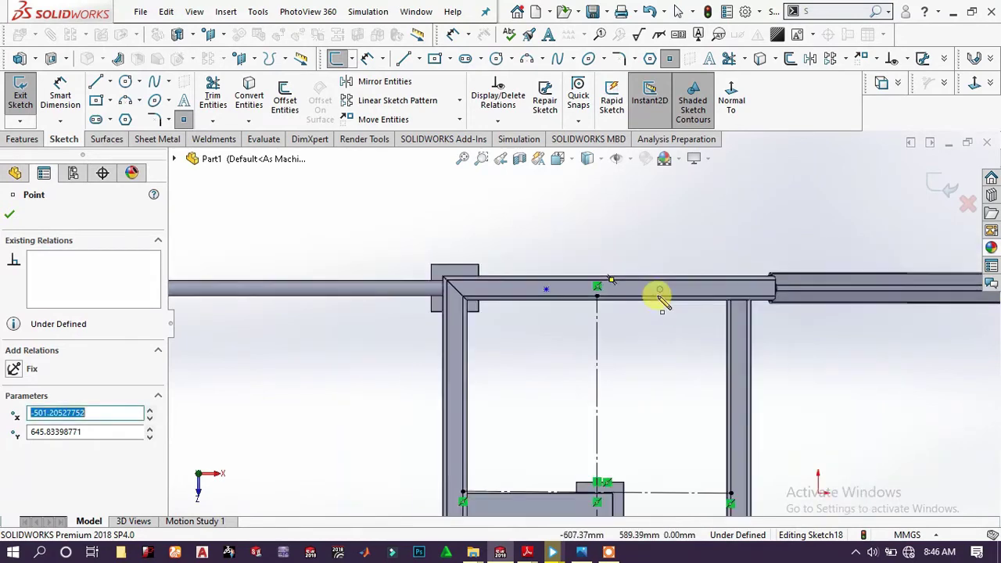
{"action": "scroll", "coordinate": [561, 466], "scroll_direction": "down", "scroll_amount": 2}
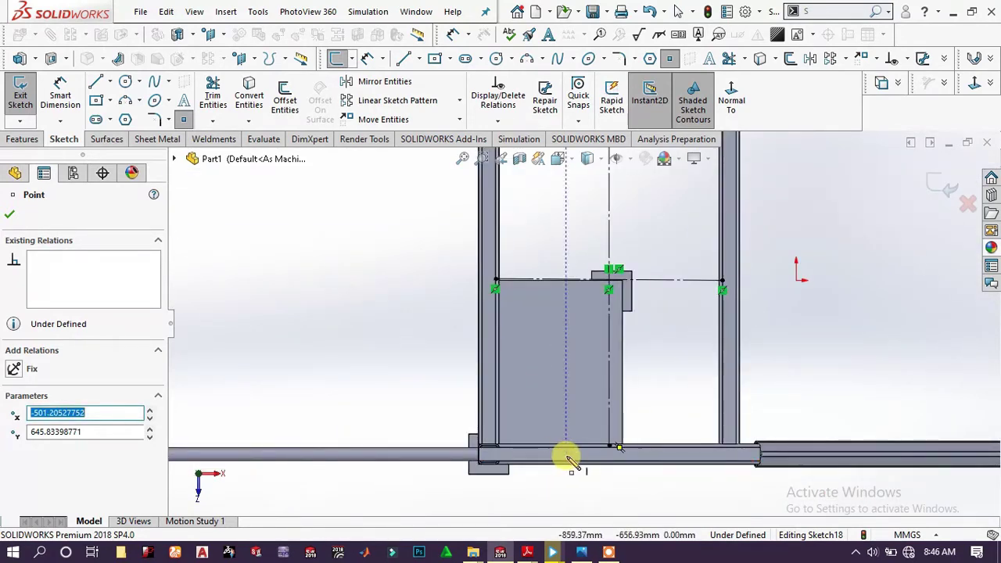
{"action": "left_click", "coordinate": [566, 456]}
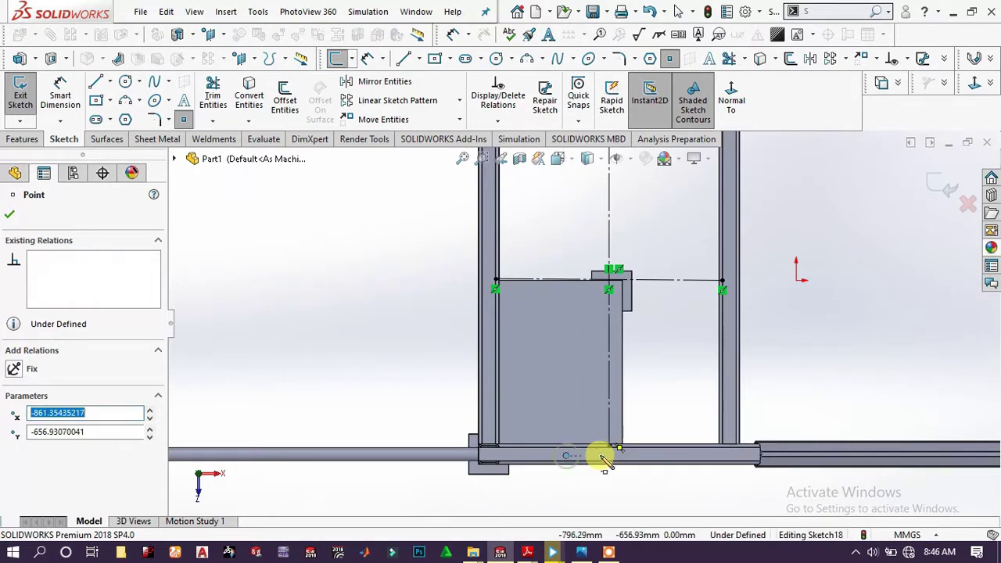
{"action": "left_click", "coordinate": [656, 455]}
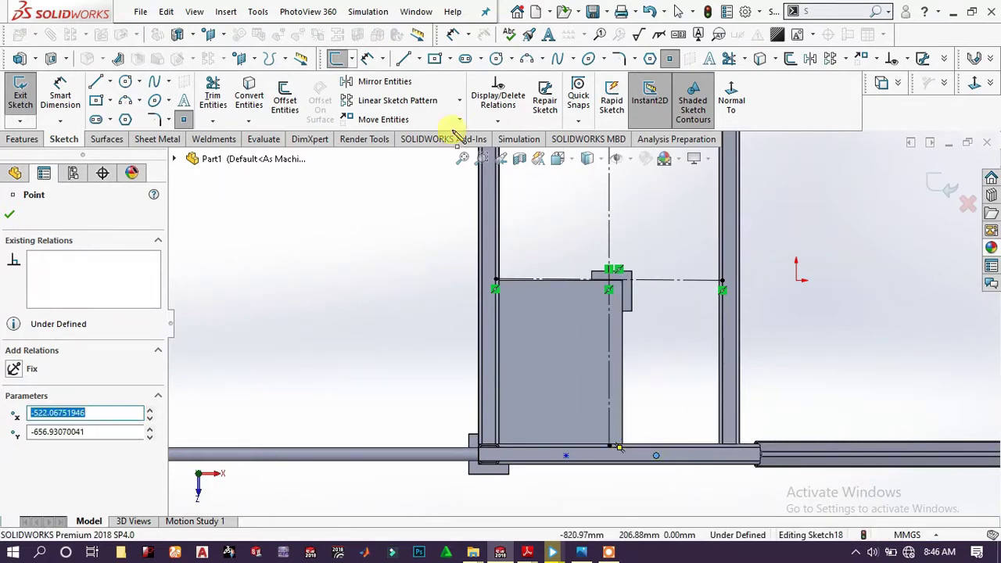
Connect the two points on the lower tube with a horizontal line about 339 mm long and make it construction geometry
{"action": "left_click", "coordinate": [96, 87]}
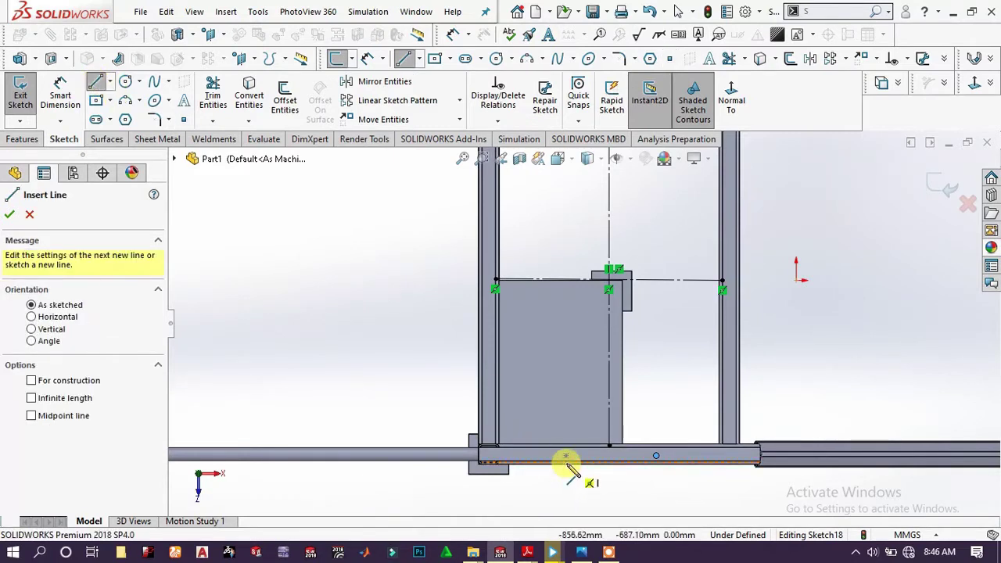
{"action": "left_click_drag", "start_coordinate": [565, 457], "coordinate": [655, 456]}
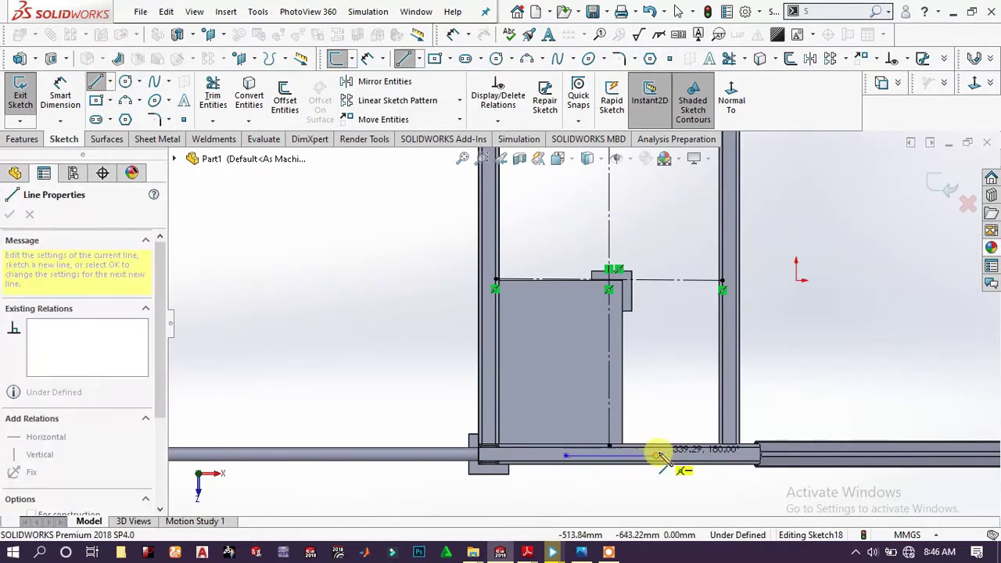
{"action": "right_click", "coordinate": [677, 395]}
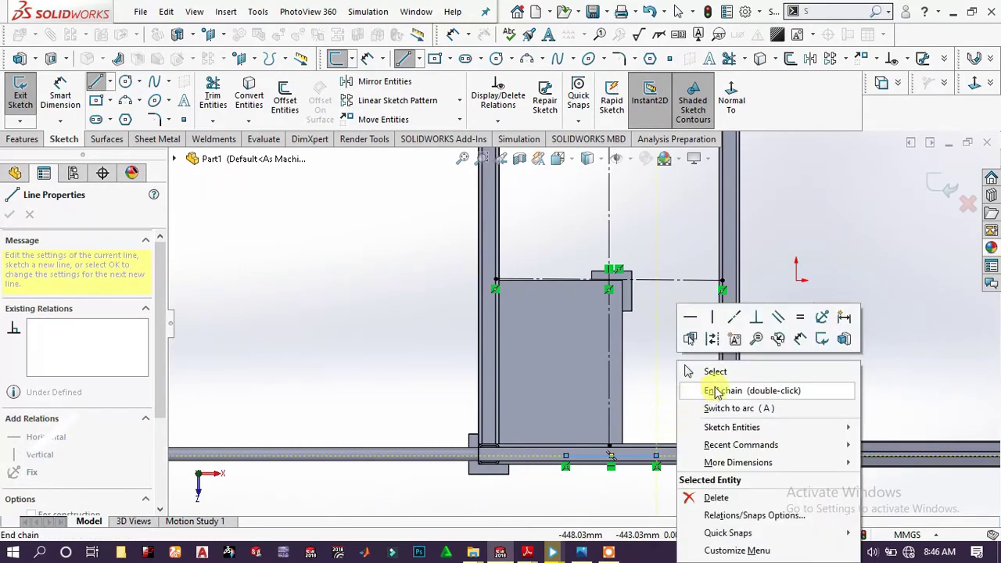
{"action": "left_click", "coordinate": [717, 342]}
{"action": "key", "text": "Escape"}
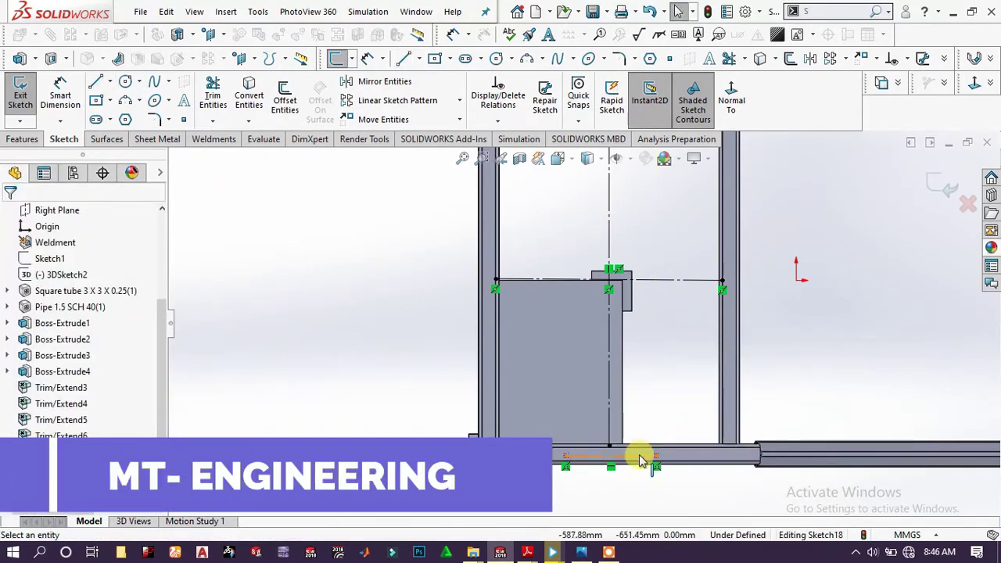
Dimension the construction line on the lower tube 25.4 mm from the tube's outer edge line
{"action": "left_click", "coordinate": [640, 458]}
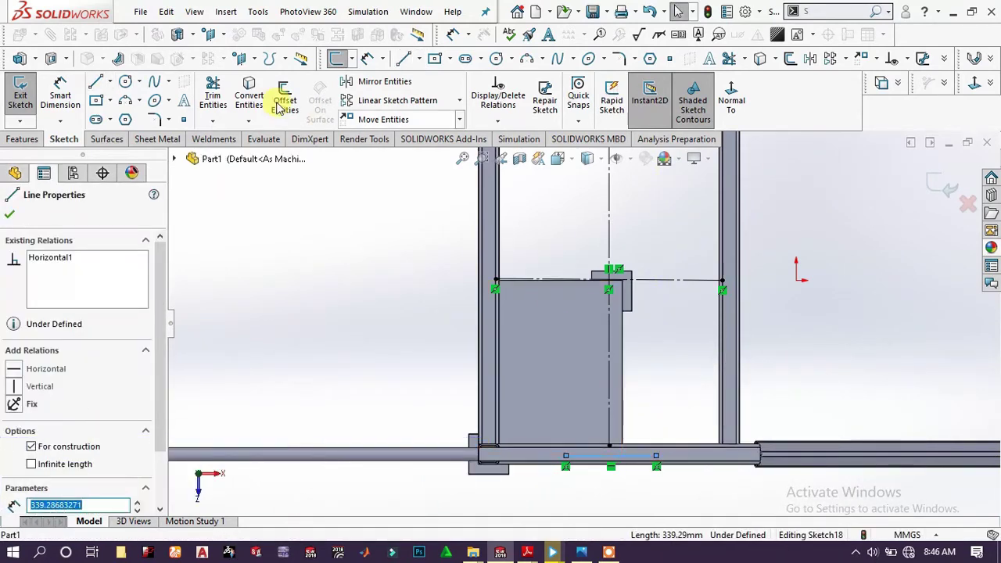
{"action": "left_click", "coordinate": [69, 92]}
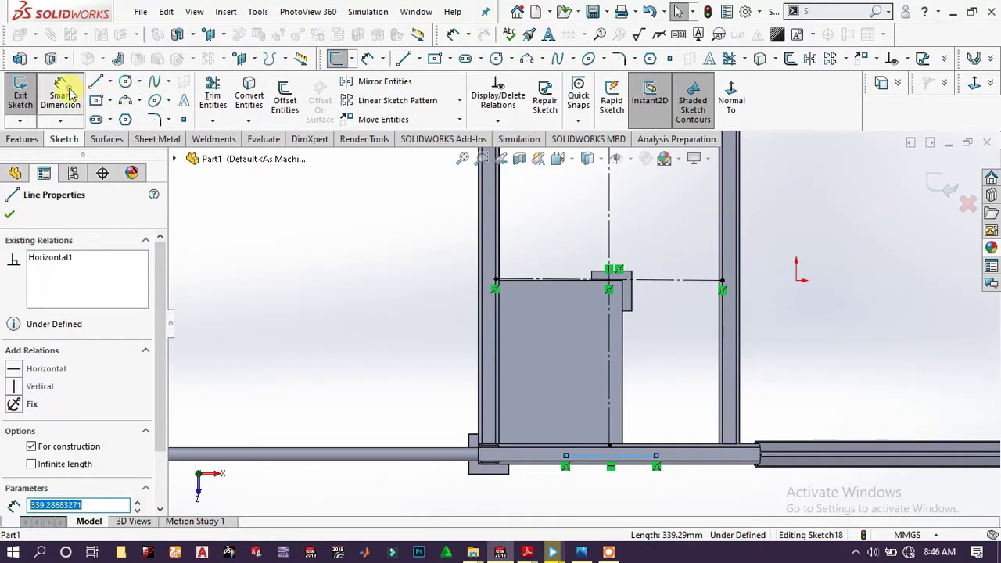
{"action": "left_click", "coordinate": [657, 459]}
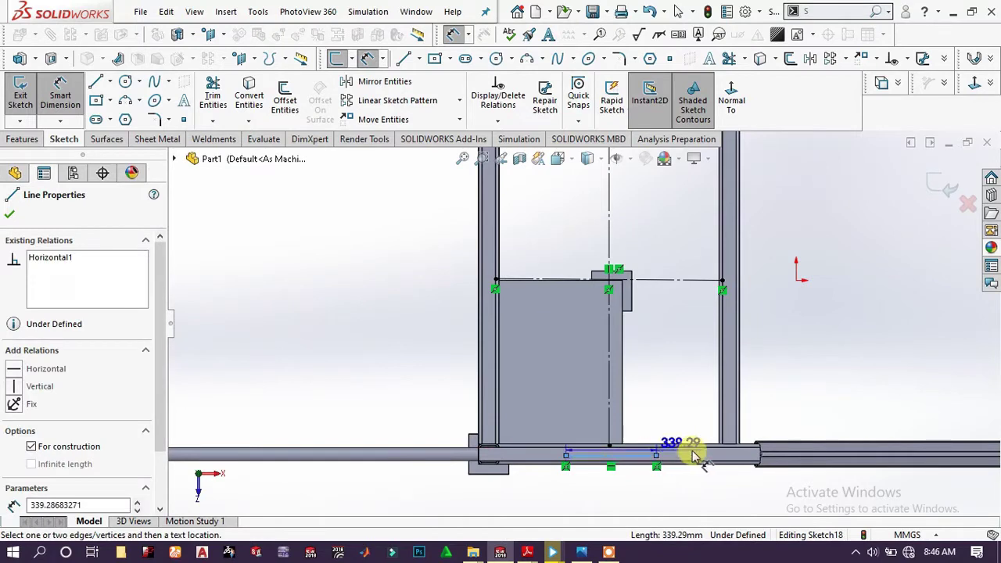
{"action": "scroll", "coordinate": [693, 456], "scroll_direction": "down", "scroll_amount": 3}
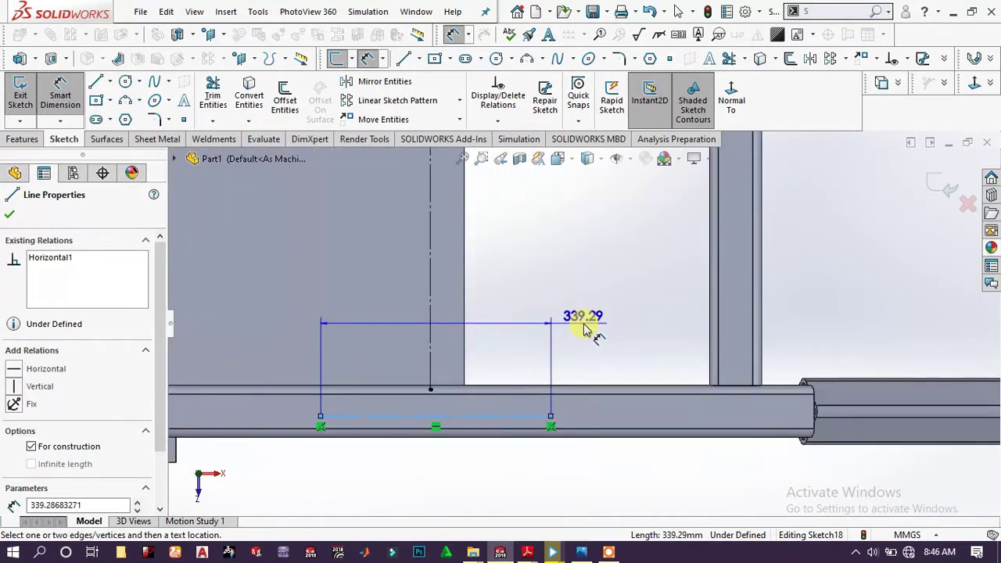
{"action": "left_click", "coordinate": [605, 427]}
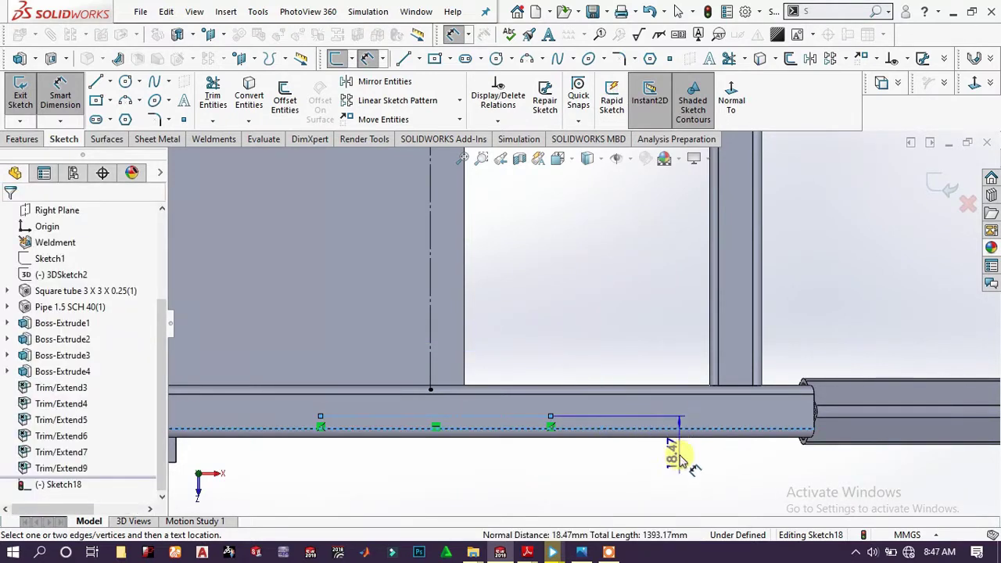
{"action": "left_click", "coordinate": [650, 467]}
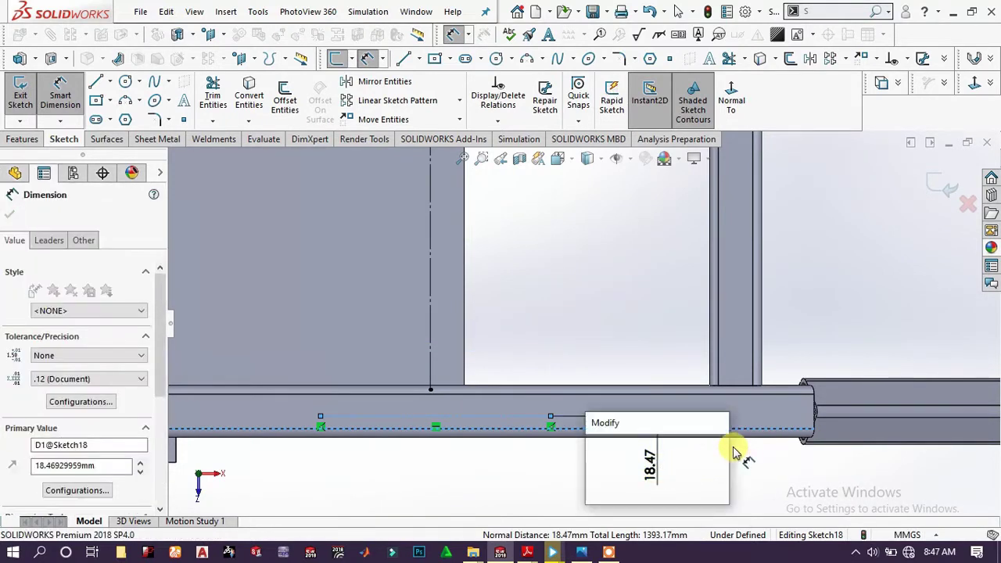
{"action": "type", "text": "25"}
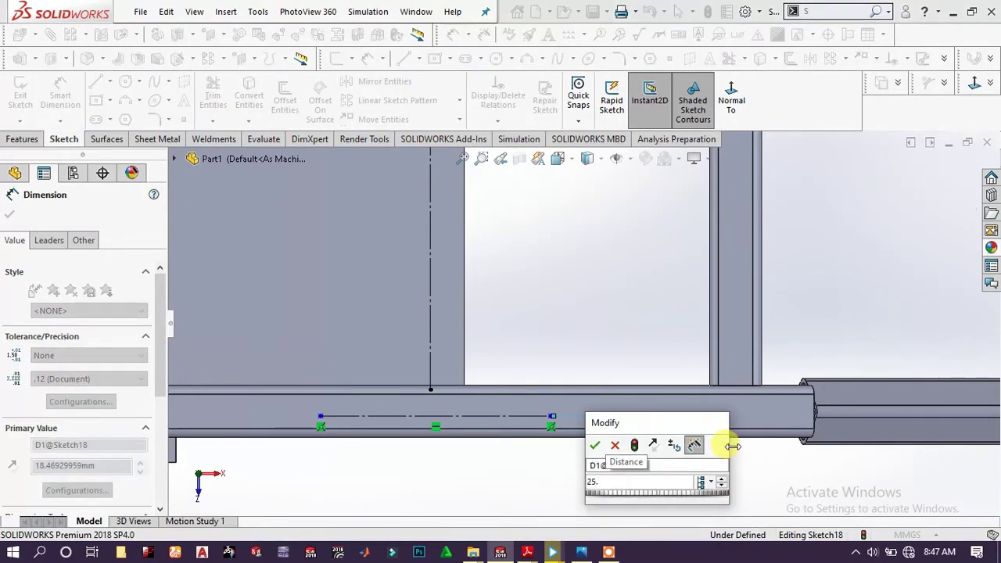
{"action": "type", "text": ".4"}
{"action": "key", "text": "Return"}
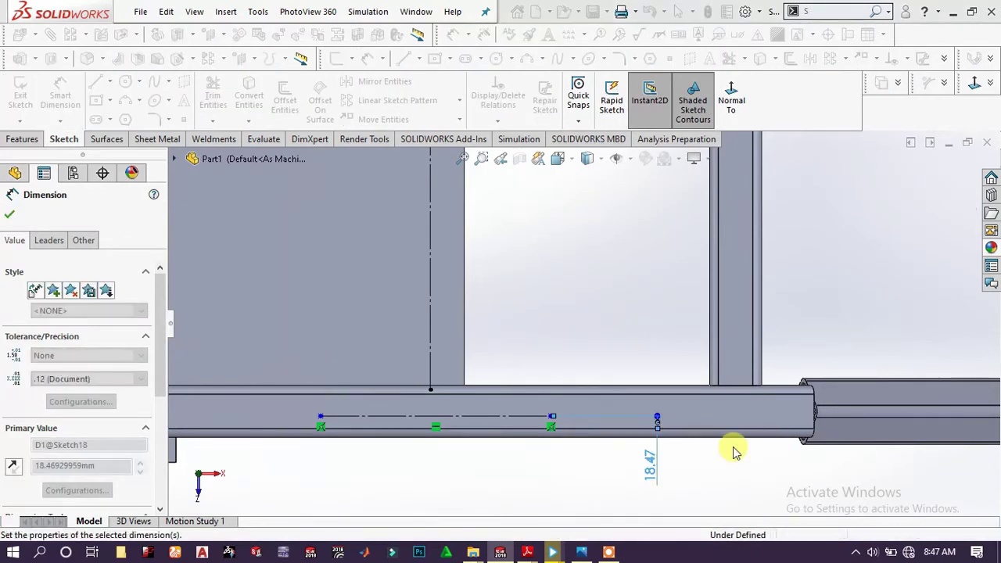
{"action": "right_click", "coordinate": [577, 329]}
Make the midpoint of the lower tube's construction line coincident with the vertical centerline
{"action": "left_click", "coordinate": [720, 300]}
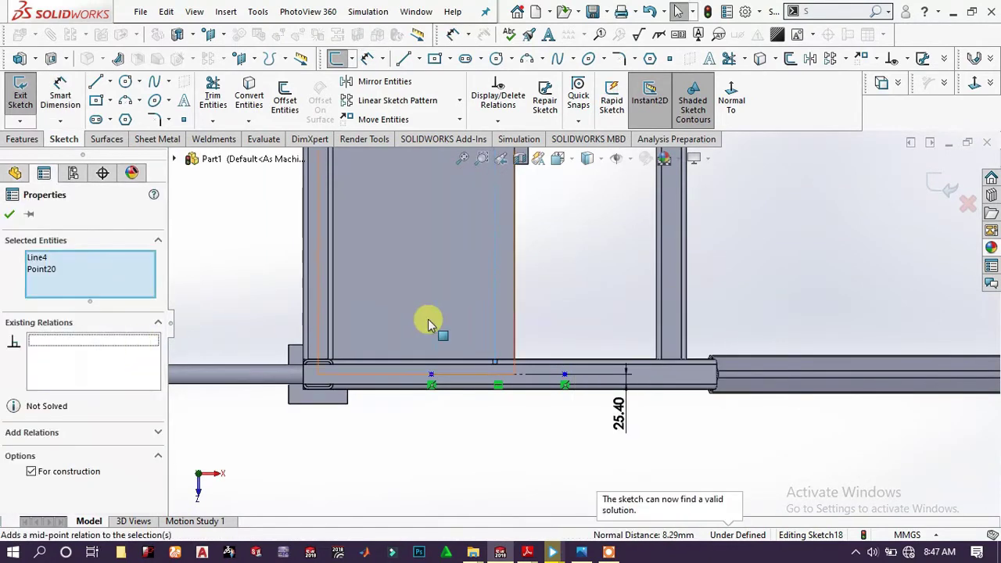
{"action": "left_click", "coordinate": [502, 374]}
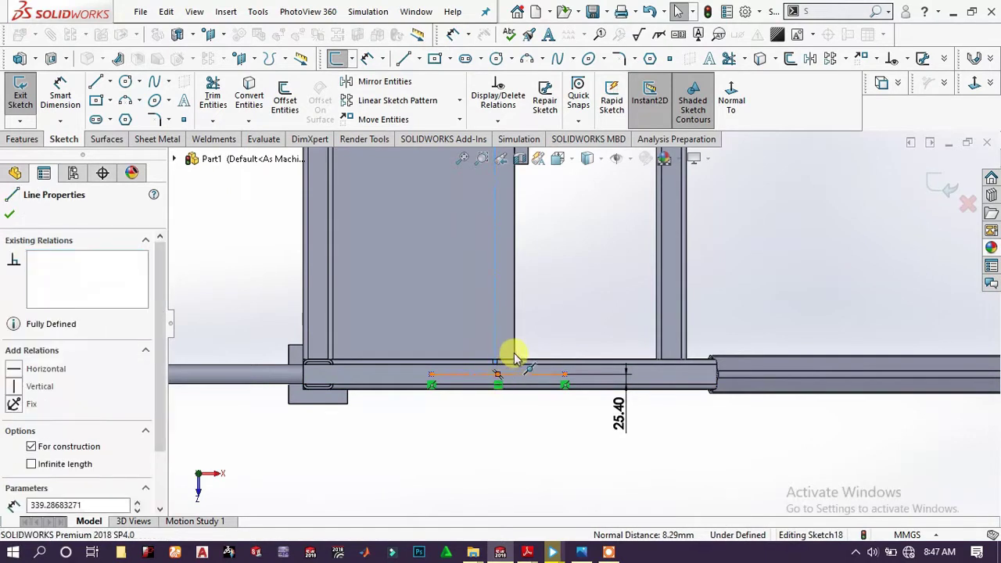
{"action": "left_click", "coordinate": [496, 365], "text": "ctrl"}
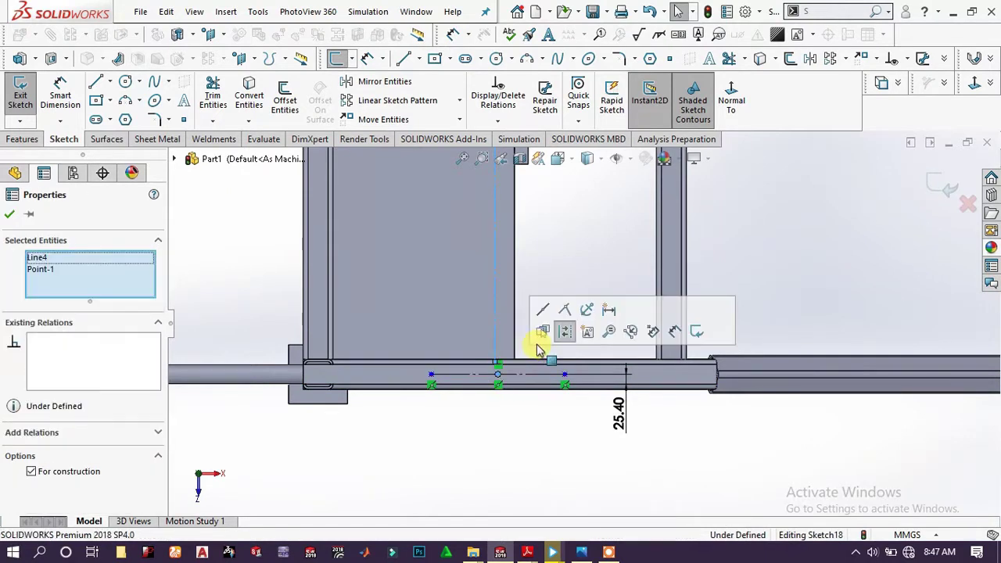
{"action": "left_click", "coordinate": [566, 312]}
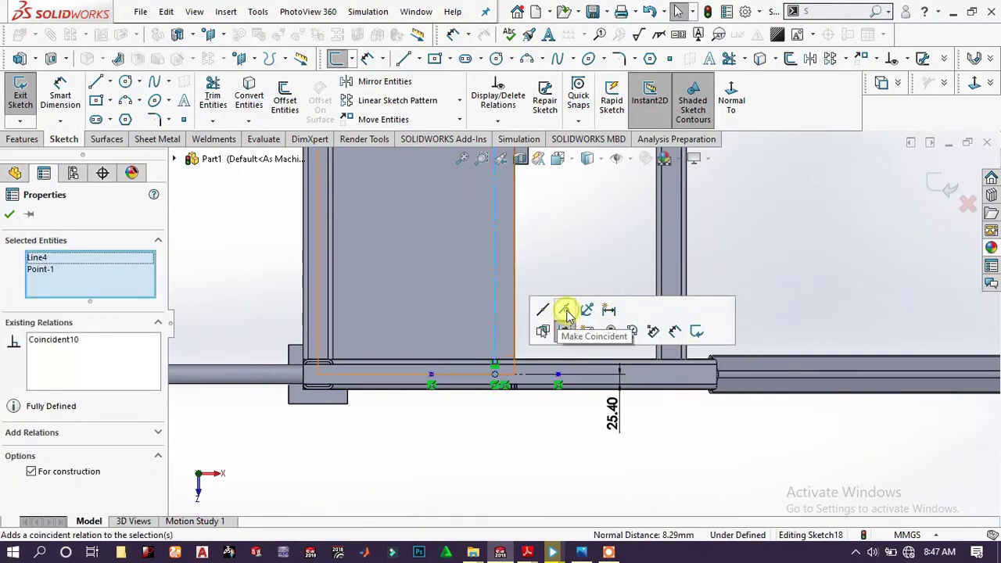
{"action": "left_click", "coordinate": [576, 258]}
Delete the two sketch points on the upper frame tube
{"action": "scroll", "coordinate": [576, 253], "scroll_direction": "up", "scroll_amount": 3}
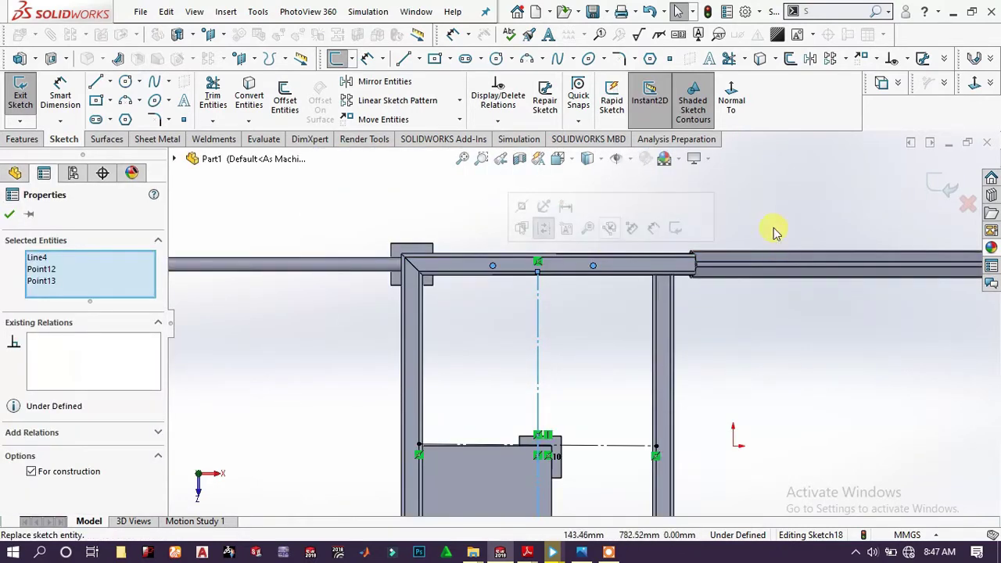
{"action": "left_click", "coordinate": [771, 230]}
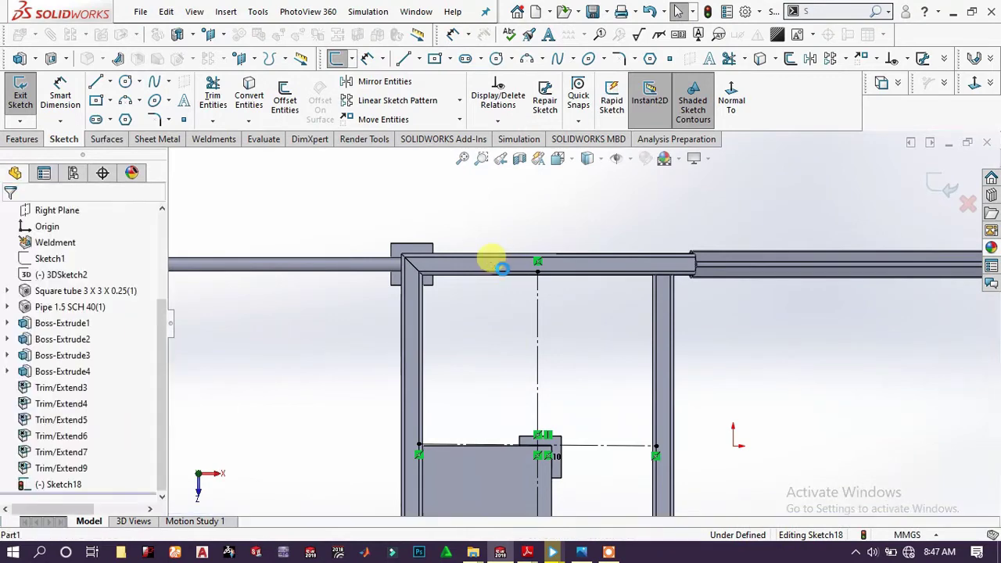
Set up a mirror of the lower tube's two points and construction line about the horizontal centerline
{"action": "scroll", "coordinate": [548, 384], "scroll_direction": "up", "scroll_amount": 3}
{"action": "scroll", "coordinate": [591, 446], "scroll_direction": "down", "scroll_amount": 3}
{"action": "scroll", "coordinate": [588, 436], "scroll_direction": "down", "scroll_amount": 1}
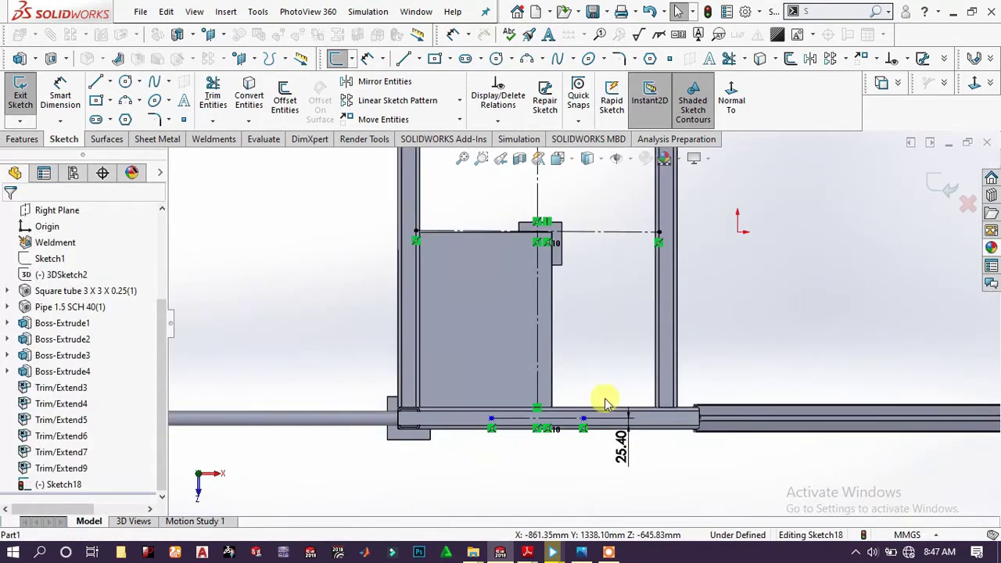
{"action": "mouse_move", "coordinate": [604, 404]}
{"action": "left_mouse_down"}
{"action": "mouse_move", "coordinate": [570, 440]}
{"action": "mouse_move", "coordinate": [503, 447]}
{"action": "mouse_move", "coordinate": [483, 461]}
{"action": "mouse_move", "coordinate": [480, 452]}
{"action": "left_mouse_up"}
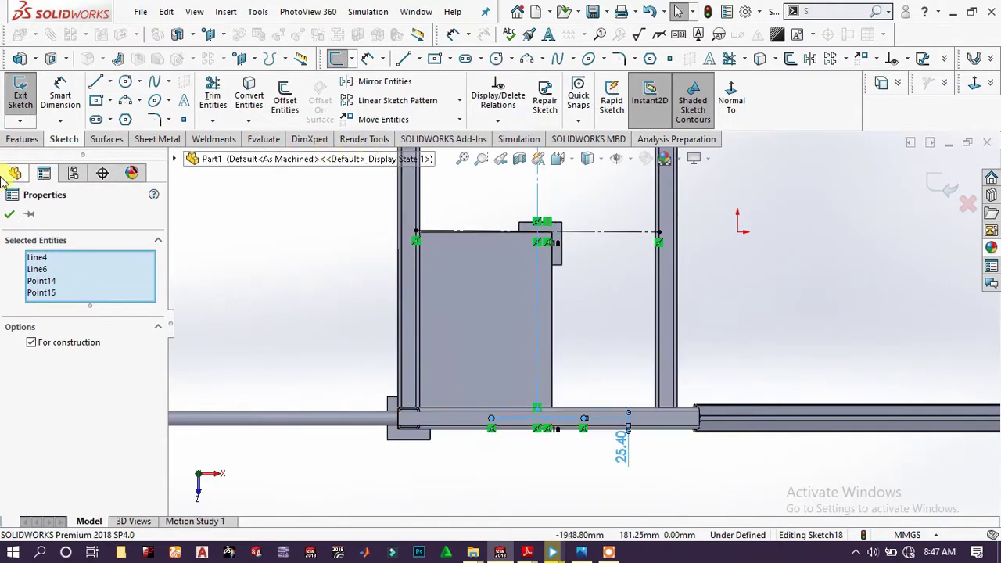
{"action": "left_click", "coordinate": [349, 81]}
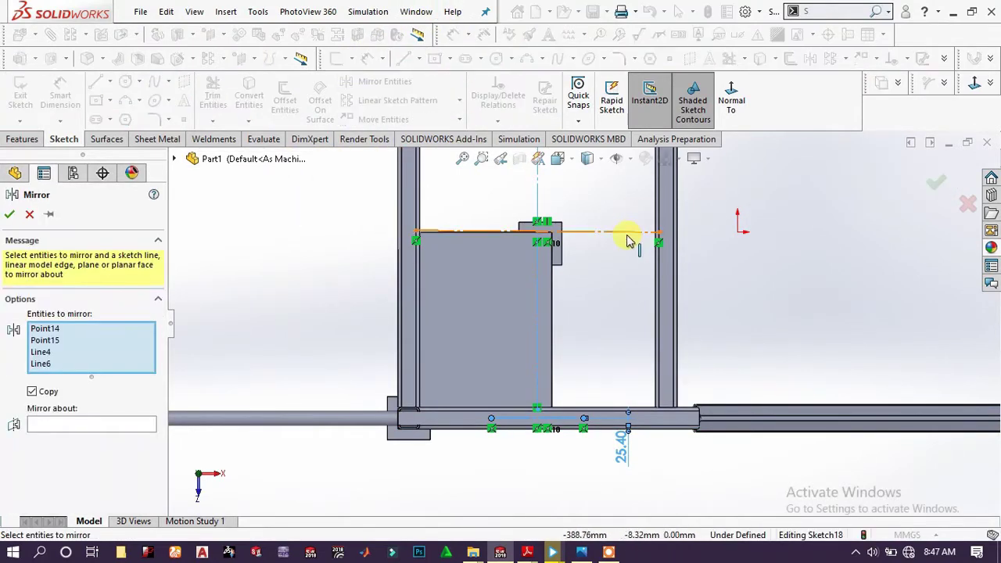
{"action": "left_click", "coordinate": [626, 233]}
{"action": "left_click", "coordinate": [108, 444]}
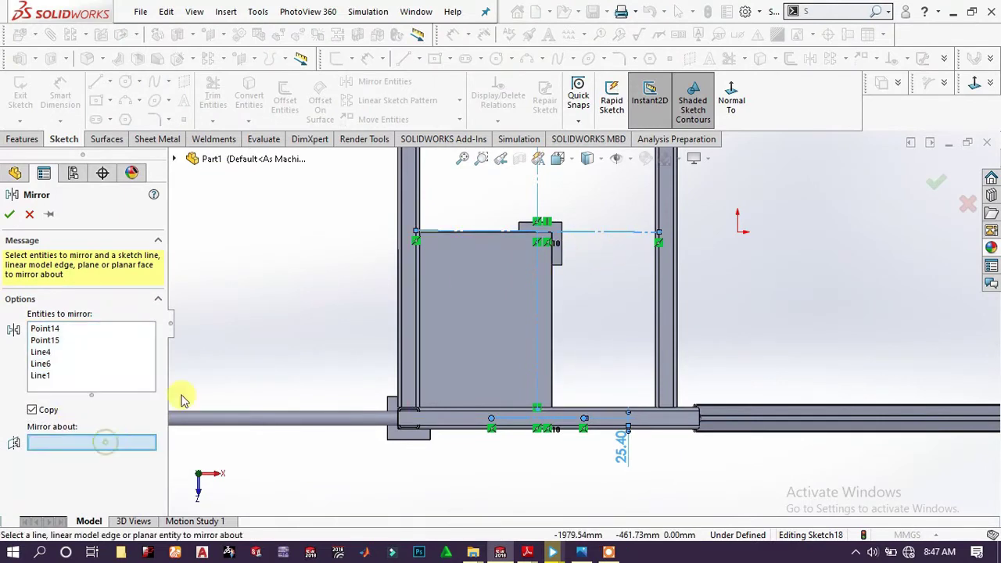
{"action": "left_click", "coordinate": [610, 233]}
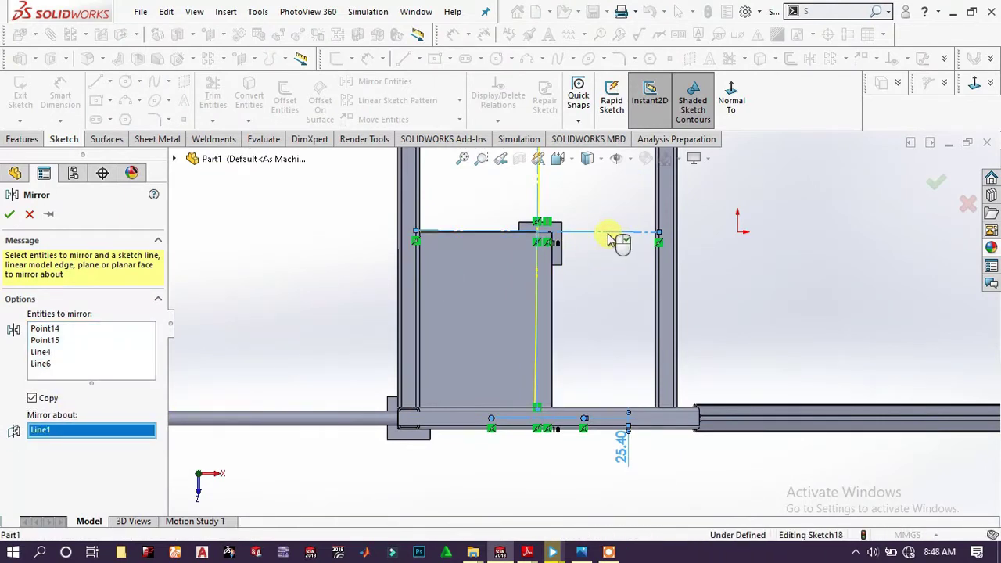
Remove the vertical centerline from the entities to mirror and complete the mirror onto the upper tube
{"action": "scroll", "coordinate": [587, 235], "scroll_direction": "up", "scroll_amount": 3}
{"action": "scroll", "coordinate": [586, 245], "scroll_direction": "down", "scroll_amount": 5}
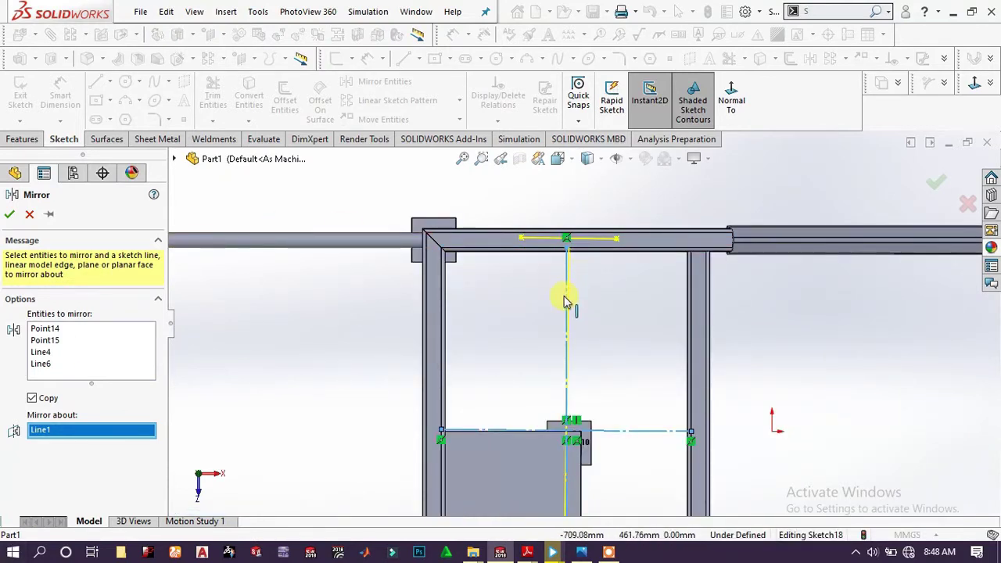
{"action": "left_click", "coordinate": [110, 352]}
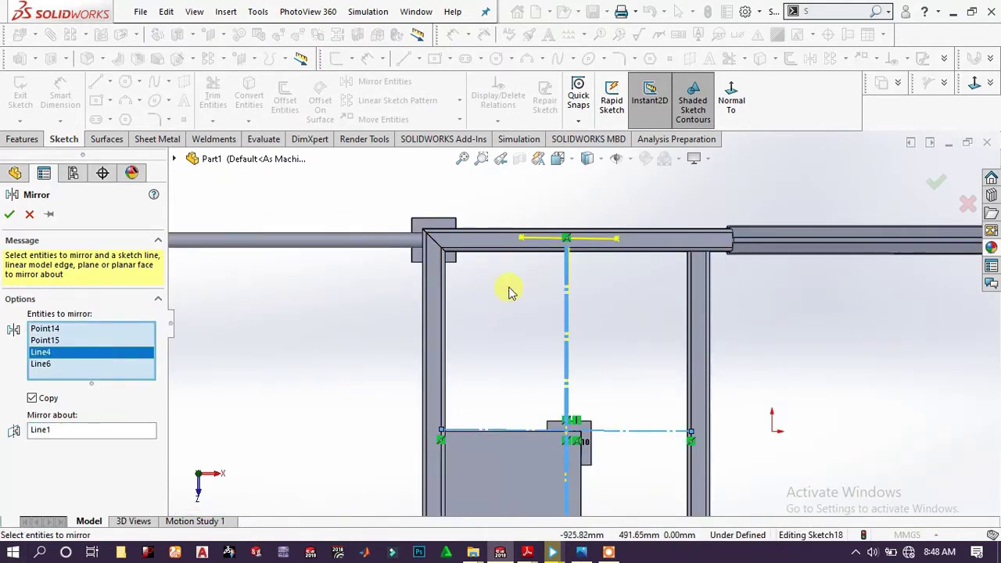
{"action": "left_click", "coordinate": [569, 289]}
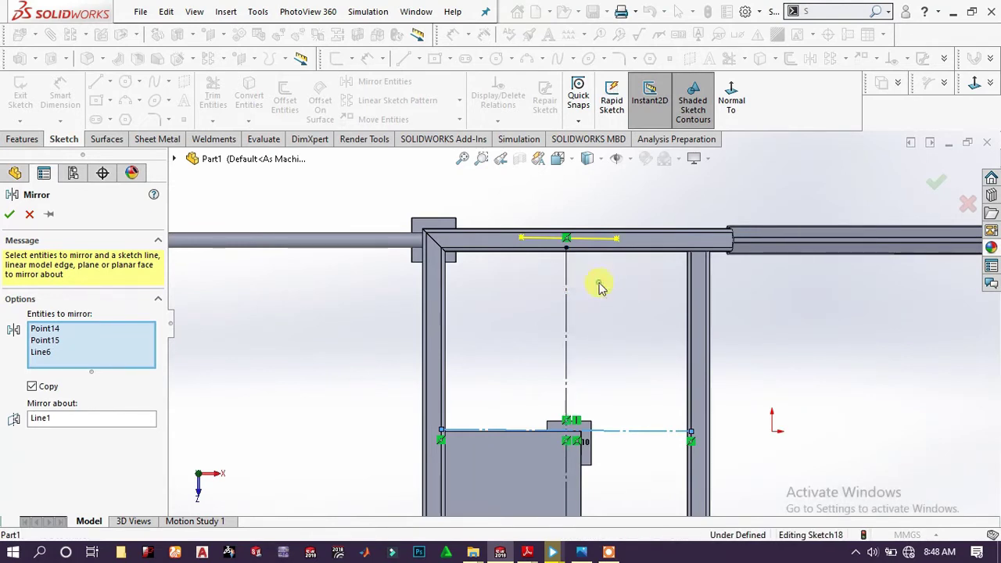
{"action": "left_click", "coordinate": [9, 216]}
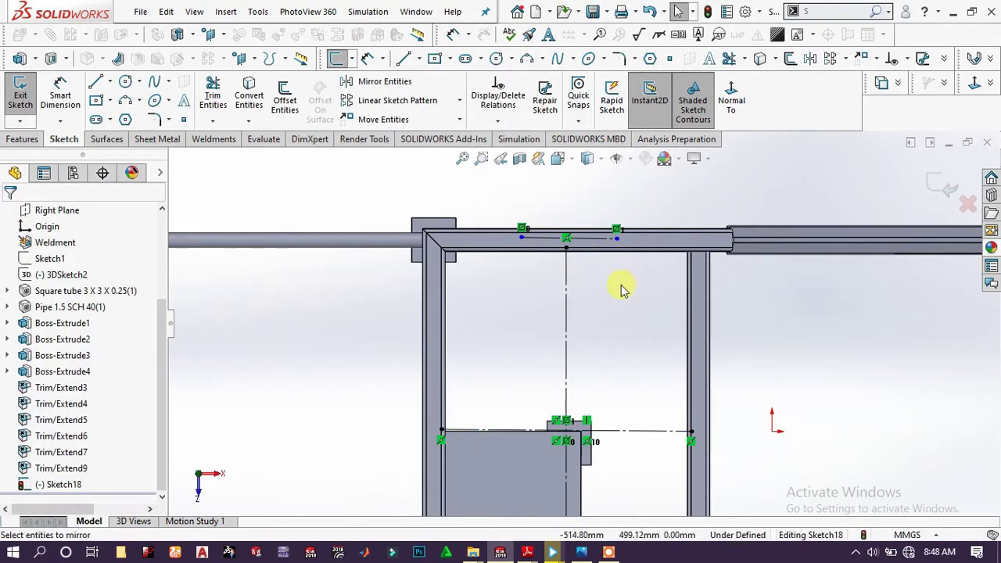
Exit the sketch containing the mirrored points on the upper and lower tubes
{"action": "scroll", "coordinate": [618, 297], "scroll_direction": "up", "scroll_amount": 6}
{"action": "scroll", "coordinate": [610, 344], "scroll_direction": "down", "scroll_amount": 6}
{"action": "scroll", "coordinate": [636, 230], "scroll_direction": "up", "scroll_amount": 1}
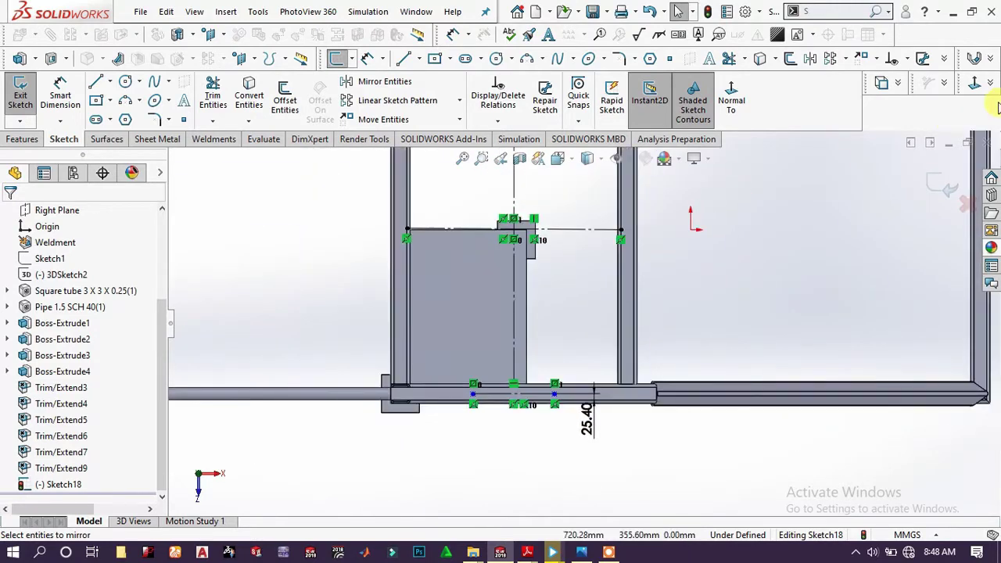
{"action": "left_click", "coordinate": [932, 183]}
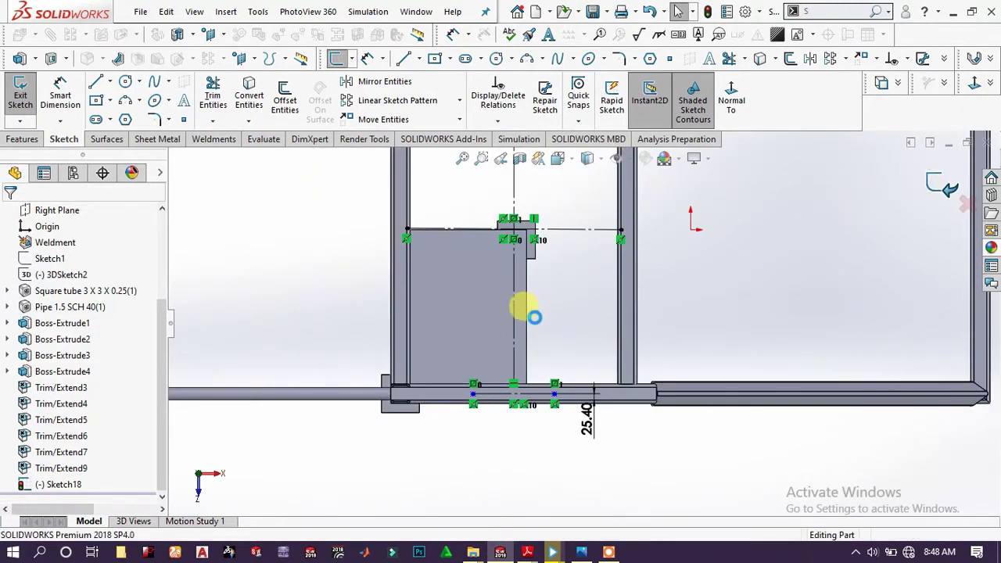
Start the Hole Wizard on the top face of the frame's upper tube, viewed normal to that face
{"action": "scroll", "coordinate": [529, 327], "scroll_direction": "up", "scroll_amount": 5}
{"action": "mouse_move", "coordinate": [525, 328]}
{"action": "middle_mouse_down"}
{"action": "mouse_move", "coordinate": [519, 277]}
{"action": "mouse_move", "coordinate": [530, 212]}
{"action": "mouse_move", "coordinate": [480, 195]}
{"action": "middle_mouse_up"}
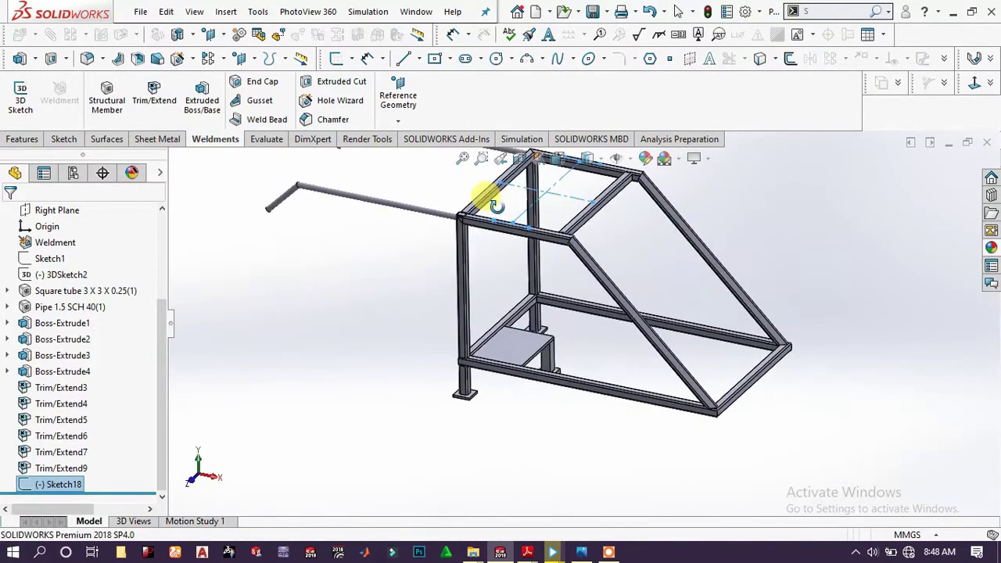
{"action": "scroll", "coordinate": [563, 200], "scroll_direction": "down", "scroll_amount": 3}
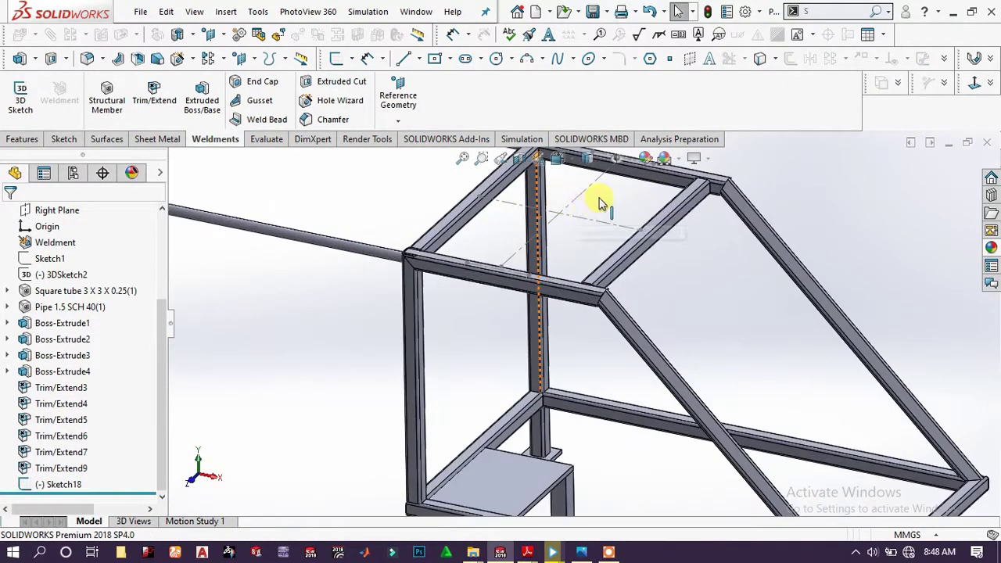
{"action": "scroll", "coordinate": [601, 203], "scroll_direction": "up", "scroll_amount": 1}
{"action": "scroll", "coordinate": [646, 229], "scroll_direction": "down", "scroll_amount": 4}
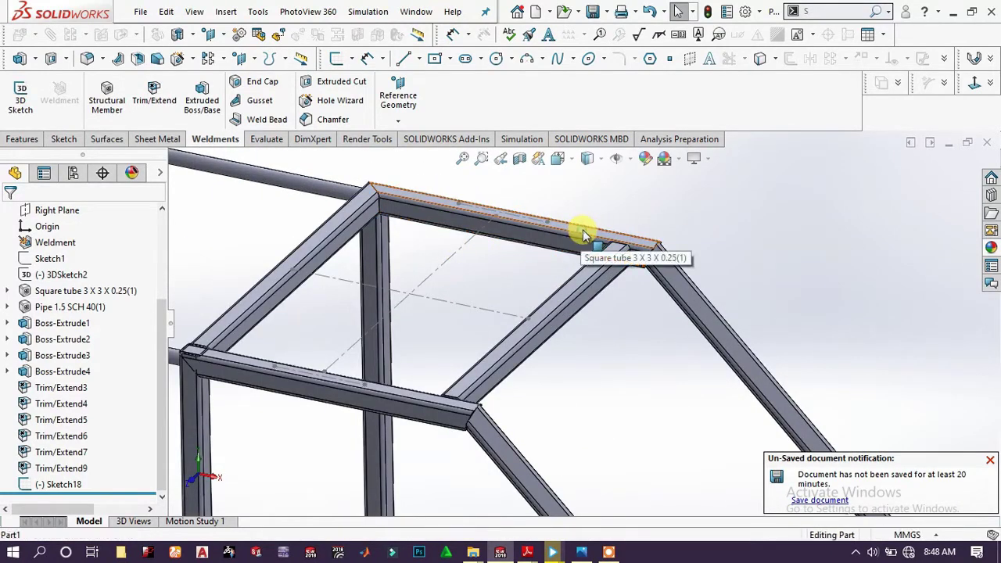
{"action": "left_click", "coordinate": [576, 230]}
{"action": "left_click", "coordinate": [713, 187]}
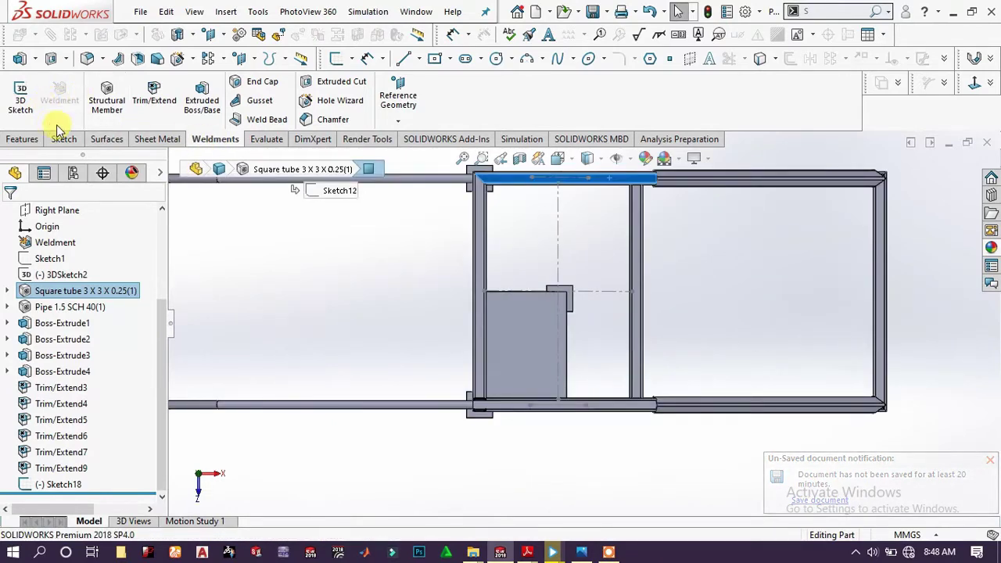
{"action": "left_click", "coordinate": [22, 139]}
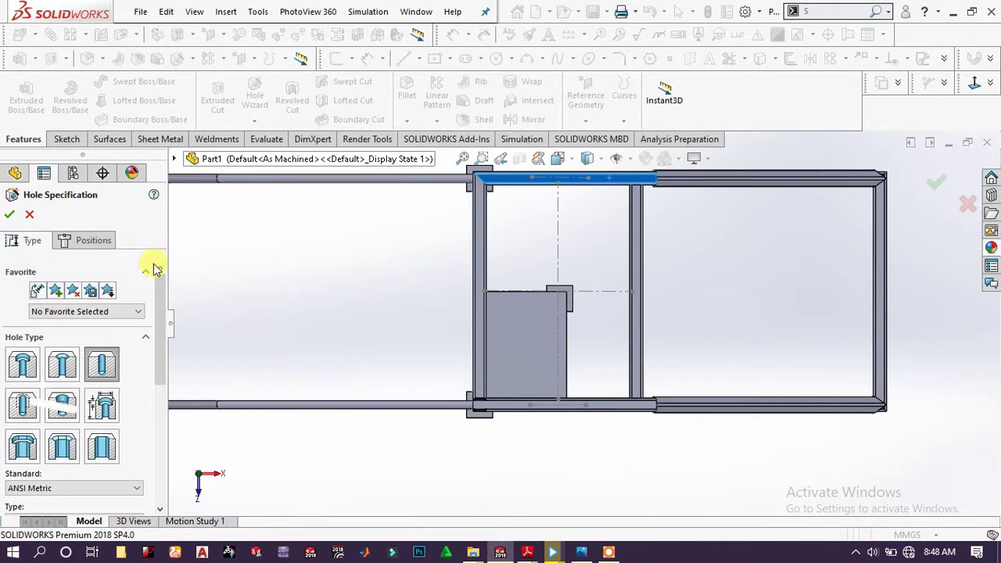
Set the hole type to Dowel Holes with size Ø16.0
{"action": "left_click_drag", "start_coordinate": [160, 279], "coordinate": [161, 357]}
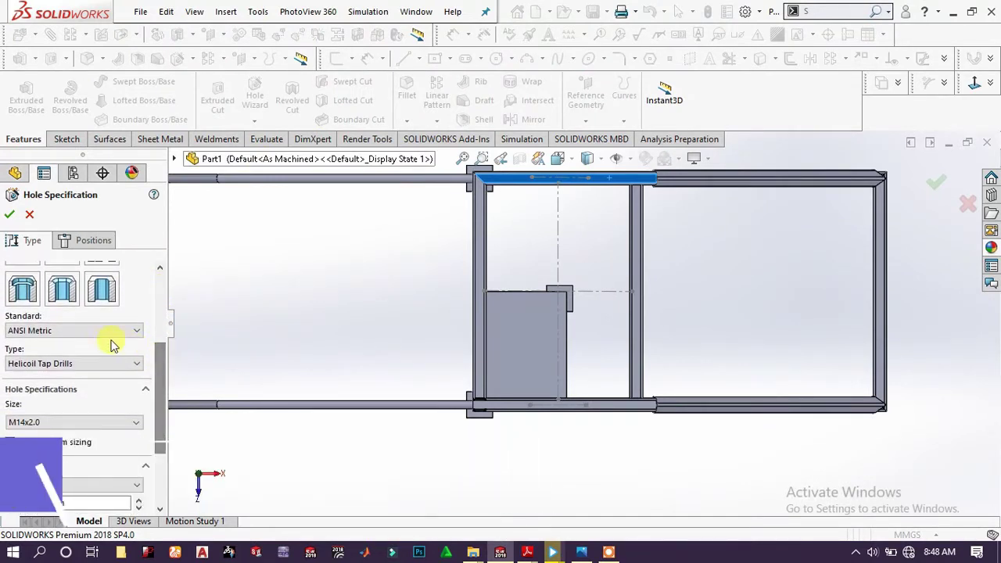
{"action": "left_click", "coordinate": [75, 364]}
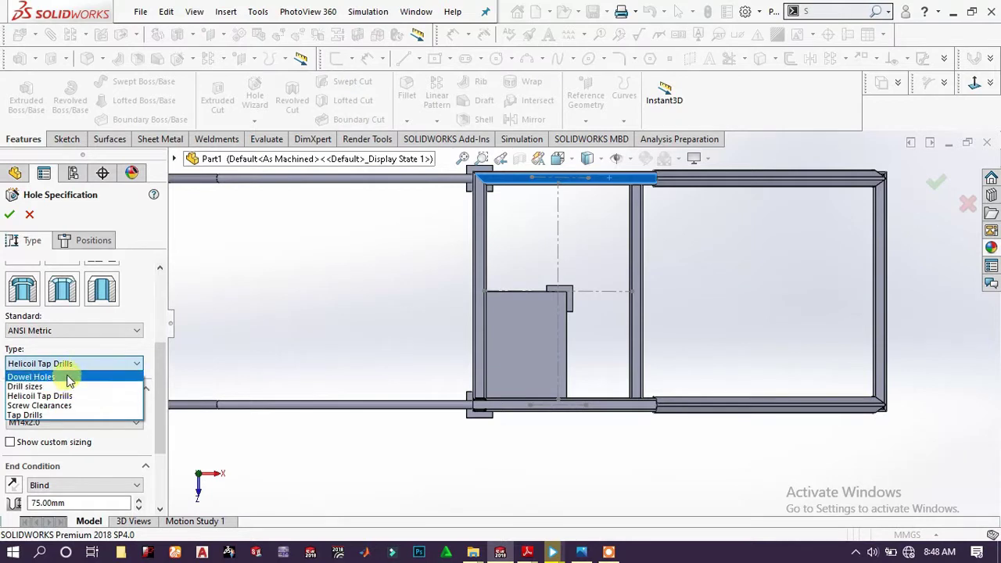
{"action": "left_click", "coordinate": [69, 379]}
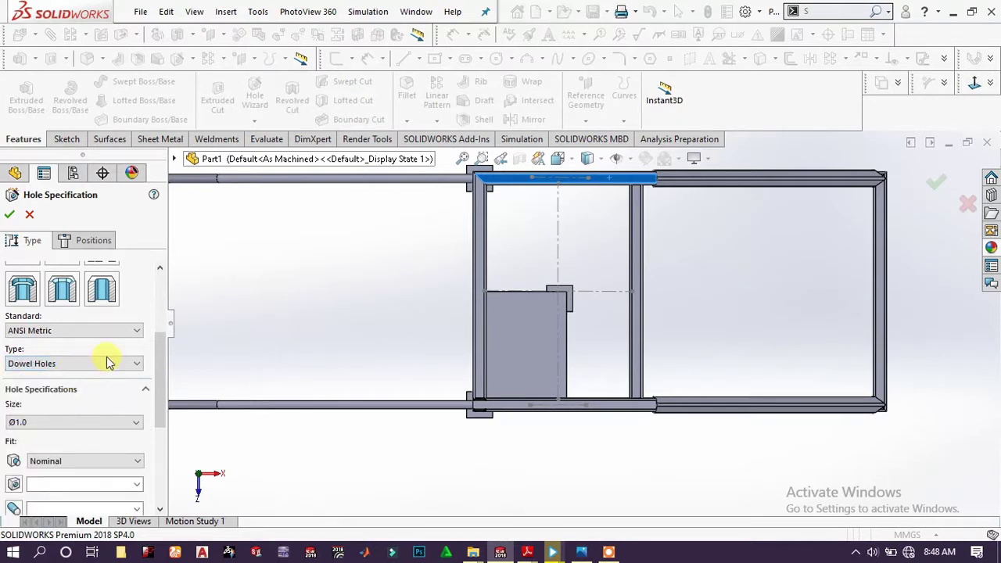
{"action": "left_click_drag", "start_coordinate": [159, 344], "coordinate": [157, 376]}
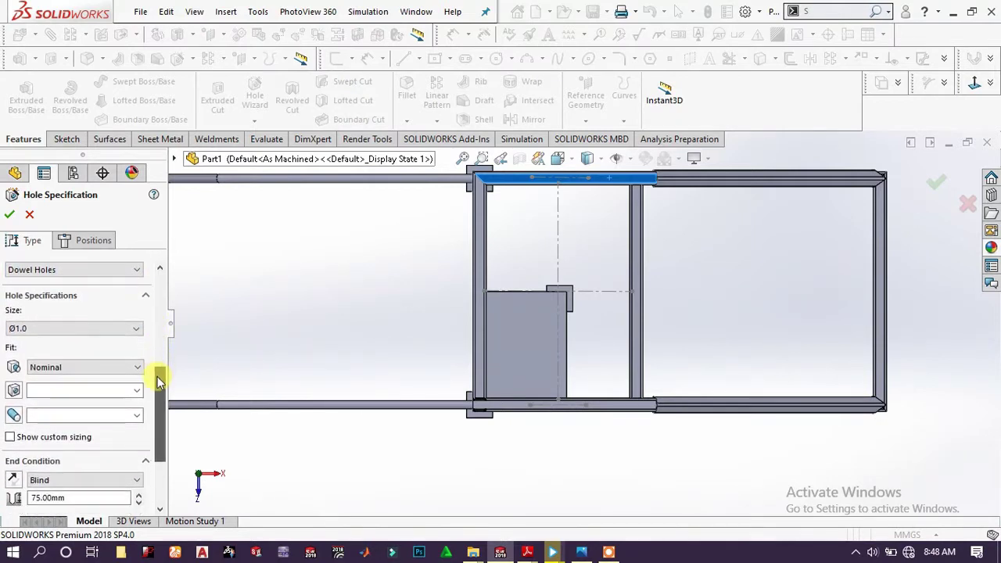
{"action": "left_click", "coordinate": [85, 328]}
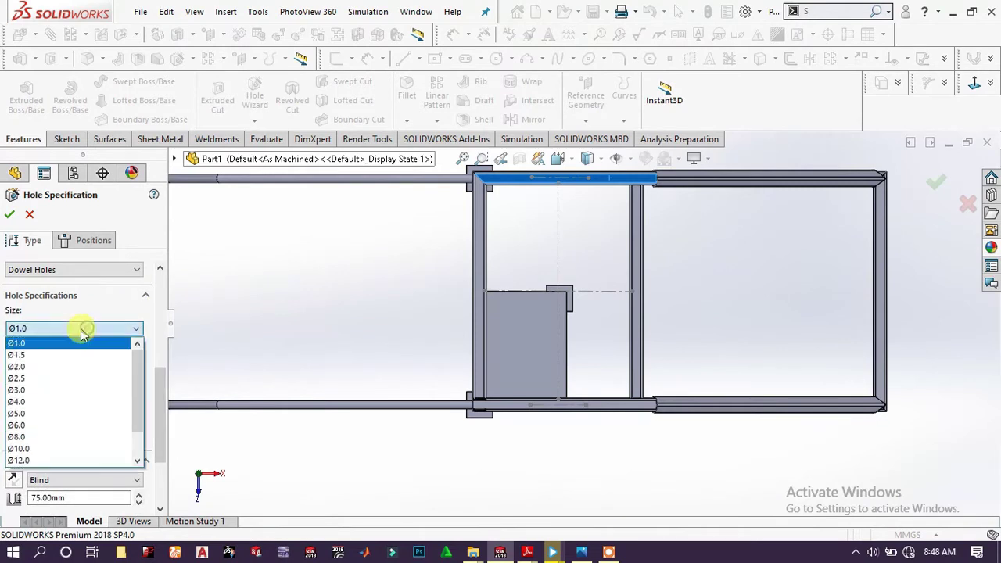
{"action": "scroll", "coordinate": [57, 446], "scroll_direction": "down", "scroll_amount": 1}
{"action": "left_click", "coordinate": [56, 438]}
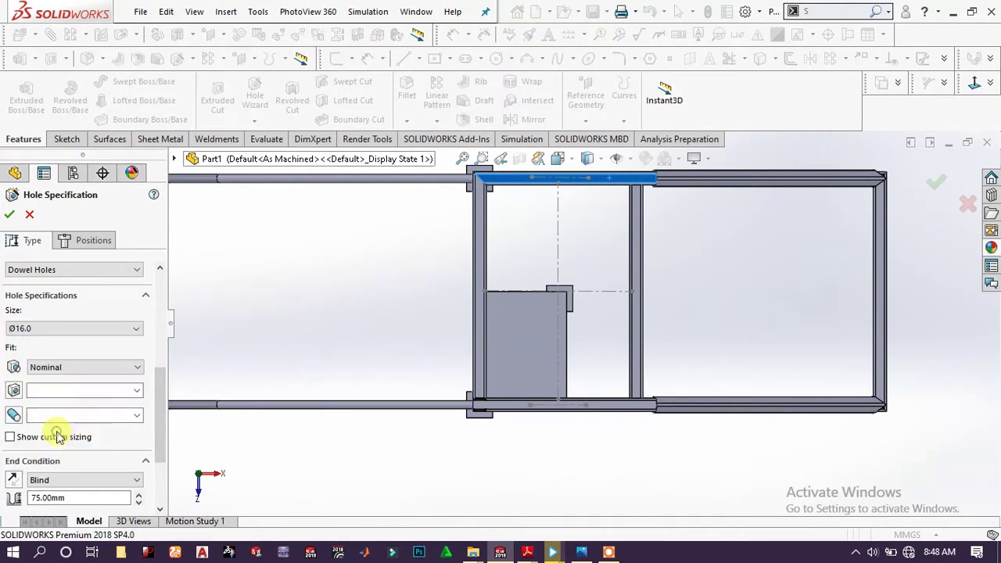
Set the blind hole depth to 600 mm
{"action": "left_click_drag", "start_coordinate": [160, 418], "coordinate": [161, 452]}
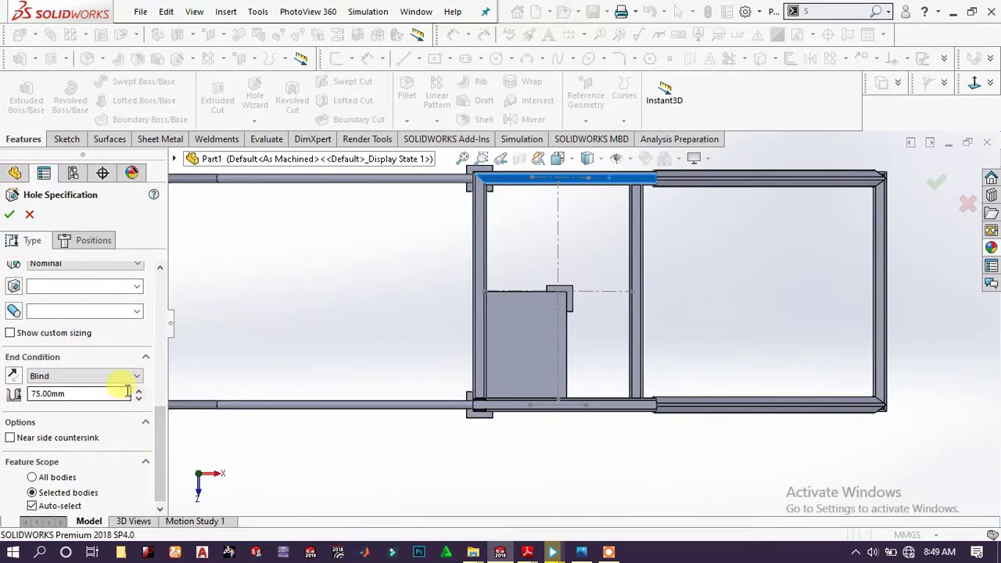
{"action": "left_click_drag", "start_coordinate": [127, 391], "coordinate": [9, 404]}
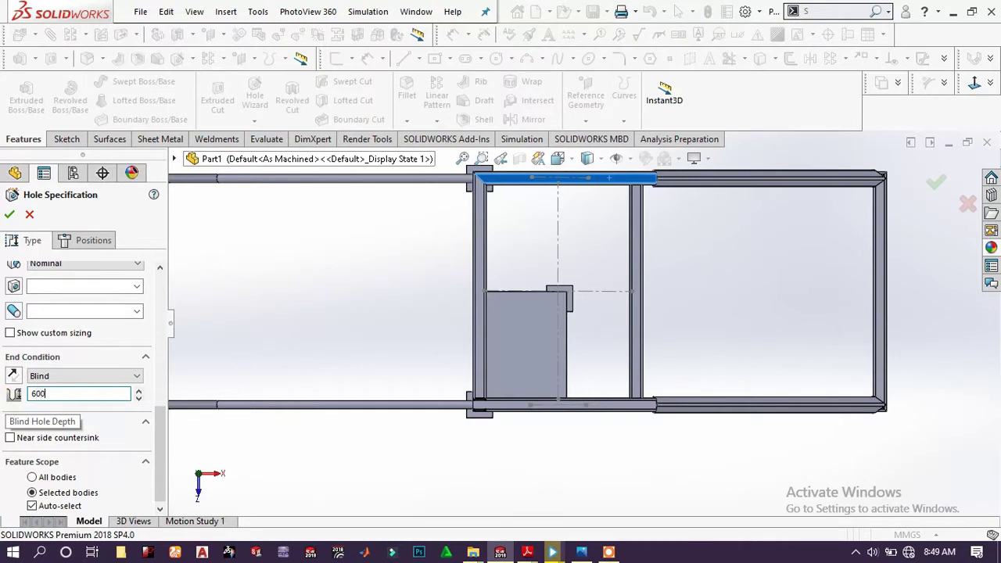
{"action": "type", "text": "600"}
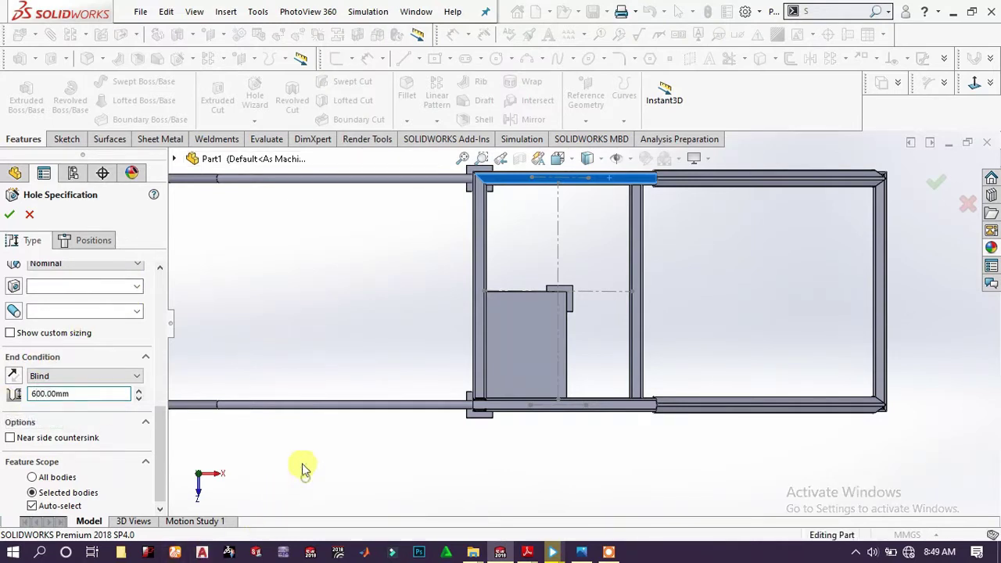
{"action": "scroll", "coordinate": [74, 501], "scroll_direction": "down", "scroll_amount": 1}
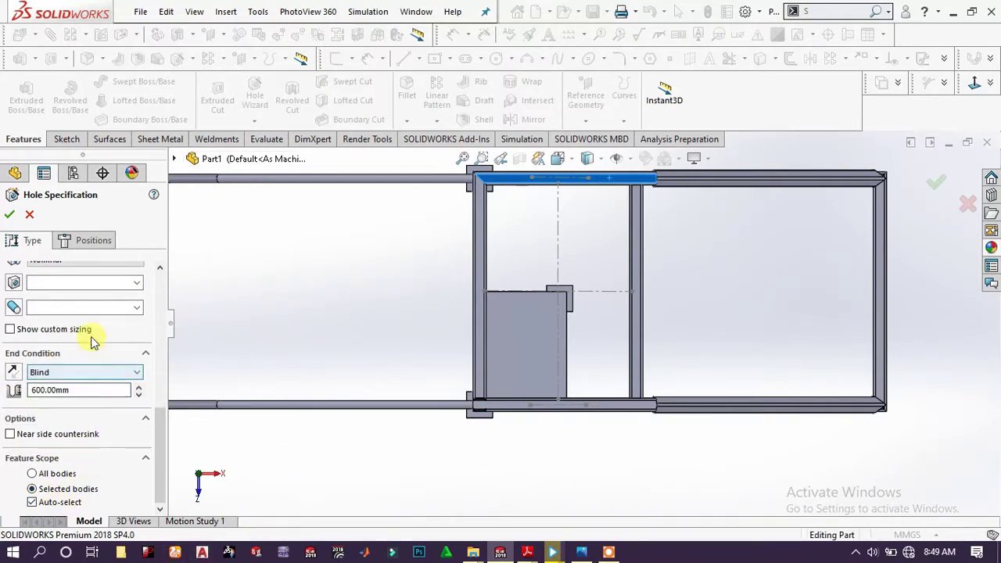
Switch to defining hole positions and place holes on the two sketch points of the upper tube
{"action": "left_click", "coordinate": [88, 240]}
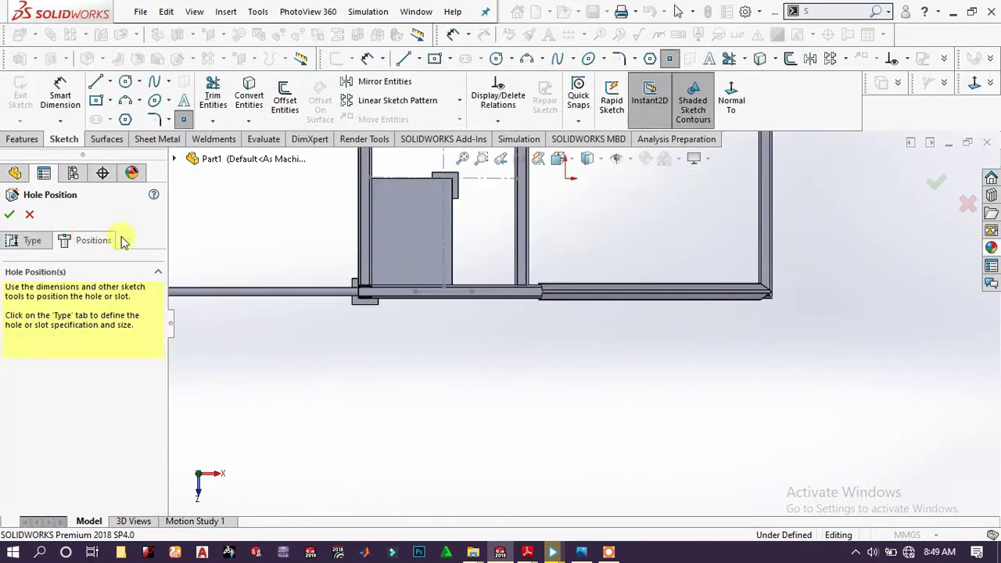
{"action": "scroll", "coordinate": [550, 201], "scroll_direction": "up", "scroll_amount": 2}
{"action": "scroll", "coordinate": [551, 197], "scroll_direction": "down", "scroll_amount": 5}
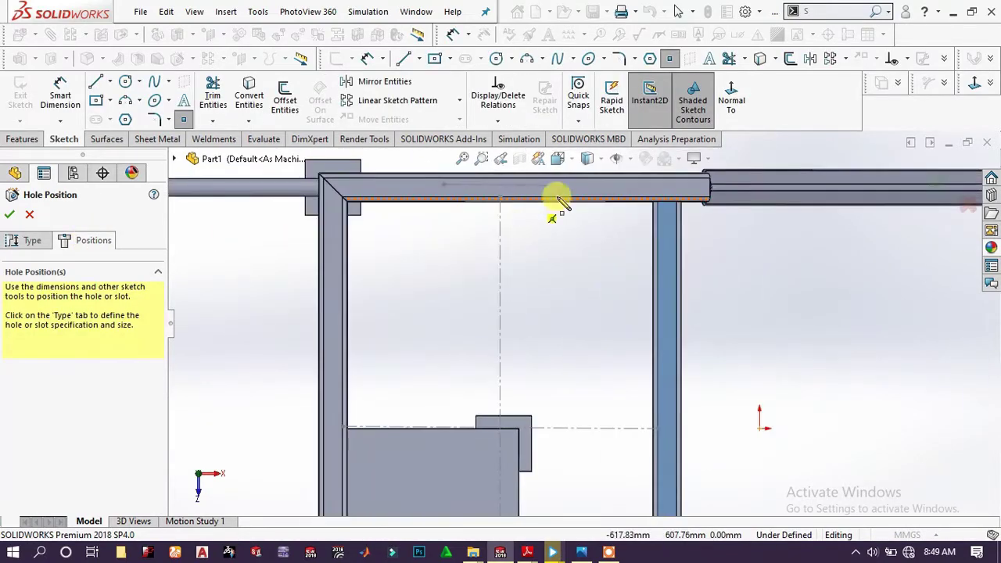
{"action": "left_click", "coordinate": [562, 187]}
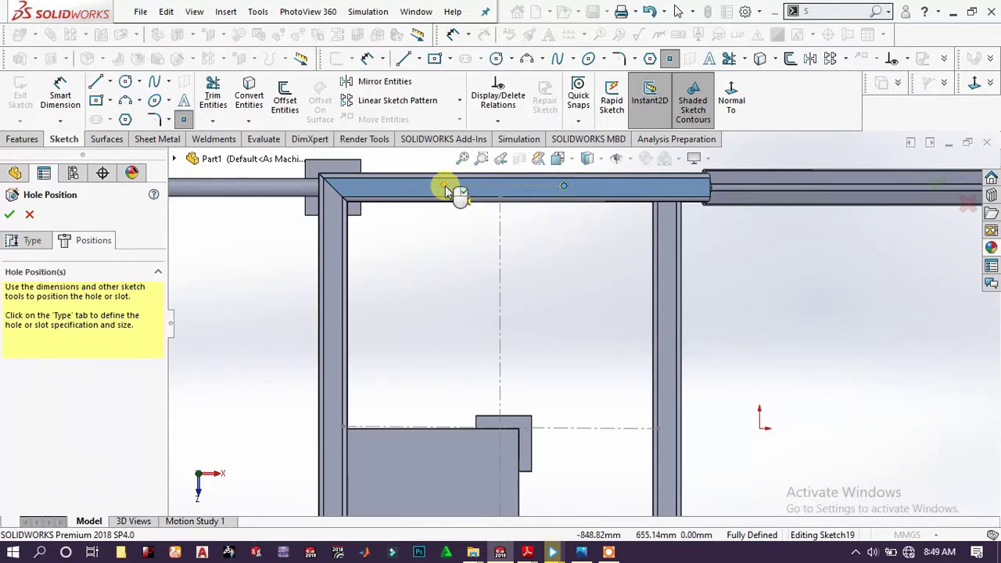
Place holes on the two sketch points of the lower tube and create the dowel hole feature
{"action": "scroll", "coordinate": [548, 438], "scroll_direction": "up", "scroll_amount": 3}
{"action": "scroll", "coordinate": [581, 476], "scroll_direction": "down", "scroll_amount": 5}
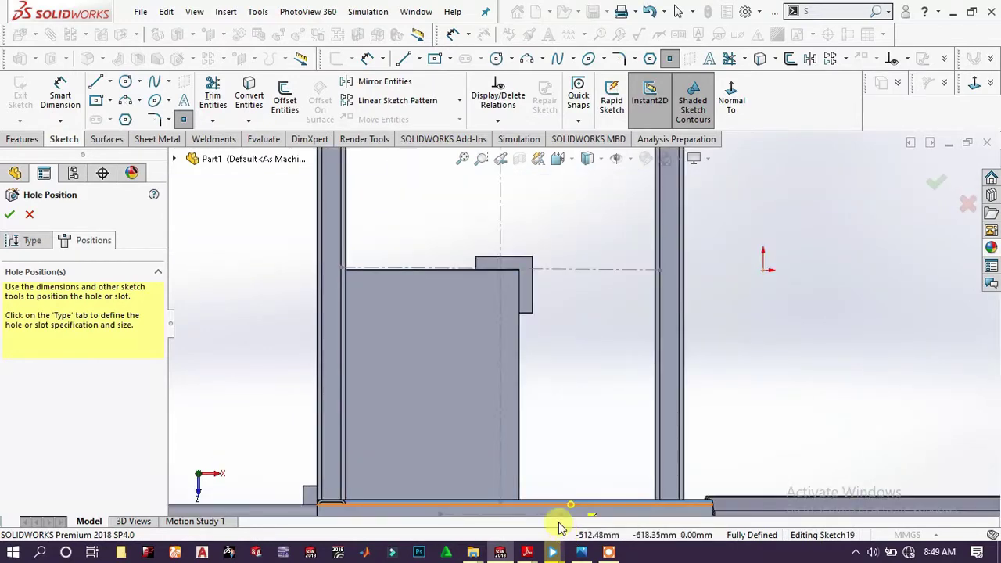
{"action": "scroll", "coordinate": [558, 484], "scroll_direction": "up", "scroll_amount": 3}
{"action": "scroll", "coordinate": [586, 362], "scroll_direction": "down", "scroll_amount": 6}
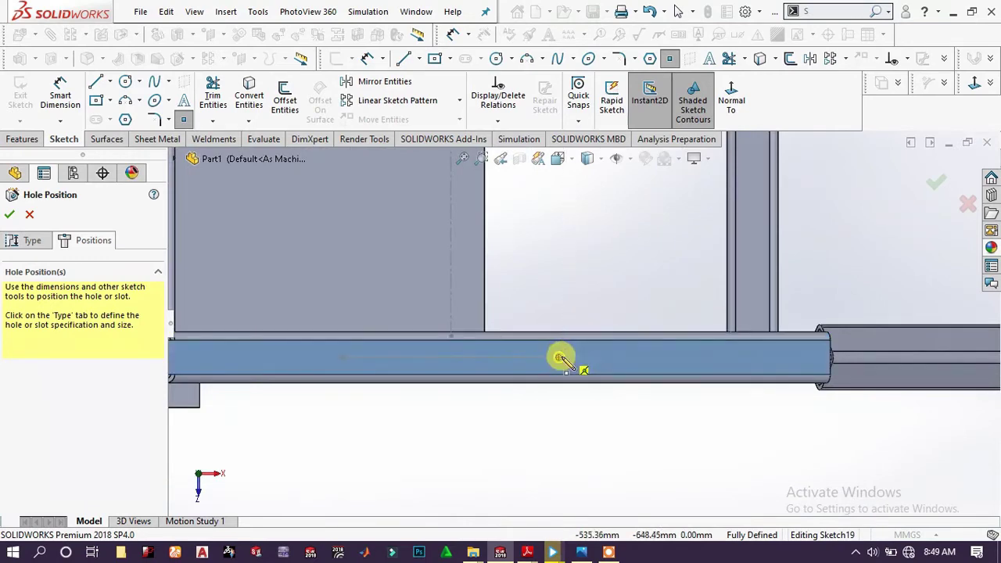
{"action": "left_click", "coordinate": [559, 357]}
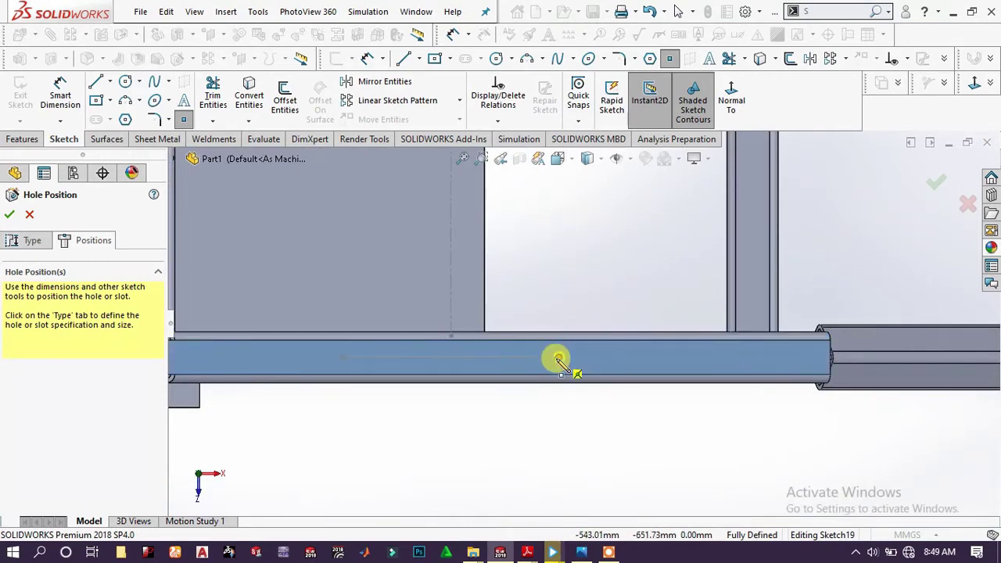
{"action": "left_click", "coordinate": [344, 359]}
{"action": "middle_click_drag", "start_coordinate": [402, 474], "coordinate": [409, 324]}
{"action": "scroll", "coordinate": [469, 313], "scroll_direction": "up", "scroll_amount": 3}
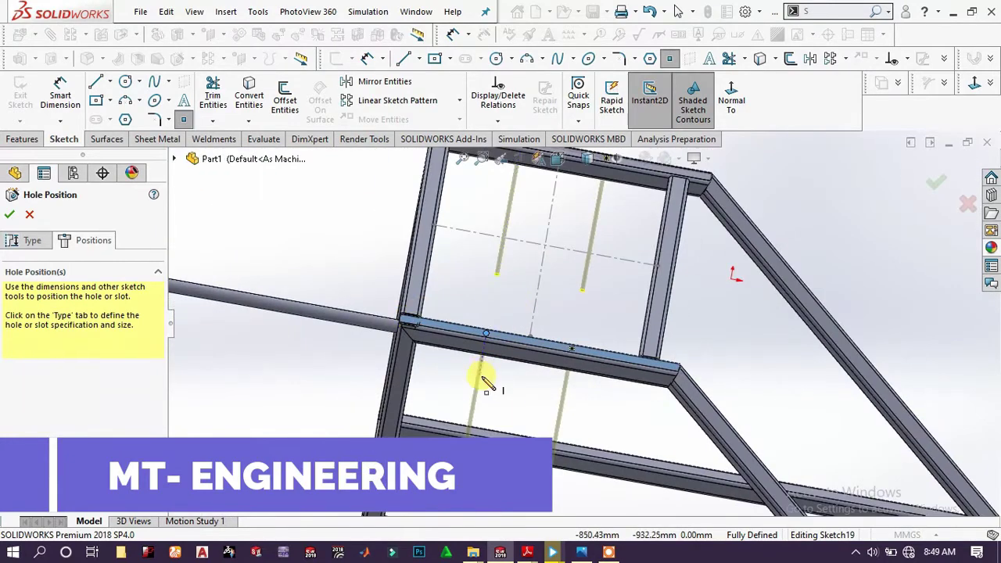
{"action": "middle_click_drag", "start_coordinate": [476, 376], "coordinate": [473, 322]}
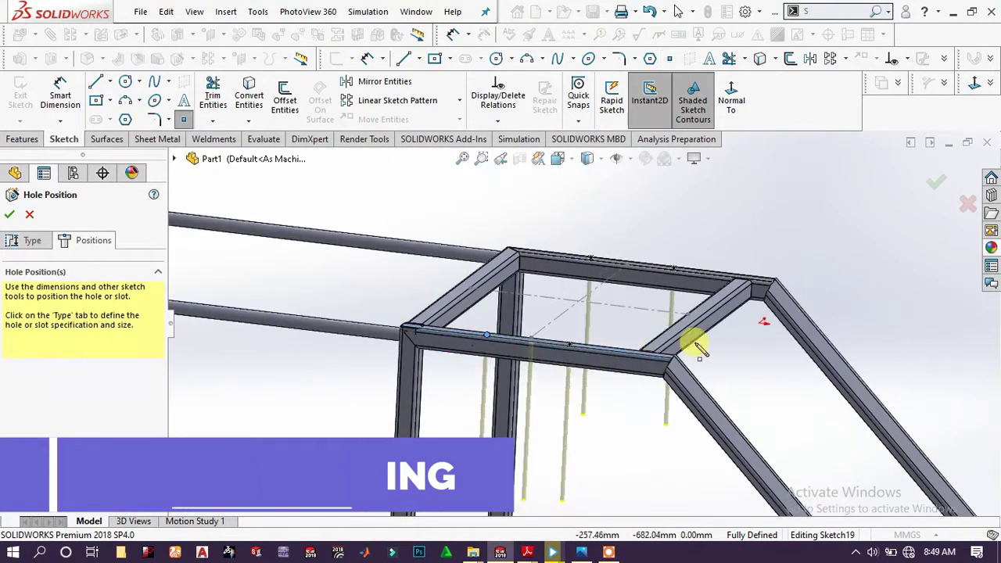
{"action": "left_click", "coordinate": [938, 184]}
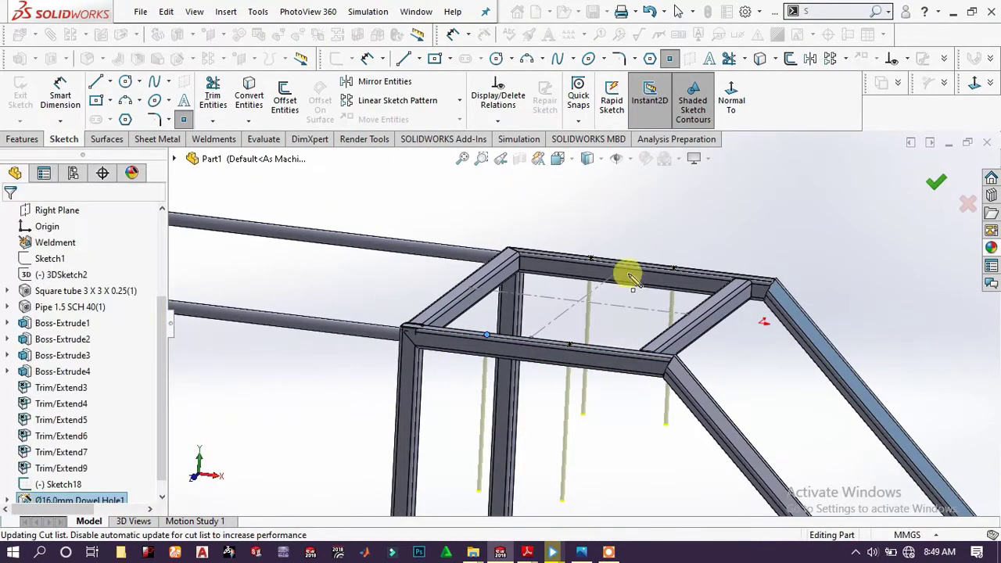
Hide the layout sketch with the construction lines between the upper tubes and inspect the drilled dowel holes
{"action": "left_click", "coordinate": [638, 311]}
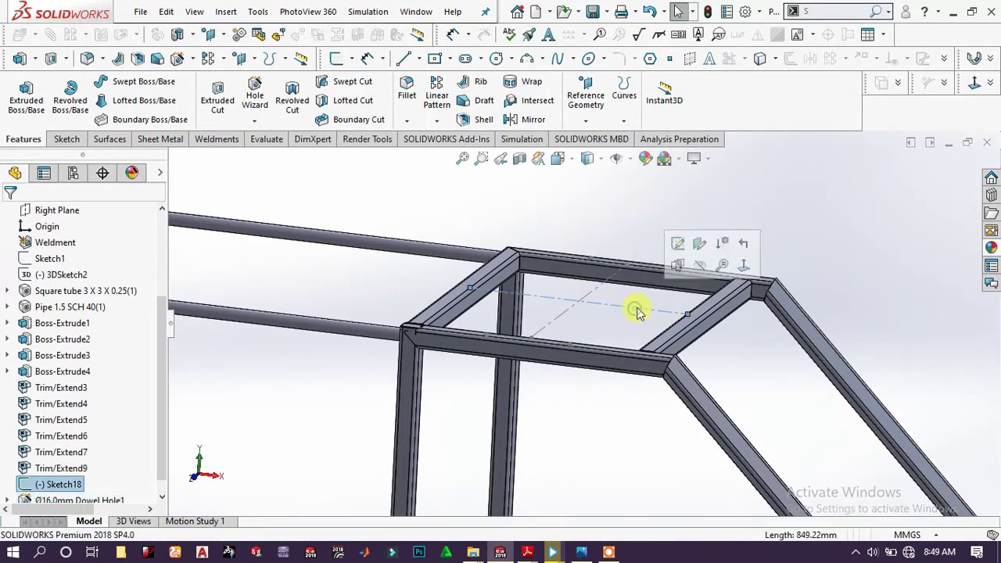
{"action": "left_click", "coordinate": [699, 265]}
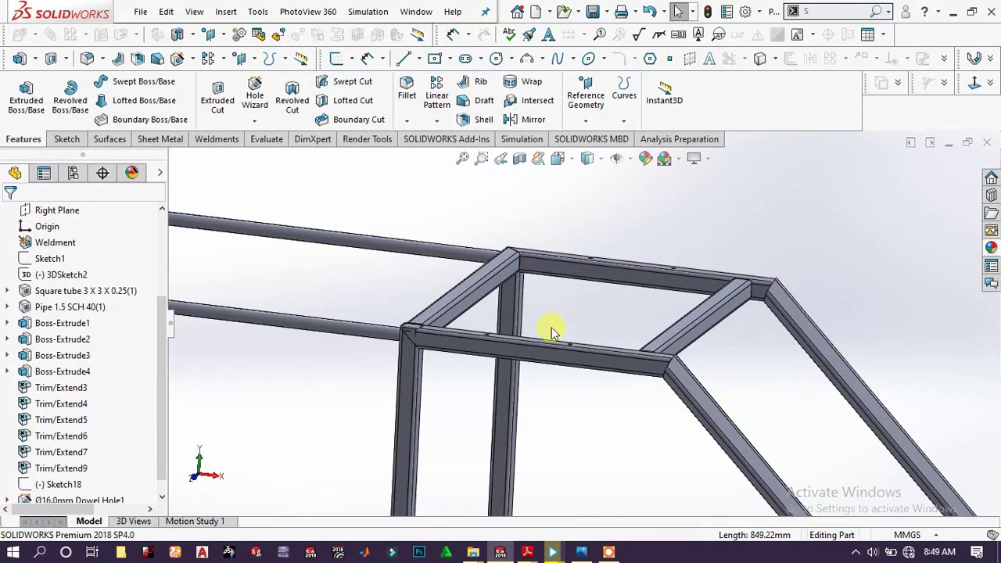
{"action": "scroll", "coordinate": [551, 327], "scroll_direction": "down", "scroll_amount": 6}
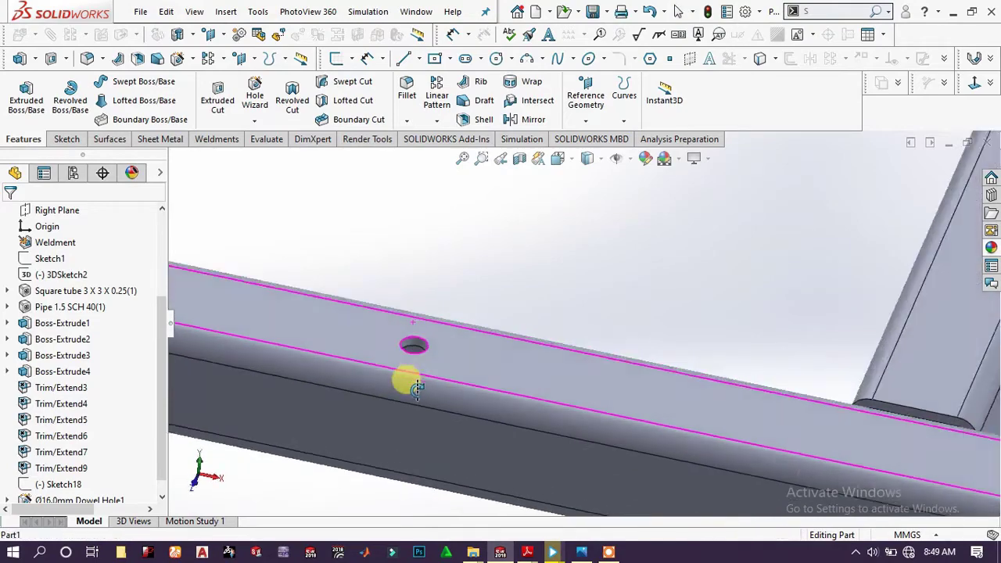
{"action": "middle_click_drag", "start_coordinate": [418, 387], "coordinate": [444, 399]}
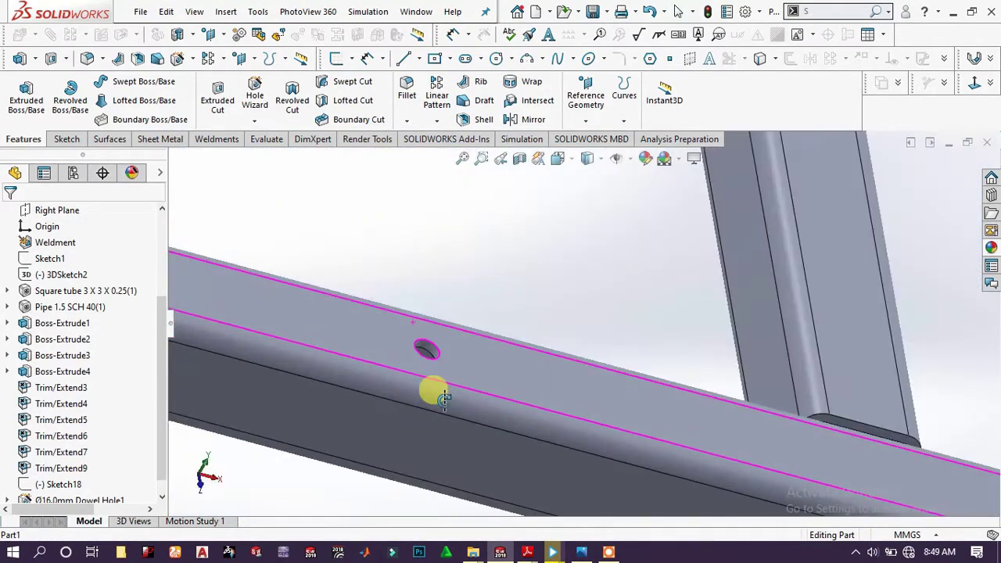
{"action": "scroll", "coordinate": [444, 399], "scroll_direction": "up", "scroll_amount": 10}
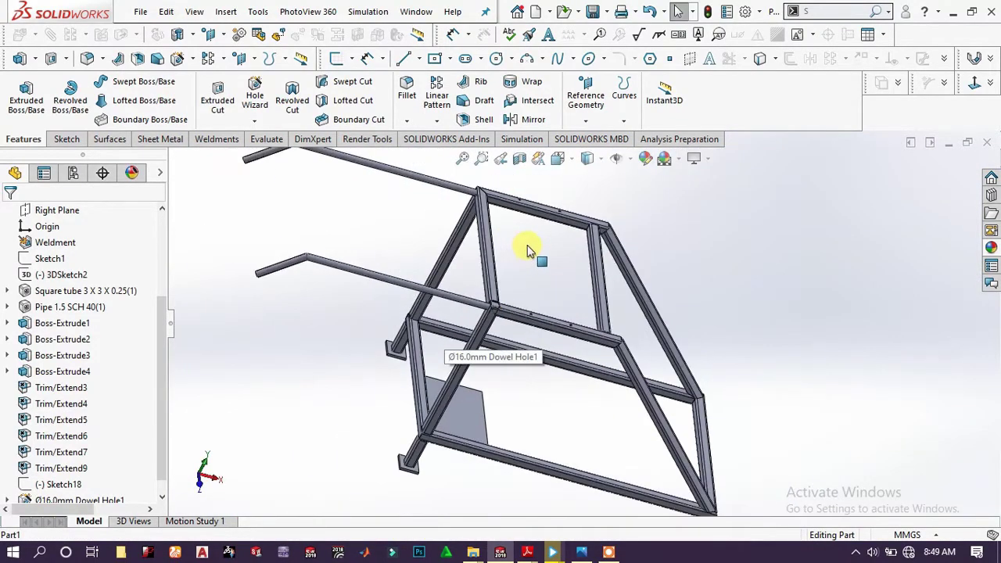
{"action": "middle_click_drag", "start_coordinate": [527, 244], "coordinate": [436, 307]}
Assign the Ductile Iron material from the Iron category of the SOLIDWORKS Materials library to the frame part
{"action": "left_click", "coordinate": [477, 411]}
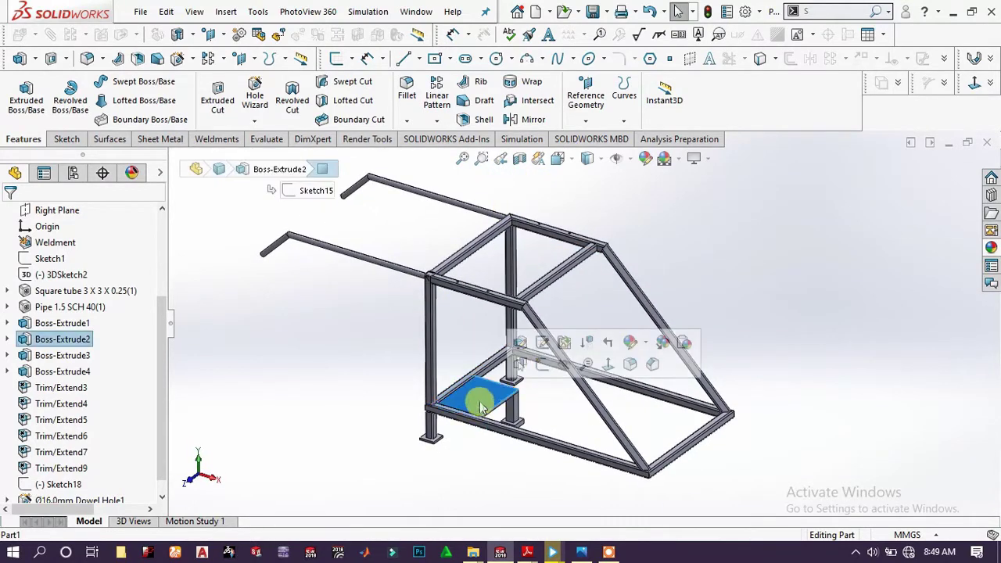
{"action": "scroll", "coordinate": [64, 293], "scroll_direction": "up", "scroll_amount": 5}
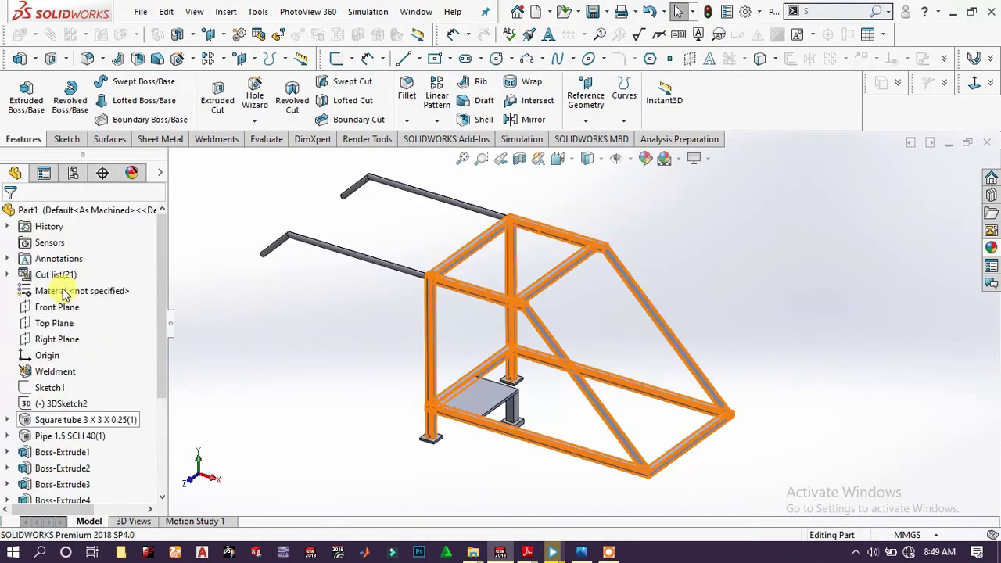
{"action": "left_click", "coordinate": [84, 210]}
{"action": "right_click", "coordinate": [108, 217]}
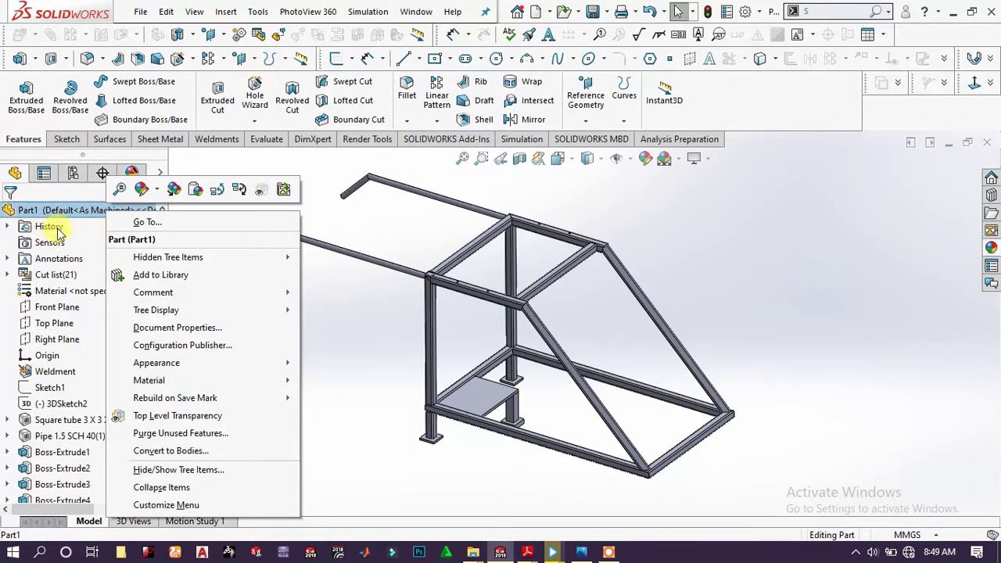
{"action": "left_click", "coordinate": [52, 290]}
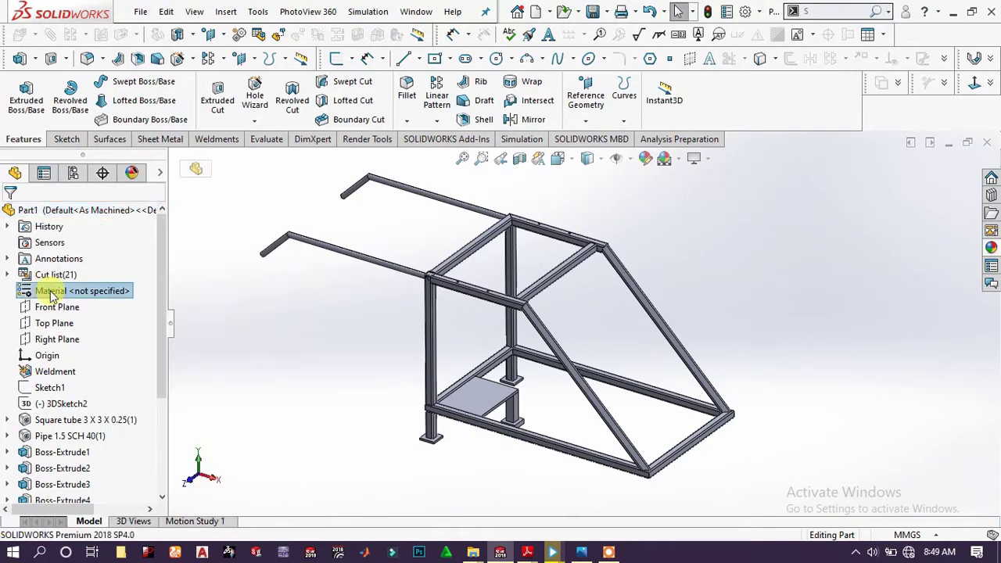
{"action": "right_click", "coordinate": [52, 291]}
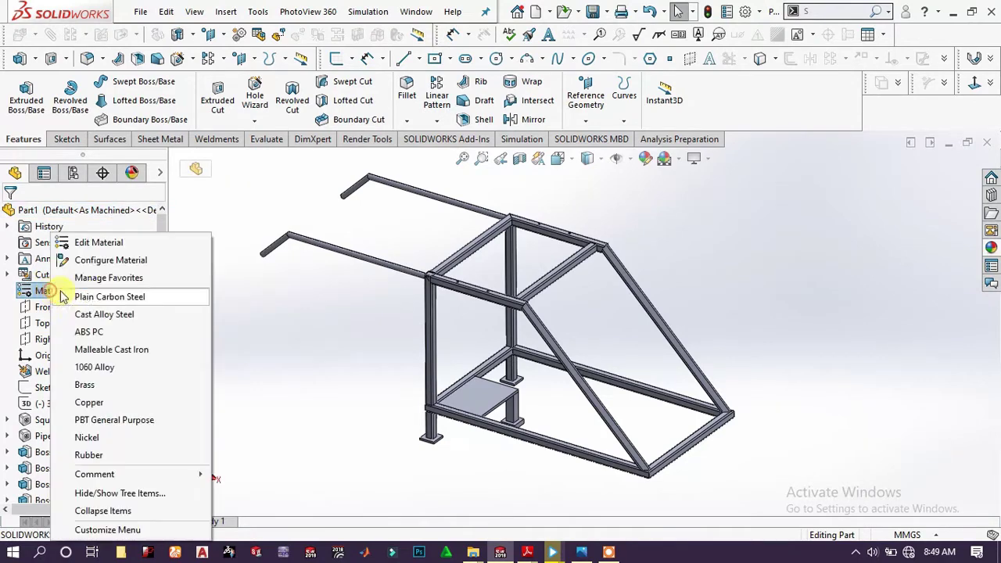
{"action": "left_click", "coordinate": [99, 243]}
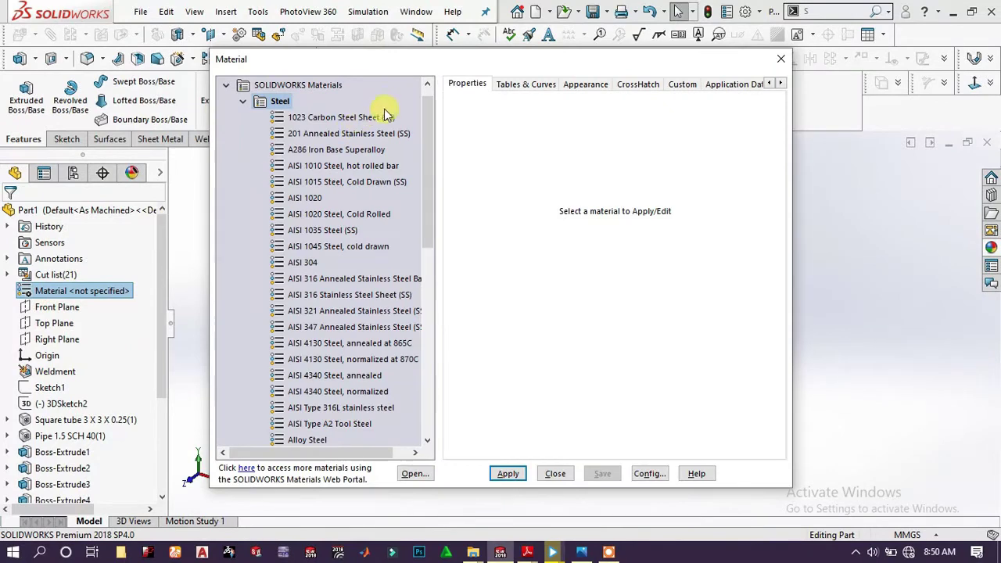
{"action": "left_click_drag", "start_coordinate": [424, 117], "coordinate": [436, 263]}
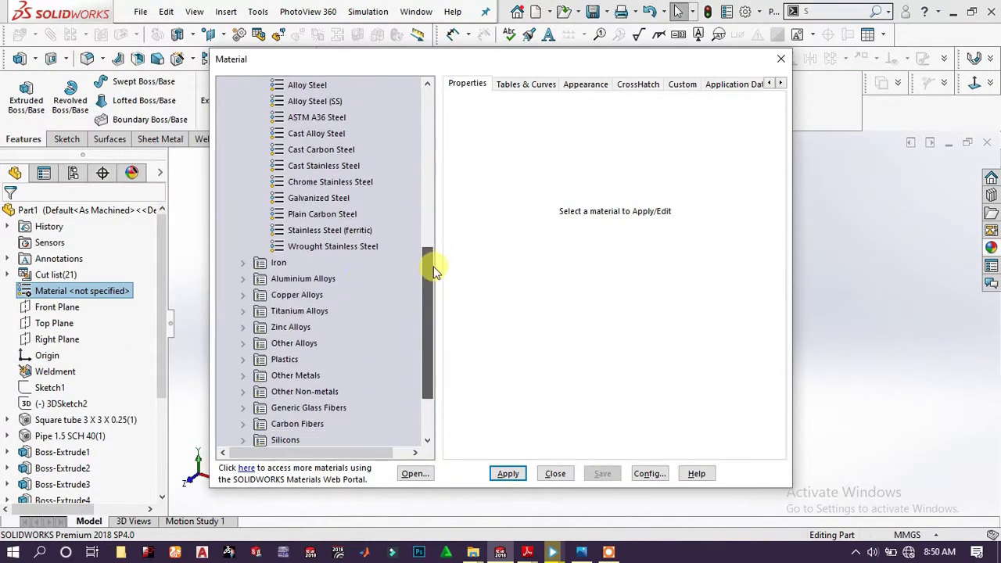
{"action": "double_click", "coordinate": [269, 264]}
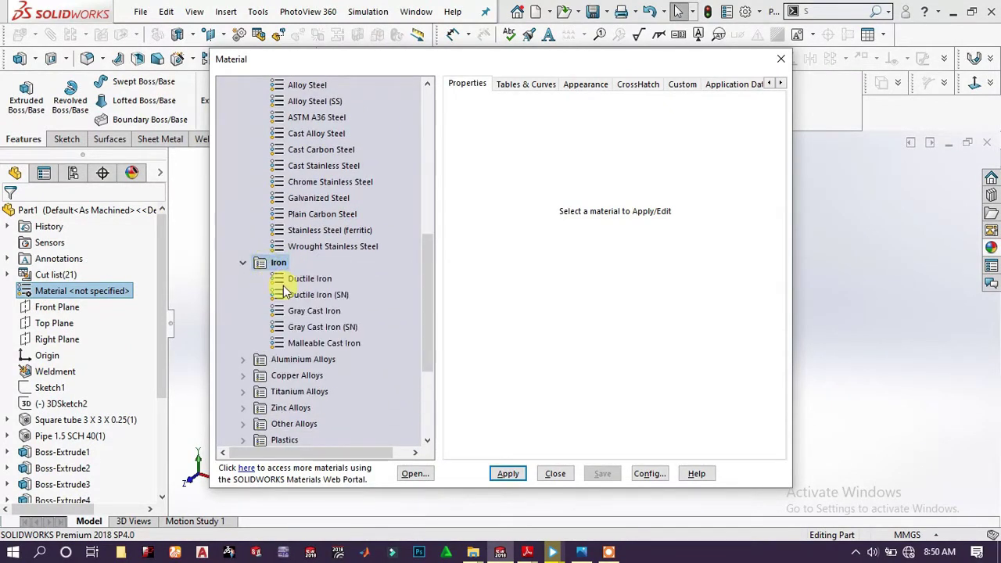
{"action": "left_click", "coordinate": [289, 281]}
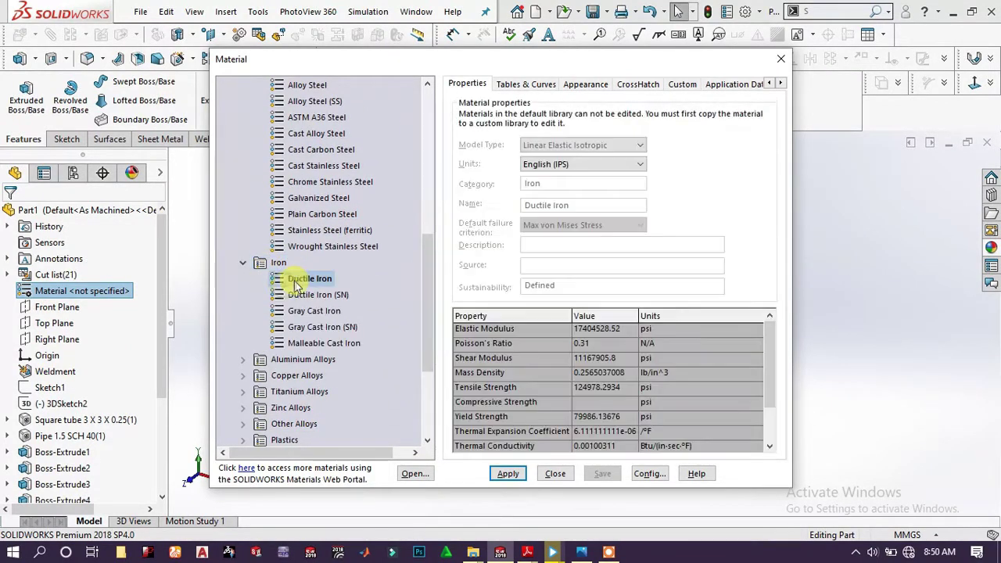
{"action": "left_click", "coordinate": [509, 474]}
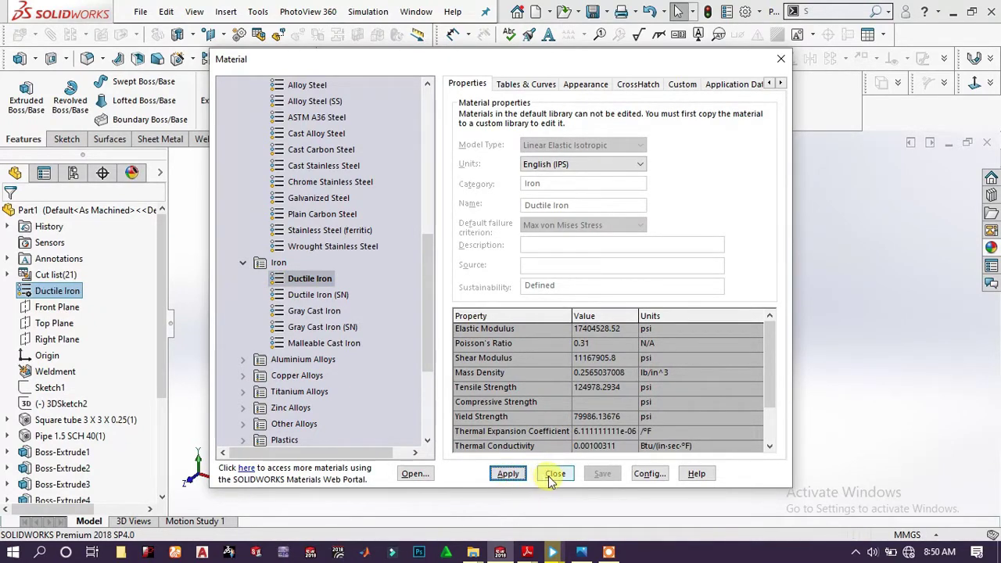
{"action": "left_click", "coordinate": [551, 475]}
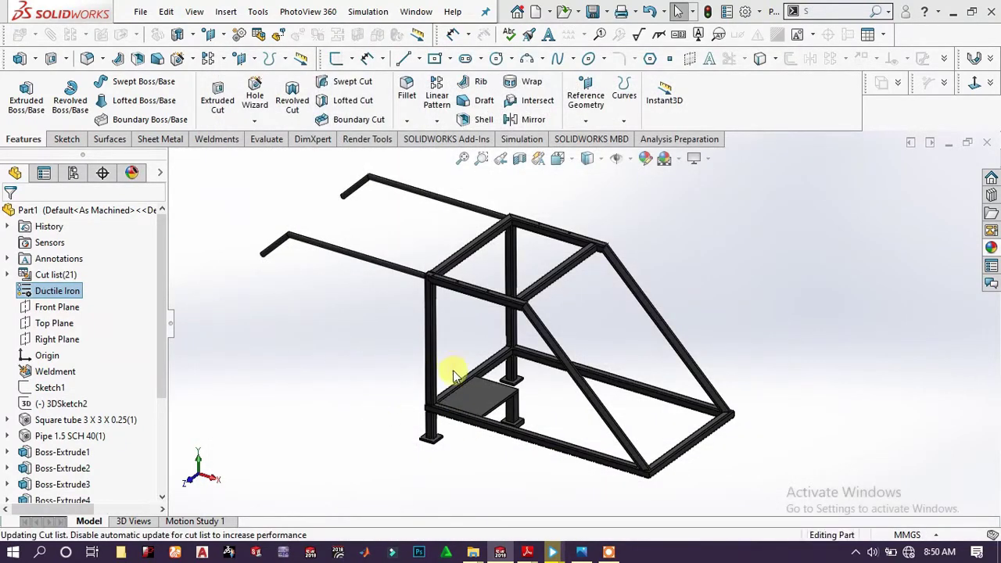
{"action": "scroll", "coordinate": [453, 376], "scroll_direction": "down", "scroll_amount": 4}
{"action": "scroll", "coordinate": [554, 398], "scroll_direction": "up", "scroll_amount": 5}
{"action": "middle_click_drag", "start_coordinate": [612, 283], "coordinate": [618, 234]}
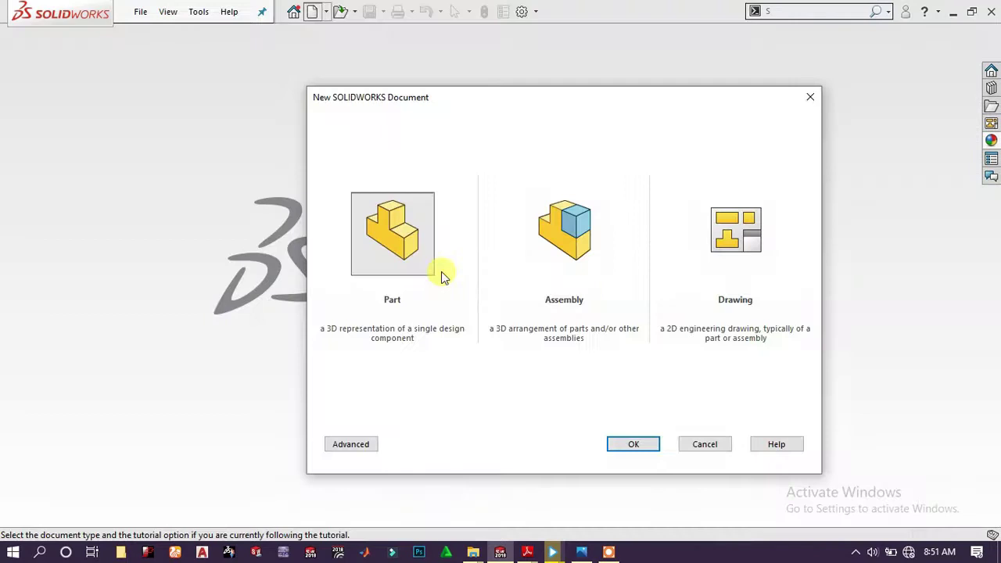
Create a new part document and start a sketch on the Front Plane
{"action": "left_click", "coordinate": [441, 271]}
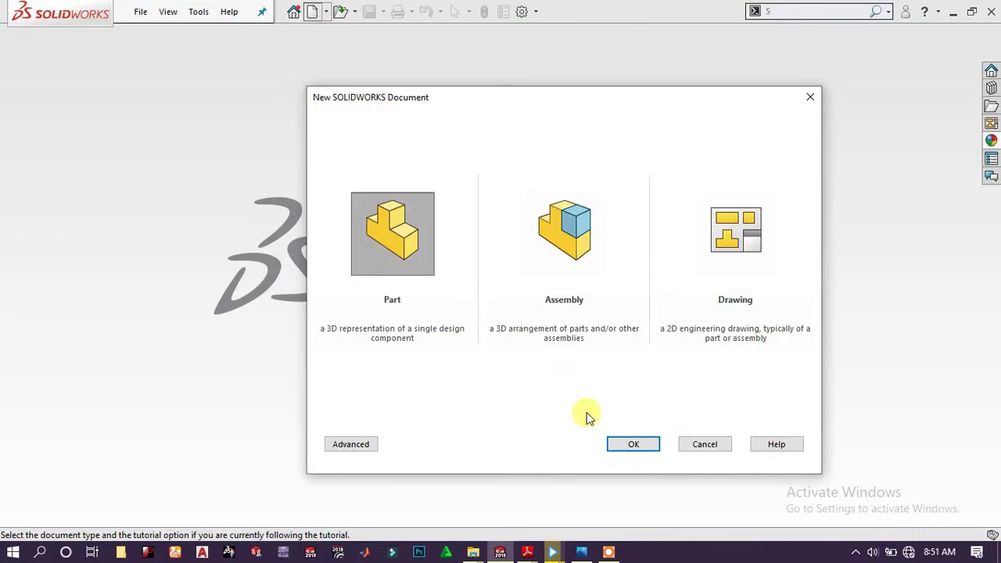
{"action": "left_click", "coordinate": [615, 439]}
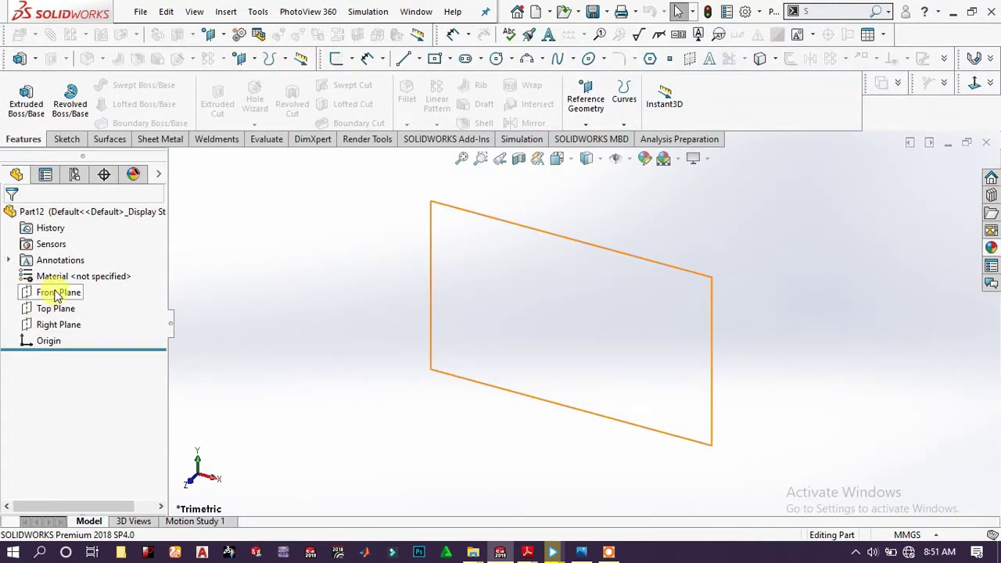
{"action": "left_click", "coordinate": [55, 292]}
{"action": "left_click", "coordinate": [66, 264]}
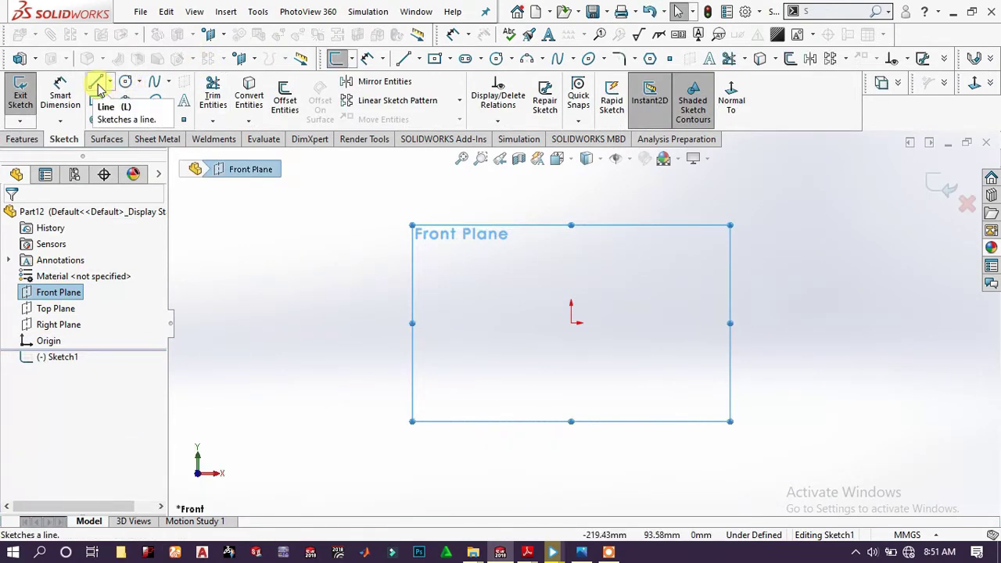
Sketch a horizontal line about 141 mm long passing through the origin
{"action": "left_click", "coordinate": [96, 84]}
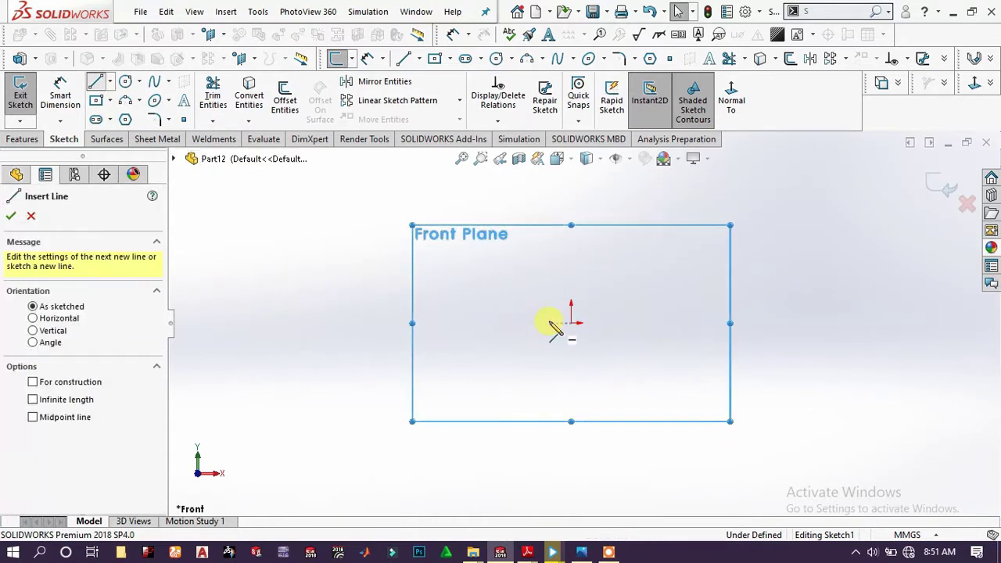
{"action": "left_click", "coordinate": [443, 323]}
{"action": "left_click", "coordinate": [693, 323]}
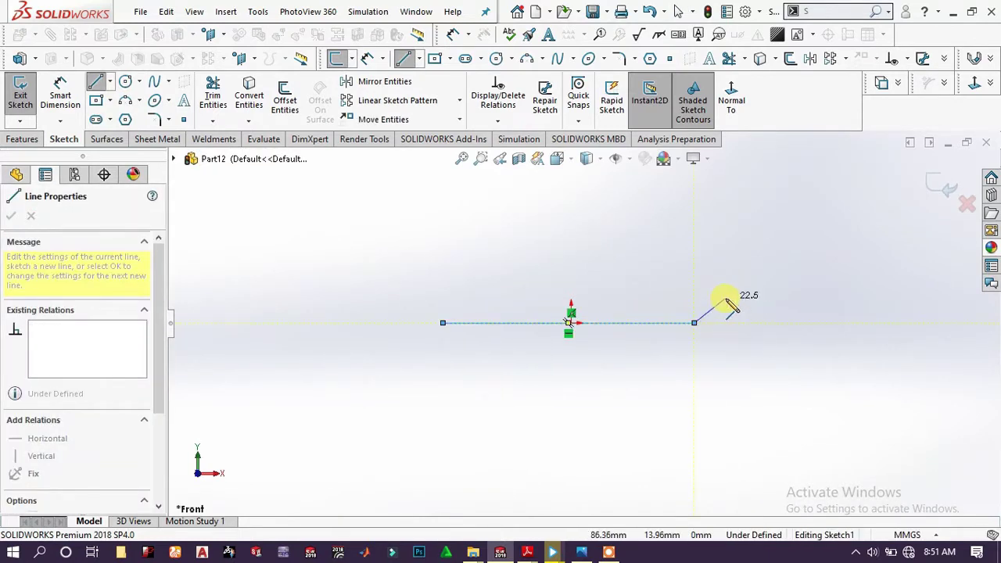
{"action": "right_click", "coordinate": [727, 297]}
{"action": "left_click", "coordinate": [807, 305]}
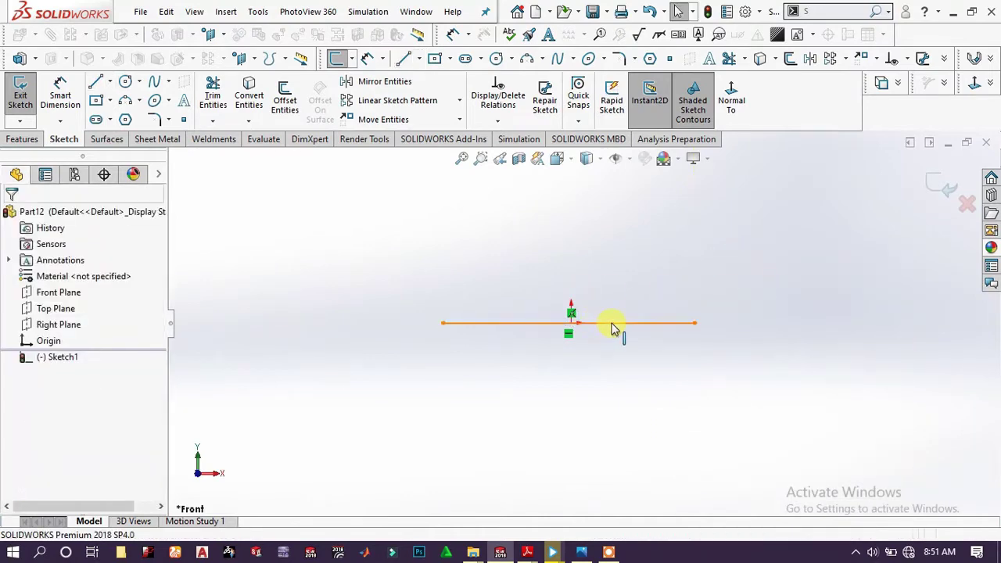
Add a midpoint relation between the horizontal line and the origin
{"action": "left_click", "coordinate": [572, 324]}
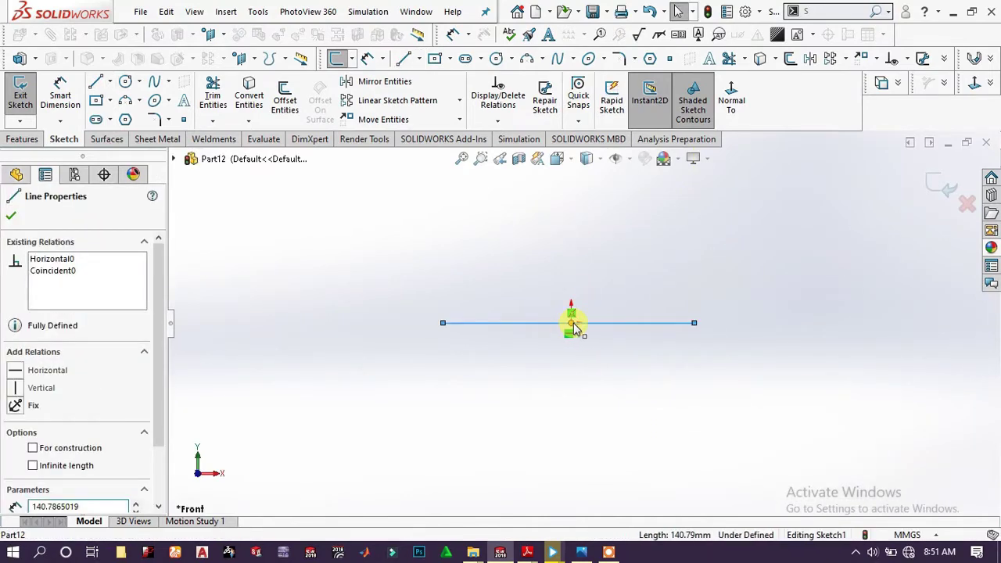
{"action": "left_click", "coordinate": [573, 325], "text": "ctrl"}
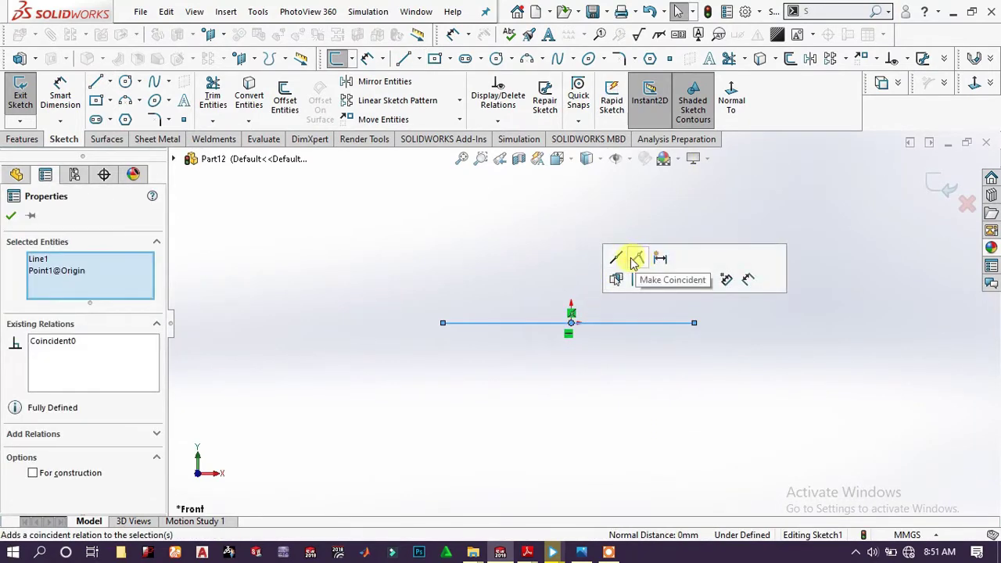
{"action": "left_click", "coordinate": [514, 257]}
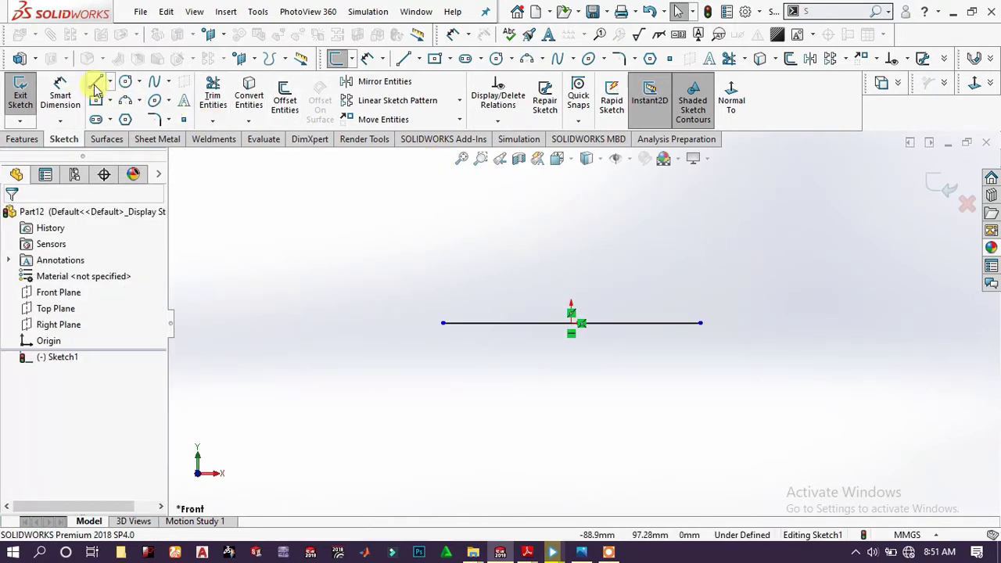
Dimension the distance from the origin to the line's right endpoint as 415 mm
{"action": "left_click", "coordinate": [60, 94]}
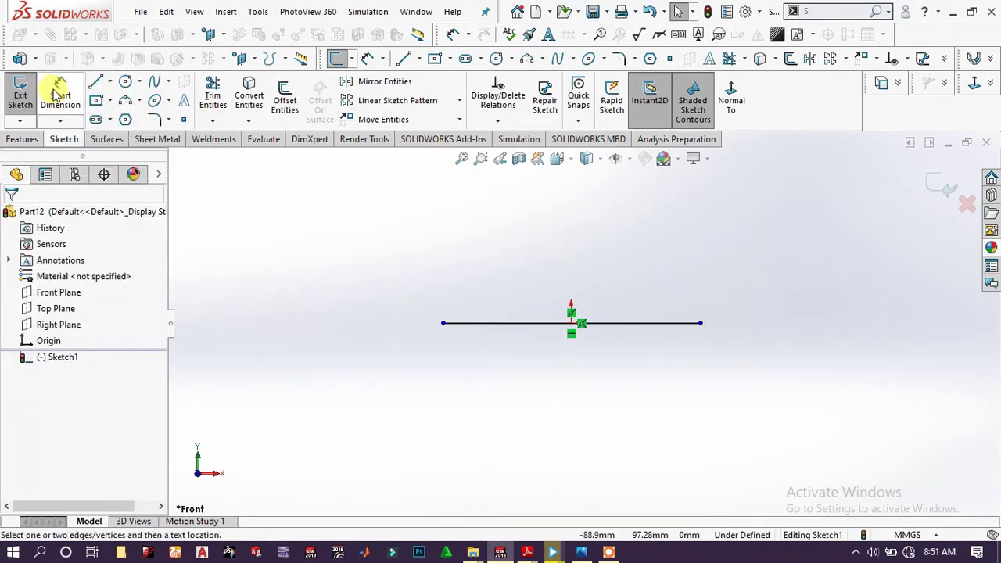
{"action": "left_click", "coordinate": [572, 326]}
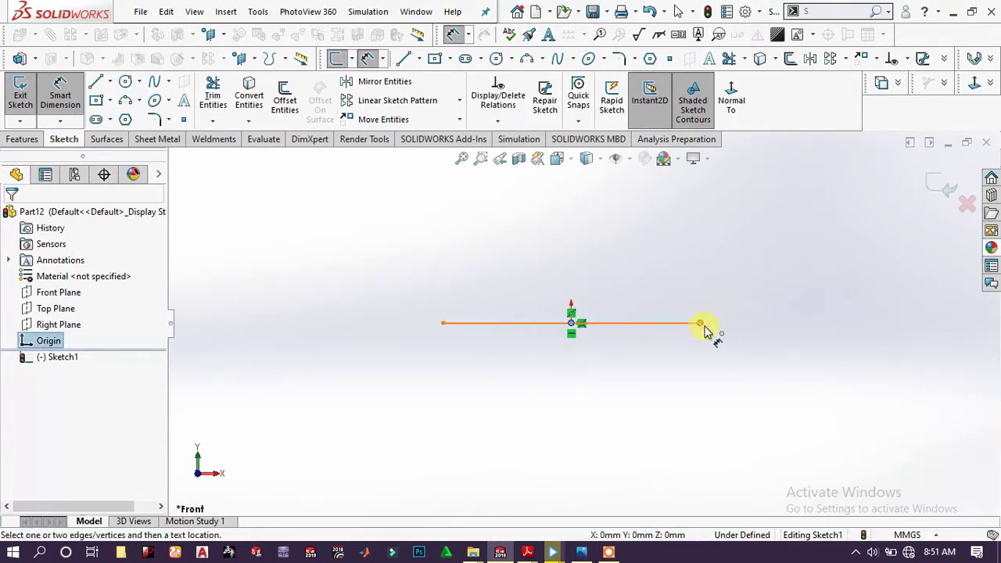
{"action": "left_click", "coordinate": [696, 327]}
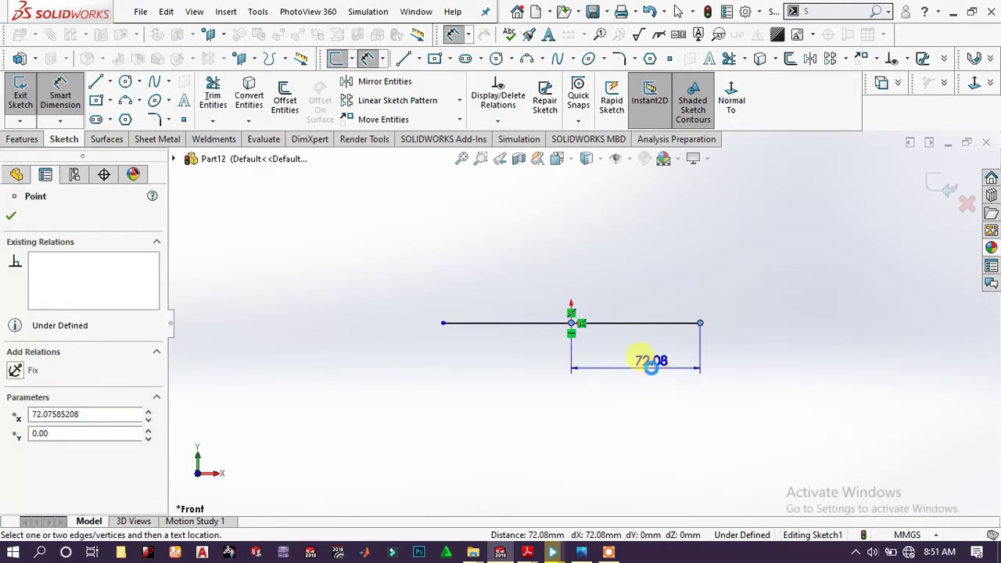
{"action": "left_click", "coordinate": [652, 364]}
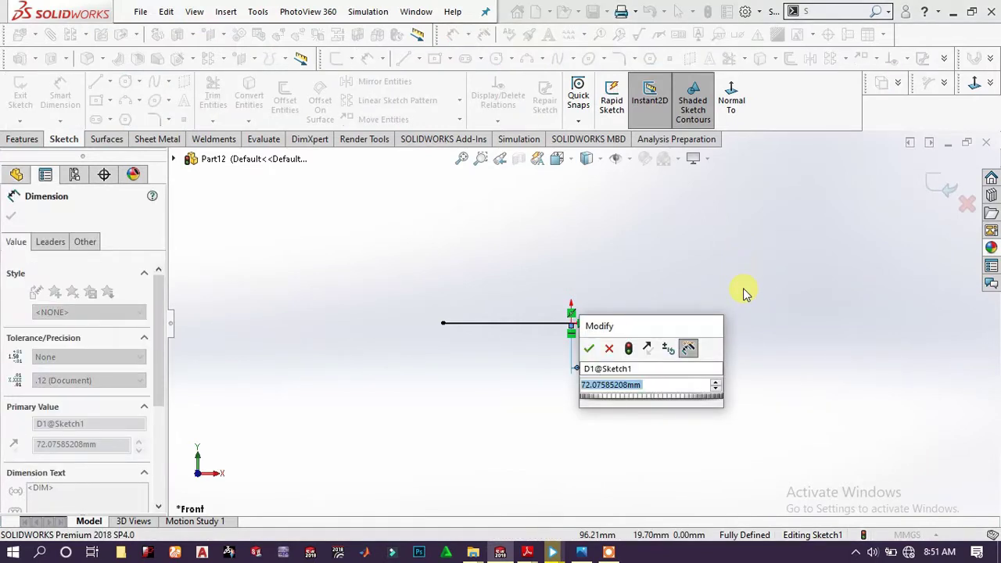
{"action": "type", "text": "415"}
{"action": "key", "text": "Return"}
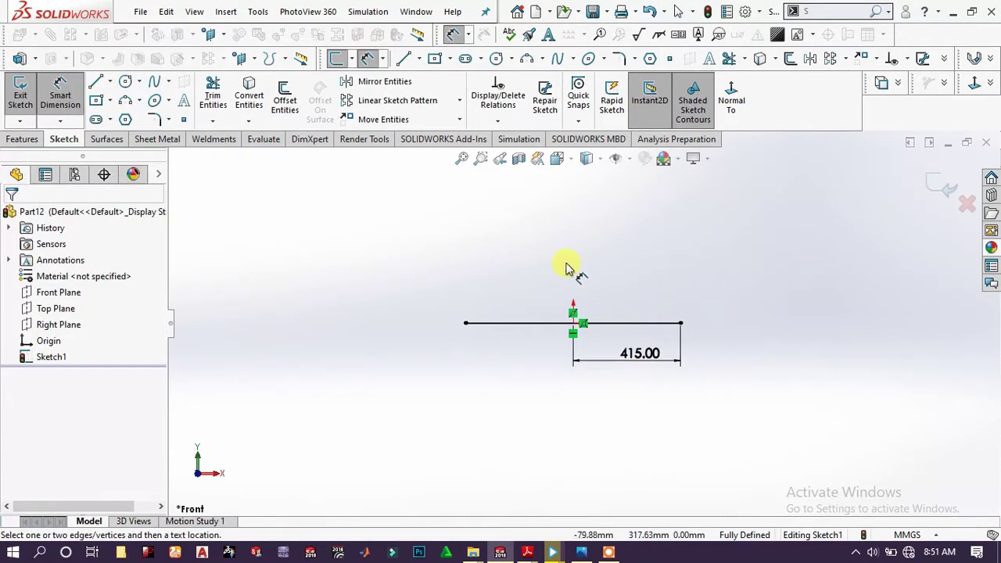
{"action": "scroll", "coordinate": [618, 305], "scroll_direction": "down", "scroll_amount": 2}
Abandon the additional overall length dimension and convert the horizontal line to construction geometry
{"action": "left_click", "coordinate": [668, 339]}
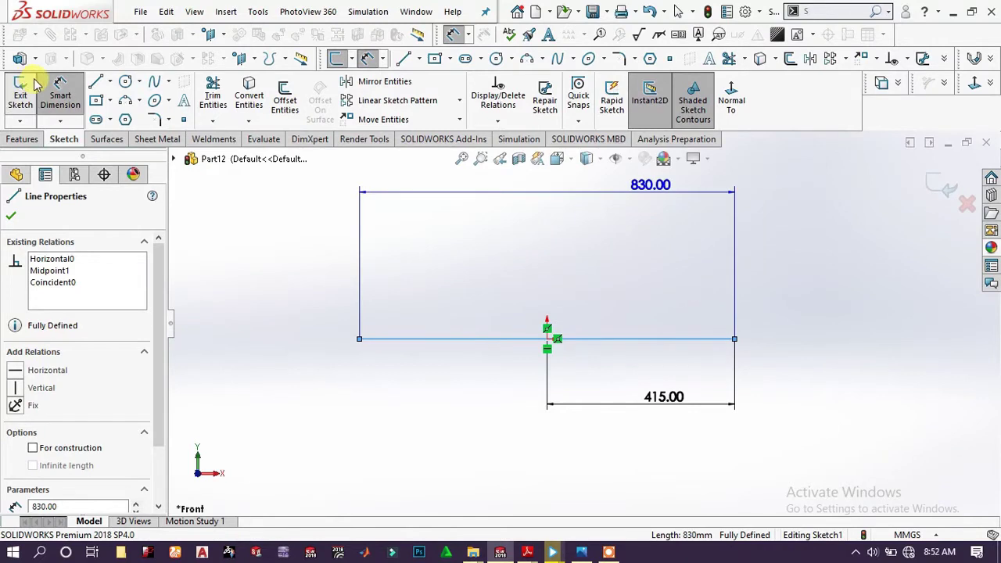
{"action": "left_click", "coordinate": [60, 92]}
{"action": "left_click", "coordinate": [657, 339]}
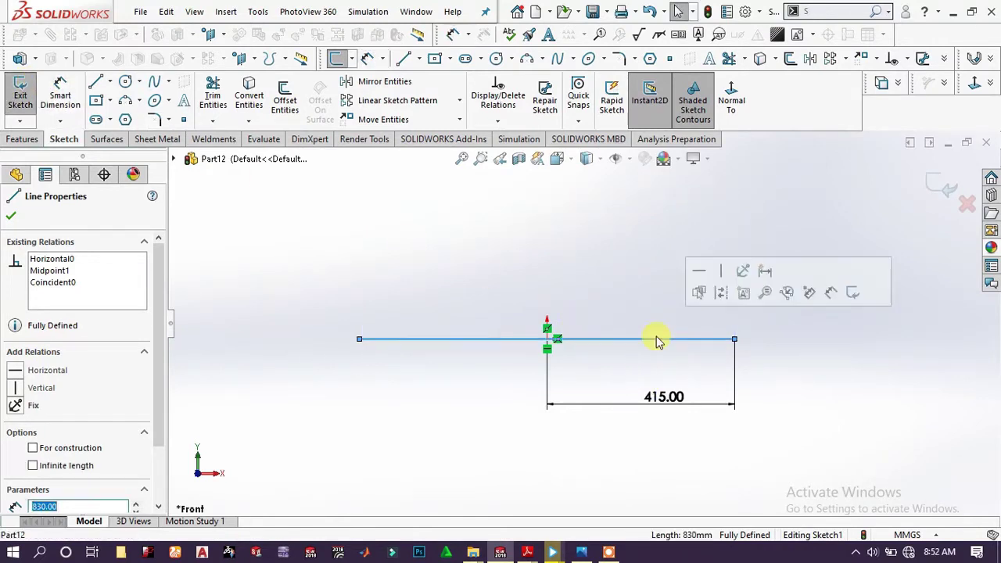
{"action": "left_click", "coordinate": [726, 299]}
{"action": "left_click", "coordinate": [726, 299]}
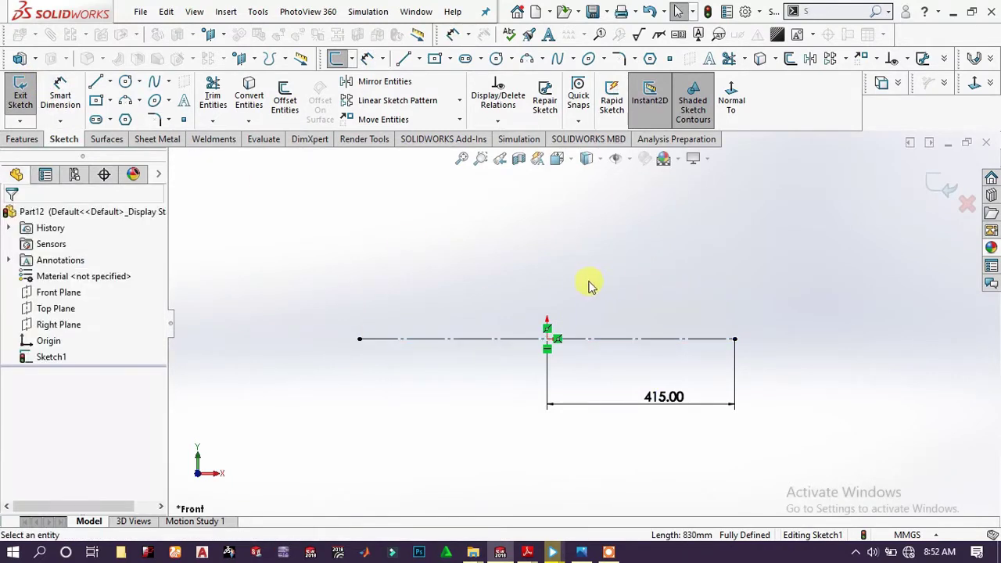
Sketch a horizontal line about 97 mm long ending at the construction line's left endpoint, continued by a vertical line about 101 mm upward
{"action": "left_click", "coordinate": [97, 82]}
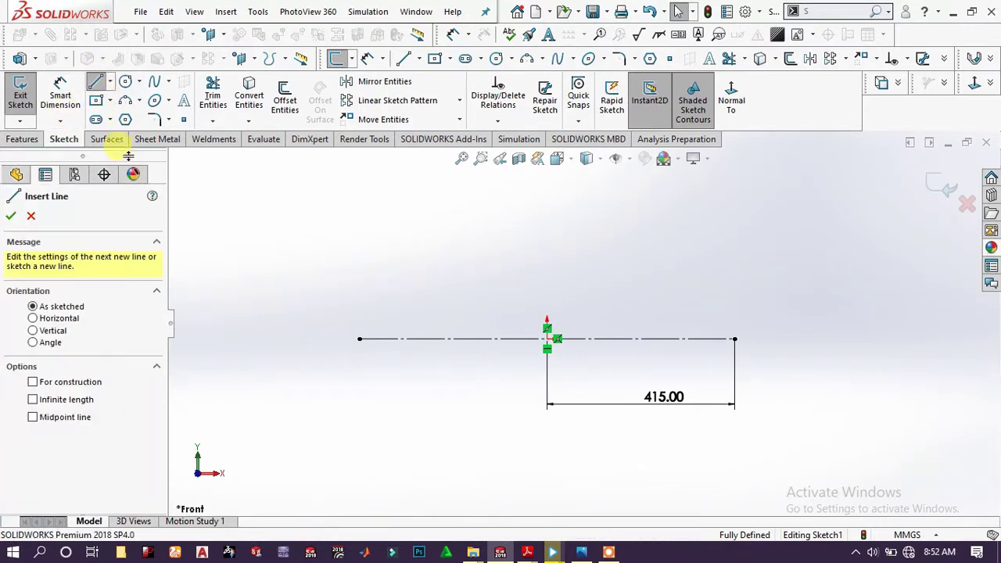
{"action": "left_click", "coordinate": [316, 338]}
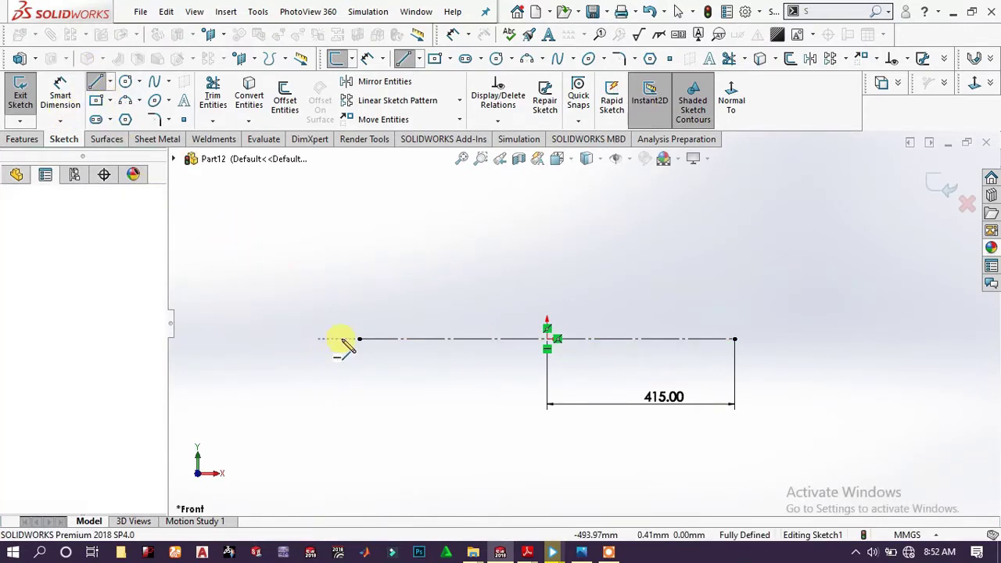
{"action": "left_click", "coordinate": [359, 339]}
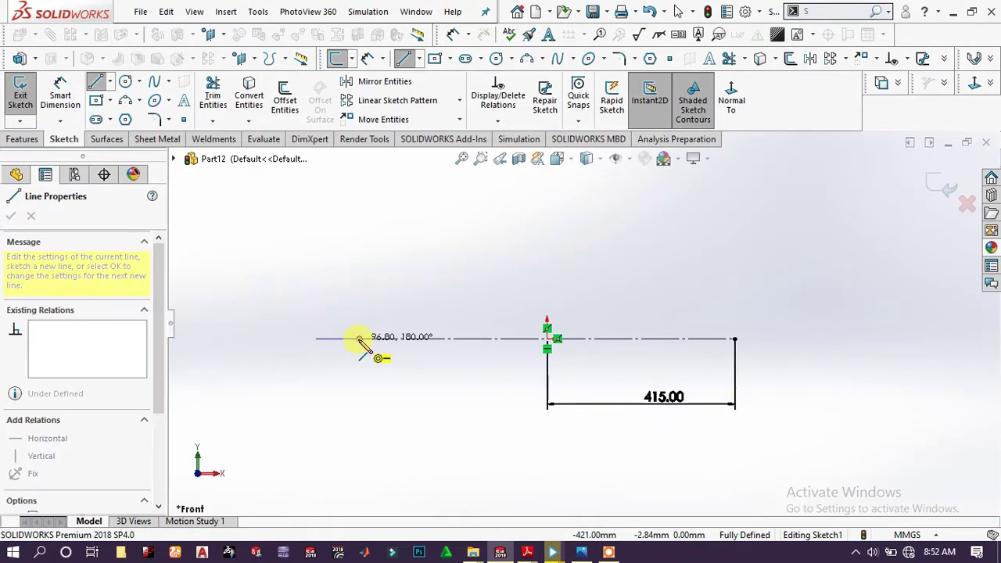
{"action": "left_click", "coordinate": [358, 293]}
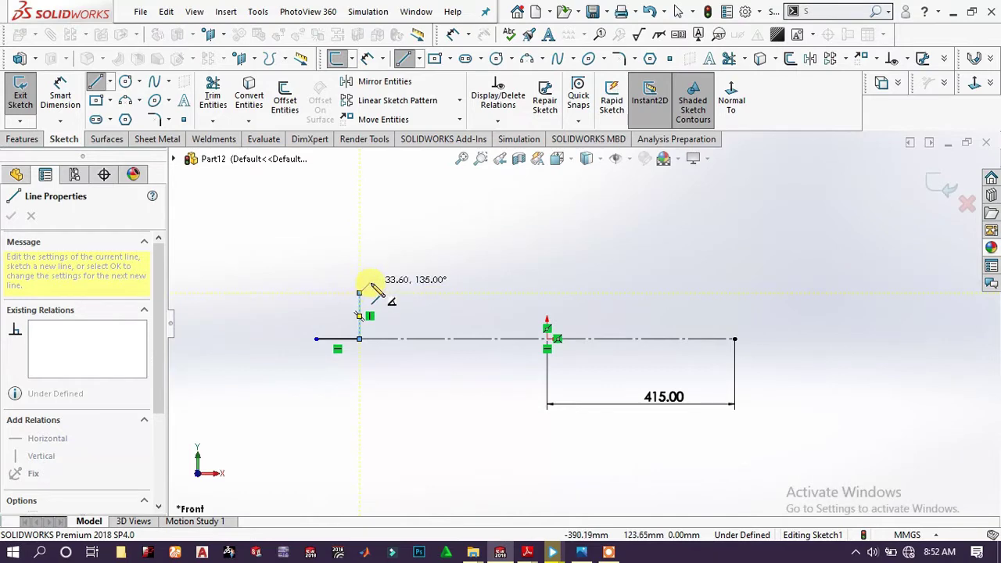
{"action": "right_click", "coordinate": [378, 291]}
{"action": "left_click", "coordinate": [385, 290]}
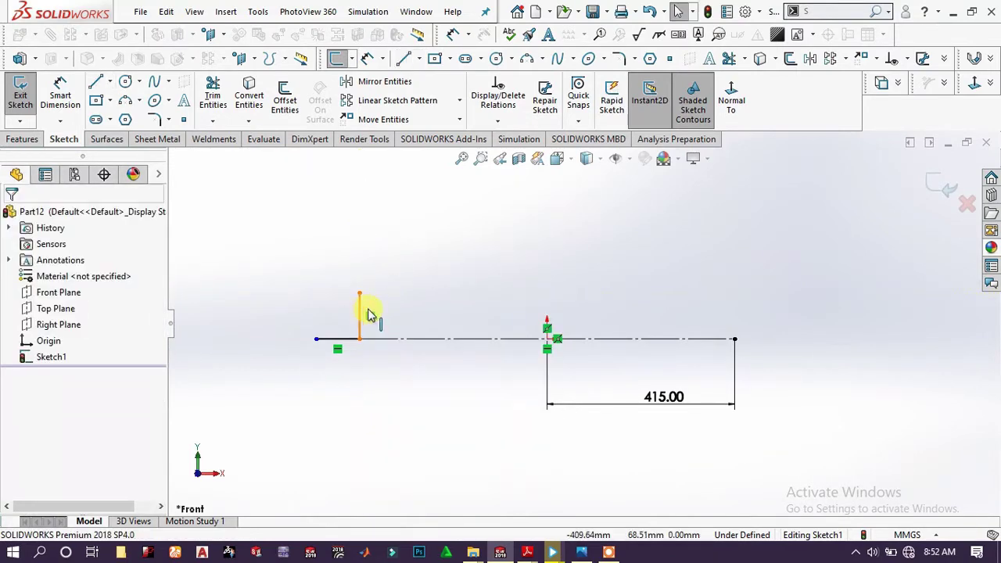
Sketch a horizontal line about 117 mm long ending at the construction line's right endpoint, continued by a vertical line about 101 mm upward
{"action": "key", "text": "l"}
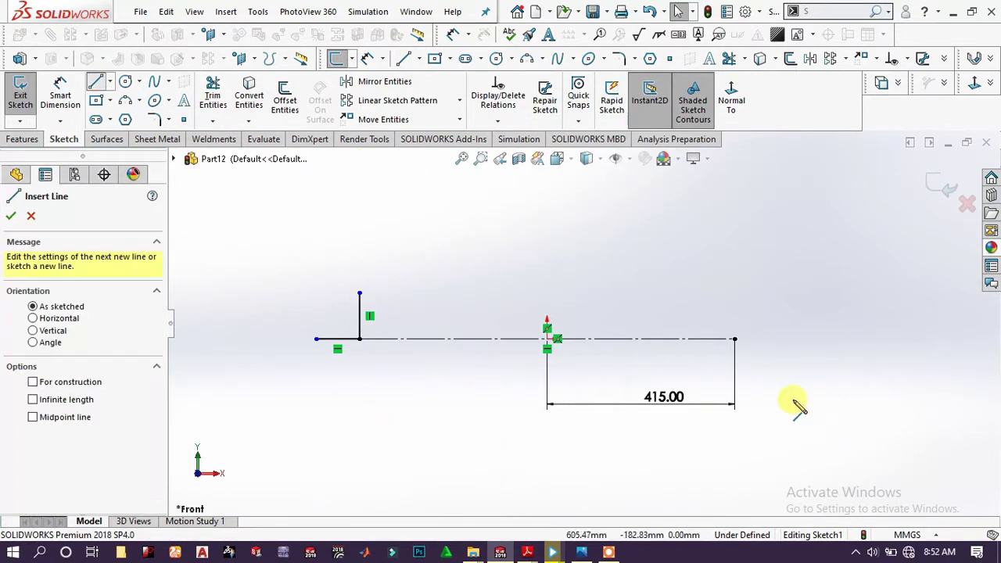
{"action": "left_click", "coordinate": [788, 339]}
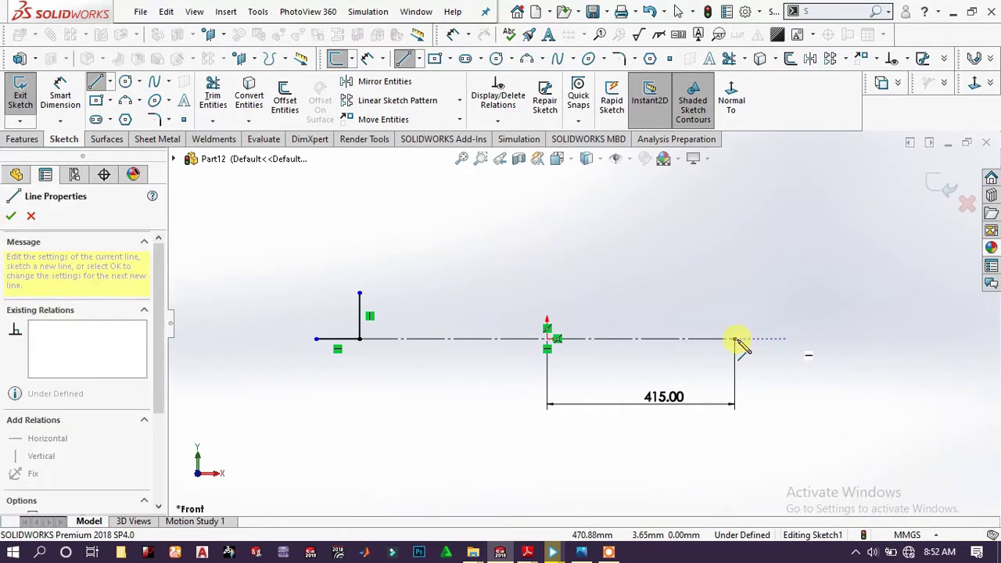
{"action": "left_click", "coordinate": [734, 340]}
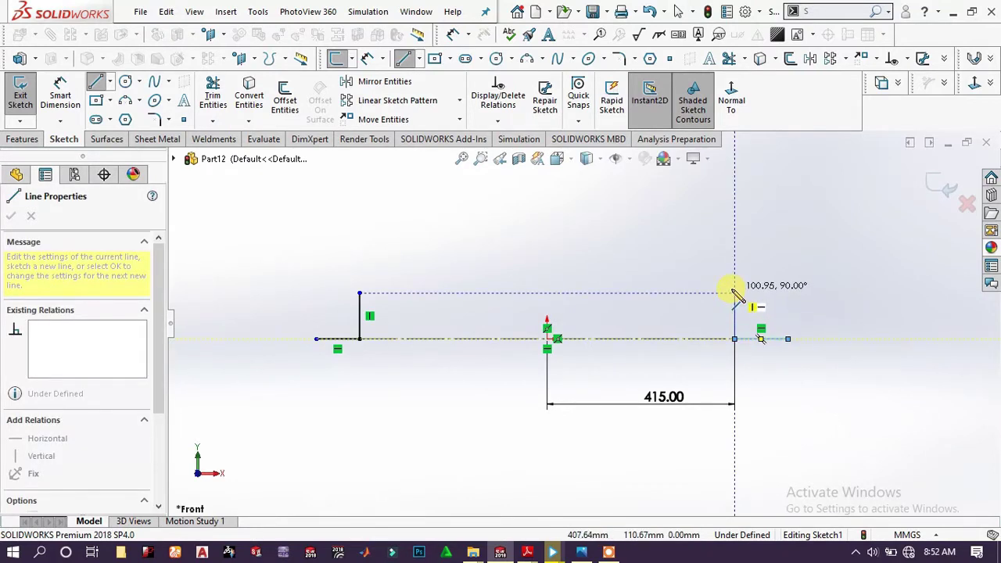
{"action": "left_click", "coordinate": [734, 293]}
{"action": "right_click", "coordinate": [818, 281]}
{"action": "left_click", "coordinate": [818, 287]}
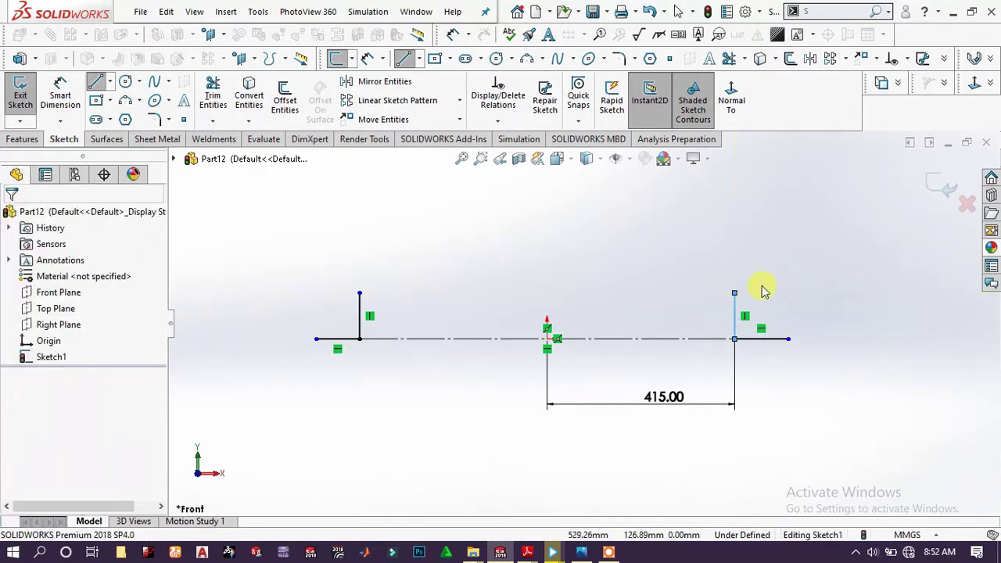
Add an equal relation between the two vertical lines
{"action": "left_click", "coordinate": [359, 333]}
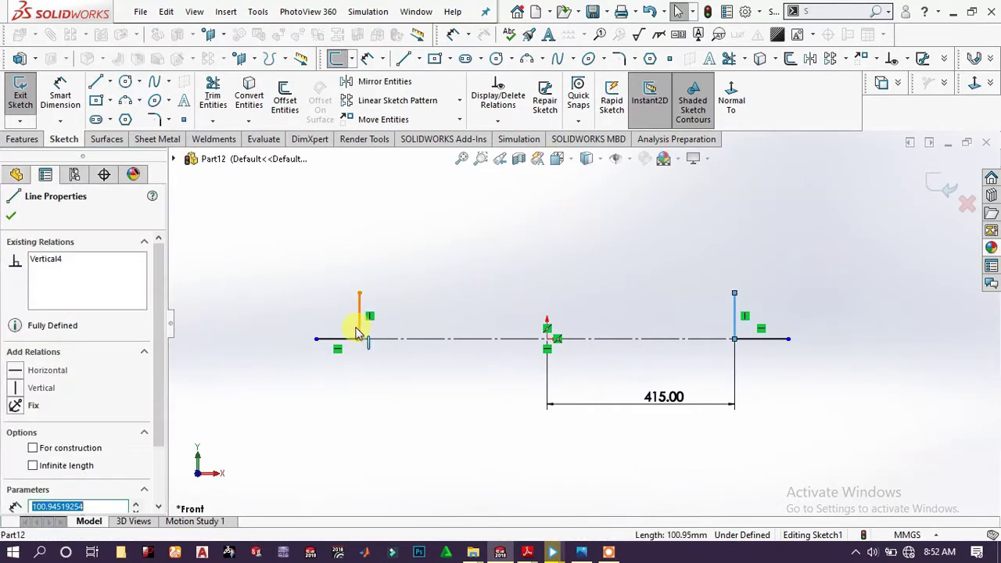
{"action": "left_click", "coordinate": [361, 336], "text": "ctrl"}
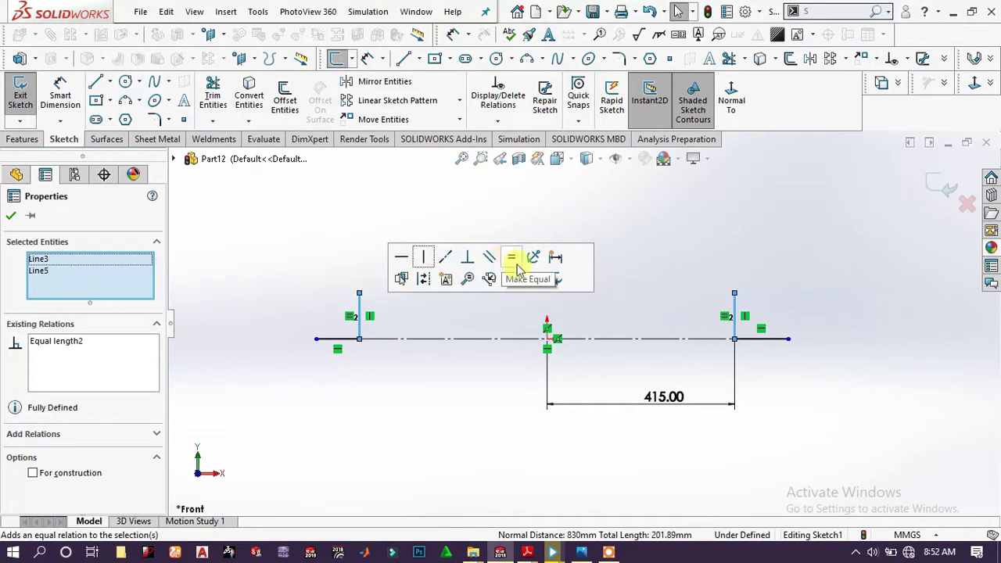
{"action": "left_click", "coordinate": [820, 359]}
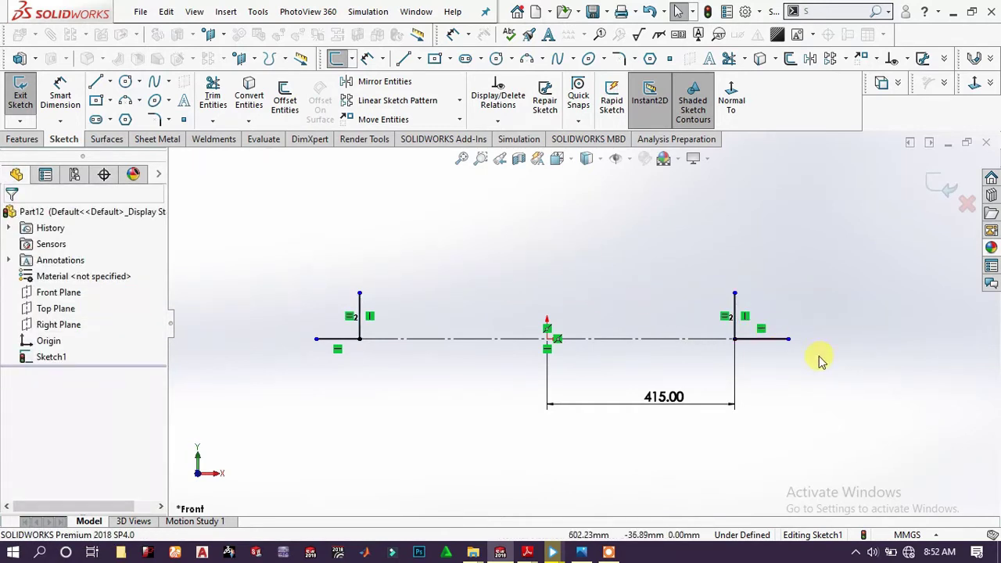
{"action": "left_click", "coordinate": [764, 339]}
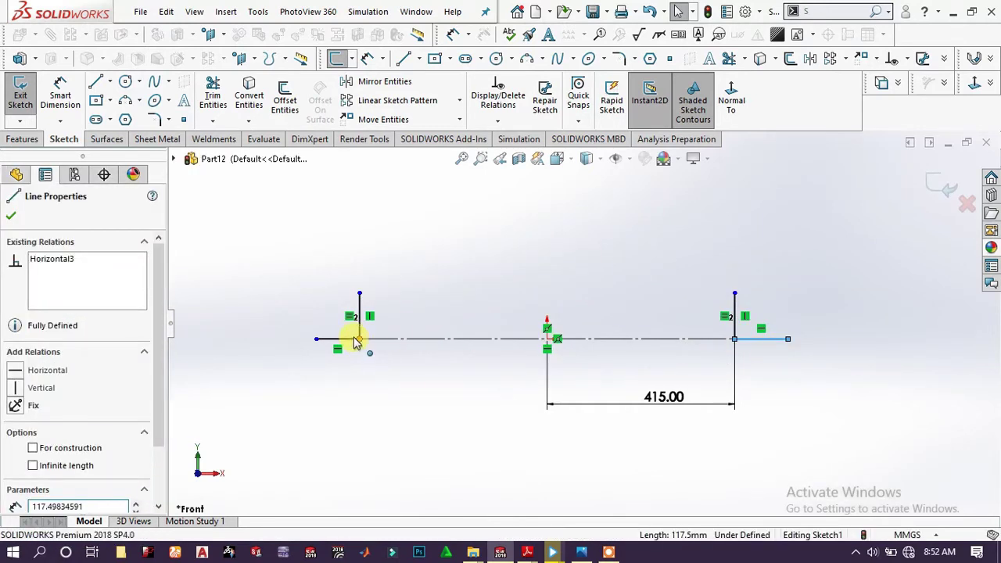
{"action": "left_click", "coordinate": [358, 341], "text": "ctrl"}
{"action": "left_click", "coordinate": [346, 340], "text": "ctrl"}
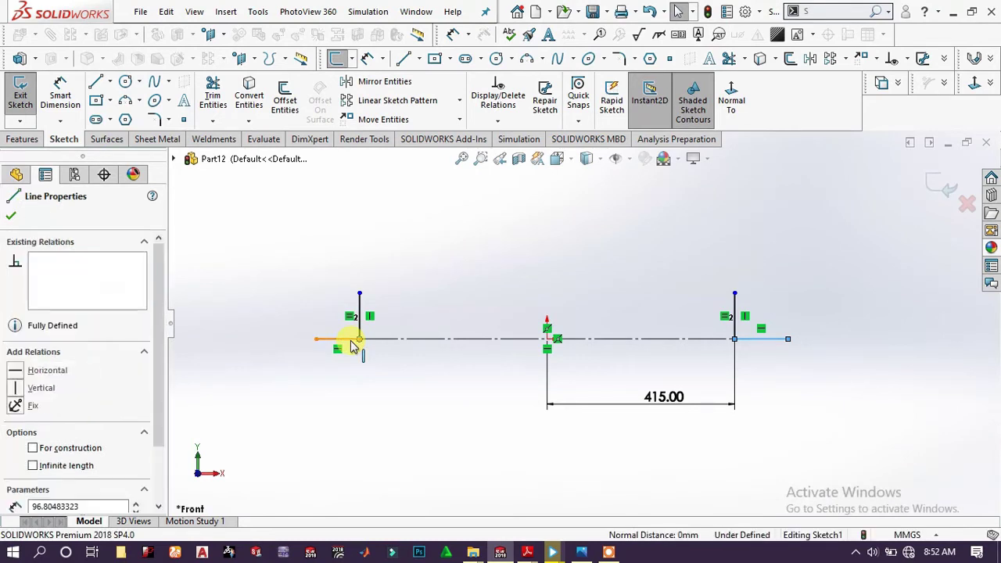
{"action": "left_click", "coordinate": [293, 250]}
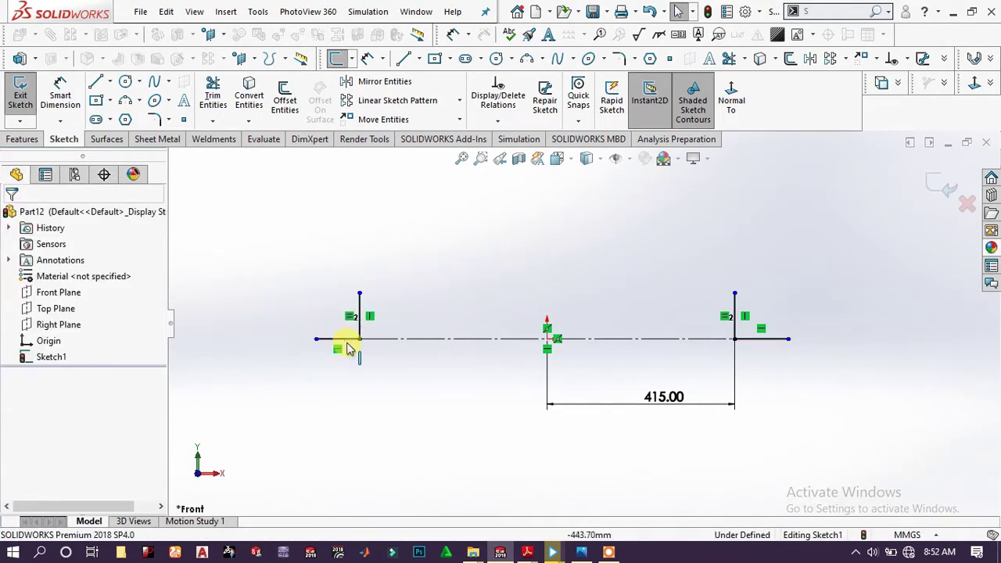
Add an equal relation between the two short horizontal lines at the ends of the construction line
{"action": "left_click", "coordinate": [361, 344]}
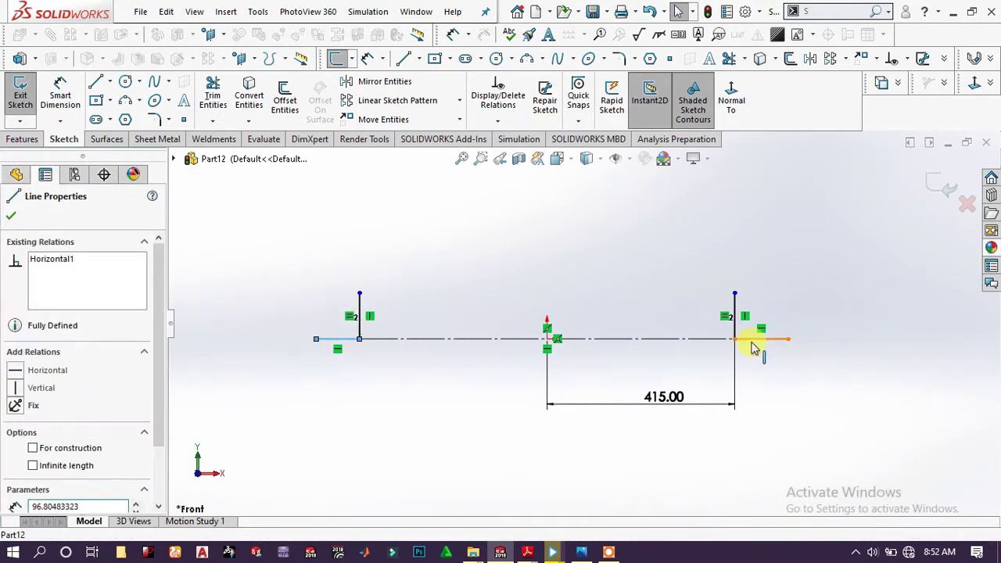
{"action": "left_click", "coordinate": [756, 340], "text": "ctrl"}
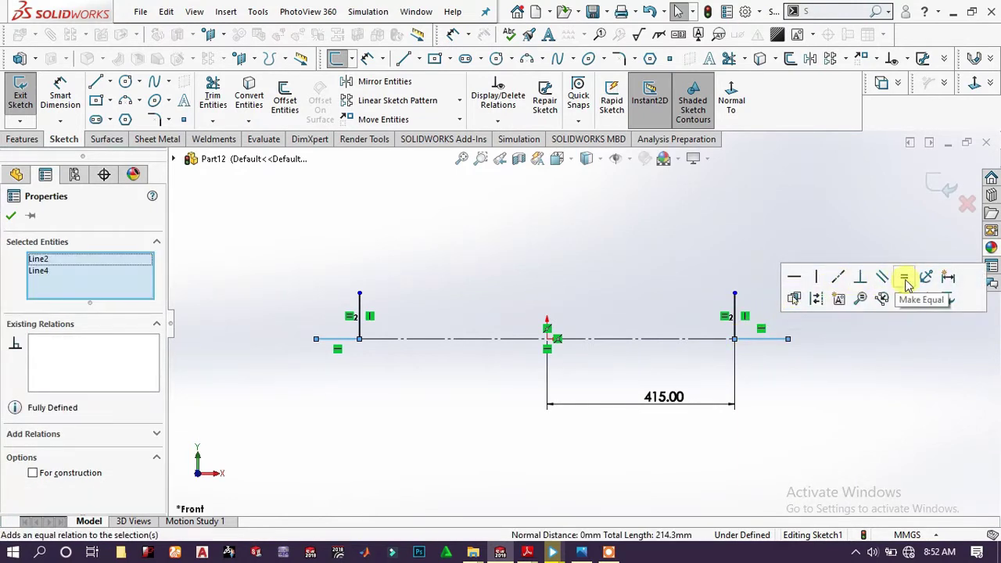
{"action": "left_click", "coordinate": [680, 274]}
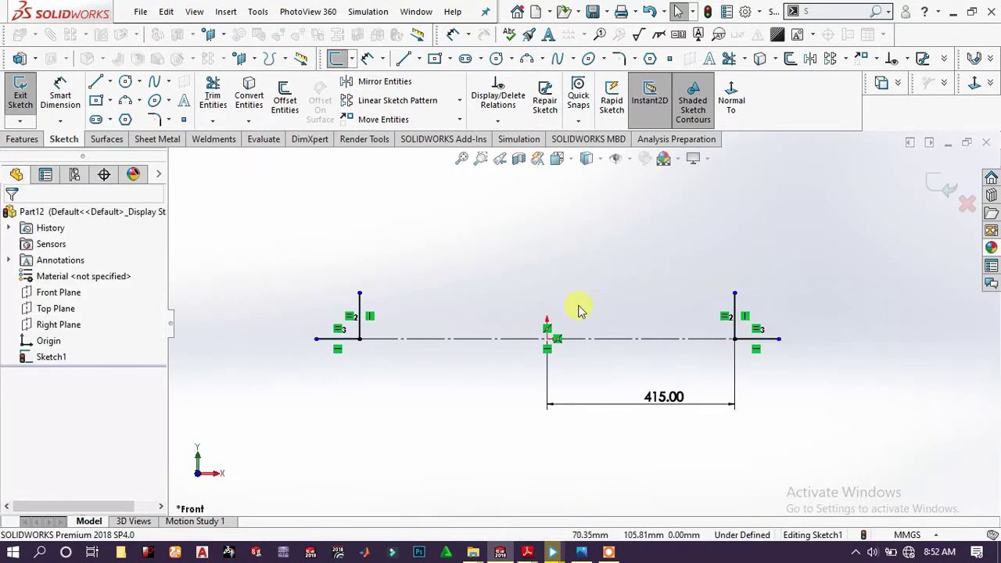
Dimension the left vertical line's length as 100 mm
{"action": "scroll", "coordinate": [583, 330], "scroll_direction": "down", "scroll_amount": 2}
{"action": "scroll", "coordinate": [592, 327], "scroll_direction": "up", "scroll_amount": 2}
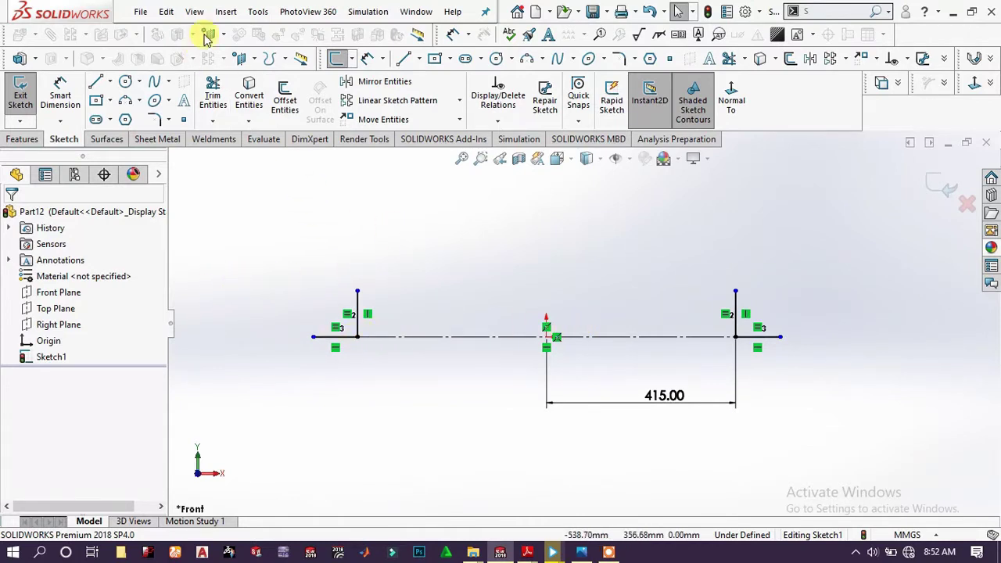
{"action": "left_click", "coordinate": [62, 94]}
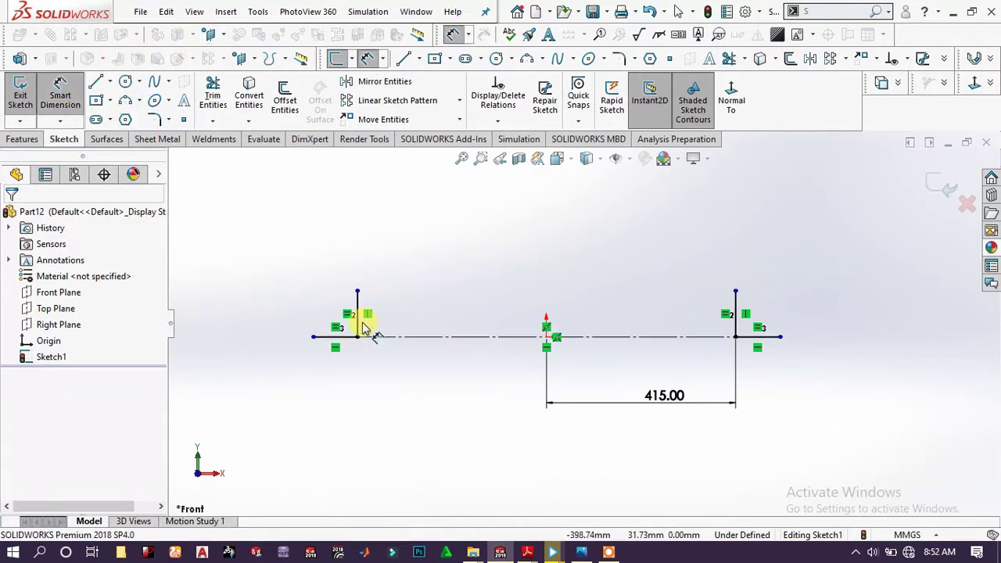
{"action": "left_click", "coordinate": [399, 321]}
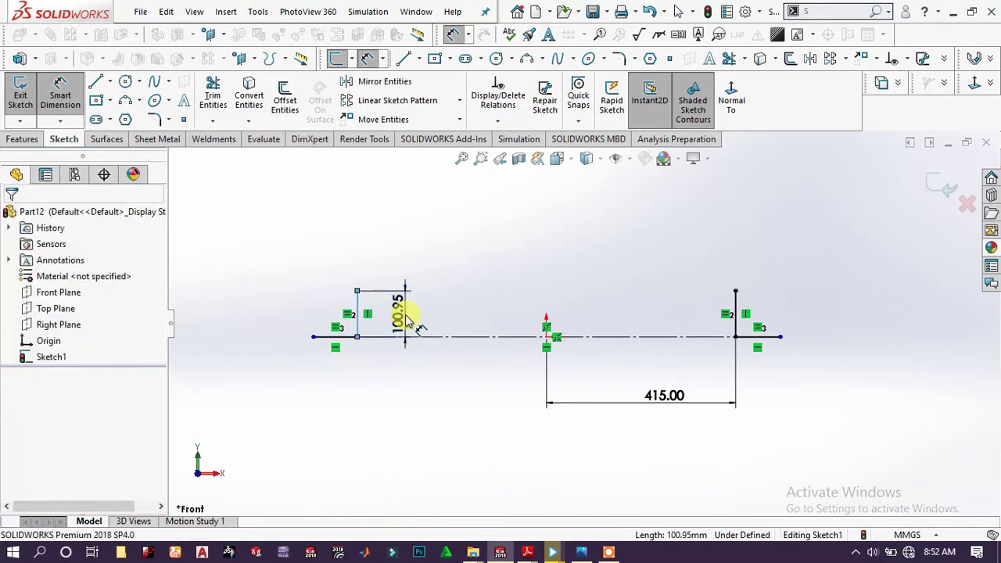
{"action": "left_click", "coordinate": [405, 319]}
{"action": "type", "text": "100"}
{"action": "key", "text": "Return"}
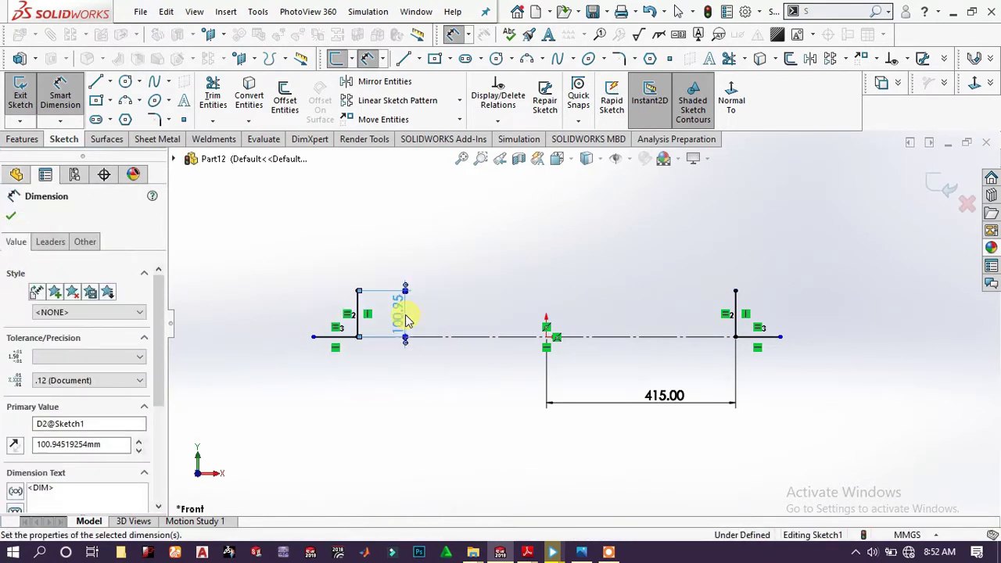
Dimension the right short horizontal line's length as 80 mm
{"action": "left_click", "coordinate": [762, 341]}
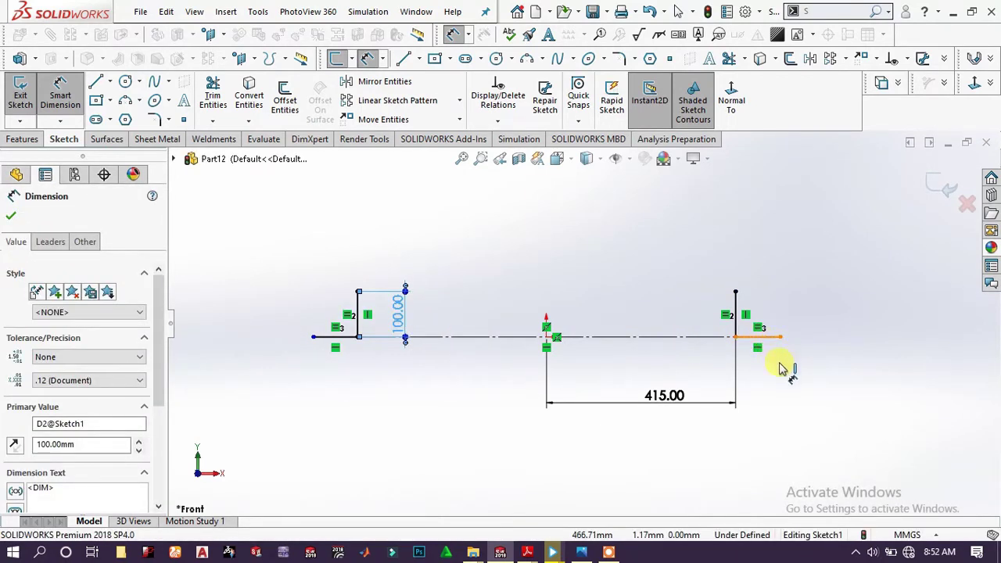
{"action": "left_click", "coordinate": [762, 391]}
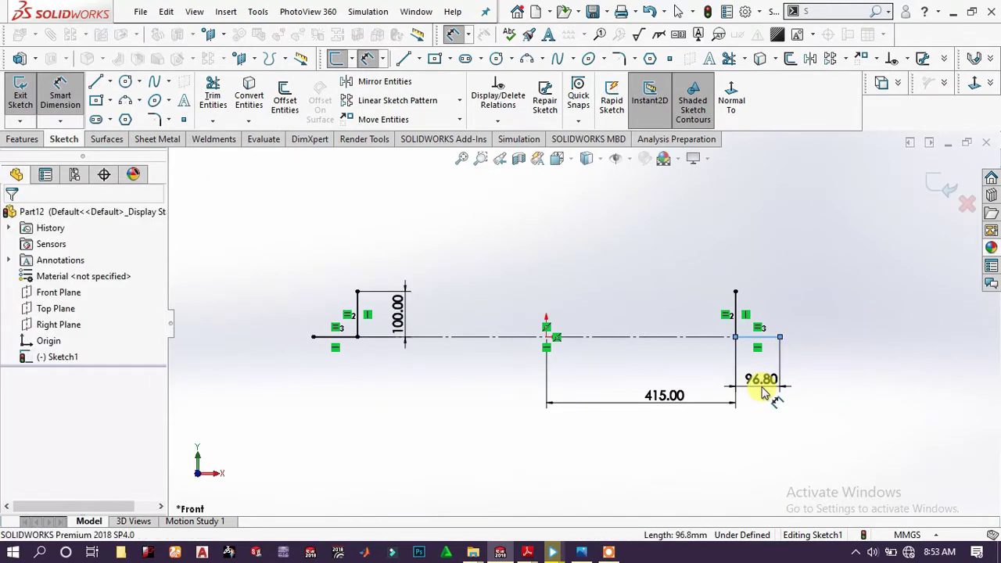
{"action": "type", "text": "80"}
{"action": "key", "text": "Return"}
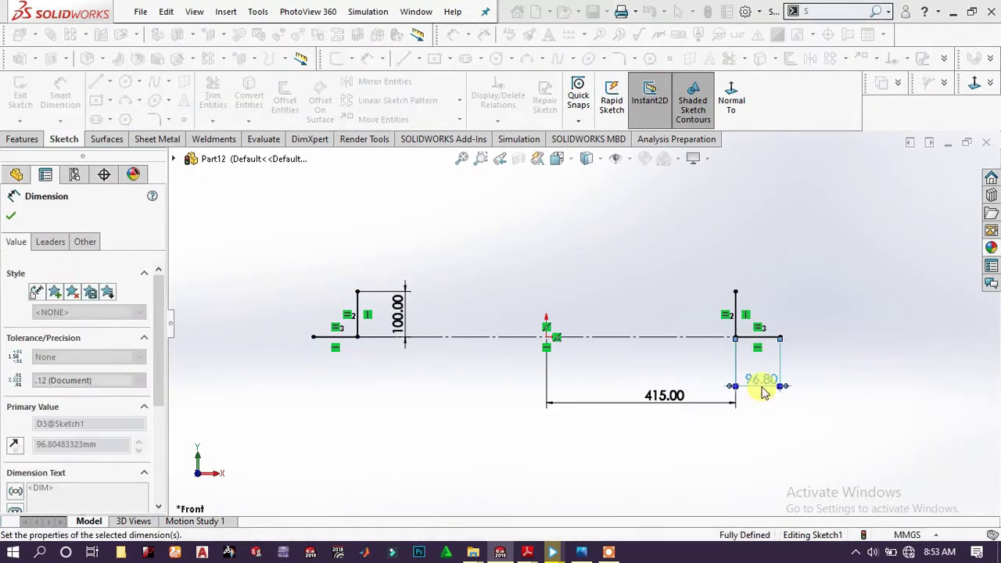
{"action": "key", "text": "Escape"}
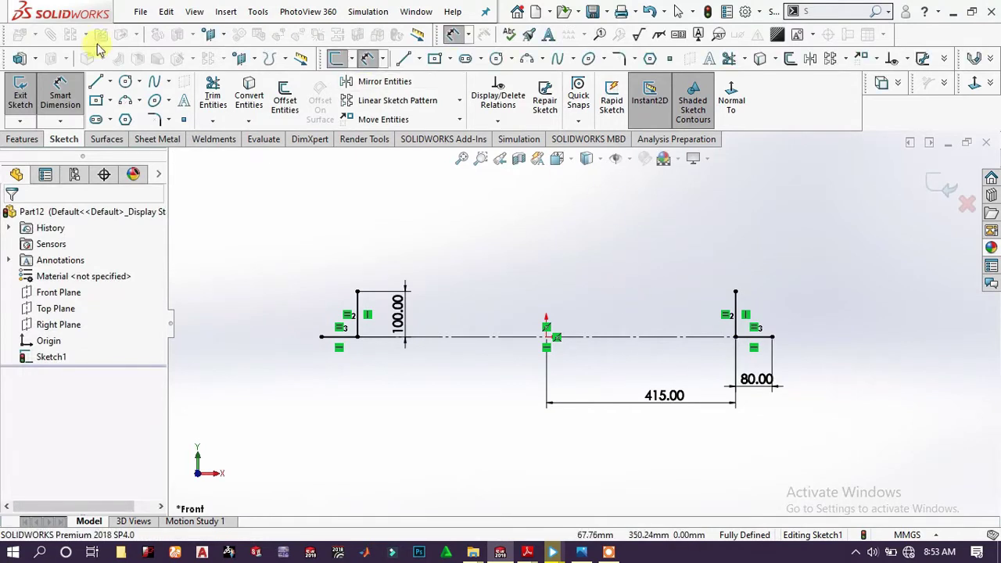
Draw a 3 Point Arc joining the upper ends of both vertical lines as an upward 180° semicircle with 415 mm radius
{"action": "left_click", "coordinate": [140, 101]}
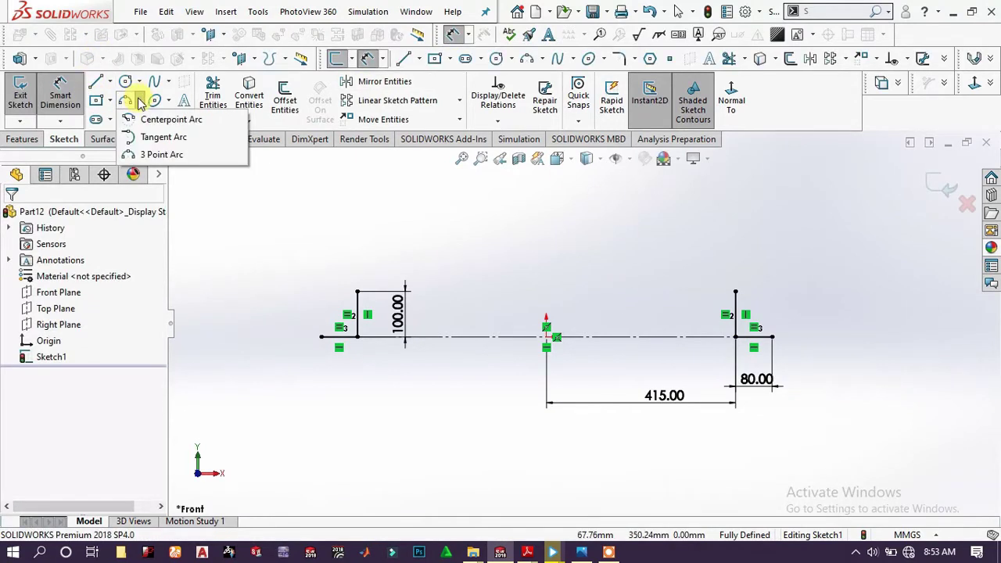
{"action": "left_click", "coordinate": [158, 153]}
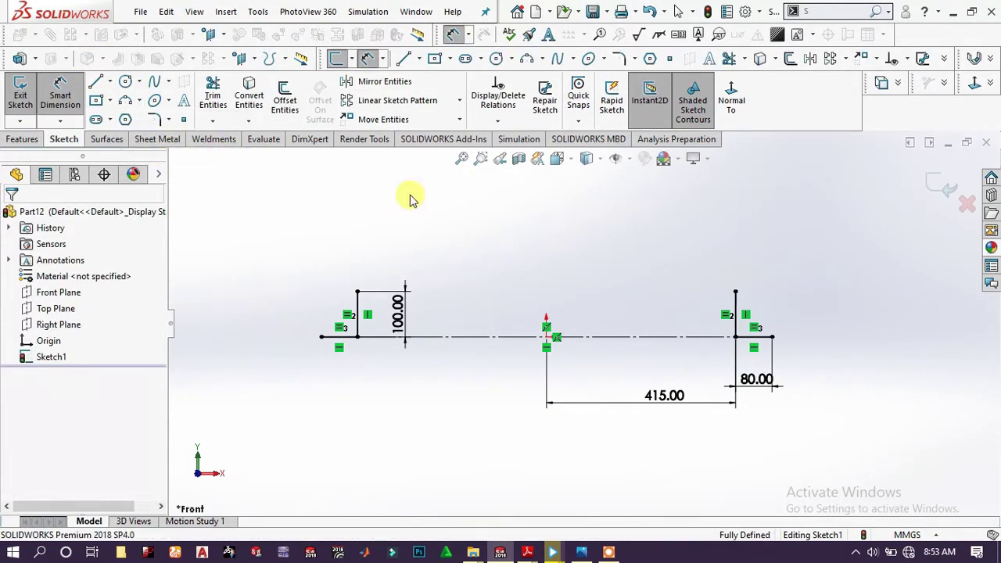
{"action": "left_click", "coordinate": [356, 294]}
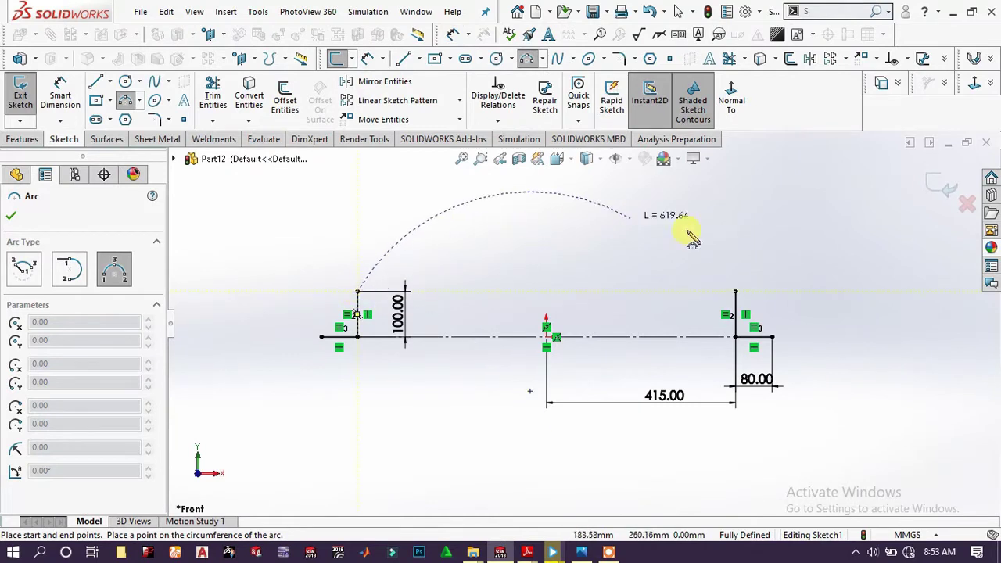
{"action": "left_click", "coordinate": [736, 292]}
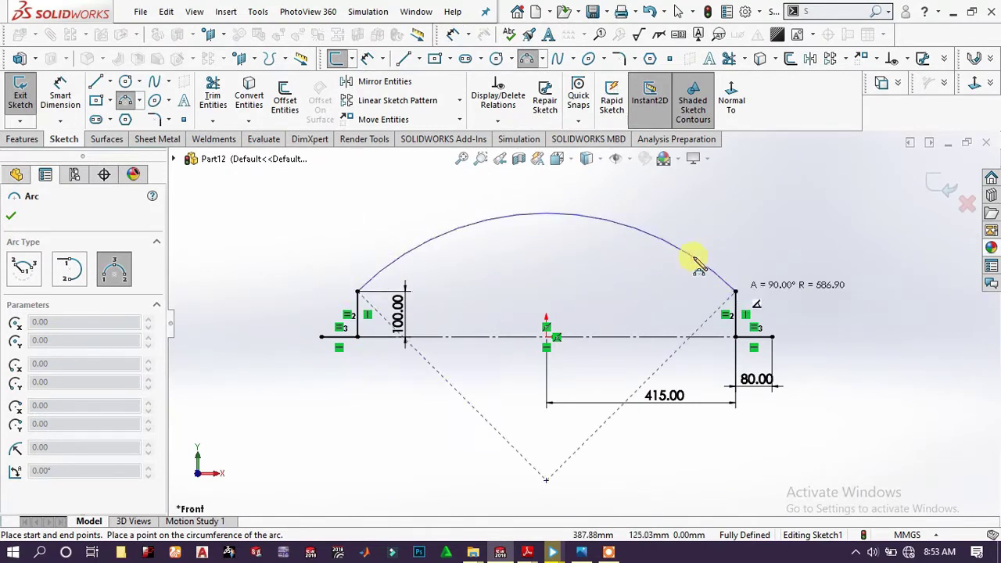
{"action": "scroll", "coordinate": [590, 207], "scroll_direction": "up", "scroll_amount": 3}
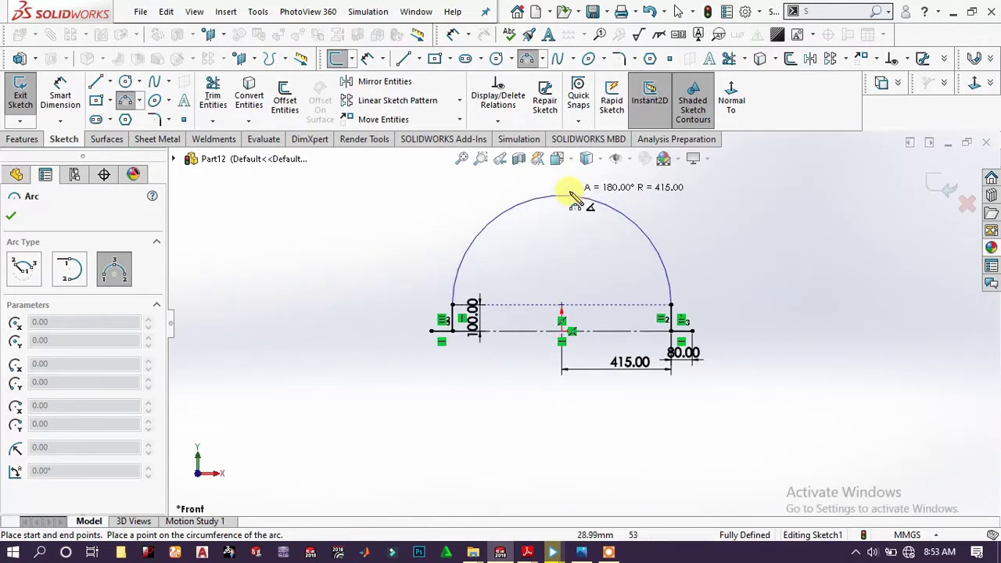
{"action": "left_click", "coordinate": [572, 197]}
{"action": "right_click", "coordinate": [373, 212]}
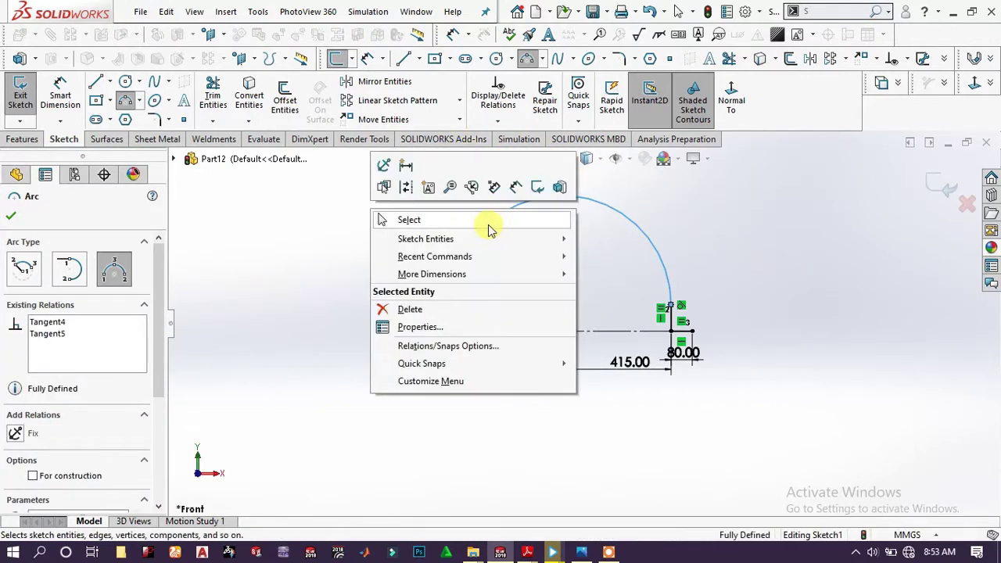
{"action": "left_click", "coordinate": [481, 222]}
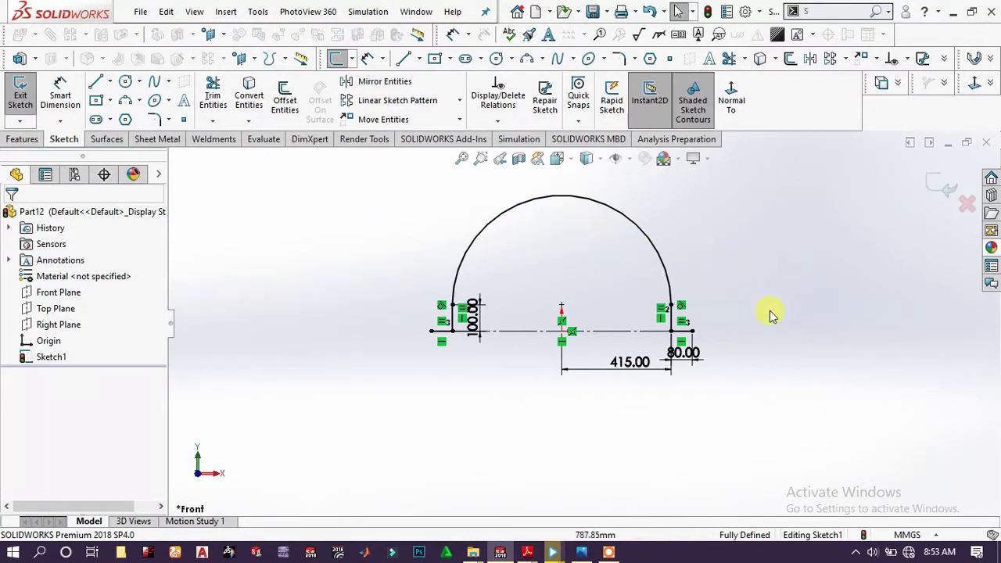
Offset the arch, vertical lines and flange lines 16 mm to the inside and underside, leaving out the construction line
{"action": "mouse_move", "coordinate": [761, 390]}
{"action": "left_mouse_down"}
{"action": "mouse_move", "coordinate": [693, 294]}
{"action": "mouse_move", "coordinate": [366, 168]}
{"action": "left_mouse_up"}
{"action": "left_click", "coordinate": [284, 100]}
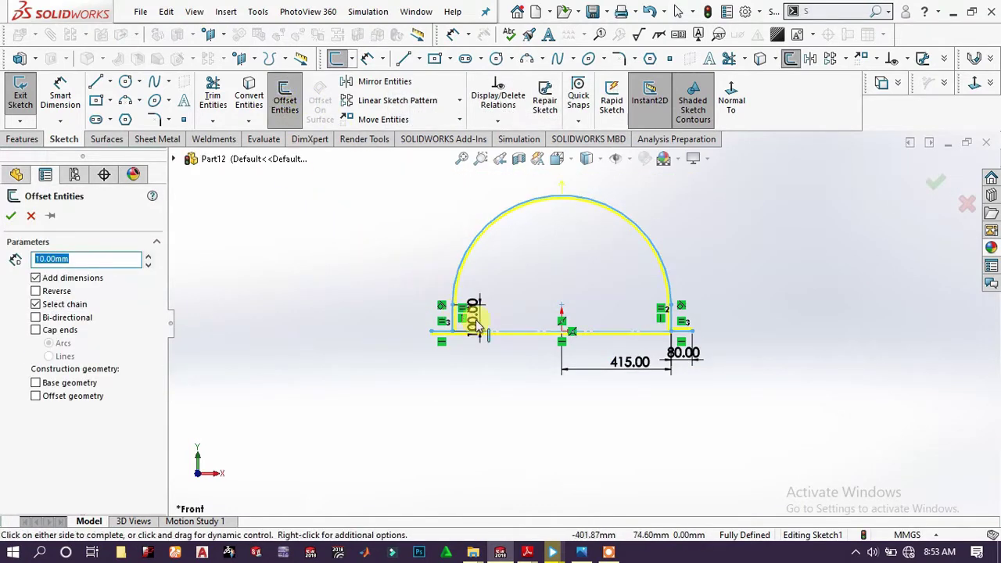
{"action": "scroll", "coordinate": [469, 338], "scroll_direction": "down", "scroll_amount": 3}
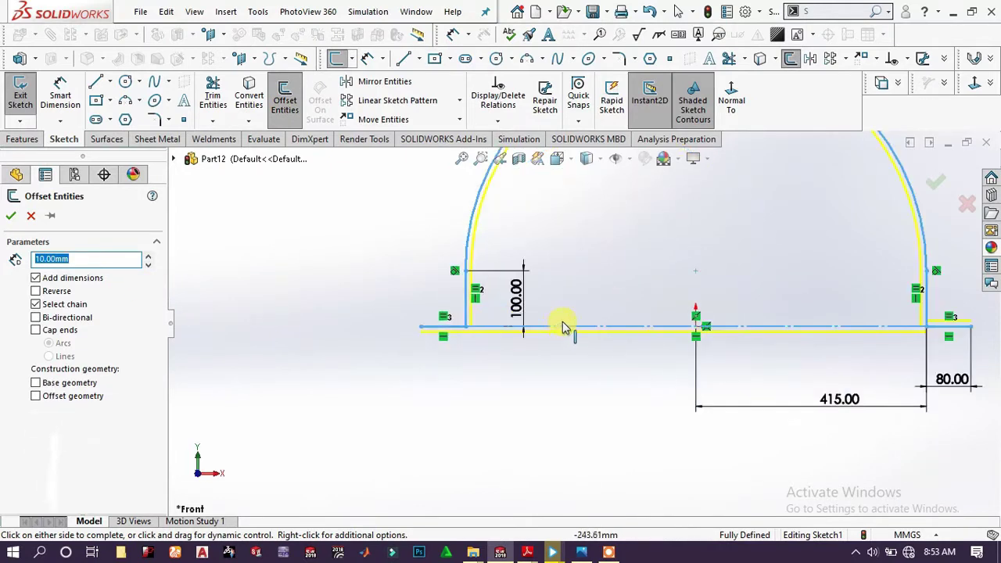
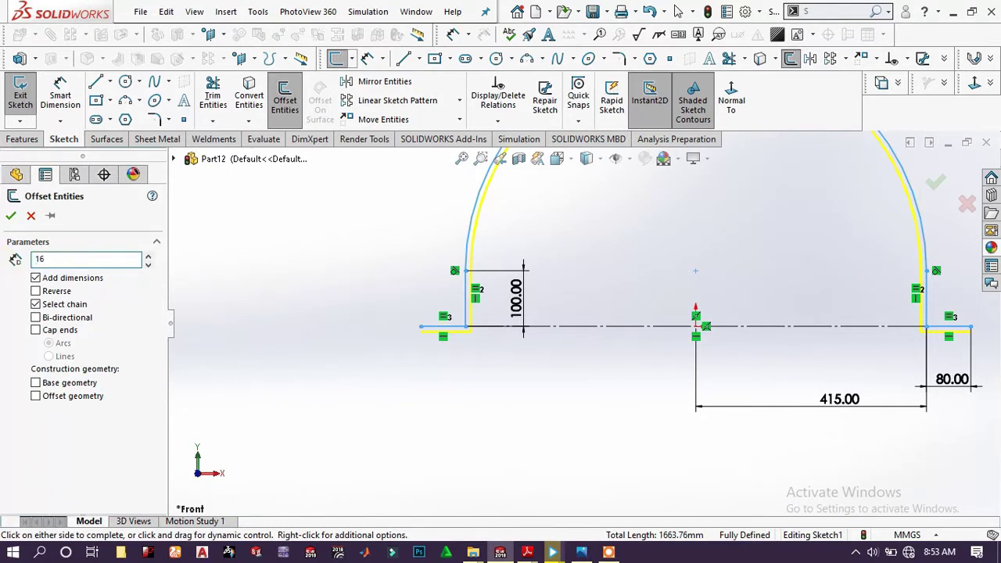
{"action": "key", "text": "Return"}
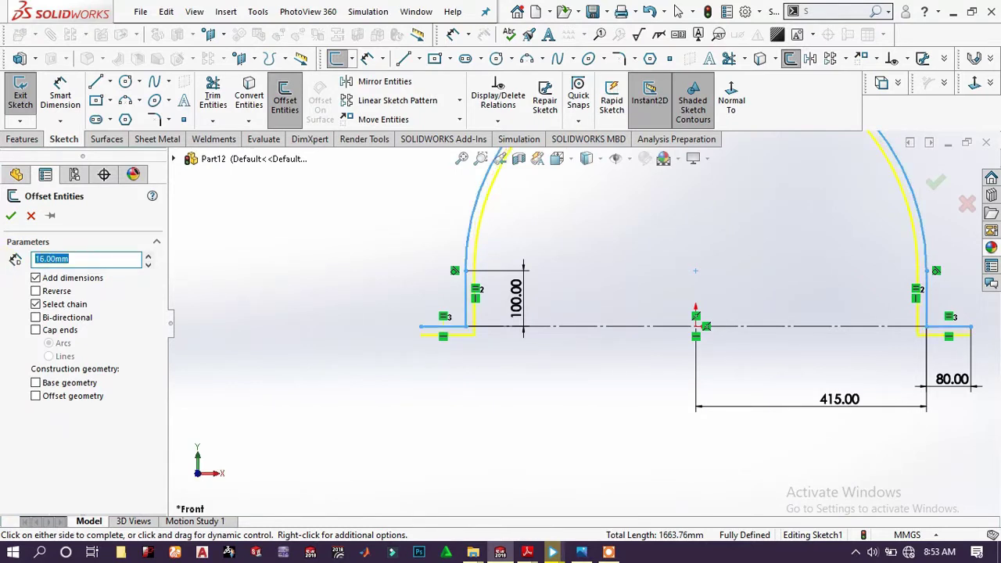
{"action": "left_click", "coordinate": [10, 216]}
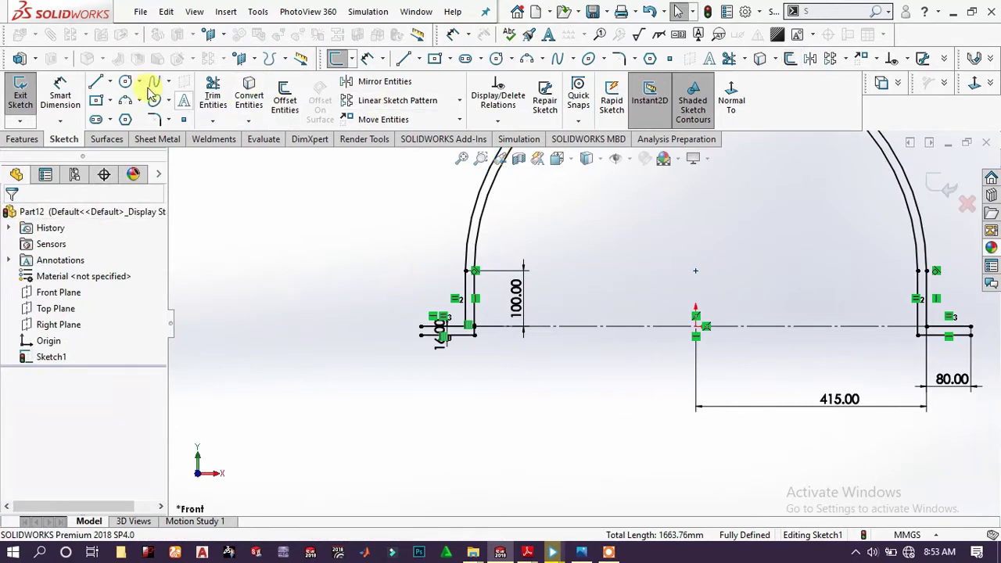
Close both outer flange ends of the offset profile with short vertical lines between the original and offset endpoints
{"action": "left_click", "coordinate": [97, 83]}
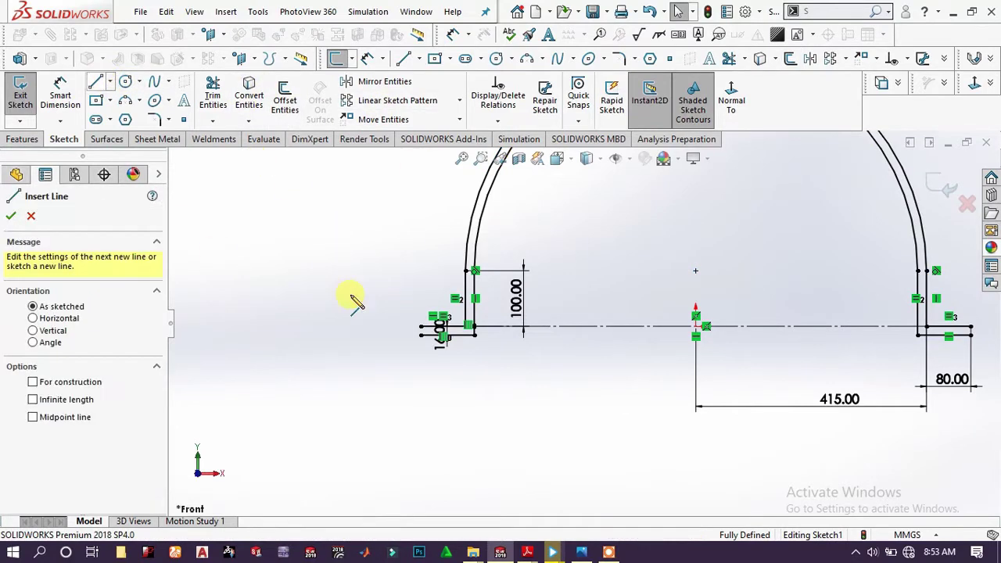
{"action": "left_click", "coordinate": [422, 330]}
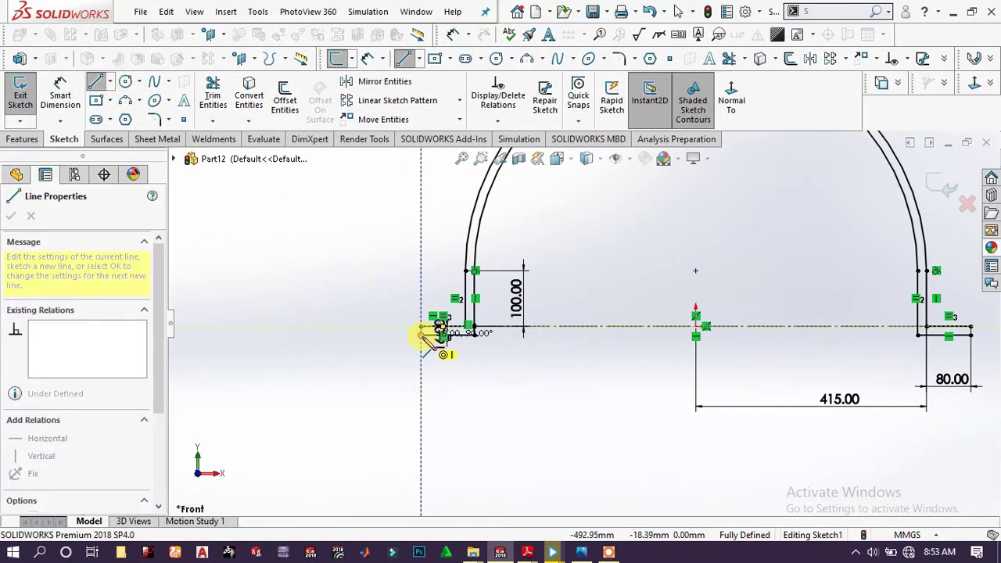
{"action": "left_click", "coordinate": [422, 334]}
{"action": "right_click", "coordinate": [352, 318]}
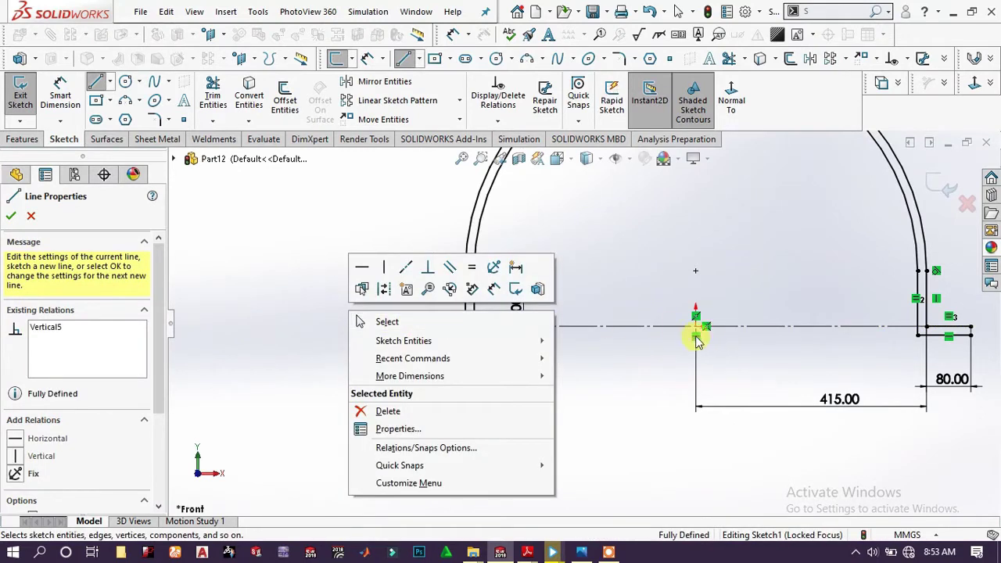
{"action": "left_click", "coordinate": [976, 345]}
{"action": "left_click", "coordinate": [971, 330]}
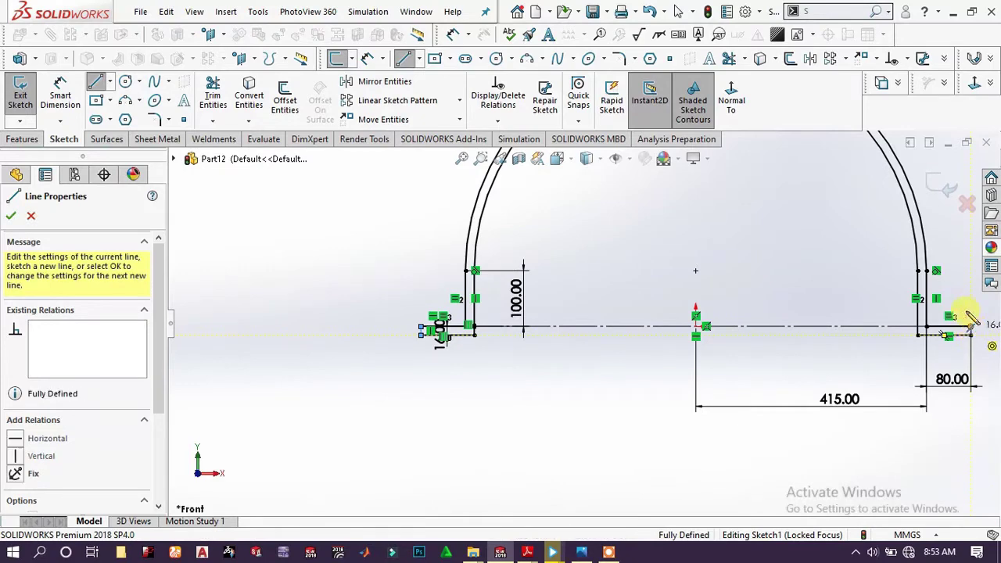
{"action": "right_click", "coordinate": [794, 359]}
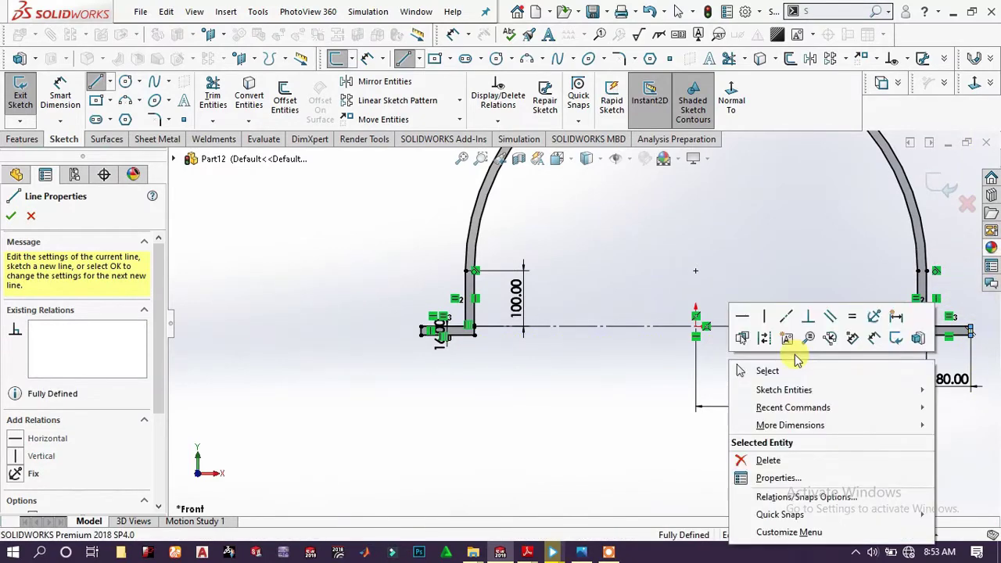
{"action": "left_click", "coordinate": [787, 365]}
{"action": "scroll", "coordinate": [978, 344], "scroll_direction": "down", "scroll_amount": 3}
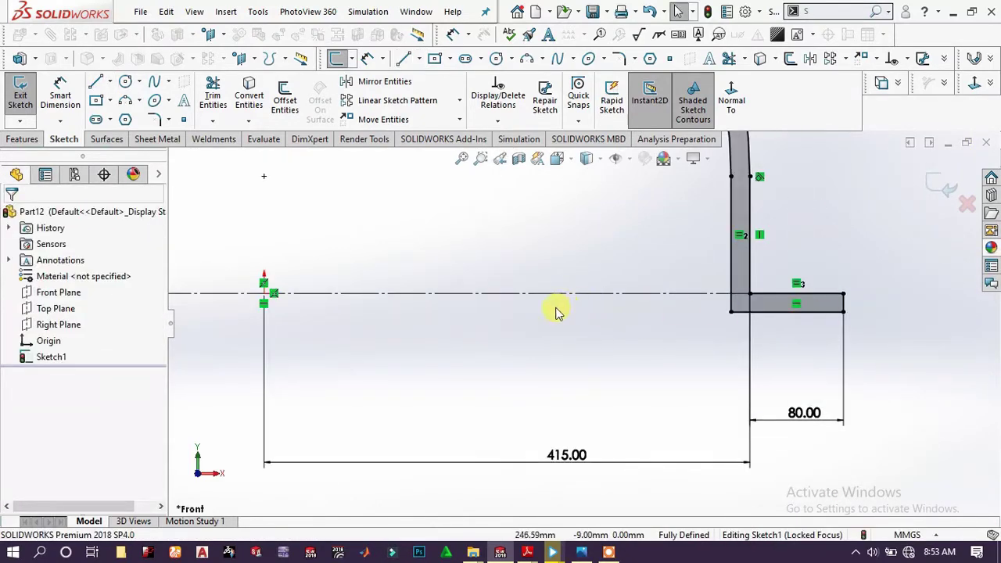
{"action": "scroll", "coordinate": [555, 311], "scroll_direction": "up", "scroll_amount": 3}
{"action": "scroll", "coordinate": [290, 310], "scroll_direction": "down", "scroll_amount": 4}
{"action": "scroll", "coordinate": [704, 313], "scroll_direction": "up", "scroll_amount": 4}
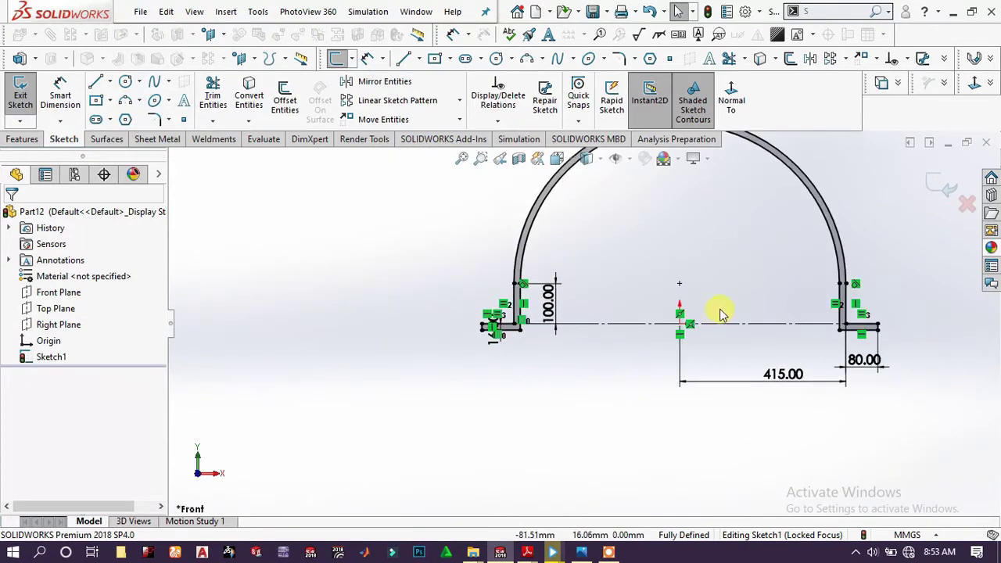
{"action": "scroll", "coordinate": [721, 313], "scroll_direction": "up", "scroll_amount": 1}
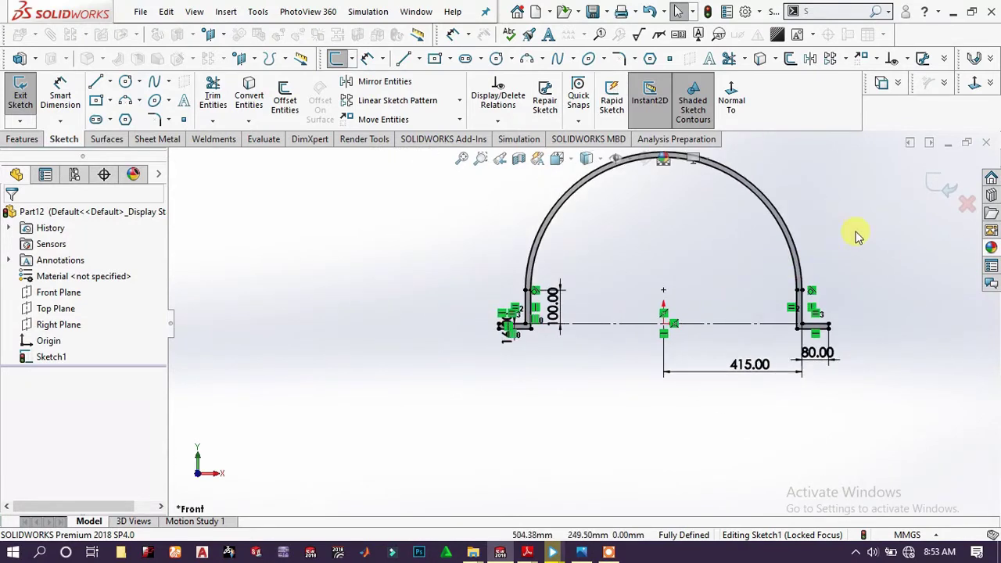
Extrude the closed arch profile as a boss with a Mid Plane end condition and a depth of 1200 mm
{"action": "left_click", "coordinate": [20, 140]}
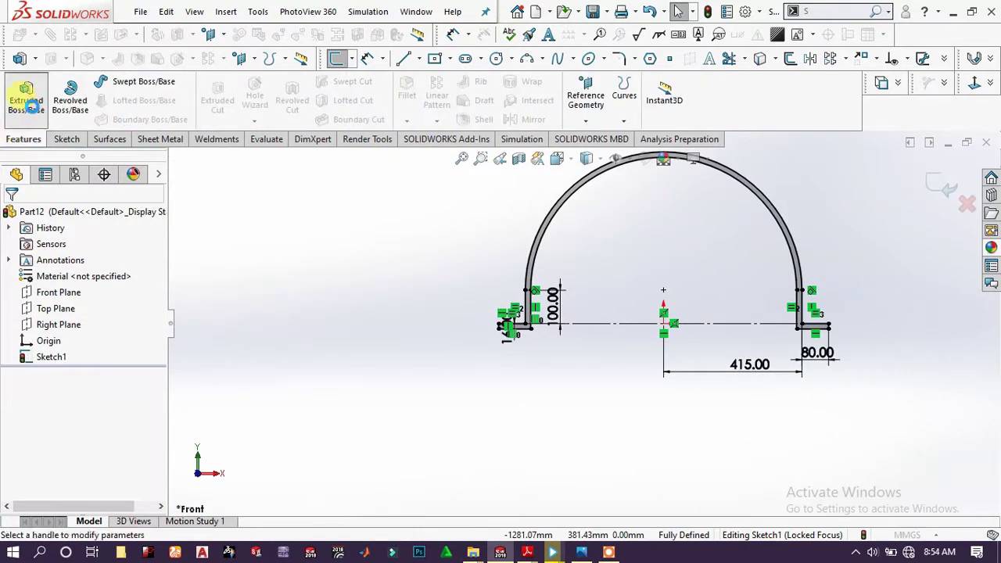
{"action": "left_click", "coordinate": [26, 106]}
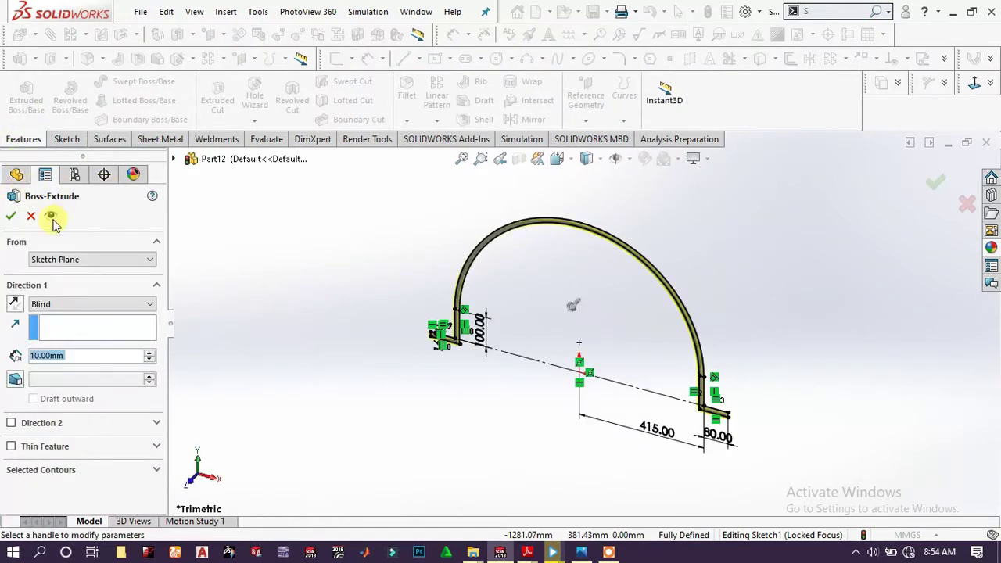
{"action": "left_click", "coordinate": [63, 303]}
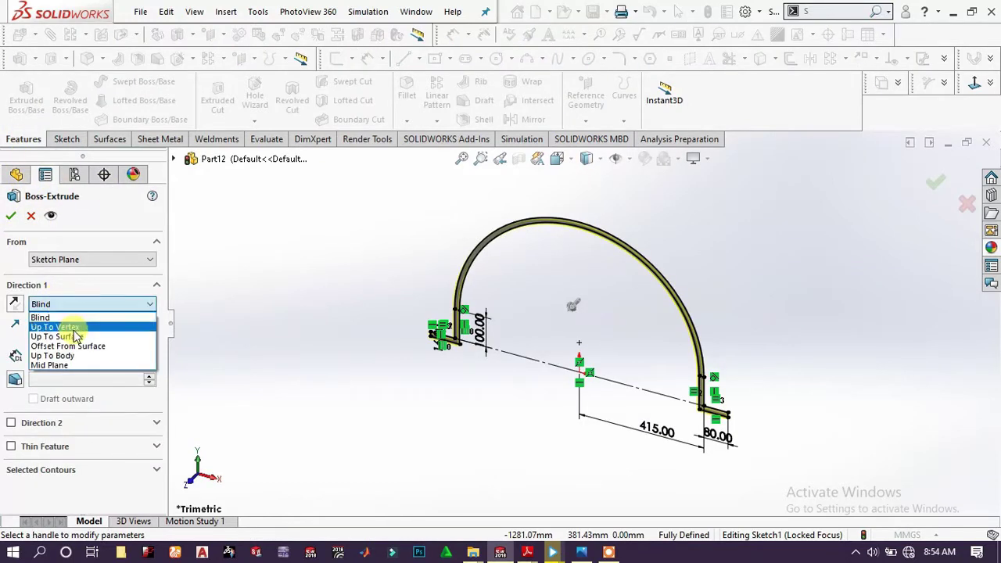
{"action": "left_click", "coordinate": [88, 365]}
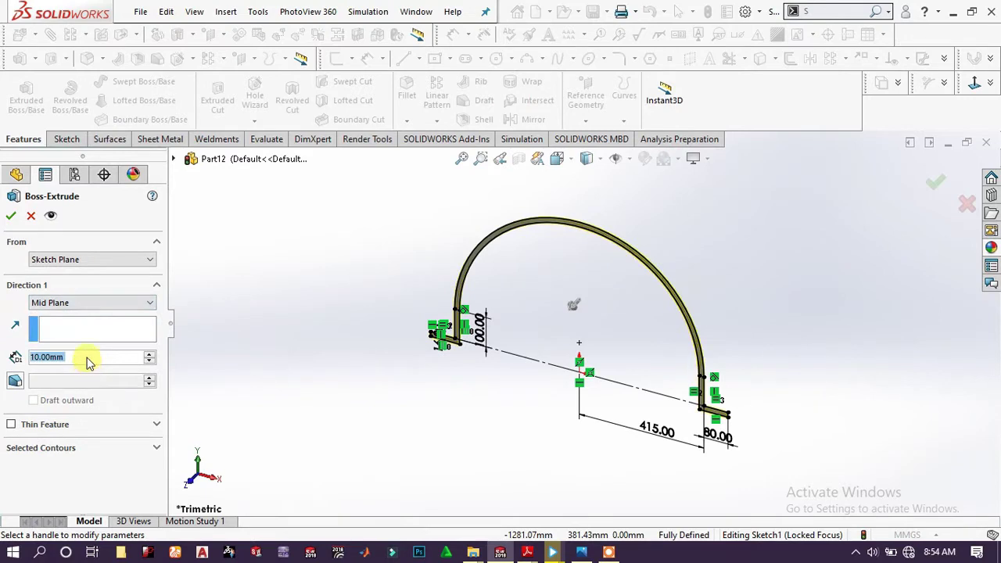
{"action": "type", "text": "120"}
{"action": "key", "text": "Return"}
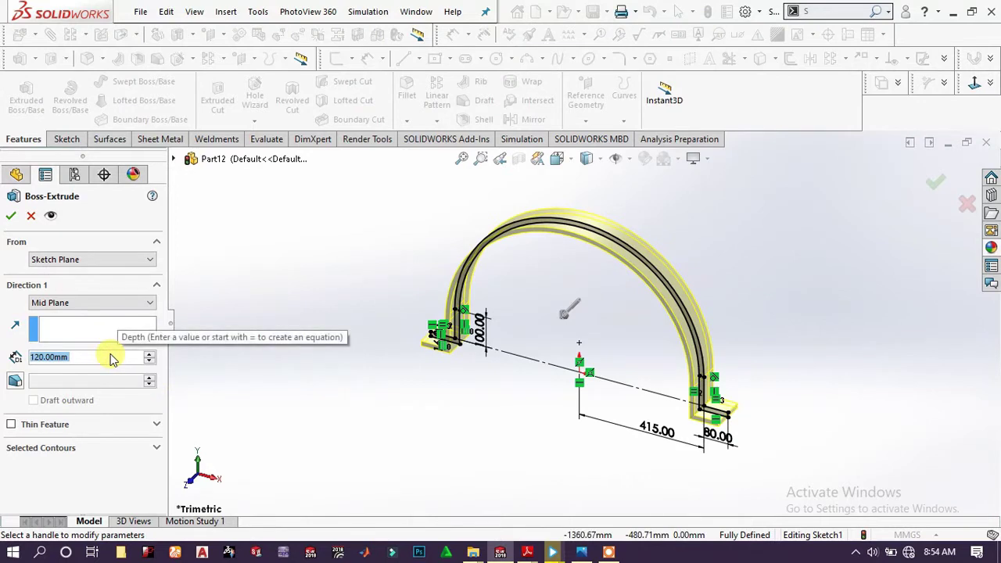
{"action": "type", "text": "1200"}
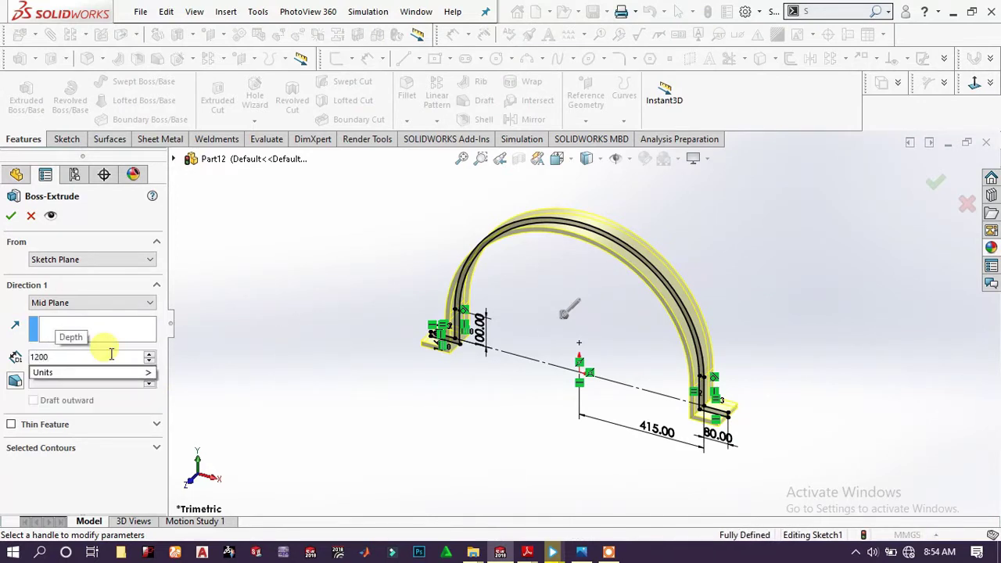
{"action": "key", "text": "Return"}
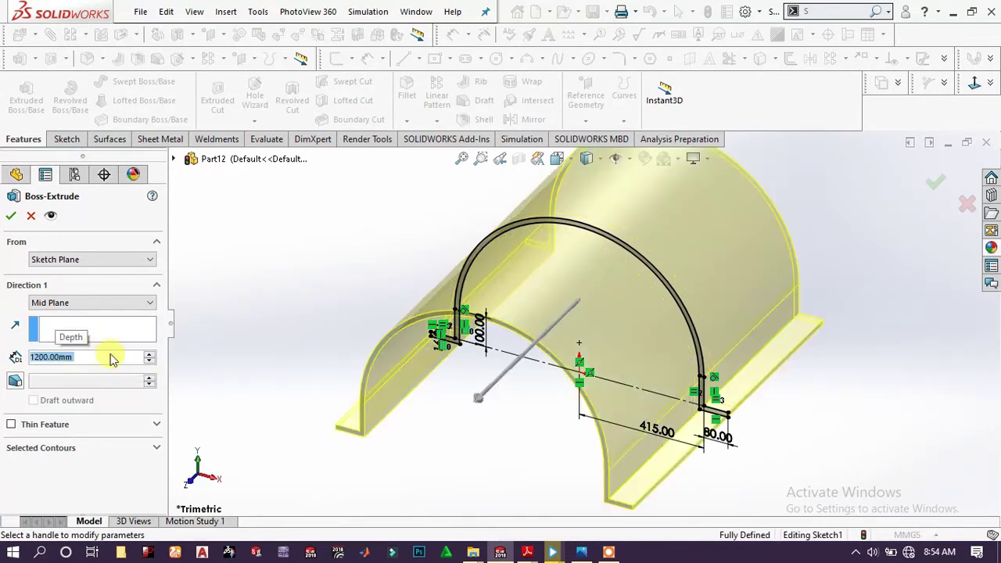
{"action": "left_click", "coordinate": [10, 216]}
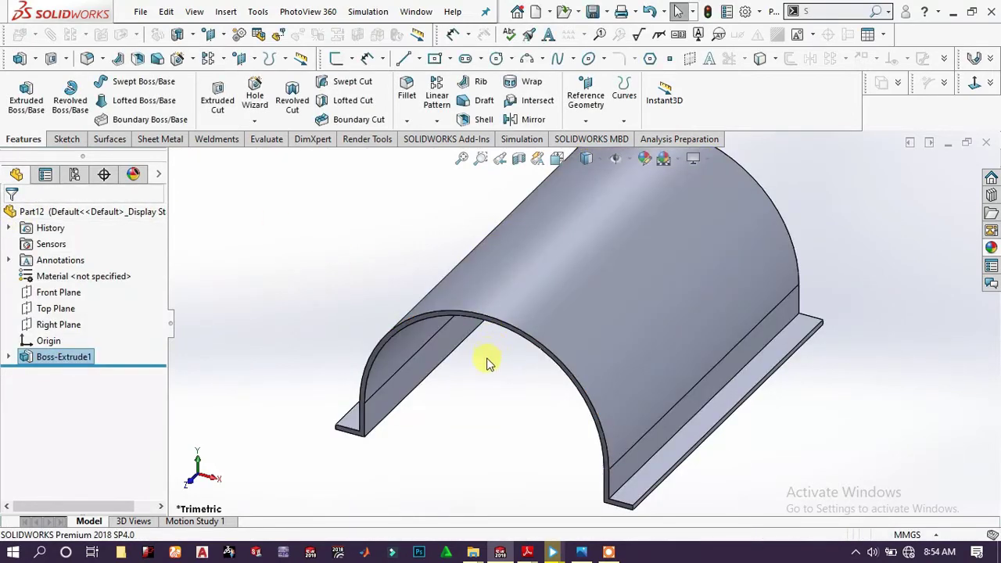
Start a sketch on the Top Plane and draw a vertical construction line joining the midpoints of the body's two end edges
{"action": "key", "text": "f"}
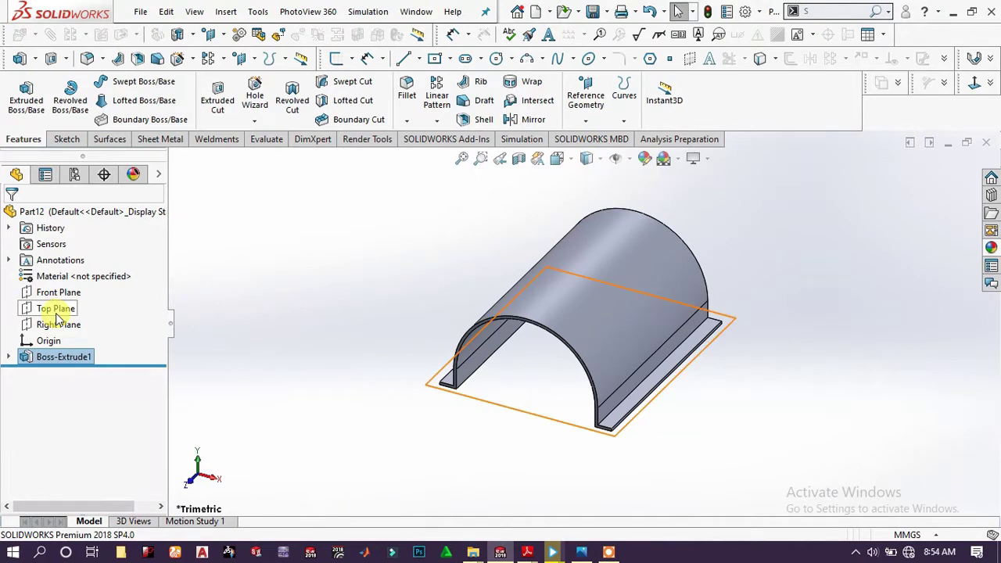
{"action": "left_click", "coordinate": [56, 311]}
{"action": "left_click", "coordinate": [67, 290]}
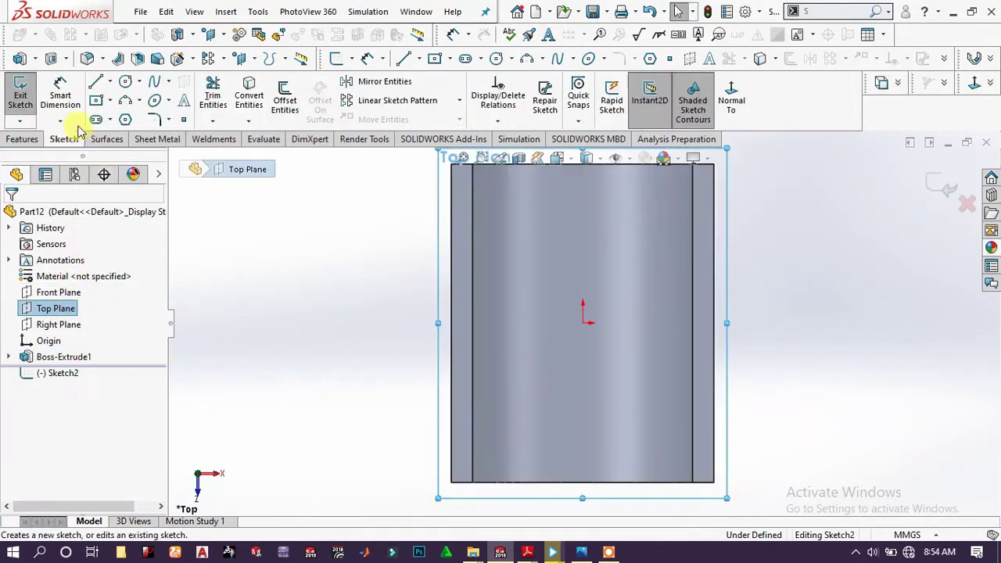
{"action": "key", "text": "l"}
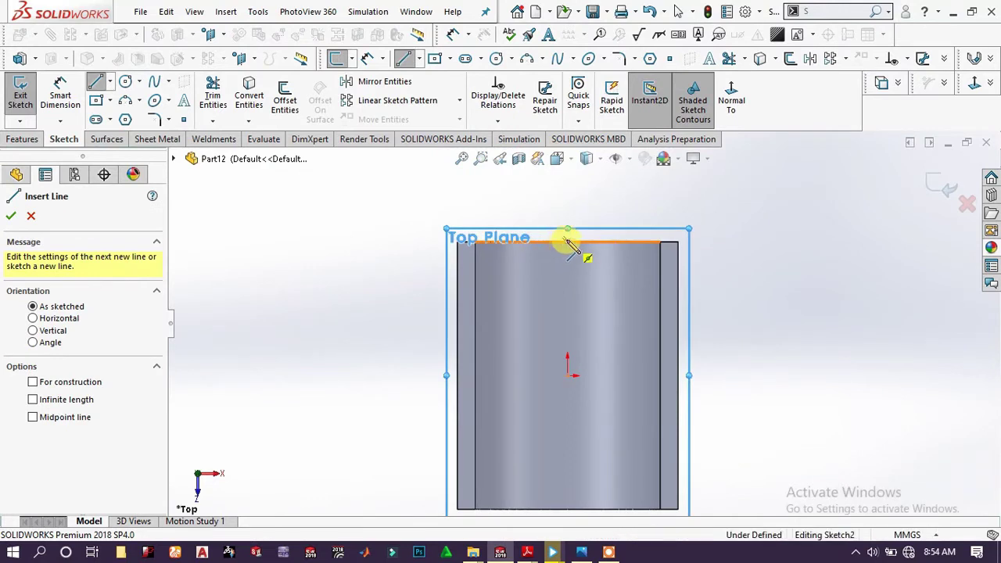
{"action": "left_click", "coordinate": [568, 243]}
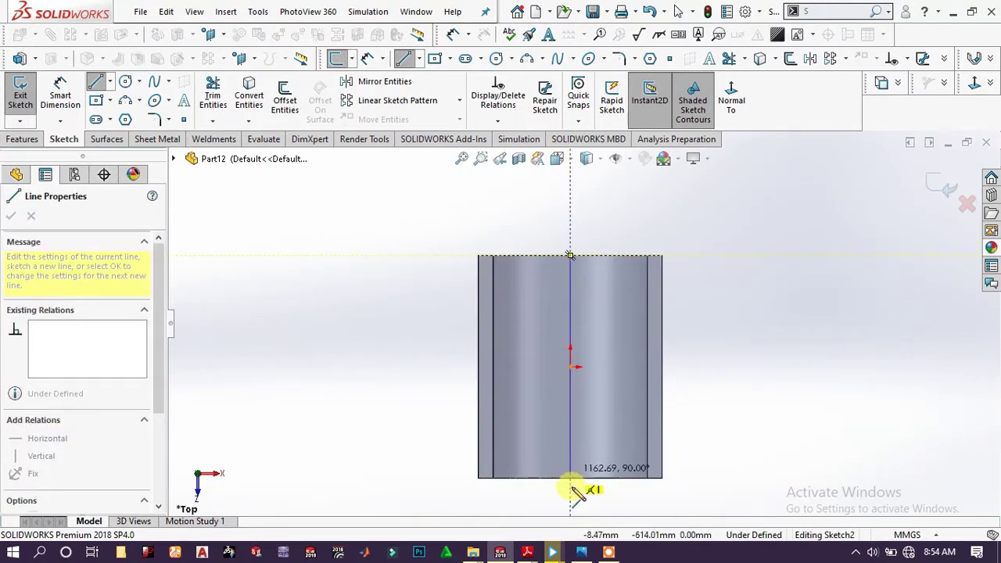
{"action": "left_click", "coordinate": [570, 477]}
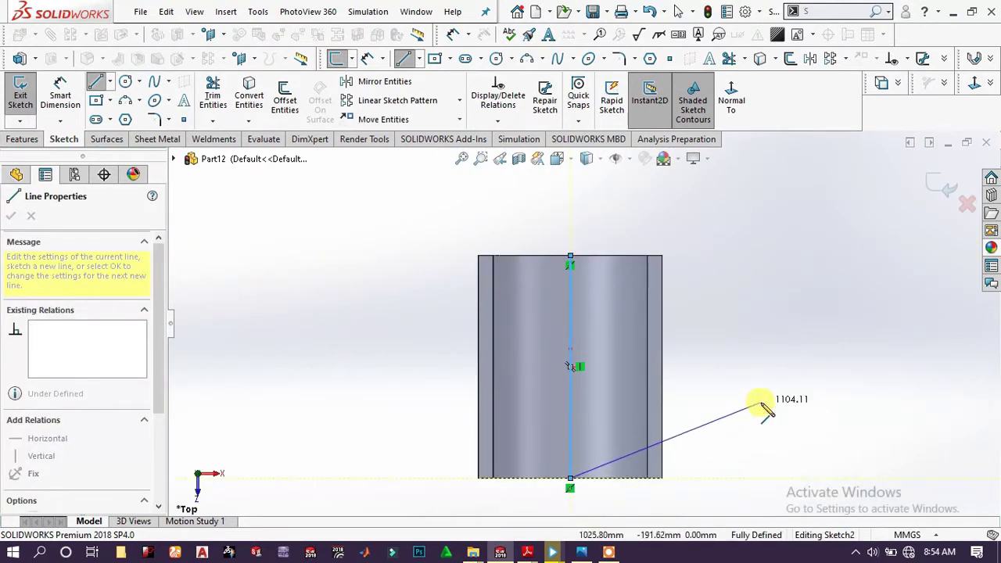
{"action": "right_click", "coordinate": [762, 362]}
{"action": "left_click", "coordinate": [798, 340]}
{"action": "key", "text": "Escape"}
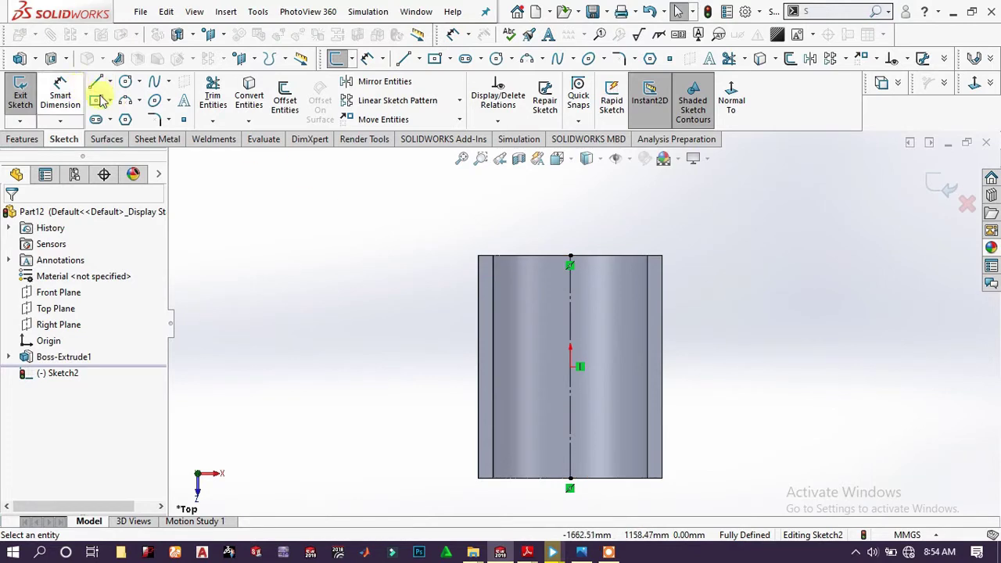
Draw a center rectangle about 291 by 339 mm centred on the construction line, between the origin and the front edge
{"action": "left_click", "coordinate": [570, 417]}
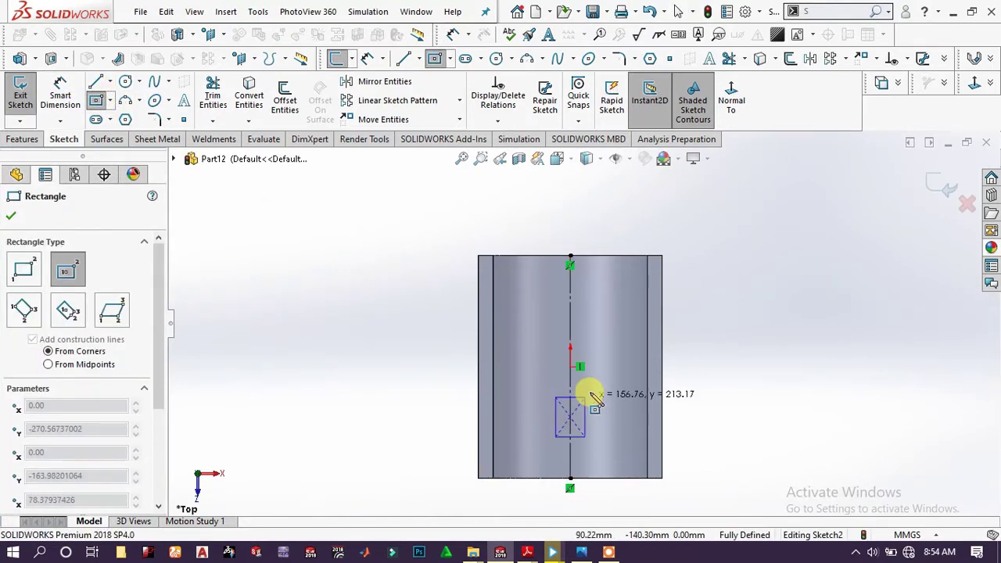
{"action": "left_click", "coordinate": [597, 386]}
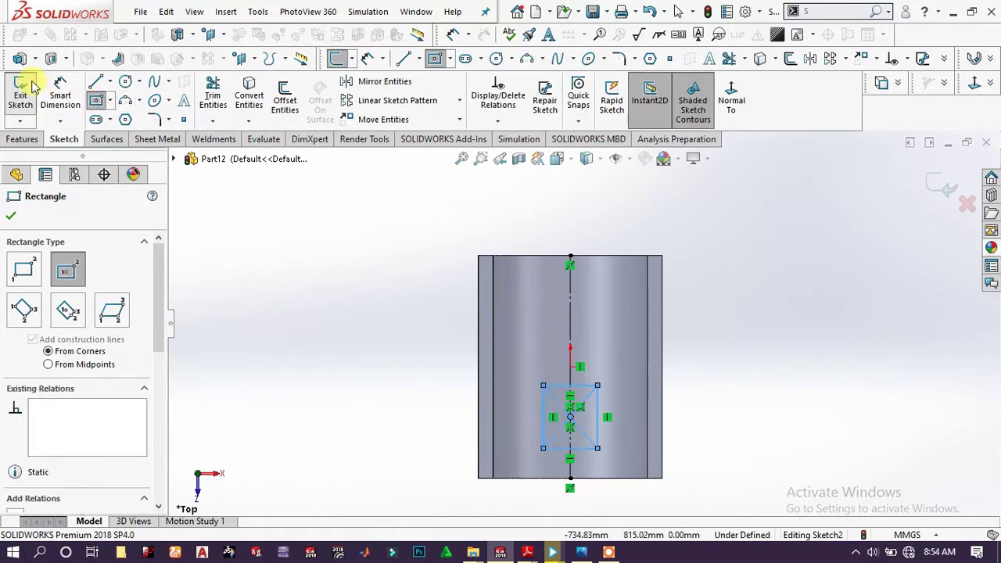
{"action": "left_click", "coordinate": [60, 86]}
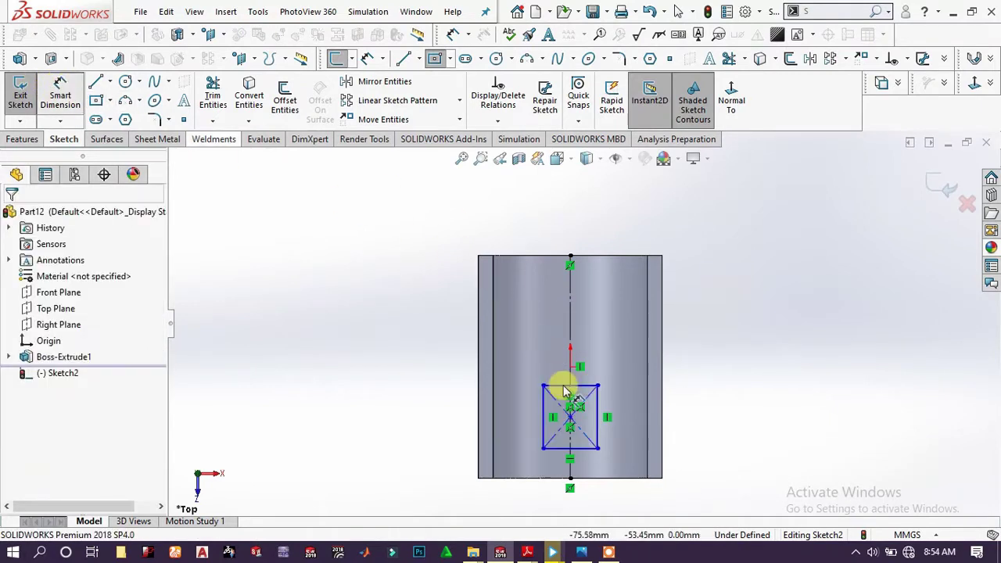
{"action": "left_click", "coordinate": [599, 423]}
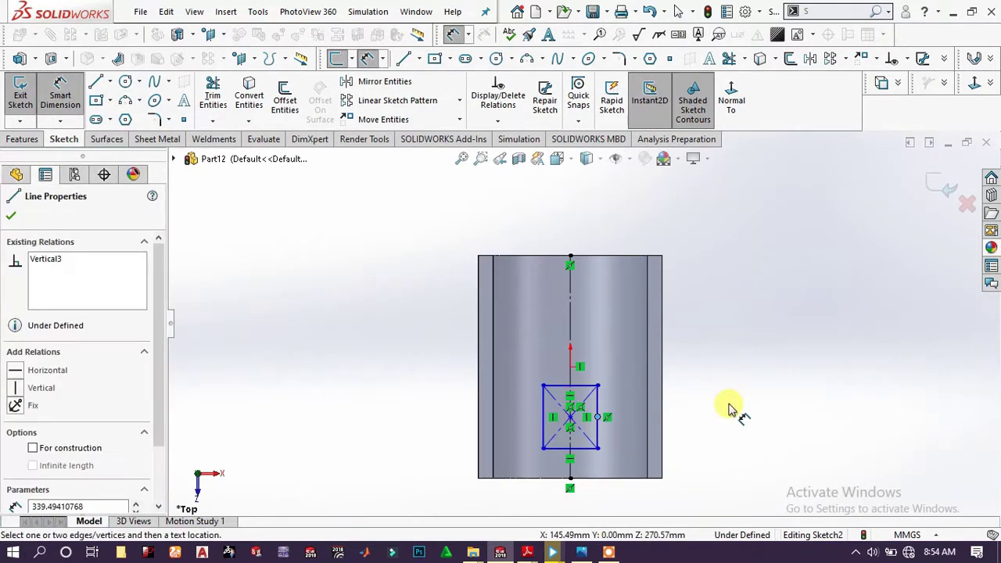
{"action": "left_click", "coordinate": [65, 86]}
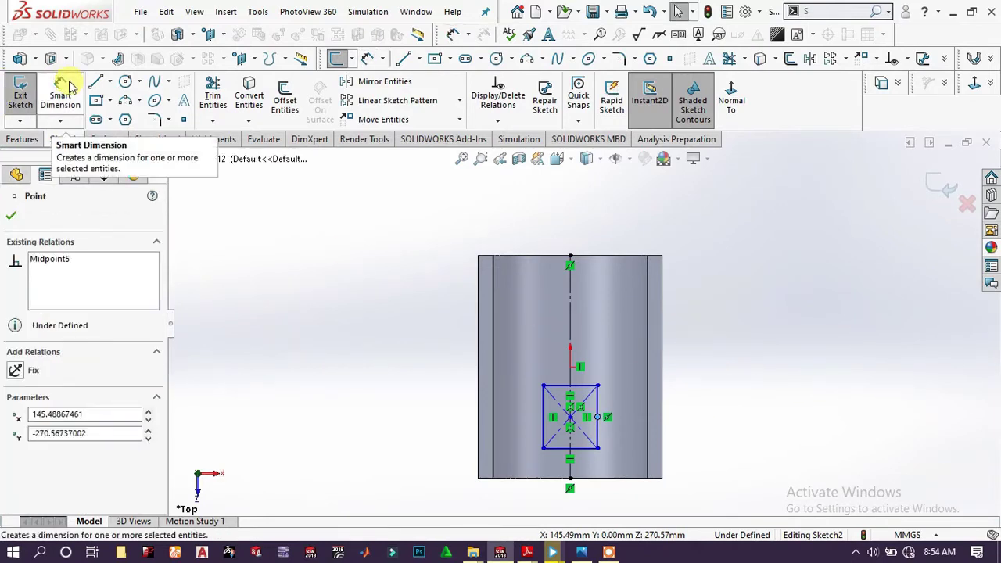
{"action": "left_click", "coordinate": [365, 229]}
Dimension the center rectangle 350 mm along the construction line's direction and 250 mm across it
{"action": "left_click", "coordinate": [60, 95]}
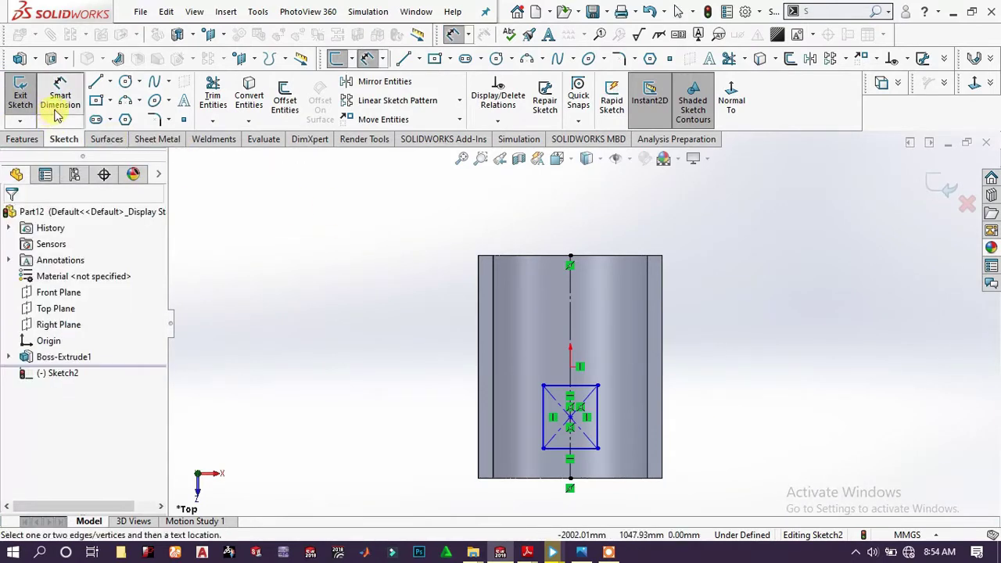
{"action": "left_click", "coordinate": [598, 436]}
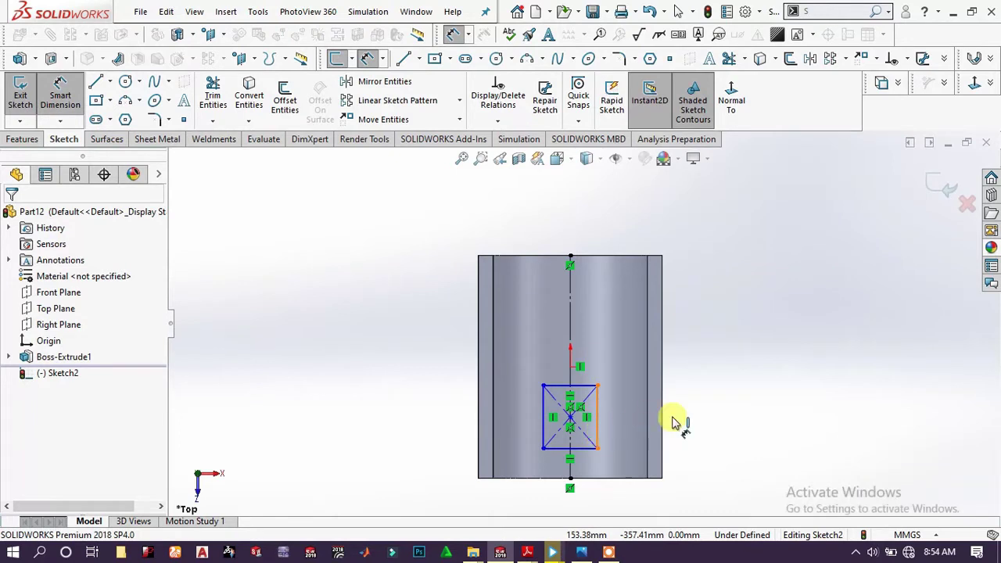
{"action": "key", "text": "Escape"}
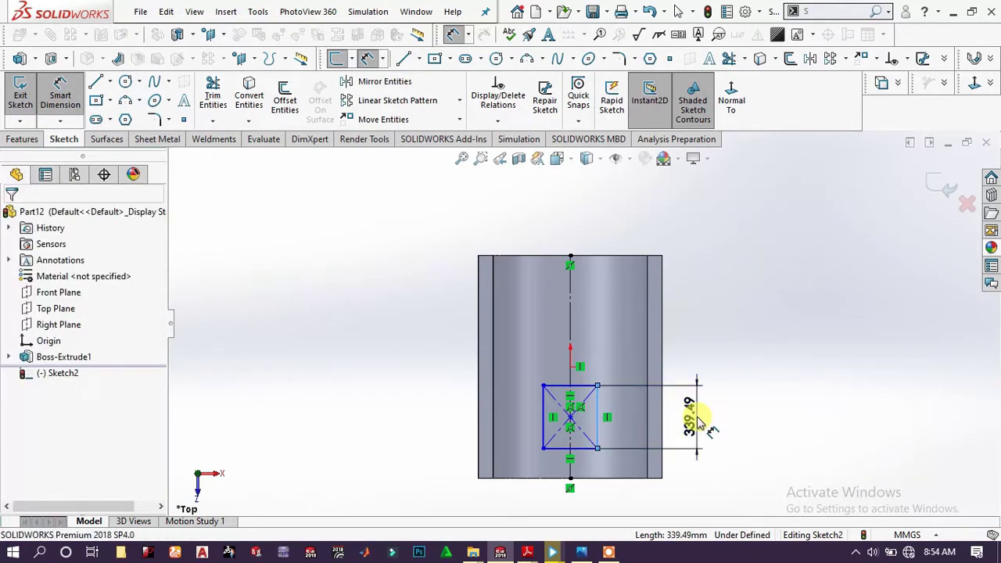
{"action": "left_click", "coordinate": [700, 422]}
{"action": "type", "text": "3"}
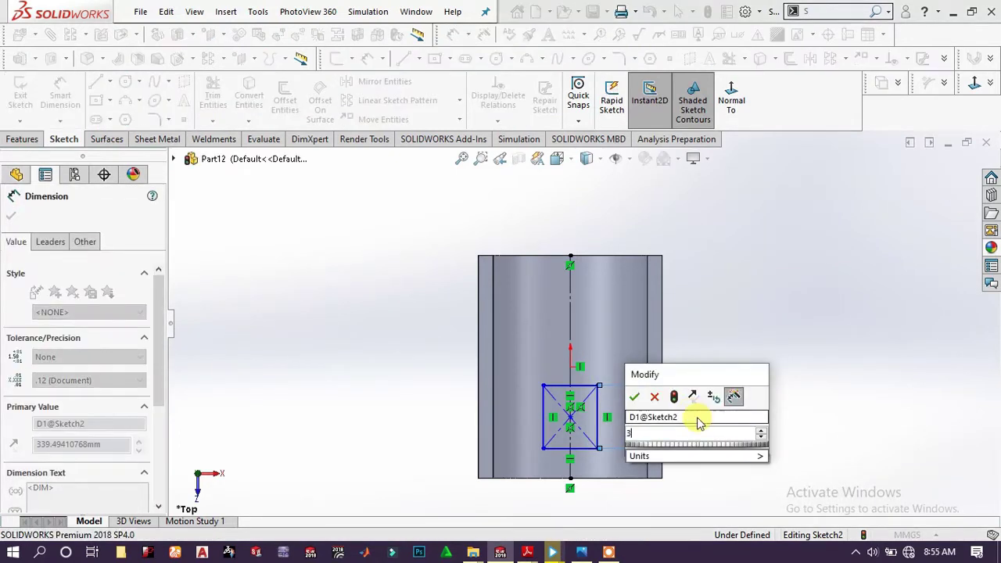
{"action": "type", "text": "50"}
{"action": "key", "text": "Return"}
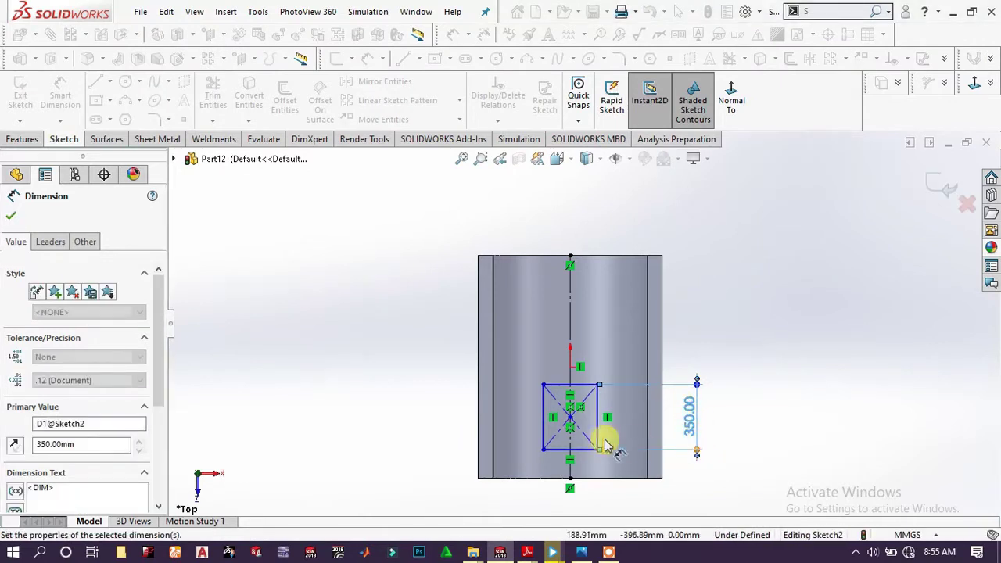
{"action": "left_click", "coordinate": [586, 450]}
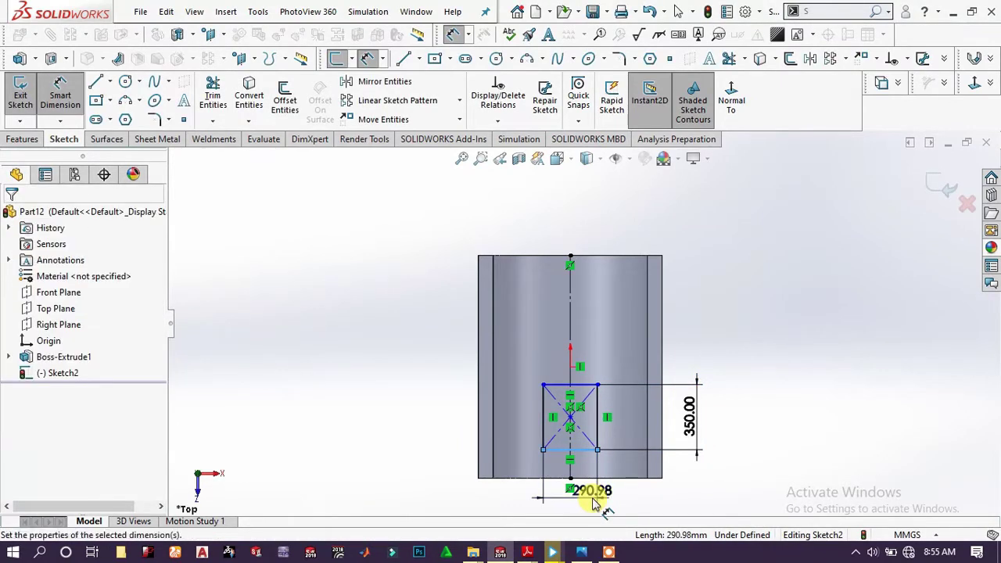
{"action": "left_click", "coordinate": [593, 504]}
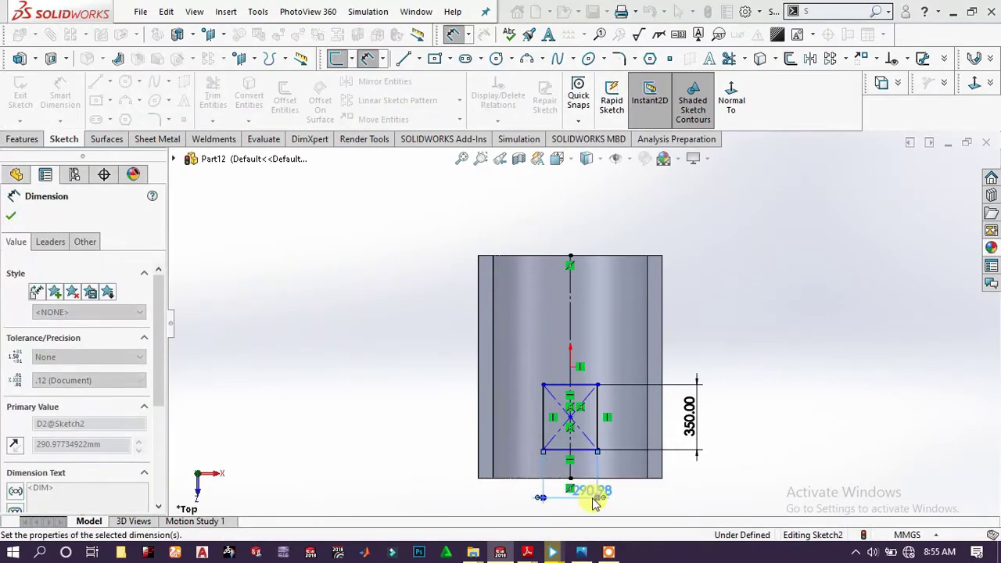
{"action": "type", "text": "250"}
{"action": "key", "text": "Return"}
{"action": "left_click", "coordinate": [786, 371]}
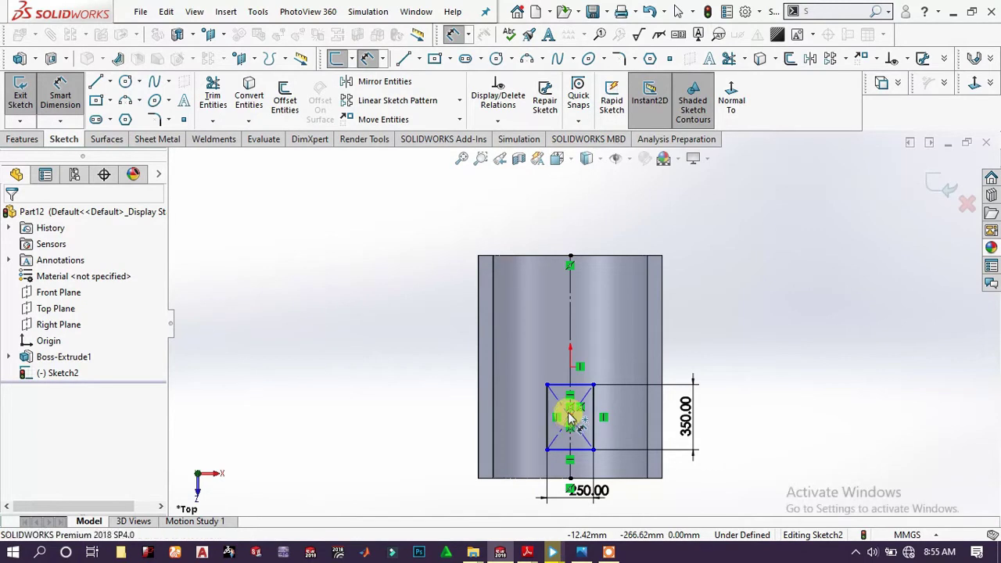
Dimension the distance between the rectangle's center point and the origin as 250 mm
{"action": "left_click", "coordinate": [570, 418]}
{"action": "left_click", "coordinate": [572, 366]}
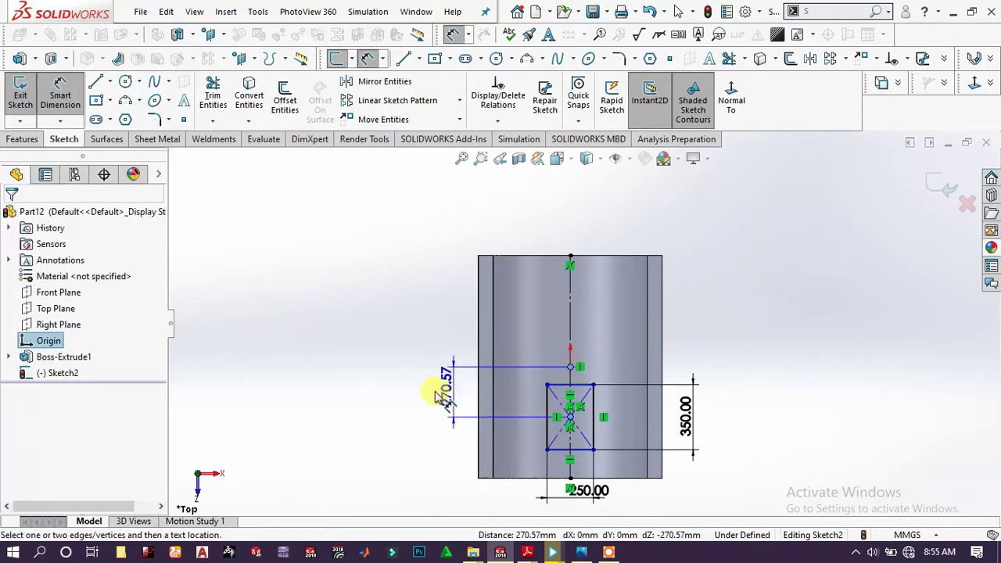
{"action": "left_click", "coordinate": [398, 396]}
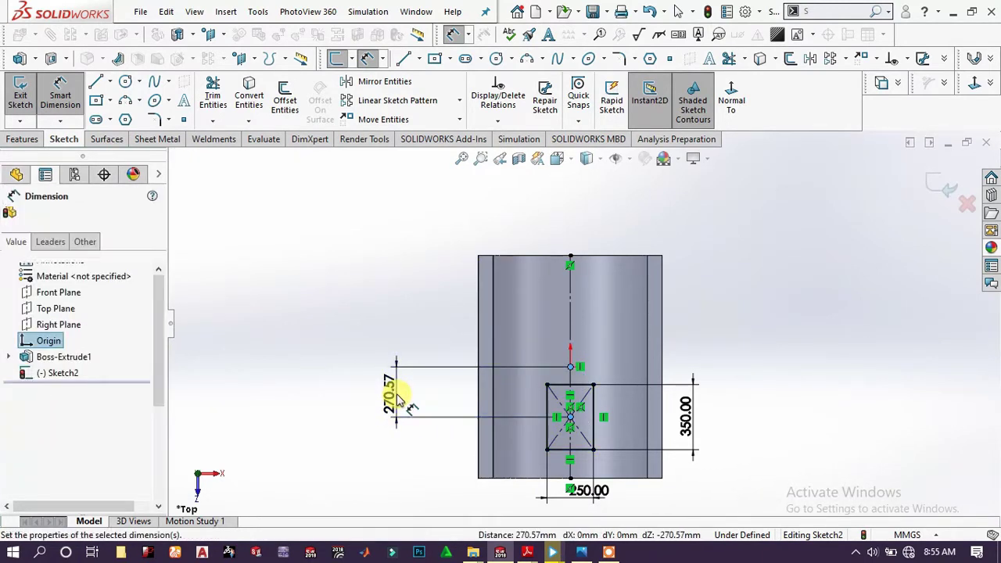
{"action": "type", "text": "250"}
{"action": "key", "text": "Return"}
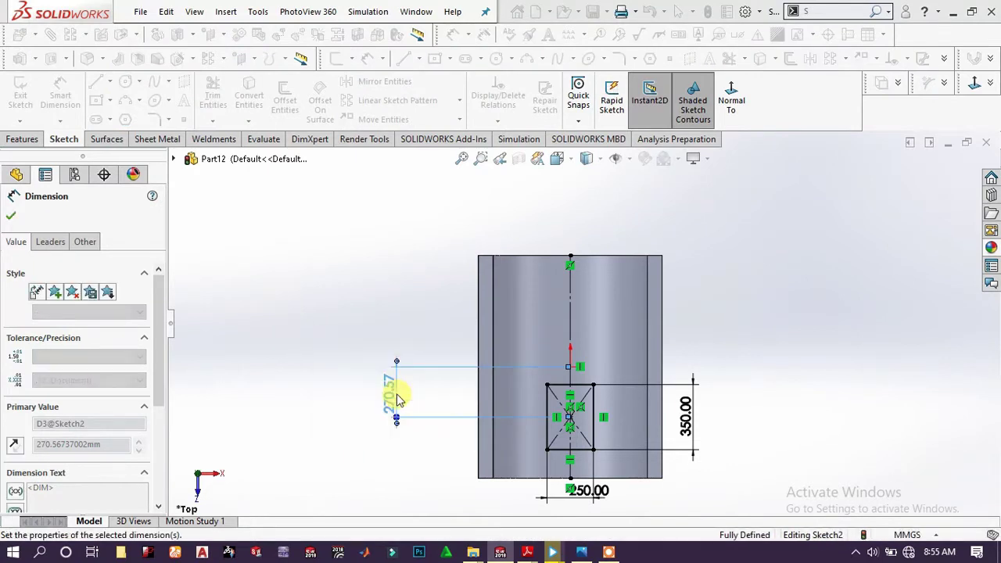
{"action": "left_click", "coordinate": [348, 387]}
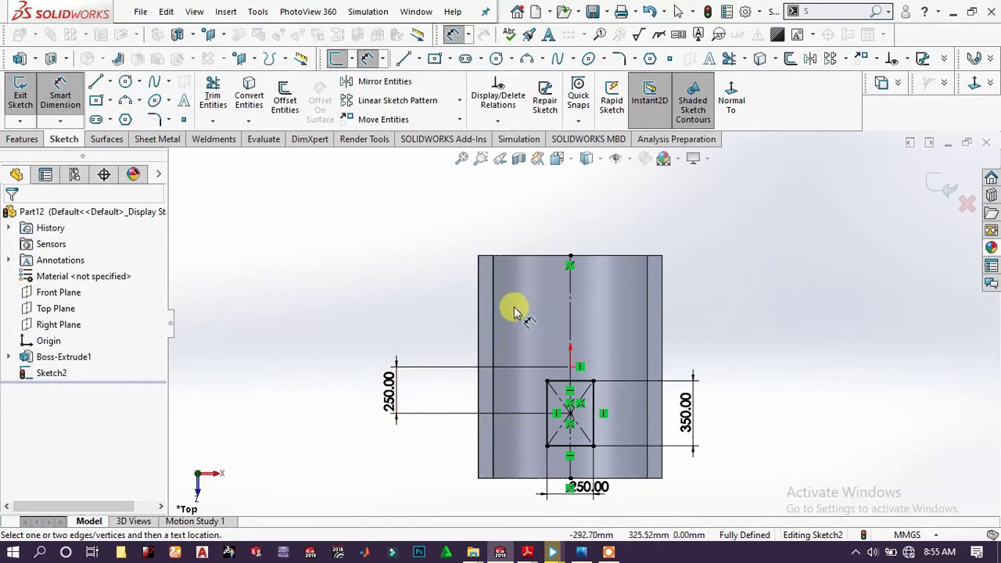
Cut the rectangle upward through the arch as an Extruded Cut with reversed direction and a Through All end condition
{"action": "left_click", "coordinate": [30, 139]}
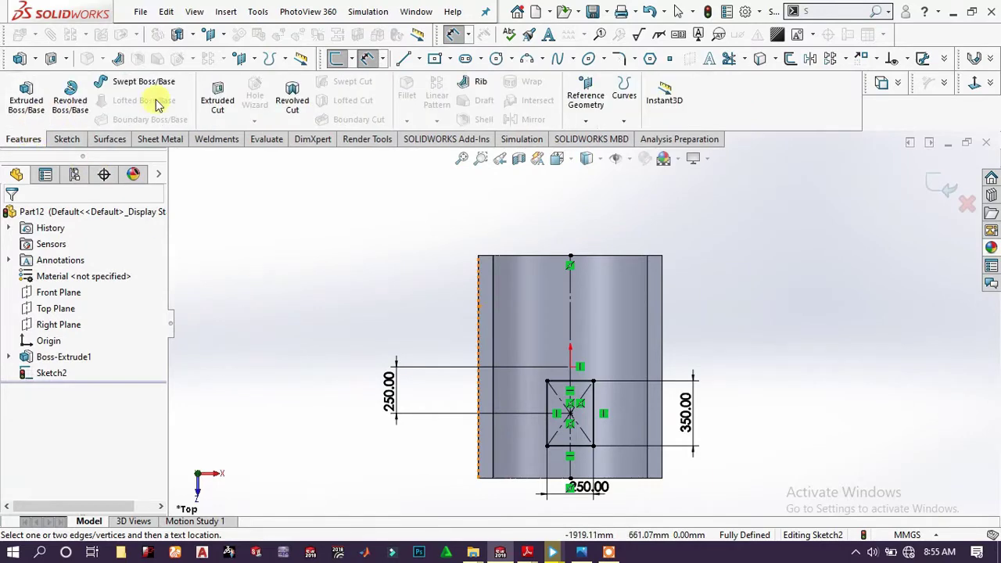
{"action": "left_click", "coordinate": [218, 97]}
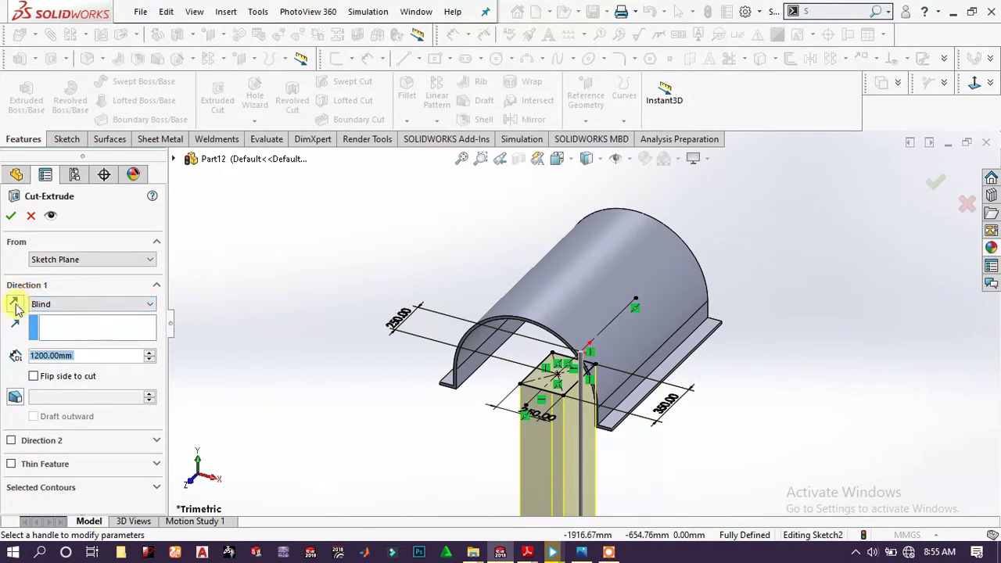
{"action": "left_click", "coordinate": [14, 304]}
{"action": "left_click", "coordinate": [55, 304]}
{"action": "left_click", "coordinate": [66, 328]}
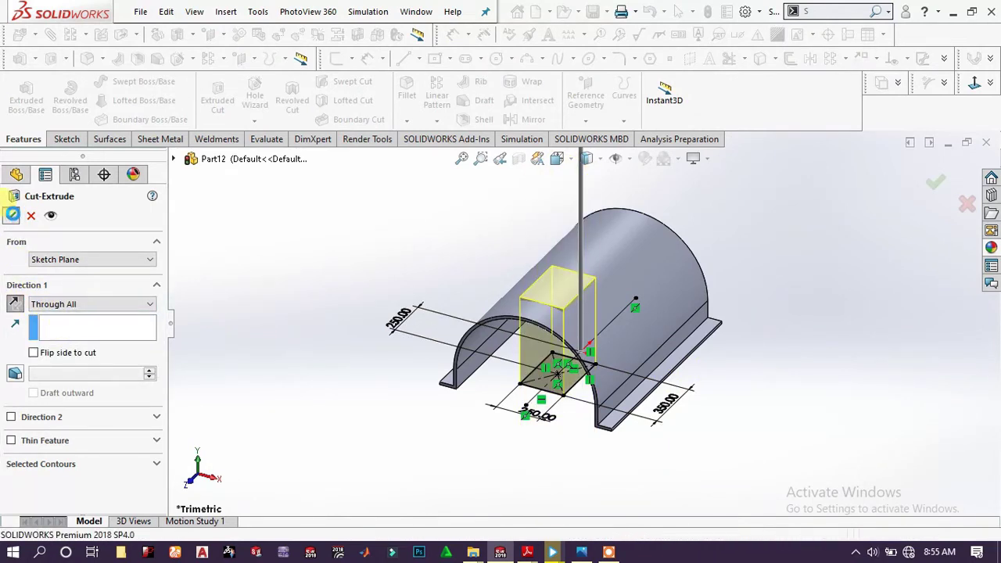
{"action": "left_click", "coordinate": [12, 216]}
{"action": "scroll", "coordinate": [601, 305], "scroll_direction": "down", "scroll_amount": 2}
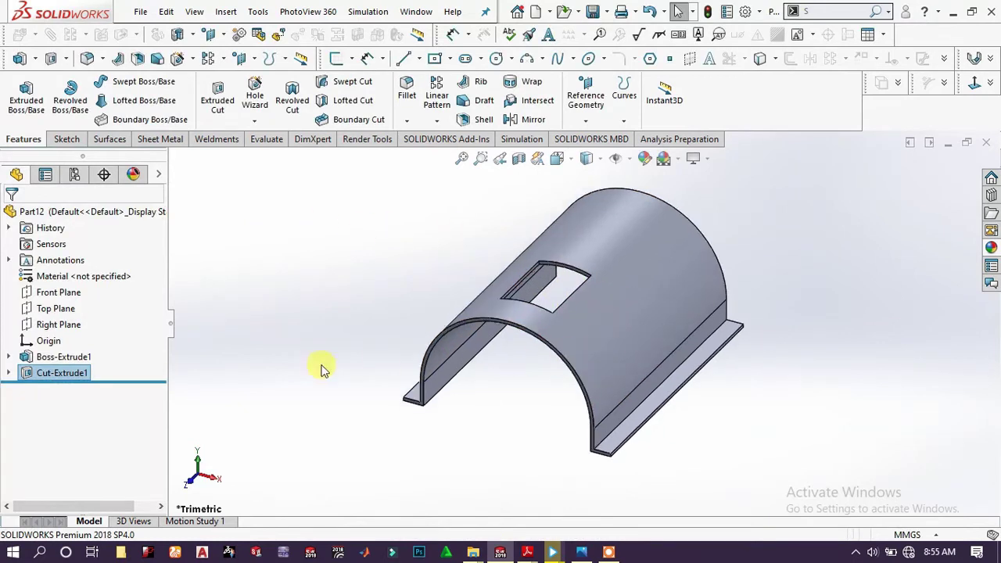
Start a sketch on the Top Plane and convert the four edges of the rectangular opening into sketch entities
{"action": "left_click", "coordinate": [67, 315]}
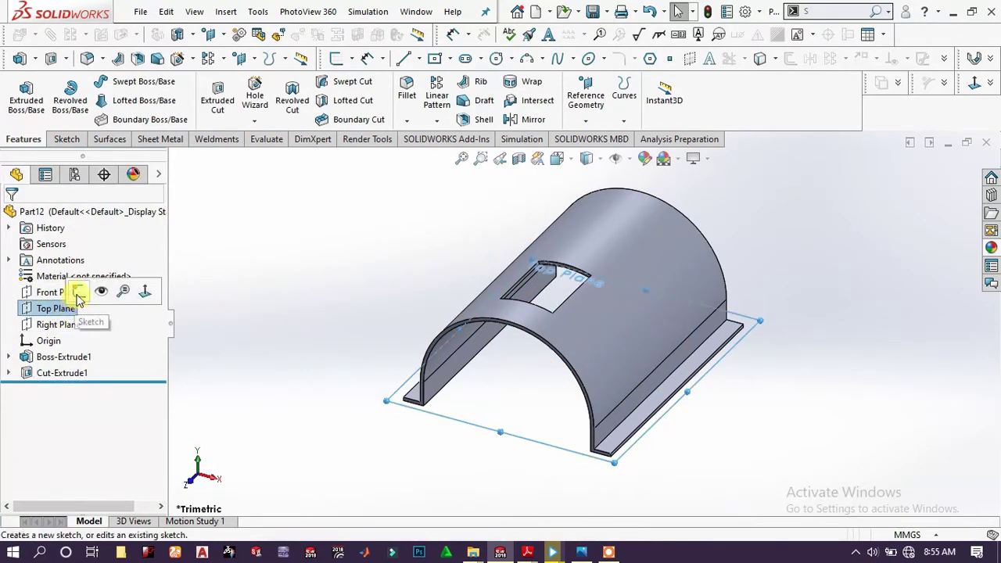
{"action": "left_click", "coordinate": [75, 291]}
{"action": "left_click", "coordinate": [558, 355]}
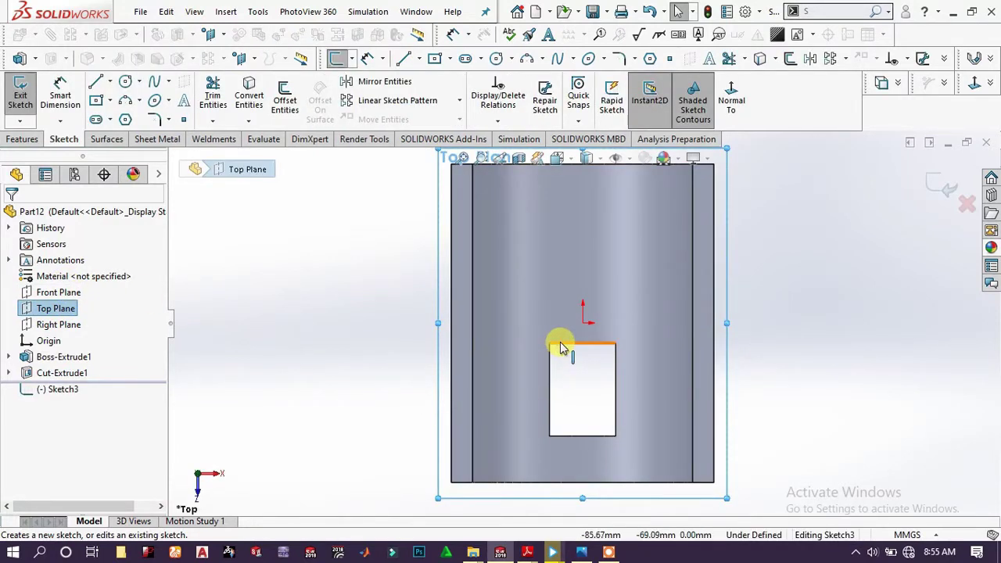
{"action": "left_click", "coordinate": [560, 346]}
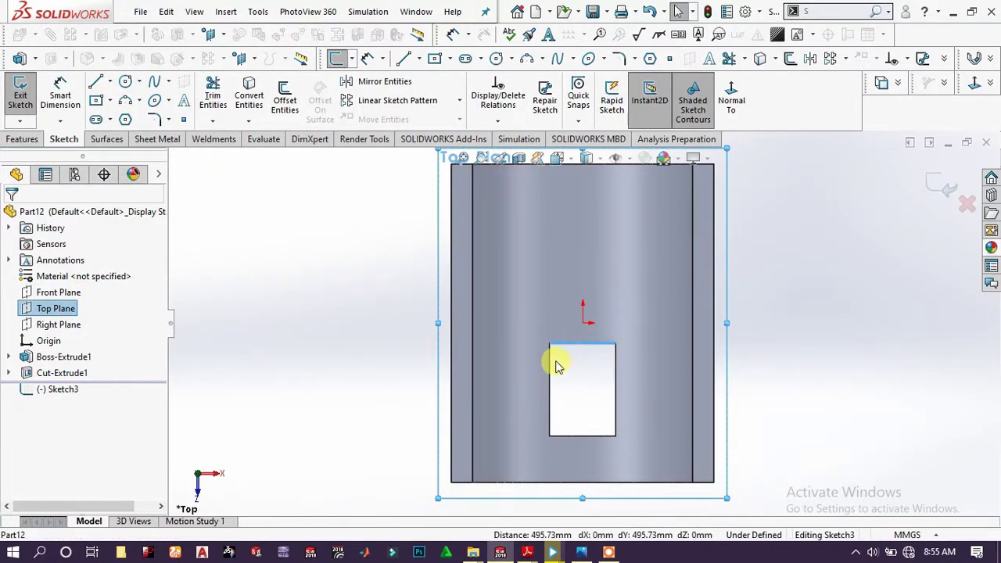
{"action": "left_click", "coordinate": [551, 377], "text": "ctrl"}
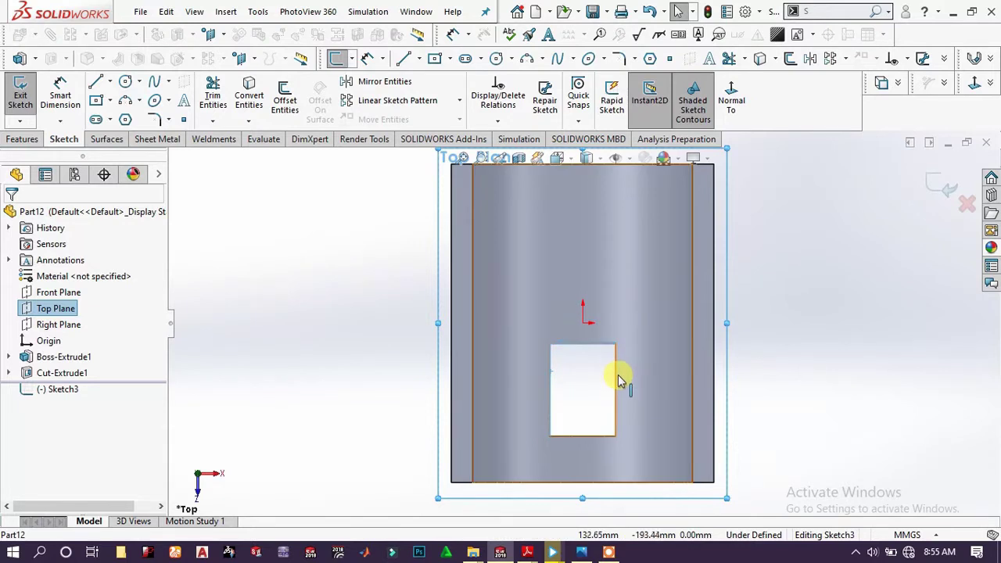
{"action": "left_click", "coordinate": [621, 382], "text": "ctrl"}
{"action": "left_click", "coordinate": [589, 439], "text": "ctrl"}
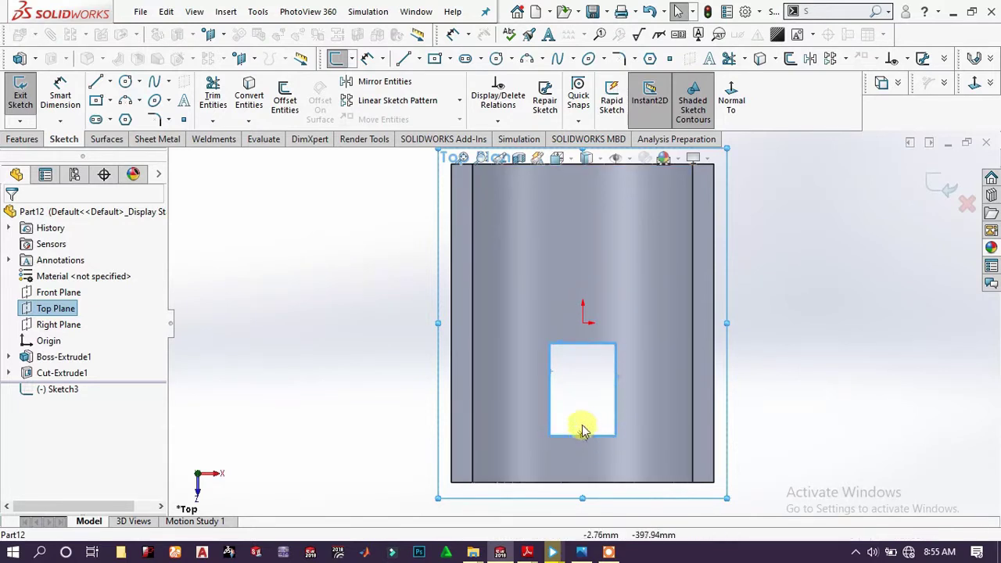
{"action": "left_click", "coordinate": [252, 95]}
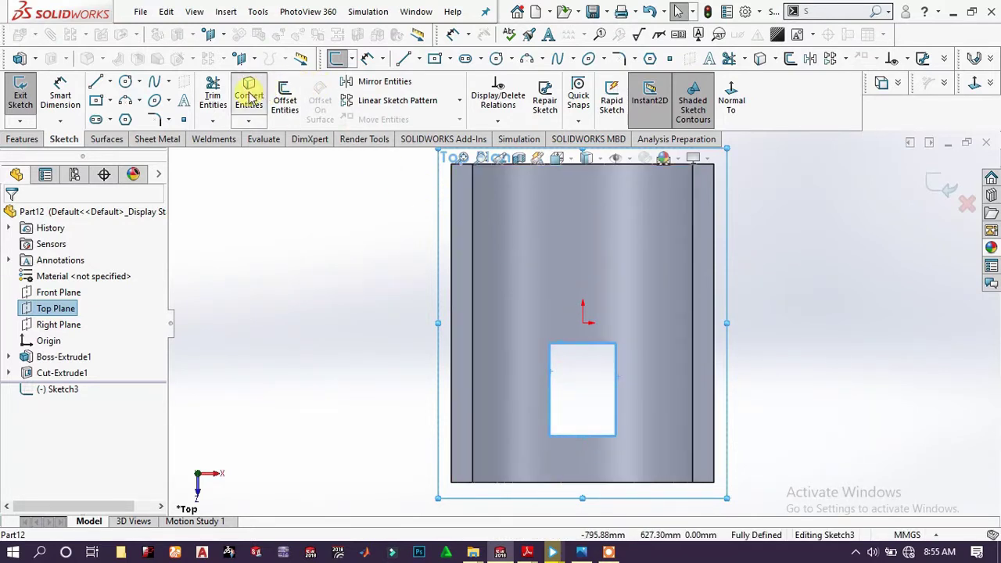
Extrude the converted rectangle as a boss starting from the arch's outer curved face, Blind, with a depth of 183 mm
{"action": "left_click", "coordinate": [22, 140]}
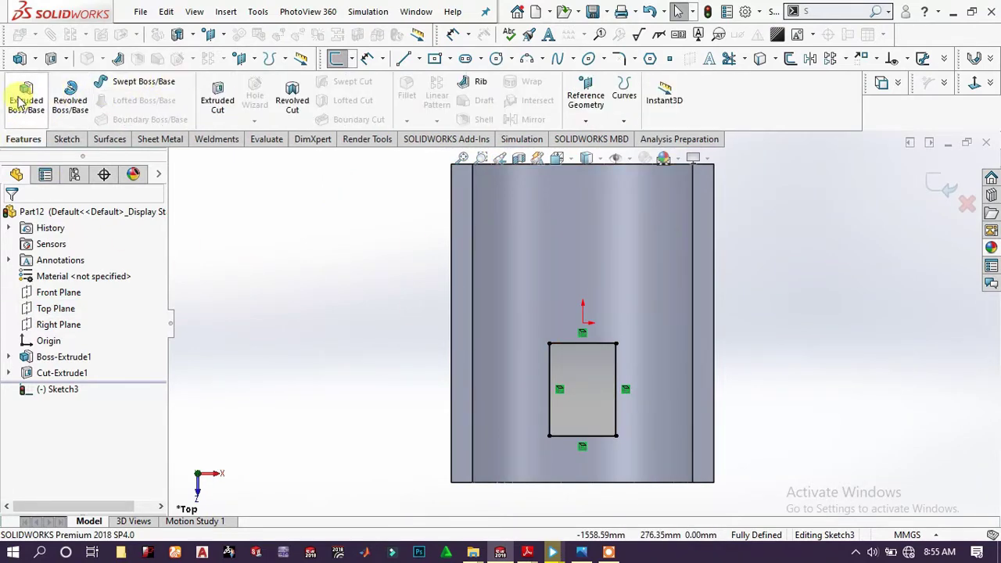
{"action": "left_click", "coordinate": [19, 100]}
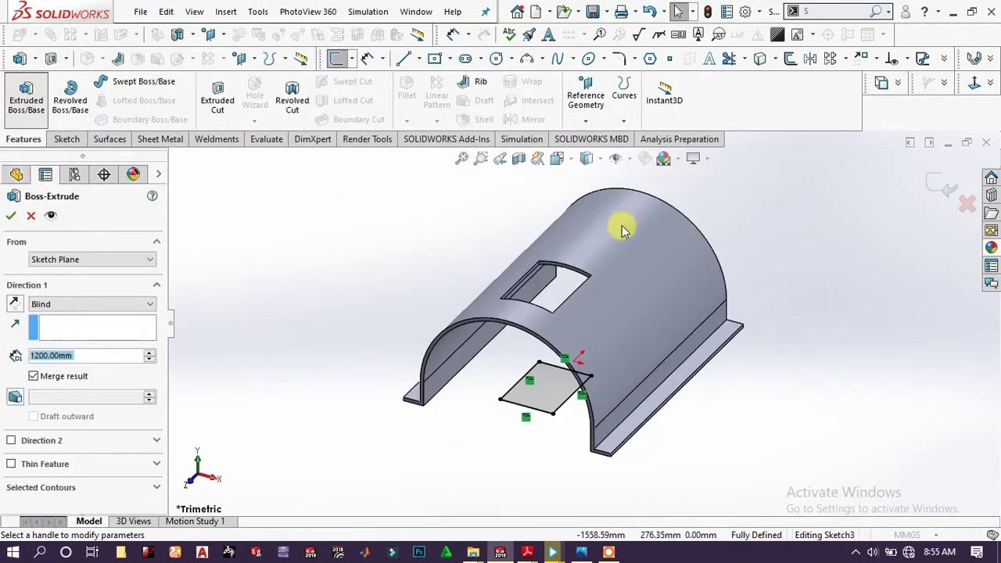
{"action": "left_click", "coordinate": [86, 259]}
{"action": "left_click", "coordinate": [83, 282]}
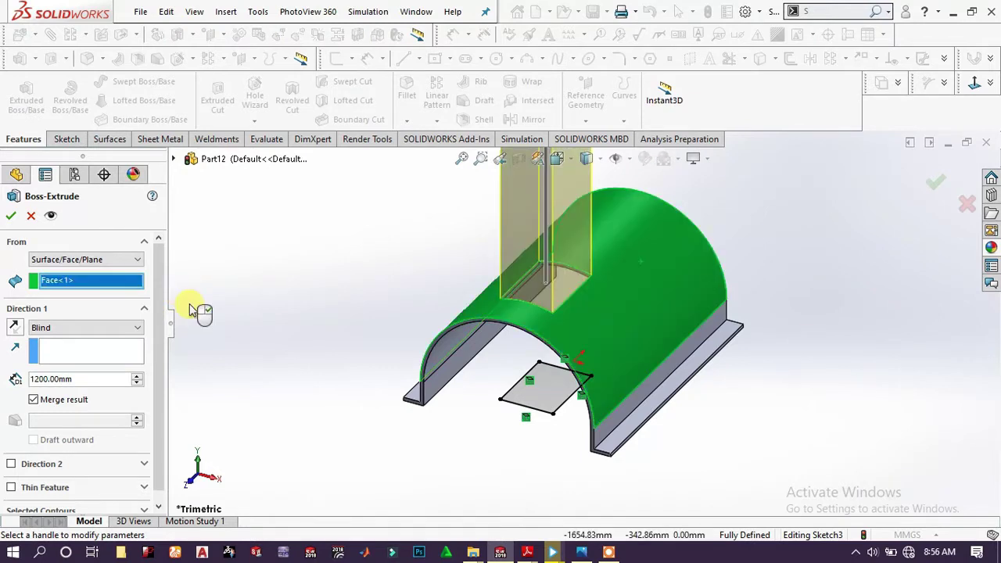
{"action": "double_click", "coordinate": [83, 379]}
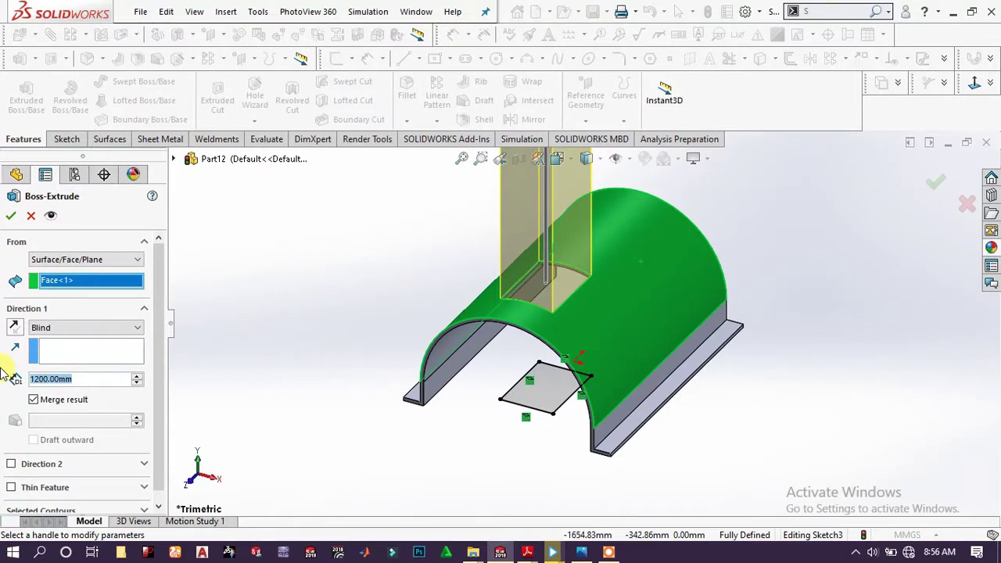
{"action": "type", "text": "183"}
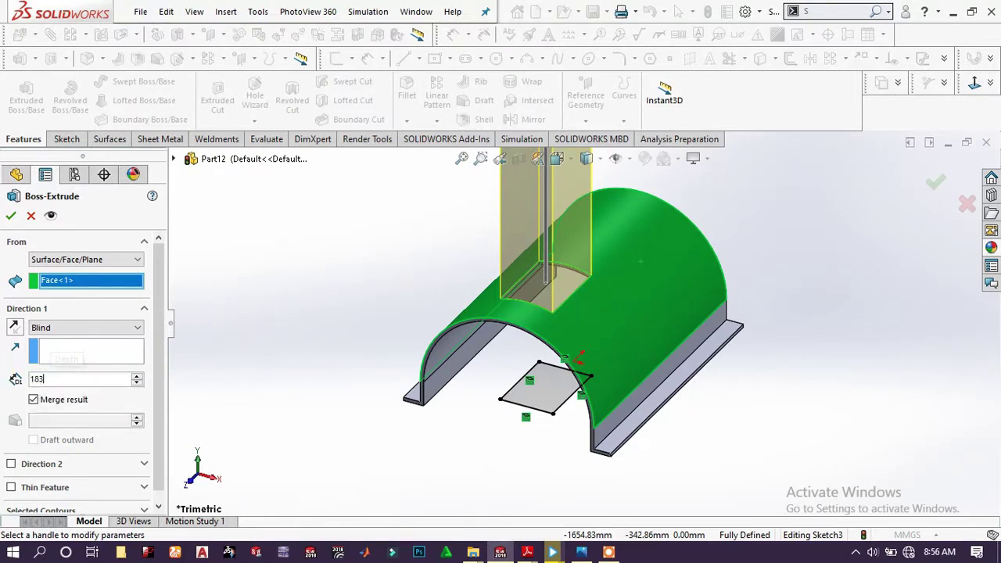
{"action": "key", "text": "Return"}
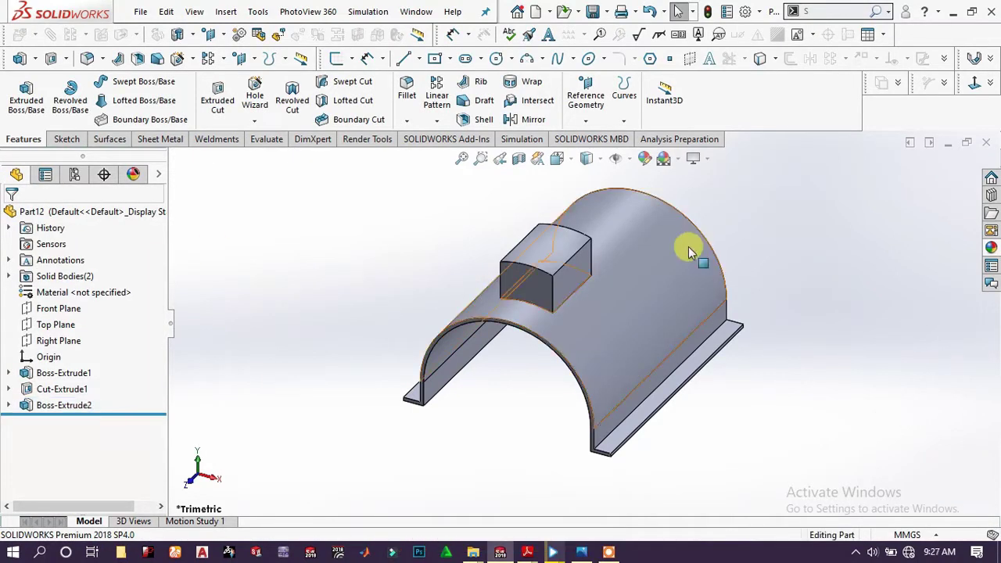
Start a sketch on the block's long side face and draw a corner rectangle about 349 by 115 mm, spanning its width and extending above it
{"action": "mouse_move", "coordinate": [401, 347]}
{"action": "middle_mouse_down"}
{"action": "mouse_move", "coordinate": [417, 301]}
{"action": "mouse_move", "coordinate": [465, 349]}
{"action": "mouse_move", "coordinate": [586, 266]}
{"action": "middle_mouse_up"}
{"action": "left_click", "coordinate": [602, 274]}
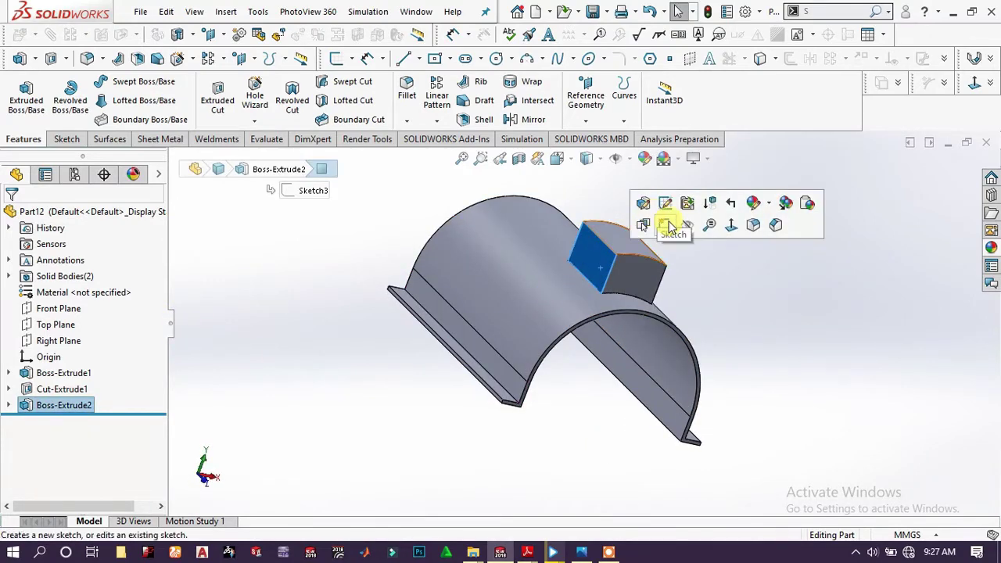
{"action": "left_click", "coordinate": [665, 224]}
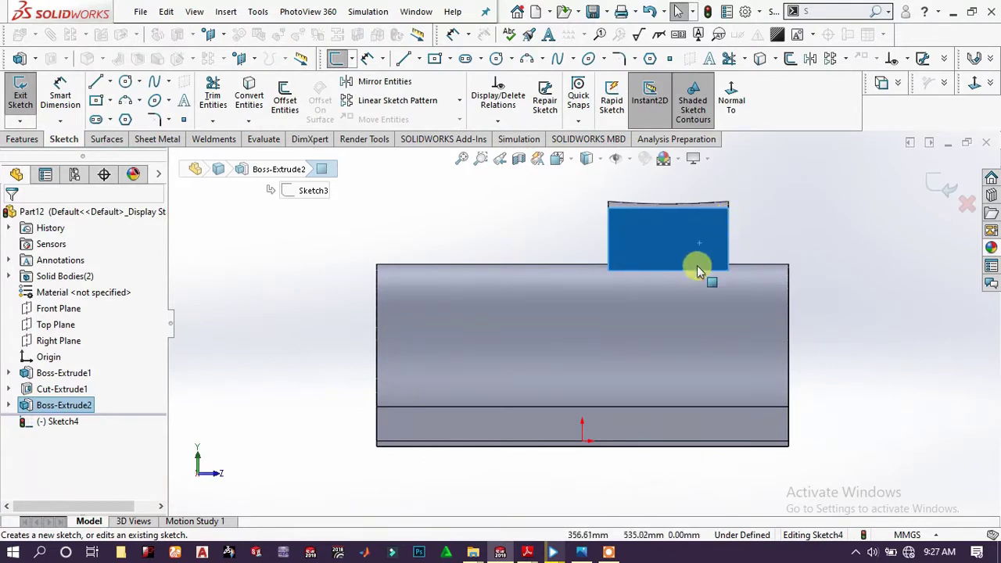
{"action": "scroll", "coordinate": [698, 205], "scroll_direction": "down", "scroll_amount": 1}
{"action": "scroll", "coordinate": [698, 205], "scroll_direction": "down", "scroll_amount": 1}
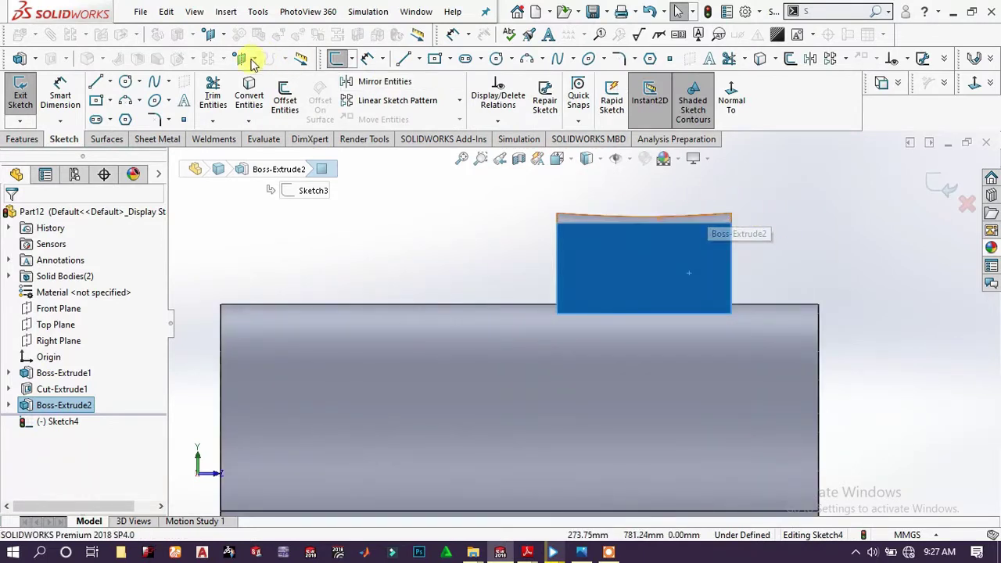
{"action": "left_click", "coordinate": [96, 102]}
{"action": "left_click", "coordinate": [24, 269]}
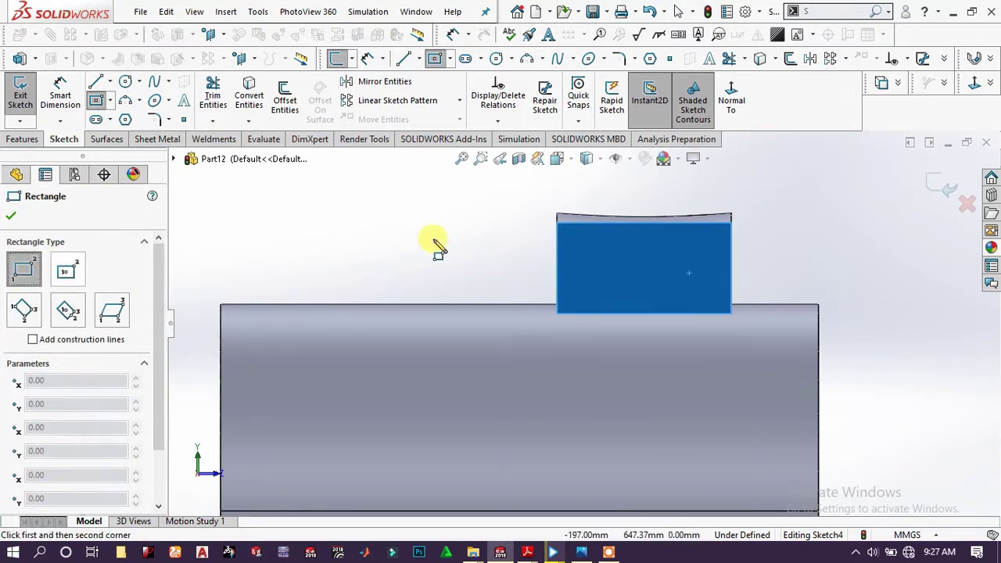
{"action": "left_click", "coordinate": [558, 259]}
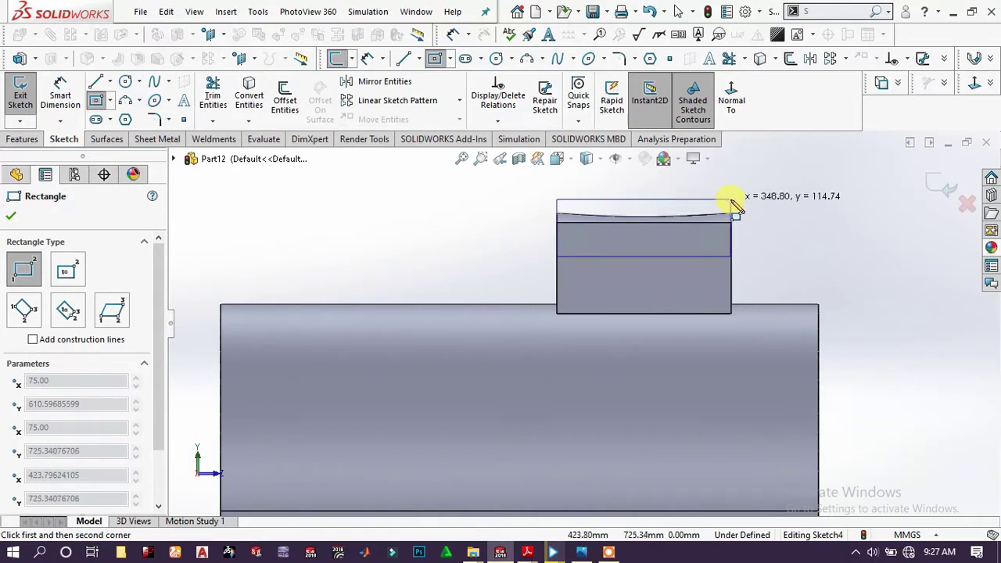
{"action": "left_click", "coordinate": [730, 201]}
{"action": "key", "text": "f"}
{"action": "scroll", "coordinate": [728, 208], "scroll_direction": "down", "scroll_amount": 3}
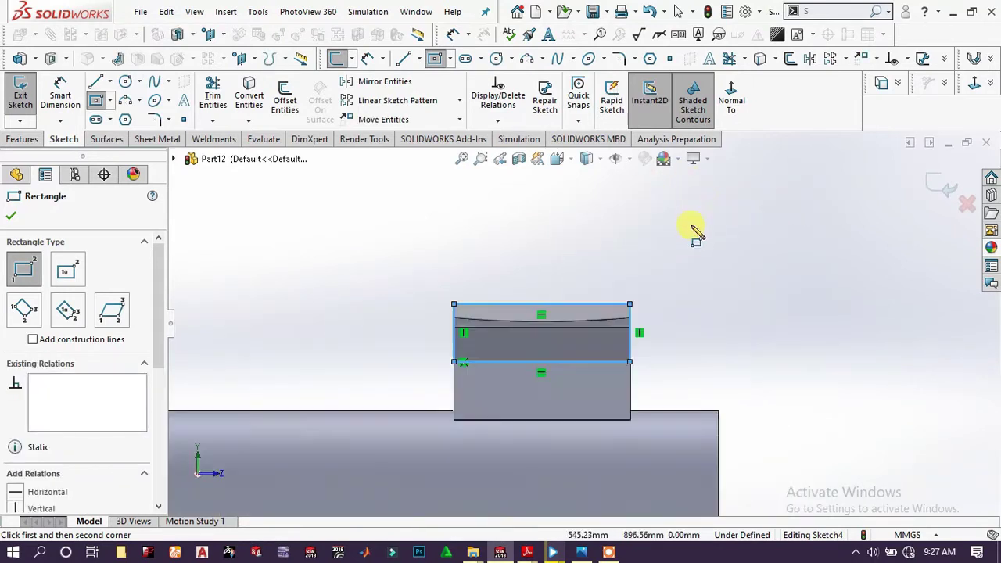
{"action": "left_click", "coordinate": [49, 99]}
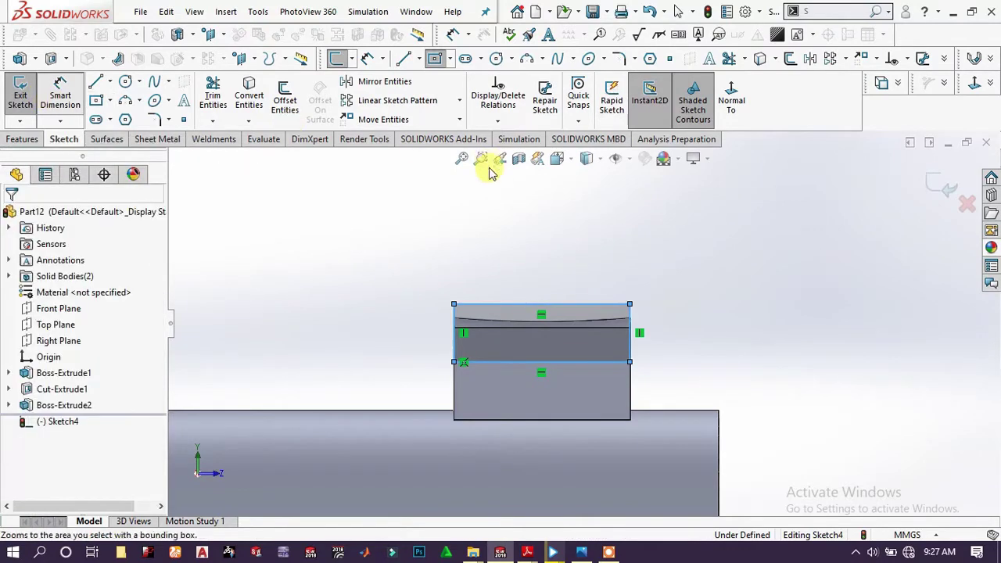
Dimension the width of the rectangle on the block's side face to 350 mm
{"action": "left_click", "coordinate": [596, 302]}
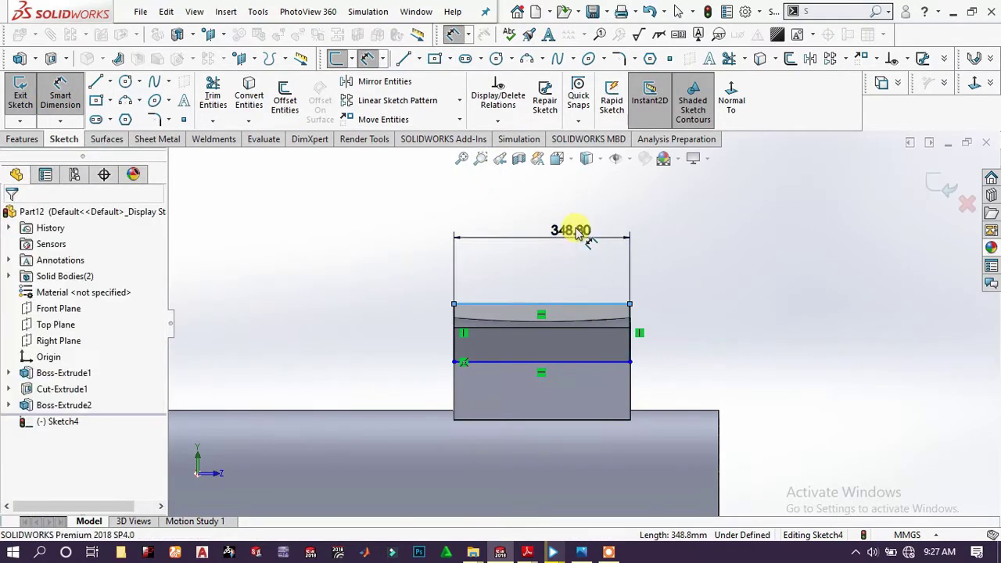
{"action": "left_click", "coordinate": [577, 233]}
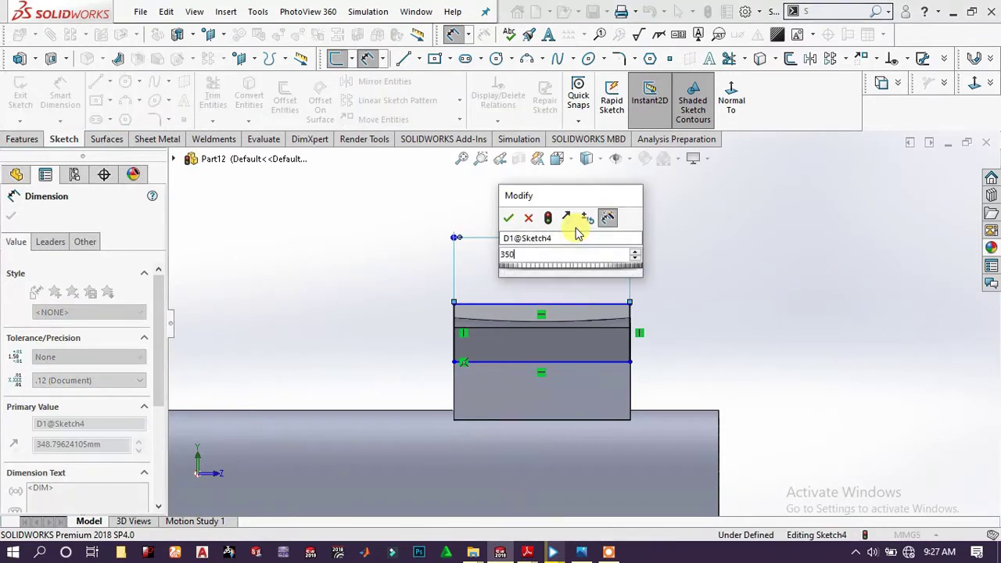
{"action": "key", "text": "Return"}
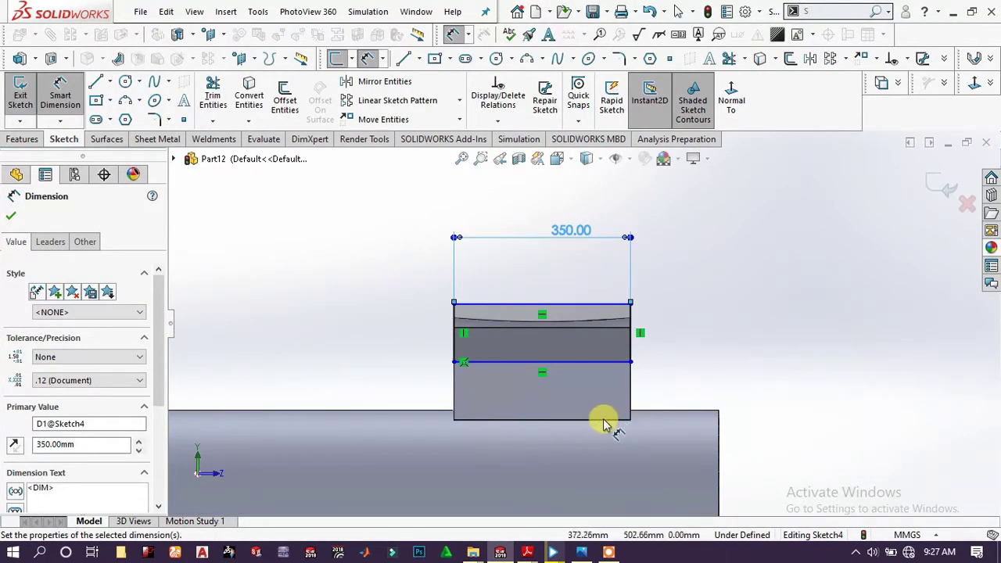
Dimension the rectangle's lower edge 75 mm above the block's bottom edge
{"action": "left_click", "coordinate": [626, 362]}
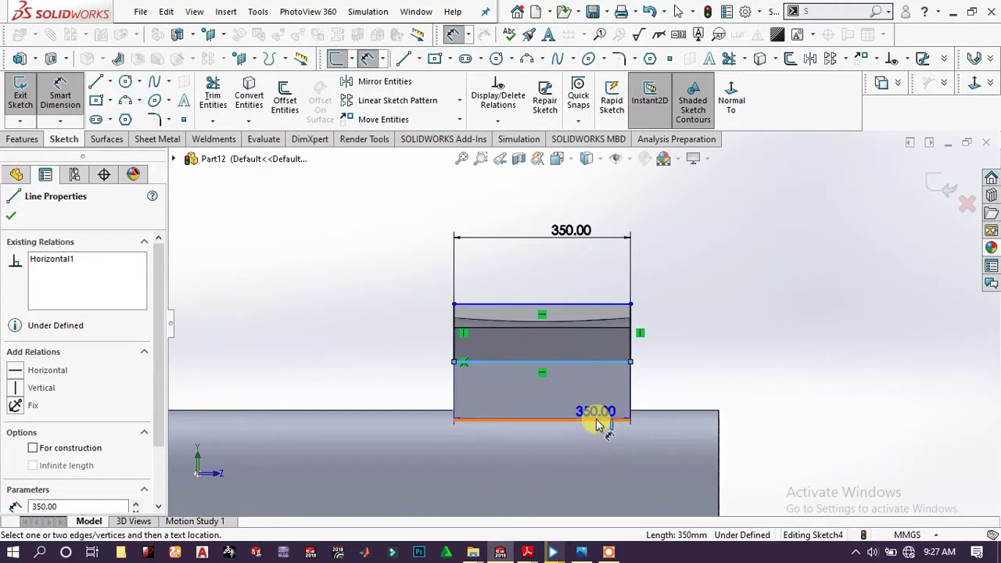
{"action": "left_click", "coordinate": [596, 420]}
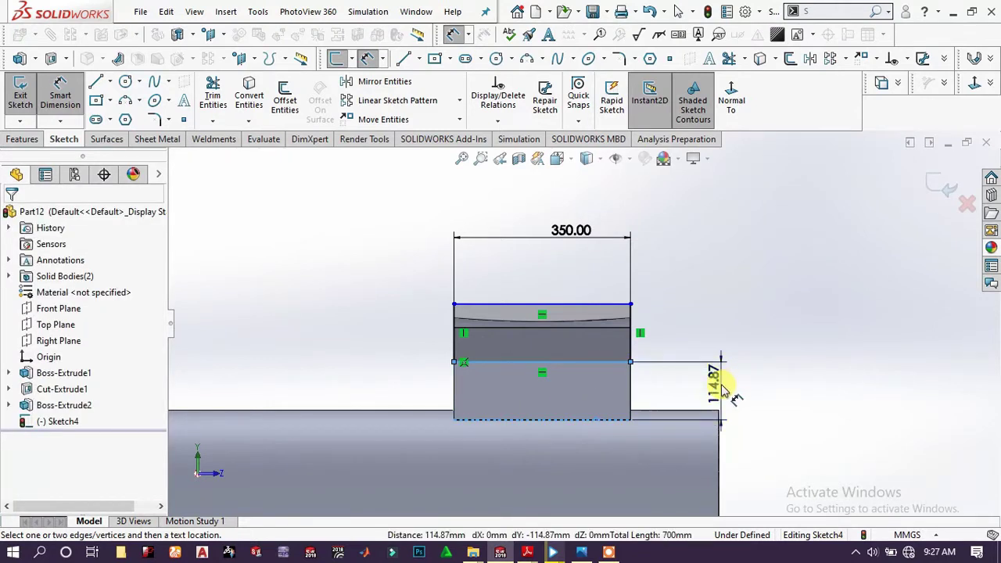
{"action": "left_click", "coordinate": [724, 393]}
{"action": "type", "text": "7"}
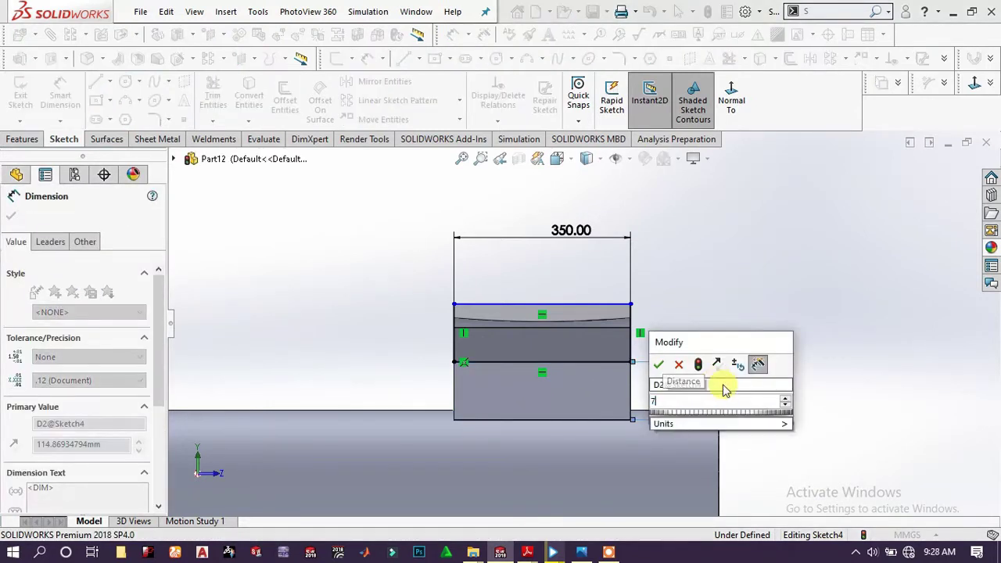
{"action": "type", "text": "5"}
{"action": "key", "text": "Return"}
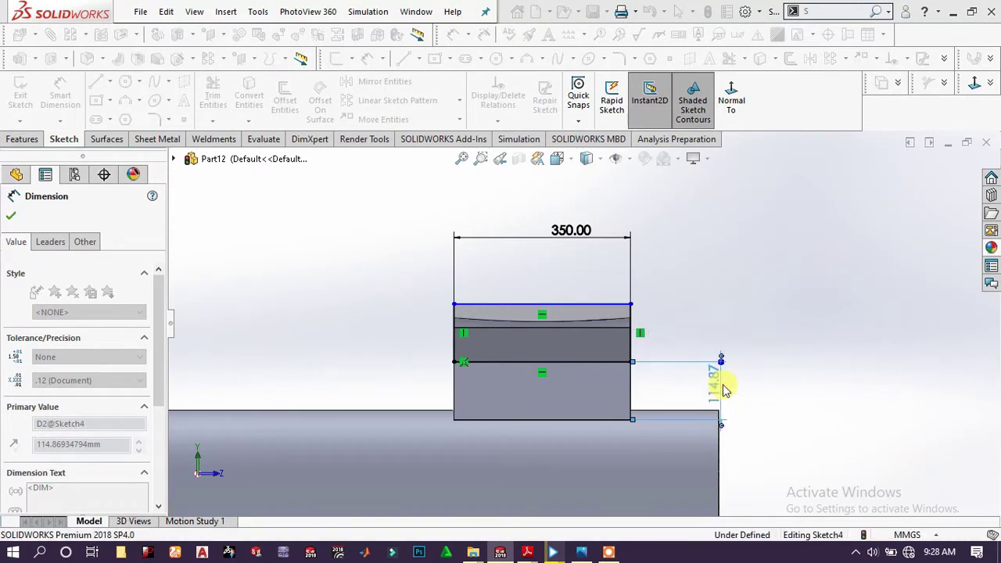
Dimension the rectangle's height to 150 mm and exit the sketch
{"action": "left_click", "coordinate": [682, 319]}
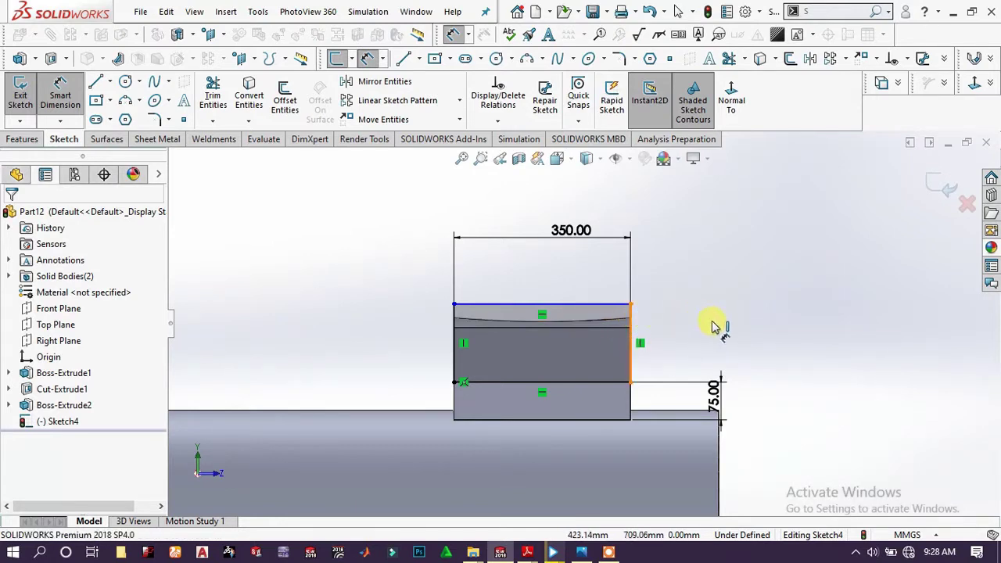
{"action": "left_click", "coordinate": [713, 327]}
{"action": "left_click", "coordinate": [716, 338]}
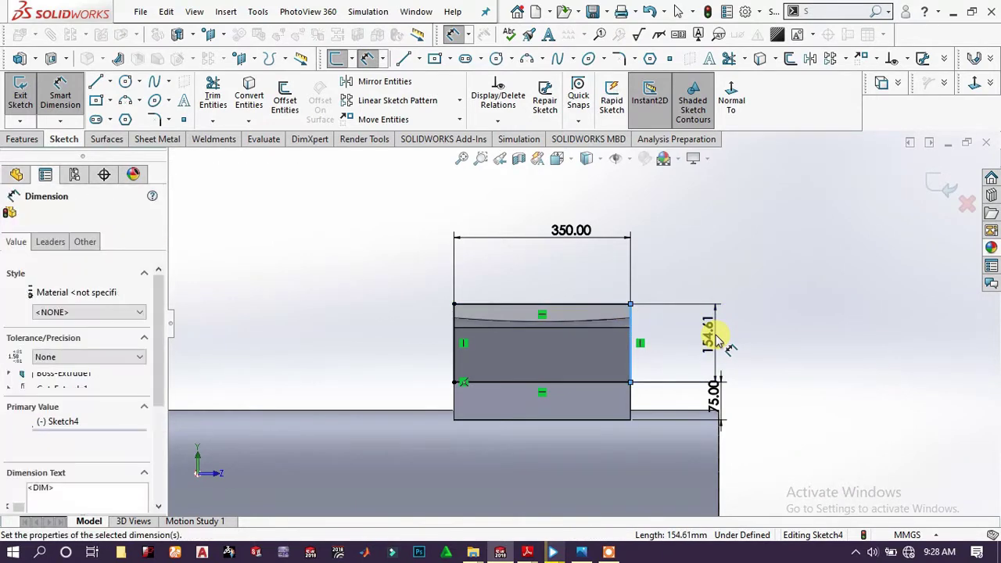
{"action": "key", "text": "Return"}
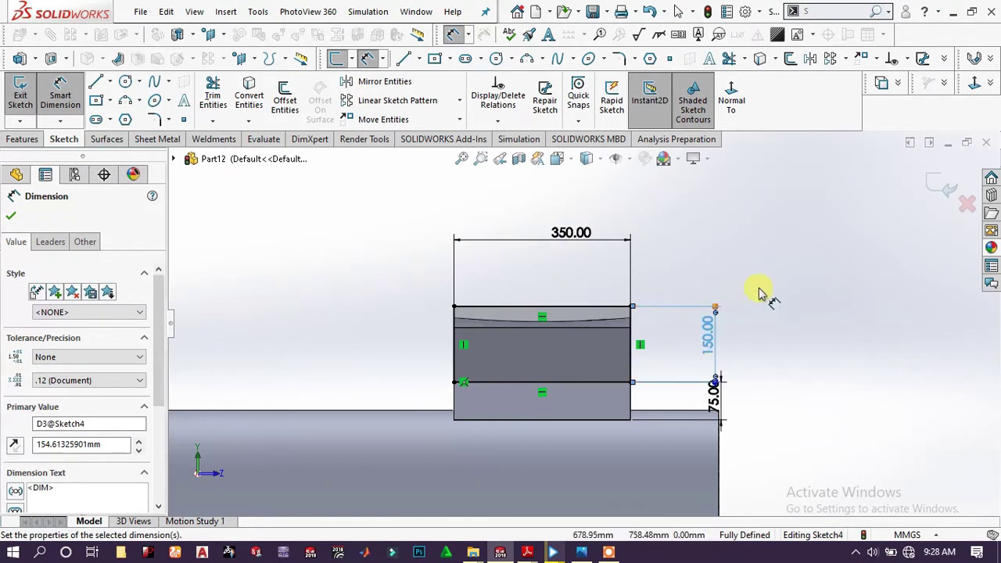
{"action": "left_click", "coordinate": [759, 290]}
{"action": "scroll", "coordinate": [594, 367], "scroll_direction": "up", "scroll_amount": 4}
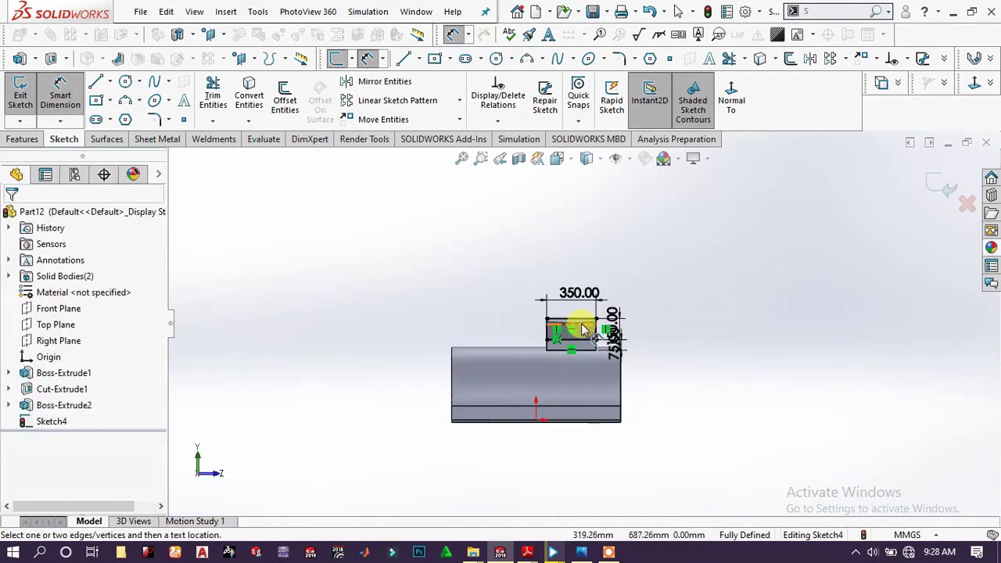
{"action": "scroll", "coordinate": [608, 335], "scroll_direction": "down", "scroll_amount": 4}
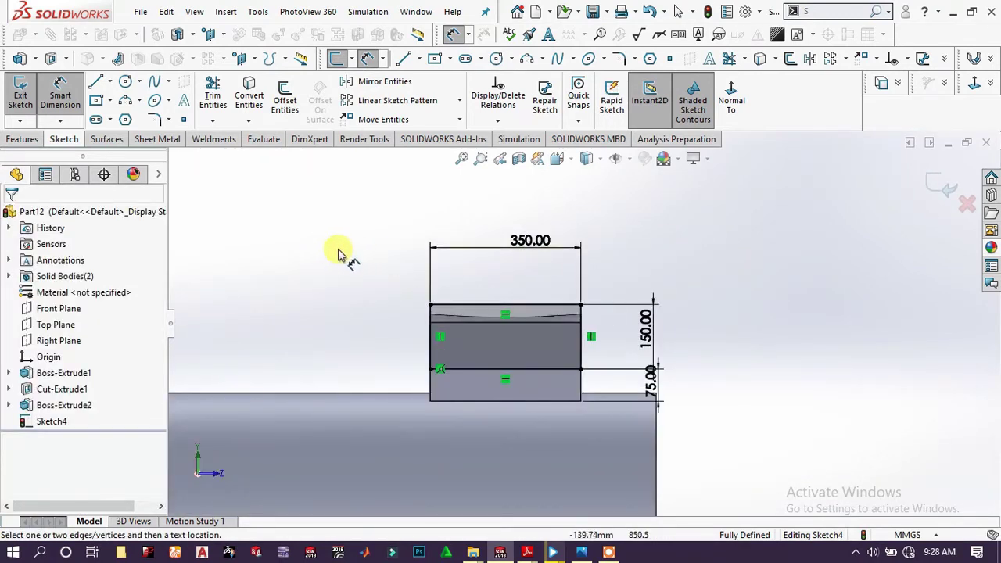
{"action": "left_click", "coordinate": [944, 186]}
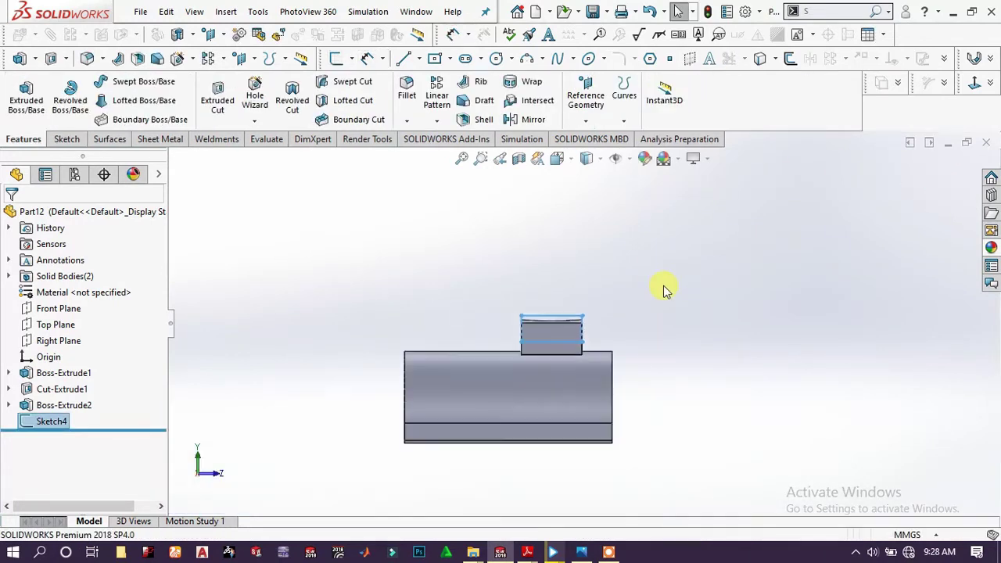
Create a reference plane offset 400 mm from the Right Plane, with the offset direction flipped
{"action": "middle_click_drag", "start_coordinate": [662, 291], "coordinate": [592, 384]}
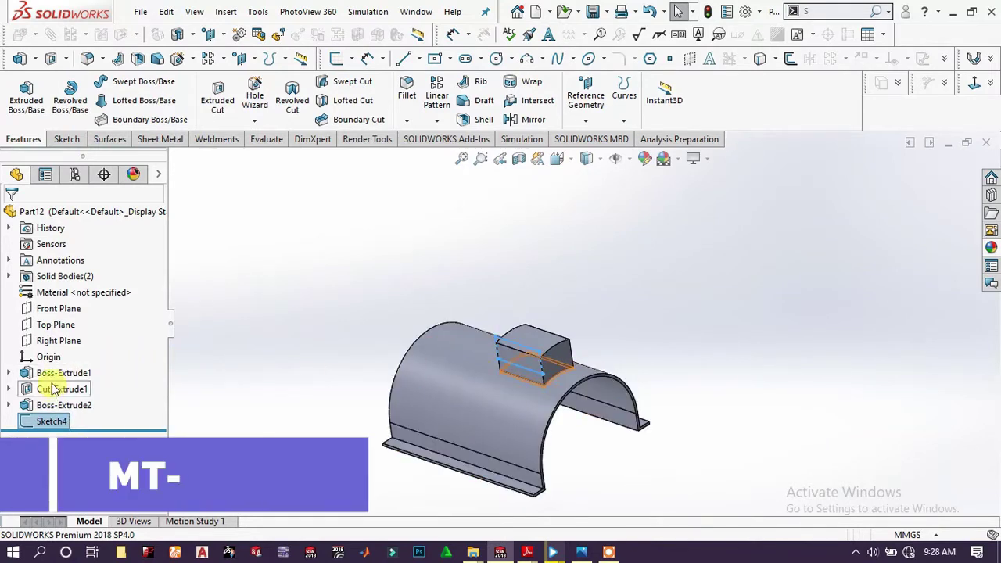
{"action": "left_click", "coordinate": [68, 340]}
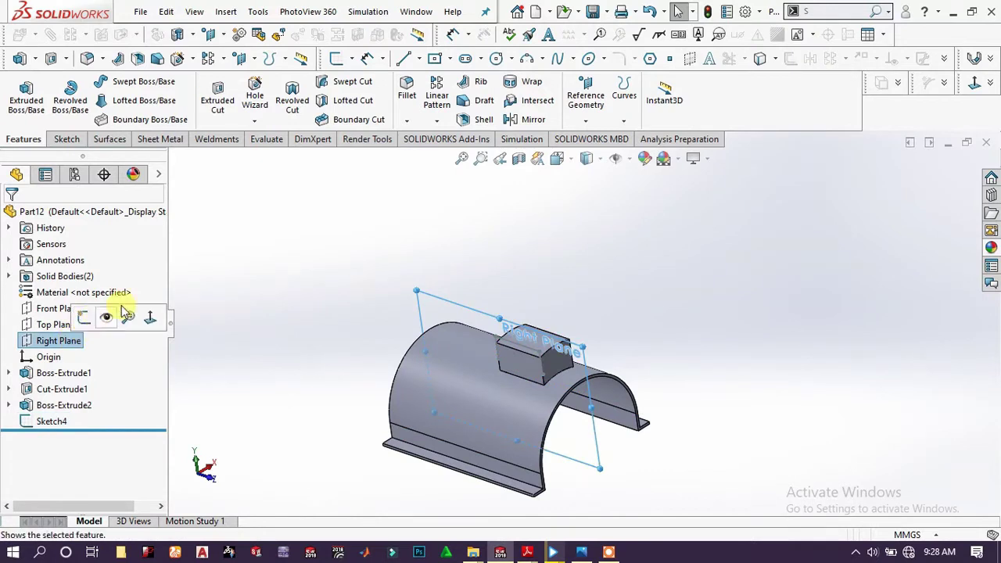
{"action": "left_click", "coordinate": [585, 122]}
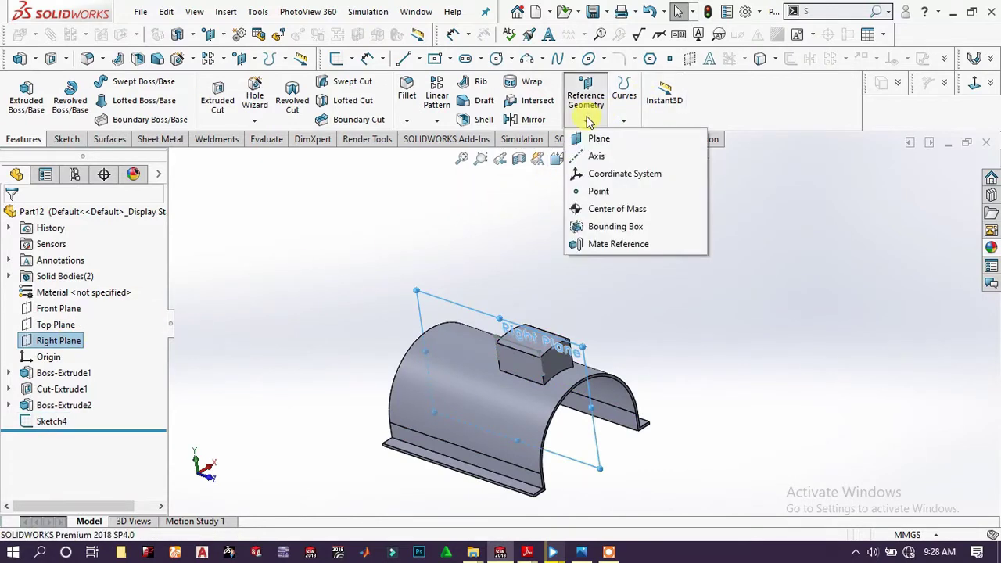
{"action": "left_click", "coordinate": [589, 139]}
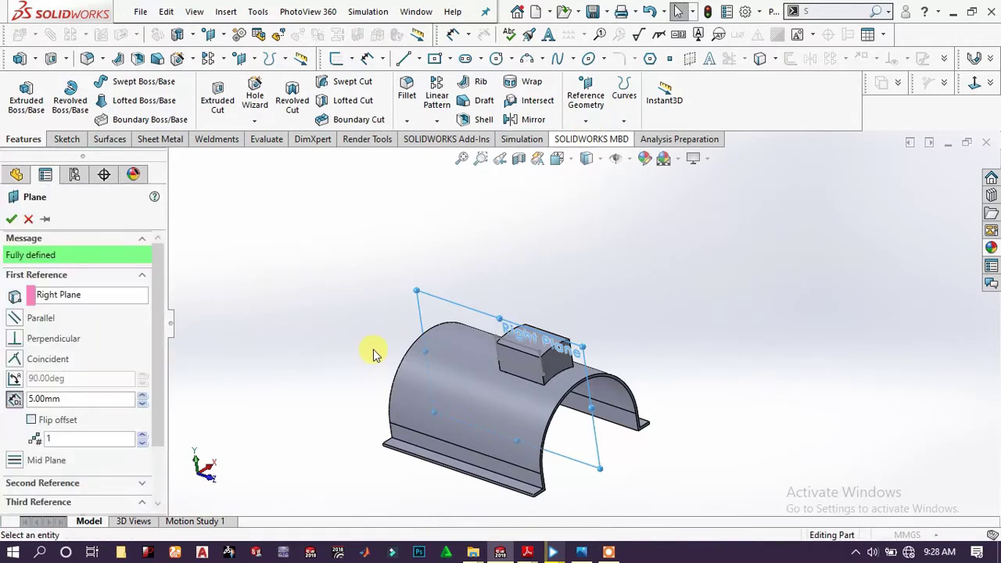
{"action": "middle_click_drag", "start_coordinate": [321, 353], "coordinate": [304, 340]}
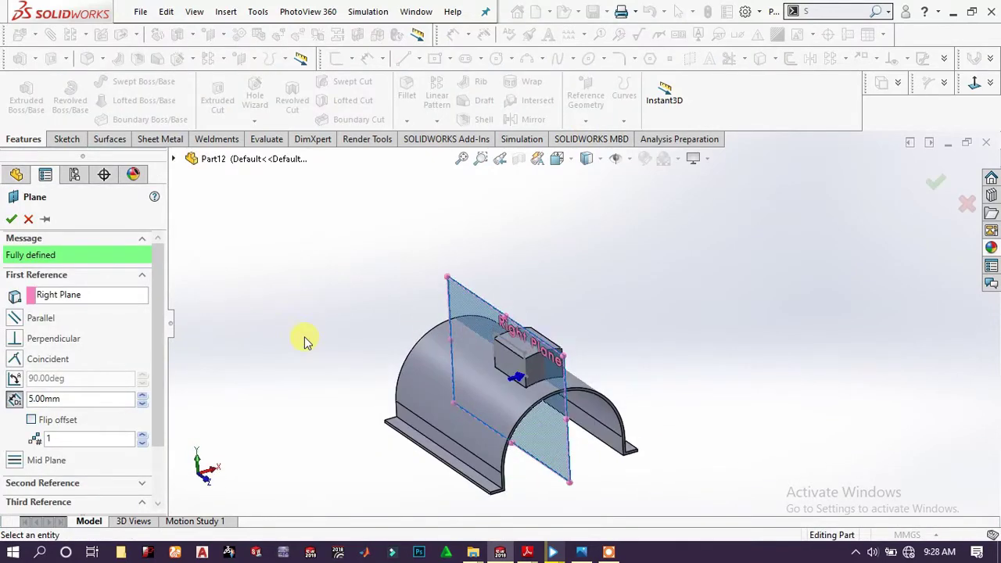
{"action": "left_click", "coordinate": [39, 421]}
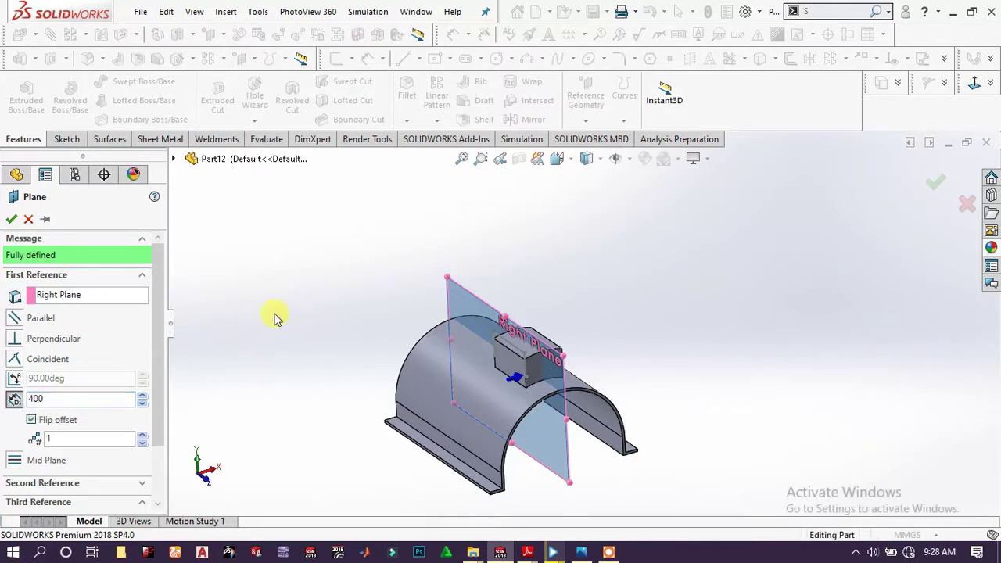
{"action": "key", "text": "Return"}
{"action": "left_click", "coordinate": [13, 221]}
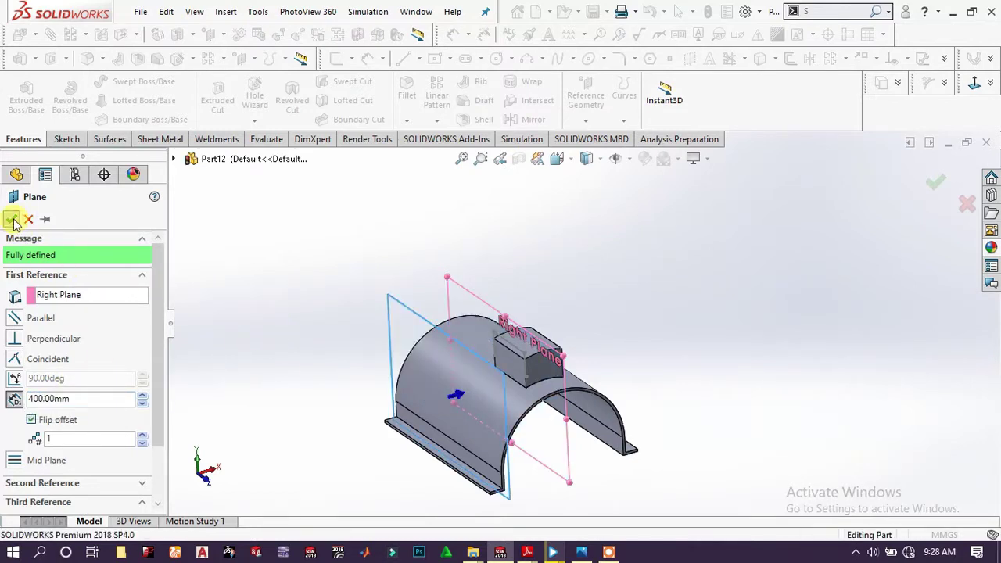
Start a sketch on the new offset plane and draw a center rectangle about 1146 by 117 mm, placed just above the block
{"action": "left_click", "coordinate": [394, 328]}
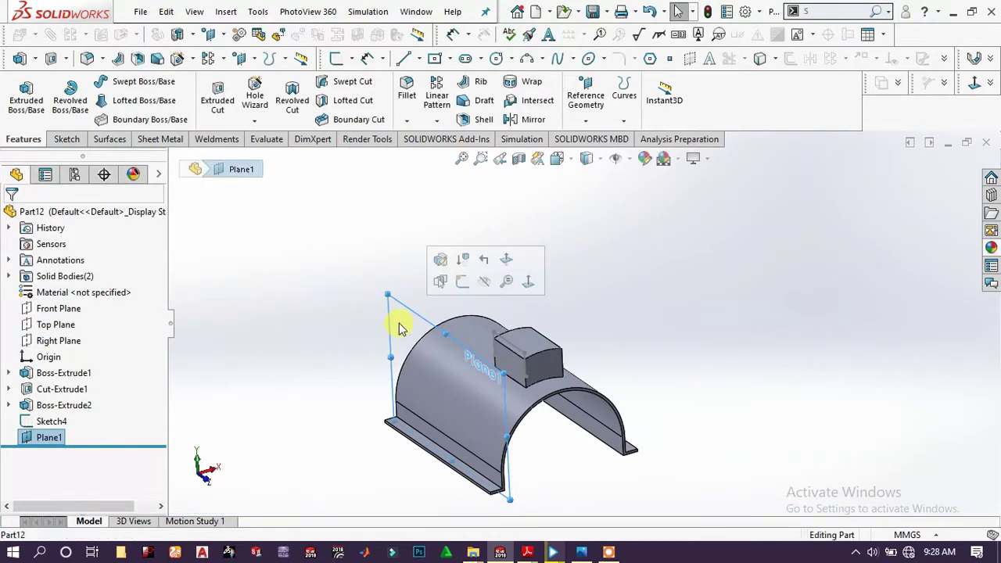
{"action": "left_click", "coordinate": [463, 281]}
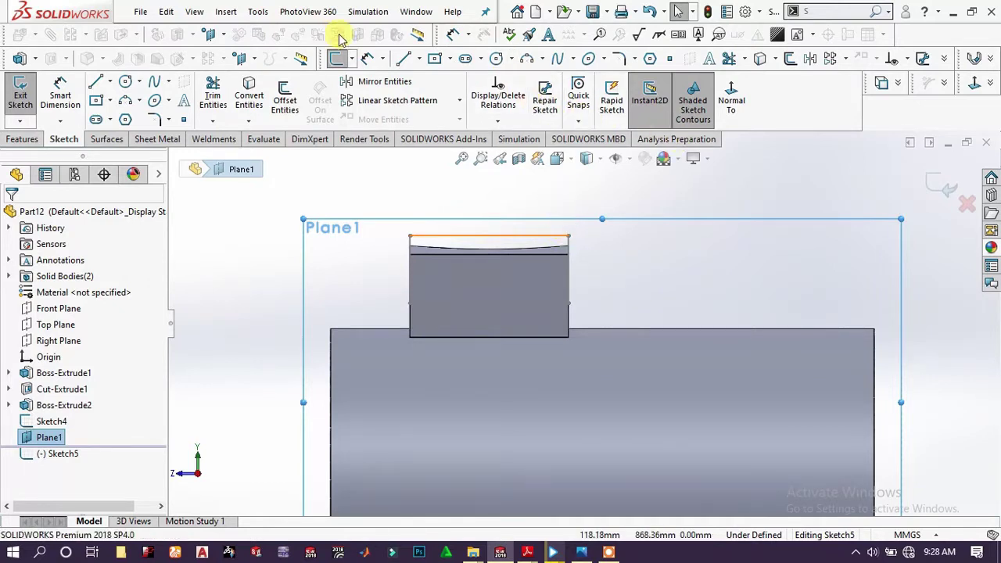
{"action": "left_click", "coordinate": [98, 100]}
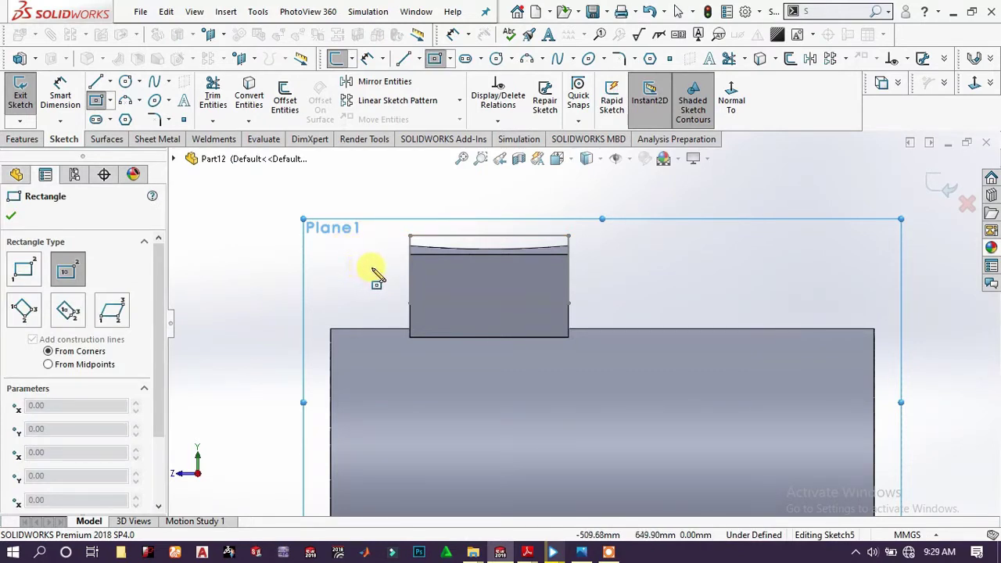
{"action": "left_click", "coordinate": [373, 270]}
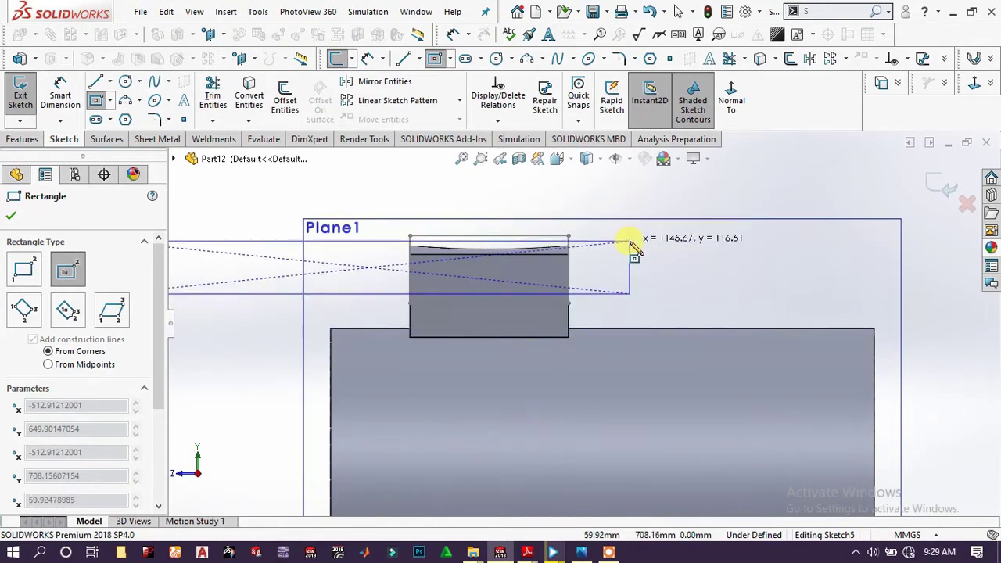
{"action": "left_click", "coordinate": [629, 242]}
{"action": "left_click", "coordinate": [743, 223]}
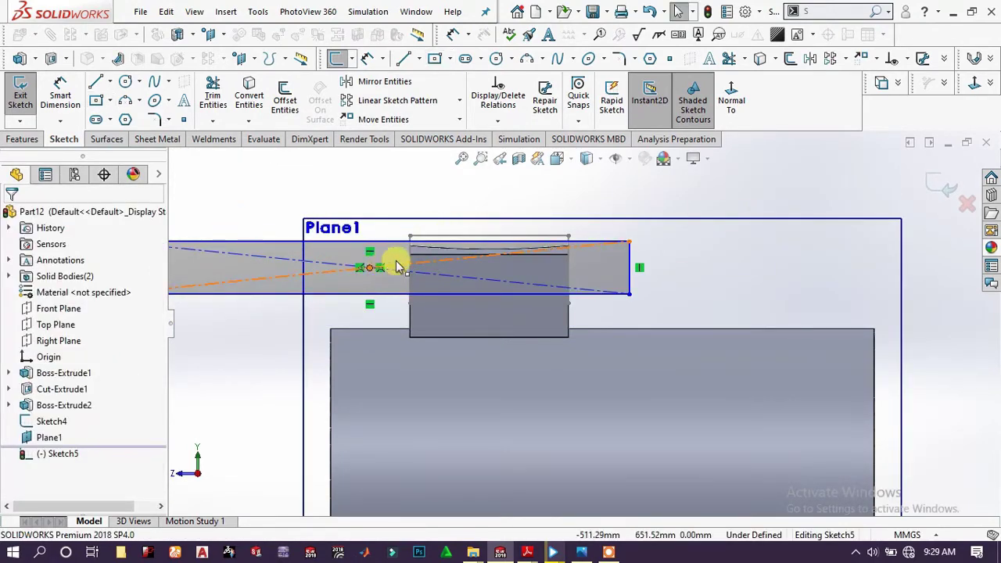
{"action": "mouse_move", "coordinate": [397, 266]}
{"action": "left_mouse_down"}
{"action": "mouse_move", "coordinate": [529, 262]}
{"action": "mouse_move", "coordinate": [503, 250]}
{"action": "mouse_move", "coordinate": [508, 232]}
{"action": "mouse_move", "coordinate": [495, 215]}
{"action": "left_mouse_up"}
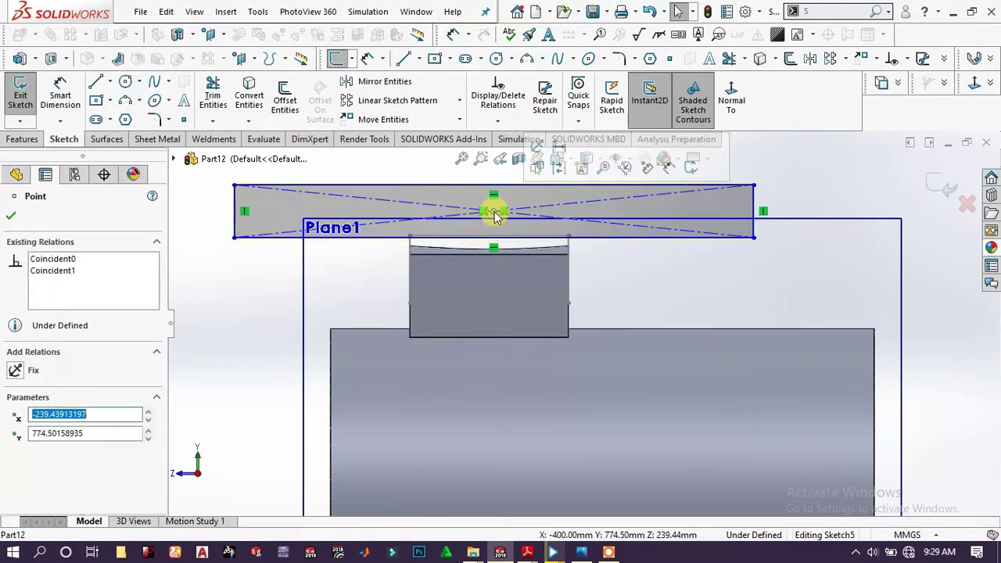
{"action": "left_click", "coordinate": [617, 310]}
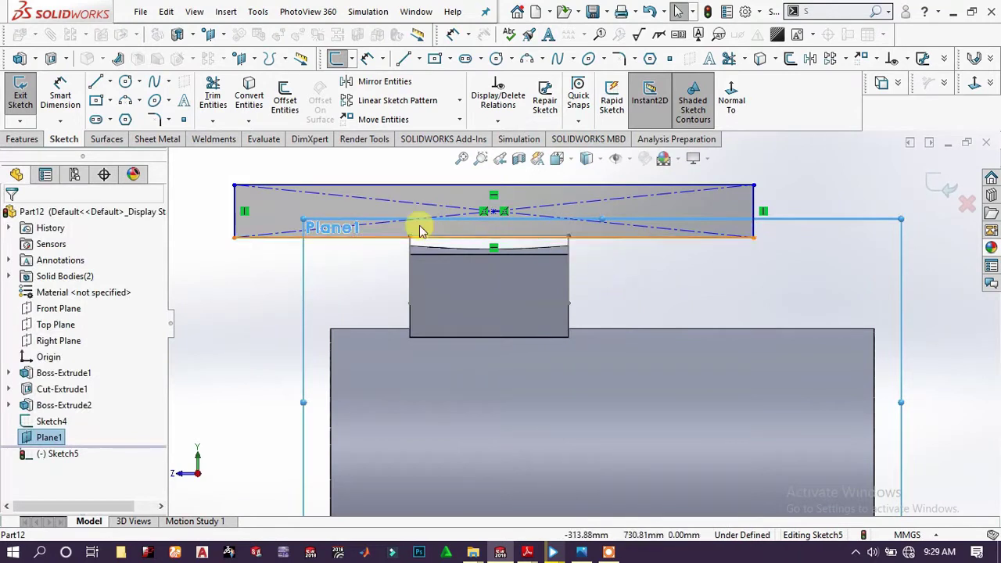
Draw a vertical construction line about 462 mm long, running upward through the rectangle from the midpoint of the block's bottom edge
{"action": "key", "text": "f"}
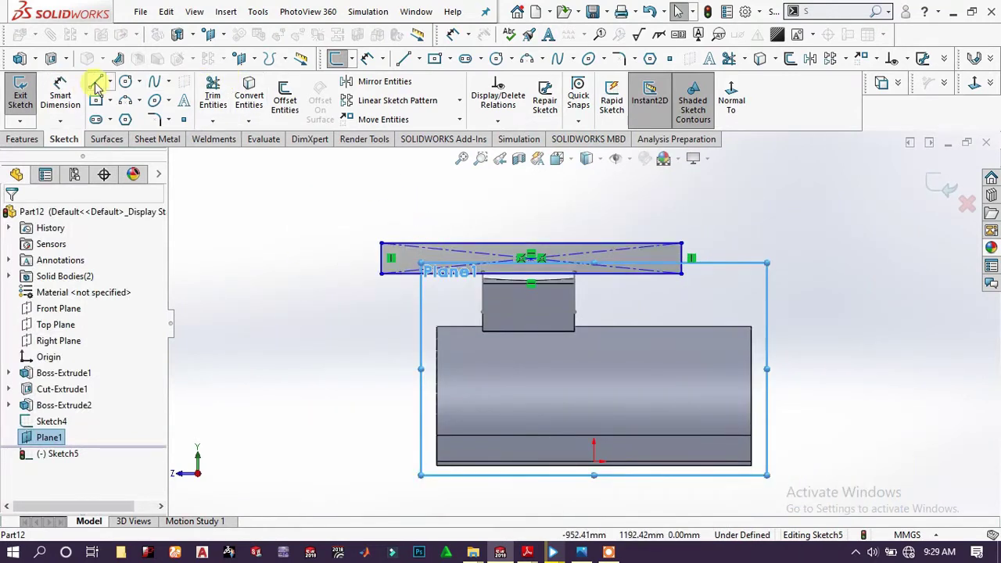
{"action": "key", "text": "l"}
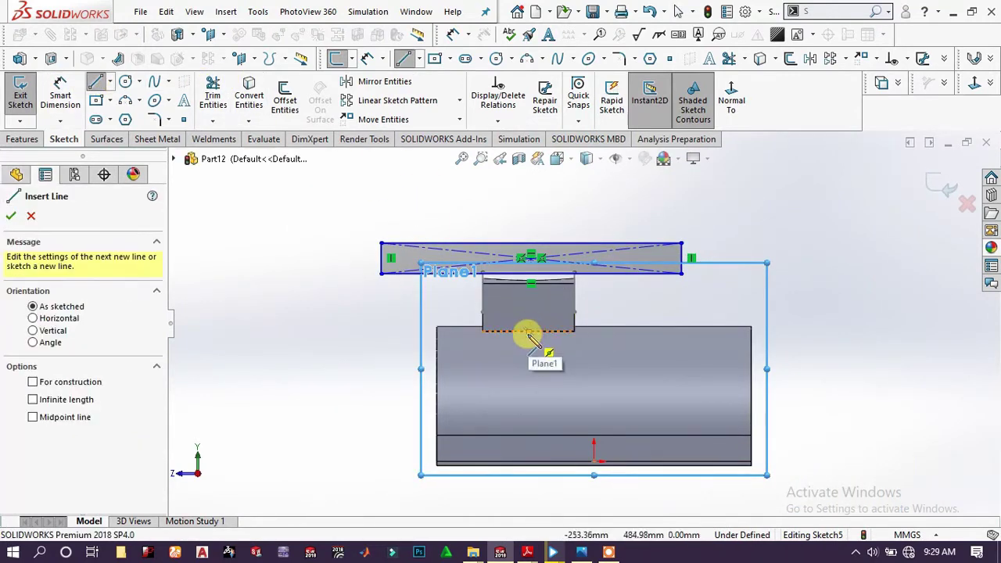
{"action": "left_click", "coordinate": [529, 331]}
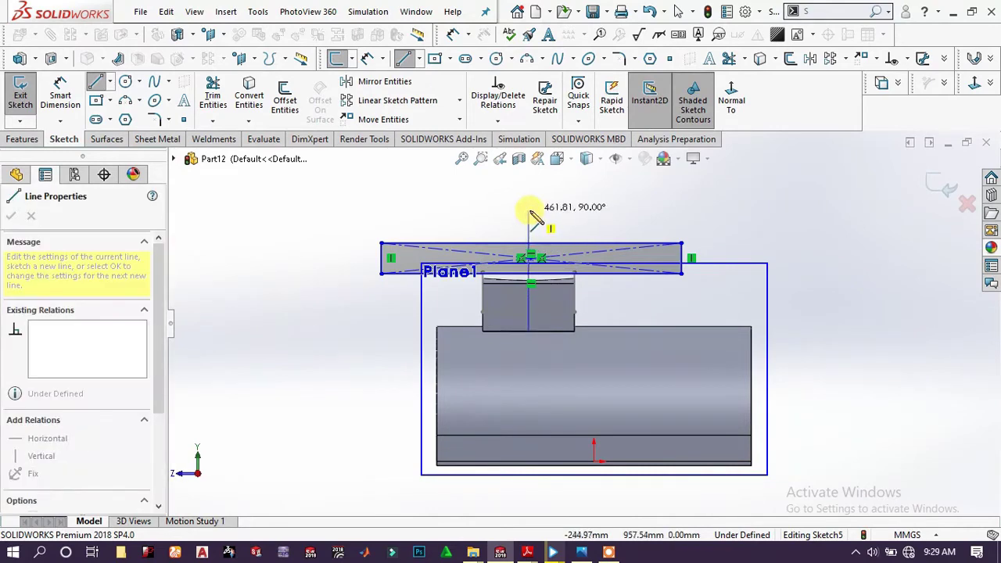
{"action": "right_click", "coordinate": [579, 201]}
{"action": "left_click", "coordinate": [591, 212]}
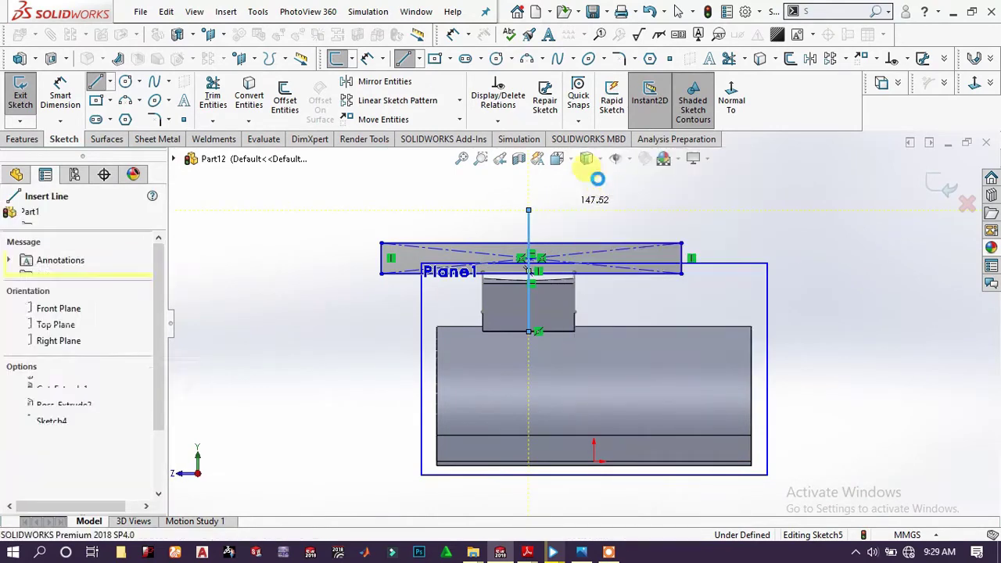
Make the rectangle's center point coincident with the vertical construction line
{"action": "scroll", "coordinate": [537, 257], "scroll_direction": "down", "scroll_amount": 8}
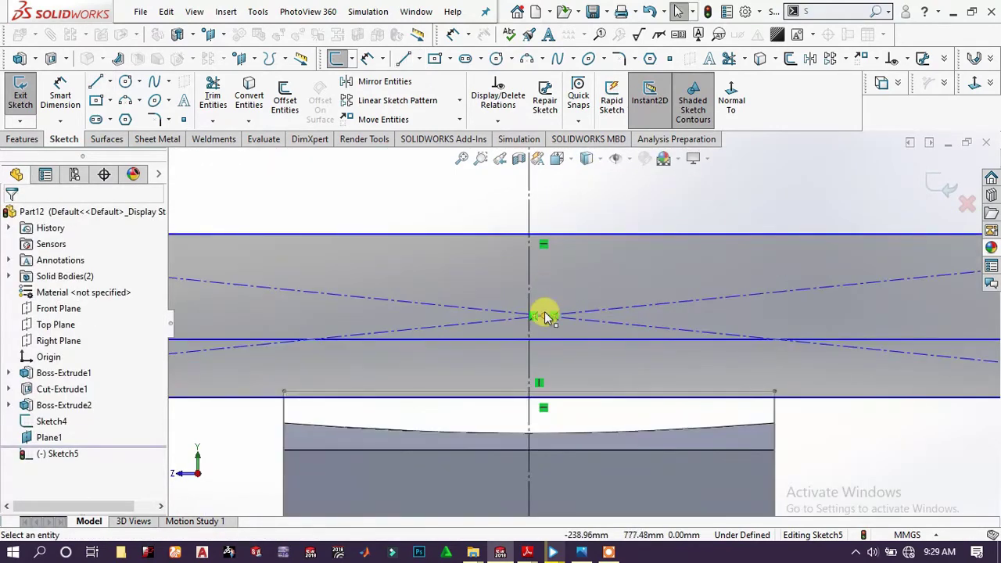
{"action": "left_click", "coordinate": [542, 315]}
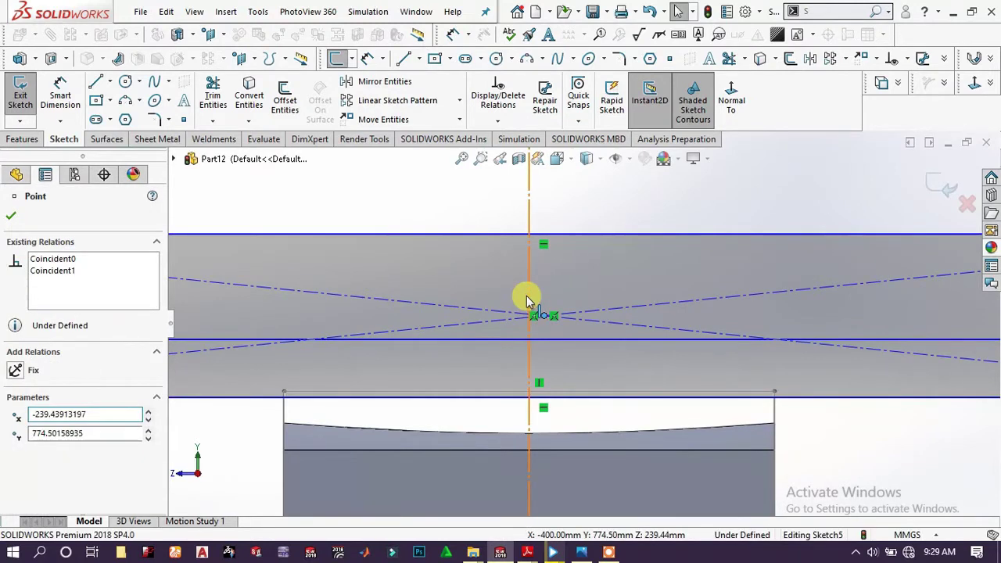
{"action": "left_click", "coordinate": [527, 301]}
{"action": "left_click", "coordinate": [543, 315], "text": "ctrl"}
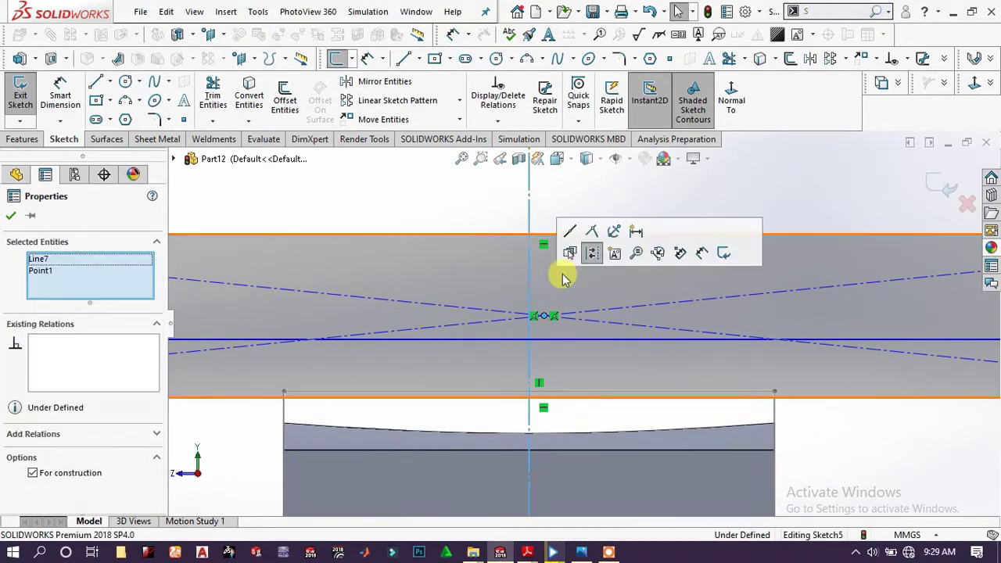
{"action": "left_click", "coordinate": [591, 233]}
{"action": "left_click", "coordinate": [441, 196]}
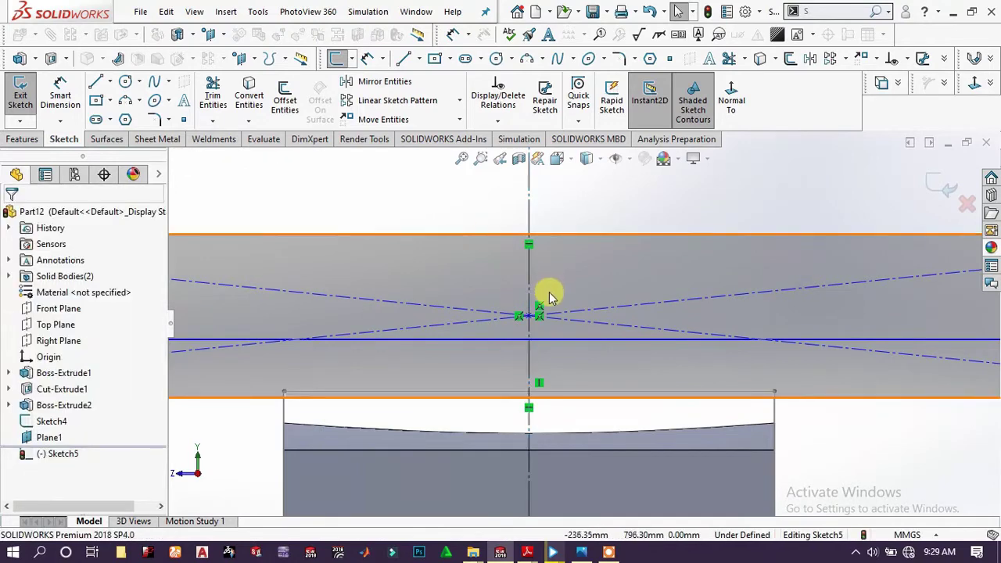
Dimension the center rectangle's vertical side and set its height to 40 mm
{"action": "scroll", "coordinate": [547, 290], "scroll_direction": "up", "scroll_amount": 5}
{"action": "scroll", "coordinate": [579, 341], "scroll_direction": "down", "scroll_amount": 3}
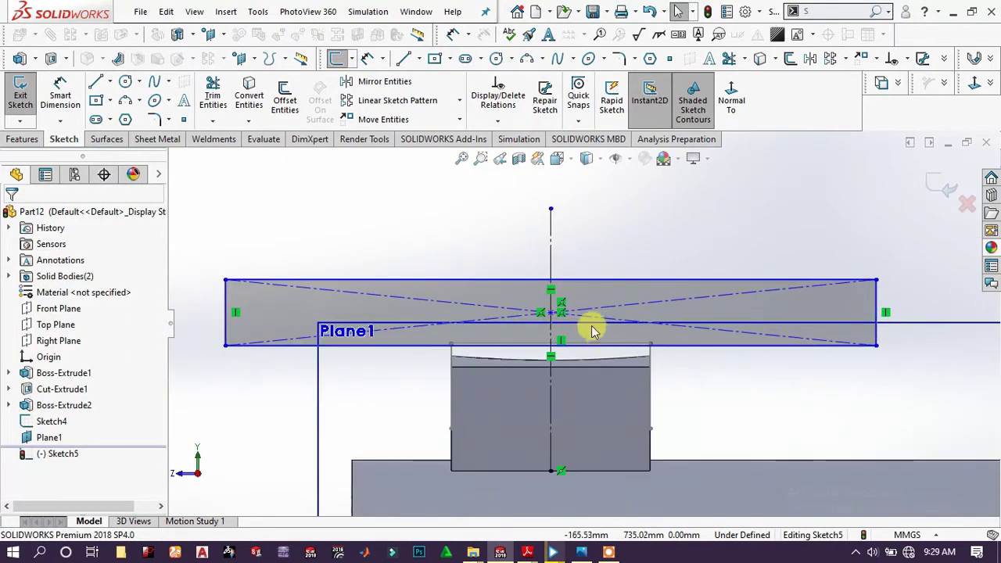
{"action": "left_click", "coordinate": [60, 92]}
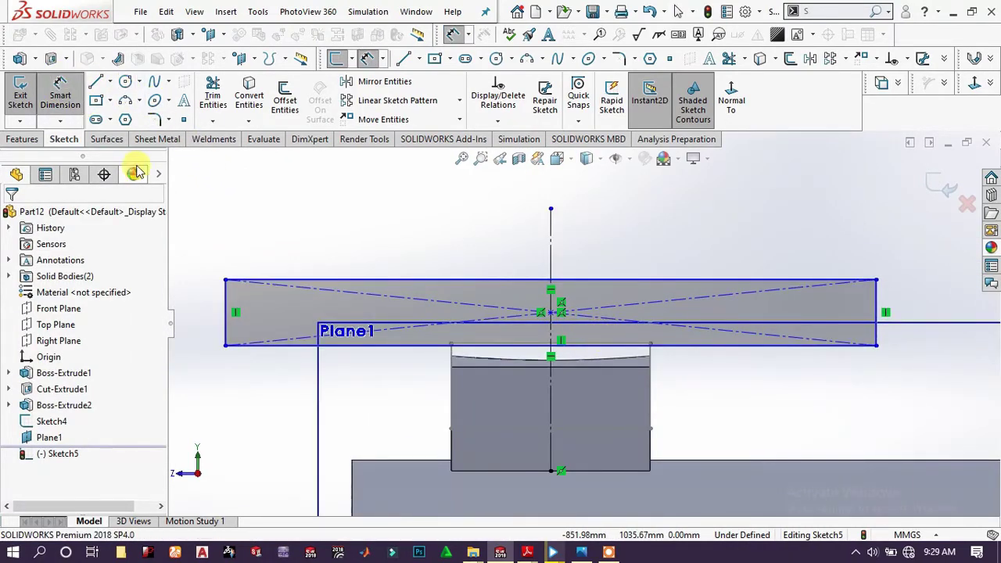
{"action": "left_click", "coordinate": [879, 311]}
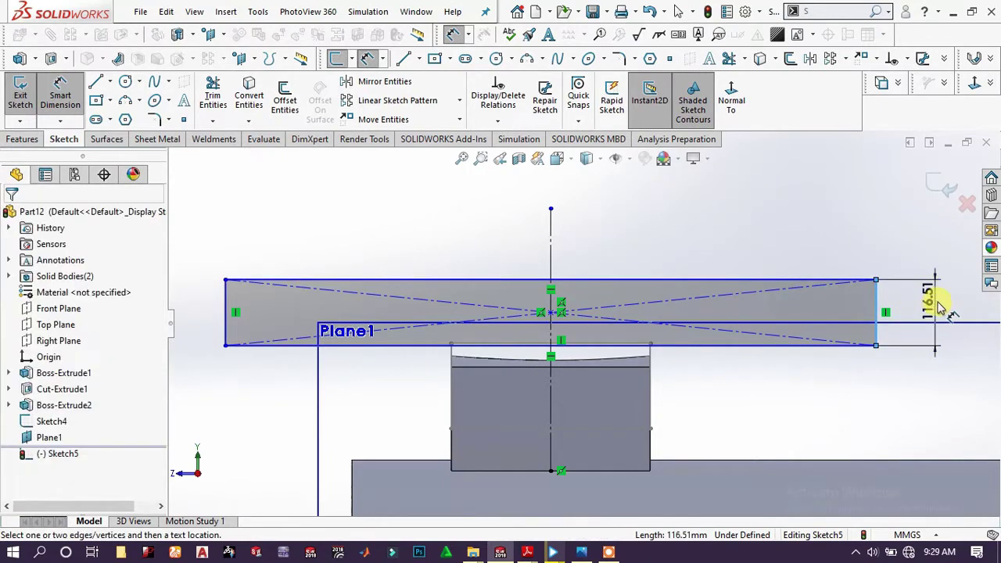
{"action": "left_click", "coordinate": [975, 301]}
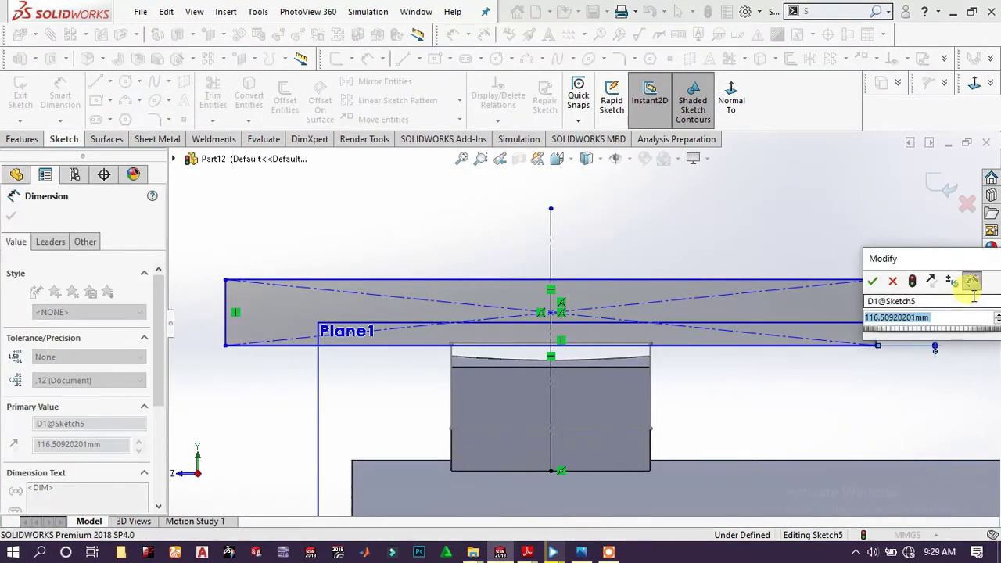
{"action": "type", "text": "40"}
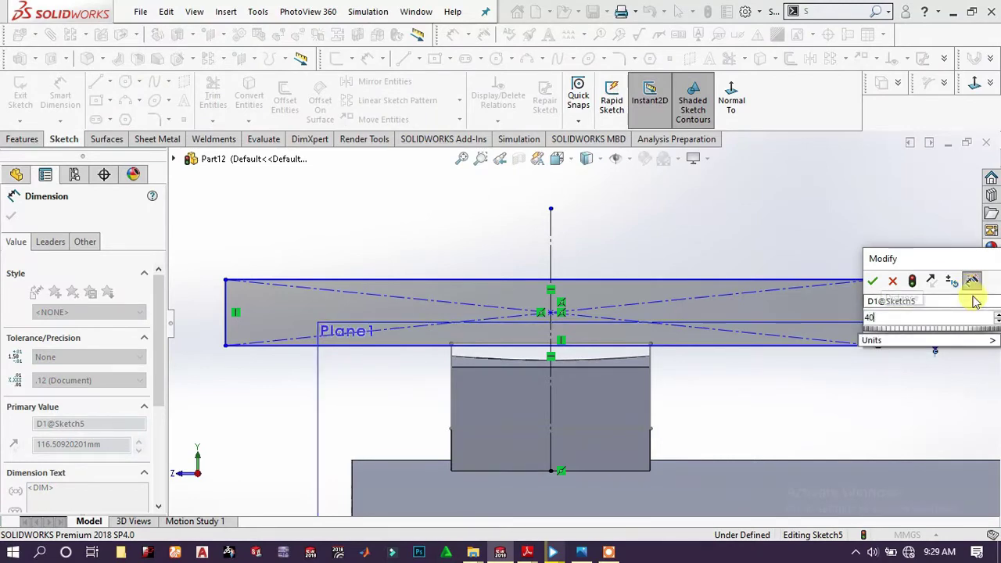
{"action": "key", "text": "Return"}
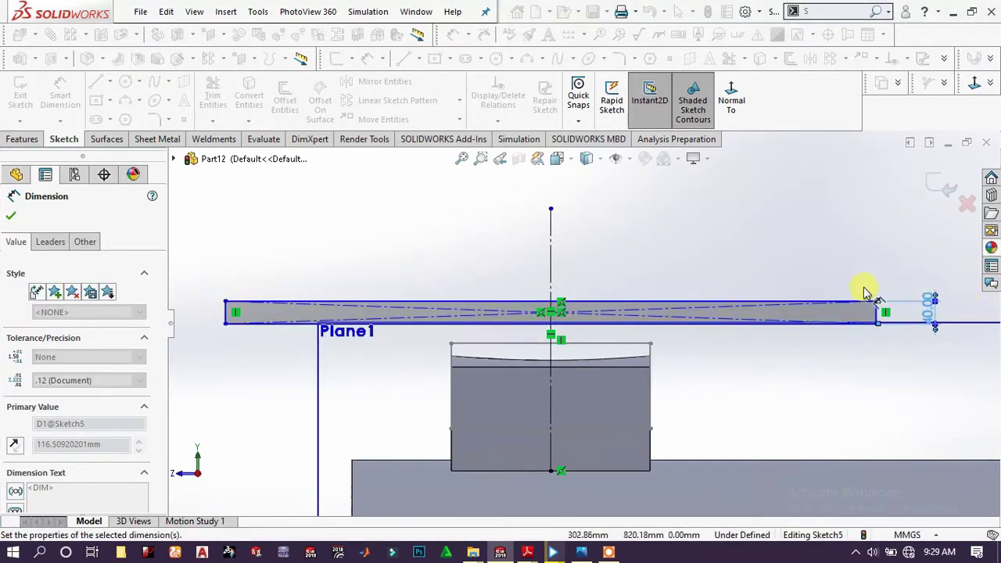
{"action": "key", "text": "Escape"}
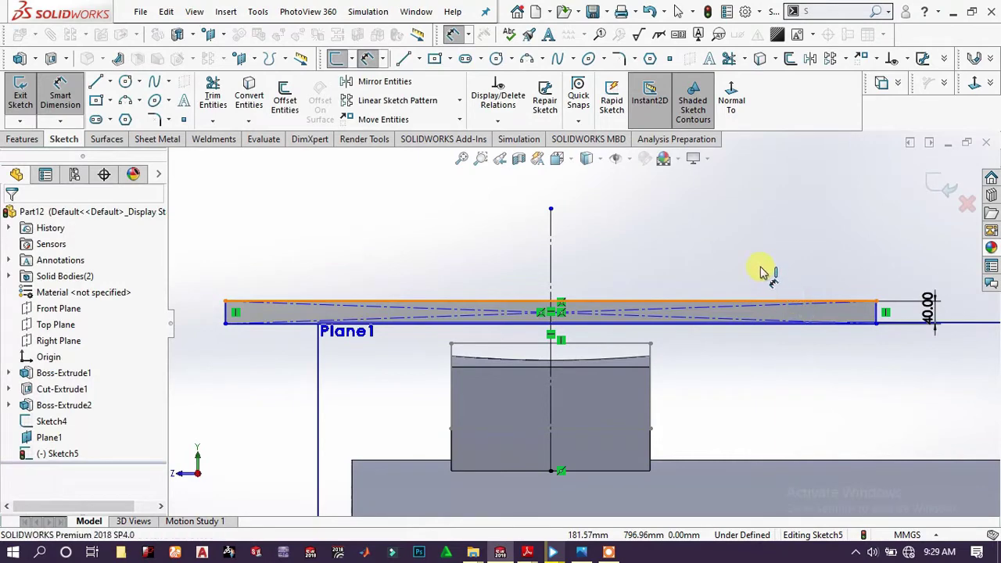
Dimension the rectangle's upper edge and set its width to 550 mm
{"action": "left_click", "coordinate": [752, 302]}
{"action": "left_click", "coordinate": [735, 262]}
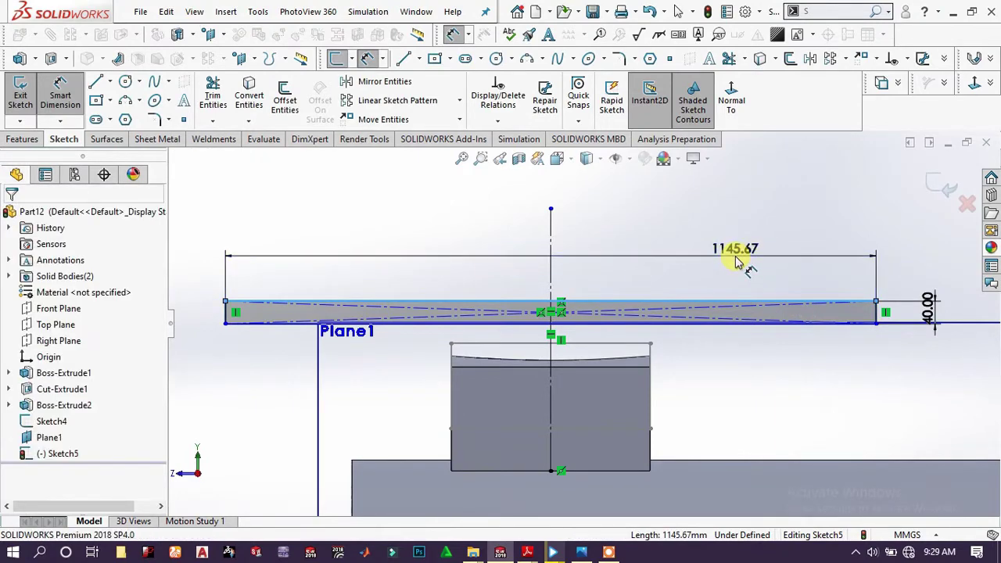
{"action": "type", "text": "60"}
{"action": "key", "text": "Escape"}
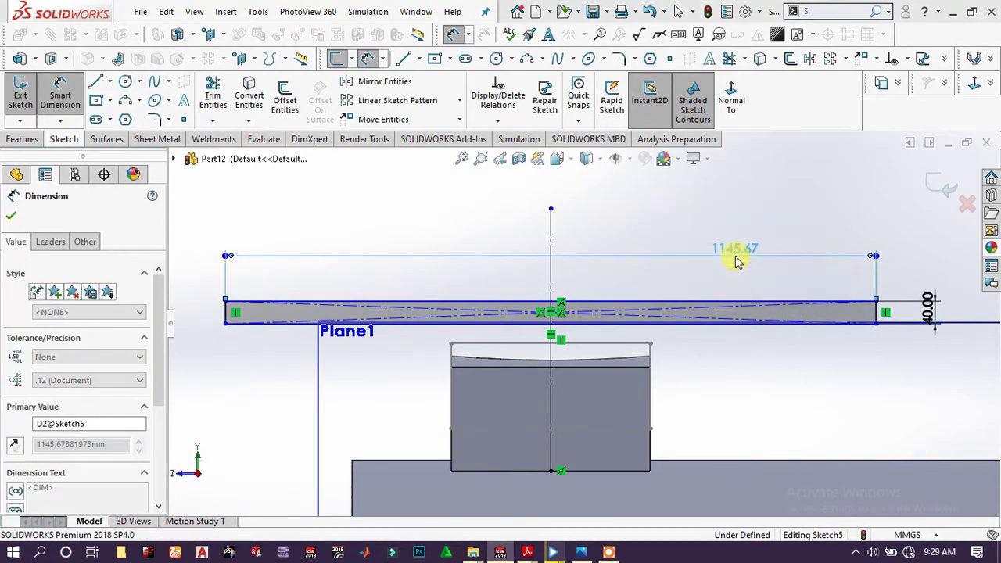
{"action": "left_click", "coordinate": [835, 294]}
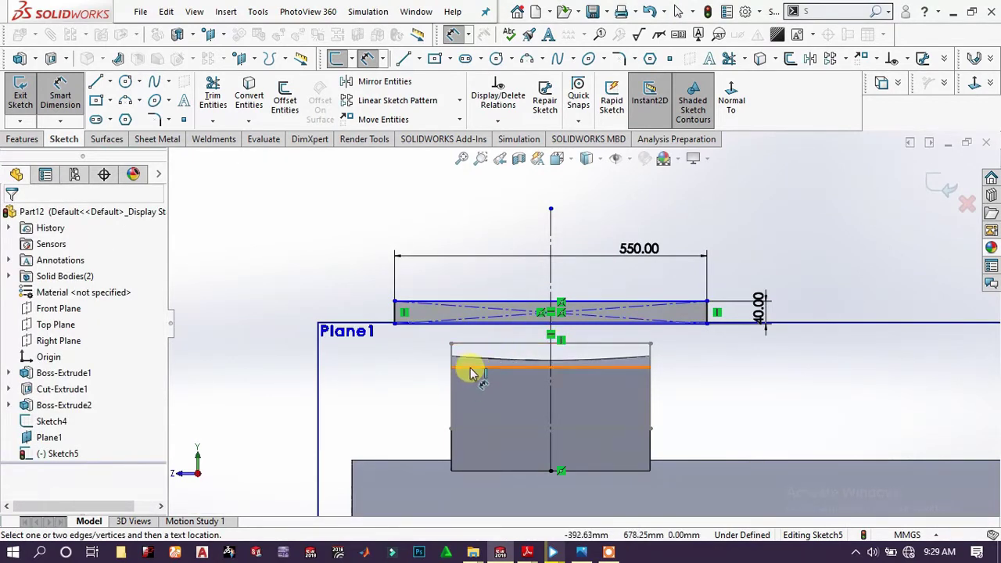
Set the vertical distance from the lower corner of the block's sketched rectangle to the new rectangle's bottom edge to 115 mm, and exit the sketch
{"action": "left_click", "coordinate": [450, 429]}
{"action": "left_click", "coordinate": [446, 331]}
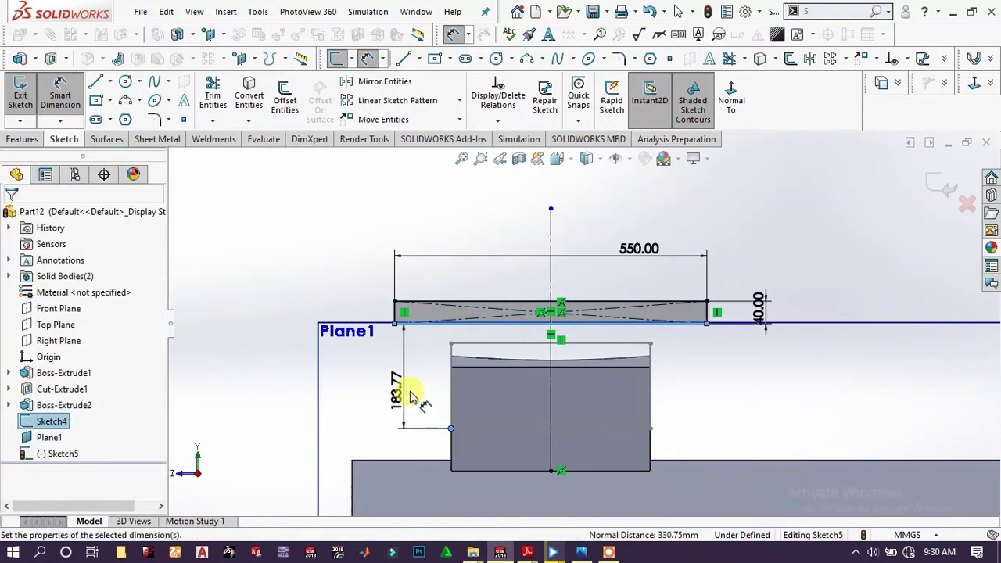
{"action": "left_click", "coordinate": [410, 395]}
{"action": "type", "text": "115"}
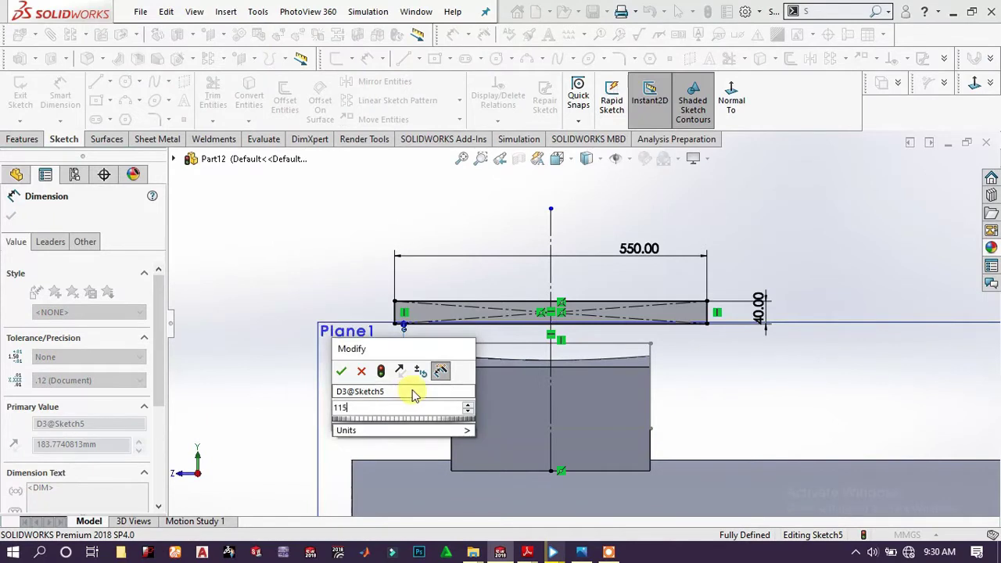
{"action": "key", "text": "Return"}
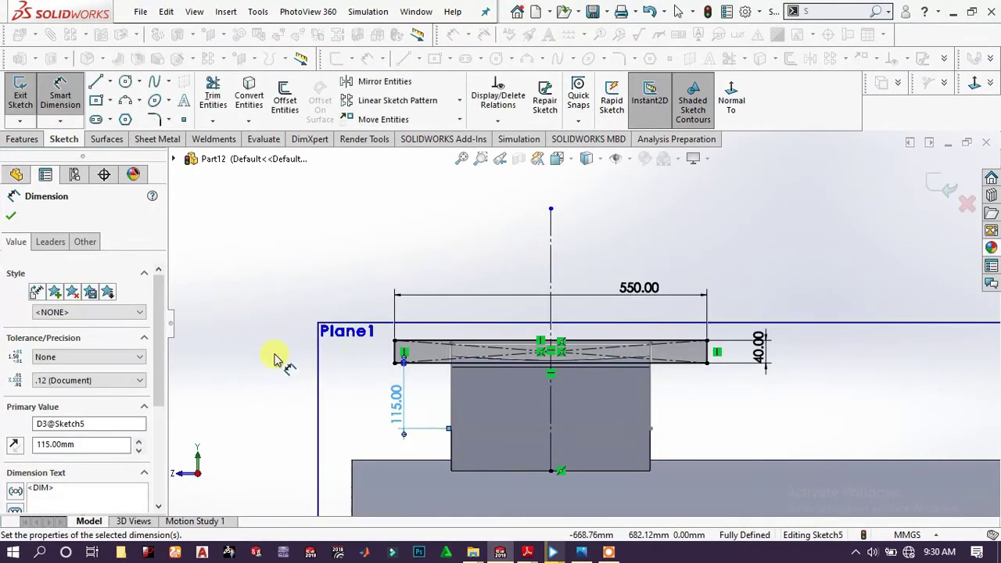
{"action": "left_click", "coordinate": [266, 356]}
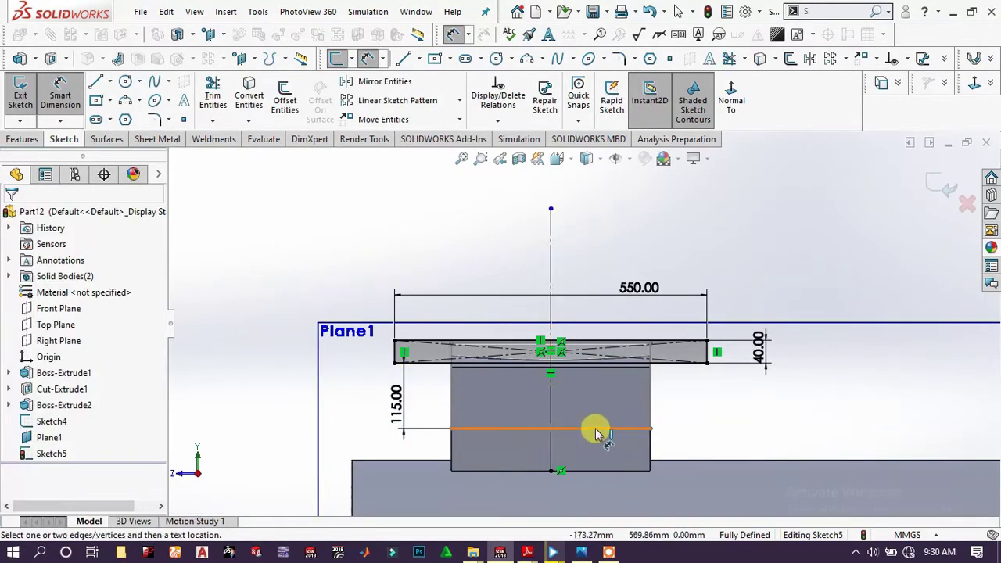
{"action": "left_click", "coordinate": [948, 190]}
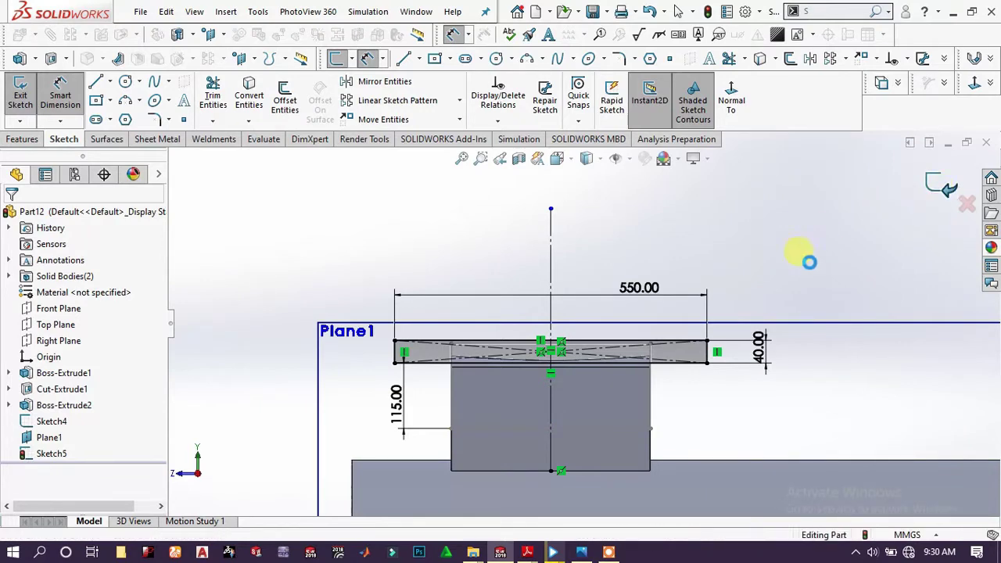
Loft a solid between matching lower corners of the Sketch5 and Sketch4 rectangles, and hide the offset plane
{"action": "left_click", "coordinate": [775, 322]}
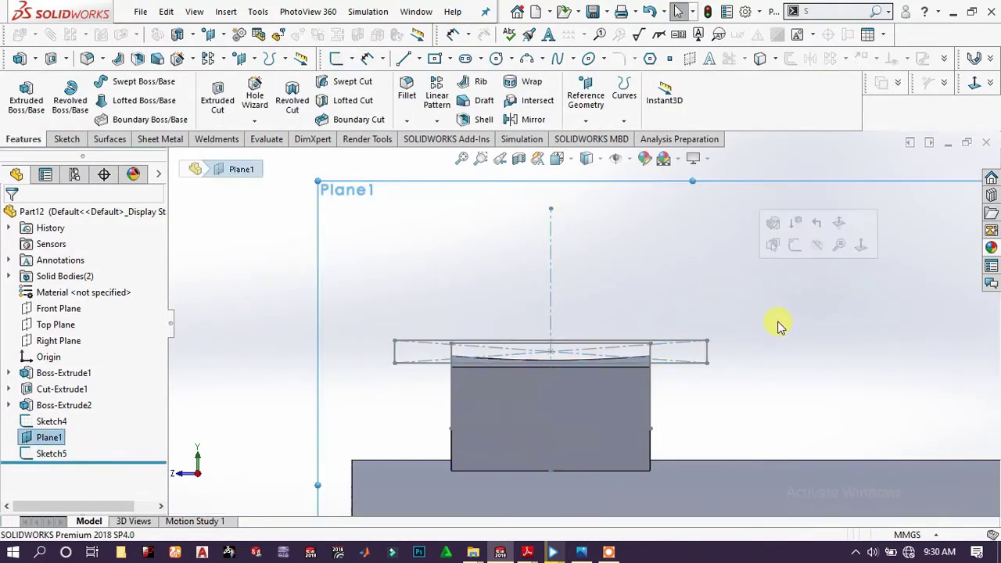
{"action": "middle_click_drag", "start_coordinate": [727, 347], "coordinate": [491, 284]}
{"action": "scroll", "coordinate": [576, 351], "scroll_direction": "down", "scroll_amount": 4}
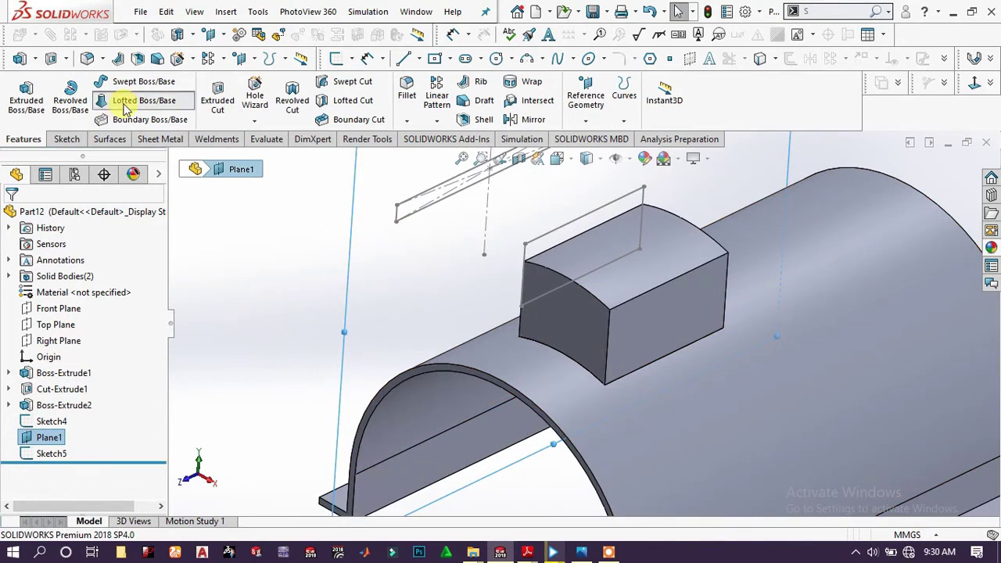
{"action": "left_click", "coordinate": [180, 104]}
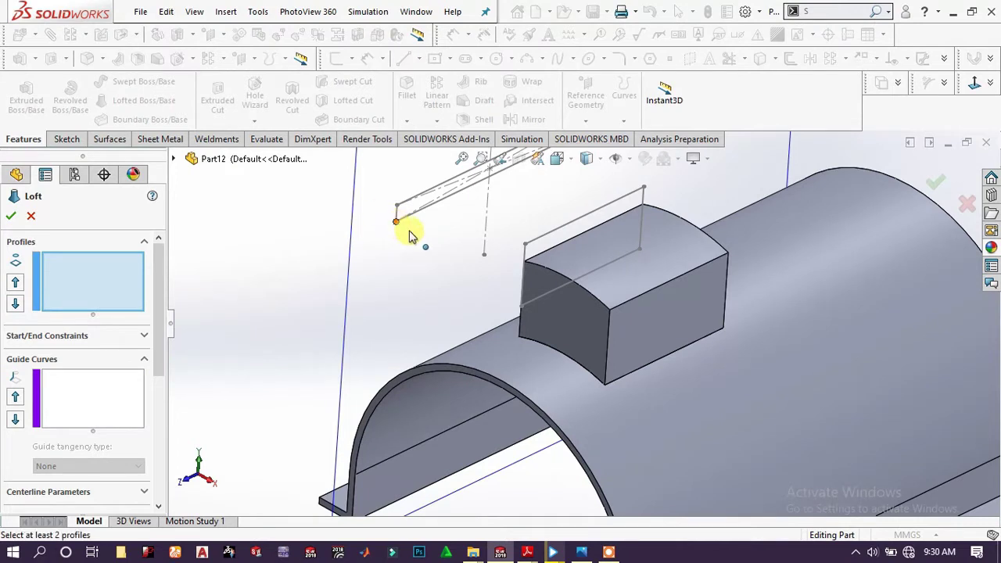
{"action": "left_click", "coordinate": [396, 222]}
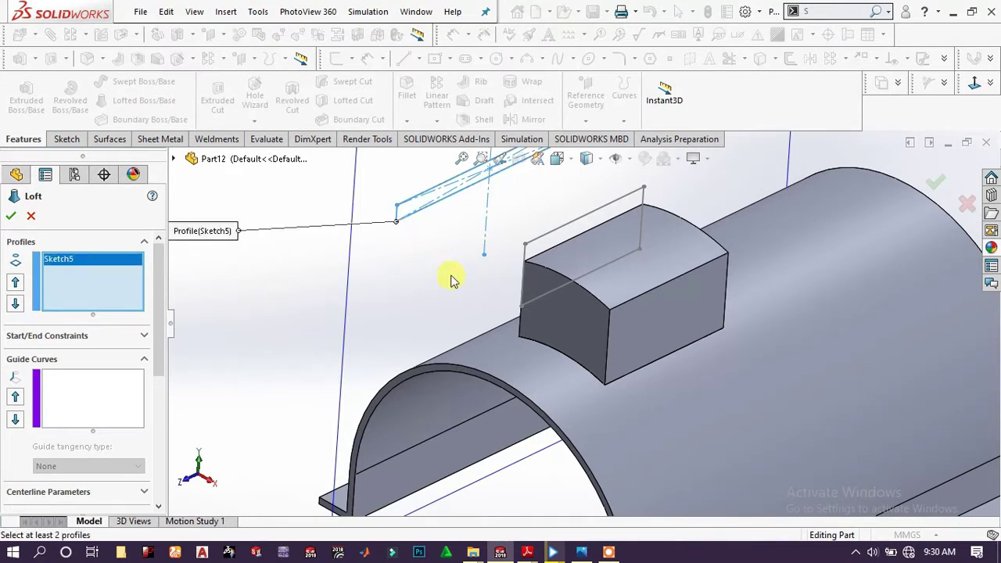
{"action": "left_click", "coordinate": [521, 306]}
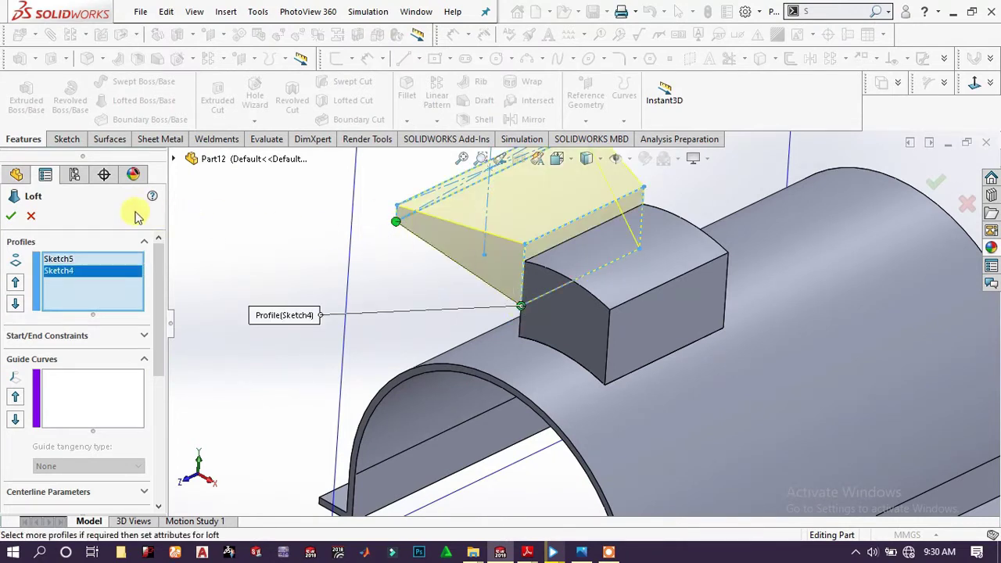
{"action": "left_click", "coordinate": [11, 217]}
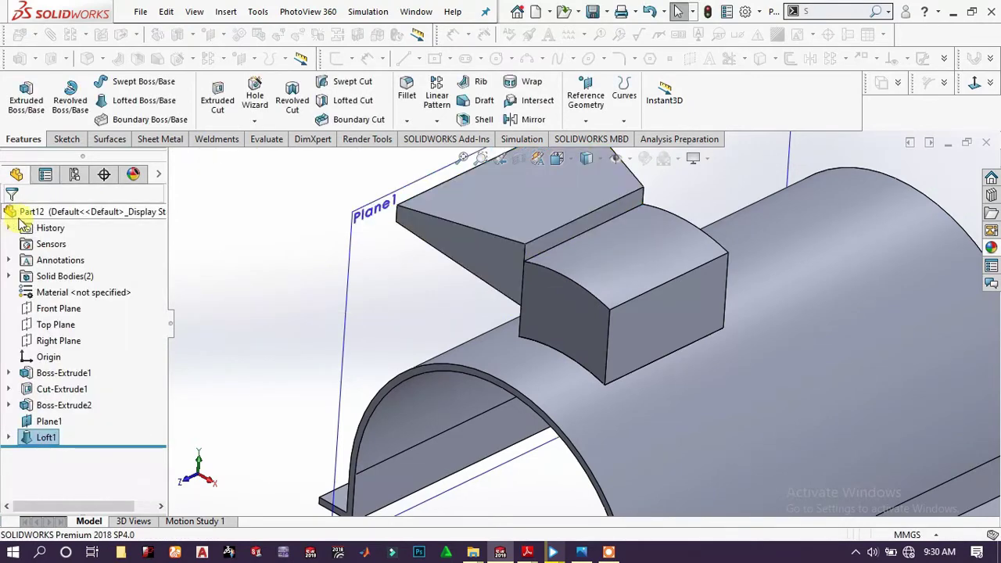
{"action": "left_click", "coordinate": [459, 307]}
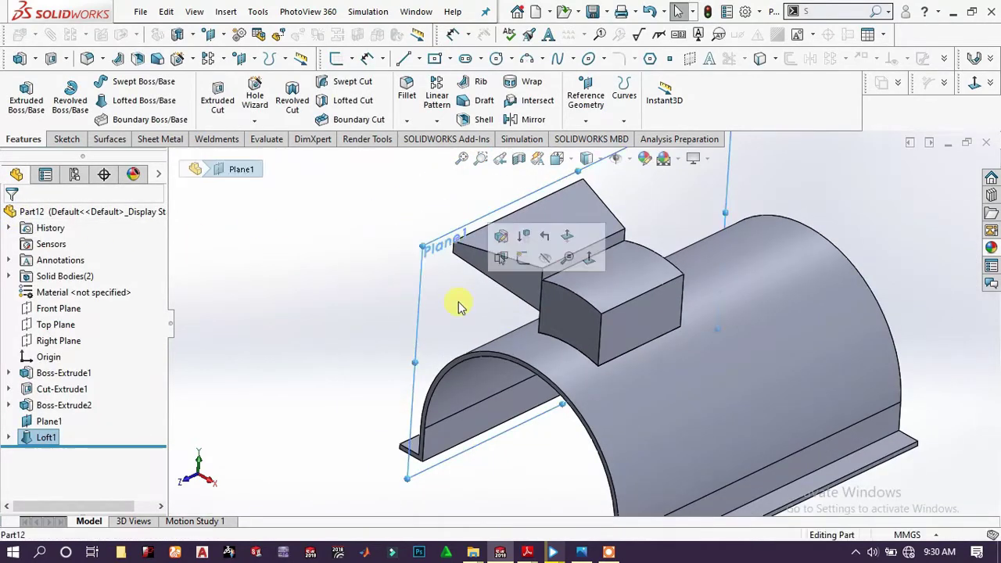
{"action": "left_click", "coordinate": [545, 260]}
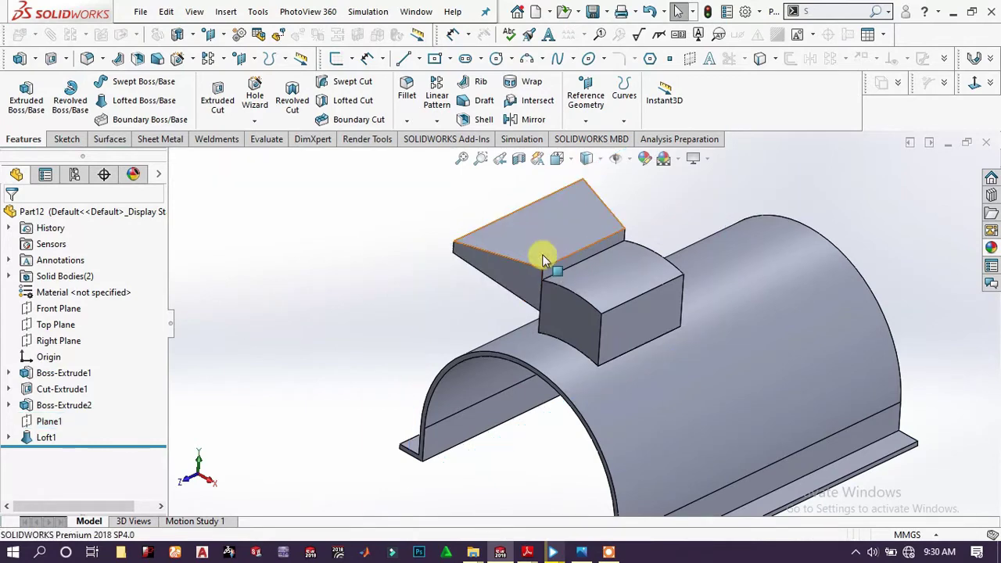
Shell the lofted body to a 5 mm wall thickness, removing its upper face
{"action": "scroll", "coordinate": [274, 266], "scroll_direction": "up", "scroll_amount": 2}
{"action": "middle_click_drag", "start_coordinate": [274, 266], "coordinate": [342, 275]}
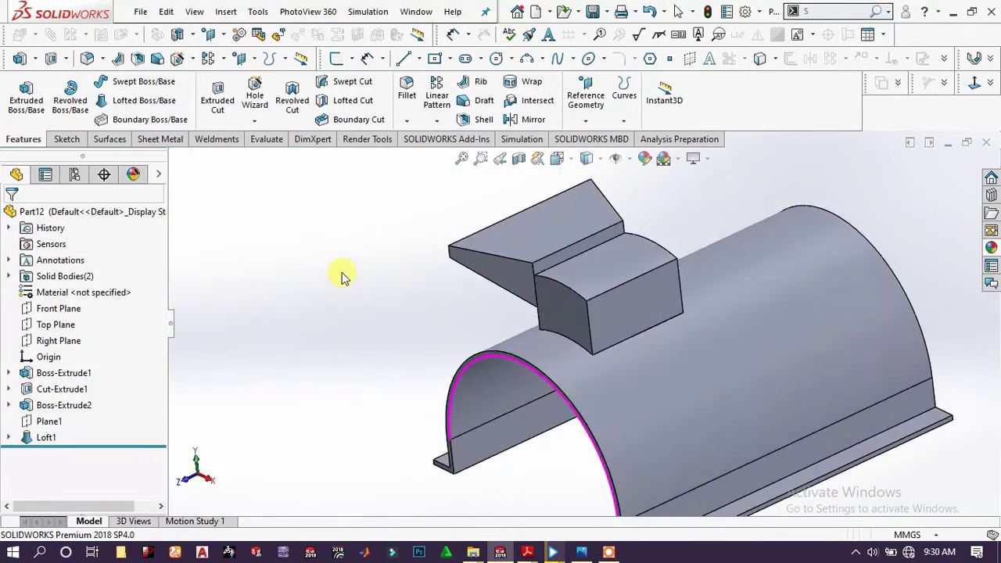
{"action": "scroll", "coordinate": [727, 424], "scroll_direction": "up", "scroll_amount": 2}
{"action": "middle_click_drag", "start_coordinate": [727, 425], "coordinate": [646, 277]}
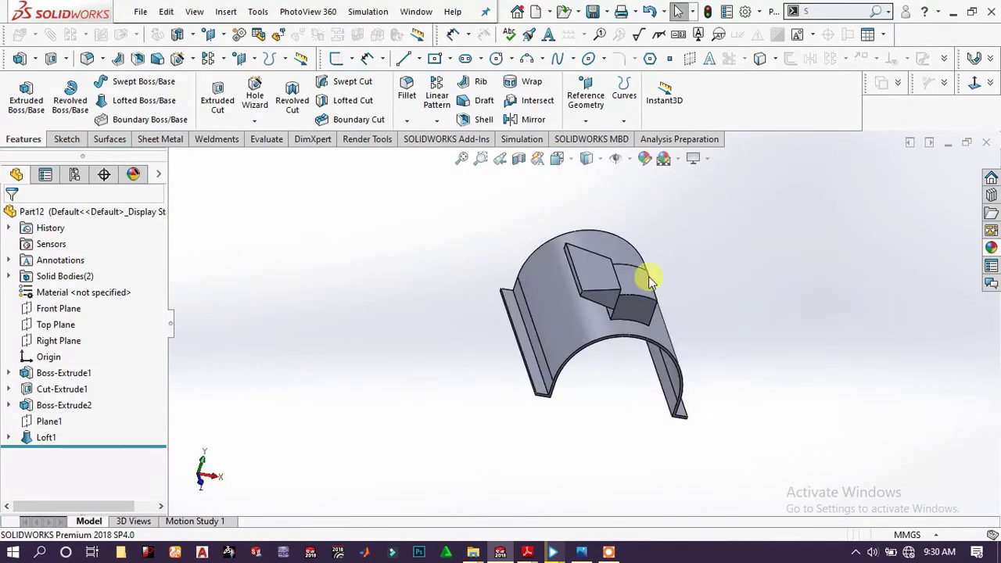
{"action": "scroll", "coordinate": [618, 346], "scroll_direction": "down", "scroll_amount": 3}
{"action": "scroll", "coordinate": [618, 346], "scroll_direction": "down", "scroll_amount": 2}
{"action": "middle_click_drag", "start_coordinate": [603, 313], "coordinate": [566, 258]}
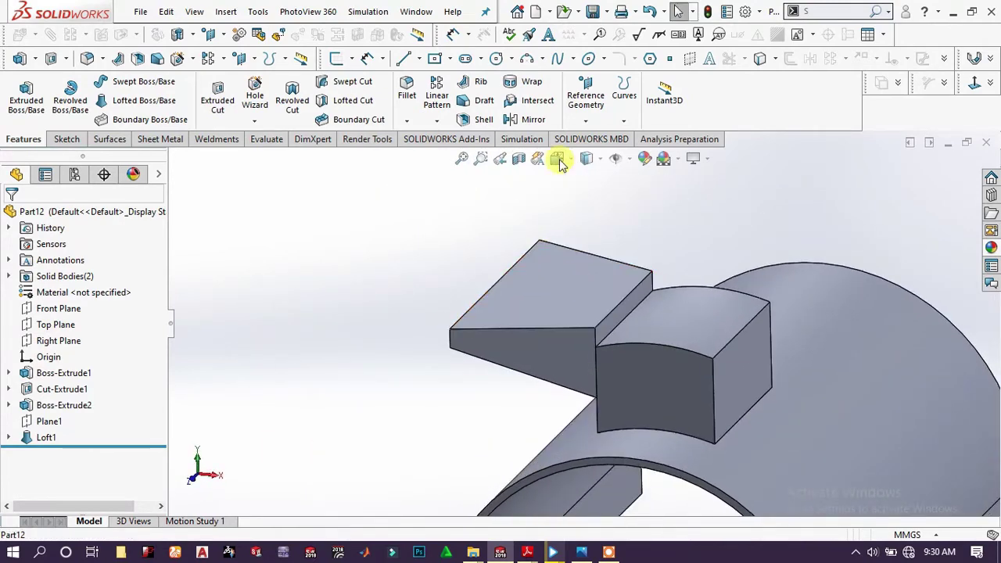
{"action": "left_click", "coordinate": [472, 123]}
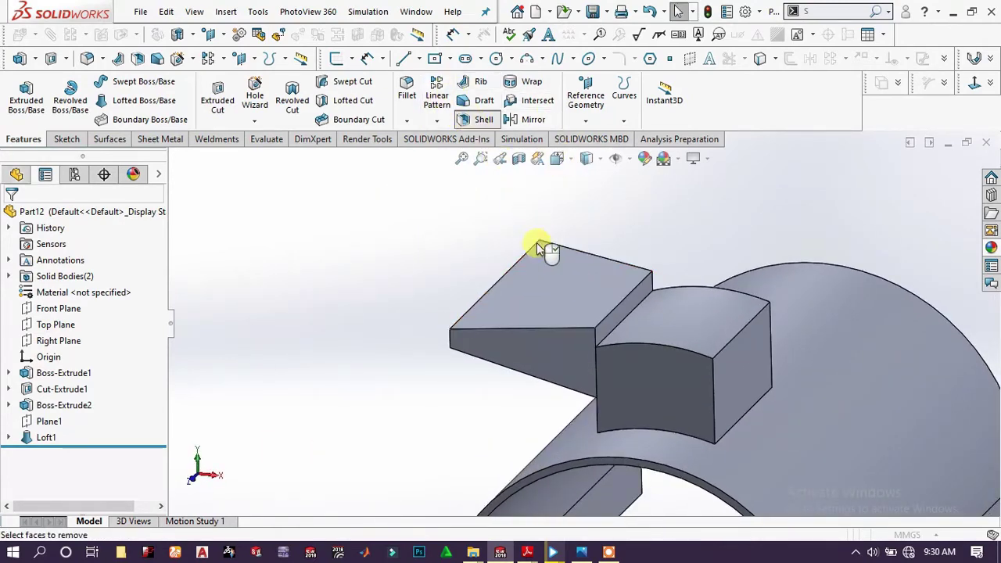
{"action": "left_click", "coordinate": [555, 280]}
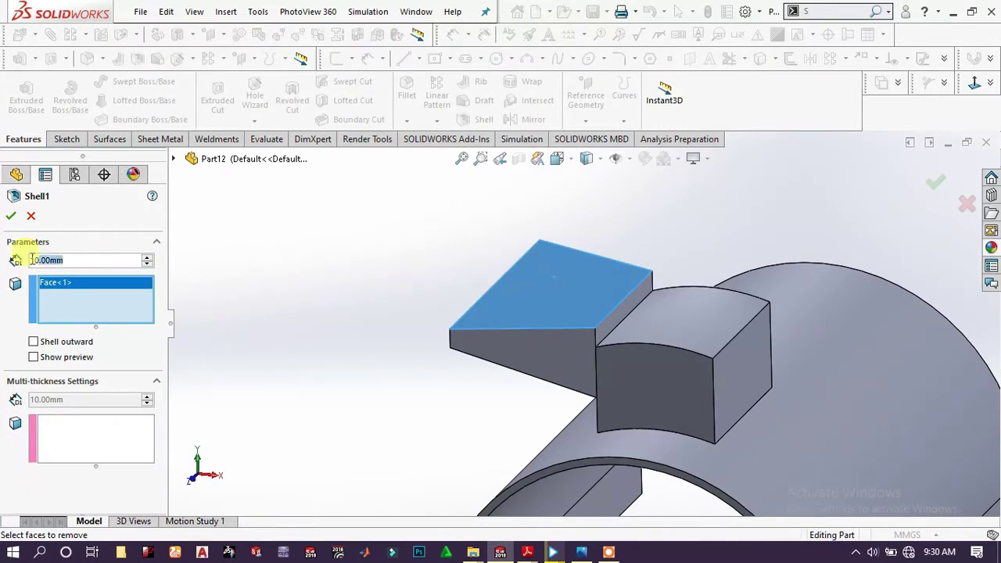
{"action": "type", "text": "5"}
{"action": "key", "text": "Return"}
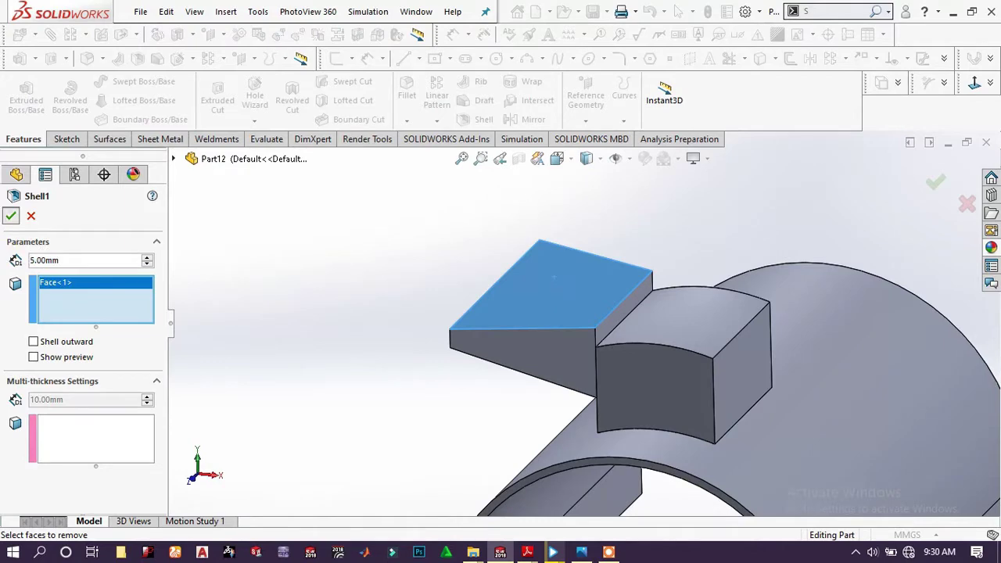
{"action": "left_click", "coordinate": [11, 216]}
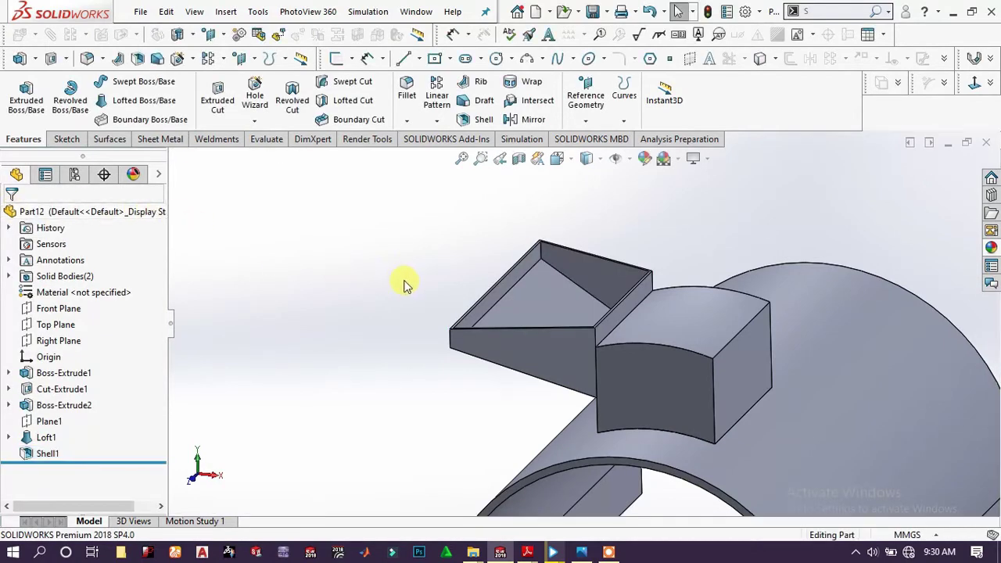
Start a new sketch on the Top Plane and switch the model display to wireframe
{"action": "middle_click_drag", "start_coordinate": [404, 282], "coordinate": [581, 275]}
{"action": "middle_click_drag", "start_coordinate": [547, 500], "coordinate": [534, 409]}
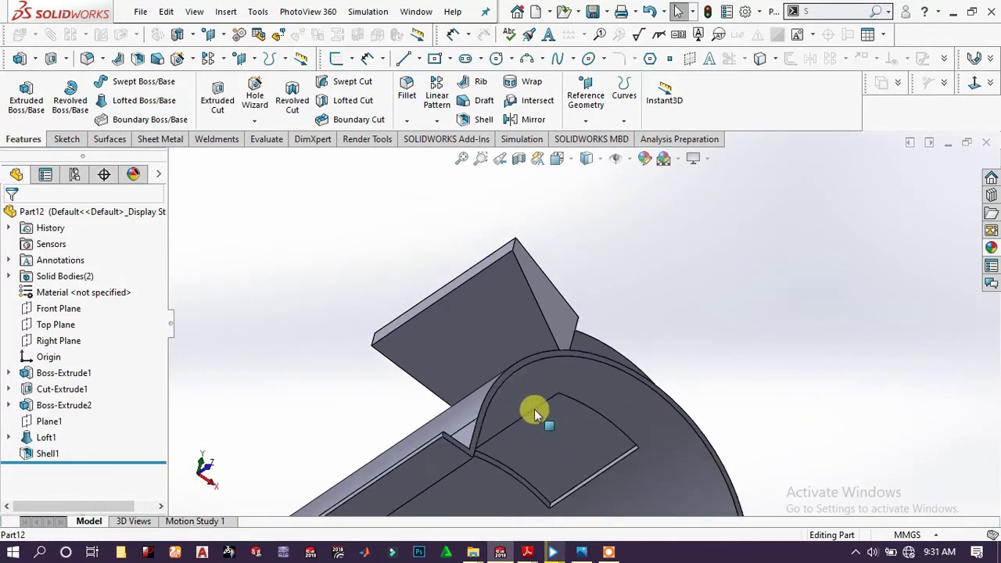
{"action": "scroll", "coordinate": [563, 475], "scroll_direction": "up", "scroll_amount": 3}
{"action": "middle_click_drag", "start_coordinate": [516, 371], "coordinate": [496, 442]}
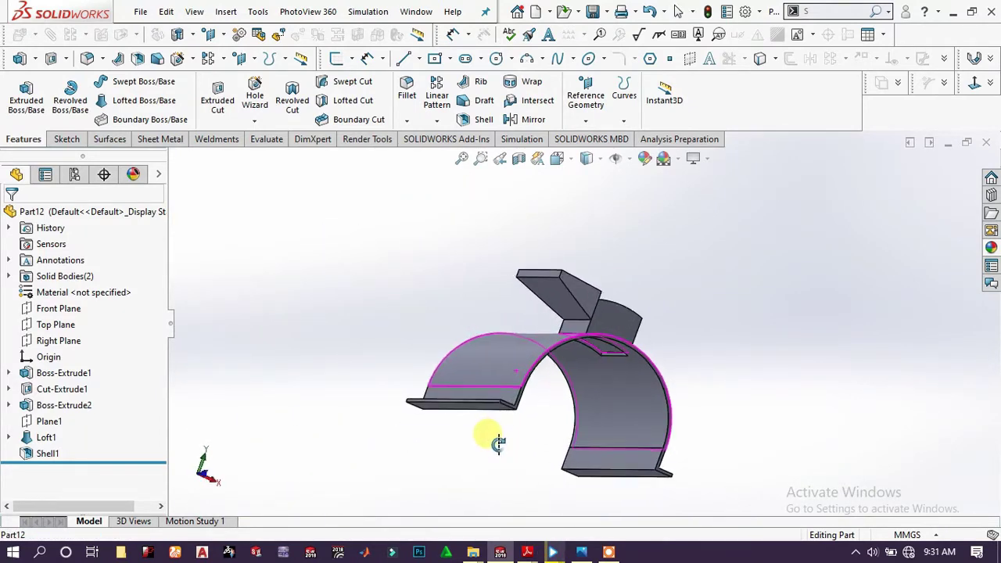
{"action": "left_click", "coordinate": [62, 327]}
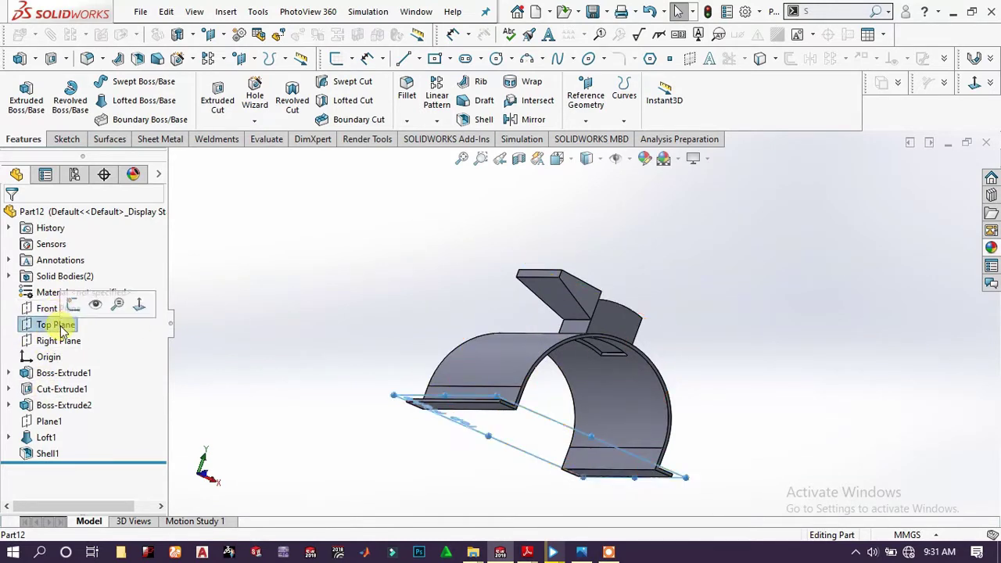
{"action": "left_click", "coordinate": [76, 306]}
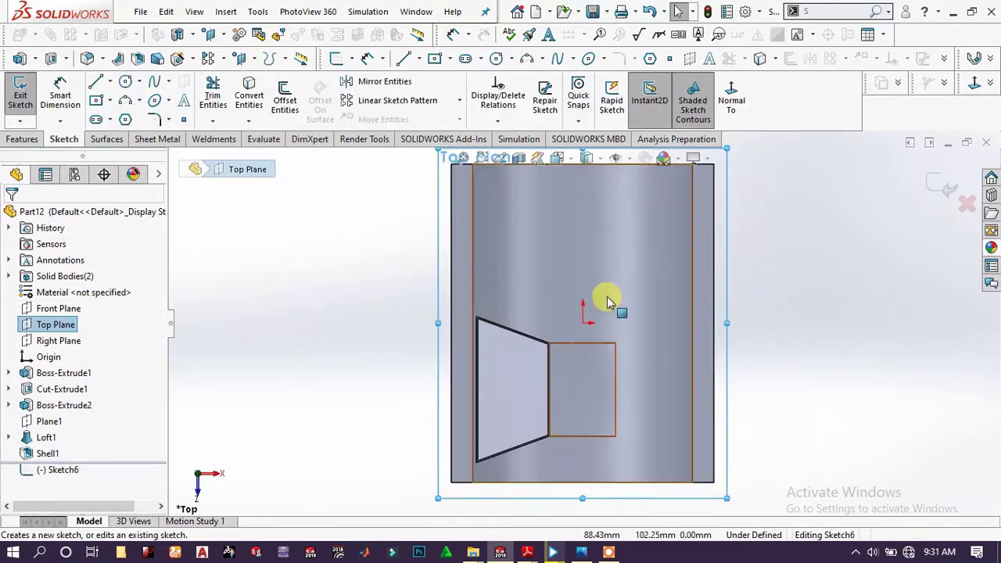
{"action": "left_click", "coordinate": [602, 160]}
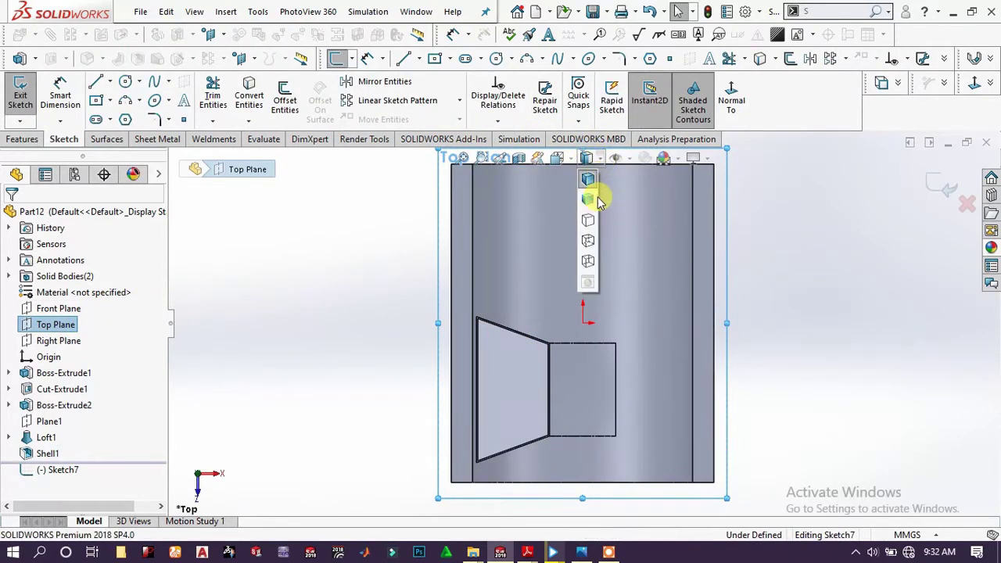
{"action": "left_click", "coordinate": [589, 263]}
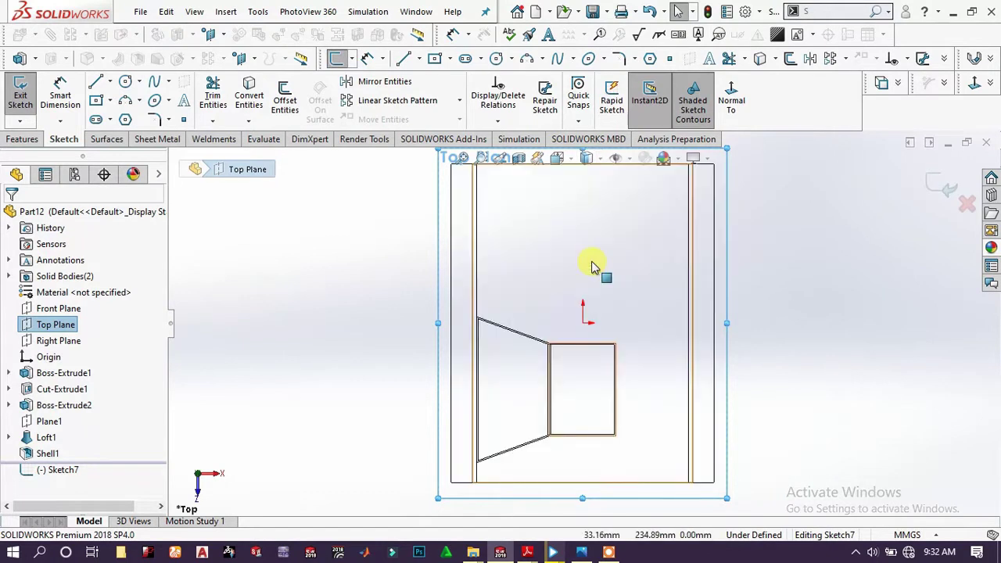
Convert the four inner wall edges of the raised block into sketch lines
{"action": "scroll", "coordinate": [592, 396], "scroll_direction": "down", "scroll_amount": 5}
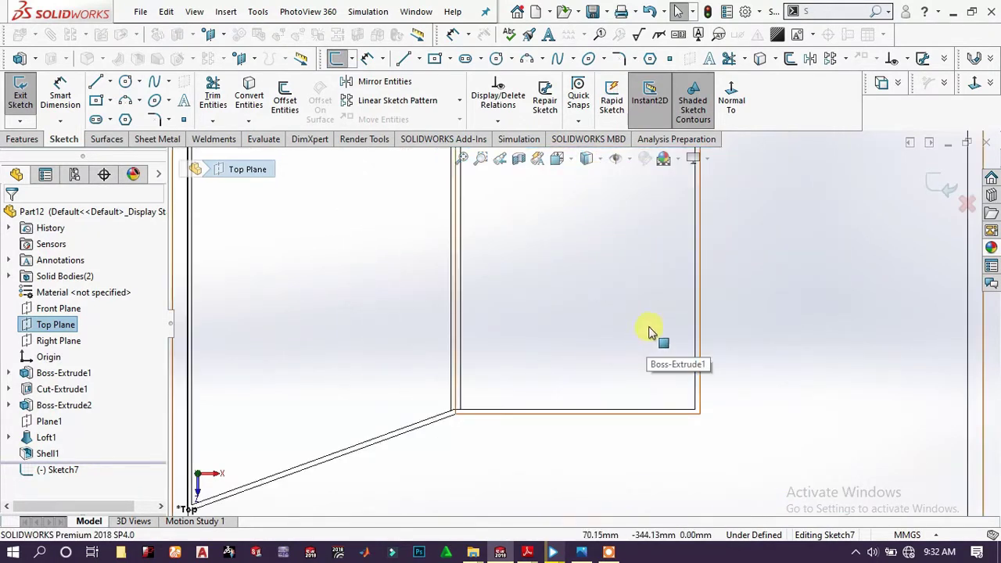
{"action": "left_click", "coordinate": [489, 413]}
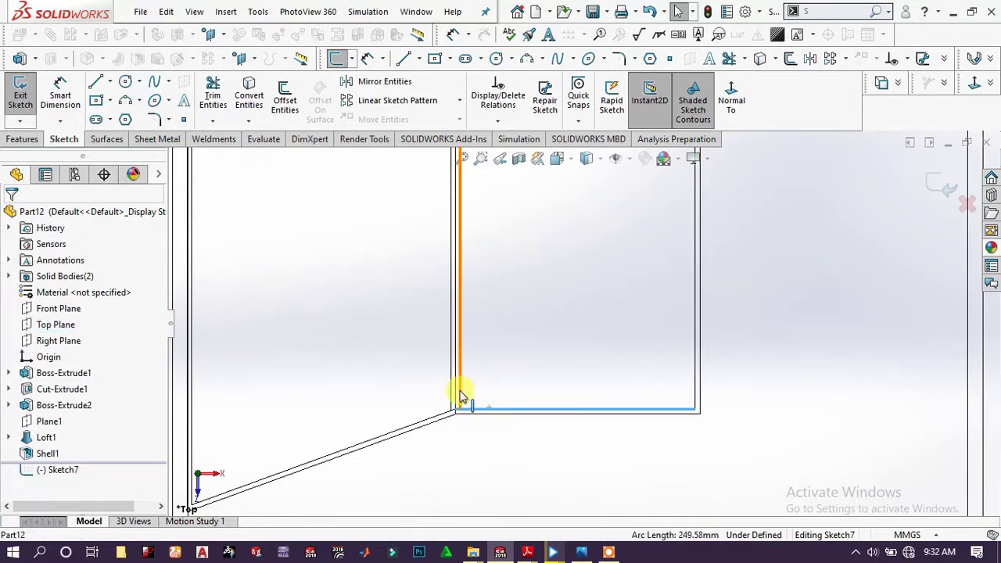
{"action": "left_click", "coordinate": [460, 395], "text": "ctrl"}
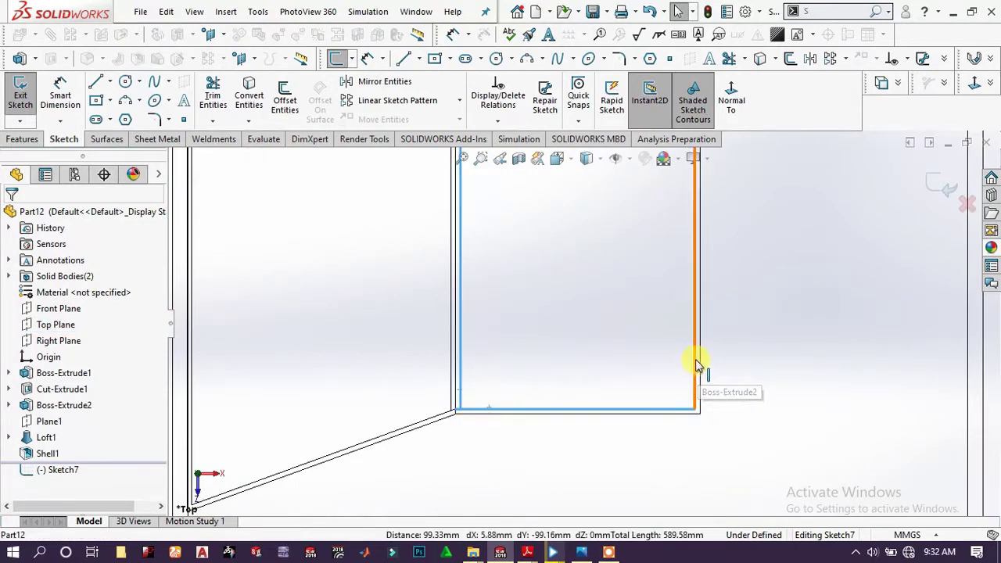
{"action": "left_click", "coordinate": [695, 360], "text": "ctrl"}
{"action": "scroll", "coordinate": [636, 273], "scroll_direction": "up", "scroll_amount": 5}
{"action": "scroll", "coordinate": [561, 247], "scroll_direction": "down", "scroll_amount": 4}
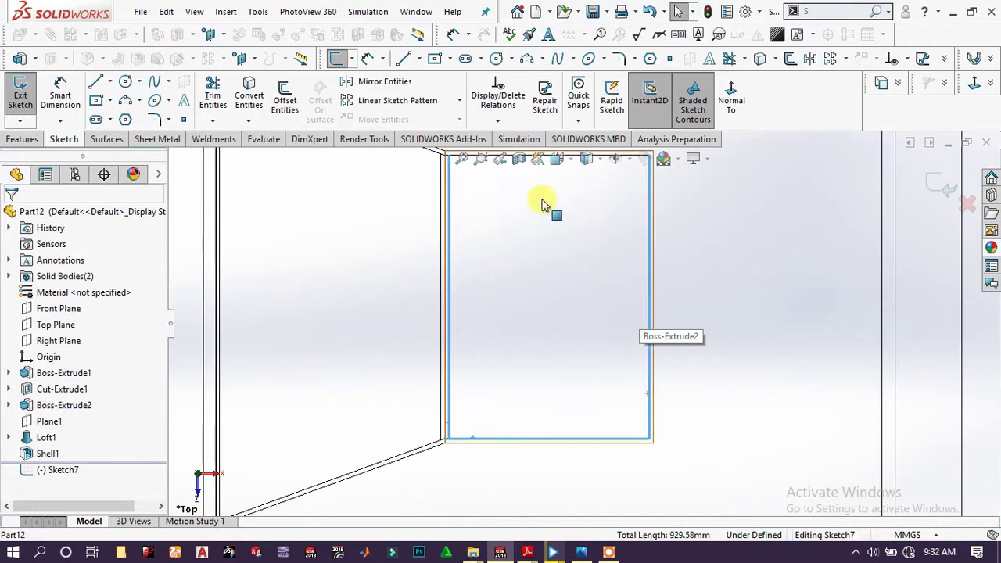
{"action": "scroll", "coordinate": [545, 205], "scroll_direction": "up", "scroll_amount": 3}
{"action": "scroll", "coordinate": [544, 205], "scroll_direction": "down", "scroll_amount": 3}
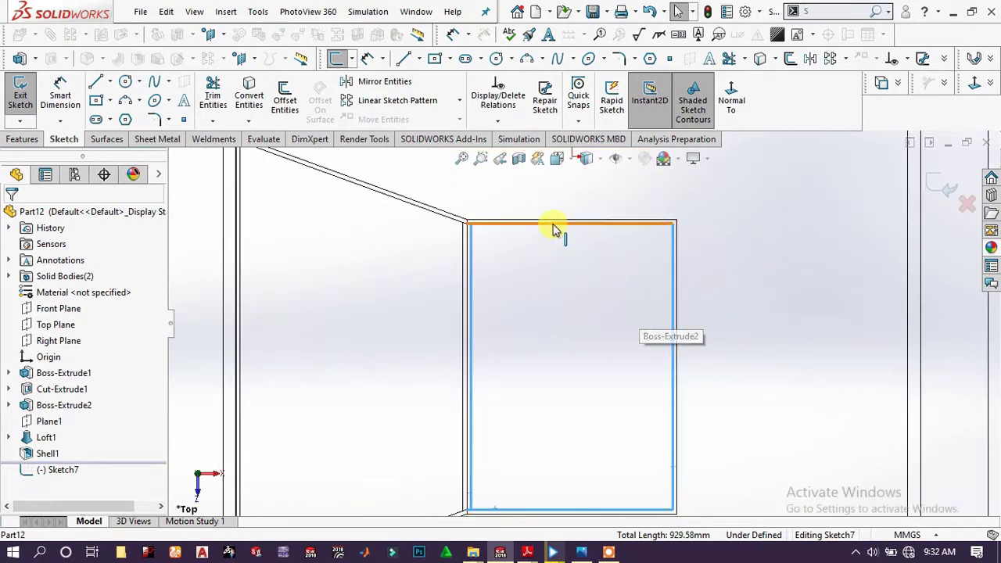
{"action": "left_click", "coordinate": [554, 225], "text": "ctrl"}
{"action": "left_click", "coordinate": [250, 100]}
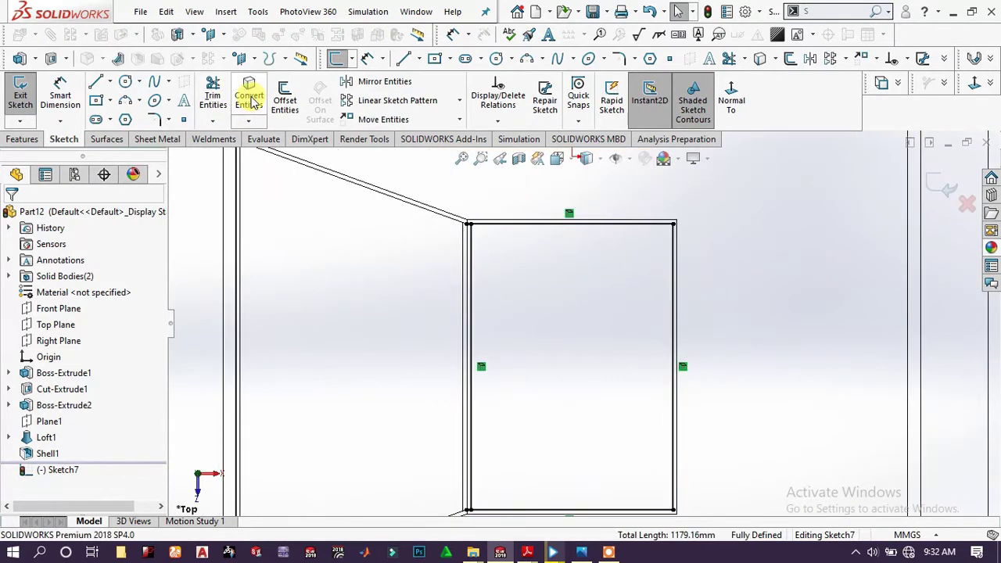
Power-trim the short line ends that overhang the converted rectangle at its two corners next to the hopper
{"action": "scroll", "coordinate": [469, 231], "scroll_direction": "down", "scroll_amount": 5}
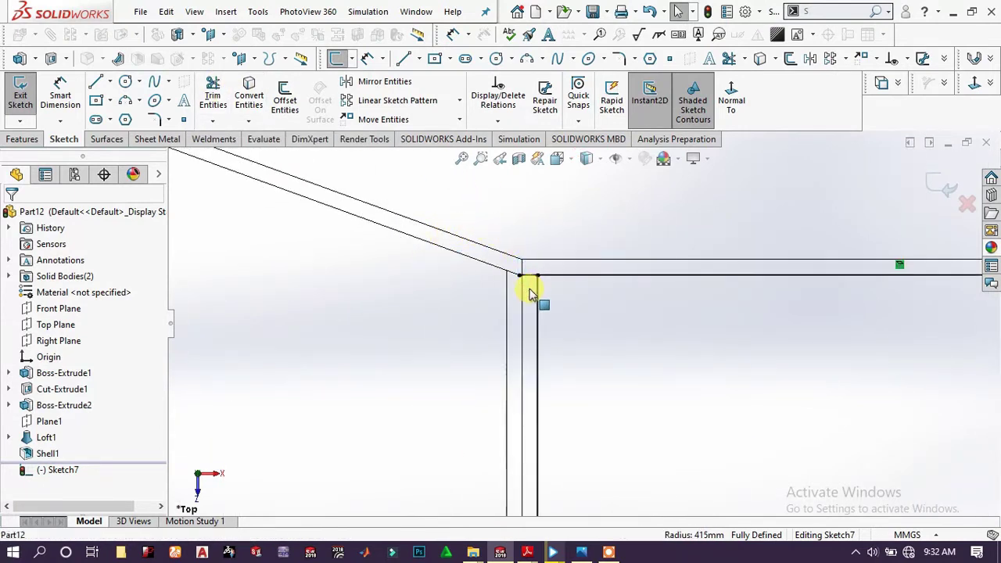
{"action": "left_click", "coordinate": [529, 275]}
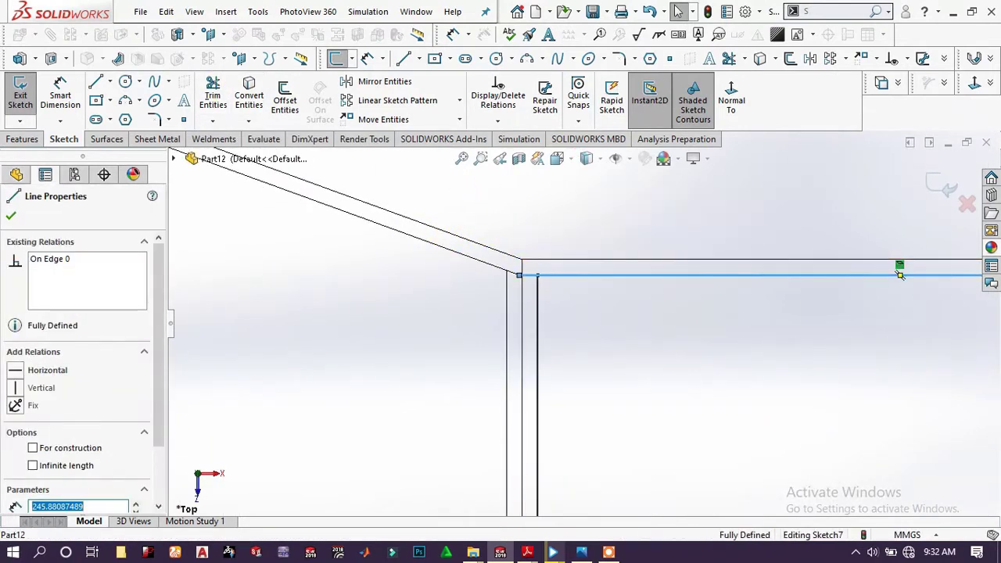
{"action": "left_click", "coordinate": [211, 86]}
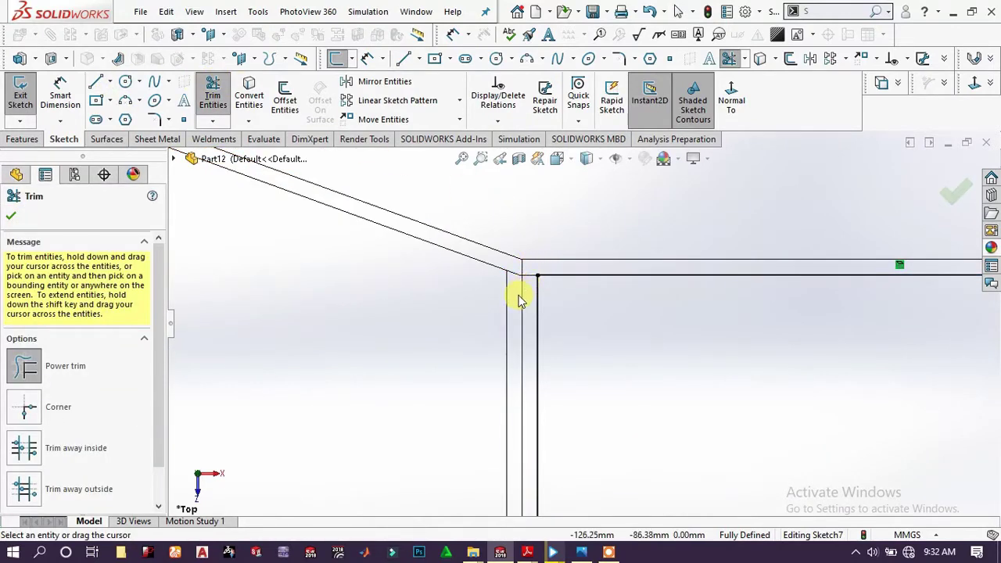
{"action": "scroll", "coordinate": [572, 364], "scroll_direction": "up", "scroll_amount": 5}
{"action": "scroll", "coordinate": [593, 411], "scroll_direction": "down", "scroll_amount": 4}
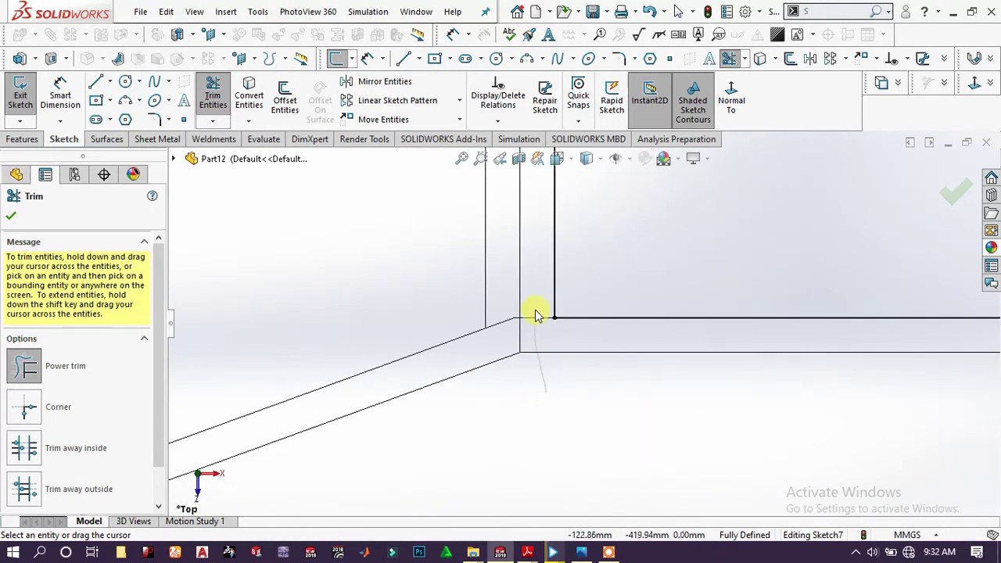
{"action": "left_click_drag", "start_coordinate": [535, 316], "coordinate": [532, 302]}
{"action": "scroll", "coordinate": [728, 265], "scroll_direction": "up", "scroll_amount": 5}
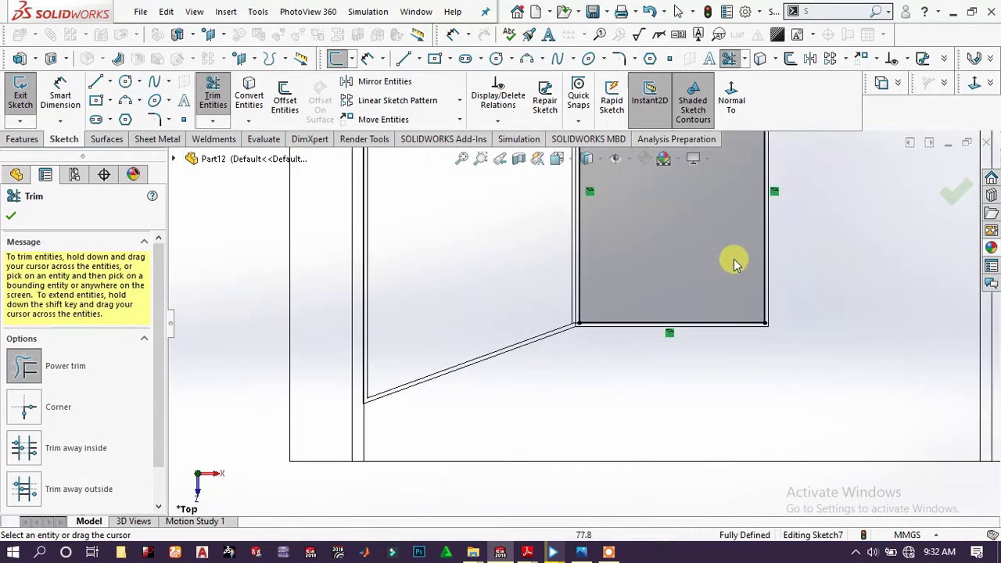
{"action": "scroll", "coordinate": [625, 270], "scroll_direction": "down", "scroll_amount": 3}
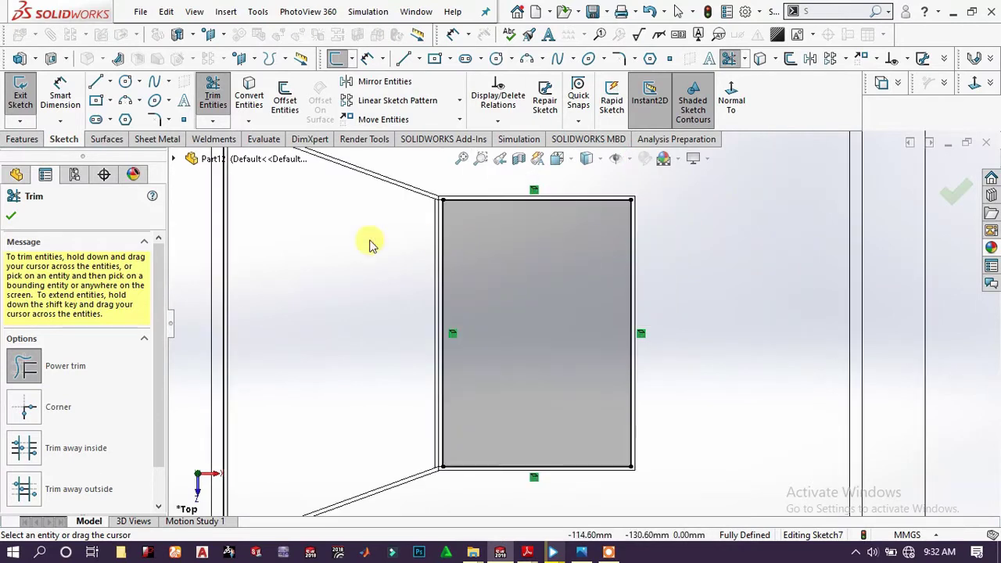
{"action": "left_click", "coordinate": [11, 216]}
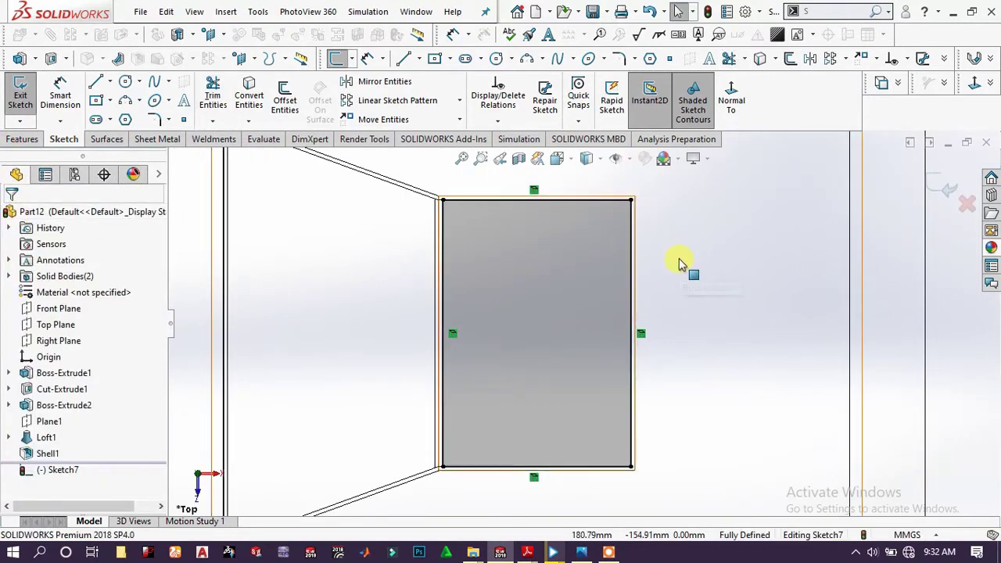
Cut-extrude the rectangle upward through the arch into the raised block to a blind depth of 654 mm
{"action": "left_click", "coordinate": [109, 139]}
{"action": "left_click", "coordinate": [24, 139]}
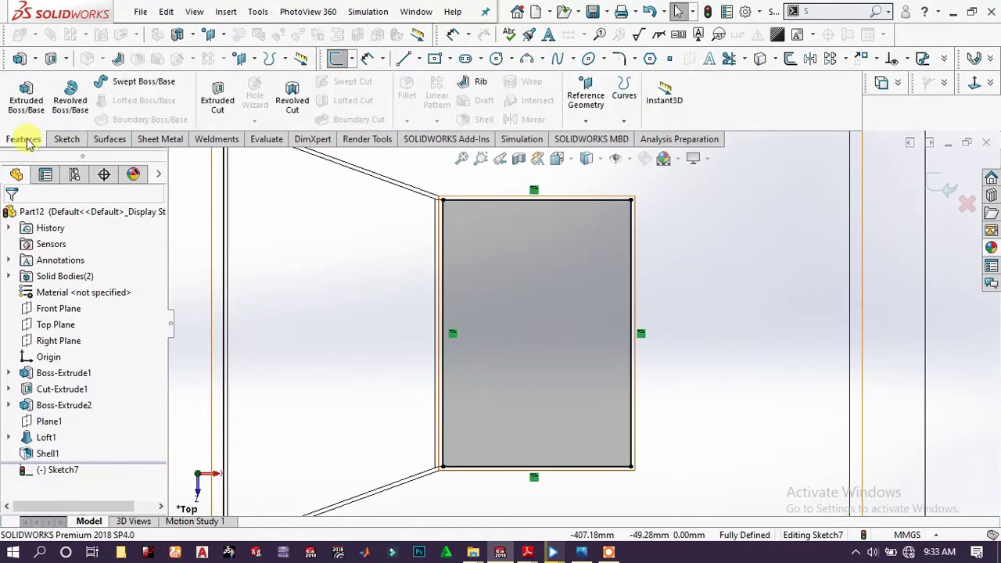
{"action": "left_click", "coordinate": [207, 102]}
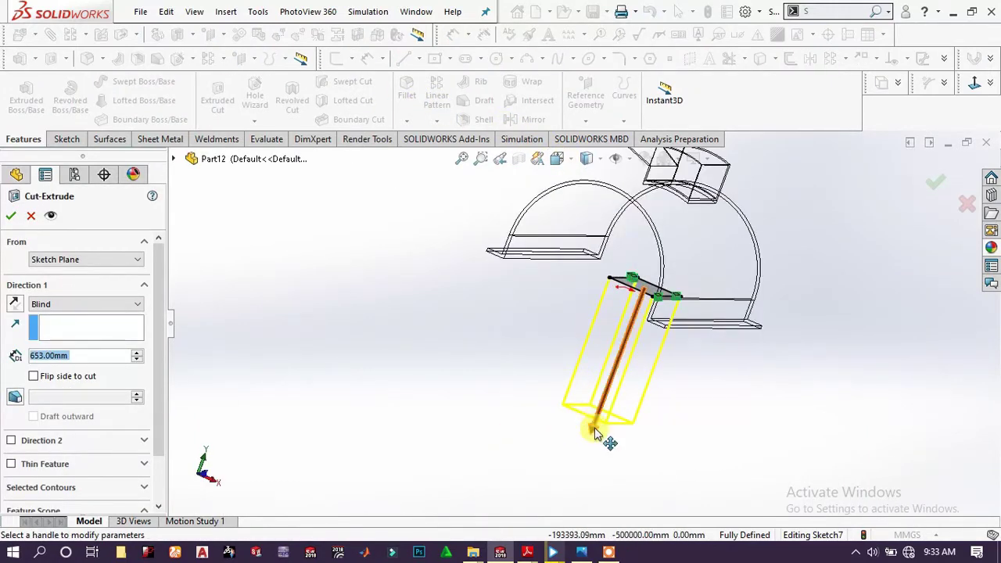
{"action": "left_click_drag", "start_coordinate": [594, 434], "coordinate": [708, 187]}
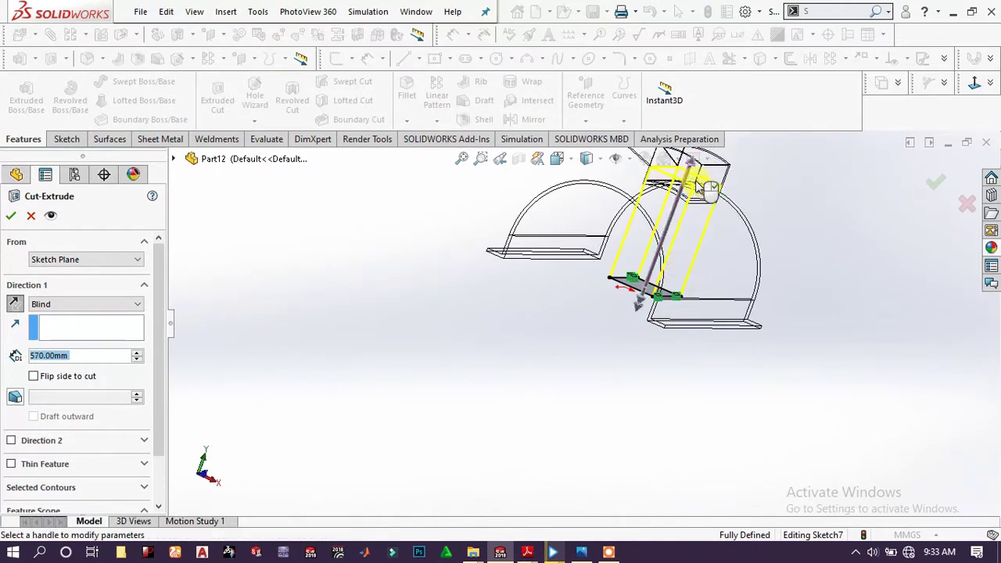
{"action": "scroll", "coordinate": [733, 172], "scroll_direction": "up", "scroll_amount": 2}
{"action": "scroll", "coordinate": [673, 222], "scroll_direction": "down", "scroll_amount": 6}
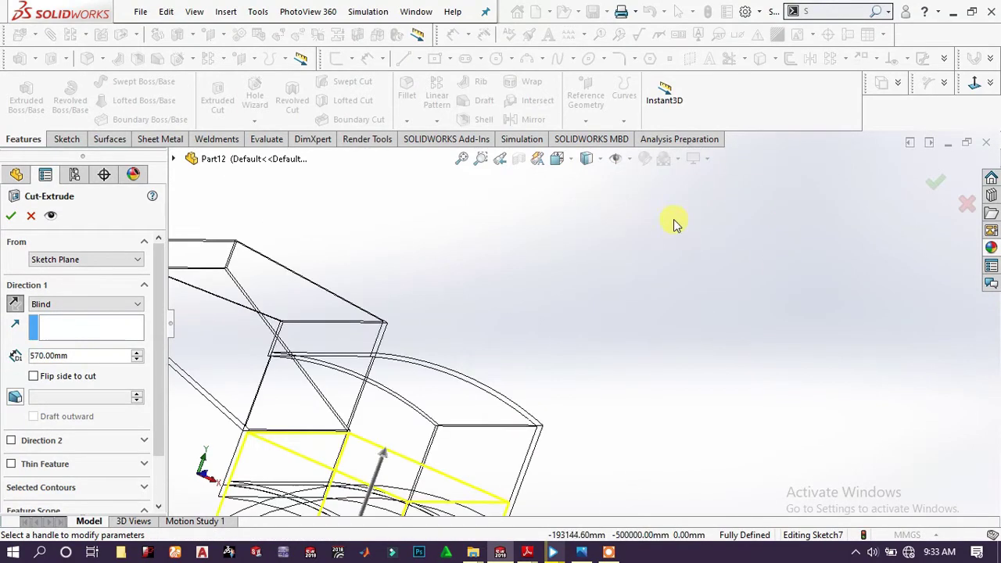
{"action": "scroll", "coordinate": [441, 361], "scroll_direction": "up", "scroll_amount": 5}
{"action": "scroll", "coordinate": [522, 353], "scroll_direction": "down", "scroll_amount": 6}
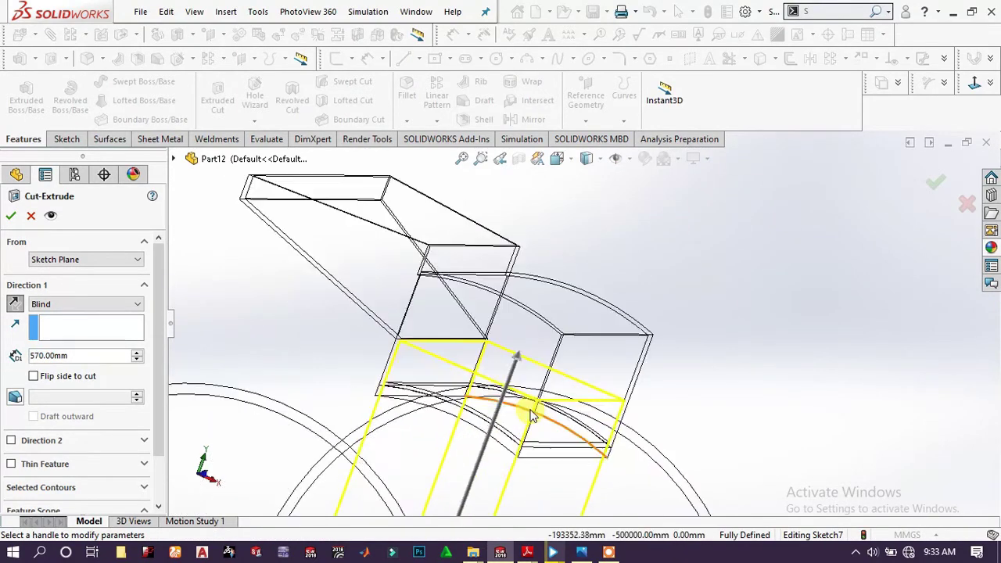
{"action": "middle_click_drag", "start_coordinate": [539, 346], "coordinate": [563, 345]}
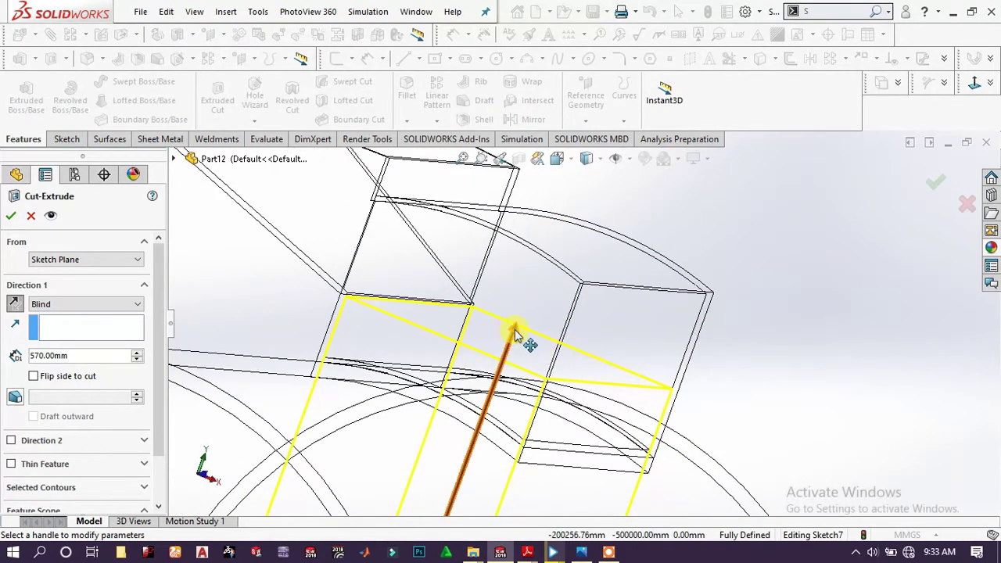
{"action": "left_click_drag", "start_coordinate": [514, 335], "coordinate": [547, 272]}
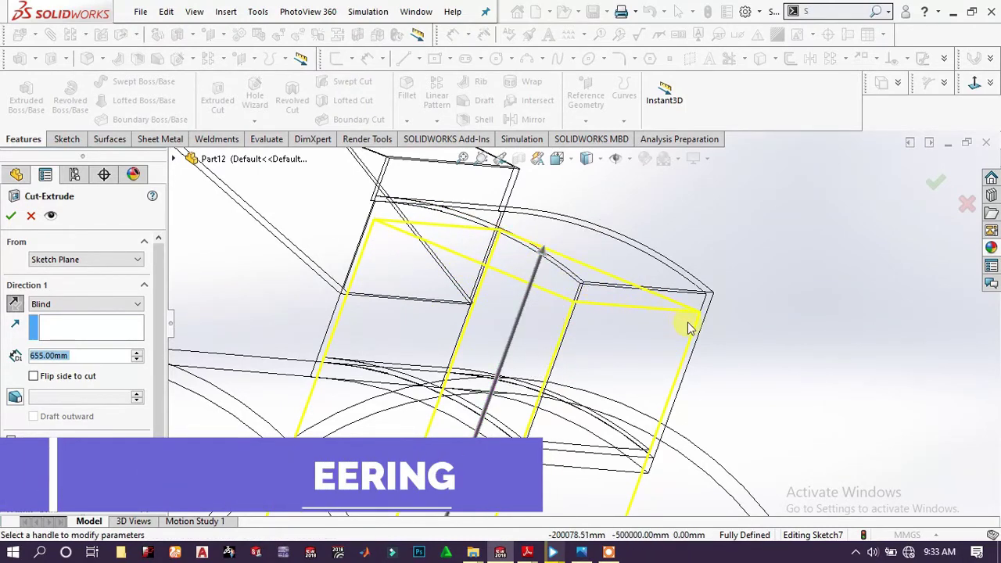
{"action": "middle_click_drag", "start_coordinate": [688, 329], "coordinate": [663, 314]}
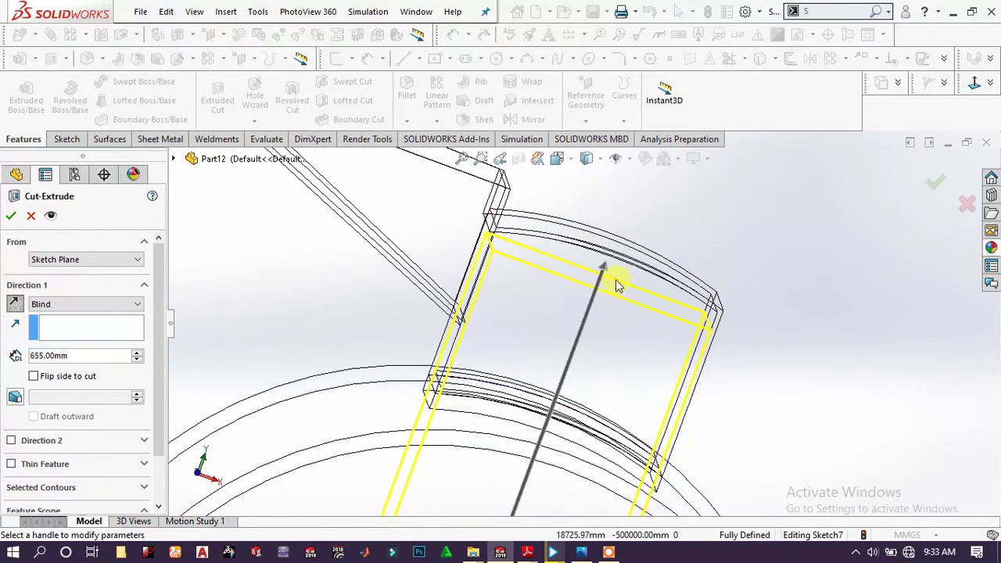
{"action": "left_click_drag", "start_coordinate": [608, 268], "coordinate": [609, 288]}
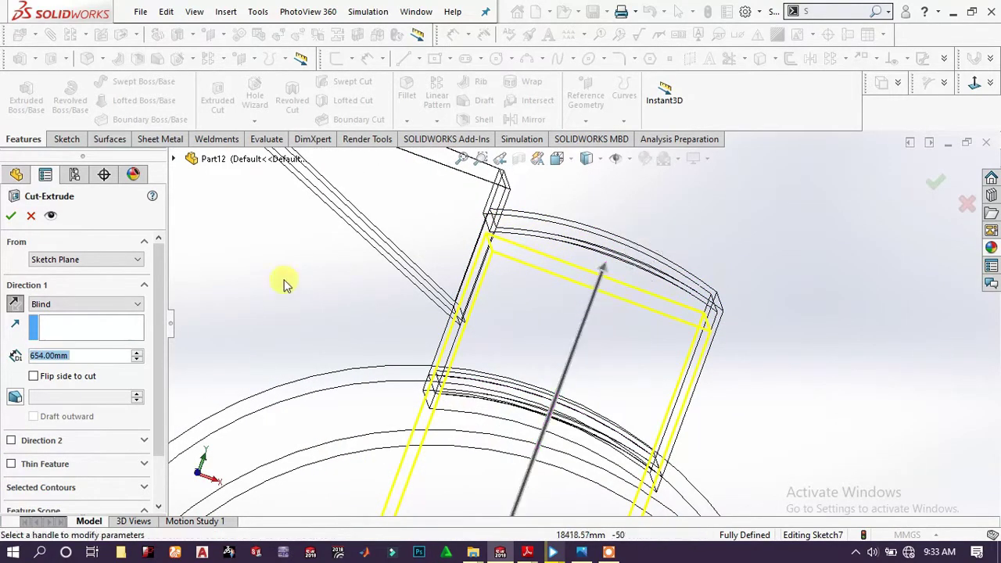
{"action": "left_click", "coordinate": [9, 216]}
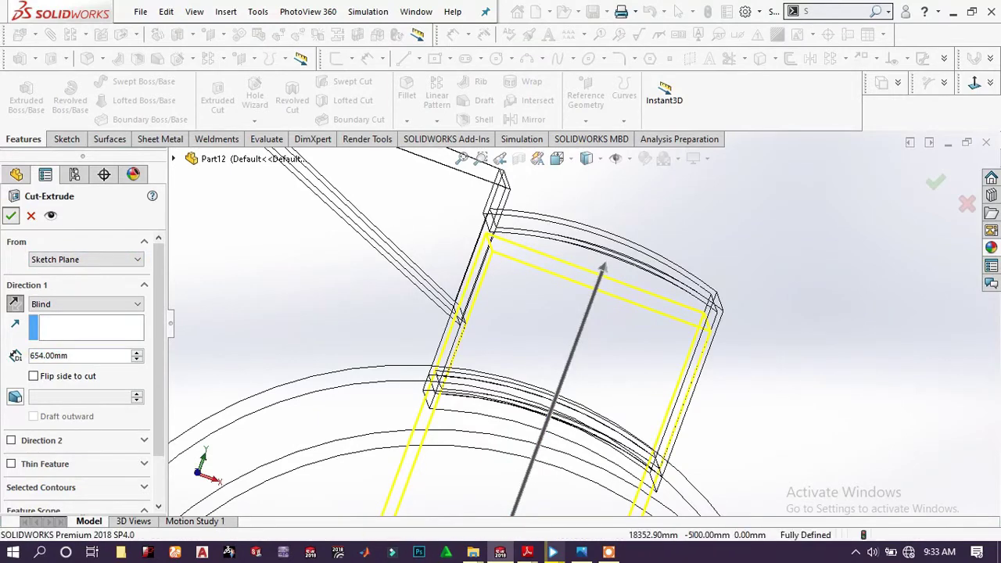
Return the model to the shaded-with-edges display and view the cut block and hopper
{"action": "scroll", "coordinate": [514, 336], "scroll_direction": "up", "scroll_amount": 3}
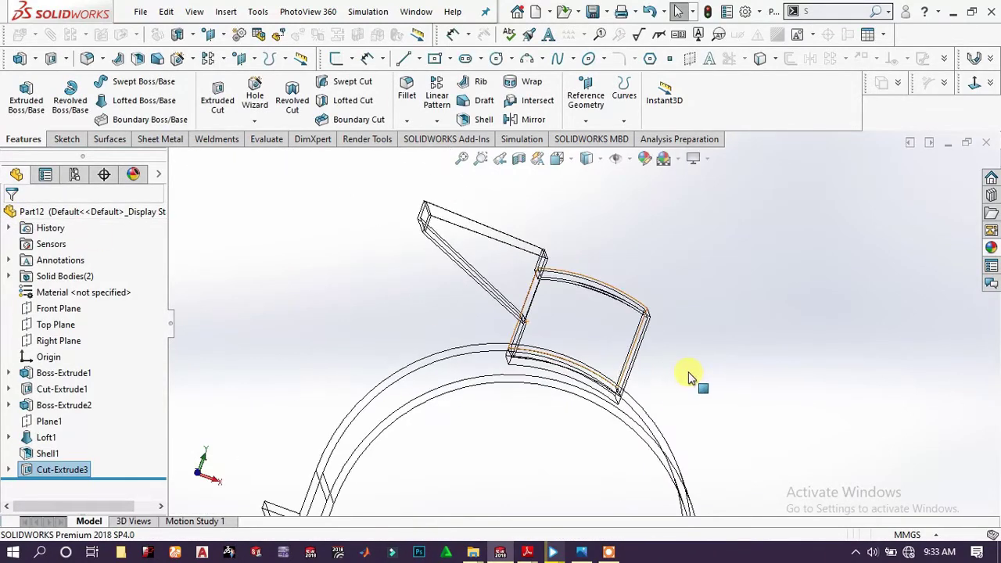
{"action": "middle_click_drag", "start_coordinate": [693, 380], "coordinate": [545, 369]}
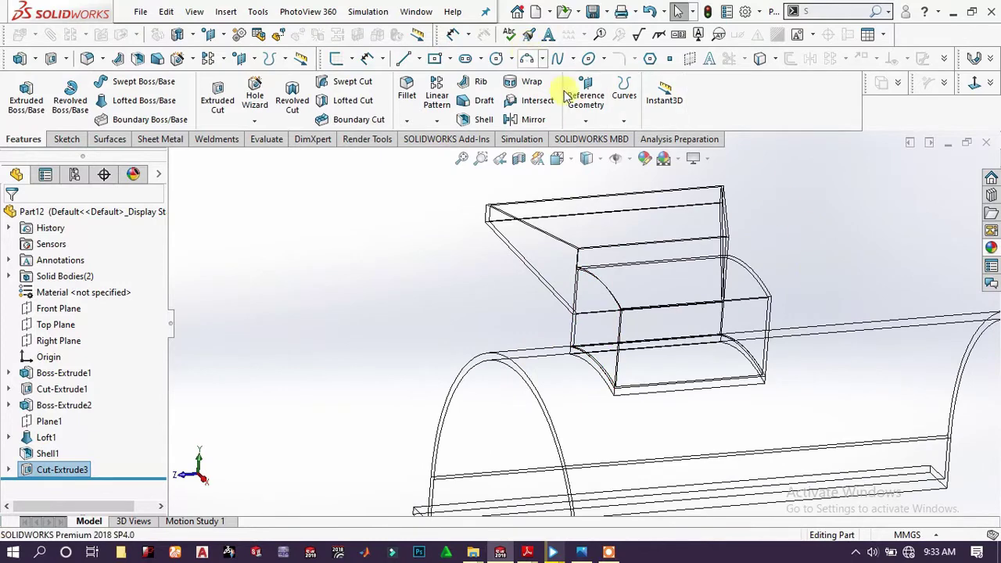
{"action": "left_click", "coordinate": [586, 158]}
{"action": "left_click", "coordinate": [597, 177]}
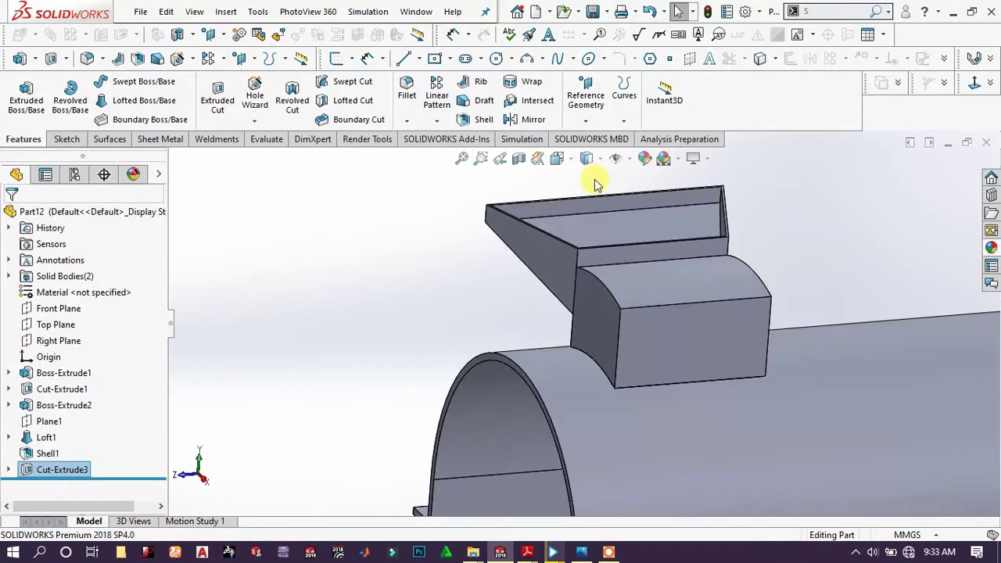
{"action": "scroll", "coordinate": [608, 264], "scroll_direction": "down", "scroll_amount": 3}
{"action": "mouse_move", "coordinate": [607, 264]}
{"action": "middle_mouse_down"}
{"action": "mouse_move", "coordinate": [688, 430]}
{"action": "mouse_move", "coordinate": [678, 440]}
{"action": "mouse_move", "coordinate": [625, 352]}
{"action": "mouse_move", "coordinate": [816, 386]}
{"action": "mouse_move", "coordinate": [681, 315]}
{"action": "middle_mouse_up"}
Apply a dark blue color appearance to the whole part and view it
{"action": "left_click", "coordinate": [41, 210]}
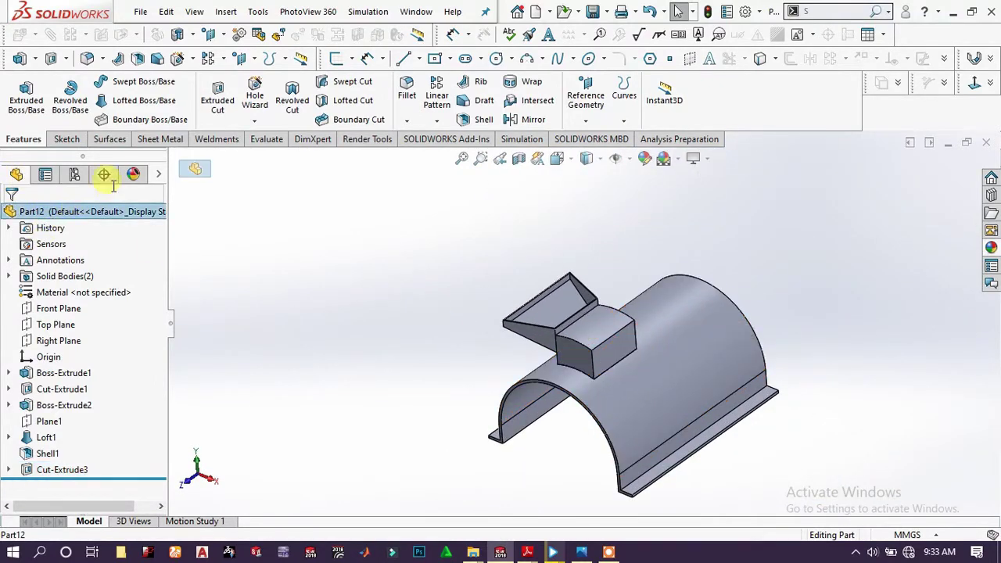
{"action": "right_click", "coordinate": [119, 216]}
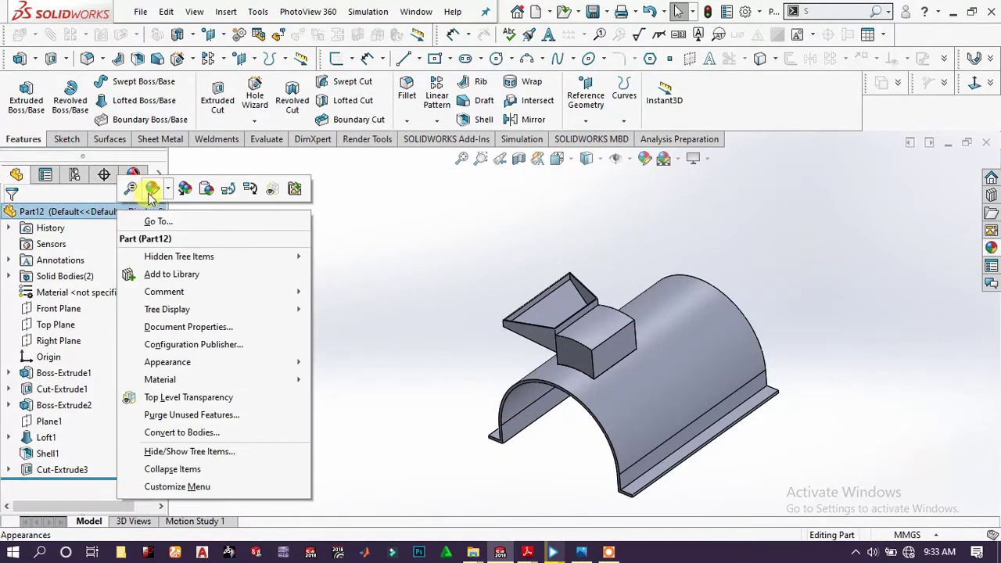
{"action": "left_click", "coordinate": [151, 190]}
{"action": "left_click", "coordinate": [172, 224]}
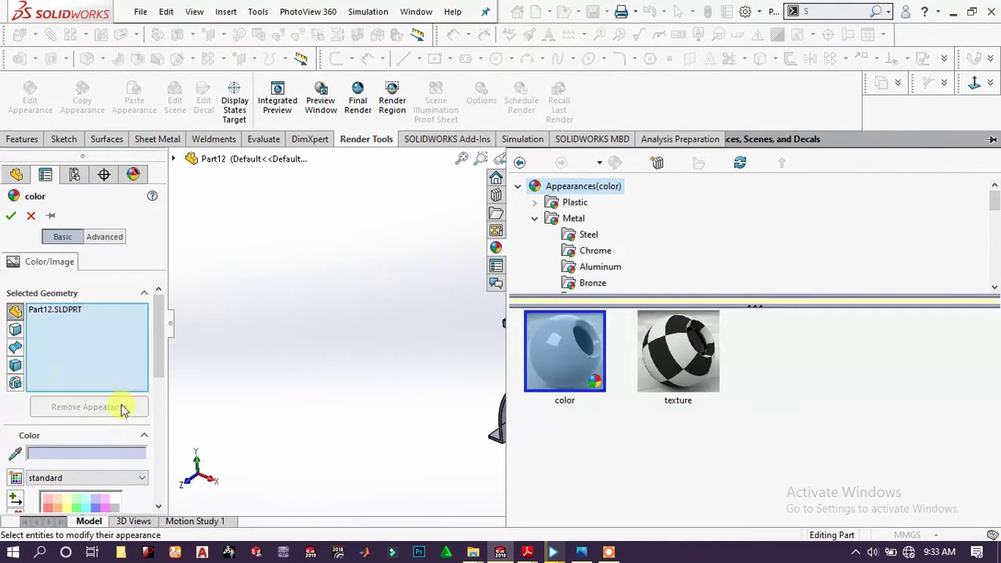
{"action": "scroll", "coordinate": [109, 411], "scroll_direction": "down", "scroll_amount": 5}
{"action": "scroll", "coordinate": [101, 352], "scroll_direction": "up", "scroll_amount": 3}
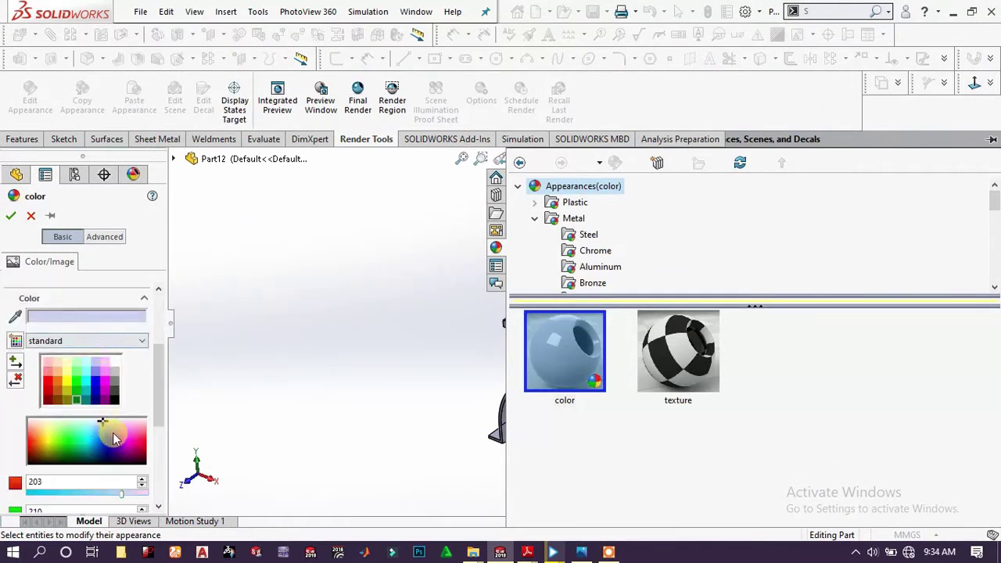
{"action": "left_click_drag", "start_coordinate": [114, 440], "coordinate": [110, 445]}
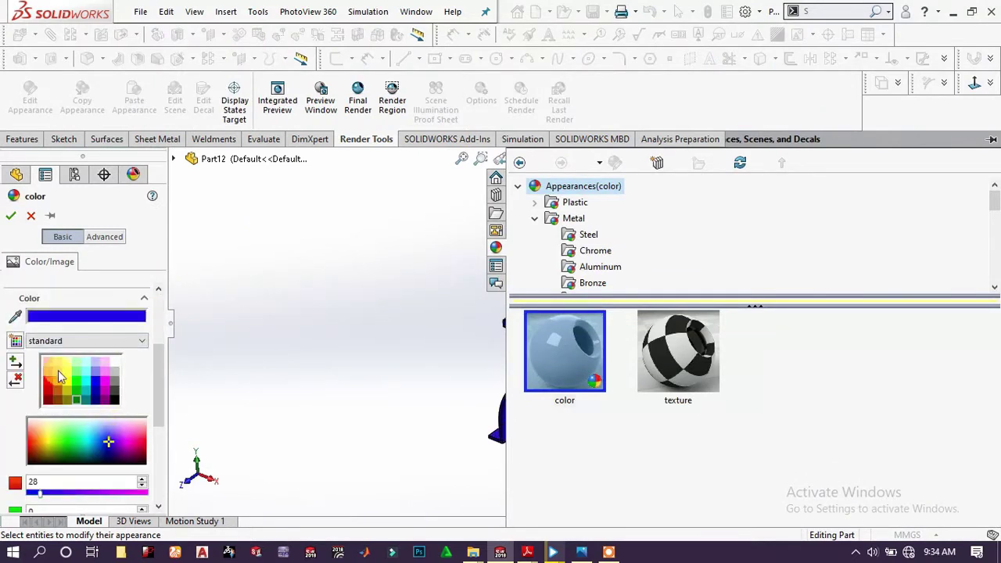
{"action": "left_click", "coordinate": [10, 216]}
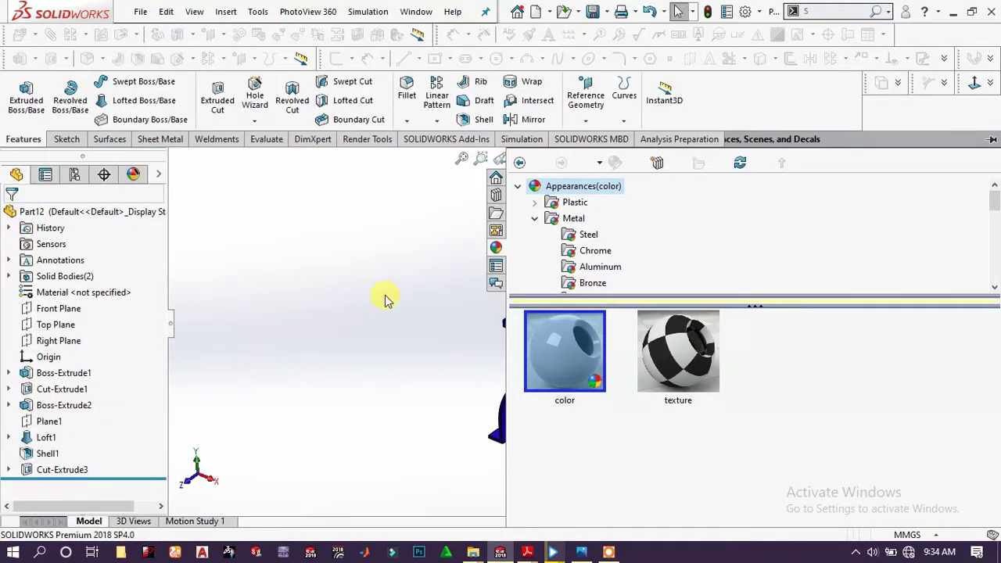
{"action": "middle_click_drag", "start_coordinate": [650, 415], "coordinate": [329, 420]}
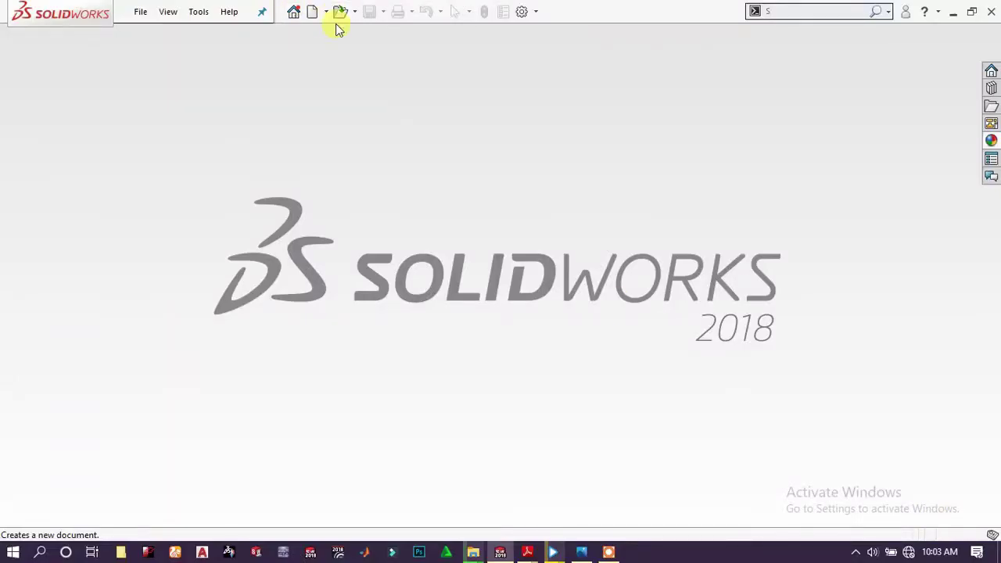
Create a new part and sketch a circle about 135 mm in diameter on the Front Plane, centered on the origin
{"action": "left_click", "coordinate": [315, 13]}
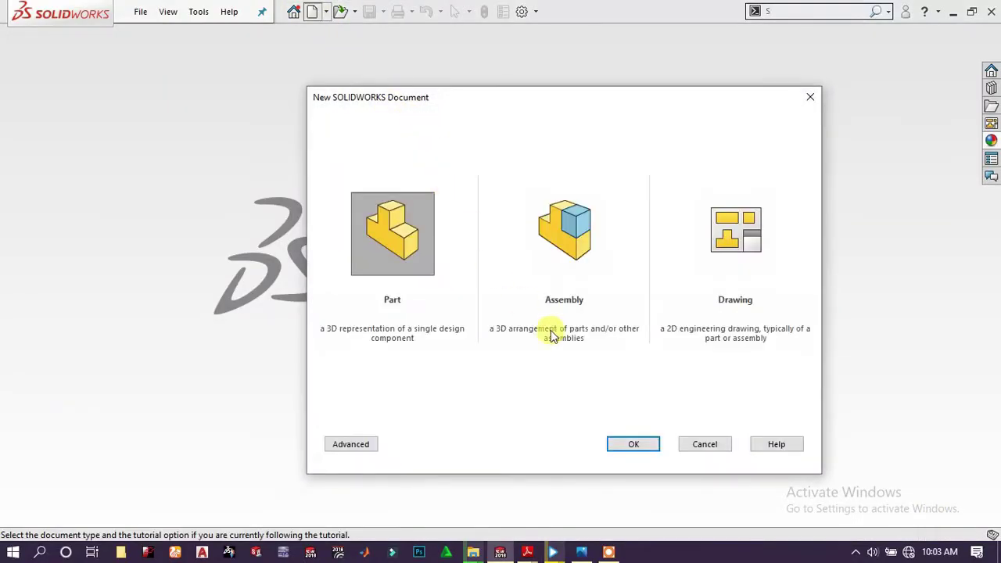
{"action": "left_click", "coordinate": [631, 444]}
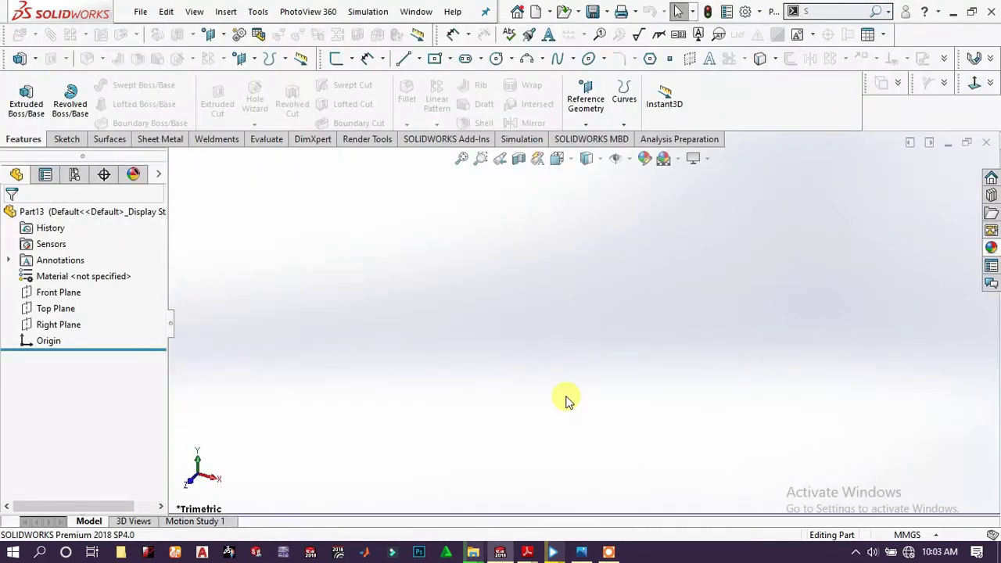
{"action": "left_click", "coordinate": [55, 294]}
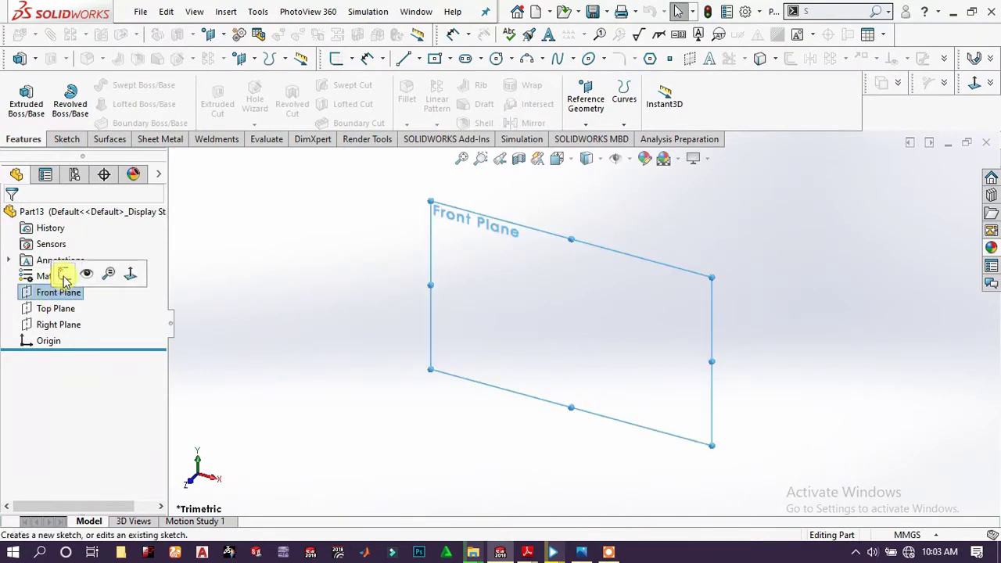
{"action": "left_click", "coordinate": [58, 273]}
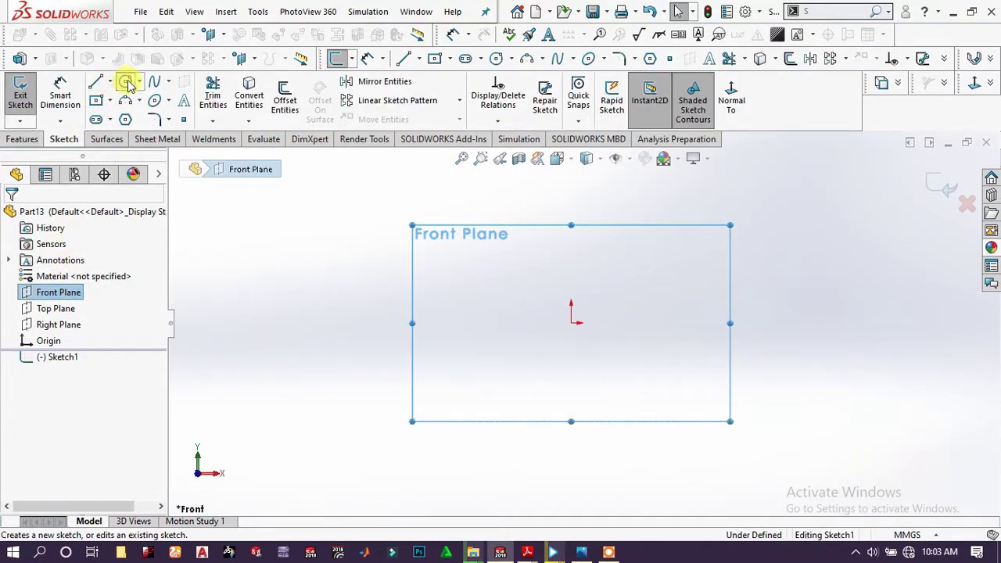
{"action": "left_click", "coordinate": [127, 82]}
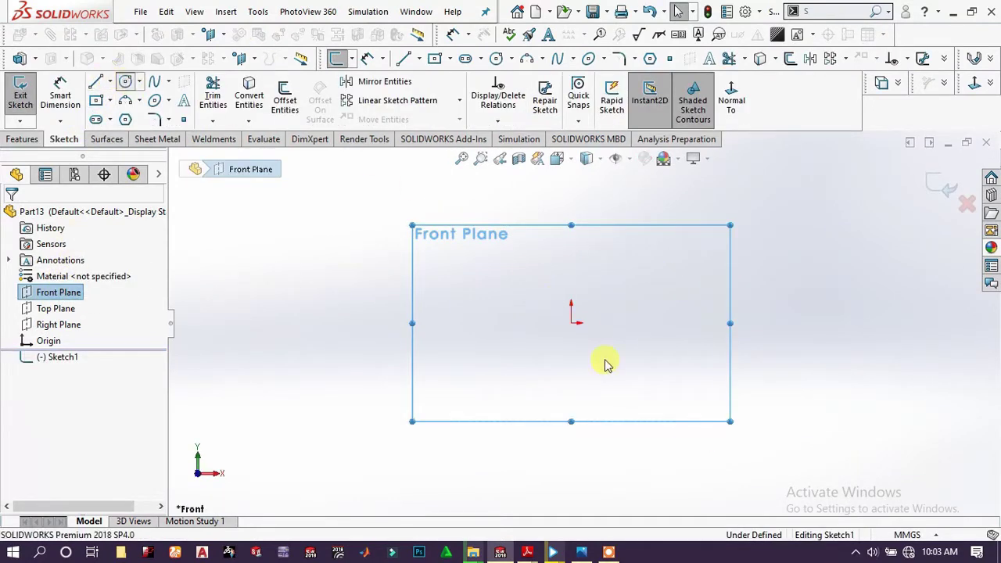
{"action": "left_click", "coordinate": [571, 323]}
{"action": "left_click", "coordinate": [632, 219]}
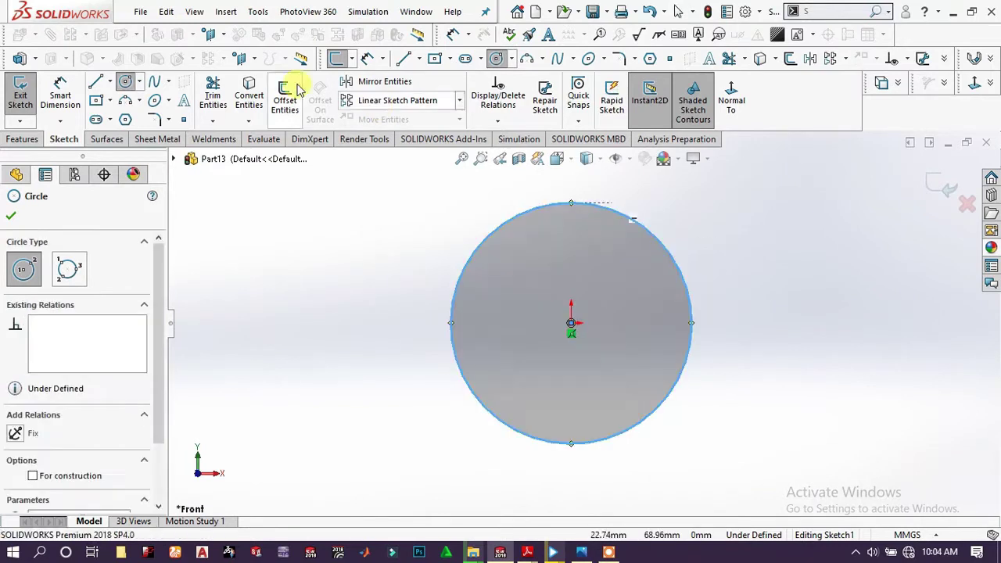
Dimension the circle's diameter and set it to 600 mm
{"action": "left_click", "coordinate": [67, 82]}
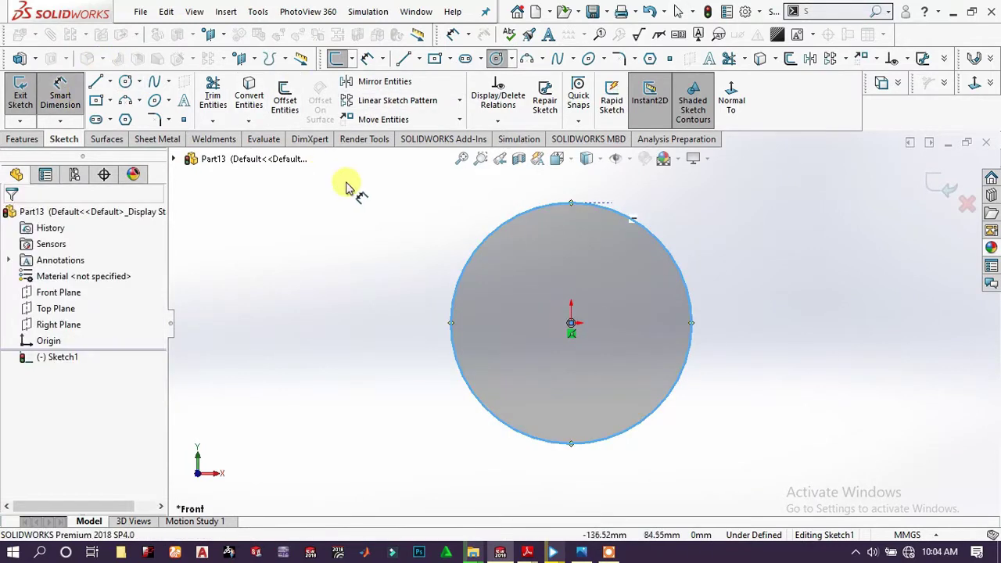
{"action": "left_click", "coordinate": [473, 258]}
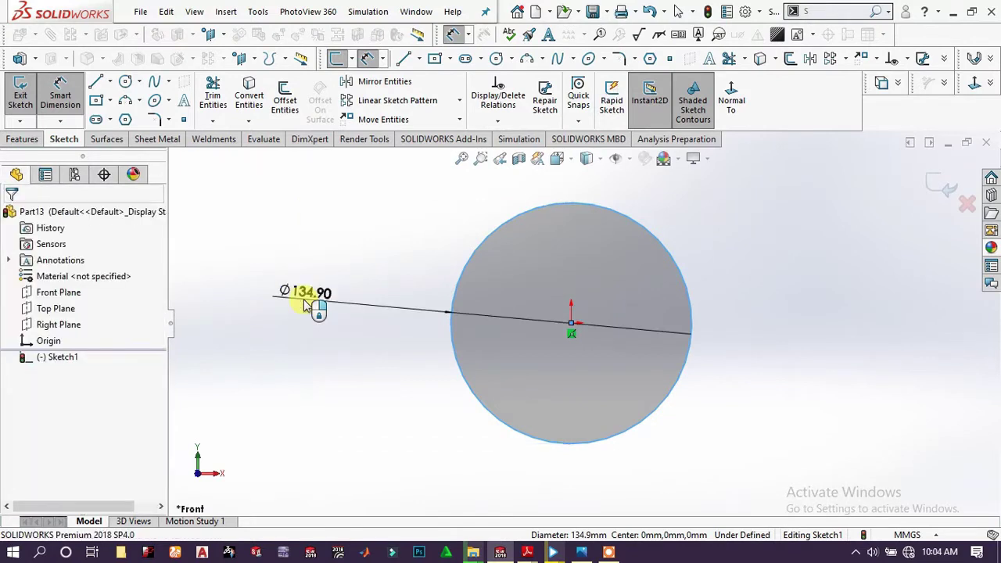
{"action": "left_click", "coordinate": [362, 304]}
{"action": "type", "text": "6"}
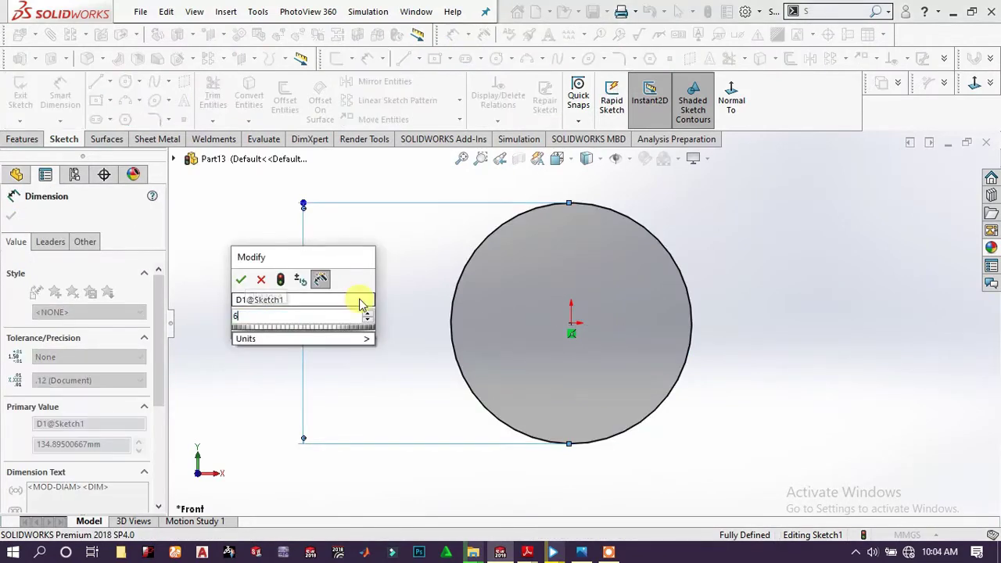
{"action": "type", "text": "0"}
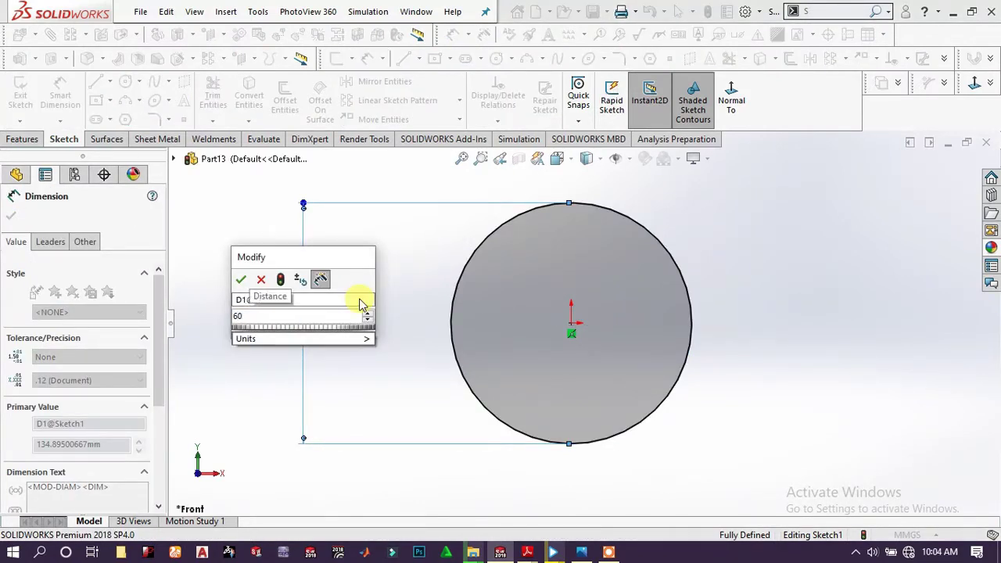
{"action": "type", "text": "0"}
{"action": "key", "text": "Return"}
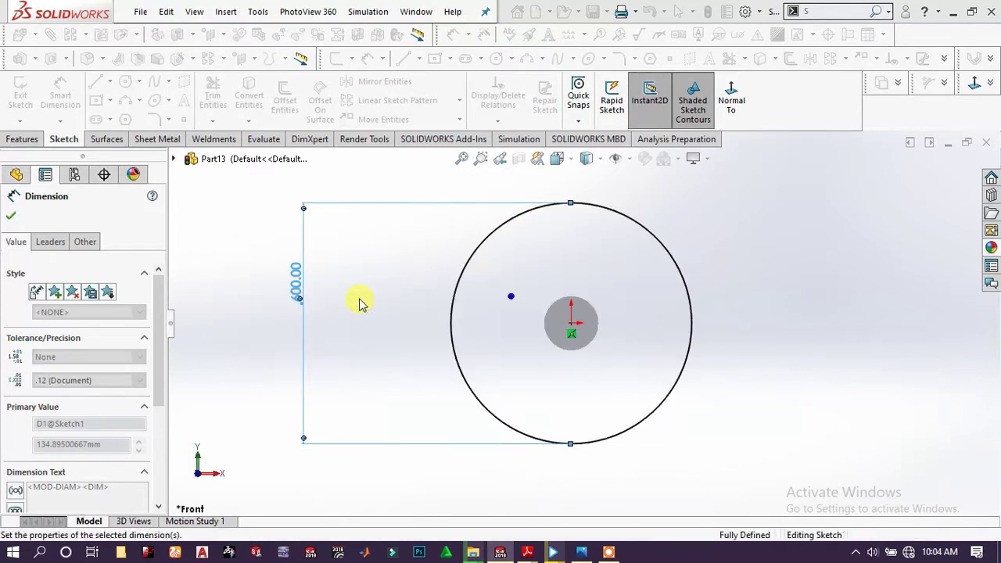
{"action": "left_click", "coordinate": [767, 317]}
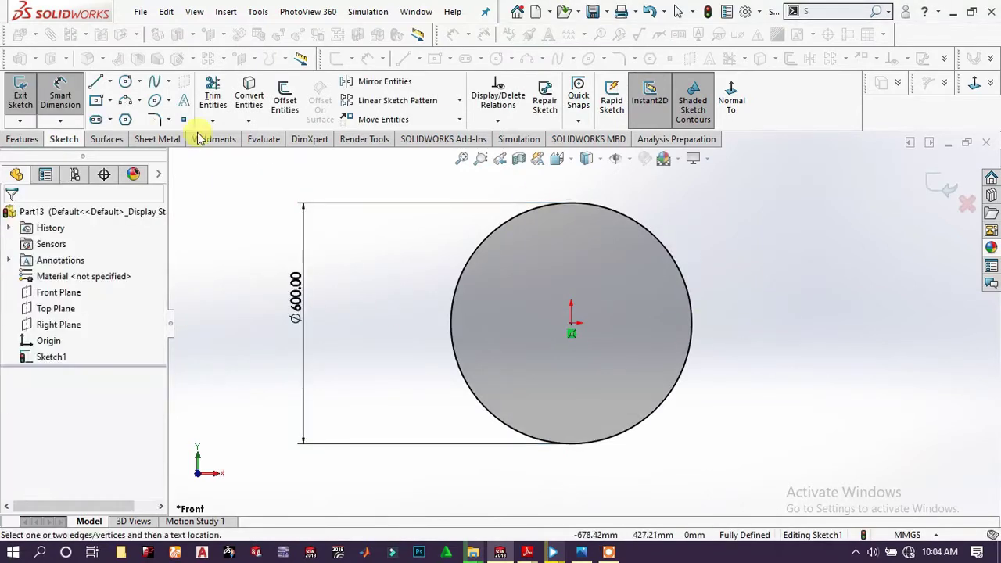
Extrude the circle 1150 mm with the Mid Plane end condition to form a solid cylinder
{"action": "left_click", "coordinate": [22, 139]}
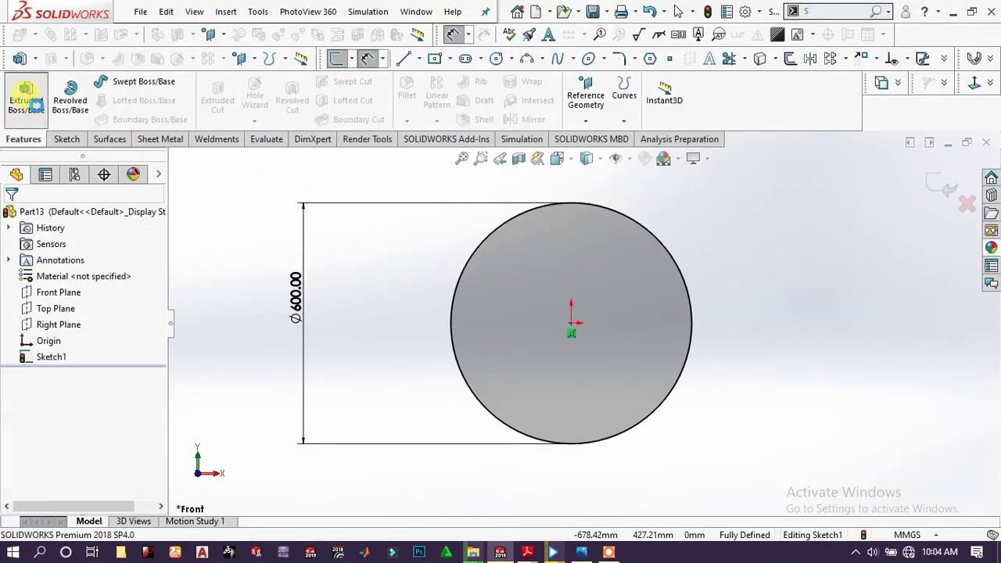
{"action": "left_click", "coordinate": [31, 100]}
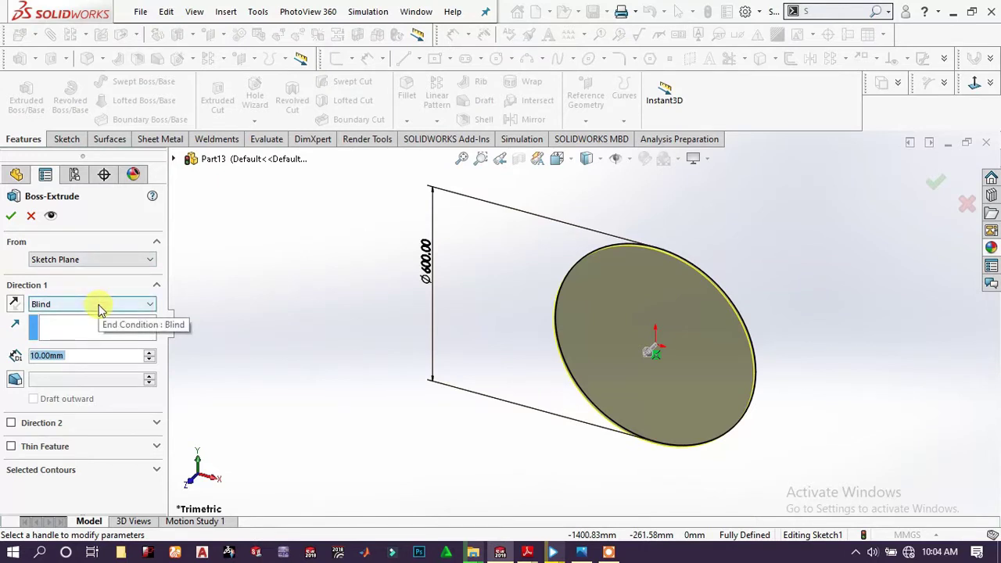
{"action": "type", "text": "1150"}
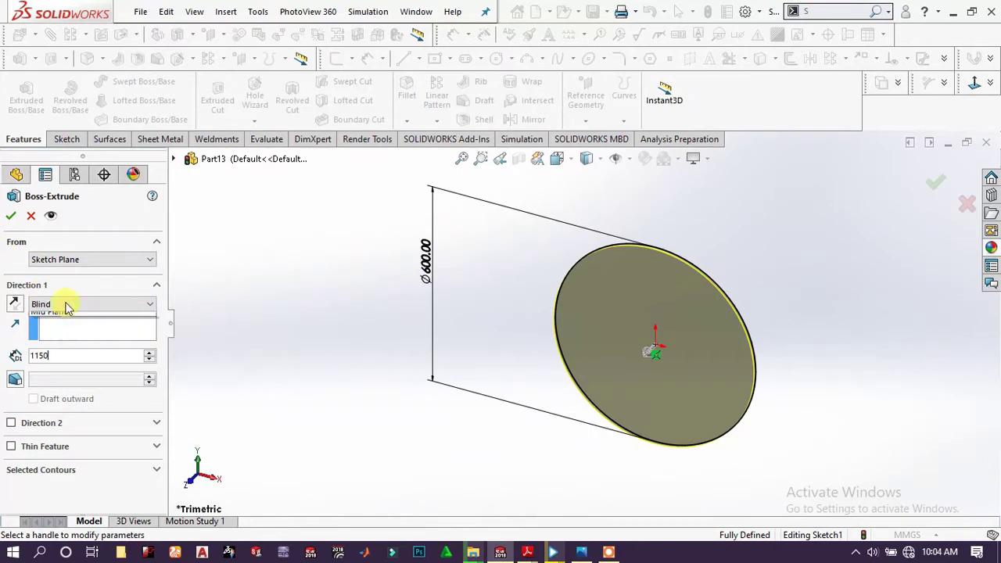
{"action": "left_click", "coordinate": [66, 305]}
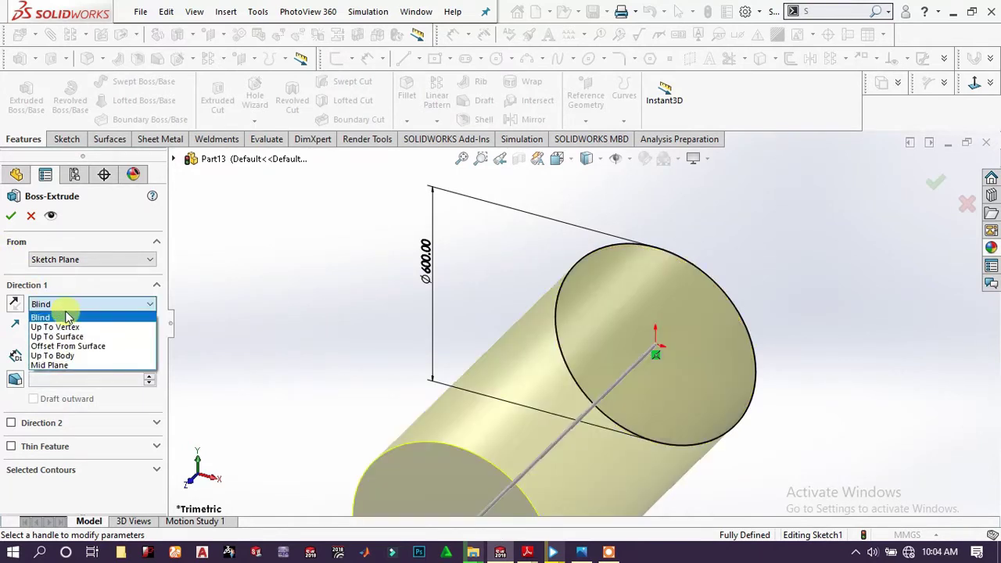
{"action": "left_click", "coordinate": [49, 365]}
{"action": "left_click", "coordinate": [11, 217]}
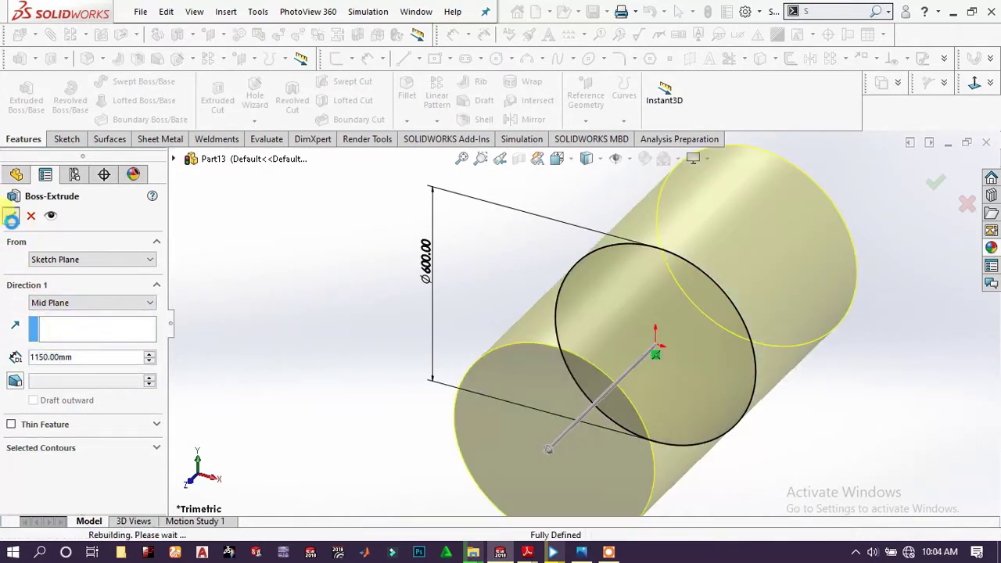
{"action": "scroll", "coordinate": [518, 427], "scroll_direction": "up", "scroll_amount": 3}
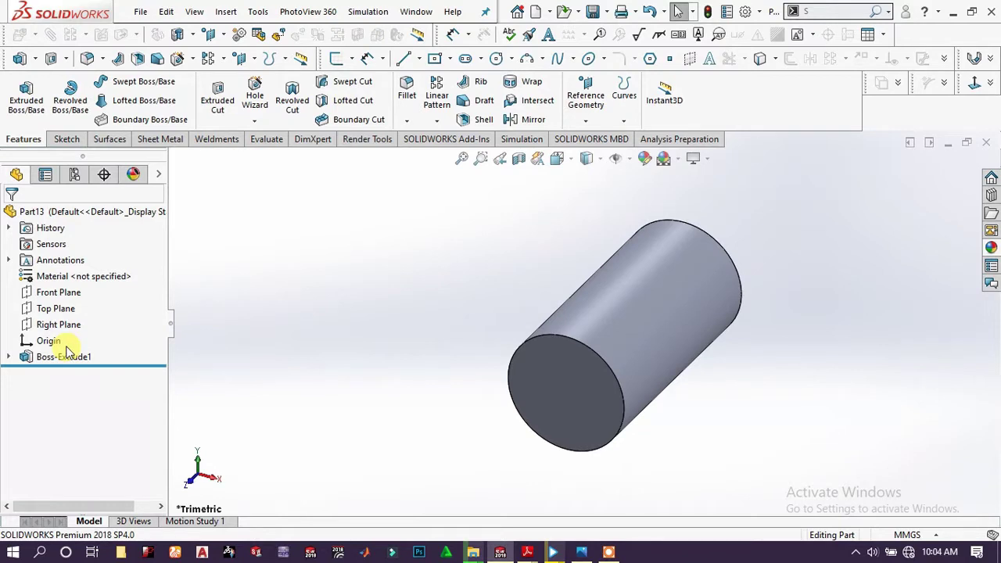
On the Top Plane, sketch a vertical construction line from the origin to the midpoint of the cylinder's front end edge
{"action": "left_click", "coordinate": [54, 308]}
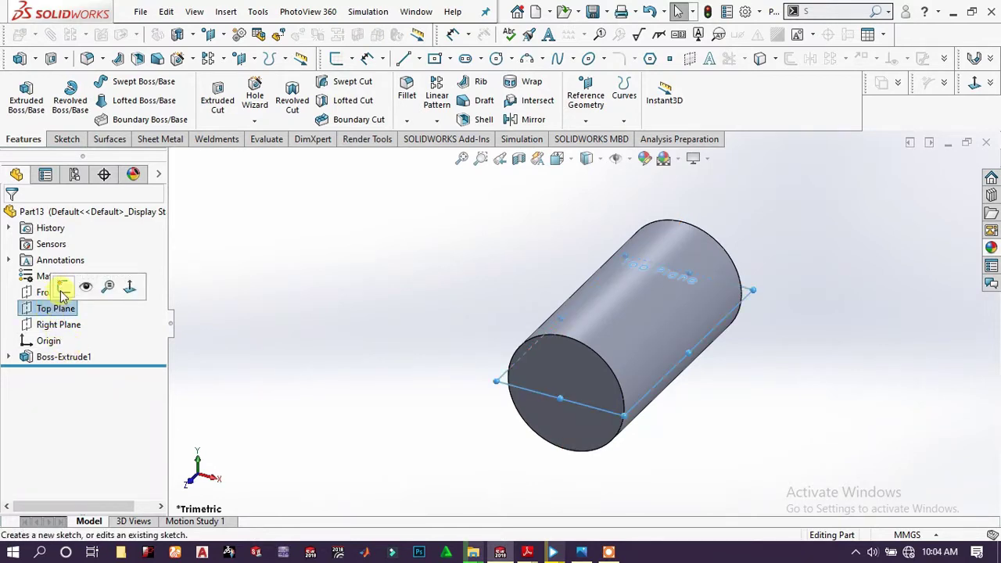
{"action": "left_click", "coordinate": [62, 288]}
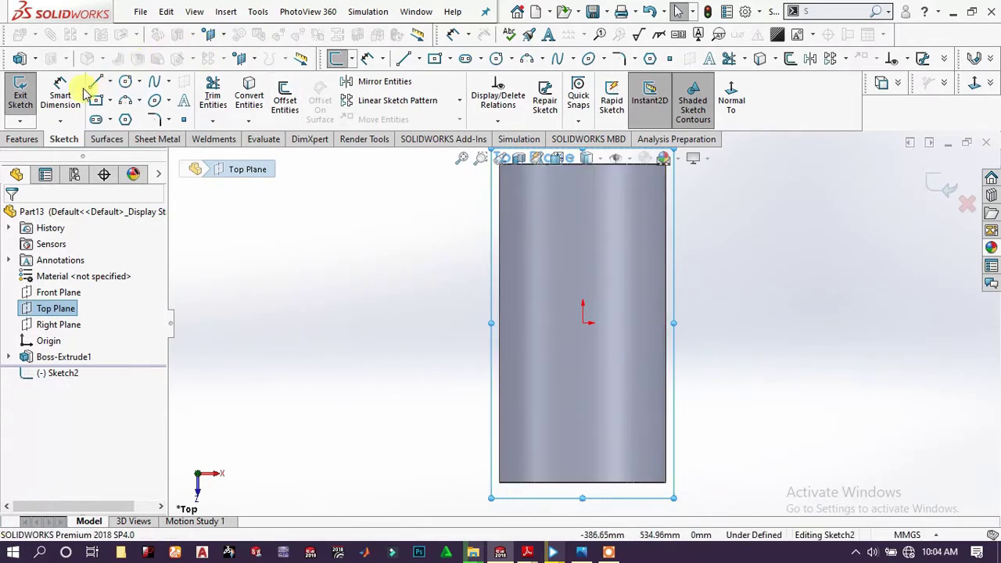
{"action": "left_click", "coordinate": [582, 322]}
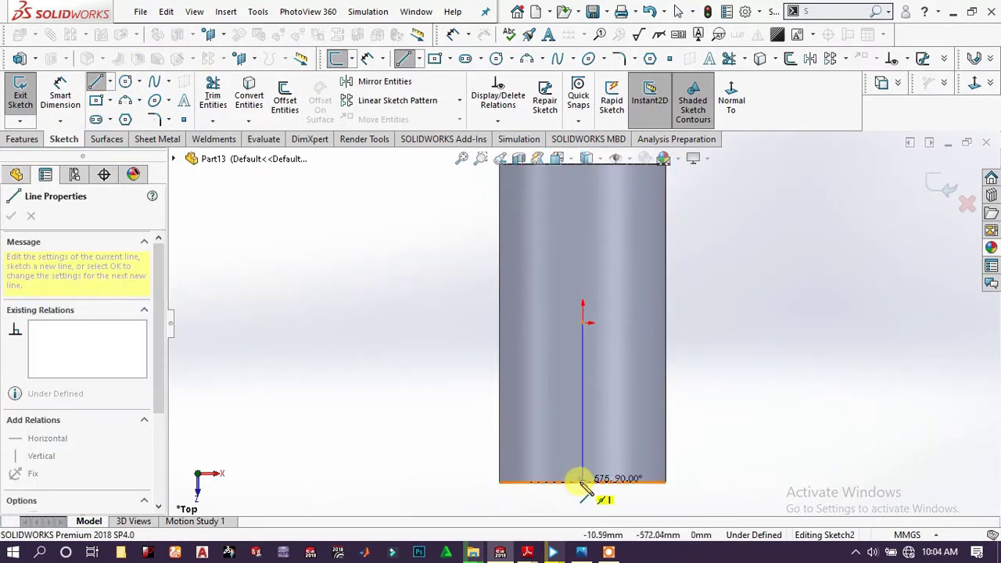
{"action": "left_click", "coordinate": [582, 481]}
{"action": "right_click", "coordinate": [687, 361]}
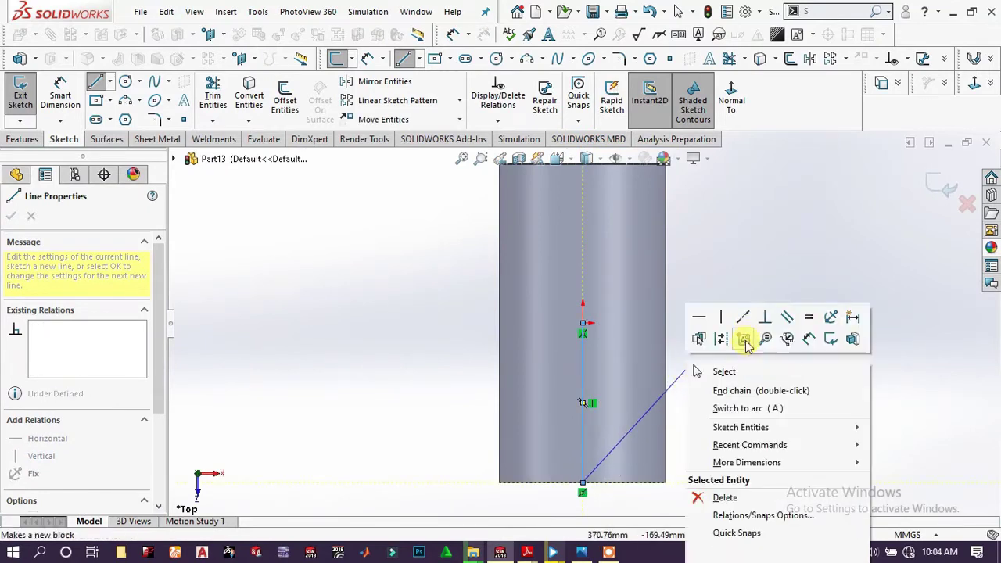
{"action": "left_click", "coordinate": [729, 338]}
{"action": "key", "text": "Escape"}
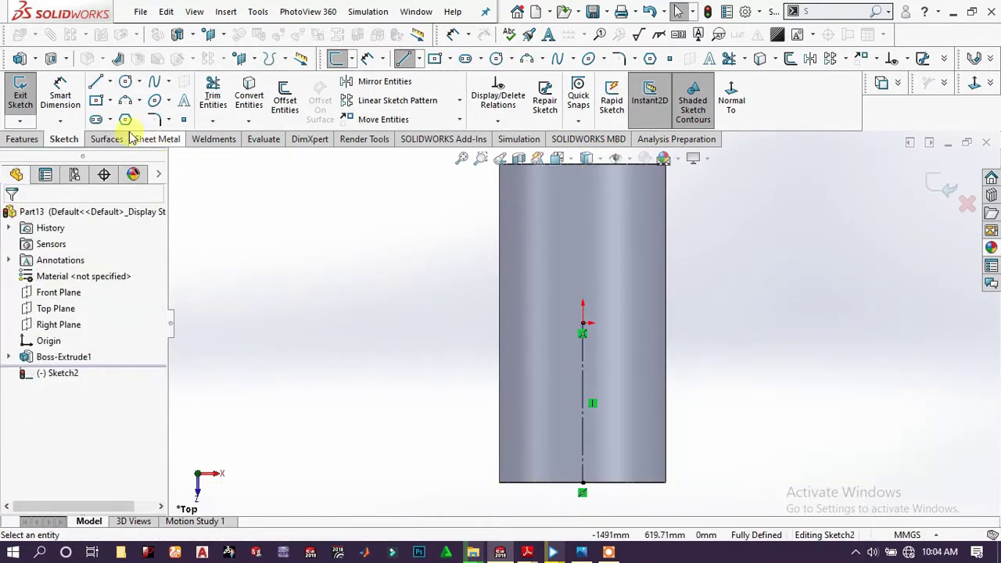
Sketch a circle about 138 mm in diameter on the construction line and set its center 30 mm from the cylinder's front end edge
{"action": "left_click", "coordinate": [126, 82]}
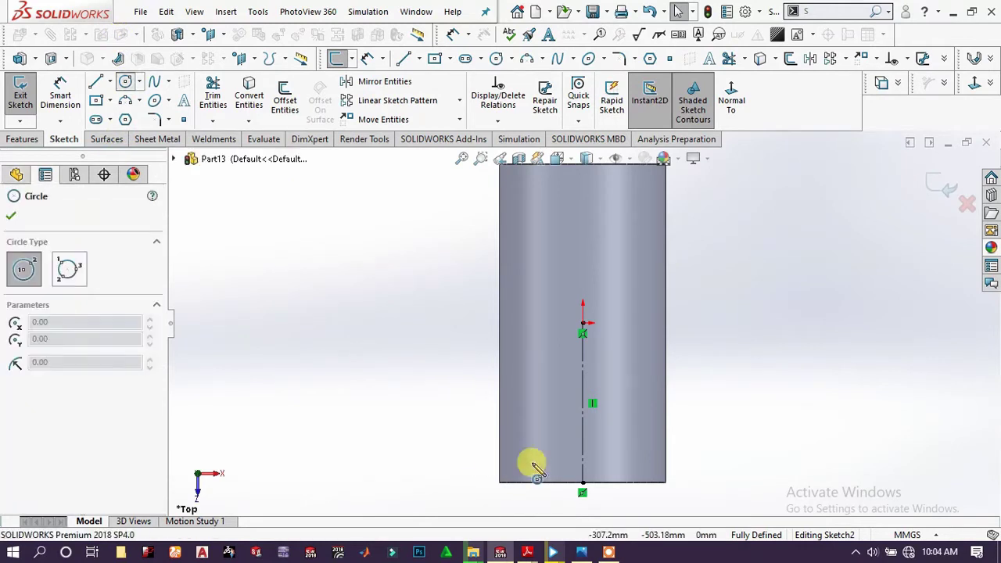
{"action": "left_click_drag", "start_coordinate": [583, 462], "coordinate": [601, 453]}
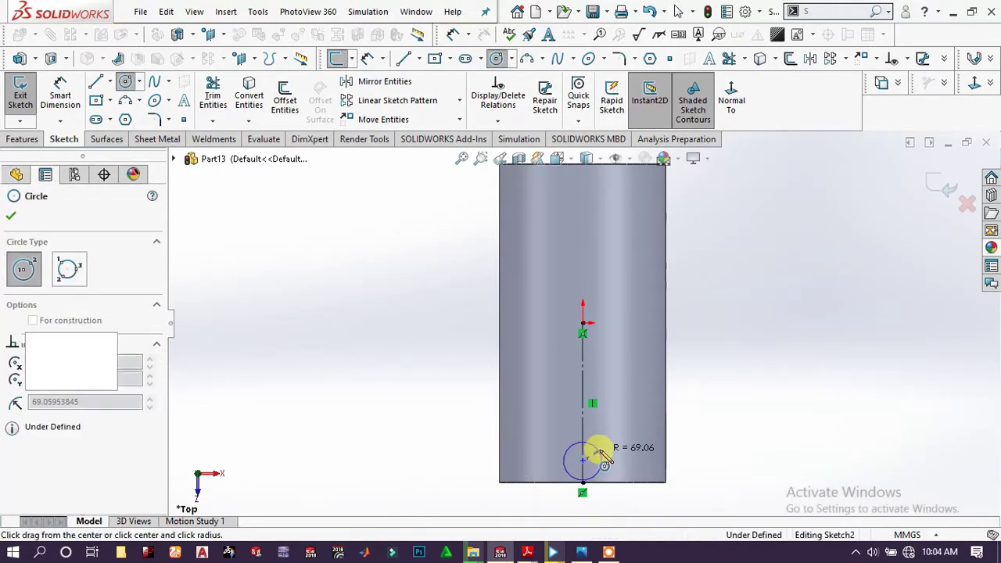
{"action": "left_click", "coordinate": [60, 102]}
{"action": "scroll", "coordinate": [625, 462], "scroll_direction": "down", "scroll_amount": 5}
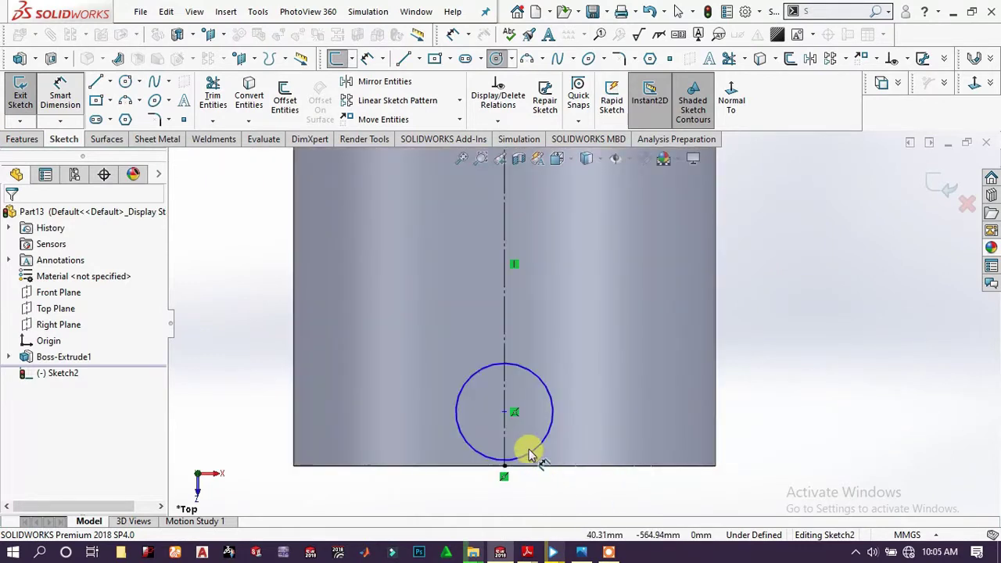
{"action": "left_click", "coordinate": [505, 413]}
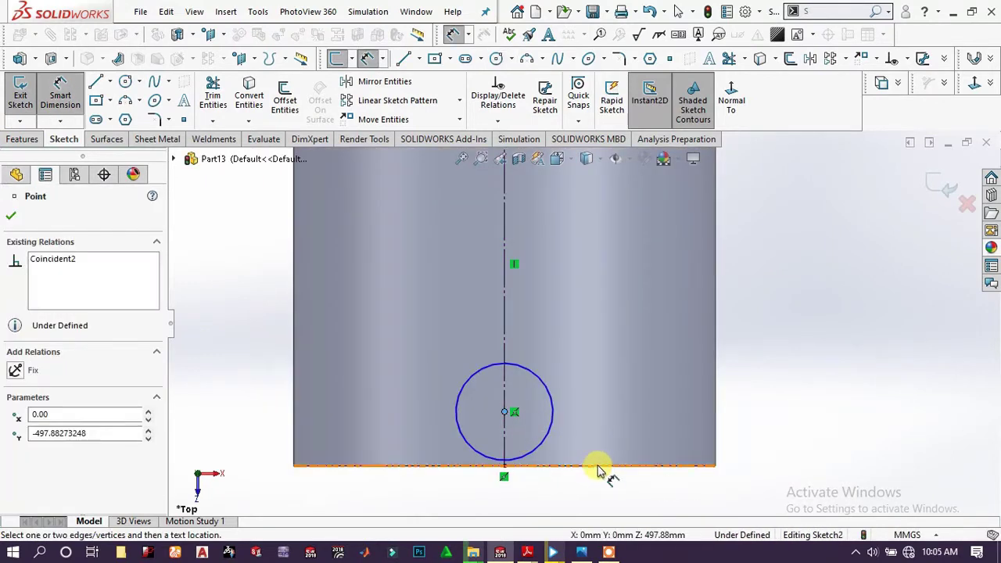
{"action": "left_click", "coordinate": [652, 467]}
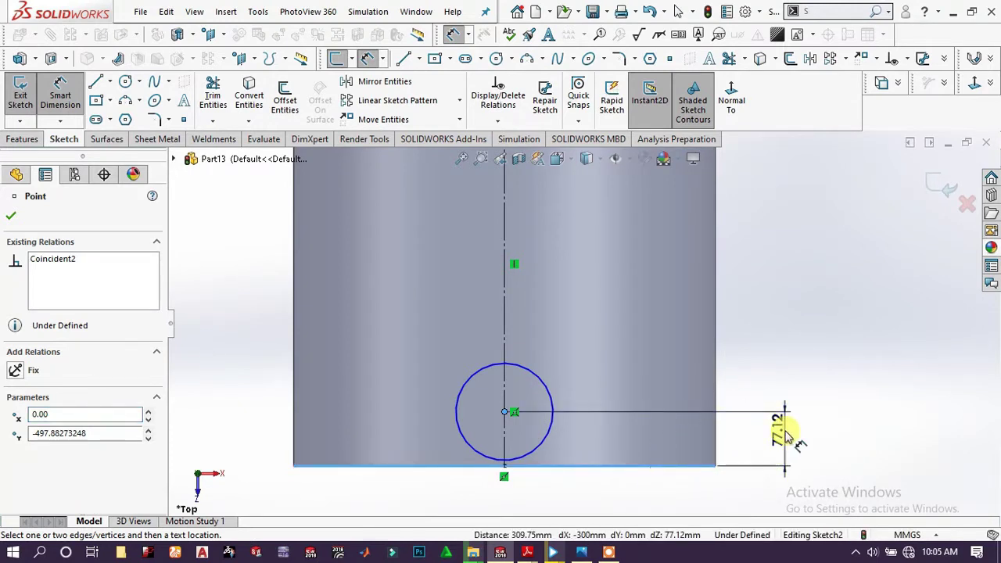
{"action": "left_click", "coordinate": [785, 434]}
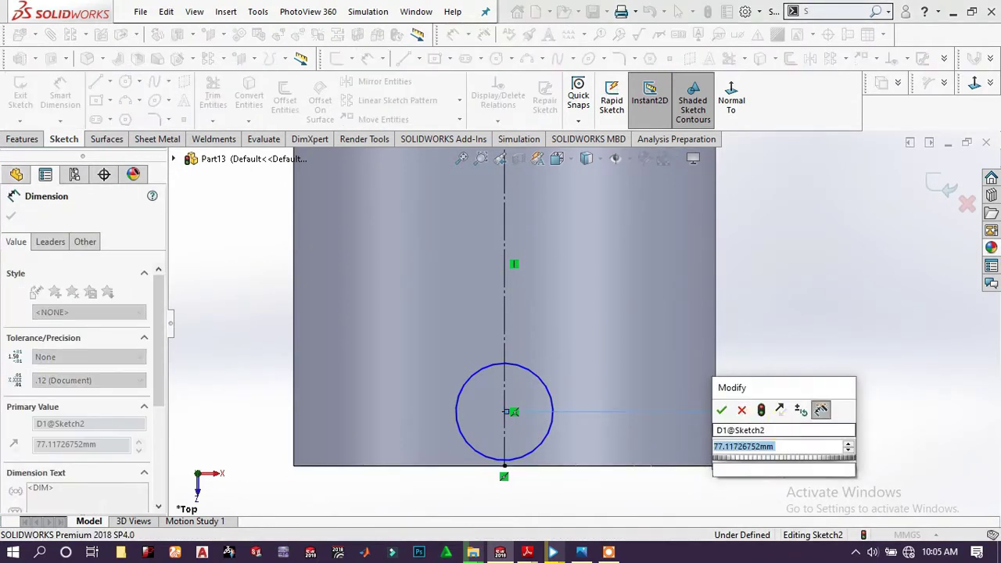
{"action": "type", "text": "30"}
{"action": "key", "text": "Return"}
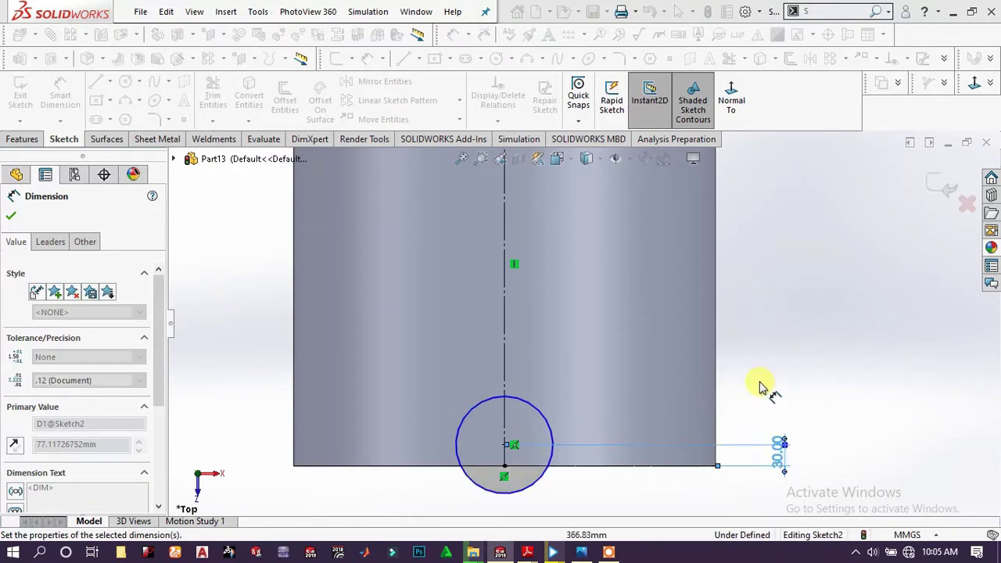
Dimension the circle's diameter and set it to 30 mm
{"action": "left_click", "coordinate": [563, 401]}
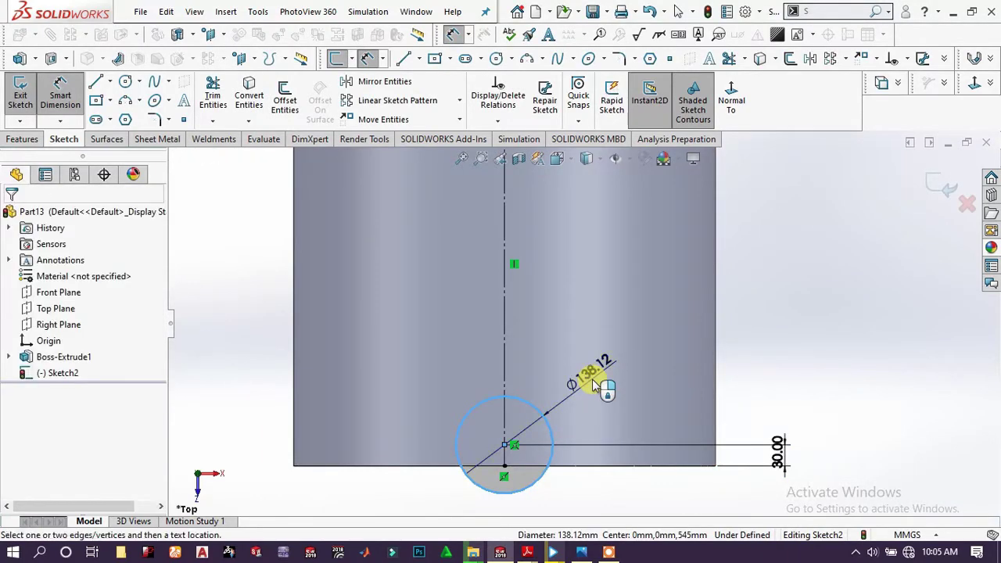
{"action": "left_click", "coordinate": [592, 381]}
{"action": "key", "text": "Return"}
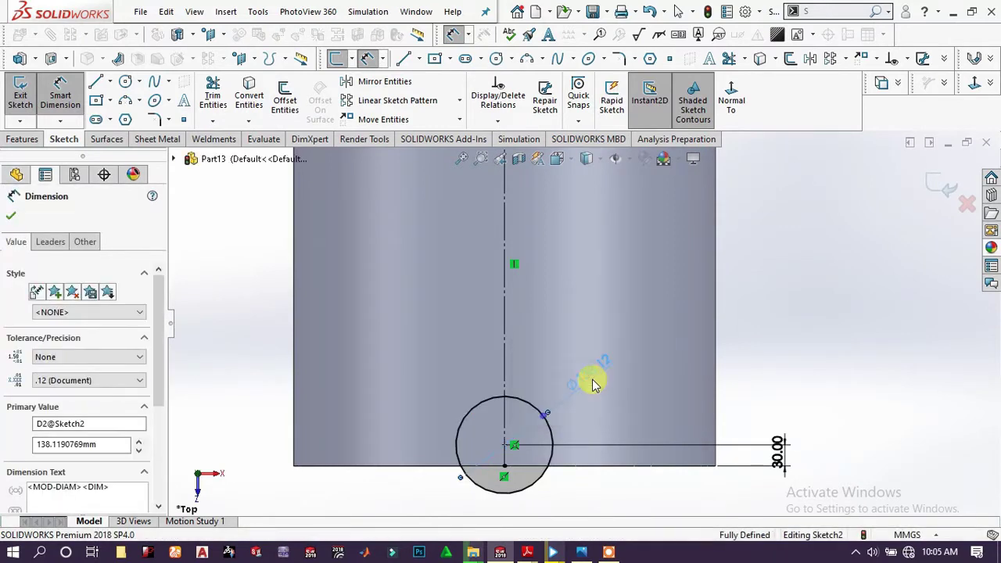
{"action": "scroll", "coordinate": [551, 473], "scroll_direction": "down", "scroll_amount": 2}
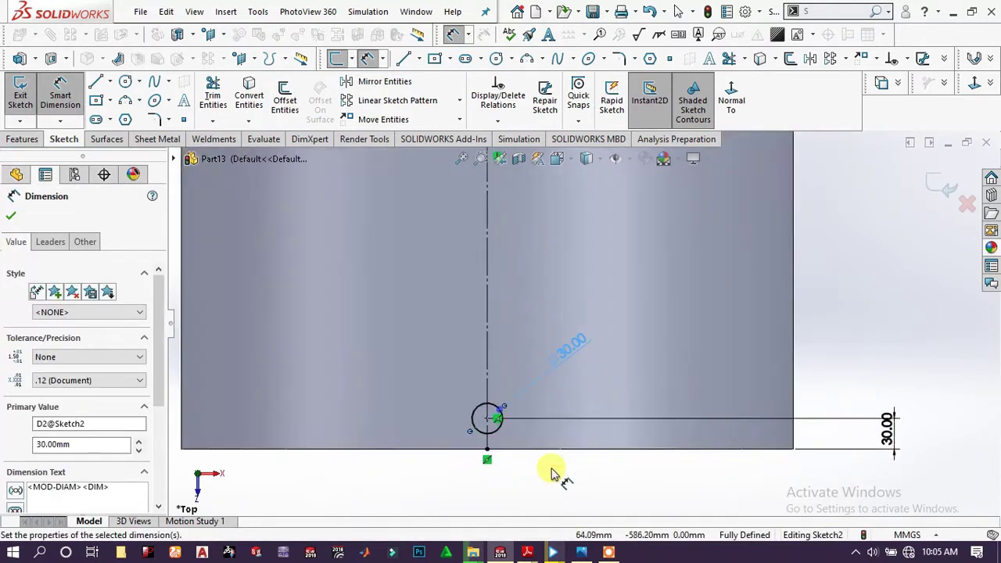
{"action": "scroll", "coordinate": [551, 474], "scroll_direction": "down", "scroll_amount": 1}
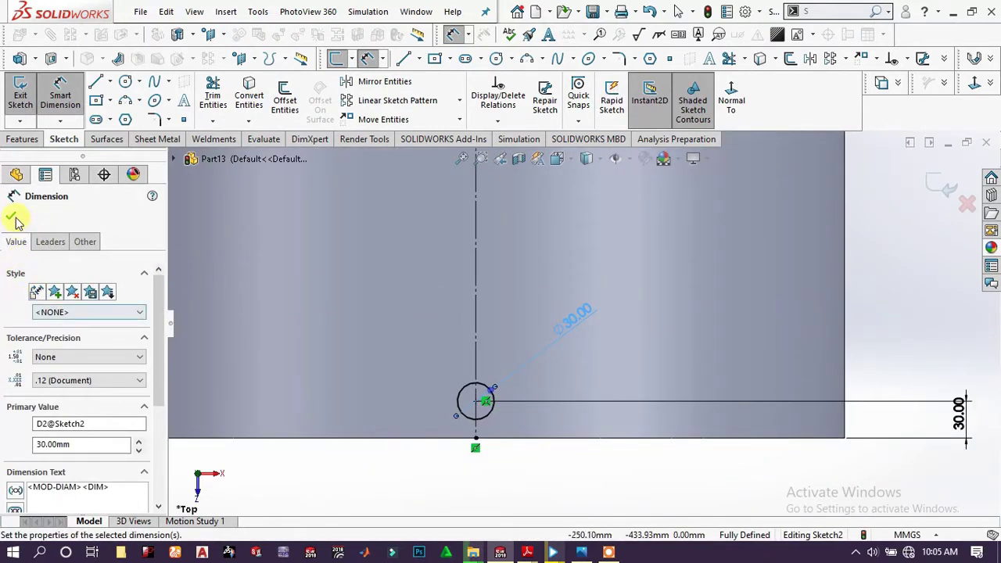
Extrude the circle as a 60 mm Blind boss, starting from the cylinder's curved outer face
{"action": "left_click", "coordinate": [24, 139]}
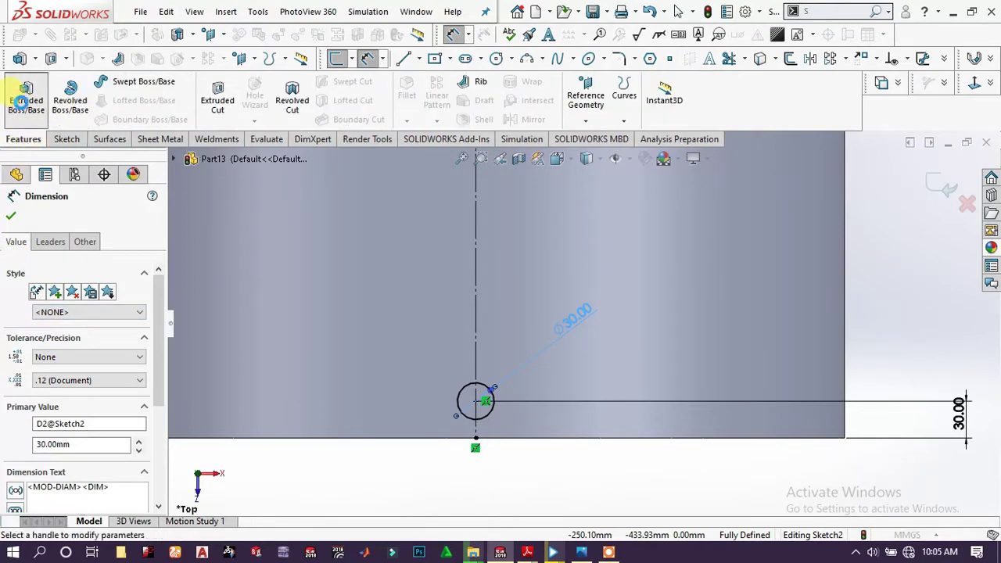
{"action": "left_click", "coordinate": [24, 100]}
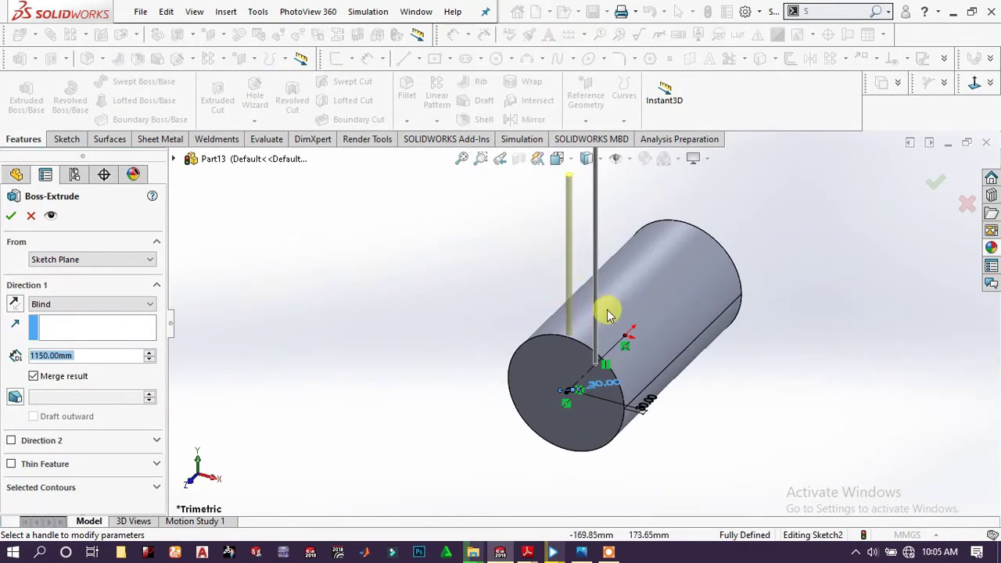
{"action": "scroll", "coordinate": [608, 314], "scroll_direction": "down", "scroll_amount": 2}
{"action": "left_click", "coordinate": [66, 261]}
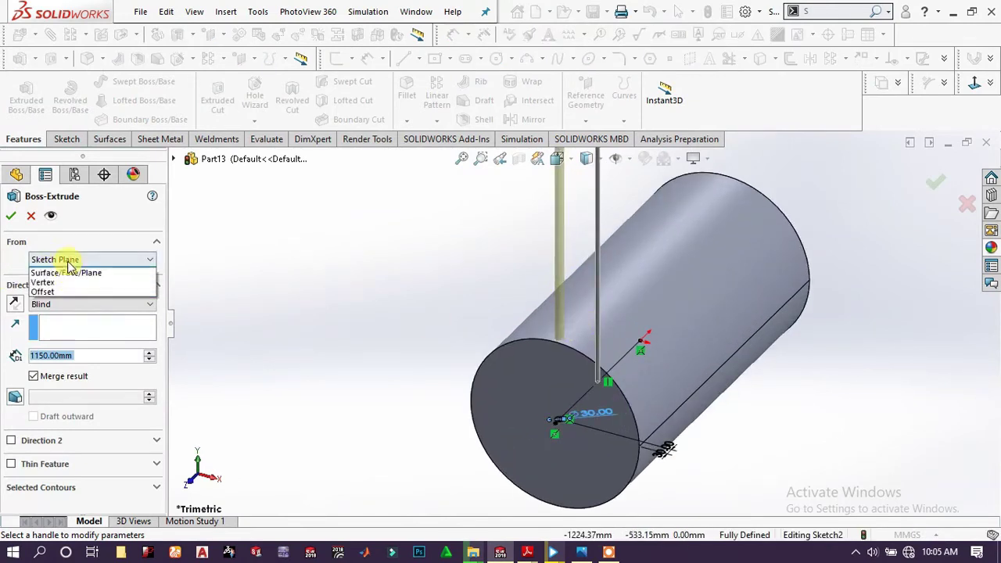
{"action": "left_click", "coordinate": [76, 283]}
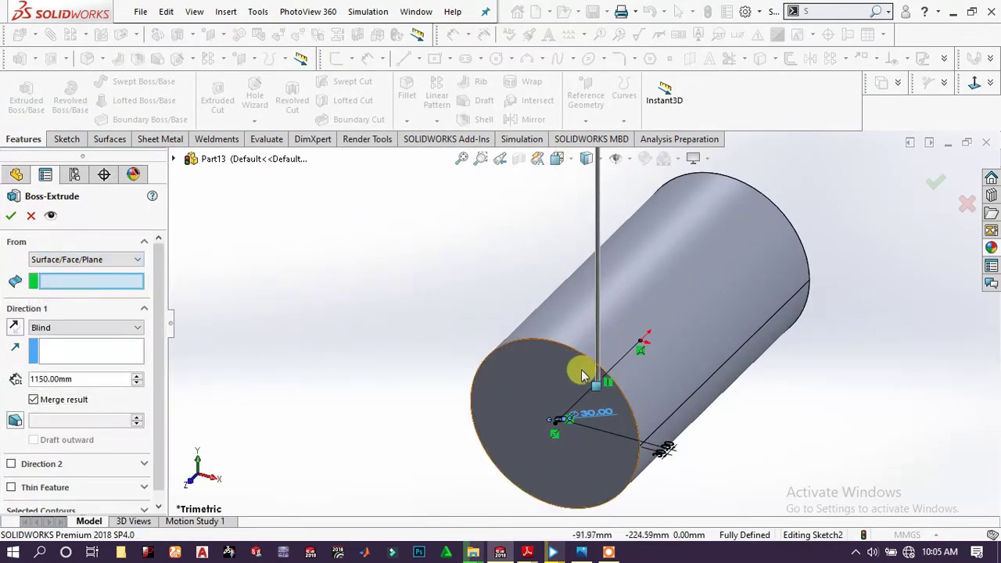
{"action": "left_click", "coordinate": [581, 323]}
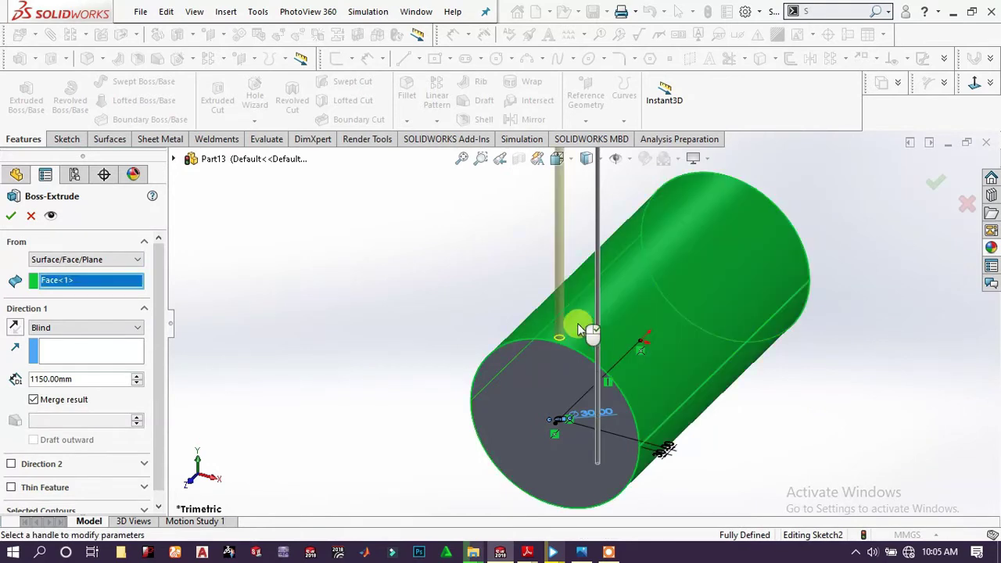
{"action": "scroll", "coordinate": [576, 362], "scroll_direction": "down", "scroll_amount": 3}
{"action": "scroll", "coordinate": [580, 452], "scroll_direction": "down", "scroll_amount": 1}
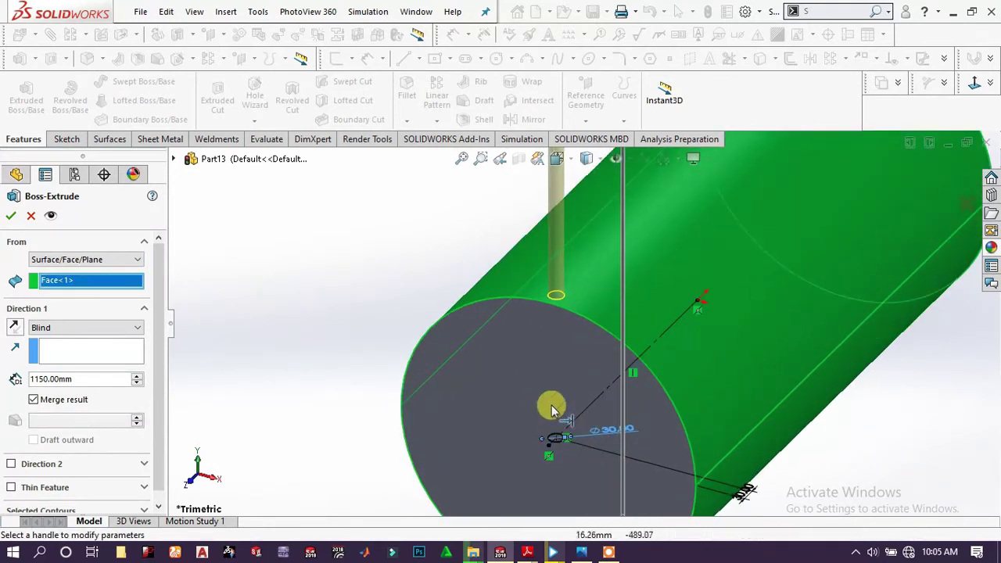
{"action": "left_click", "coordinate": [107, 379]}
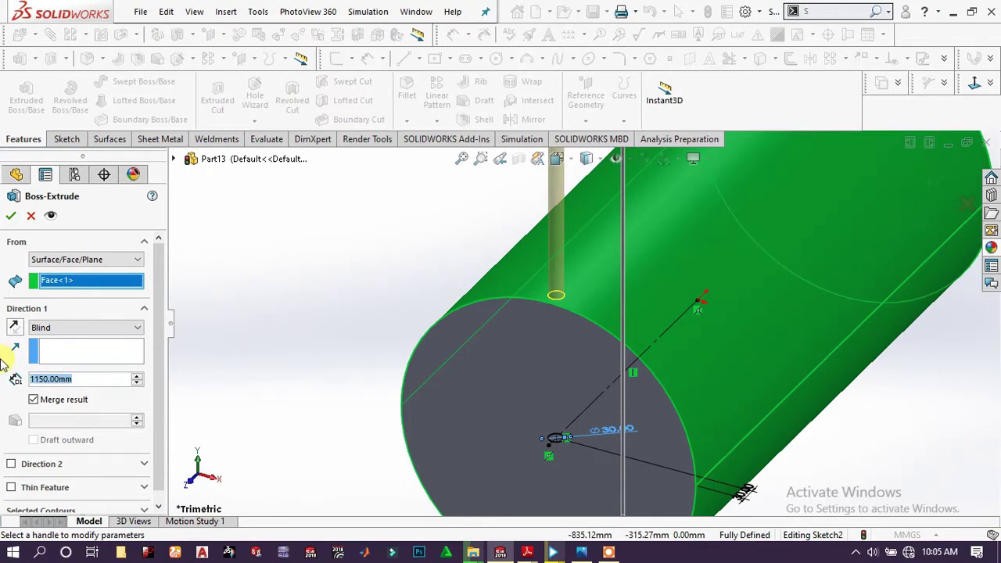
{"action": "type", "text": "60"}
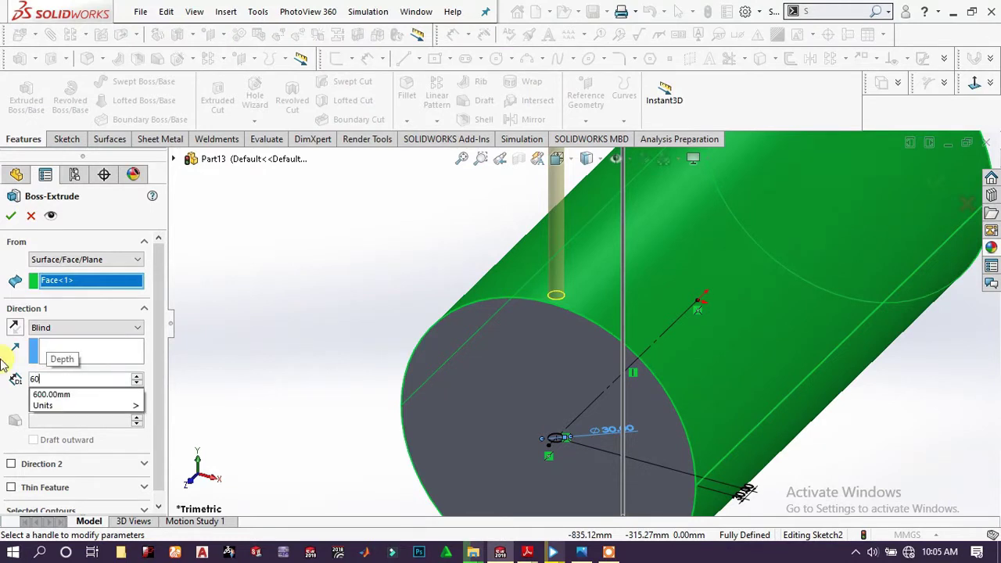
{"action": "key", "text": "Return"}
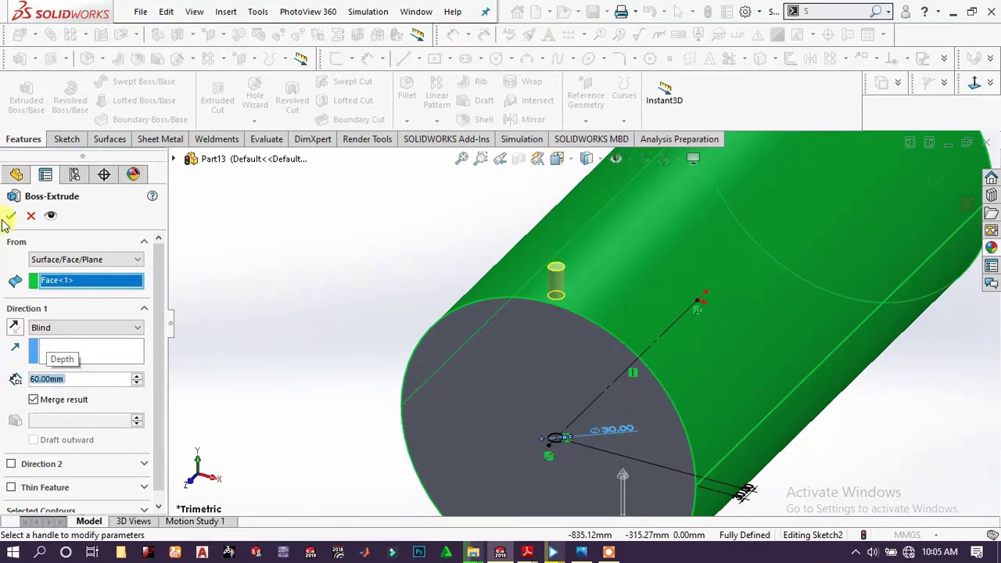
{"action": "left_click", "coordinate": [9, 216]}
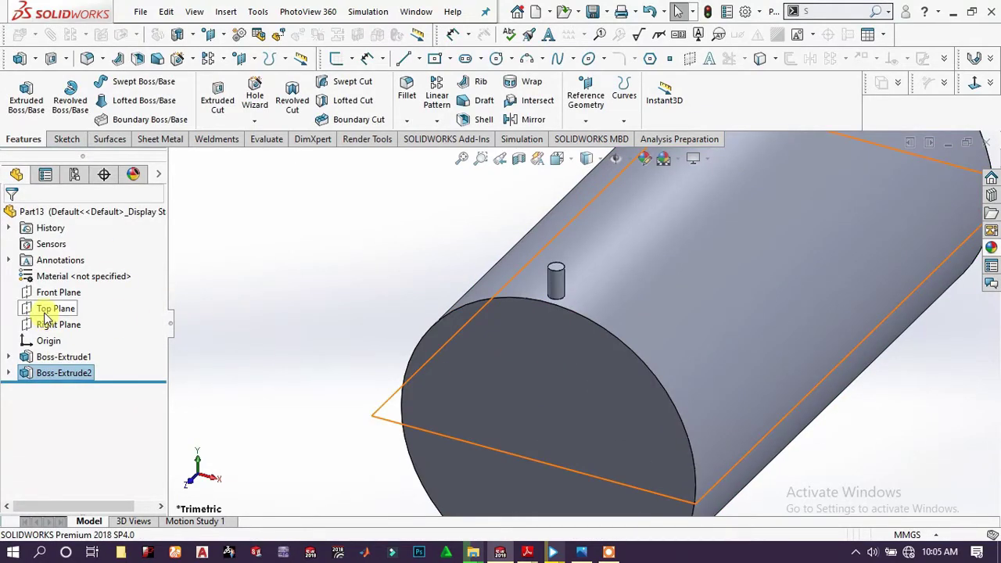
On the Right Plane, sketch a horizontal line about 33 mm long above the pin and a connected vertical line about 54 mm long beside it
{"action": "scroll", "coordinate": [626, 415], "scroll_direction": "up", "scroll_amount": 4}
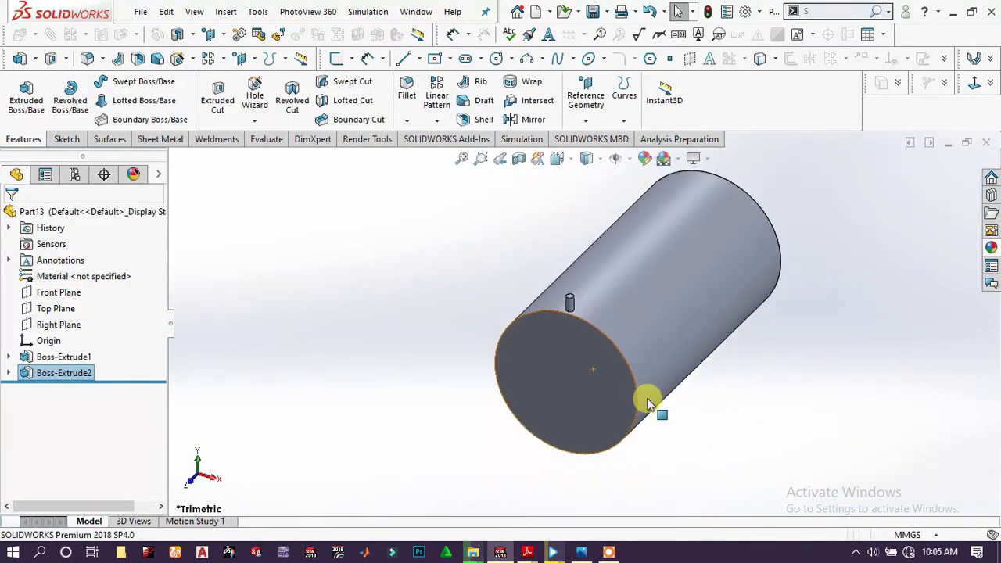
{"action": "left_click", "coordinate": [54, 327]}
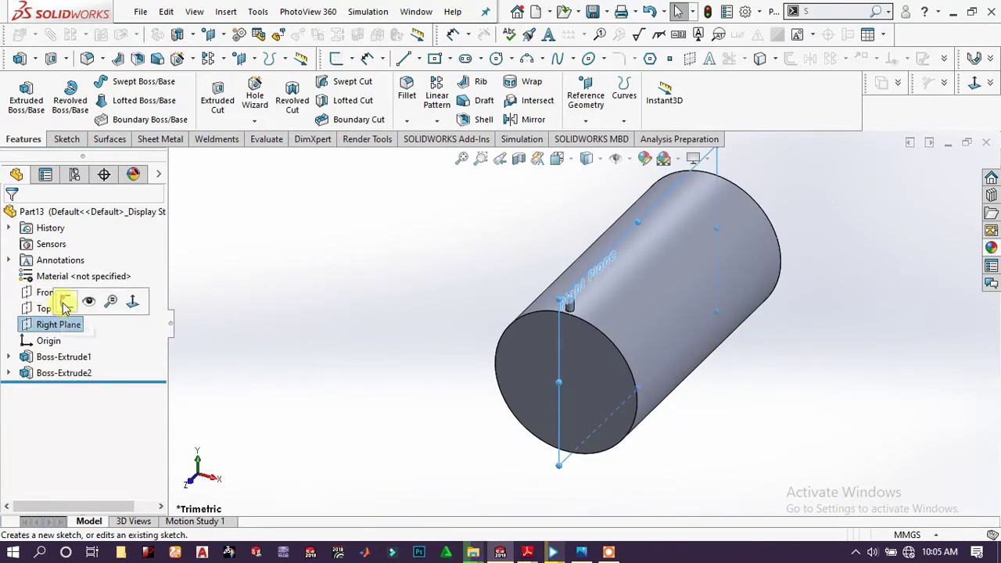
{"action": "left_click", "coordinate": [63, 301]}
{"action": "scroll", "coordinate": [458, 245], "scroll_direction": "down", "scroll_amount": 4}
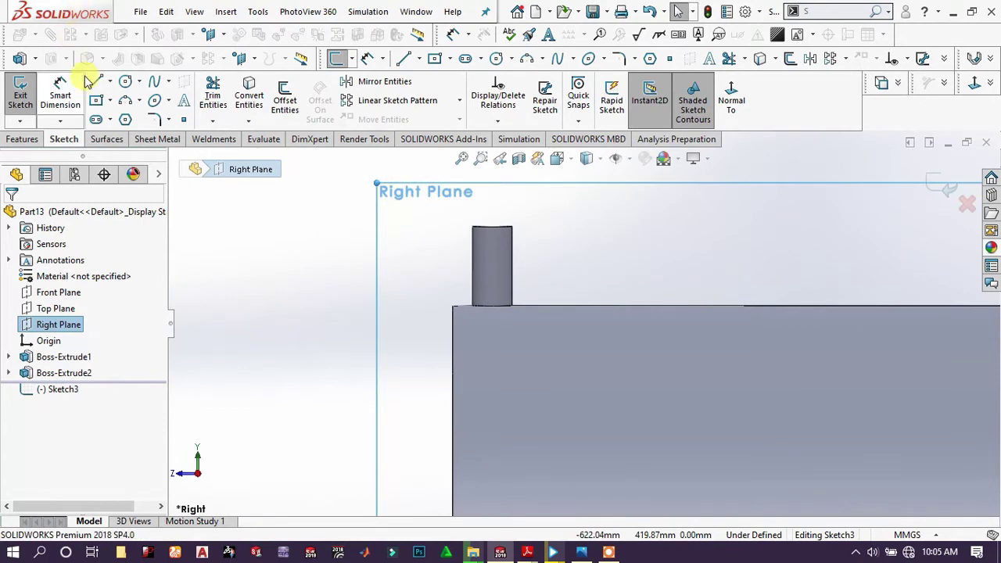
{"action": "scroll", "coordinate": [539, 212], "scroll_direction": "down", "scroll_amount": 1}
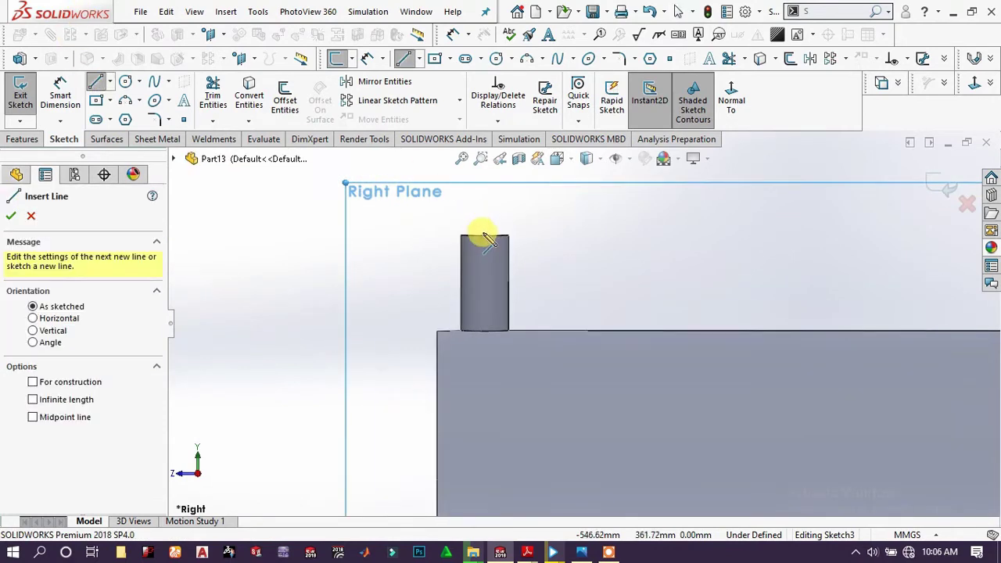
{"action": "left_click", "coordinate": [486, 229]}
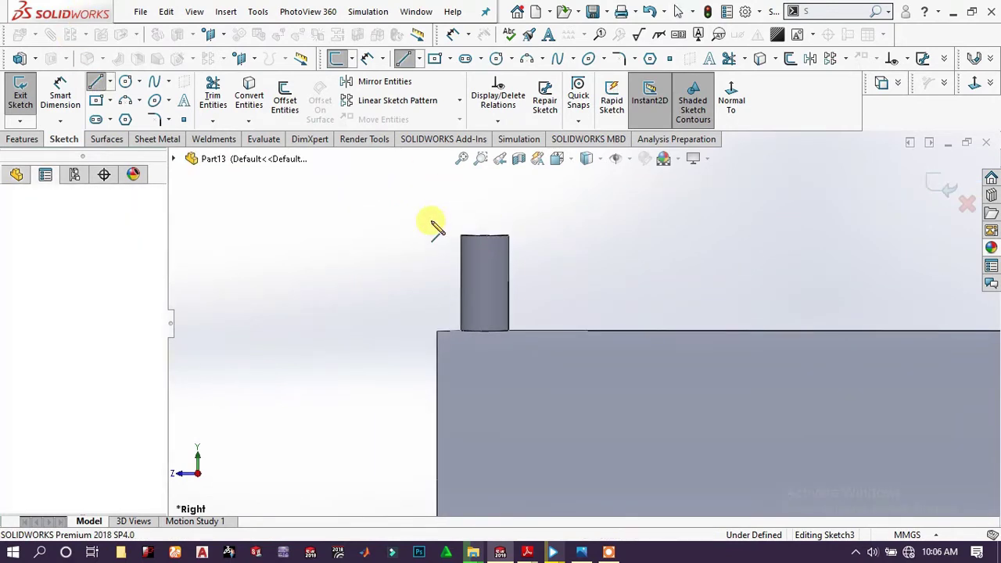
{"action": "left_click", "coordinate": [431, 224]}
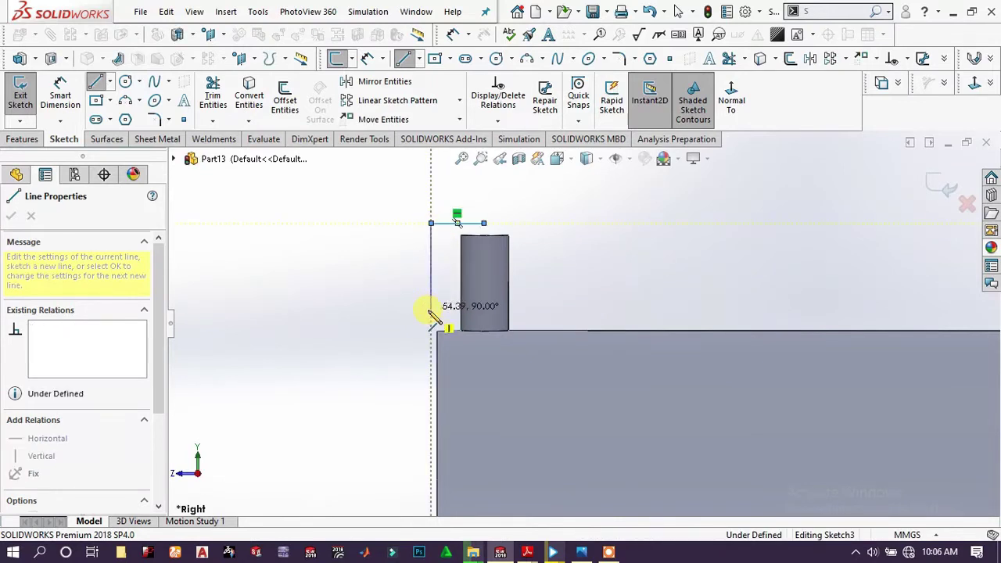
{"action": "left_click", "coordinate": [431, 309]}
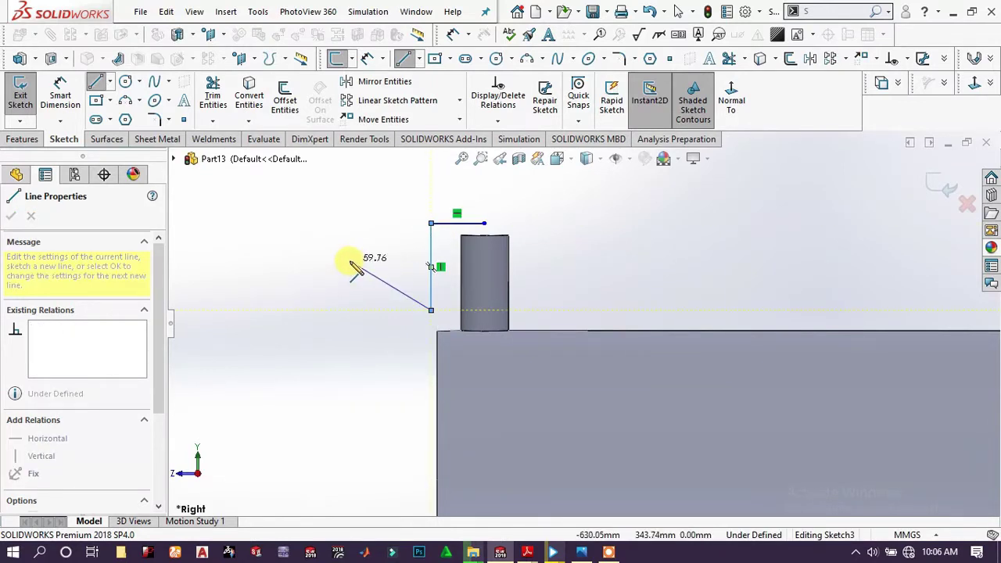
{"action": "right_click", "coordinate": [356, 266]}
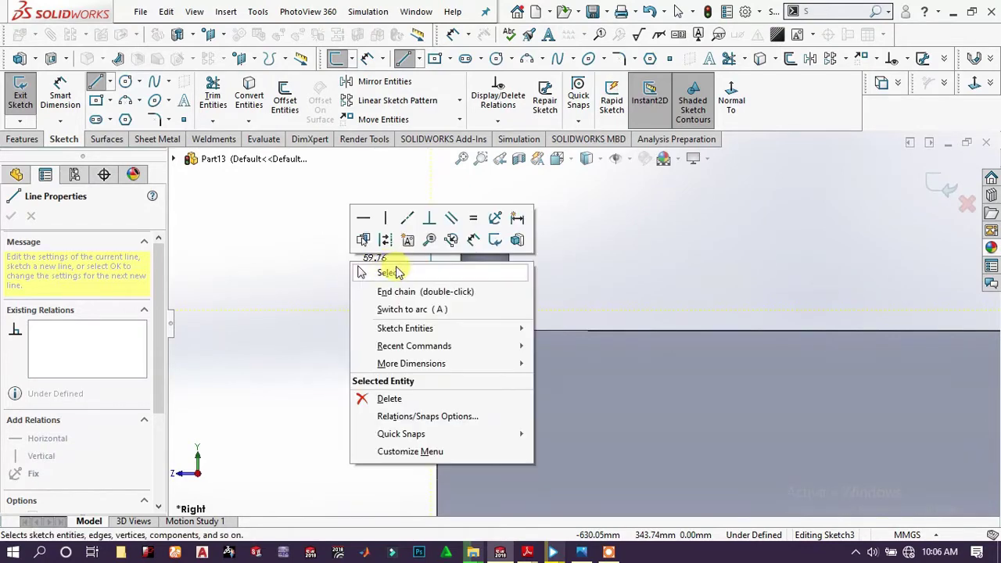
{"action": "left_click", "coordinate": [382, 270]}
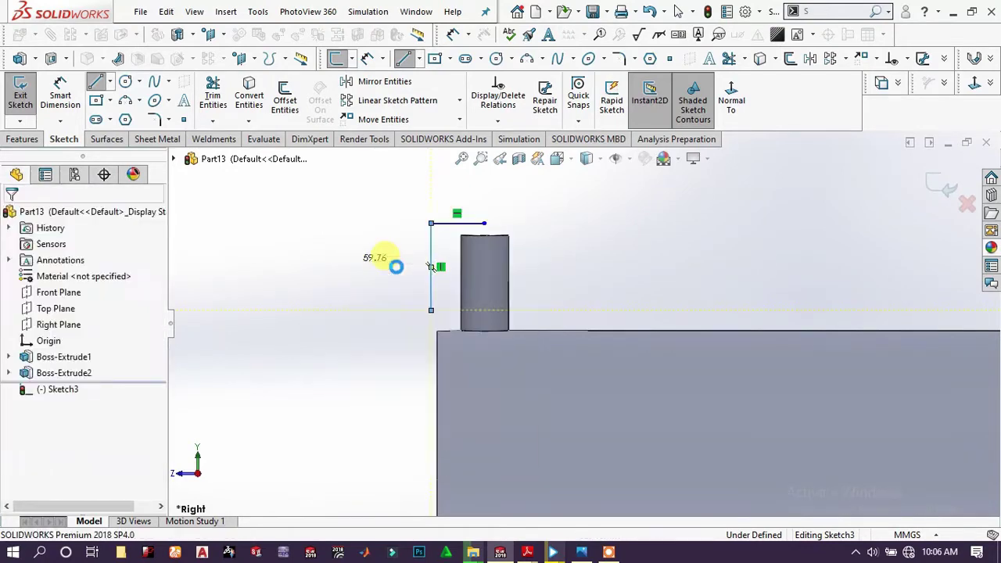
Dimension the horizontal line above the pin and set its length to 9.5 mm
{"action": "left_click", "coordinate": [472, 225]}
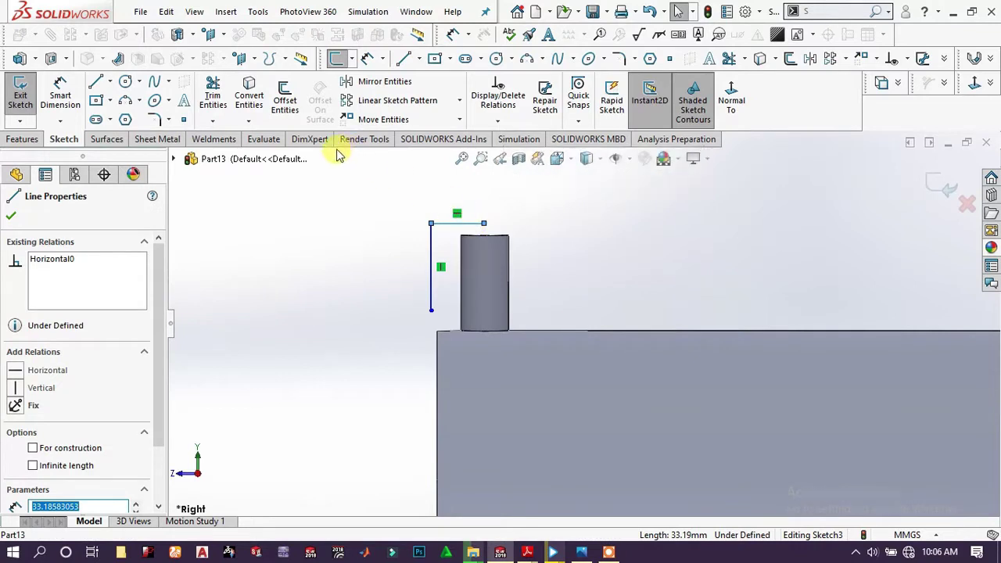
{"action": "left_click", "coordinate": [61, 92]}
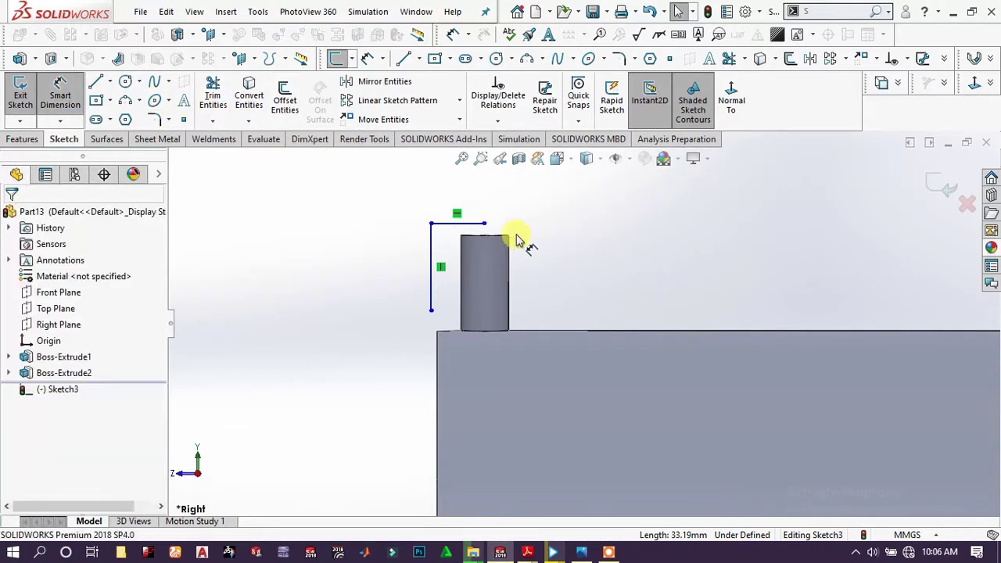
{"action": "left_click", "coordinate": [474, 224]}
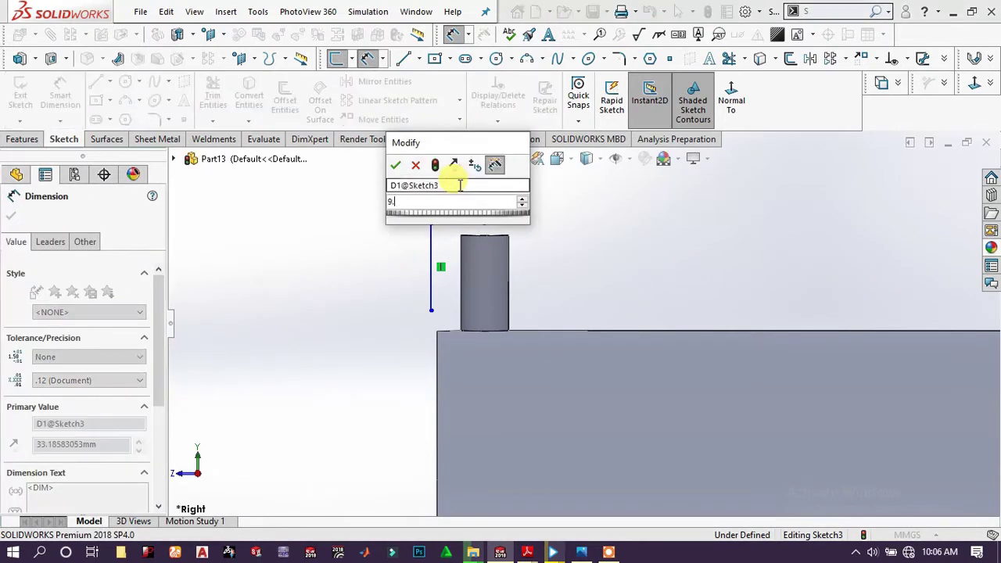
{"action": "key", "text": "Return"}
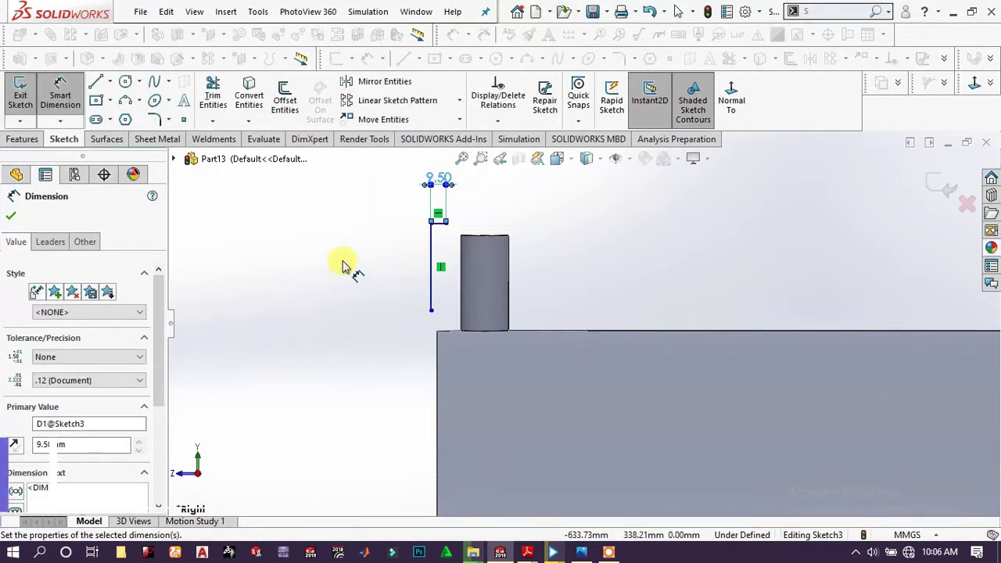
{"action": "left_click", "coordinate": [339, 264]}
Dimension the vertical line beside the pin and set its length to 40 mm
{"action": "left_click", "coordinate": [399, 249]}
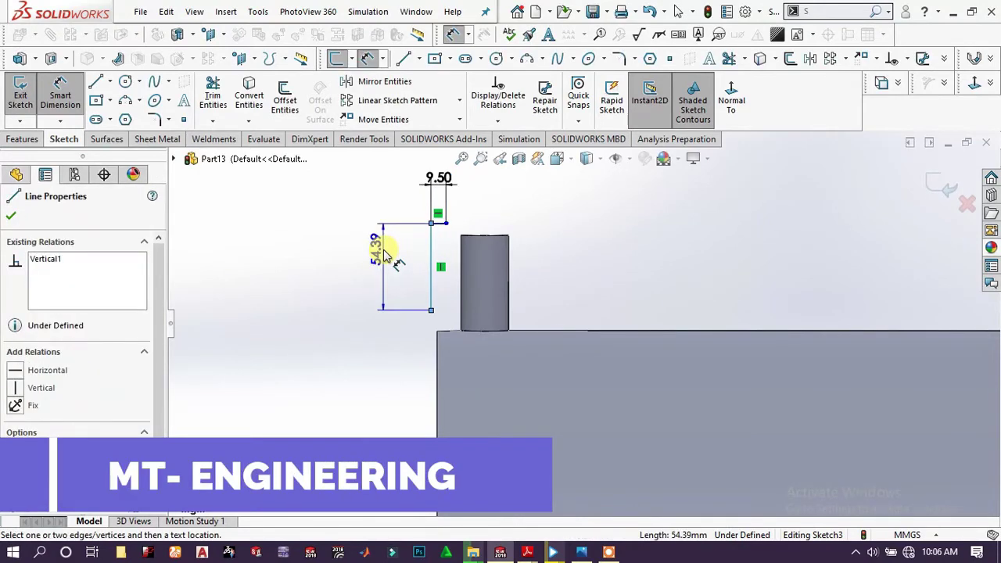
{"action": "left_click", "coordinate": [383, 252]}
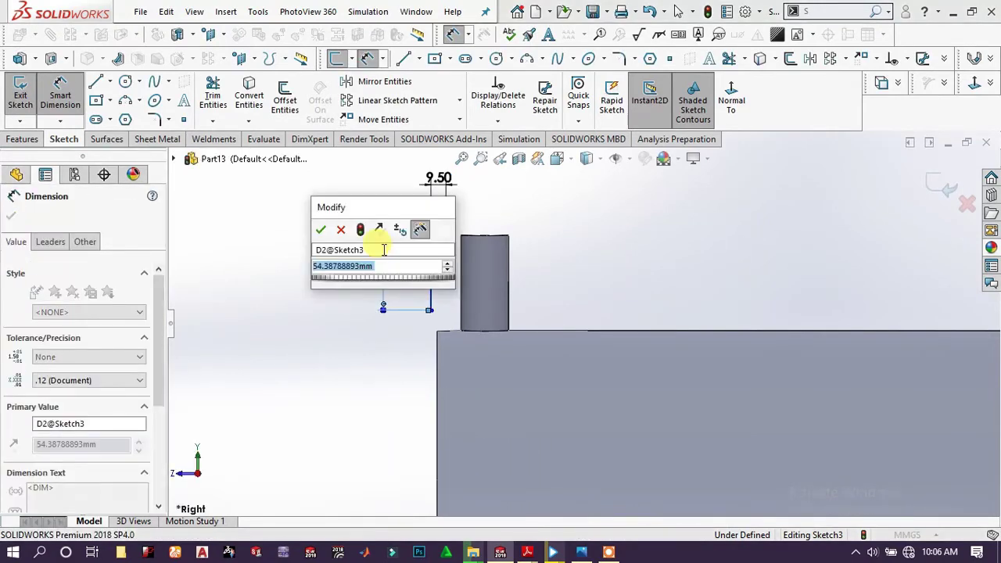
{"action": "type", "text": "40"}
{"action": "key", "text": "Return"}
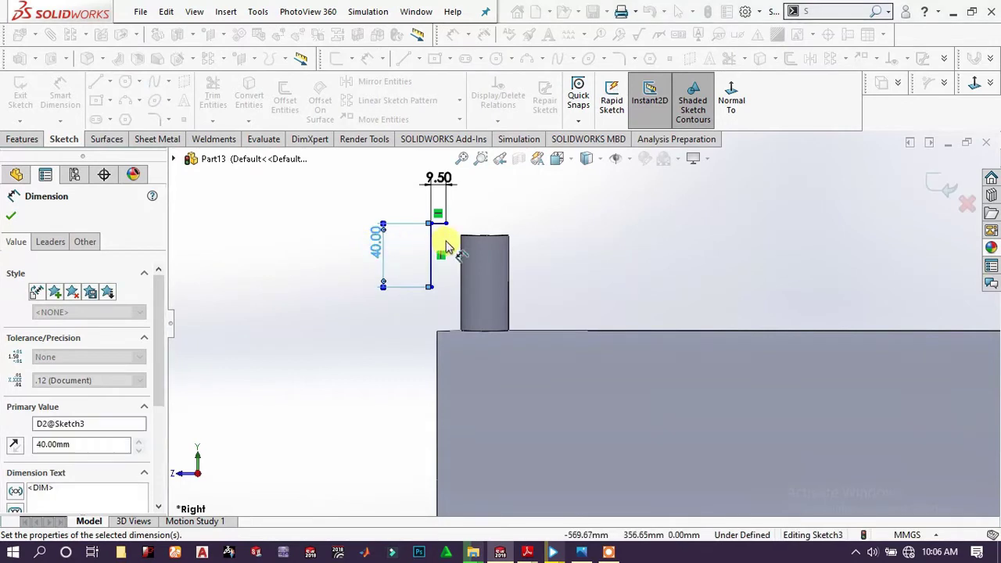
Dimension the gap between the vertical line and the pin's adjacent side edge and set it to 1 mm
{"action": "left_click", "coordinate": [461, 270]}
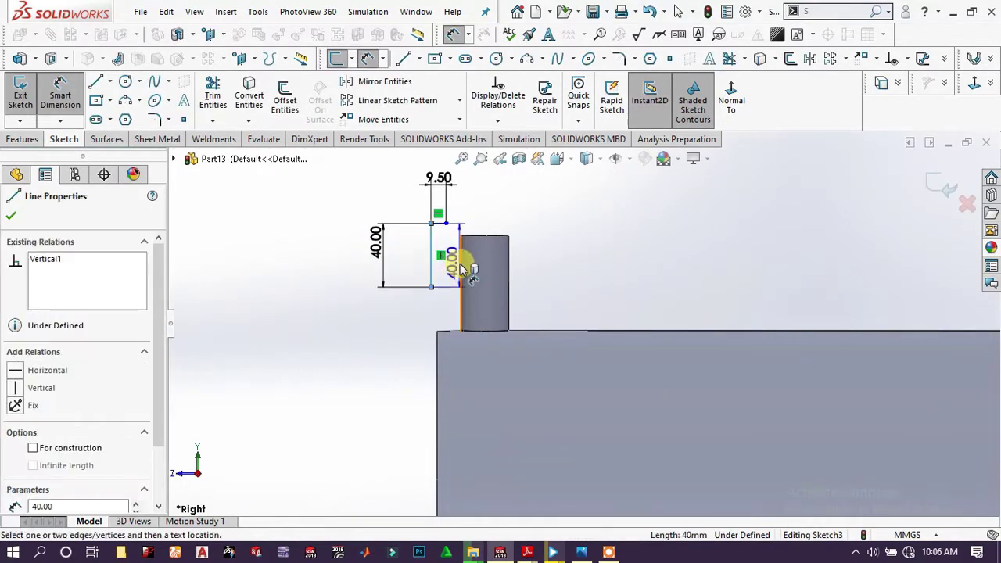
{"action": "left_click", "coordinate": [431, 264]}
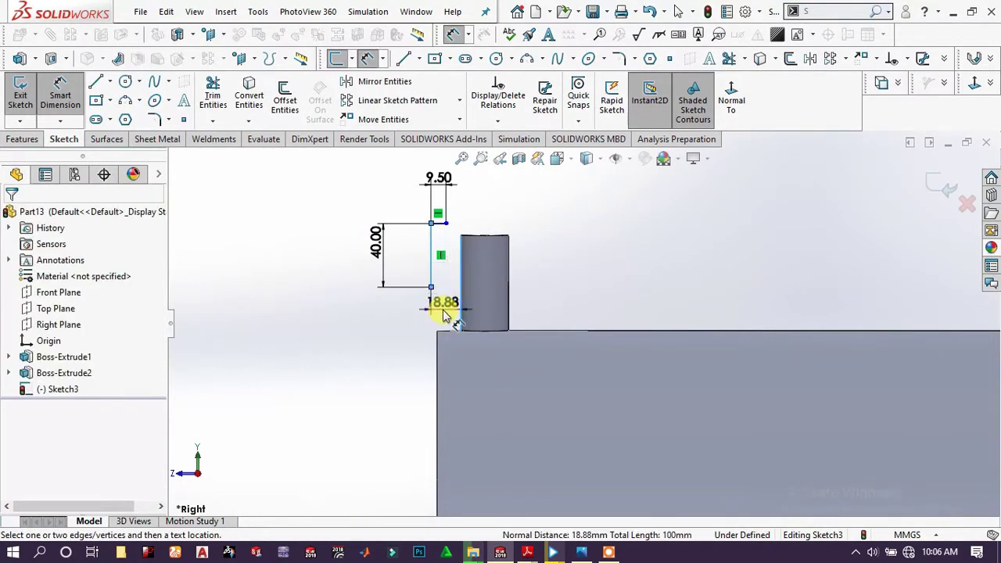
{"action": "left_click", "coordinate": [443, 314]}
{"action": "type", "text": "1"}
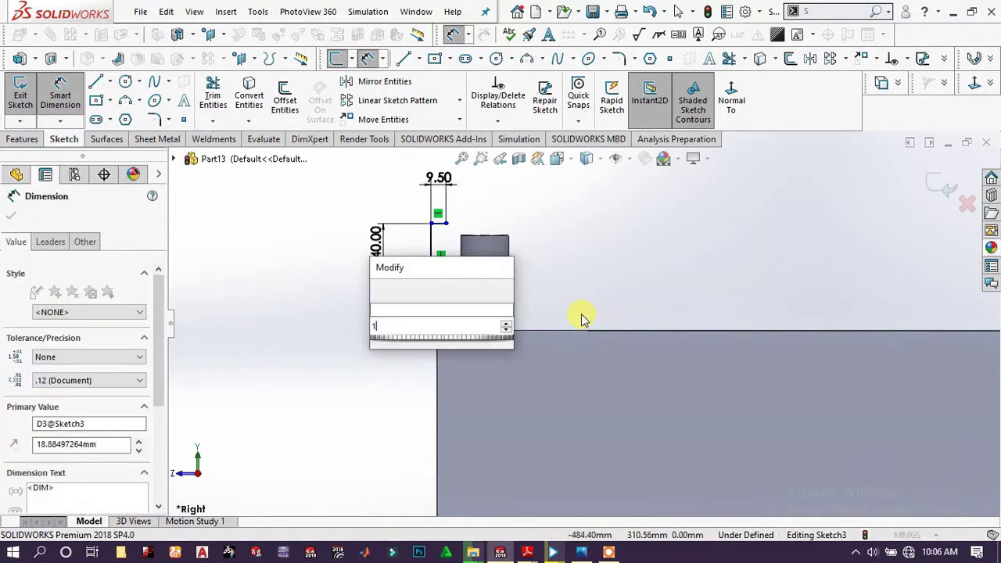
{"action": "key", "text": "Return"}
{"action": "left_click", "coordinate": [571, 219]}
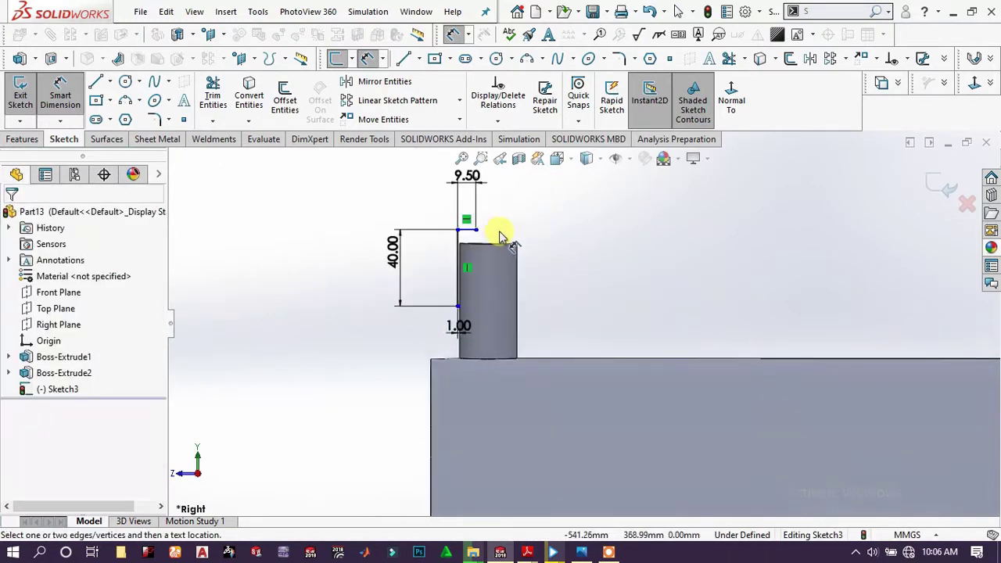
Move the horizontal sketch line down closer to the pin's top edge
{"action": "scroll", "coordinate": [485, 243], "scroll_direction": "down", "scroll_amount": 5}
{"action": "left_click", "coordinate": [468, 281]}
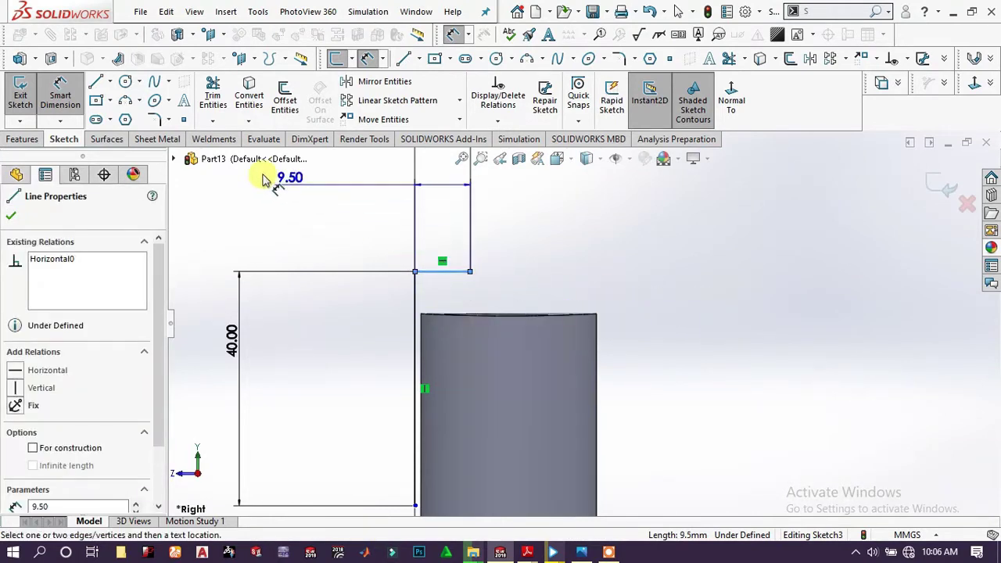
{"action": "left_click", "coordinate": [60, 100]}
{"action": "scroll", "coordinate": [557, 230], "scroll_direction": "up", "scroll_amount": 2}
{"action": "right_click", "coordinate": [557, 230]}
{"action": "left_click", "coordinate": [373, 228]}
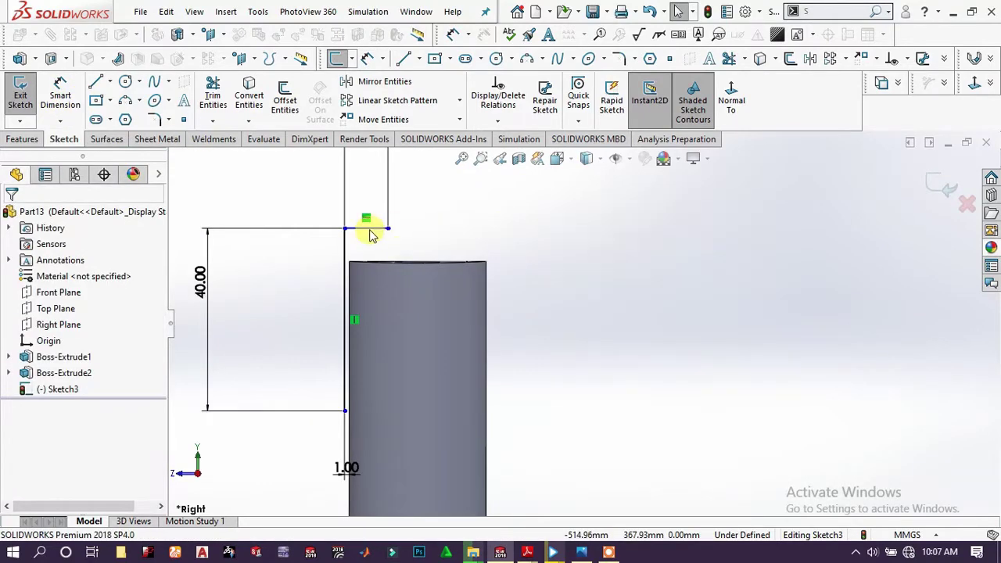
{"action": "left_click_drag", "start_coordinate": [370, 248], "coordinate": [374, 259]}
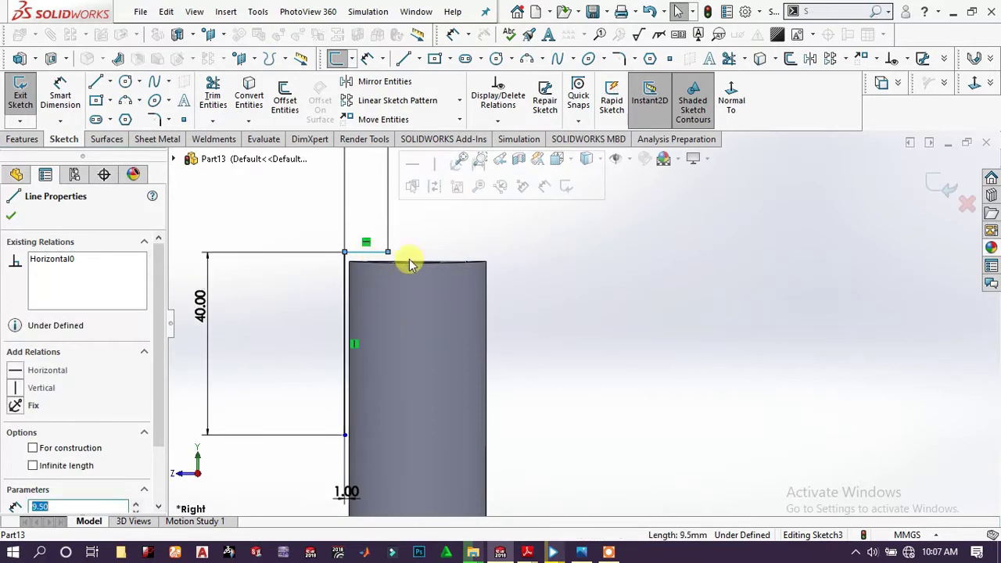
{"action": "left_click", "coordinate": [665, 298]}
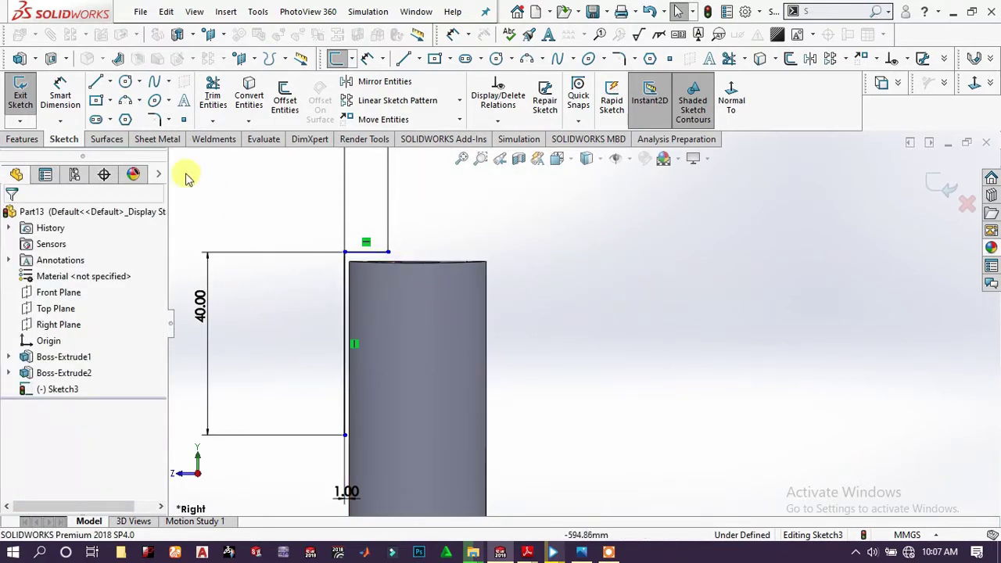
{"action": "left_click", "coordinate": [56, 94]}
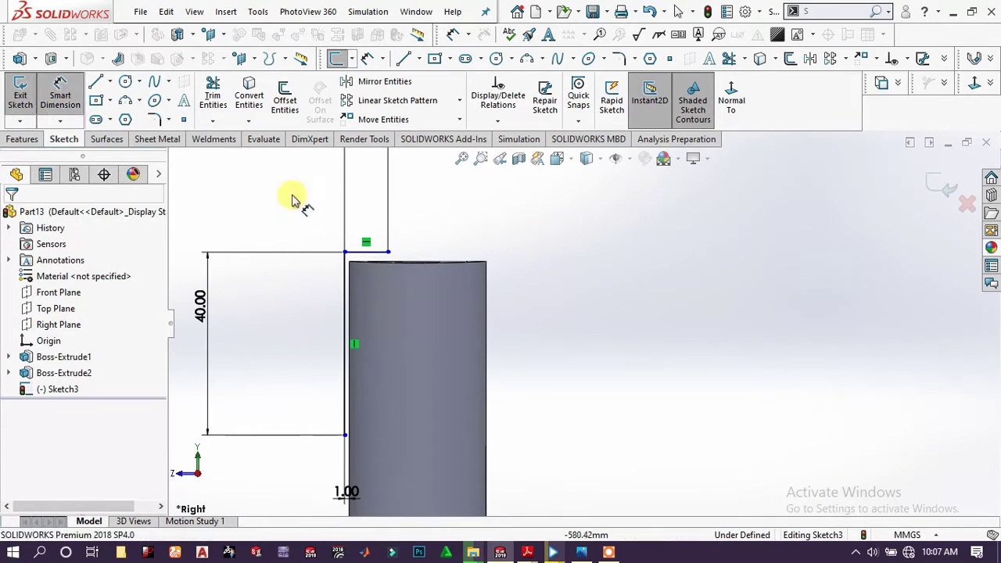
{"action": "left_click", "coordinate": [388, 252]}
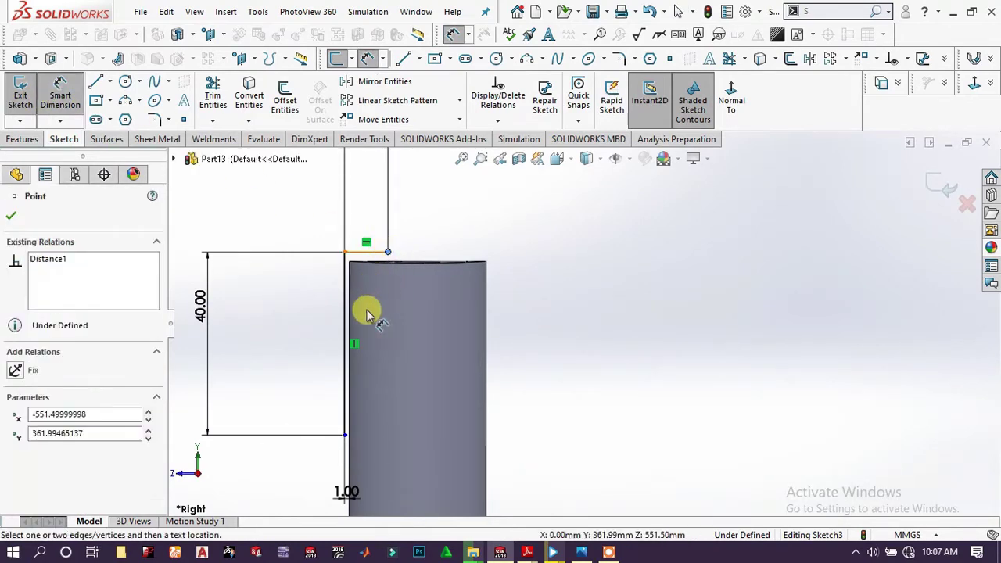
{"action": "left_click", "coordinate": [345, 434]}
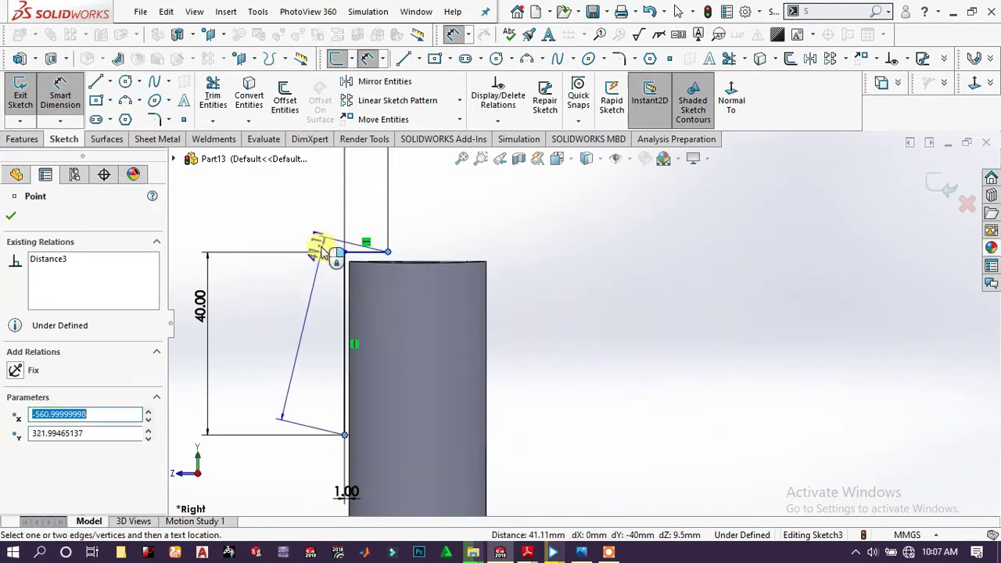
{"action": "left_click", "coordinate": [61, 96]}
Dimension the distance between the pin's top edge and the horizontal line and set it to 1 mm
{"action": "left_click", "coordinate": [61, 96]}
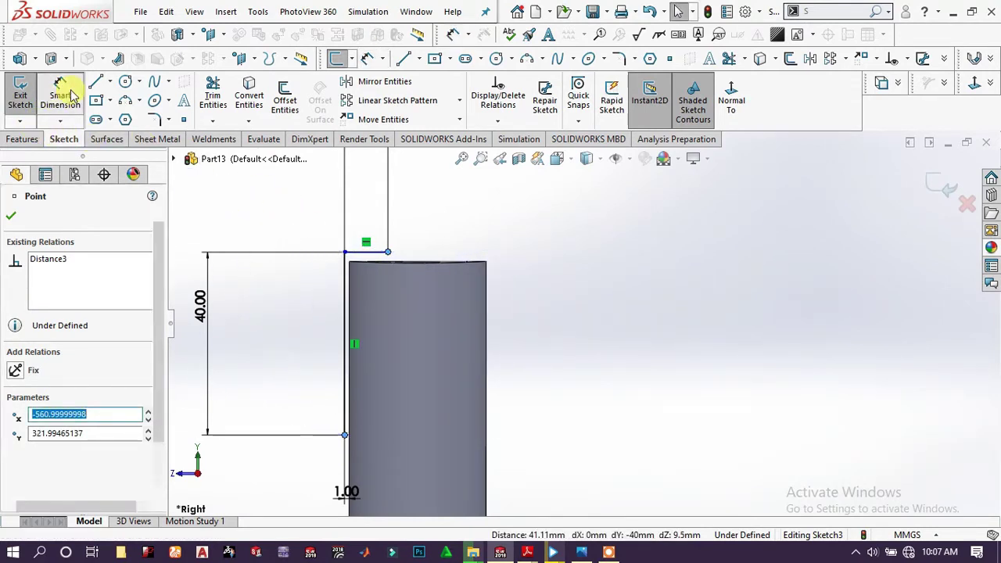
{"action": "left_click", "coordinate": [406, 263]}
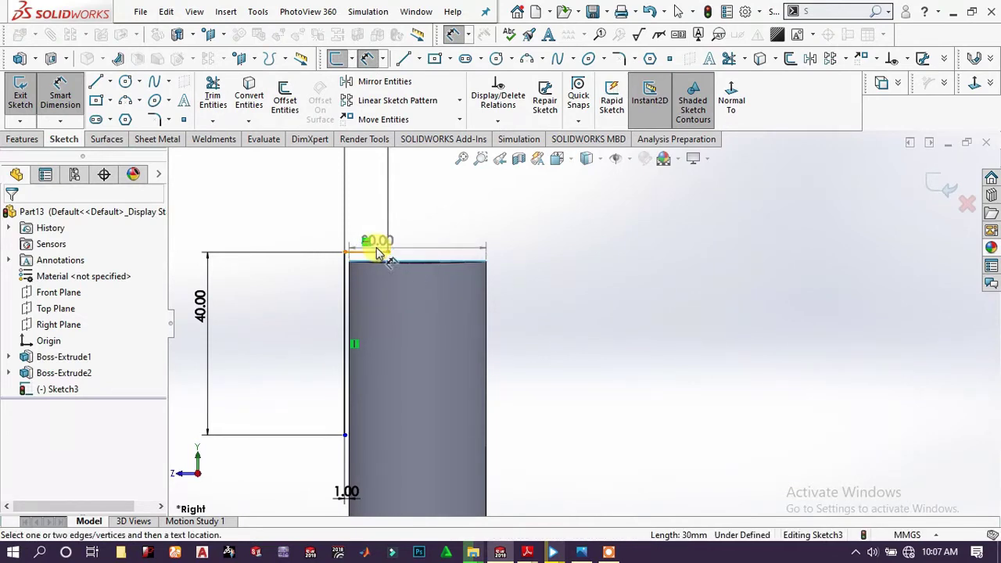
{"action": "left_click", "coordinate": [377, 251]}
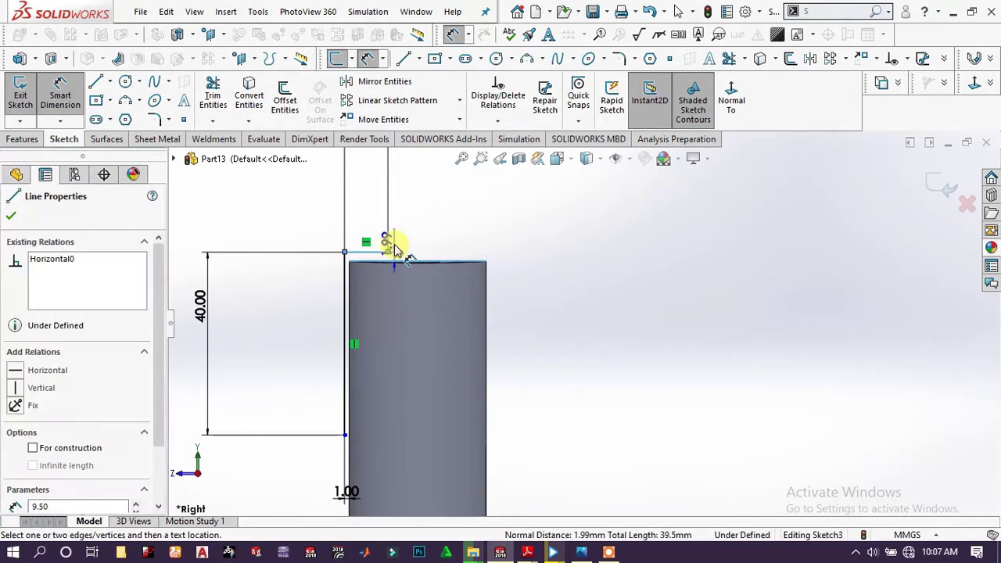
{"action": "left_click", "coordinate": [538, 252]}
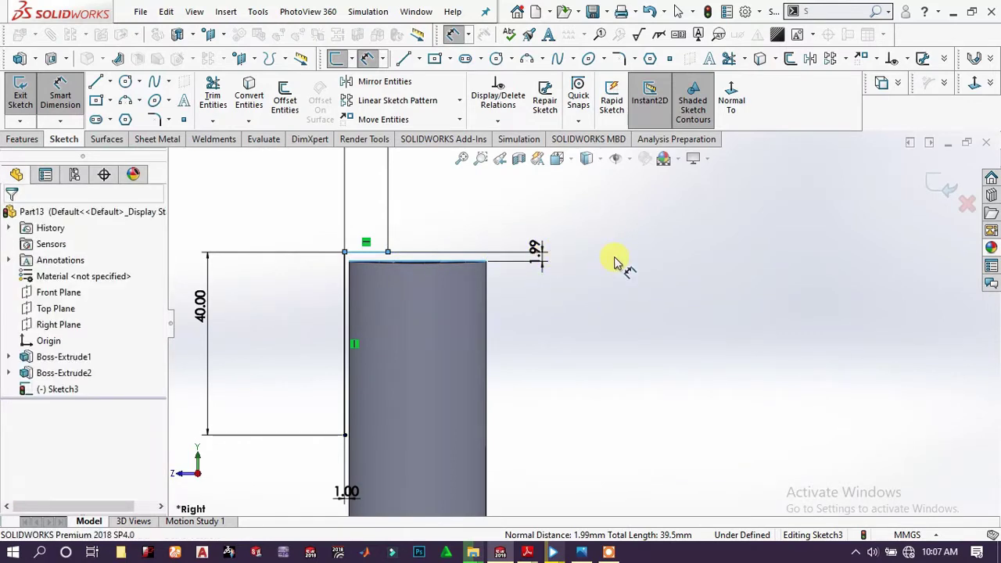
{"action": "left_click", "coordinate": [615, 262]}
{"action": "type", "text": "1"}
{"action": "key", "text": "Return"}
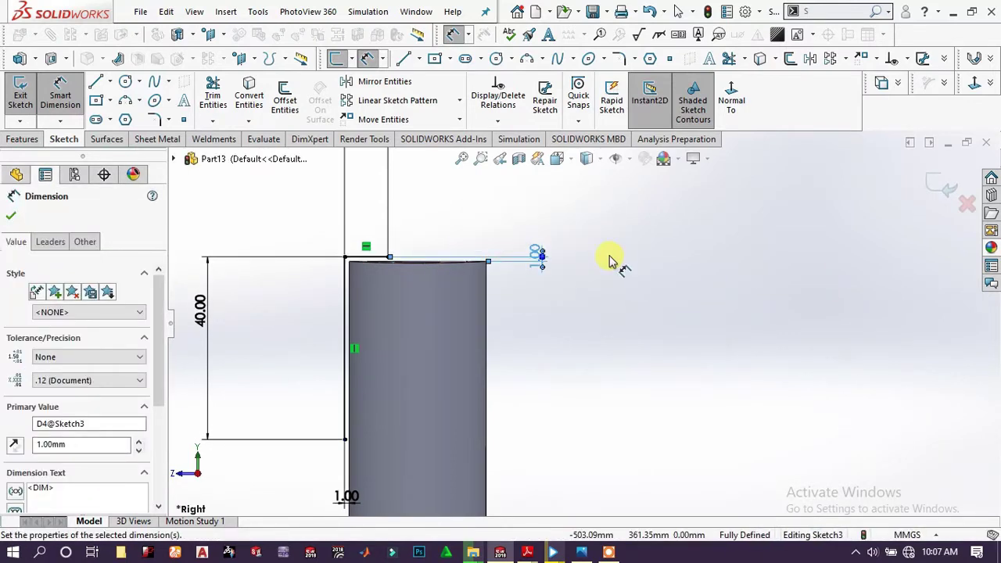
{"action": "left_click", "coordinate": [606, 260]}
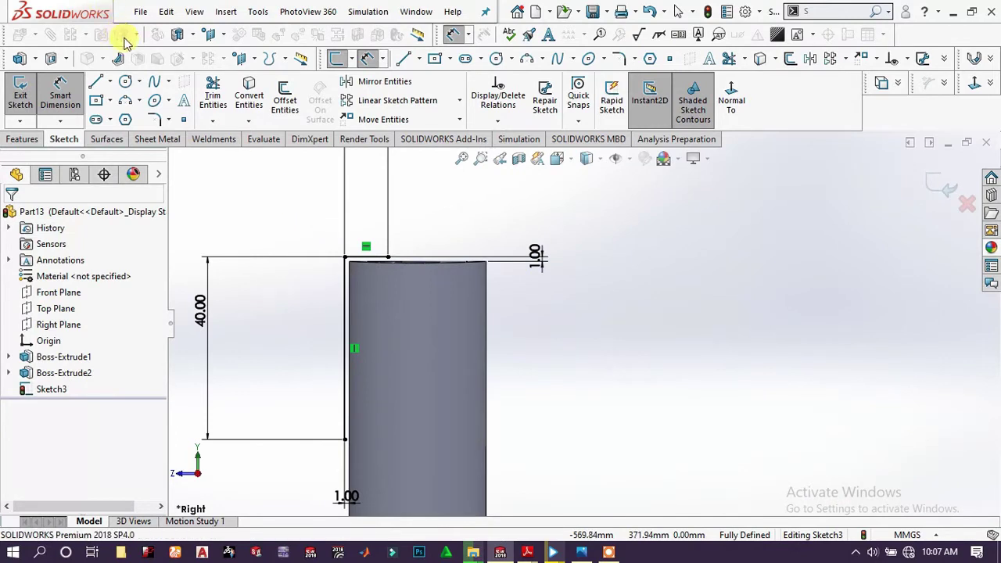
Sketch a 3 Point Arc of about 105 mm radius joining the free ends of the horizontal and vertical lines
{"action": "left_click", "coordinate": [139, 101]}
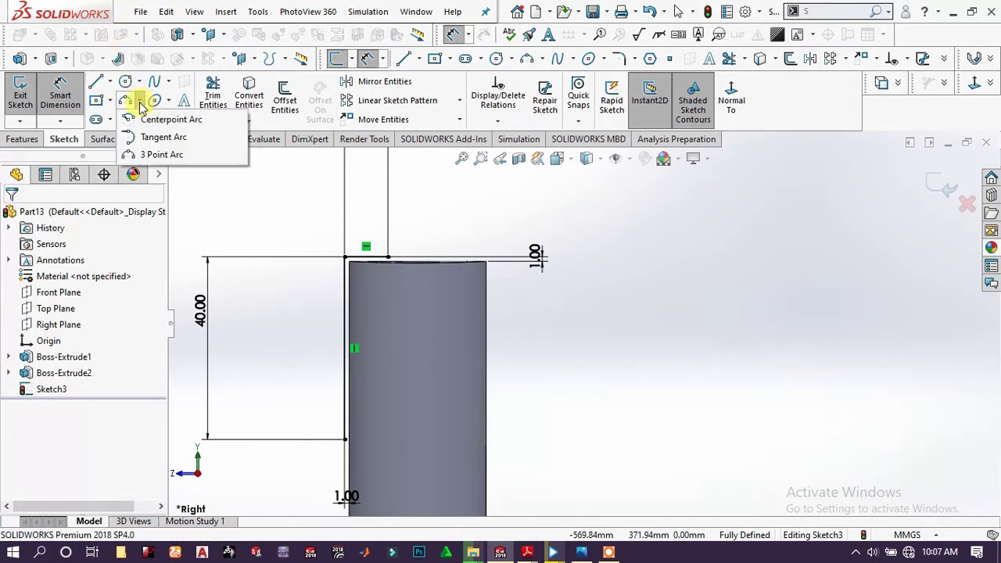
{"action": "left_click", "coordinate": [388, 257]}
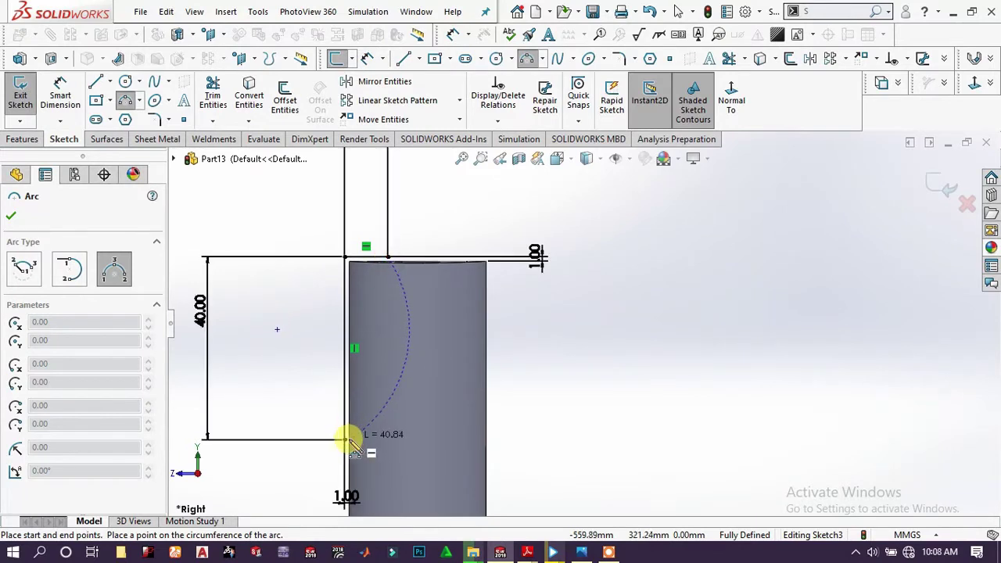
{"action": "left_click", "coordinate": [344, 438]}
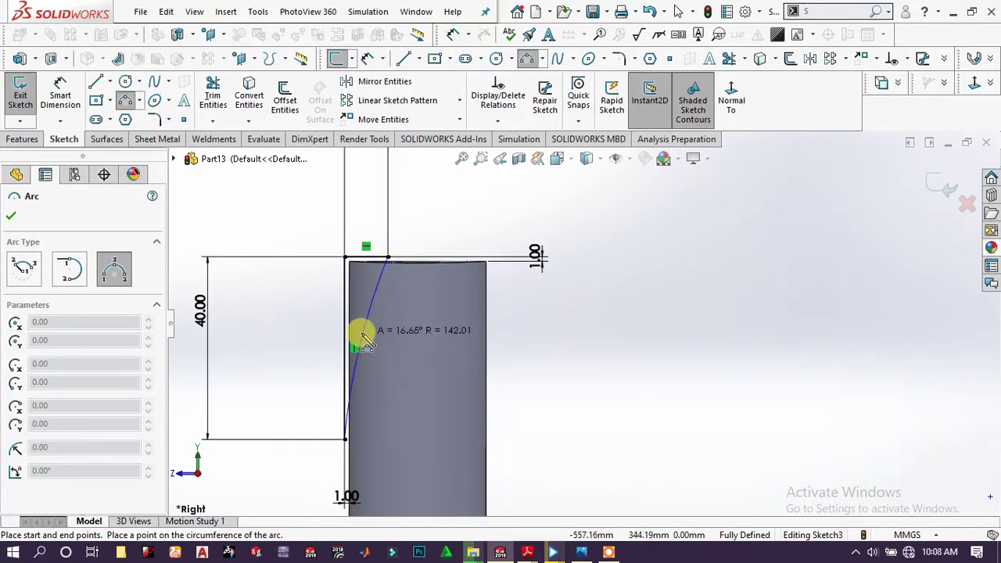
{"action": "left_click", "coordinate": [363, 334]}
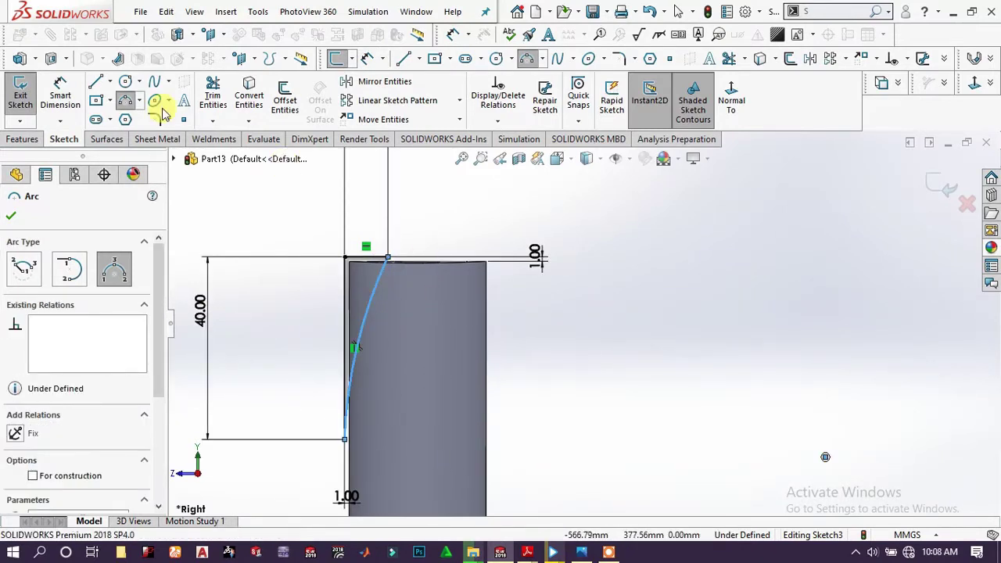
Dimension the arc's radius and set it to 450 mm
{"action": "left_click", "coordinate": [60, 92]}
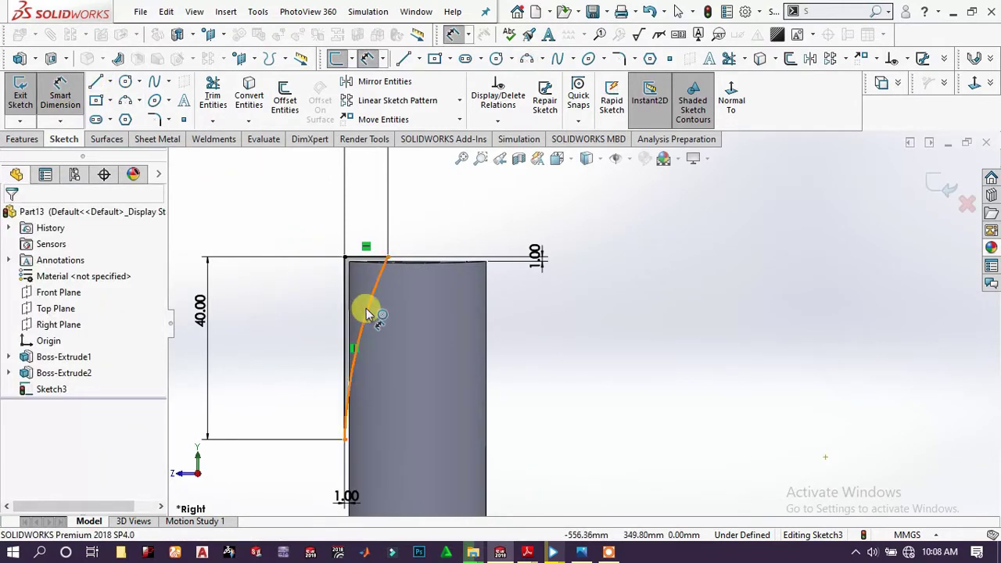
{"action": "left_click", "coordinate": [367, 309]}
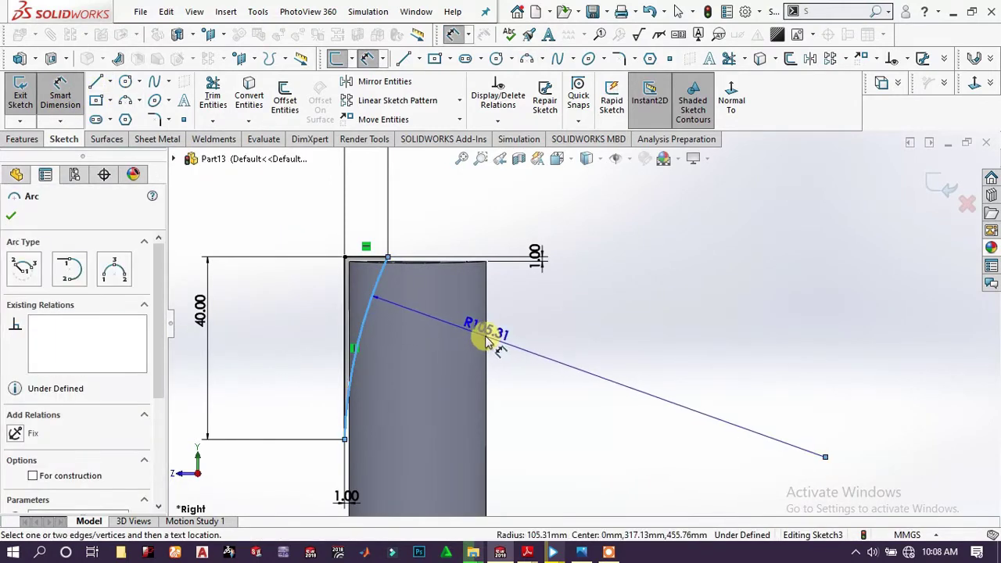
{"action": "left_click", "coordinate": [594, 366]}
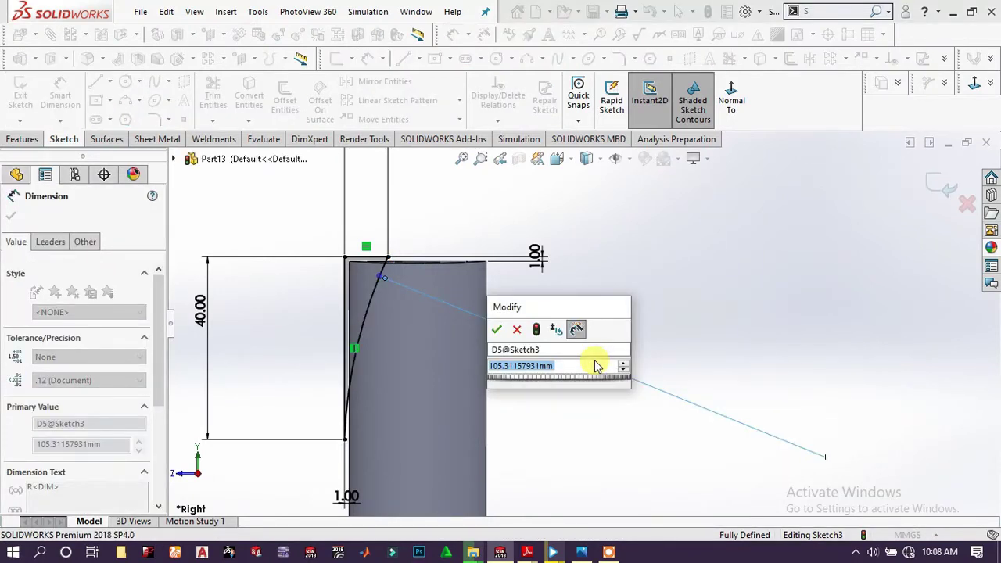
{"action": "type", "text": "400"}
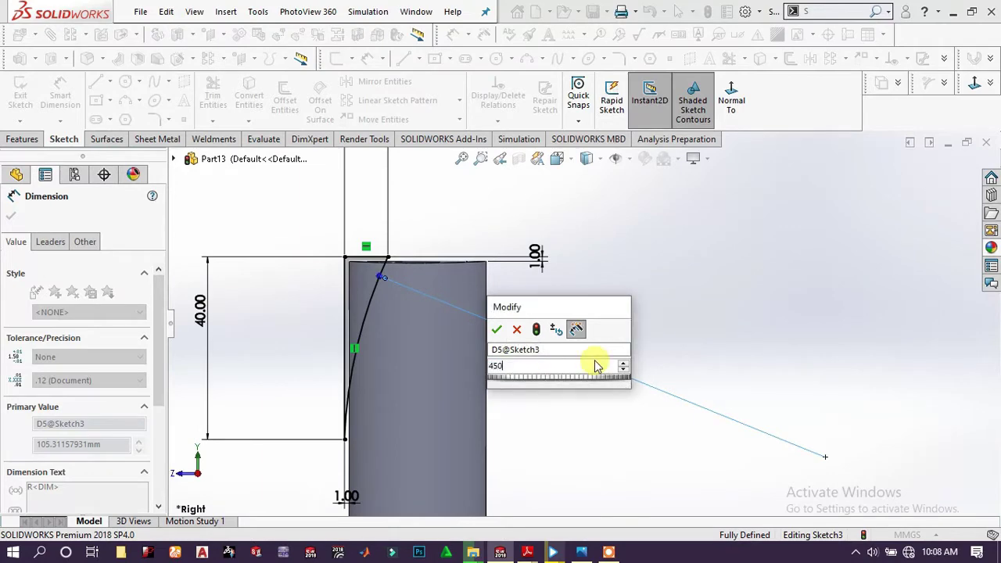
{"action": "key", "text": "Return"}
{"action": "key", "text": "Escape"}
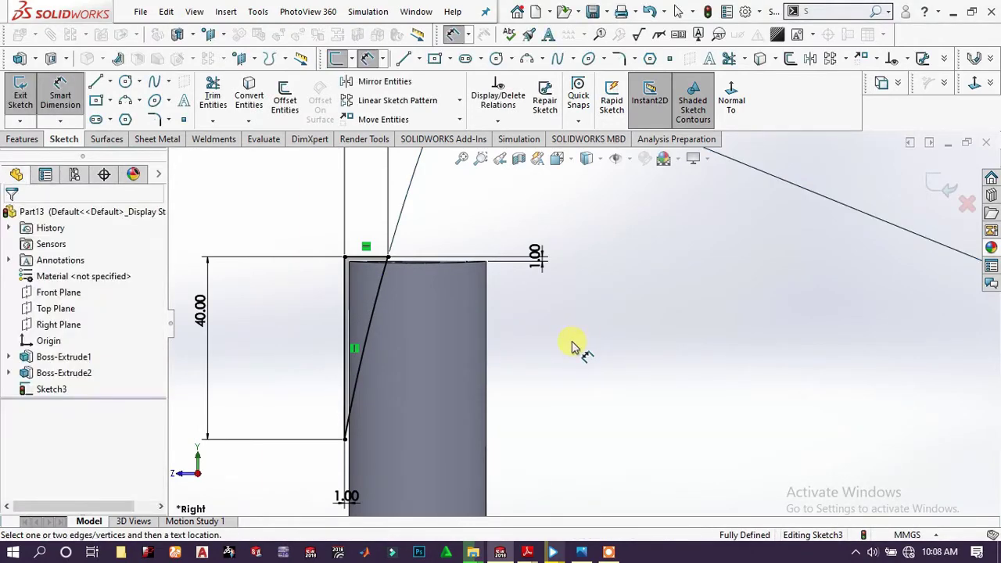
Sketch a vertical construction line near the pin's middle, running from inside the cylinder to above the pin's top
{"action": "scroll", "coordinate": [579, 349], "scroll_direction": "up", "scroll_amount": 5}
{"action": "scroll", "coordinate": [580, 312], "scroll_direction": "down", "scroll_amount": 1}
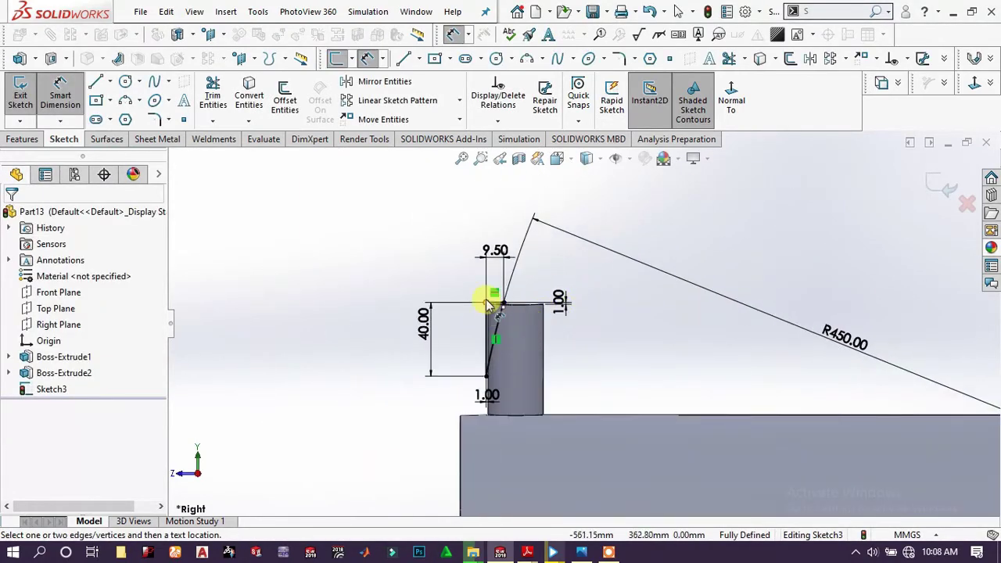
{"action": "scroll", "coordinate": [501, 296], "scroll_direction": "down", "scroll_amount": 2}
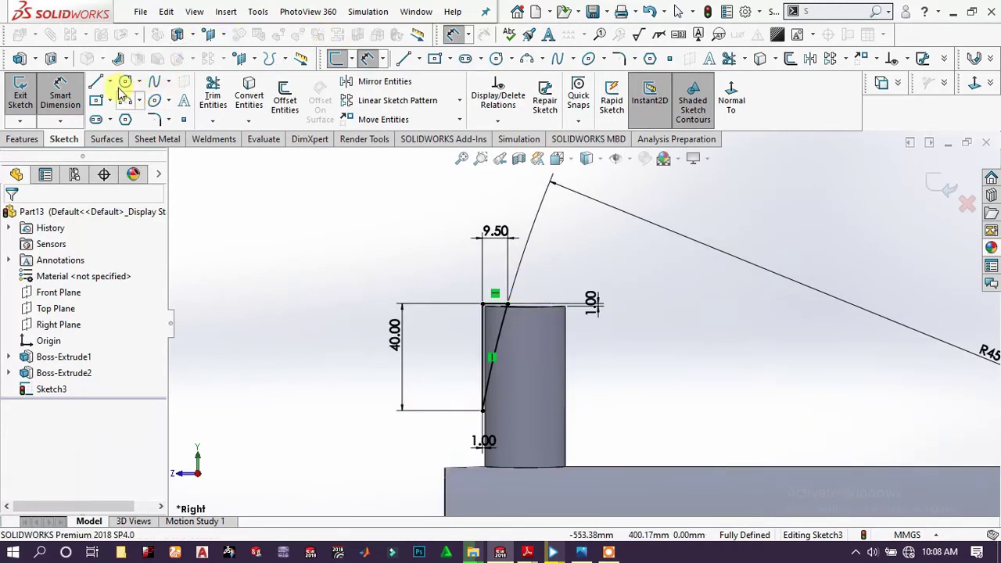
{"action": "key", "text": "l"}
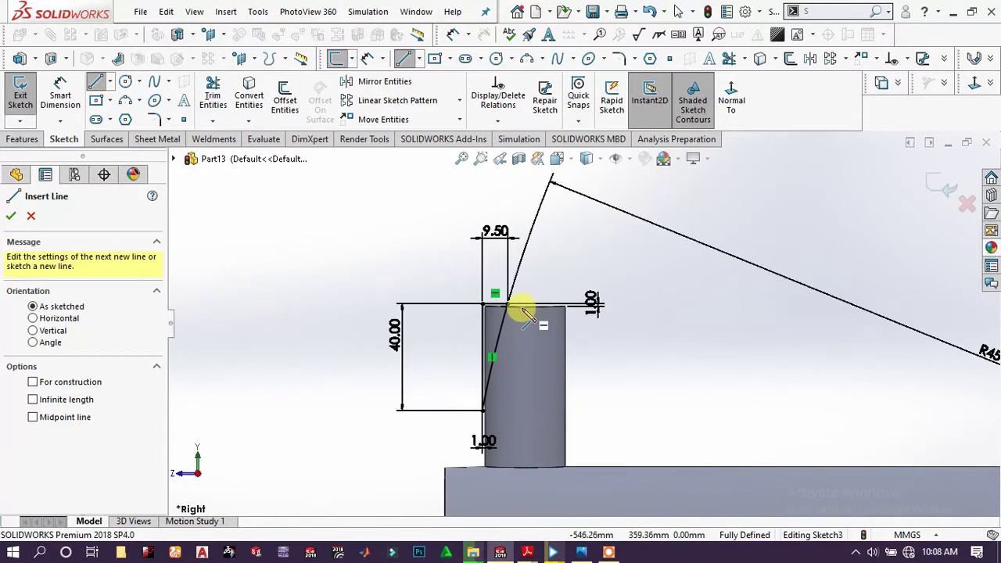
{"action": "left_click", "coordinate": [522, 485]}
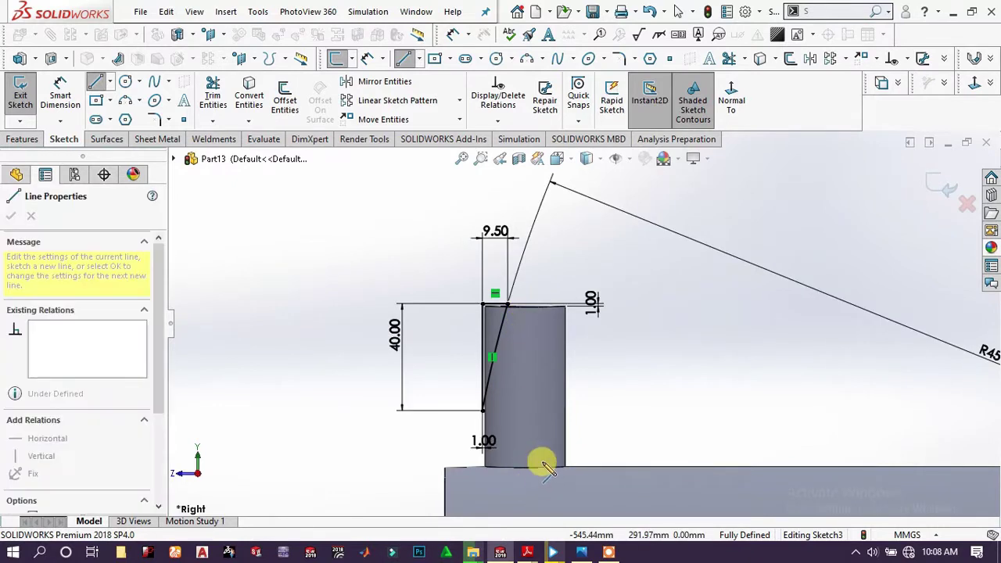
{"action": "left_click", "coordinate": [525, 269]}
{"action": "right_click", "coordinate": [594, 262]}
{"action": "left_click", "coordinate": [602, 225]}
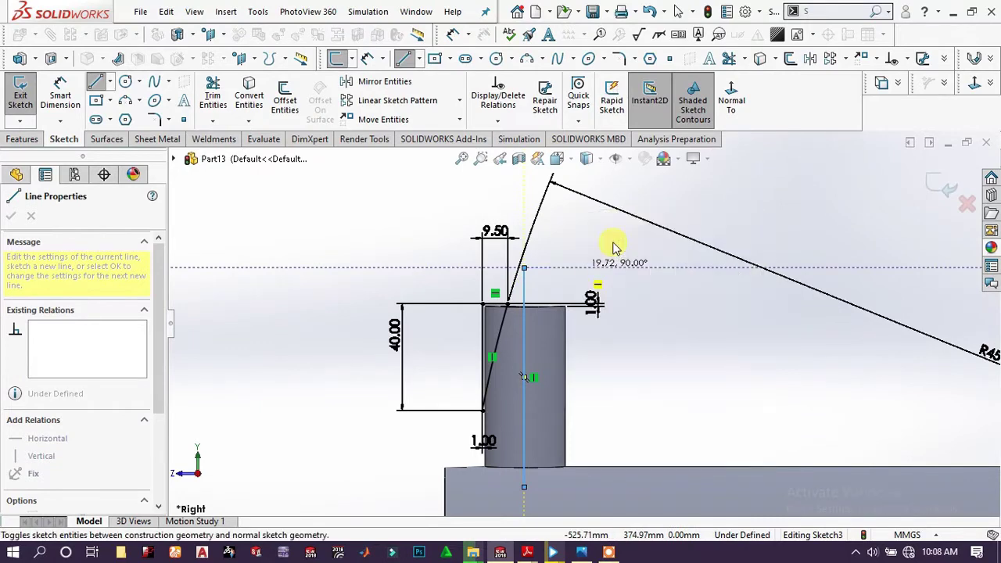
{"action": "key", "text": "Escape"}
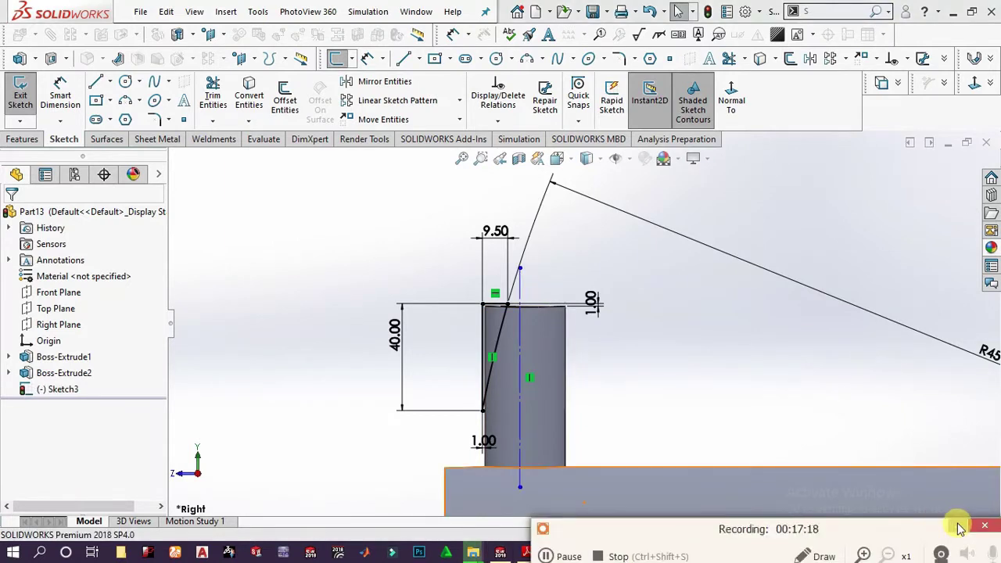
{"action": "left_click", "coordinate": [961, 528]}
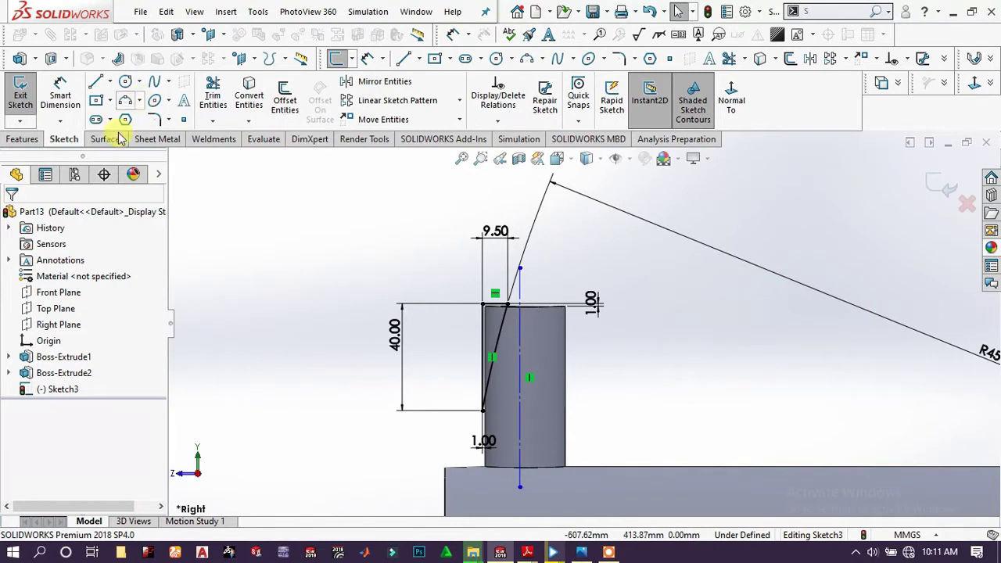
Dimension the distance between the vertical profile line and the vertical centerline as 16 mm
{"action": "left_click", "coordinate": [60, 94]}
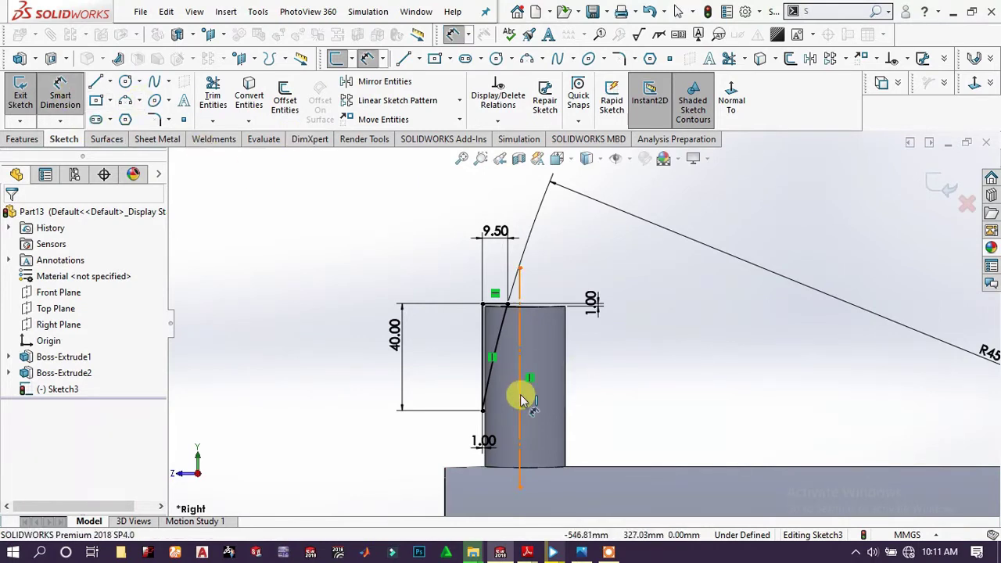
{"action": "left_click", "coordinate": [517, 403]}
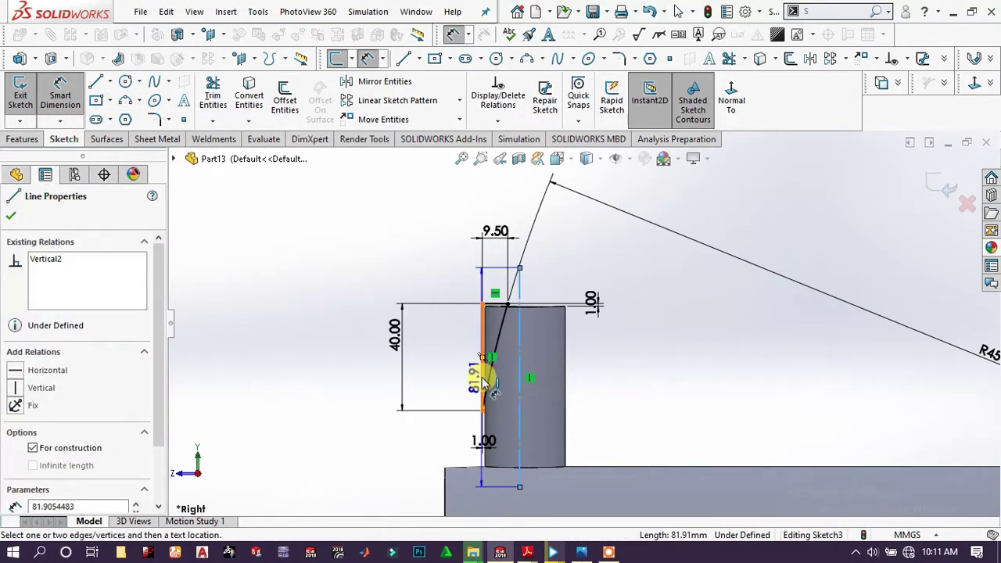
{"action": "left_click", "coordinate": [491, 368]}
{"action": "left_click", "coordinate": [516, 213]}
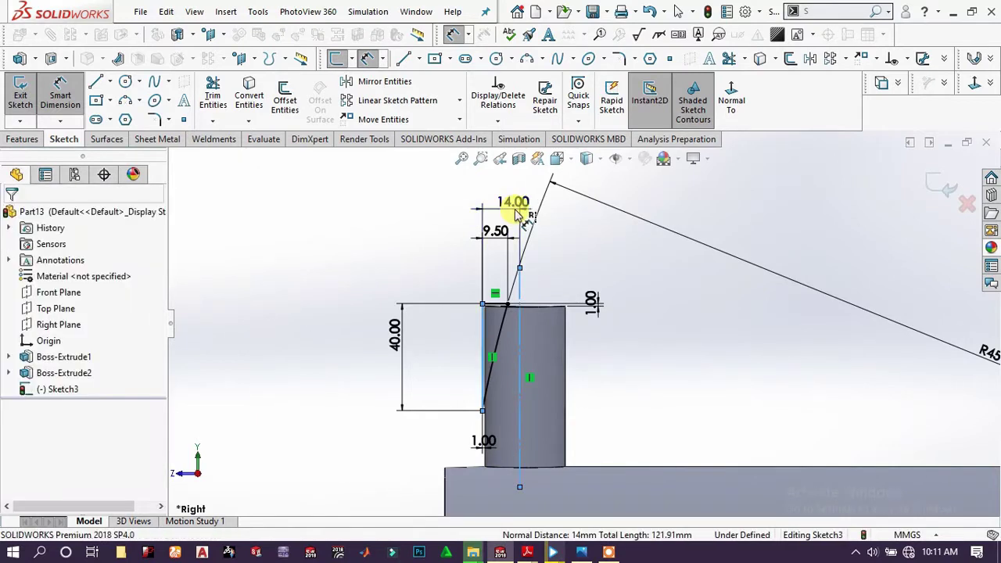
{"action": "key", "text": "Return"}
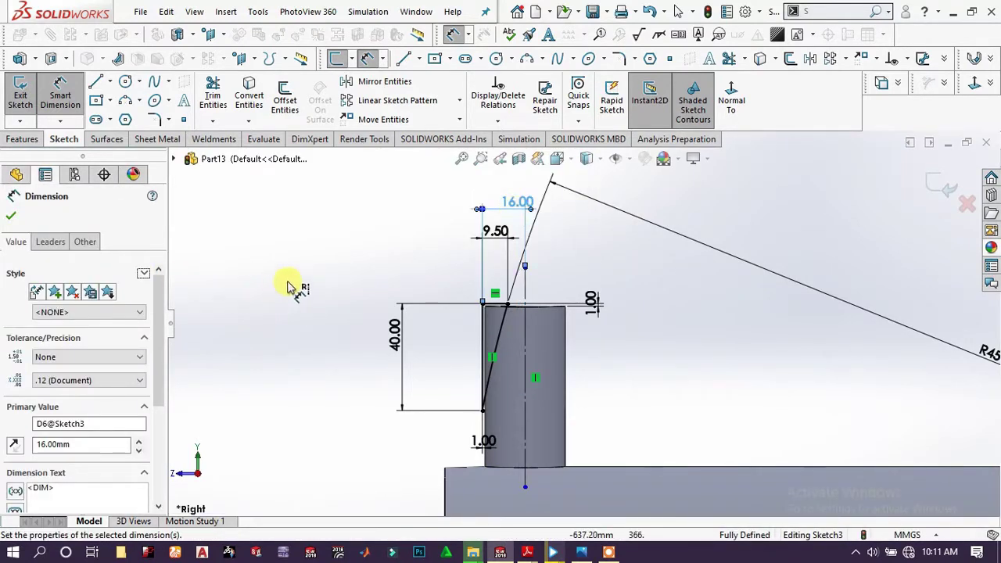
{"action": "left_click", "coordinate": [386, 268]}
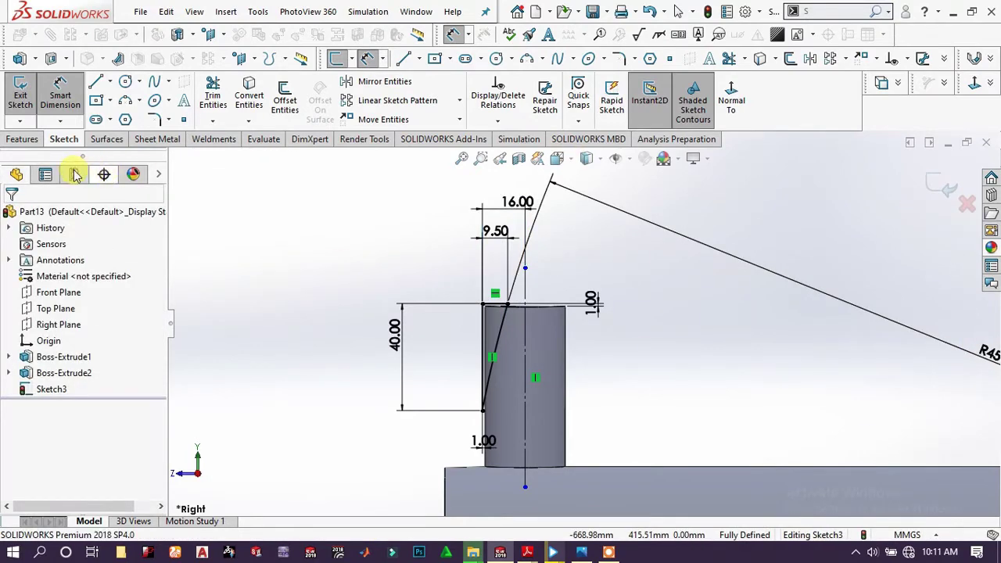
Make a 360-degree revolved cut of the tapered profile around the vertical centerline to shape the peg's tip
{"action": "left_click", "coordinate": [24, 142]}
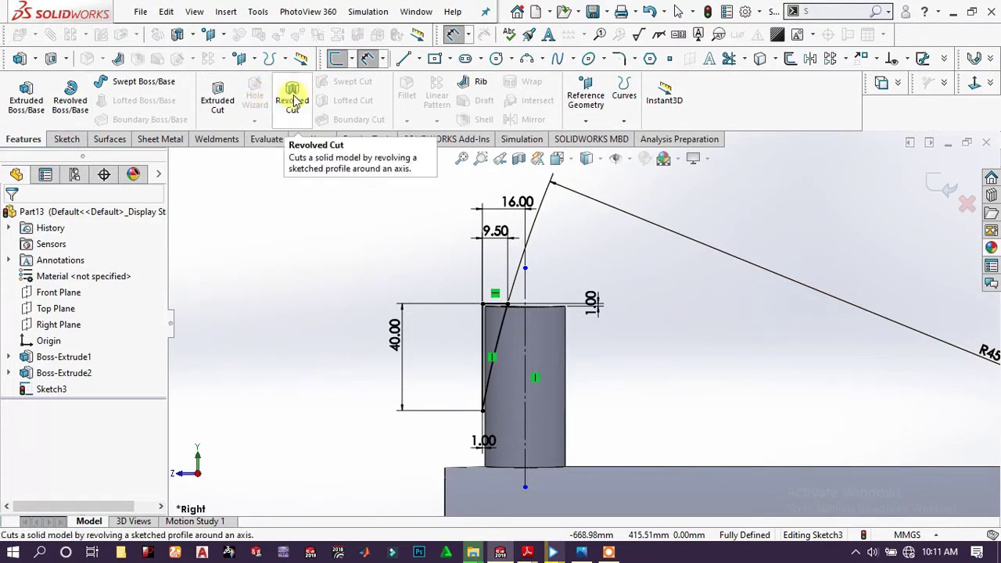
{"action": "left_click", "coordinate": [304, 108]}
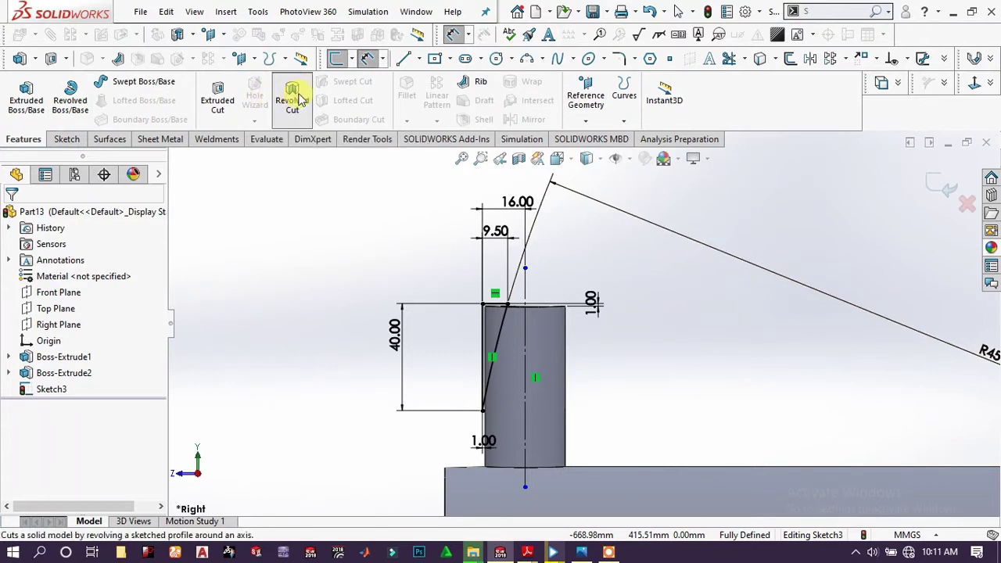
{"action": "left_click", "coordinate": [491, 333]}
{"action": "left_click", "coordinate": [525, 335]}
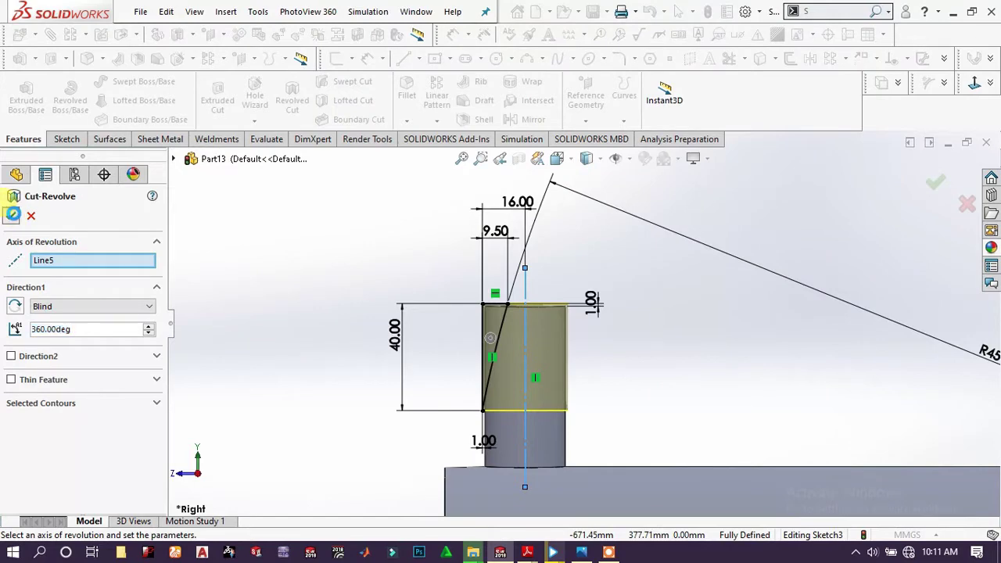
{"action": "left_click", "coordinate": [13, 214]}
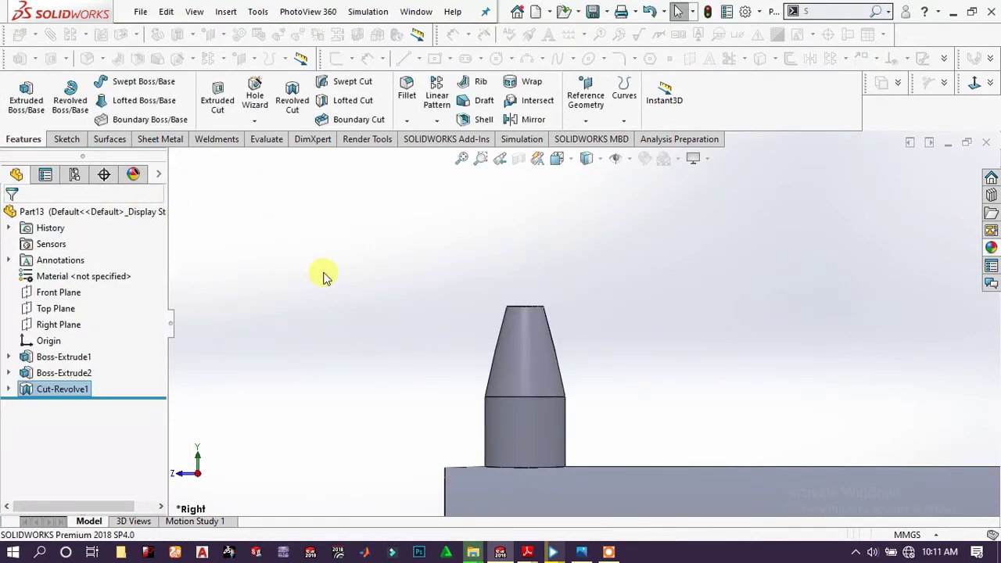
Create a linear pattern of the peg extrusion and its revolved cut along the cylinder with 72 mm spacing and 16 instances
{"action": "middle_click_drag", "start_coordinate": [447, 296], "coordinate": [547, 368]}
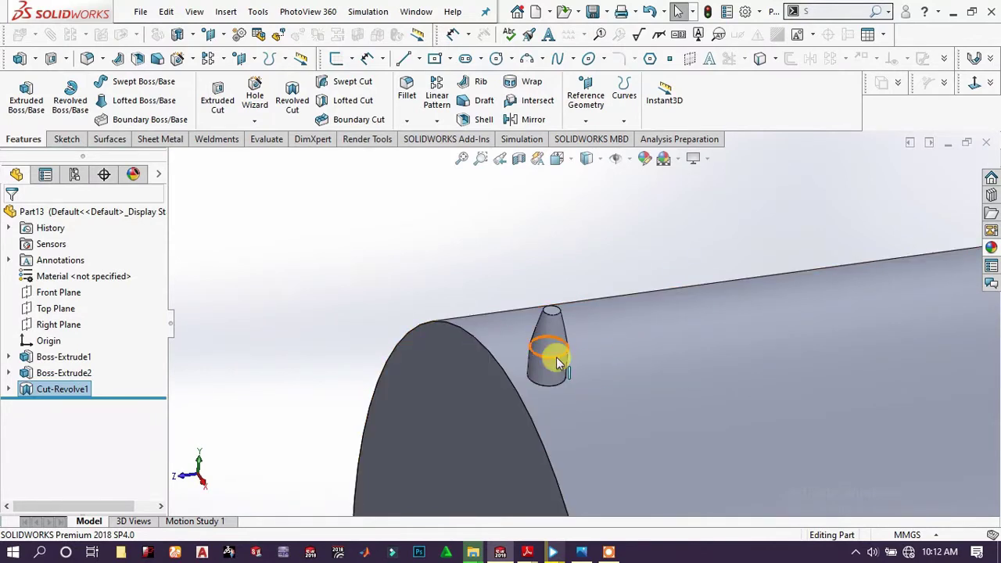
{"action": "left_click", "coordinate": [47, 379]}
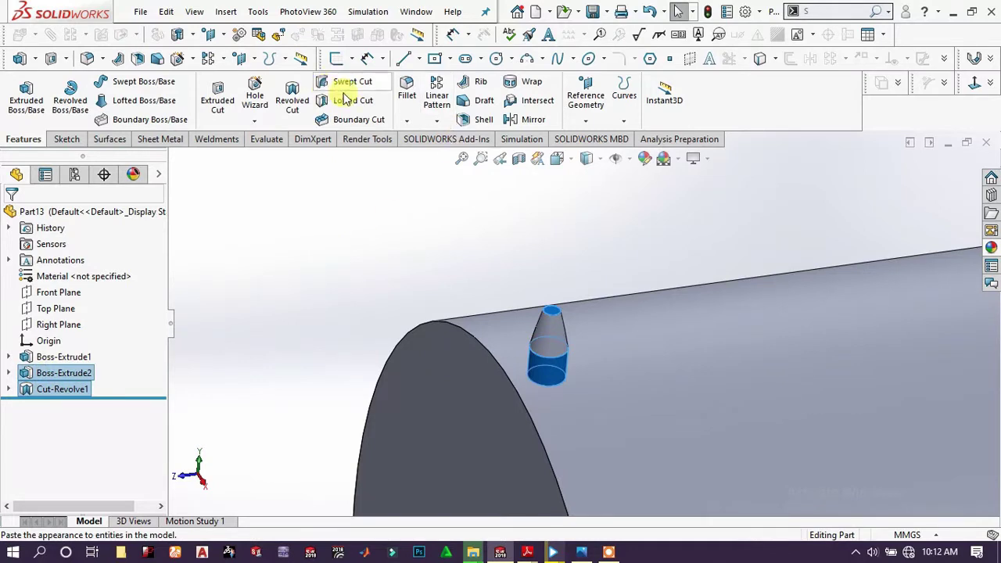
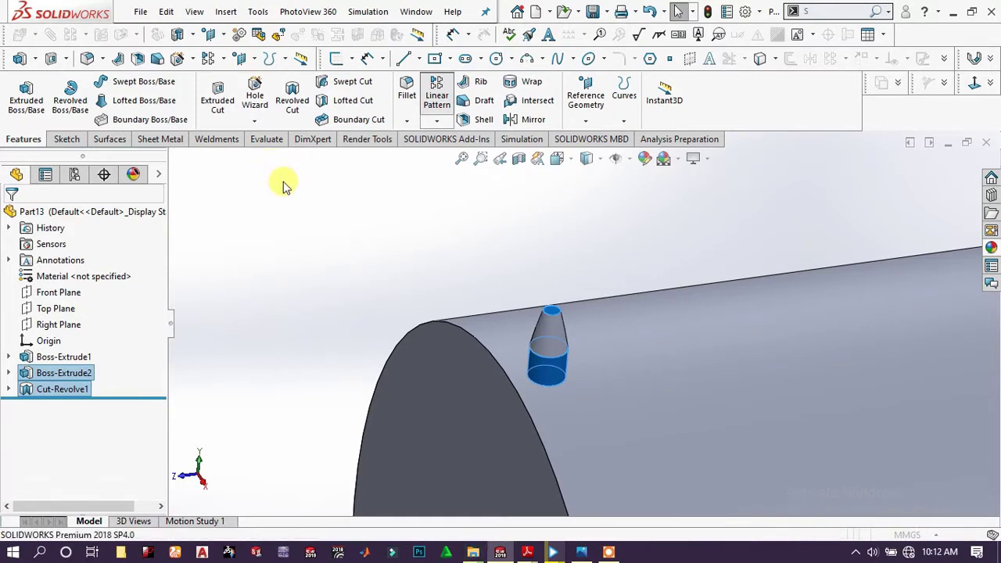
{"action": "scroll", "coordinate": [335, 277], "scroll_direction": "up", "scroll_amount": 5}
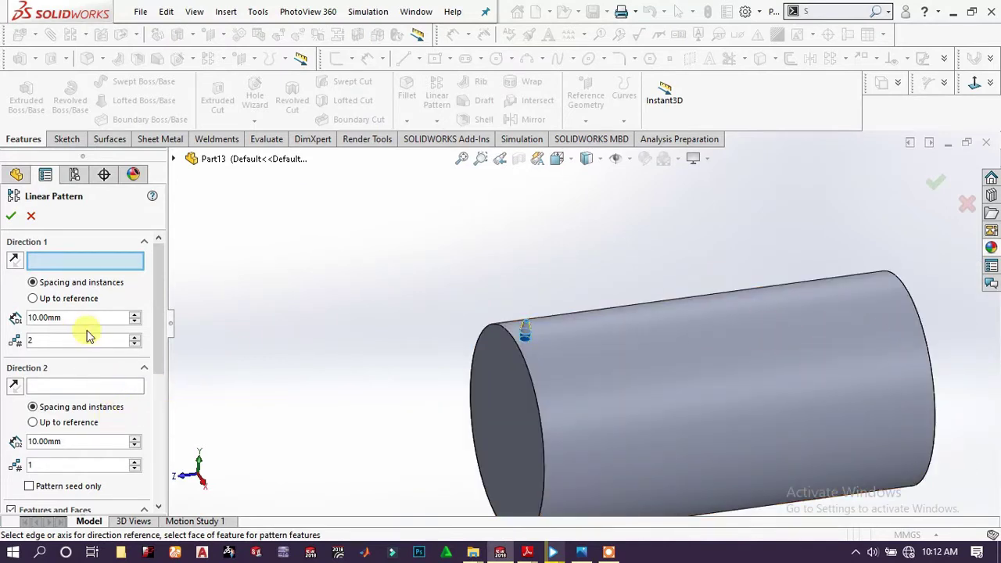
{"action": "left_click", "coordinate": [635, 309]}
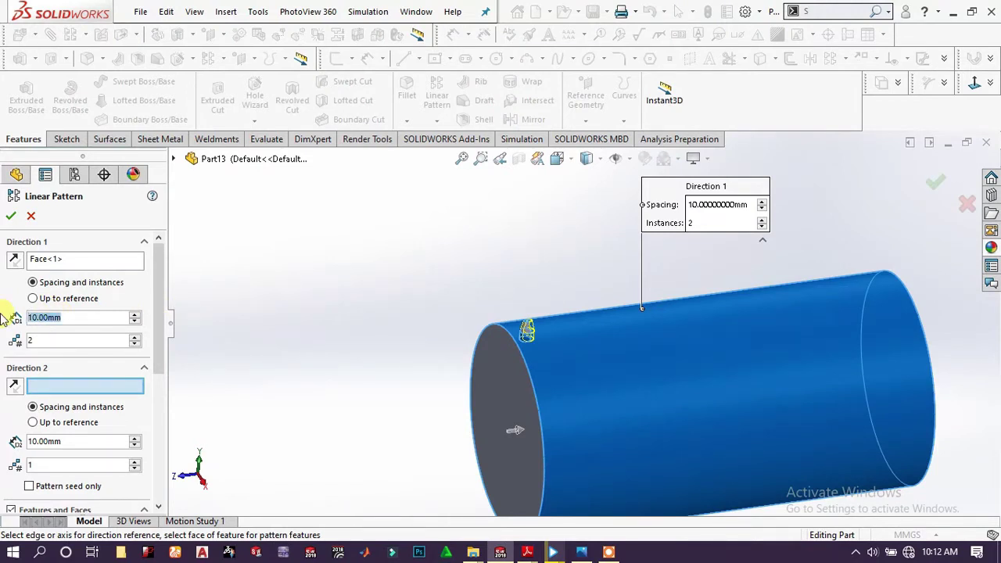
{"action": "type", "text": "72"}
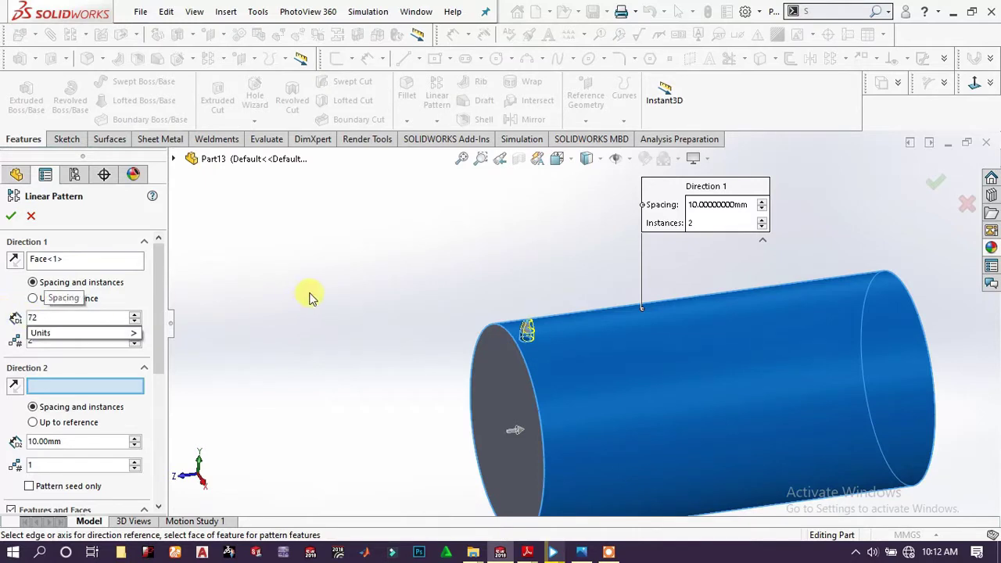
{"action": "key", "text": "Return"}
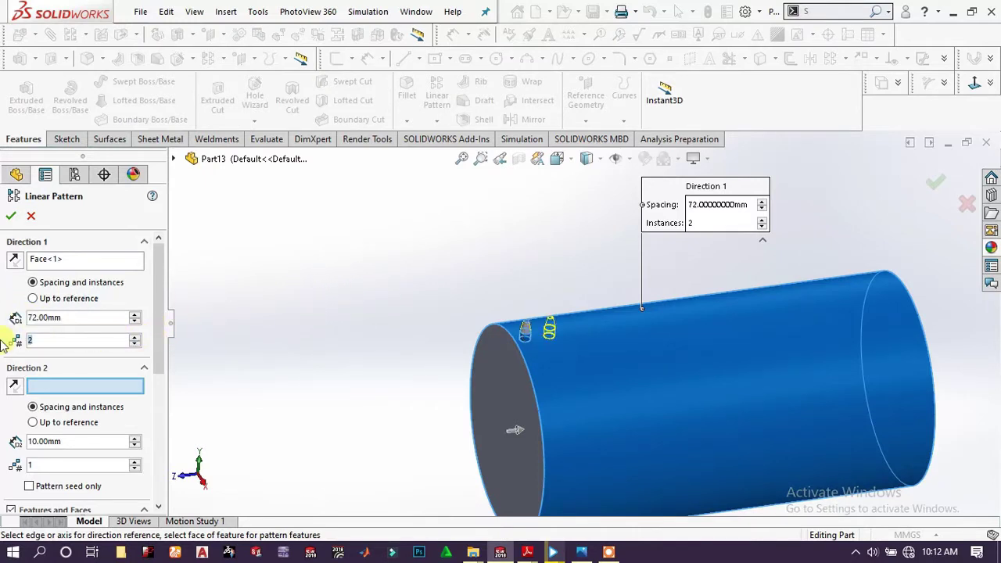
{"action": "type", "text": "16"}
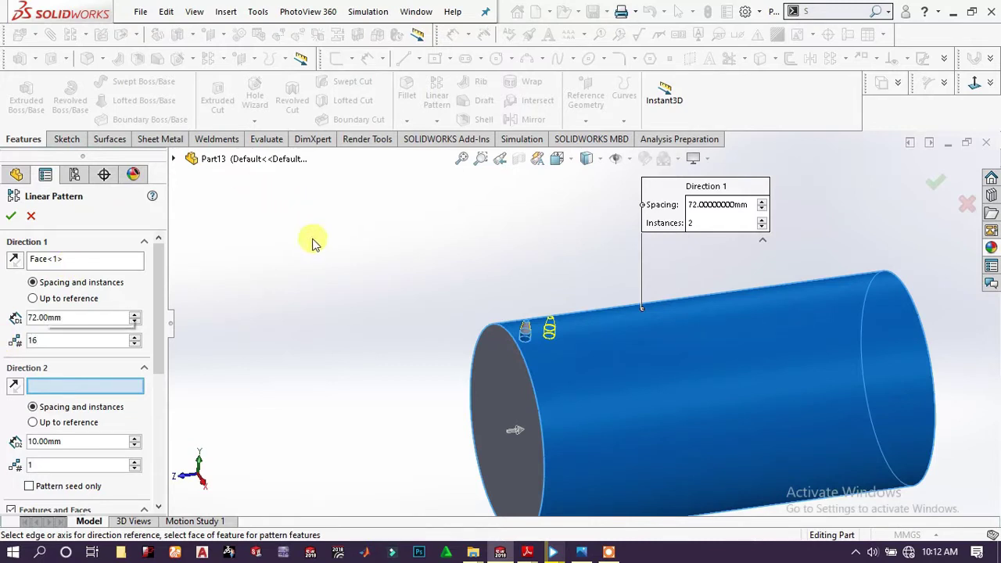
{"action": "key", "text": "Return"}
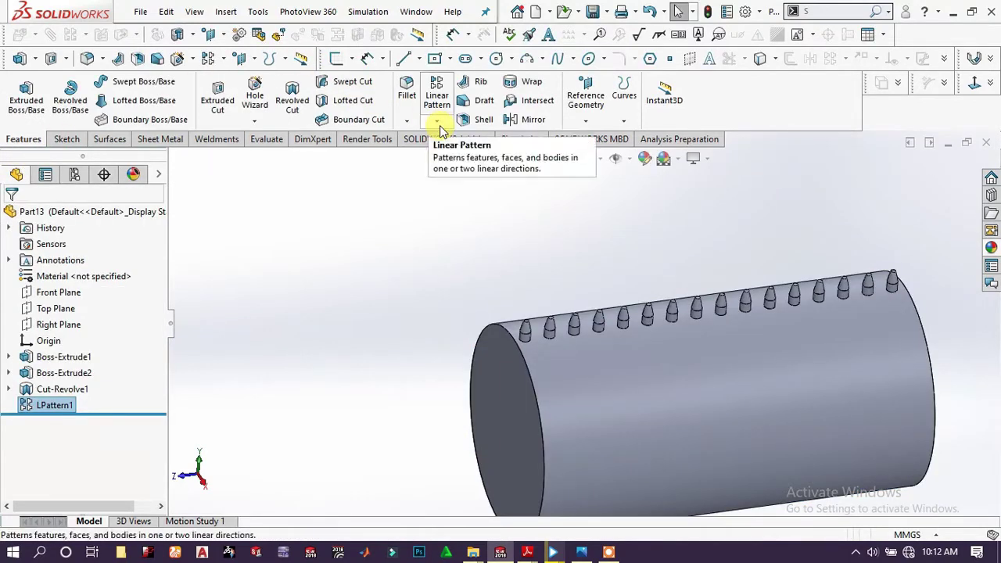
Create a circular pattern of the peg row around the cylindrical face with 20 equally spaced instances over 360 degrees
{"action": "left_click", "coordinate": [56, 405]}
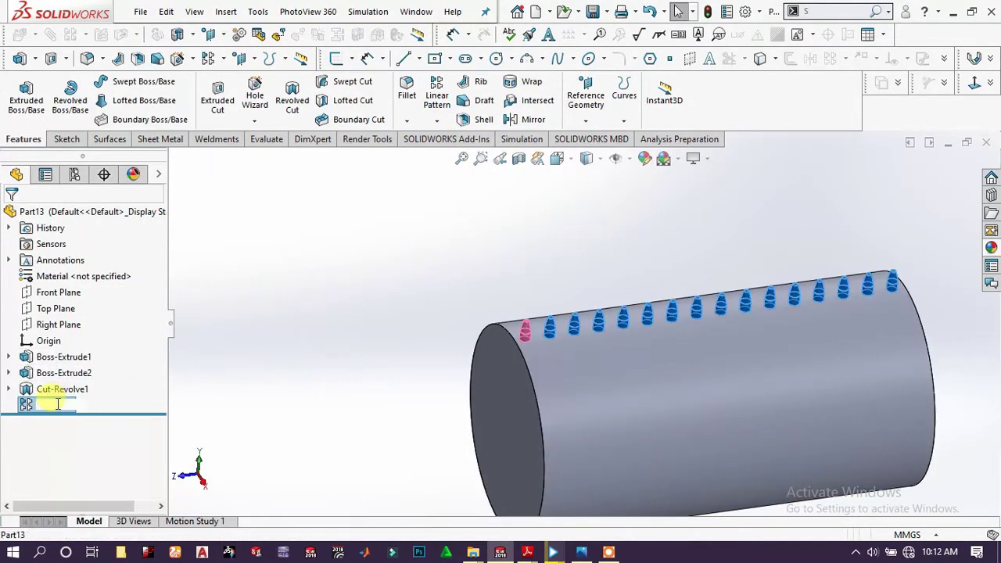
{"action": "left_click", "coordinate": [442, 124]}
{"action": "left_click", "coordinate": [447, 137]}
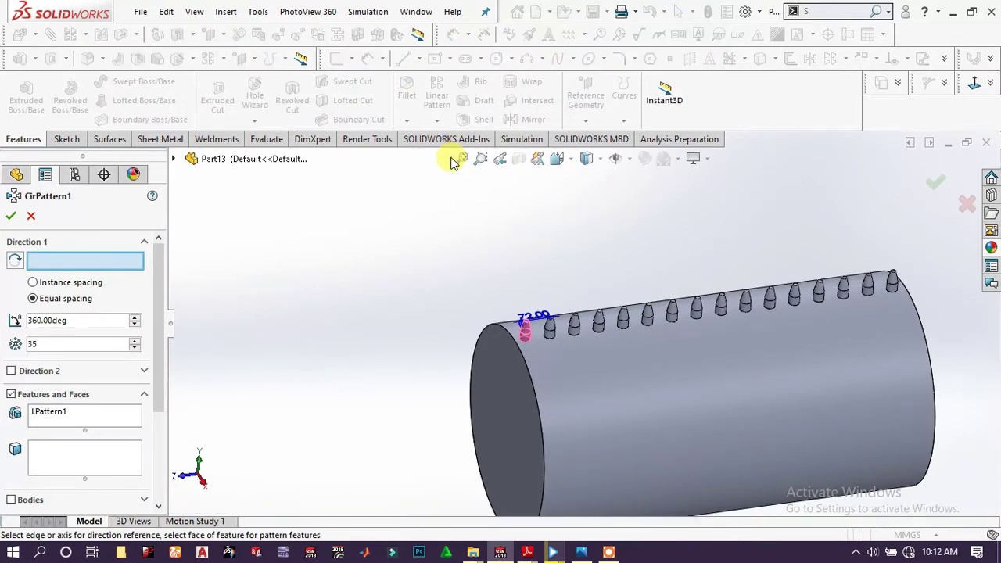
{"action": "left_click", "coordinate": [644, 400]}
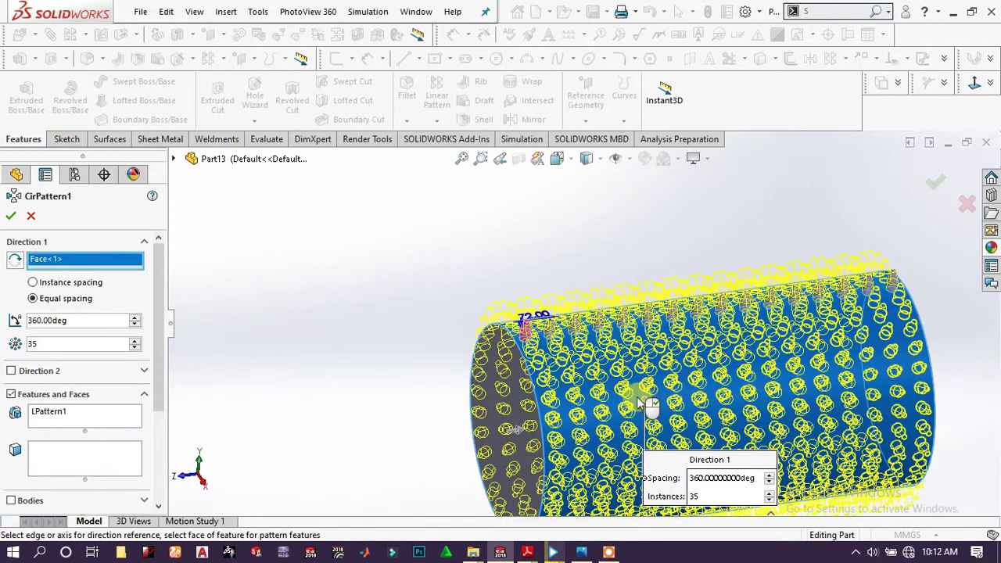
{"action": "left_click", "coordinate": [63, 343]}
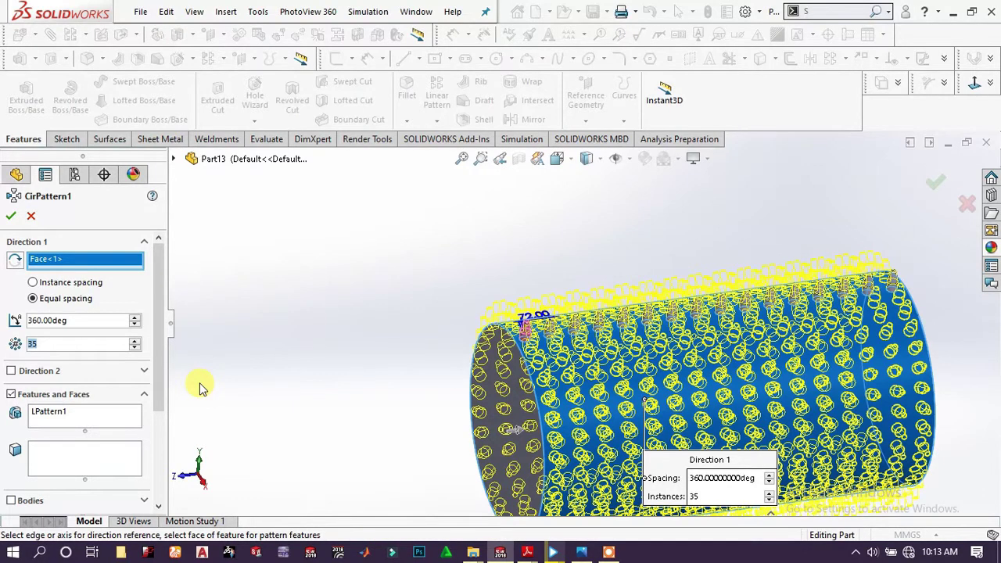
{"action": "type", "text": "20"}
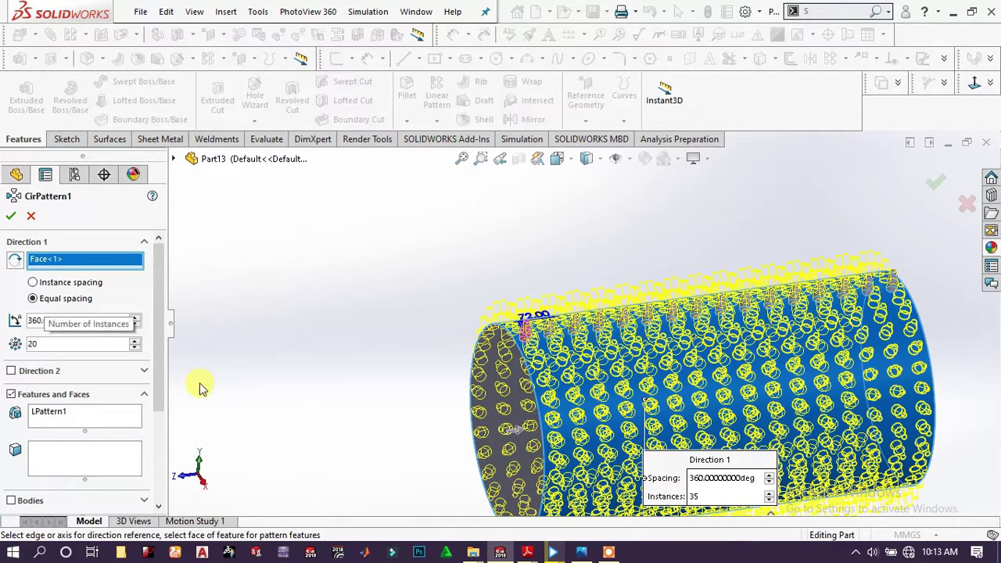
{"action": "key", "text": "Return"}
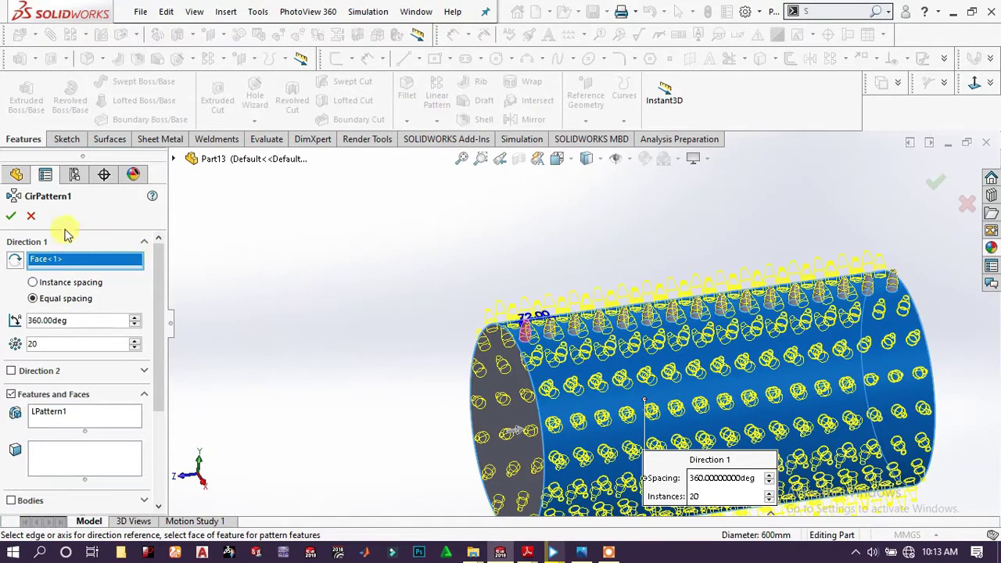
{"action": "left_click", "coordinate": [352, 291]}
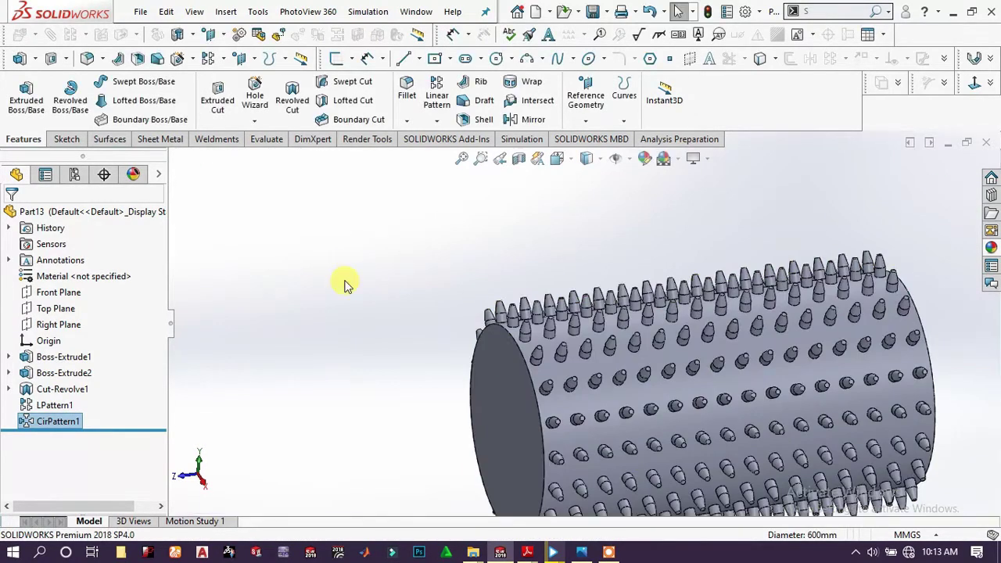
Start a sketch on the cylinder's flat end face and draw a circle about 226 mm in diameter centred on the origin
{"action": "scroll", "coordinate": [571, 416], "scroll_direction": "up", "scroll_amount": 2}
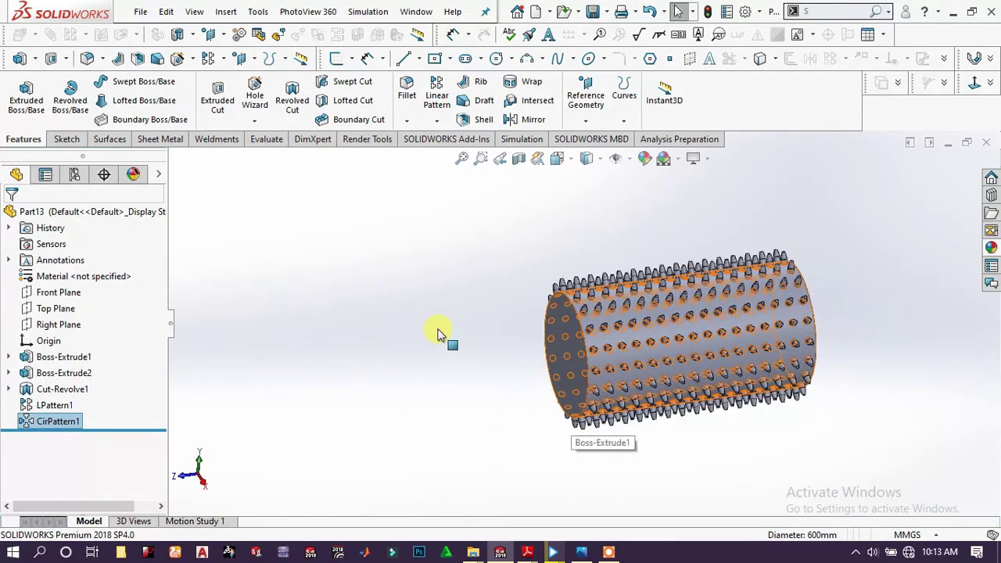
{"action": "middle_click_drag", "start_coordinate": [440, 335], "coordinate": [452, 326]}
{"action": "left_click", "coordinate": [605, 338]}
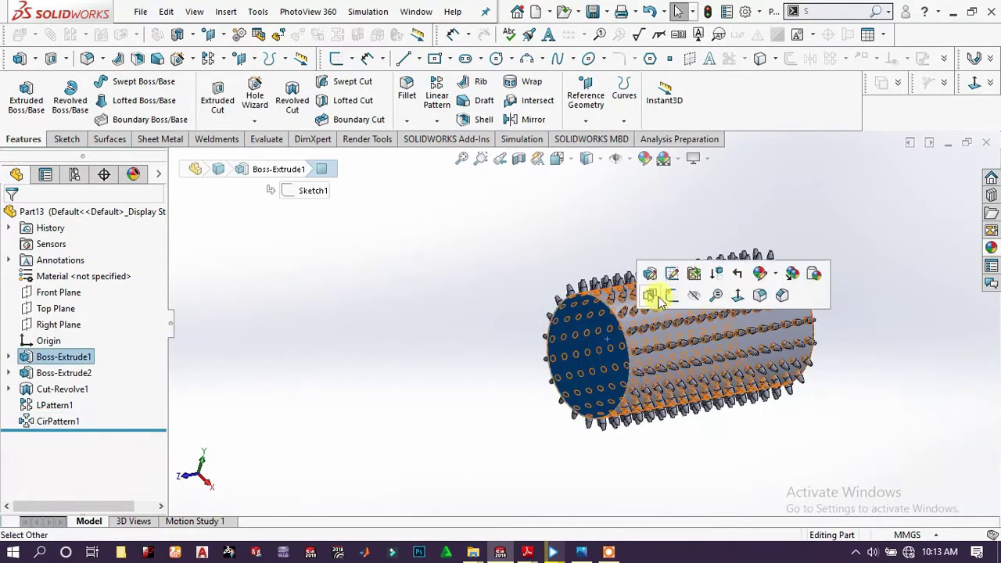
{"action": "left_click", "coordinate": [651, 281]}
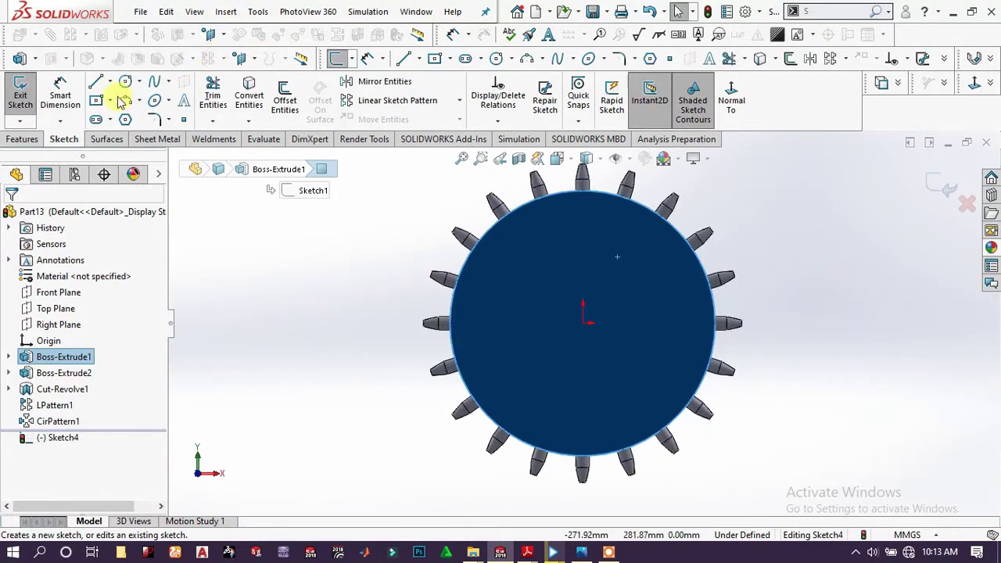
{"action": "left_click", "coordinate": [125, 82]}
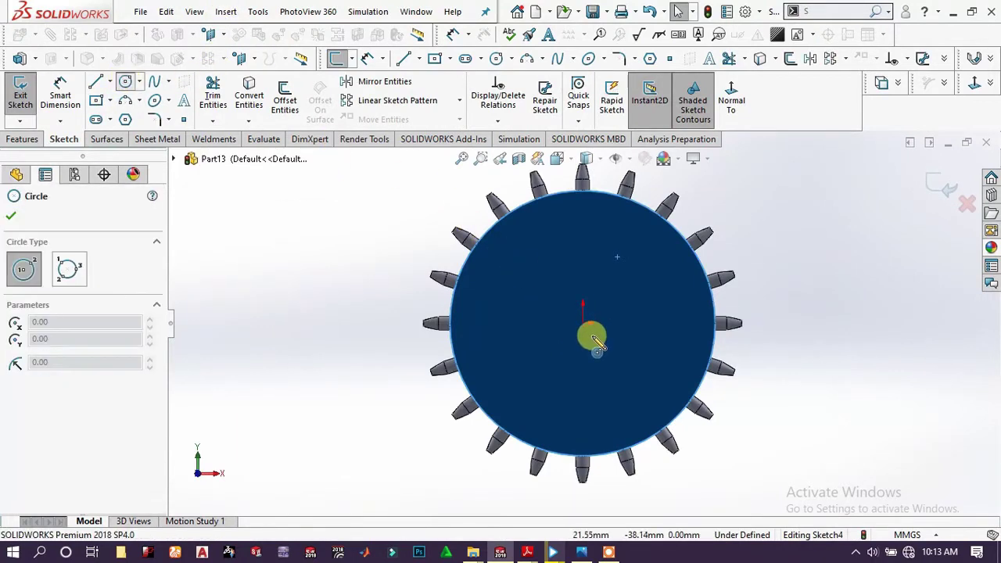
{"action": "left_click", "coordinate": [592, 311]}
{"action": "left_click", "coordinate": [615, 286]}
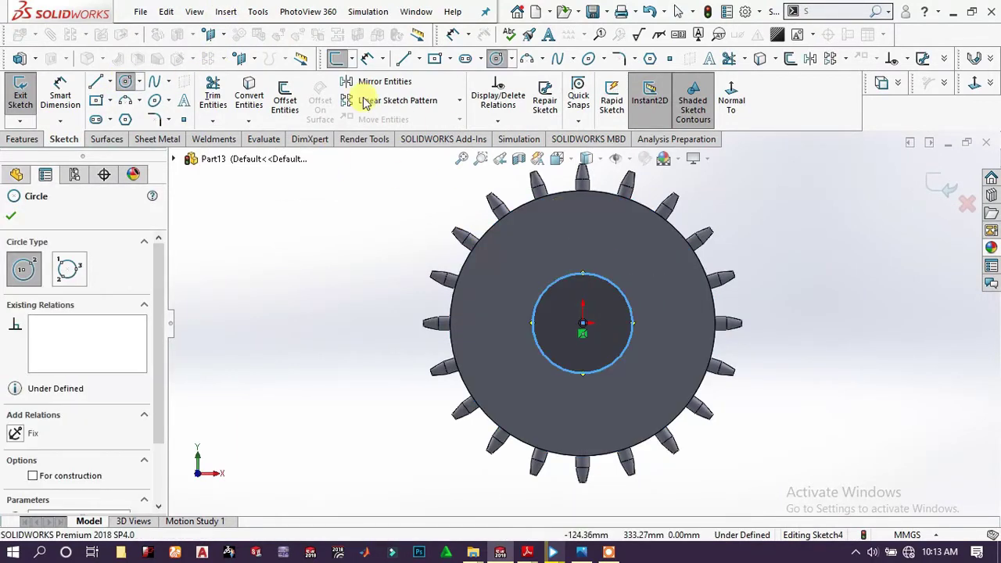
{"action": "key", "text": "Escape"}
Dimension the circle's diameter as 55 mm
{"action": "key", "text": "d"}
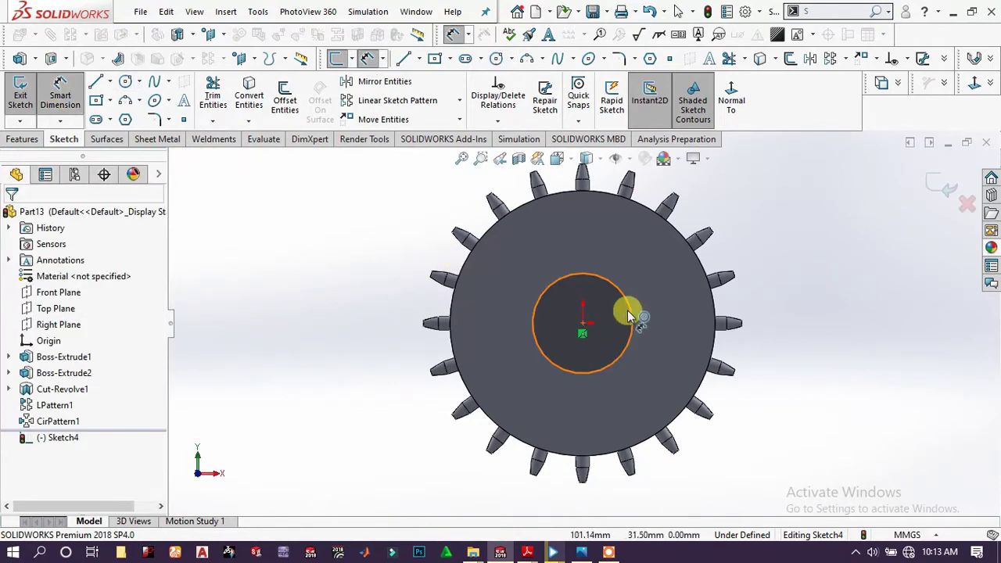
{"action": "left_click", "coordinate": [632, 308]}
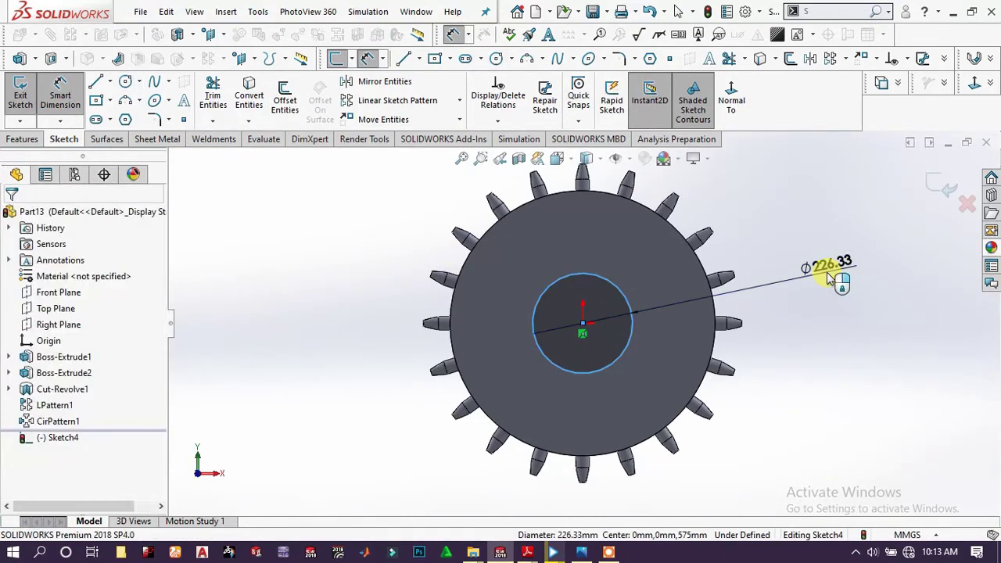
{"action": "left_click", "coordinate": [827, 272]}
{"action": "type", "text": "55"}
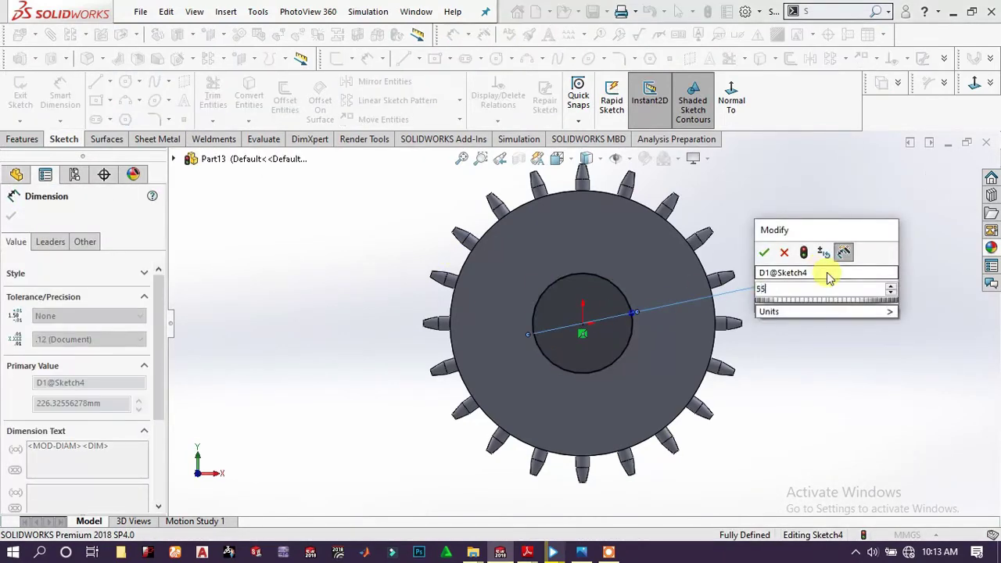
{"action": "key", "text": "Return"}
Extrude the 55 mm circle 250 mm outward from the drum's end face, merged with the drum
{"action": "left_click", "coordinate": [28, 138]}
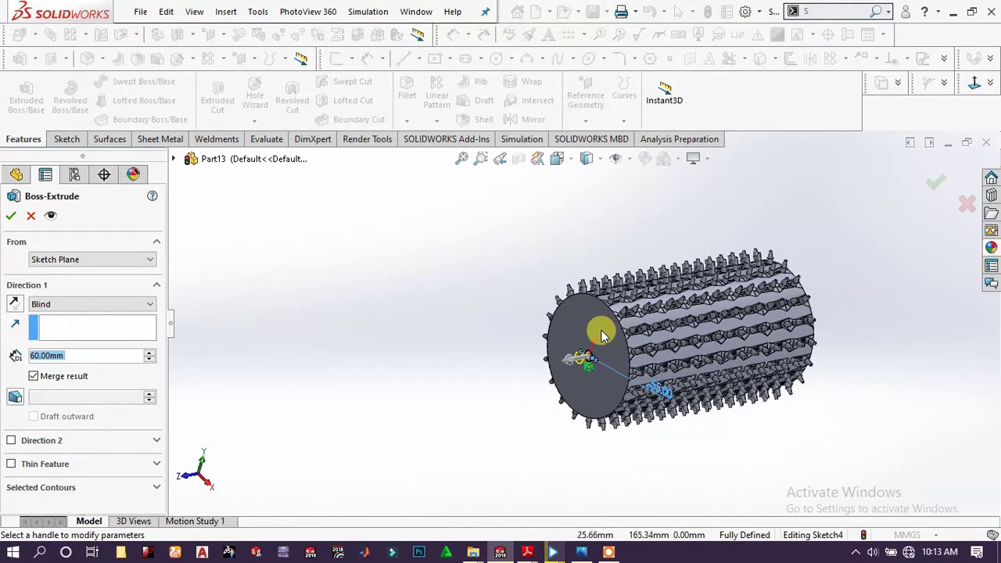
{"action": "type", "text": "250"}
{"action": "key", "text": "Return"}
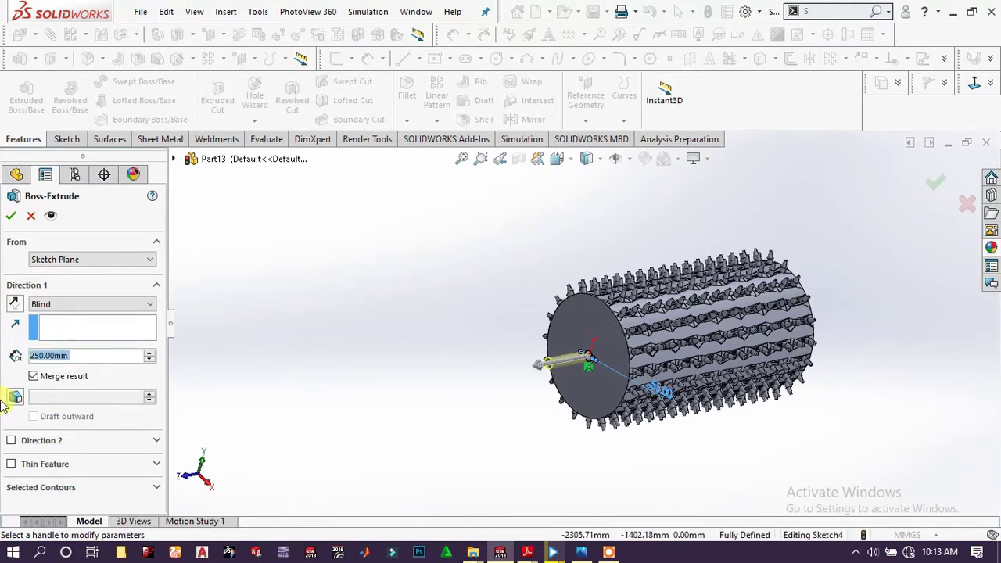
{"action": "left_click", "coordinate": [11, 218]}
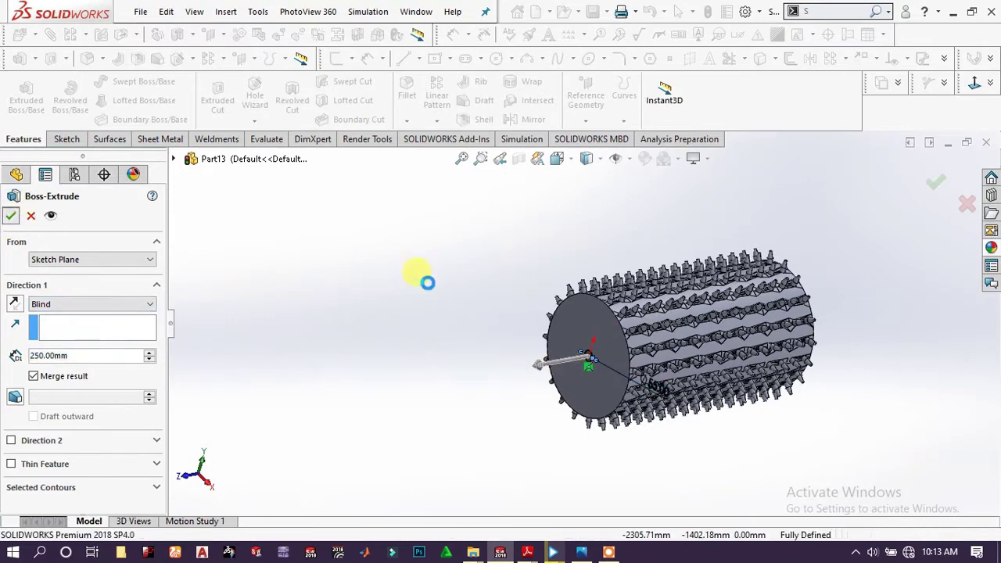
Start a sketch on the drum's opposite end face and draw a circle about 162 mm in diameter centred on the origin
{"action": "middle_click_drag", "start_coordinate": [671, 310], "coordinate": [796, 344]}
{"action": "left_click", "coordinate": [766, 330]}
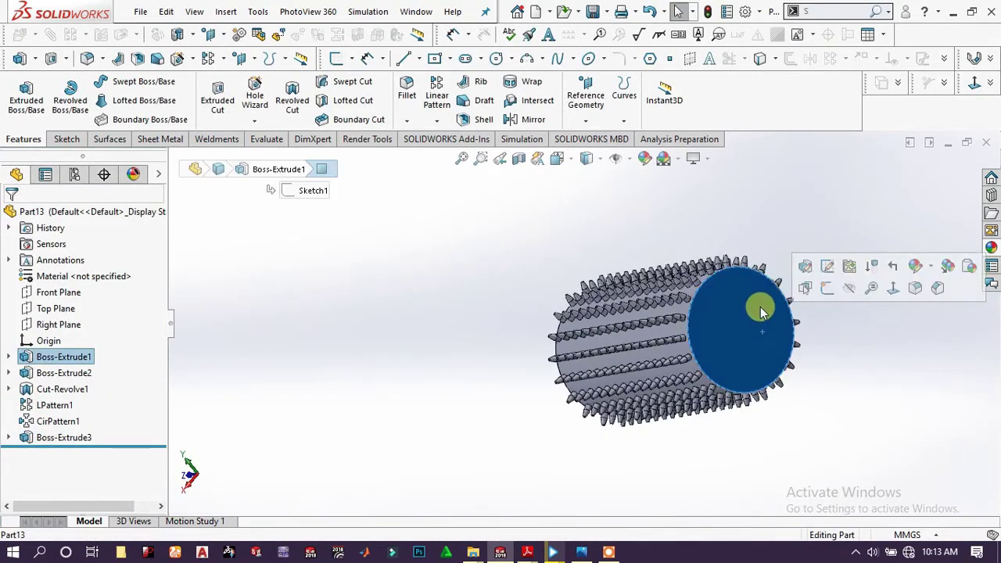
{"action": "left_click", "coordinate": [822, 288]}
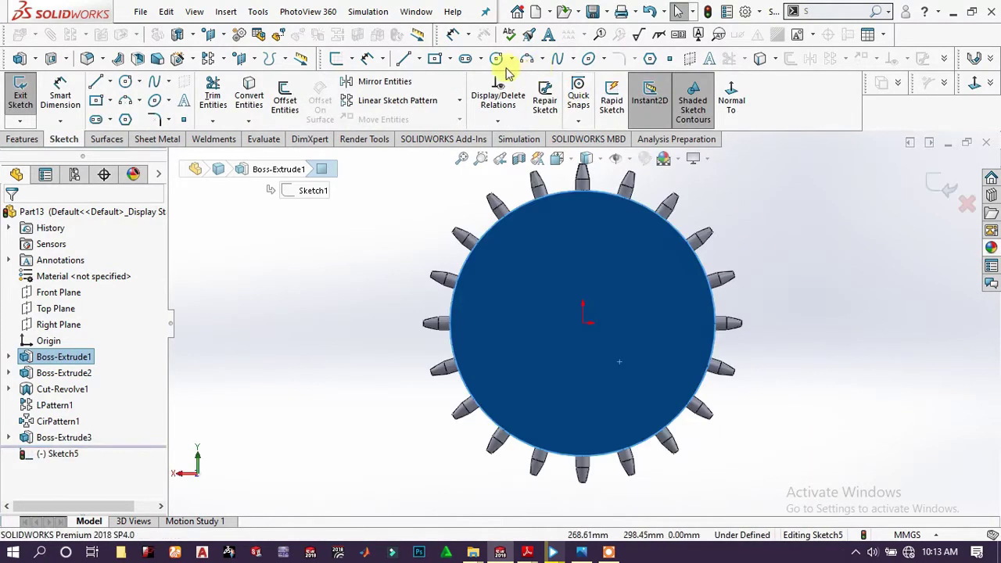
{"action": "left_click", "coordinate": [124, 83]}
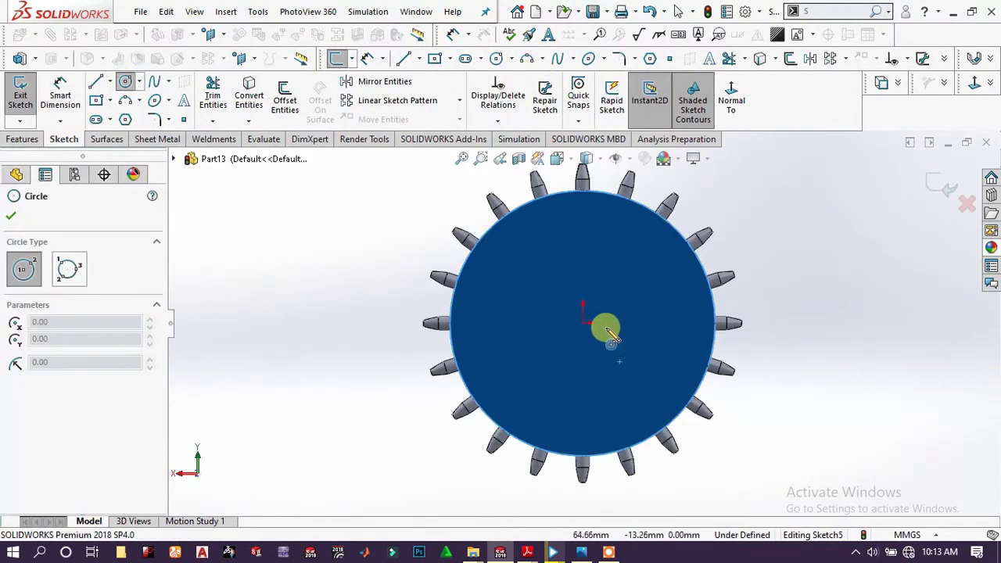
{"action": "left_click", "coordinate": [584, 322]}
{"action": "left_click", "coordinate": [607, 294]}
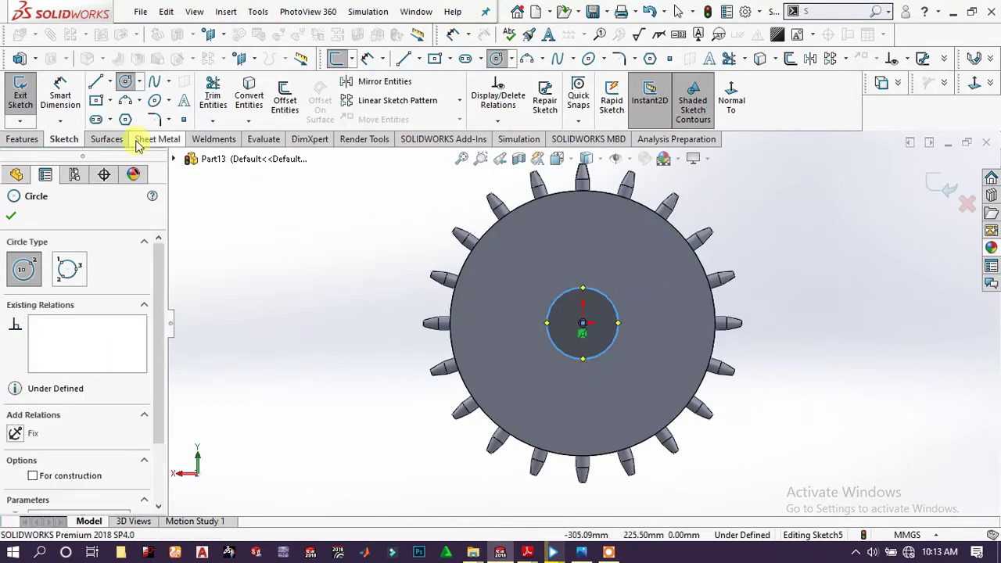
Dimension the diameter of the new end-face circle as 80 mm
{"action": "left_click", "coordinate": [61, 96]}
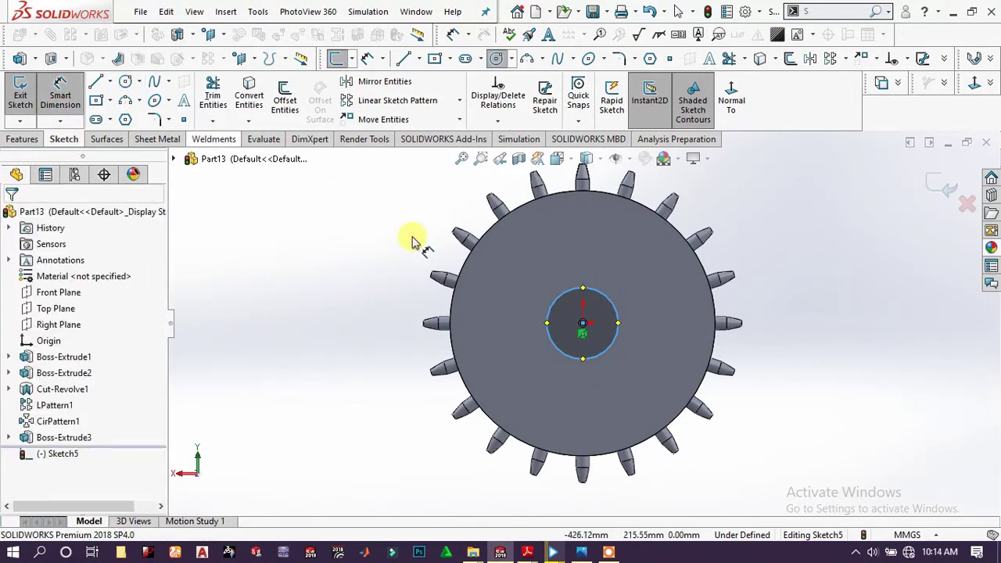
{"action": "left_click", "coordinate": [562, 297]}
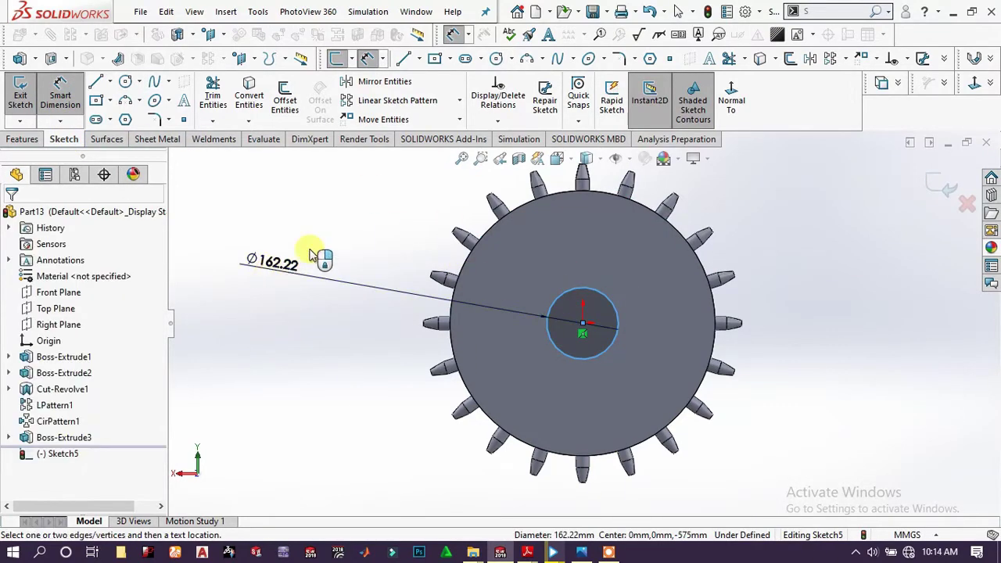
{"action": "left_click", "coordinate": [304, 221]}
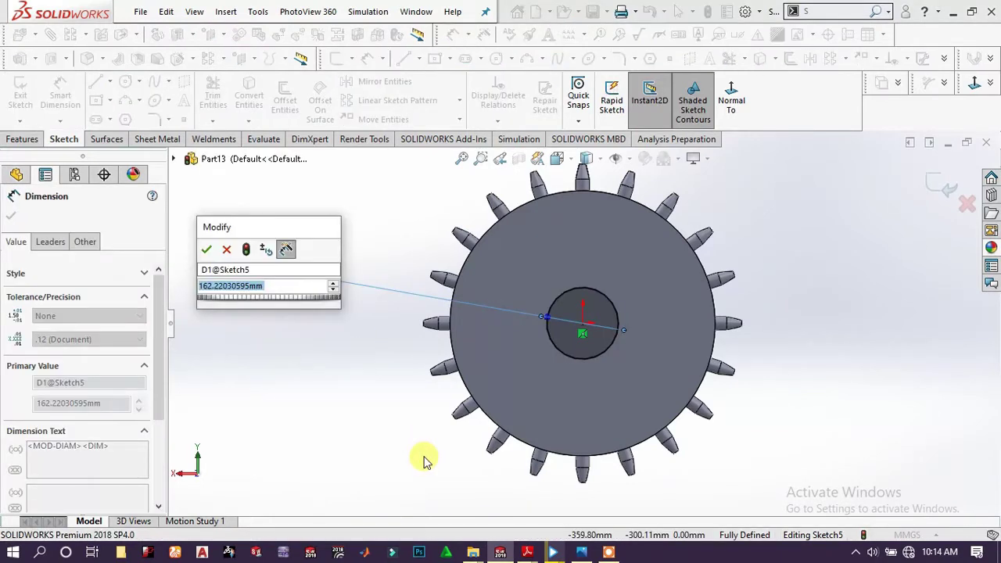
{"action": "type", "text": "80"}
{"action": "key", "text": "Return"}
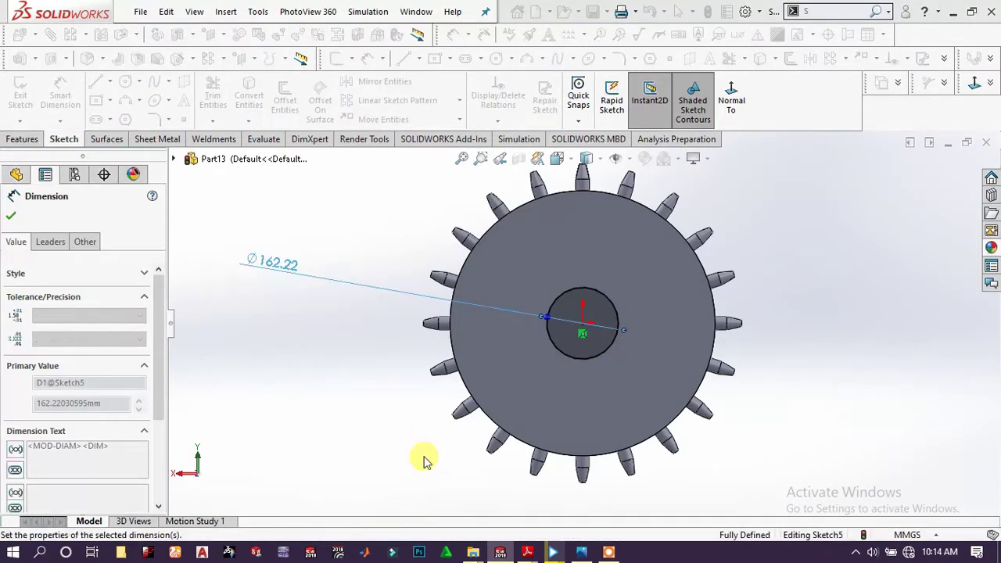
{"action": "left_click", "coordinate": [11, 214]}
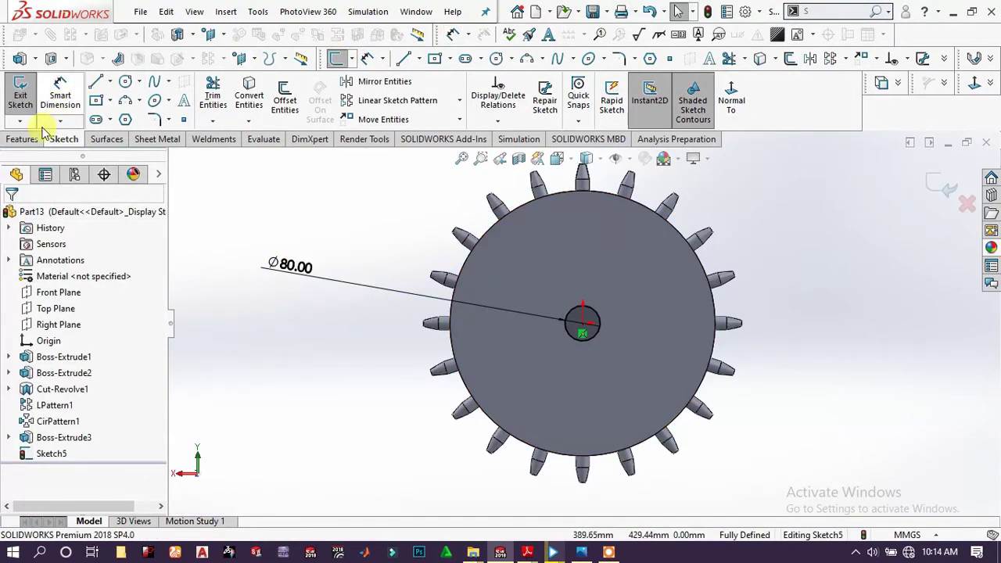
Set the end-face circle's diameter dimension to 55 mm
{"action": "left_click", "coordinate": [24, 139]}
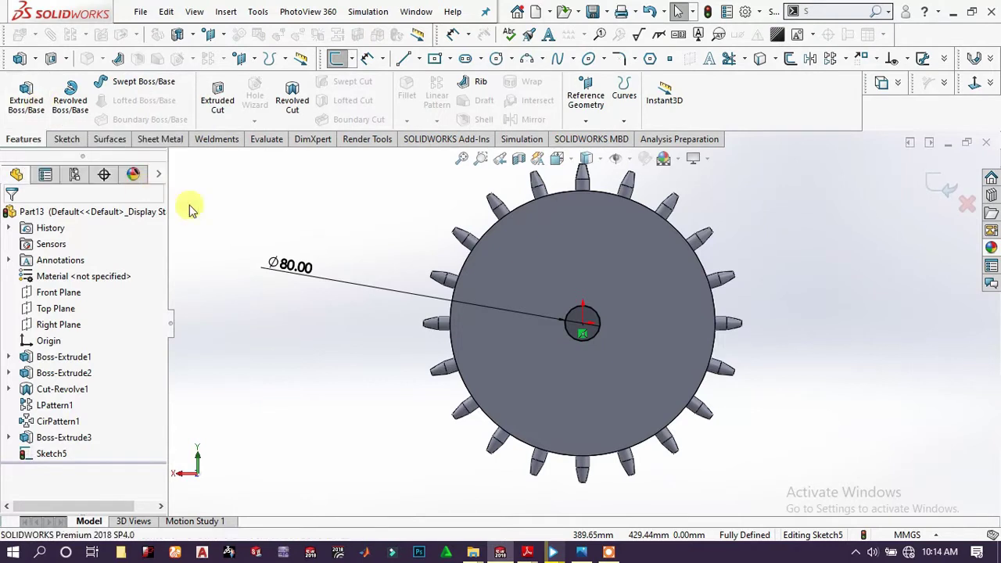
{"action": "left_click", "coordinate": [282, 263]}
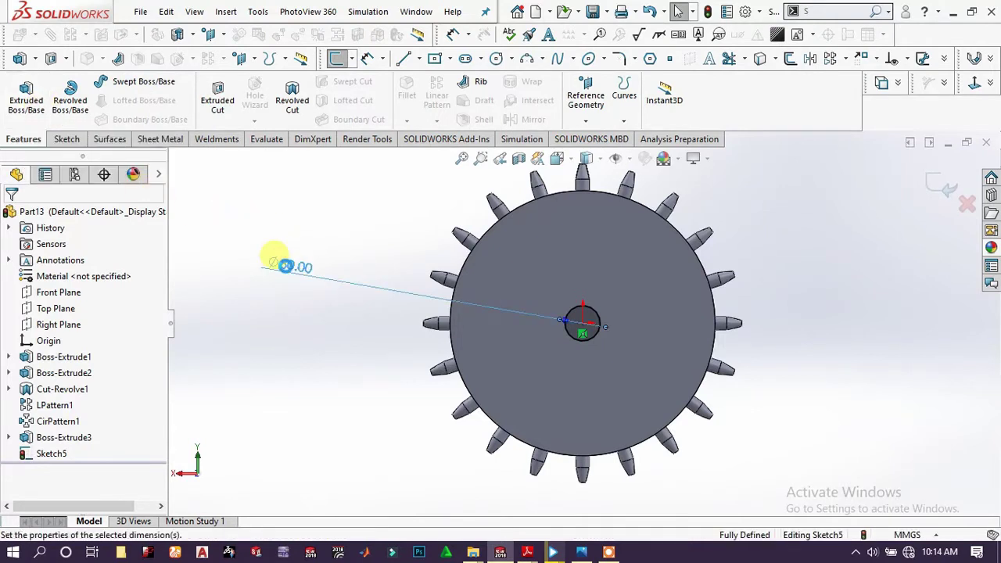
{"action": "double_click", "coordinate": [281, 264]}
{"action": "type", "text": "55"}
{"action": "key", "text": "Return"}
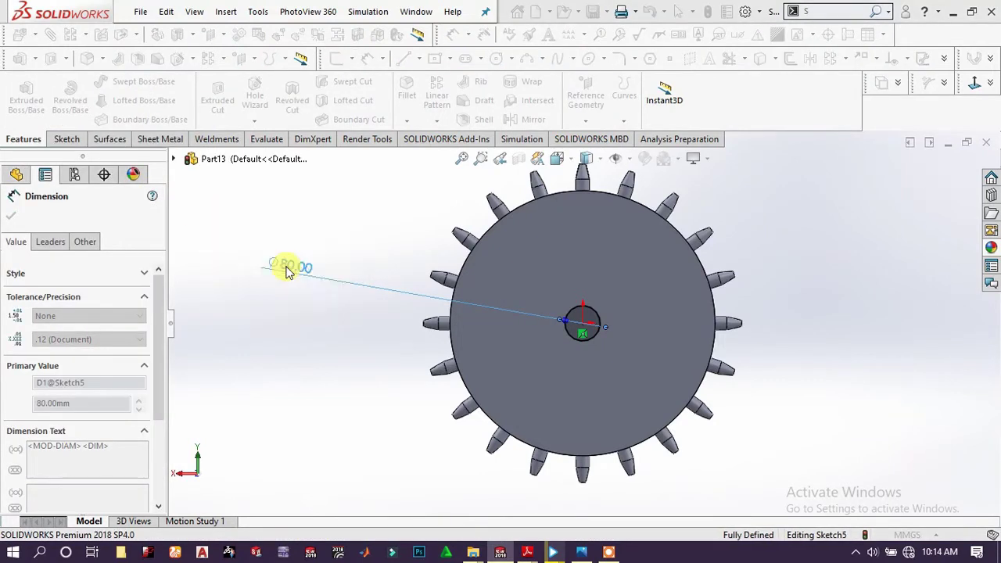
{"action": "left_click", "coordinate": [391, 195]}
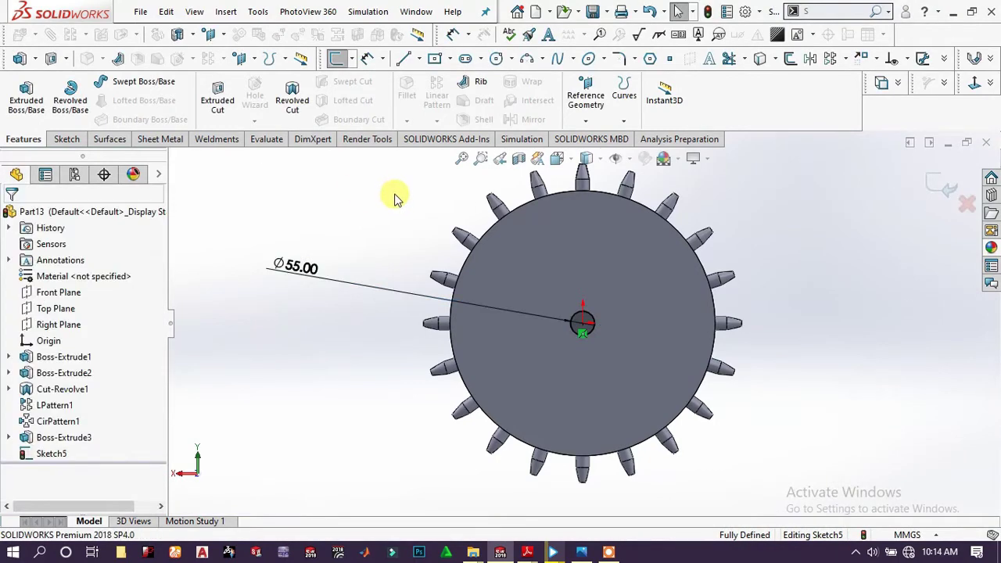
Extrude the circle on the opposite end face 80 mm outward as a shaft stub, merged with the drum
{"action": "left_click", "coordinate": [25, 98]}
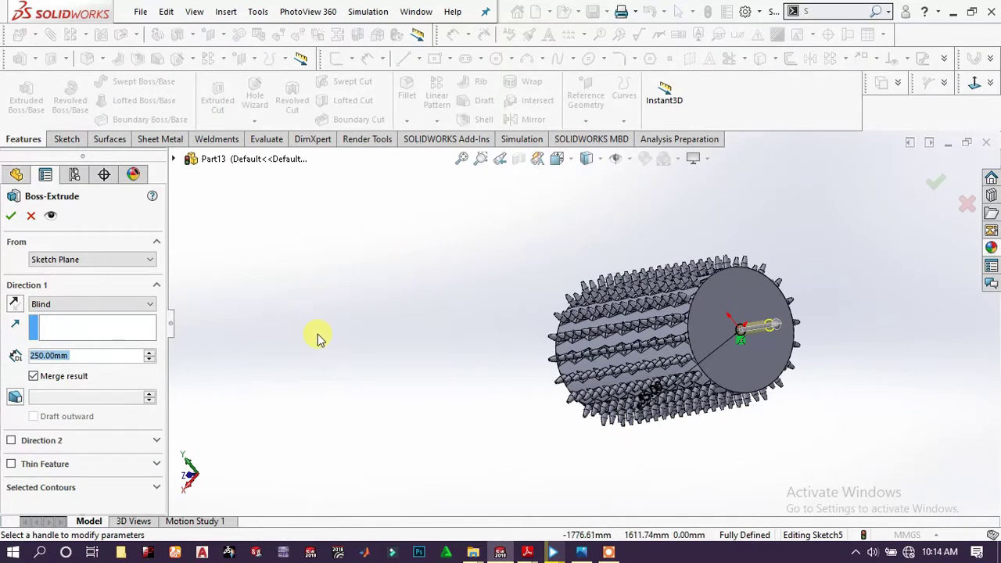
{"action": "type", "text": "80"}
{"action": "key", "text": "Return"}
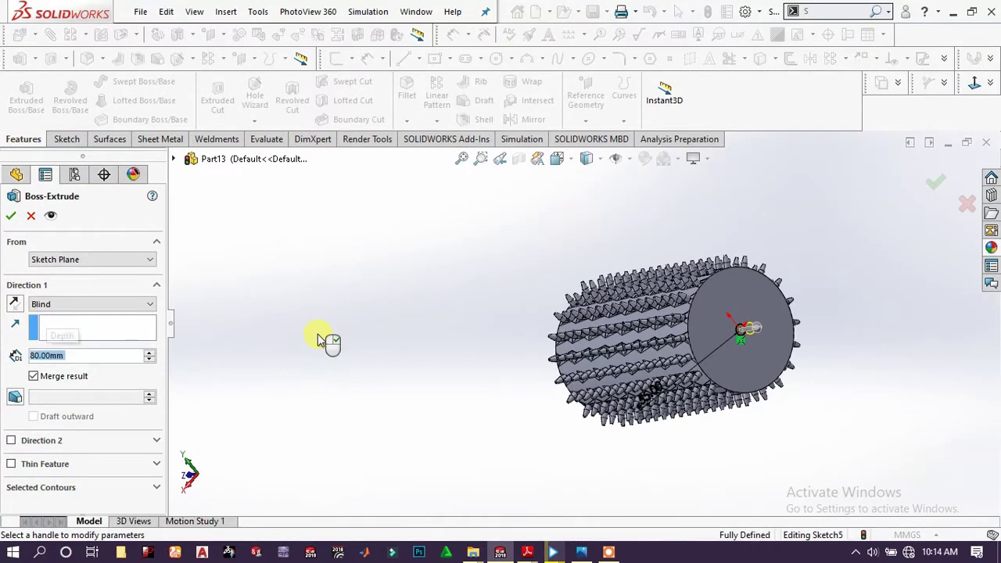
{"action": "left_click", "coordinate": [11, 219]}
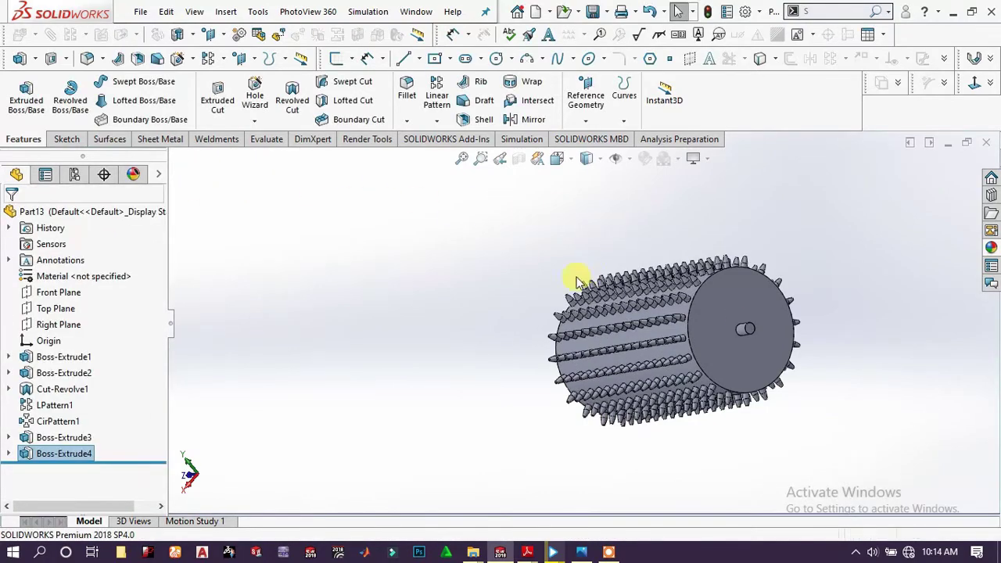
Examine the drum's peg rows and the shafts at both ends from several angles
{"action": "middle_click_drag", "start_coordinate": [576, 279], "coordinate": [650, 373]}
{"action": "scroll", "coordinate": [769, 294], "scroll_direction": "down", "scroll_amount": 5}
{"action": "scroll", "coordinate": [769, 294], "scroll_direction": "up", "scroll_amount": 2}
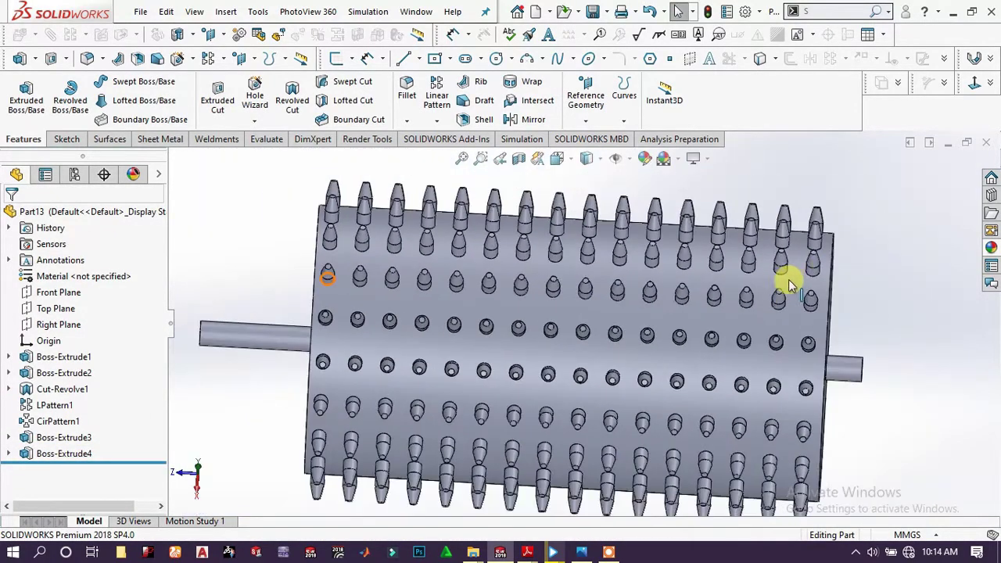
{"action": "middle_click_drag", "start_coordinate": [766, 280], "coordinate": [798, 297]}
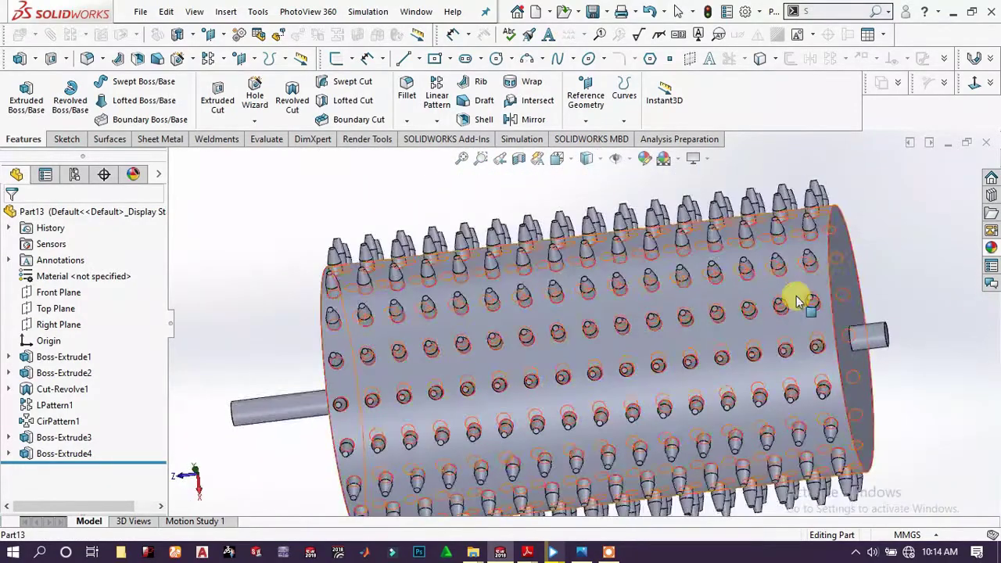
{"action": "scroll", "coordinate": [615, 319], "scroll_direction": "up", "scroll_amount": 3}
{"action": "middle_click_drag", "start_coordinate": [615, 320], "coordinate": [539, 250]}
{"action": "scroll", "coordinate": [568, 332], "scroll_direction": "down", "scroll_amount": 2}
Assign the material AISI 1010 Steel, hot rolled bar, to the drum part
{"action": "left_click", "coordinate": [72, 216]}
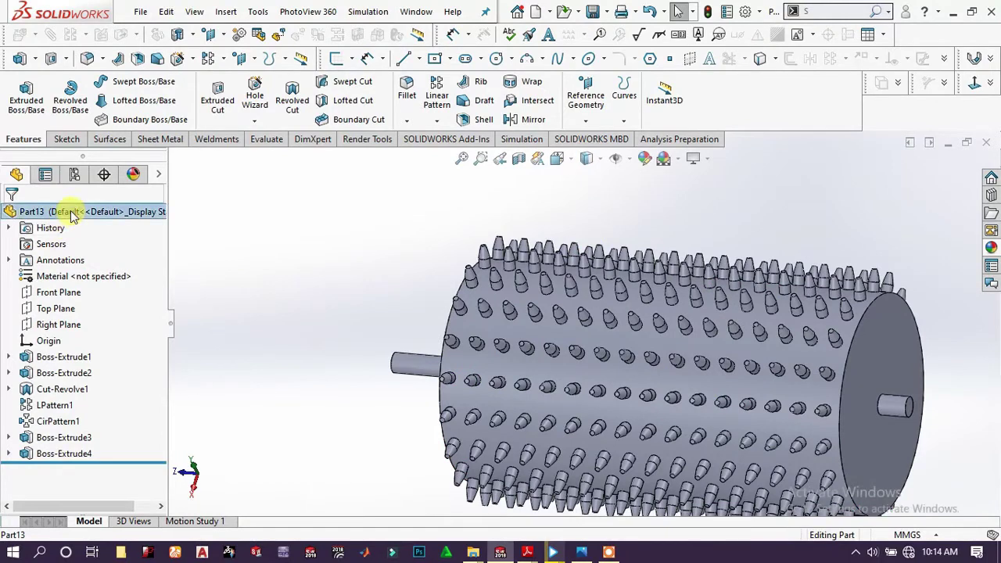
{"action": "left_click", "coordinate": [72, 275]}
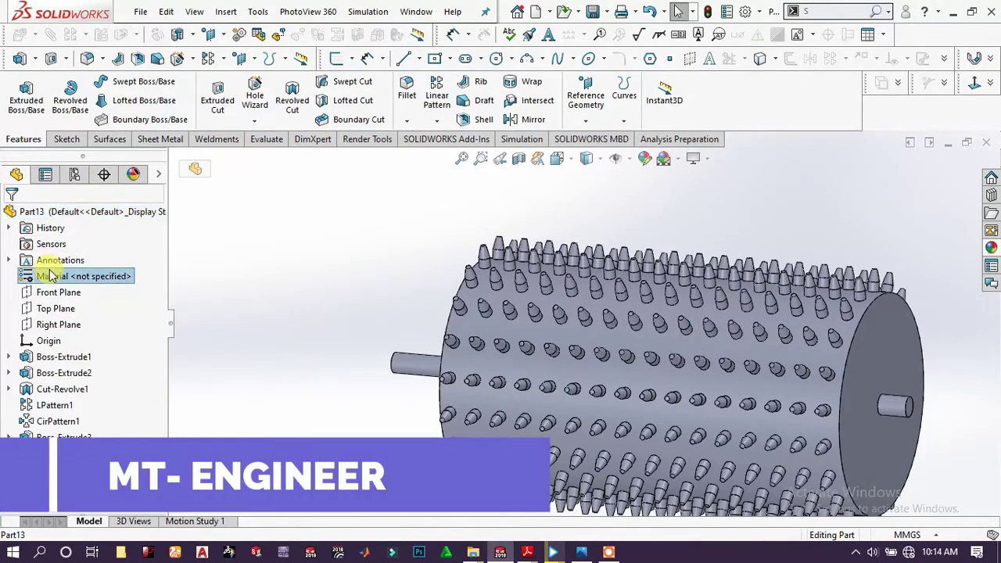
{"action": "right_click", "coordinate": [78, 275]}
{"action": "left_click", "coordinate": [87, 244]}
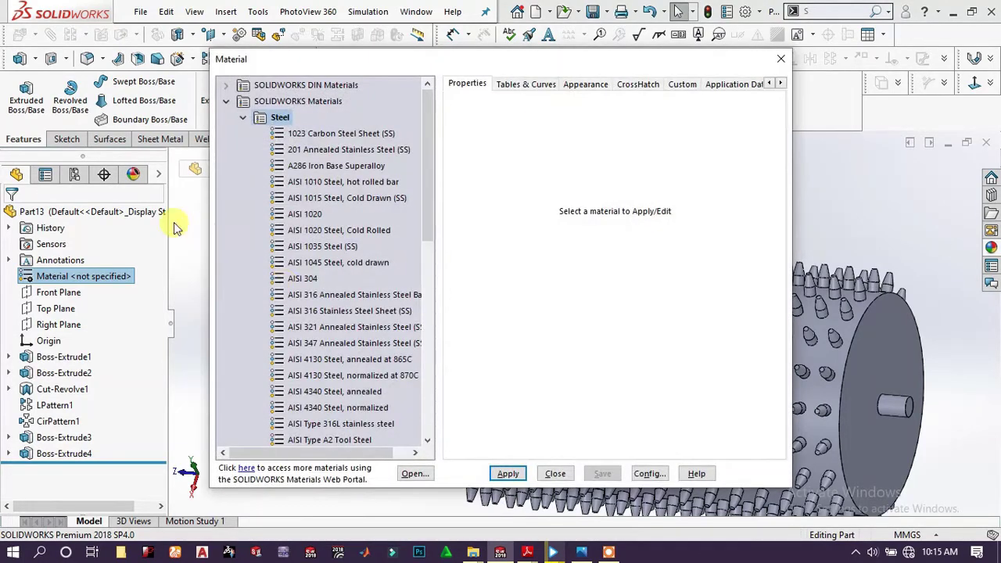
{"action": "left_click", "coordinate": [349, 185]}
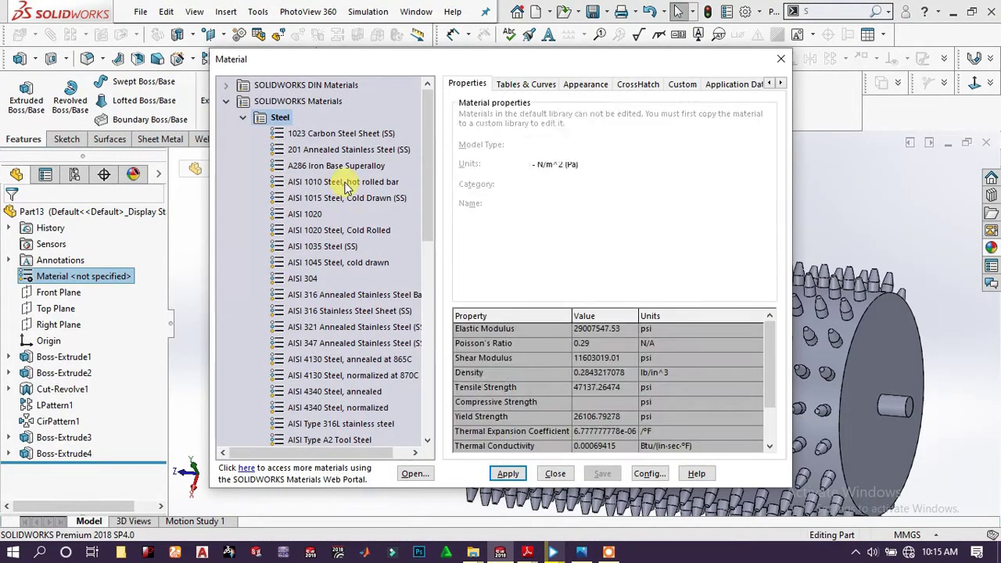
{"action": "left_click", "coordinate": [501, 474]}
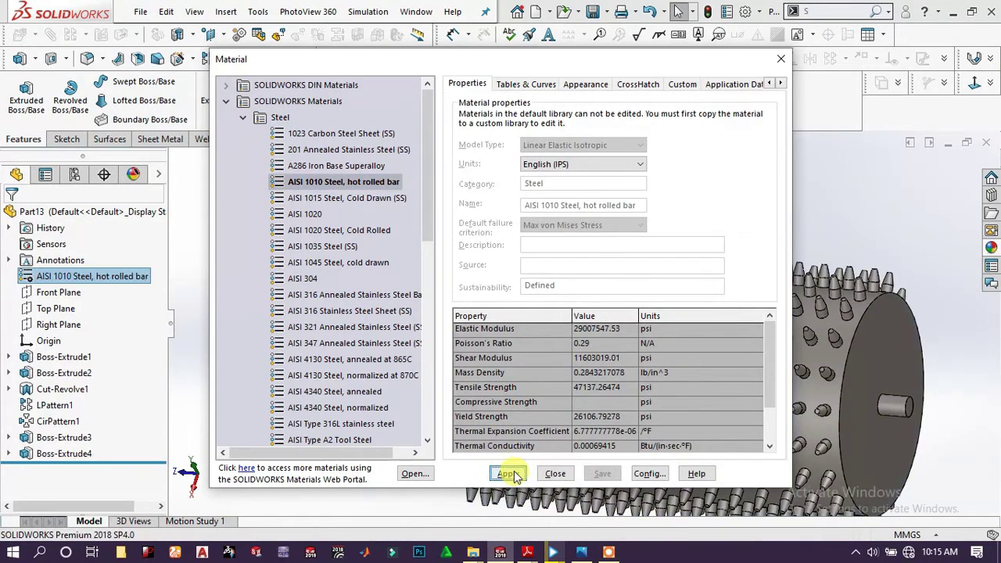
{"action": "left_click", "coordinate": [554, 474]}
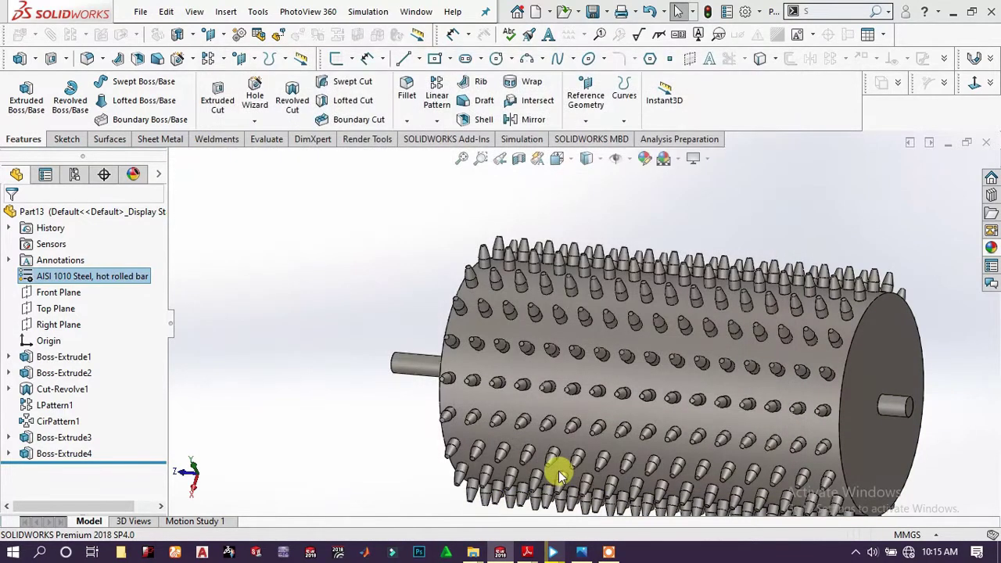
{"action": "key", "text": "f"}
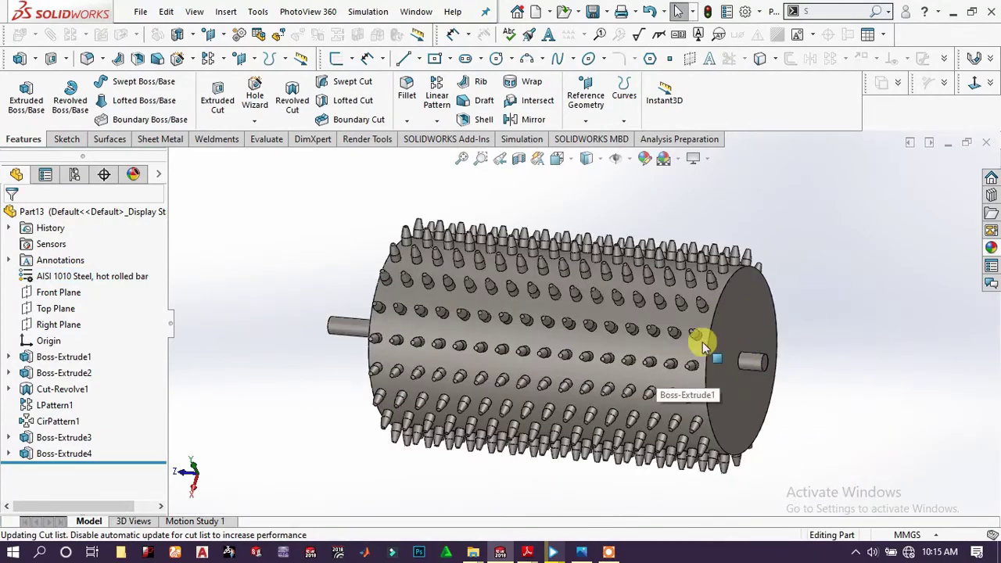
{"action": "mouse_move", "coordinate": [699, 341]}
{"action": "middle_mouse_down"}
{"action": "mouse_move", "coordinate": [645, 397]}
{"action": "mouse_move", "coordinate": [599, 335]}
{"action": "mouse_move", "coordinate": [663, 319]}
{"action": "mouse_move", "coordinate": [762, 440]}
{"action": "mouse_move", "coordinate": [818, 335]}
{"action": "mouse_move", "coordinate": [730, 308]}
{"action": "mouse_move", "coordinate": [680, 346]}
{"action": "middle_mouse_up"}
{"action": "scroll", "coordinate": [681, 346], "scroll_direction": "up", "scroll_amount": 4}
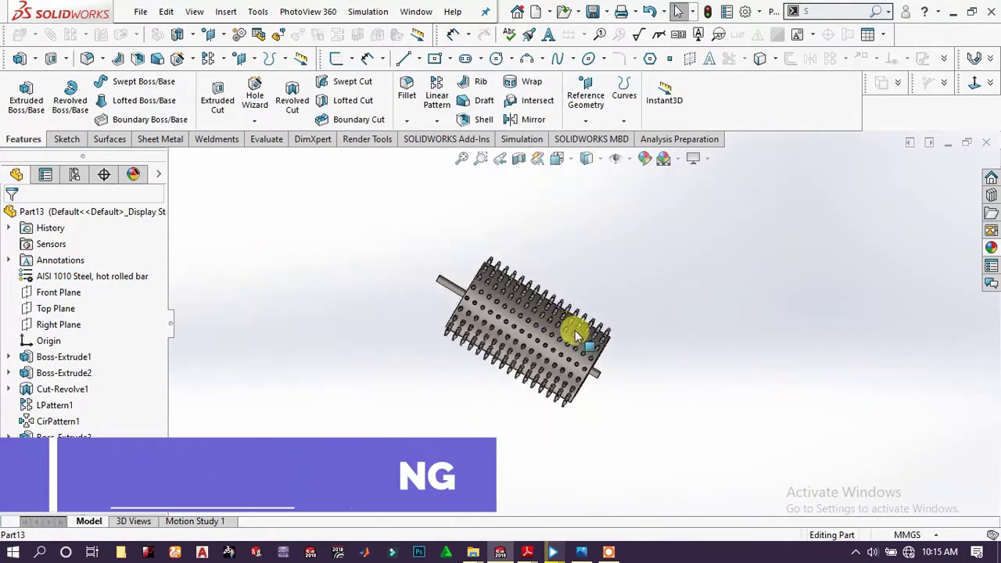
{"action": "middle_click_drag", "start_coordinate": [578, 337], "coordinate": [613, 282]}
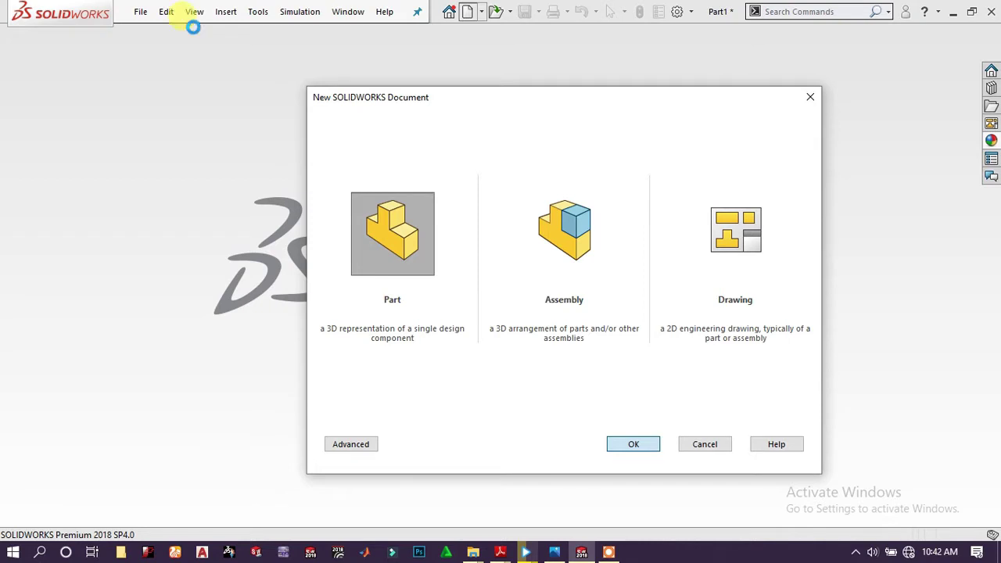
Create a new part document and start a sketch on the Front Plane
{"action": "double_click", "coordinate": [401, 258]}
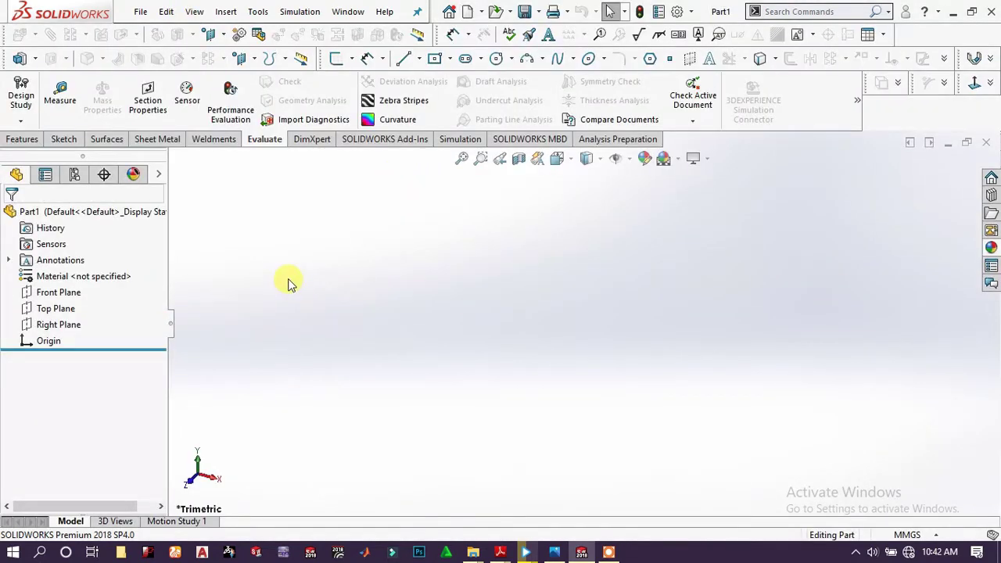
{"action": "left_click", "coordinate": [81, 291]}
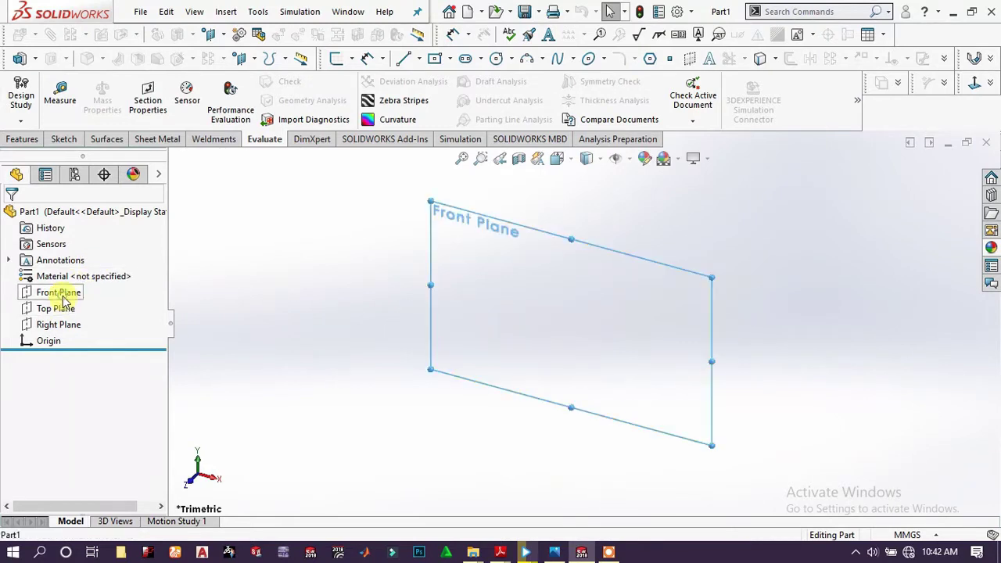
{"action": "left_click", "coordinate": [72, 276]}
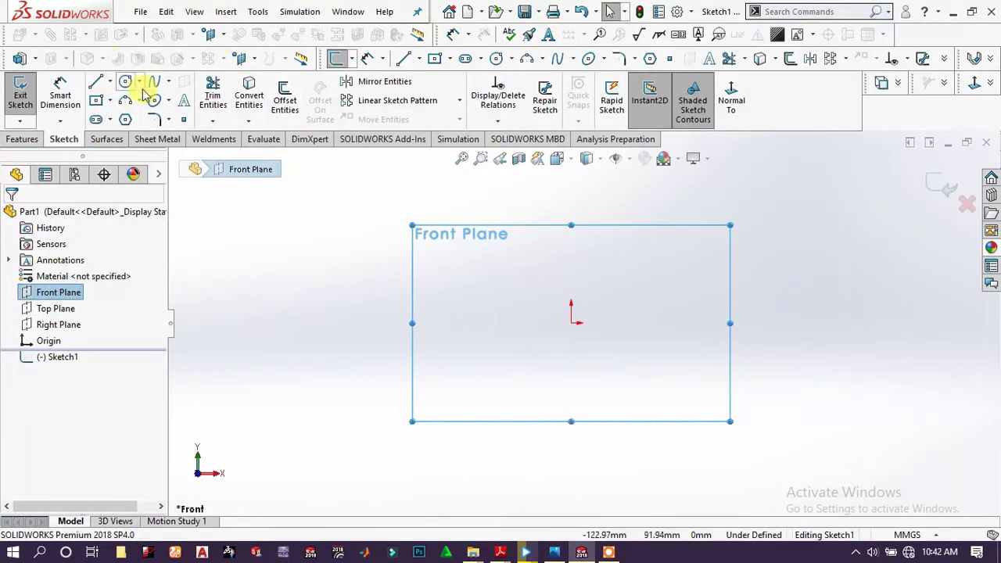
Sketch a circle centred on the origin and set its diameter to 830 mm
{"action": "left_click", "coordinate": [139, 81]}
{"action": "left_click", "coordinate": [149, 100]}
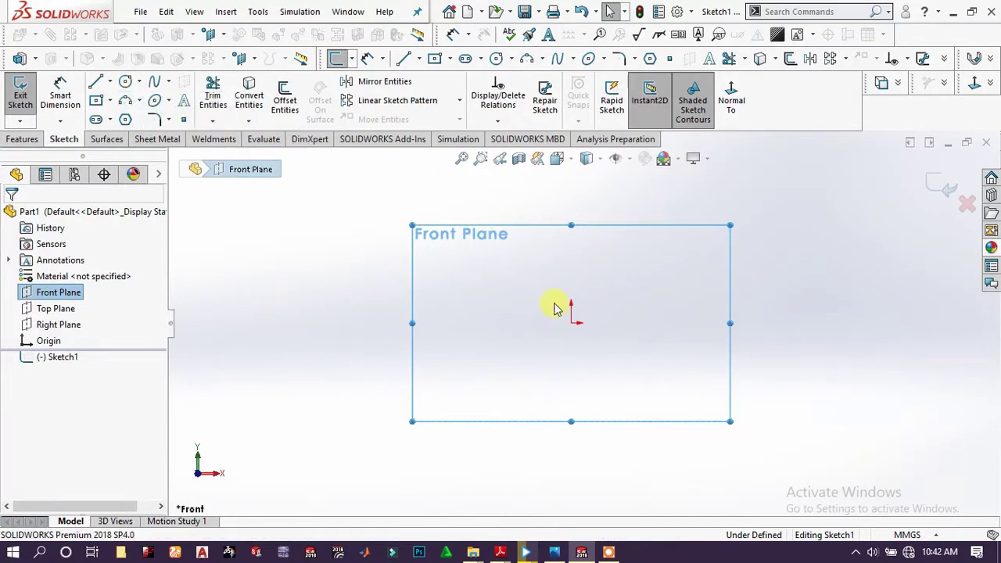
{"action": "left_click", "coordinate": [571, 323]}
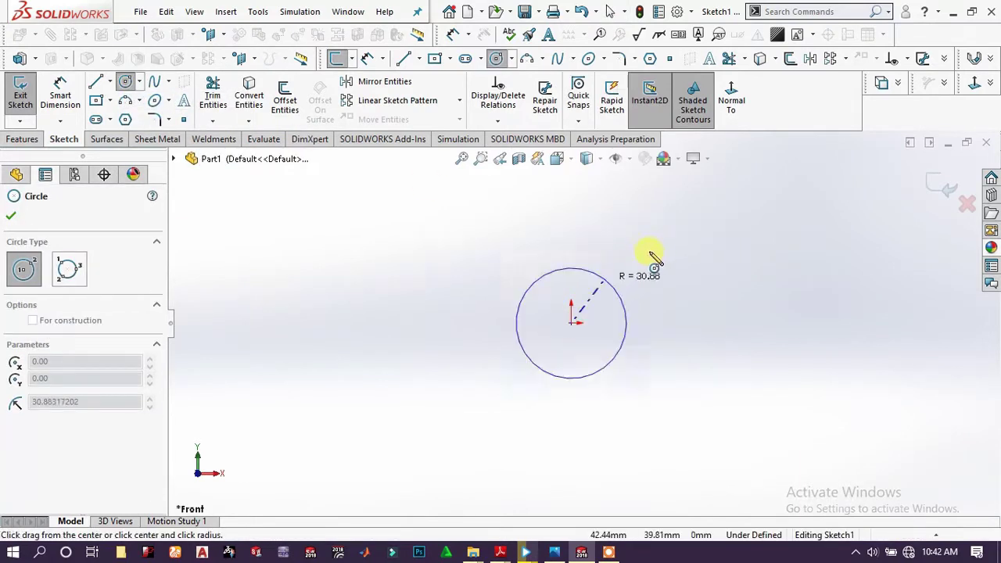
{"action": "left_click", "coordinate": [61, 96]}
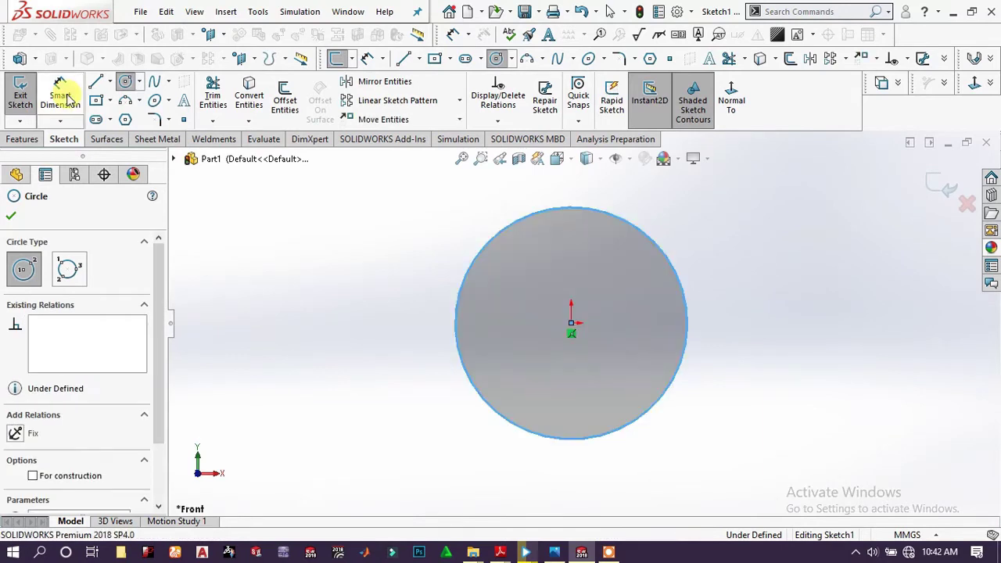
{"action": "key", "text": "Escape"}
{"action": "left_click", "coordinate": [590, 211]}
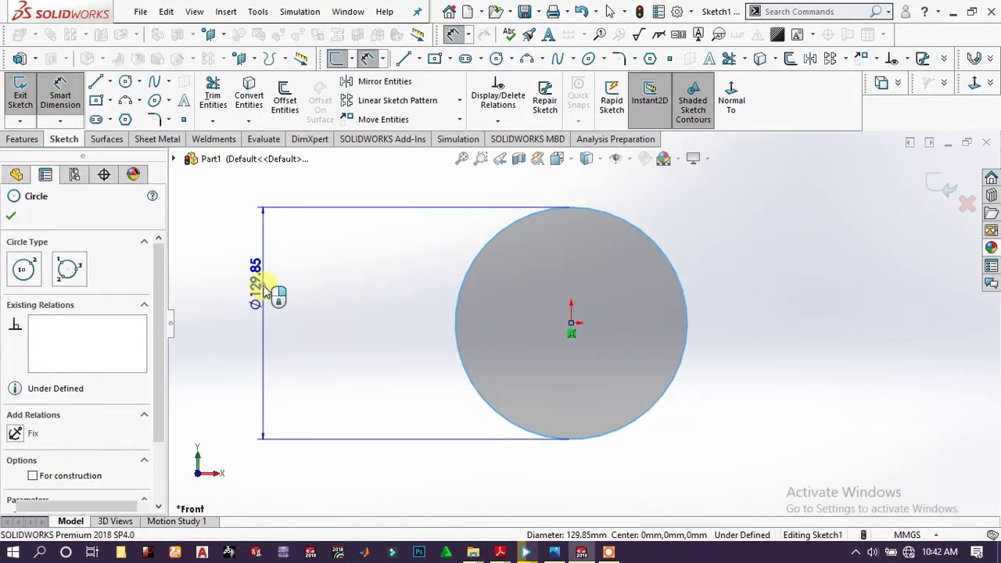
{"action": "left_click", "coordinate": [265, 291]}
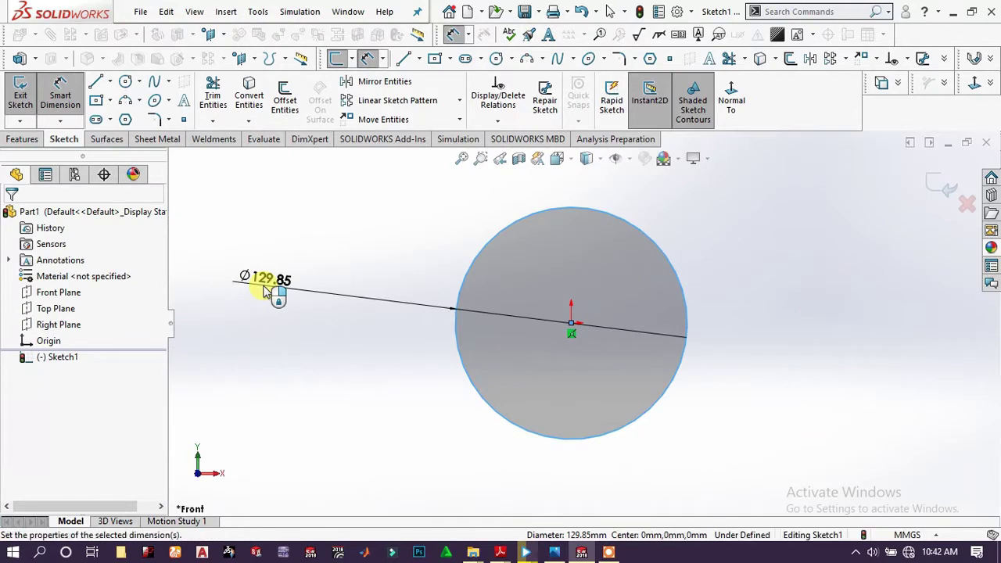
{"action": "type", "text": "830"}
{"action": "key", "text": "Return"}
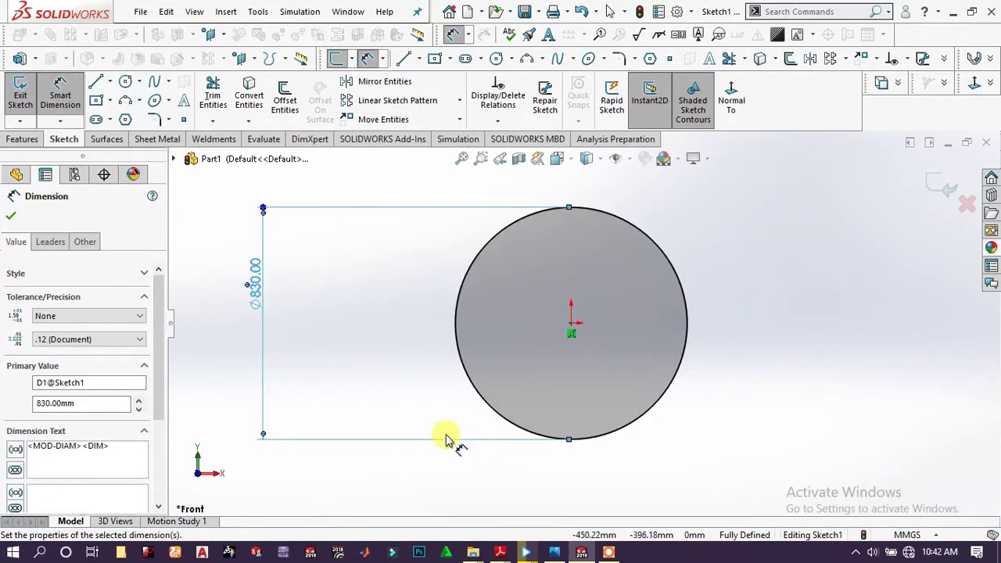
Draw a horizontal chord across the lower part of the circle, ending on the circle at both sides, and make it construction geometry
{"action": "left_click", "coordinate": [97, 82]}
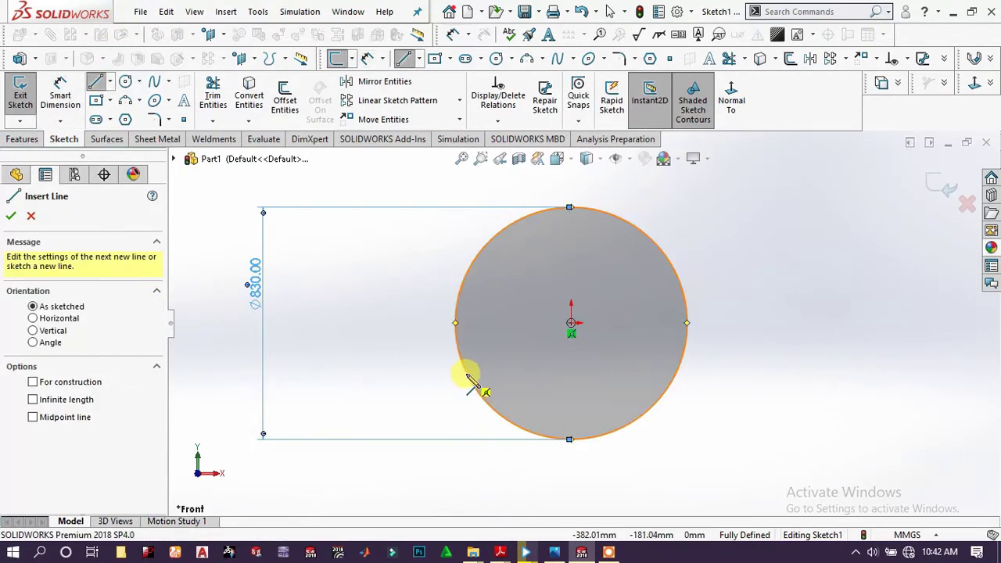
{"action": "left_click", "coordinate": [467, 373]}
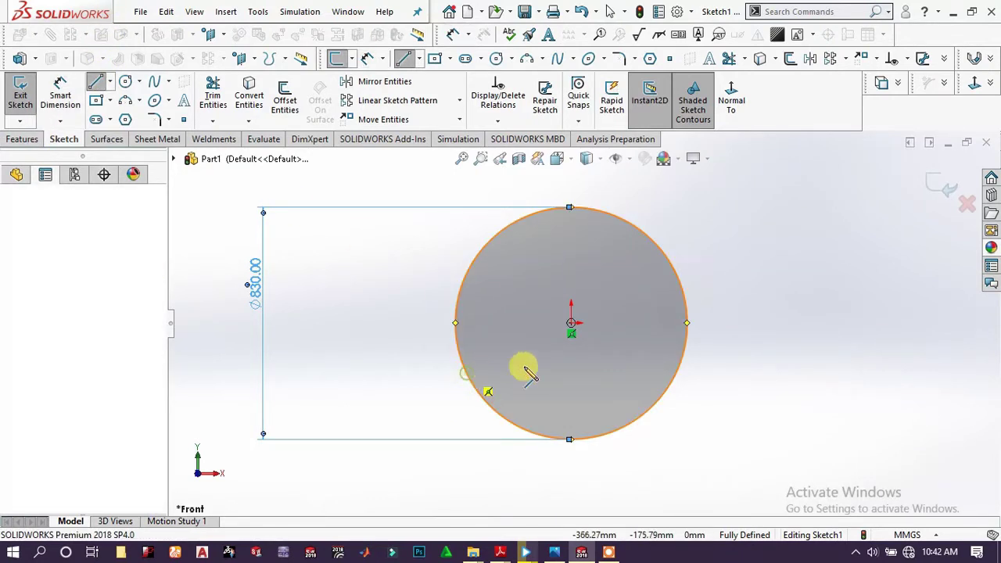
{"action": "left_click", "coordinate": [676, 373]}
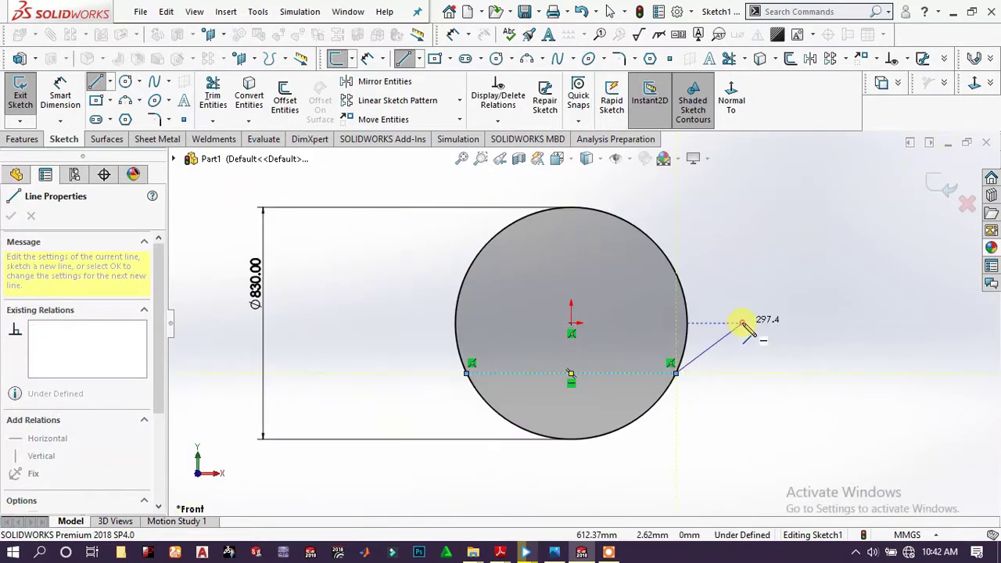
{"action": "right_click", "coordinate": [744, 319]}
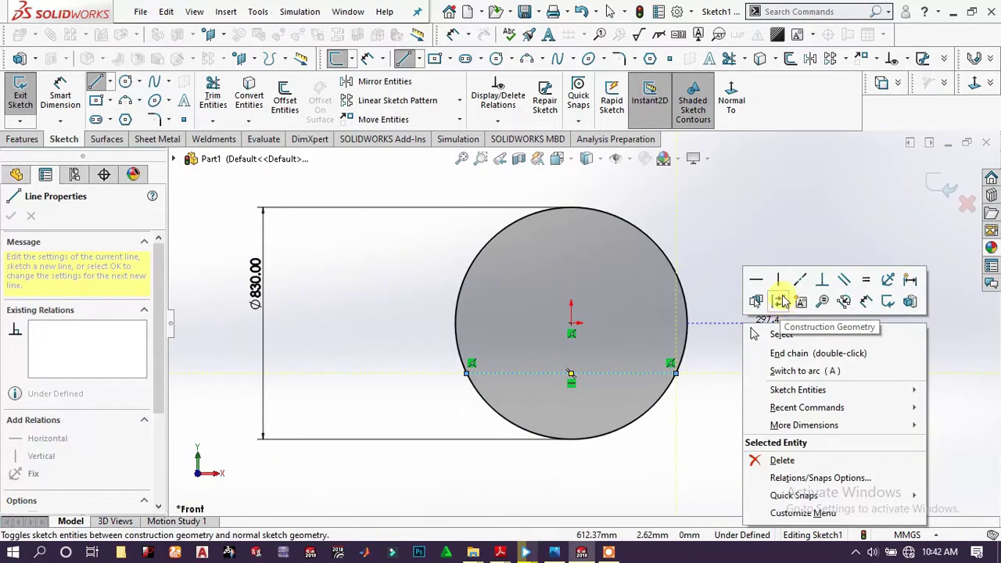
{"action": "left_click", "coordinate": [779, 301]}
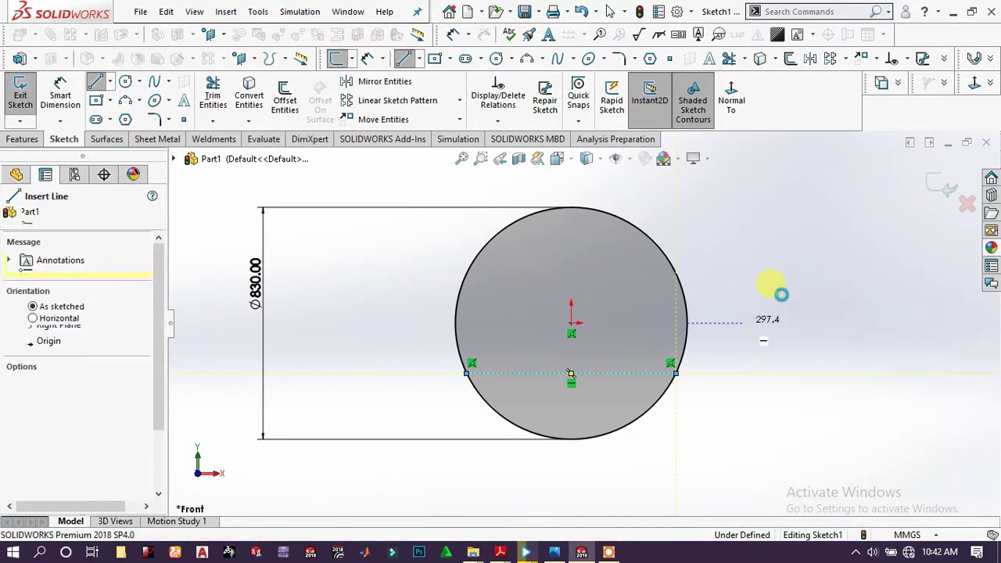
{"action": "key", "text": "Escape"}
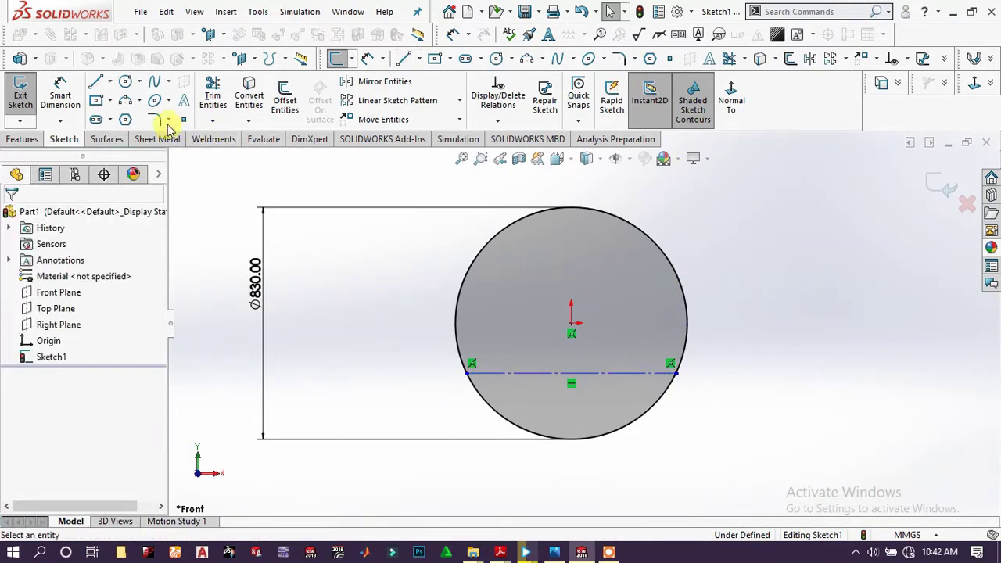
Trim away the part of the circle above the chord, keeping the lower arc
{"action": "left_click", "coordinate": [222, 92]}
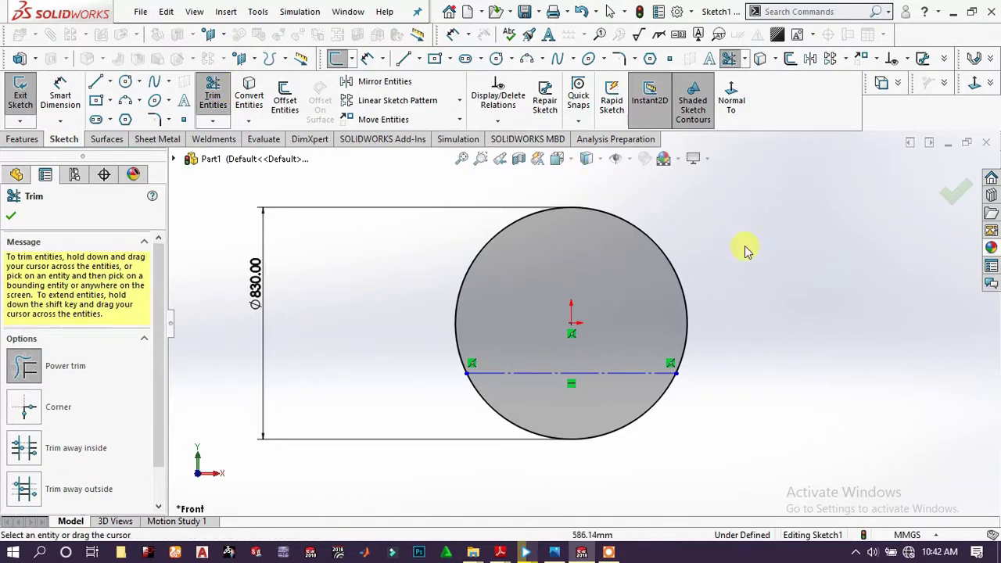
{"action": "left_click_drag", "start_coordinate": [662, 287], "coordinate": [643, 292]}
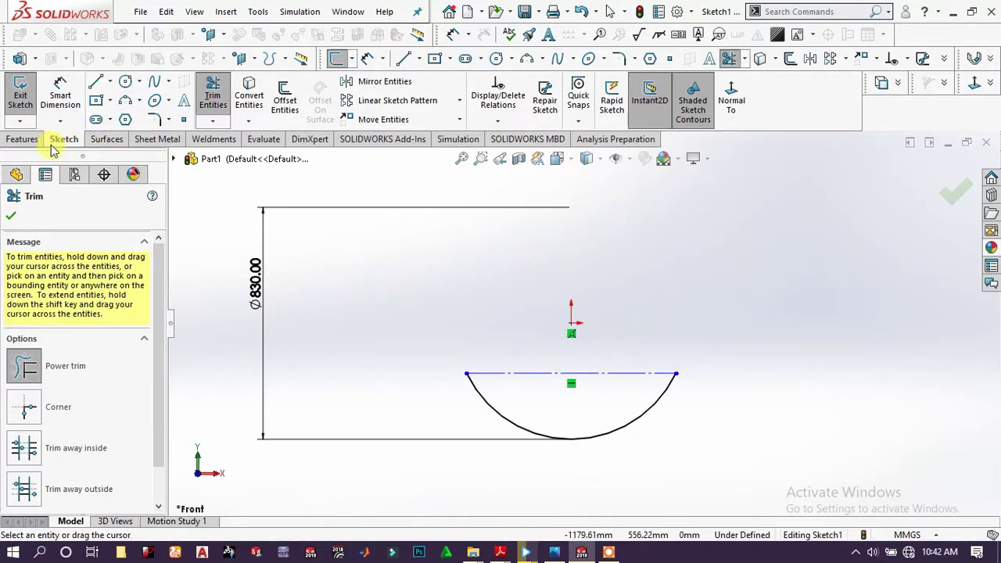
{"action": "left_click", "coordinate": [16, 218]}
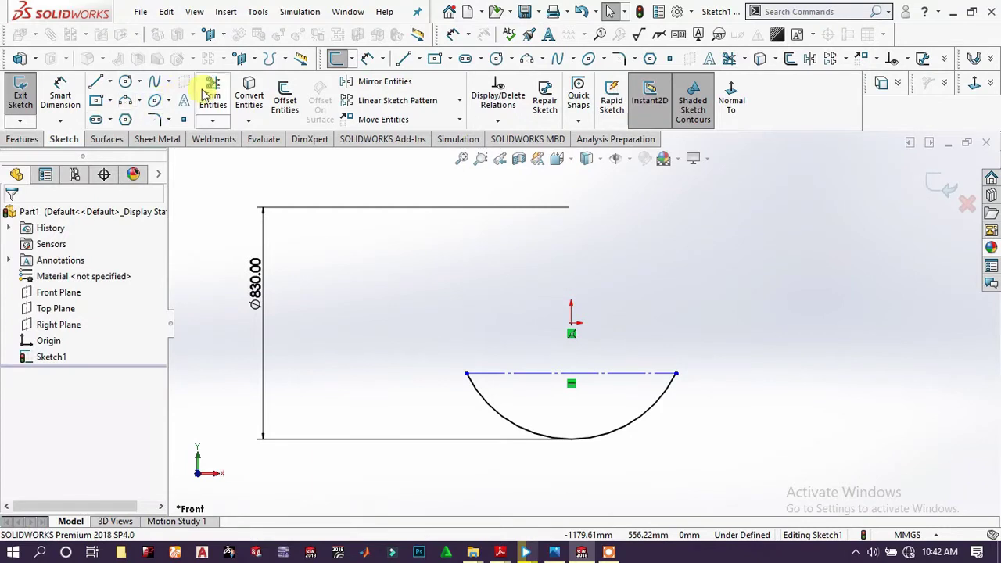
Dimension the vertical distance from the origin to the construction chord as 175 mm
{"action": "left_click", "coordinate": [61, 87]}
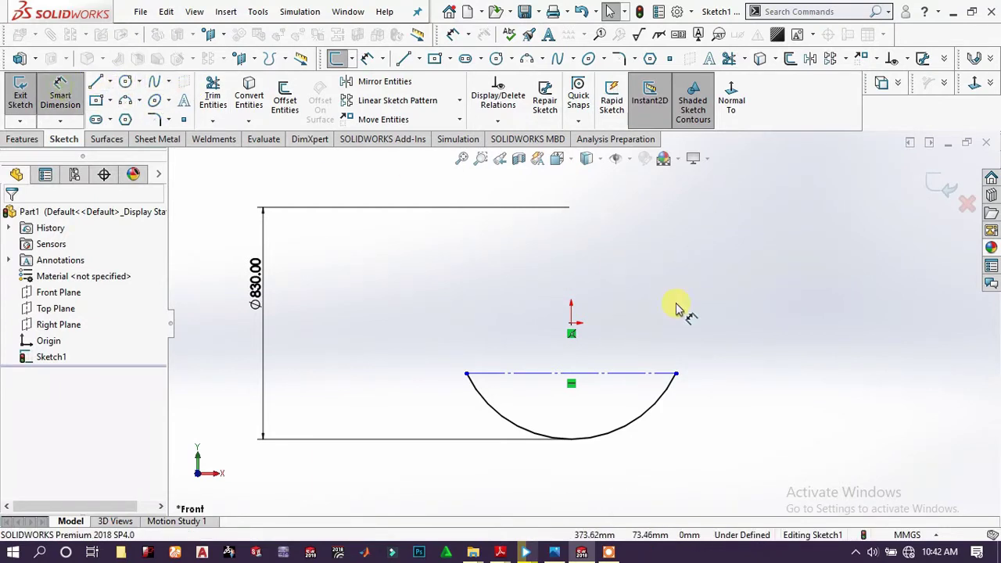
{"action": "left_click", "coordinate": [573, 327]}
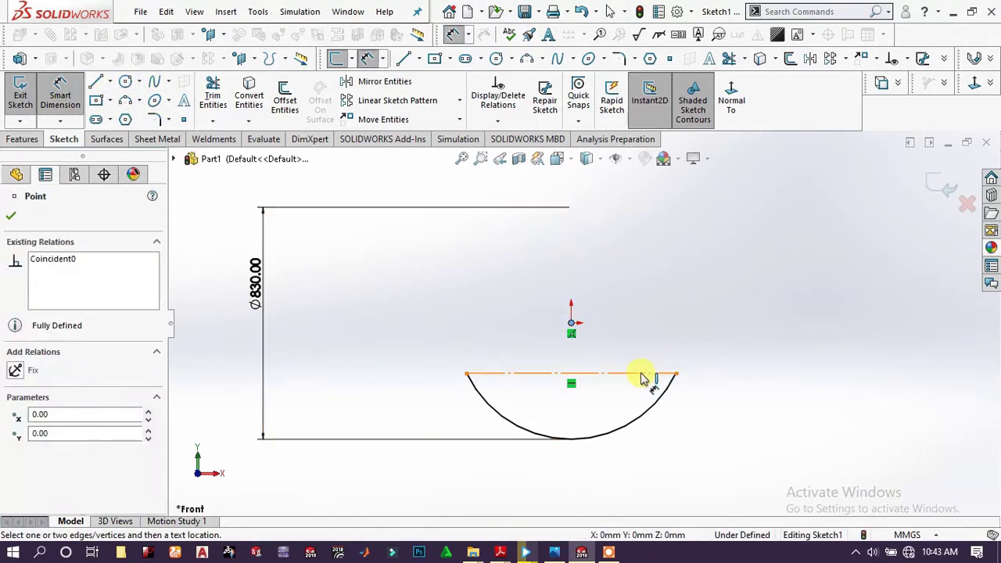
{"action": "left_click", "coordinate": [641, 374]}
{"action": "left_click", "coordinate": [638, 346]}
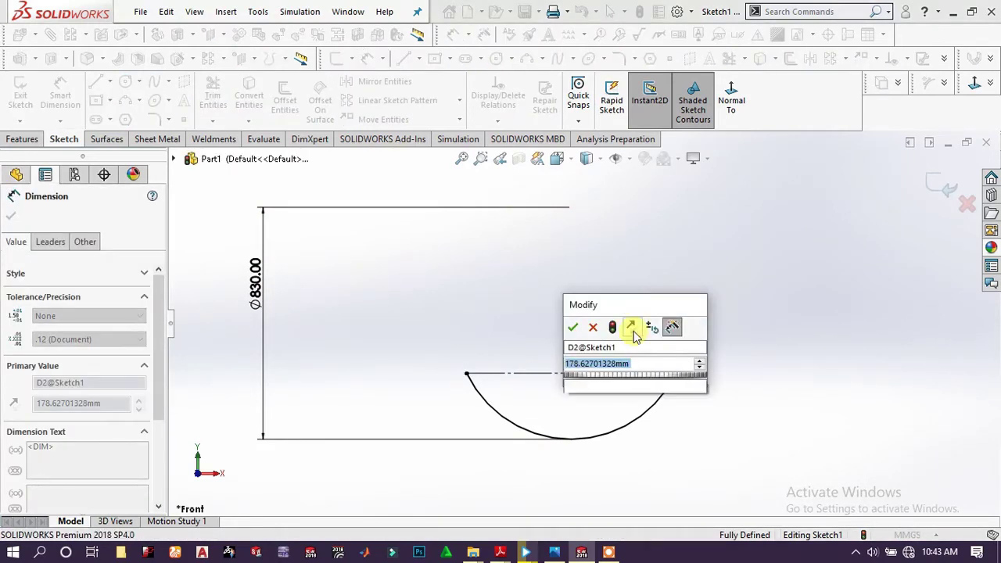
{"action": "type", "text": "175"}
{"action": "key", "text": "Return"}
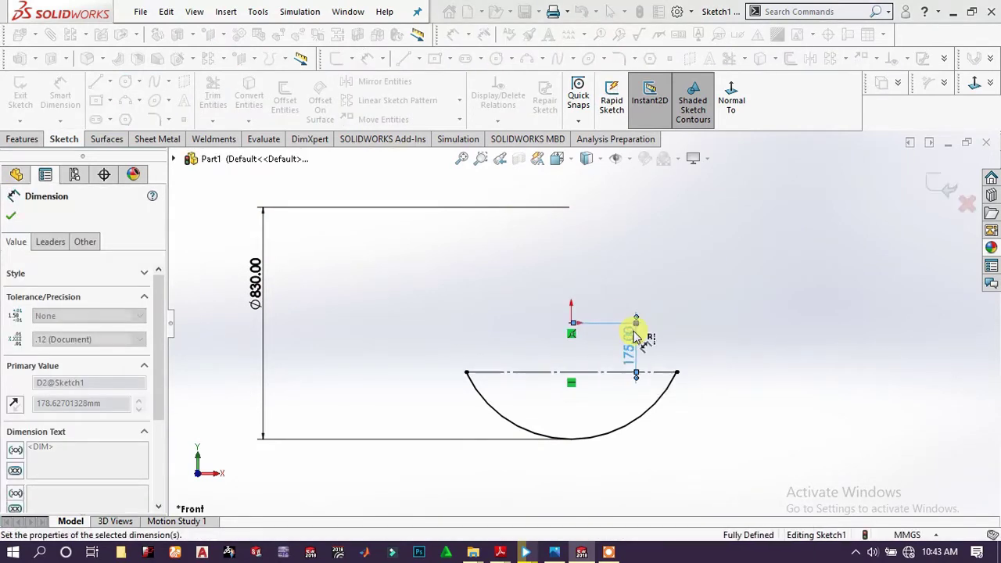
{"action": "left_click", "coordinate": [694, 351]}
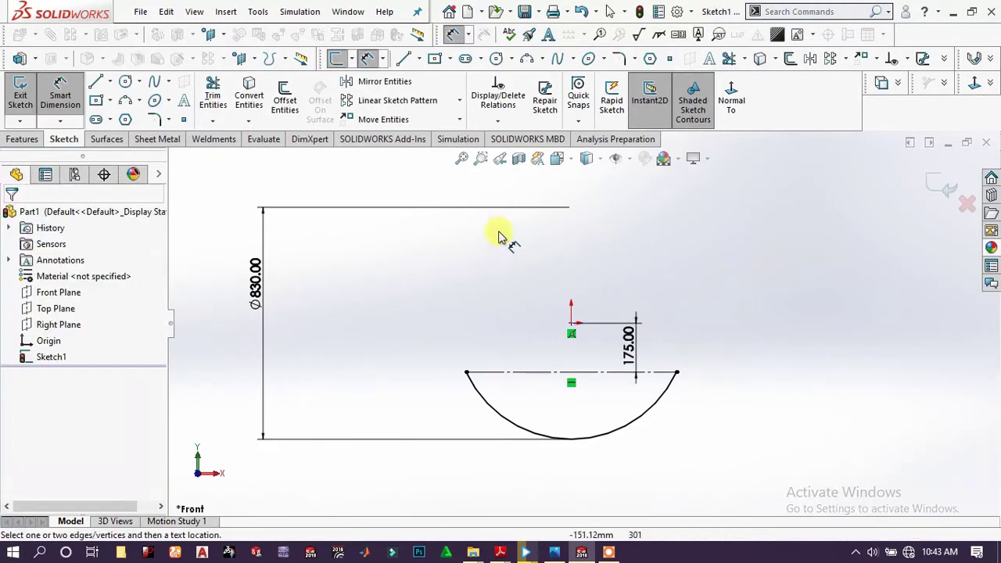
Draw a horizontal line about 178 mm long outward from the right end of the arc
{"action": "left_click", "coordinate": [92, 85]}
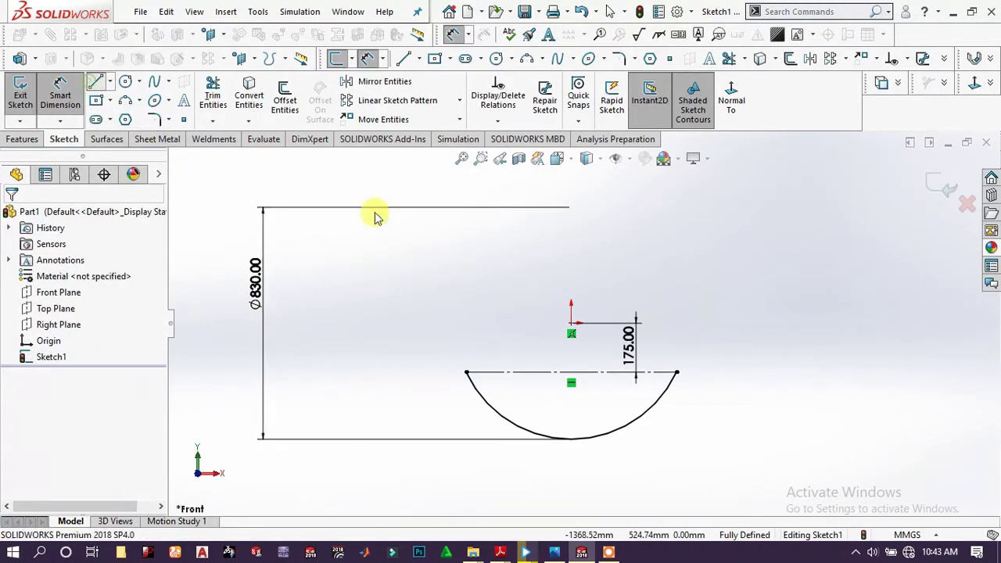
{"action": "left_click", "coordinate": [677, 373]}
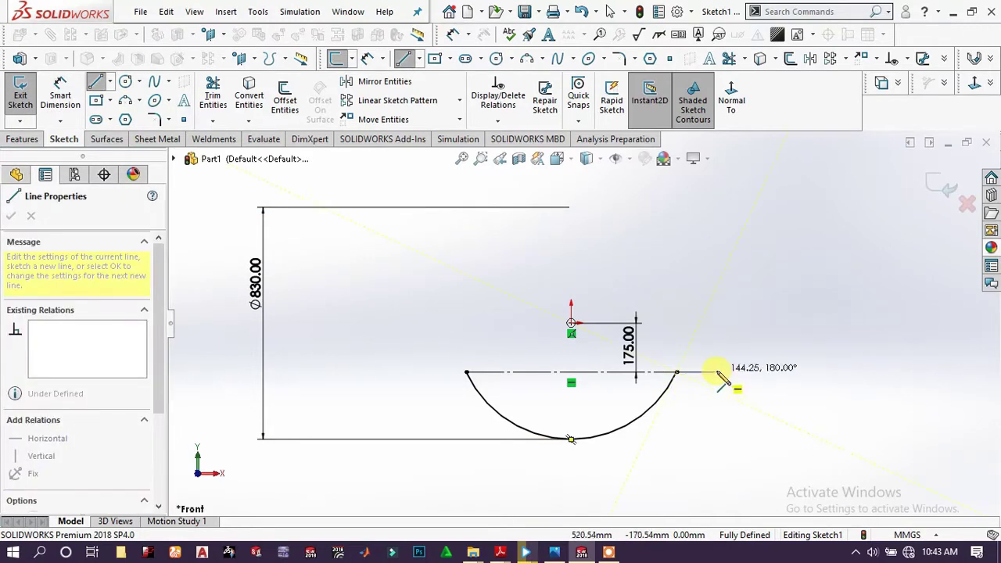
{"action": "left_click", "coordinate": [726, 372]}
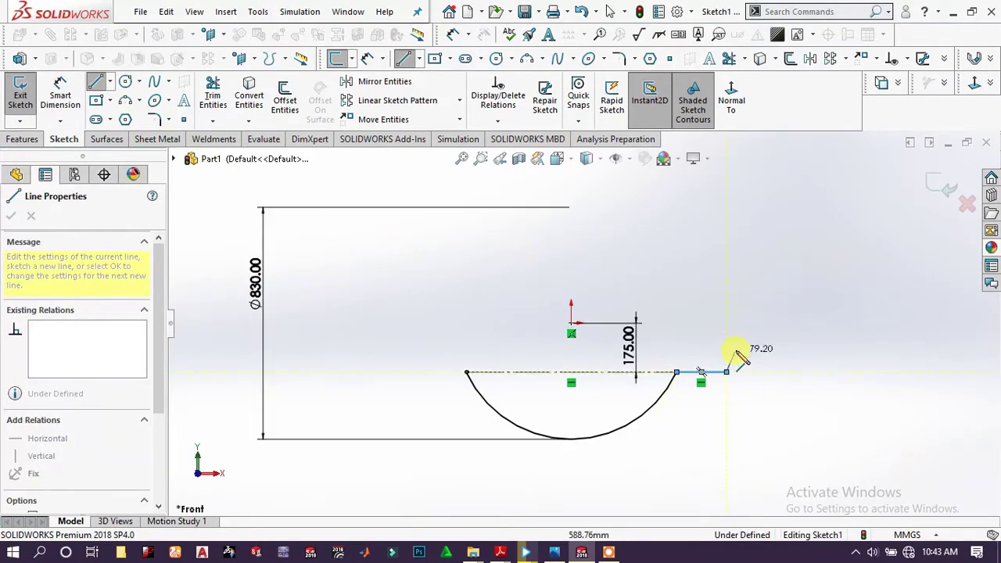
{"action": "right_click", "coordinate": [745, 360]}
{"action": "left_click", "coordinate": [774, 362]}
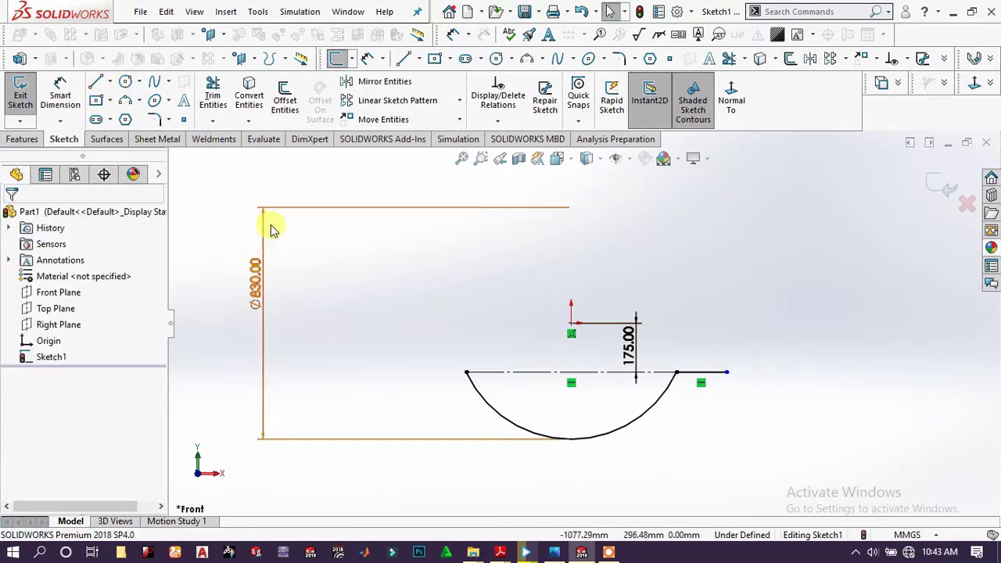
Draw a horizontal line about 168 mm long outward from the left end of the arc
{"action": "left_click", "coordinate": [95, 81]}
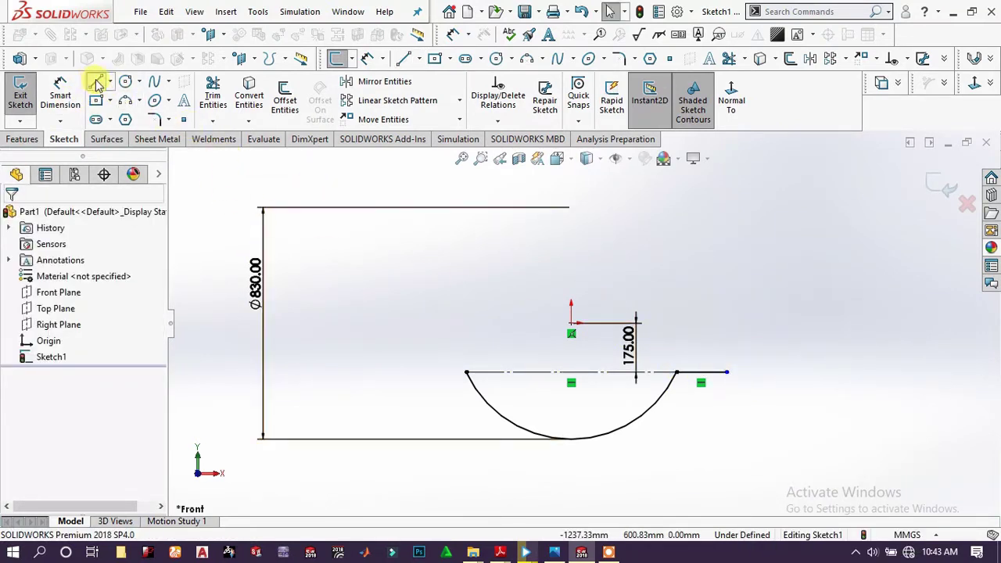
{"action": "left_click", "coordinate": [467, 373]}
{"action": "left_click", "coordinate": [420, 373]}
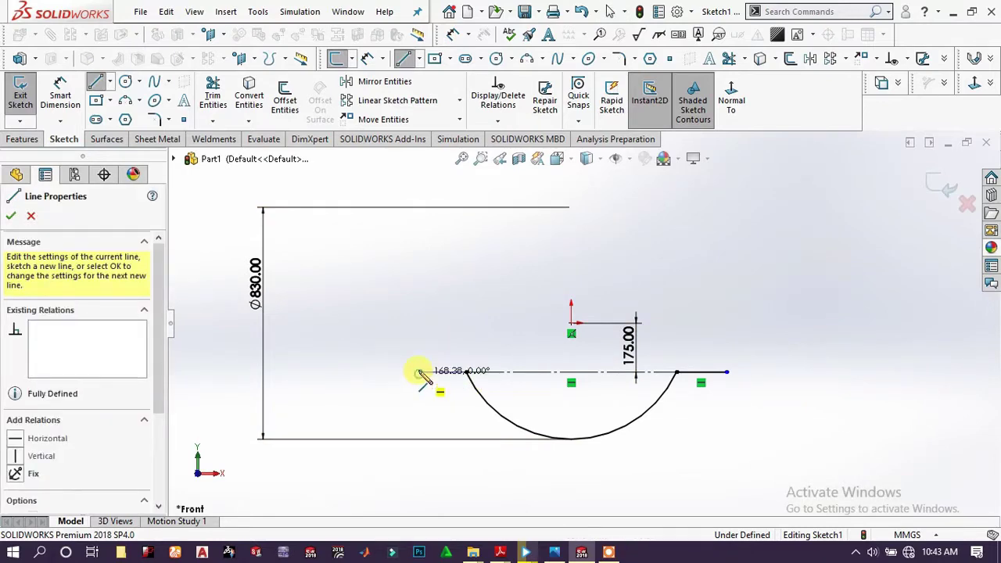
{"action": "right_click", "coordinate": [441, 327]}
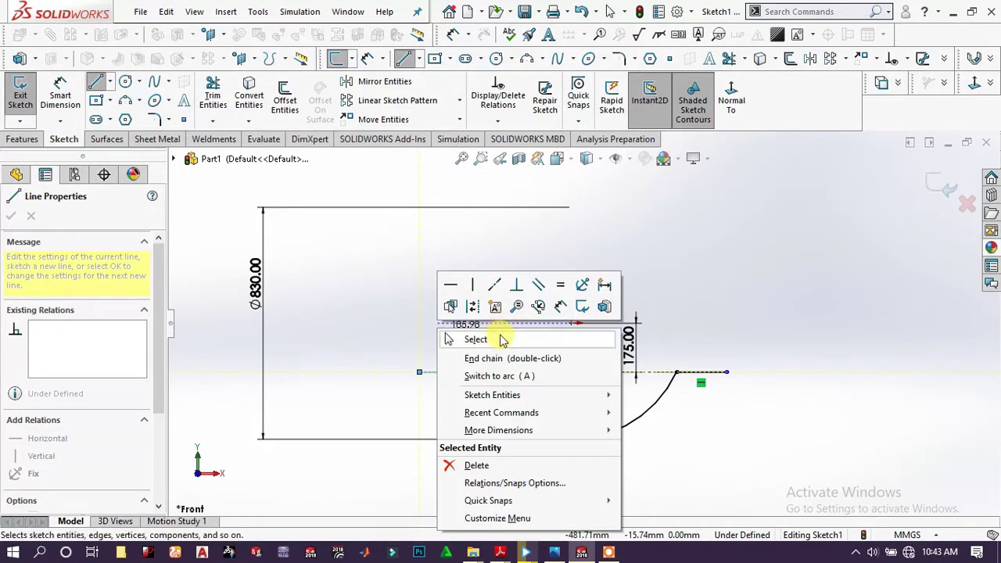
{"action": "left_click", "coordinate": [499, 335]}
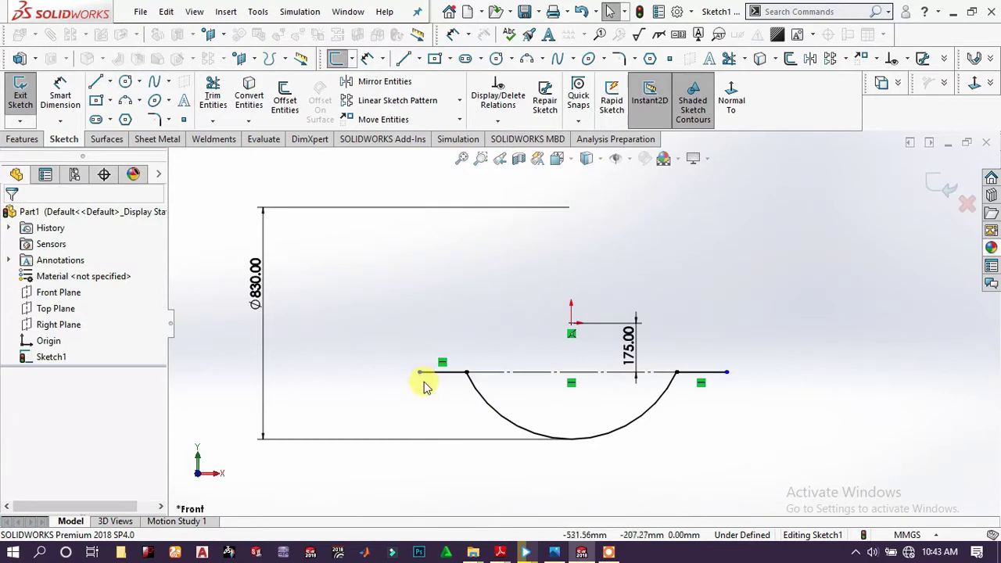
Apply an equal relation to the two horizontal lines at the arc's ends
{"action": "left_click", "coordinate": [713, 374]}
{"action": "left_click", "coordinate": [704, 376], "text": "ctrl"}
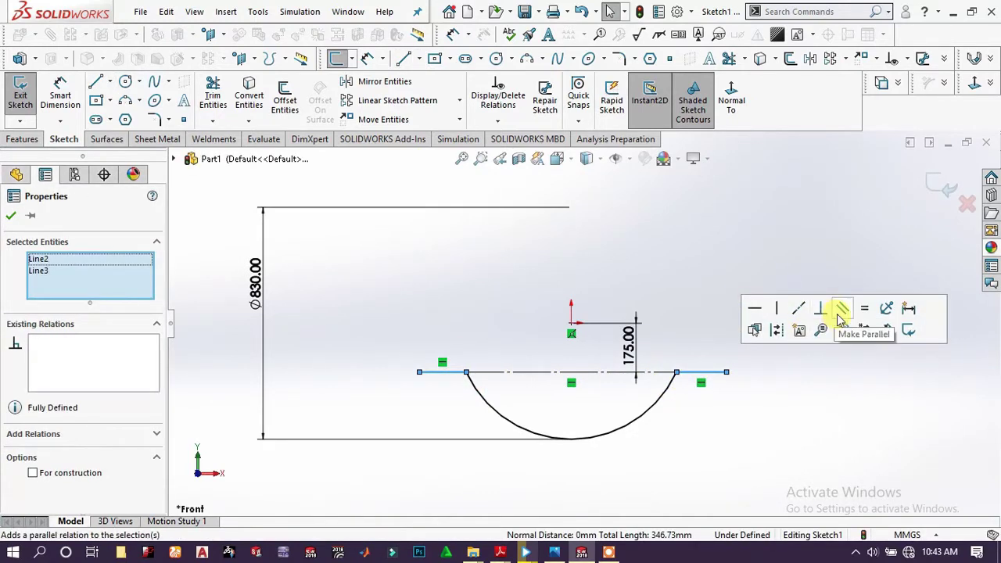
{"action": "left_click", "coordinate": [864, 309]}
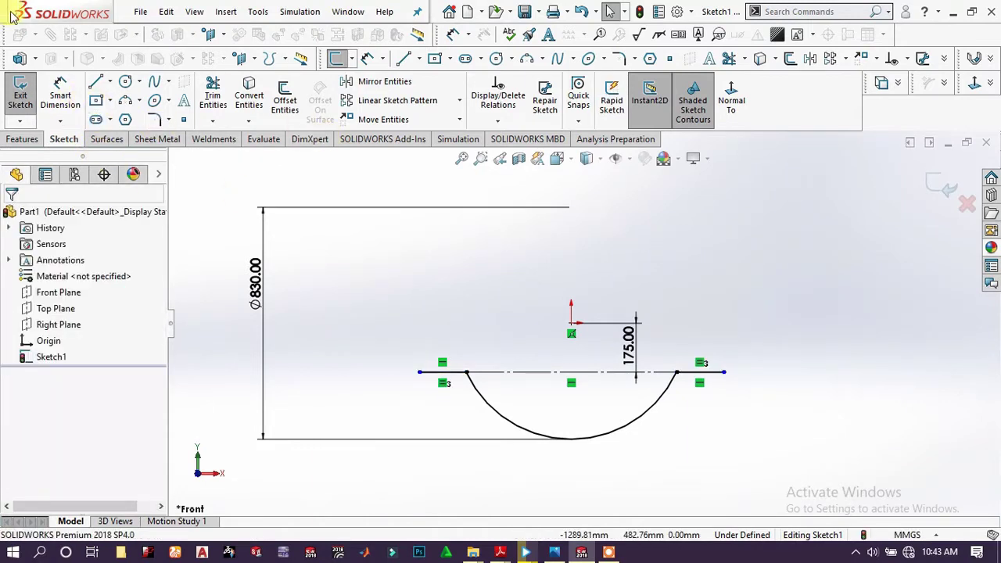
Dimension the length of the horizontal line at the arc's right end as 80 mm
{"action": "left_click", "coordinate": [60, 86]}
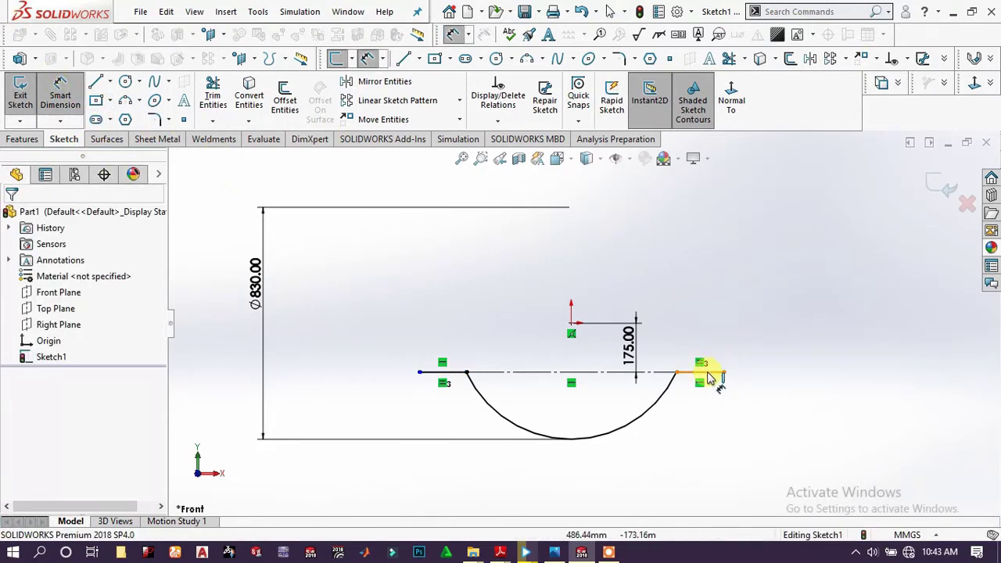
{"action": "left_click", "coordinate": [714, 310]}
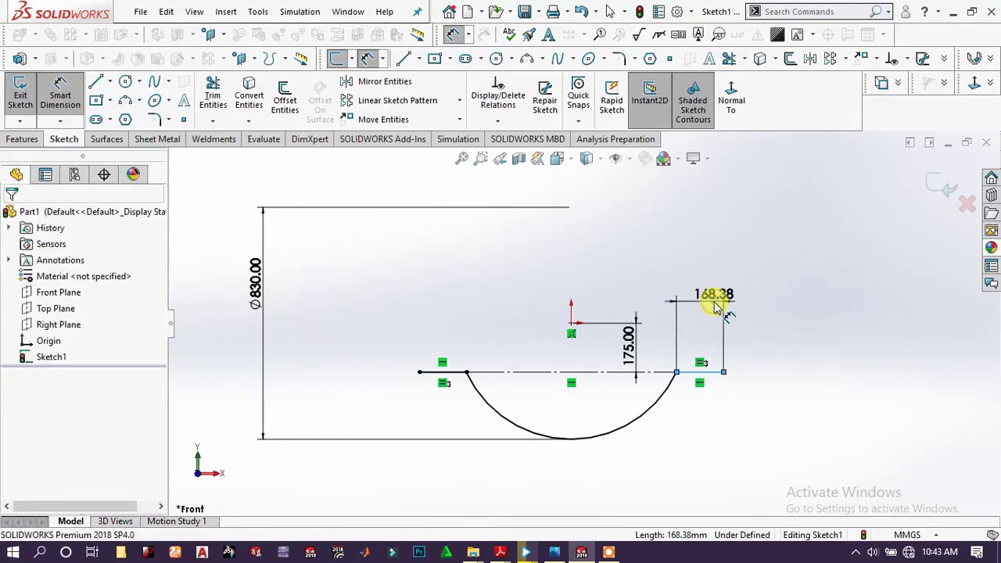
{"action": "left_click", "coordinate": [714, 307]}
{"action": "type", "text": "80"}
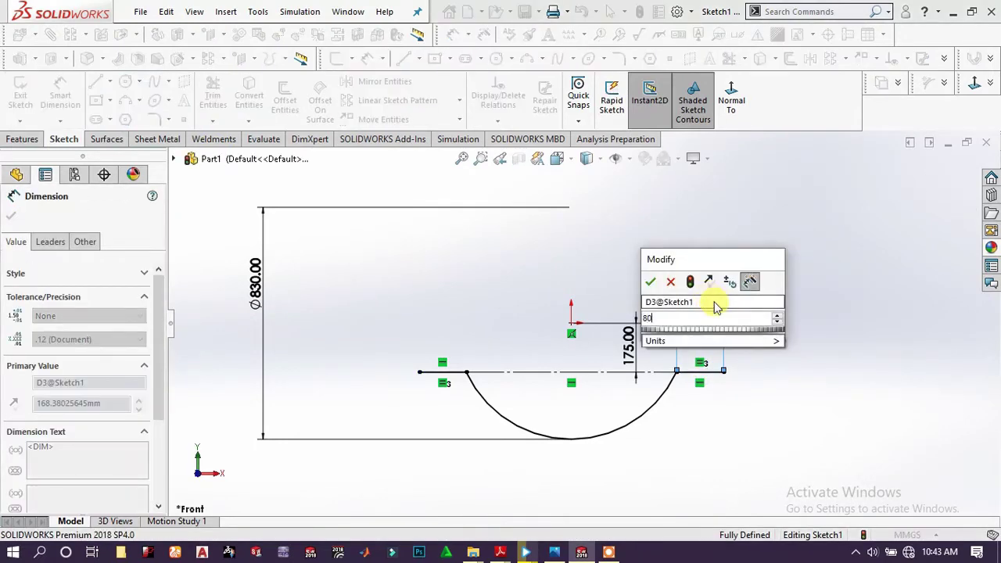
{"action": "key", "text": "Return"}
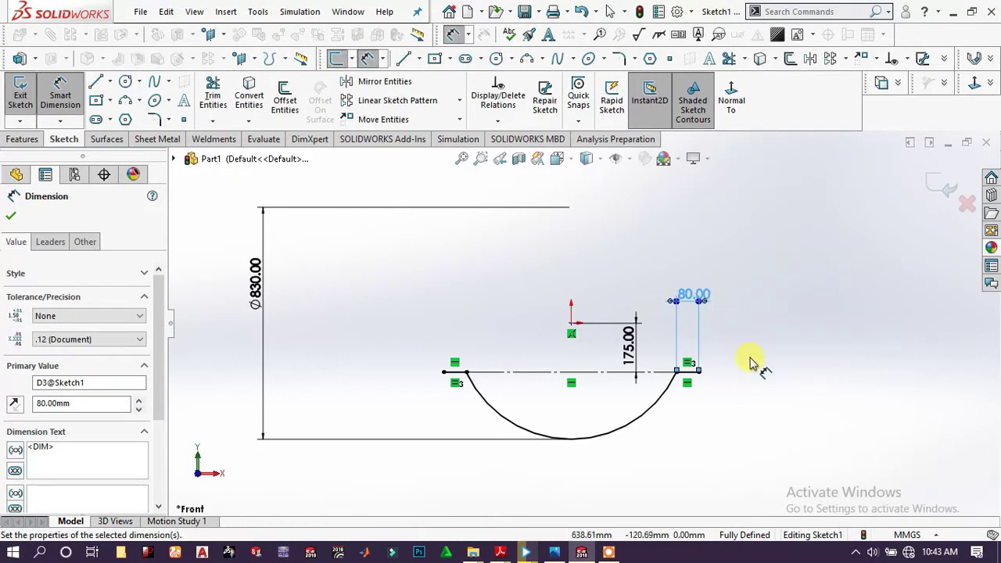
{"action": "left_click", "coordinate": [749, 361]}
{"action": "scroll", "coordinate": [574, 429], "scroll_direction": "down", "scroll_amount": 1}
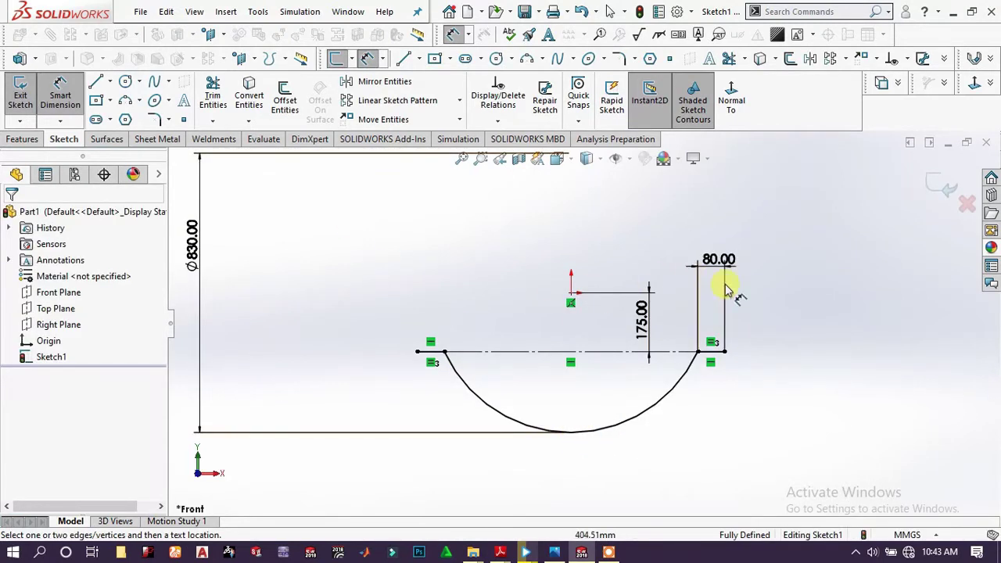
Offset the arc and both flange lines 15 mm toward the inside of the trough, leaving out the construction line
{"action": "left_click", "coordinate": [62, 98]}
{"action": "left_click_drag", "start_coordinate": [810, 290], "coordinate": [317, 448]}
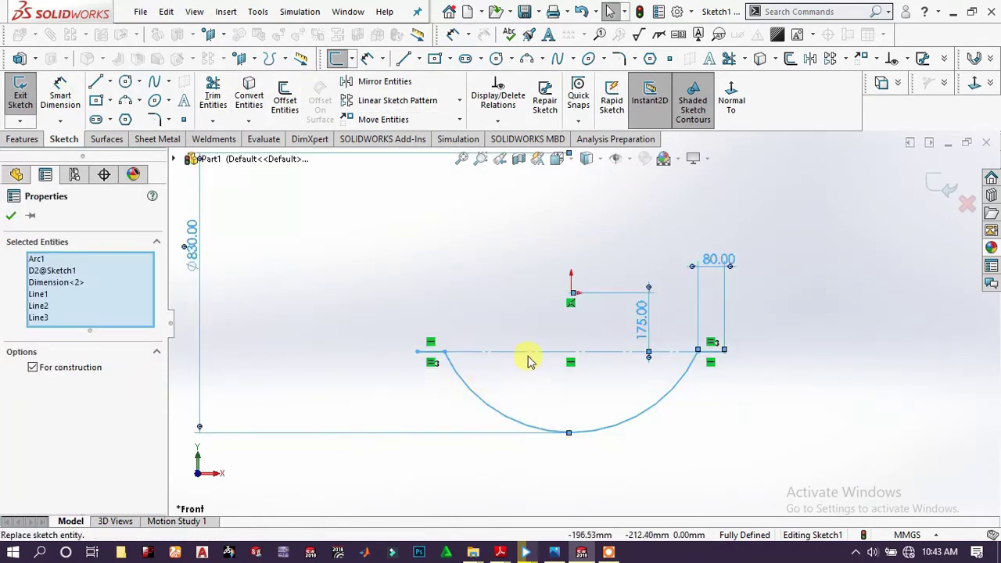
{"action": "left_click", "coordinate": [537, 350], "text": "ctrl"}
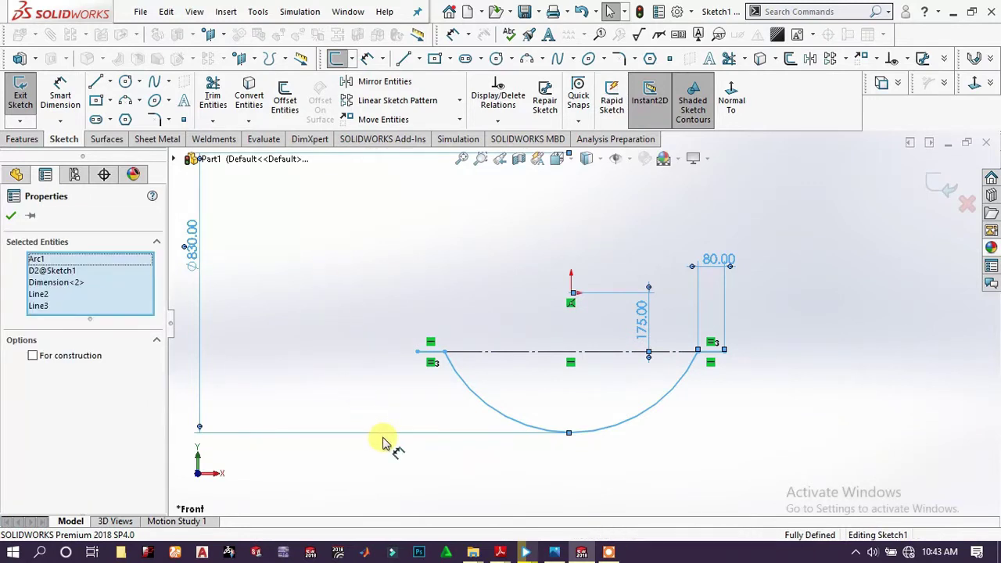
{"action": "left_click", "coordinate": [384, 434], "text": "ctrl"}
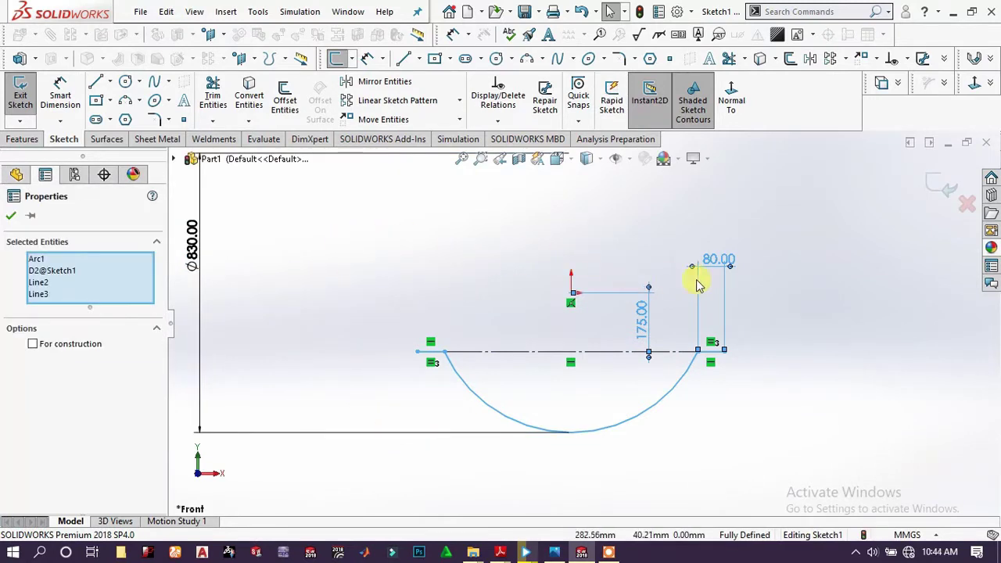
{"action": "left_click_drag", "start_coordinate": [772, 241], "coordinate": [602, 313], "text": "ctrl"}
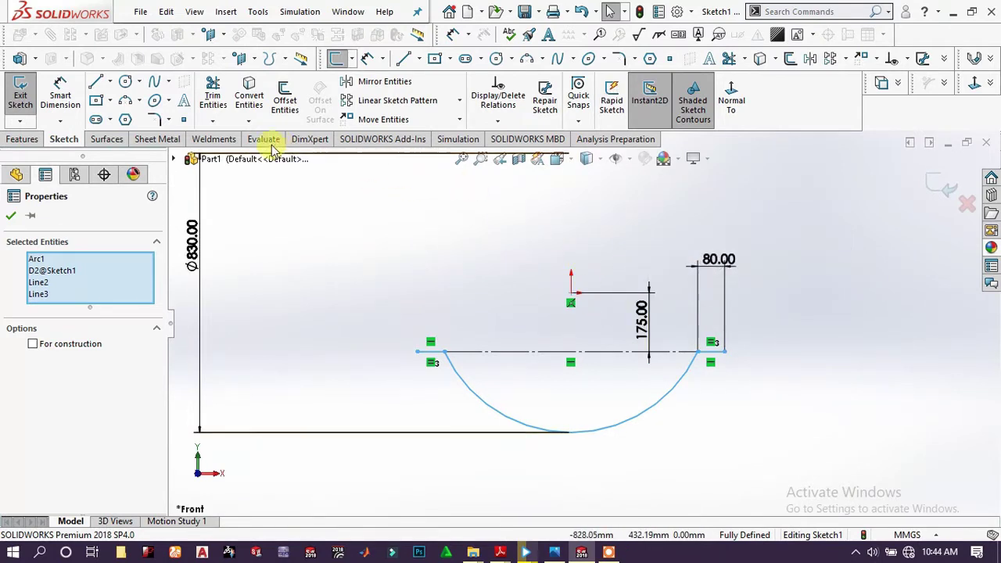
{"action": "left_click", "coordinate": [283, 108]}
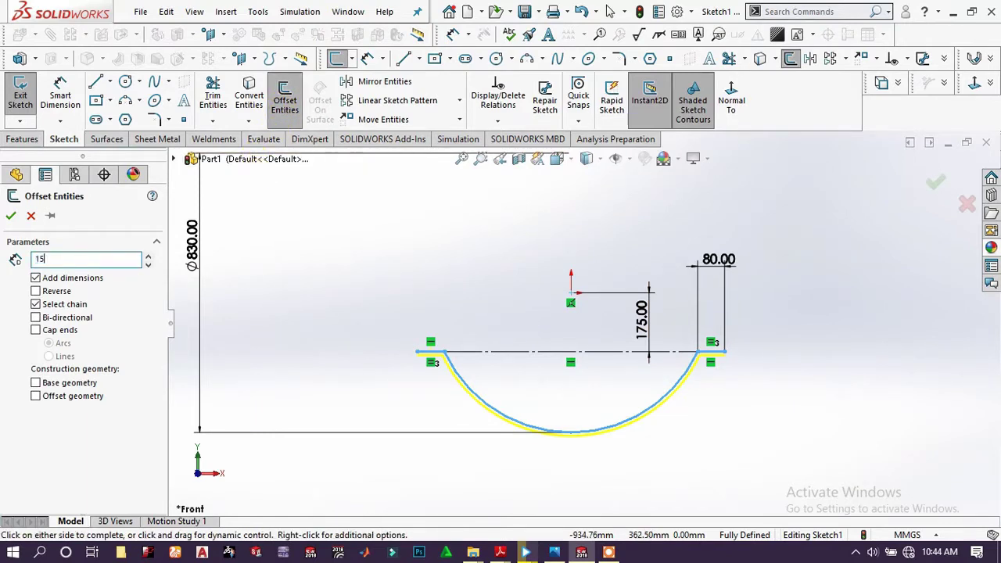
{"action": "type", "text": "15"}
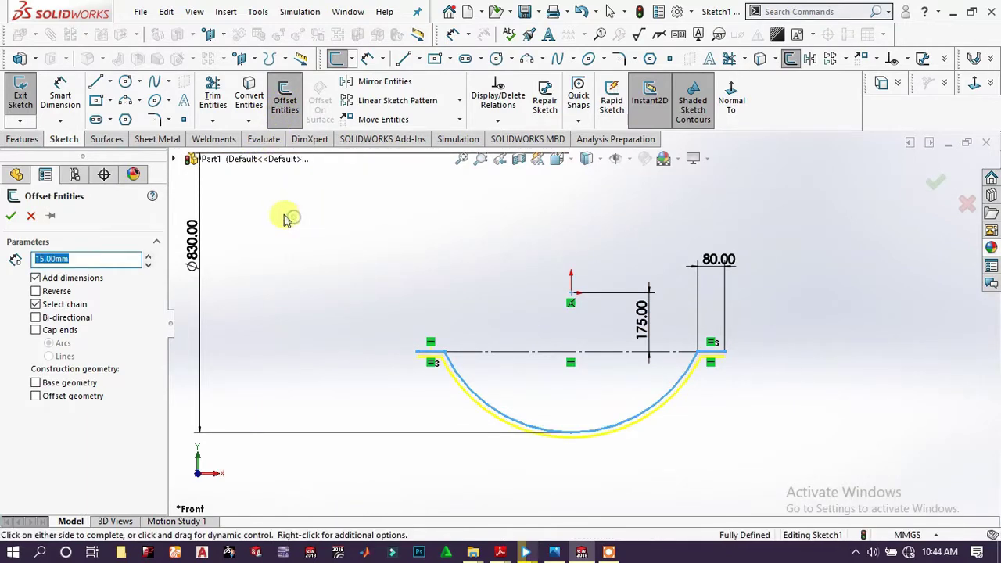
{"action": "key", "text": "Return"}
{"action": "left_click", "coordinate": [199, 195]}
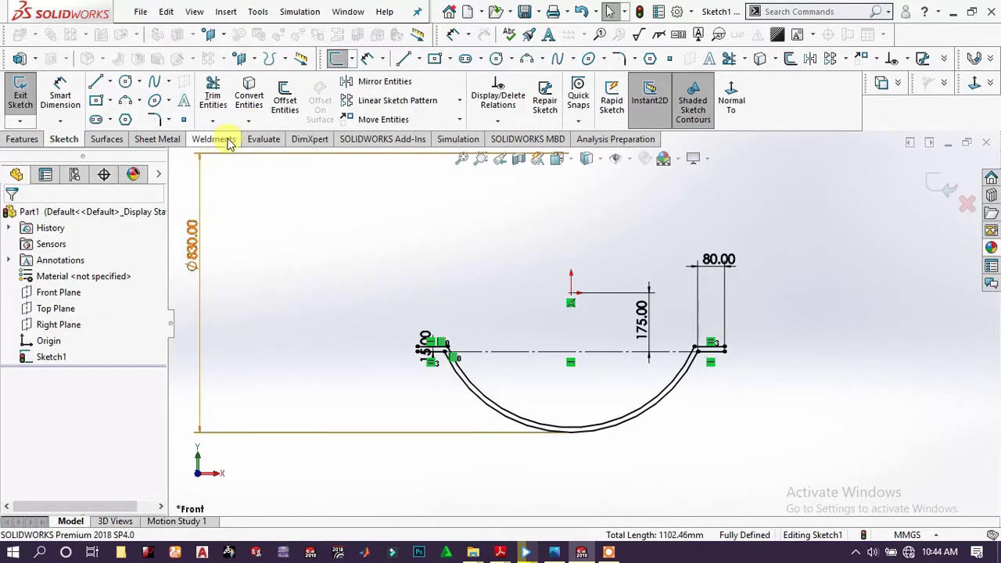
Close the trough profile with a vertical line joining the two offset edges at each flange's outer end
{"action": "left_click", "coordinate": [97, 86]}
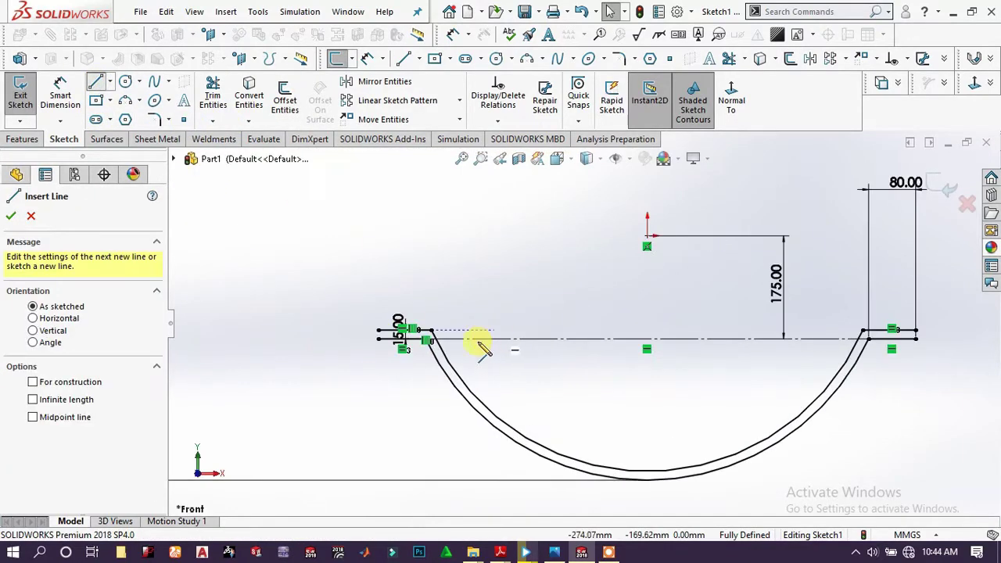
{"action": "scroll", "coordinate": [438, 352], "scroll_direction": "down", "scroll_amount": 5}
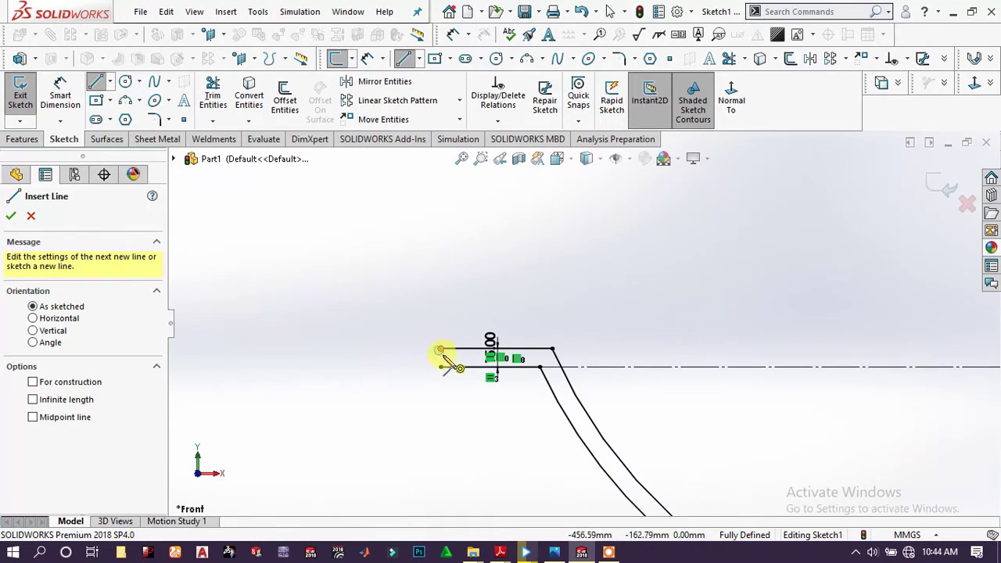
{"action": "left_click", "coordinate": [441, 351]}
{"action": "double_click", "coordinate": [441, 367]}
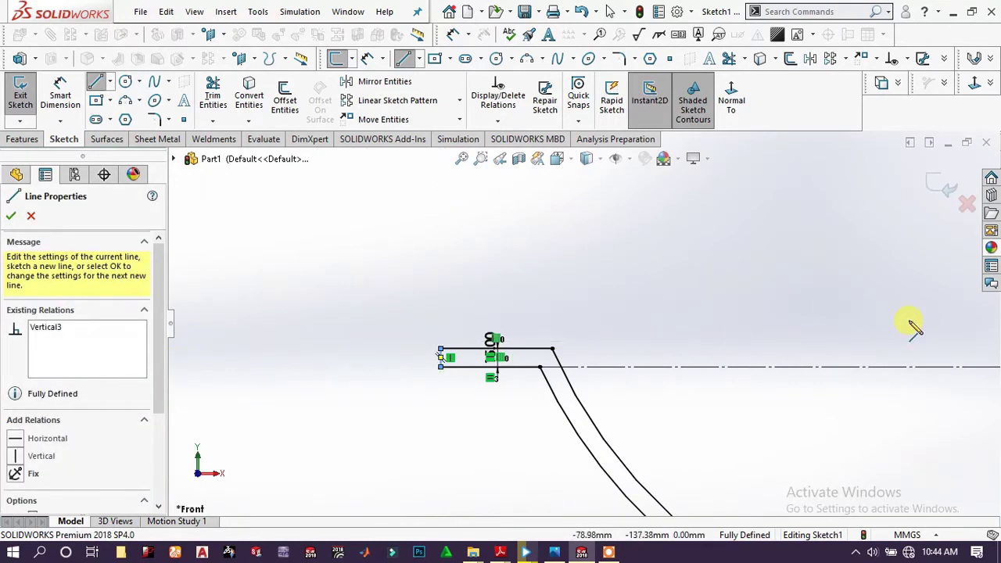
{"action": "scroll", "coordinate": [907, 323], "scroll_direction": "up", "scroll_amount": 5}
{"action": "scroll", "coordinate": [856, 336], "scroll_direction": "down", "scroll_amount": 4}
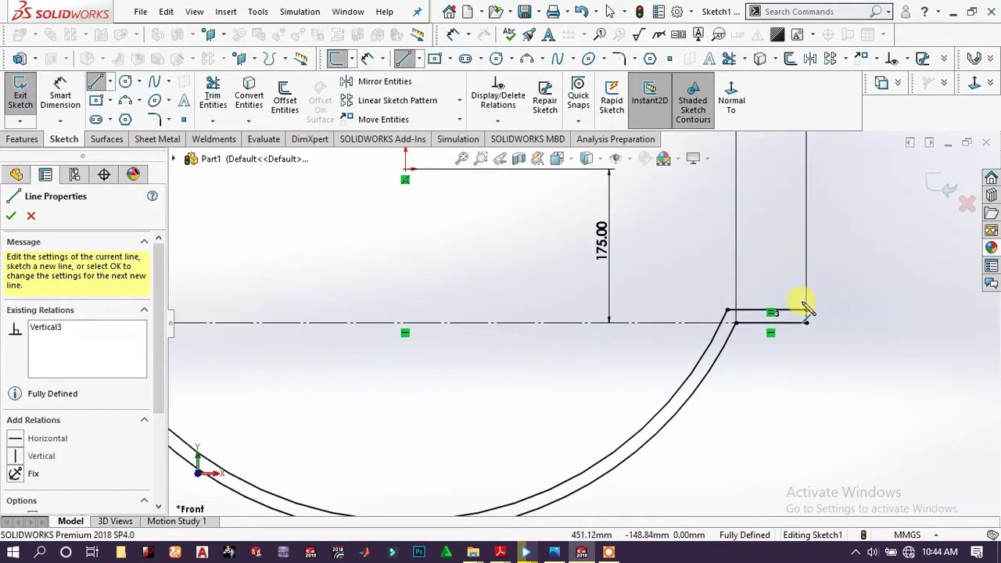
{"action": "left_click", "coordinate": [807, 312]}
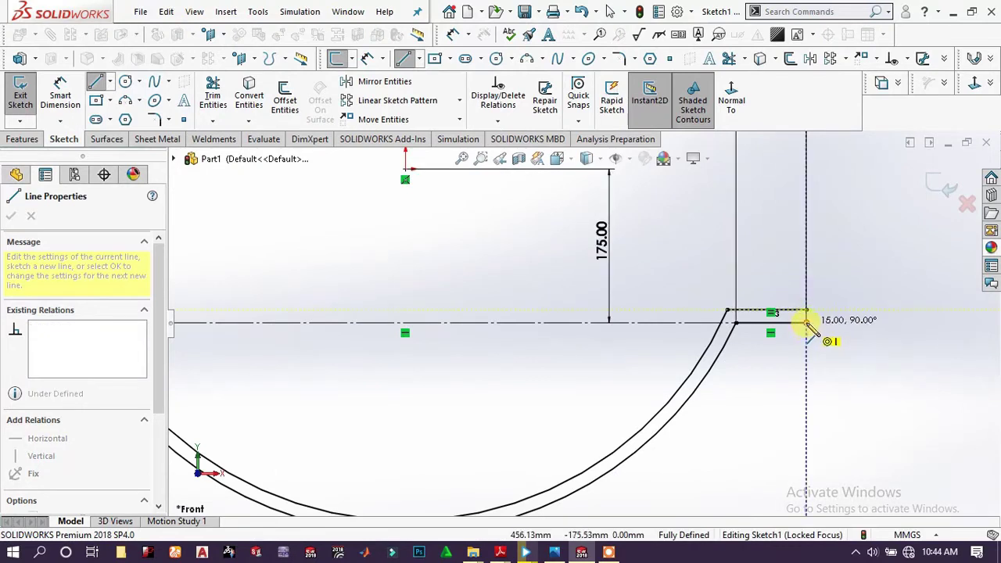
{"action": "left_click", "coordinate": [807, 322]}
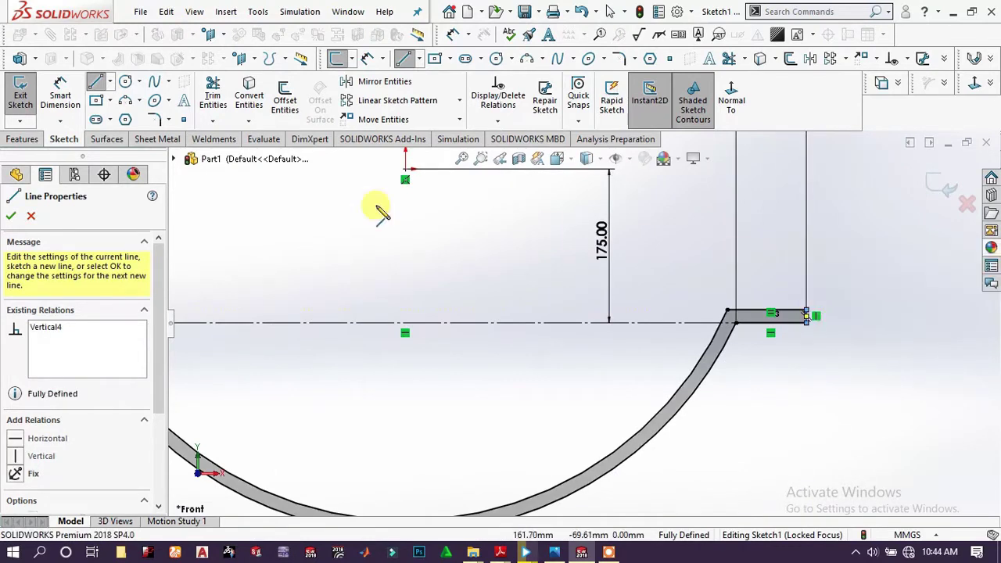
{"action": "left_click", "coordinate": [10, 217]}
{"action": "left_click", "coordinate": [10, 217]}
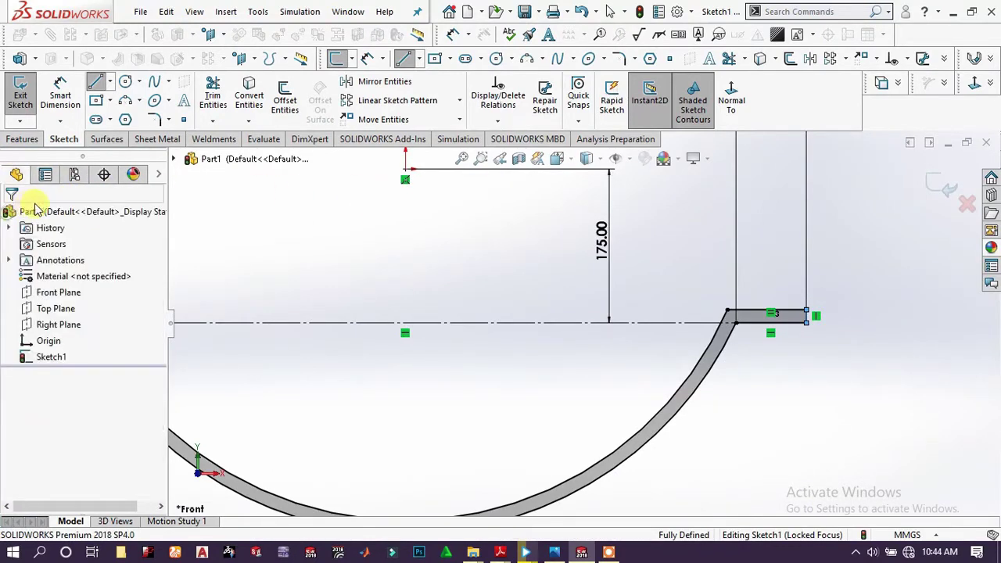
Extrude the closed trough profile 1150 mm with a Mid Plane end condition
{"action": "left_click", "coordinate": [20, 138]}
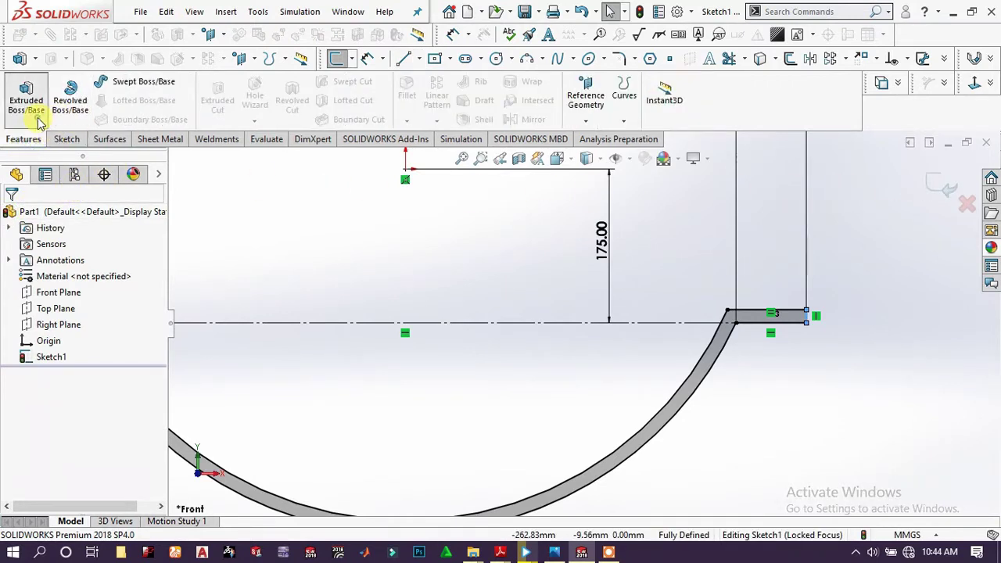
{"action": "left_click", "coordinate": [31, 114]}
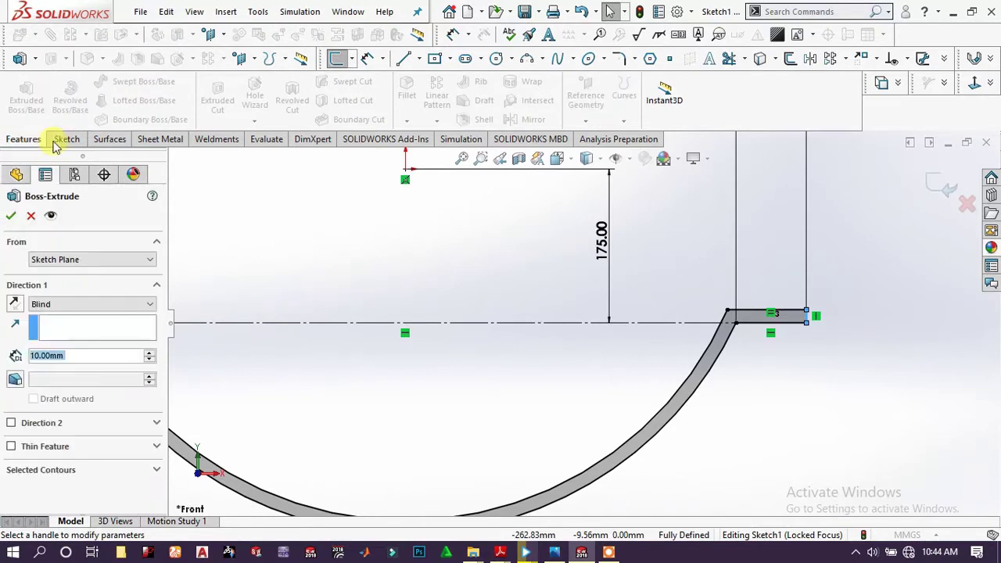
{"action": "left_click", "coordinate": [72, 304]}
{"action": "left_click", "coordinate": [76, 365]}
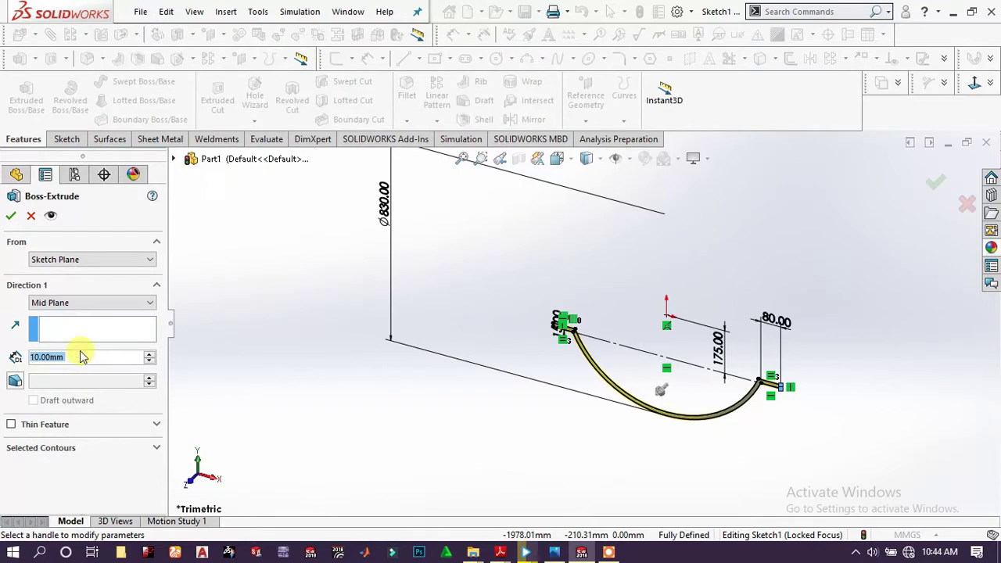
{"action": "type", "text": "11"}
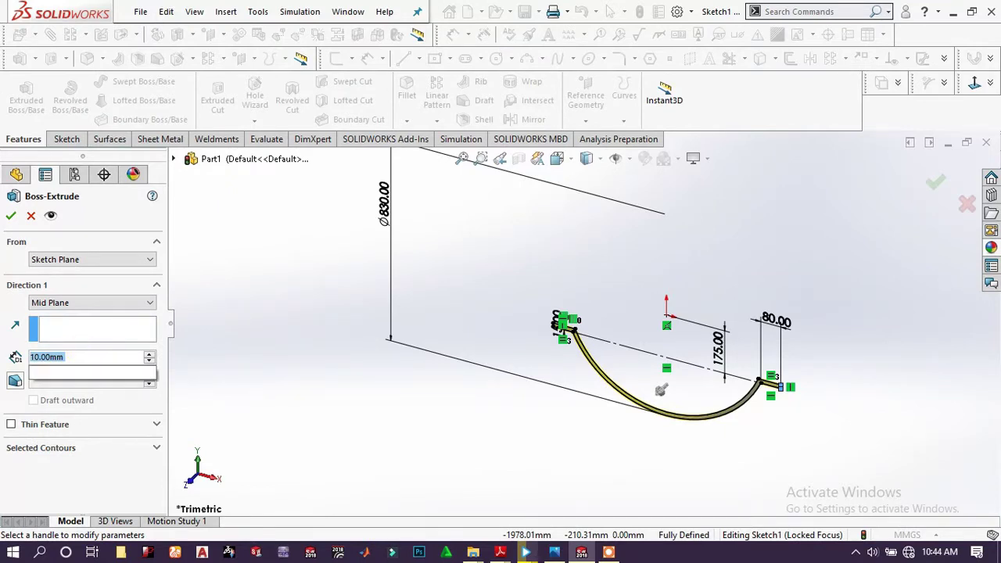
{"action": "type", "text": "50"}
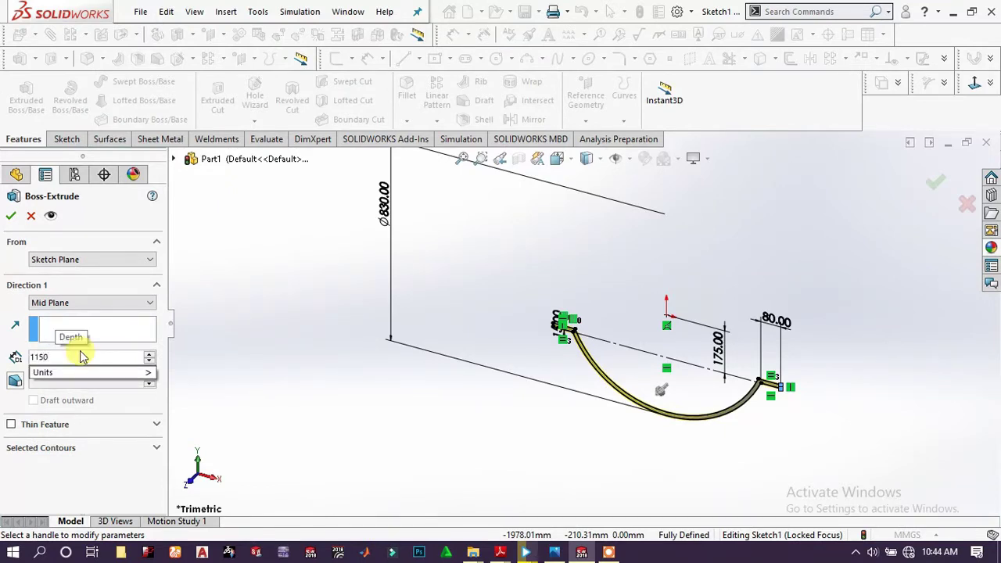
{"action": "key", "text": "Return"}
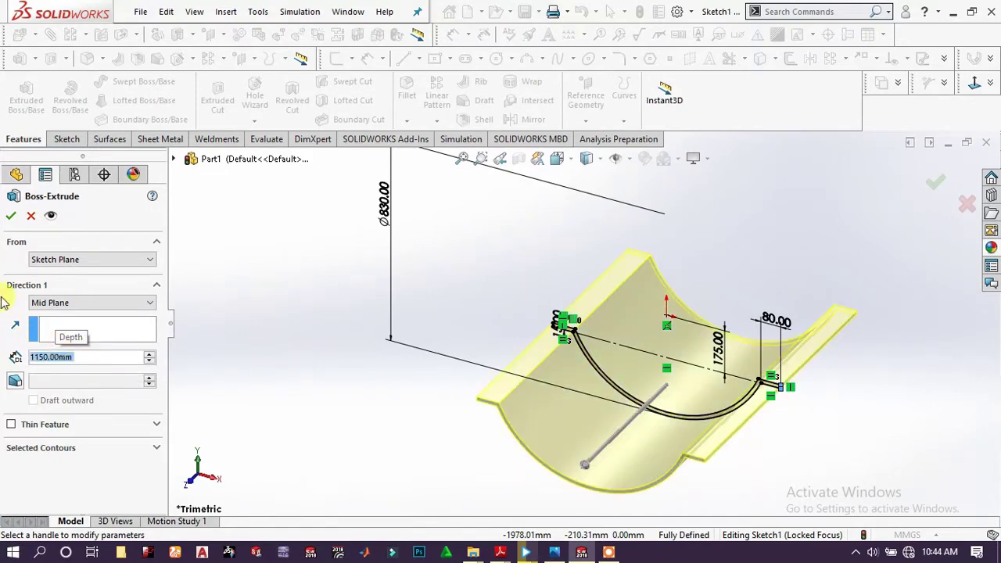
{"action": "left_click", "coordinate": [12, 216]}
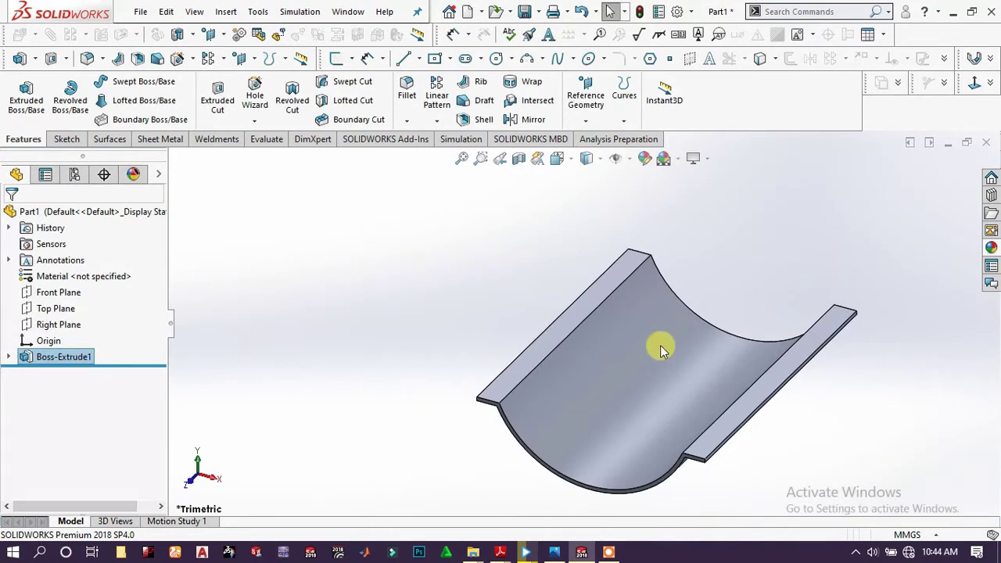
On the Top Plane, sketch a vertical centerpoint straight slot at the origin, about 238 mm between arc centres with about 69 mm end radius
{"action": "left_click", "coordinate": [48, 308]}
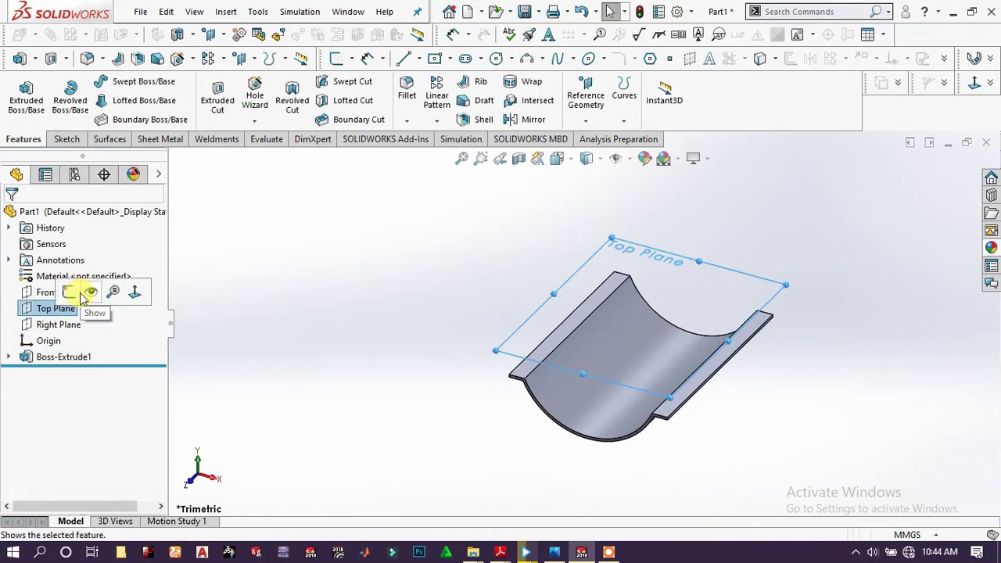
{"action": "left_click", "coordinate": [70, 291]}
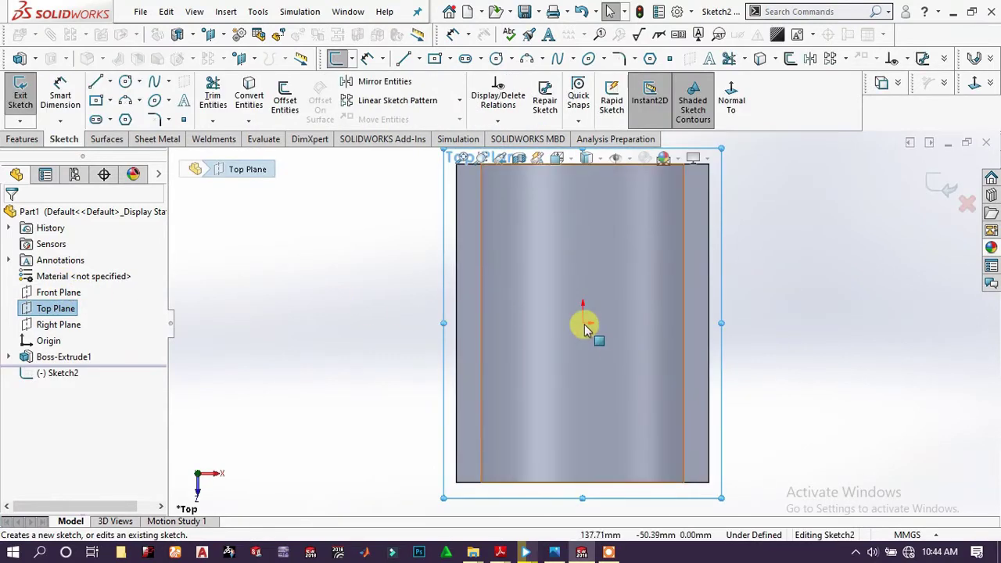
{"action": "left_click", "coordinate": [112, 120]}
{"action": "left_click", "coordinate": [130, 154]}
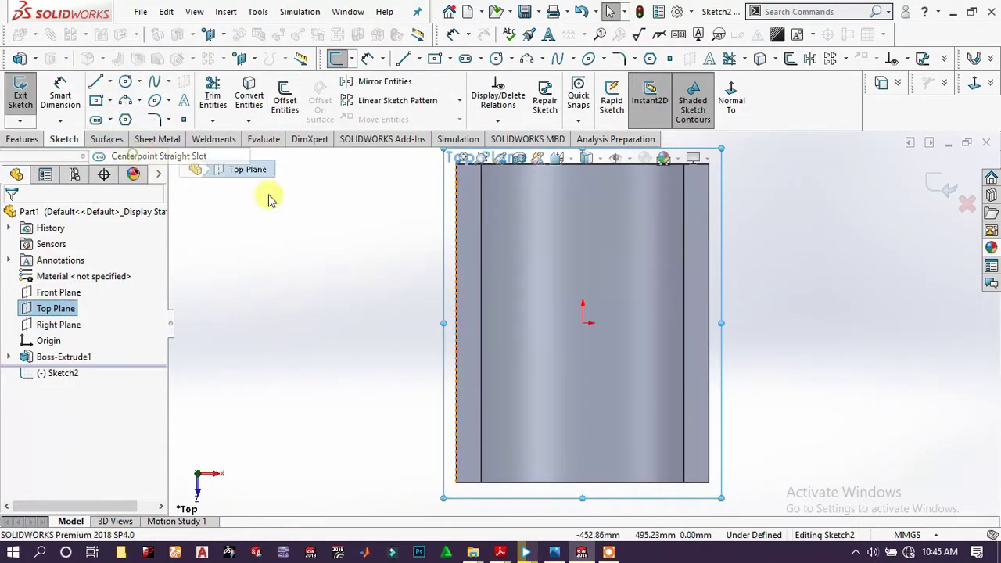
{"action": "left_click", "coordinate": [585, 323]}
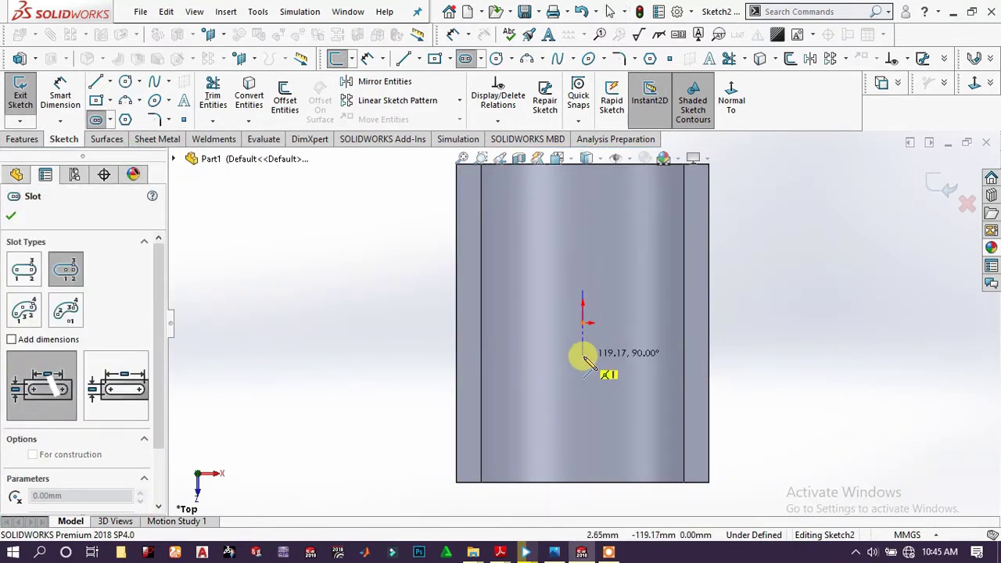
{"action": "left_click", "coordinate": [584, 356]}
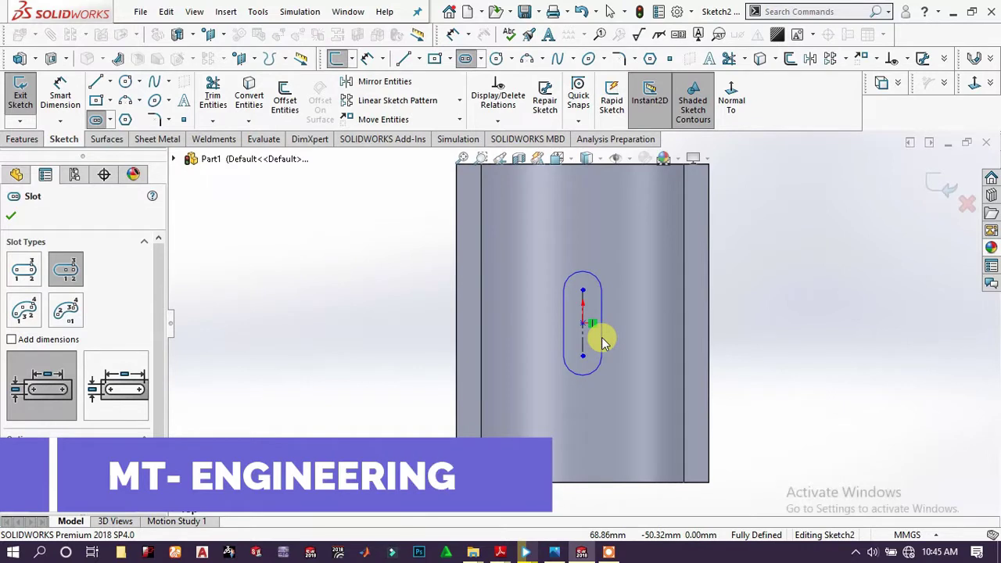
{"action": "left_click", "coordinate": [599, 339]}
Dimension the slot's straight side as 25 mm
{"action": "left_click", "coordinate": [60, 94]}
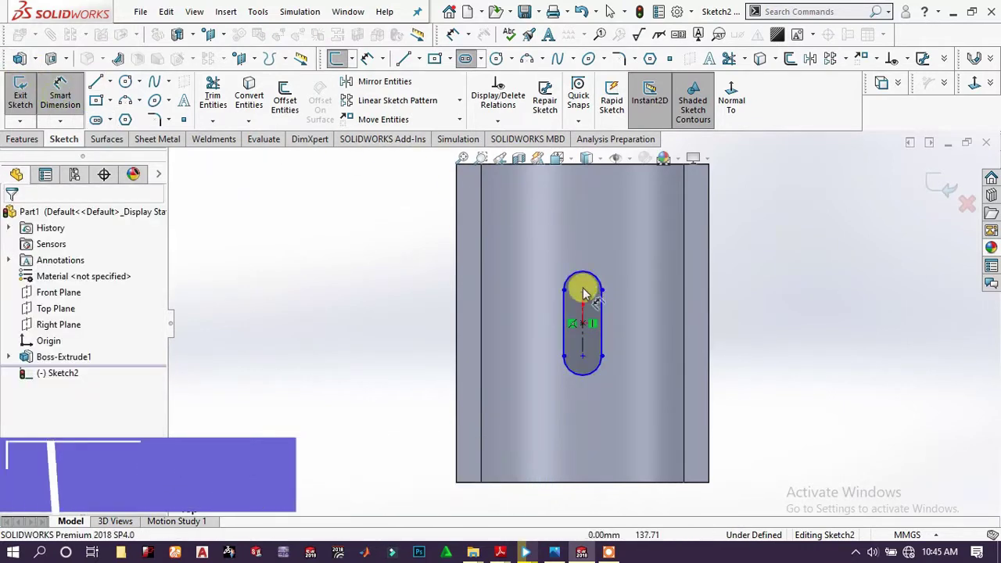
{"action": "left_click", "coordinate": [563, 309]}
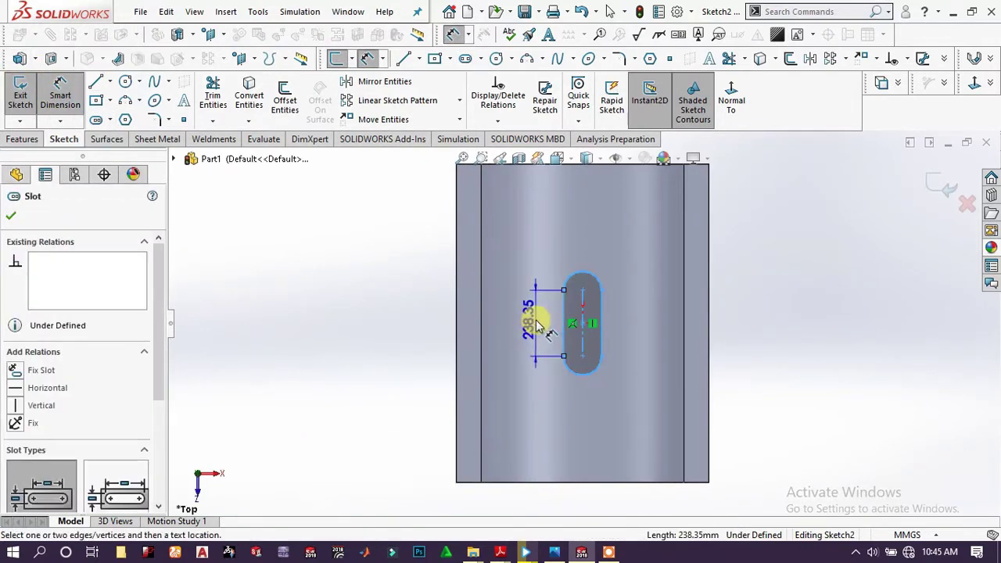
{"action": "left_click", "coordinate": [535, 325]}
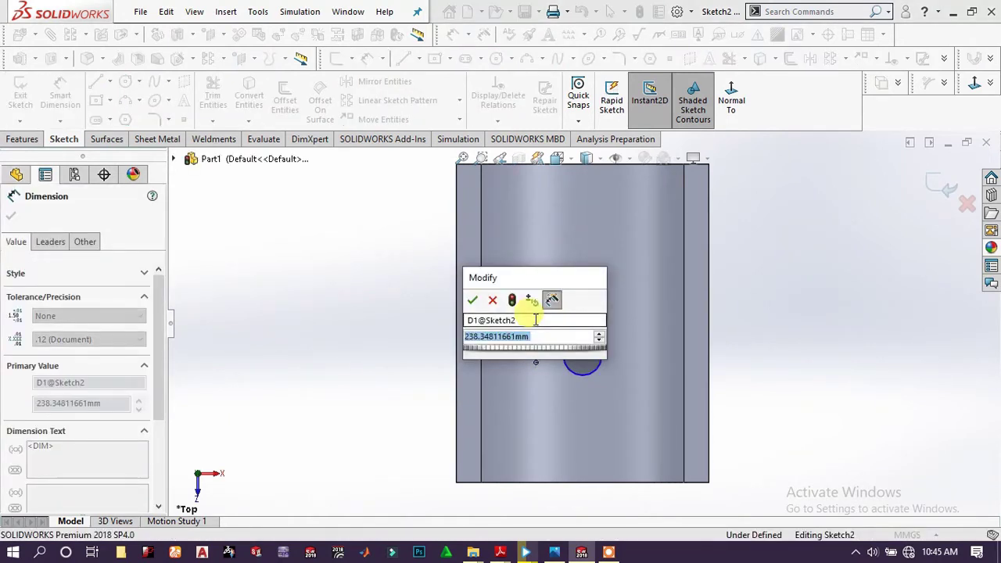
{"action": "type", "text": "25"}
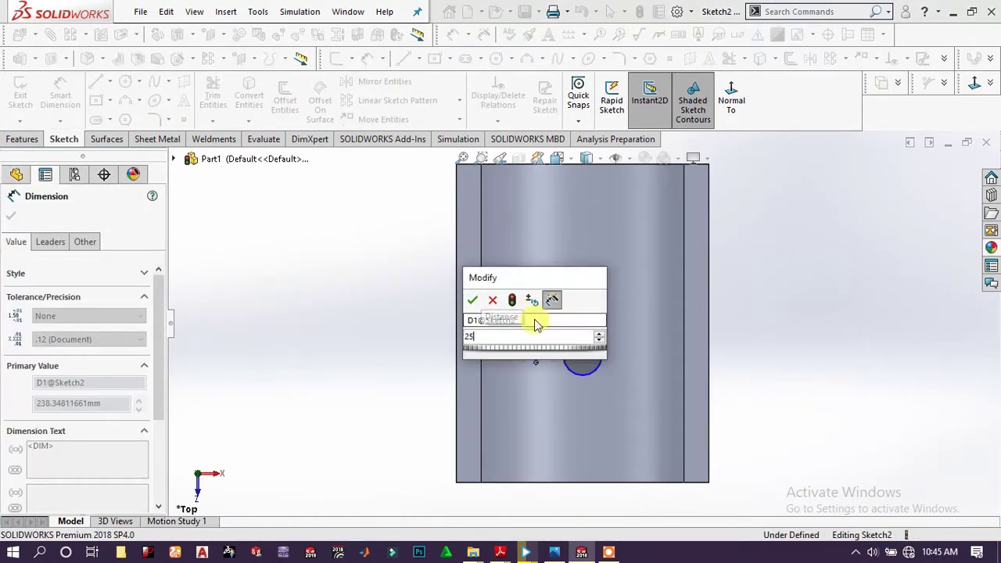
{"action": "key", "text": "Return"}
Dimension the slot's end arc with a radius of 12 mm
{"action": "scroll", "coordinate": [688, 315], "scroll_direction": "down", "scroll_amount": 2}
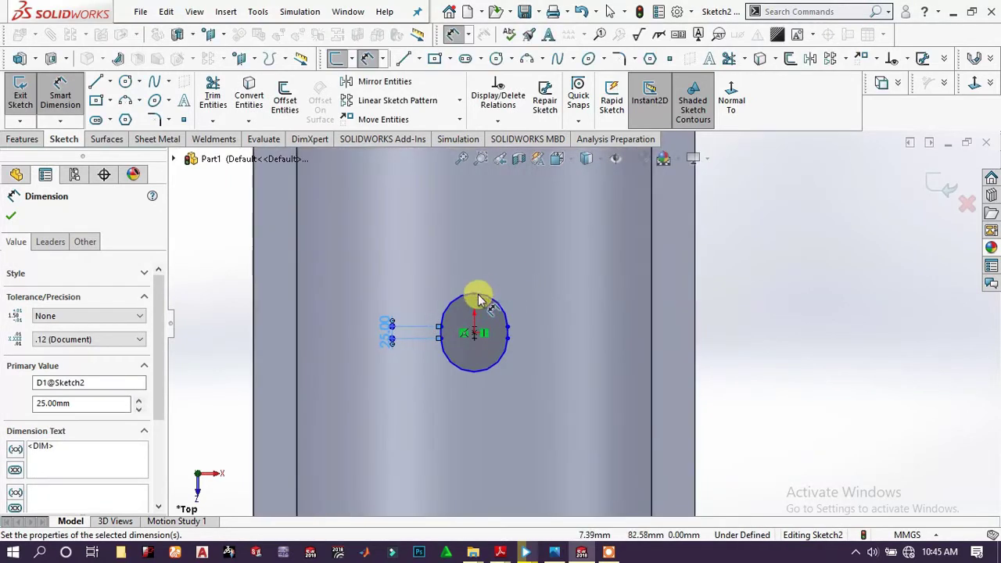
{"action": "left_click", "coordinate": [478, 295]}
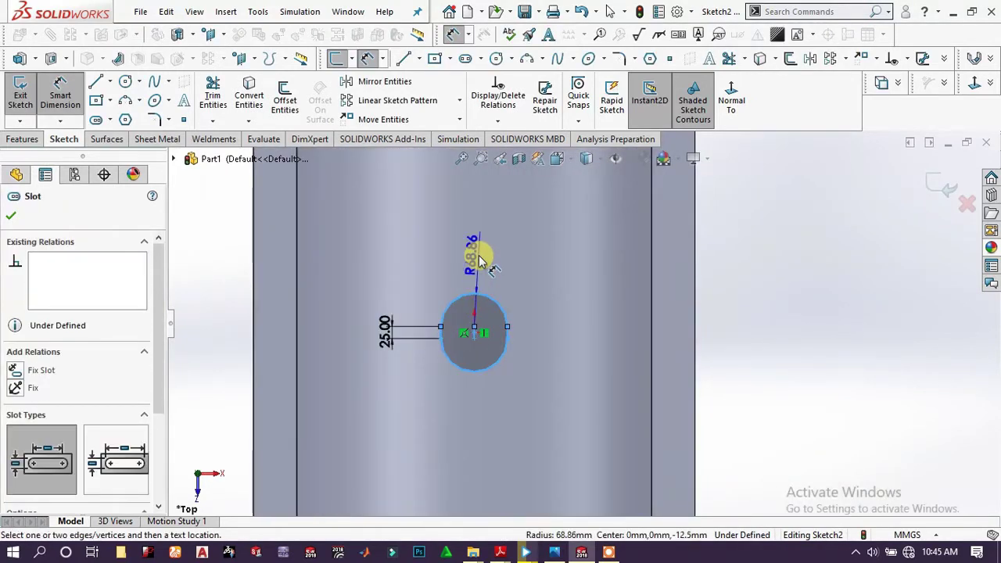
{"action": "left_click", "coordinate": [481, 261]}
{"action": "type", "text": "12"}
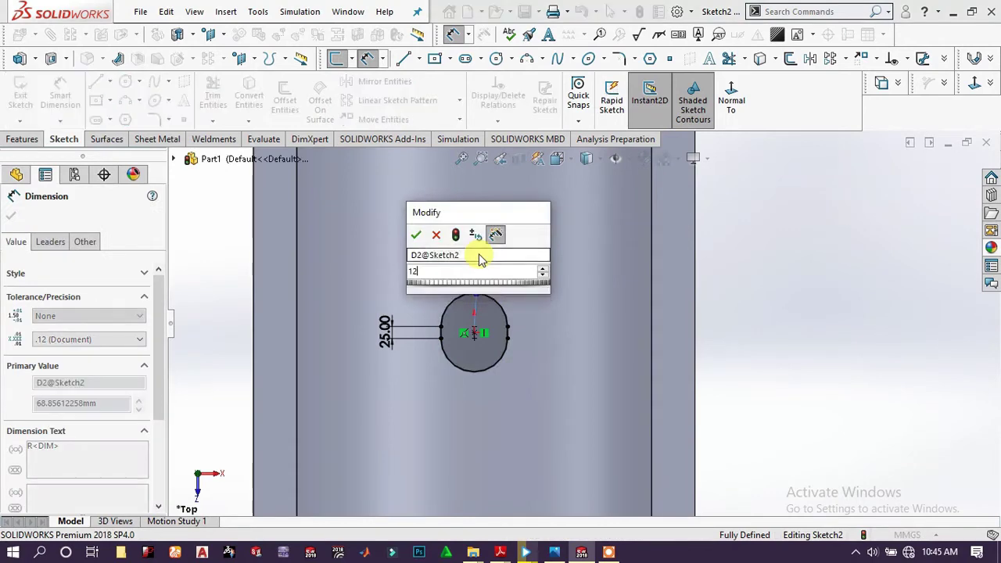
{"action": "key", "text": "Return"}
{"action": "scroll", "coordinate": [481, 333], "scroll_direction": "down", "scroll_amount": 3}
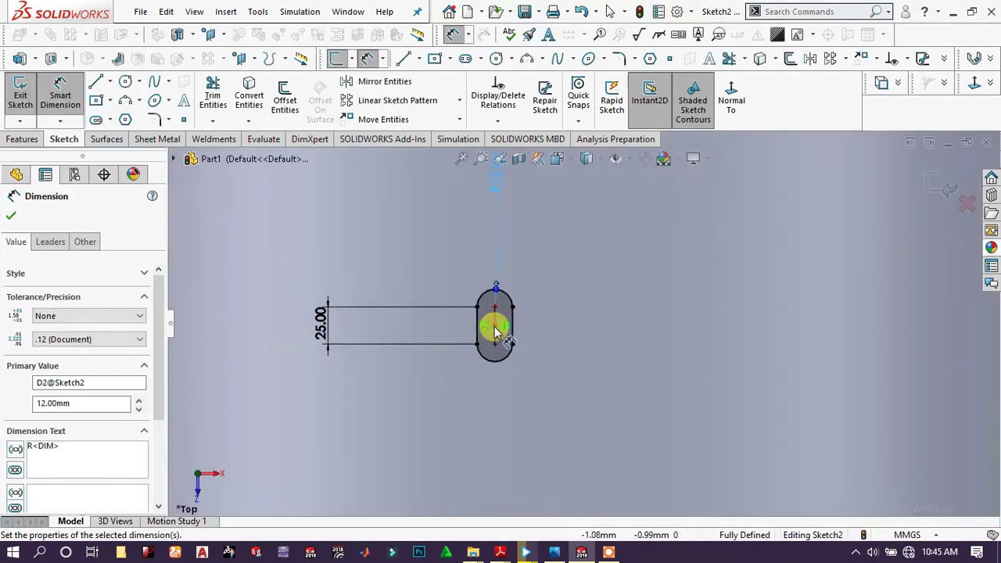
{"action": "key", "text": "f"}
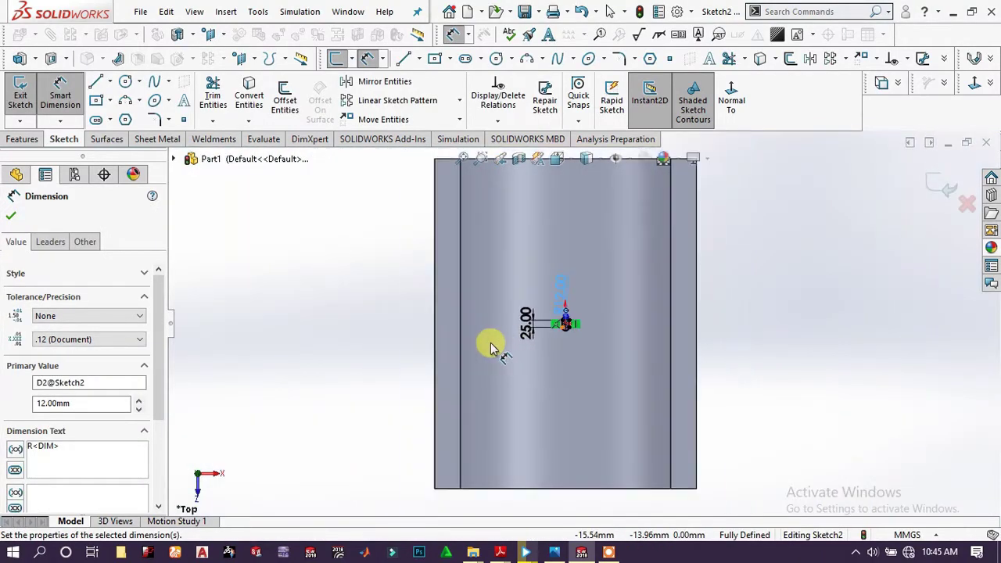
Cut the slot sketch through the trough wall with a 1150 mm Blind Extruded Cut
{"action": "scroll", "coordinate": [579, 346], "scroll_direction": "up", "scroll_amount": 2}
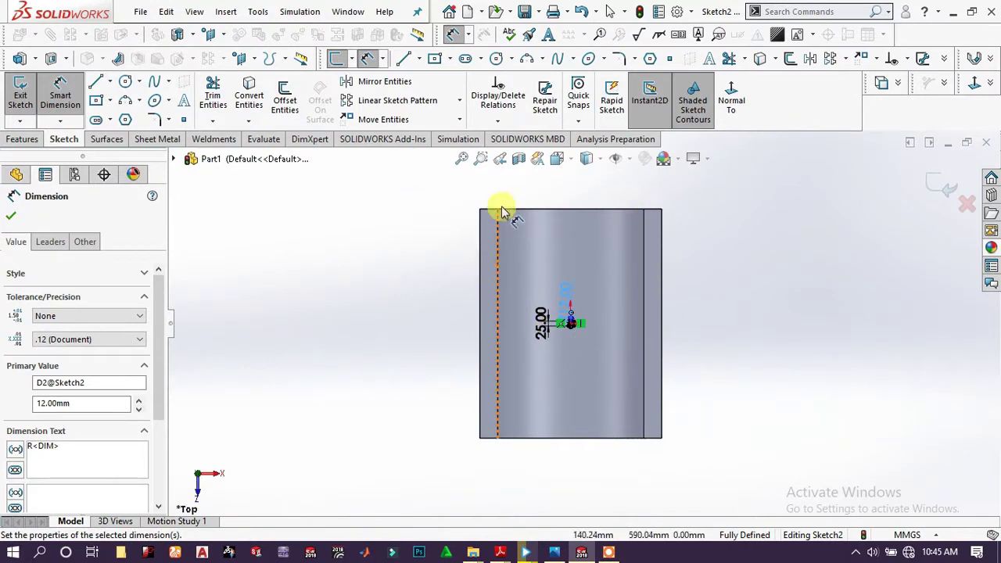
{"action": "left_click", "coordinate": [21, 139]}
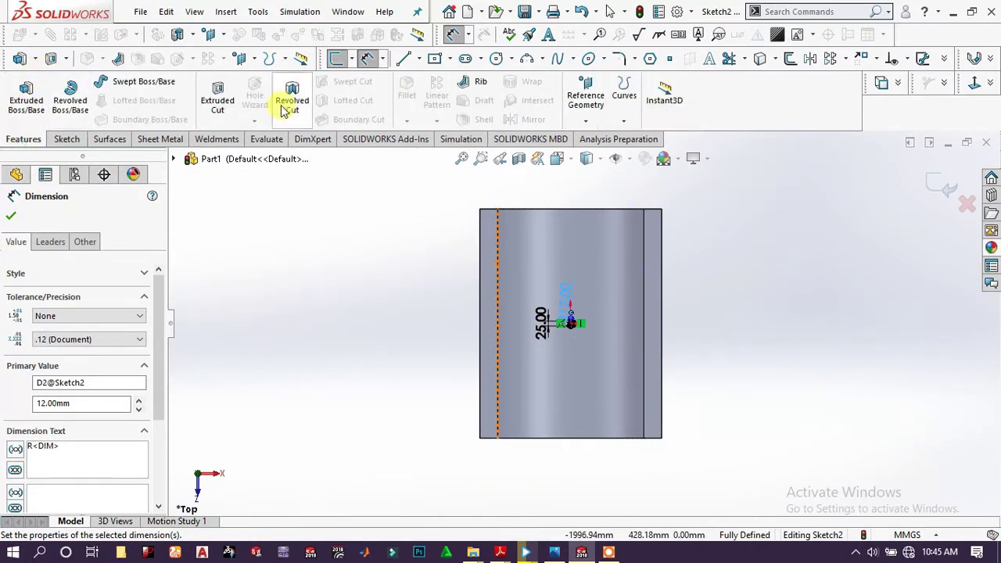
{"action": "left_click", "coordinate": [212, 96]}
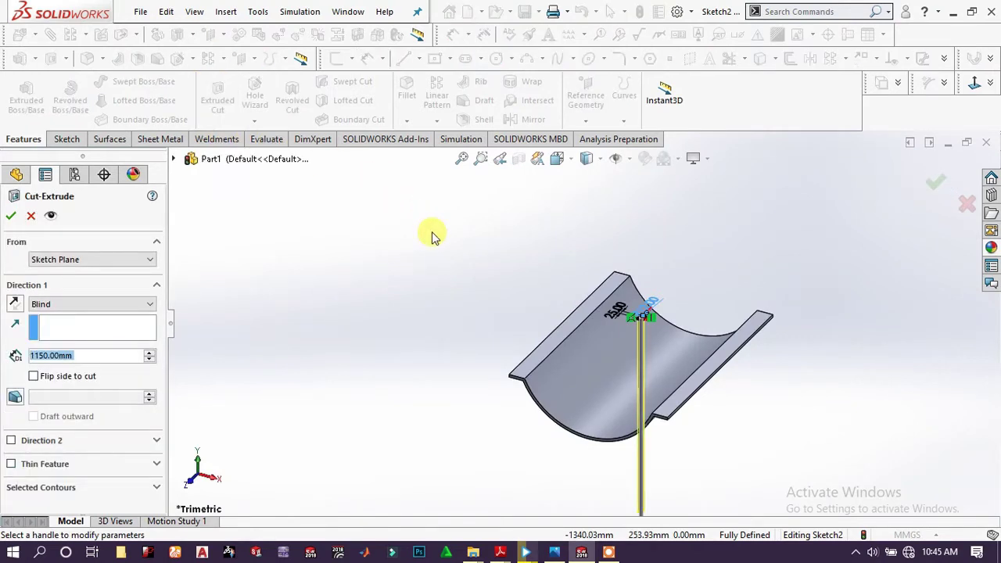
{"action": "left_click", "coordinate": [11, 216]}
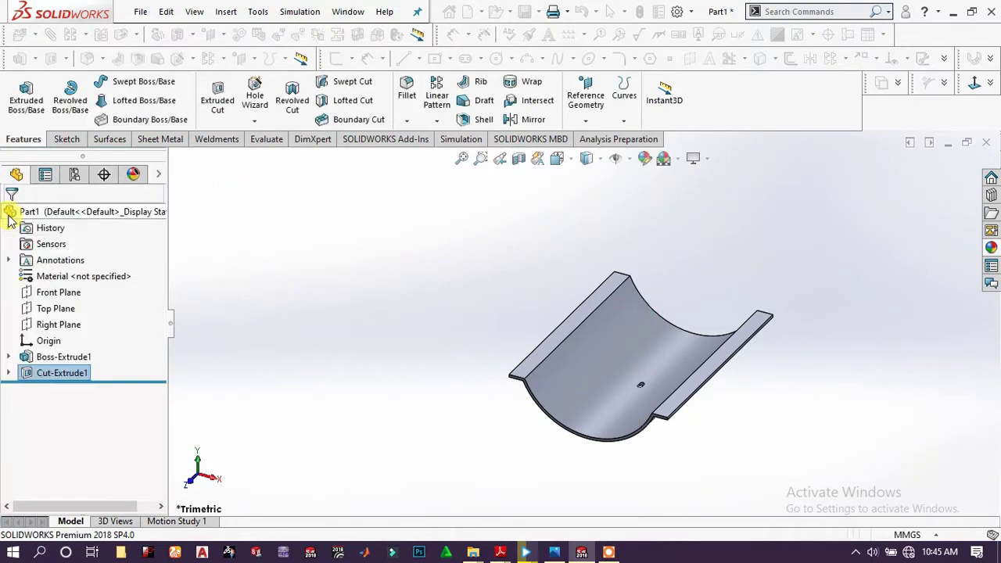
Start a linear pattern of the slot cut, showing temporary axes and using the trough's lengthwise axis as Direction 1
{"action": "scroll", "coordinate": [641, 368], "scroll_direction": "down", "scroll_amount": 5}
{"action": "scroll", "coordinate": [559, 469], "scroll_direction": "up", "scroll_amount": 2}
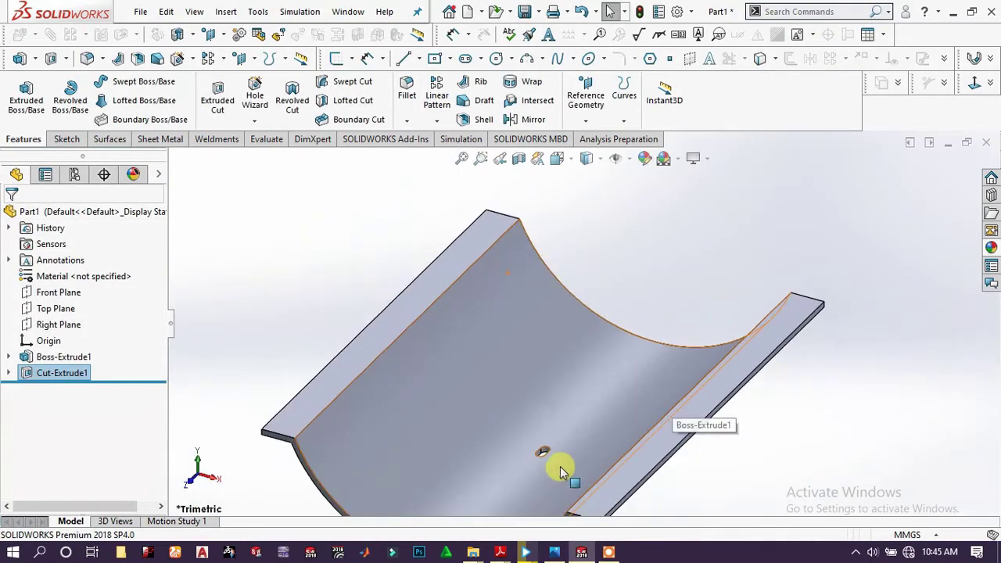
{"action": "scroll", "coordinate": [578, 372], "scroll_direction": "down", "scroll_amount": 3}
{"action": "scroll", "coordinate": [533, 478], "scroll_direction": "down", "scroll_amount": 3}
{"action": "scroll", "coordinate": [544, 418], "scroll_direction": "up", "scroll_amount": 4}
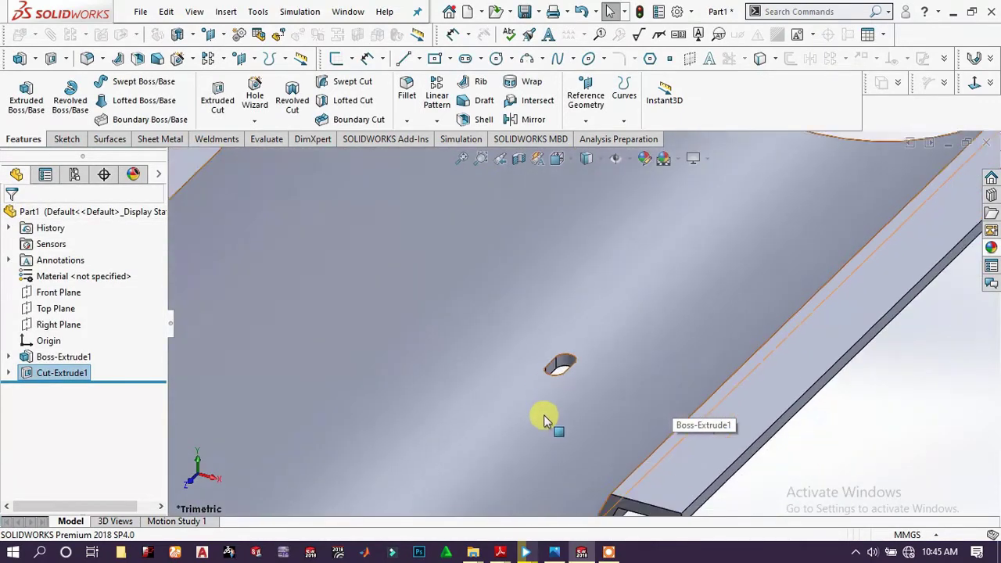
{"action": "scroll", "coordinate": [579, 344], "scroll_direction": "up", "scroll_amount": 5}
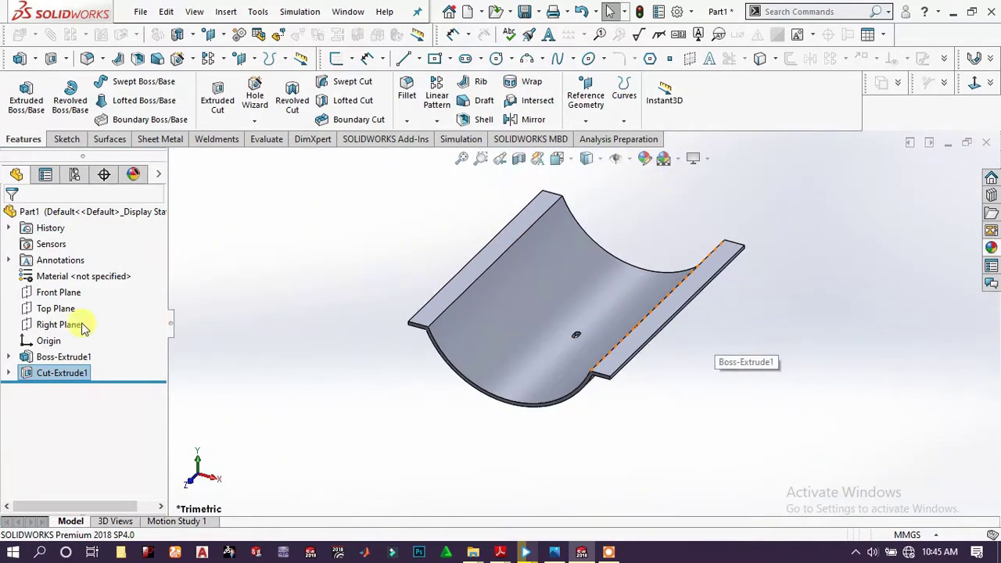
{"action": "left_click", "coordinate": [437, 104]}
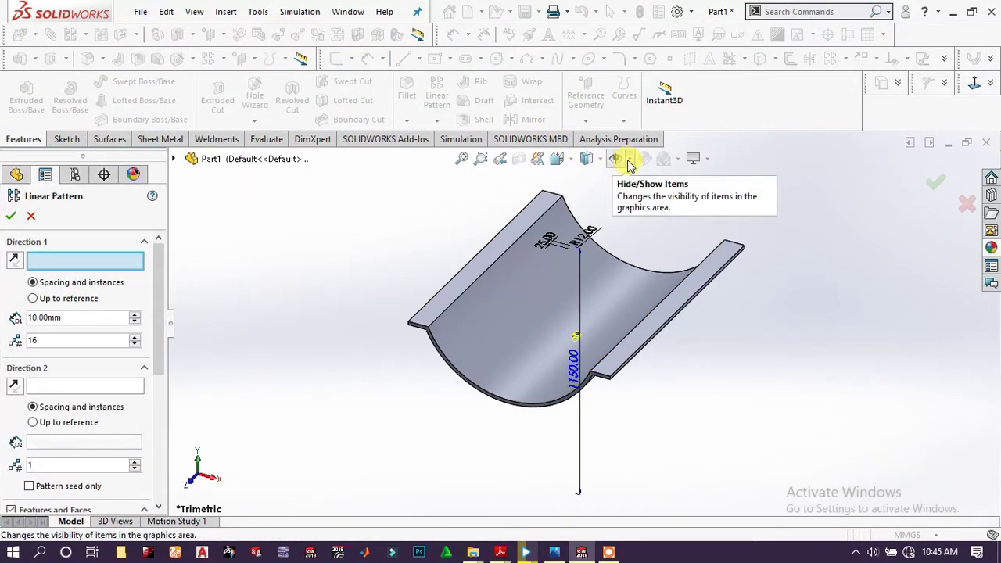
{"action": "left_click", "coordinate": [630, 160]}
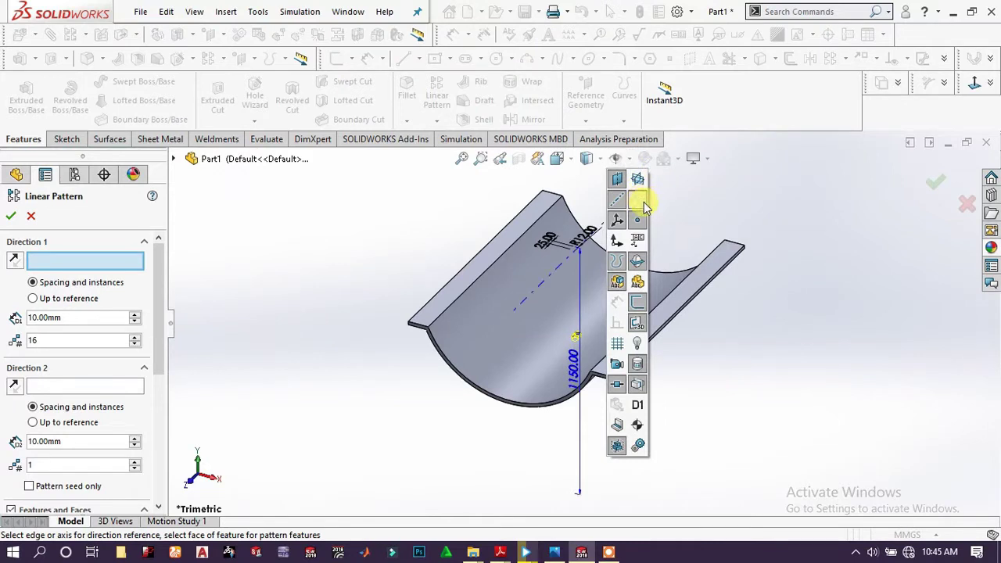
{"action": "left_click", "coordinate": [639, 200]}
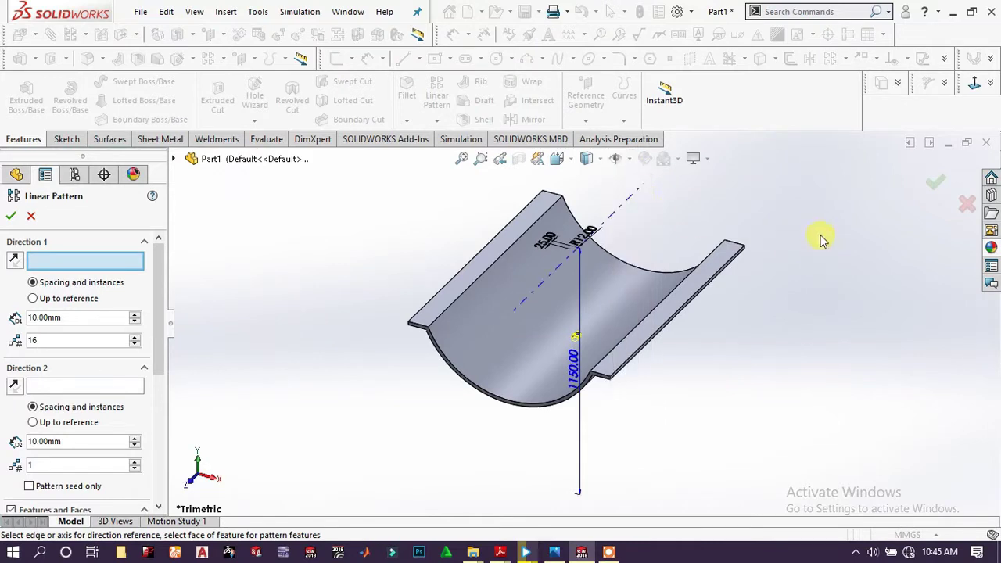
{"action": "left_click", "coordinate": [626, 207]}
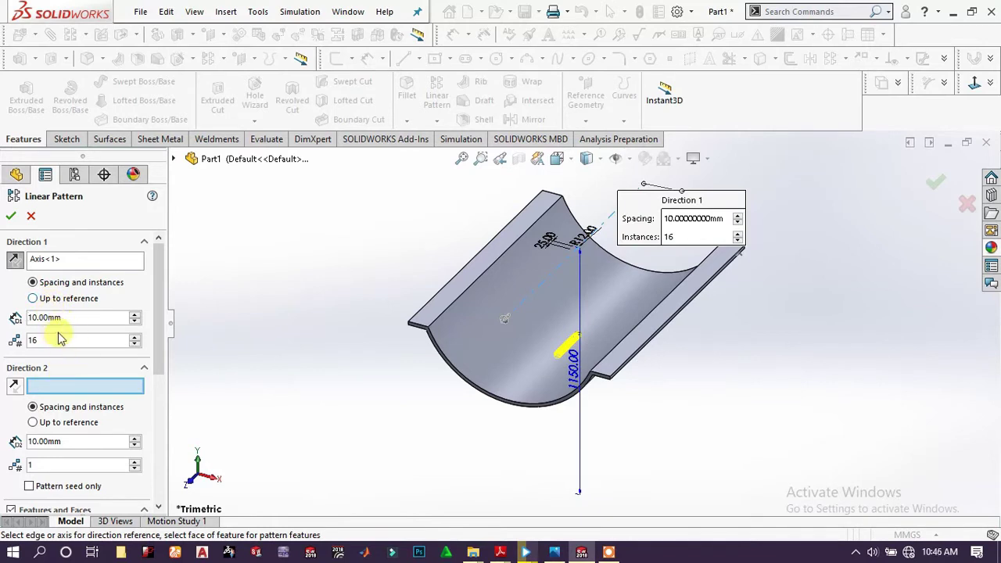
Set the linear pattern's Direction 1 to 75 mm spacing with 8 instances
{"action": "left_click_drag", "start_coordinate": [66, 320], "coordinate": [28, 317]}
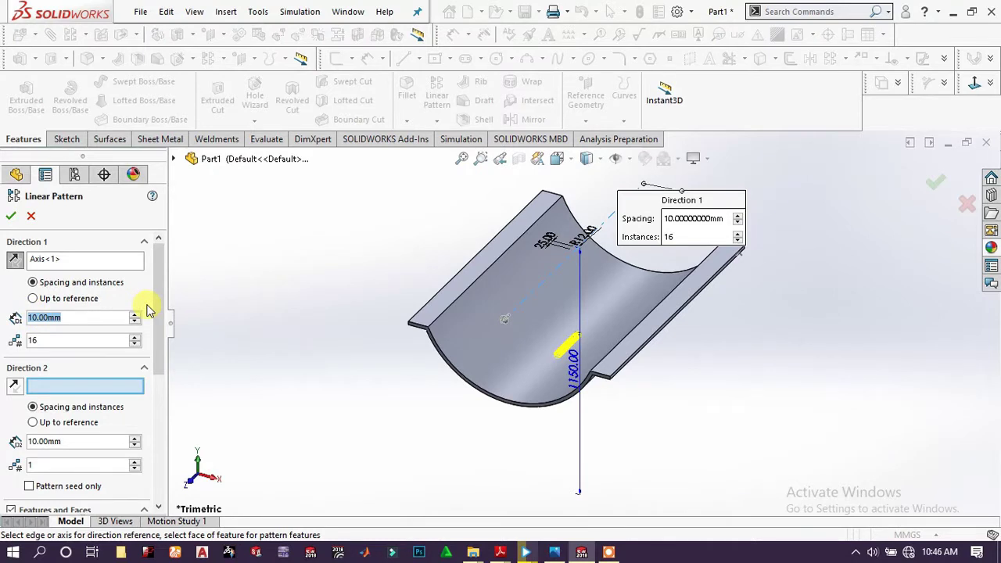
{"action": "type", "text": "7"}
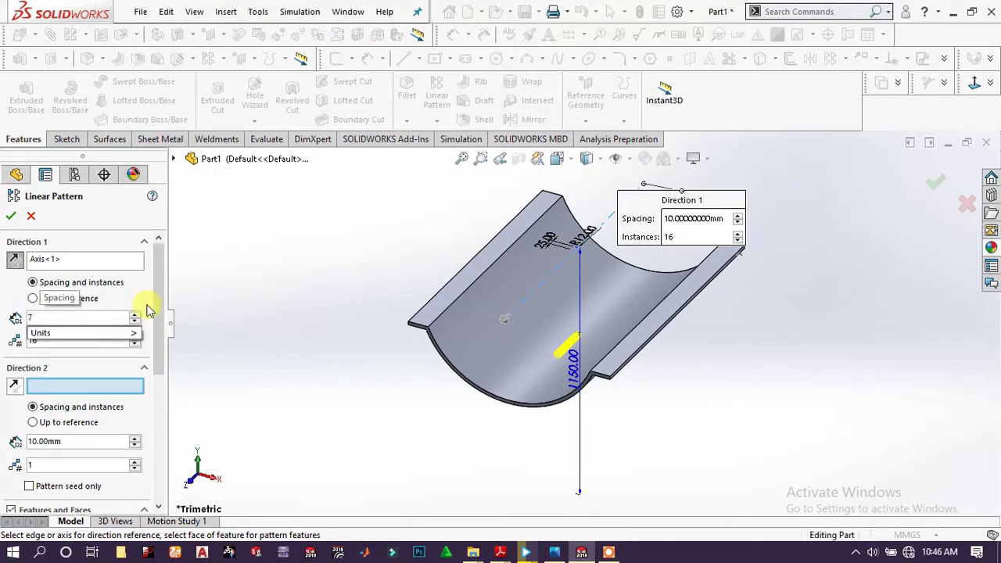
{"action": "type", "text": "5"}
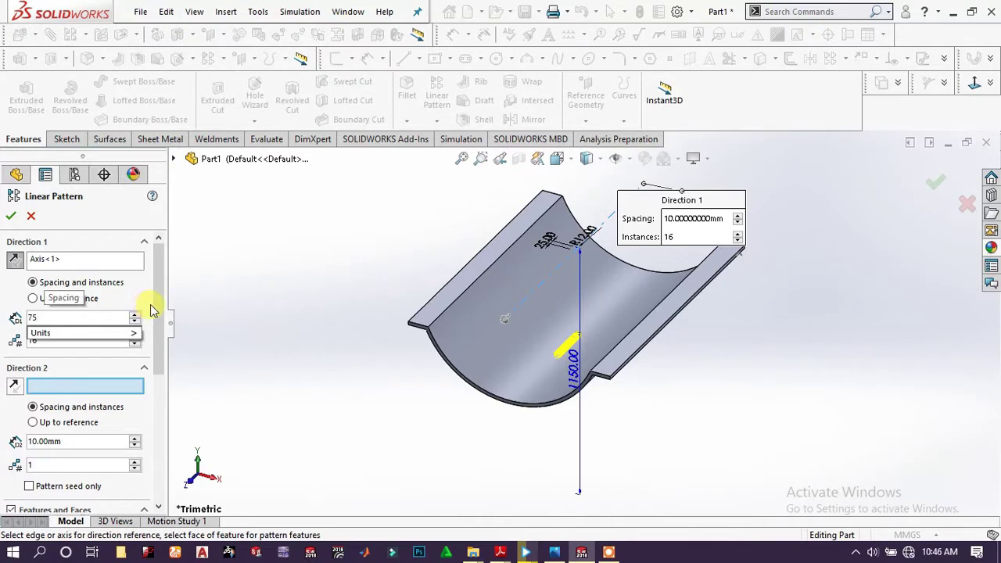
{"action": "key", "text": "Return"}
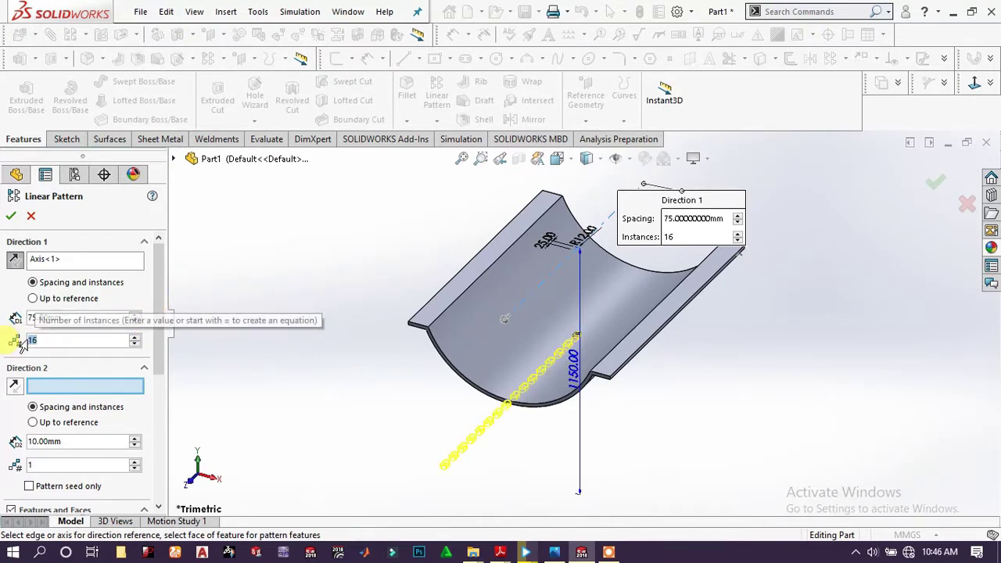
{"action": "key", "text": "BackSpace"}
{"action": "type", "text": "8"}
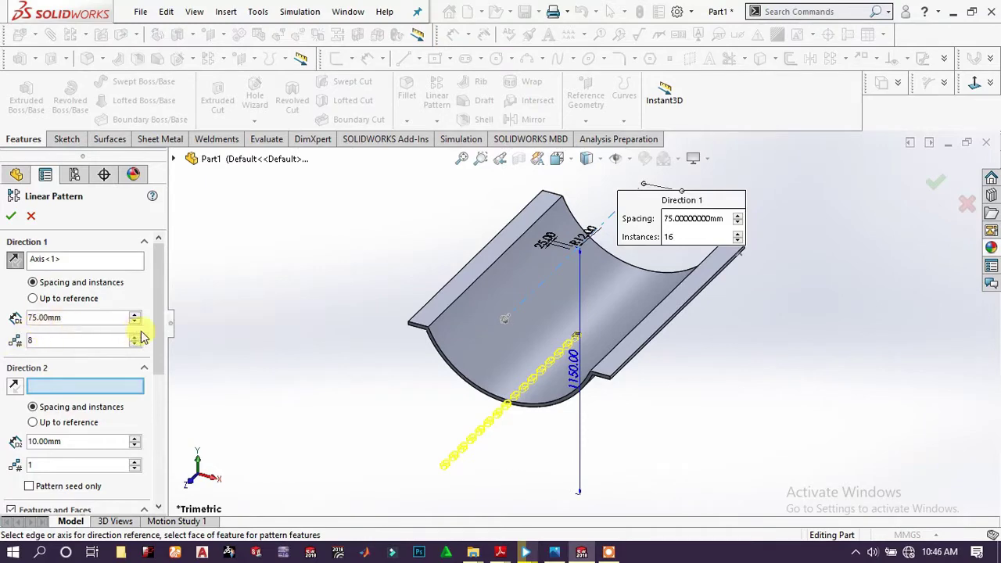
Add Direction 2 along the same axis, reversed, with 75 mm spacing and 8 instances, and accept the linear pattern despite parallel directions
{"action": "scroll", "coordinate": [458, 375], "scroll_direction": "down", "scroll_amount": 5}
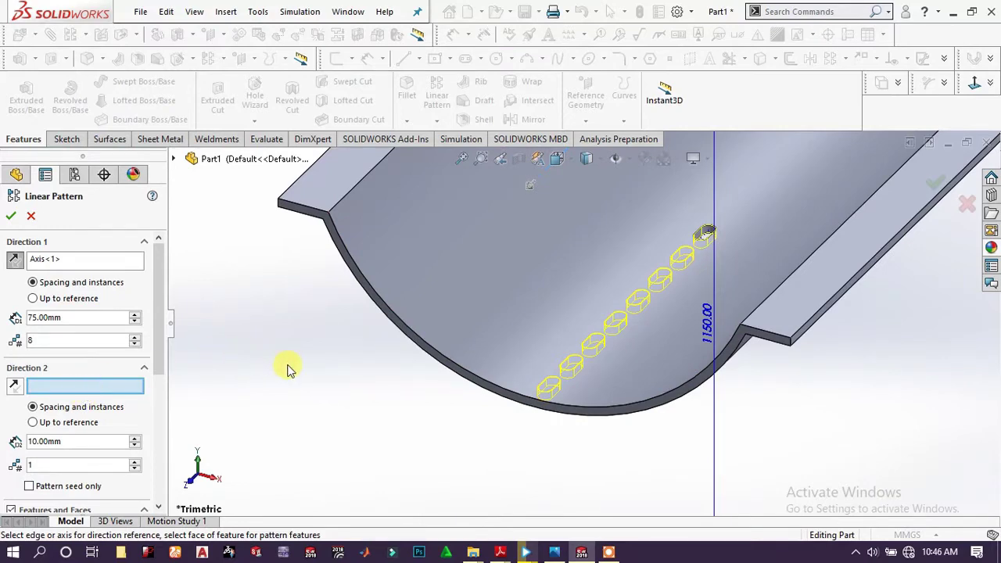
{"action": "scroll", "coordinate": [532, 326], "scroll_direction": "up", "scroll_amount": 5}
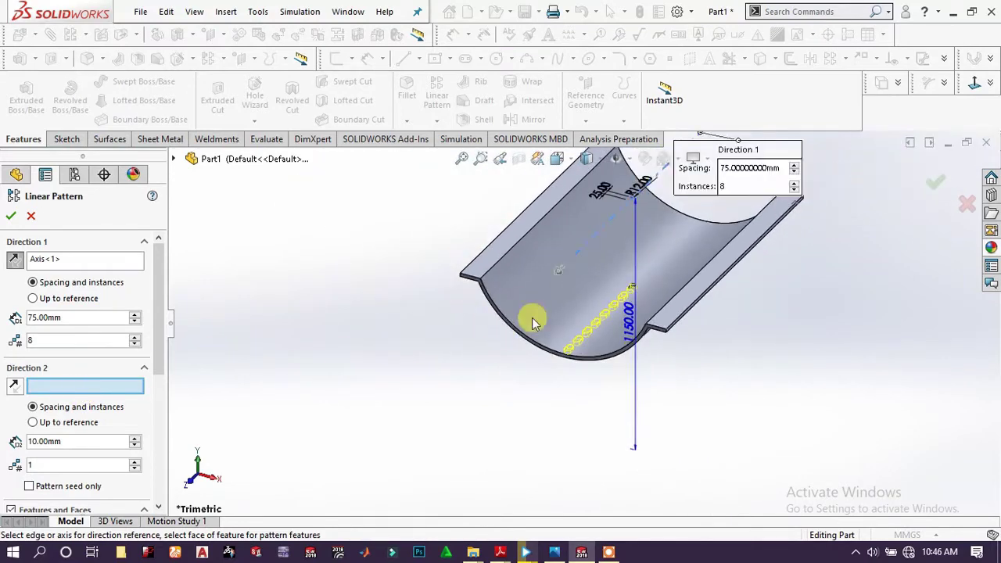
{"action": "left_click", "coordinate": [592, 268]}
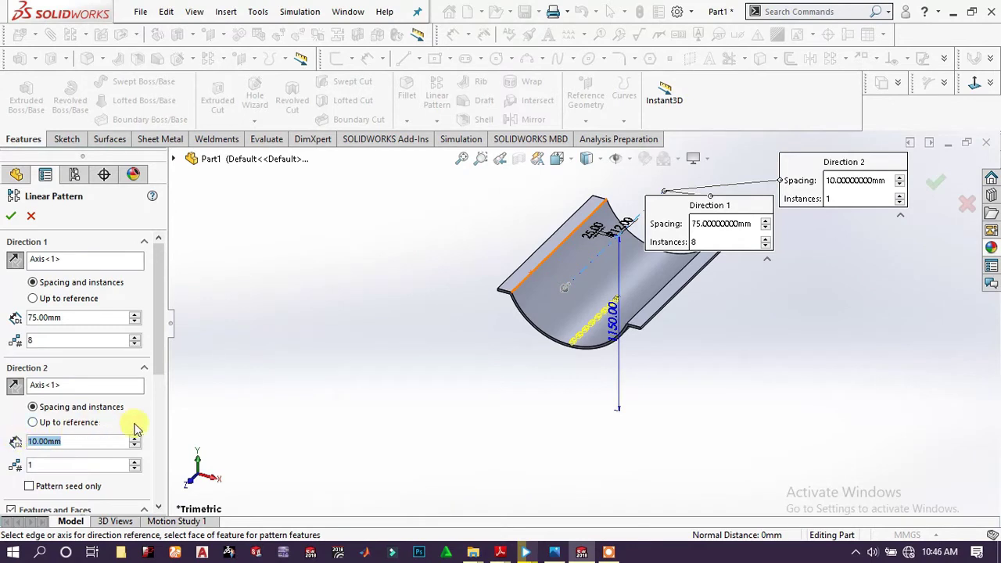
{"action": "type", "text": "75"}
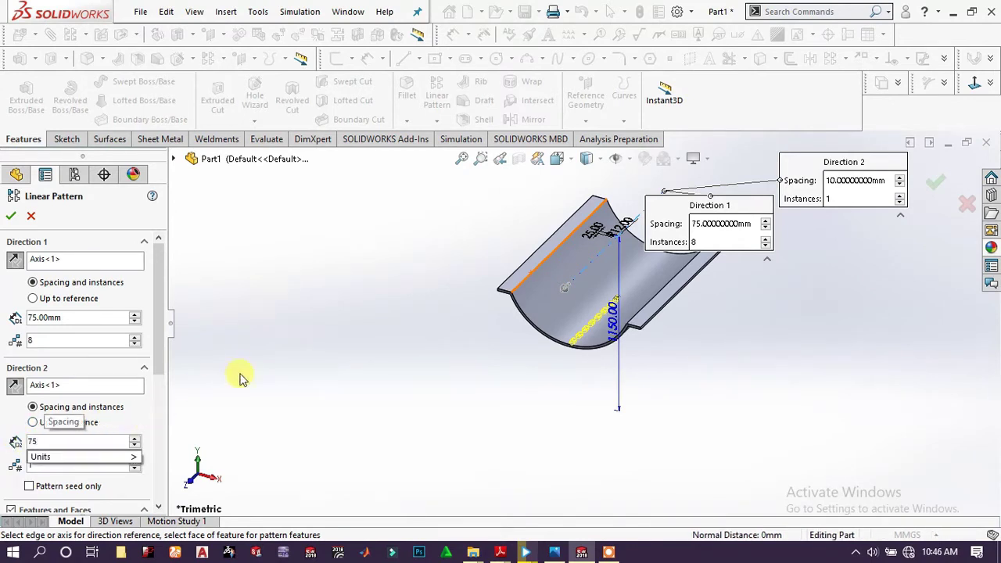
{"action": "key", "text": "Tab"}
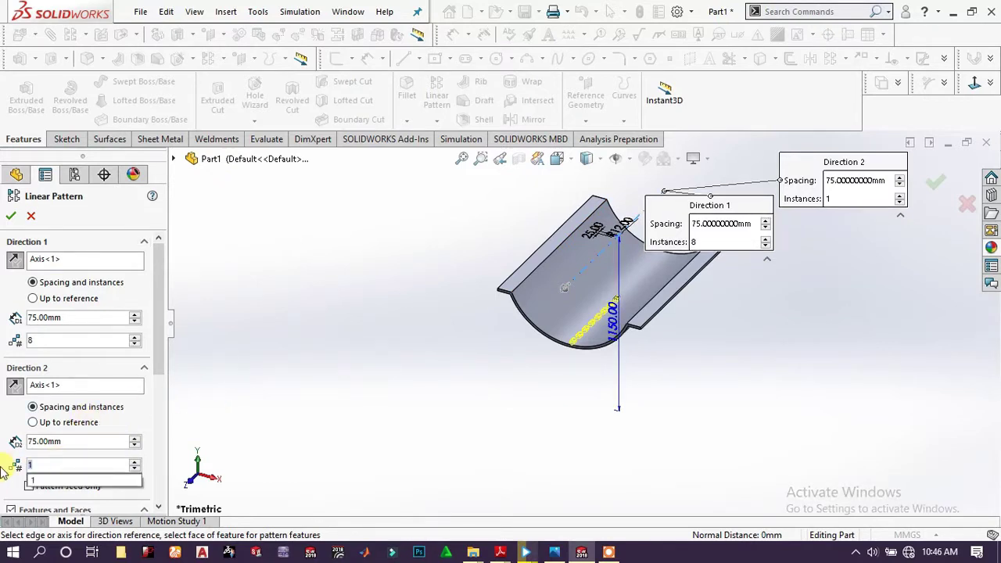
{"action": "type", "text": "8"}
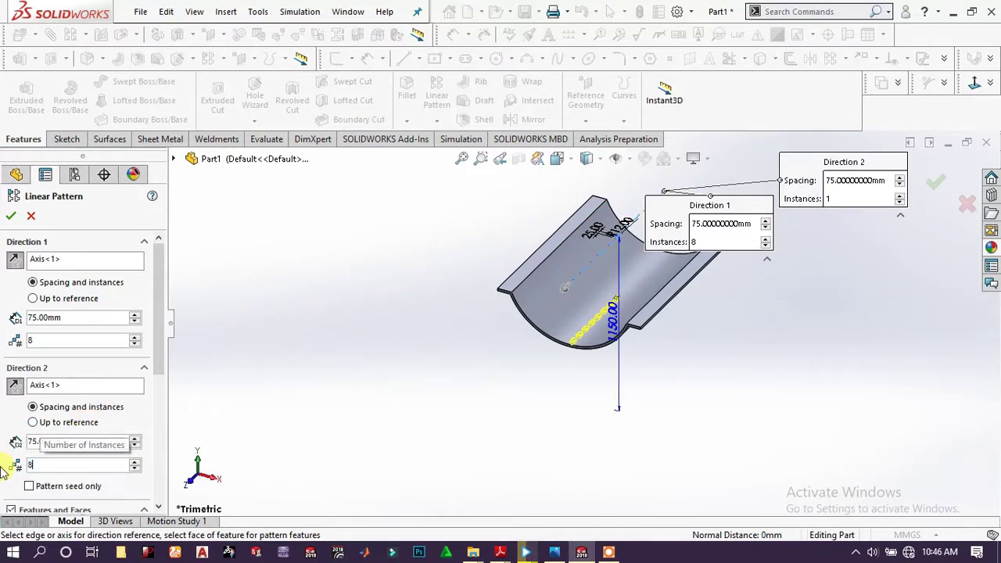
{"action": "left_click", "coordinate": [364, 362]}
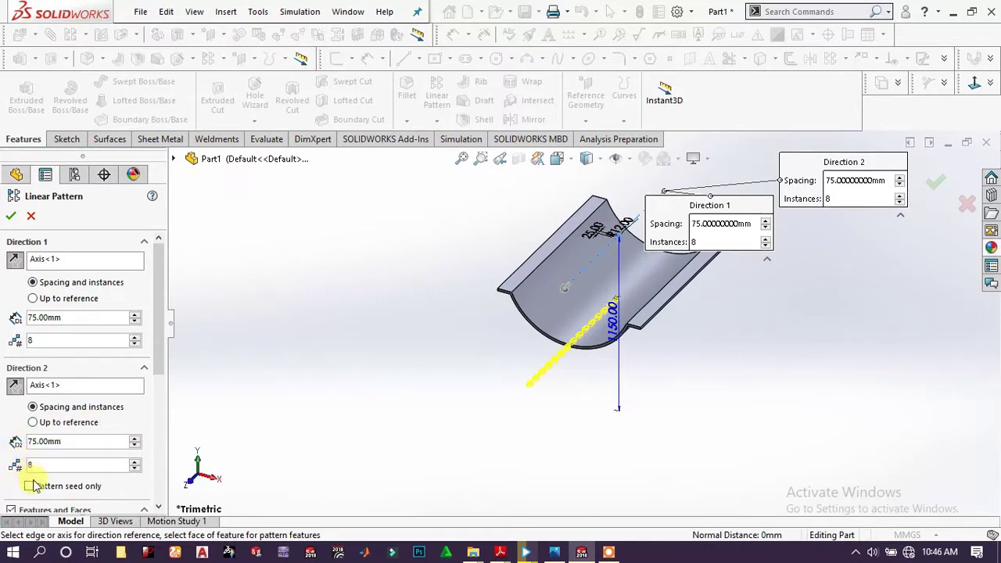
{"action": "left_click", "coordinate": [15, 388]}
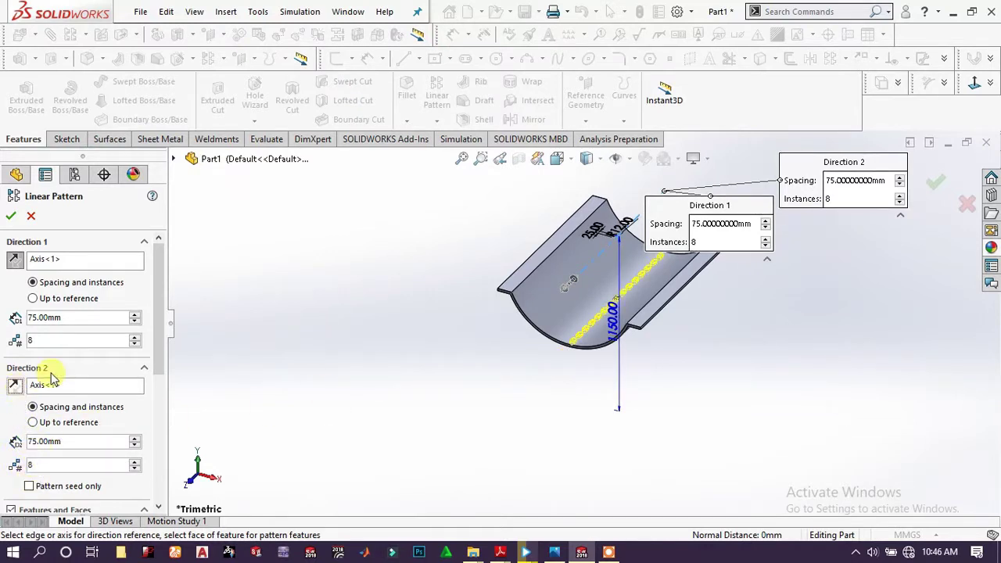
{"action": "left_click", "coordinate": [14, 221]}
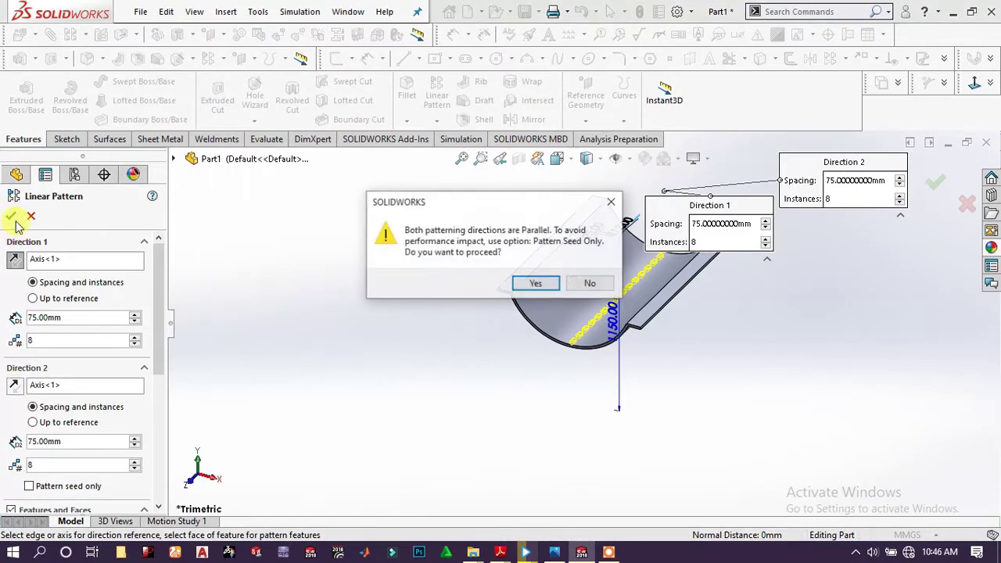
{"action": "left_click", "coordinate": [523, 286]}
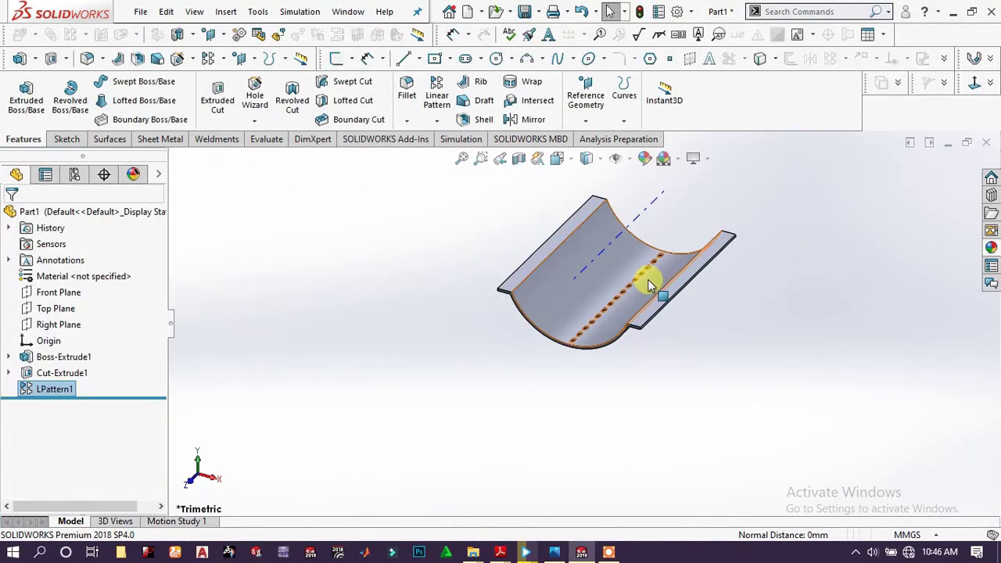
Start a circular pattern of the linear slot pattern around the trough's curved inner face
{"action": "scroll", "coordinate": [731, 298], "scroll_direction": "down", "scroll_amount": 2}
{"action": "scroll", "coordinate": [460, 312], "scroll_direction": "down", "scroll_amount": 3}
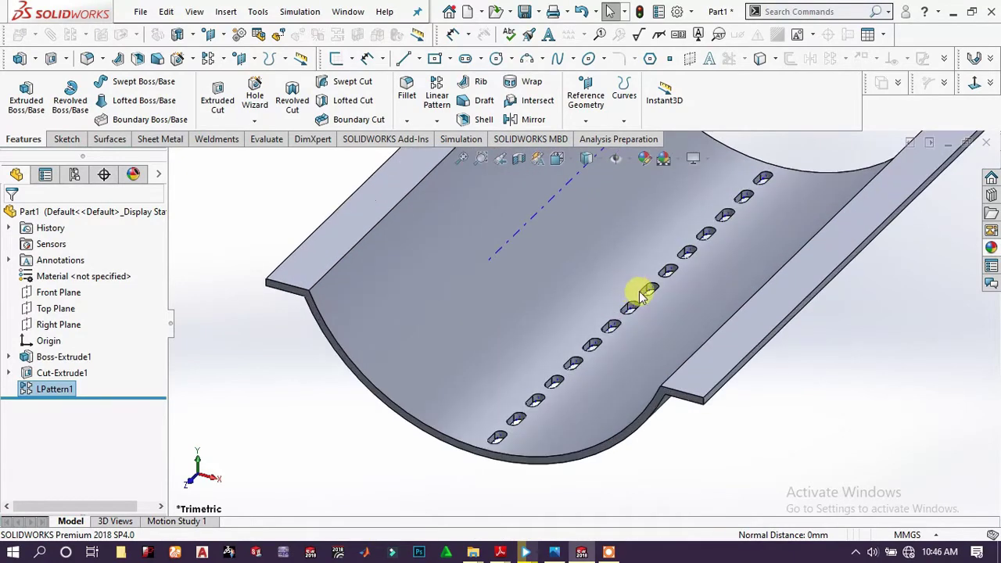
{"action": "left_click", "coordinate": [66, 389]}
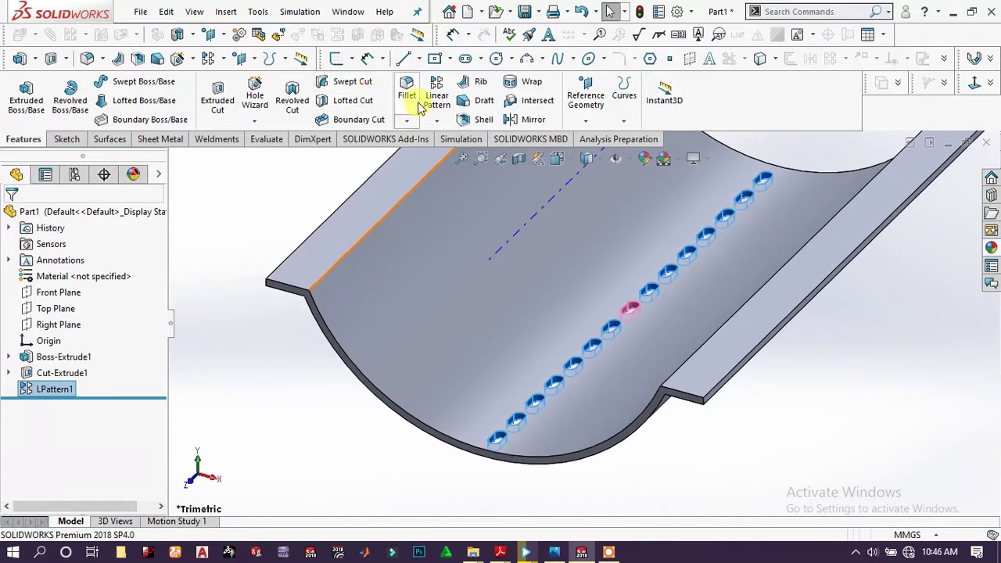
{"action": "left_click", "coordinate": [439, 123]}
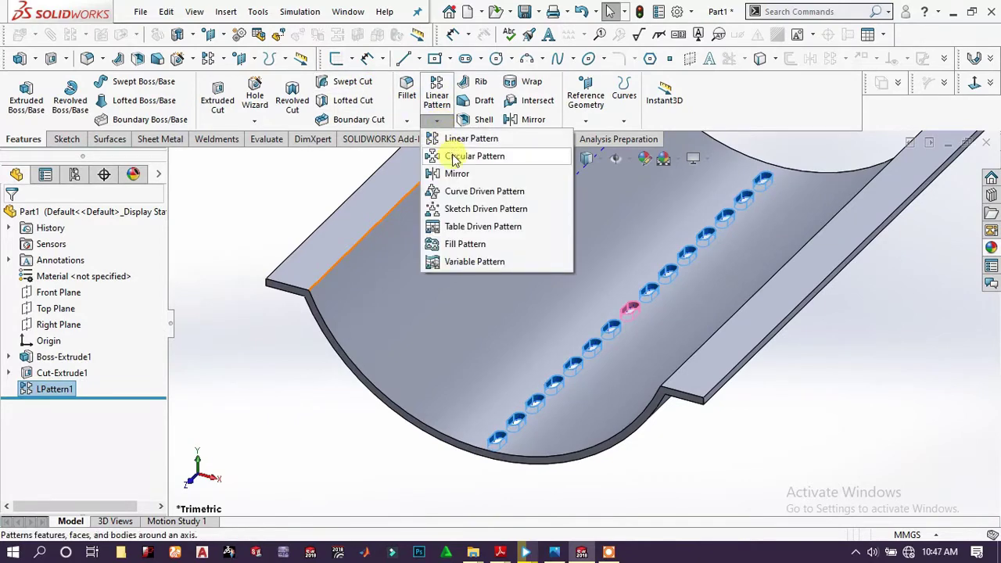
{"action": "scroll", "coordinate": [599, 290], "scroll_direction": "up", "scroll_amount": 5}
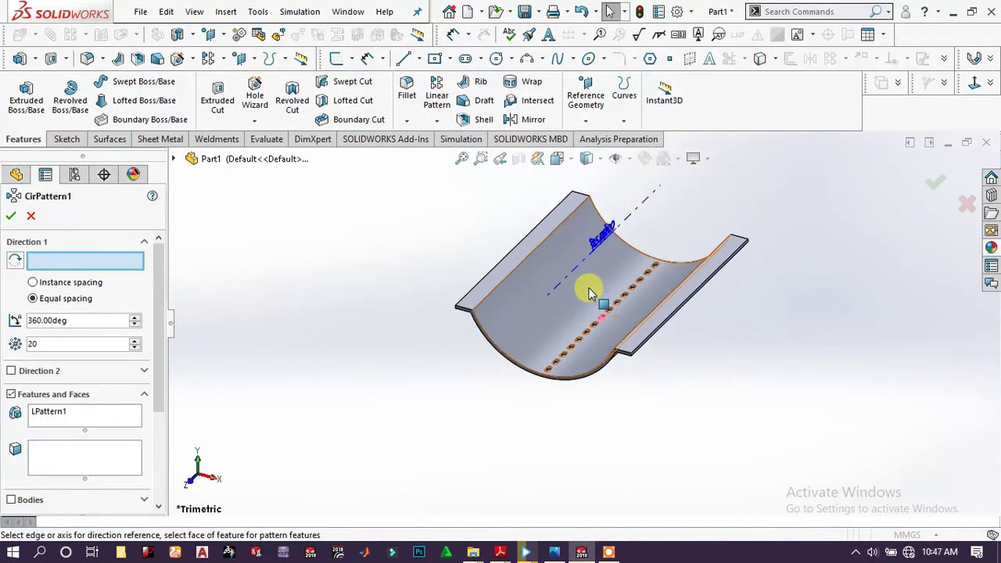
{"action": "left_click", "coordinate": [536, 324]}
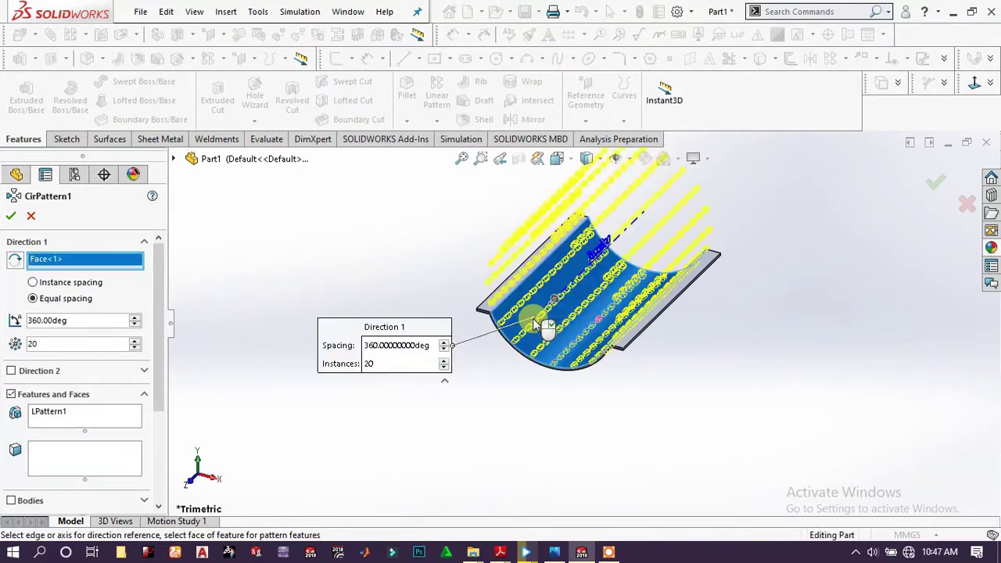
Set the circular pattern to a 60 degree total angle with 13 equally spaced instances
{"action": "double_click", "coordinate": [78, 319]}
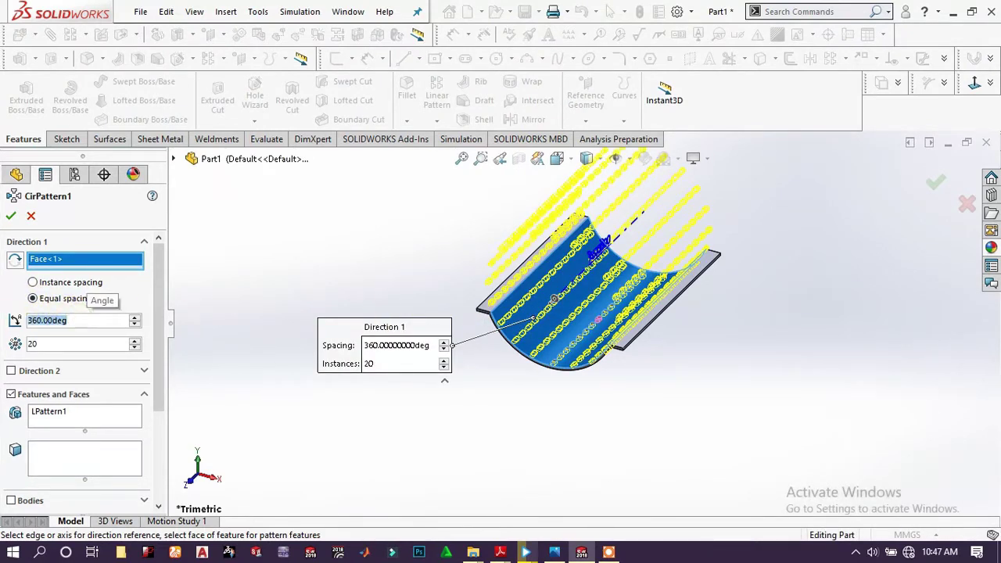
{"action": "type", "text": "60"}
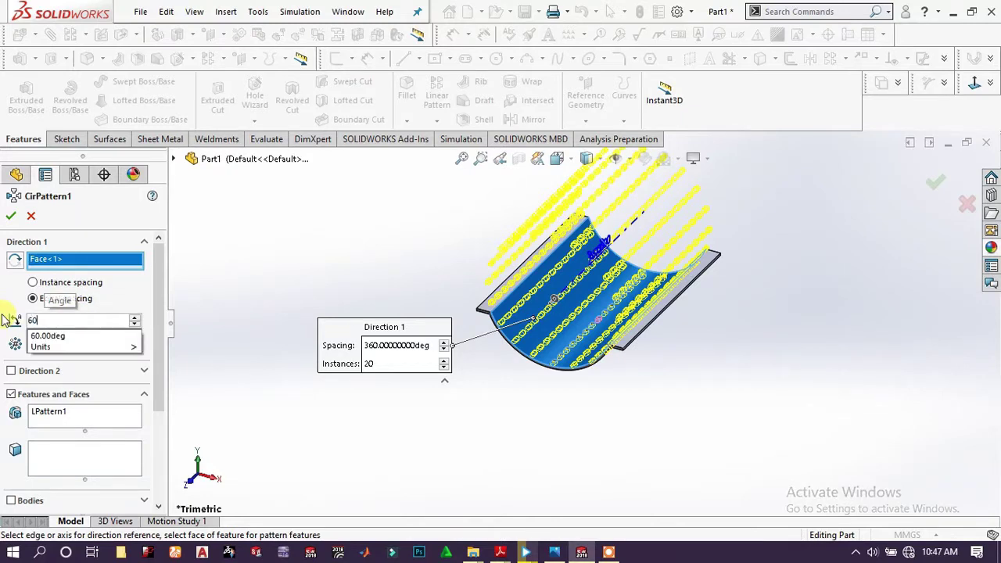
{"action": "key", "text": "Return"}
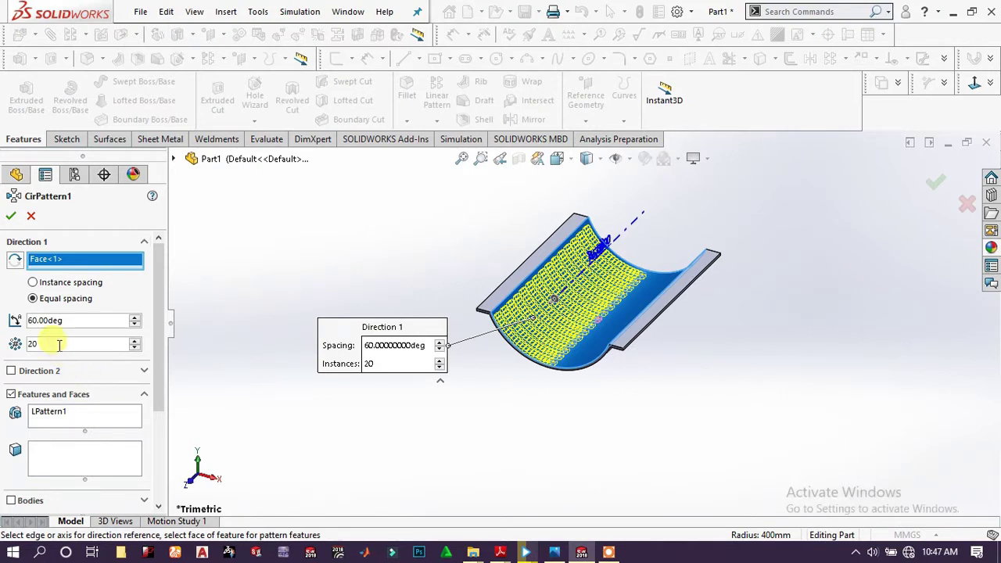
{"action": "type", "text": "13"}
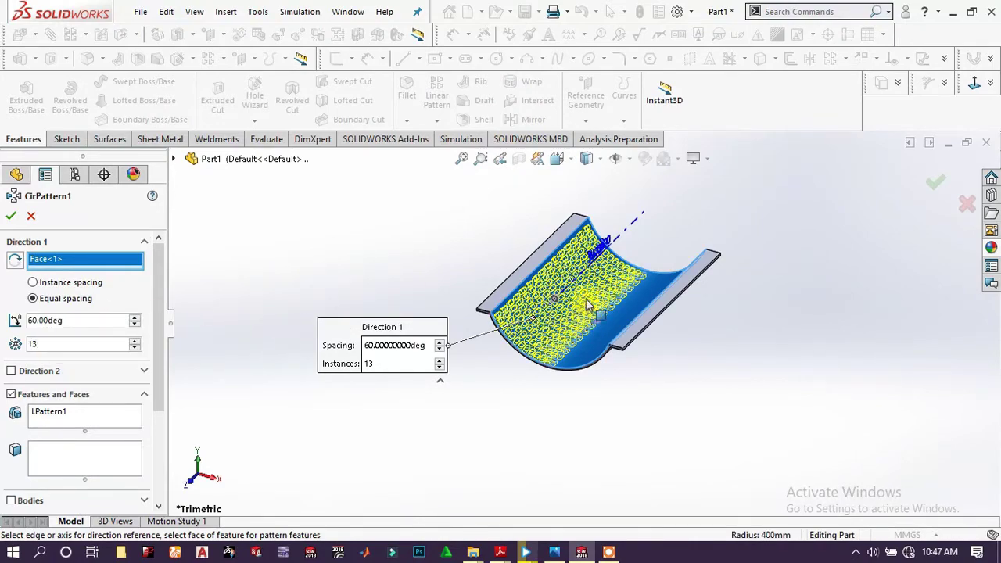
Enable Direction 2 of the circular pattern with a 60 degree angle and 13 instances
{"action": "scroll", "coordinate": [583, 328], "scroll_direction": "down", "scroll_amount": 5}
{"action": "scroll", "coordinate": [521, 369], "scroll_direction": "up", "scroll_amount": 5}
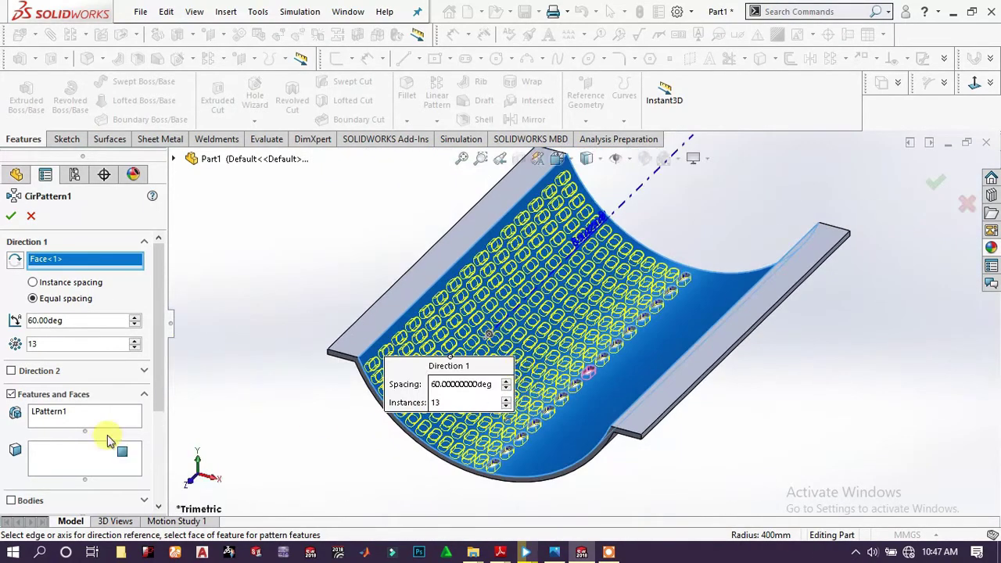
{"action": "left_click", "coordinate": [33, 377]}
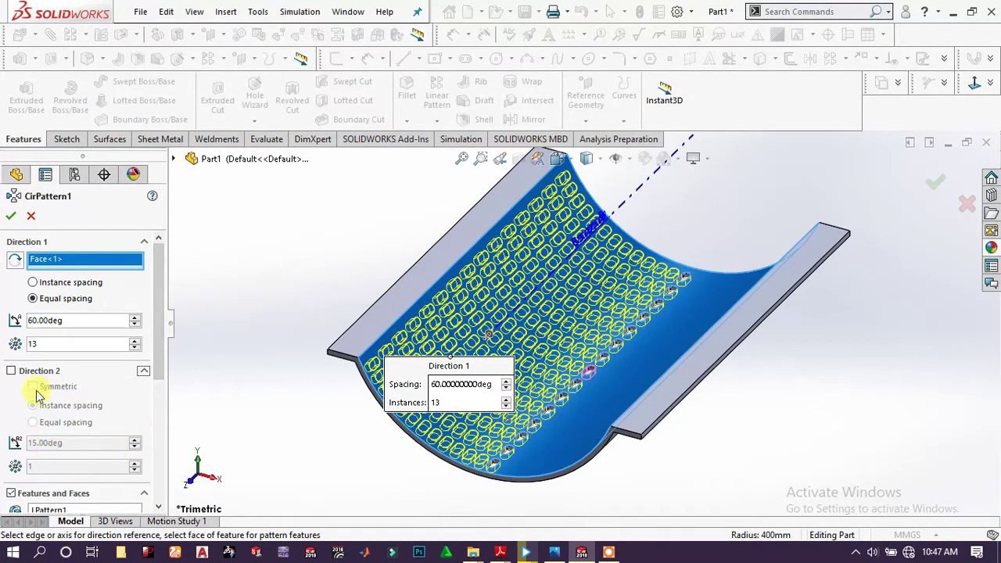
{"action": "left_click", "coordinate": [12, 372]}
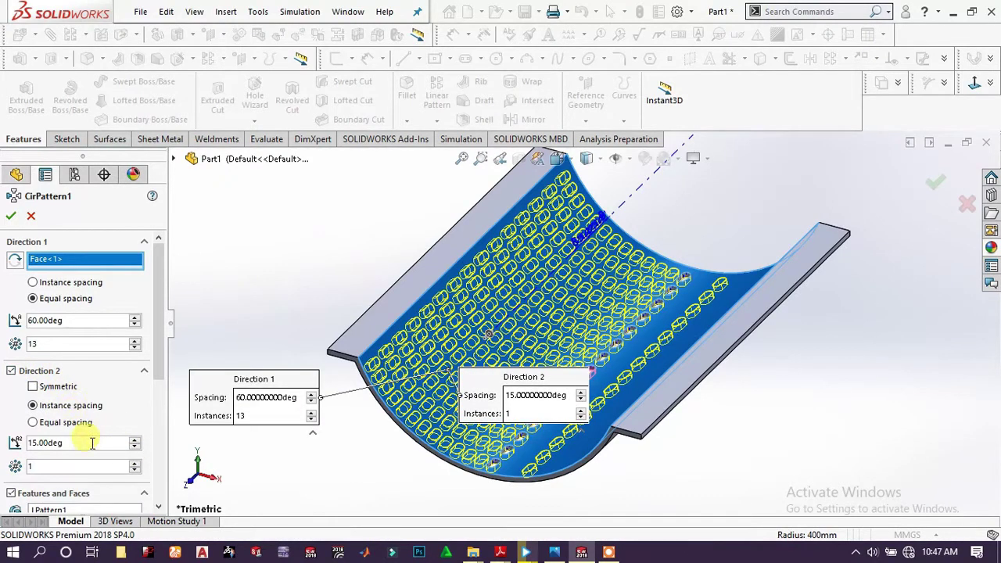
{"action": "left_click_drag", "start_coordinate": [92, 442], "coordinate": [4, 444]}
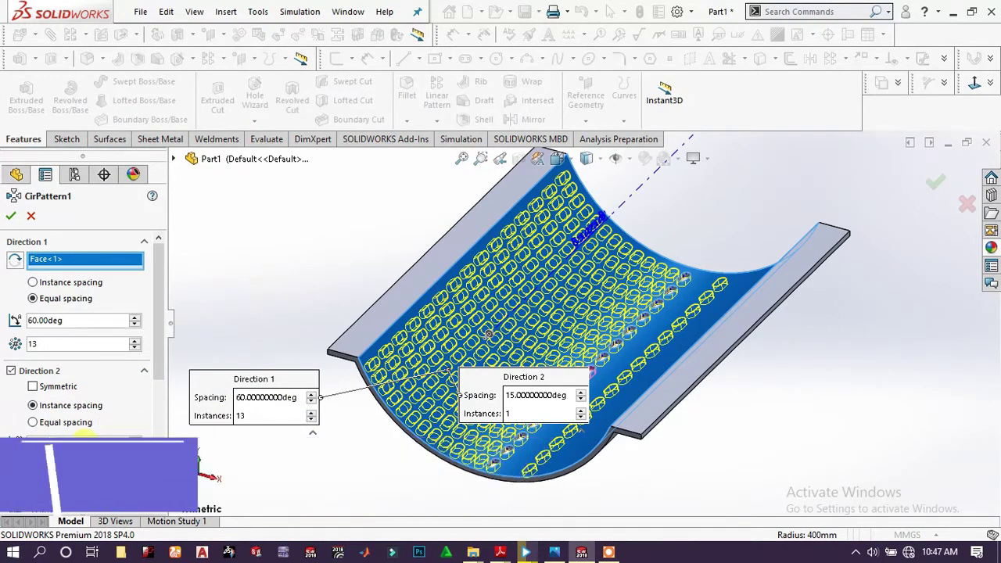
{"action": "type", "text": "60"}
{"action": "key", "text": "Return"}
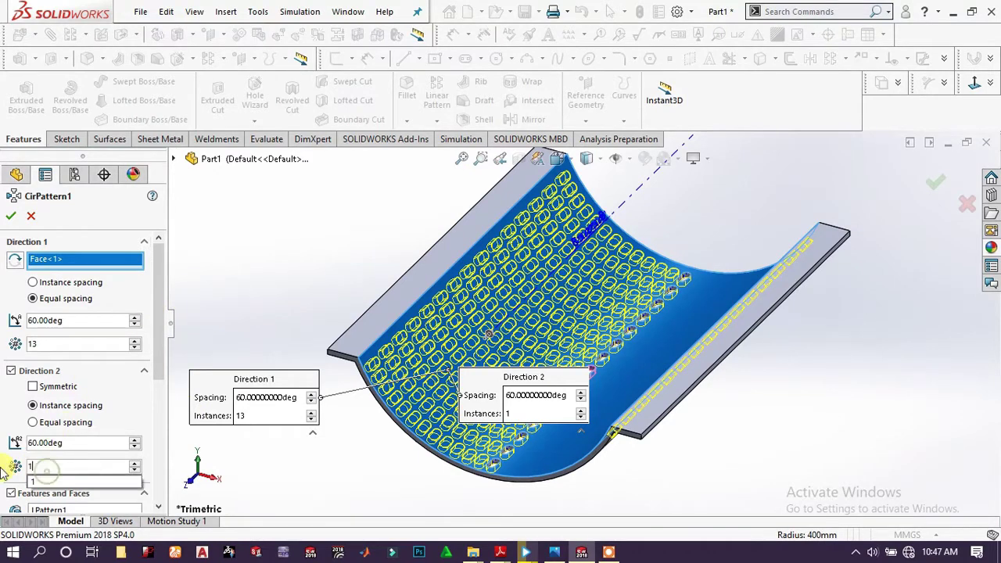
{"action": "left_click", "coordinate": [42, 466]}
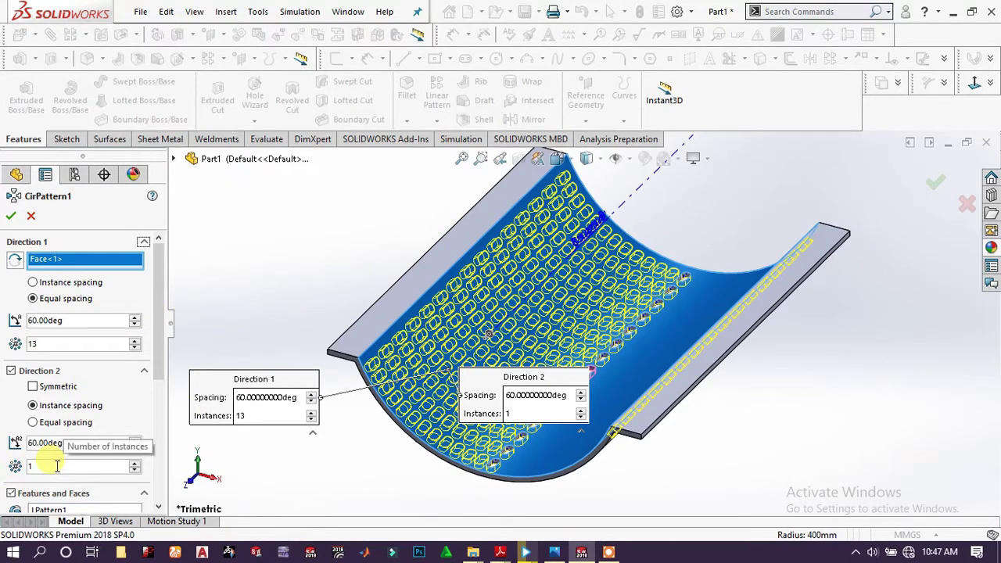
{"action": "left_click", "coordinate": [57, 466]}
{"action": "type", "text": "3"}
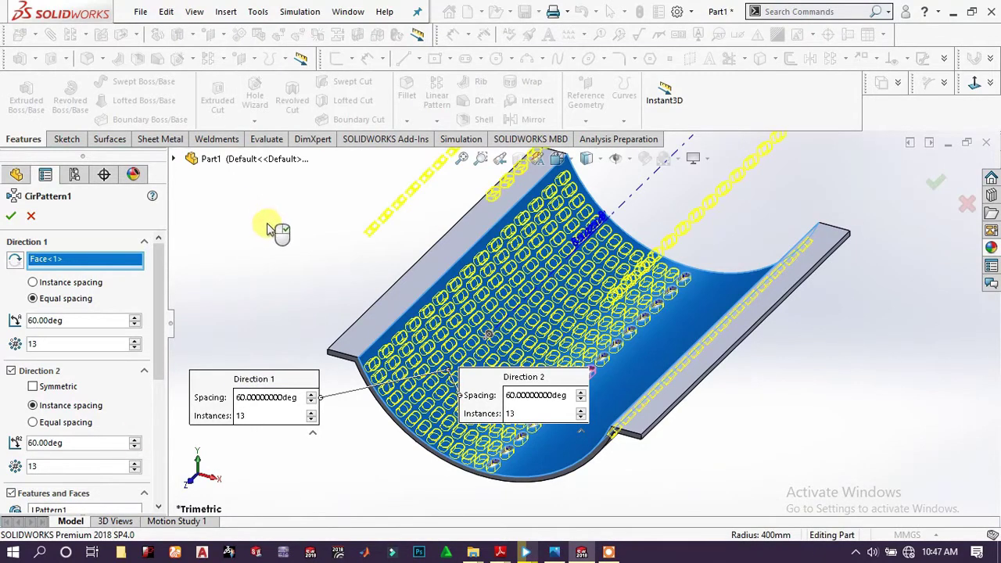
Switch the circular pattern's Direction 2 to equal spacing over a total angle of 60 degrees
{"action": "scroll", "coordinate": [95, 426], "scroll_direction": "down", "scroll_amount": 5}
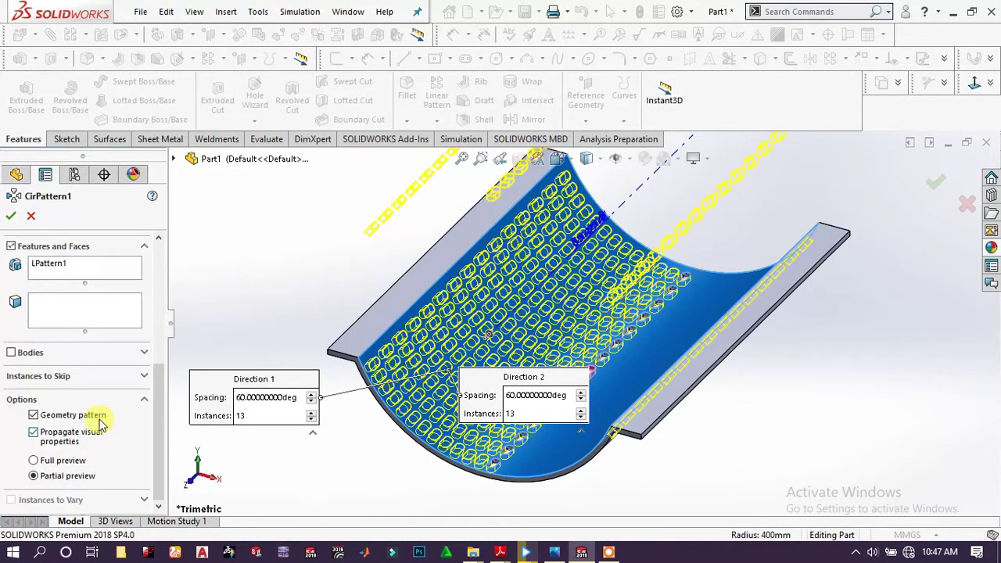
{"action": "scroll", "coordinate": [94, 415], "scroll_direction": "up", "scroll_amount": 5}
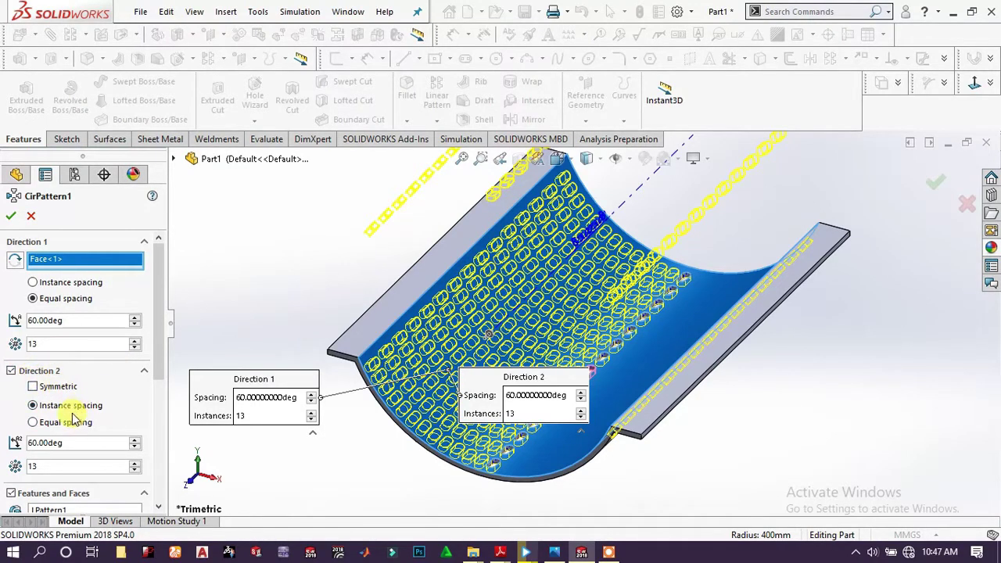
{"action": "left_click", "coordinate": [33, 422]}
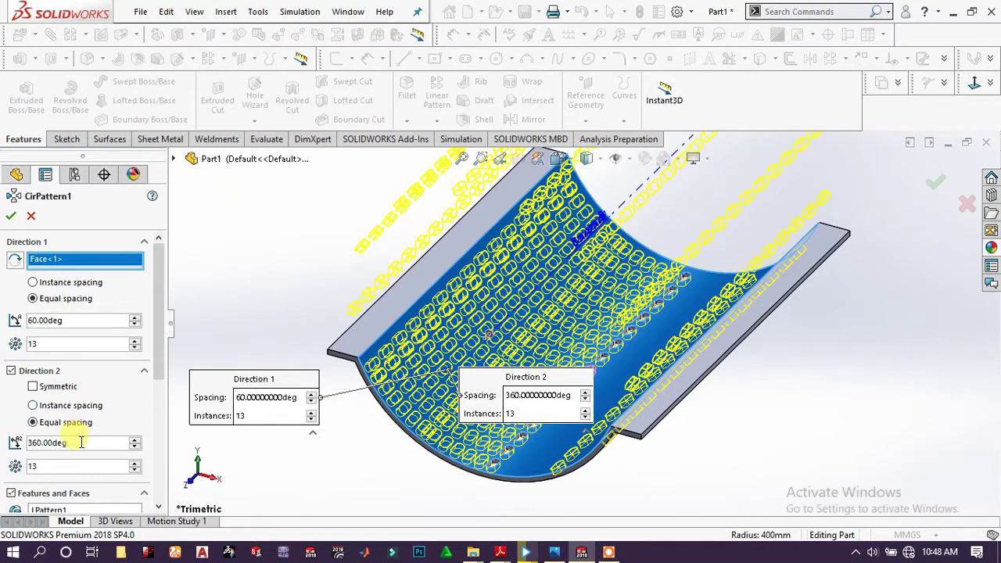
{"action": "left_click_drag", "start_coordinate": [80, 443], "coordinate": [15, 442]}
{"action": "type", "text": "60"}
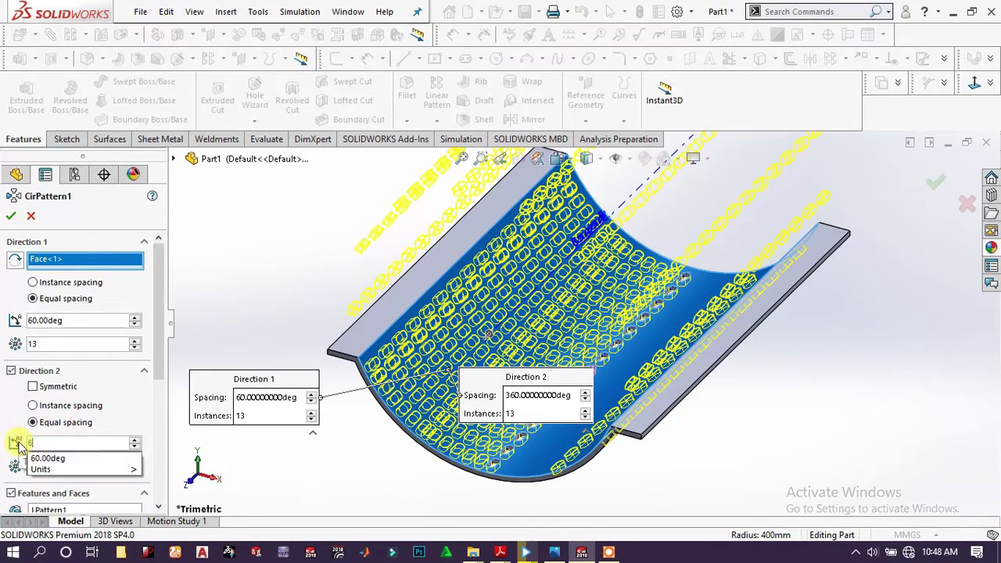
{"action": "key", "text": "Return"}
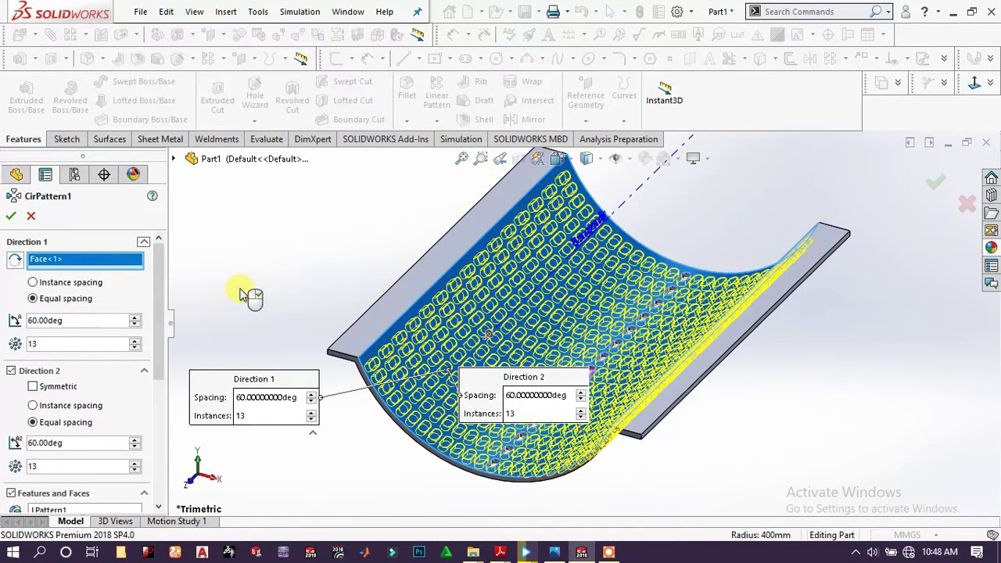
{"action": "middle_click_drag", "start_coordinate": [273, 319], "coordinate": [282, 395]}
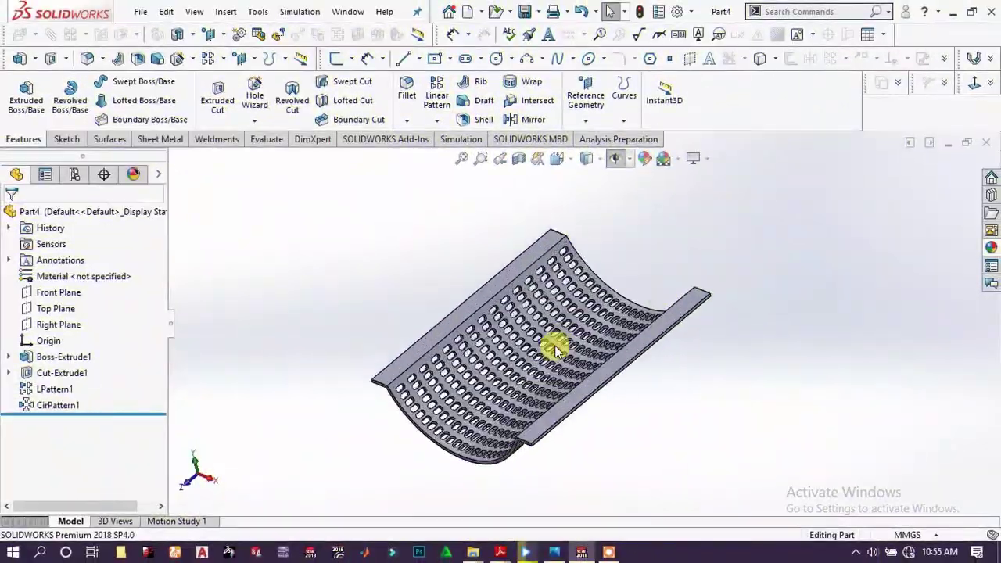
Sketch a corner rectangle about 221 mm by 137 mm on the Right Plane, over the slots near one end of the trough
{"action": "scroll", "coordinate": [549, 346], "scroll_direction": "down", "scroll_amount": 6}
{"action": "middle_click_drag", "start_coordinate": [428, 367], "coordinate": [657, 492]}
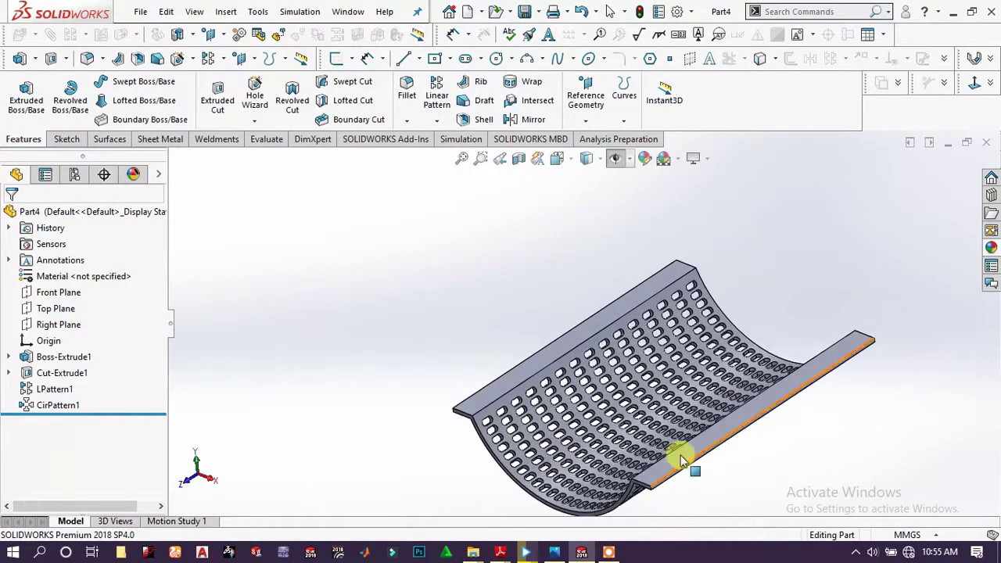
{"action": "scroll", "coordinate": [577, 342], "scroll_direction": "up", "scroll_amount": 3}
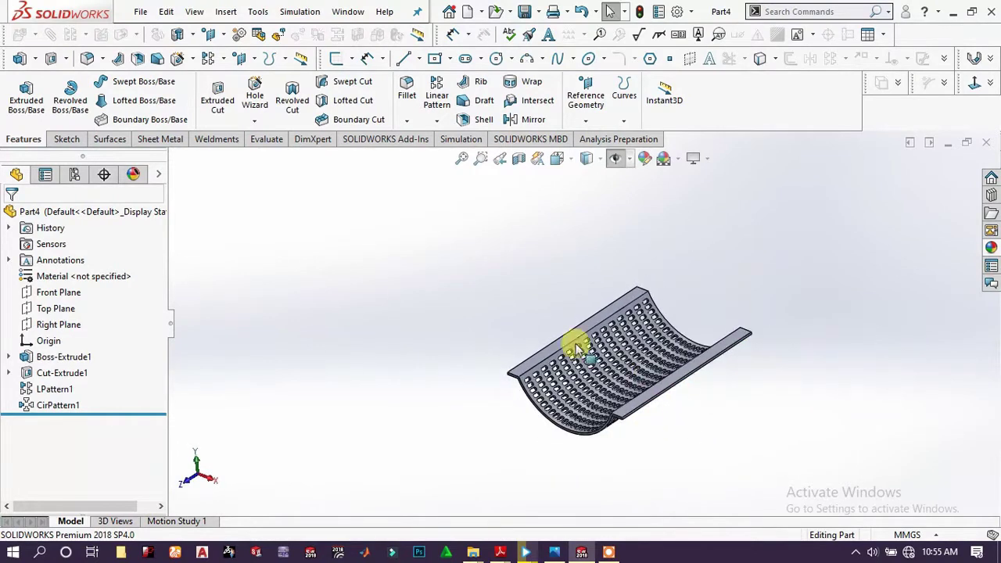
{"action": "left_click", "coordinate": [57, 323]}
{"action": "left_click", "coordinate": [73, 300]}
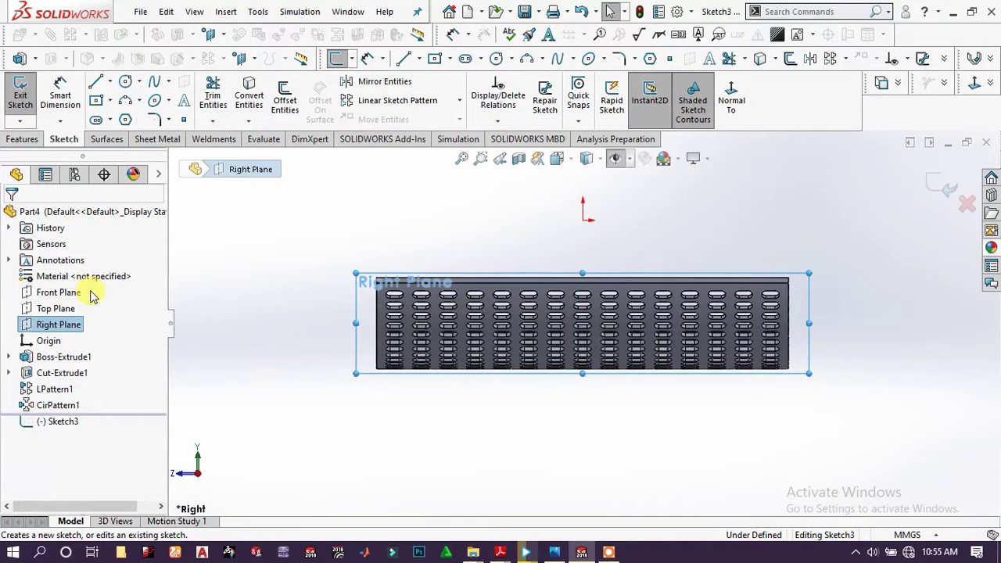
{"action": "left_click", "coordinate": [95, 102]}
{"action": "left_click", "coordinate": [24, 270]}
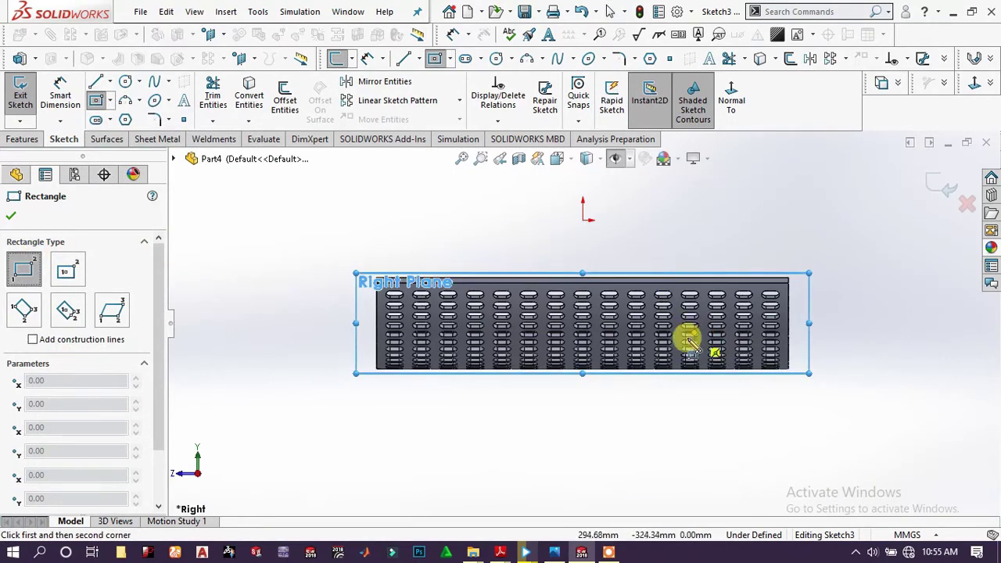
{"action": "scroll", "coordinate": [679, 350], "scroll_direction": "down", "scroll_amount": 3}
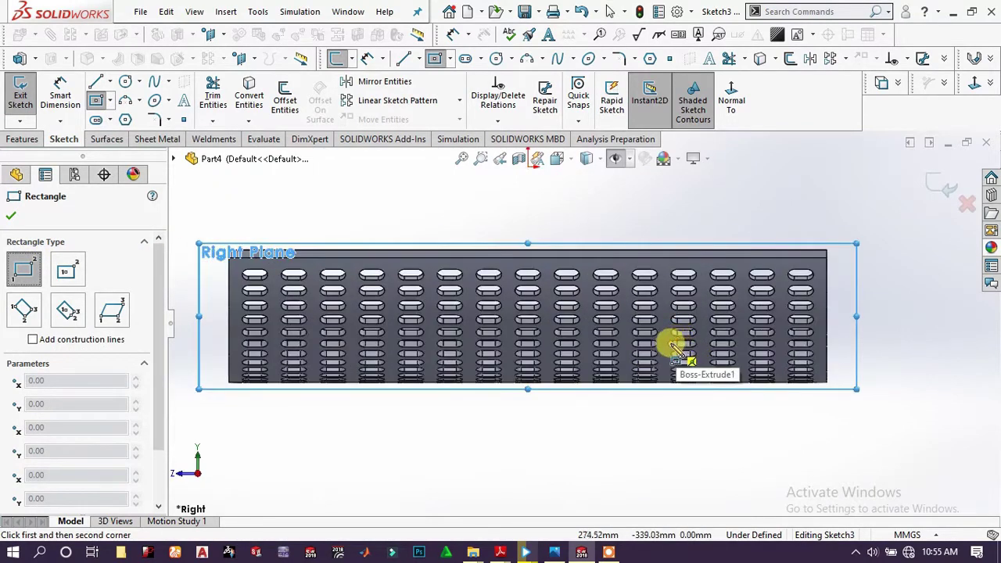
{"action": "left_click", "coordinate": [670, 339]}
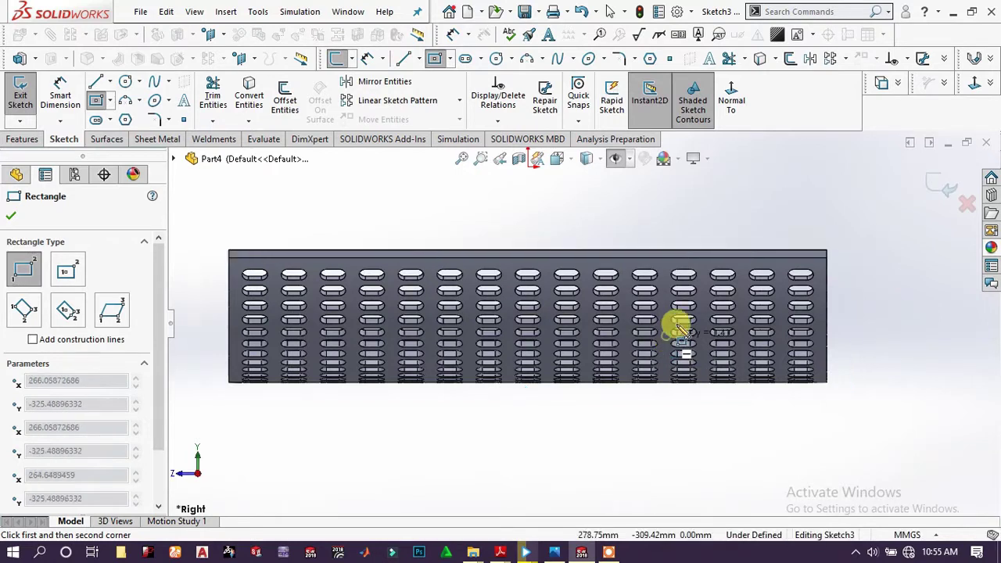
{"action": "left_click", "coordinate": [780, 264]}
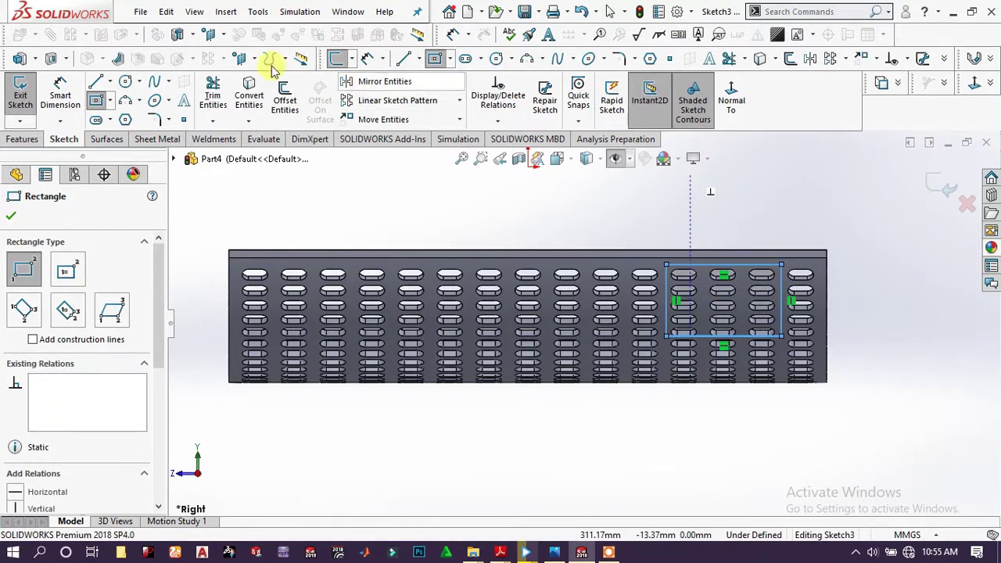
Dimension the rectangle's upper edge 250 mm below the origin
{"action": "left_click", "coordinate": [65, 94]}
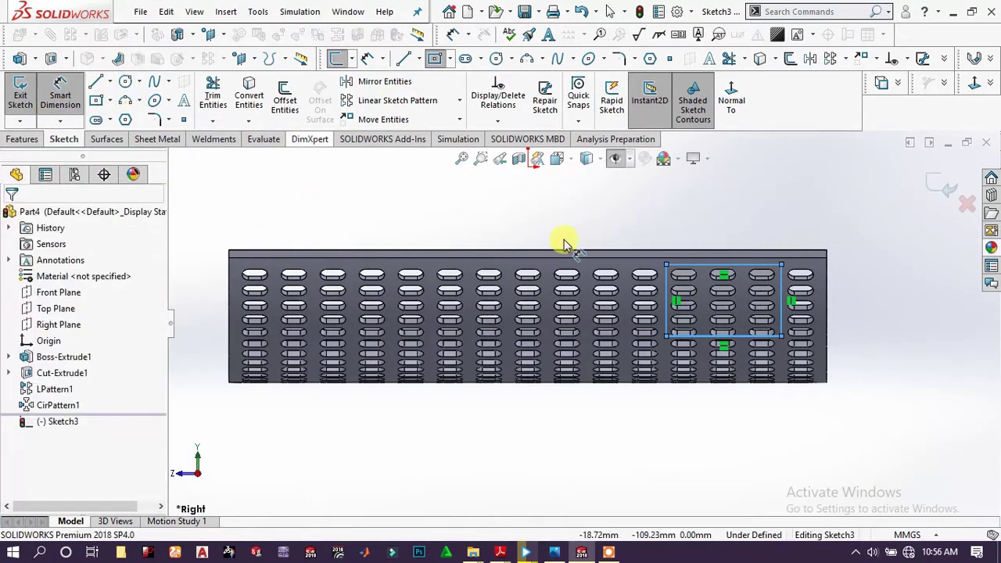
{"action": "left_click", "coordinate": [716, 268]}
{"action": "scroll", "coordinate": [542, 212], "scroll_direction": "up", "scroll_amount": 2}
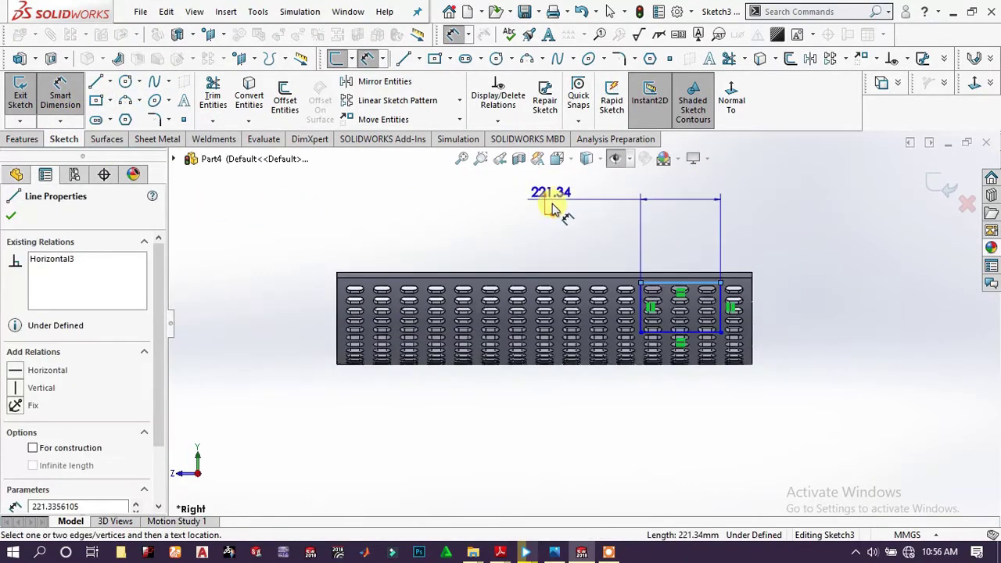
{"action": "left_click", "coordinate": [545, 213]}
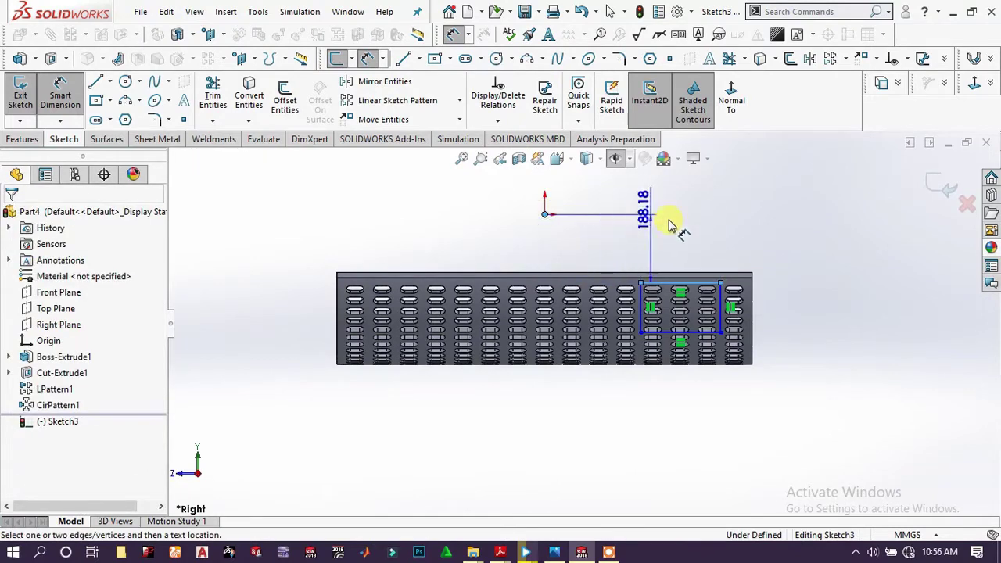
{"action": "left_click", "coordinate": [786, 243]}
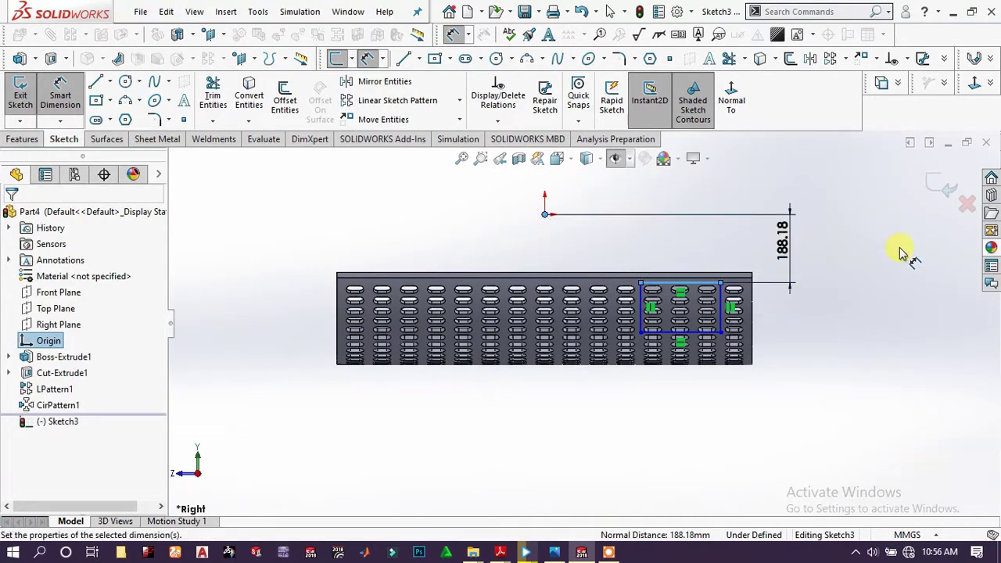
{"action": "type", "text": "200"}
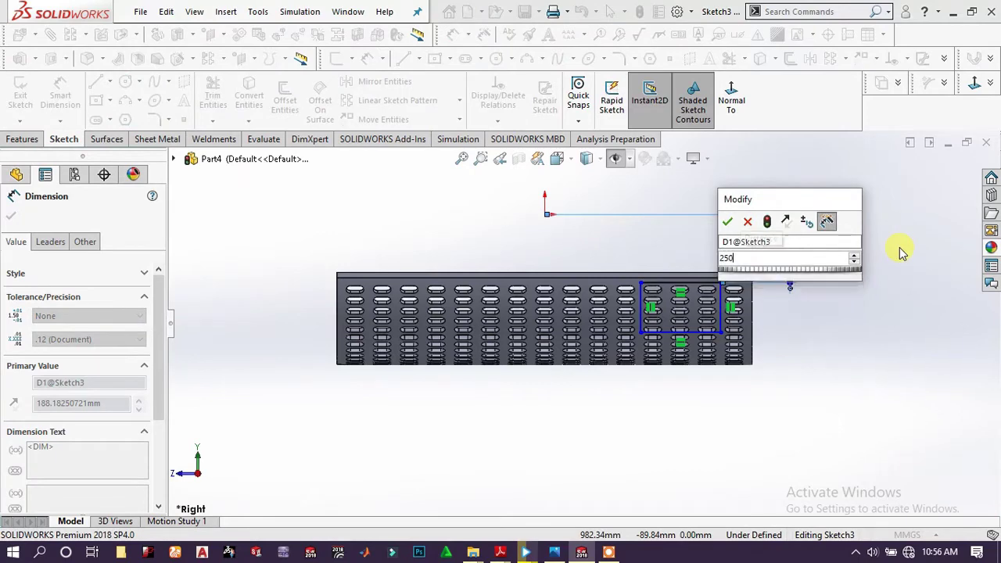
{"action": "key", "text": "Return"}
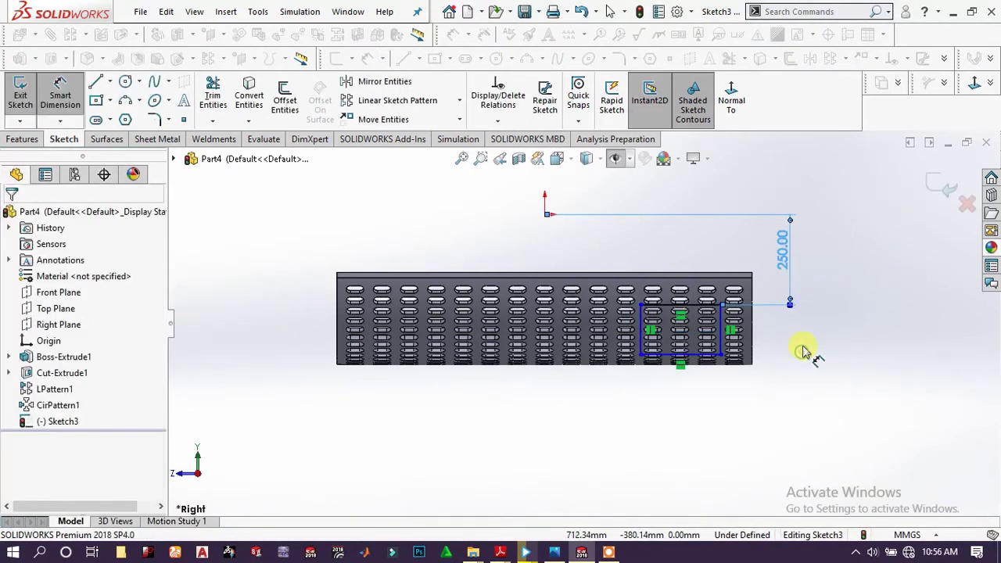
Dimension the rectangle to a height of 100 mm and a width of 210 mm
{"action": "left_click", "coordinate": [721, 336]}
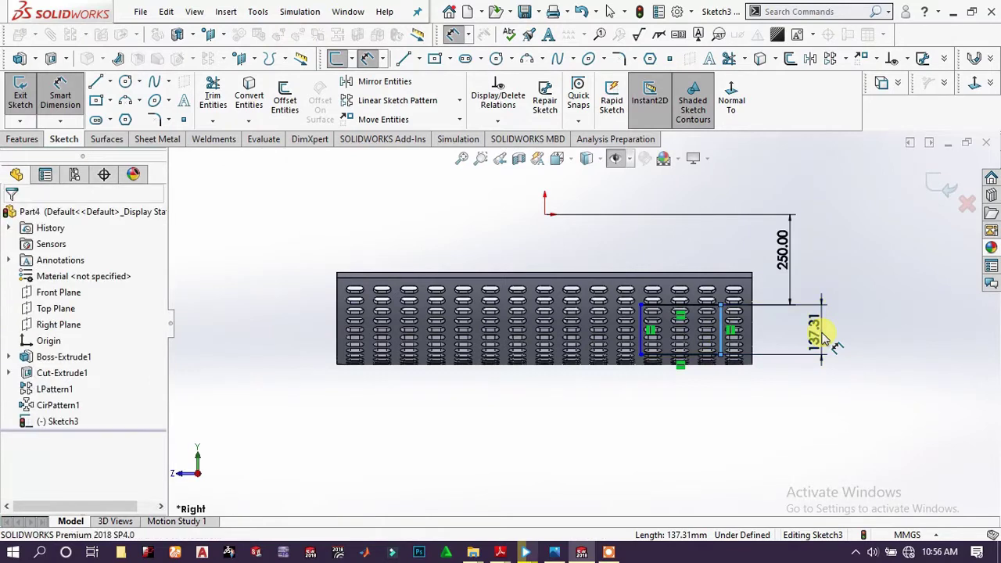
{"action": "left_click", "coordinate": [822, 337]}
{"action": "key", "text": "Return"}
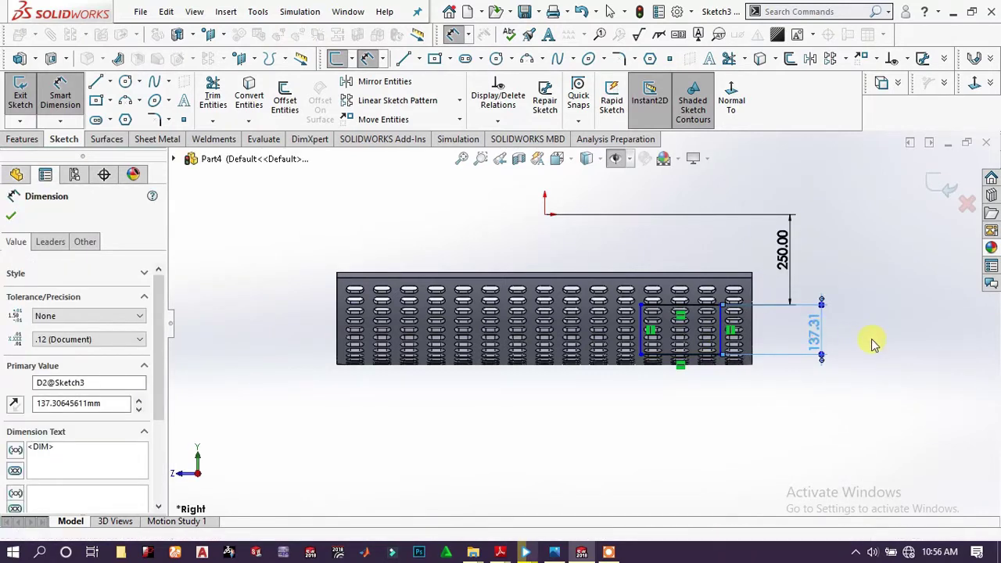
{"action": "left_click", "coordinate": [701, 373]}
{"action": "left_click", "coordinate": [695, 397]}
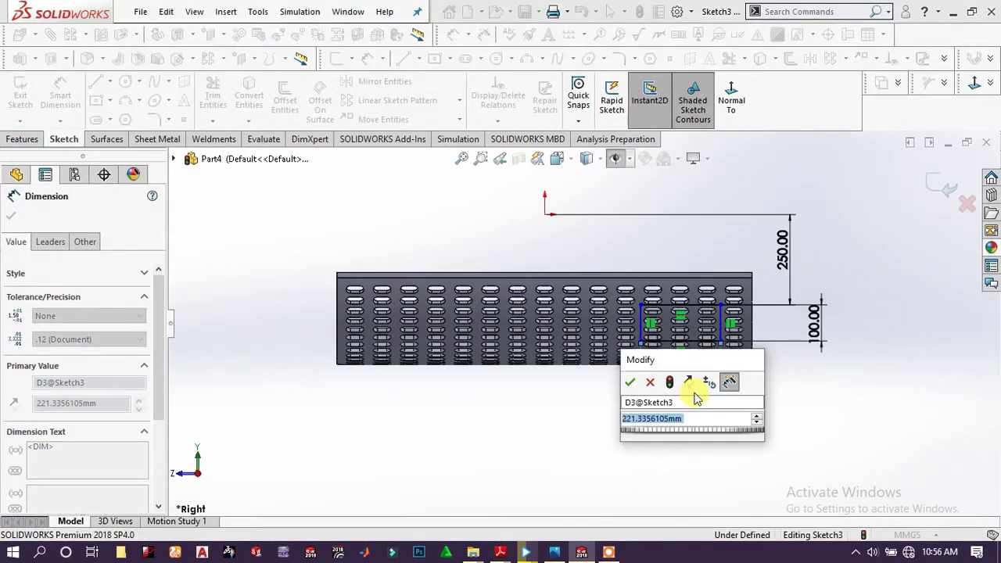
{"action": "type", "text": "20"}
{"action": "key", "text": "Return"}
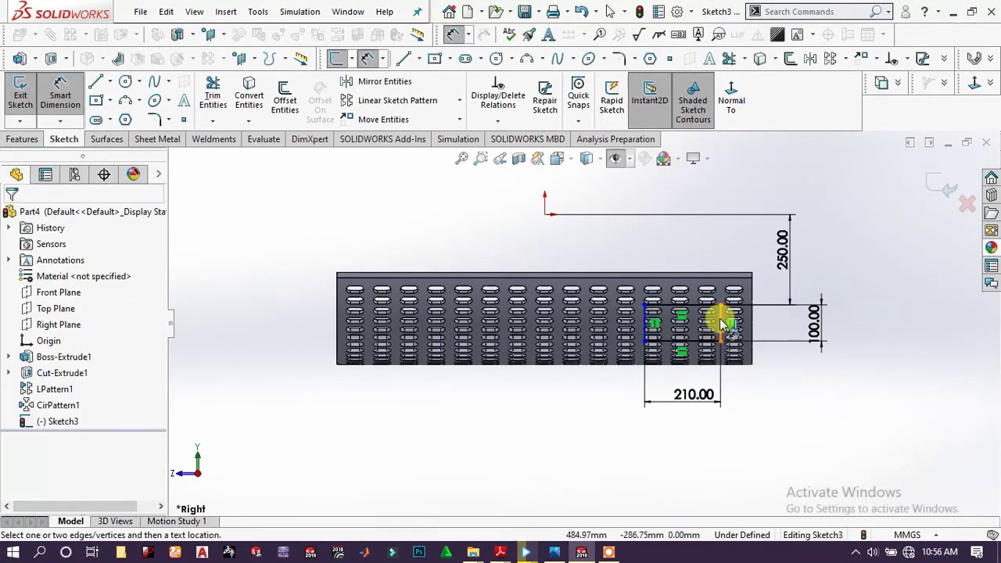
Set the distance between the rectangle's outer vertical edge and the nearby end of the trough to 20 mm
{"action": "left_click", "coordinate": [751, 330]}
{"action": "left_click", "coordinate": [752, 325]}
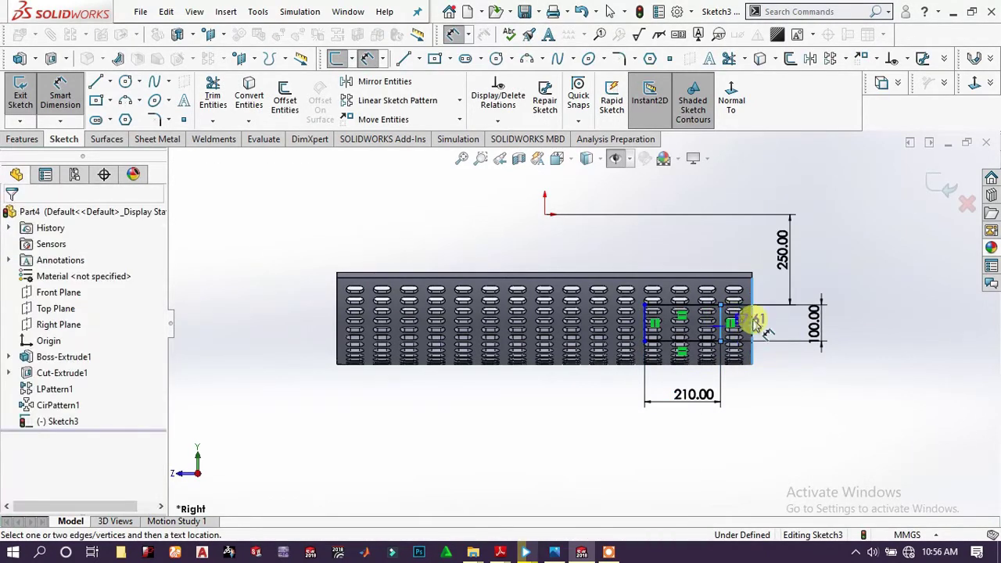
{"action": "left_click", "coordinate": [838, 397]}
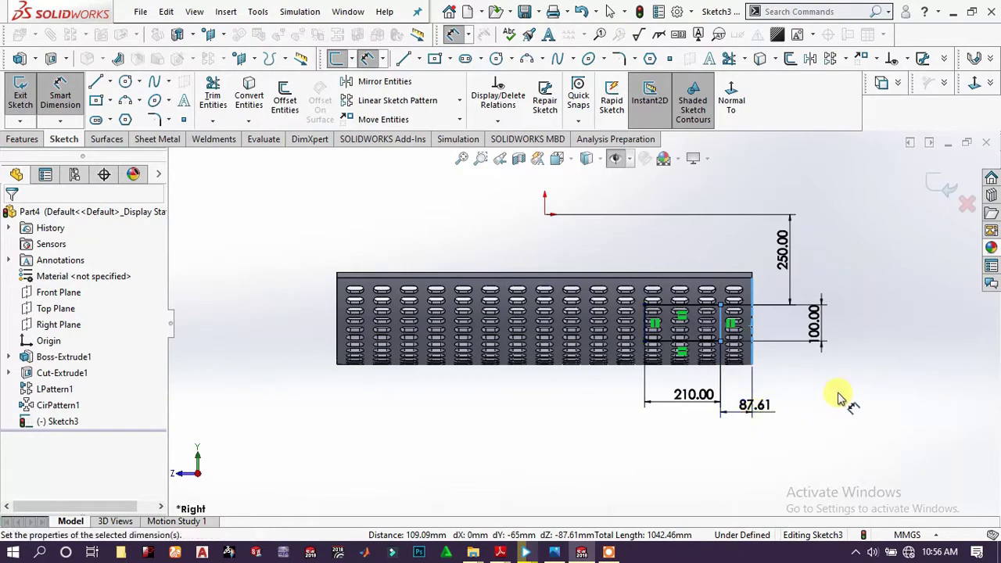
{"action": "type", "text": "20"}
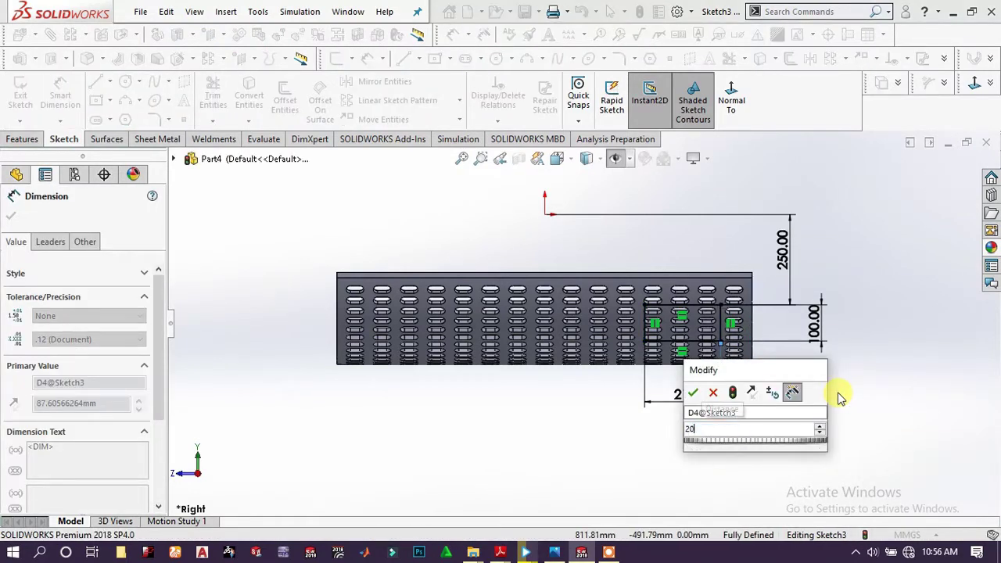
{"action": "key", "text": "Return"}
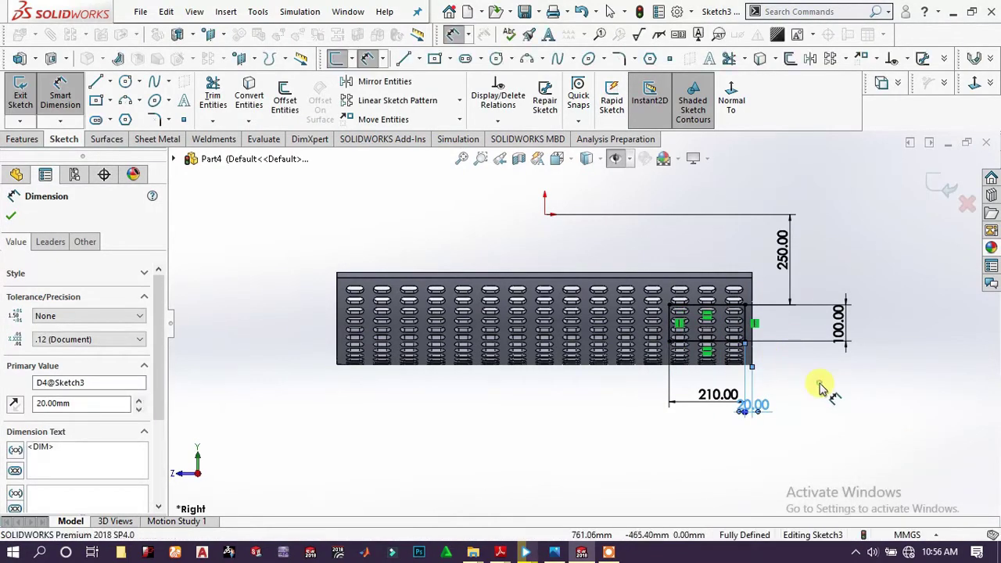
{"action": "left_click", "coordinate": [760, 339]}
{"action": "scroll", "coordinate": [763, 336], "scroll_direction": "down", "scroll_amount": 3}
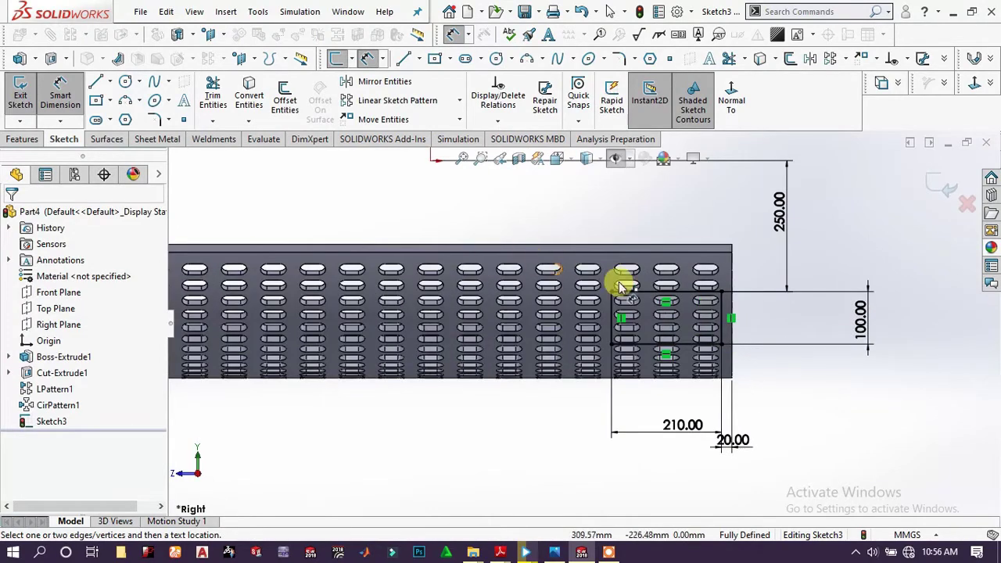
Extrude-cut the 210 by 100 mm rectangle through the trough wall with a blind depth of 1150 mm, and save the part
{"action": "scroll", "coordinate": [372, 202], "scroll_direction": "up", "scroll_amount": 2}
{"action": "scroll", "coordinate": [398, 179], "scroll_direction": "up", "scroll_amount": 2}
{"action": "left_click", "coordinate": [22, 138]}
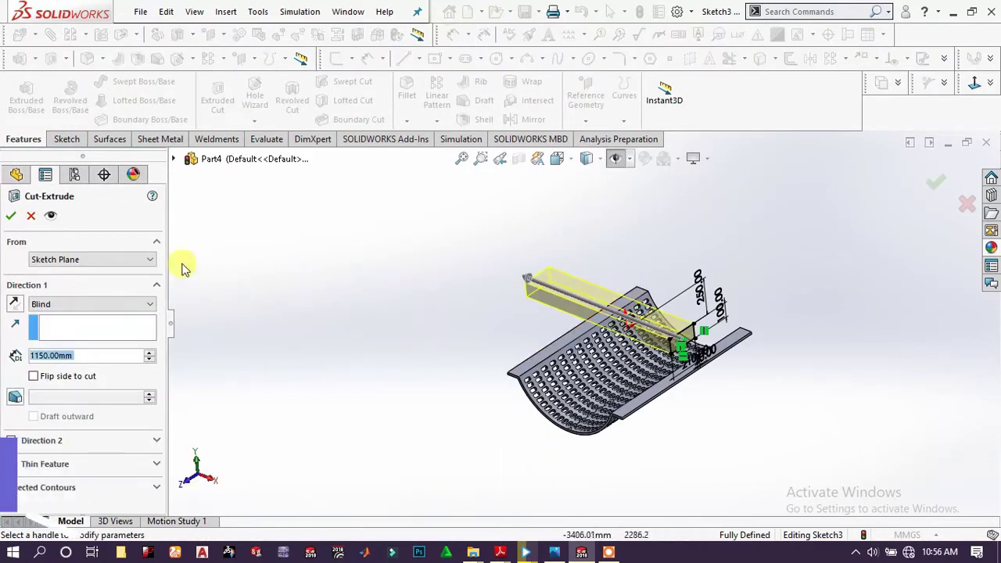
{"action": "left_click", "coordinate": [11, 216]}
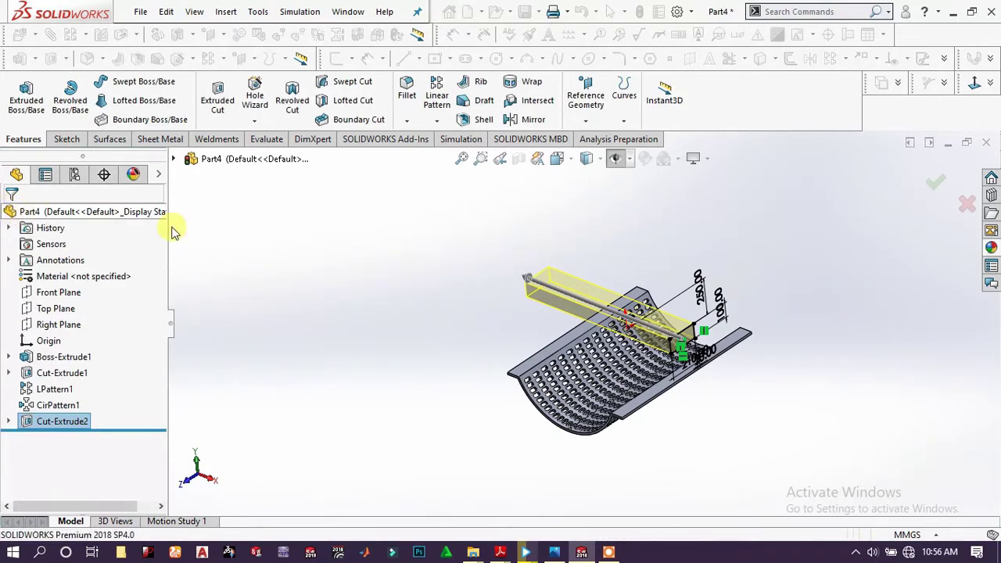
{"action": "left_click", "coordinate": [488, 283]}
{"action": "scroll", "coordinate": [521, 286], "scroll_direction": "down", "scroll_amount": 6}
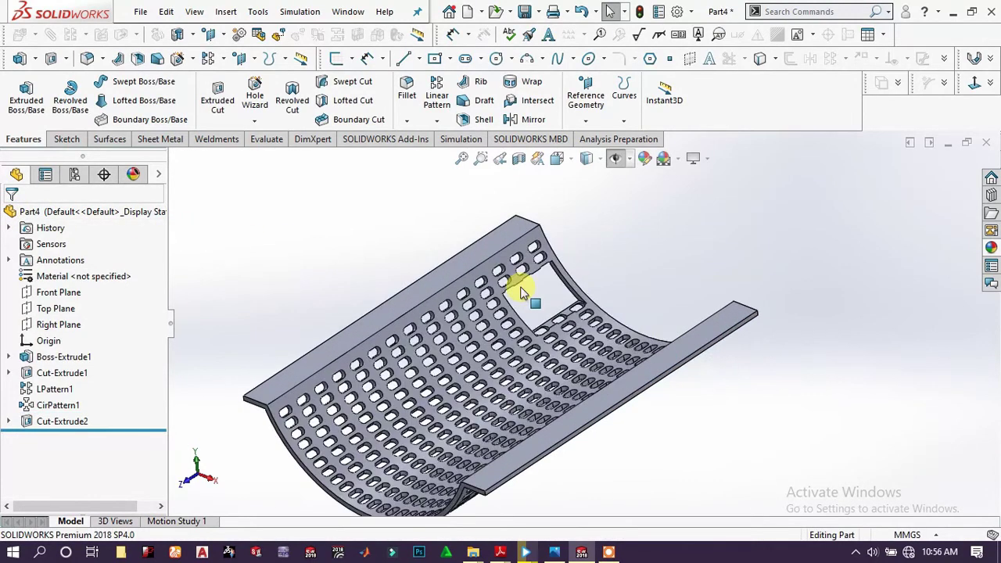
{"action": "scroll", "coordinate": [611, 369], "scroll_direction": "down", "scroll_amount": 4}
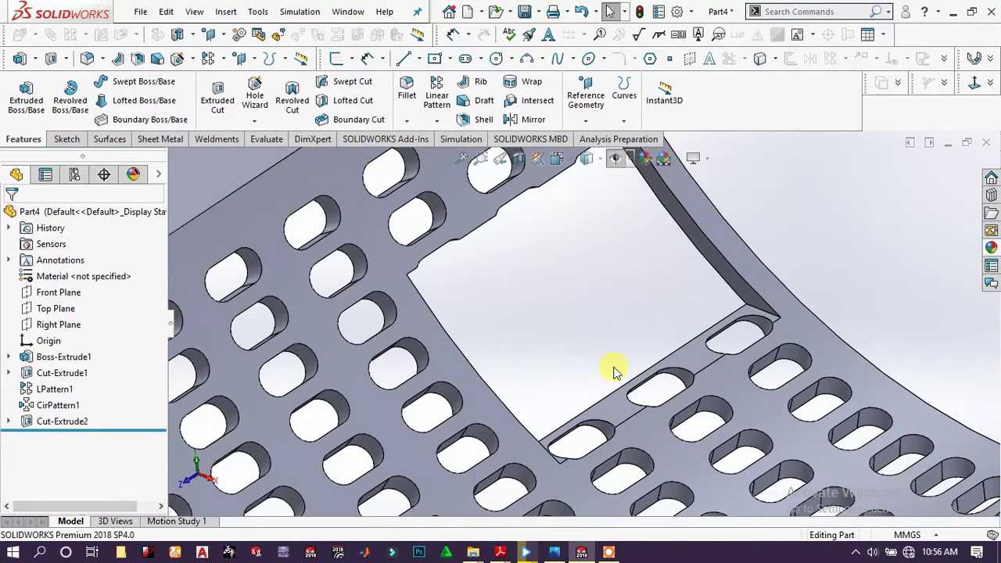
{"action": "middle_click_drag", "start_coordinate": [614, 373], "coordinate": [530, 383]}
{"action": "scroll", "coordinate": [577, 320], "scroll_direction": "up", "scroll_amount": 10}
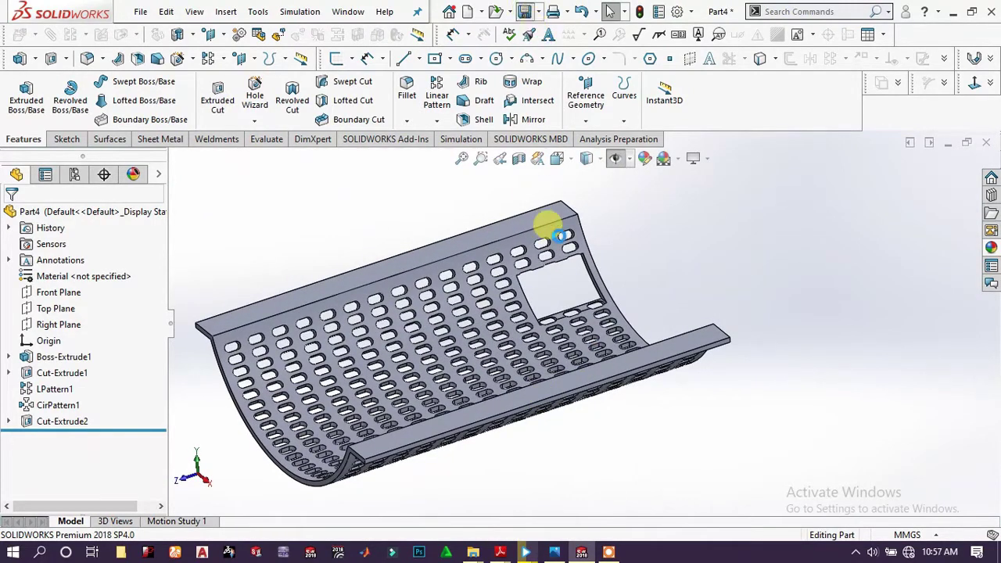
{"action": "scroll", "coordinate": [531, 412], "scroll_direction": "up", "scroll_amount": 5}
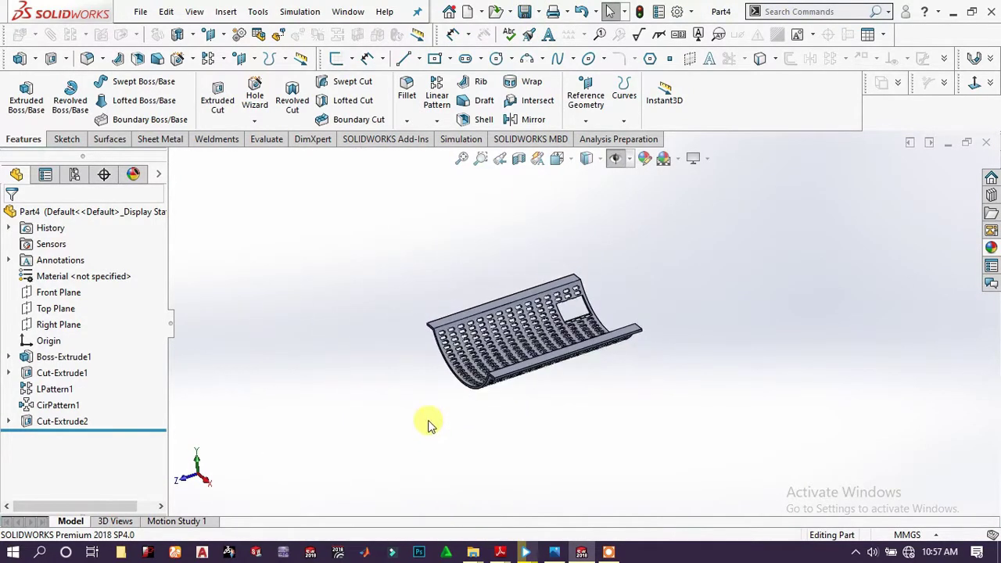
Change the appearance of the whole trough part to pure blue, RGB 0, 0, 255
{"action": "middle_click_drag", "start_coordinate": [508, 309], "coordinate": [555, 375]}
{"action": "scroll", "coordinate": [514, 253], "scroll_direction": "down", "scroll_amount": 8}
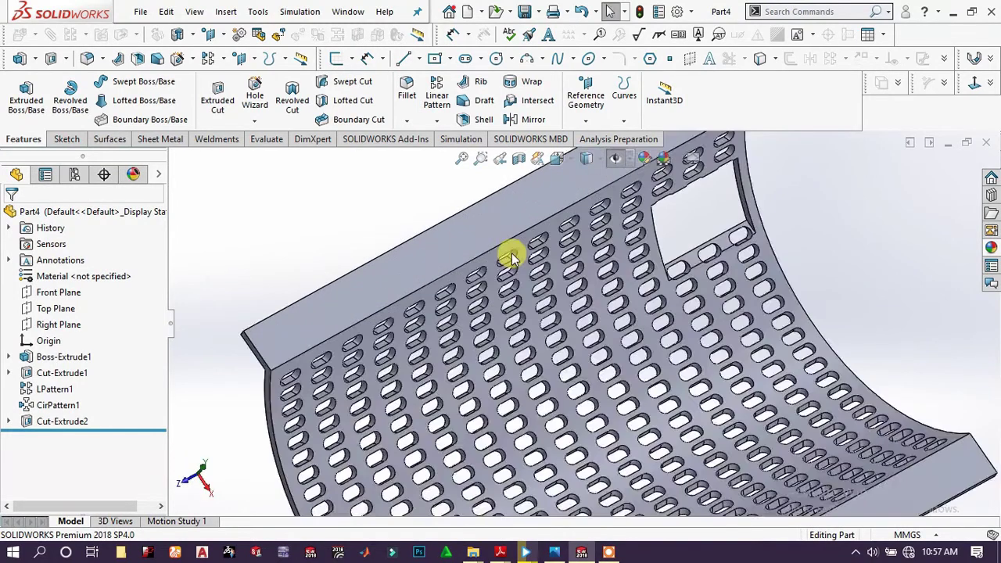
{"action": "left_click", "coordinate": [469, 238]}
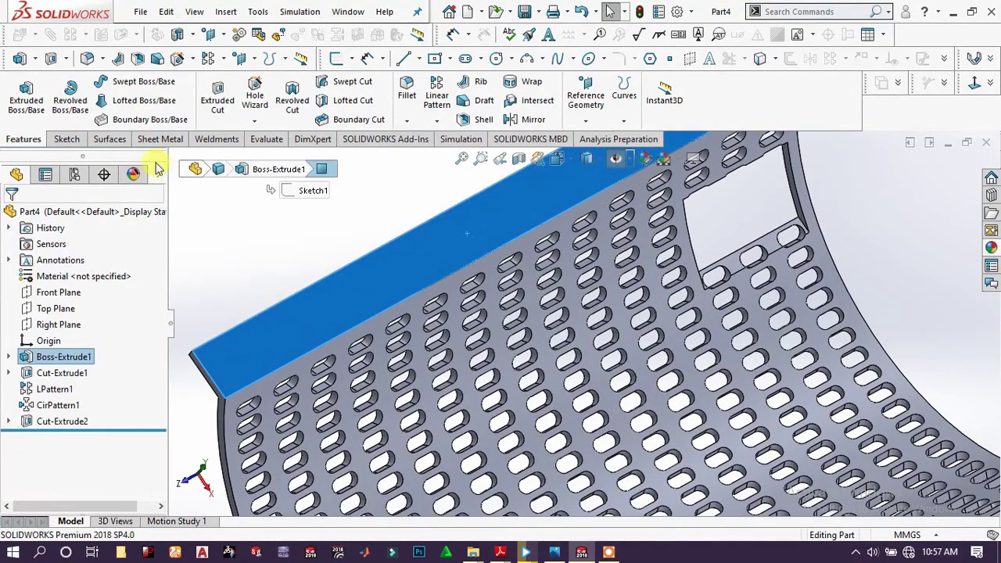
{"action": "left_click", "coordinate": [35, 209]}
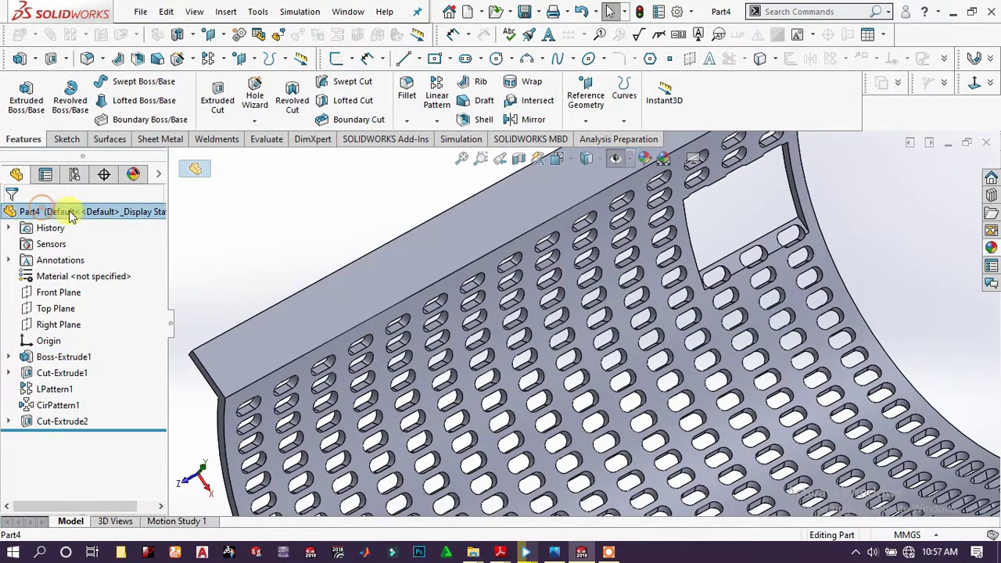
{"action": "right_click", "coordinate": [47, 211]}
{"action": "left_click", "coordinate": [78, 187]}
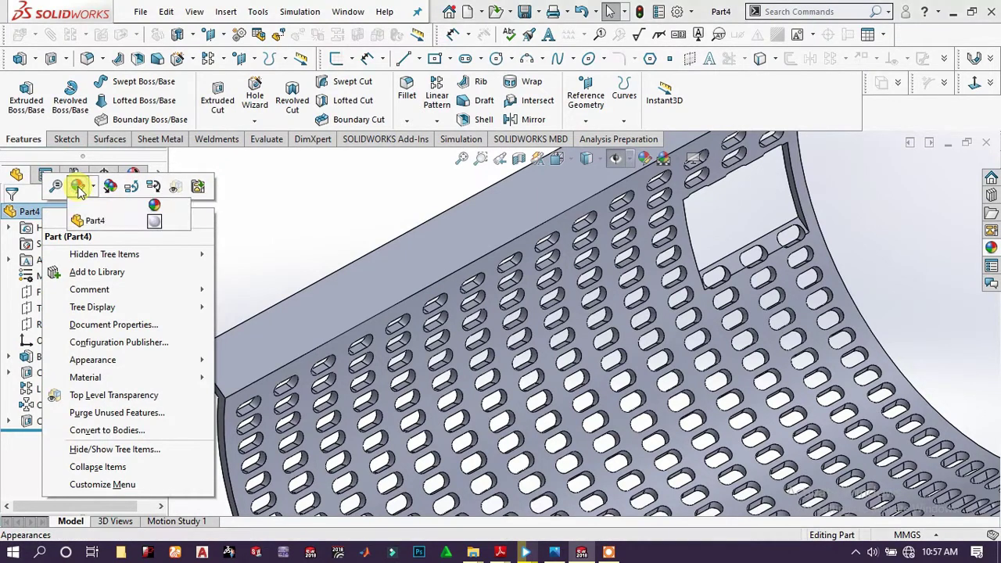
{"action": "left_click", "coordinate": [98, 219]}
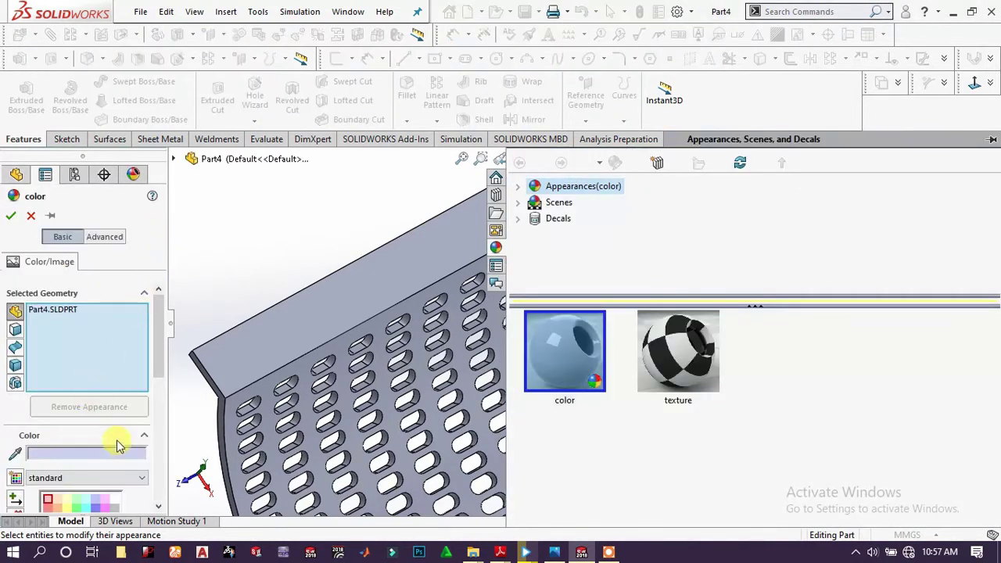
{"action": "scroll", "coordinate": [117, 442], "scroll_direction": "down", "scroll_amount": 5}
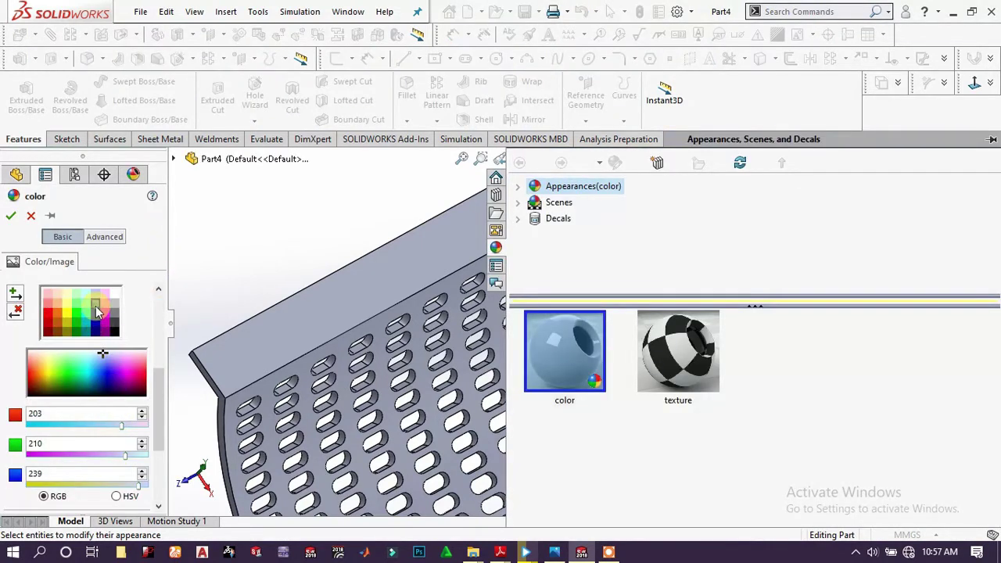
{"action": "left_click", "coordinate": [97, 312]}
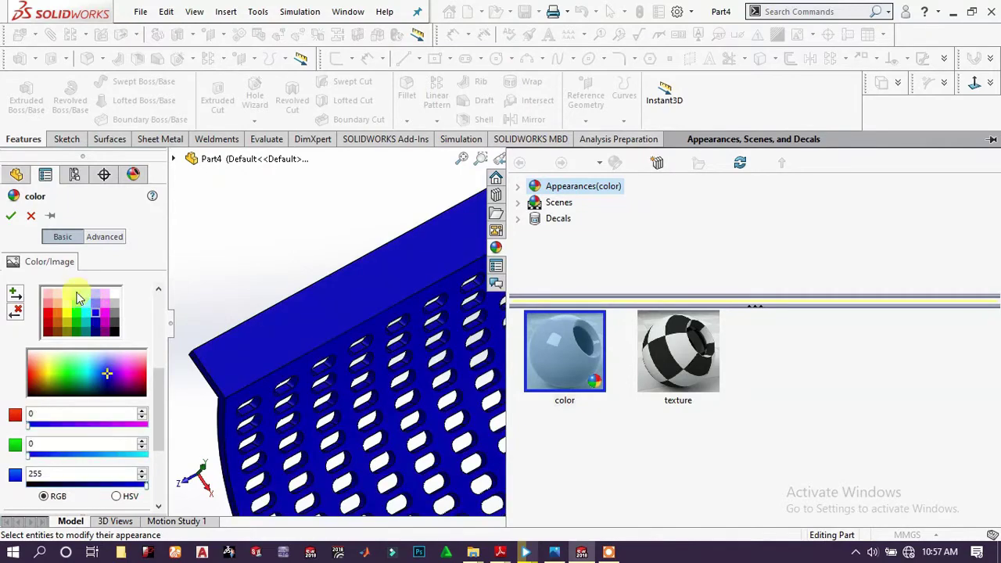
{"action": "left_click", "coordinate": [9, 216]}
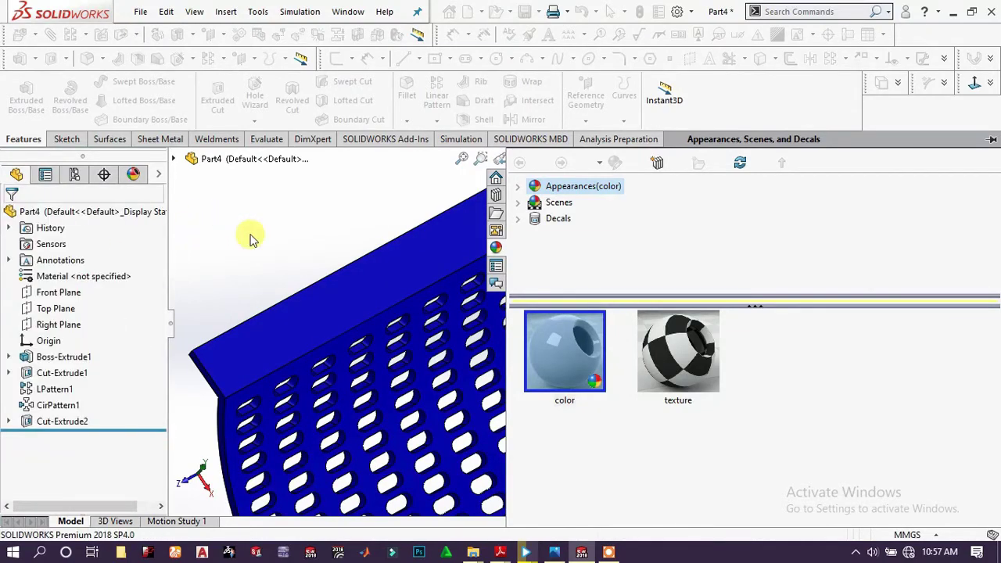
Save the recoloured trough part
{"action": "scroll", "coordinate": [616, 364], "scroll_direction": "up", "scroll_amount": 5}
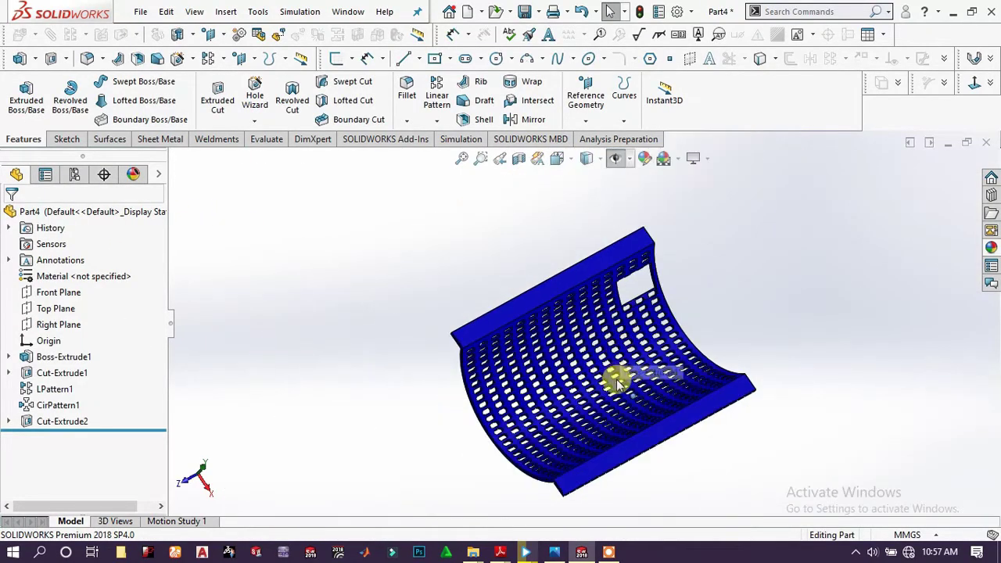
{"action": "middle_click_drag", "start_coordinate": [616, 364], "coordinate": [679, 197]}
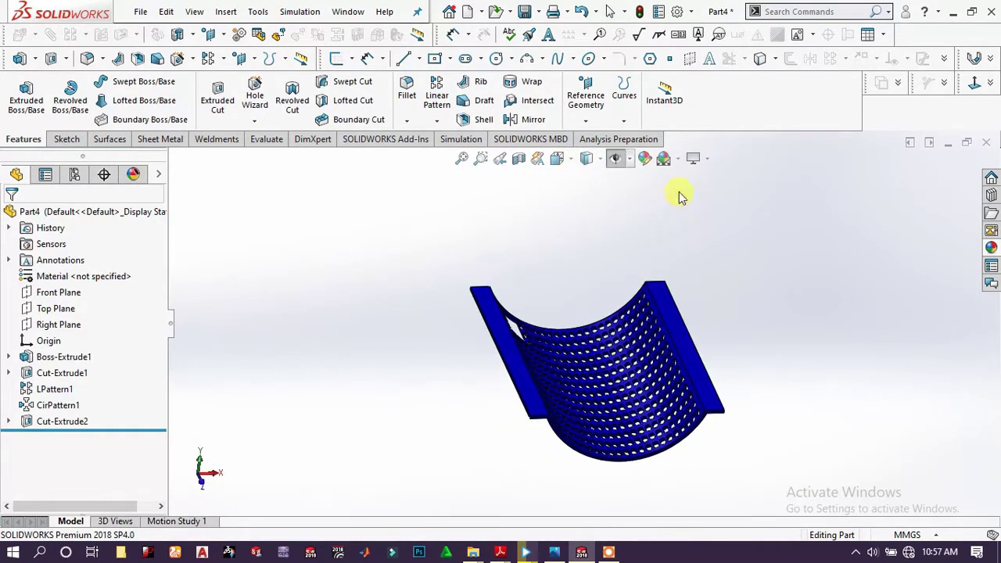
{"action": "left_click", "coordinate": [528, 11]}
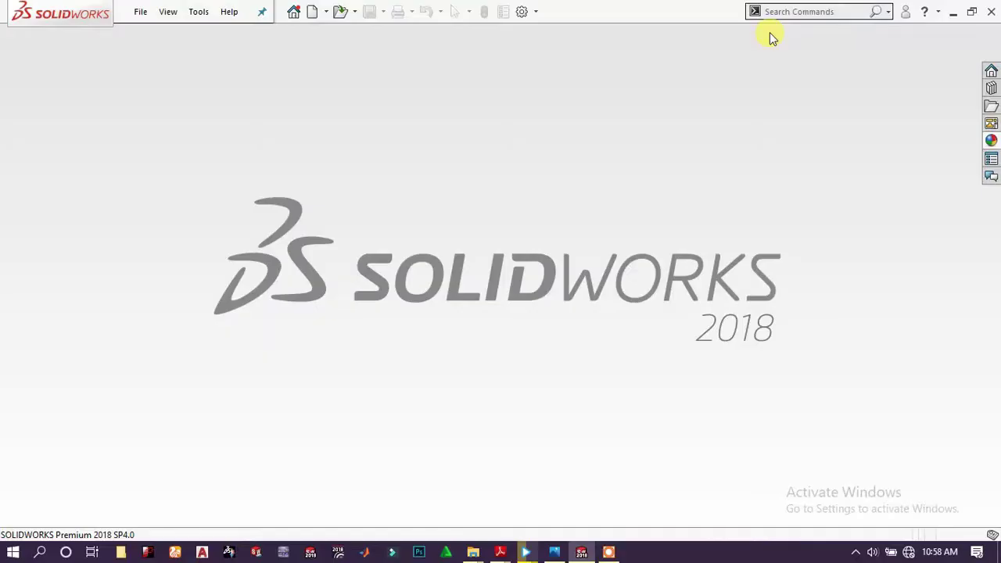
Create a new part document and start a sketch on the Right Plane
{"action": "left_click", "coordinate": [314, 12]}
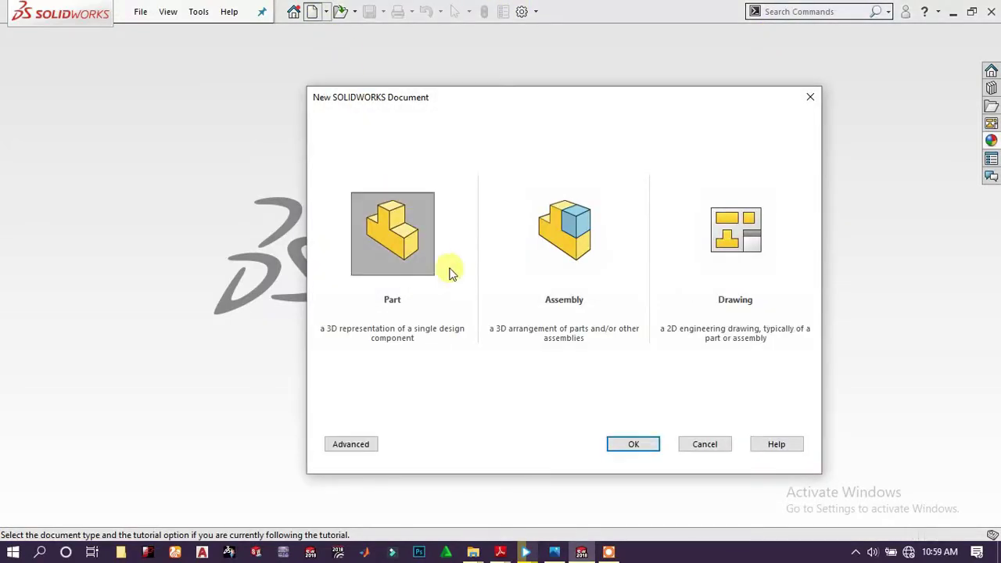
{"action": "left_click", "coordinate": [632, 444]}
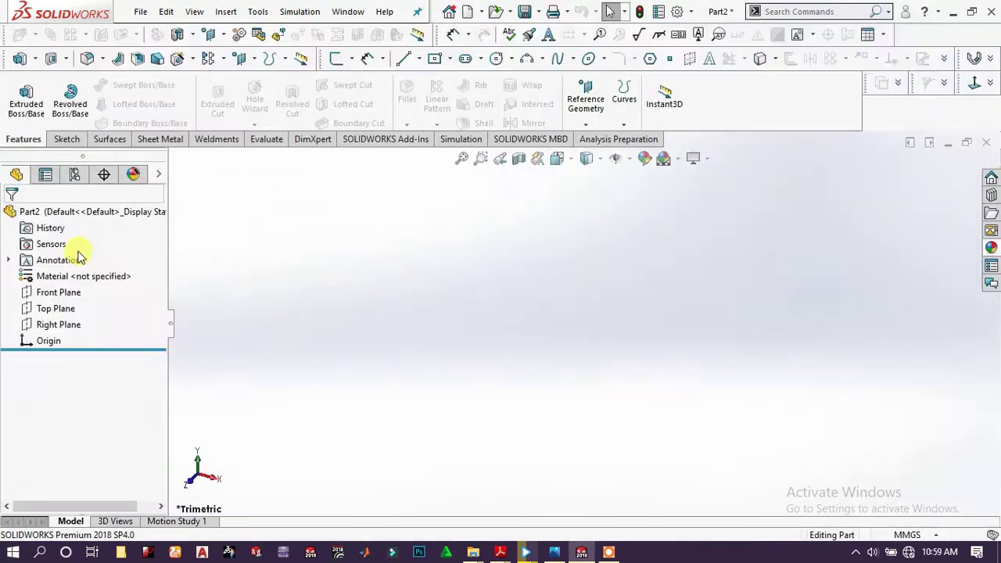
{"action": "left_click", "coordinate": [63, 324]}
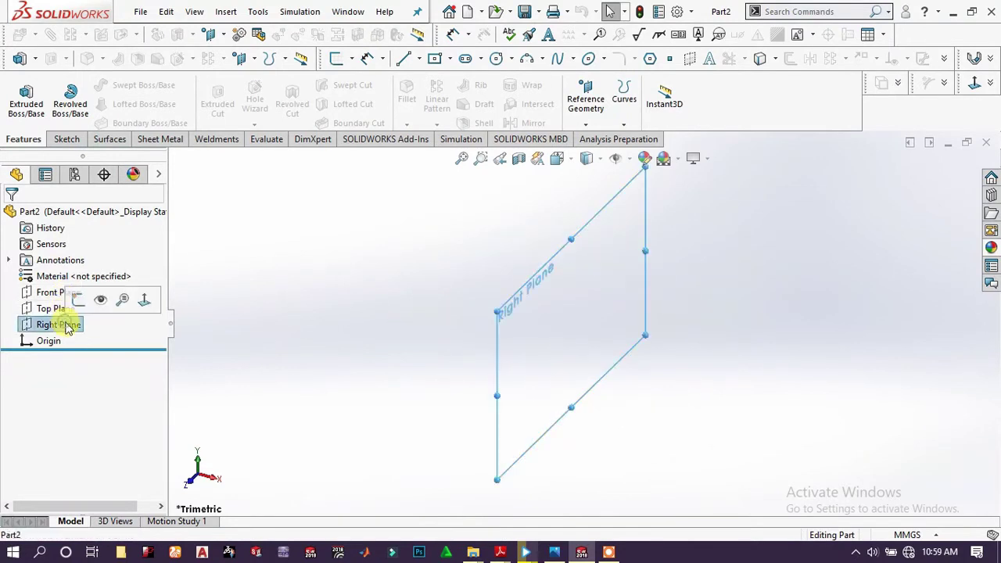
{"action": "left_click", "coordinate": [76, 299]}
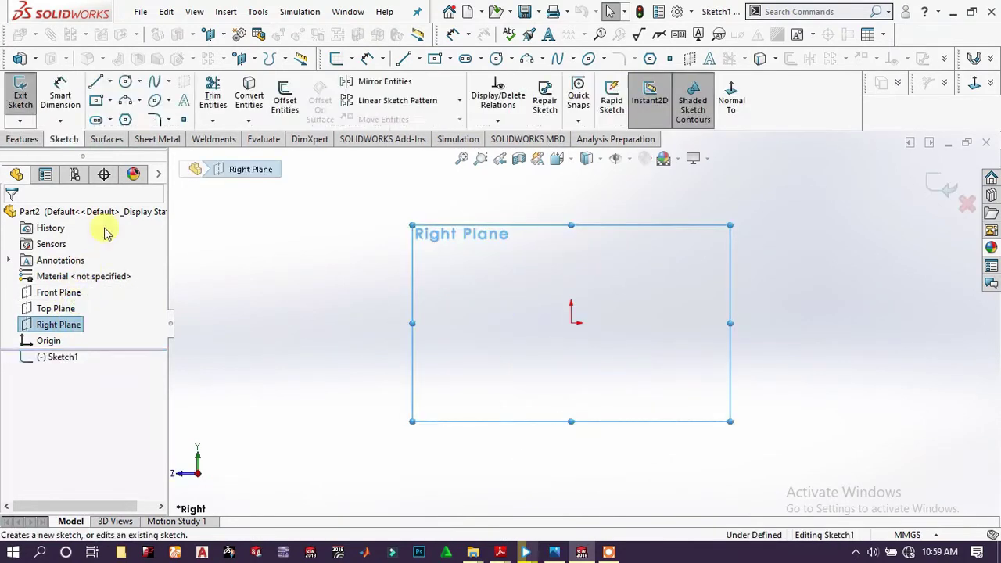
Sketch a center rectangle about 38 mm high, with its center vertically below the origin
{"action": "left_click", "coordinate": [98, 106]}
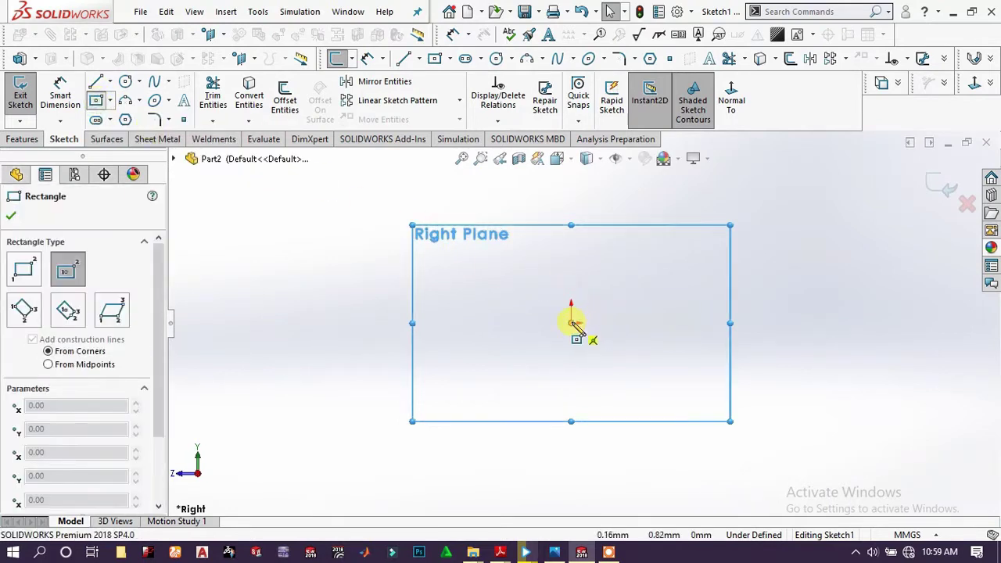
{"action": "left_click", "coordinate": [570, 372]}
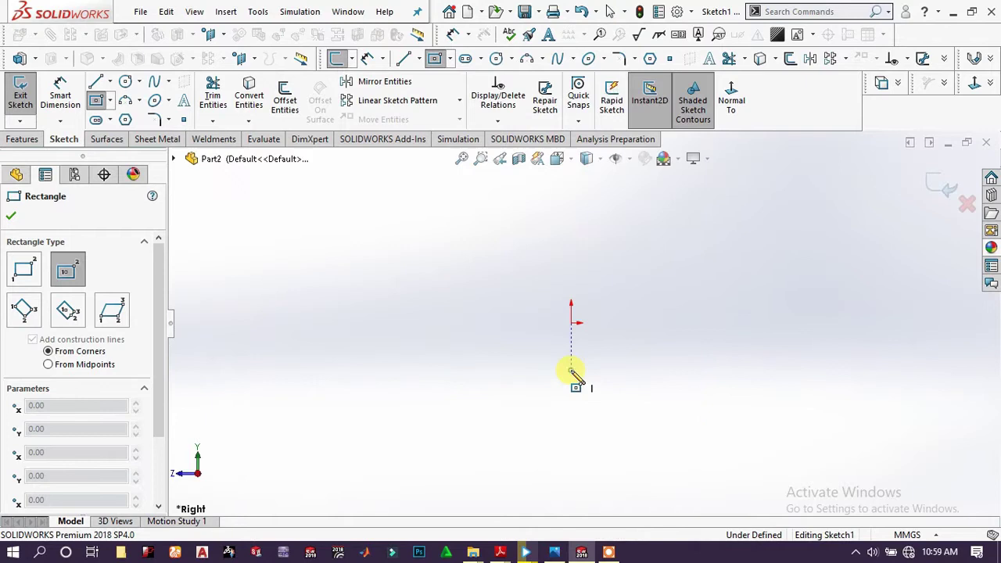
{"action": "left_click", "coordinate": [673, 338]}
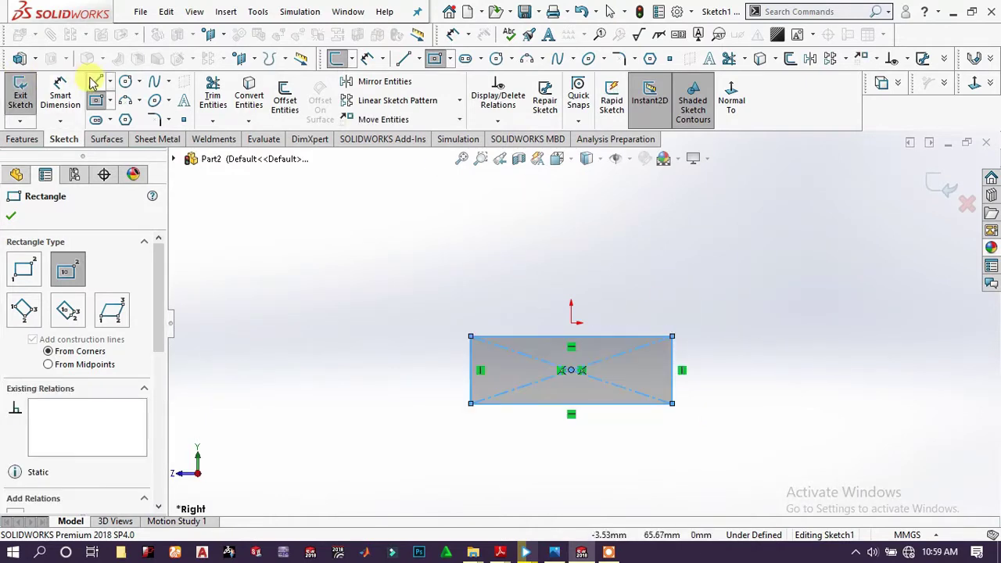
{"action": "key", "text": "Escape"}
Draw a vertical construction line through the origin and the rectangle's center, extending above and below the rectangle
{"action": "key", "text": "l"}
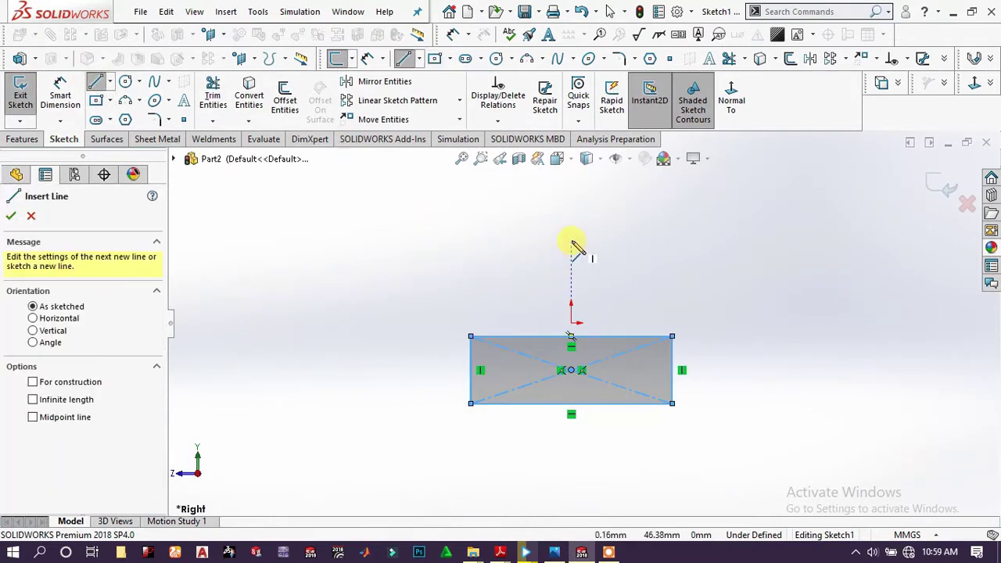
{"action": "left_click", "coordinate": [572, 242]}
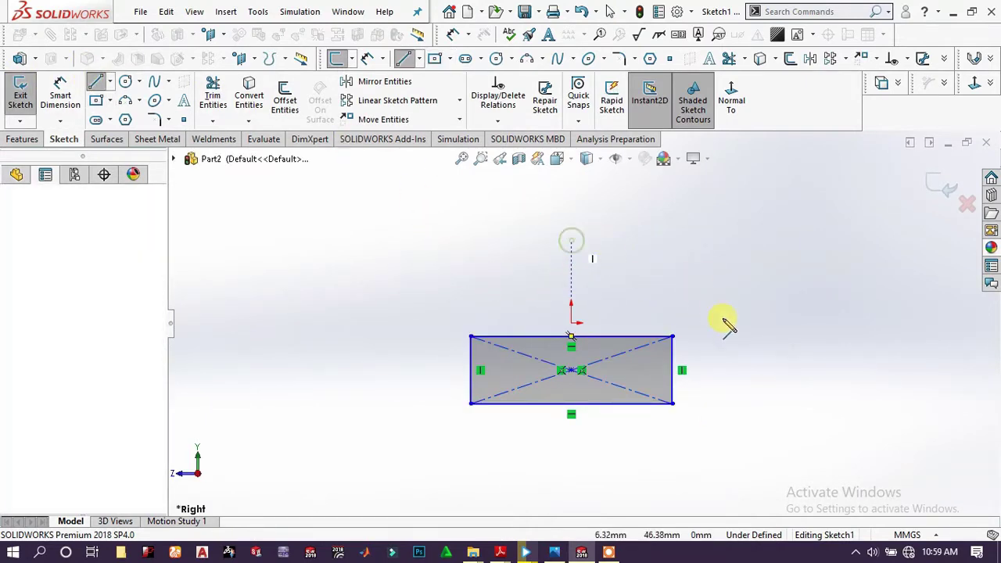
{"action": "left_click", "coordinate": [570, 459]}
{"action": "right_click", "coordinate": [742, 356]}
{"action": "left_click", "coordinate": [771, 340]}
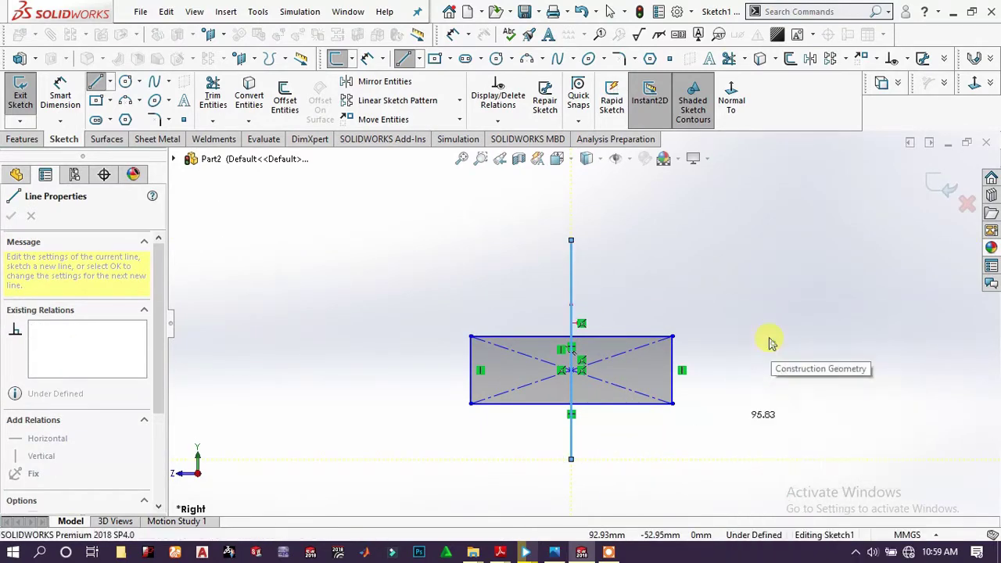
{"action": "key", "text": "Escape"}
{"action": "key", "text": "Escape"}
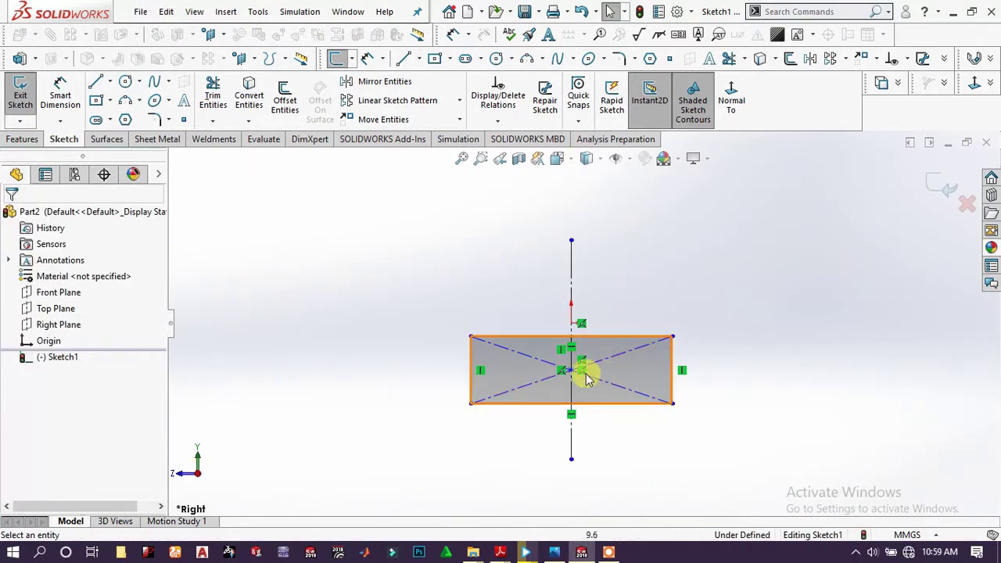
{"action": "left_click_drag", "start_coordinate": [588, 378], "coordinate": [412, 373]}
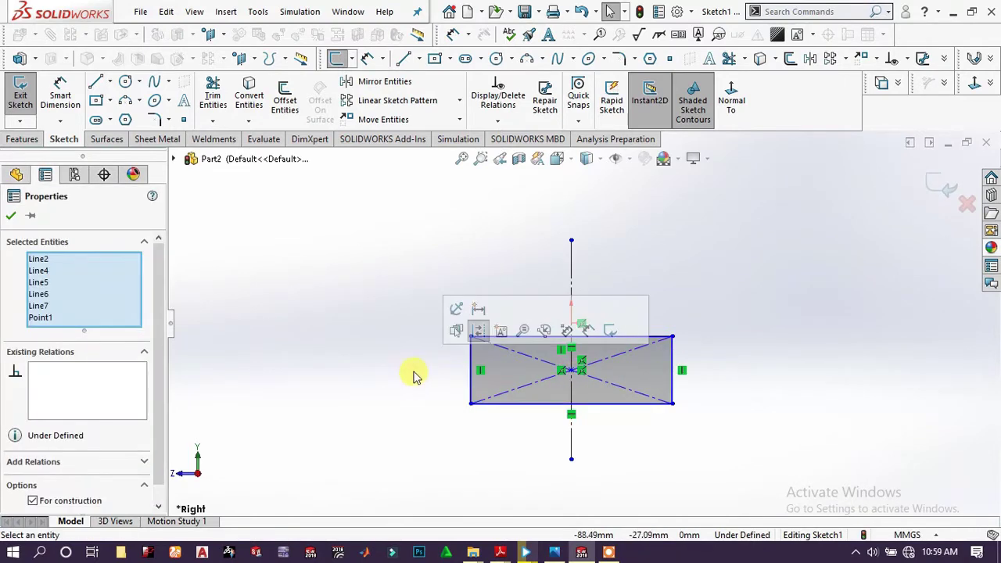
{"action": "left_click", "coordinate": [380, 339]}
Dimension the rectangle to a height of 250 mm and a width of 1200 mm
{"action": "left_click", "coordinate": [57, 93]}
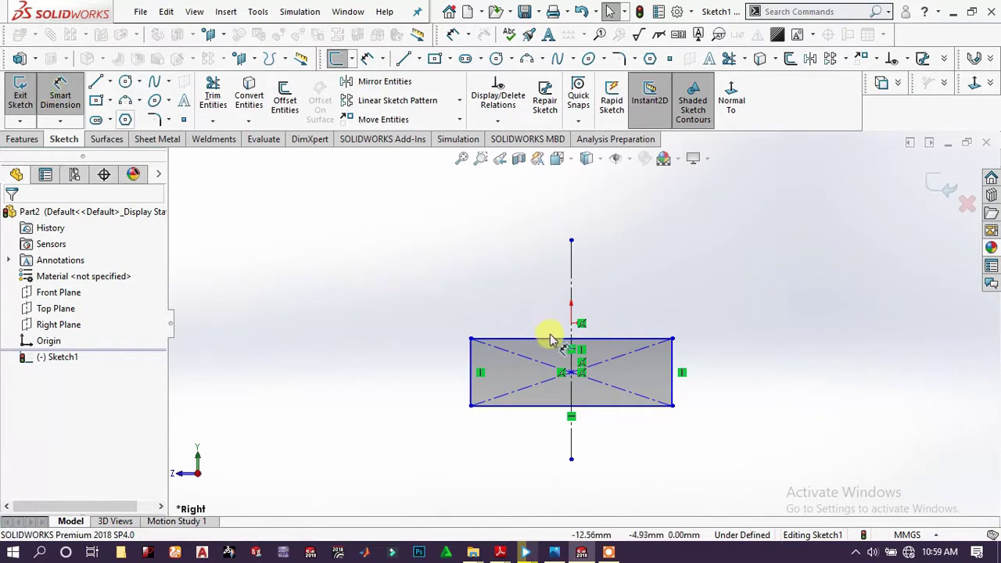
{"action": "left_click", "coordinate": [677, 391]}
{"action": "left_click", "coordinate": [765, 385]}
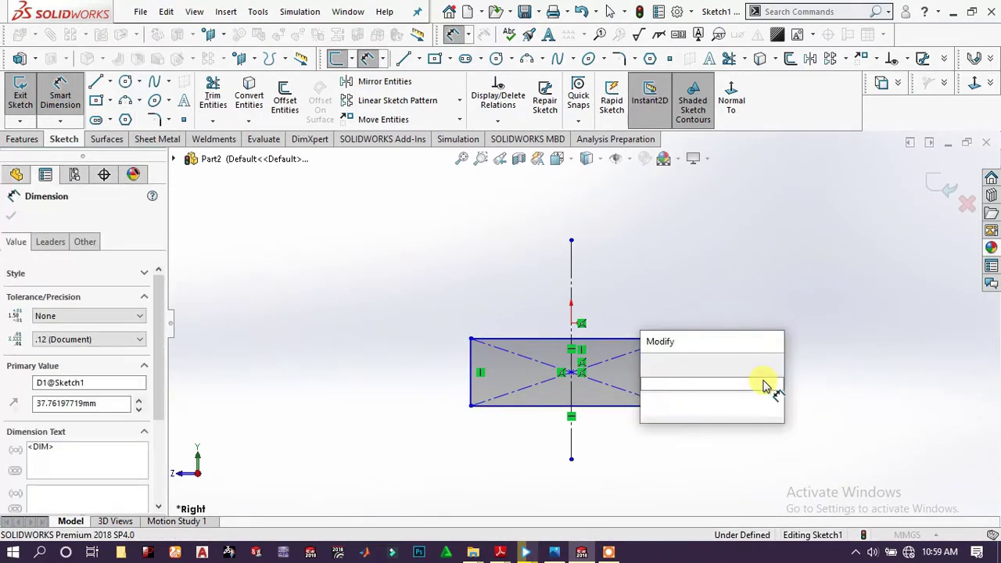
{"action": "type", "text": "250"}
{"action": "key", "text": "Return"}
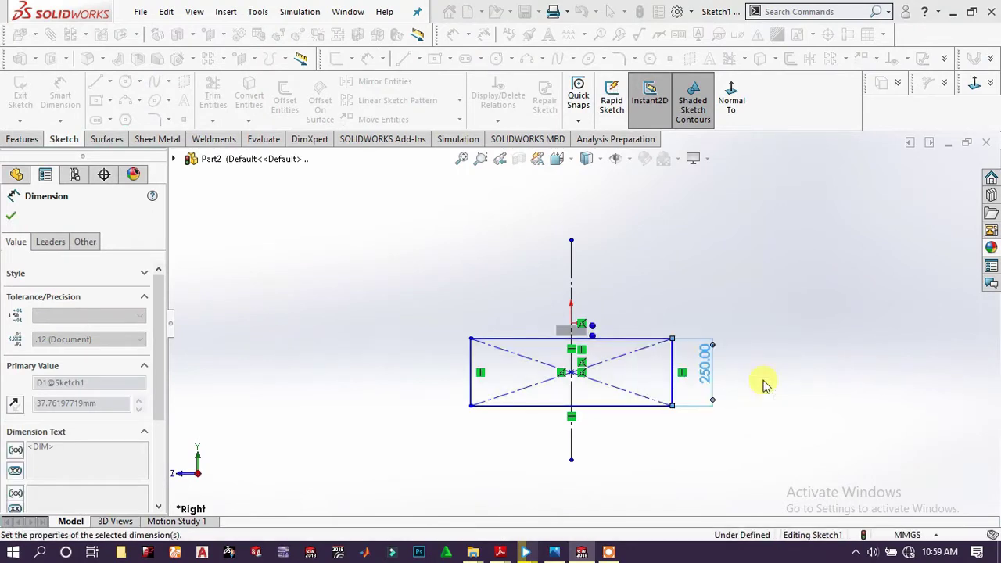
{"action": "left_click", "coordinate": [641, 418]}
{"action": "left_click", "coordinate": [659, 448]}
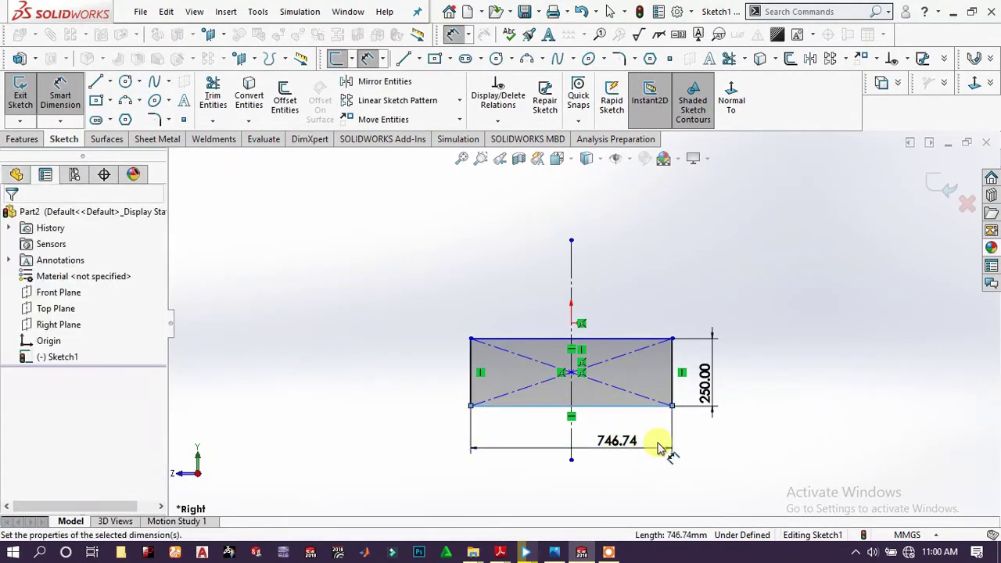
{"action": "type", "text": "18"}
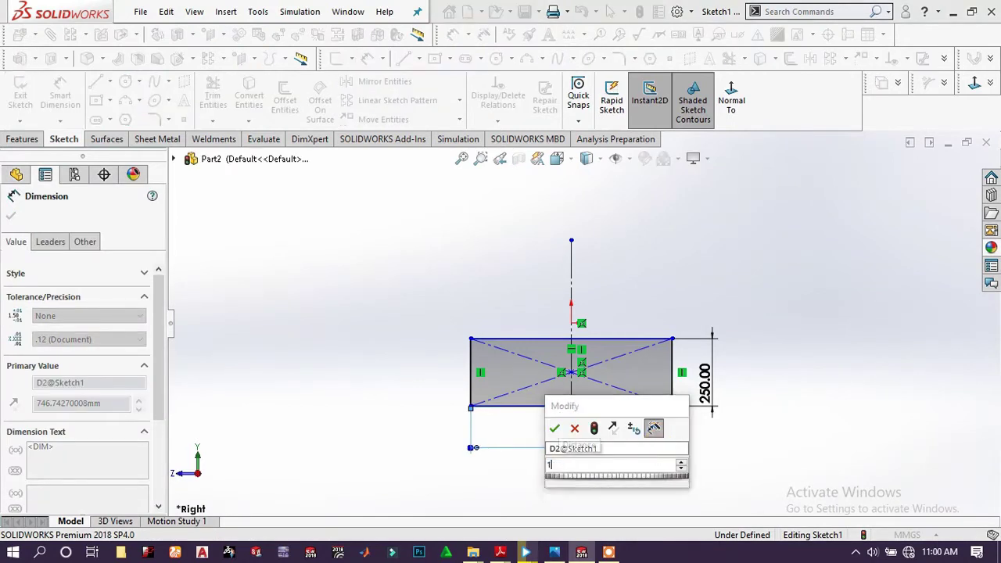
{"action": "key", "text": "Escape"}
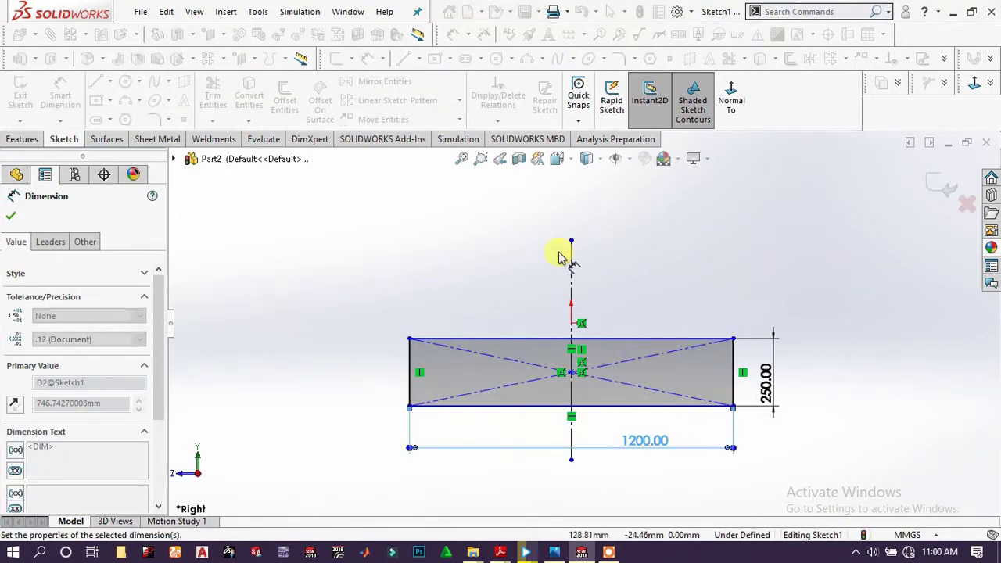
Dimension the vertical distance from the origin to the rectangle's upper edge as 200 mm and close the sketch
{"action": "key", "text": "Escape"}
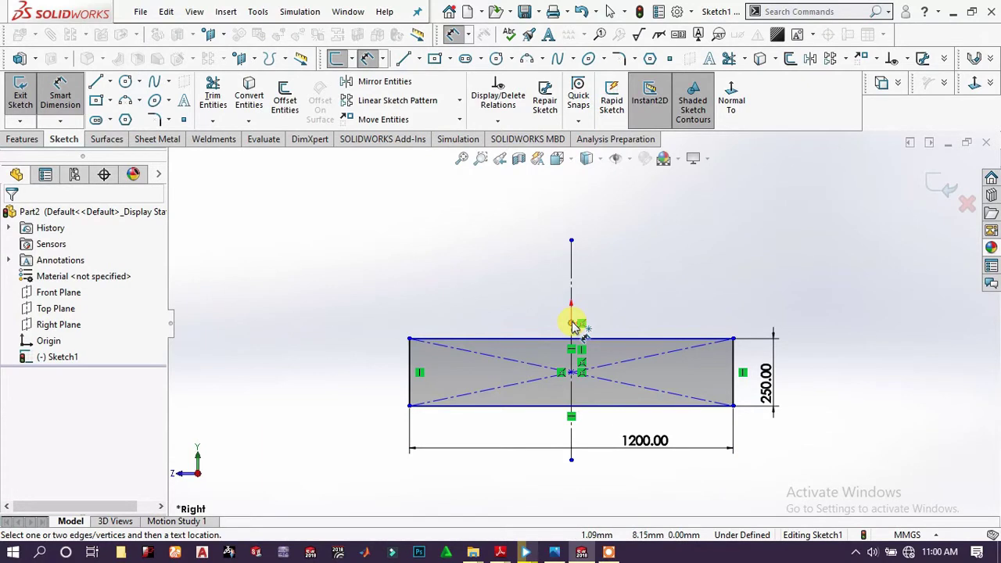
{"action": "left_click", "coordinate": [675, 339]}
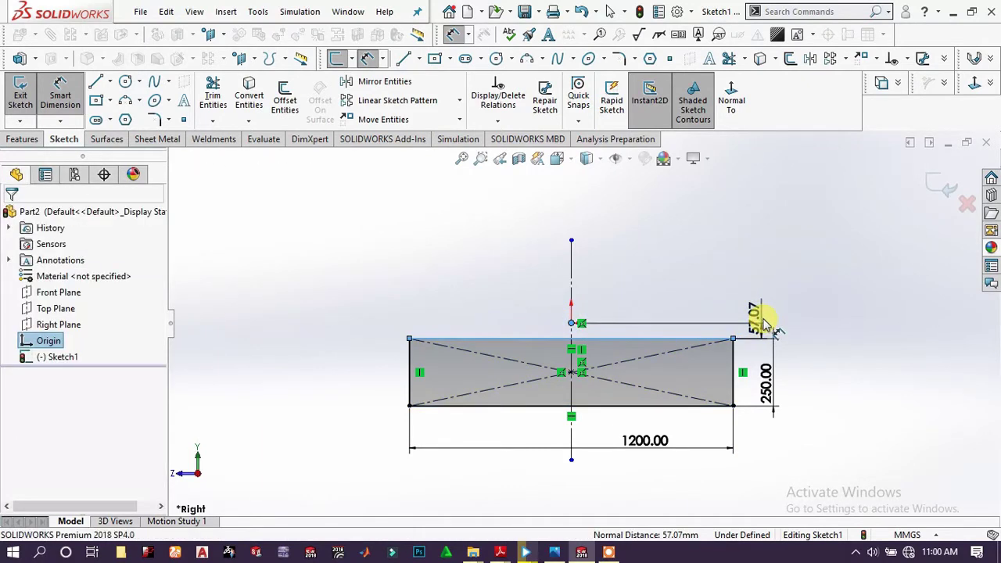
{"action": "left_click", "coordinate": [766, 323]}
{"action": "type", "text": "200"}
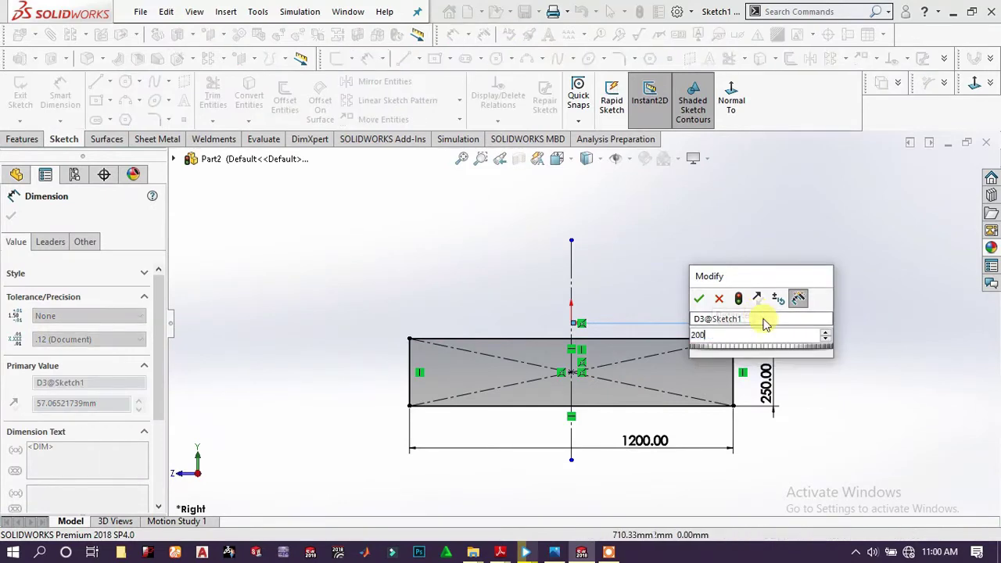
{"action": "key", "text": "Return"}
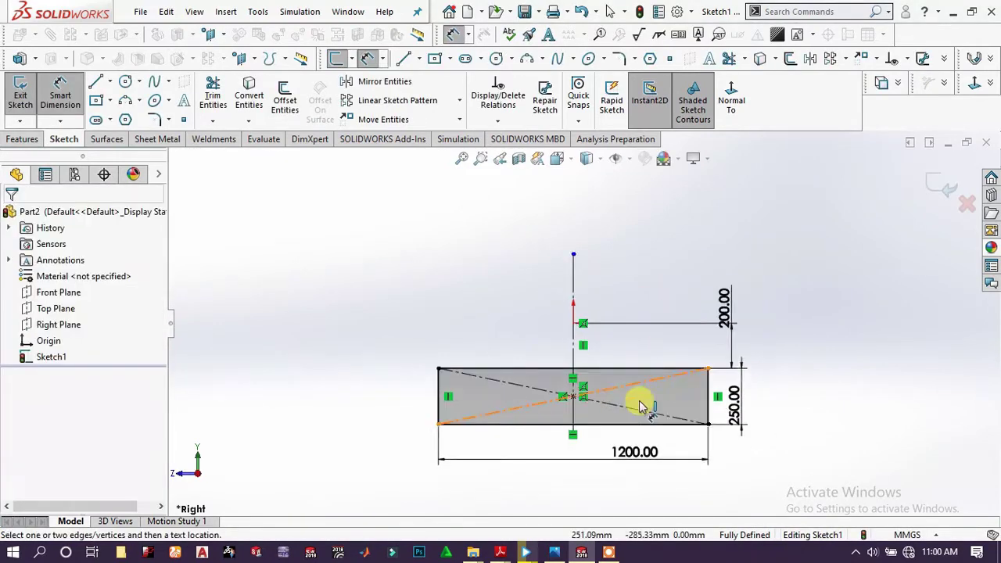
{"action": "key", "text": "f"}
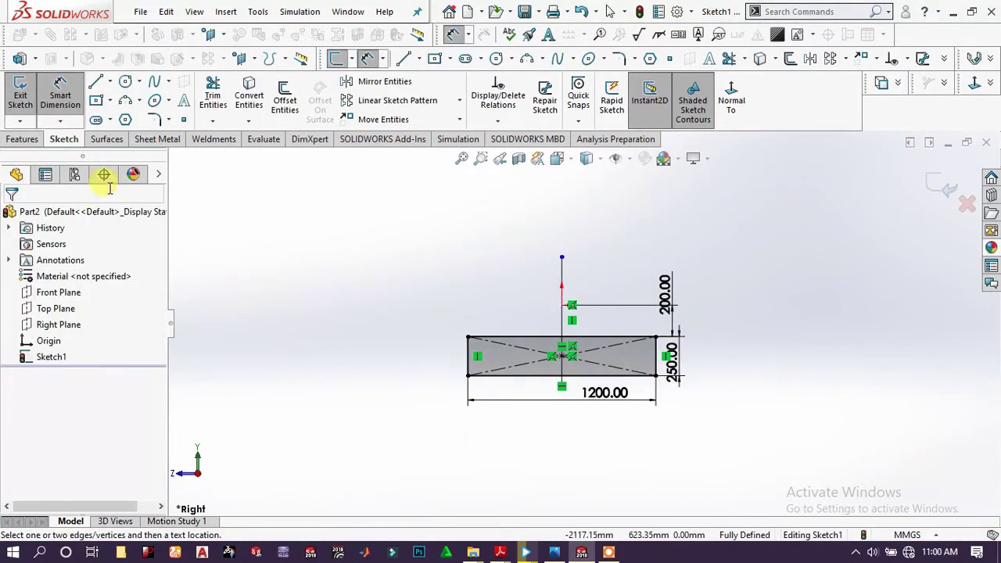
{"action": "left_click", "coordinate": [932, 182]}
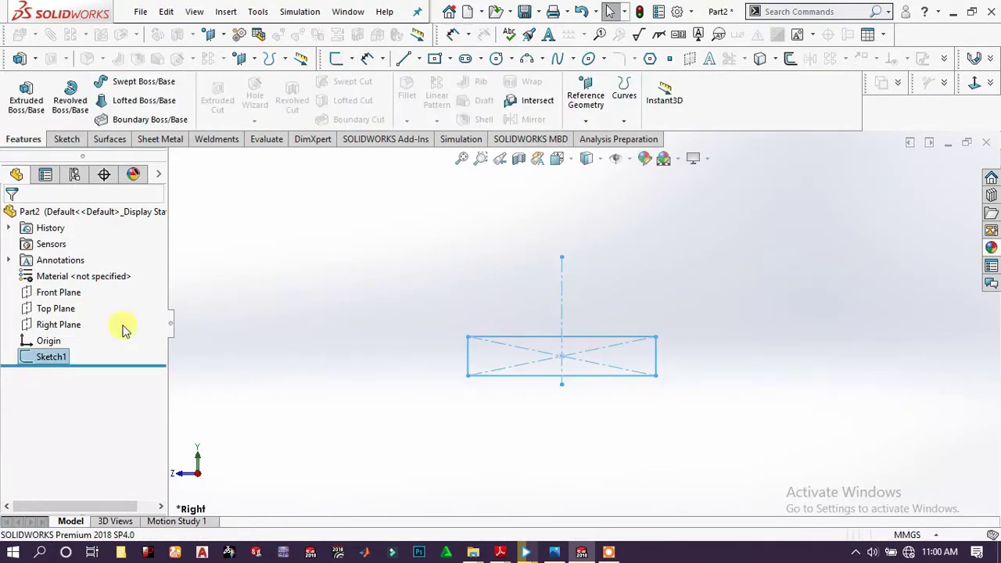
Create a reference plane offset 830 mm from the Right Plane
{"action": "key", "text": "space"}
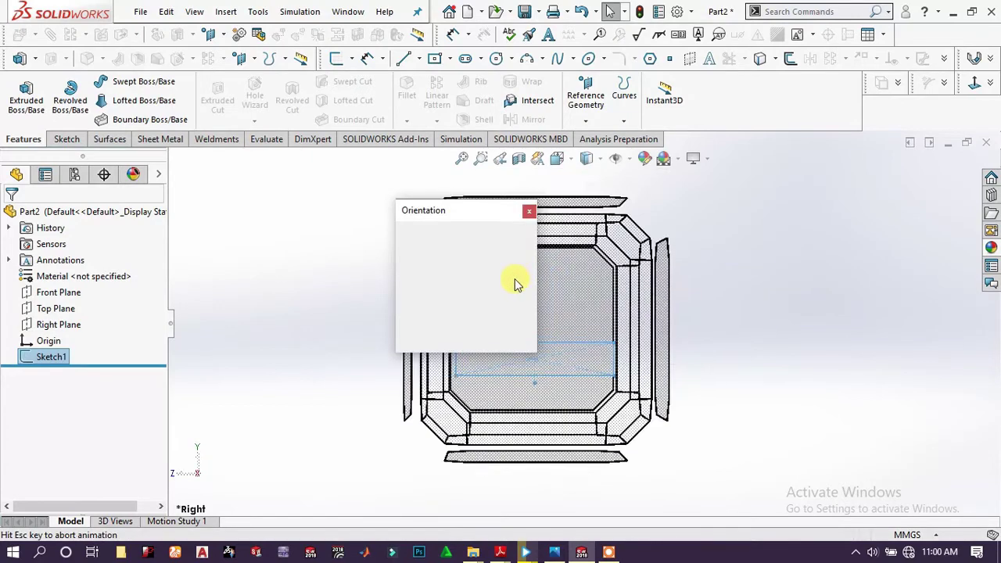
{"action": "left_click", "coordinate": [517, 258]}
{"action": "left_click", "coordinate": [517, 258]}
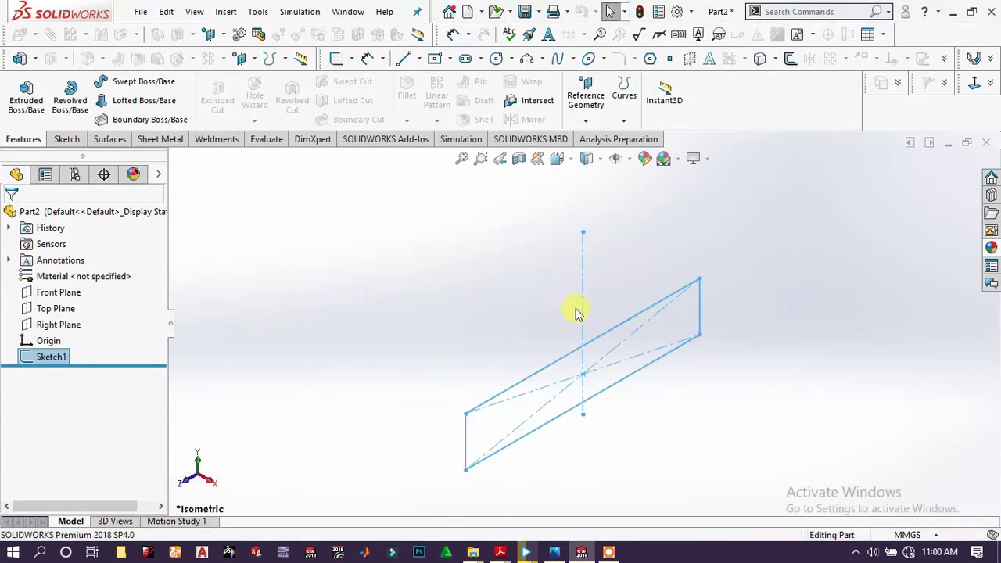
{"action": "scroll", "coordinate": [585, 317], "scroll_direction": "up", "scroll_amount": 3}
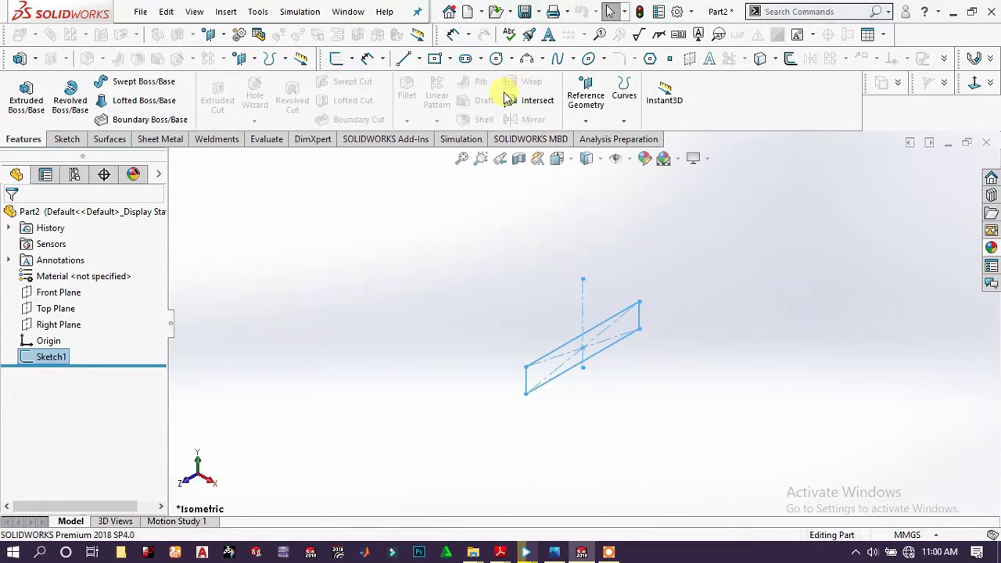
{"action": "left_click", "coordinate": [587, 122]}
{"action": "left_click", "coordinate": [595, 138]}
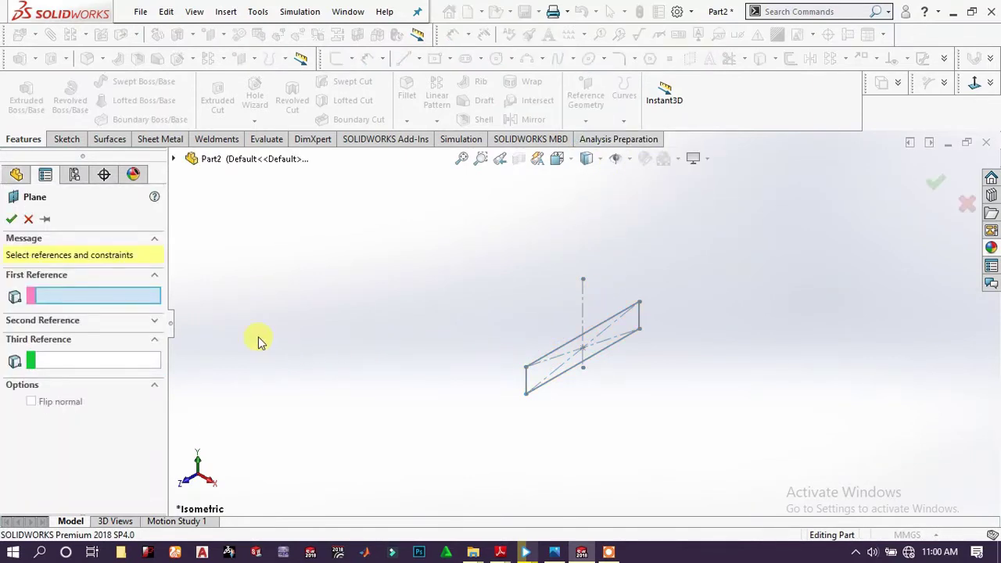
{"action": "left_click", "coordinate": [174, 160]}
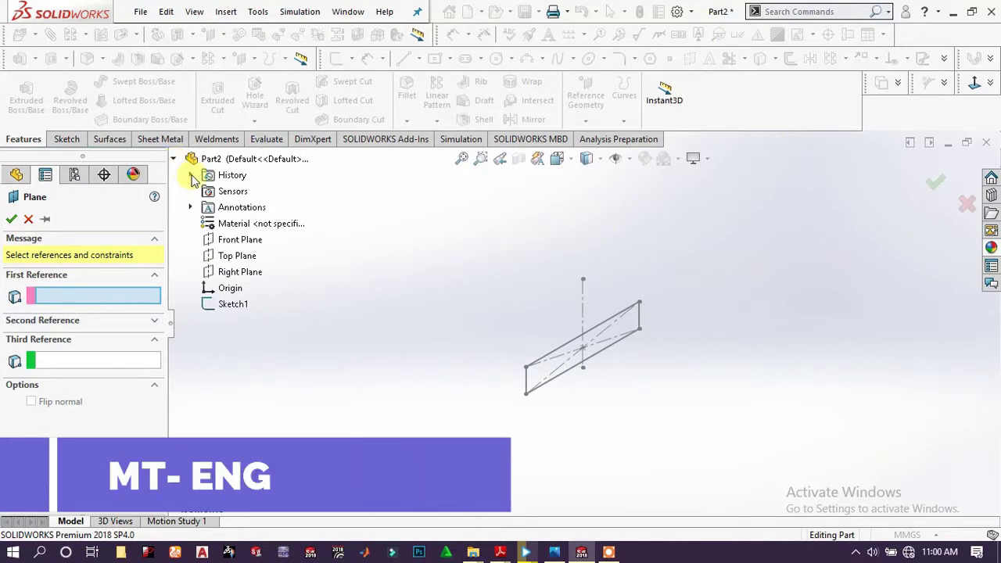
{"action": "left_click", "coordinate": [246, 273]}
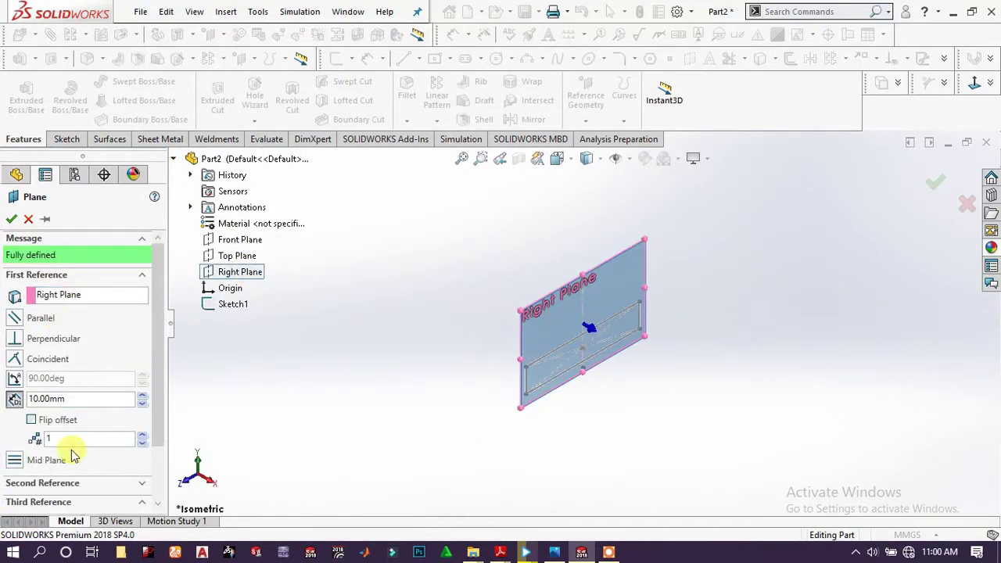
{"action": "double_click", "coordinate": [47, 399]}
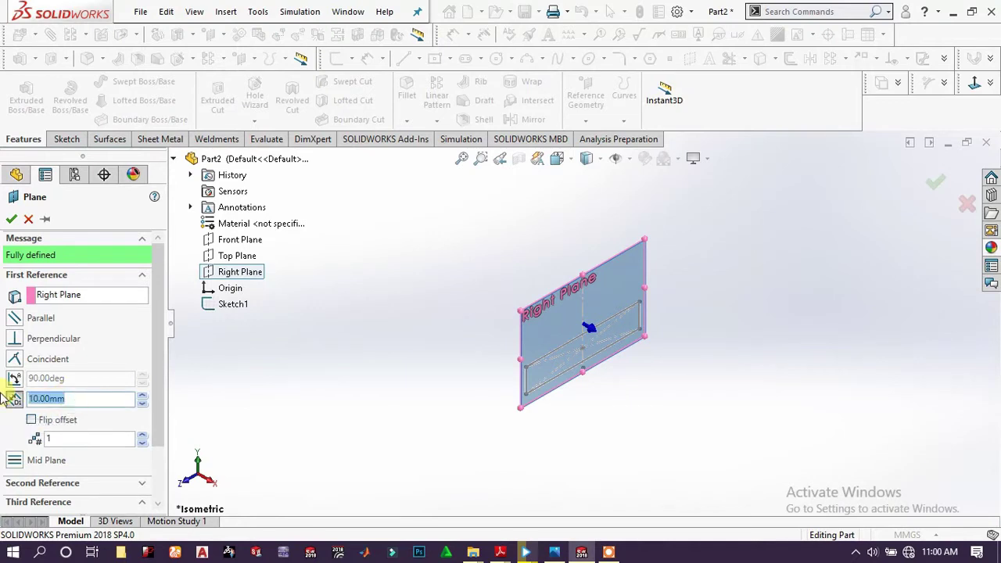
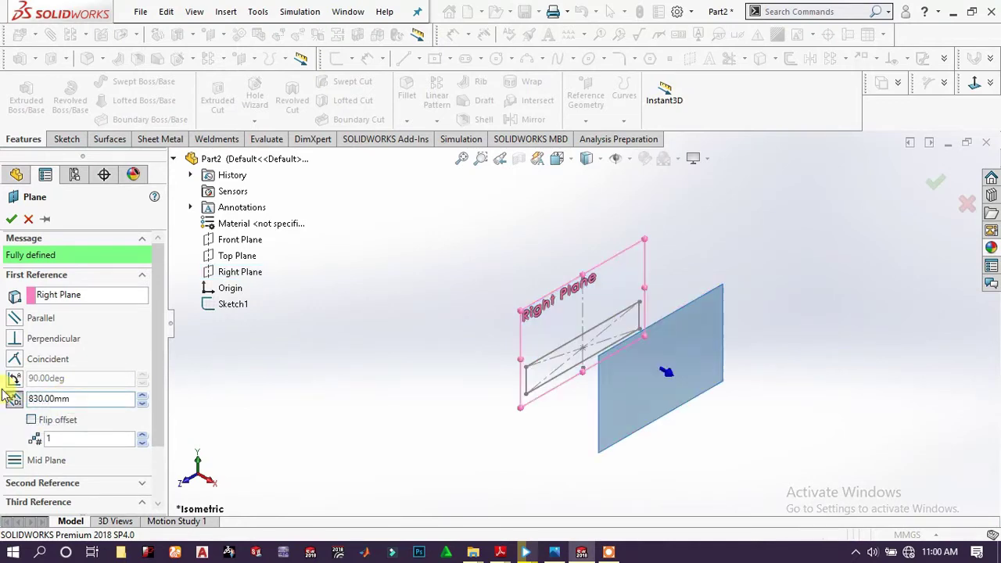
{"action": "left_click", "coordinate": [13, 217]}
On the new offset plane, sketch a corner rectangle about 1196 by 754 mm, starting at the first rectangle's upper-left corner
{"action": "left_click", "coordinate": [698, 346]}
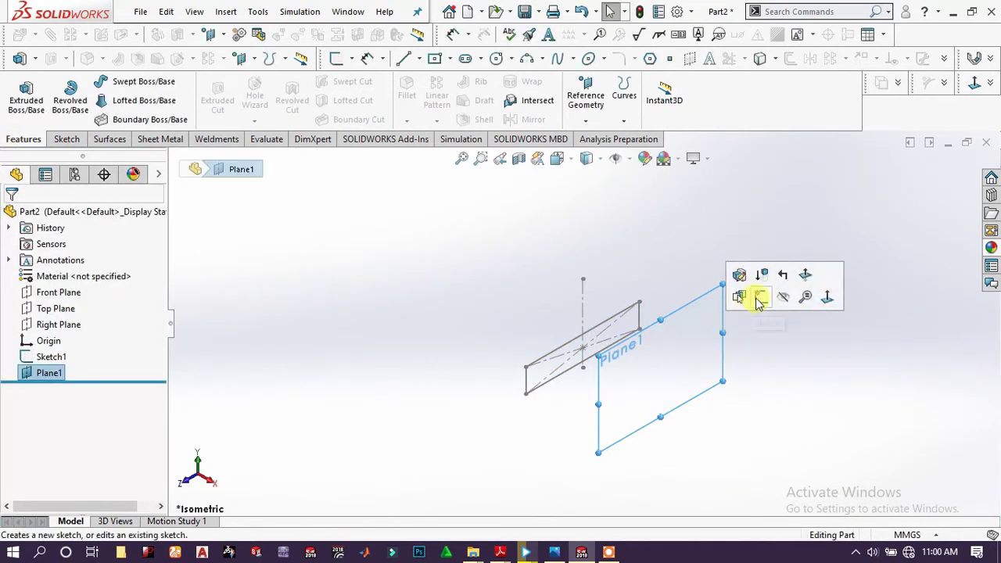
{"action": "left_click", "coordinate": [757, 299]}
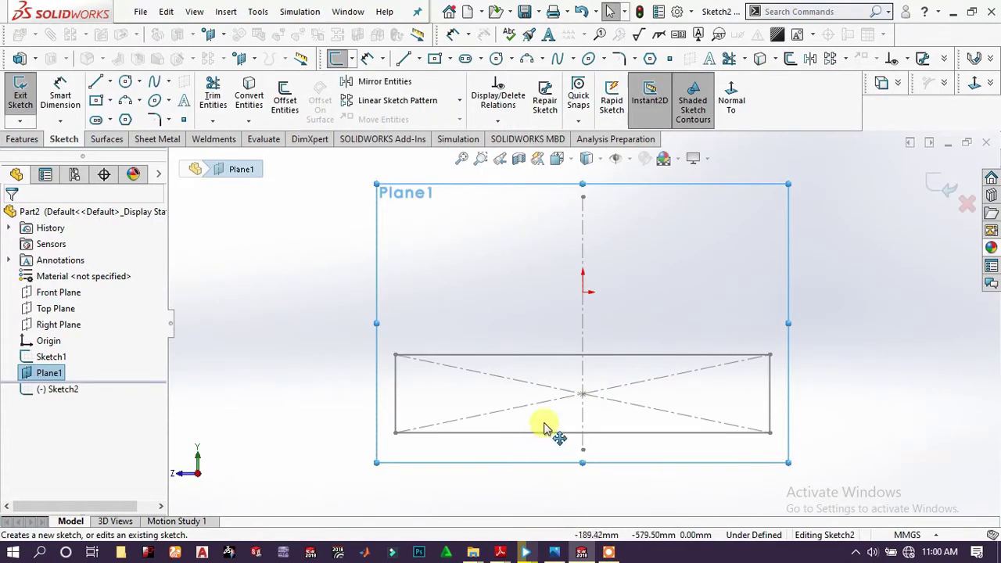
{"action": "key", "text": "z"}
{"action": "key", "text": "z"}
{"action": "key", "text": "z"}
{"action": "scroll", "coordinate": [572, 421], "scroll_direction": "down", "scroll_amount": 2}
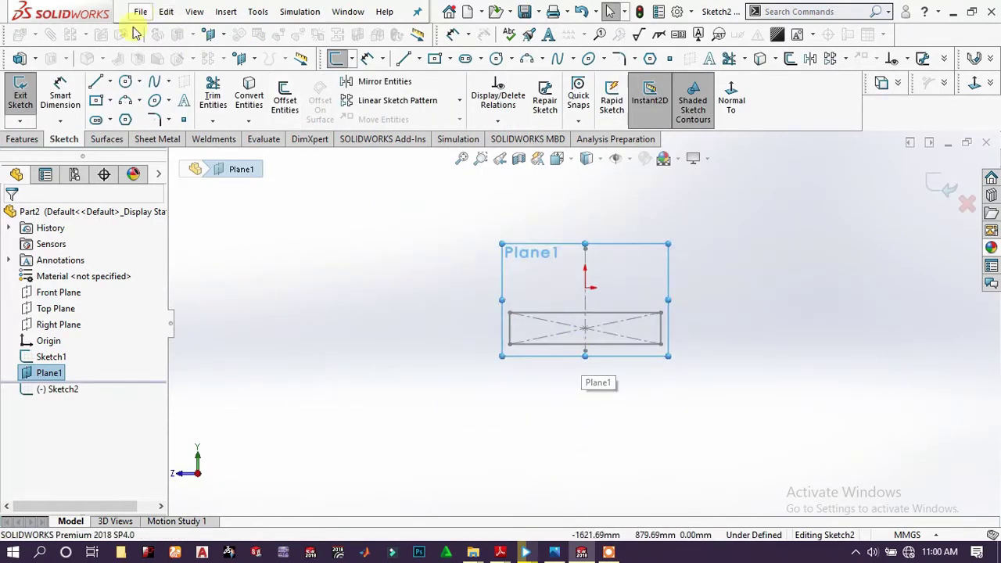
{"action": "left_click", "coordinate": [95, 102]}
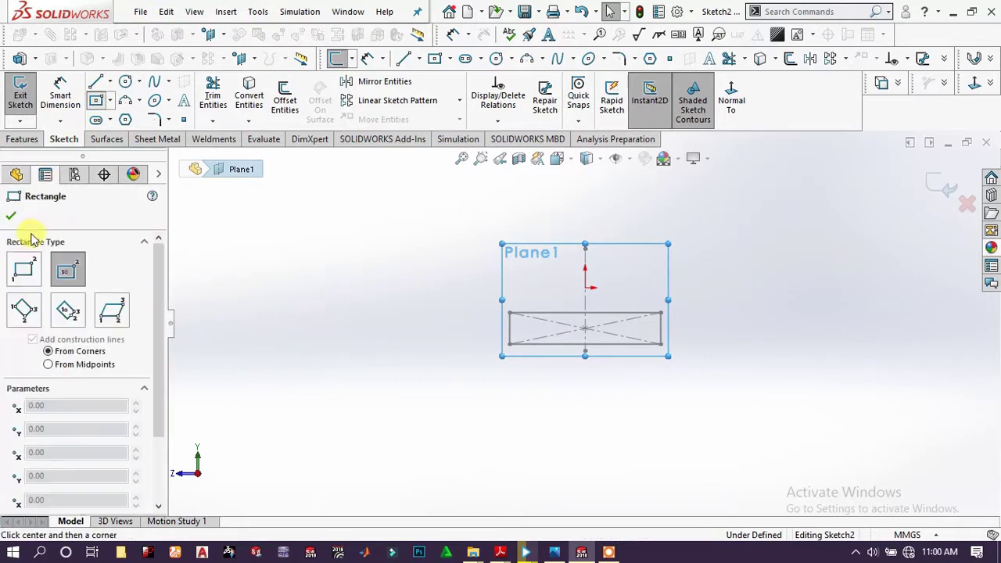
{"action": "left_click", "coordinate": [23, 269]}
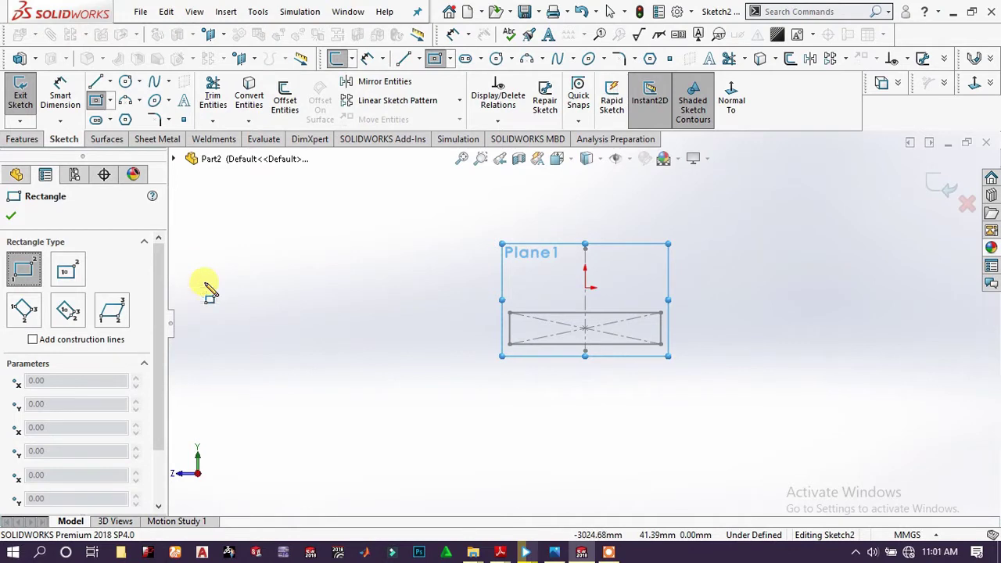
{"action": "left_click", "coordinate": [509, 316]}
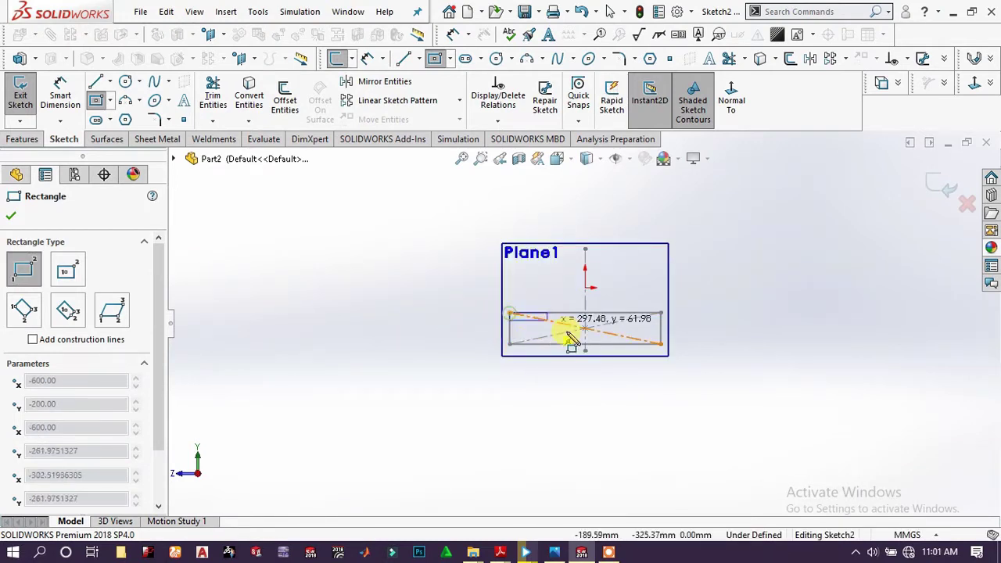
{"action": "left_click", "coordinate": [661, 407]}
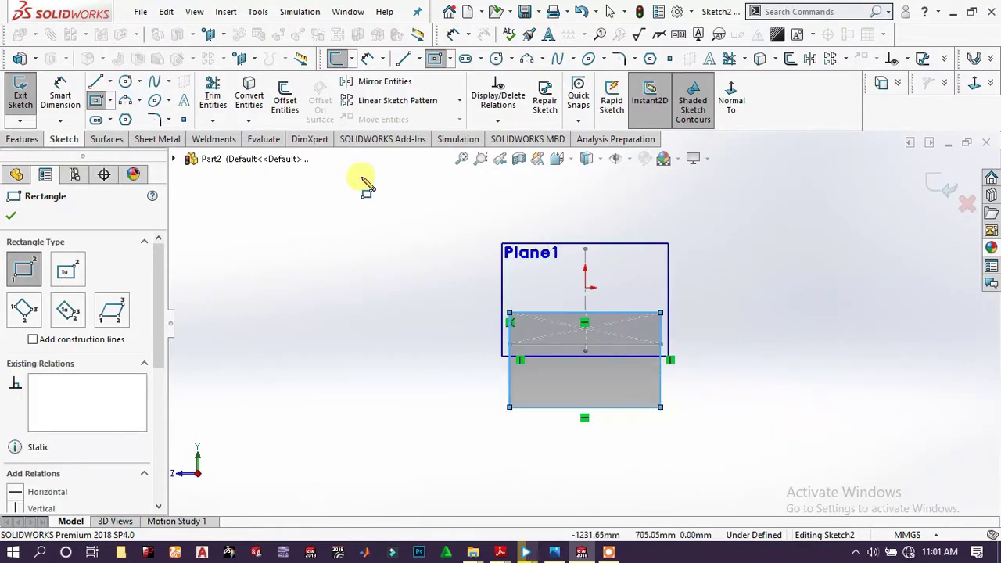
Dimension the new rectangle's lower edge to a width of 1200 mm
{"action": "left_click", "coordinate": [64, 86]}
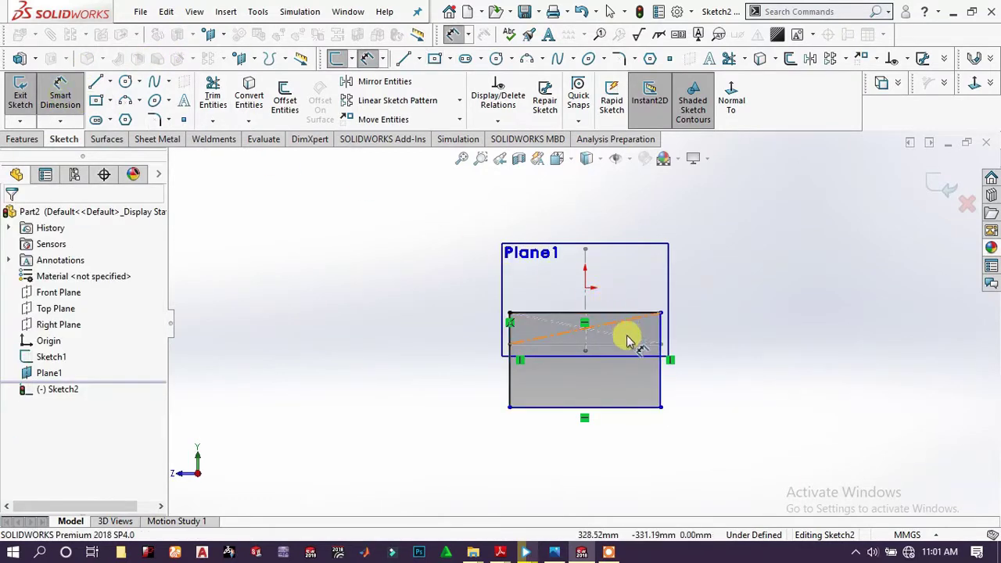
{"action": "left_click", "coordinate": [631, 415]}
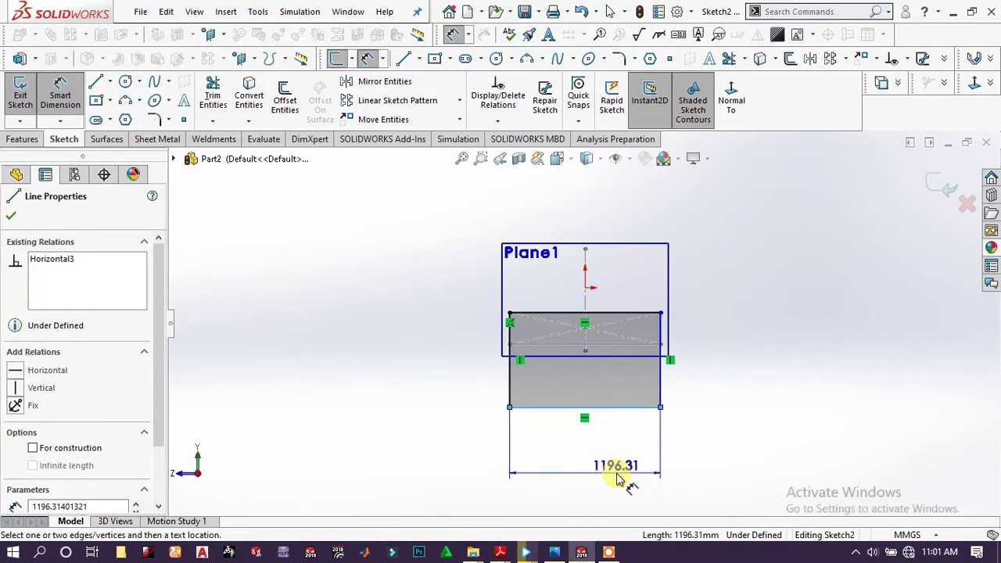
{"action": "left_click", "coordinate": [618, 477]}
{"action": "left_click", "coordinate": [618, 476]}
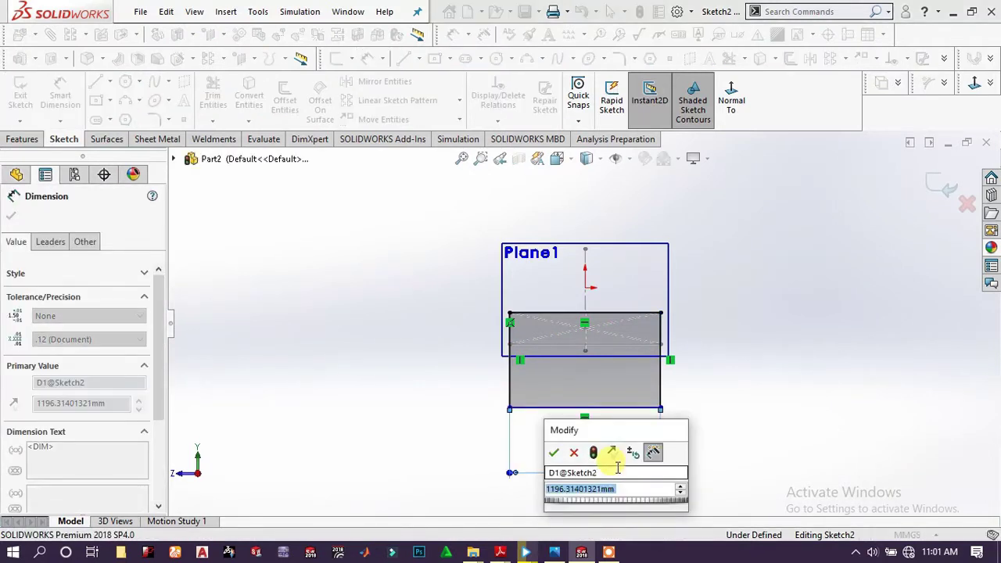
{"action": "type", "text": "1200"}
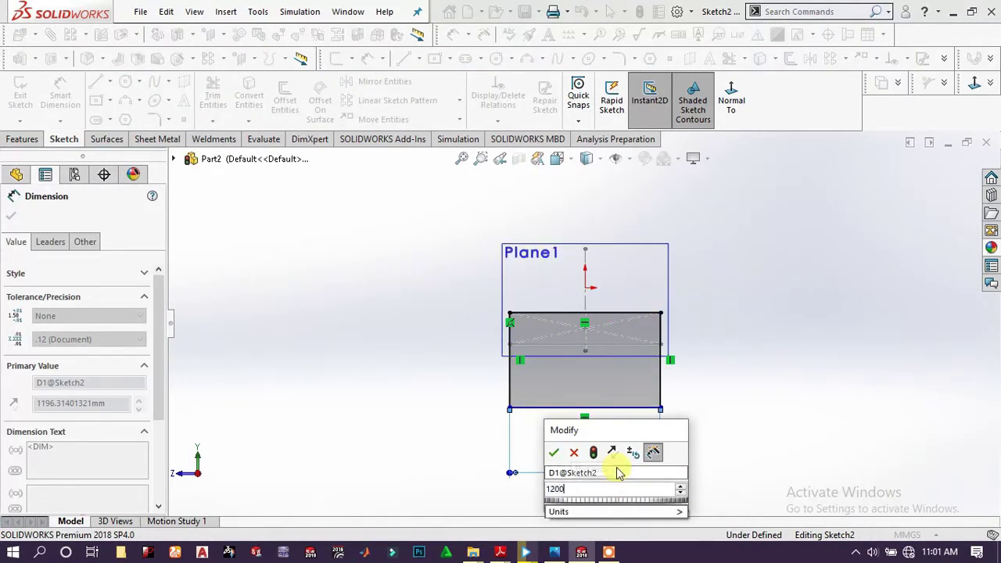
{"action": "key", "text": "Return"}
{"action": "key", "text": "Escape"}
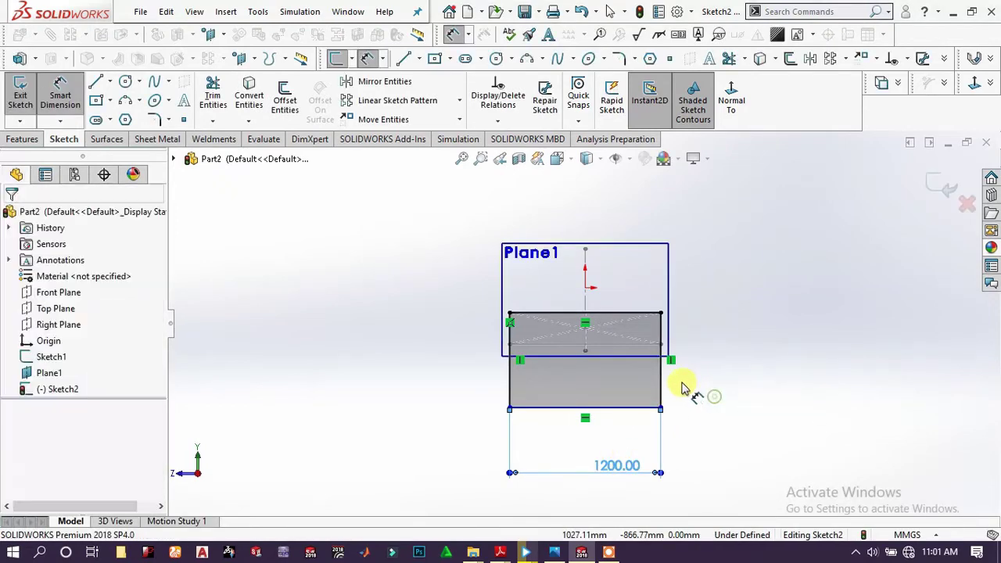
Dimension the new rectangle's height as 400 mm and close the sketch
{"action": "left_click", "coordinate": [661, 389]}
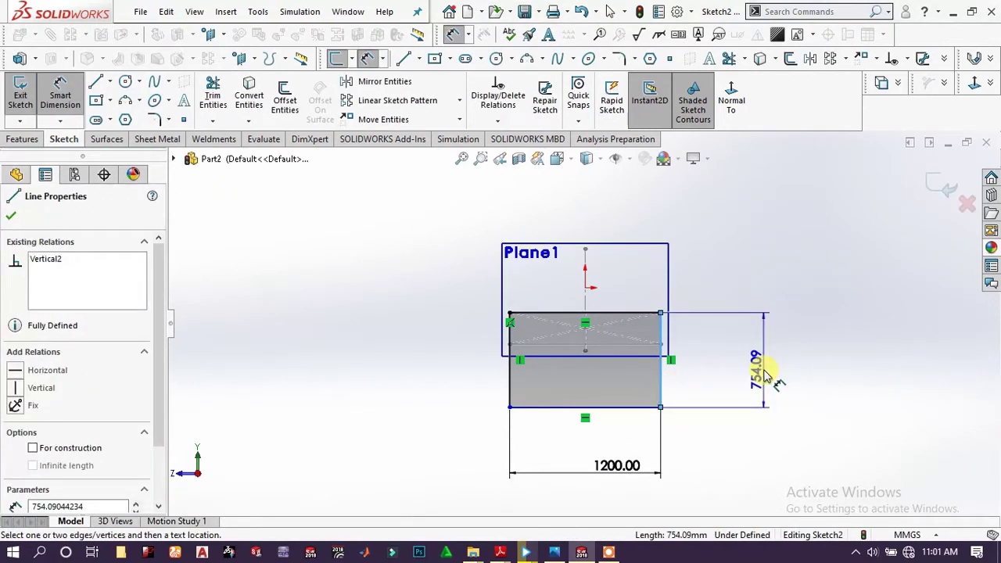
{"action": "left_click", "coordinate": [765, 374]}
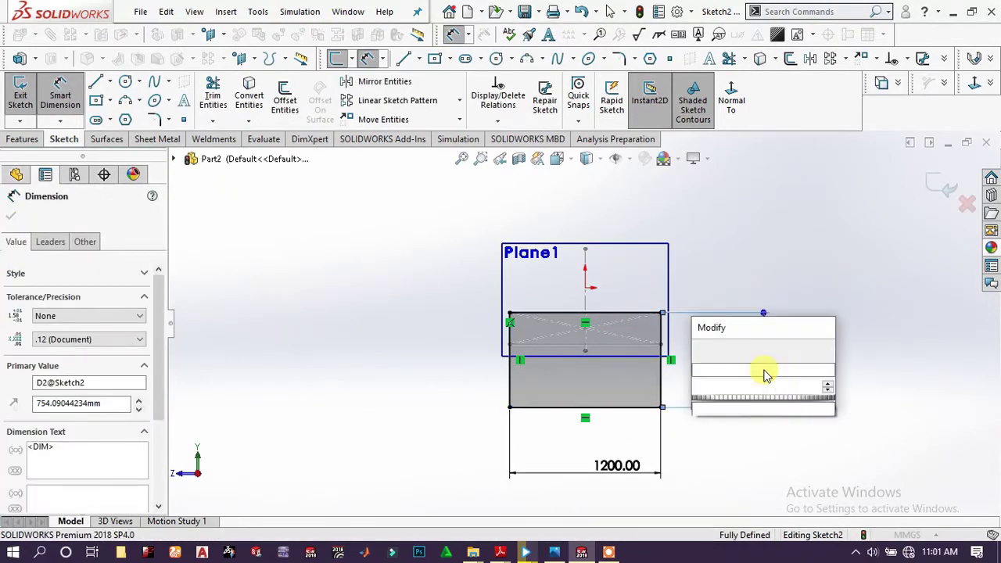
{"action": "type", "text": "400"}
{"action": "key", "text": "Return"}
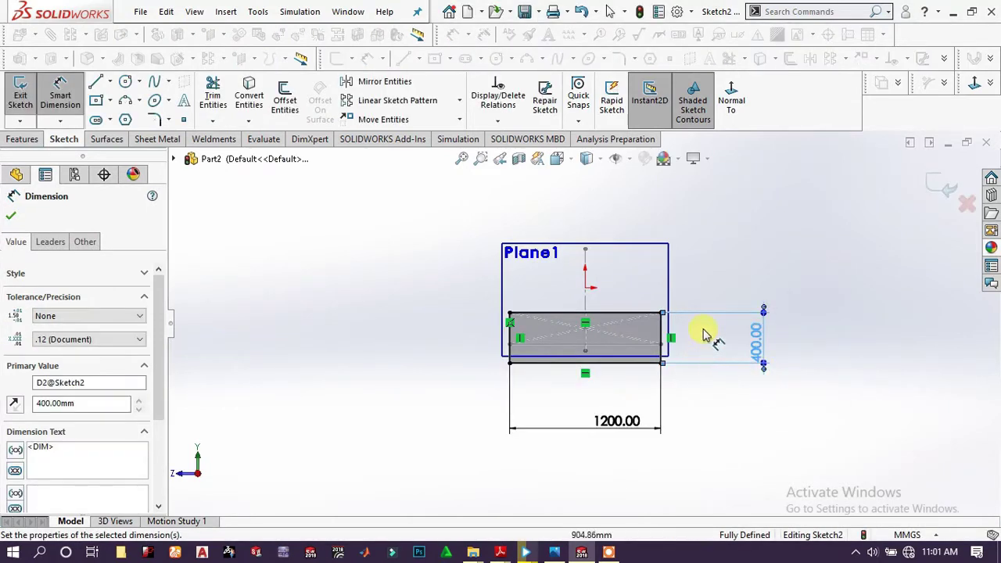
{"action": "left_click", "coordinate": [712, 324]}
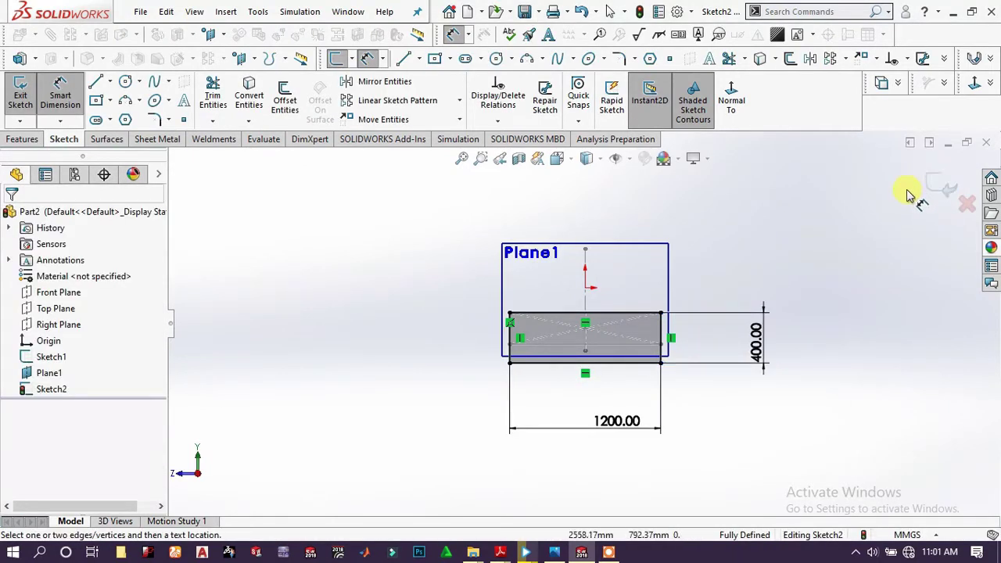
{"action": "left_click", "coordinate": [941, 186]}
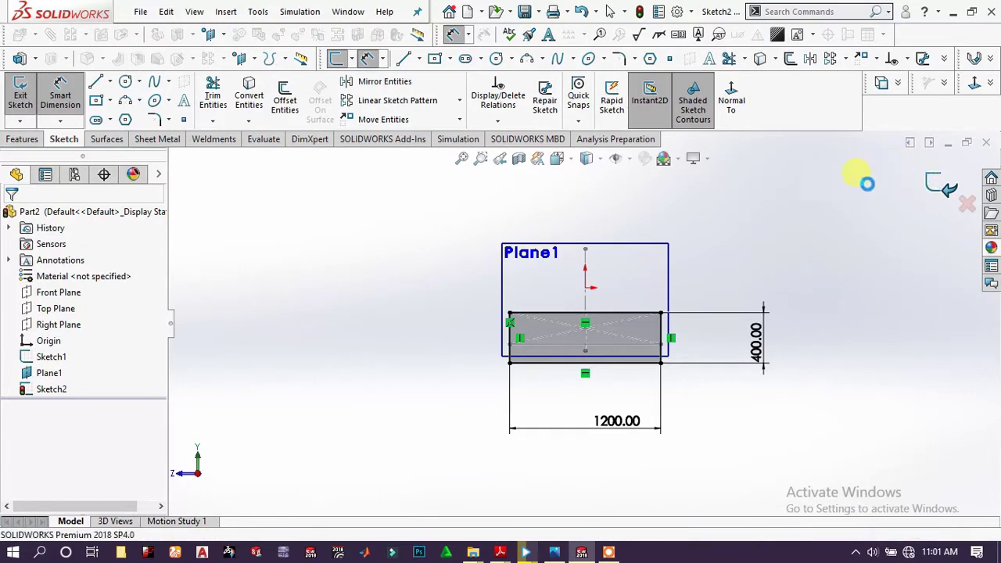
Create a reference plane offset 800 mm from Plane1
{"action": "key", "text": "space"}
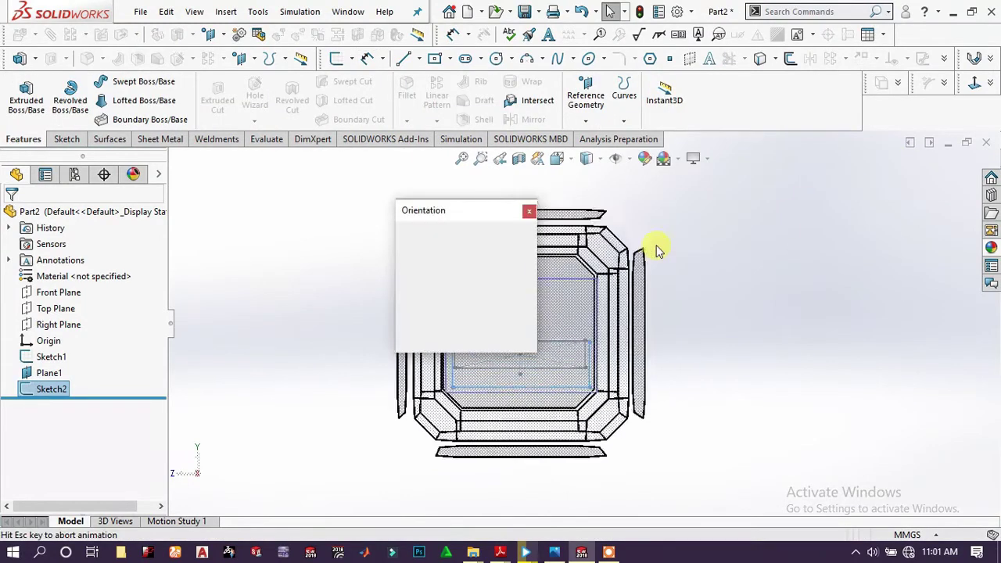
{"action": "left_click", "coordinate": [516, 257]}
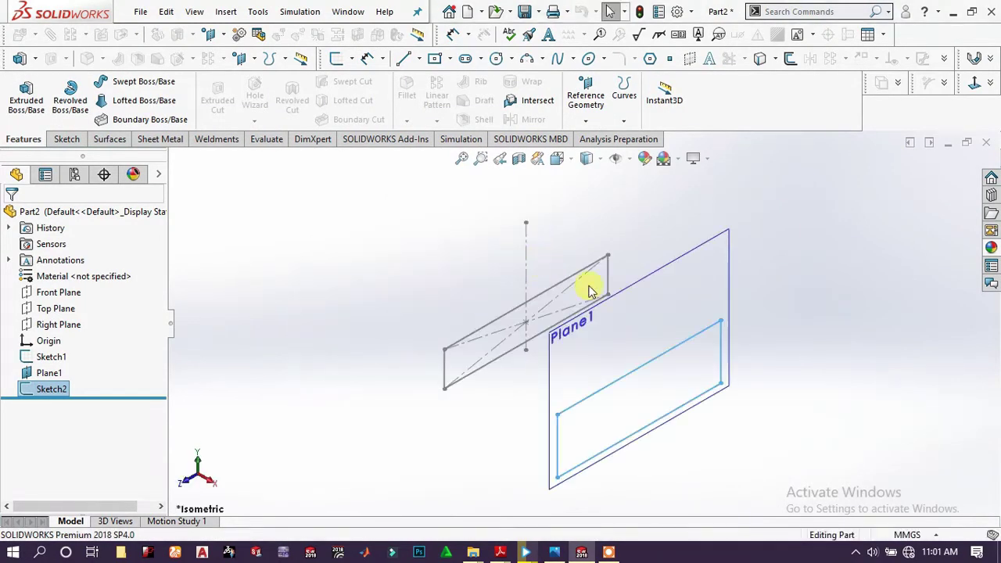
{"action": "left_click", "coordinate": [586, 119]}
{"action": "left_click", "coordinate": [614, 140]}
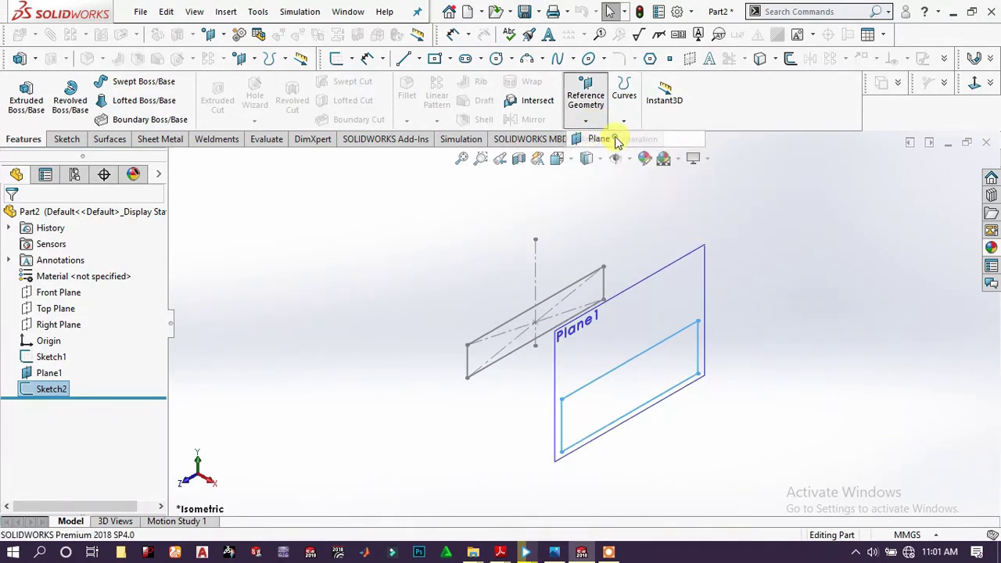
{"action": "left_click", "coordinate": [688, 307]}
{"action": "scroll", "coordinate": [497, 383], "scroll_direction": "up", "scroll_amount": 2}
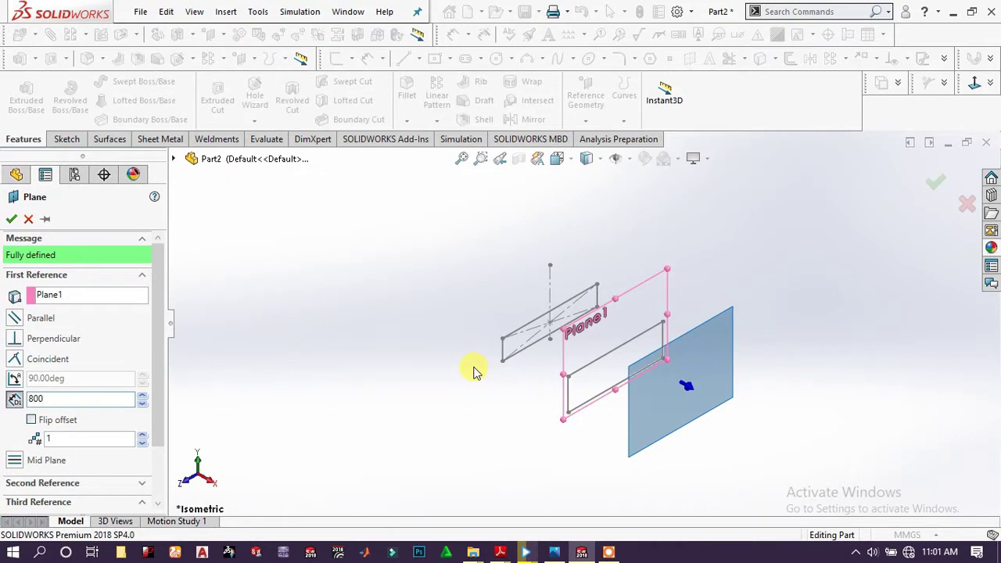
{"action": "key", "text": "Return"}
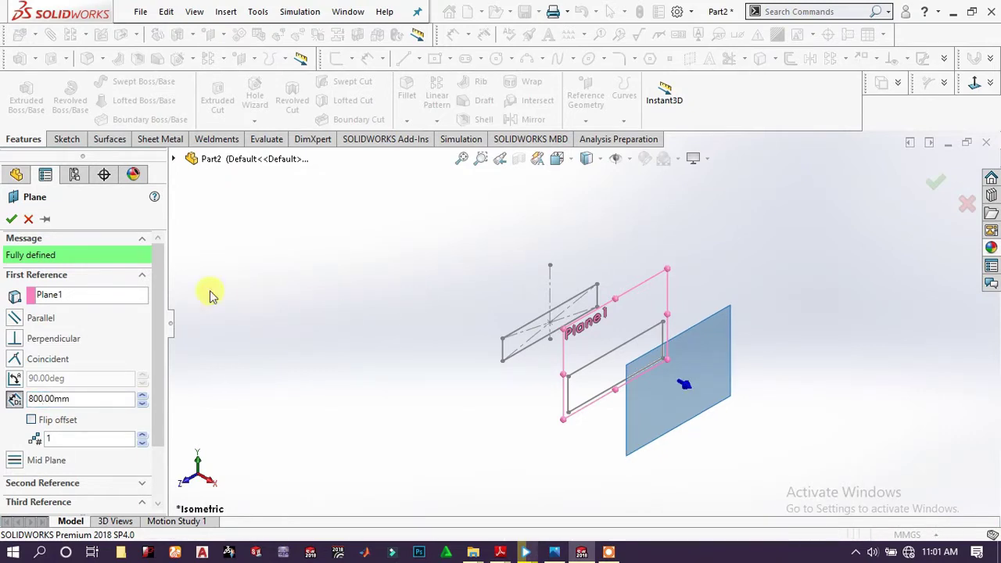
{"action": "left_click", "coordinate": [11, 220]}
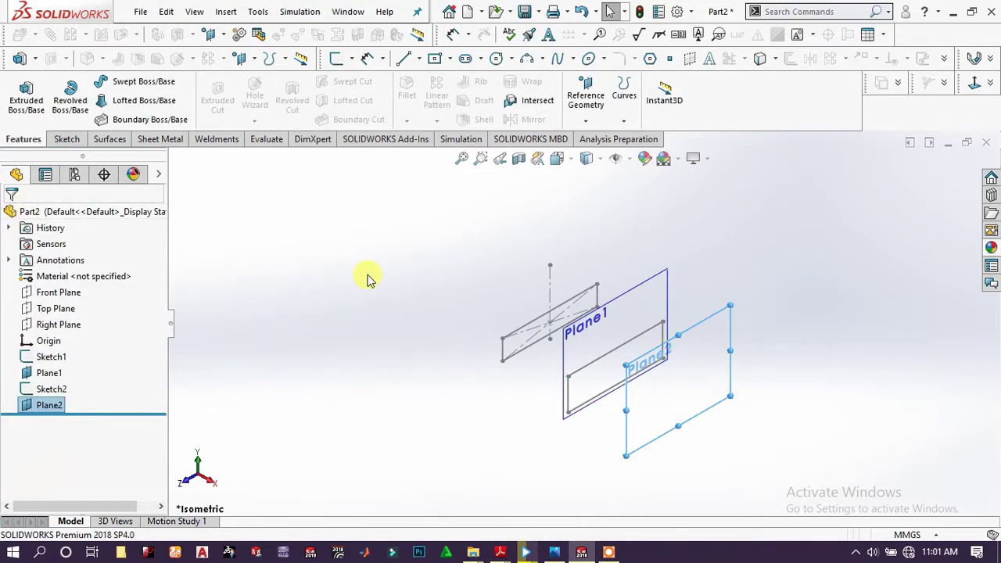
On Plane2, sketch a center rectangle about 338 mm tall, centered directly below the origin and beneath the existing rectangles
{"action": "left_click", "coordinate": [721, 352]}
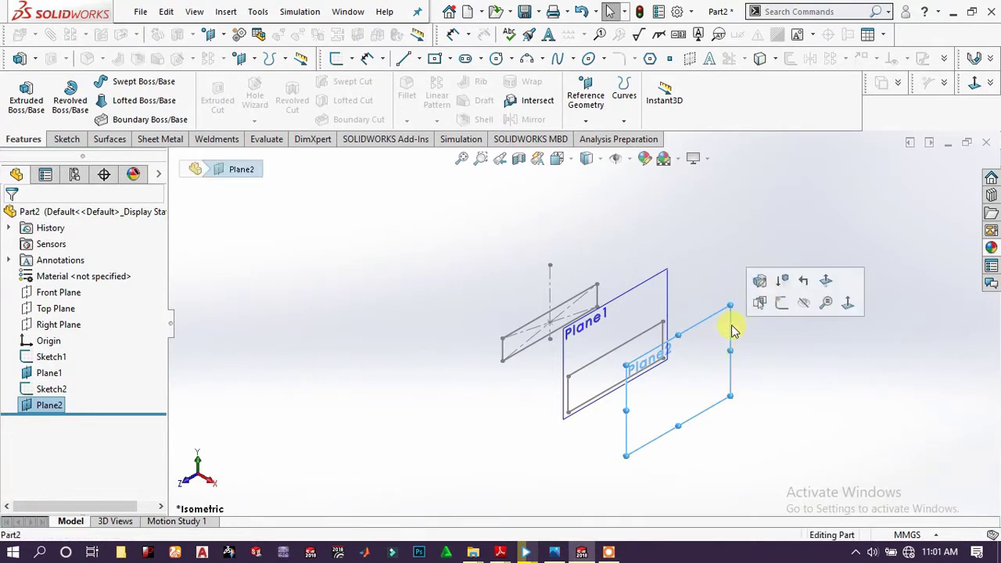
{"action": "left_click", "coordinate": [771, 306]}
{"action": "scroll", "coordinate": [692, 375], "scroll_direction": "up", "scroll_amount": 3}
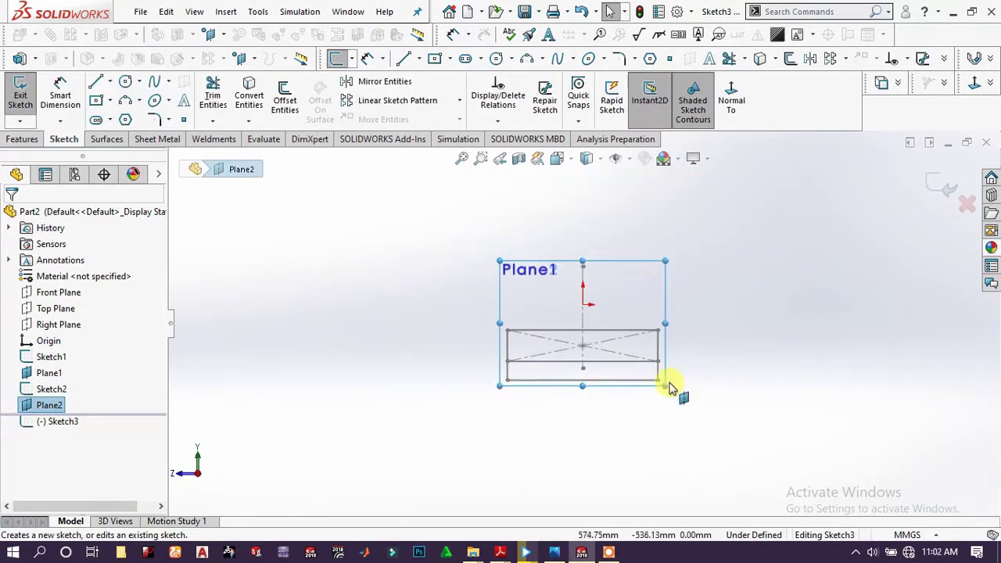
{"action": "scroll", "coordinate": [596, 369], "scroll_direction": "down", "scroll_amount": 2}
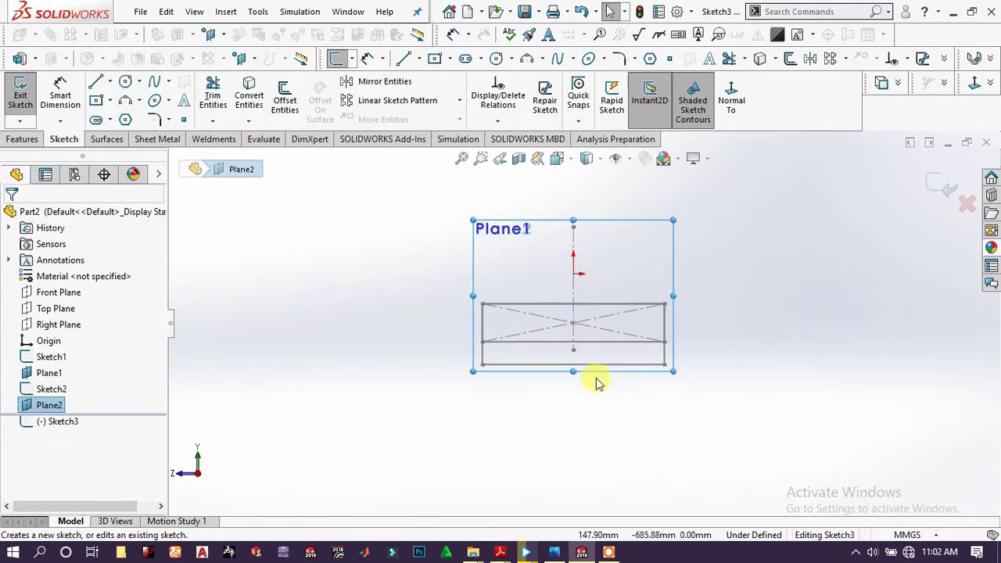
{"action": "left_click", "coordinate": [97, 101]}
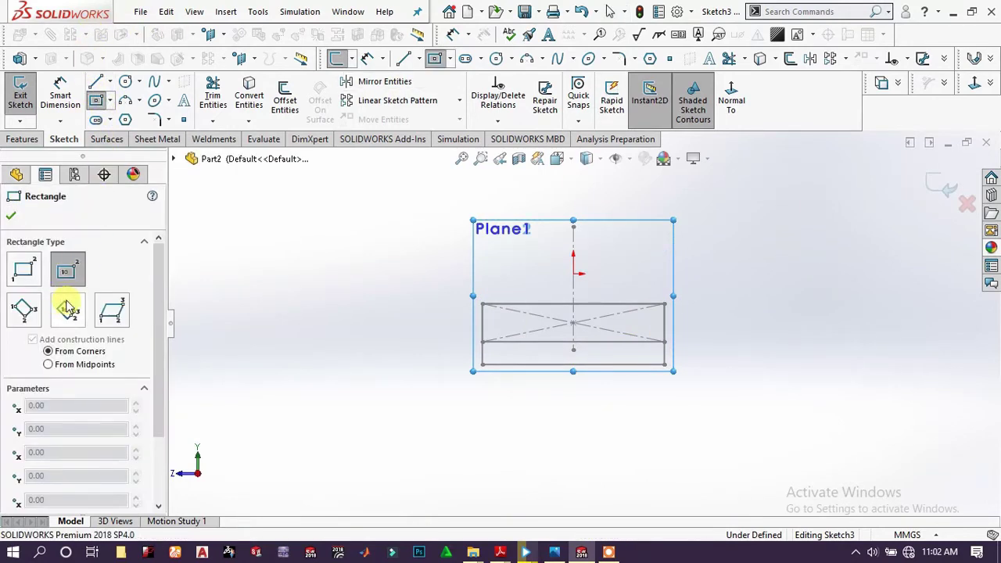
{"action": "left_click", "coordinate": [573, 426]}
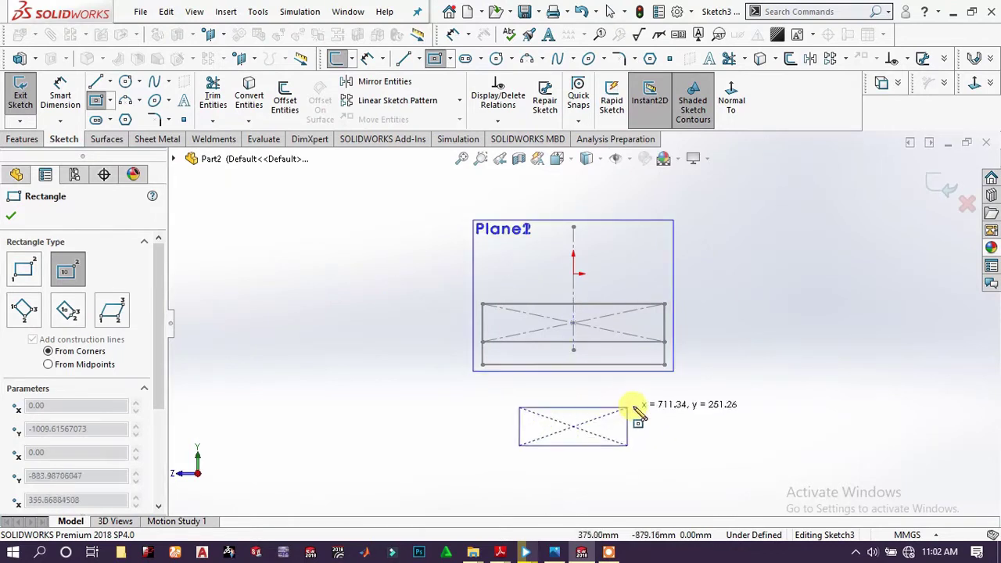
{"action": "left_click", "coordinate": [640, 401]}
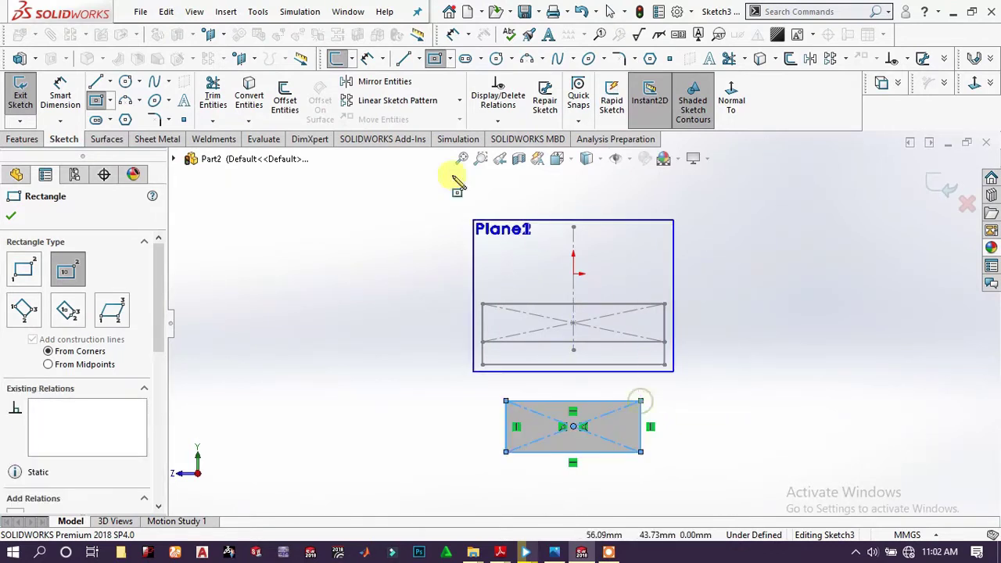
Draw a vertical line from the origin to the center point of the new rectangle
{"action": "left_click", "coordinate": [96, 83]}
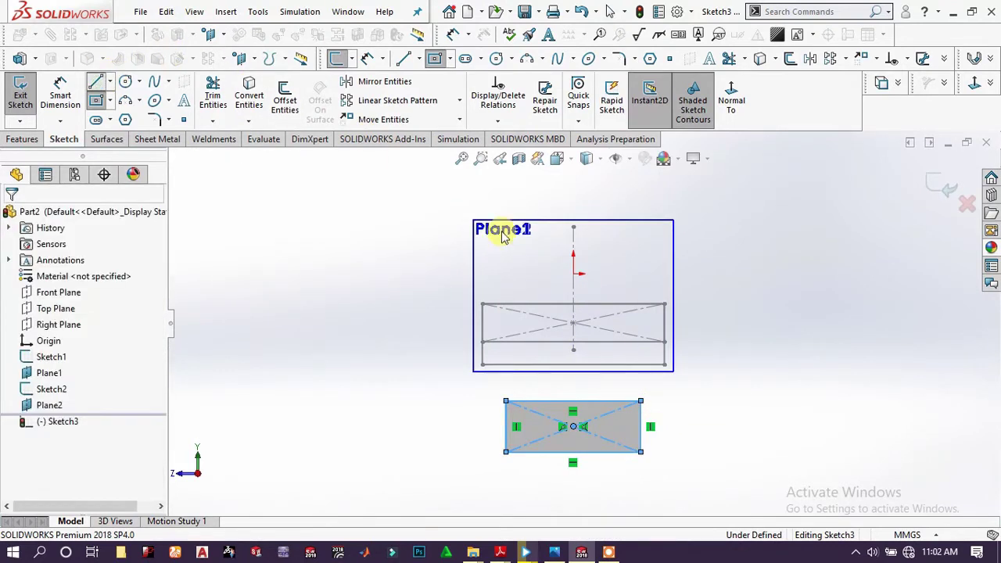
{"action": "left_click", "coordinate": [573, 272]}
{"action": "left_click", "coordinate": [573, 430]}
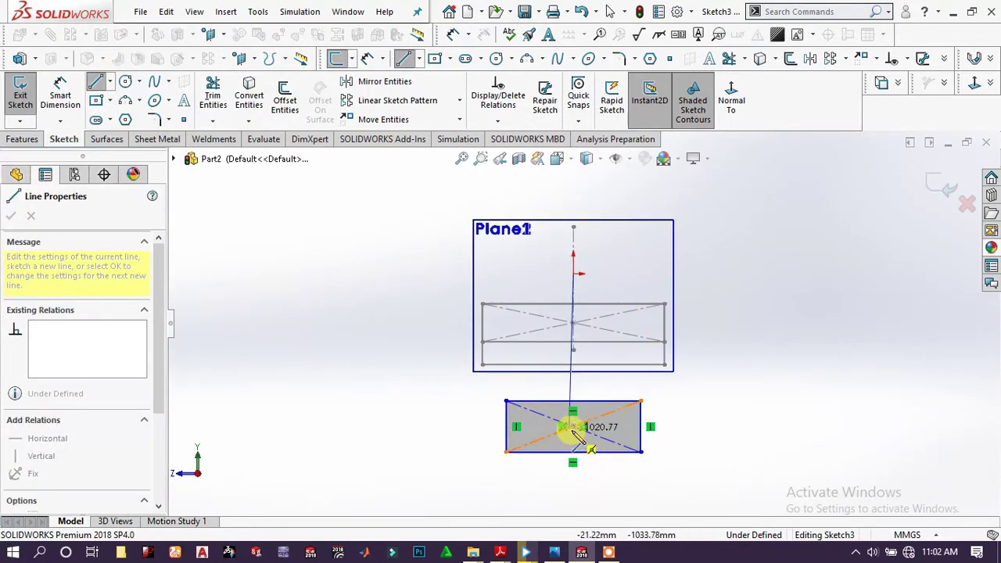
{"action": "right_click", "coordinate": [706, 354]}
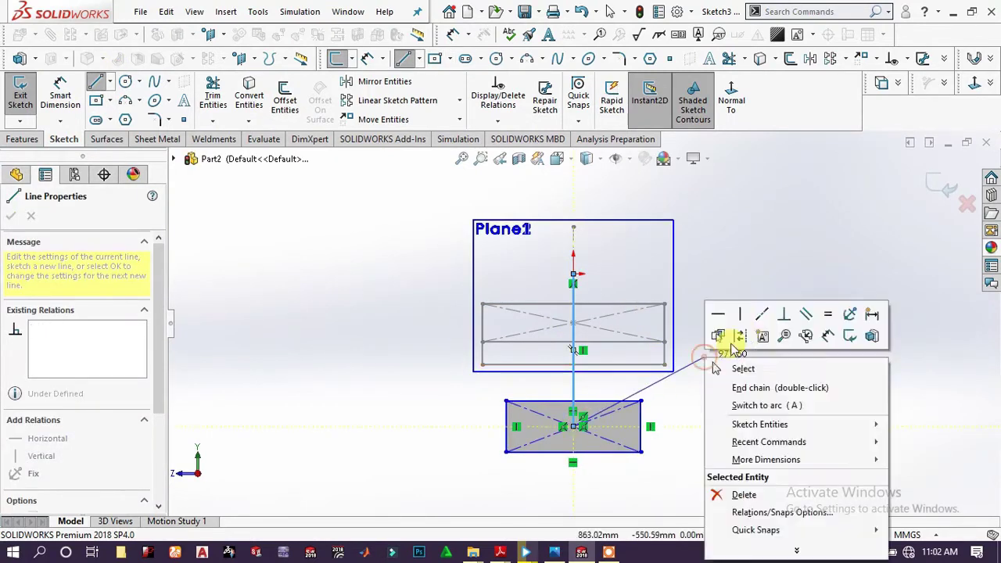
{"action": "left_click", "coordinate": [735, 366]}
{"action": "key", "text": "Escape"}
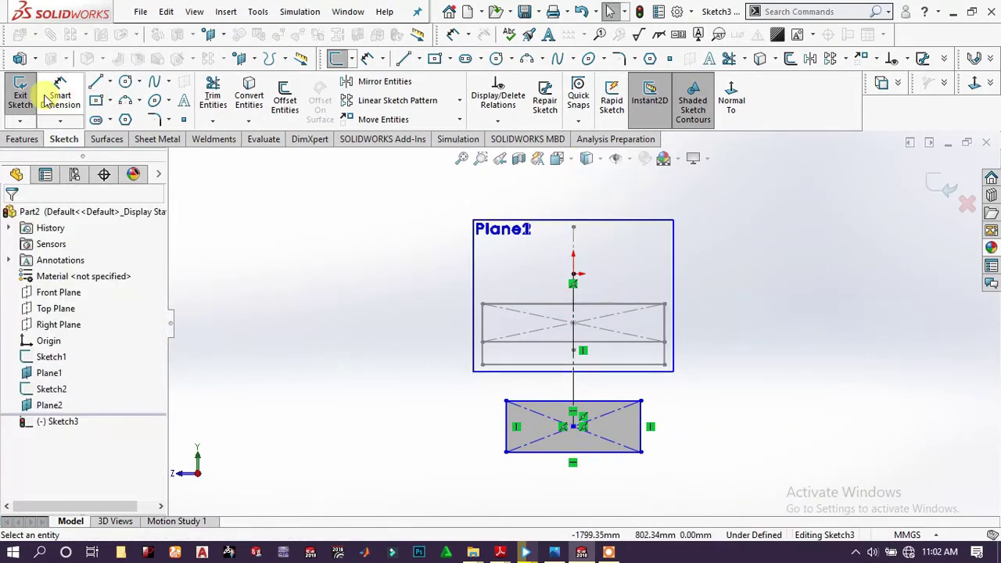
Dimension the new center rectangle's height as 120 mm
{"action": "left_click", "coordinate": [60, 95]}
{"action": "left_click", "coordinate": [642, 428]}
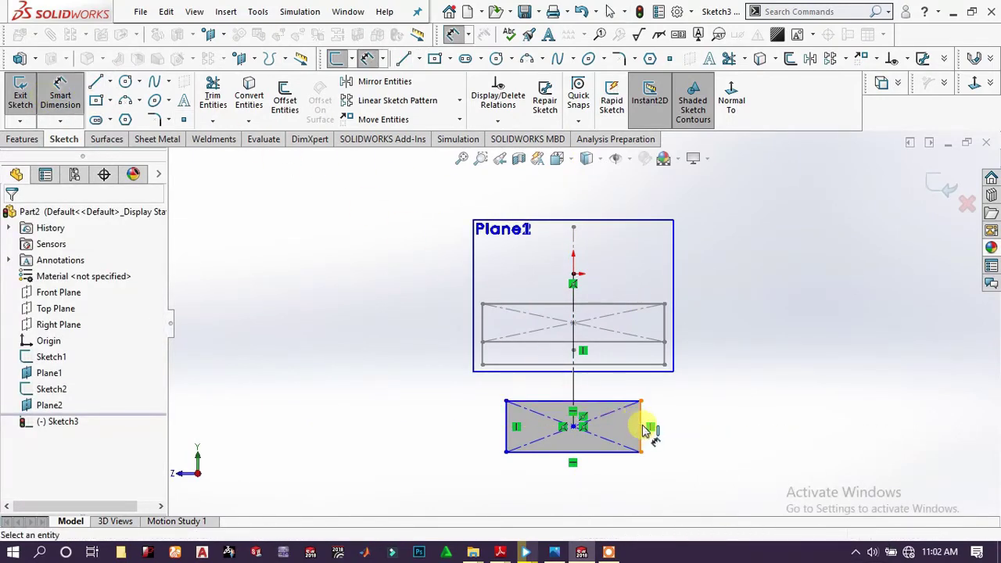
{"action": "left_click", "coordinate": [721, 421]}
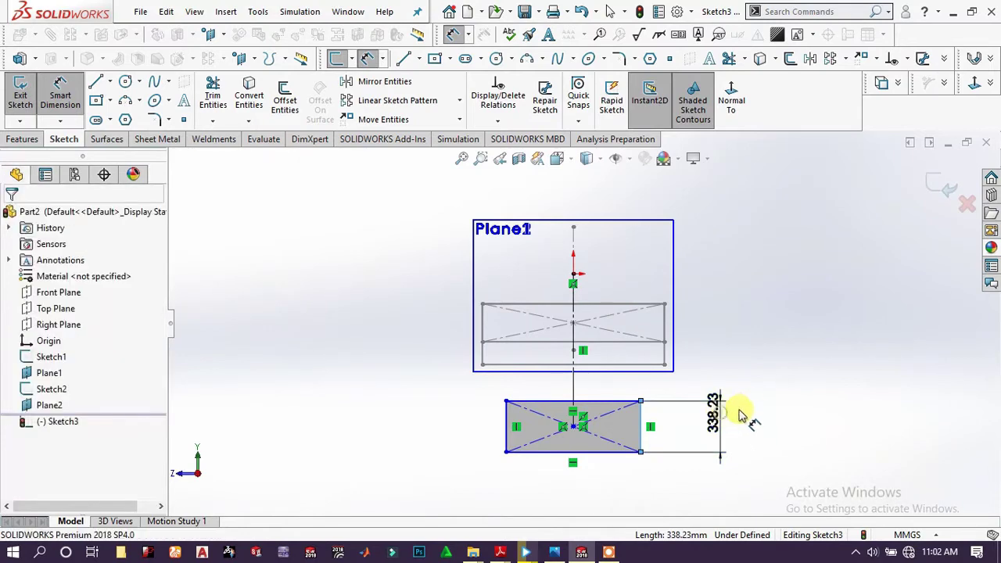
{"action": "type", "text": "120"}
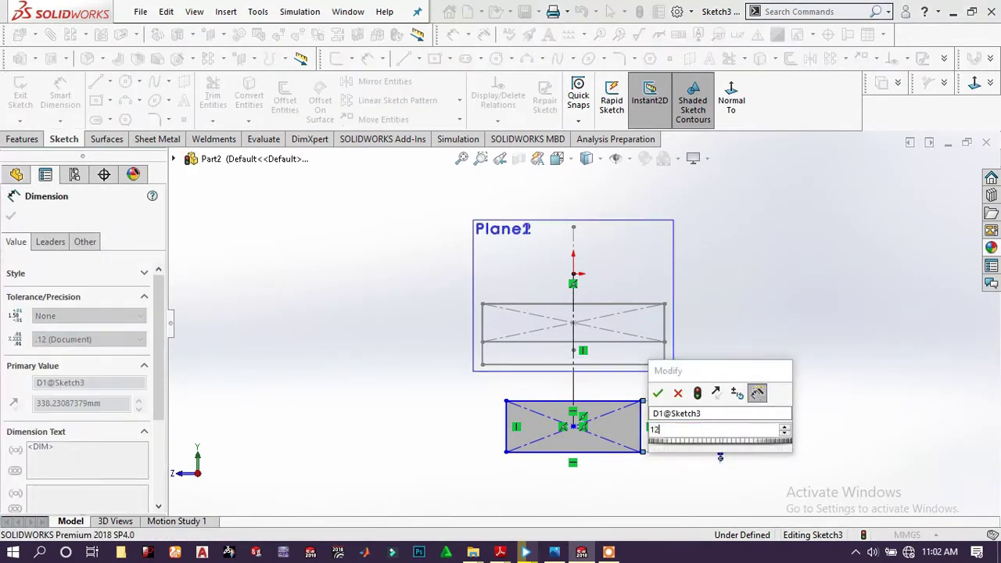
{"action": "key", "text": "Return"}
{"action": "key", "text": "Escape"}
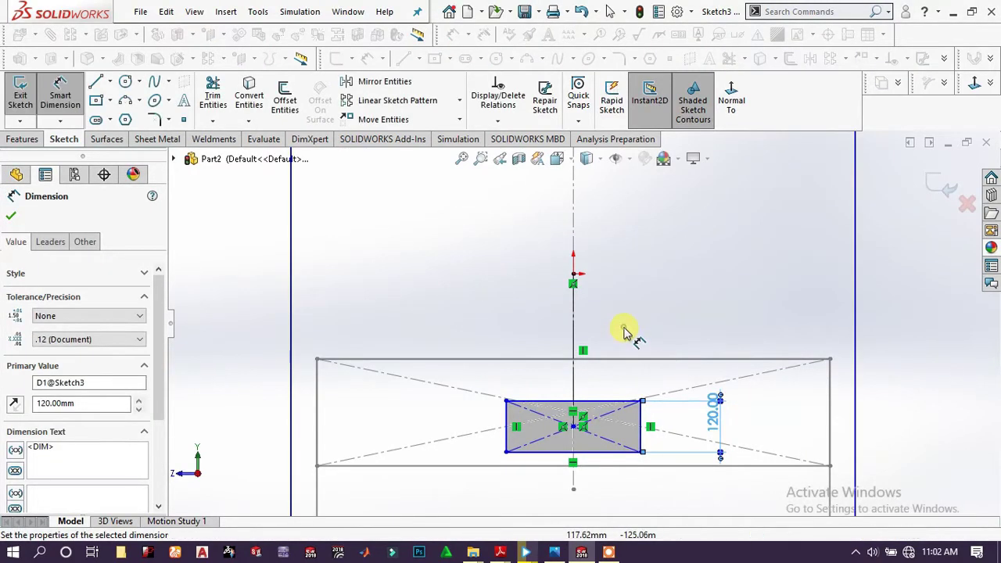
Dimension the distance from the origin to the small rectangle's upper edge as 240 mm
{"action": "key", "text": "f"}
{"action": "scroll", "coordinate": [610, 344], "scroll_direction": "up", "scroll_amount": 2}
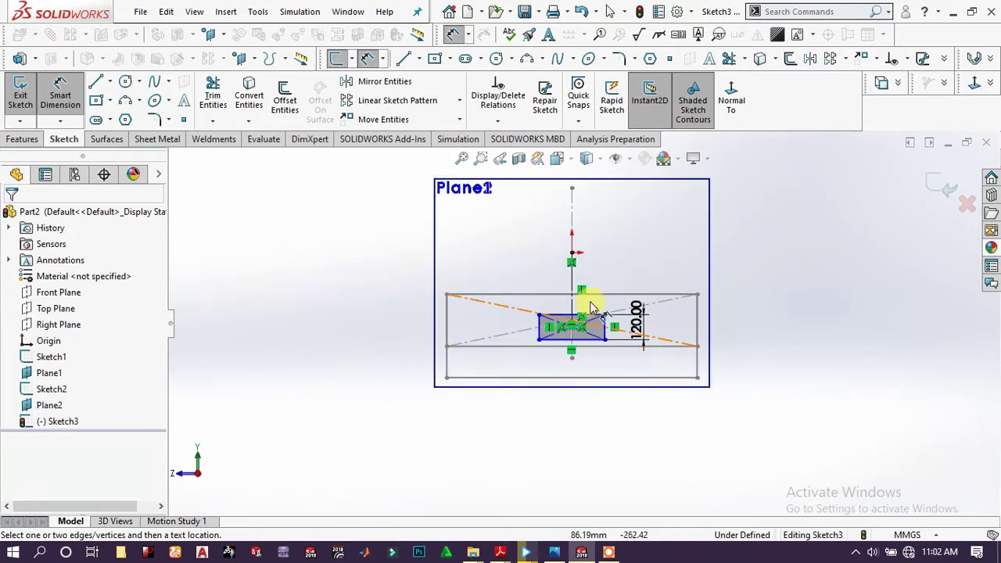
{"action": "left_click", "coordinate": [571, 256]}
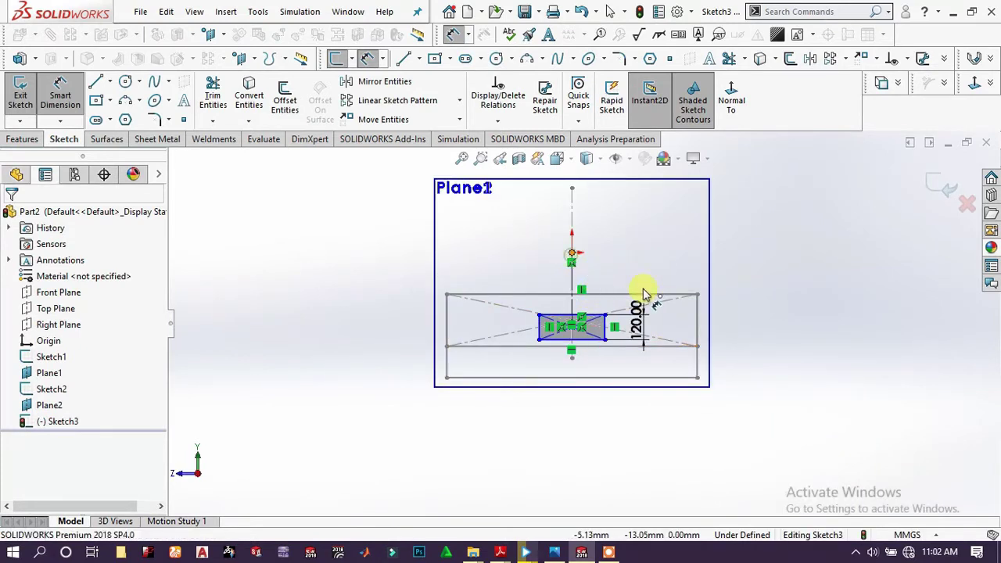
{"action": "left_click", "coordinate": [592, 316]}
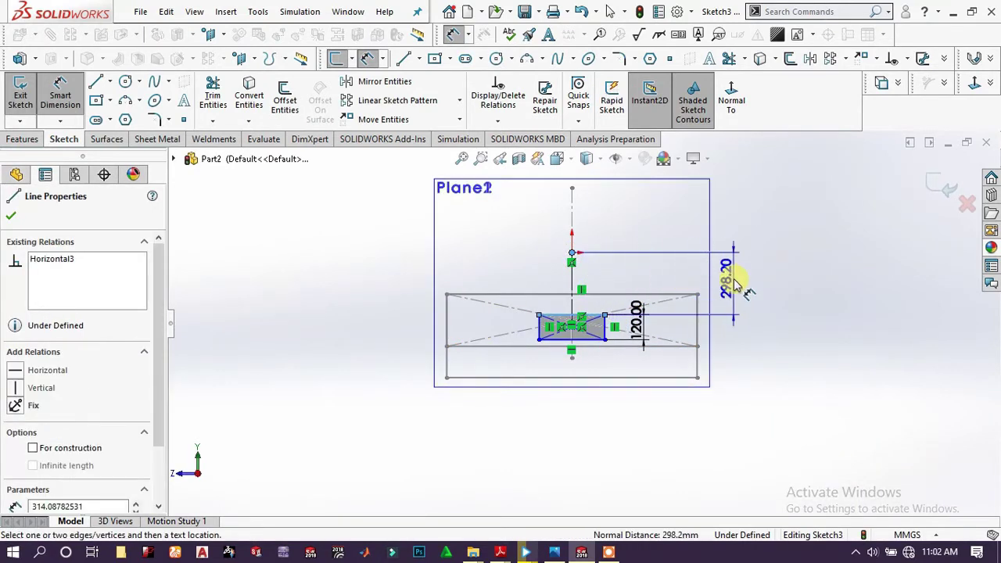
{"action": "left_click", "coordinate": [741, 284]}
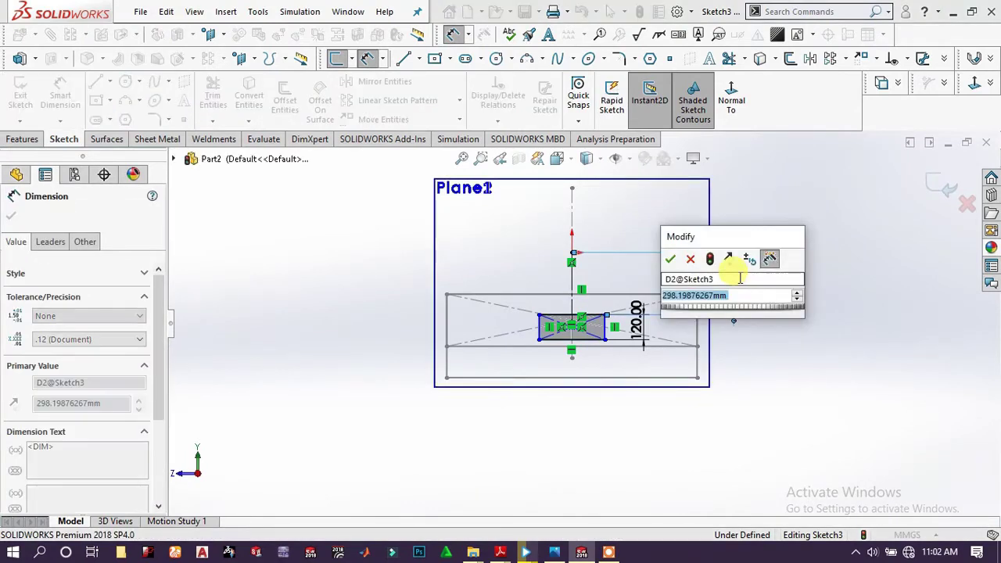
{"action": "type", "text": "240"}
{"action": "key", "text": "Return"}
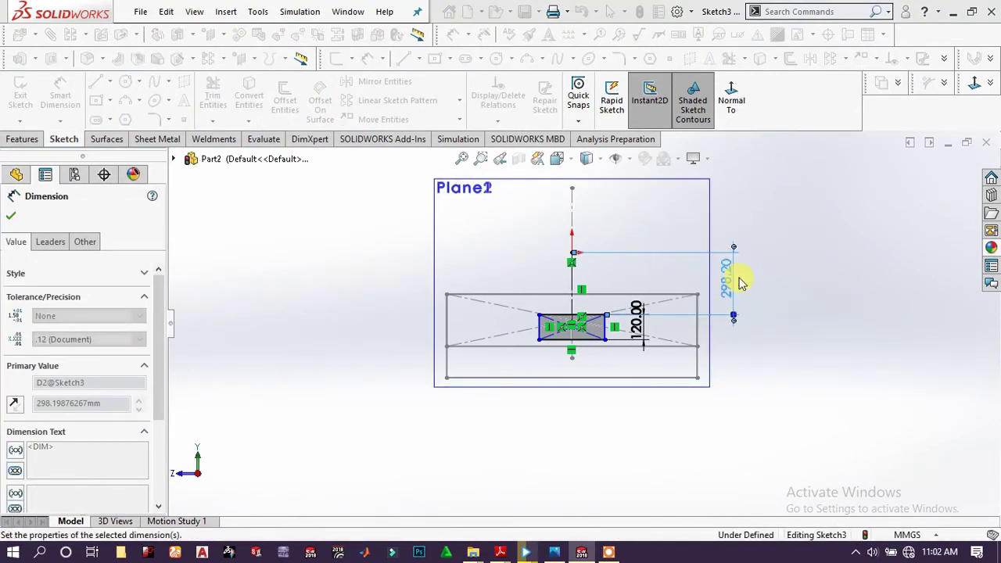
{"action": "left_click", "coordinate": [788, 287]}
Dimension the small rectangle's lower edge to a width of 450 mm and close the sketch
{"action": "scroll", "coordinate": [558, 319], "scroll_direction": "down", "scroll_amount": 3}
{"action": "left_click", "coordinate": [601, 331]}
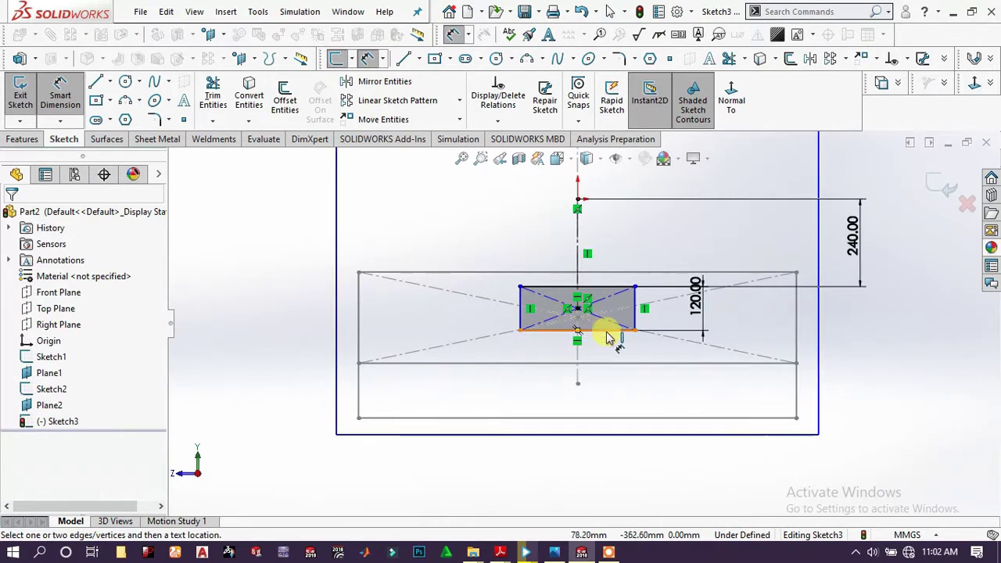
{"action": "left_click", "coordinate": [614, 480]}
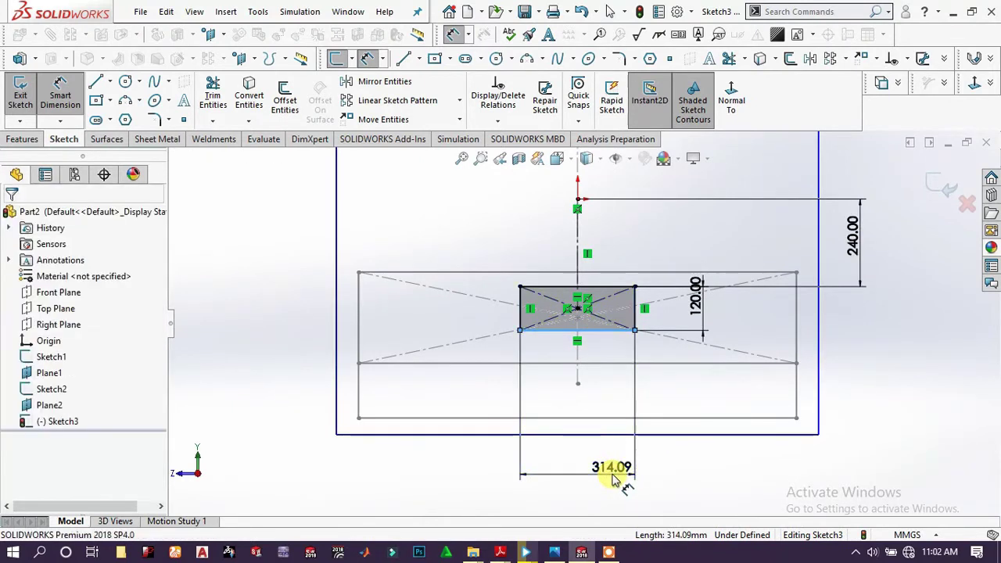
{"action": "type", "text": "450"}
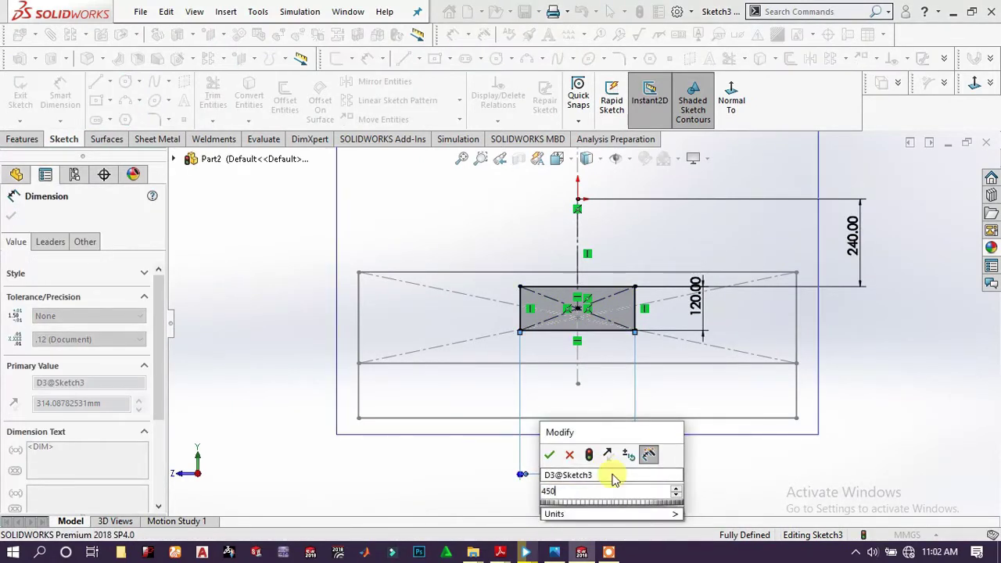
{"action": "key", "text": "Return"}
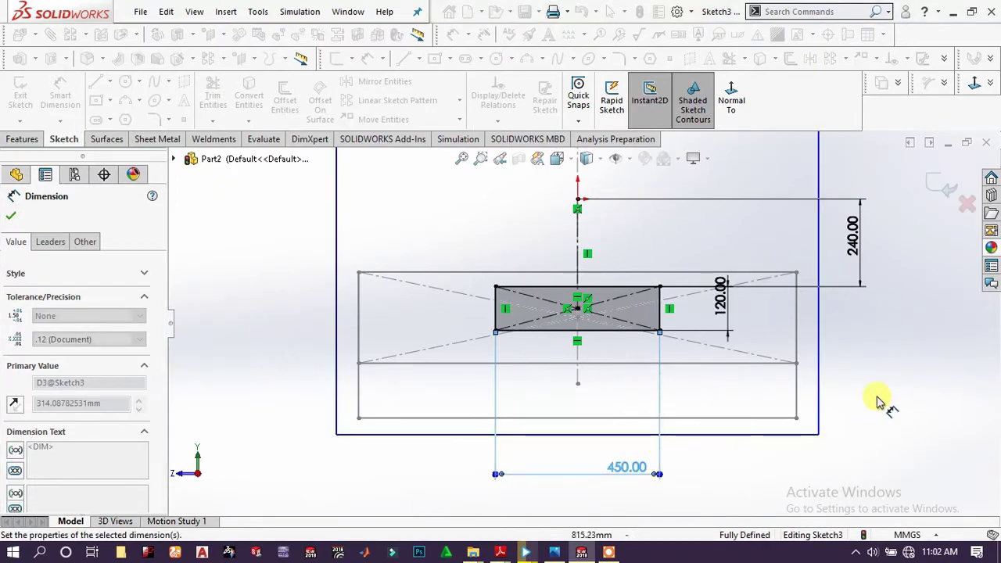
{"action": "left_click", "coordinate": [877, 358]}
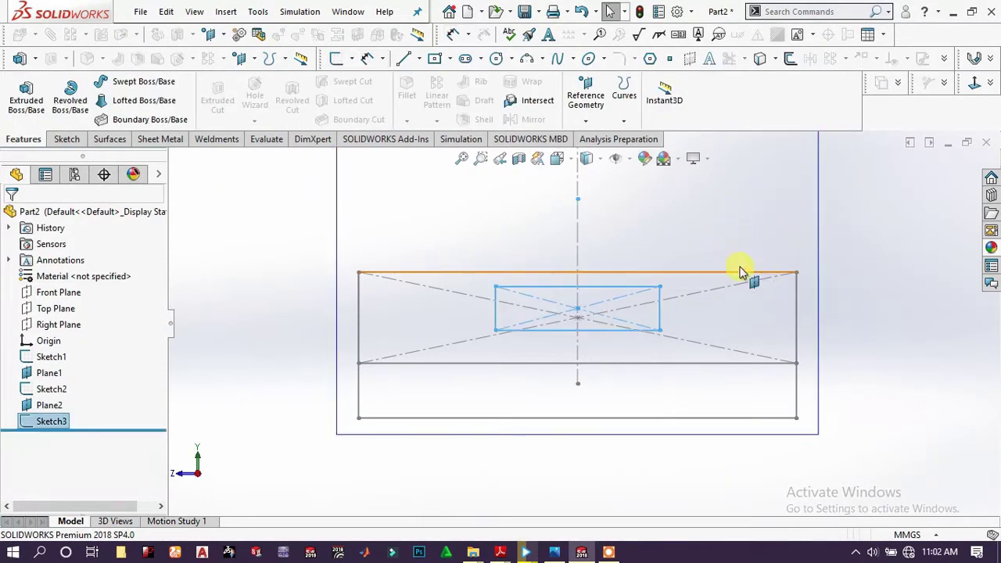
Create a reference plane offset 300 mm from Plane2
{"action": "key", "text": "space"}
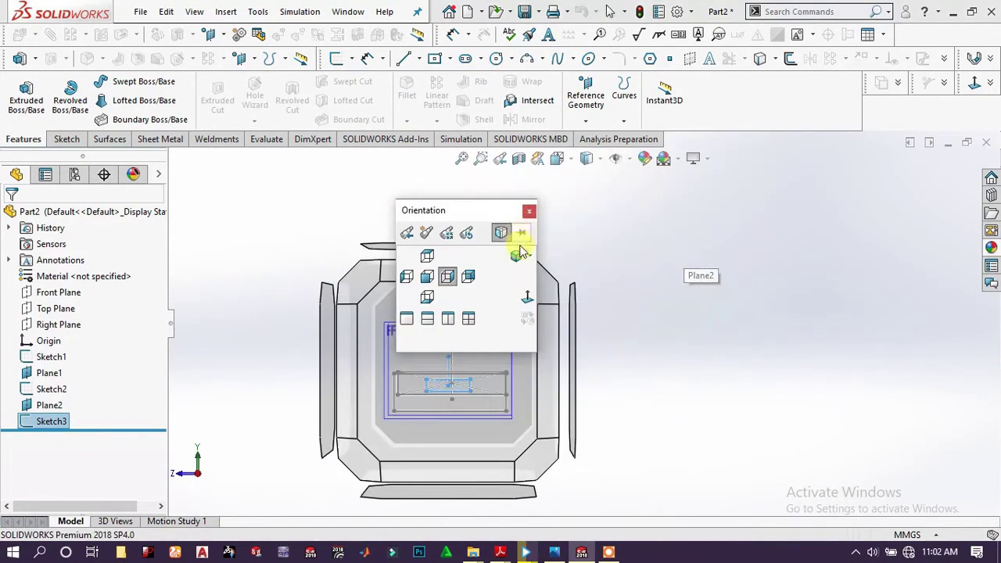
{"action": "left_click", "coordinate": [519, 250]}
{"action": "left_click", "coordinate": [839, 315]}
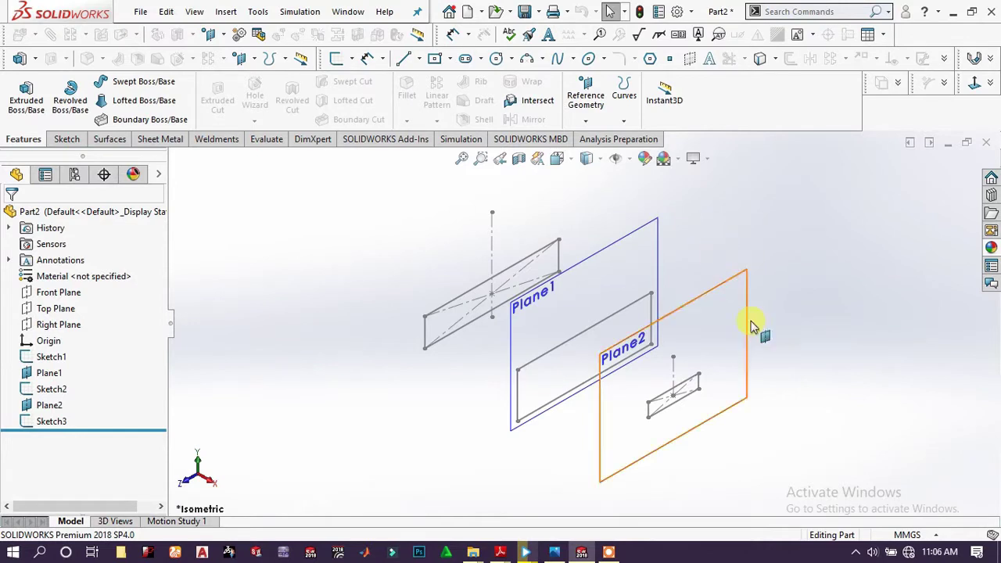
{"action": "left_click", "coordinate": [708, 288]}
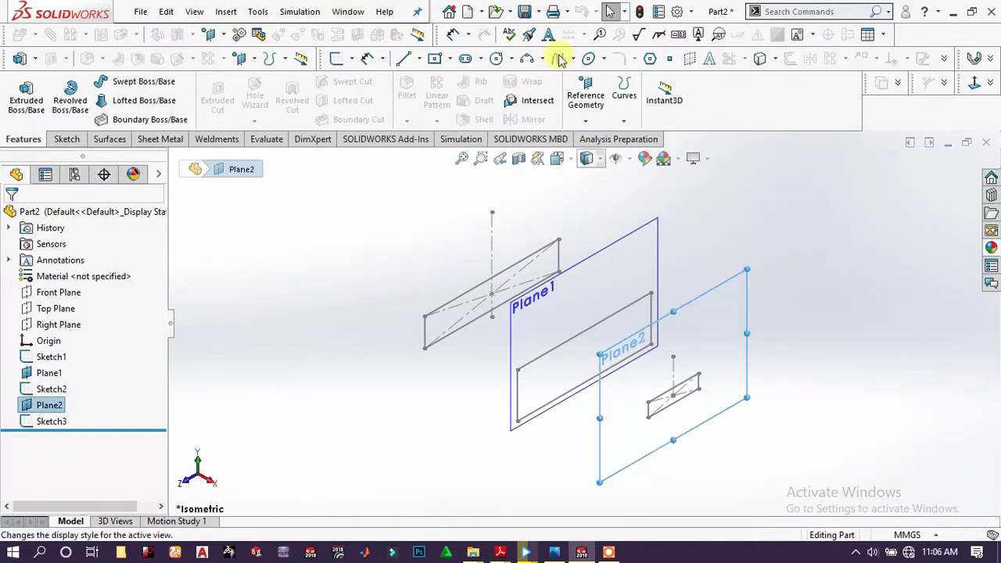
{"action": "left_click", "coordinate": [588, 116]}
{"action": "left_click", "coordinate": [598, 139]}
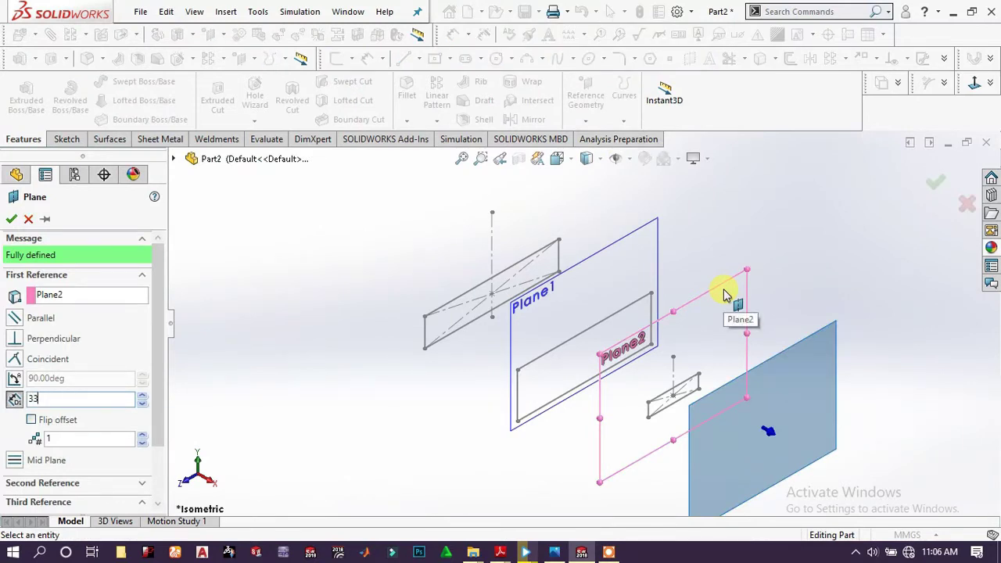
{"action": "type", "text": "300"}
{"action": "key", "text": "Return"}
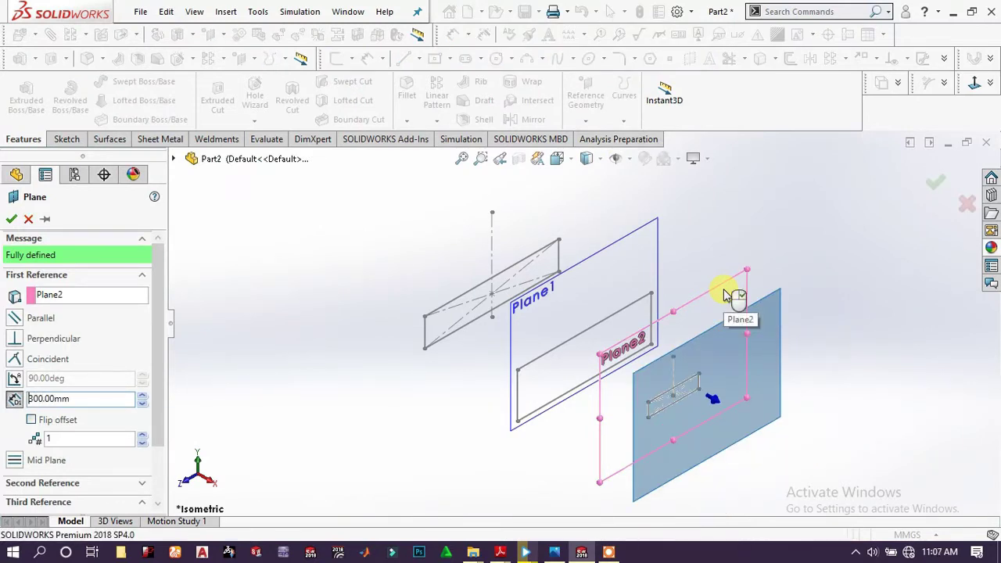
{"action": "left_click", "coordinate": [11, 219]}
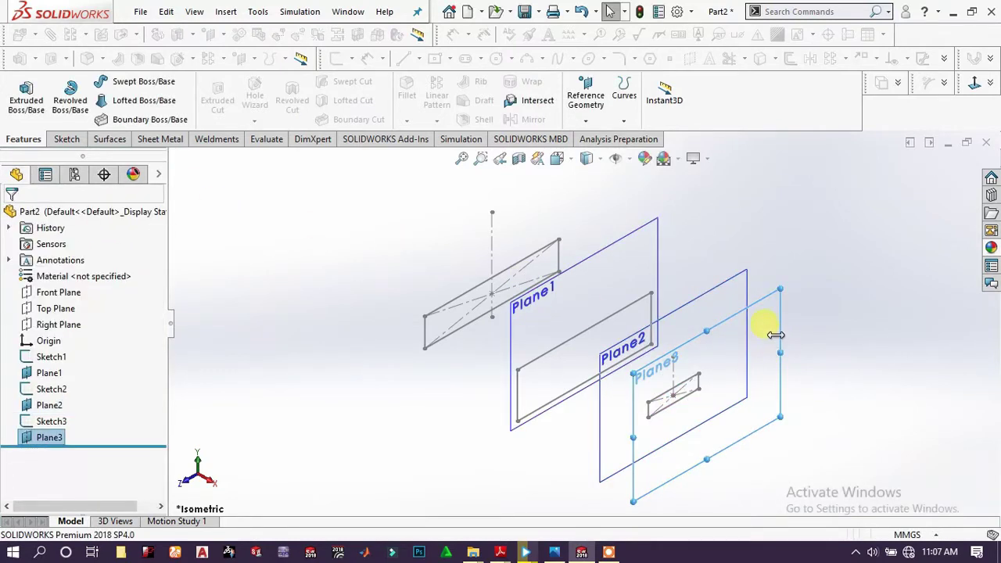
Start a sketch on Plane3, convert the small rectangle's edges from the Plane2 sketch into it, and close the sketch
{"action": "left_click", "coordinate": [775, 335]}
{"action": "left_click", "coordinate": [818, 290]}
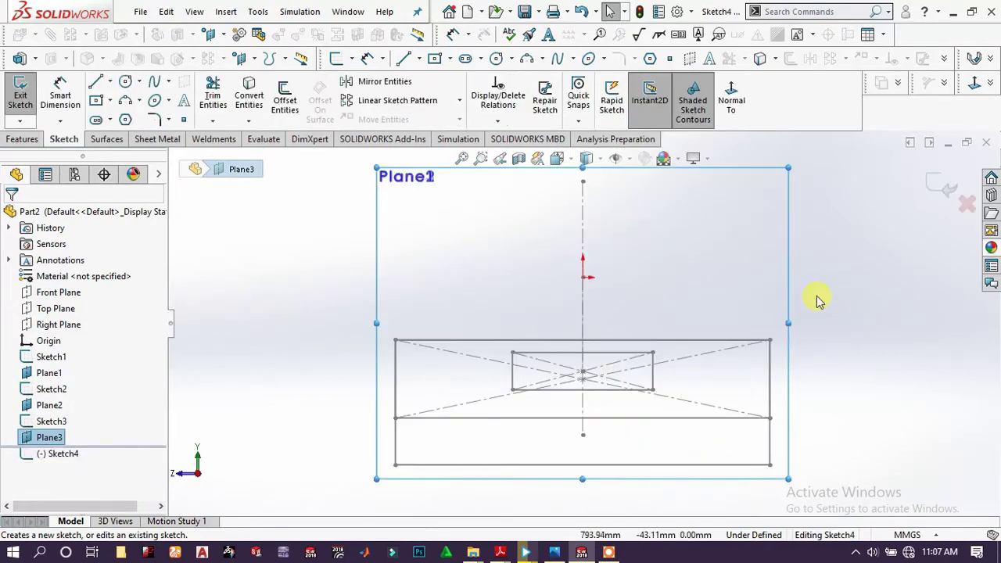
{"action": "scroll", "coordinate": [579, 407], "scroll_direction": "up", "scroll_amount": 3}
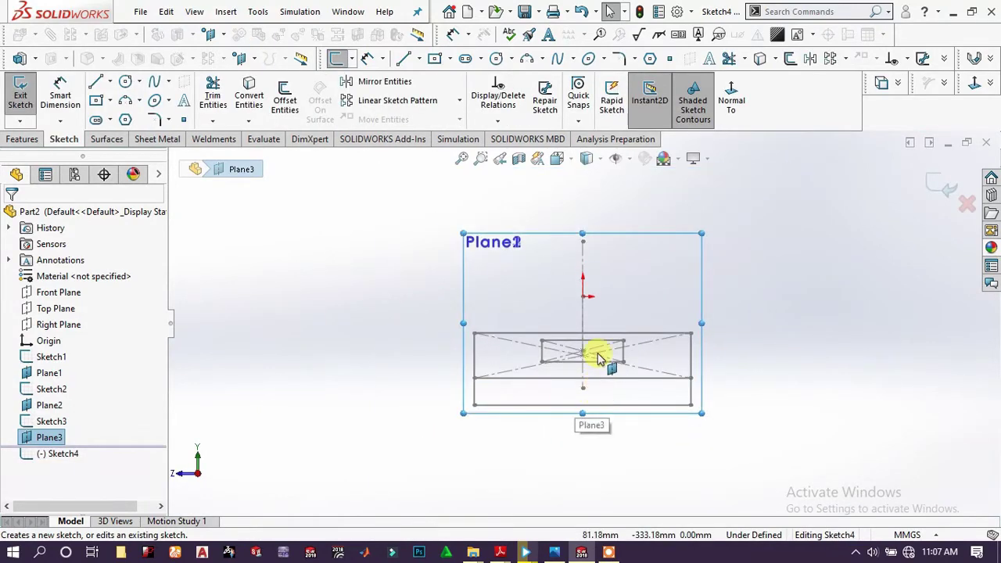
{"action": "left_click", "coordinate": [732, 92]}
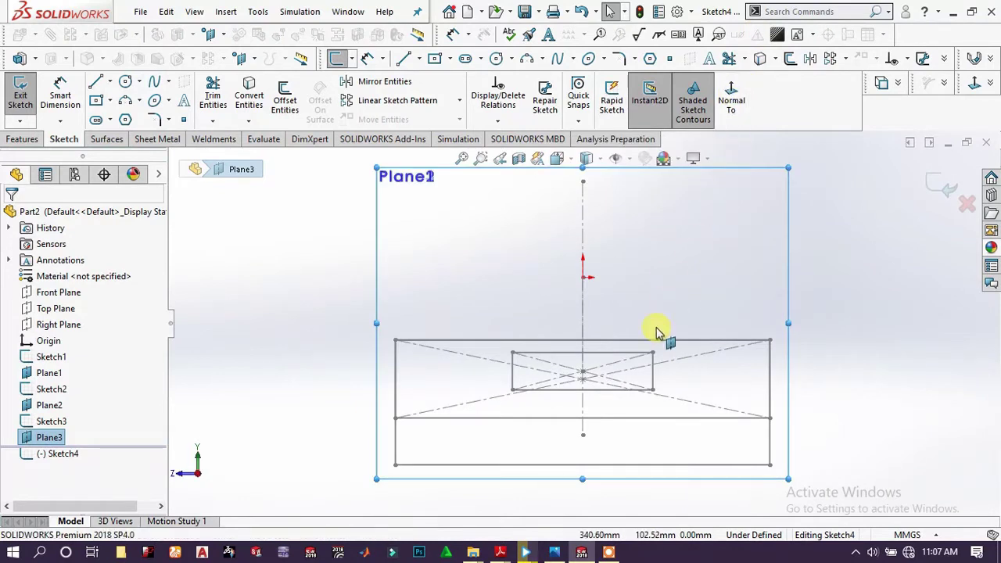
{"action": "left_click", "coordinate": [654, 378]}
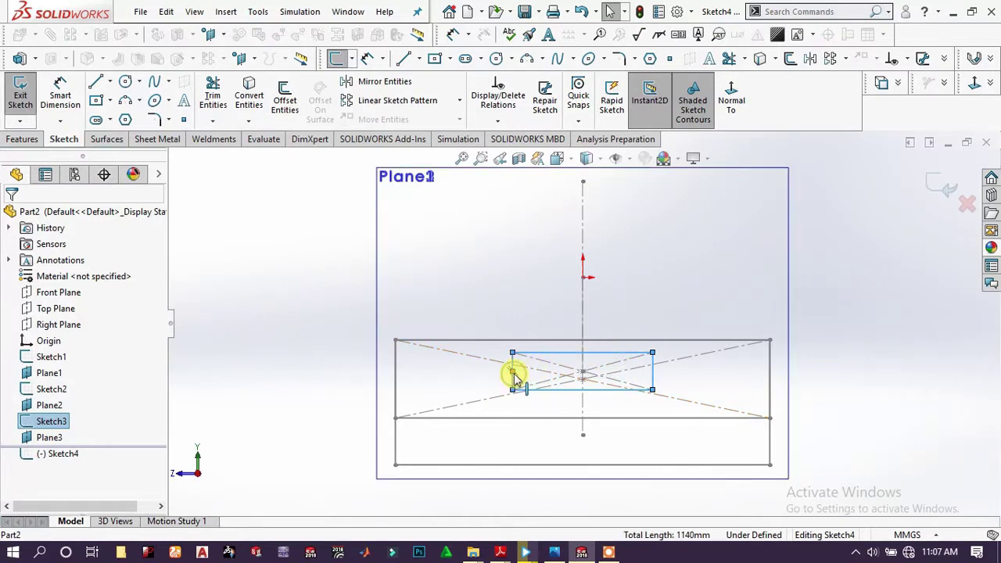
{"action": "left_click", "coordinate": [247, 92]}
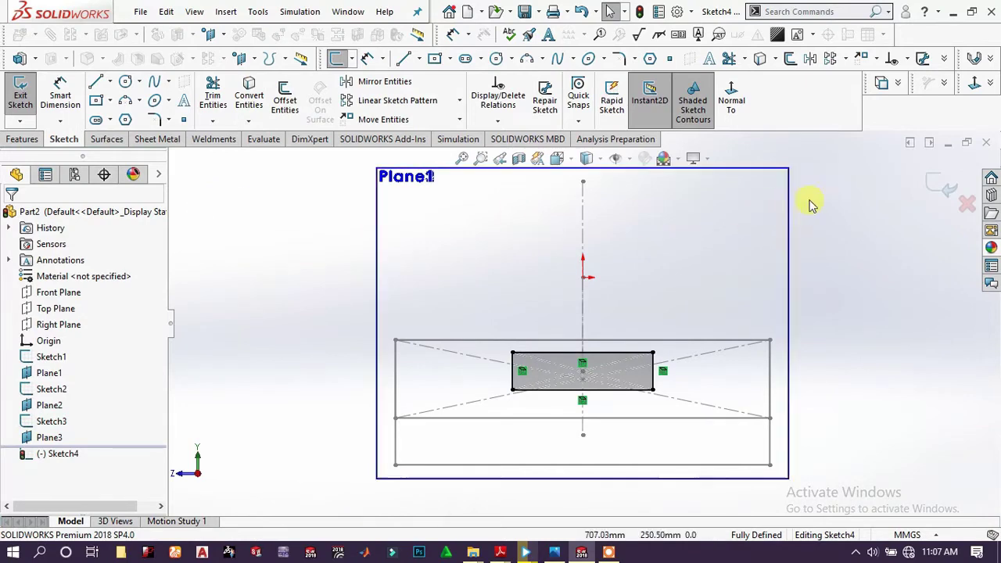
{"action": "left_click", "coordinate": [932, 181]}
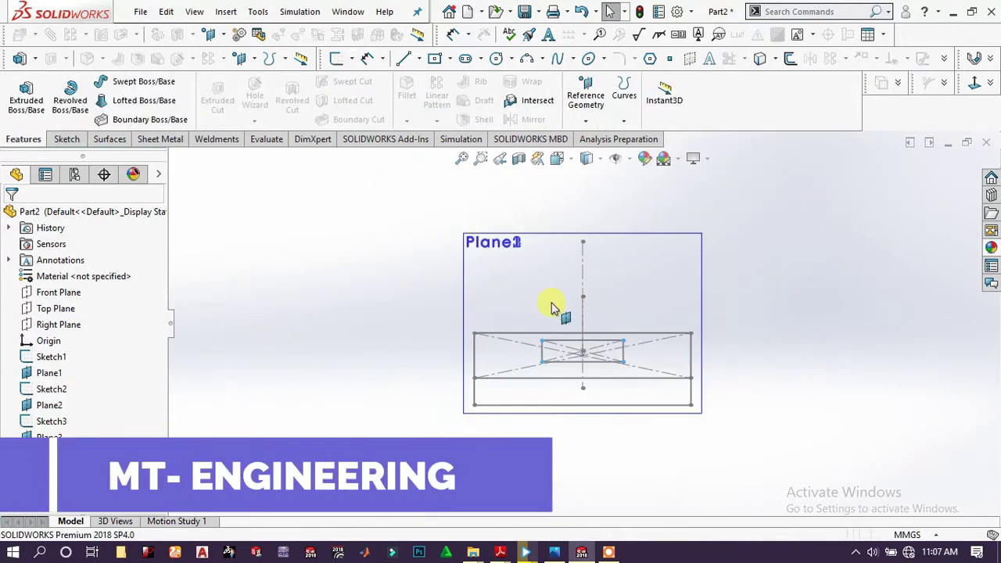
In the Plane2 sketch, delete the 240 mm dimension from the origin and move the small rectangle below the larger profiles
{"action": "middle_click_drag", "start_coordinate": [513, 302], "coordinate": [577, 357]}
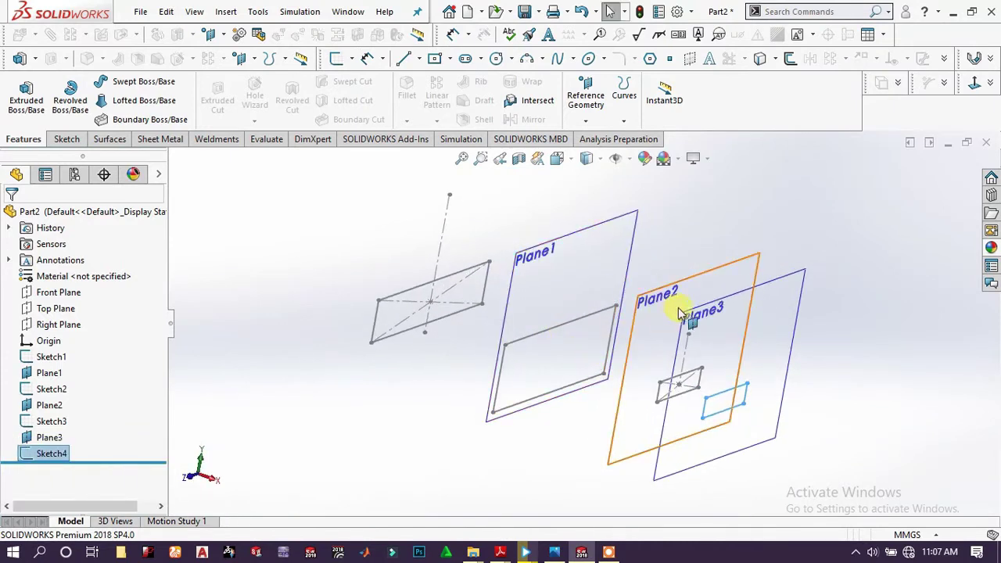
{"action": "left_click", "coordinate": [700, 291]}
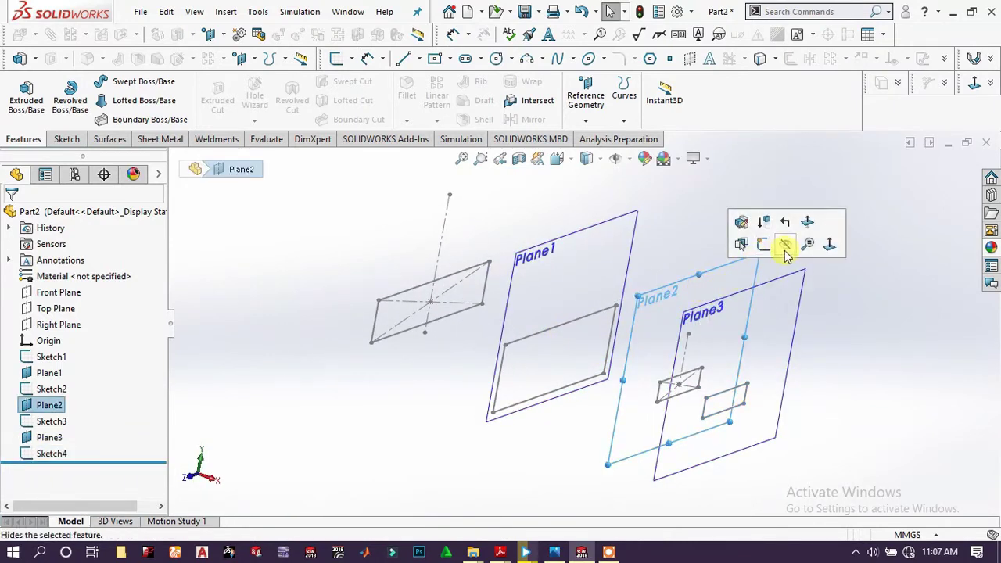
{"action": "left_click", "coordinate": [676, 244]}
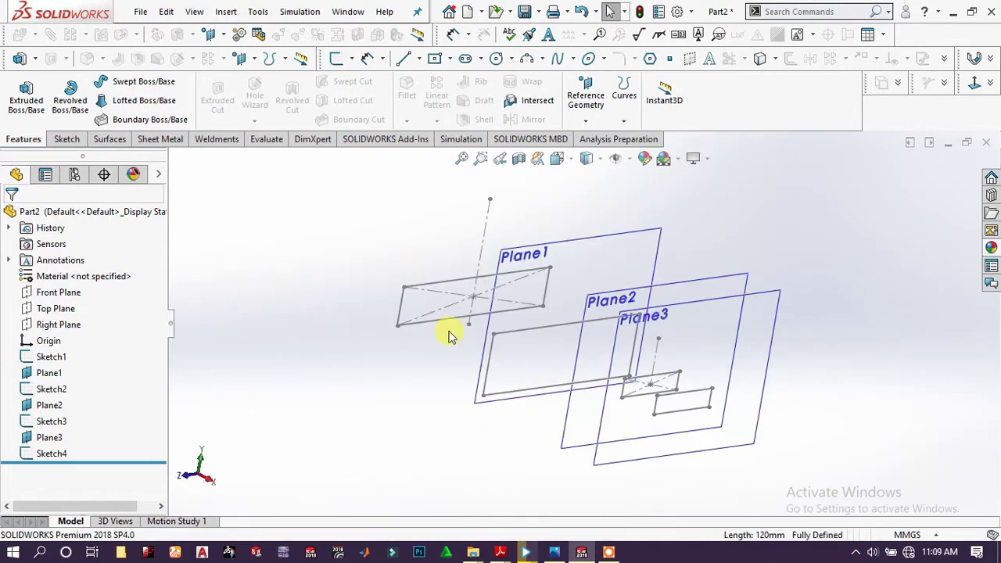
{"action": "left_click", "coordinate": [646, 380]}
{"action": "left_click", "coordinate": [691, 309]}
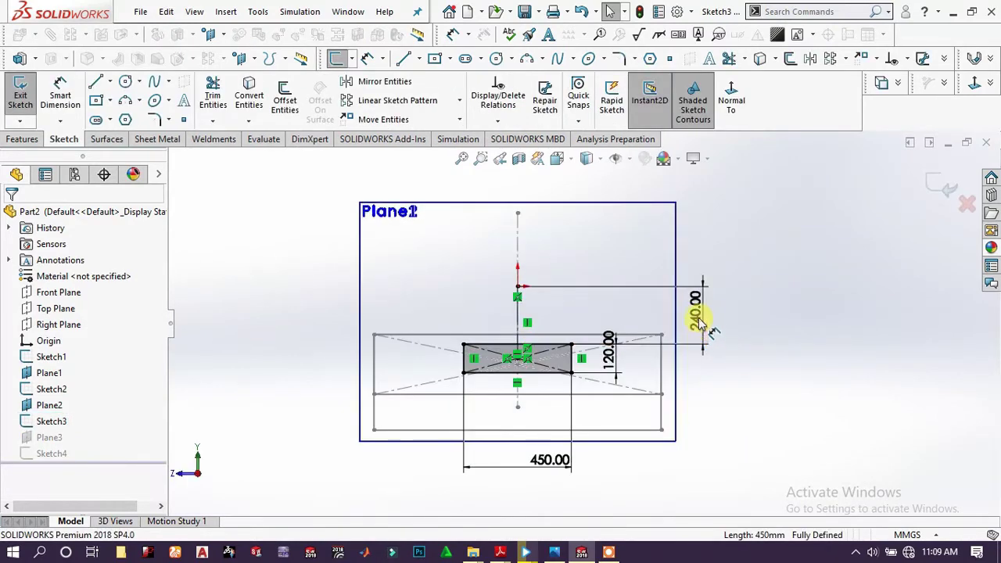
{"action": "left_click", "coordinate": [611, 287]}
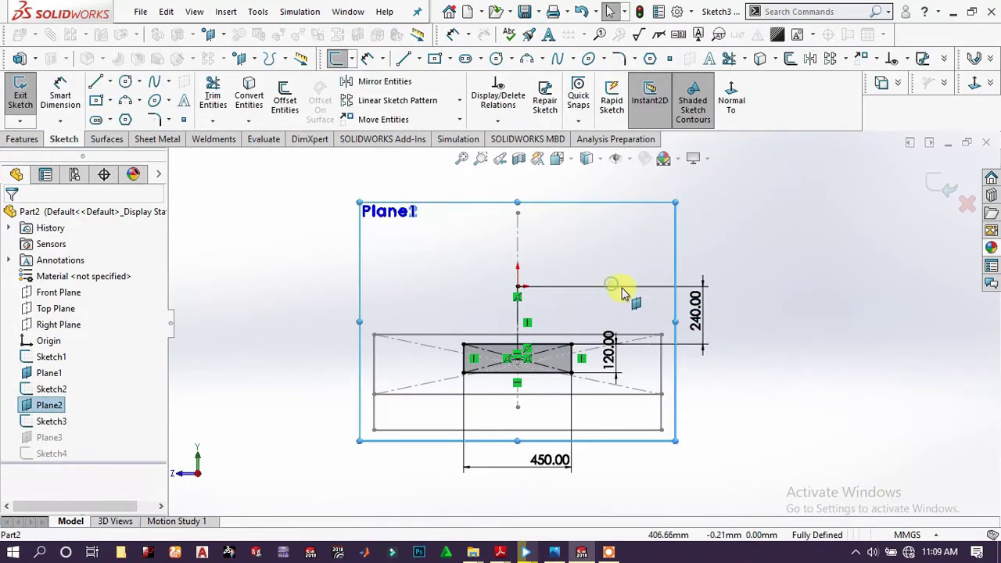
{"action": "left_click", "coordinate": [693, 287]}
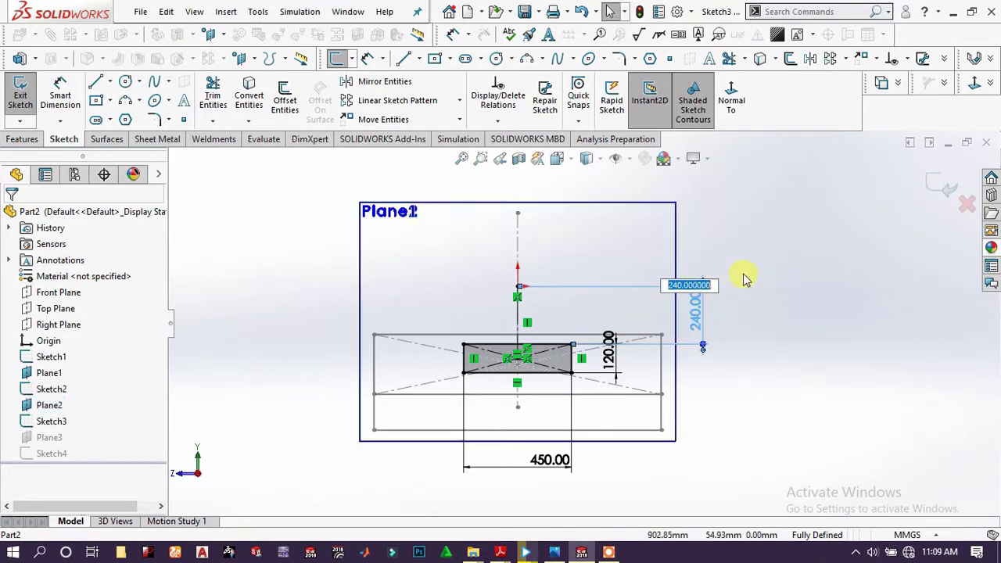
{"action": "left_click", "coordinate": [693, 346]}
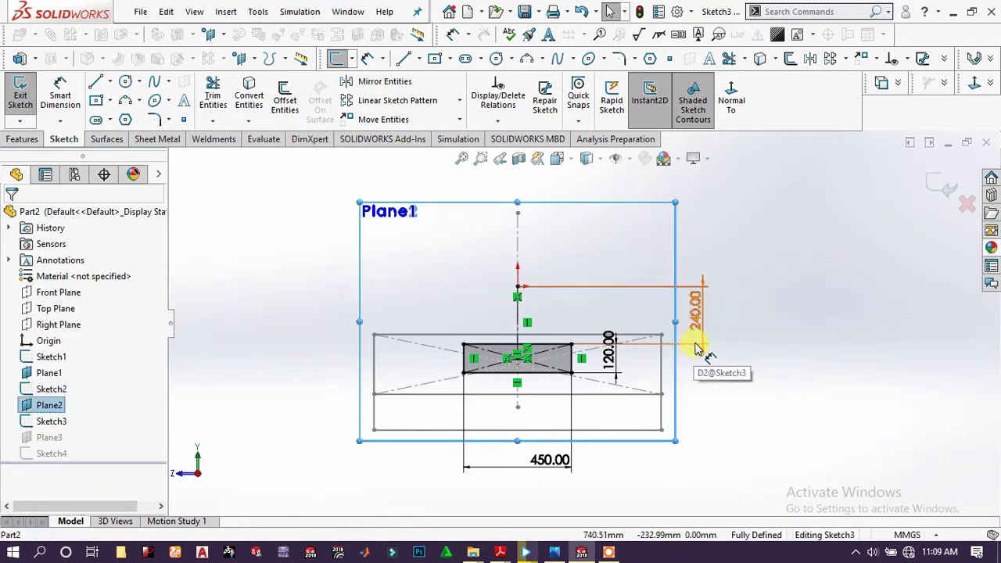
{"action": "left_click", "coordinate": [683, 347]}
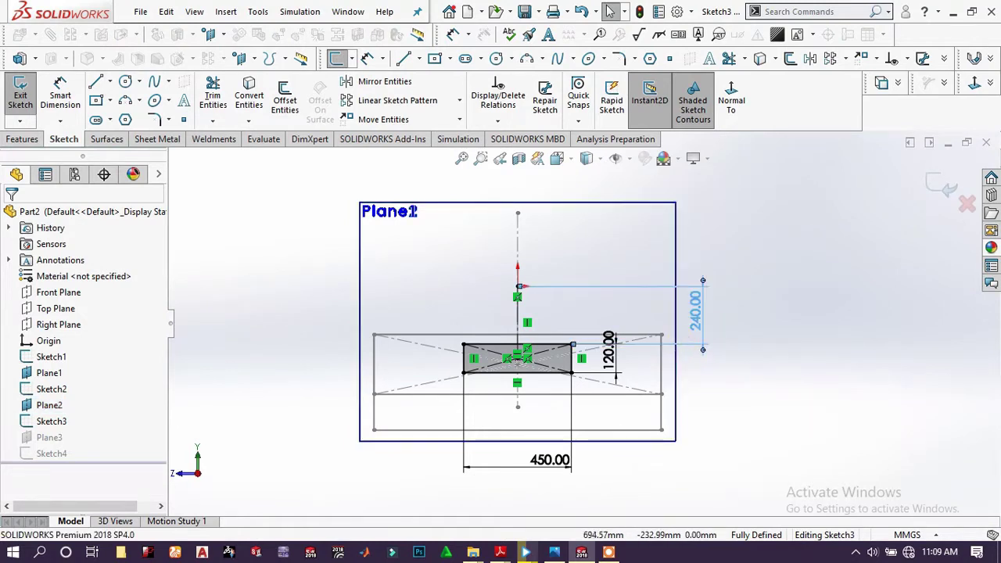
{"action": "key", "text": "Delete"}
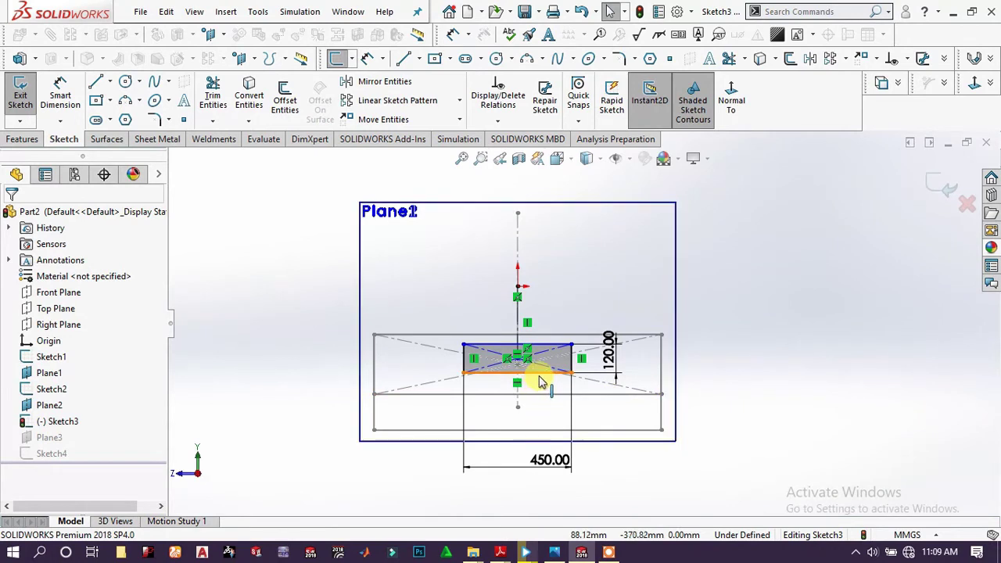
{"action": "mouse_move", "coordinate": [540, 415]}
{"action": "left_mouse_down"}
{"action": "mouse_move", "coordinate": [553, 498]}
{"action": "mouse_move", "coordinate": [569, 489]}
{"action": "left_mouse_up"}
{"action": "left_click", "coordinate": [670, 458]}
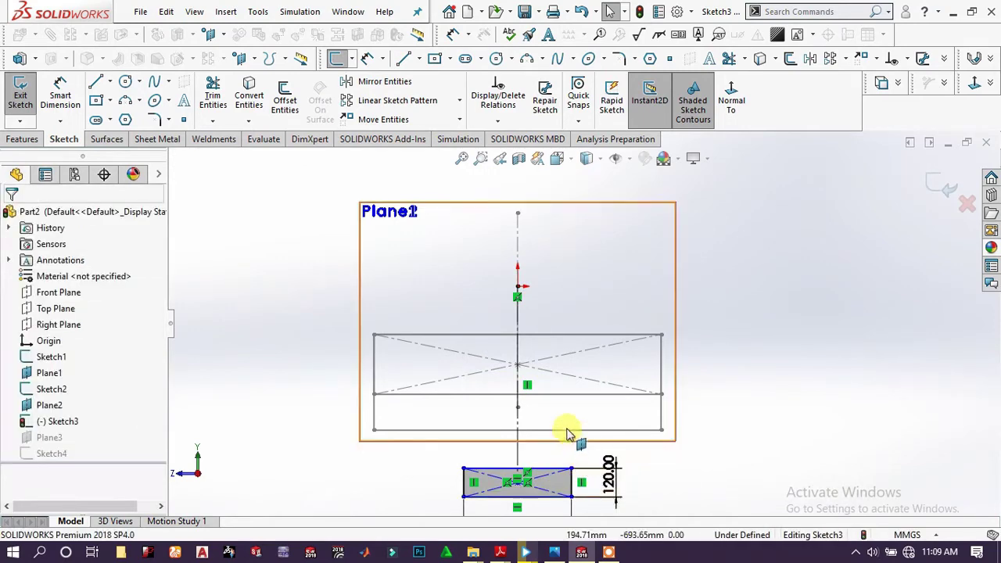
Dimension the gap from the Plane1 rectangle's lower edge to the small rectangle's upper edge as 240 mm and close the sketch
{"action": "scroll", "coordinate": [570, 436], "scroll_direction": "up", "scroll_amount": 3}
{"action": "scroll", "coordinate": [477, 352], "scroll_direction": "down", "scroll_amount": 1}
{"action": "left_click", "coordinate": [60, 95]}
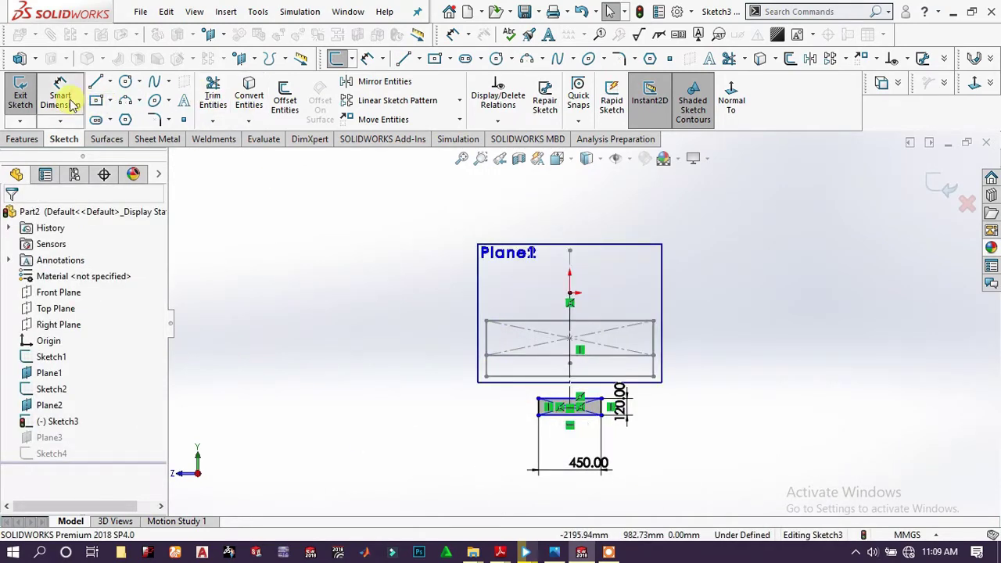
{"action": "scroll", "coordinate": [640, 407], "scroll_direction": "down", "scroll_amount": 3}
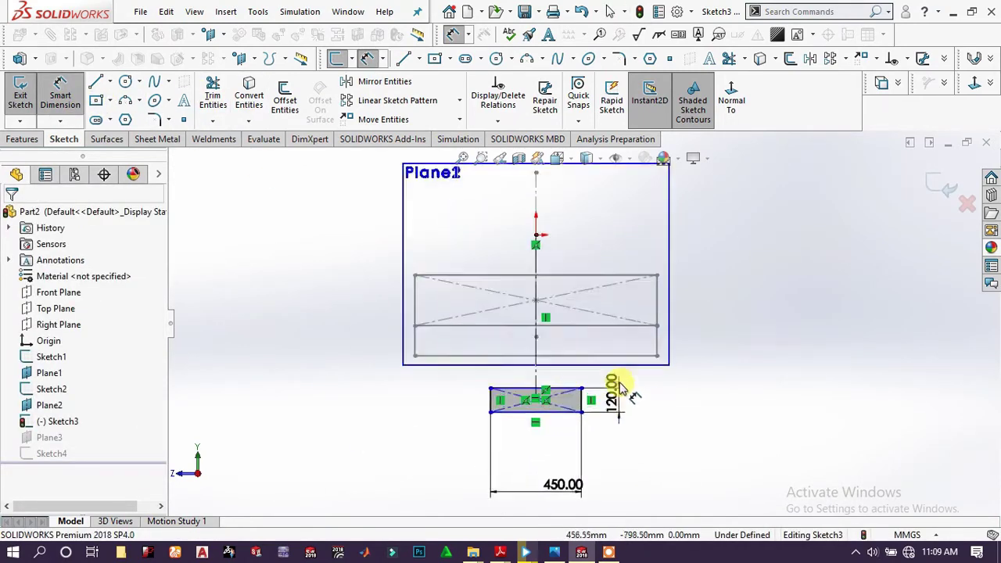
{"action": "left_click", "coordinate": [564, 366]}
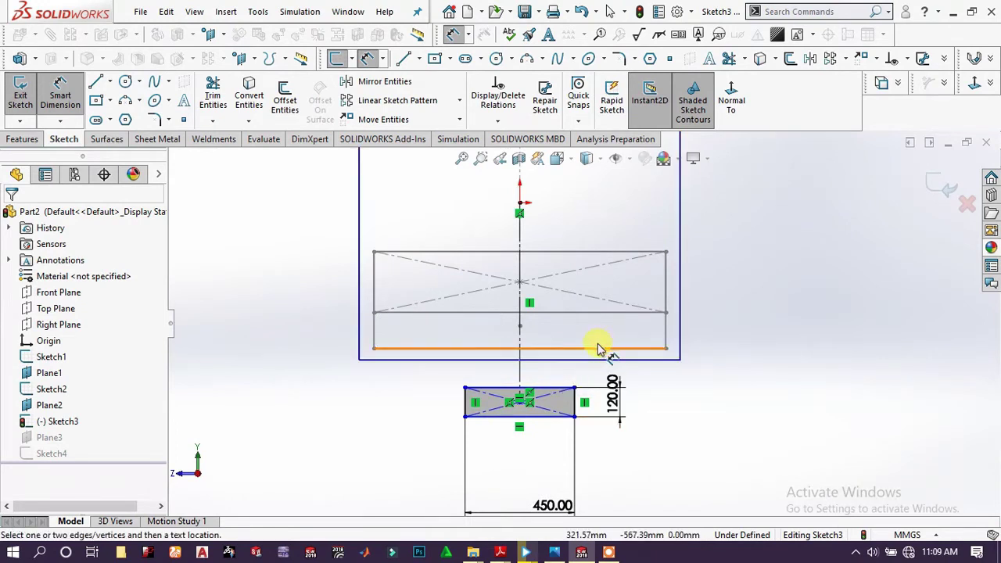
{"action": "left_click", "coordinate": [598, 348]}
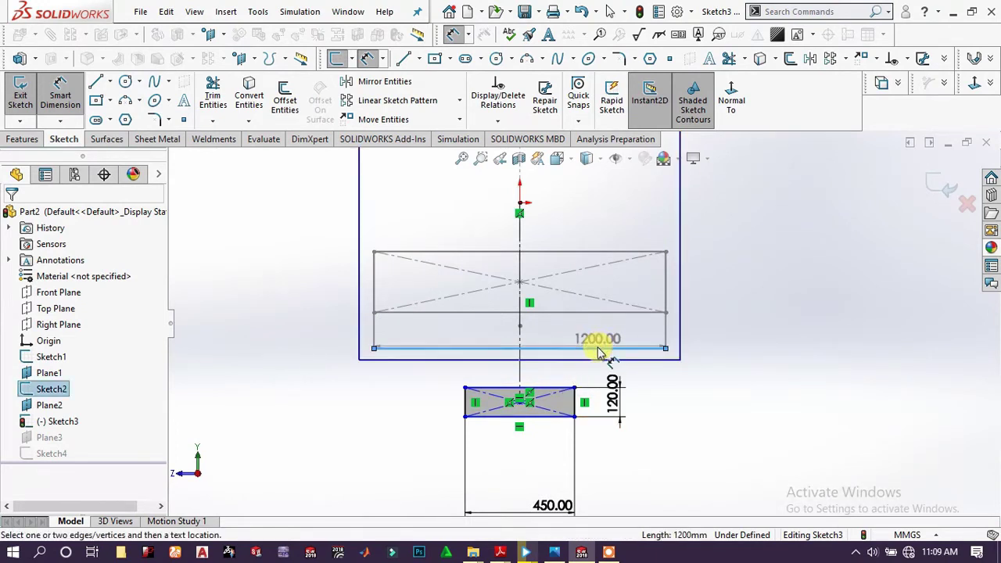
{"action": "left_click", "coordinate": [553, 389]}
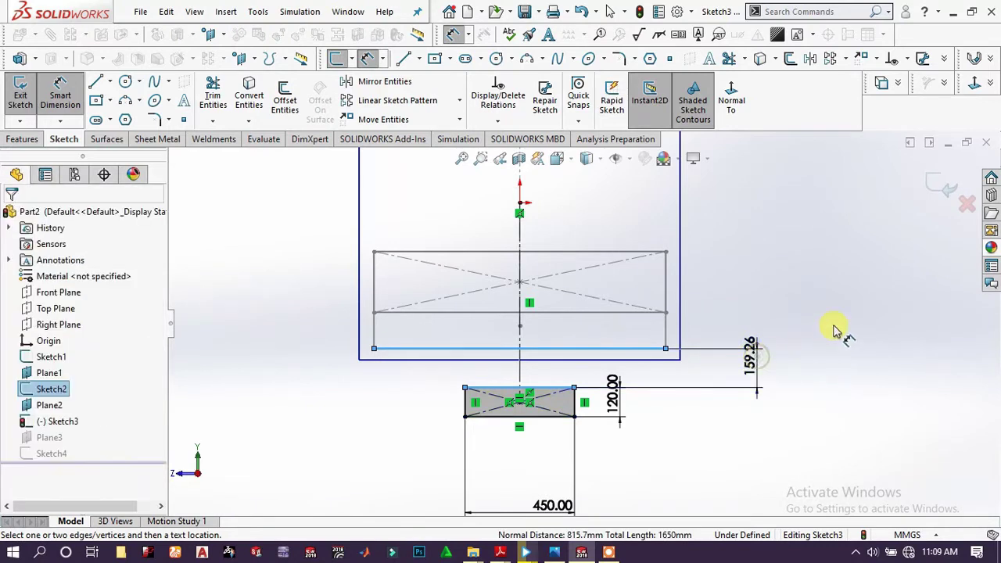
{"action": "left_click", "coordinate": [755, 336]}
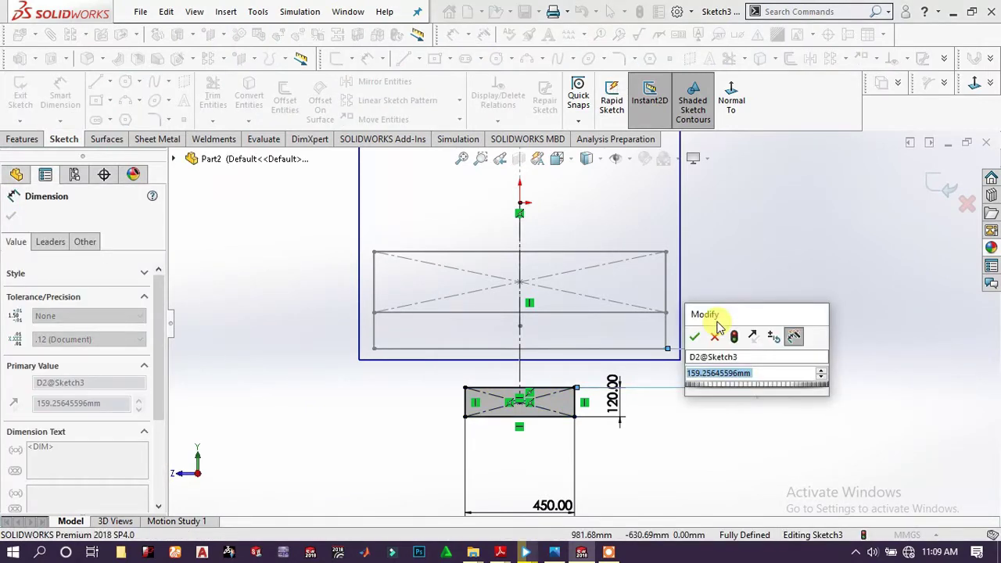
{"action": "type", "text": "240"}
{"action": "key", "text": "Return"}
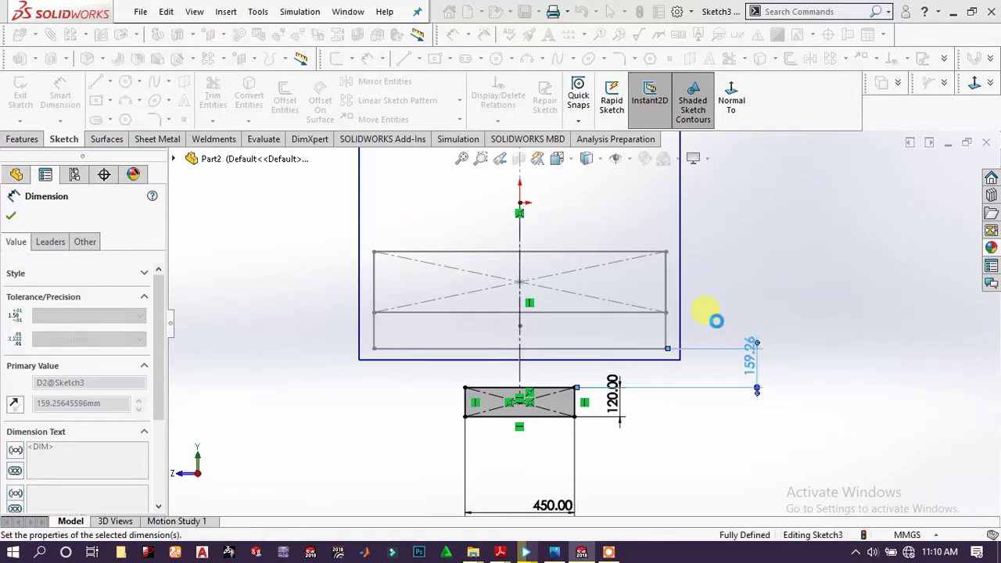
{"action": "key", "text": "Escape"}
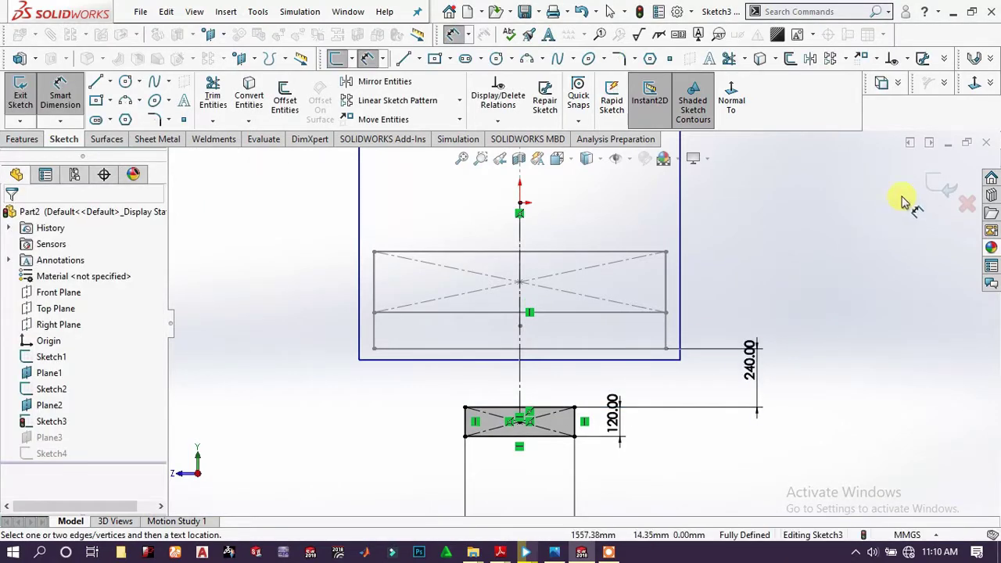
{"action": "key", "text": "Escape"}
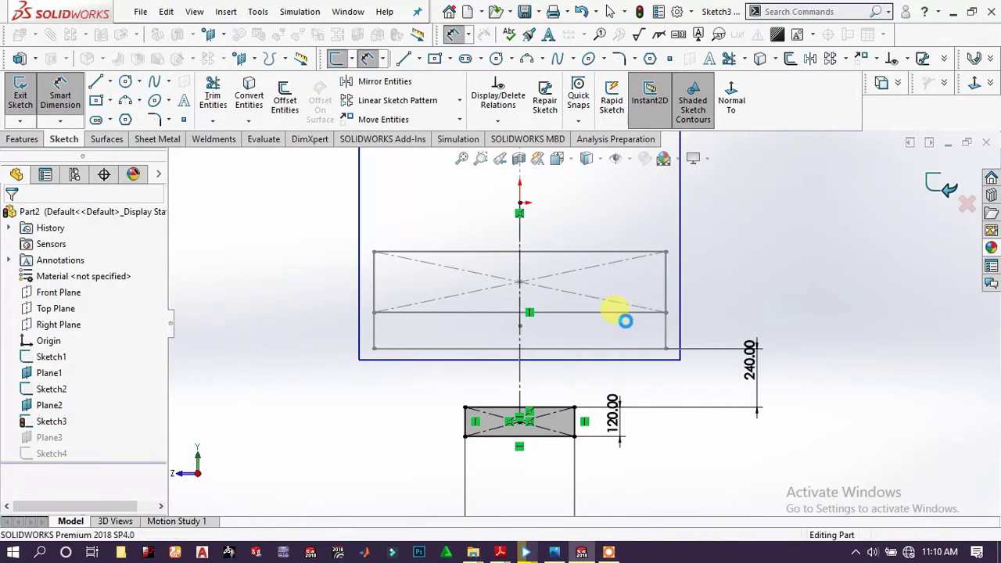
Hide the three reference planes Plane3, Plane2 and Plane1 in the graphics area
{"action": "scroll", "coordinate": [623, 331], "scroll_direction": "up", "scroll_amount": 3}
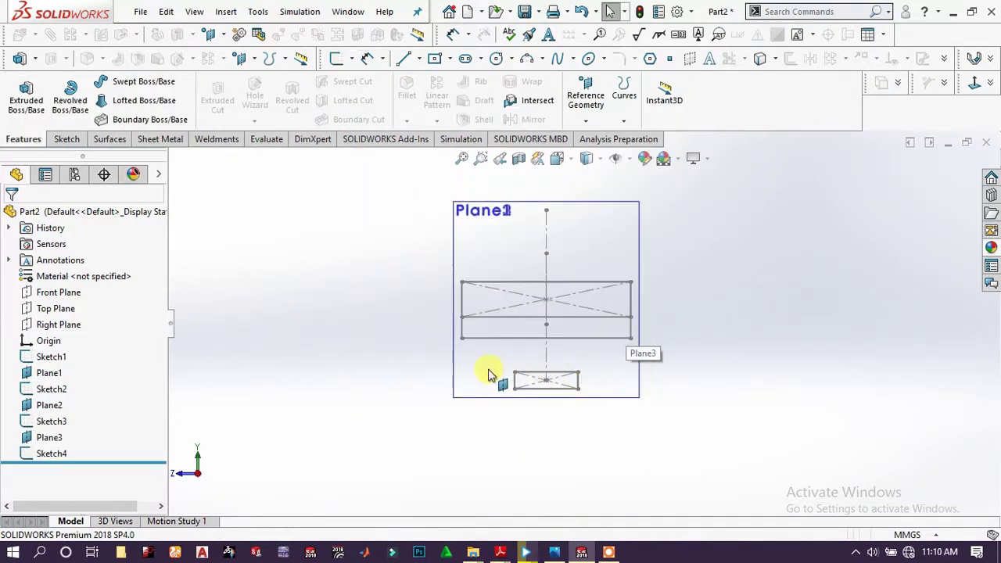
{"action": "mouse_move", "coordinate": [488, 373]}
{"action": "middle_mouse_down"}
{"action": "mouse_move", "coordinate": [529, 384]}
{"action": "mouse_move", "coordinate": [510, 398]}
{"action": "mouse_move", "coordinate": [477, 364]}
{"action": "mouse_move", "coordinate": [545, 333]}
{"action": "mouse_move", "coordinate": [514, 369]}
{"action": "mouse_move", "coordinate": [529, 380]}
{"action": "mouse_move", "coordinate": [496, 362]}
{"action": "mouse_move", "coordinate": [585, 237]}
{"action": "middle_mouse_up"}
{"action": "left_click", "coordinate": [584, 237]}
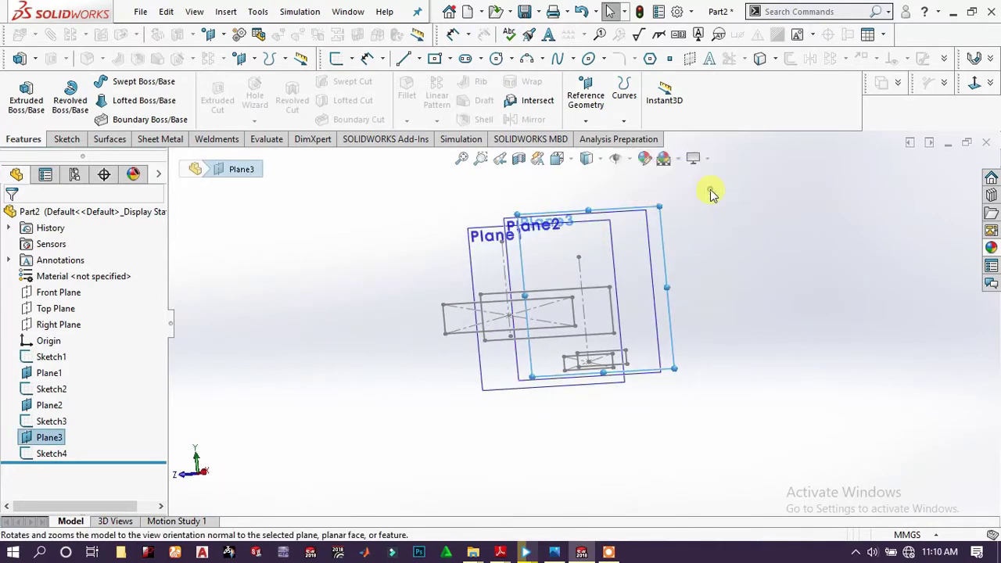
{"action": "left_click", "coordinate": [710, 191]}
{"action": "mouse_move", "coordinate": [358, 267]}
{"action": "middle_mouse_down"}
{"action": "mouse_move", "coordinate": [369, 261]}
{"action": "mouse_move", "coordinate": [360, 270]}
{"action": "middle_mouse_up"}
{"action": "left_click", "coordinate": [480, 227]}
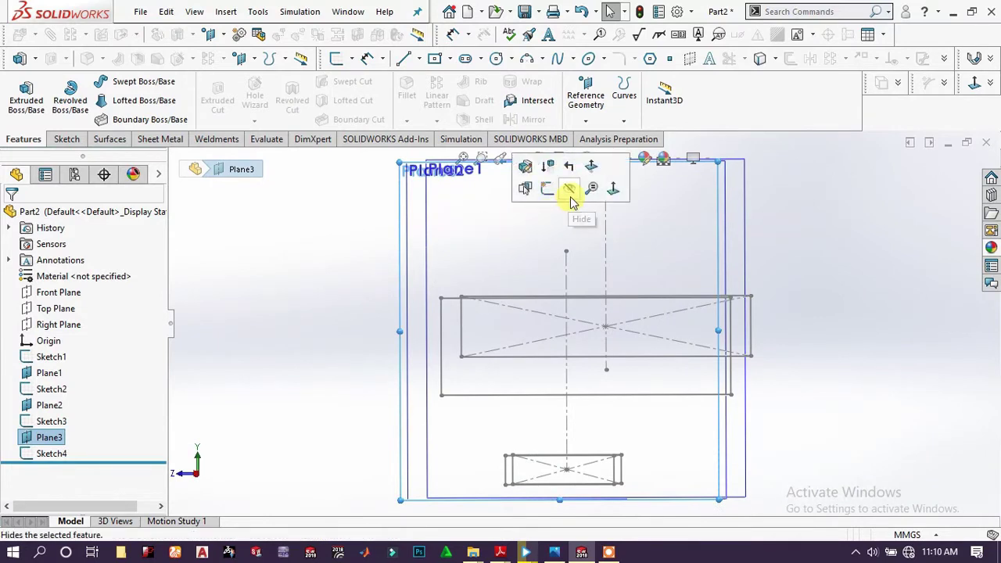
{"action": "left_click", "coordinate": [527, 223]}
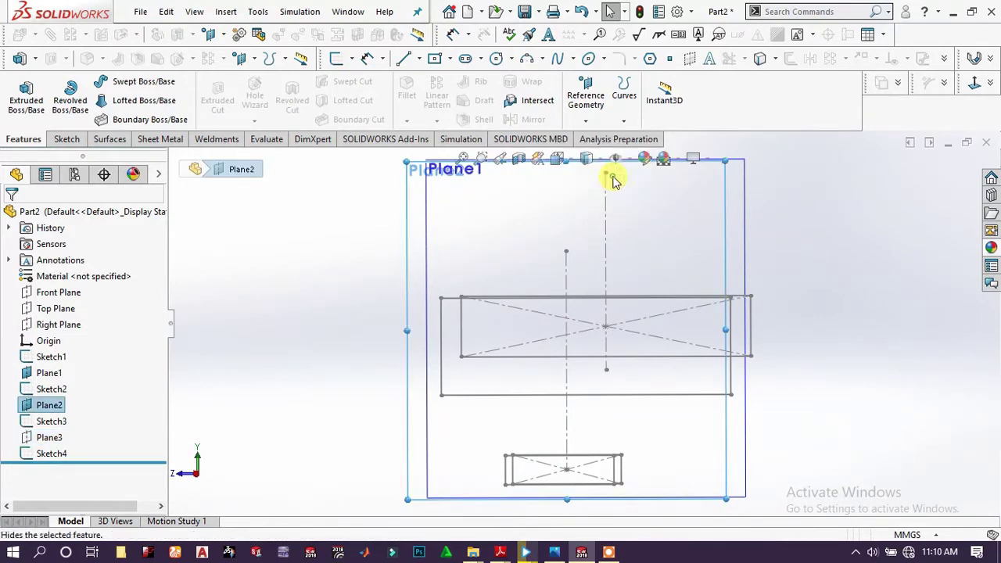
{"action": "left_click", "coordinate": [610, 177]}
{"action": "left_click", "coordinate": [691, 197]}
{"action": "left_click", "coordinate": [773, 153]}
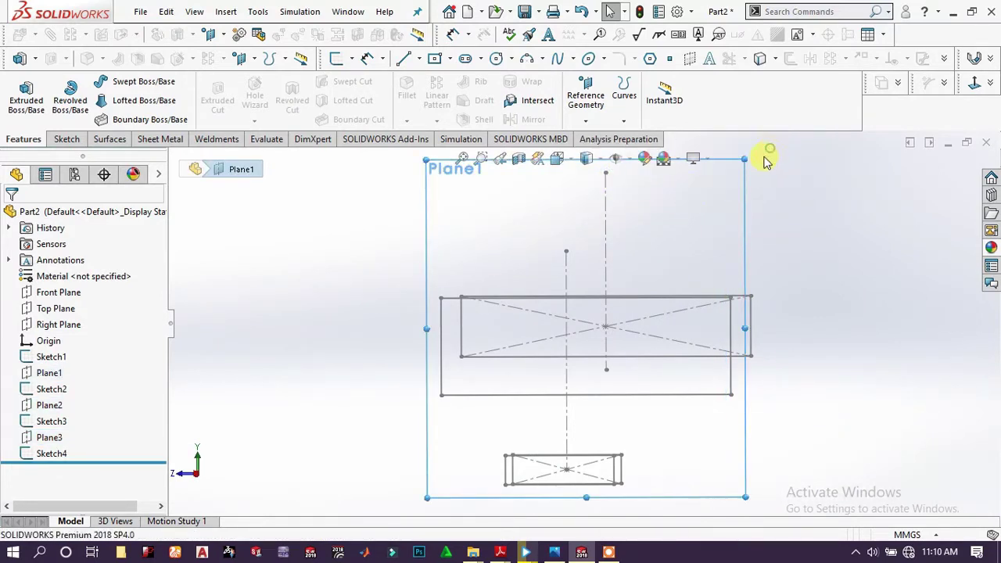
Loft a solid from the Sketch1 rectangle to the Sketch2 rectangle, picking their matching lower corners
{"action": "mouse_move", "coordinate": [529, 330]}
{"action": "middle_mouse_down"}
{"action": "mouse_move", "coordinate": [476, 339]}
{"action": "mouse_move", "coordinate": [518, 331]}
{"action": "mouse_move", "coordinate": [576, 362]}
{"action": "mouse_move", "coordinate": [555, 374]}
{"action": "middle_mouse_up"}
{"action": "scroll", "coordinate": [559, 367], "scroll_direction": "down", "scroll_amount": 6}
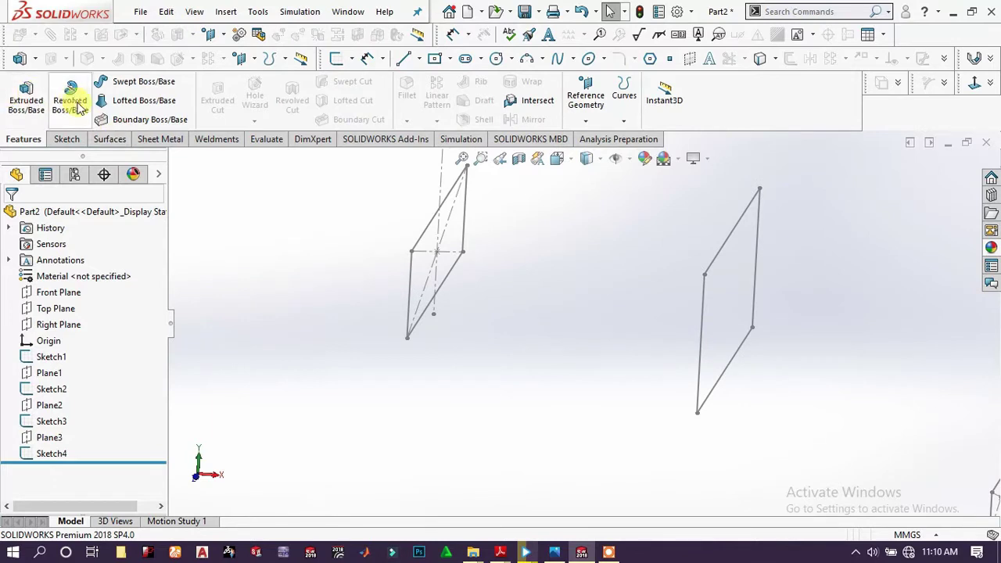
{"action": "left_click", "coordinate": [410, 341]}
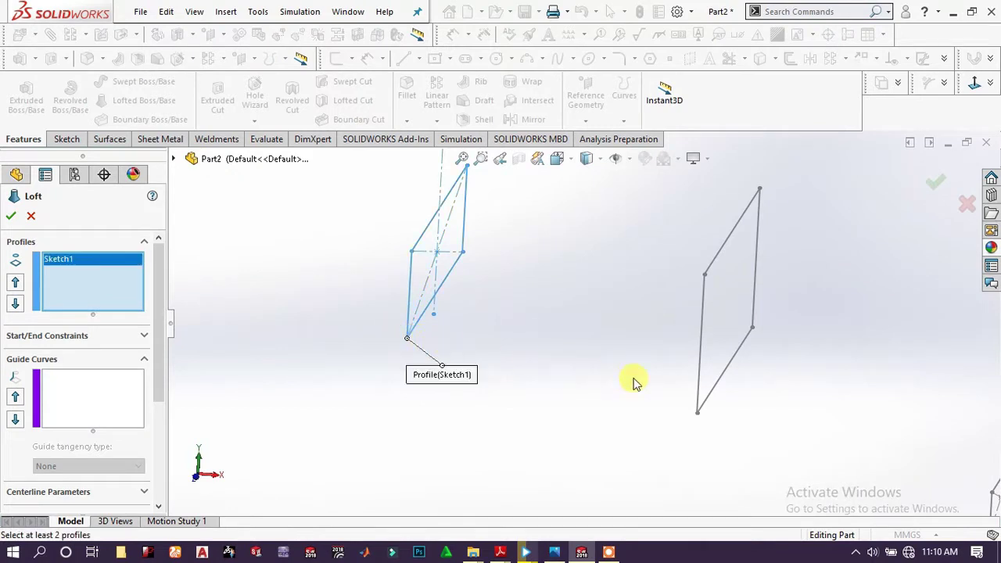
{"action": "left_click", "coordinate": [696, 413]}
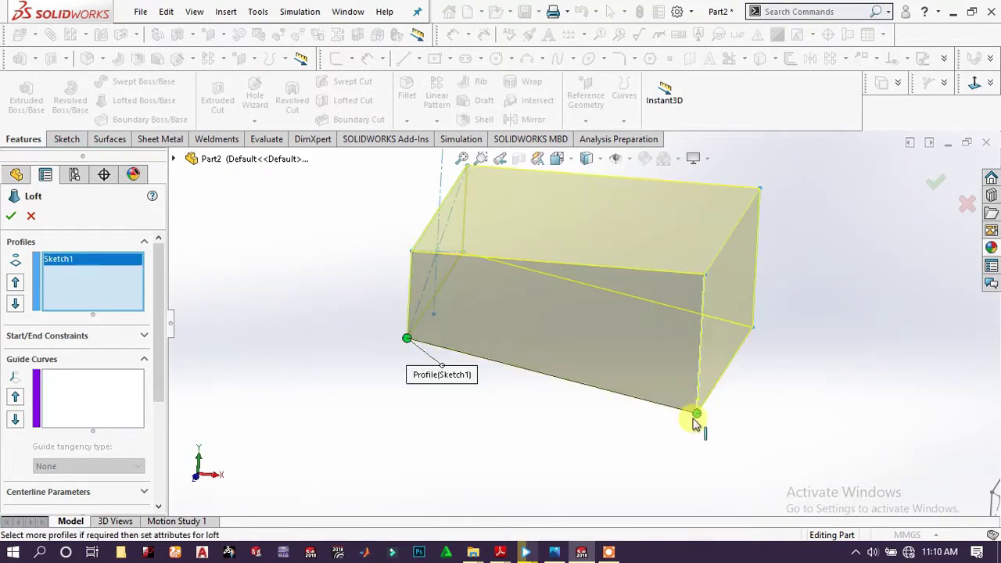
{"action": "left_click", "coordinate": [10, 218]}
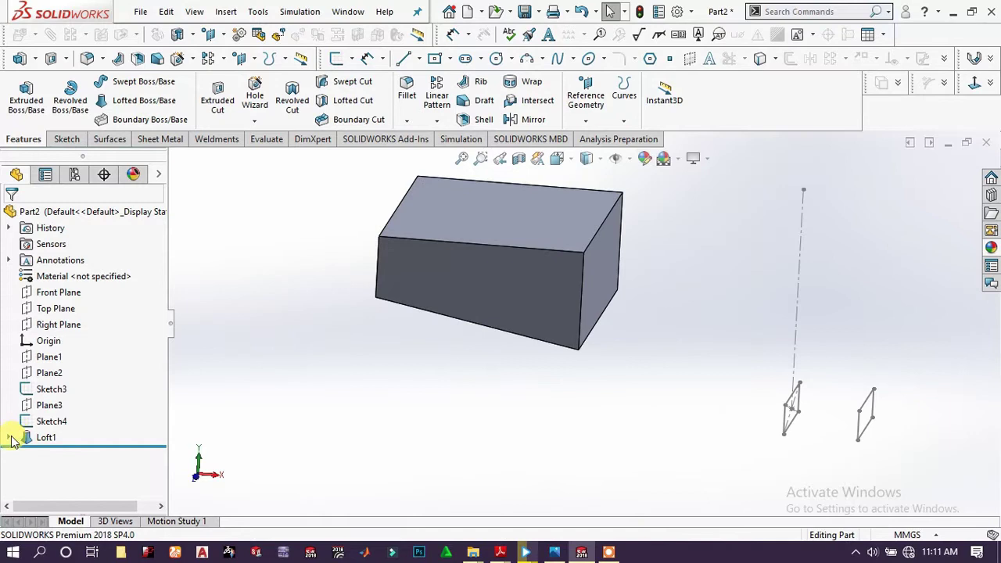
Show the first loft's profile sketches, Sketch1 and Sketch2, and hide Sketch1 again
{"action": "left_click", "coordinate": [10, 438]}
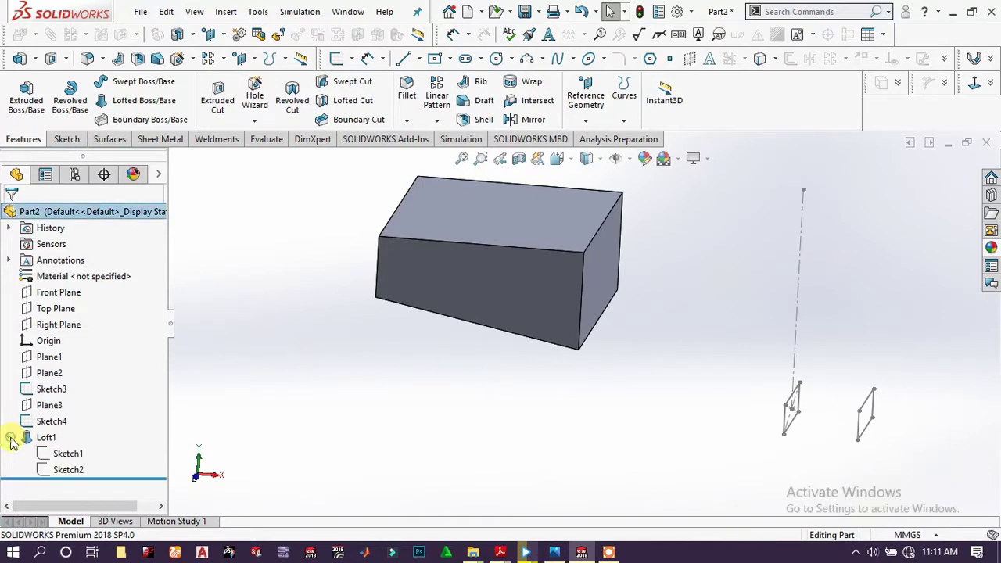
{"action": "left_click", "coordinate": [74, 468]}
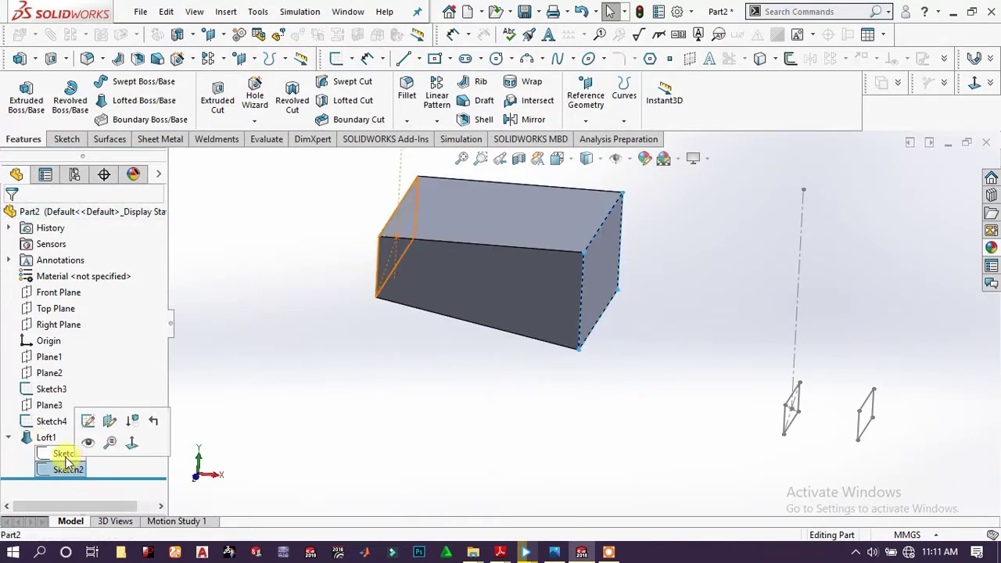
{"action": "left_click", "coordinate": [65, 455]}
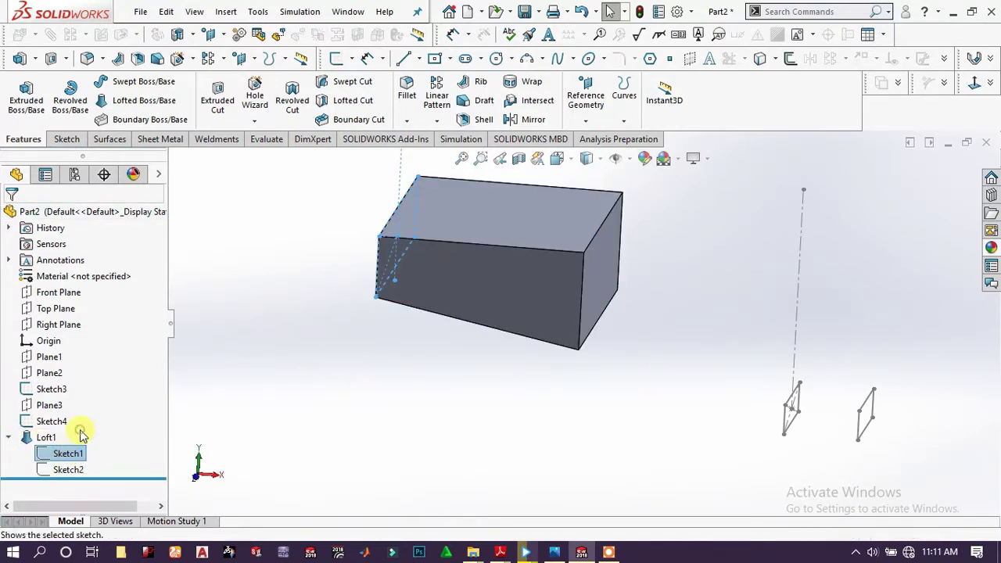
{"action": "left_click", "coordinate": [82, 434]}
{"action": "left_click", "coordinate": [72, 469]}
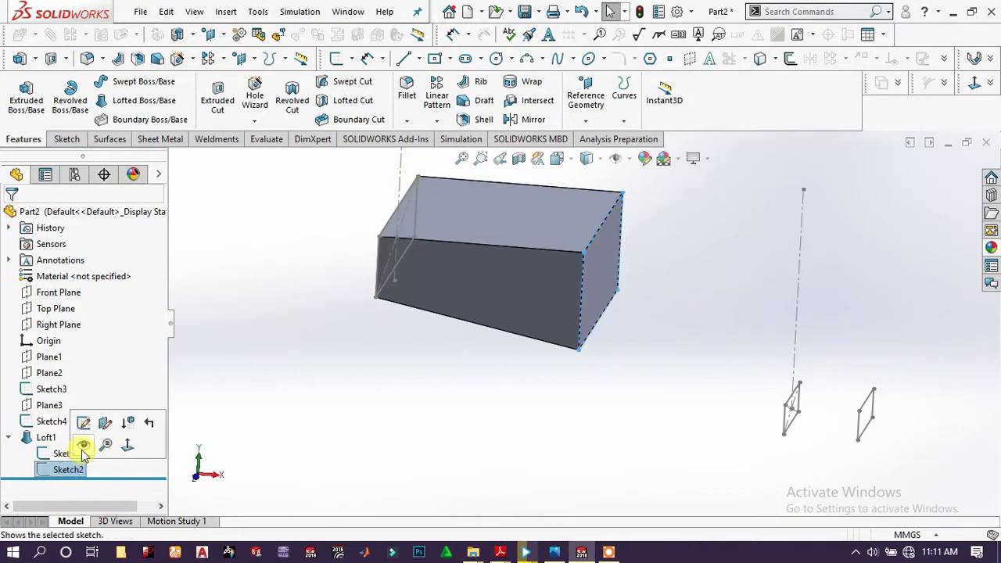
{"action": "left_click", "coordinate": [514, 391]}
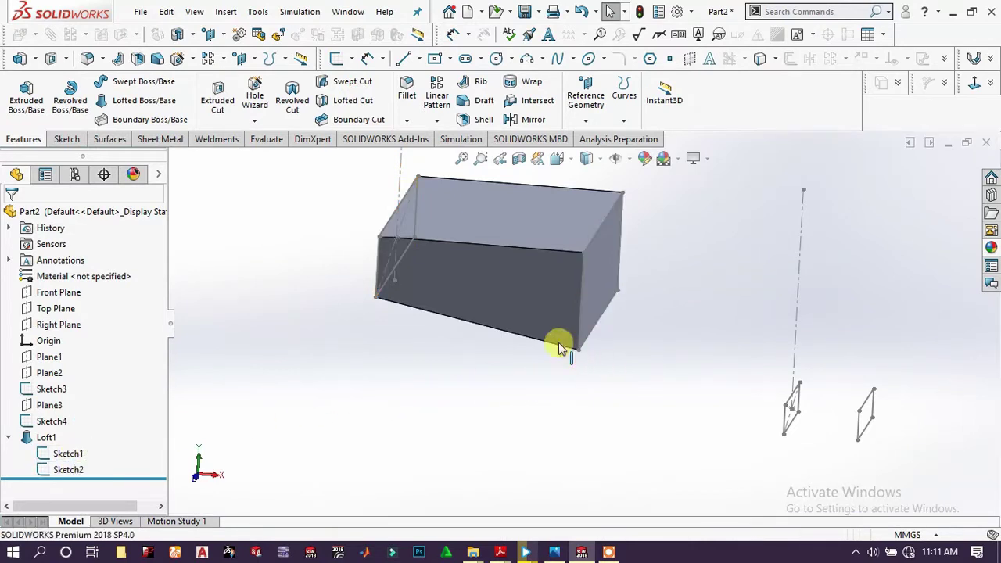
{"action": "left_click", "coordinate": [408, 191]}
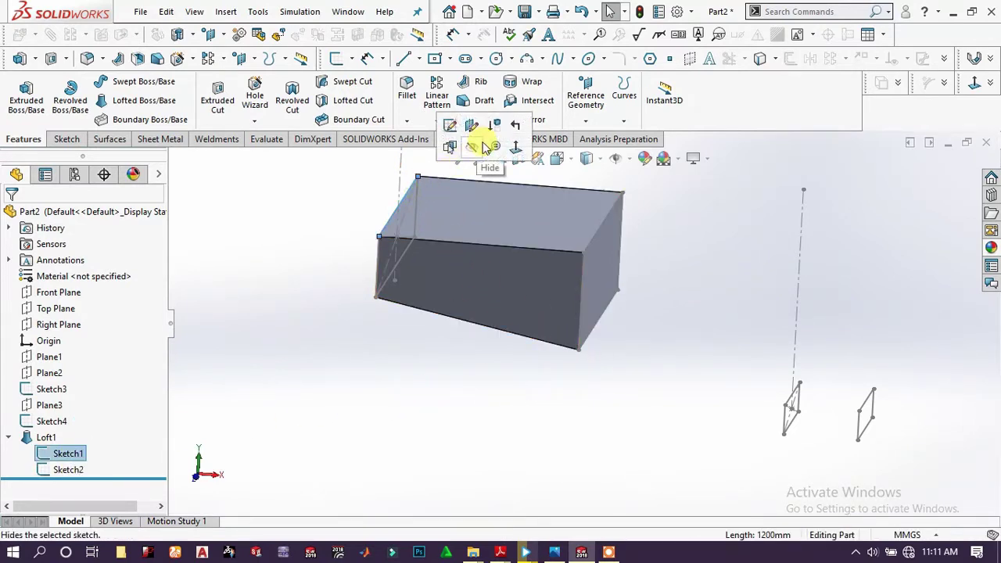
{"action": "left_click", "coordinate": [485, 147]}
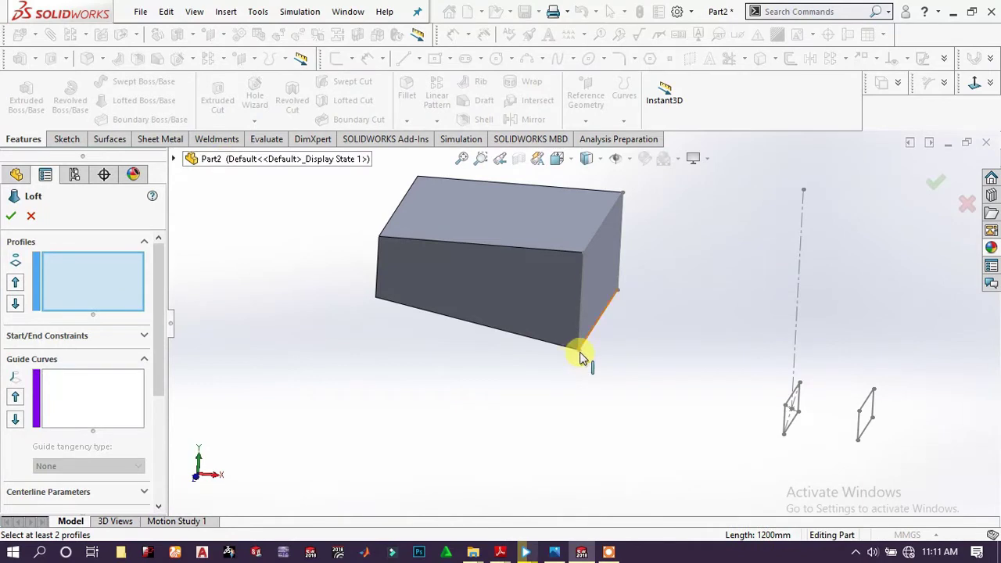
Loft from the Sketch2 rectangle to the small Sketch3 rectangle, moving the Sketch3 connector to the matching lower corner
{"action": "scroll", "coordinate": [579, 354], "scroll_direction": "down", "scroll_amount": 3}
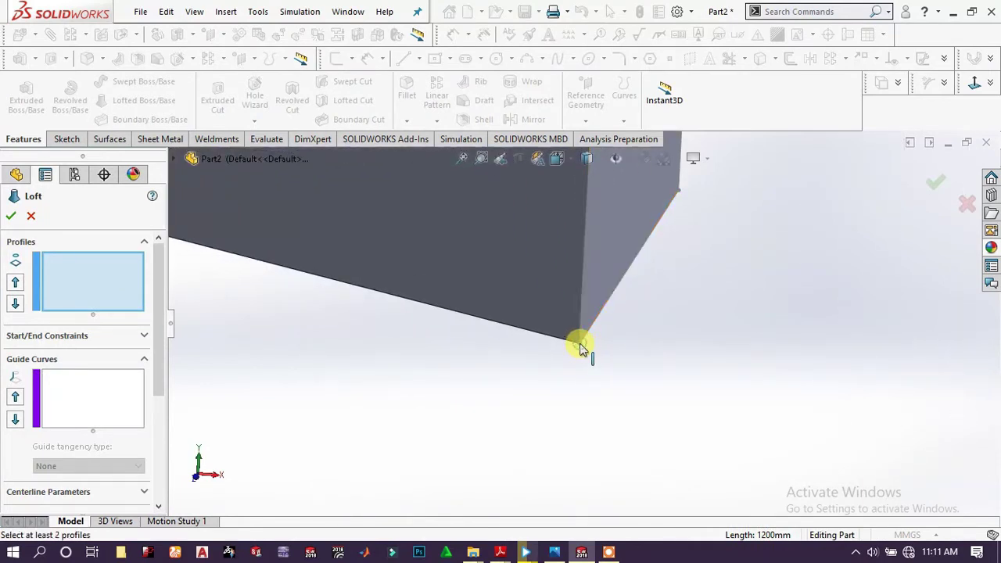
{"action": "left_click", "coordinate": [580, 346]}
{"action": "scroll", "coordinate": [629, 354], "scroll_direction": "up", "scroll_amount": 3}
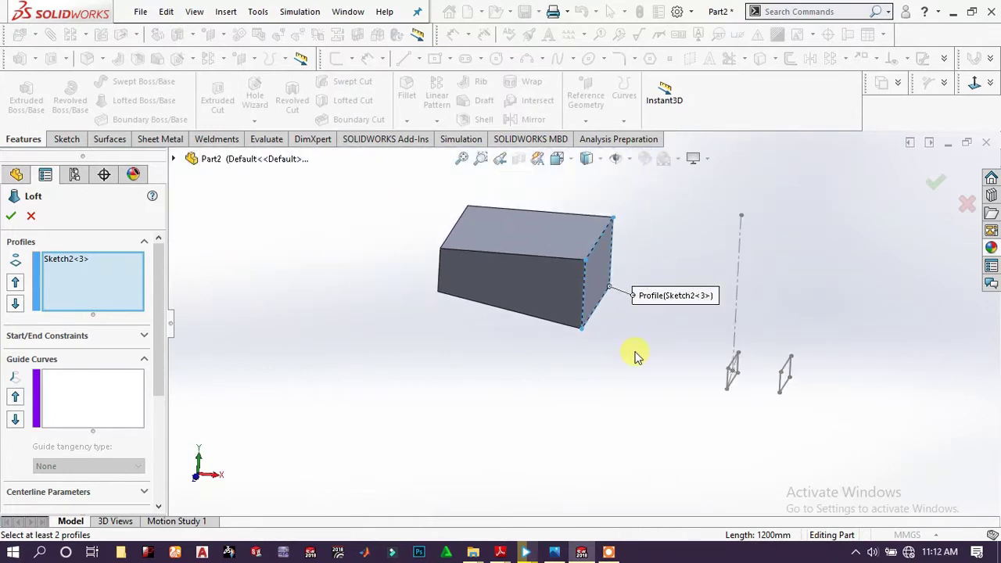
{"action": "scroll", "coordinate": [731, 389], "scroll_direction": "down", "scroll_amount": 2}
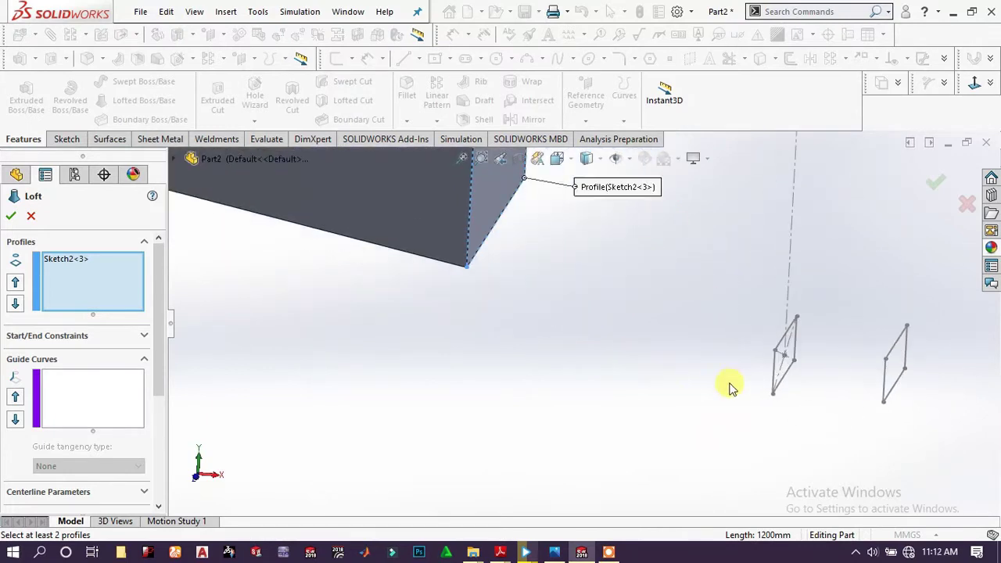
{"action": "left_click", "coordinate": [772, 394]}
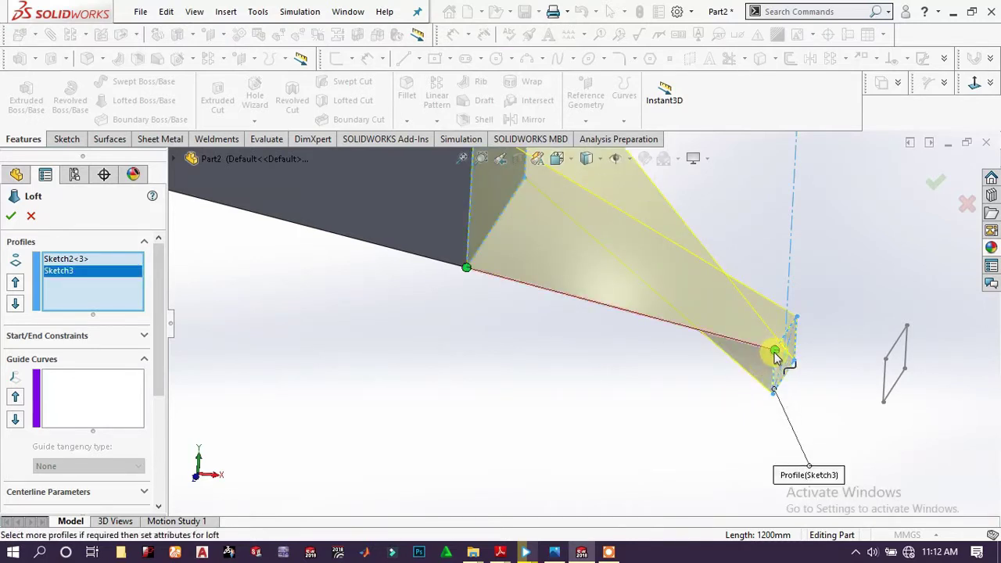
{"action": "left_click_drag", "start_coordinate": [774, 353], "coordinate": [769, 385]}
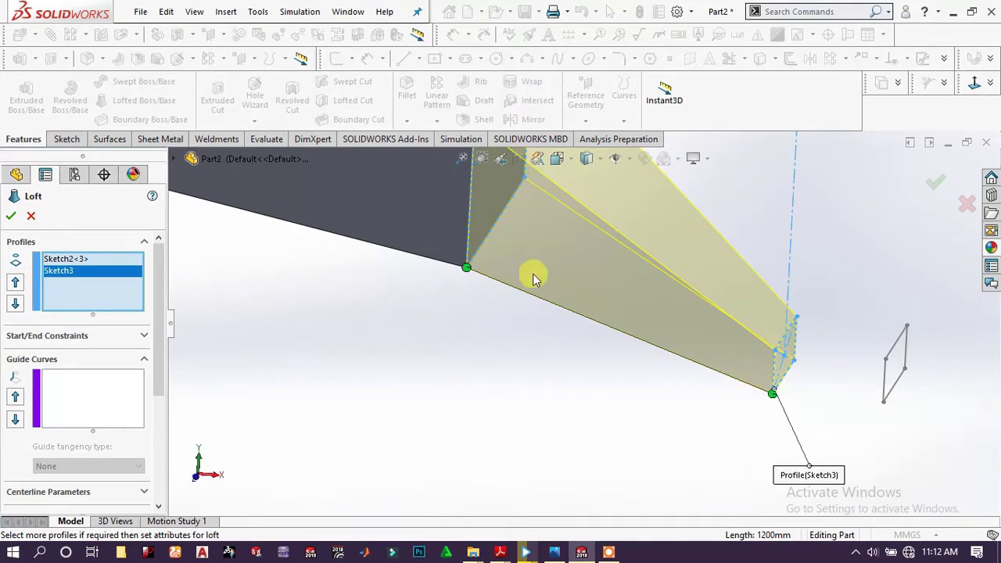
{"action": "scroll", "coordinate": [833, 381], "scroll_direction": "down", "scroll_amount": 4}
{"action": "scroll", "coordinate": [583, 336], "scroll_direction": "up", "scroll_amount": 5}
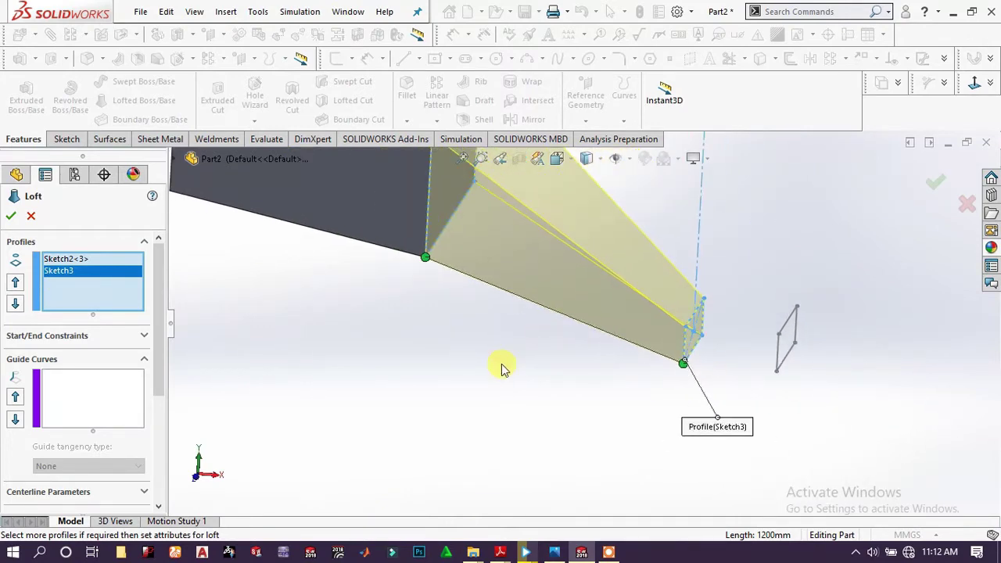
{"action": "scroll", "coordinate": [501, 362], "scroll_direction": "up", "scroll_amount": 3}
{"action": "middle_click_drag", "start_coordinate": [501, 359], "coordinate": [512, 322]}
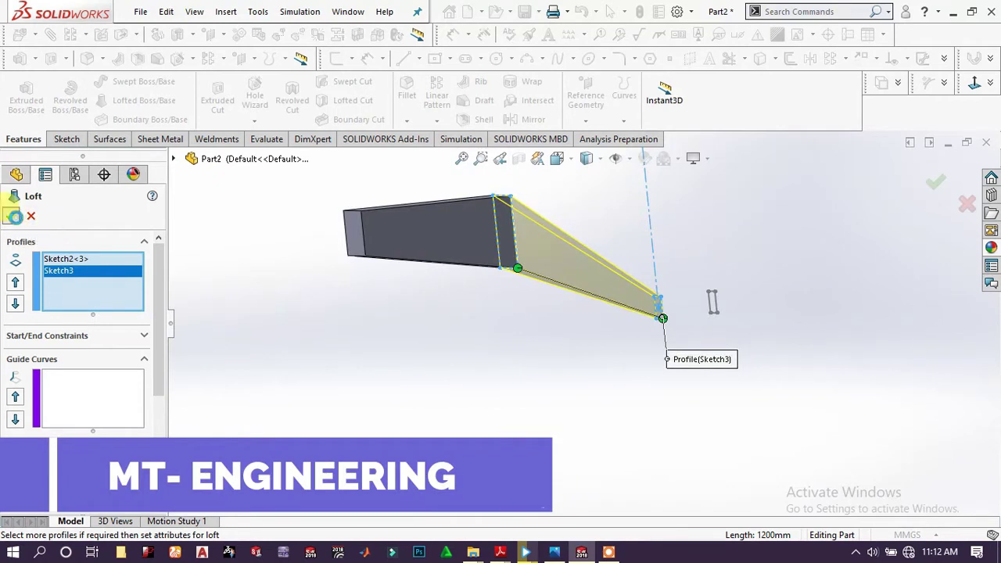
{"action": "left_click", "coordinate": [15, 216]}
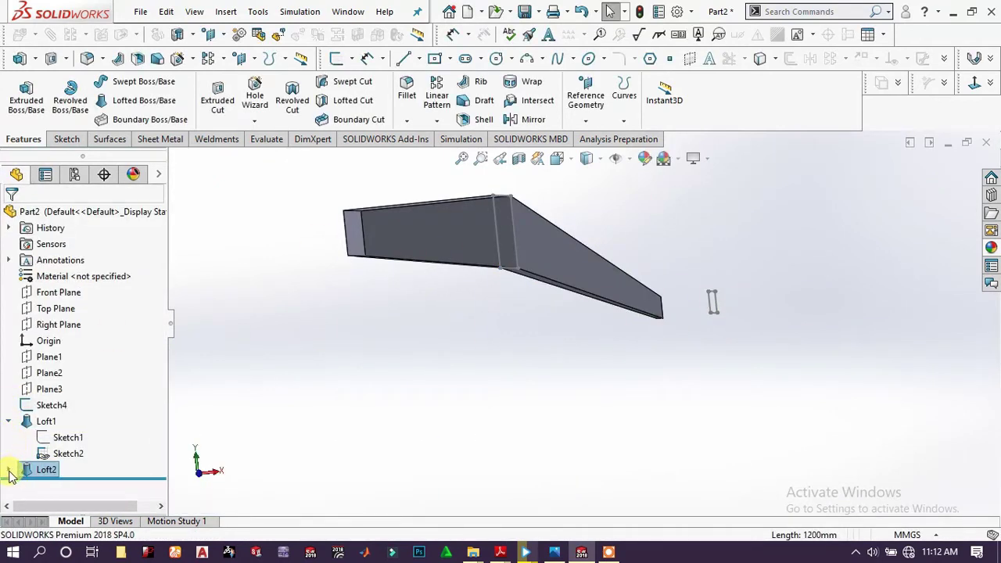
Show Sketch3 from the second loft and open the Lofted Boss/Base command
{"action": "left_click", "coordinate": [9, 470]}
{"action": "left_click", "coordinate": [53, 486]}
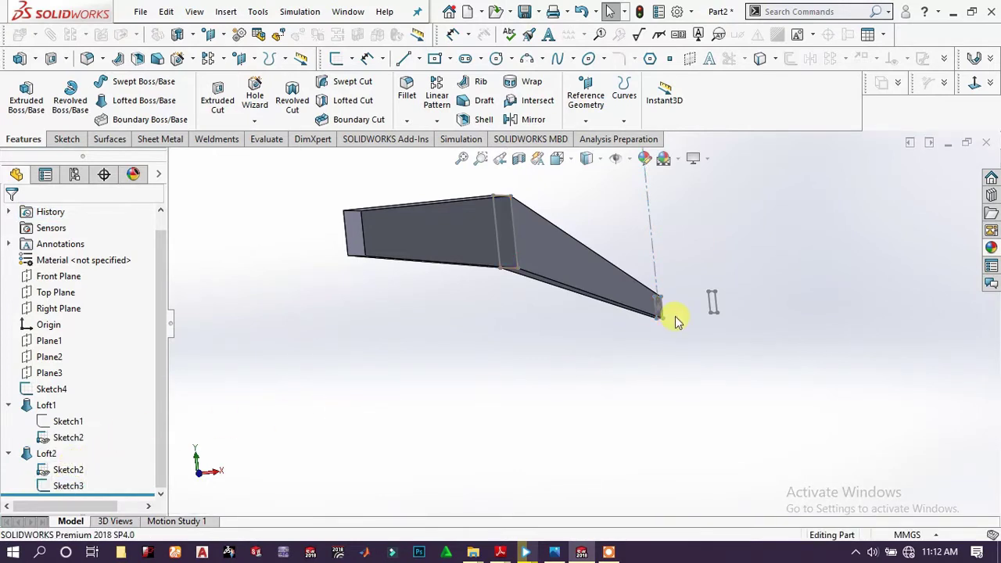
{"action": "mouse_move", "coordinate": [675, 318]}
{"action": "middle_mouse_down"}
{"action": "mouse_move", "coordinate": [646, 327]}
{"action": "mouse_move", "coordinate": [724, 283]}
{"action": "mouse_move", "coordinate": [579, 347]}
{"action": "middle_mouse_up"}
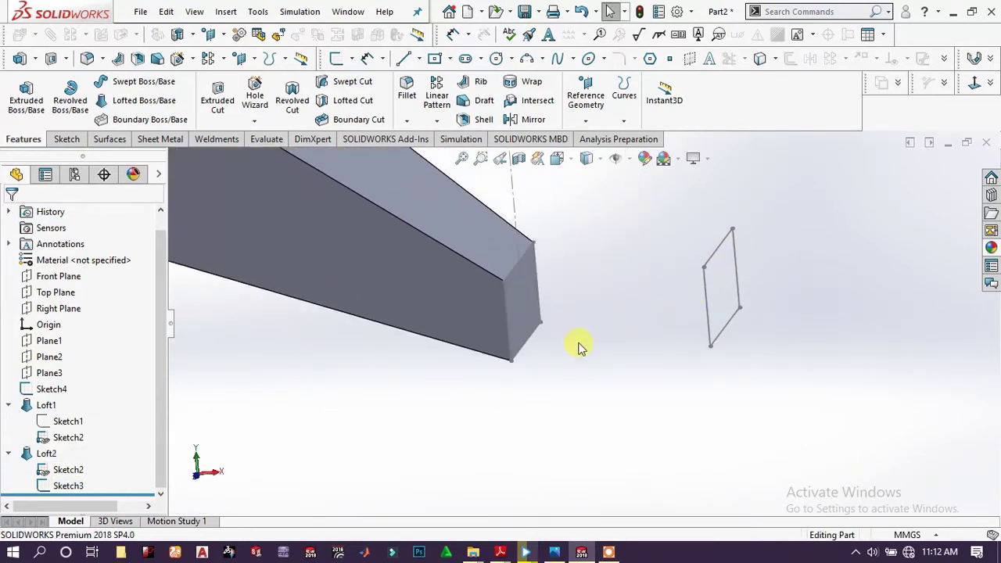
{"action": "left_click", "coordinate": [512, 362]}
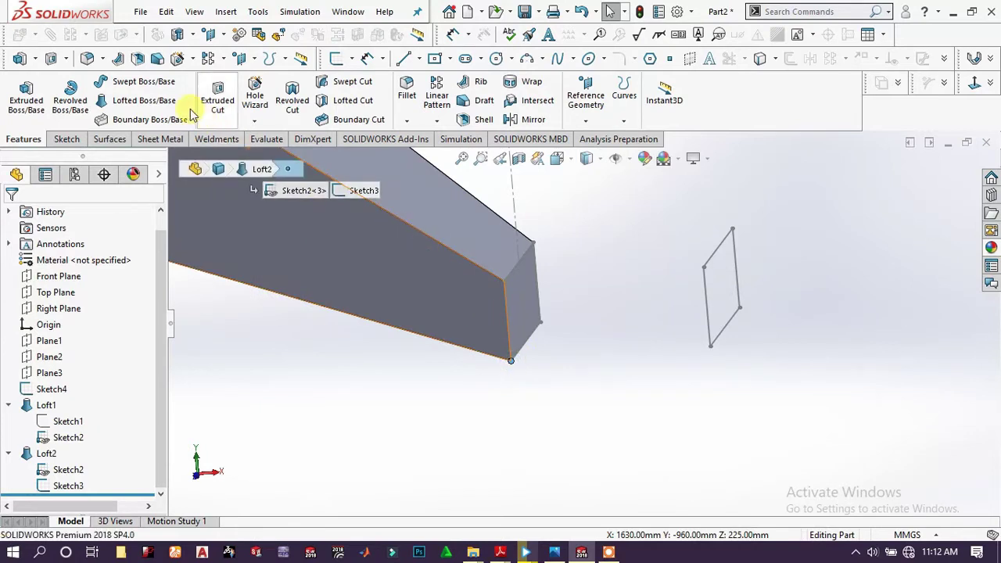
{"action": "left_click", "coordinate": [127, 108]}
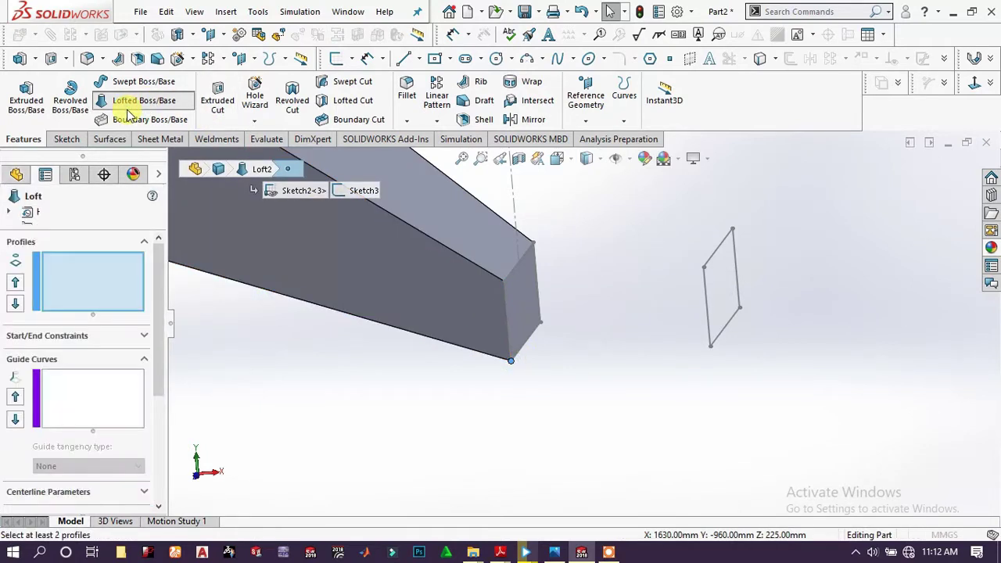
{"action": "left_click", "coordinate": [511, 365]}
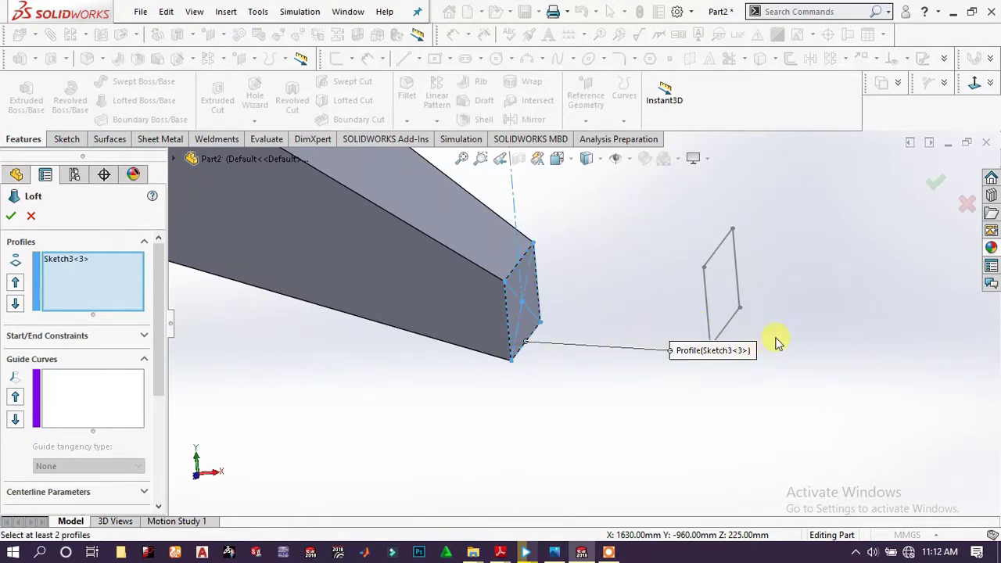
{"action": "scroll", "coordinate": [776, 342], "scroll_direction": "down", "scroll_amount": 5}
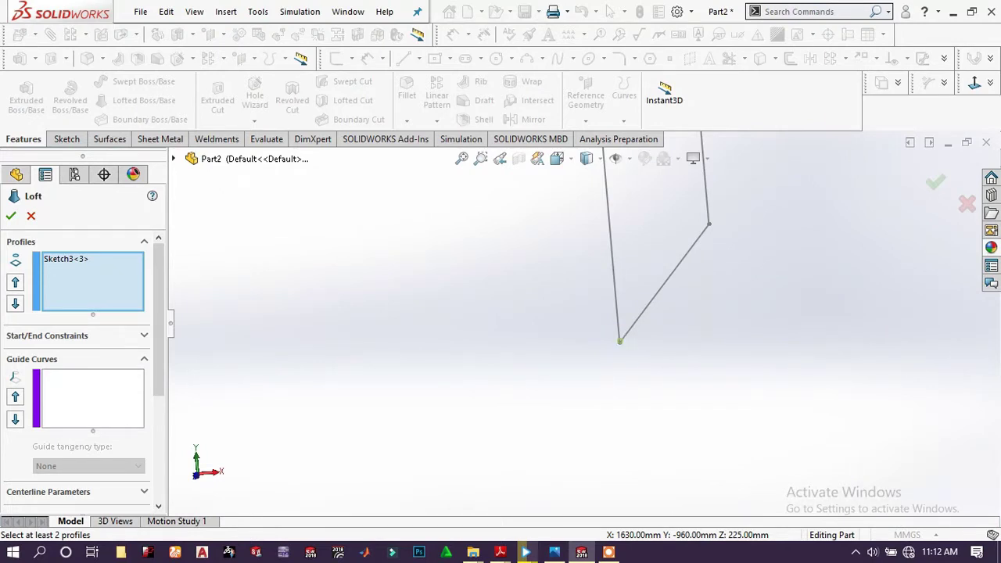
{"action": "scroll", "coordinate": [592, 348], "scroll_direction": "up", "scroll_amount": 5}
{"action": "middle_click_drag", "start_coordinate": [586, 336], "coordinate": [548, 307]}
{"action": "left_click", "coordinate": [107, 262]}
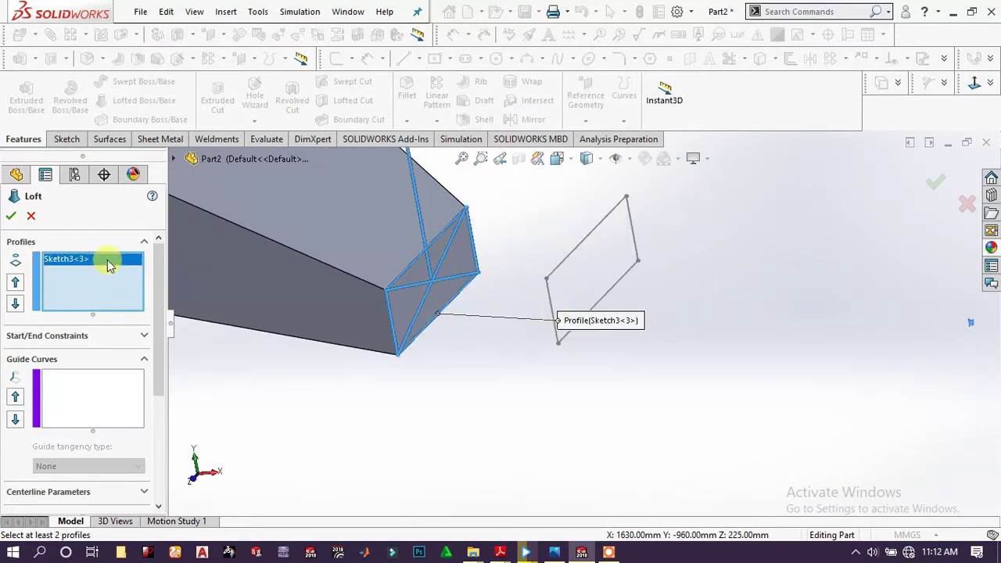
{"action": "right_click", "coordinate": [107, 260]}
{"action": "left_click", "coordinate": [143, 269]}
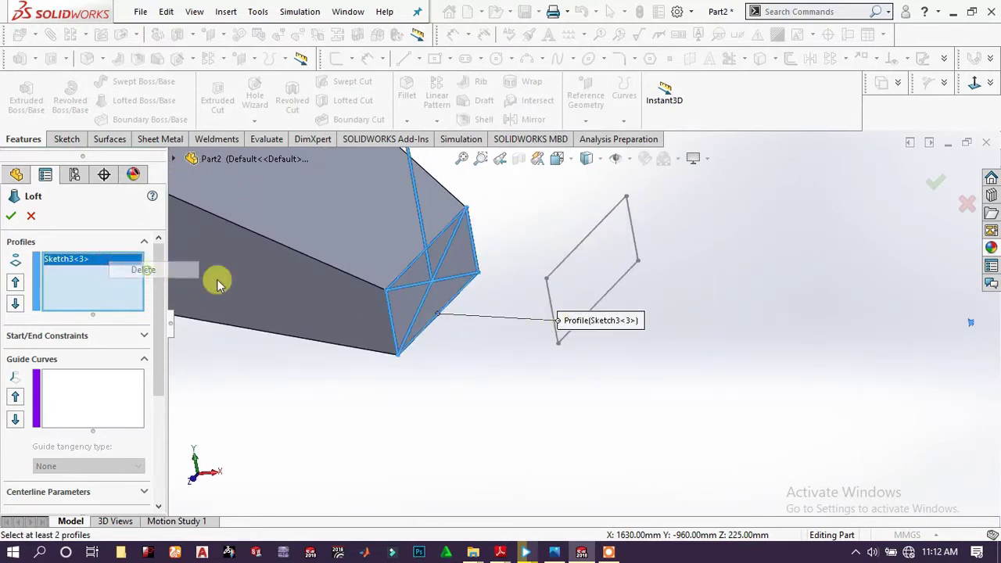
Loft from the Sketch3 rectangle to the Sketch4 rectangle, picking their matching lower corners
{"action": "left_click", "coordinate": [398, 357]}
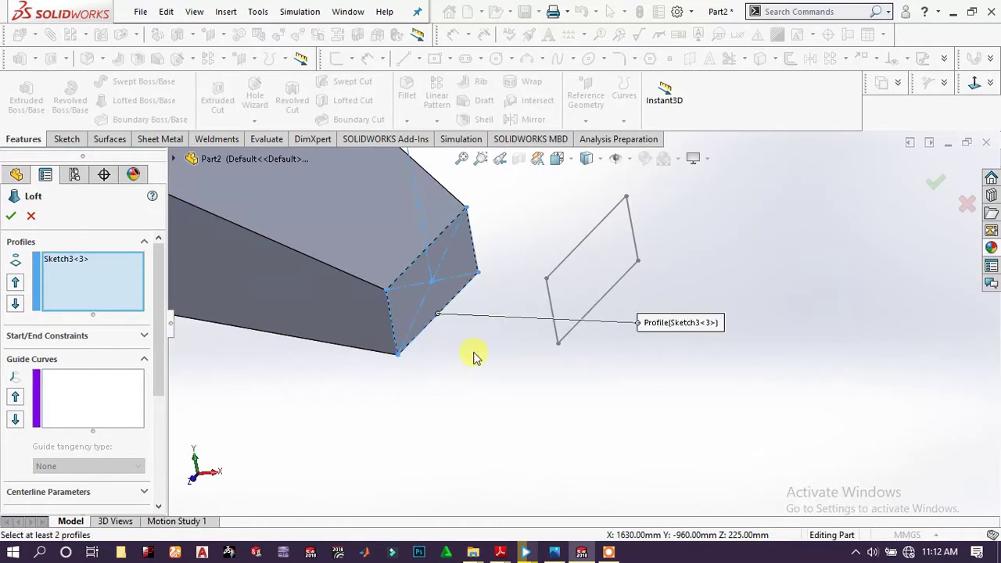
{"action": "left_click", "coordinate": [558, 344]}
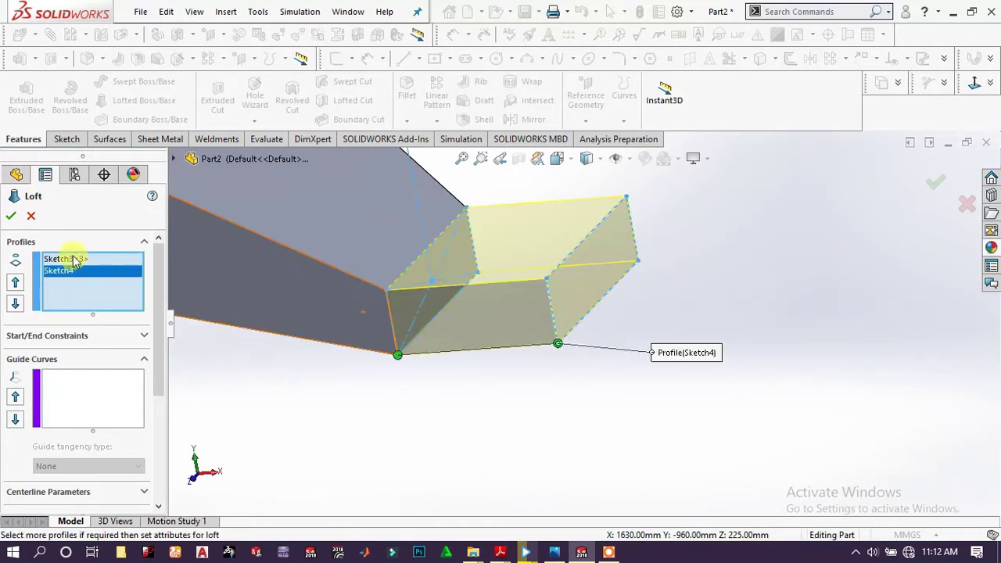
{"action": "left_click", "coordinate": [10, 216]}
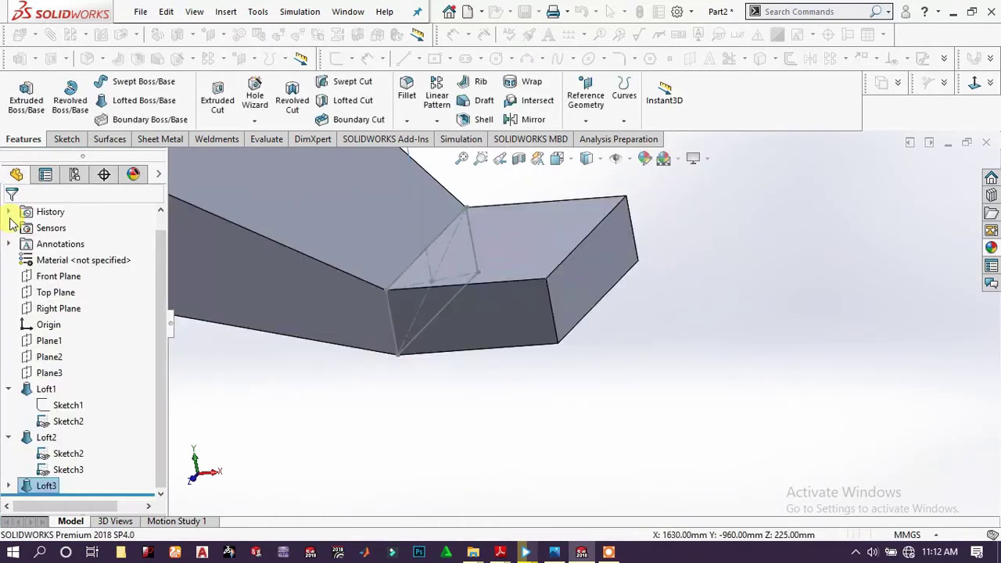
Hide the Sketch3 and Sketch2 profiles so only the lofted solid bodies remain on display
{"action": "scroll", "coordinate": [402, 311], "scroll_direction": "up", "scroll_amount": 3}
{"action": "scroll", "coordinate": [401, 311], "scroll_direction": "up", "scroll_amount": 2}
{"action": "scroll", "coordinate": [550, 265], "scroll_direction": "up", "scroll_amount": 3}
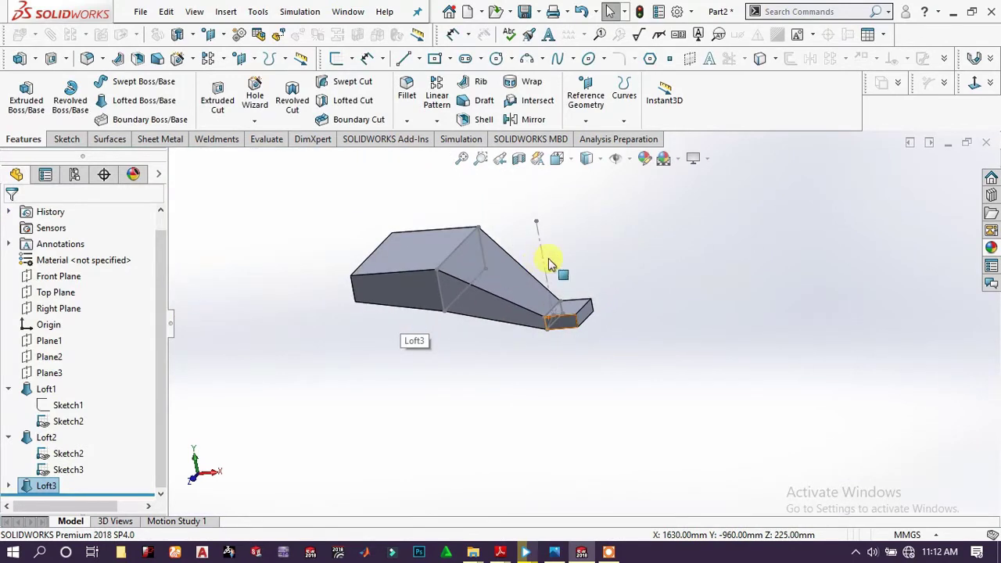
{"action": "left_click", "coordinate": [539, 243]}
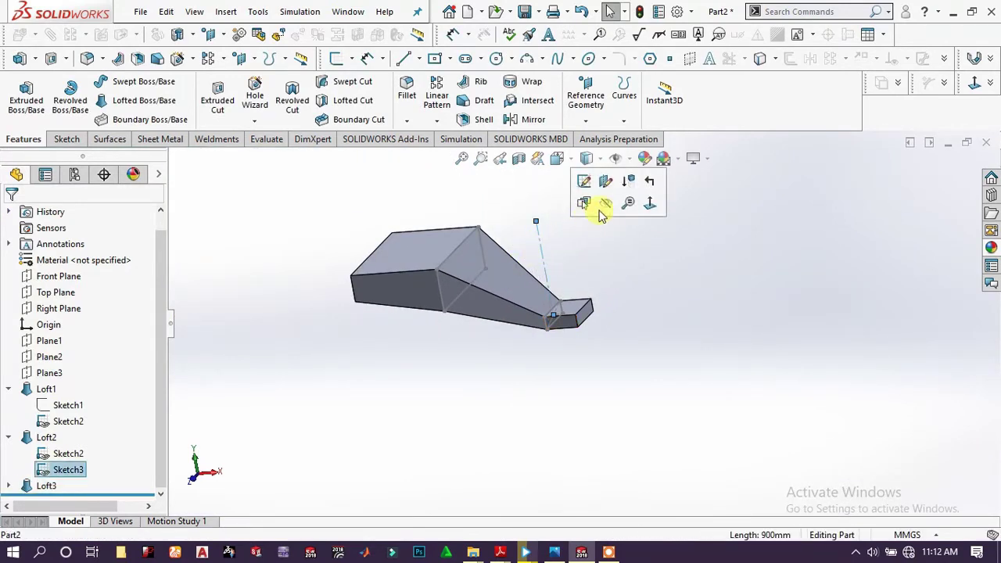
{"action": "left_click", "coordinate": [602, 208]}
{"action": "left_click", "coordinate": [473, 234]}
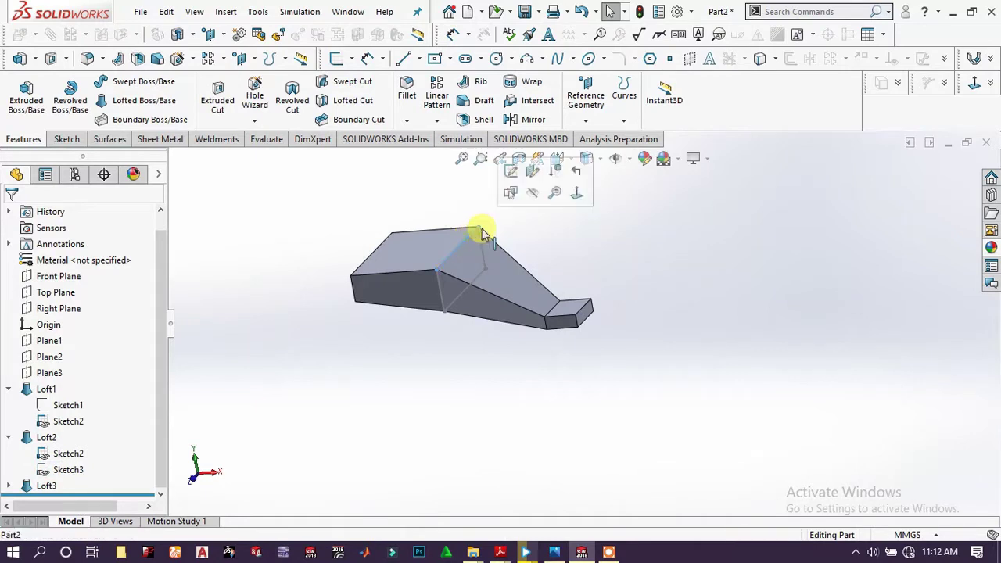
{"action": "left_click", "coordinate": [531, 200]}
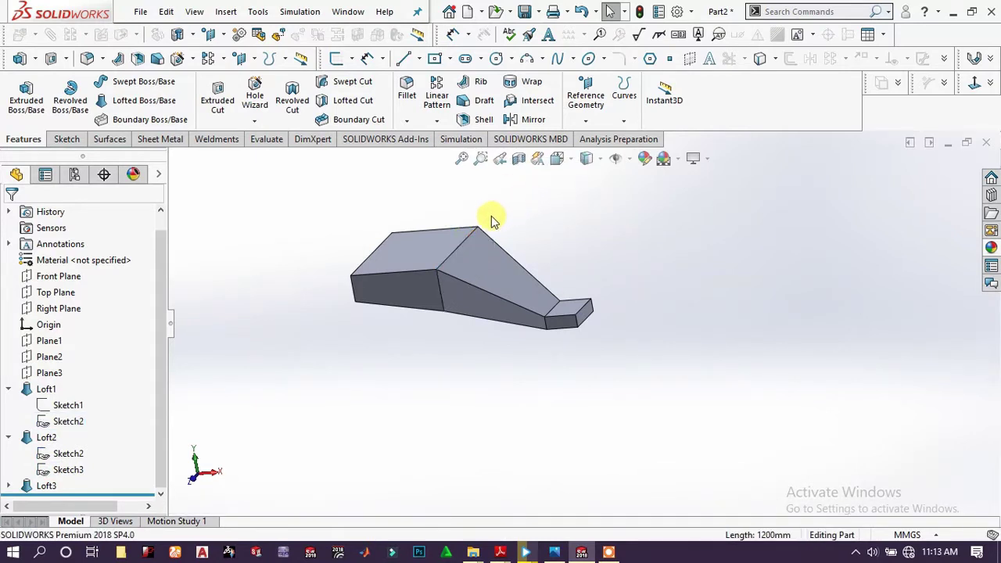
Shell the lofted body with a 10 mm wall thickness, removing the upper face of the first loft
{"action": "mouse_move", "coordinate": [397, 261]}
{"action": "middle_mouse_down"}
{"action": "mouse_move", "coordinate": [437, 191]}
{"action": "mouse_move", "coordinate": [384, 196]}
{"action": "mouse_move", "coordinate": [368, 242]}
{"action": "mouse_move", "coordinate": [406, 245]}
{"action": "middle_mouse_up"}
{"action": "left_click", "coordinate": [439, 221]}
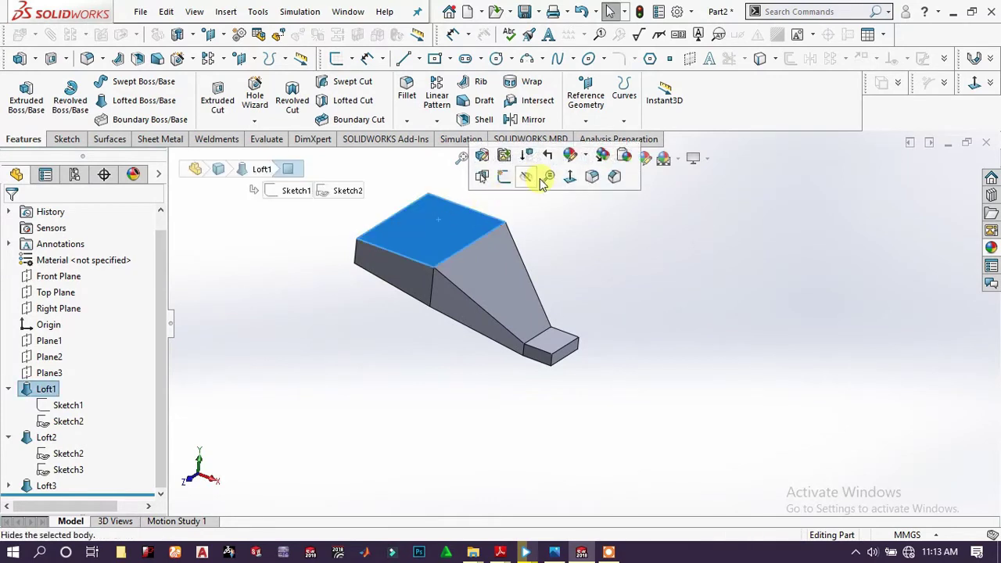
{"action": "left_click", "coordinate": [481, 120]}
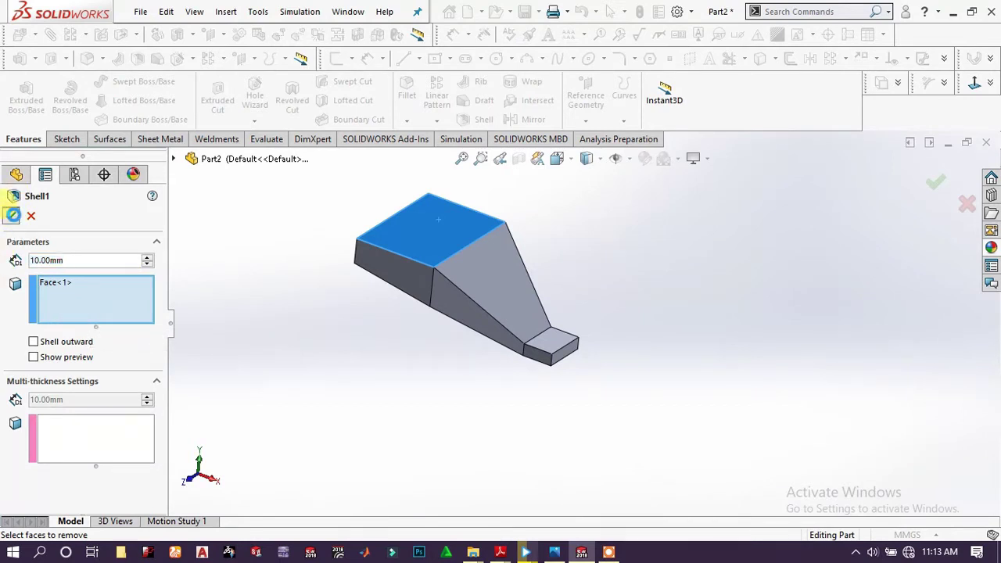
{"action": "left_click", "coordinate": [13, 216]}
{"action": "key", "text": "f"}
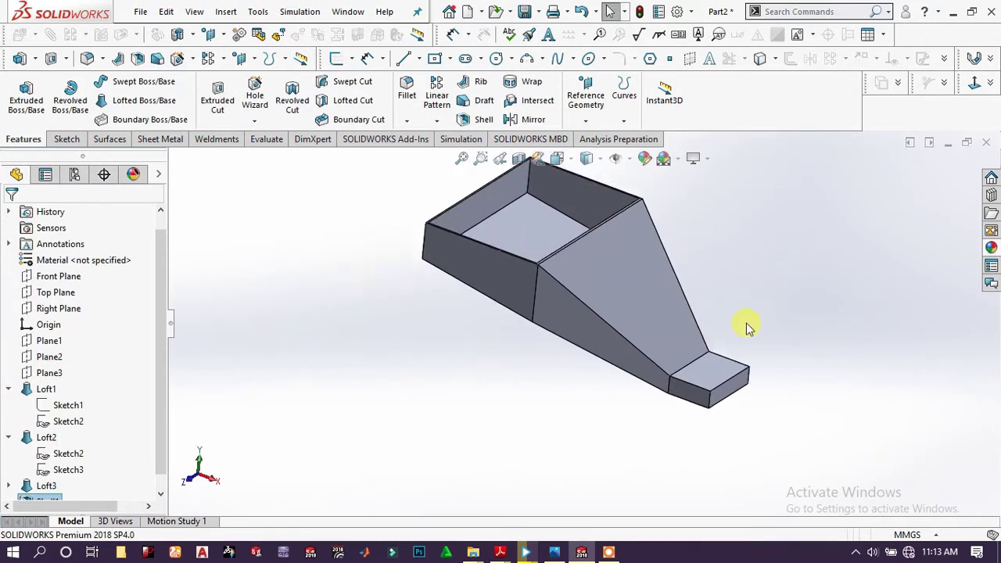
Start a sketch on the large side face of the first loft and set the display style to wireframe
{"action": "middle_click_drag", "start_coordinate": [554, 302], "coordinate": [575, 247]}
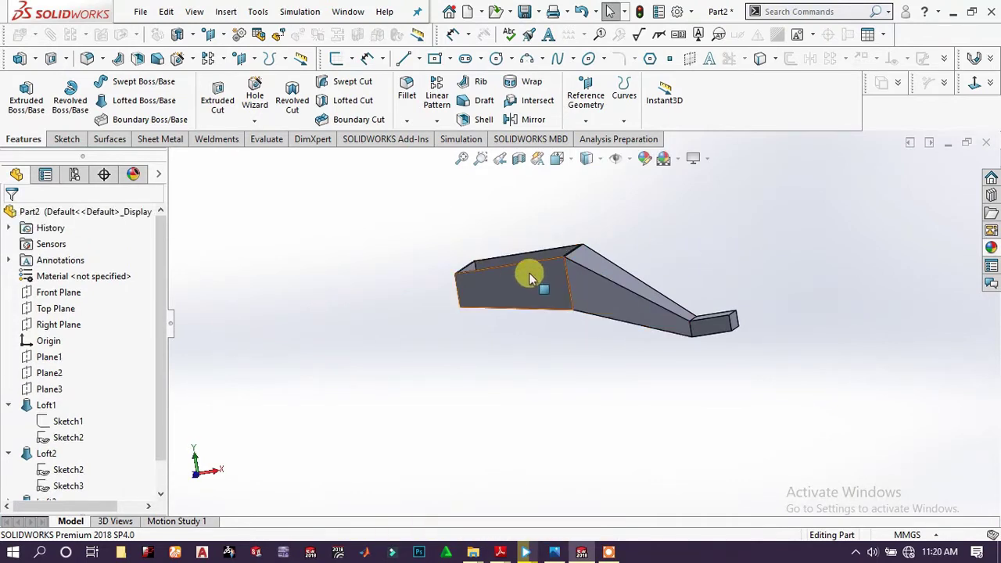
{"action": "left_click", "coordinate": [530, 272]}
{"action": "left_click", "coordinate": [599, 230]}
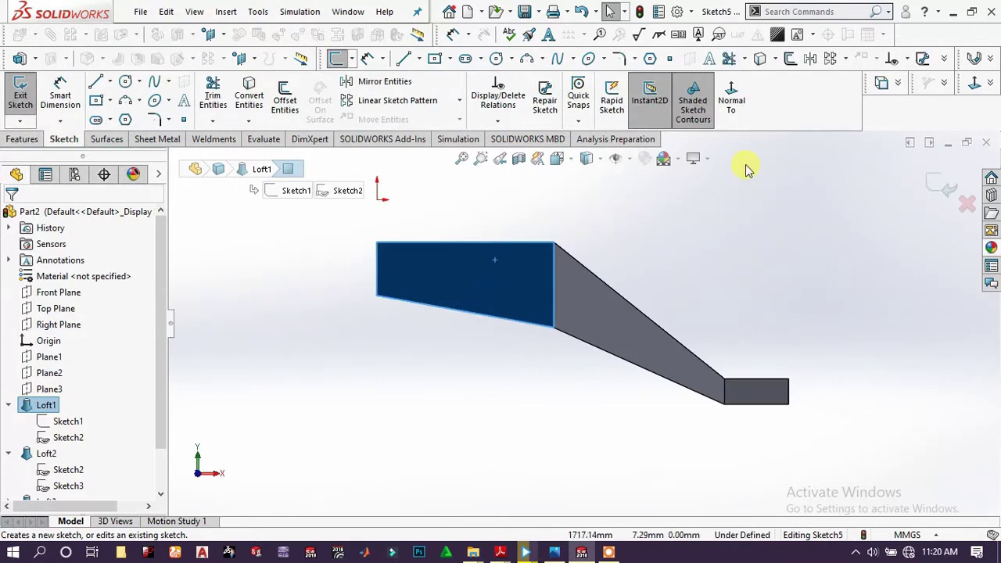
{"action": "left_click", "coordinate": [596, 159]}
{"action": "left_click", "coordinate": [588, 240]}
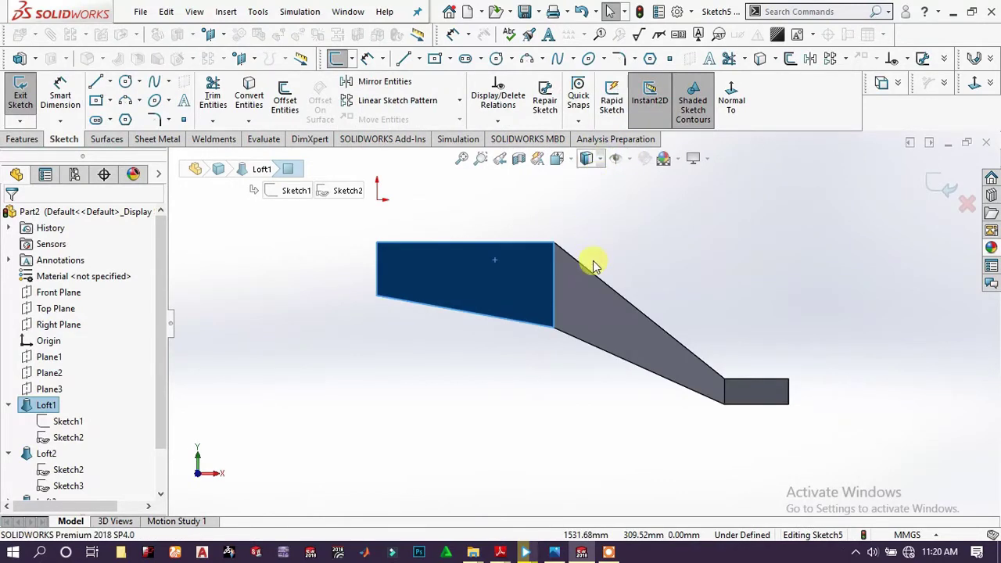
{"action": "scroll", "coordinate": [593, 350], "scroll_direction": "down", "scroll_amount": 5}
{"action": "scroll", "coordinate": [387, 281], "scroll_direction": "down", "scroll_amount": 1}
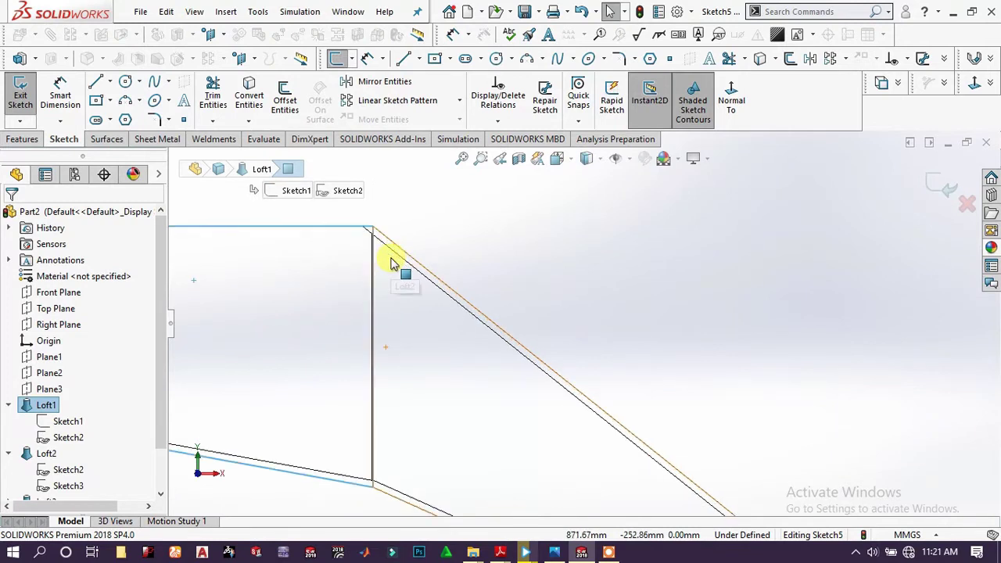
Convert the second loft's inner and outer upper sloping edges, the third loft's upper edges with their short joining edge, and its outer end edge
{"action": "left_click", "coordinate": [402, 259]}
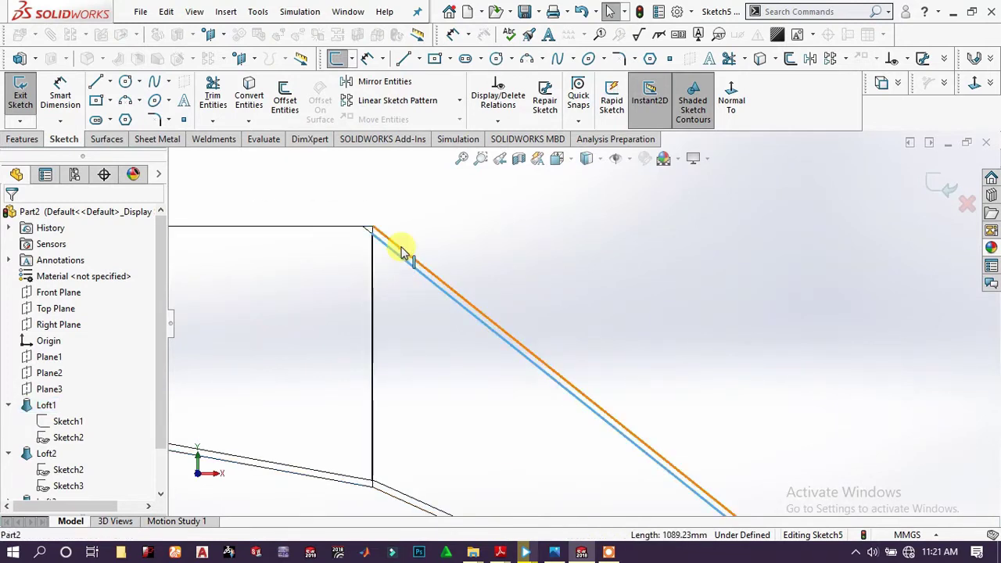
{"action": "scroll", "coordinate": [391, 247], "scroll_direction": "down", "scroll_amount": 3}
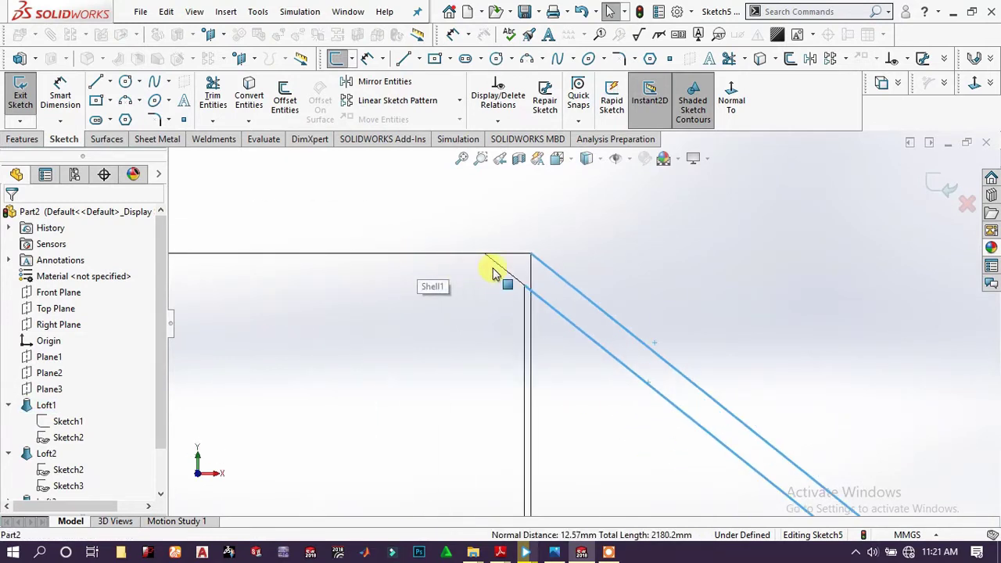
{"action": "scroll", "coordinate": [722, 357], "scroll_direction": "up", "scroll_amount": 5}
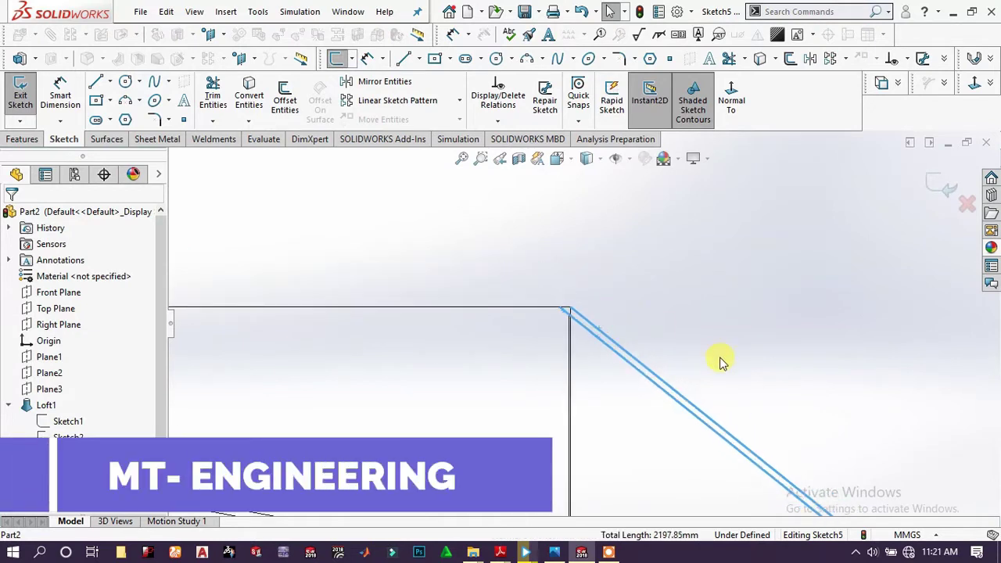
{"action": "scroll", "coordinate": [722, 396], "scroll_direction": "down", "scroll_amount": 6}
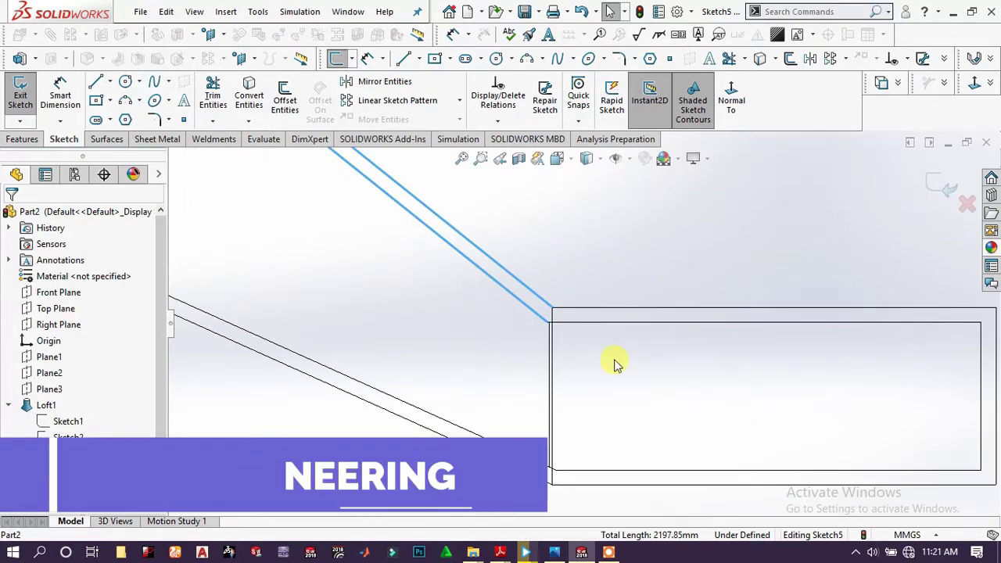
{"action": "scroll", "coordinate": [542, 321], "scroll_direction": "down", "scroll_amount": 2}
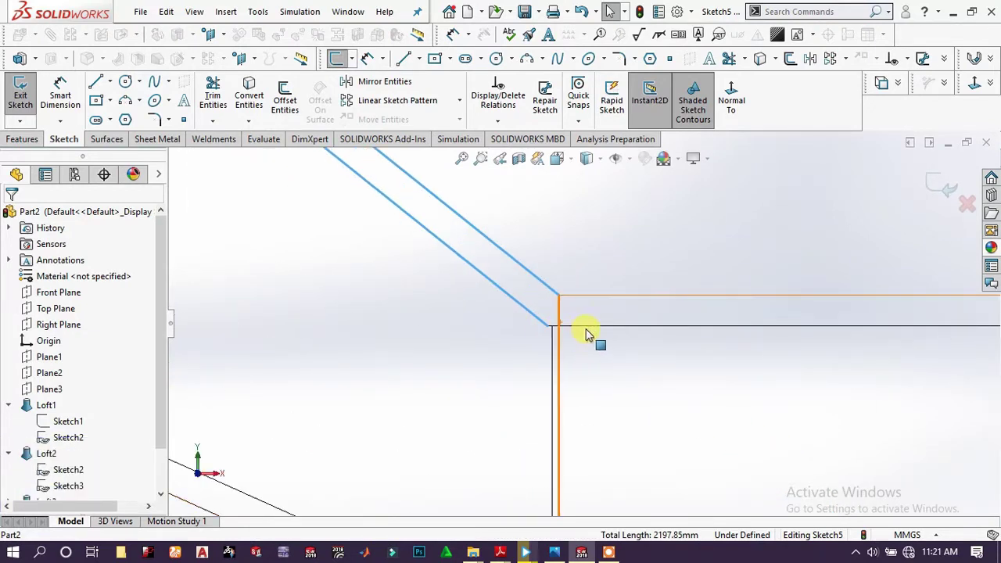
{"action": "left_click", "coordinate": [575, 323]}
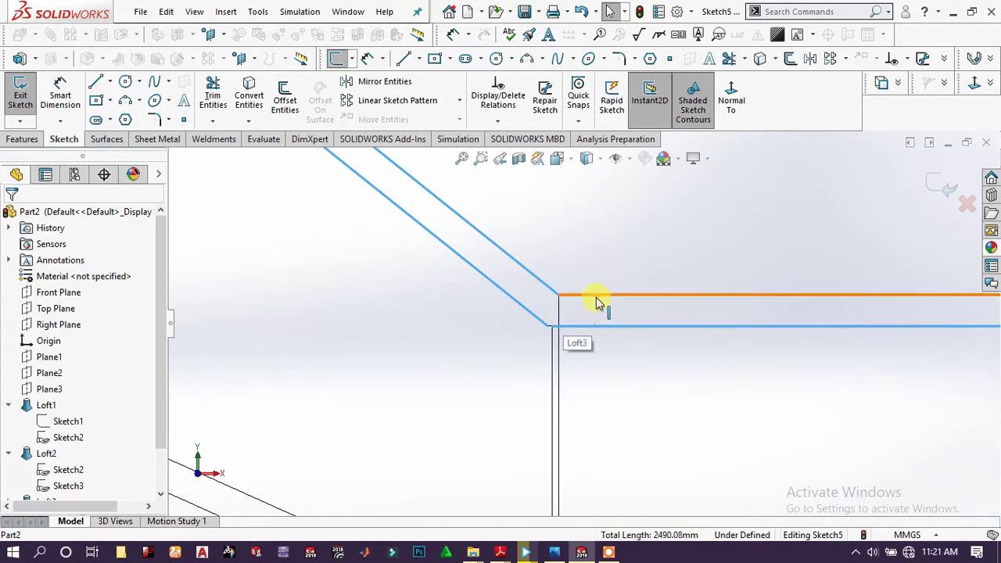
{"action": "left_click", "coordinate": [598, 297]}
{"action": "scroll", "coordinate": [554, 330], "scroll_direction": "down", "scroll_amount": 4}
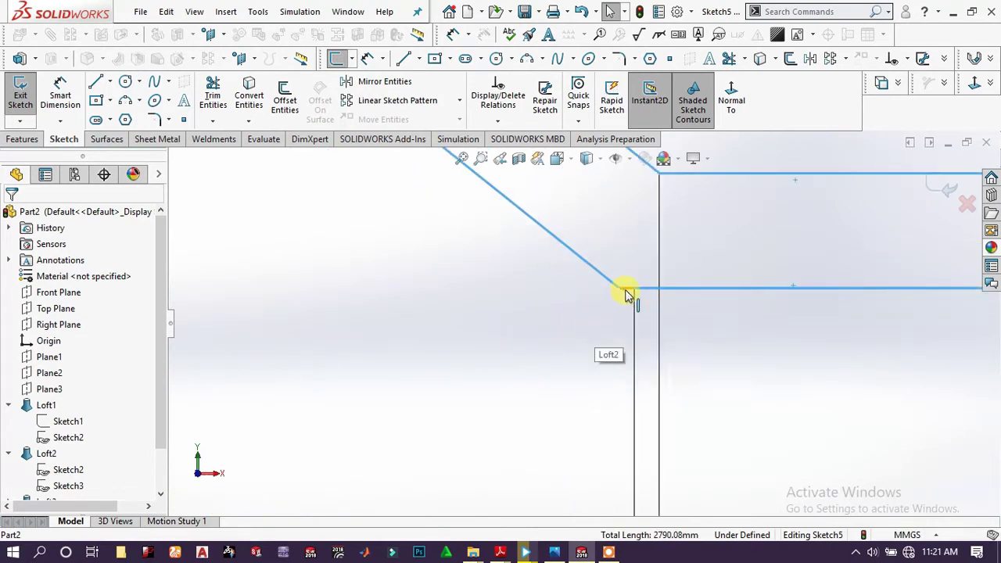
{"action": "left_click", "coordinate": [627, 291]}
{"action": "scroll", "coordinate": [722, 297], "scroll_direction": "up", "scroll_amount": 4}
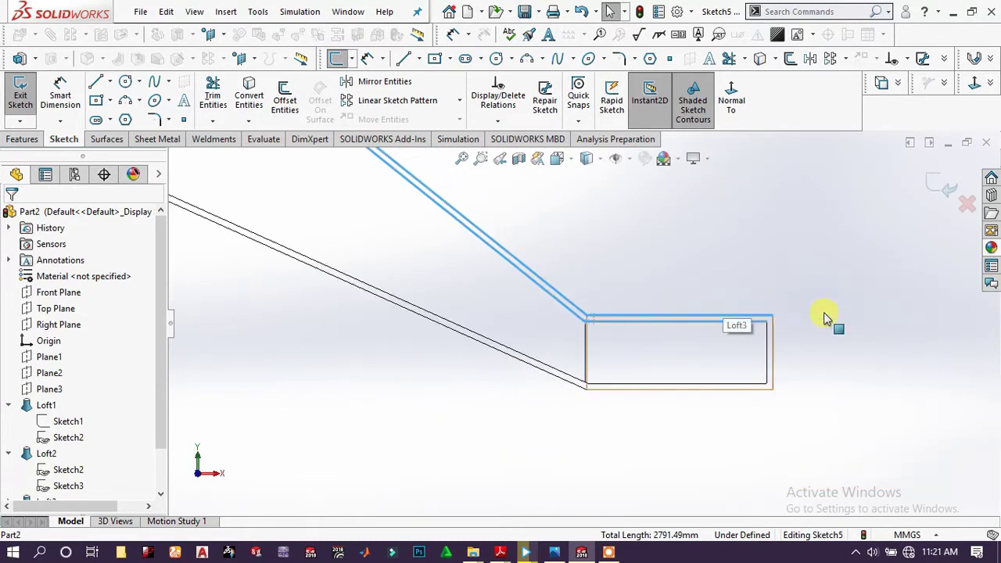
{"action": "scroll", "coordinate": [782, 333], "scroll_direction": "down", "scroll_amount": 2}
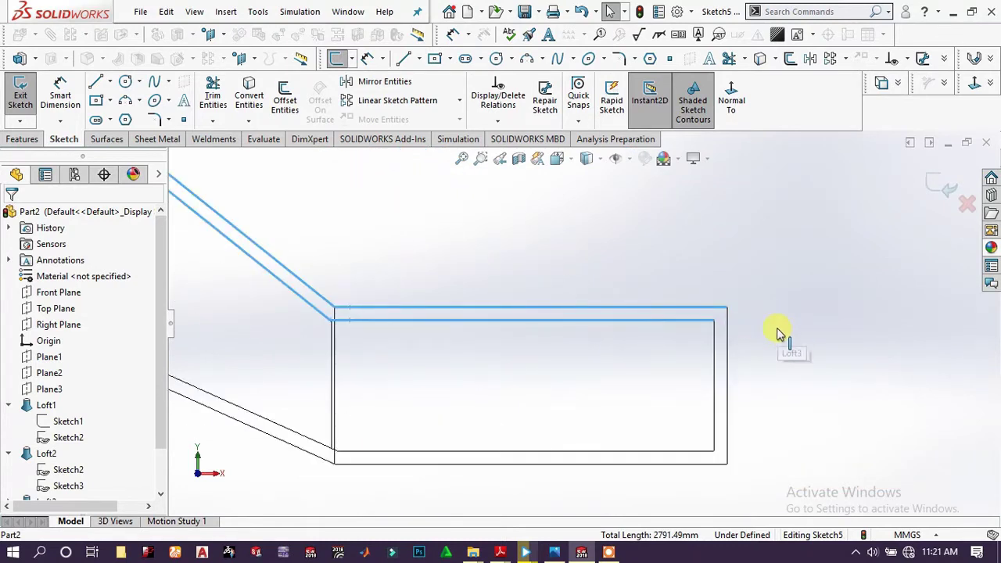
{"action": "left_click", "coordinate": [725, 339]}
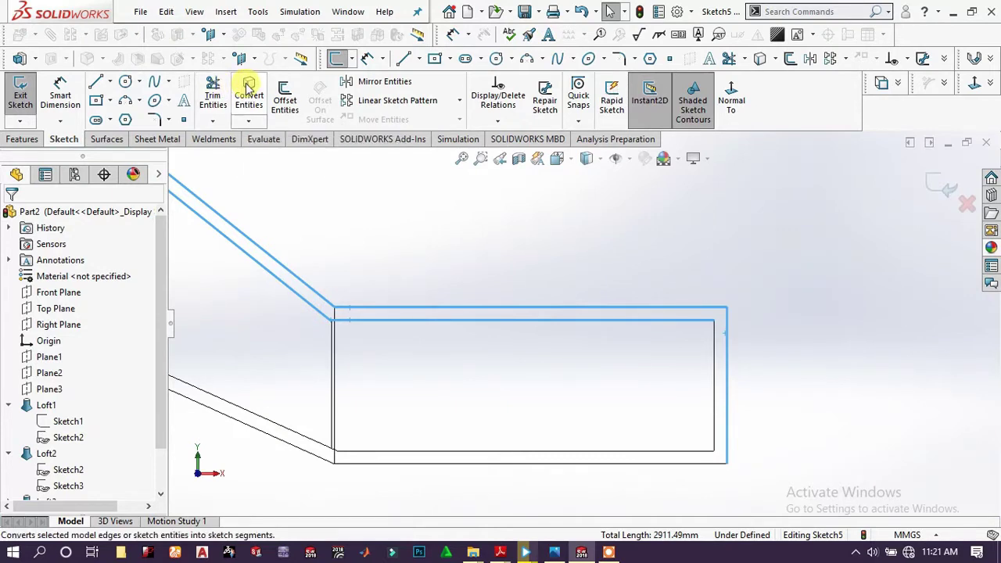
{"action": "left_click", "coordinate": [247, 86]}
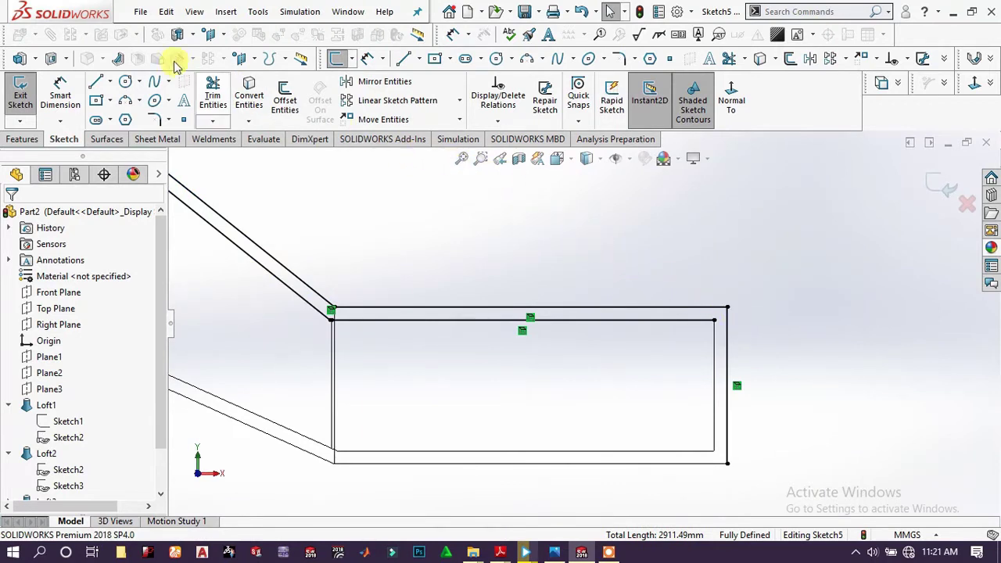
Sketch a three-point arc of about 119 mm radius from the end edge's lower corner to the inner upper edge of the third loft
{"action": "left_click", "coordinate": [127, 102]}
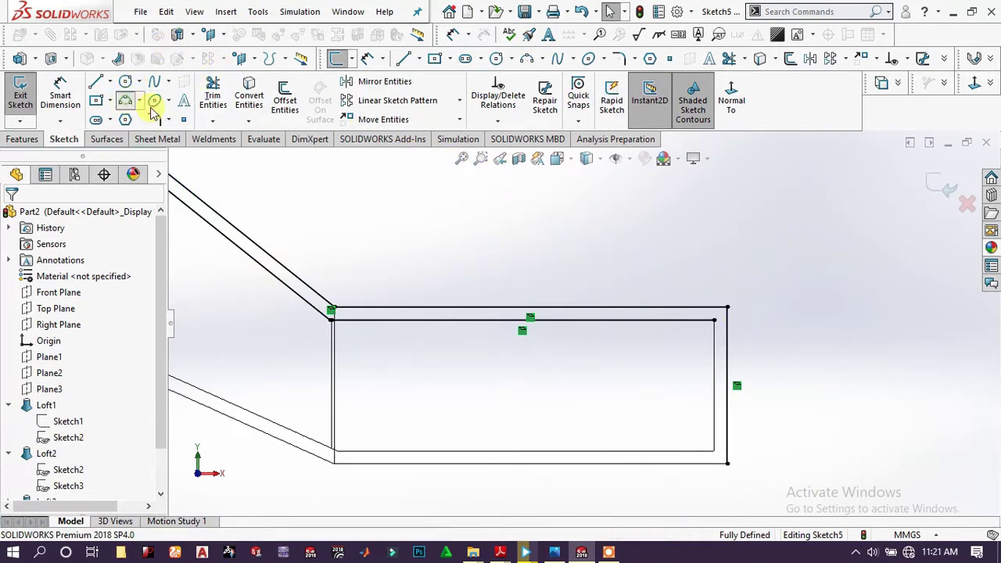
{"action": "left_click", "coordinate": [726, 463]}
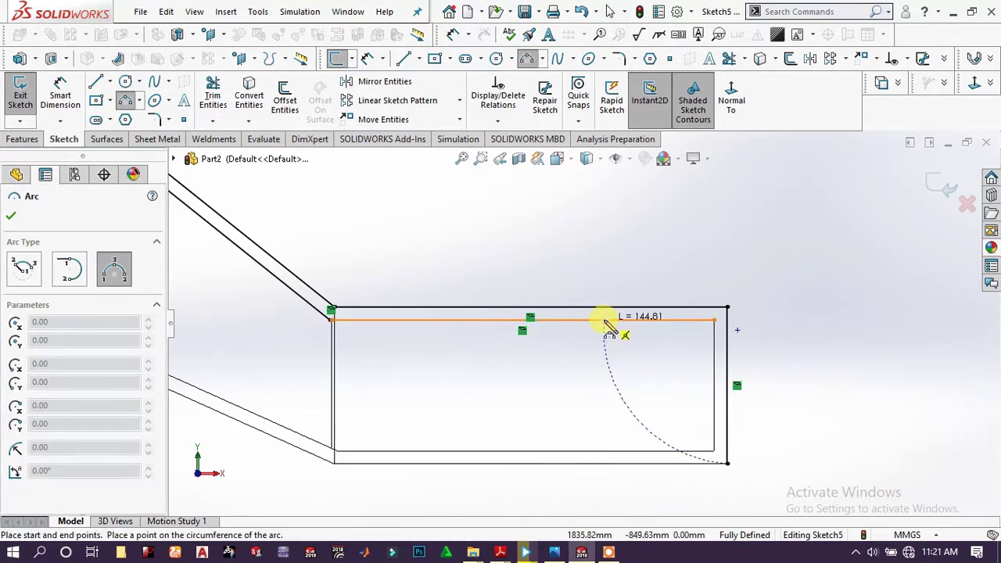
{"action": "left_click", "coordinate": [604, 321]}
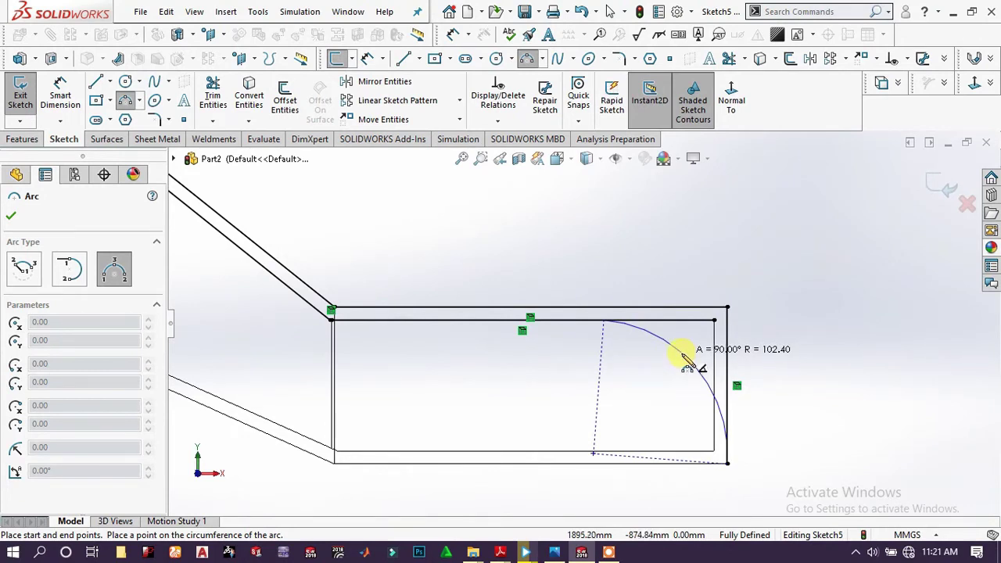
{"action": "left_click", "coordinate": [679, 361]}
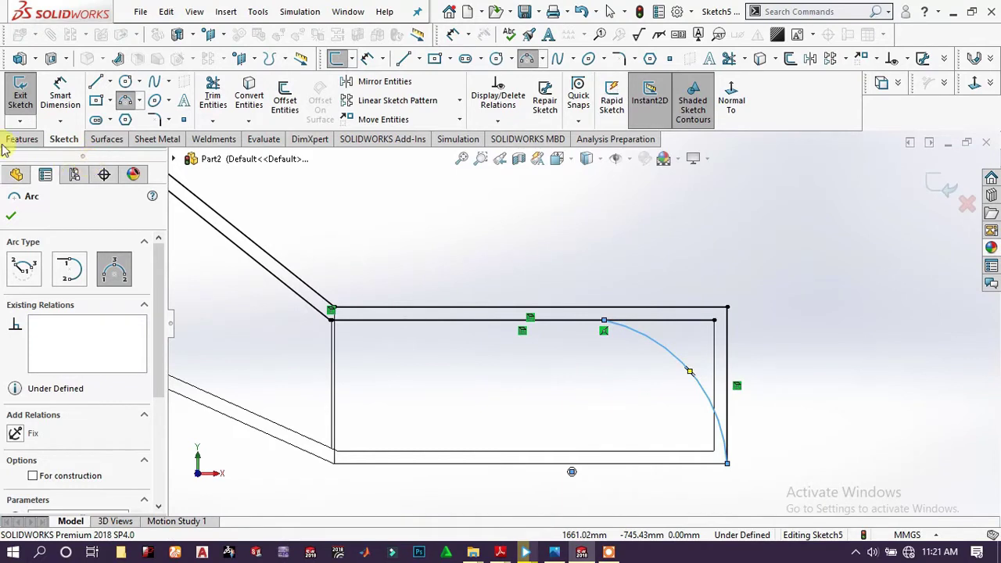
Dimension the radius of the arc at the end of the third loft
{"action": "left_click", "coordinate": [61, 96]}
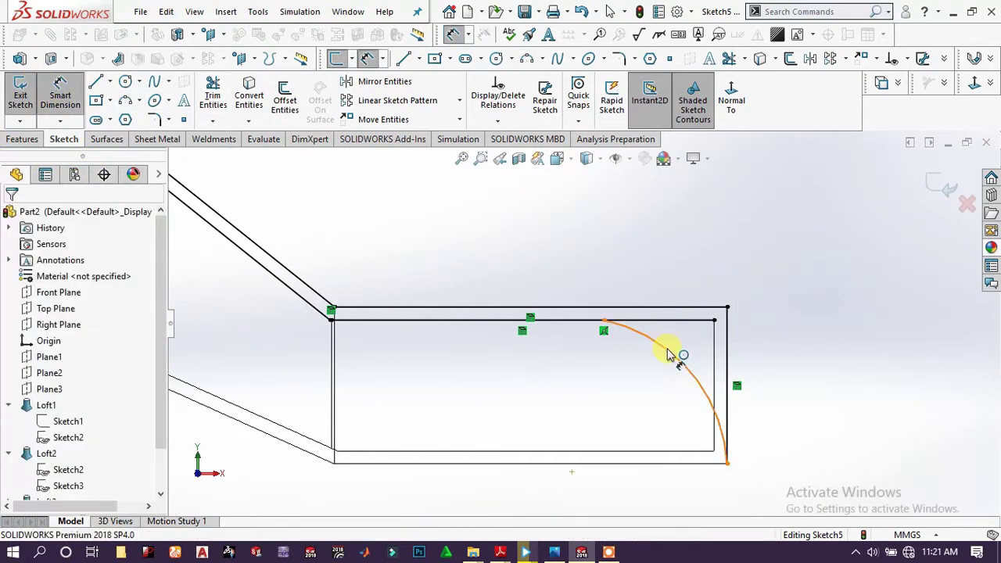
{"action": "left_click", "coordinate": [692, 344]}
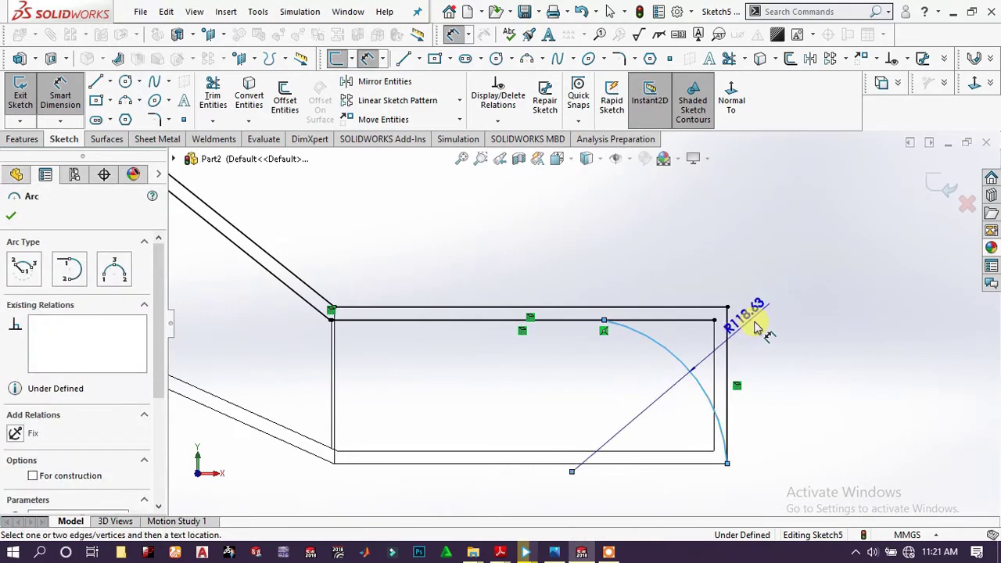
{"action": "left_click", "coordinate": [823, 330]}
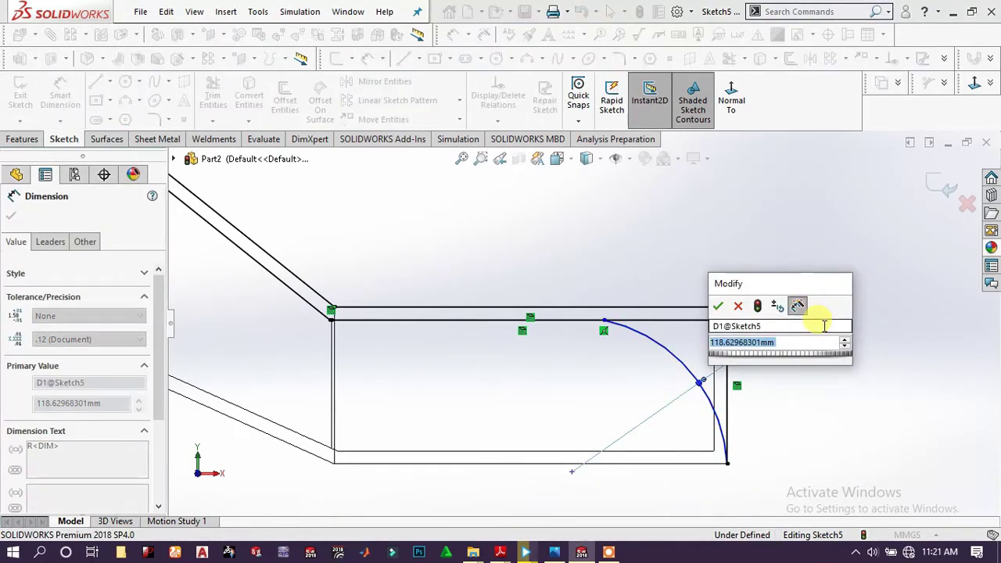
Set the radius of the arc at the end of the narrow section to 130 mm
{"action": "type", "text": "130"}
{"action": "key", "text": "Return"}
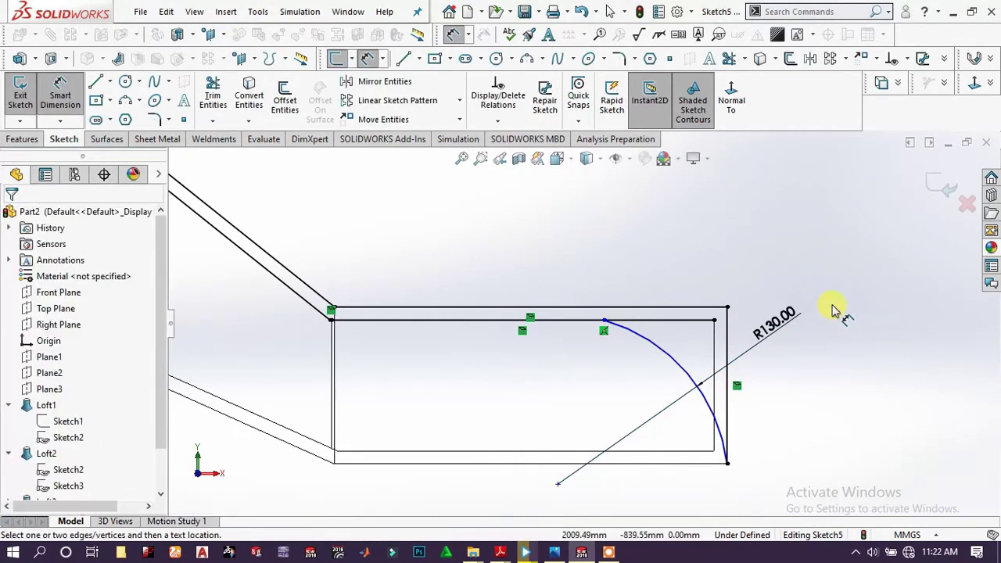
Close the sloped strip's open upper end with a horizontal line about 17 mm long between the two sloped lines' endpoints
{"action": "left_click", "coordinate": [212, 92]}
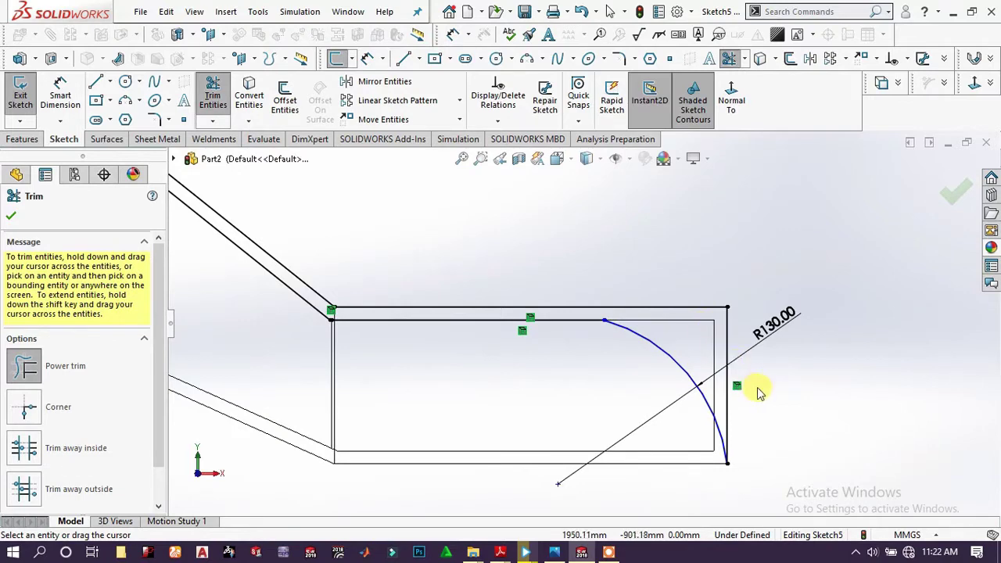
{"action": "scroll", "coordinate": [476, 331], "scroll_direction": "up", "scroll_amount": 6}
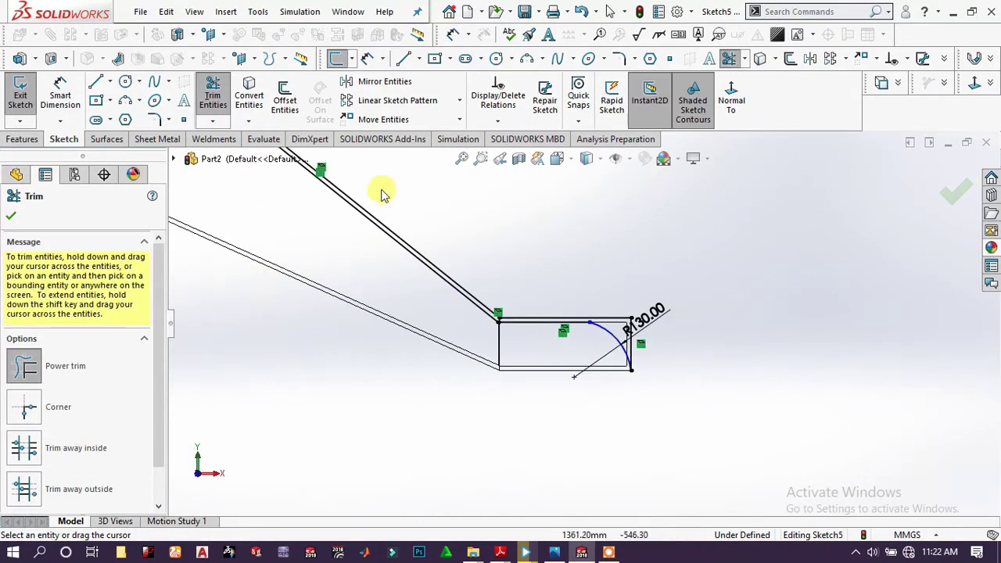
{"action": "scroll", "coordinate": [518, 310], "scroll_direction": "down", "scroll_amount": 8}
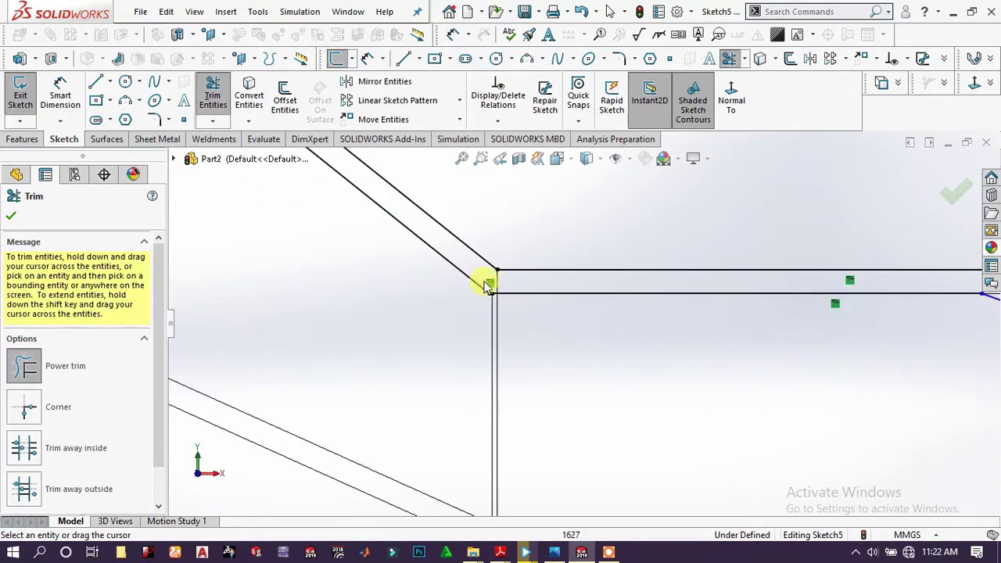
{"action": "scroll", "coordinate": [320, 273], "scroll_direction": "up", "scroll_amount": 8}
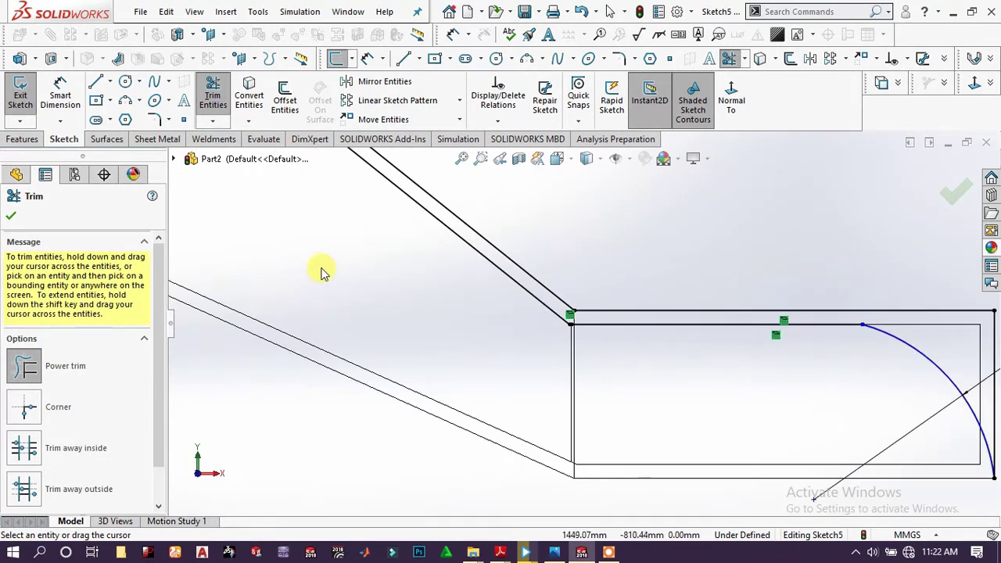
{"action": "scroll", "coordinate": [391, 227], "scroll_direction": "down", "scroll_amount": 3}
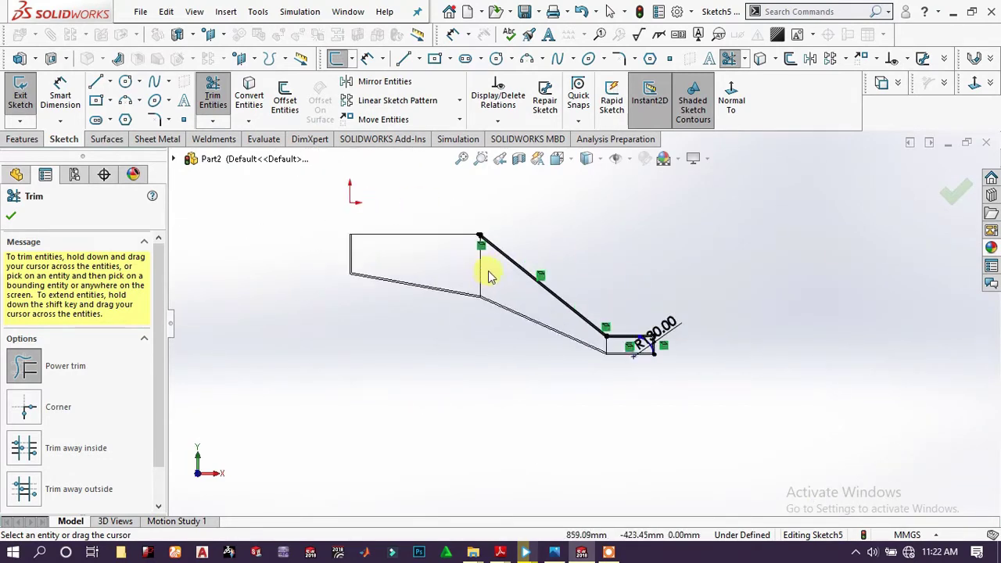
{"action": "scroll", "coordinate": [488, 263], "scroll_direction": "down", "scroll_amount": 5}
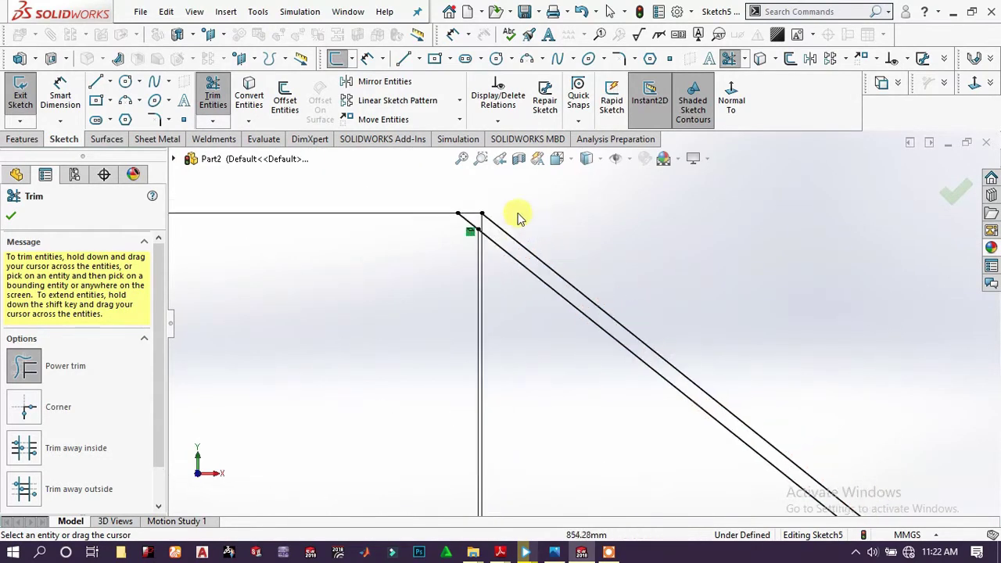
{"action": "scroll", "coordinate": [494, 296], "scroll_direction": "down", "scroll_amount": 2}
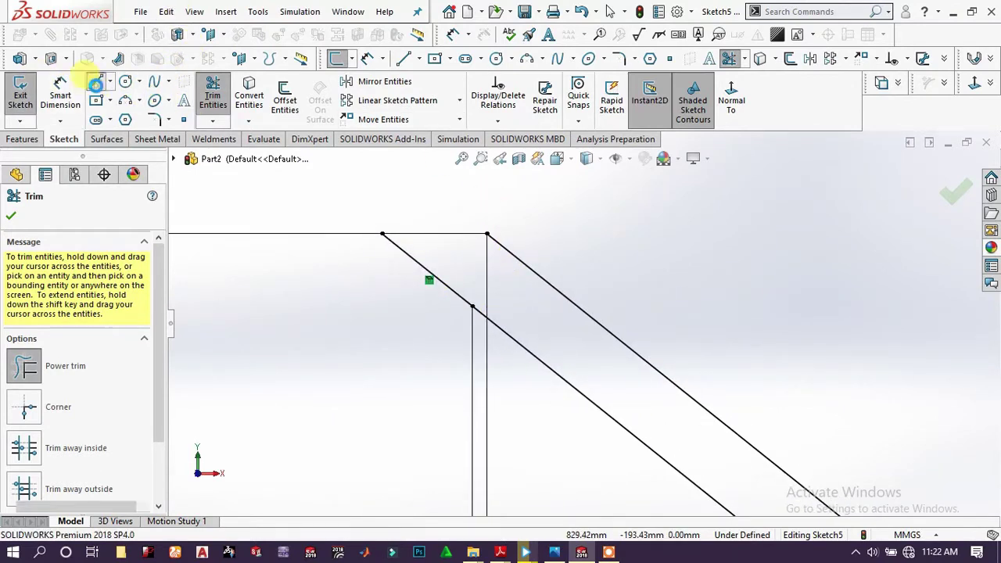
{"action": "left_click", "coordinate": [95, 81]}
{"action": "left_click", "coordinate": [382, 233]}
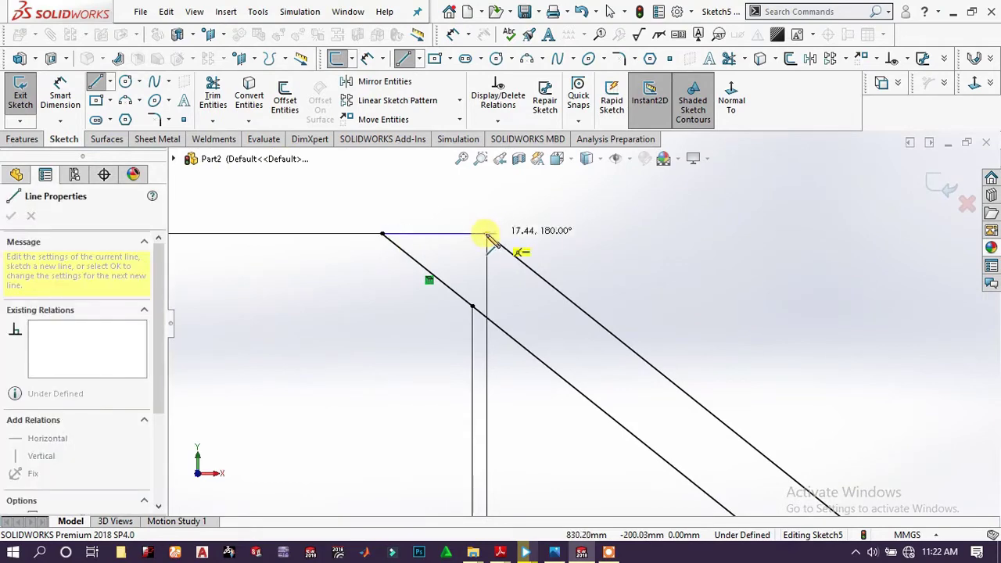
{"action": "left_click", "coordinate": [486, 233]}
{"action": "right_click", "coordinate": [570, 216]}
{"action": "left_click", "coordinate": [603, 217]}
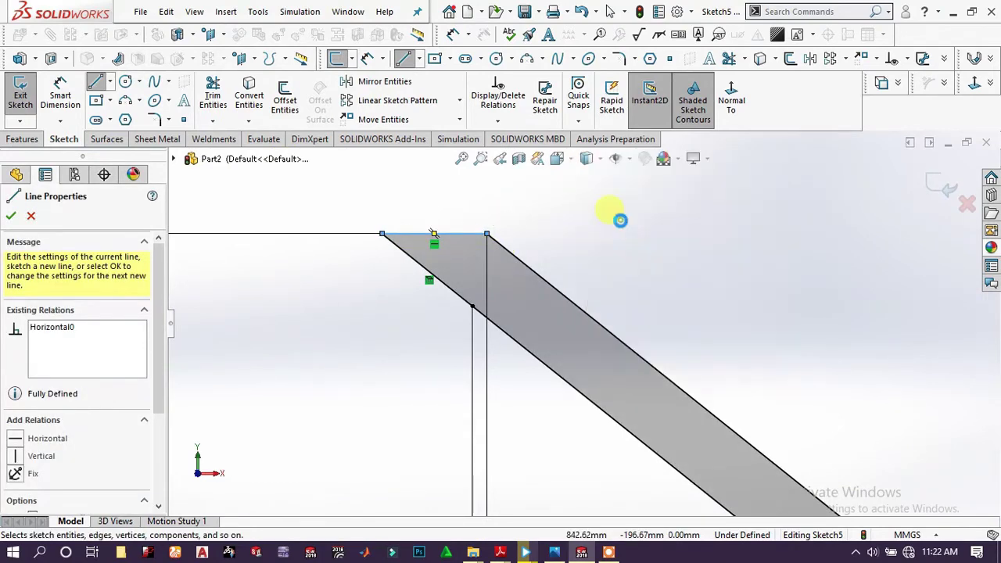
Make the end arc tangent to the lower horizontal line of the profile strip
{"action": "scroll", "coordinate": [754, 368], "scroll_direction": "up", "scroll_amount": 7}
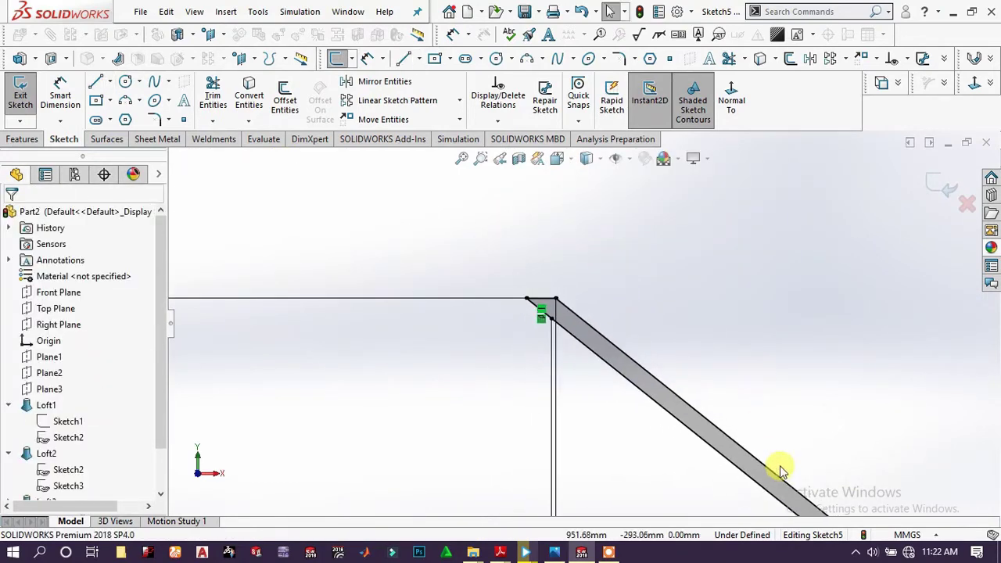
{"action": "scroll", "coordinate": [809, 476], "scroll_direction": "up", "scroll_amount": 6}
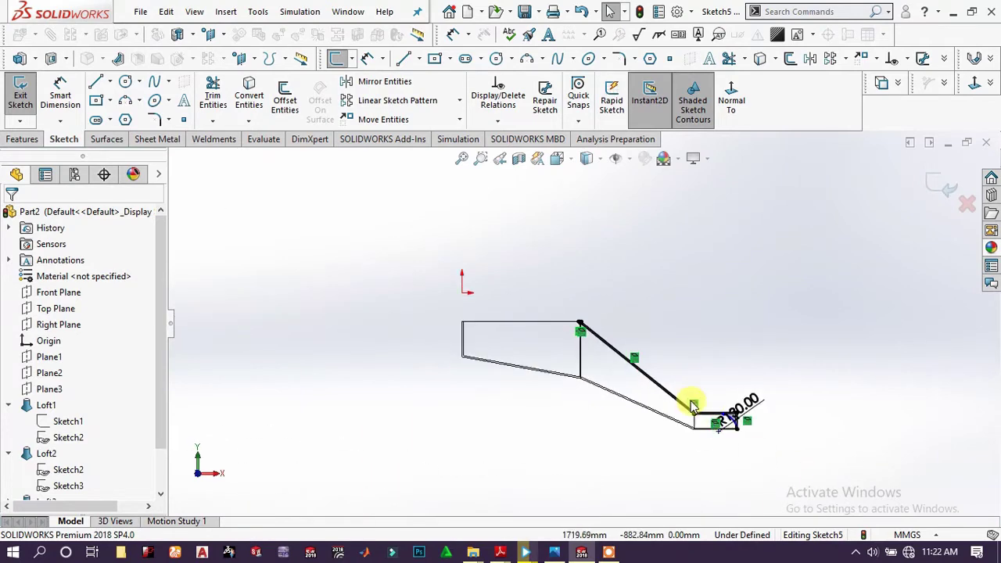
{"action": "scroll", "coordinate": [703, 409], "scroll_direction": "down", "scroll_amount": 6}
{"action": "scroll", "coordinate": [706, 410], "scroll_direction": "down", "scroll_amount": 5}
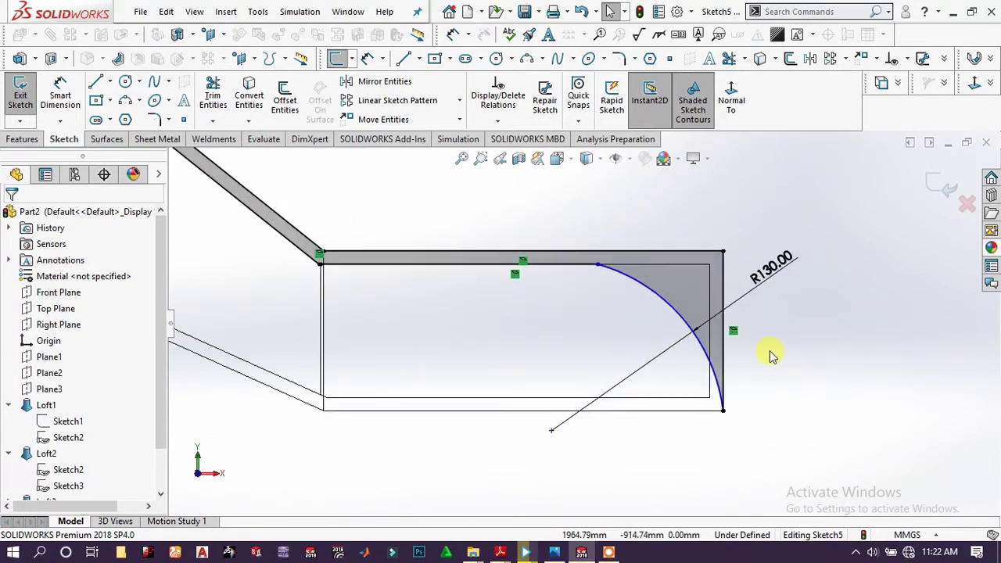
{"action": "scroll", "coordinate": [770, 367], "scroll_direction": "down", "scroll_amount": 2}
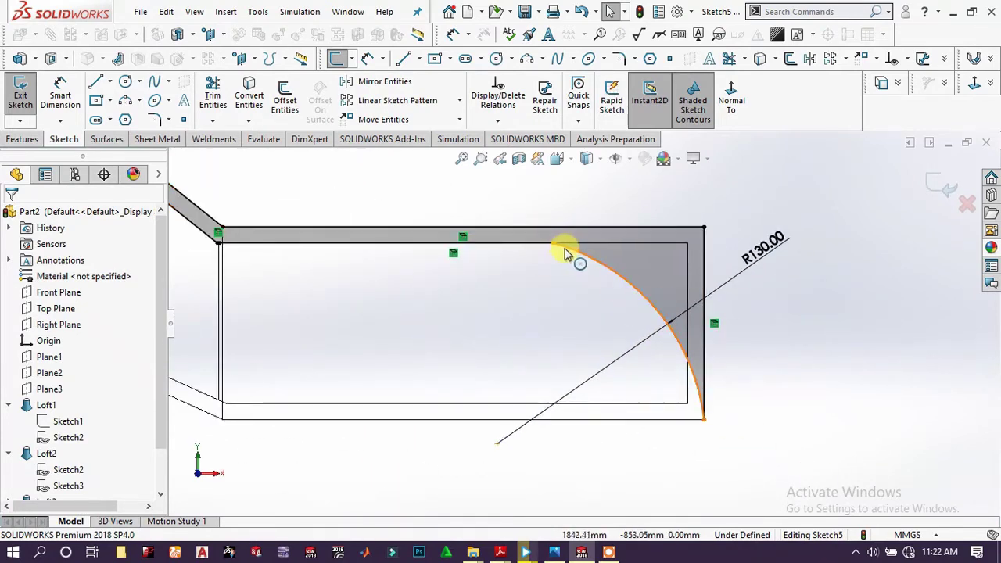
{"action": "left_click", "coordinate": [567, 254]}
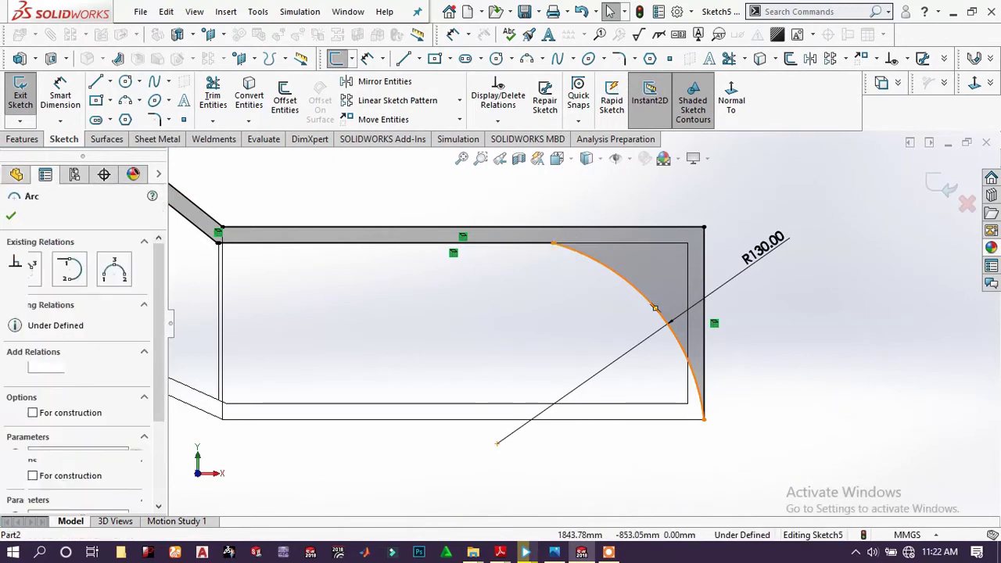
{"action": "left_click", "coordinate": [530, 246], "text": "ctrl"}
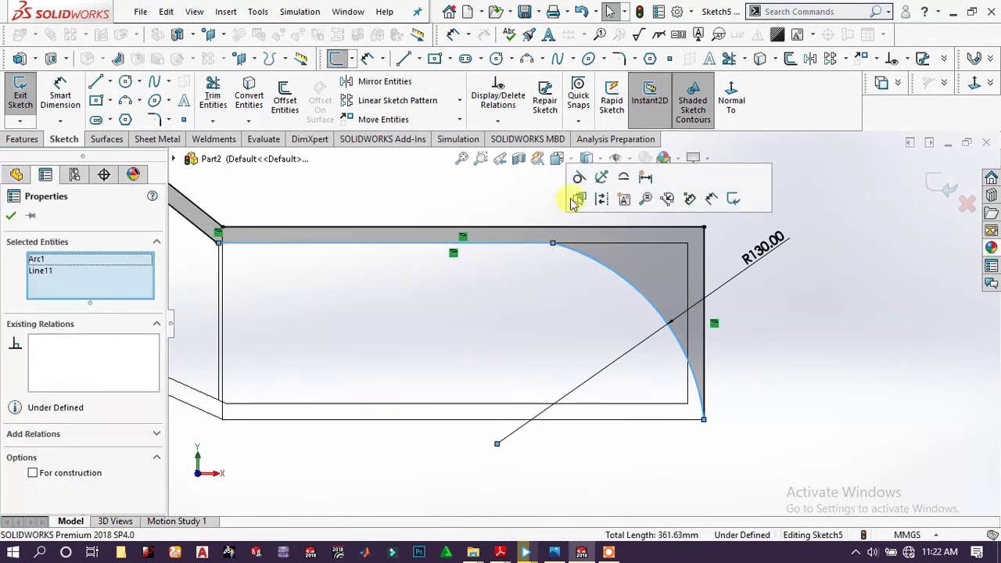
{"action": "left_click", "coordinate": [579, 180]}
{"action": "left_click", "coordinate": [494, 205]}
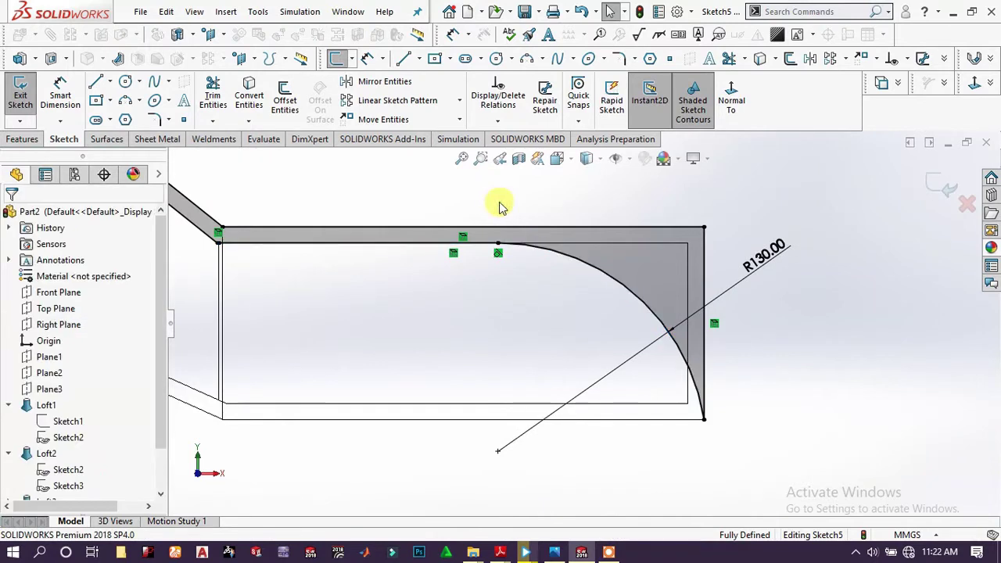
Set the radius of the tangent end arc to 150 mm
{"action": "scroll", "coordinate": [346, 286], "scroll_direction": "up", "scroll_amount": 5}
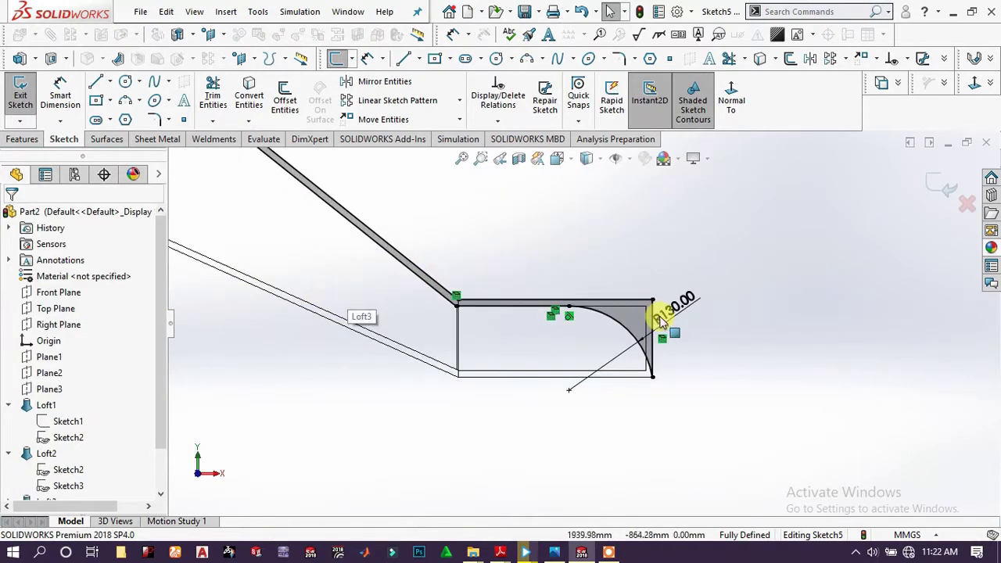
{"action": "left_click", "coordinate": [682, 307]}
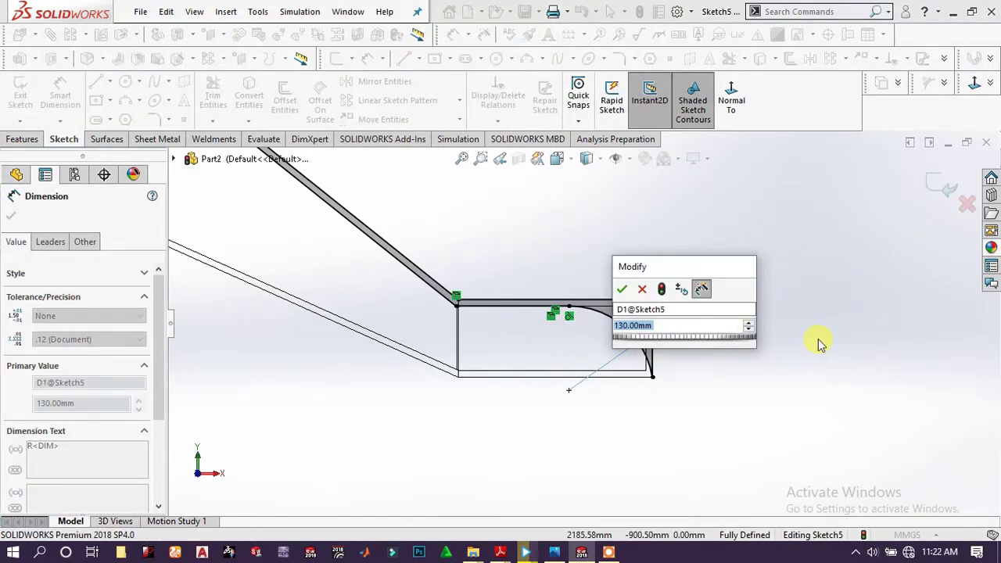
{"action": "type", "text": "130"}
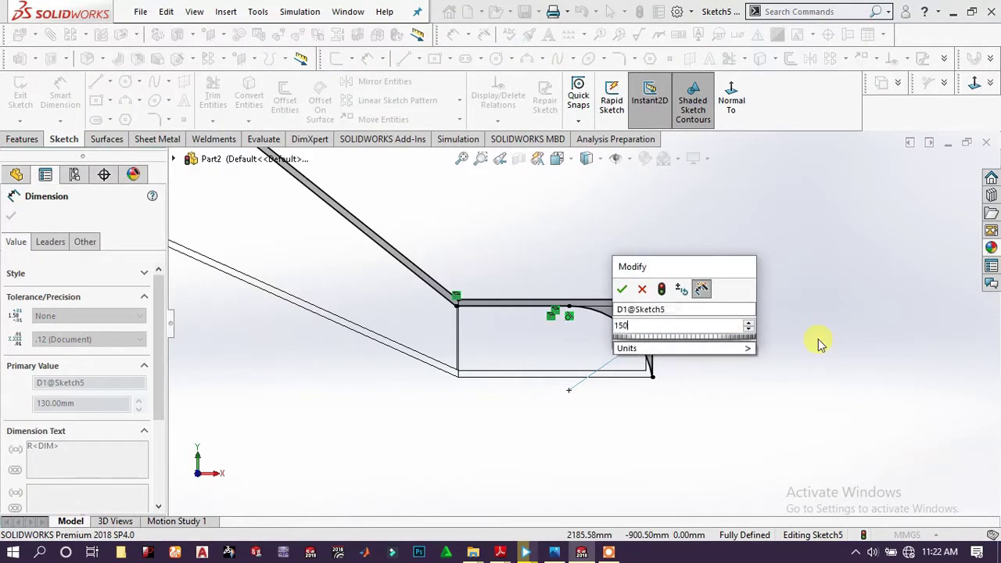
{"action": "key", "text": "Return"}
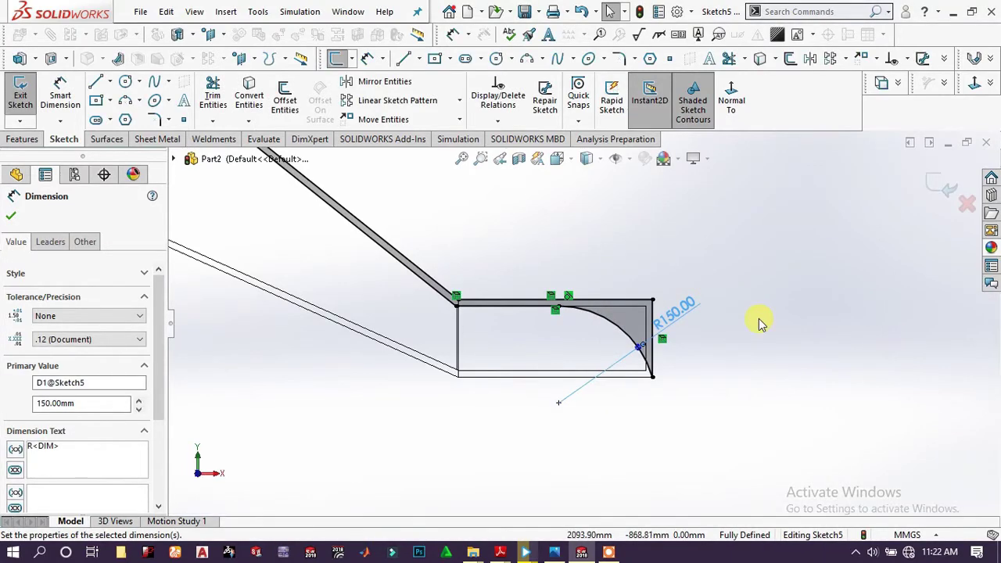
{"action": "left_click", "coordinate": [759, 322]}
Display the model shaded with edges and extrude-cut the closed profile with the Through All - Both end condition
{"action": "scroll", "coordinate": [572, 302], "scroll_direction": "up", "scroll_amount": 6}
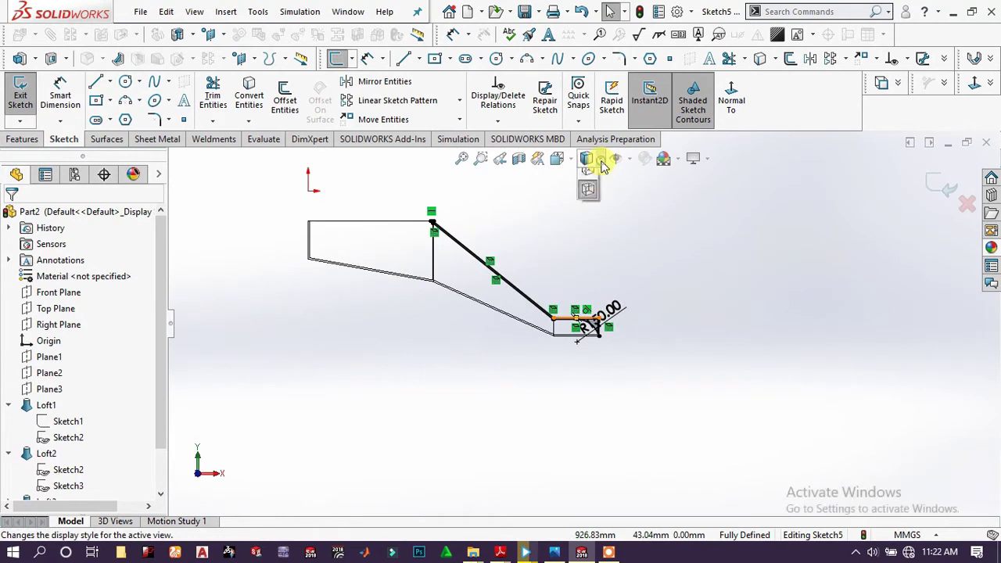
{"action": "left_click", "coordinate": [588, 183]}
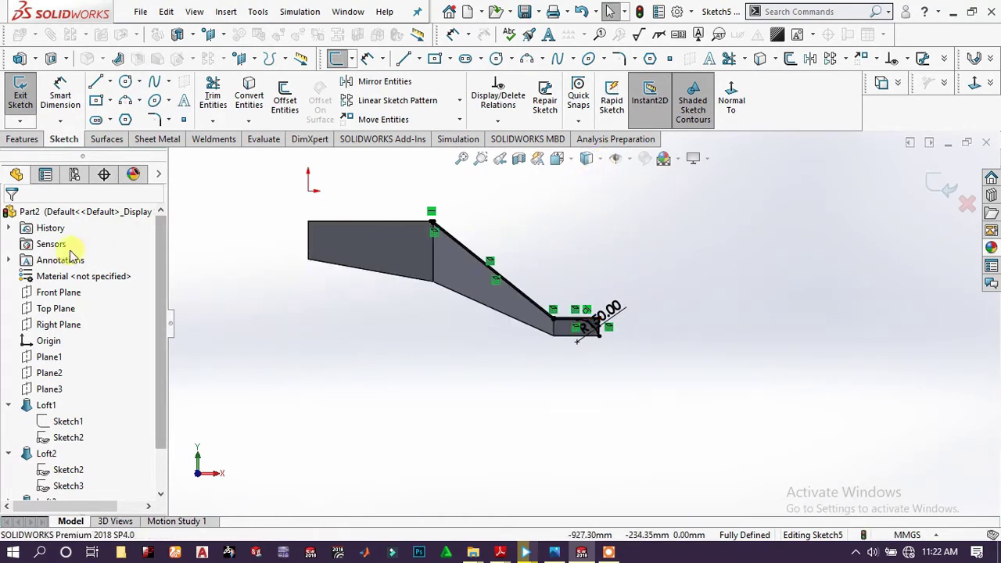
{"action": "left_click", "coordinate": [11, 141]}
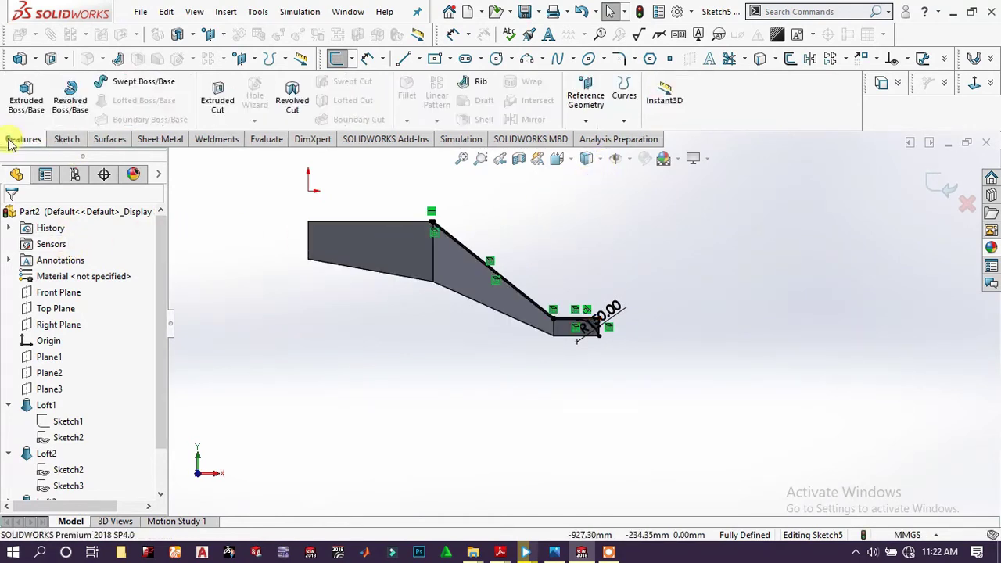
{"action": "left_click", "coordinate": [199, 95]}
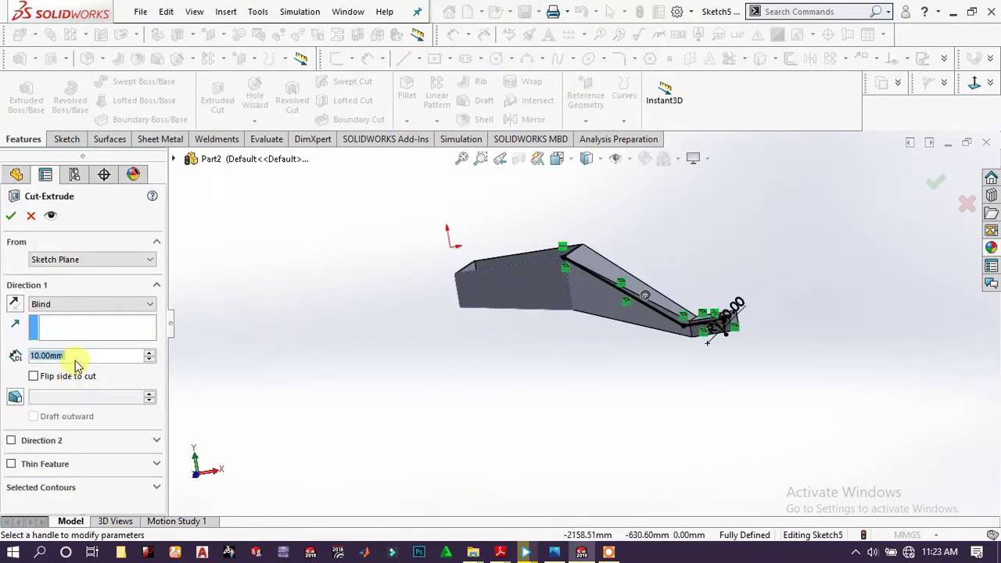
{"action": "left_click", "coordinate": [76, 305]}
{"action": "left_click", "coordinate": [87, 335]}
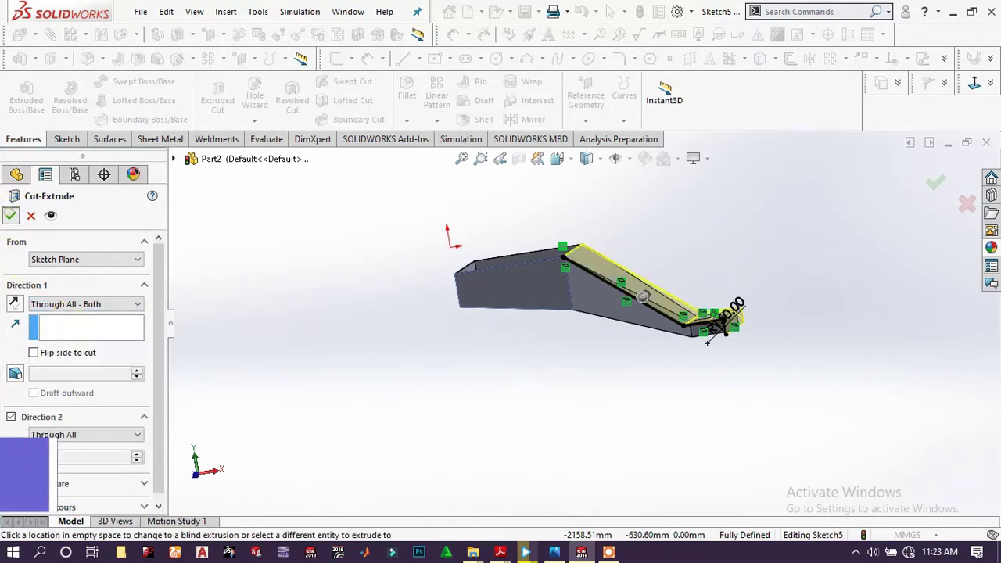
{"action": "left_click", "coordinate": [11, 215]}
Start a new sketch on the upper rim face of the wide lofted section's walls
{"action": "scroll", "coordinate": [689, 313], "scroll_direction": "down", "scroll_amount": 8}
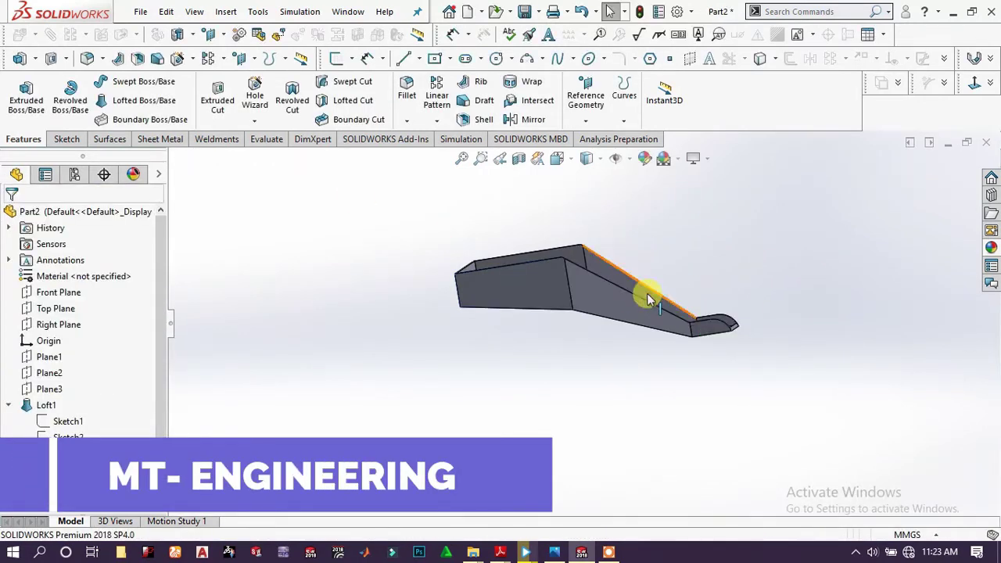
{"action": "left_click", "coordinate": [670, 317]}
{"action": "scroll", "coordinate": [670, 316], "scroll_direction": "up", "scroll_amount": 8}
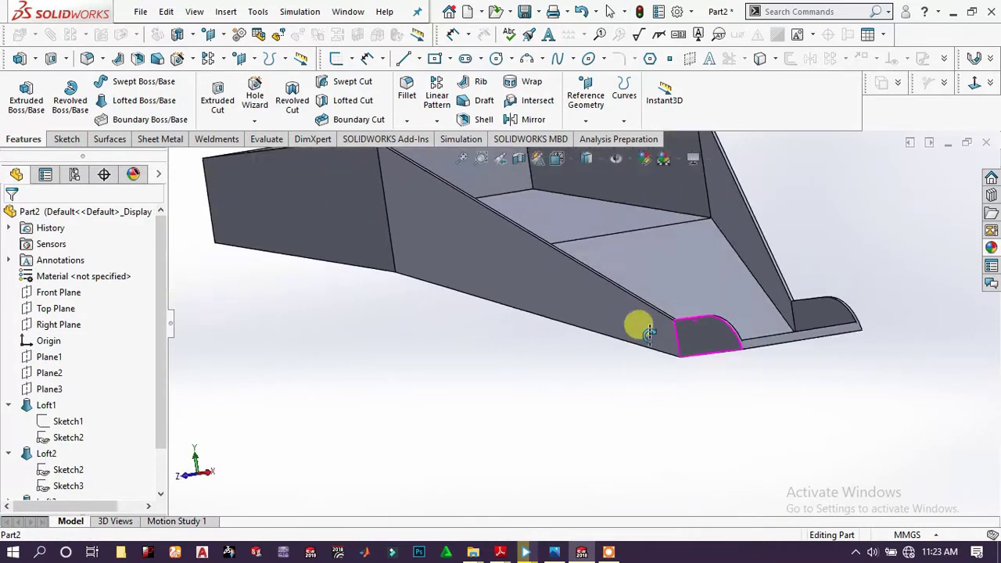
{"action": "mouse_move", "coordinate": [498, 297]}
{"action": "middle_mouse_down"}
{"action": "mouse_move", "coordinate": [512, 277]}
{"action": "mouse_move", "coordinate": [628, 284]}
{"action": "mouse_move", "coordinate": [524, 232]}
{"action": "mouse_move", "coordinate": [507, 300]}
{"action": "middle_mouse_up"}
{"action": "key", "text": "space"}
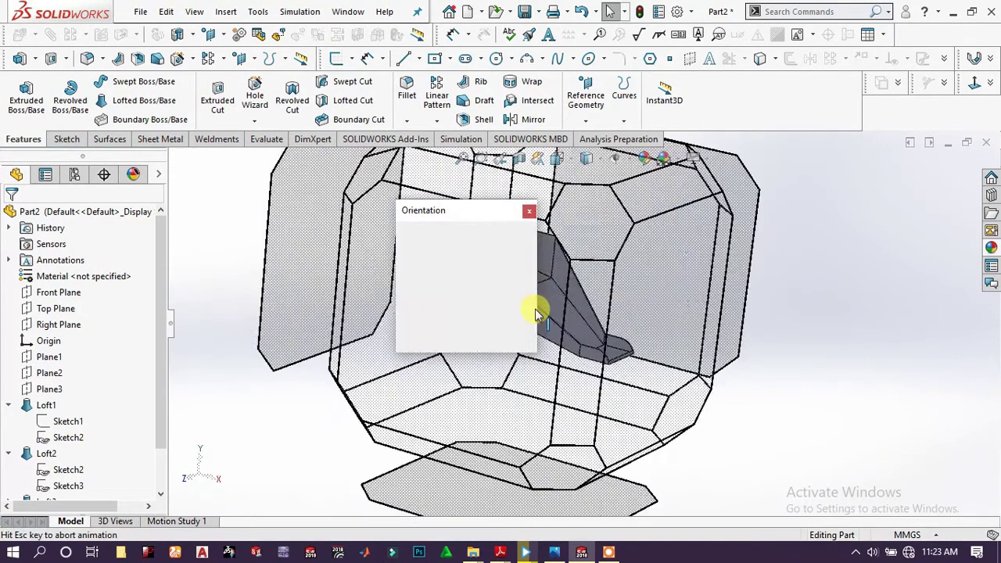
{"action": "left_click", "coordinate": [512, 258]}
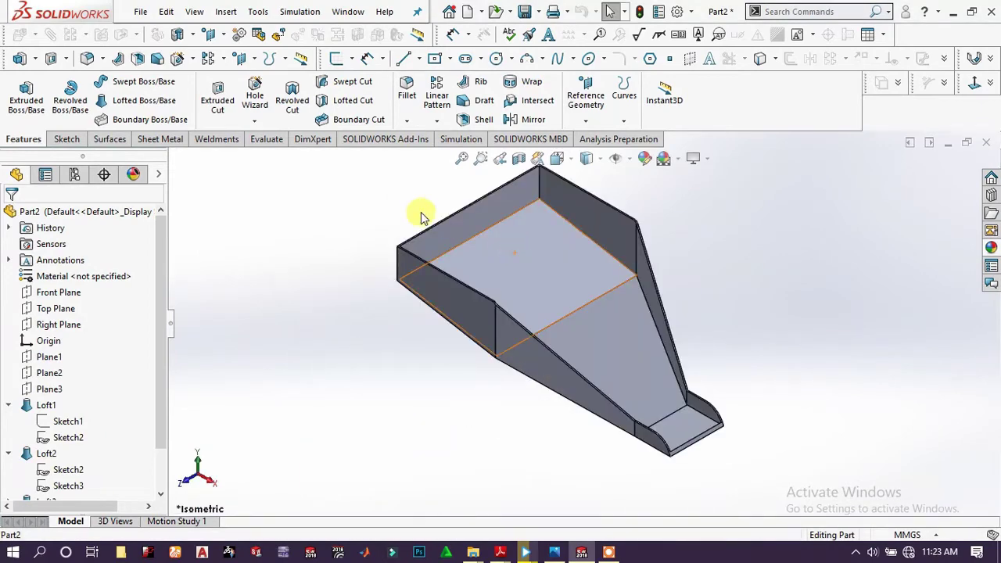
{"action": "scroll", "coordinate": [554, 226], "scroll_direction": "down", "scroll_amount": 5}
{"action": "scroll", "coordinate": [400, 268], "scroll_direction": "down", "scroll_amount": 3}
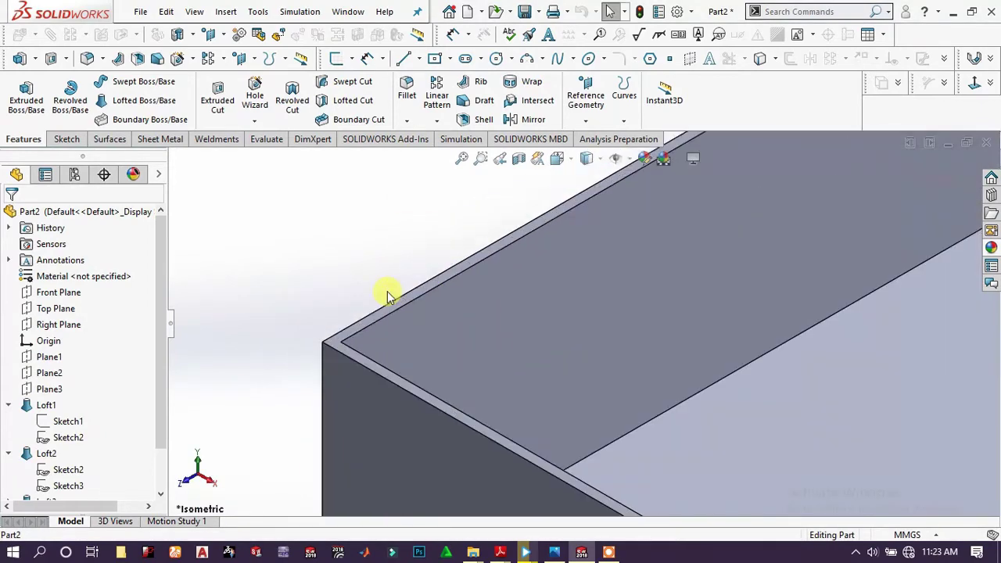
{"action": "left_click", "coordinate": [338, 350]}
{"action": "left_click", "coordinate": [344, 351]}
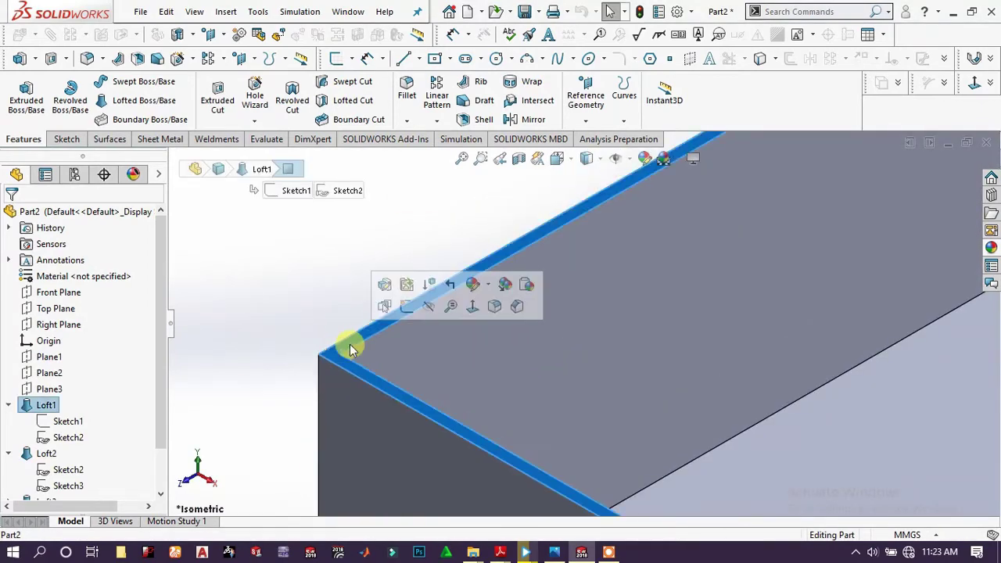
{"action": "left_click", "coordinate": [411, 306]}
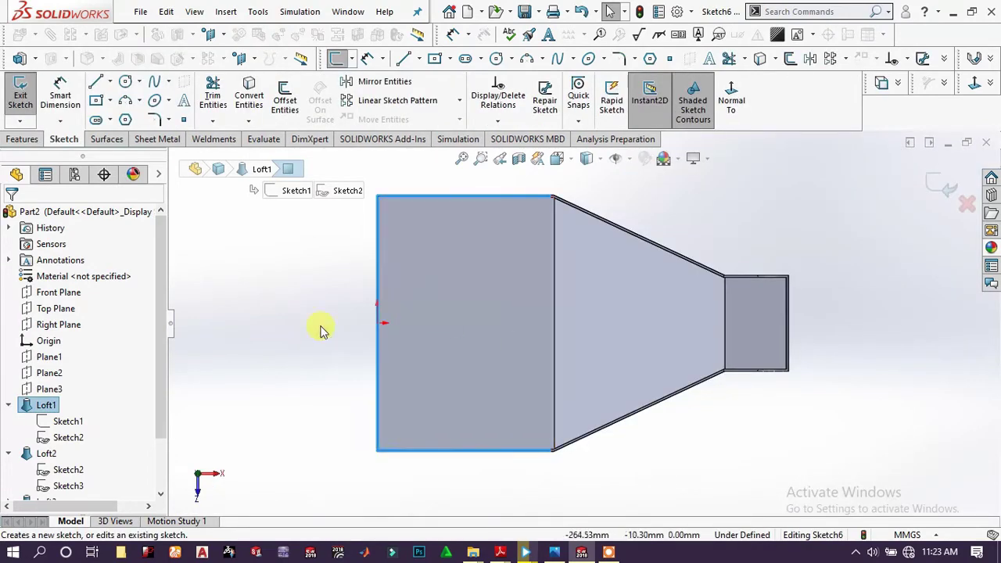
Sketch a corner rectangle about 435 mm by 1219 mm outward from the outer corner of the wide section's end wall
{"action": "scroll", "coordinate": [322, 331], "scroll_direction": "down", "scroll_amount": 1}
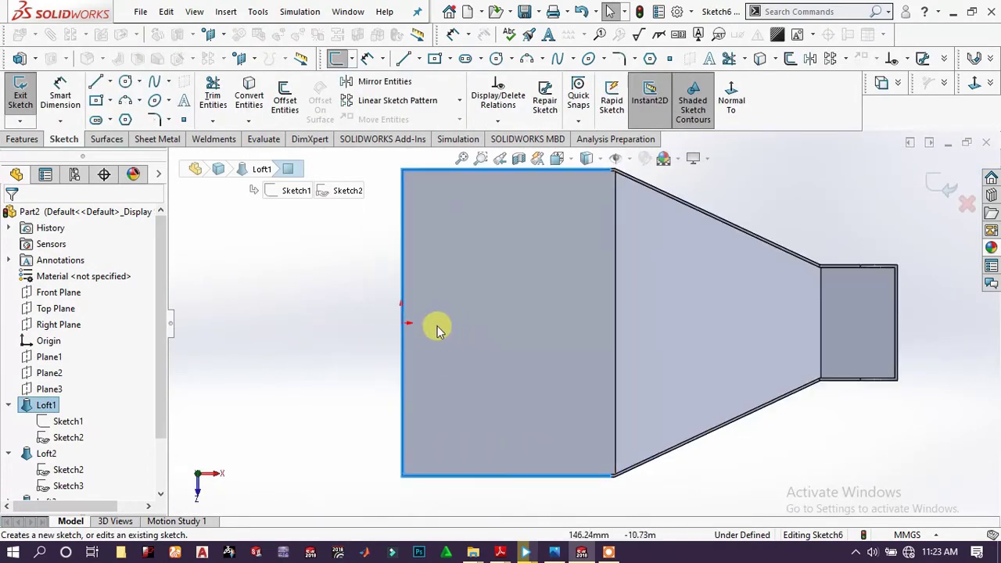
{"action": "left_click", "coordinate": [97, 101]}
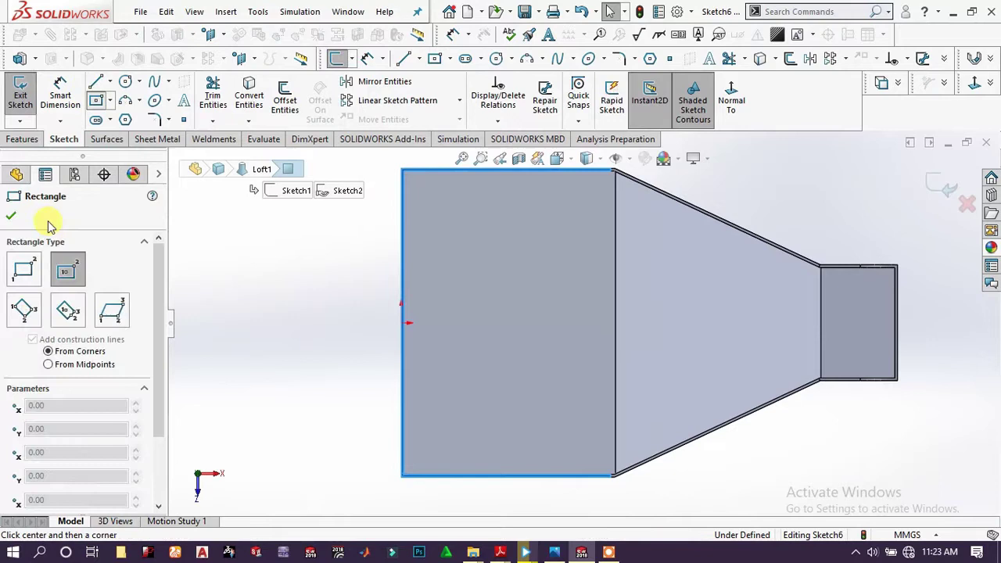
{"action": "left_click", "coordinate": [23, 270]}
{"action": "scroll", "coordinate": [430, 199], "scroll_direction": "down", "scroll_amount": 4}
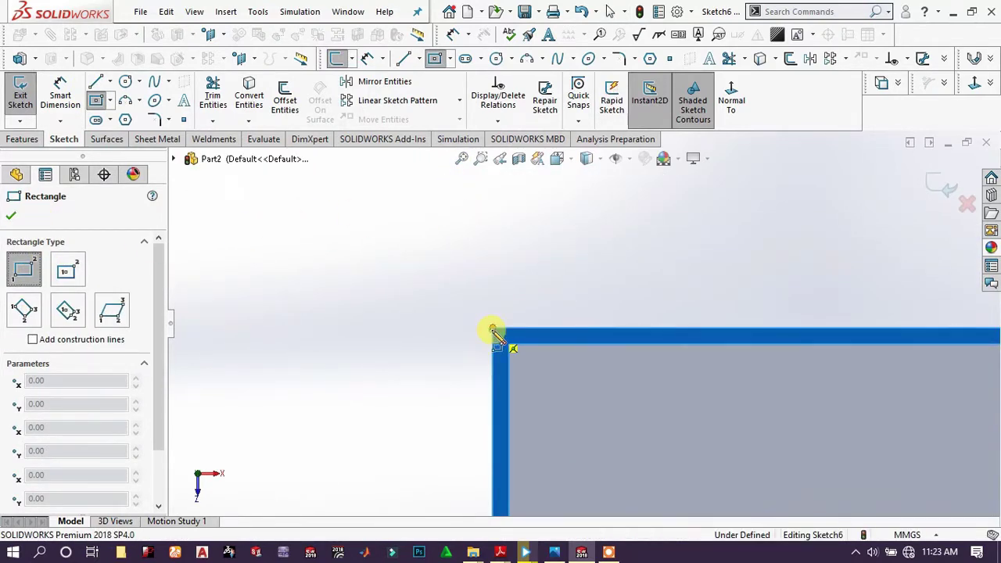
{"action": "left_click", "coordinate": [494, 335]}
{"action": "scroll", "coordinate": [508, 406], "scroll_direction": "up", "scroll_amount": 5}
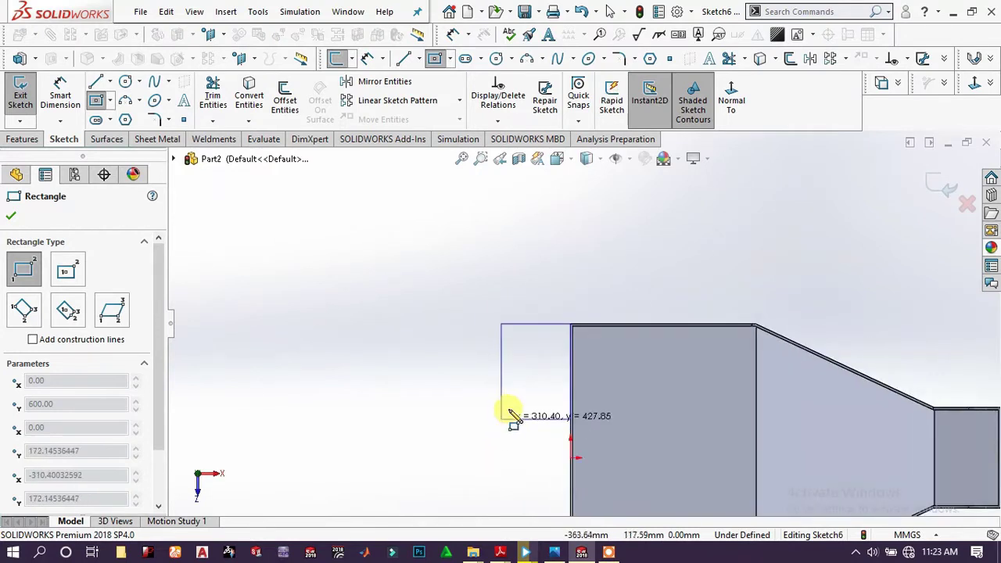
{"action": "scroll", "coordinate": [554, 405], "scroll_direction": "down", "scroll_amount": 2}
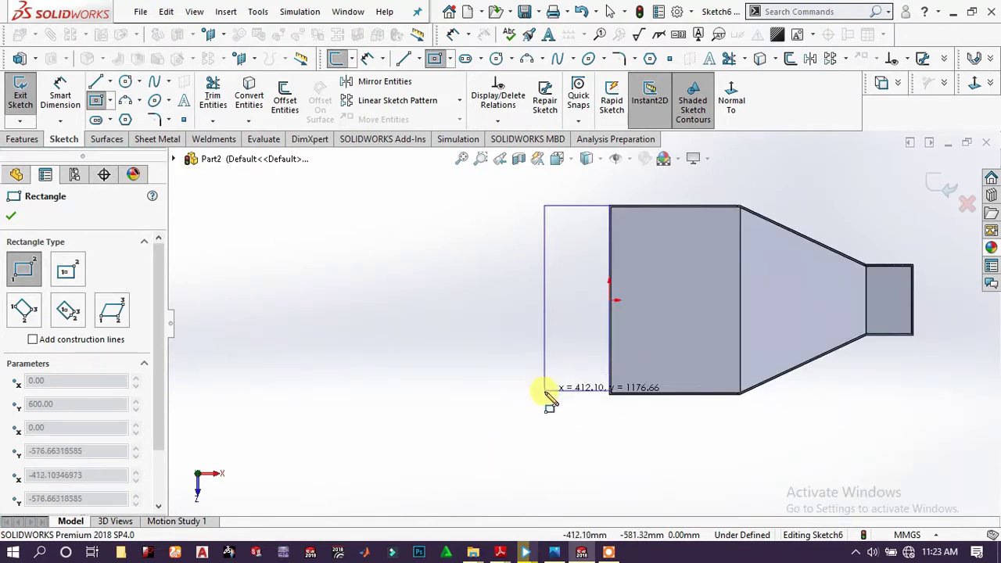
{"action": "left_click", "coordinate": [541, 396]}
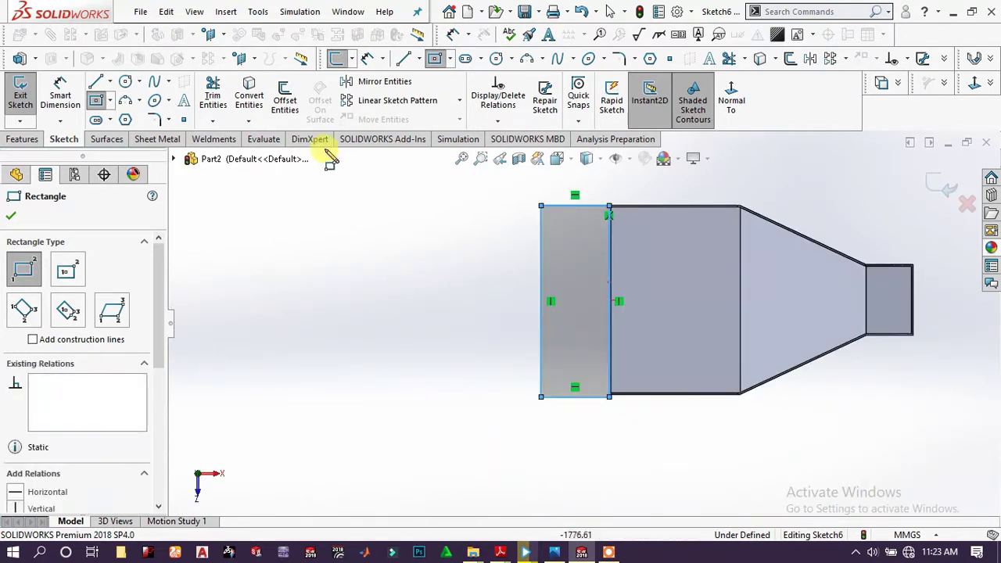
Set the rectangle's long side parallel to the end wall to 1200 mm
{"action": "left_click", "coordinate": [60, 89]}
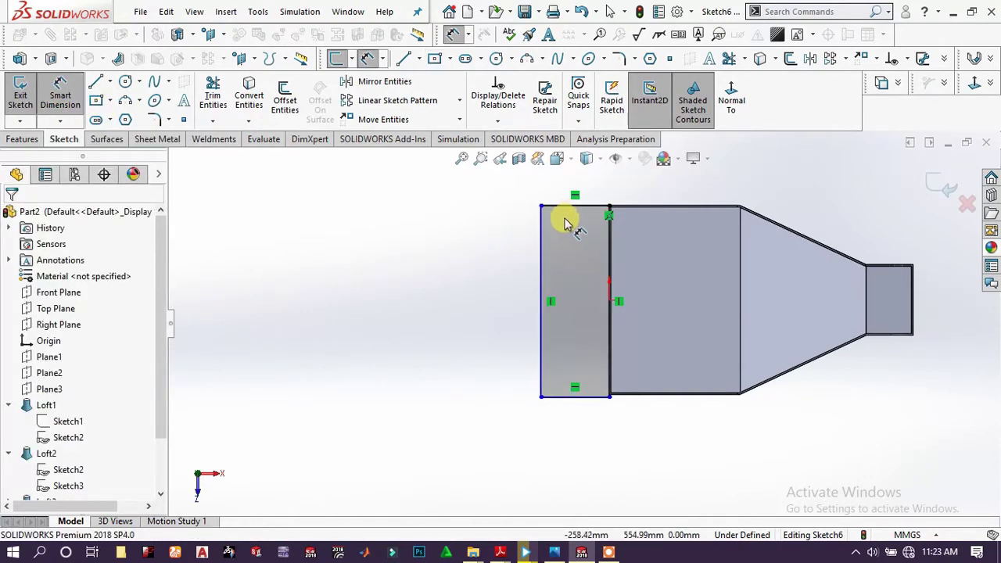
{"action": "left_click", "coordinate": [541, 258]}
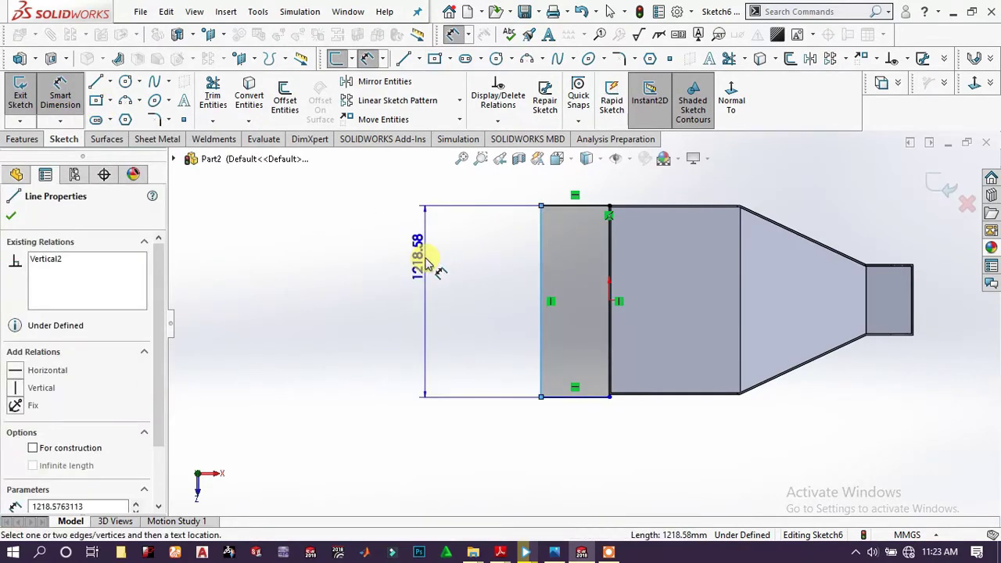
{"action": "left_click", "coordinate": [427, 263]}
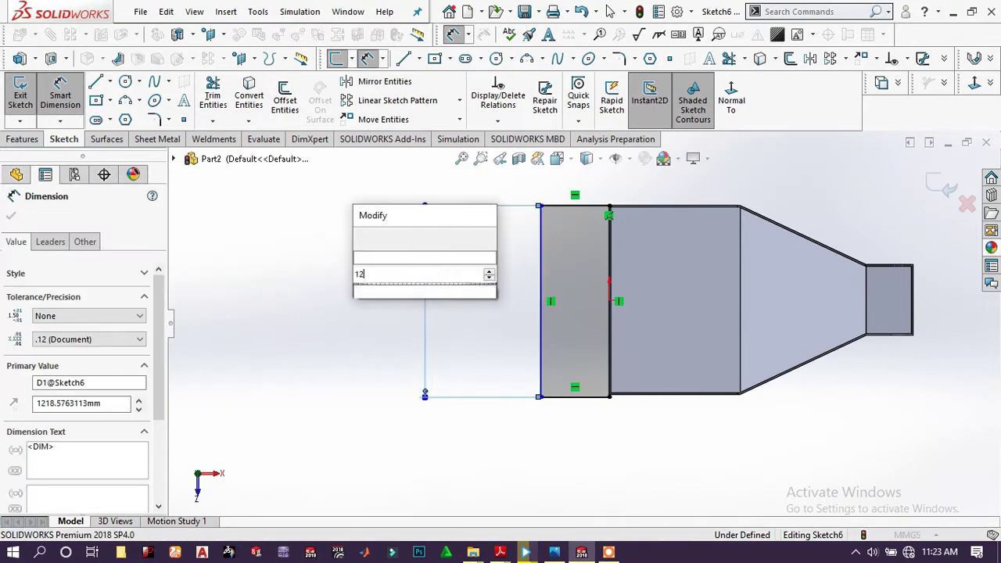
{"action": "key", "text": "Return"}
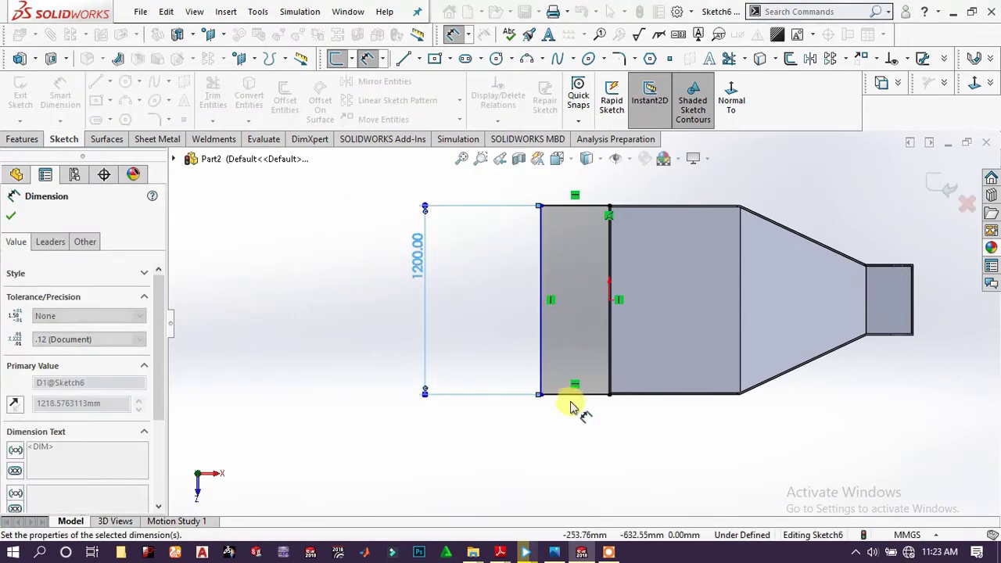
Set the rectangle's width, measured outward from the end wall, to 65 mm
{"action": "left_click", "coordinate": [585, 396]}
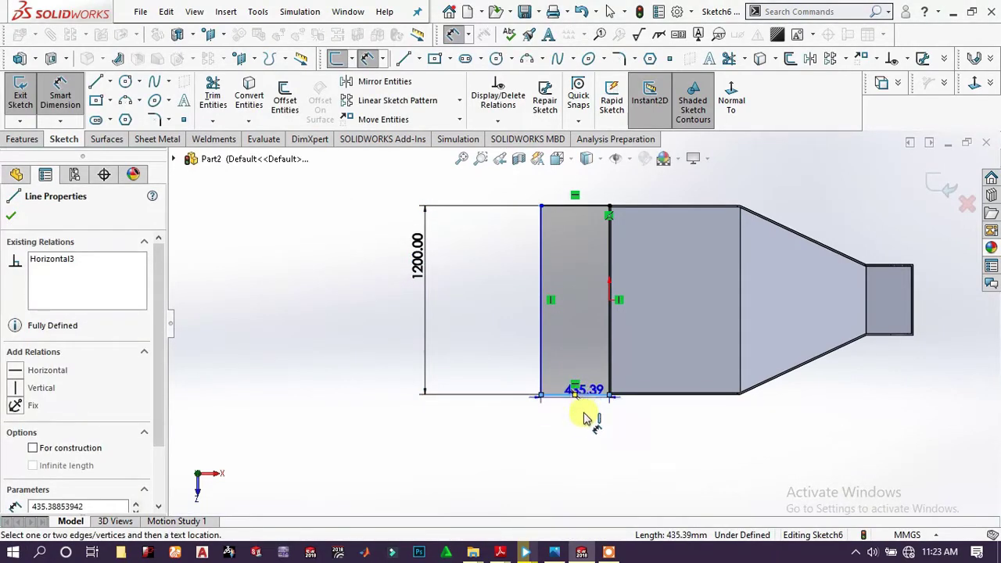
{"action": "left_click", "coordinate": [581, 426]}
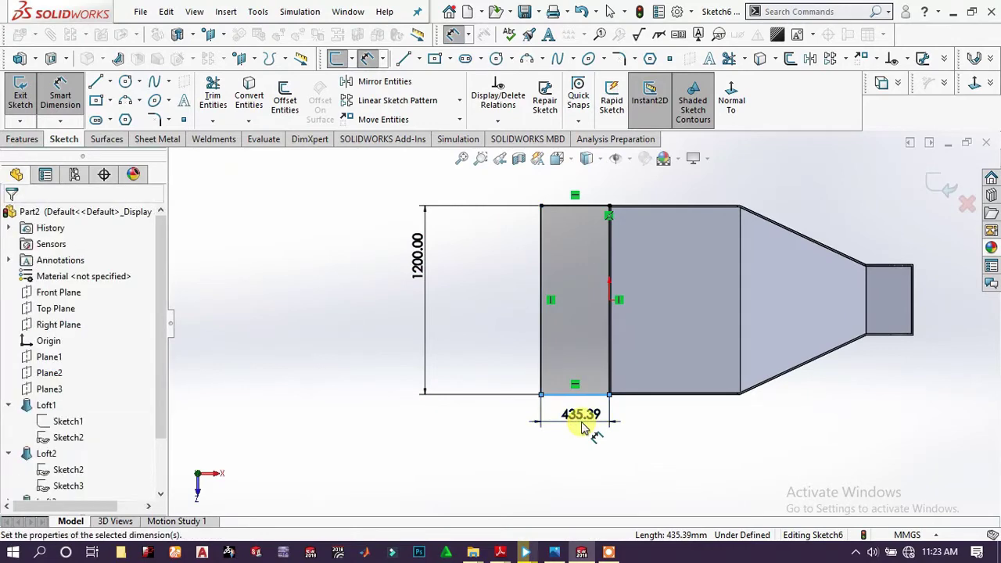
{"action": "type", "text": "65"}
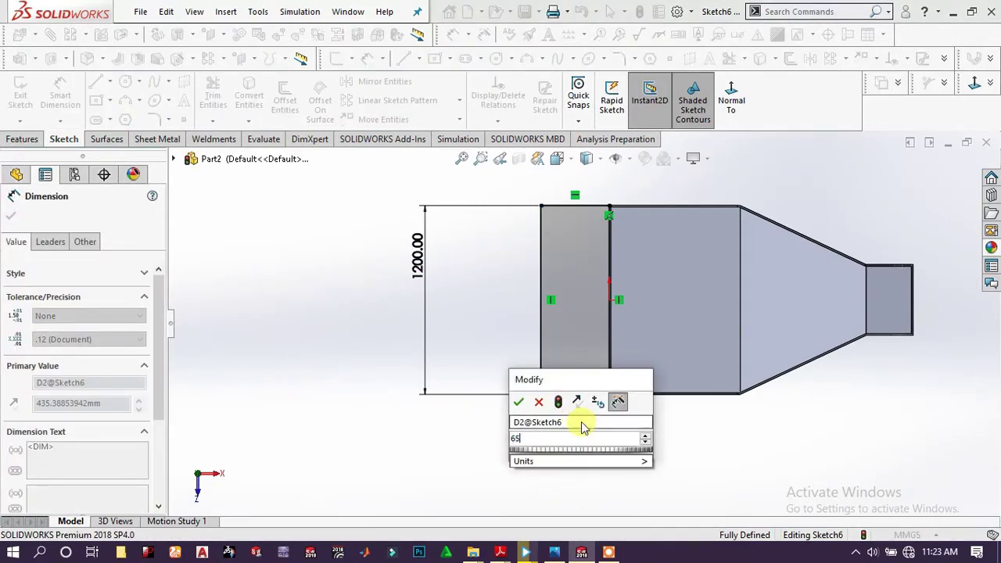
{"action": "key", "text": "Return"}
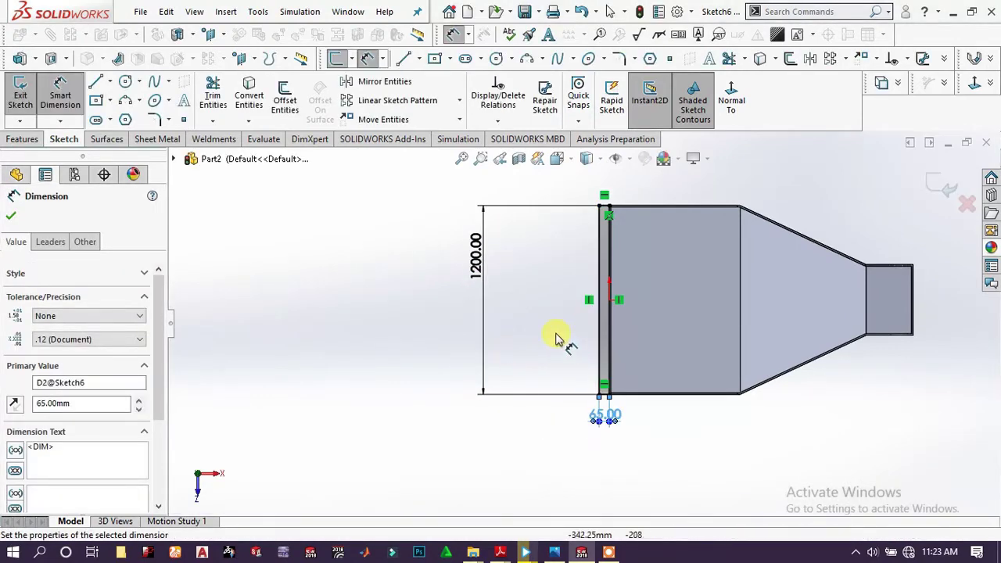
Extrude the rectangle 10 mm Blind in the reversed, downward direction and merge it with the chute as a flange
{"action": "middle_click_drag", "start_coordinate": [561, 332], "coordinate": [549, 241]}
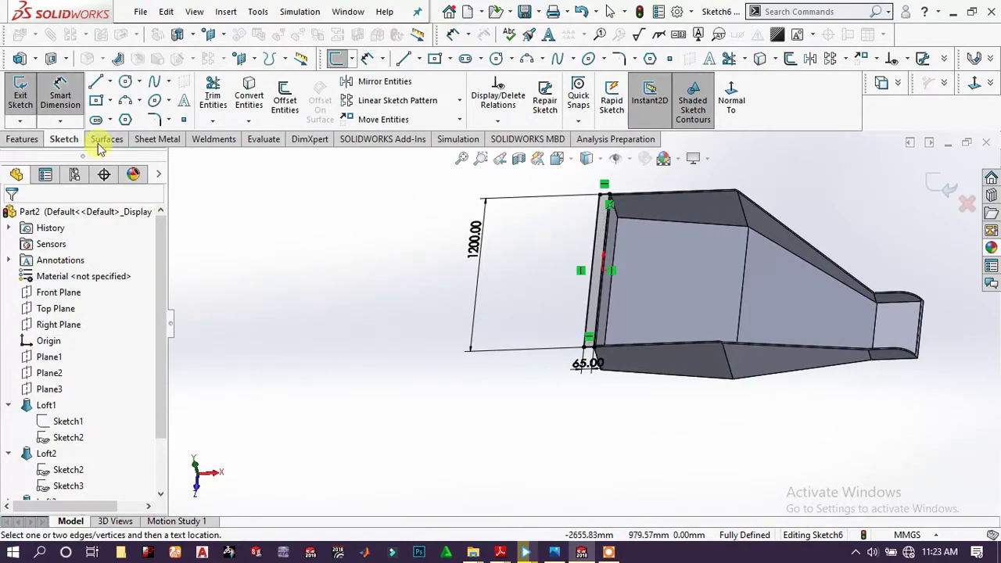
{"action": "left_click", "coordinate": [23, 141]}
{"action": "left_click", "coordinate": [32, 112]}
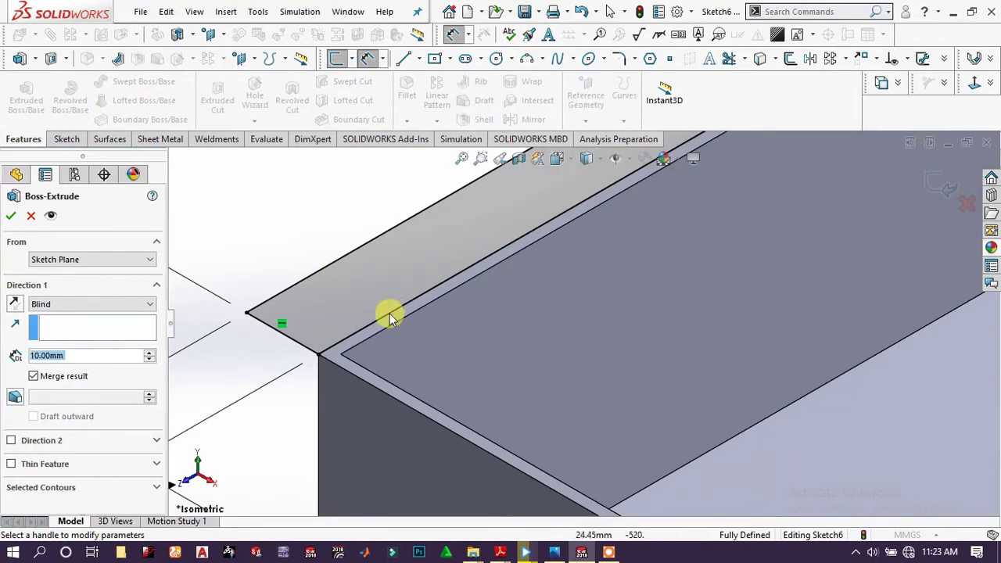
{"action": "left_click", "coordinate": [13, 306]}
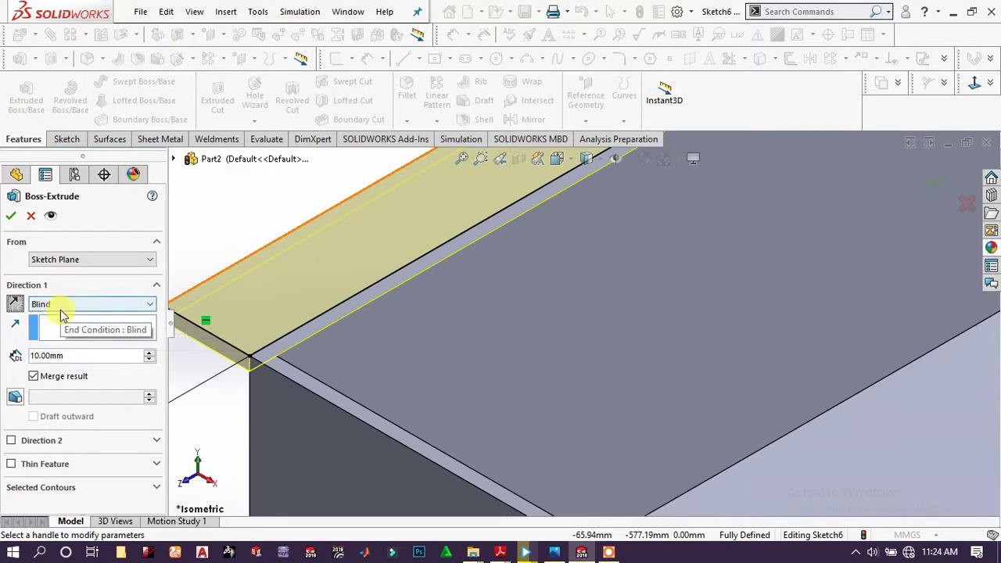
{"action": "left_click", "coordinate": [9, 216]}
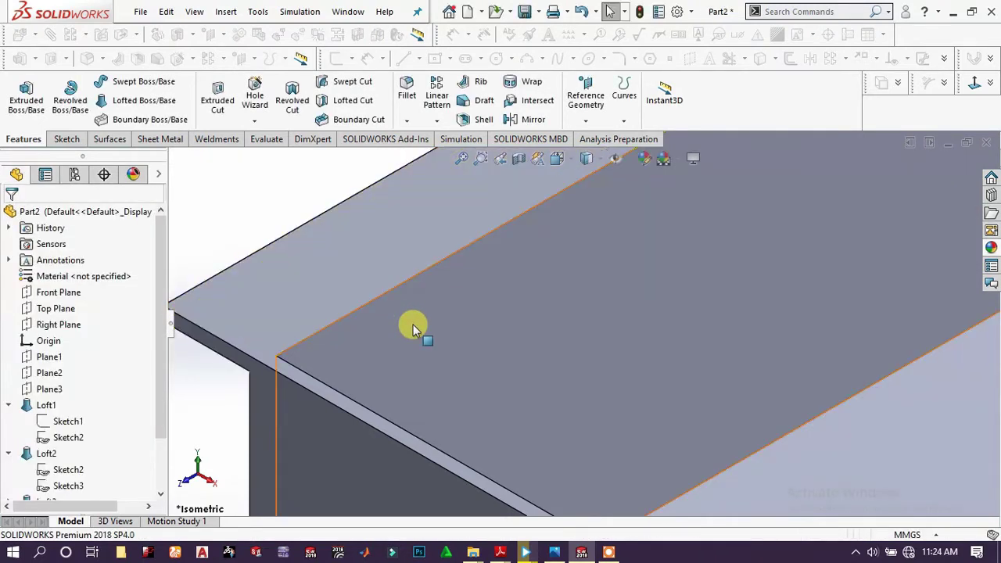
{"action": "scroll", "coordinate": [415, 325], "scroll_direction": "up", "scroll_amount": 6}
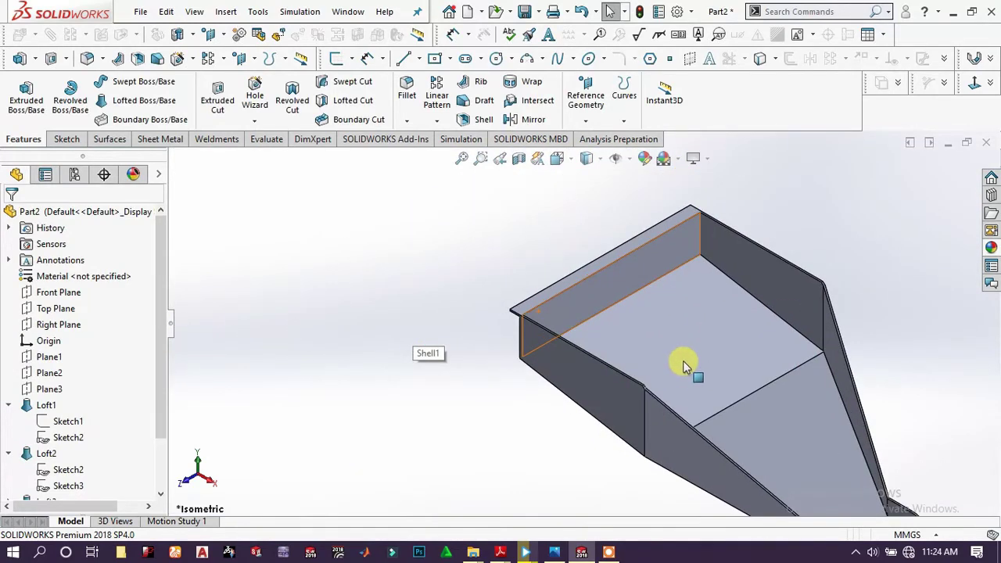
{"action": "scroll", "coordinate": [43, 465], "scroll_direction": "down", "scroll_amount": 2}
{"action": "left_click", "coordinate": [12, 388]}
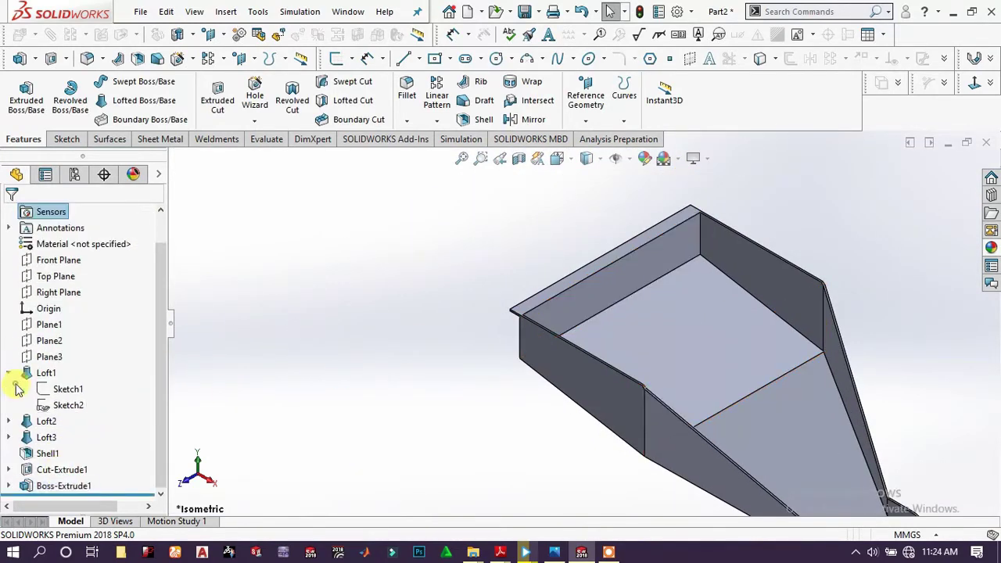
{"action": "left_click", "coordinate": [9, 374]}
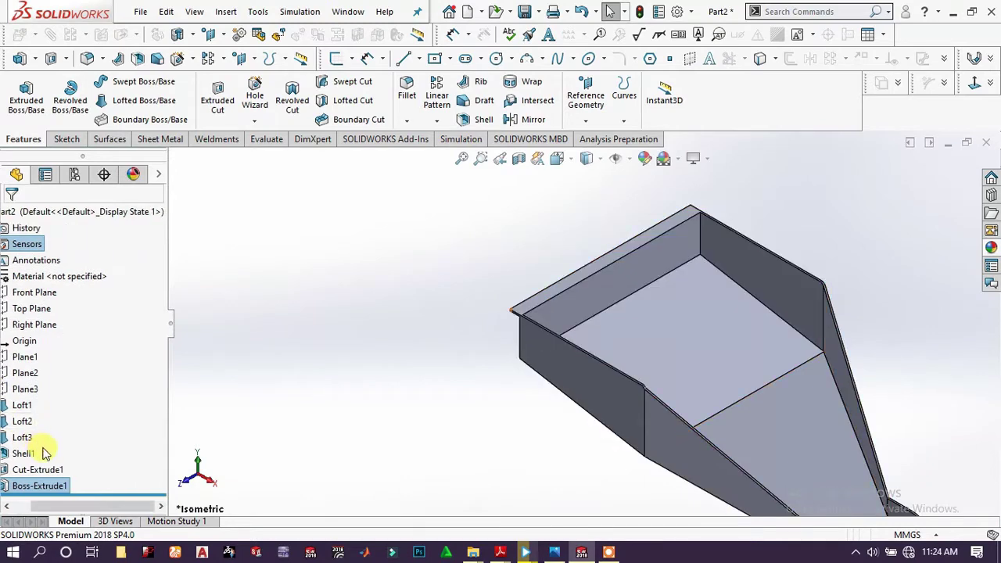
{"action": "left_click", "coordinate": [63, 484]}
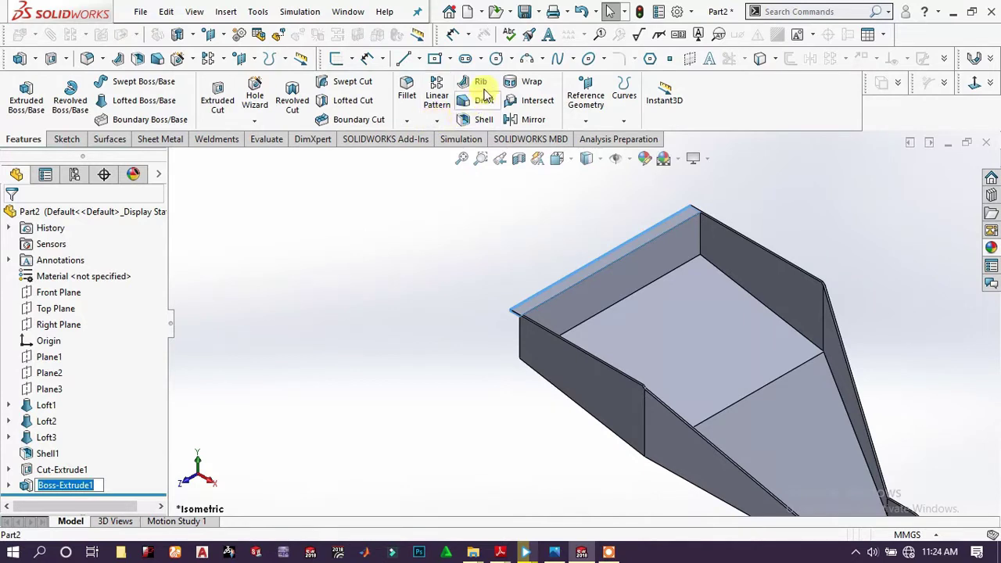
{"action": "left_click", "coordinate": [348, 235]}
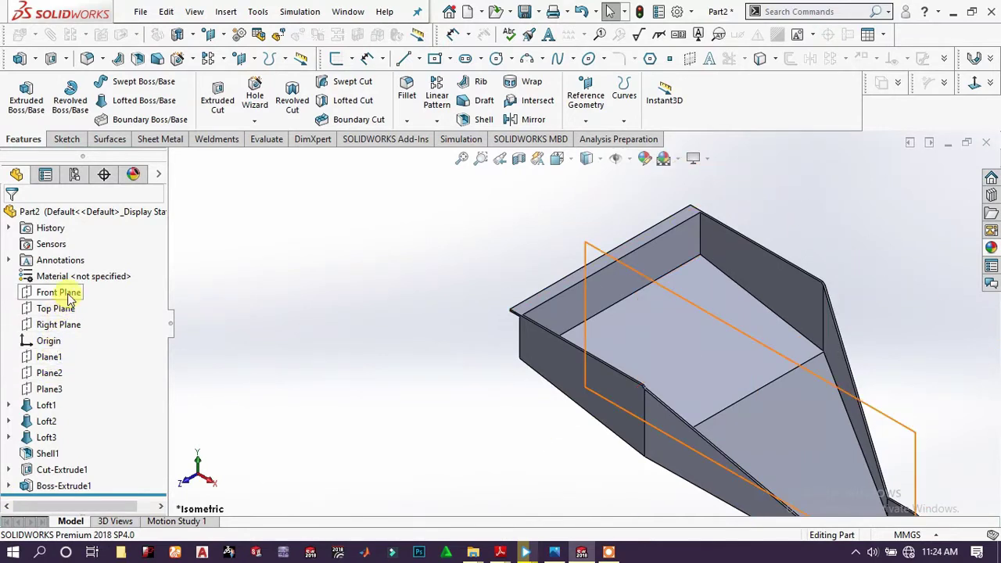
Create a reference plane offset 412 mm from the Right Plane across the wide section
{"action": "left_click", "coordinate": [67, 324]}
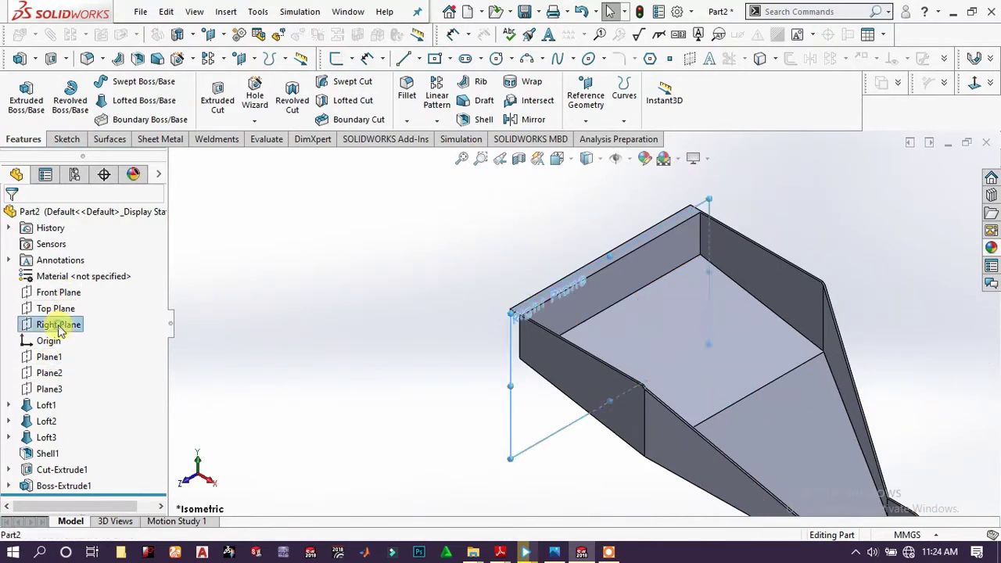
{"action": "left_click", "coordinate": [594, 112]}
{"action": "left_click", "coordinate": [596, 139]}
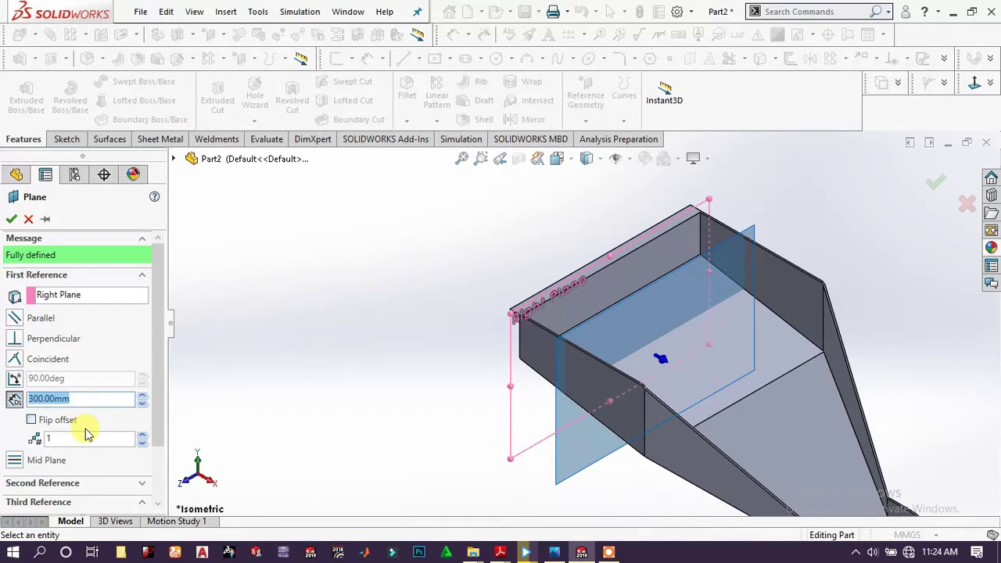
{"action": "key", "text": "Return"}
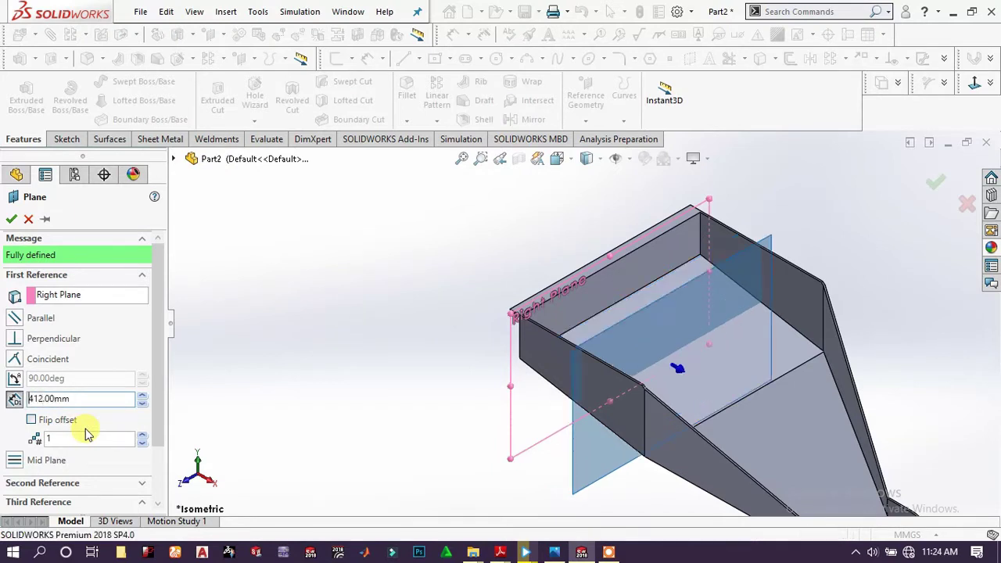
{"action": "left_click", "coordinate": [17, 218]}
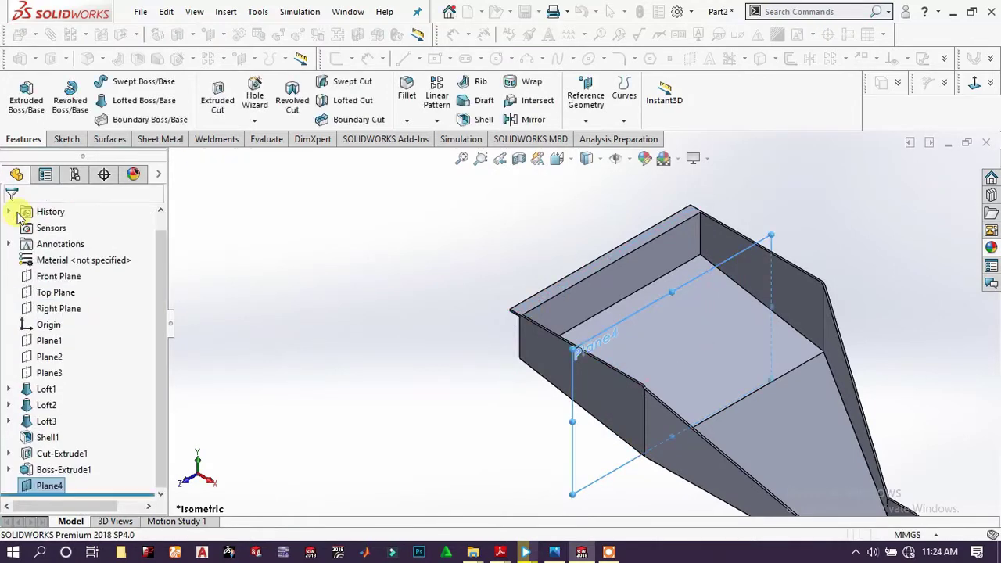
{"action": "left_click", "coordinate": [341, 394]}
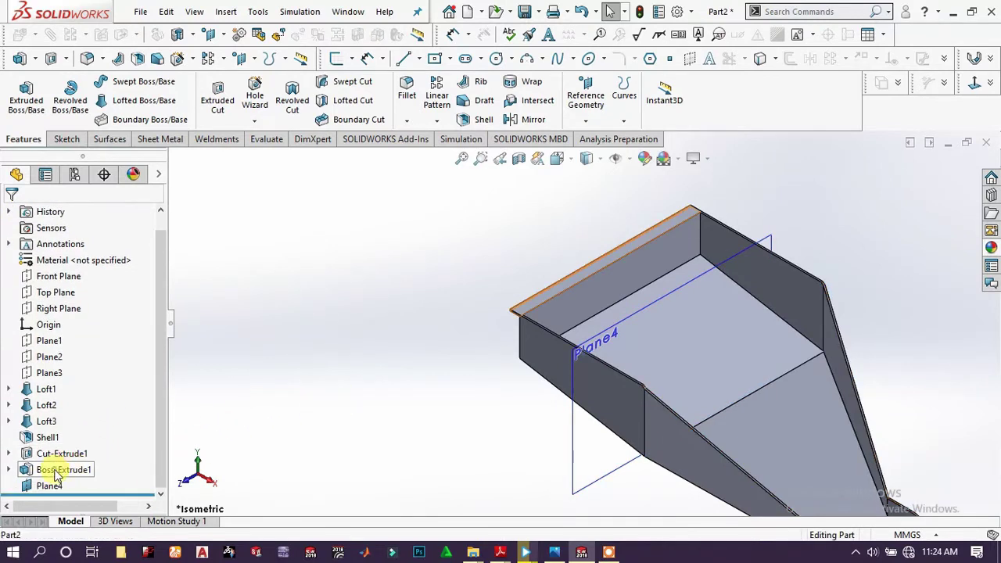
Mirror the extruded rim flange about the new offset plane and hide that plane
{"action": "left_click", "coordinate": [57, 471]}
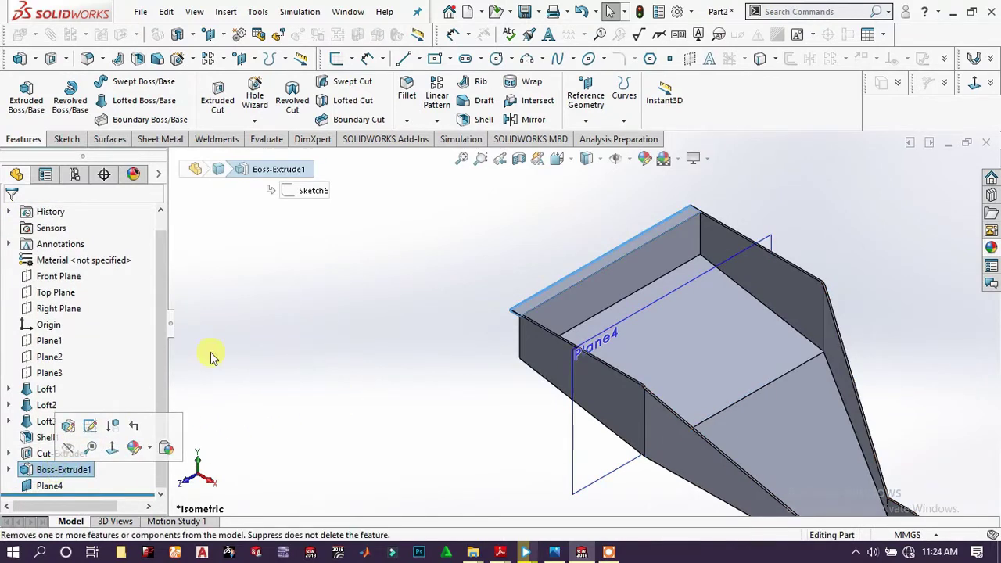
{"action": "left_click", "coordinate": [530, 124]}
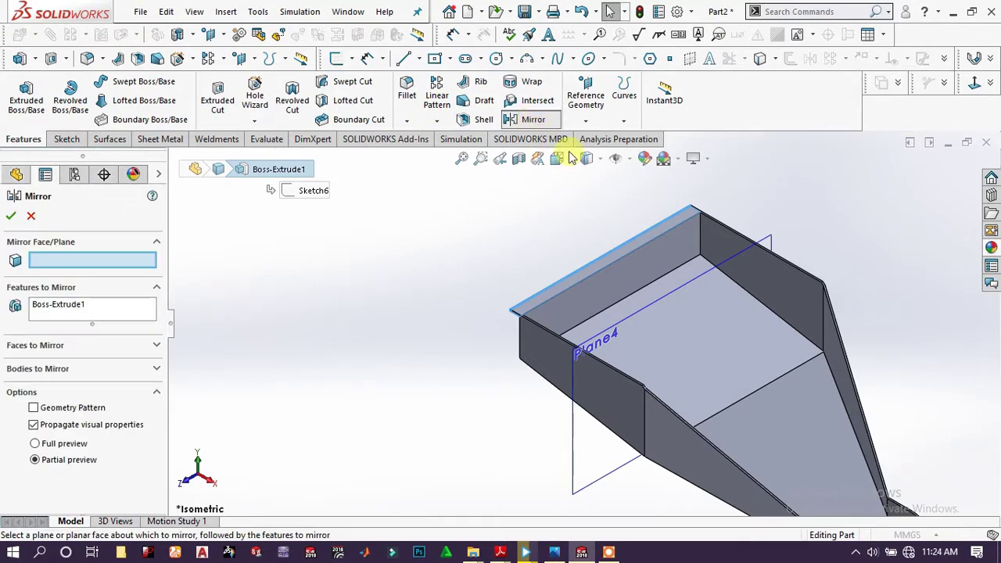
{"action": "left_click", "coordinate": [769, 244]}
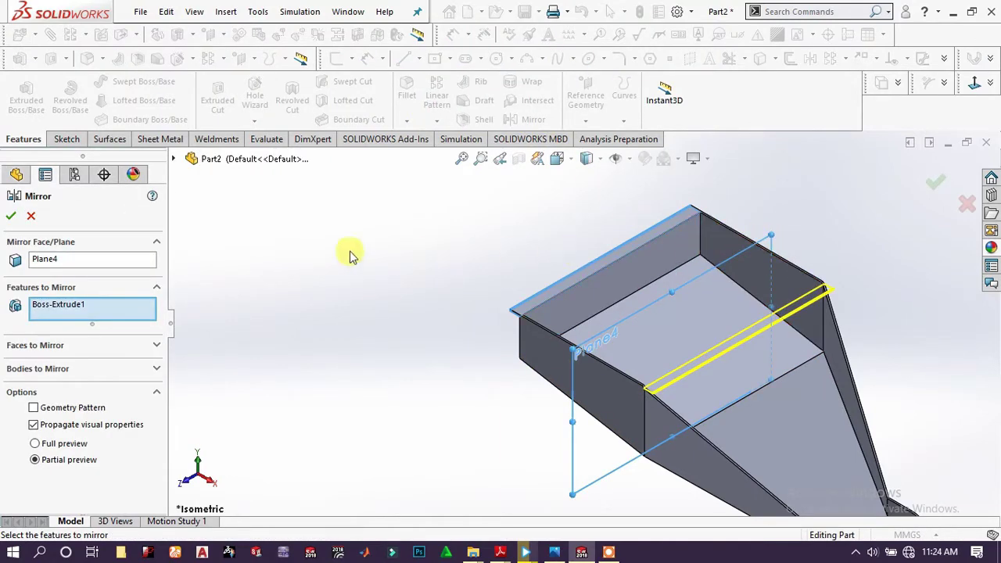
{"action": "left_click", "coordinate": [17, 211]}
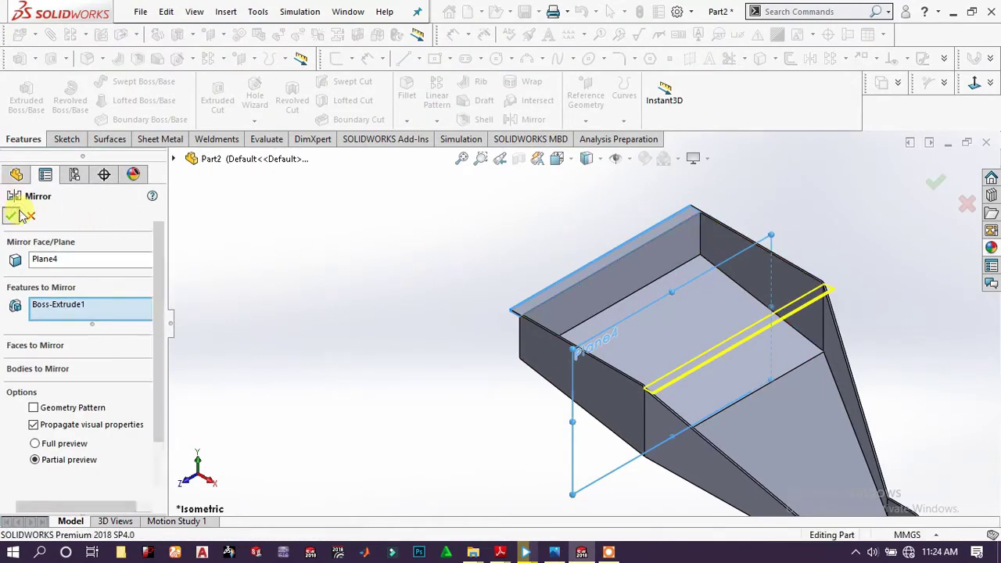
{"action": "left_click", "coordinate": [769, 244]}
{"action": "left_click", "coordinate": [851, 195]}
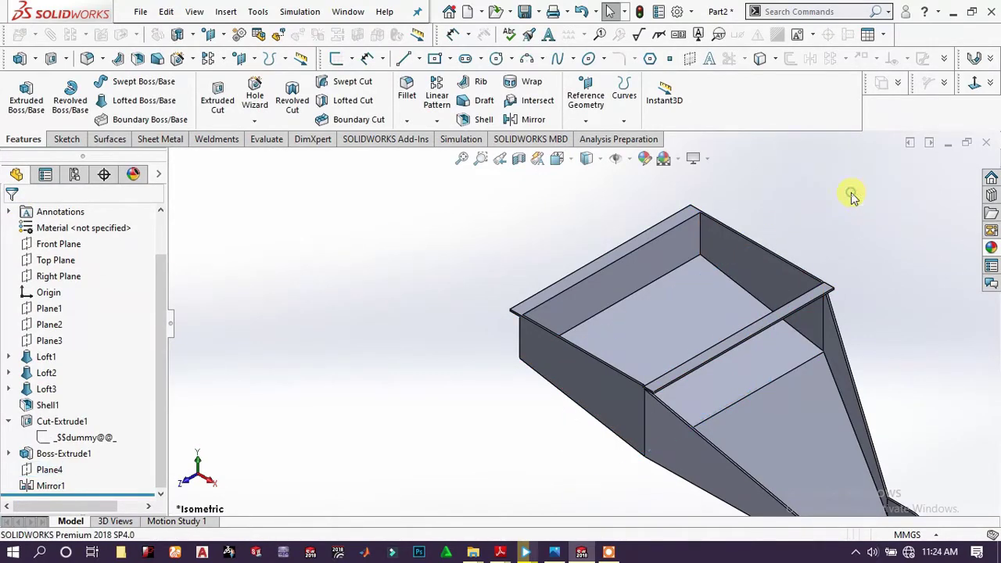
Examine the mirrored flange and its junction with the chute walls up close and from another angle
{"action": "scroll", "coordinate": [820, 328], "scroll_direction": "down", "scroll_amount": 3}
{"action": "scroll", "coordinate": [581, 514], "scroll_direction": "down", "scroll_amount": 2}
{"action": "scroll", "coordinate": [547, 357], "scroll_direction": "up", "scroll_amount": 4}
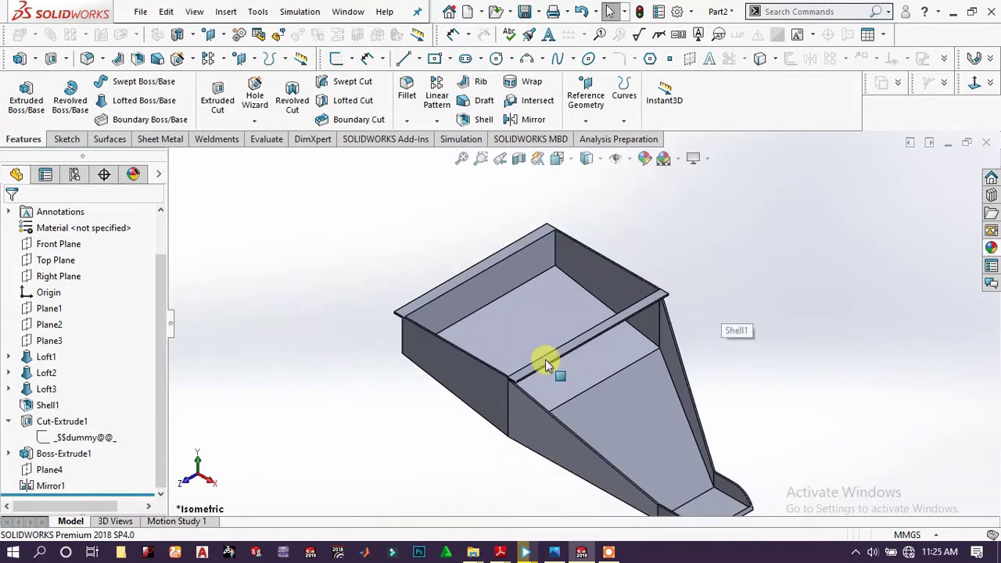
{"action": "scroll", "coordinate": [509, 424], "scroll_direction": "down", "scroll_amount": 4}
{"action": "scroll", "coordinate": [510, 423], "scroll_direction": "down", "scroll_amount": 5}
{"action": "middle_click_drag", "start_coordinate": [511, 415], "coordinate": [431, 257]}
{"action": "scroll", "coordinate": [447, 253], "scroll_direction": "up", "scroll_amount": 5}
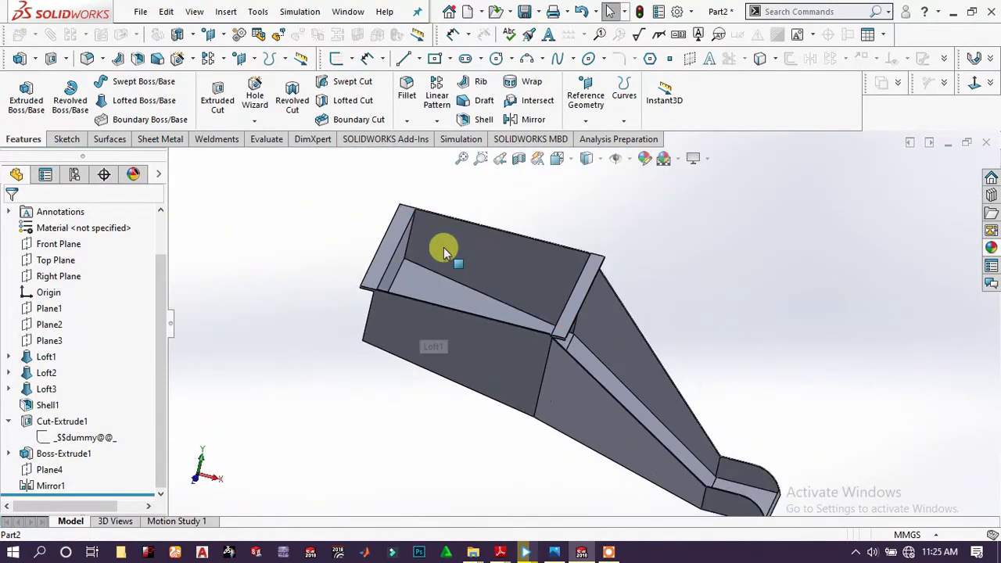
{"action": "middle_click_drag", "start_coordinate": [486, 299], "coordinate": [416, 292]}
{"action": "left_click", "coordinate": [435, 280]}
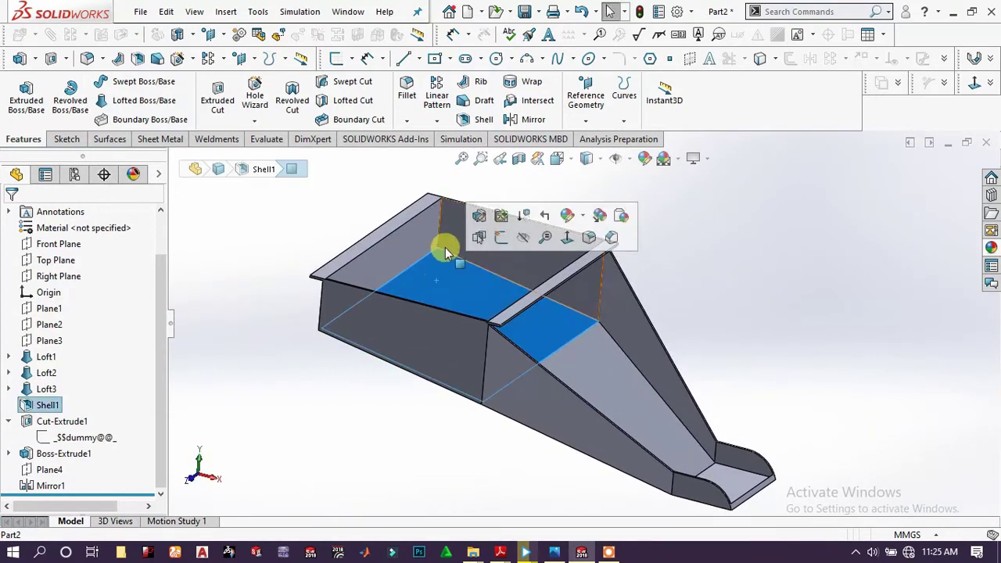
{"action": "scroll", "coordinate": [129, 244], "scroll_direction": "up", "scroll_amount": 1}
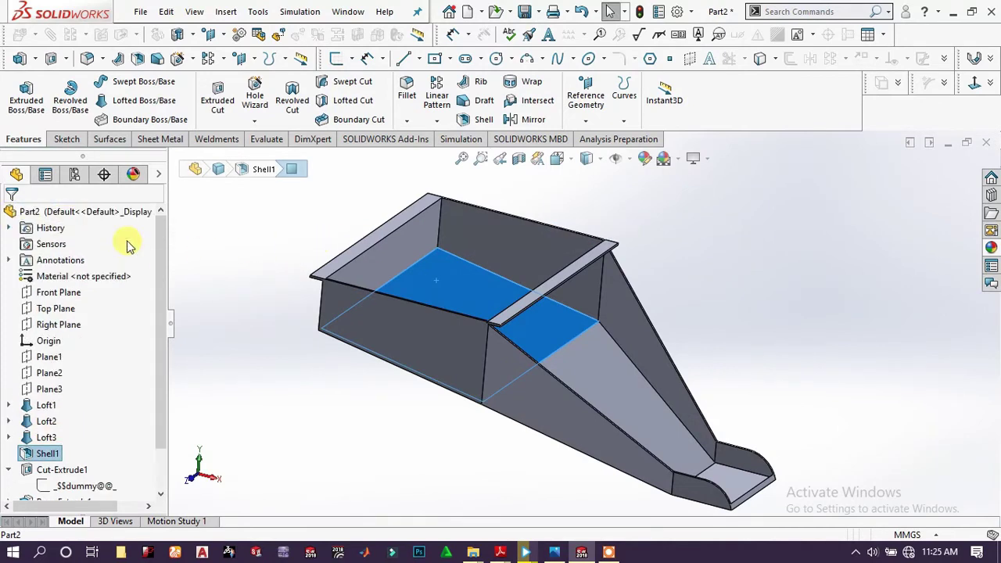
{"action": "left_click", "coordinate": [113, 211]}
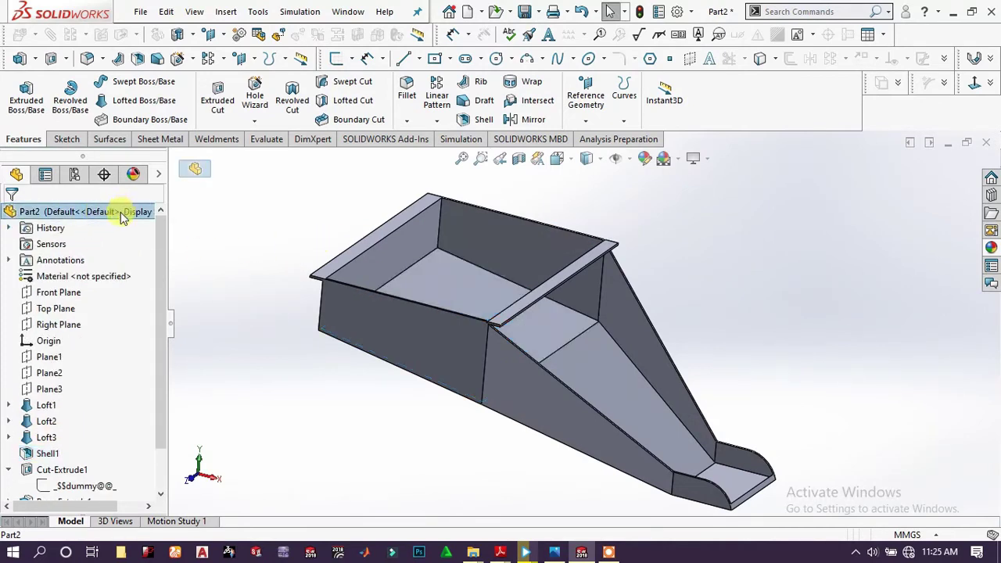
{"action": "right_click", "coordinate": [121, 219]}
{"action": "left_click", "coordinate": [383, 202]}
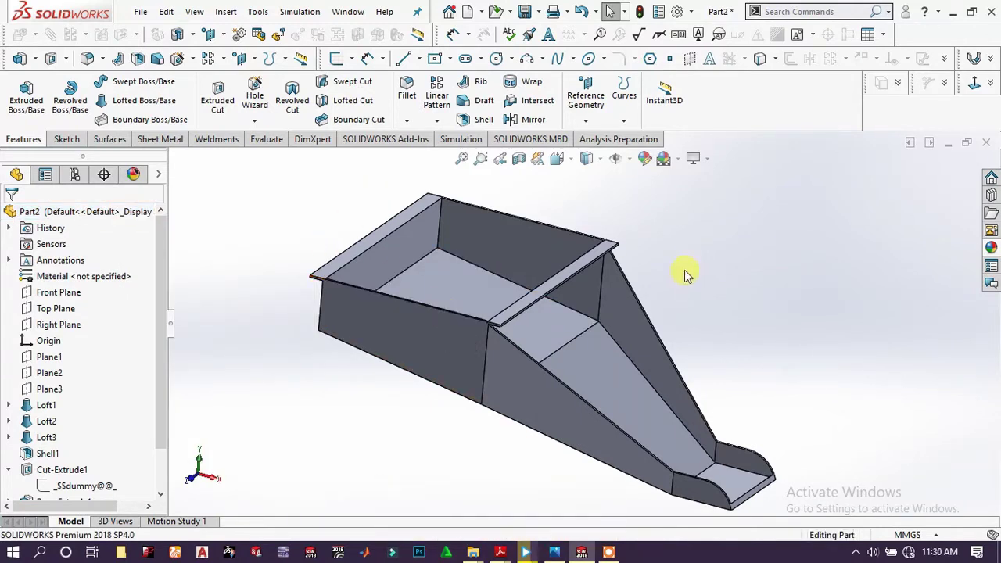
Start a sketch on the wide section's outer side wall and draw a horizontal construction line about 883 mm long from the origin
{"action": "left_click", "coordinate": [455, 325]}
{"action": "left_click", "coordinate": [520, 282]}
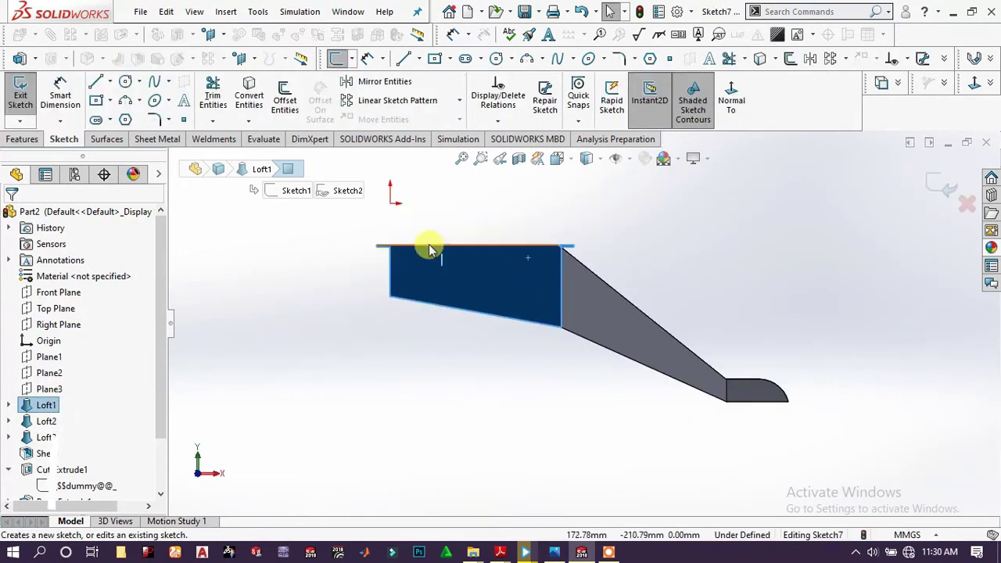
{"action": "scroll", "coordinate": [427, 252], "scroll_direction": "down", "scroll_amount": 5}
{"action": "scroll", "coordinate": [452, 199], "scroll_direction": "up", "scroll_amount": 2}
{"action": "scroll", "coordinate": [476, 223], "scroll_direction": "down", "scroll_amount": 1}
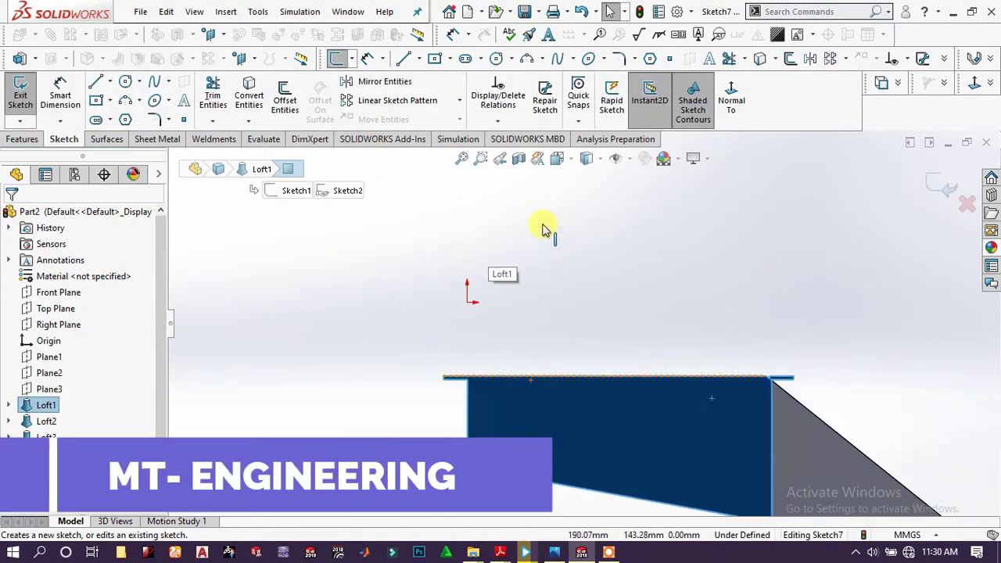
{"action": "left_click", "coordinate": [404, 66]}
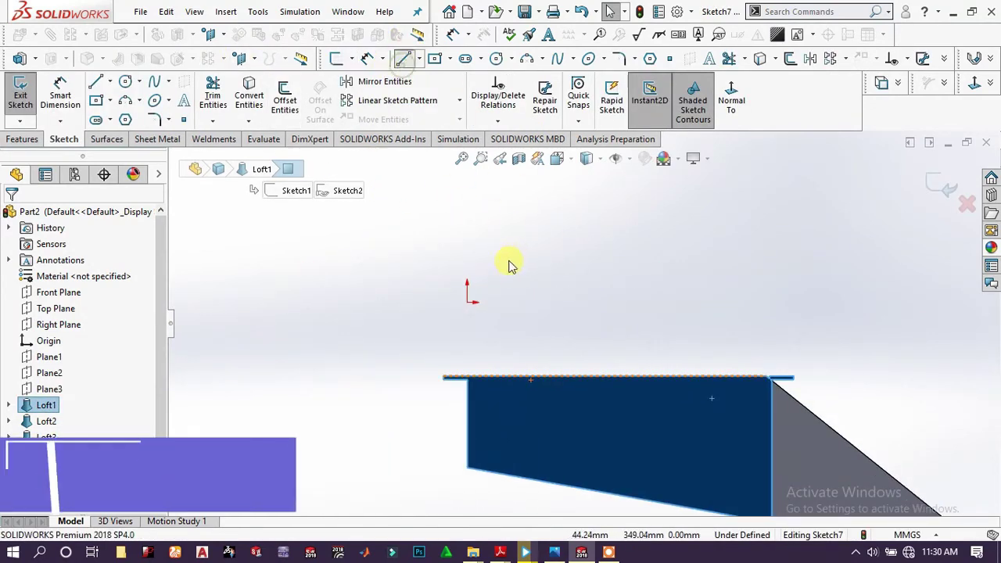
{"action": "left_click", "coordinate": [467, 302]}
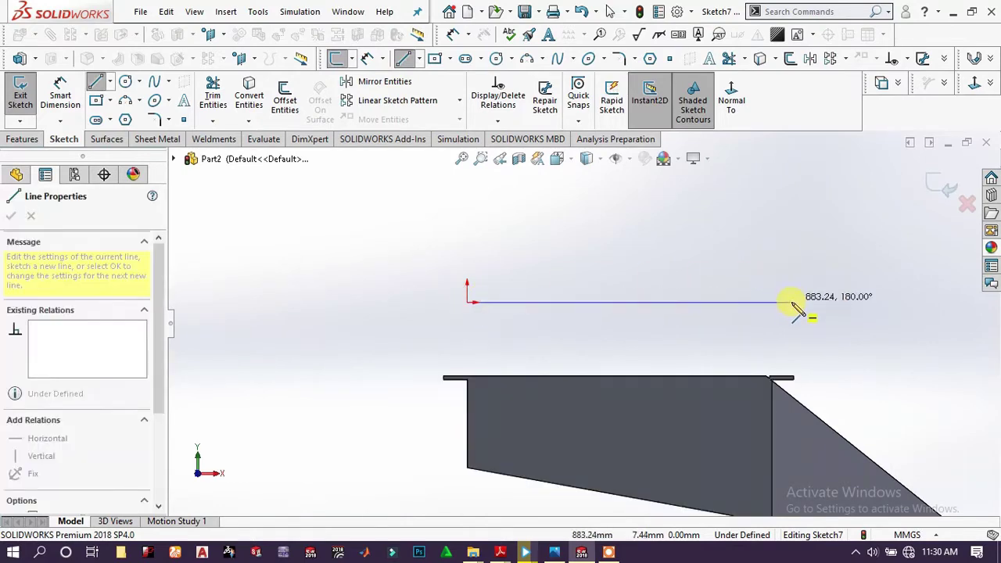
{"action": "left_click", "coordinate": [791, 303]}
{"action": "right_click", "coordinate": [783, 262]}
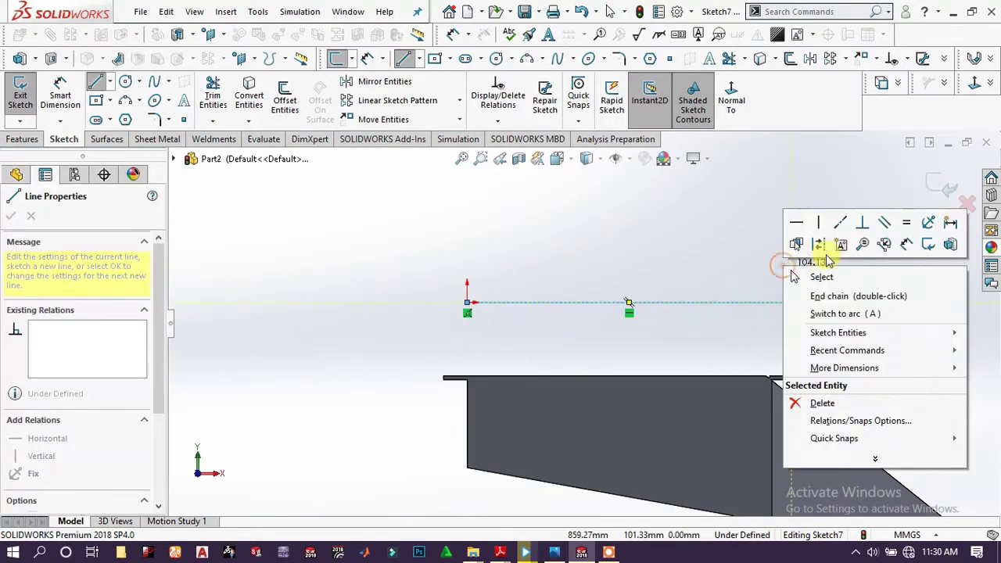
{"action": "left_click", "coordinate": [819, 243]}
{"action": "key", "text": "Escape"}
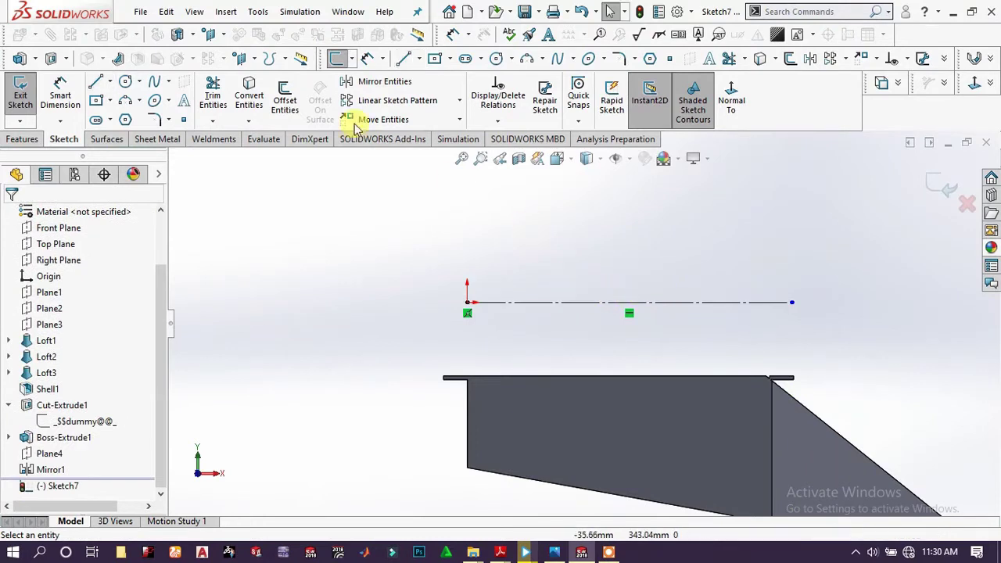
Draw a vertical construction line about 90 mm long downward from the midpoint of the horizontal construction line
{"action": "left_click", "coordinate": [96, 84]}
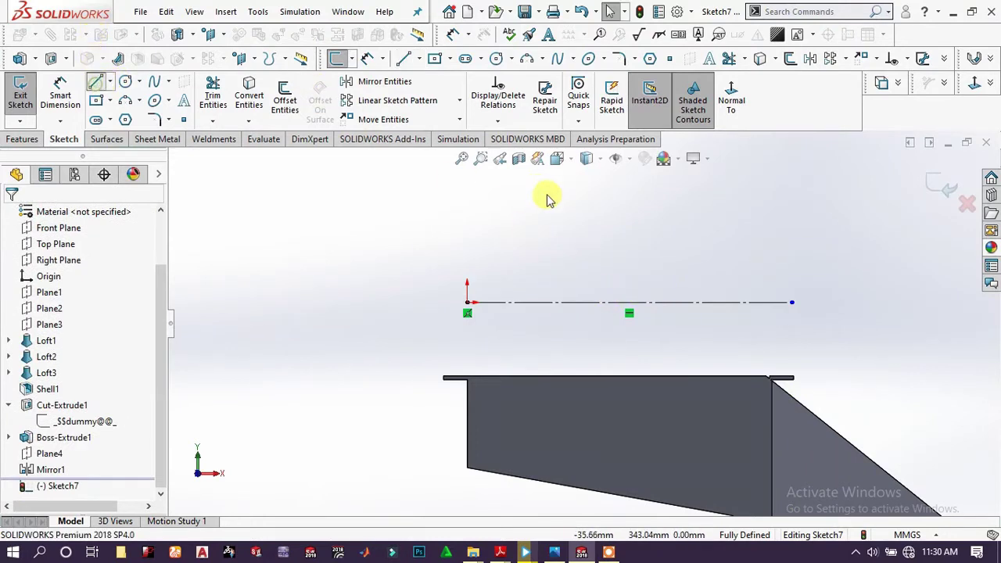
{"action": "left_click", "coordinate": [630, 304]}
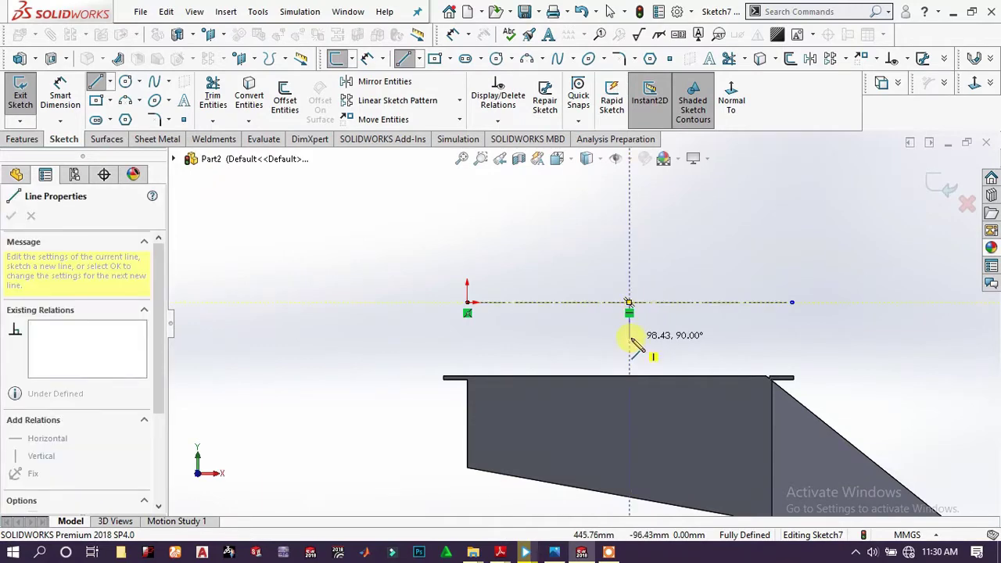
{"action": "left_click", "coordinate": [632, 336]}
{"action": "right_click", "coordinate": [655, 324]}
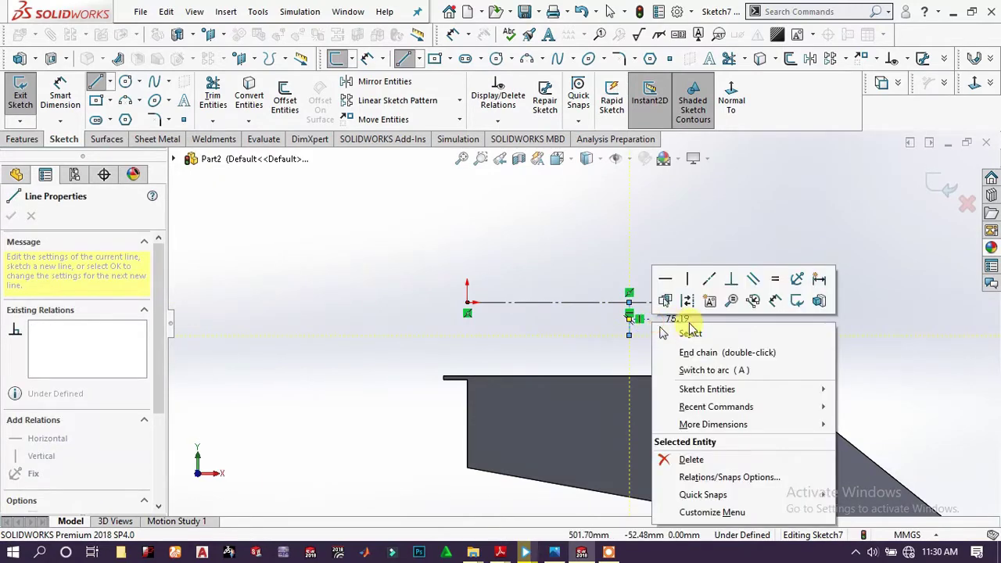
{"action": "left_click", "coordinate": [688, 302]}
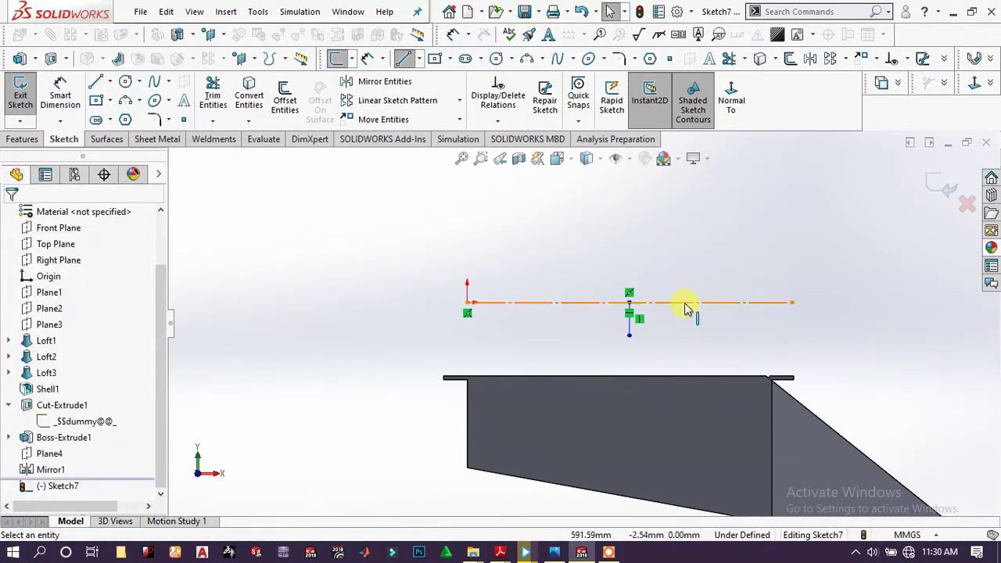
{"action": "scroll", "coordinate": [665, 324], "scroll_direction": "down", "scroll_amount": 2}
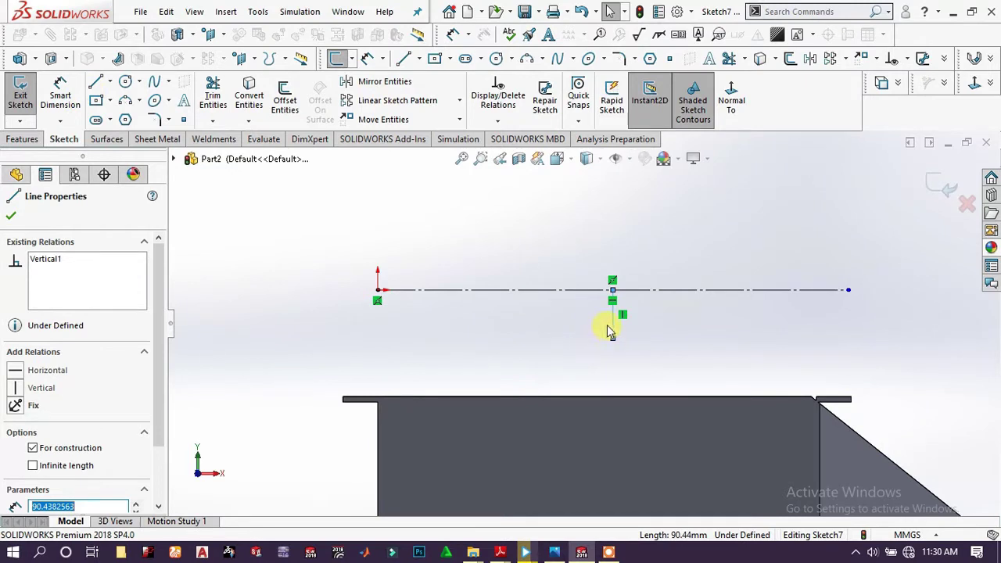
{"action": "left_click", "coordinate": [664, 323]}
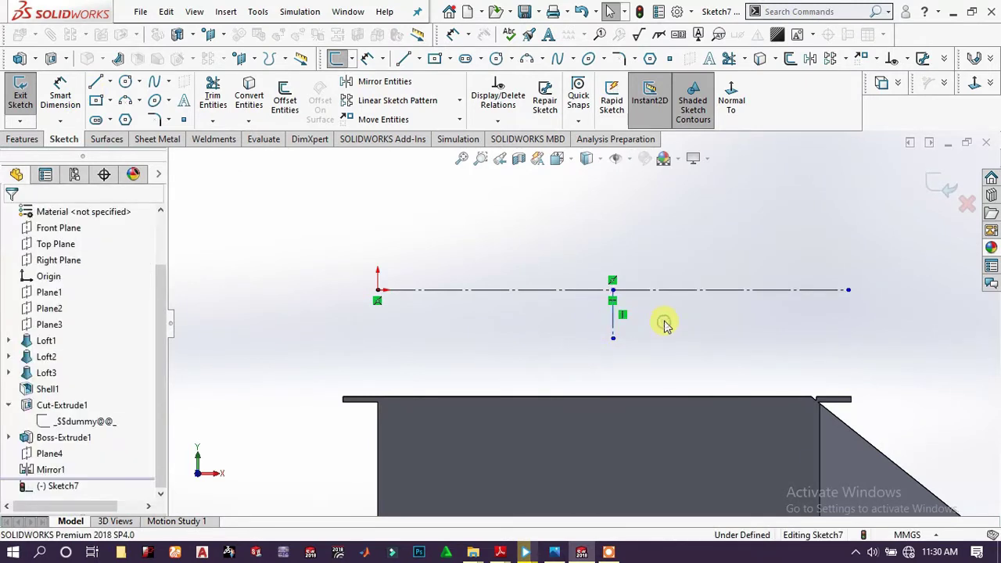
Dimension the short vertical construction line to 20 mm
{"action": "left_click", "coordinate": [60, 96]}
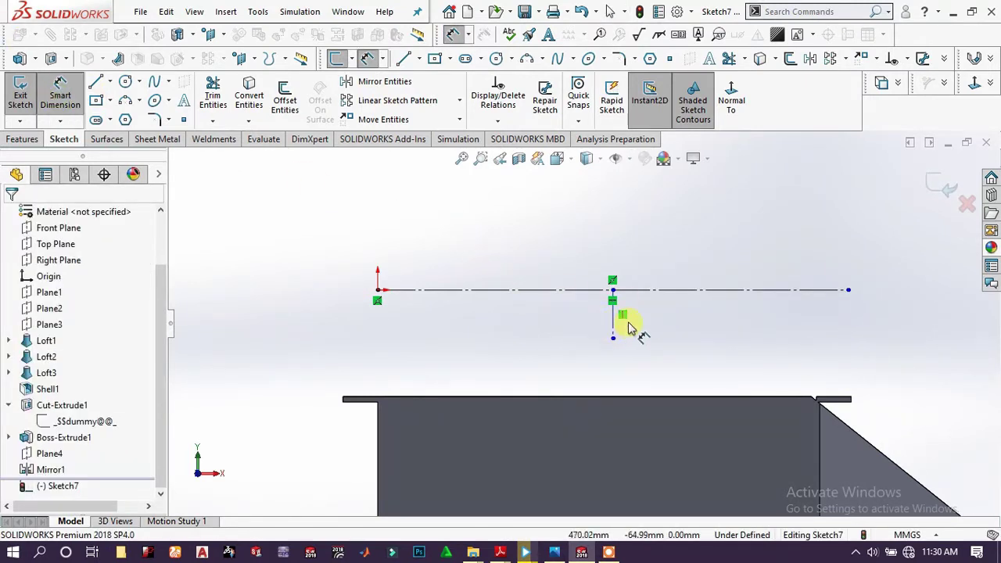
{"action": "left_click", "coordinate": [613, 322]}
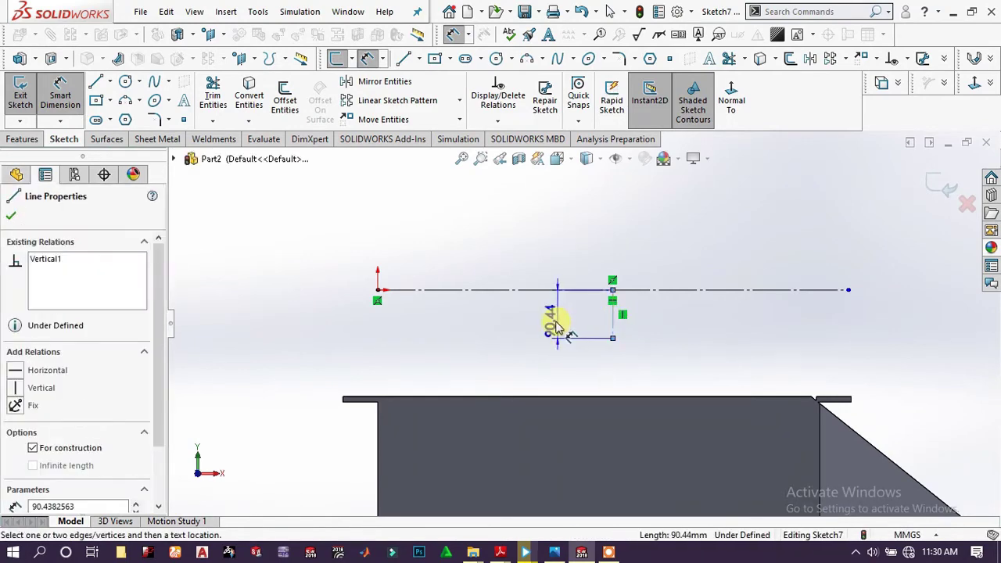
{"action": "left_click", "coordinate": [552, 324]}
{"action": "type", "text": "20"}
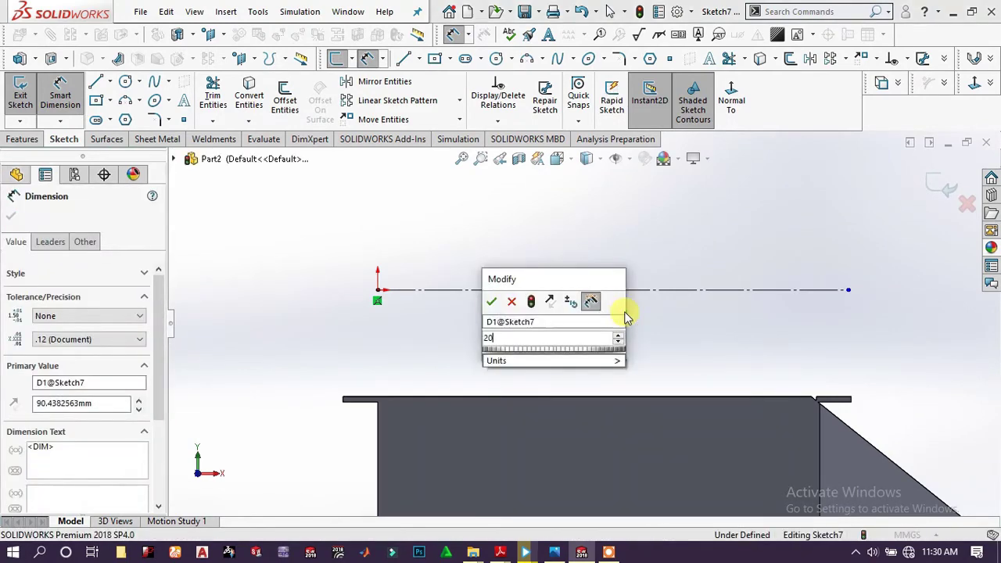
{"action": "key", "text": "Return"}
{"action": "left_click", "coordinate": [607, 254]}
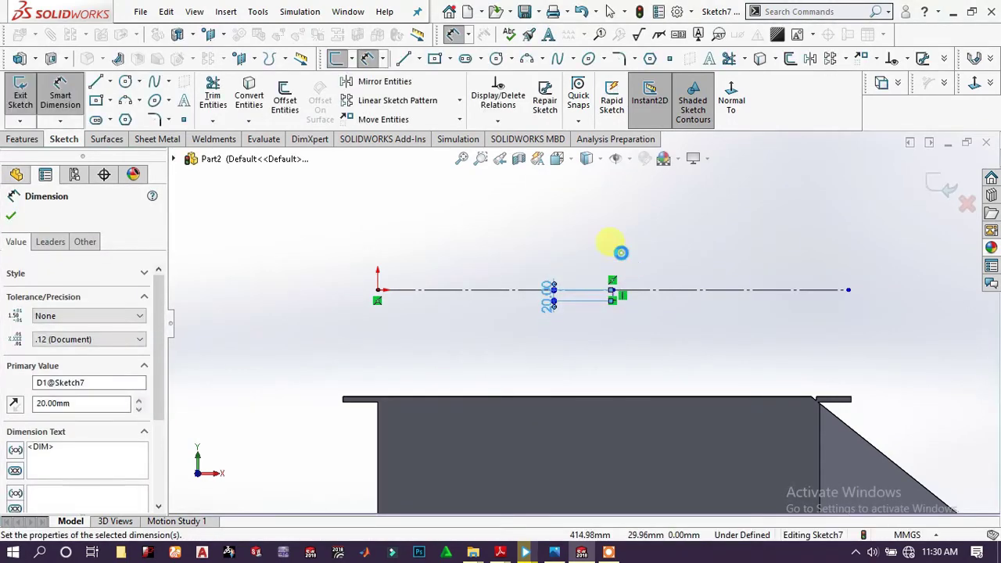
Dimension the horizontal construction line to 830 mm
{"action": "scroll", "coordinate": [813, 278], "scroll_direction": "up", "scroll_amount": 2}
{"action": "scroll", "coordinate": [636, 329], "scroll_direction": "down", "scroll_amount": 2}
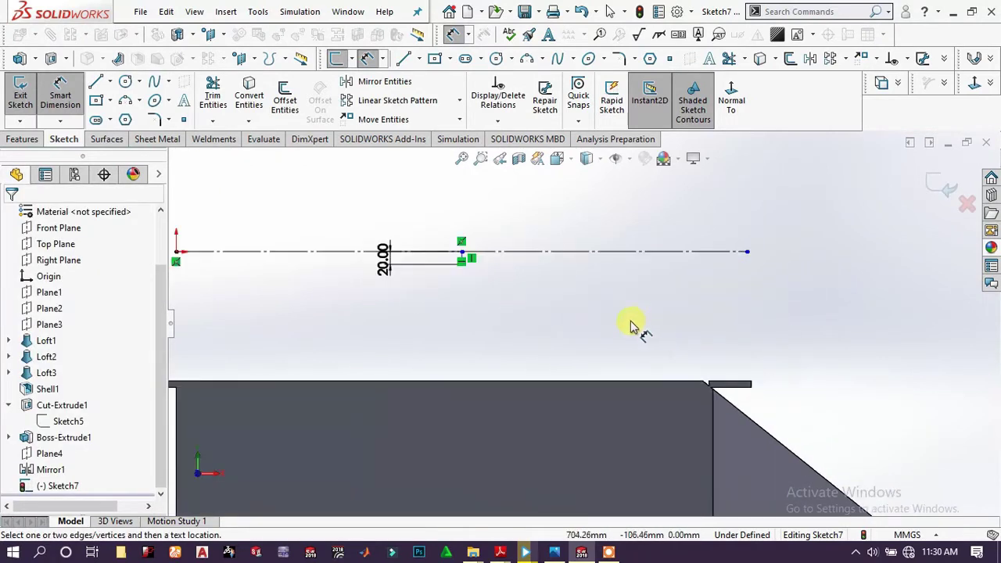
{"action": "scroll", "coordinate": [625, 301], "scroll_direction": "up", "scroll_amount": 2}
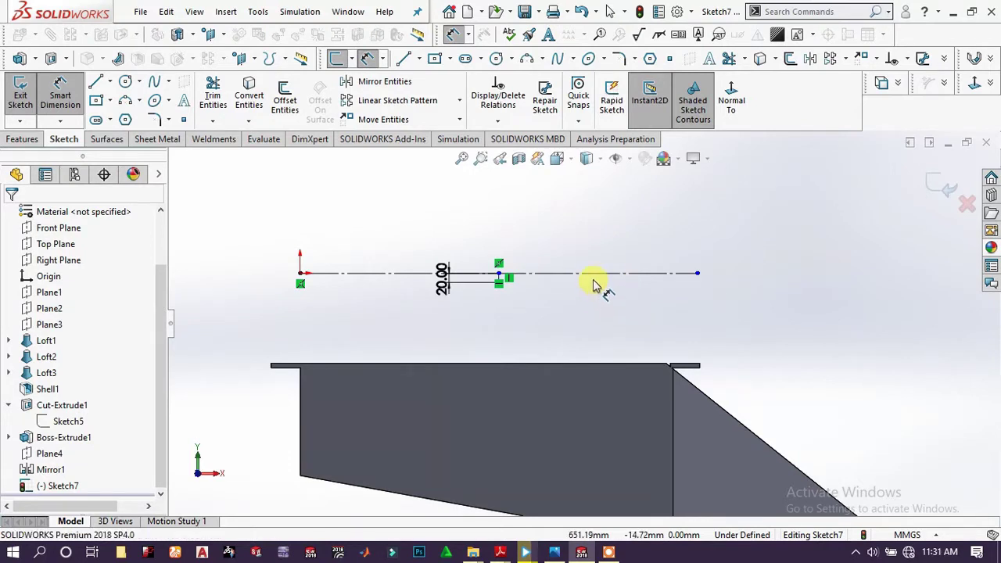
{"action": "left_click", "coordinate": [547, 273]}
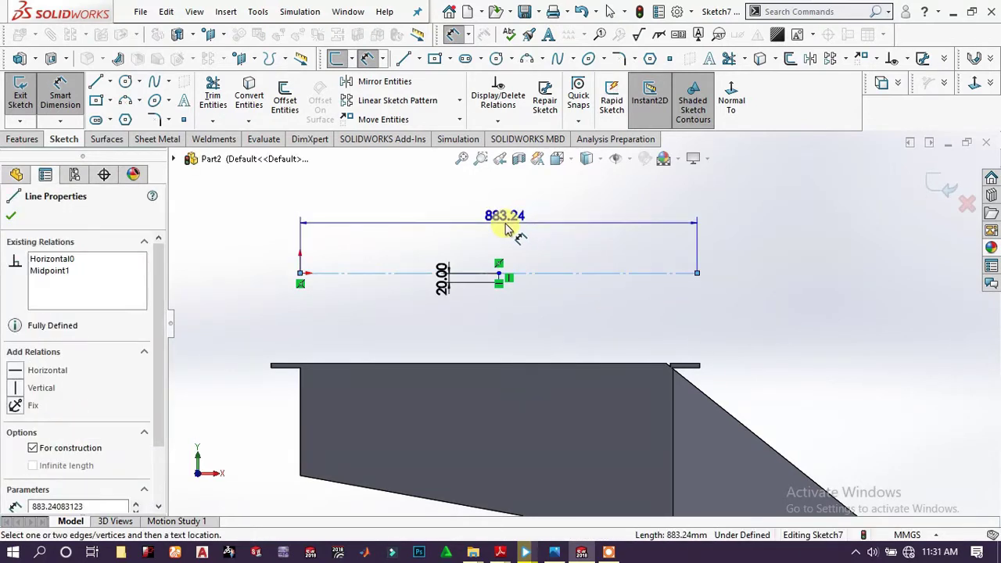
{"action": "left_click", "coordinate": [505, 228]}
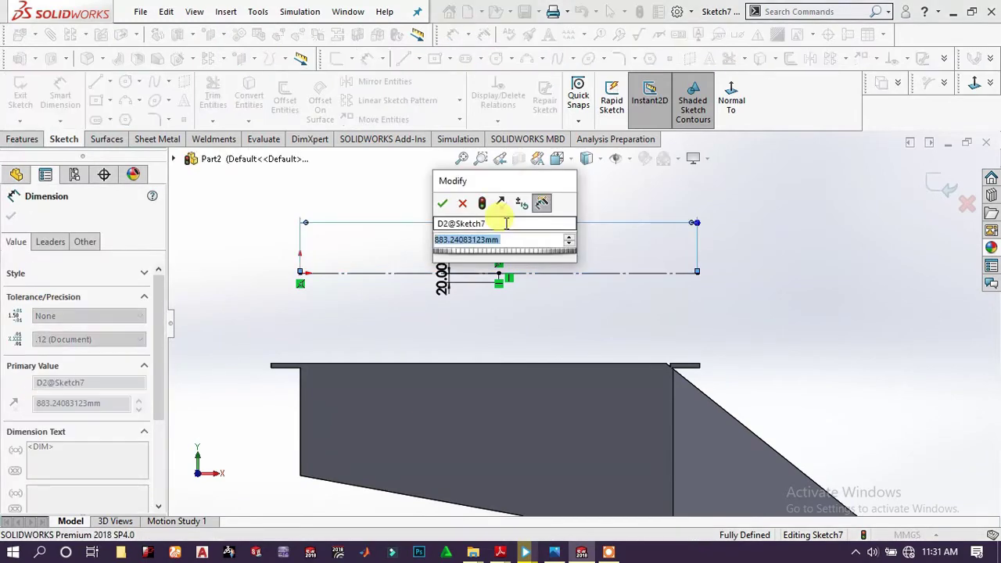
{"action": "type", "text": "8"}
{"action": "type", "text": "830"}
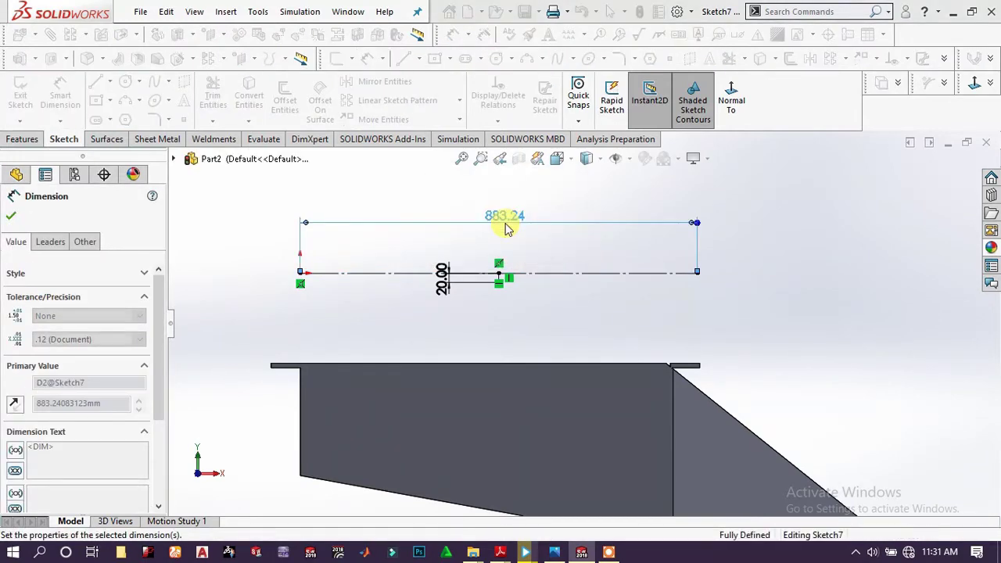
{"action": "key", "text": "Return"}
{"action": "left_click", "coordinate": [566, 307]}
Sketch a circle centred on the vertical construction line's lower end and passing through the horizontal line's far endpoint
{"action": "scroll", "coordinate": [501, 293], "scroll_direction": "down", "scroll_amount": 3}
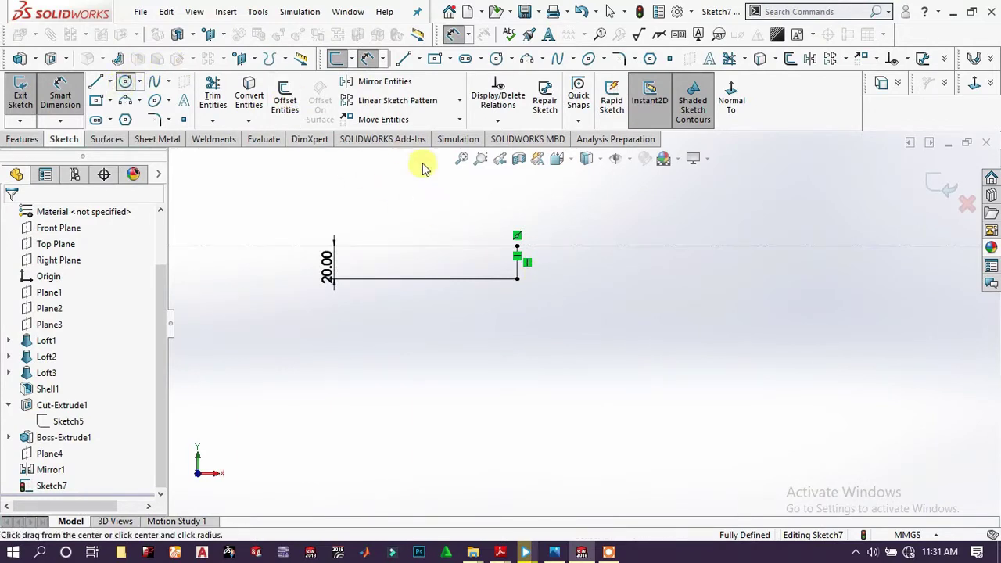
{"action": "left_click", "coordinate": [124, 82]}
{"action": "left_click", "coordinate": [516, 279]}
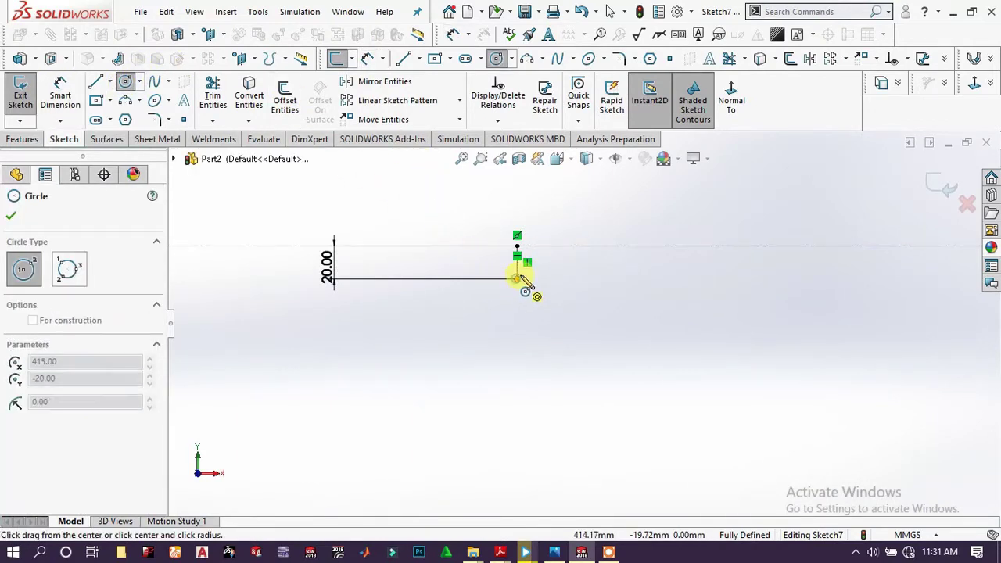
{"action": "scroll", "coordinate": [547, 274], "scroll_direction": "up", "scroll_amount": 3}
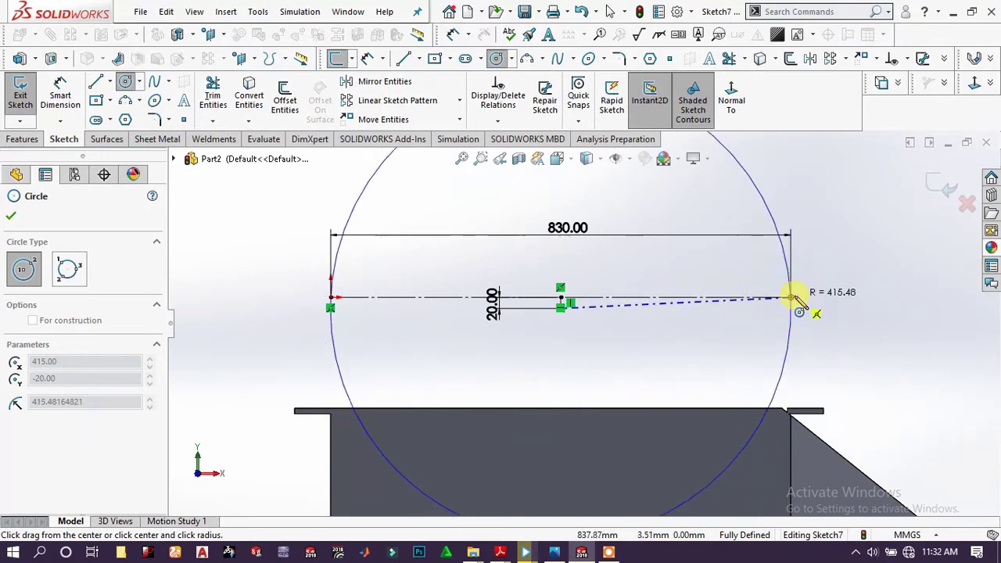
{"action": "left_click", "coordinate": [792, 298]}
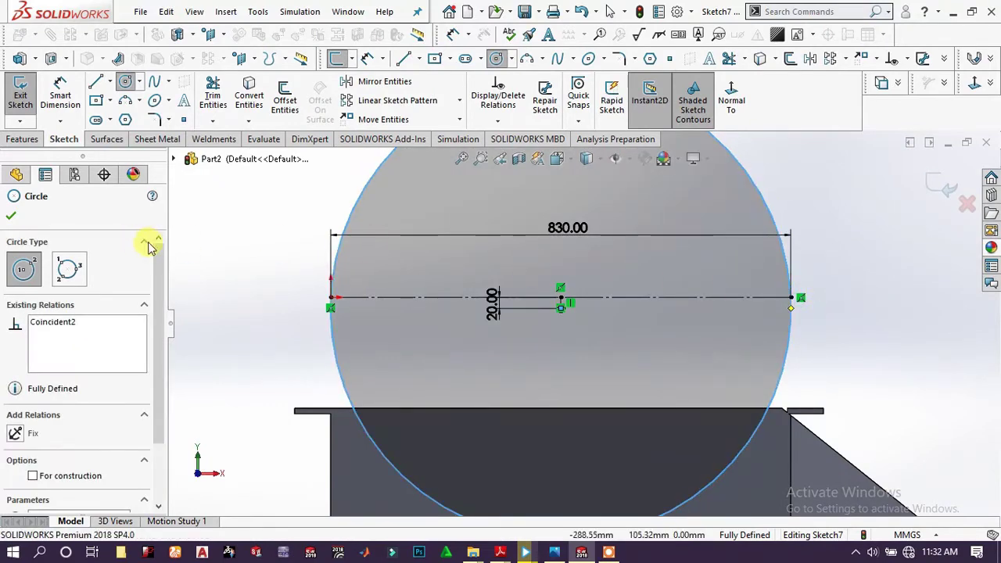
{"action": "key", "text": "Escape"}
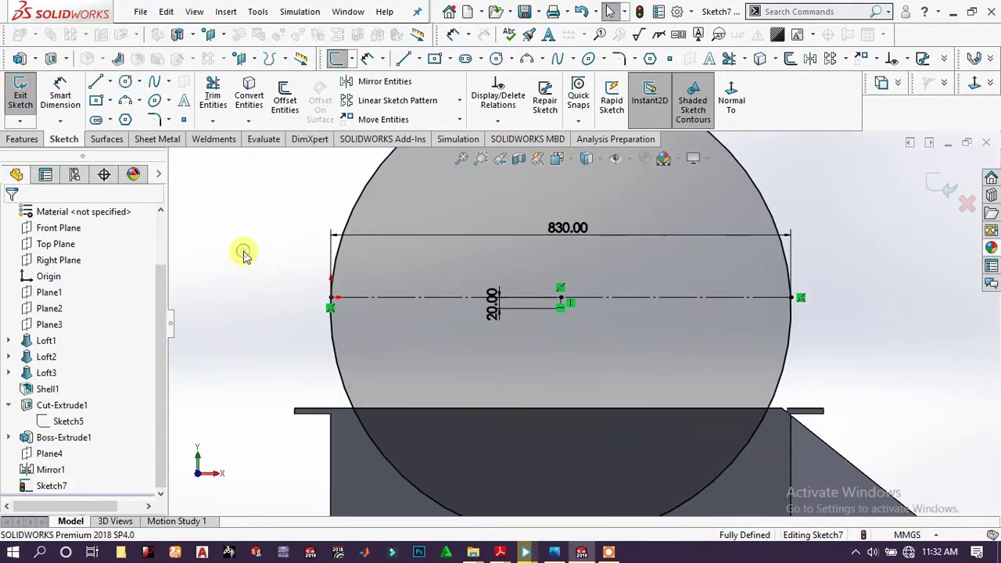
Extrude-cut the circle with Through All - Both to form arc-shaped cutouts in both side walls of the wide section
{"action": "scroll", "coordinate": [496, 346], "scroll_direction": "up", "scroll_amount": 5}
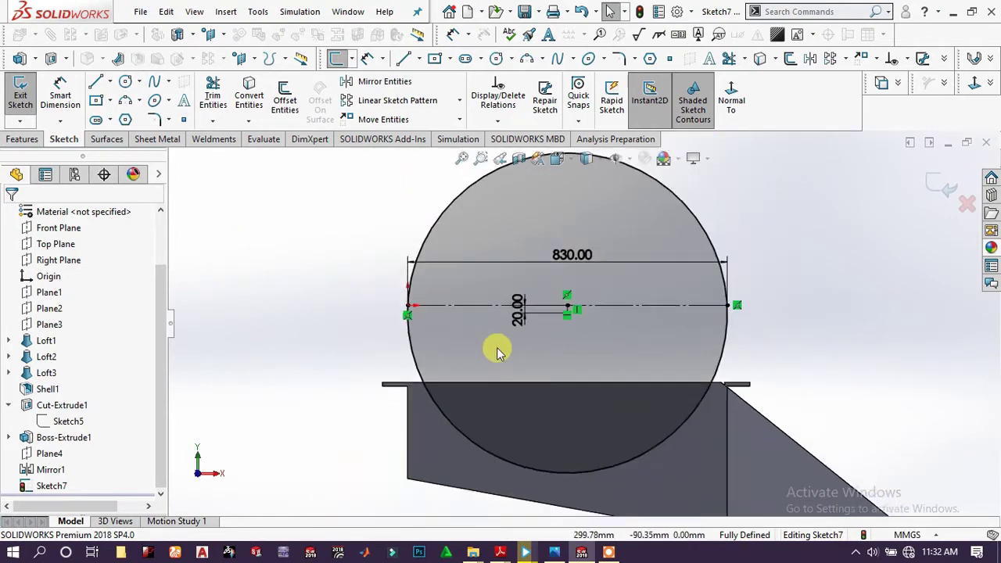
{"action": "left_click", "coordinate": [21, 139]}
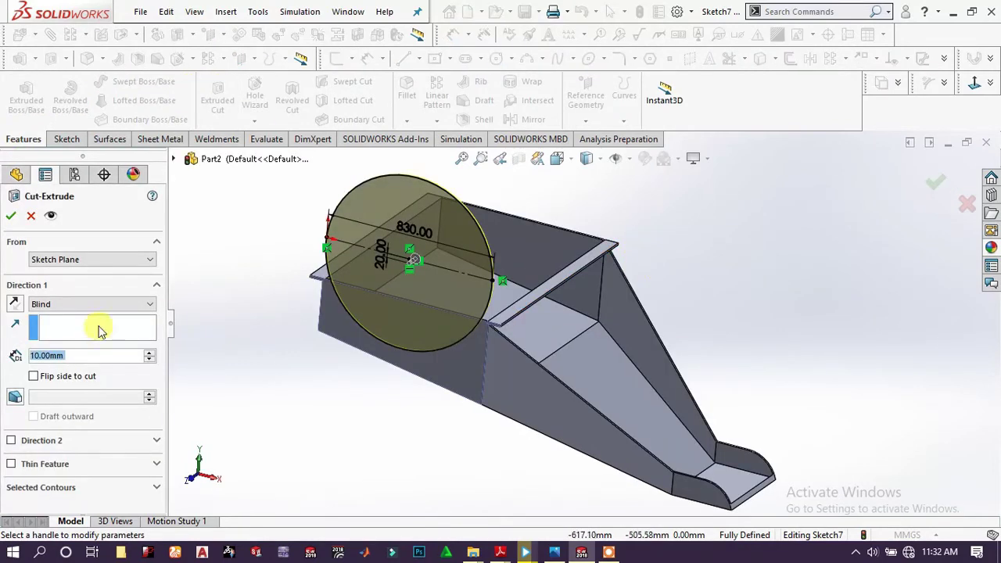
{"action": "left_click", "coordinate": [66, 313]}
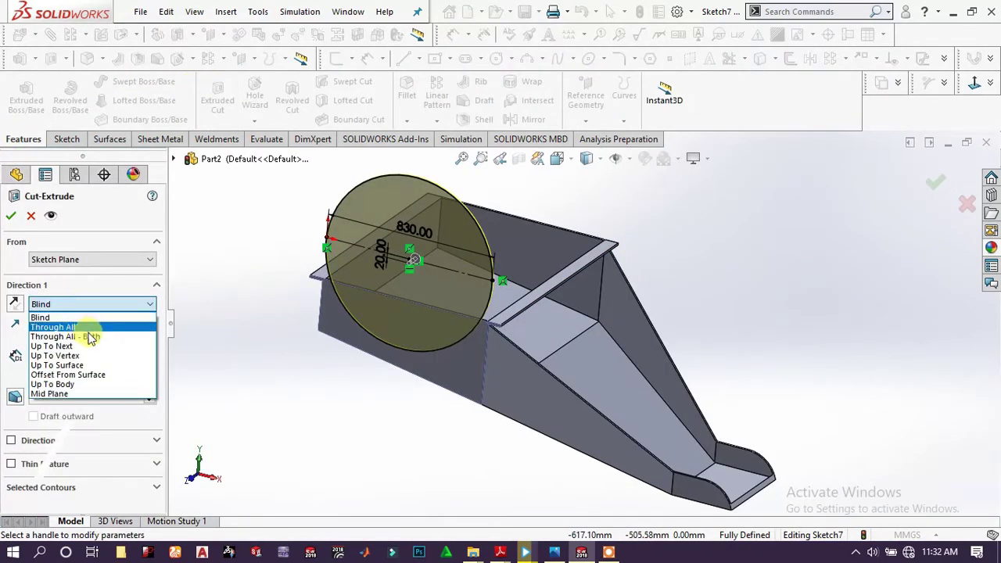
{"action": "left_click", "coordinate": [86, 334]}
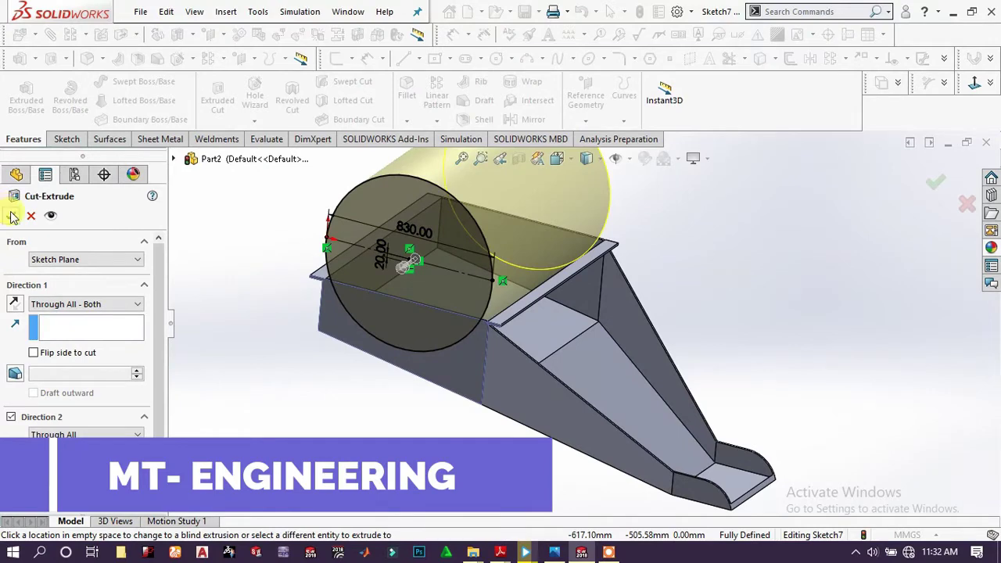
{"action": "left_click", "coordinate": [12, 216]}
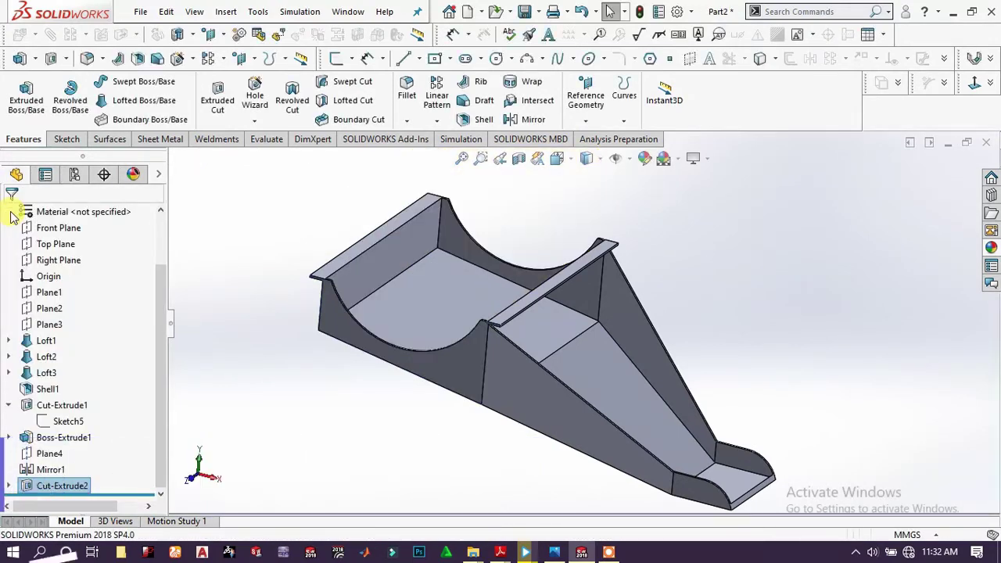
Start a sketch on the inner face of the wide section's end wall, with a planar section view at that face and the view normal to it
{"action": "left_click", "coordinate": [395, 262]}
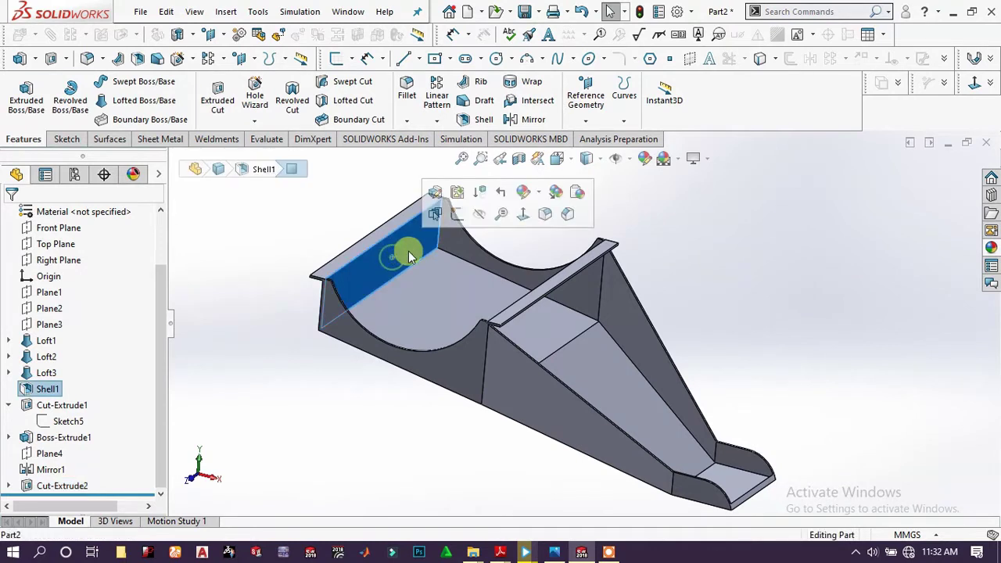
{"action": "left_click", "coordinate": [455, 217]}
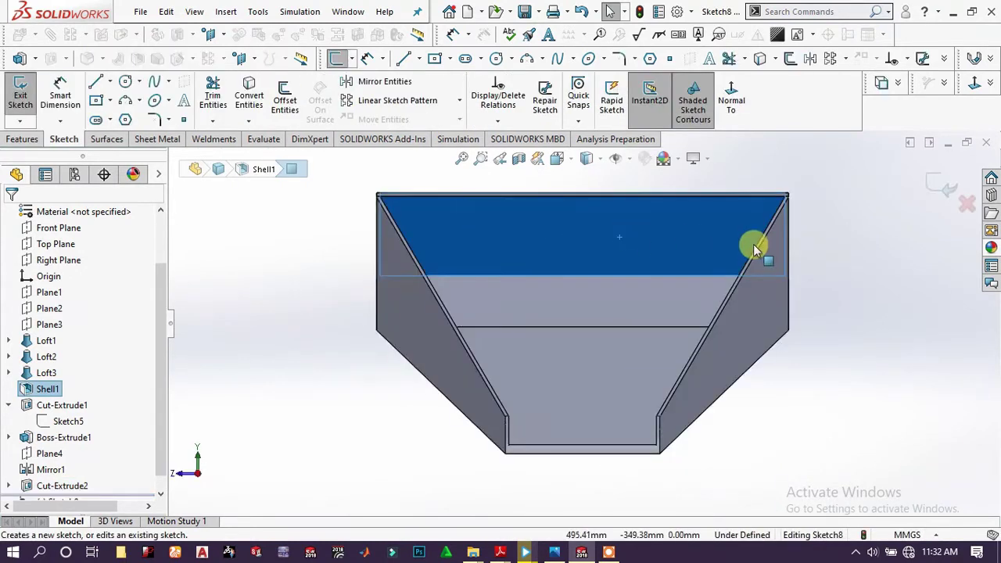
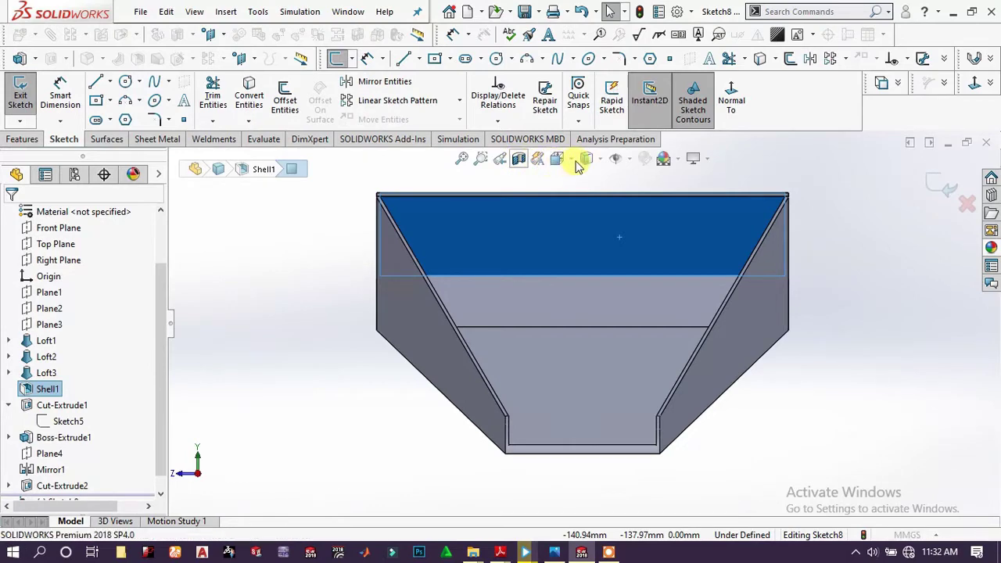
{"action": "left_click", "coordinate": [518, 158]}
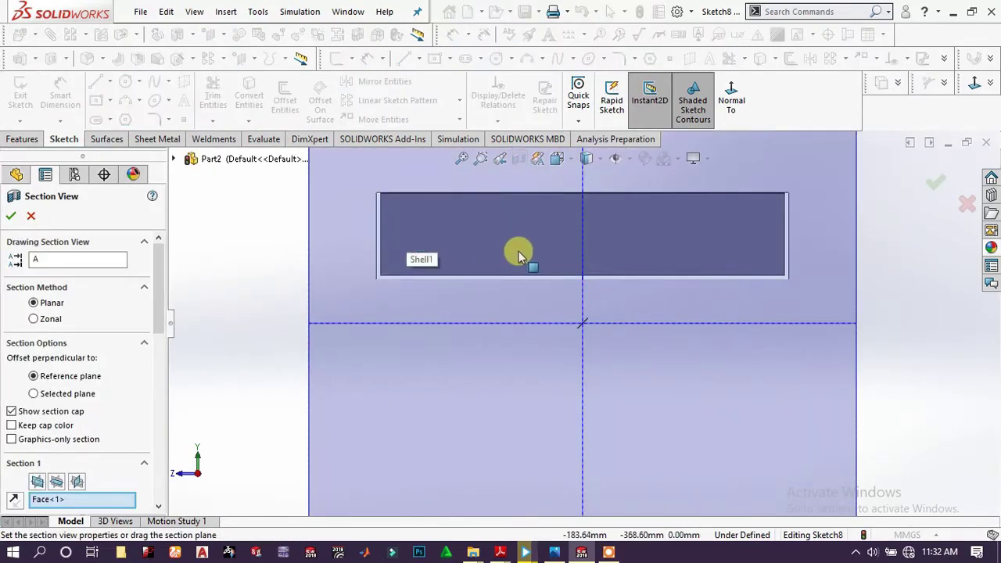
{"action": "middle_click_drag", "start_coordinate": [337, 303], "coordinate": [420, 309]}
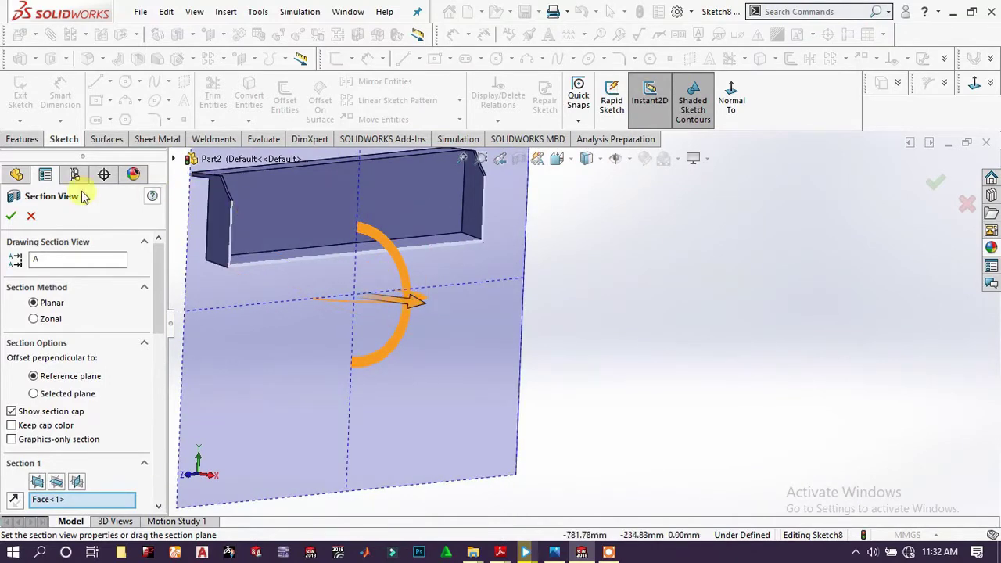
{"action": "left_click", "coordinate": [11, 218]}
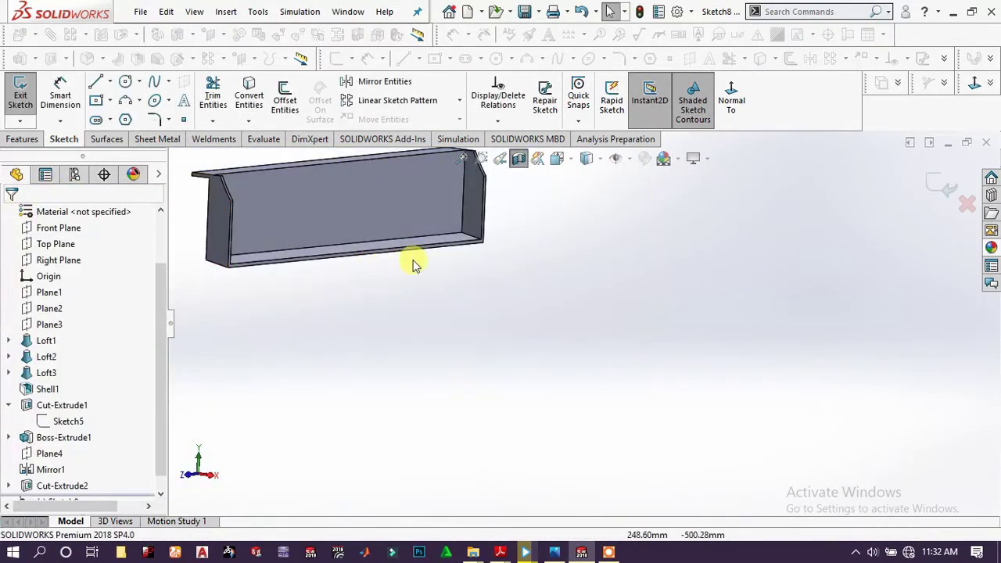
{"action": "left_click", "coordinate": [732, 102]}
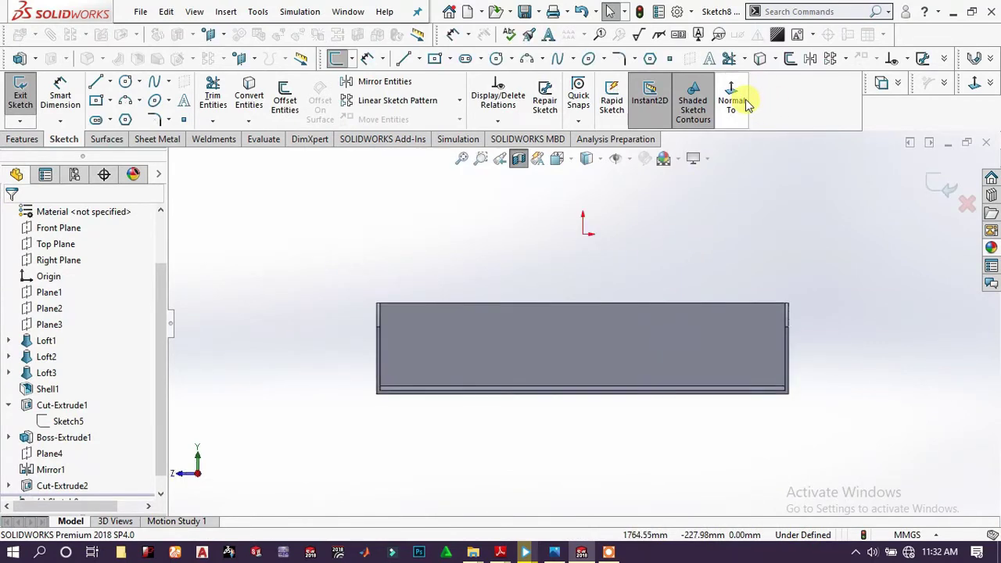
Sketch a corner rectangle about 272 mm by 87 mm on the end wall, near one side wall
{"action": "scroll", "coordinate": [751, 320], "scroll_direction": "down", "scroll_amount": 3}
{"action": "left_click", "coordinate": [665, 397]}
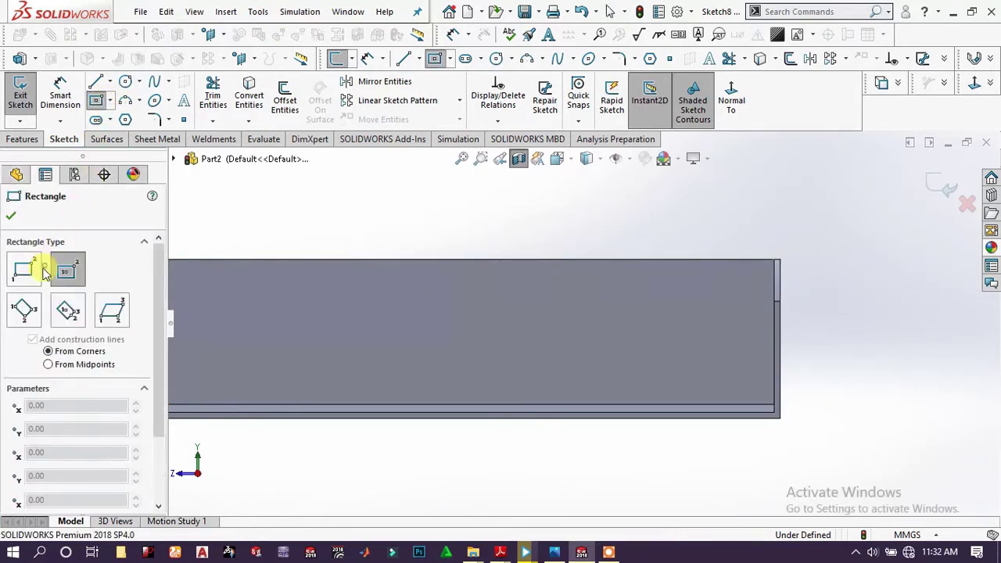
{"action": "left_click", "coordinate": [23, 269]}
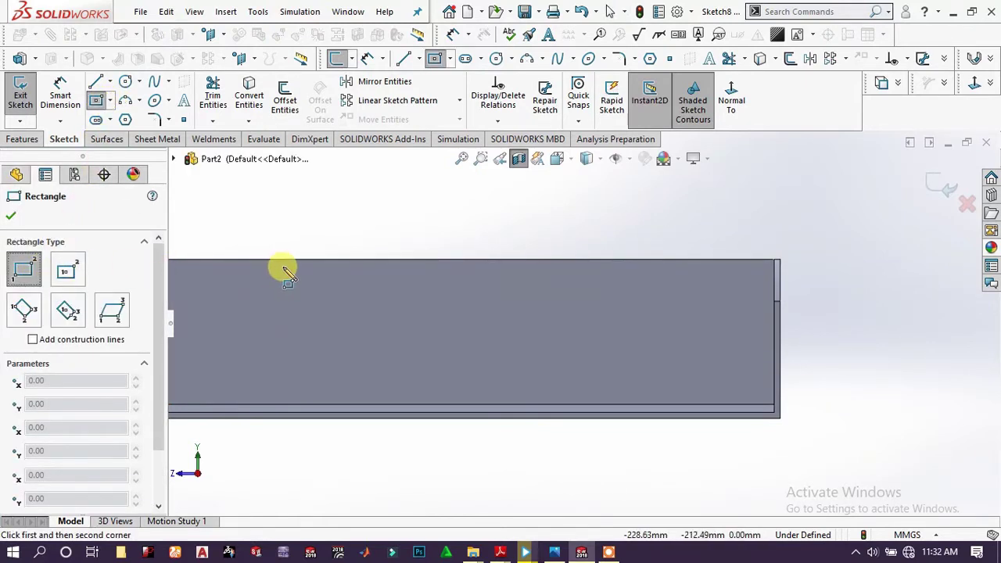
{"action": "left_click", "coordinate": [745, 364]}
{"action": "left_click", "coordinate": [583, 313]}
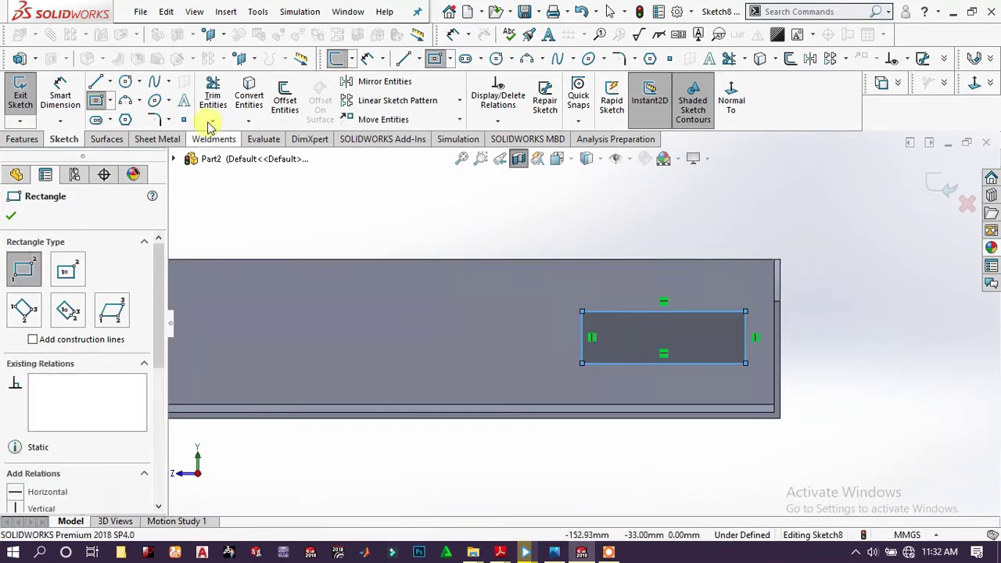
Dimension the rectangle's nearer vertical edge 32.5 mm from the outer edge of the adjacent side wall
{"action": "left_click", "coordinate": [62, 97]}
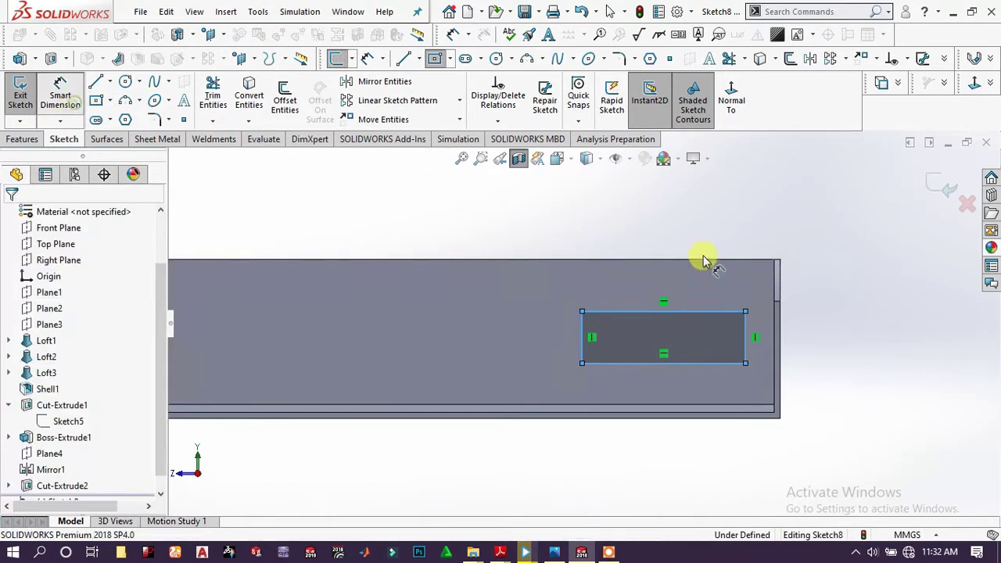
{"action": "left_click", "coordinate": [774, 335]}
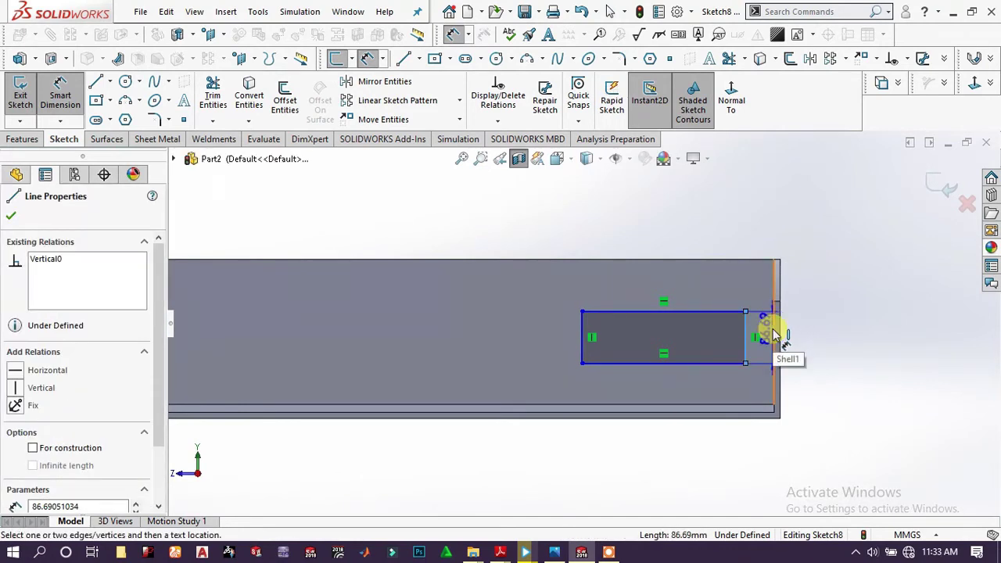
{"action": "scroll", "coordinate": [805, 335], "scroll_direction": "down", "scroll_amount": 4}
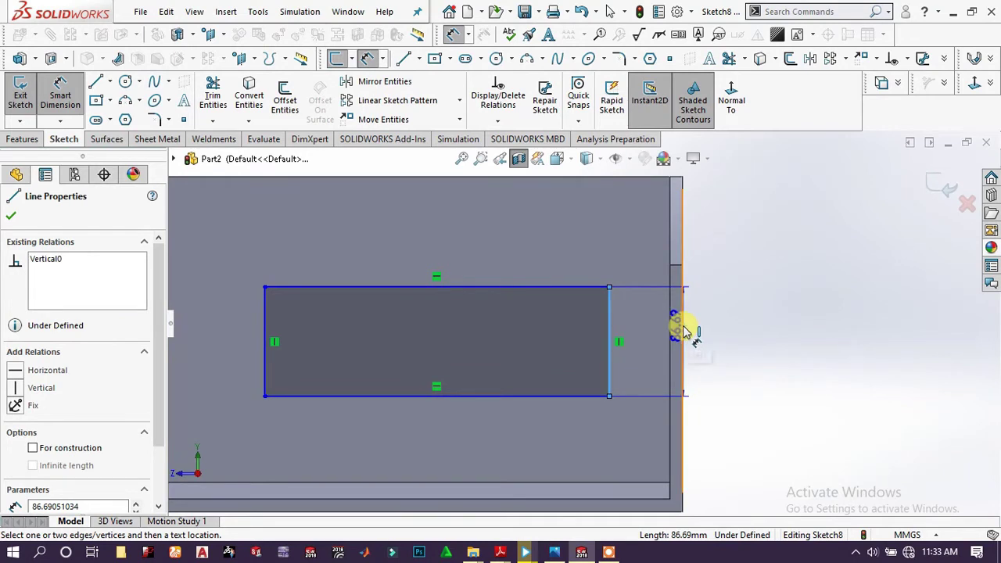
{"action": "left_click", "coordinate": [683, 330]}
{"action": "scroll", "coordinate": [647, 261], "scroll_direction": "up", "scroll_amount": 4}
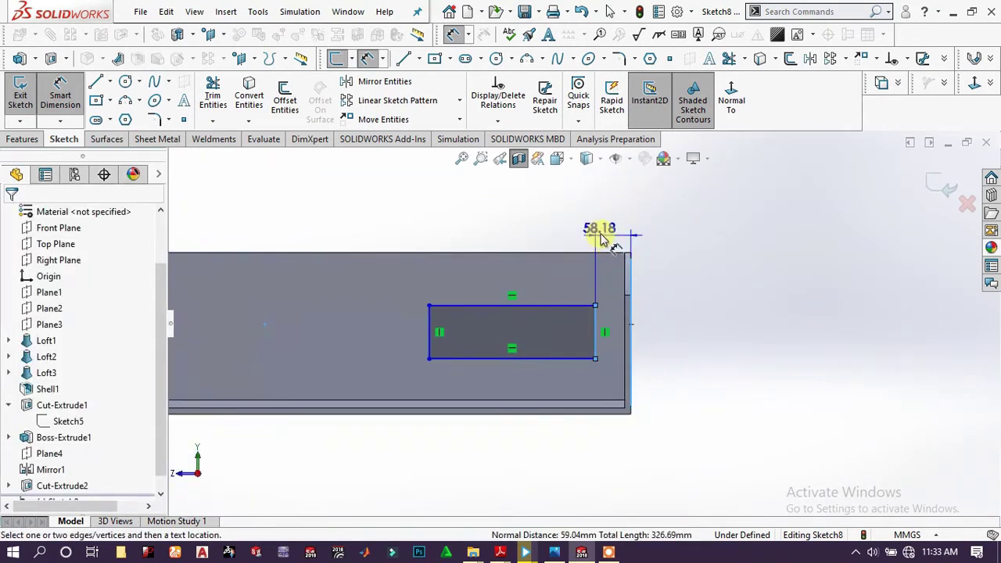
{"action": "left_click", "coordinate": [612, 229]}
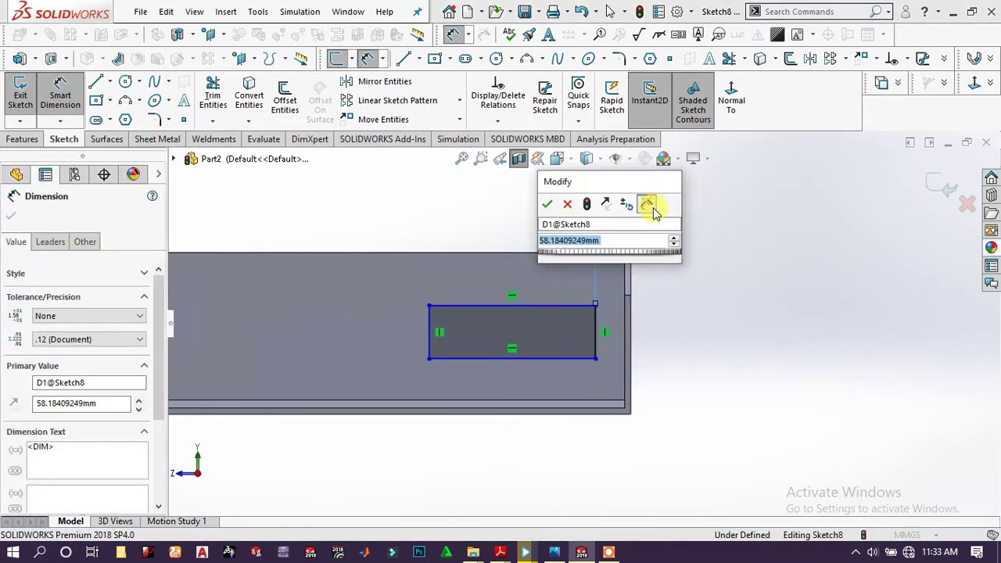
{"action": "type", "text": "32.5"}
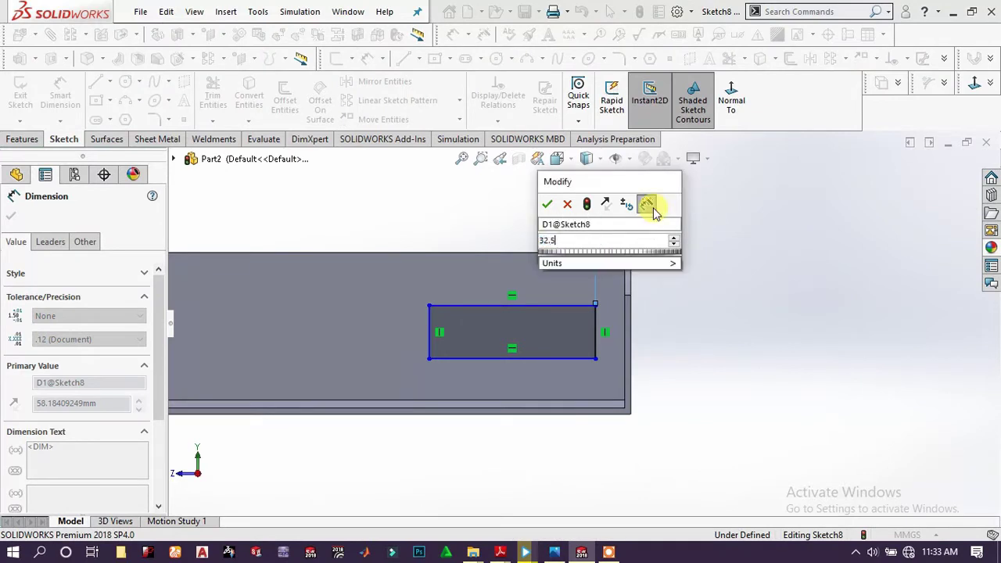
{"action": "key", "text": "Return"}
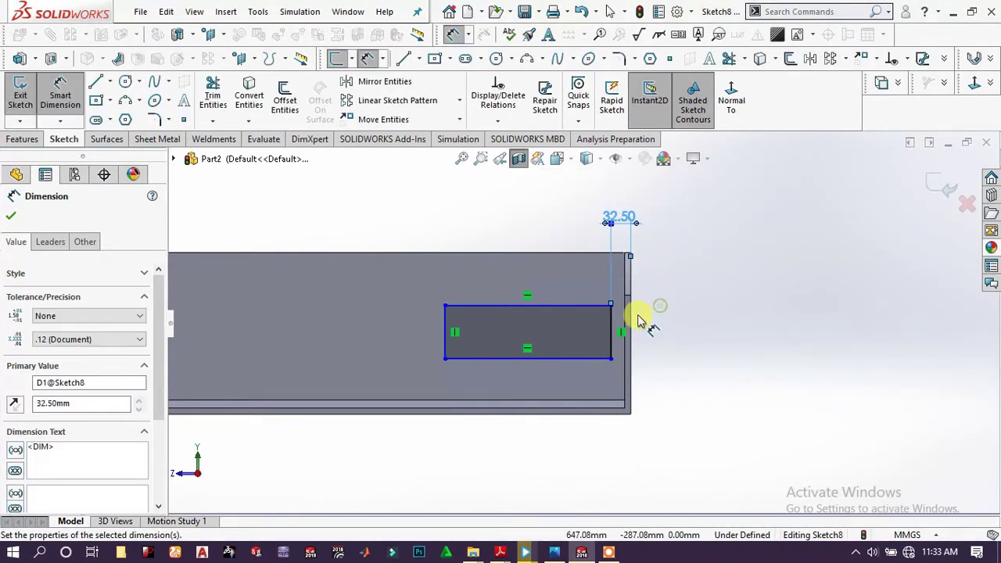
{"action": "left_click", "coordinate": [641, 316]}
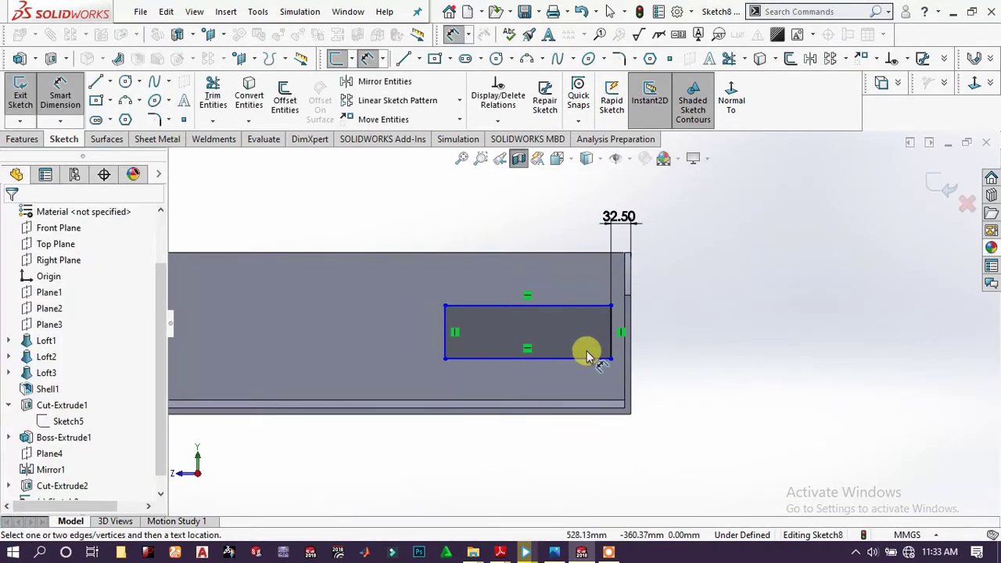
Dimension the rectangle's upper edge 250 mm below the origin
{"action": "left_click", "coordinate": [592, 304]}
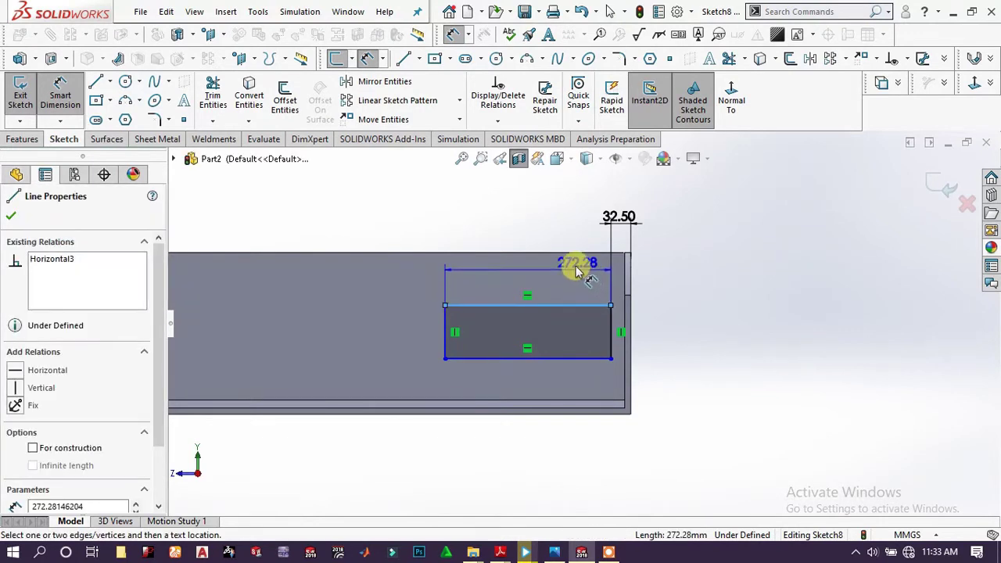
{"action": "scroll", "coordinate": [453, 218], "scroll_direction": "up", "scroll_amount": 1}
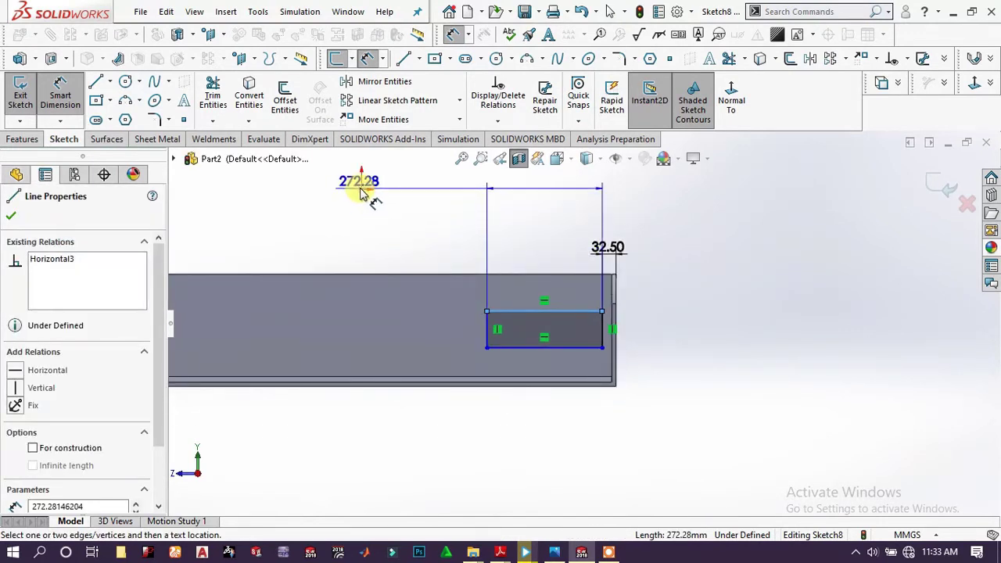
{"action": "left_click", "coordinate": [362, 189]}
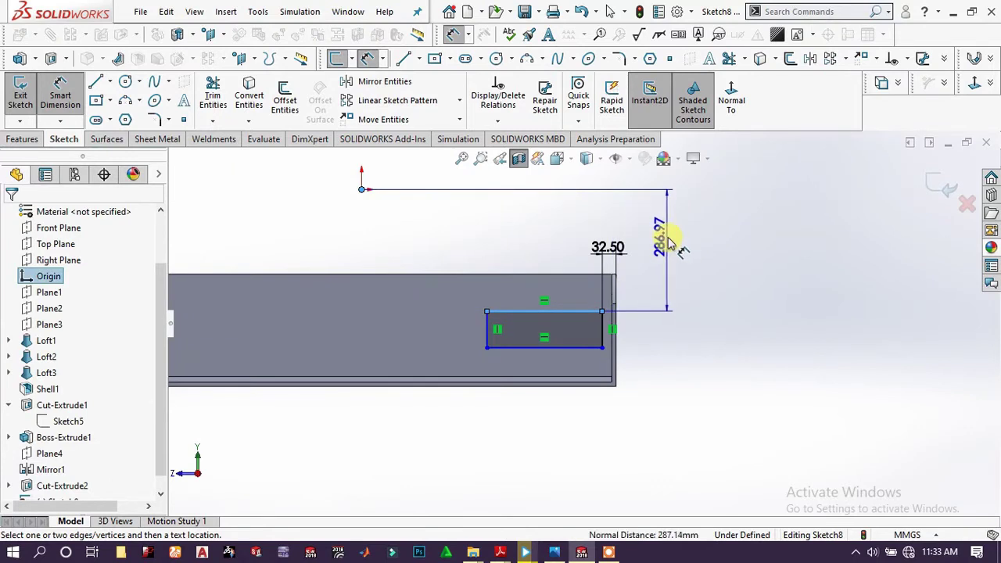
{"action": "left_click", "coordinate": [739, 229]}
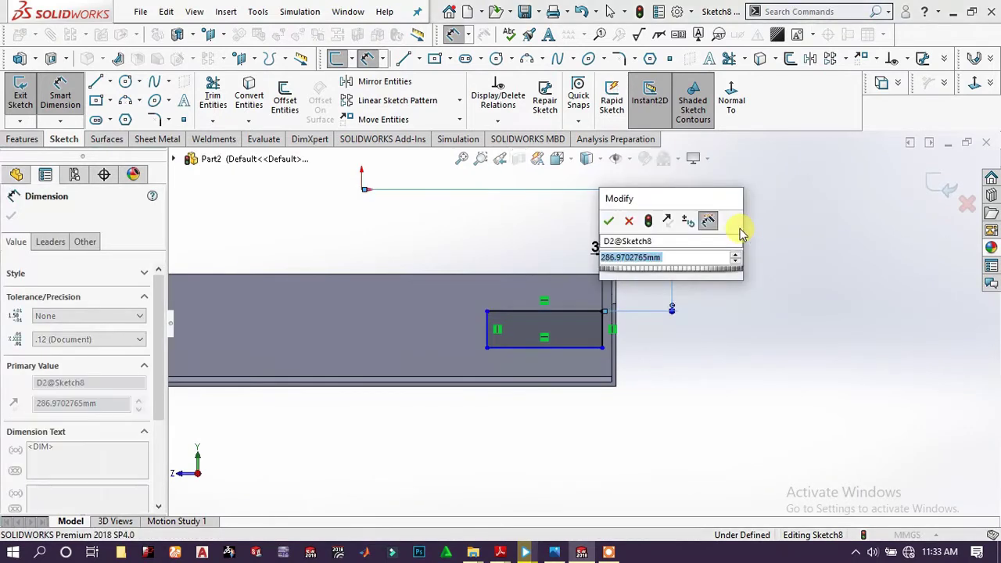
{"action": "type", "text": "28"}
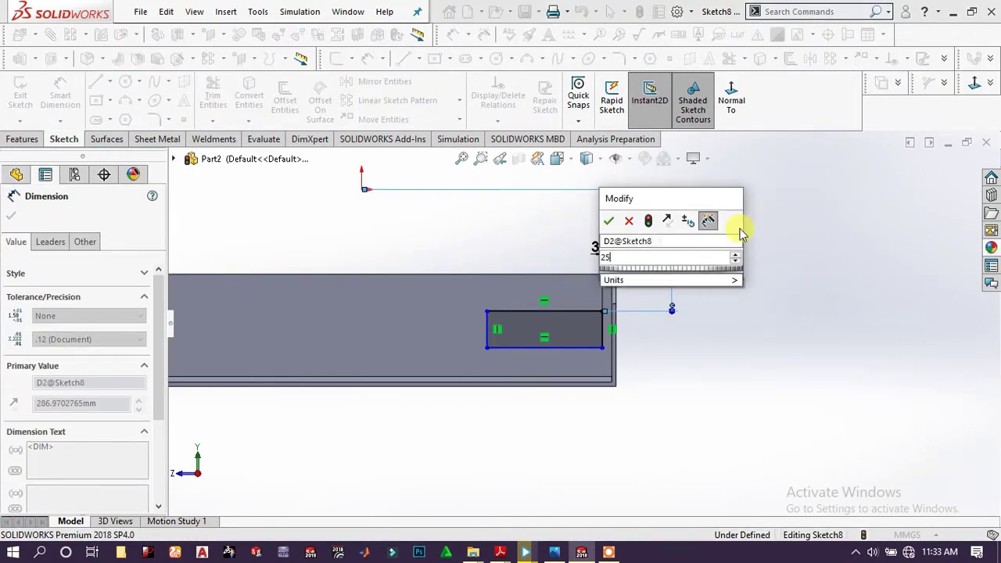
{"action": "key", "text": "Escape"}
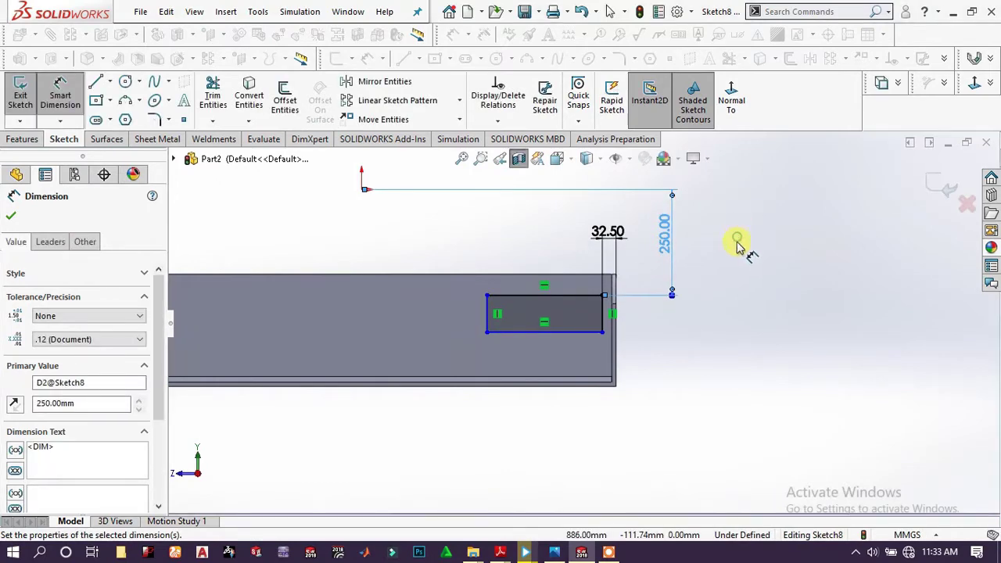
Dimension the rectangle to 210 mm wide and 100 mm high
{"action": "left_click", "coordinate": [581, 335]}
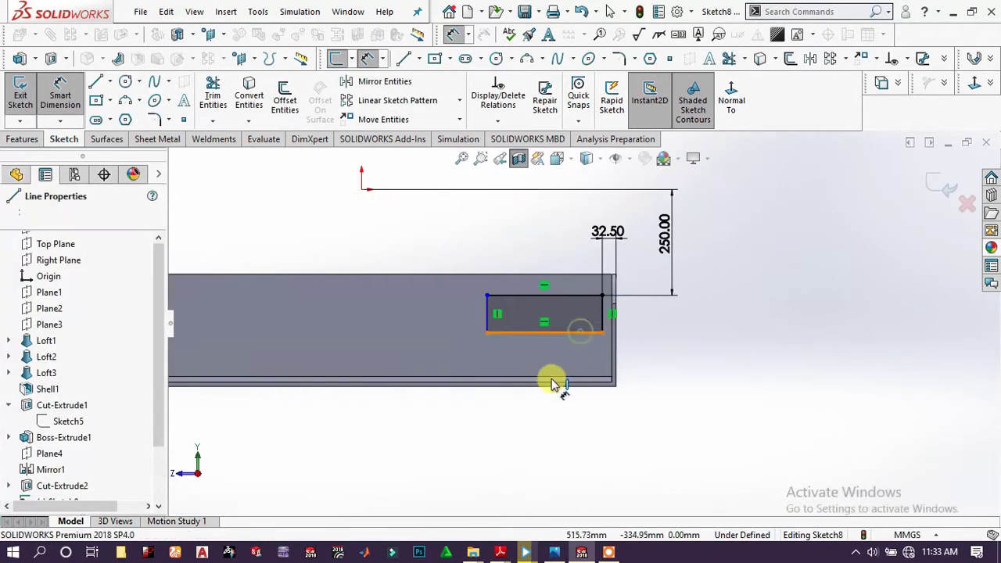
{"action": "left_click", "coordinate": [598, 391]}
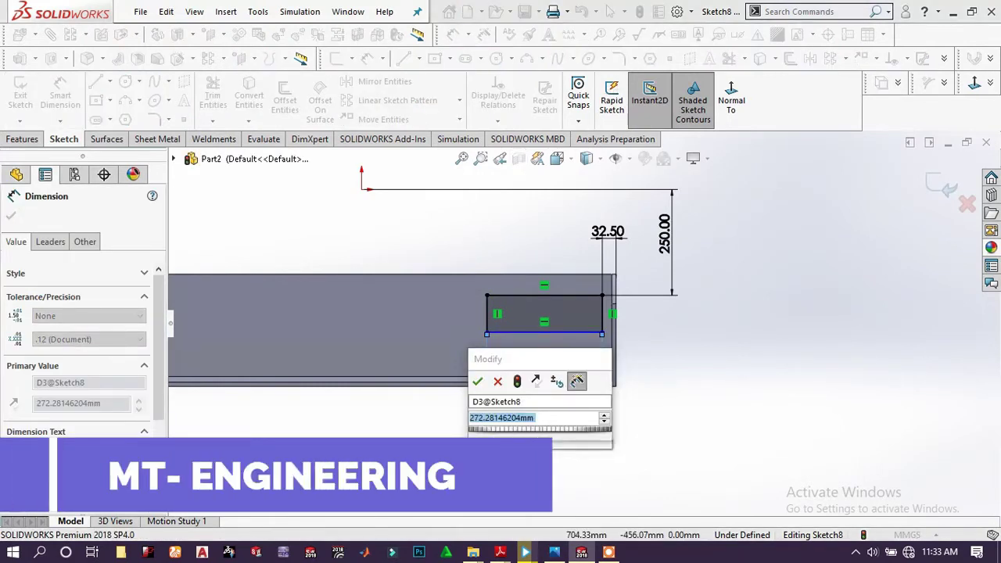
{"action": "type", "text": "210"}
{"action": "key", "text": "Return"}
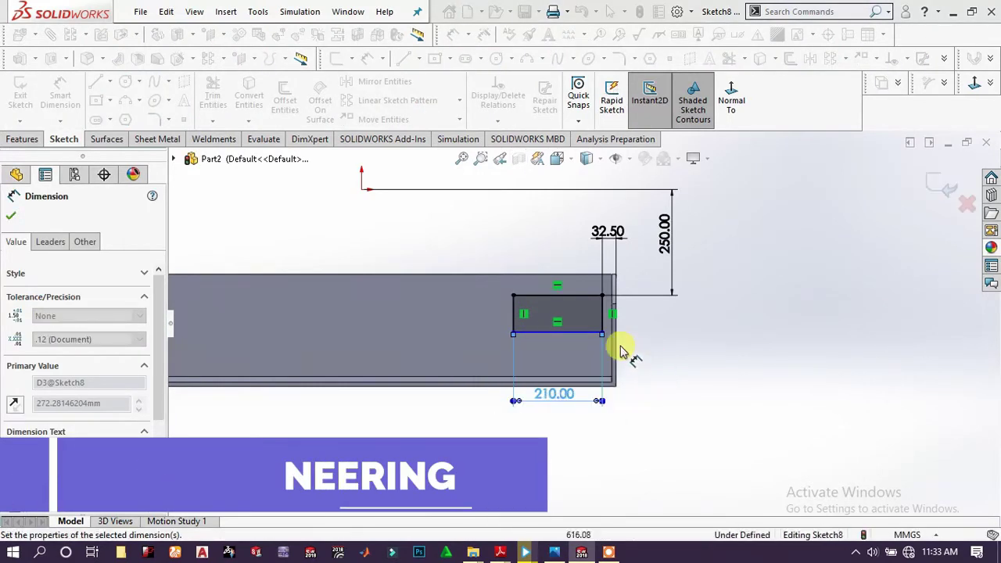
{"action": "left_click", "coordinate": [600, 317]}
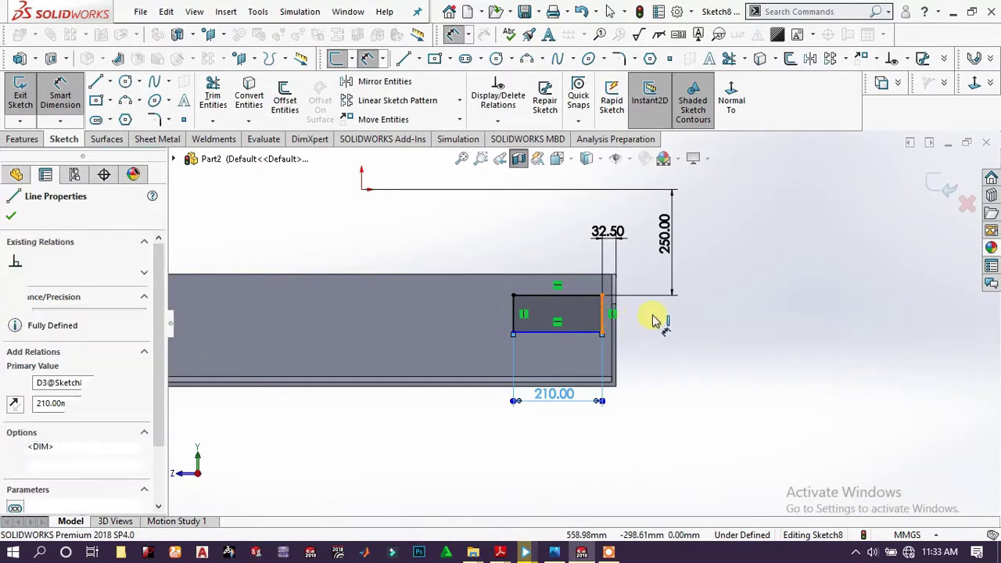
{"action": "left_click", "coordinate": [655, 321]}
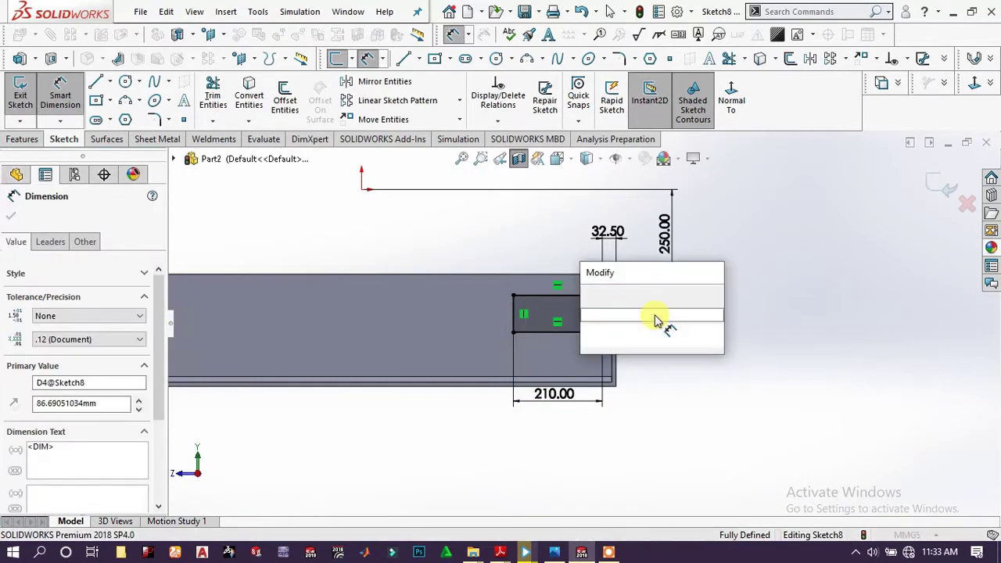
{"action": "type", "text": "100"}
{"action": "key", "text": "Return"}
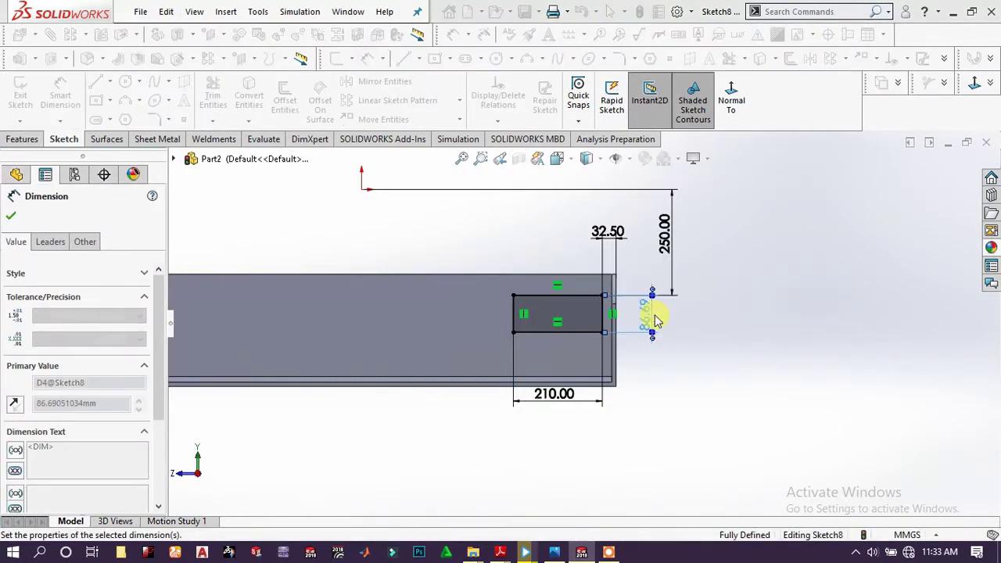
{"action": "key", "text": "Escape"}
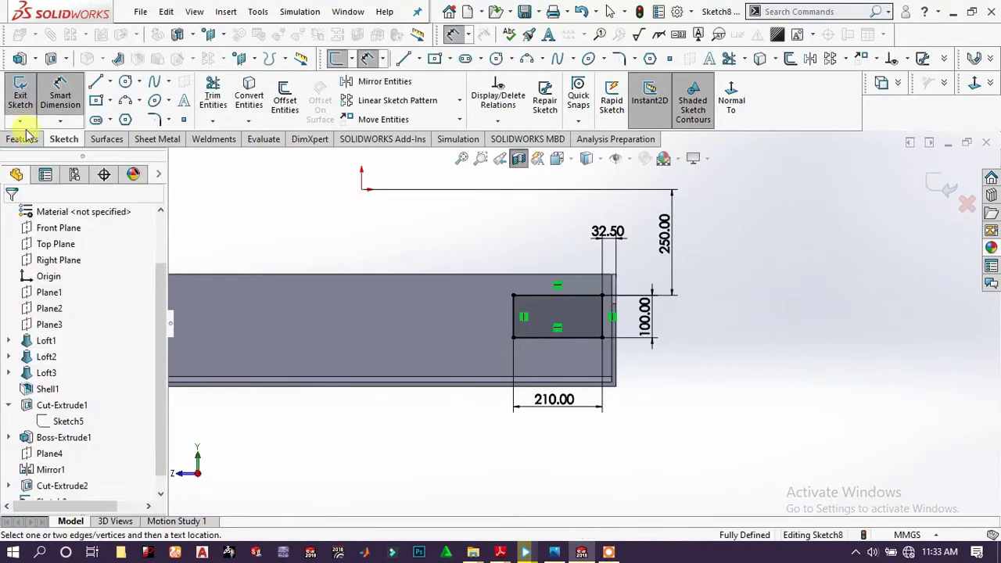
Extrude-cut the rectangle with Through All to form a window in the wide section's end wall
{"action": "left_click", "coordinate": [21, 140]}
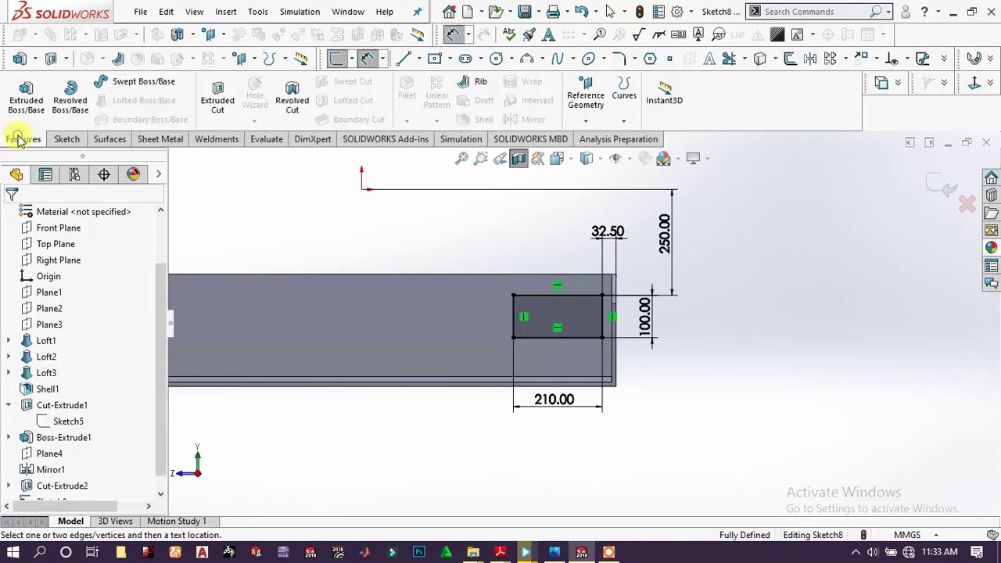
{"action": "left_click", "coordinate": [217, 98]}
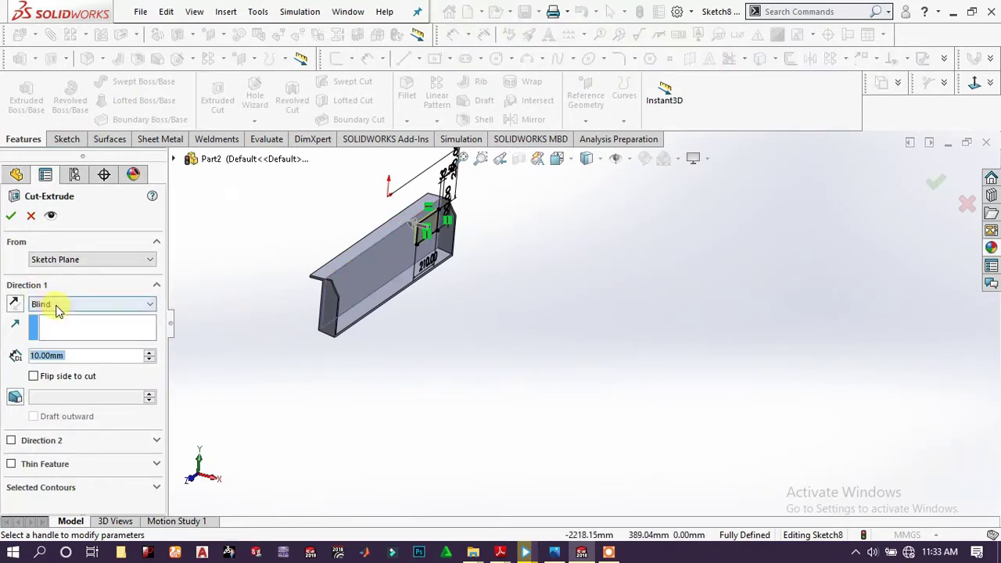
{"action": "left_click", "coordinate": [57, 307]}
{"action": "left_click", "coordinate": [67, 317]}
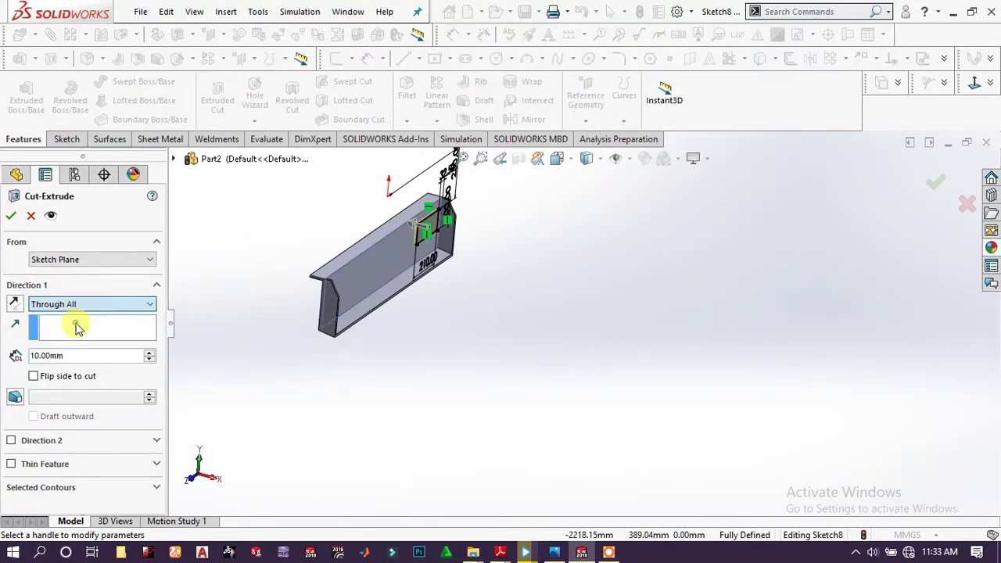
{"action": "left_click", "coordinate": [13, 216]}
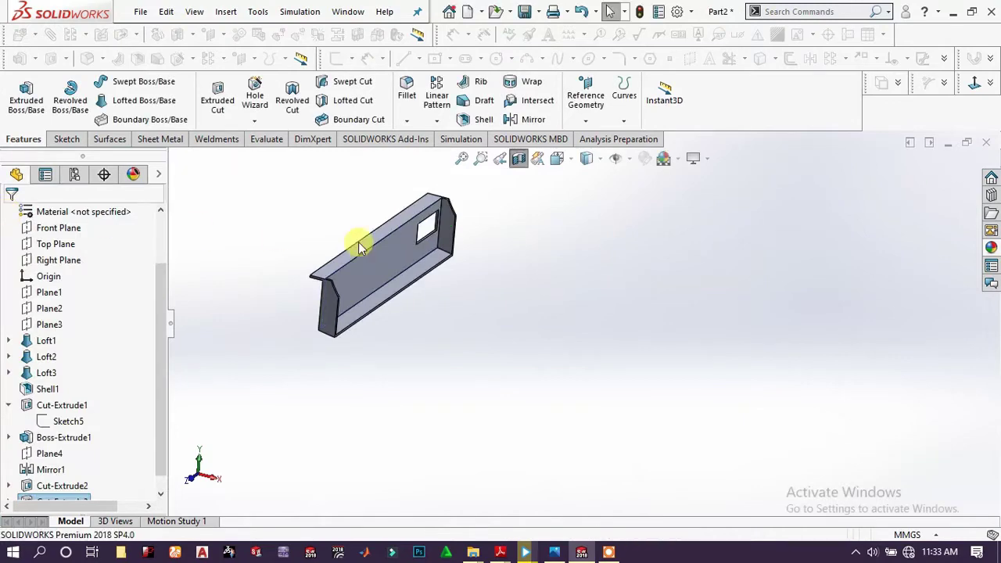
Turn off the section view and inspect the complete chute from several angles
{"action": "middle_click_drag", "start_coordinate": [360, 248], "coordinate": [479, 263]}
{"action": "left_click", "coordinate": [518, 160]}
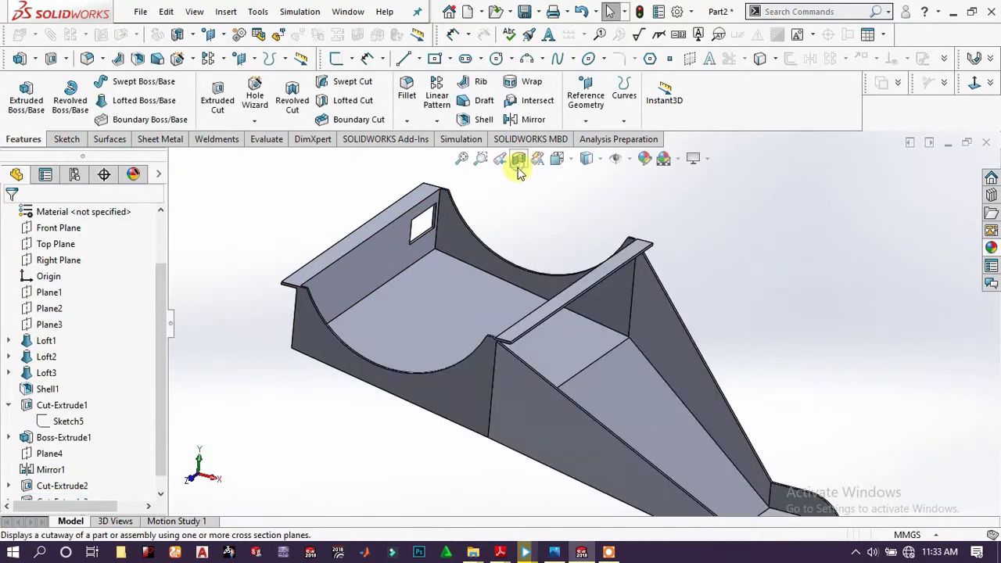
{"action": "scroll", "coordinate": [559, 283], "scroll_direction": "up", "scroll_amount": 3}
{"action": "middle_click_drag", "start_coordinate": [557, 352], "coordinate": [606, 352]}
{"action": "scroll", "coordinate": [536, 375], "scroll_direction": "down", "scroll_amount": 5}
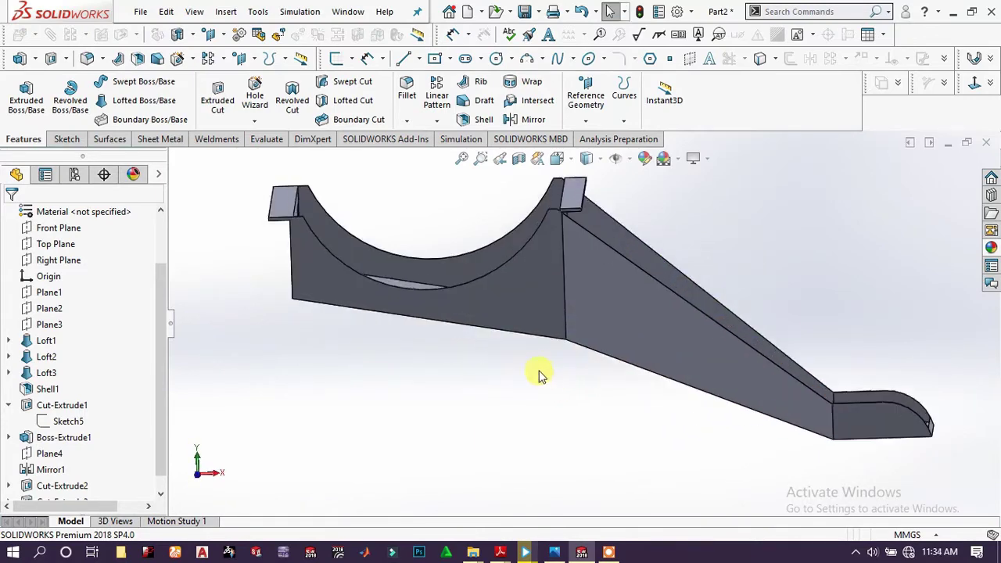
{"action": "middle_click_drag", "start_coordinate": [509, 339], "coordinate": [456, 312]}
{"action": "scroll", "coordinate": [456, 311], "scroll_direction": "up", "scroll_amount": 1}
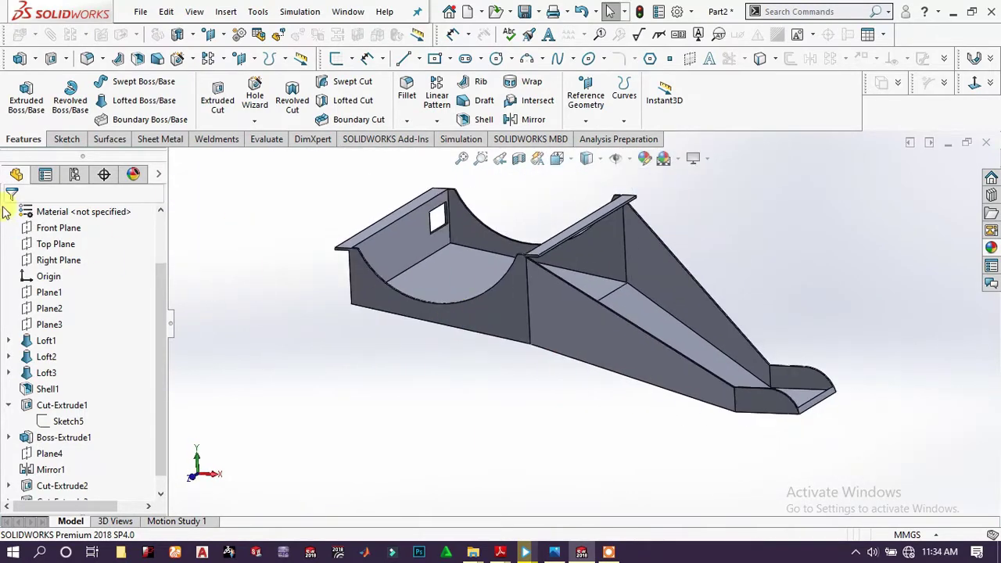
Apply a green appearance with RGB 0, 175, 19 to the whole chute part
{"action": "scroll", "coordinate": [62, 230], "scroll_direction": "up", "scroll_amount": 2}
{"action": "left_click", "coordinate": [52, 213]}
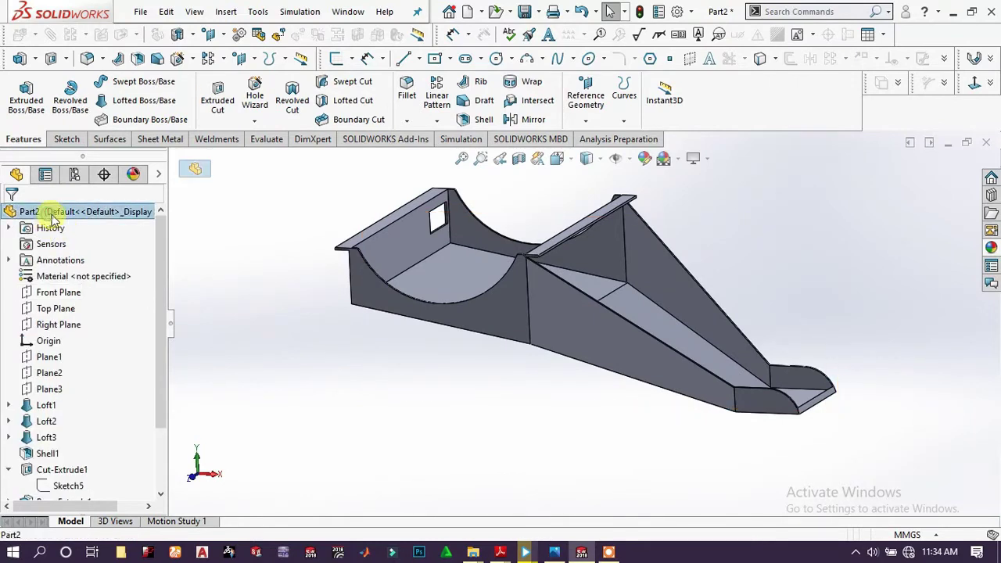
{"action": "right_click", "coordinate": [103, 214]}
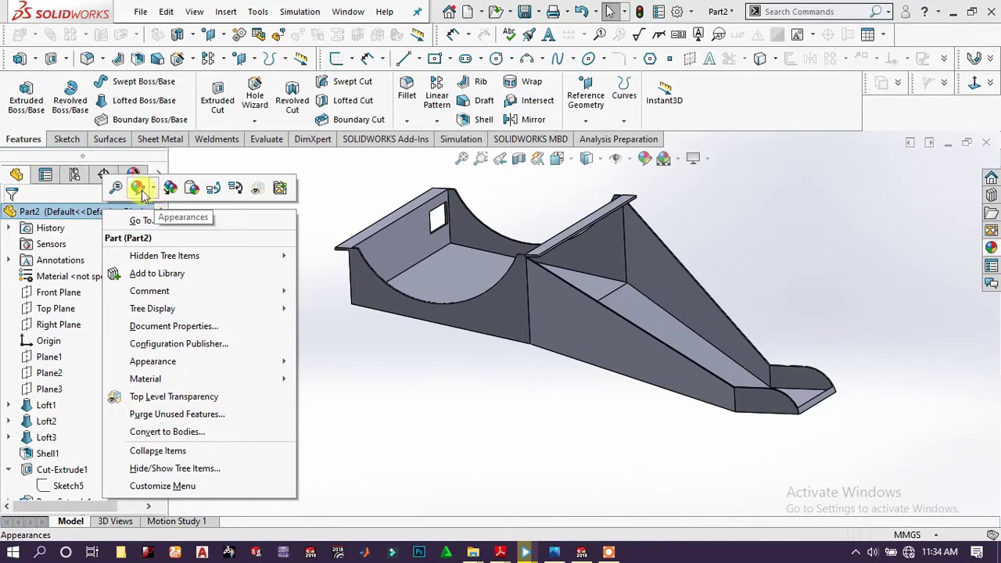
{"action": "left_click", "coordinate": [143, 194]}
{"action": "left_click", "coordinate": [159, 223]}
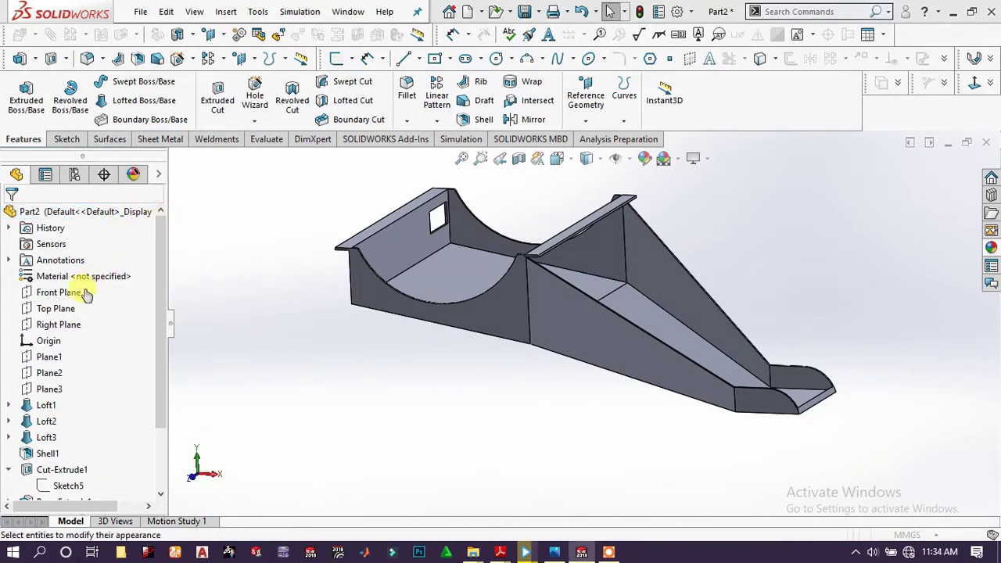
{"action": "left_click", "coordinate": [70, 367]}
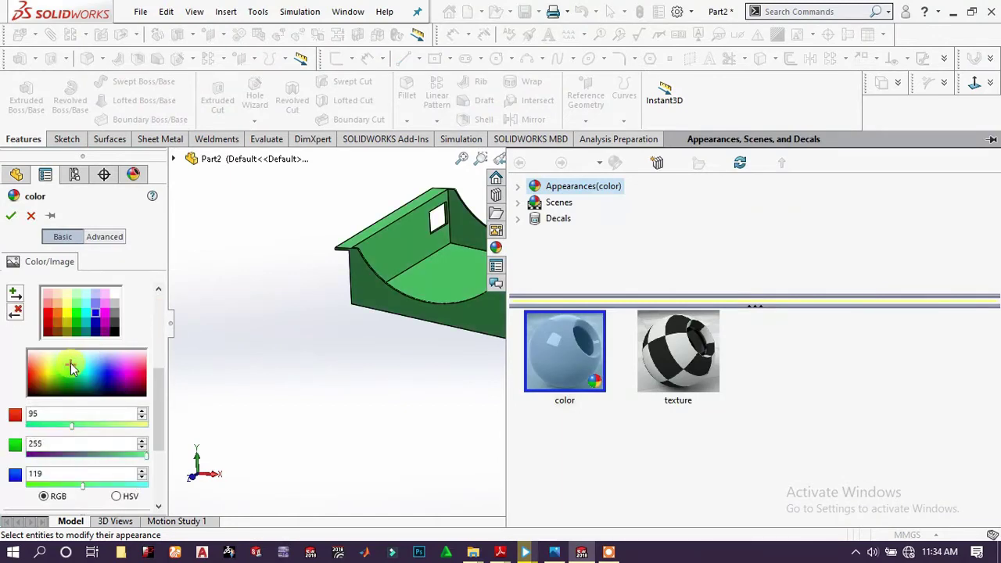
{"action": "left_click", "coordinate": [68, 382]}
{"action": "left_click", "coordinate": [66, 380]}
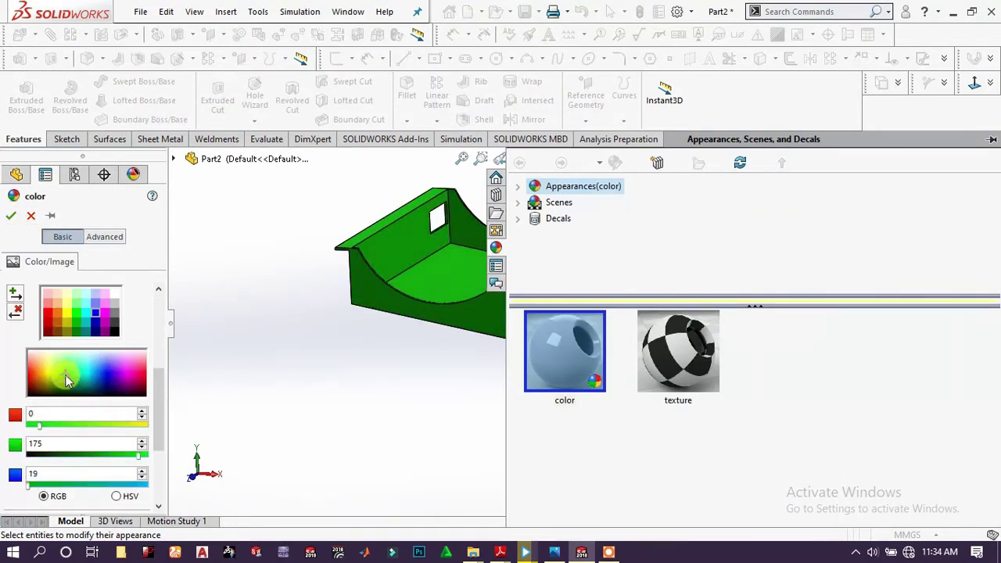
{"action": "left_click", "coordinate": [12, 217]}
Save the chute as a part file in the MY YOUTUBE VIDEOS folder
{"action": "middle_click_drag", "start_coordinate": [235, 261], "coordinate": [562, 225]}
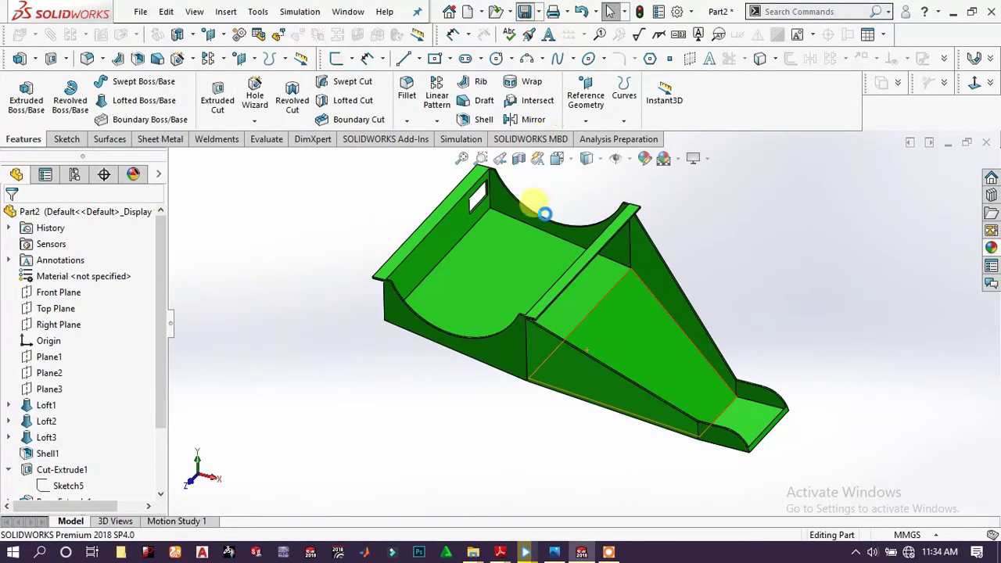
{"action": "key", "text": "ctrl+s"}
{"action": "left_click", "coordinate": [473, 293]}
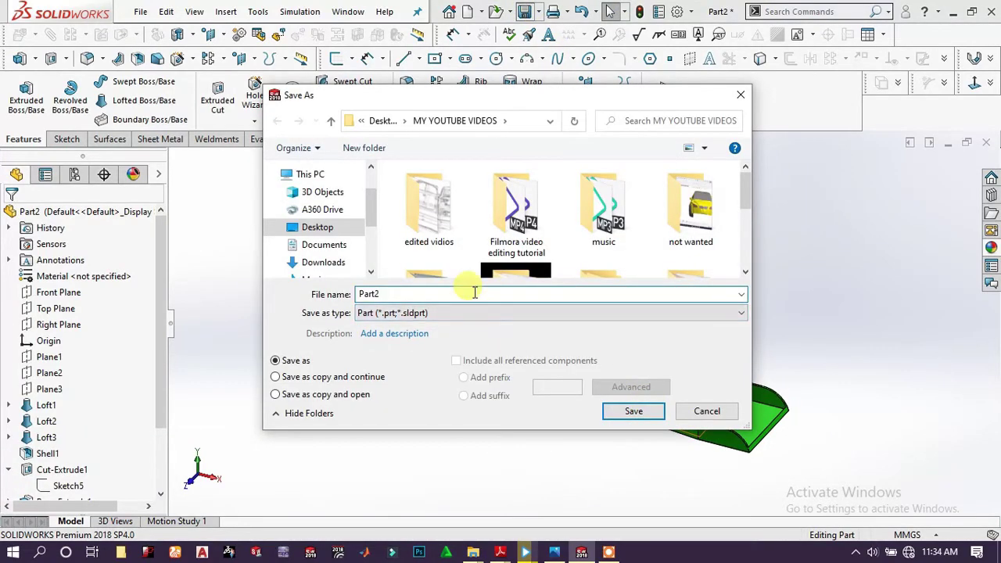
{"action": "key", "text": "BackSpace"}
{"action": "key", "text": "Return"}
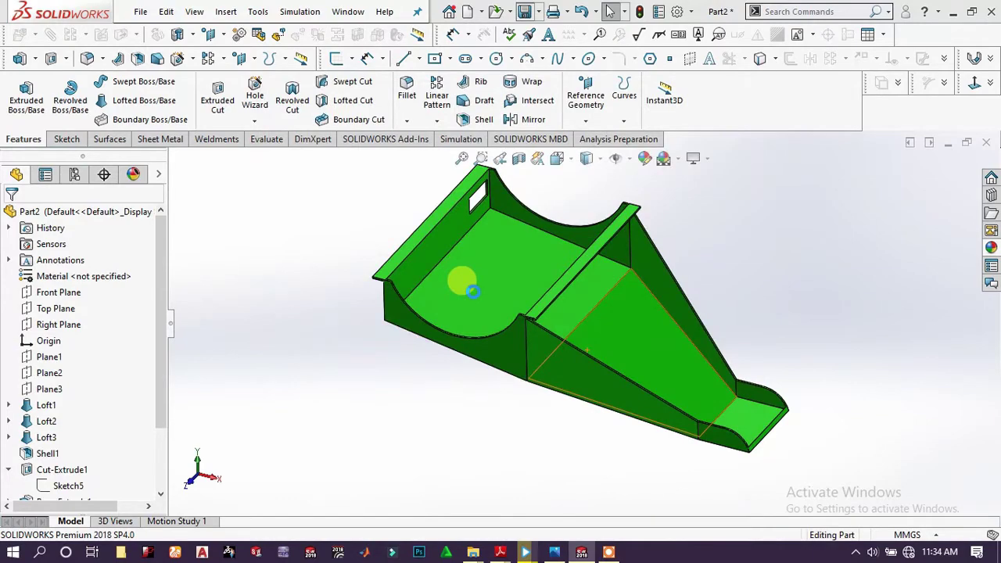
{"action": "middle_click_drag", "start_coordinate": [714, 212], "coordinate": [556, 351]}
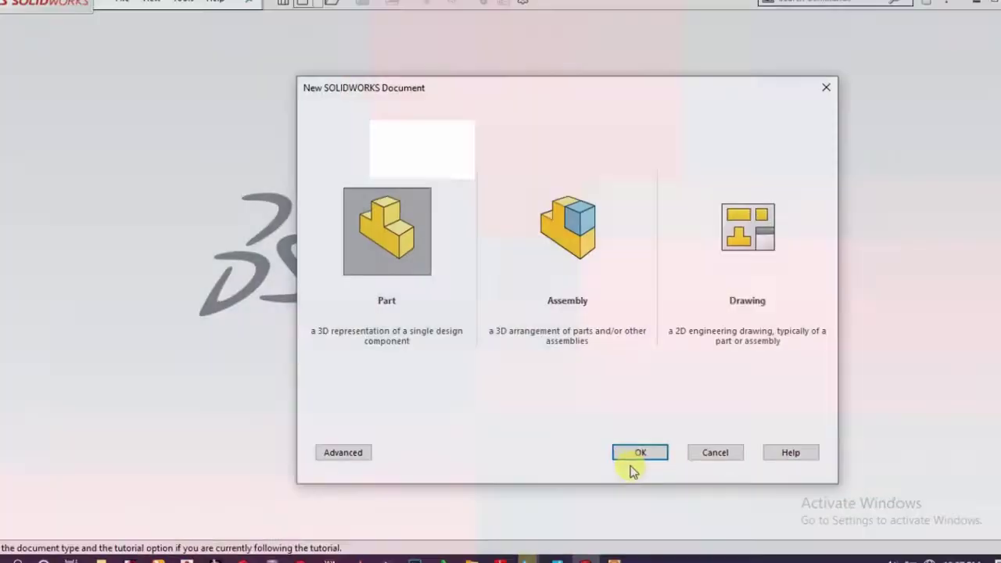
Create a new part document and start an extruded boss sketch on the Front Plane
{"action": "left_click", "coordinate": [630, 445]}
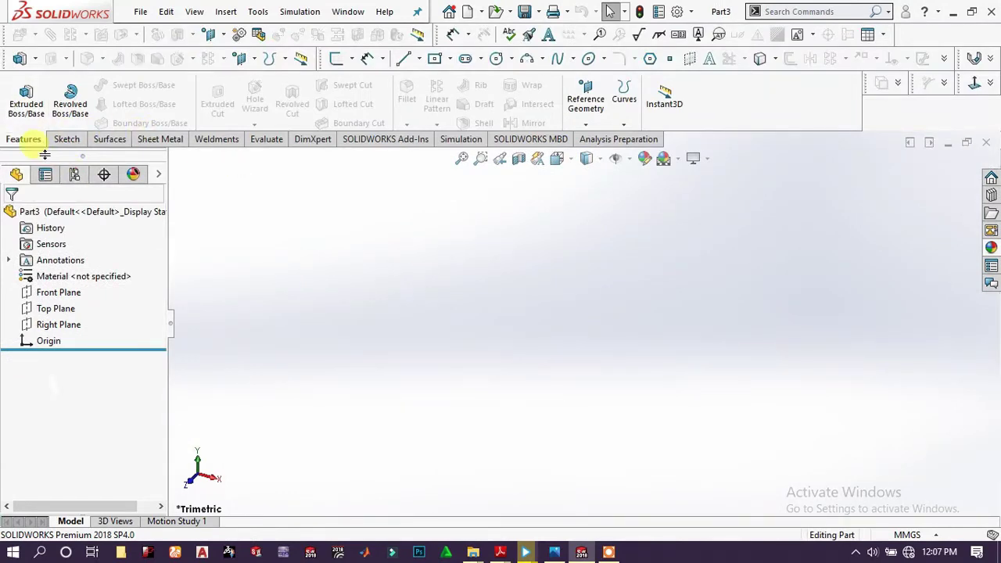
{"action": "left_click", "coordinate": [25, 105]}
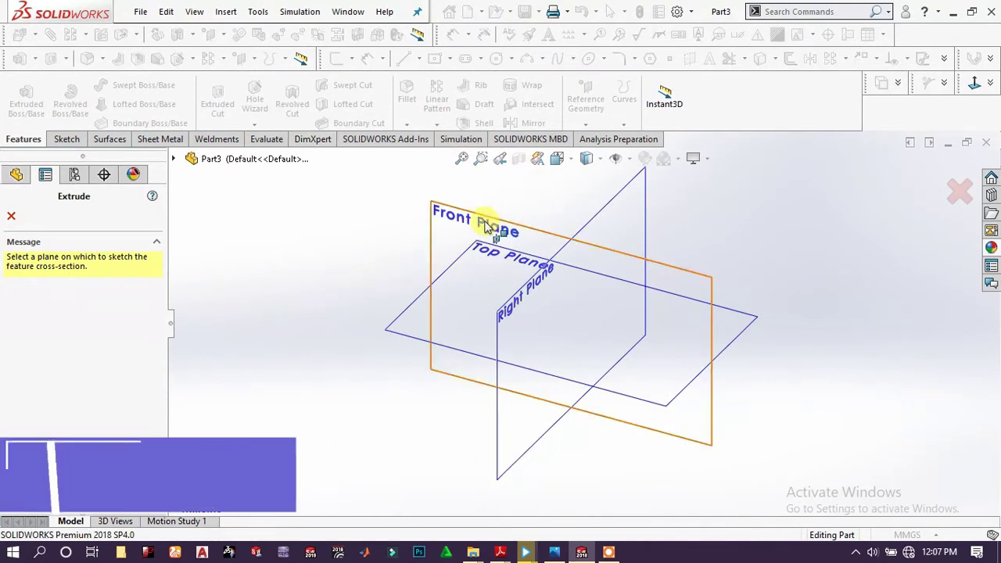
{"action": "left_click", "coordinate": [485, 224]}
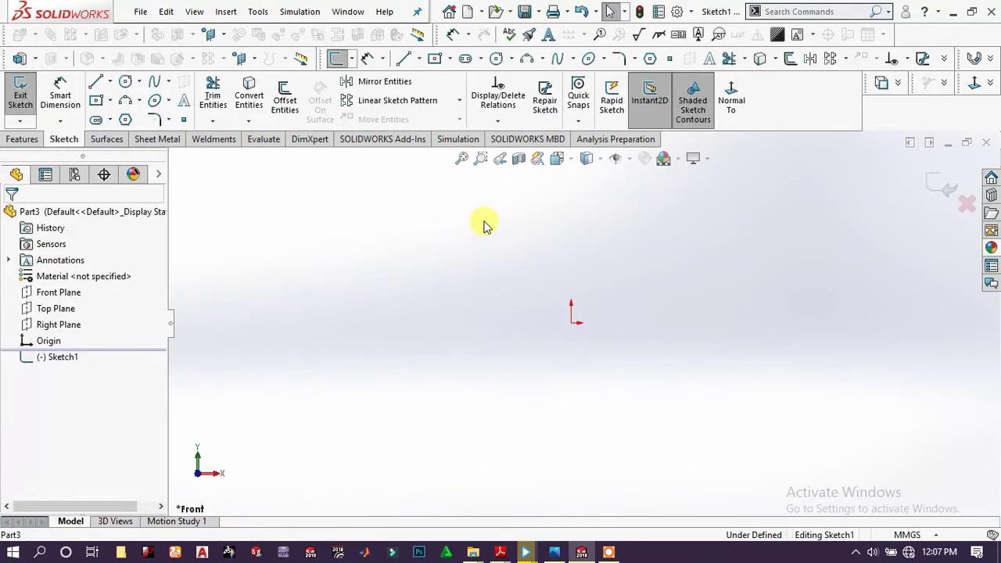
Sketch two concentric circles centred on the origin, about 182 mm and about 75 mm in diameter
{"action": "left_click", "coordinate": [498, 61]}
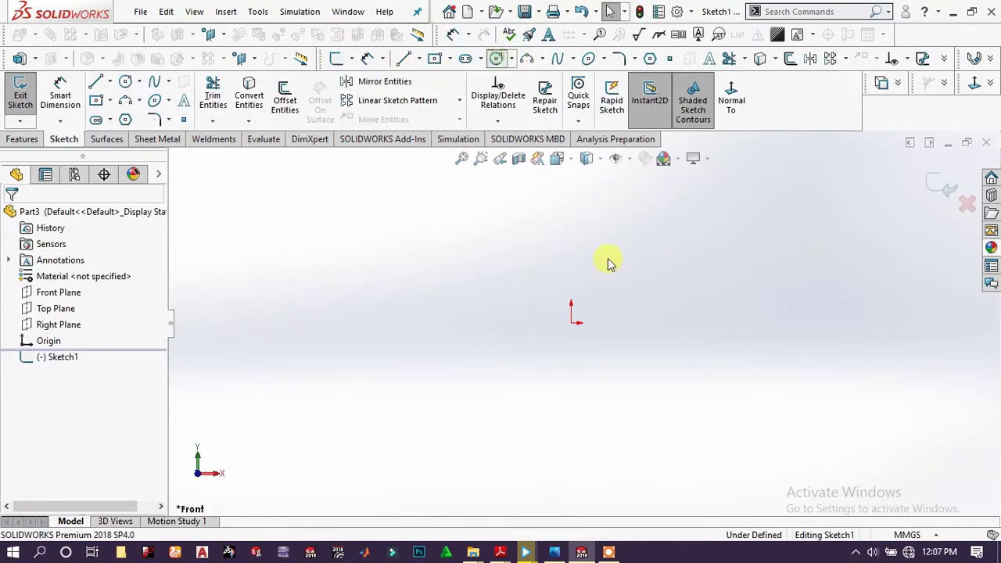
{"action": "left_click", "coordinate": [572, 323]}
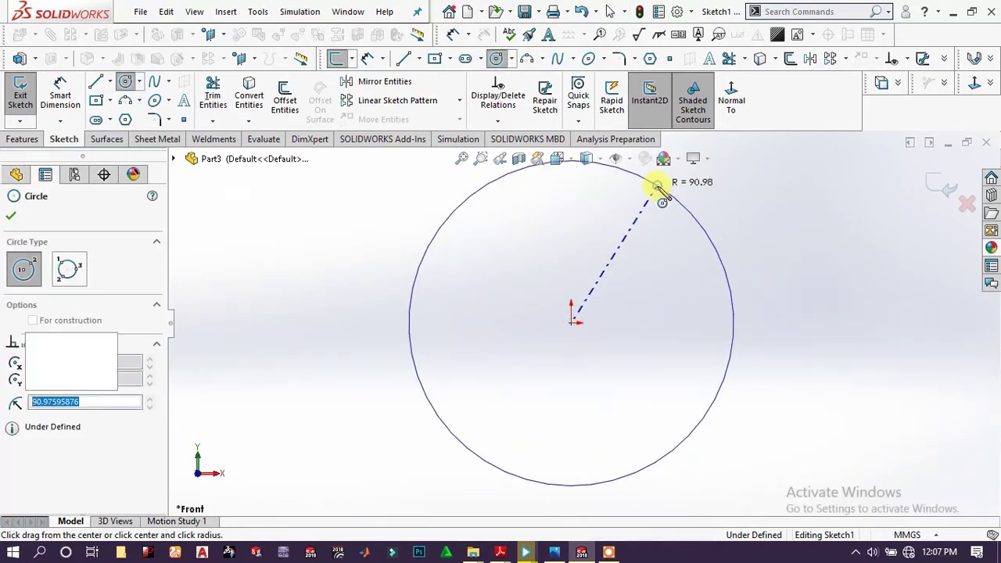
{"action": "left_click", "coordinate": [658, 190]}
{"action": "left_click", "coordinate": [572, 323]}
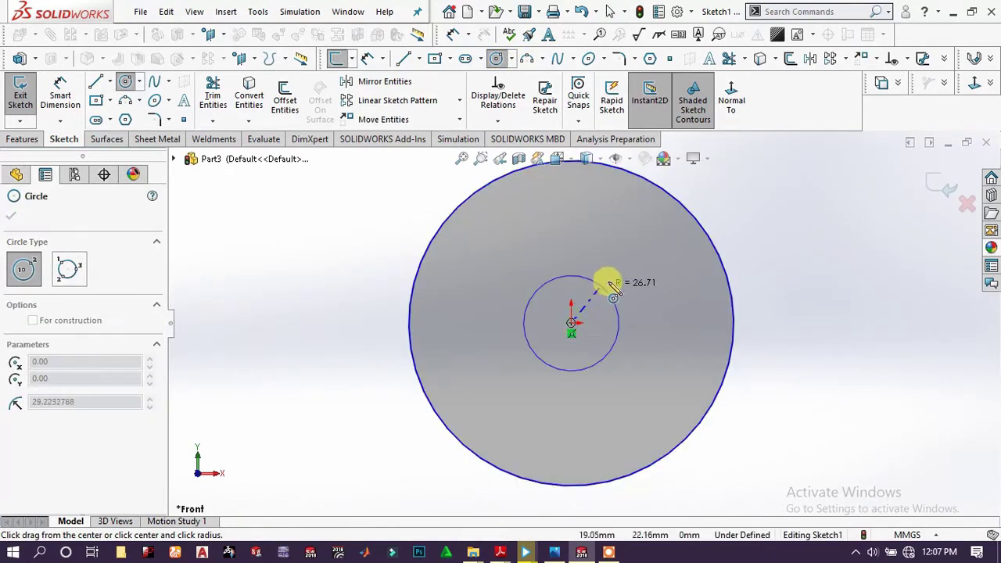
{"action": "left_click", "coordinate": [626, 270]}
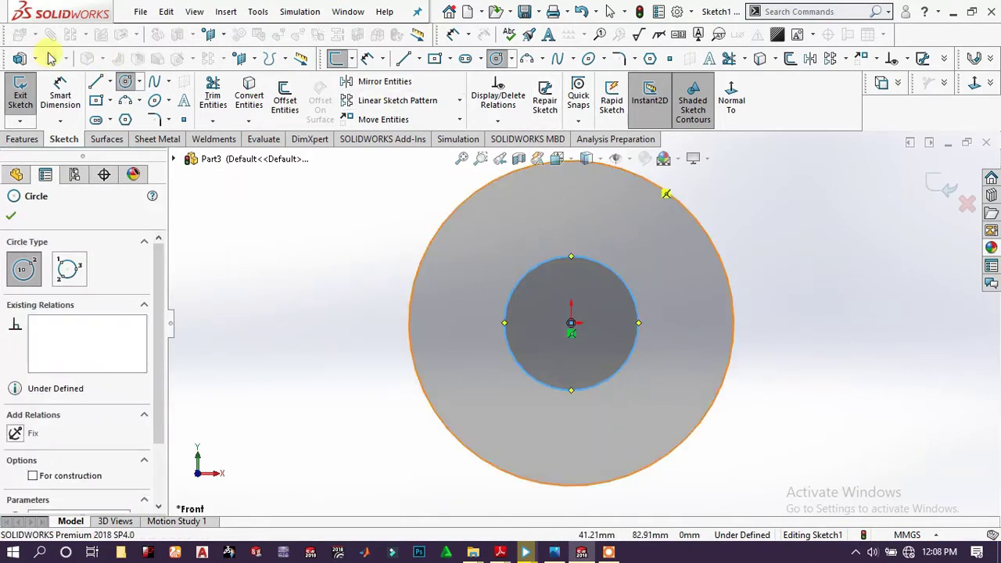
Dimension the inner circle's diameter to 55 mm
{"action": "left_click", "coordinate": [58, 100]}
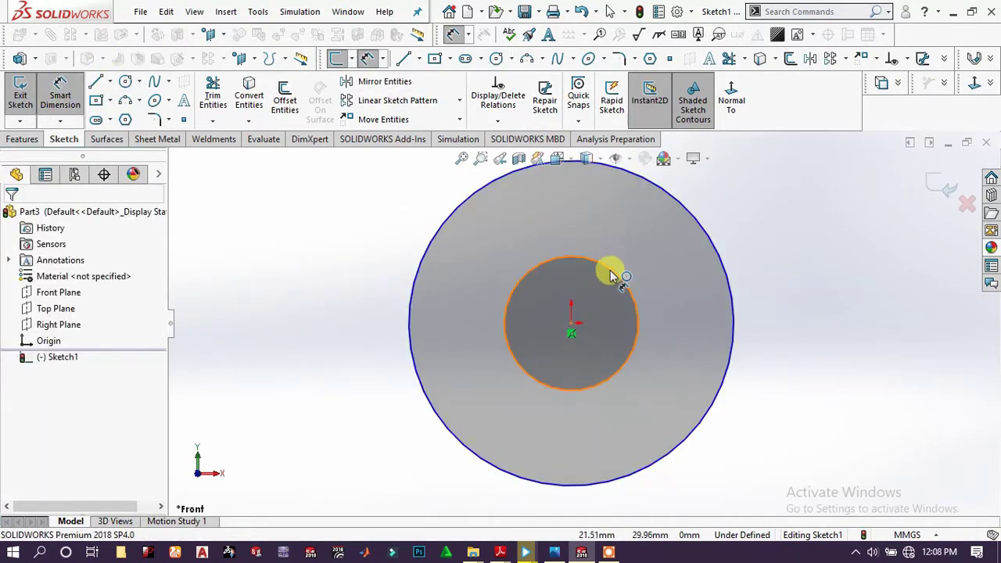
{"action": "left_click", "coordinate": [608, 271]}
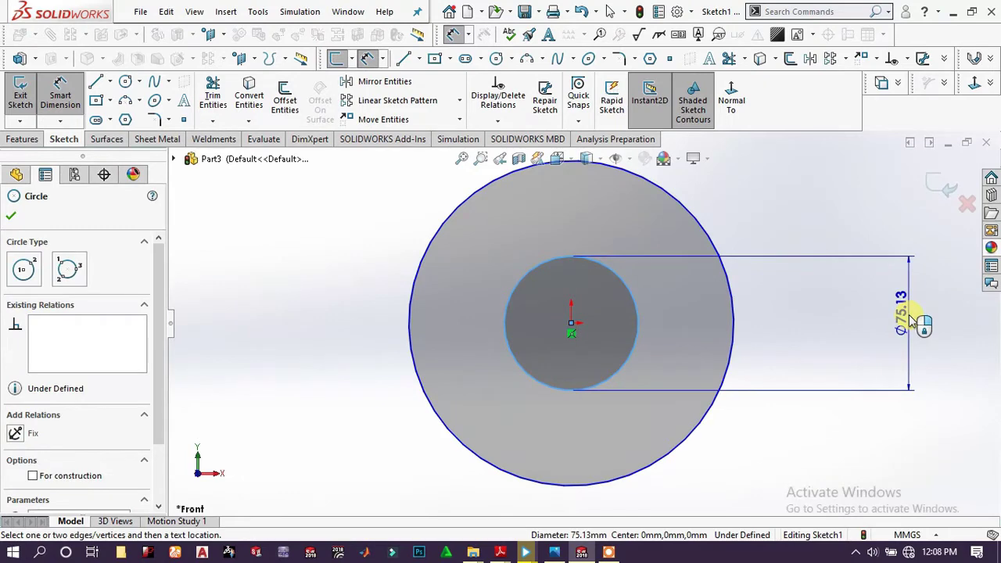
{"action": "left_click", "coordinate": [909, 321]}
{"action": "type", "text": "55"}
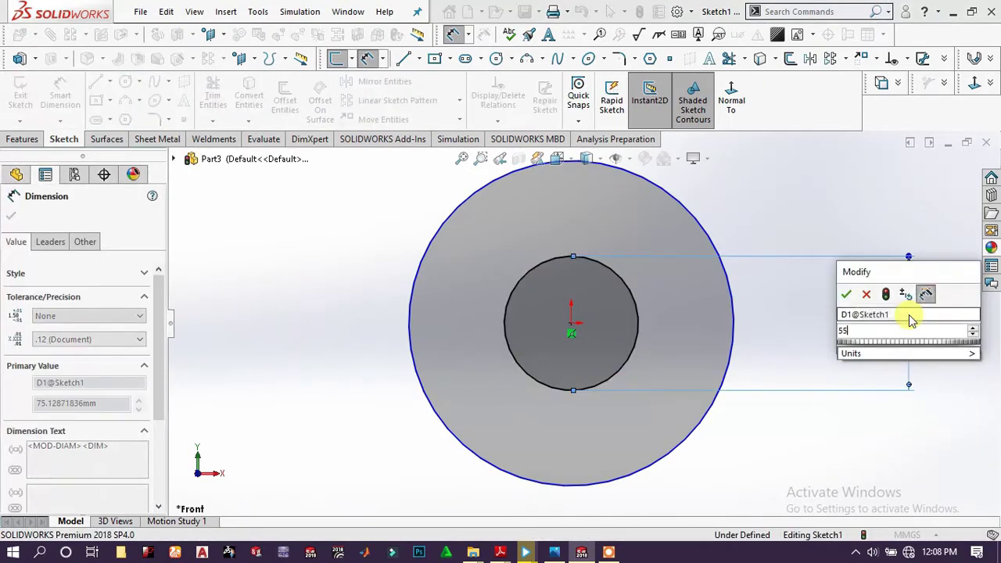
{"action": "key", "text": "Return"}
Dimension the outer circle's diameter to 150 mm
{"action": "left_click", "coordinate": [667, 205]}
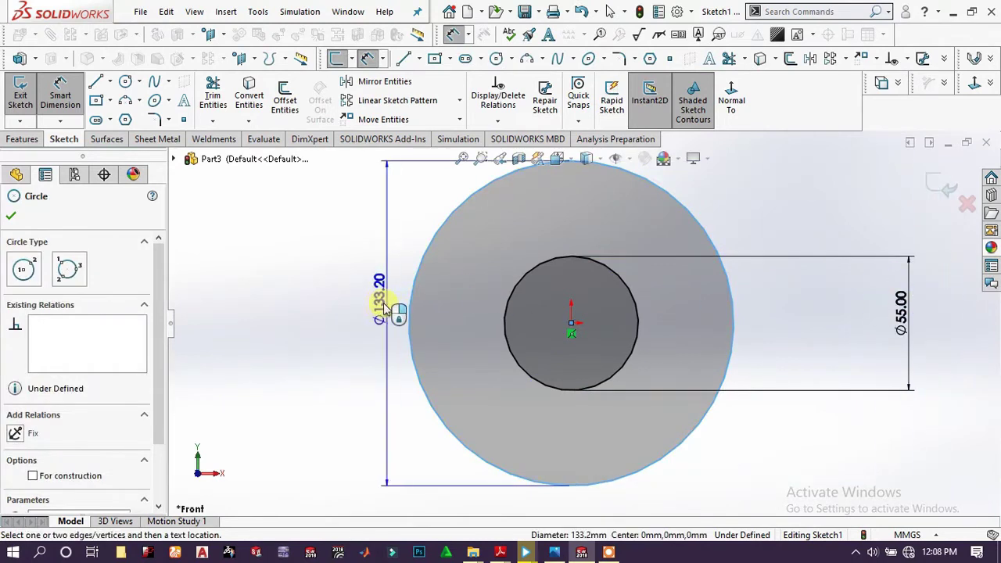
{"action": "left_click", "coordinate": [285, 324]}
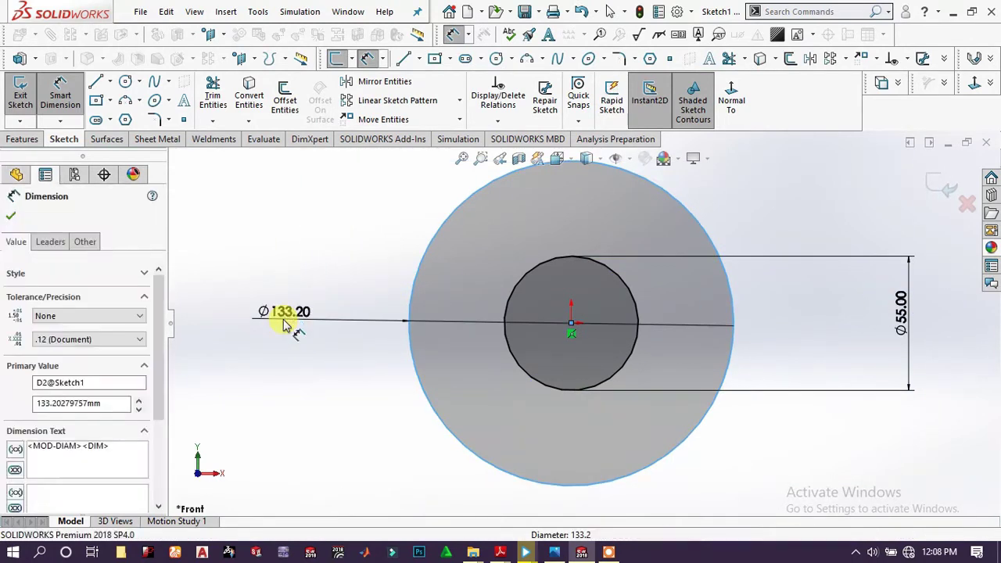
{"action": "type", "text": "150"}
{"action": "key", "text": "Return"}
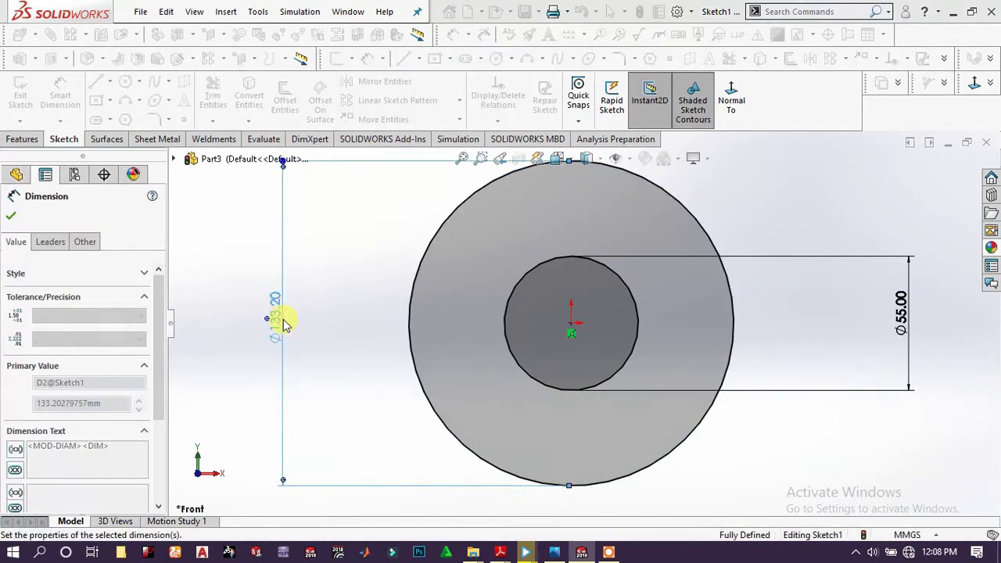
{"action": "left_click", "coordinate": [377, 280]}
{"action": "scroll", "coordinate": [376, 280], "scroll_direction": "up", "scroll_amount": 2}
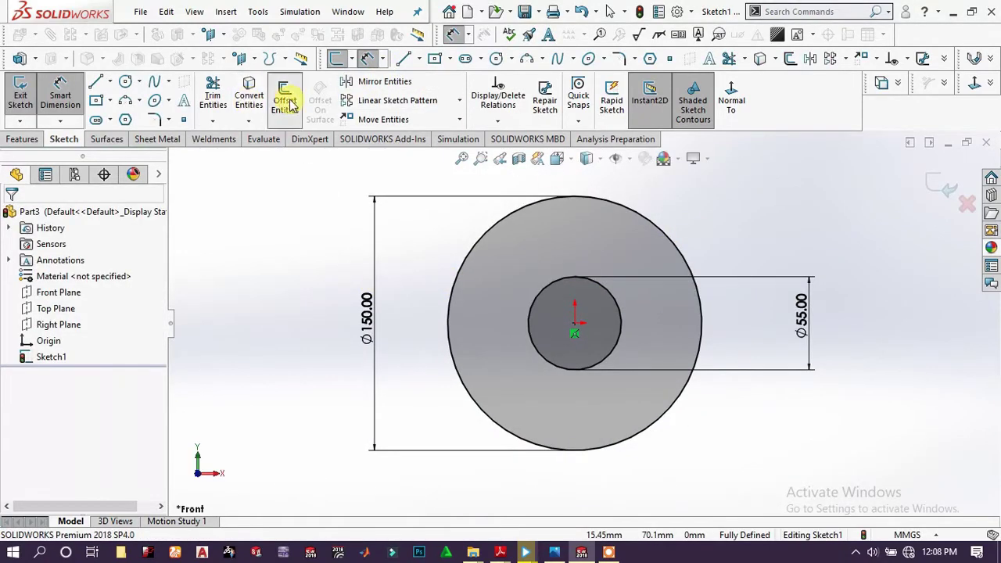
Offset the 55 mm inner circle outward by 7 mm
{"action": "left_click", "coordinate": [557, 284]}
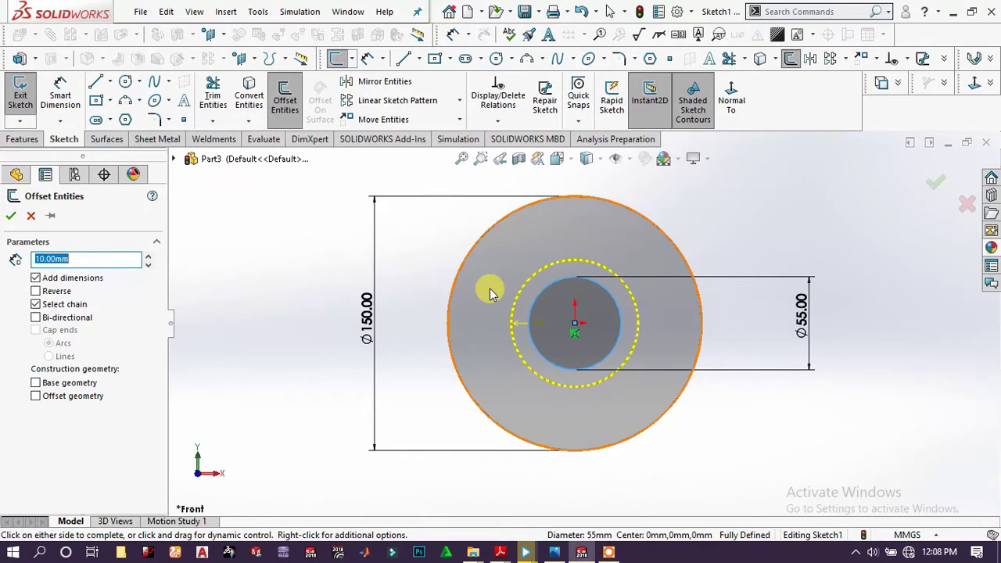
{"action": "type", "text": "7"}
{"action": "key", "text": "Return"}
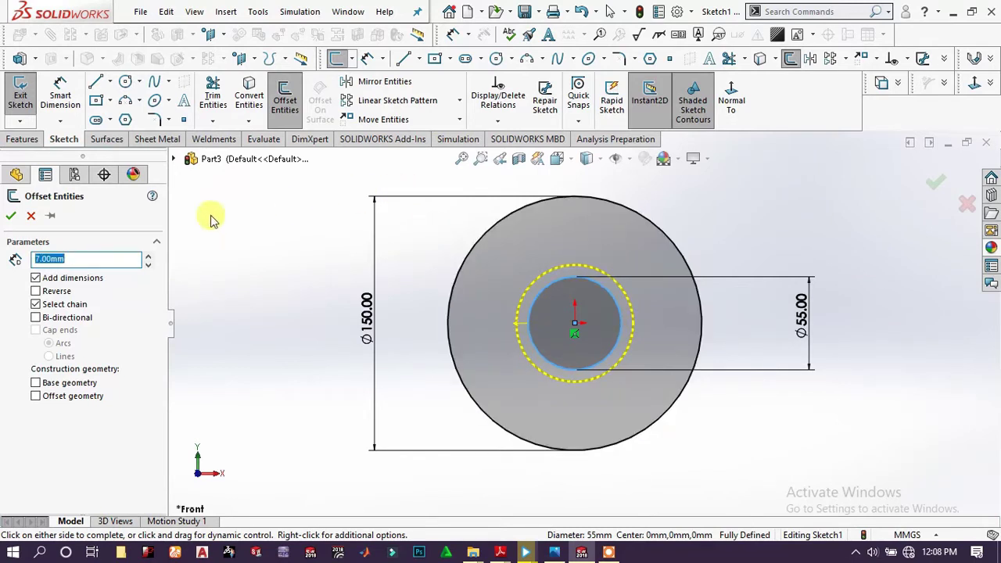
{"action": "left_click", "coordinate": [12, 217]}
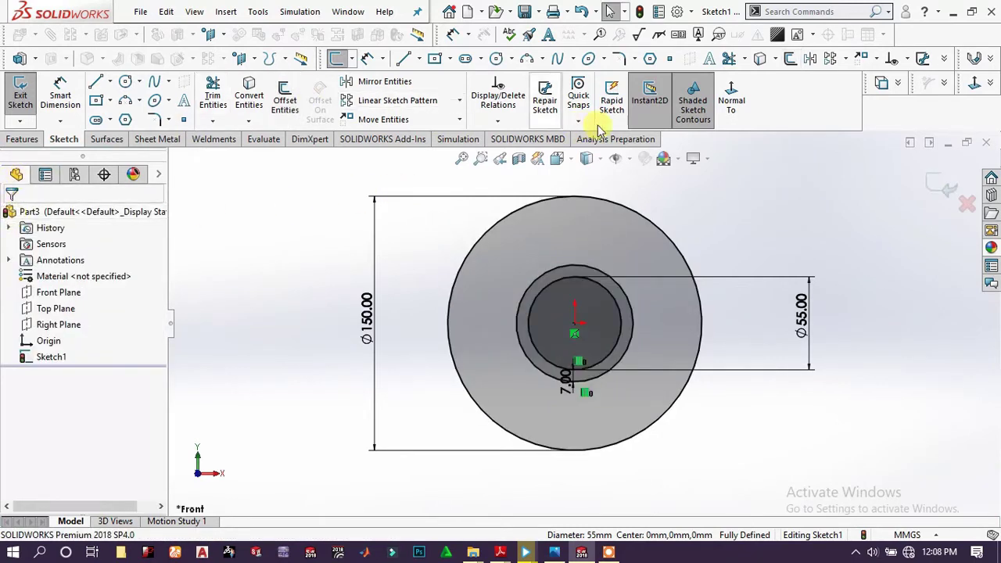
Offset the 150 mm outer circle inward by 11 mm using the reversed direction
{"action": "left_click", "coordinate": [632, 215]}
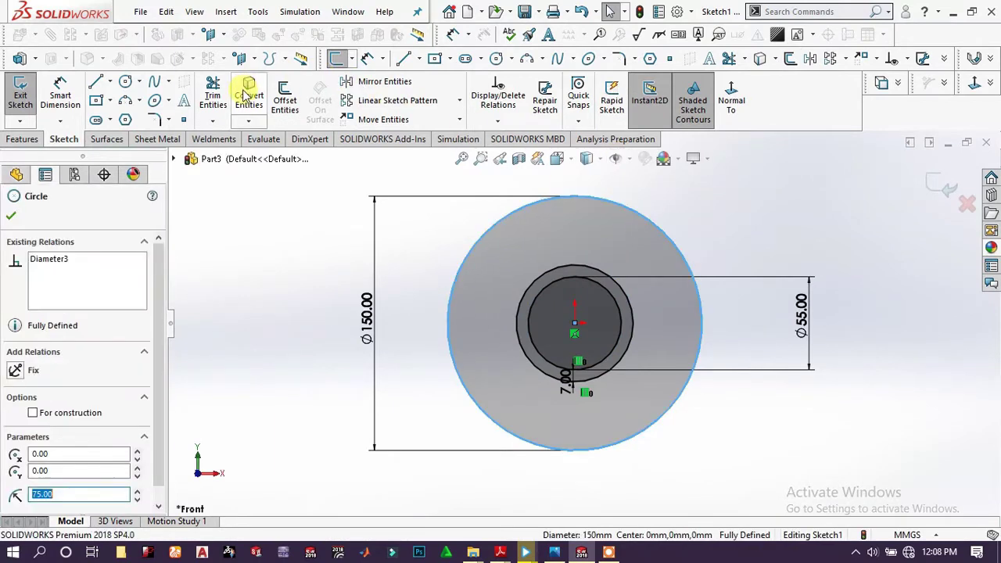
{"action": "left_click", "coordinate": [285, 104]}
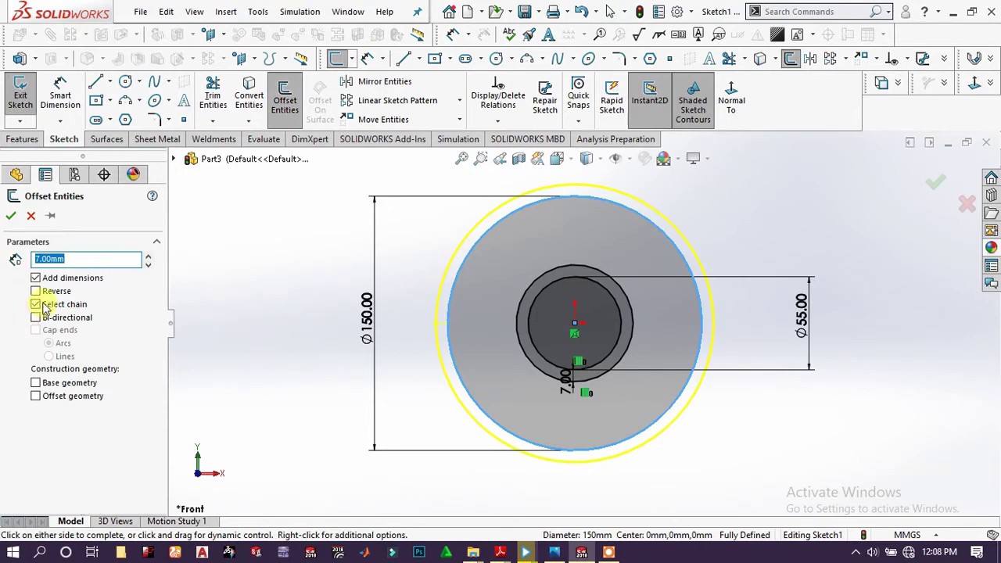
{"action": "left_click", "coordinate": [51, 291]}
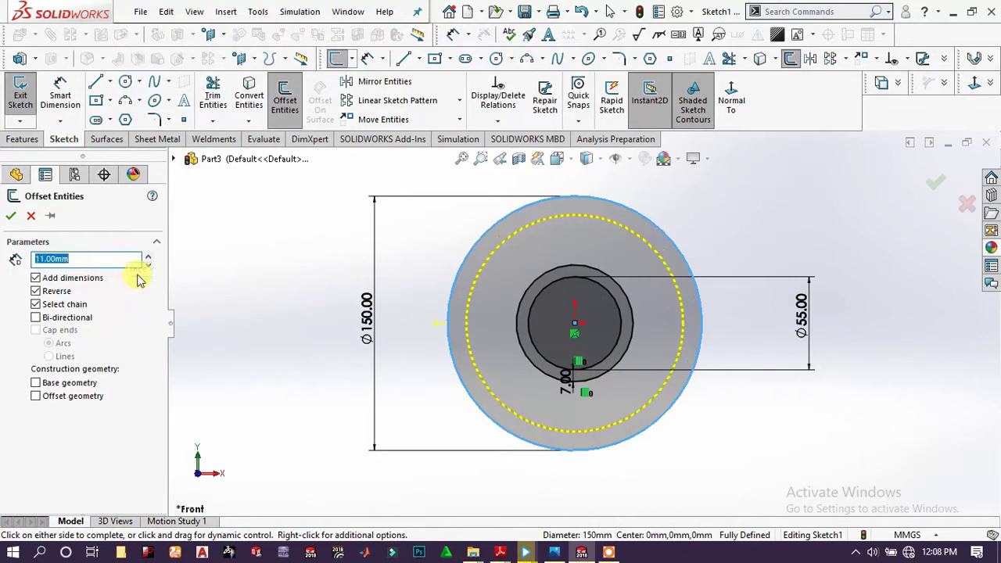
{"action": "left_click", "coordinate": [11, 216]}
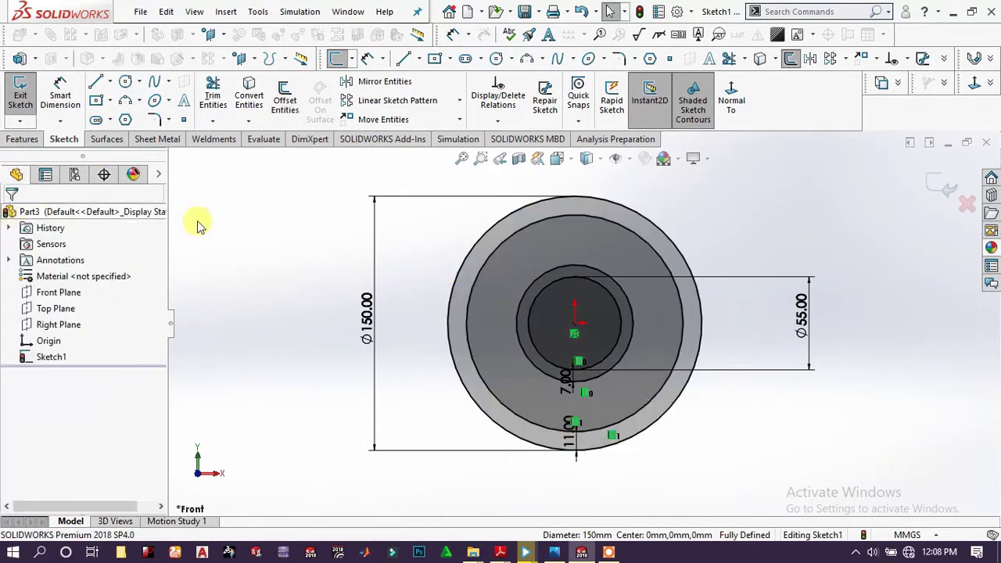
Draw a vertical construction line about 106 mm long upward from the origin, past the outer circle
{"action": "scroll", "coordinate": [610, 281], "scroll_direction": "up", "scroll_amount": 1}
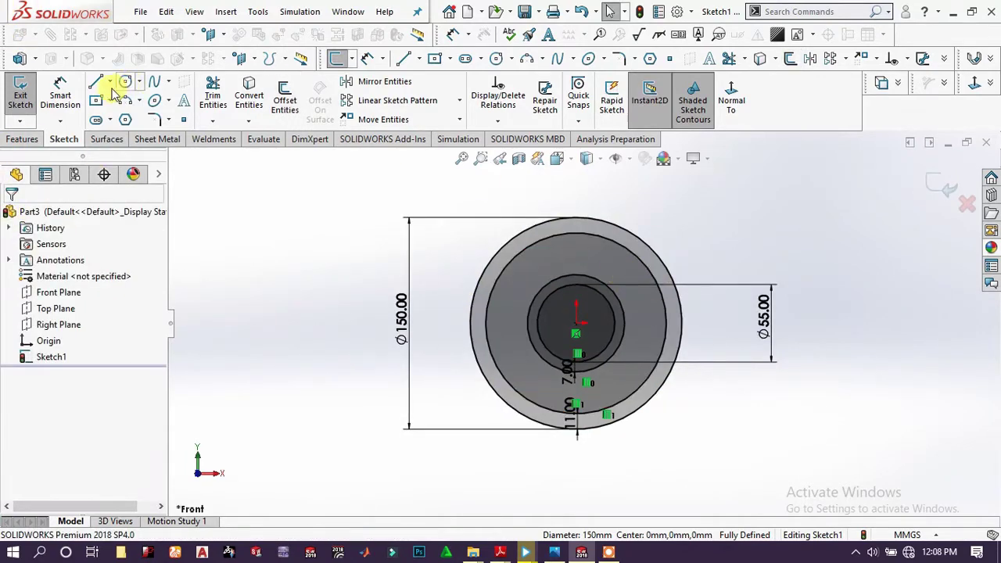
{"action": "key", "text": "l"}
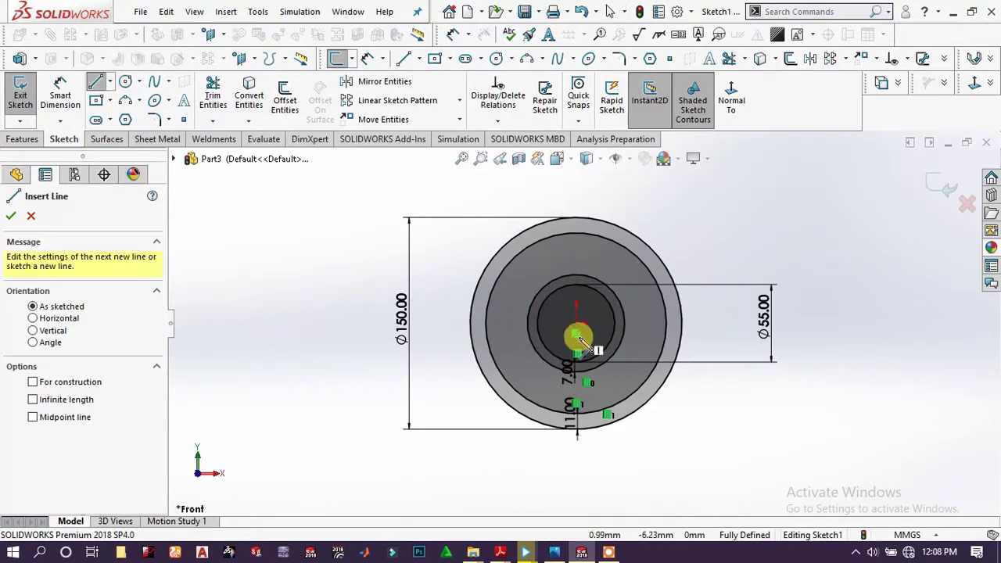
{"action": "left_click", "coordinate": [576, 322]}
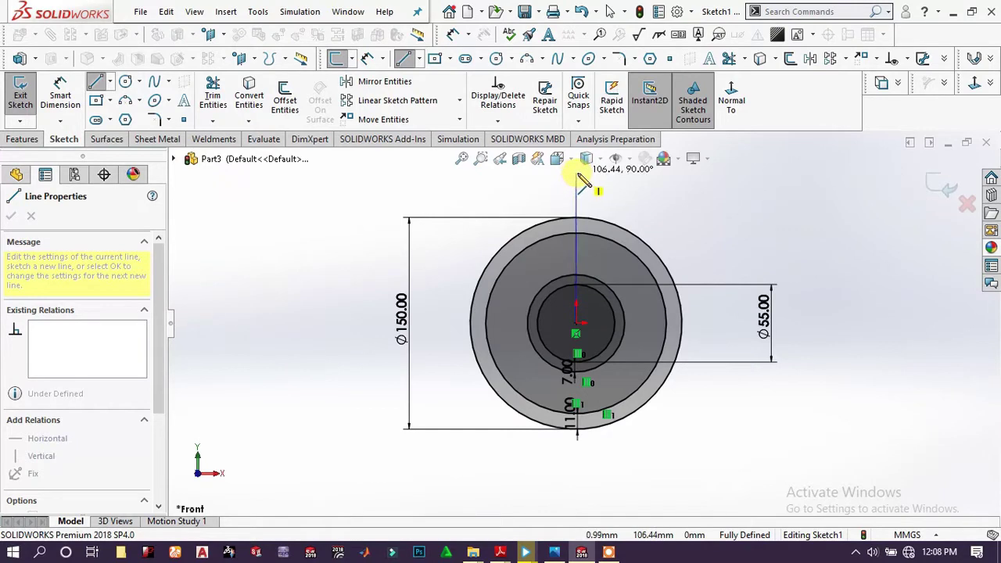
{"action": "left_click", "coordinate": [576, 168]}
{"action": "right_click", "coordinate": [632, 180]}
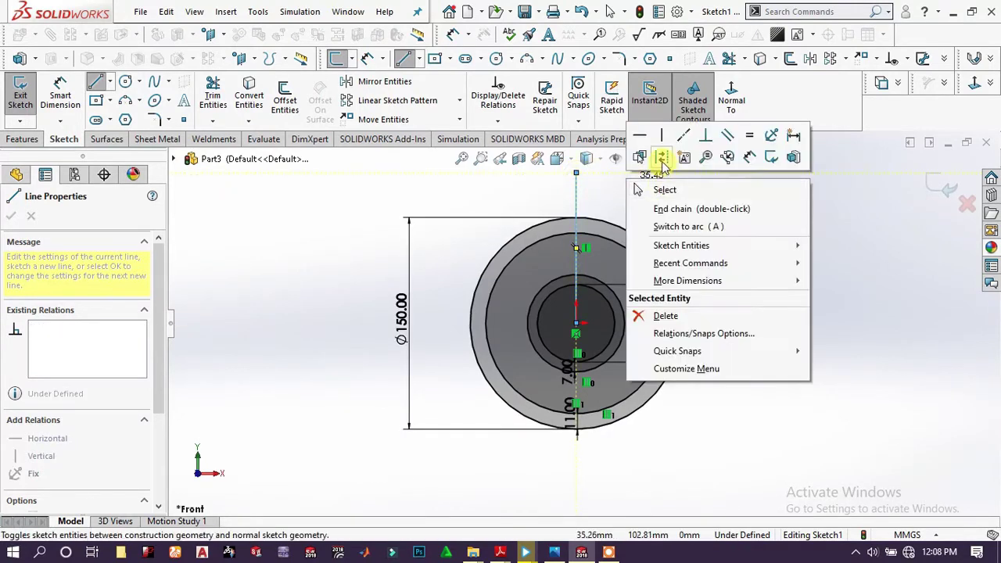
{"action": "left_click", "coordinate": [662, 160]}
{"action": "scroll", "coordinate": [573, 305], "scroll_direction": "down", "scroll_amount": 2}
{"action": "scroll", "coordinate": [573, 305], "scroll_direction": "down", "scroll_amount": 1}
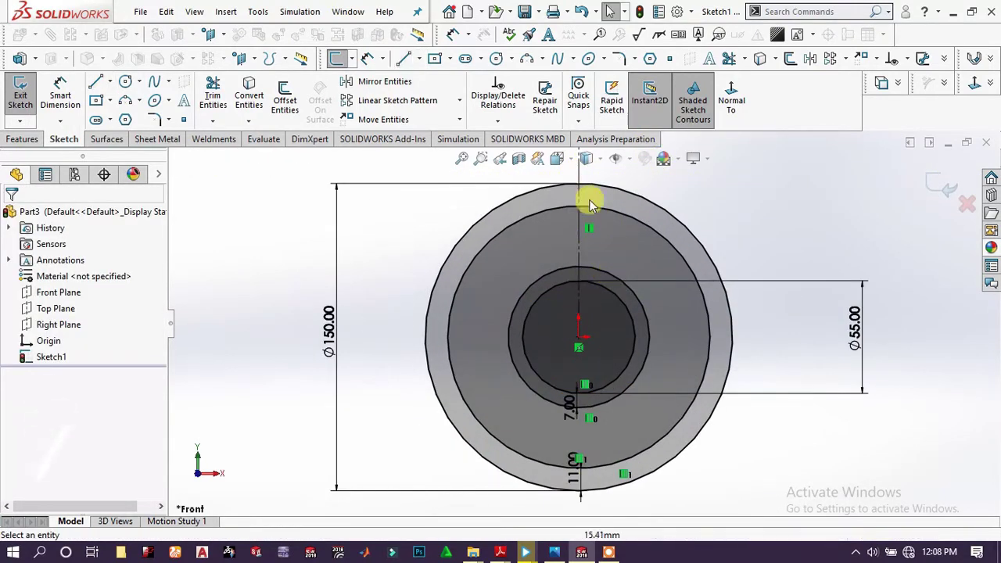
{"action": "left_click", "coordinate": [96, 82]}
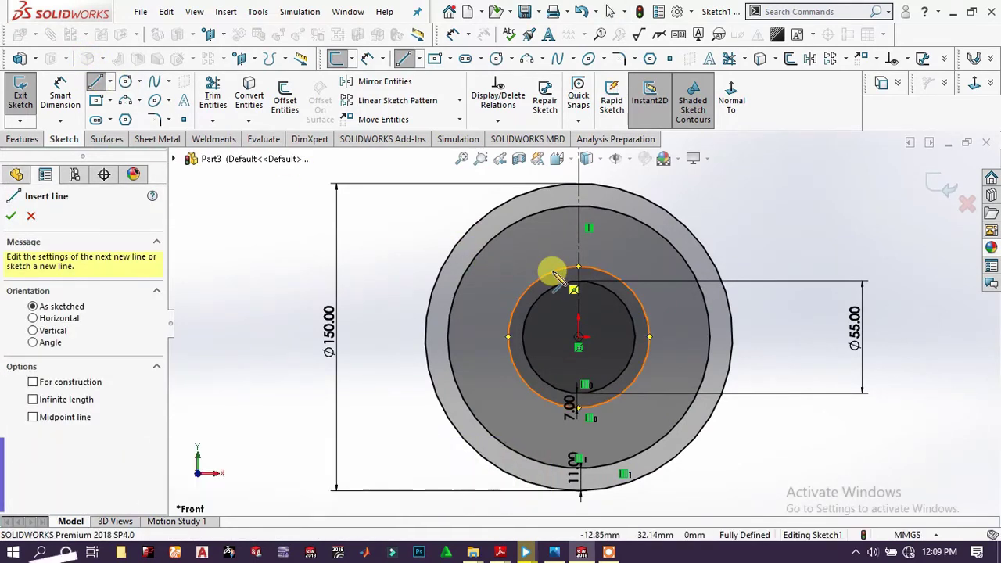
{"action": "left_click", "coordinate": [512, 311]}
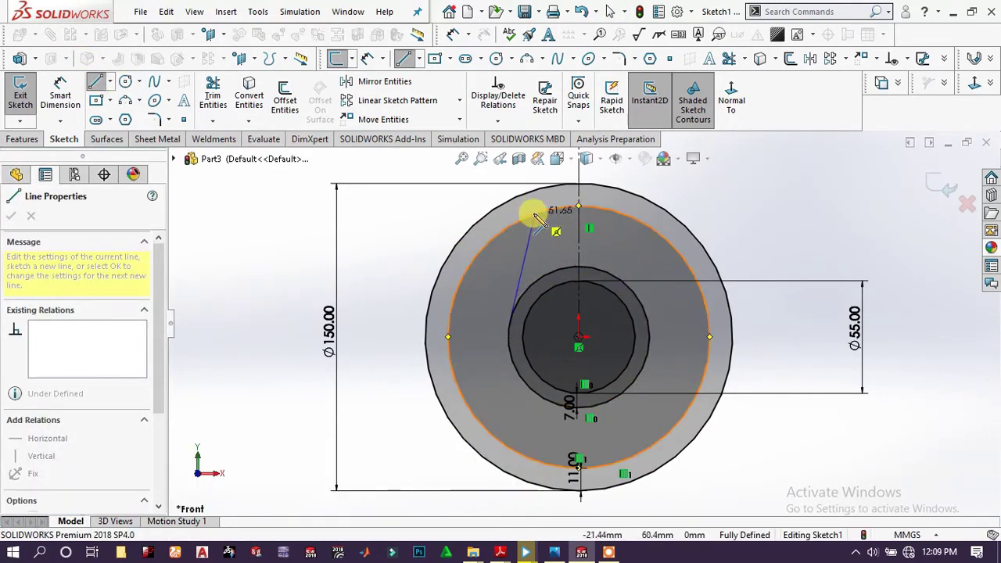
{"action": "left_click", "coordinate": [97, 83]}
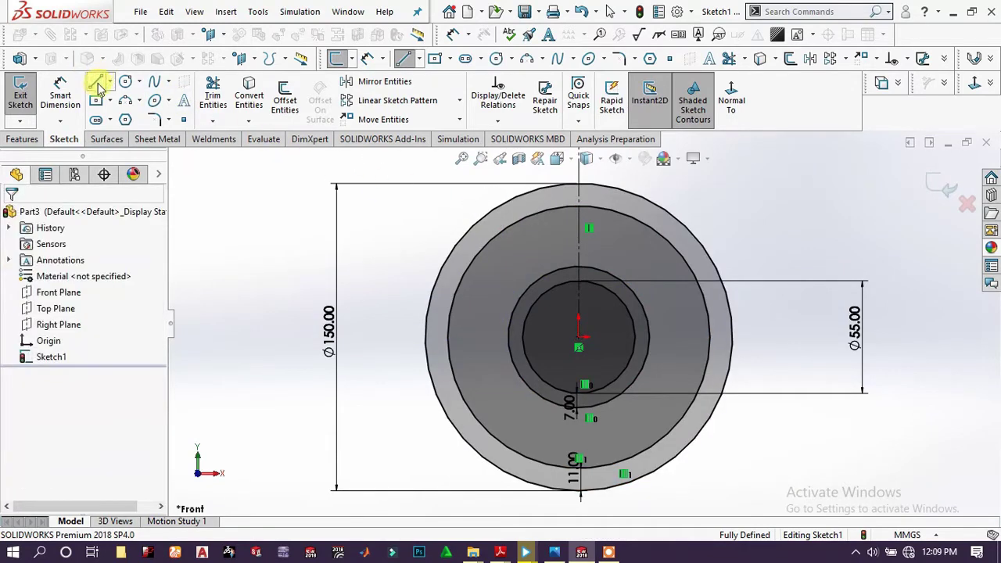
Draw a radial line about 29.5 mm long between the two offset circles, left of the centreline and aligned with the origin
{"action": "key", "text": "l"}
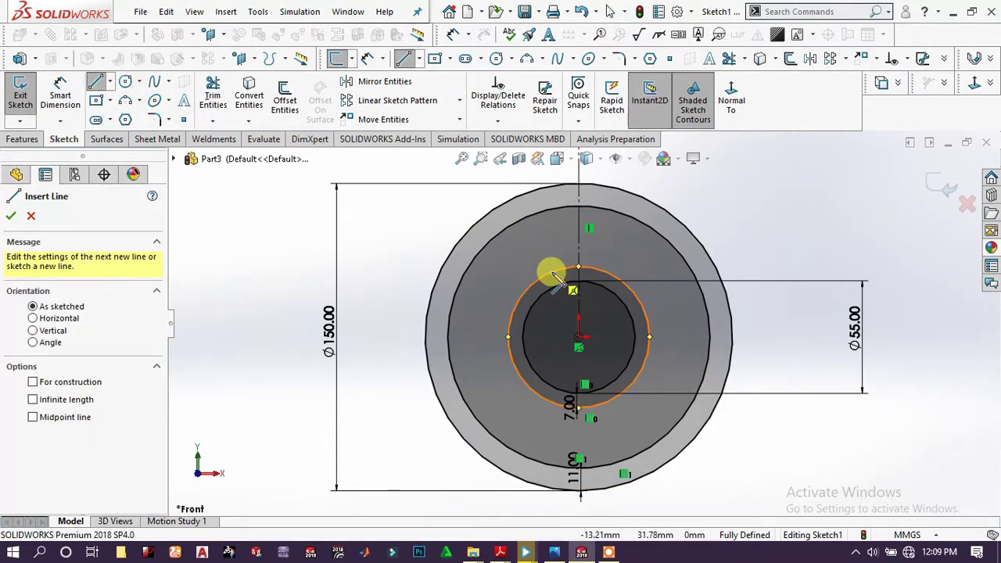
{"action": "left_click", "coordinate": [551, 273]}
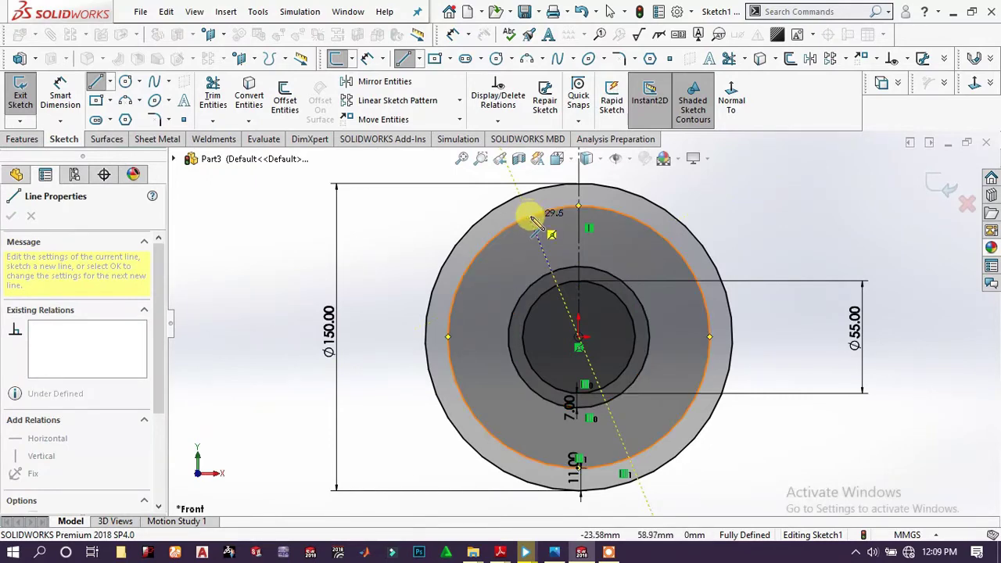
{"action": "left_click", "coordinate": [530, 217]}
{"action": "right_click", "coordinate": [762, 208]}
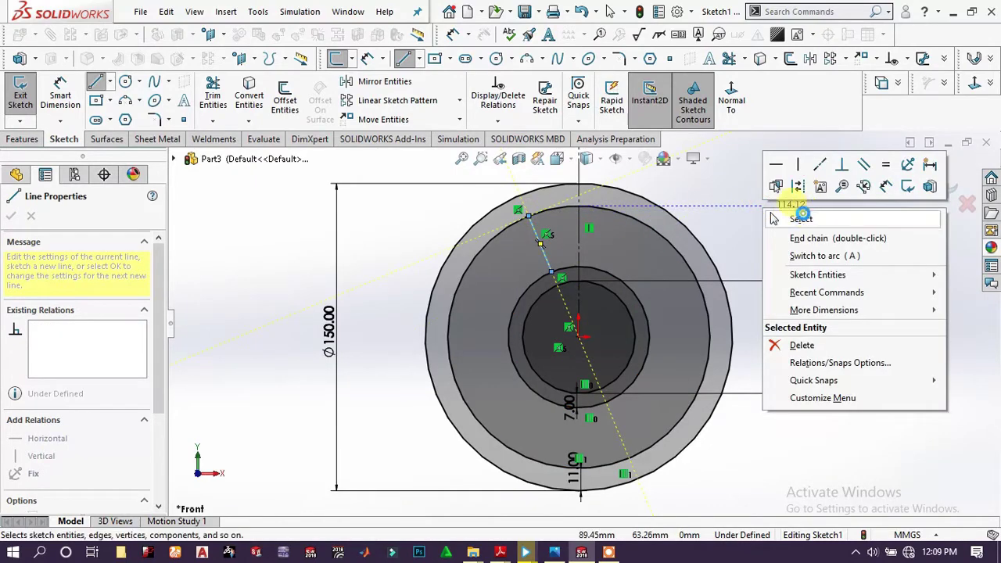
{"action": "left_click", "coordinate": [782, 219]}
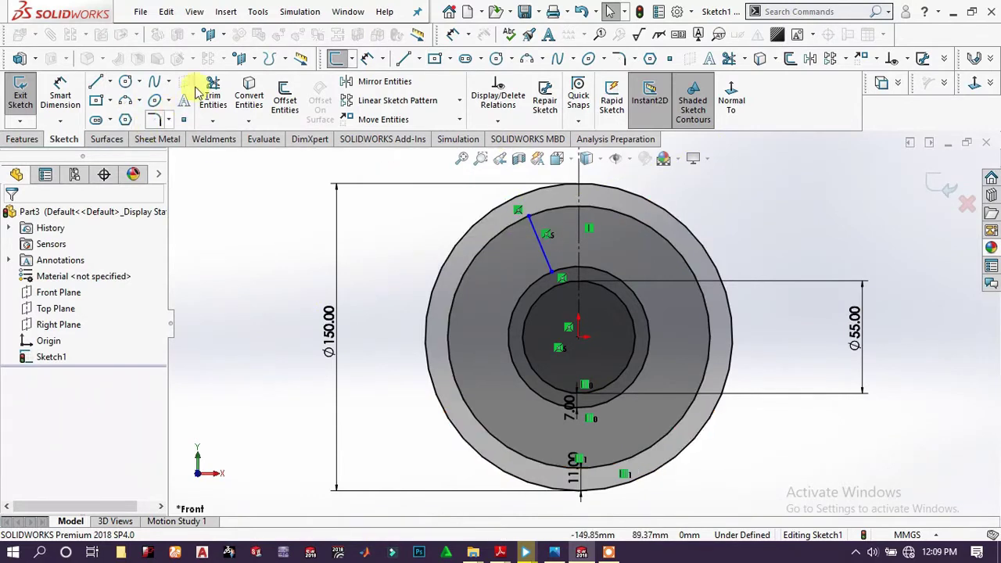
Dimension the angle between the radial line and the vertical centreline to 25°
{"action": "left_click", "coordinate": [61, 94]}
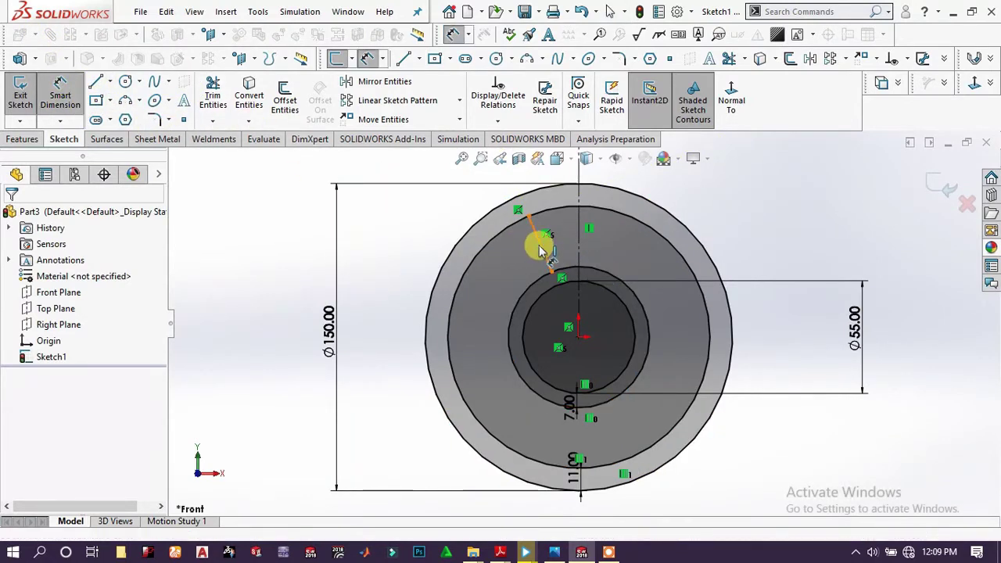
{"action": "left_click", "coordinate": [579, 245]}
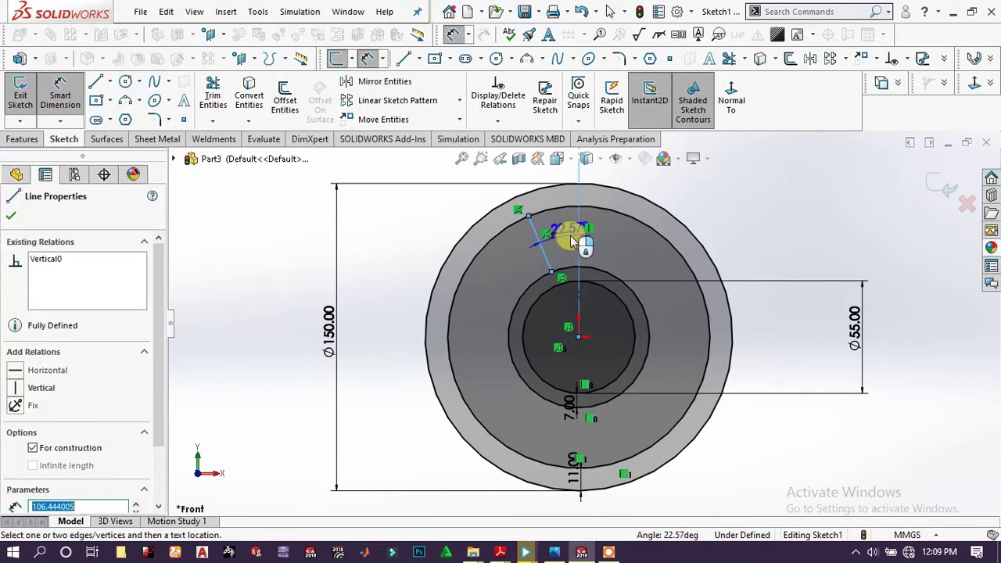
{"action": "left_click", "coordinate": [572, 238]}
{"action": "left_click", "coordinate": [572, 238]}
{"action": "type", "text": "25"}
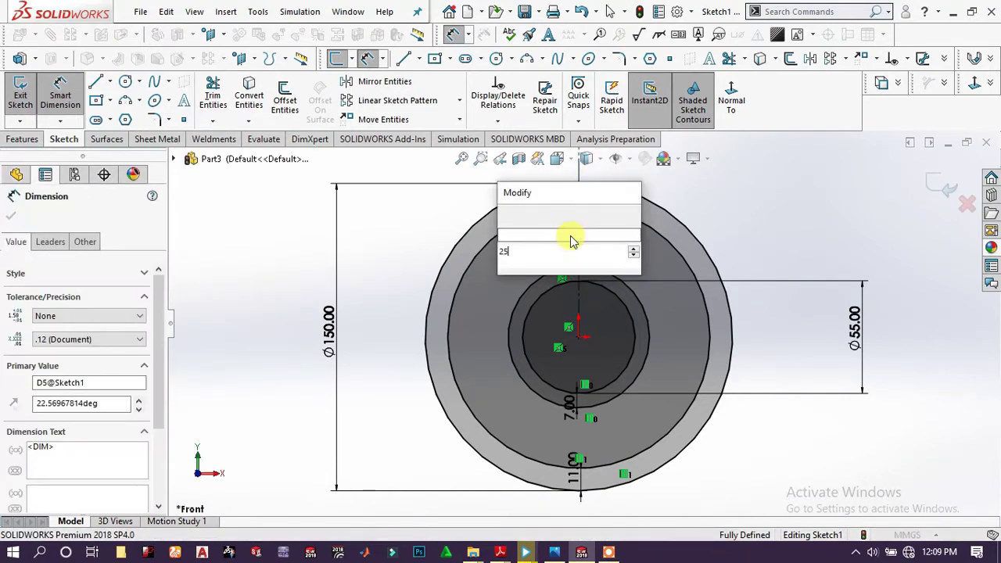
{"action": "key", "text": "Return"}
{"action": "left_click", "coordinate": [777, 218]}
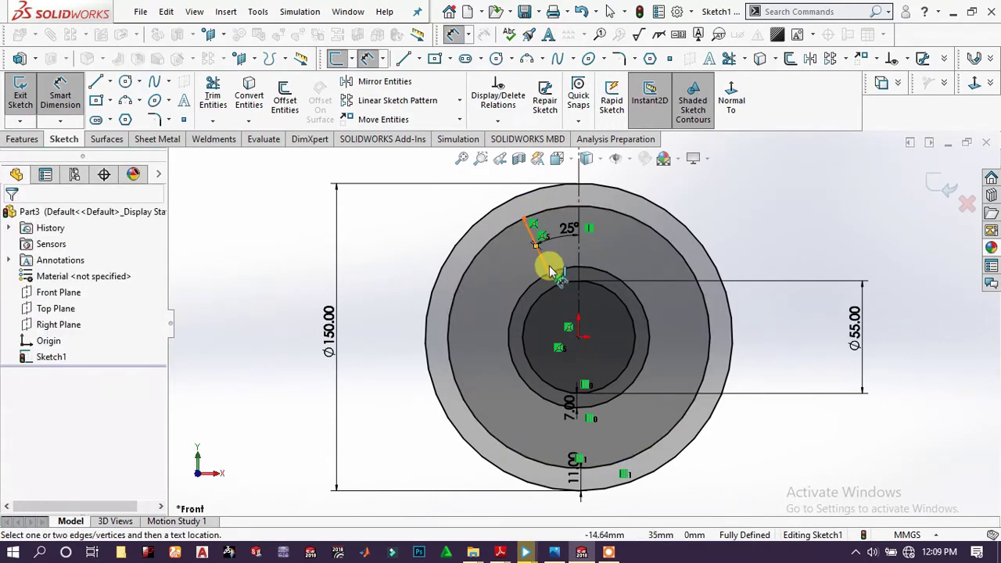
{"action": "left_click", "coordinate": [63, 93]}
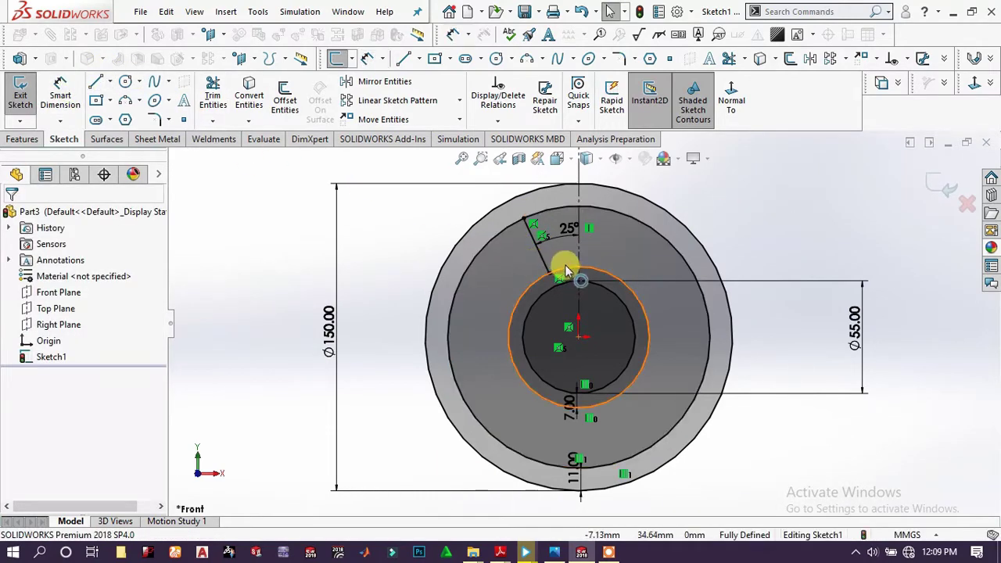
Mirror the radial line about the vertical centreline, keeping the original
{"action": "left_click", "coordinate": [543, 260]}
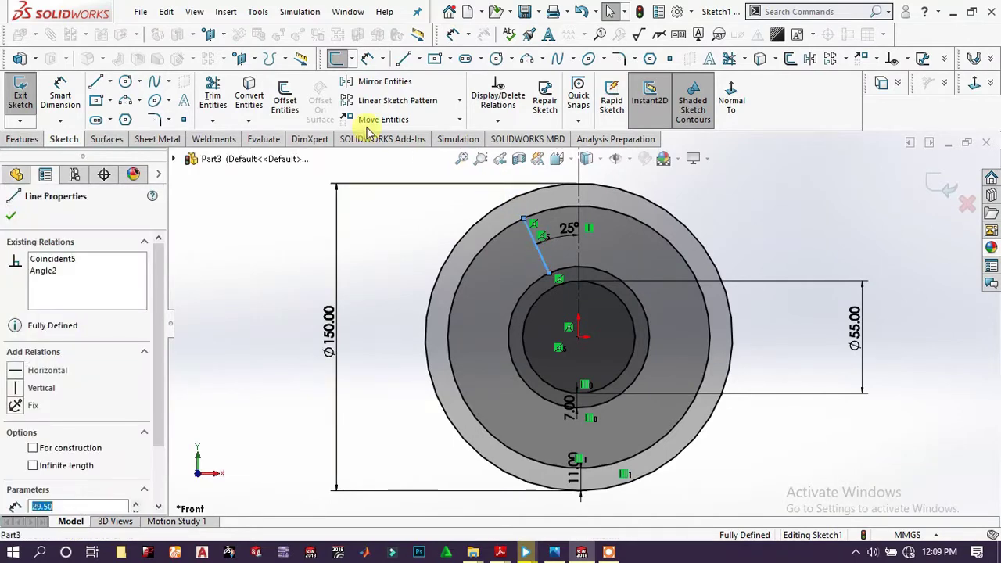
{"action": "left_click", "coordinate": [380, 82]}
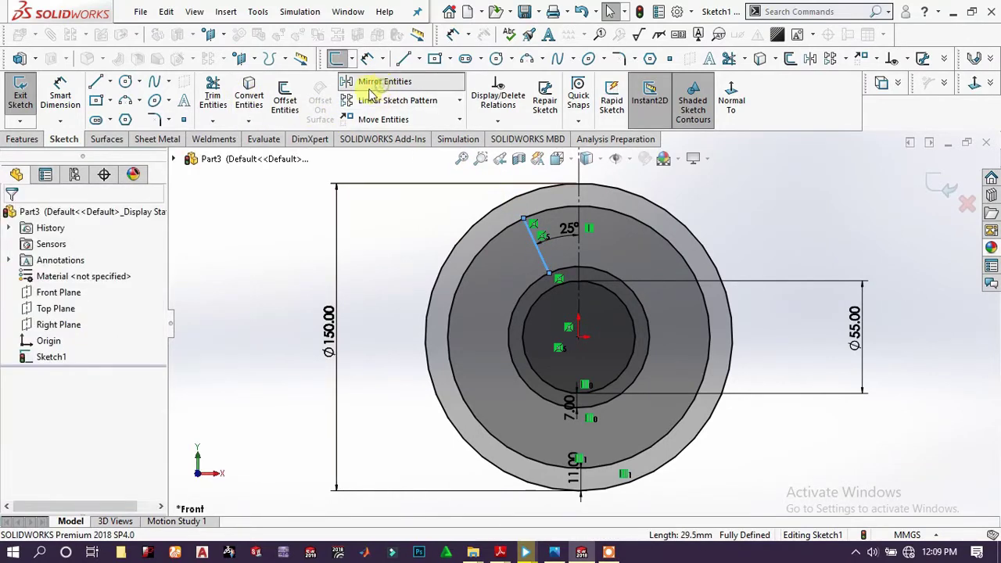
{"action": "left_click", "coordinate": [70, 397]}
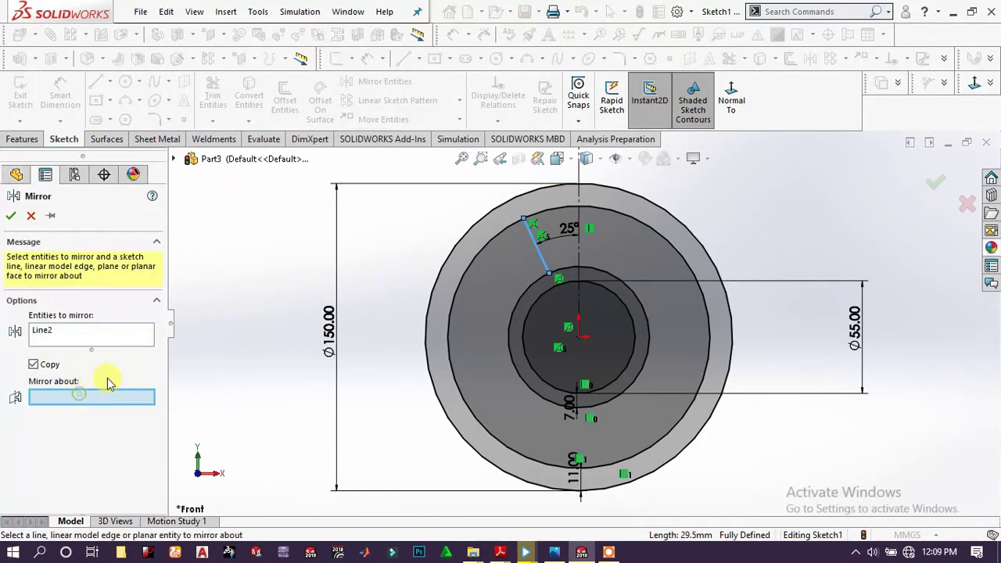
{"action": "left_click", "coordinate": [578, 249]}
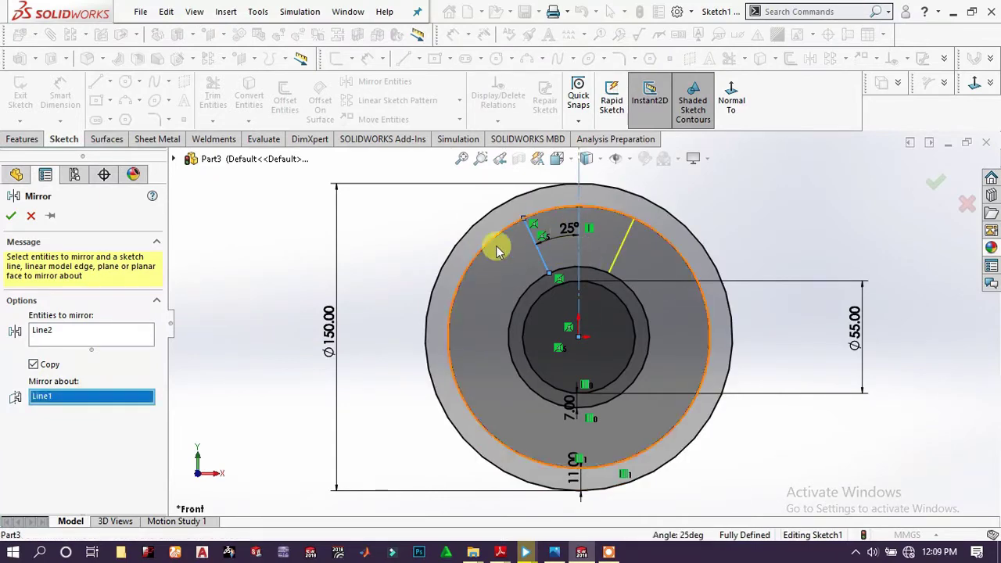
{"action": "left_click", "coordinate": [12, 217]}
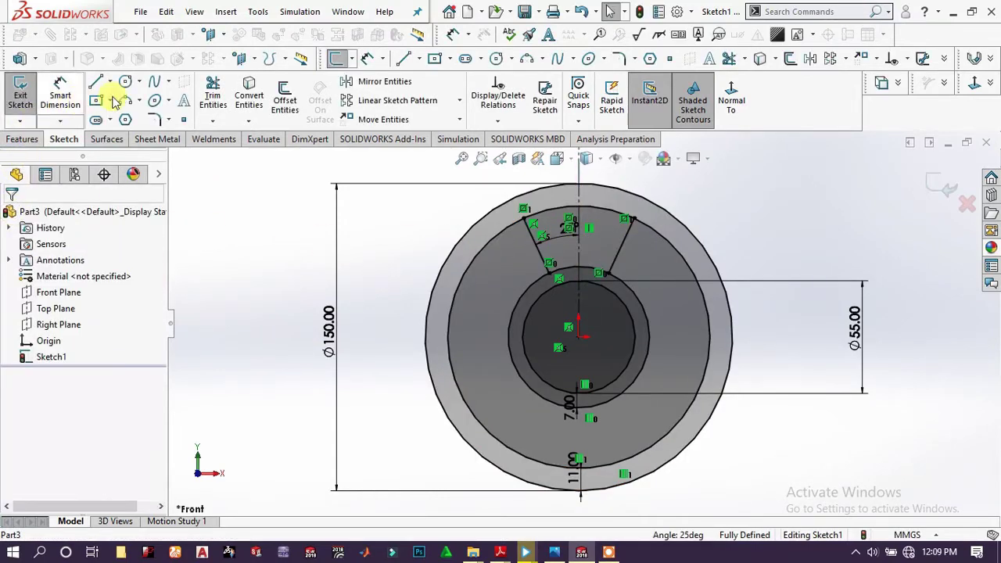
Power trim both offset circles outside the two radial lines, leaving one closed window profile above the centre
{"action": "left_click", "coordinate": [215, 98]}
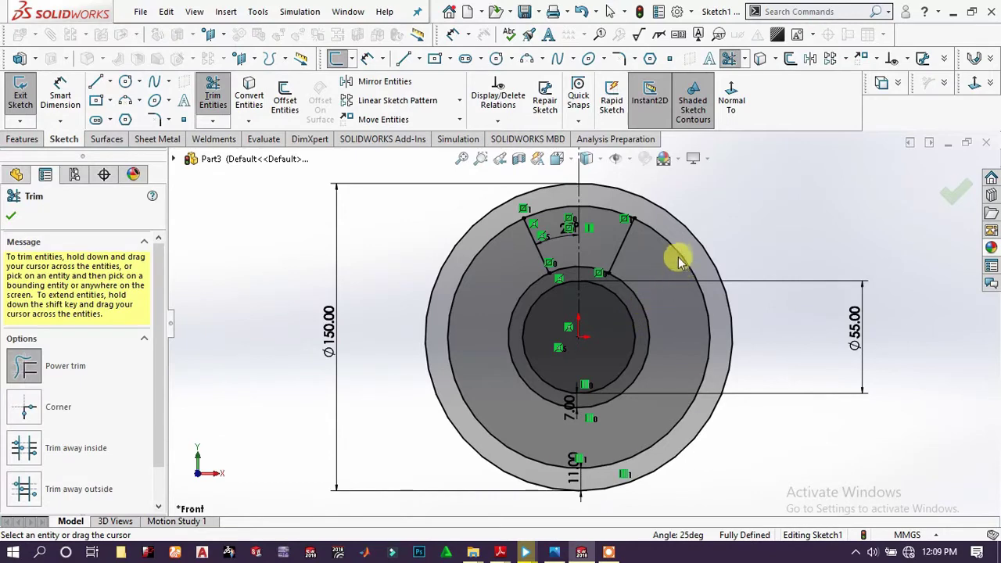
{"action": "mouse_move", "coordinate": [677, 253]}
{"action": "left_mouse_down"}
{"action": "mouse_move", "coordinate": [643, 279]}
{"action": "mouse_move", "coordinate": [636, 305]}
{"action": "left_mouse_up"}
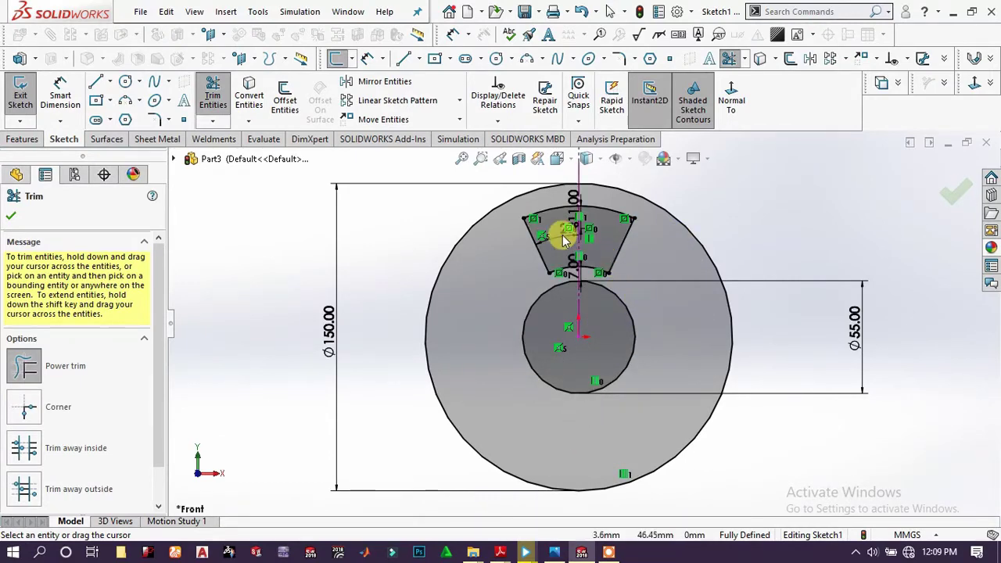
{"action": "scroll", "coordinate": [654, 261], "scroll_direction": "up", "scroll_amount": 4}
{"action": "scroll", "coordinate": [703, 276], "scroll_direction": "down", "scroll_amount": 4}
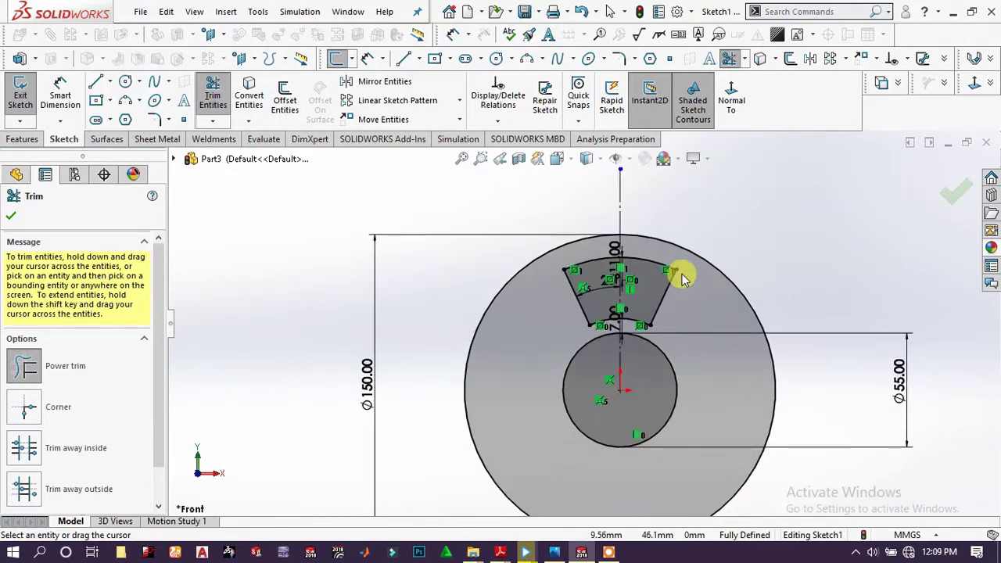
{"action": "scroll", "coordinate": [683, 277], "scroll_direction": "down", "scroll_amount": 4}
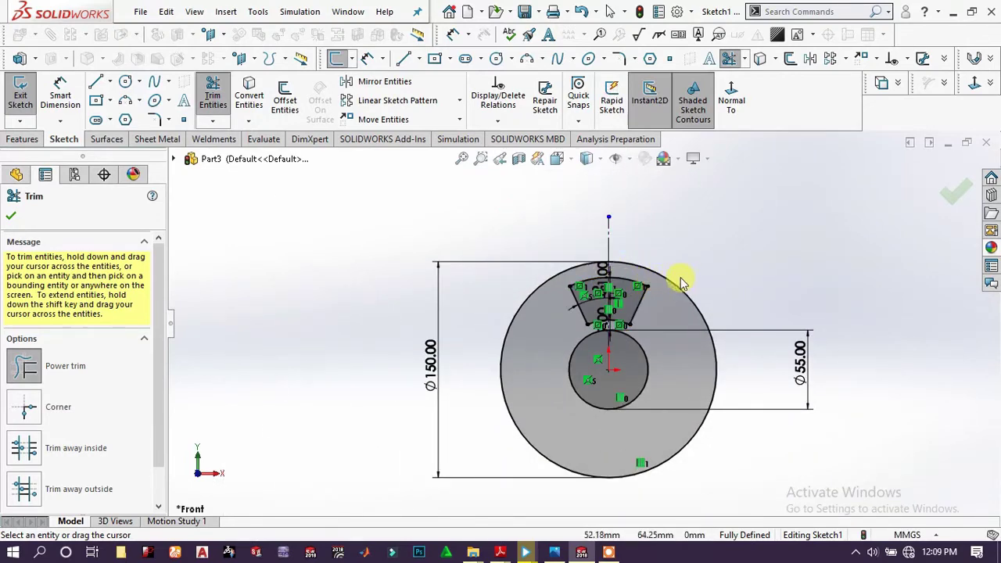
{"action": "left_click", "coordinate": [10, 222]}
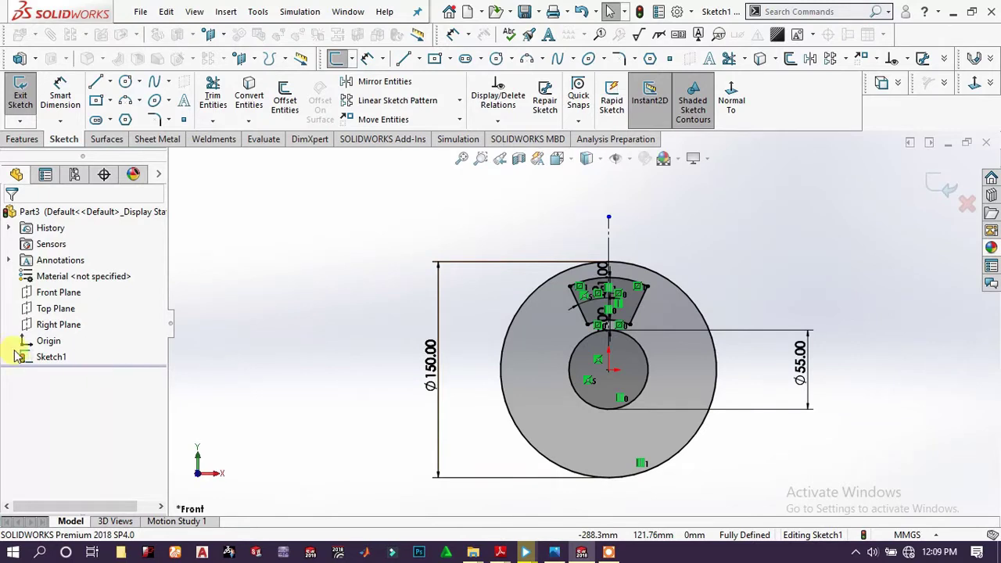
{"action": "left_click", "coordinate": [688, 312]}
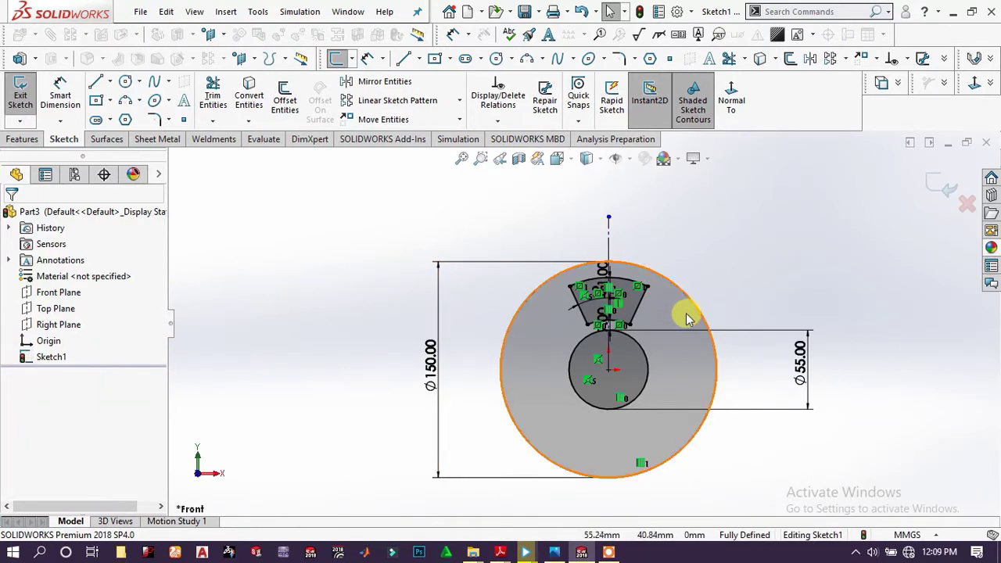
{"action": "left_click", "coordinate": [691, 297]}
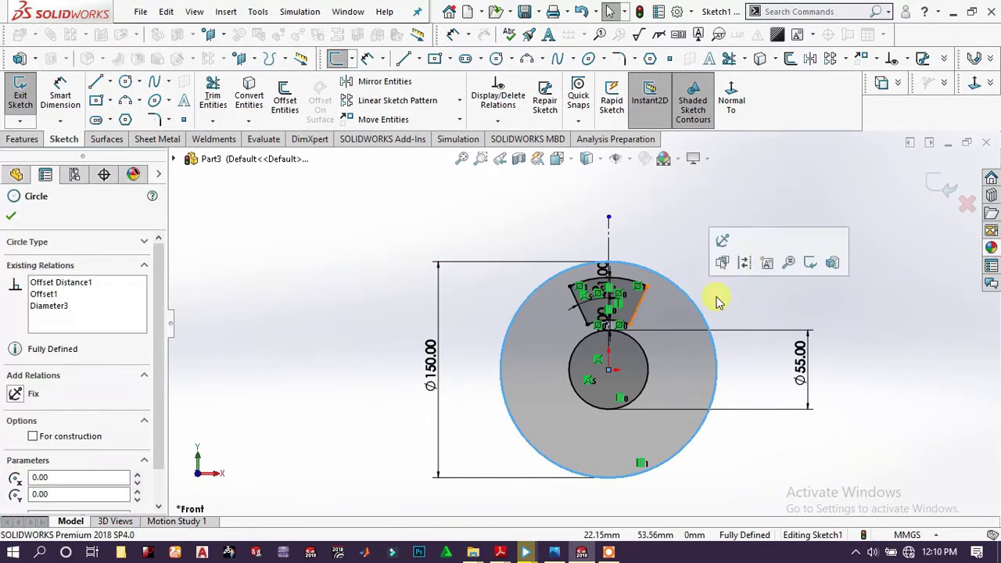
{"action": "left_click", "coordinate": [760, 304]}
Circular-pattern the closed window profile about the origin with 6 equally spaced instances over 360°
{"action": "scroll", "coordinate": [654, 284], "scroll_direction": "down", "scroll_amount": 5}
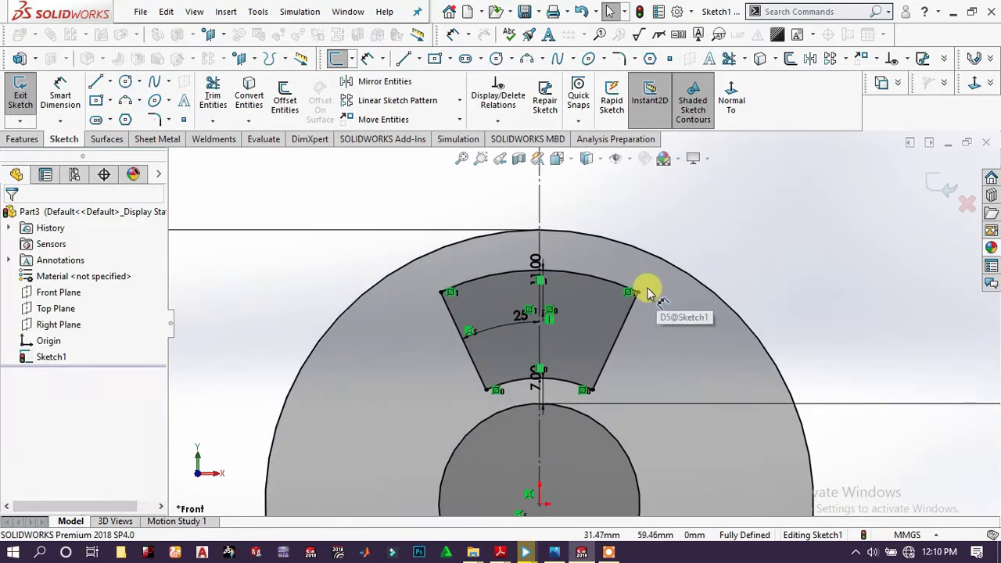
{"action": "left_click", "coordinate": [604, 286]}
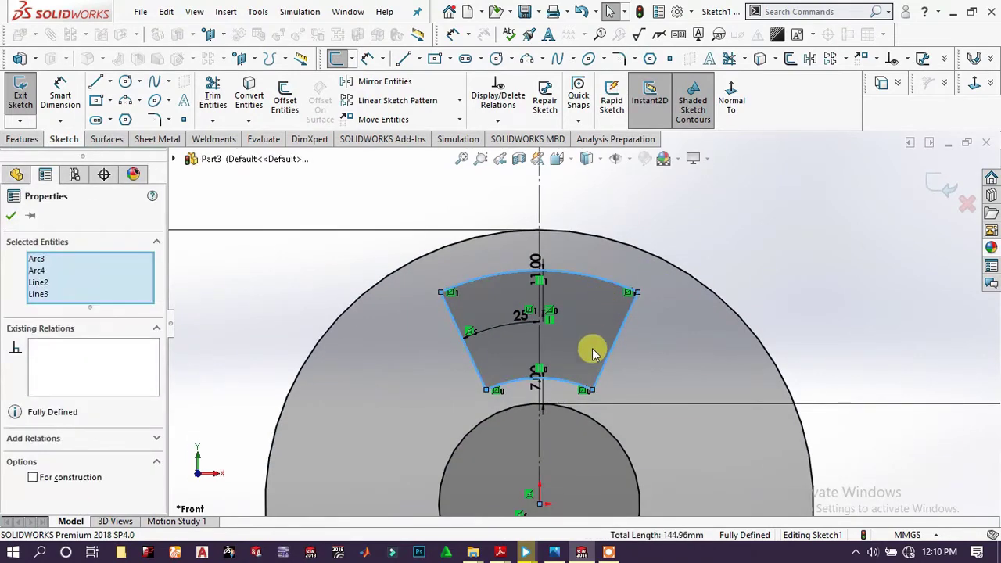
{"action": "scroll", "coordinate": [656, 353], "scroll_direction": "up", "scroll_amount": 5}
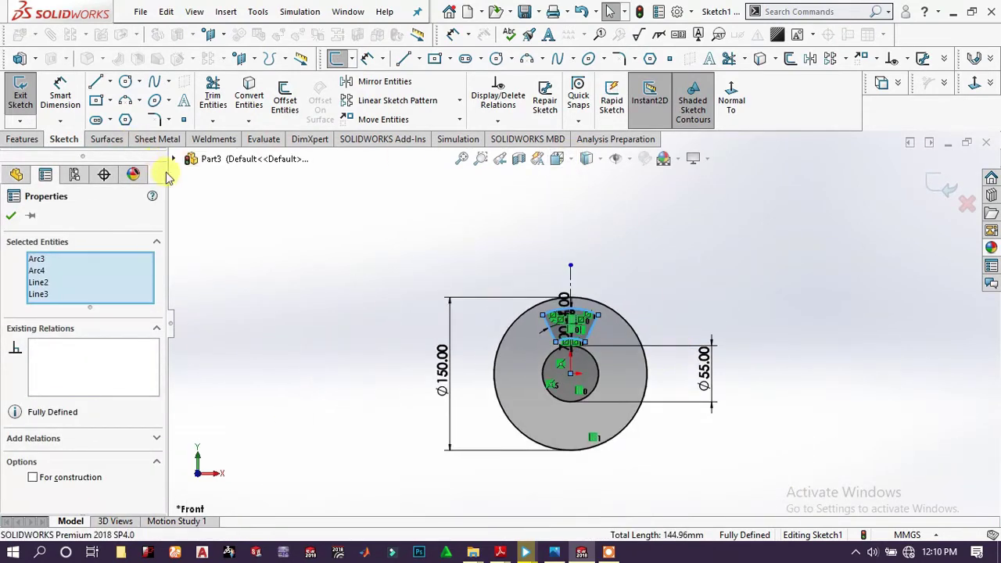
{"action": "left_click", "coordinate": [461, 102]}
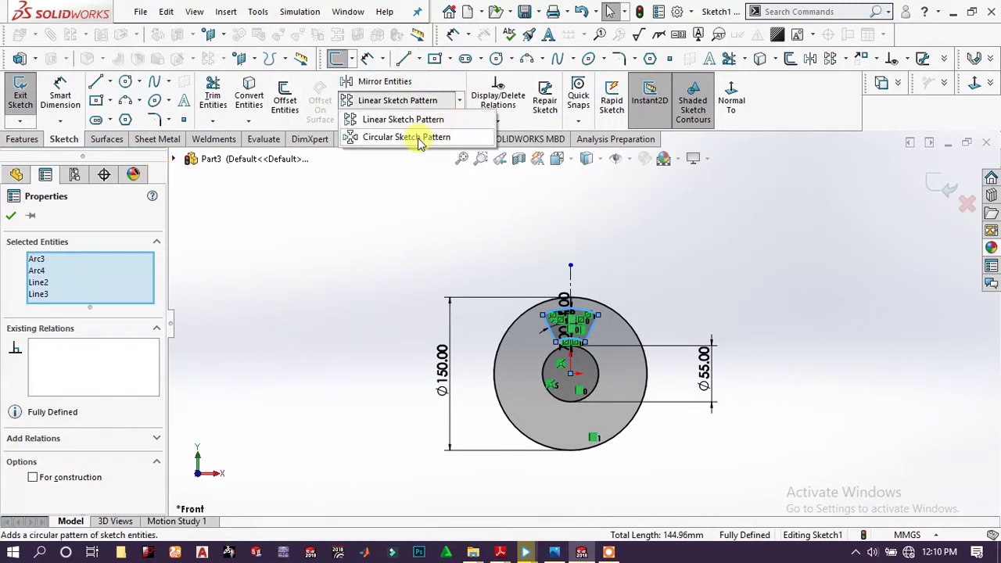
{"action": "left_click", "coordinate": [408, 136]}
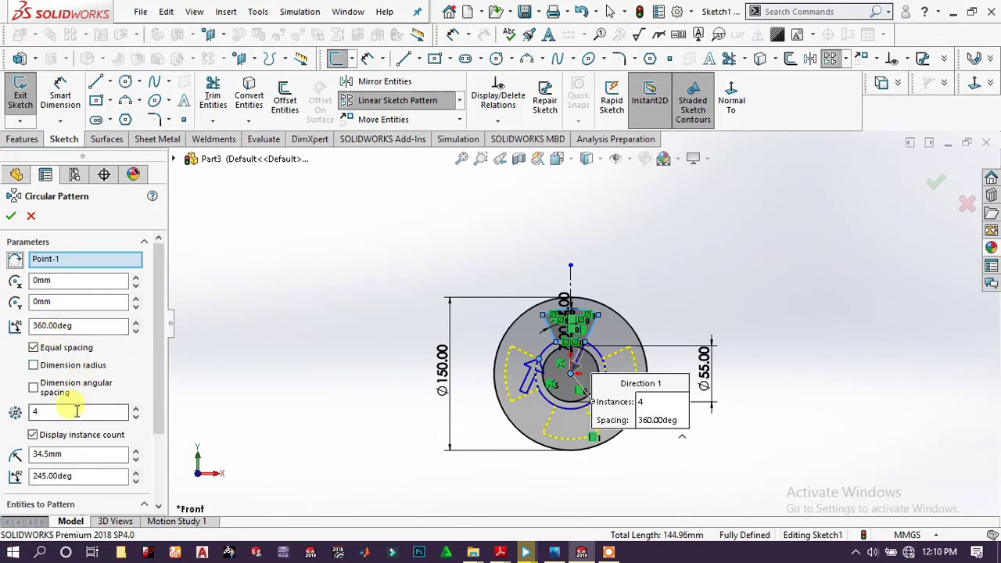
{"action": "left_click", "coordinate": [39, 411]}
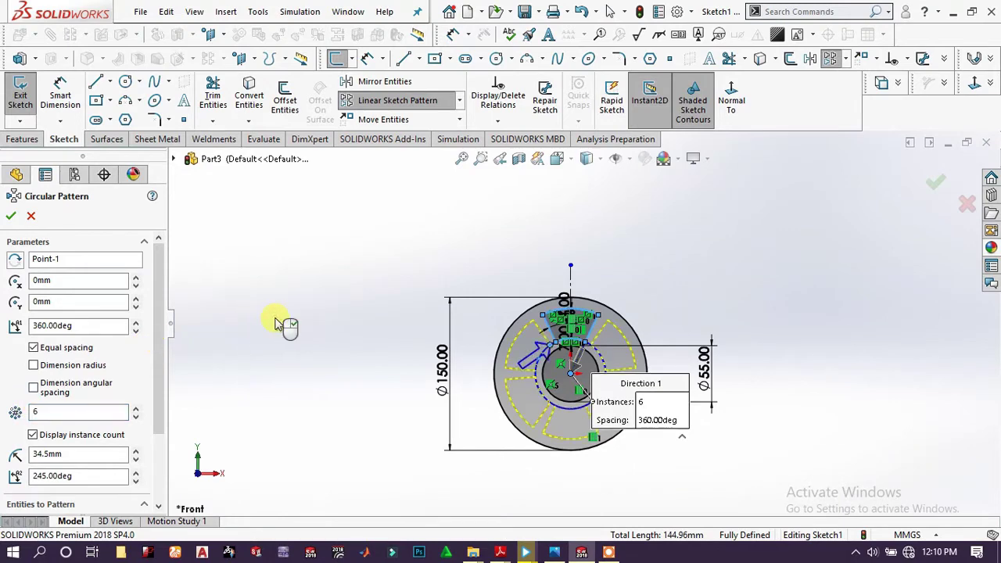
{"action": "left_click", "coordinate": [12, 218]}
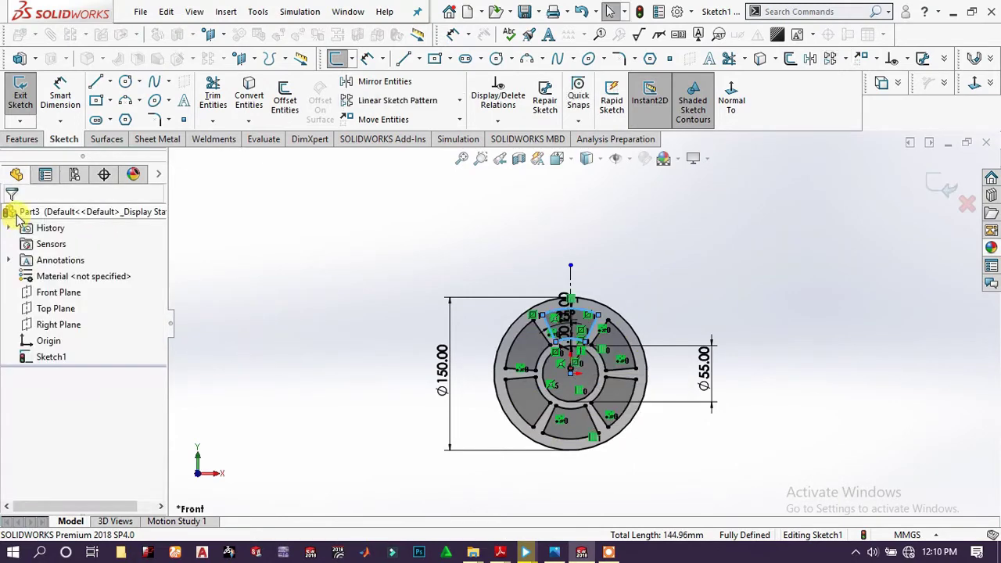
Extrude the wheel sketch 20 mm using the Mid Plane end condition
{"action": "scroll", "coordinate": [573, 390], "scroll_direction": "down", "scroll_amount": 4}
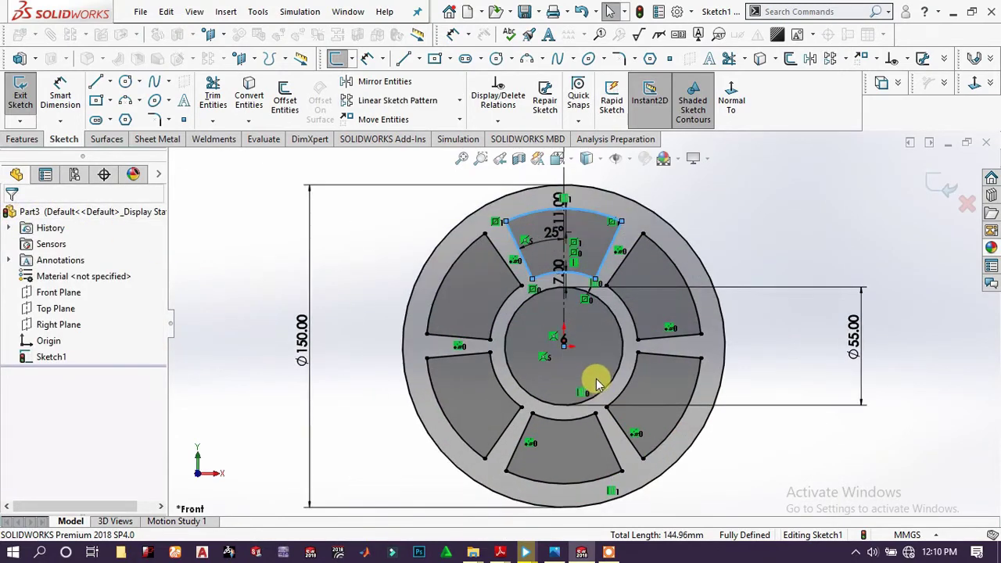
{"action": "scroll", "coordinate": [493, 350], "scroll_direction": "up", "scroll_amount": 2}
{"action": "scroll", "coordinate": [493, 344], "scroll_direction": "up", "scroll_amount": 2}
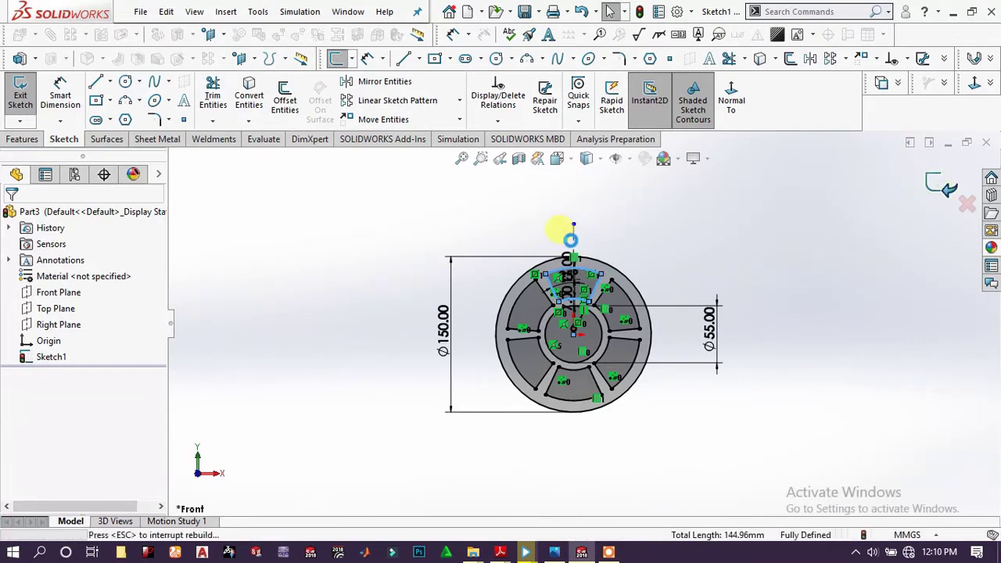
{"action": "left_click", "coordinate": [441, 241]}
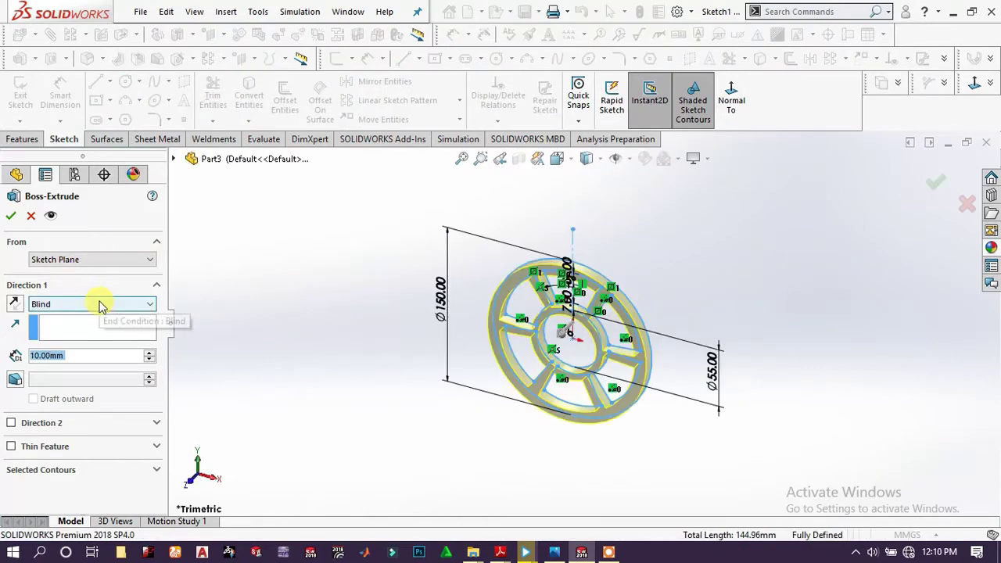
{"action": "left_click", "coordinate": [100, 305]}
{"action": "left_click", "coordinate": [64, 358]}
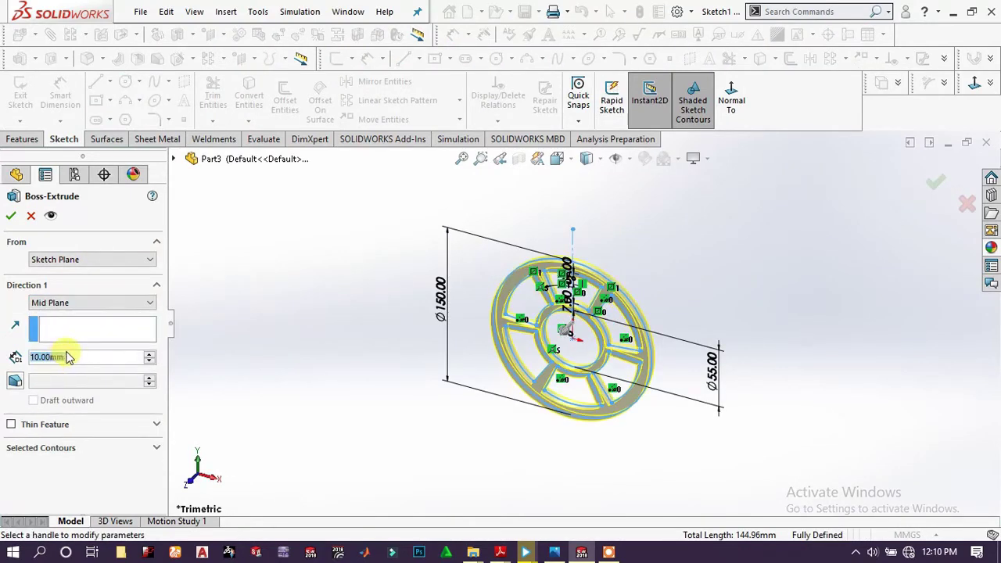
{"action": "type", "text": "20"}
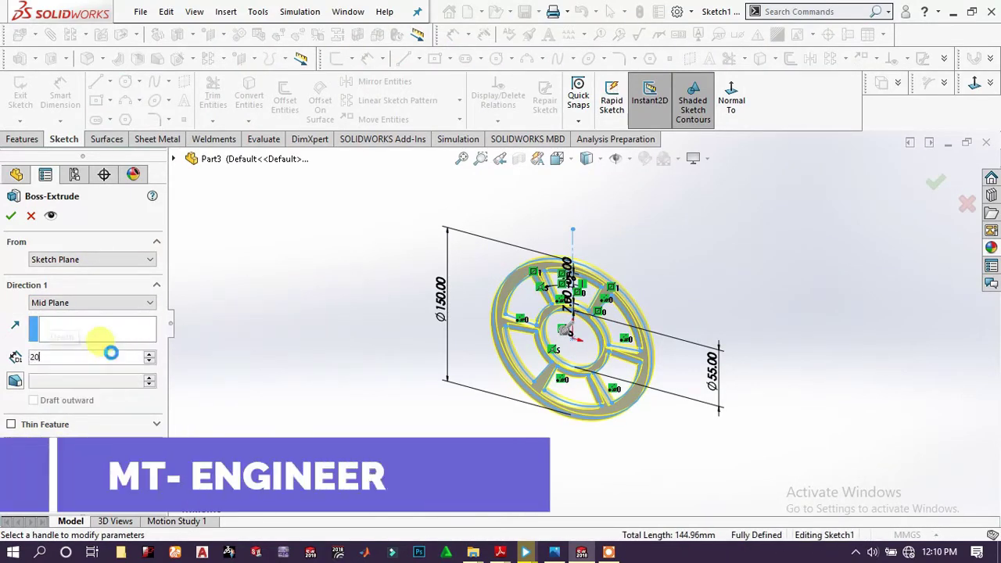
{"action": "key", "text": "Return"}
{"action": "left_click", "coordinate": [10, 215]}
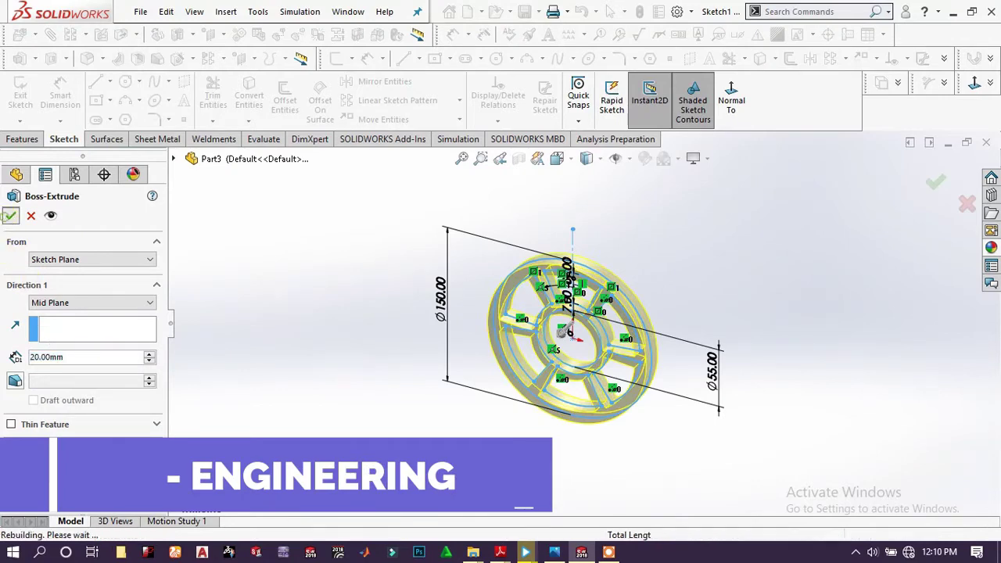
Sketch on the wheel's front face, converting the bore edge and drawing a concentric circle that coincides with the hub's outer edge
{"action": "scroll", "coordinate": [526, 342], "scroll_direction": "down", "scroll_amount": 3}
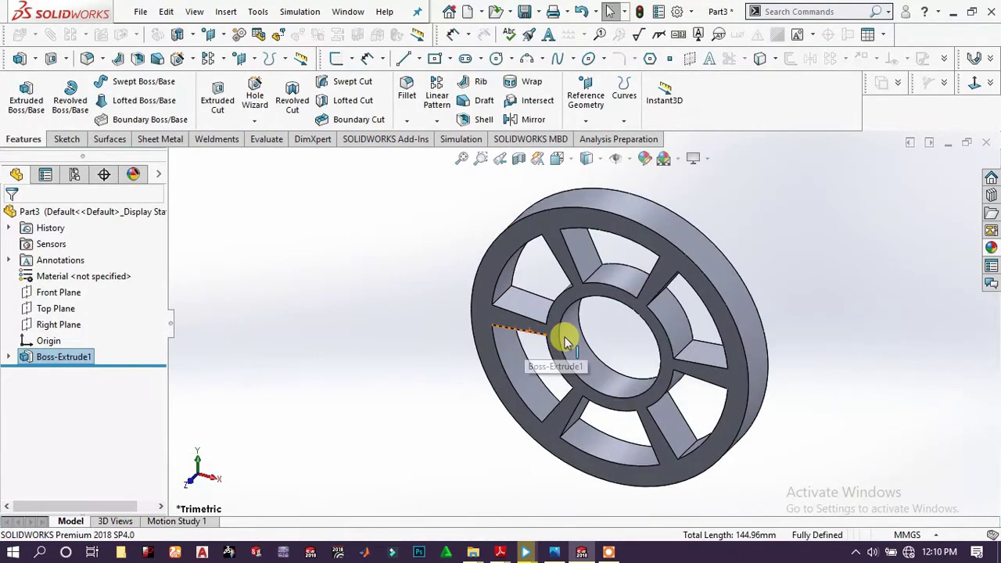
{"action": "left_click", "coordinate": [559, 308]}
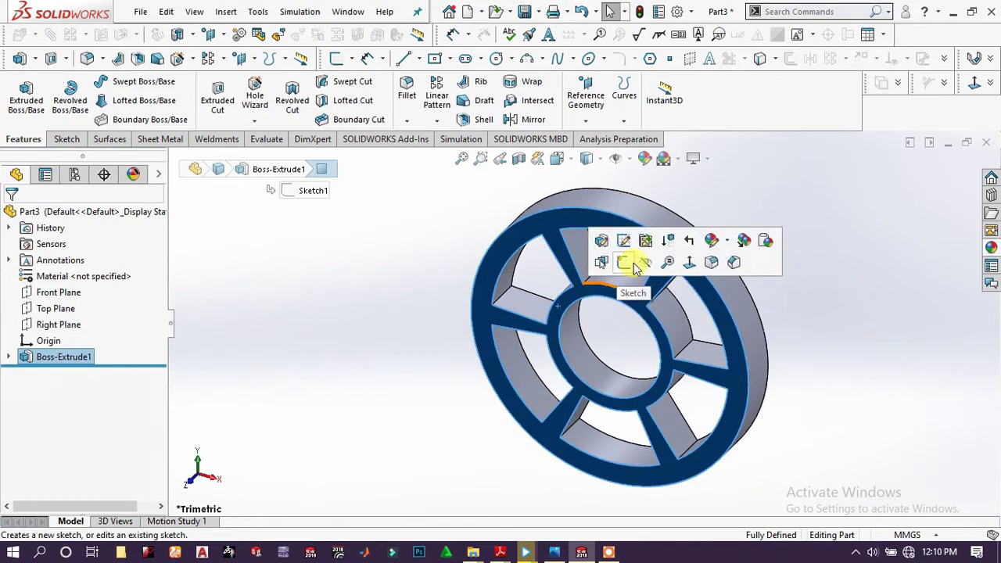
{"action": "left_click", "coordinate": [623, 262]}
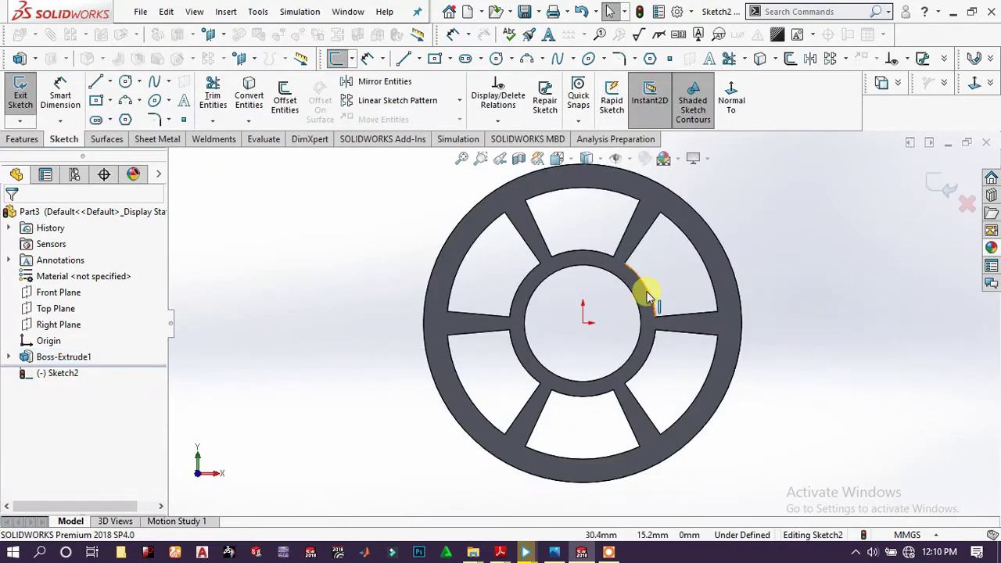
{"action": "left_click", "coordinate": [638, 295]}
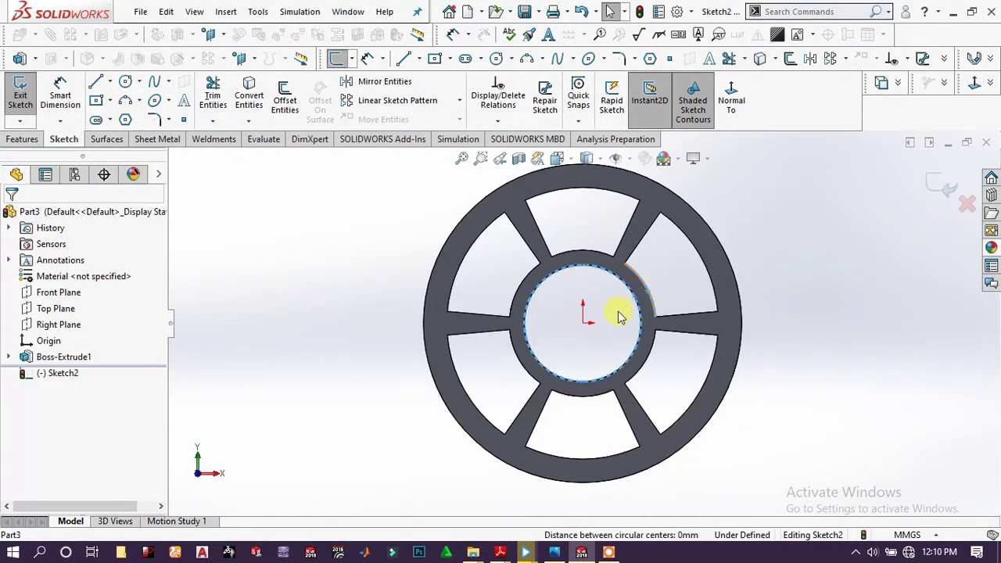
{"action": "left_click", "coordinate": [400, 62]}
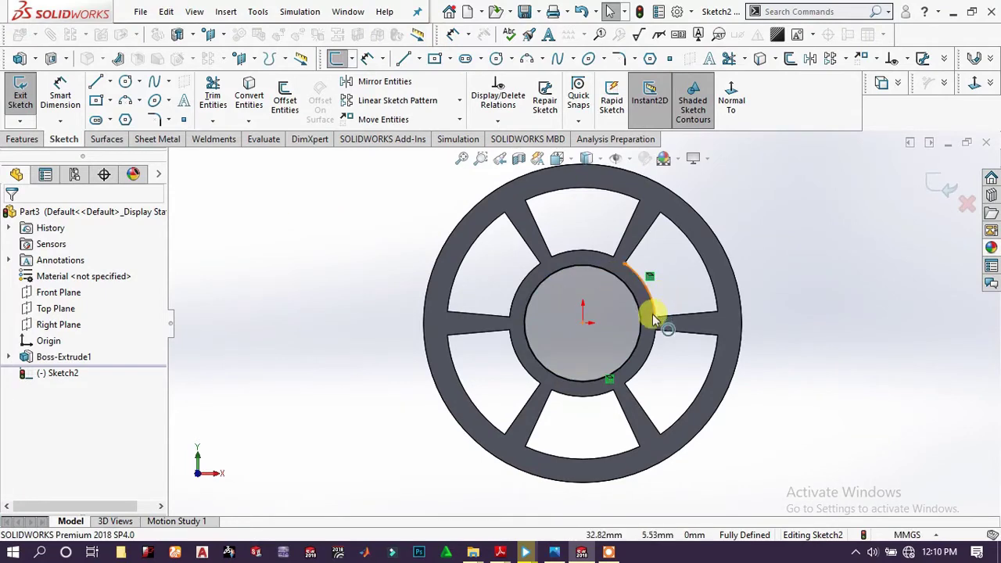
{"action": "mouse_move", "coordinate": [649, 320]}
{"action": "left_mouse_down"}
{"action": "mouse_move", "coordinate": [619, 362]}
{"action": "mouse_move", "coordinate": [532, 339]}
{"action": "mouse_move", "coordinate": [598, 275]}
{"action": "mouse_move", "coordinate": [621, 269]}
{"action": "left_mouse_up"}
{"action": "left_click", "coordinate": [737, 286]}
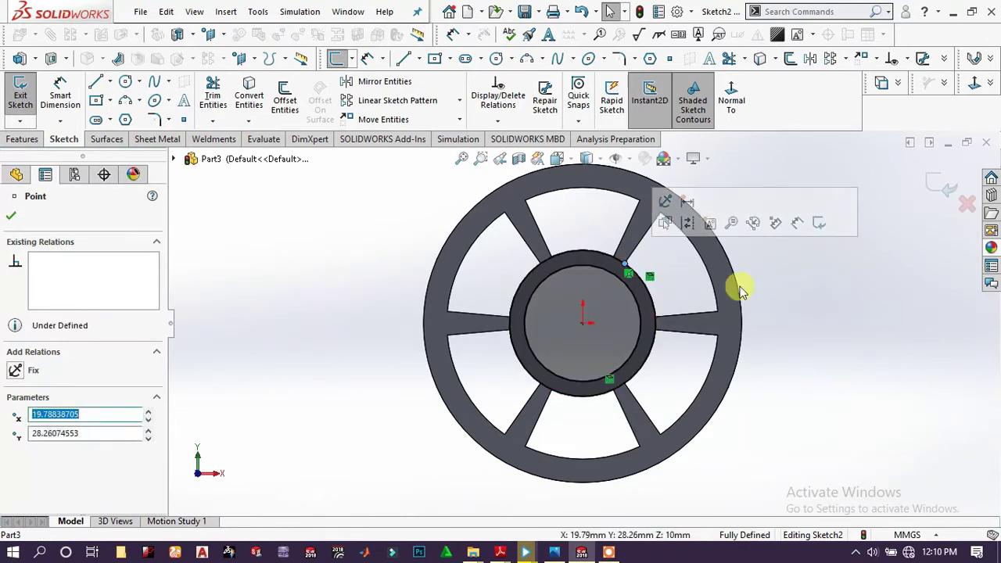
Extrude the hub ring sketch 3 mm Blind outward from the front face, with the result merged
{"action": "left_click", "coordinate": [21, 138]}
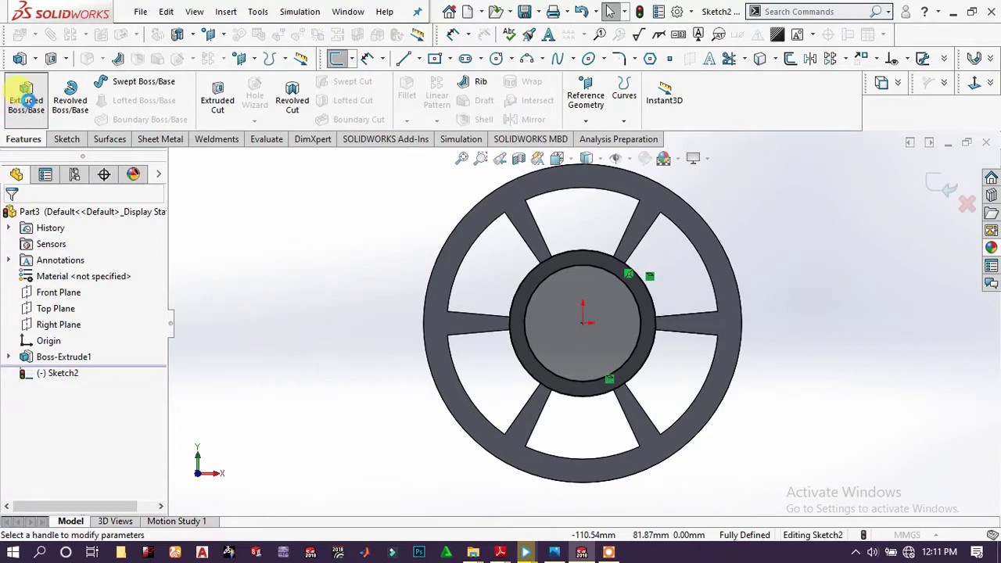
{"action": "left_click", "coordinate": [25, 102]}
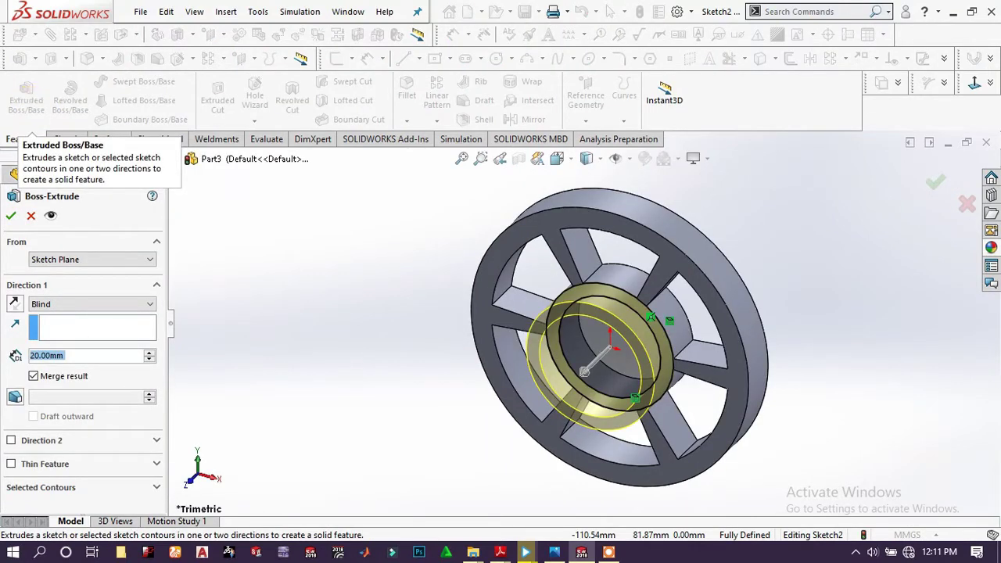
{"action": "type", "text": "3"}
{"action": "key", "text": "Return"}
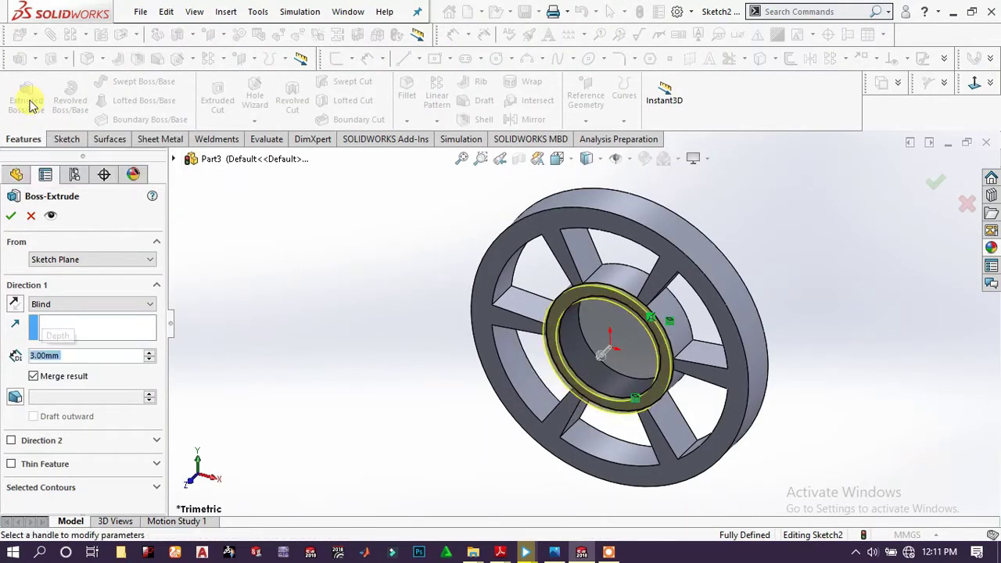
{"action": "left_click", "coordinate": [10, 216]}
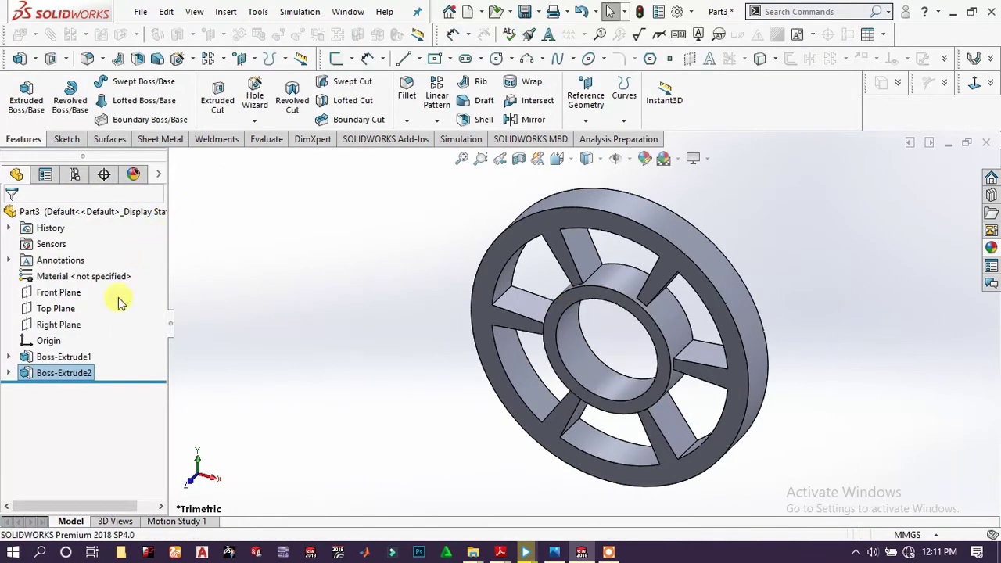
Mirror the hub ring extrusion about the Front Plane to the wheel's other side
{"action": "left_click", "coordinate": [535, 121]}
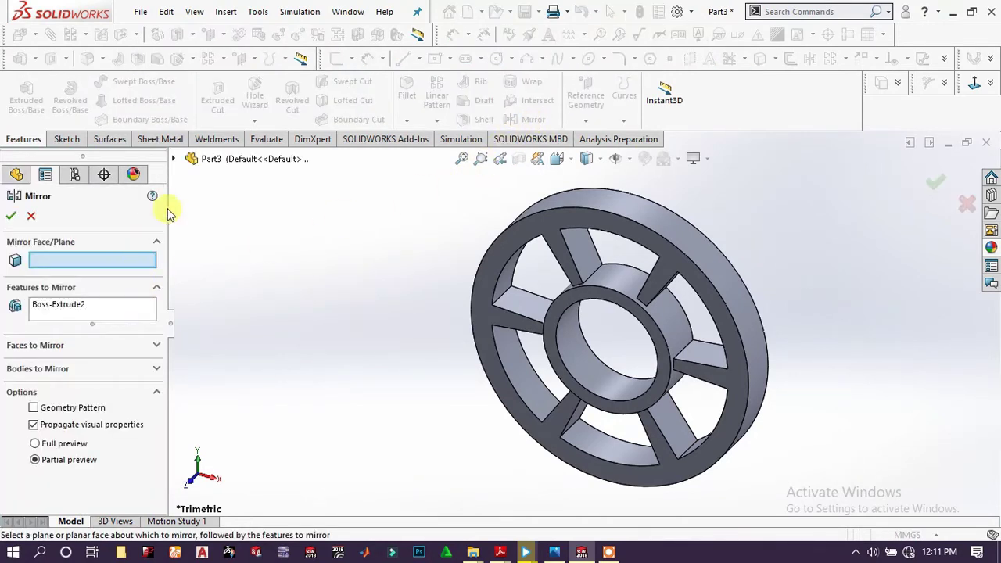
{"action": "left_click", "coordinate": [175, 159]}
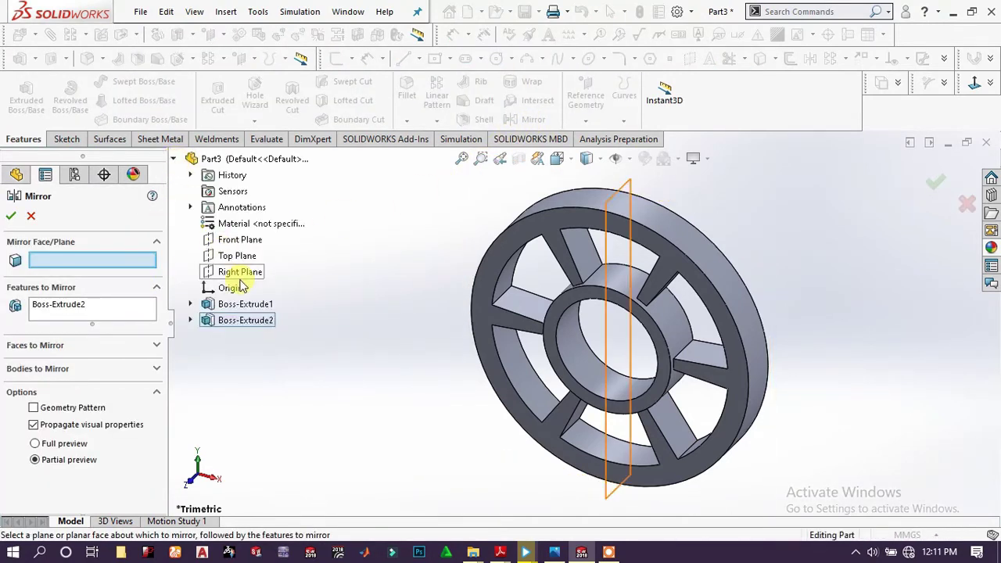
{"action": "left_click", "coordinate": [244, 239]}
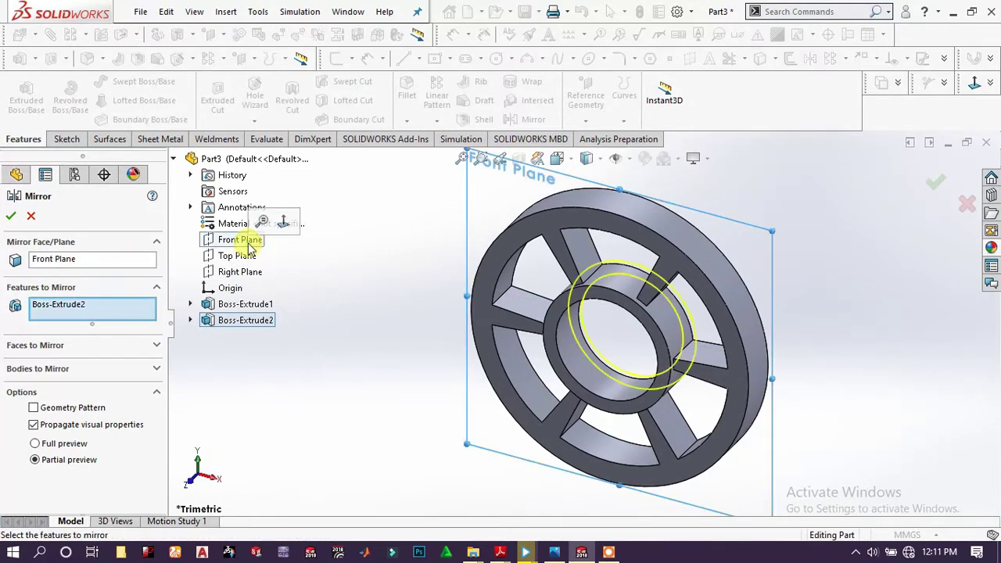
{"action": "left_click", "coordinate": [10, 218]}
Start a sketch on the Right Plane and draw a horizontal construction line about 230 mm long through the origin
{"action": "middle_click_drag", "start_coordinate": [742, 338], "coordinate": [738, 317]}
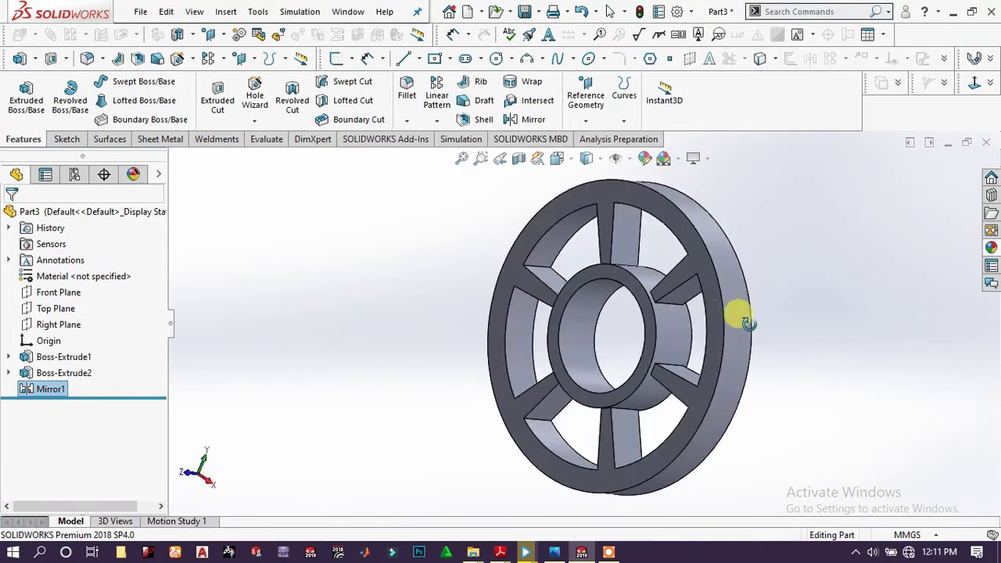
{"action": "left_click", "coordinate": [76, 325]}
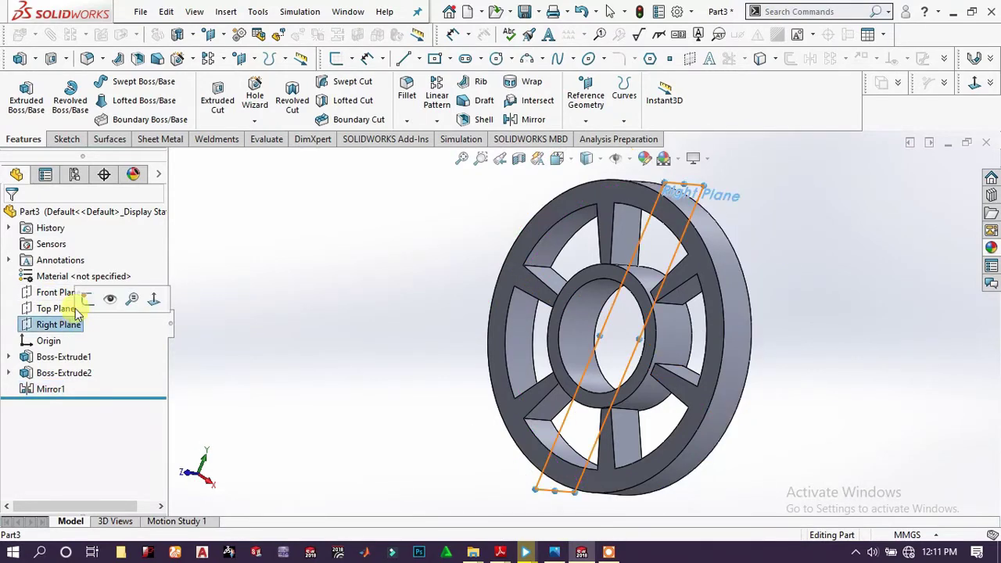
{"action": "left_click", "coordinate": [82, 295]}
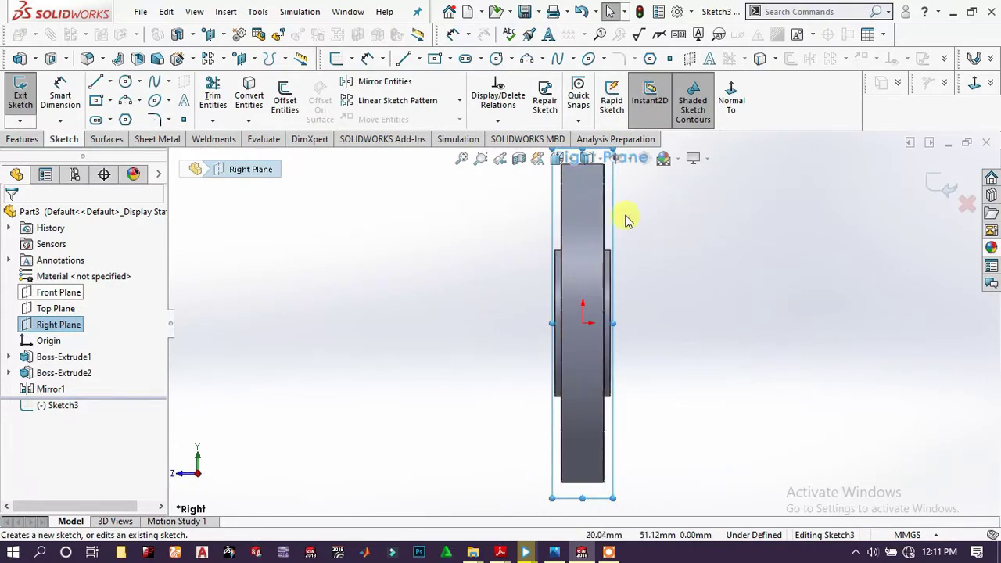
{"action": "scroll", "coordinate": [597, 248], "scroll_direction": "down", "scroll_amount": 3}
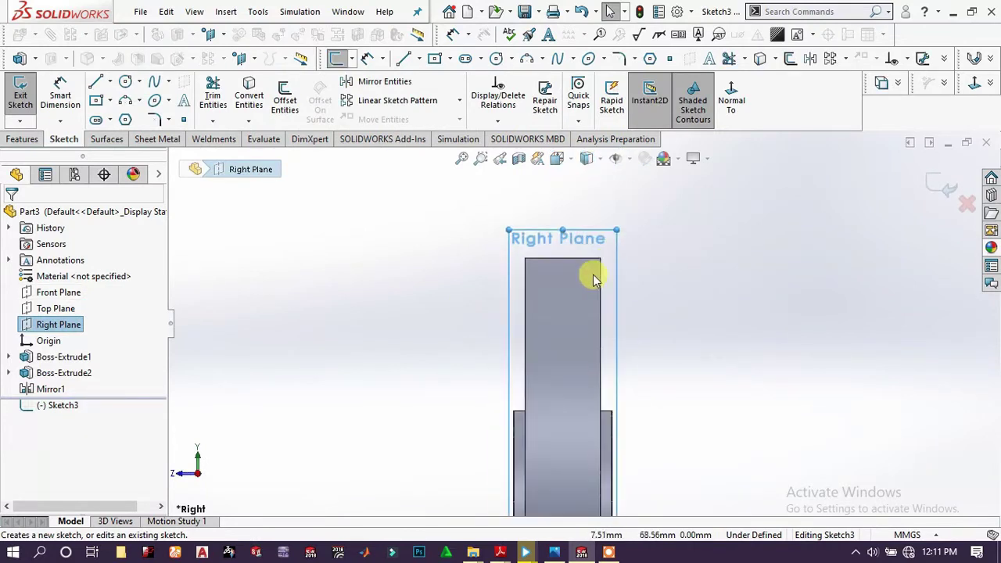
{"action": "scroll", "coordinate": [593, 275], "scroll_direction": "up", "scroll_amount": 4}
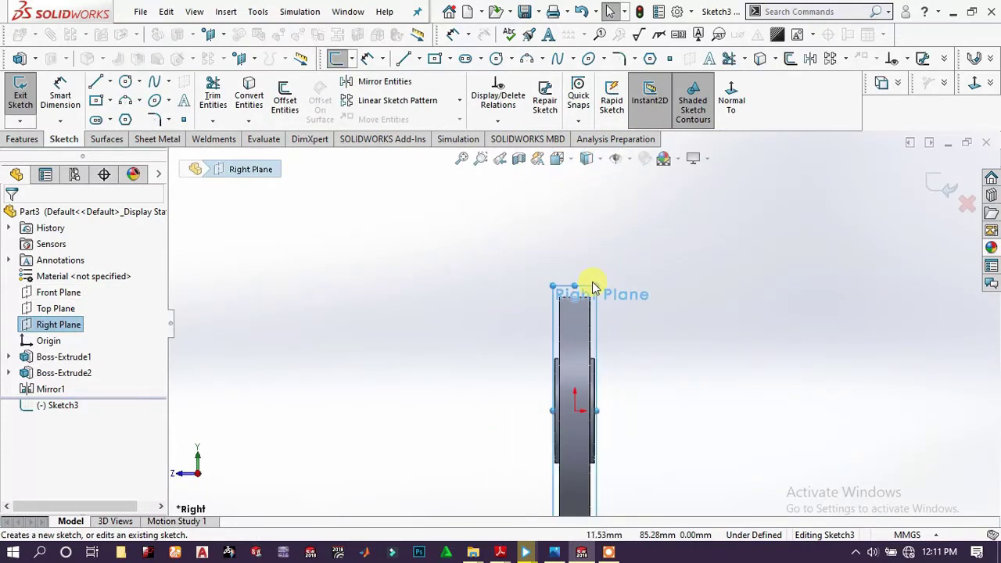
{"action": "left_click", "coordinate": [96, 82]}
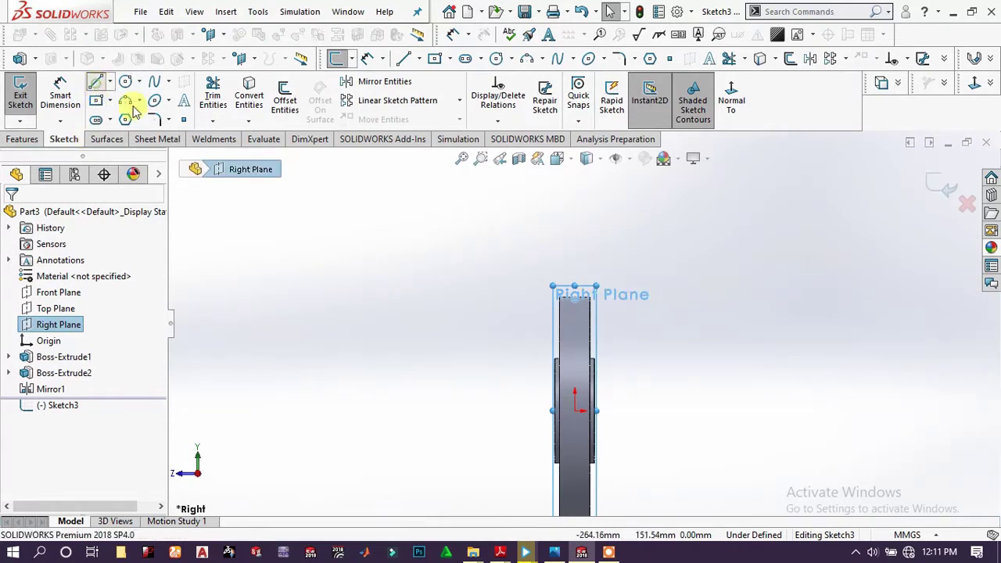
{"action": "left_click", "coordinate": [494, 410]}
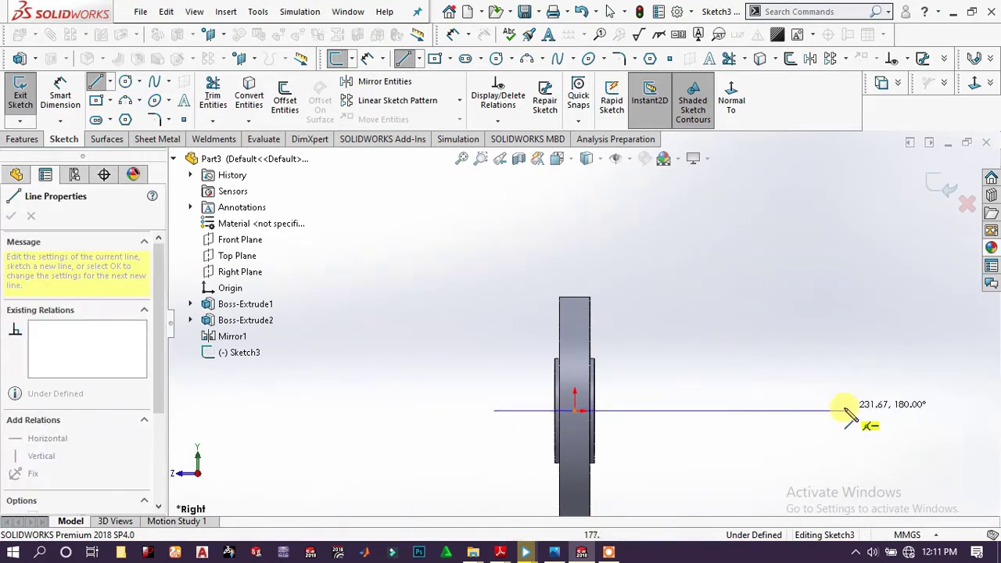
{"action": "left_click", "coordinate": [837, 410]}
{"action": "right_click", "coordinate": [838, 408]}
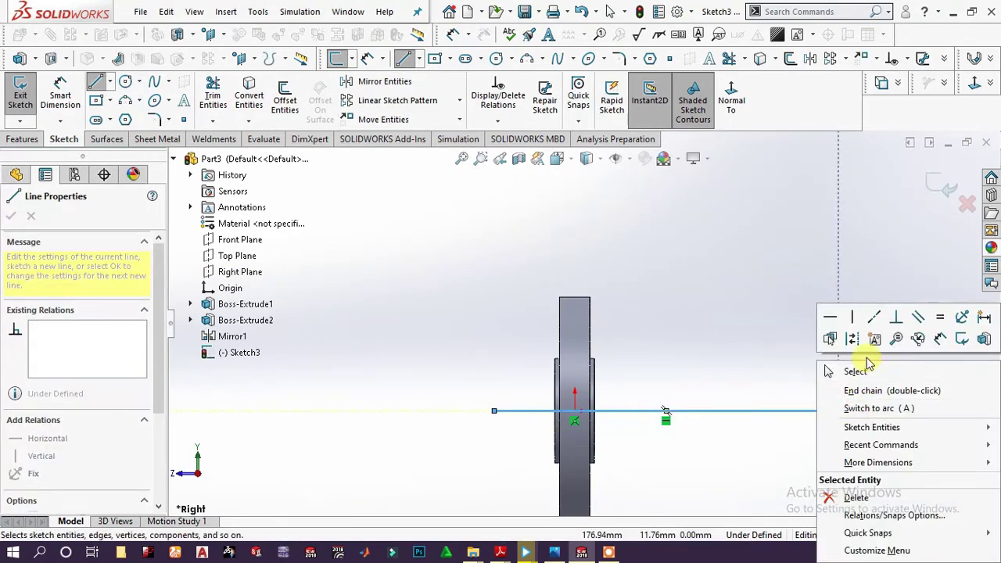
{"action": "left_click", "coordinate": [852, 337]}
{"action": "scroll", "coordinate": [657, 321], "scroll_direction": "down", "scroll_amount": 3}
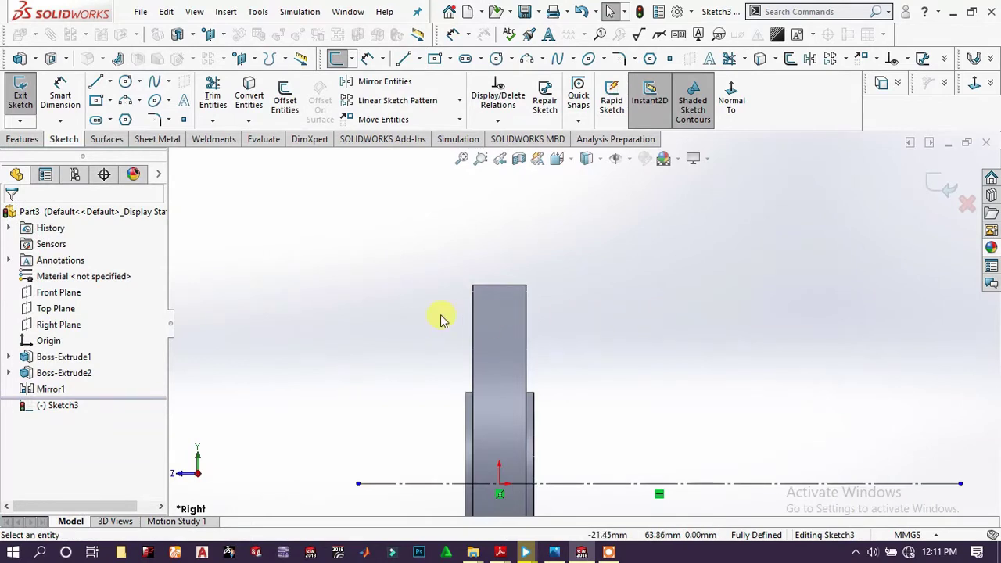
Sketch a closed profile at the wheel's rim: a trapezoidal groove with a floor about 7 mm wide, capped by a 20 mm wide rectangle above the rim
{"action": "scroll", "coordinate": [442, 319], "scroll_direction": "down", "scroll_amount": 2}
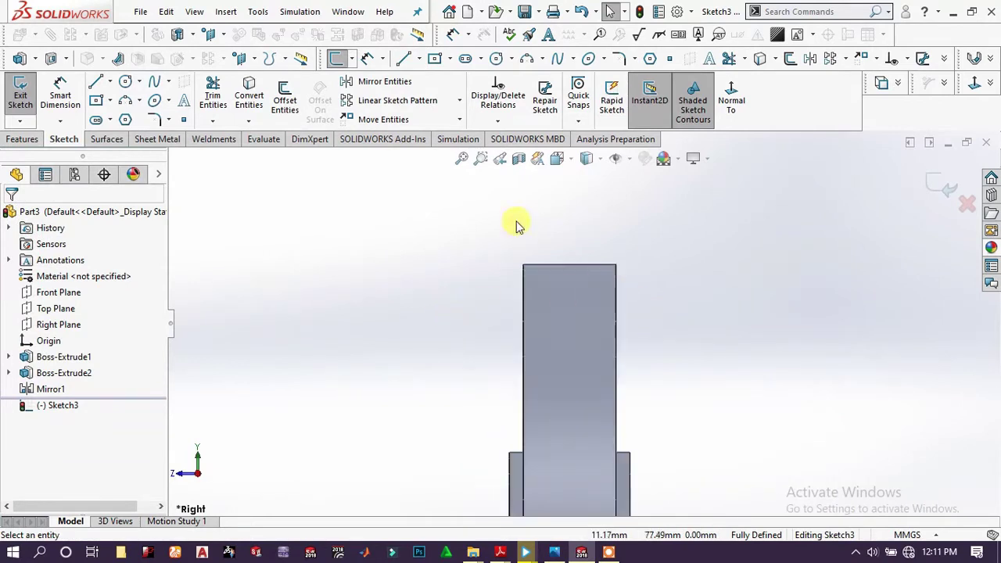
{"action": "left_click", "coordinate": [94, 83]}
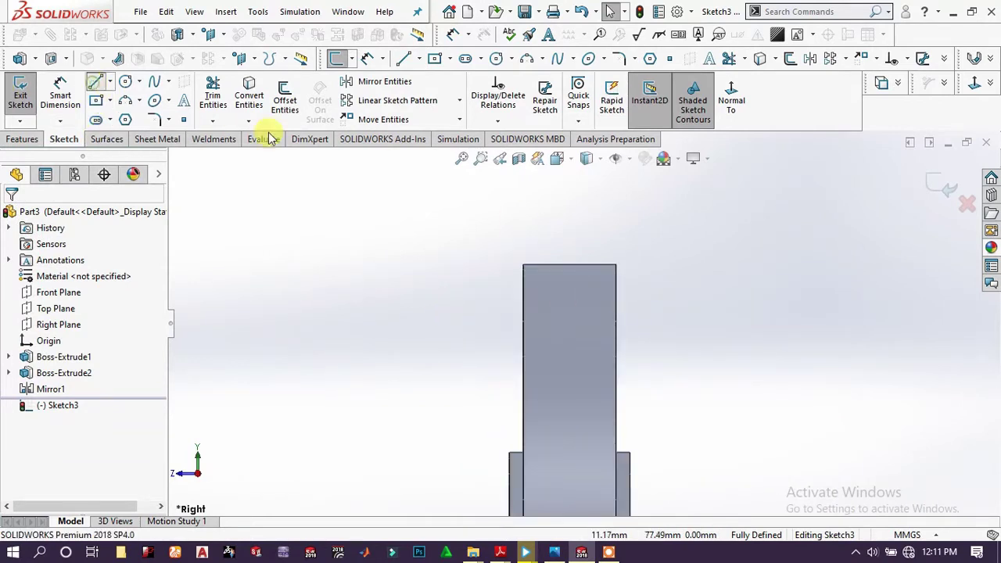
{"action": "left_click_drag", "start_coordinate": [524, 266], "coordinate": [550, 270]}
{"action": "left_click", "coordinate": [544, 266]}
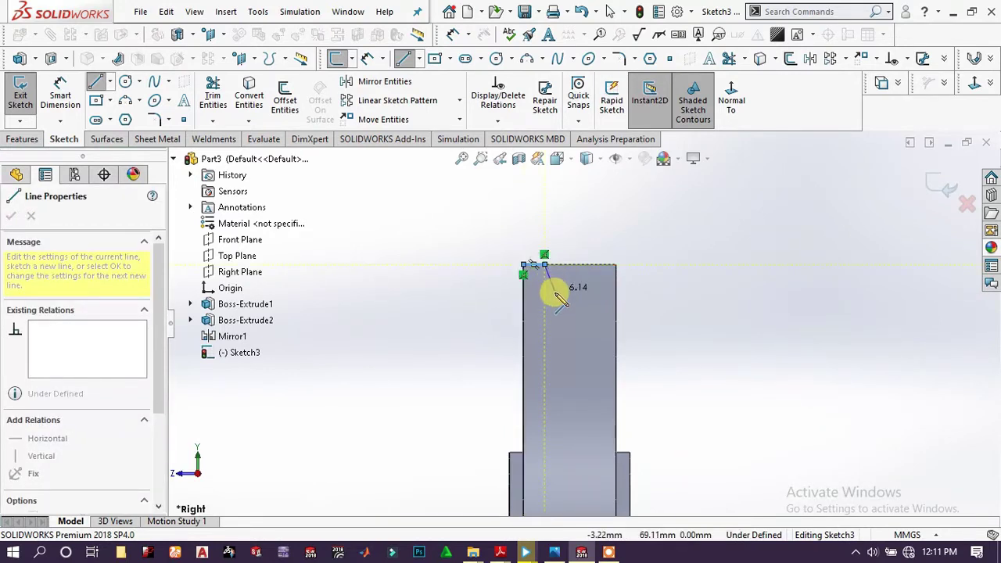
{"action": "left_click", "coordinate": [554, 296]}
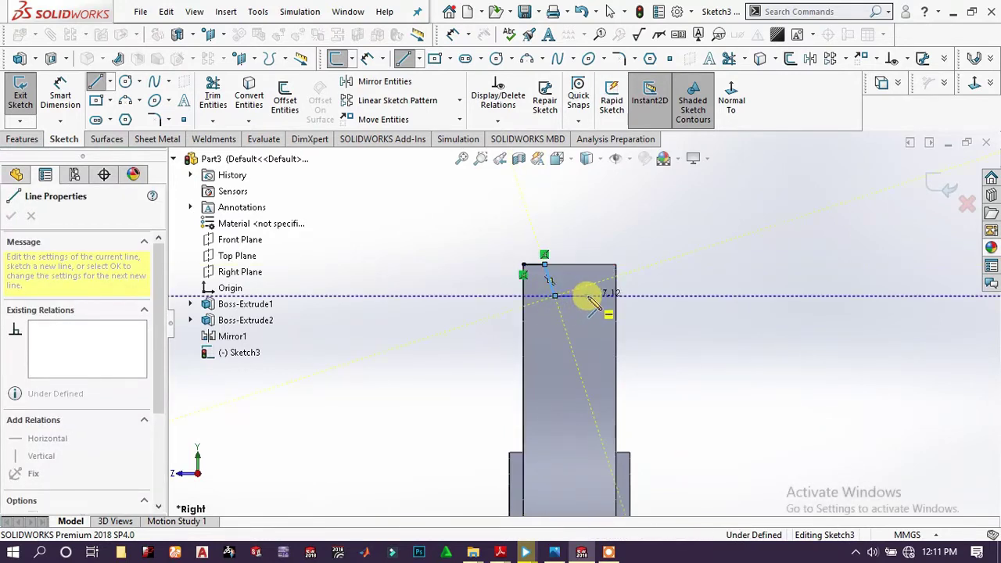
{"action": "left_click", "coordinate": [587, 295]}
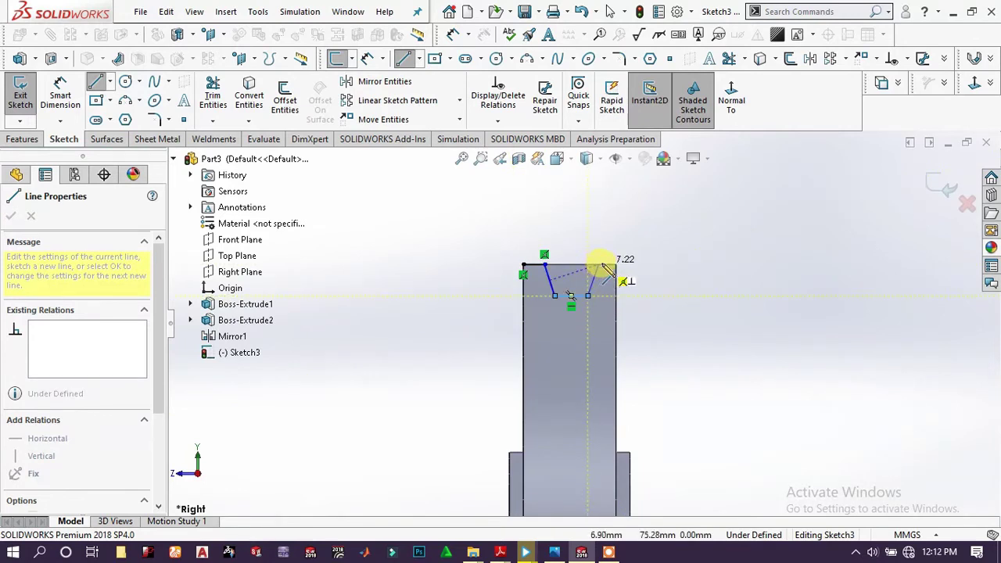
{"action": "left_click", "coordinate": [598, 264]}
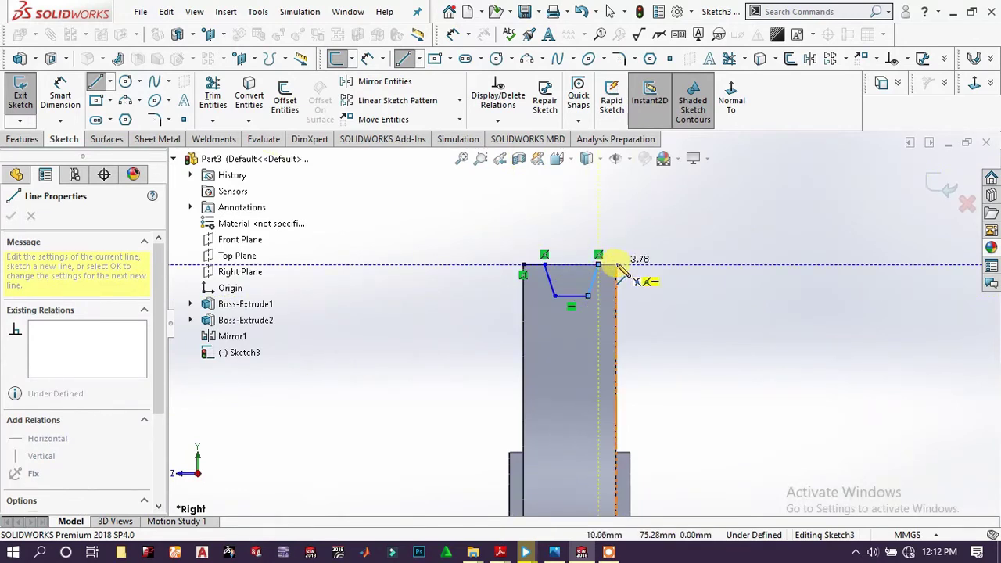
{"action": "left_click", "coordinate": [616, 264]}
{"action": "left_click", "coordinate": [616, 230]}
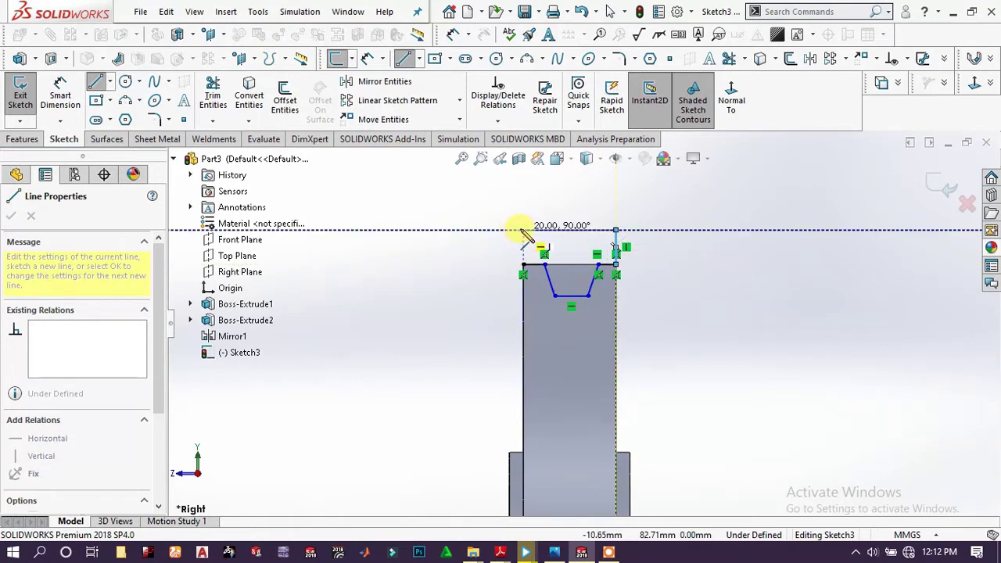
{"action": "left_click", "coordinate": [523, 231]}
{"action": "left_click", "coordinate": [523, 265]}
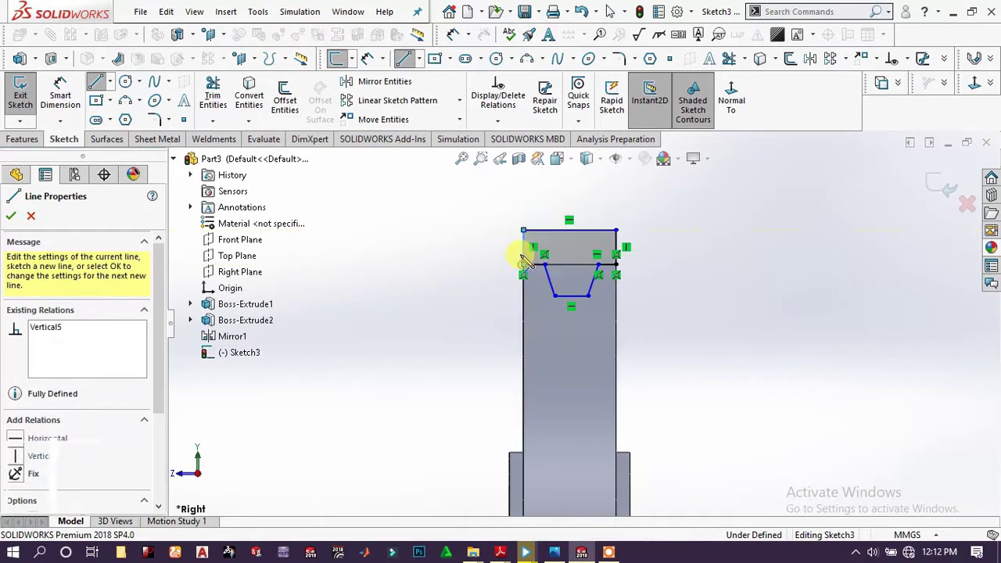
Dimension the angle between the groove's floor and its left sloping wall and set it to 120°
{"action": "left_click", "coordinate": [62, 89]}
{"action": "scroll", "coordinate": [552, 264], "scroll_direction": "down", "scroll_amount": 5}
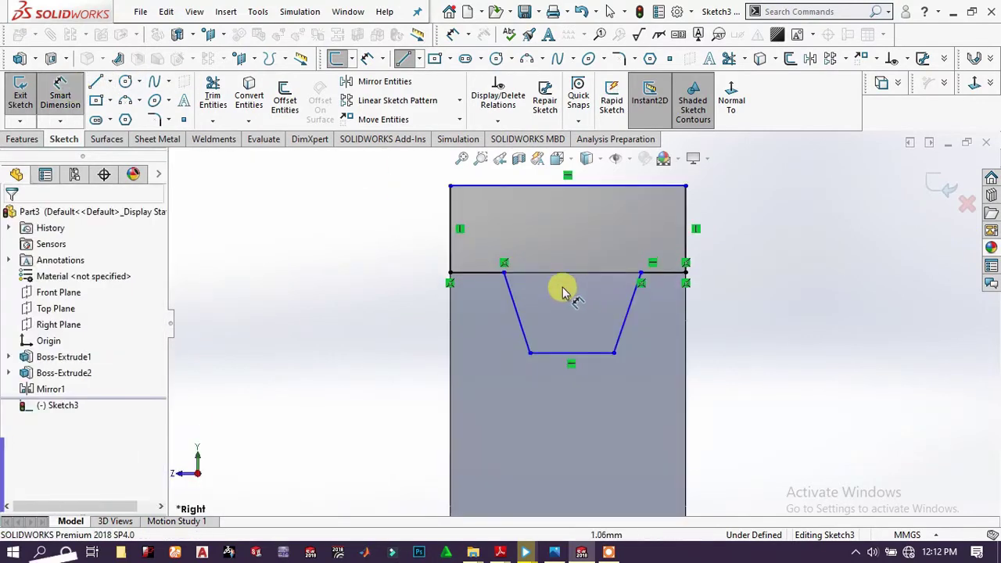
{"action": "left_click", "coordinate": [532, 364]}
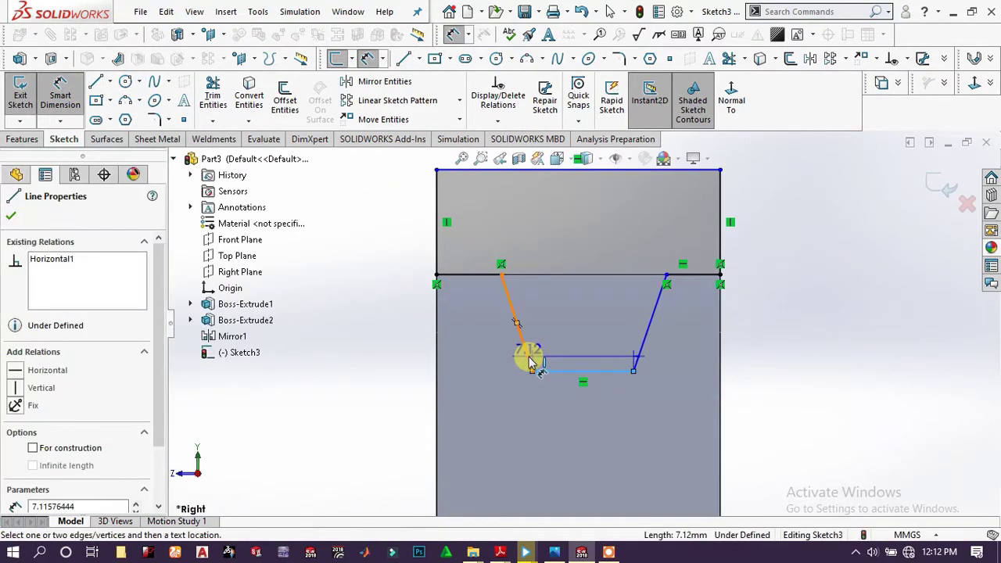
{"action": "left_click", "coordinate": [526, 352]}
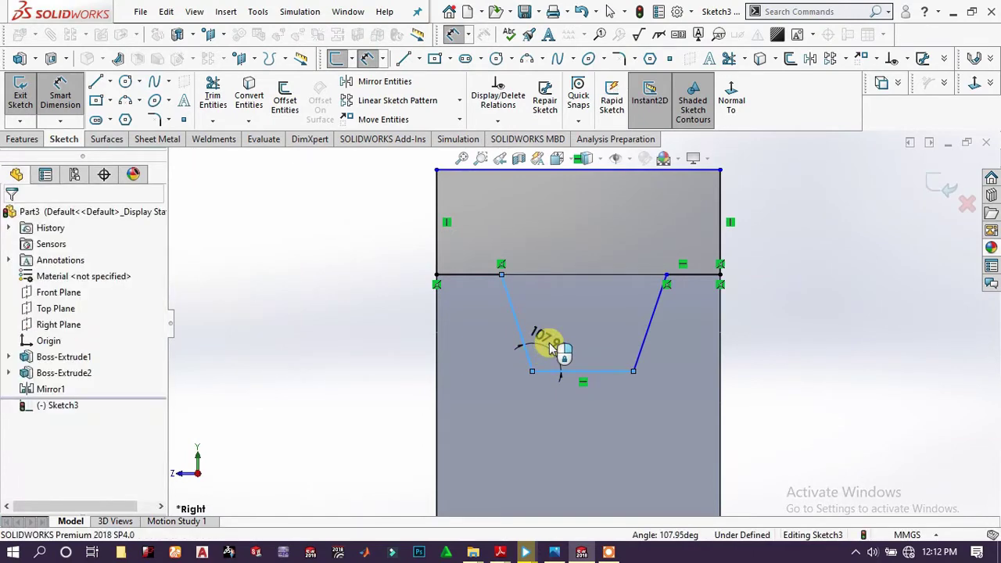
{"action": "left_click", "coordinate": [553, 348]}
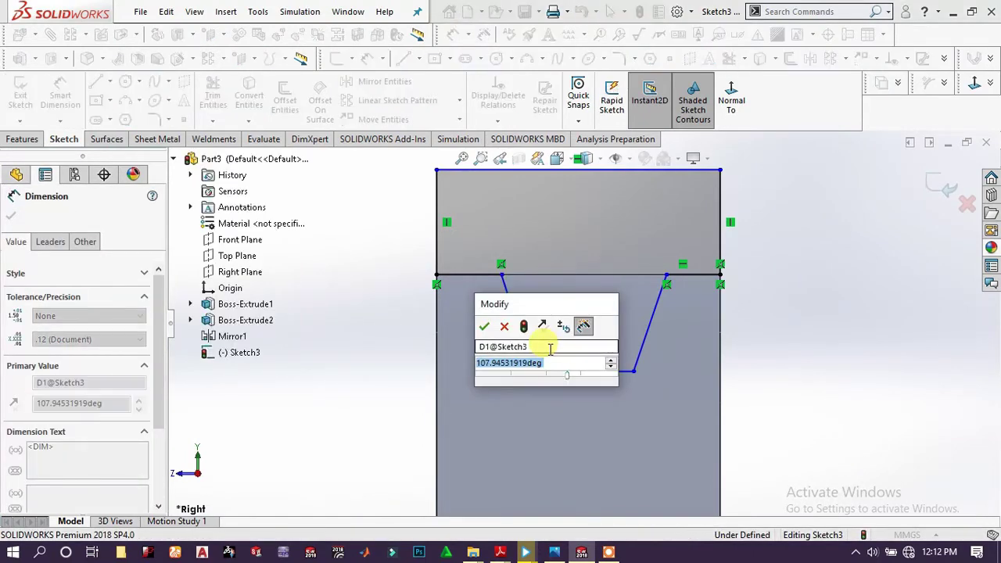
{"action": "type", "text": "120"}
{"action": "key", "text": "Return"}
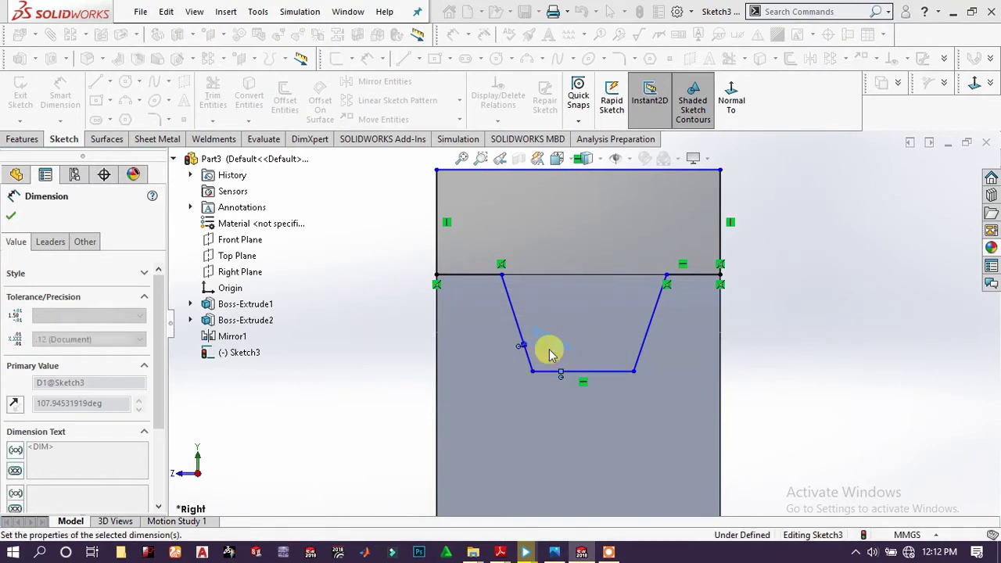
Dimension the angle between the groove's floor and its right sloping wall and set it to 120°
{"action": "left_click", "coordinate": [643, 361]}
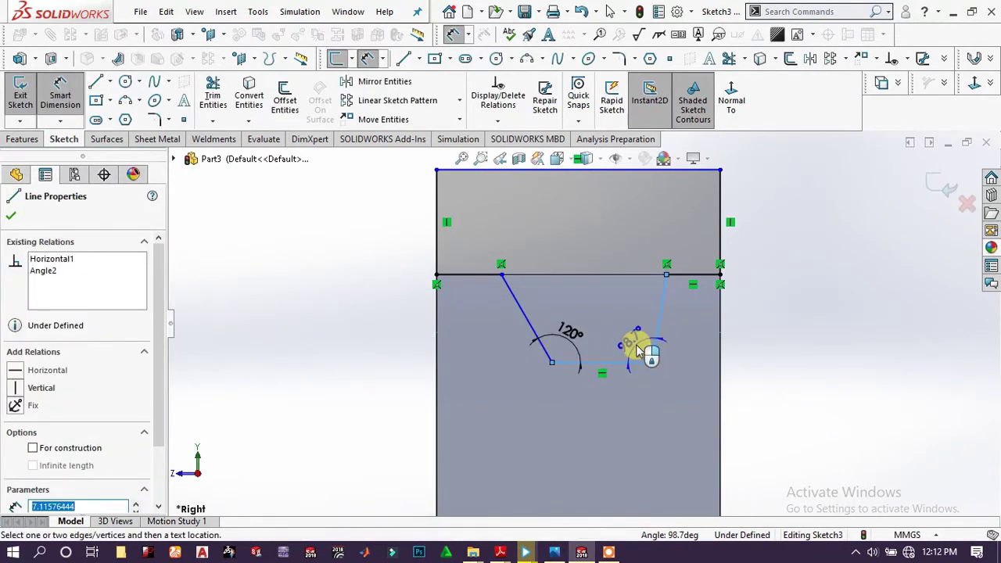
{"action": "key", "text": "Escape"}
{"action": "left_click", "coordinate": [640, 352]}
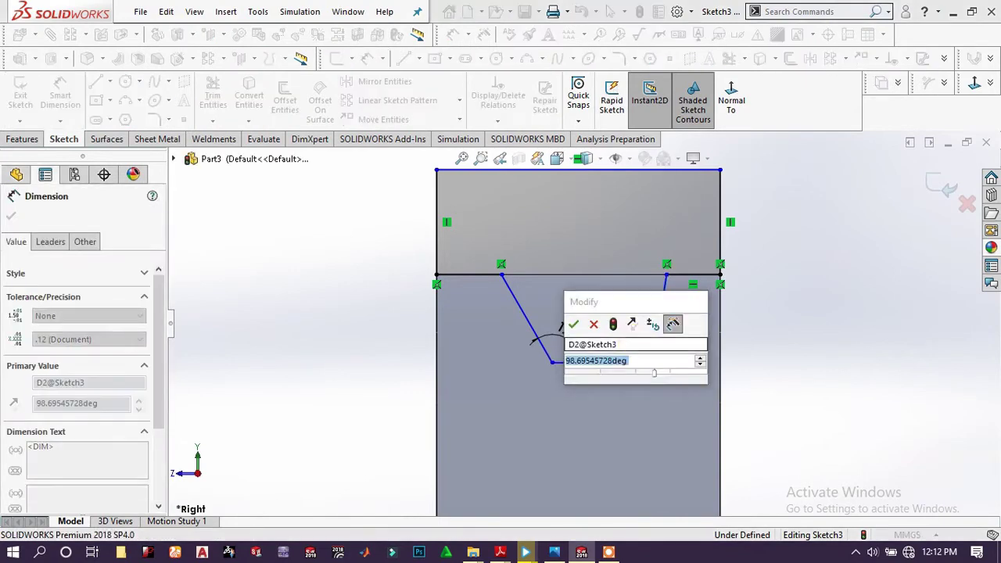
{"action": "type", "text": "100"}
{"action": "key", "text": "Return"}
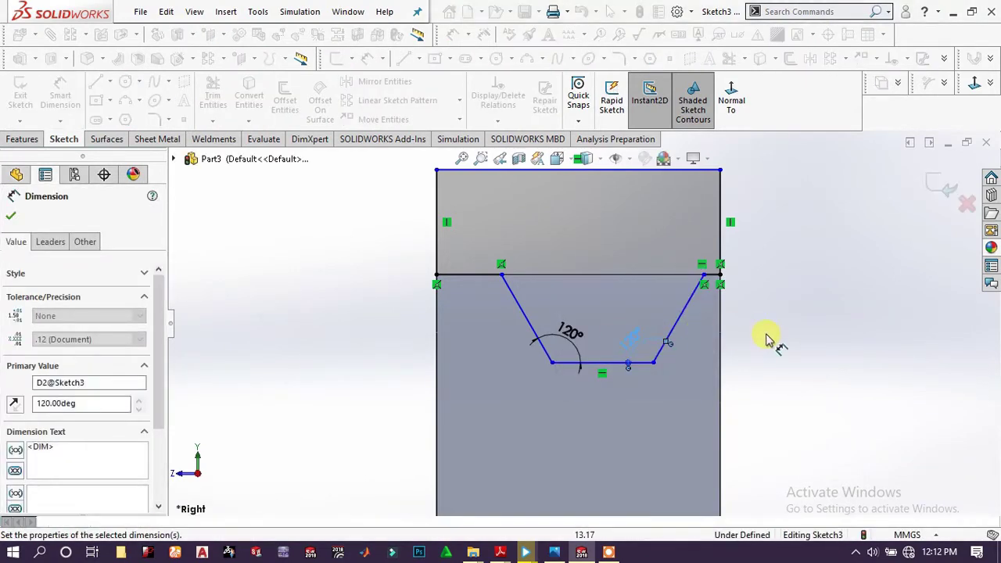
{"action": "left_click", "coordinate": [782, 335]}
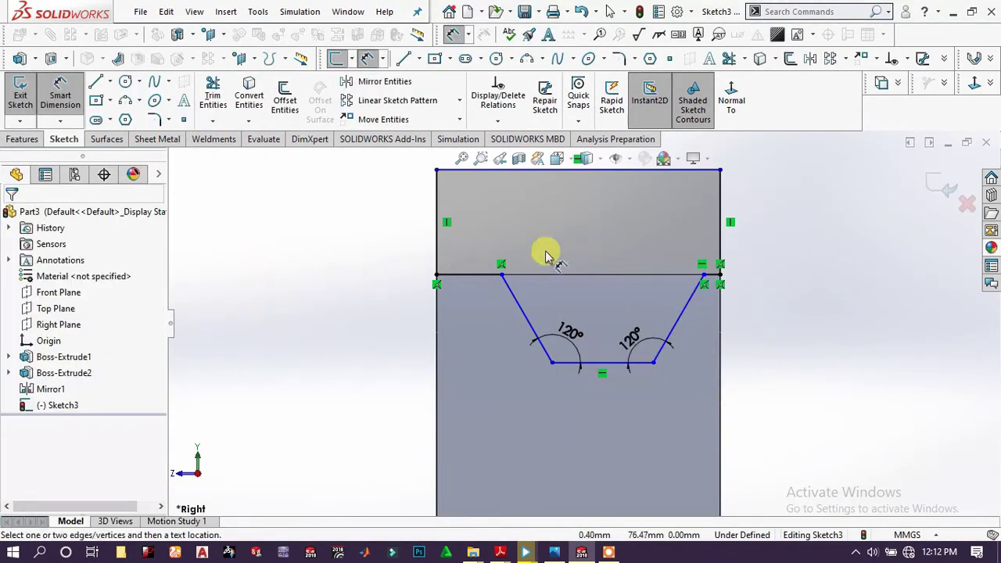
Dimension the two short flat rim segments on either side of the groove at 3 mm each
{"action": "left_click", "coordinate": [469, 276]}
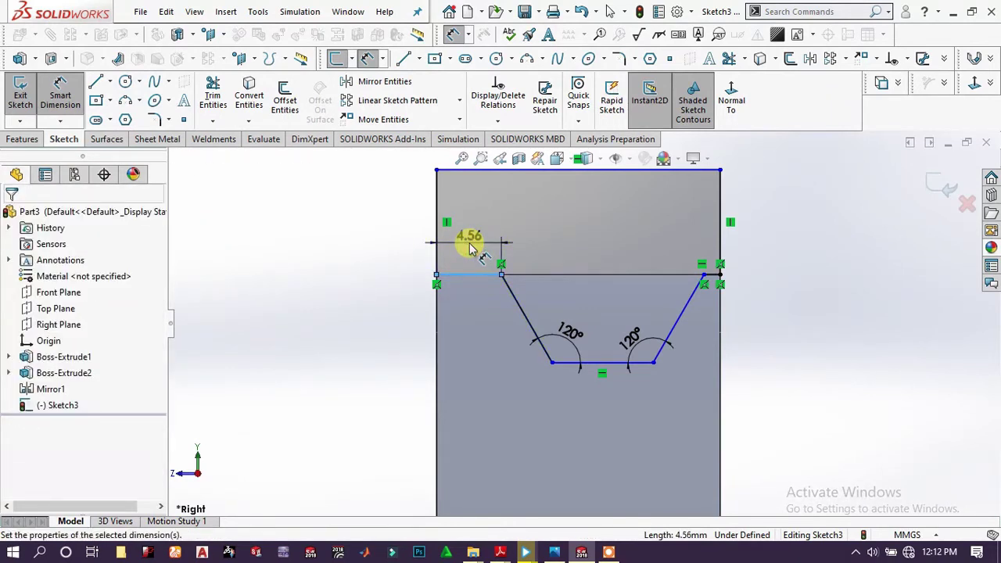
{"action": "left_click", "coordinate": [469, 249]}
{"action": "type", "text": "3.00mm"}
{"action": "key", "text": "Return"}
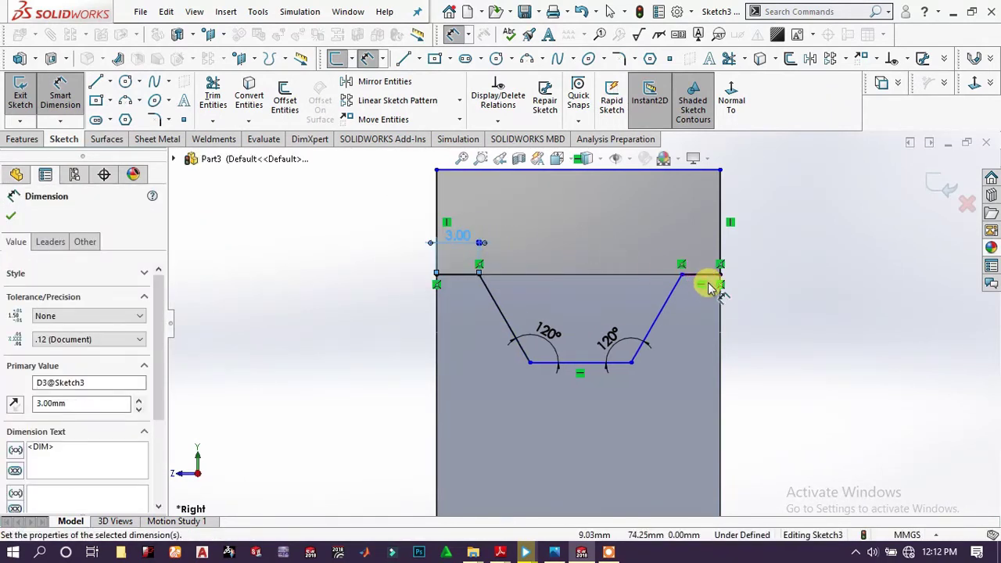
{"action": "left_click", "coordinate": [705, 275]}
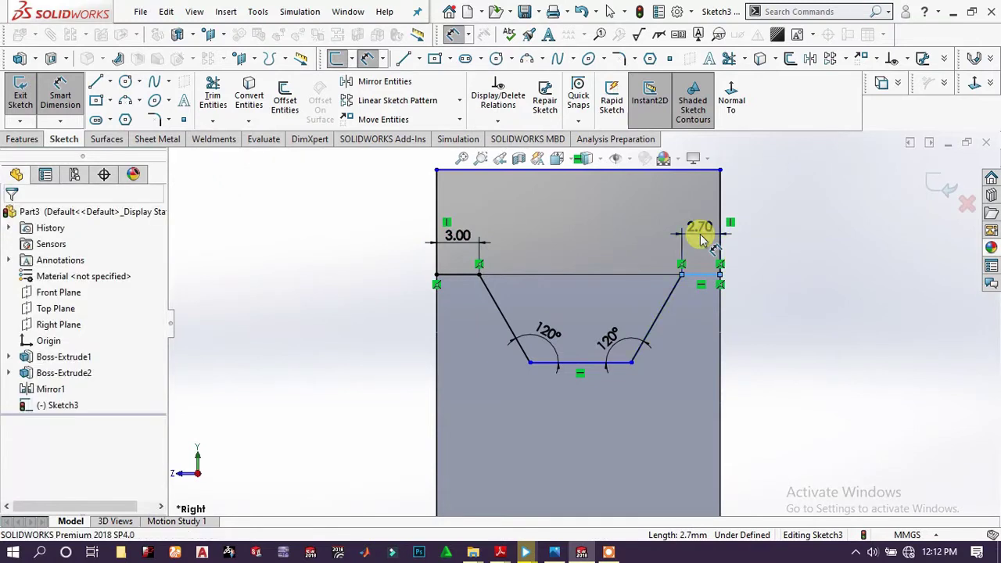
{"action": "left_click", "coordinate": [701, 236]}
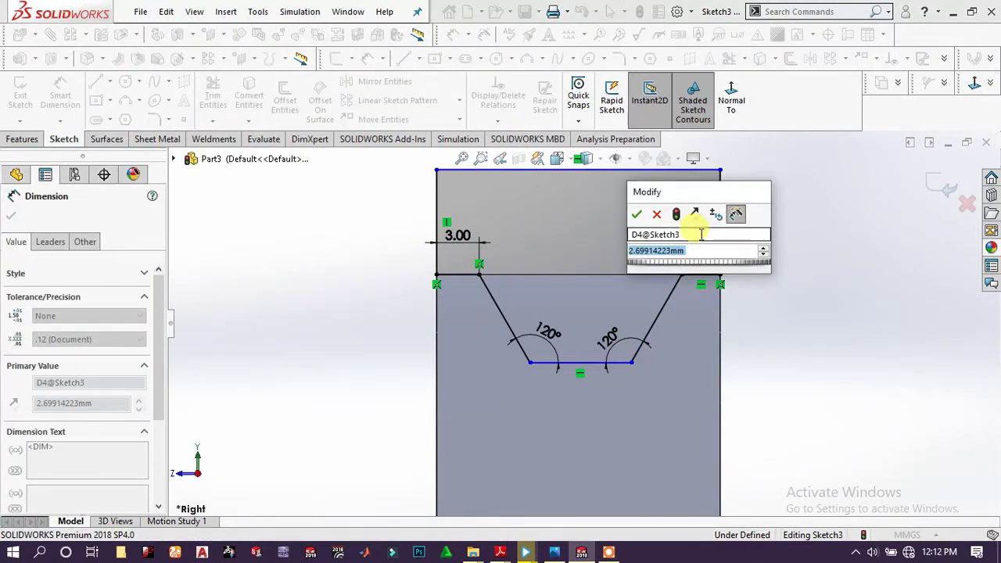
{"action": "type", "text": "3"}
{"action": "key", "text": "Return"}
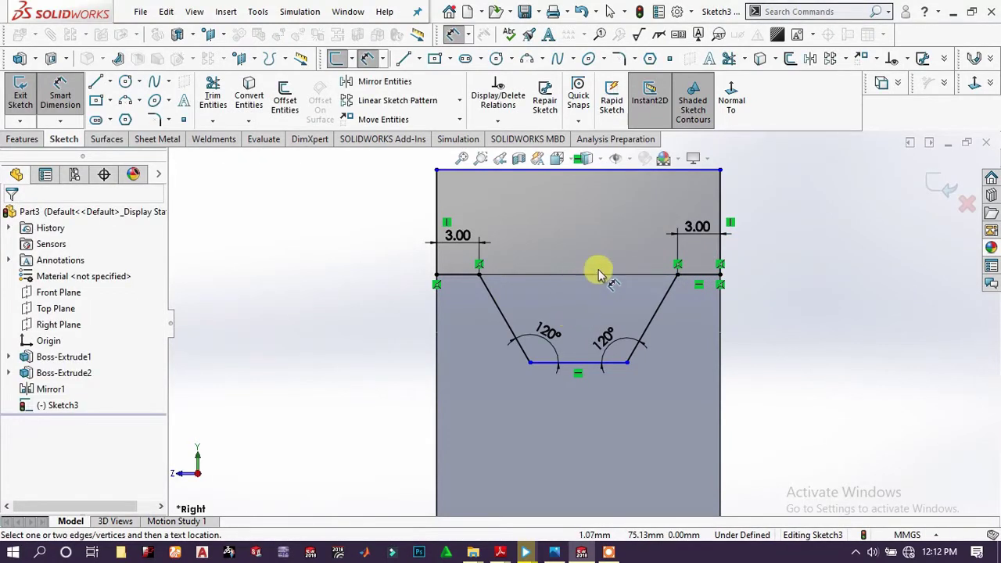
Dimension the groove's depth from the rim edge to its floor at 5 mm
{"action": "left_click", "coordinate": [706, 277]}
{"action": "left_click", "coordinate": [581, 363]}
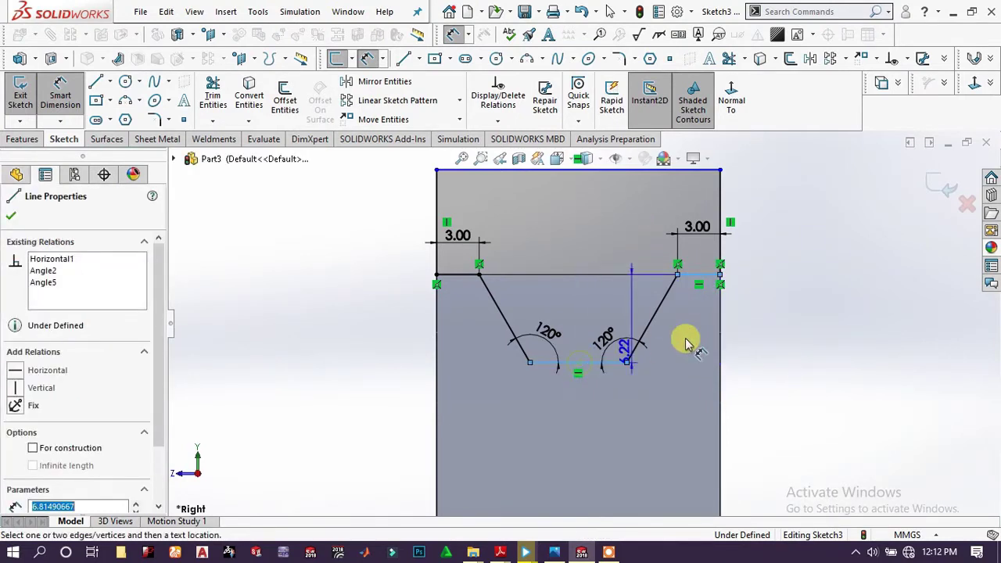
{"action": "left_click", "coordinate": [785, 320]}
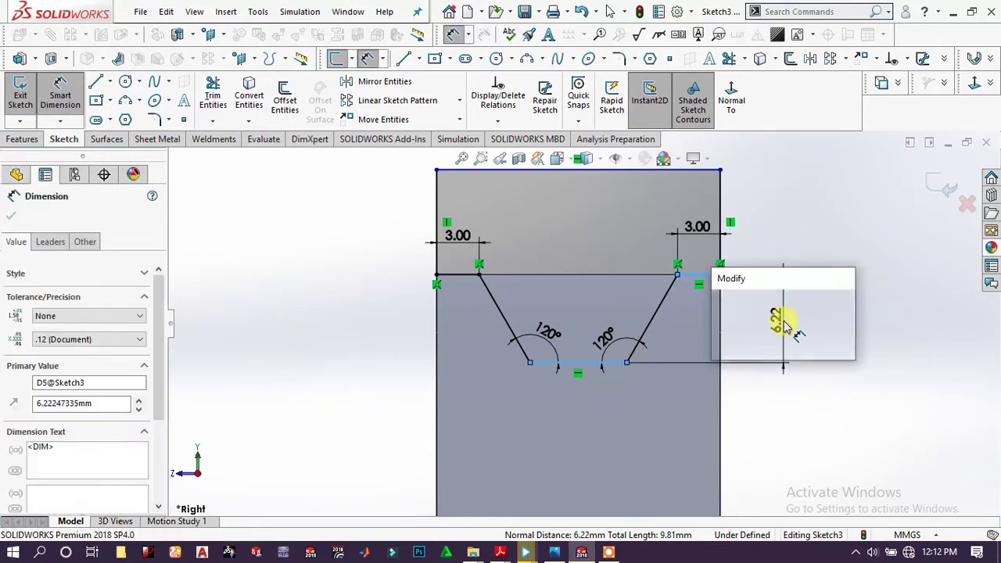
{"action": "type", "text": "5"}
{"action": "key", "text": "Return"}
{"action": "left_click", "coordinate": [853, 305]}
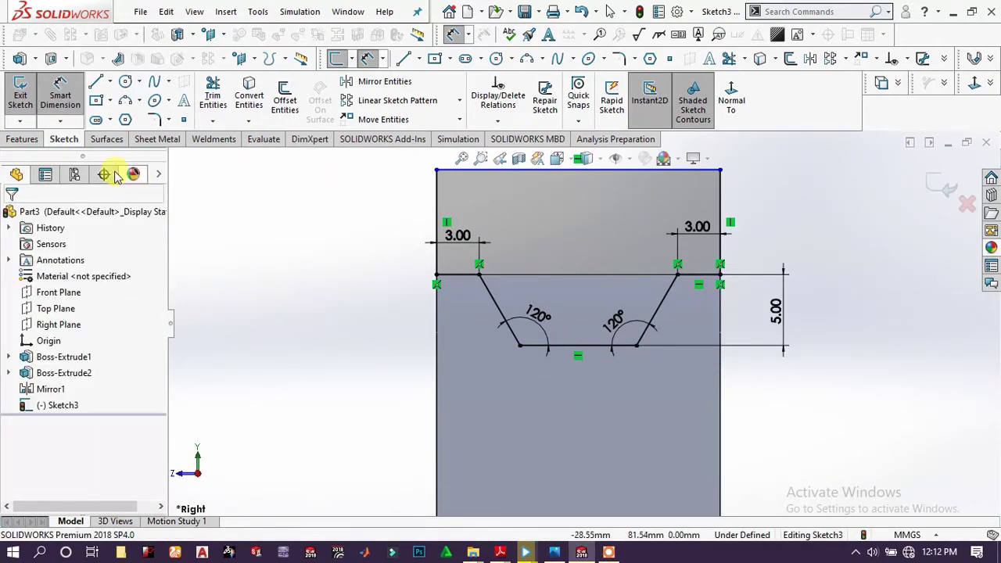
Cut the groove around the wheel's rim with a 360° Blind Revolved Cut about the horizontal construction line
{"action": "left_click", "coordinate": [24, 139]}
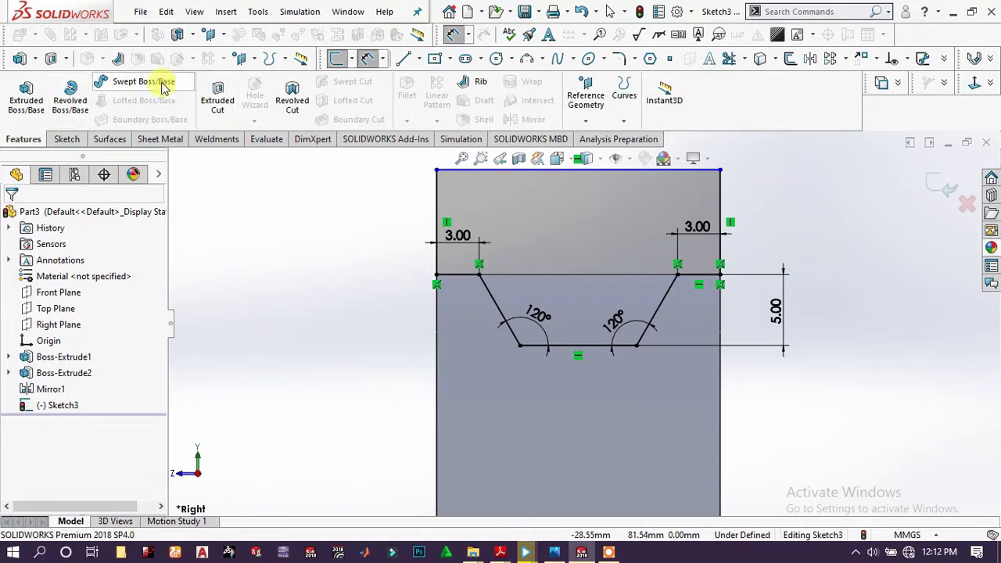
{"action": "left_click", "coordinate": [281, 85]}
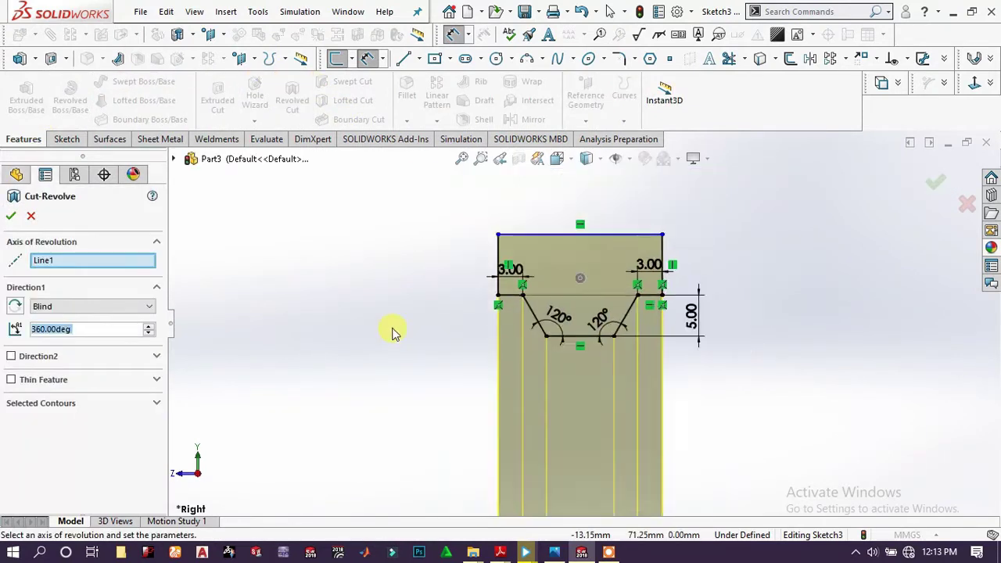
{"action": "left_click", "coordinate": [11, 215]}
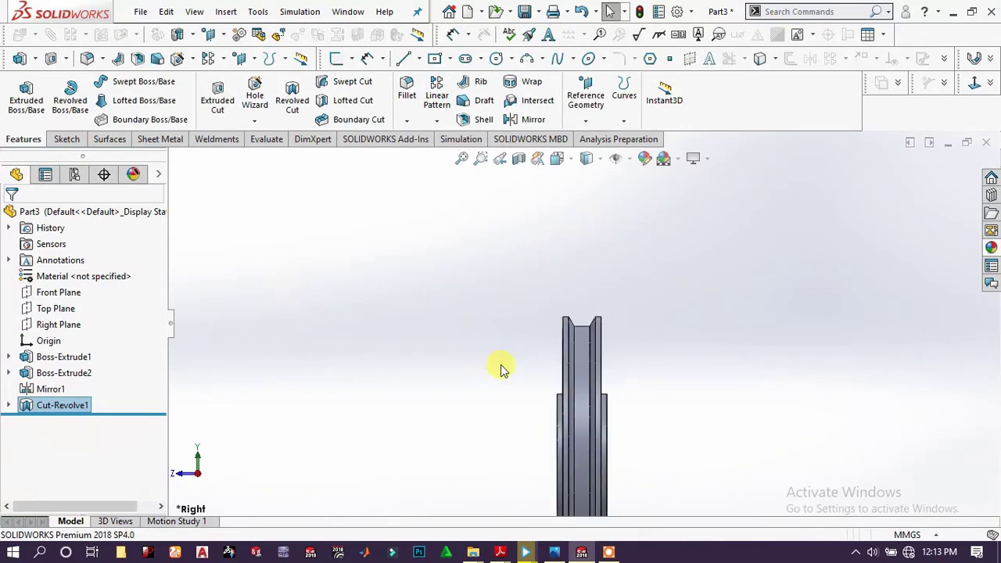
Inspect the grooved wheel in an angled view and show the dimensions of its base extrusion
{"action": "middle_click_drag", "start_coordinate": [500, 368], "coordinate": [487, 317]}
{"action": "scroll", "coordinate": [527, 311], "scroll_direction": "down", "scroll_amount": 4}
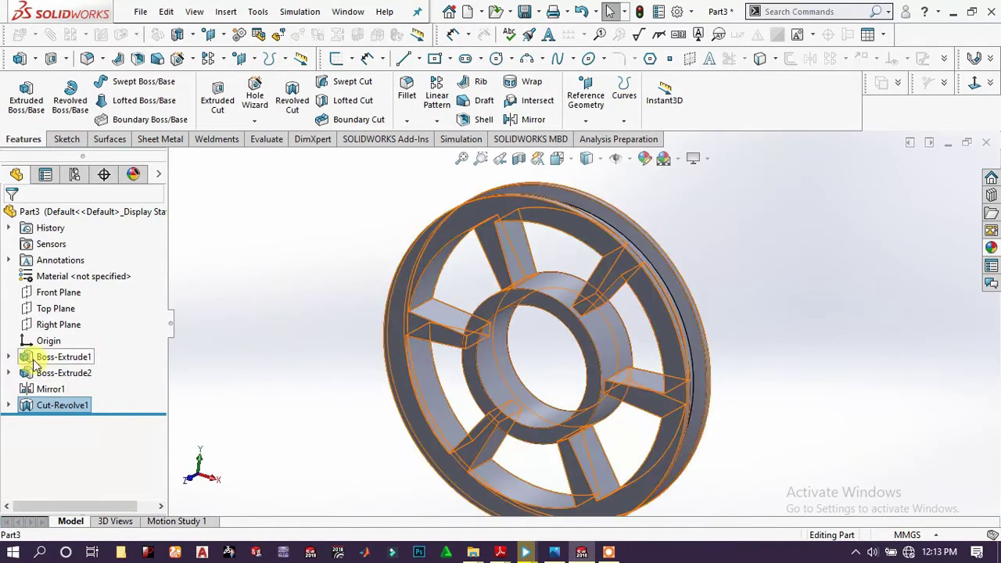
{"action": "left_click", "coordinate": [491, 345]}
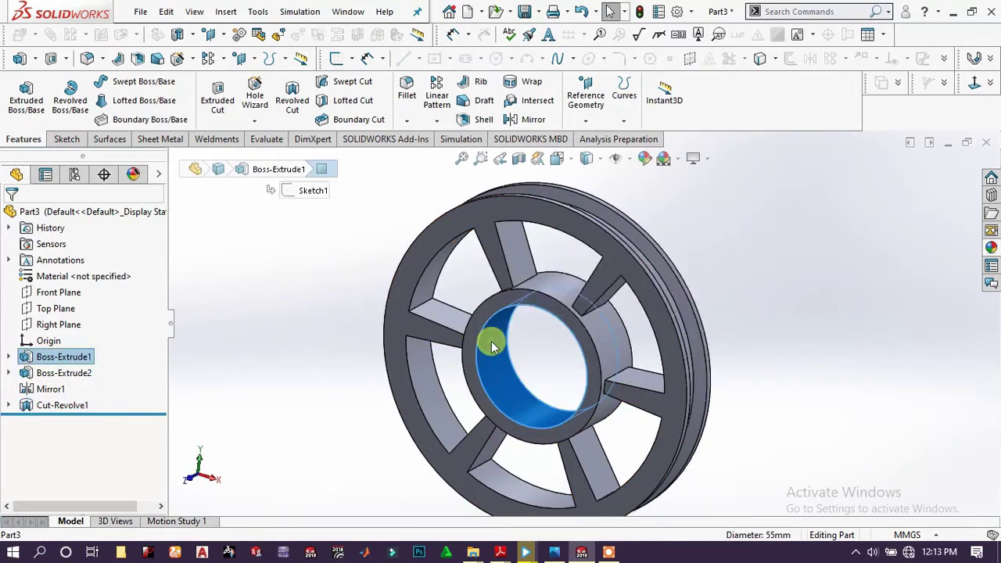
{"action": "double_click", "coordinate": [491, 345]}
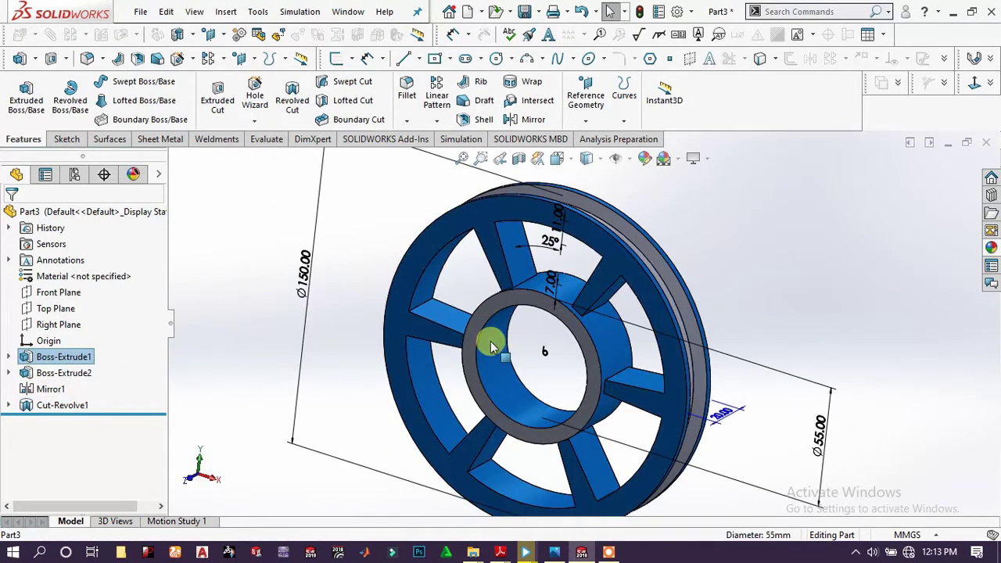
{"action": "left_click", "coordinate": [212, 322]}
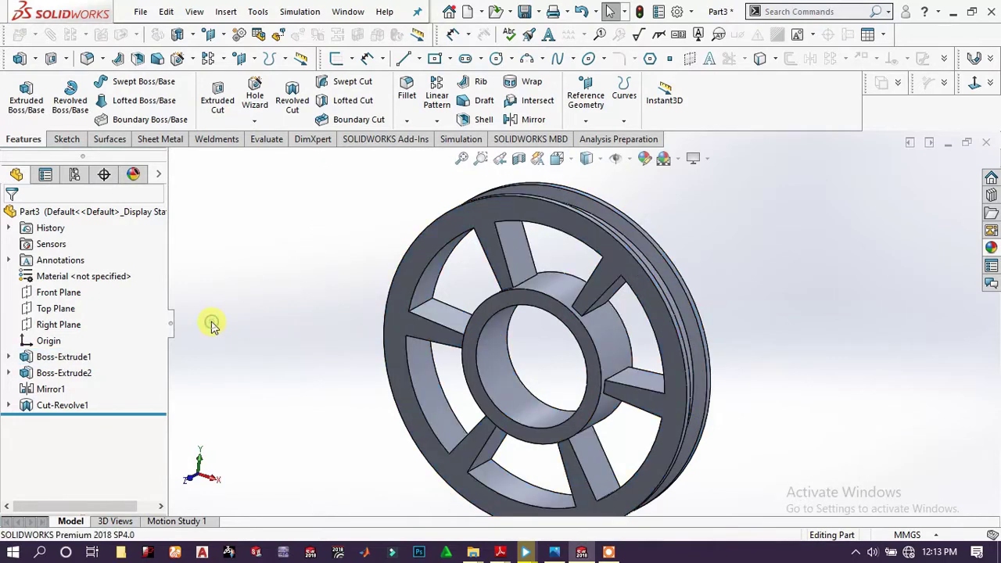
Apply a dark grey colour to the whole wheel part
{"action": "left_click", "coordinate": [54, 213]}
{"action": "right_click", "coordinate": [86, 216]}
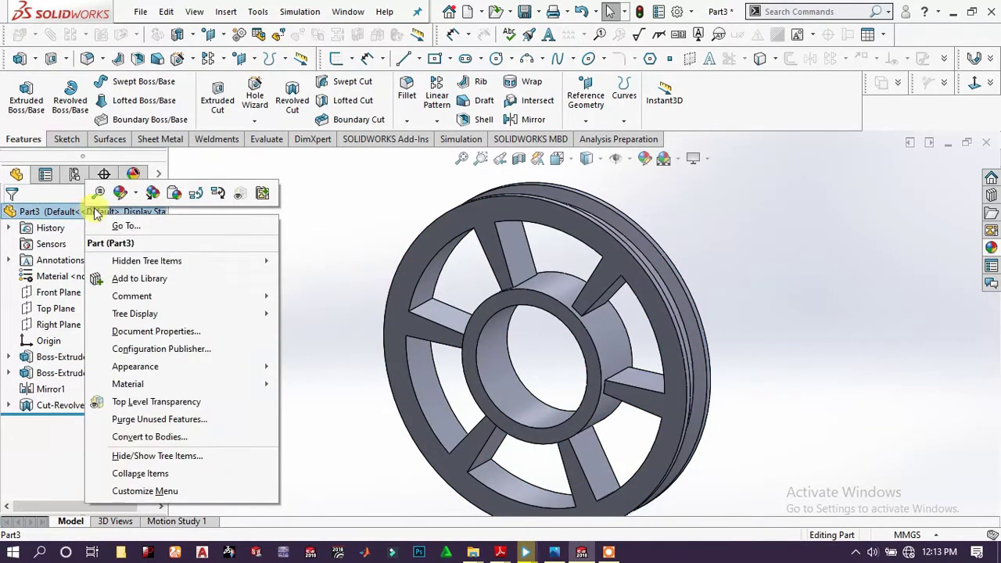
{"action": "left_click", "coordinate": [127, 195]}
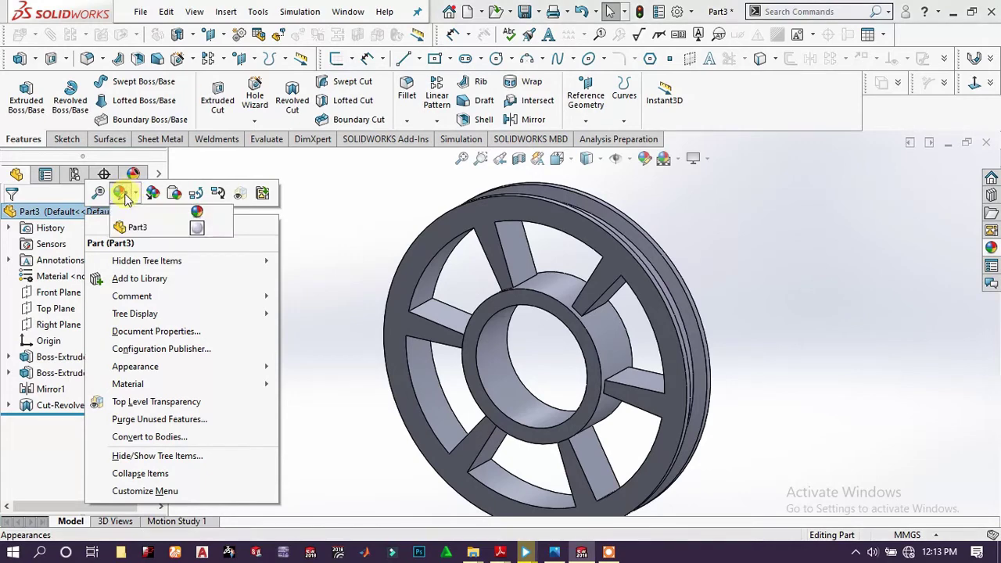
{"action": "left_click", "coordinate": [134, 228]}
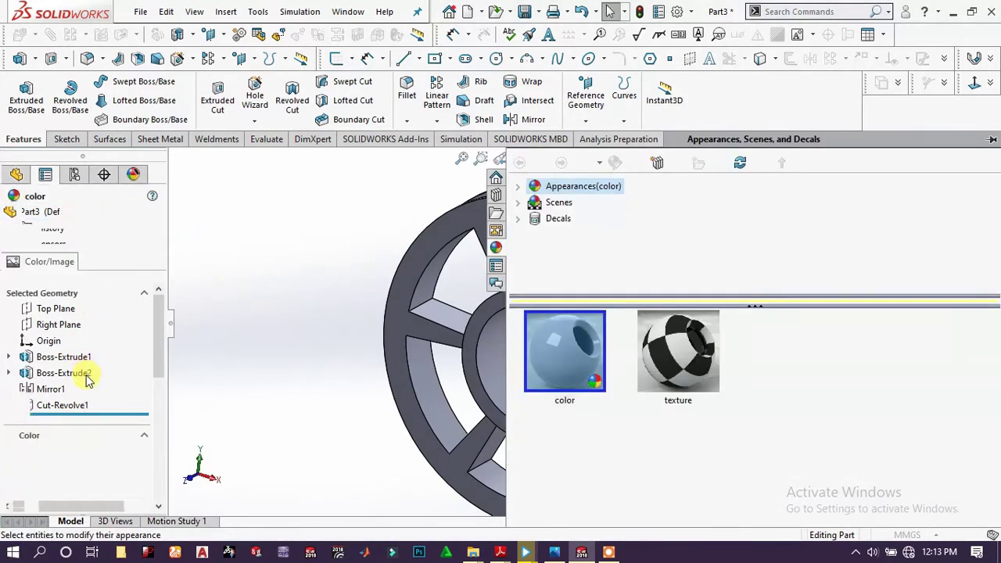
{"action": "scroll", "coordinate": [86, 375], "scroll_direction": "down", "scroll_amount": 5}
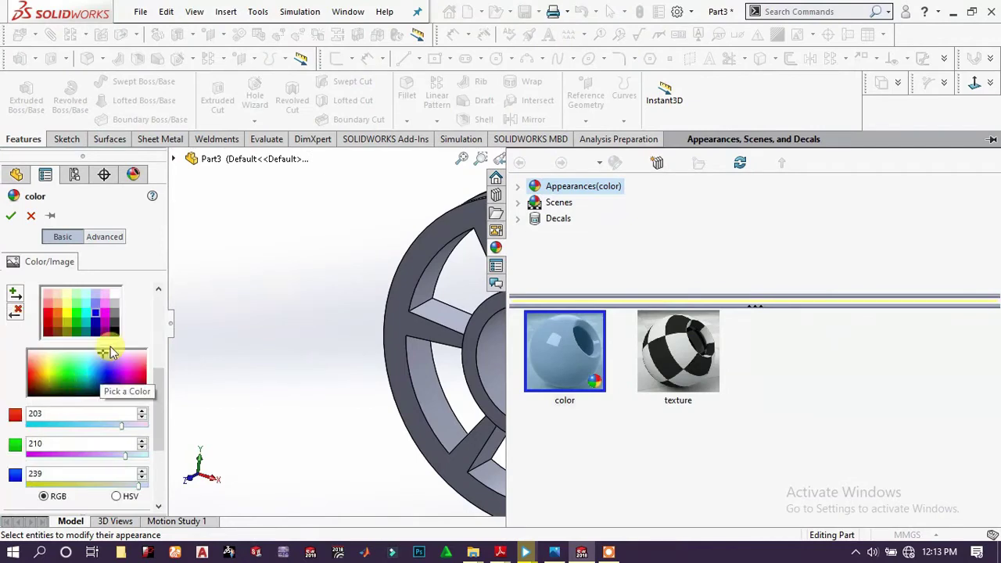
{"action": "left_click", "coordinate": [113, 322]}
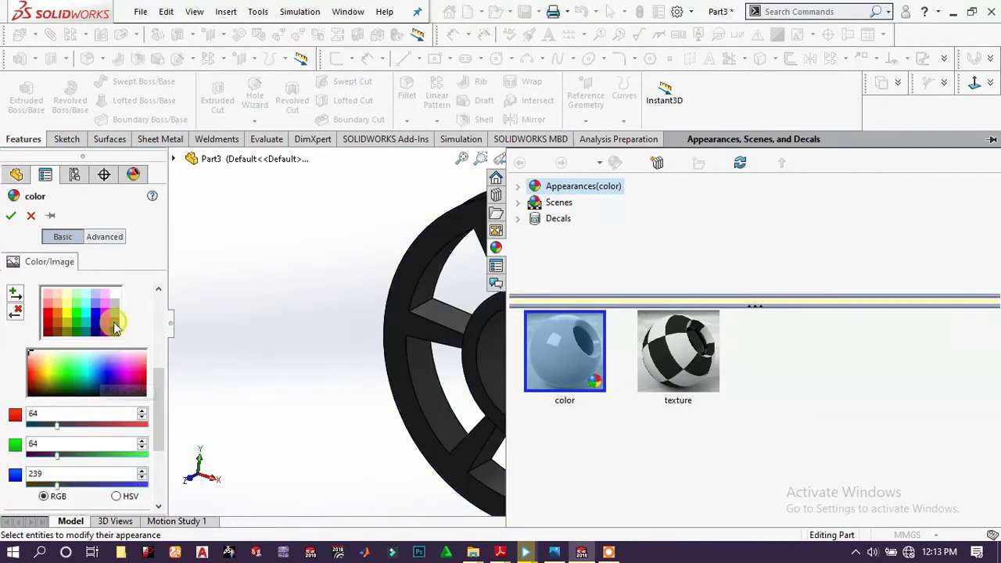
{"action": "left_click", "coordinate": [11, 217]}
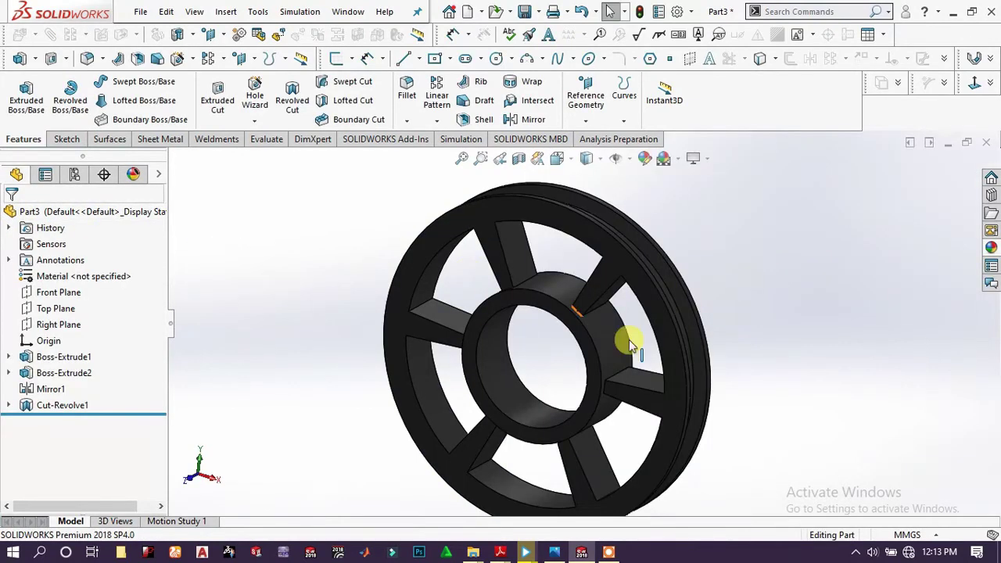
{"action": "scroll", "coordinate": [633, 361], "scroll_direction": "up", "scroll_amount": 2}
{"action": "middle_click_drag", "start_coordinate": [634, 361], "coordinate": [522, 406]}
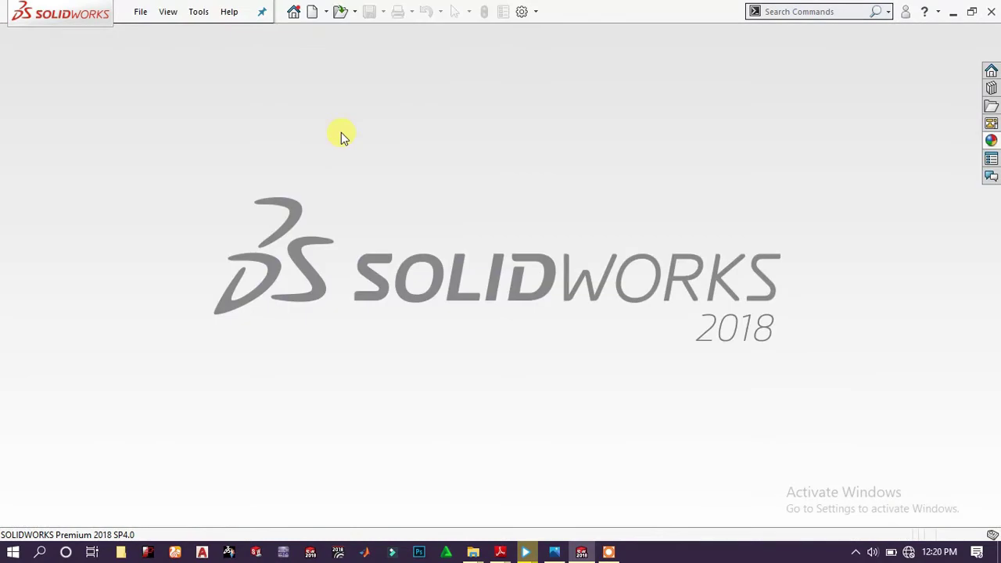
Create a new part document and start a sketch on its Front Plane
{"action": "left_click", "coordinate": [310, 12]}
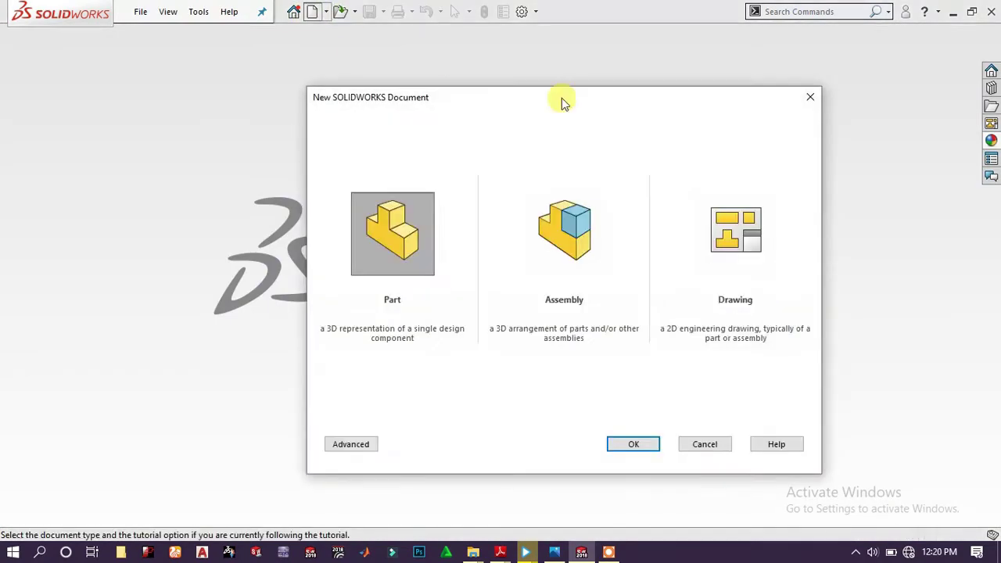
{"action": "left_click", "coordinate": [633, 444]}
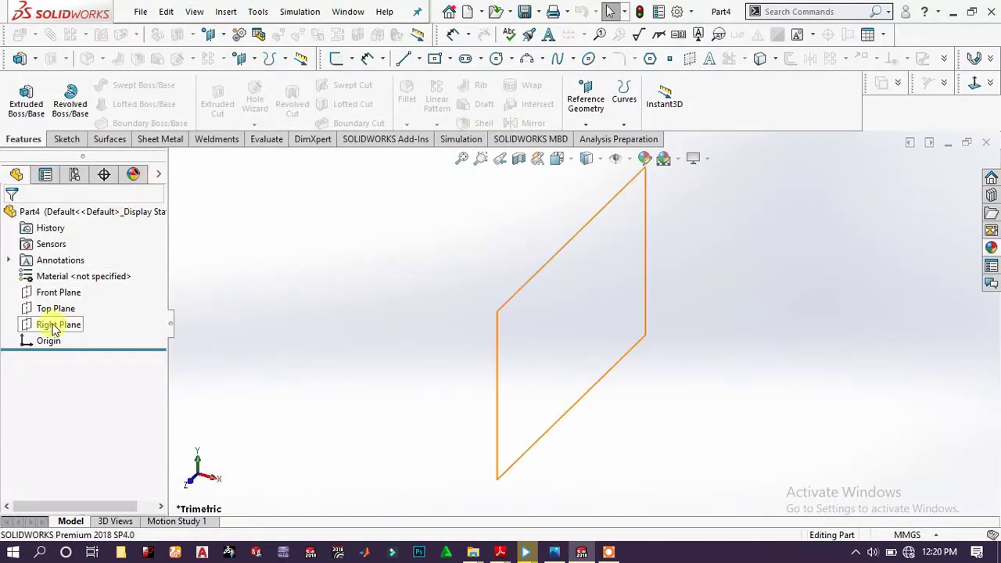
{"action": "left_click", "coordinate": [56, 291]}
{"action": "left_click", "coordinate": [70, 278]}
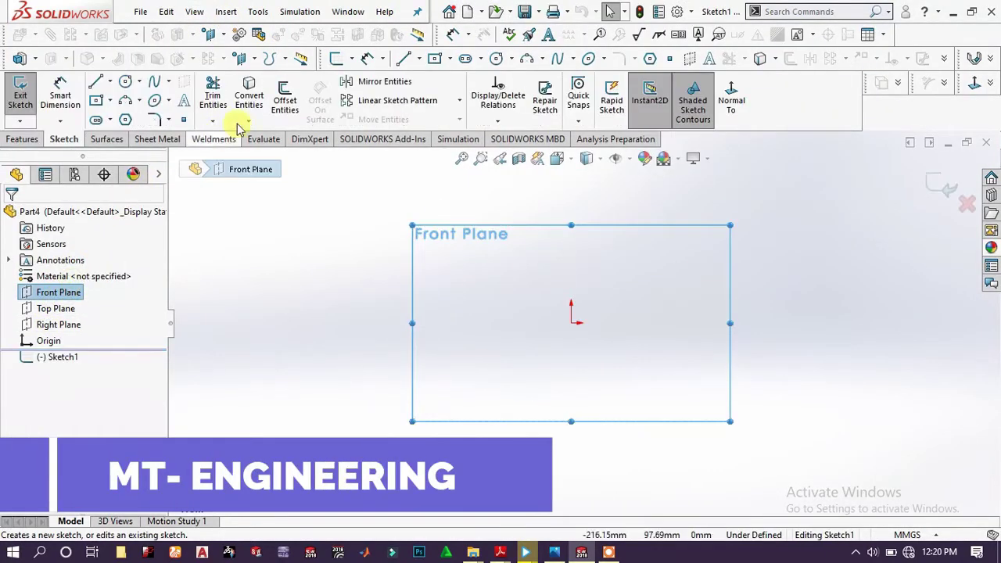
Sketch two concentric circles centred on the origin, about 166.5 mm and 47 mm in diameter
{"action": "left_click", "coordinate": [496, 59]}
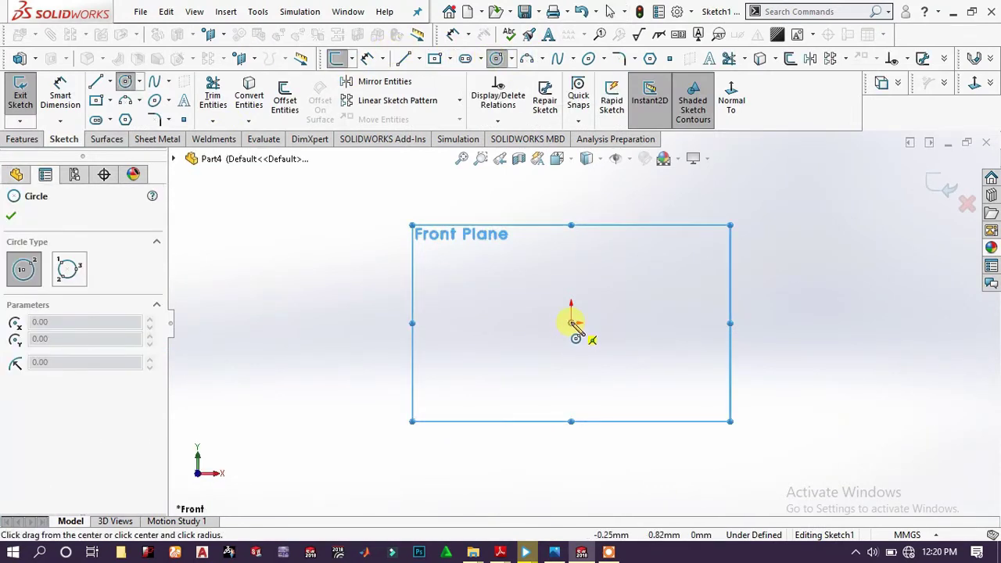
{"action": "left_click", "coordinate": [572, 323]}
{"action": "left_click", "coordinate": [679, 258]}
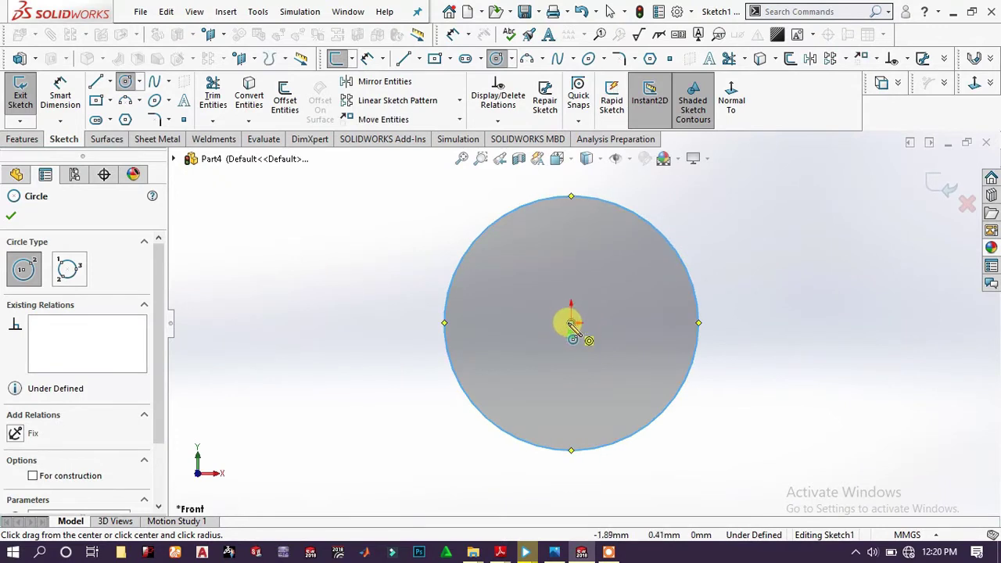
{"action": "left_click", "coordinate": [572, 323]}
{"action": "left_click", "coordinate": [603, 297]}
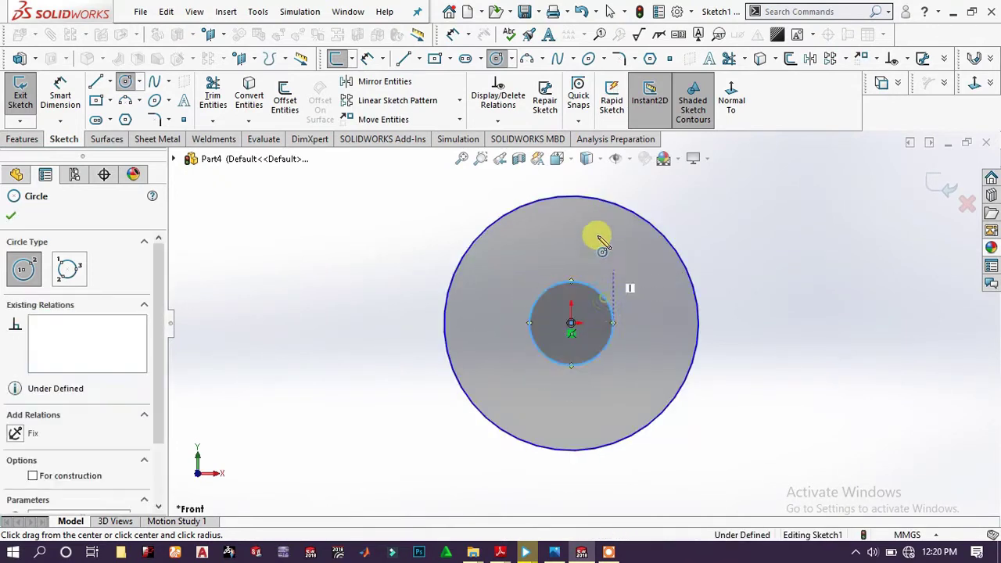
Dimension the inner circle's diameter at 55 mm
{"action": "left_click", "coordinate": [22, 138]}
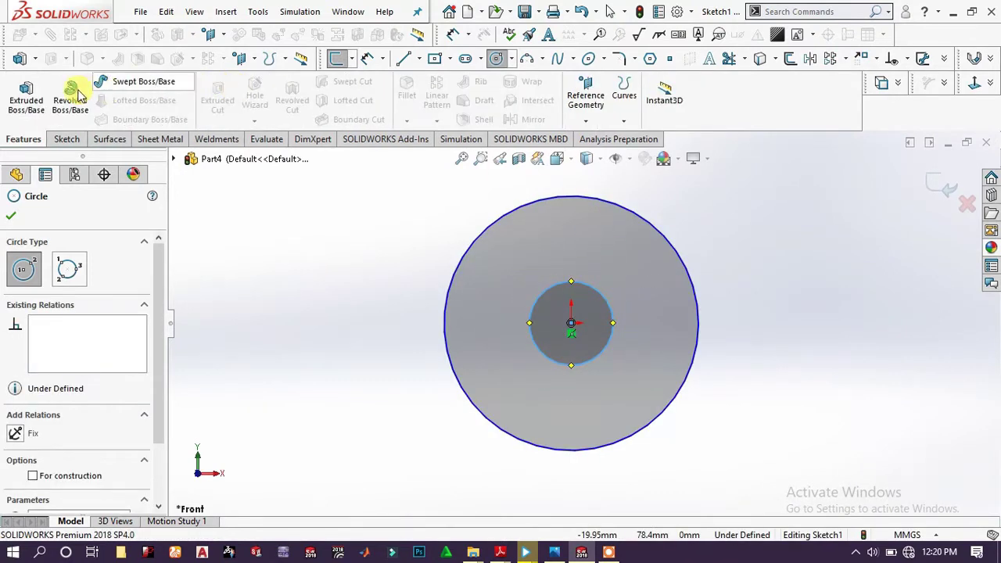
{"action": "left_click", "coordinate": [66, 139]}
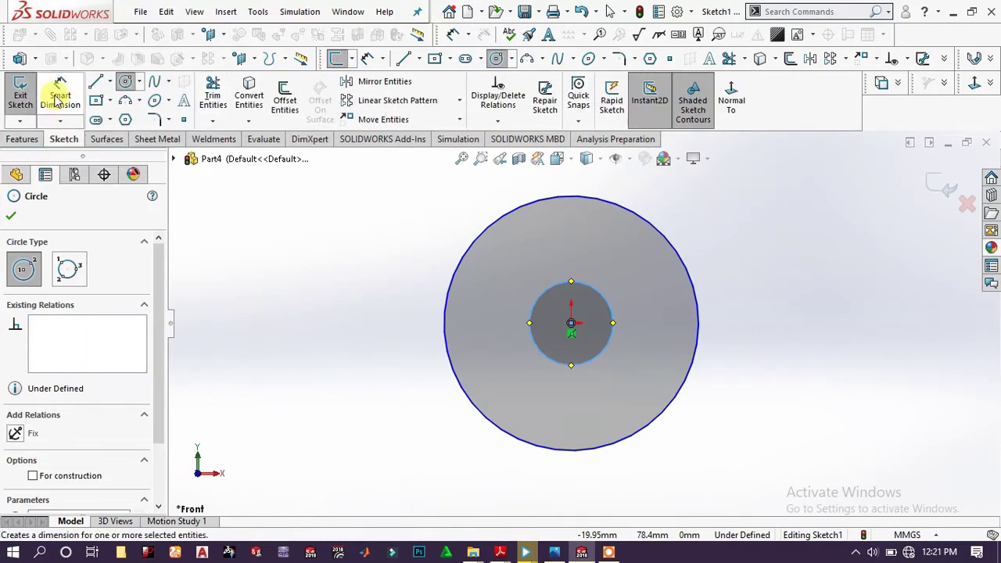
{"action": "left_click", "coordinate": [60, 94]}
{"action": "left_click", "coordinate": [537, 293]}
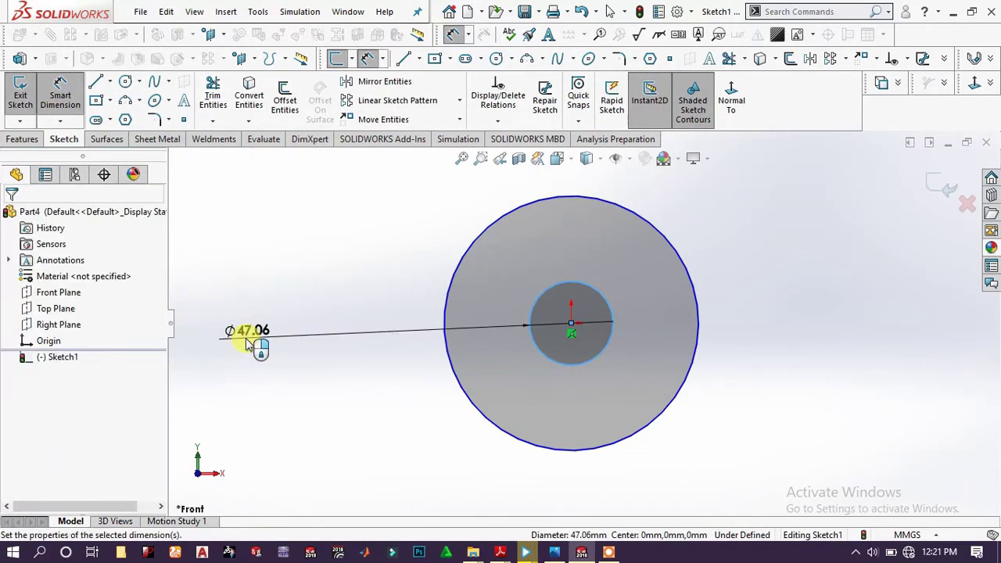
{"action": "left_click", "coordinate": [247, 344]}
{"action": "type", "text": "55"}
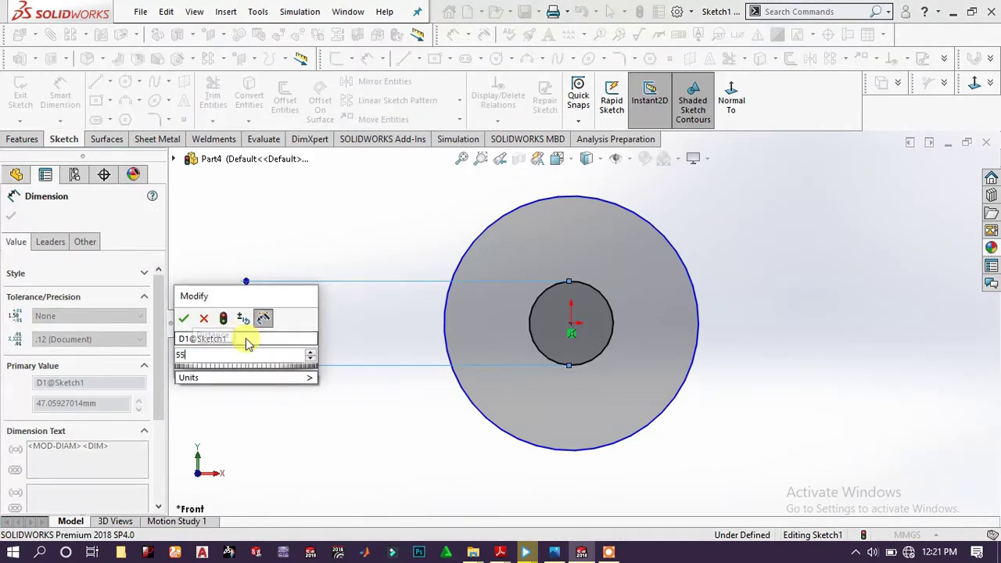
{"action": "key", "text": "Return"}
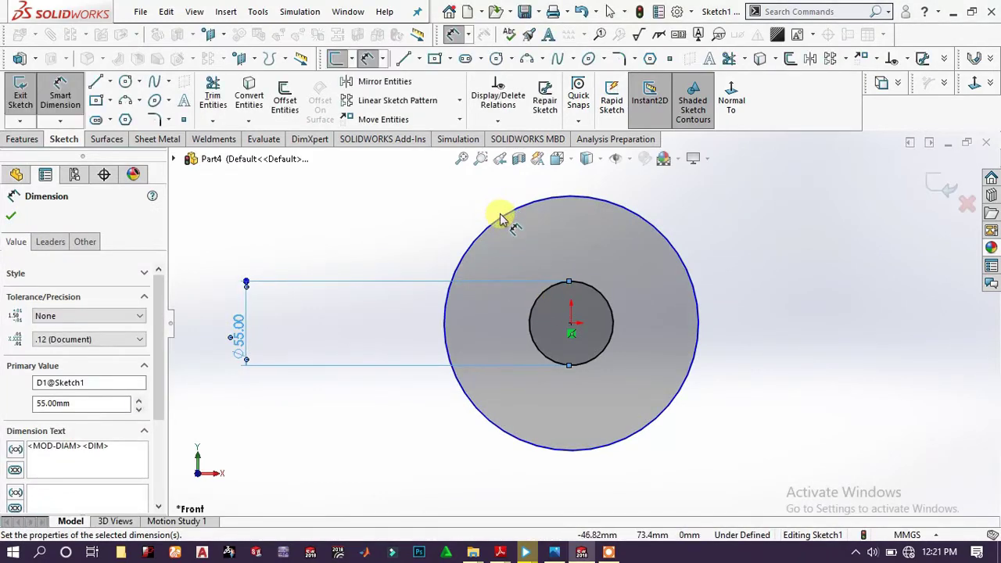
Dimension the outer circle's diameter at 400 mm and fit the sketch in view
{"action": "left_click", "coordinate": [505, 218]}
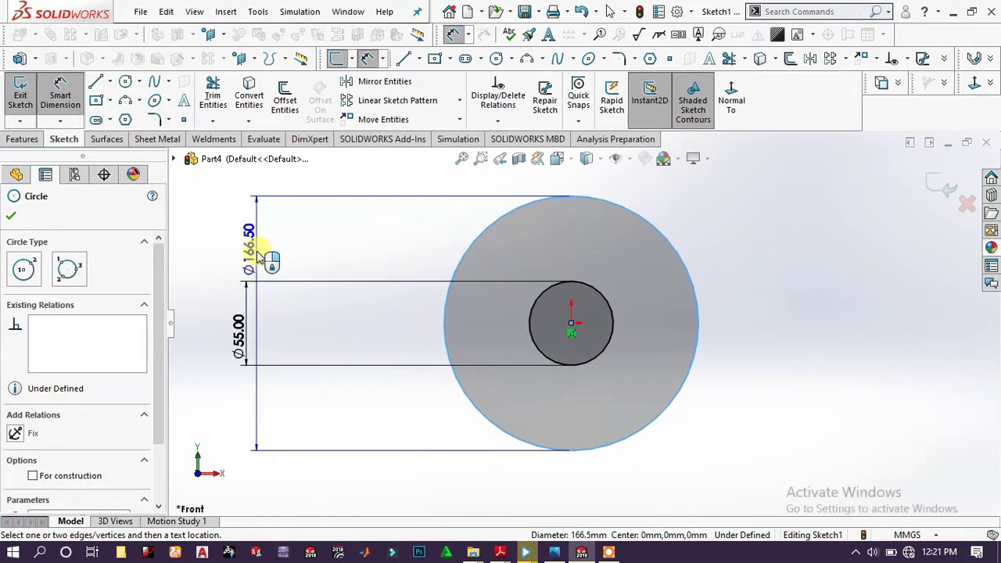
{"action": "key", "text": "Escape"}
{"action": "left_click", "coordinate": [403, 255]}
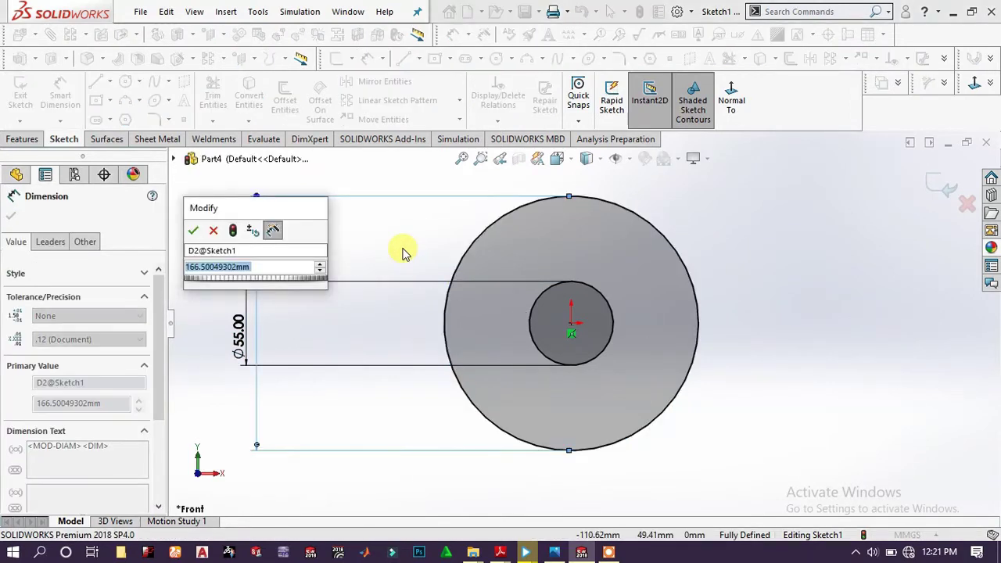
{"action": "type", "text": "400"}
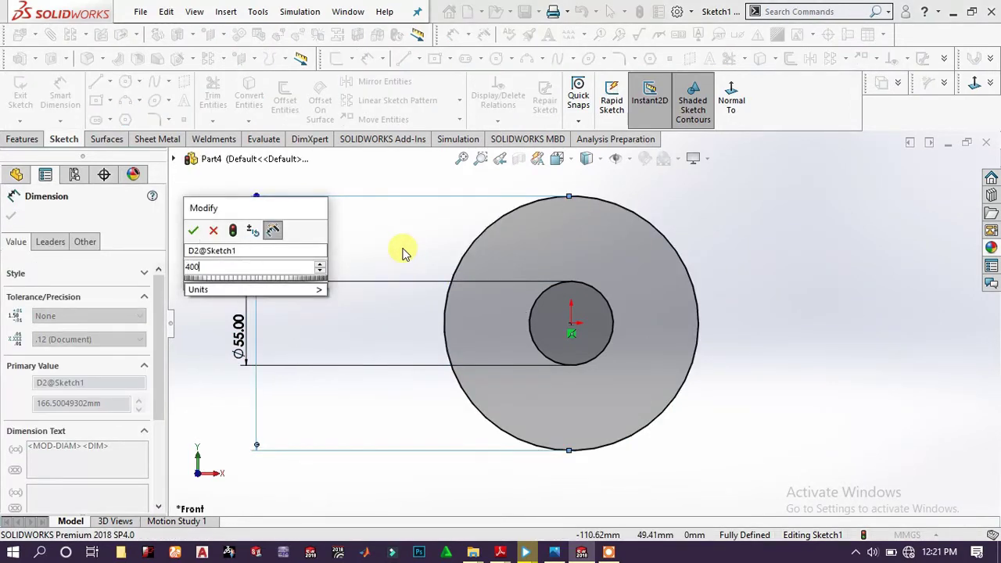
{"action": "key", "text": "Return"}
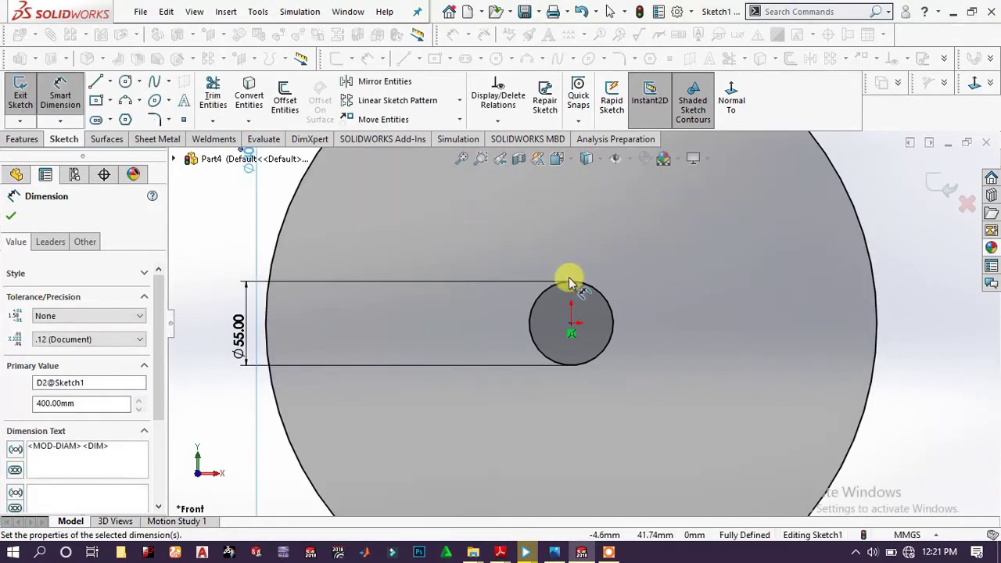
{"action": "key", "text": "f"}
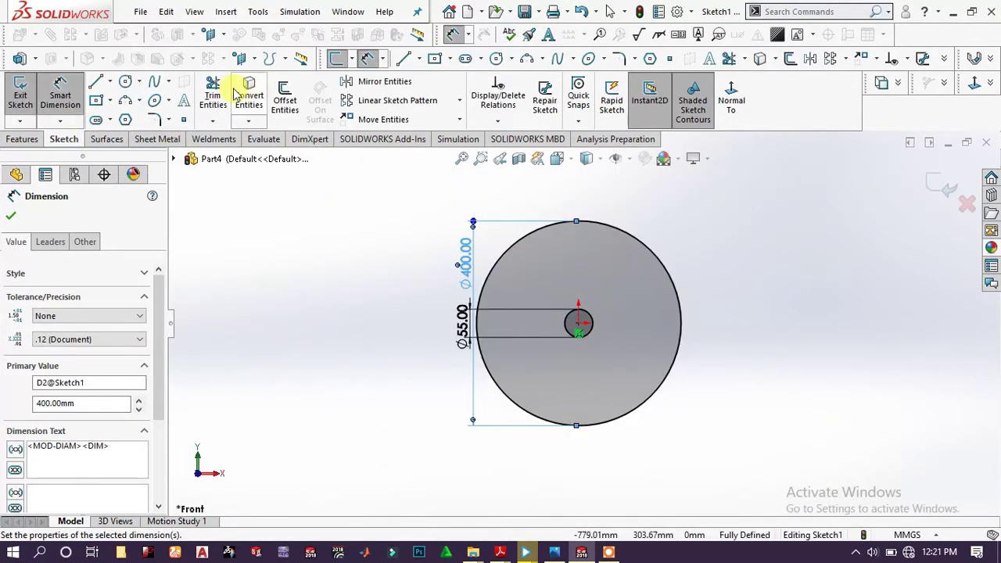
Offset the 55 mm circle outward by 15 mm with a dimension added
{"action": "left_click", "coordinate": [283, 91]}
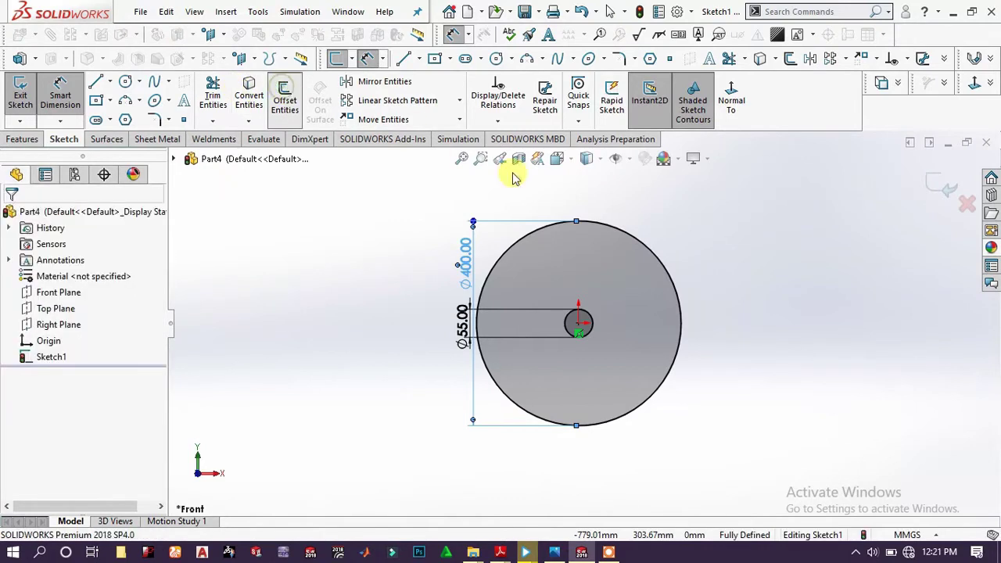
{"action": "left_click", "coordinate": [589, 322]}
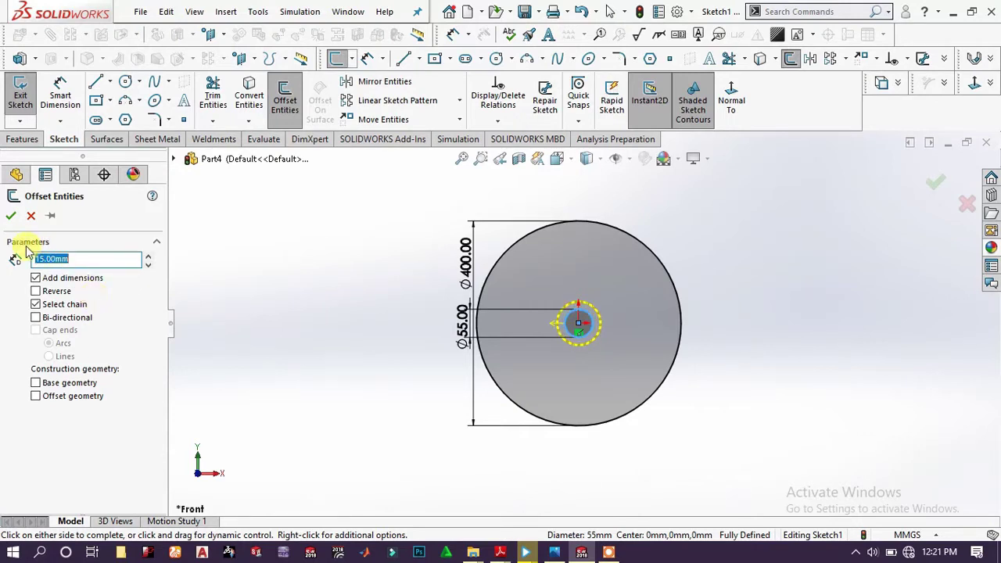
{"action": "left_click", "coordinate": [12, 218]}
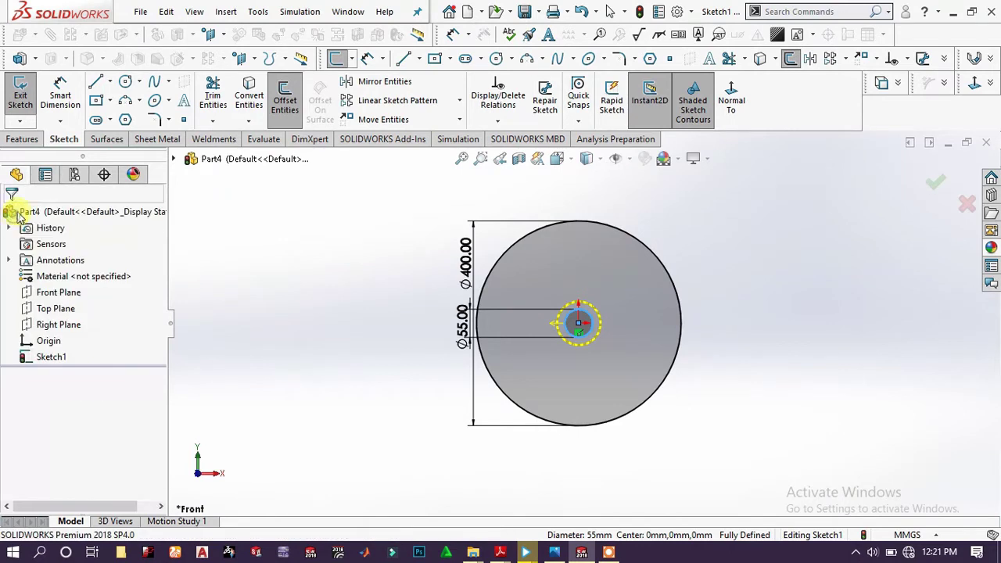
Offset the 400 mm outer circle inward by 20 mm, using the reversed direction
{"action": "left_click", "coordinate": [587, 223]}
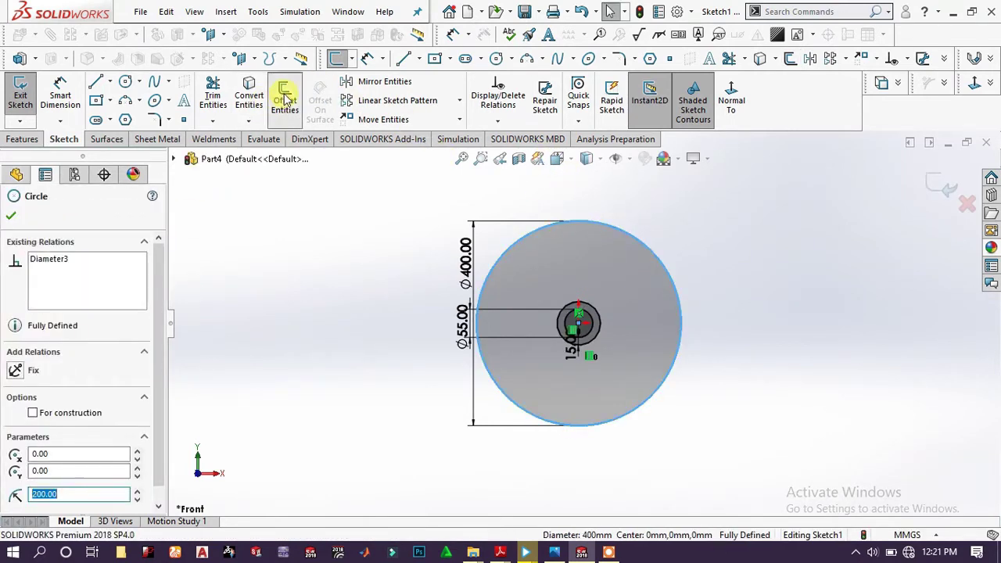
{"action": "left_click", "coordinate": [284, 100]}
{"action": "left_click", "coordinate": [63, 291]}
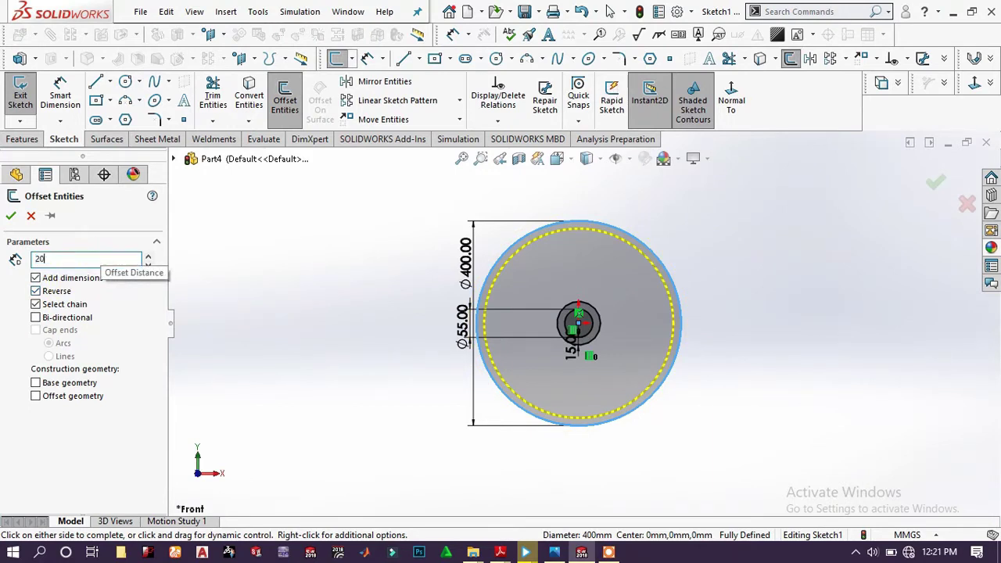
{"action": "type", "text": "20"}
{"action": "key", "text": "Return"}
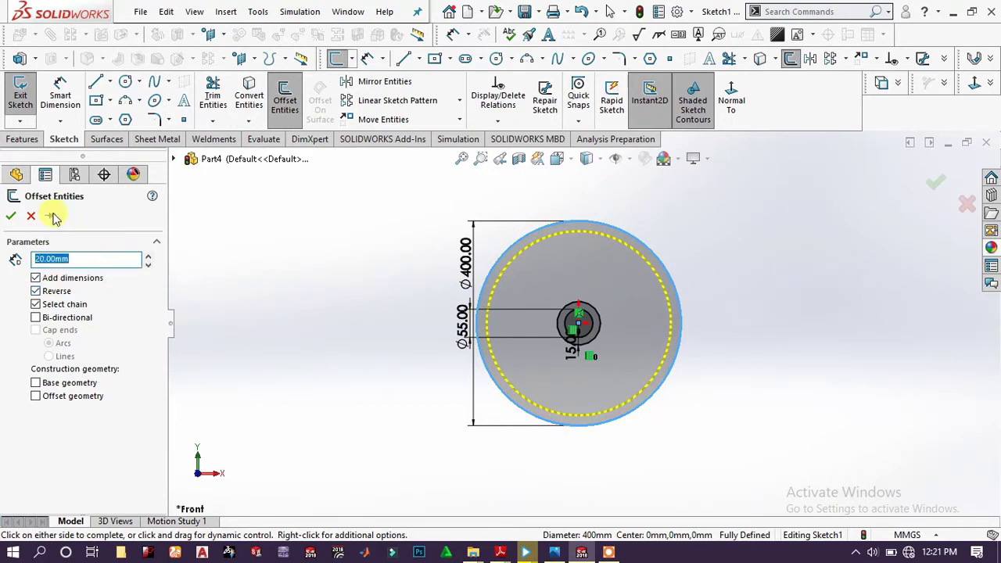
{"action": "left_click", "coordinate": [12, 216]}
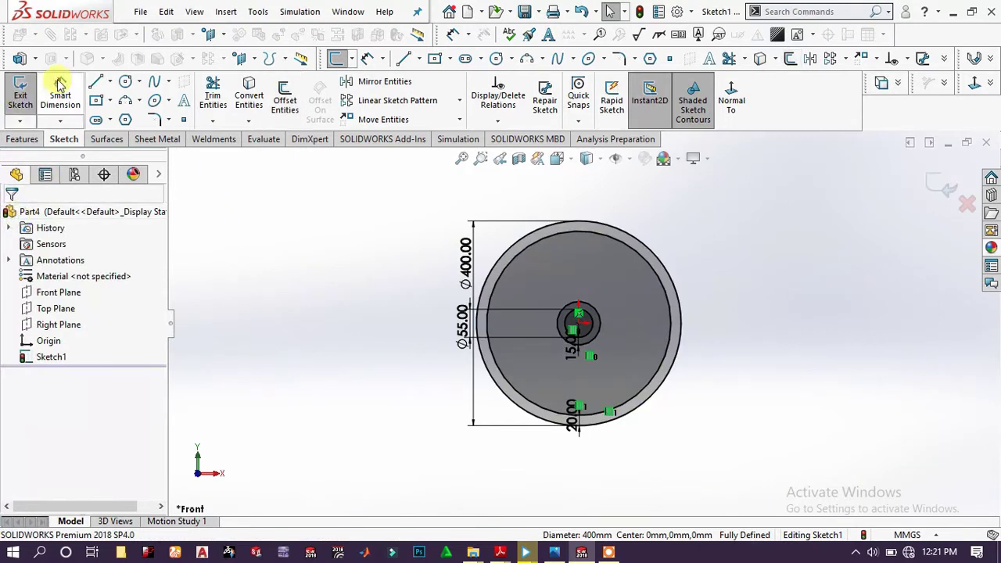
Draw a vertical line about 266 mm long from the origin past the outer circle and convert it to construction geometry
{"action": "left_click", "coordinate": [578, 323]}
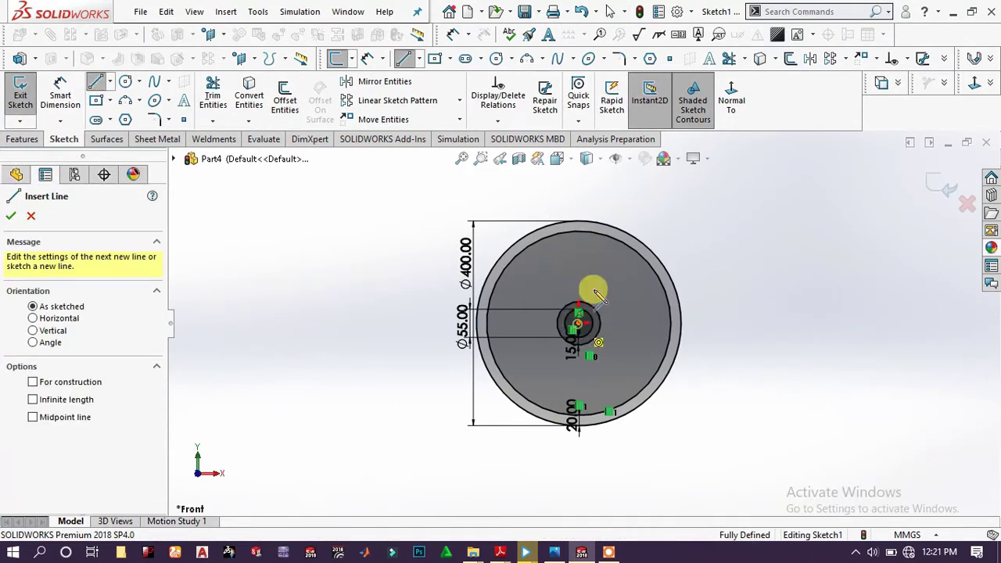
{"action": "left_click", "coordinate": [579, 187]}
{"action": "right_click", "coordinate": [663, 170]}
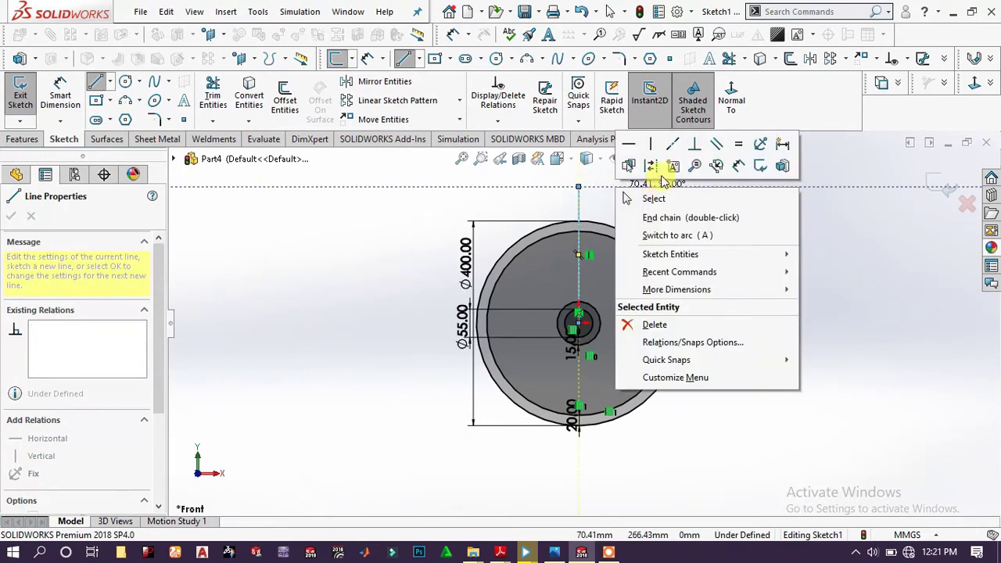
{"action": "left_click", "coordinate": [661, 165]}
{"action": "key", "text": "Escape"}
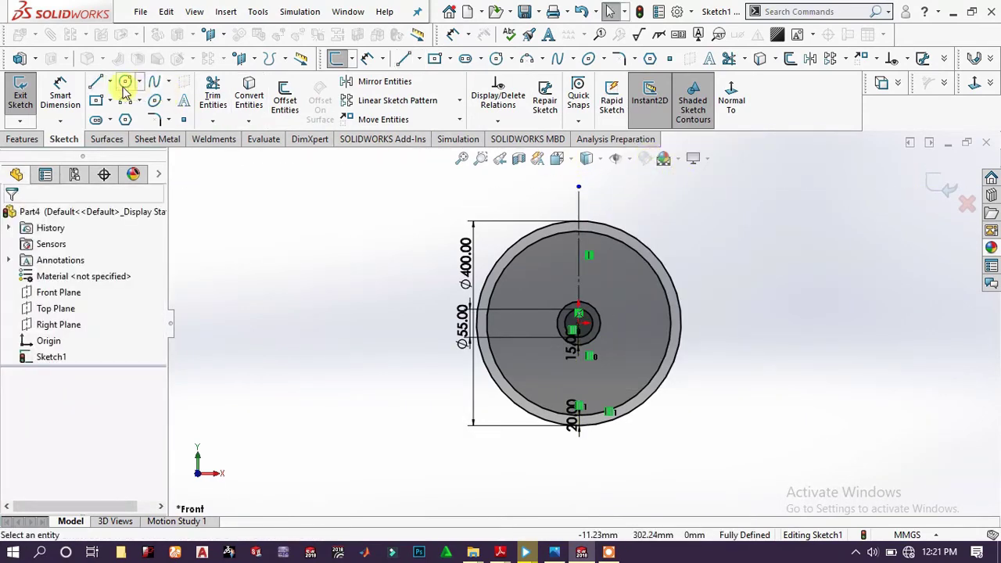
Draw a slanted line about 139 mm long from the hub ring's outer circle to the rim's inner circle, as construction geometry
{"action": "left_click", "coordinate": [94, 85]}
{"action": "scroll", "coordinate": [559, 286], "scroll_direction": "down", "scroll_amount": 5}
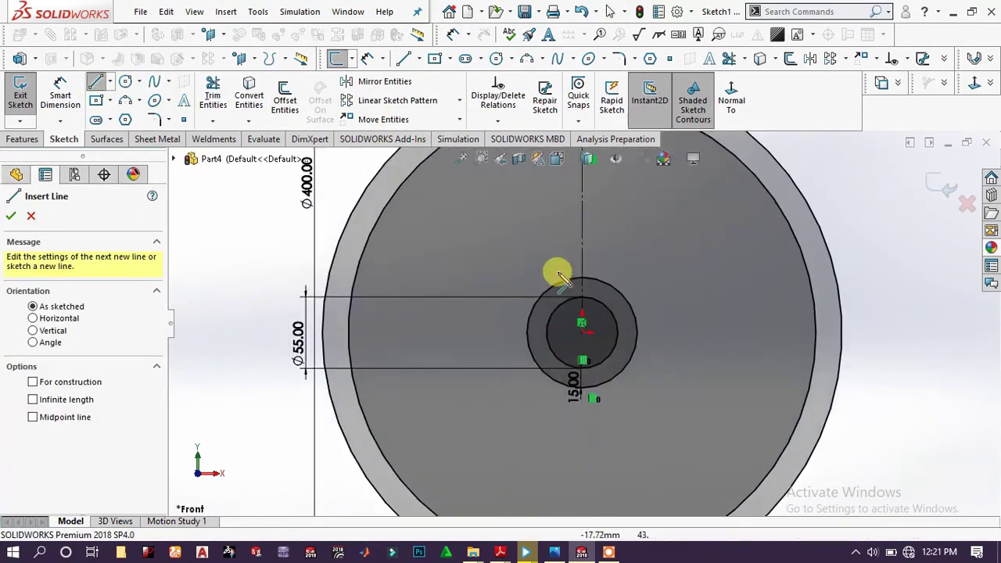
{"action": "left_click", "coordinate": [557, 283]}
{"action": "scroll", "coordinate": [547, 231], "scroll_direction": "up", "scroll_amount": 4}
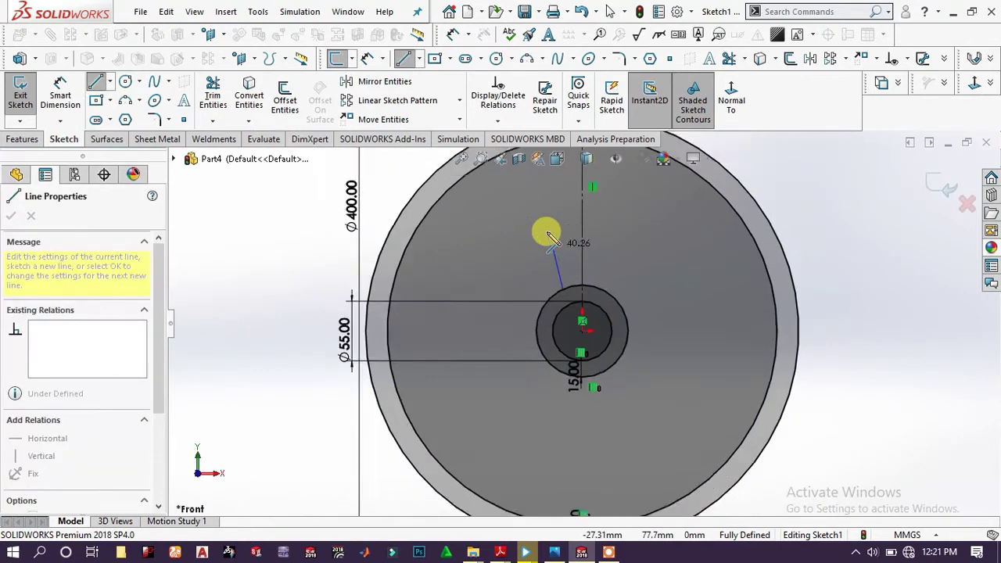
{"action": "scroll", "coordinate": [553, 232], "scroll_direction": "down", "scroll_amount": 4}
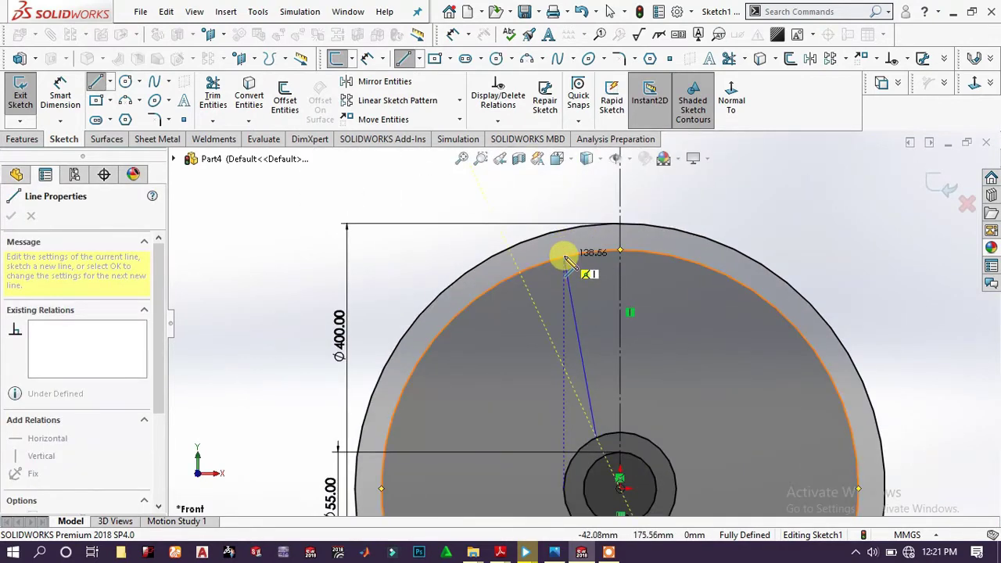
{"action": "left_click", "coordinate": [564, 257]}
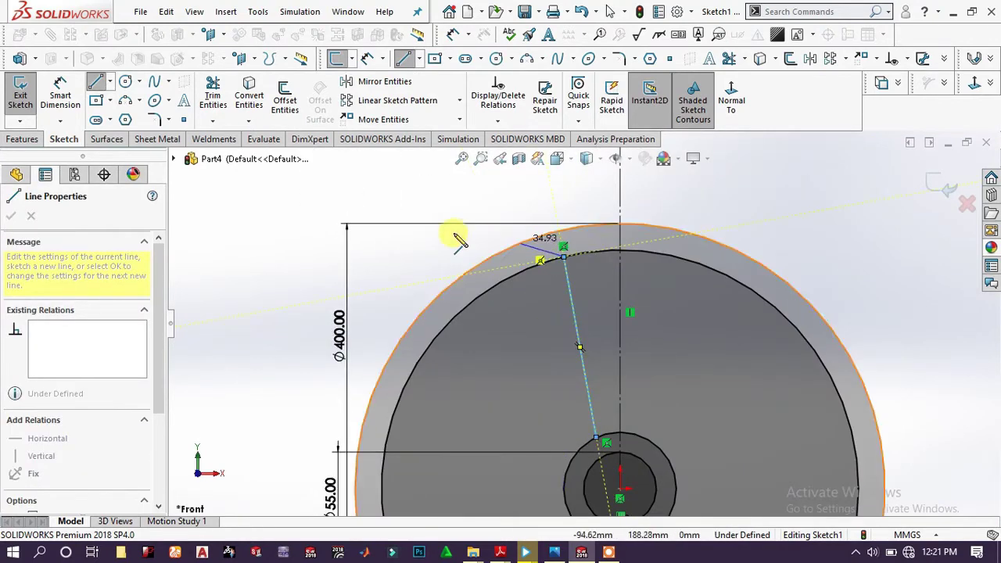
{"action": "right_click", "coordinate": [414, 221]}
{"action": "left_click", "coordinate": [458, 196]}
{"action": "key", "text": "Escape"}
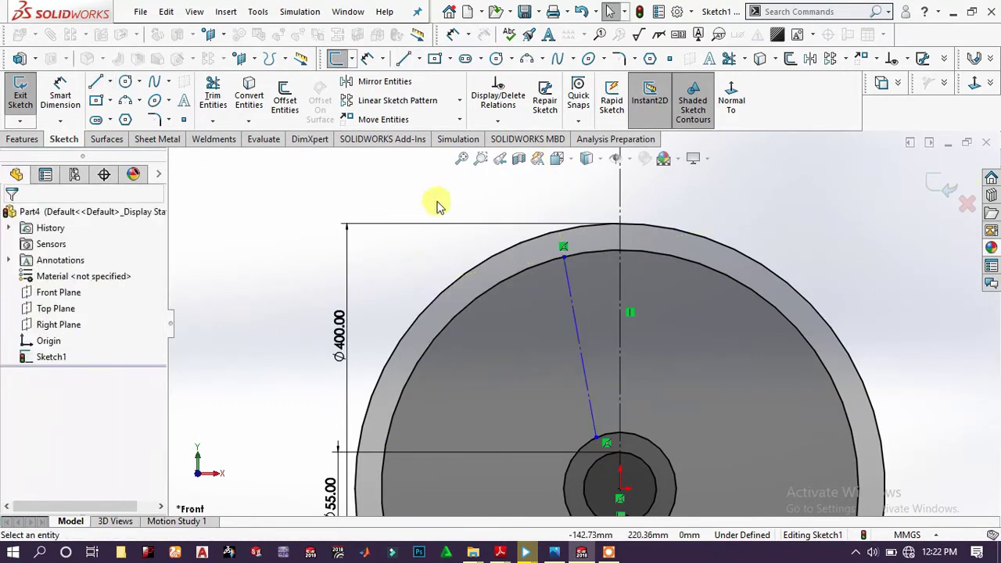
Convert the slanted construction line to regular solid sketch geometry
{"action": "left_click", "coordinate": [568, 264]}
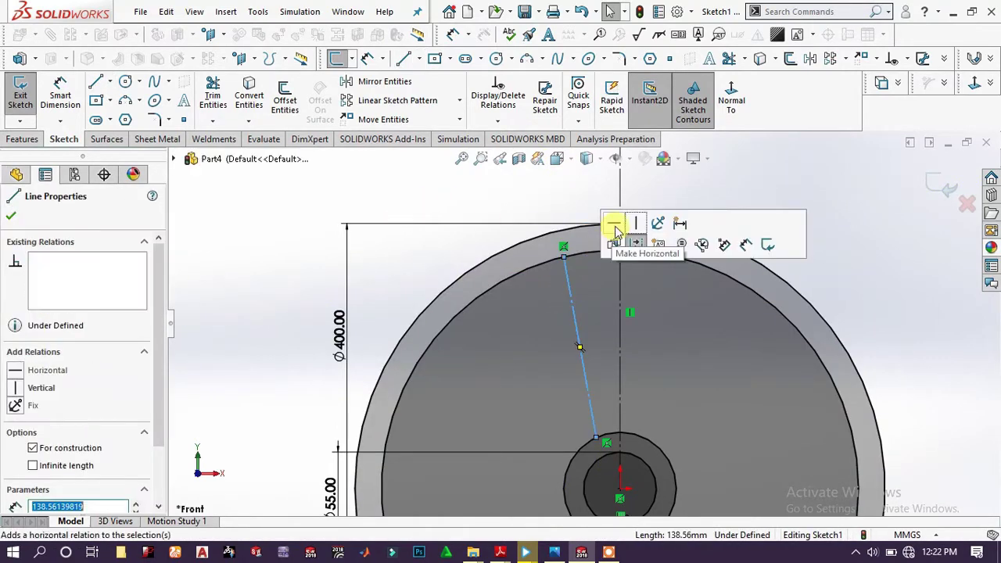
{"action": "left_click", "coordinate": [636, 243]}
{"action": "key", "text": "Escape"}
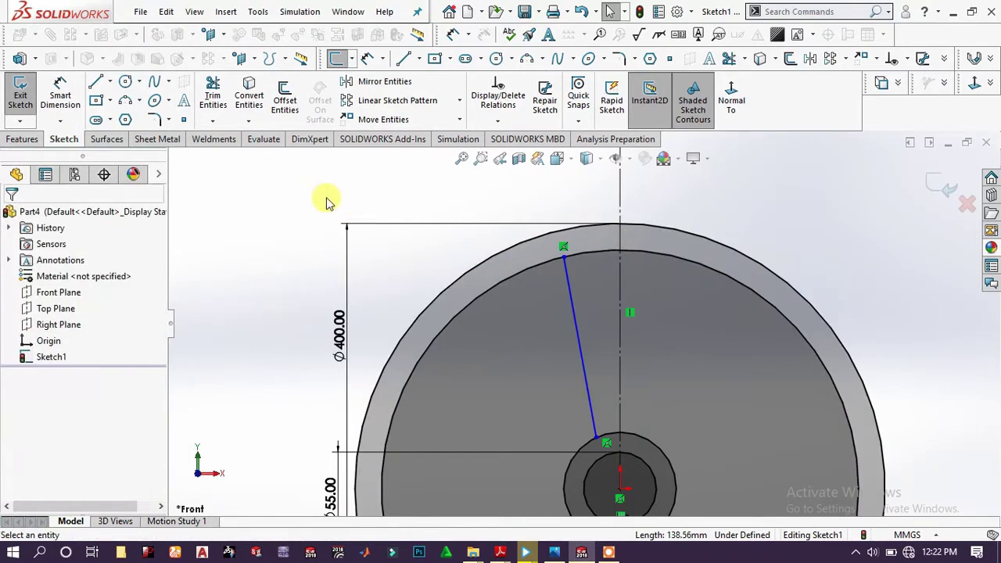
Dimension the angle between the vertical centreline and the slanted line at 25 degrees
{"action": "left_click", "coordinate": [60, 92]}
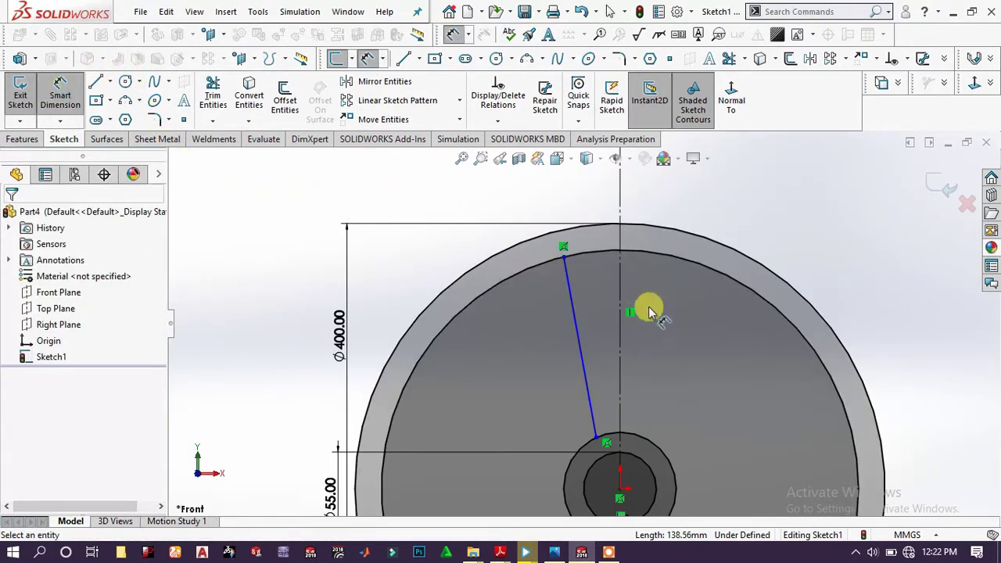
{"action": "left_click", "coordinate": [616, 333]}
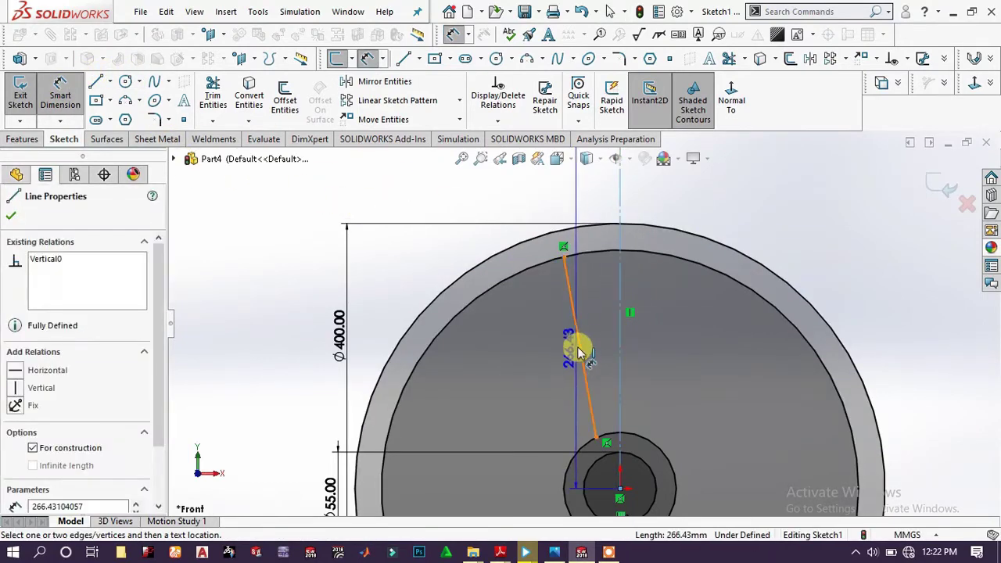
{"action": "left_click", "coordinate": [579, 346]}
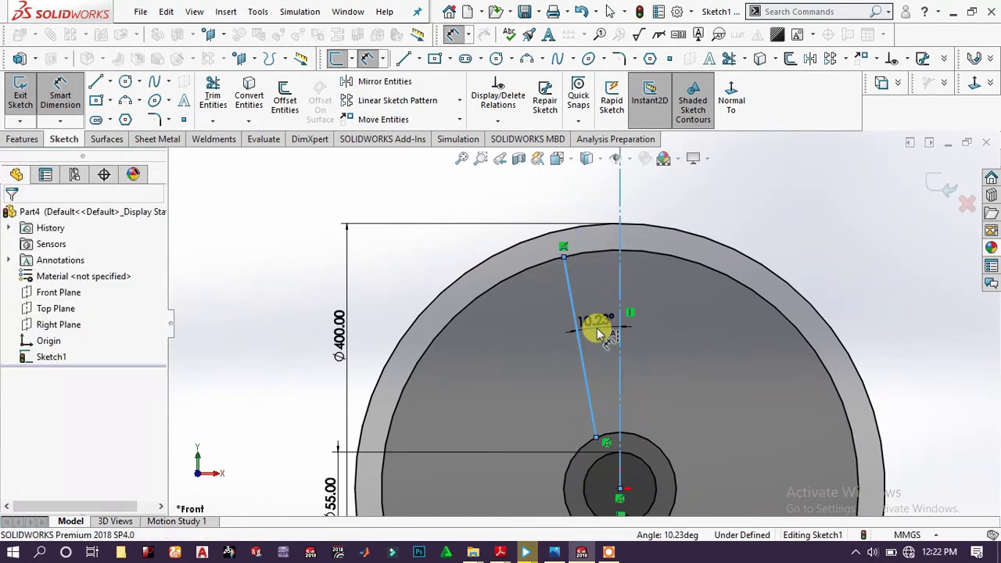
{"action": "left_click", "coordinate": [599, 333]}
{"action": "key", "text": "Return"}
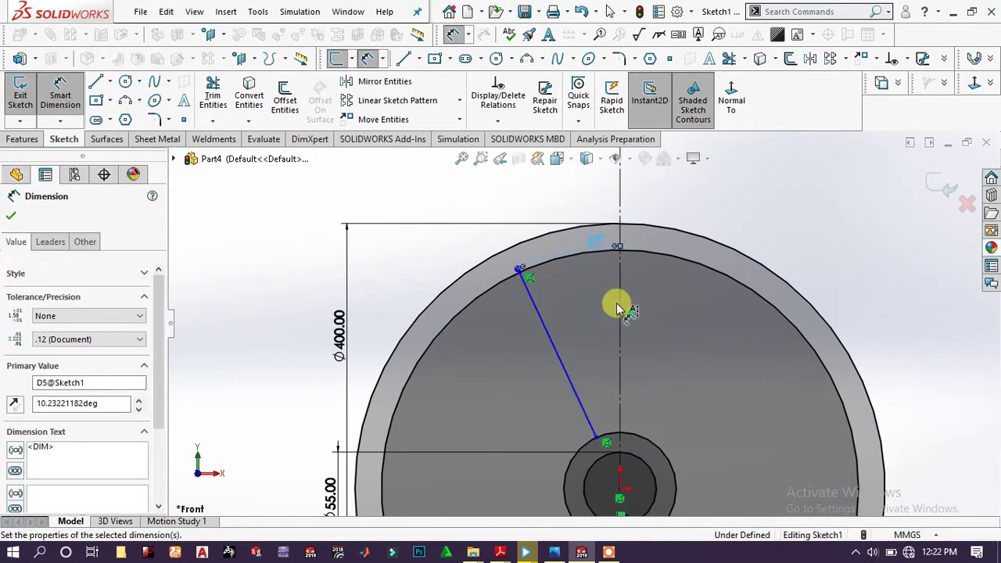
Mirror the slanted line about the vertical construction line, keeping the original
{"action": "scroll", "coordinate": [491, 380], "scroll_direction": "up", "scroll_amount": 3}
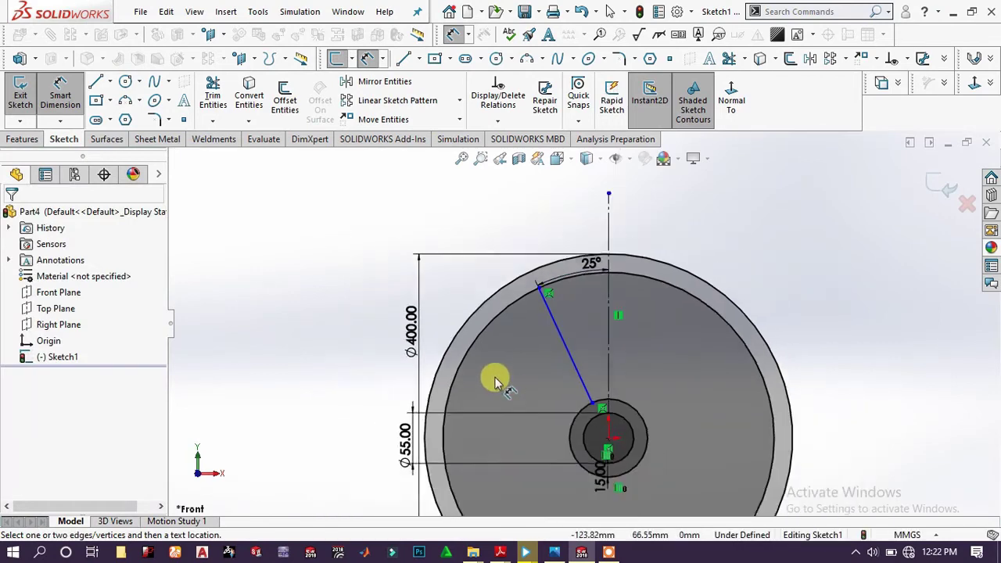
{"action": "left_click", "coordinate": [361, 81]}
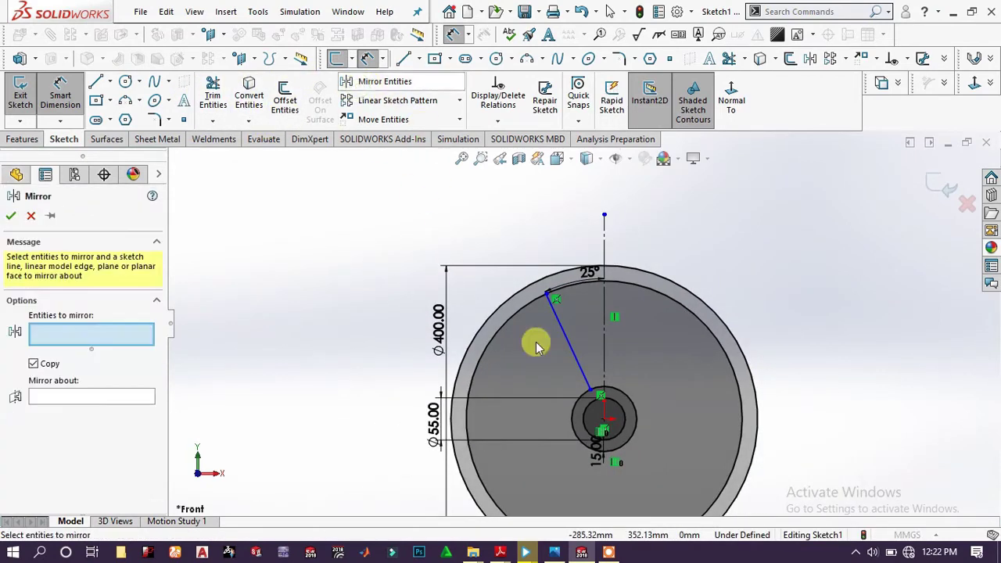
{"action": "left_click", "coordinate": [576, 362]}
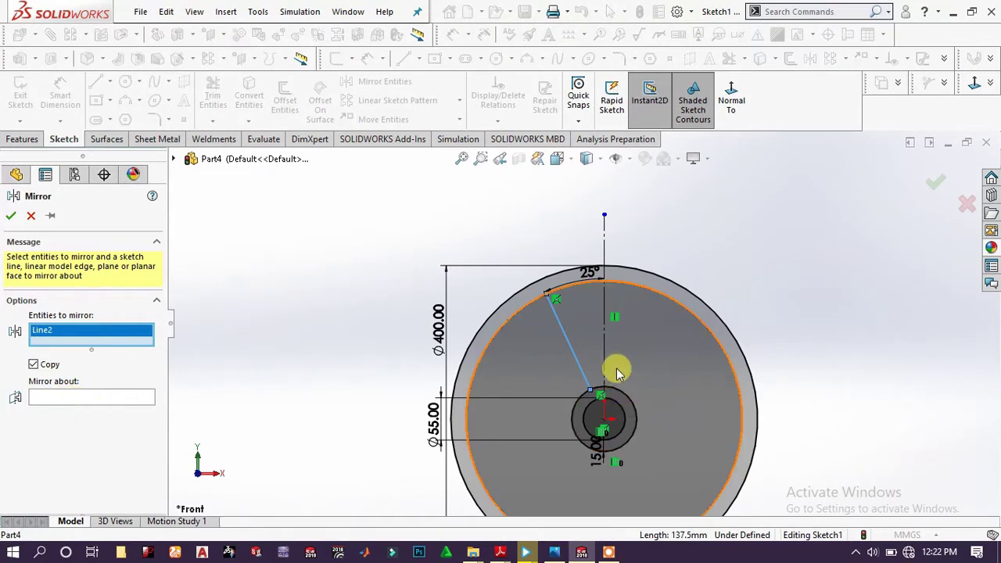
{"action": "left_click", "coordinate": [88, 400]}
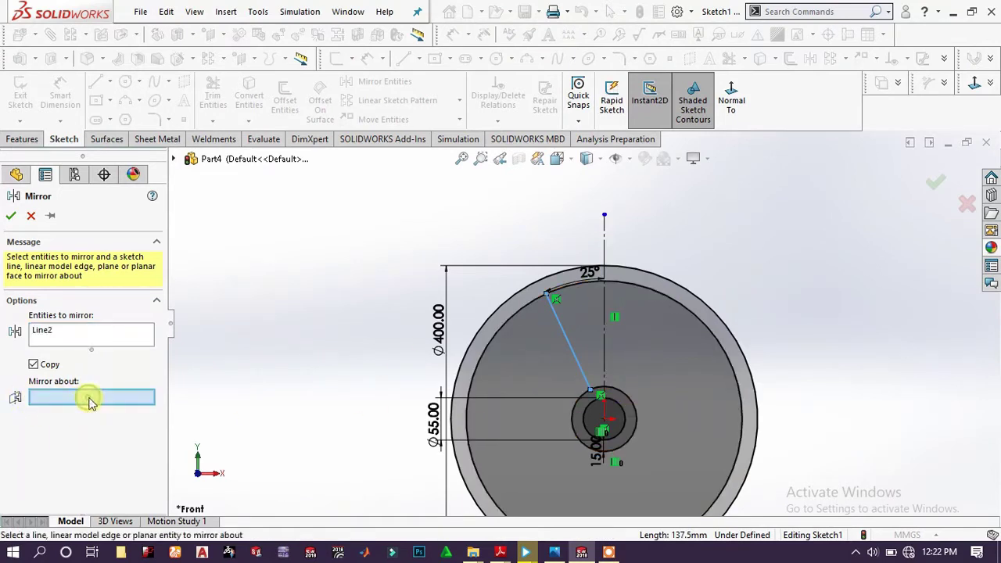
{"action": "left_click", "coordinate": [602, 305]}
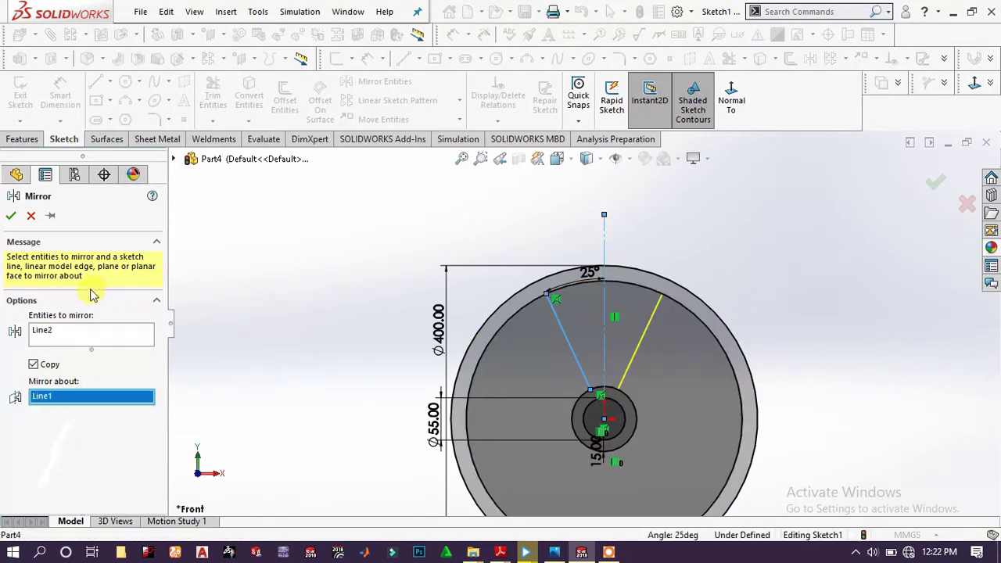
{"action": "left_click", "coordinate": [11, 215]}
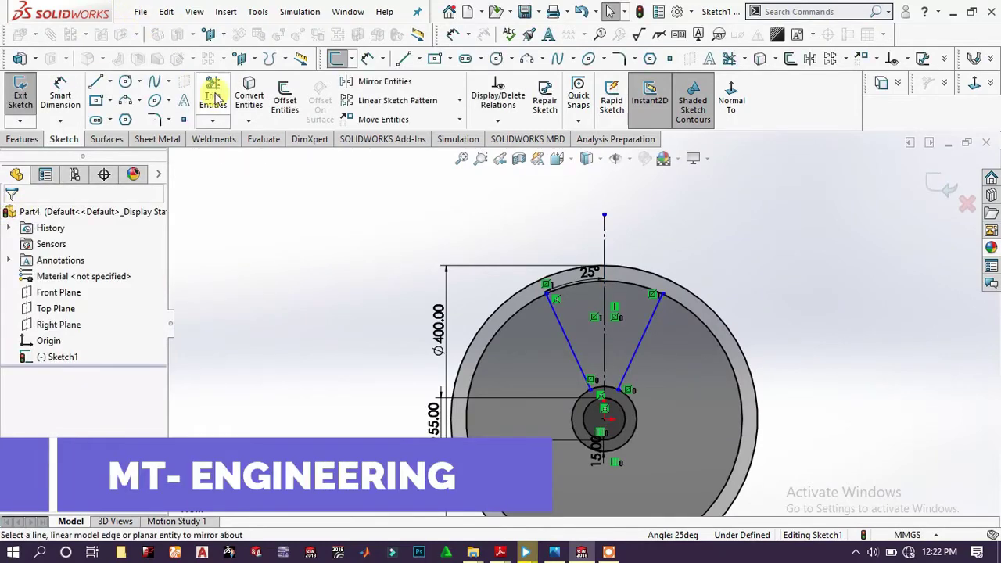
Trim the hub ring and inner rim circles outside the two slanted lines, leaving one closed sector above the bore
{"action": "mouse_move", "coordinate": [695, 349]}
{"action": "left_mouse_down"}
{"action": "mouse_move", "coordinate": [706, 331]}
{"action": "mouse_move", "coordinate": [634, 434]}
{"action": "left_mouse_up"}
{"action": "scroll", "coordinate": [633, 434], "scroll_direction": "down", "scroll_amount": 4}
{"action": "scroll", "coordinate": [632, 365], "scroll_direction": "up", "scroll_amount": 5}
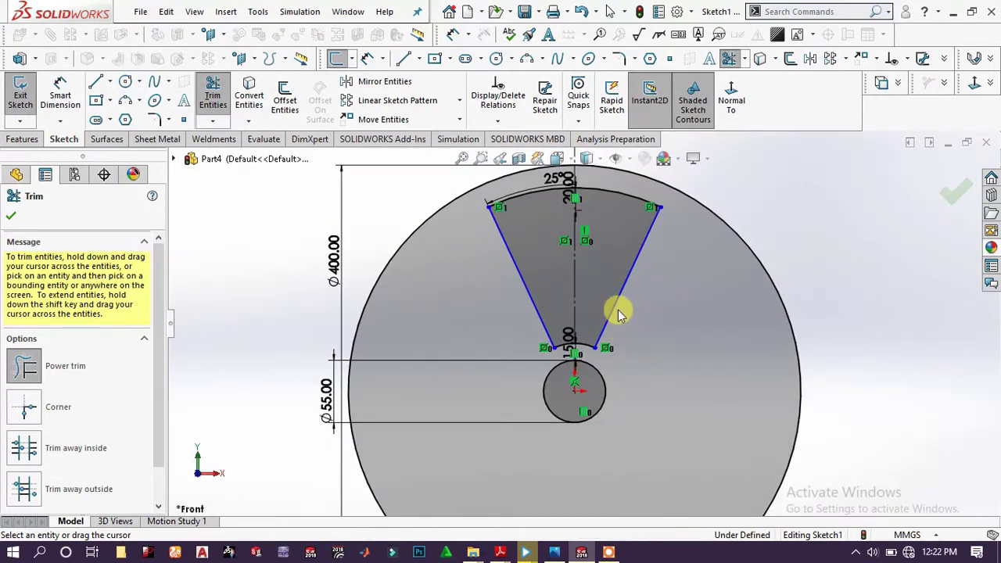
{"action": "left_click", "coordinate": [11, 219]}
{"action": "left_click", "coordinate": [98, 139]}
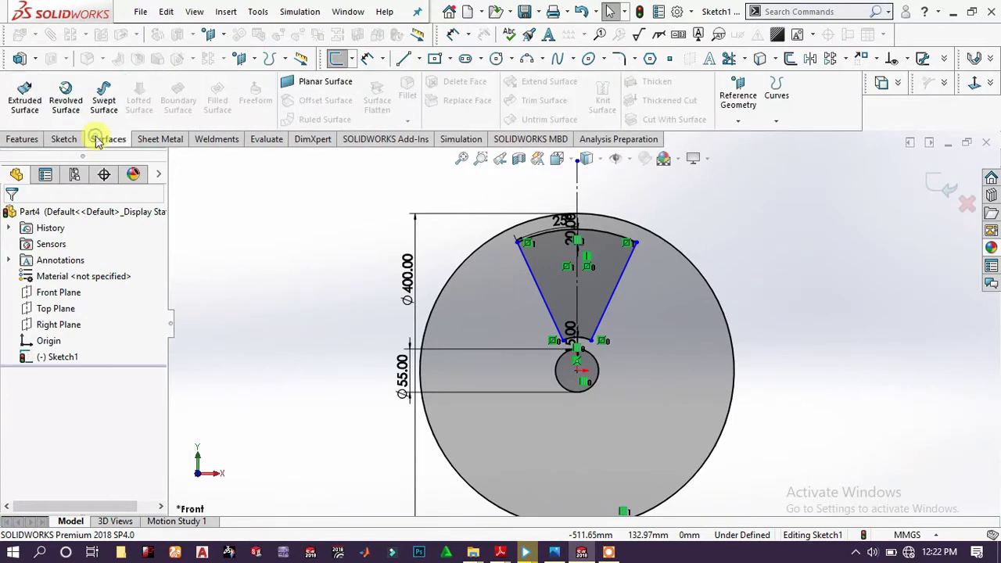
{"action": "left_click", "coordinate": [69, 139]}
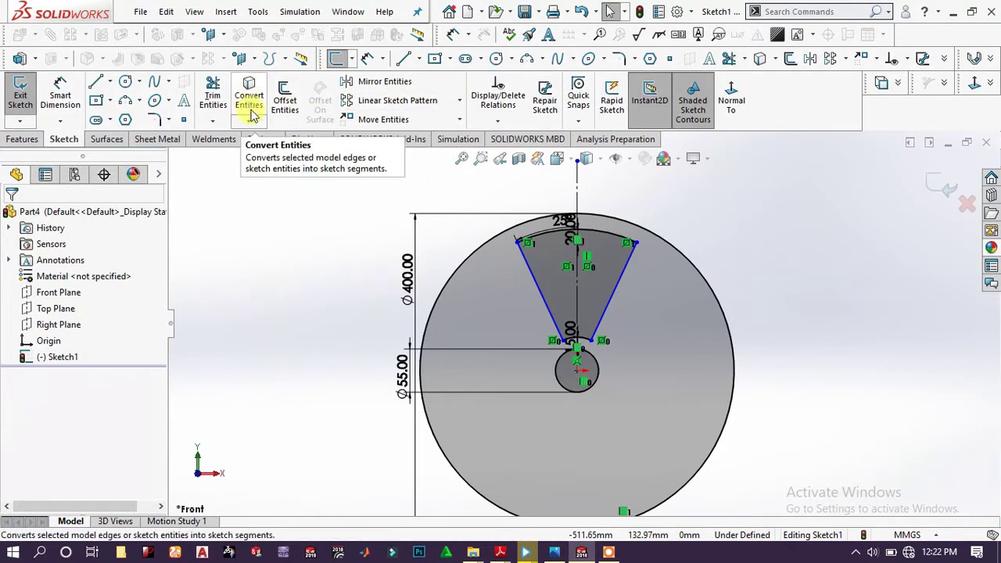
{"action": "left_click", "coordinate": [459, 101]}
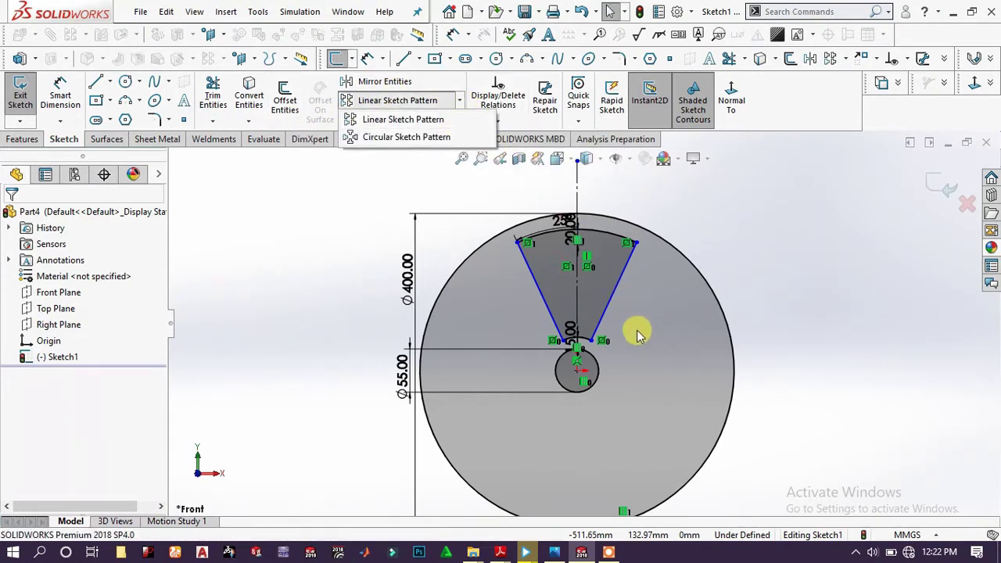
{"action": "left_click", "coordinate": [644, 304]}
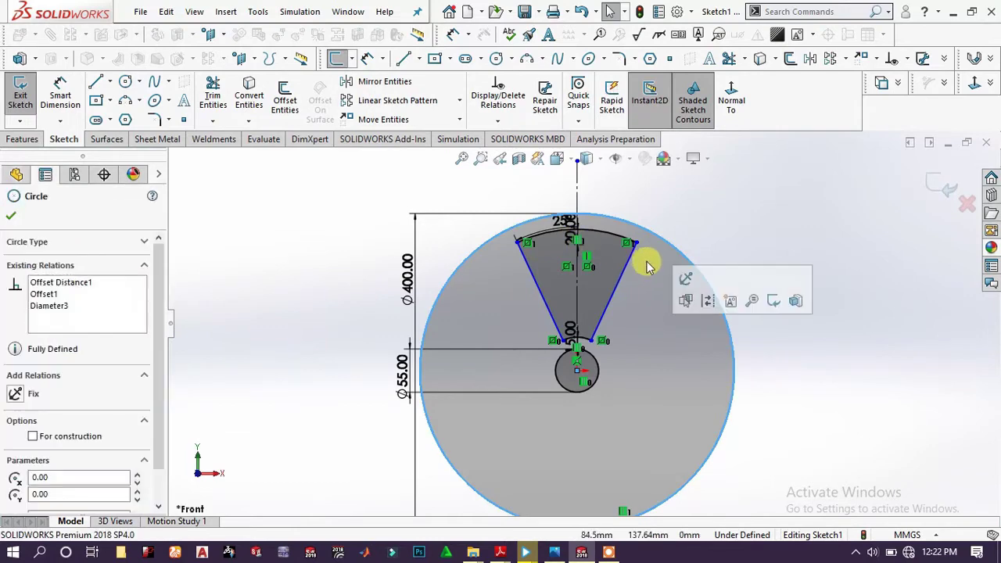
{"action": "left_click", "coordinate": [699, 217]}
{"action": "left_click", "coordinate": [642, 266]}
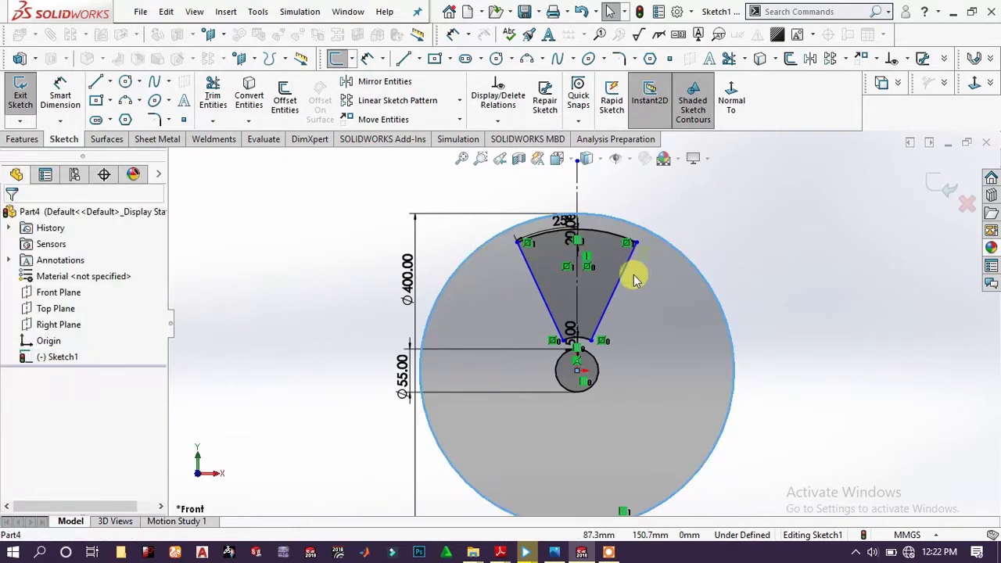
{"action": "left_click", "coordinate": [339, 207]}
Try a circular sketch pattern of the sector's lines and arcs about the origin with 4 equally spaced instances, and undo it
{"action": "left_click", "coordinate": [459, 101]}
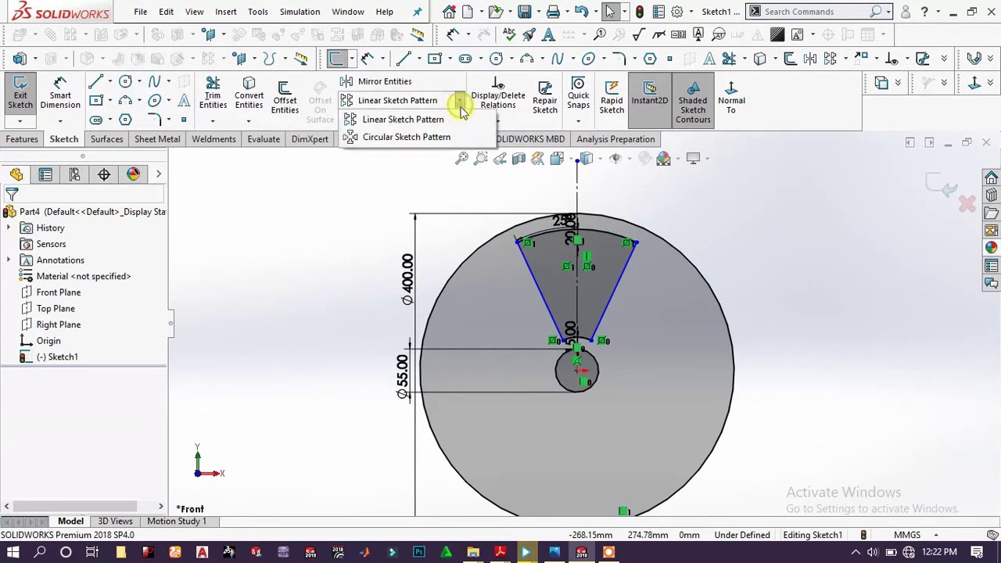
{"action": "left_click", "coordinate": [431, 139]}
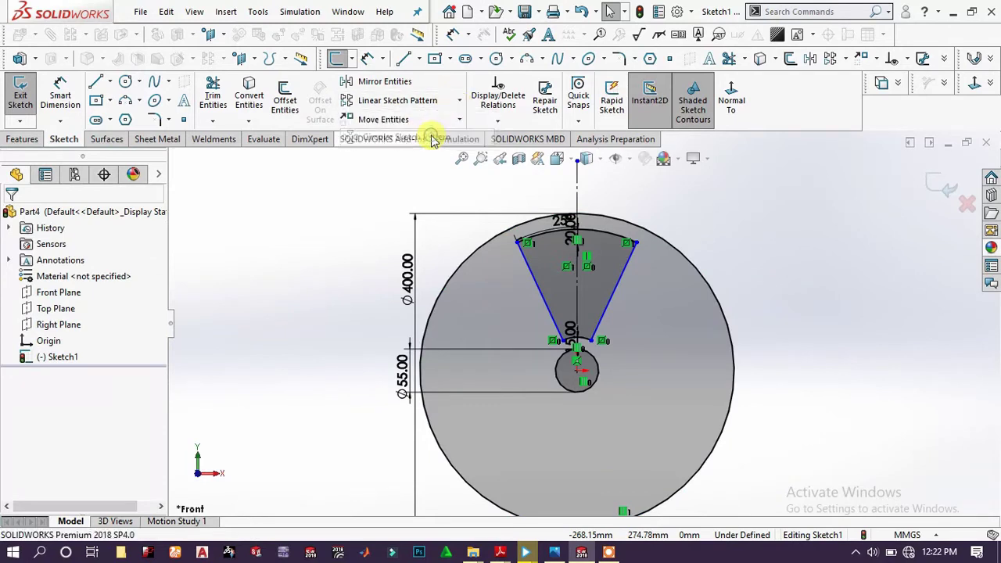
{"action": "left_click", "coordinate": [469, 258]}
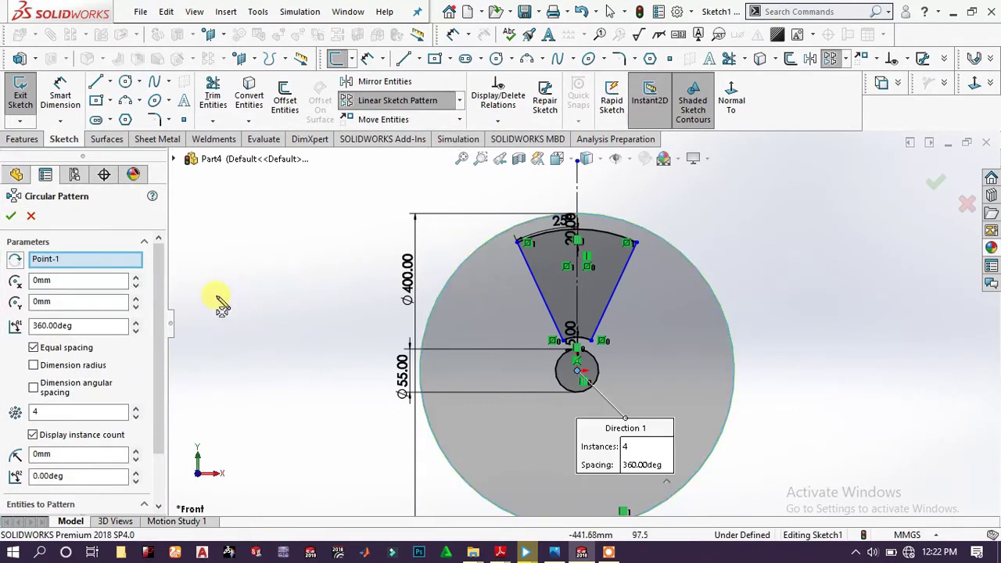
{"action": "left_click", "coordinate": [544, 291]}
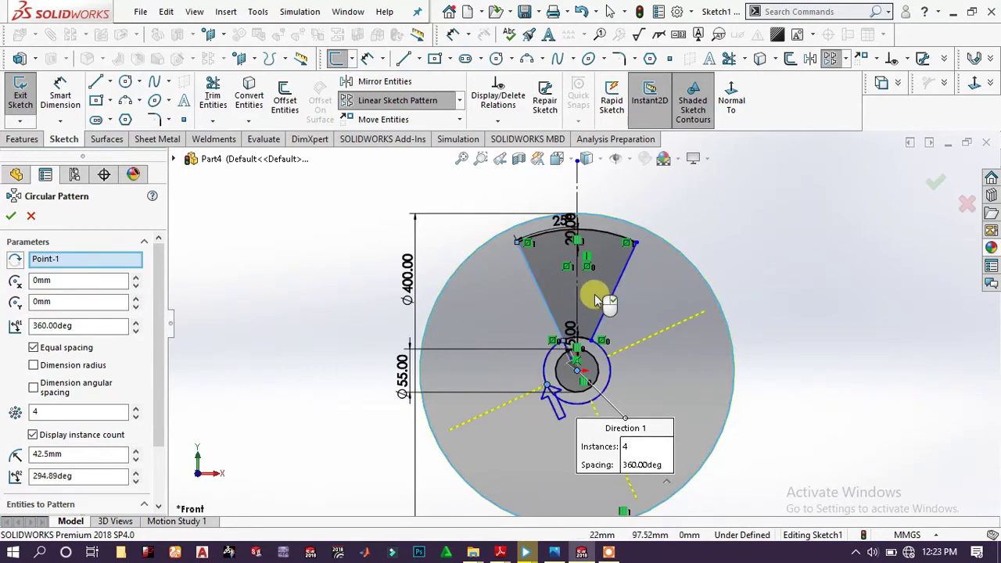
{"action": "left_click", "coordinate": [625, 273]}
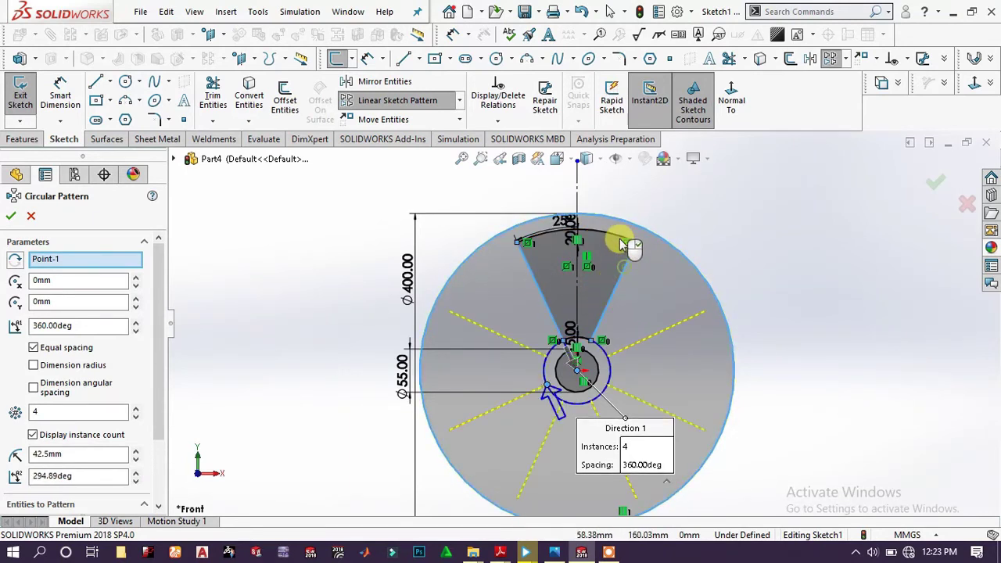
{"action": "left_click", "coordinate": [603, 229]}
{"action": "left_click", "coordinate": [593, 344]}
{"action": "scroll", "coordinate": [593, 346], "scroll_direction": "down", "scroll_amount": 3}
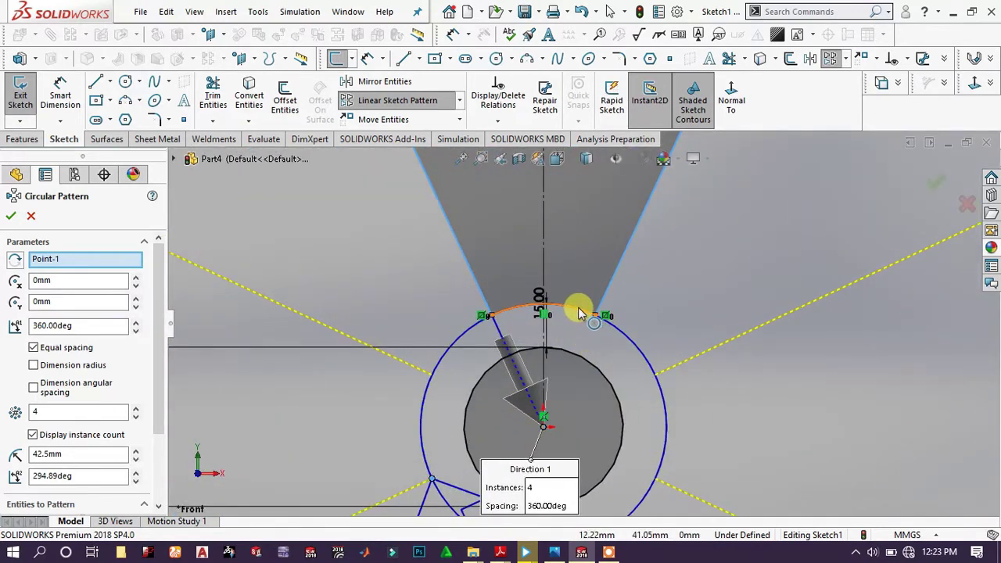
{"action": "left_click", "coordinate": [579, 313]}
{"action": "scroll", "coordinate": [475, 346], "scroll_direction": "up", "scroll_amount": 4}
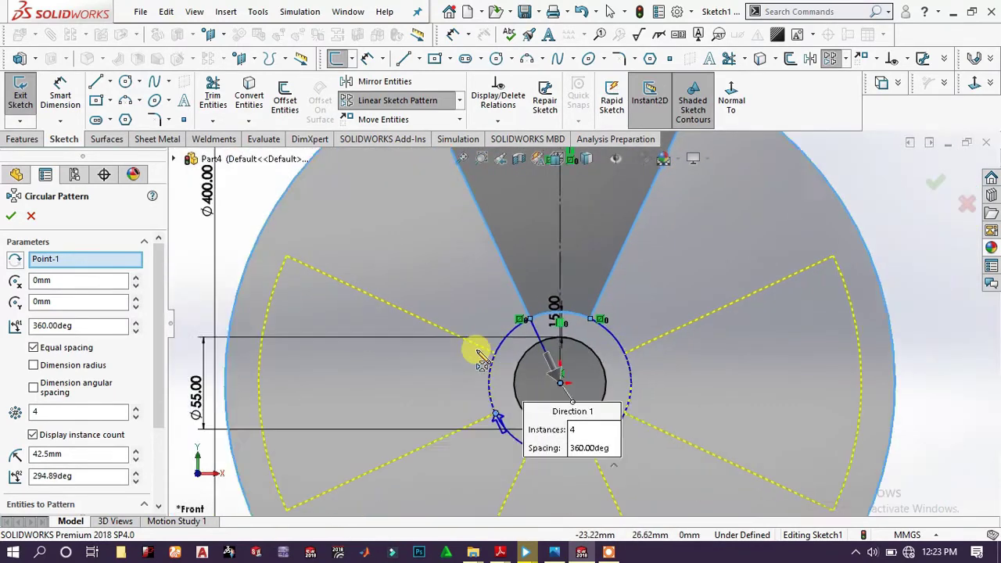
{"action": "left_click", "coordinate": [12, 215]}
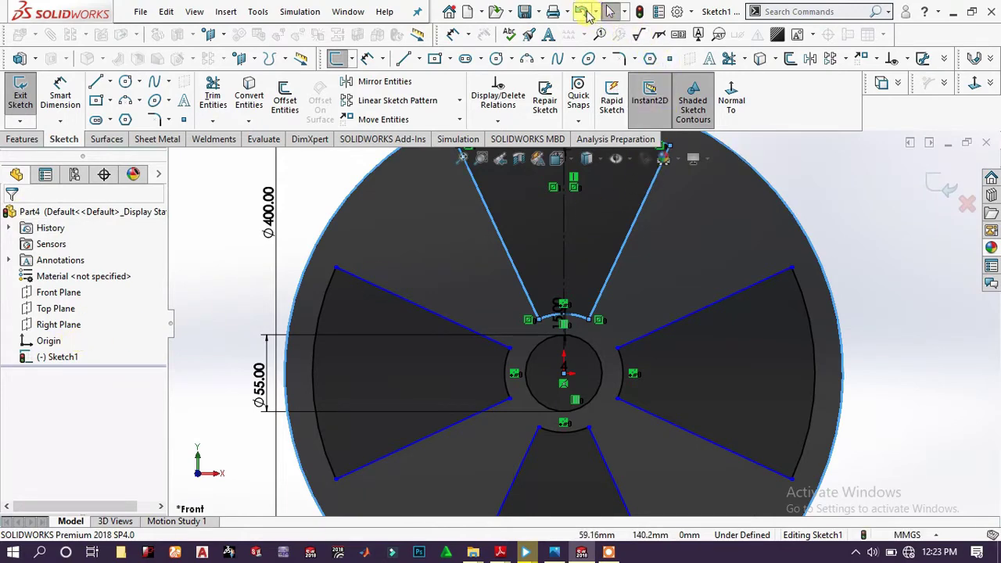
{"action": "left_click", "coordinate": [583, 11]}
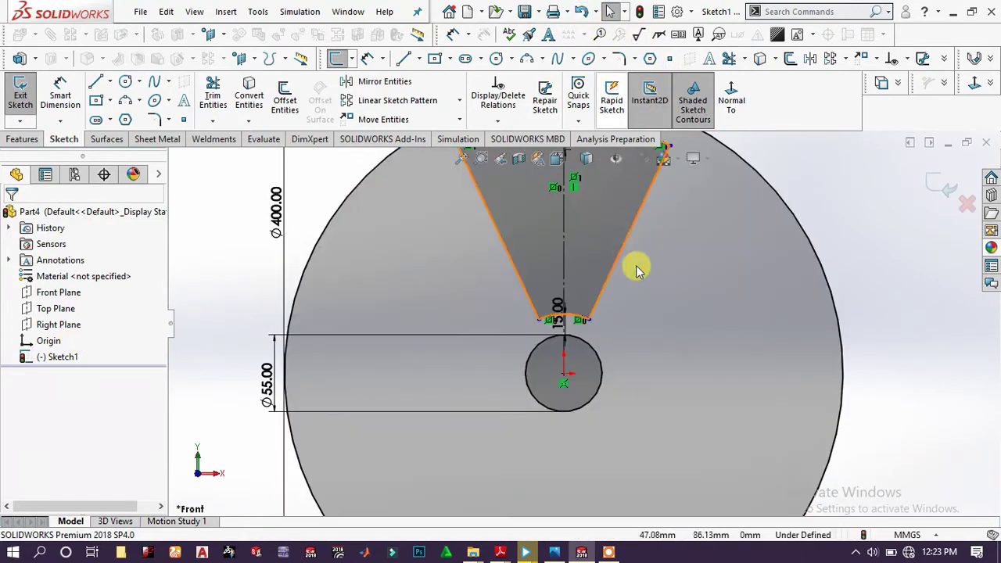
Circular-pattern the sector's two lines and two arcs about the origin with 6 equally spaced instances over 360 degrees
{"action": "key", "text": "f"}
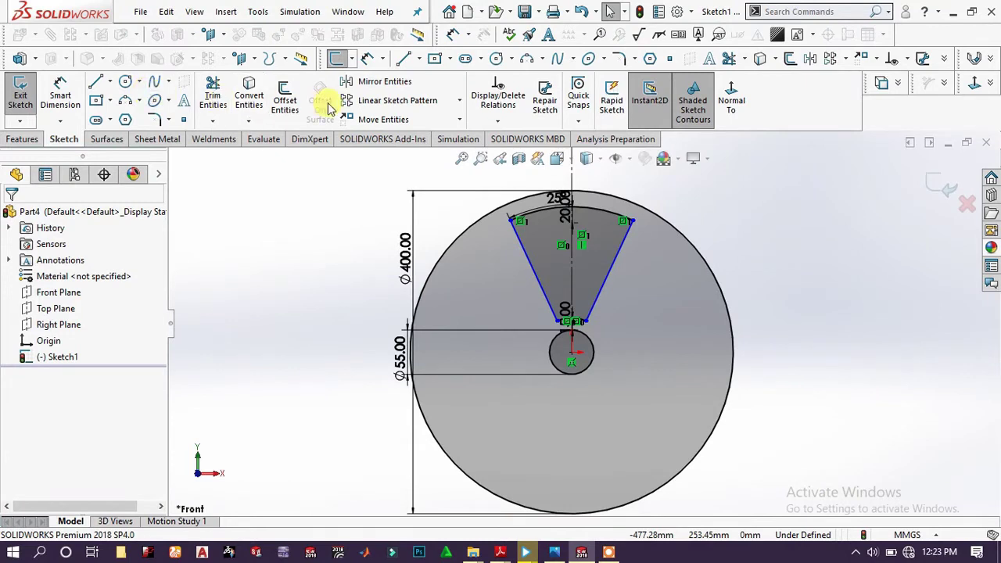
{"action": "left_click", "coordinate": [459, 100]}
{"action": "left_click", "coordinate": [425, 137]}
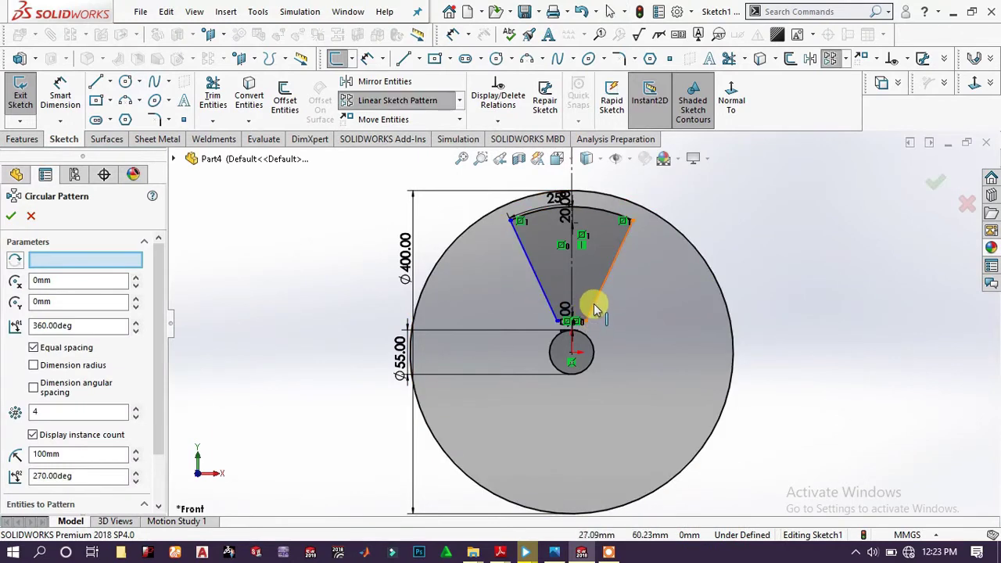
{"action": "left_click", "coordinate": [593, 297]}
{"action": "left_click", "coordinate": [602, 215]}
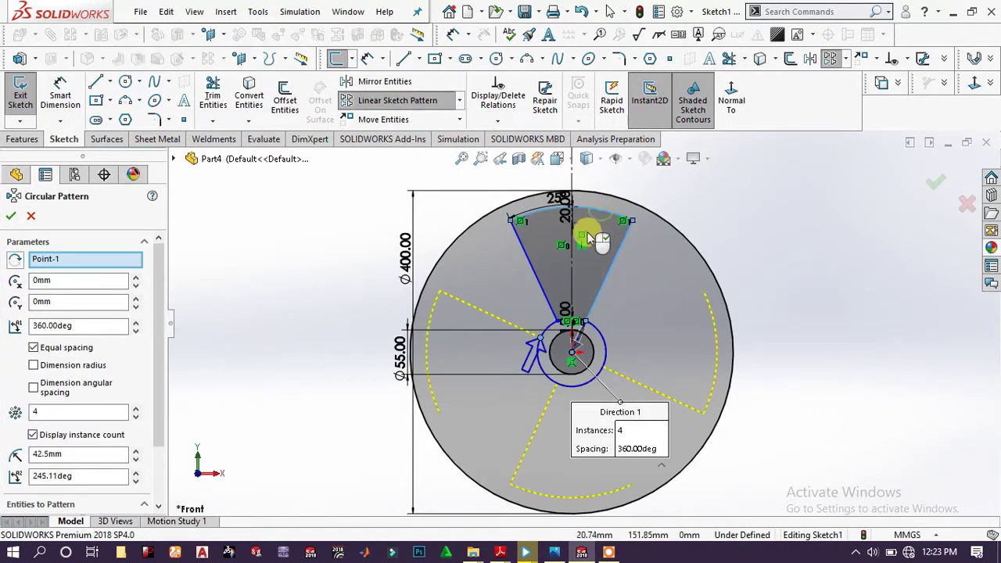
{"action": "left_click", "coordinate": [545, 295]}
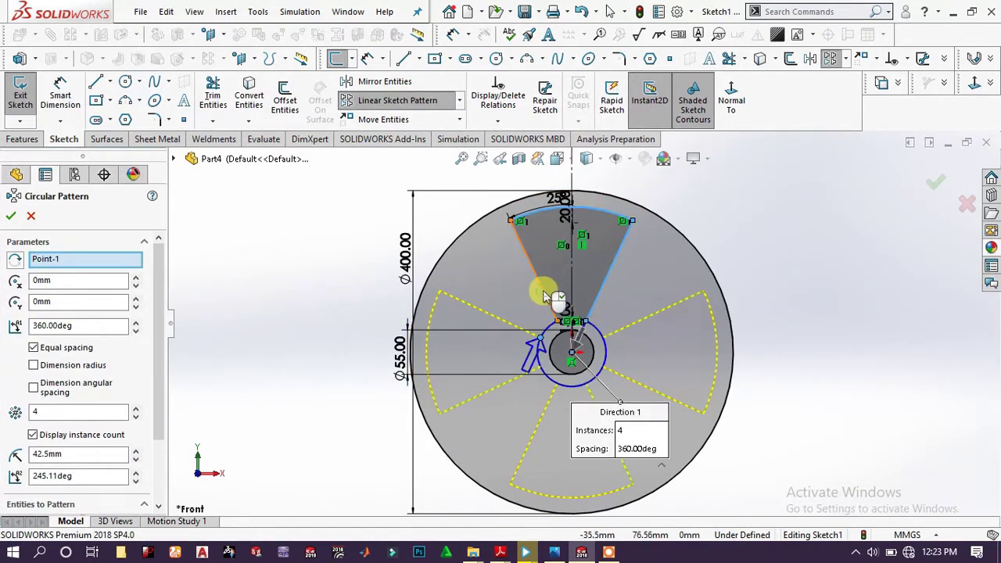
{"action": "scroll", "coordinate": [575, 327], "scroll_direction": "down", "scroll_amount": 5}
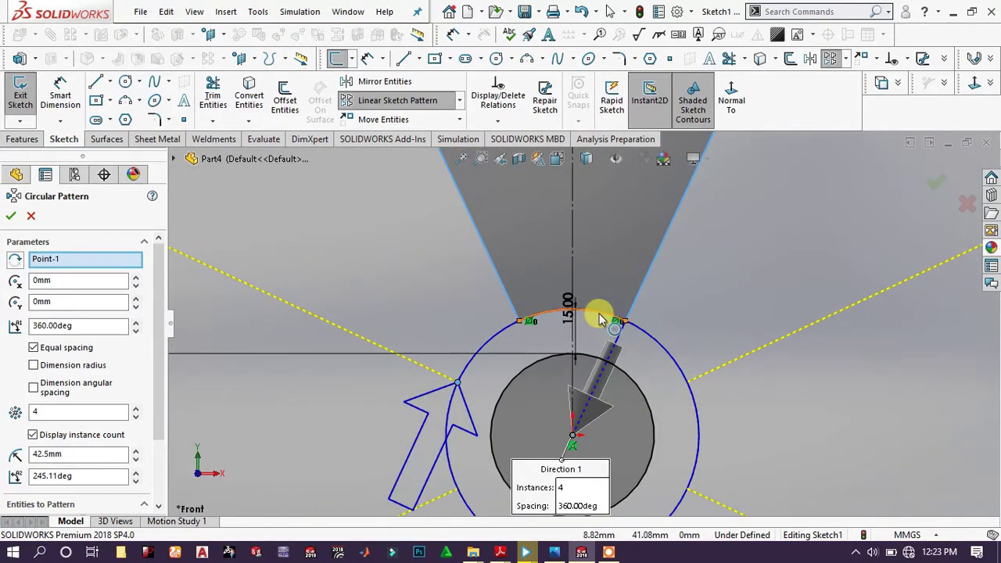
{"action": "left_click", "coordinate": [600, 319]}
{"action": "scroll", "coordinate": [590, 320], "scroll_direction": "up", "scroll_amount": 5}
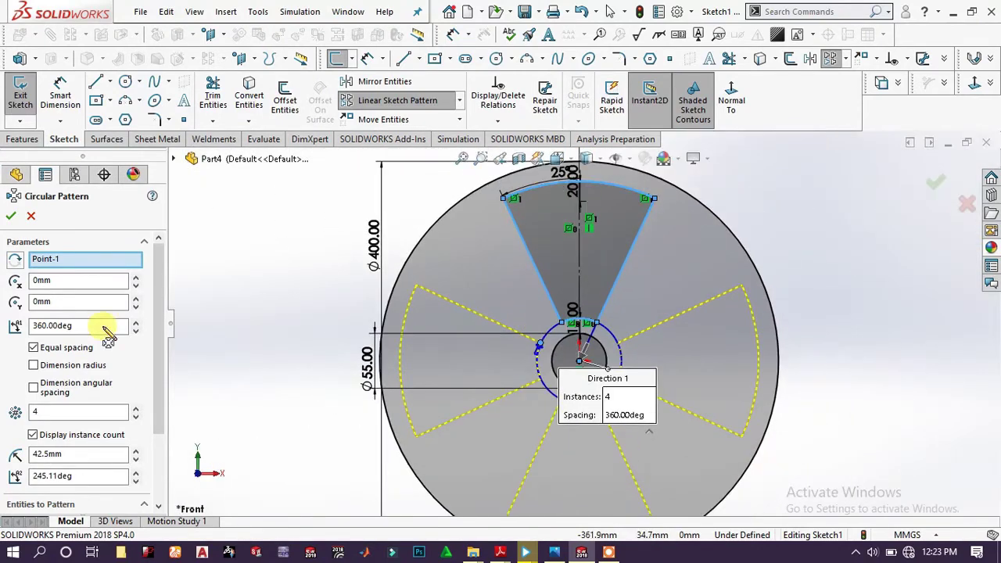
{"action": "left_click", "coordinate": [71, 416]}
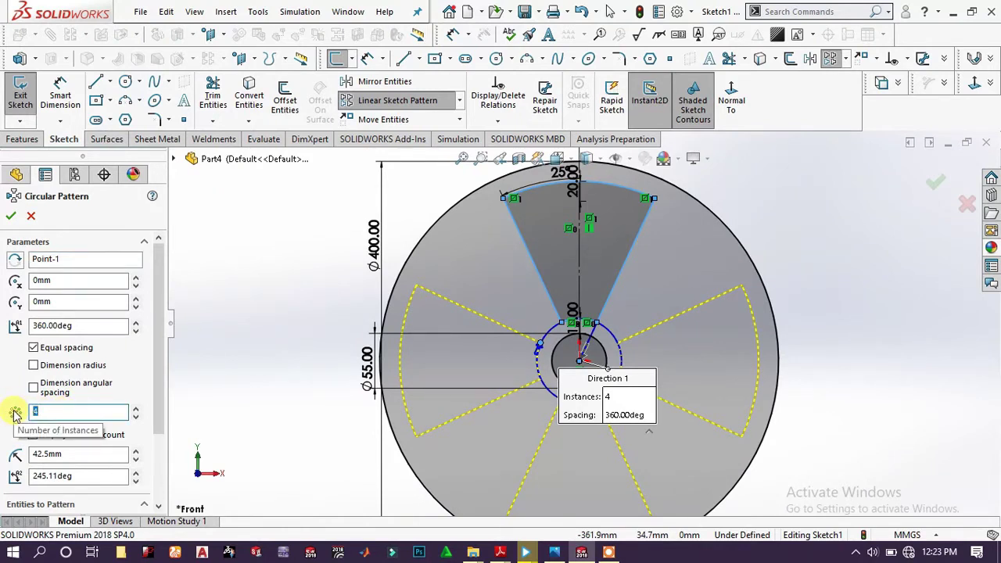
{"action": "type", "text": "6"}
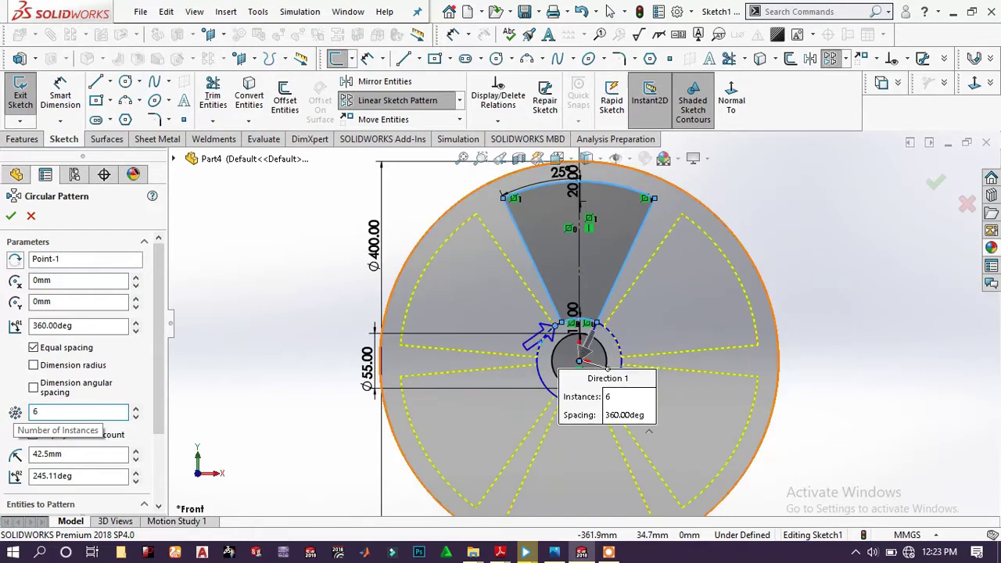
{"action": "left_click", "coordinate": [10, 218]}
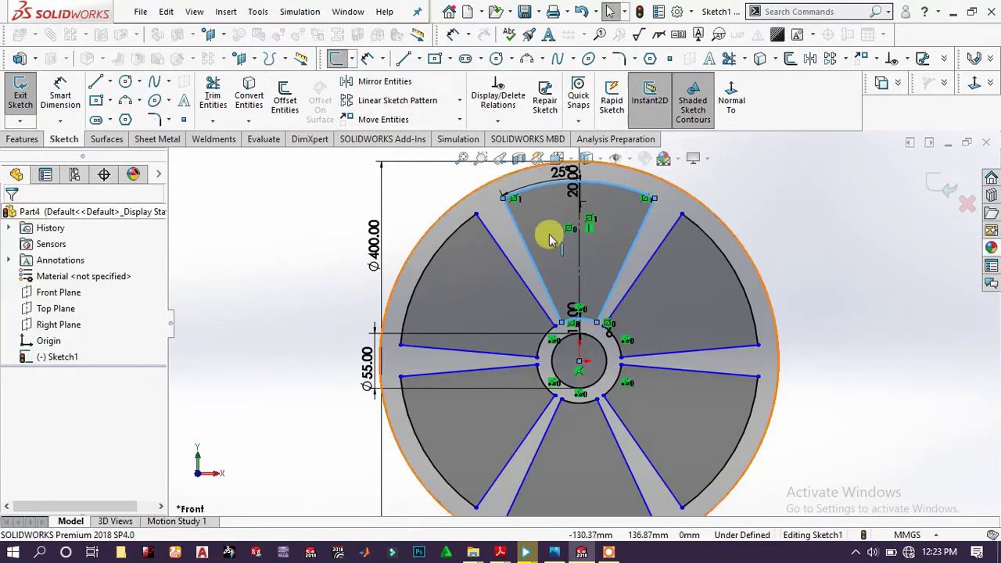
Extrude the wheel sketch as a boss, Mid Plane, with a depth of 23 mm
{"action": "scroll", "coordinate": [645, 362], "scroll_direction": "down", "scroll_amount": 2}
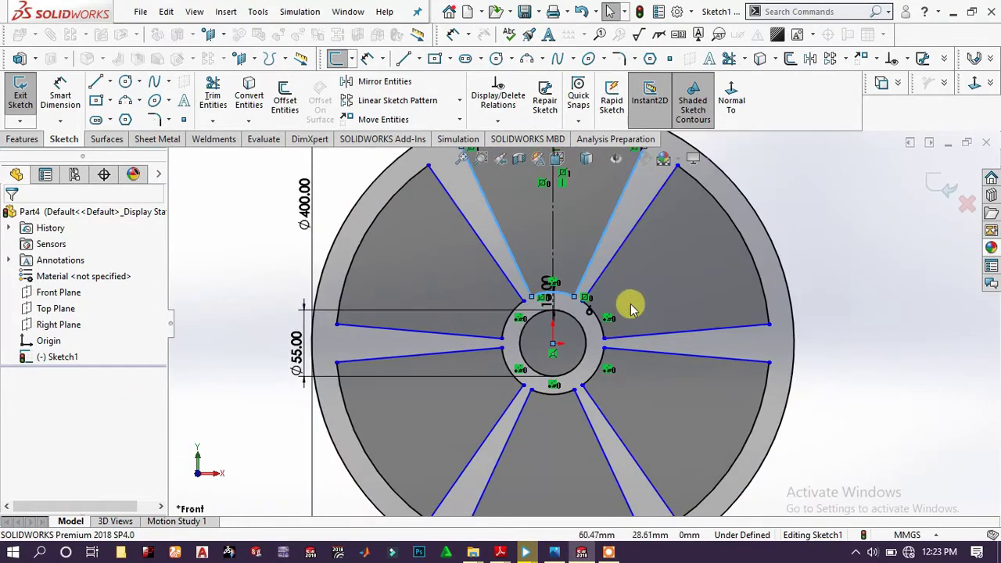
{"action": "scroll", "coordinate": [585, 313], "scroll_direction": "up", "scroll_amount": 2}
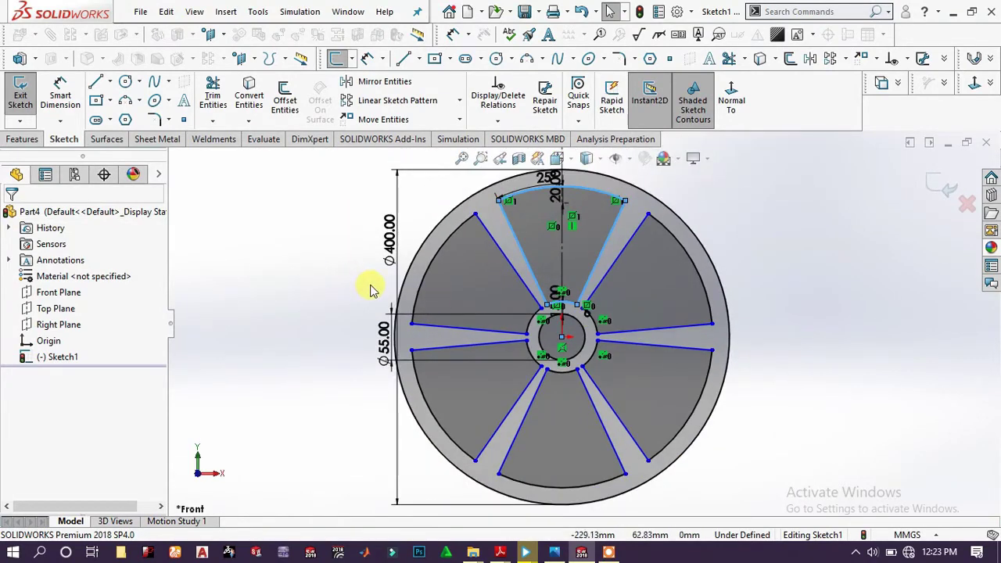
{"action": "scroll", "coordinate": [610, 287], "scroll_direction": "up", "scroll_amount": 3}
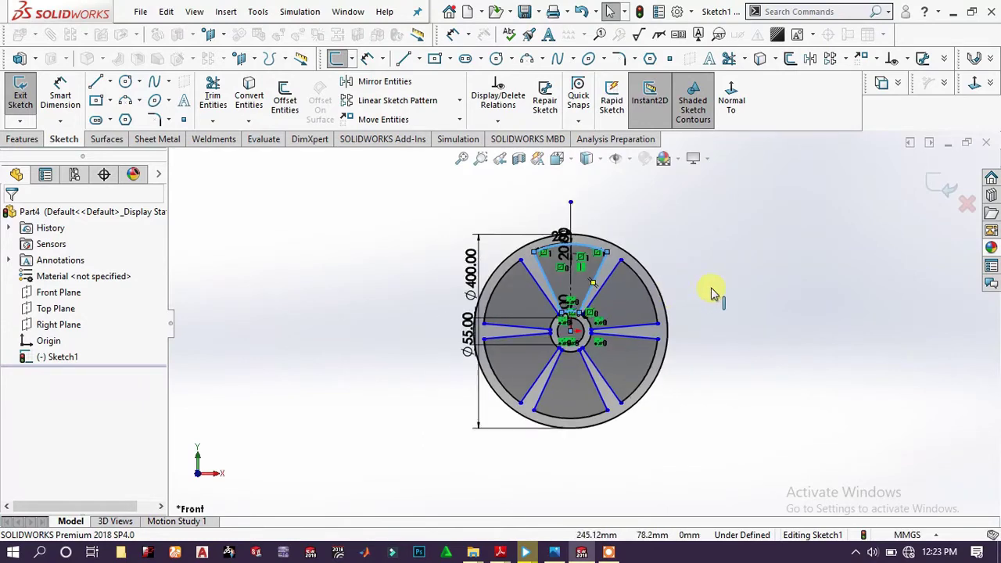
{"action": "left_click", "coordinate": [22, 138]}
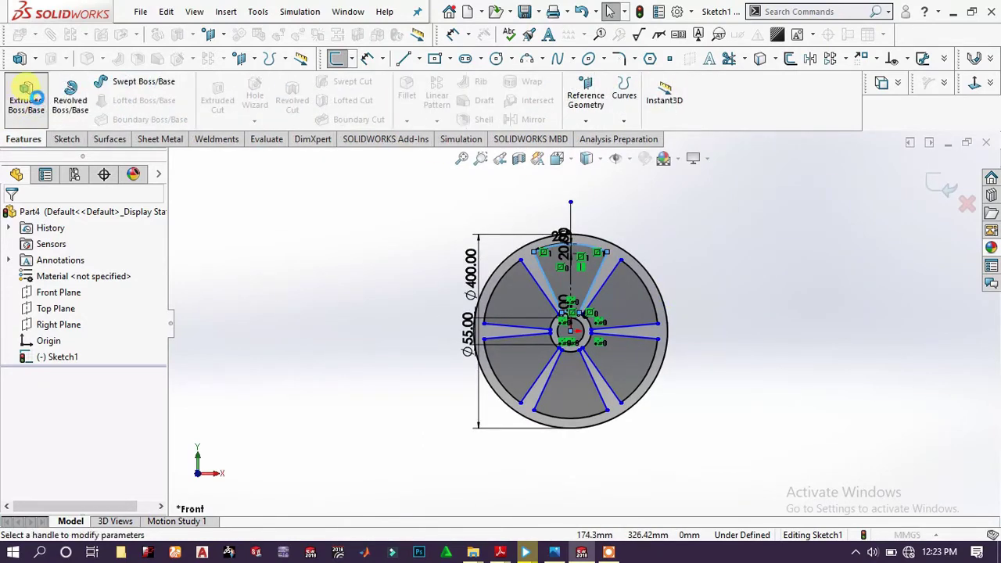
{"action": "left_click", "coordinate": [26, 94]}
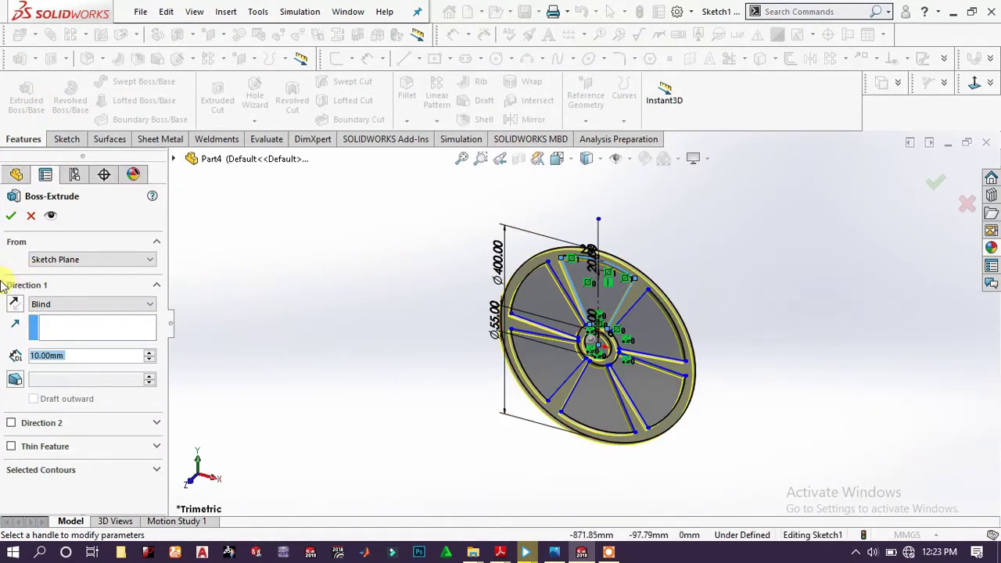
{"action": "left_click", "coordinate": [69, 304]}
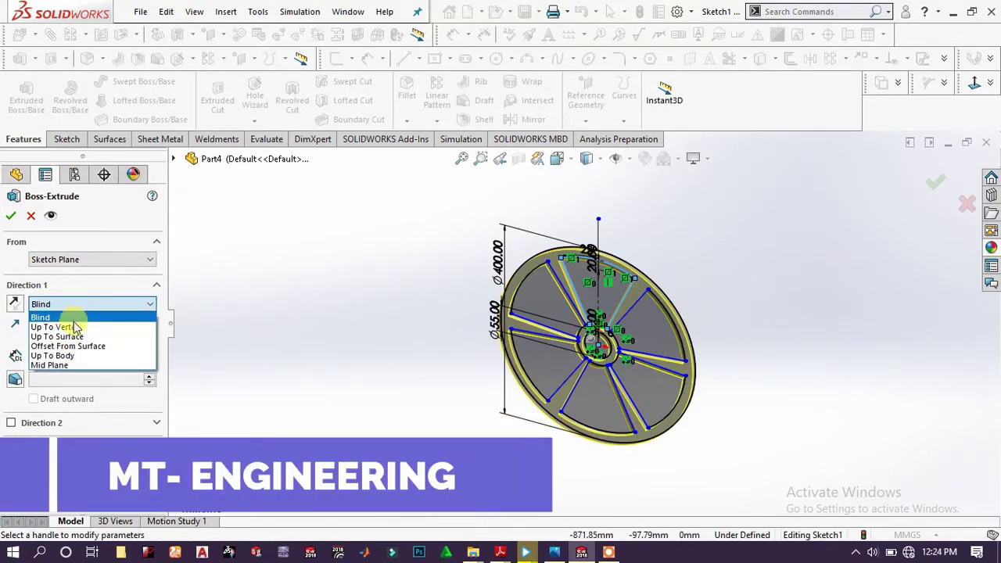
{"action": "left_click", "coordinate": [82, 366]}
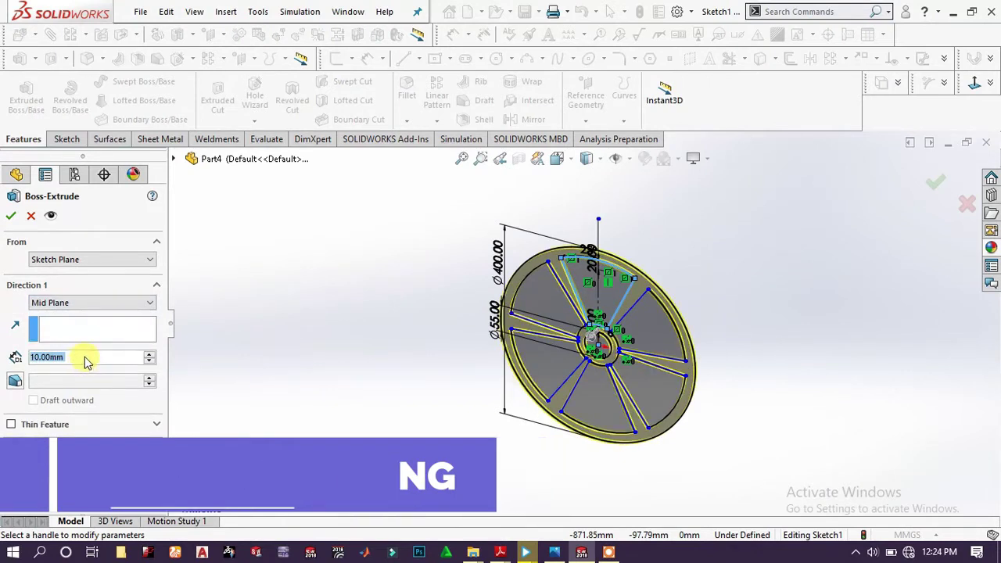
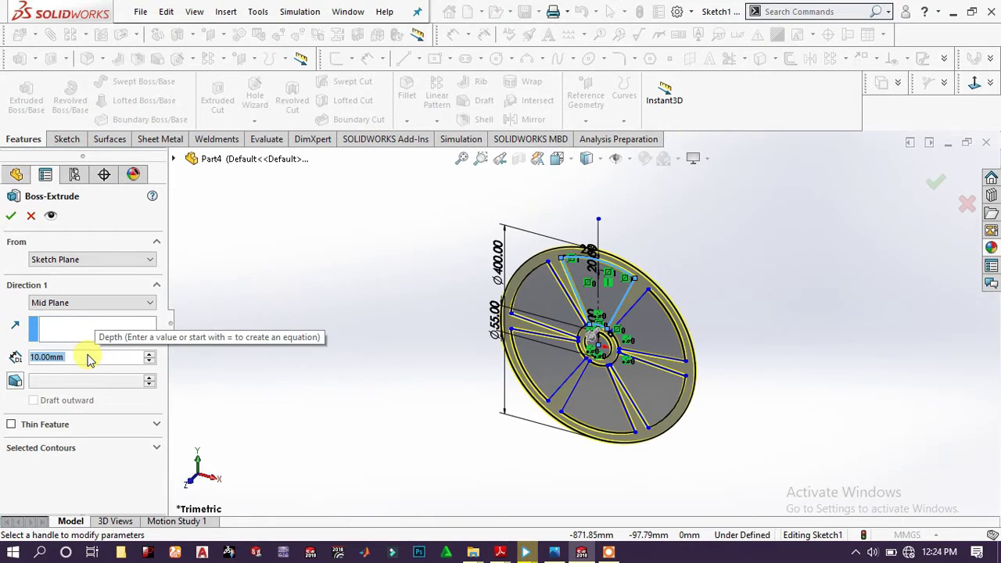
{"action": "type", "text": "23"}
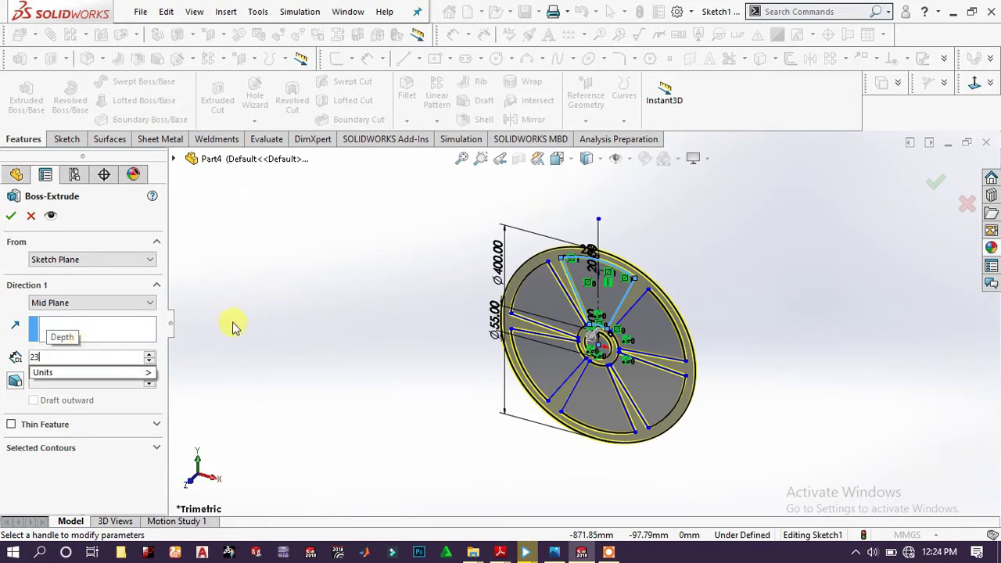
{"action": "left_click", "coordinate": [286, 311]}
{"action": "scroll", "coordinate": [566, 272], "scroll_direction": "down", "scroll_amount": 3}
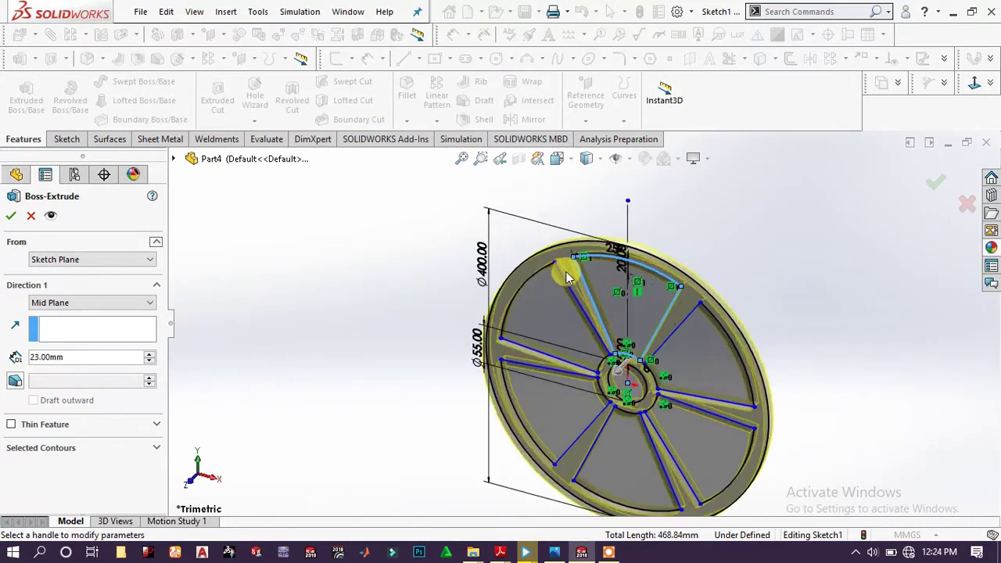
{"action": "left_click", "coordinate": [14, 215]}
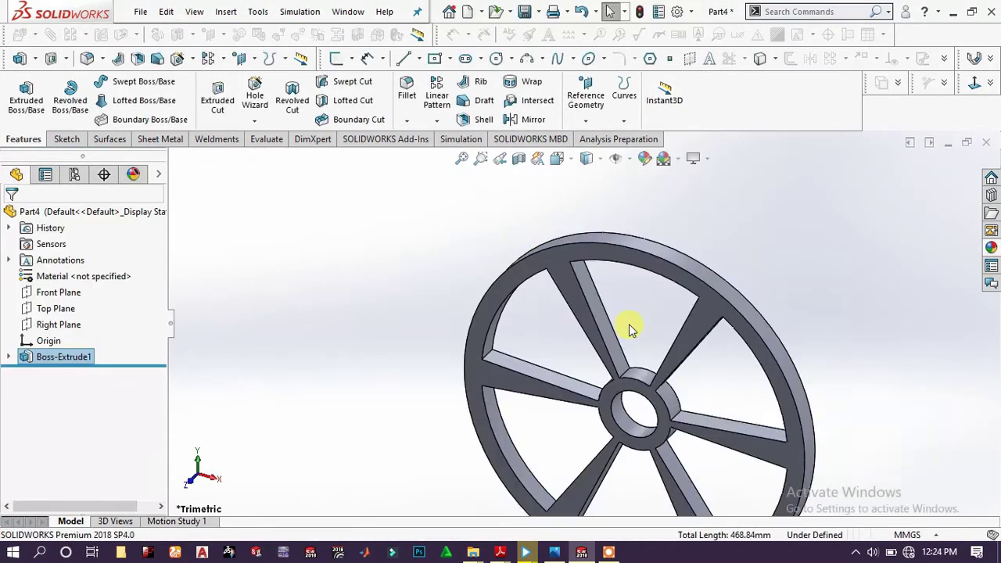
Sketch on the wheel's front face, converting the bore edge and the hub's outer arc, and close the arc into a full circle
{"action": "scroll", "coordinate": [652, 391], "scroll_direction": "down", "scroll_amount": 3}
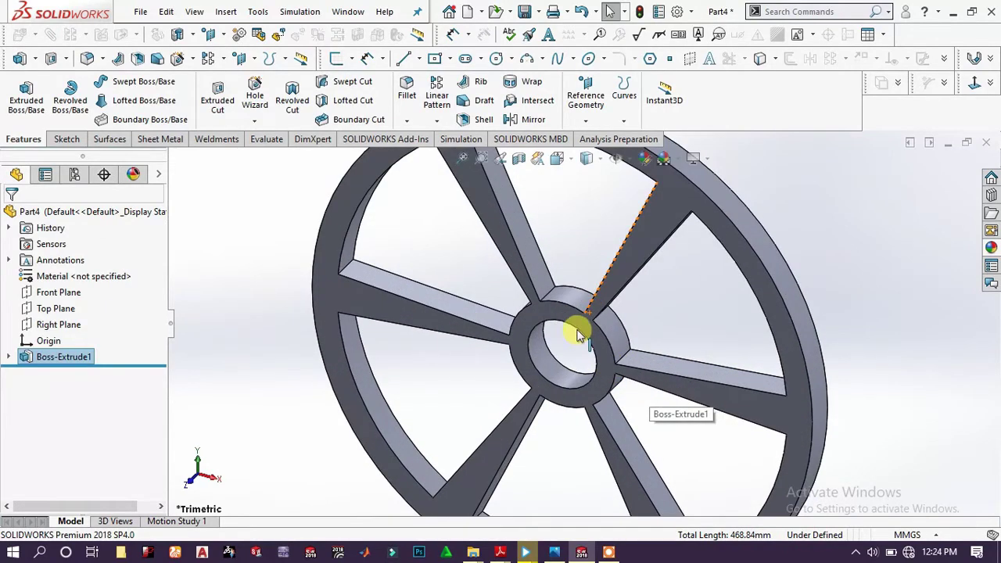
{"action": "left_click", "coordinate": [577, 320]}
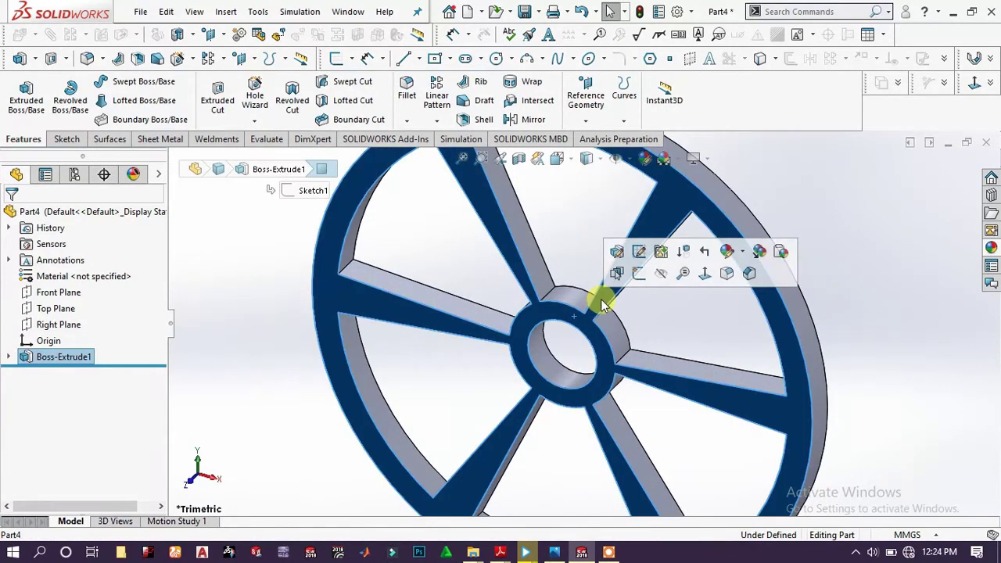
{"action": "left_click", "coordinate": [638, 274]}
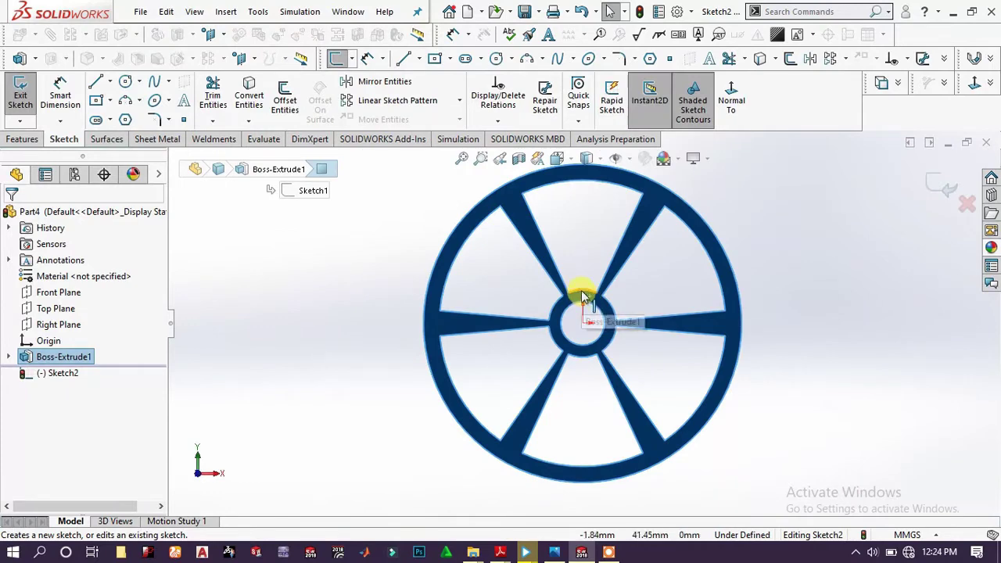
{"action": "left_click", "coordinate": [582, 292]}
{"action": "left_click", "coordinate": [589, 306]}
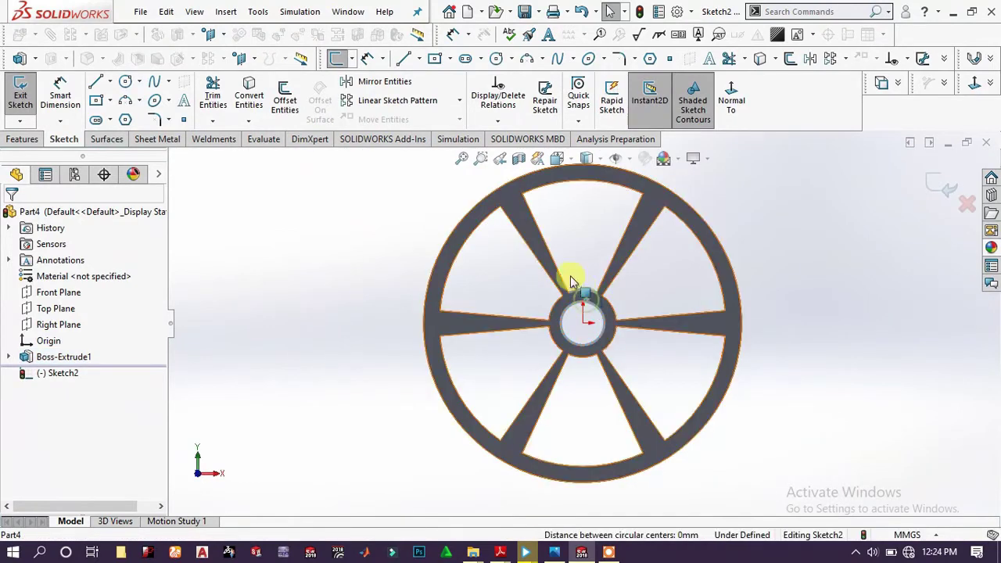
{"action": "left_click", "coordinate": [247, 91]}
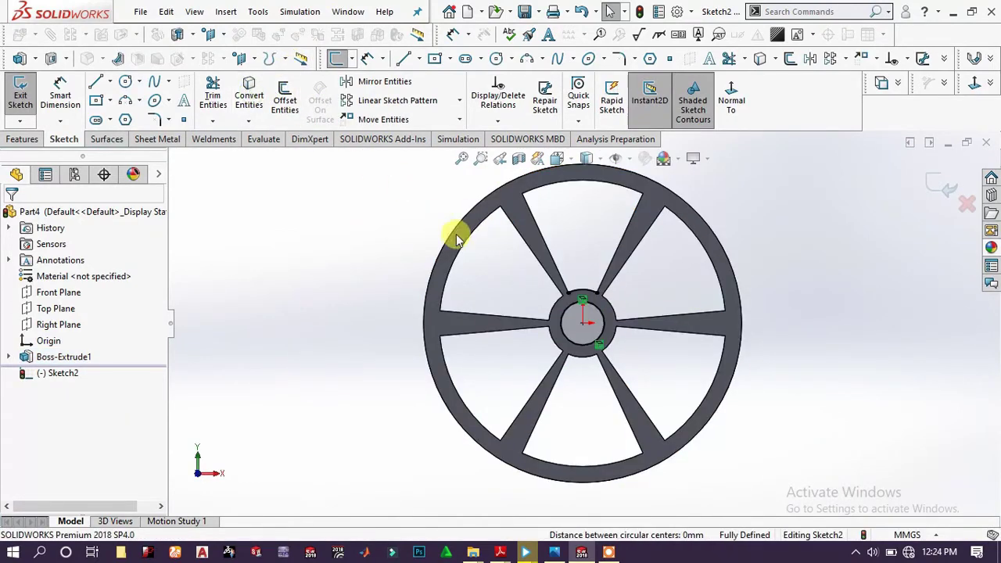
{"action": "left_click_drag", "start_coordinate": [568, 292], "coordinate": [604, 289]}
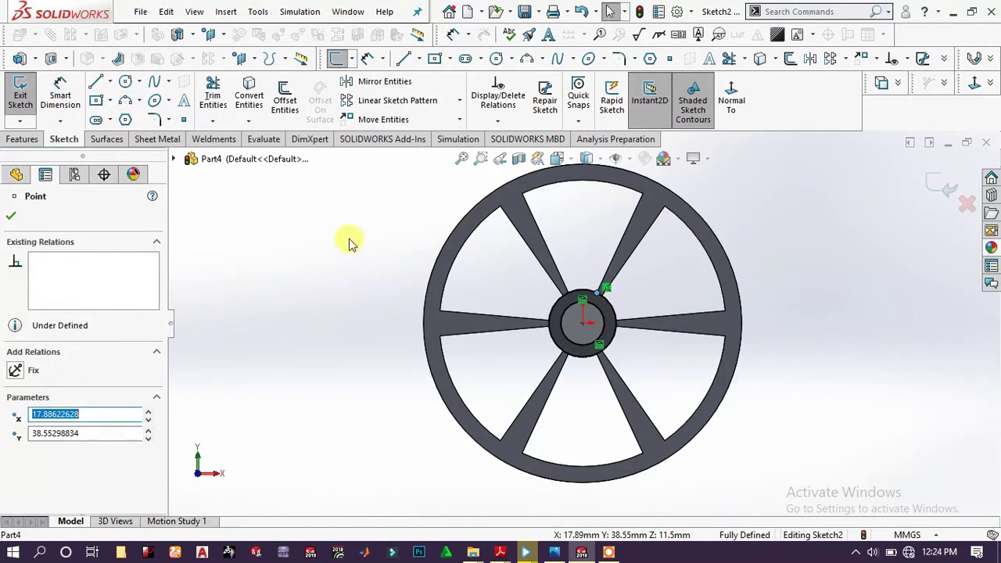
Extrude the hub ring sketch 10 mm outward as a Blind boss merged with the wheel
{"action": "left_click", "coordinate": [25, 138]}
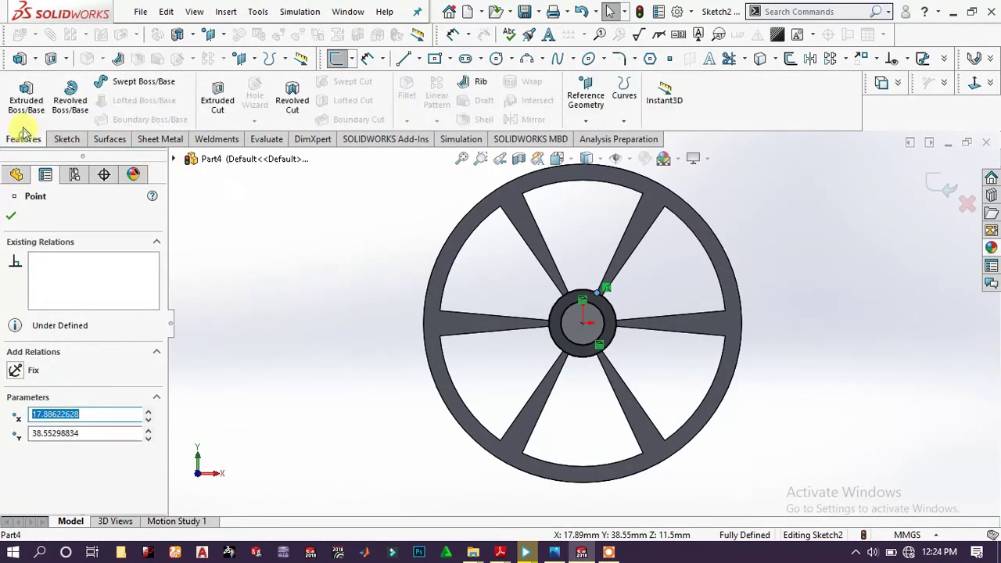
{"action": "left_click", "coordinate": [32, 102]}
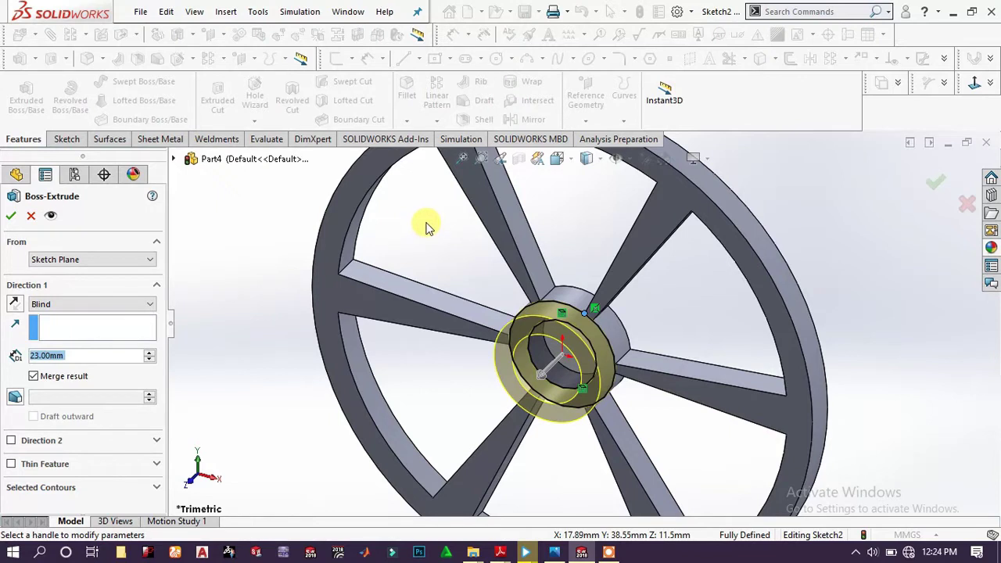
{"action": "type", "text": "10"}
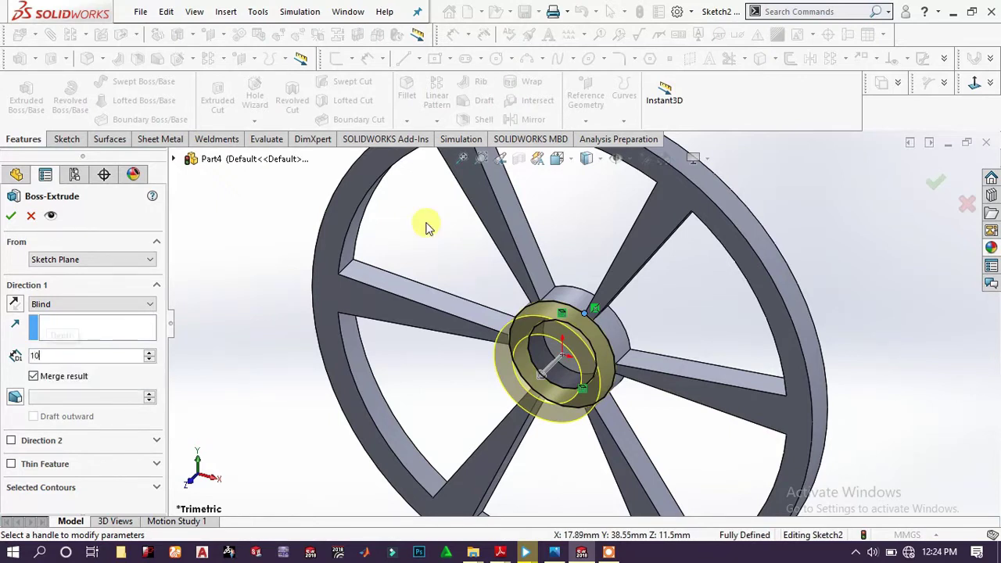
{"action": "key", "text": "Return"}
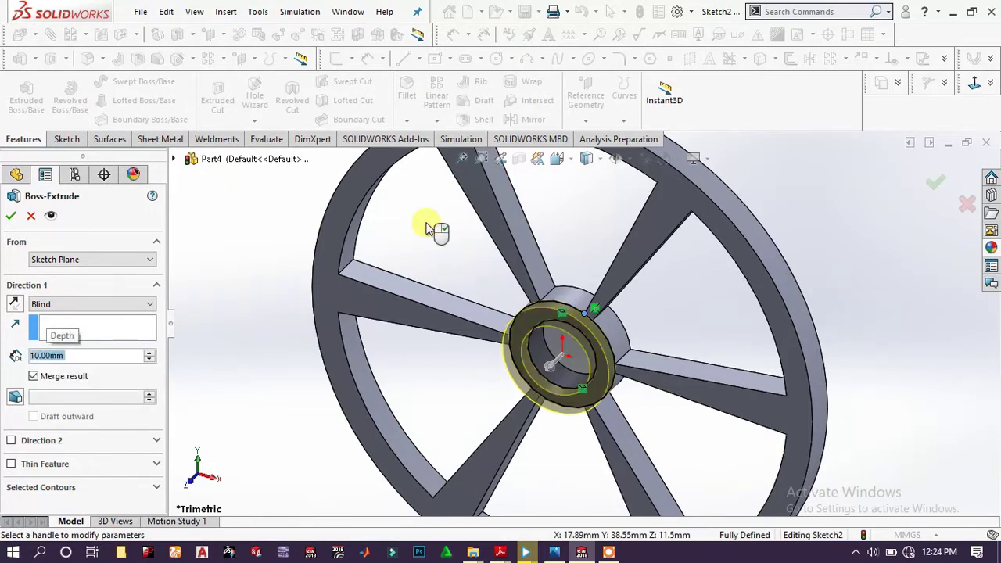
{"action": "left_click", "coordinate": [15, 217]}
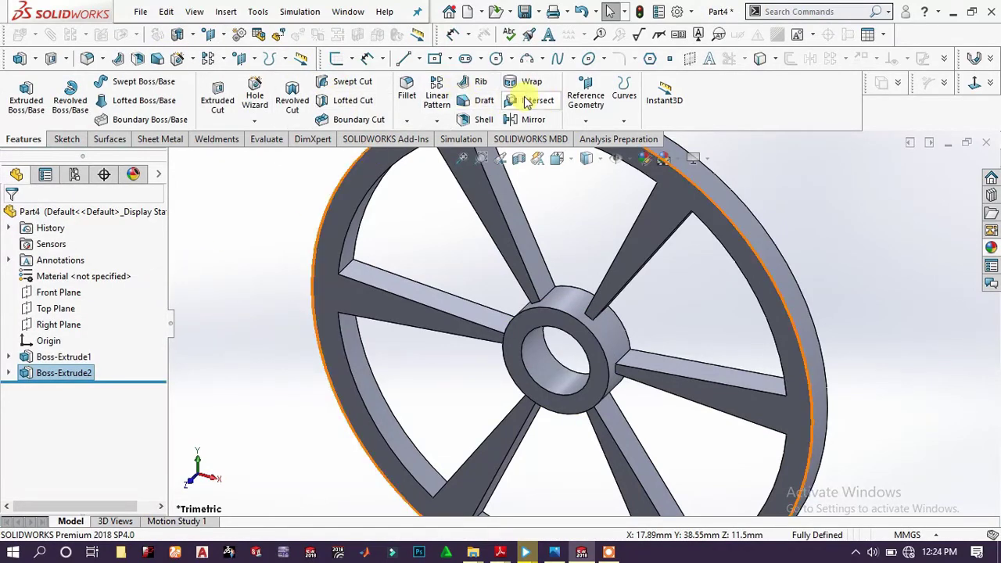
Mirror the hub ring extrusion about the Front Plane
{"action": "left_click", "coordinate": [536, 121]}
{"action": "key", "text": "f"}
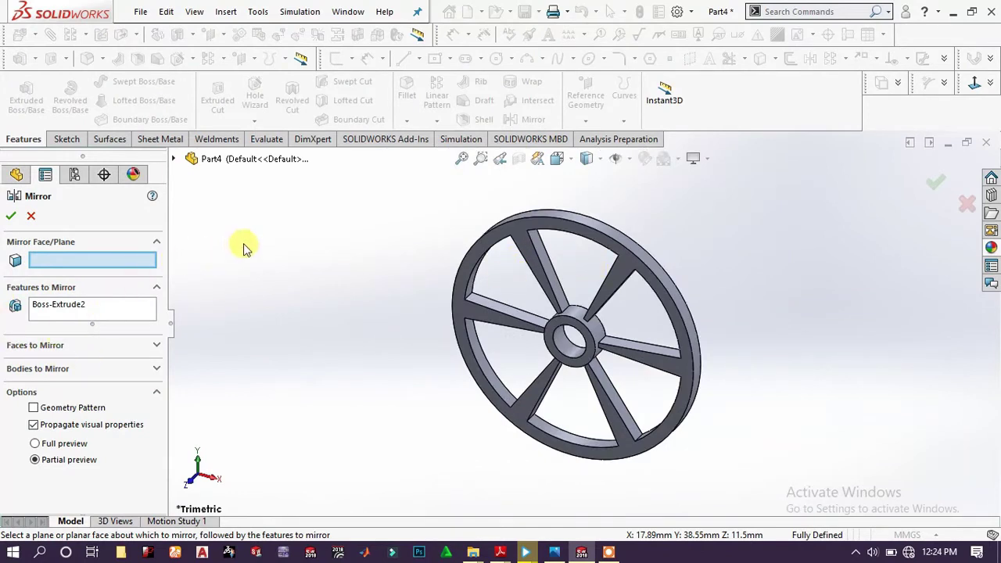
{"action": "left_click", "coordinate": [174, 159]}
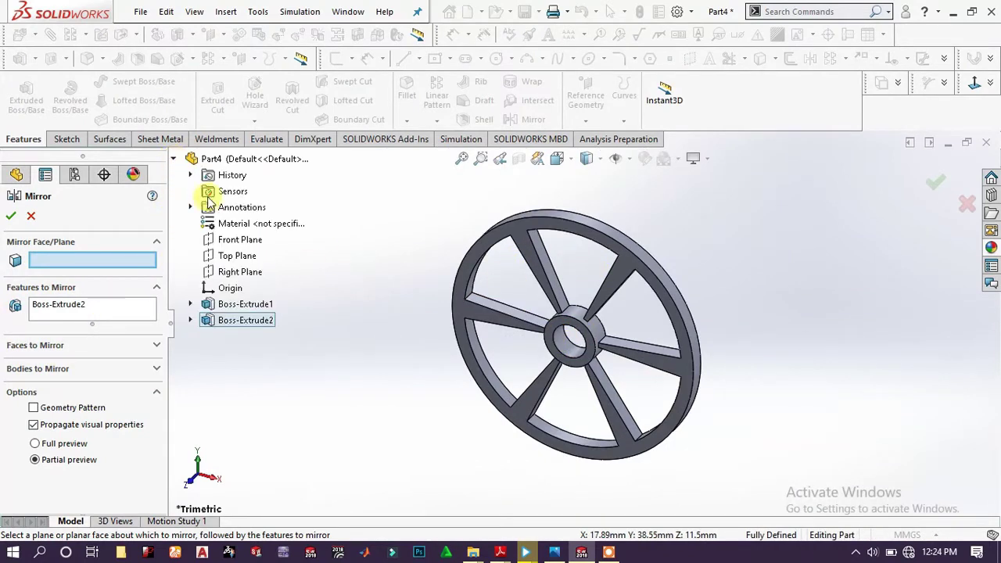
{"action": "left_click", "coordinate": [261, 245]}
{"action": "left_click", "coordinate": [13, 216]}
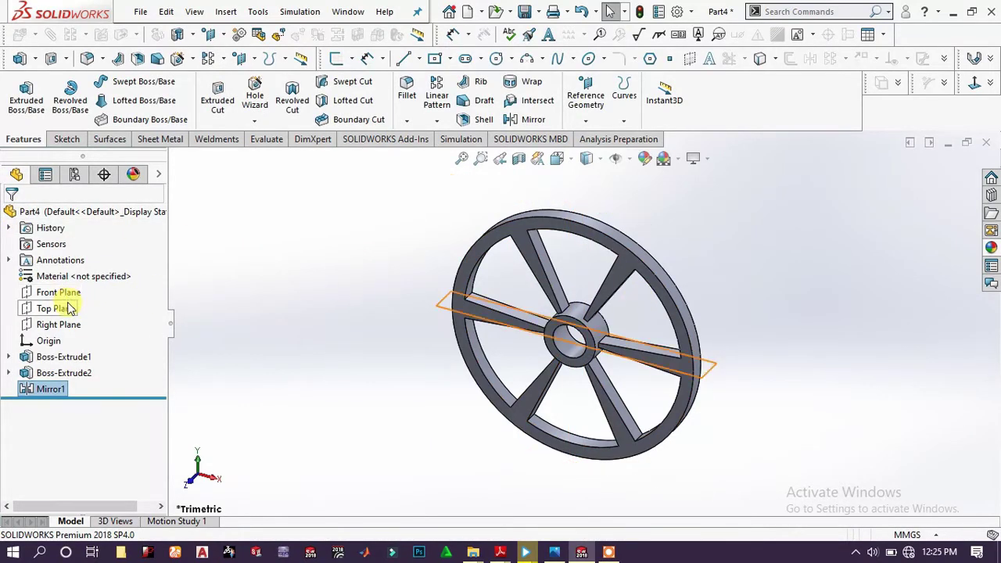
Sketch on the Right Plane a line profile starting at the rim's upper corner, with a tapered groove about 5 mm wide at its floor
{"action": "left_click", "coordinate": [59, 325]}
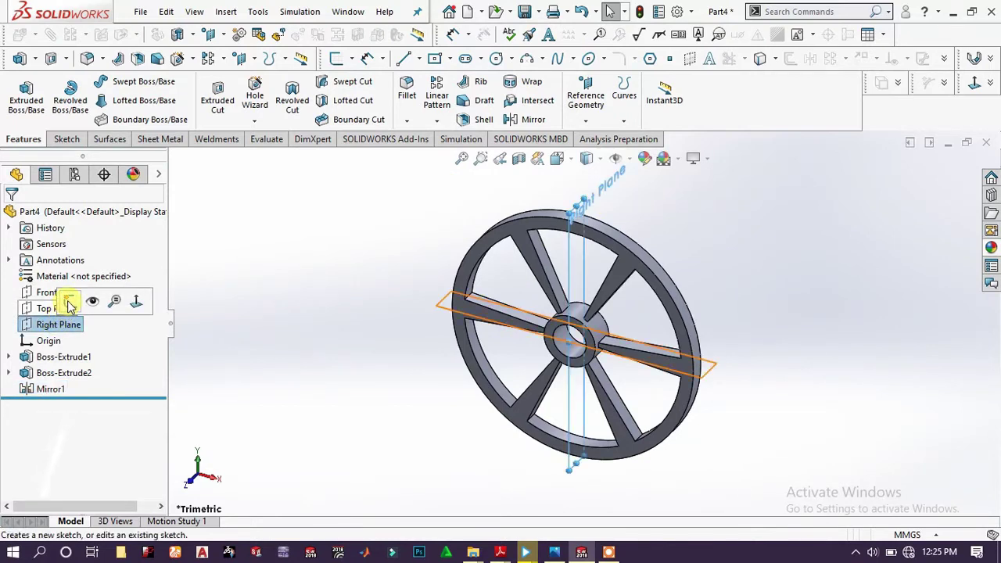
{"action": "left_click", "coordinate": [68, 301]}
{"action": "scroll", "coordinate": [595, 242], "scroll_direction": "down", "scroll_amount": 3}
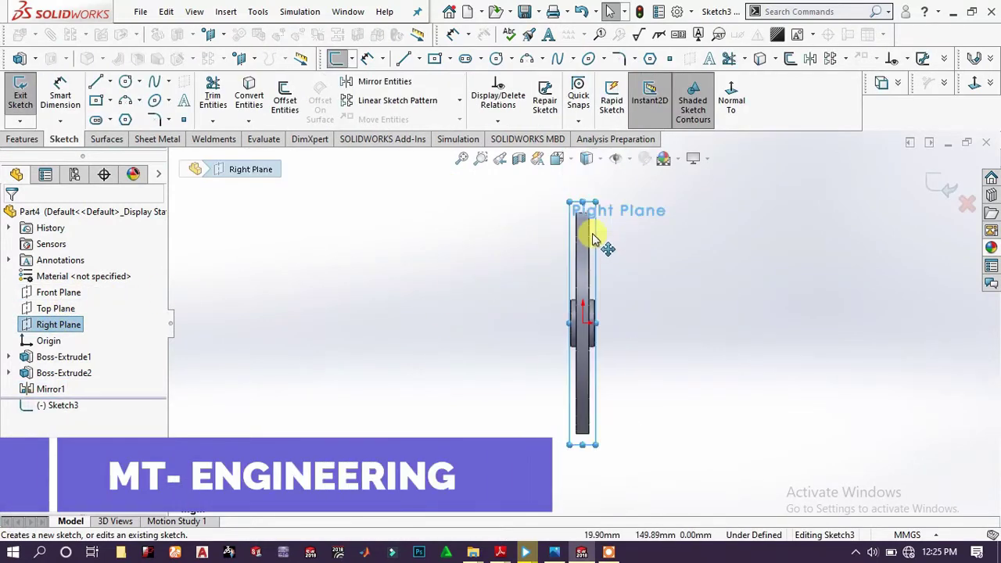
{"action": "scroll", "coordinate": [591, 265], "scroll_direction": "down", "scroll_amount": 2}
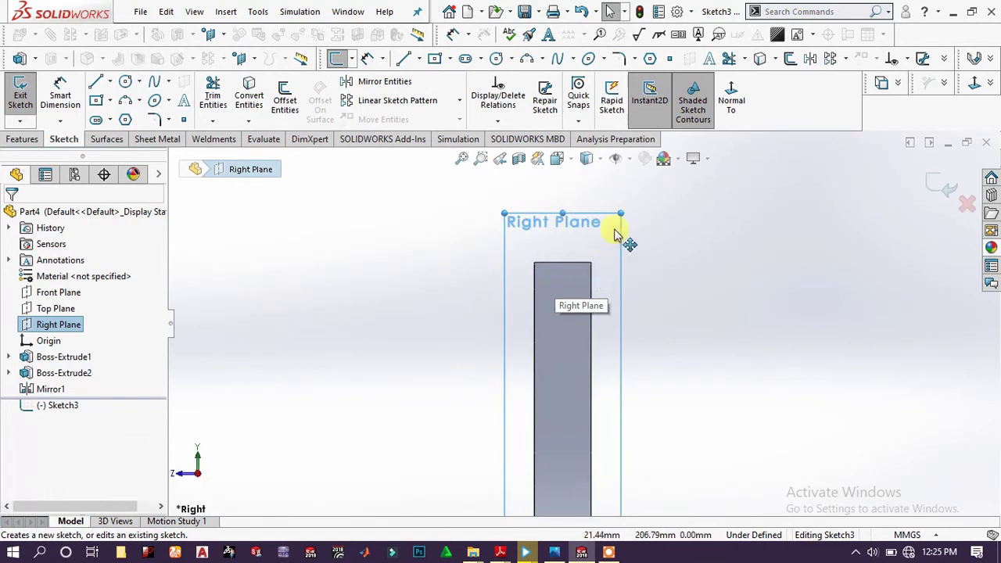
{"action": "left_click", "coordinate": [95, 84]}
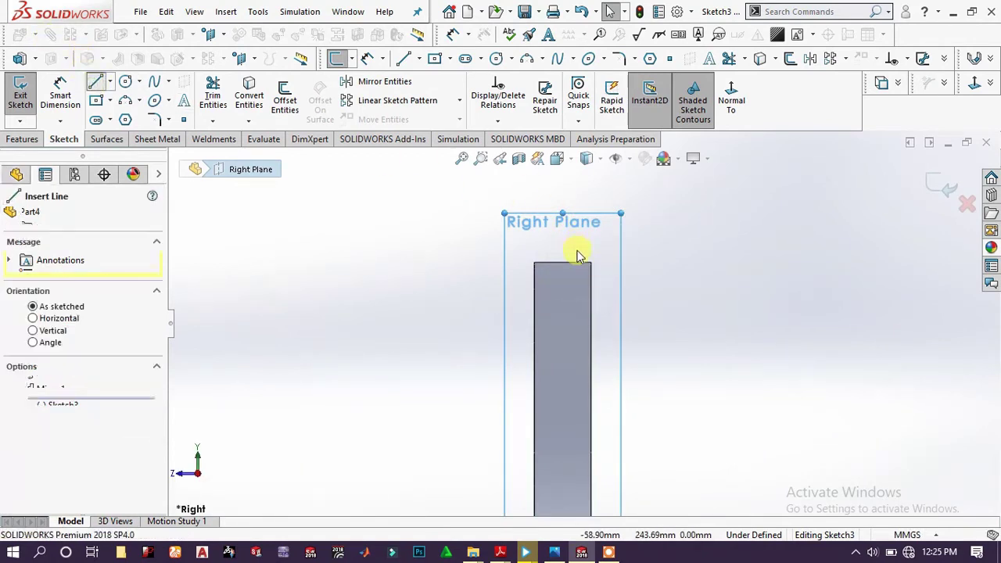
{"action": "left_click", "coordinate": [537, 262]}
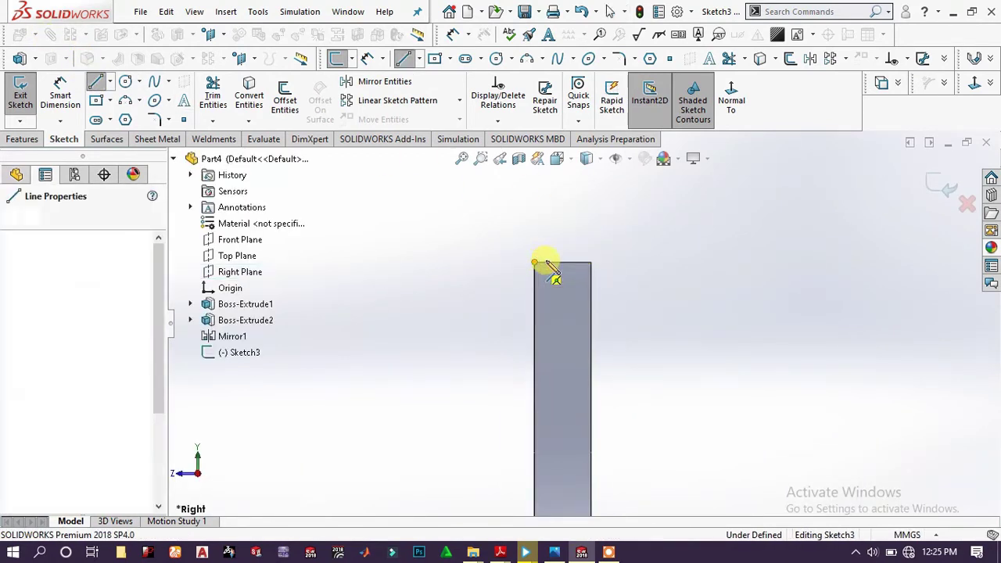
{"action": "scroll", "coordinate": [561, 285], "scroll_direction": "down", "scroll_amount": 1}
{"action": "scroll", "coordinate": [560, 287], "scroll_direction": "down", "scroll_amount": 1}
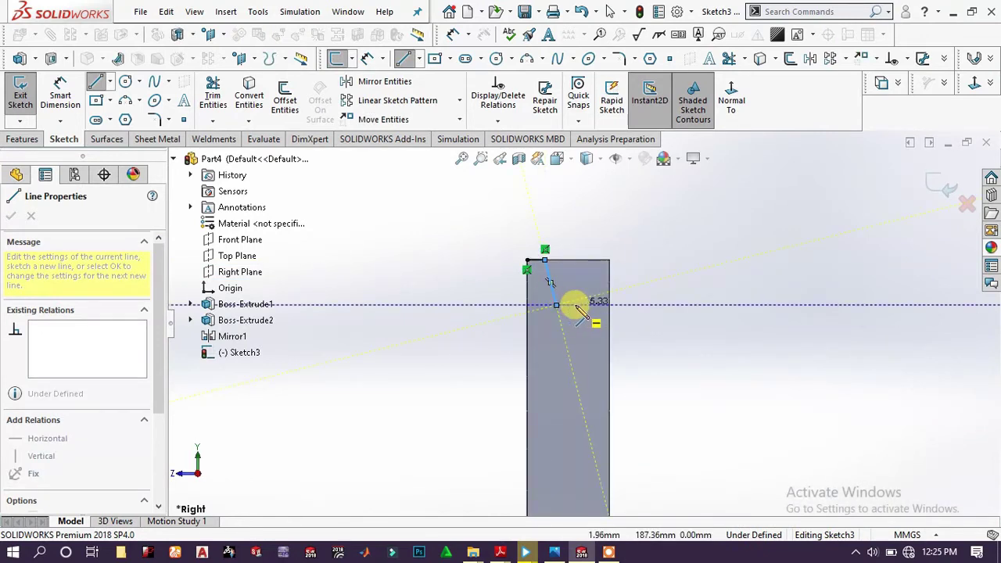
{"action": "left_click", "coordinate": [575, 304]}
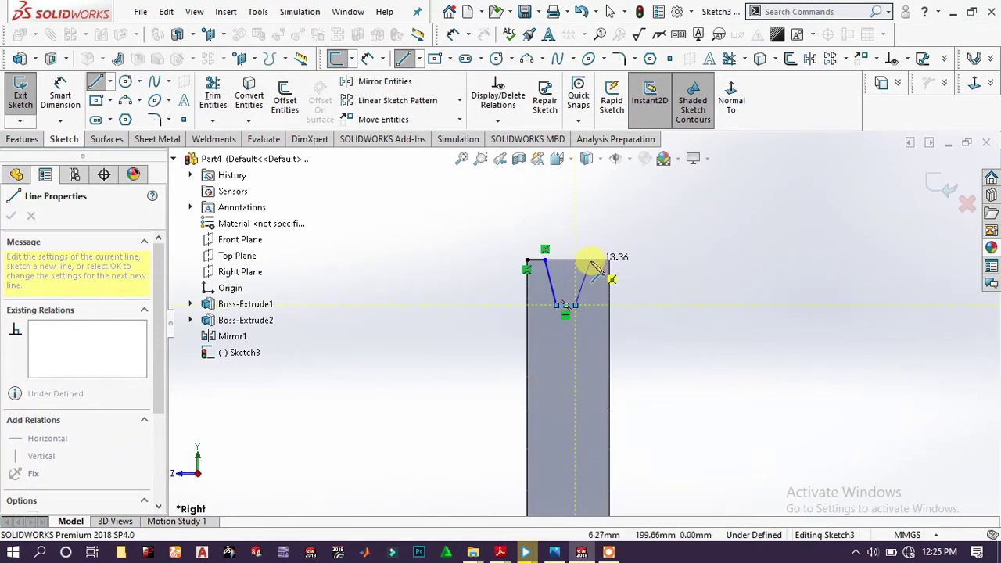
{"action": "left_click", "coordinate": [592, 260]}
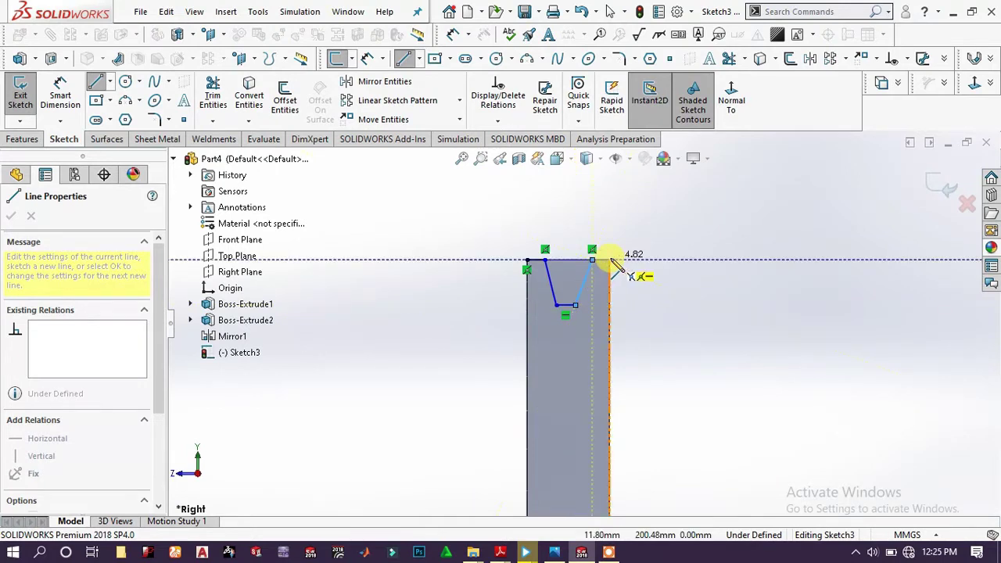
Close the groove profile with lines from the rim's opposite corner, about 11 mm above the rim and back to the starting corner
{"action": "left_click", "coordinate": [609, 259]}
{"action": "left_click", "coordinate": [609, 220]}
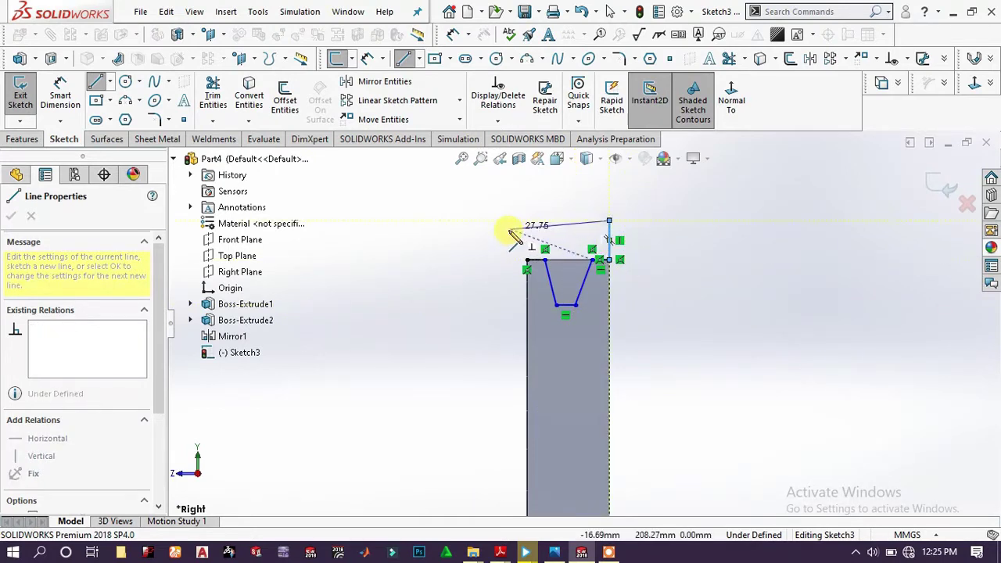
{"action": "left_click", "coordinate": [520, 220]}
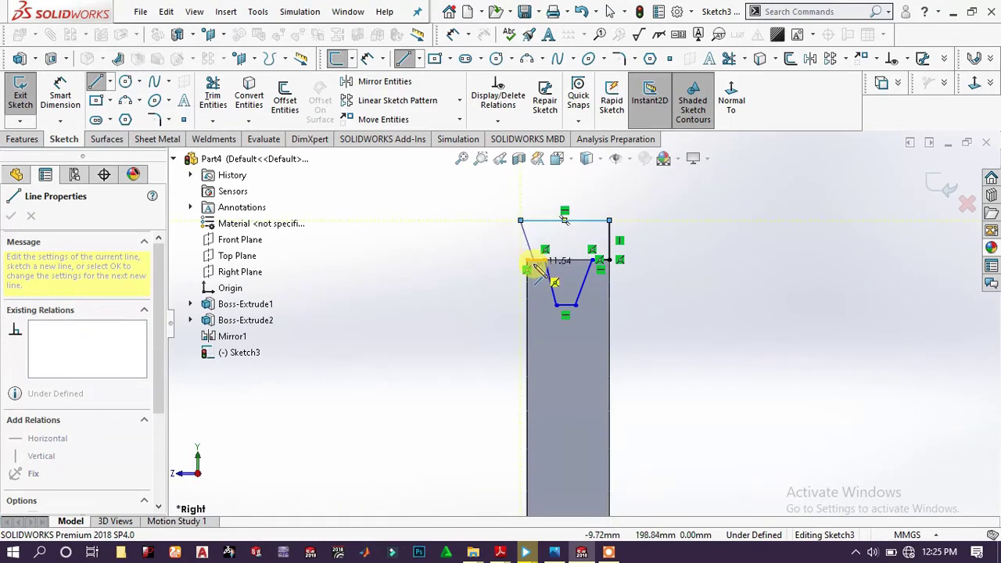
{"action": "left_click", "coordinate": [527, 260]}
{"action": "right_click", "coordinate": [500, 236]}
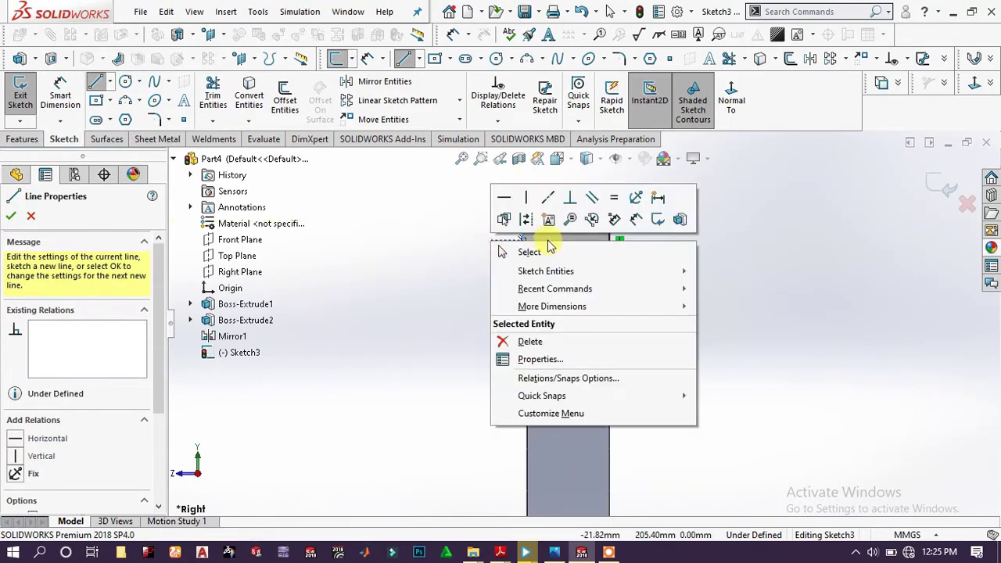
{"action": "left_click", "coordinate": [521, 250]}
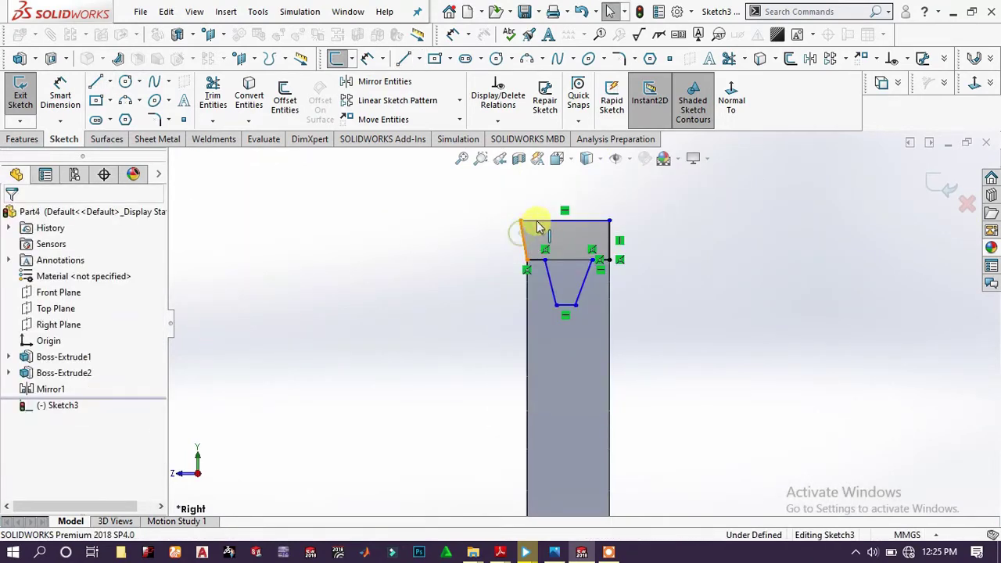
Make the slanted closing line above the rim vertical
{"action": "left_click", "coordinate": [523, 230]}
{"action": "left_click", "coordinate": [586, 169]}
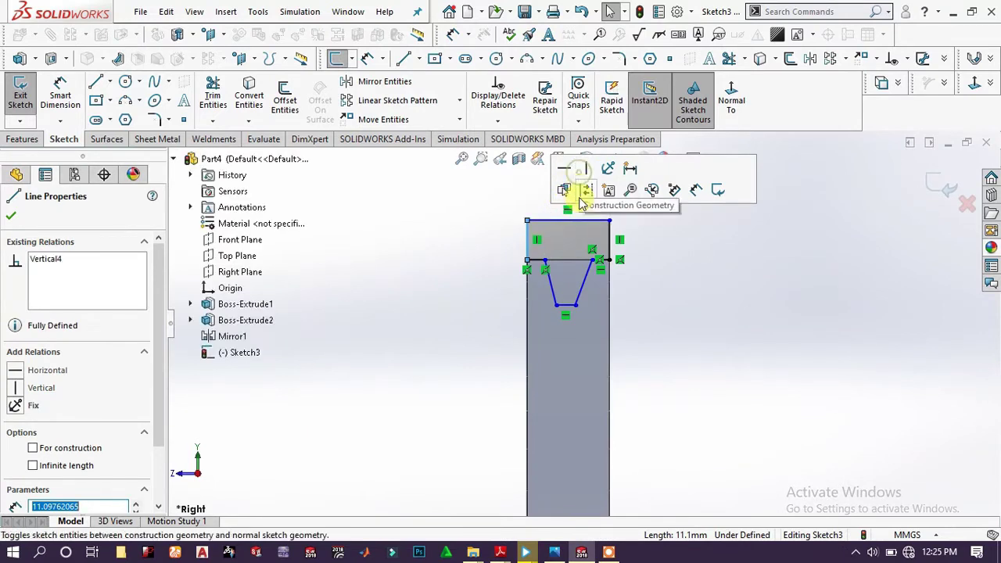
{"action": "left_click", "coordinate": [661, 242]}
Dimension the angle between the groove's left flank and its floor as 120°
{"action": "scroll", "coordinate": [603, 286], "scroll_direction": "down", "scroll_amount": 3}
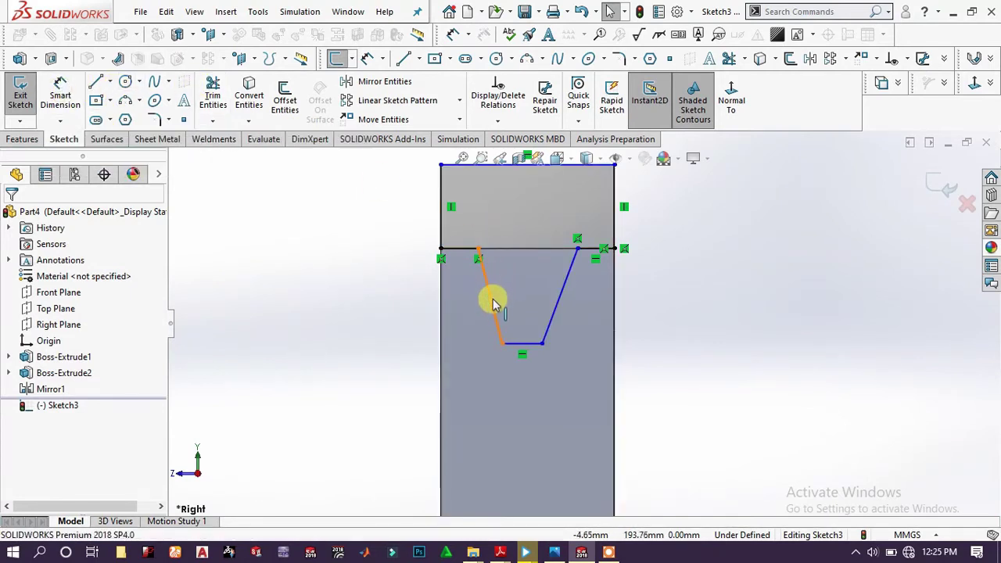
{"action": "left_click", "coordinate": [526, 342]}
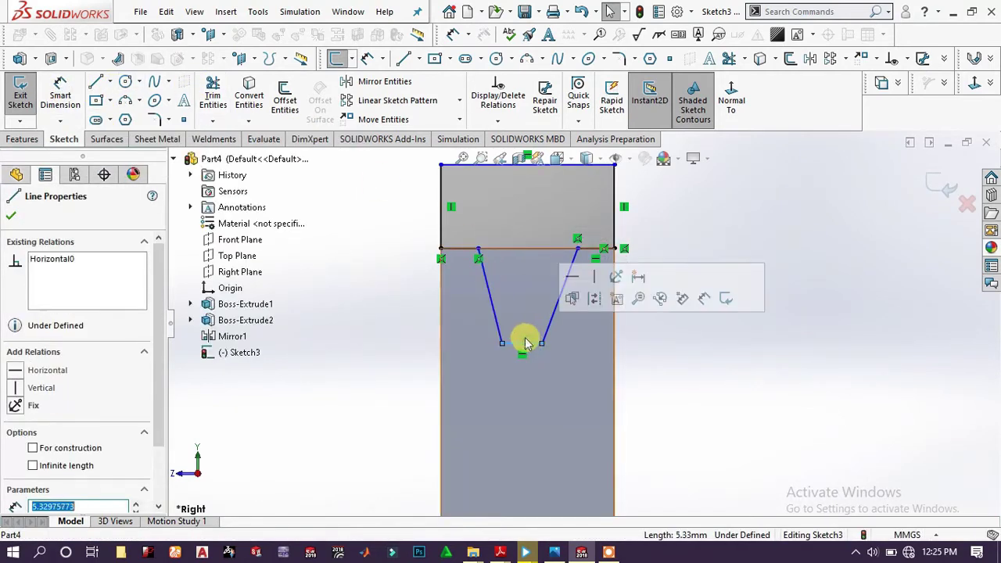
{"action": "left_click", "coordinate": [61, 95]}
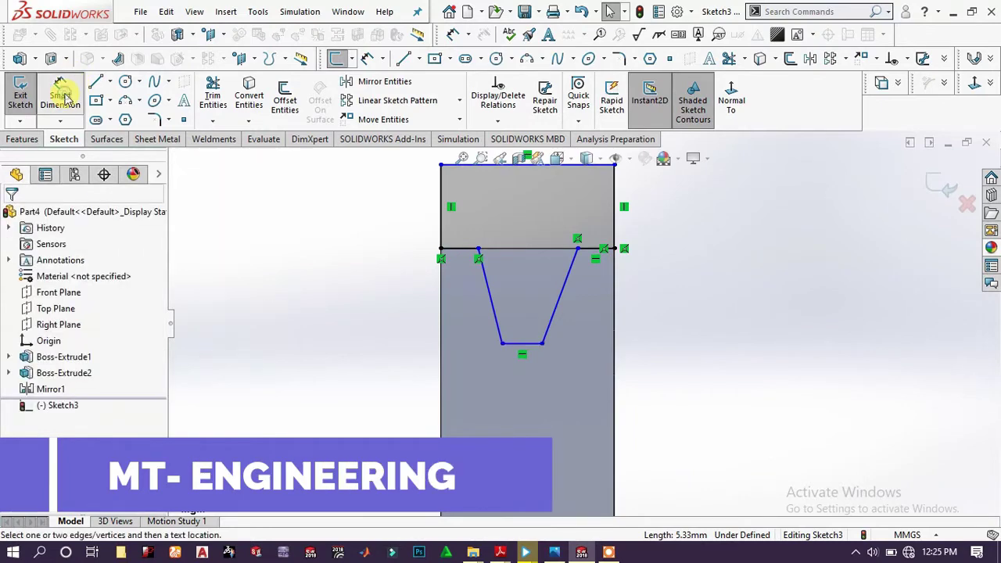
{"action": "left_click", "coordinate": [512, 337]}
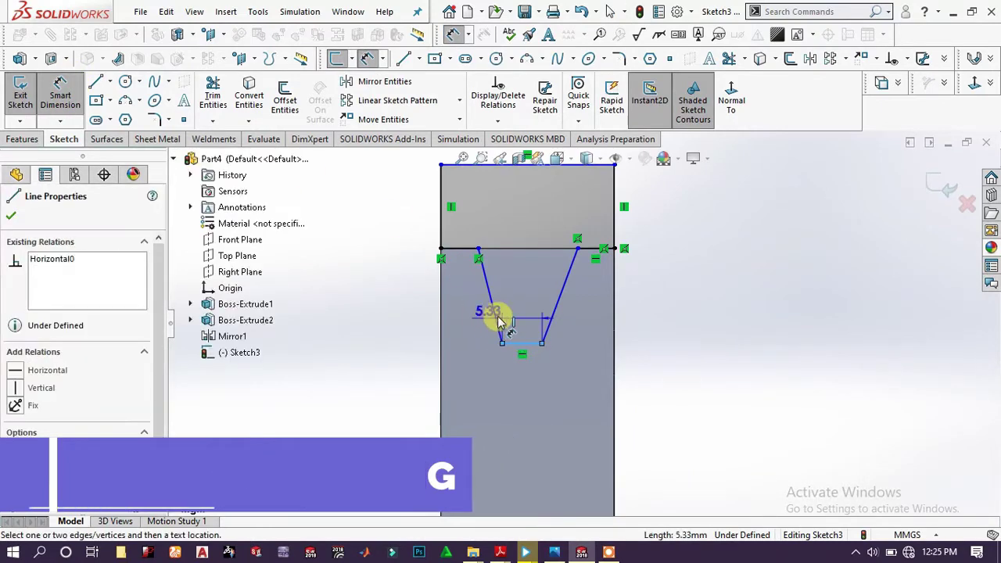
{"action": "left_click", "coordinate": [494, 317]}
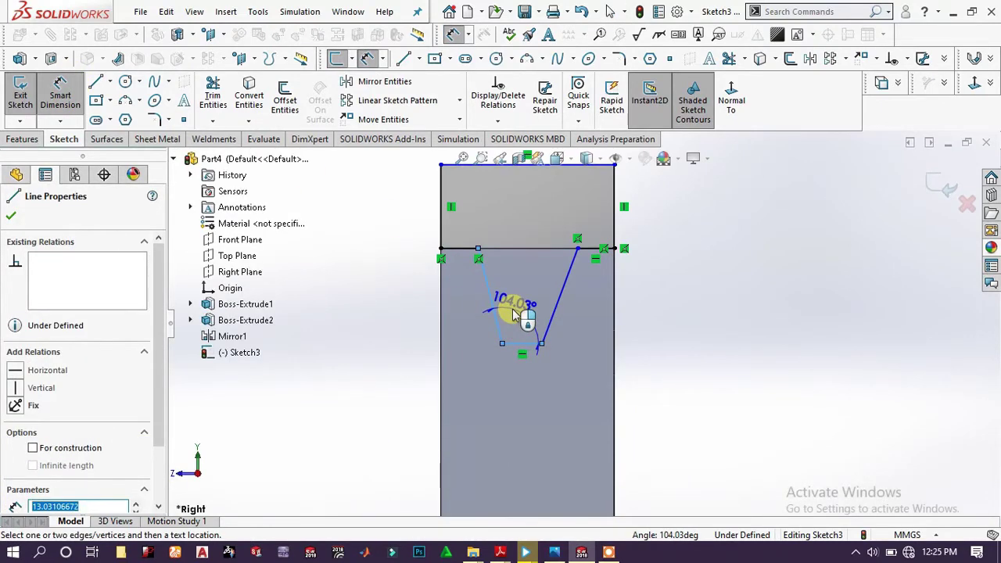
{"action": "left_click", "coordinate": [512, 309]}
{"action": "type", "text": "120"}
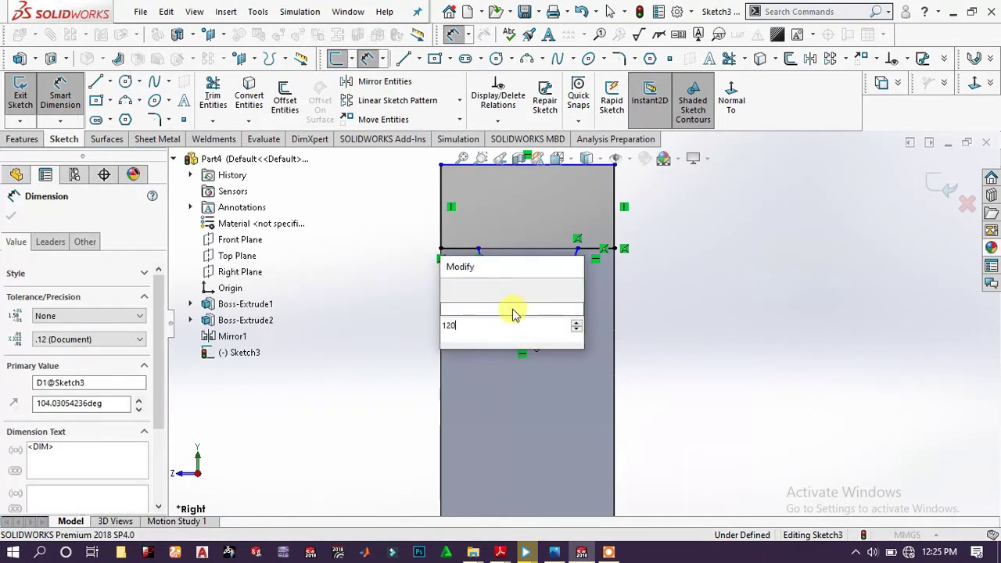
{"action": "key", "text": "Return"}
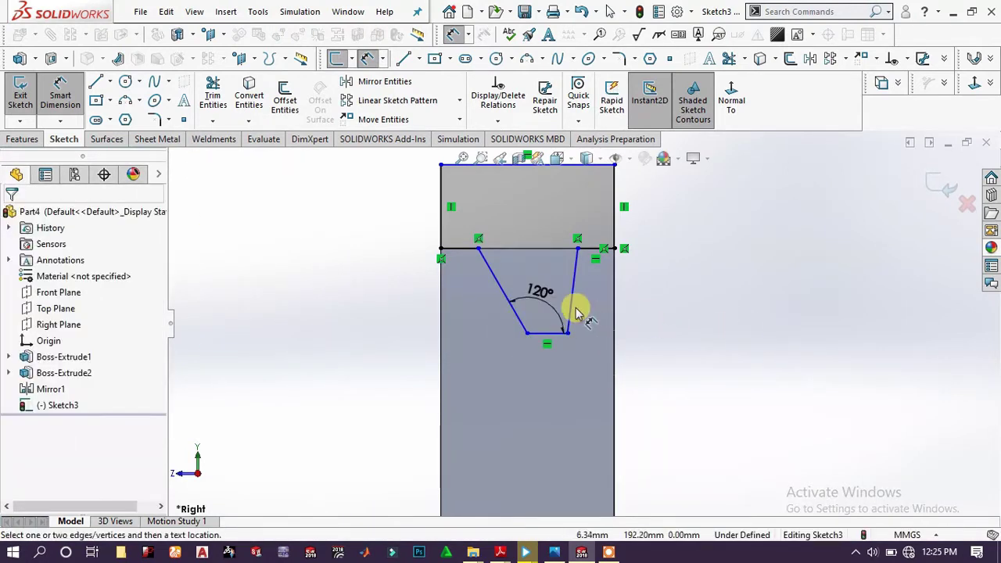
Dimension the angle between the groove's right flank and its floor as 120°
{"action": "left_click", "coordinate": [573, 314]}
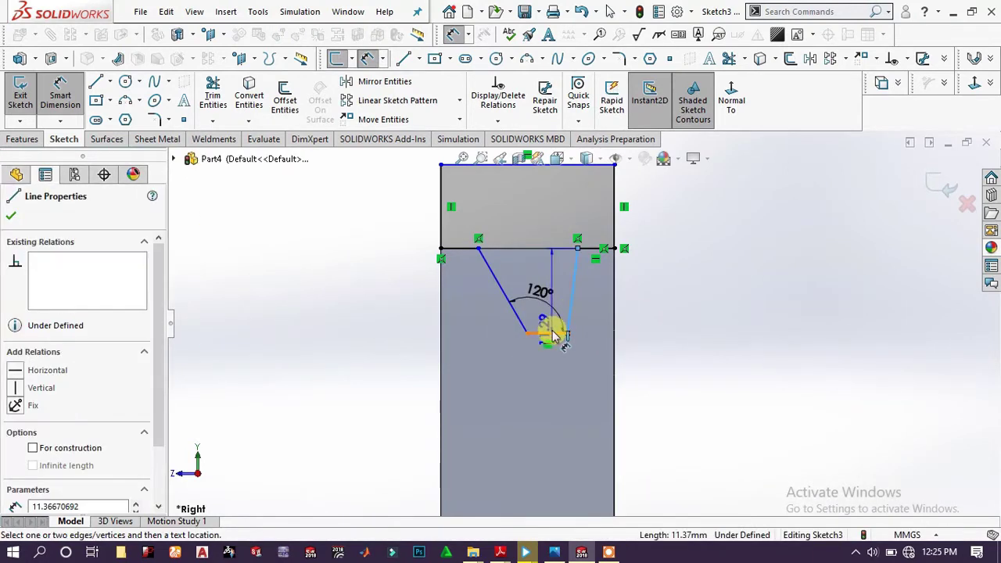
{"action": "left_click", "coordinate": [550, 331]}
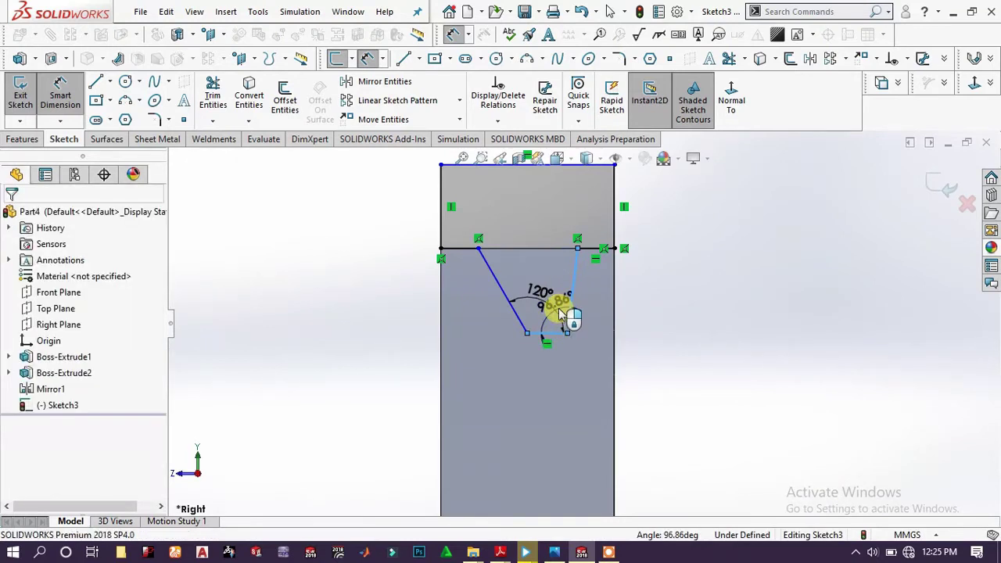
{"action": "left_click", "coordinate": [560, 311]}
{"action": "type", "text": "120"}
{"action": "key", "text": "Return"}
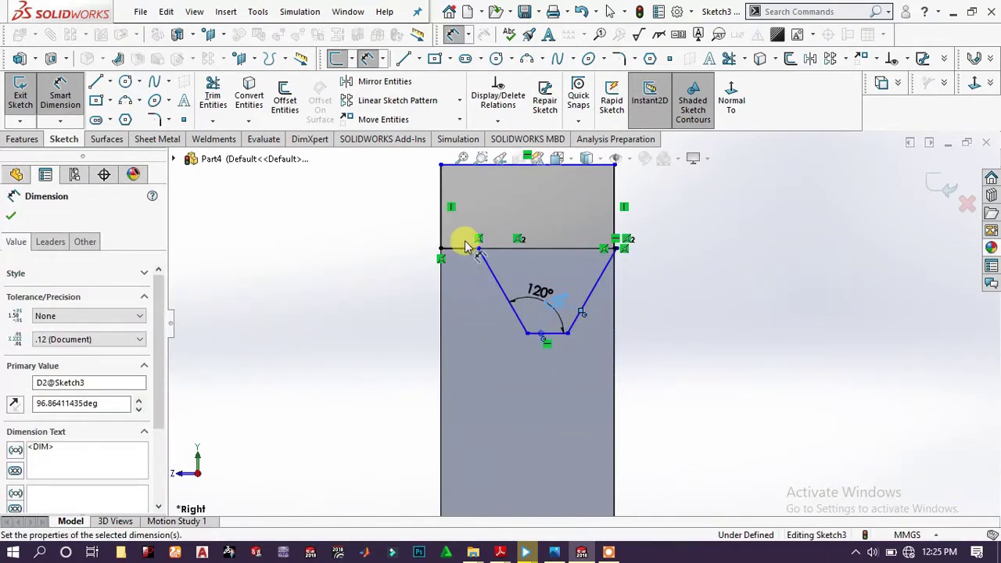
Dimension the two flat rim segments on either side of the groove as 3 mm each
{"action": "left_click", "coordinate": [463, 248]}
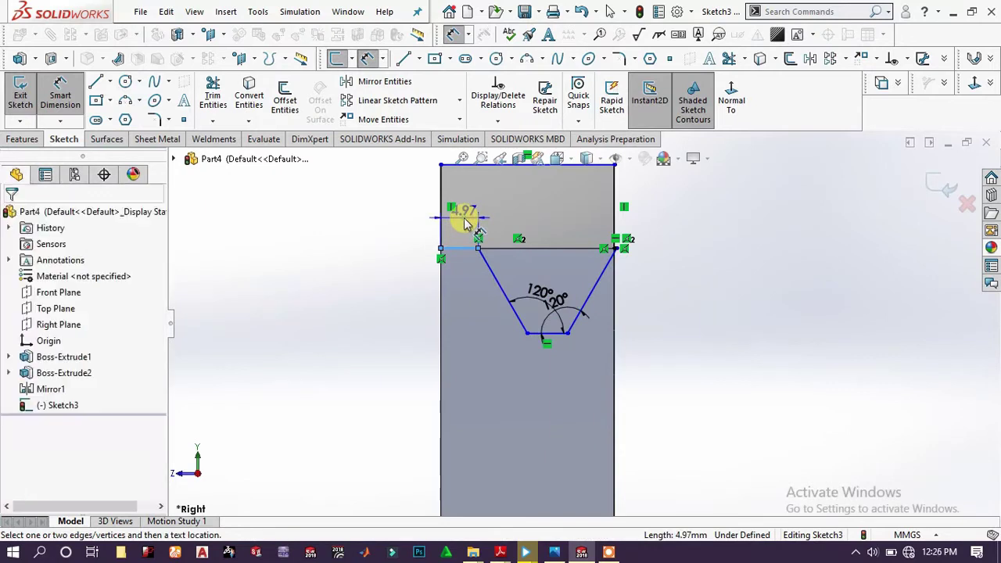
{"action": "left_click", "coordinate": [463, 214]}
{"action": "type", "text": "3"}
{"action": "key", "text": "Return"}
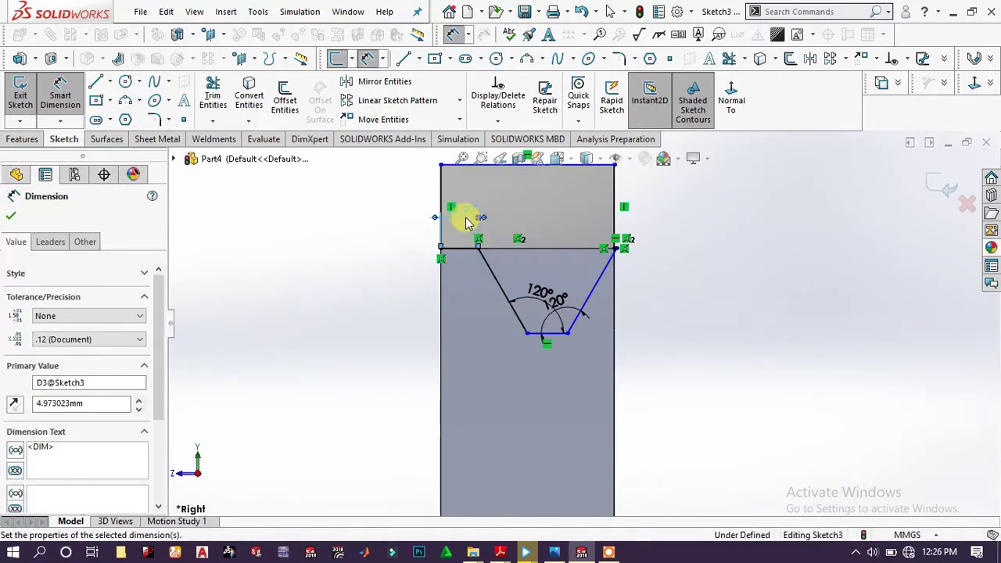
{"action": "scroll", "coordinate": [653, 258], "scroll_direction": "down", "scroll_amount": 3}
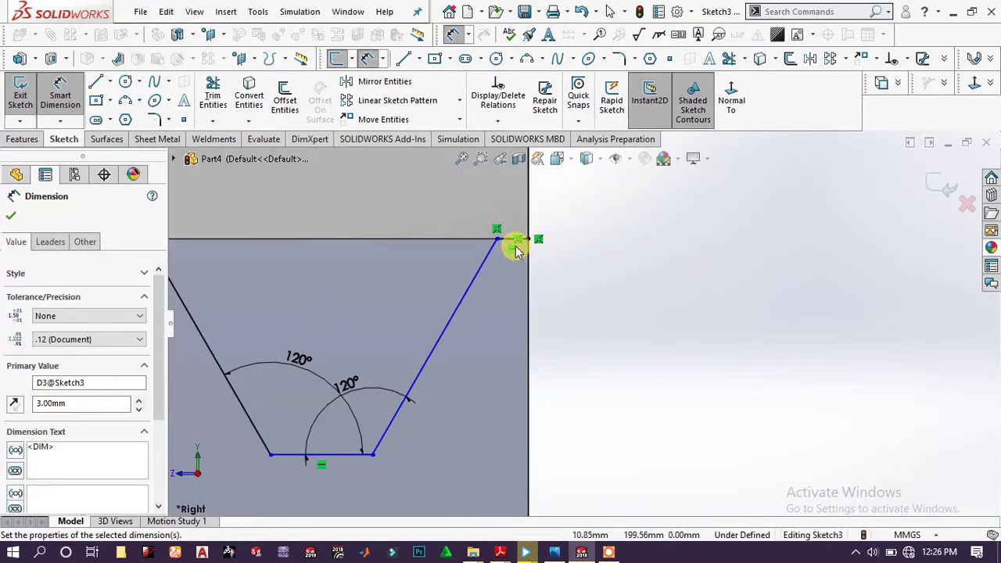
{"action": "left_click", "coordinate": [509, 237]}
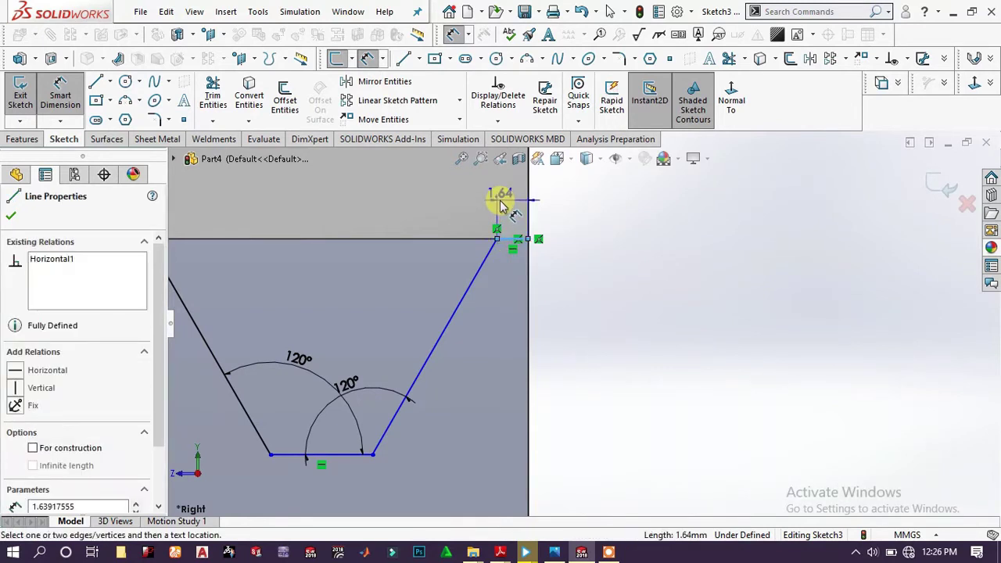
{"action": "left_click", "coordinate": [501, 204]}
{"action": "type", "text": "3.00mm"}
{"action": "key", "text": "Return"}
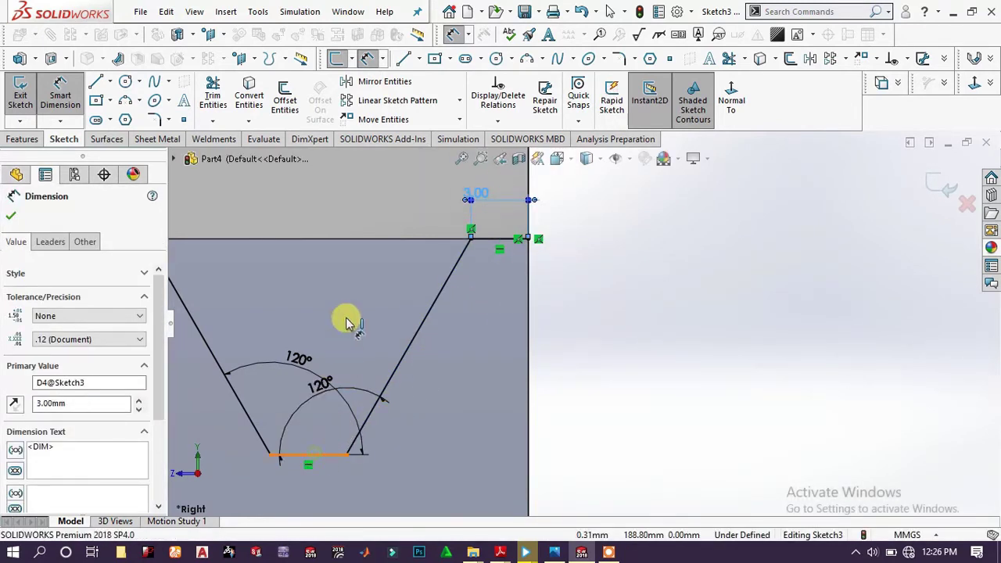
Dimension the groove's depth from the rim edge to its floor as 5 mm
{"action": "left_click", "coordinate": [467, 239]}
{"action": "left_click", "coordinate": [501, 238]}
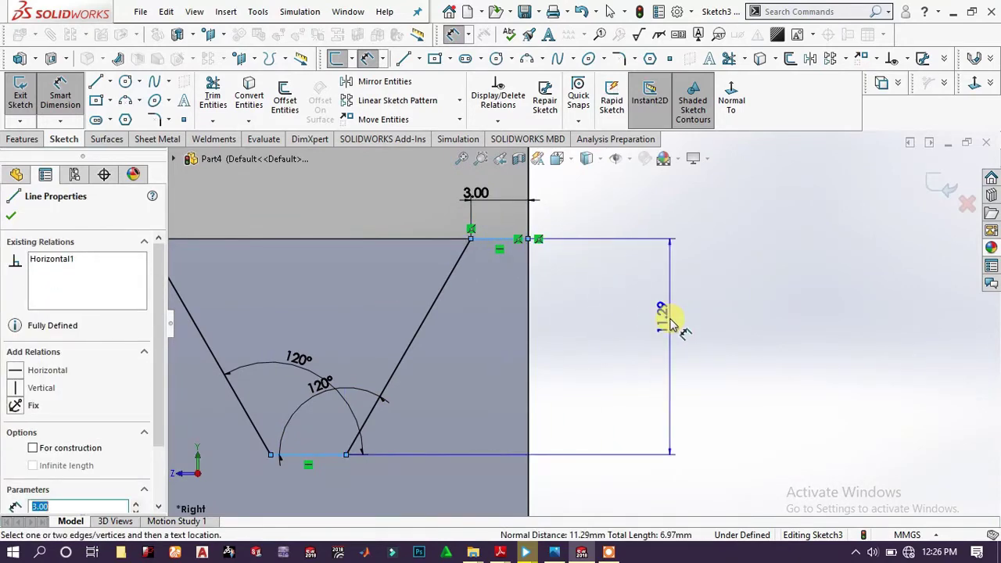
{"action": "left_click", "coordinate": [670, 320]}
{"action": "type", "text": "5"}
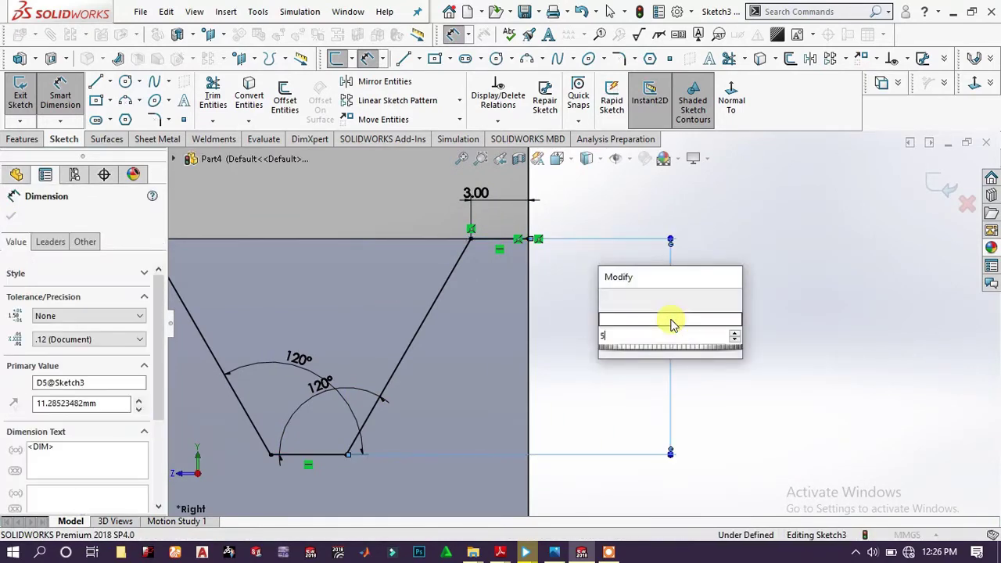
{"action": "key", "text": "Return"}
{"action": "scroll", "coordinate": [571, 348], "scroll_direction": "up", "scroll_amount": 5}
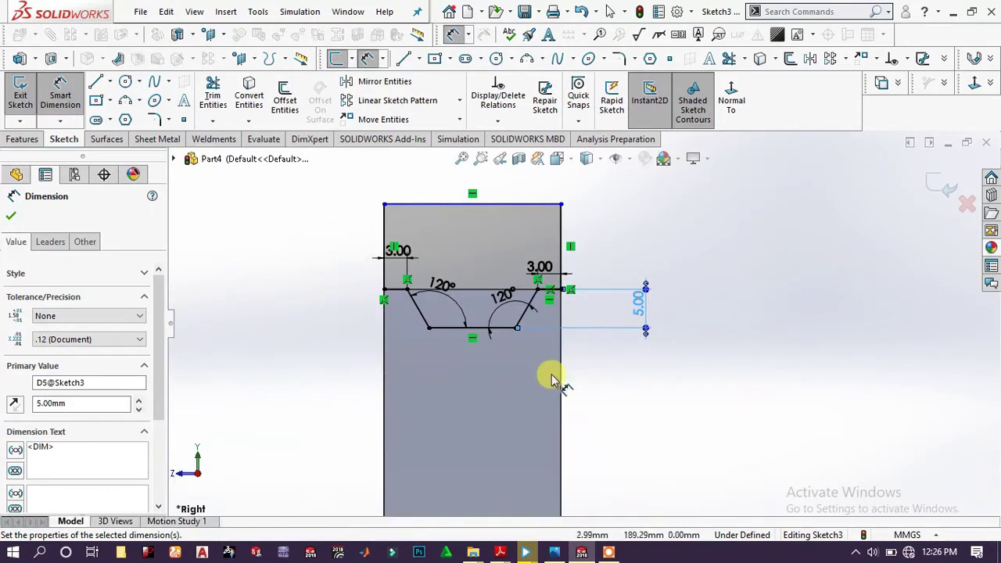
Draw a horizontal construction line about 170 mm long outward from the origin at the wheel's hub
{"action": "scroll", "coordinate": [560, 395], "scroll_direction": "up", "scroll_amount": 3}
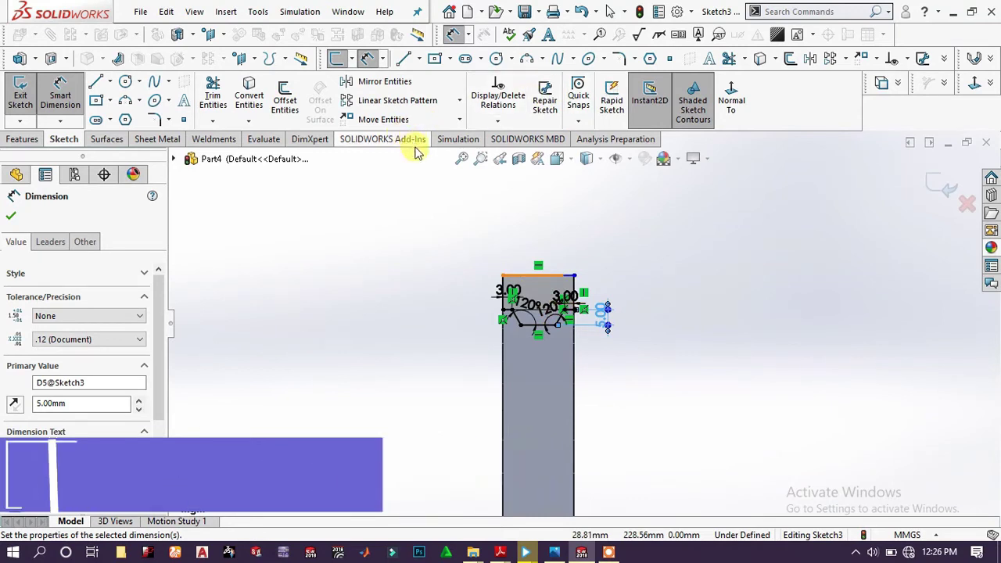
{"action": "left_click", "coordinate": [403, 57]}
{"action": "scroll", "coordinate": [607, 378], "scroll_direction": "up", "scroll_amount": 5}
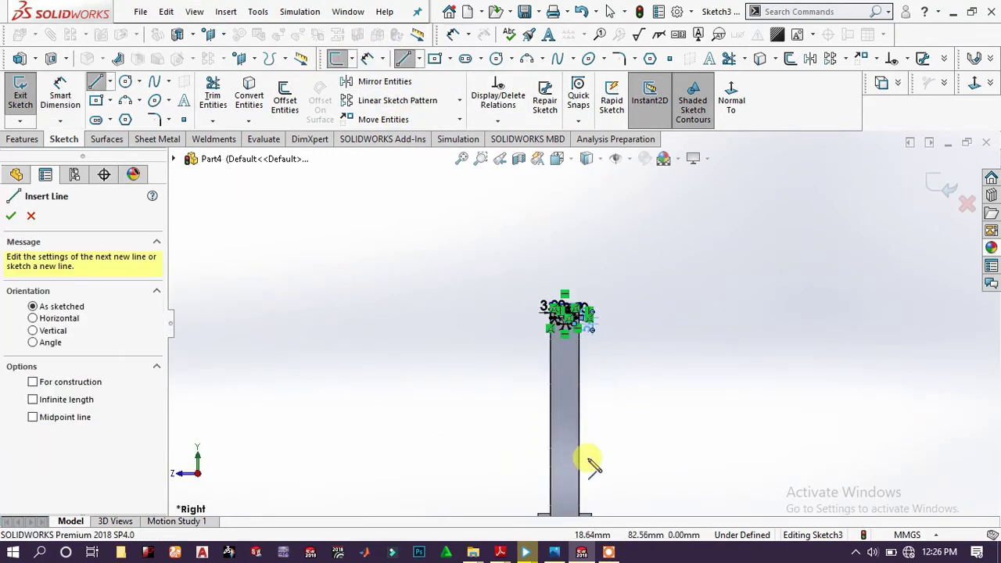
{"action": "scroll", "coordinate": [591, 455], "scroll_direction": "up", "scroll_amount": 3}
{"action": "left_click", "coordinate": [573, 449]}
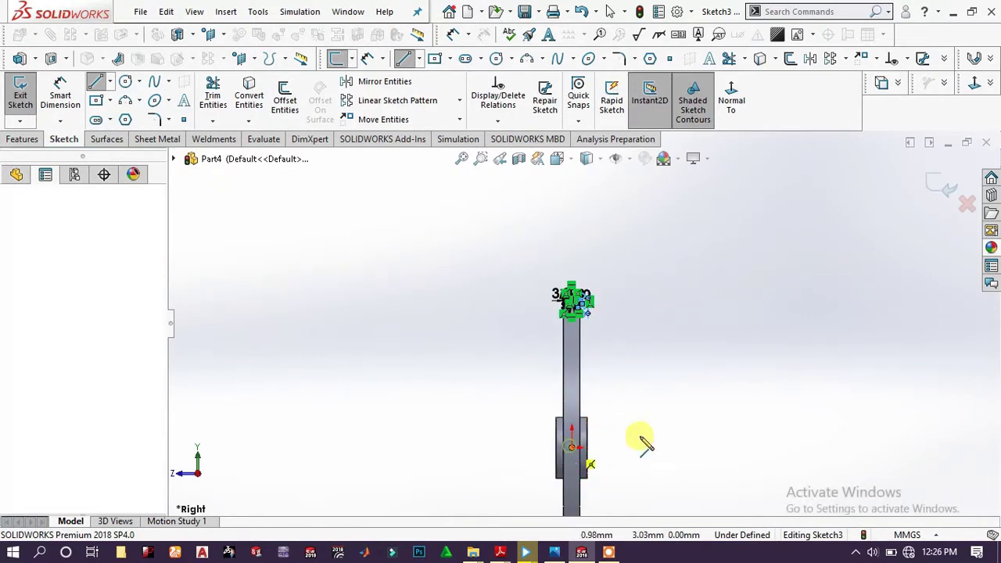
{"action": "left_click", "coordinate": [694, 448]}
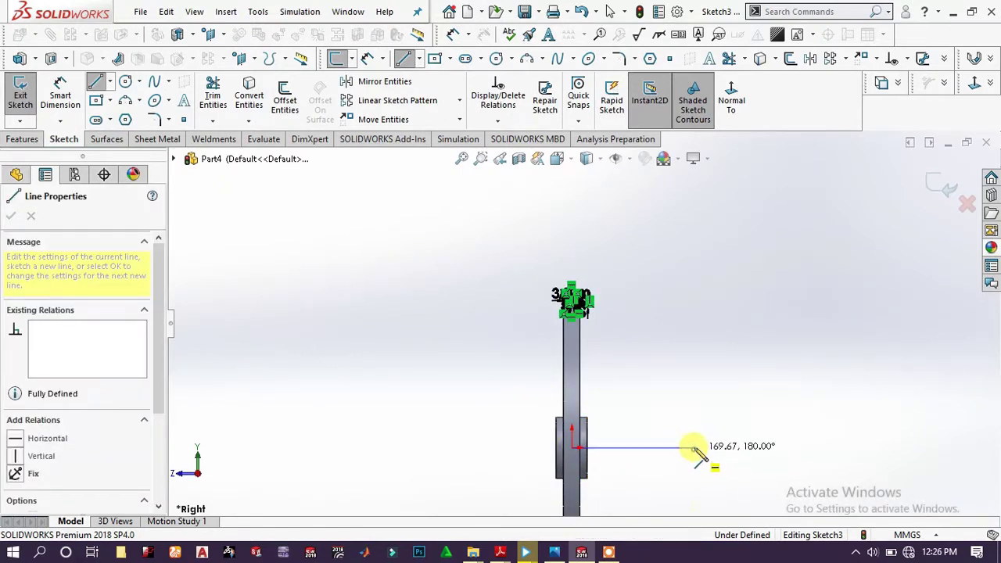
{"action": "right_click", "coordinate": [711, 361]}
{"action": "left_click", "coordinate": [749, 371]}
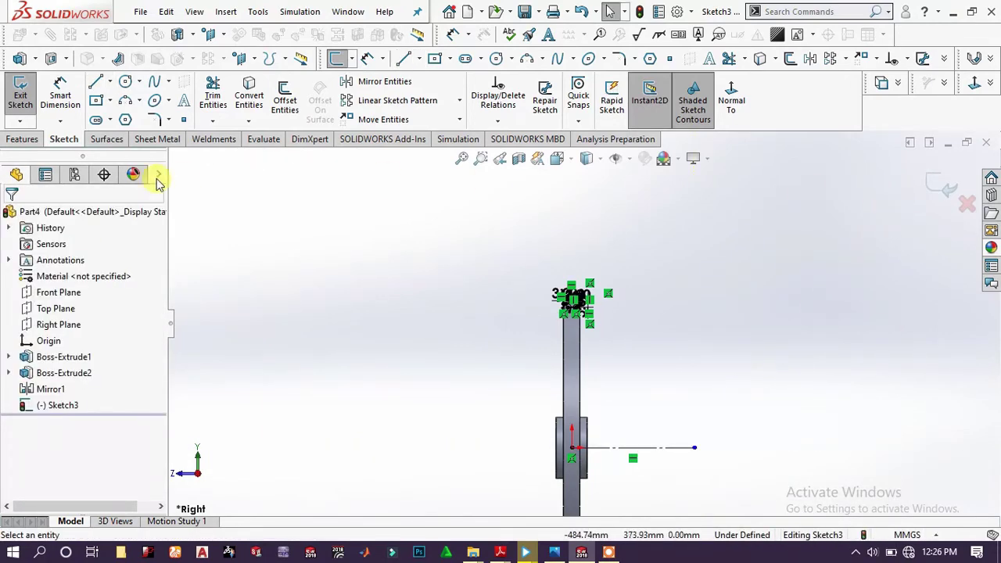
Revolve-cut the trapezoidal groove profile 360 degrees around the horizontal construction line to groove the wheel rim
{"action": "left_click", "coordinate": [23, 140]}
{"action": "left_click", "coordinate": [222, 88]}
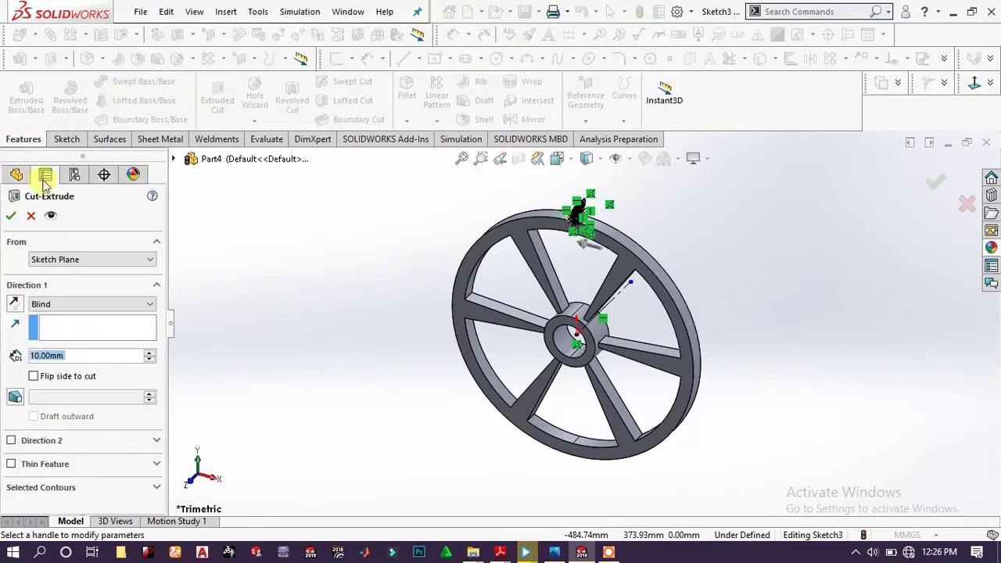
{"action": "left_click", "coordinate": [31, 218]}
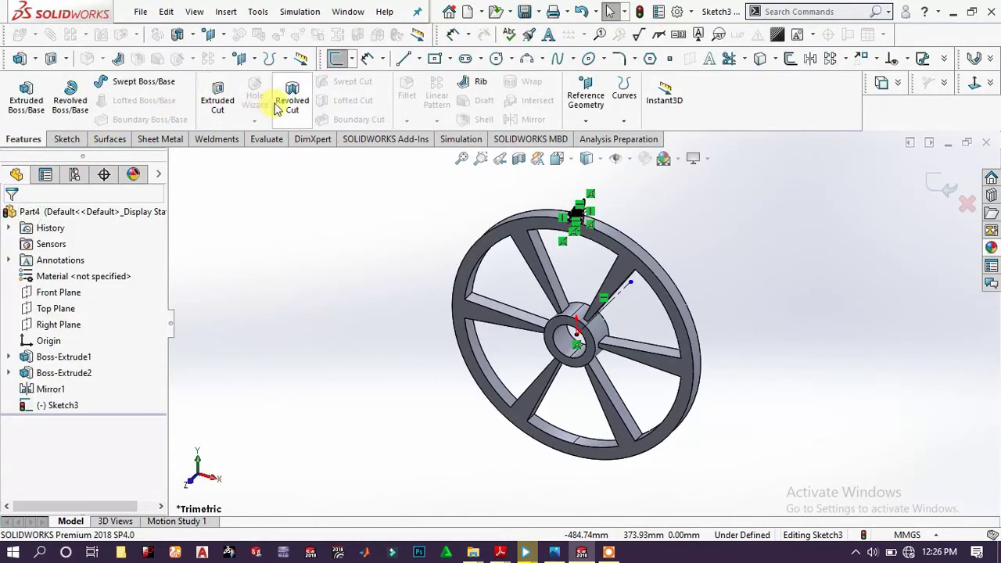
{"action": "left_click", "coordinate": [281, 107]}
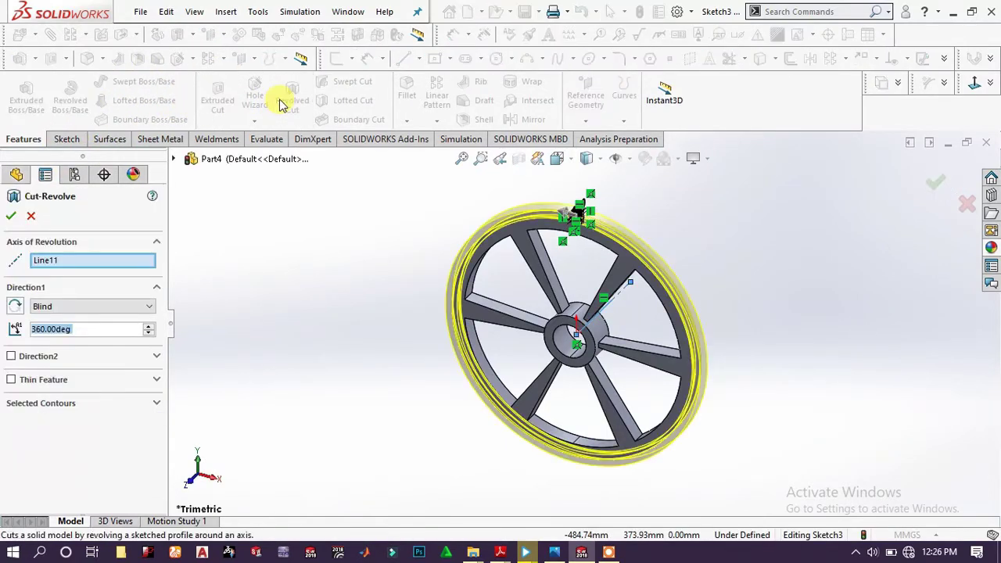
{"action": "left_click", "coordinate": [11, 218]}
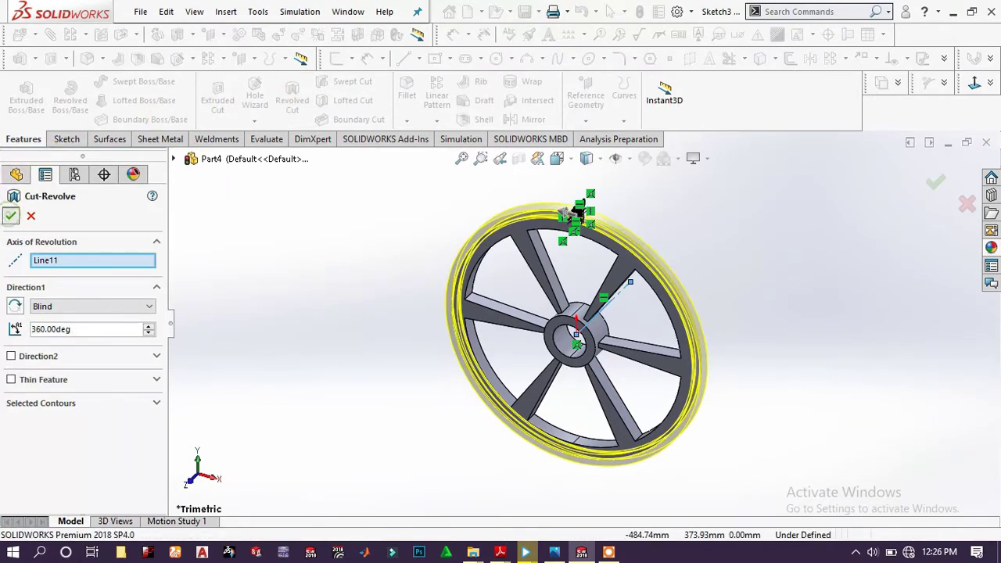
{"action": "scroll", "coordinate": [602, 229], "scroll_direction": "down", "scroll_amount": 2}
{"action": "scroll", "coordinate": [602, 229], "scroll_direction": "down", "scroll_amount": 5}
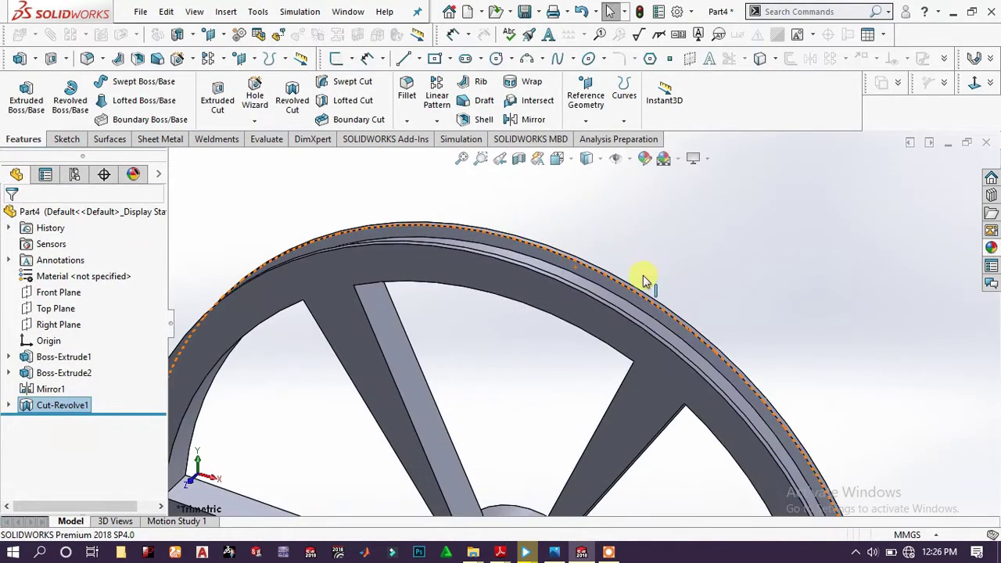
{"action": "middle_click_drag", "start_coordinate": [531, 284], "coordinate": [610, 406]}
{"action": "scroll", "coordinate": [599, 336], "scroll_direction": "up", "scroll_amount": 5}
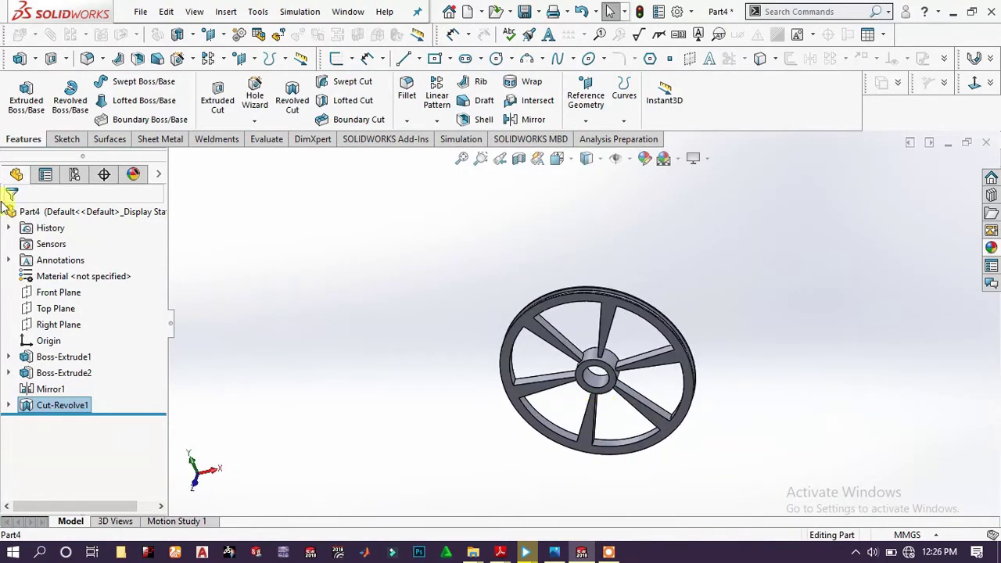
Apply a black colour appearance to the whole wheel part
{"action": "left_click", "coordinate": [45, 212]}
{"action": "right_click", "coordinate": [92, 215]}
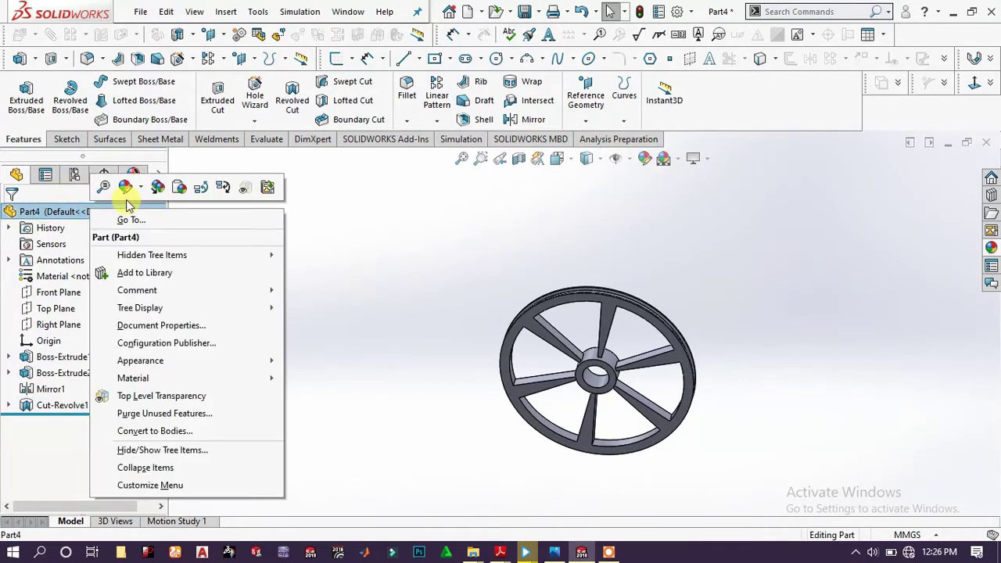
{"action": "left_click", "coordinate": [134, 188]}
{"action": "left_click", "coordinate": [139, 219]}
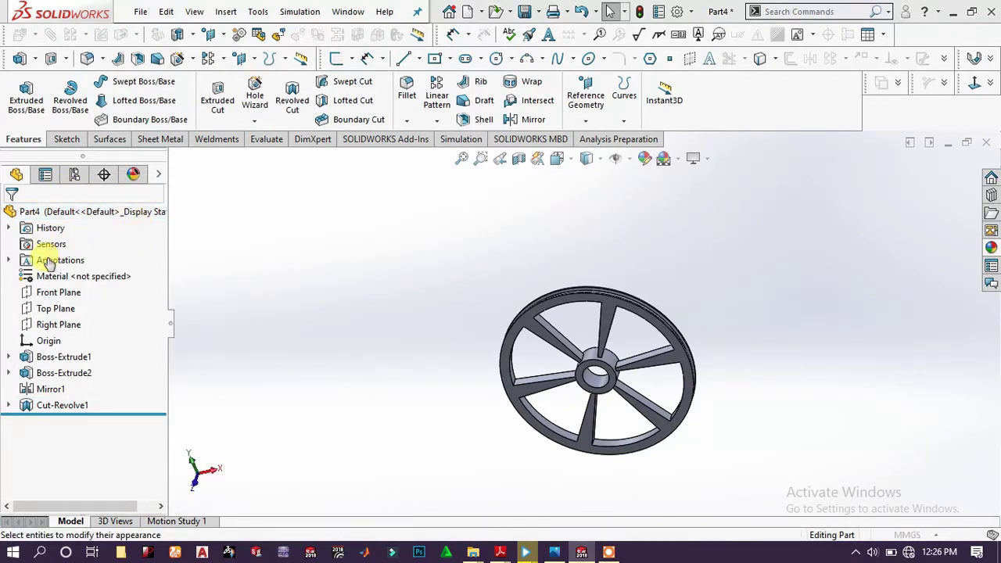
{"action": "scroll", "coordinate": [115, 365], "scroll_direction": "down", "scroll_amount": 3}
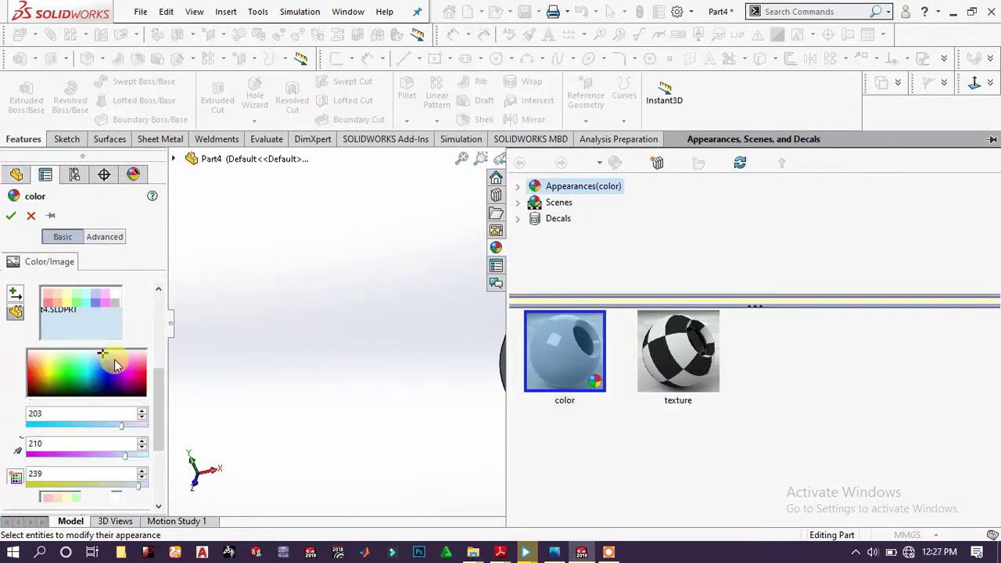
{"action": "left_click", "coordinate": [11, 216]}
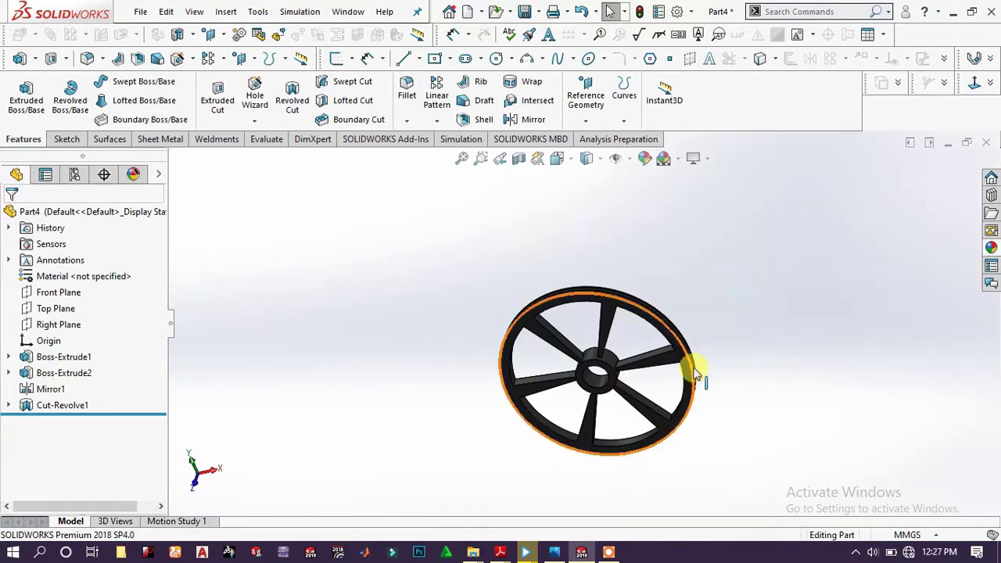
{"action": "middle_click_drag", "start_coordinate": [485, 398], "coordinate": [433, 364]}
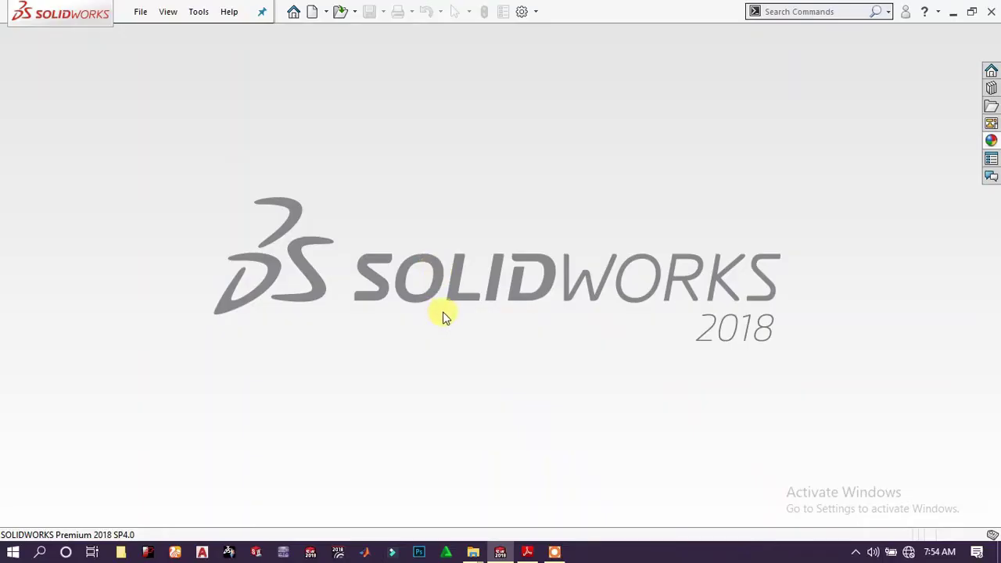
Create a new part document and start a sketch on the Top Plane
{"action": "left_click", "coordinate": [314, 12]}
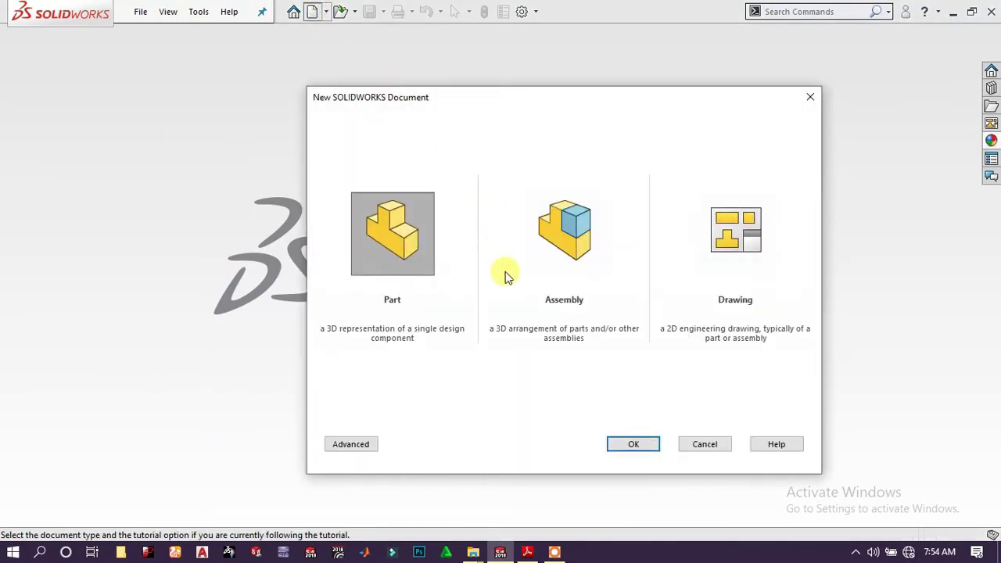
{"action": "left_click", "coordinate": [634, 443]}
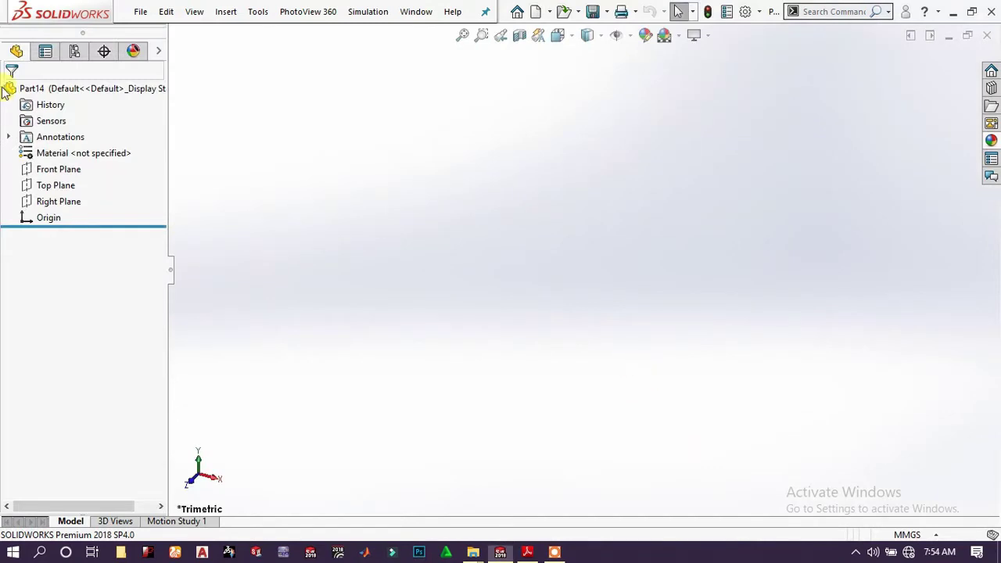
{"action": "left_click", "coordinate": [79, 310]}
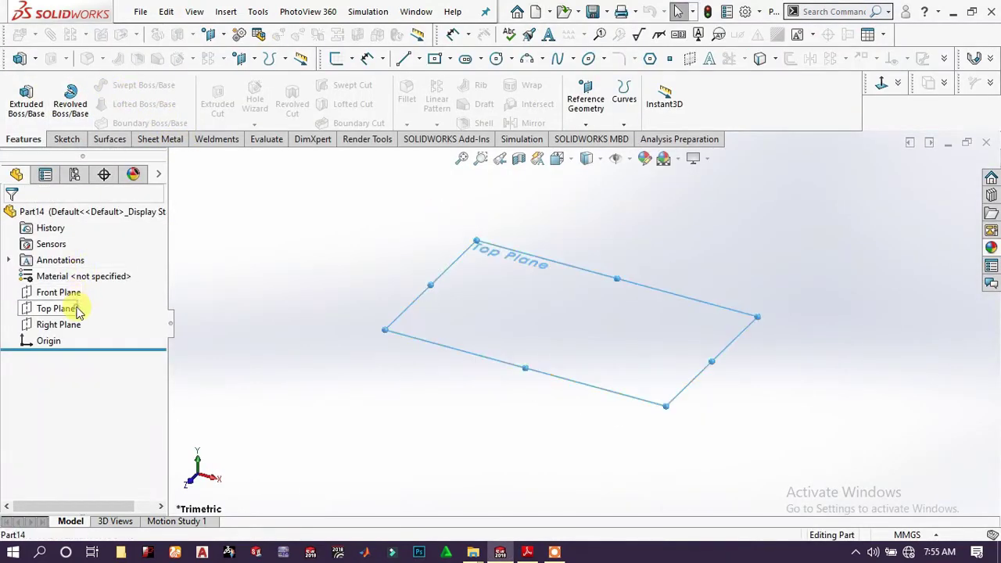
{"action": "left_click", "coordinate": [86, 280]}
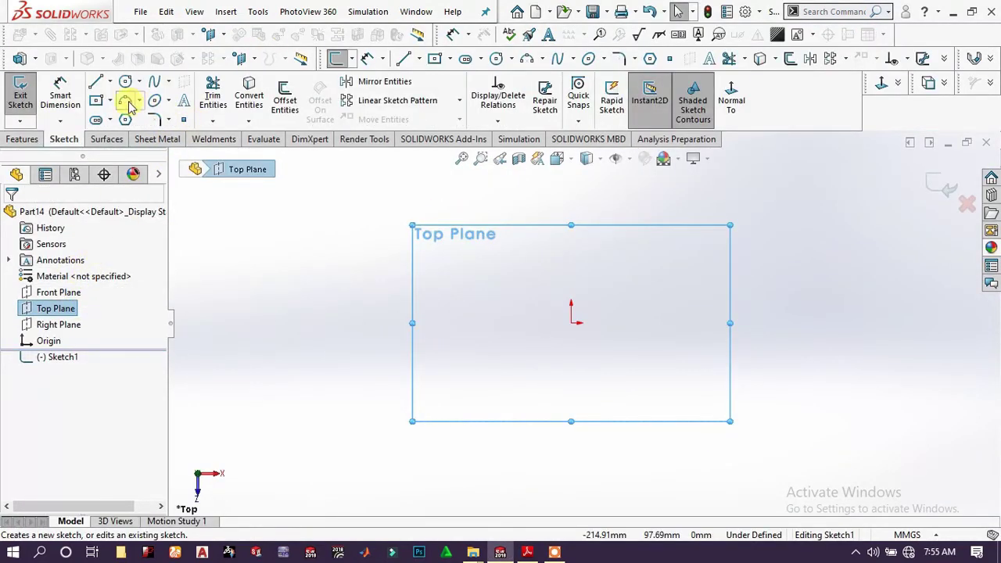
Sketch a center rectangle about 248 mm long, centred on the origin
{"action": "left_click", "coordinate": [99, 101]}
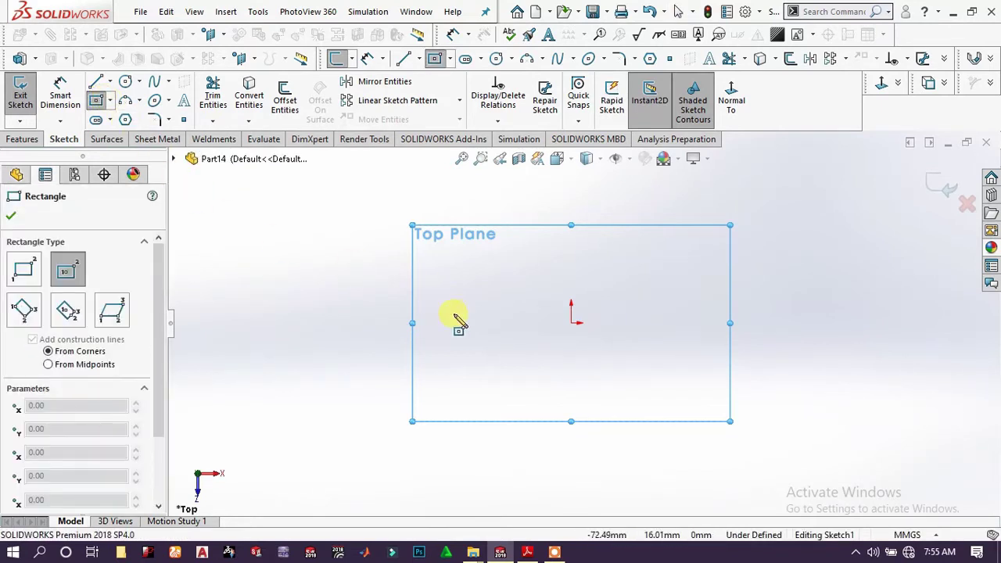
{"action": "left_click", "coordinate": [574, 322]}
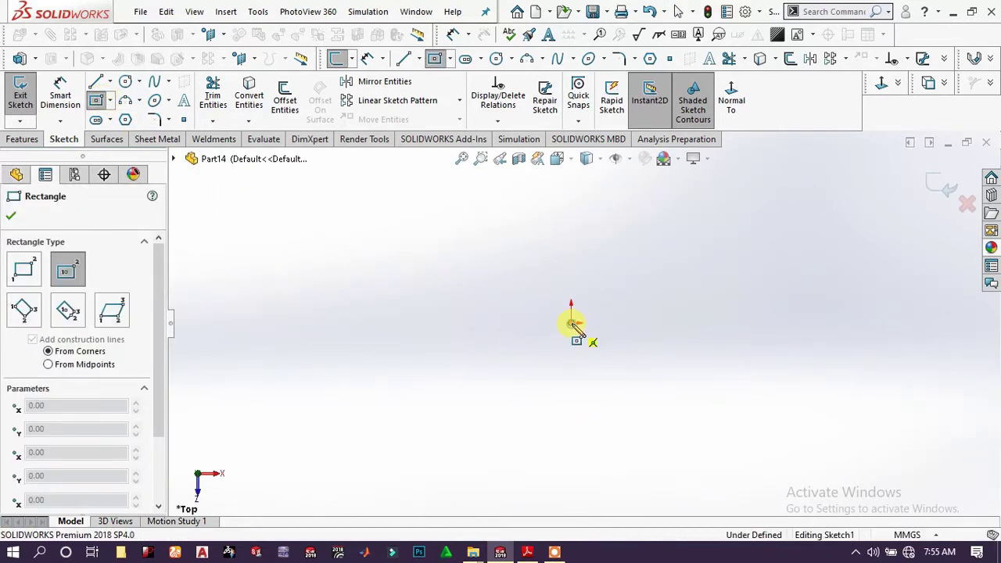
{"action": "left_click", "coordinate": [793, 276]}
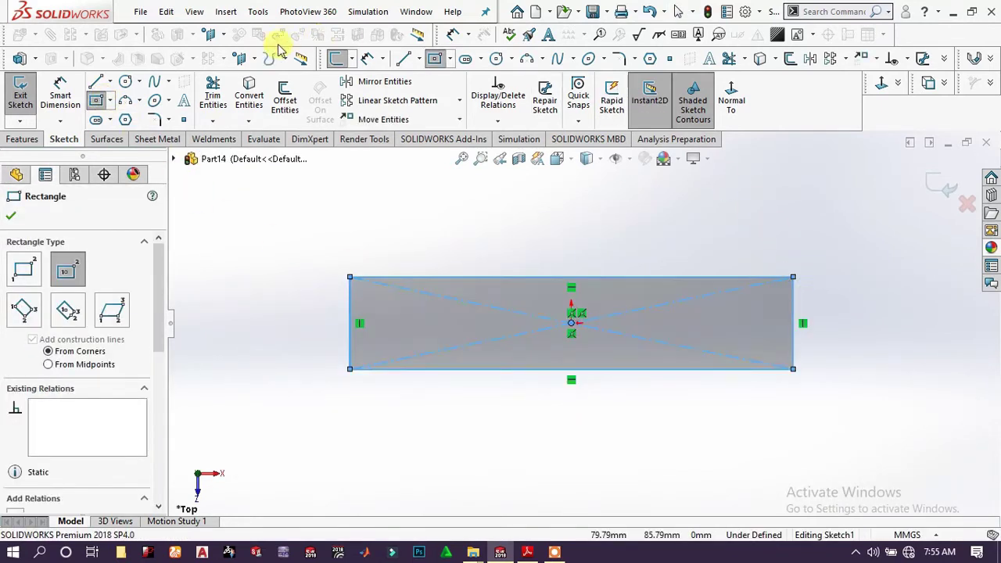
Dimension the rectangle with a length of 120 mm and a width of 30 mm
{"action": "left_click", "coordinate": [78, 94]}
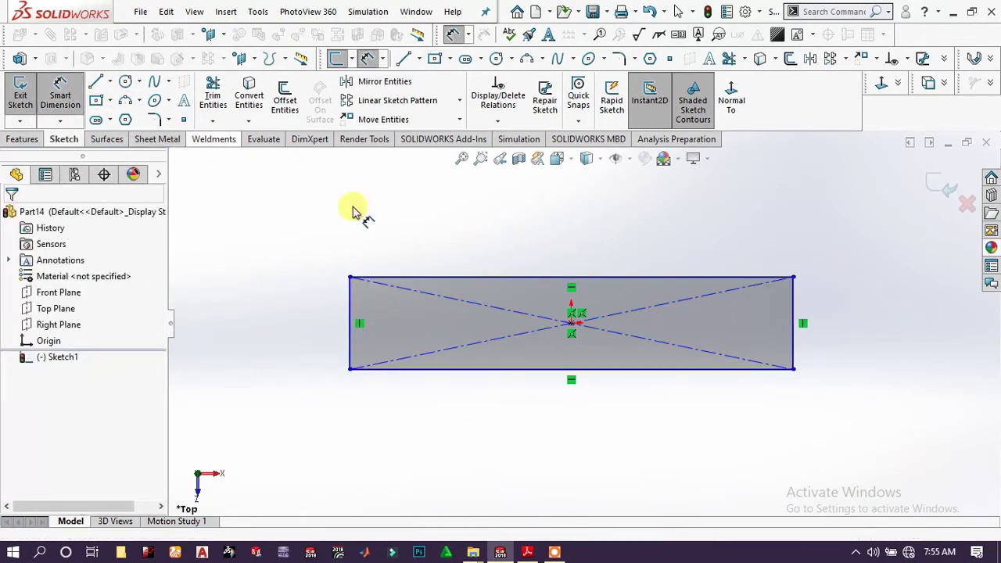
{"action": "left_click", "coordinate": [515, 278]}
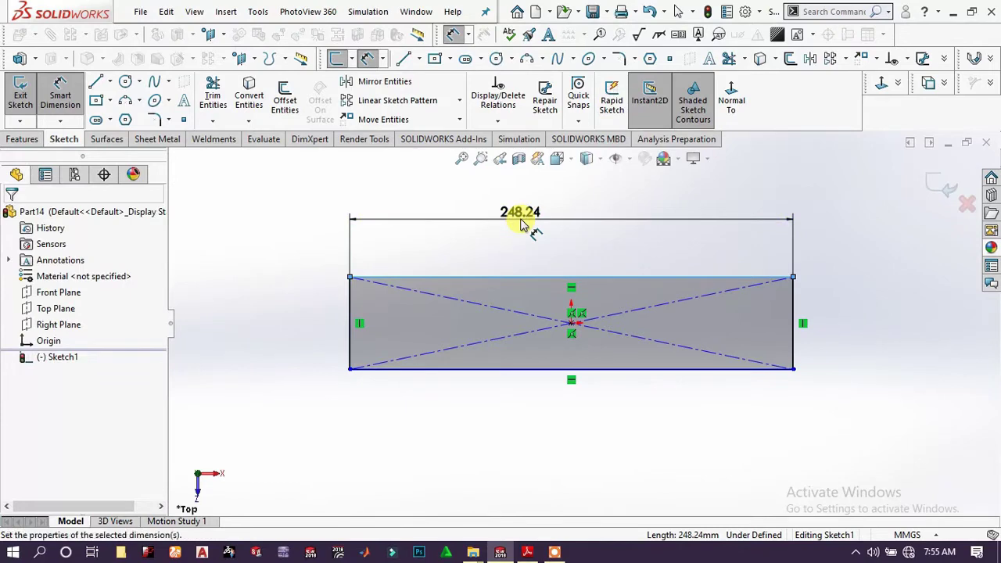
{"action": "left_click", "coordinate": [519, 221]}
{"action": "type", "text": "12"}
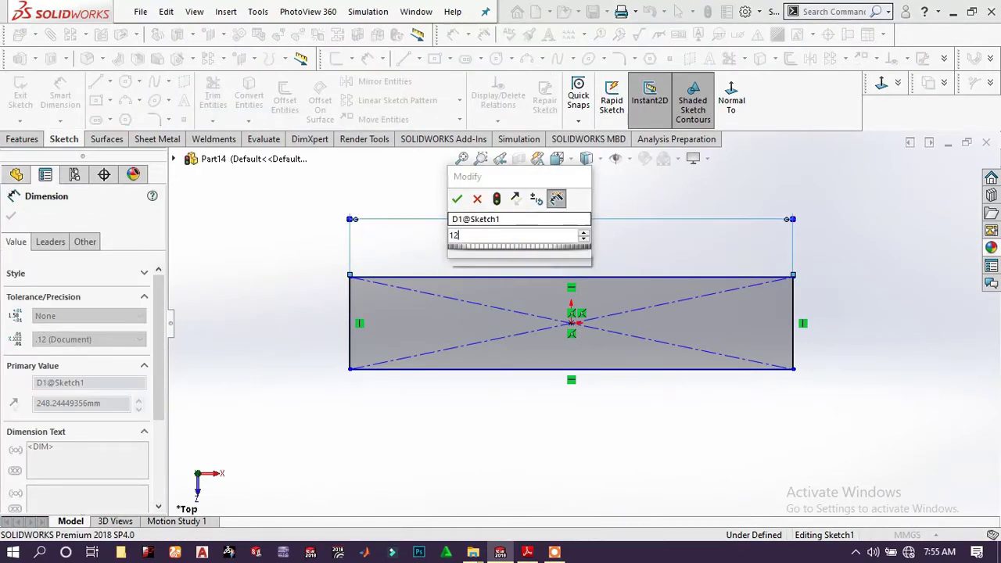
{"action": "type", "text": "0"}
{"action": "key", "text": "Return"}
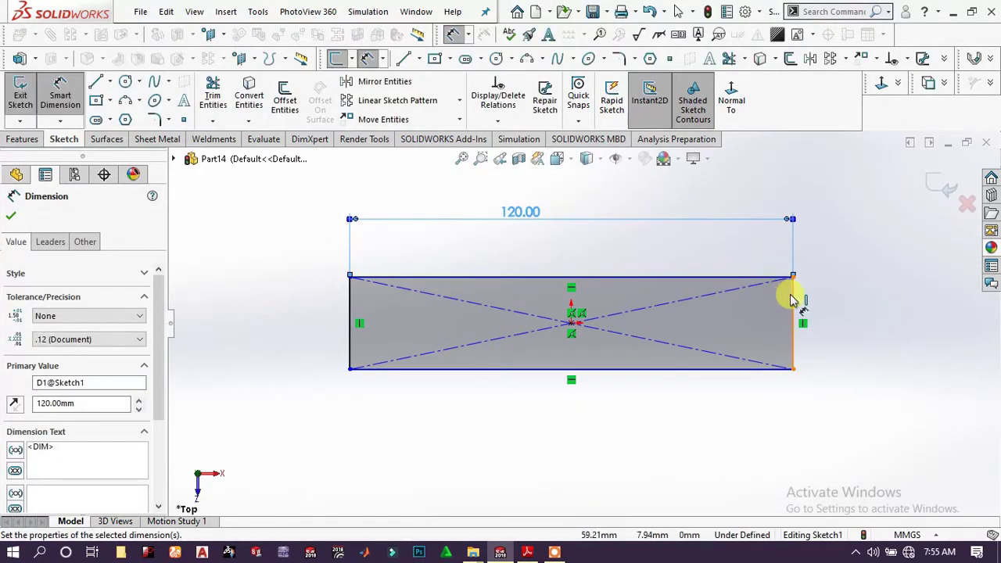
{"action": "left_click", "coordinate": [793, 296]}
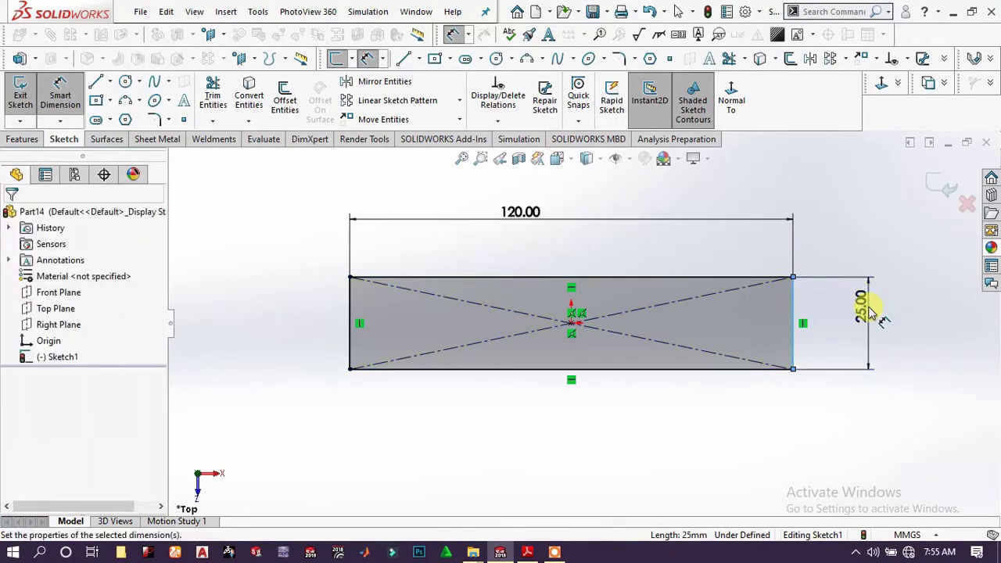
{"action": "left_click", "coordinate": [870, 311]}
{"action": "type", "text": "30"}
{"action": "key", "text": "Return"}
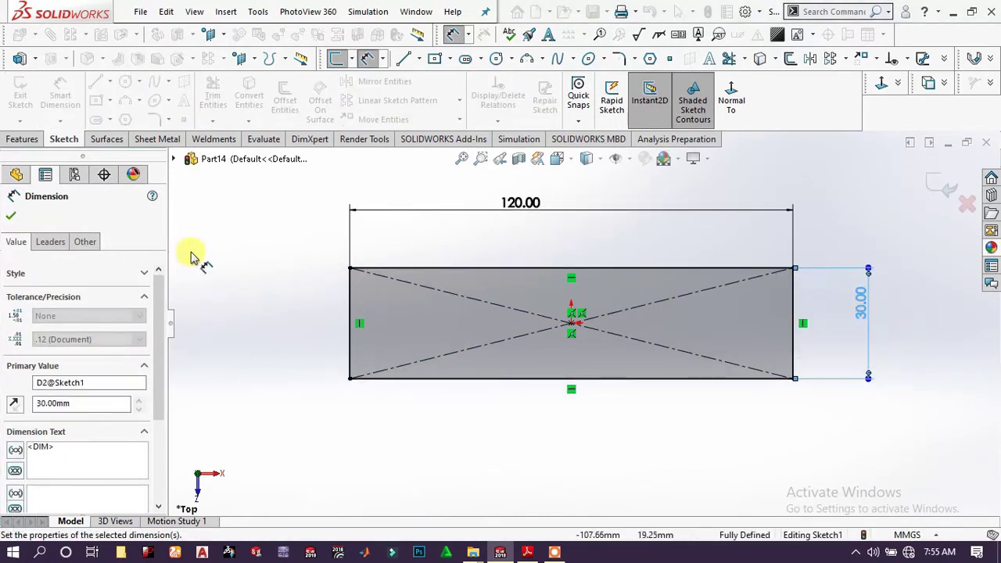
{"action": "key", "text": "Escape"}
Extrude the rectangle with a blind depth of 10 mm from the sketch plane
{"action": "left_click", "coordinate": [22, 139]}
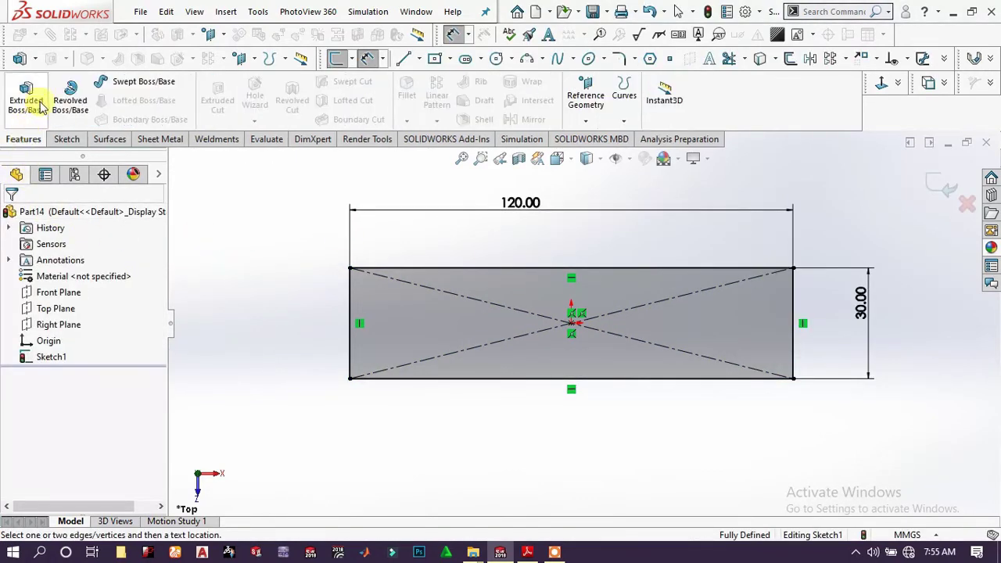
{"action": "left_click", "coordinate": [41, 88]}
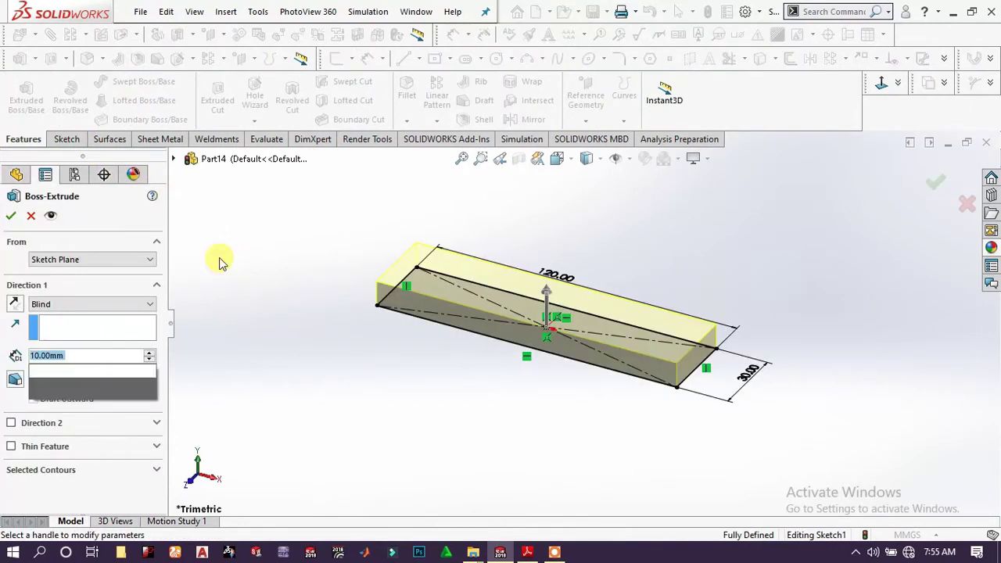
{"action": "left_click", "coordinate": [10, 216]}
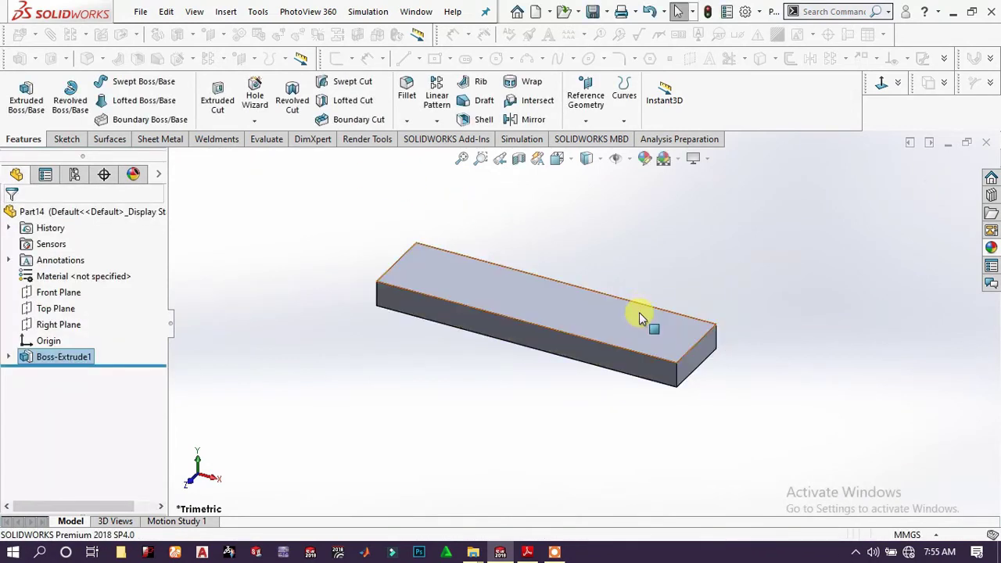
Sketch a horizontal centerline about 70 mm long through the origin on the block's top face
{"action": "left_click", "coordinate": [633, 332]}
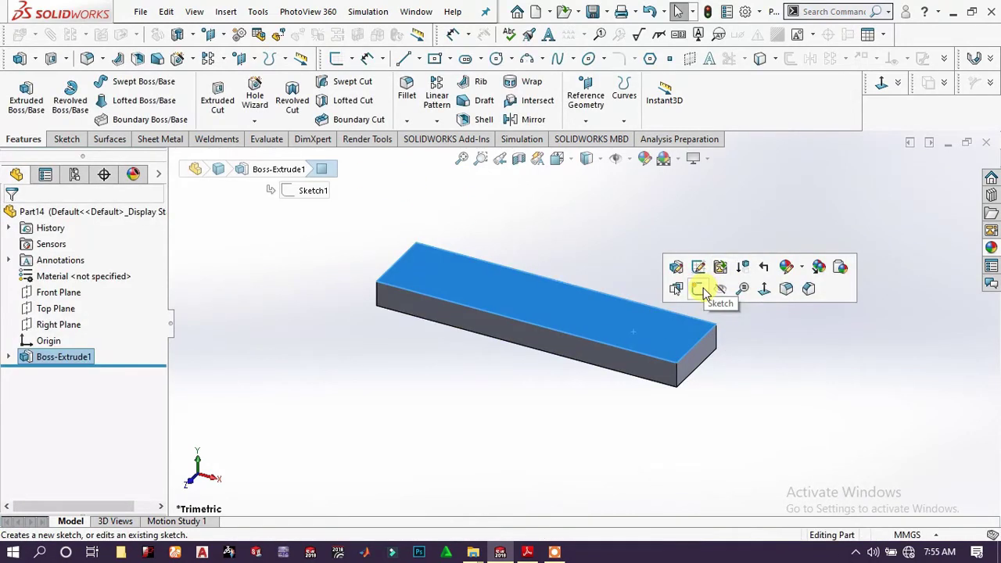
{"action": "left_click", "coordinate": [703, 288]}
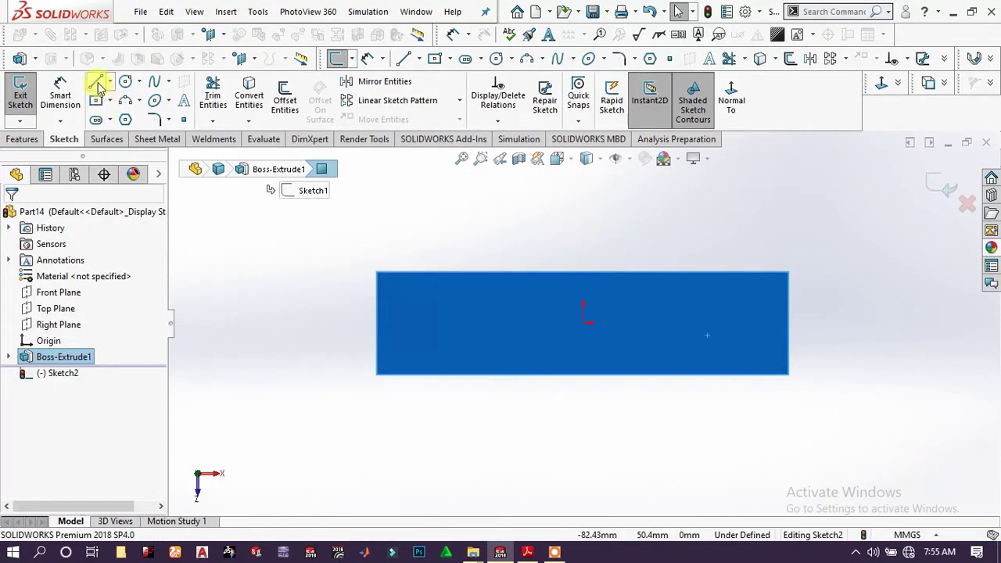
{"action": "key", "text": "l"}
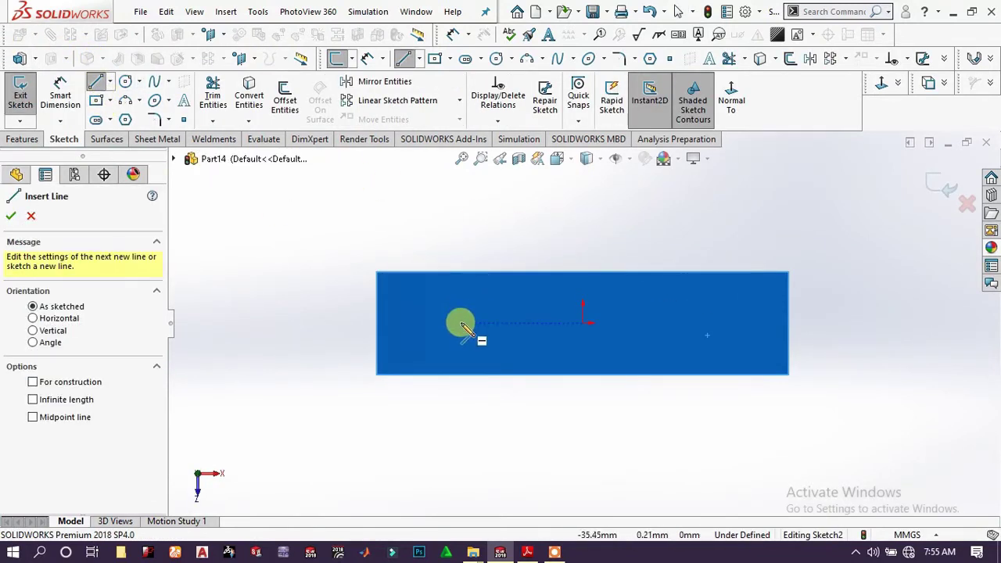
{"action": "left_click", "coordinate": [462, 324]}
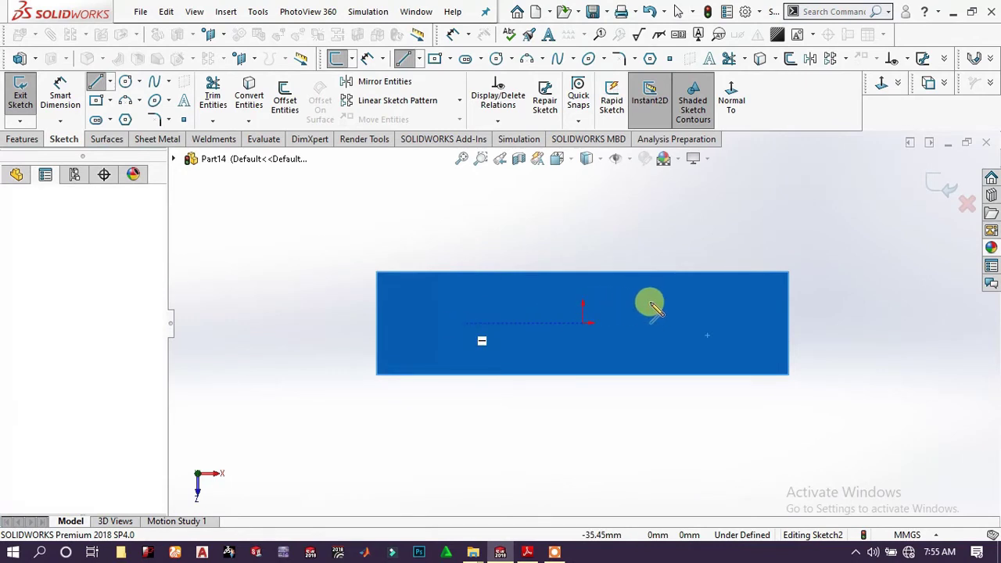
{"action": "left_click", "coordinate": [702, 323]}
{"action": "right_click", "coordinate": [719, 297]}
{"action": "left_click", "coordinate": [760, 313]}
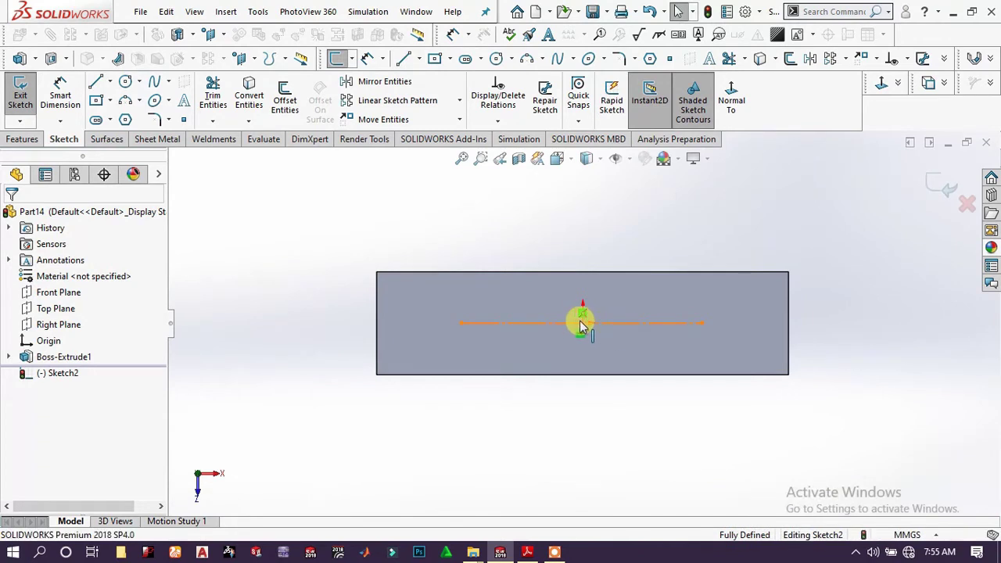
Add a Midpoint relation between the centerline and the origin
{"action": "left_click", "coordinate": [582, 325]}
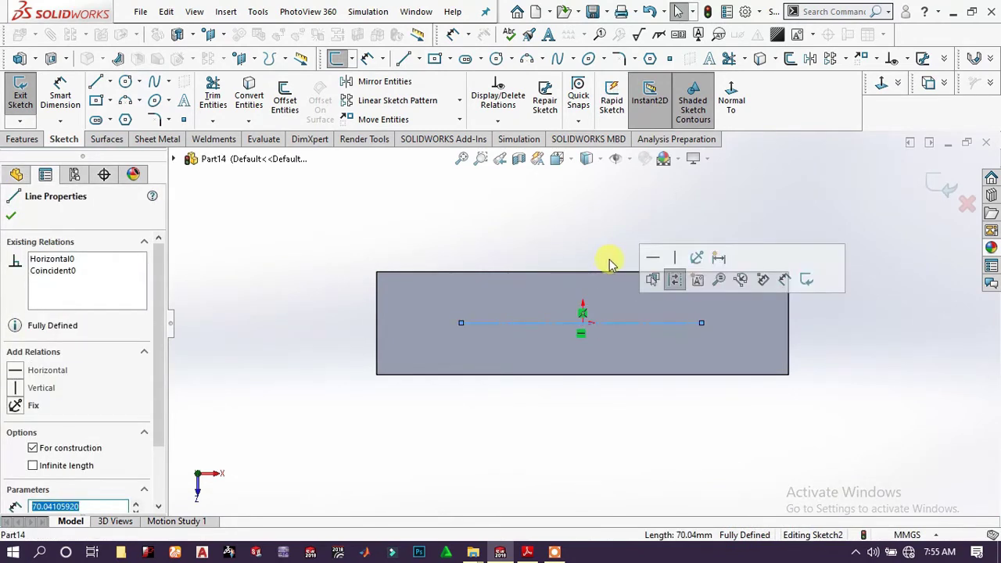
{"action": "left_click", "coordinate": [583, 323], "text": "ctrl"}
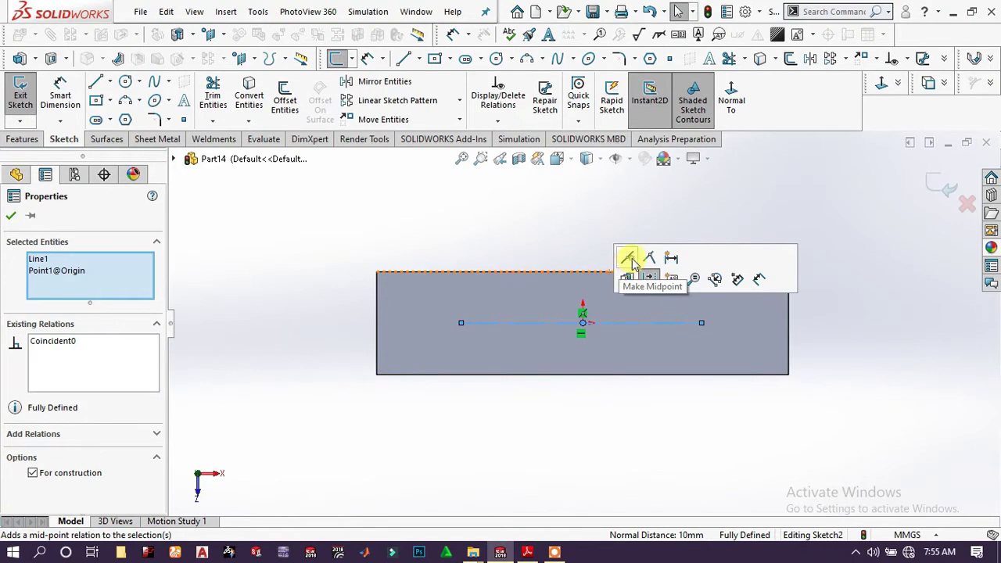
{"action": "left_click", "coordinate": [424, 232]}
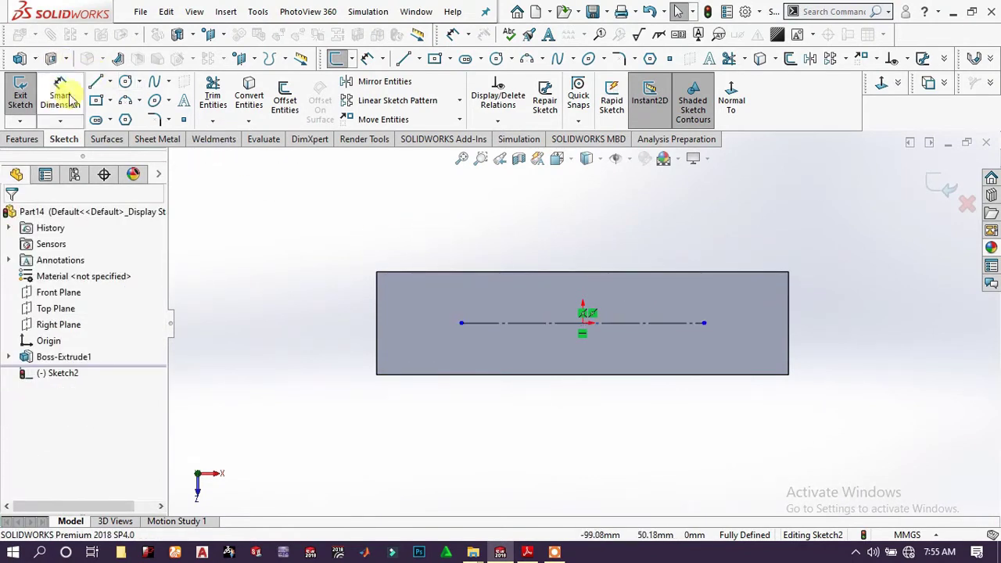
Sketch center rectangles at both centerline endpoints, about 19 × 16 mm on the left and about 15 × 16 mm on the right
{"action": "left_click", "coordinate": [96, 101]}
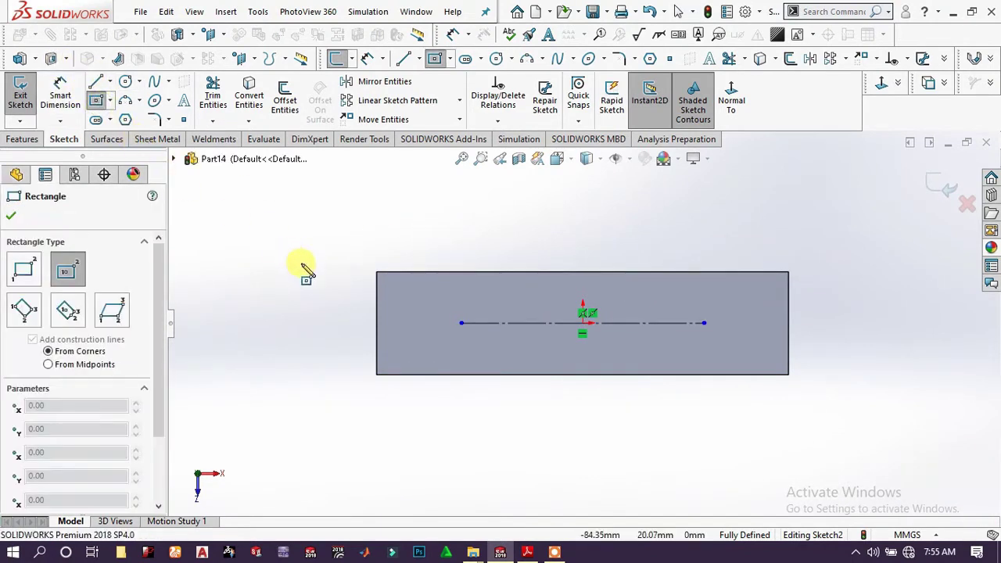
{"action": "left_click", "coordinate": [462, 323]}
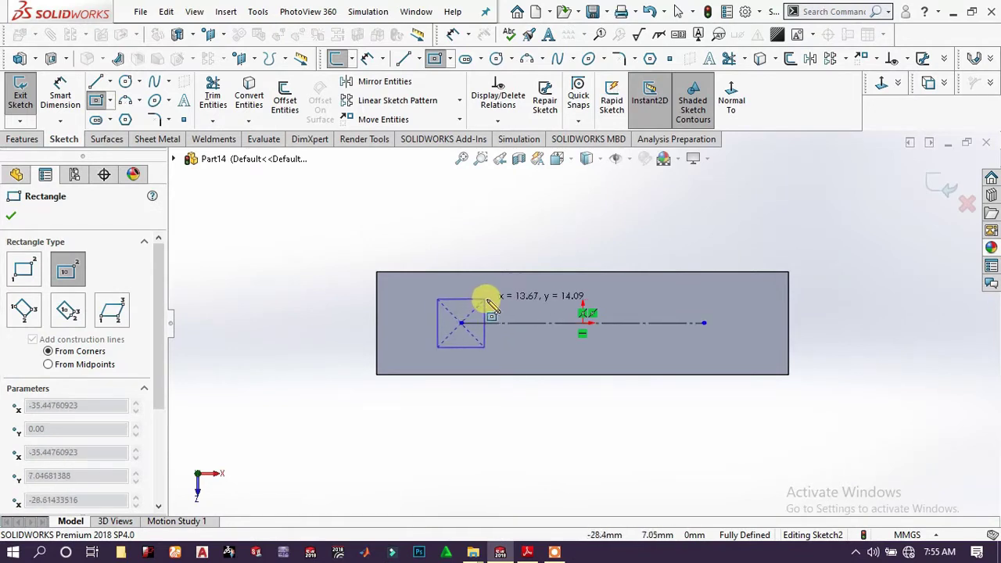
{"action": "left_click", "coordinate": [494, 295]}
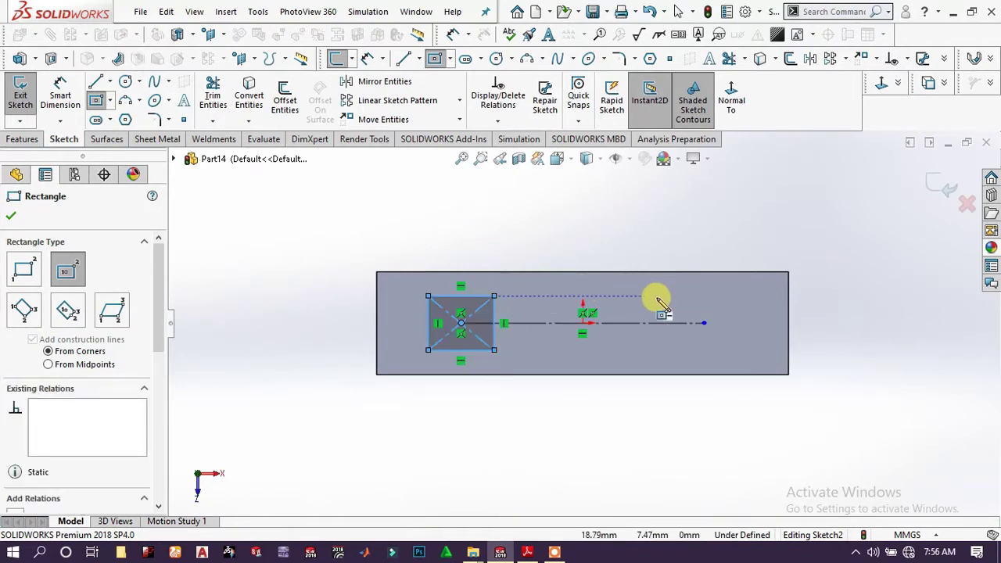
{"action": "left_click", "coordinate": [704, 324]}
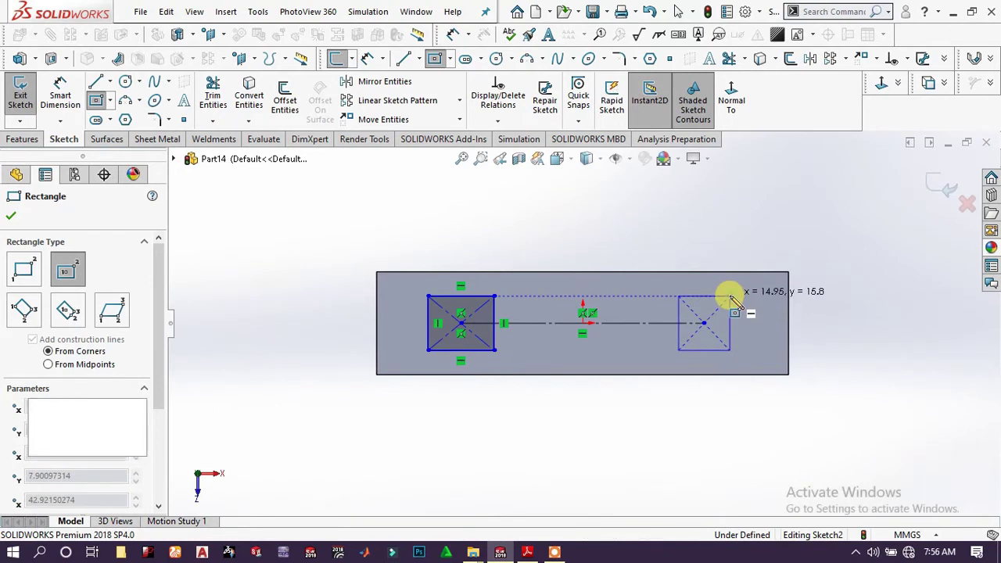
{"action": "left_click", "coordinate": [731, 300]}
{"action": "right_click", "coordinate": [643, 230]}
{"action": "left_click", "coordinate": [760, 245]}
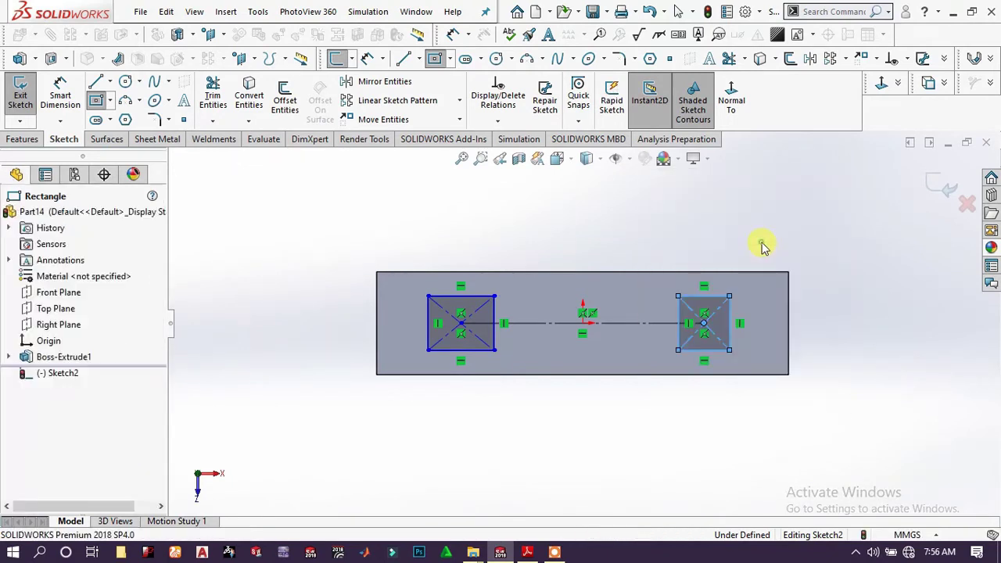
Make the two rectangles the same size with Equal relations between their horizontal edges and between their vertical edges
{"action": "left_click", "coordinate": [702, 352]}
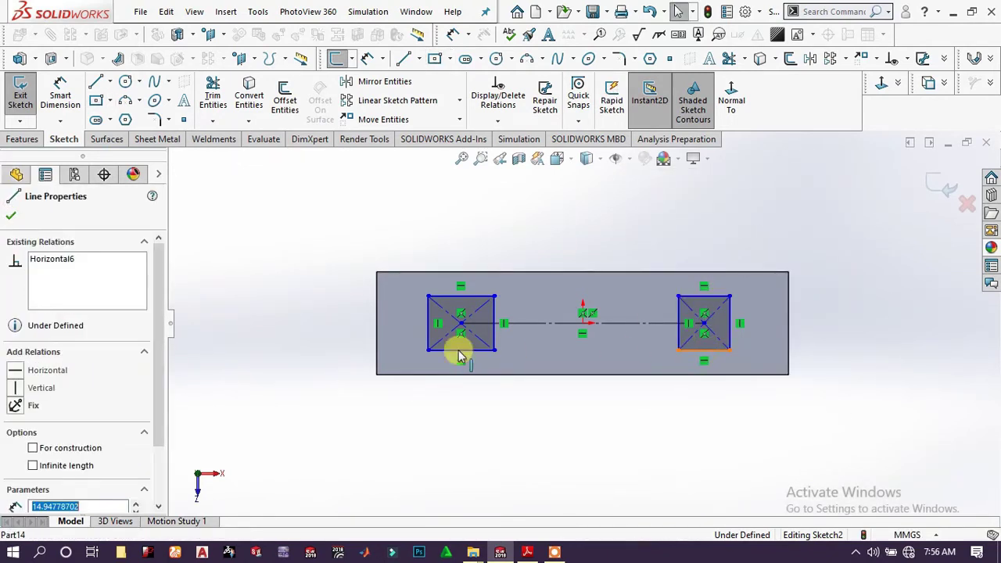
{"action": "left_click", "coordinate": [460, 351], "text": "ctrl"}
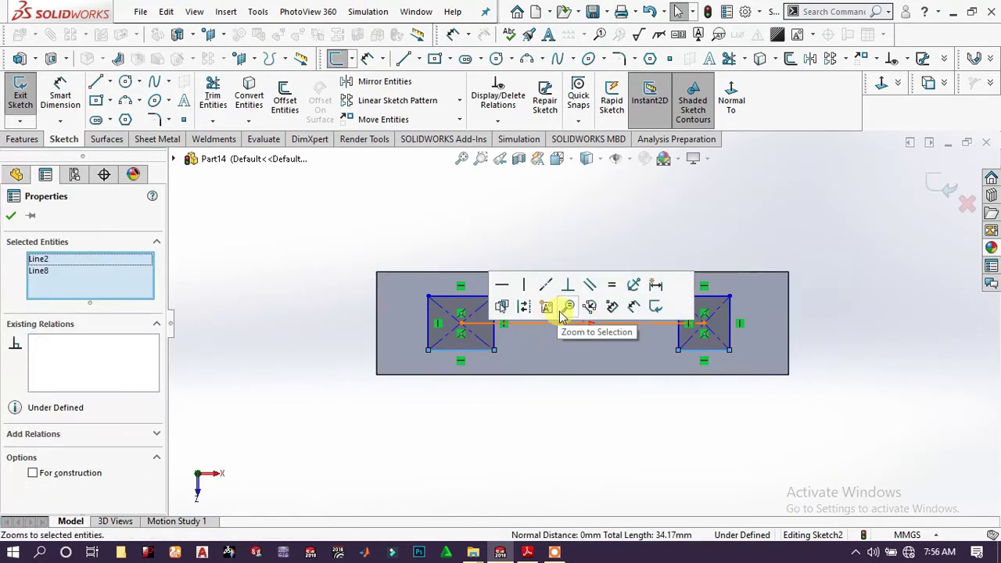
{"action": "left_click", "coordinate": [614, 286]}
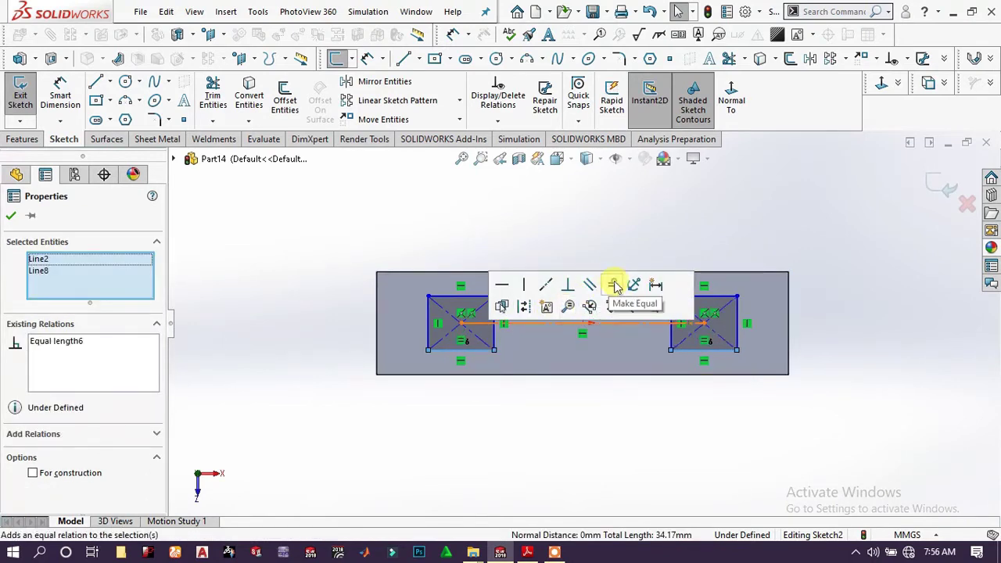
{"action": "left_click", "coordinate": [623, 451]}
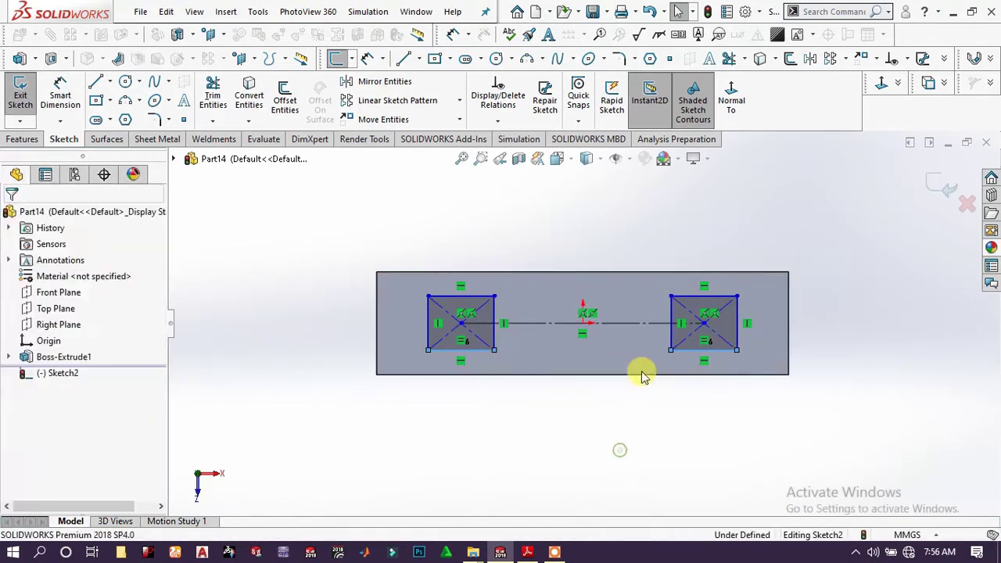
{"action": "left_click", "coordinate": [645, 311]}
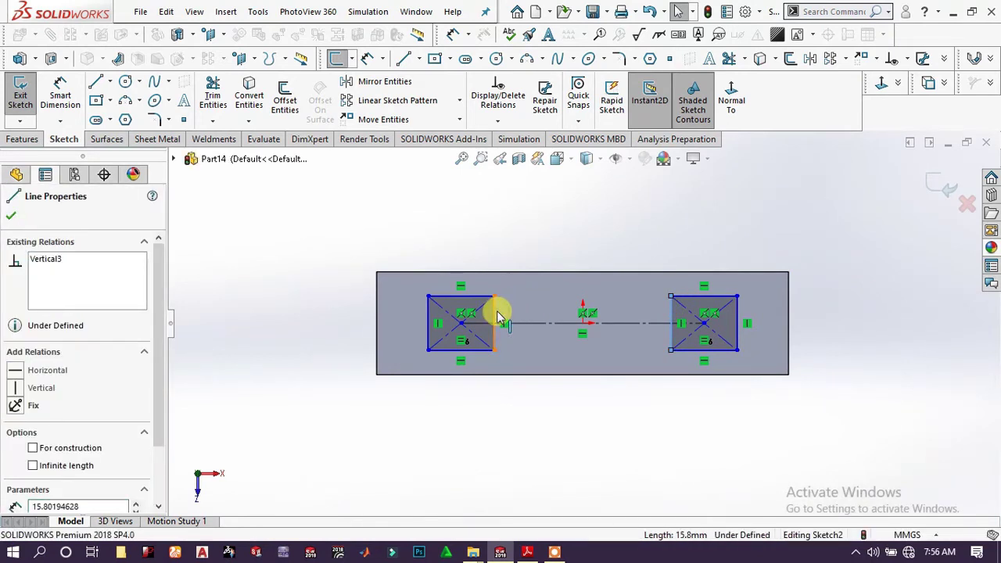
{"action": "left_click", "coordinate": [498, 316], "text": "ctrl"}
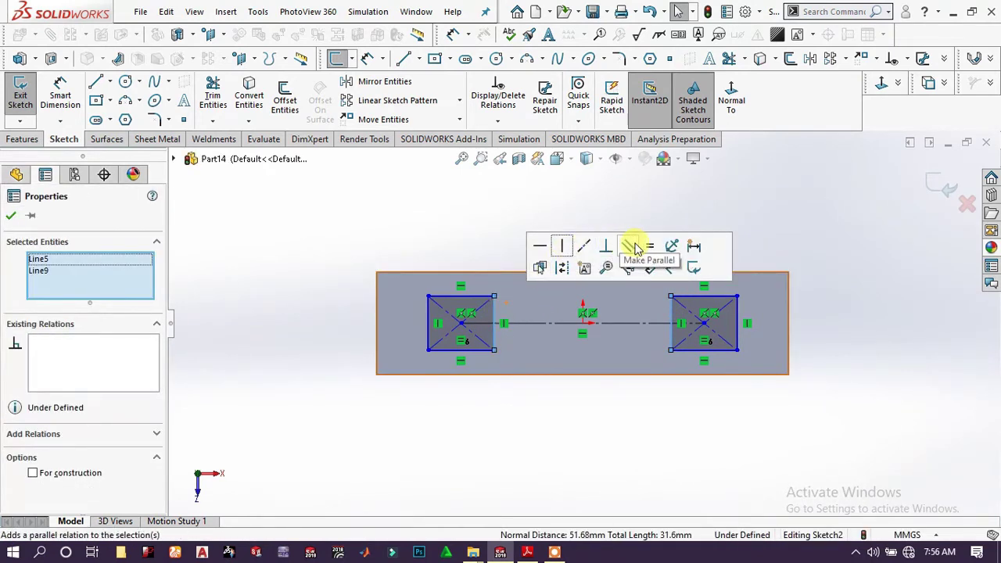
{"action": "left_click", "coordinate": [465, 246]}
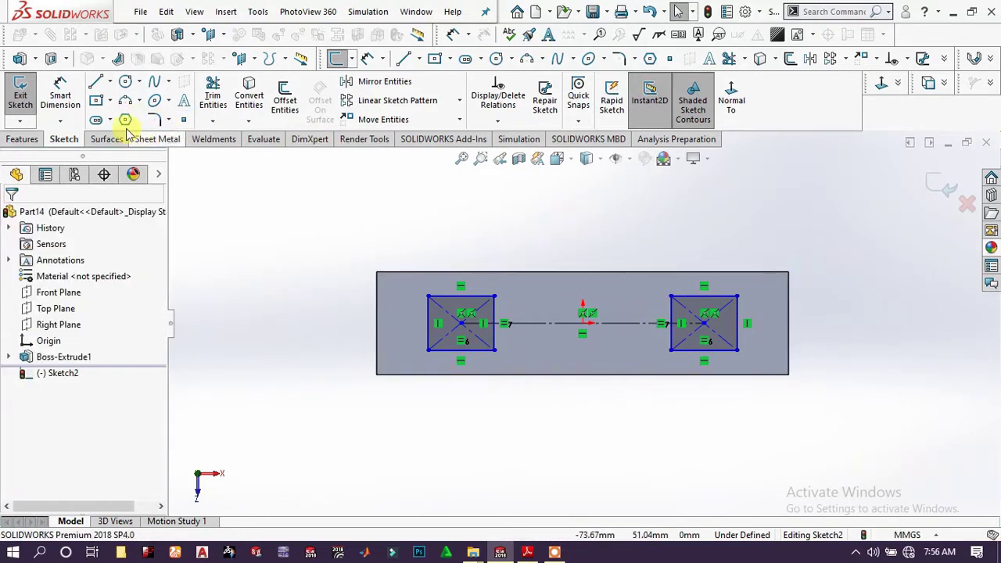
Dimension the centerline between the two rectangle centres to 82.5 mm
{"action": "left_click", "coordinate": [60, 95]}
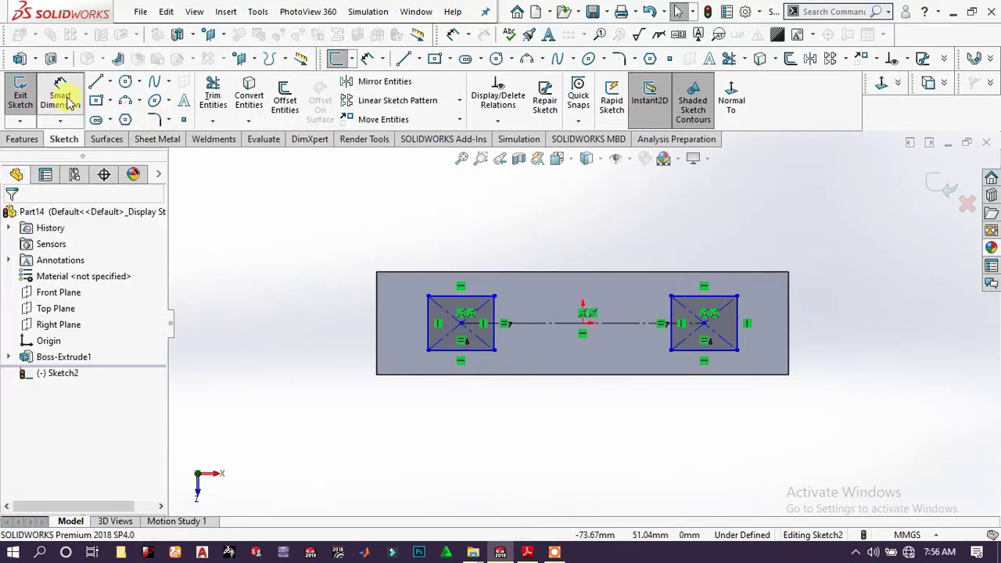
{"action": "left_click", "coordinate": [634, 327]}
{"action": "left_click", "coordinate": [604, 442]}
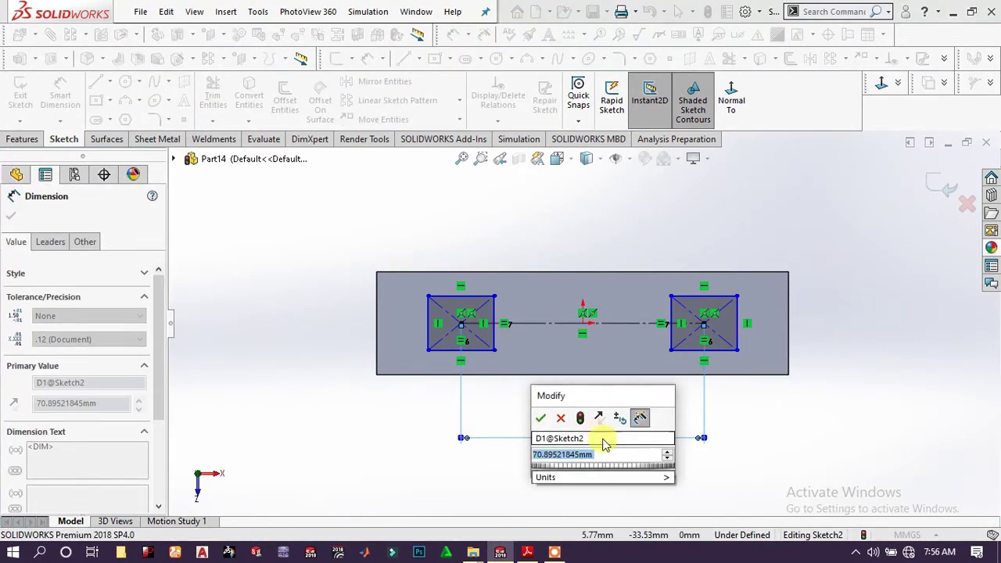
{"action": "type", "text": "60"}
{"action": "key", "text": "Return"}
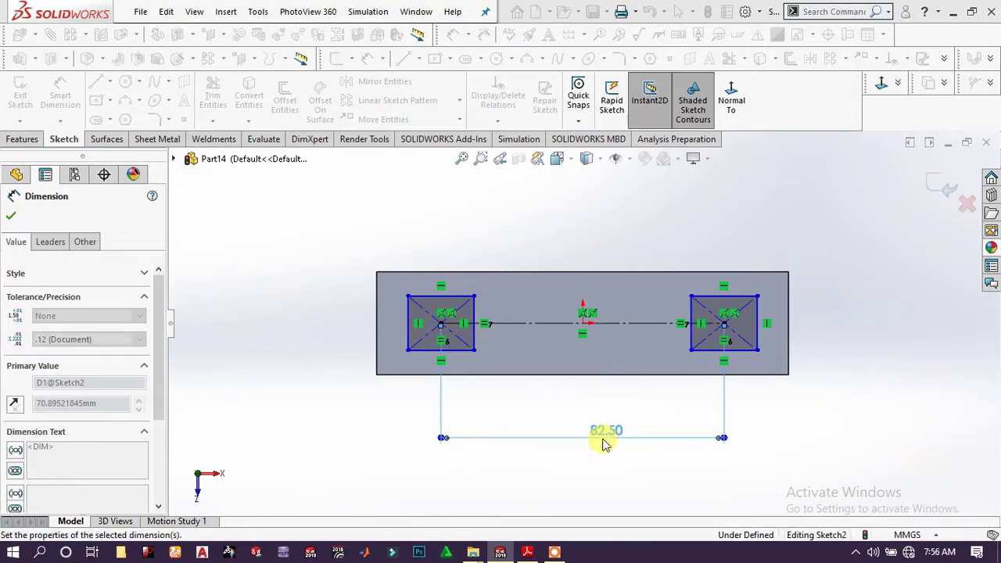
Dimension the right rectangle with a width of 25 mm and a distance of 5 mm from the block's upper long edge
{"action": "left_click", "coordinate": [736, 296]}
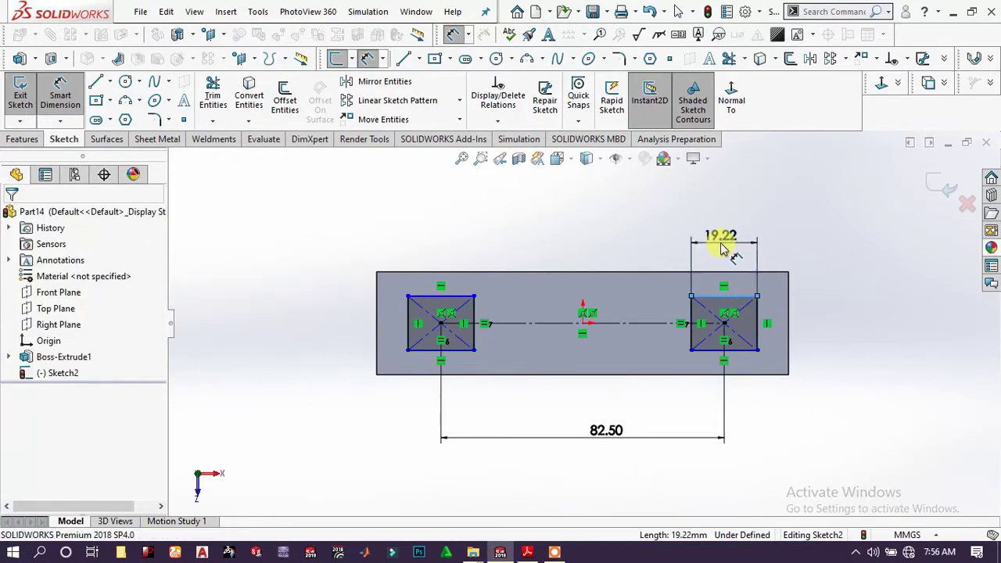
{"action": "left_click", "coordinate": [721, 249]}
{"action": "type", "text": "25"}
{"action": "key", "text": "Return"}
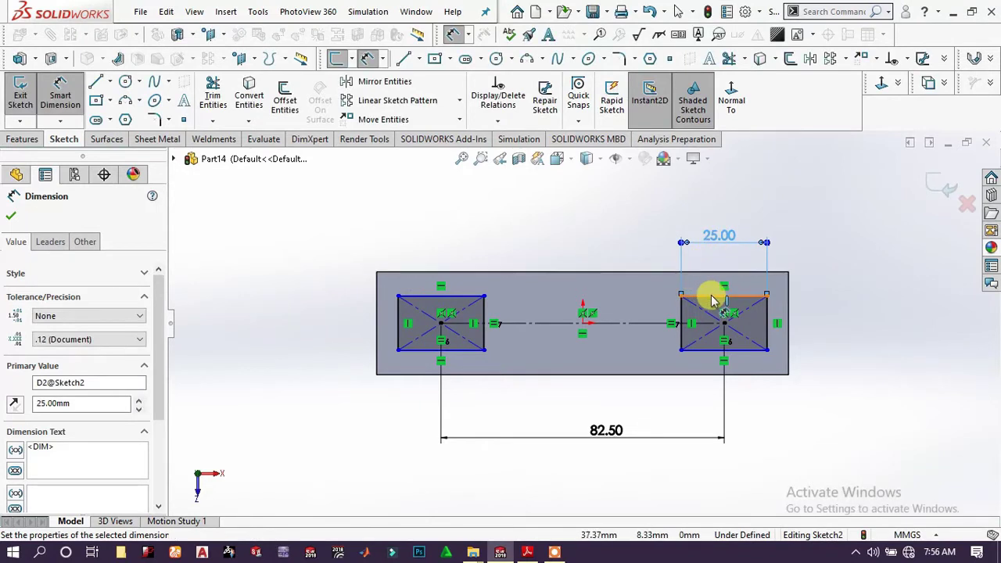
{"action": "left_click", "coordinate": [722, 271]}
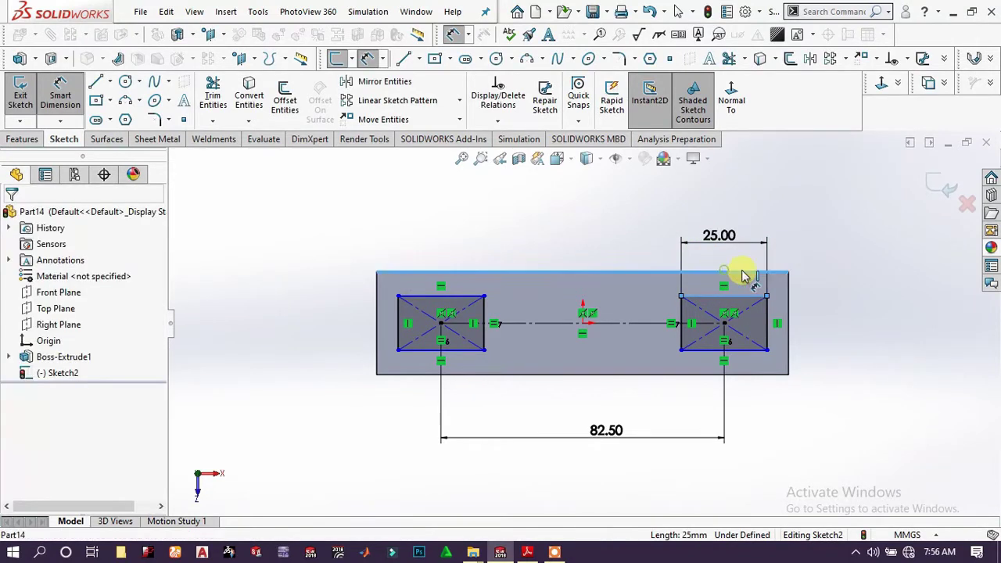
{"action": "left_click", "coordinate": [837, 291]}
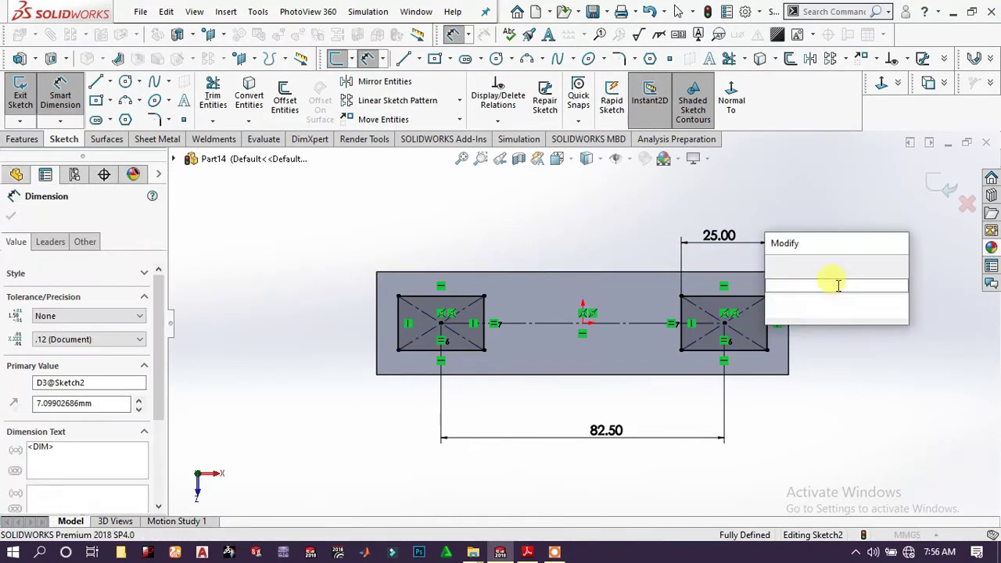
{"action": "type", "text": "5"}
{"action": "key", "text": "Return"}
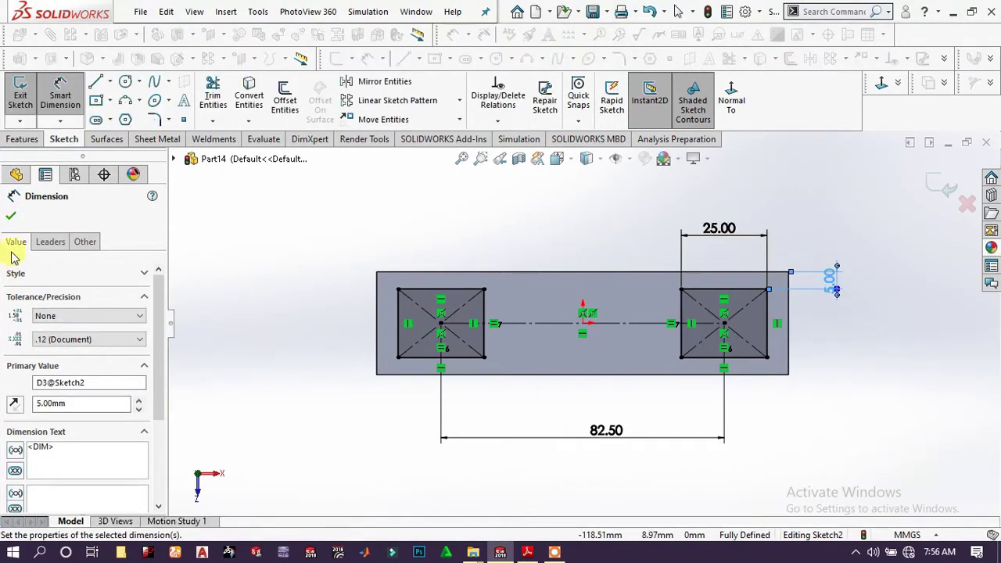
Extrude both rectangles with a blind depth of 5 mm upward from the block's top face
{"action": "left_click", "coordinate": [20, 141]}
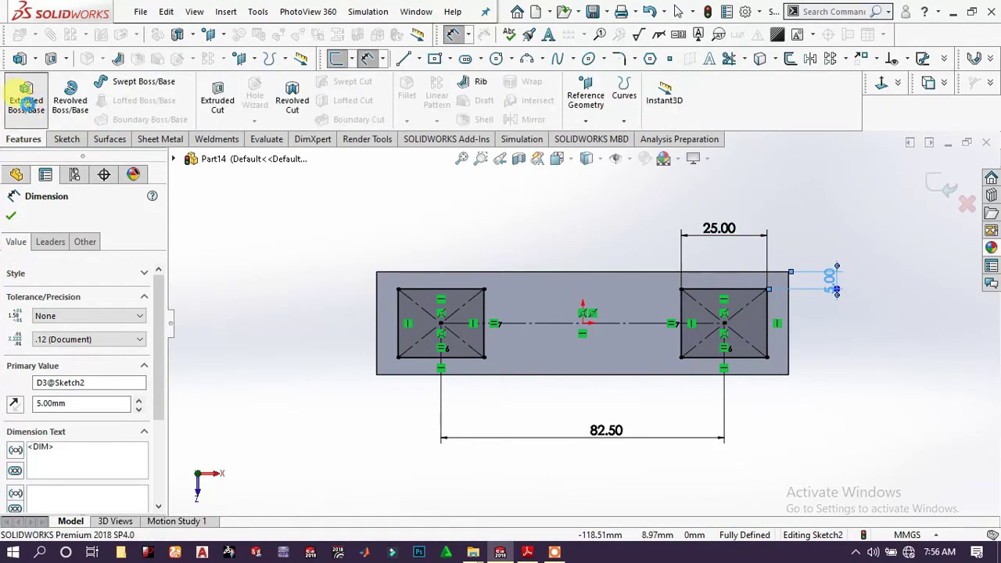
{"action": "left_click", "coordinate": [26, 100]}
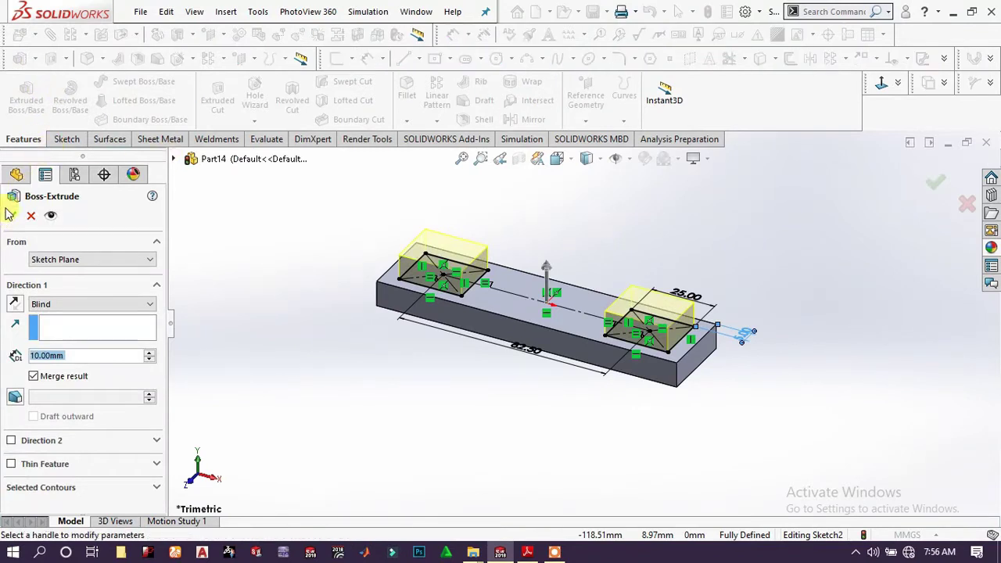
{"action": "type", "text": "5"}
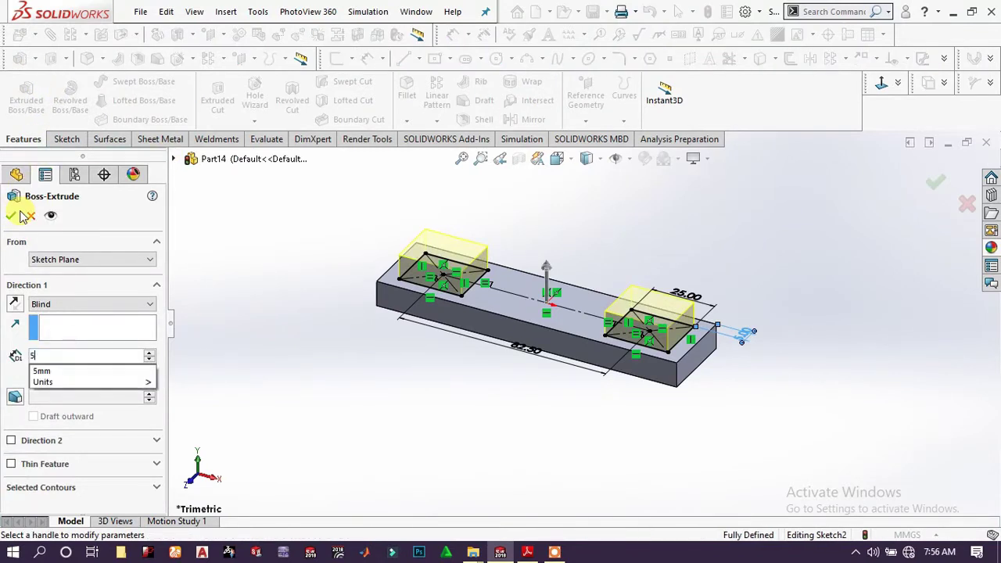
{"action": "key", "text": "Return"}
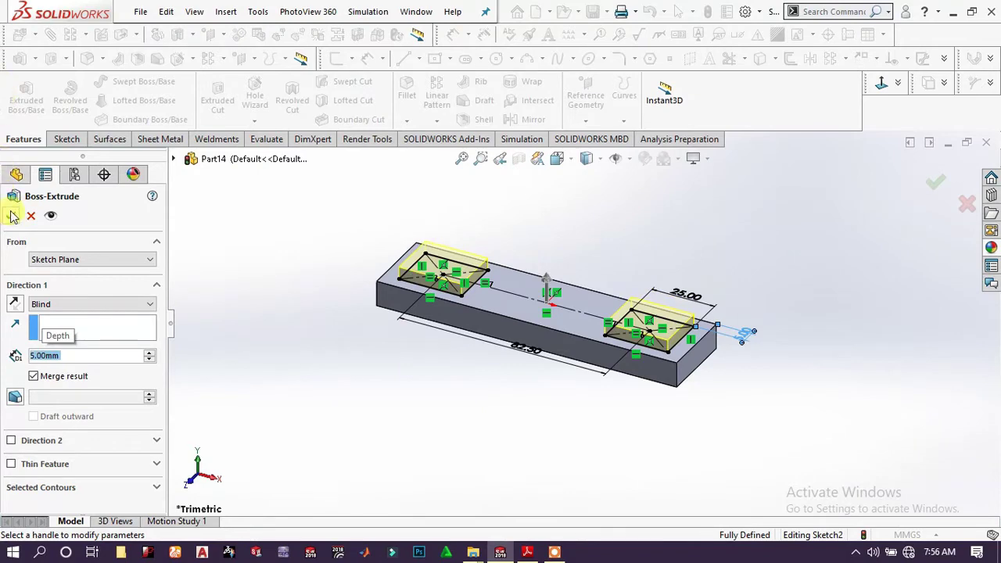
{"action": "left_click", "coordinate": [12, 216]}
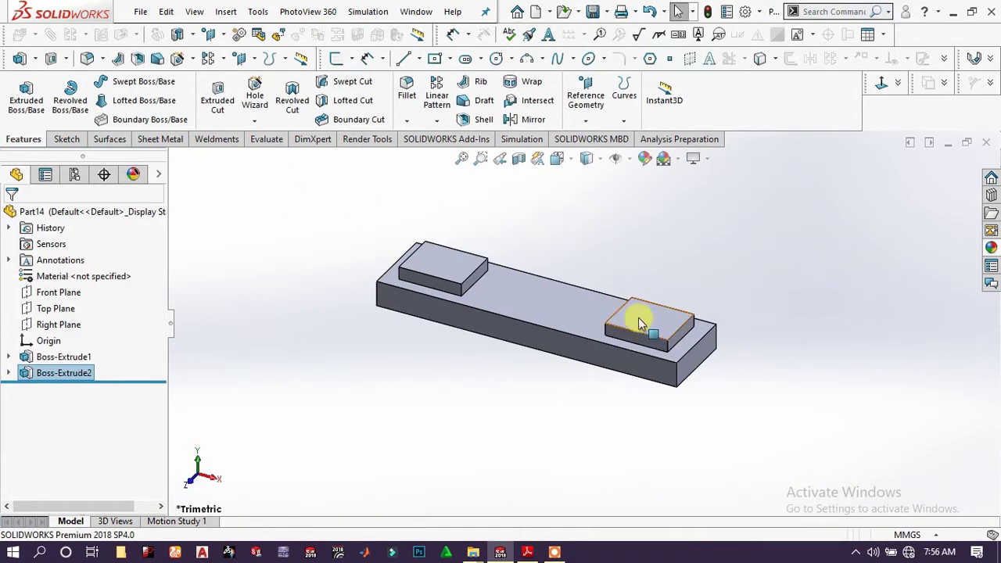
Start a sketch on the Front Plane and convert the block's 120 mm top edge into a sketch line
{"action": "left_click", "coordinate": [49, 296]}
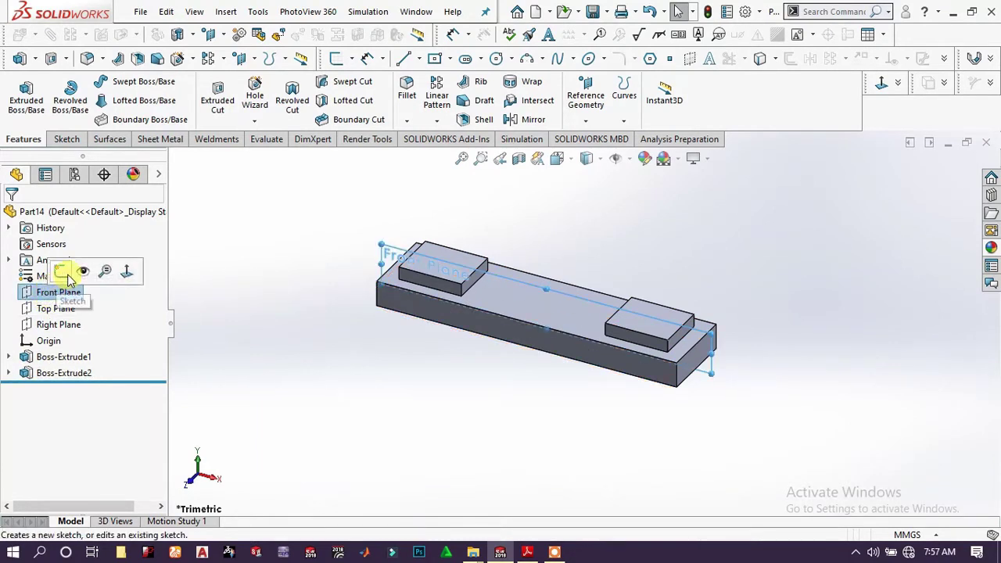
{"action": "left_click", "coordinate": [67, 274]}
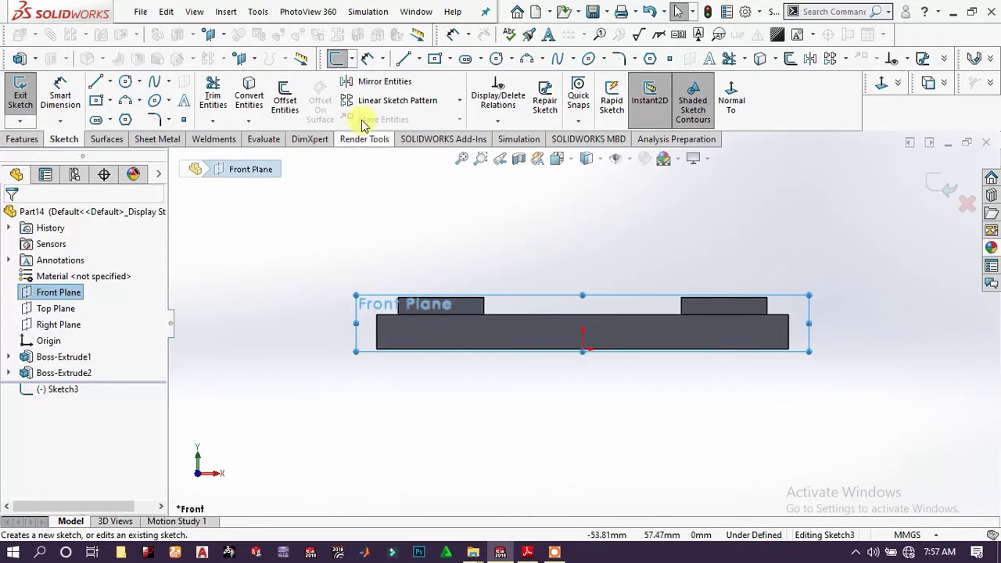
{"action": "left_click", "coordinate": [582, 315]}
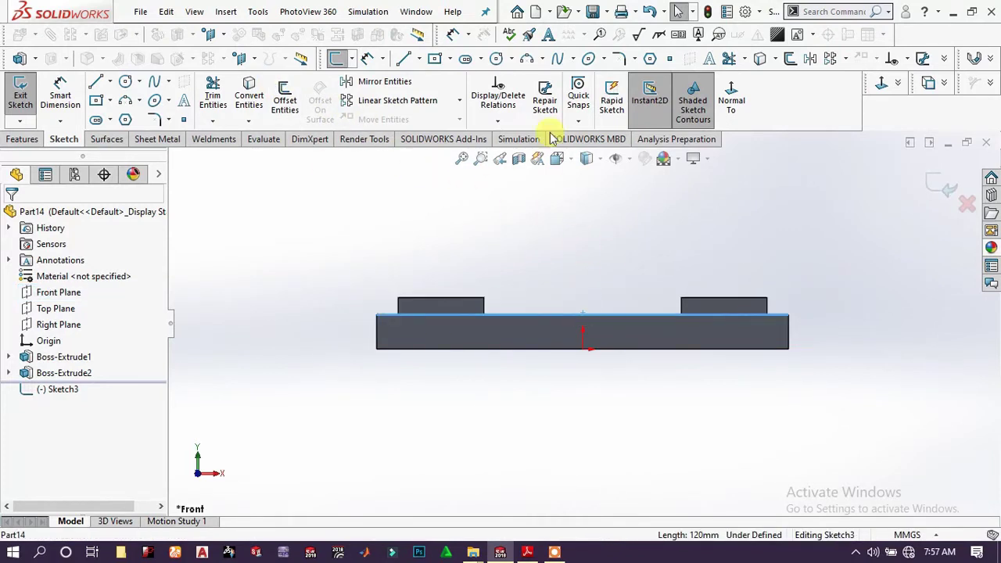
{"action": "left_click", "coordinate": [762, 60]}
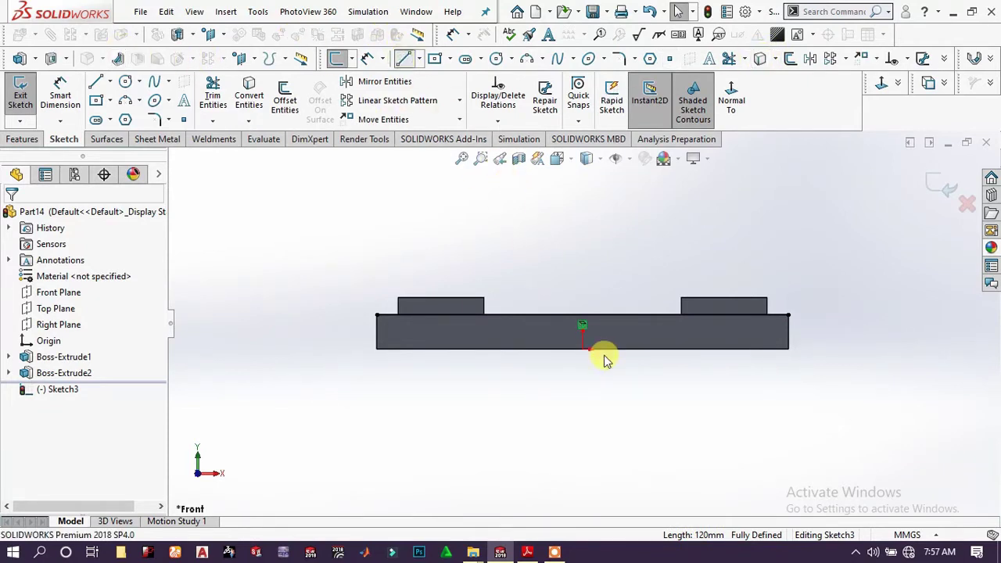
Sketch a vertical line upward from the origin, ending well above the pads, and make it construction geometry
{"action": "key", "text": "l"}
{"action": "left_click", "coordinate": [584, 348]}
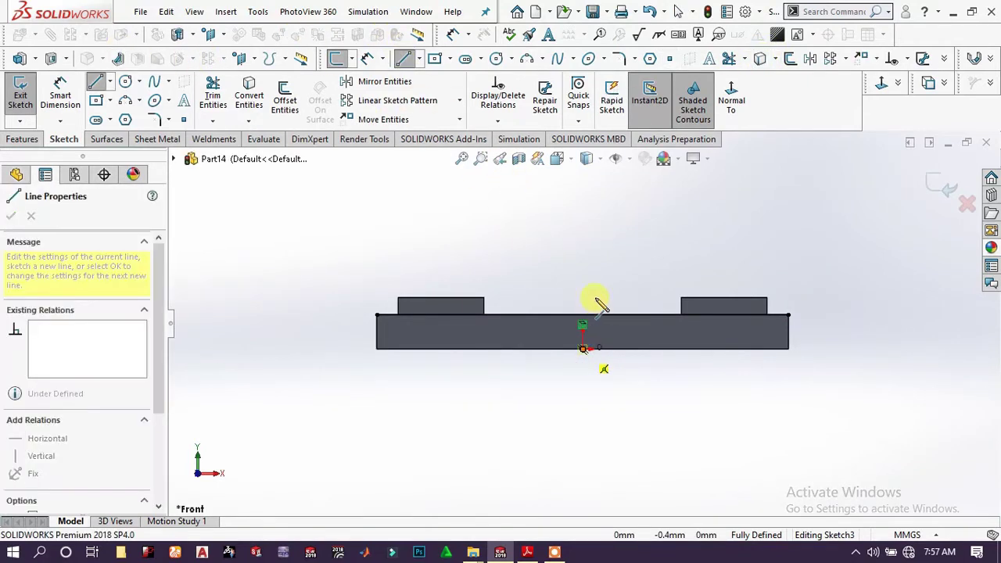
{"action": "scroll", "coordinate": [599, 302], "scroll_direction": "up", "scroll_amount": 2}
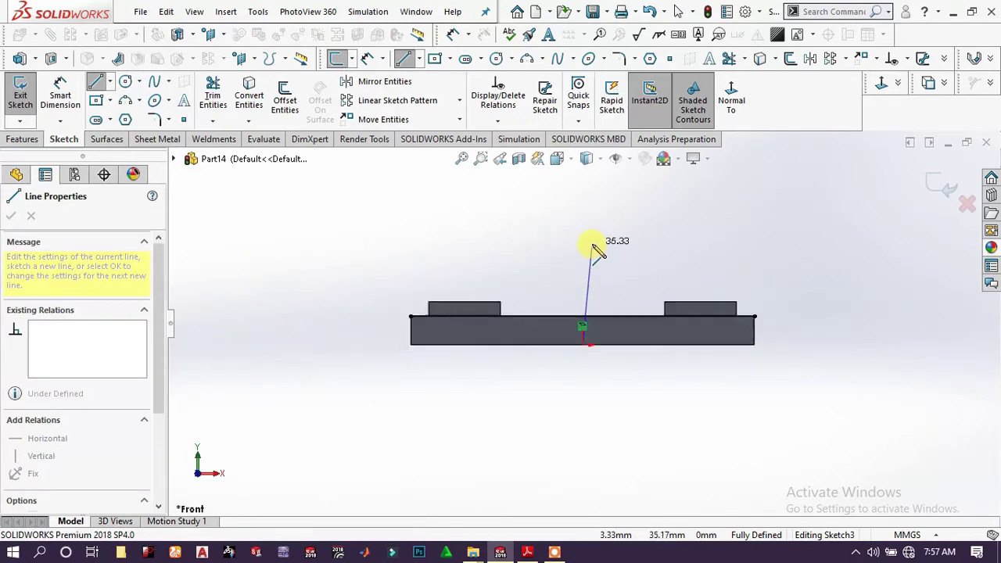
{"action": "left_click", "coordinate": [583, 201]}
{"action": "right_click", "coordinate": [619, 204]}
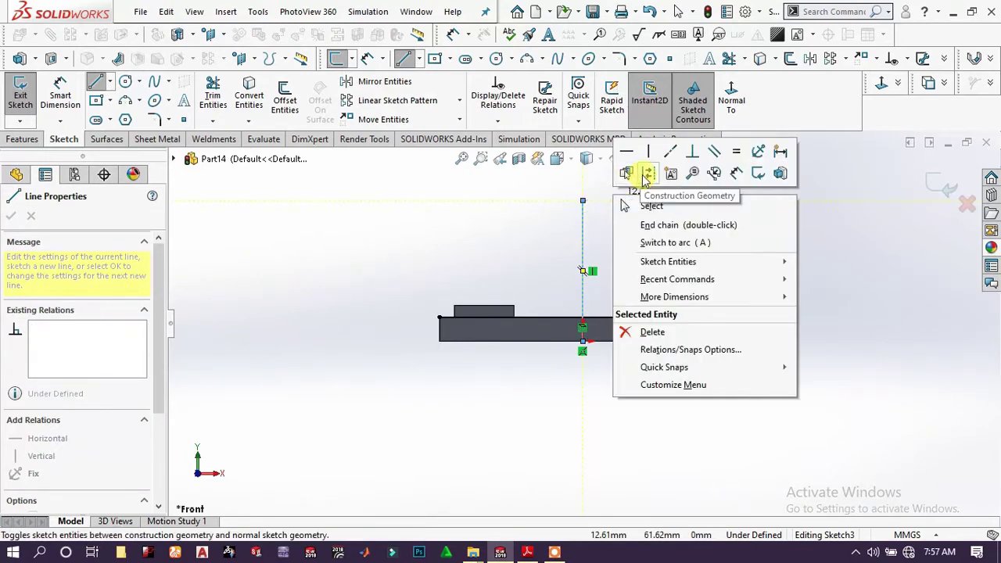
{"action": "left_click", "coordinate": [645, 175]}
{"action": "key", "text": "Escape"}
{"action": "scroll", "coordinate": [621, 277], "scroll_direction": "down", "scroll_amount": 1}
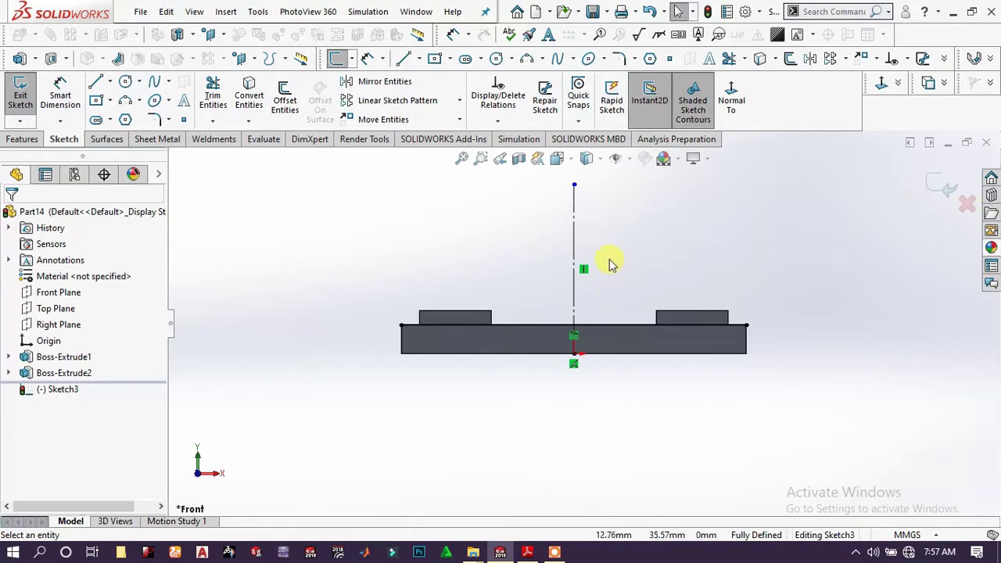
{"action": "scroll", "coordinate": [611, 264], "scroll_direction": "down", "scroll_amount": 1}
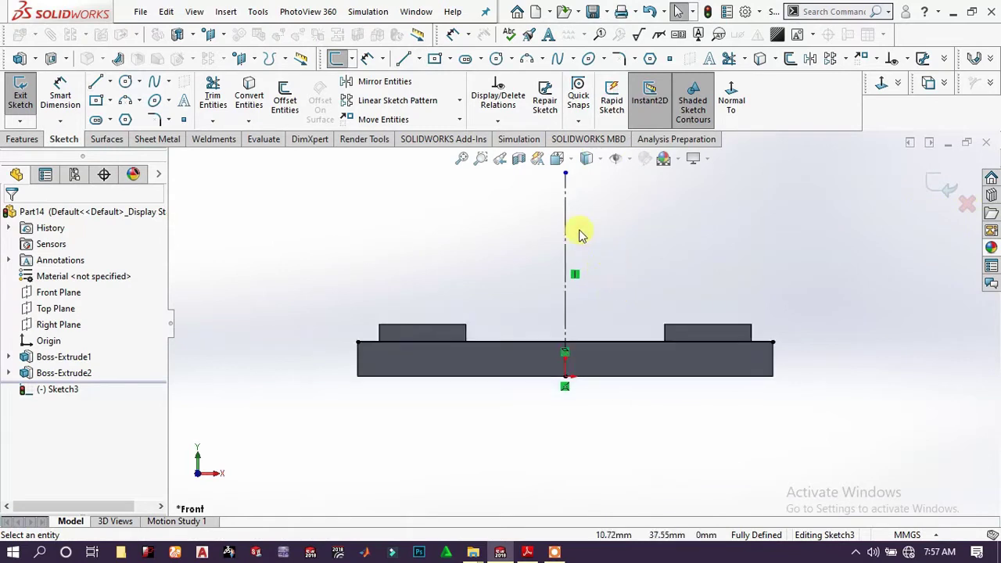
Sketch an arch profile of two slanted lines rising from the block's top edge, joined by a tangent arc of about 22 mm radius
{"action": "left_click", "coordinate": [101, 82]}
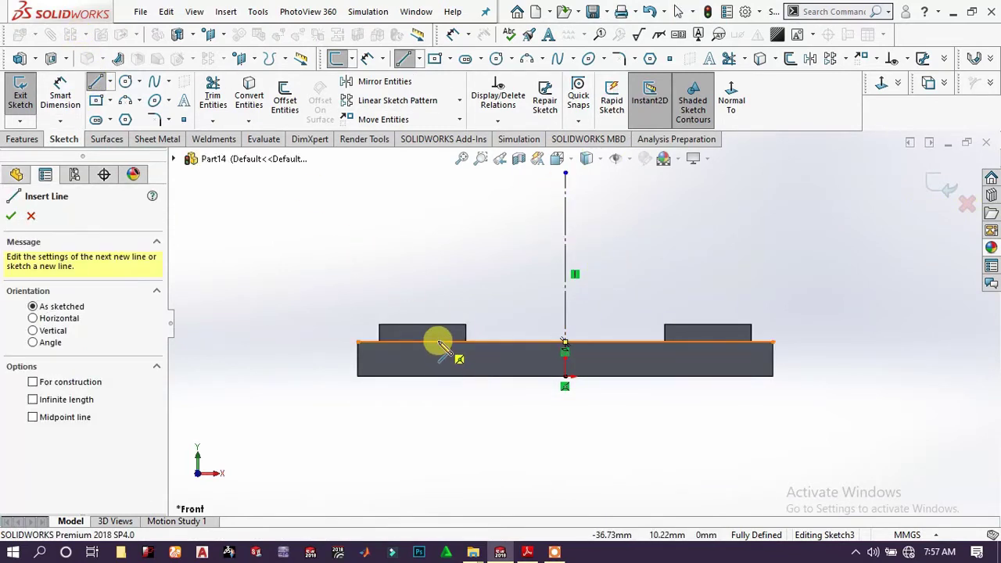
{"action": "left_click", "coordinate": [438, 342]}
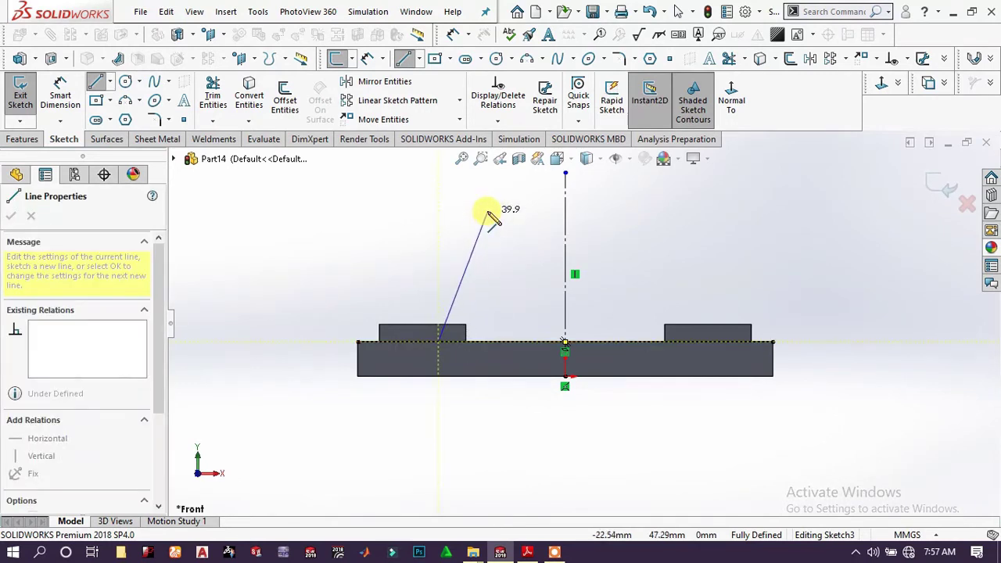
{"action": "left_click", "coordinate": [488, 211]}
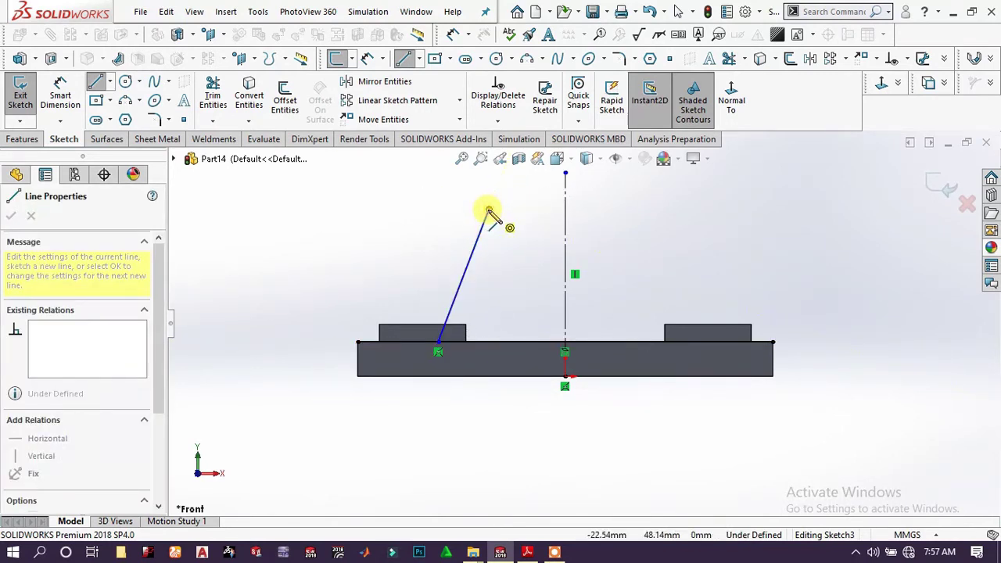
{"action": "key", "text": "a"}
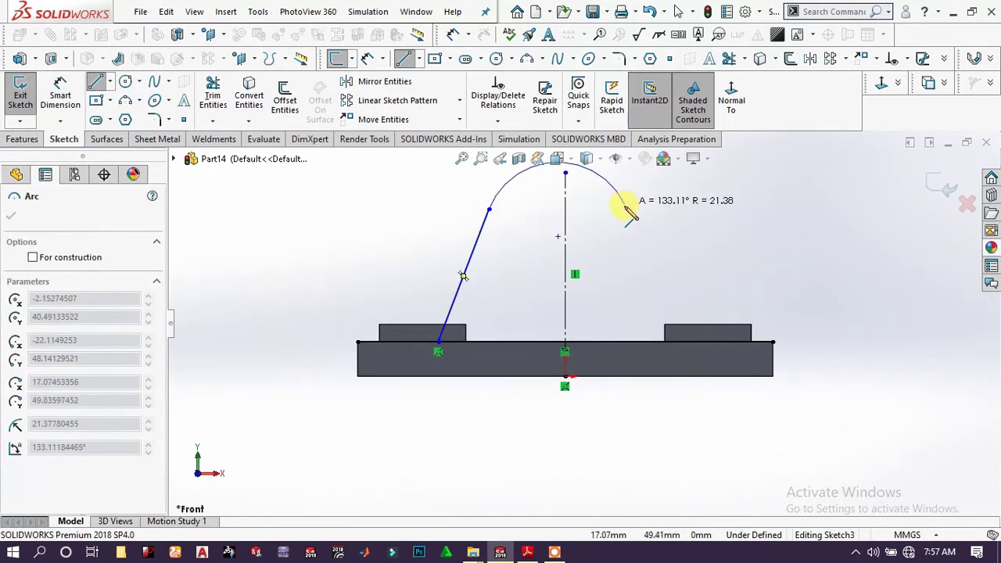
{"action": "left_click", "coordinate": [631, 210]}
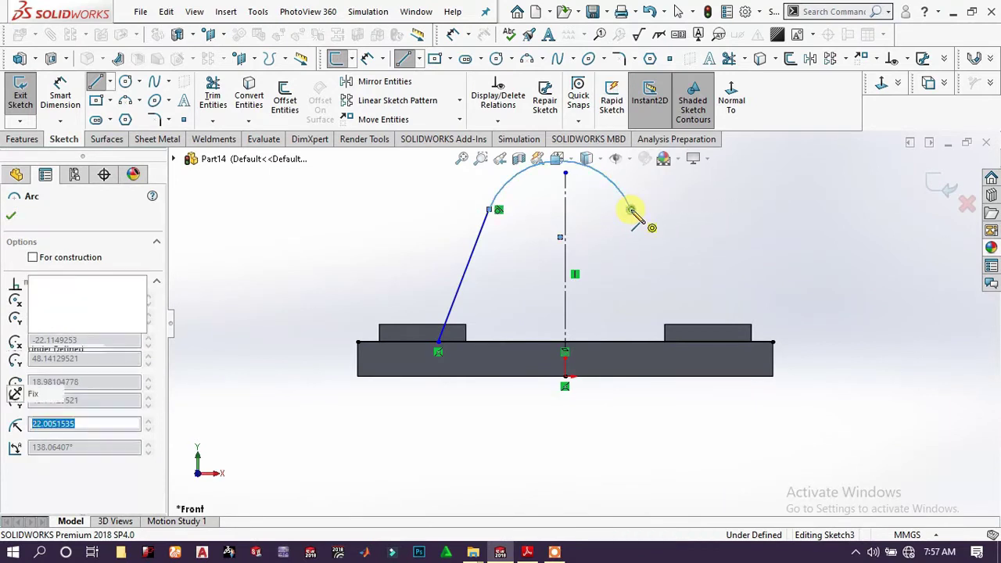
{"action": "left_click", "coordinate": [681, 342]}
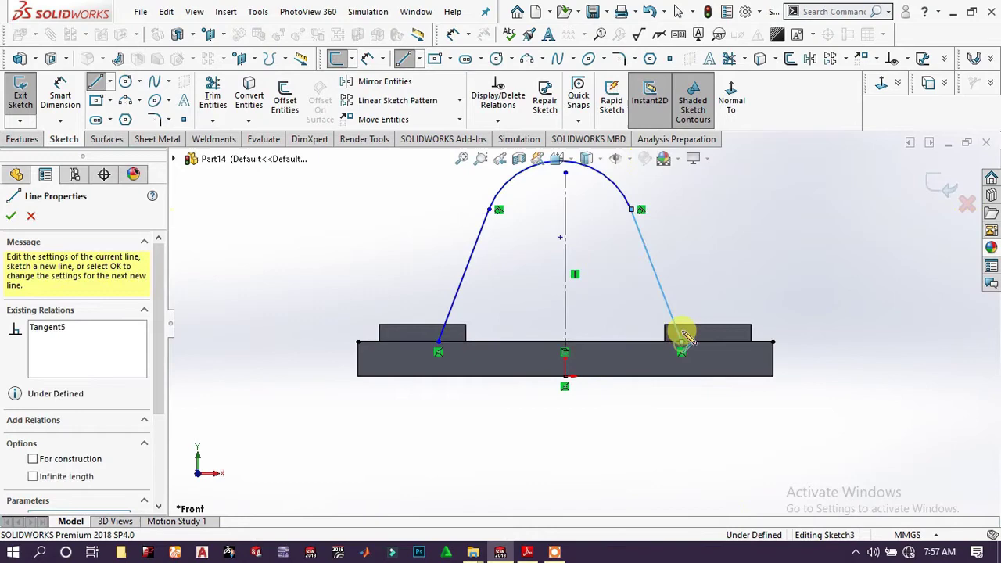
{"action": "right_click", "coordinate": [705, 290]}
{"action": "left_click", "coordinate": [757, 298]}
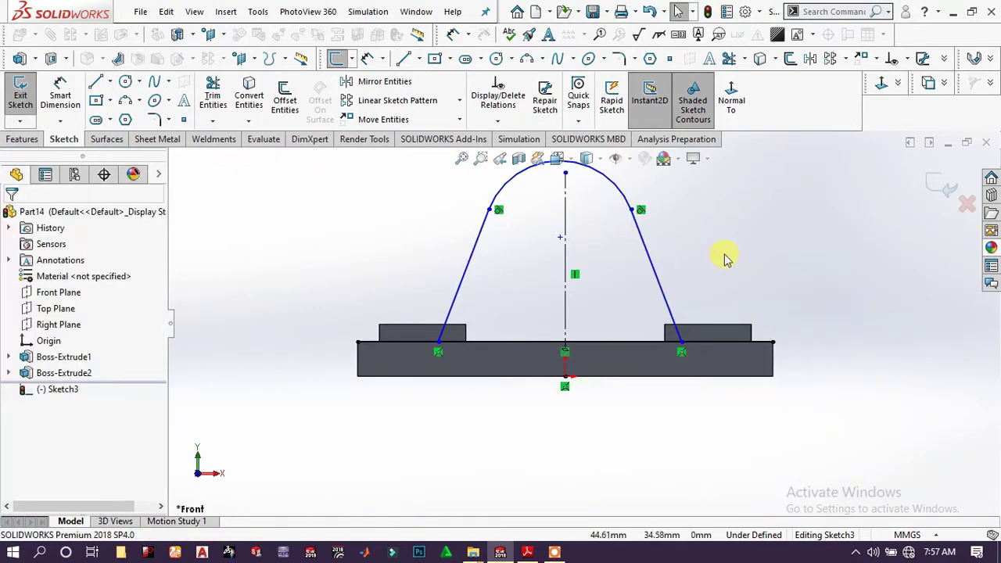
Make the arch's two slanted lines symmetric about the vertical centerline
{"action": "left_click_drag", "start_coordinate": [723, 255], "coordinate": [389, 284]}
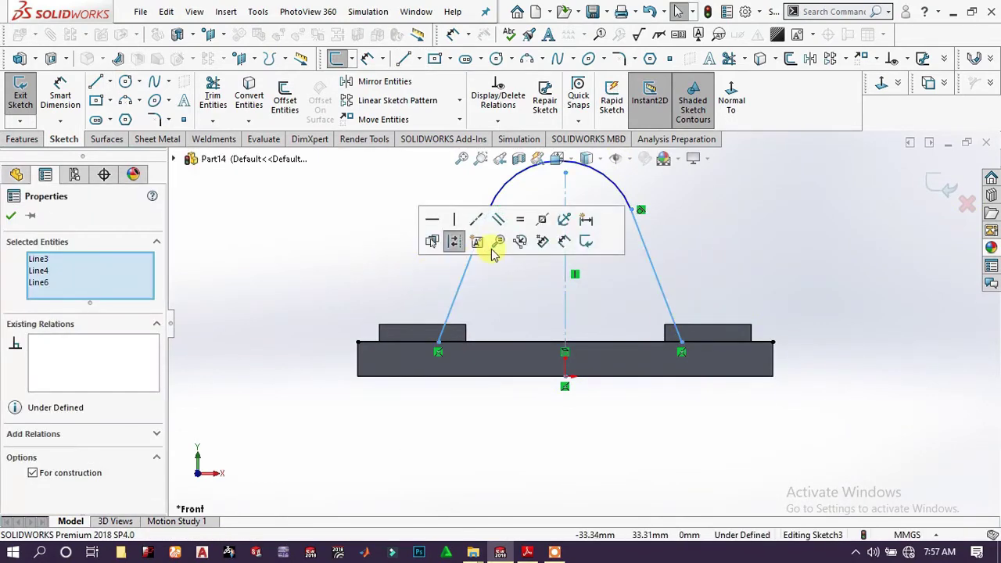
{"action": "left_click", "coordinate": [541, 219]}
{"action": "left_click", "coordinate": [681, 223]}
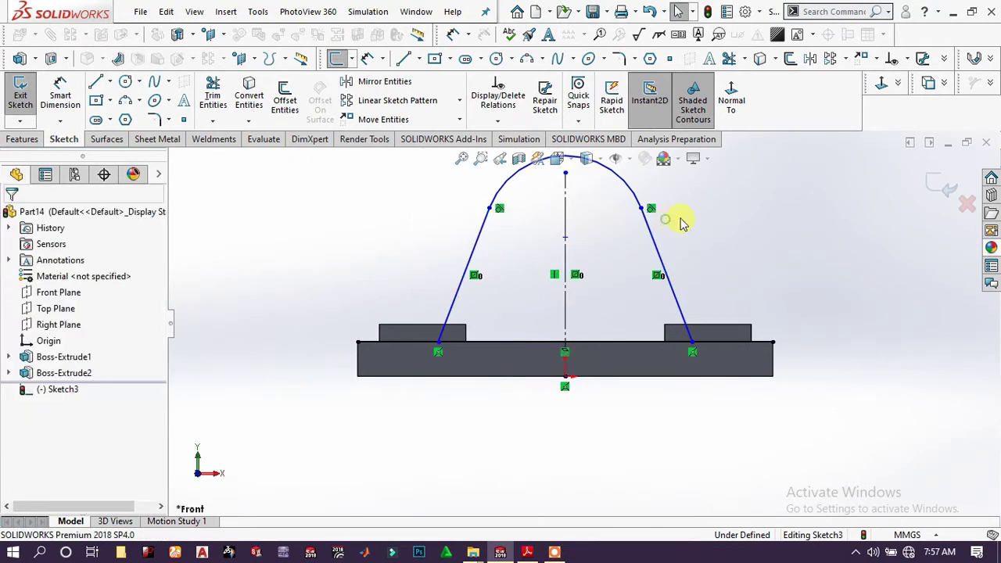
Add a Horizontal relation between the two endpoints of the arch's arc
{"action": "left_click", "coordinate": [640, 213]}
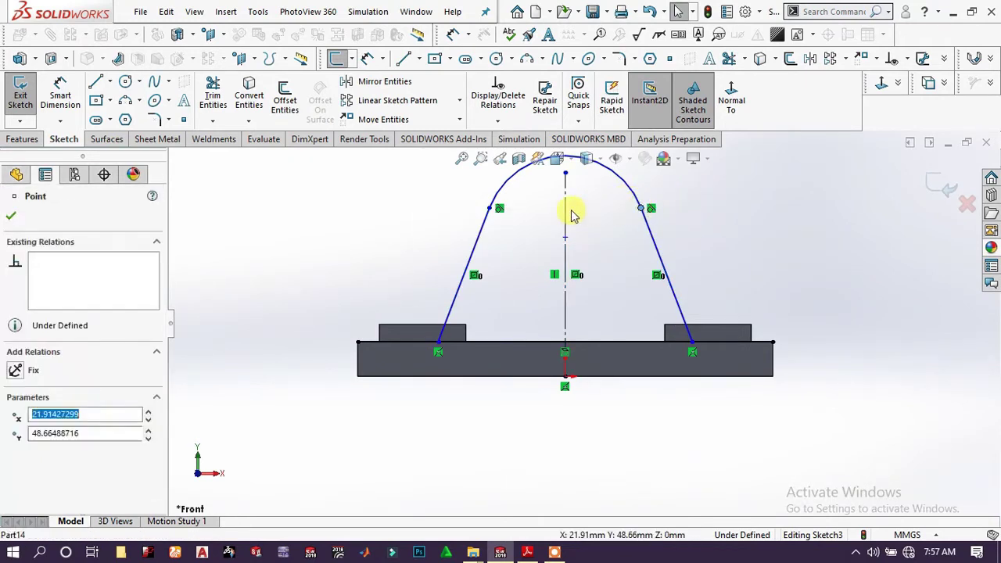
{"action": "left_click", "coordinate": [487, 212], "text": "ctrl"}
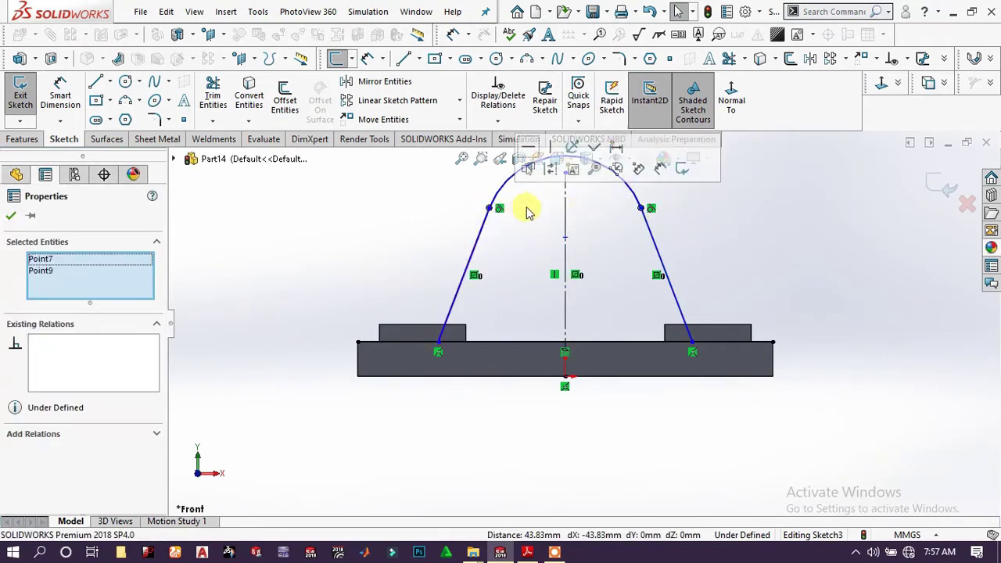
{"action": "left_click", "coordinate": [532, 148]}
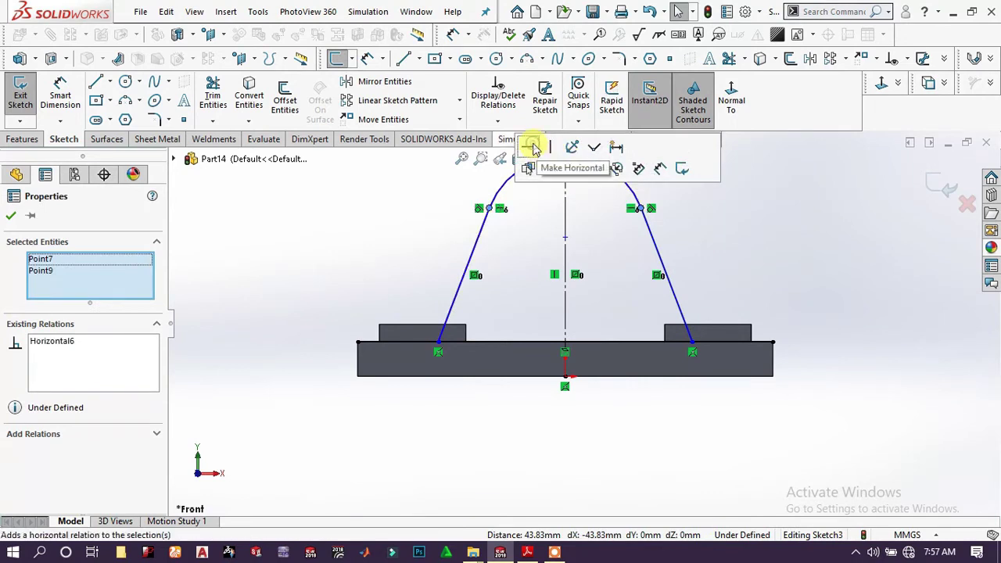
{"action": "left_click", "coordinate": [834, 266]}
Dimension the arch's arc with a radius of 33 mm
{"action": "scroll", "coordinate": [567, 268], "scroll_direction": "up", "scroll_amount": 1}
{"action": "left_click", "coordinate": [67, 96]}
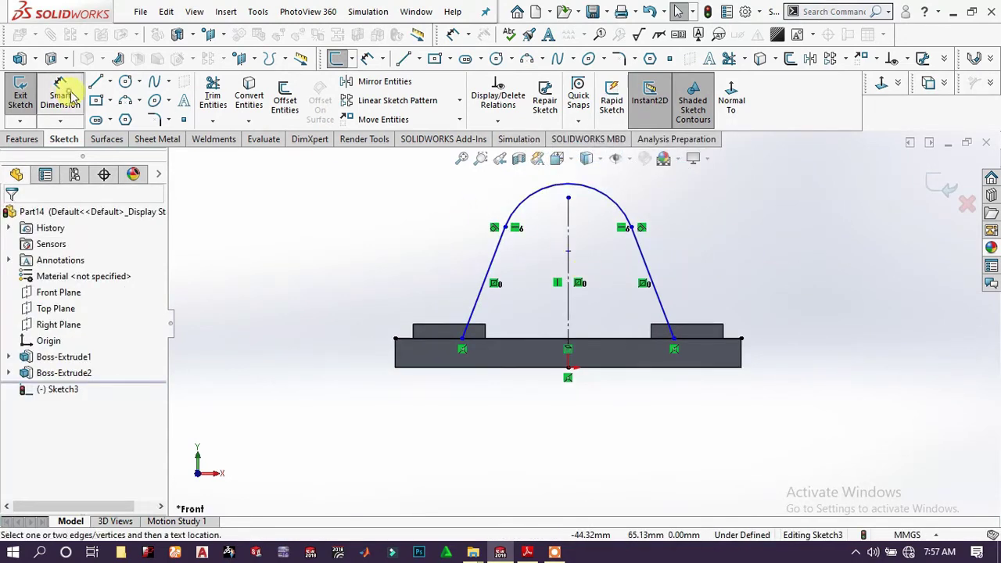
{"action": "left_click", "coordinate": [628, 212]}
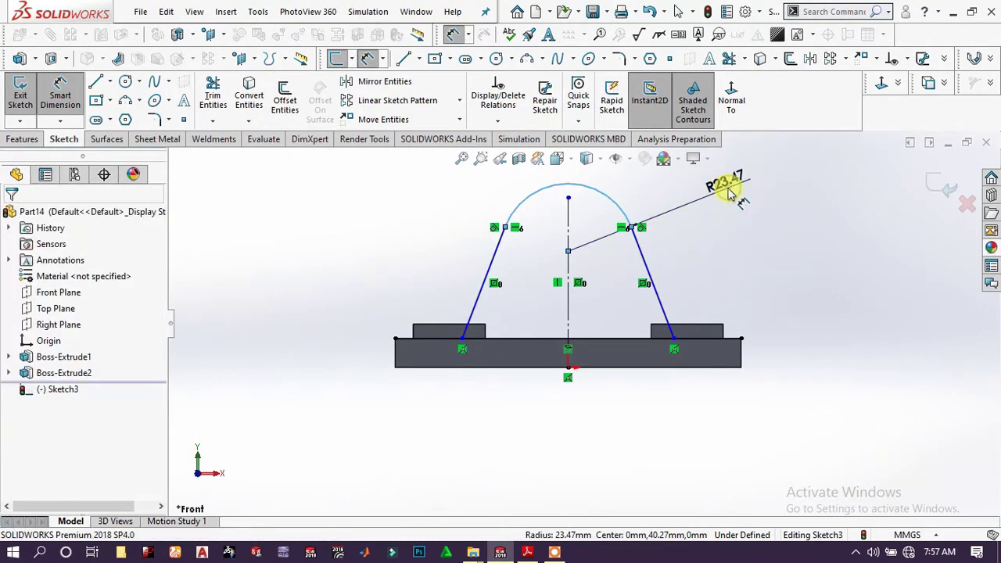
{"action": "left_click", "coordinate": [765, 195]}
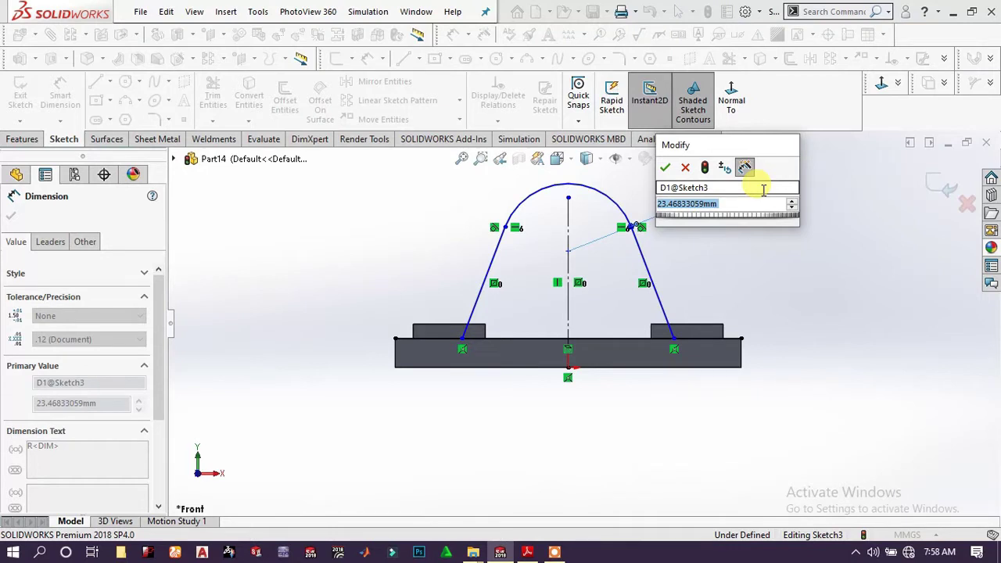
{"action": "type", "text": "33"}
{"action": "key", "text": "Return"}
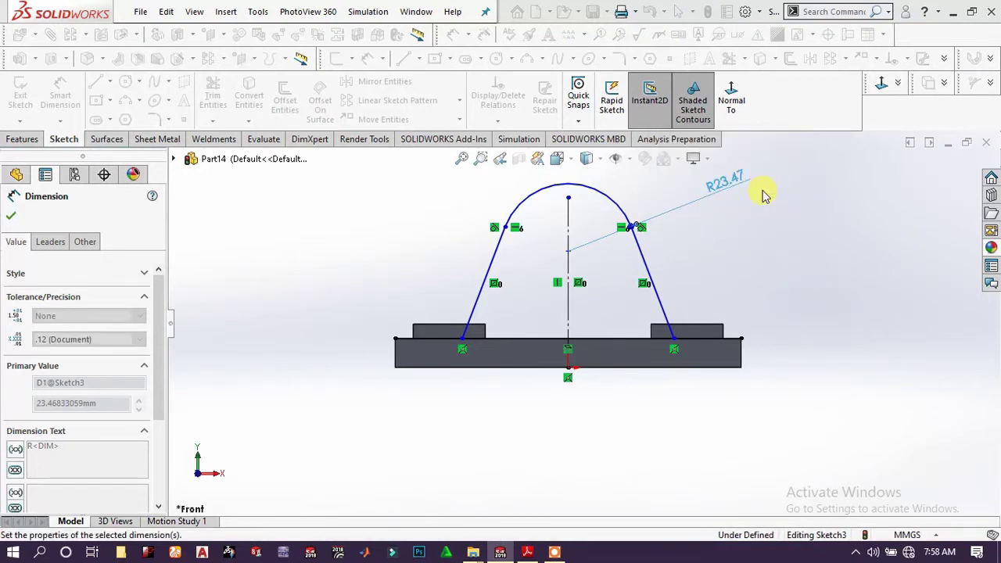
{"action": "left_click", "coordinate": [773, 219]}
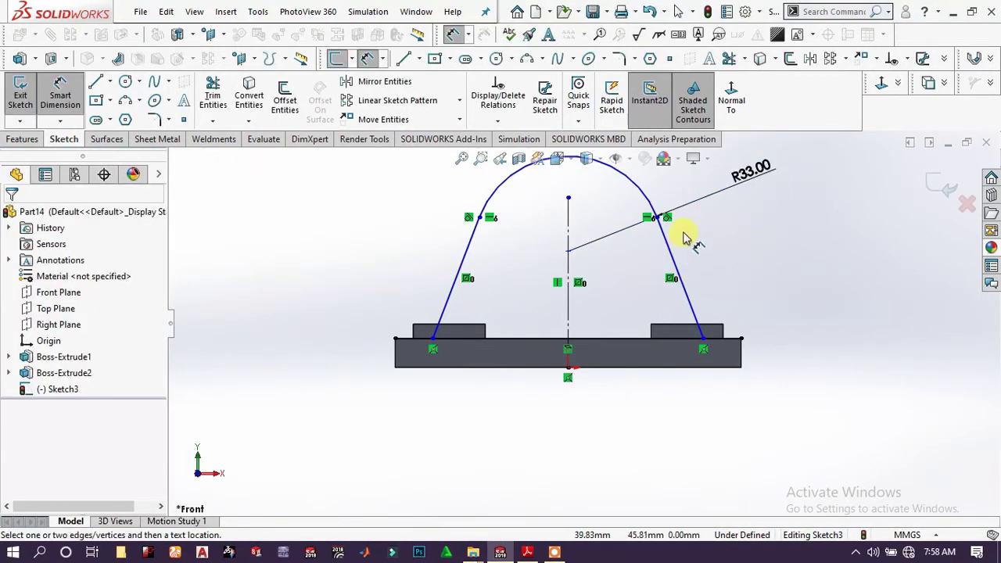
Dimension the angle between the arch's right slanted line and the block's top edge as 85°
{"action": "left_click", "coordinate": [691, 324]}
{"action": "left_click", "coordinate": [686, 338]}
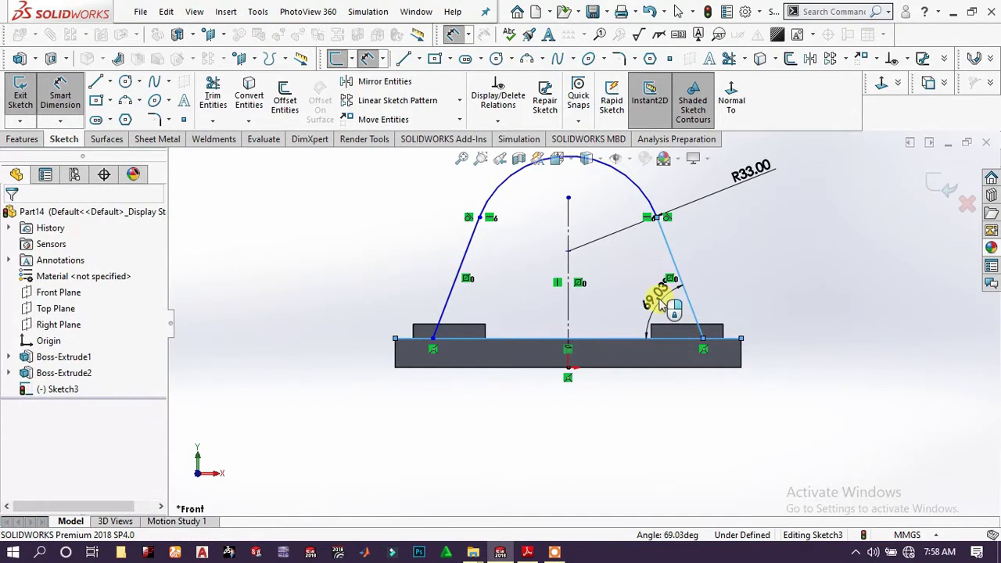
{"action": "left_click", "coordinate": [662, 307]}
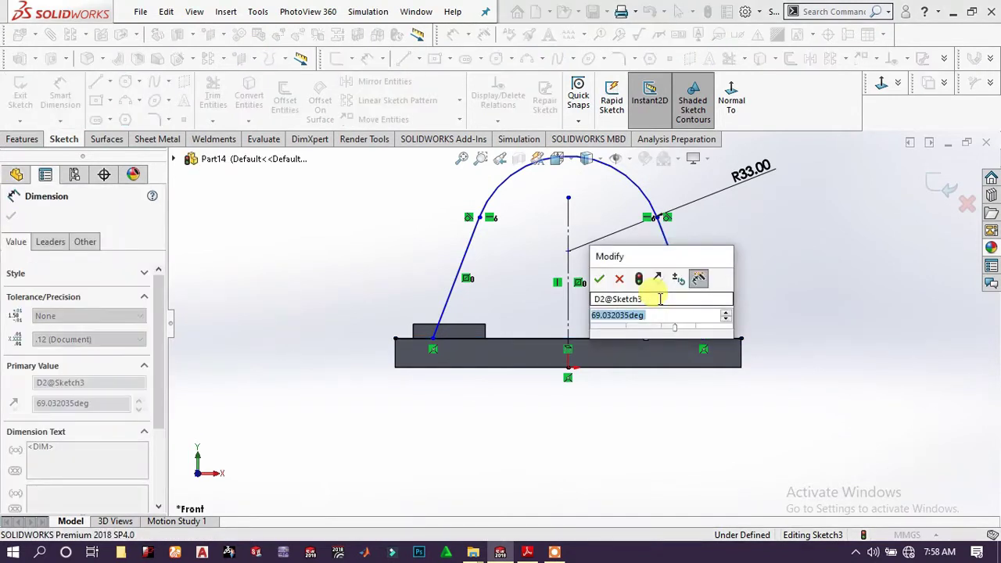
{"action": "type", "text": "85"}
{"action": "key", "text": "Return"}
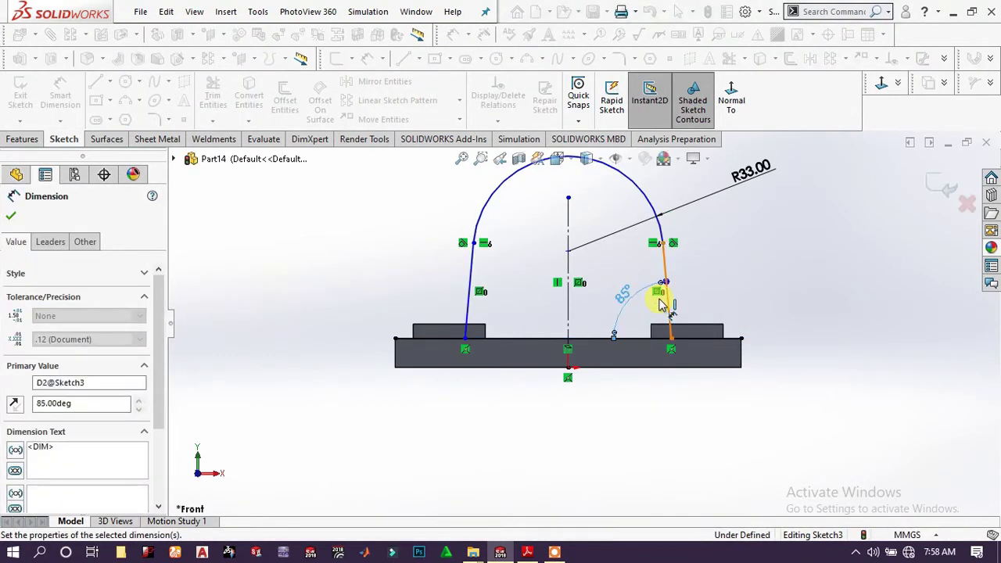
{"action": "left_click", "coordinate": [713, 229]}
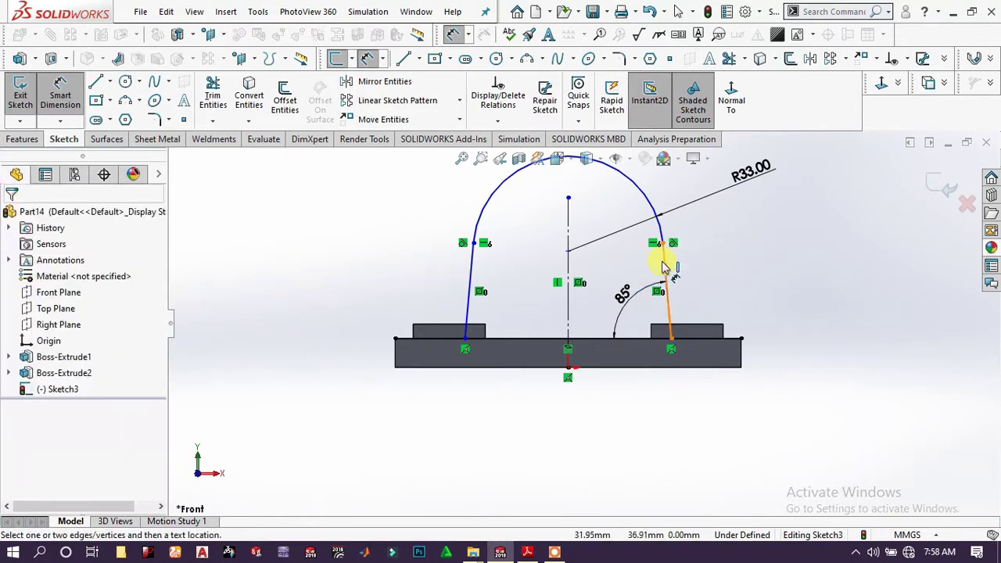
Dimension the vertical distance from the arc's right endpoint to the block's top edge as 60 mm
{"action": "key", "text": "z"}
{"action": "scroll", "coordinate": [614, 238], "scroll_direction": "down", "scroll_amount": 3}
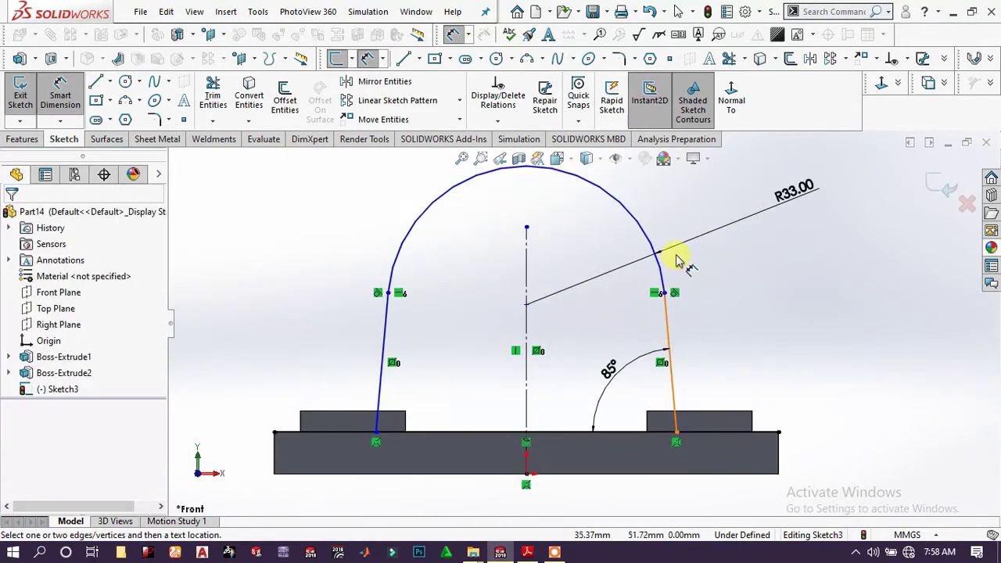
{"action": "left_click", "coordinate": [666, 294]}
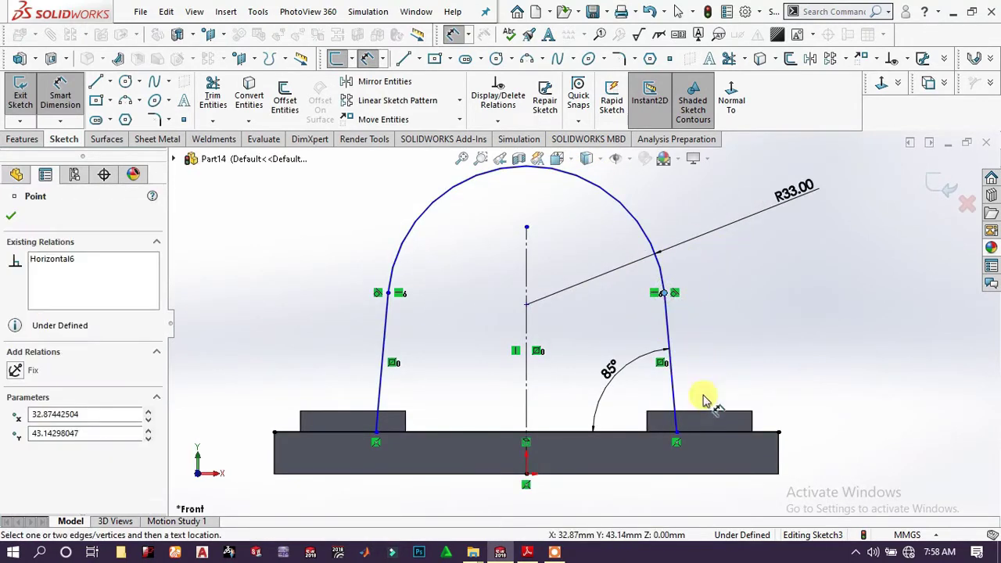
{"action": "left_click", "coordinate": [704, 432]}
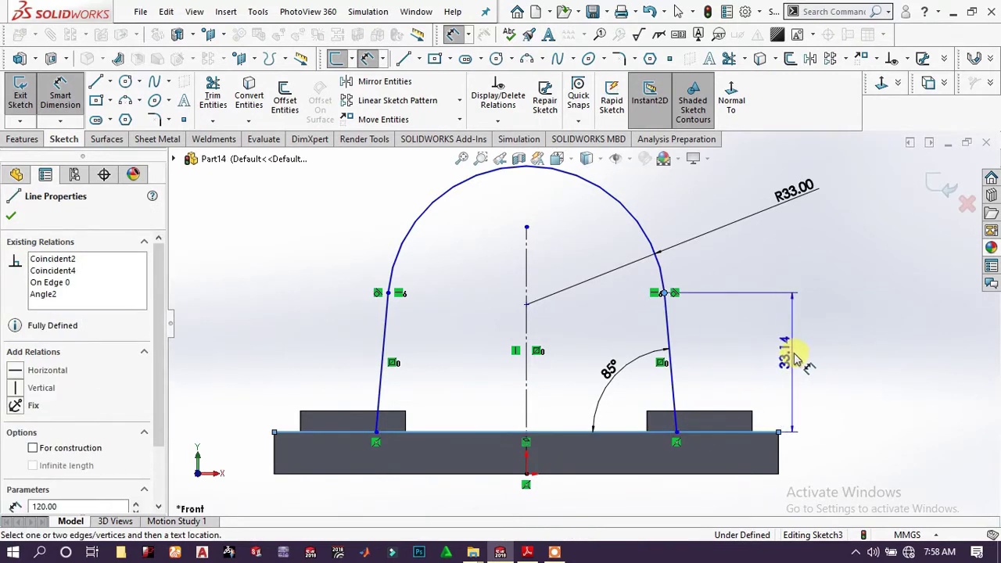
{"action": "left_click", "coordinate": [820, 350]}
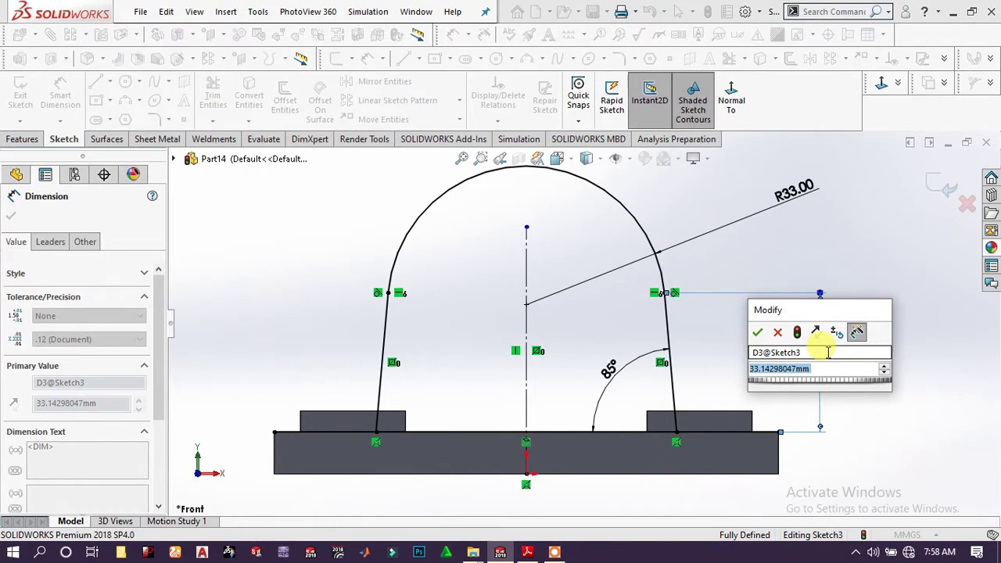
{"action": "type", "text": "60"}
{"action": "key", "text": "Return"}
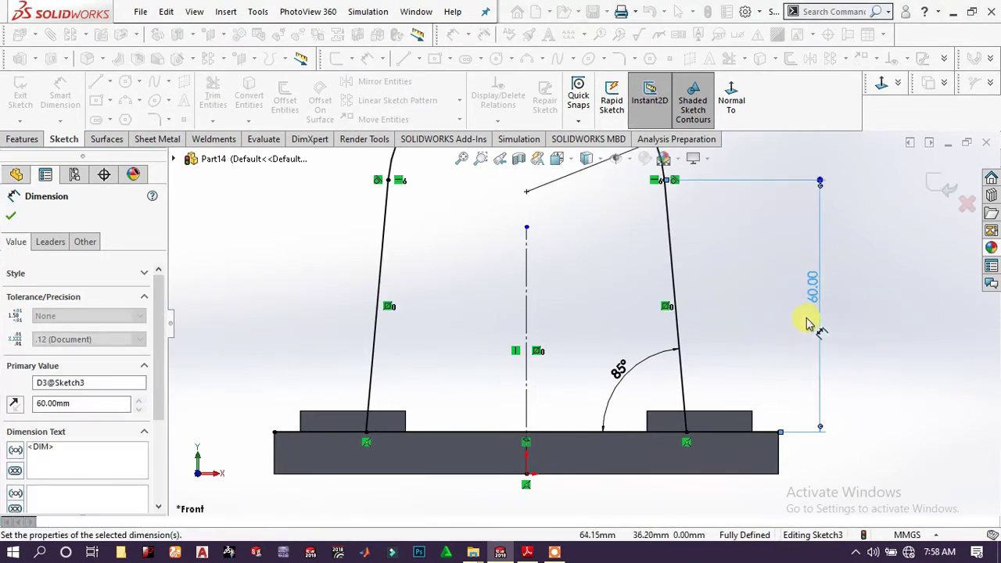
Sketch a circle about 38 mm in diameter centred on the arch's arc centre
{"action": "key", "text": "Escape"}
{"action": "key", "text": "f"}
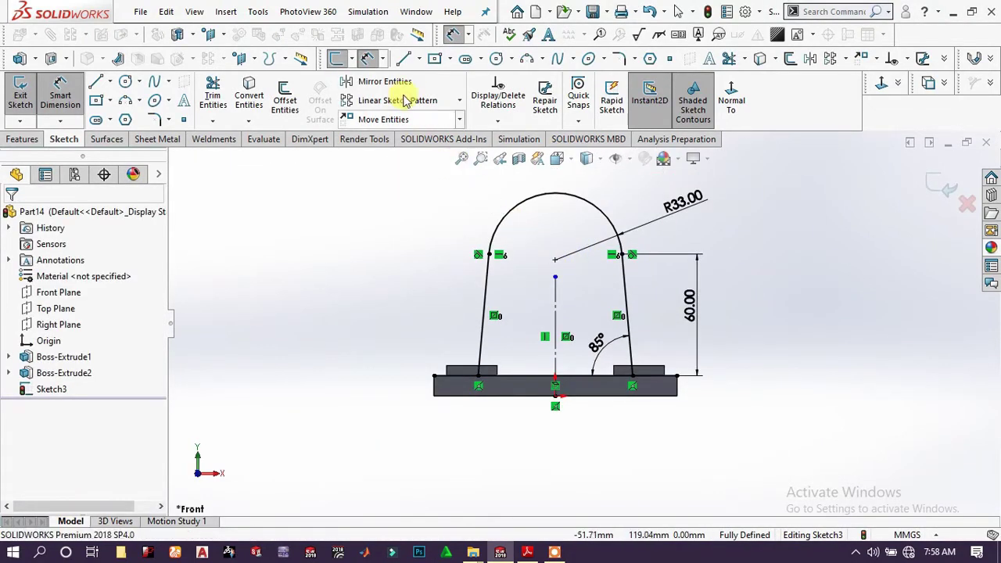
{"action": "left_click", "coordinate": [125, 82]}
{"action": "left_click", "coordinate": [555, 260]}
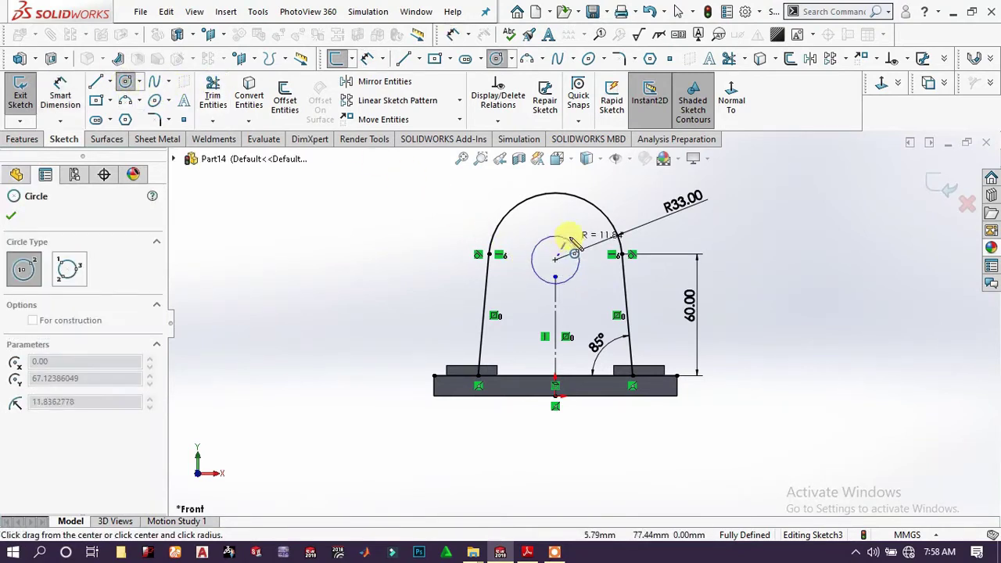
{"action": "left_click", "coordinate": [576, 226]}
Dimension the diameter of the circle inside the arch as 60 mm
{"action": "left_click", "coordinate": [60, 94]}
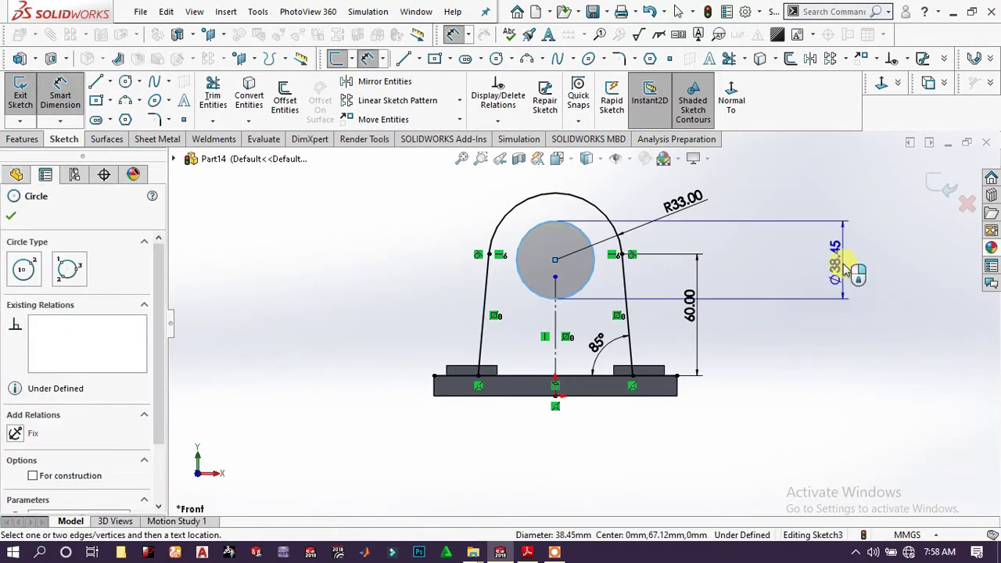
{"action": "left_click", "coordinate": [844, 259]}
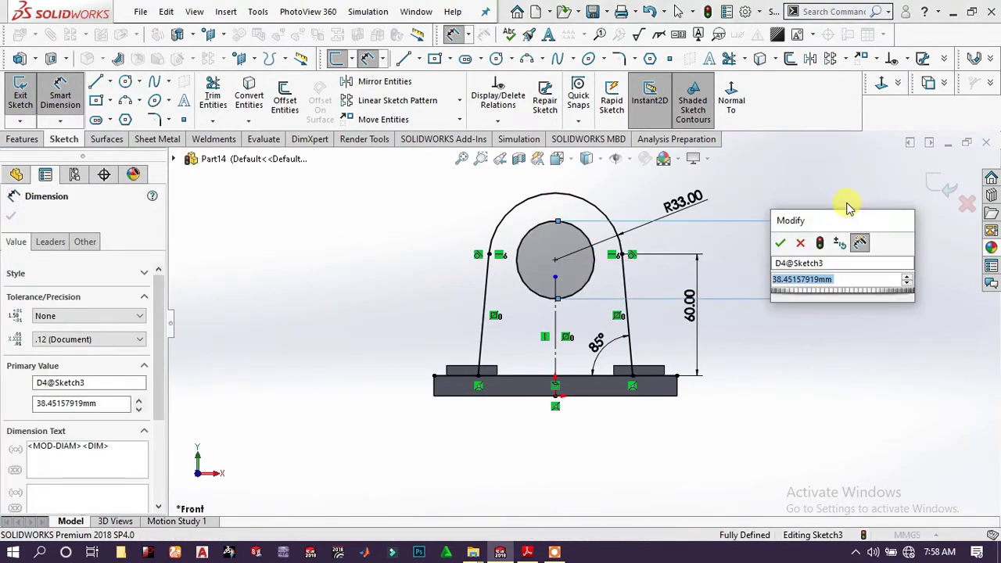
{"action": "type", "text": "60"}
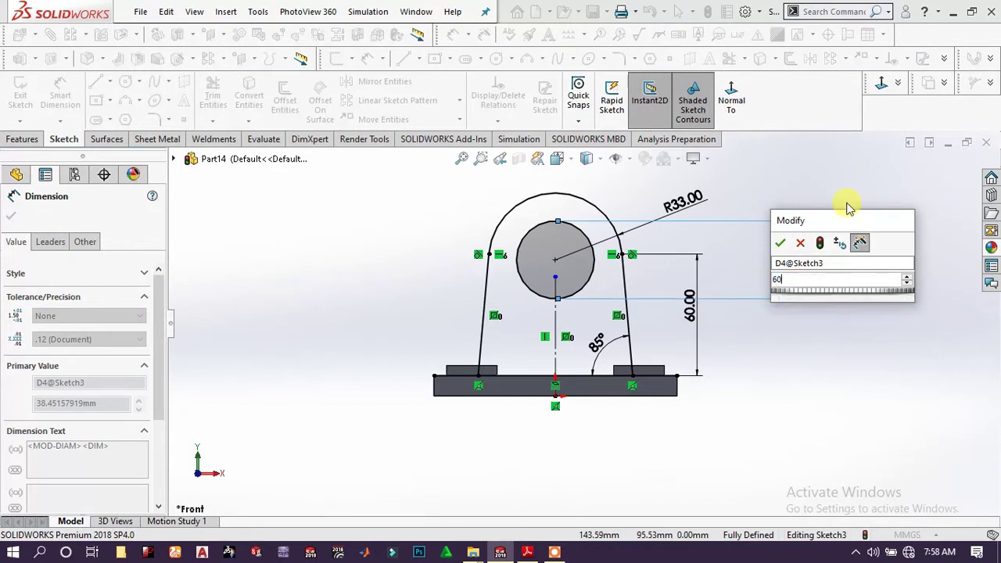
{"action": "key", "text": "Return"}
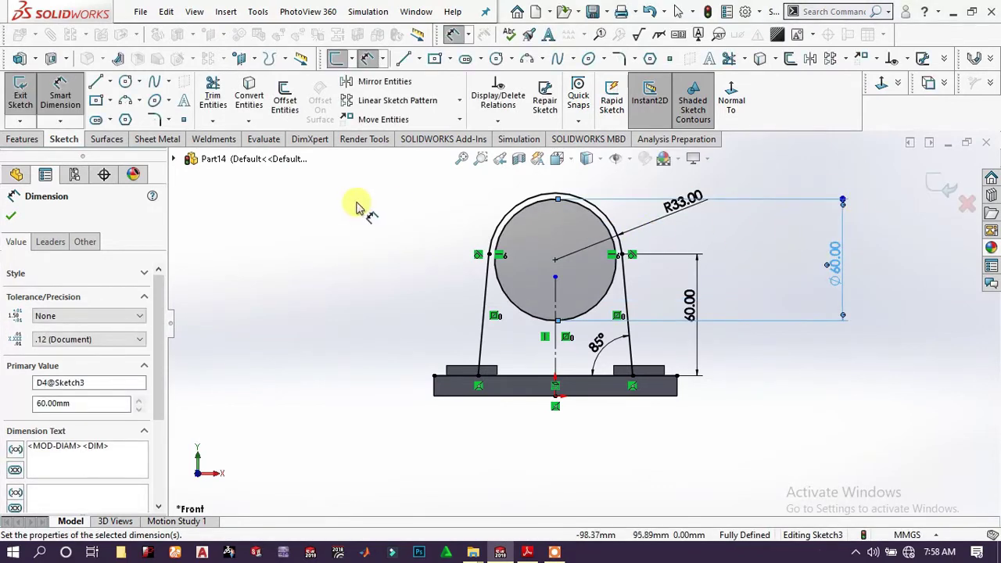
{"action": "left_click", "coordinate": [336, 211]}
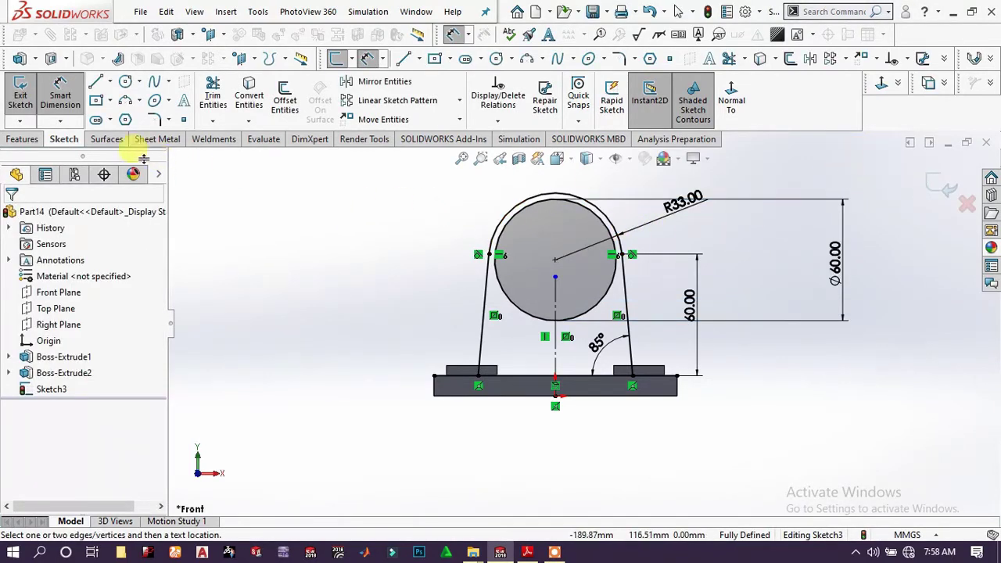
Extrude the arch region outside the circle as a boss, Mid Plane, with a depth of 20 mm
{"action": "left_click", "coordinate": [22, 141]}
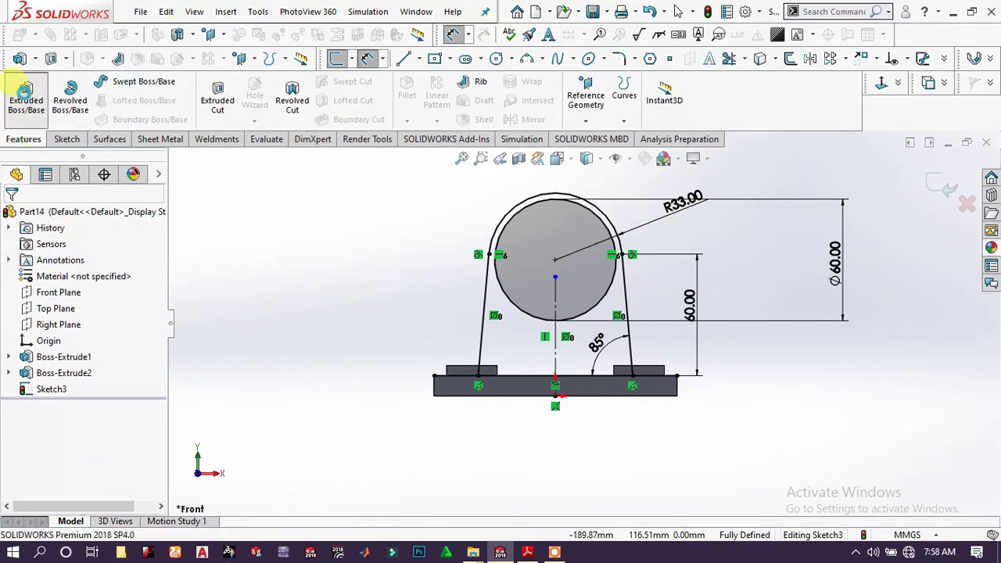
{"action": "left_click", "coordinate": [26, 90]}
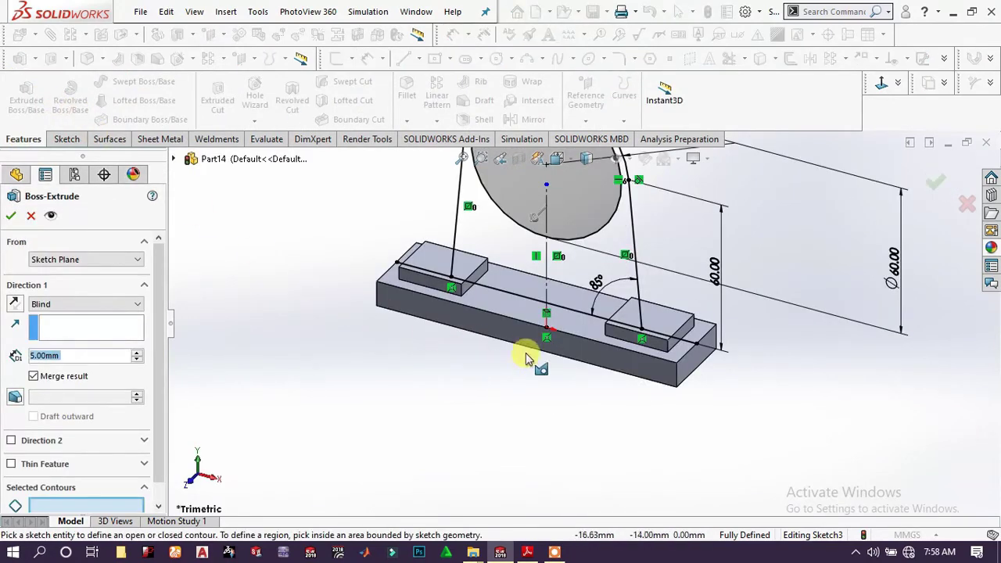
{"action": "left_click", "coordinate": [576, 278]}
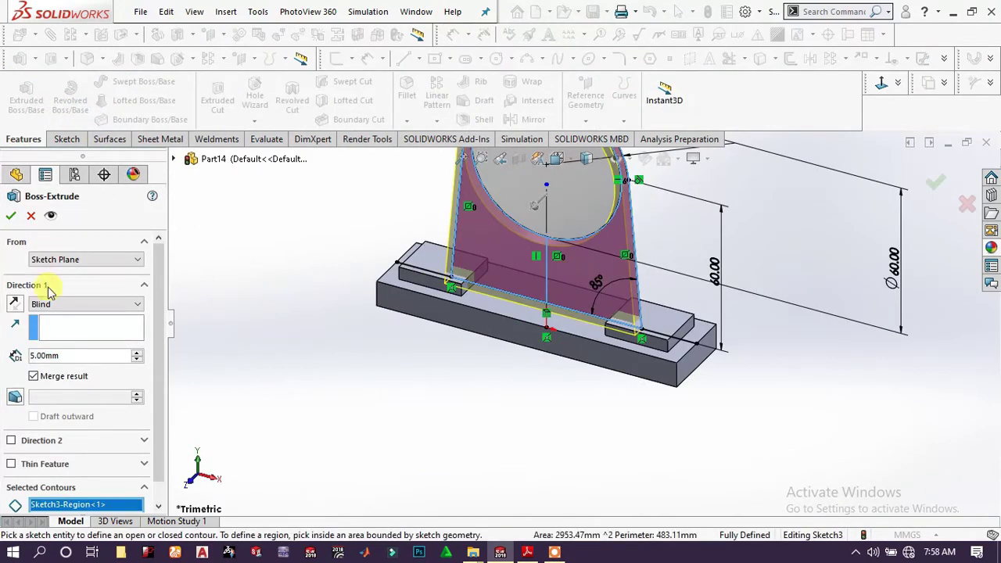
{"action": "left_click", "coordinate": [66, 305]}
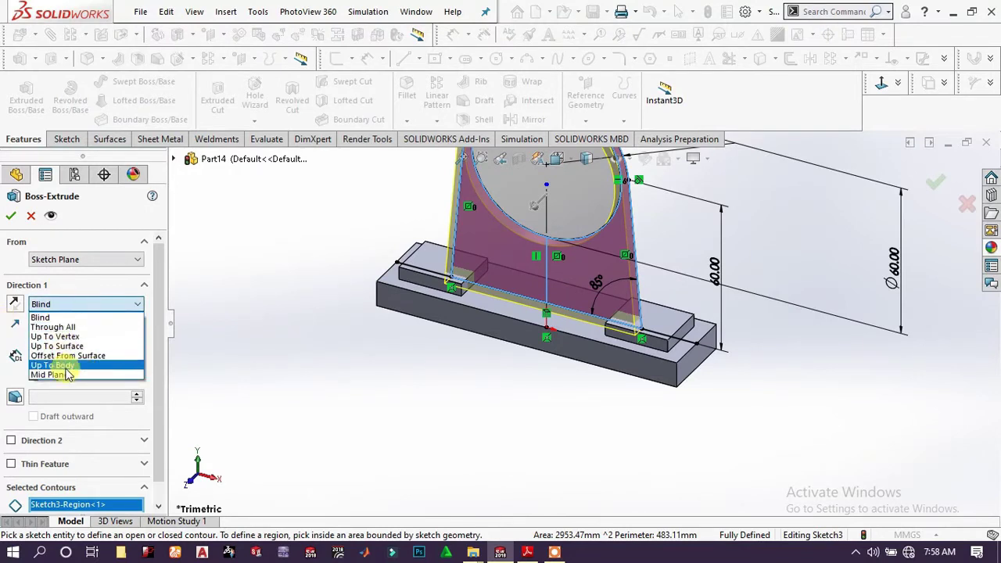
{"action": "left_click", "coordinate": [67, 374]}
{"action": "left_click", "coordinate": [76, 312]}
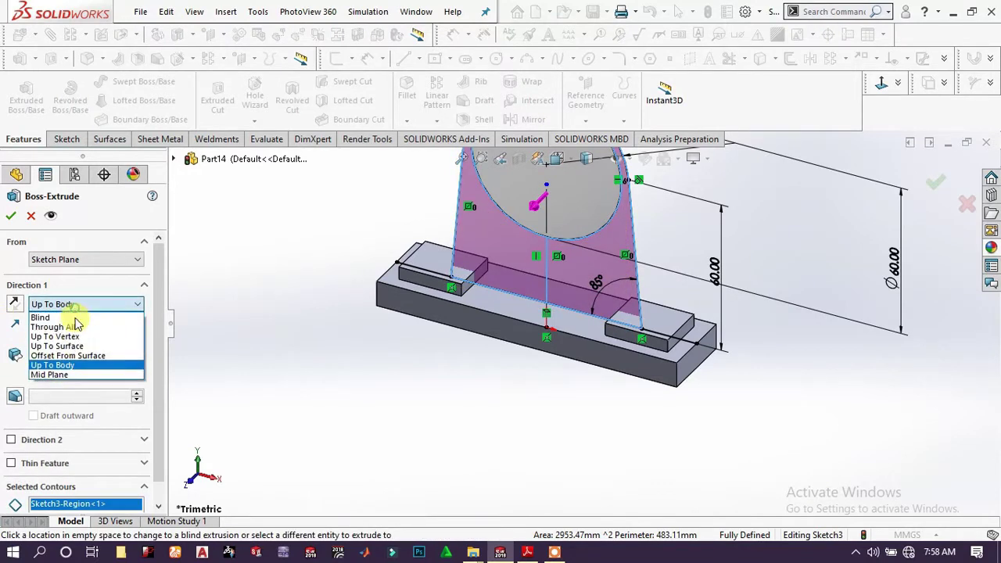
{"action": "left_click", "coordinate": [64, 373]}
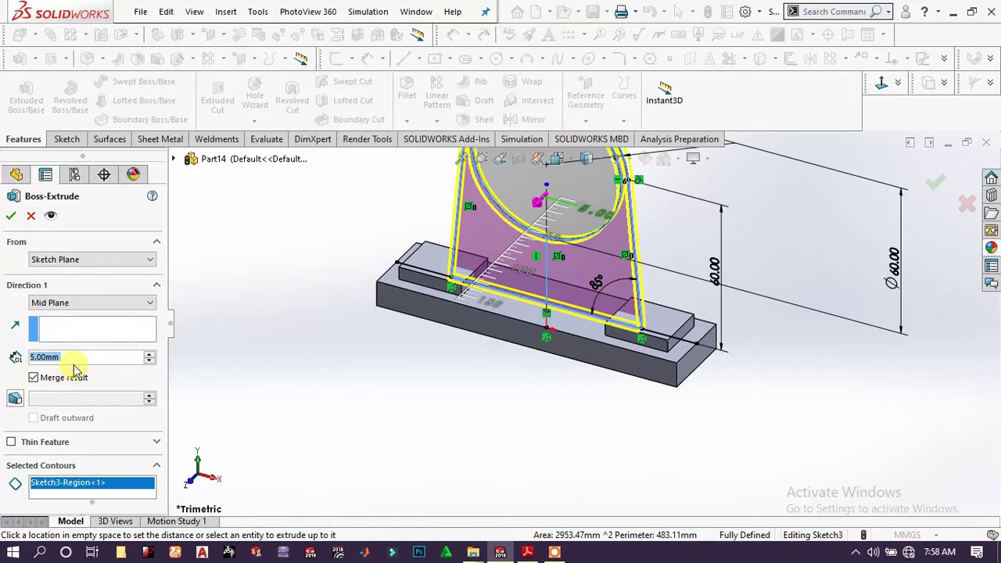
{"action": "type", "text": "20"}
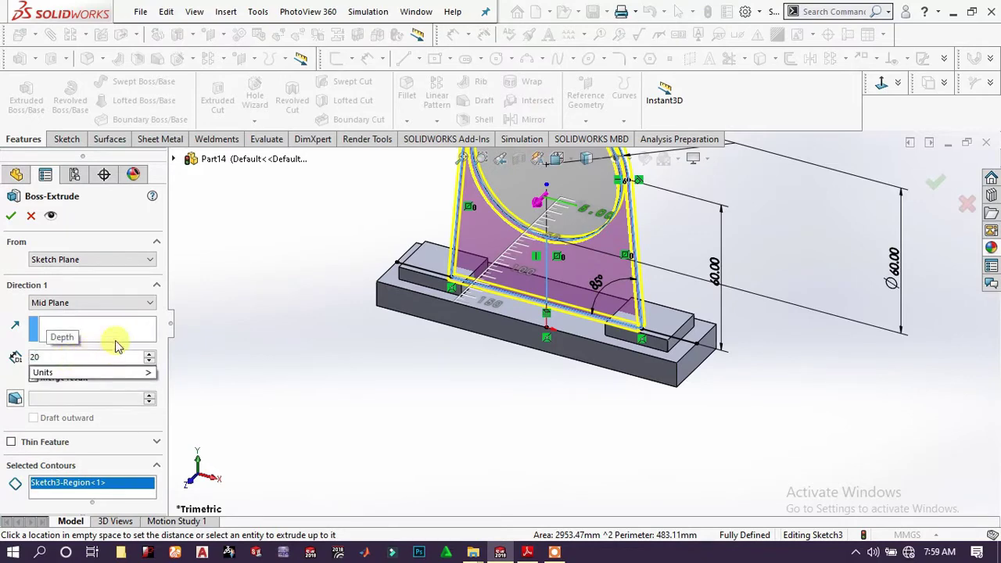
{"action": "left_click", "coordinate": [237, 297]}
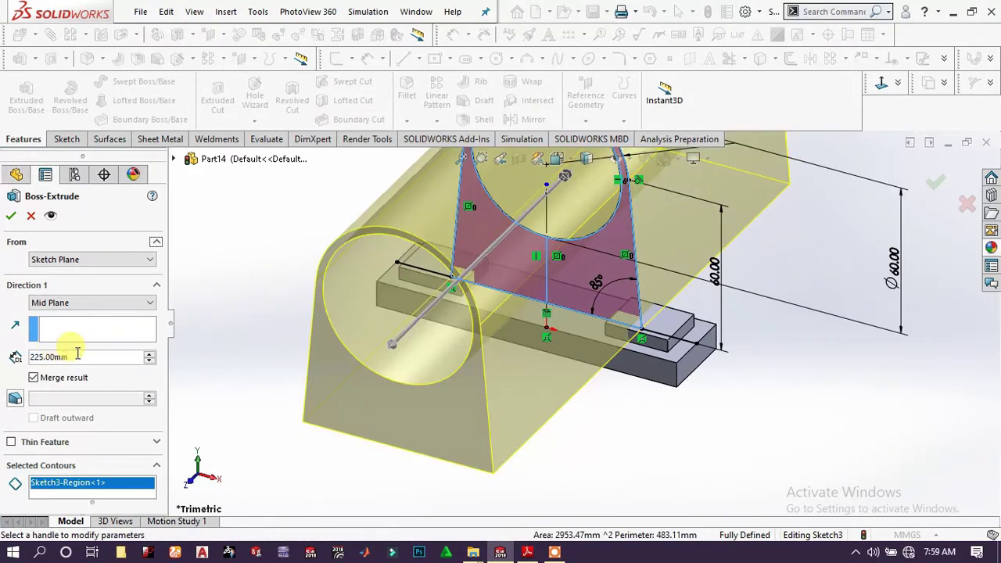
{"action": "type", "text": "20"}
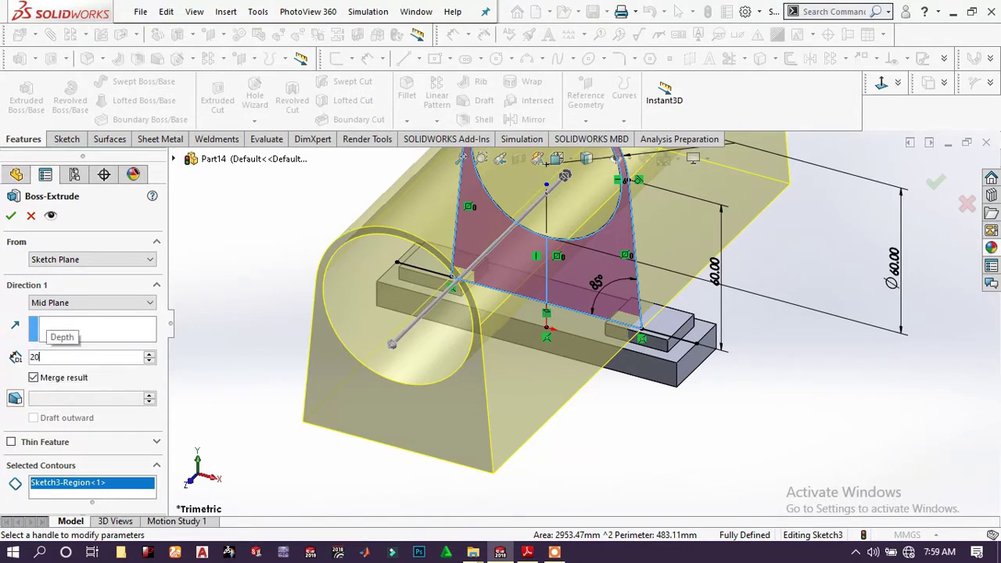
{"action": "key", "text": "Return"}
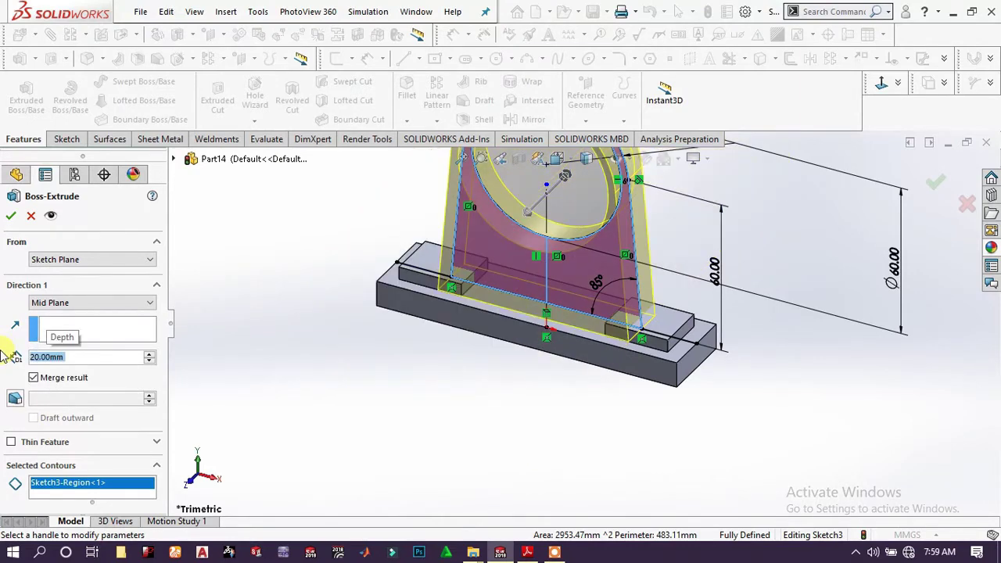
{"action": "left_click", "coordinate": [11, 216]}
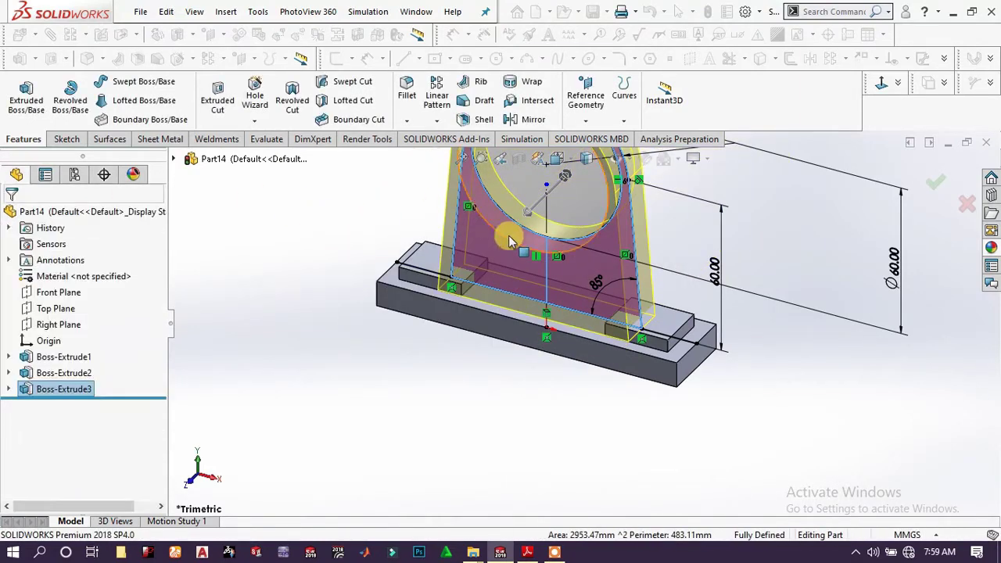
Start a sketch on the right pad's top face and draw a horizontal line about 86 mm long through the origin, ending on both pads
{"action": "left_click", "coordinate": [655, 328]}
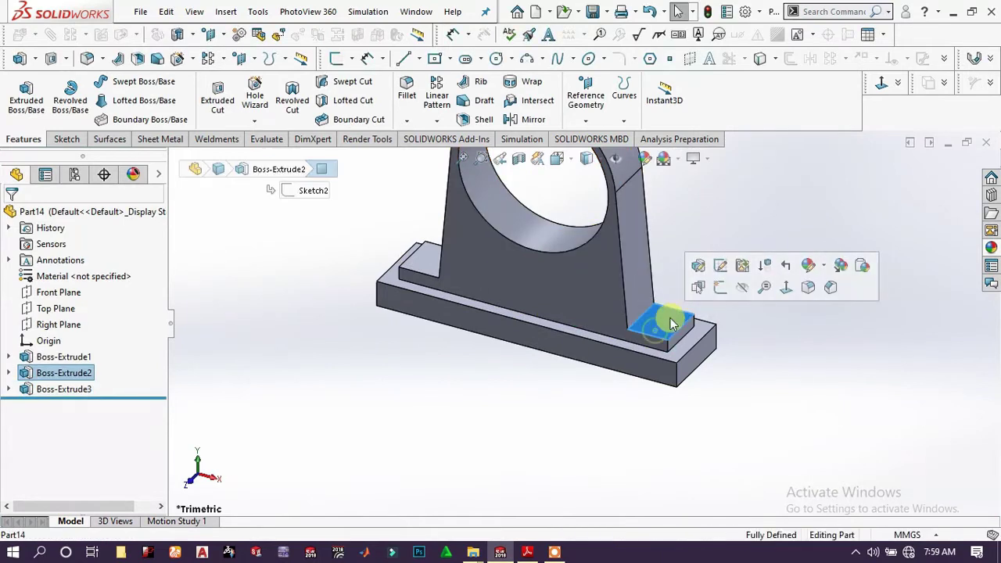
{"action": "left_click", "coordinate": [714, 282]}
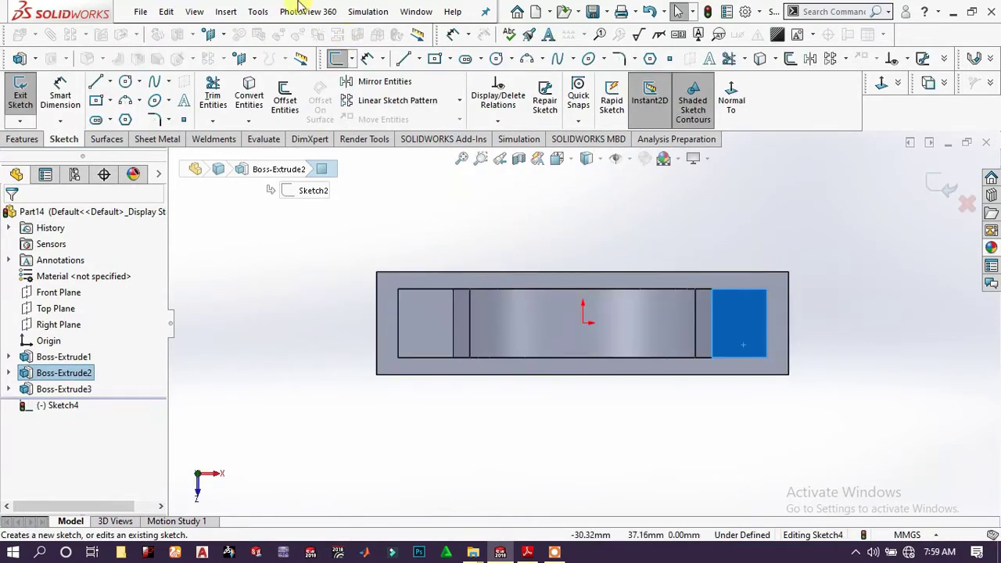
{"action": "left_click", "coordinate": [98, 82]}
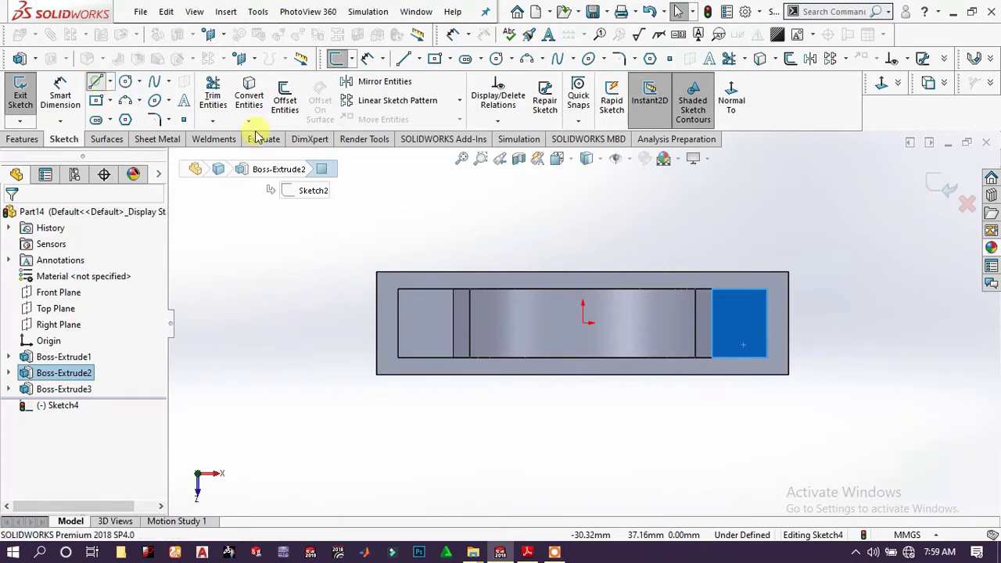
{"action": "left_click", "coordinate": [442, 323]}
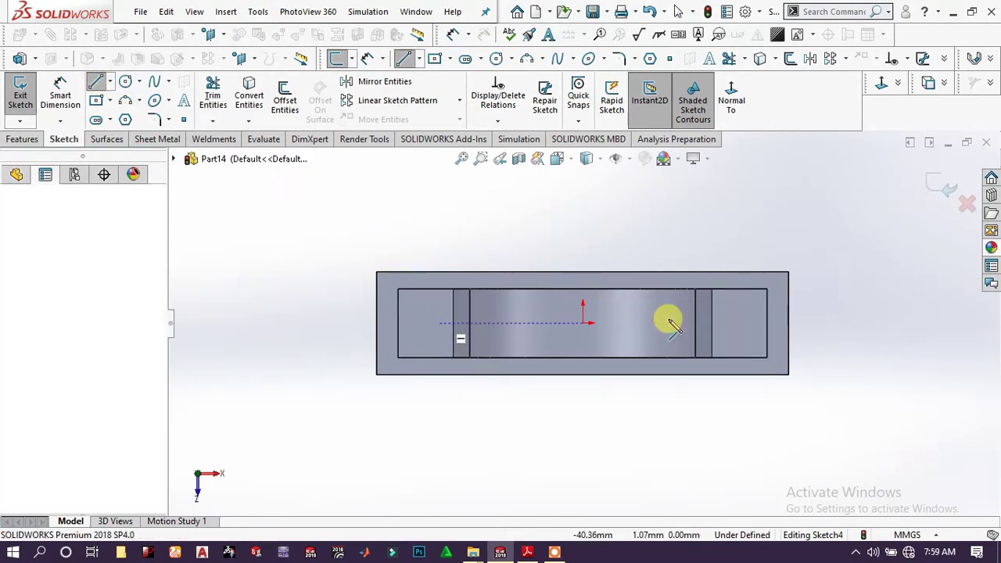
{"action": "left_click", "coordinate": [736, 323]}
{"action": "right_click", "coordinate": [736, 323]}
{"action": "left_click", "coordinate": [763, 301]}
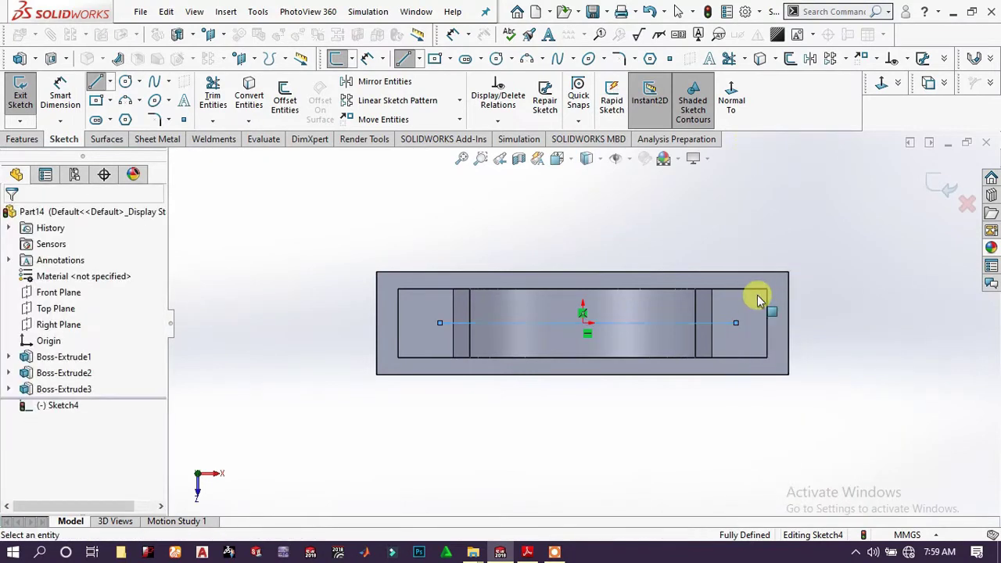
Turn the horizontal line into construction geometry and add a Midpoint relation between it and the origin
{"action": "left_click", "coordinate": [686, 322]}
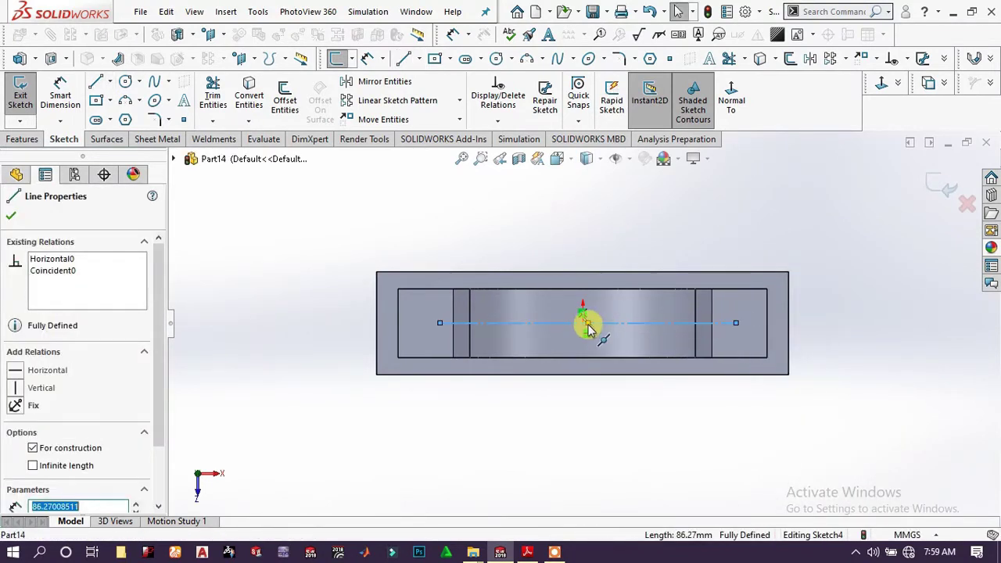
{"action": "left_click", "coordinate": [583, 324], "text": "ctrl"}
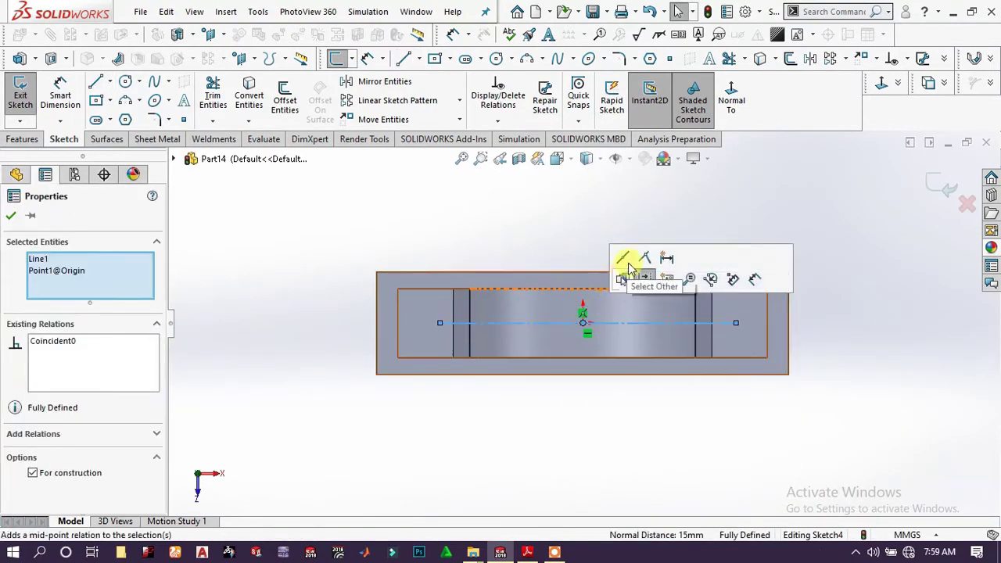
{"action": "left_click", "coordinate": [626, 258]}
{"action": "left_click", "coordinate": [494, 228]}
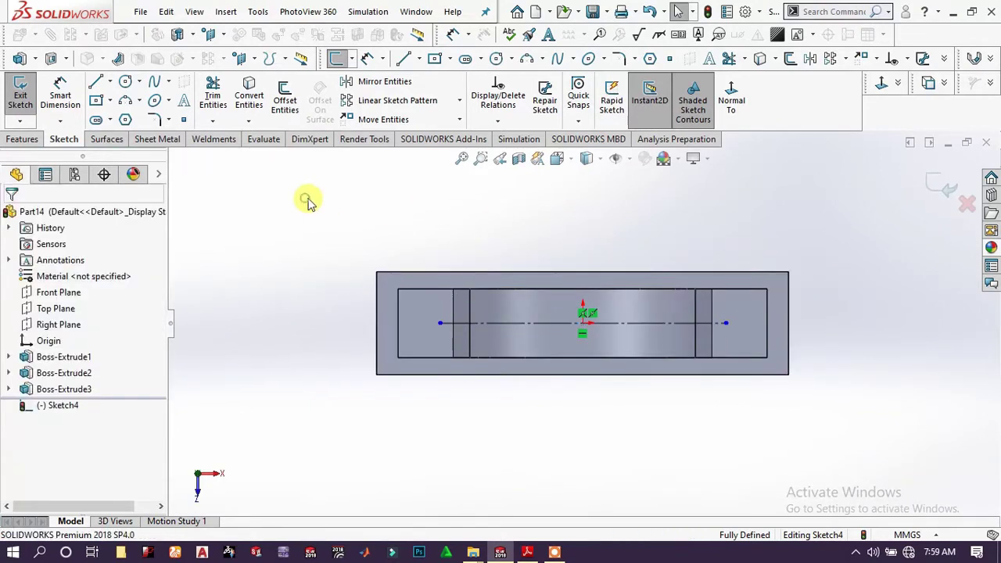
Dimension the length of the horizontal construction line as 82.5 mm
{"action": "left_click", "coordinate": [72, 91]}
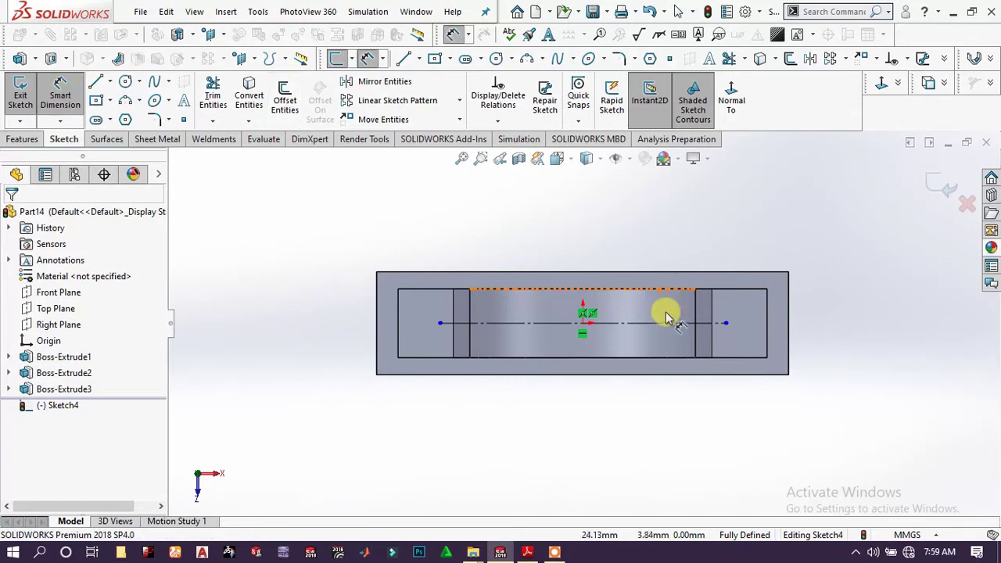
{"action": "left_click", "coordinate": [654, 336]}
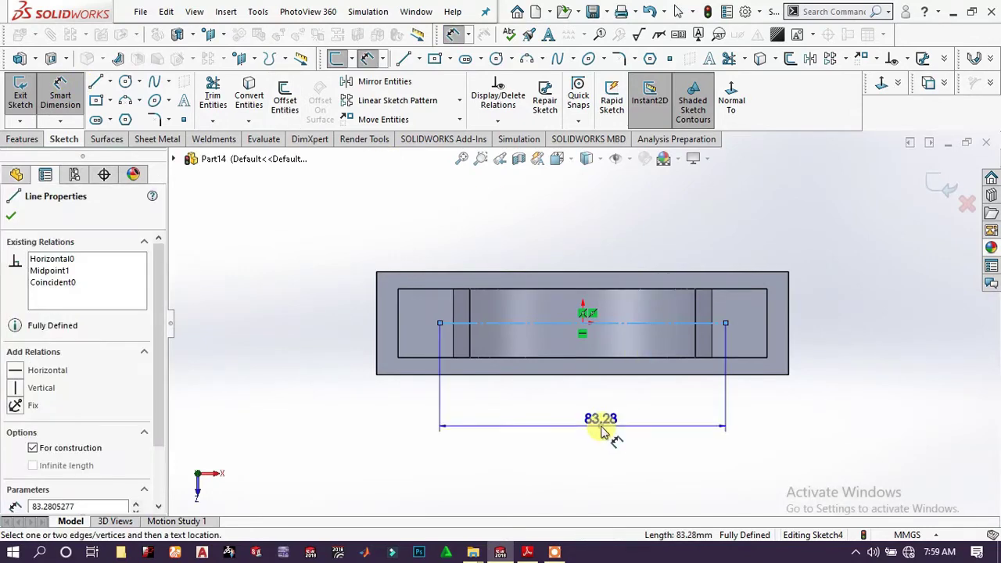
{"action": "left_click", "coordinate": [602, 428]}
{"action": "type", "text": "85"}
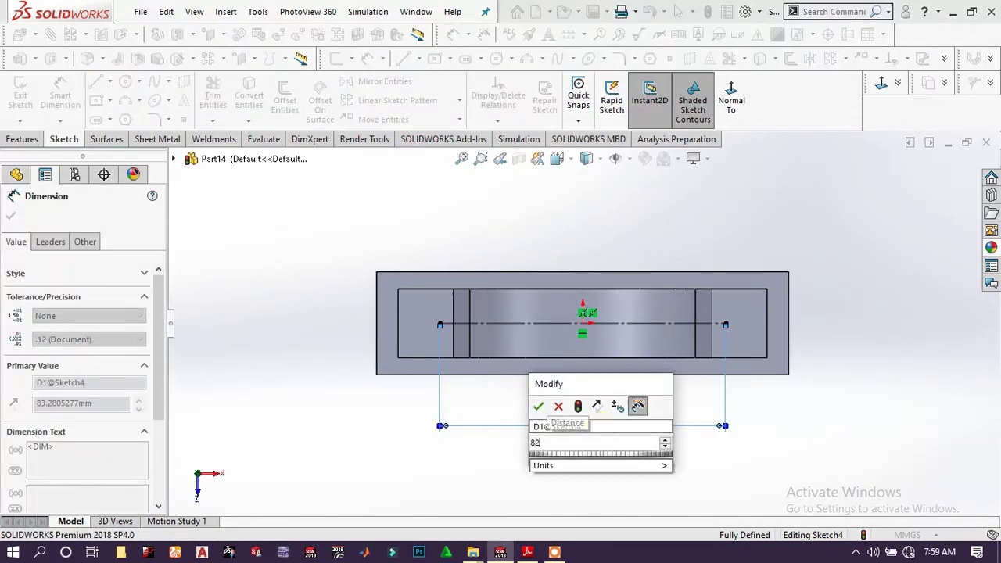
{"action": "key", "text": "Return"}
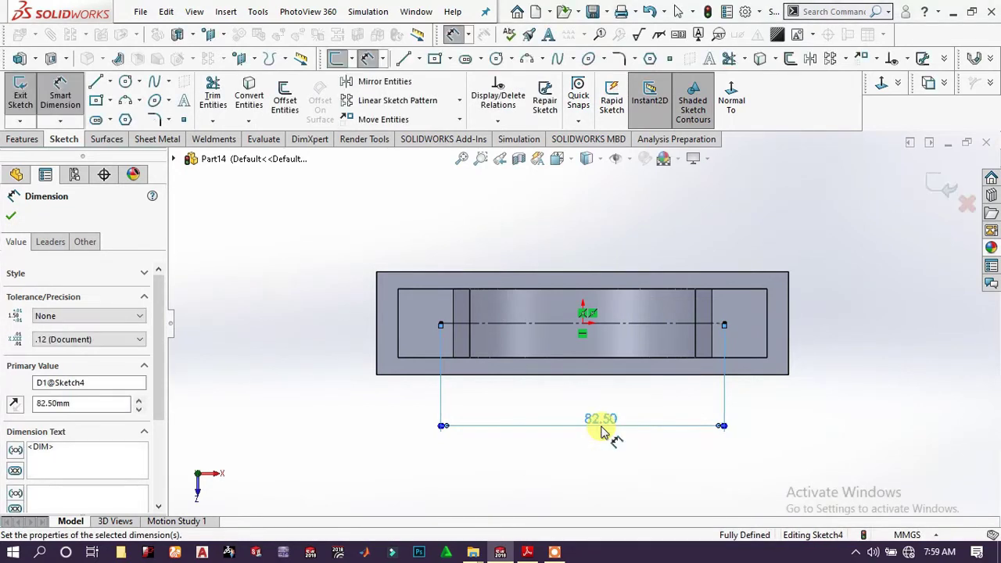
Sketch two circles about 10 mm in diameter, one centred on each endpoint of the construction line
{"action": "left_click", "coordinate": [127, 83]}
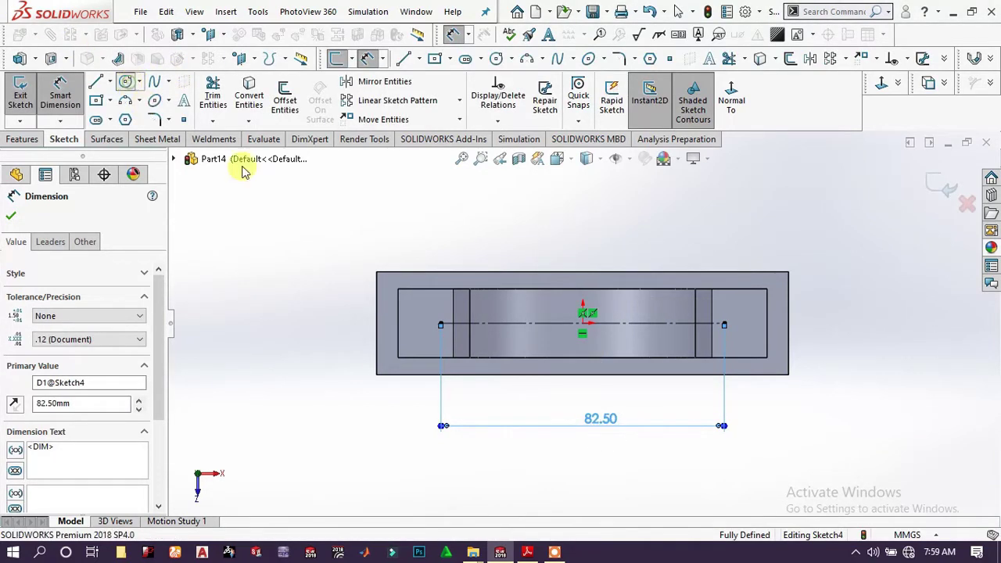
{"action": "left_click", "coordinate": [440, 323]}
{"action": "left_click", "coordinate": [453, 313]}
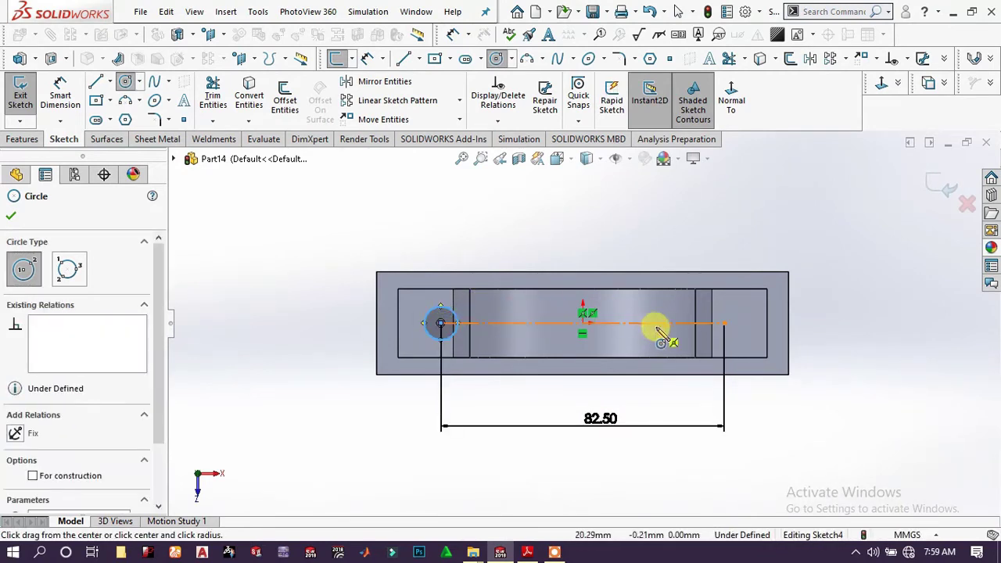
{"action": "left_click", "coordinate": [724, 323]}
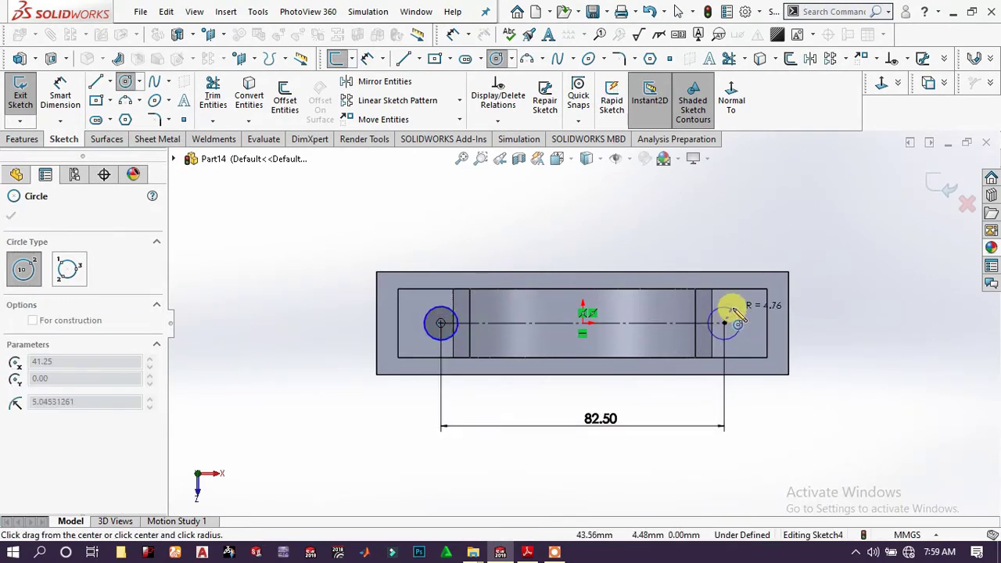
{"action": "left_click", "coordinate": [736, 308]}
{"action": "right_click", "coordinate": [855, 266]}
{"action": "left_click", "coordinate": [858, 276]}
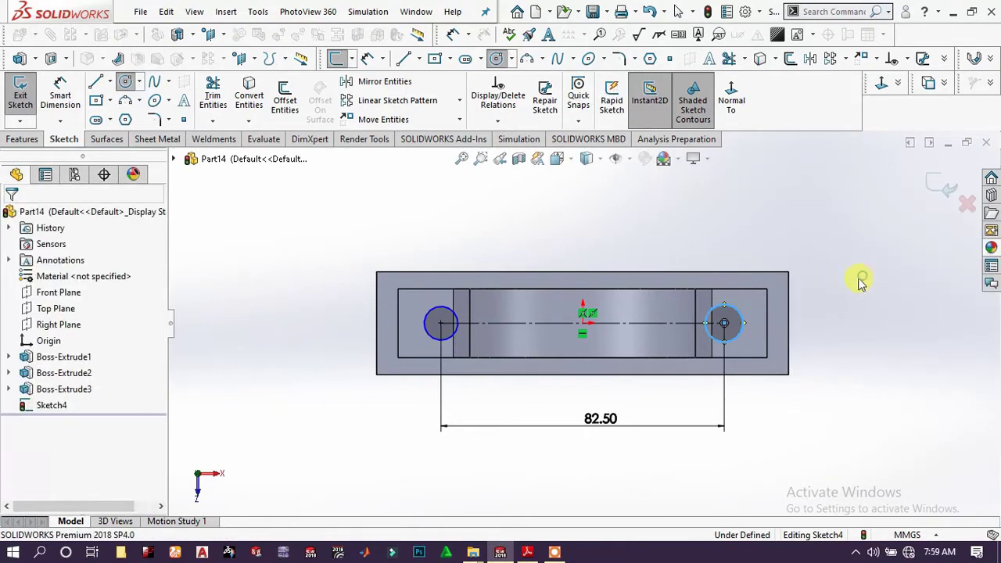
Make the two circles on the pads equal and dimension the left circle's diameter as 16 mm
{"action": "left_click", "coordinate": [451, 318], "text": "ctrl"}
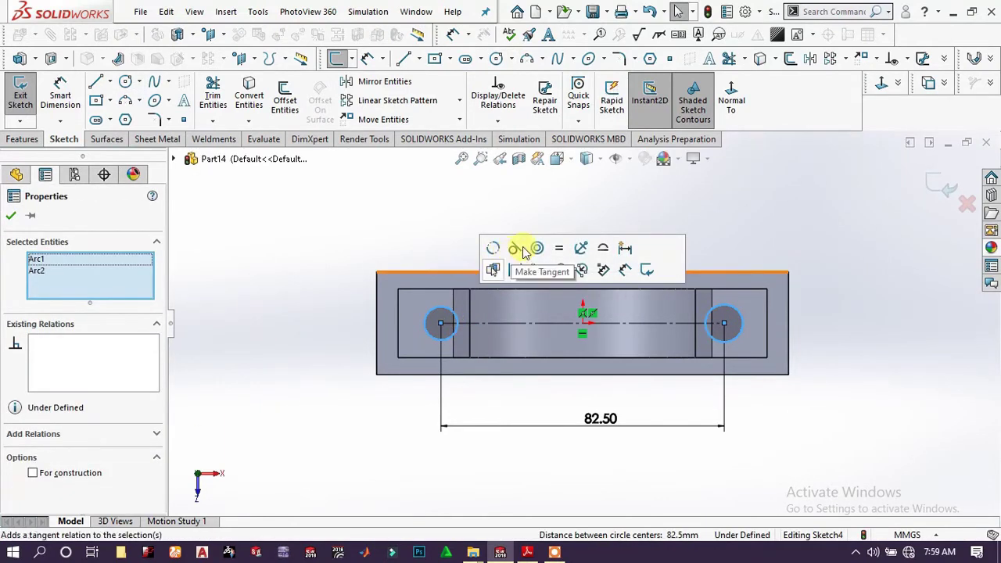
{"action": "left_click", "coordinate": [358, 179]}
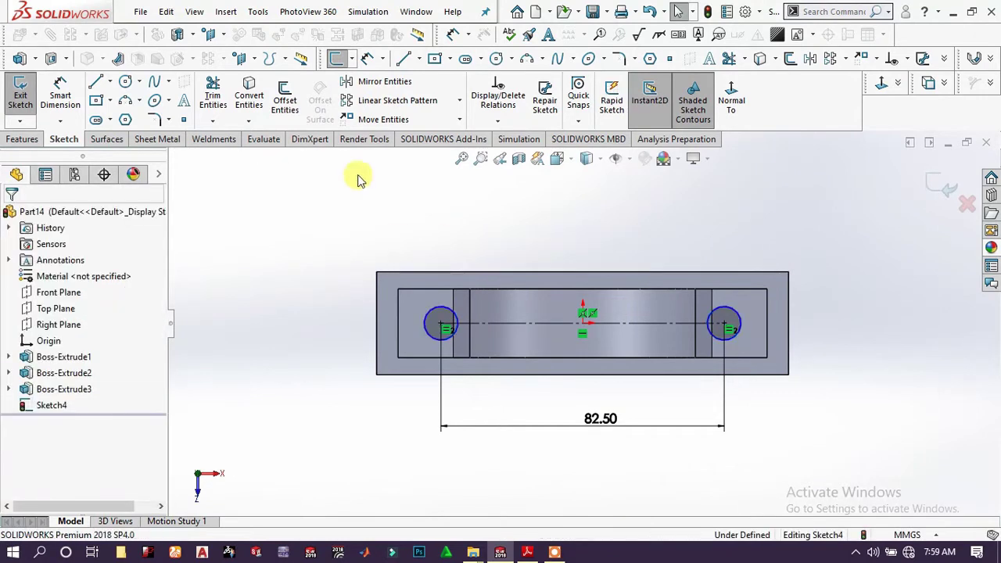
{"action": "left_click", "coordinate": [60, 94]}
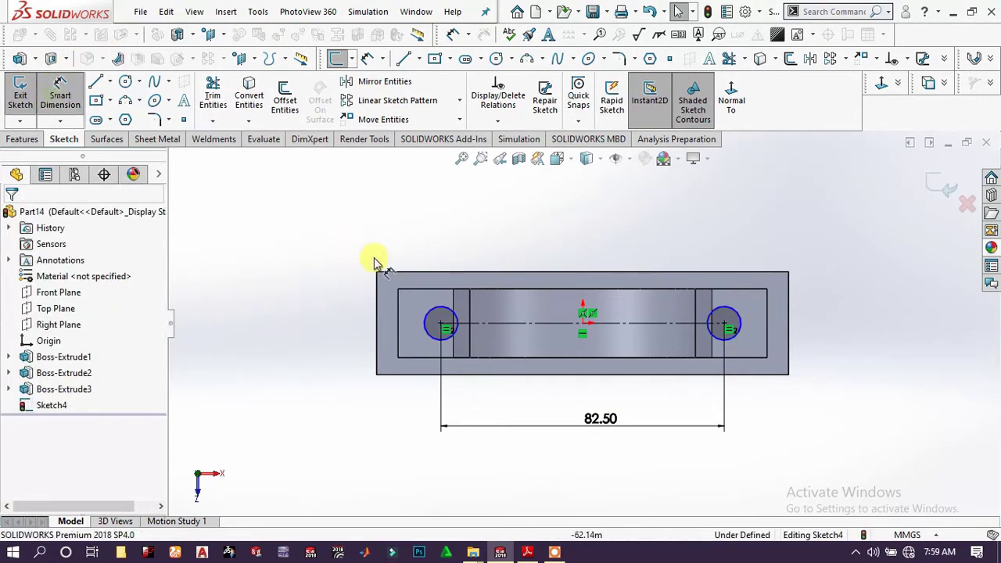
{"action": "left_click", "coordinate": [449, 313]}
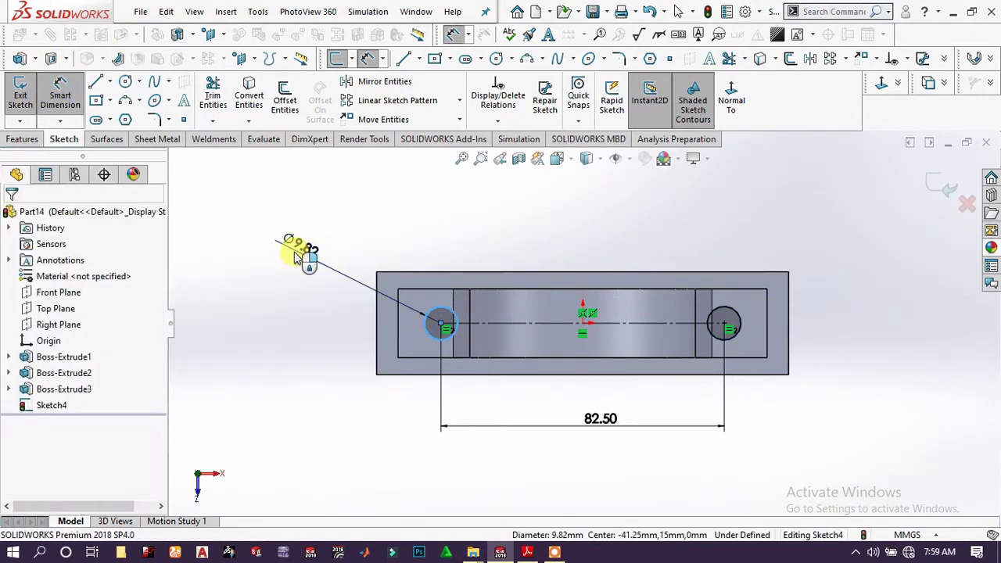
{"action": "left_click", "coordinate": [295, 256]}
{"action": "type", "text": "16"}
{"action": "key", "text": "Return"}
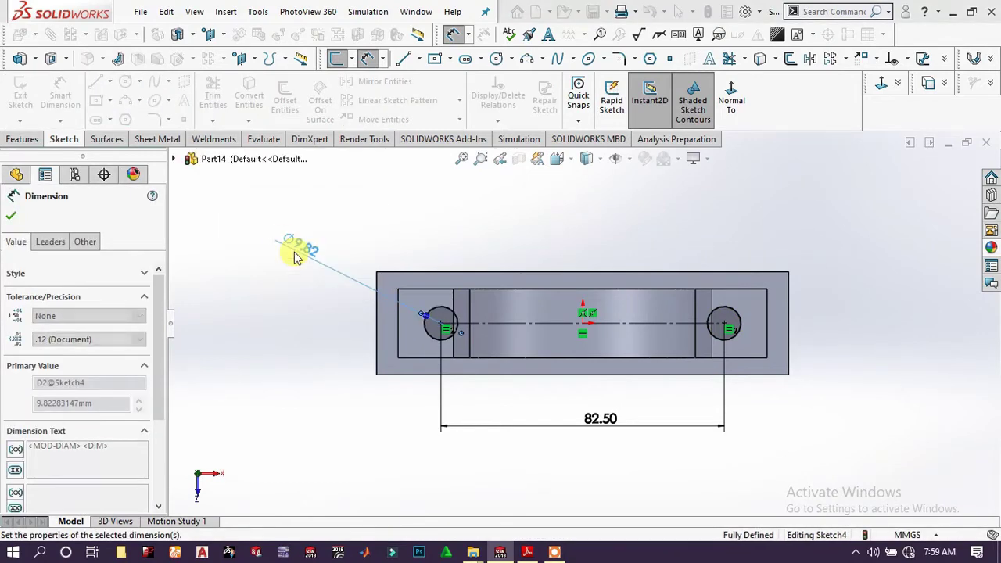
{"action": "key", "text": "Escape"}
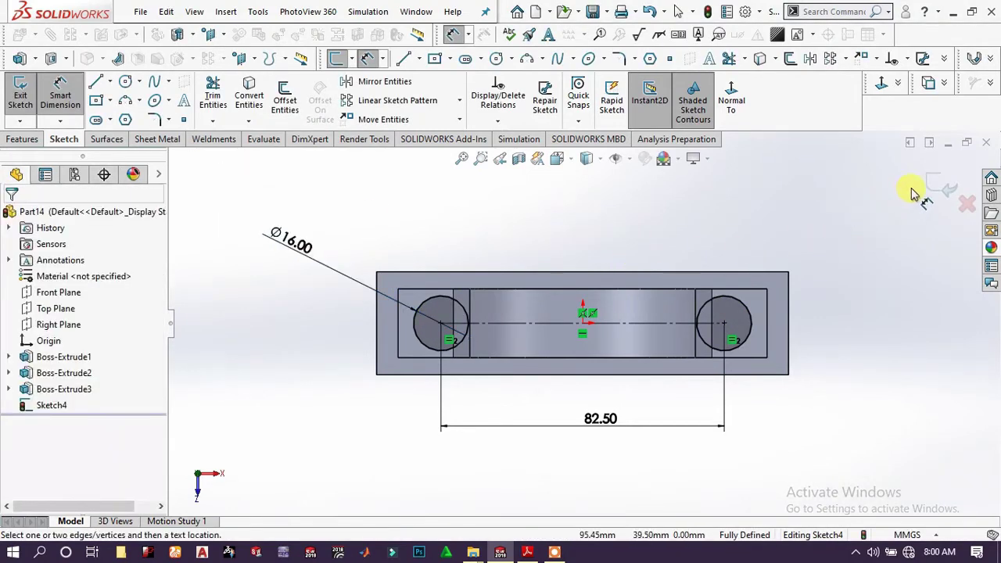
Cut-extrude the two 16 mm circles 5 mm Blind down into the pads and Through All in the second direction
{"action": "left_click", "coordinate": [22, 139]}
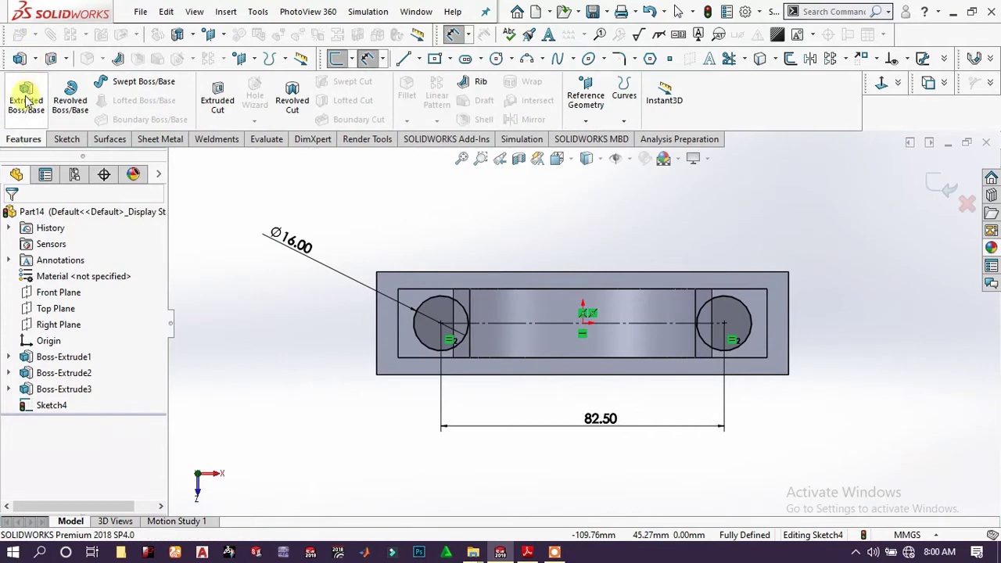
{"action": "left_click", "coordinate": [222, 88]}
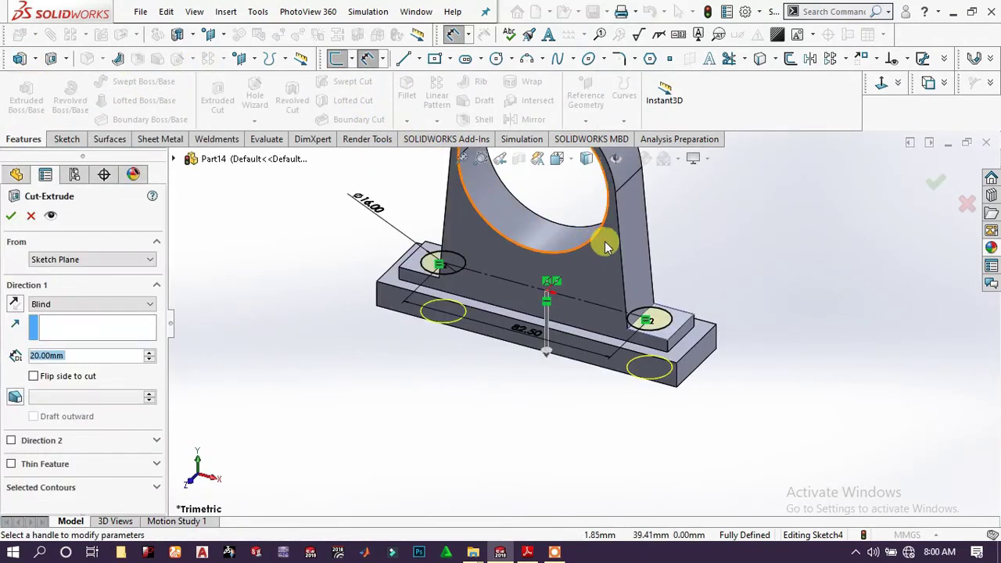
{"action": "scroll", "coordinate": [606, 243], "scroll_direction": "up", "scroll_amount": 4}
{"action": "scroll", "coordinate": [632, 283], "scroll_direction": "down", "scroll_amount": 3}
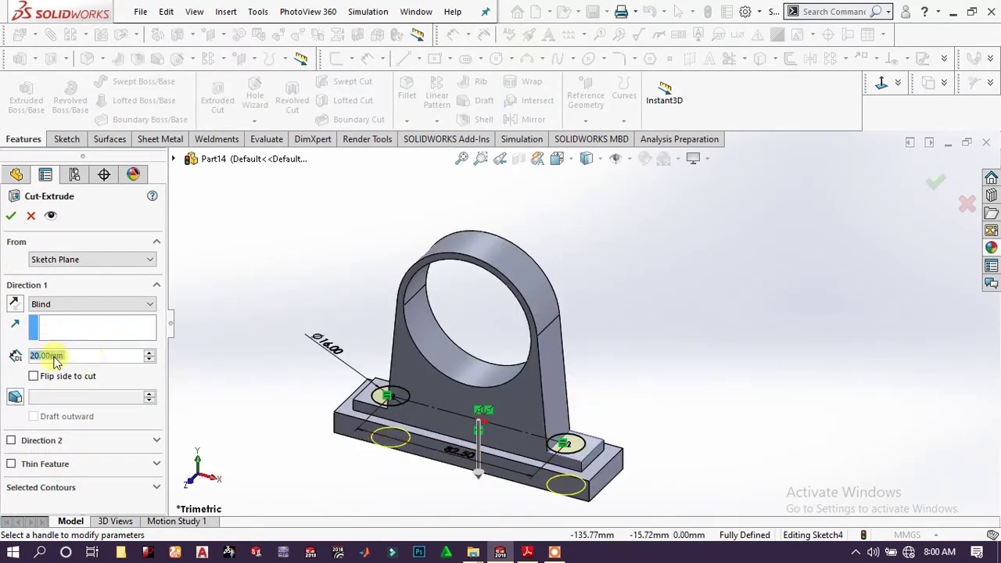
{"action": "left_click", "coordinate": [12, 441]}
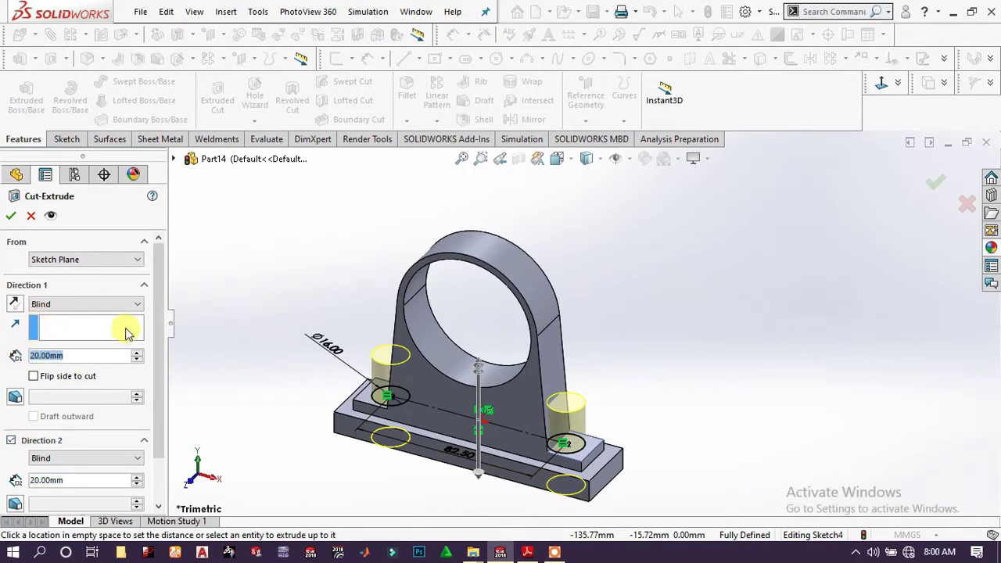
{"action": "type", "text": "5"}
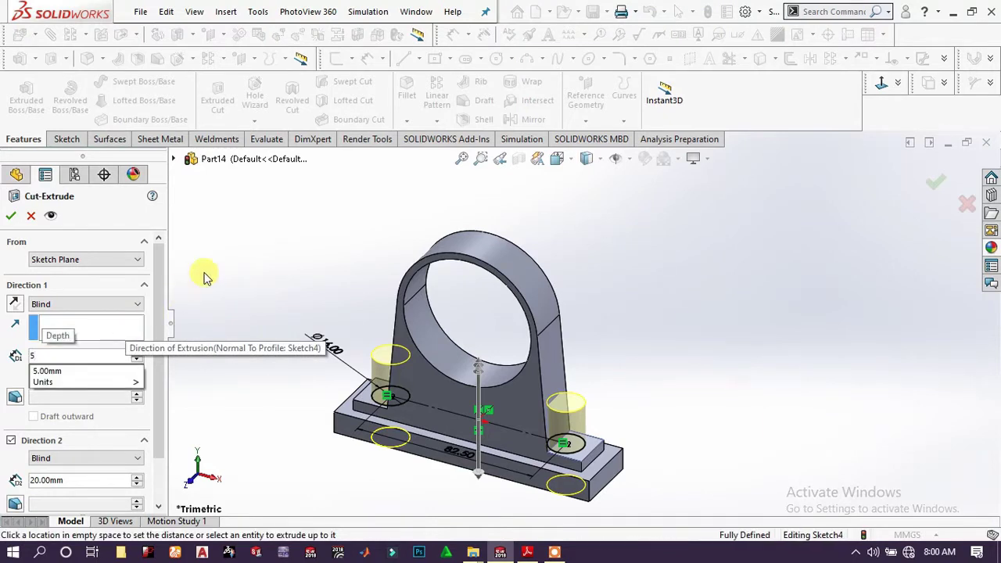
{"action": "key", "text": "Return"}
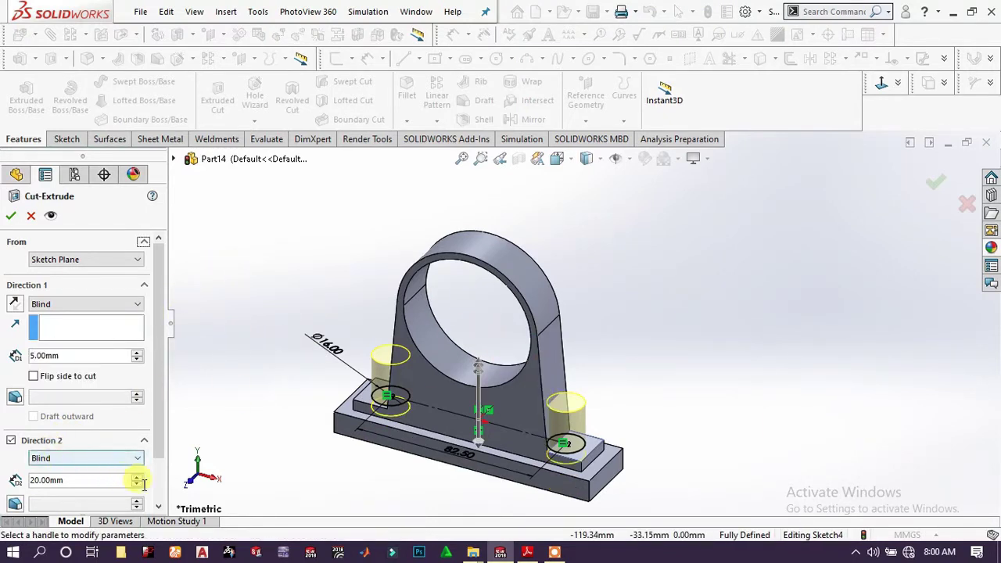
{"action": "left_click", "coordinate": [116, 458]}
{"action": "left_click", "coordinate": [99, 477]}
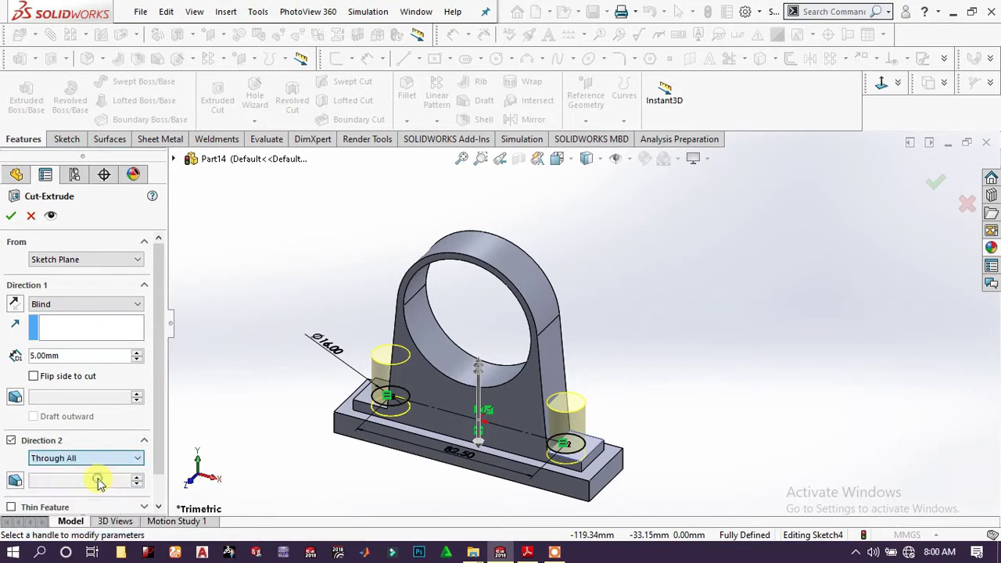
{"action": "left_click", "coordinate": [11, 219]}
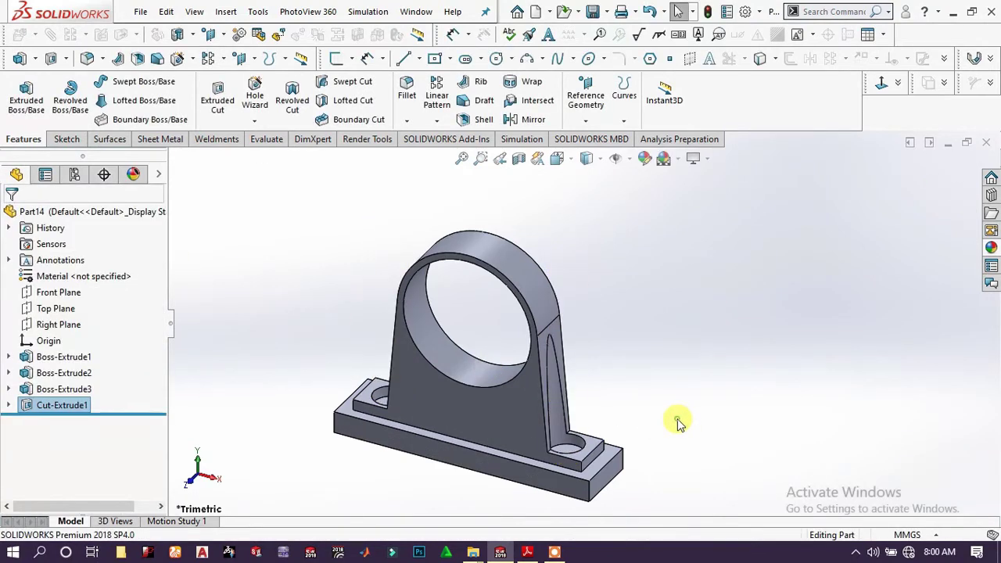
Start a sketch on the right counterbore's floor and draw a smaller circle centred in each counterbore, the left one about 10 mm in diameter
{"action": "middle_click_drag", "start_coordinate": [529, 453], "coordinate": [570, 452]}
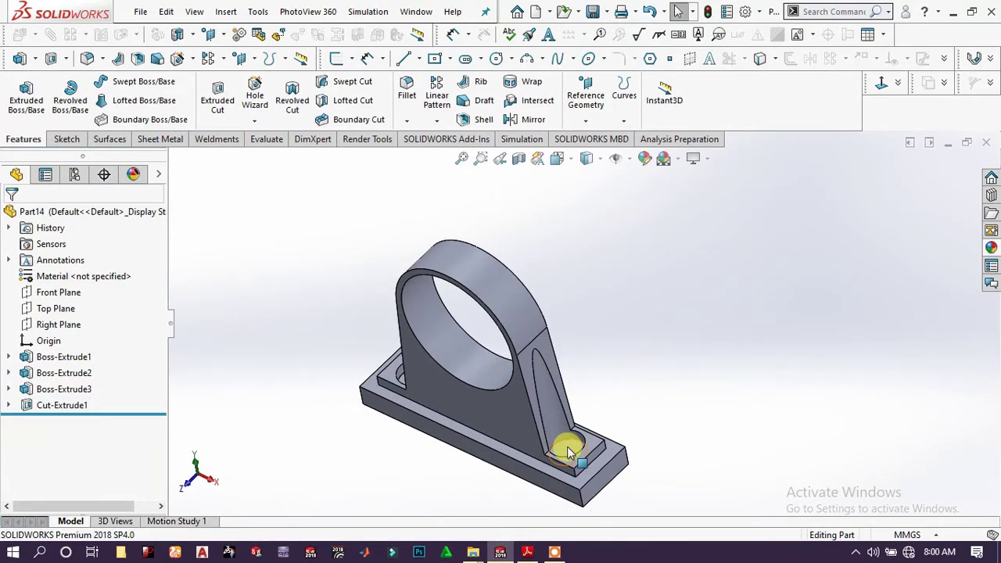
{"action": "left_click", "coordinate": [569, 452]}
{"action": "left_click", "coordinate": [627, 403]}
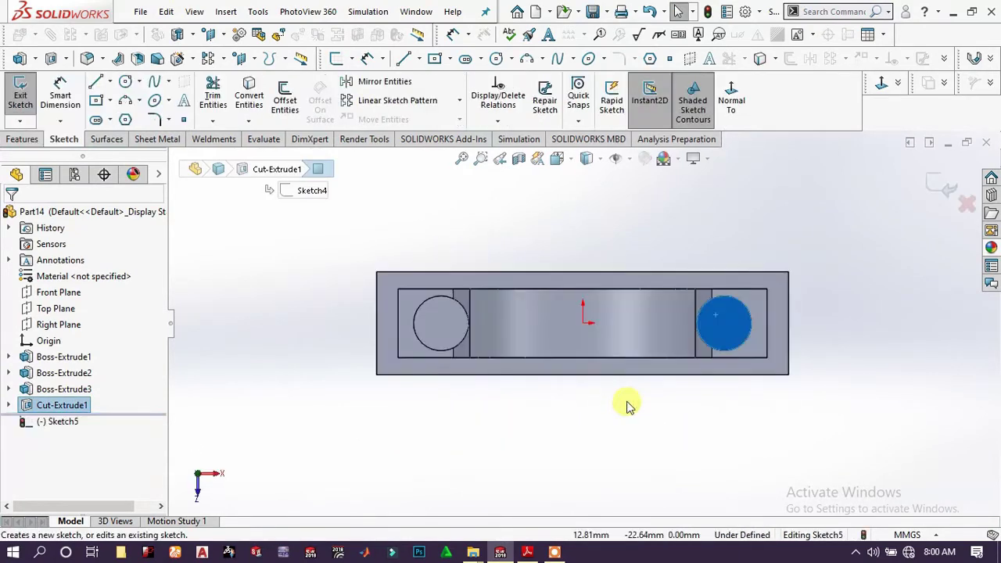
{"action": "left_click", "coordinate": [209, 95]}
{"action": "left_click", "coordinate": [123, 83]}
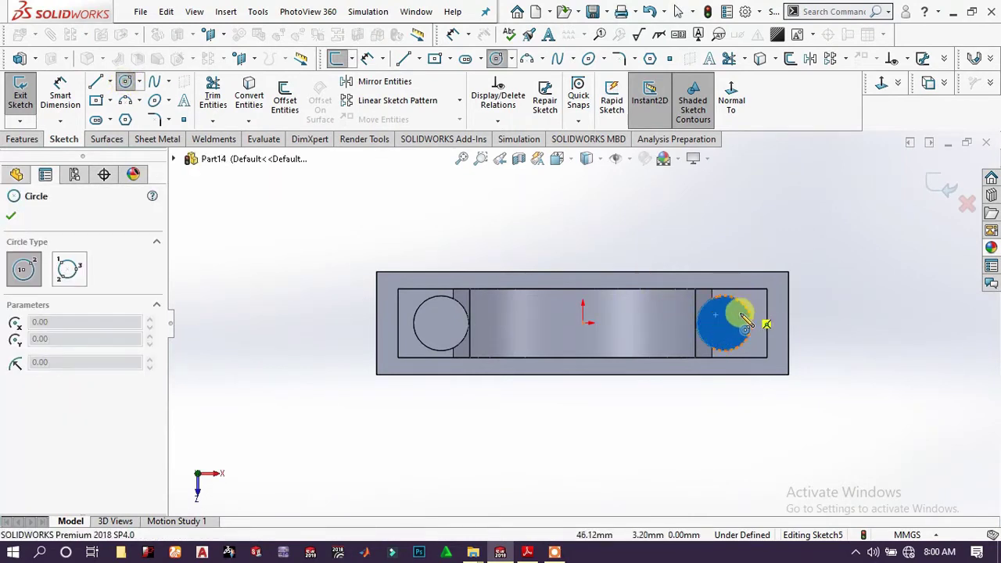
{"action": "left_click_drag", "start_coordinate": [726, 323], "coordinate": [748, 313]}
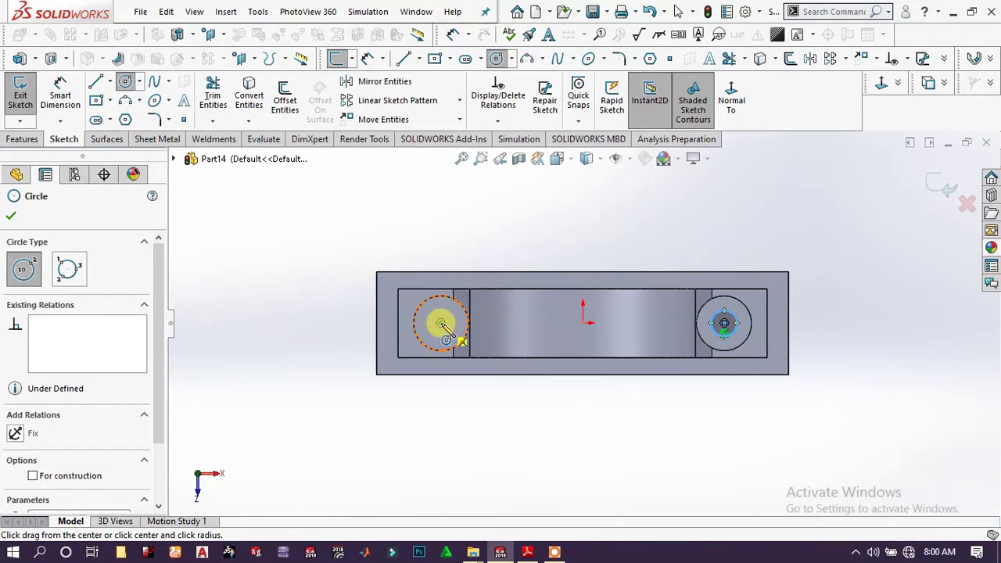
{"action": "left_click_drag", "start_coordinate": [441, 323], "coordinate": [464, 301]}
{"action": "right_click", "coordinate": [516, 257]}
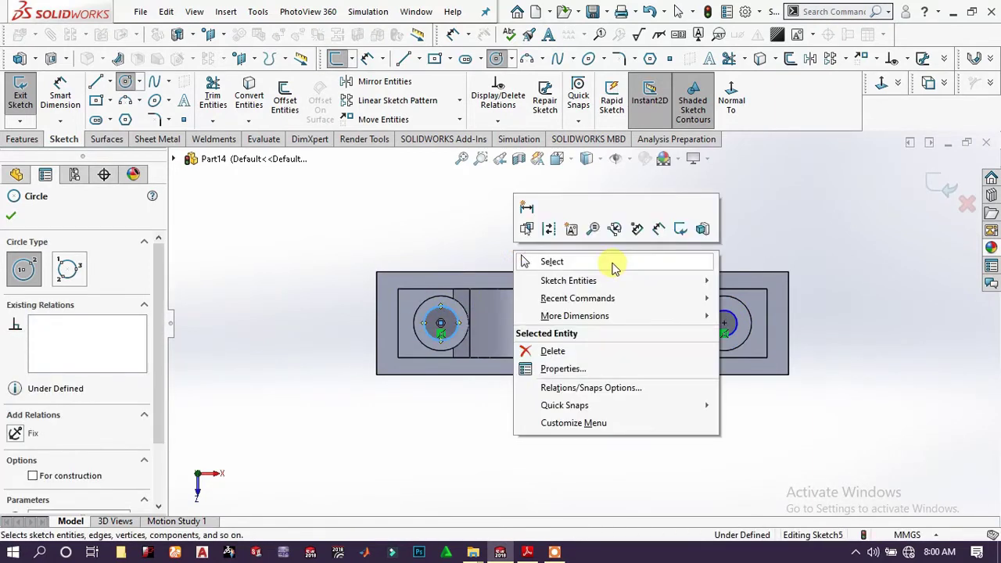
{"action": "left_click", "coordinate": [608, 261]}
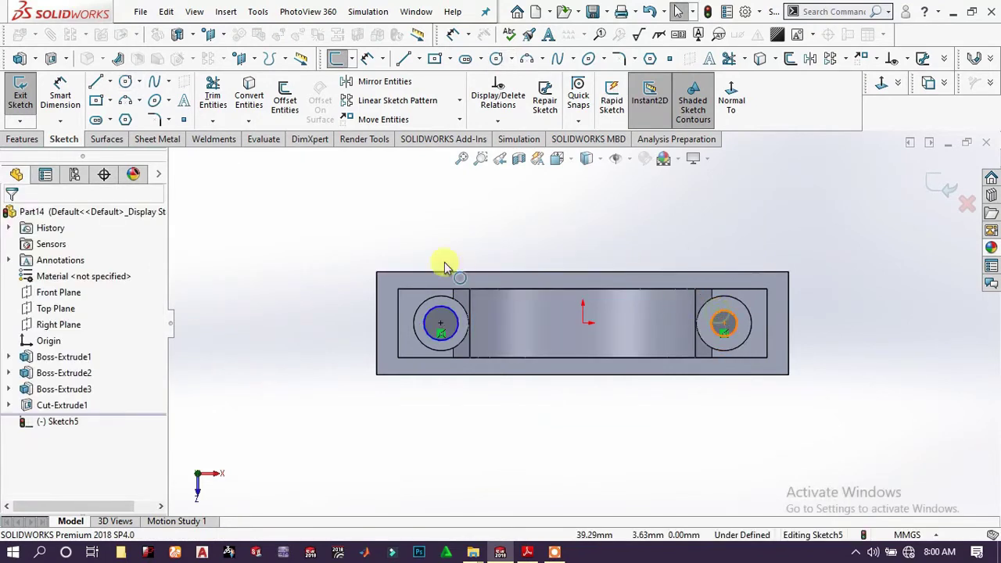
Add an Equal relation between the two small circles inside the counterbores
{"action": "left_click", "coordinate": [447, 311]}
{"action": "left_click", "coordinate": [455, 298], "text": "ctrl"}
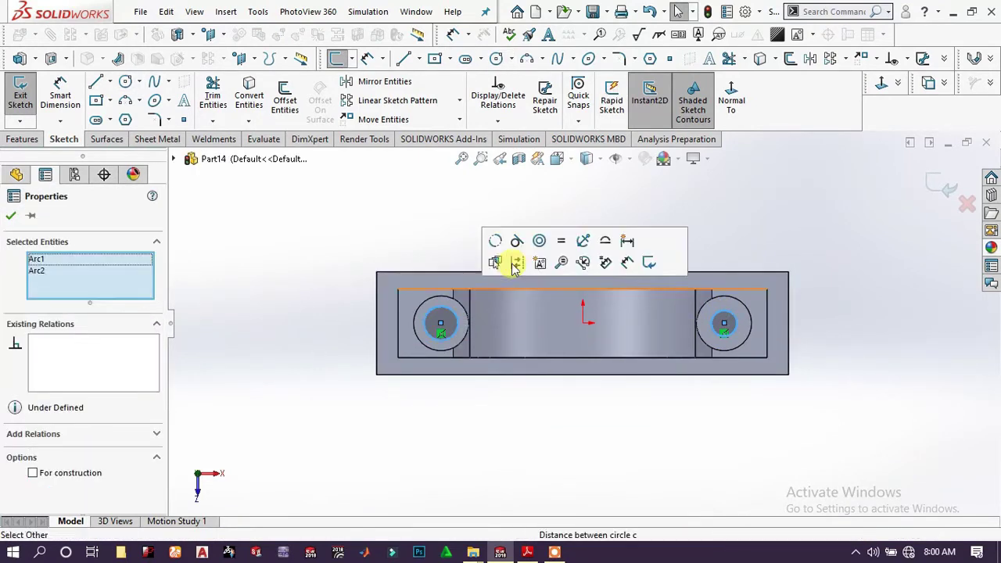
{"action": "left_click", "coordinate": [560, 242]}
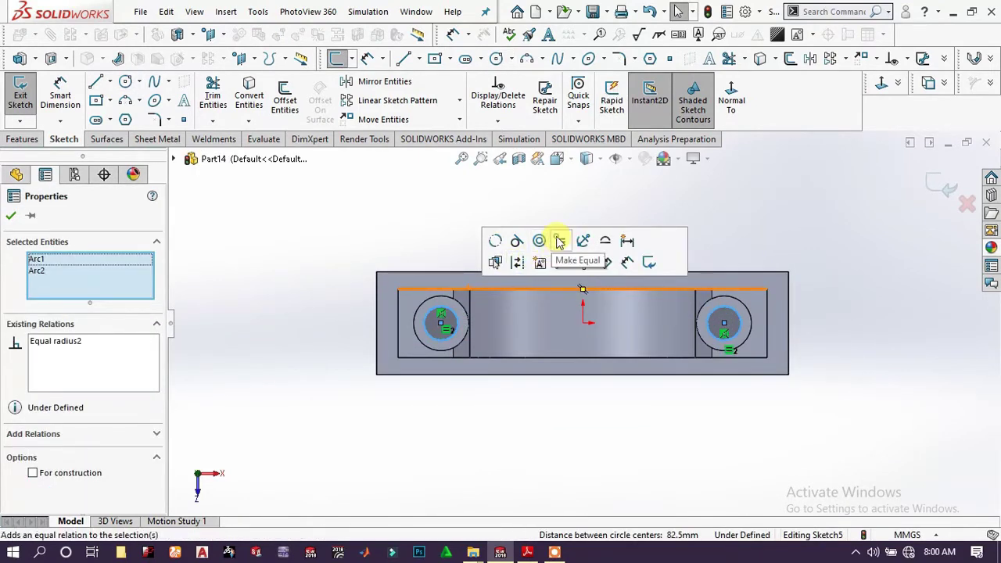
Dimension the diameter of the small circle in the left counterbore as 10 mm
{"action": "left_click", "coordinate": [60, 93]}
{"action": "left_click", "coordinate": [417, 301]}
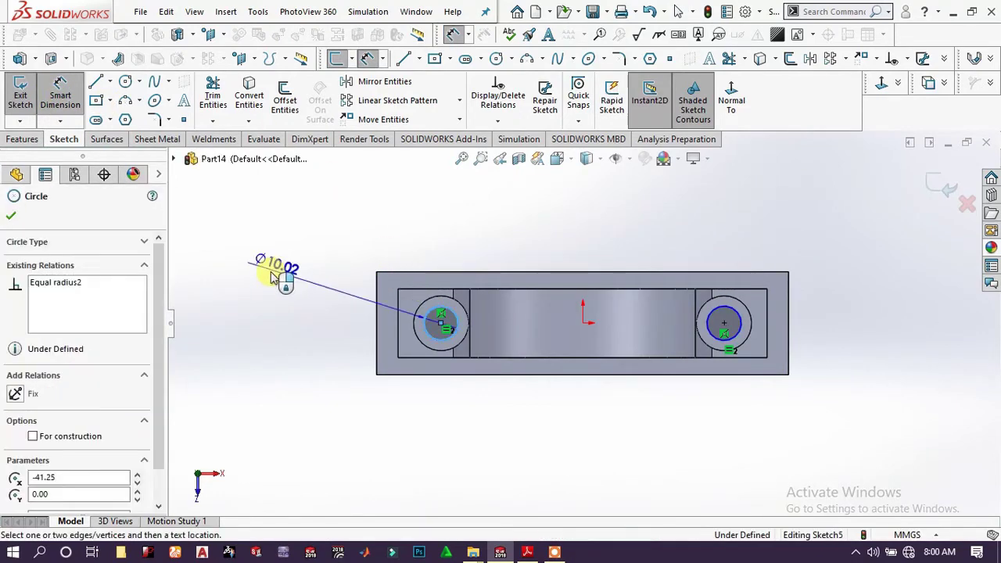
{"action": "left_click", "coordinate": [266, 267]}
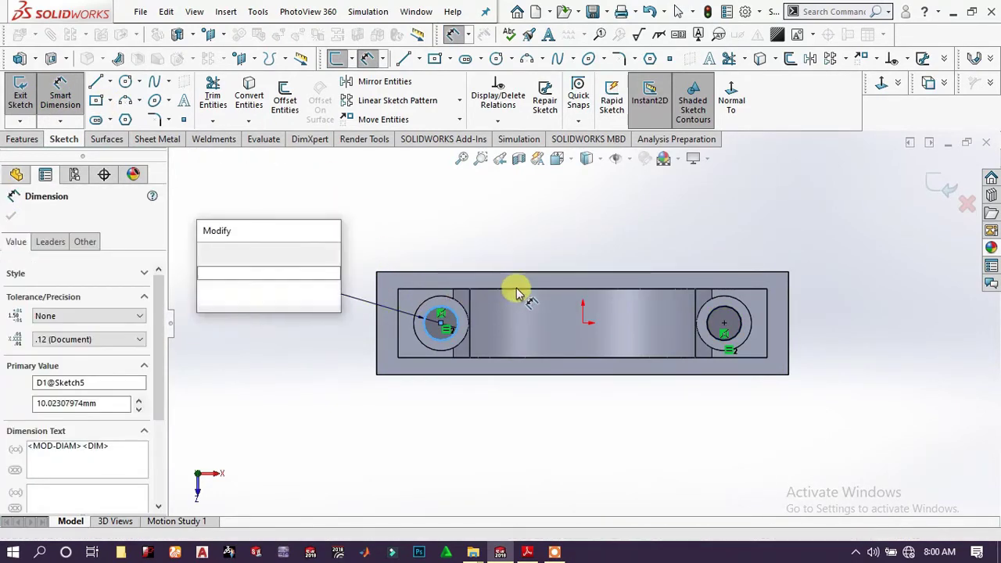
{"action": "type", "text": "10"}
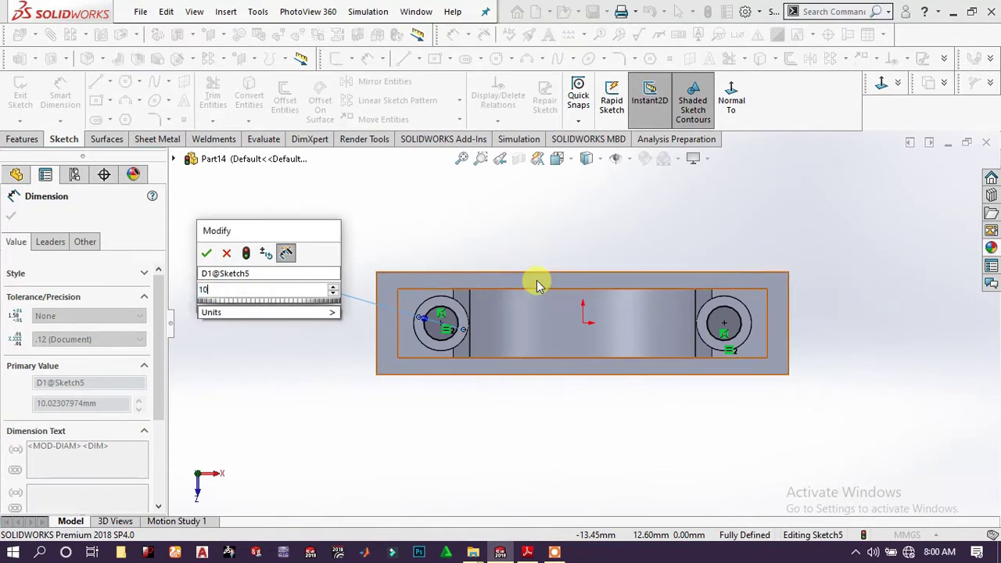
{"action": "key", "text": "Return"}
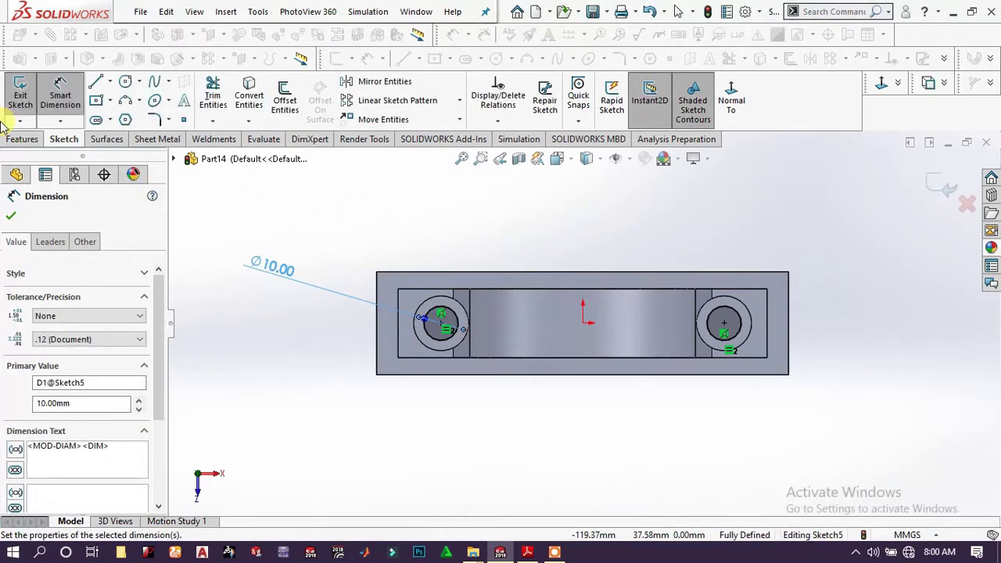
Cut-extrude the two 10 mm circles down through the base with the Through All end condition
{"action": "left_click", "coordinate": [19, 138]}
{"action": "left_click", "coordinate": [215, 94]}
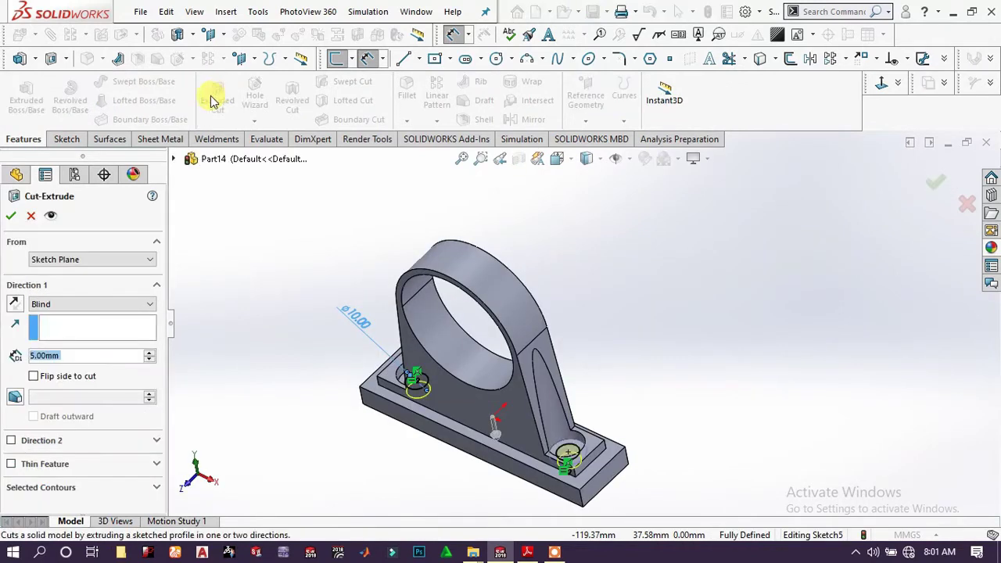
{"action": "left_click", "coordinate": [78, 305]}
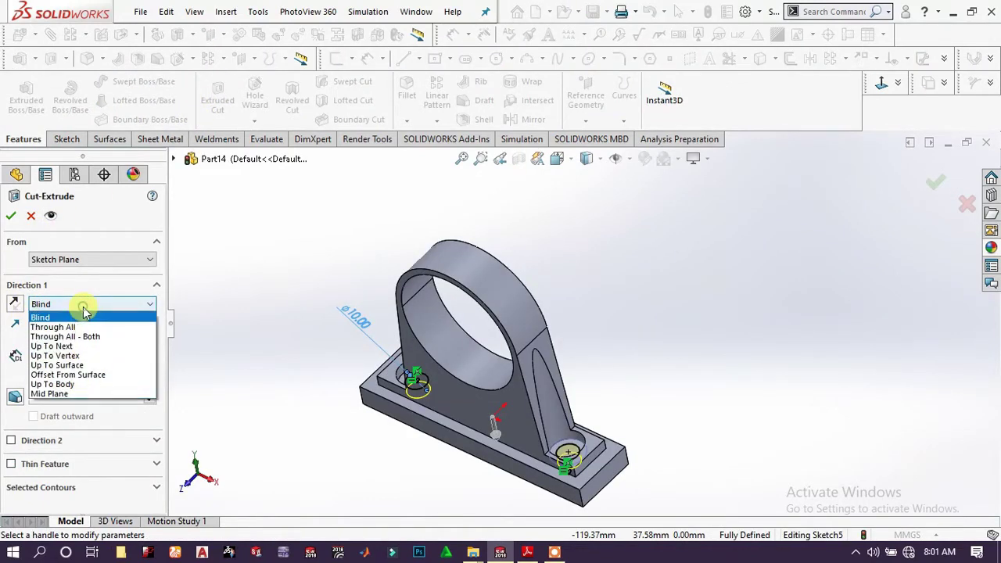
{"action": "left_click", "coordinate": [79, 317]}
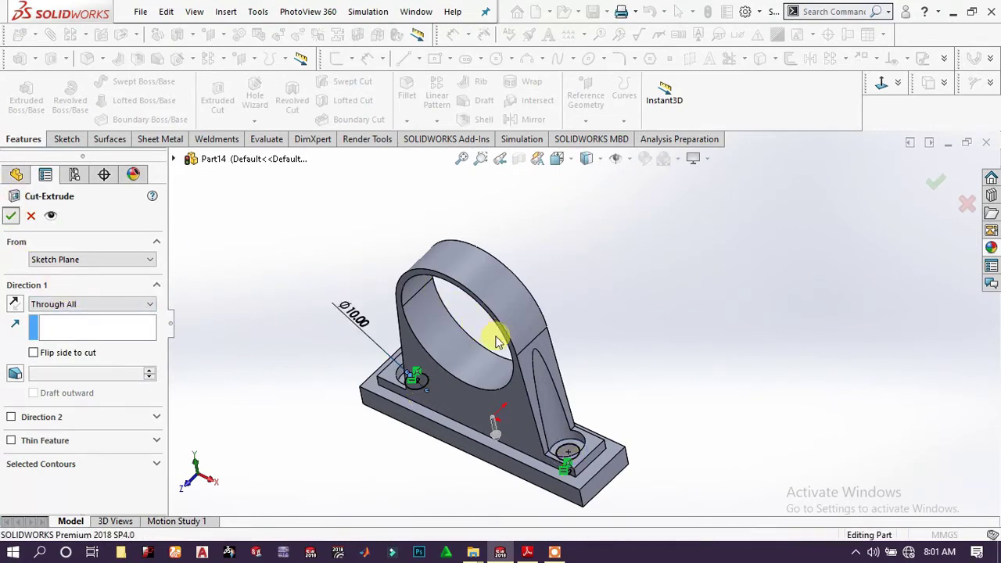
{"action": "key", "text": "Return"}
Start a sketch on the long front face of the base
{"action": "scroll", "coordinate": [540, 411], "scroll_direction": "down", "scroll_amount": 2}
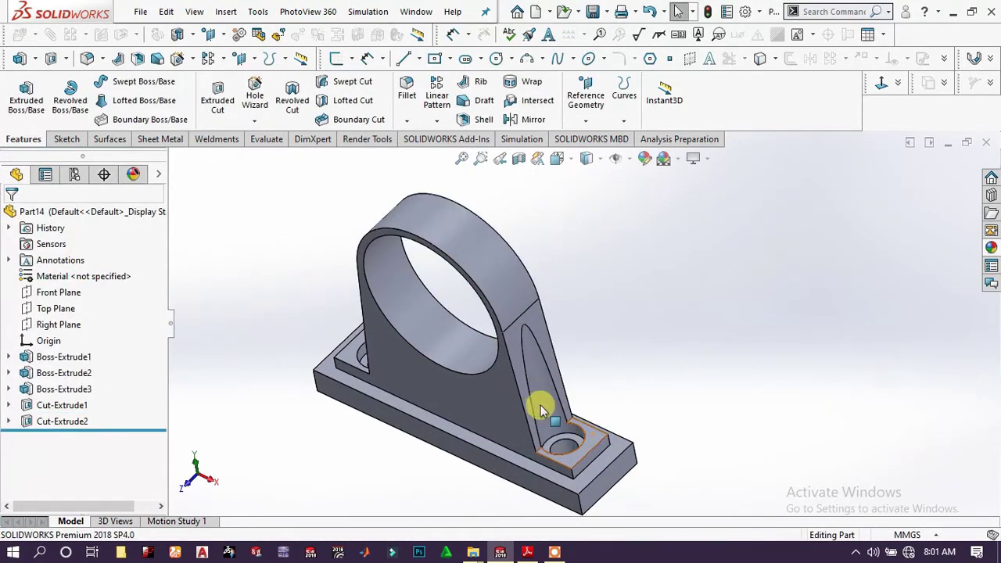
{"action": "scroll", "coordinate": [472, 378], "scroll_direction": "down", "scroll_amount": 2}
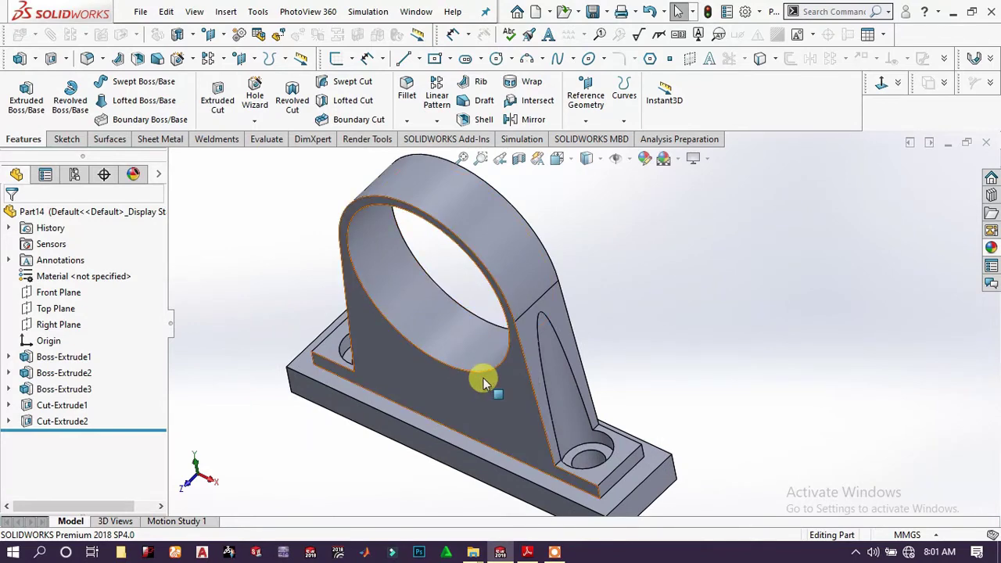
{"action": "scroll", "coordinate": [486, 401], "scroll_direction": "up", "scroll_amount": 1}
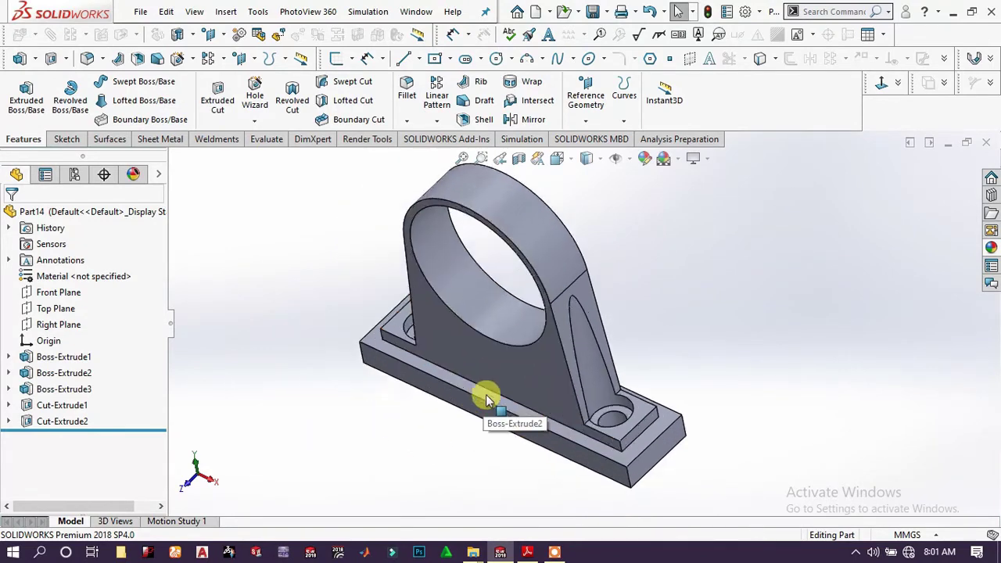
{"action": "scroll", "coordinate": [500, 408], "scroll_direction": "down", "scroll_amount": 1}
{"action": "left_click", "coordinate": [504, 412]}
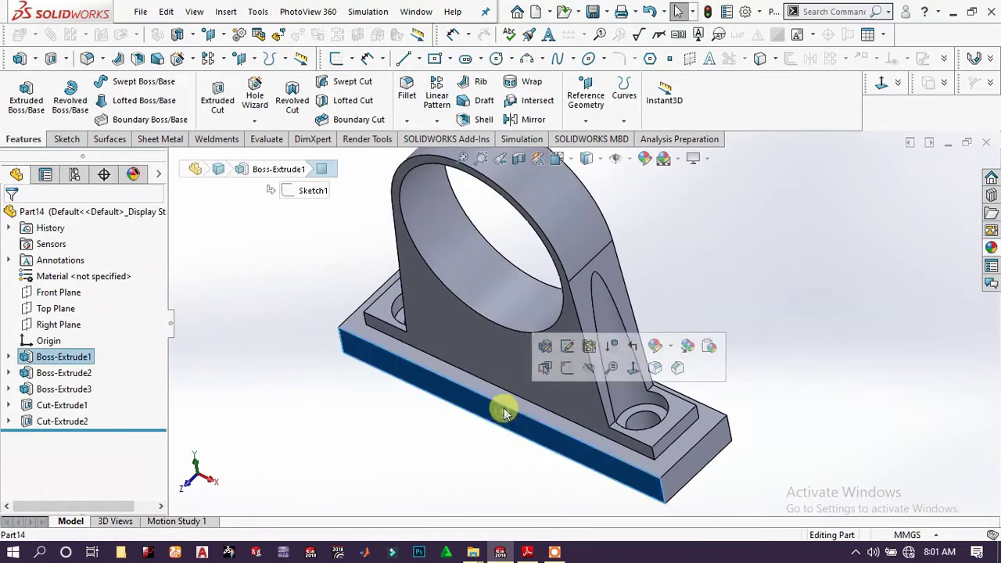
{"action": "left_click", "coordinate": [569, 367]}
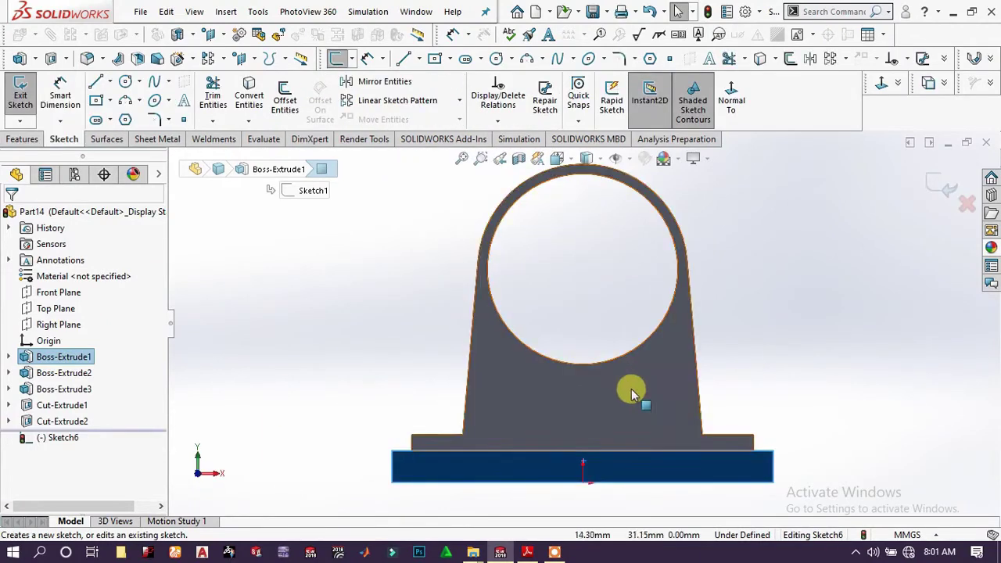
Draw a center rectangle about 80 mm wide and 8 mm high, centred on the origin at the base's lower edge
{"action": "left_click", "coordinate": [110, 101]}
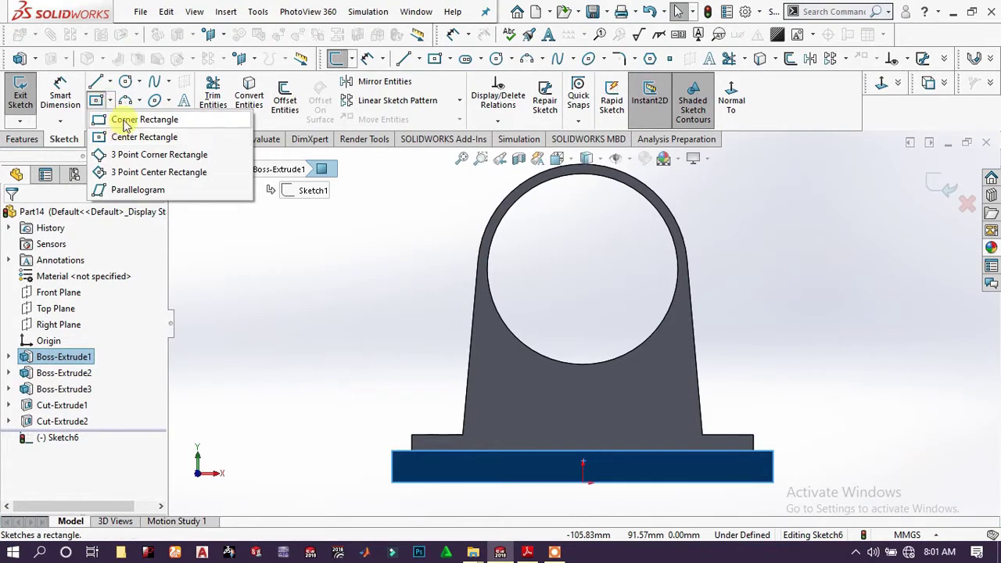
{"action": "left_click", "coordinate": [126, 120]}
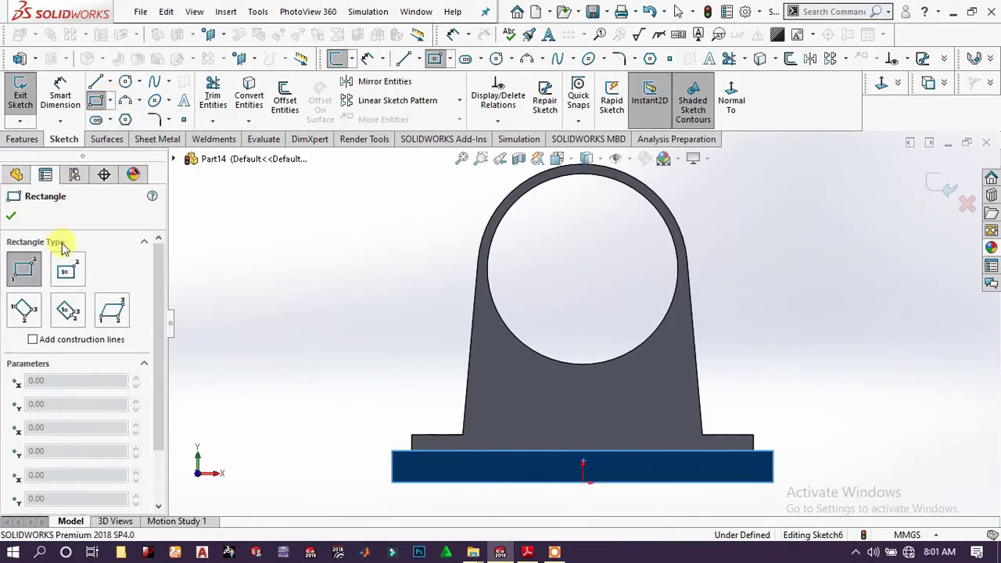
{"action": "left_click", "coordinate": [66, 267]}
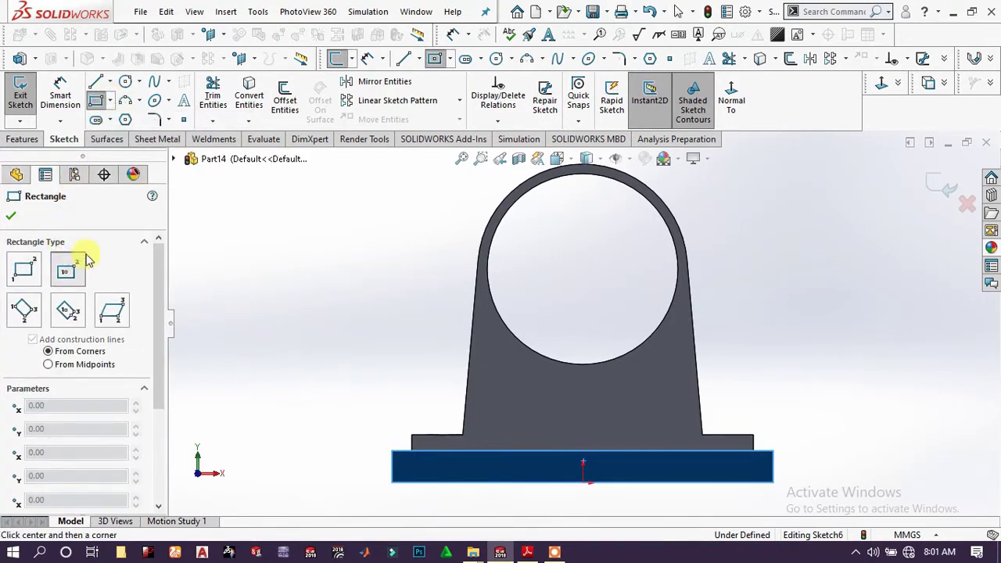
{"action": "left_click", "coordinate": [583, 483]}
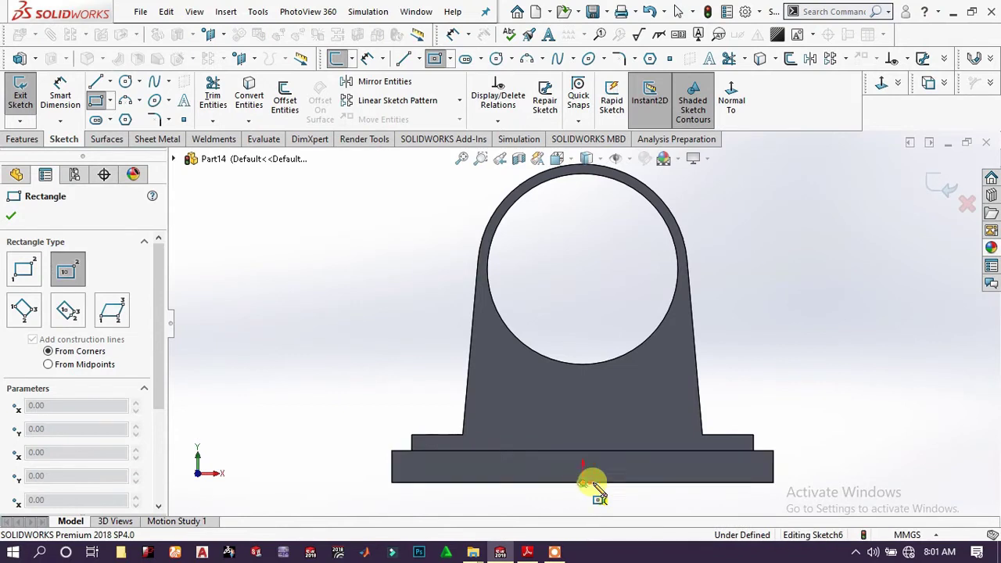
{"action": "left_click", "coordinate": [709, 470]}
Dimension the rectangle's width as 50 mm
{"action": "left_click", "coordinate": [61, 86]}
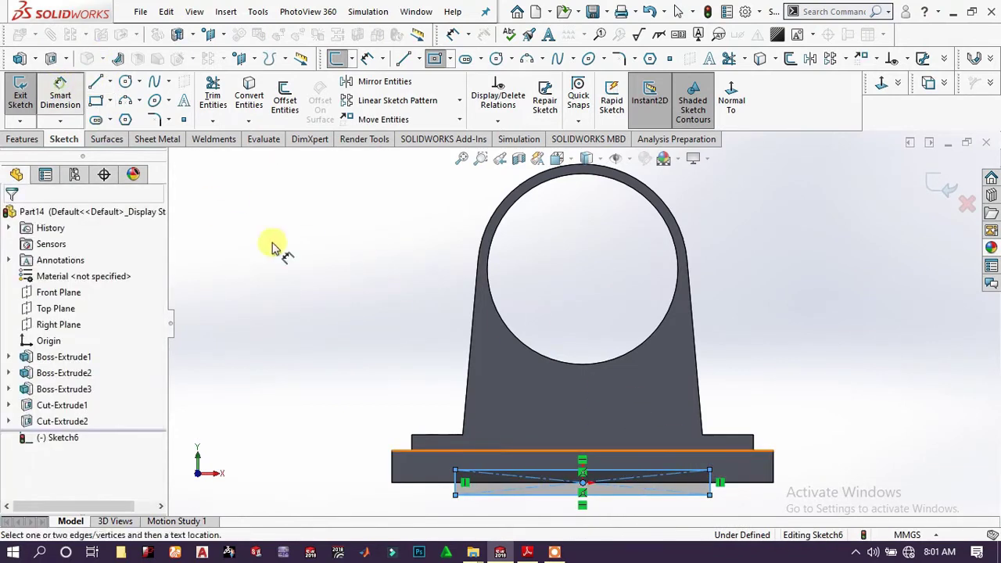
{"action": "scroll", "coordinate": [521, 346], "scroll_direction": "up", "scroll_amount": 3}
{"action": "scroll", "coordinate": [621, 429], "scroll_direction": "down", "scroll_amount": 4}
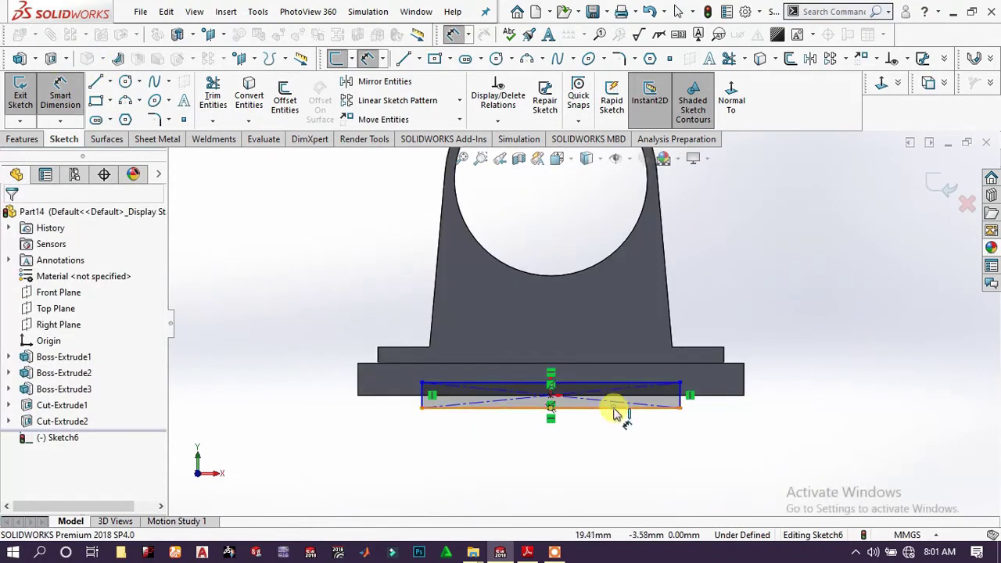
{"action": "left_click", "coordinate": [615, 413]}
{"action": "left_click", "coordinate": [577, 452]}
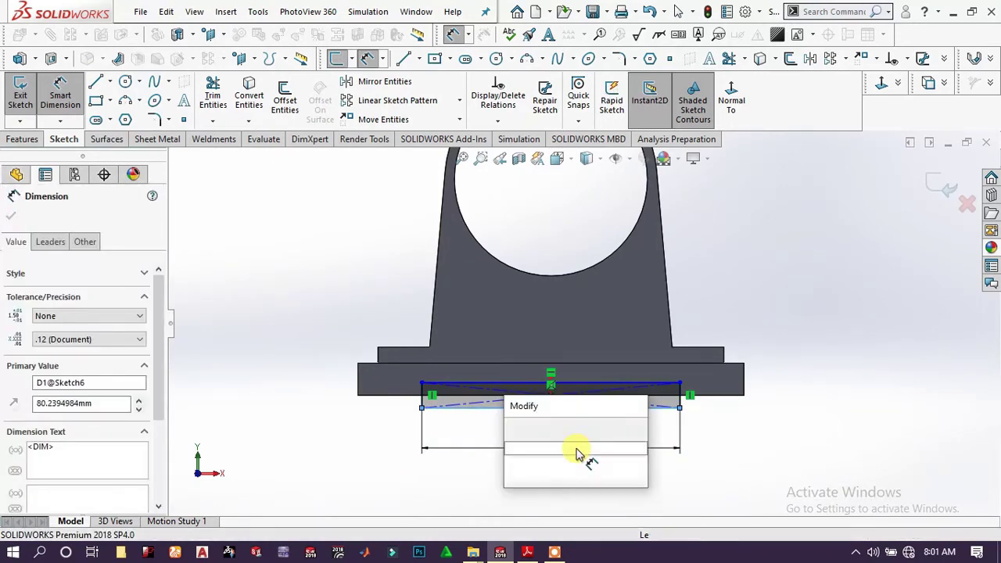
{"action": "type", "text": "50"}
{"action": "key", "text": "Return"}
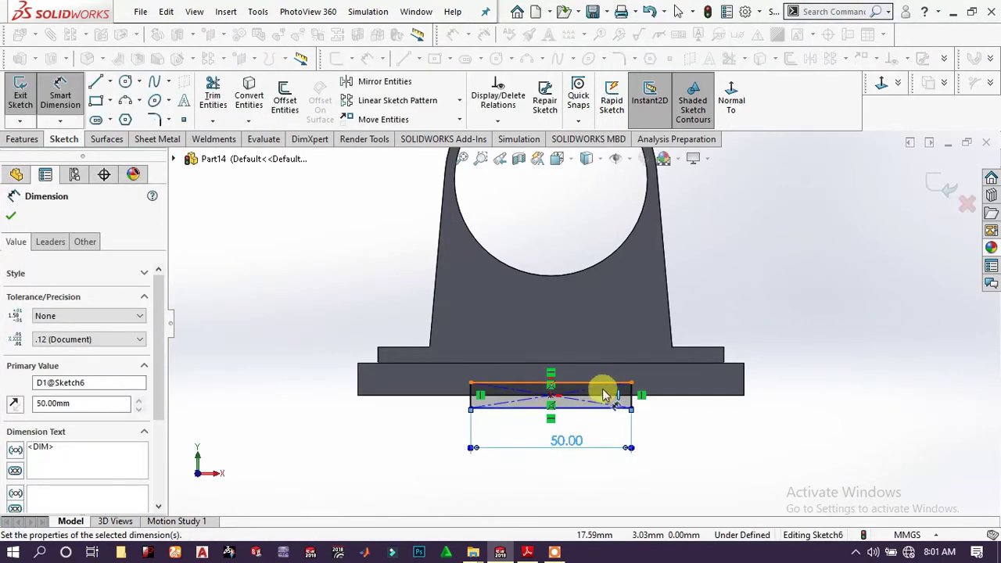
Dimension the distance from the rectangle's upper edge to the base's lower edge as 5 mm
{"action": "left_click", "coordinate": [608, 384]}
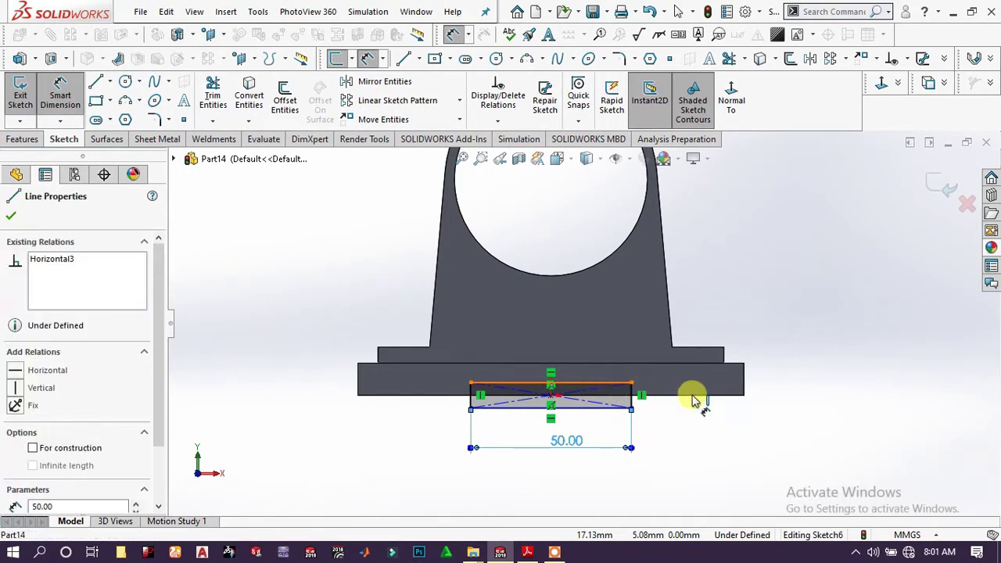
{"action": "left_click", "coordinate": [692, 396]}
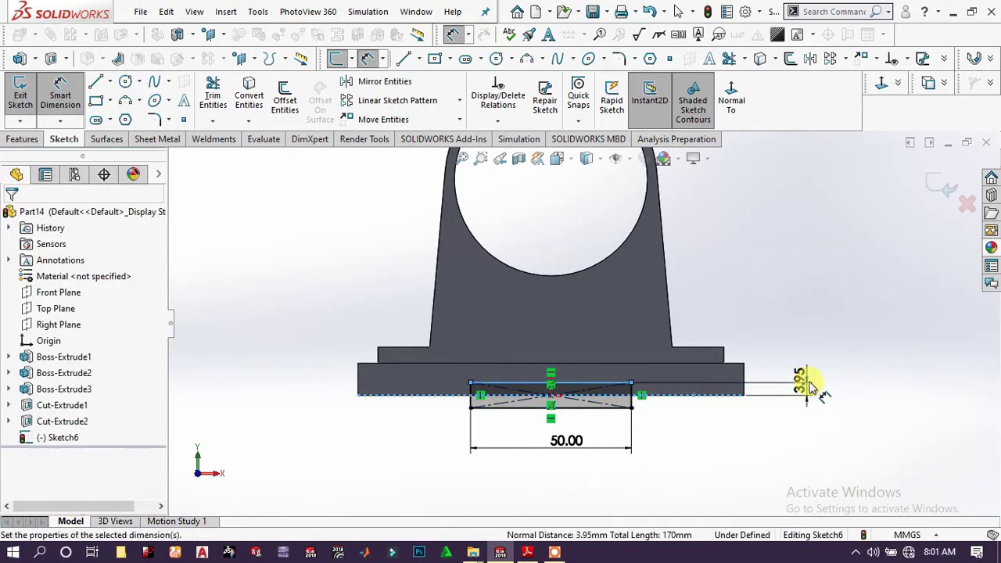
{"action": "left_click", "coordinate": [814, 385]}
{"action": "type", "text": "5"}
{"action": "key", "text": "Return"}
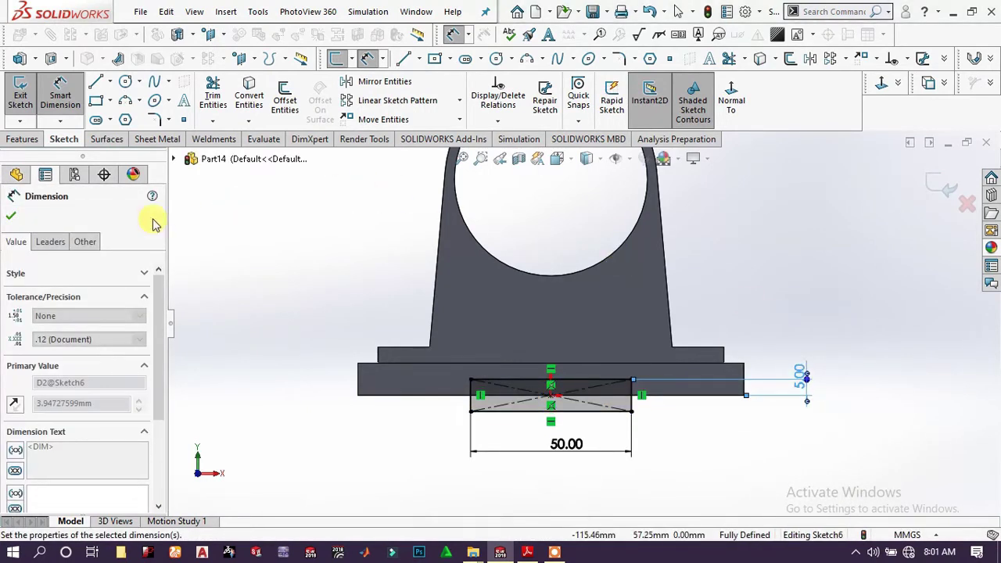
Cut-extrude the rectangle through the underside of the base with the Through All - Both end condition
{"action": "left_click", "coordinate": [22, 138]}
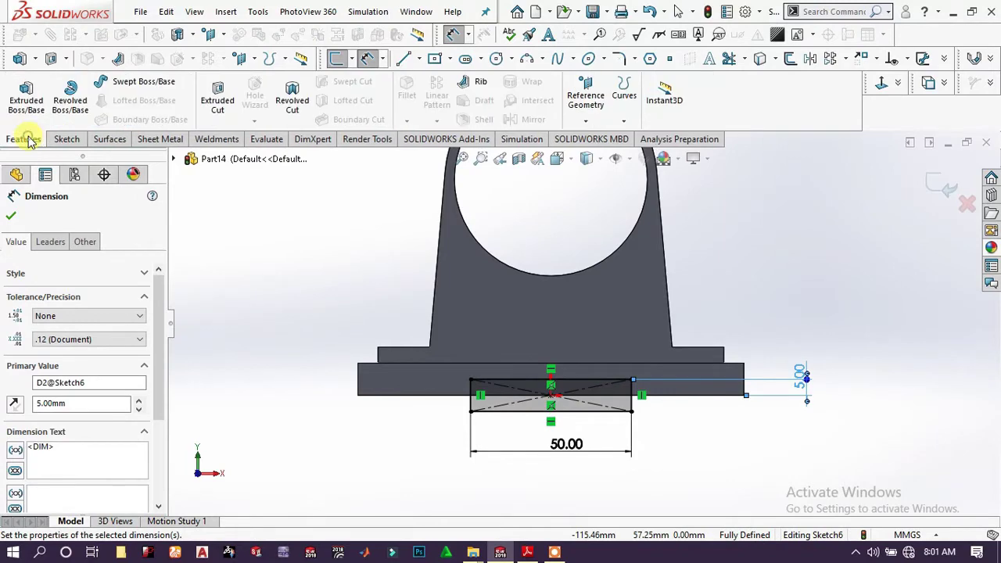
{"action": "left_click", "coordinate": [216, 97]}
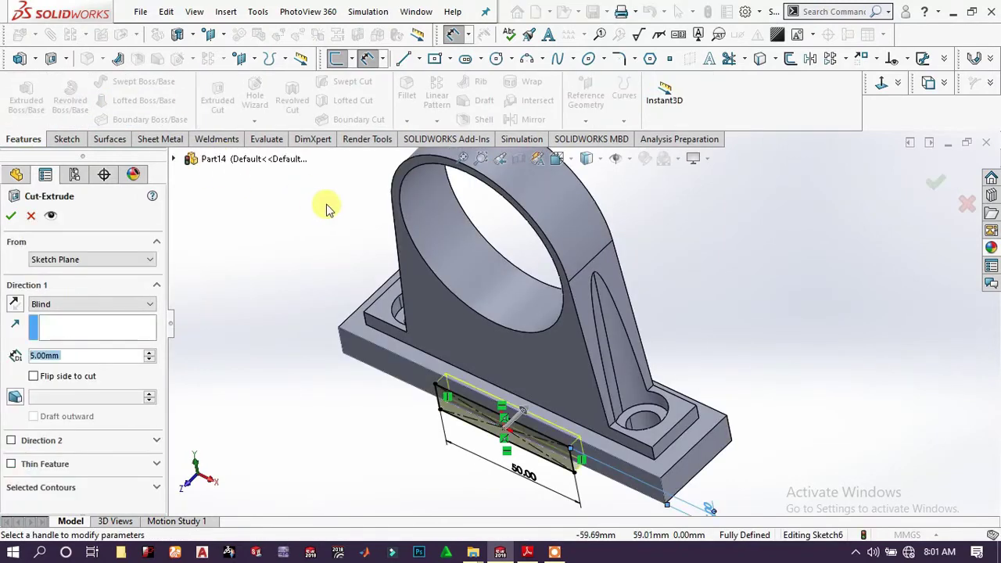
{"action": "left_click", "coordinate": [86, 303]}
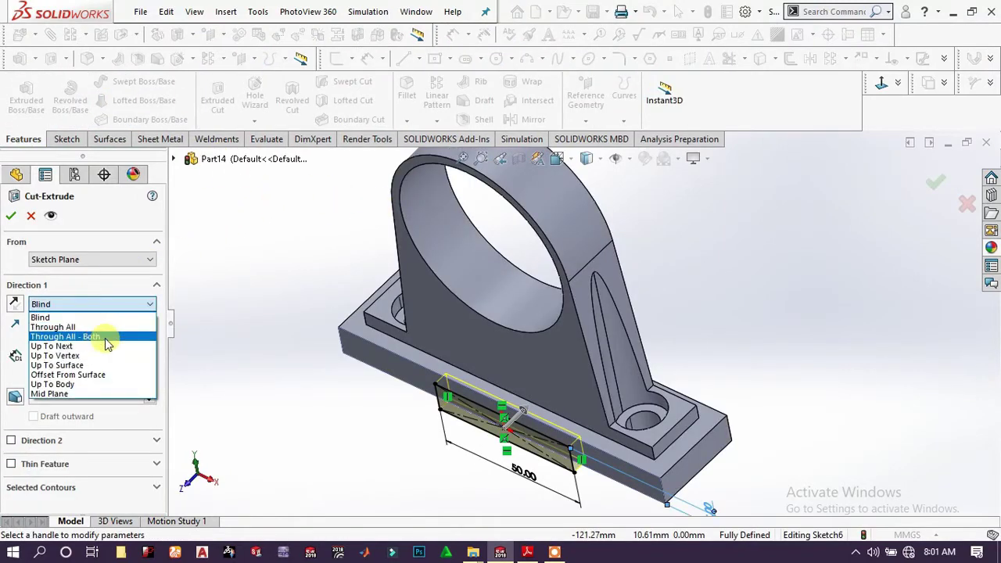
{"action": "left_click", "coordinate": [92, 335]}
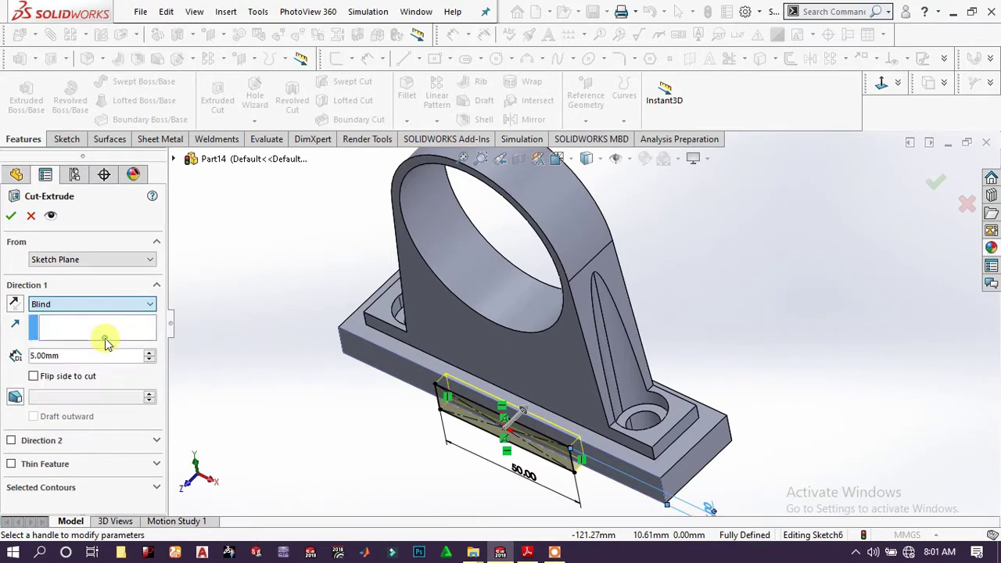
{"action": "left_click", "coordinate": [11, 217]}
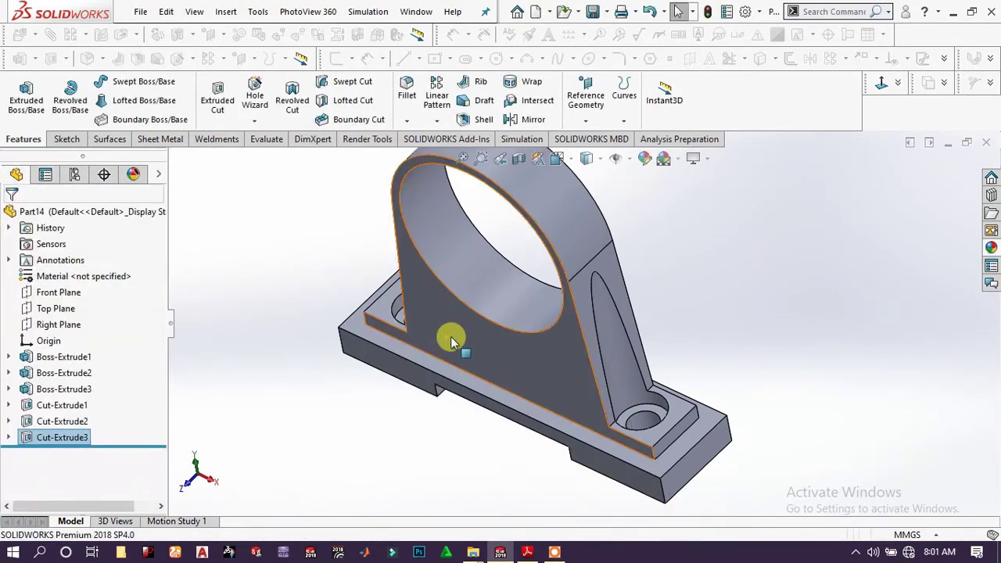
{"action": "middle_click_drag", "start_coordinate": [519, 412], "coordinate": [690, 352]}
{"action": "middle_click_drag", "start_coordinate": [699, 427], "coordinate": [567, 441]}
{"action": "scroll", "coordinate": [575, 403], "scroll_direction": "up", "scroll_amount": 3}
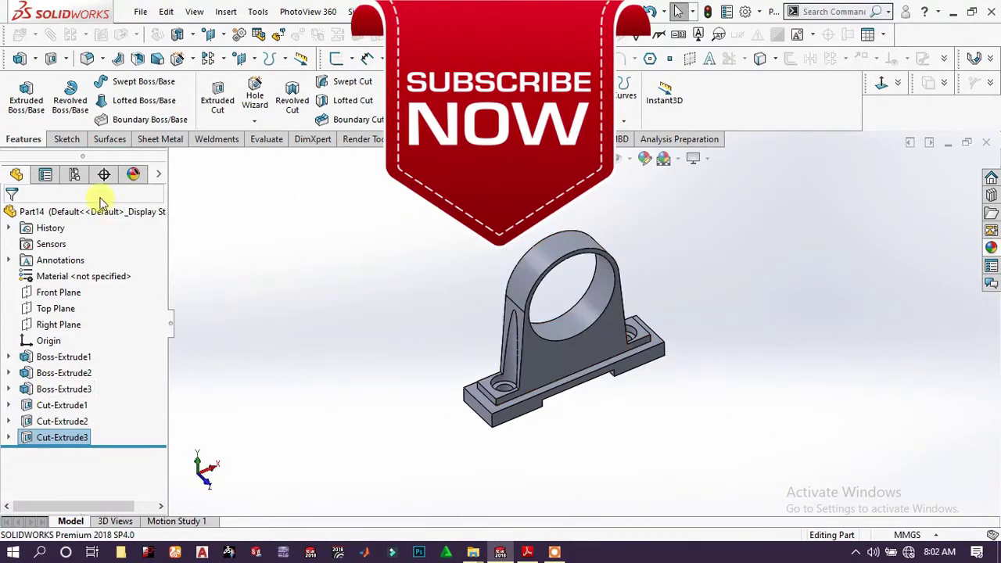
{"action": "left_click", "coordinate": [991, 249]}
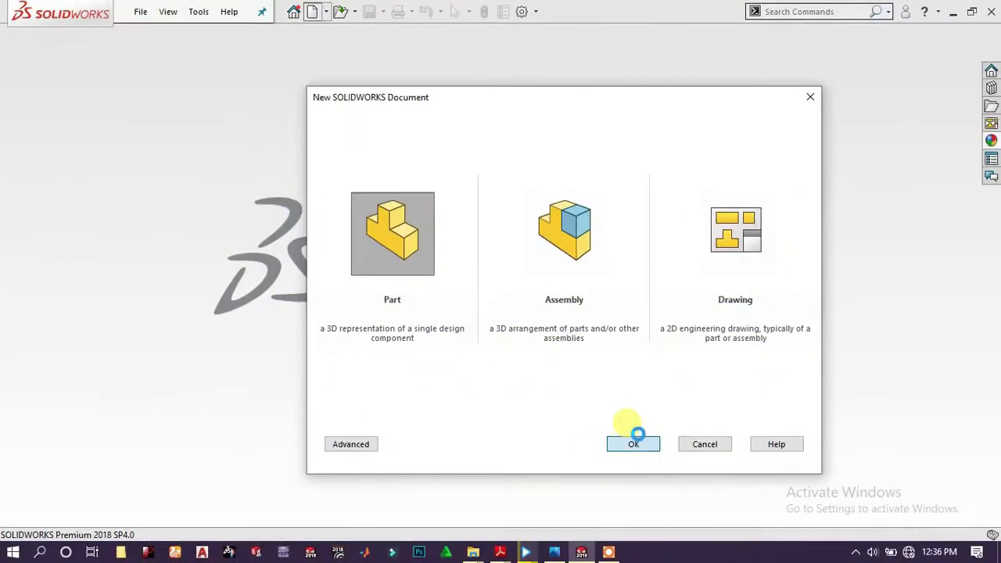
Create a new part document and start a sketch on the Front Plane
{"action": "left_click", "coordinate": [635, 441]}
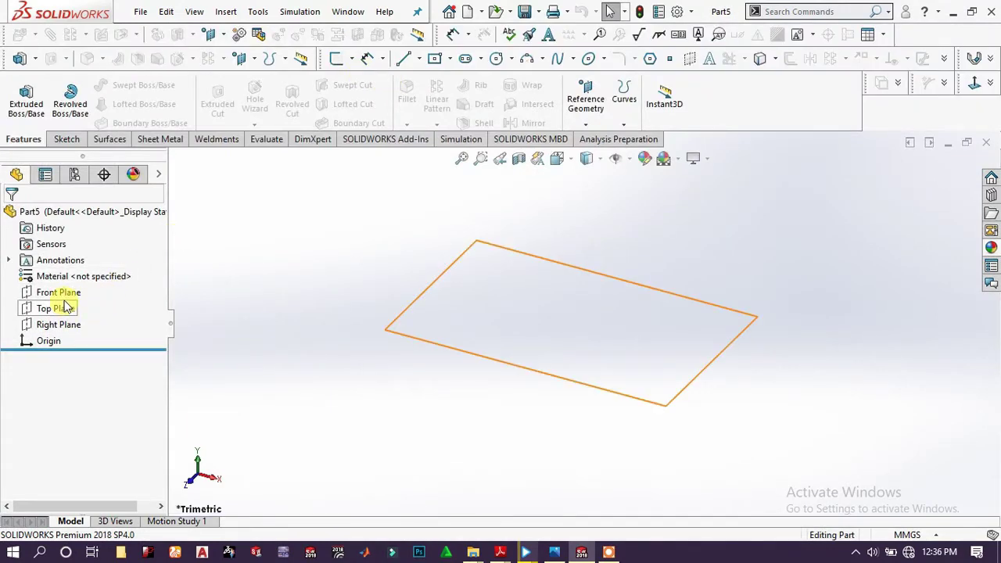
{"action": "left_click", "coordinate": [62, 292]}
{"action": "left_click", "coordinate": [83, 270]}
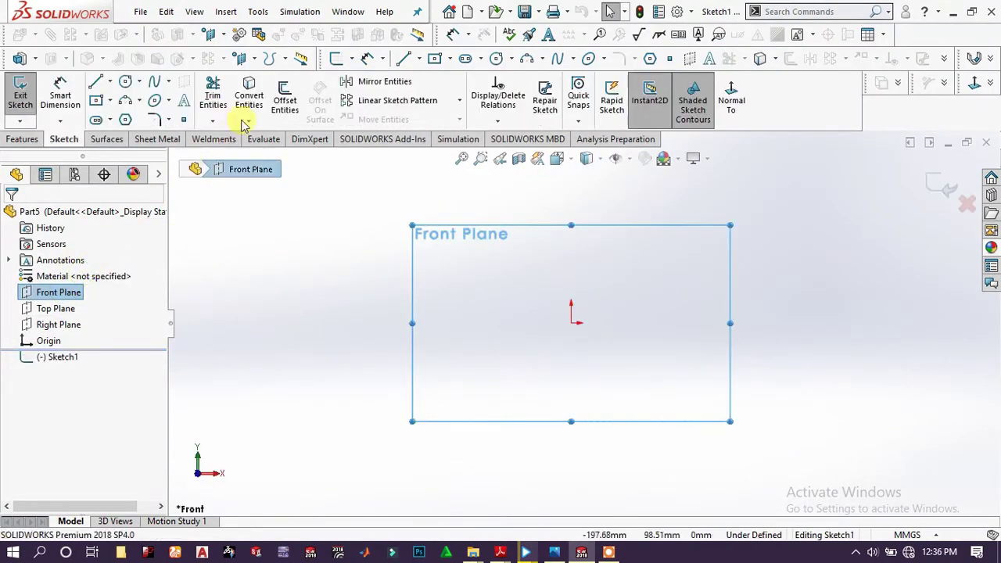
Draw a center rectangle about 173 mm wide, centred on the origin
{"action": "left_click", "coordinate": [97, 103]}
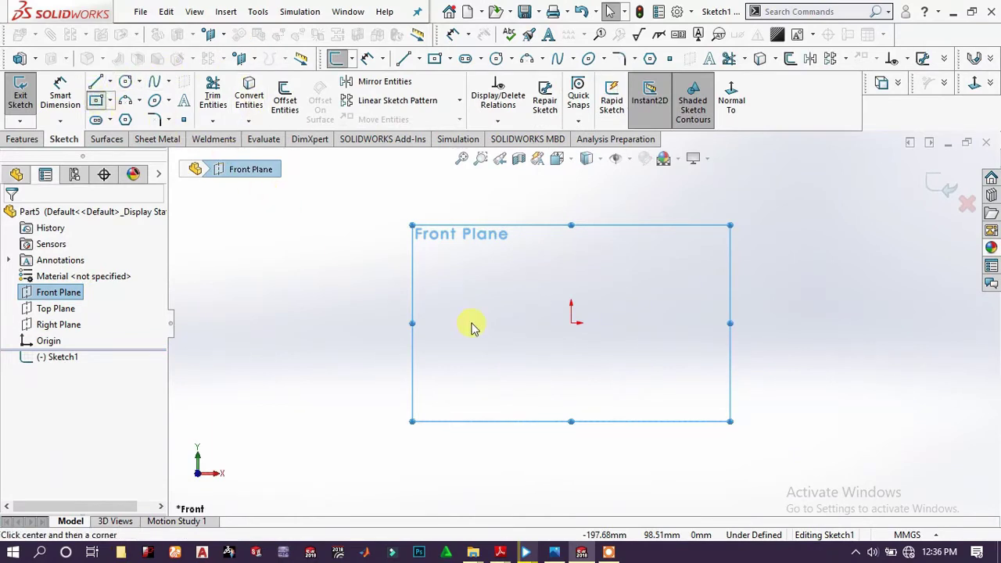
{"action": "left_click", "coordinate": [572, 323]}
{"action": "left_click", "coordinate": [727, 251]}
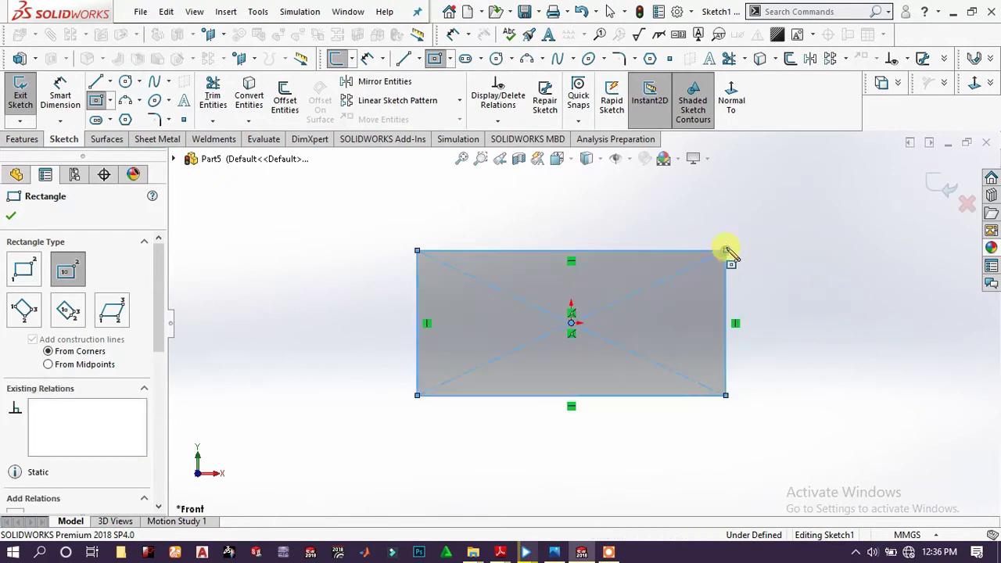
Dimension the width of the rectangle as 400 mm
{"action": "left_click", "coordinate": [62, 94]}
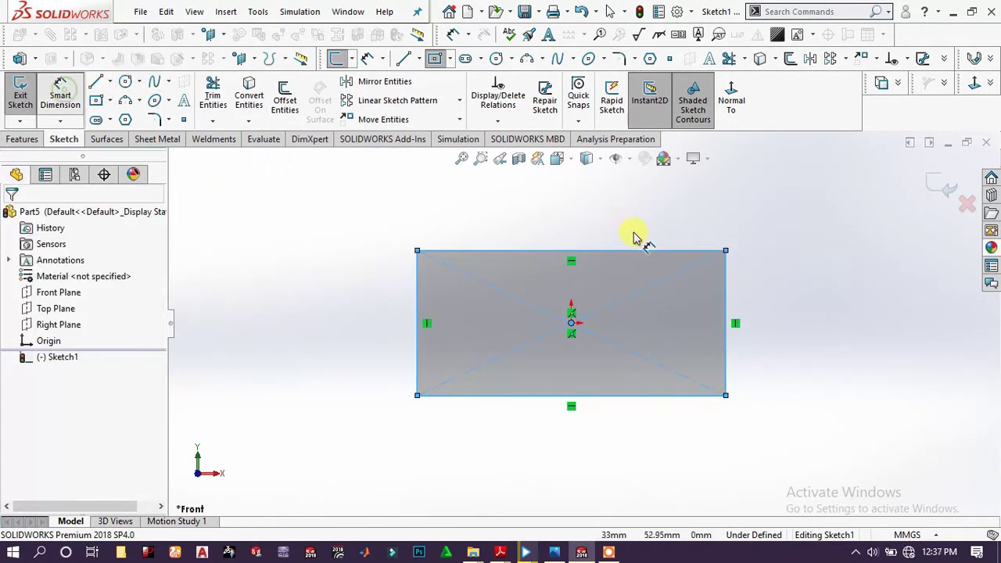
{"action": "left_click", "coordinate": [661, 244]}
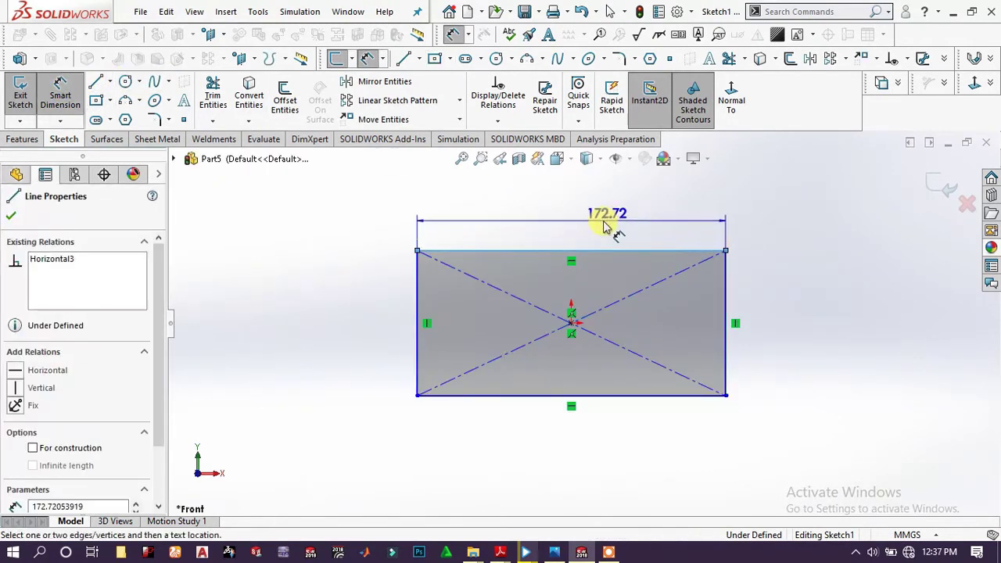
{"action": "left_click", "coordinate": [572, 215]}
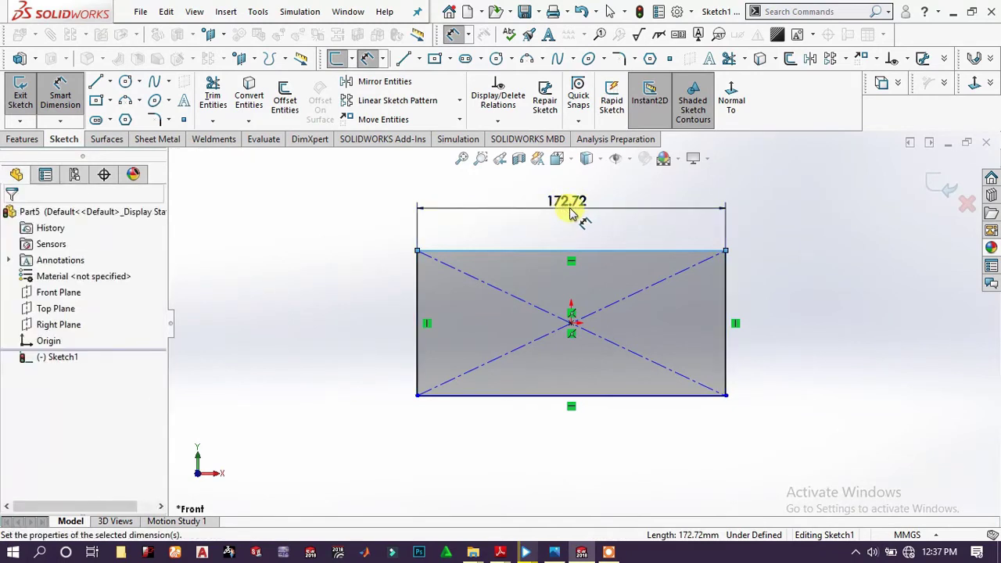
{"action": "type", "text": "400"}
{"action": "key", "text": "Return"}
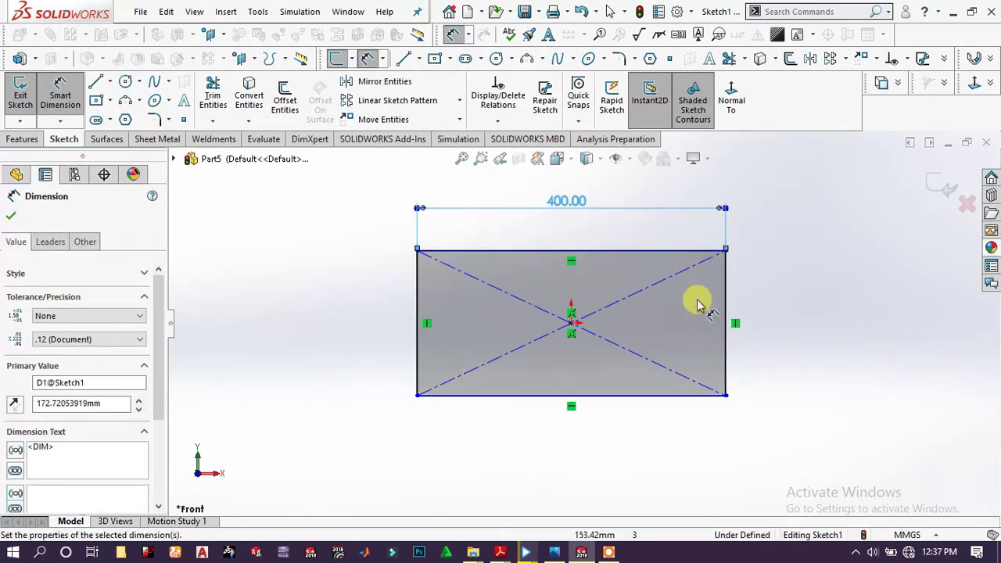
Dimension the height of the rectangle as 380 mm
{"action": "left_click", "coordinate": [726, 309]}
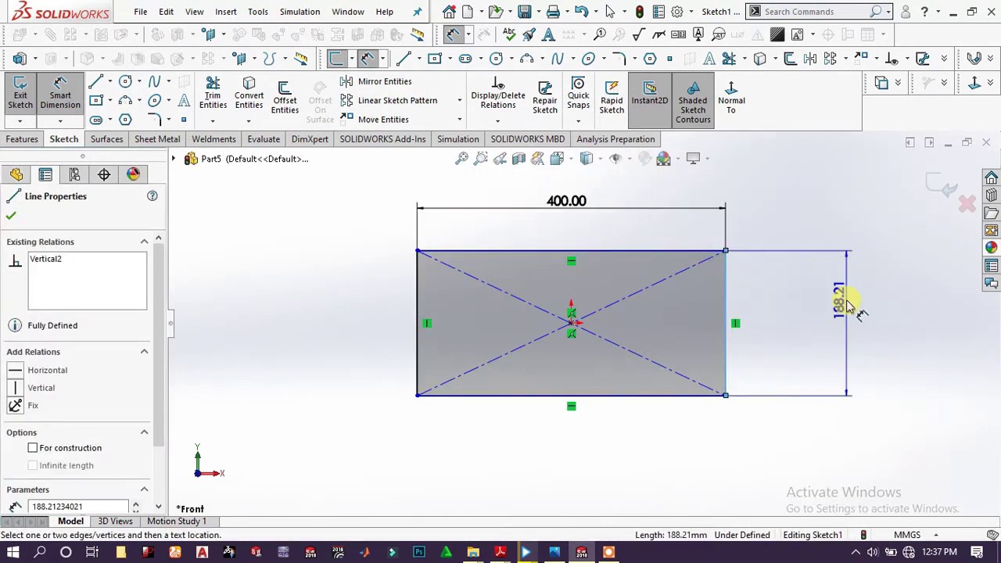
{"action": "left_click", "coordinate": [851, 305]}
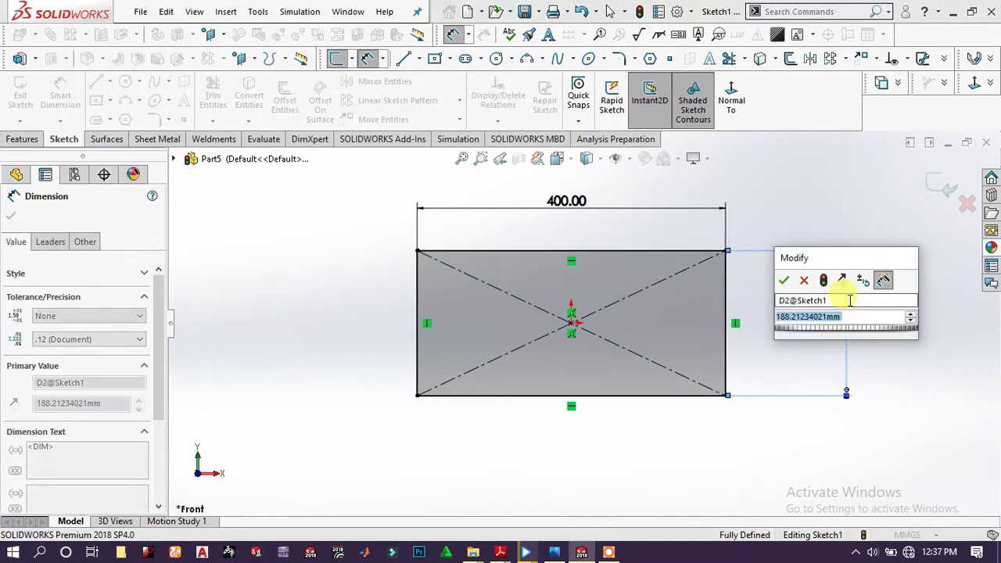
{"action": "type", "text": "380"}
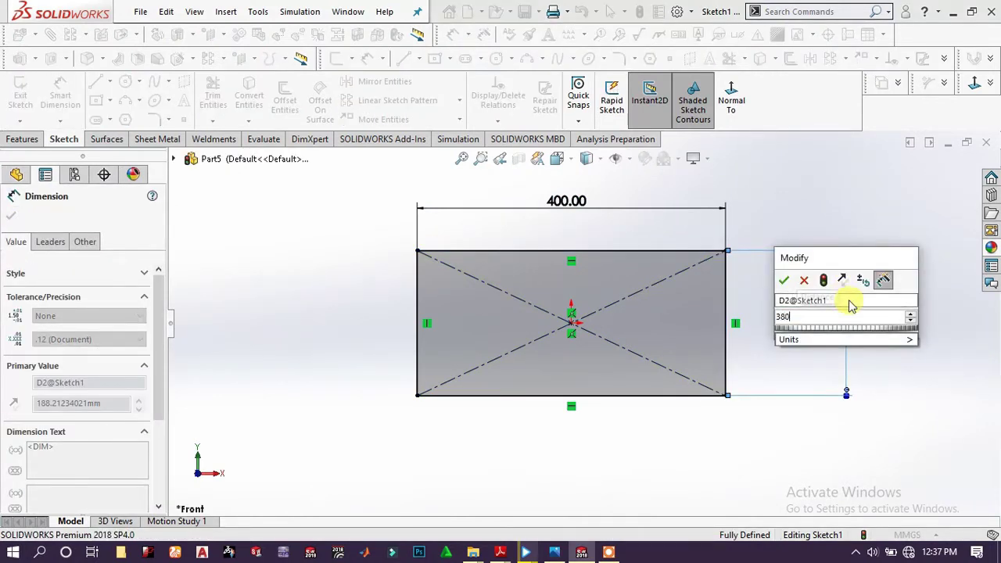
{"action": "key", "text": "Return"}
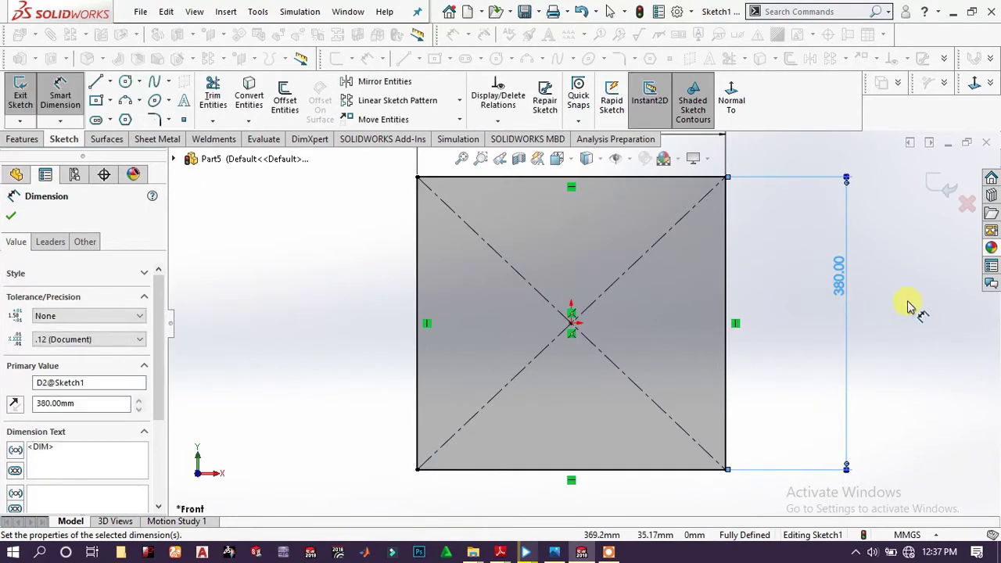
Fillet all four corners of the rectangle with a 30 mm radius, with each fillet dimensioned individually
{"action": "left_click", "coordinate": [908, 302]}
{"action": "scroll", "coordinate": [751, 201], "scroll_direction": "up", "scroll_amount": 4}
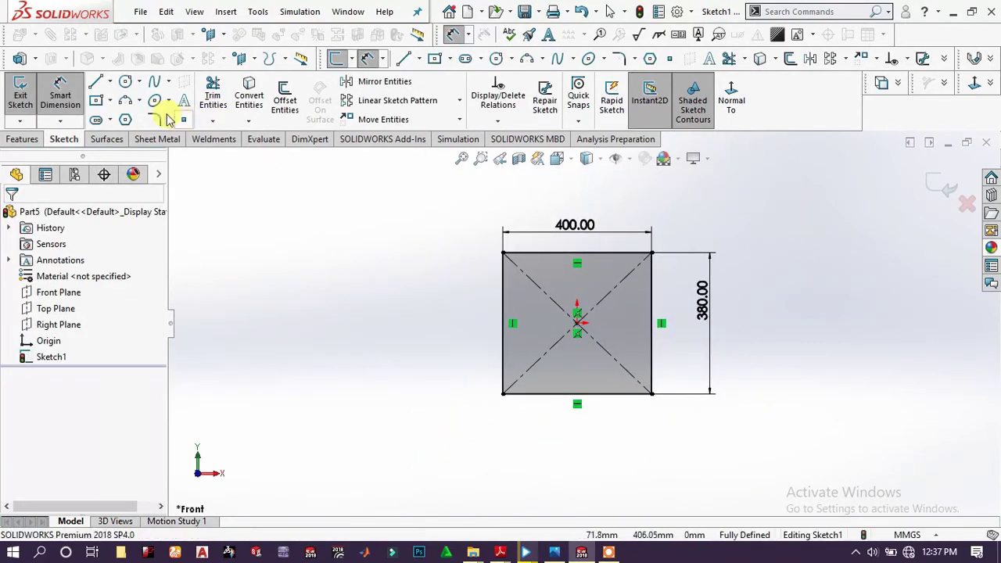
{"action": "left_click", "coordinate": [61, 94]}
{"action": "mouse_move", "coordinate": [790, 227]}
{"action": "left_mouse_down"}
{"action": "mouse_move", "coordinate": [543, 428]}
{"action": "mouse_move", "coordinate": [475, 431]}
{"action": "left_mouse_up"}
{"action": "left_click", "coordinate": [154, 119]}
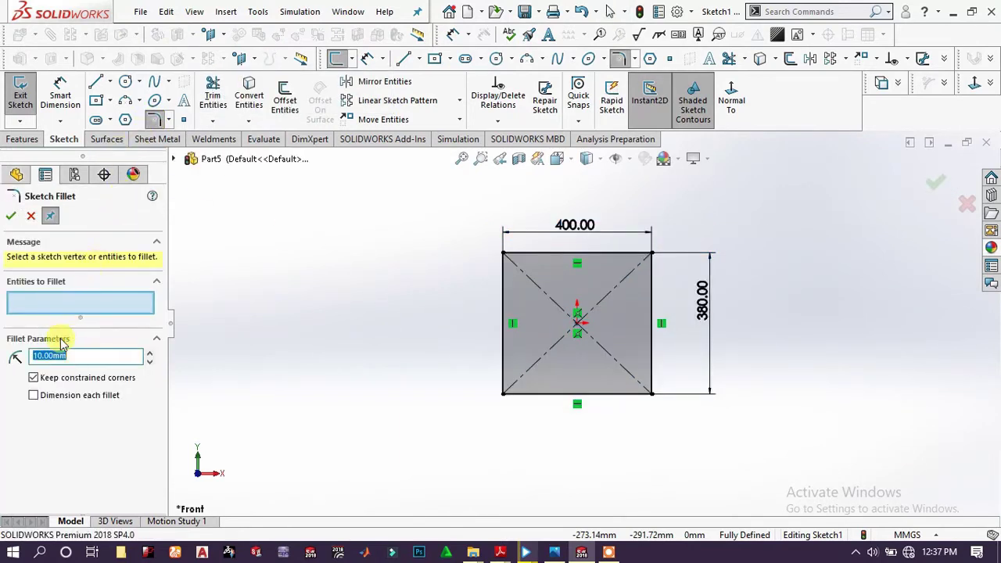
{"action": "left_click_drag", "start_coordinate": [714, 214], "coordinate": [465, 414]}
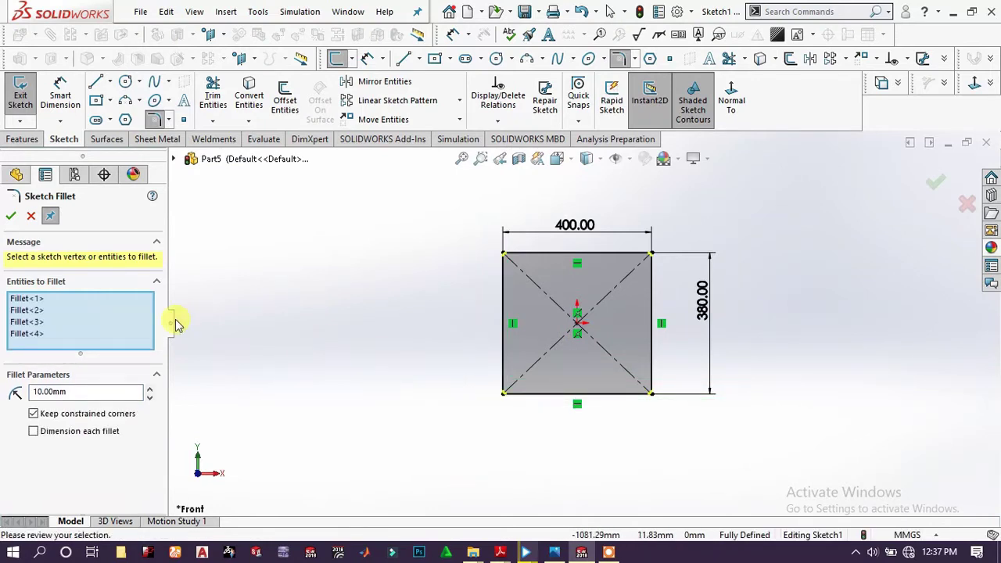
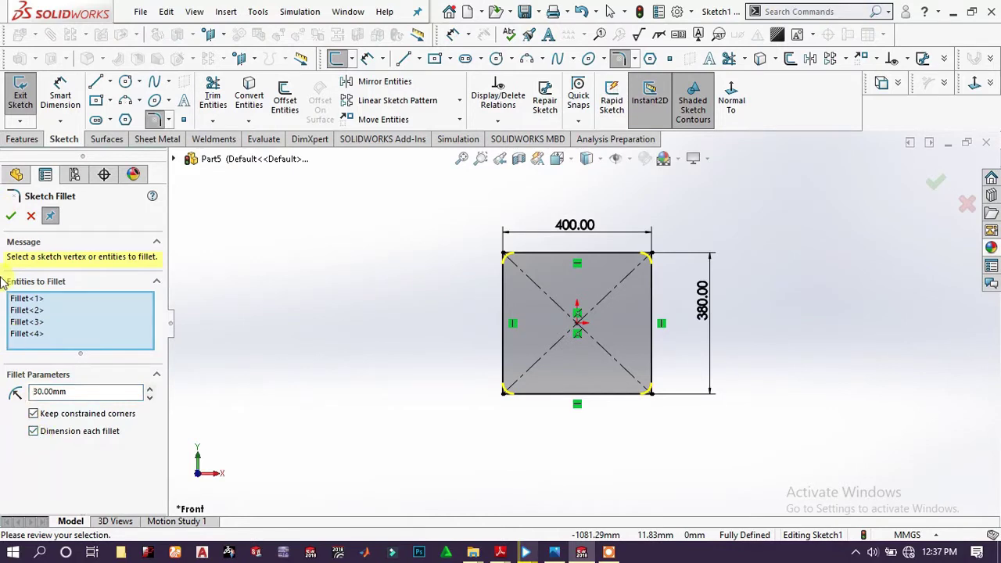
{"action": "left_click", "coordinate": [11, 217]}
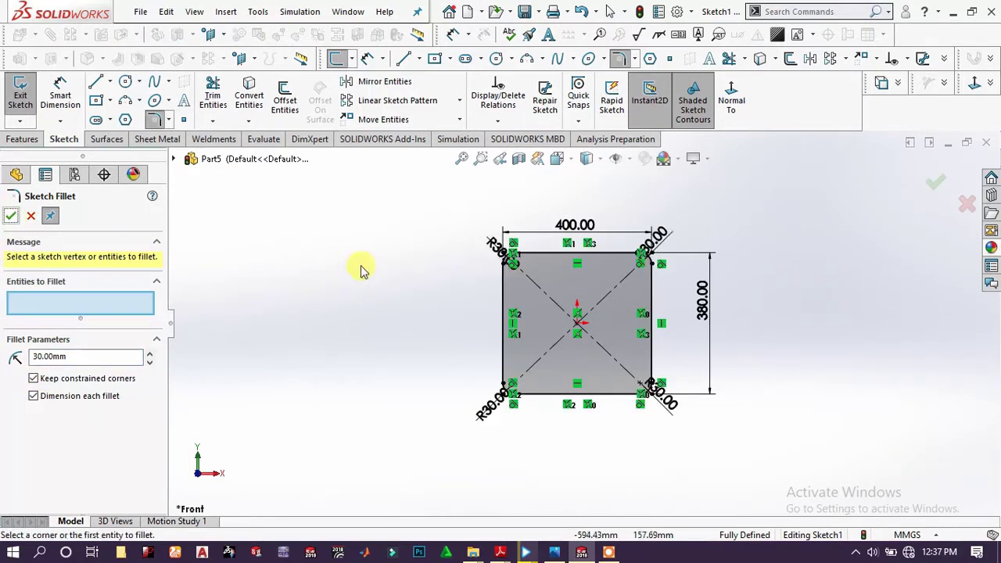
{"action": "left_click", "coordinate": [10, 217]}
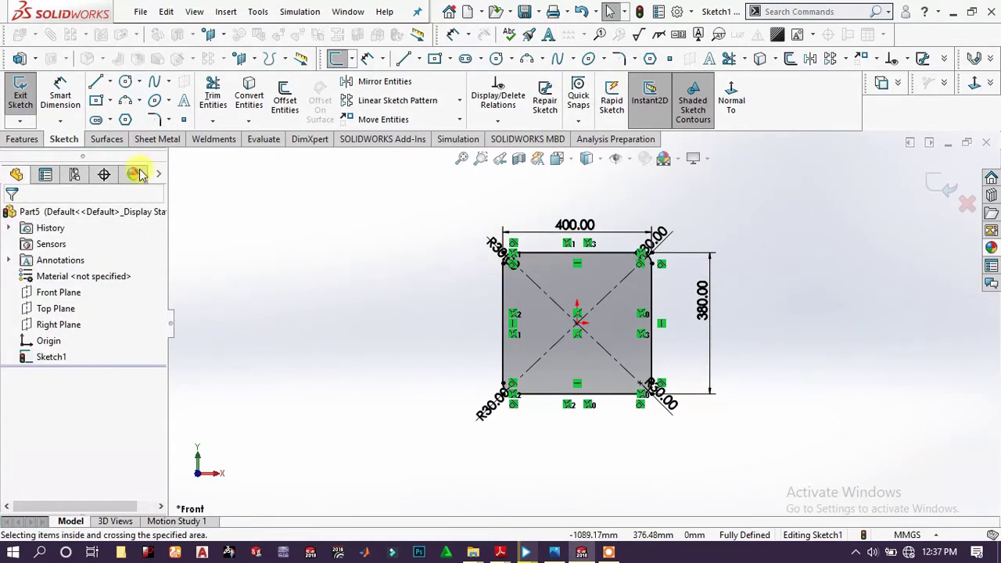
Extrude the rounded rectangle 100 mm as a blind boss in the reversed direction
{"action": "left_click", "coordinate": [29, 140]}
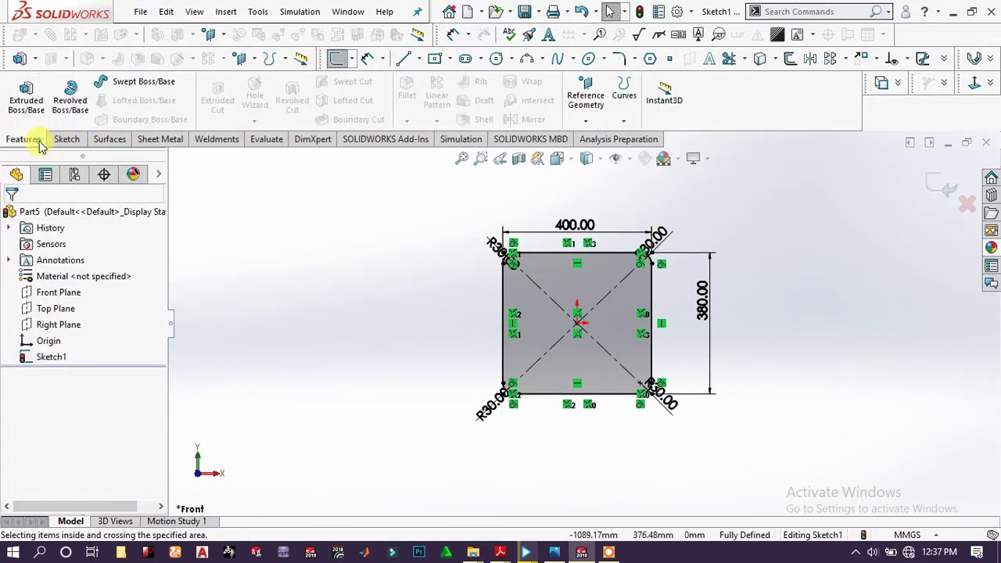
{"action": "left_click", "coordinate": [33, 91]}
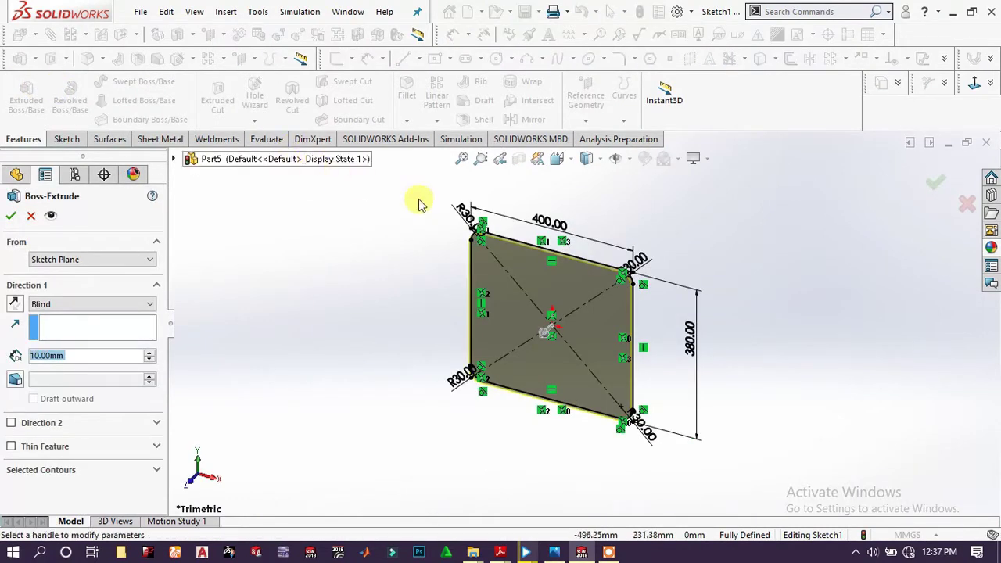
{"action": "left_click", "coordinate": [10, 305]}
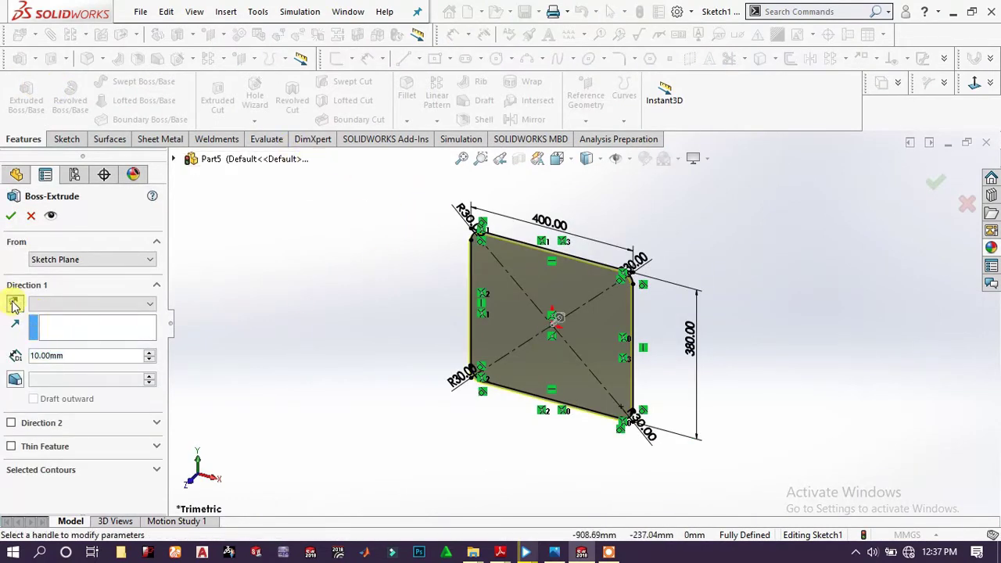
{"action": "left_click", "coordinate": [90, 358]}
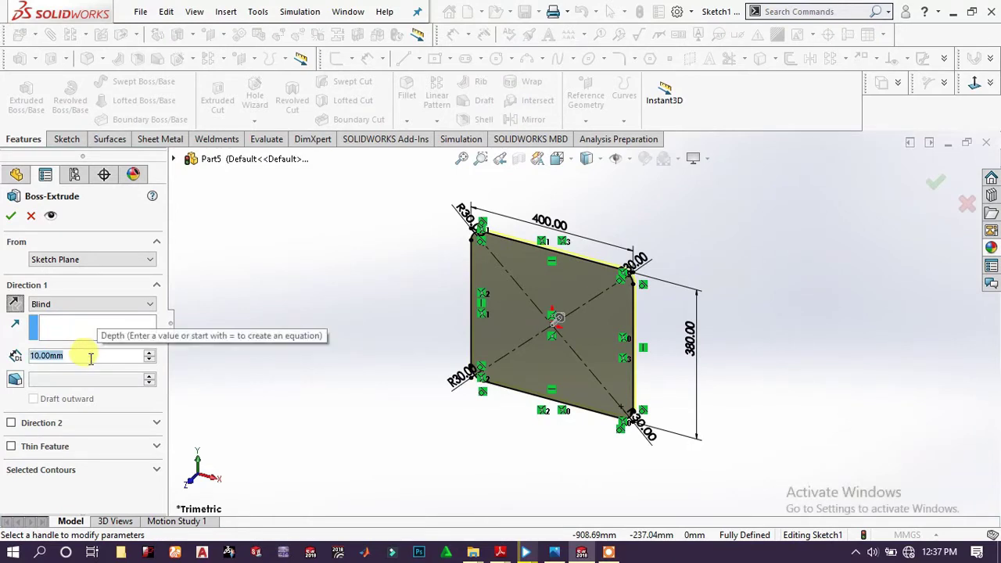
{"action": "type", "text": "100"}
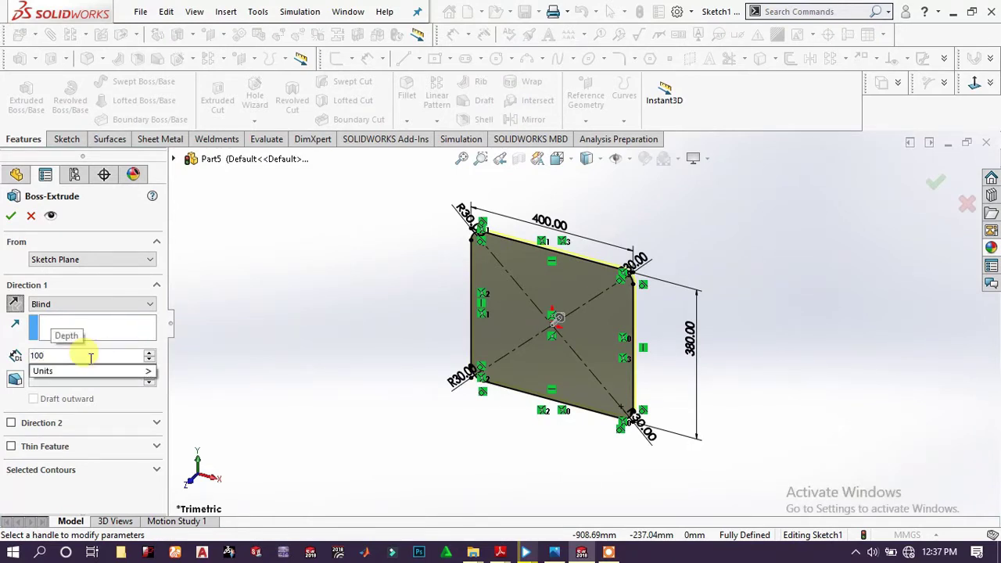
{"action": "key", "text": "Return"}
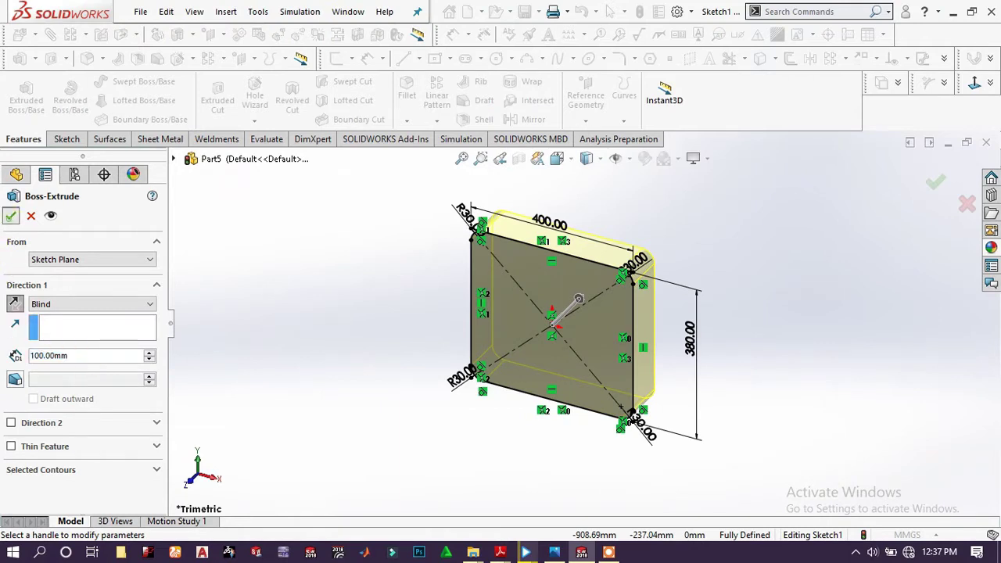
{"action": "key", "text": "Return"}
Start a sketch on the plate's back face and draw a circle about 189 mm in diameter centred on the origin
{"action": "middle_click_drag", "start_coordinate": [714, 253], "coordinate": [618, 298]}
{"action": "left_click", "coordinate": [574, 305]}
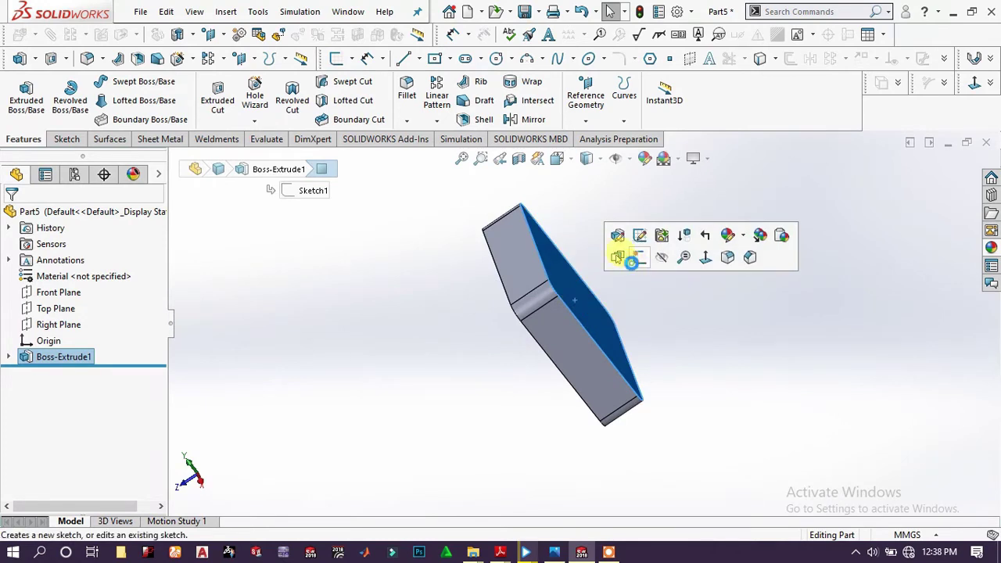
{"action": "left_click", "coordinate": [619, 252]}
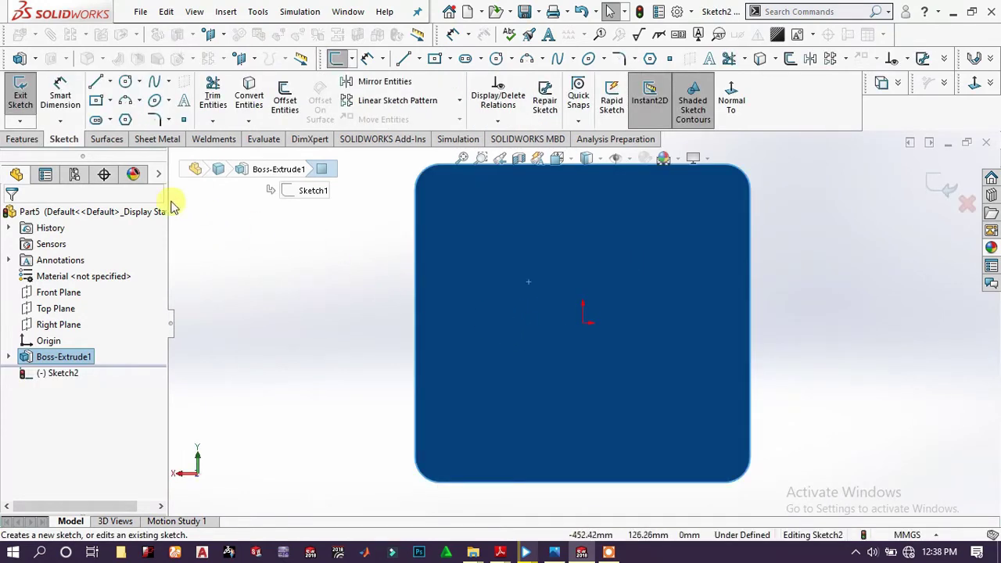
{"action": "left_click", "coordinate": [125, 82]}
{"action": "left_click", "coordinate": [582, 321]}
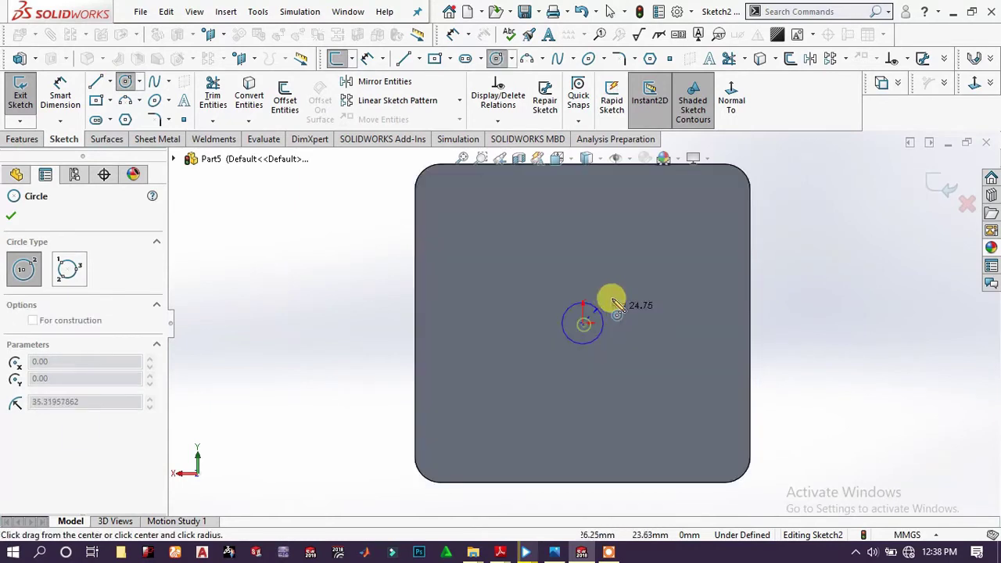
{"action": "left_click", "coordinate": [639, 269]}
Dimension the circle's diameter as 310 mm
{"action": "left_click", "coordinate": [60, 96]}
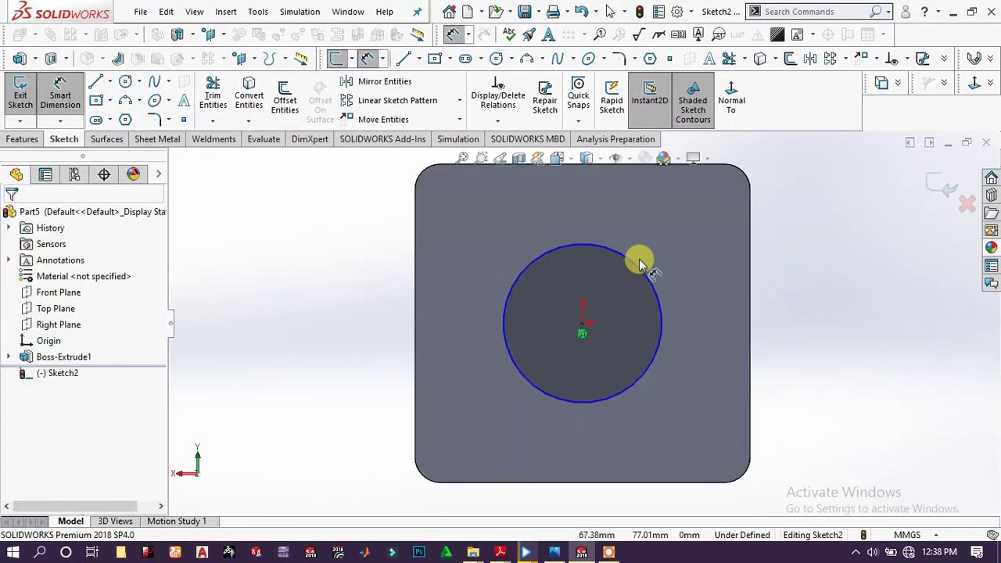
{"action": "left_click", "coordinate": [526, 261]}
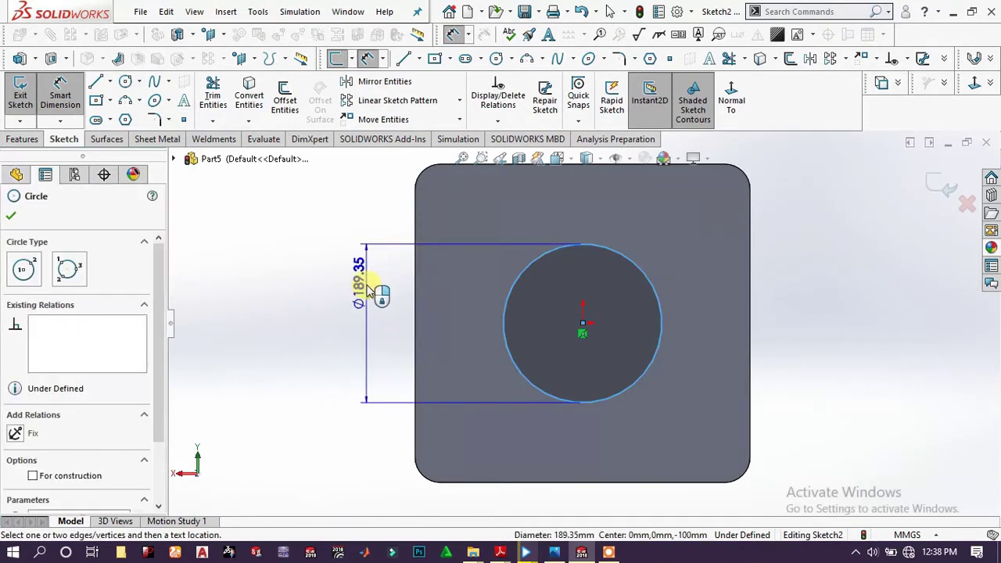
{"action": "left_click", "coordinate": [367, 291]}
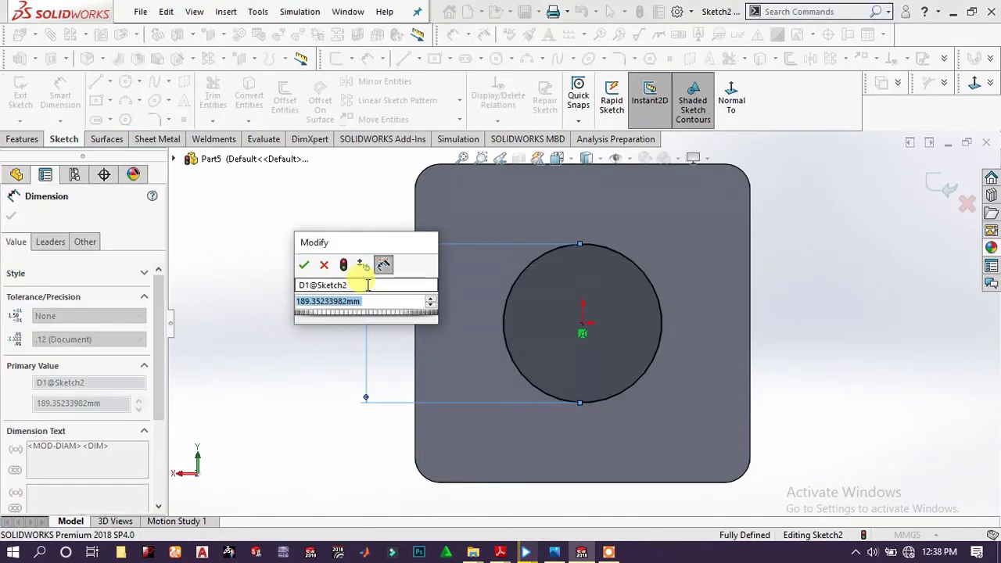
{"action": "type", "text": "310"}
{"action": "key", "text": "Return"}
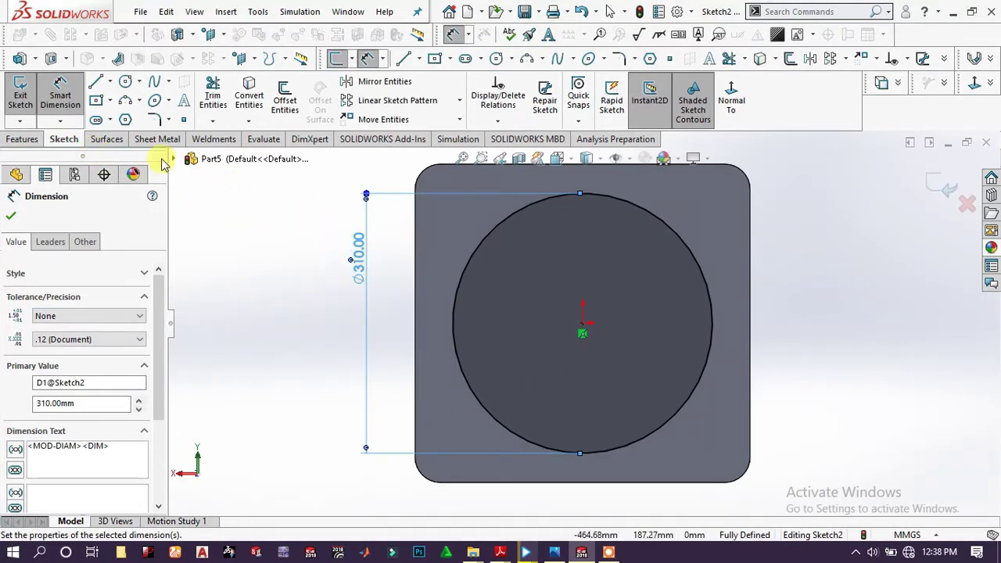
Extrude the 310 mm circle 320 mm outward from the plate as a blind boss merged with the body
{"action": "left_click", "coordinate": [23, 139]}
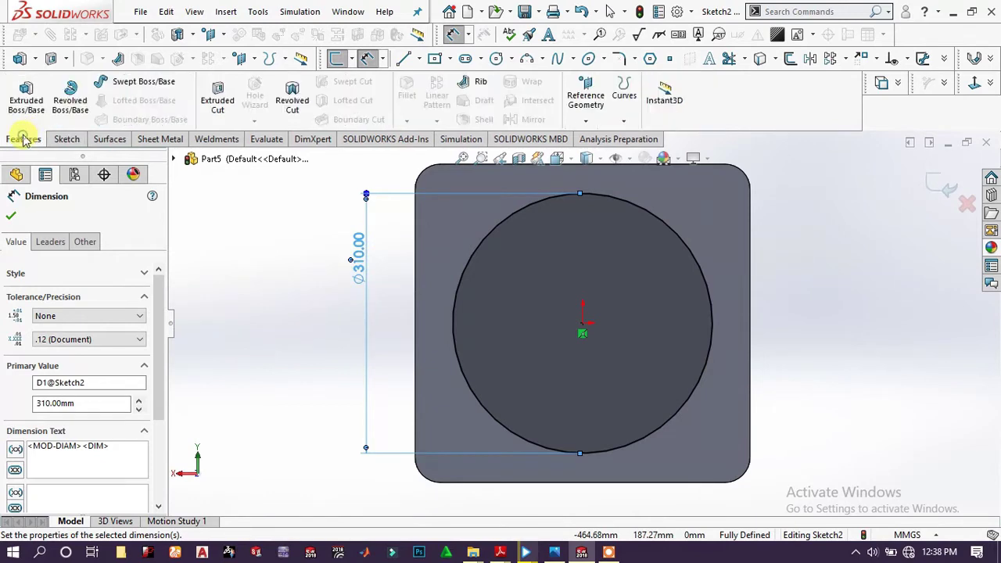
{"action": "left_click", "coordinate": [18, 104]}
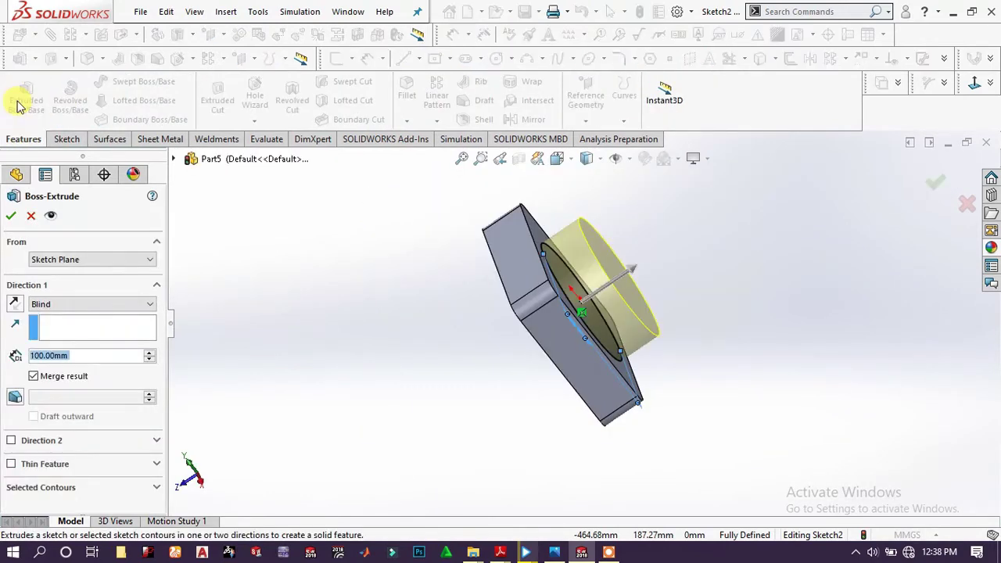
{"action": "type", "text": "320"}
{"action": "key", "text": "Return"}
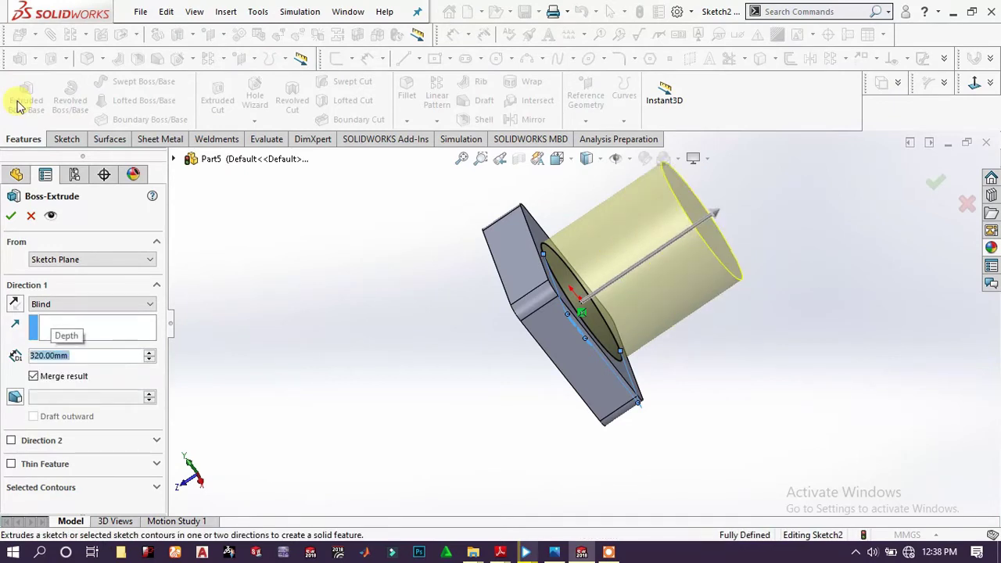
{"action": "left_click", "coordinate": [10, 215]}
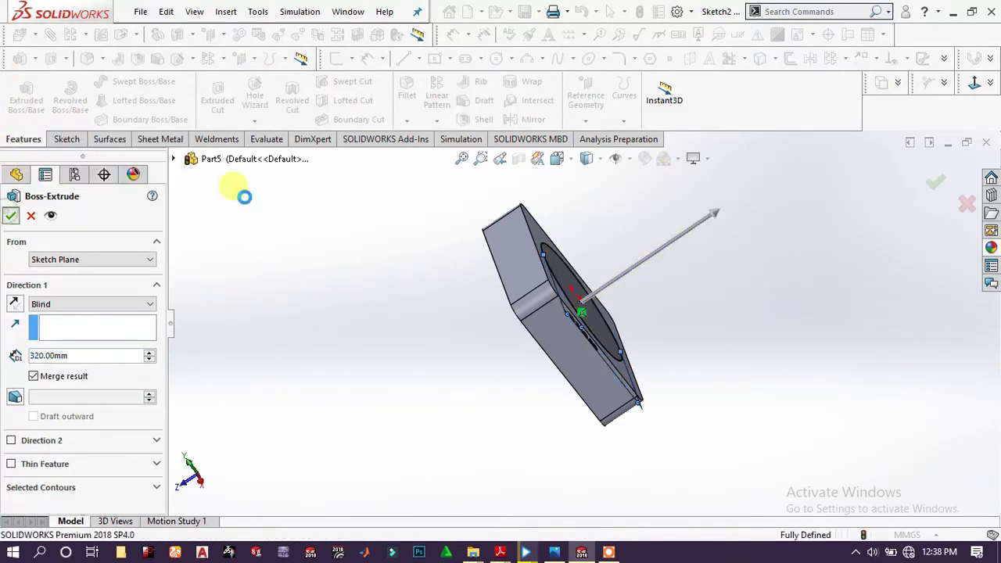
Start a sketch on the cylinder's end face and draw a circle about 385 mm in diameter centred on the origin
{"action": "left_click", "coordinate": [708, 231]}
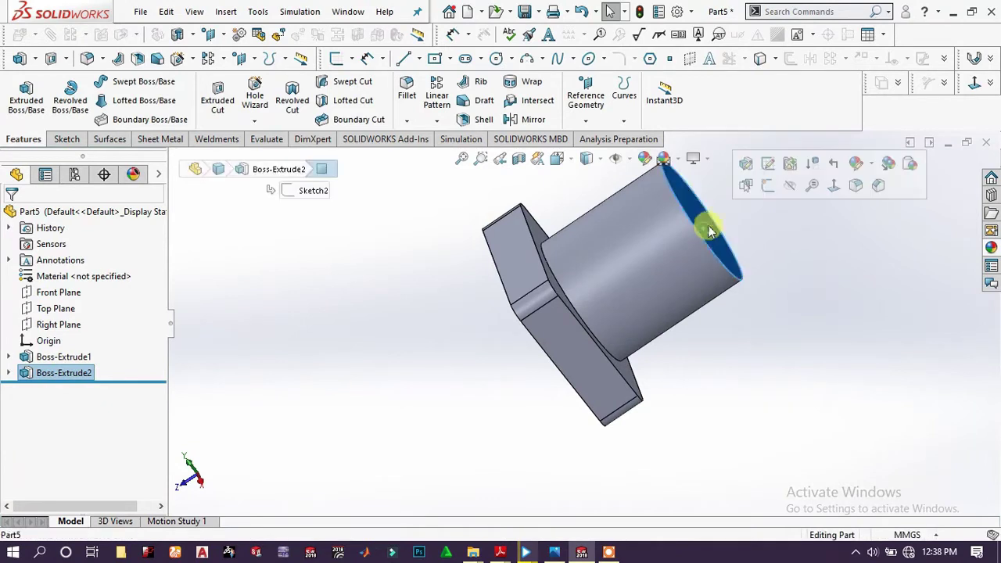
{"action": "left_click", "coordinate": [765, 184]}
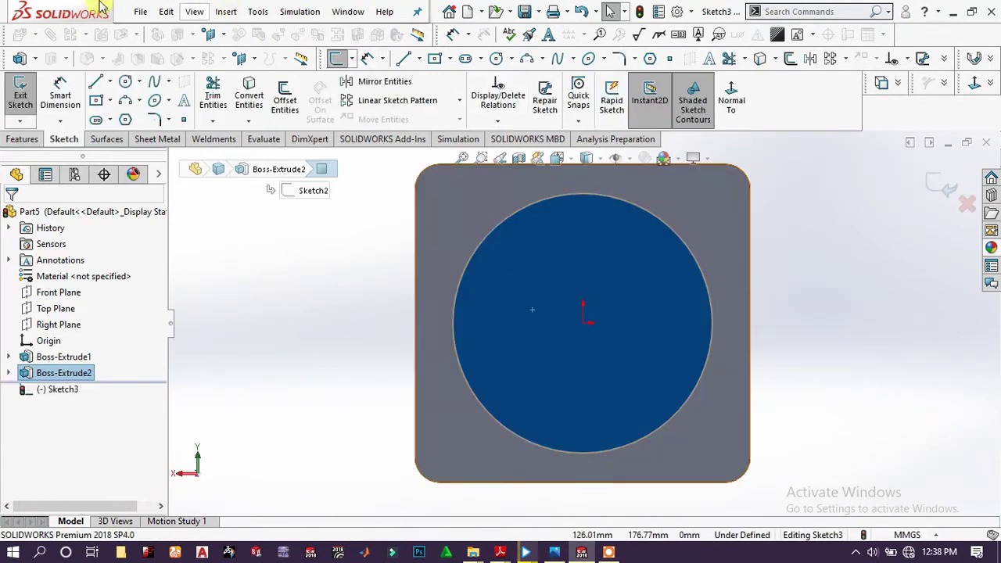
{"action": "left_click", "coordinate": [126, 82]}
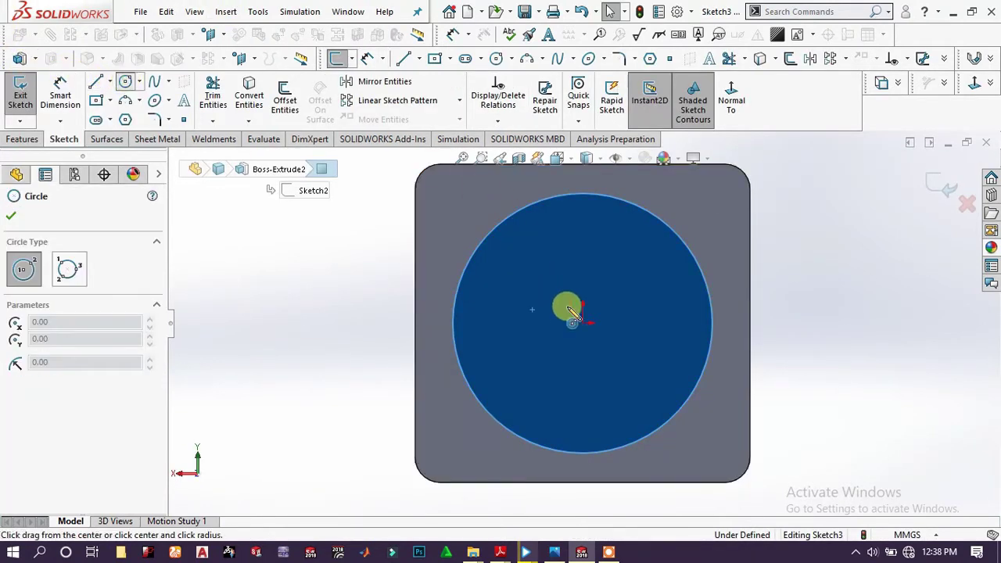
{"action": "left_click", "coordinate": [594, 319]}
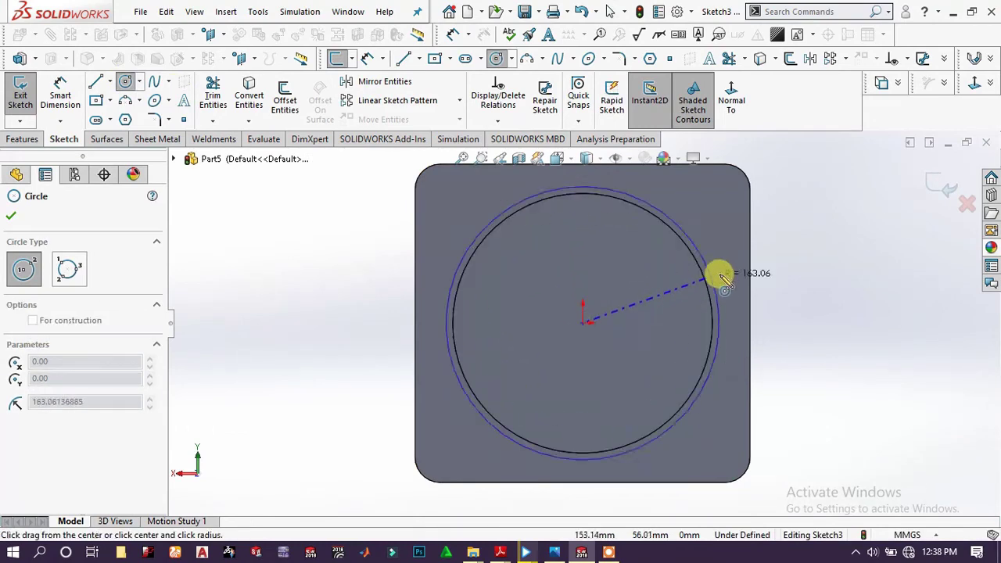
{"action": "left_click", "coordinate": [741, 283]}
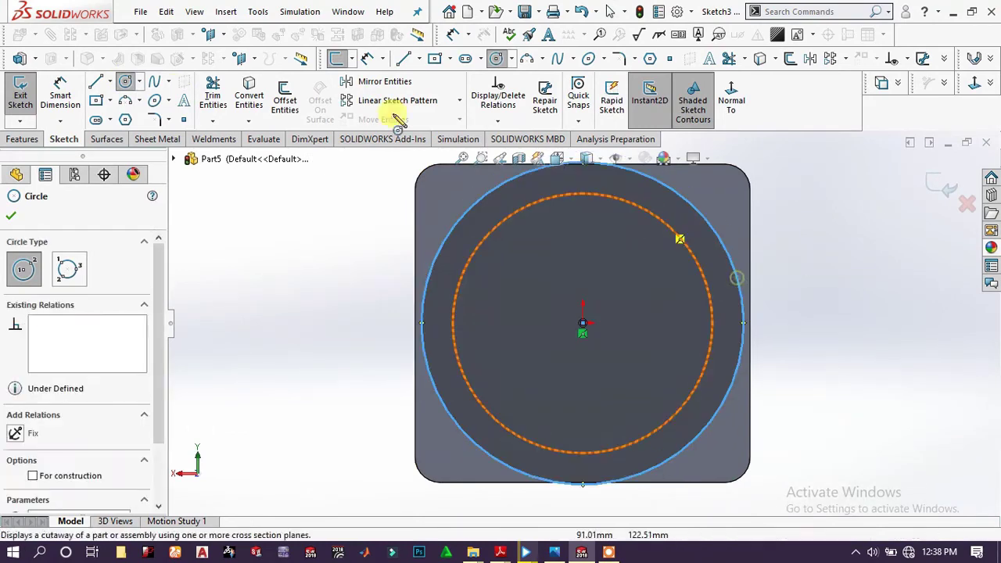
Dimension the diameter of the circle on the cylinder's end face as 400 mm
{"action": "left_click", "coordinate": [59, 88]}
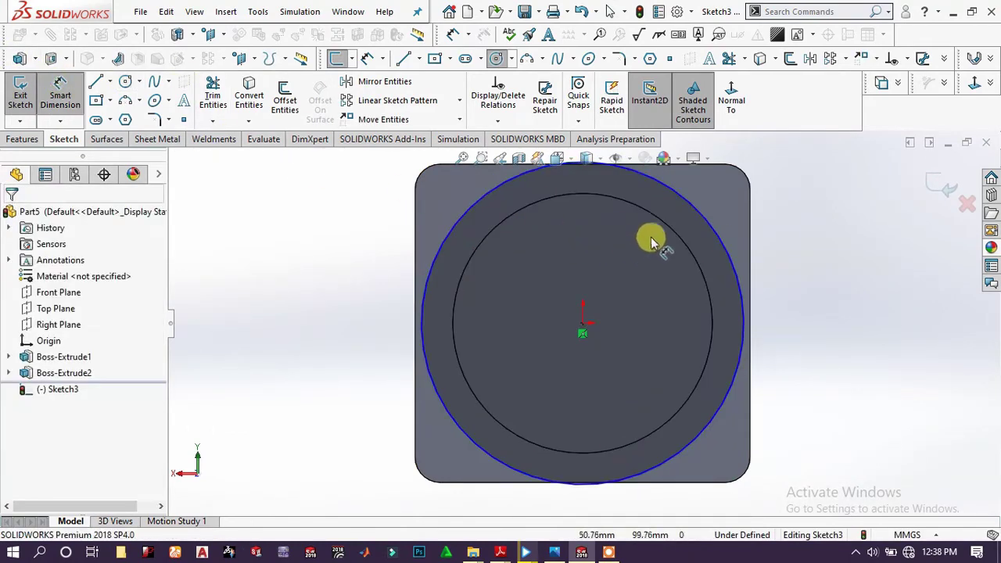
{"action": "left_click", "coordinate": [728, 227]}
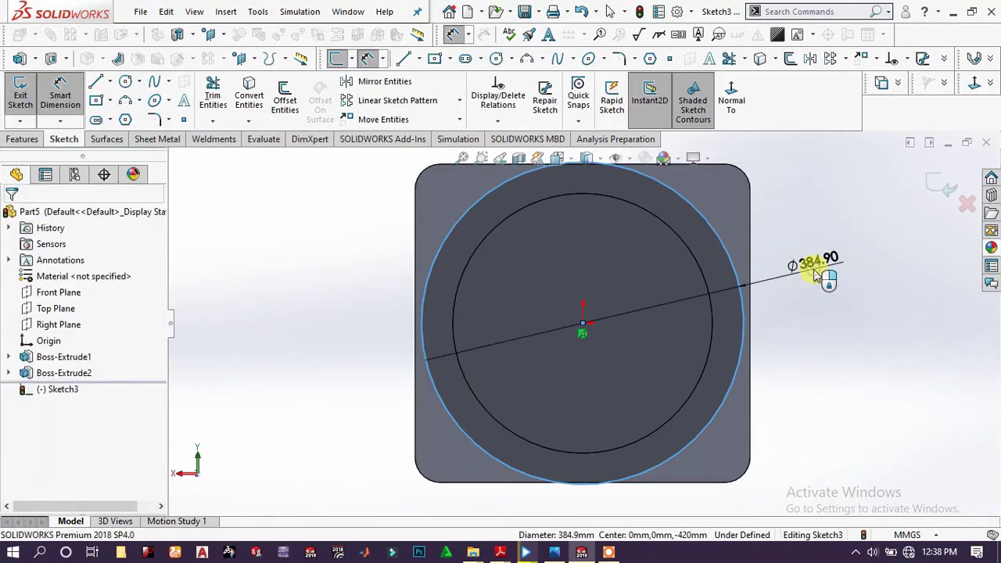
{"action": "left_click", "coordinate": [813, 273]}
{"action": "type", "text": "400"}
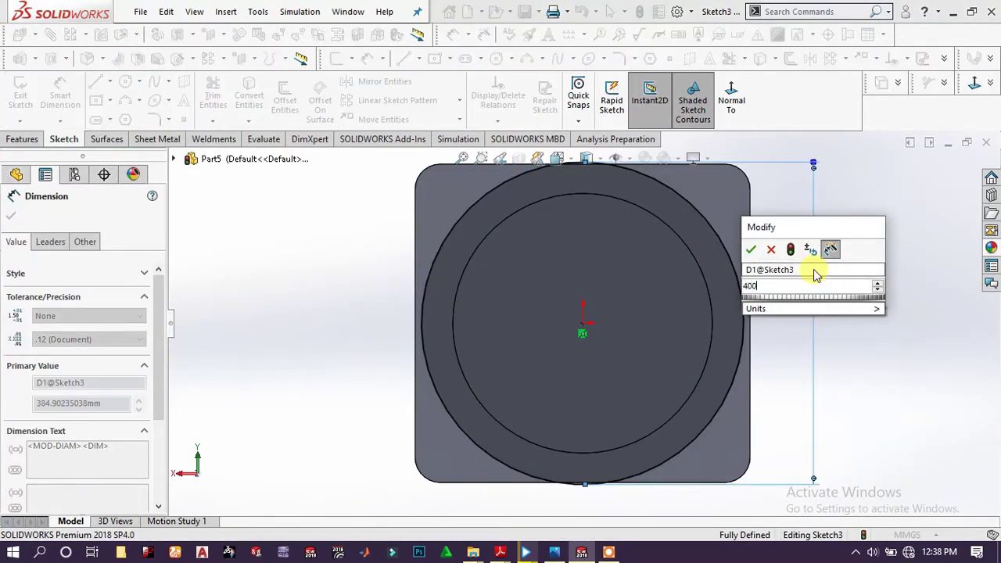
{"action": "key", "text": "Return"}
{"action": "left_click", "coordinate": [855, 279]}
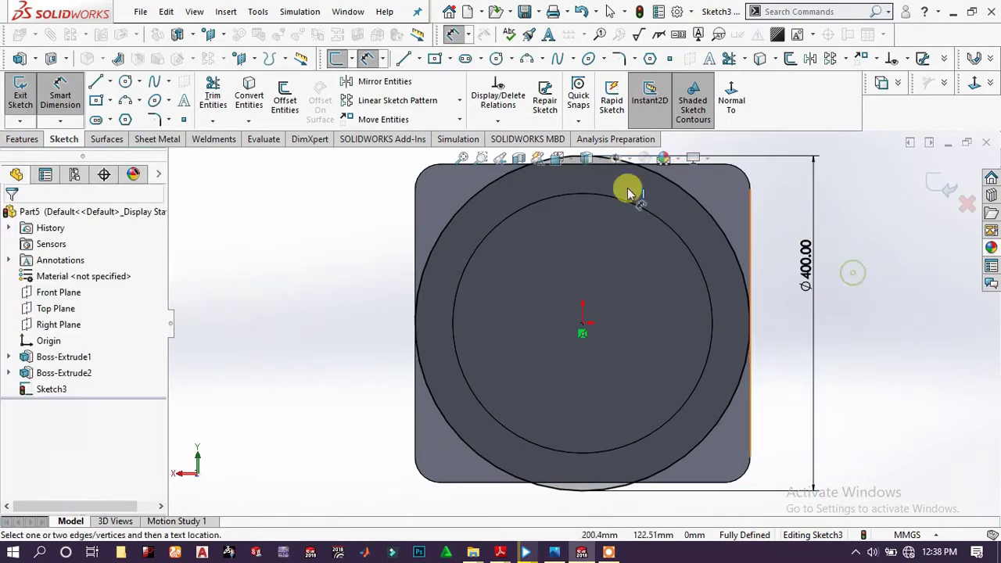
Extrude the 400 mm circle 120 mm outward from the cylinder's end as a blind boss merged with the body
{"action": "left_click", "coordinate": [18, 138]}
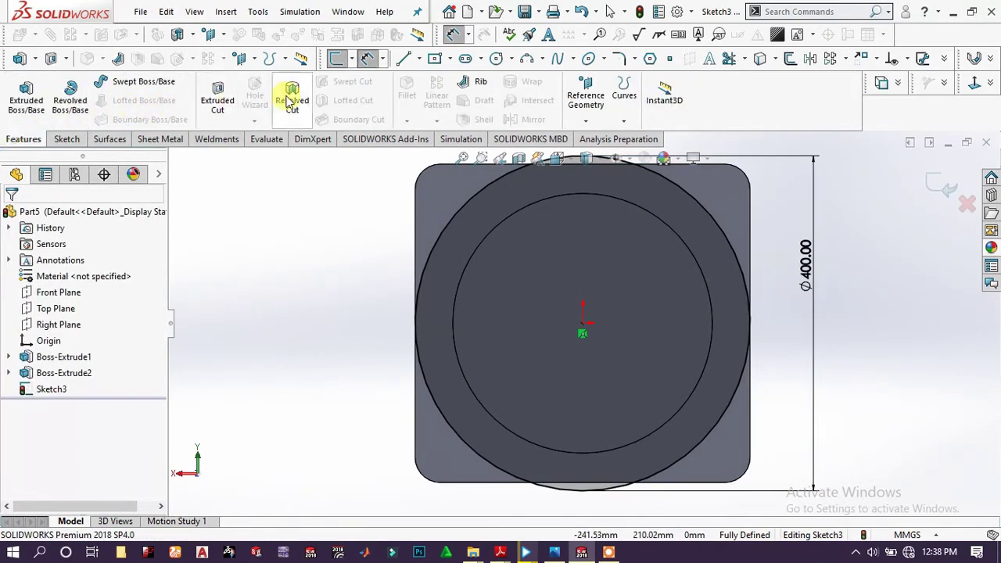
{"action": "left_click", "coordinate": [24, 100]}
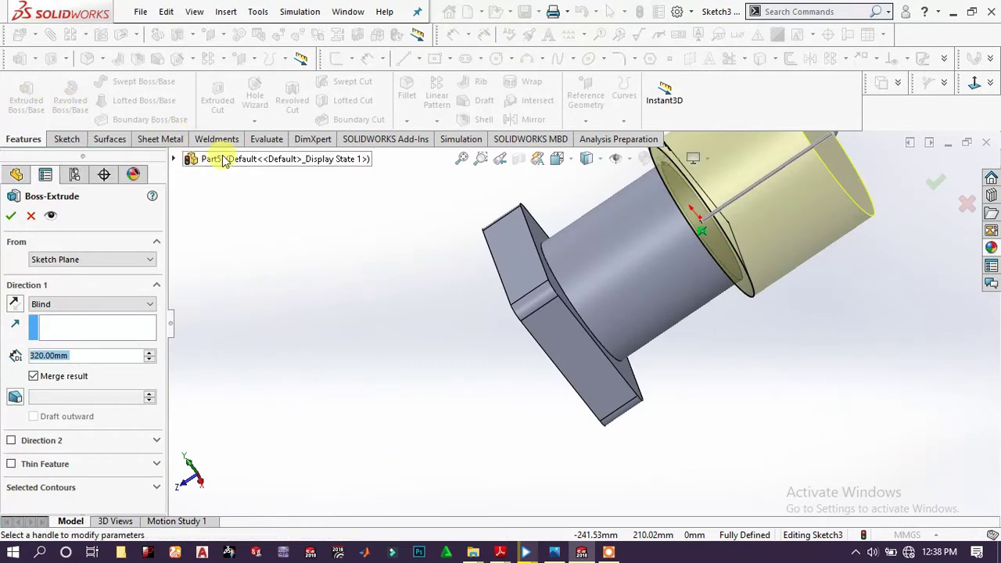
{"action": "type", "text": "120"}
{"action": "key", "text": "Return"}
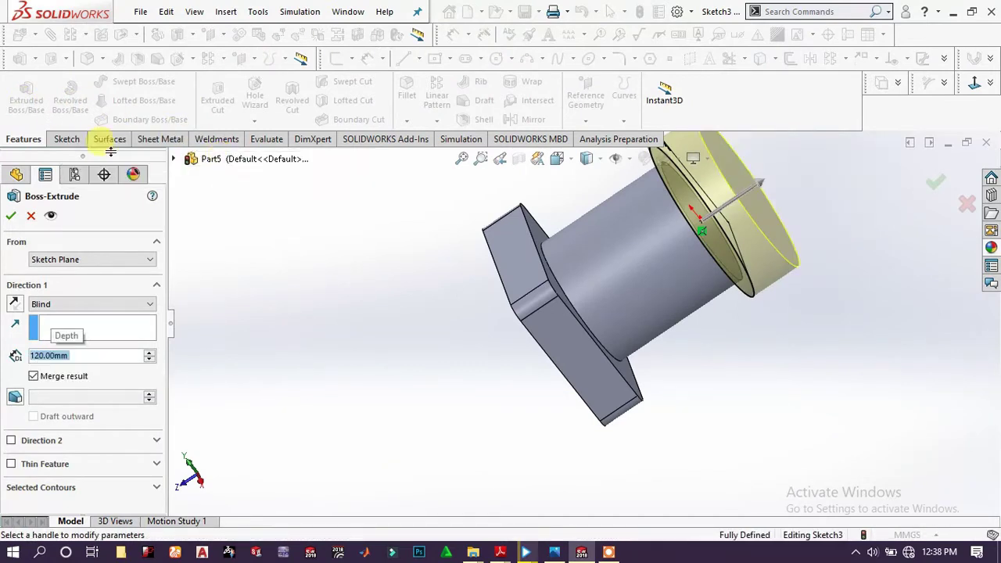
{"action": "left_click", "coordinate": [13, 215]}
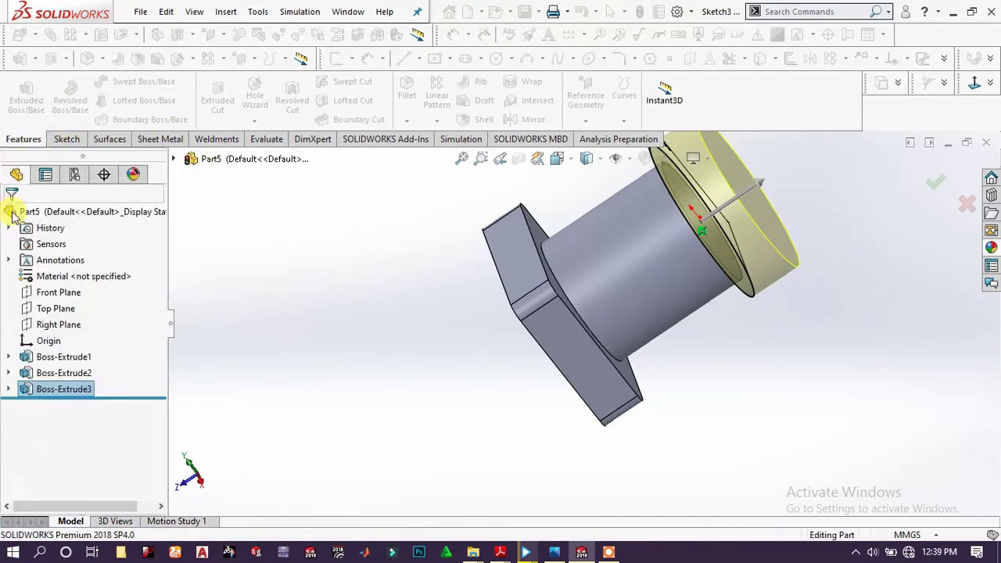
Apply a planar section view parallel to the Front Plane, offset into the cylinder so that the base plate is cut away
{"action": "middle_click_drag", "start_coordinate": [547, 309], "coordinate": [674, 242]}
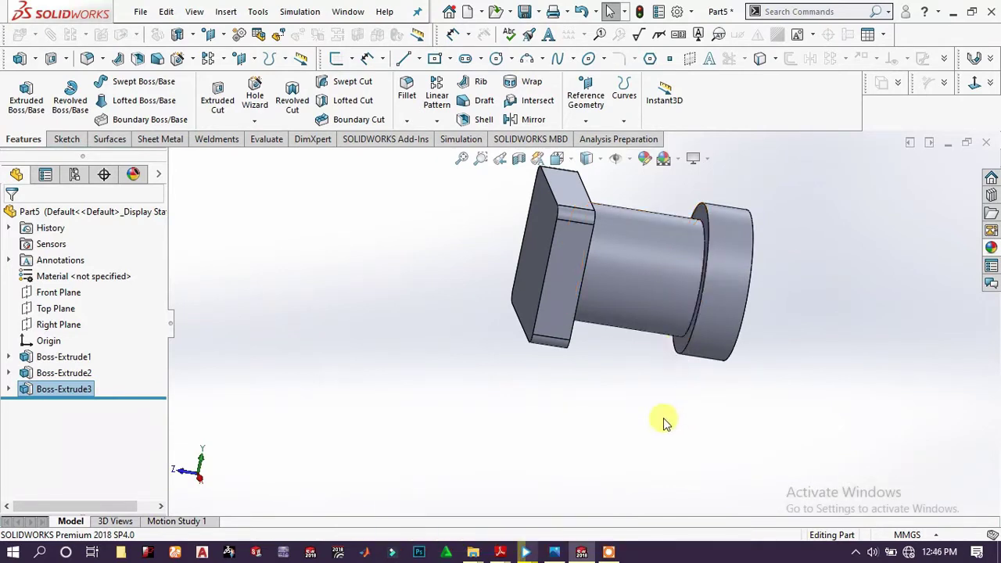
{"action": "middle_click_drag", "start_coordinate": [664, 420], "coordinate": [677, 353]}
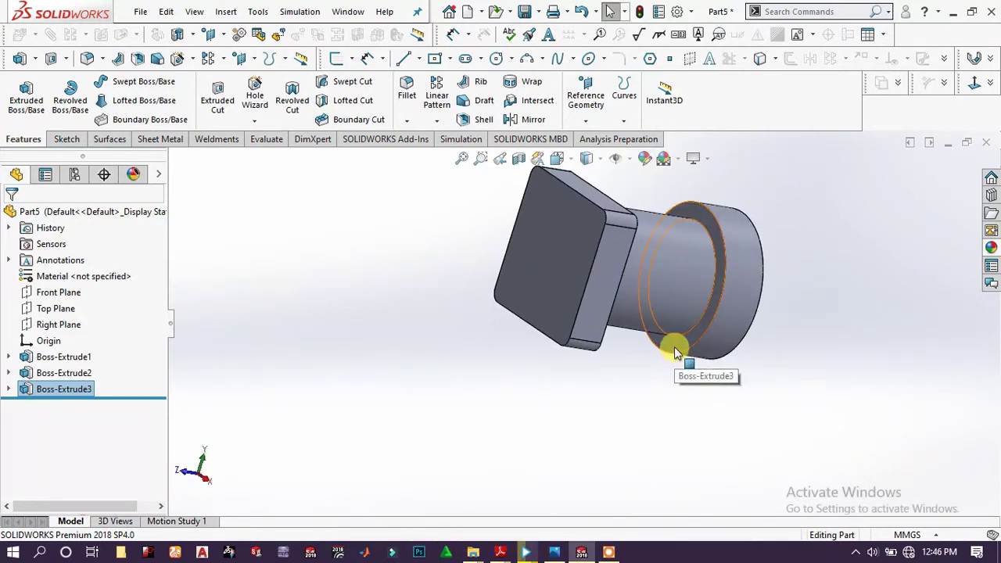
{"action": "left_click", "coordinate": [677, 350]}
{"action": "left_click", "coordinate": [495, 360]}
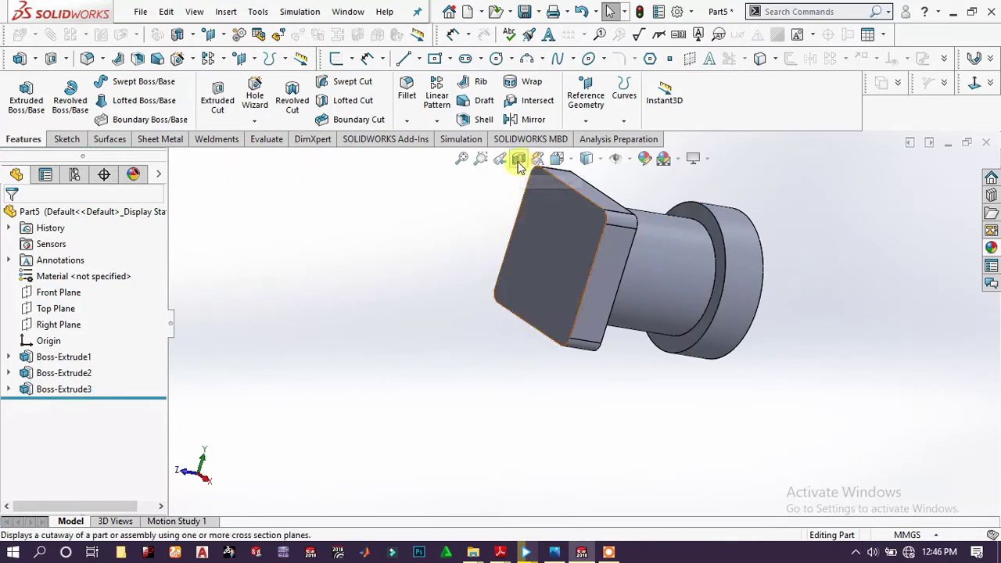
{"action": "left_click", "coordinate": [538, 160]}
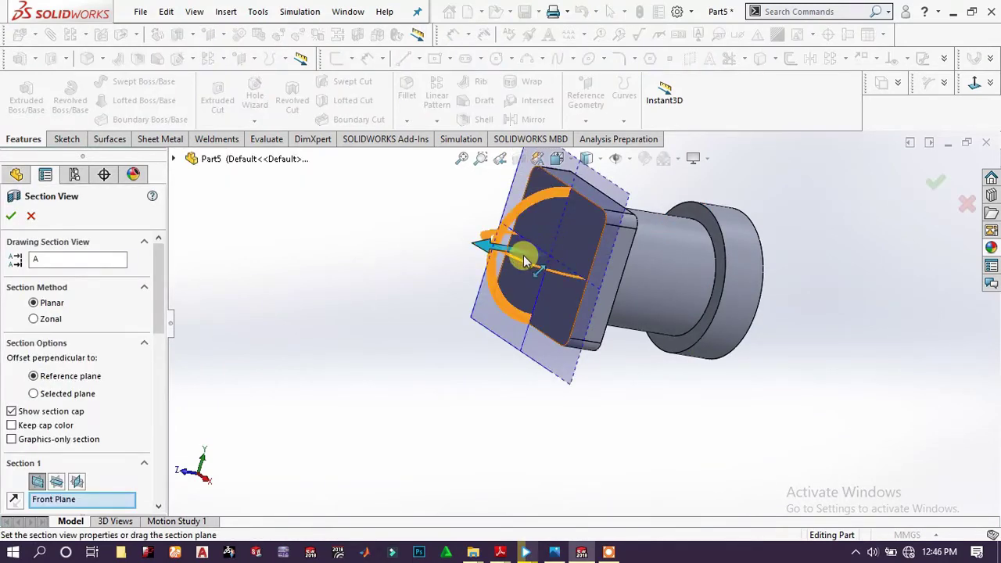
{"action": "left_click_drag", "start_coordinate": [519, 247], "coordinate": [609, 261]}
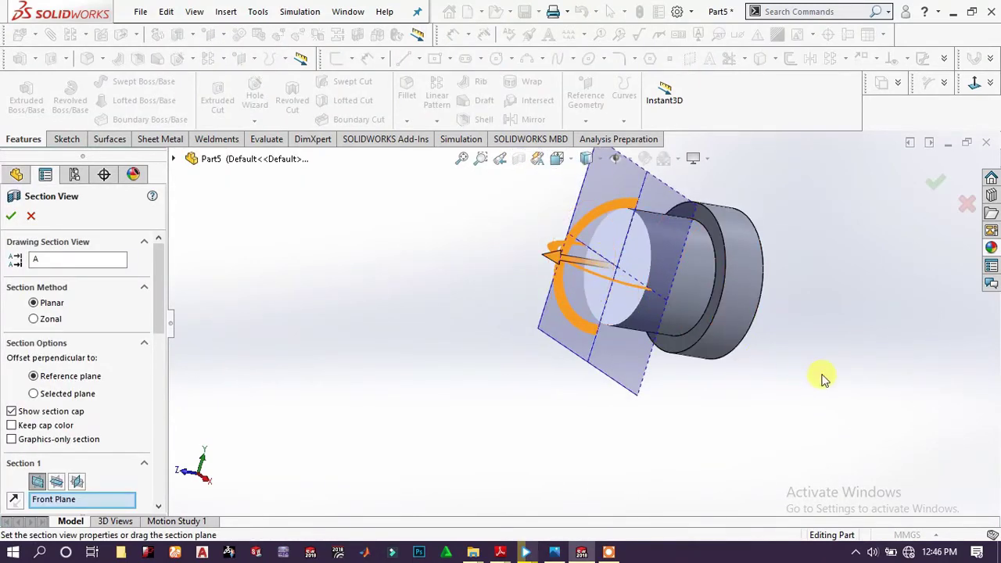
{"action": "left_click", "coordinate": [11, 216]}
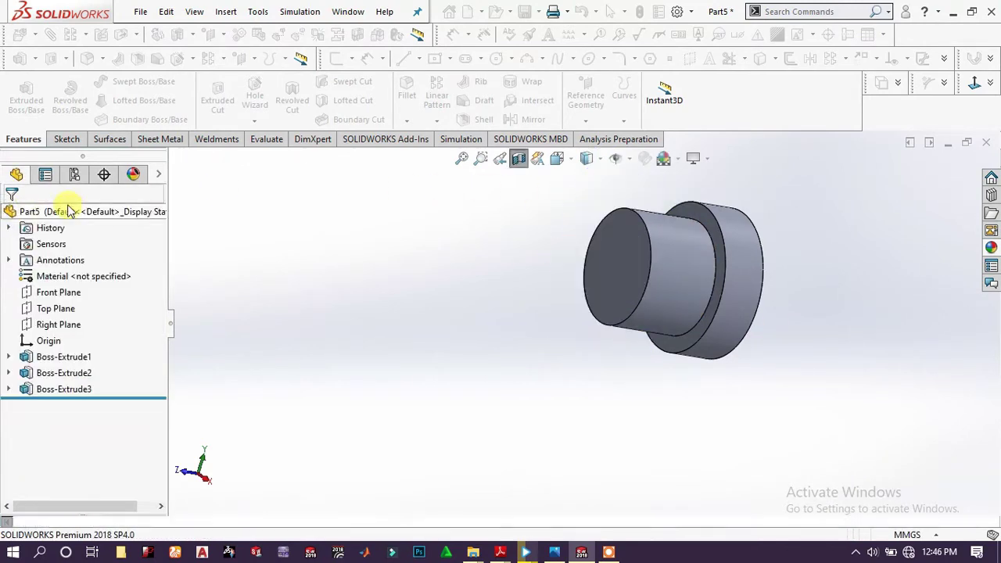
Start a sketch on the flange's ring face around the cylinder and draw a vertical construction line through the origin, extending beyond the flange
{"action": "left_click", "coordinate": [719, 236]}
{"action": "left_click", "coordinate": [780, 183]}
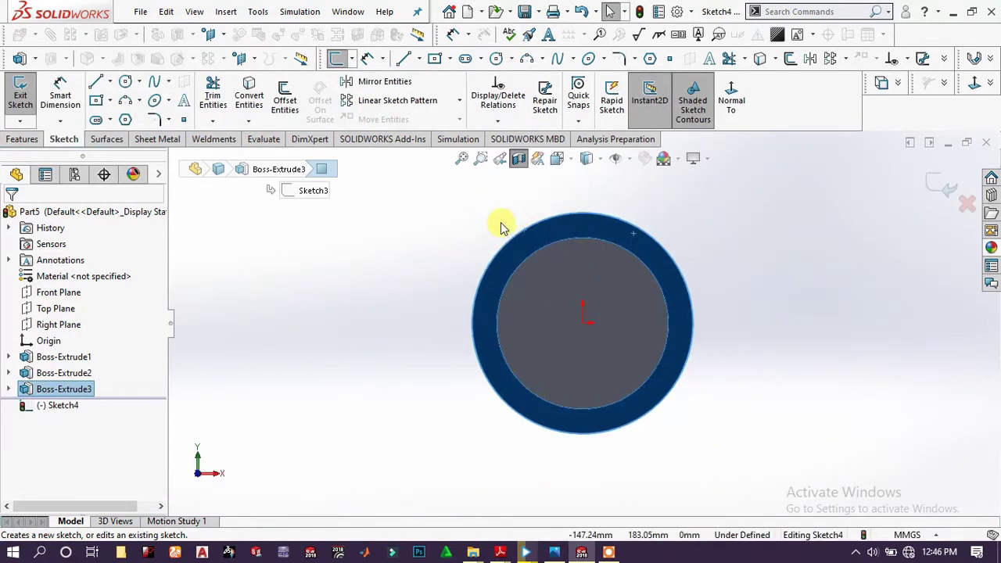
{"action": "left_click", "coordinate": [410, 61]}
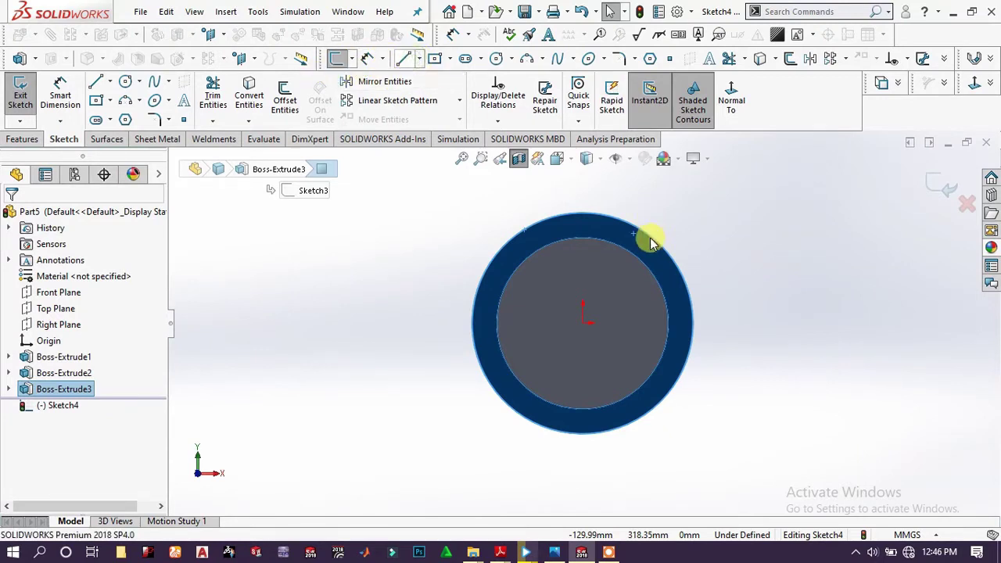
{"action": "left_click", "coordinate": [582, 187]}
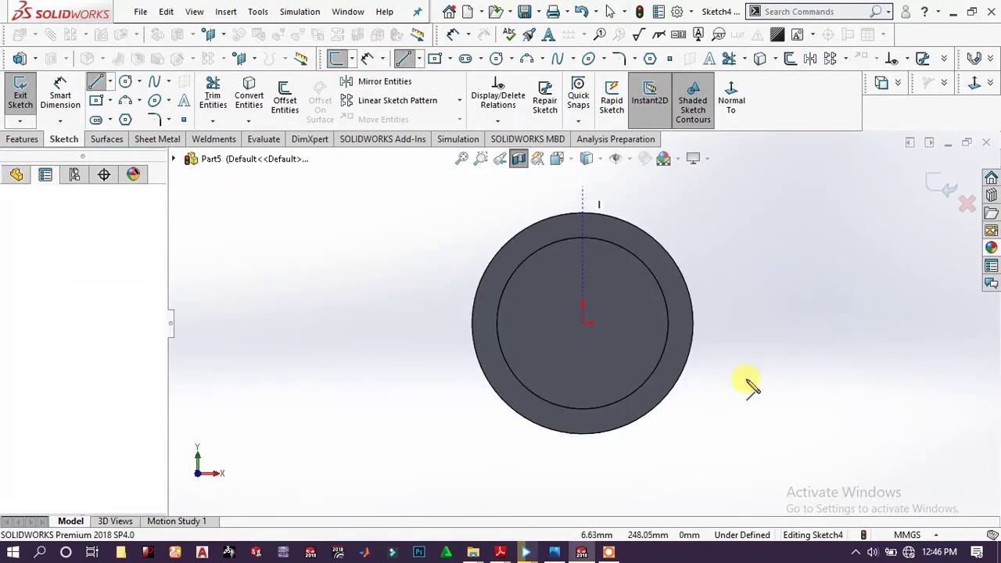
{"action": "left_click", "coordinate": [583, 488]}
{"action": "right_click", "coordinate": [652, 348]}
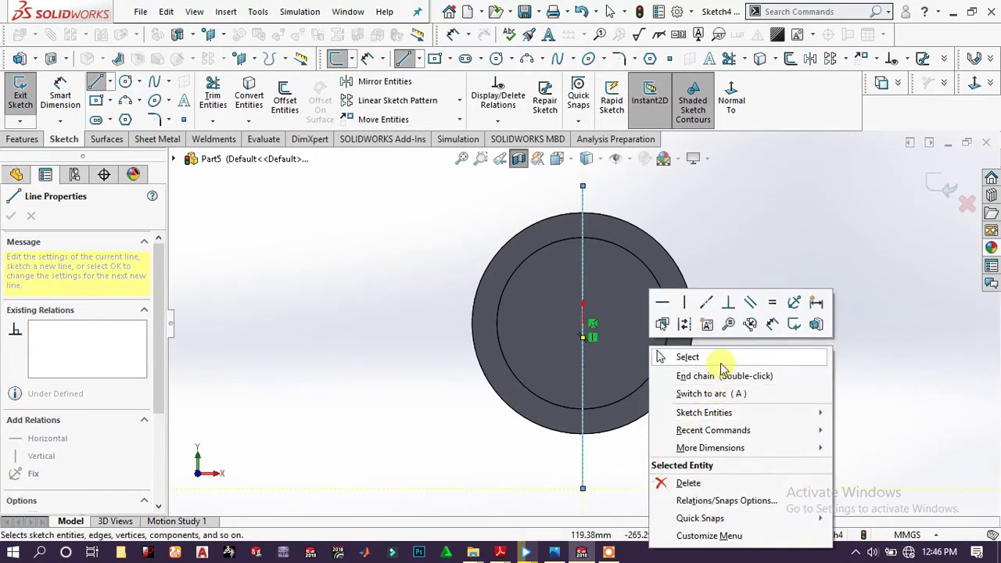
{"action": "left_click", "coordinate": [685, 324]}
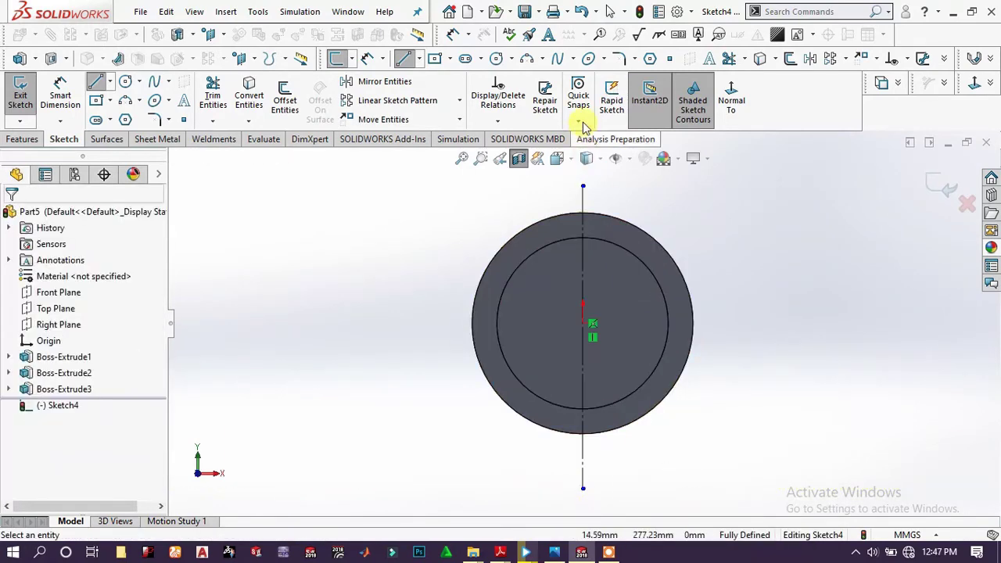
Draw a horizontal construction line through the origin, extending beyond both sides of the flange
{"action": "left_click", "coordinate": [402, 60]}
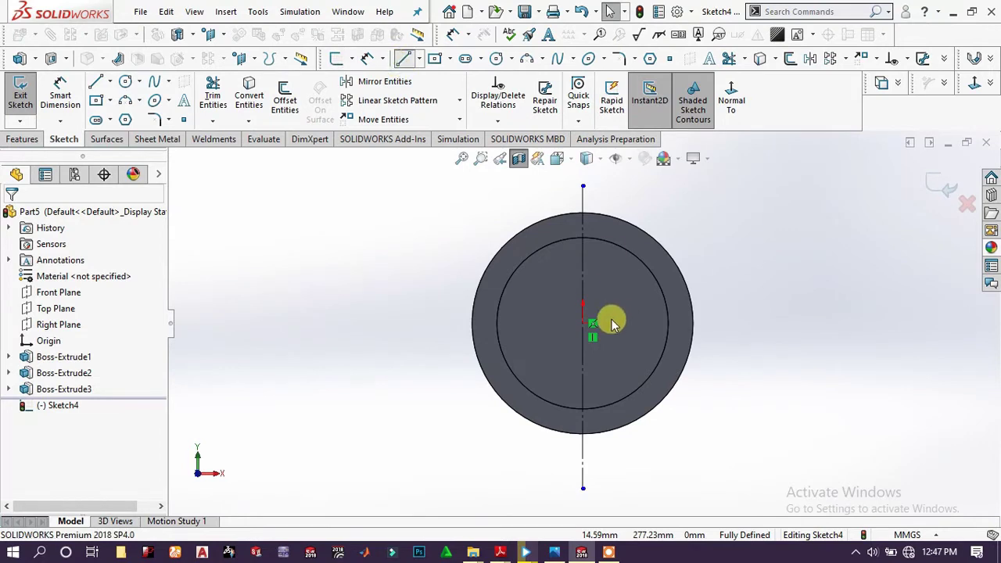
{"action": "left_click", "coordinate": [441, 323]}
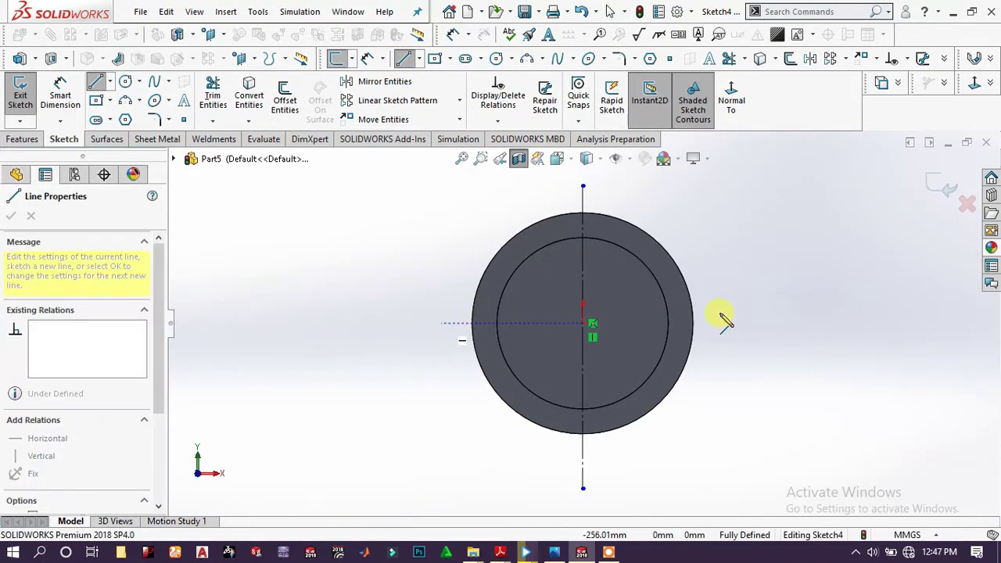
{"action": "left_click", "coordinate": [766, 323]}
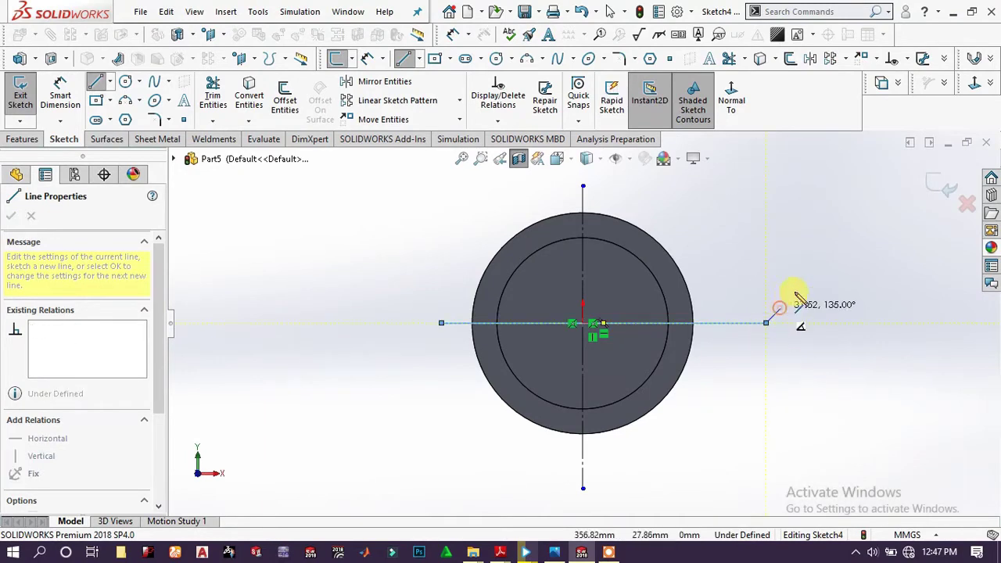
{"action": "right_click", "coordinate": [781, 311]}
{"action": "left_click", "coordinate": [821, 291]}
{"action": "key", "text": "Escape"}
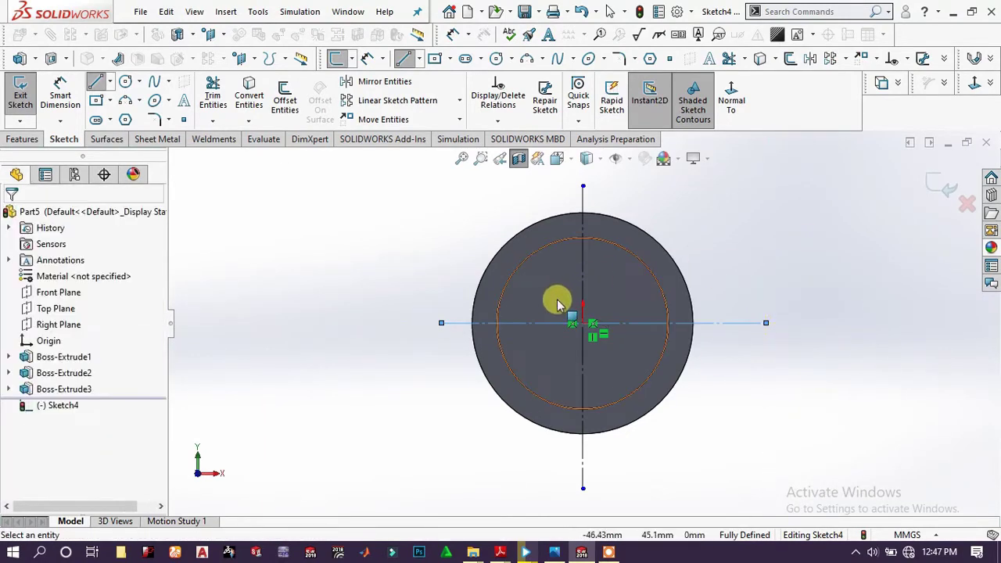
Sketch a horizontal straight slot about 48 mm between arc centres, just above the horizontal construction line and crossing the cylinder's left edge
{"action": "scroll", "coordinate": [555, 297], "scroll_direction": "down", "scroll_amount": 3}
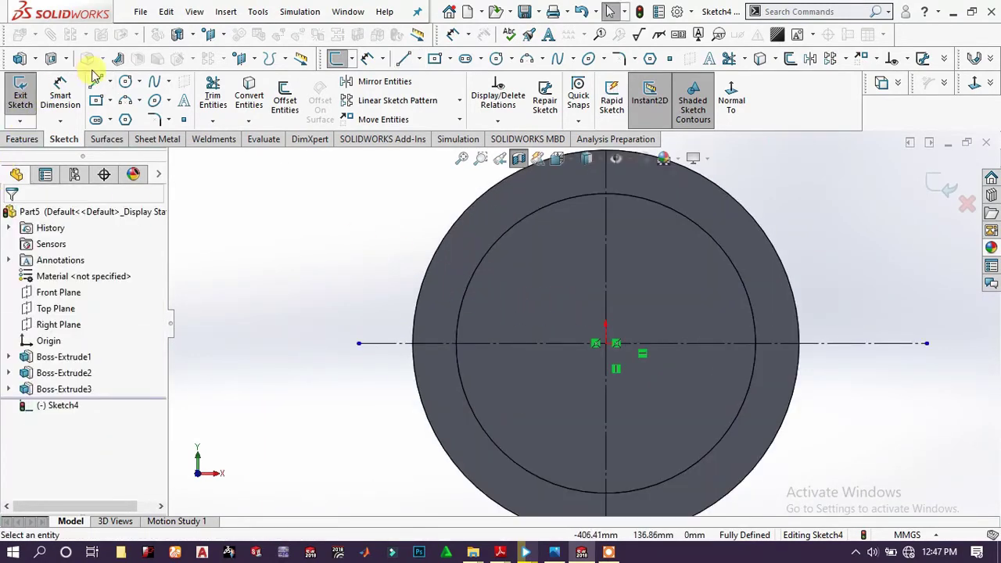
{"action": "left_click", "coordinate": [96, 122]}
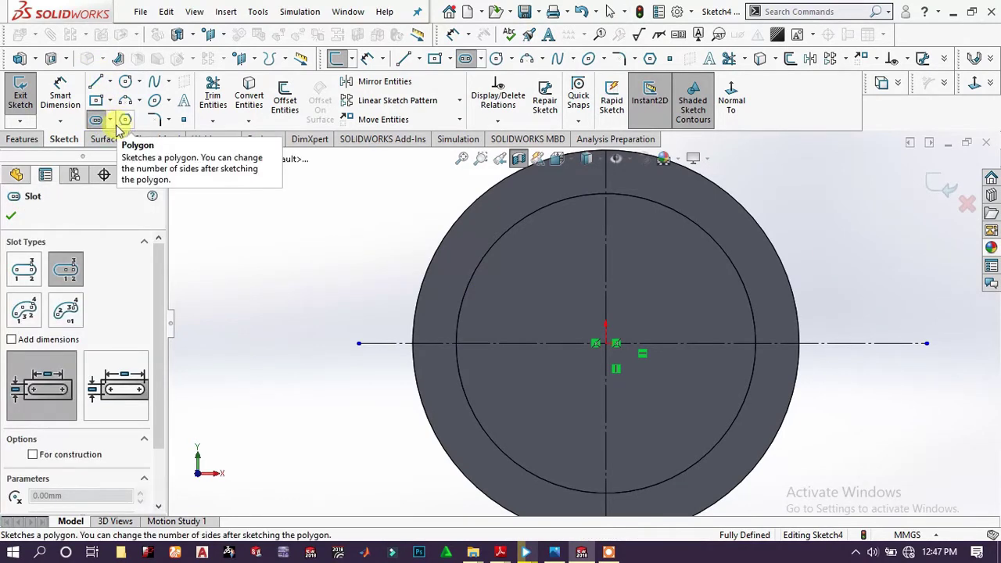
{"action": "left_click", "coordinate": [23, 270]}
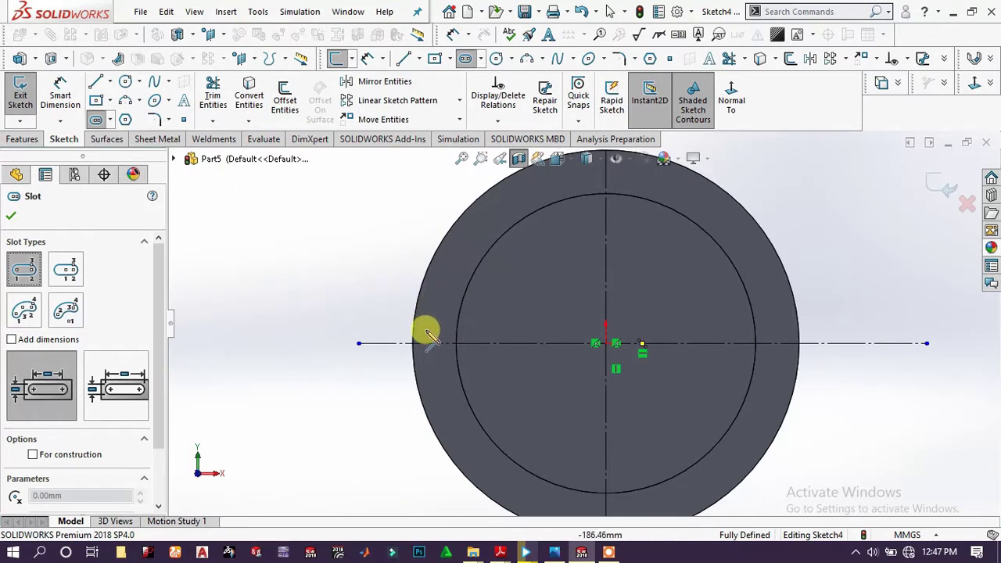
{"action": "left_click", "coordinate": [422, 334]}
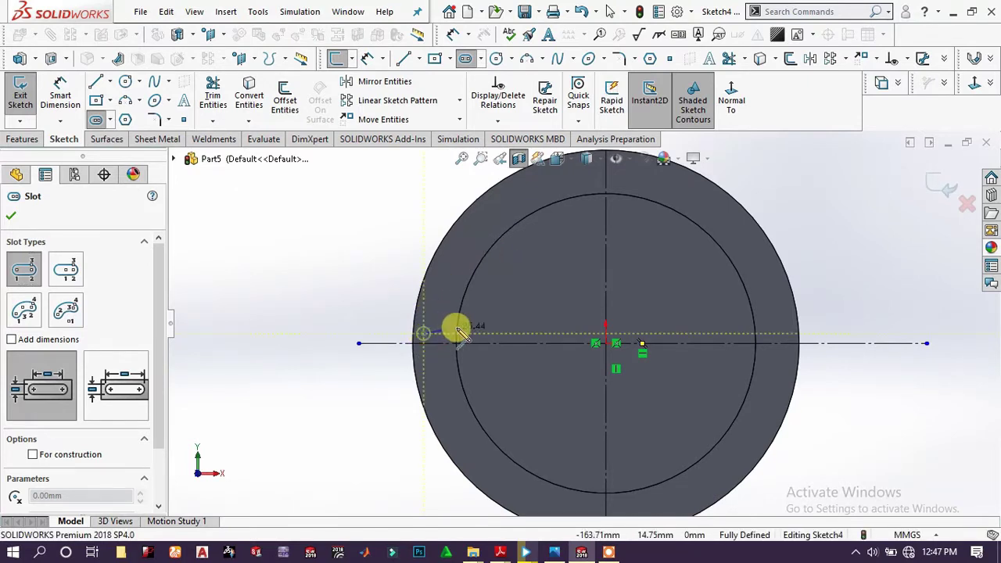
{"action": "left_click", "coordinate": [473, 334]}
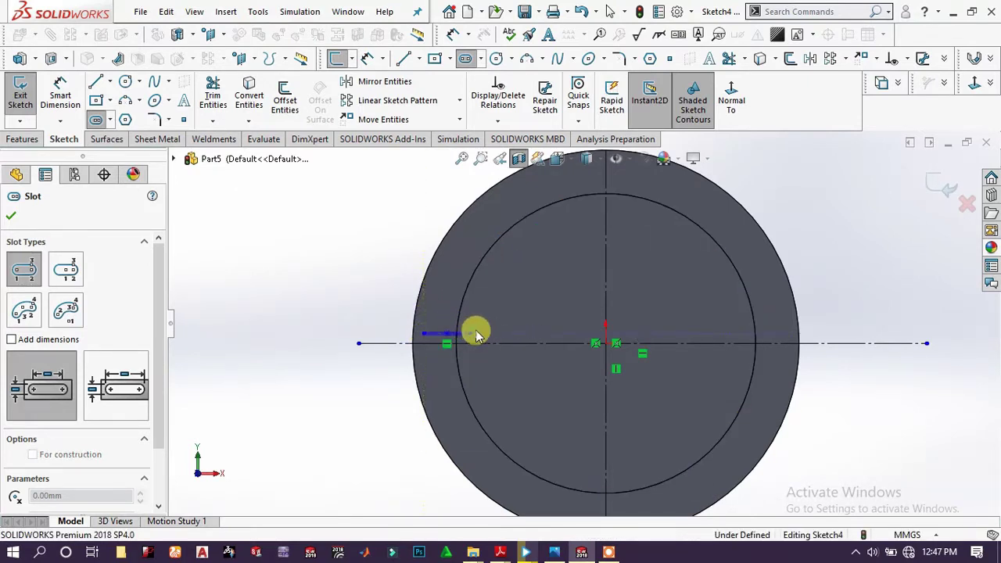
{"action": "left_click", "coordinate": [475, 330]}
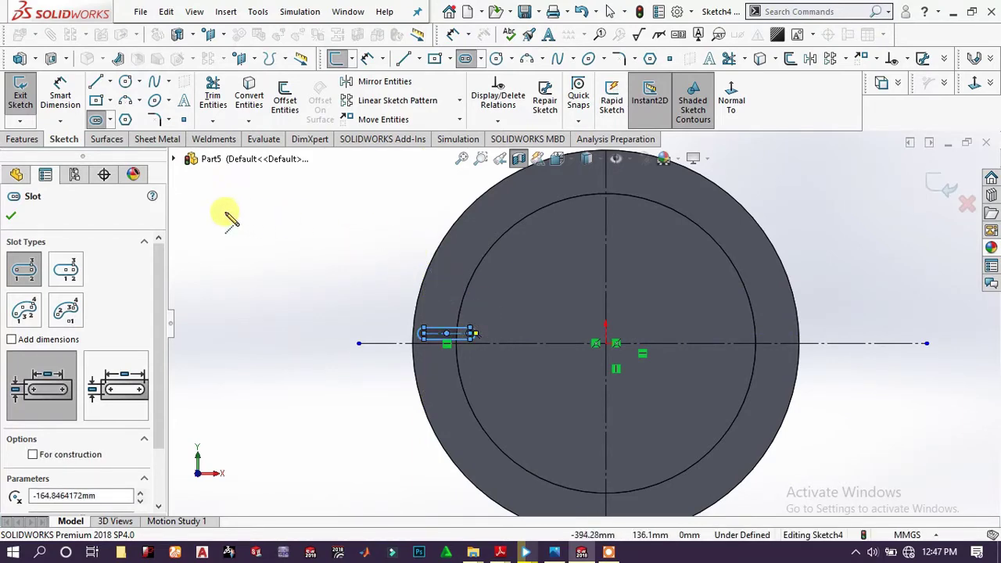
{"action": "right_click", "coordinate": [266, 228]}
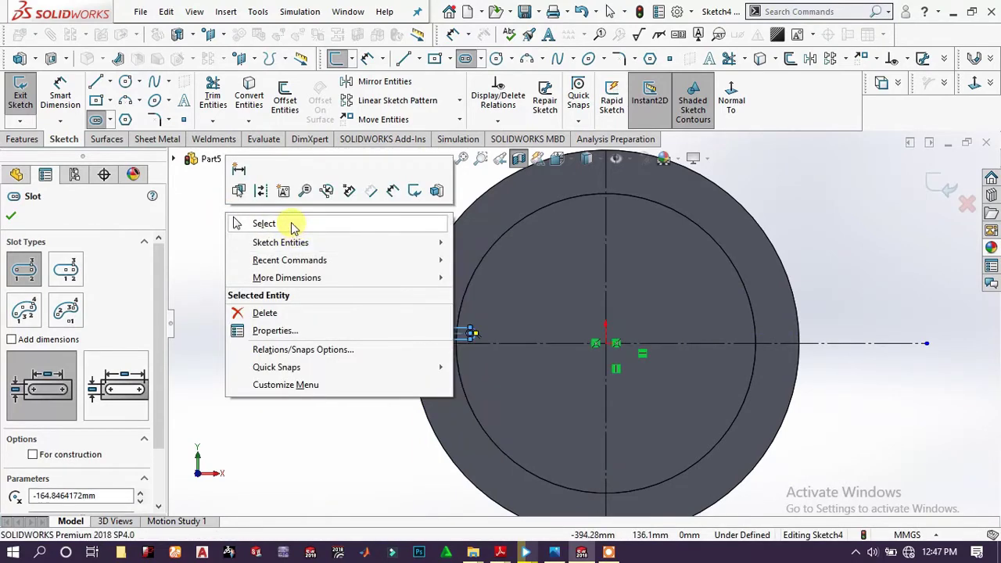
{"action": "left_click", "coordinate": [289, 224]}
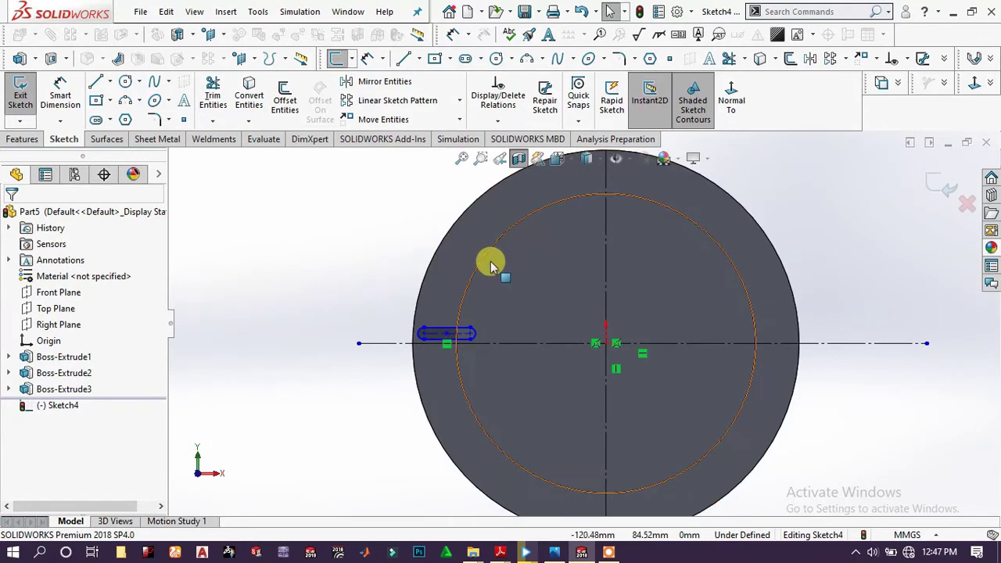
Convert the cylinder's 310 mm circular edge into a sketch circle
{"action": "left_click", "coordinate": [327, 90]}
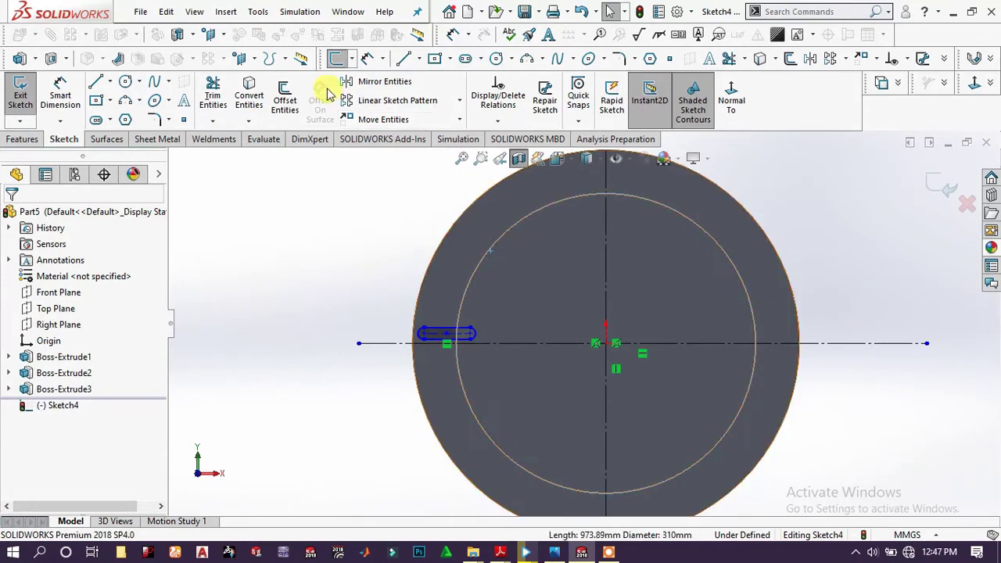
{"action": "left_click", "coordinate": [247, 94]}
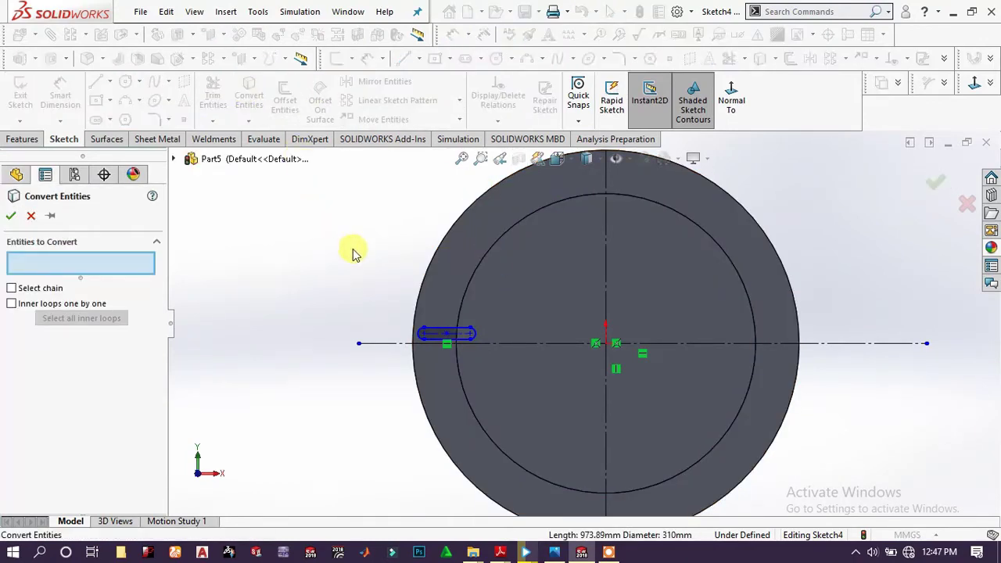
{"action": "left_click", "coordinate": [490, 250]}
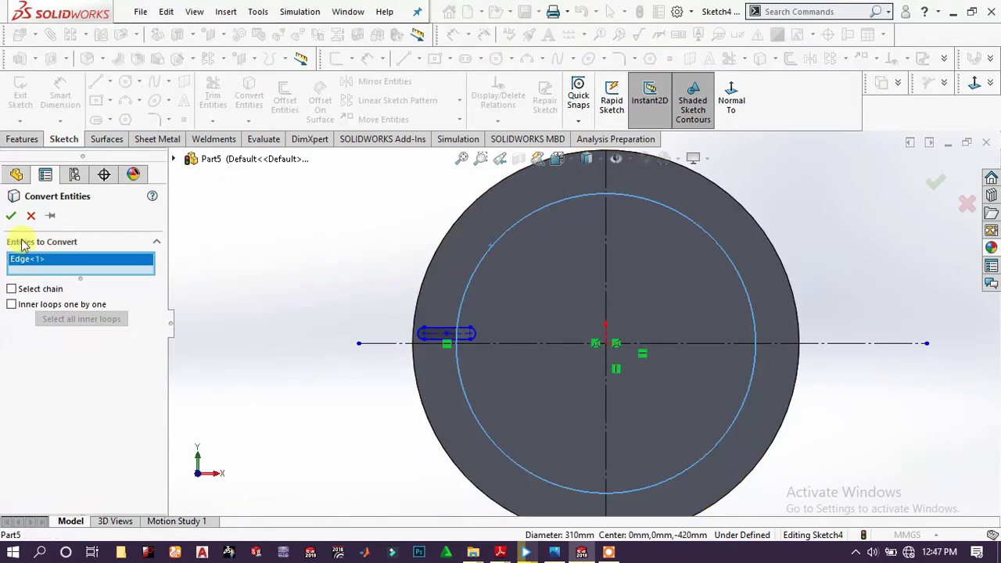
{"action": "left_click", "coordinate": [12, 218]}
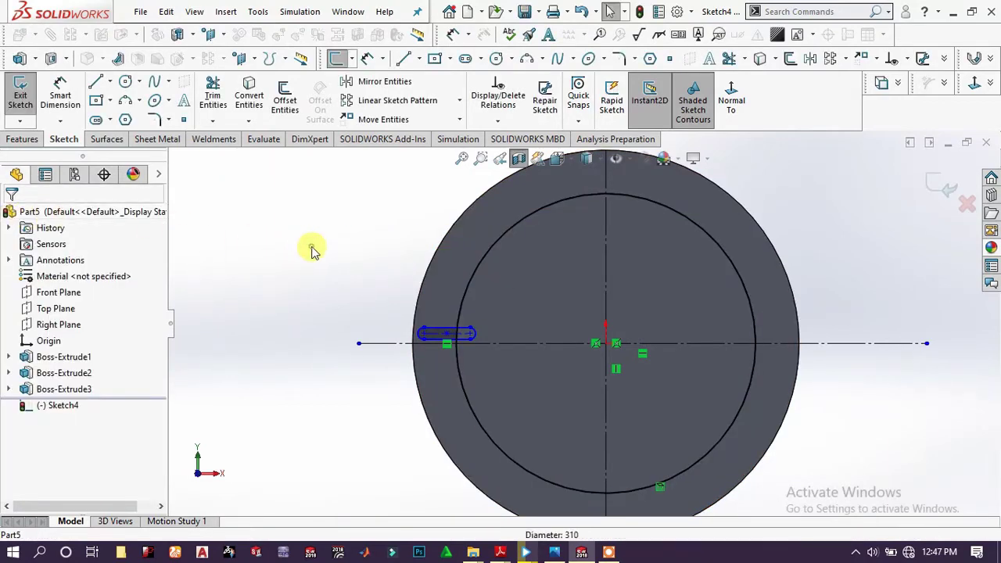
Dimension the horizontal slot's length between its arc centres as 50 mm
{"action": "scroll", "coordinate": [402, 384], "scroll_direction": "down", "scroll_amount": 2}
{"action": "scroll", "coordinate": [487, 326], "scroll_direction": "down", "scroll_amount": 2}
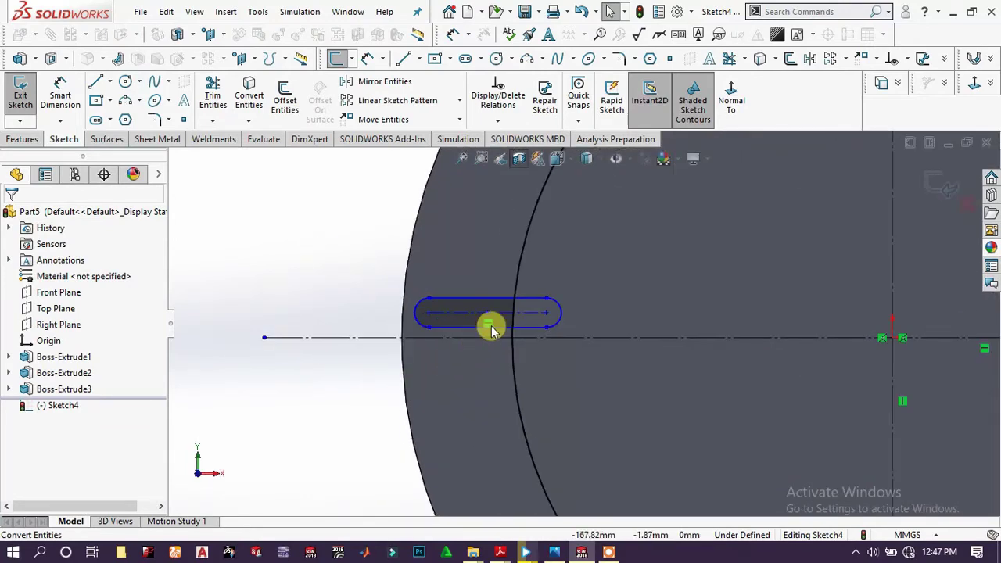
{"action": "scroll", "coordinate": [478, 297], "scroll_direction": "down", "scroll_amount": 1}
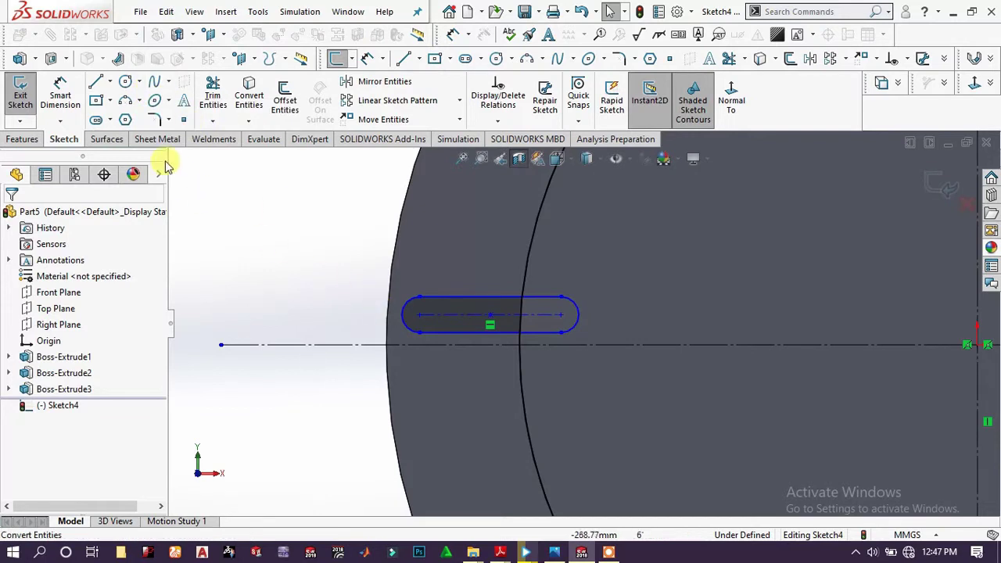
{"action": "left_click", "coordinate": [61, 96]}
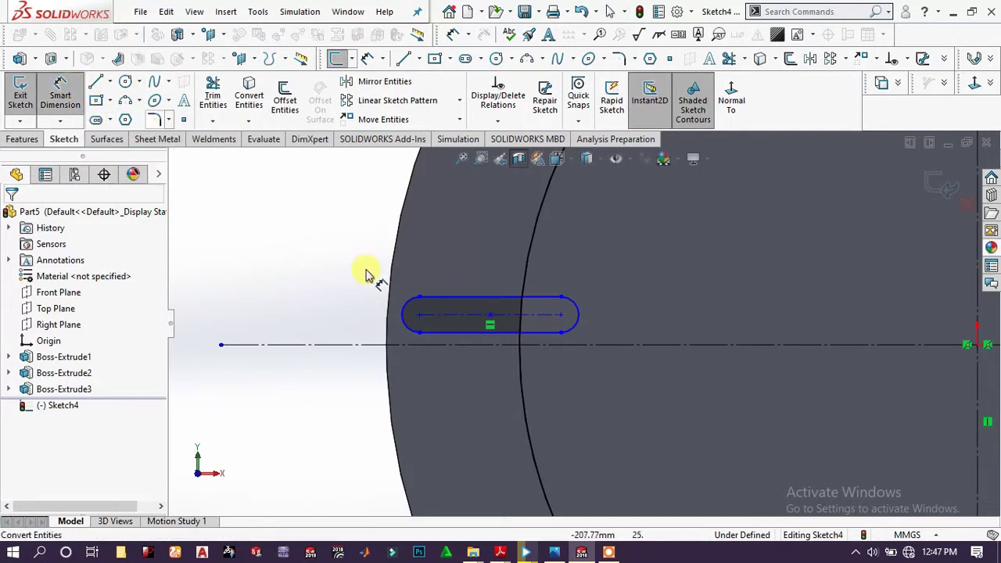
{"action": "left_click", "coordinate": [482, 332]}
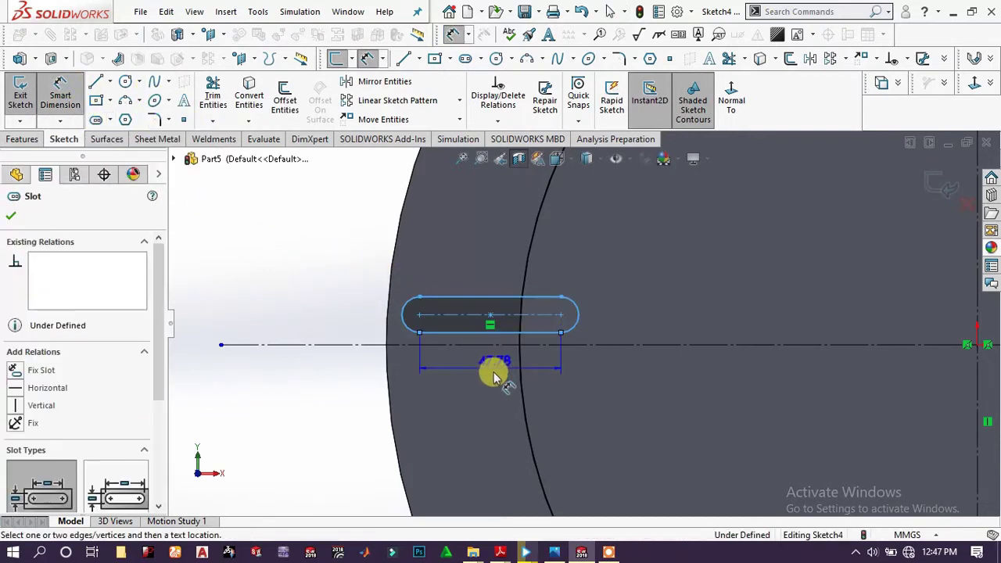
{"action": "left_click", "coordinate": [492, 375]}
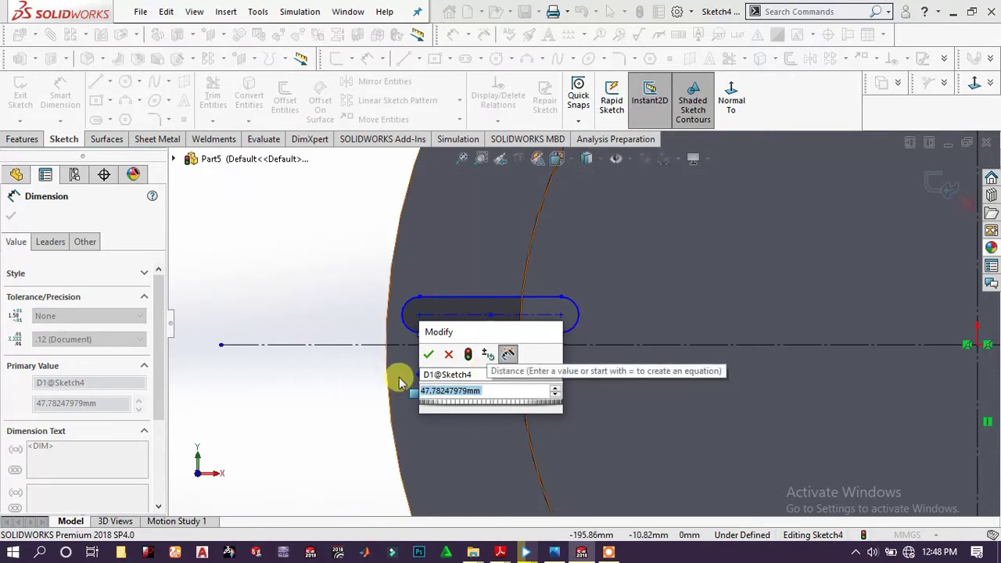
{"action": "type", "text": "50"}
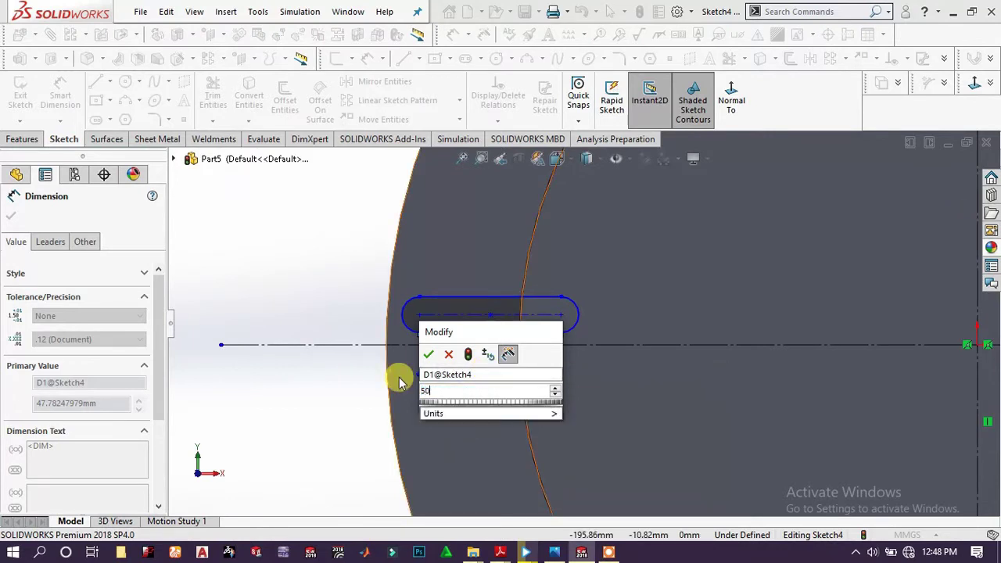
{"action": "key", "text": "Return"}
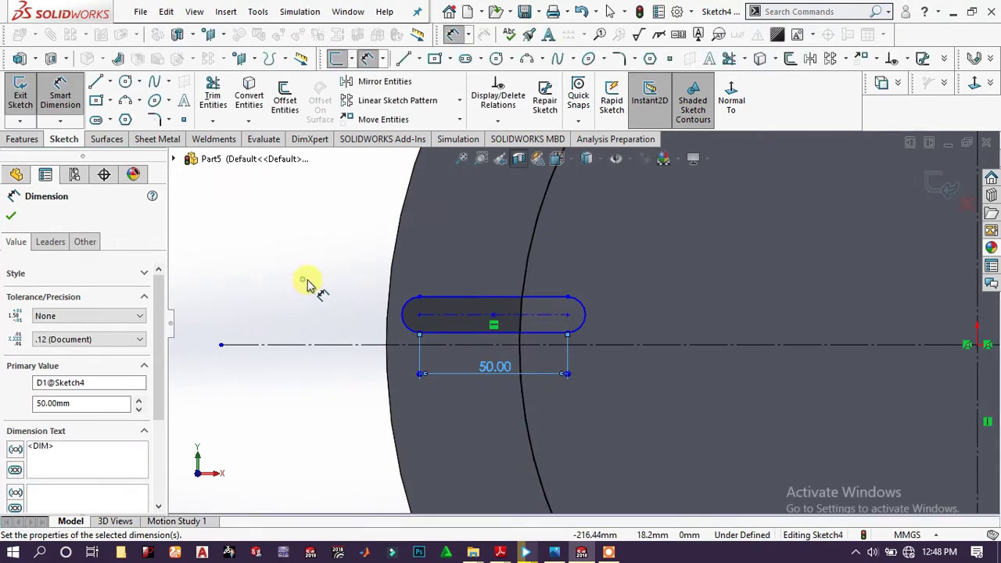
{"action": "left_click", "coordinate": [308, 282]}
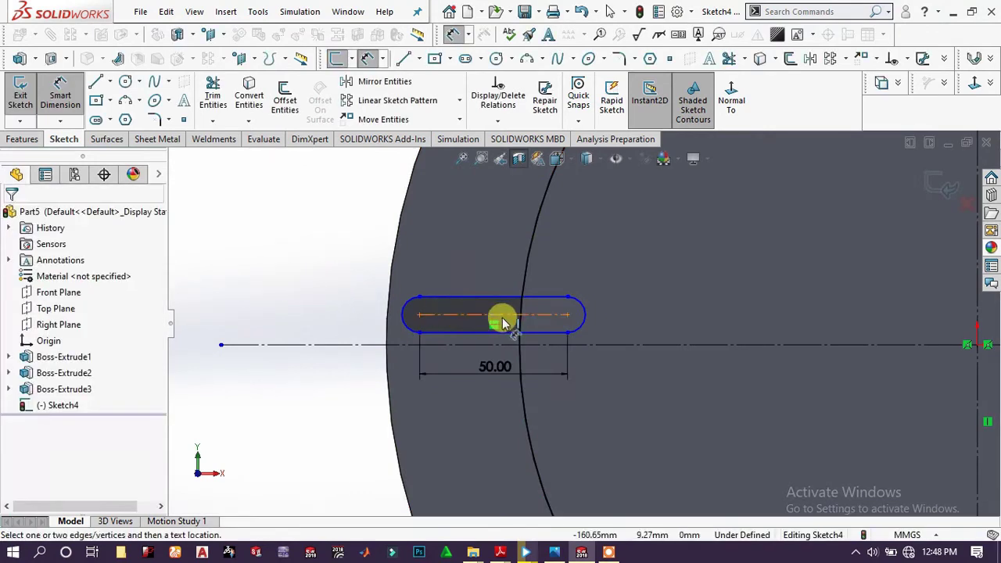
Dimension the slot's width between its two straight edges as 6 mm
{"action": "left_click", "coordinate": [446, 331]}
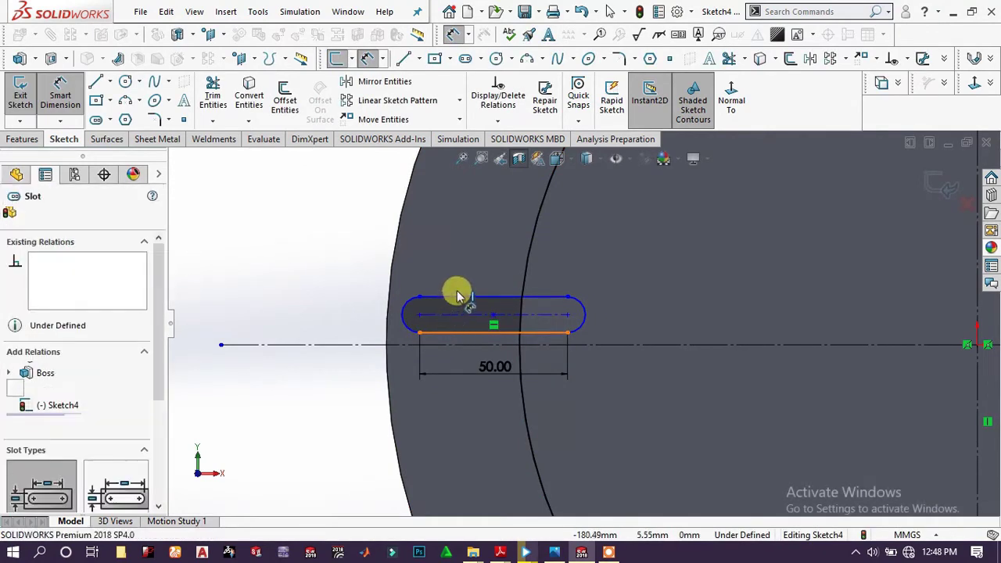
{"action": "left_click", "coordinate": [415, 296]}
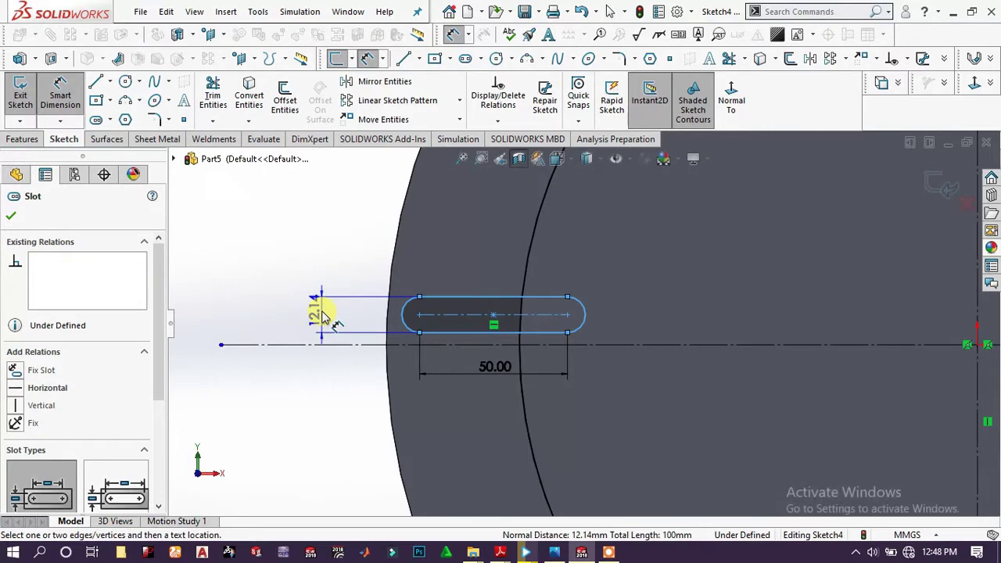
{"action": "left_click", "coordinate": [322, 313]}
{"action": "left_click", "coordinate": [321, 313]}
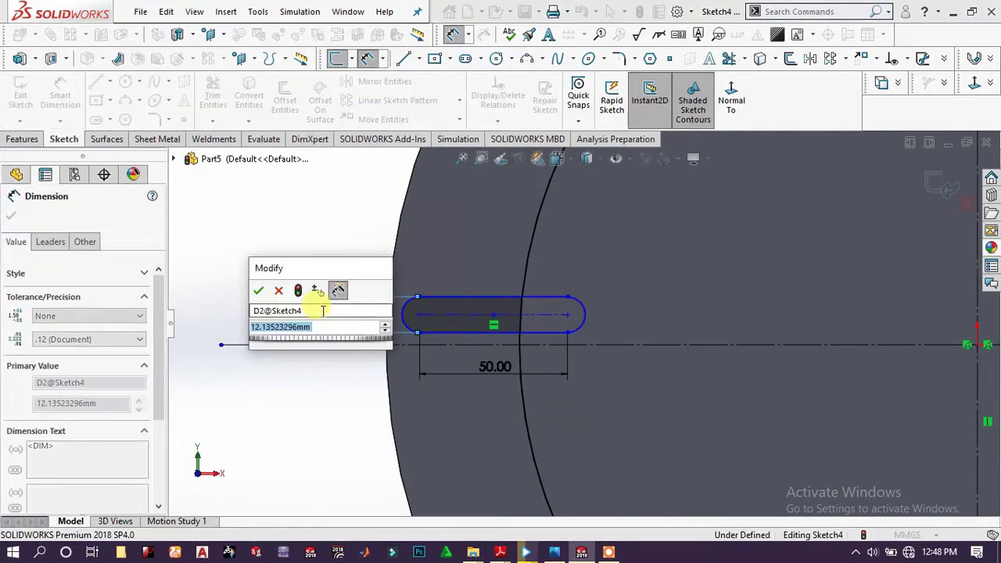
{"action": "type", "text": "6"}
{"action": "key", "text": "Return"}
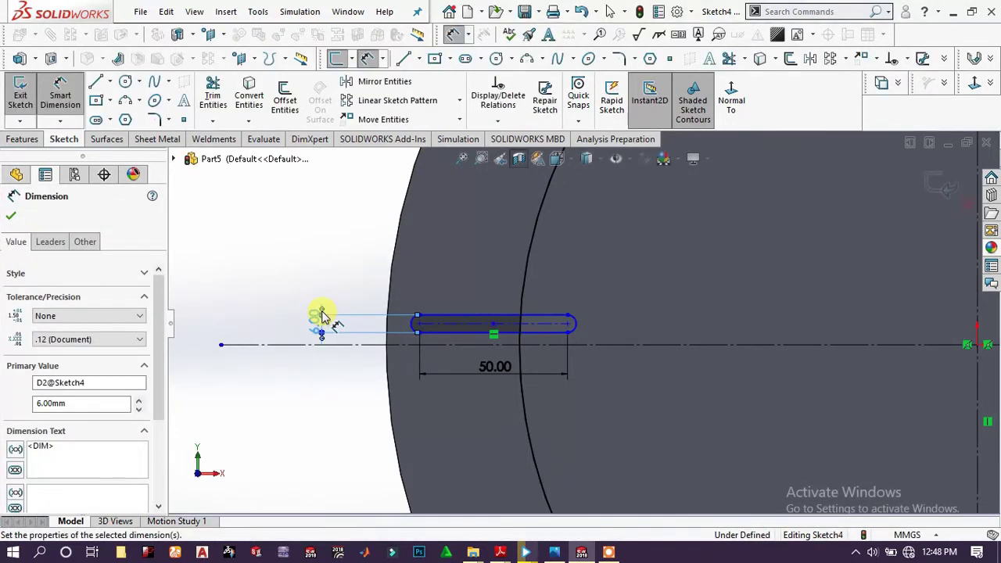
Dimension the distance from the slot's centreline to the horizontal construction line as 8 mm and leave the dimension command
{"action": "scroll", "coordinate": [469, 324], "scroll_direction": "down", "scroll_amount": 3}
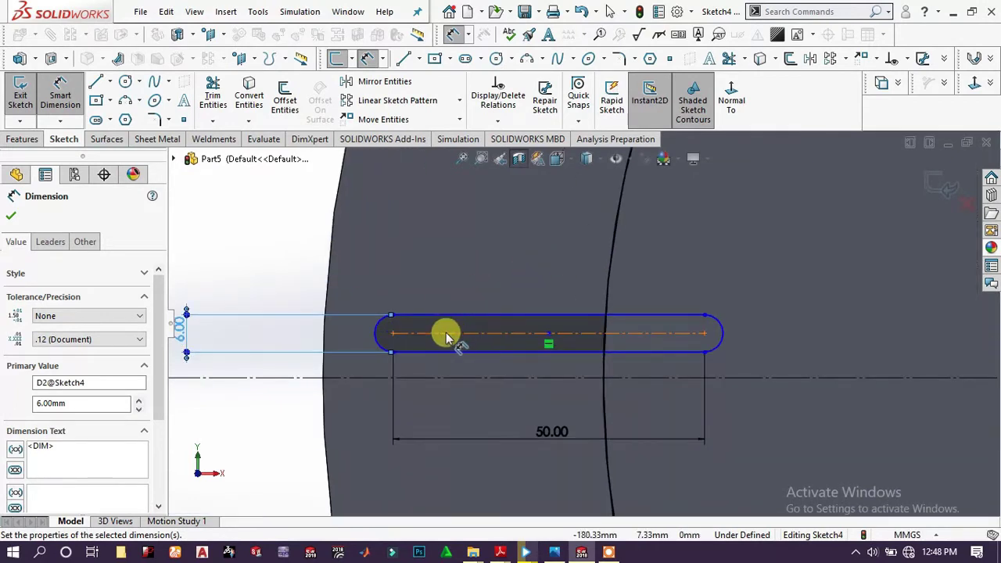
{"action": "left_click", "coordinate": [447, 336]}
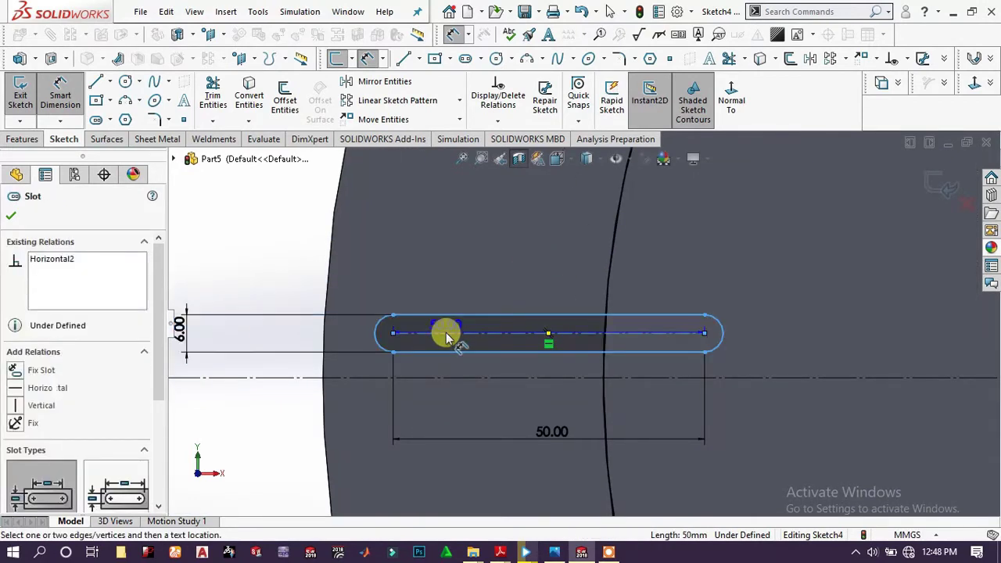
{"action": "left_click", "coordinate": [446, 333]}
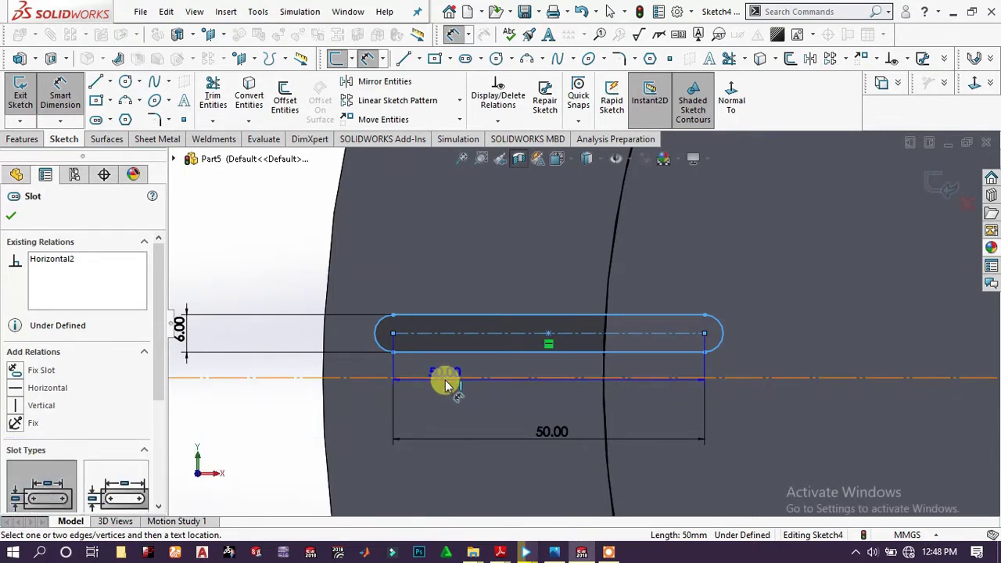
{"action": "left_click", "coordinate": [446, 380]}
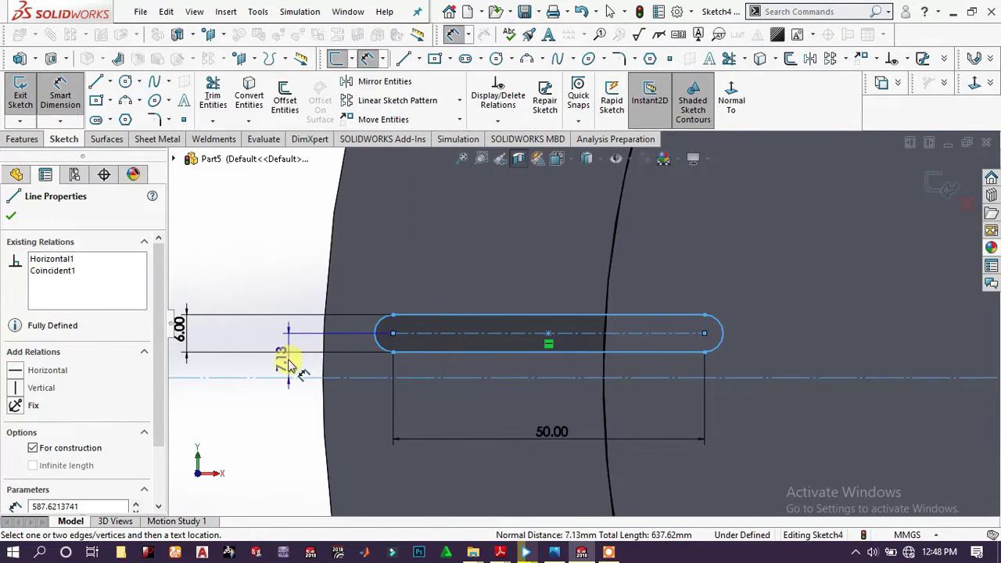
{"action": "left_click", "coordinate": [291, 362]}
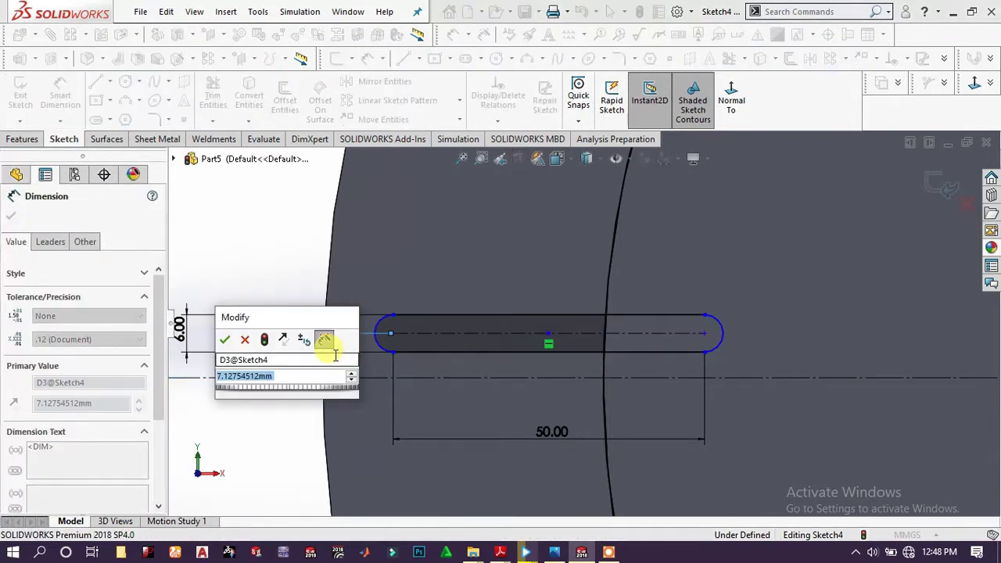
{"action": "type", "text": "8"}
{"action": "key", "text": "Return"}
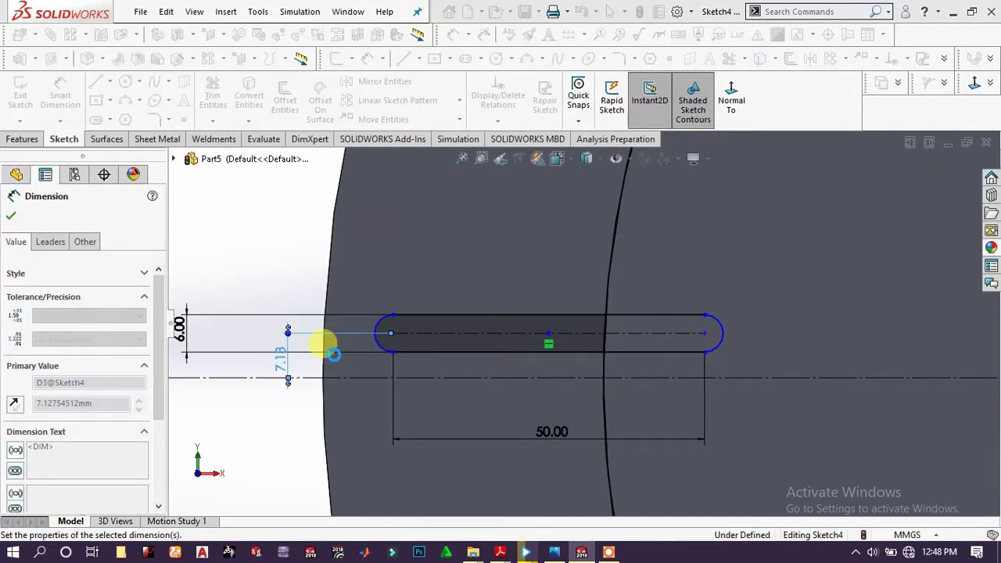
{"action": "left_click", "coordinate": [285, 270]}
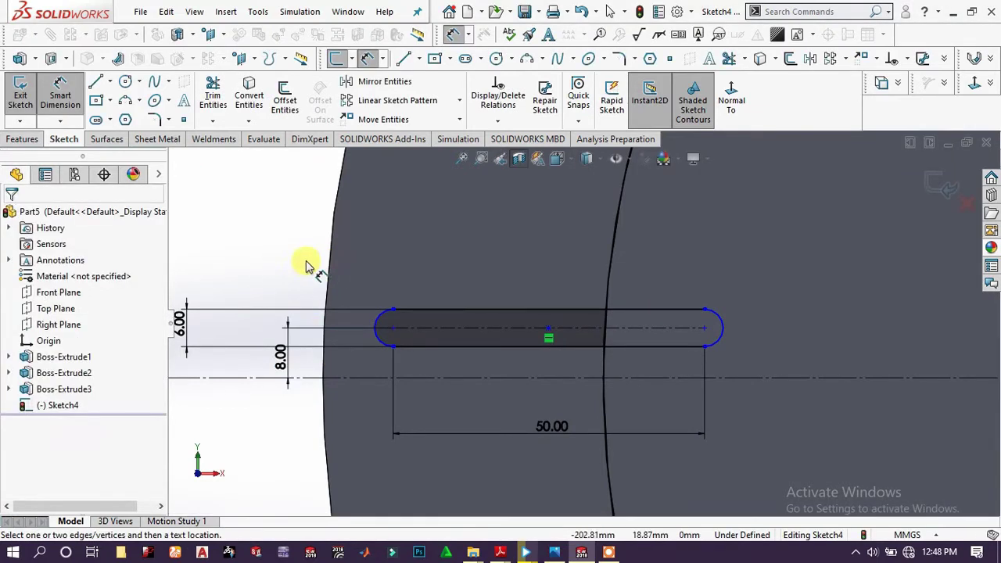
{"action": "right_click", "coordinate": [224, 269]}
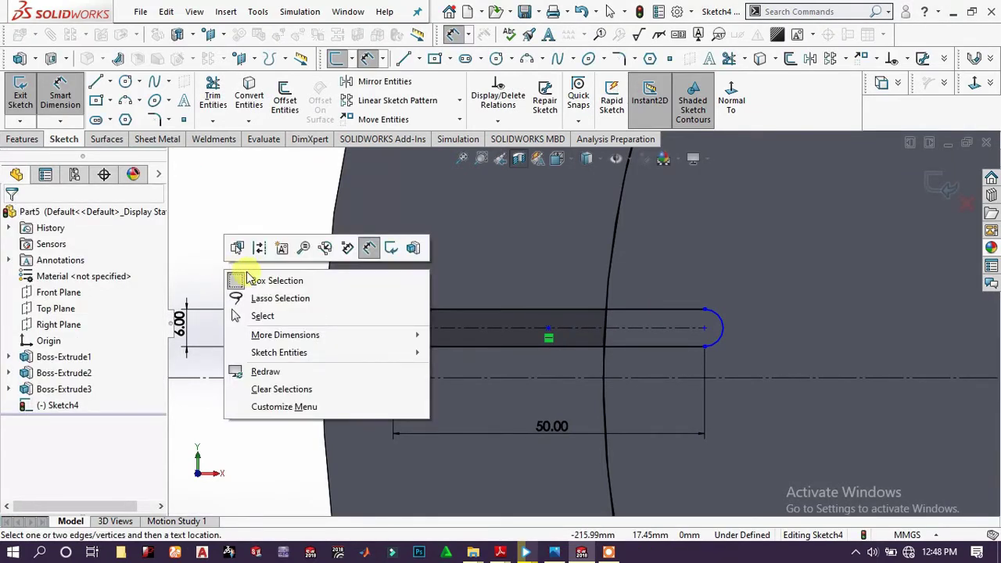
{"action": "left_click", "coordinate": [370, 247]}
Set the slot's length between arc centres to 40 mm
{"action": "left_click", "coordinate": [551, 428]}
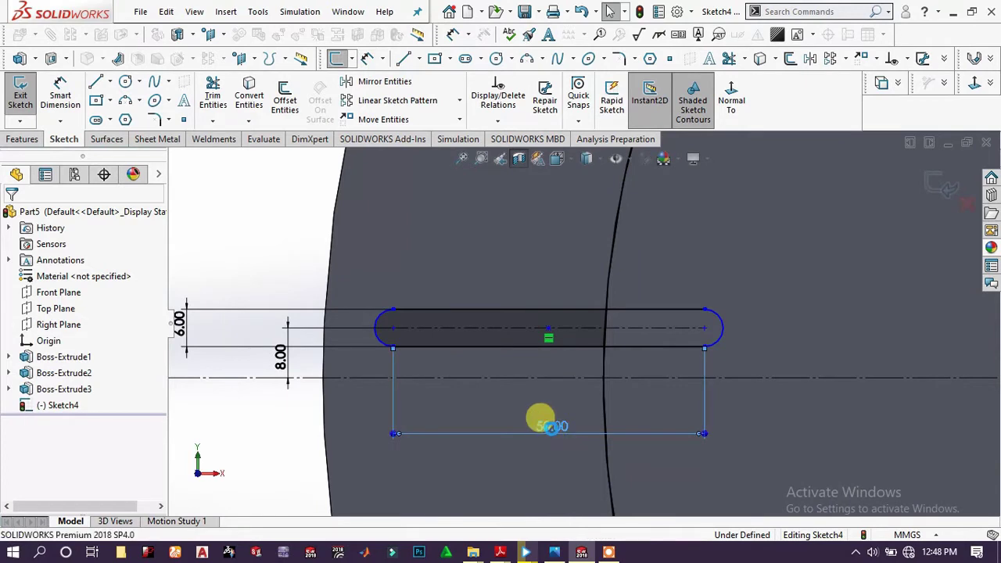
{"action": "double_click", "coordinate": [551, 425]}
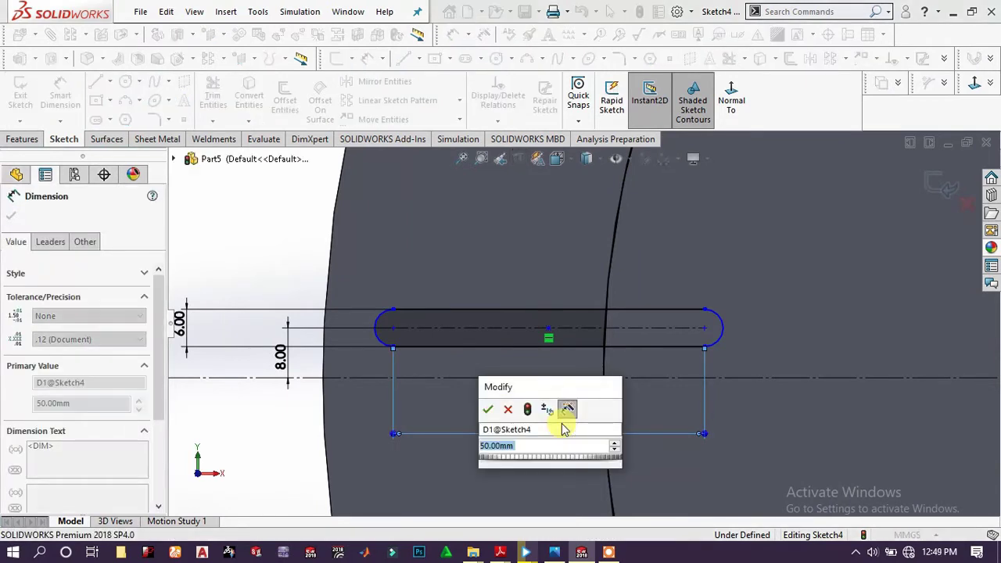
{"action": "type", "text": "40"}
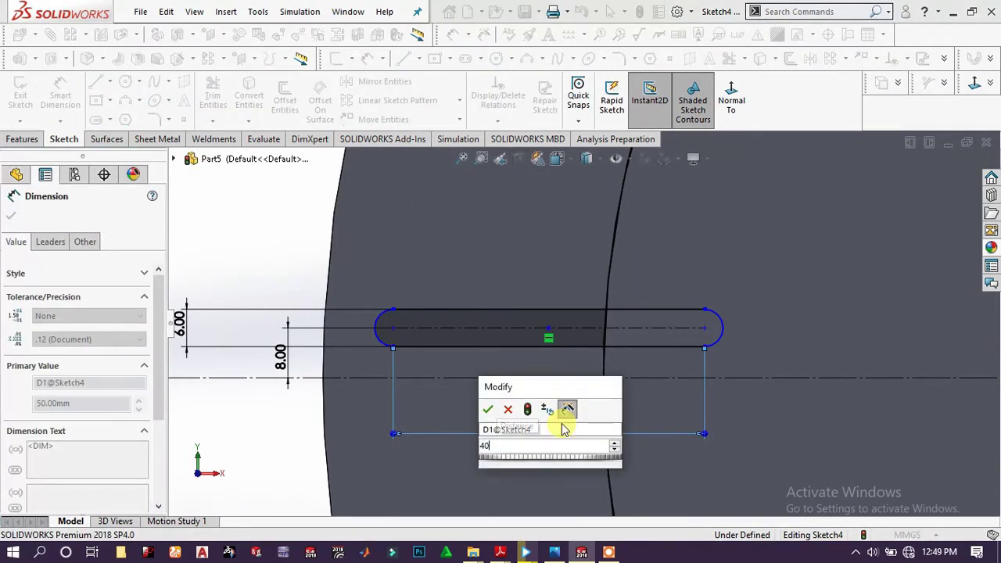
{"action": "key", "text": "Return"}
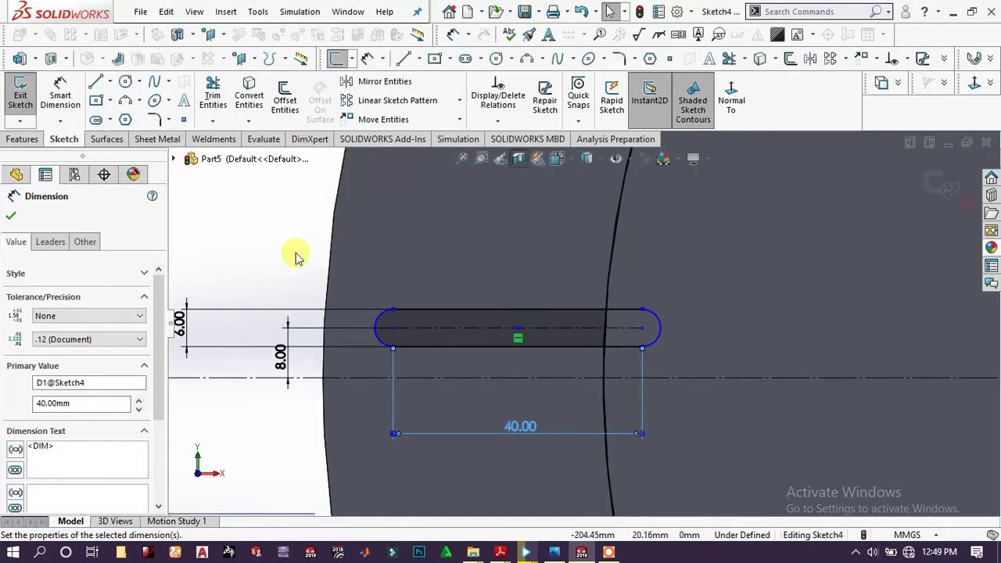
{"action": "left_click", "coordinate": [297, 257]}
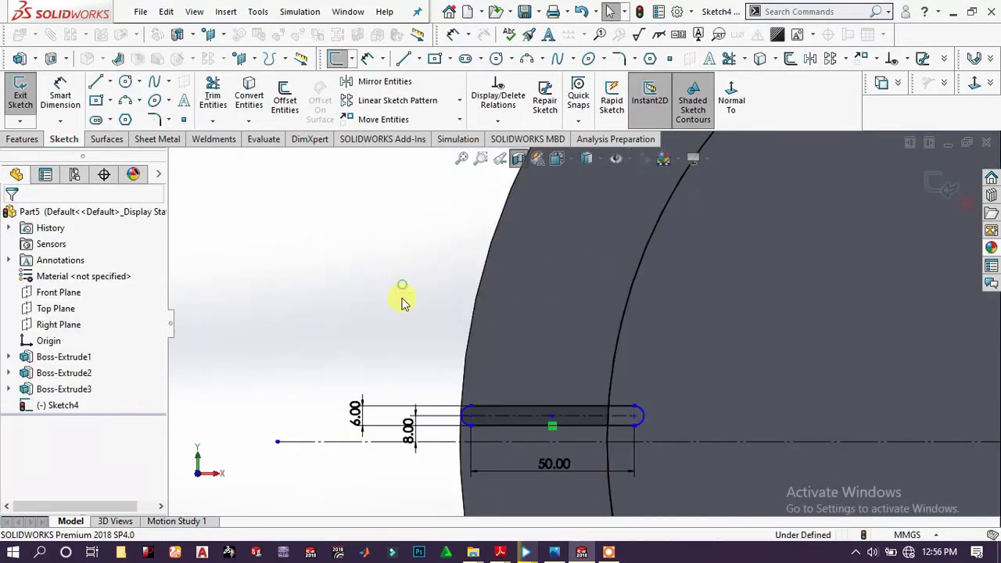
Copy the slot straight upward from the middle of its upper edge, placing the copy just above the original with a small gap
{"action": "mouse_move", "coordinate": [403, 327]}
{"action": "left_mouse_down"}
{"action": "mouse_move", "coordinate": [571, 456]}
{"action": "mouse_move", "coordinate": [595, 454]}
{"action": "left_mouse_up"}
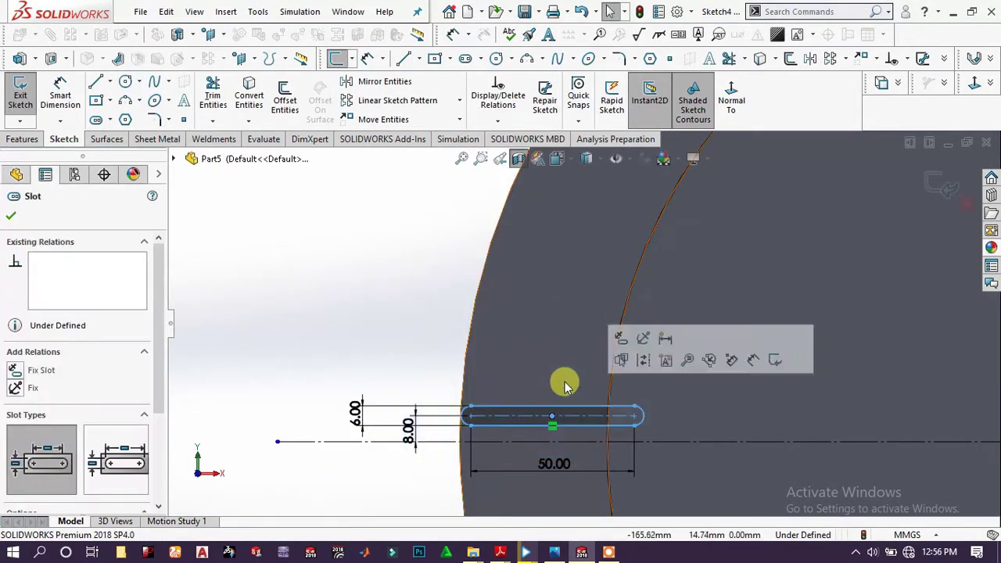
{"action": "left_click", "coordinate": [460, 119]}
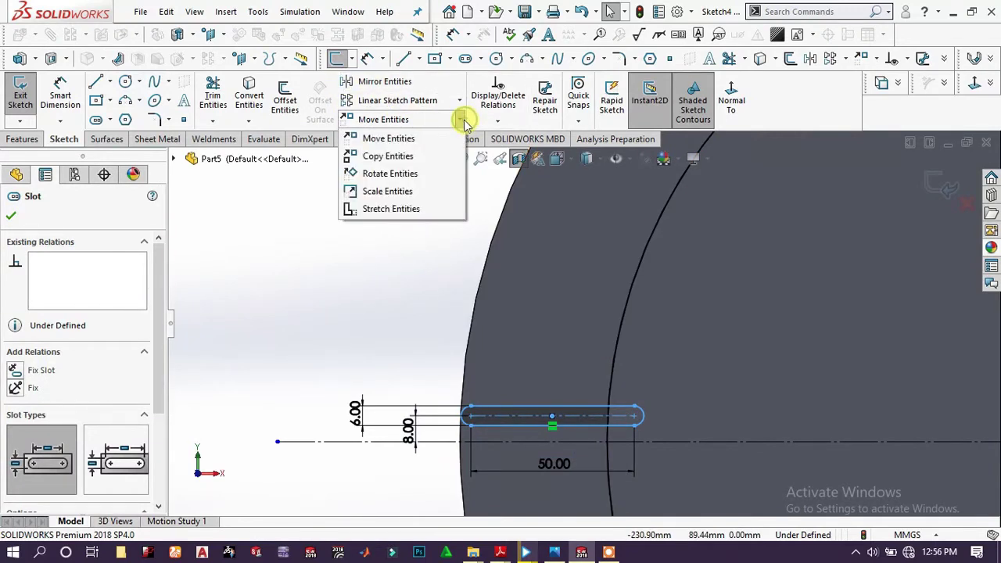
{"action": "left_click", "coordinate": [415, 157]}
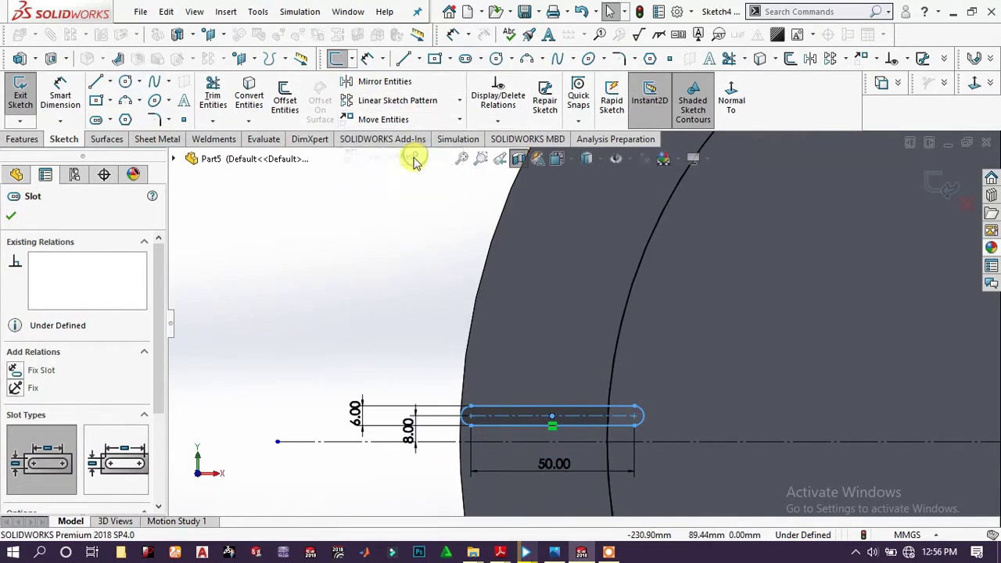
{"action": "left_click", "coordinate": [552, 412]}
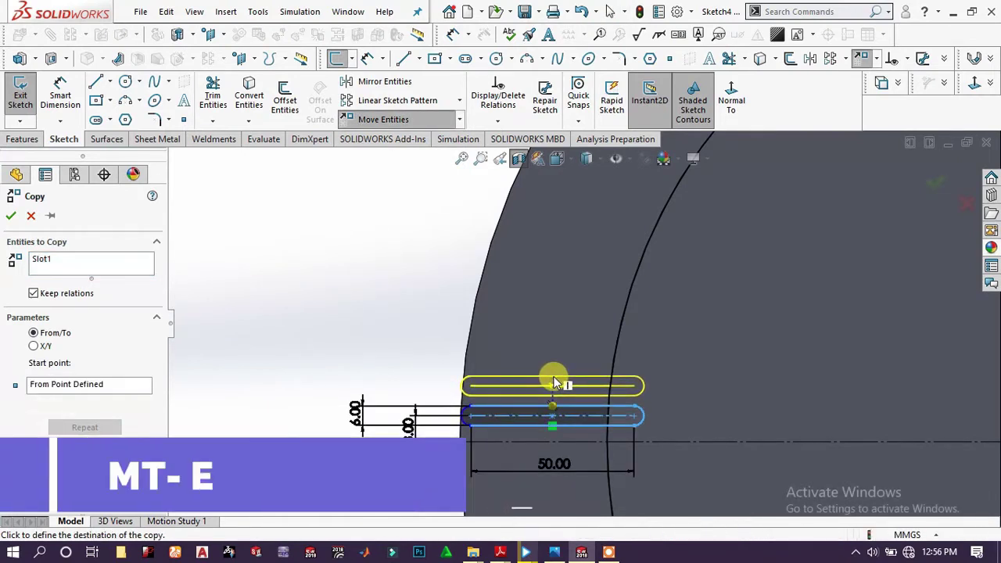
{"action": "left_click", "coordinate": [554, 384]}
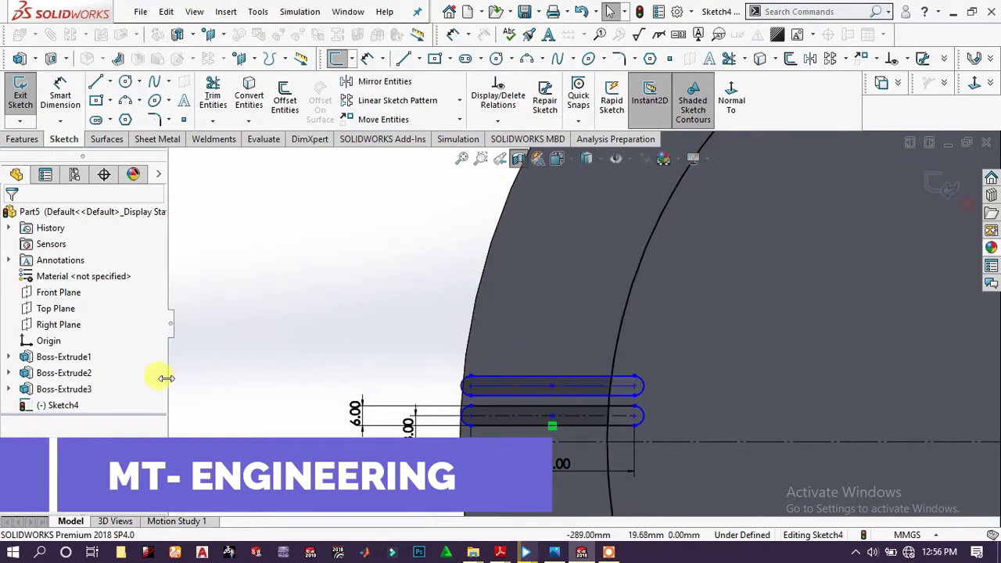
{"action": "left_click", "coordinate": [49, 405]}
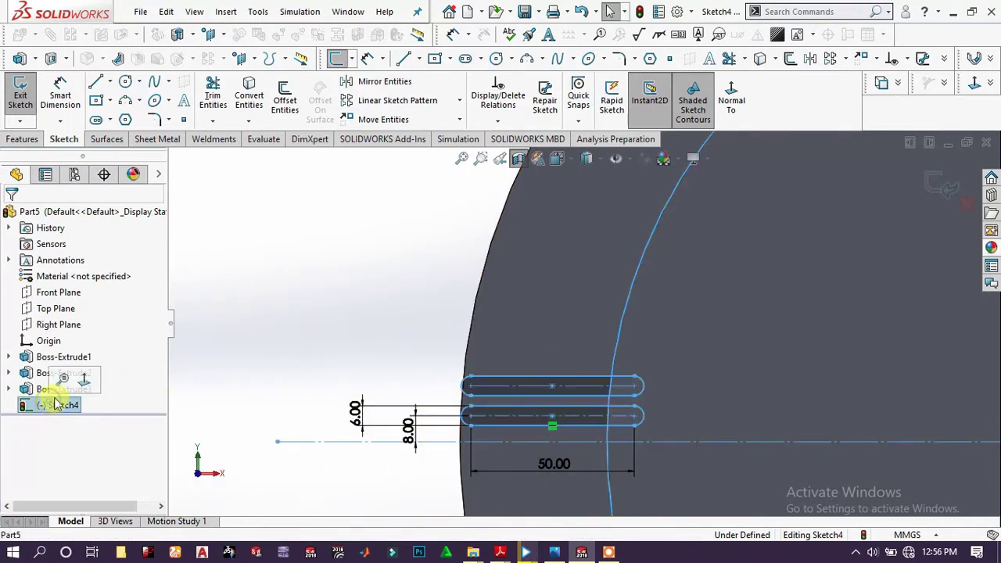
{"action": "left_click", "coordinate": [215, 403]}
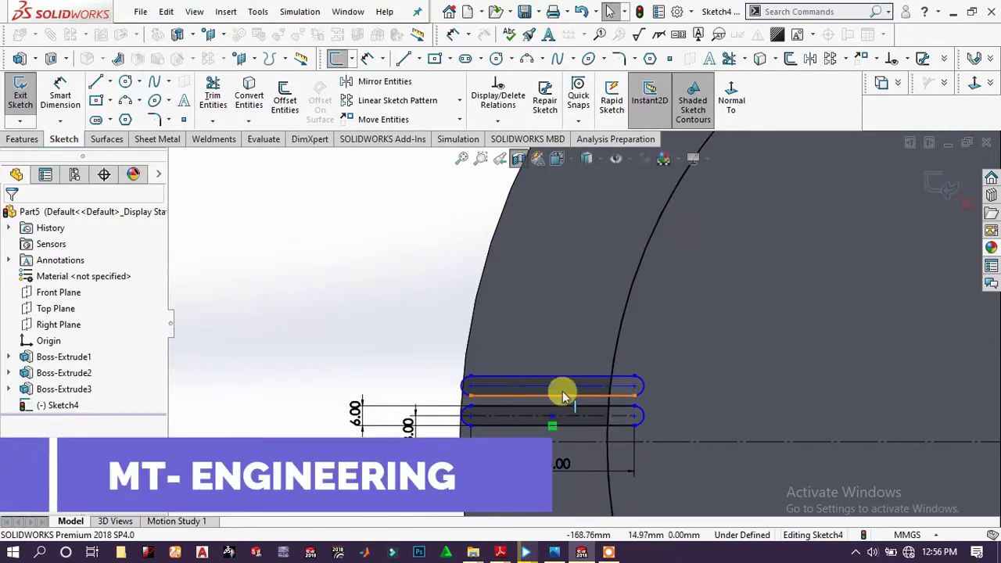
Copy the upper slot upward from its top edge, placing the new slot just above it with a small gap
{"action": "left_click", "coordinate": [569, 383]}
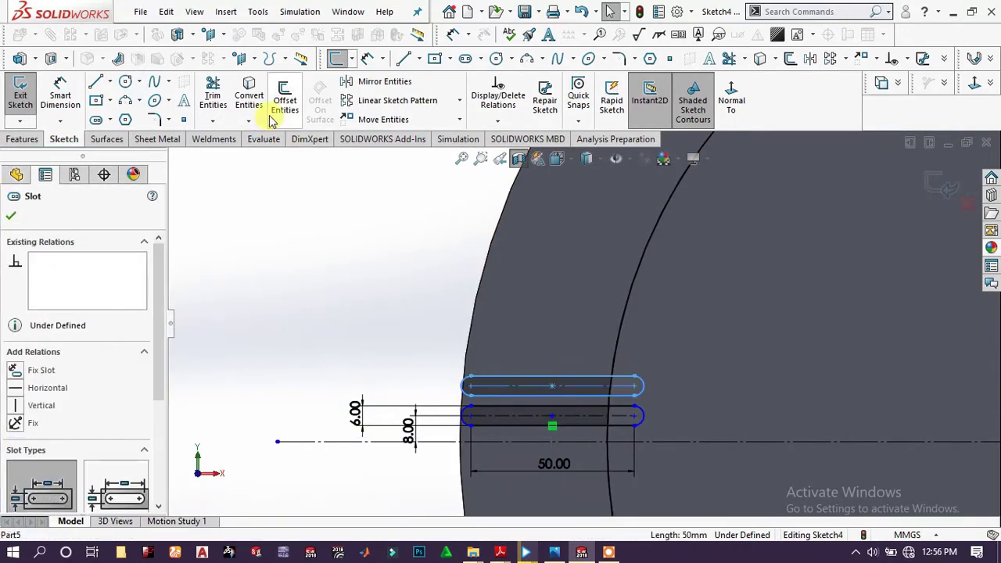
{"action": "left_click", "coordinate": [460, 120]}
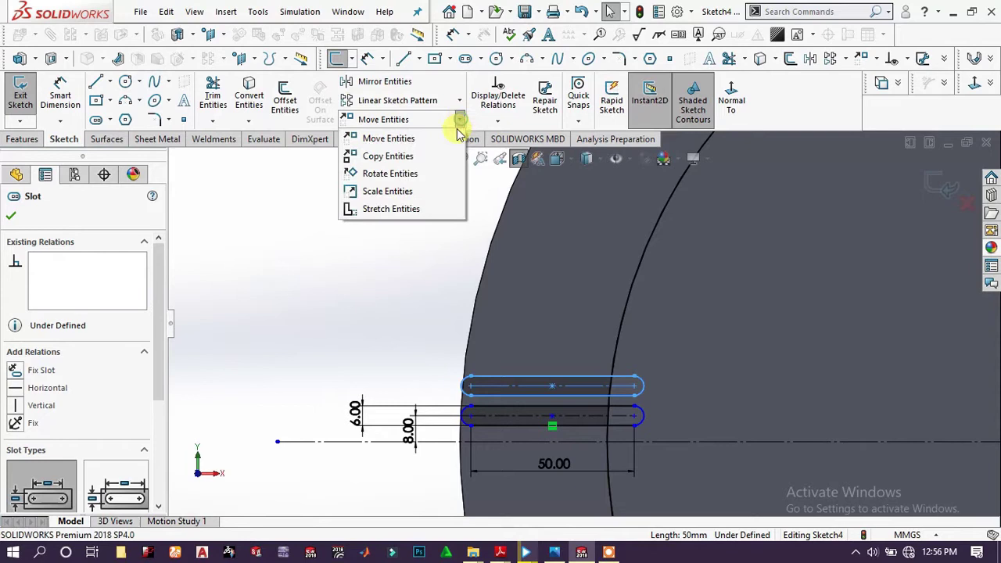
{"action": "left_click", "coordinate": [394, 156]}
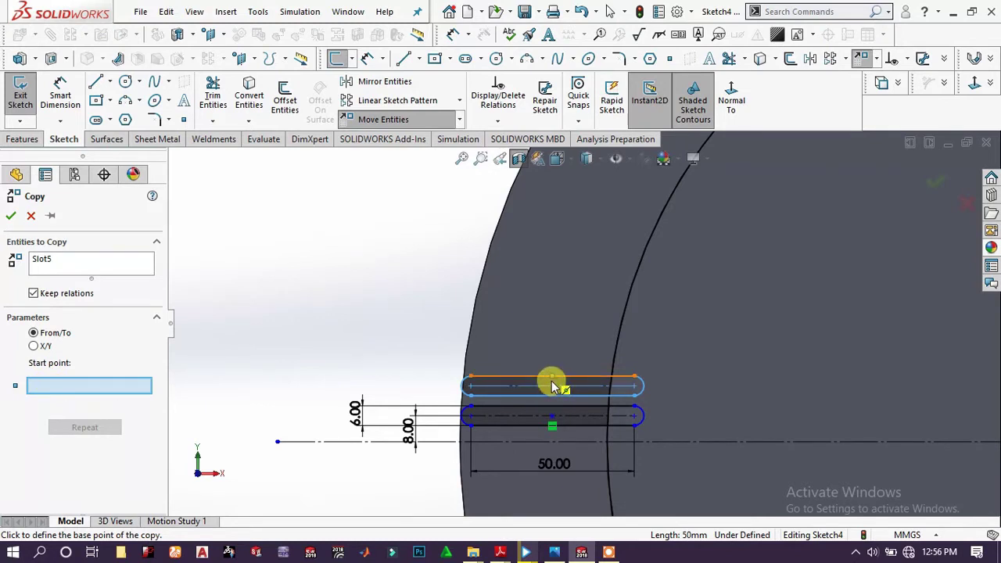
{"action": "left_click", "coordinate": [552, 382]}
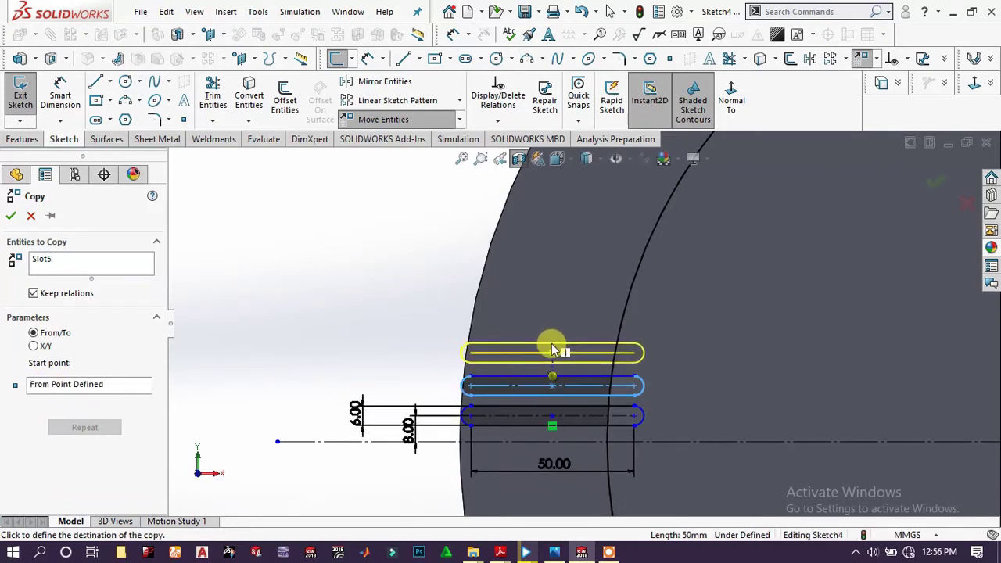
{"action": "left_click", "coordinate": [559, 350]}
Abandon another copy attempt and undo the accidental move of the middle slot
{"action": "left_click", "coordinate": [383, 118]}
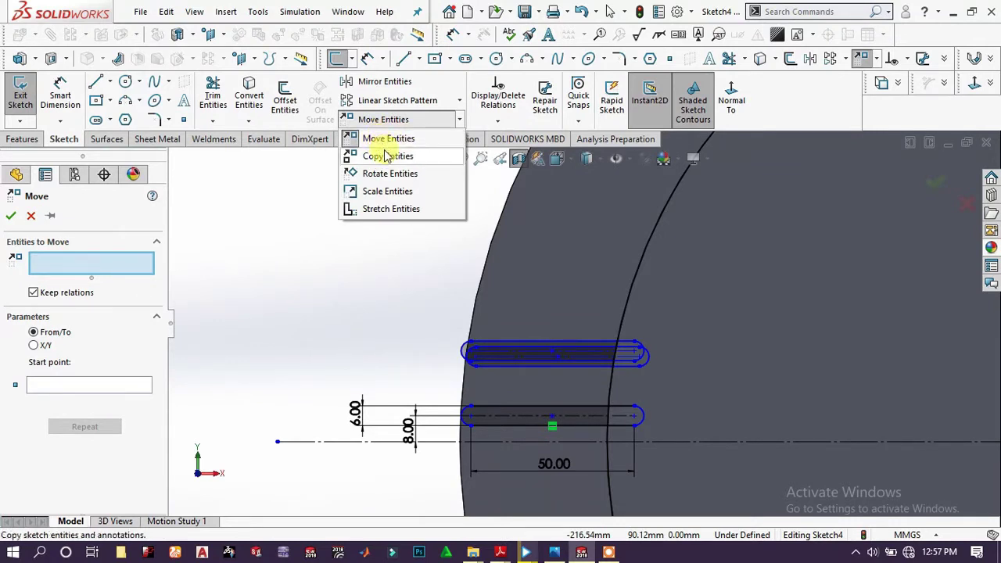
{"action": "left_click", "coordinate": [387, 156]}
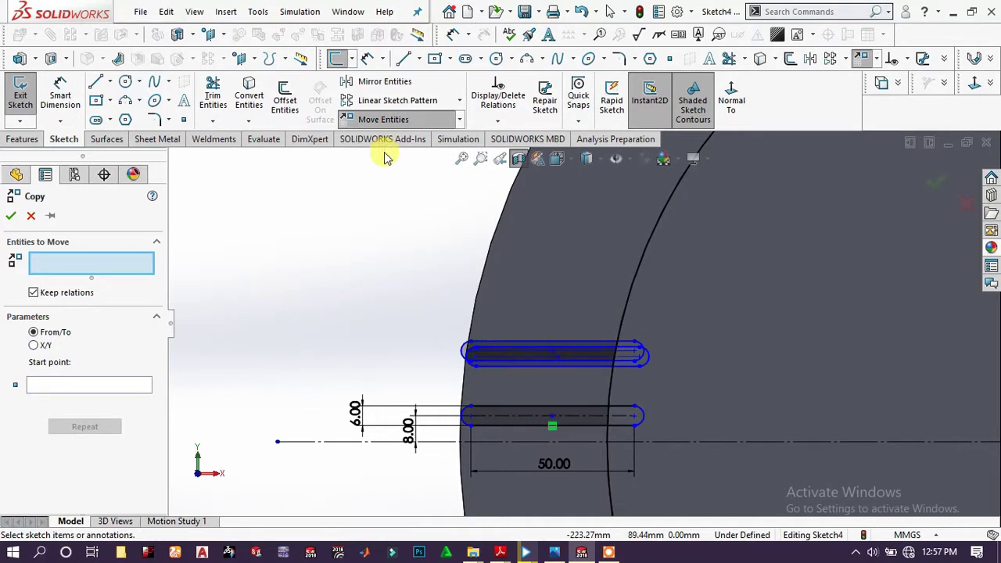
{"action": "left_click", "coordinate": [484, 348]}
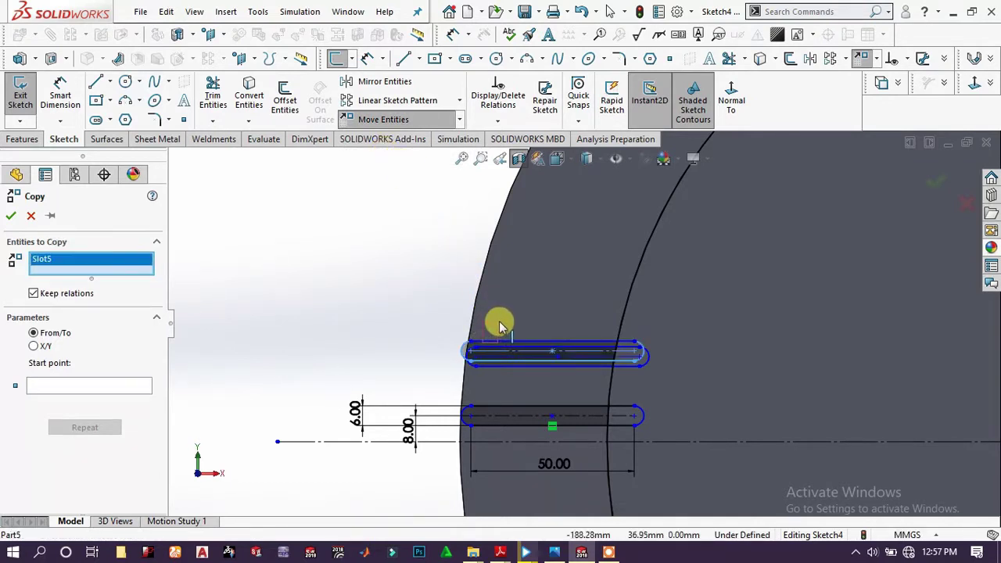
{"action": "left_click", "coordinate": [30, 214]}
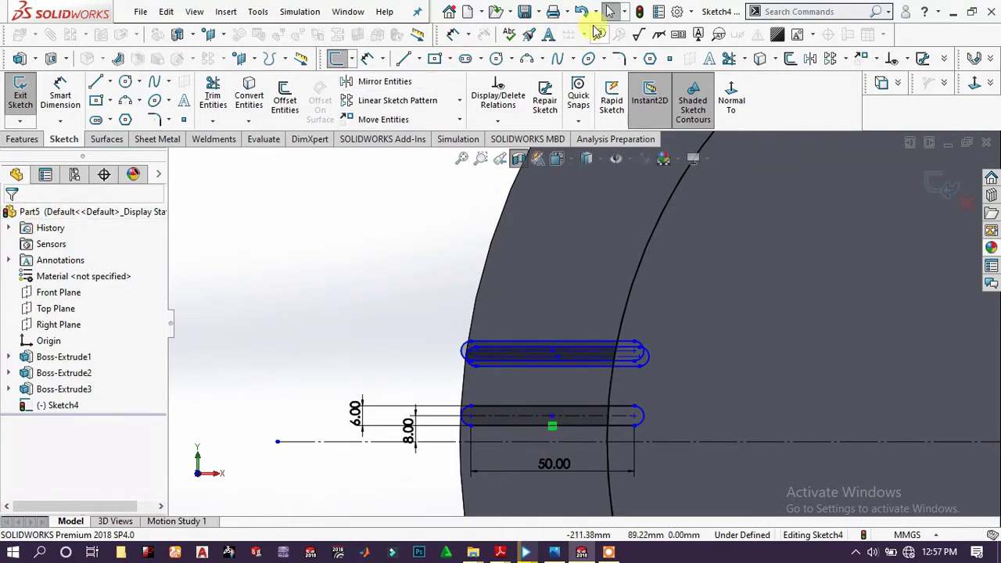
{"action": "left_click", "coordinate": [581, 11]}
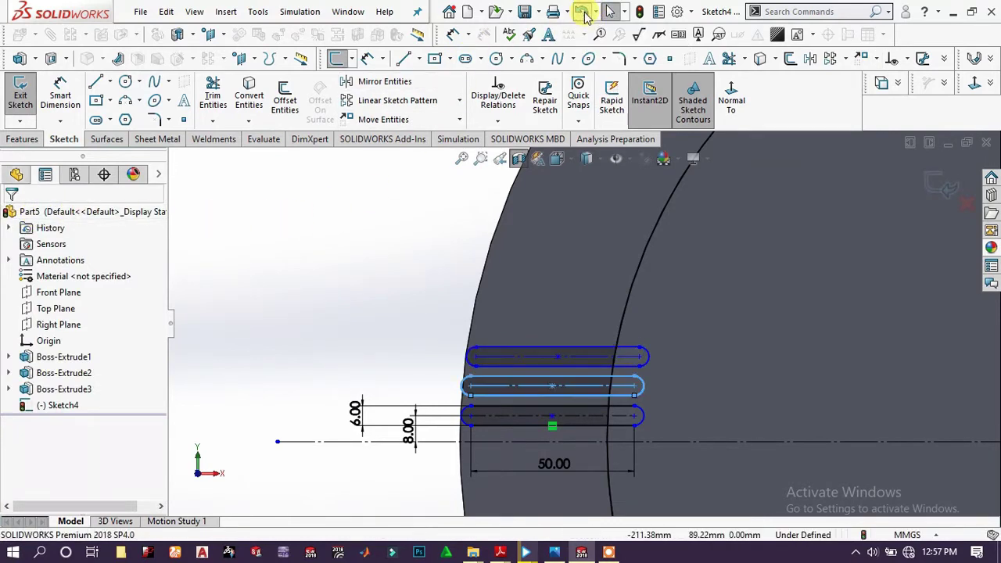
Copy the two upper slots together, placing the pair above them and slightly inward along the flange's curved edge
{"action": "left_click", "coordinate": [423, 298]}
{"action": "left_click_drag", "start_coordinate": [422, 299], "coordinate": [519, 401]}
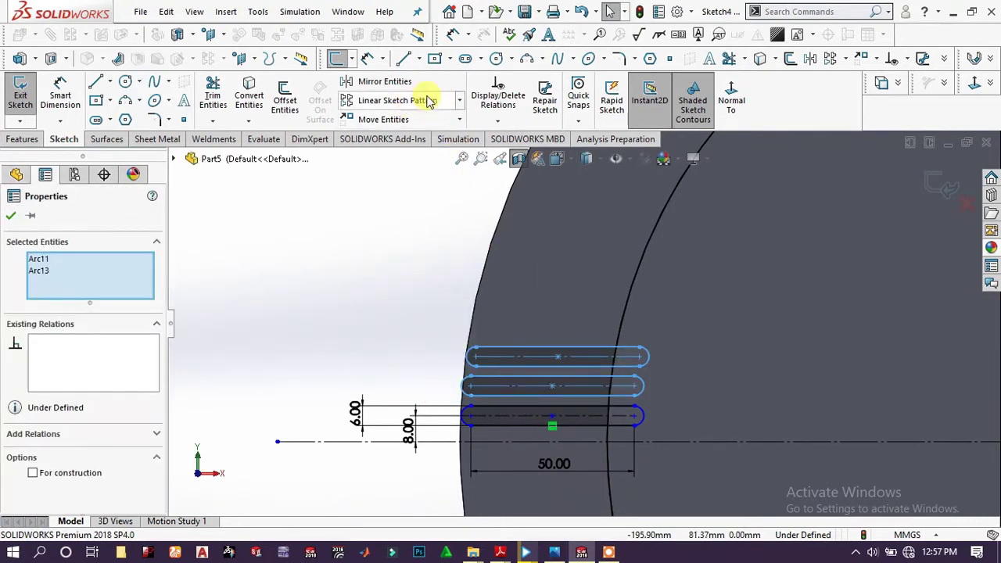
{"action": "left_click", "coordinate": [459, 102]}
{"action": "left_click", "coordinate": [409, 158]}
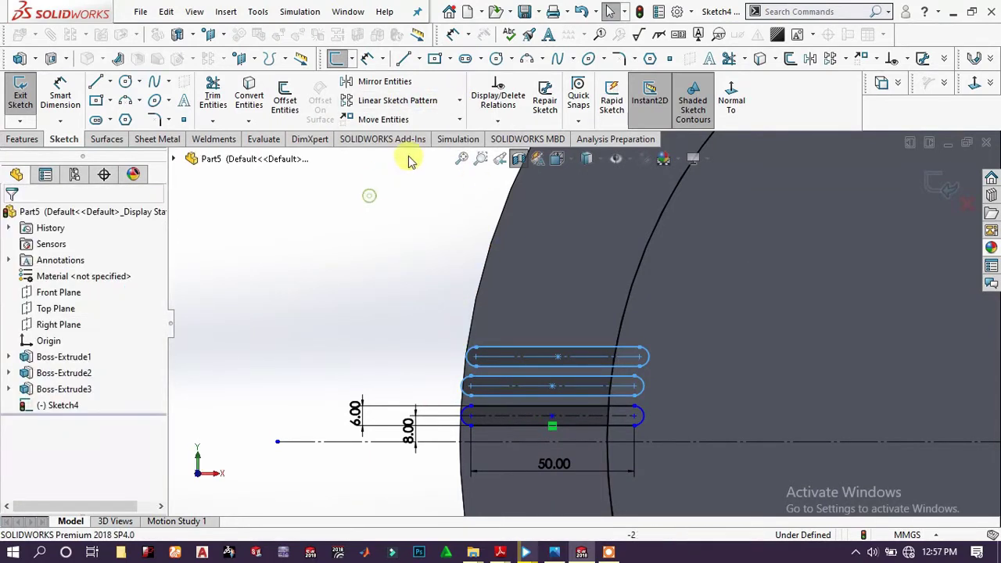
{"action": "left_click_drag", "start_coordinate": [394, 283], "coordinate": [512, 356]}
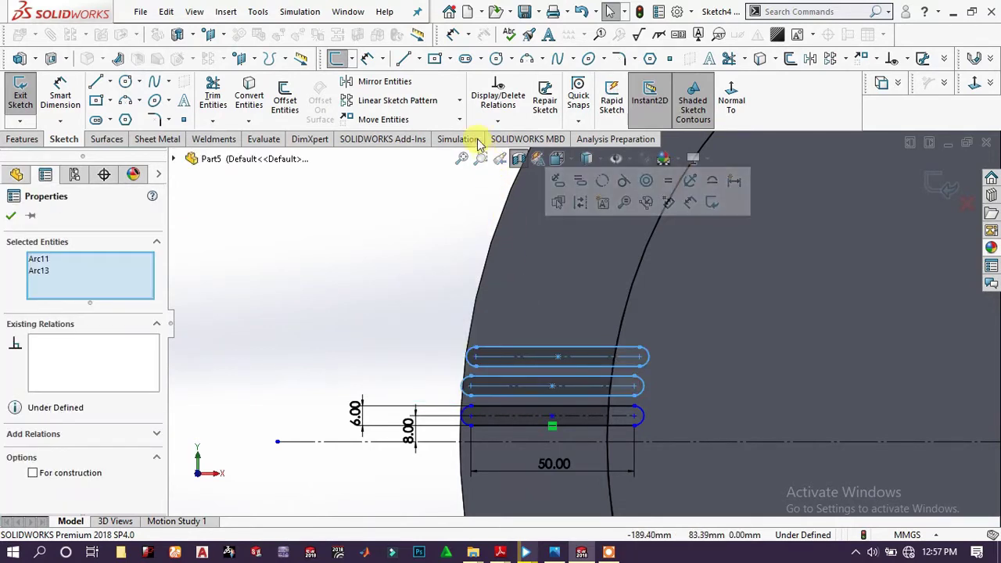
{"action": "left_click", "coordinate": [462, 119]}
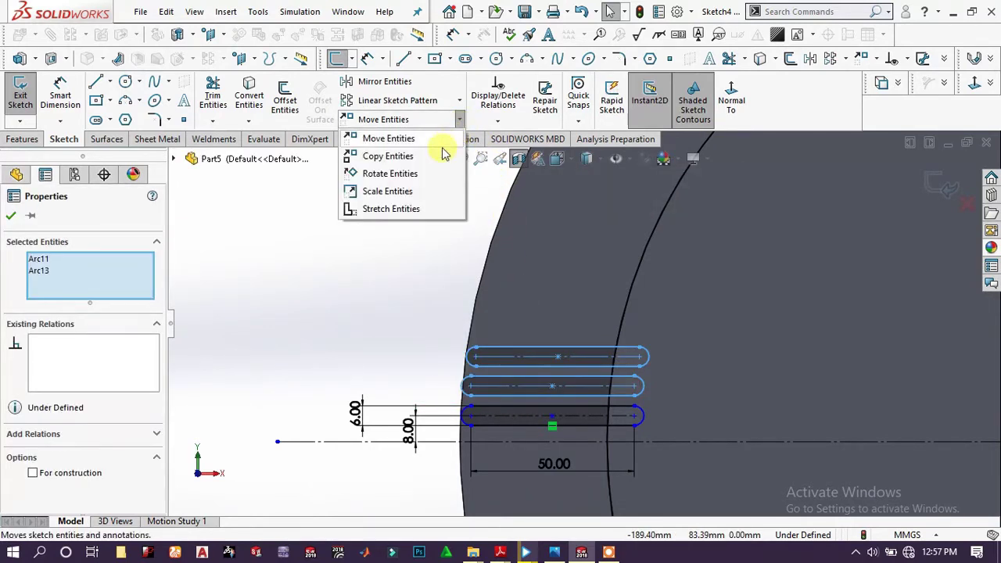
{"action": "left_click", "coordinate": [397, 157]}
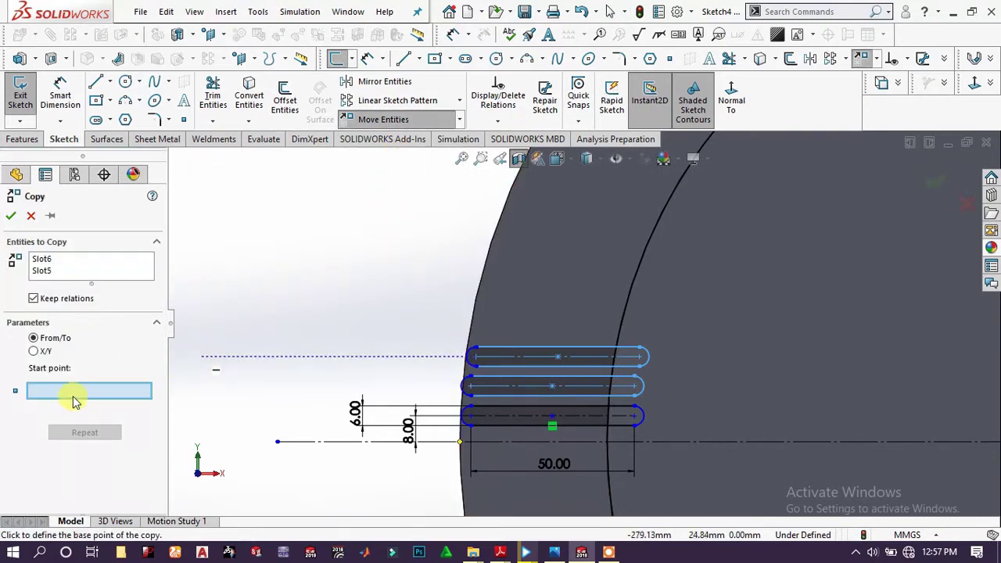
{"action": "left_click", "coordinate": [538, 352]}
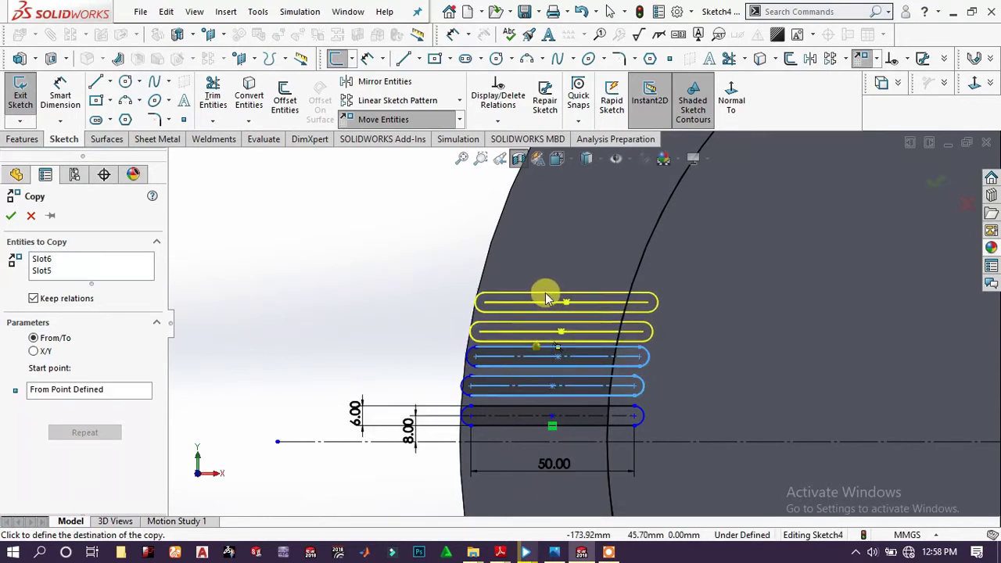
{"action": "left_click", "coordinate": [546, 299]}
Copy the three uppermost slots, leaving out the lowest of the copied ones, and place them above the stack following the flange's edge
{"action": "left_click_drag", "start_coordinate": [457, 257], "coordinate": [528, 387]}
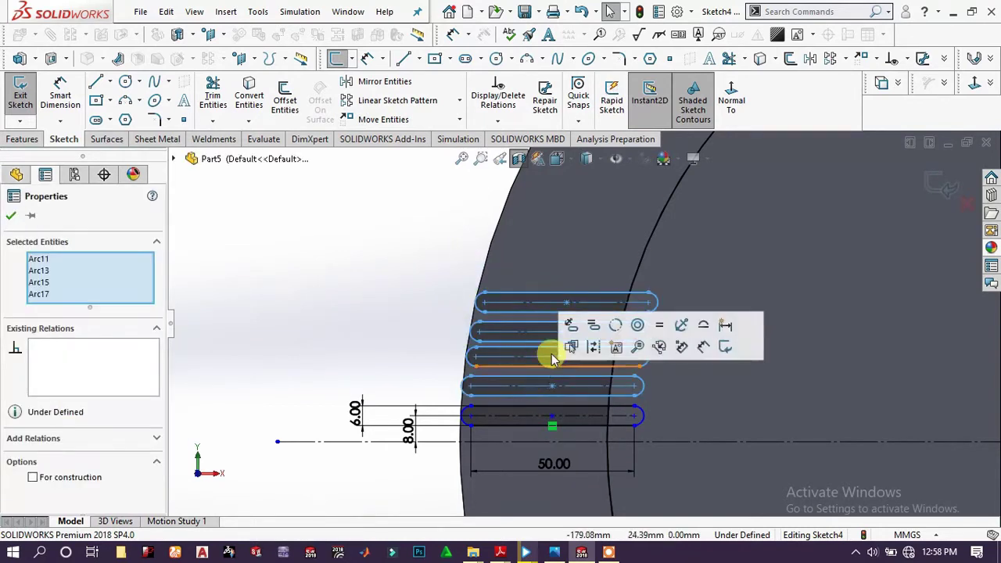
{"action": "left_click", "coordinate": [459, 119]}
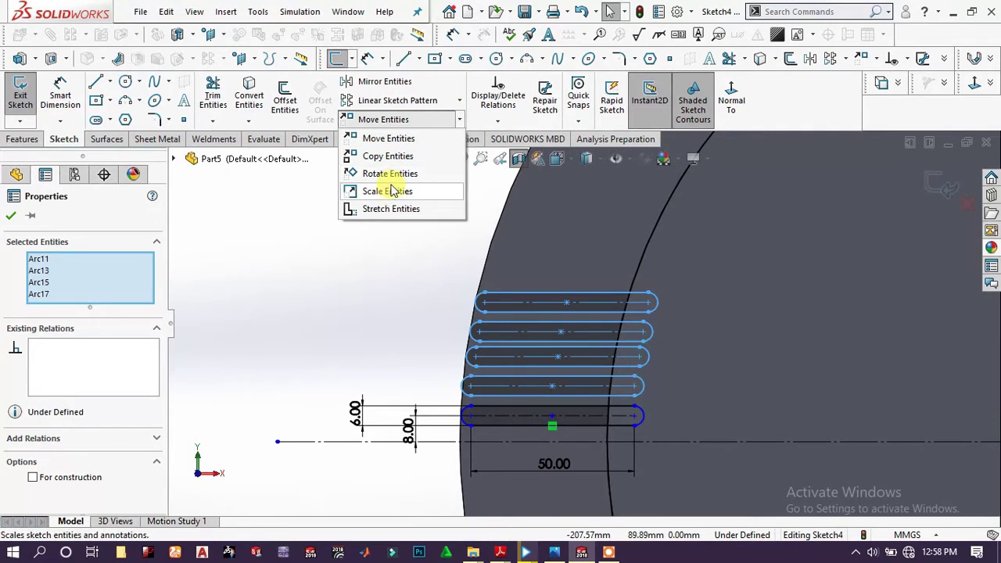
{"action": "left_click", "coordinate": [407, 157]}
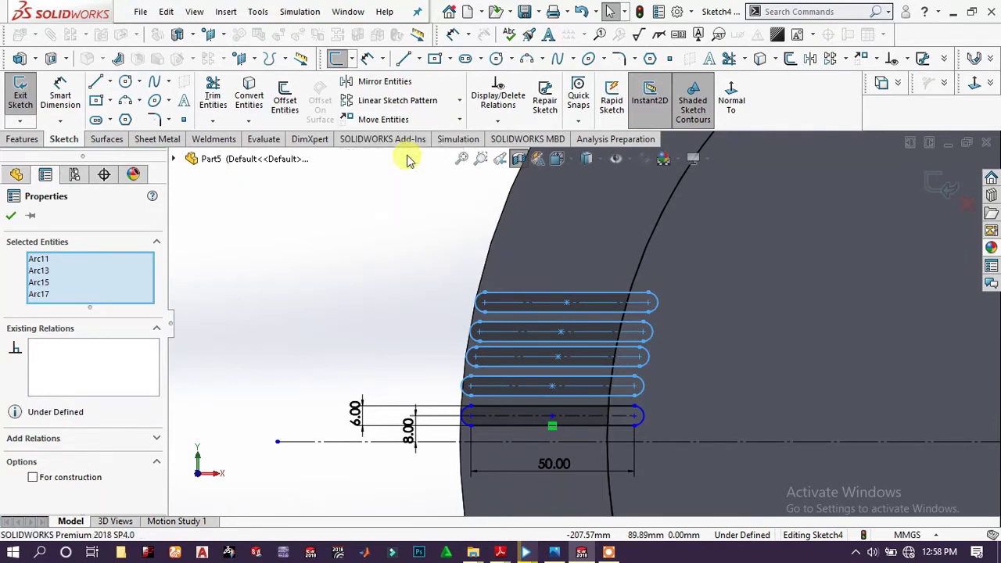
{"action": "left_click", "coordinate": [528, 292]}
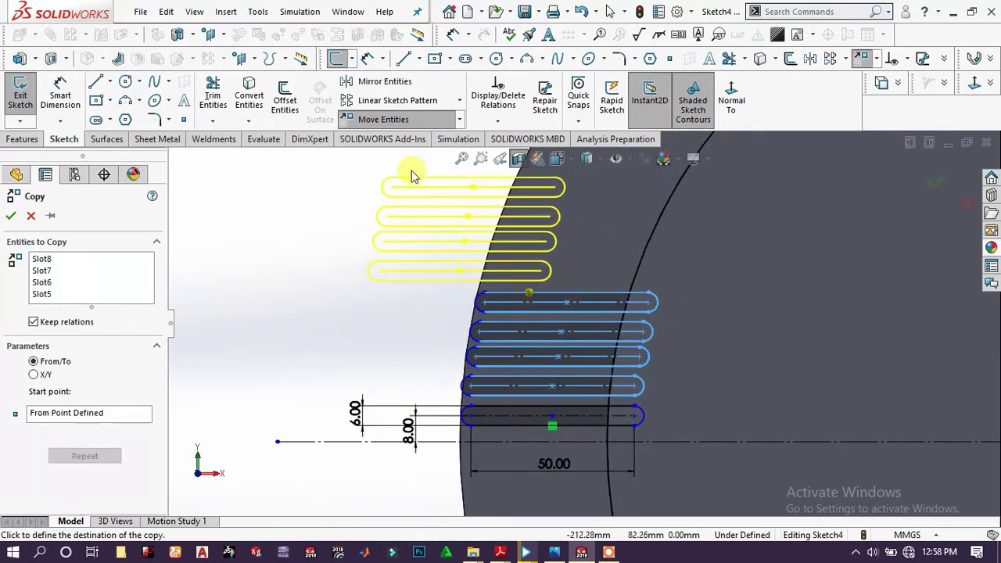
{"action": "left_click", "coordinate": [69, 294]}
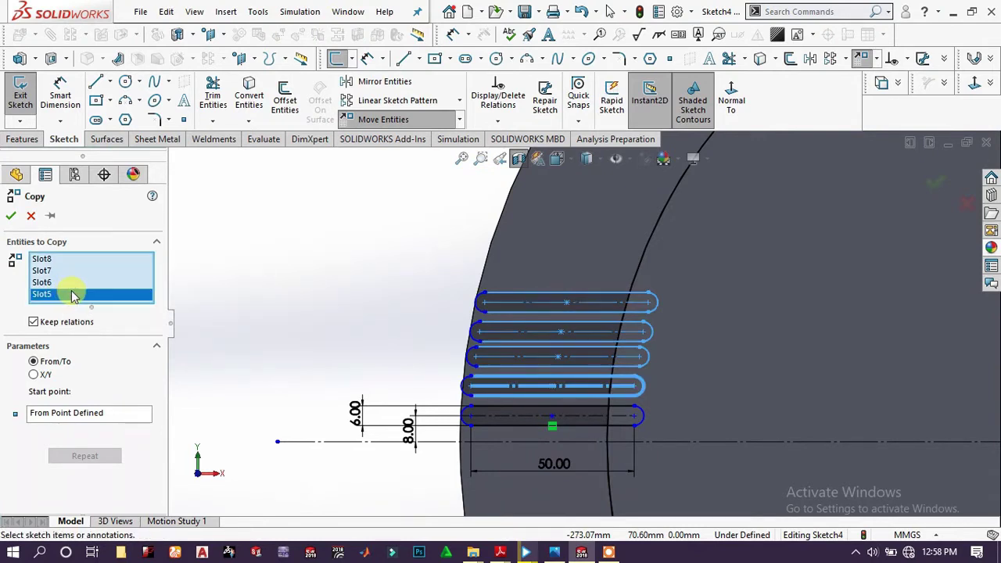
{"action": "right_click", "coordinate": [71, 291]}
{"action": "left_click", "coordinate": [106, 301]}
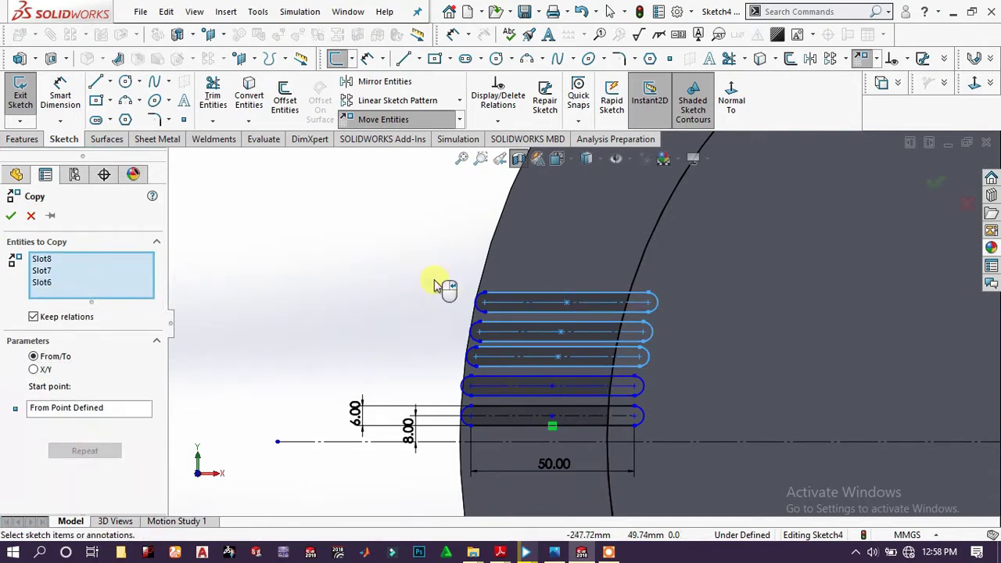
{"action": "left_click", "coordinate": [123, 415]}
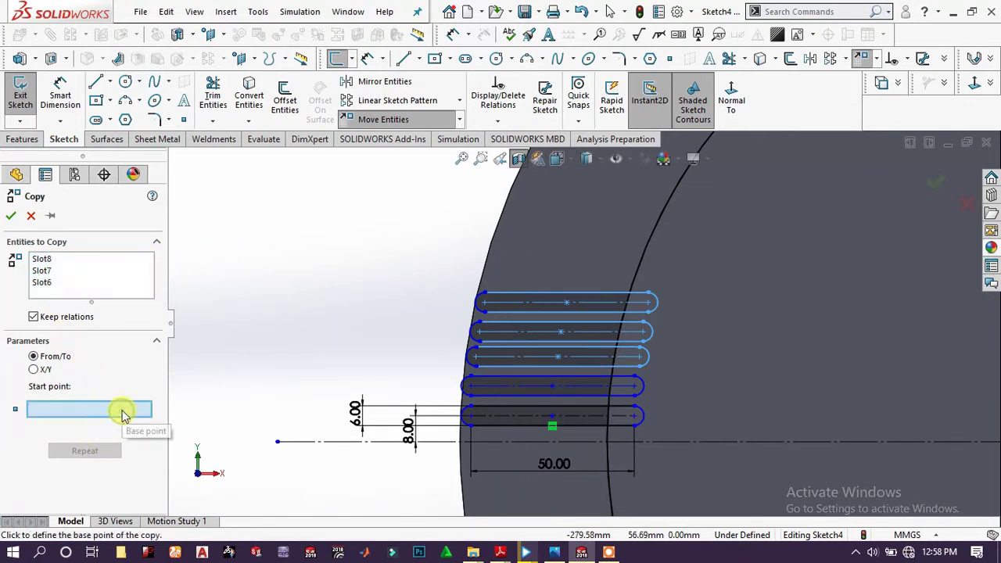
{"action": "left_click", "coordinate": [523, 294]}
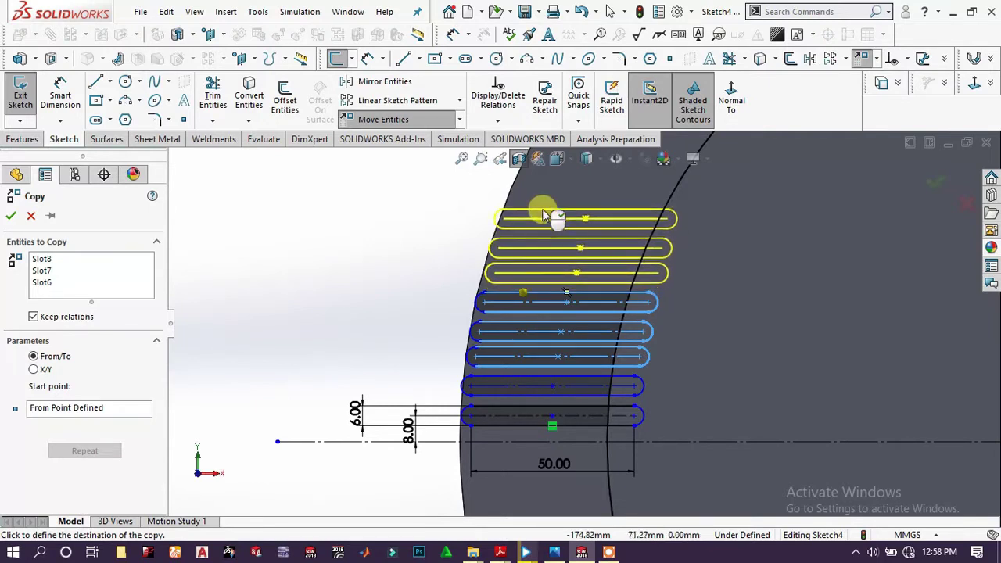
{"action": "left_click", "coordinate": [542, 208]}
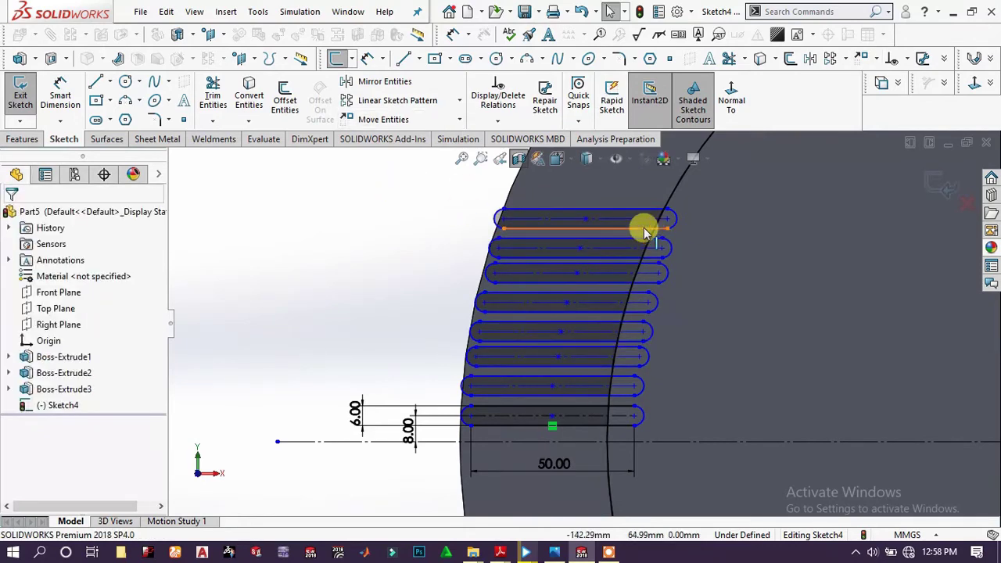
Power-trim the slot ends that extend inside the inner 310 mm circle
{"action": "scroll", "coordinate": [643, 231], "scroll_direction": "up", "scroll_amount": 4}
{"action": "scroll", "coordinate": [640, 242], "scroll_direction": "down", "scroll_amount": 2}
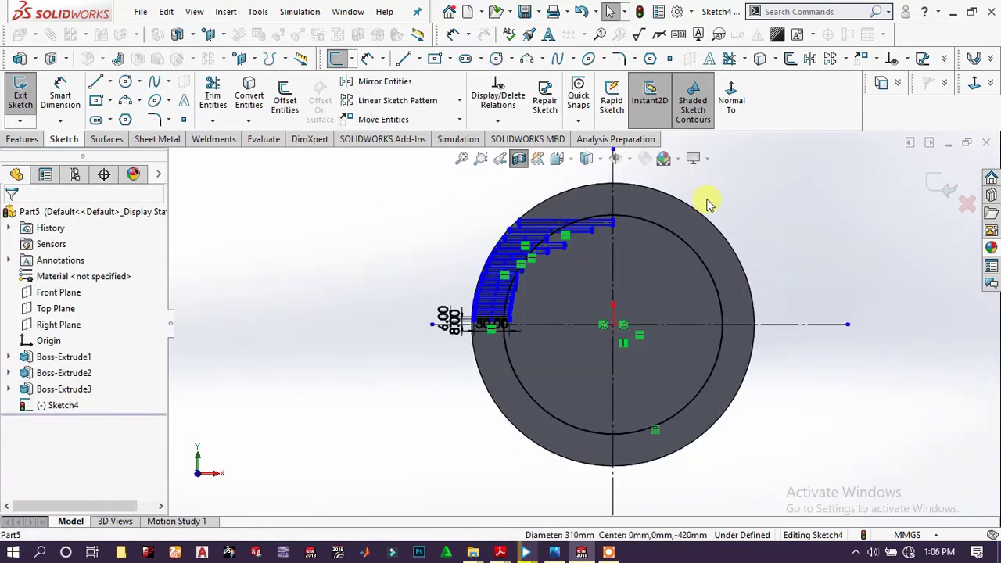
{"action": "scroll", "coordinate": [595, 239], "scroll_direction": "down", "scroll_amount": 3}
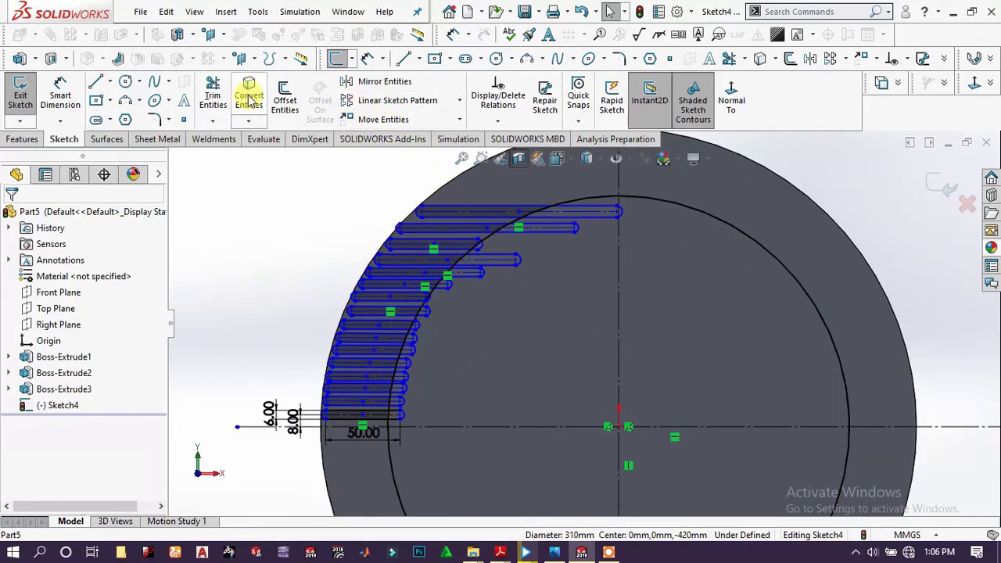
{"action": "left_click", "coordinate": [211, 94]}
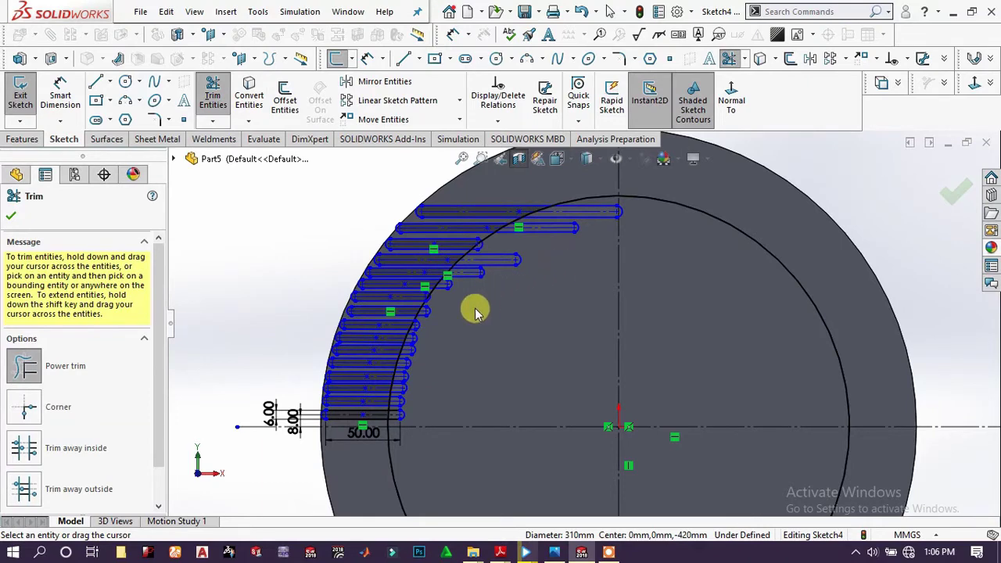
{"action": "mouse_move", "coordinate": [413, 374]}
{"action": "left_mouse_down"}
{"action": "mouse_move", "coordinate": [440, 311]}
{"action": "mouse_move", "coordinate": [503, 230]}
{"action": "left_mouse_up"}
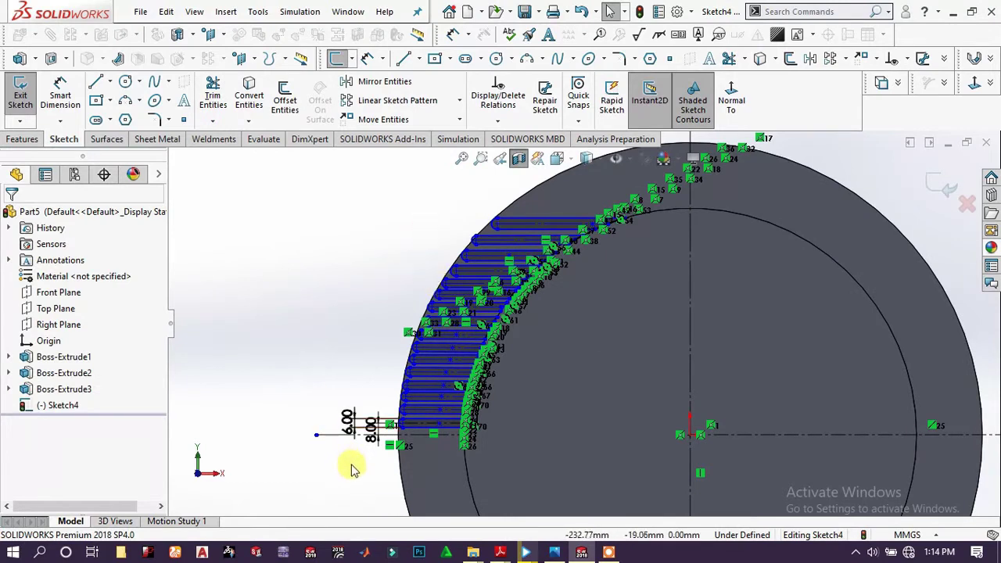
Mirror all the trimmed slots about the vertical construction line, keeping the originals
{"action": "mouse_move", "coordinate": [351, 465]}
{"action": "left_mouse_down"}
{"action": "mouse_move", "coordinate": [529, 364]}
{"action": "mouse_move", "coordinate": [571, 230]}
{"action": "mouse_move", "coordinate": [599, 197]}
{"action": "mouse_move", "coordinate": [635, 188]}
{"action": "mouse_move", "coordinate": [633, 166]}
{"action": "left_mouse_up"}
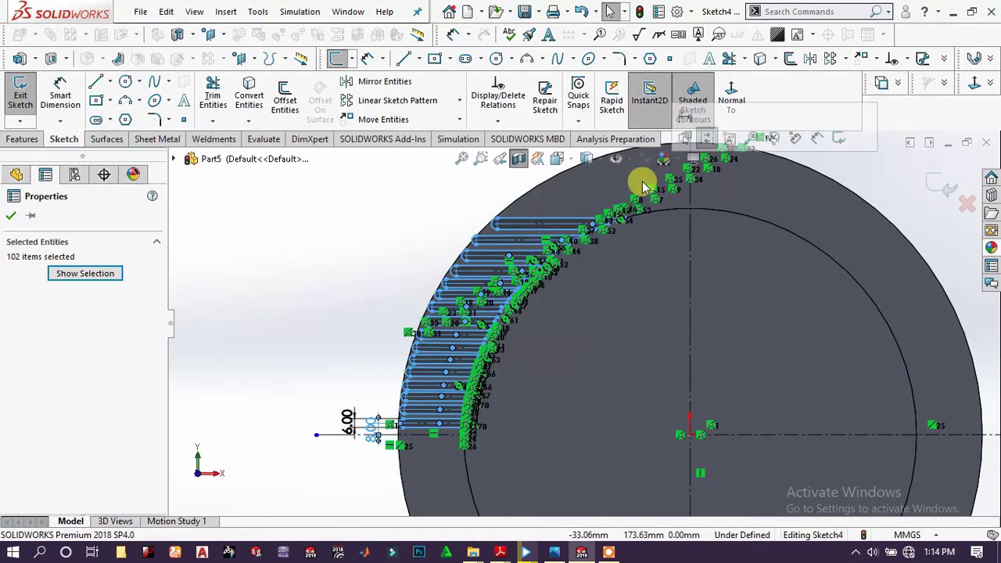
{"action": "left_click", "coordinate": [327, 435], "text": "ctrl"}
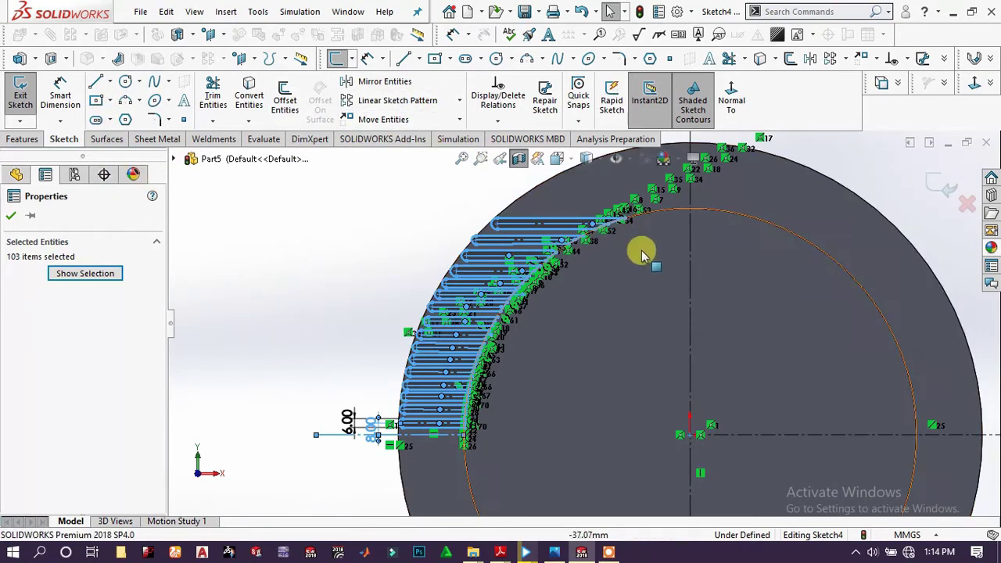
{"action": "left_click", "coordinate": [384, 81]}
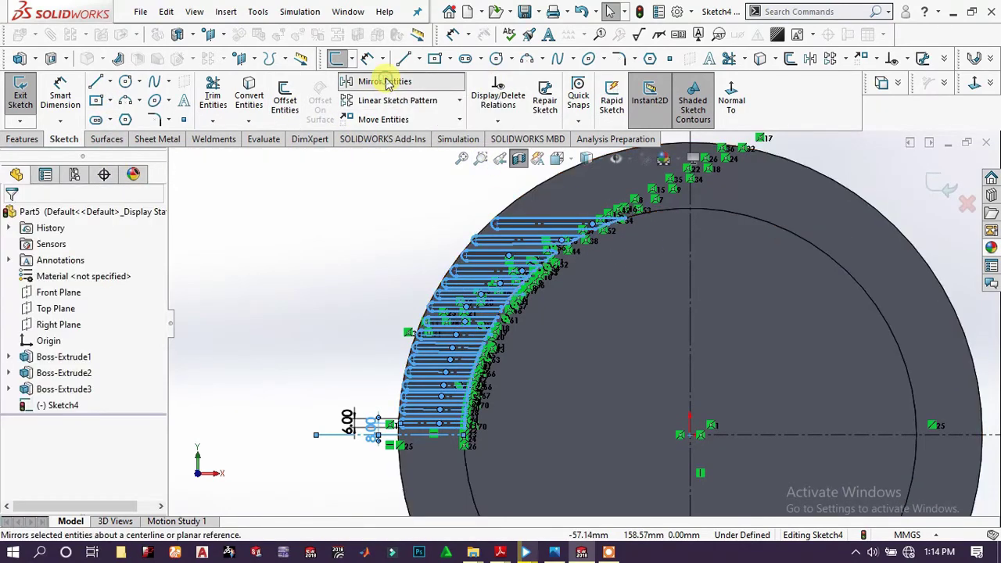
{"action": "scroll", "coordinate": [133, 297], "scroll_direction": "down", "scroll_amount": 3}
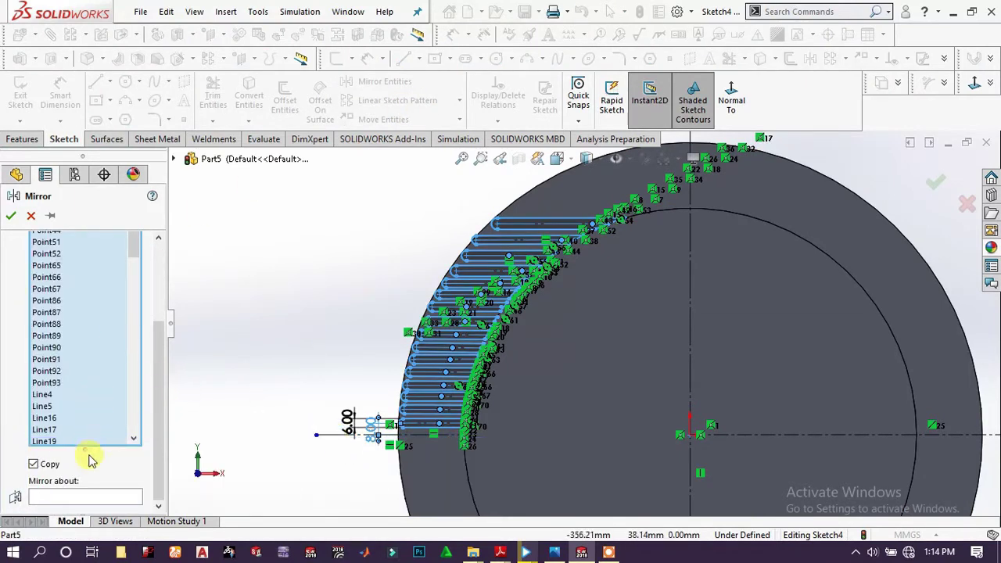
{"action": "left_click", "coordinate": [113, 498]}
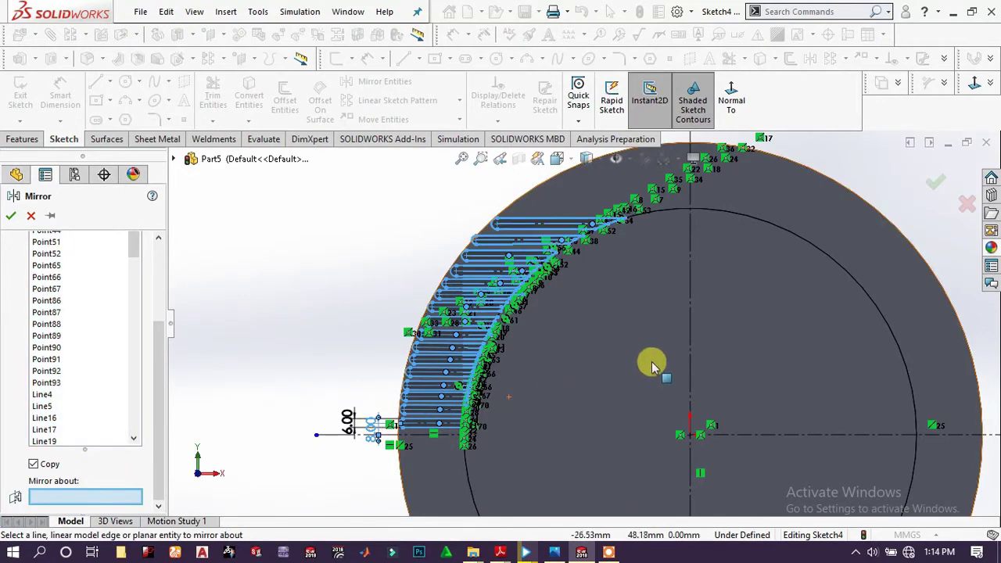
{"action": "left_click", "coordinate": [690, 312]}
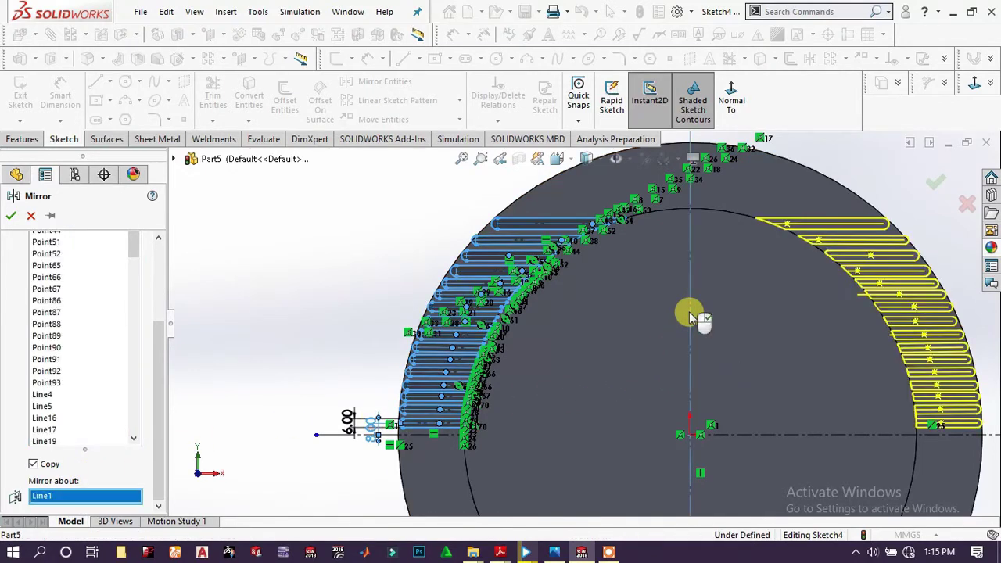
{"action": "scroll", "coordinate": [714, 402], "scroll_direction": "up", "scroll_amount": 2}
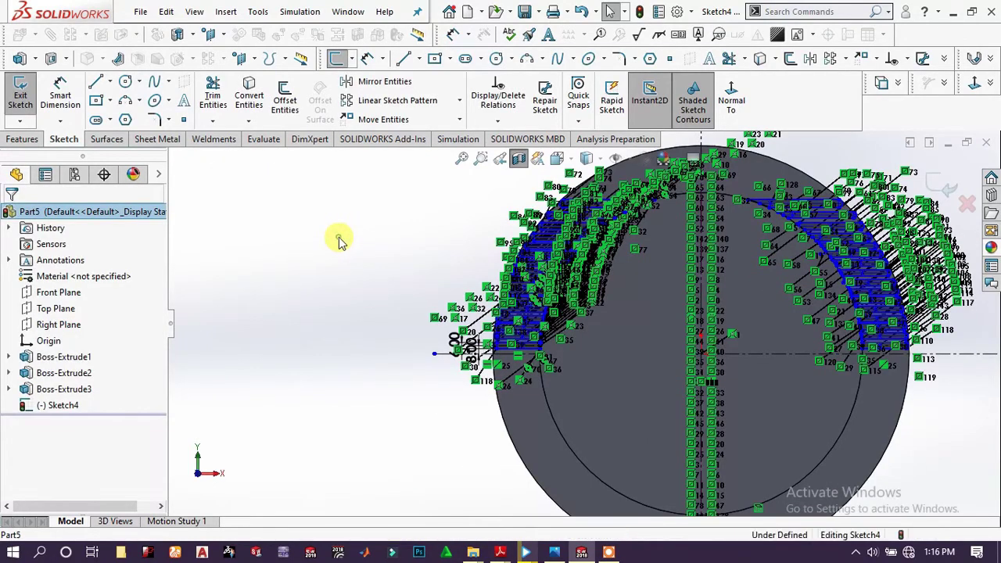
Mirror all the slots of the flange's upper half about the horizontal construction line, keeping the originals
{"action": "middle_click_drag", "start_coordinate": [774, 282], "coordinate": [813, 282]}
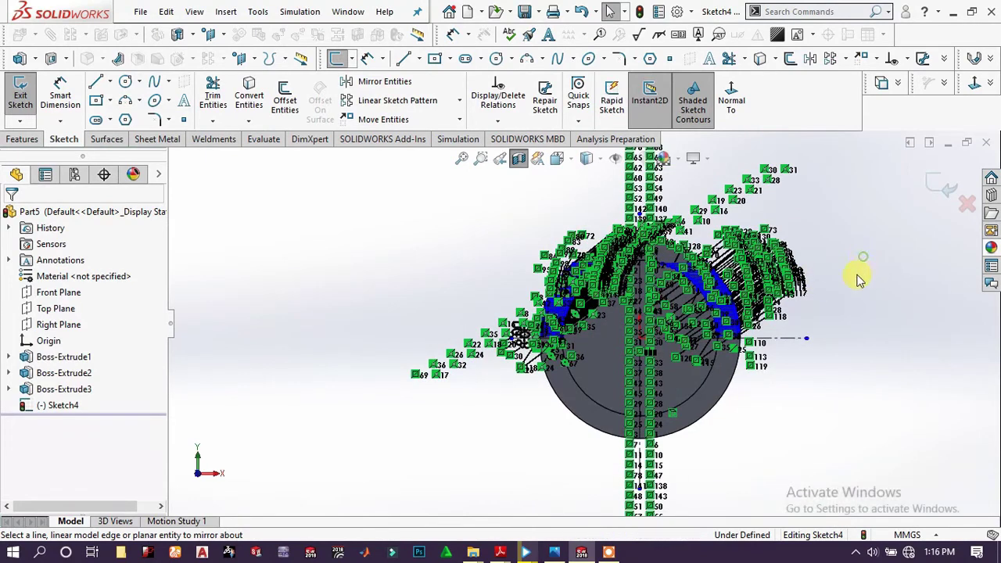
{"action": "scroll", "coordinate": [828, 290], "scroll_direction": "down", "scroll_amount": 3}
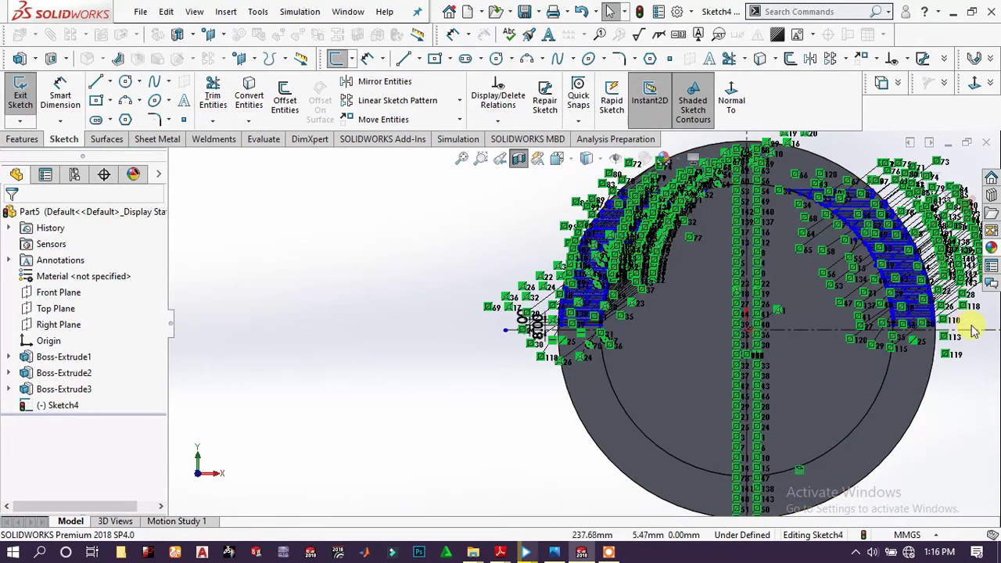
{"action": "left_click_drag", "start_coordinate": [972, 326], "coordinate": [414, 165]}
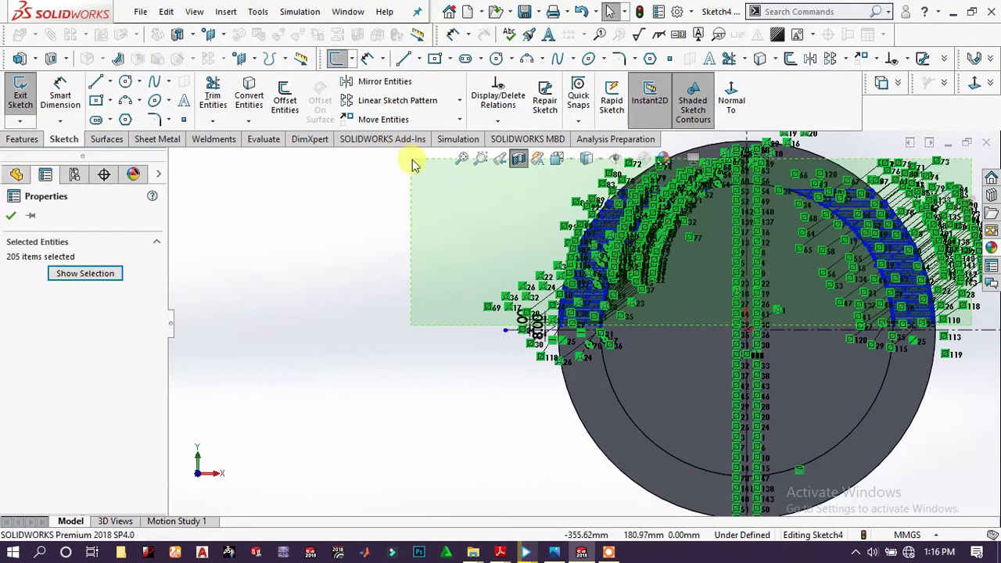
{"action": "left_click", "coordinate": [392, 81]}
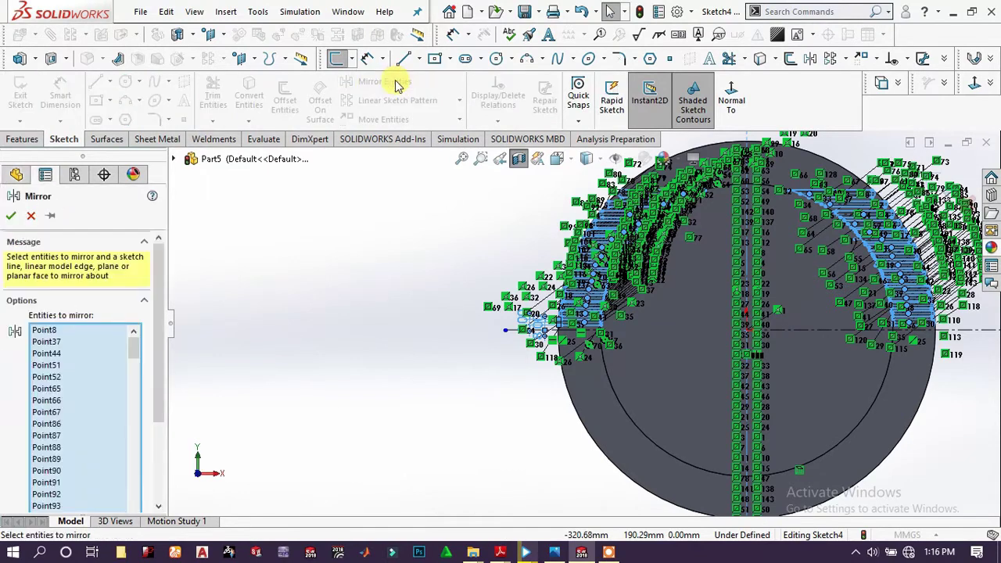
{"action": "scroll", "coordinate": [33, 434], "scroll_direction": "down", "scroll_amount": 3}
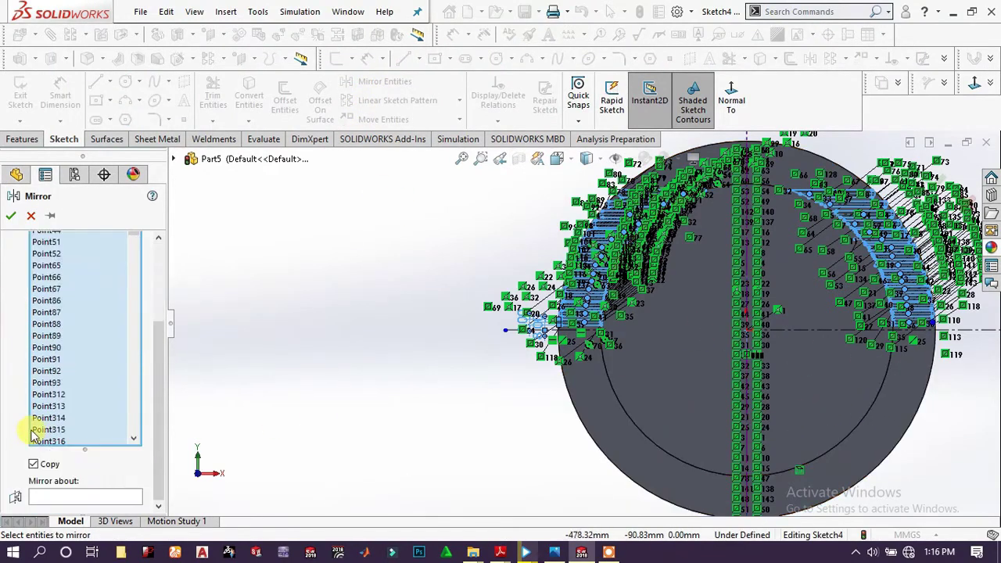
{"action": "left_click", "coordinate": [99, 498]}
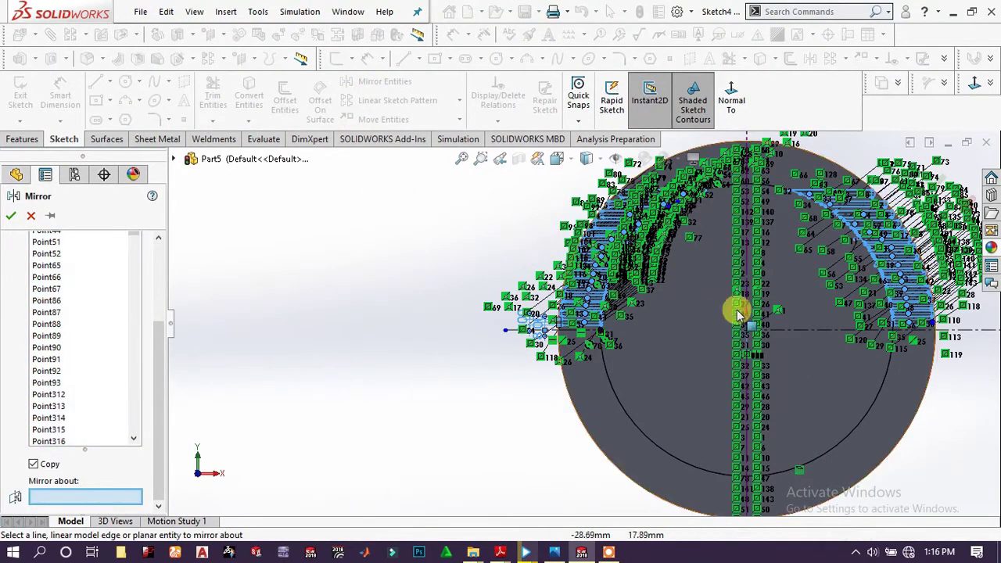
{"action": "left_click", "coordinate": [820, 333]}
{"action": "scroll", "coordinate": [722, 330], "scroll_direction": "down", "scroll_amount": 3}
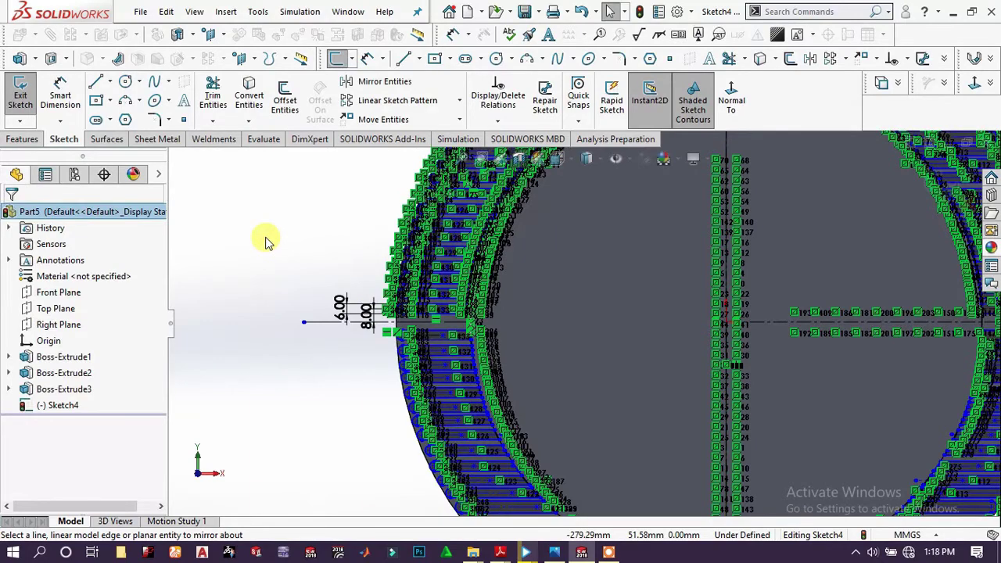
Finish the slot sketch on the flange face and exit sketch editing
{"action": "scroll", "coordinate": [529, 432], "scroll_direction": "up", "scroll_amount": 5}
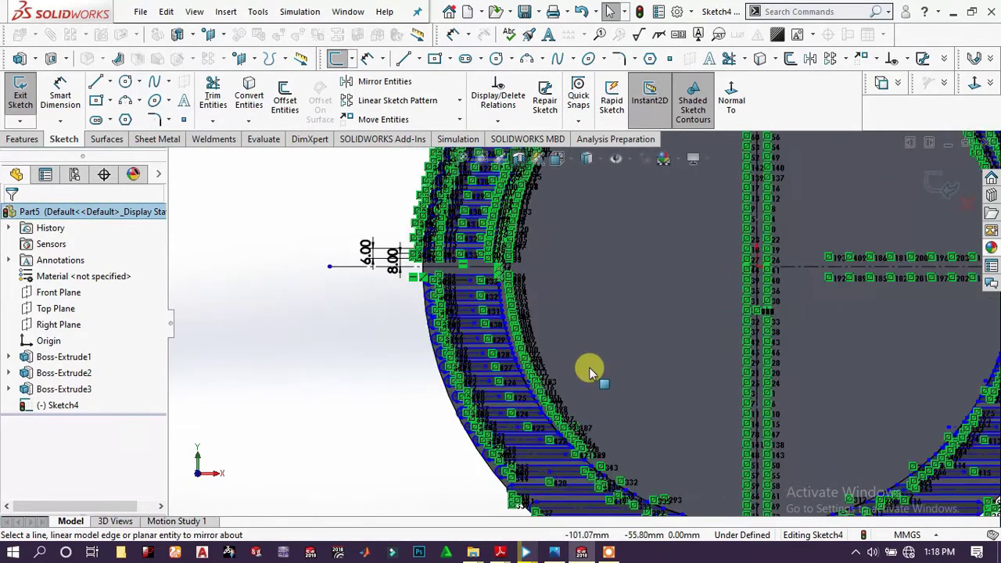
{"action": "scroll", "coordinate": [746, 299], "scroll_direction": "up", "scroll_amount": 5}
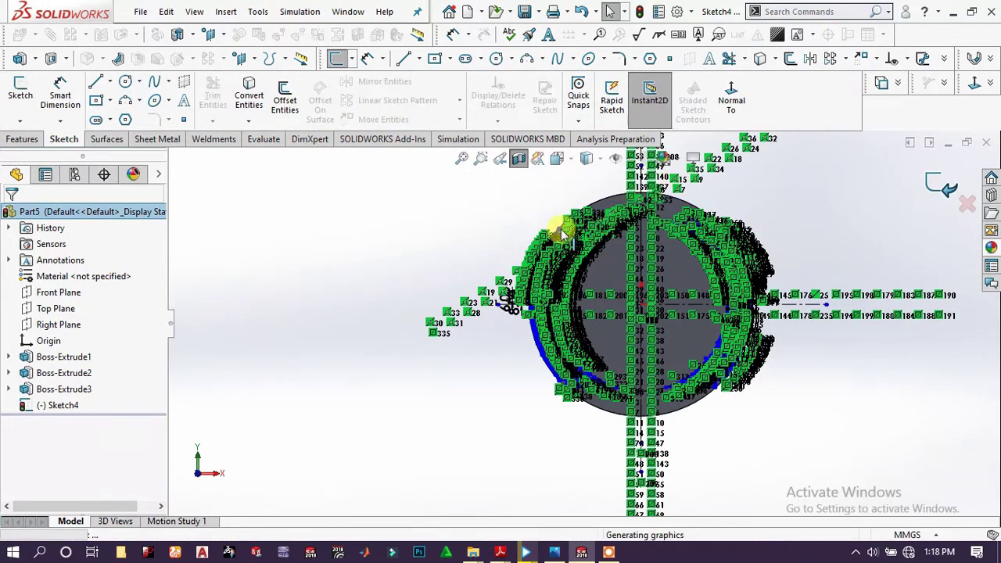
{"action": "scroll", "coordinate": [493, 258], "scroll_direction": "down", "scroll_amount": 2}
{"action": "middle_click_drag", "start_coordinate": [459, 257], "coordinate": [487, 282]}
{"action": "scroll", "coordinate": [523, 280], "scroll_direction": "down", "scroll_amount": 2}
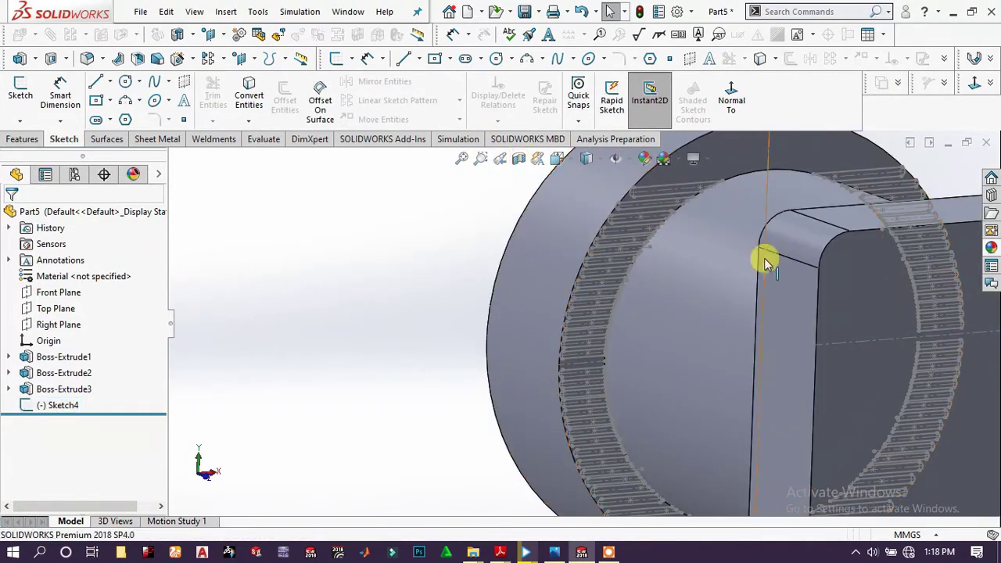
{"action": "scroll", "coordinate": [764, 261], "scroll_direction": "up", "scroll_amount": 3}
{"action": "middle_click_drag", "start_coordinate": [480, 268], "coordinate": [492, 297]}
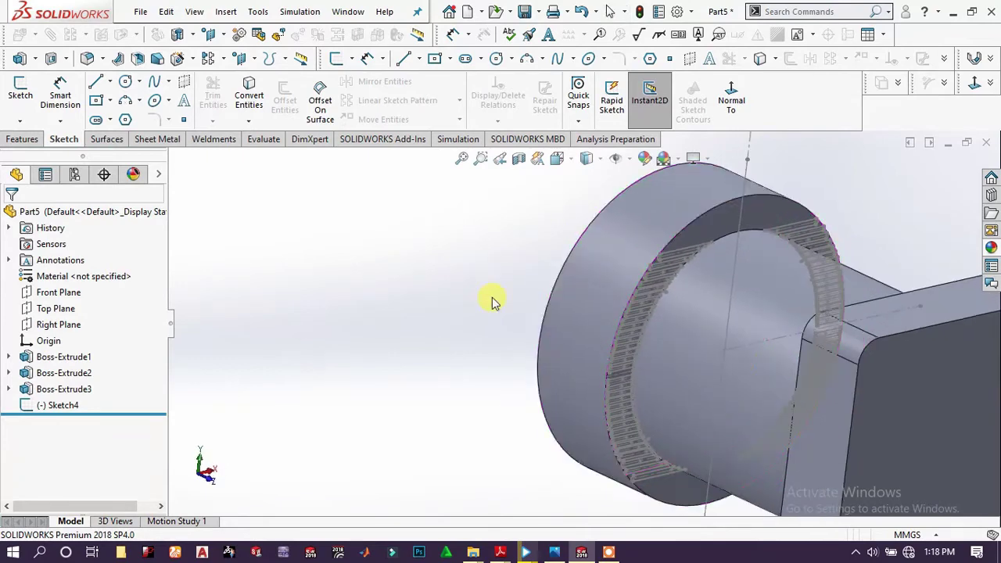
Start a boss extrusion of the slot sketch with the Up To Surface end condition and Merge result turned off
{"action": "left_click", "coordinate": [49, 404]}
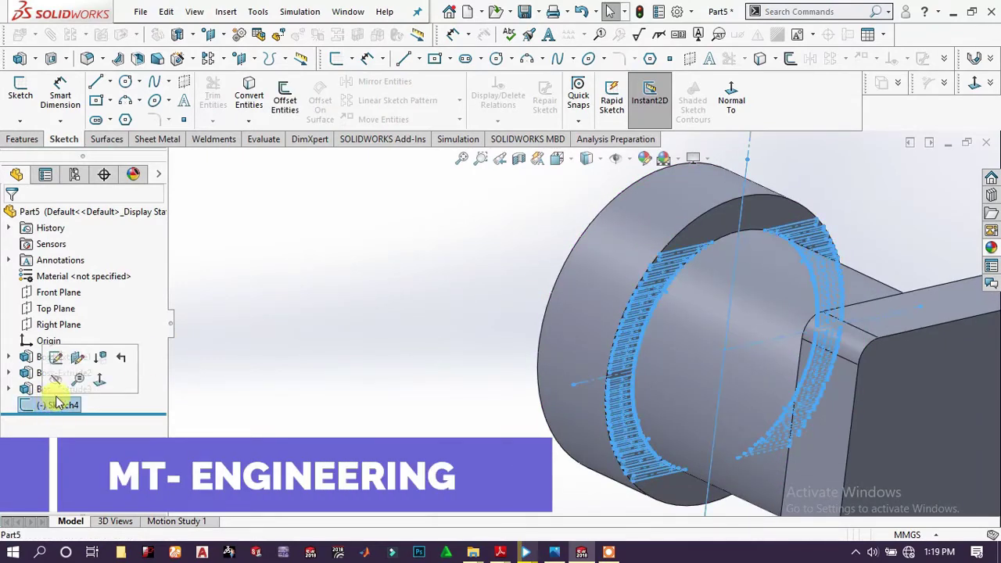
{"action": "left_click", "coordinate": [14, 138]}
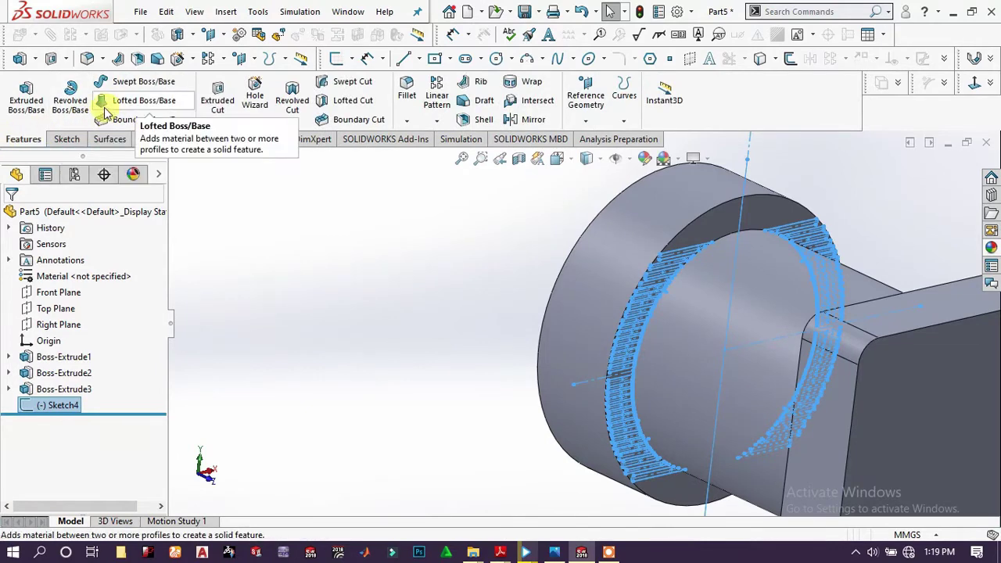
{"action": "left_click", "coordinate": [25, 97]}
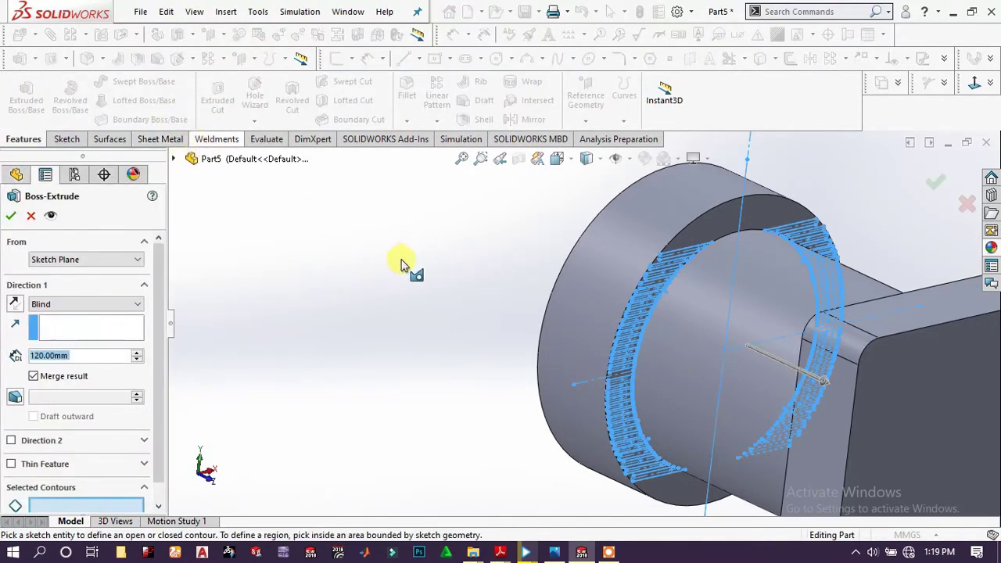
{"action": "middle_click_drag", "start_coordinate": [414, 273], "coordinate": [425, 283]}
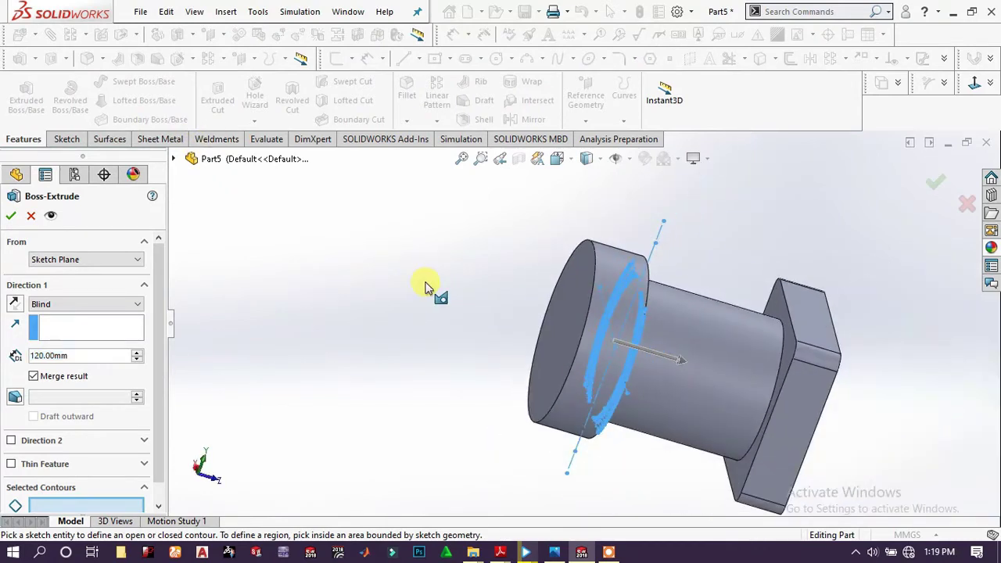
{"action": "scroll", "coordinate": [712, 328], "scroll_direction": "down", "scroll_amount": 5}
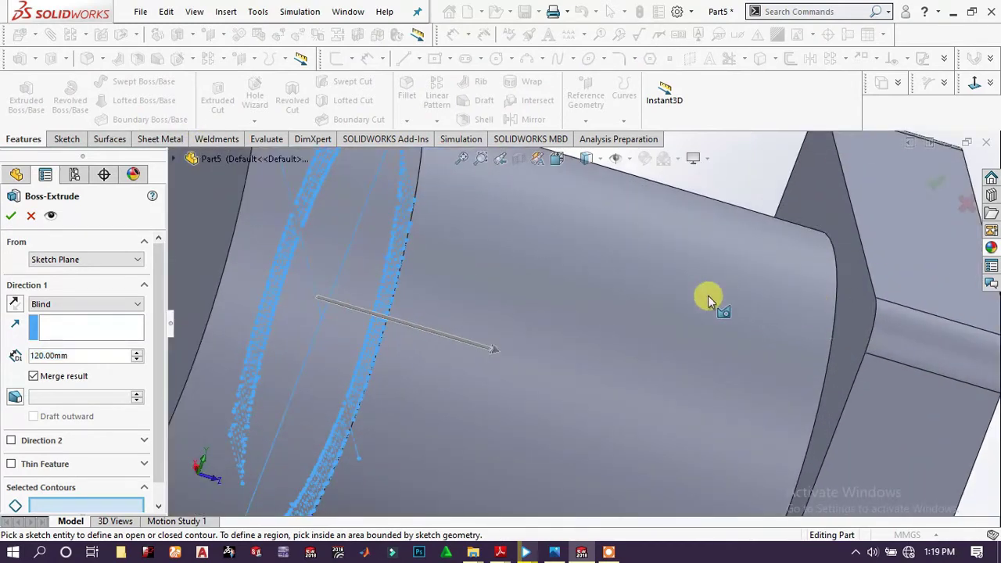
{"action": "left_click", "coordinate": [86, 303]}
{"action": "left_click", "coordinate": [62, 339]}
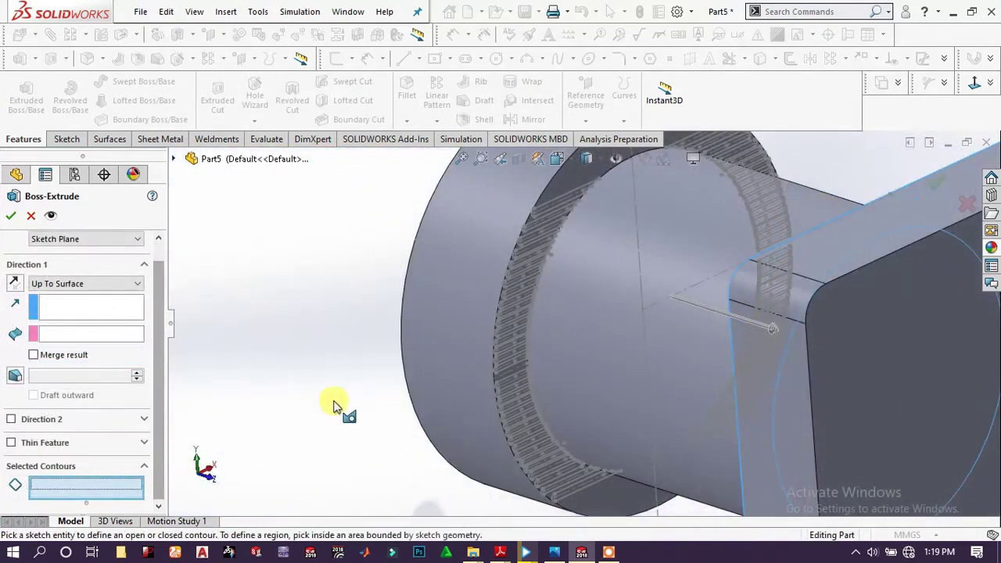
Select the six uppermost slots on the flange's left side as contours for the extrusion
{"action": "scroll", "coordinate": [607, 181], "scroll_direction": "down", "scroll_amount": 5}
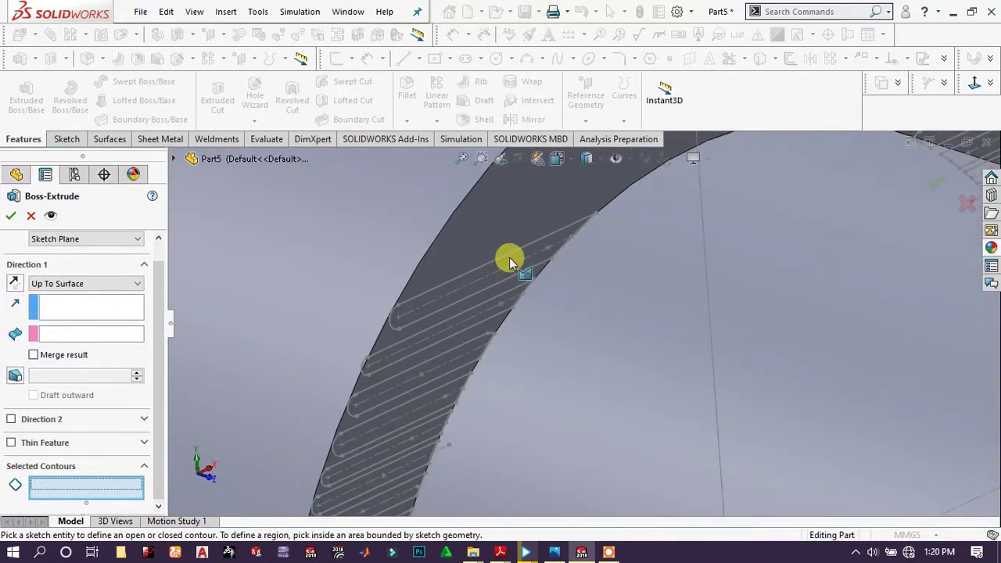
{"action": "left_click", "coordinate": [509, 257]}
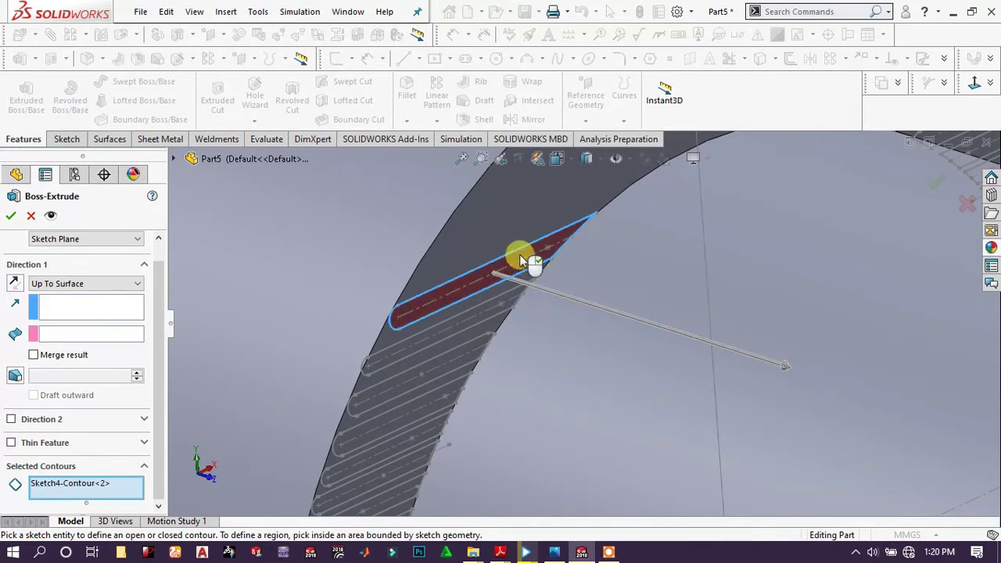
{"action": "left_click", "coordinate": [519, 255]}
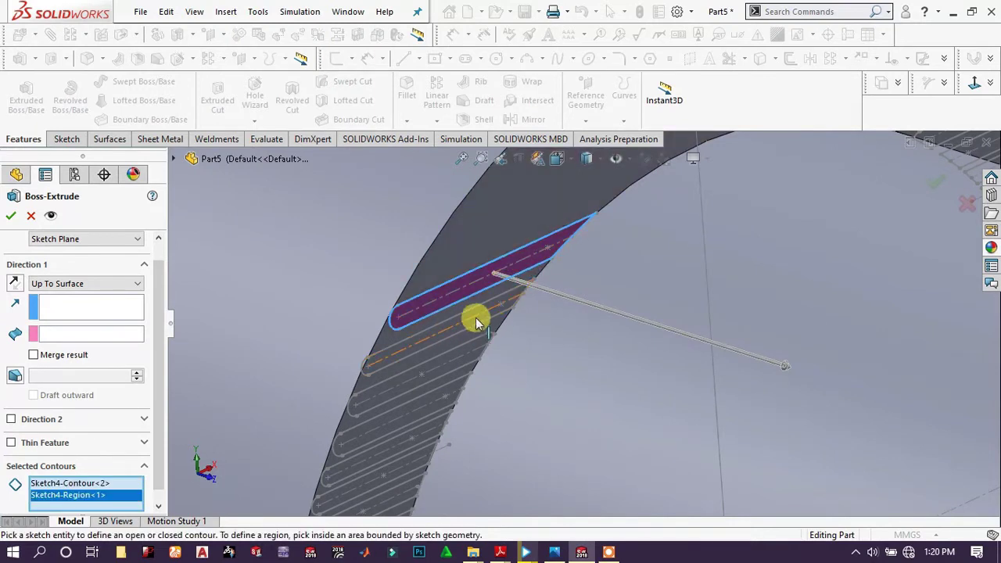
{"action": "left_click", "coordinate": [514, 291]}
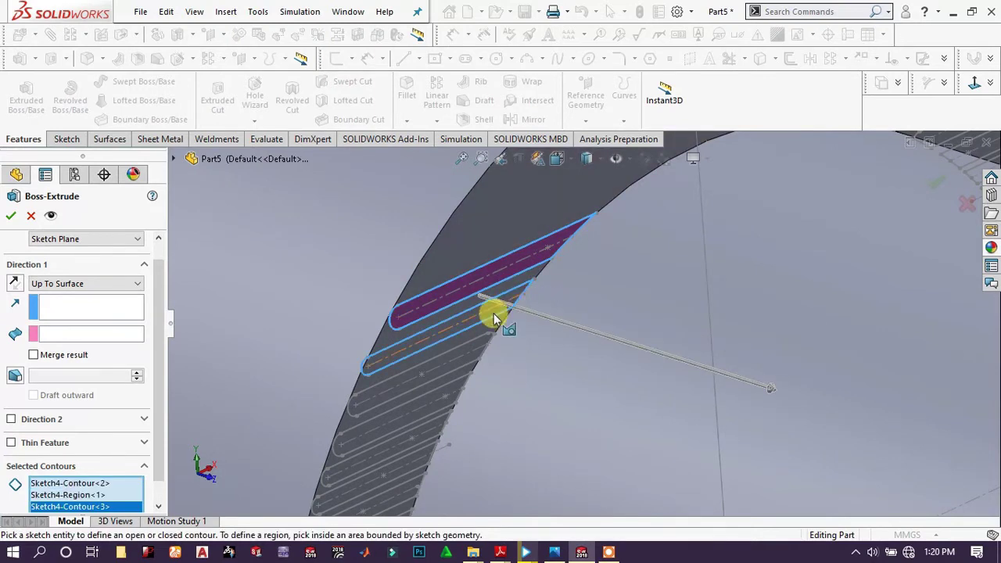
{"action": "left_click", "coordinate": [484, 343]}
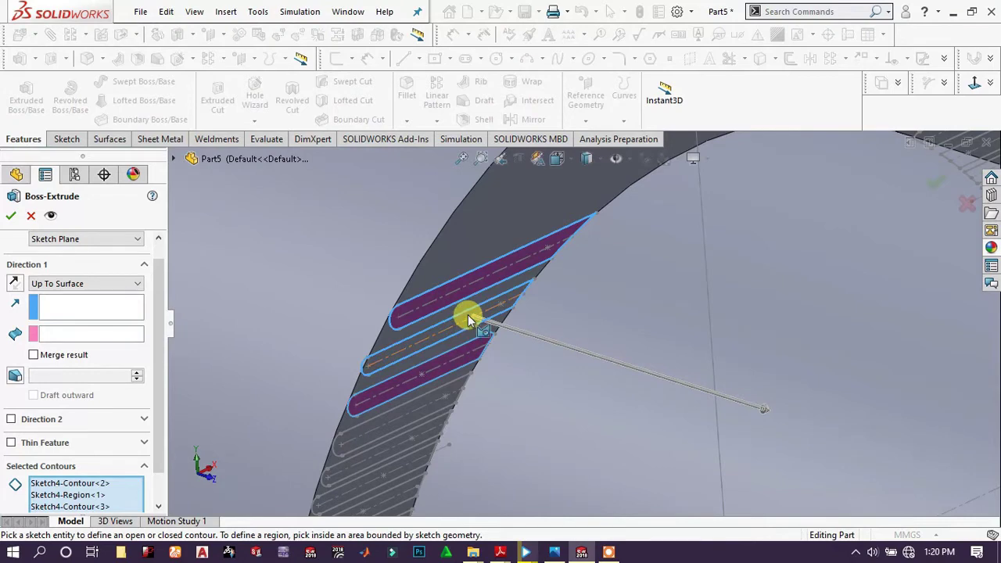
{"action": "scroll", "coordinate": [469, 320], "scroll_direction": "down", "scroll_amount": 4}
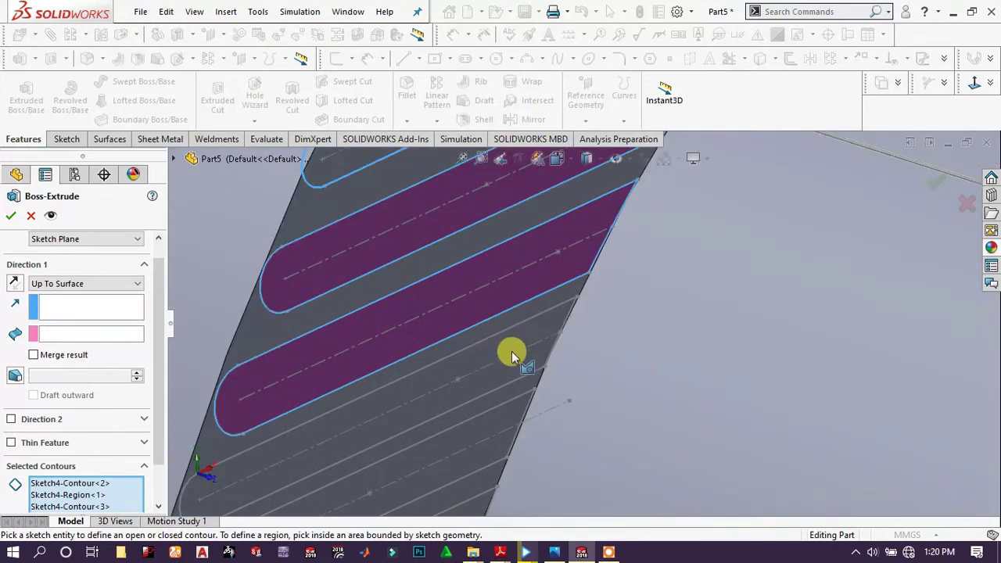
{"action": "left_click", "coordinate": [509, 422]}
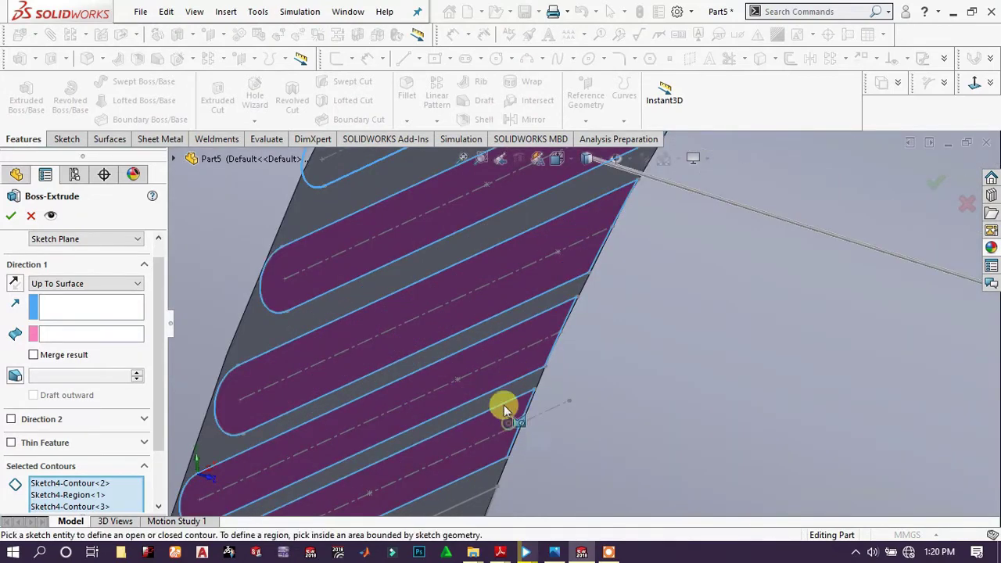
{"action": "left_click", "coordinate": [339, 166]}
Add the next three slots down the flange's left side to the extrusion's selected contours
{"action": "scroll", "coordinate": [399, 322], "scroll_direction": "up", "scroll_amount": 3}
{"action": "scroll", "coordinate": [508, 424], "scroll_direction": "down", "scroll_amount": 2}
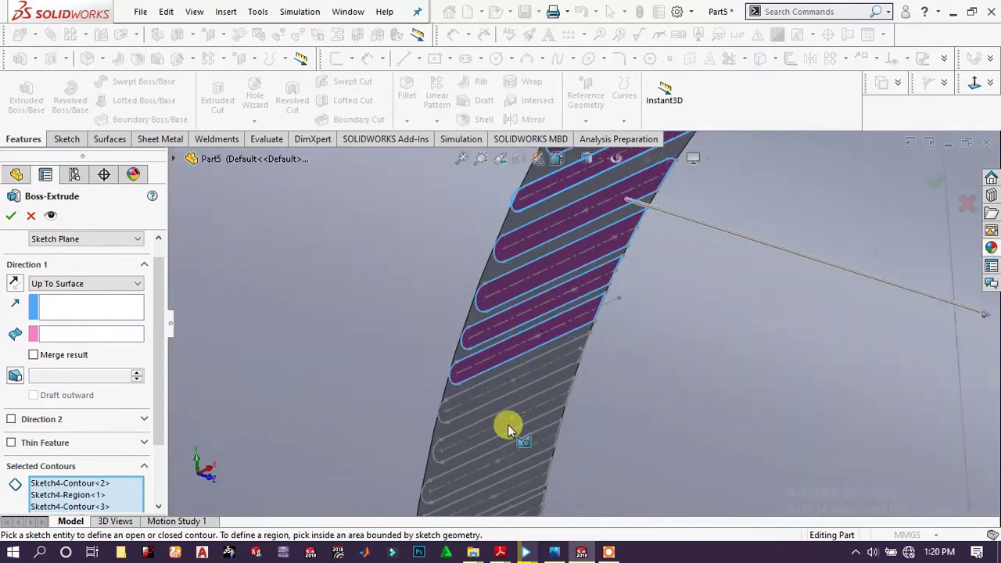
{"action": "scroll", "coordinate": [510, 407], "scroll_direction": "down", "scroll_amount": 2}
{"action": "scroll", "coordinate": [478, 361], "scroll_direction": "down", "scroll_amount": 2}
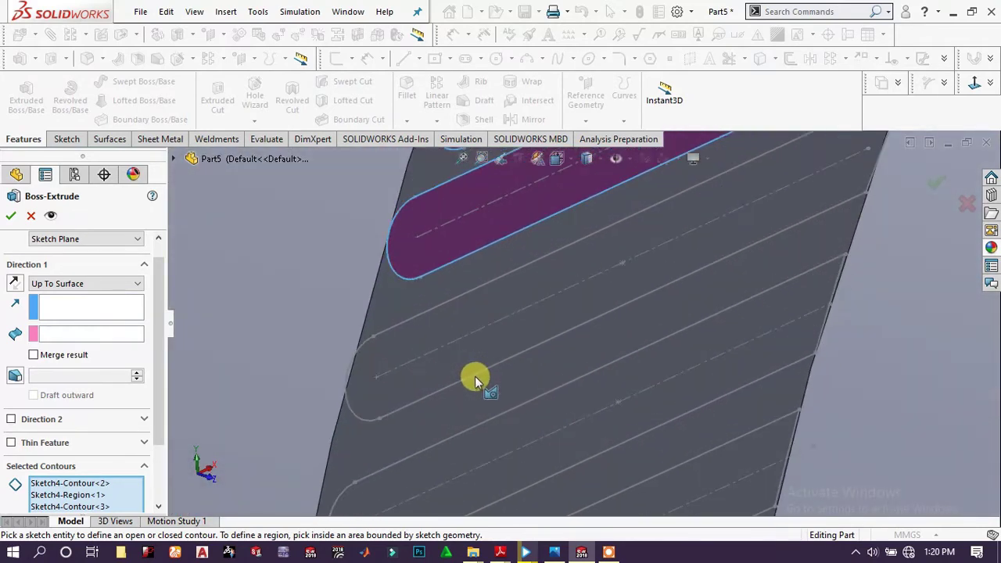
{"action": "left_click", "coordinate": [478, 314]}
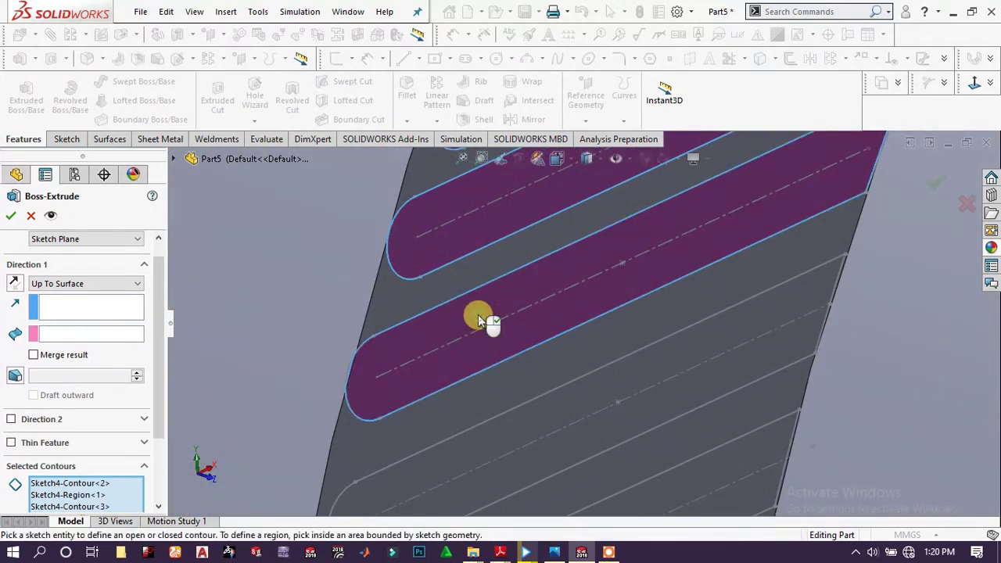
{"action": "left_click", "coordinate": [549, 422]}
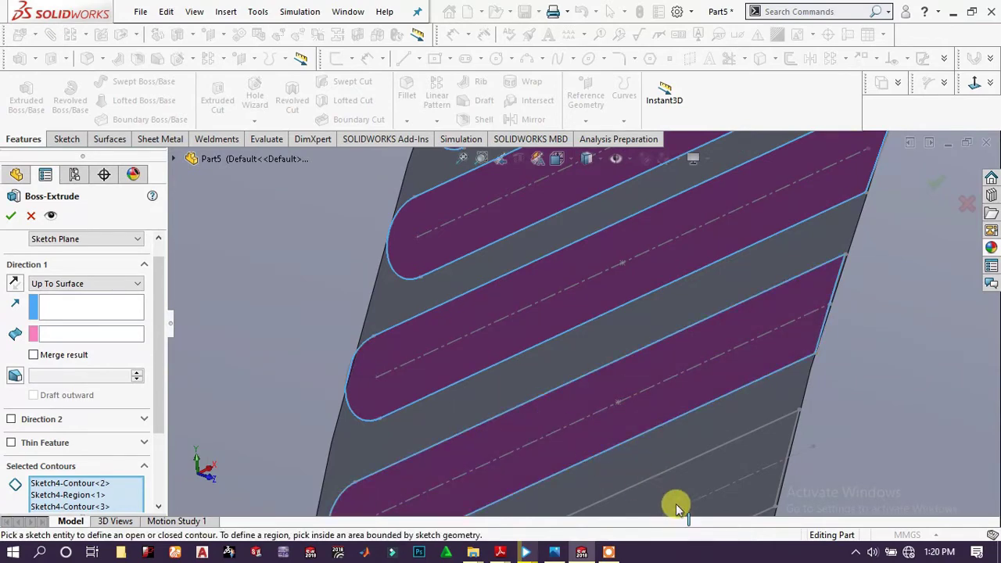
{"action": "left_click", "coordinate": [671, 478]}
{"action": "scroll", "coordinate": [664, 468], "scroll_direction": "up", "scroll_amount": 4}
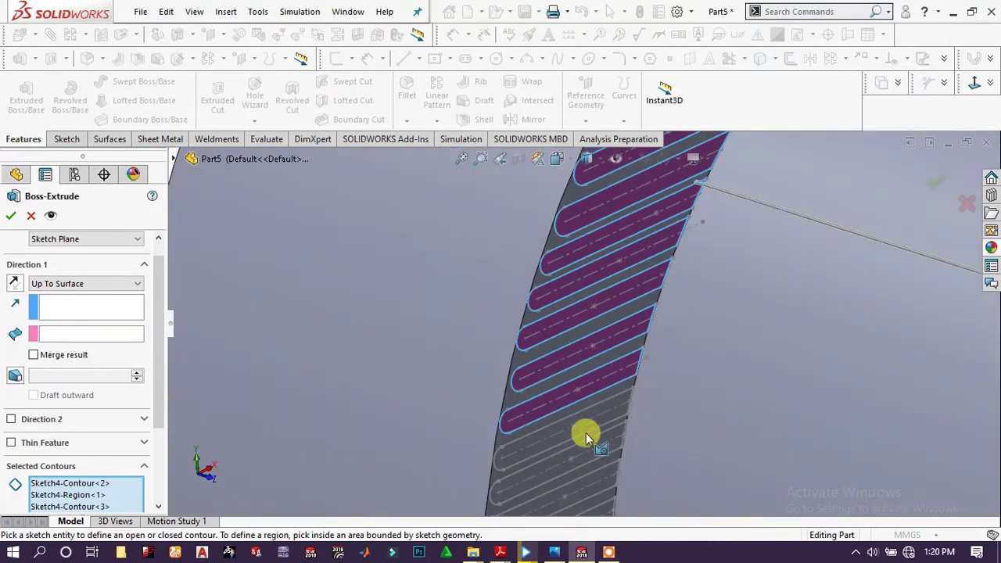
Add the next two slots down the flange's left side to the extrusion's selected contours
{"action": "scroll", "coordinate": [578, 427], "scroll_direction": "down", "scroll_amount": 4}
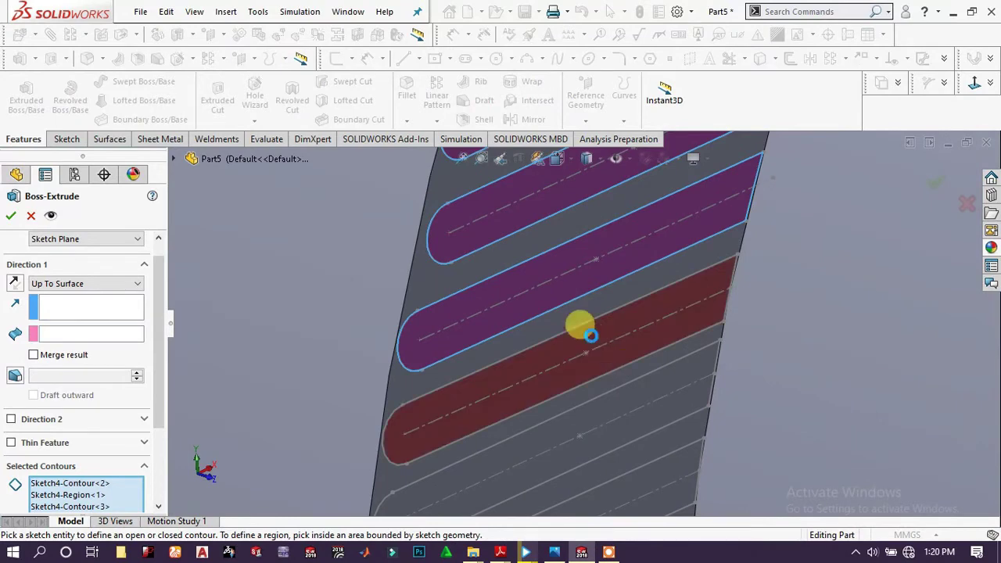
{"action": "left_click", "coordinate": [584, 338]}
{"action": "left_click", "coordinate": [642, 401]}
{"action": "scroll", "coordinate": [670, 469], "scroll_direction": "up", "scroll_amount": 2}
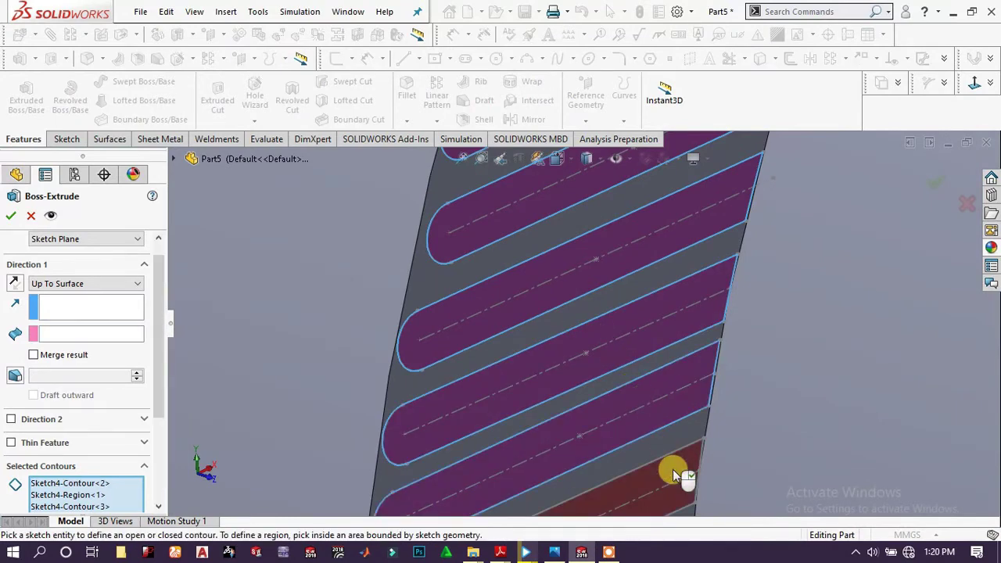
{"action": "scroll", "coordinate": [670, 469], "scroll_direction": "up", "scroll_amount": 3}
{"action": "middle_click_drag", "start_coordinate": [670, 469], "coordinate": [594, 443]}
{"action": "scroll", "coordinate": [594, 443], "scroll_direction": "up", "scroll_amount": 3}
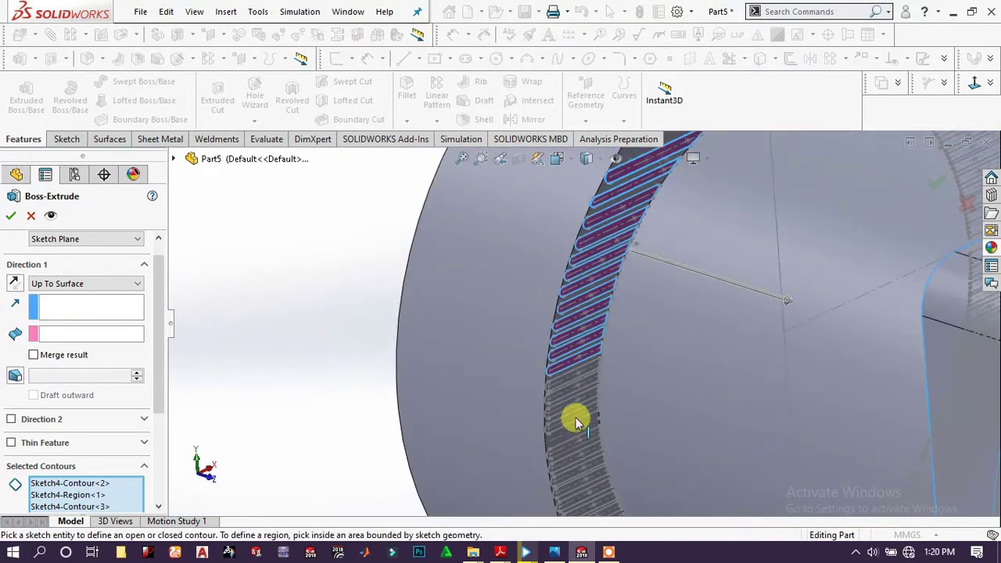
Add the remaining left-side slots above the flange's horizontal centreline to the extrusion's selected contours
{"action": "scroll", "coordinate": [576, 372], "scroll_direction": "down", "scroll_amount": 3}
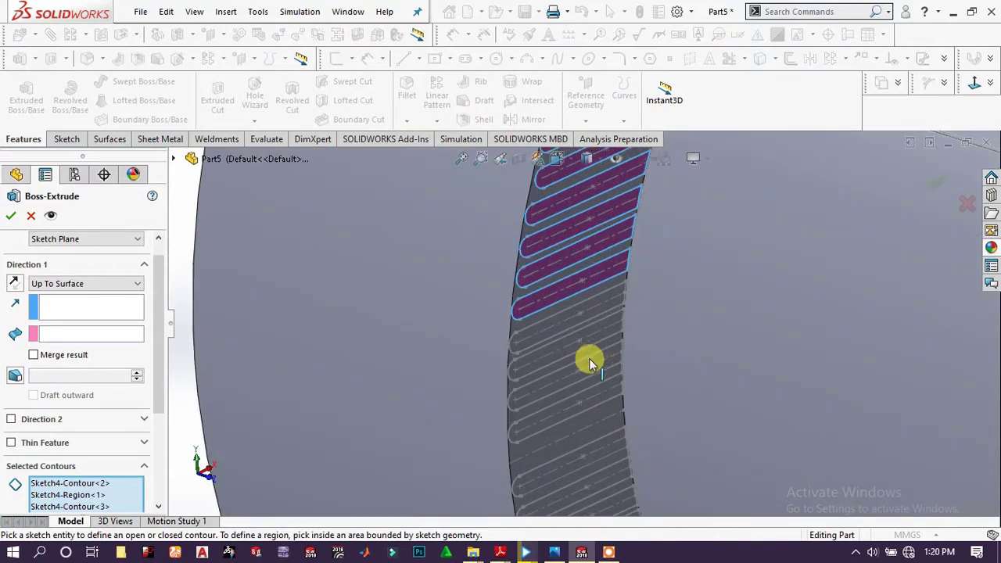
{"action": "left_click", "coordinate": [607, 300]}
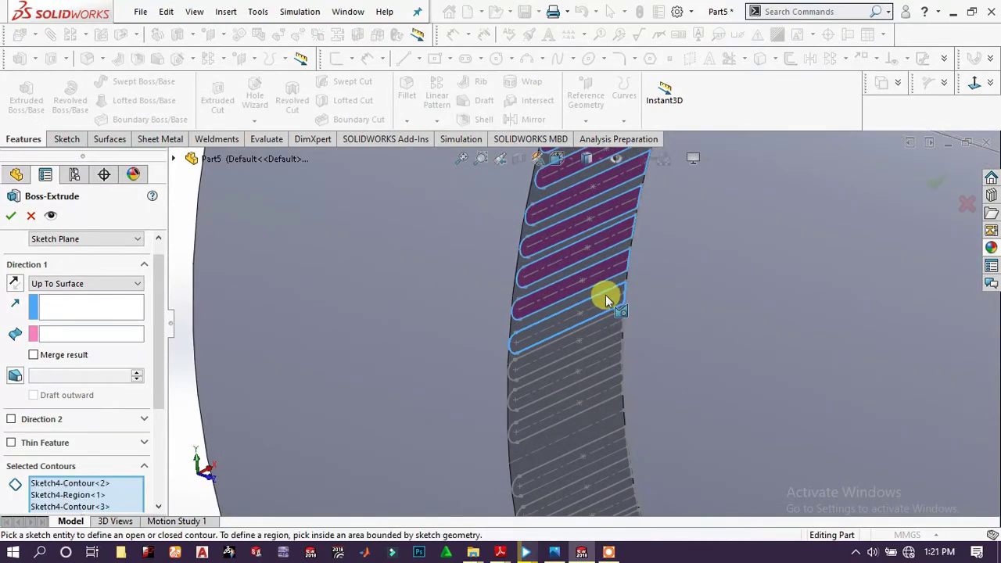
{"action": "scroll", "coordinate": [607, 301], "scroll_direction": "down", "scroll_amount": 5}
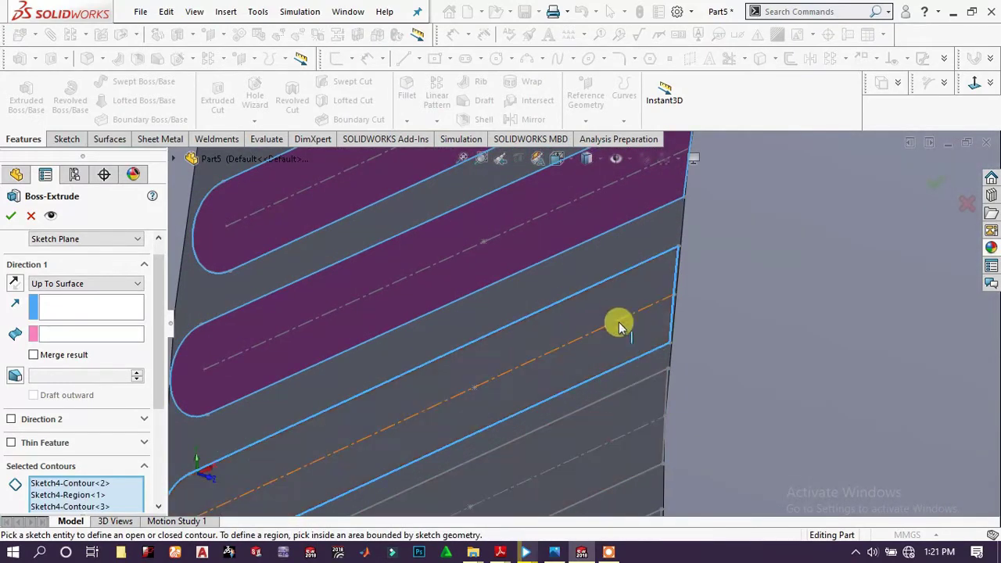
{"action": "left_click", "coordinate": [618, 306]}
{"action": "left_click", "coordinate": [625, 426]}
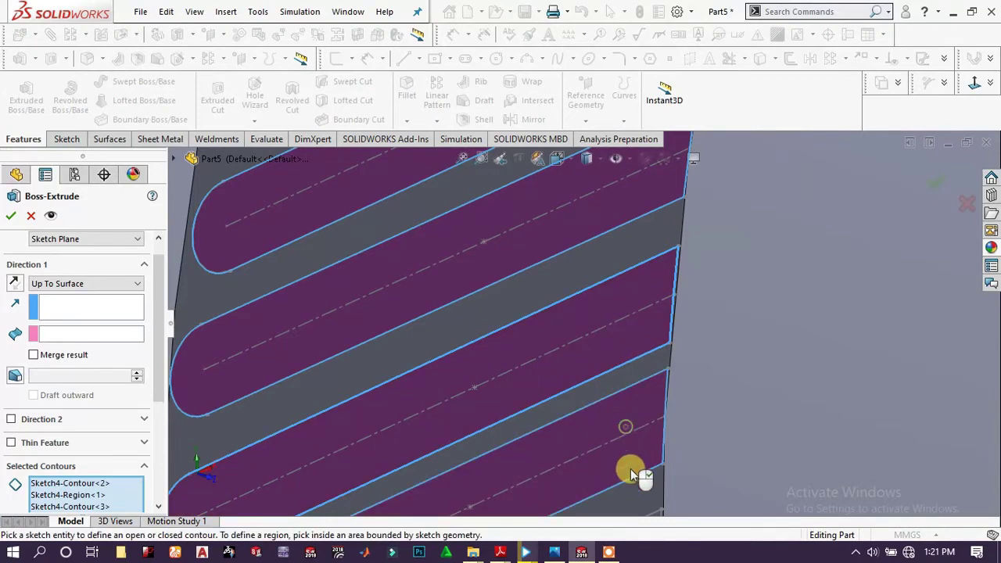
{"action": "scroll", "coordinate": [642, 496], "scroll_direction": "up", "scroll_amount": 4}
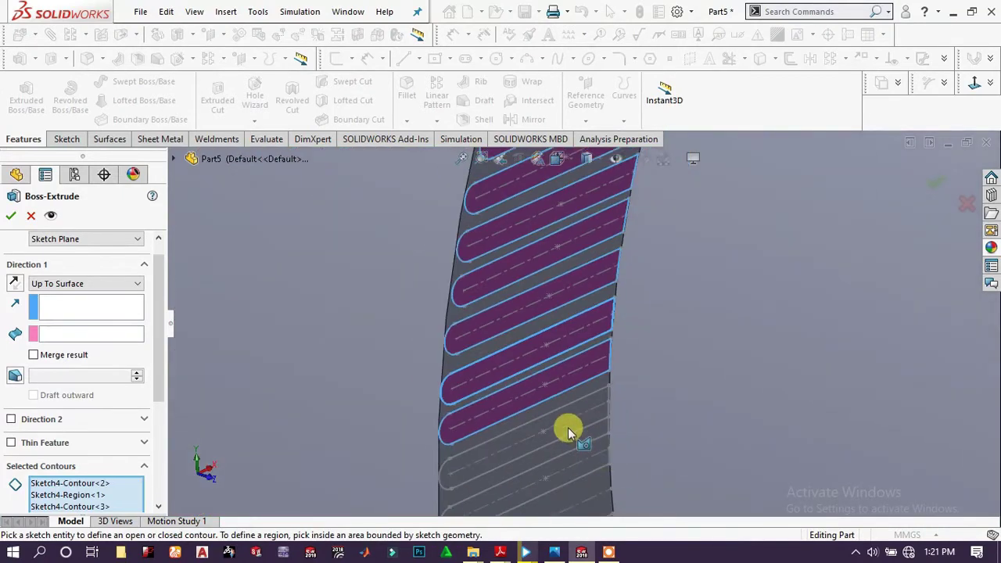
{"action": "scroll", "coordinate": [570, 422], "scroll_direction": "down", "scroll_amount": 4}
{"action": "left_click", "coordinate": [583, 348]}
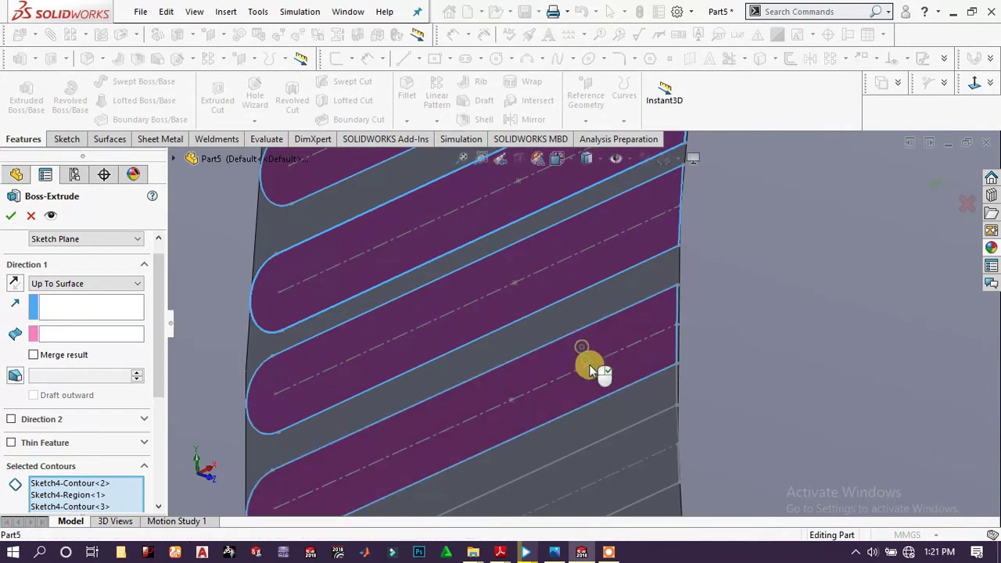
{"action": "scroll", "coordinate": [626, 462], "scroll_direction": "up", "scroll_amount": 4}
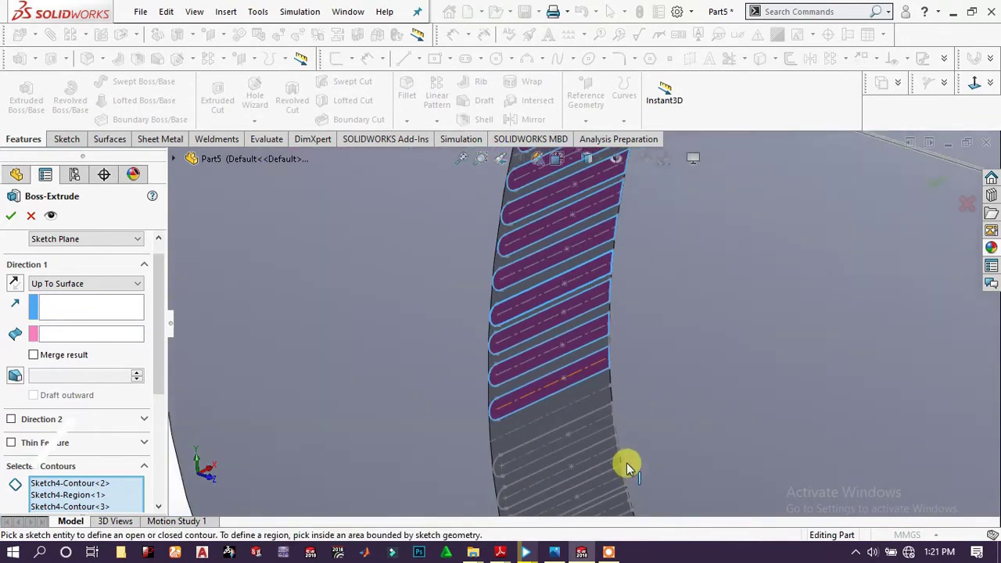
Add the first two slots below the horizontal centreline on the flange's left side to the selected contours
{"action": "scroll", "coordinate": [591, 430], "scroll_direction": "down", "scroll_amount": 4}
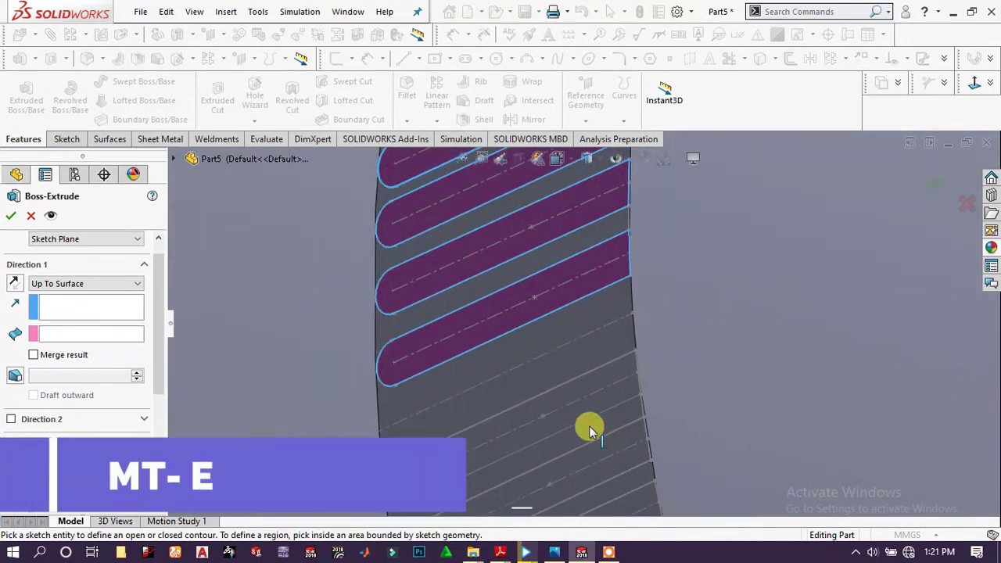
{"action": "left_click", "coordinate": [586, 385]}
{"action": "left_click", "coordinate": [611, 463]}
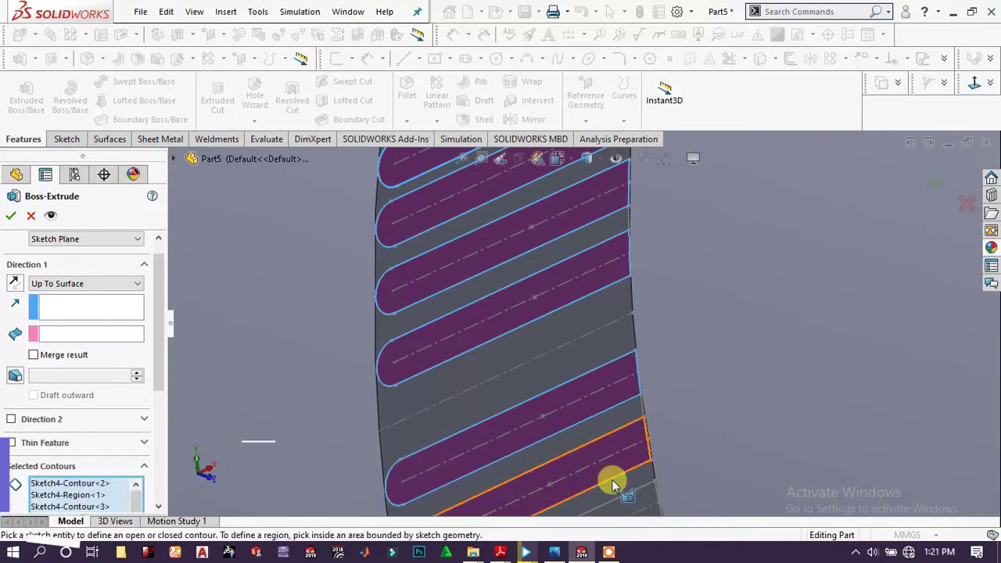
{"action": "scroll", "coordinate": [604, 466], "scroll_direction": "up", "scroll_amount": 4}
{"action": "scroll", "coordinate": [581, 403], "scroll_direction": "down", "scroll_amount": 5}
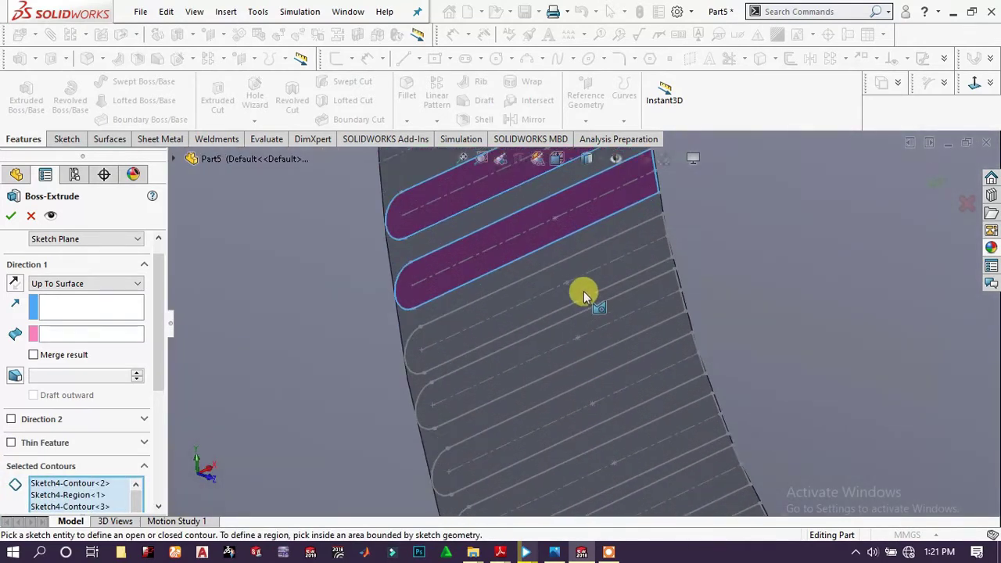
Add the next six slots down the lower half of the flange's left side to the selected contours
{"action": "left_click", "coordinate": [609, 313]}
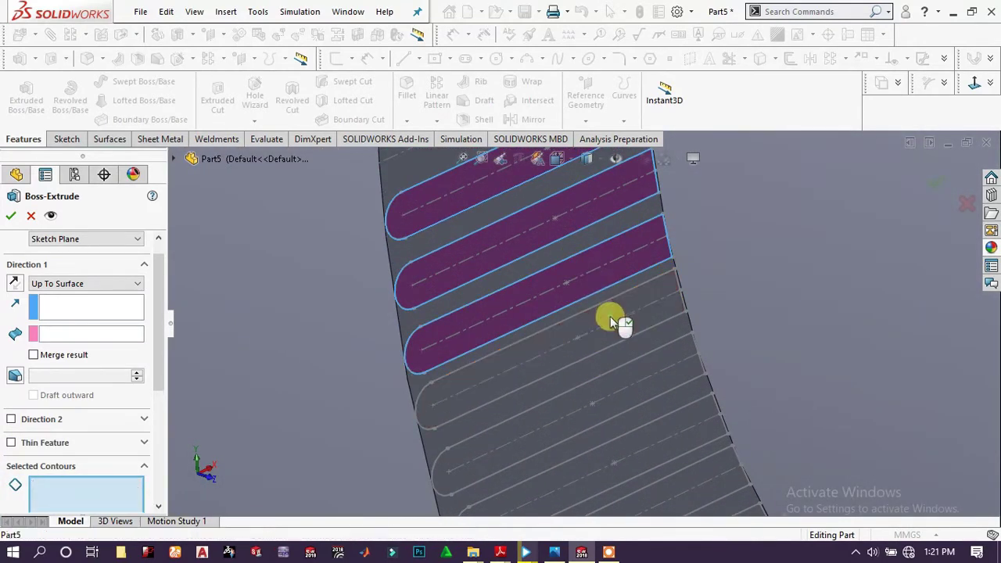
{"action": "left_click", "coordinate": [611, 321]}
{"action": "left_click", "coordinate": [626, 373]}
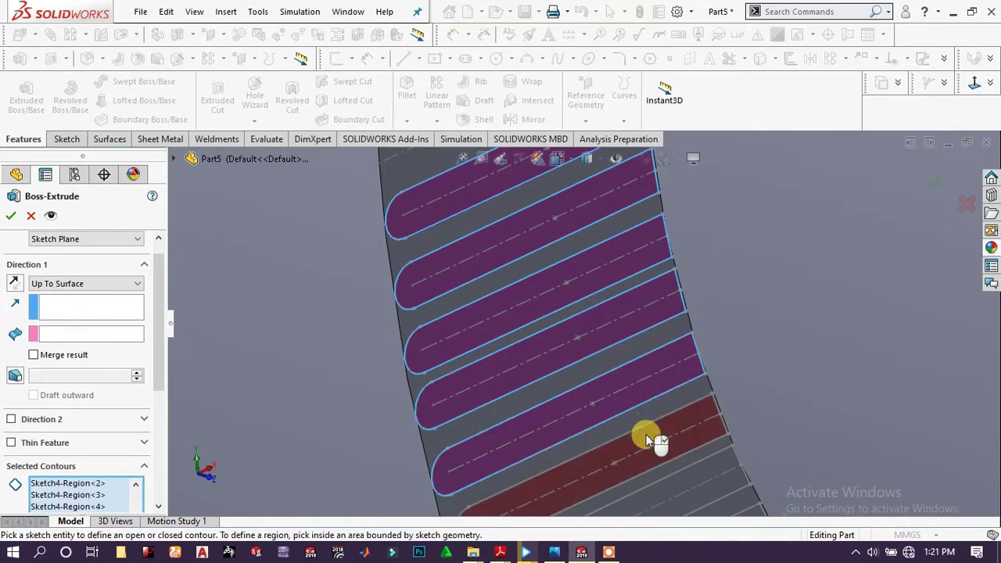
{"action": "left_click", "coordinate": [646, 440]}
{"action": "left_click", "coordinate": [677, 469]}
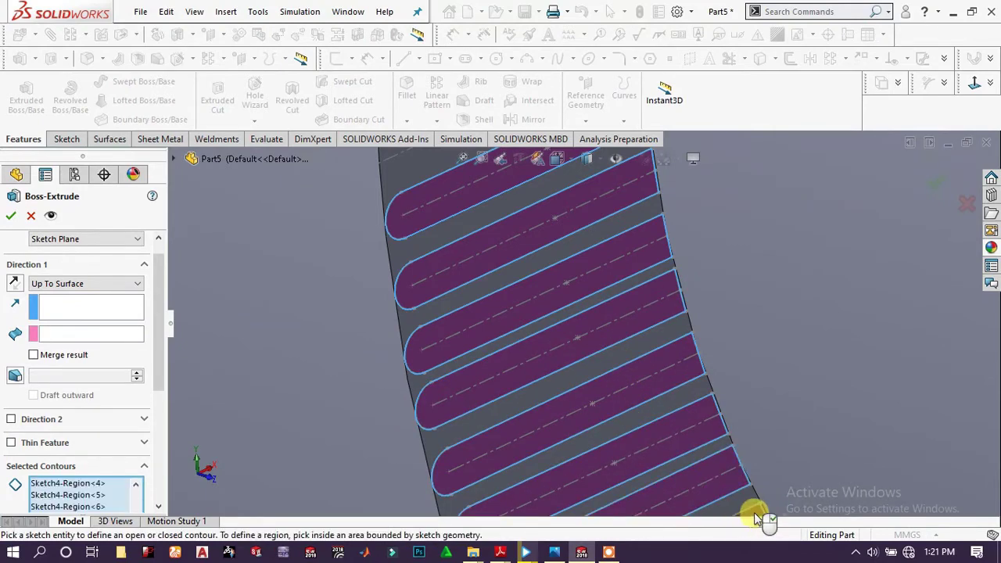
{"action": "left_click", "coordinate": [754, 512]}
{"action": "scroll", "coordinate": [665, 452], "scroll_direction": "up", "scroll_amount": 5}
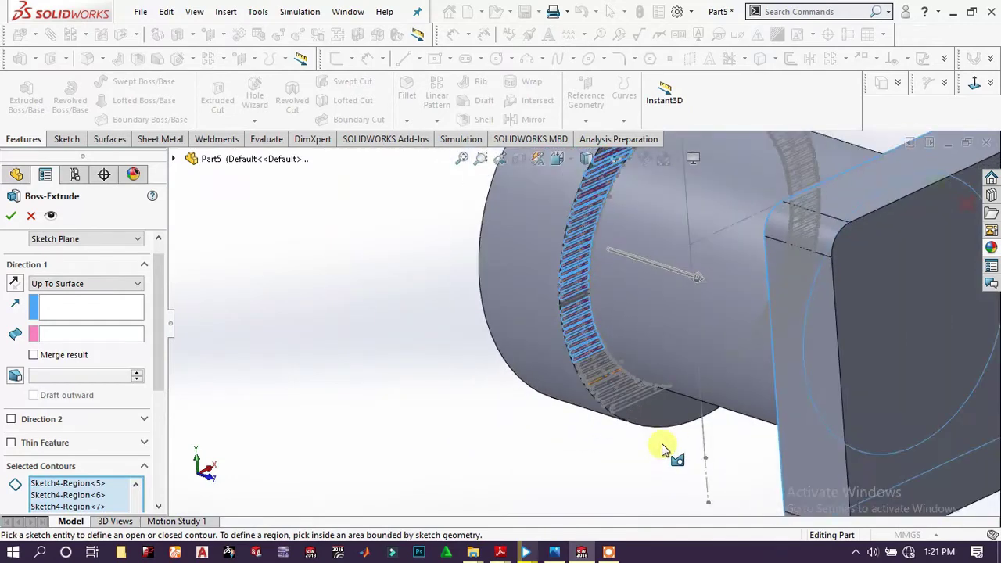
Add the last eight slots at the lower end of the flange's left side to the selected contours
{"action": "scroll", "coordinate": [627, 358], "scroll_direction": "down", "scroll_amount": 8}
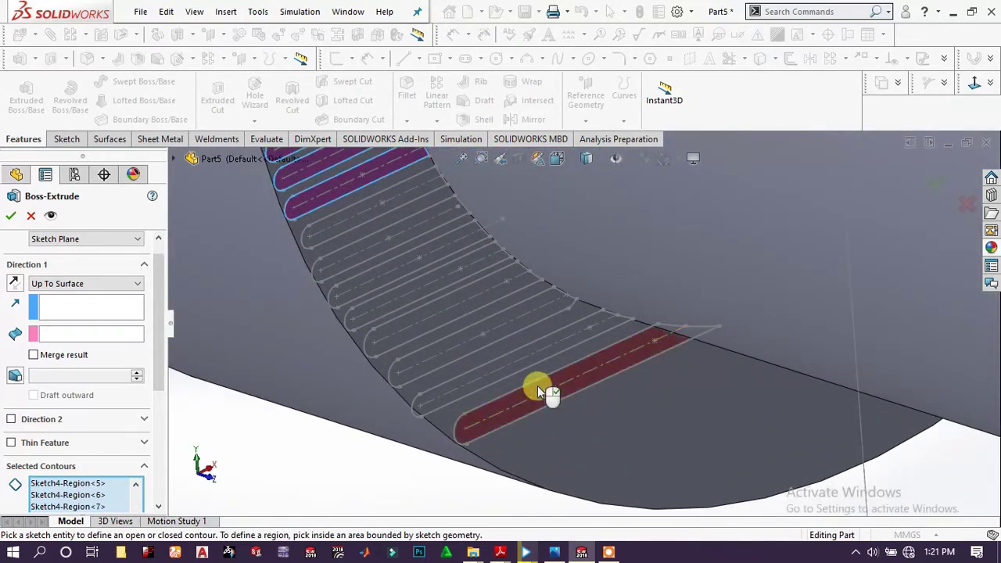
{"action": "left_click", "coordinate": [538, 386]}
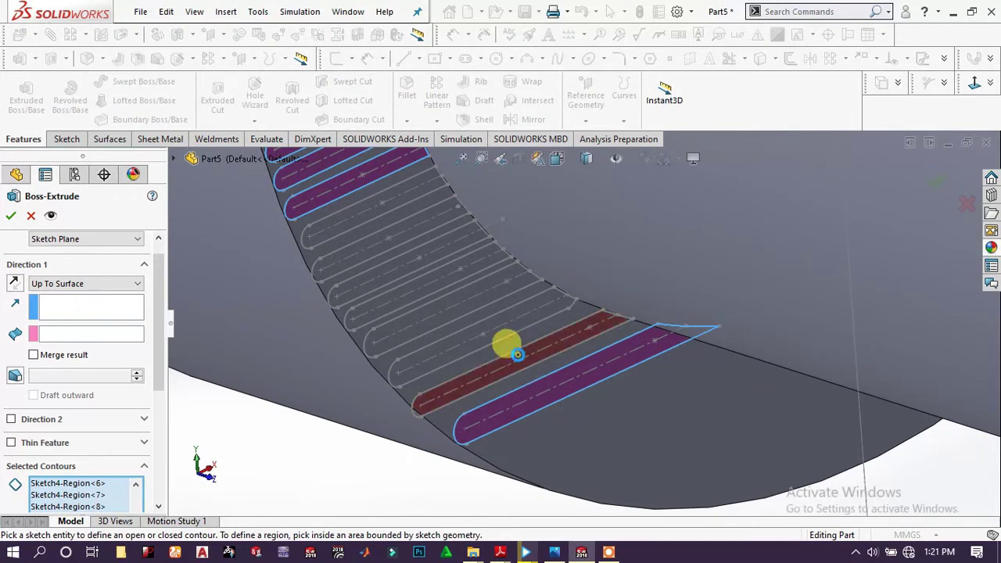
{"action": "left_click", "coordinate": [517, 354]}
{"action": "left_click", "coordinate": [501, 334]}
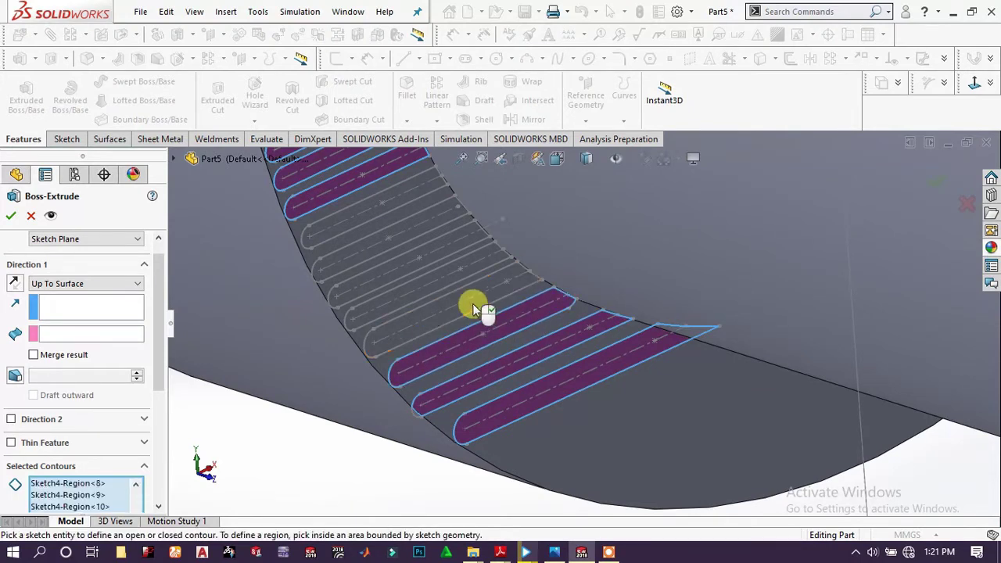
{"action": "left_click", "coordinate": [471, 306]}
{"action": "left_click", "coordinate": [443, 283]}
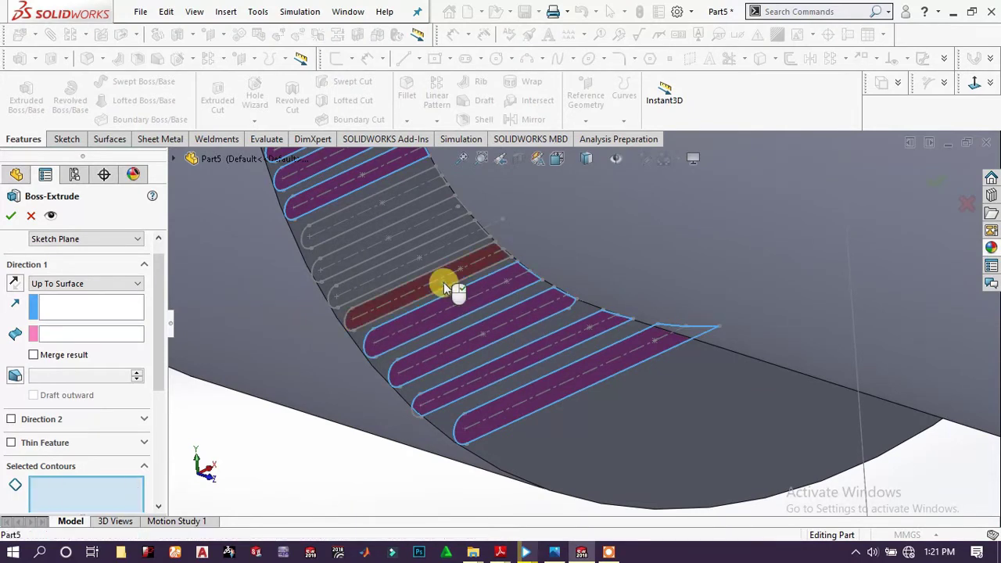
{"action": "left_click", "coordinate": [424, 263]}
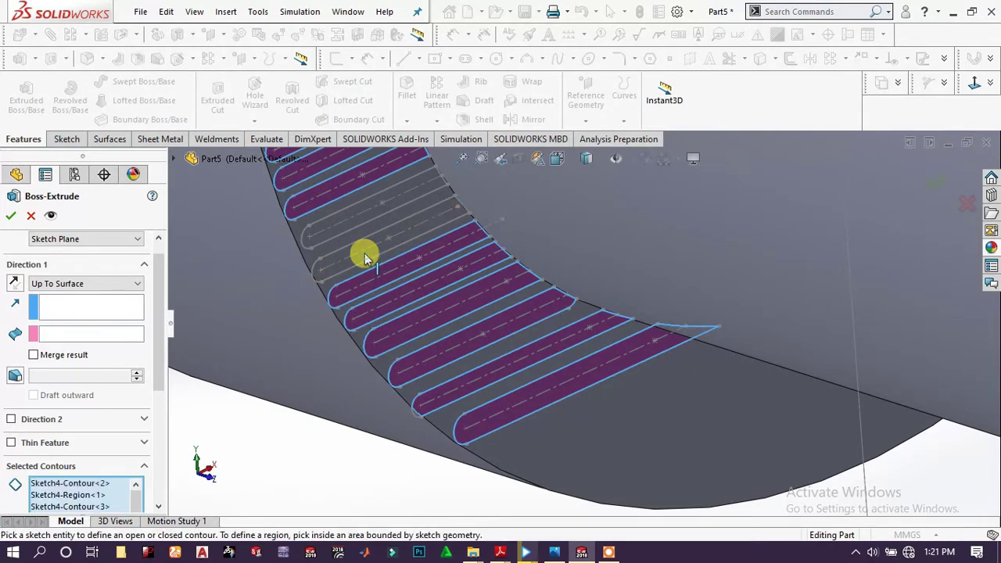
{"action": "left_click", "coordinate": [325, 238]}
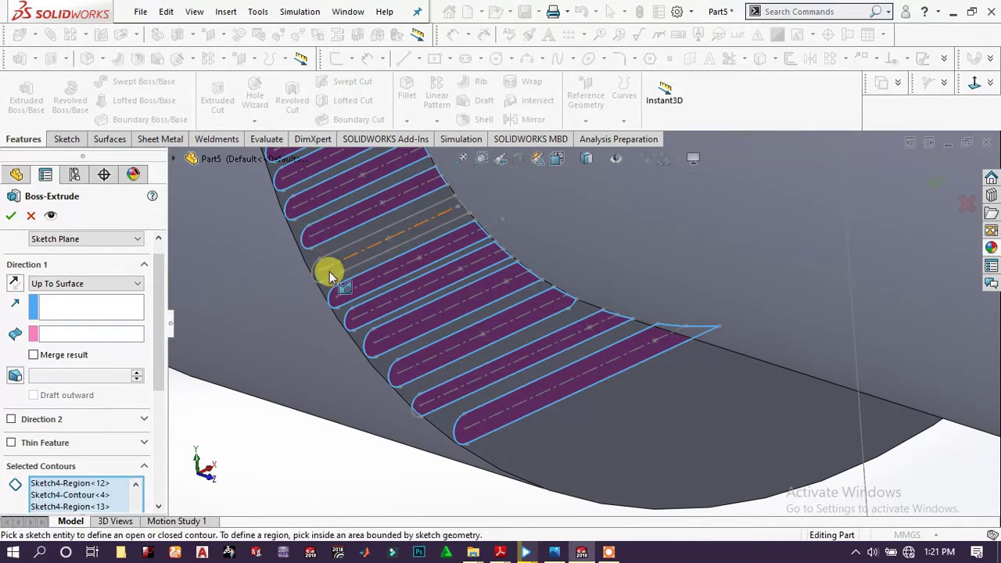
{"action": "left_click", "coordinate": [329, 273]}
{"action": "scroll", "coordinate": [508, 282], "scroll_direction": "up", "scroll_amount": 5}
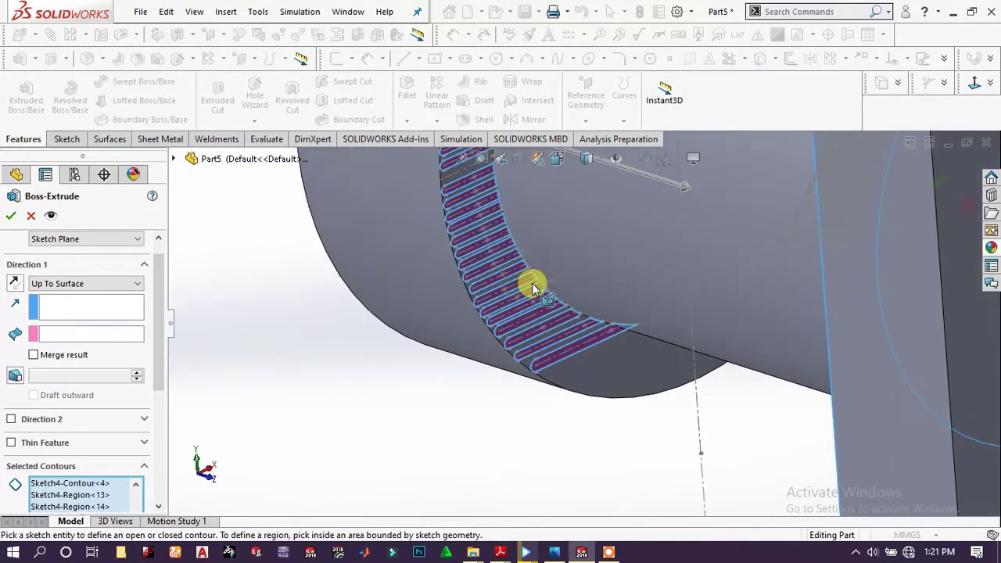
Add the last five slots at the lower end of the flange's opposite side to the selected contours
{"action": "middle_click_drag", "start_coordinate": [532, 290], "coordinate": [621, 319]}
{"action": "scroll", "coordinate": [542, 298], "scroll_direction": "down", "scroll_amount": 5}
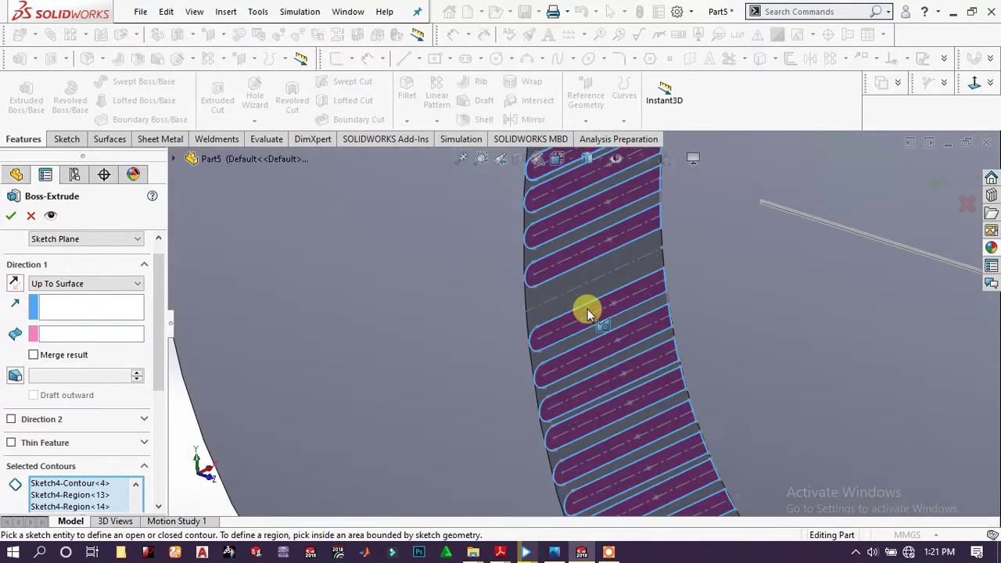
{"action": "scroll", "coordinate": [623, 311], "scroll_direction": "up", "scroll_amount": 5}
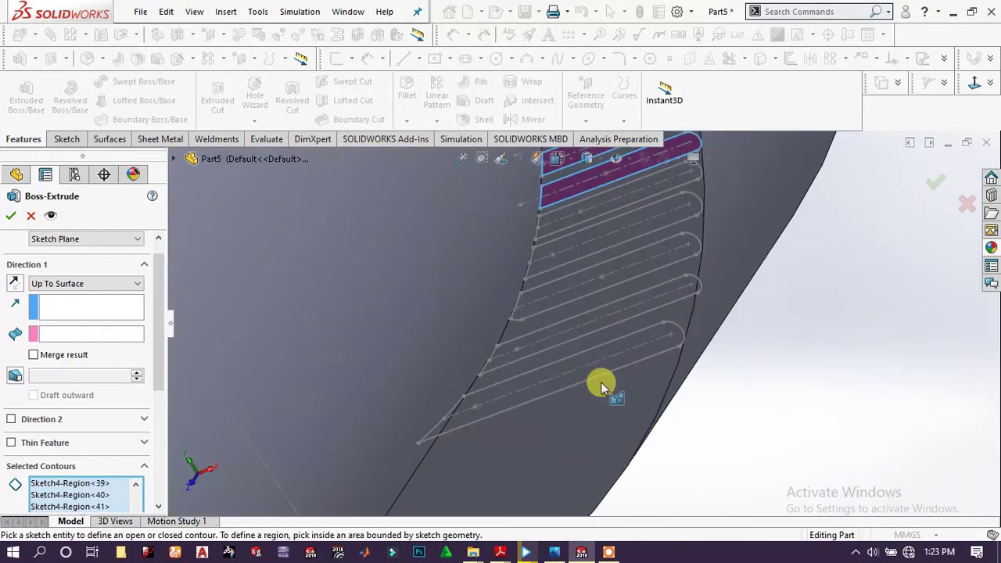
{"action": "left_click", "coordinate": [613, 354]}
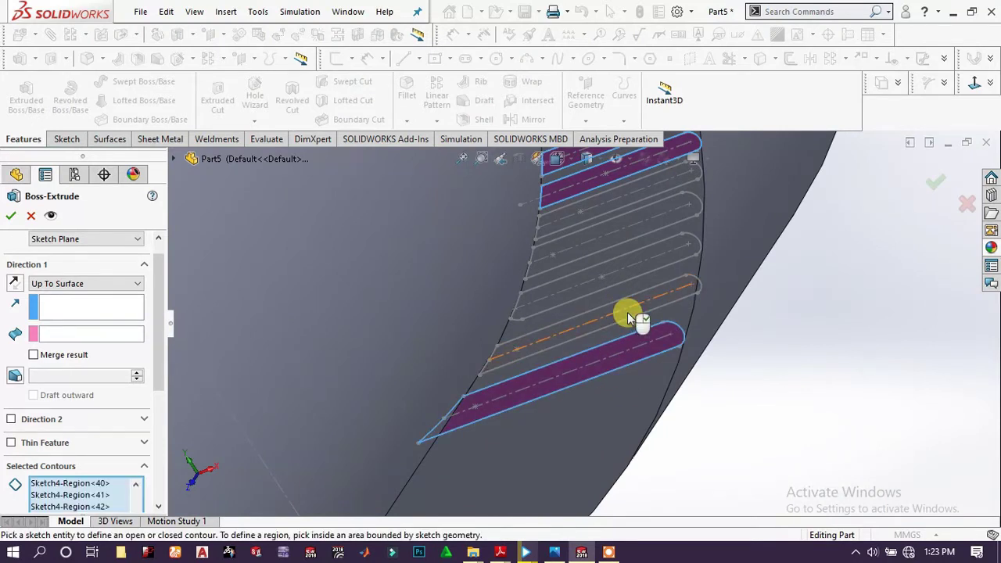
{"action": "scroll", "coordinate": [622, 317], "scroll_direction": "down", "scroll_amount": 3}
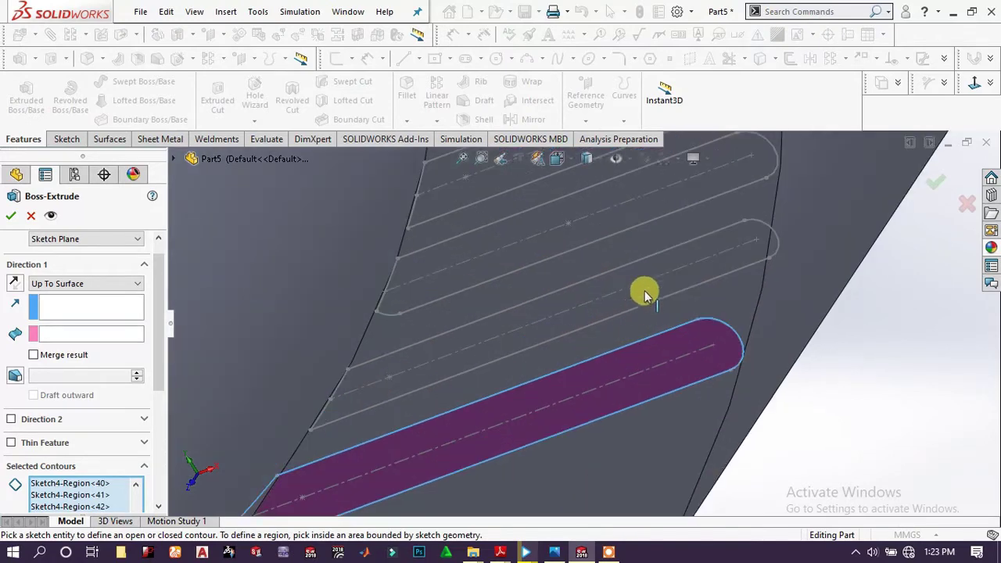
{"action": "left_click", "coordinate": [654, 266]}
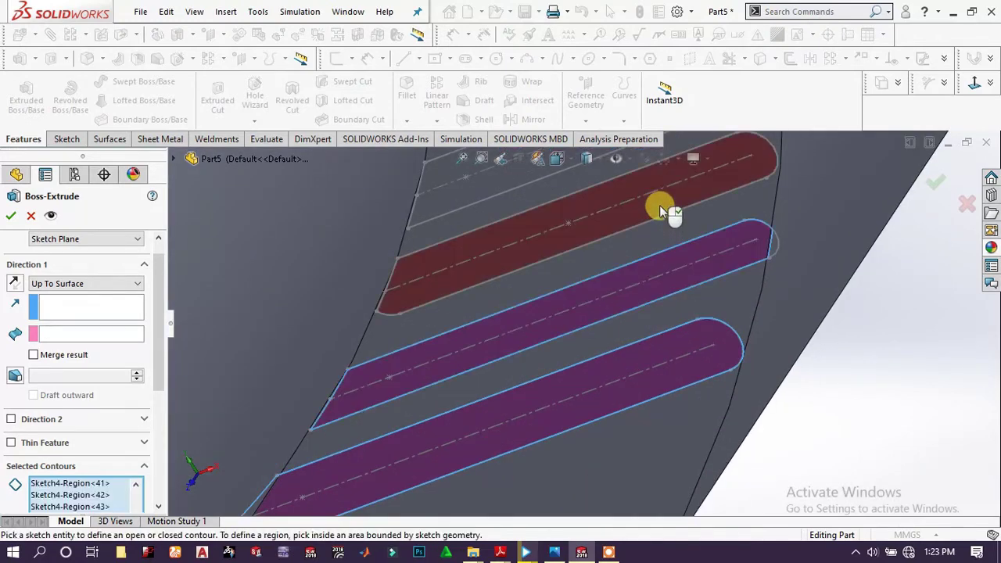
{"action": "left_click", "coordinate": [657, 206]}
{"action": "scroll", "coordinate": [642, 204], "scroll_direction": "up", "scroll_amount": 3}
{"action": "scroll", "coordinate": [630, 258], "scroll_direction": "down", "scroll_amount": 3}
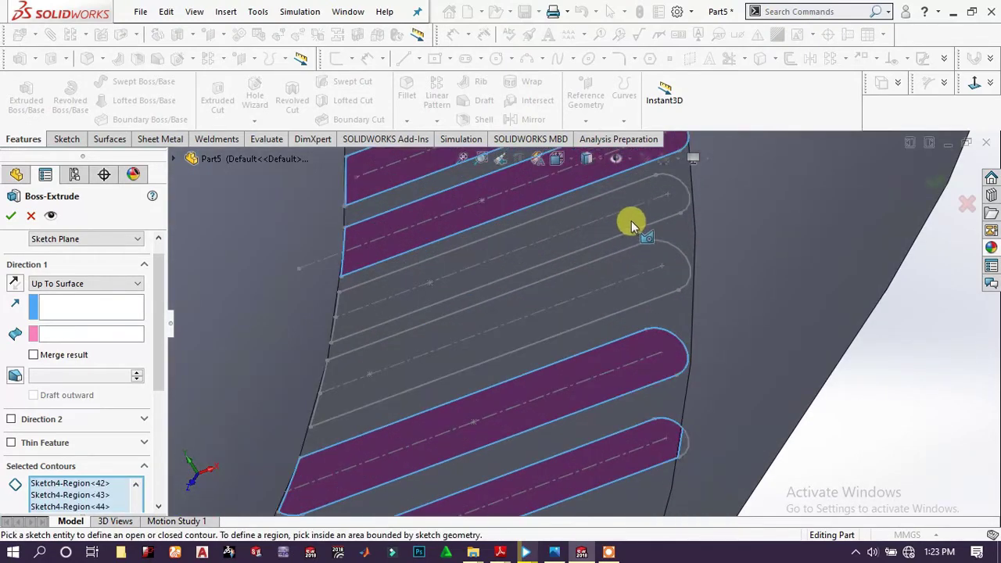
{"action": "left_click", "coordinate": [638, 211]}
{"action": "left_click", "coordinate": [656, 256]}
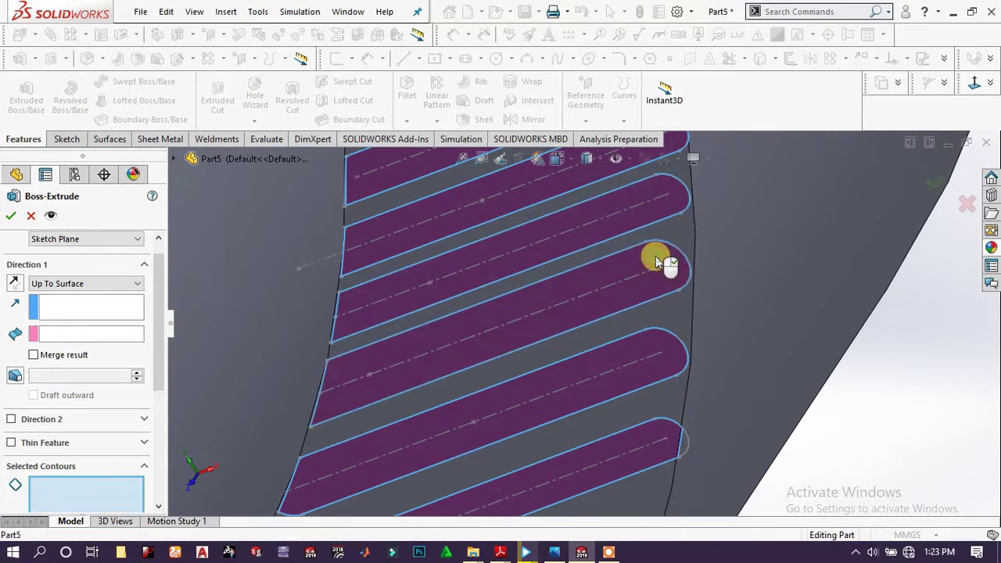
Extrude the selected slot contours up to the base plate's face that faces the flange, as separate bodies without merging
{"action": "scroll", "coordinate": [656, 255], "scroll_direction": "up", "scroll_amount": 10}
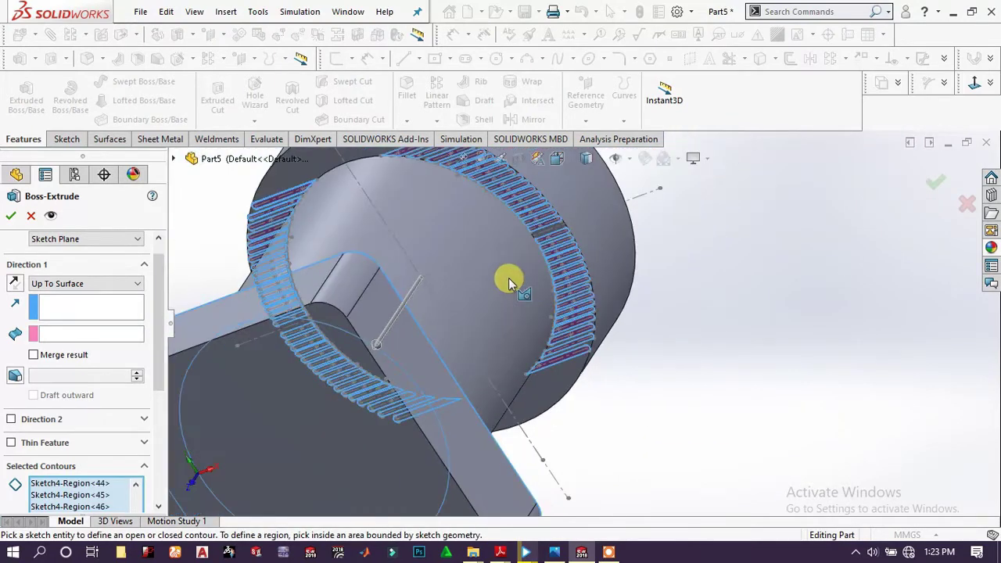
{"action": "scroll", "coordinate": [508, 279], "scroll_direction": "up", "scroll_amount": 1}
{"action": "middle_click_drag", "start_coordinate": [404, 299], "coordinate": [443, 290]}
{"action": "scroll", "coordinate": [442, 290], "scroll_direction": "up", "scroll_amount": 5}
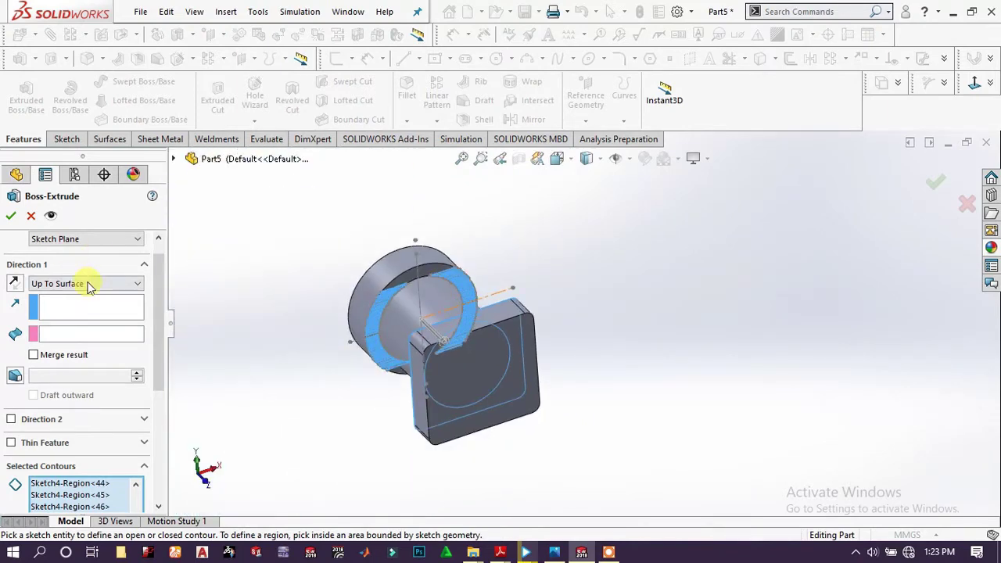
{"action": "middle_click_drag", "start_coordinate": [226, 326], "coordinate": [438, 414]}
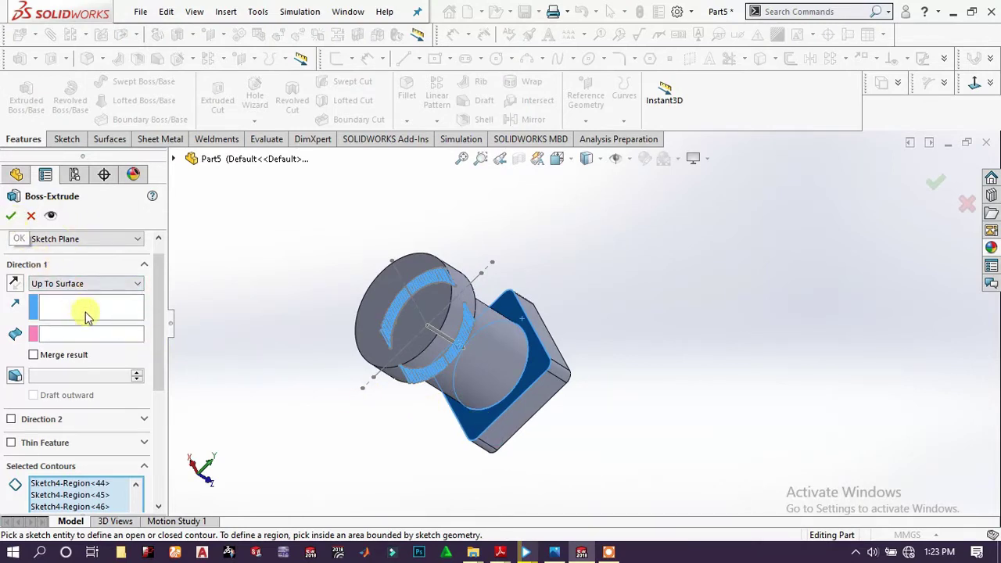
{"action": "left_click", "coordinate": [66, 335]}
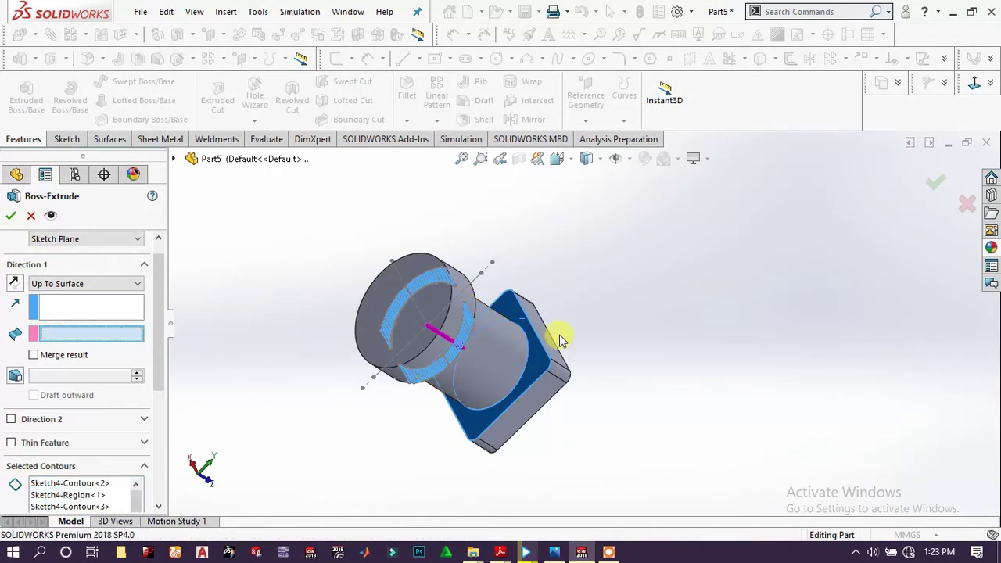
{"action": "left_click", "coordinate": [528, 360]}
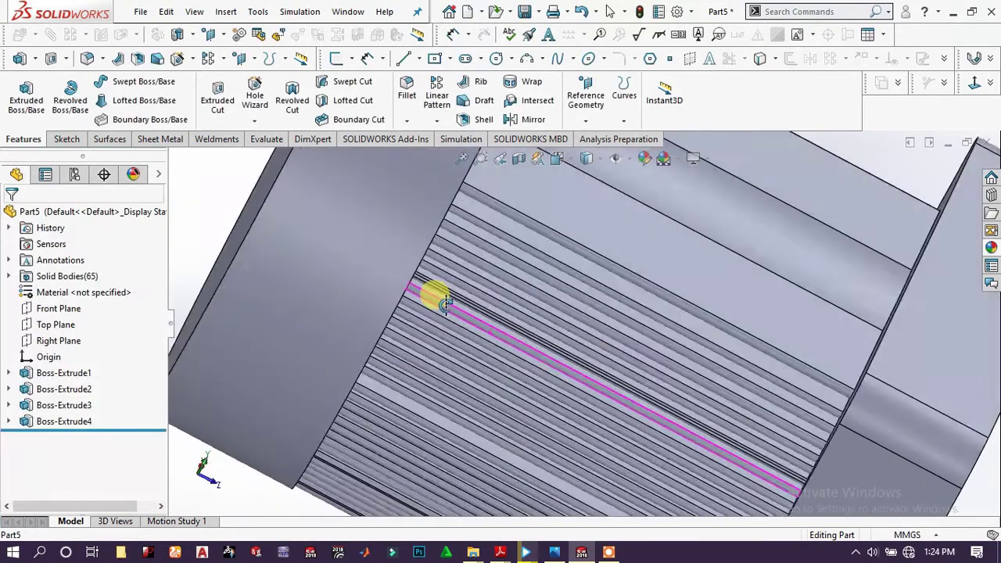
Examine the extruded fins between the flange and the base plate from several sides of the model
{"action": "middle_click_drag", "start_coordinate": [438, 297], "coordinate": [428, 285]}
{"action": "scroll", "coordinate": [428, 285], "scroll_direction": "up", "scroll_amount": 5}
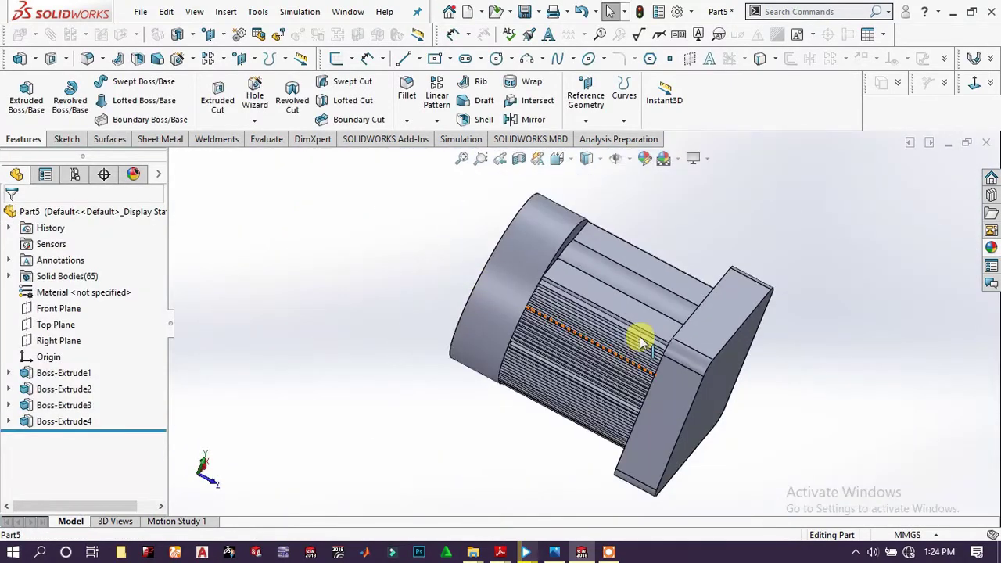
{"action": "middle_click_drag", "start_coordinate": [641, 343], "coordinate": [501, 369]}
{"action": "scroll", "coordinate": [610, 356], "scroll_direction": "down", "scroll_amount": 5}
{"action": "scroll", "coordinate": [735, 354], "scroll_direction": "up", "scroll_amount": 5}
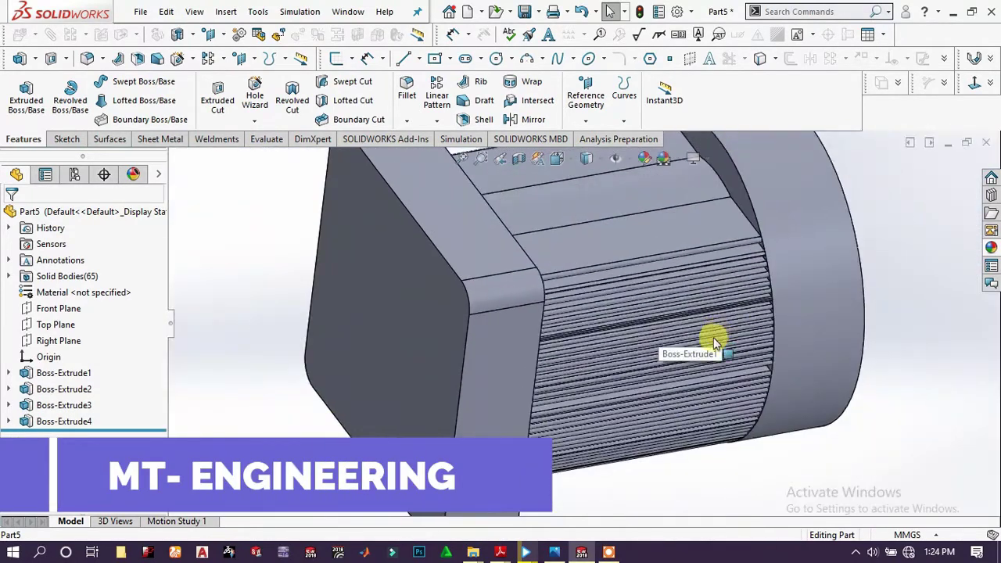
{"action": "scroll", "coordinate": [663, 310], "scroll_direction": "up", "scroll_amount": 2}
{"action": "middle_click_drag", "start_coordinate": [663, 310], "coordinate": [683, 210]}
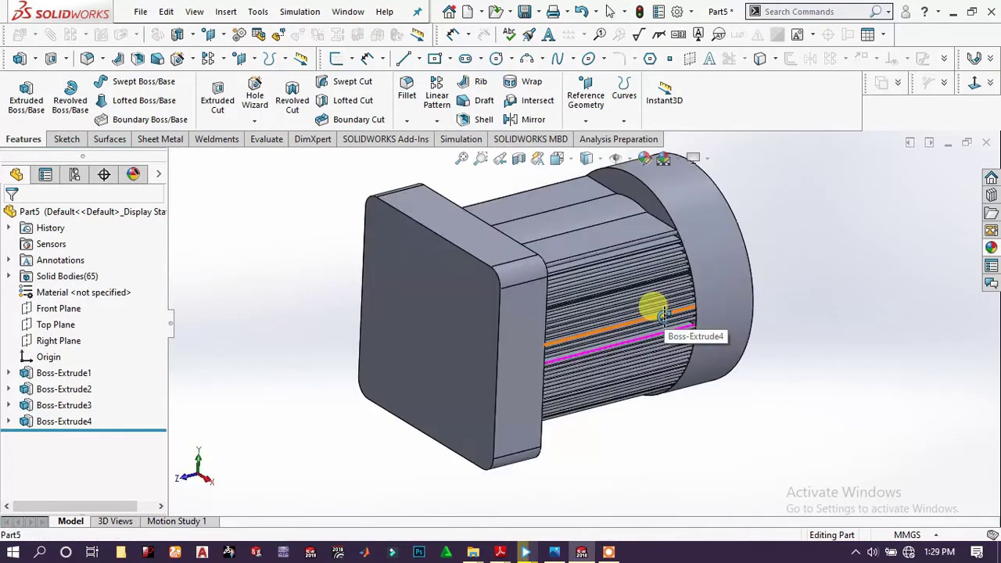
{"action": "scroll", "coordinate": [662, 195], "scroll_direction": "down", "scroll_amount": 3}
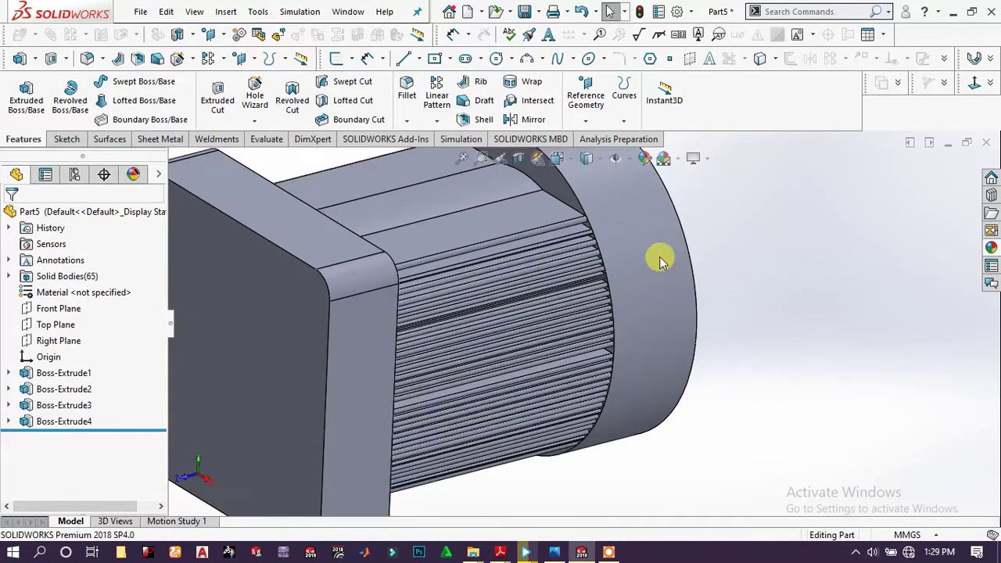
{"action": "scroll", "coordinate": [545, 245], "scroll_direction": "up", "scroll_amount": 4}
{"action": "middle_click_drag", "start_coordinate": [545, 246], "coordinate": [393, 315]}
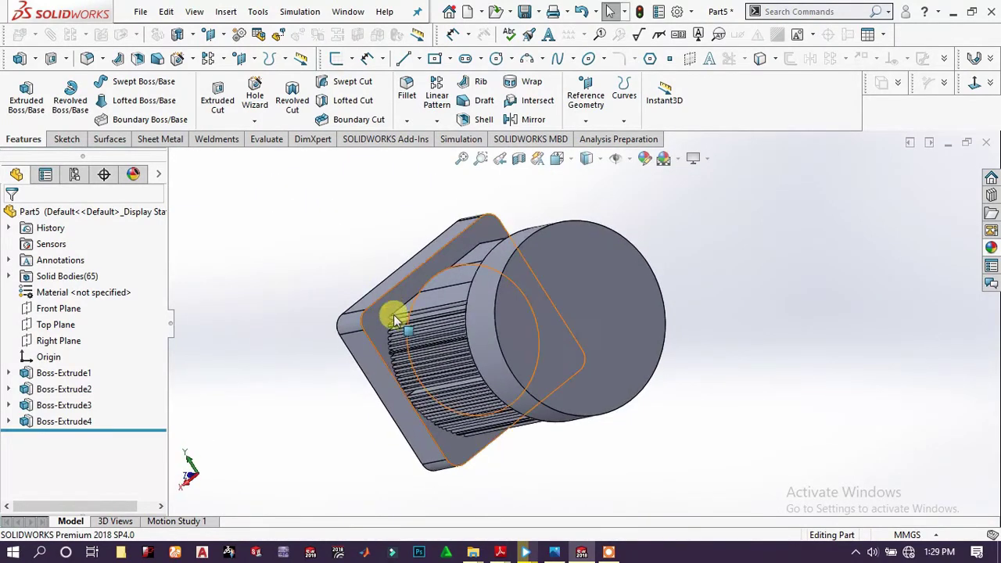
Start a new sketch on the face of the square flange beside the finned body
{"action": "left_click", "coordinate": [377, 325]}
{"action": "left_click", "coordinate": [438, 276]}
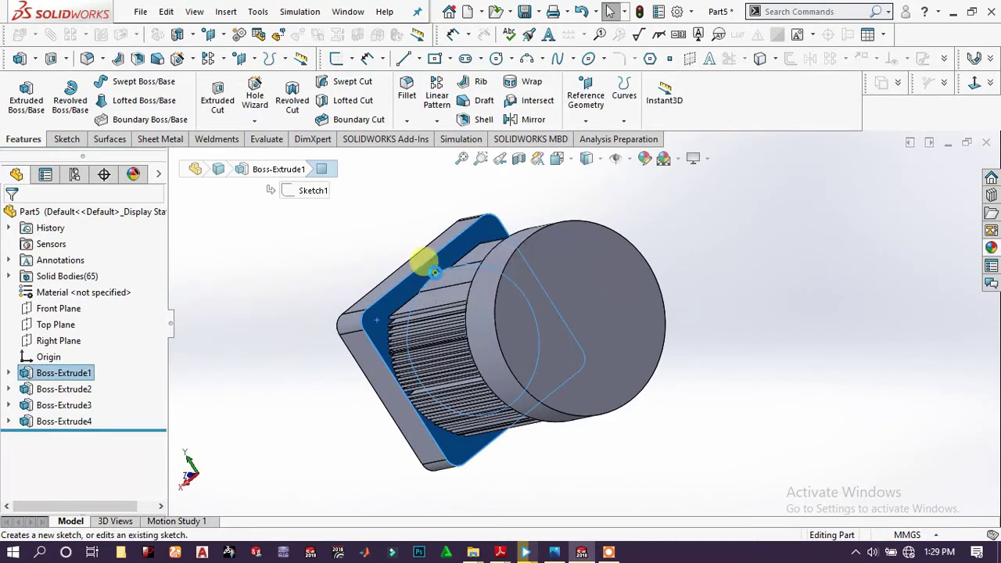
{"action": "key", "text": "ctrl+shift+z"}
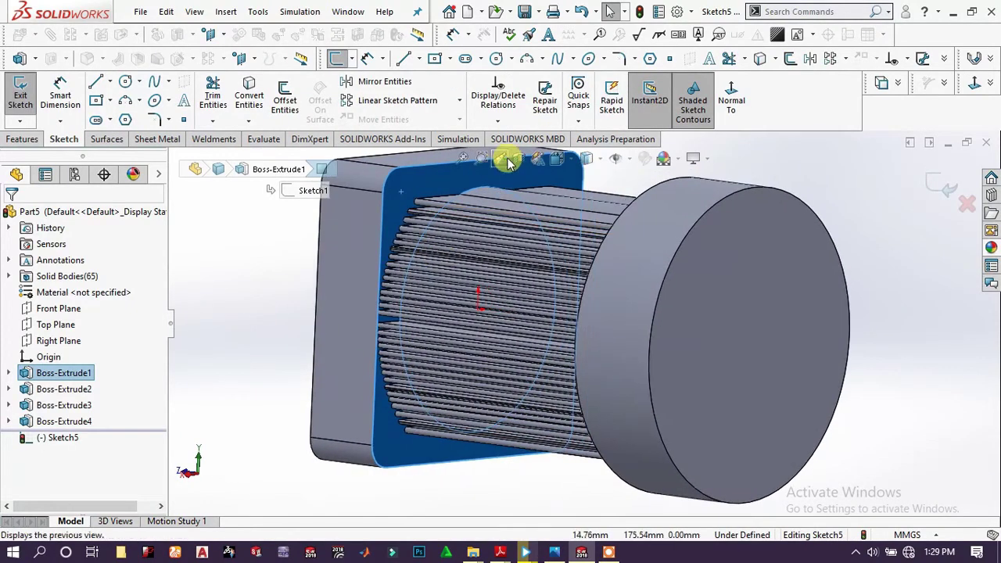
{"action": "key", "text": "ctrl+shift+z"}
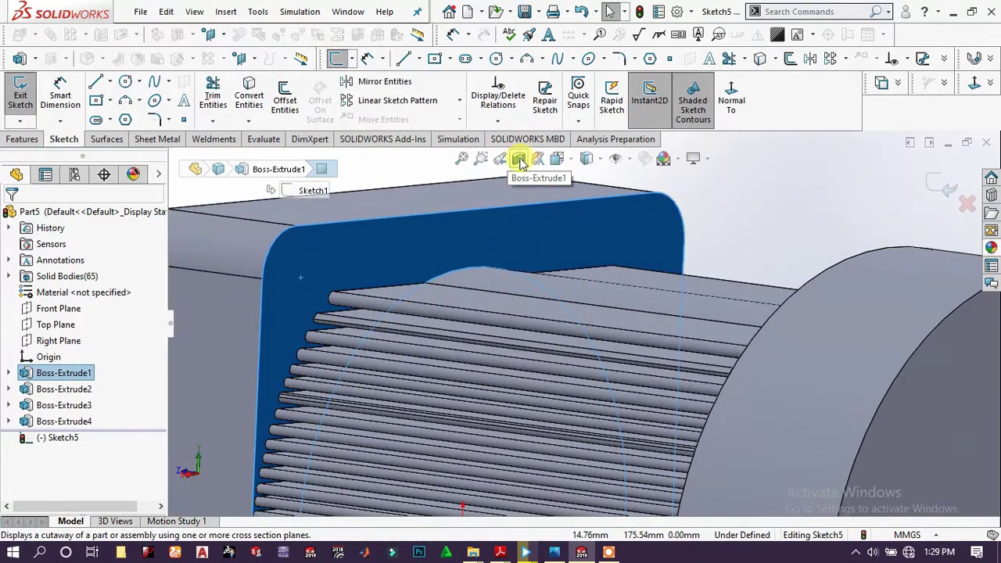
Apply a planar section view parallel to the flange face, cutting through the finned body, and orient the view normal to that face
{"action": "left_click", "coordinate": [520, 160]}
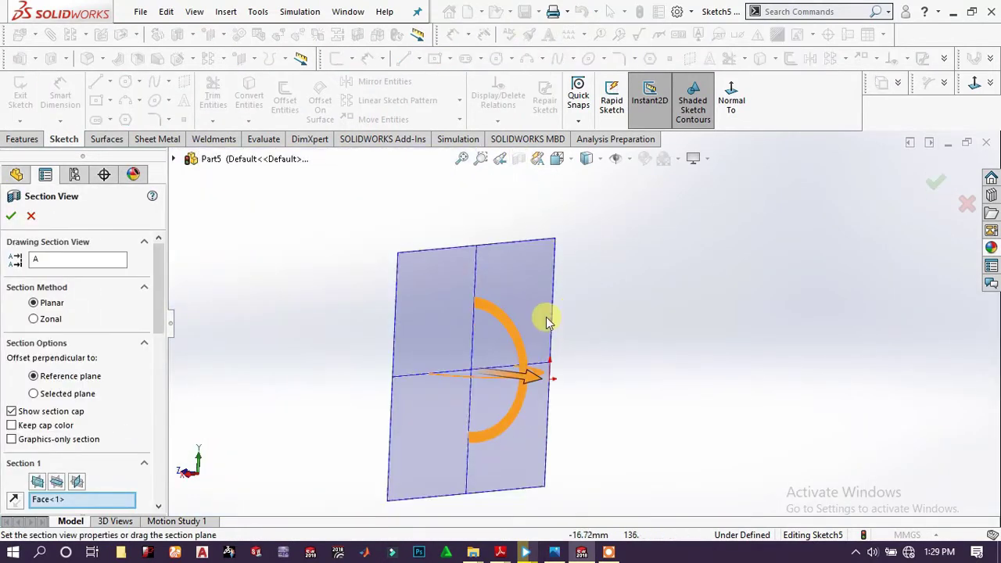
{"action": "left_click_drag", "start_coordinate": [576, 383], "coordinate": [638, 384]}
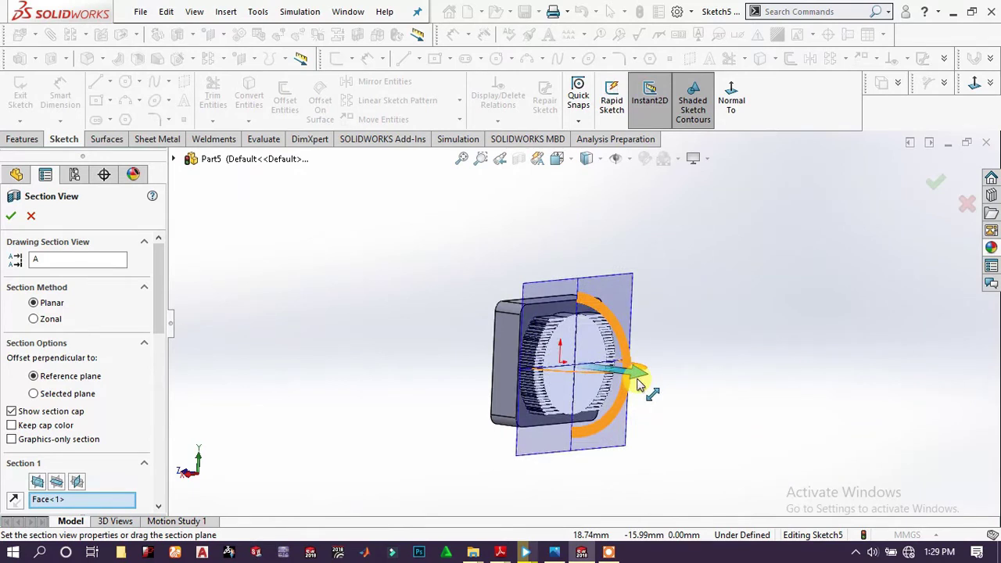
{"action": "left_click", "coordinate": [8, 220]}
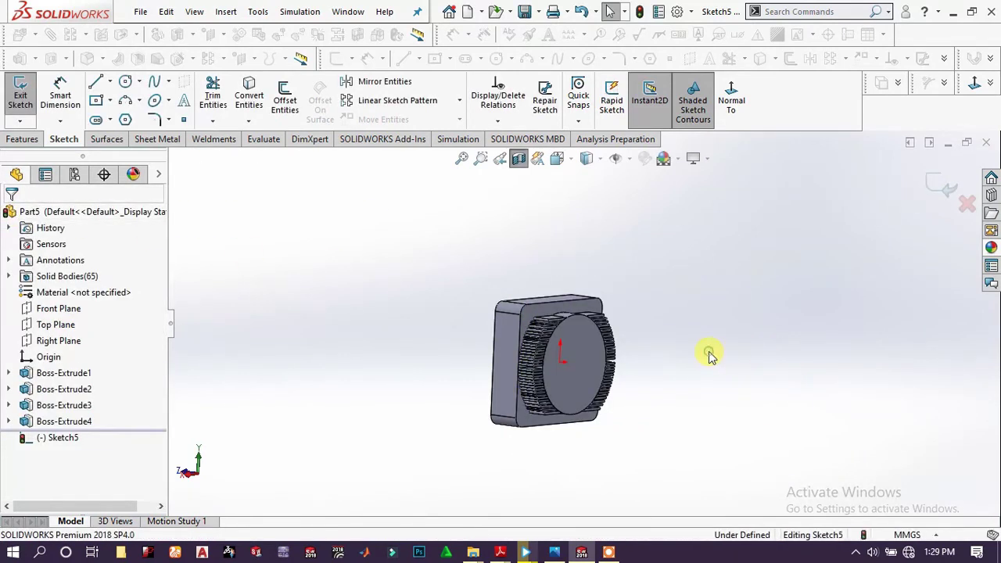
{"action": "left_click", "coordinate": [530, 313]}
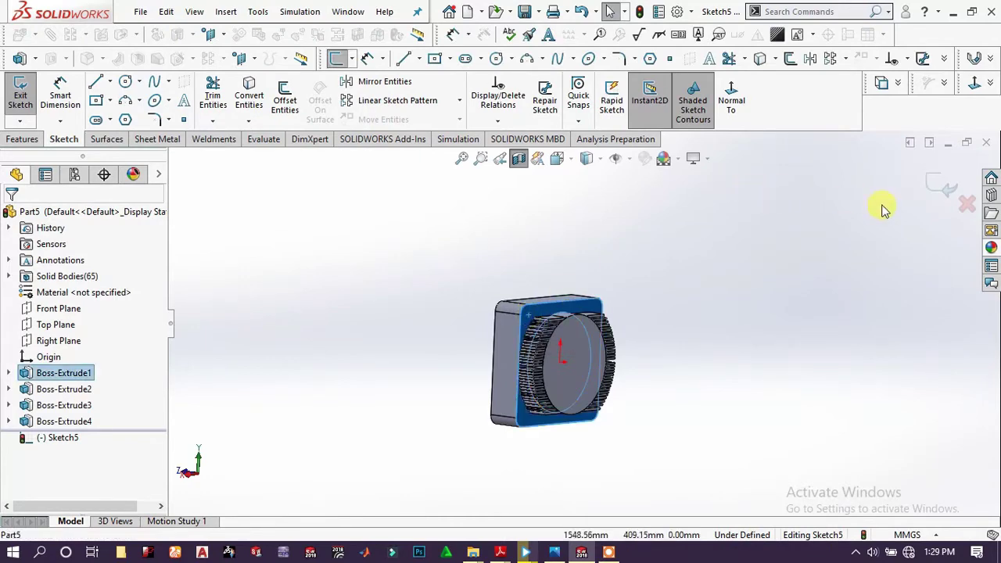
{"action": "left_click", "coordinate": [731, 98]}
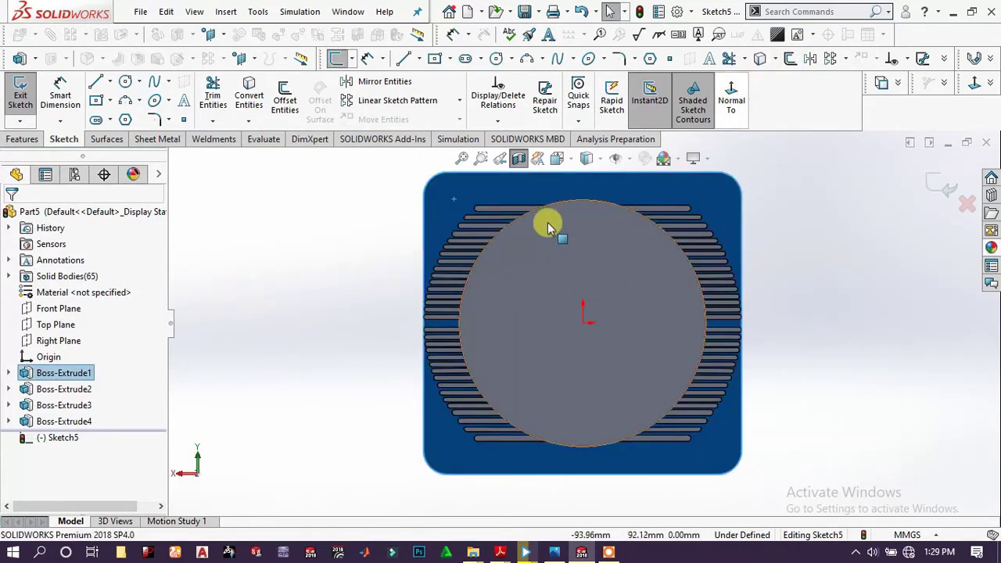
Convert the circular body edge and the two uppermost straight fin edges on either side of it into sketch entities
{"action": "scroll", "coordinate": [597, 191], "scroll_direction": "down", "scroll_amount": 3}
{"action": "scroll", "coordinate": [626, 200], "scroll_direction": "down", "scroll_amount": 1}
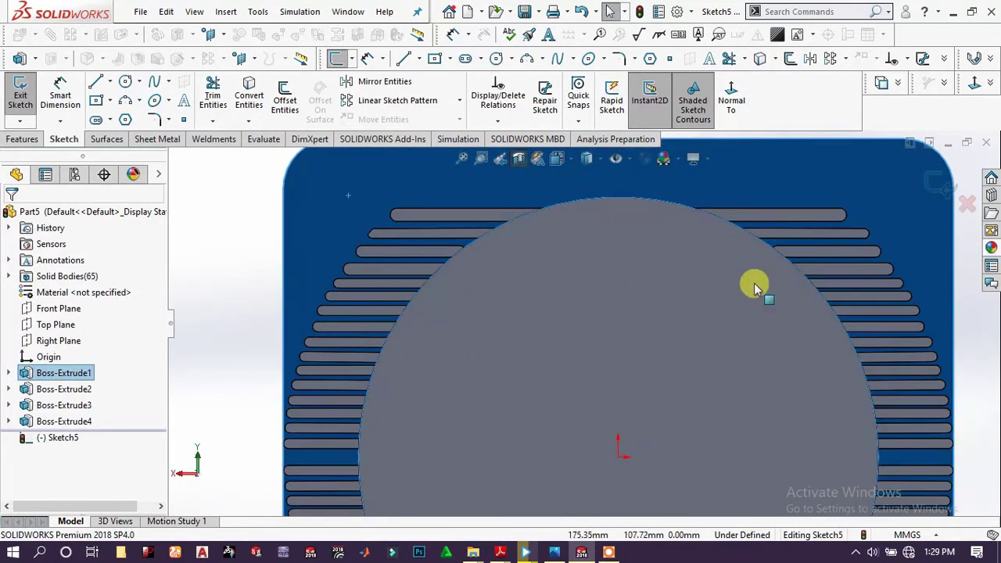
{"action": "scroll", "coordinate": [637, 251], "scroll_direction": "up", "scroll_amount": 3}
{"action": "left_click", "coordinate": [666, 205]}
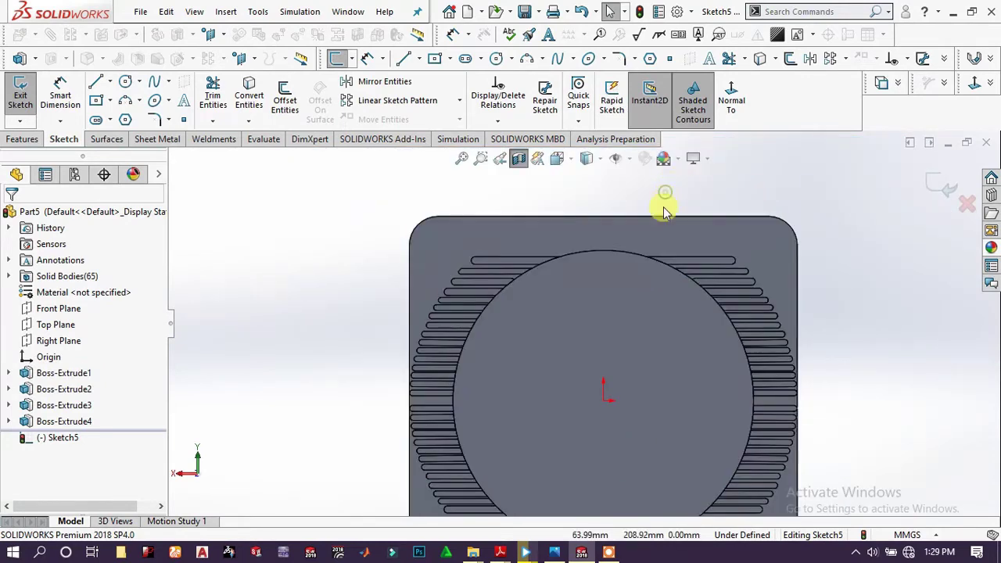
{"action": "left_click", "coordinate": [608, 253]}
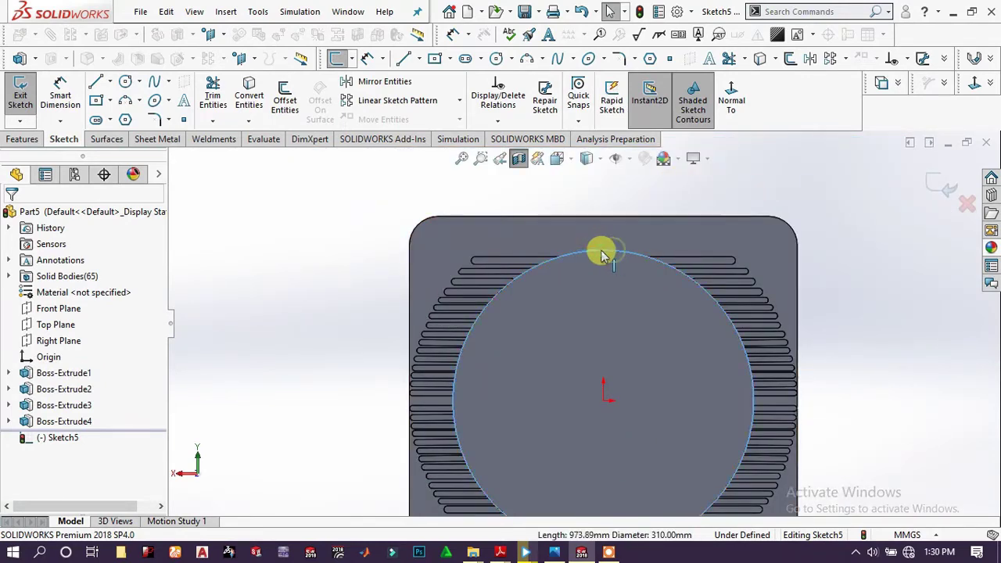
{"action": "left_click", "coordinate": [548, 261], "text": "ctrl"}
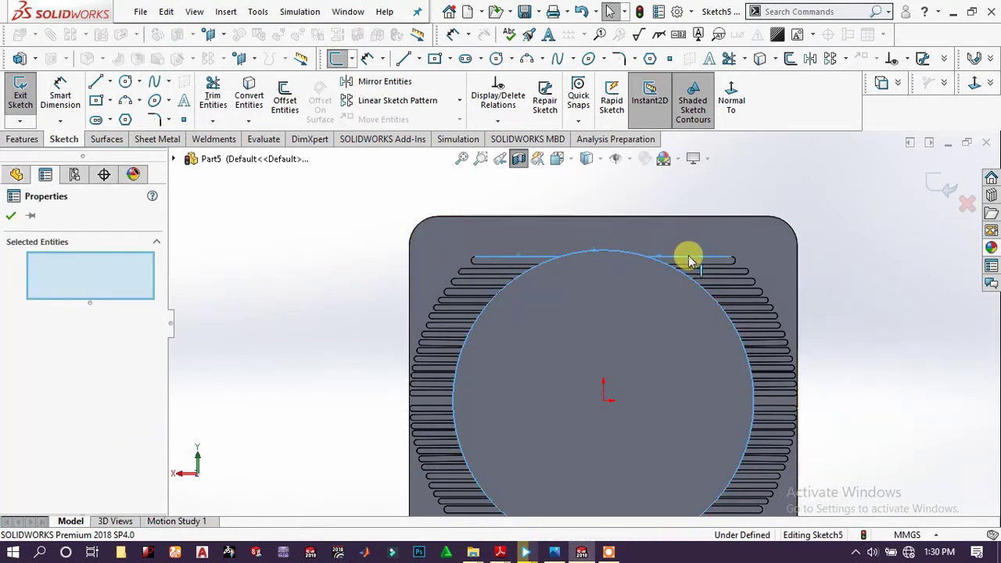
{"action": "left_click", "coordinate": [251, 93]}
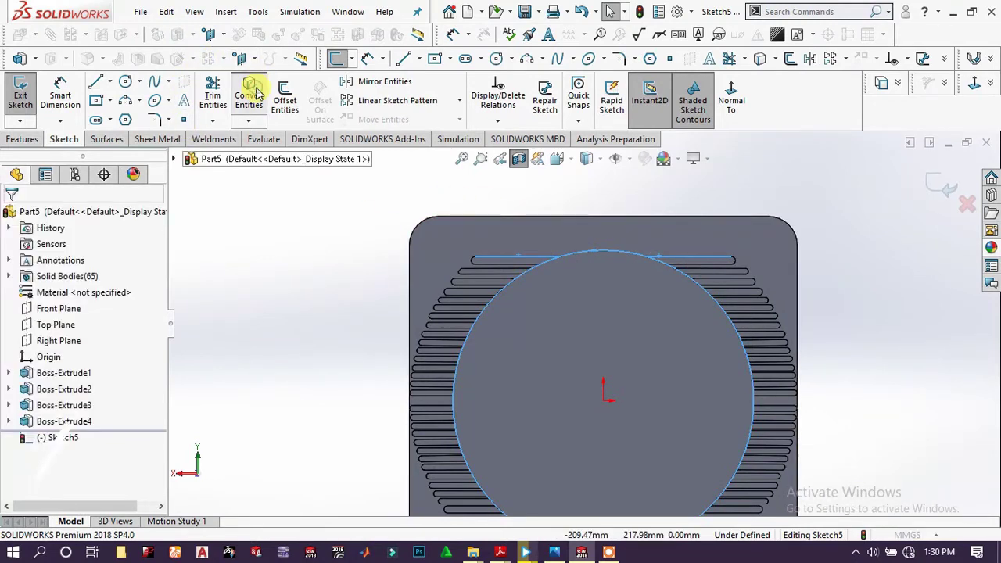
{"action": "left_click", "coordinate": [535, 260]}
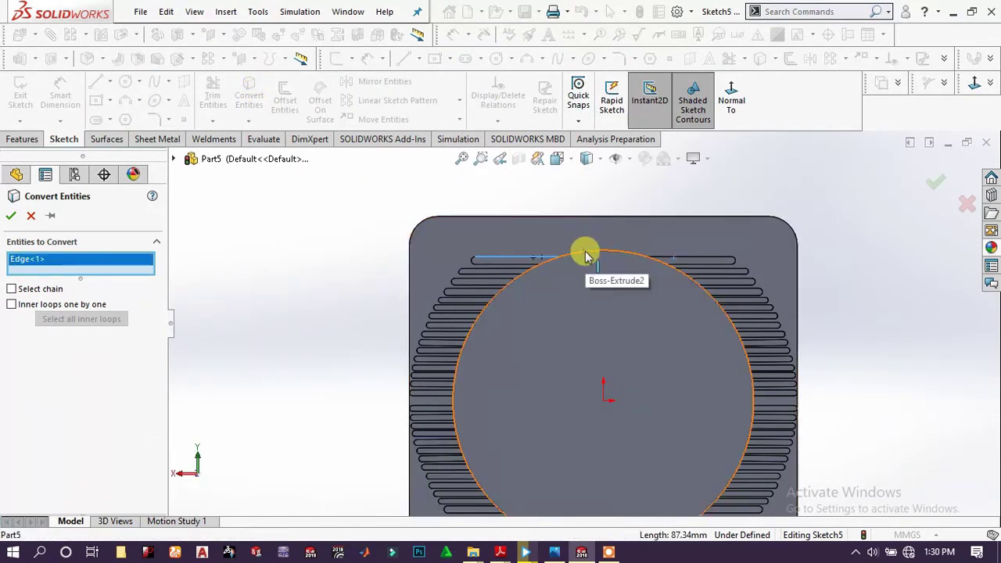
{"action": "left_click", "coordinate": [586, 256]}
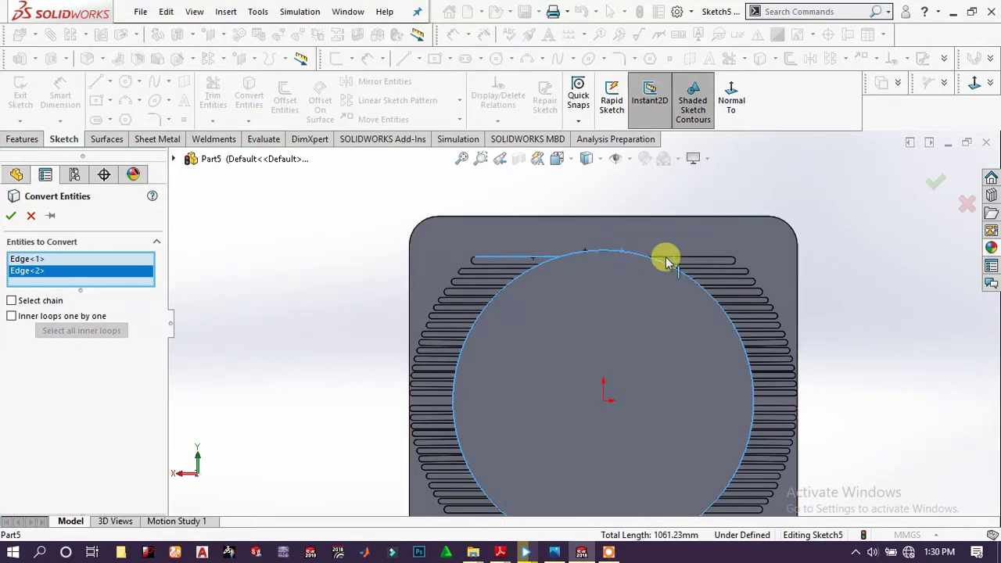
{"action": "left_click", "coordinate": [706, 264]}
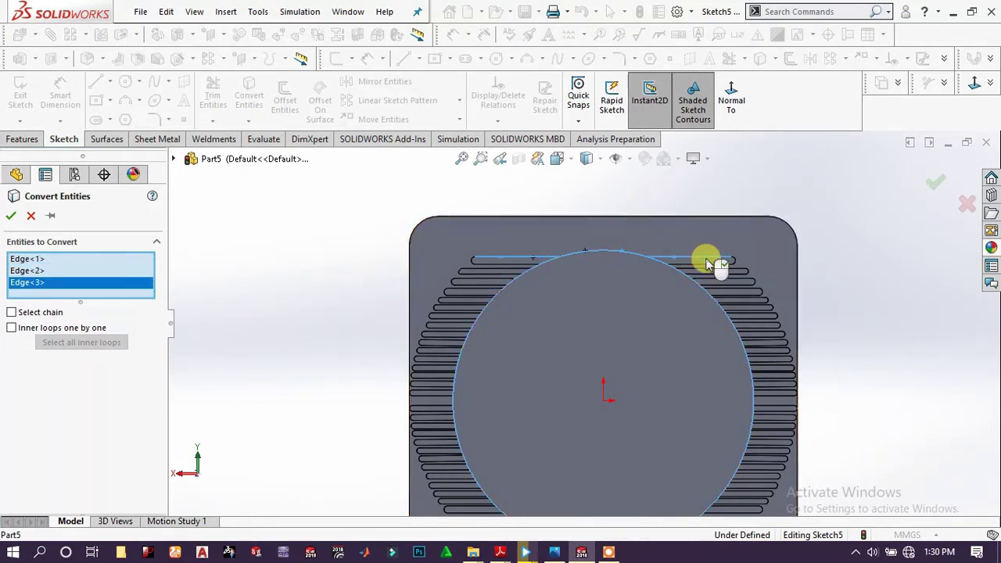
{"action": "left_click", "coordinate": [13, 216]}
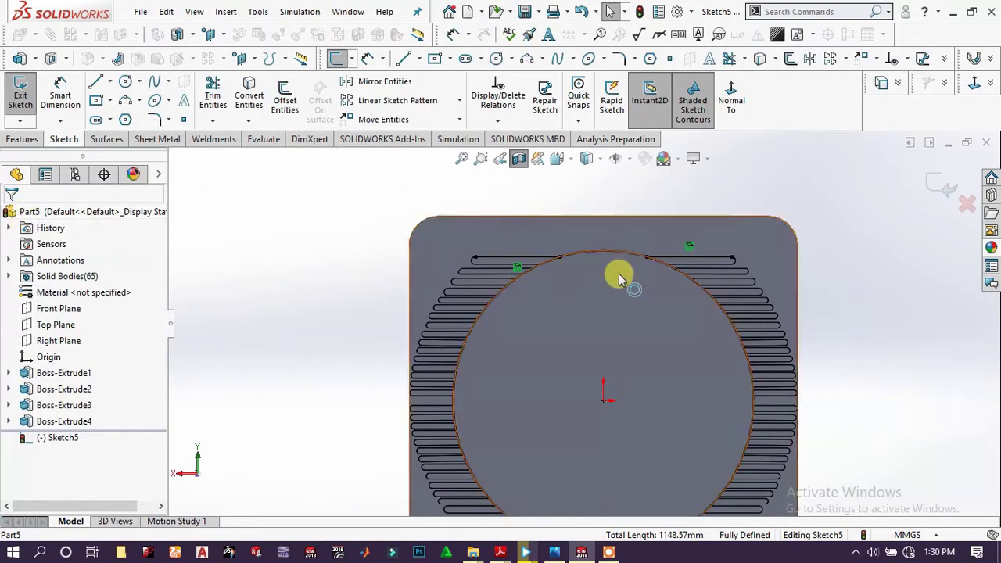
{"action": "left_click", "coordinate": [211, 93]}
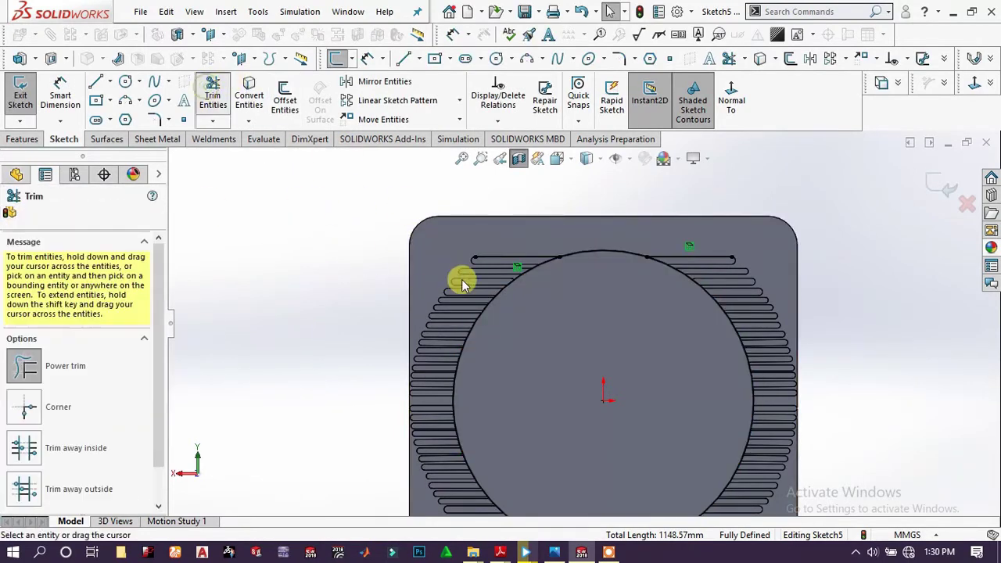
{"action": "left_click_drag", "start_coordinate": [462, 303], "coordinate": [731, 311]}
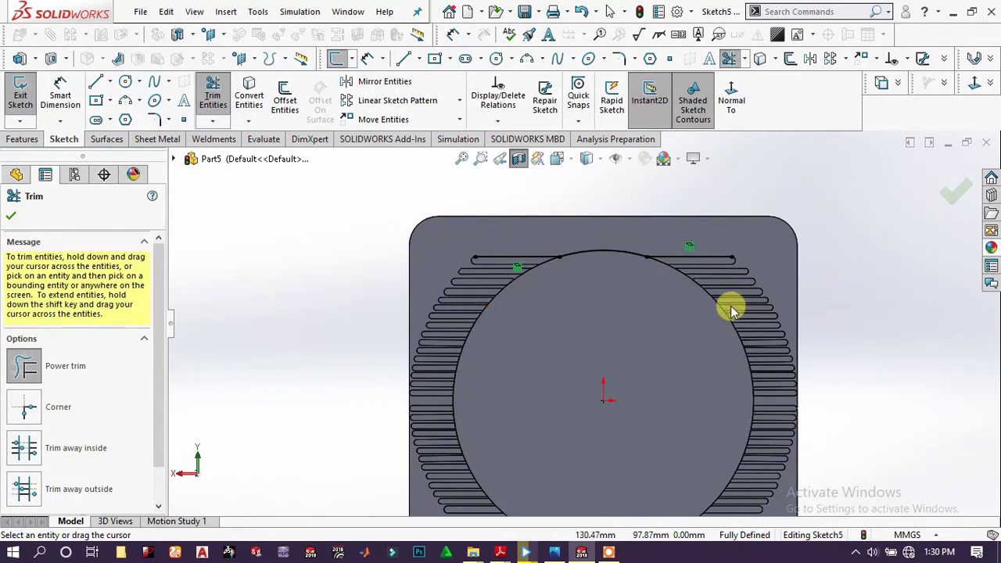
{"action": "scroll", "coordinate": [630, 264], "scroll_direction": "down", "scroll_amount": 2}
{"action": "scroll", "coordinate": [748, 286], "scroll_direction": "up", "scroll_amount": 4}
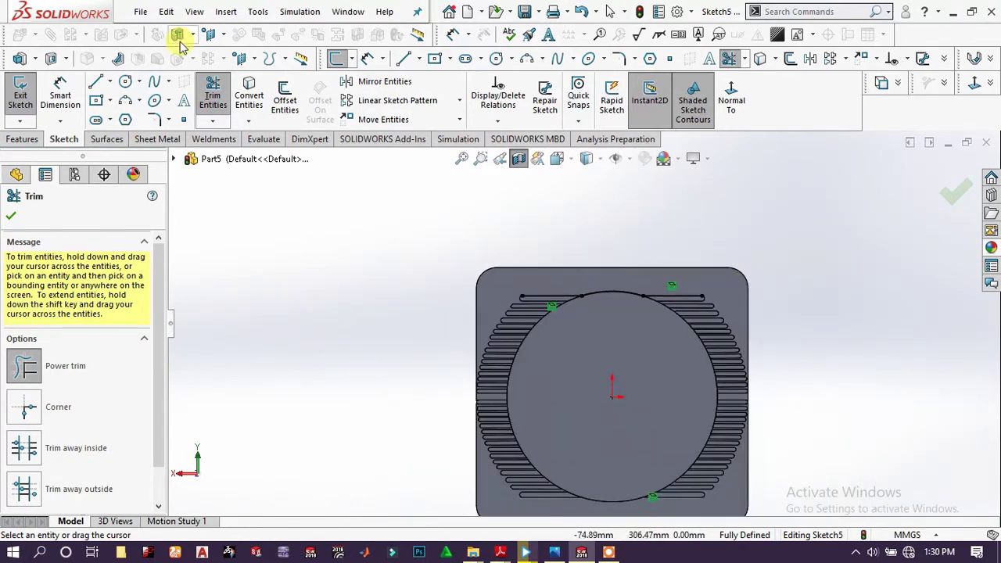
Draw a vertical line about 298 mm long upward from the origin and make it construction geometry
{"action": "left_click", "coordinate": [96, 87]}
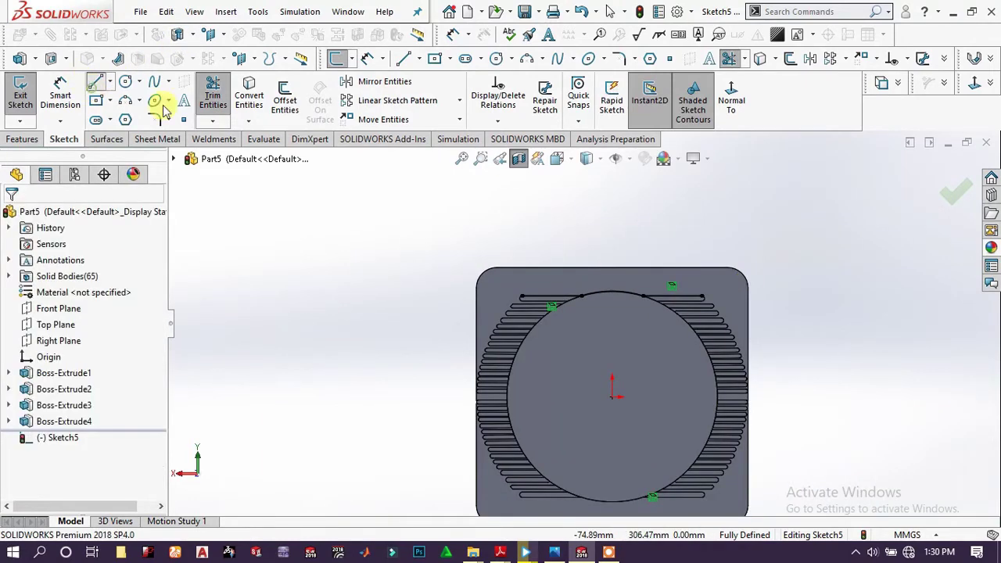
{"action": "left_click", "coordinate": [613, 397]}
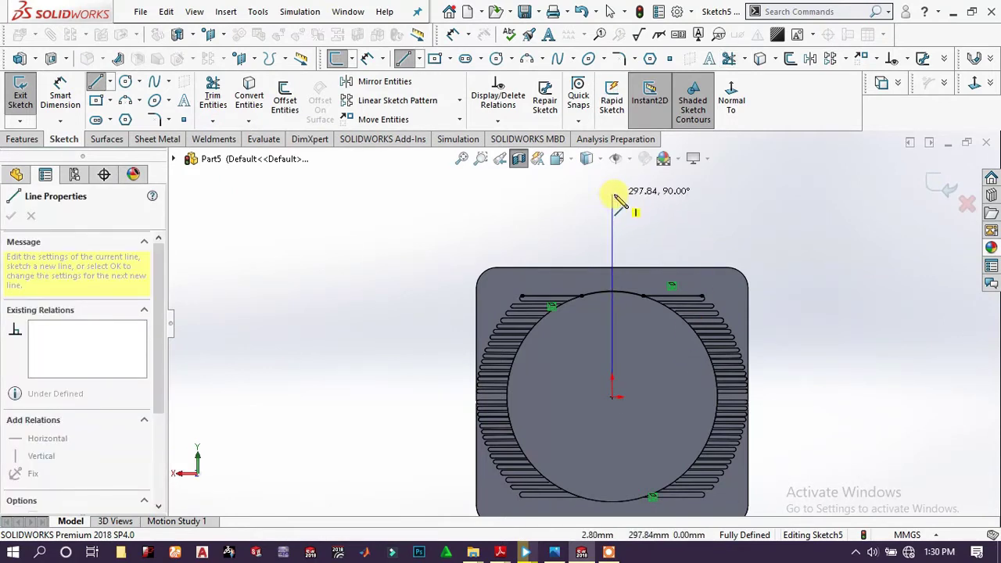
{"action": "left_click", "coordinate": [613, 193]}
{"action": "right_click", "coordinate": [666, 198]}
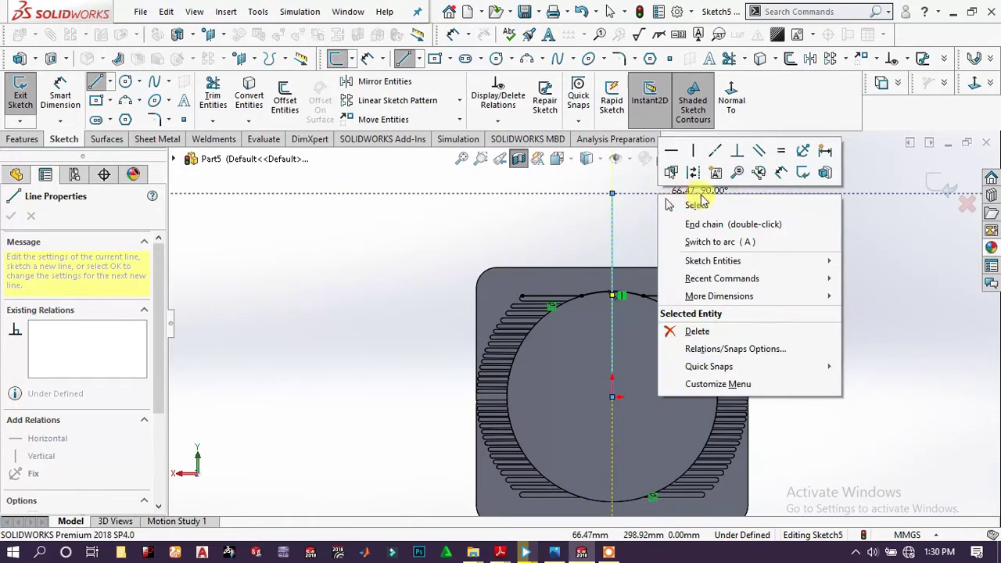
{"action": "left_click", "coordinate": [693, 172]}
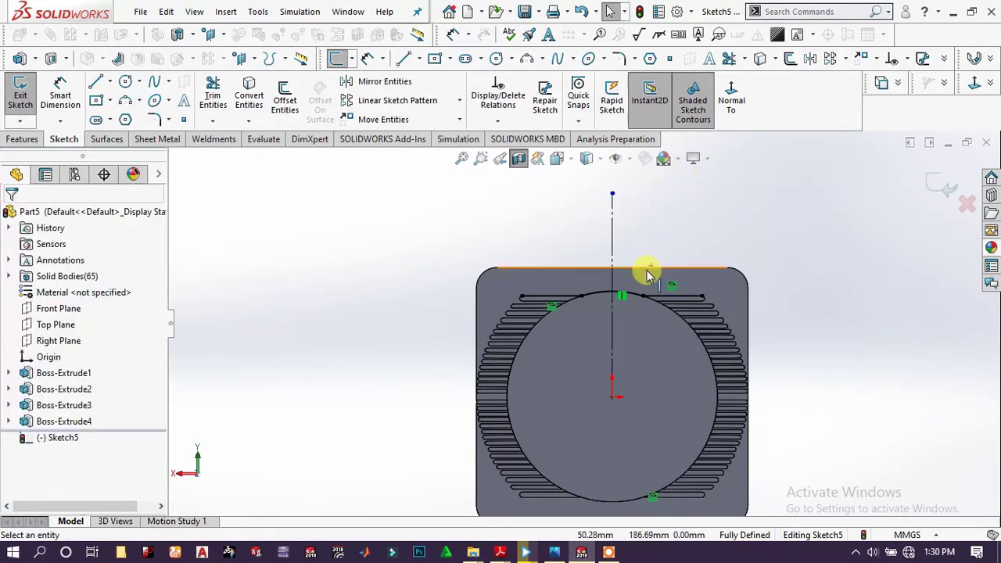
Draw a horizontal line about 68 mm long leftward from the centerline above the flange, and a vertical line down from its end to the uppermost fin edge
{"action": "scroll", "coordinate": [594, 380], "scroll_direction": "down", "scroll_amount": 5}
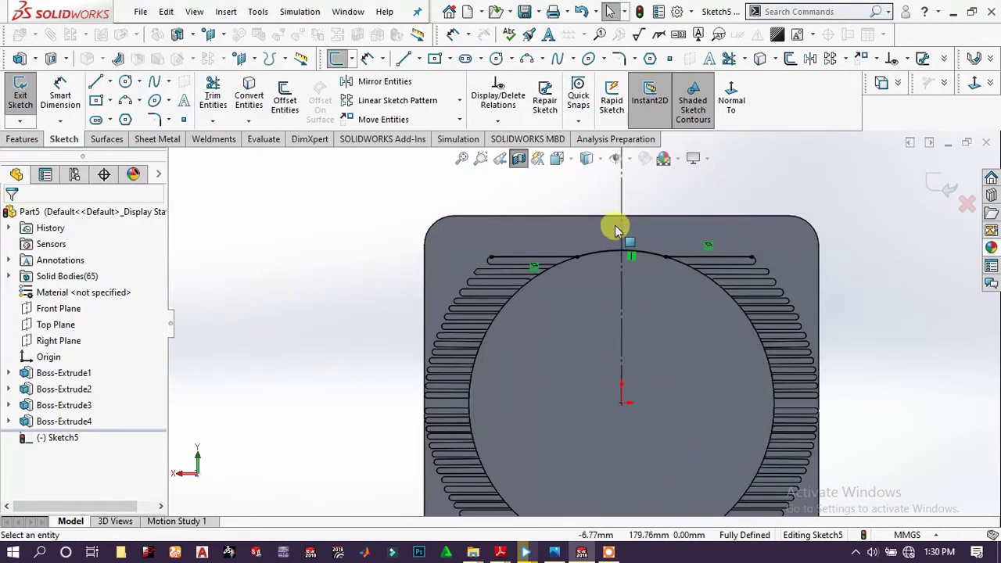
{"action": "scroll", "coordinate": [638, 208], "scroll_direction": "down", "scroll_amount": 4}
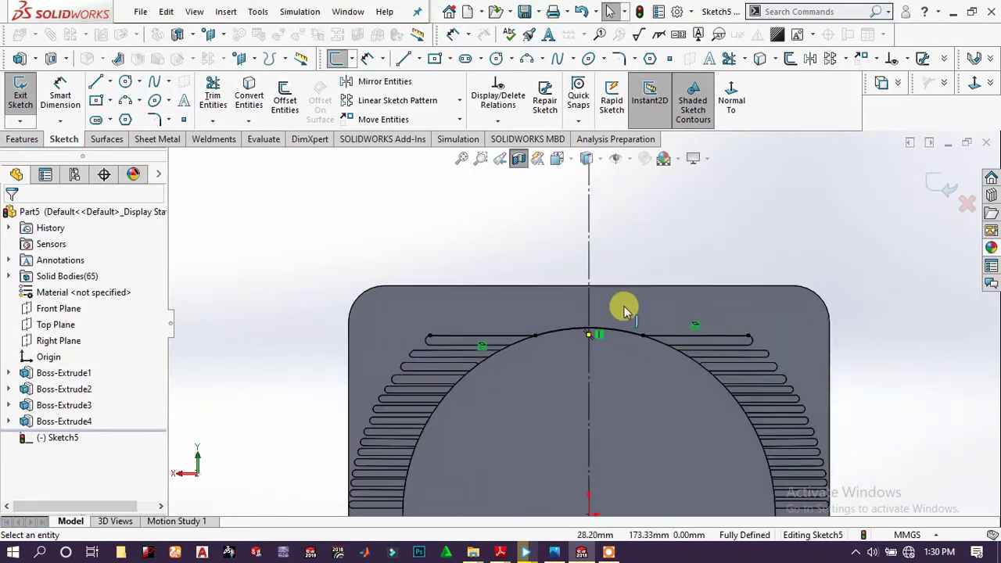
{"action": "scroll", "coordinate": [606, 219], "scroll_direction": "up", "scroll_amount": 2}
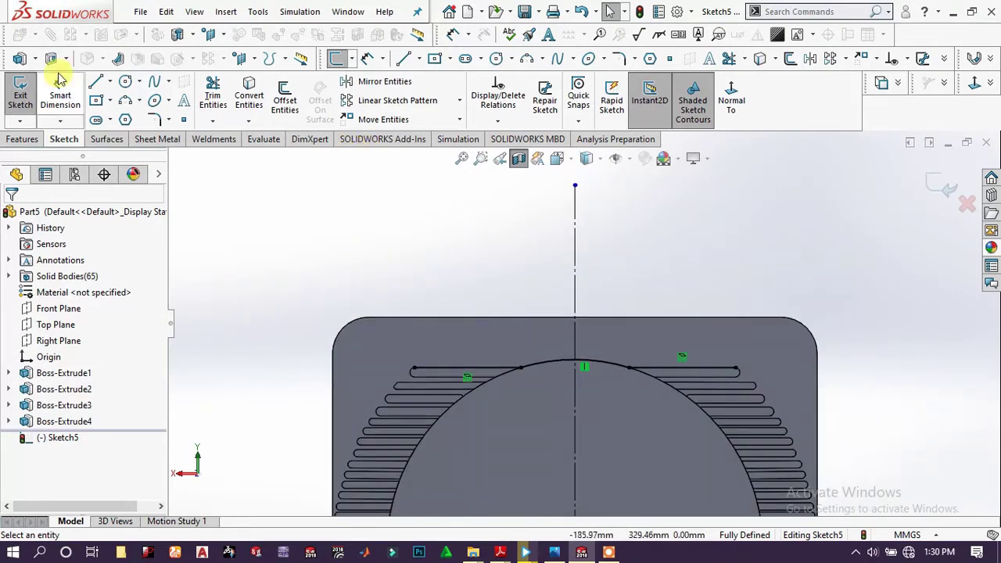
{"action": "left_click", "coordinate": [94, 86]}
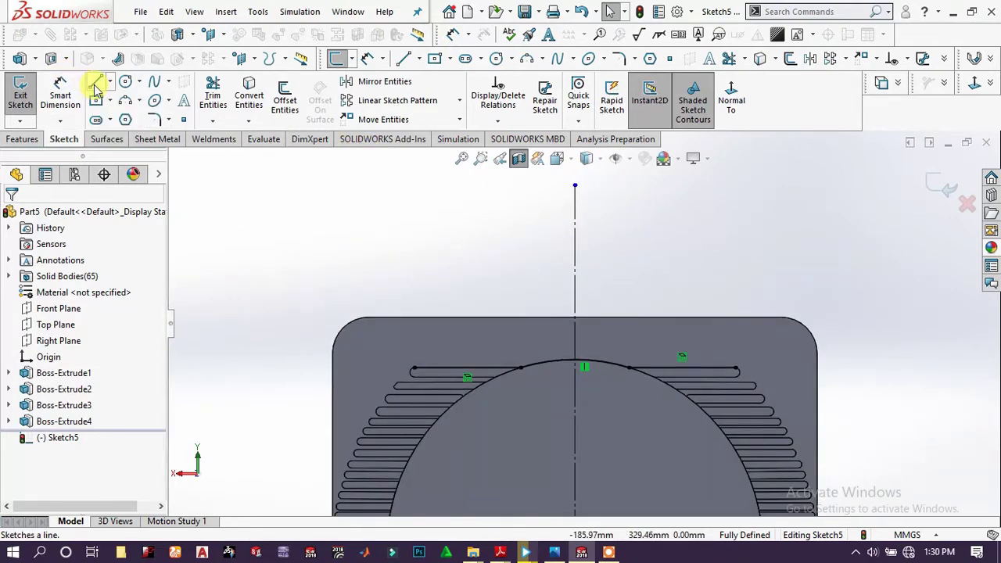
{"action": "left_click", "coordinate": [574, 293]}
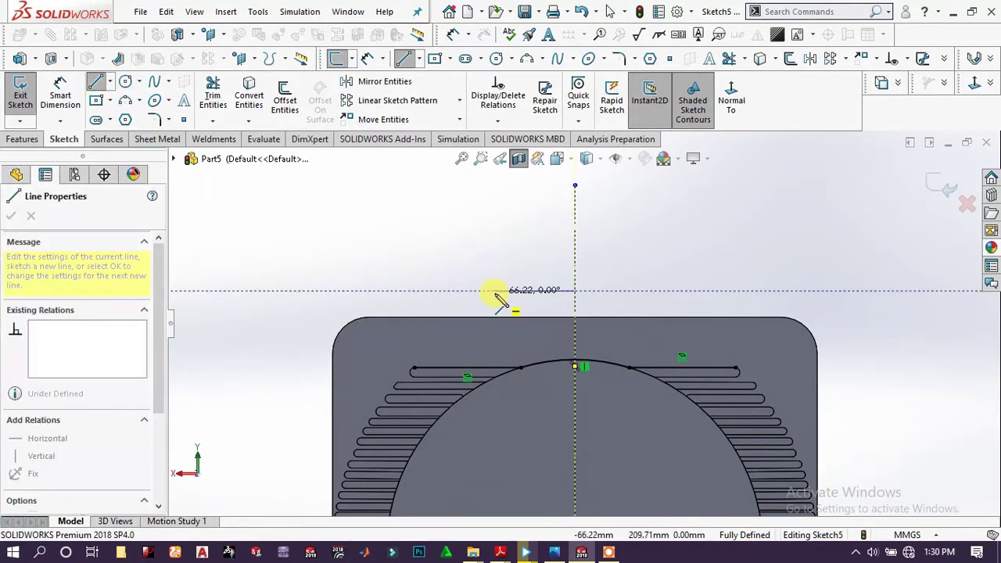
{"action": "left_click", "coordinate": [492, 291]}
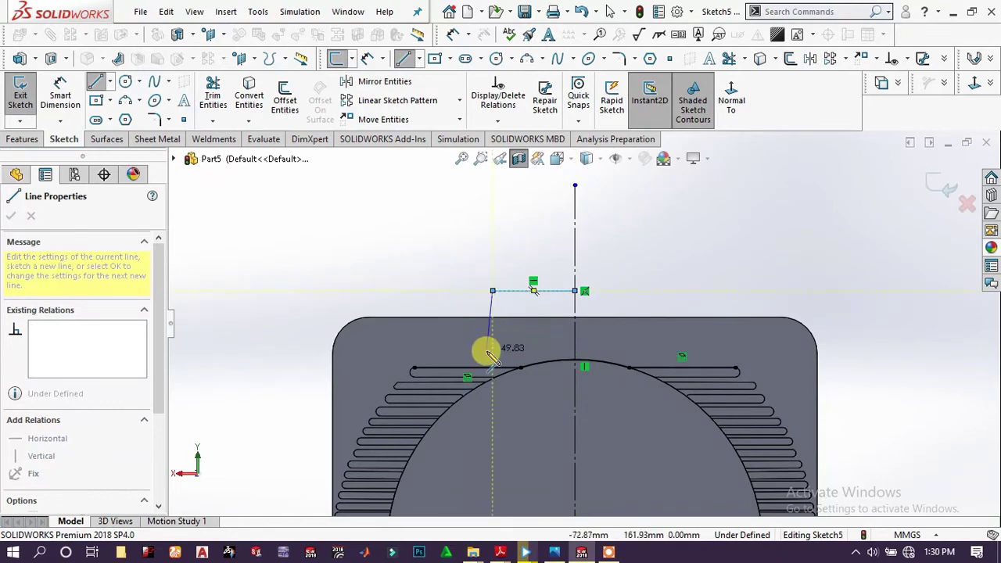
{"action": "left_click", "coordinate": [492, 367]}
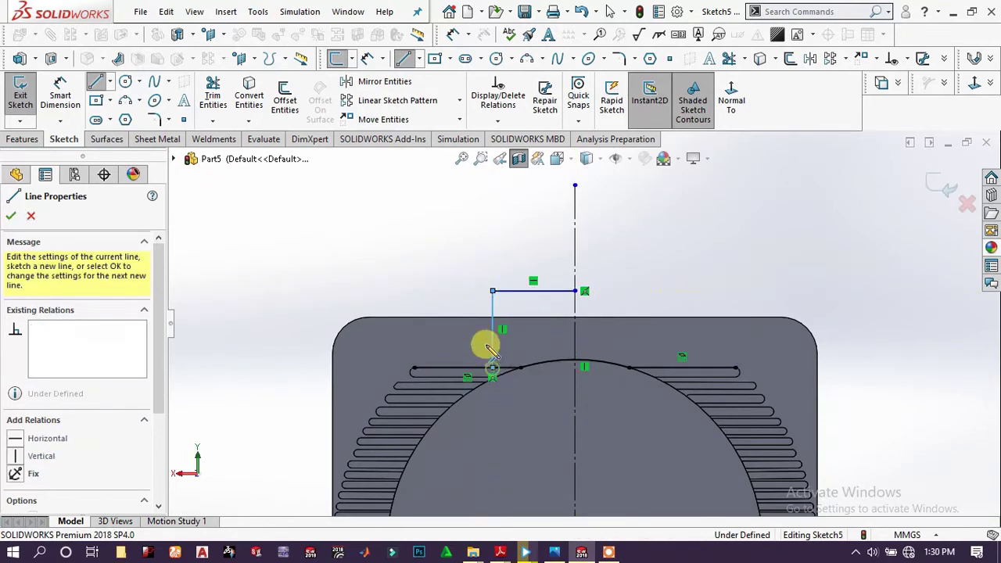
{"action": "right_click", "coordinate": [468, 283]}
{"action": "left_click", "coordinate": [508, 306]}
{"action": "key", "text": "Escape"}
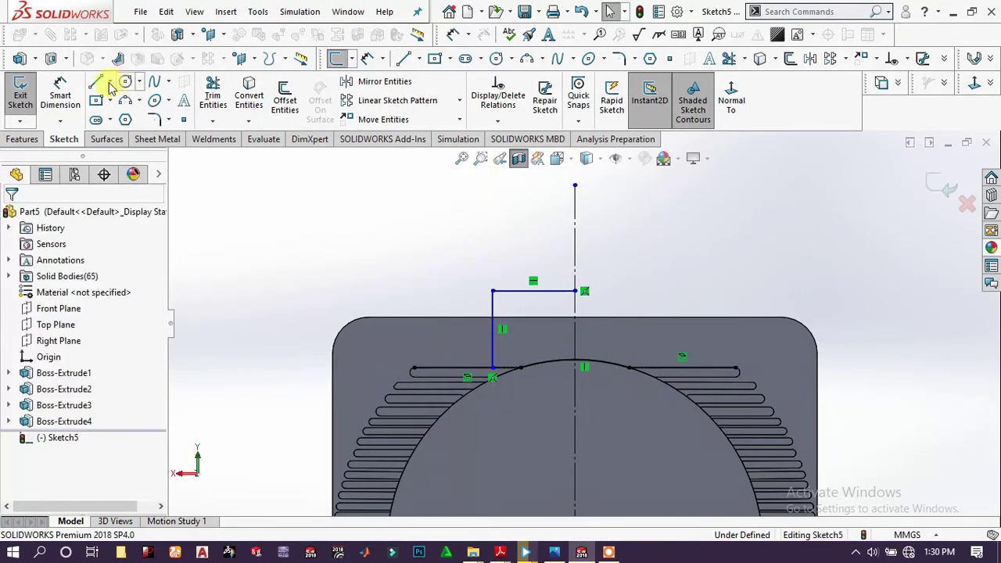
Draw a slanted line up and left from the vertical line, a tangent arc of about 17 mm radius, and a line down to the uppermost fin edge
{"action": "left_click", "coordinate": [95, 83]}
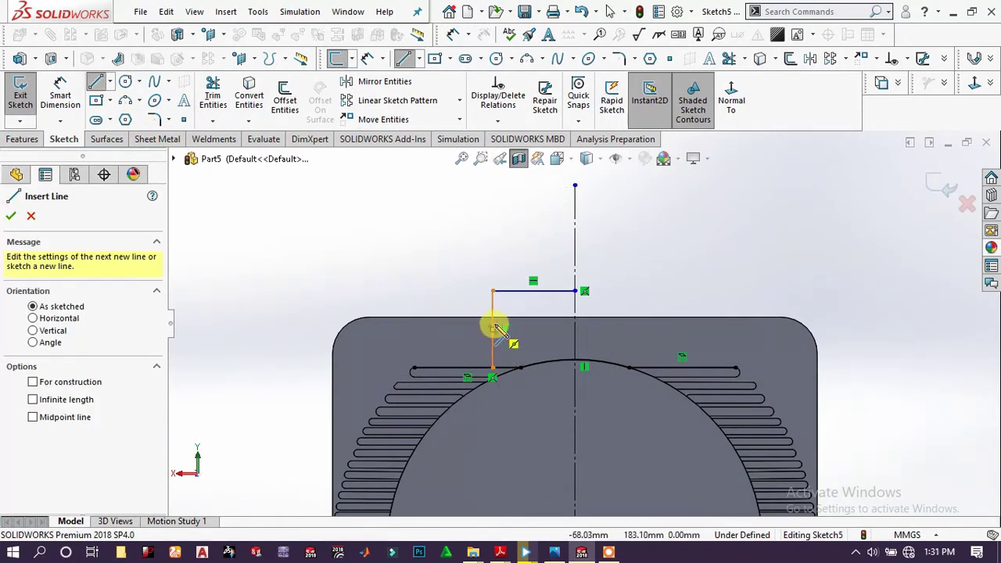
{"action": "left_click", "coordinate": [492, 329]}
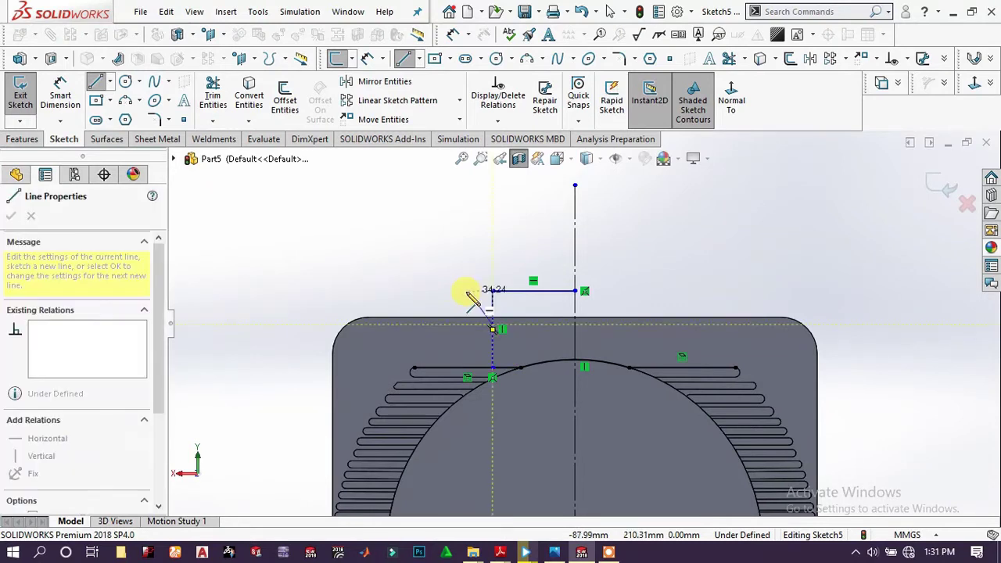
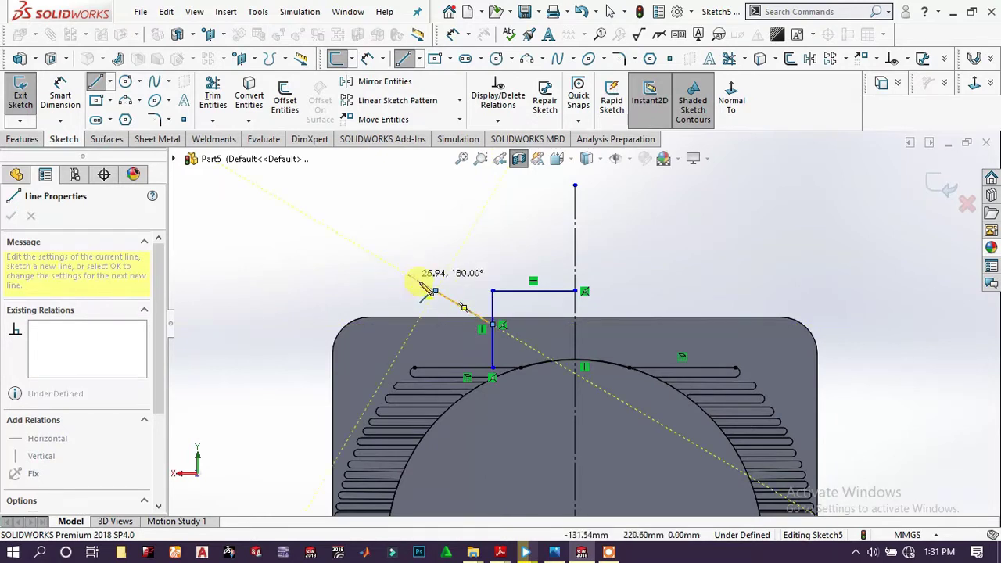
{"action": "left_click", "coordinate": [420, 292]}
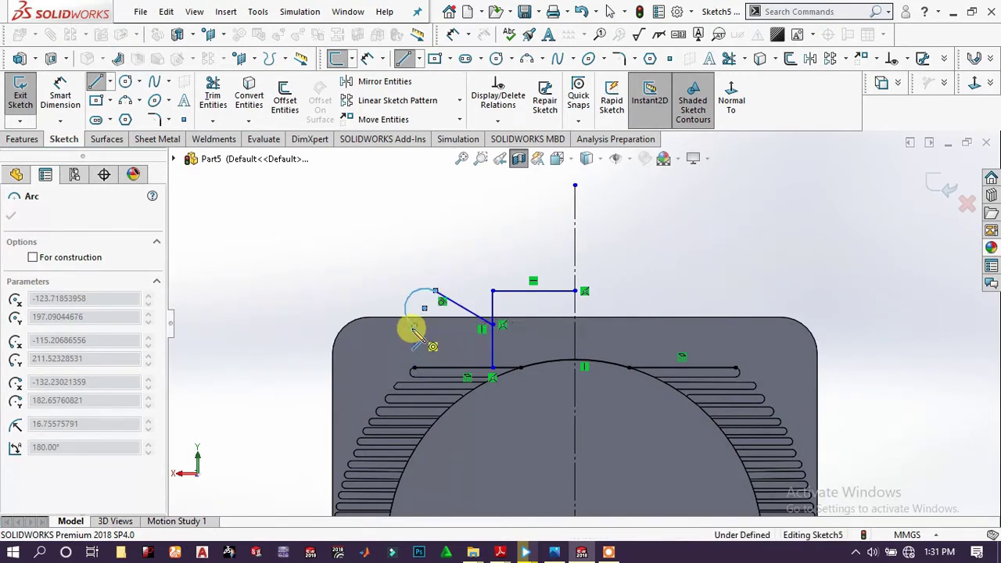
{"action": "left_click", "coordinate": [413, 325]}
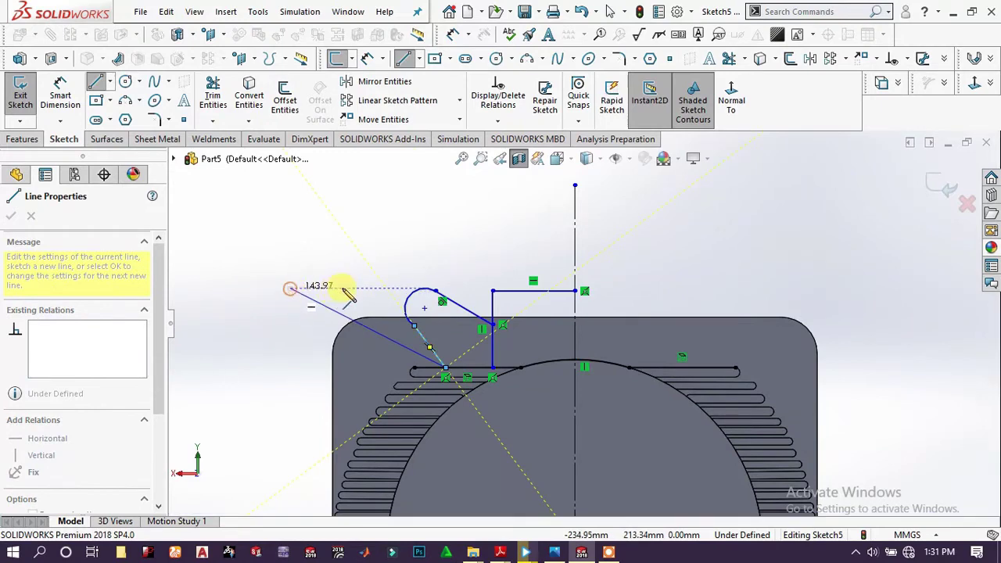
{"action": "right_click", "coordinate": [291, 288]}
{"action": "left_click", "coordinate": [329, 299]}
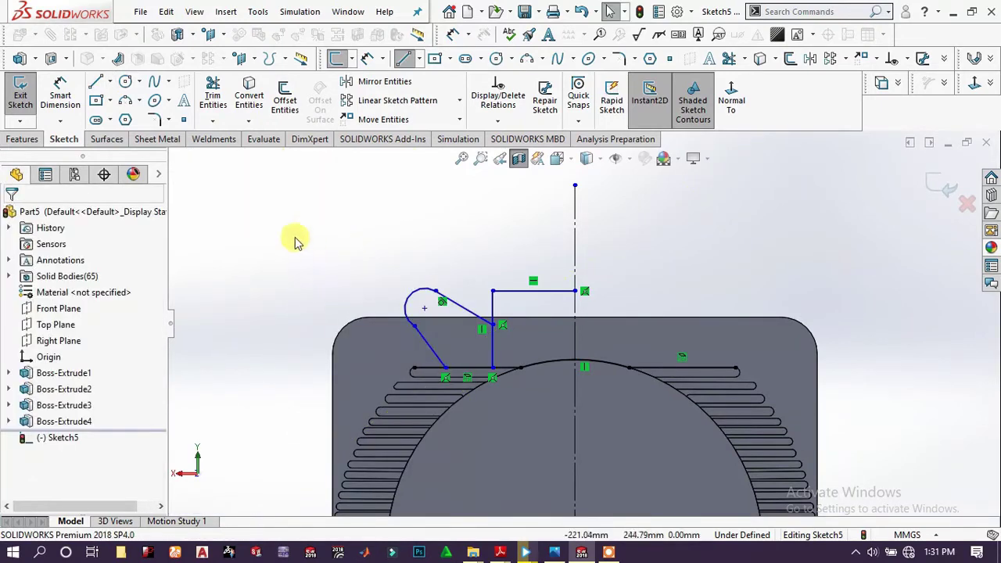
Dimension the profile's horizontal line and its vertical line to 65 mm each
{"action": "left_click", "coordinate": [60, 94]}
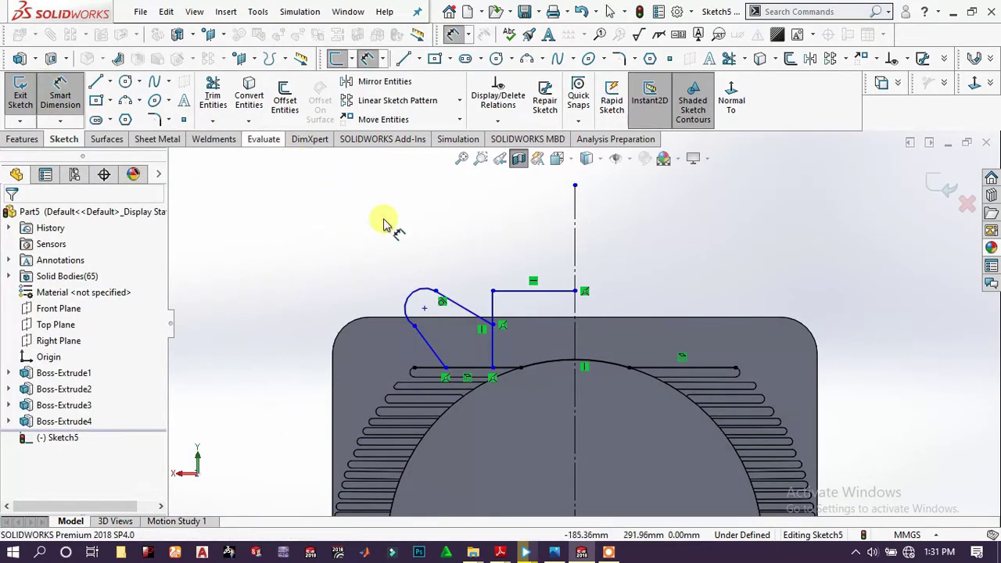
{"action": "left_click", "coordinate": [525, 294]}
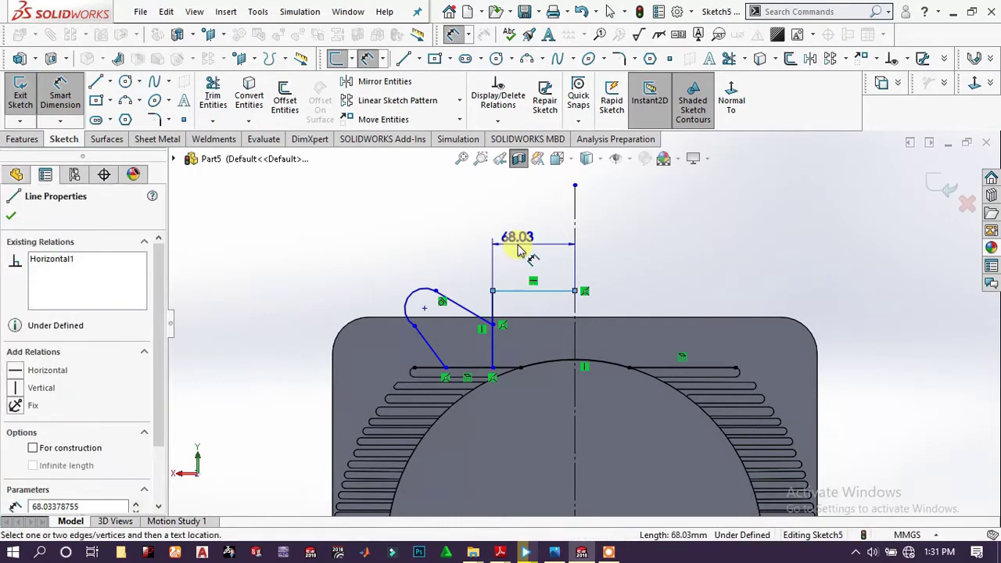
{"action": "left_click", "coordinate": [521, 248]}
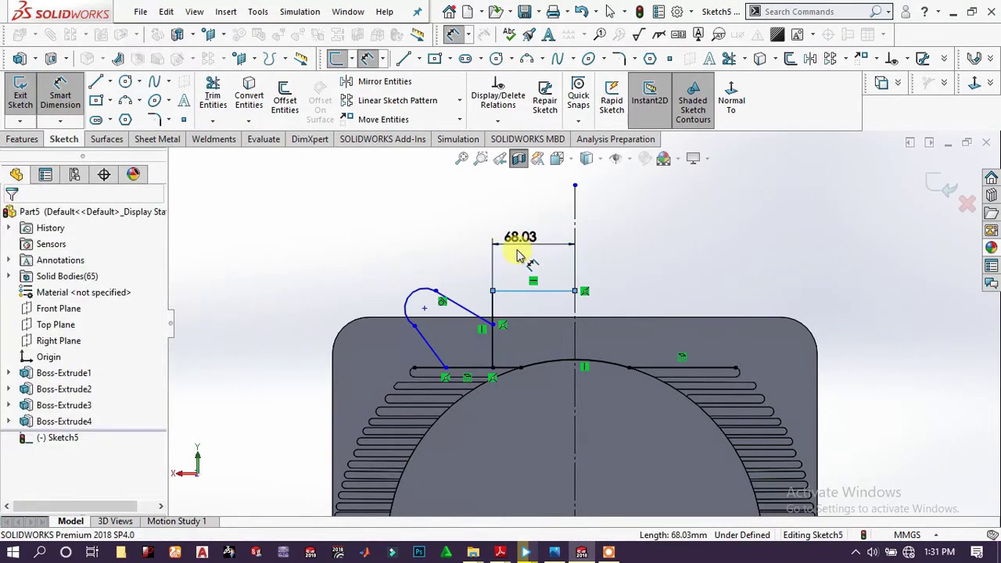
{"action": "type", "text": "40"}
{"action": "key", "text": "Return"}
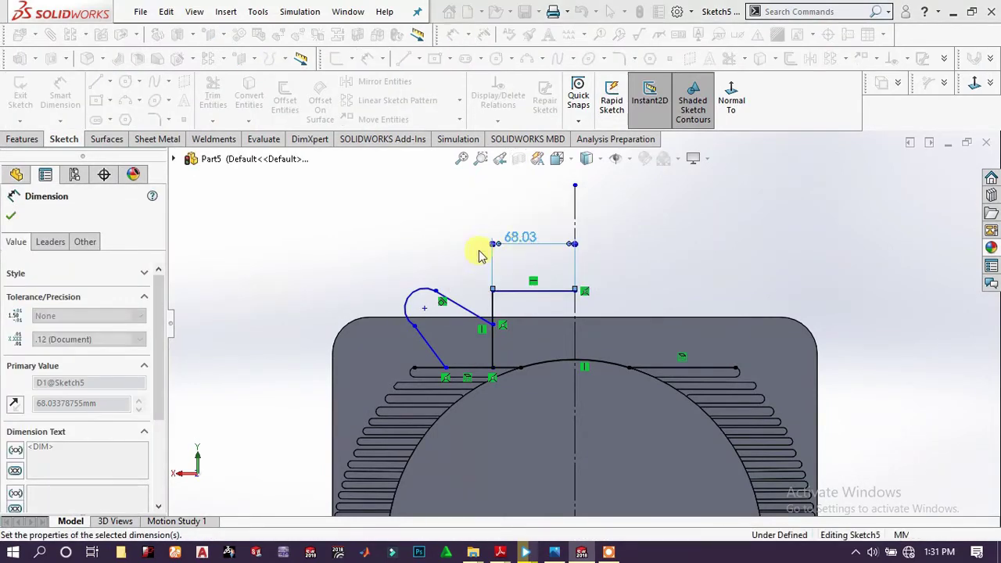
{"action": "left_click", "coordinate": [497, 309]}
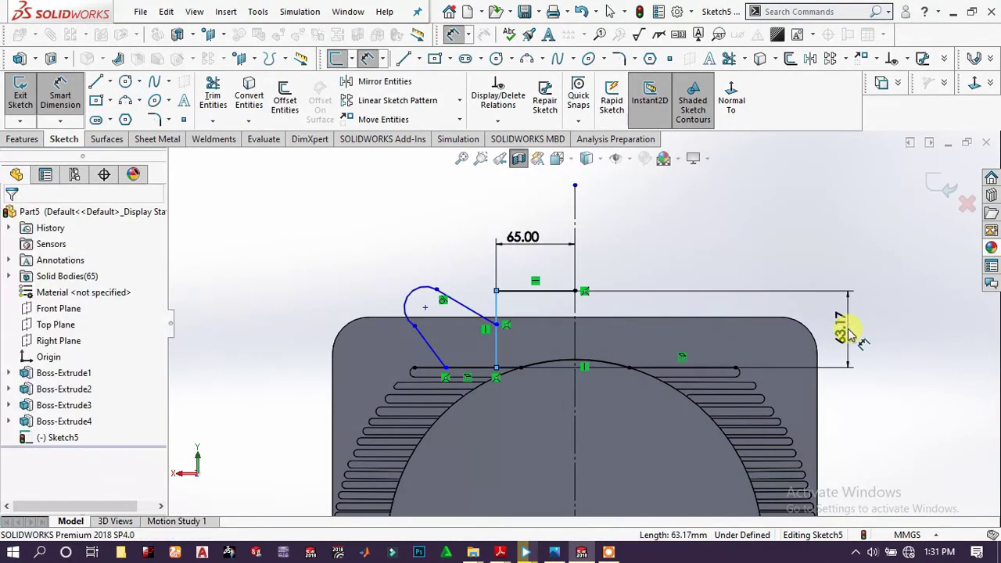
{"action": "left_click", "coordinate": [851, 335]}
{"action": "type", "text": "65"}
{"action": "key", "text": "Return"}
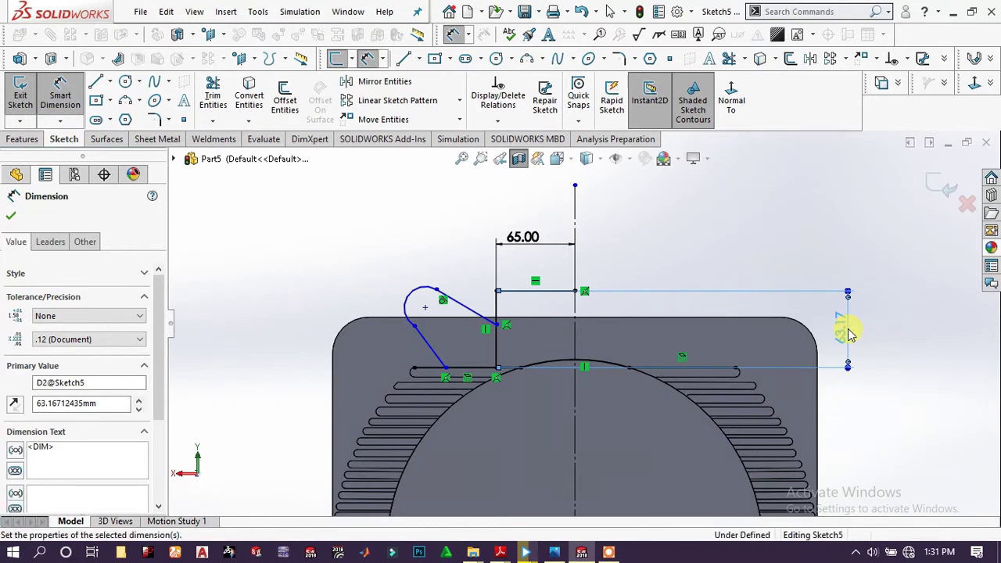
Dimension the radius of the tangent arc to 25 mm
{"action": "left_click", "coordinate": [412, 288]}
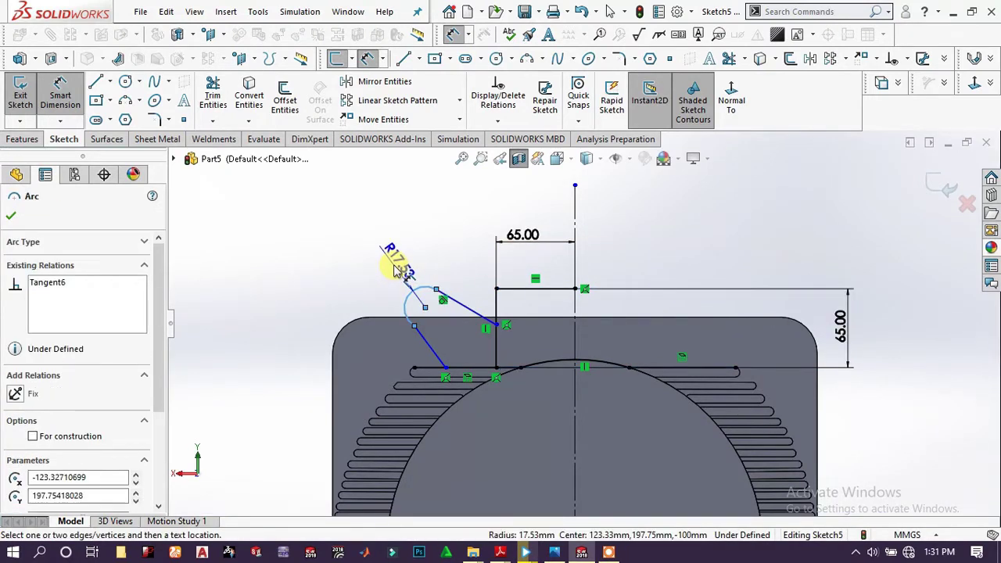
{"action": "left_click", "coordinate": [395, 269]}
{"action": "type", "text": "25"}
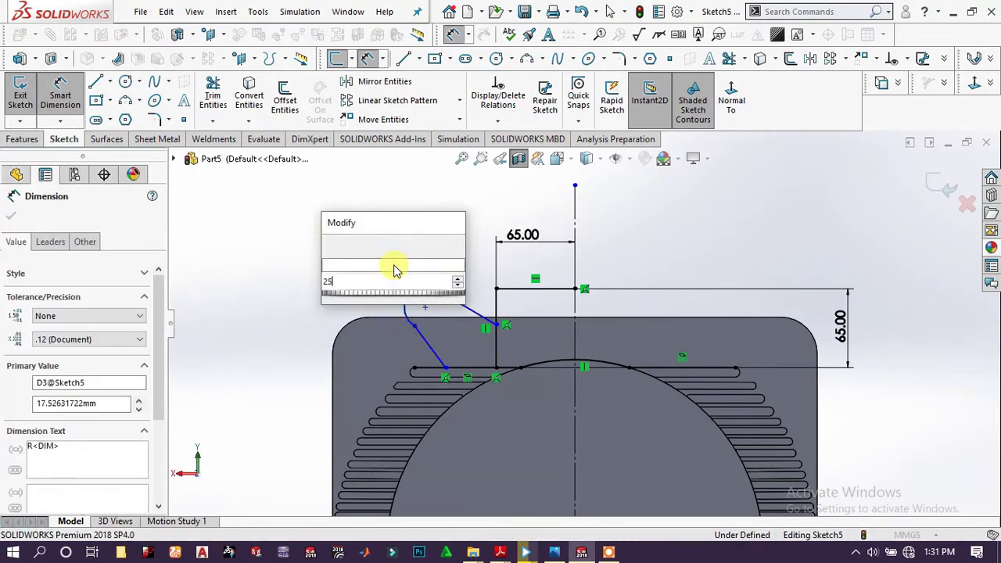
{"action": "key", "text": "Return"}
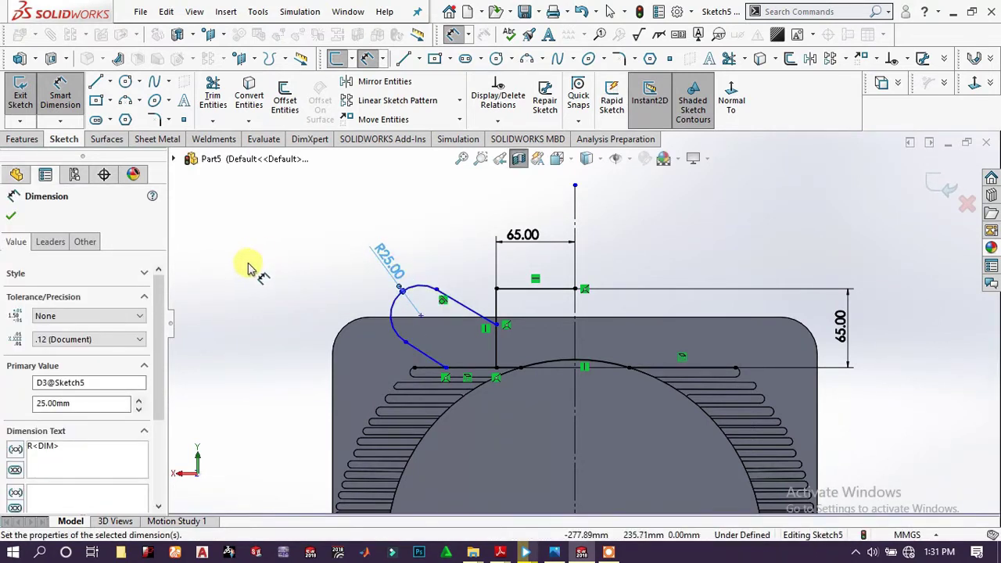
{"action": "left_click", "coordinate": [258, 266]}
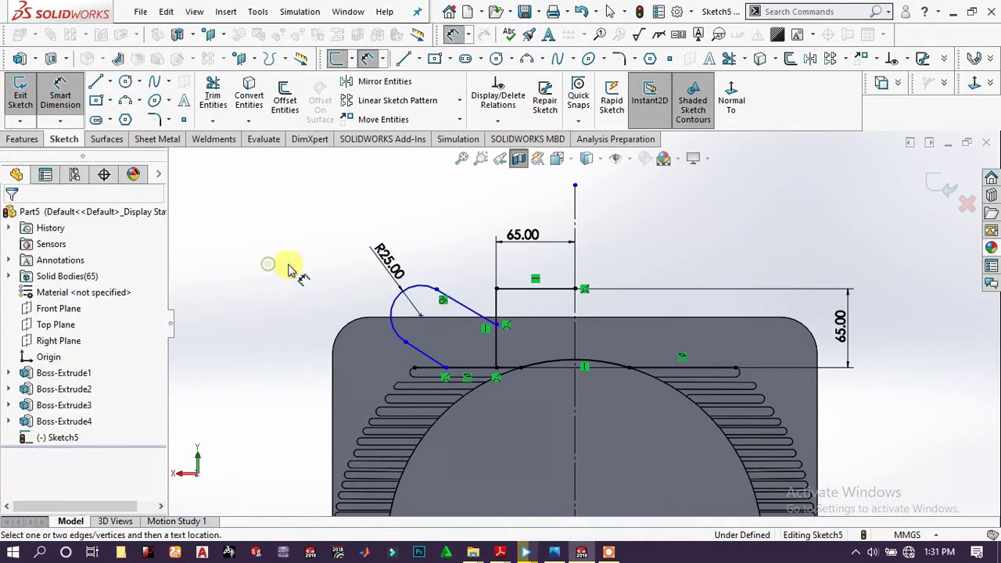
Dimension the slanted line between the arc and the vertical line to a length of 40 mm
{"action": "left_click", "coordinate": [467, 309]}
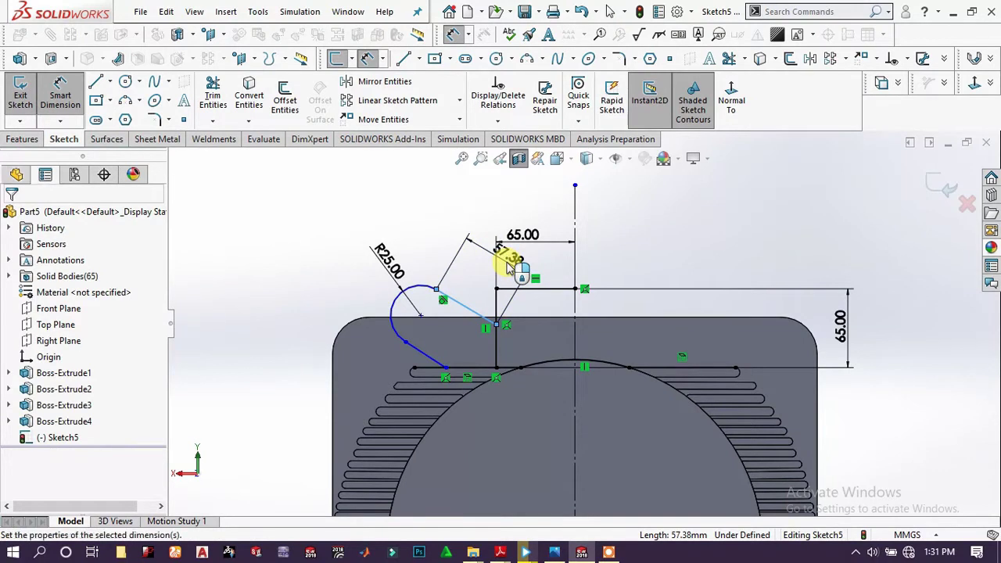
{"action": "left_click", "coordinate": [508, 268]}
{"action": "key", "text": "Return"}
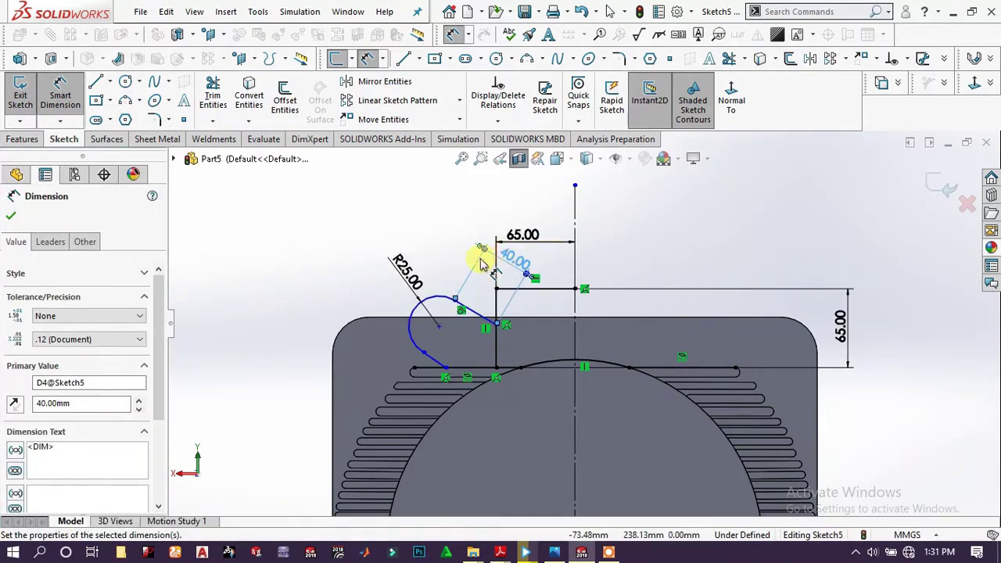
{"action": "left_click", "coordinate": [440, 250]}
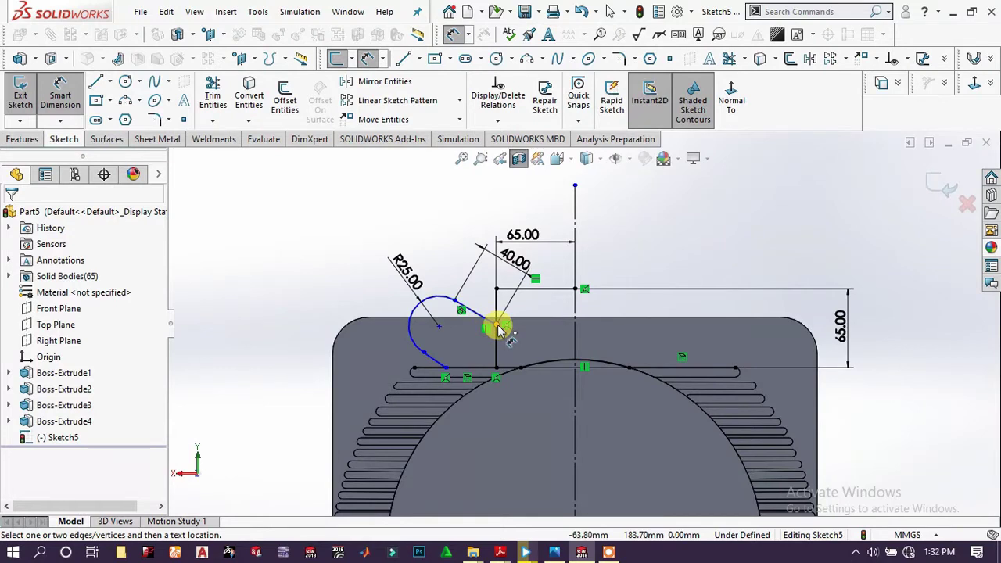
Set the vertical distance between the slanted line's start point on the vertical line and the horizontal top line to 60 mm
{"action": "left_click", "coordinate": [498, 325]}
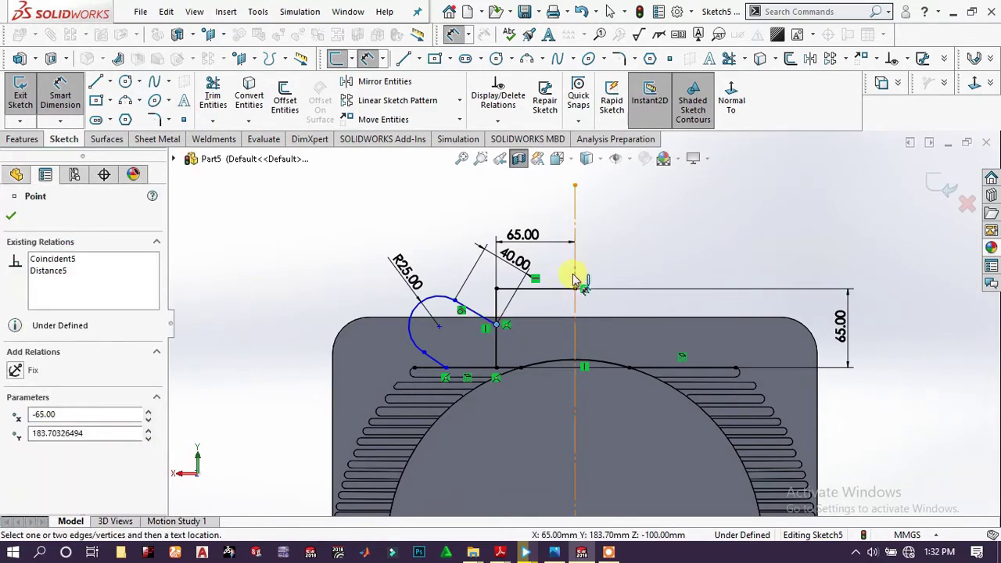
{"action": "left_click", "coordinate": [546, 296]}
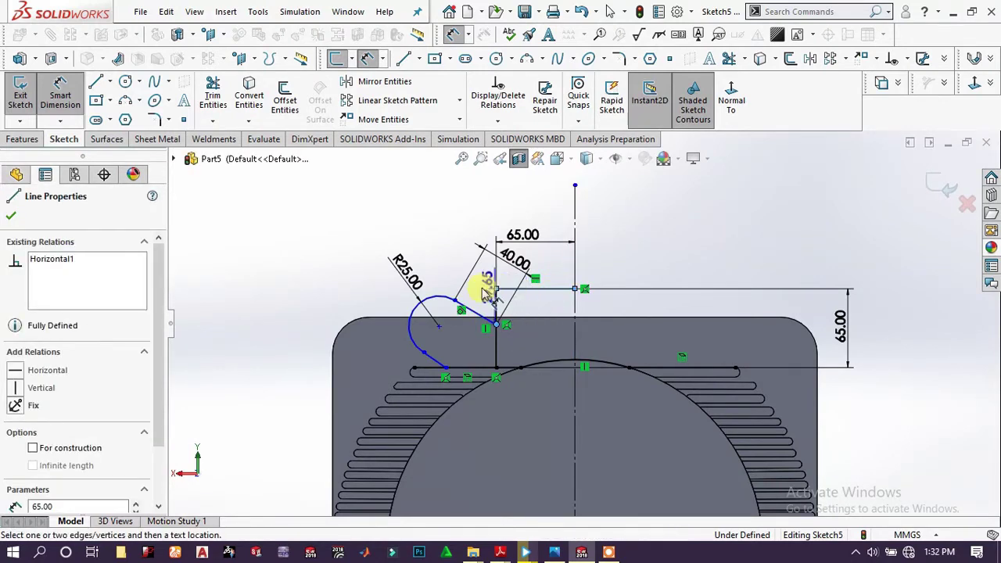
{"action": "left_click", "coordinate": [318, 298]}
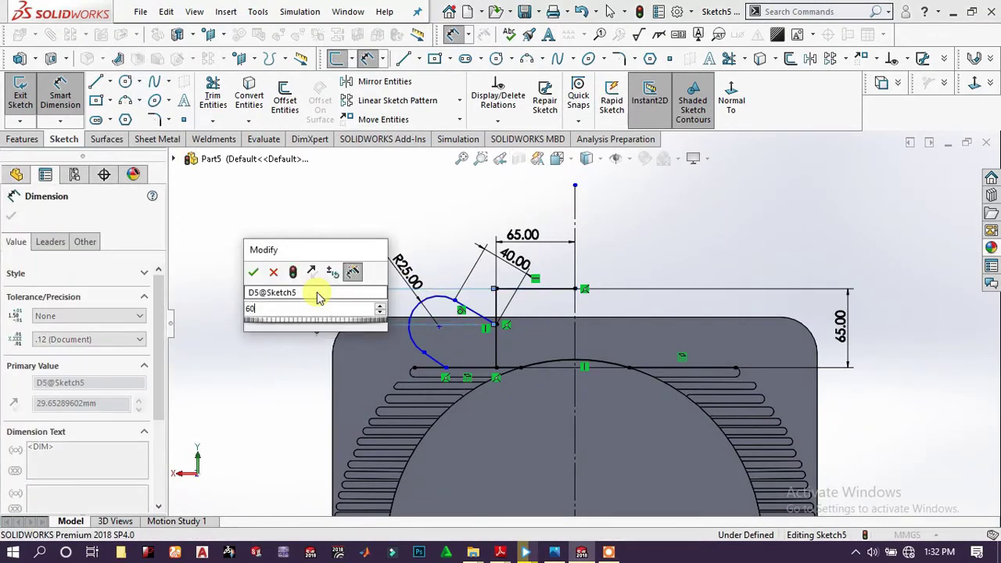
{"action": "type", "text": "60"}
{"action": "key", "text": "Return"}
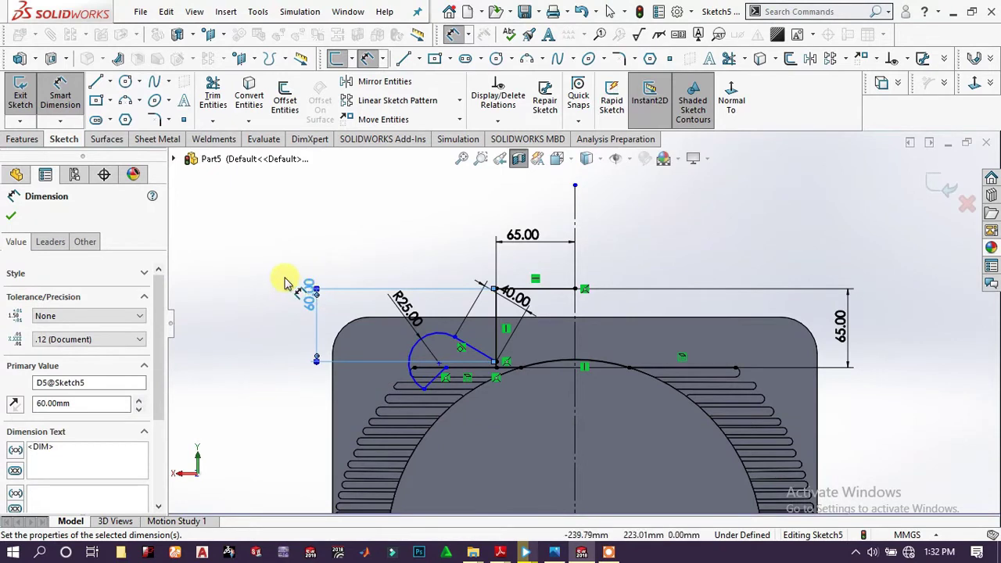
{"action": "left_click", "coordinate": [260, 279]}
{"action": "right_click", "coordinate": [243, 278]}
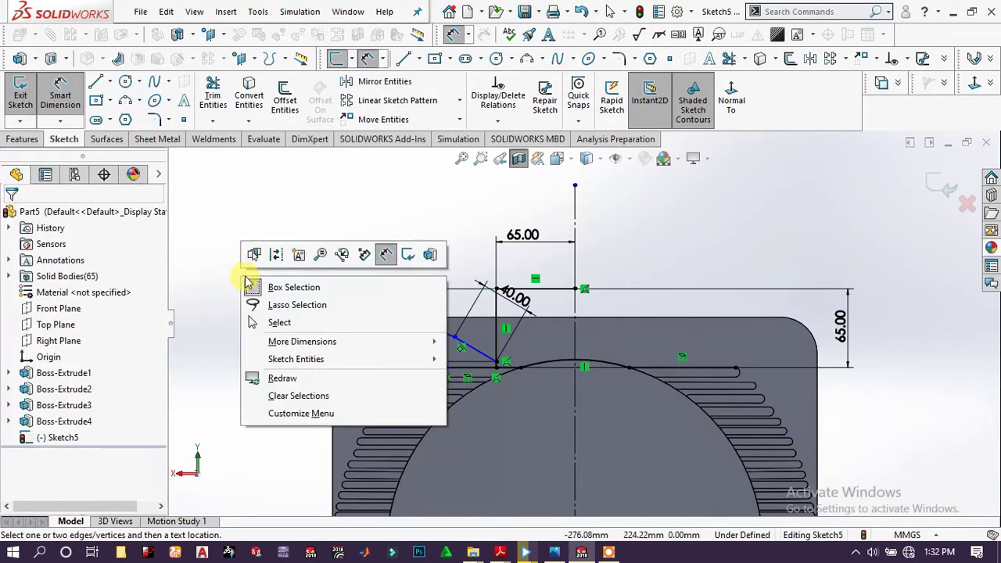
{"action": "left_click", "coordinate": [386, 255]}
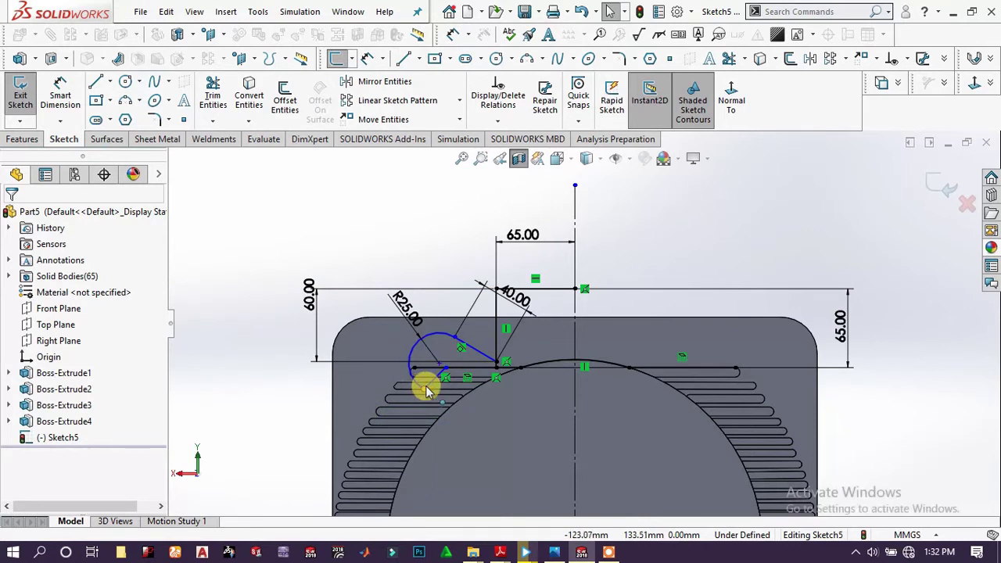
Pull the arc's lower endpoint back above the fin edge and dimension the lower slanted line to 30 mm
{"action": "mouse_move", "coordinate": [427, 391]}
{"action": "left_mouse_down"}
{"action": "mouse_move", "coordinate": [424, 346]}
{"action": "mouse_move", "coordinate": [442, 367]}
{"action": "left_mouse_up"}
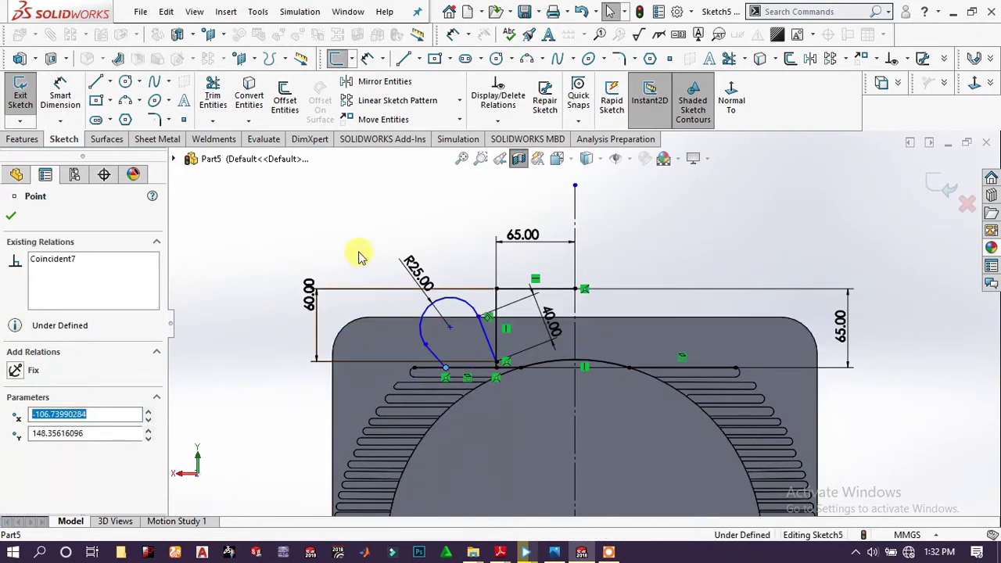
{"action": "left_click", "coordinate": [260, 263]}
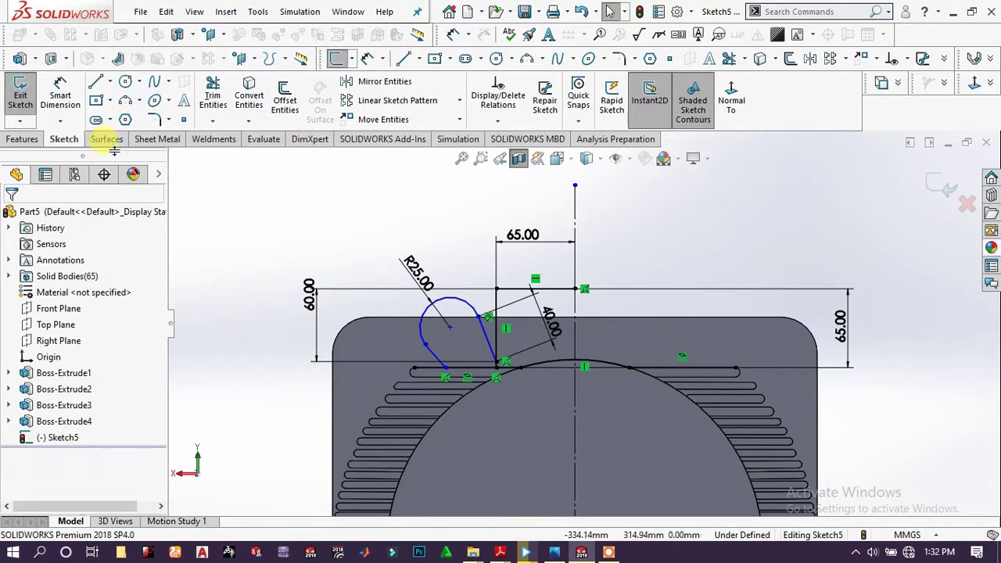
{"action": "left_click", "coordinate": [60, 92]}
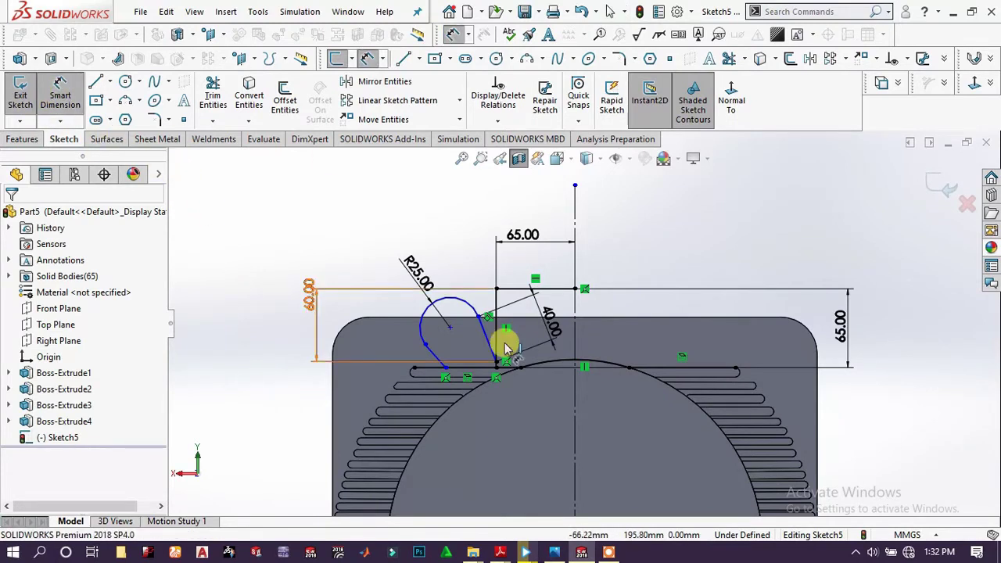
{"action": "left_click", "coordinate": [434, 355]}
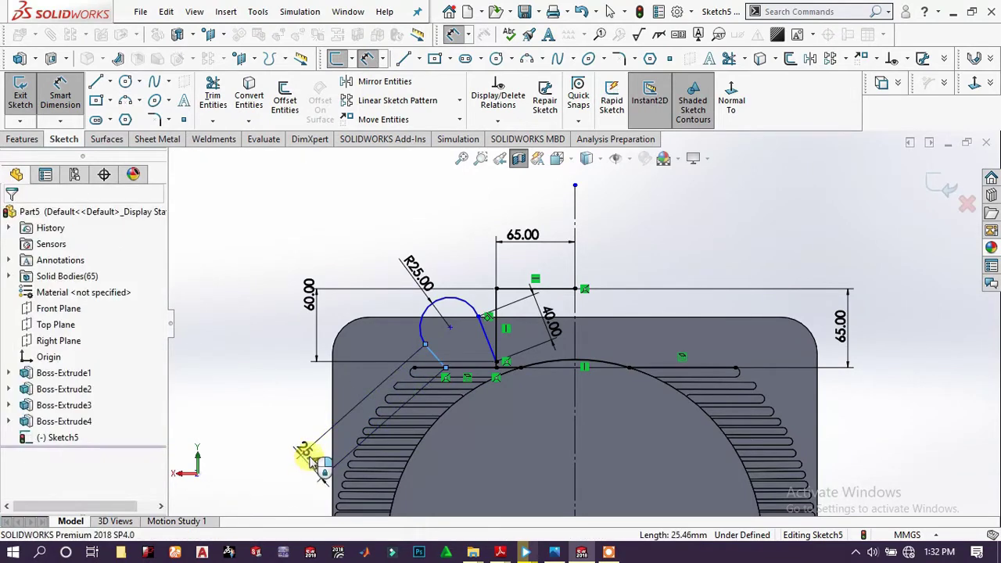
{"action": "left_click", "coordinate": [311, 460]}
{"action": "type", "text": "30"}
{"action": "key", "text": "Return"}
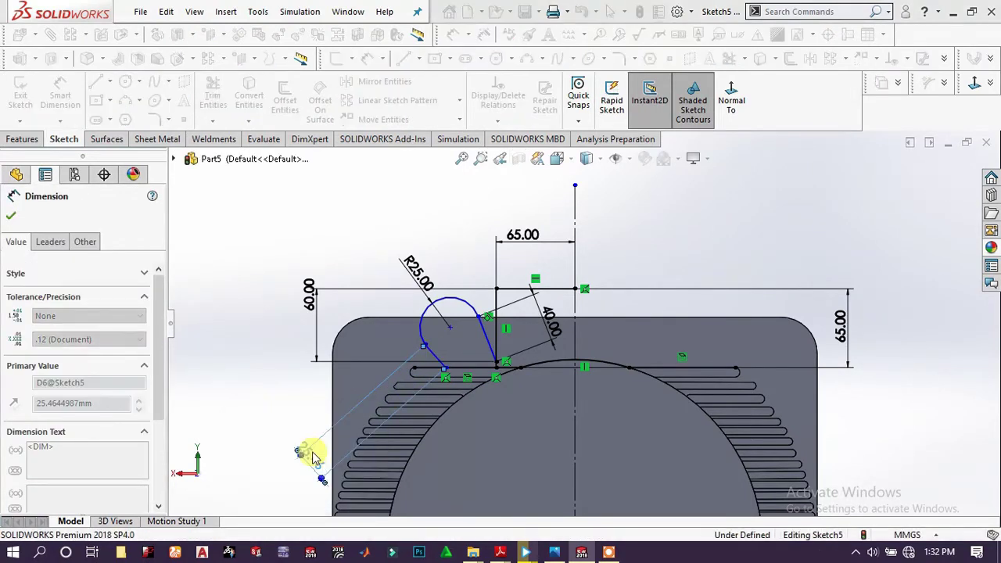
{"action": "key", "text": "Escape"}
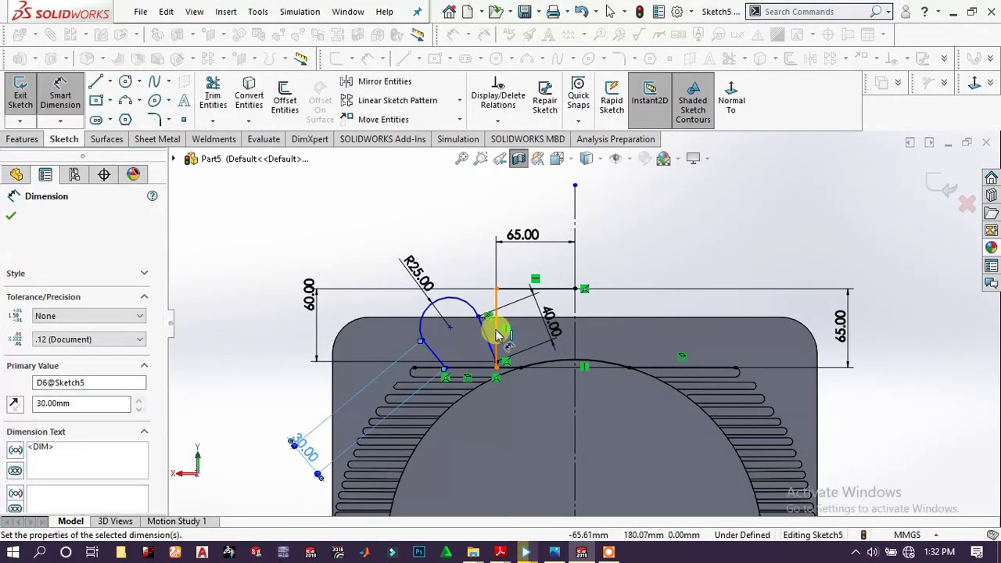
Dimension the angle between the vertical line and the 40 mm slanted line to 40 degrees
{"action": "left_click", "coordinate": [489, 343]}
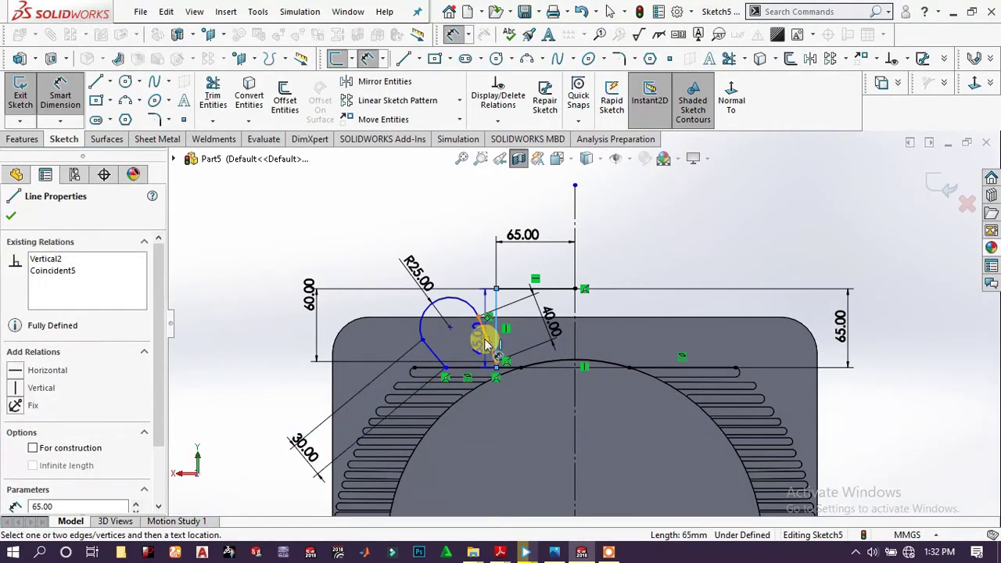
{"action": "left_click", "coordinate": [484, 315]}
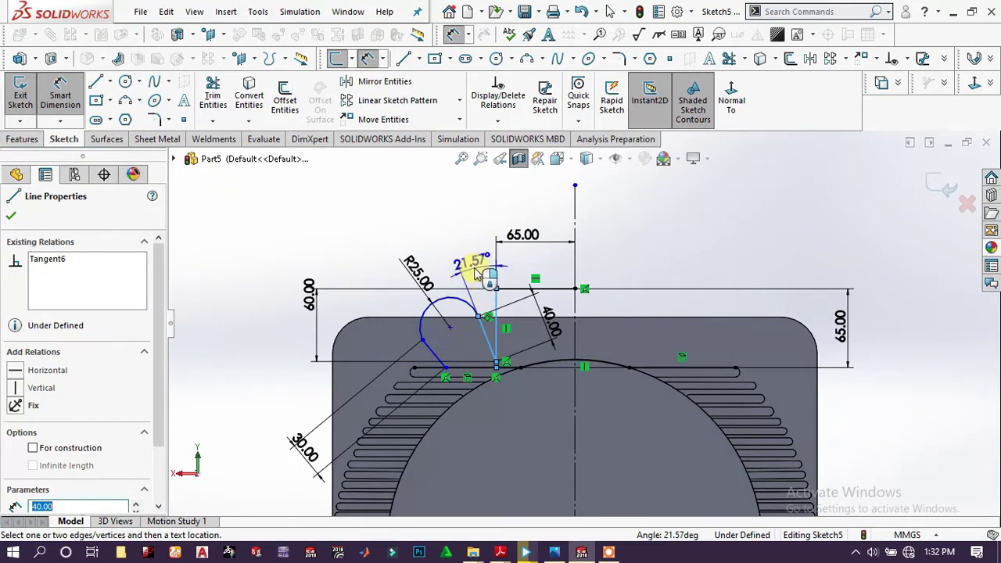
{"action": "left_click", "coordinate": [475, 274]}
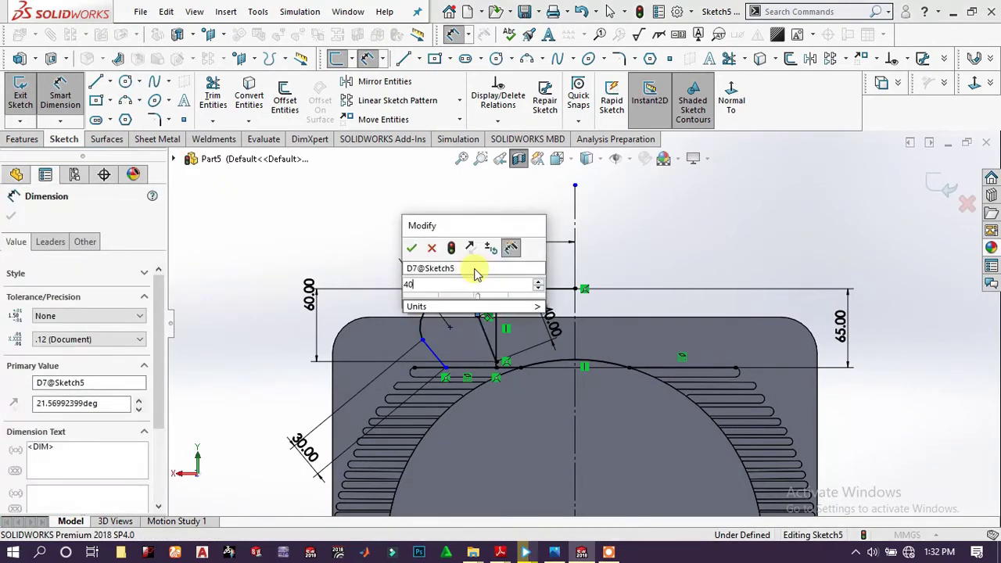
{"action": "key", "text": "Return"}
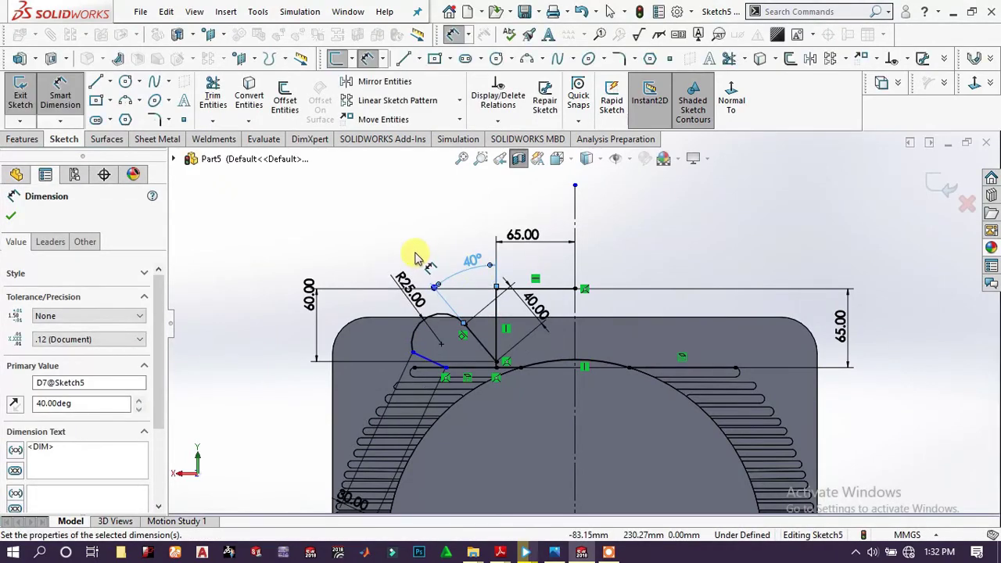
Dimension the vertical distance between the arc's lower endpoint and the horizontal fin edge line to 15 mm
{"action": "key", "text": "Escape"}
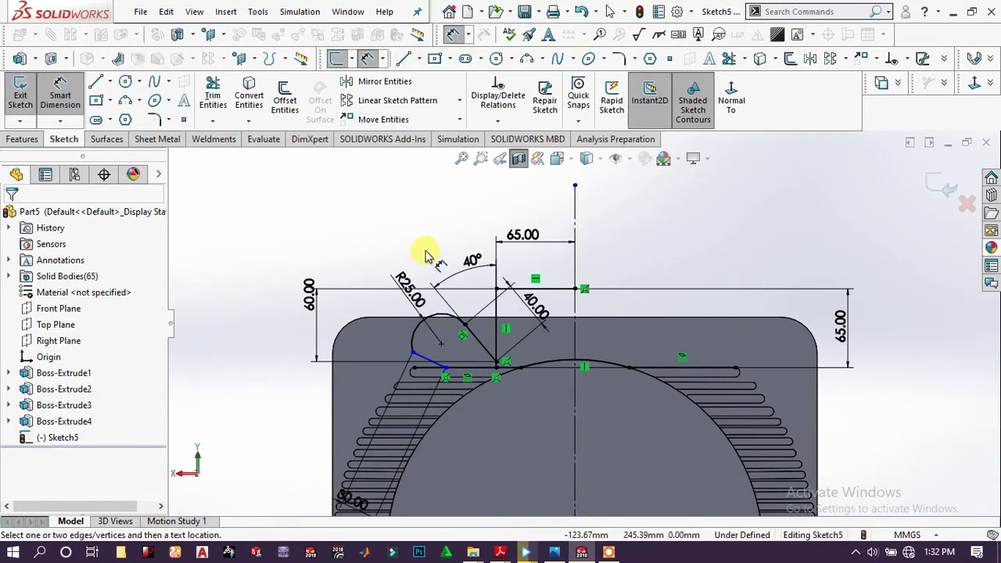
{"action": "left_click", "coordinate": [415, 356]}
{"action": "left_click", "coordinate": [422, 368]}
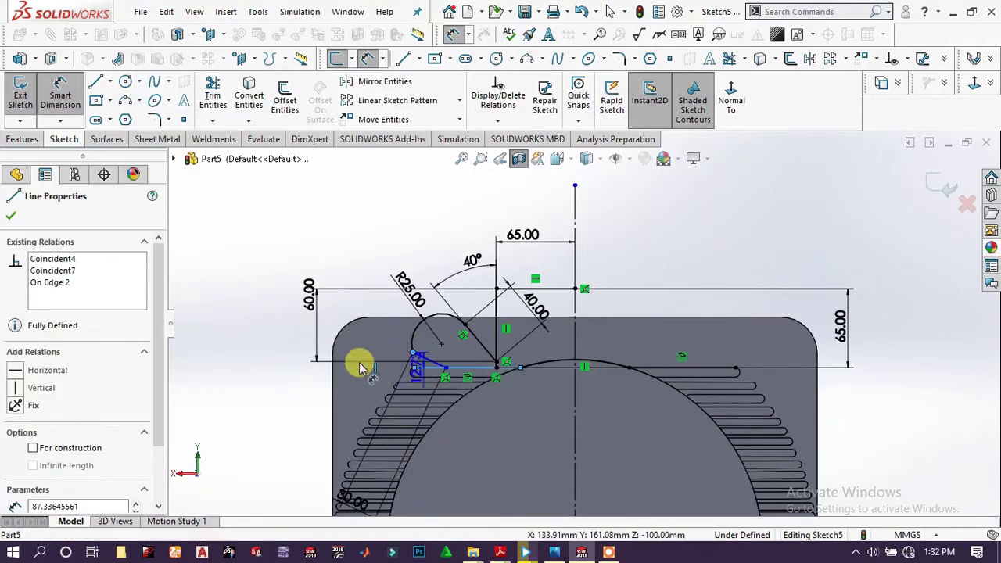
{"action": "left_click", "coordinate": [238, 369]}
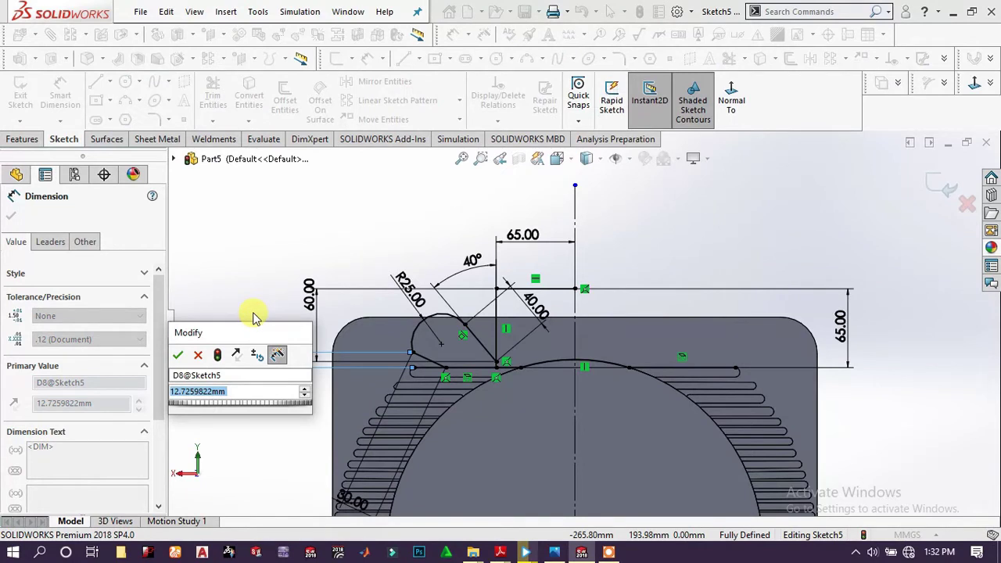
{"action": "type", "text": "15"}
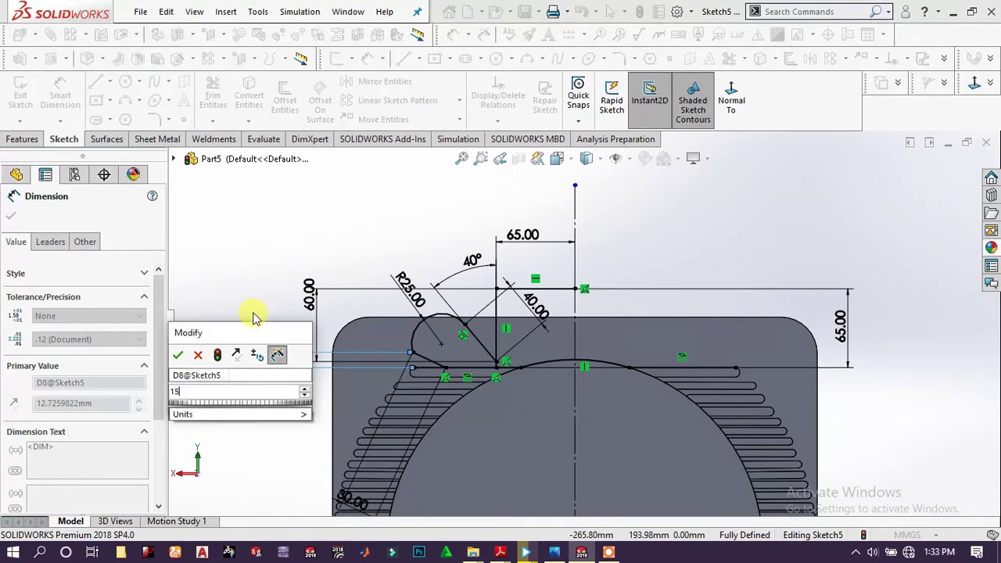
{"action": "key", "text": "Return"}
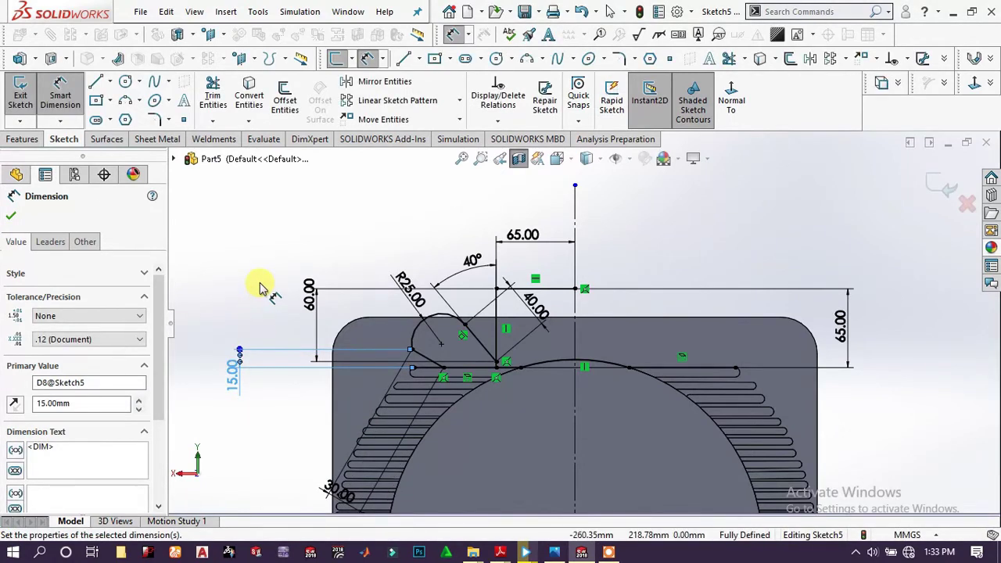
Set the height of the arc's lower endpoint above the fin edge line to 25 mm
{"action": "left_click", "coordinate": [222, 361]}
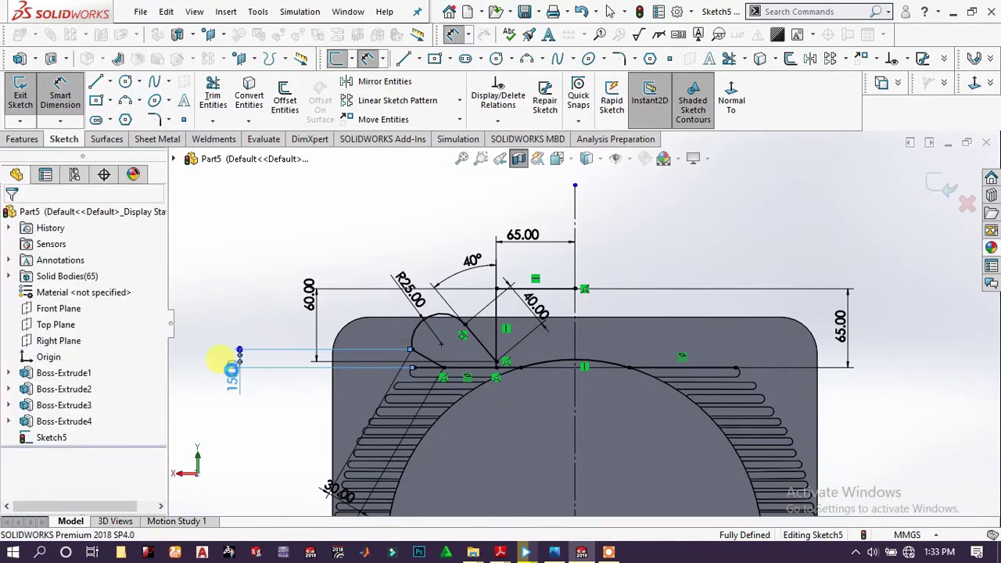
{"action": "double_click", "coordinate": [232, 367]}
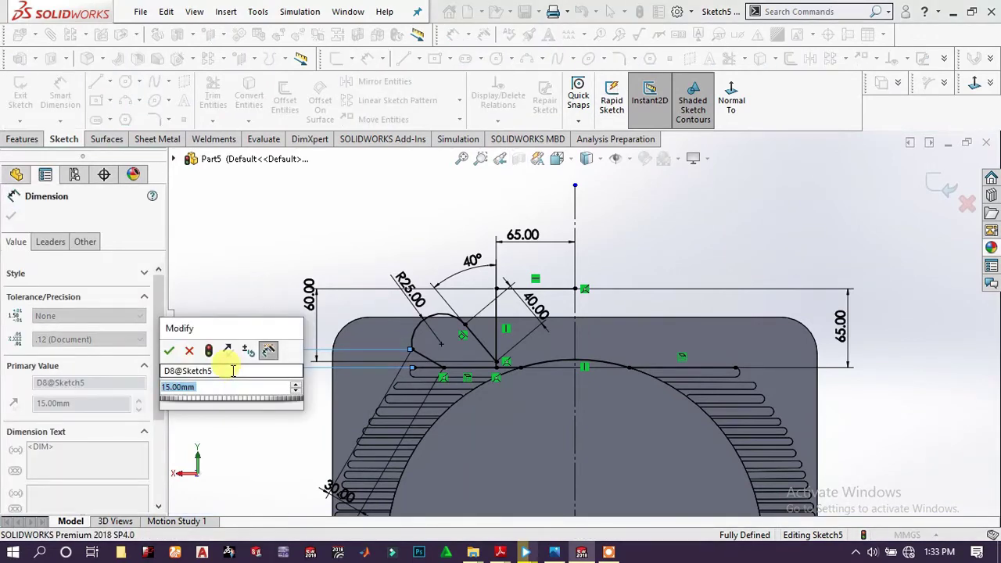
{"action": "type", "text": "25"}
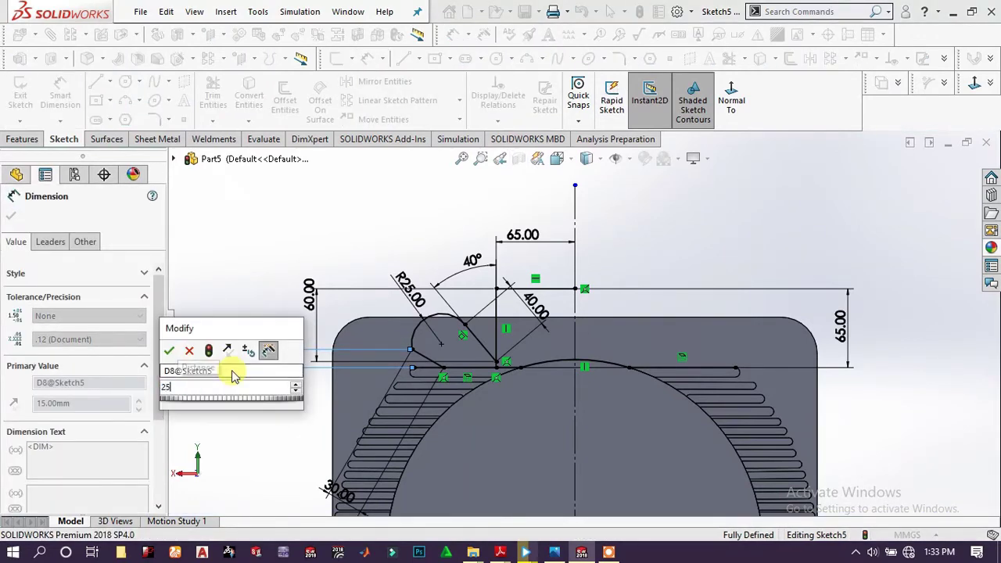
{"action": "key", "text": "Return"}
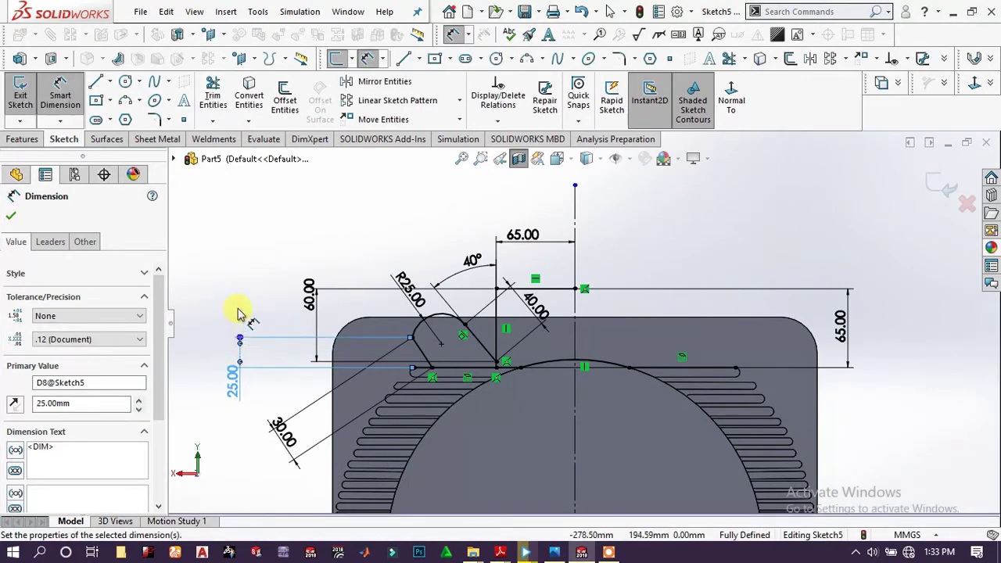
{"action": "left_click", "coordinate": [240, 296]}
Mirror the half profile with its rounded lobe about the vertical centerline, keeping the original entities
{"action": "scroll", "coordinate": [576, 347], "scroll_direction": "down", "scroll_amount": 1}
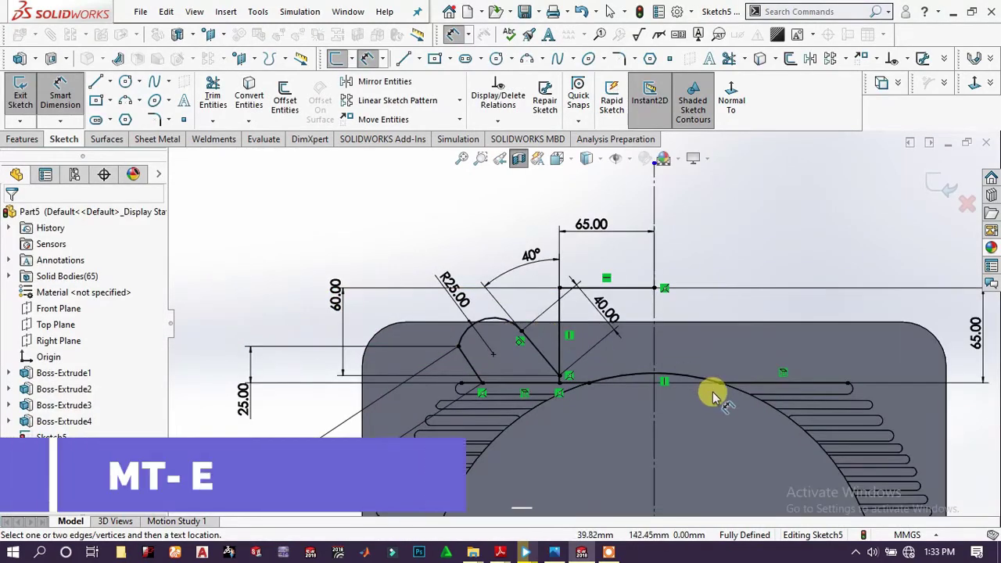
{"action": "scroll", "coordinate": [706, 393], "scroll_direction": "up", "scroll_amount": 3}
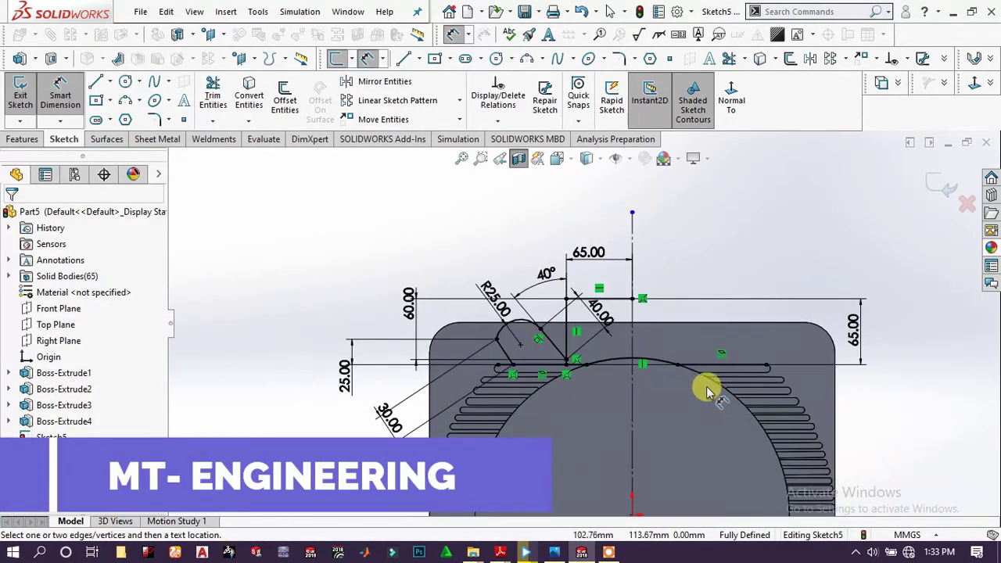
{"action": "right_click", "coordinate": [508, 215]}
{"action": "left_click", "coordinate": [646, 193]}
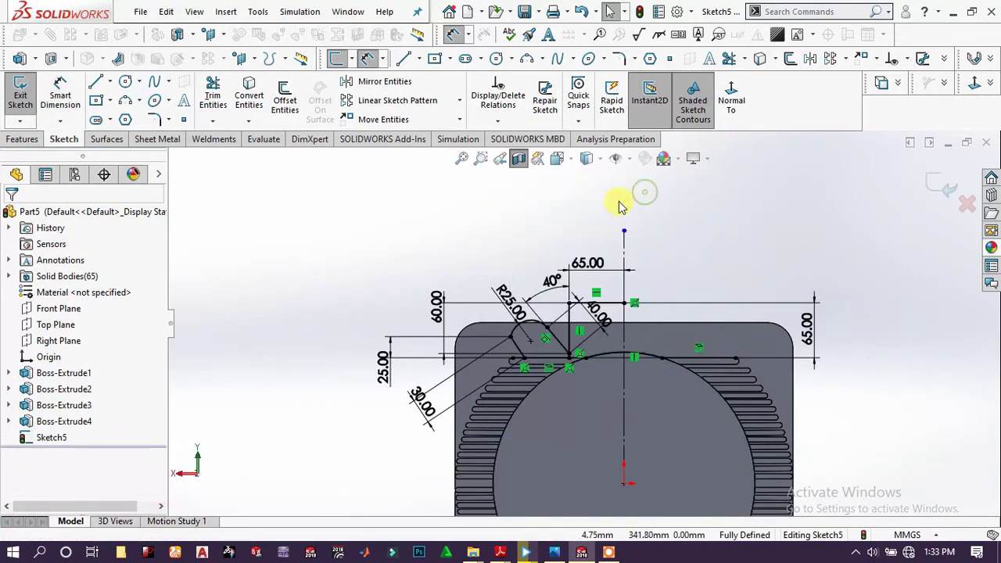
{"action": "left_click_drag", "start_coordinate": [605, 231], "coordinate": [492, 355]}
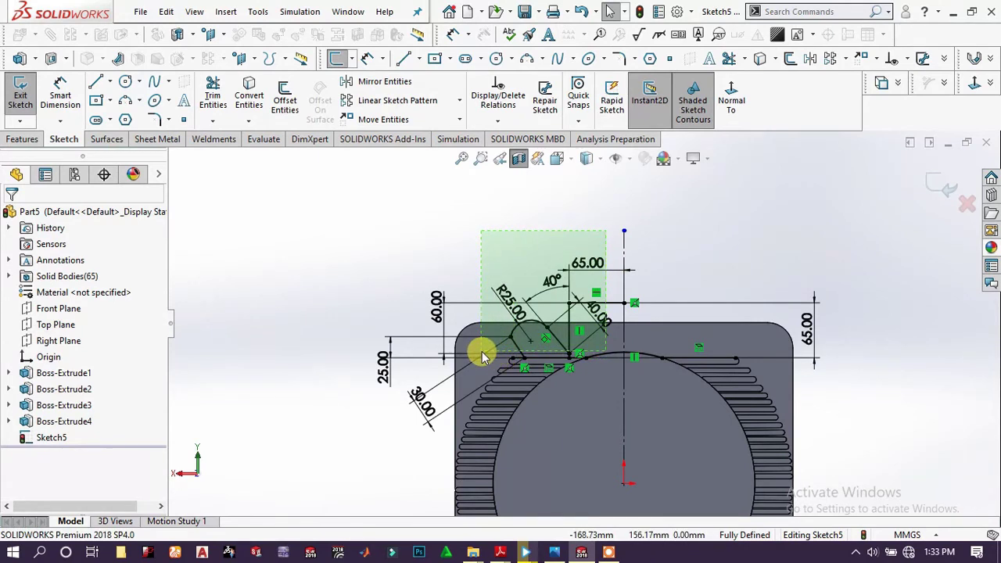
{"action": "left_click_drag", "start_coordinate": [480, 352], "coordinate": [475, 352]}
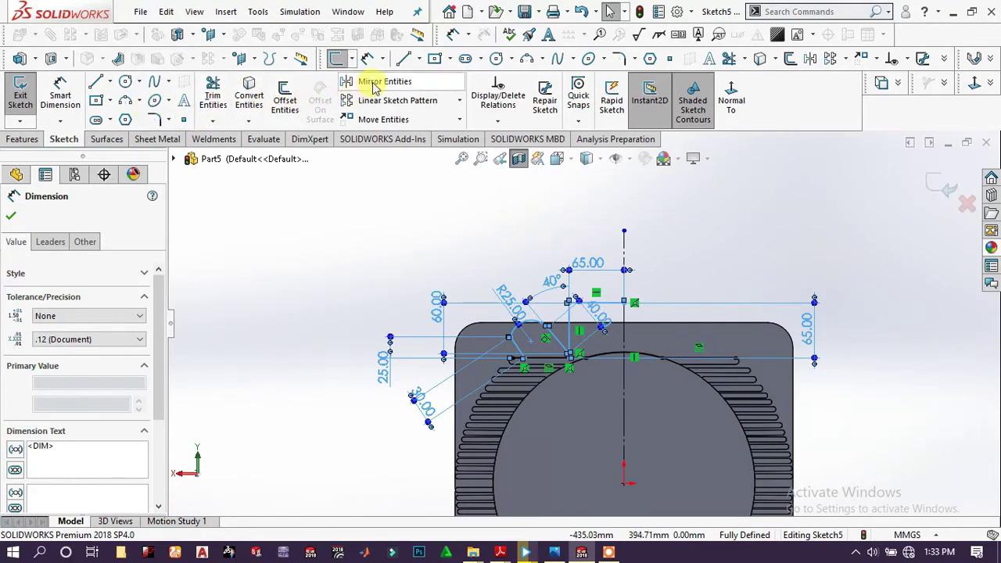
{"action": "left_click", "coordinate": [347, 81]}
{"action": "left_click", "coordinate": [100, 438]}
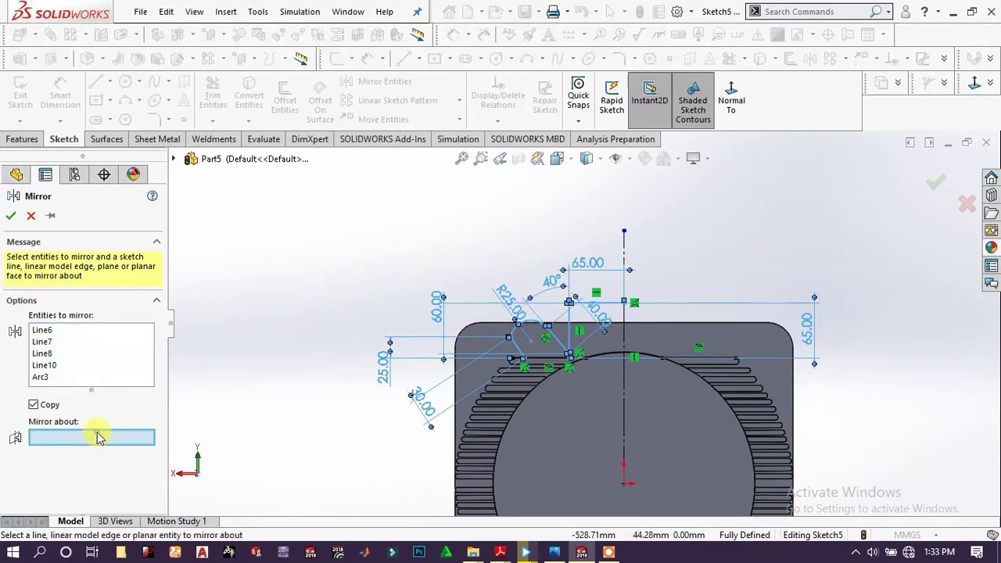
{"action": "left_click", "coordinate": [624, 258]}
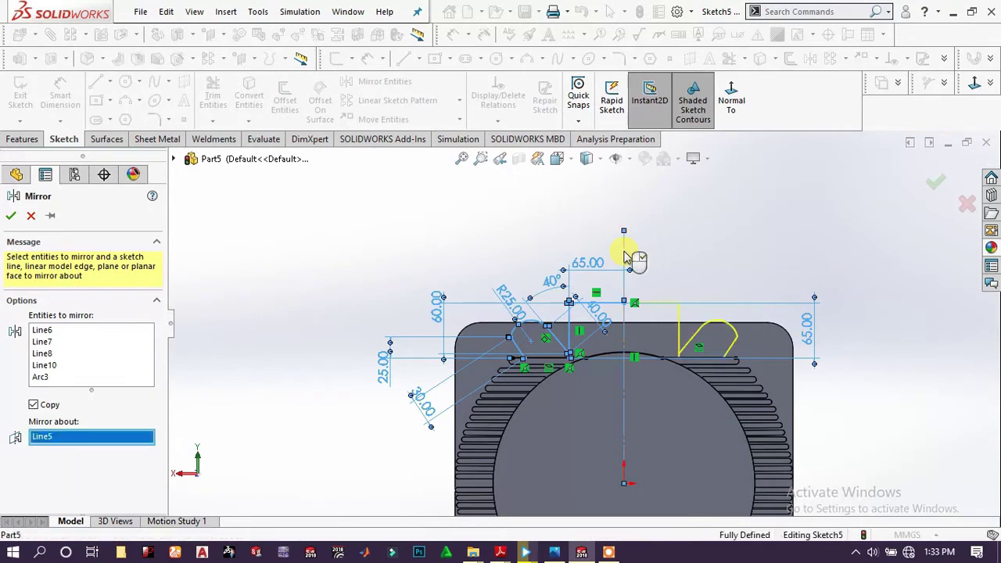
{"action": "left_click", "coordinate": [14, 217]}
Trim the fin edge line's overhang outside the original lobe and the short vertical stub below its slanted line
{"action": "scroll", "coordinate": [726, 375], "scroll_direction": "down", "scroll_amount": 5}
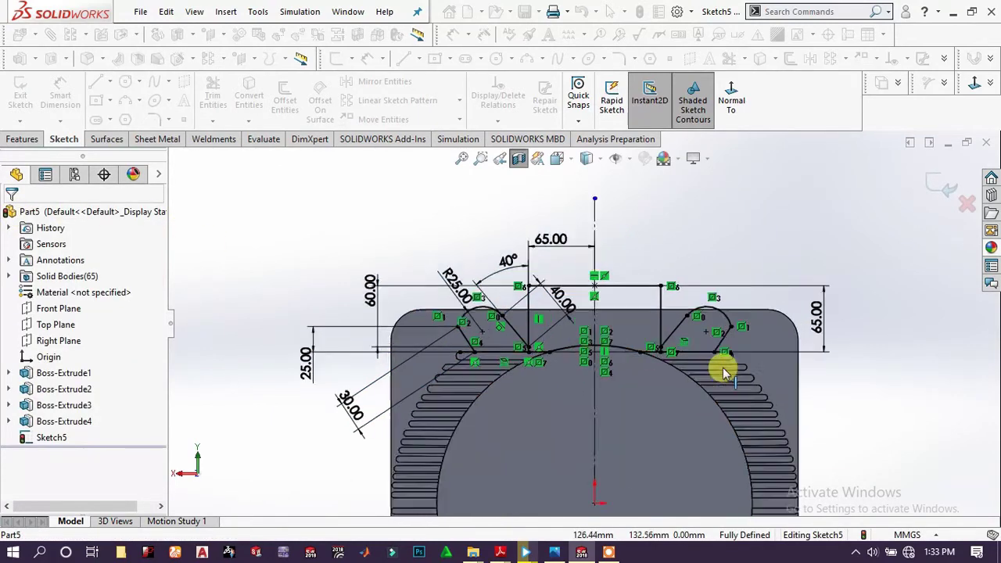
{"action": "scroll", "coordinate": [579, 319], "scroll_direction": "up", "scroll_amount": 2}
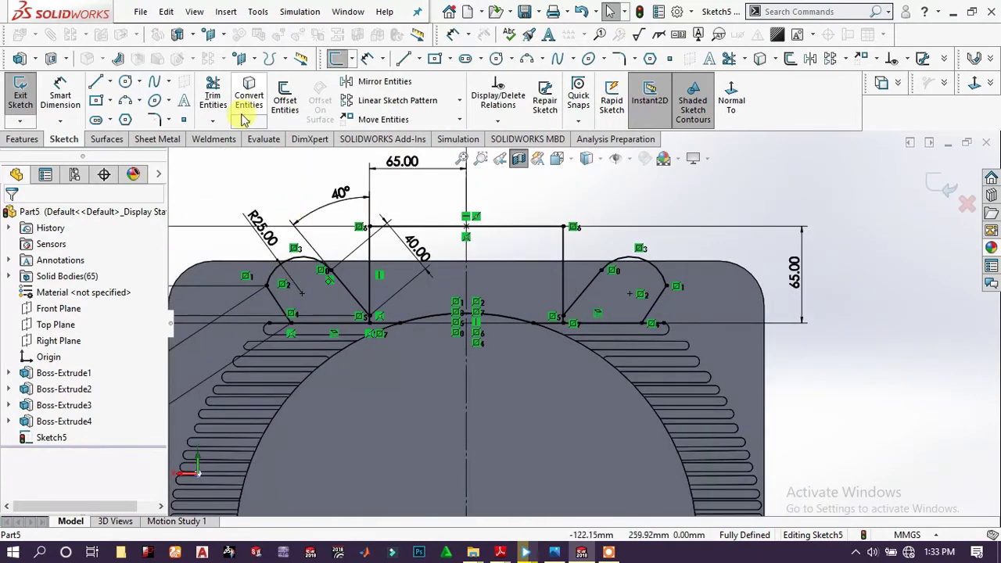
{"action": "left_click", "coordinate": [227, 106]}
{"action": "scroll", "coordinate": [289, 335], "scroll_direction": "down", "scroll_amount": 5}
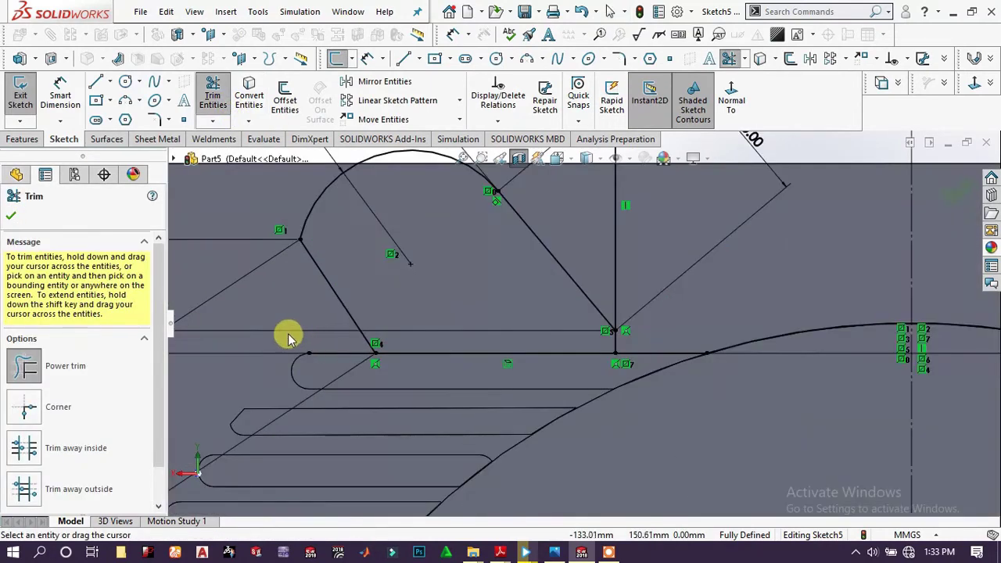
{"action": "left_click_drag", "start_coordinate": [334, 344], "coordinate": [352, 360]}
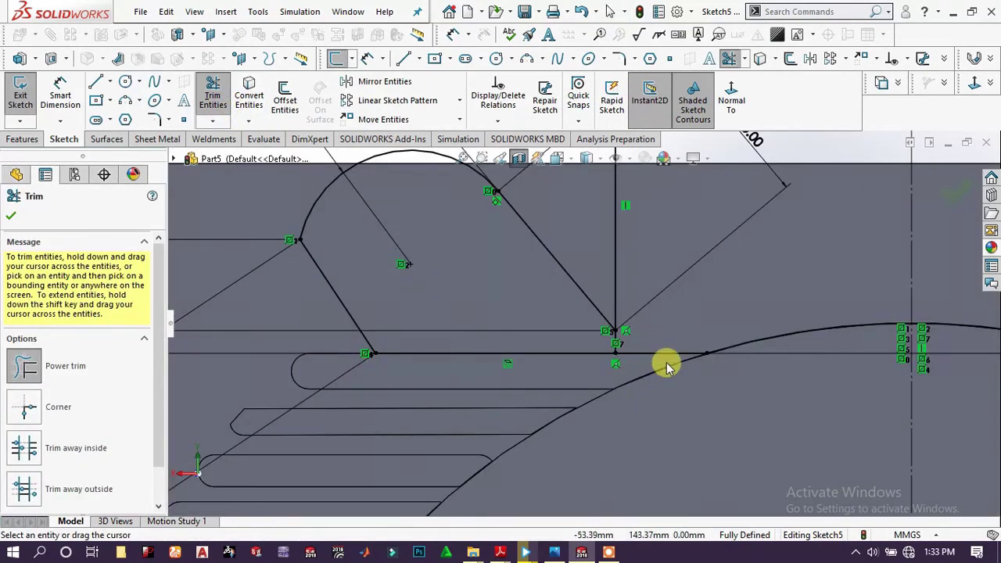
{"action": "left_click_drag", "start_coordinate": [670, 335], "coordinate": [602, 340]}
Trim the matching vertical stub and the fin edge line's overhang on the mirrored side of the profile
{"action": "scroll", "coordinate": [765, 344], "scroll_direction": "up", "scroll_amount": 3}
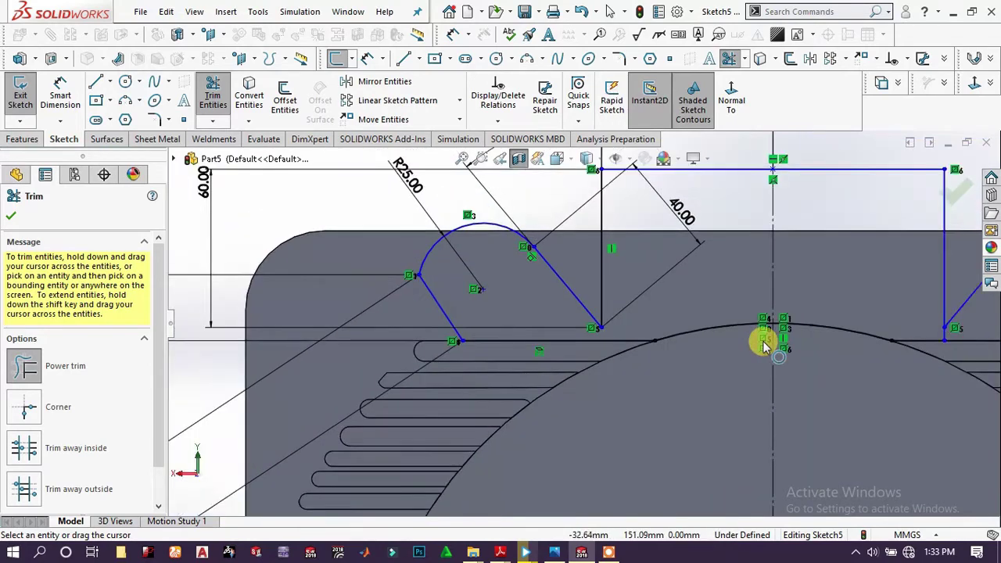
{"action": "scroll", "coordinate": [782, 337], "scroll_direction": "up", "scroll_amount": 2}
{"action": "scroll", "coordinate": [805, 331], "scroll_direction": "down", "scroll_amount": 5}
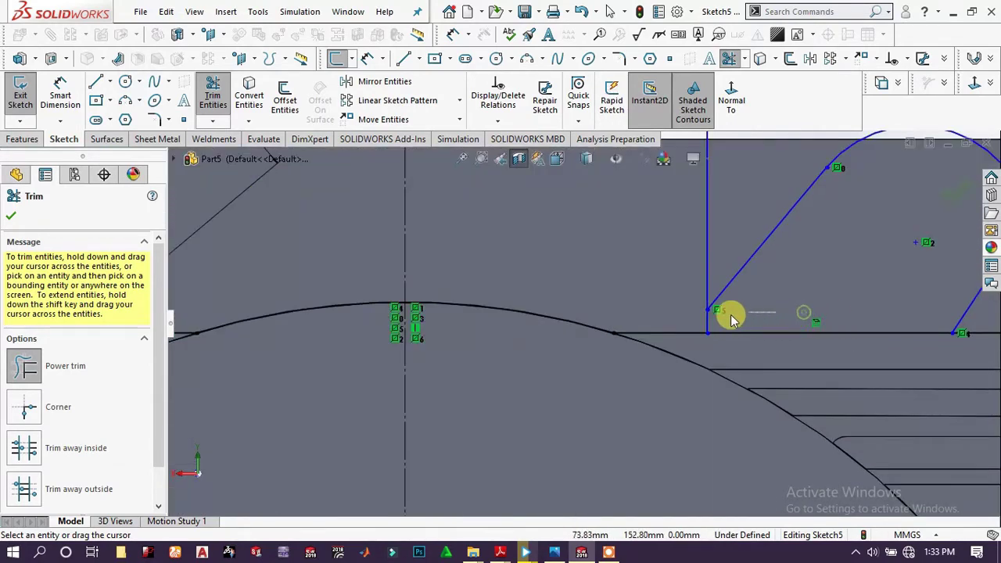
{"action": "scroll", "coordinate": [866, 341], "scroll_direction": "up", "scroll_amount": 3}
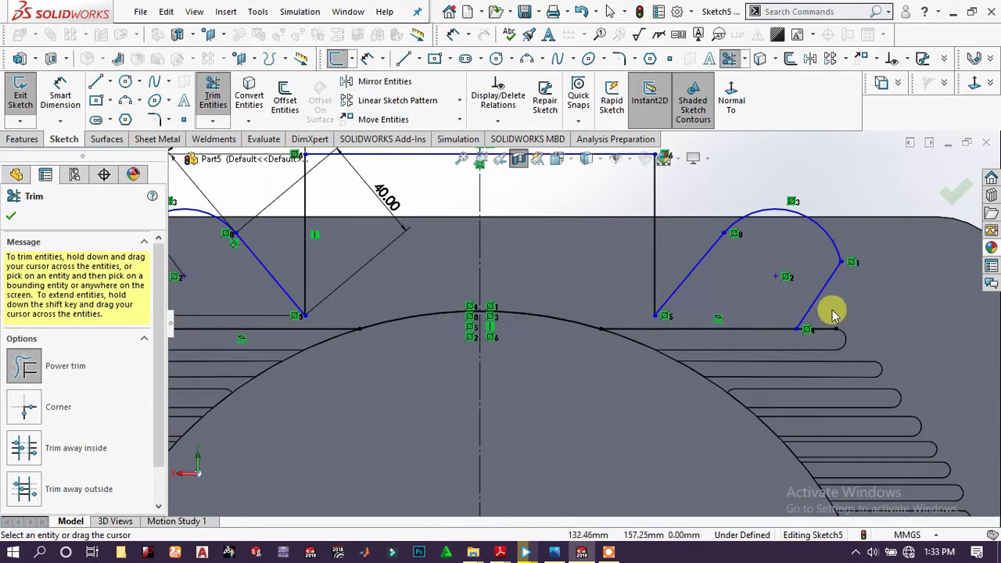
{"action": "scroll", "coordinate": [644, 357], "scroll_direction": "up", "scroll_amount": 6}
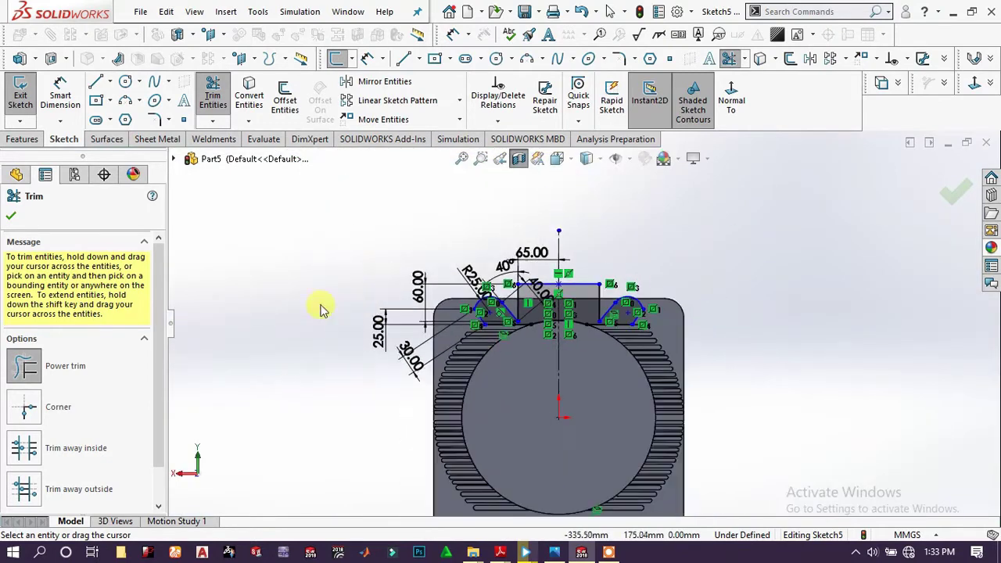
{"action": "left_click", "coordinate": [13, 214]}
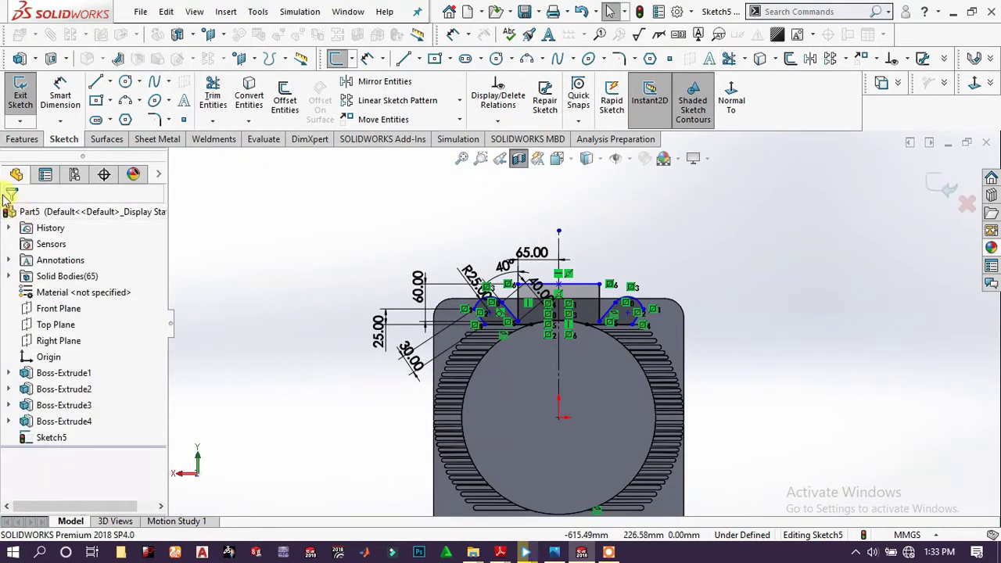
Extrude the two-lobed profile as a 150 mm blind boss merged with the body, and turn off the section view
{"action": "left_click", "coordinate": [23, 139]}
{"action": "scroll", "coordinate": [611, 332], "scroll_direction": "down", "scroll_amount": 3}
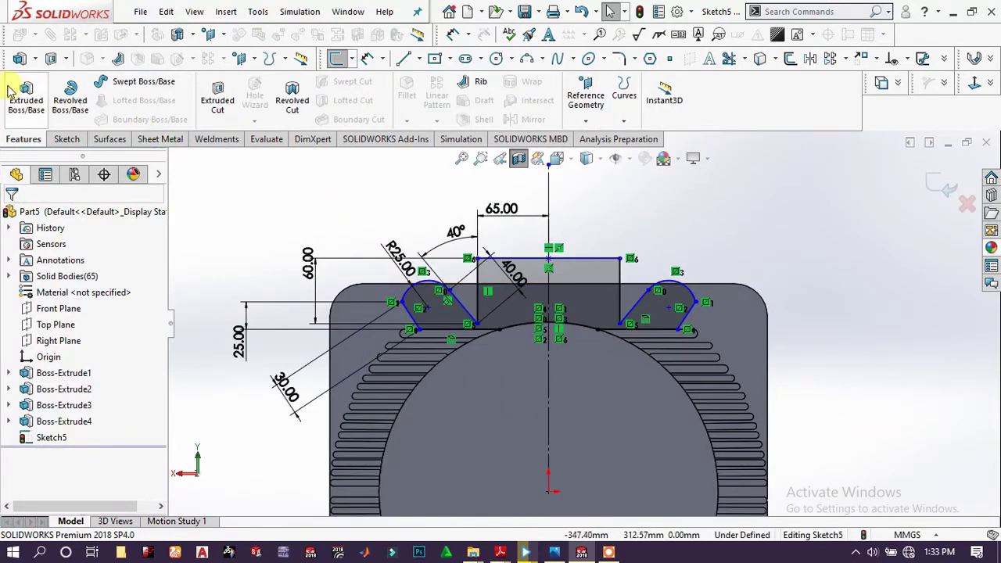
{"action": "left_click", "coordinate": [34, 101]}
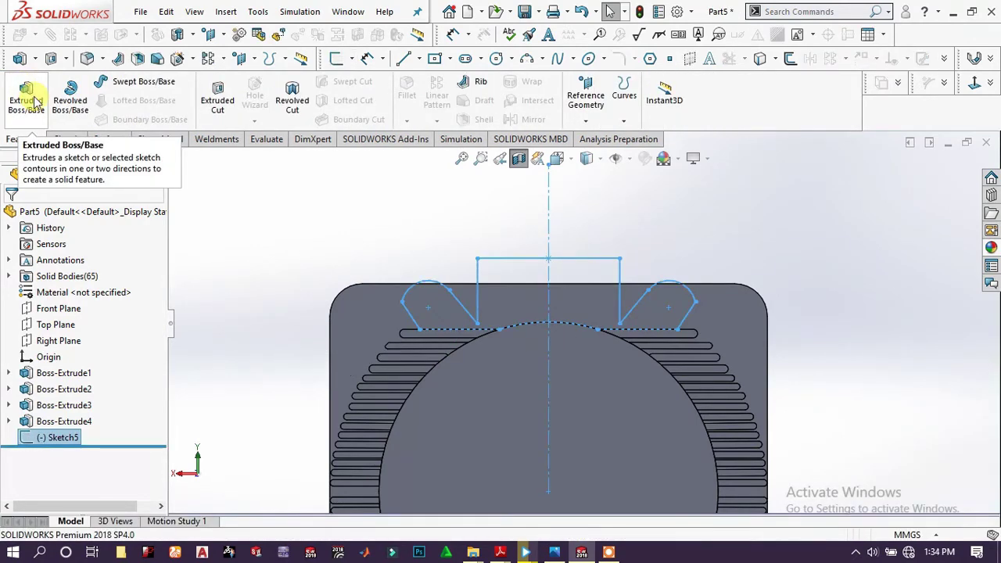
{"action": "left_click", "coordinate": [35, 101]}
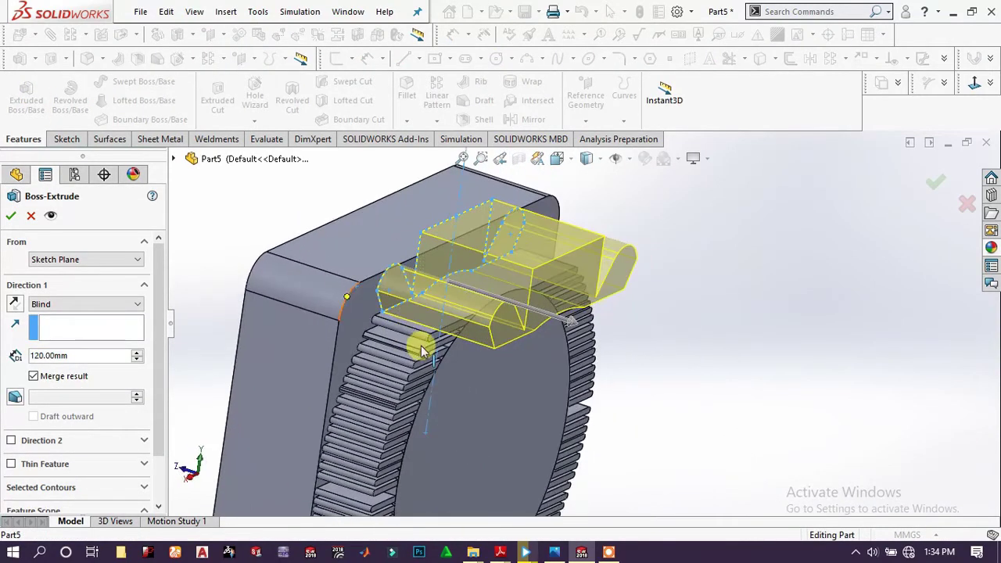
{"action": "left_click", "coordinate": [134, 352]}
{"action": "left_click", "coordinate": [135, 352]}
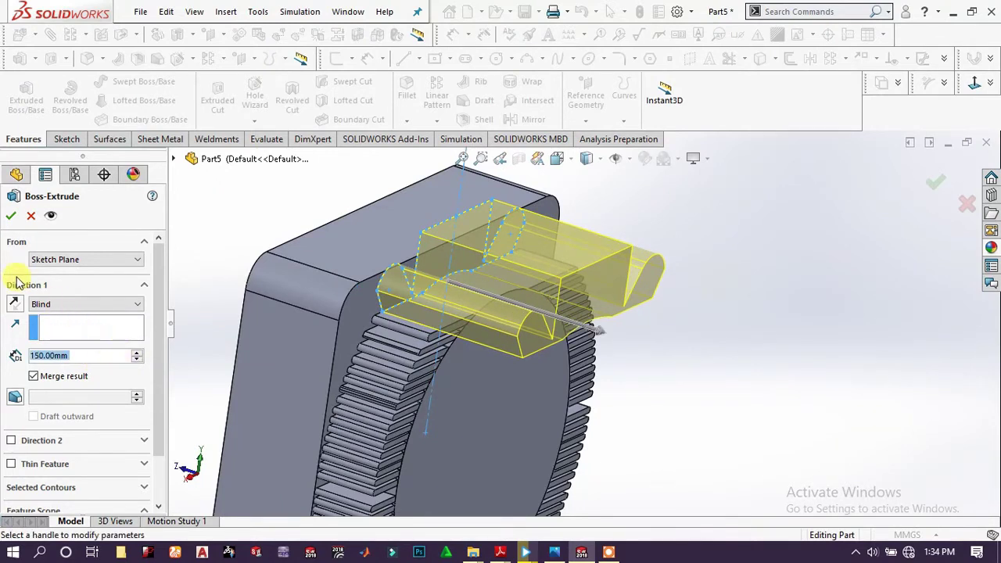
{"action": "left_click", "coordinate": [12, 214]}
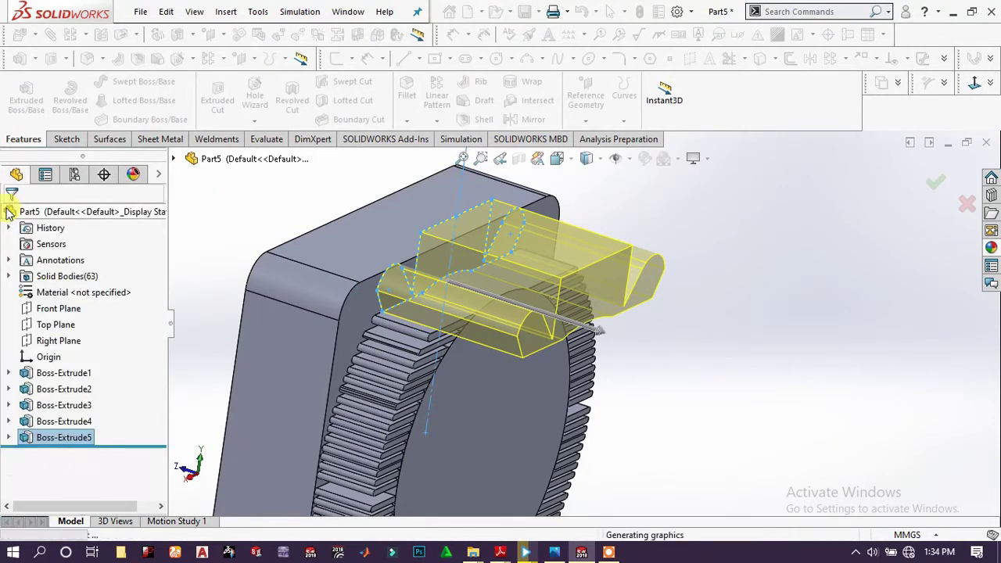
{"action": "left_click", "coordinate": [518, 158]}
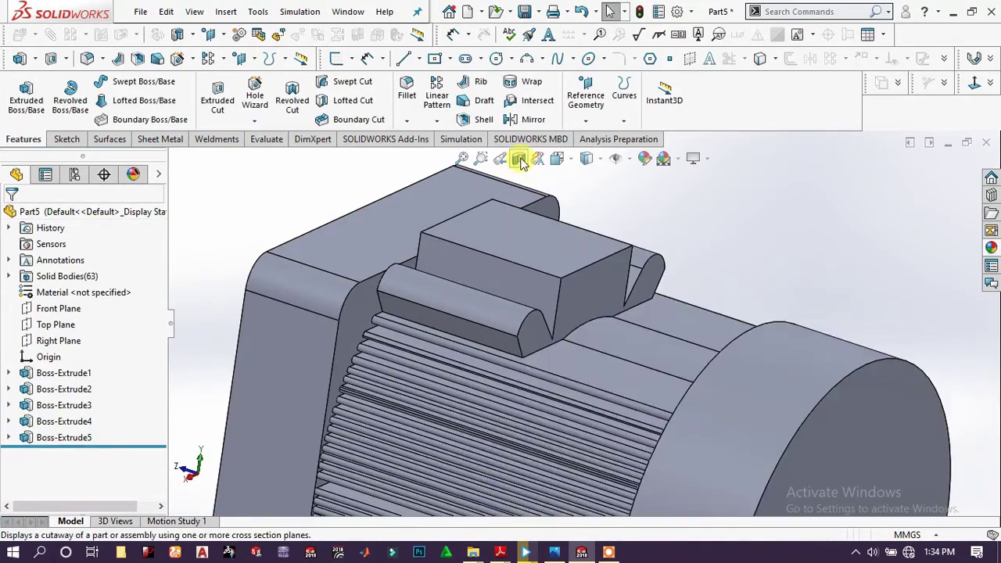
Set the two-lobed boss's extrusion depth to 90 mm and rebuild the model
{"action": "double_click", "coordinate": [579, 289]}
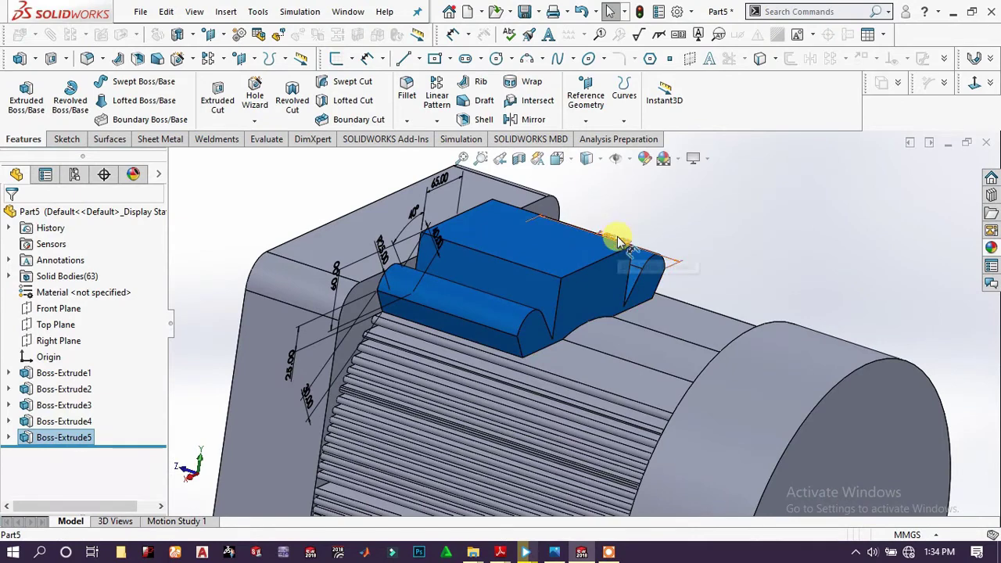
{"action": "left_click", "coordinate": [618, 241]}
{"action": "left_click", "coordinate": [643, 215]}
{"action": "left_click", "coordinate": [645, 217]}
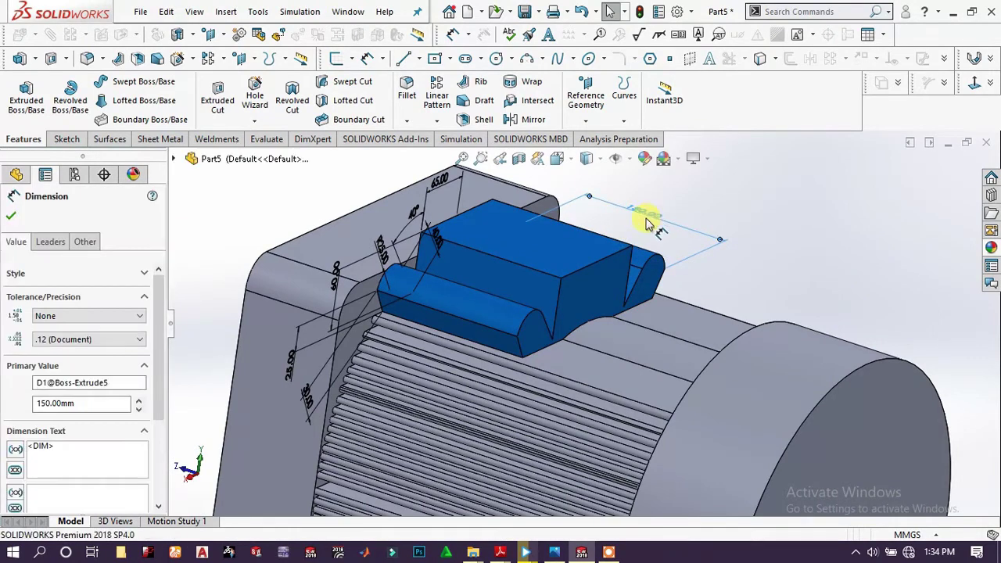
{"action": "left_click", "coordinate": [644, 207]}
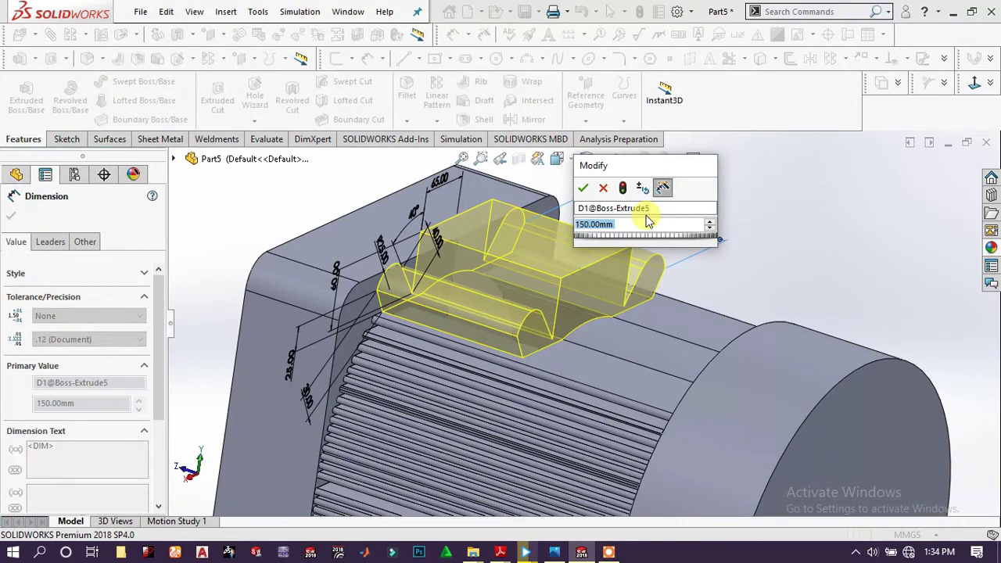
{"action": "type", "text": "60"}
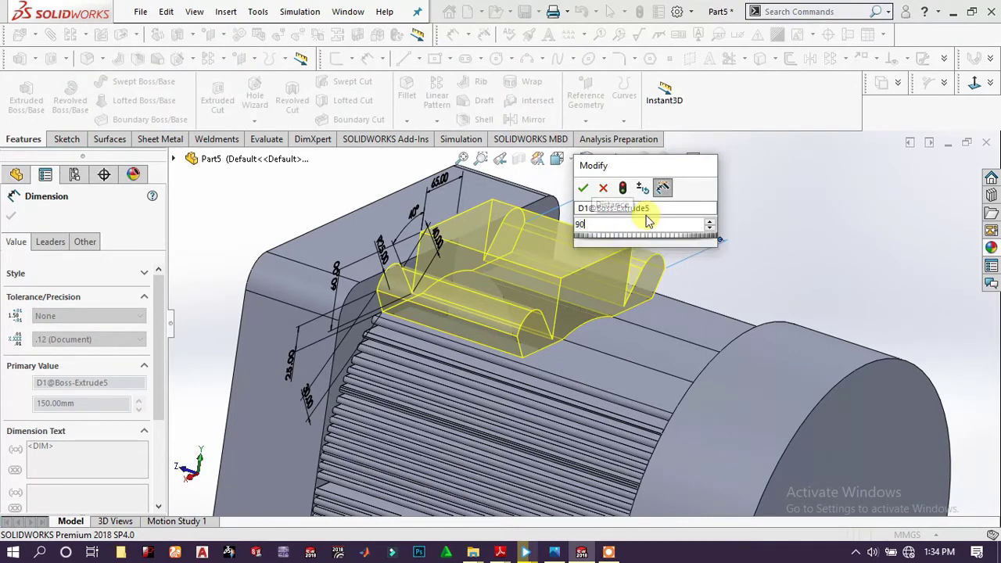
{"action": "key", "text": "Return"}
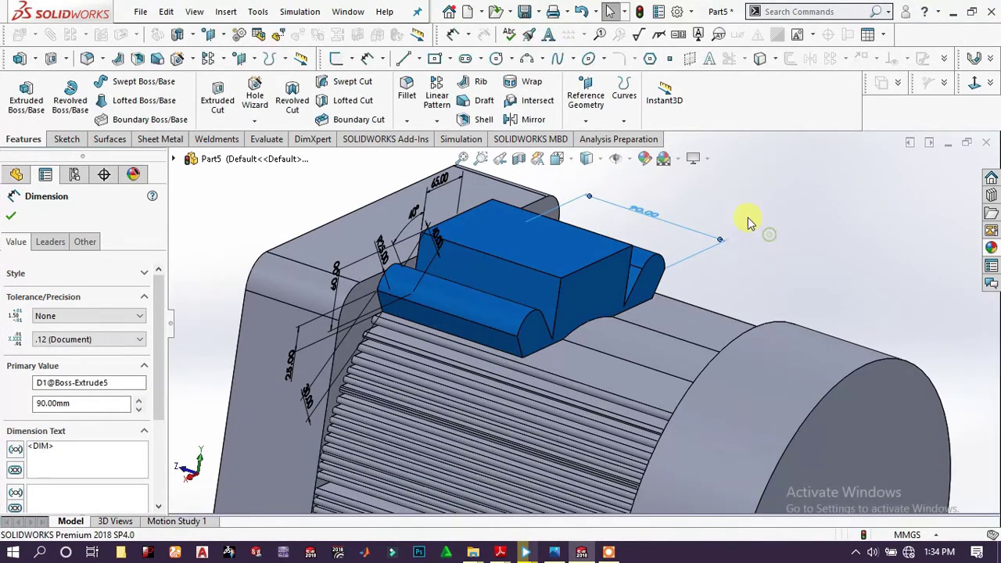
{"action": "left_click", "coordinate": [746, 221]}
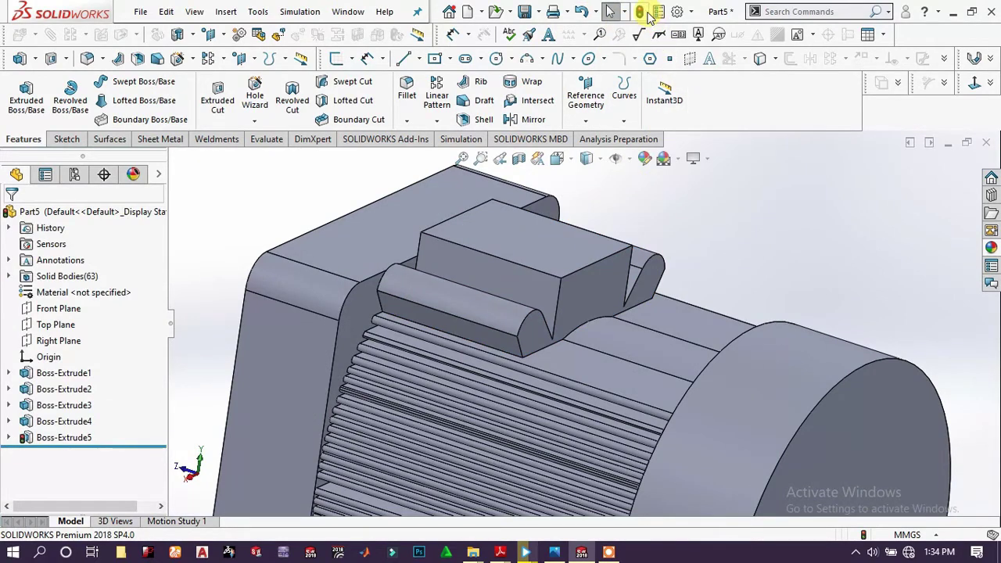
{"action": "scroll", "coordinate": [640, 373], "scroll_direction": "up", "scroll_amount": 4}
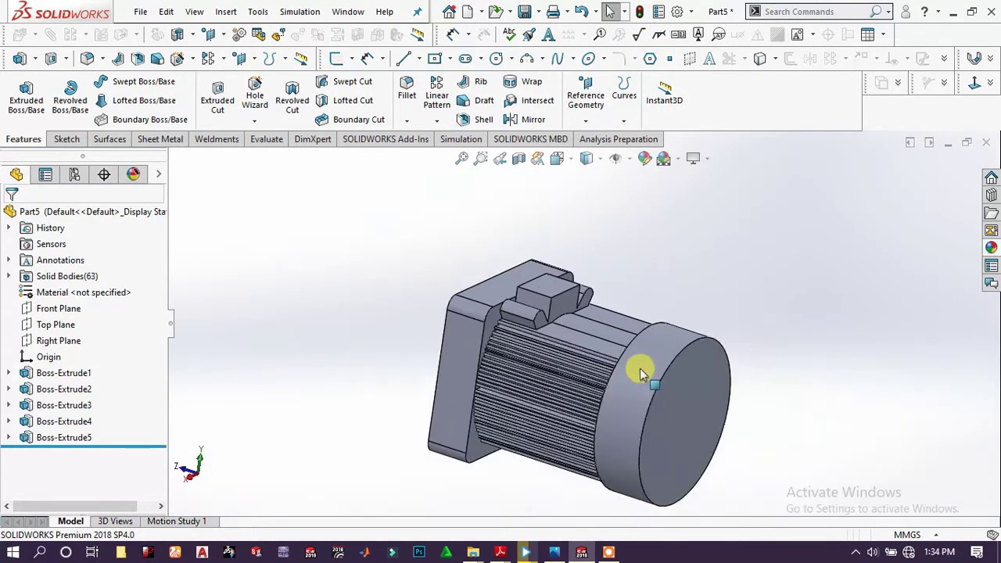
Start a sketch on the round end cover's inner face and section the model at that face
{"action": "middle_click_drag", "start_coordinate": [577, 384], "coordinate": [656, 361]}
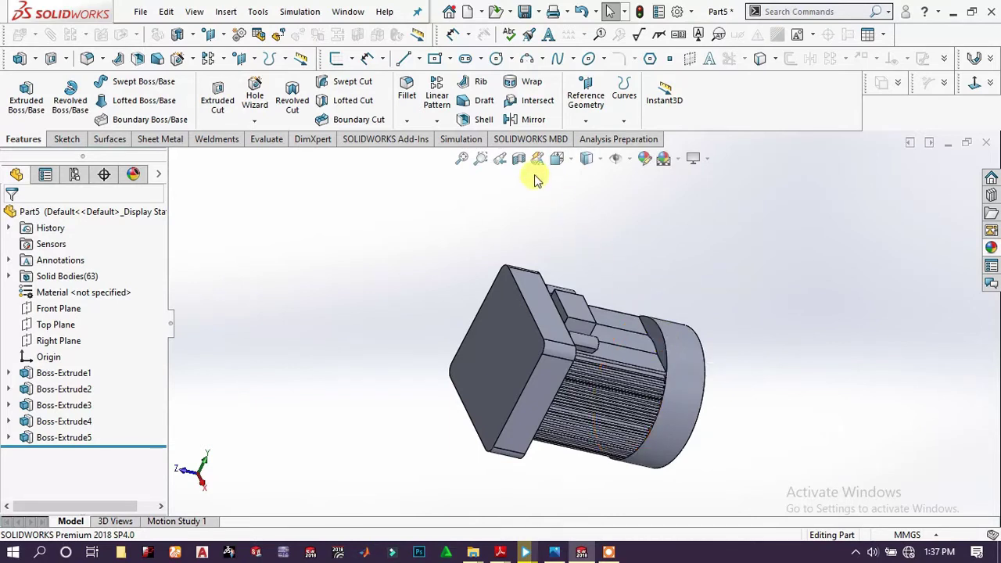
{"action": "left_click", "coordinate": [661, 338]}
{"action": "left_click", "coordinate": [724, 301]}
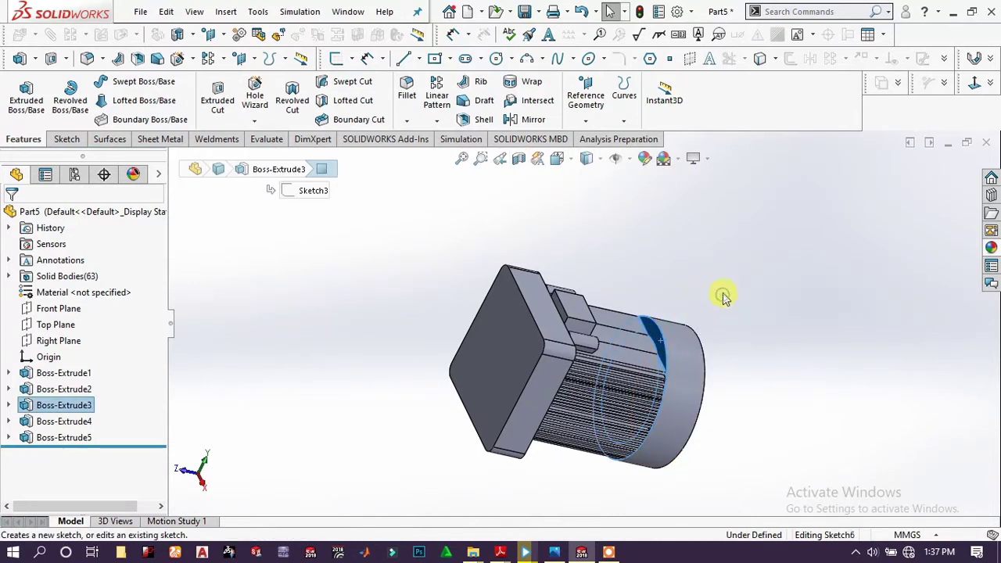
{"action": "middle_click_drag", "start_coordinate": [540, 272], "coordinate": [576, 308]}
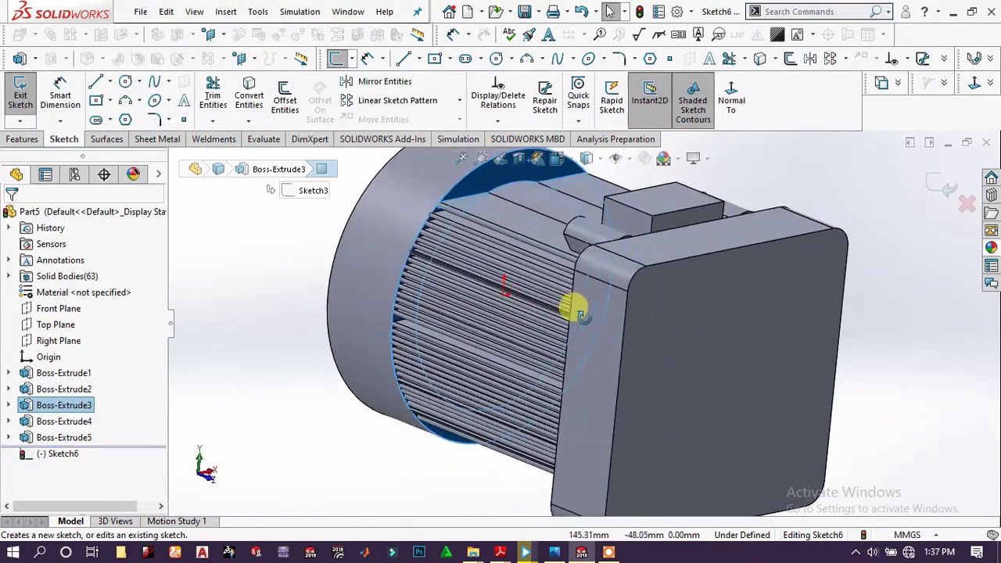
{"action": "left_click", "coordinate": [534, 160]}
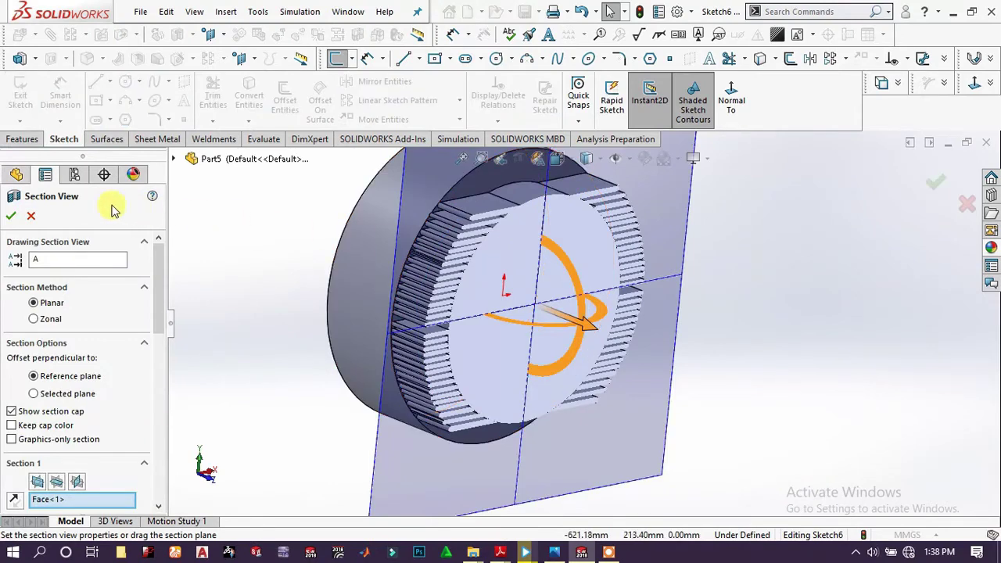
{"action": "left_click", "coordinate": [10, 218]}
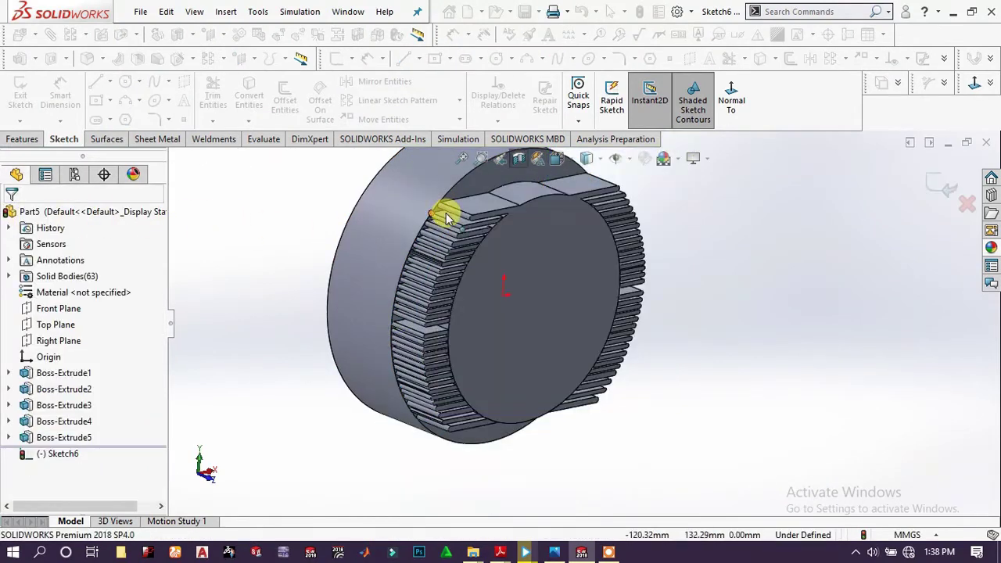
Convert the body's top arc and the two adjoining straight fin edges into sketch entities, with the view normal to the end cover's face
{"action": "left_click", "coordinate": [486, 186]}
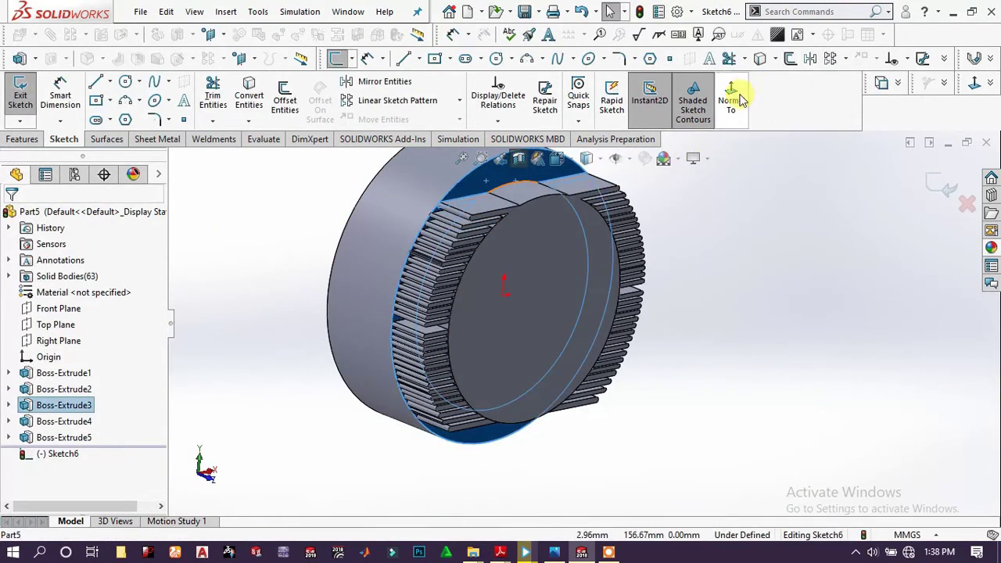
{"action": "left_click", "coordinate": [731, 98]}
{"action": "scroll", "coordinate": [547, 211], "scroll_direction": "down", "scroll_amount": 5}
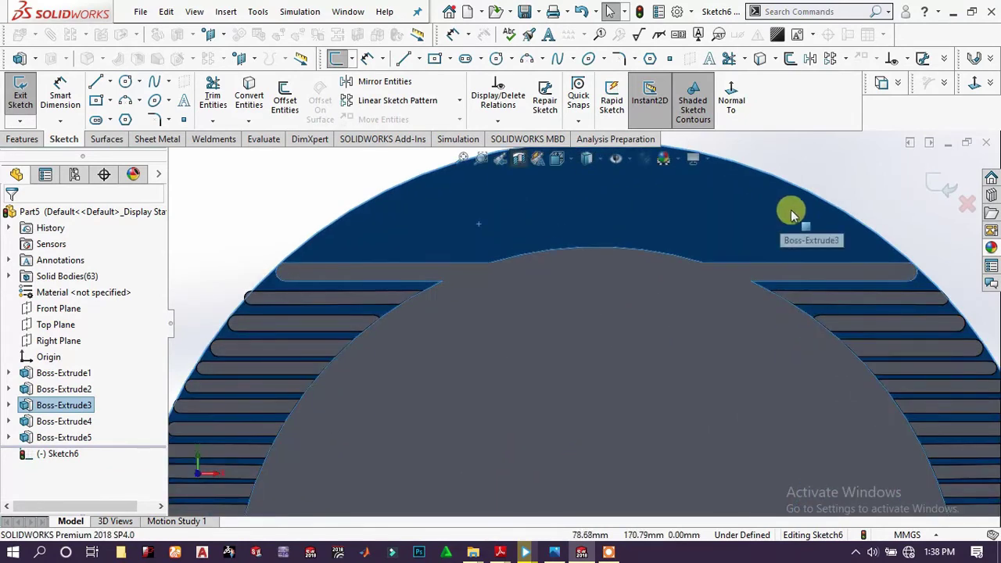
{"action": "left_click", "coordinate": [855, 183]}
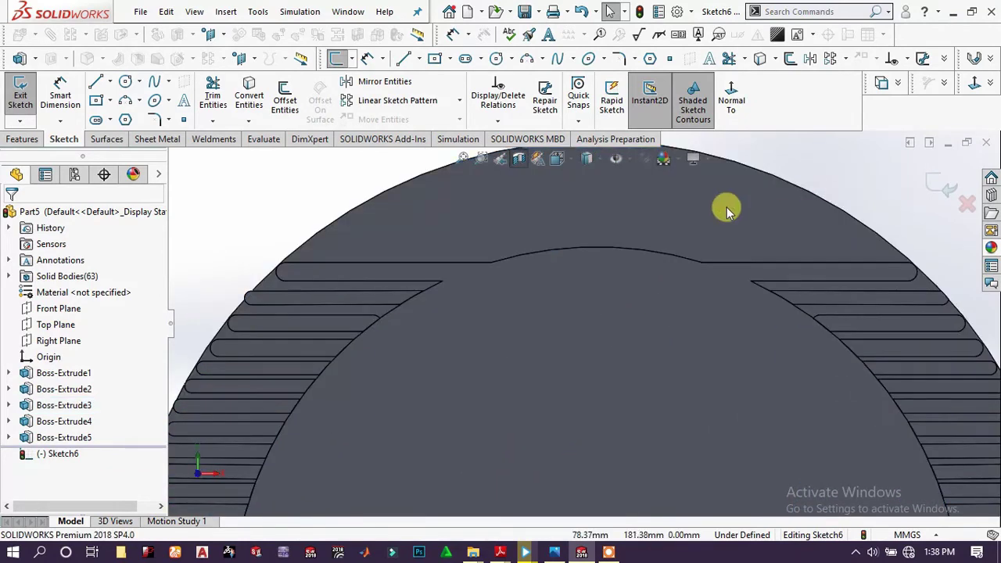
{"action": "left_click", "coordinate": [664, 250]}
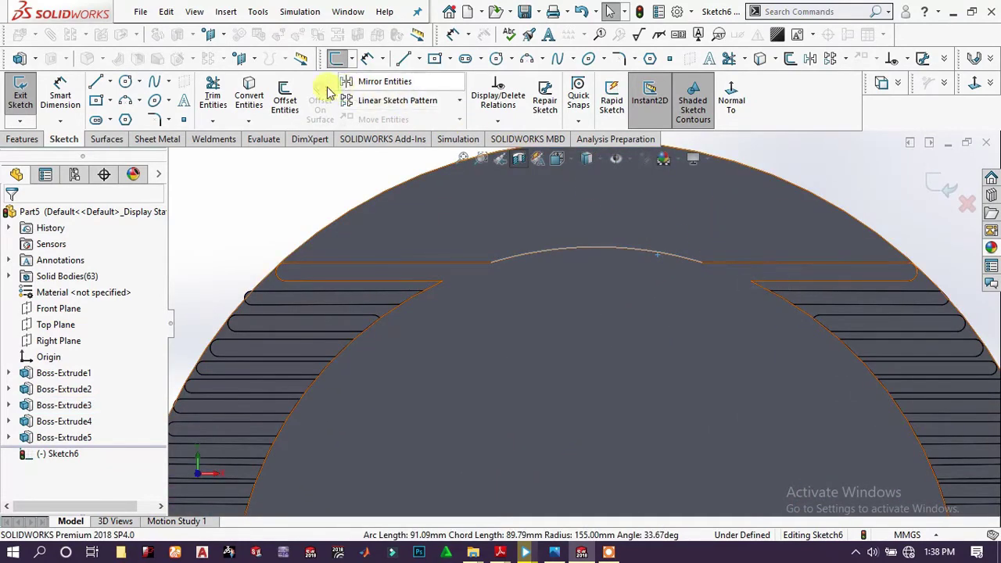
{"action": "left_click", "coordinate": [255, 95]}
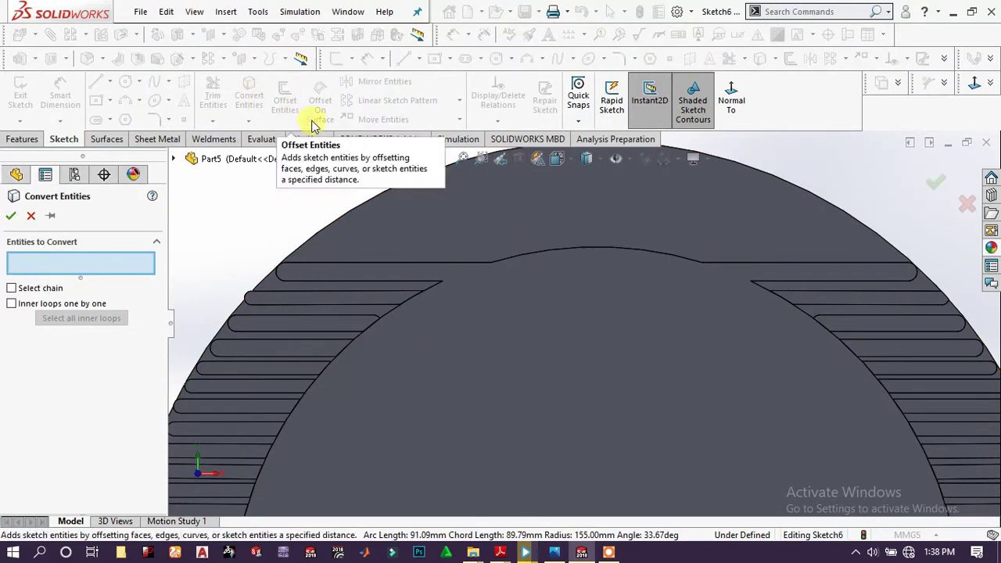
{"action": "left_click", "coordinate": [555, 248]}
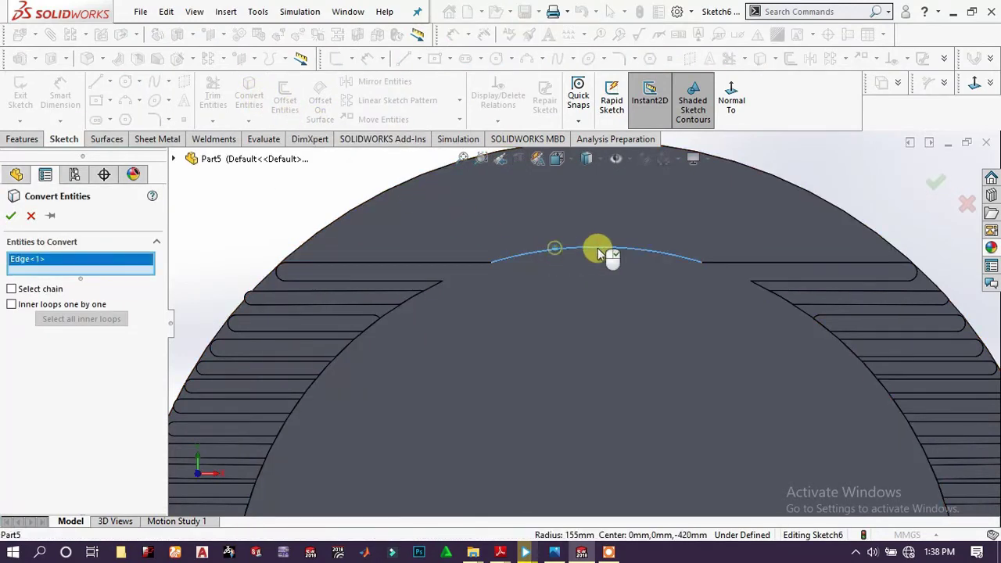
{"action": "left_click", "coordinate": [723, 261]}
{"action": "left_click", "coordinate": [461, 263]}
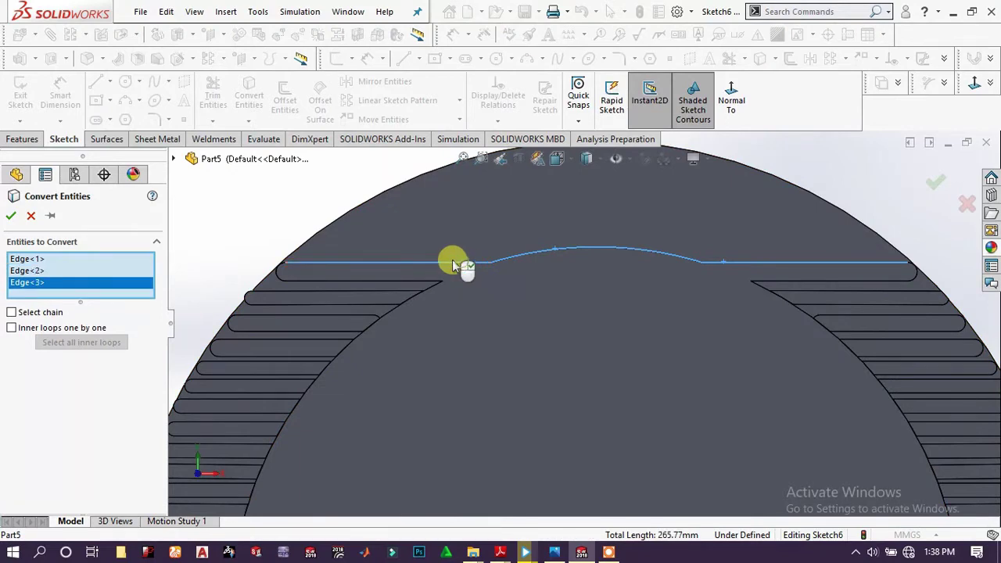
{"action": "left_click", "coordinate": [11, 217]}
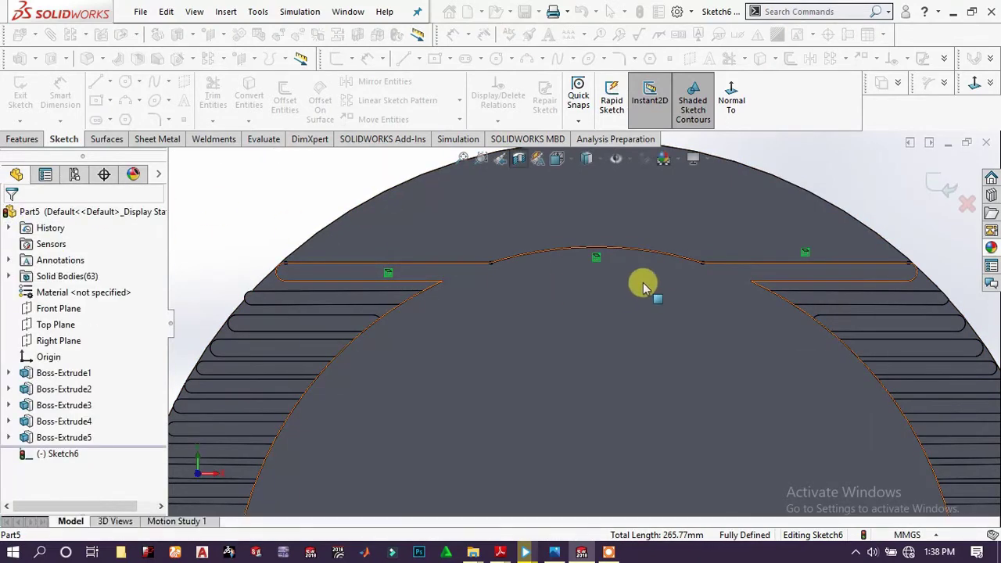
Sketch a vertical centerline about 251 mm long from the origin up past the end cover's outer edge
{"action": "scroll", "coordinate": [643, 283], "scroll_direction": "up", "scroll_amount": 3}
{"action": "scroll", "coordinate": [639, 374], "scroll_direction": "up", "scroll_amount": 2}
{"action": "scroll", "coordinate": [631, 384], "scroll_direction": "down", "scroll_amount": 1}
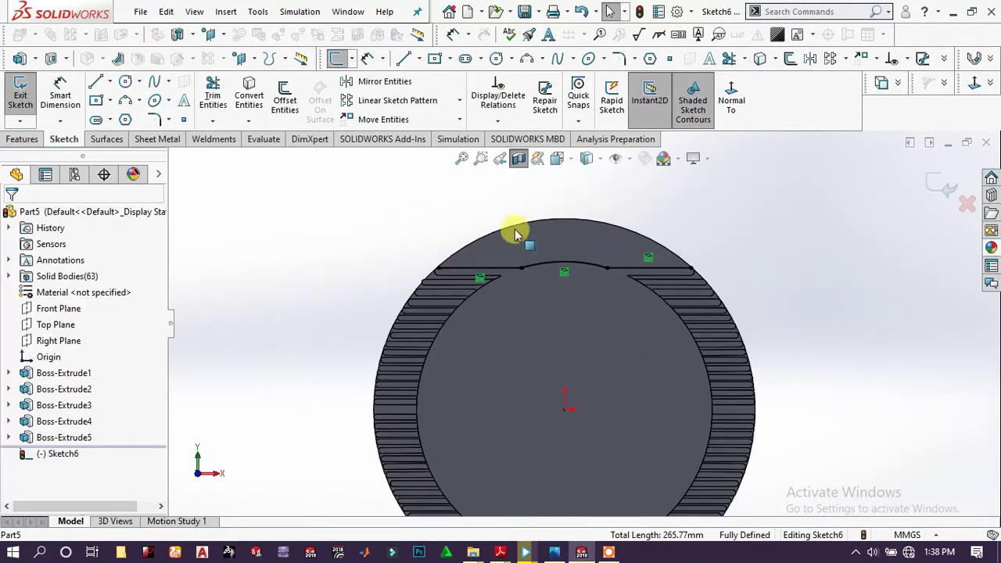
{"action": "left_click", "coordinate": [100, 82]}
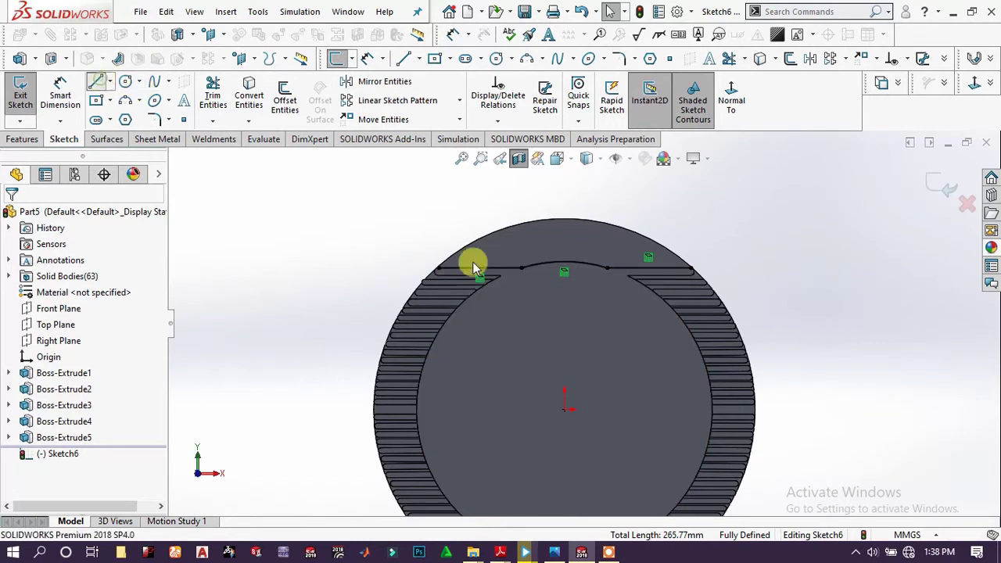
{"action": "left_click", "coordinate": [565, 413]}
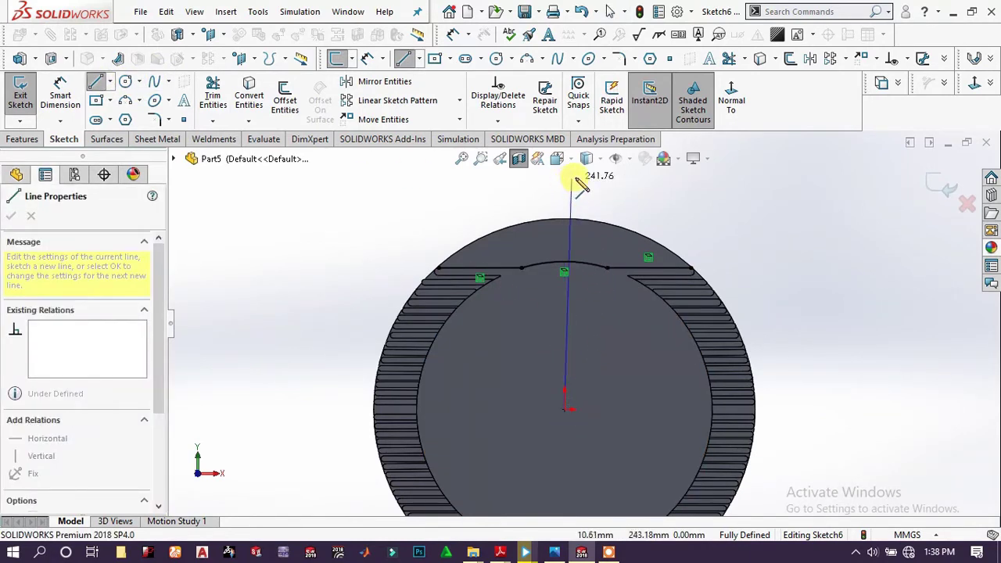
{"action": "left_click", "coordinate": [585, 170]}
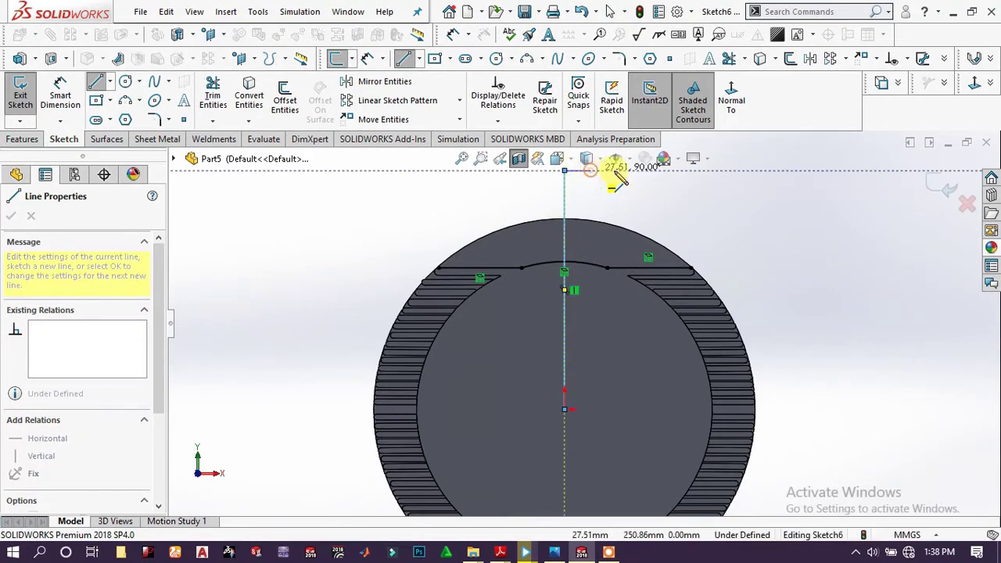
{"action": "right_click", "coordinate": [618, 172]}
{"action": "left_click", "coordinate": [634, 149]}
{"action": "key", "text": "Escape"}
{"action": "scroll", "coordinate": [532, 304], "scroll_direction": "down", "scroll_amount": 2}
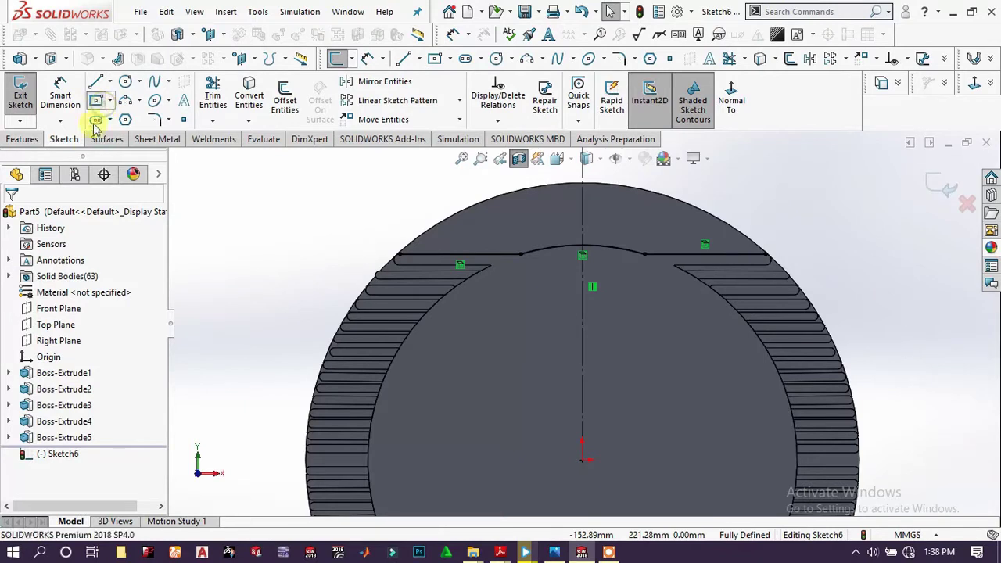
Sketch a narrow corner rectangle about 5 mm wide and 89 mm high just left of the centerline, crossing the converted arc
{"action": "left_click", "coordinate": [96, 101]}
{"action": "left_click", "coordinate": [23, 269]}
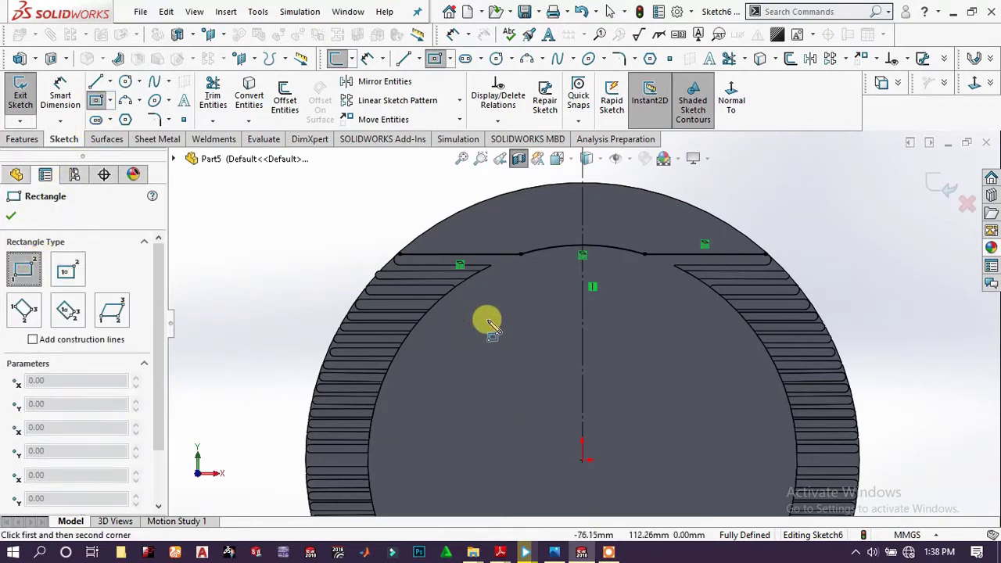
{"action": "left_click", "coordinate": [570, 328]}
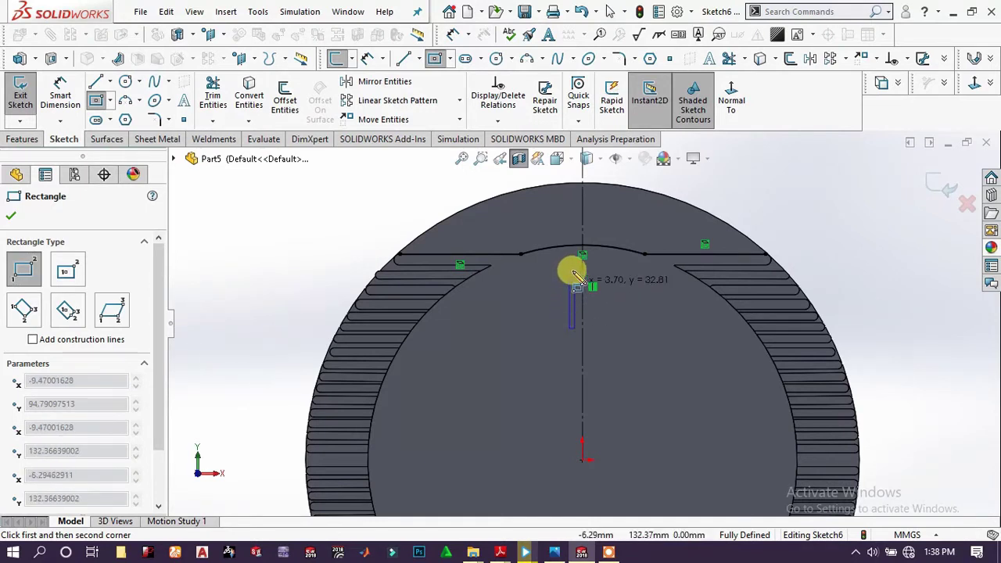
{"action": "left_click", "coordinate": [580, 210]}
{"action": "scroll", "coordinate": [649, 250], "scroll_direction": "down", "scroll_amount": 2}
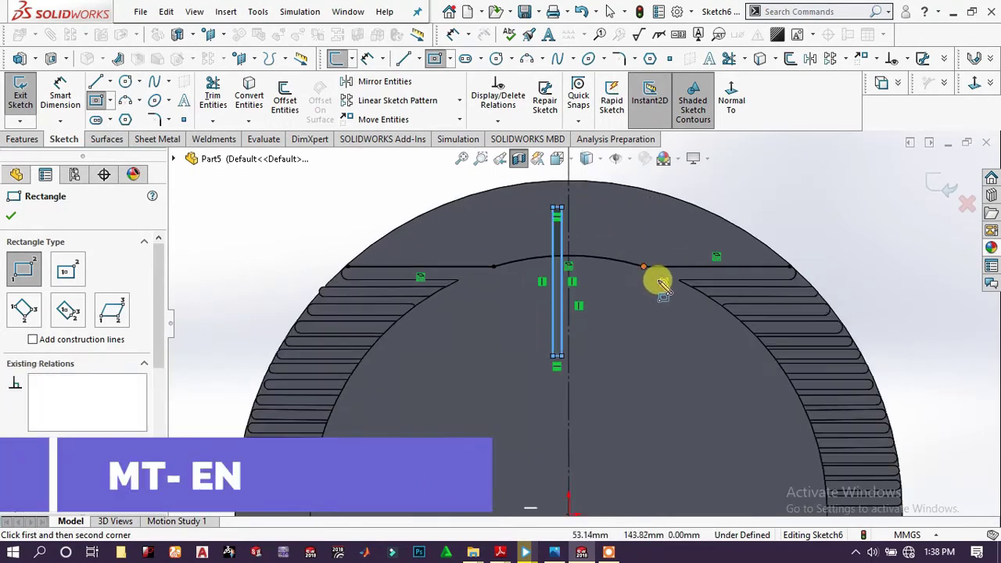
{"action": "scroll", "coordinate": [555, 342], "scroll_direction": "down", "scroll_amount": 2}
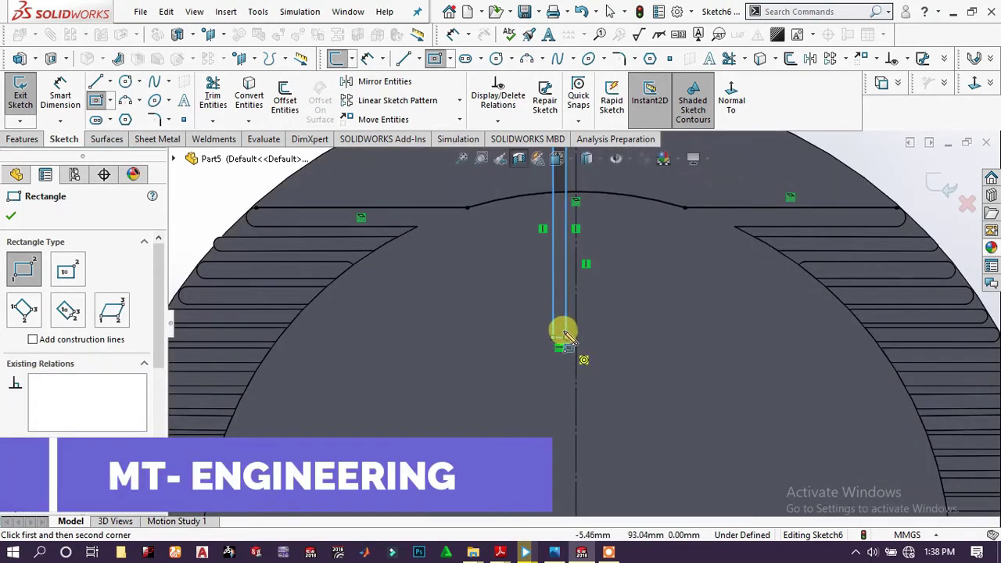
Dimension the rectangle's inner long edge to the centerline with a doubled distance of 7 mm
{"action": "left_click", "coordinate": [63, 96]}
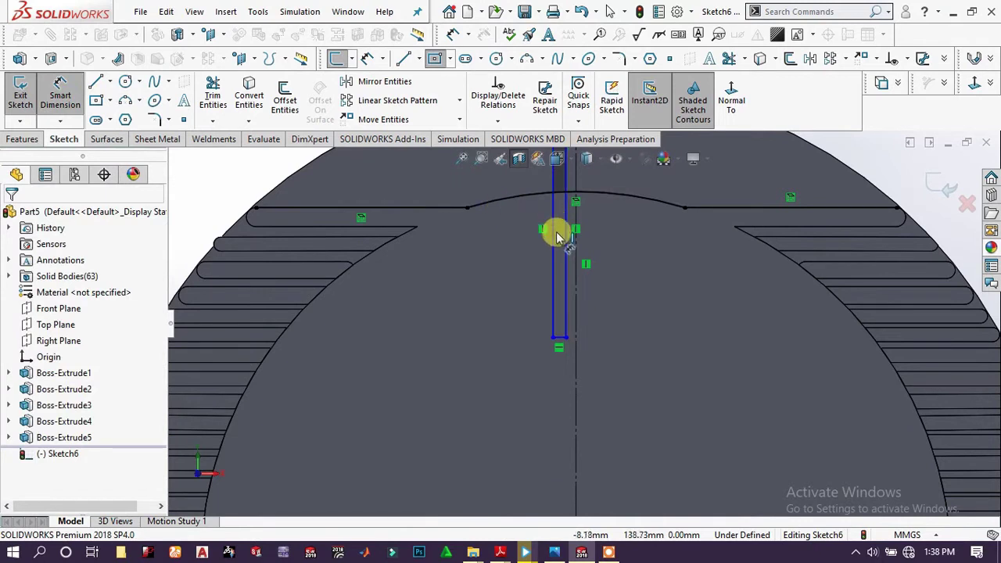
{"action": "left_click", "coordinate": [574, 248]}
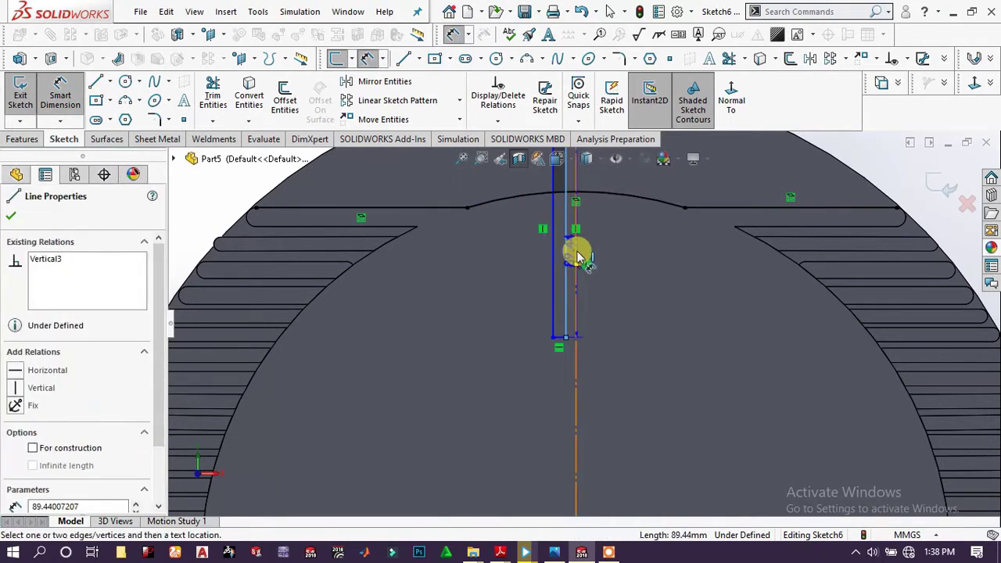
{"action": "left_click", "coordinate": [624, 306]}
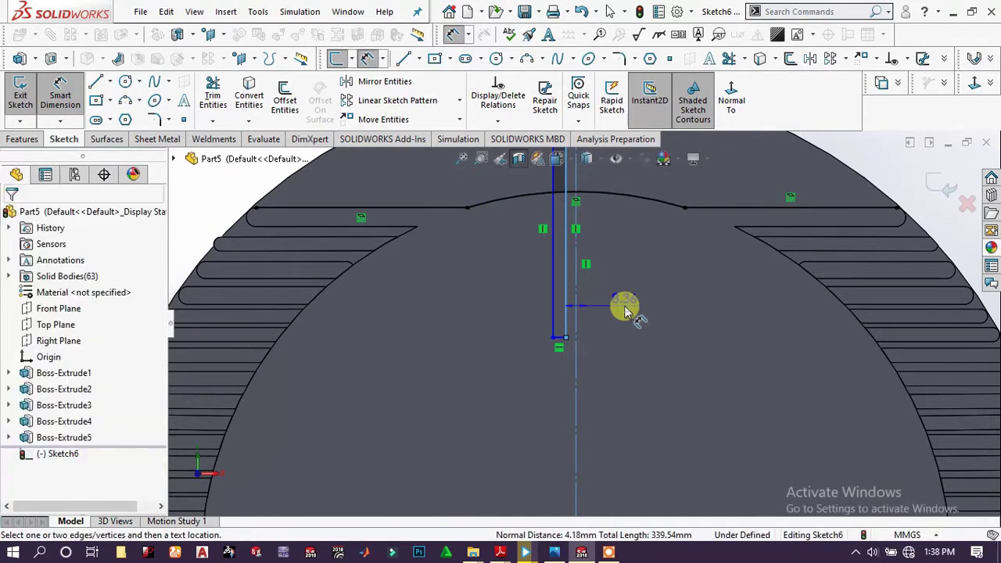
{"action": "type", "text": "7"}
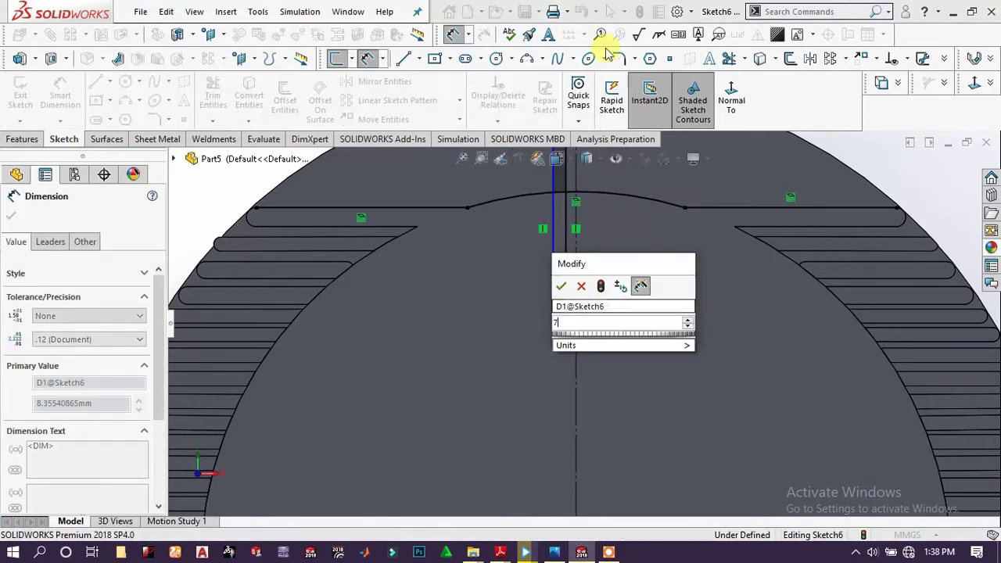
{"action": "key", "text": "Return"}
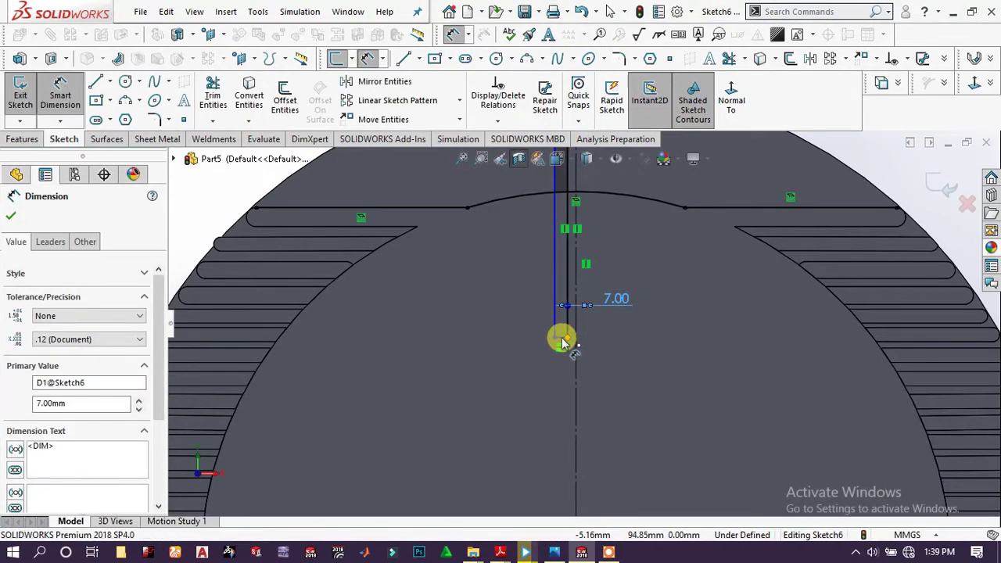
Dimension the narrow rectangle's bottom edge and set its width to 6 mm
{"action": "left_click", "coordinate": [556, 340]}
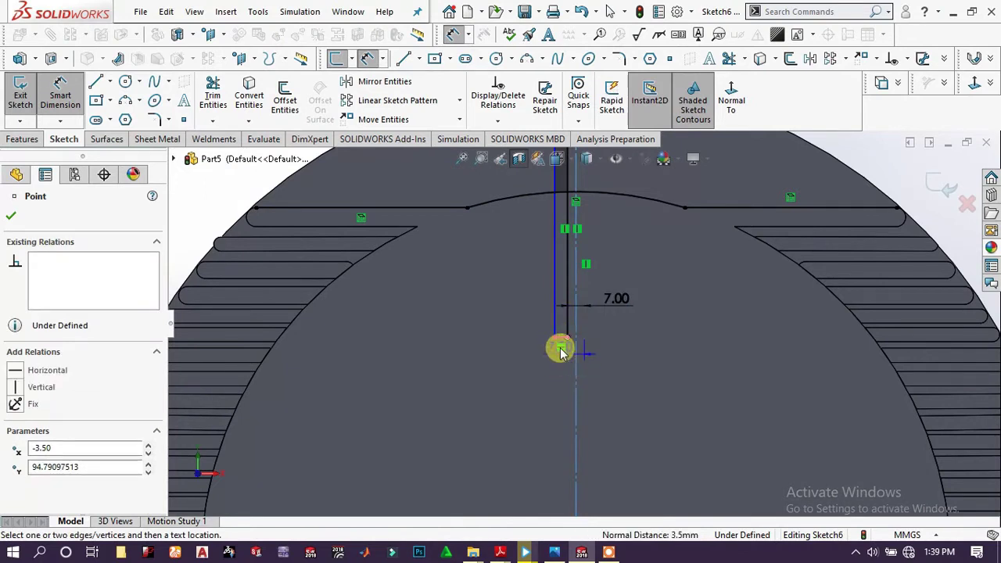
{"action": "left_click", "coordinate": [58, 92]}
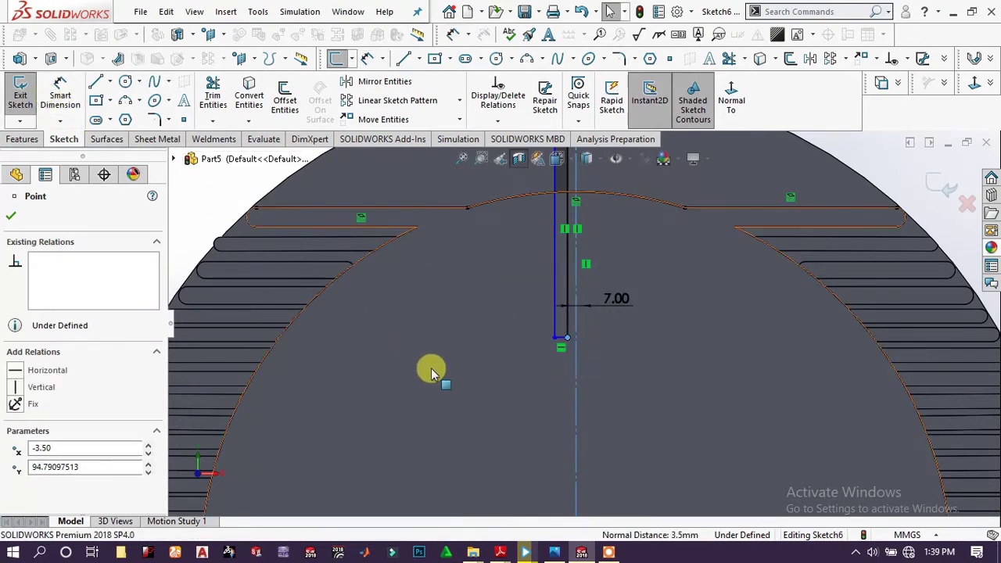
{"action": "left_click", "coordinate": [60, 95]}
{"action": "scroll", "coordinate": [586, 344], "scroll_direction": "down", "scroll_amount": 3}
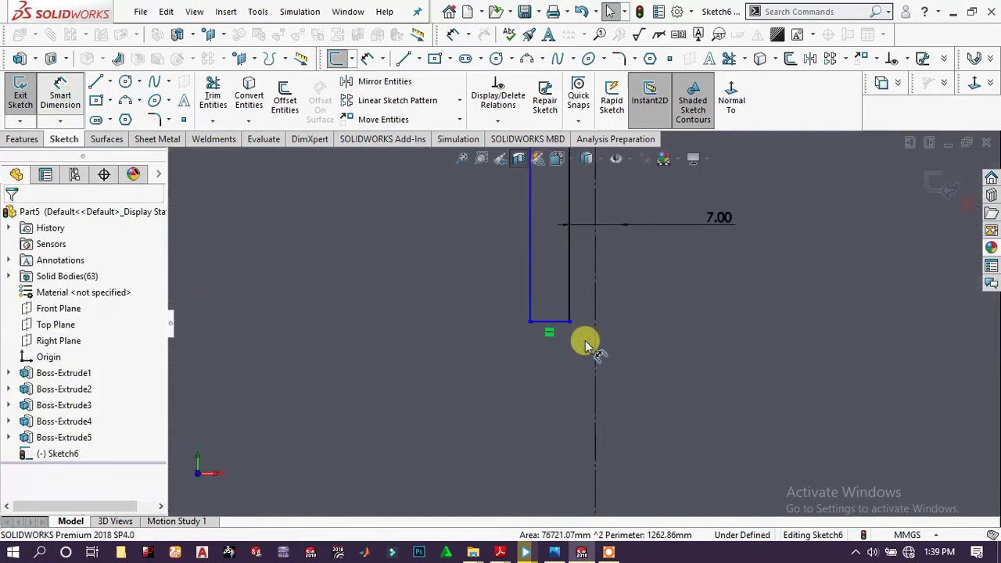
{"action": "scroll", "coordinate": [587, 344], "scroll_direction": "down", "scroll_amount": 2}
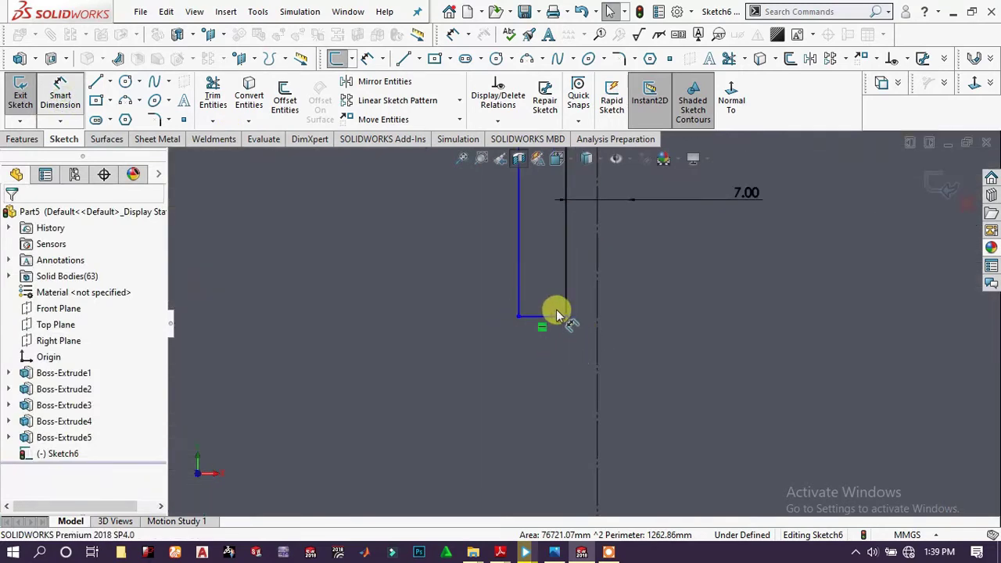
{"action": "left_click", "coordinate": [539, 354]}
{"action": "left_click", "coordinate": [532, 373]}
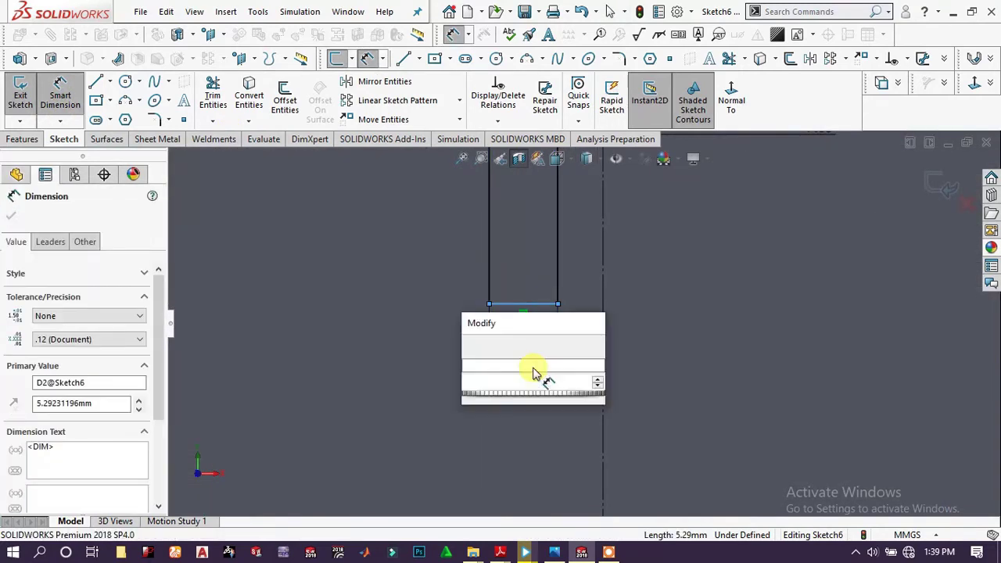
{"action": "type", "text": "6"}
{"action": "key", "text": "Return"}
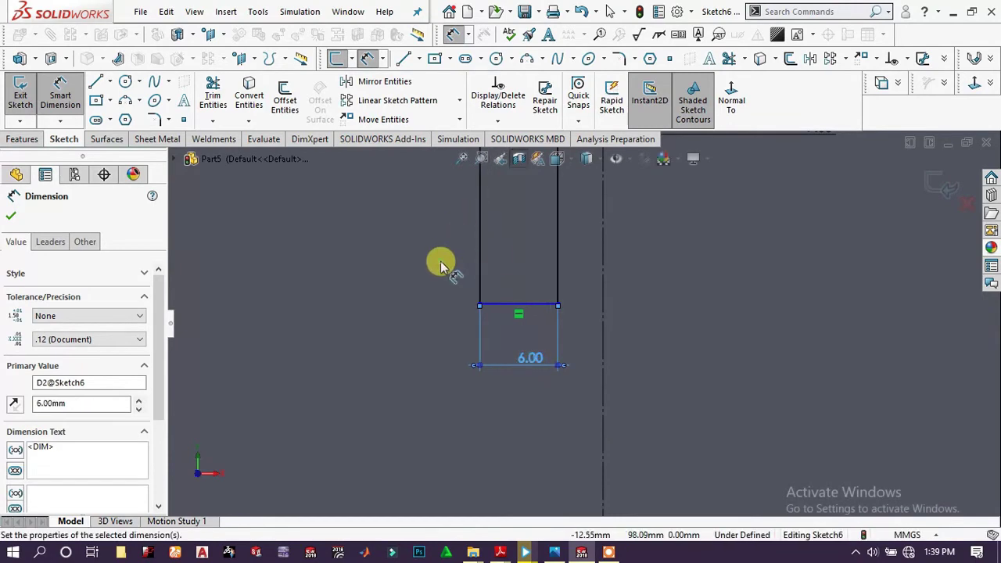
{"action": "left_click", "coordinate": [440, 267]}
{"action": "scroll", "coordinate": [440, 267], "scroll_direction": "up", "scroll_amount": 3}
{"action": "scroll", "coordinate": [439, 266], "scroll_direction": "up", "scroll_amount": 5}
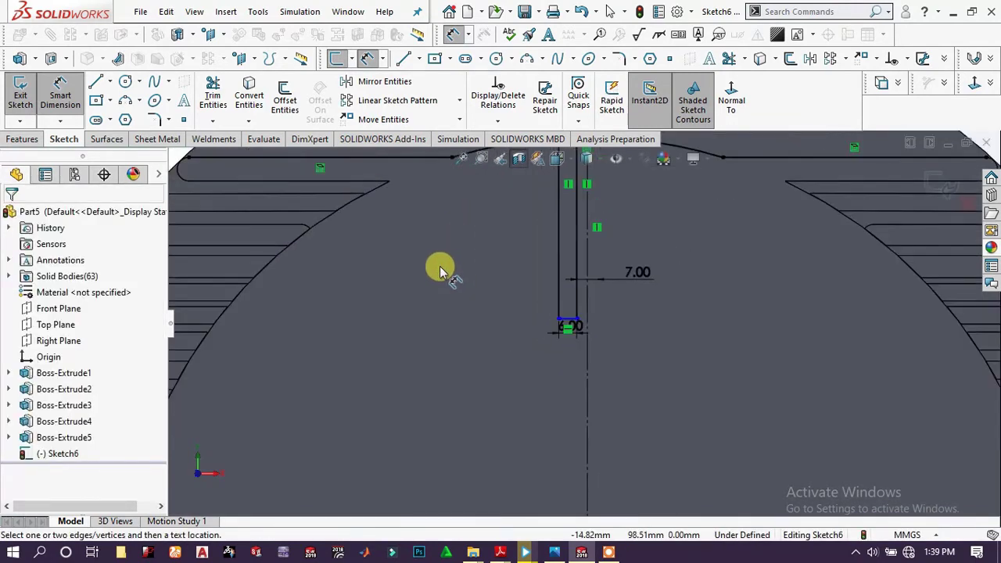
Round the rectangle's two upper corners with 2 mm sketch fillets
{"action": "scroll", "coordinate": [586, 288], "scroll_direction": "down", "scroll_amount": 3}
{"action": "scroll", "coordinate": [586, 266], "scroll_direction": "down", "scroll_amount": 3}
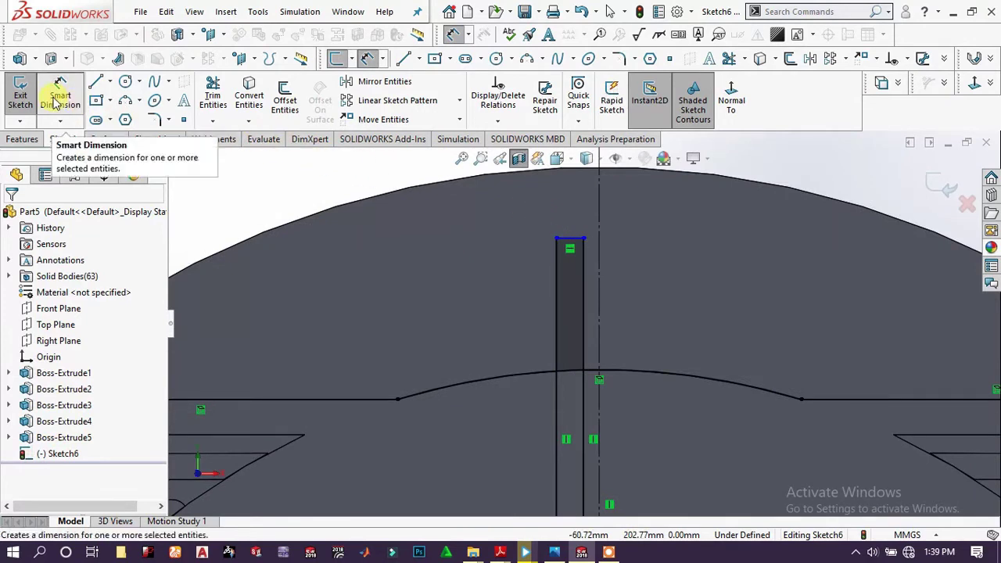
{"action": "left_click", "coordinate": [155, 119]}
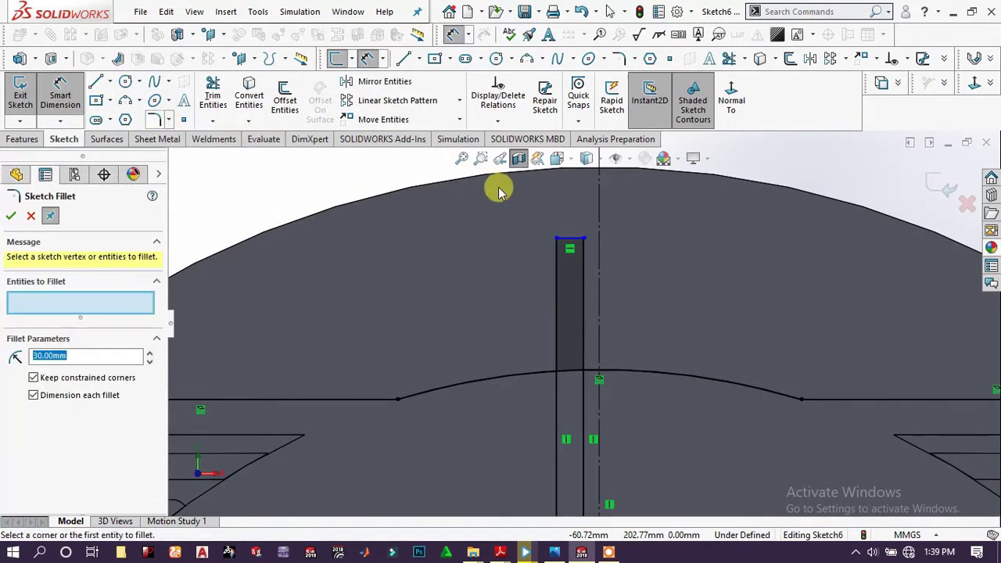
{"action": "left_click", "coordinate": [582, 239]}
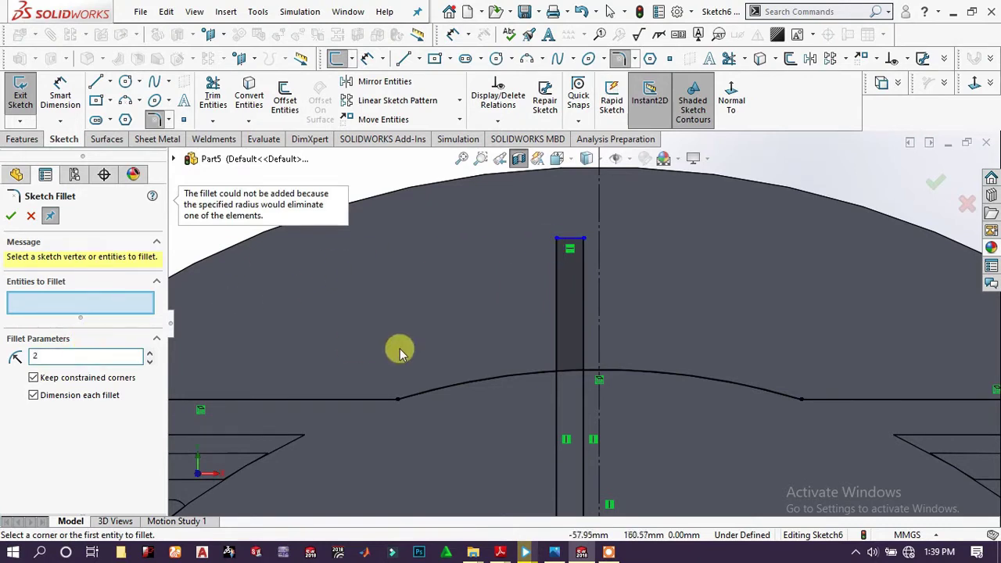
{"action": "left_click", "coordinate": [587, 237]}
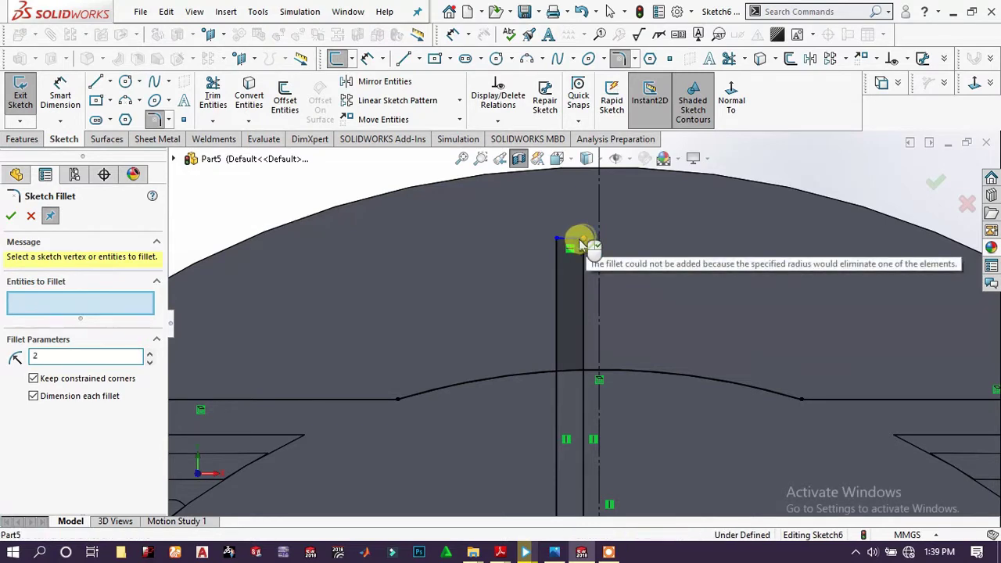
{"action": "left_click", "coordinate": [560, 245]}
{"action": "left_click", "coordinate": [560, 244]}
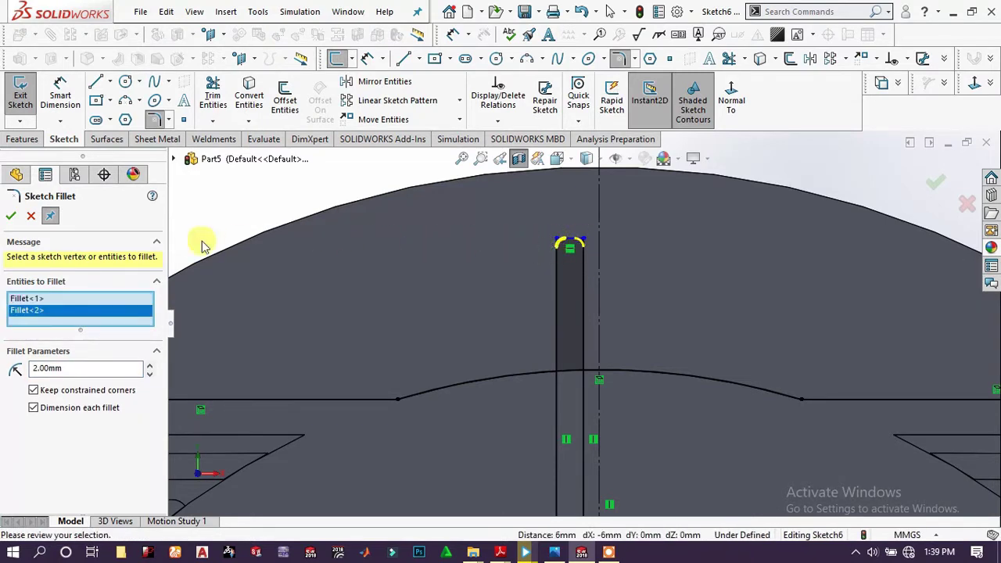
{"action": "left_click", "coordinate": [11, 217]}
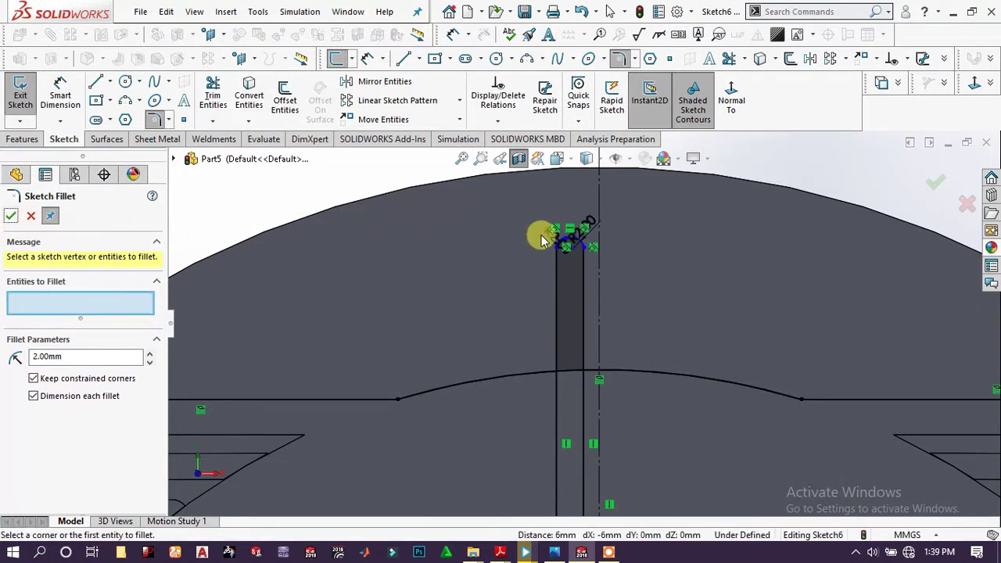
{"action": "scroll", "coordinate": [555, 244], "scroll_direction": "down", "scroll_amount": 2}
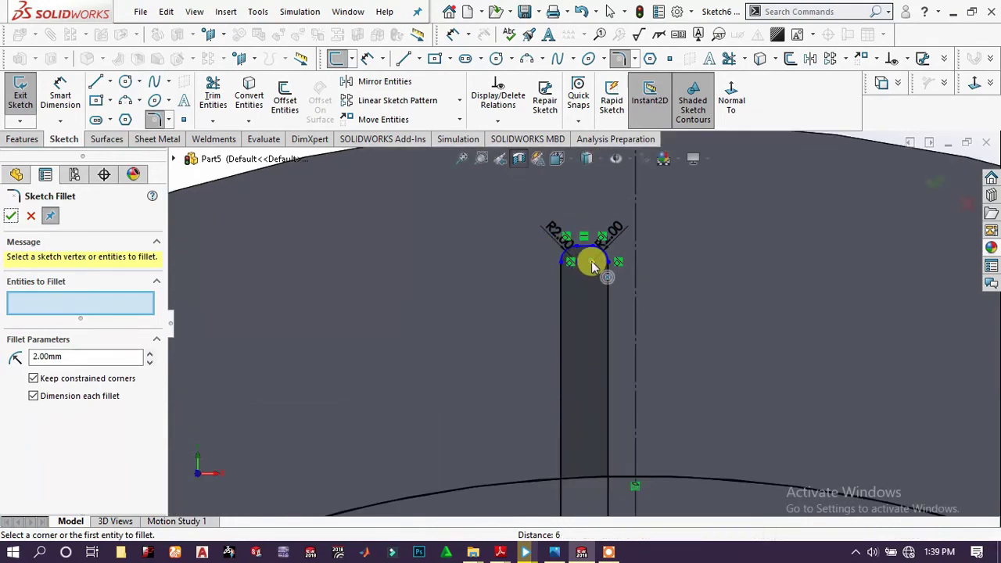
{"action": "left_click_drag", "start_coordinate": [591, 247], "coordinate": [596, 210]}
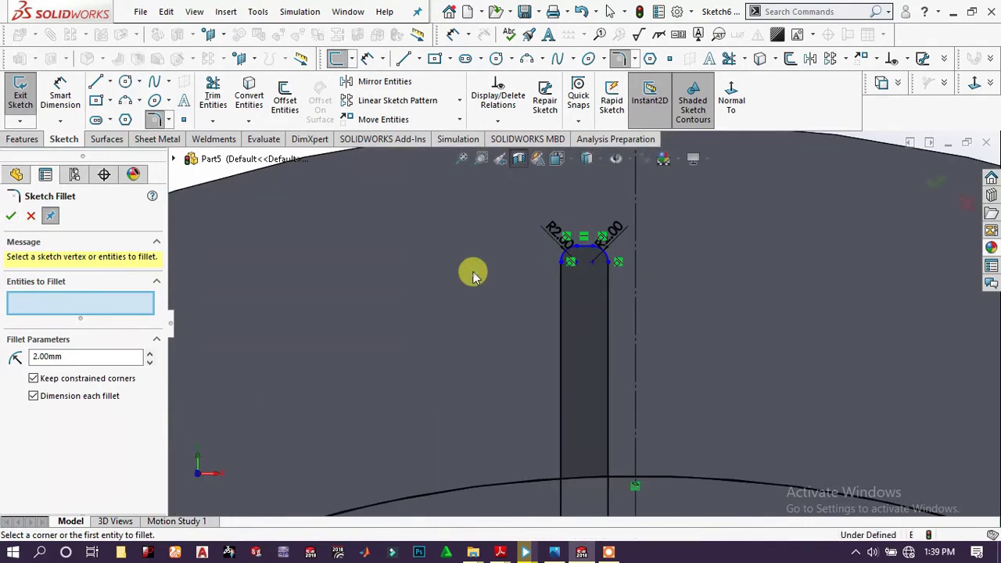
{"action": "scroll", "coordinate": [530, 306], "scroll_direction": "up", "scroll_amount": 3}
{"action": "left_click", "coordinate": [9, 219]}
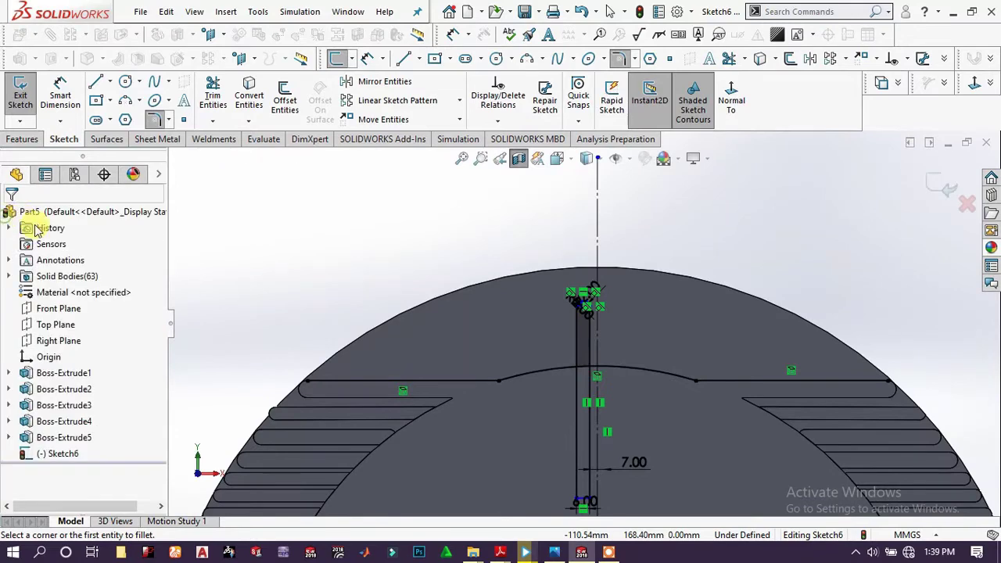
Move the filleted rectangle up along the centerline until its bottom edge sits about 99 mm above the origin
{"action": "scroll", "coordinate": [483, 435], "scroll_direction": "down", "scroll_amount": 3}
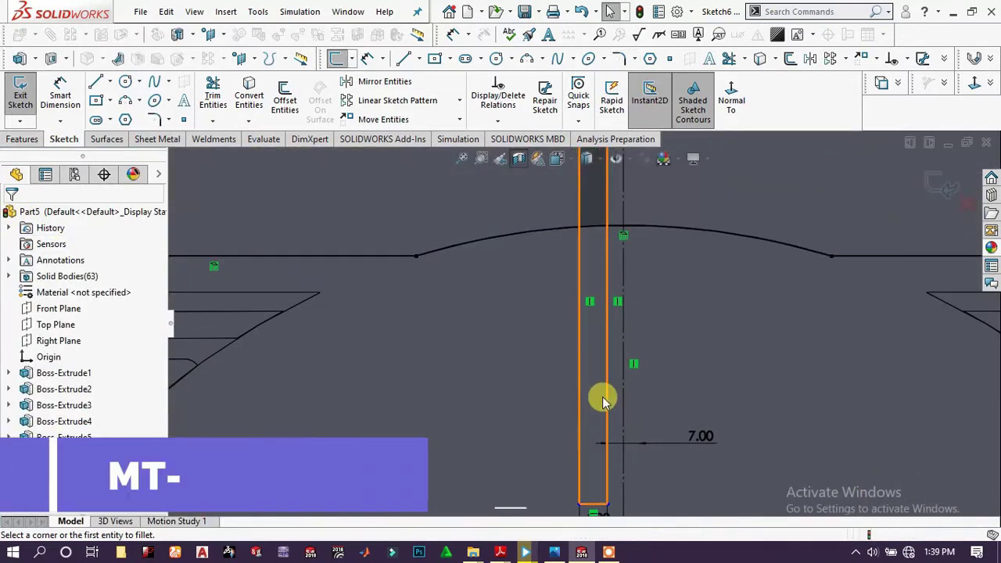
{"action": "left_click_drag", "start_coordinate": [602, 397], "coordinate": [602, 342]}
{"action": "key", "text": "ctrl+a"}
{"action": "scroll", "coordinate": [532, 334], "scroll_direction": "up", "scroll_amount": 3}
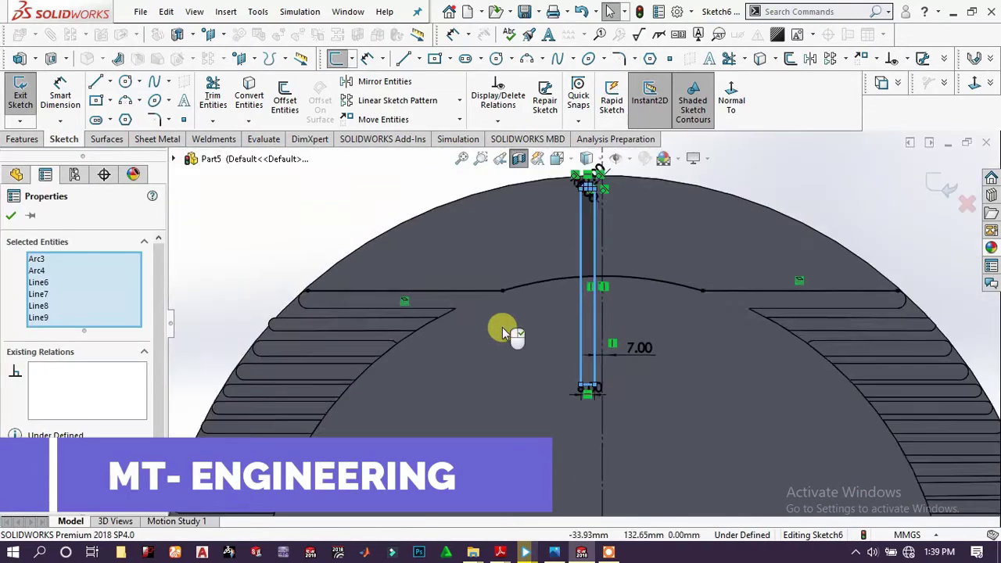
{"action": "scroll", "coordinate": [587, 246], "scroll_direction": "down", "scroll_amount": 4}
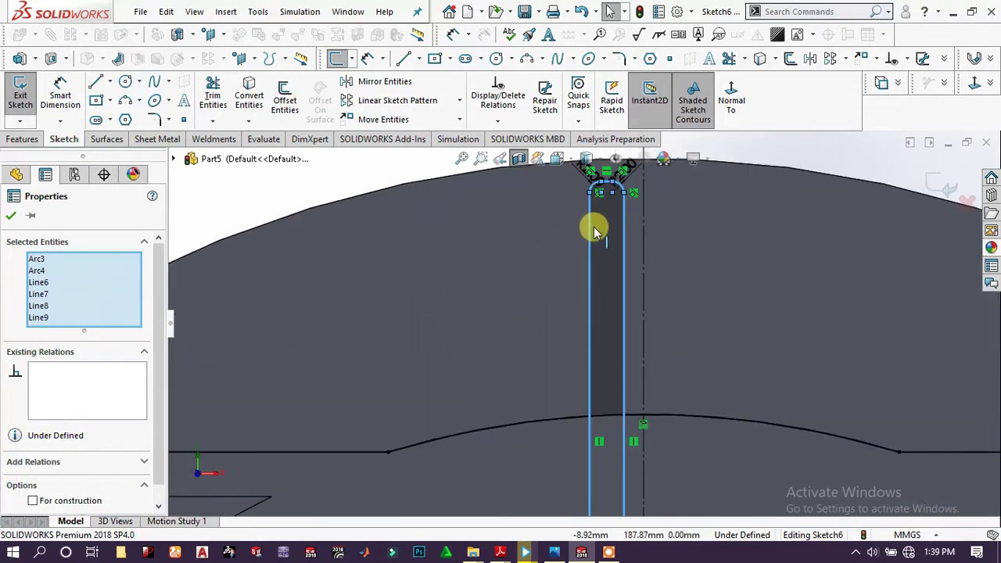
{"action": "scroll", "coordinate": [595, 231], "scroll_direction": "up", "scroll_amount": 1}
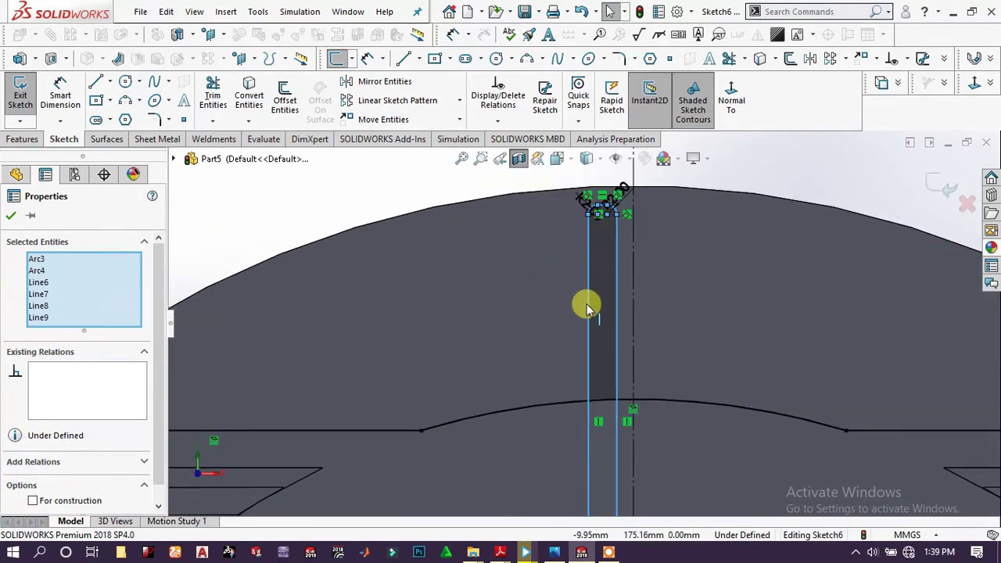
{"action": "left_click", "coordinate": [589, 333]}
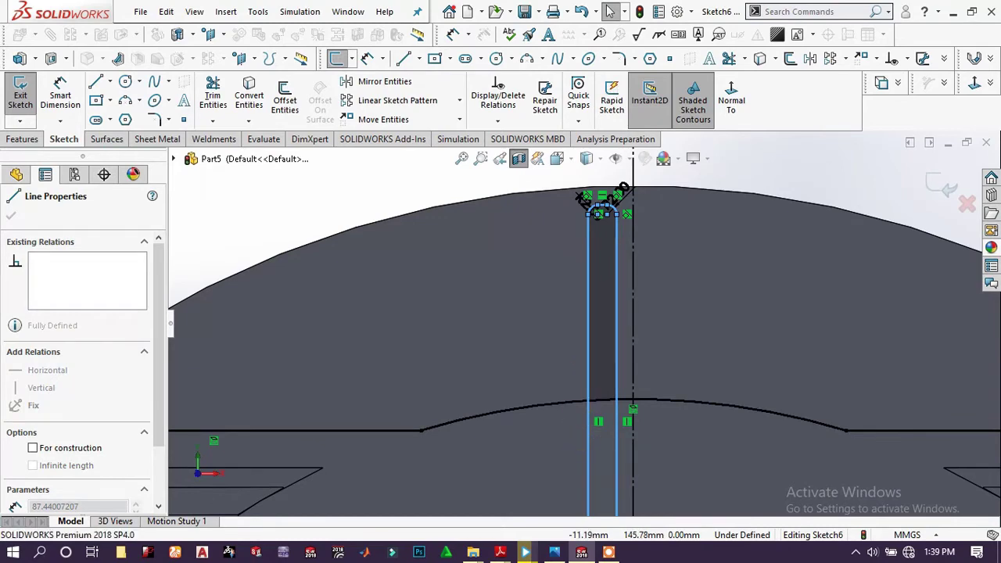
{"action": "double_click", "coordinate": [588, 442]}
{"action": "scroll", "coordinate": [582, 422], "scroll_direction": "up", "scroll_amount": 3}
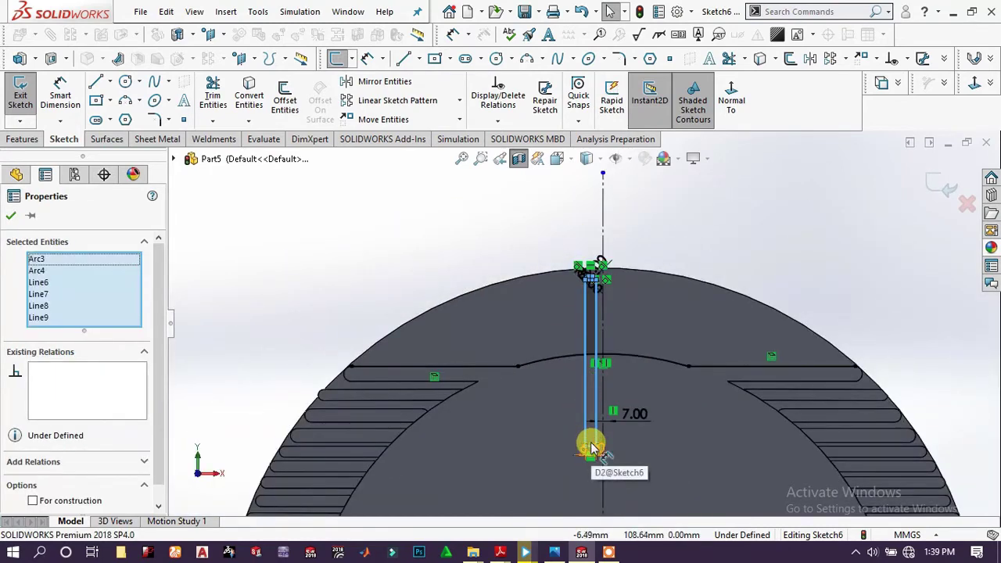
{"action": "scroll", "coordinate": [592, 448], "scroll_direction": "down", "scroll_amount": 3}
{"action": "left_click_drag", "start_coordinate": [594, 423], "coordinate": [594, 450]}
{"action": "scroll", "coordinate": [467, 298], "scroll_direction": "up", "scroll_amount": 5}
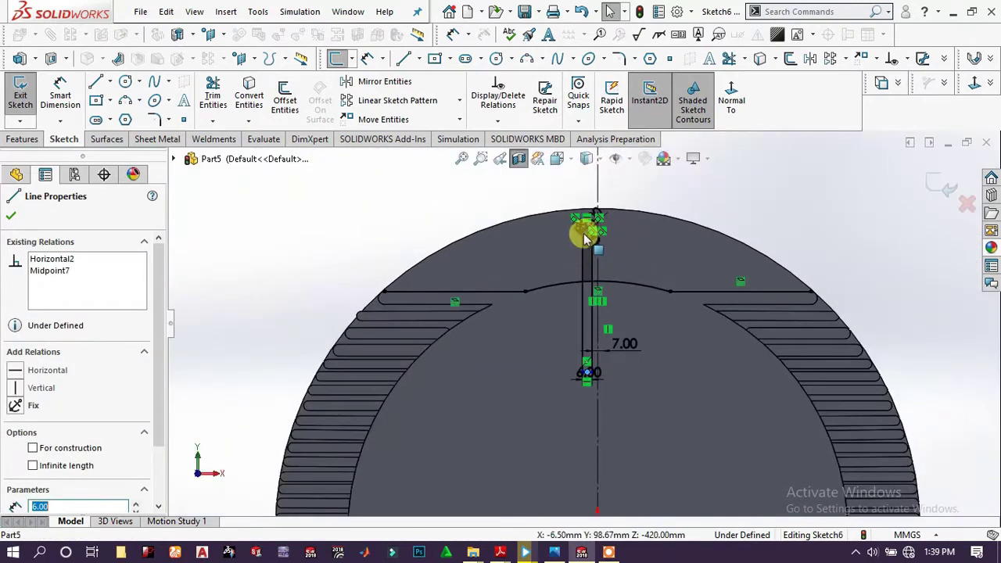
{"action": "scroll", "coordinate": [591, 248], "scroll_direction": "down", "scroll_amount": 2}
{"action": "scroll", "coordinate": [590, 248], "scroll_direction": "down", "scroll_amount": 2}
{"action": "key", "text": "Escape"}
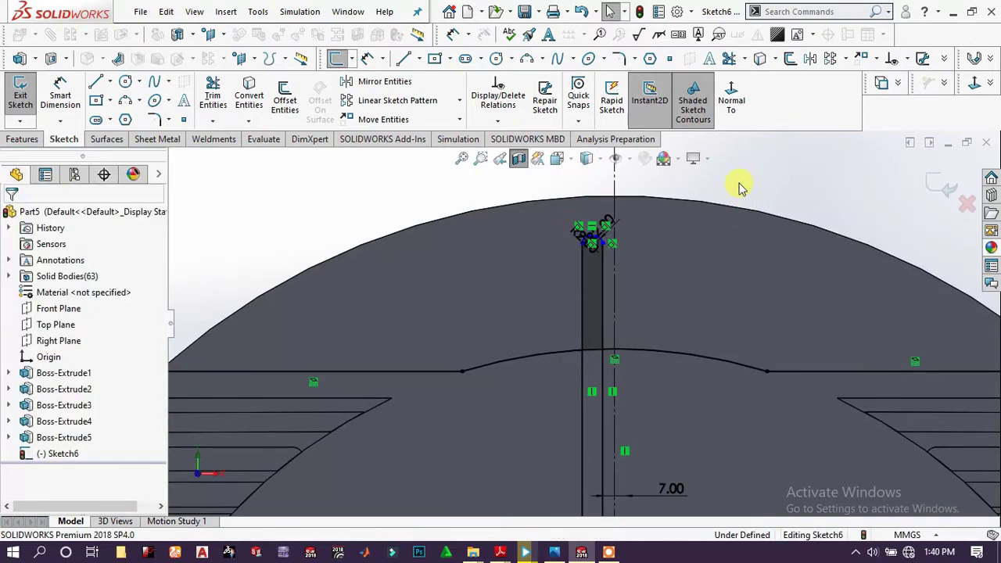
Copy the whole filleted rectangle with Copy Entities to about 15 mm further left of the centerline and slightly lower, keeping its relations
{"action": "mouse_move", "coordinate": [525, 241]}
{"action": "left_mouse_down"}
{"action": "mouse_move", "coordinate": [572, 229]}
{"action": "mouse_move", "coordinate": [612, 268]}
{"action": "left_mouse_up"}
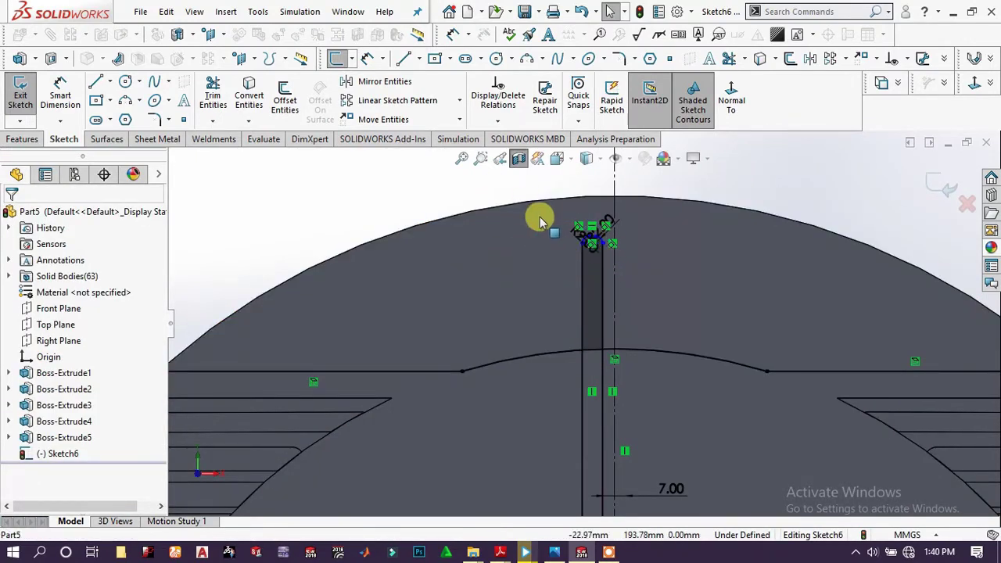
{"action": "mouse_move", "coordinate": [555, 208]}
{"action": "left_mouse_down"}
{"action": "mouse_move", "coordinate": [603, 290]}
{"action": "mouse_move", "coordinate": [587, 346]}
{"action": "mouse_move", "coordinate": [586, 518]}
{"action": "mouse_move", "coordinate": [549, 406]}
{"action": "left_mouse_up"}
{"action": "scroll", "coordinate": [550, 404], "scroll_direction": "down", "scroll_amount": 3}
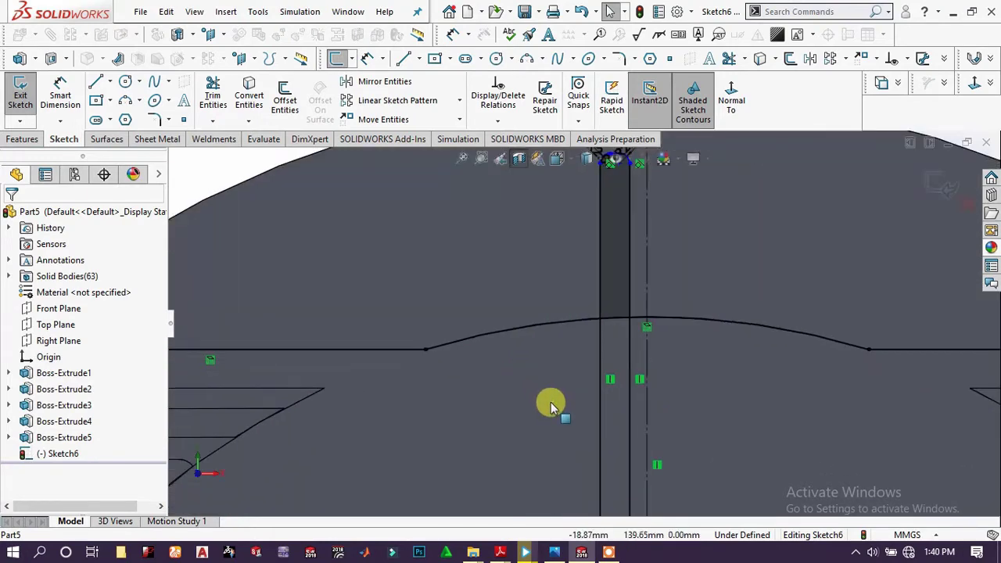
{"action": "scroll", "coordinate": [550, 405], "scroll_direction": "up", "scroll_amount": 3}
{"action": "left_click_drag", "start_coordinate": [555, 207], "coordinate": [607, 478]}
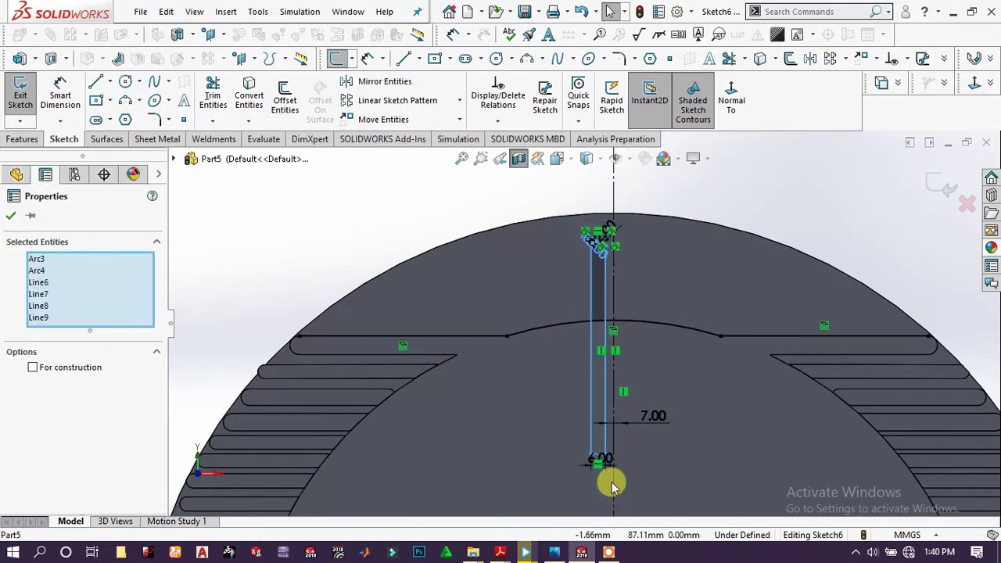
{"action": "left_click", "coordinate": [461, 123]}
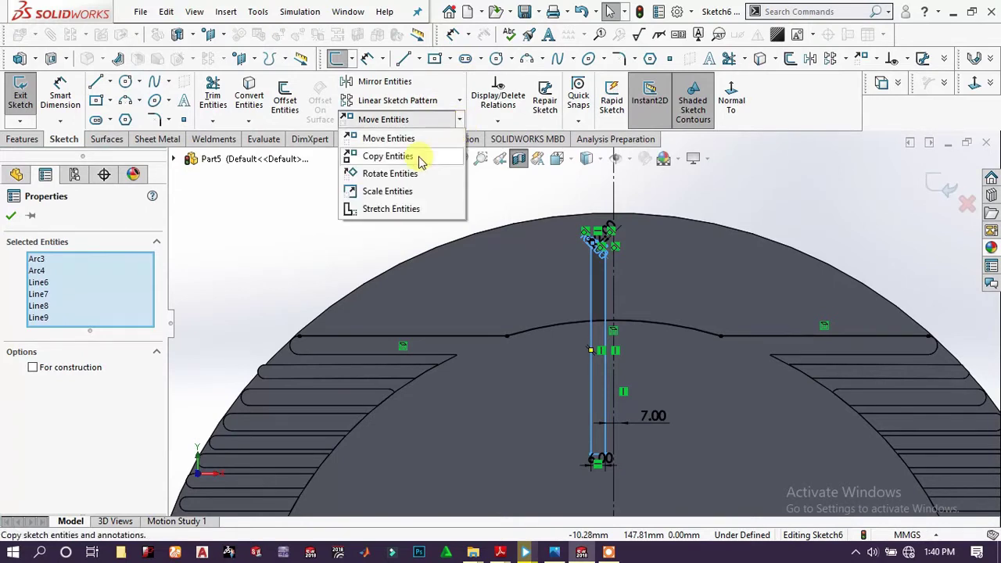
{"action": "left_click", "coordinate": [414, 155]}
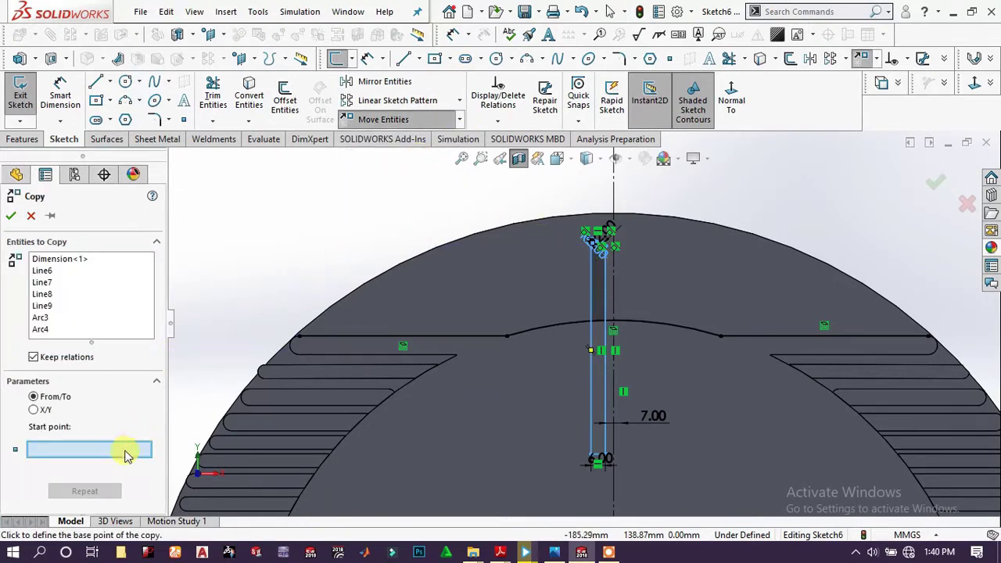
{"action": "left_click", "coordinate": [588, 283]}
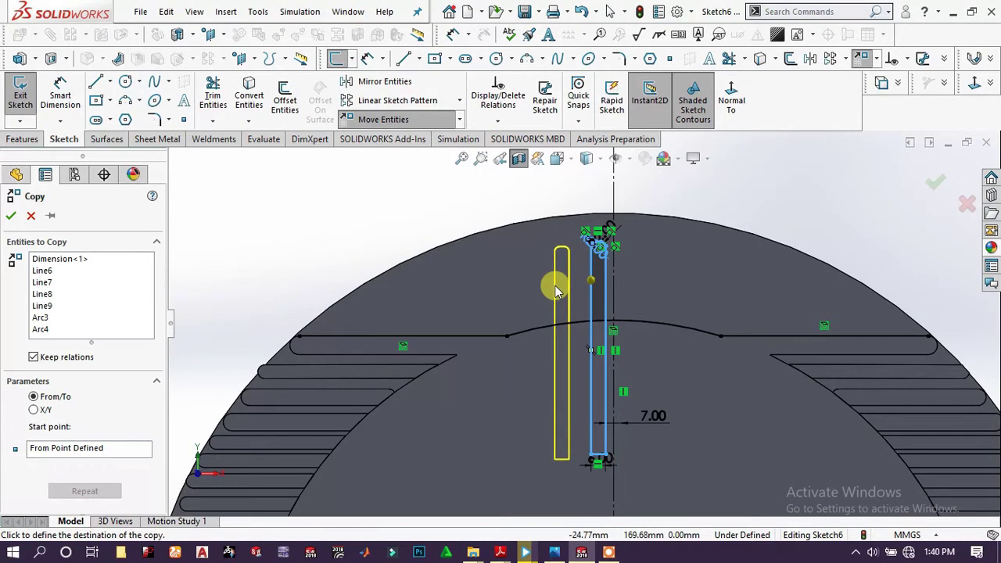
{"action": "left_click", "coordinate": [555, 291]}
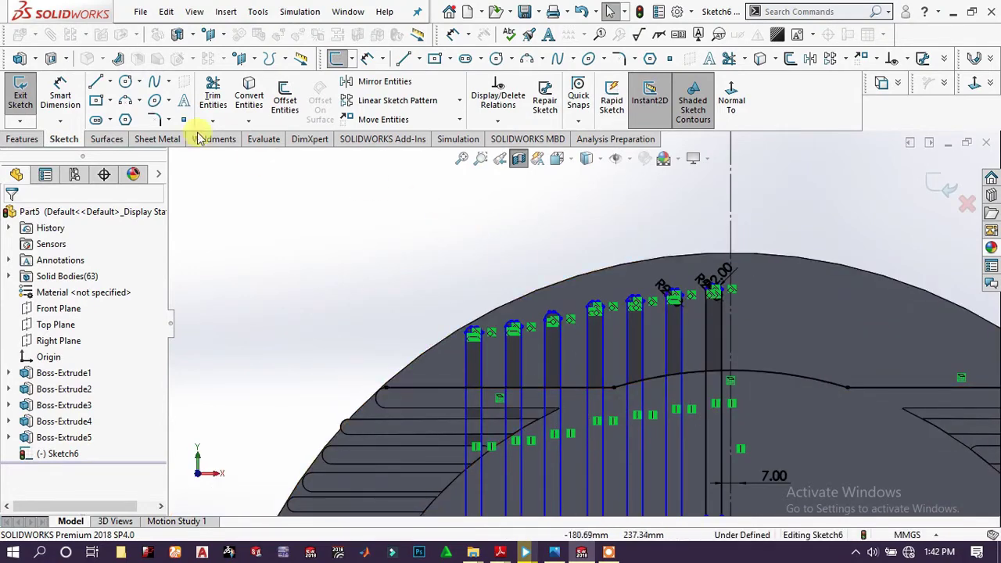
Power-trim the seven slot profiles' sides below the converted arc and fin edge, and remove their leftover bottom edges
{"action": "left_click", "coordinate": [213, 94]}
{"action": "left_click_drag", "start_coordinate": [432, 411], "coordinate": [728, 395]}
{"action": "scroll", "coordinate": [661, 436], "scroll_direction": "up", "scroll_amount": 5}
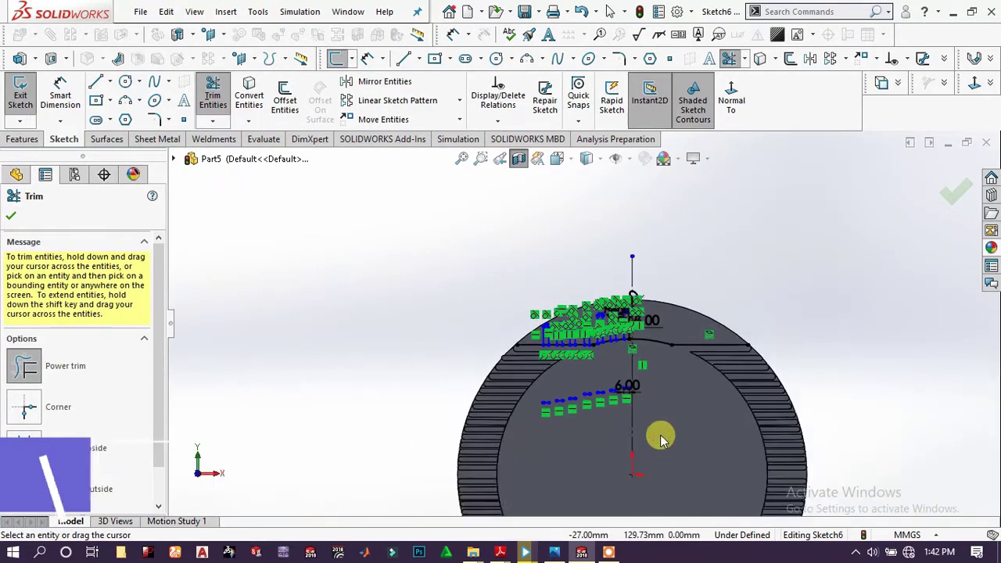
{"action": "scroll", "coordinate": [635, 344], "scroll_direction": "down", "scroll_amount": 3}
{"action": "scroll", "coordinate": [665, 308], "scroll_direction": "down", "scroll_amount": 2}
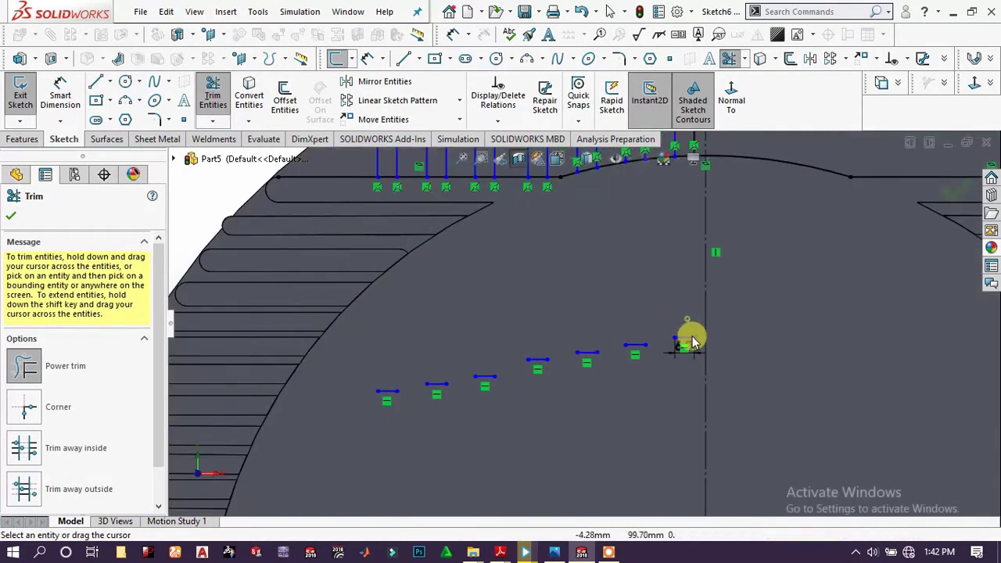
{"action": "left_click_drag", "start_coordinate": [690, 337], "coordinate": [641, 356]}
{"action": "left_click_drag", "start_coordinate": [579, 372], "coordinate": [645, 358]}
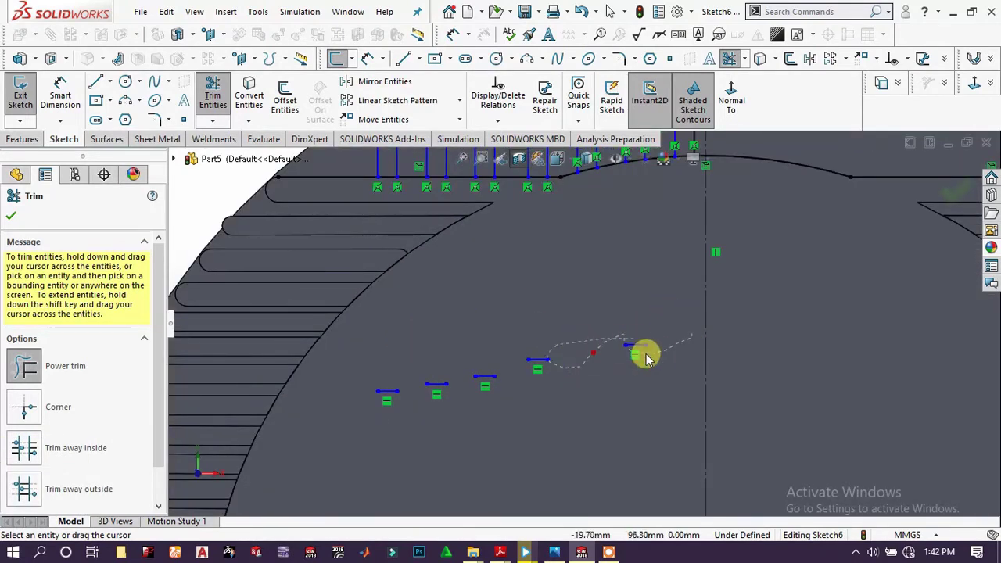
{"action": "mouse_move", "coordinate": [510, 366]}
{"action": "left_mouse_down"}
{"action": "mouse_move", "coordinate": [529, 376]}
{"action": "mouse_move", "coordinate": [441, 382]}
{"action": "mouse_move", "coordinate": [446, 232]}
{"action": "left_mouse_up"}
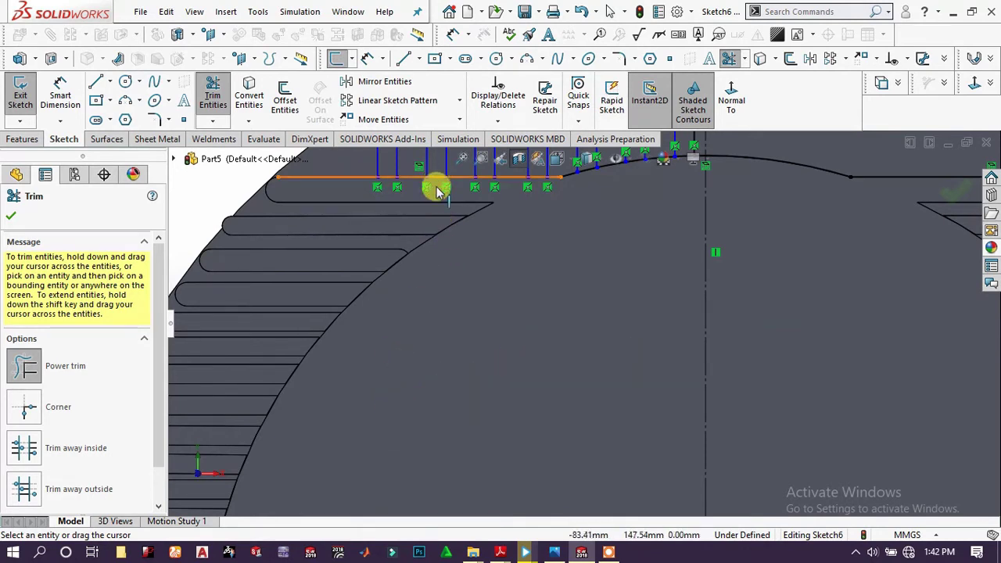
Power-trim the converted straight edge's segments between the four leftmost rib profiles and across to the fifth
{"action": "scroll", "coordinate": [422, 185], "scroll_direction": "down", "scroll_amount": 3}
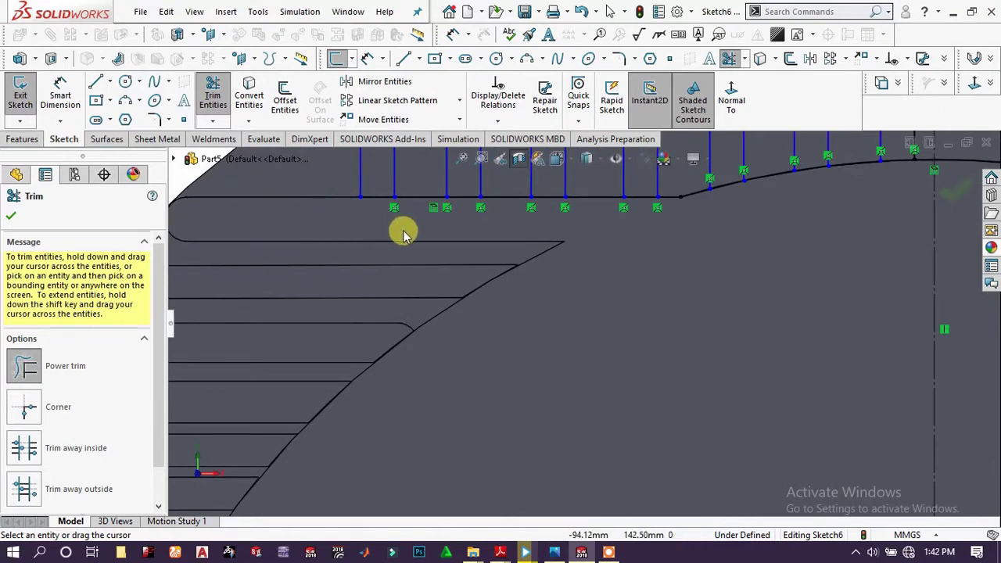
{"action": "left_click_drag", "start_coordinate": [406, 231], "coordinate": [435, 201]}
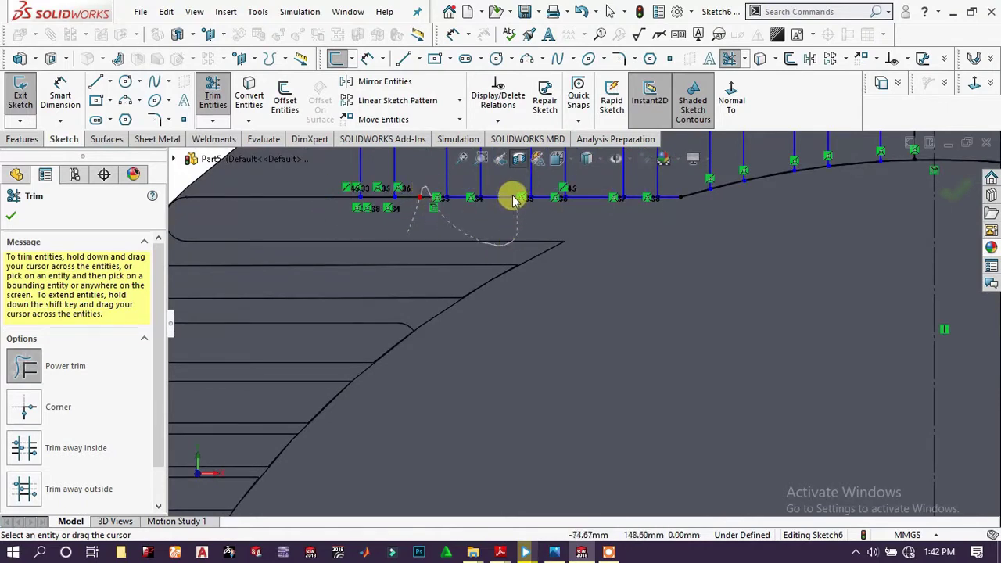
{"action": "left_click_drag", "start_coordinate": [513, 199], "coordinate": [545, 221]}
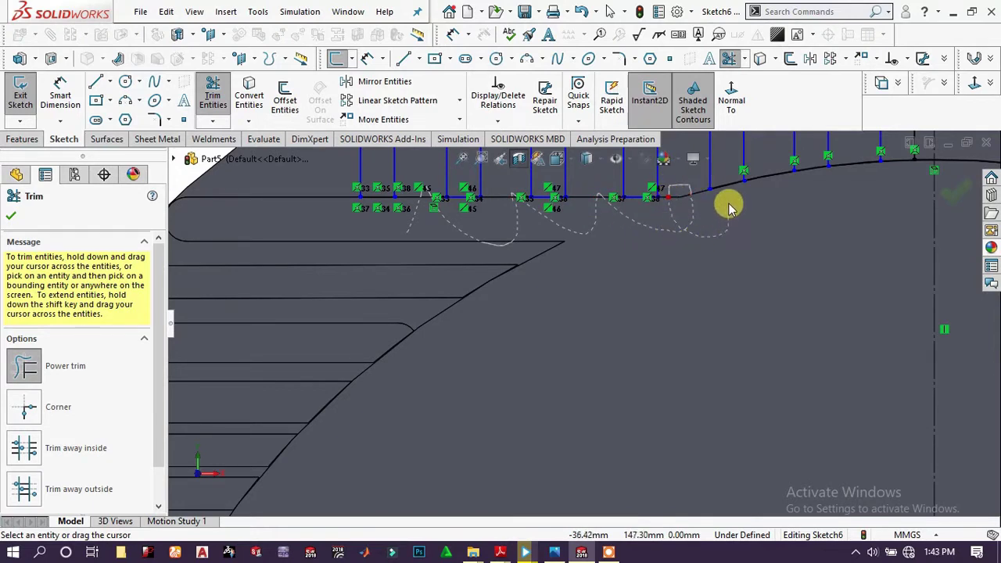
{"action": "left_click_drag", "start_coordinate": [729, 201], "coordinate": [732, 192]}
{"action": "scroll", "coordinate": [733, 214], "scroll_direction": "down", "scroll_amount": 3}
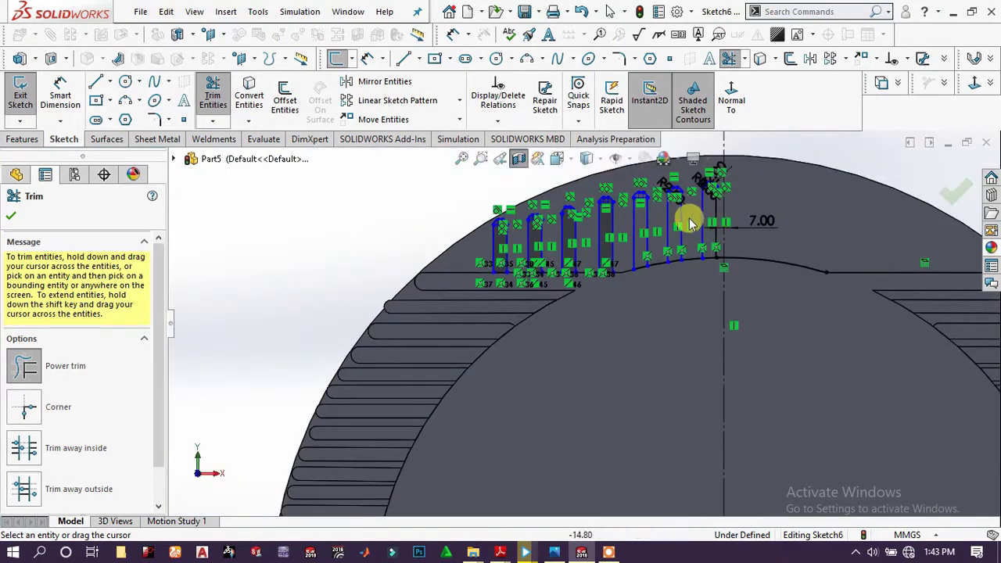
Power-trim the converted arc between the three ribs nearest the centerline and beyond the last one, then finish trimming
{"action": "mouse_move", "coordinate": [649, 364]}
{"action": "left_mouse_down"}
{"action": "mouse_move", "coordinate": [632, 351]}
{"action": "mouse_move", "coordinate": [626, 312]}
{"action": "mouse_move", "coordinate": [671, 336]}
{"action": "left_mouse_up"}
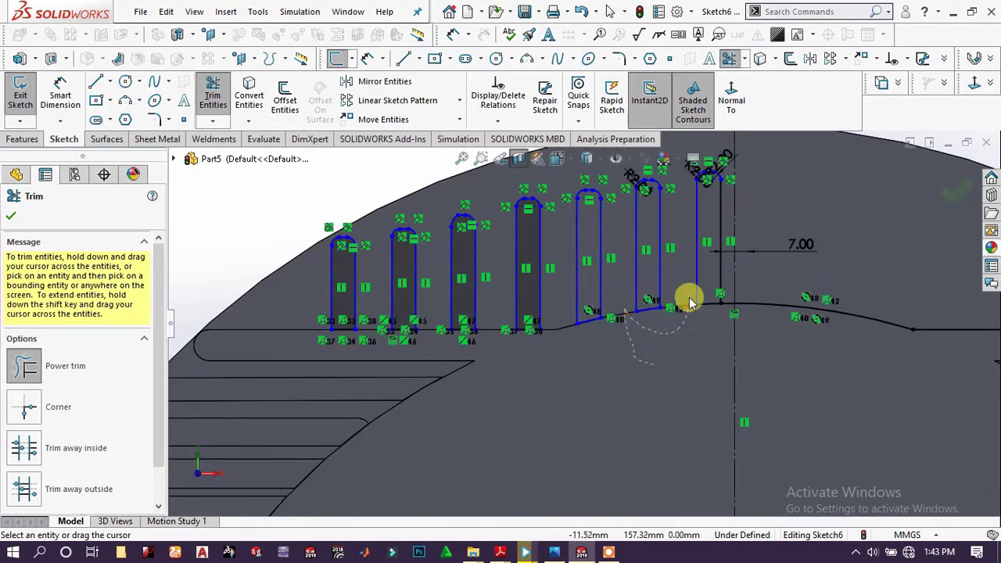
{"action": "mouse_move", "coordinate": [692, 303]}
{"action": "left_mouse_down"}
{"action": "mouse_move", "coordinate": [681, 306]}
{"action": "mouse_move", "coordinate": [717, 320]}
{"action": "left_mouse_up"}
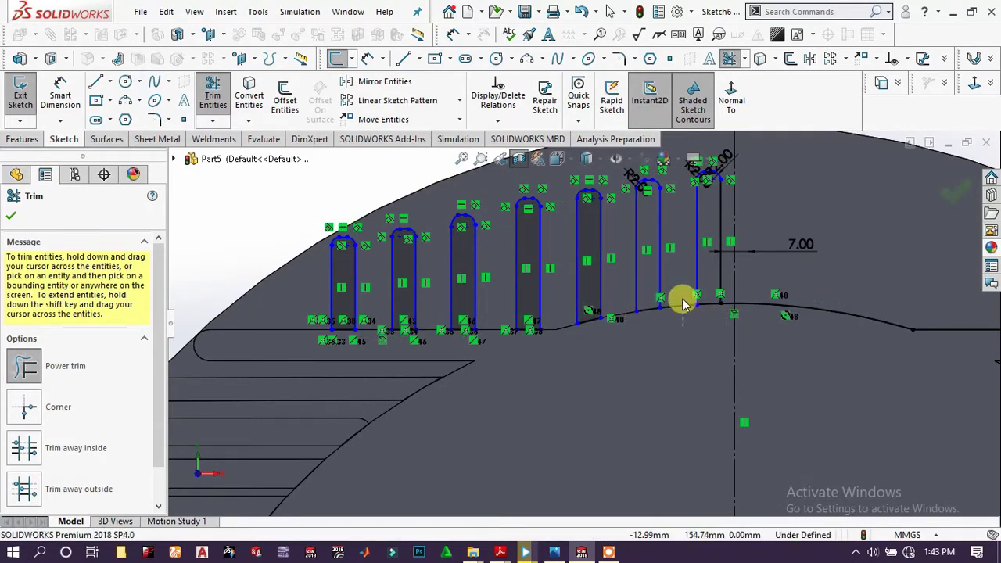
{"action": "mouse_move", "coordinate": [684, 318]}
{"action": "left_mouse_down"}
{"action": "mouse_move", "coordinate": [684, 305]}
{"action": "mouse_move", "coordinate": [729, 328]}
{"action": "mouse_move", "coordinate": [729, 311]}
{"action": "mouse_move", "coordinate": [771, 319]}
{"action": "mouse_move", "coordinate": [793, 351]}
{"action": "mouse_move", "coordinate": [826, 306]}
{"action": "mouse_move", "coordinate": [935, 327]}
{"action": "mouse_move", "coordinate": [947, 346]}
{"action": "left_mouse_up"}
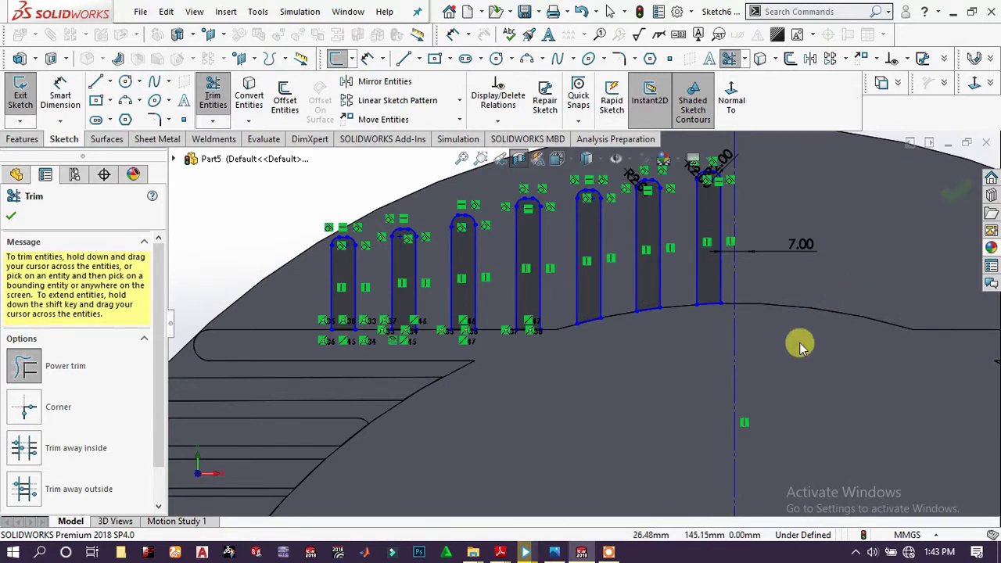
{"action": "scroll", "coordinate": [600, 330], "scroll_direction": "down", "scroll_amount": 3}
{"action": "scroll", "coordinate": [603, 329], "scroll_direction": "down", "scroll_amount": 2}
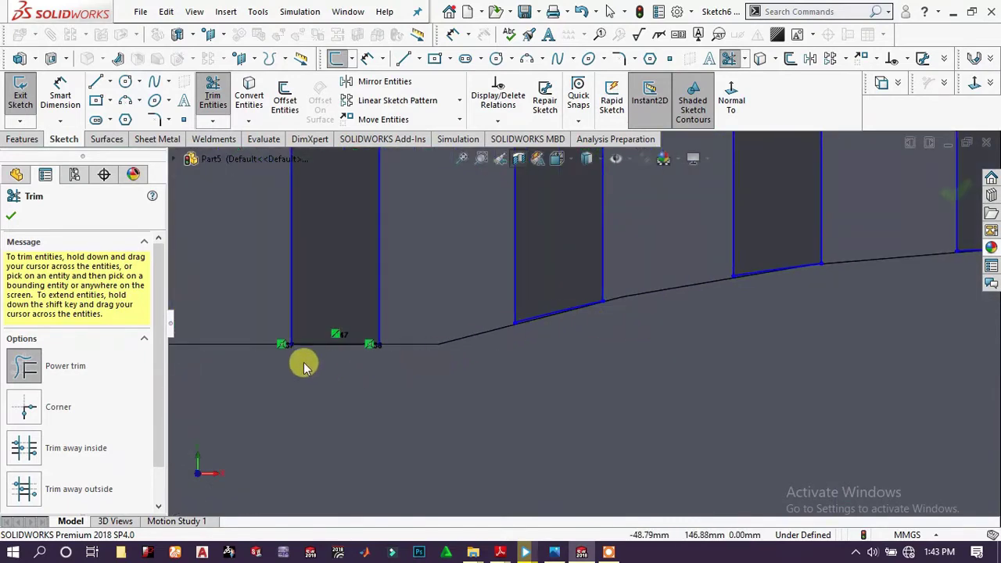
{"action": "scroll", "coordinate": [383, 346], "scroll_direction": "down", "scroll_amount": 2}
{"action": "scroll", "coordinate": [532, 368], "scroll_direction": "down", "scroll_amount": 1}
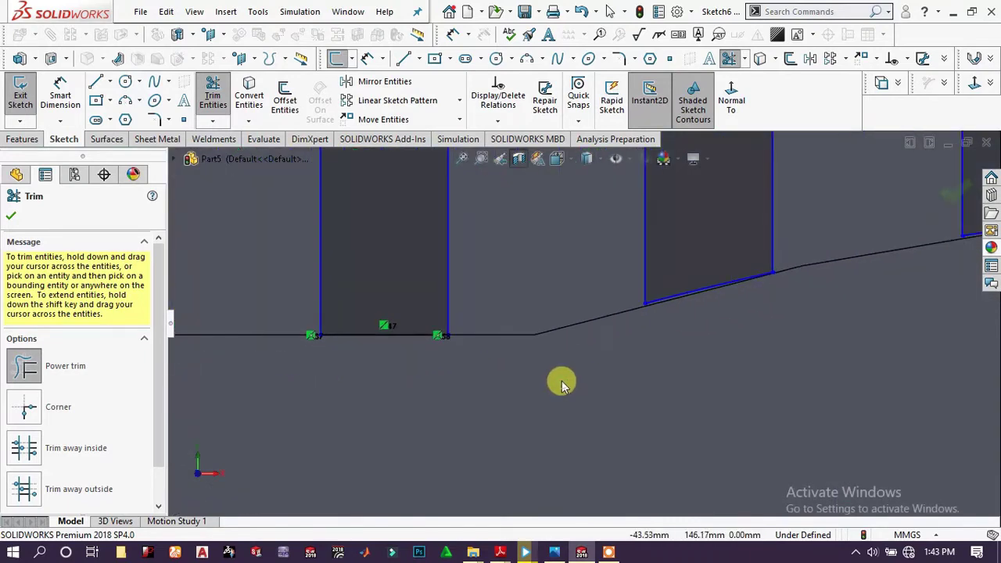
{"action": "left_click", "coordinate": [11, 217]}
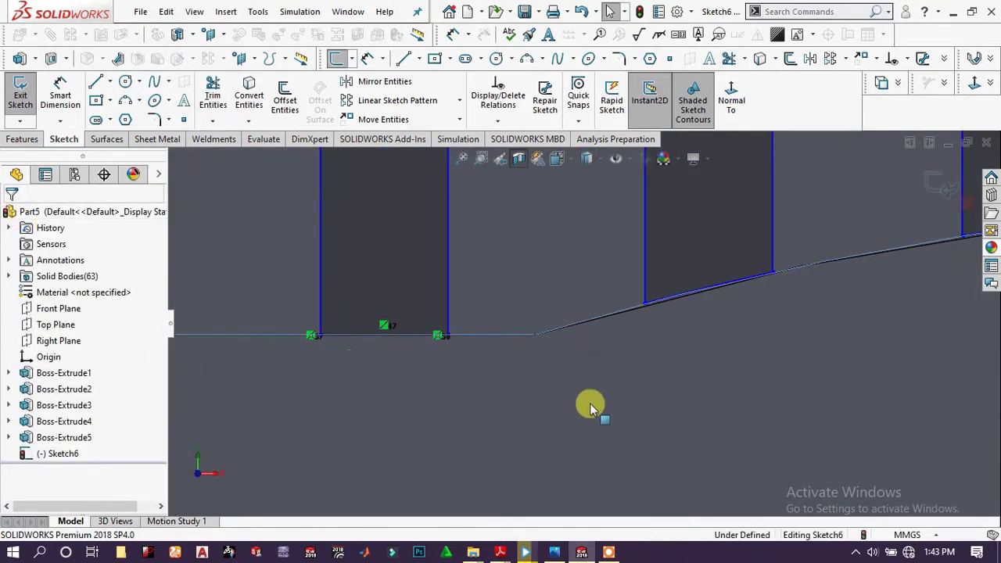
Inspect the lower ends of the seven rib profiles along the fin edge and arc for closed contours
{"action": "scroll", "coordinate": [598, 366], "scroll_direction": "up", "scroll_amount": 2}
{"action": "scroll", "coordinate": [391, 353], "scroll_direction": "up", "scroll_amount": 2}
{"action": "scroll", "coordinate": [351, 331], "scroll_direction": "up", "scroll_amount": 2}
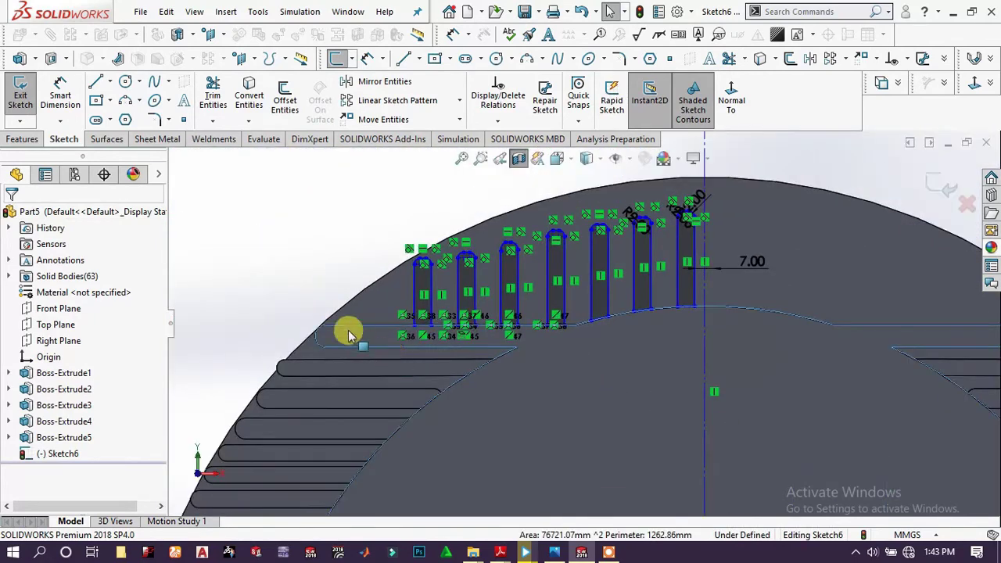
{"action": "scroll", "coordinate": [469, 346], "scroll_direction": "down", "scroll_amount": 3}
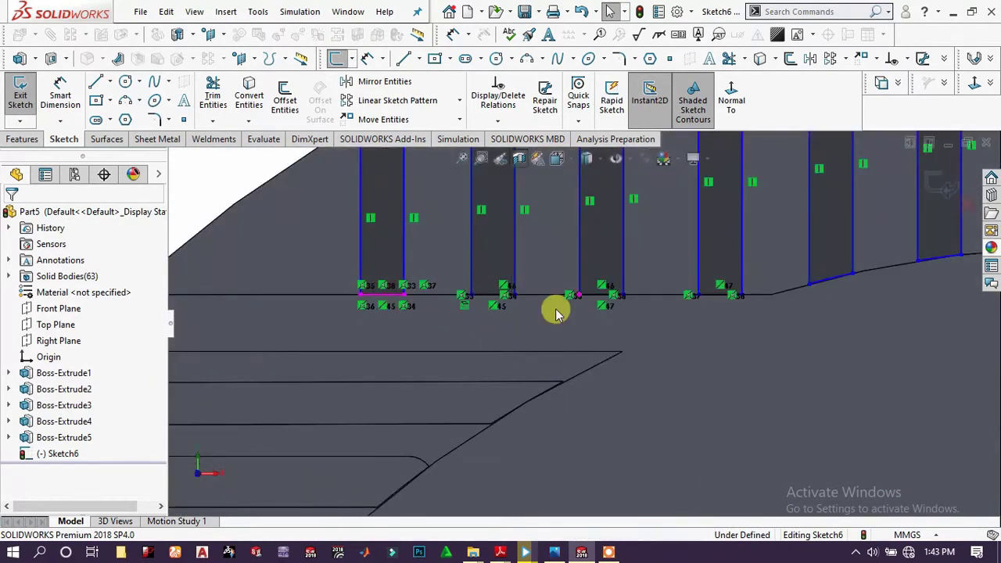
{"action": "scroll", "coordinate": [706, 321], "scroll_direction": "down", "scroll_amount": 1}
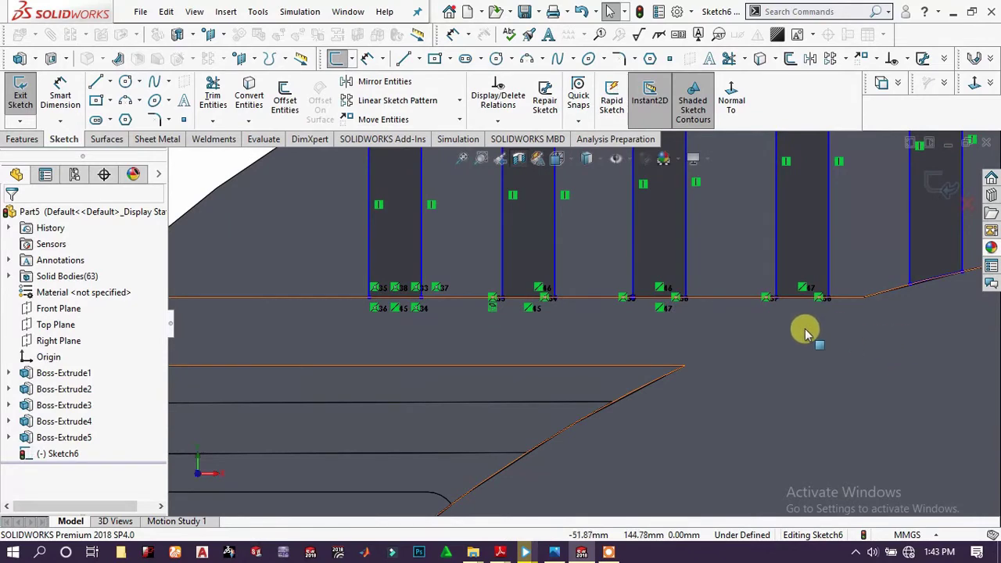
{"action": "scroll", "coordinate": [806, 332], "scroll_direction": "up", "scroll_amount": 2}
{"action": "scroll", "coordinate": [738, 308], "scroll_direction": "down", "scroll_amount": 3}
{"action": "scroll", "coordinate": [733, 308], "scroll_direction": "up", "scroll_amount": 3}
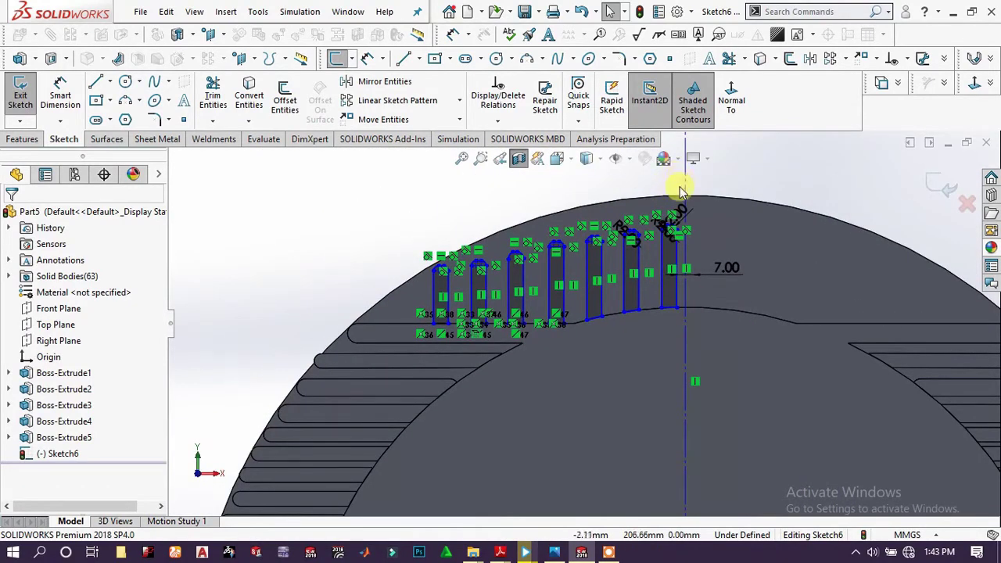
Mirror all seven rib profiles about the vertical centerline, keeping the originals
{"action": "left_click_drag", "start_coordinate": [679, 185], "coordinate": [409, 395]}
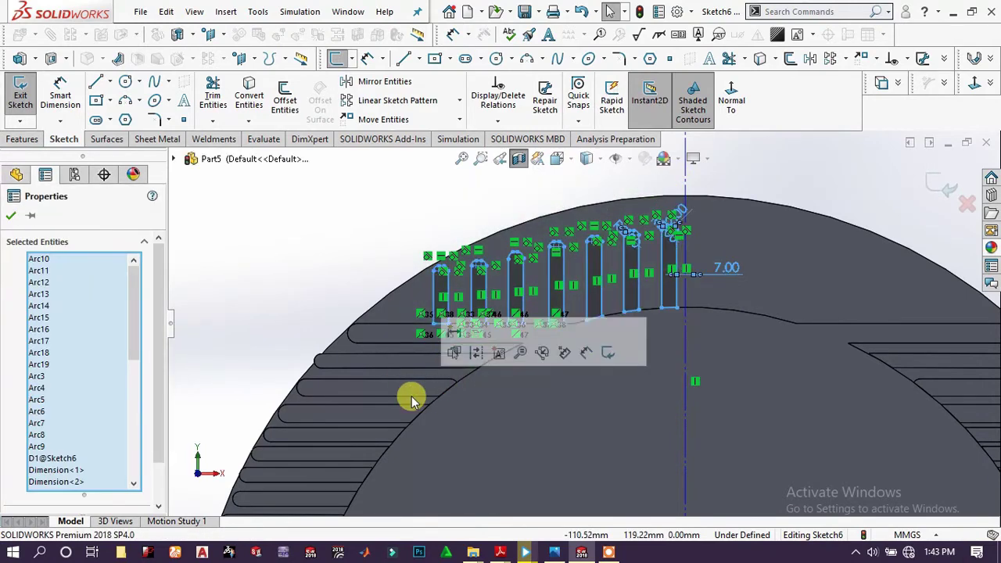
{"action": "left_click", "coordinate": [391, 86]}
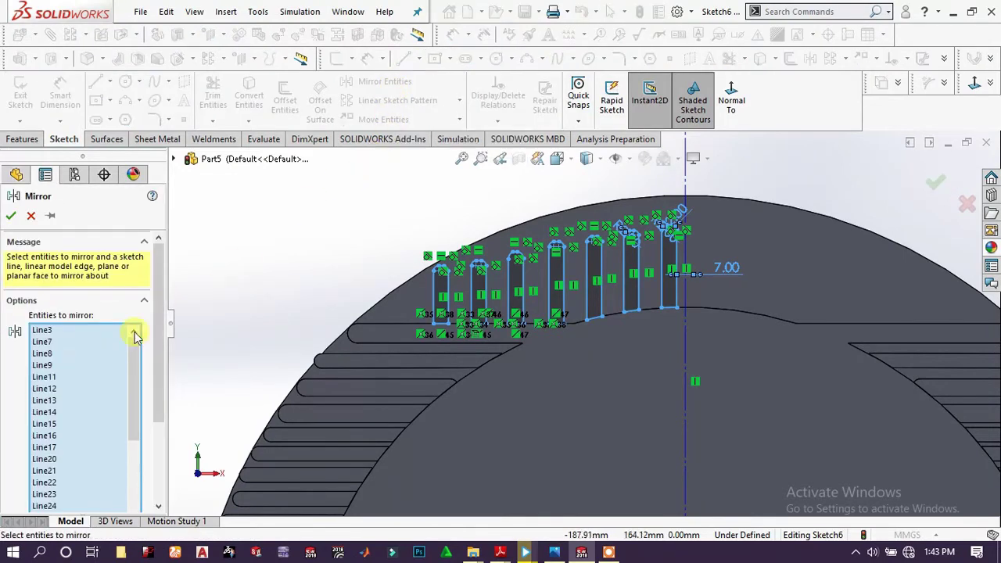
{"action": "scroll", "coordinate": [135, 335], "scroll_direction": "down", "scroll_amount": 3}
{"action": "left_click", "coordinate": [75, 498]}
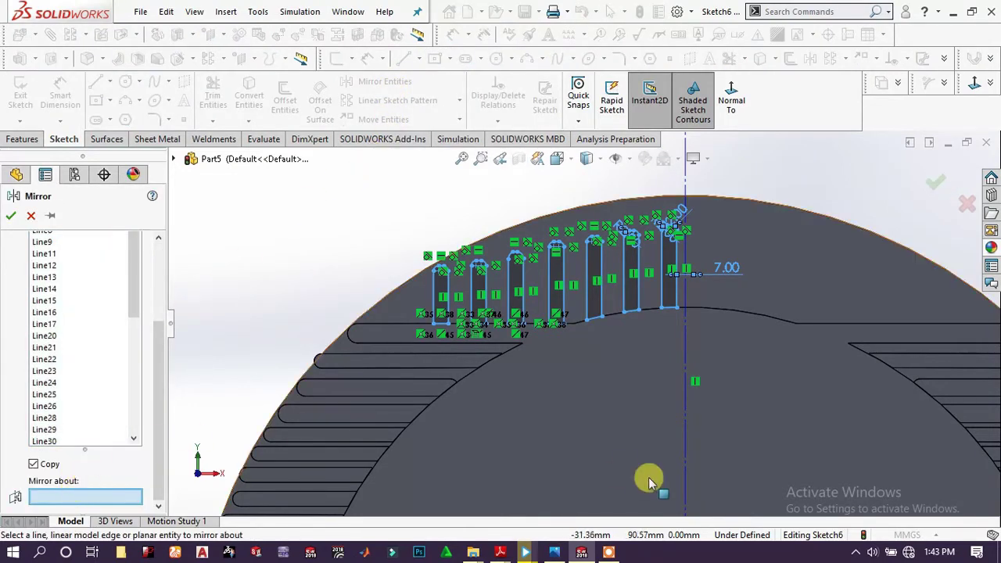
{"action": "left_click", "coordinate": [688, 449]}
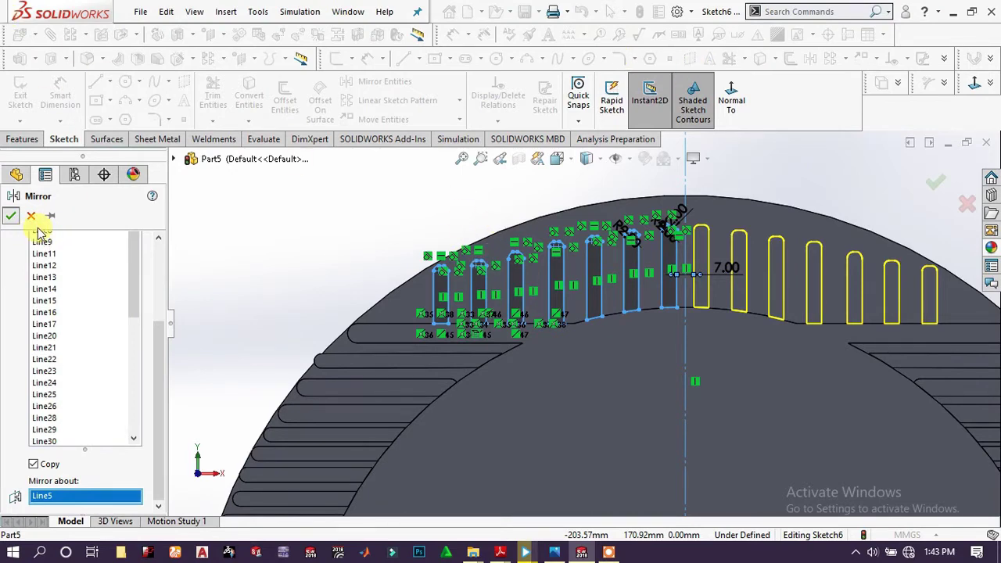
{"action": "key", "text": "Return"}
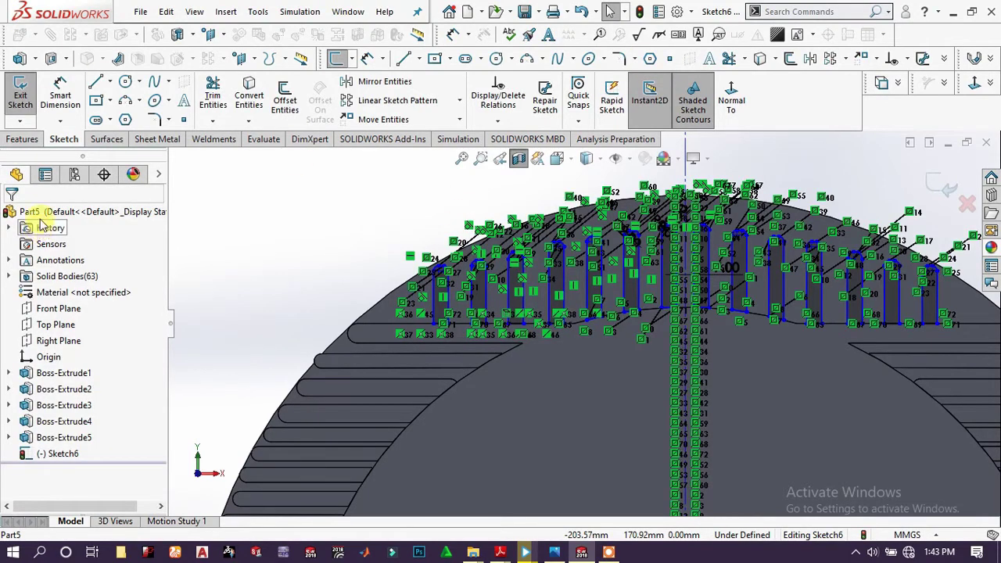
Exit the rib profile sketch and turn off the section view
{"action": "scroll", "coordinate": [675, 302], "scroll_direction": "up", "scroll_amount": 3}
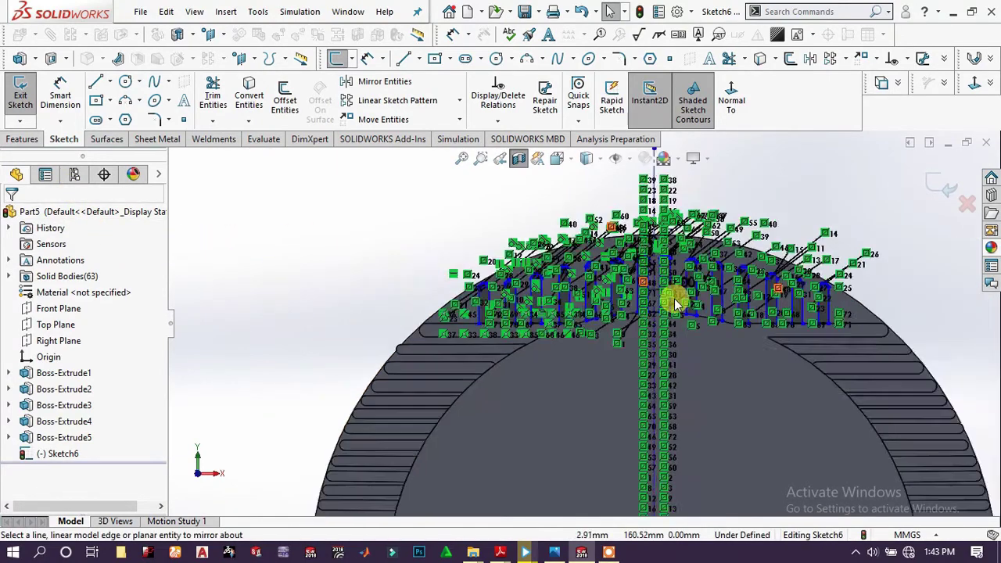
{"action": "scroll", "coordinate": [699, 309], "scroll_direction": "down", "scroll_amount": 5}
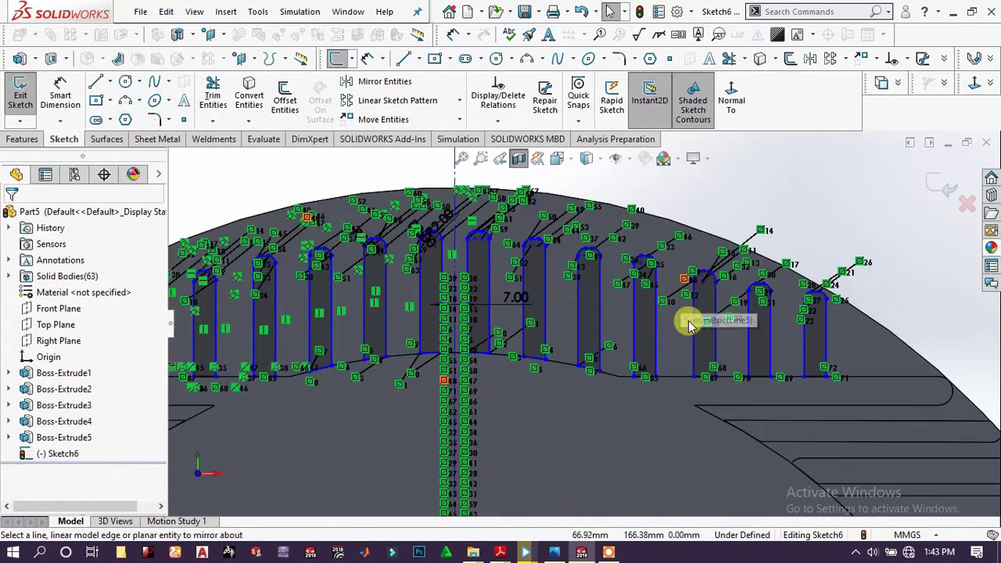
{"action": "scroll", "coordinate": [548, 250], "scroll_direction": "up", "scroll_amount": 3}
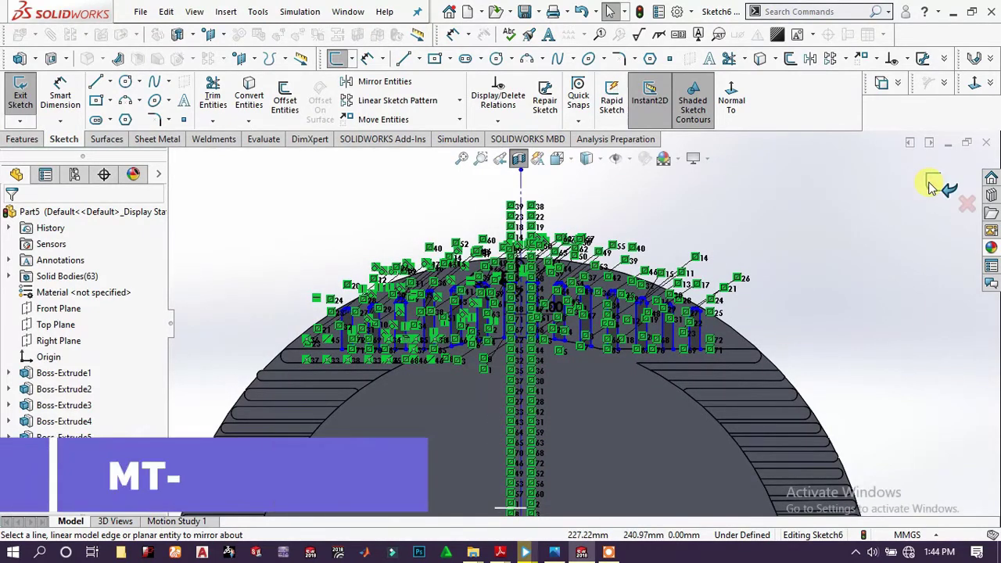
{"action": "left_click", "coordinate": [933, 184]}
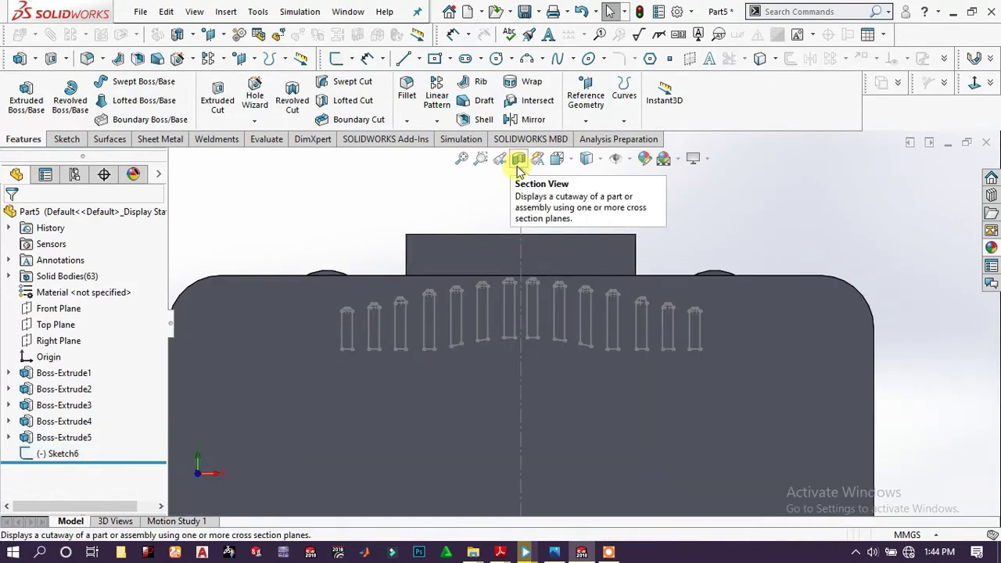
{"action": "middle_click_drag", "start_coordinate": [476, 221], "coordinate": [480, 346]}
{"action": "scroll", "coordinate": [440, 319], "scroll_direction": "down", "scroll_amount": 5}
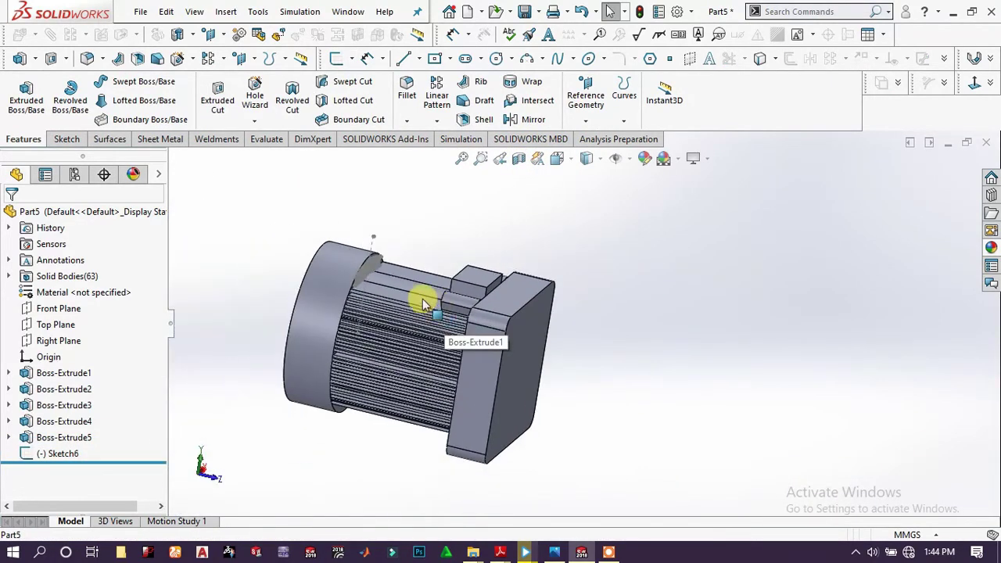
{"action": "scroll", "coordinate": [422, 305], "scroll_direction": "down", "scroll_amount": 8}
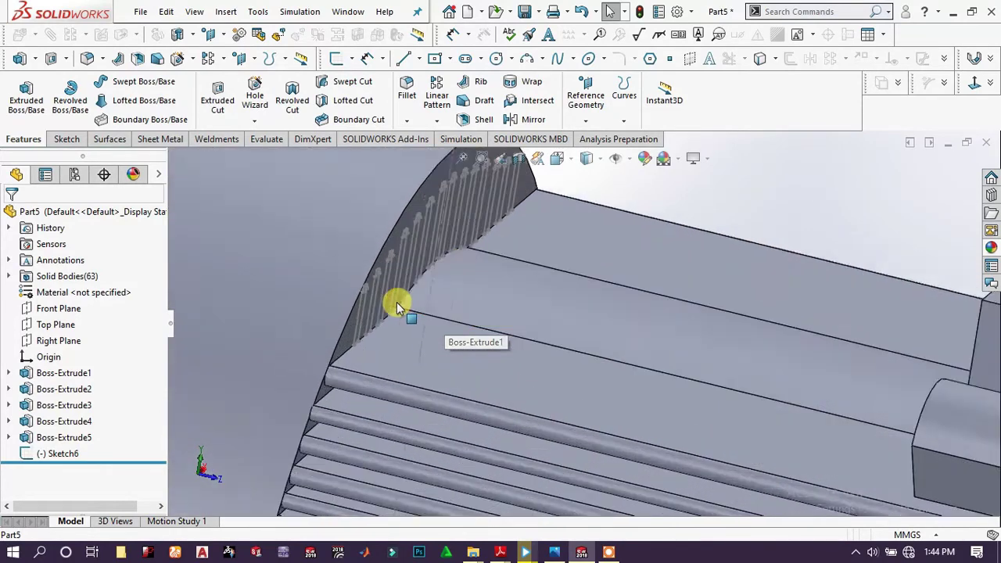
{"action": "scroll", "coordinate": [397, 306], "scroll_direction": "down", "scroll_amount": 6}
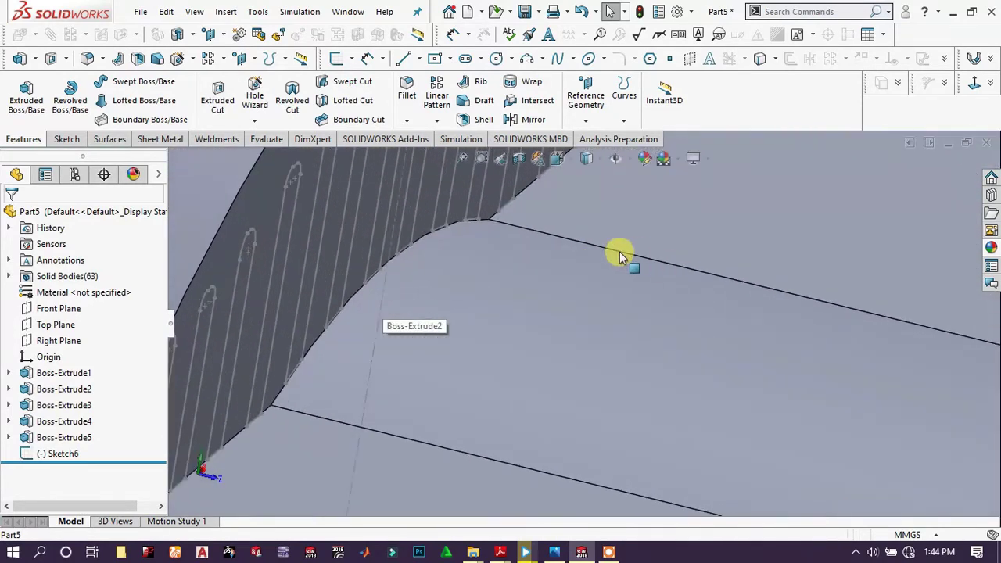
{"action": "middle_click_drag", "start_coordinate": [619, 258], "coordinate": [418, 324]}
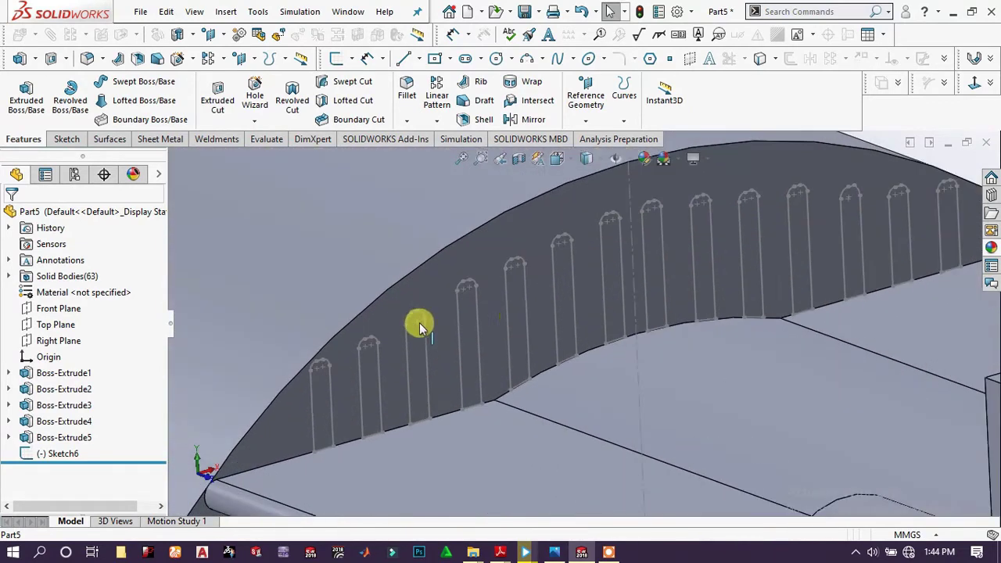
{"action": "left_click", "coordinate": [778, 181]}
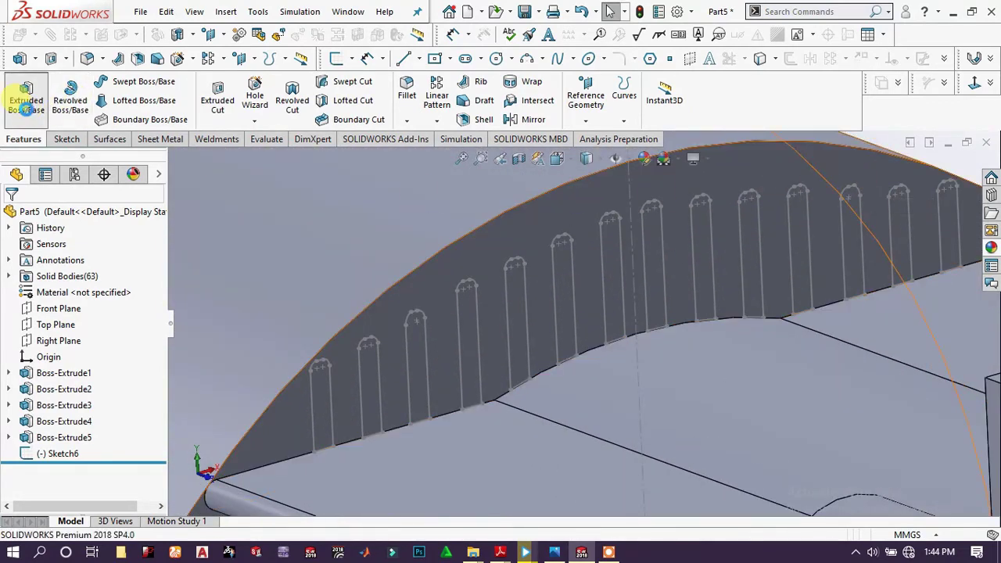
{"action": "left_click", "coordinate": [27, 107]}
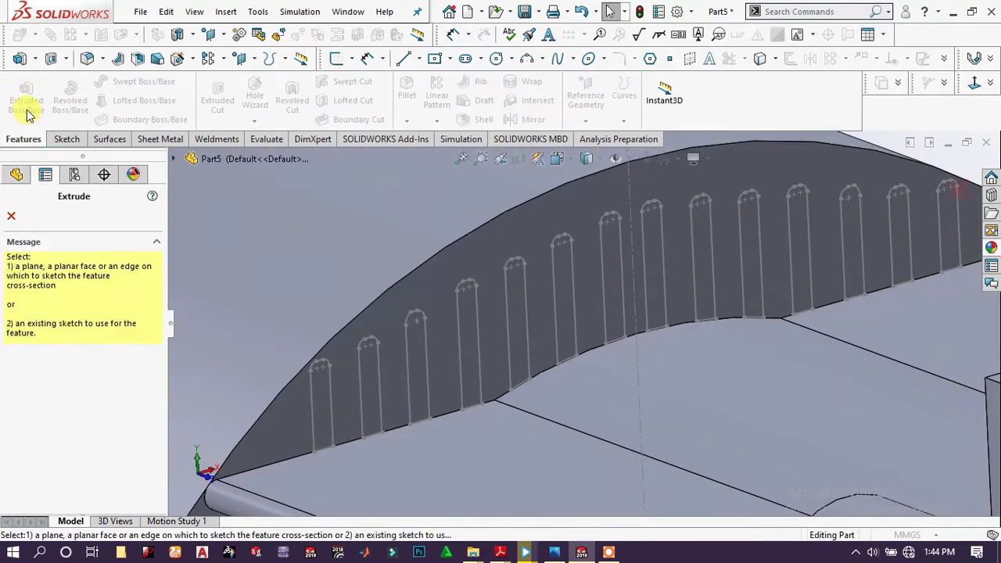
{"action": "left_click", "coordinate": [324, 366]}
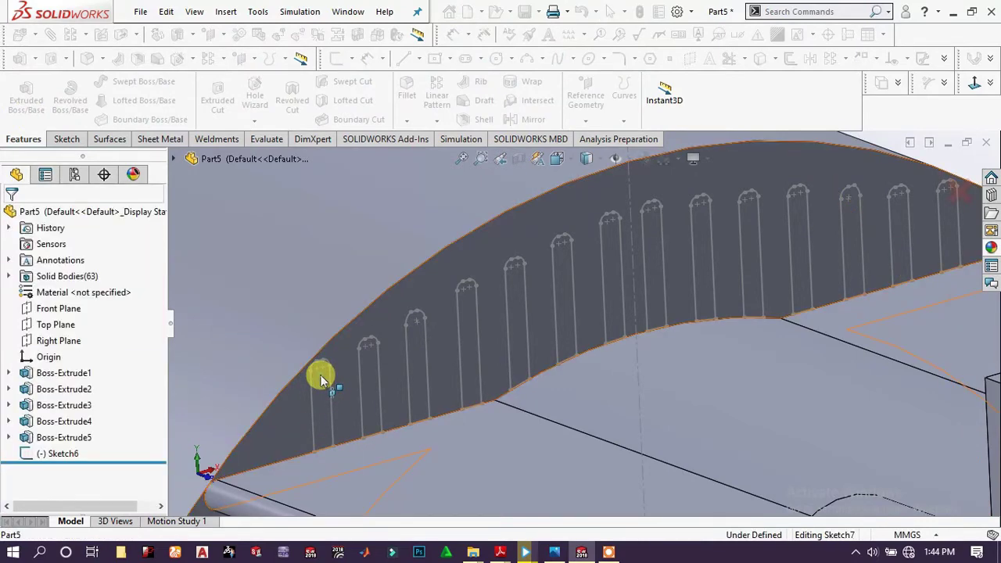
{"action": "scroll", "coordinate": [585, 216], "scroll_direction": "down", "scroll_amount": 5}
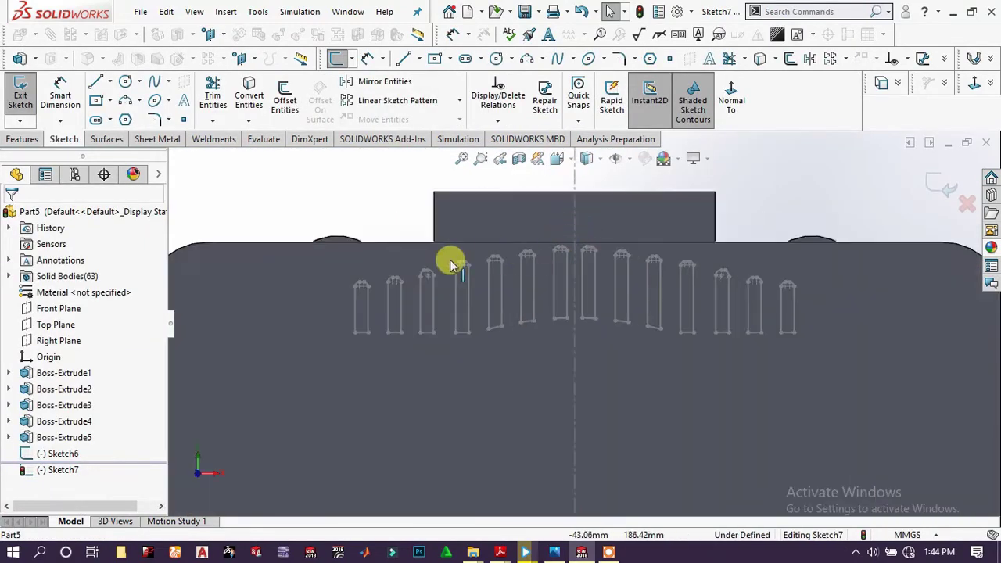
{"action": "left_click", "coordinate": [365, 291]}
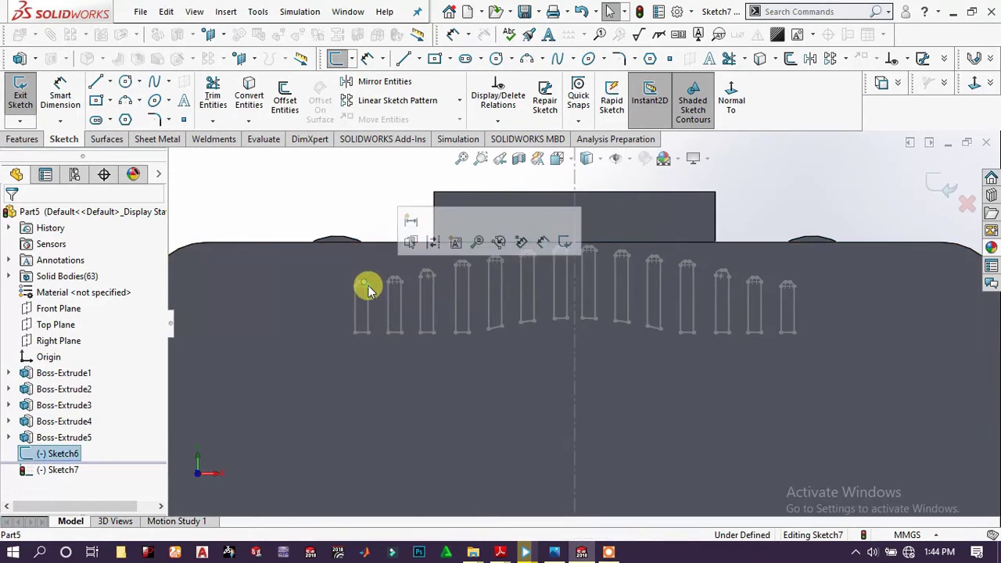
{"action": "scroll", "coordinate": [369, 301], "scroll_direction": "down", "scroll_amount": 5}
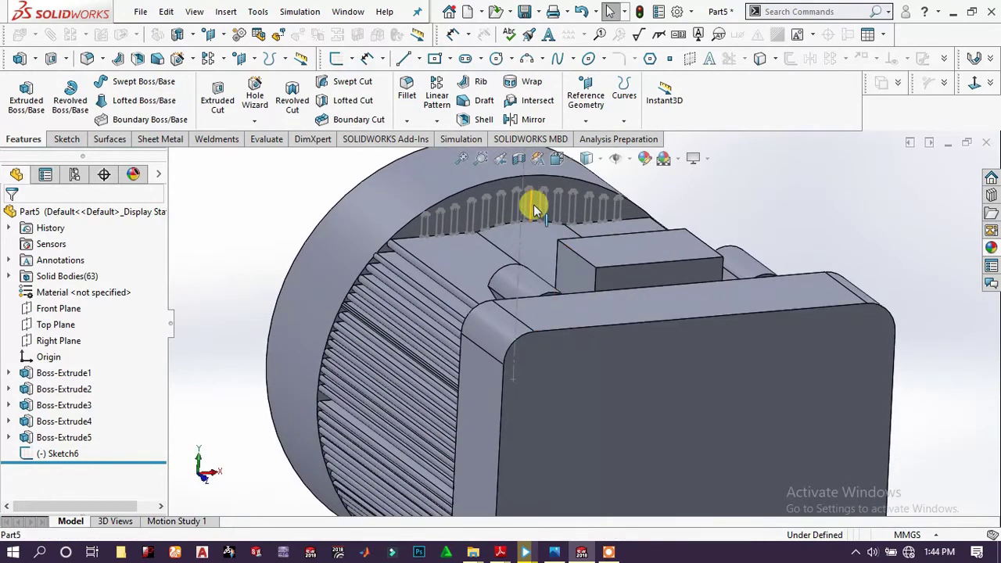
{"action": "scroll", "coordinate": [534, 210], "scroll_direction": "down", "scroll_amount": 5}
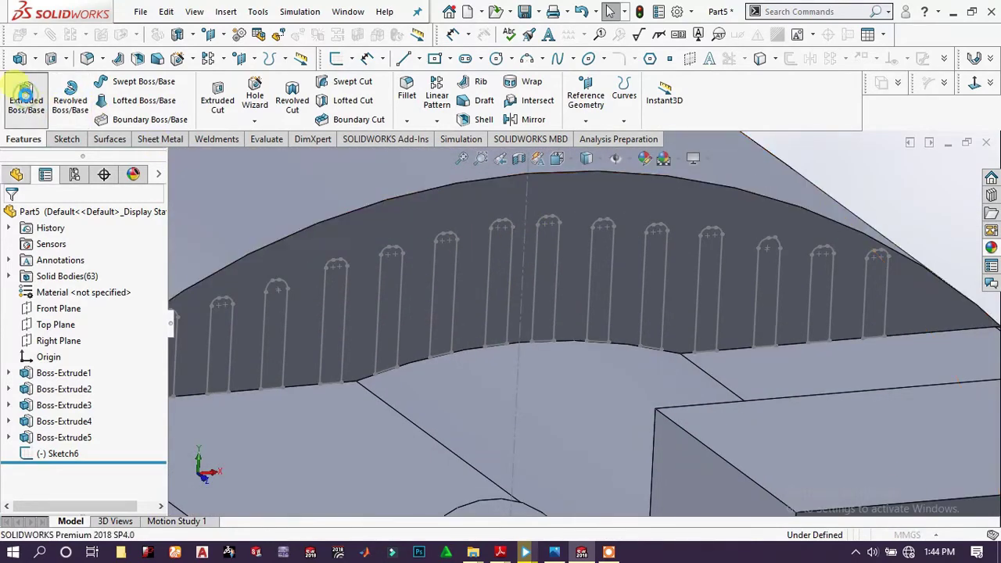
{"action": "left_click", "coordinate": [26, 94]}
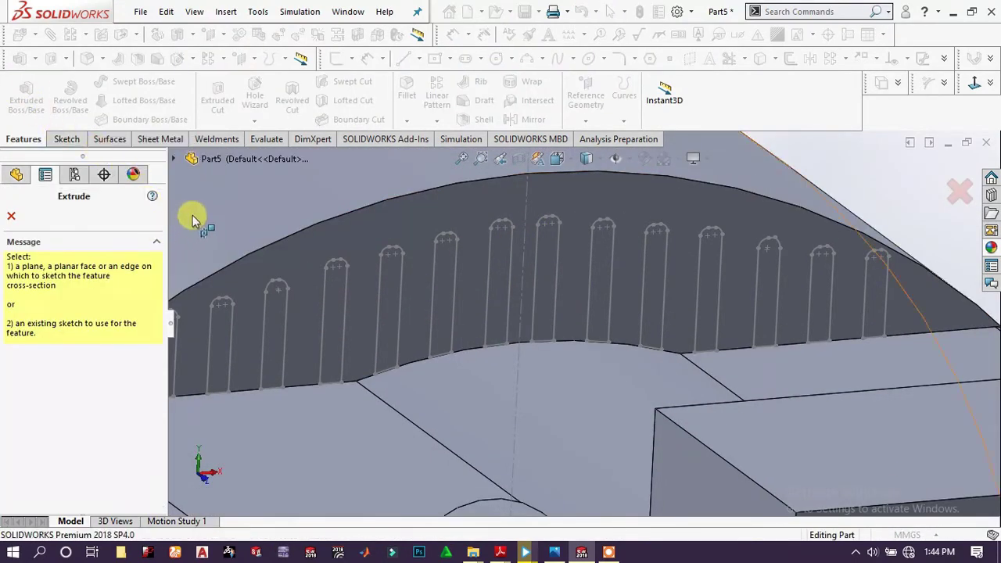
{"action": "left_click", "coordinate": [11, 217]}
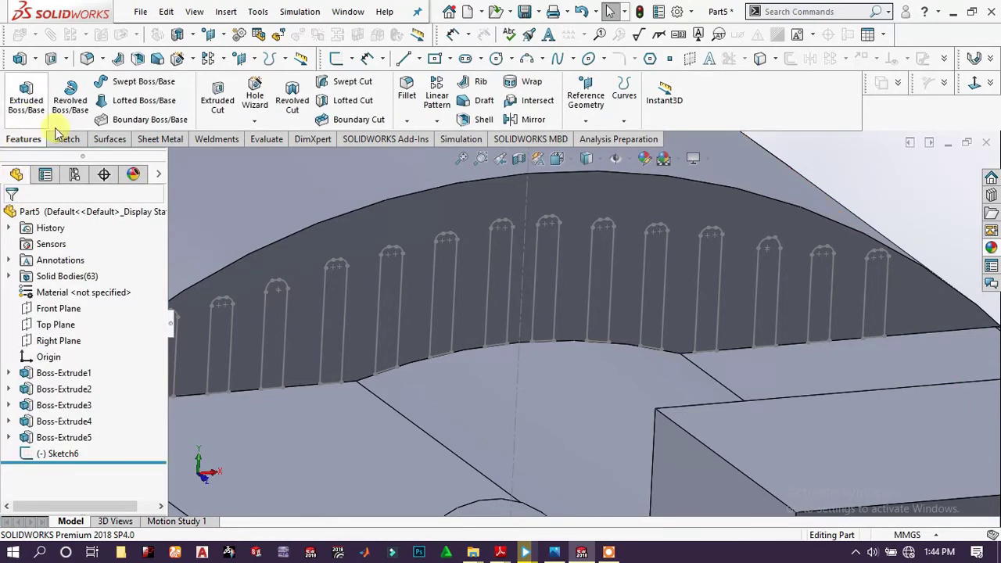
Extrude the mirrored rib sketch with merged results from the end cover up to the surface of the top box's rear face
{"action": "left_click", "coordinate": [233, 305]}
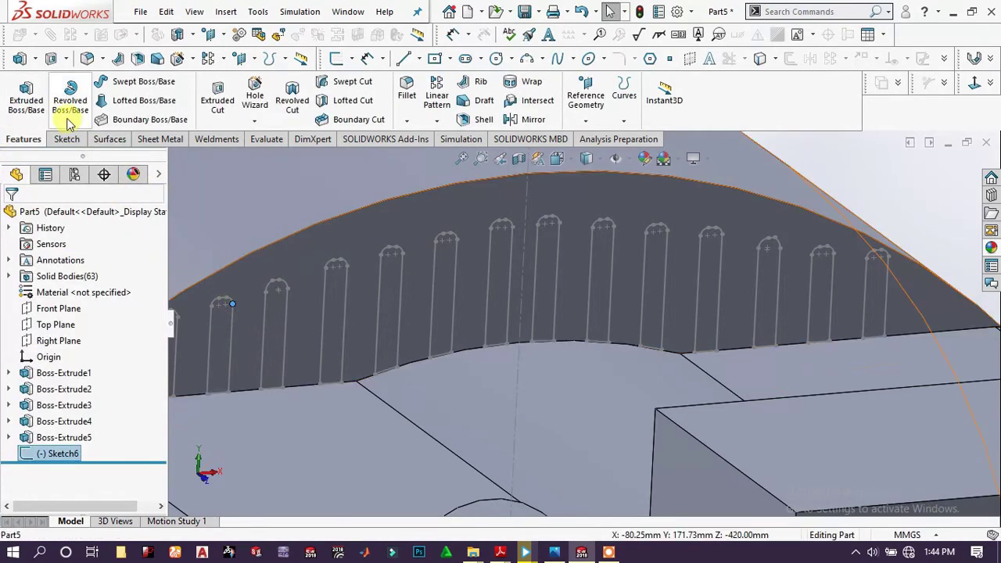
{"action": "left_click", "coordinate": [25, 98]}
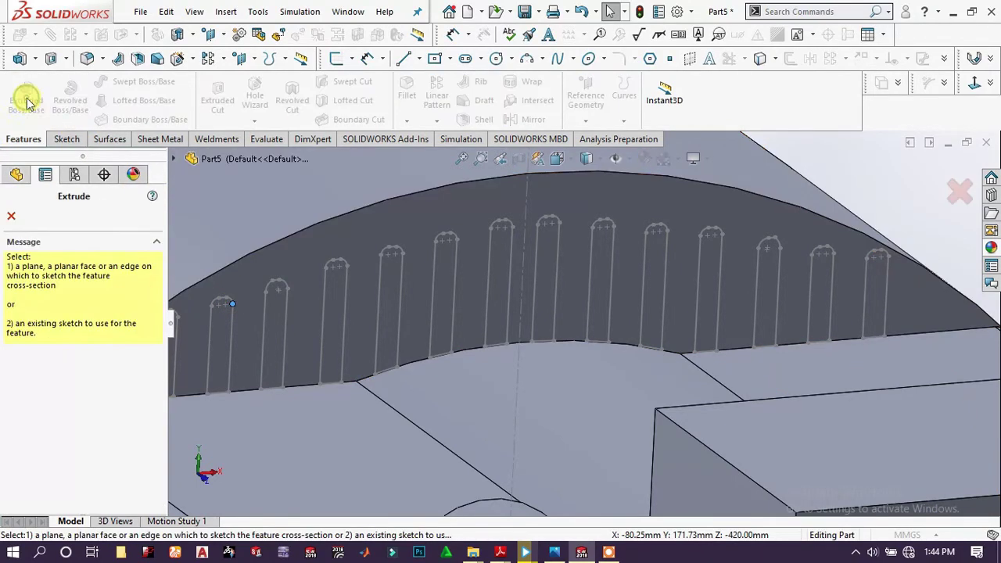
{"action": "left_click", "coordinate": [224, 300]}
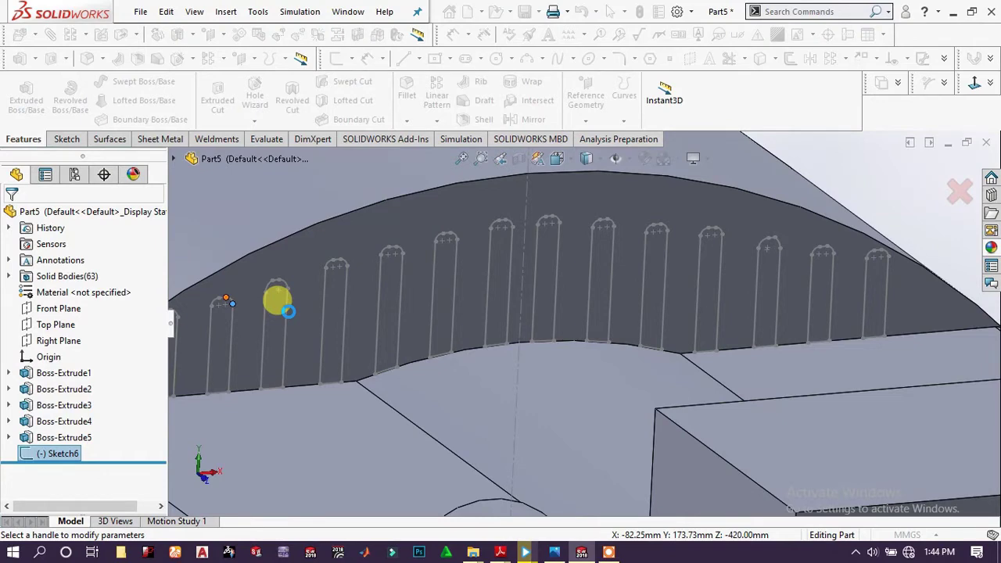
{"action": "key", "text": "Return"}
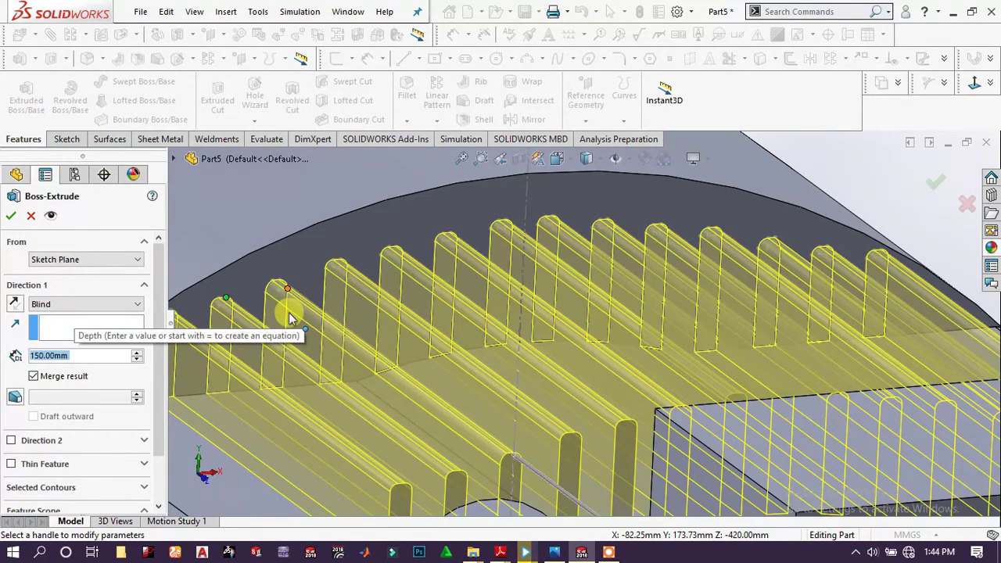
{"action": "scroll", "coordinate": [379, 293], "scroll_direction": "up", "scroll_amount": 6}
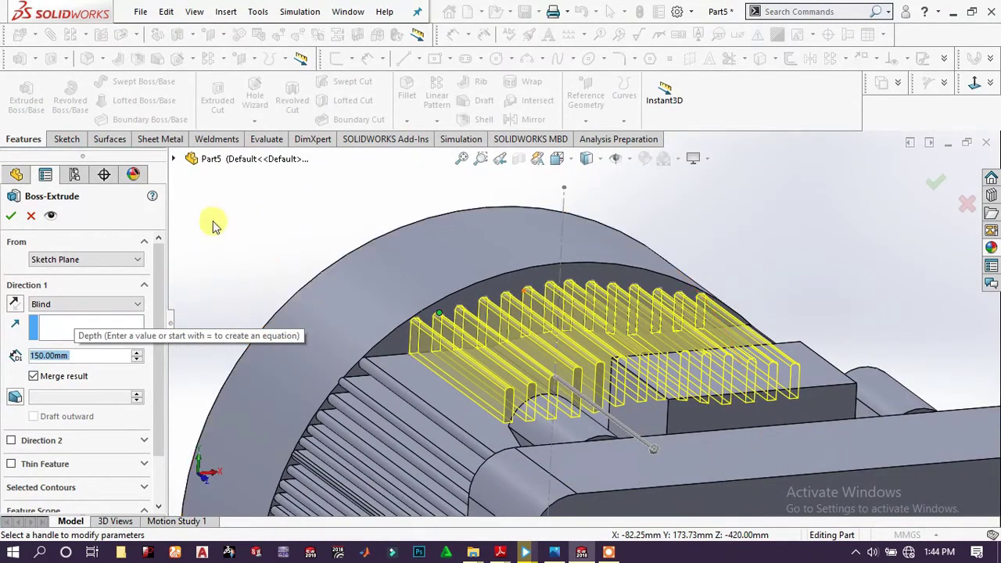
{"action": "middle_click_drag", "start_coordinate": [288, 227], "coordinate": [342, 299]}
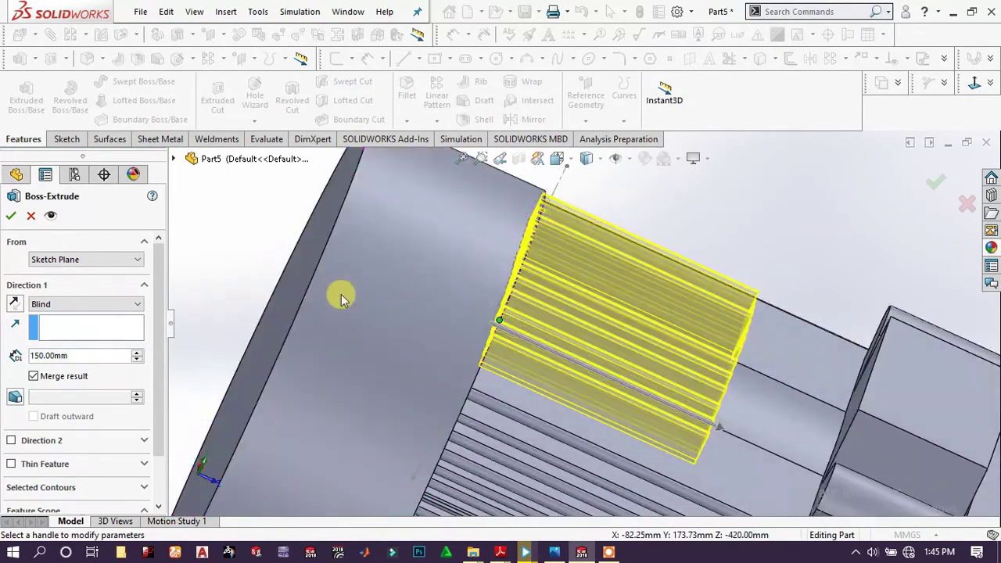
{"action": "left_click", "coordinate": [69, 305]}
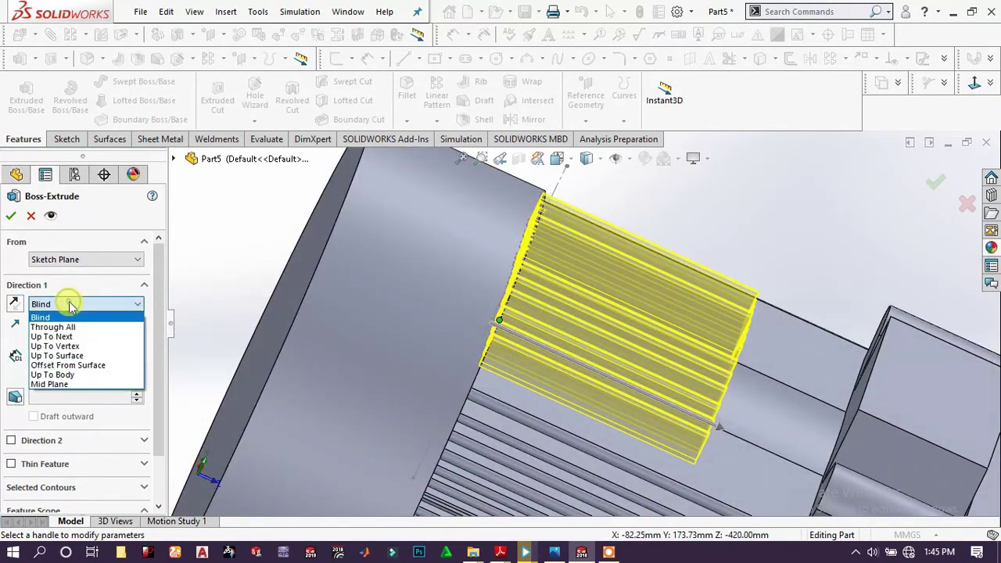
{"action": "left_click", "coordinate": [94, 355]}
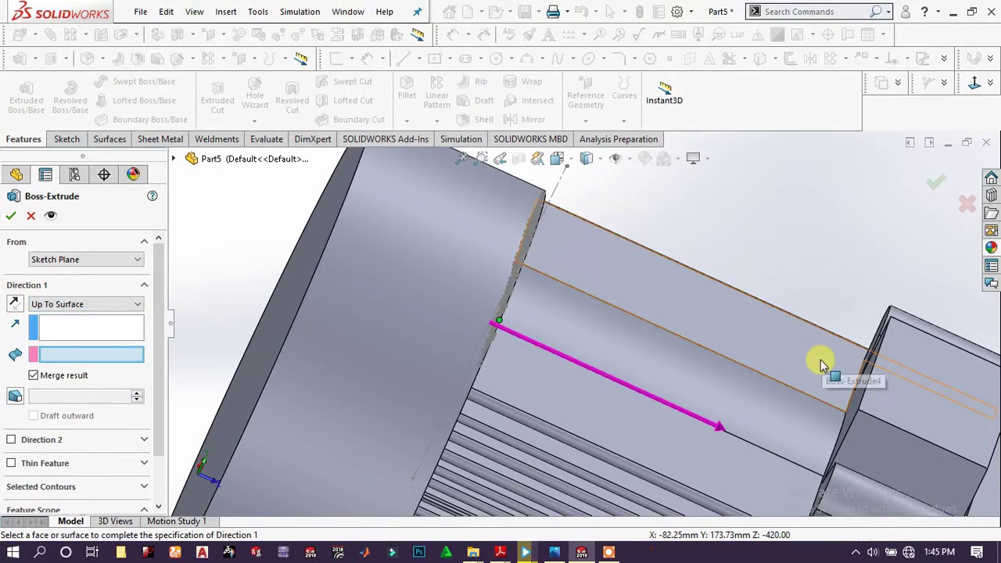
{"action": "middle_click_drag", "start_coordinate": [822, 362], "coordinate": [838, 353]}
{"action": "left_click", "coordinate": [947, 398]}
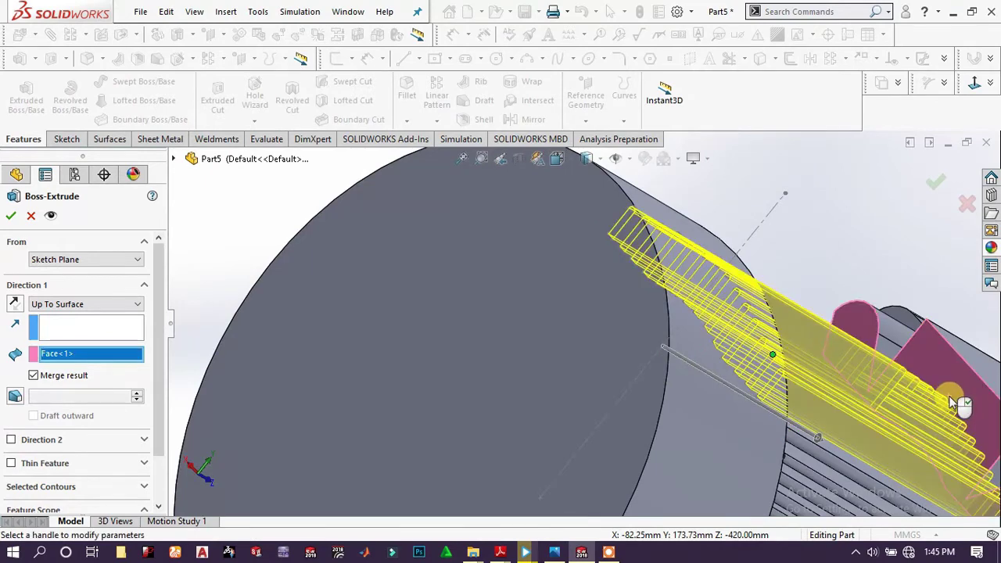
{"action": "left_click", "coordinate": [9, 216]}
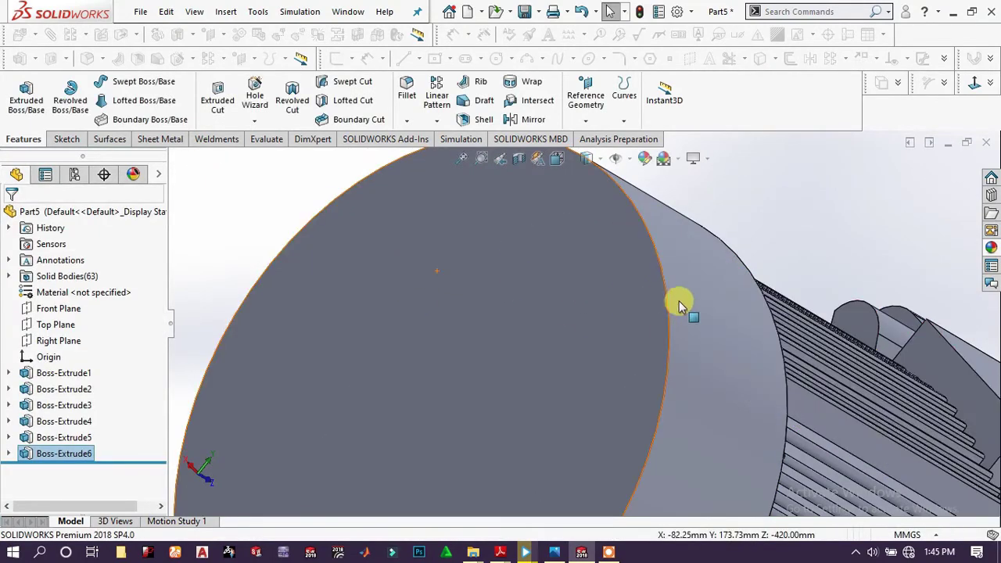
Inspect the new ribs where they meet the top box and along the top of the housing
{"action": "scroll", "coordinate": [679, 305], "scroll_direction": "up", "scroll_amount": 3}
{"action": "middle_click_drag", "start_coordinate": [696, 332], "coordinate": [475, 346]}
{"action": "scroll", "coordinate": [594, 365], "scroll_direction": "down", "scroll_amount": 5}
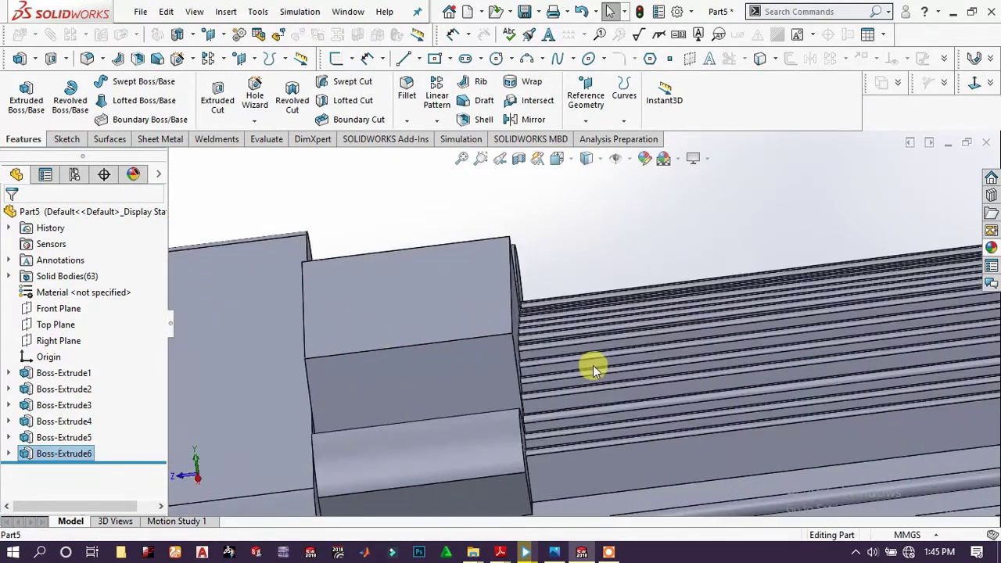
{"action": "middle_click_drag", "start_coordinate": [593, 365], "coordinate": [557, 375]}
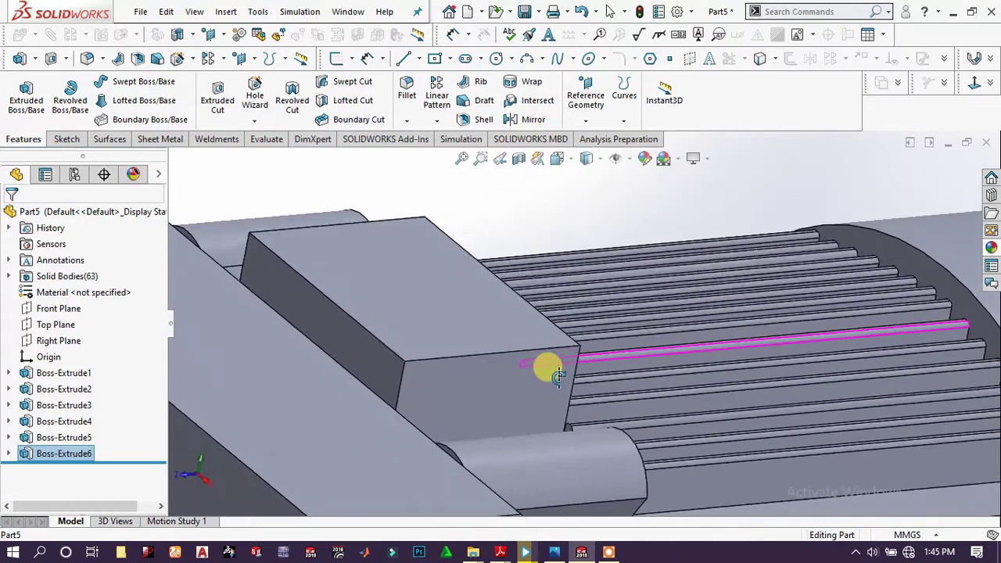
{"action": "scroll", "coordinate": [556, 375], "scroll_direction": "up", "scroll_amount": 8}
{"action": "middle_click_drag", "start_coordinate": [592, 336], "coordinate": [591, 219]}
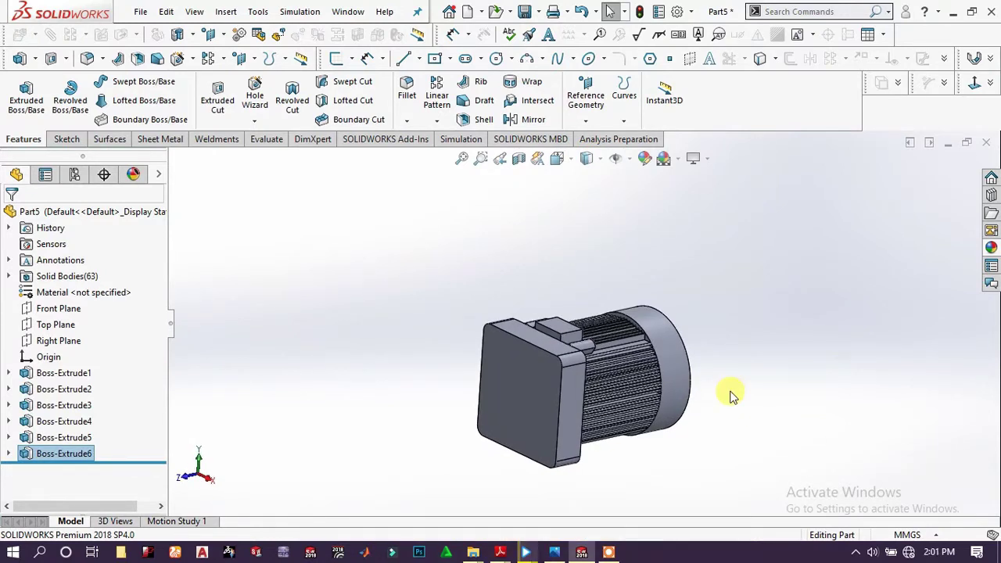
Start a sketch on the square flange's front face and draw a circle about 142 mm in diameter centered on the origin
{"action": "left_click", "coordinate": [529, 402]}
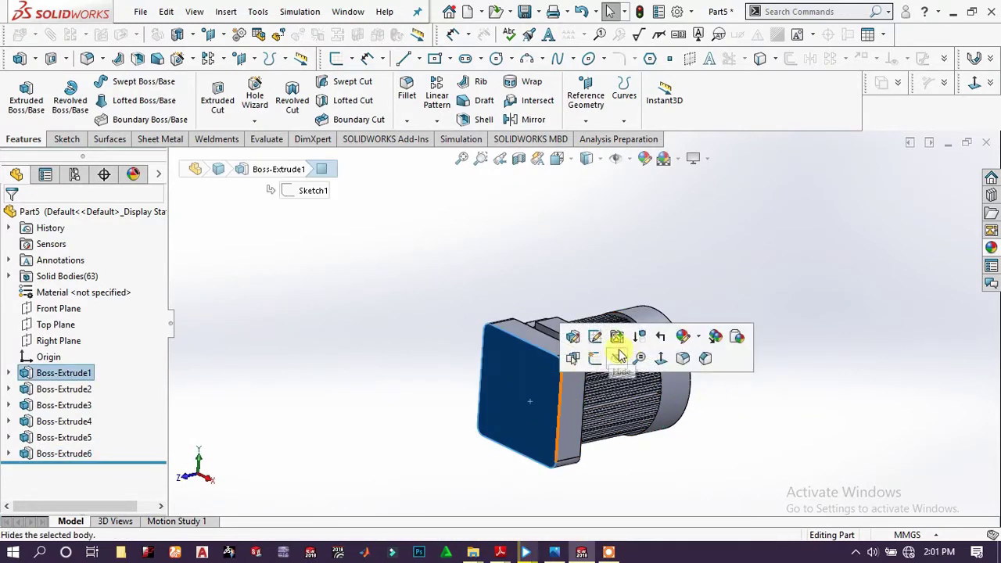
{"action": "left_click", "coordinate": [586, 358]}
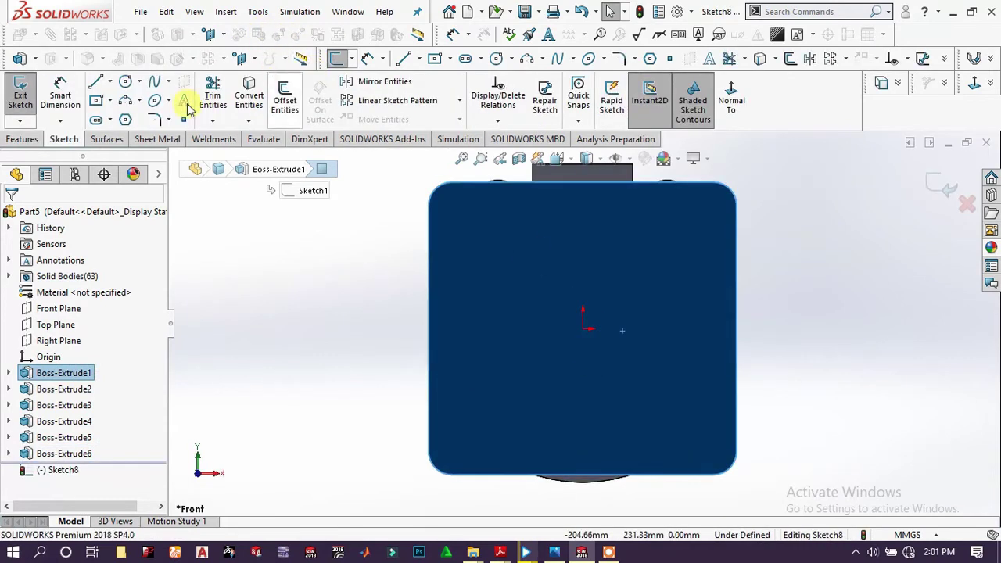
{"action": "left_click", "coordinate": [125, 82]}
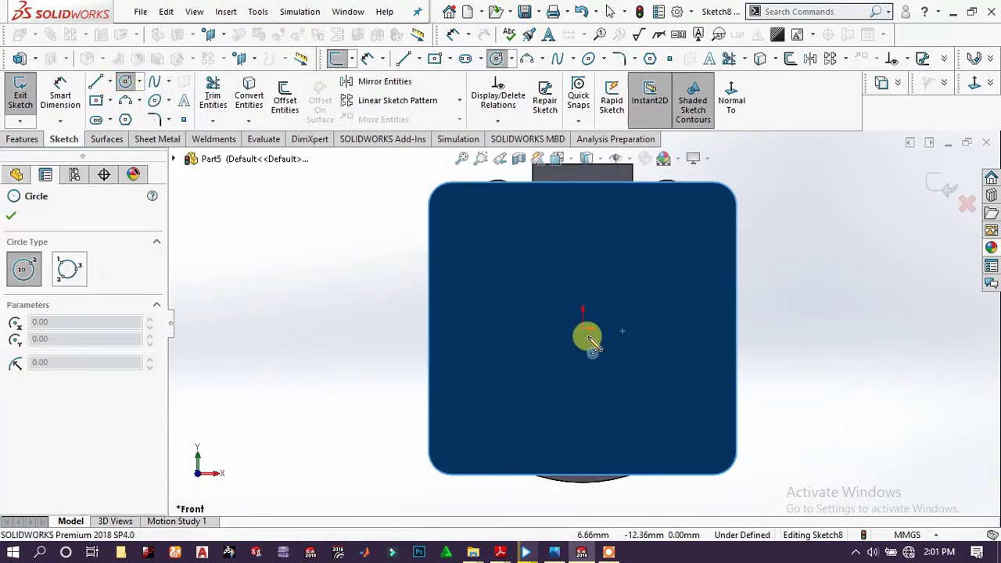
{"action": "left_click", "coordinate": [583, 329]}
{"action": "left_click", "coordinate": [617, 287]}
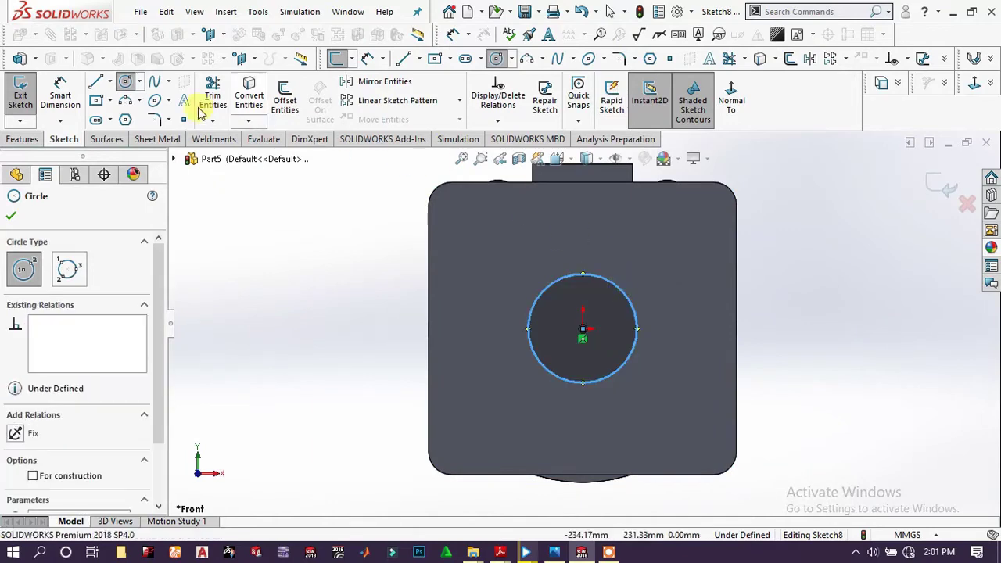
Dimension the circle's diameter on the square flange and set it to 50 mm
{"action": "left_click", "coordinate": [56, 99]}
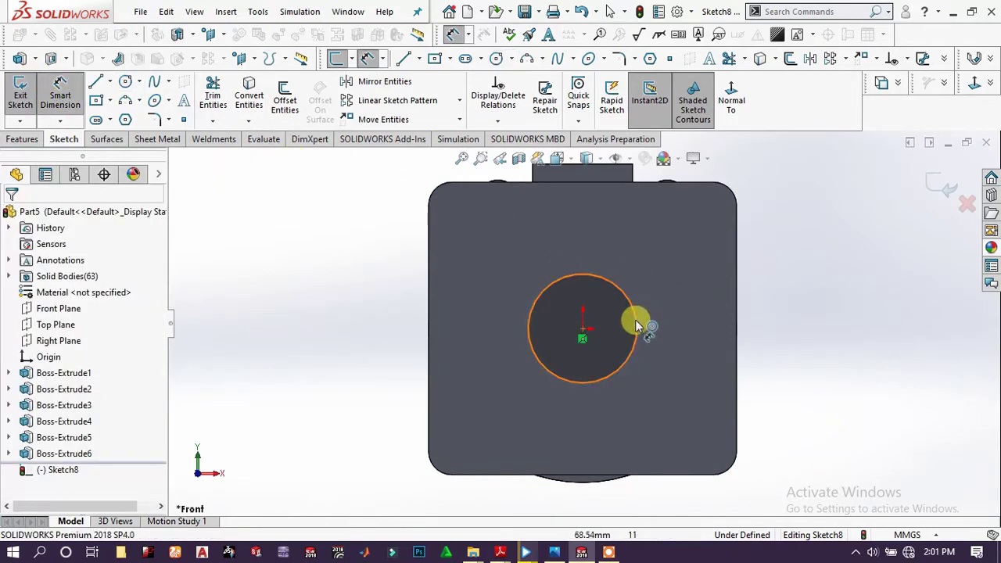
{"action": "left_click", "coordinate": [635, 322]}
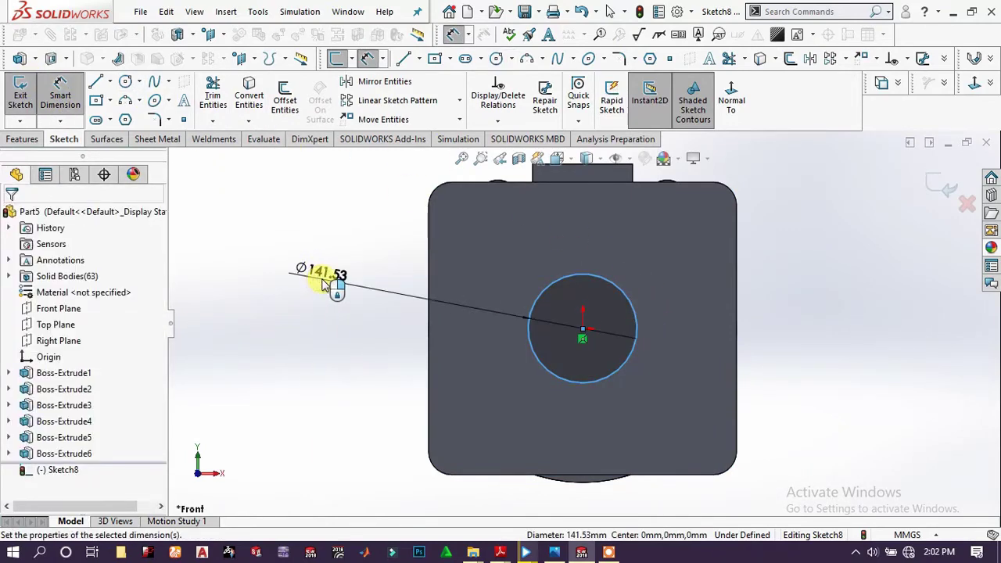
{"action": "left_click", "coordinate": [322, 283]}
{"action": "key", "text": "Return"}
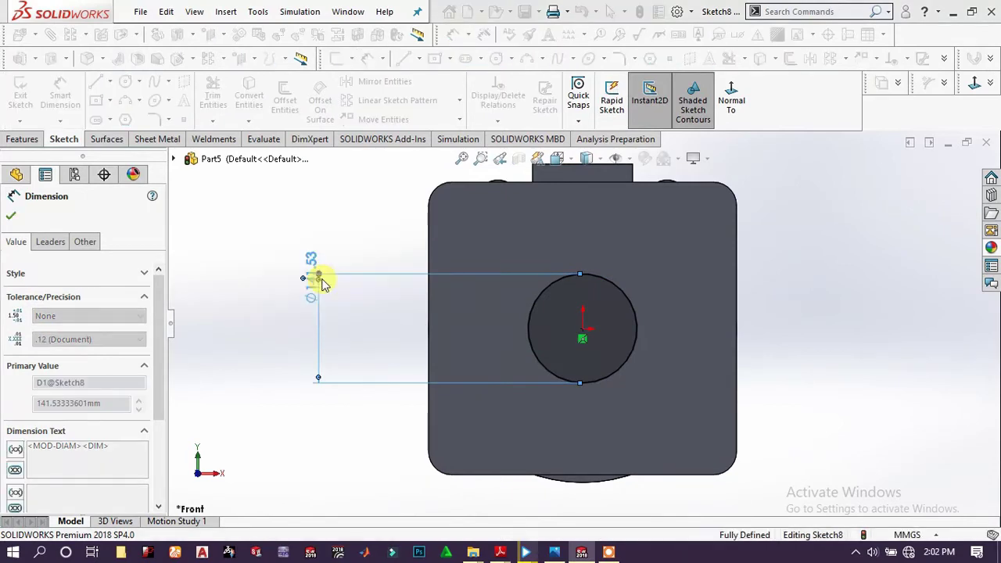
{"action": "left_click", "coordinate": [750, 309]}
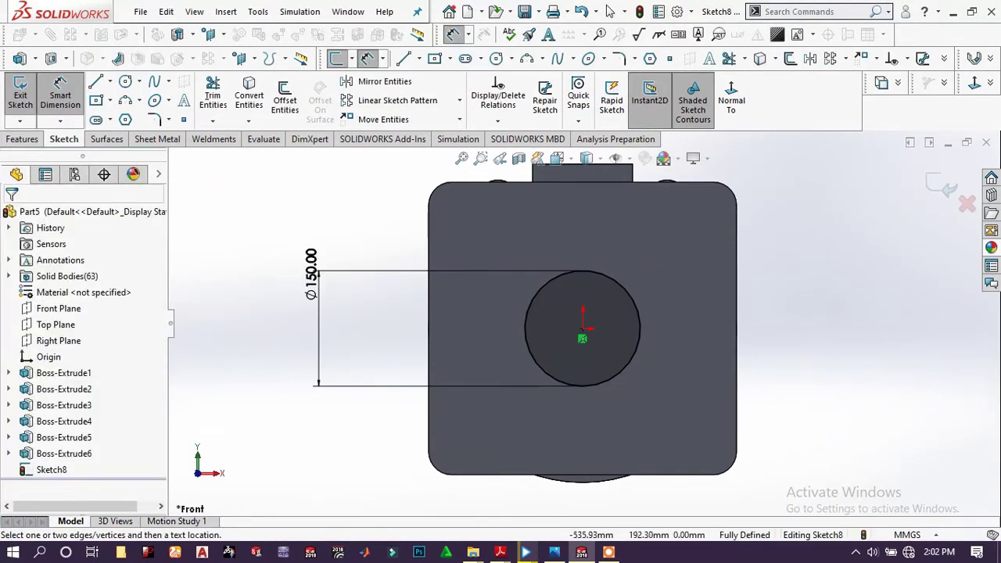
{"action": "left_click", "coordinate": [313, 270]}
{"action": "double_click", "coordinate": [313, 270]}
{"action": "type", "text": "50"}
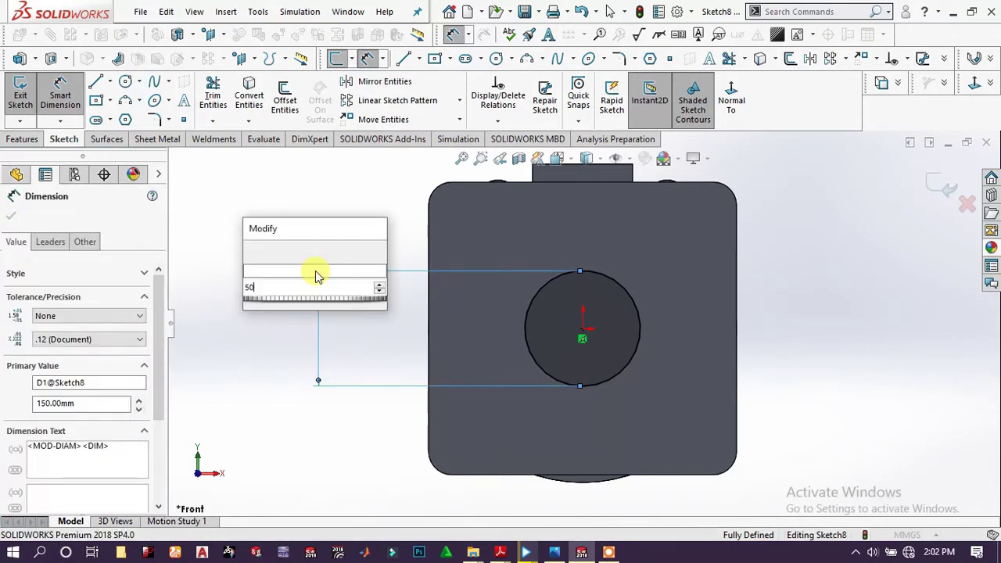
{"action": "key", "text": "Return"}
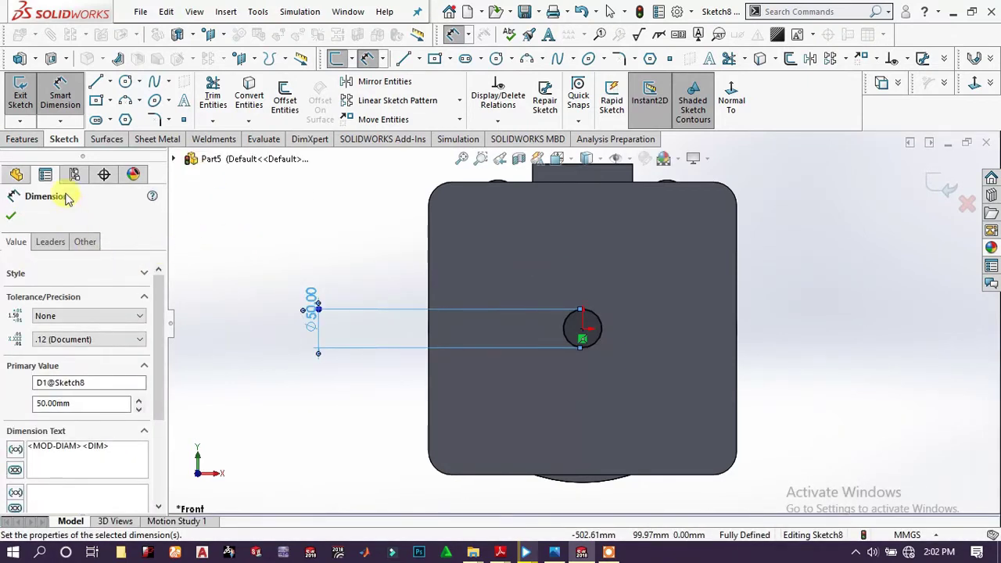
Extrude the 50 mm circle as a blind shaft 150 mm long, merged with the front flange
{"action": "left_click", "coordinate": [23, 139]}
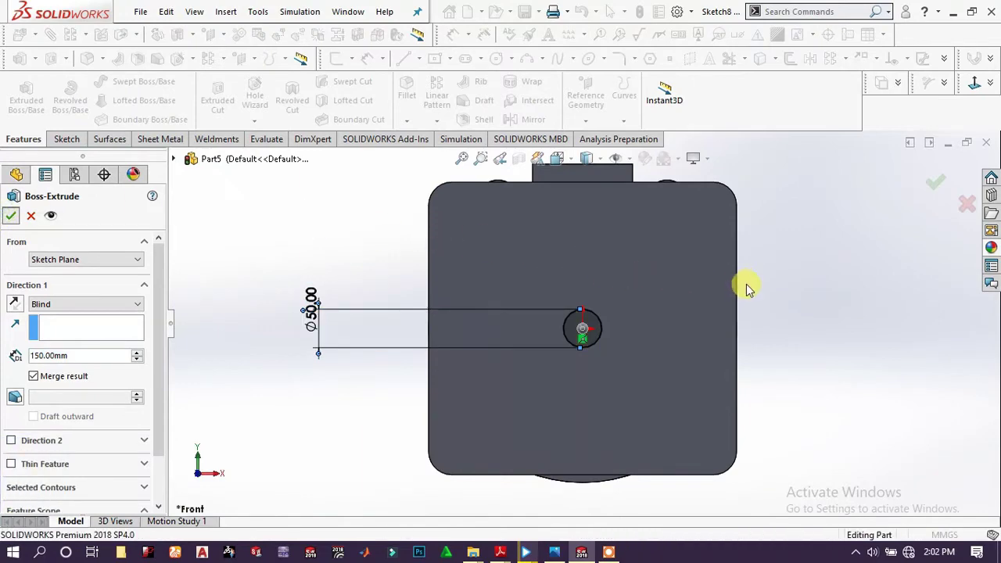
{"action": "key", "text": "Return"}
{"action": "middle_click_drag", "start_coordinate": [677, 286], "coordinate": [607, 330]}
{"action": "scroll", "coordinate": [695, 290], "scroll_direction": "up", "scroll_amount": 5}
{"action": "scroll", "coordinate": [662, 313], "scroll_direction": "down", "scroll_amount": 3}
{"action": "middle_click_drag", "start_coordinate": [661, 313], "coordinate": [648, 328]}
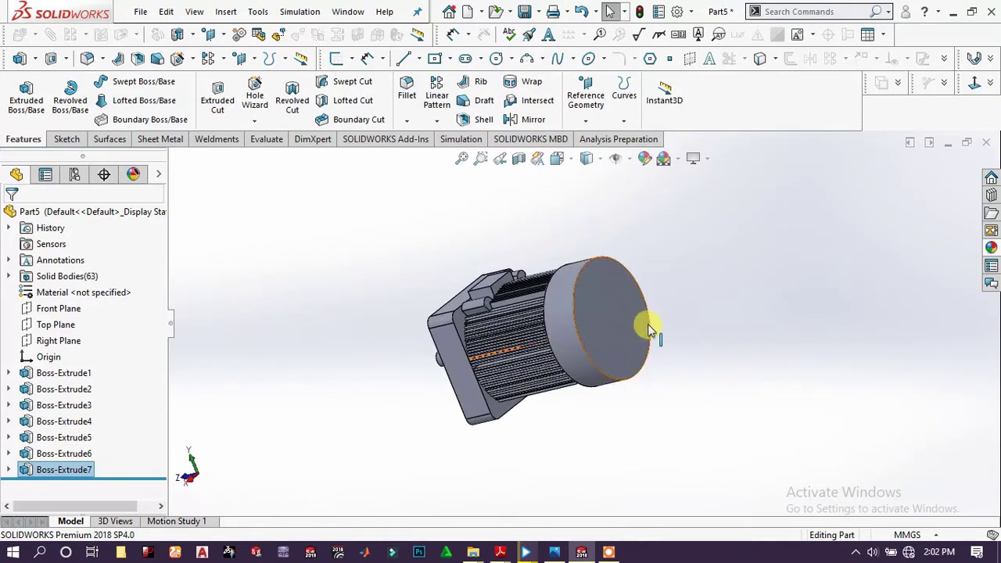
Start a sketch on the rear end cover's face and offset its circular edge 15 mm inward
{"action": "left_click", "coordinate": [615, 317]}
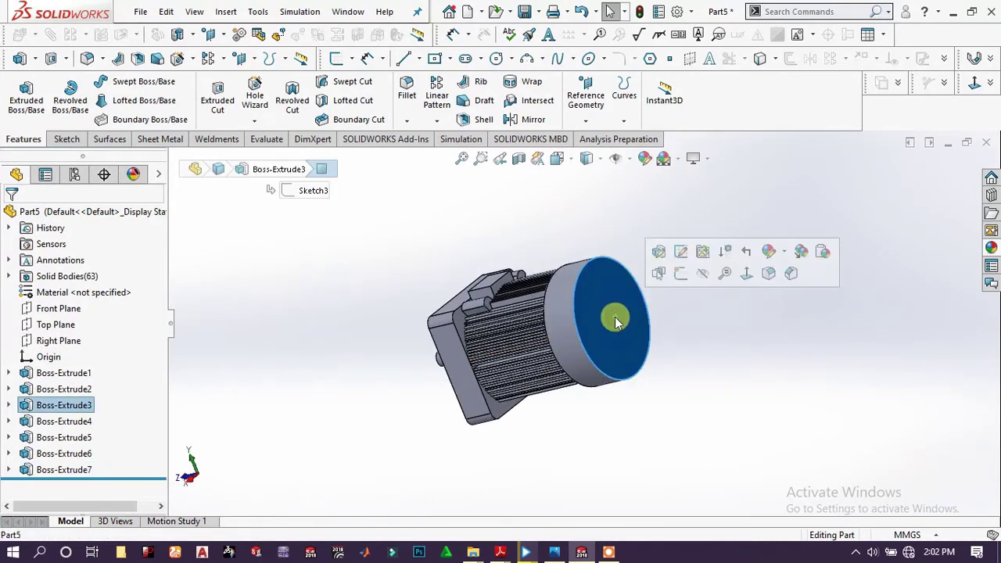
{"action": "left_click", "coordinate": [677, 272]}
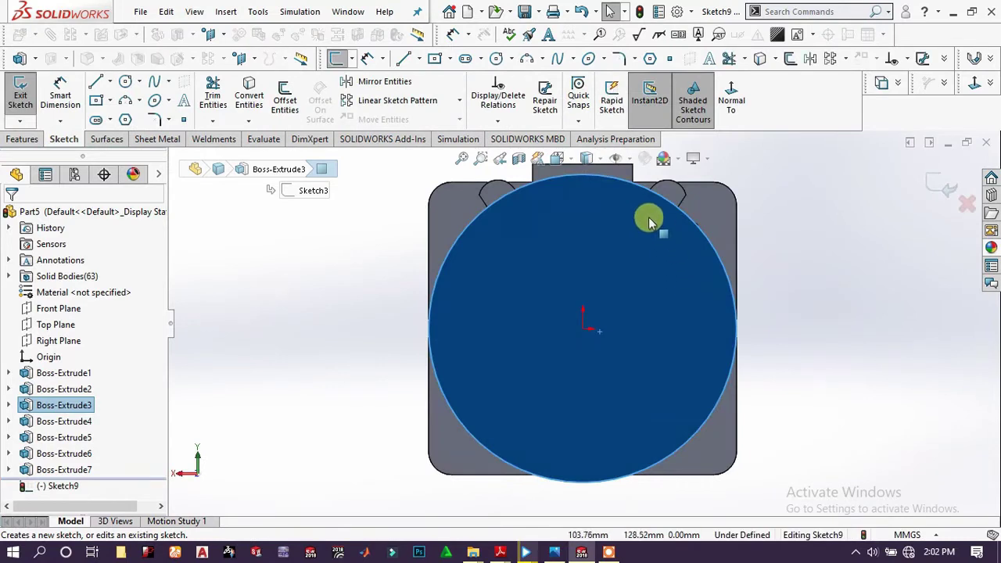
{"action": "left_click", "coordinate": [247, 92]}
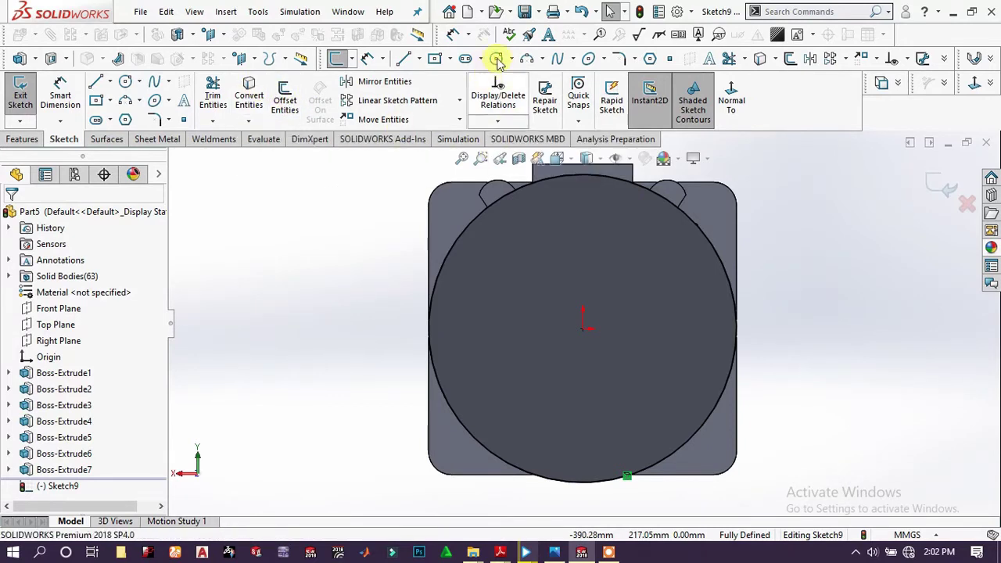
{"action": "left_click", "coordinate": [581, 12]}
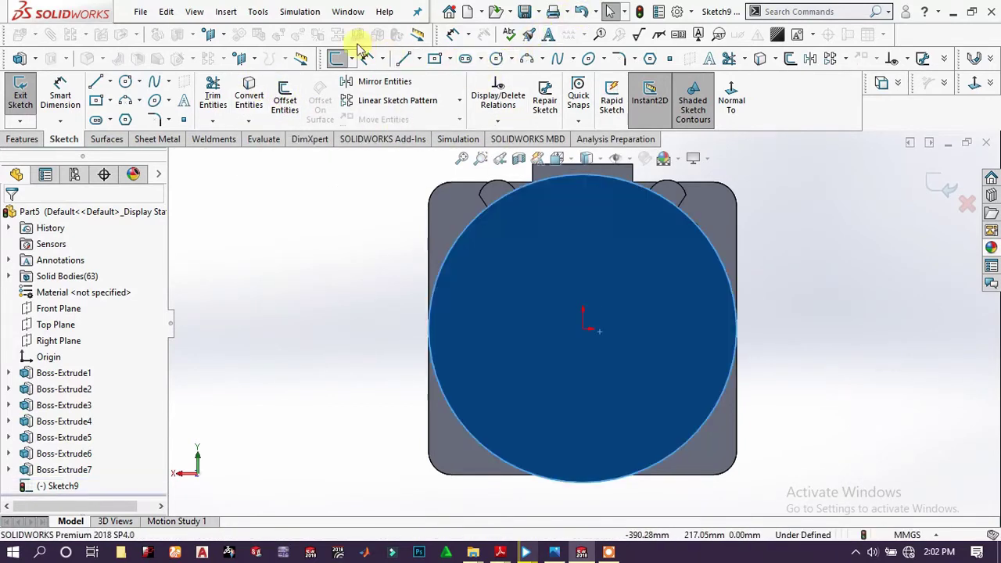
{"action": "left_click", "coordinate": [286, 97]}
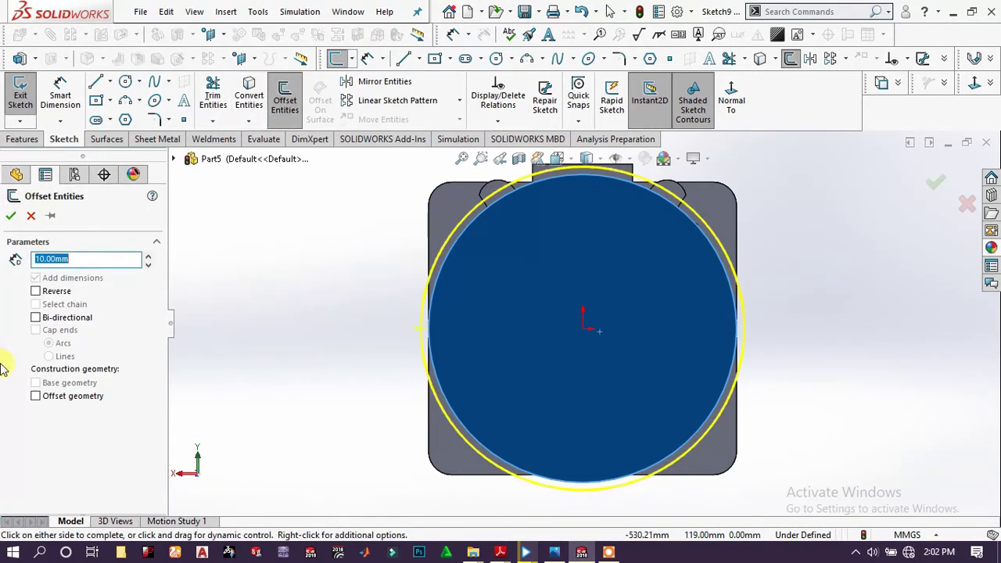
{"action": "left_click", "coordinate": [54, 295]}
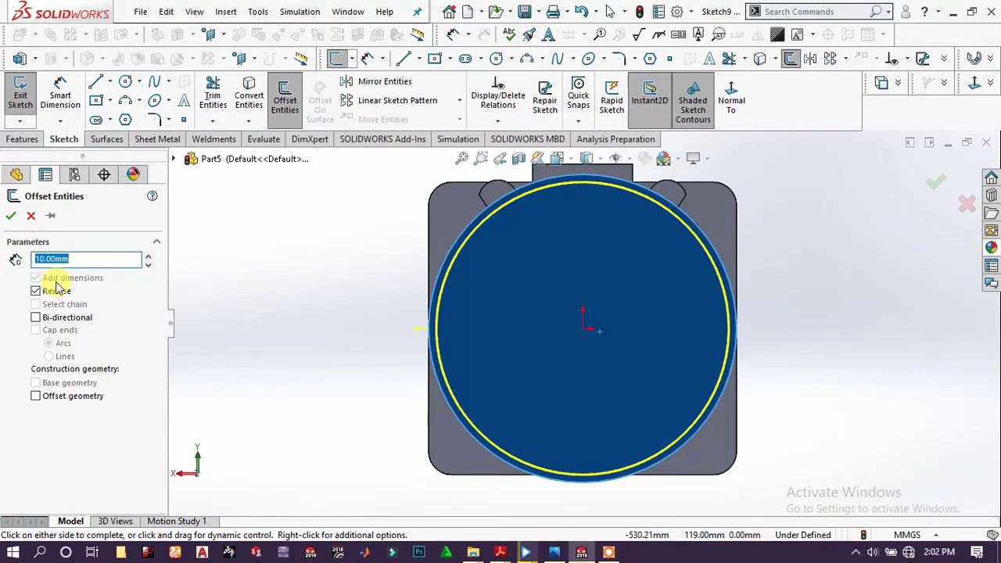
{"action": "type", "text": "15"}
{"action": "key", "text": "Return"}
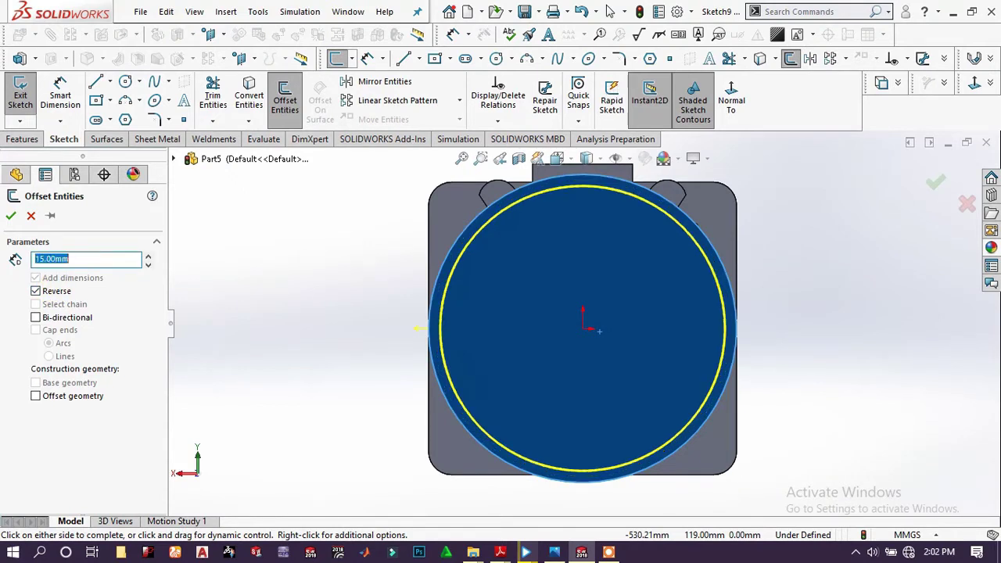
{"action": "left_click", "coordinate": [10, 216]}
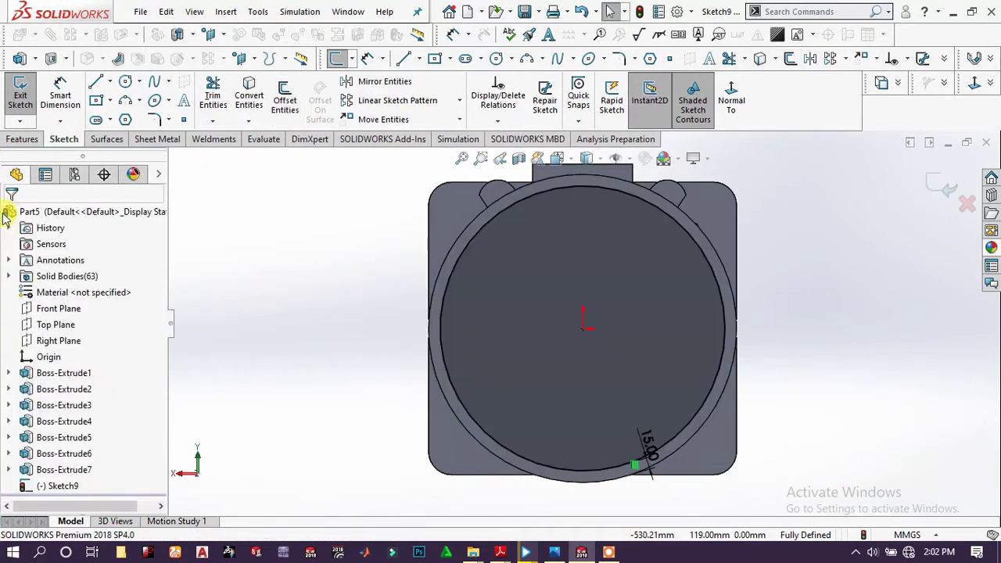
Cut the offset circle into the rear end cover as a blind extrude 110 mm deep, starting from a 2 mm offset
{"action": "left_click", "coordinate": [22, 139]}
{"action": "left_click", "coordinate": [212, 92]}
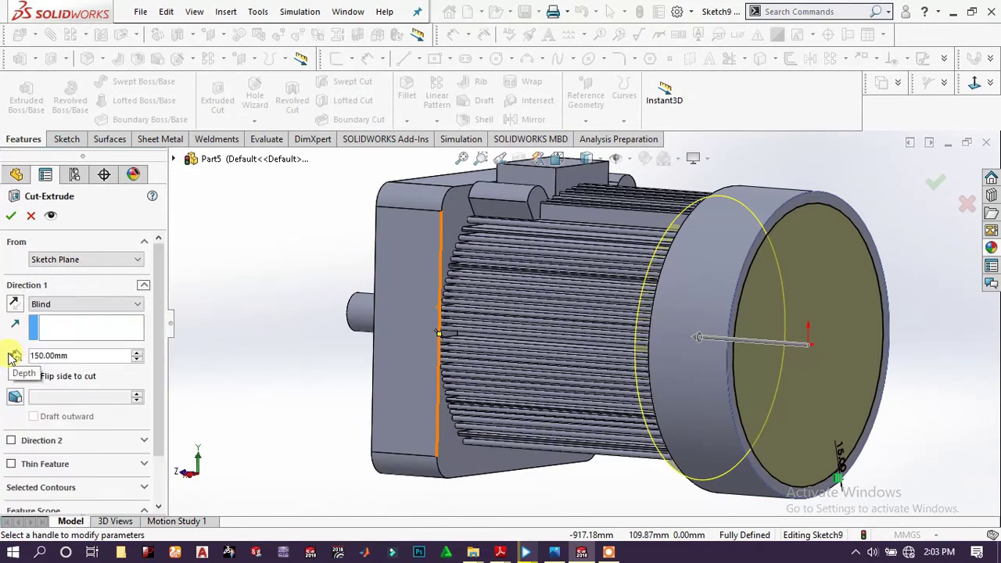
{"action": "left_click", "coordinate": [66, 355]}
{"action": "type", "text": "1"}
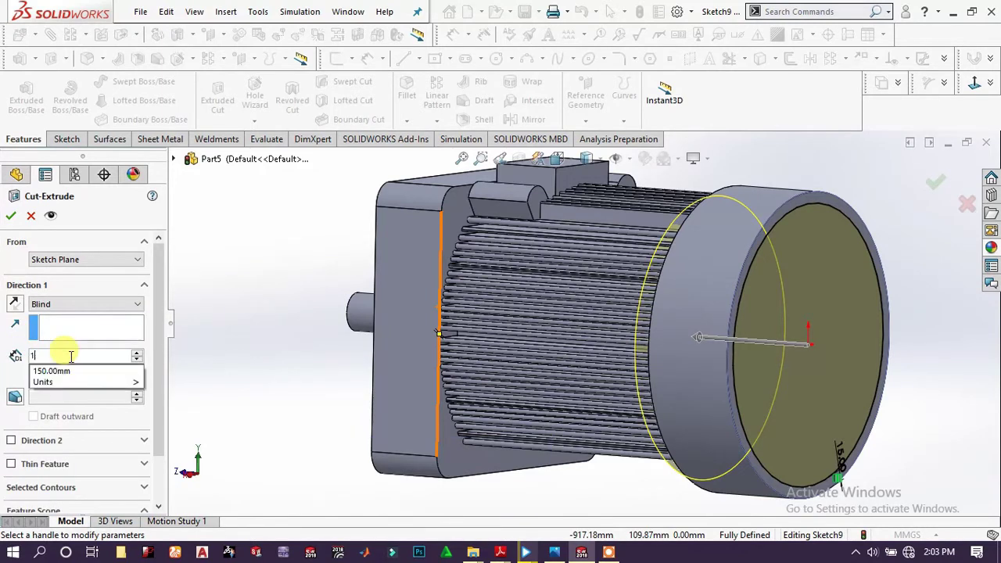
{"action": "type", "text": "10"}
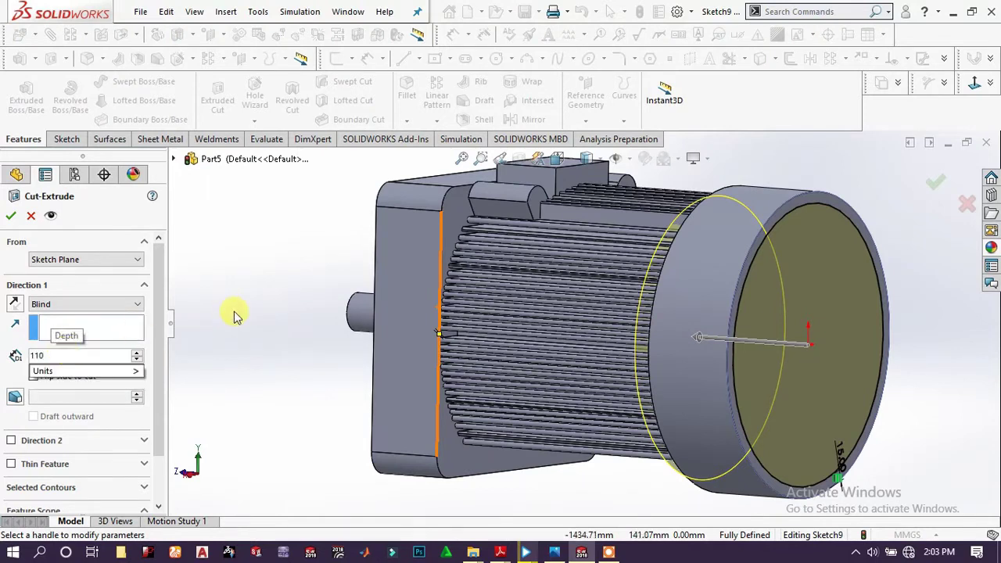
{"action": "key", "text": "Return"}
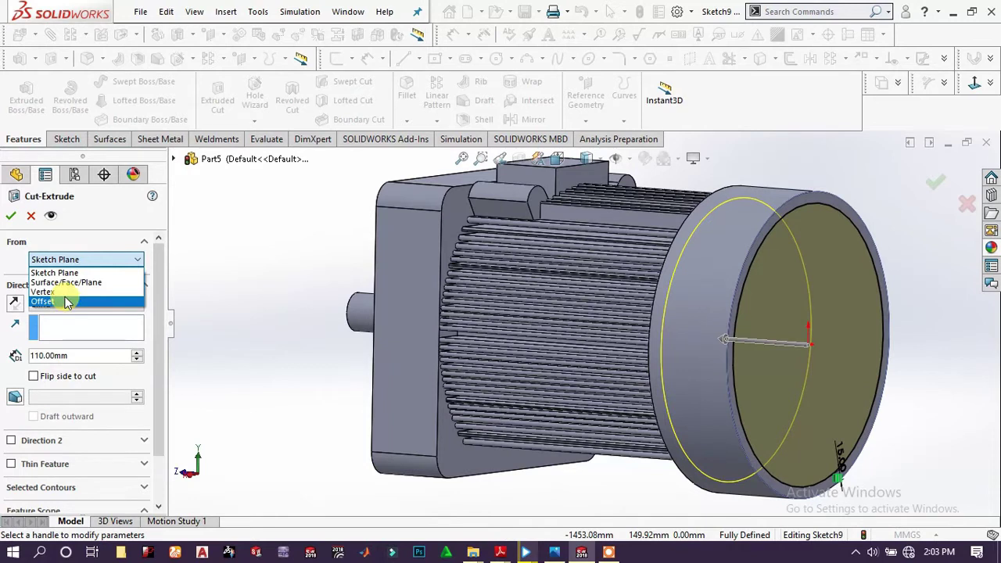
{"action": "left_click", "coordinate": [66, 302]}
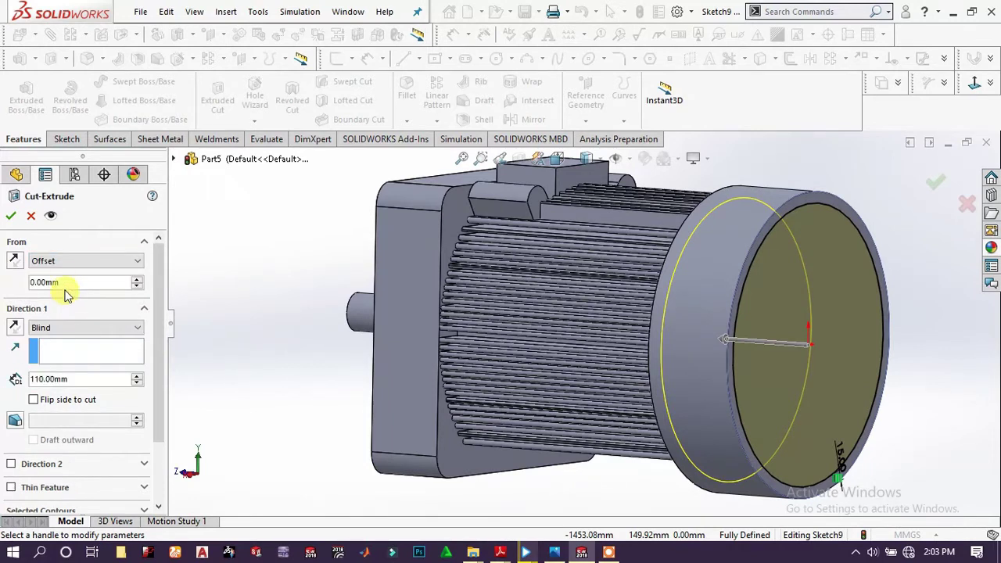
{"action": "left_click_drag", "start_coordinate": [60, 282], "coordinate": [42, 281]}
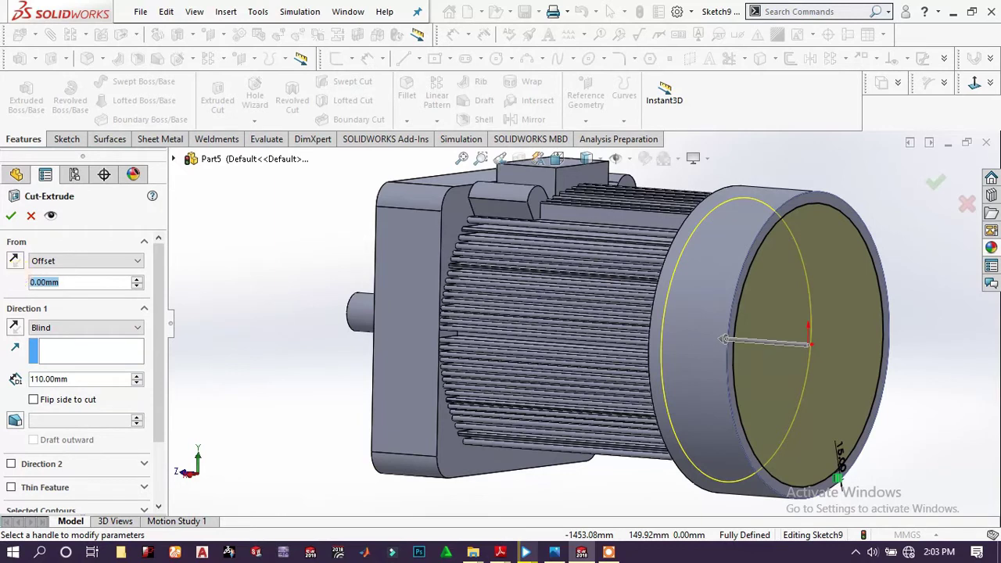
{"action": "type", "text": "2"}
{"action": "key", "text": "Return"}
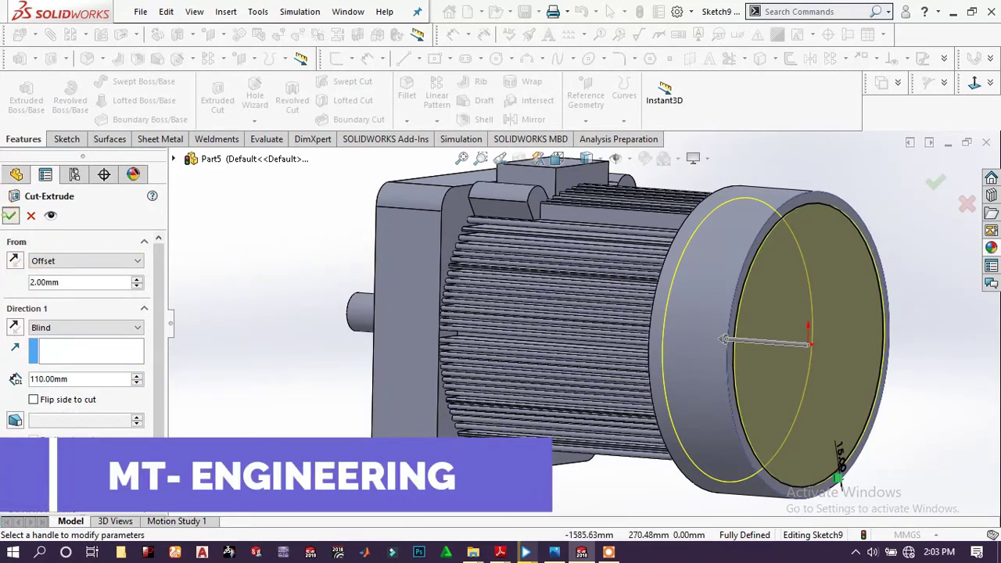
{"action": "left_click", "coordinate": [11, 215]}
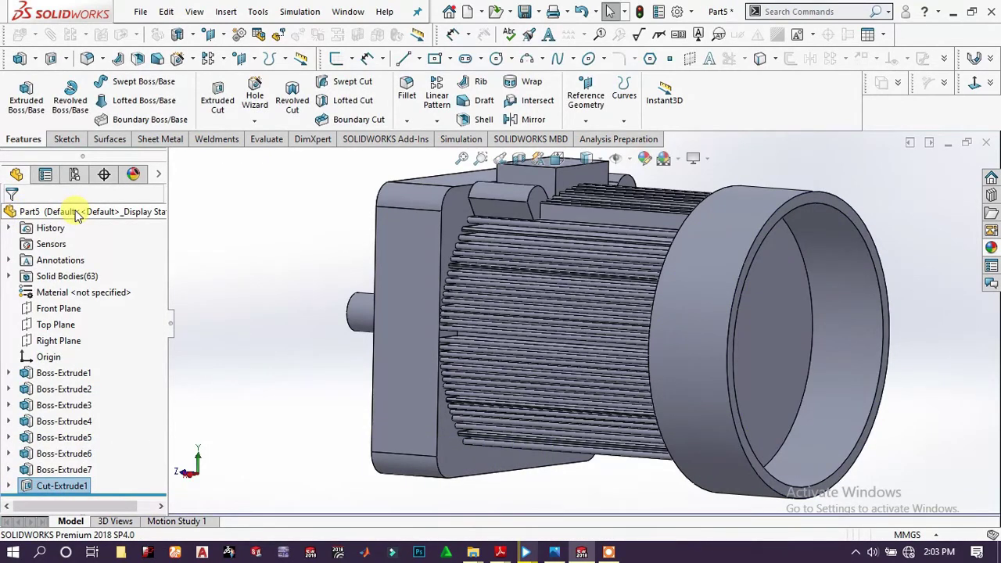
Edit the rear cover's extruded cut to reverse the direction of its 2 mm start offset
{"action": "left_click", "coordinate": [71, 485]}
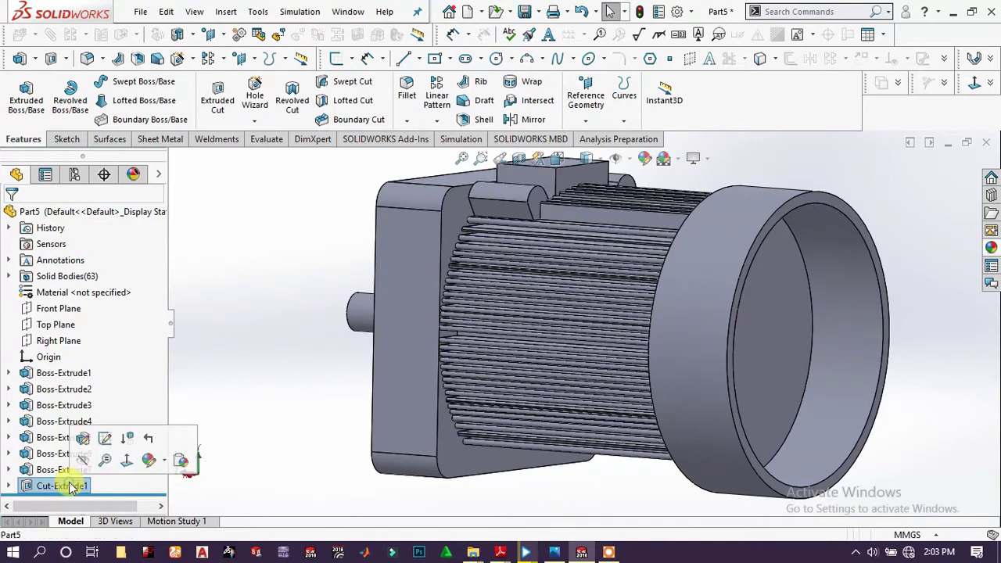
{"action": "left_click", "coordinate": [66, 485]}
{"action": "left_click", "coordinate": [30, 487]}
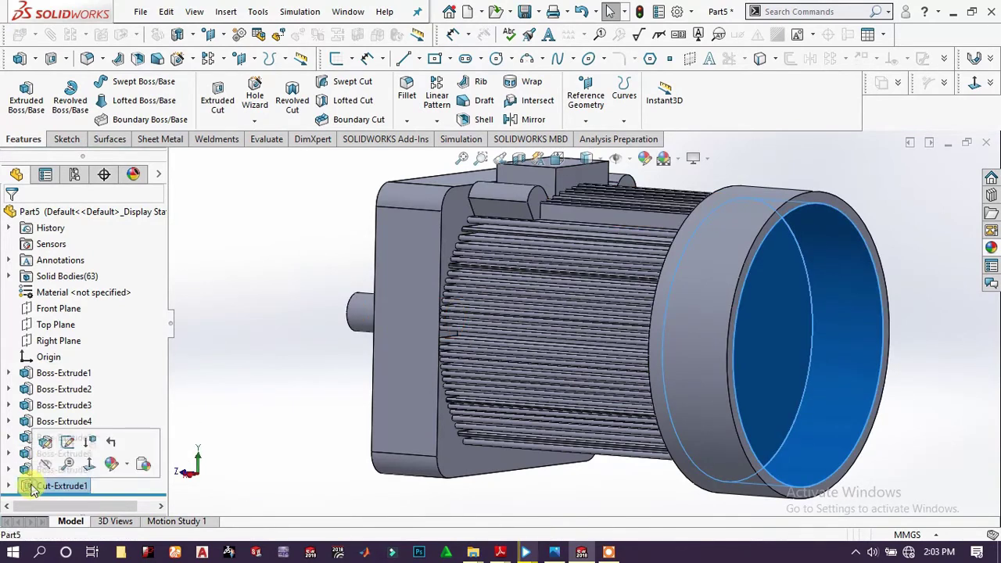
{"action": "left_click", "coordinate": [47, 444]}
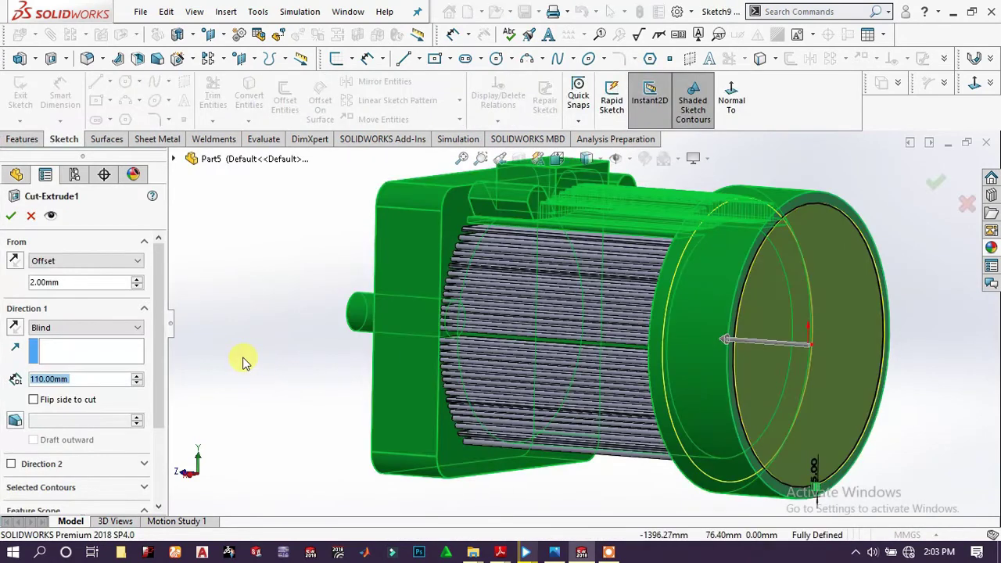
{"action": "left_click", "coordinate": [19, 263]}
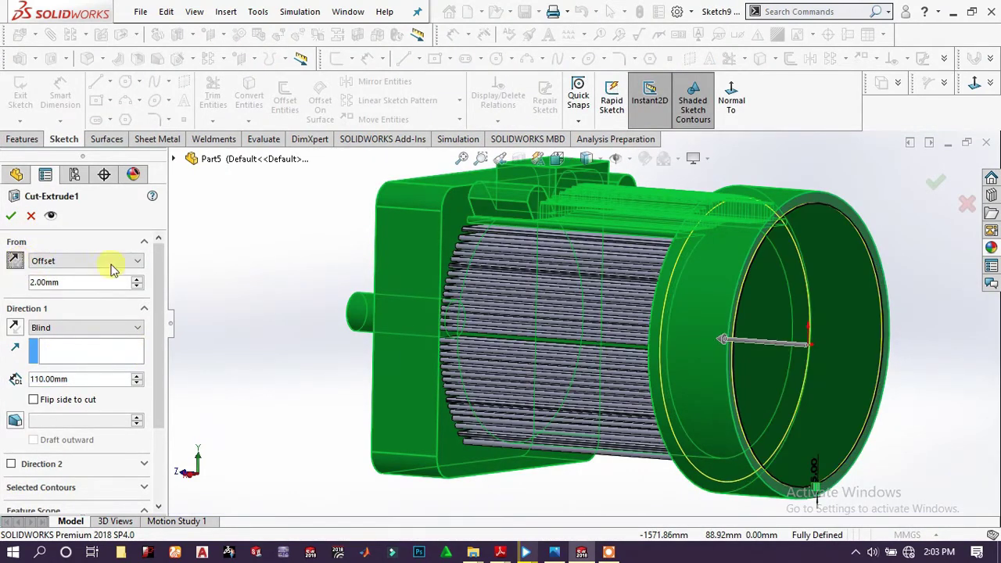
{"action": "middle_click_drag", "start_coordinate": [398, 309], "coordinate": [420, 304]}
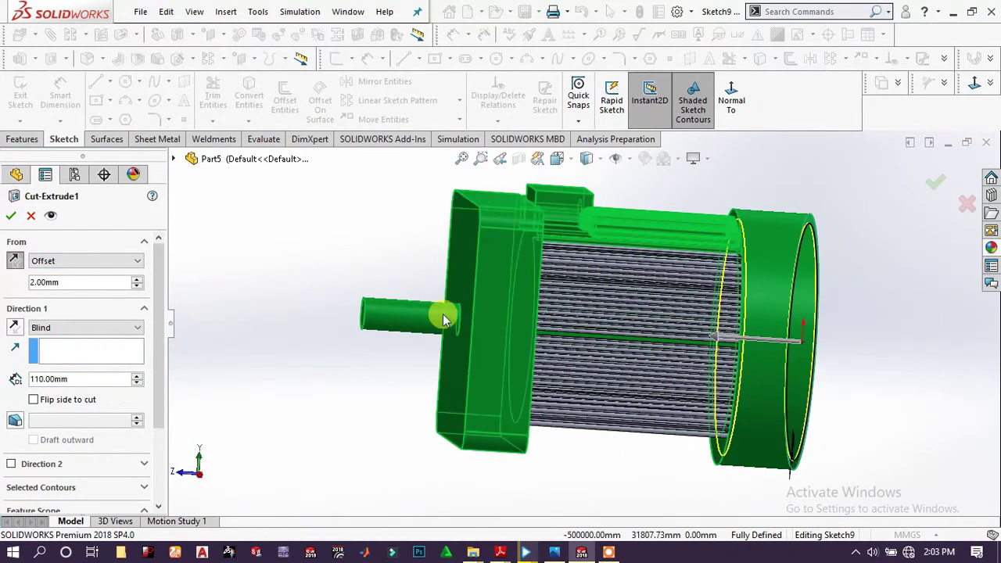
{"action": "scroll", "coordinate": [965, 336], "scroll_direction": "down", "scroll_amount": 5}
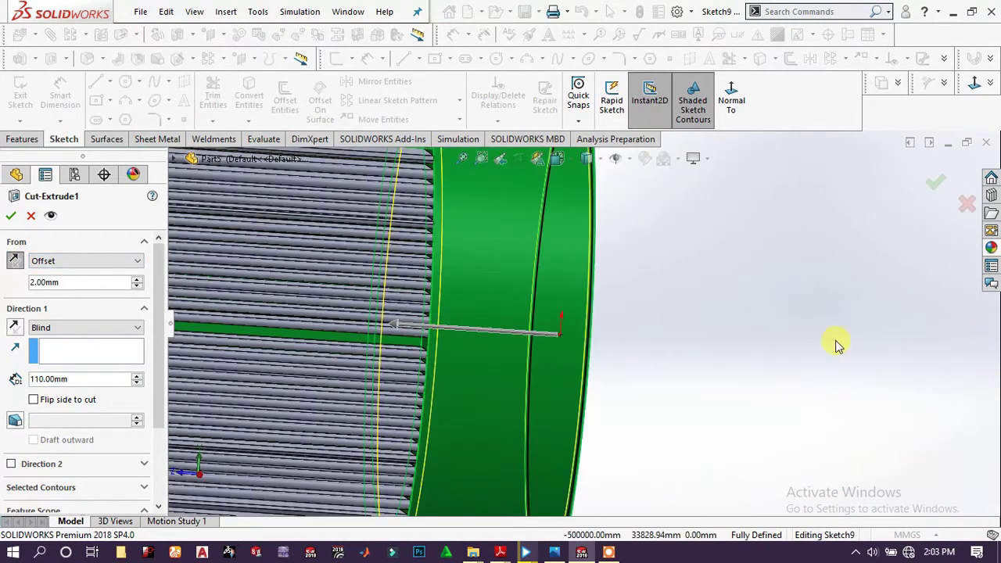
{"action": "left_click", "coordinate": [10, 219]}
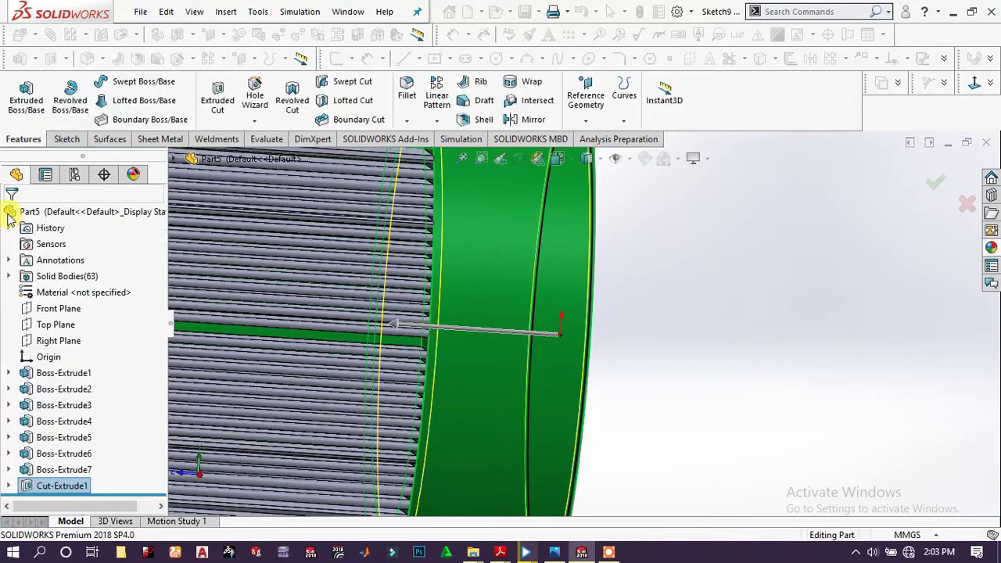
Inspect the rear cover's internal cavity in a temporary section view, using the Top Plane and the Right Plane
{"action": "scroll", "coordinate": [713, 365], "scroll_direction": "up", "scroll_amount": 5}
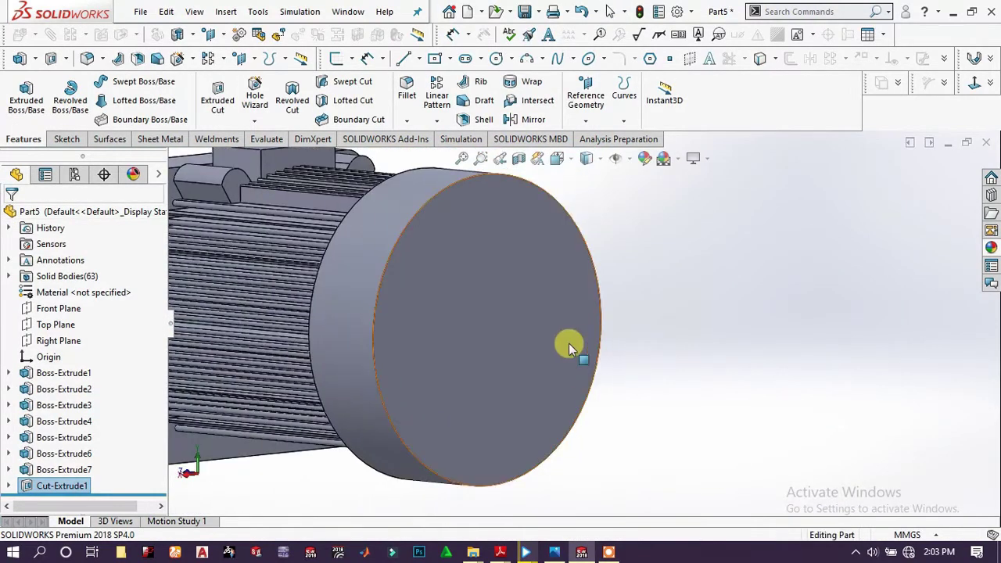
{"action": "left_click", "coordinate": [519, 158]}
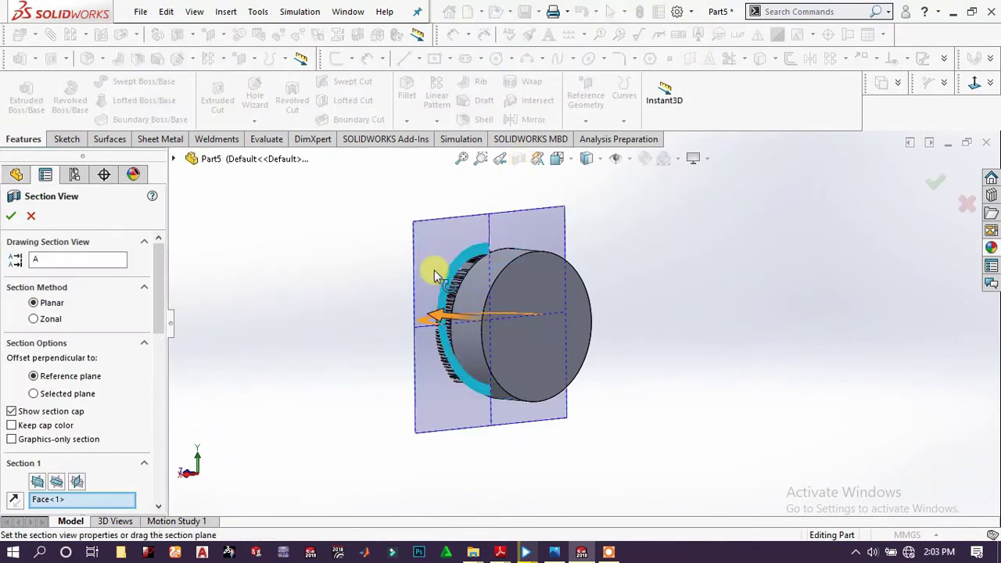
{"action": "left_click", "coordinate": [60, 486]}
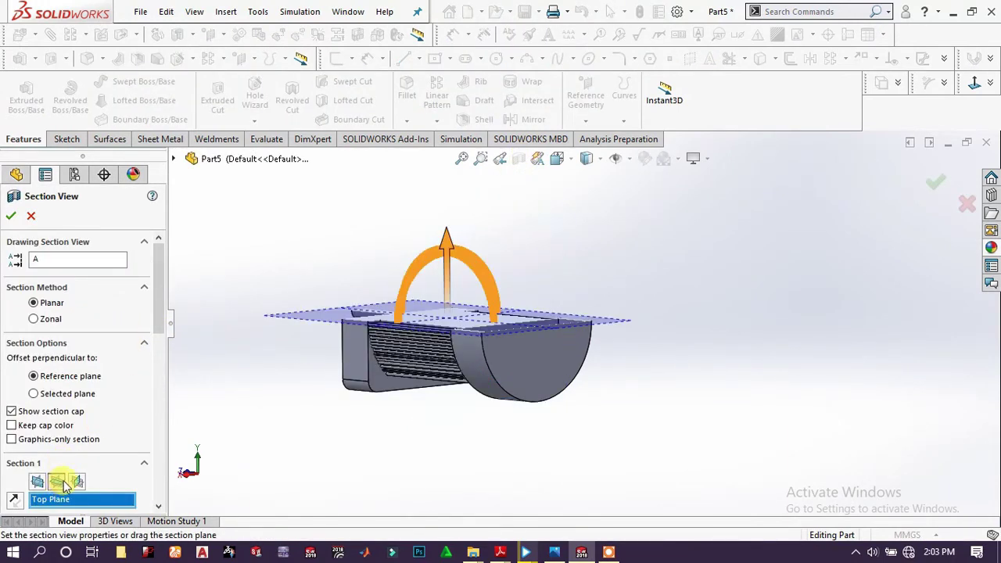
{"action": "left_click", "coordinate": [75, 483]}
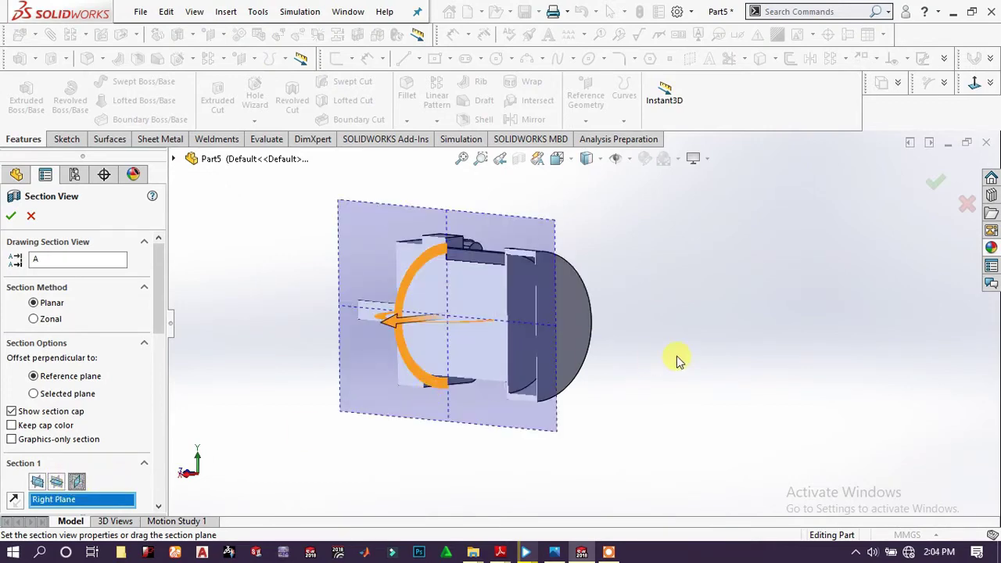
{"action": "middle_click_drag", "start_coordinate": [678, 359], "coordinate": [732, 354]}
{"action": "scroll", "coordinate": [648, 312], "scroll_direction": "down", "scroll_amount": 5}
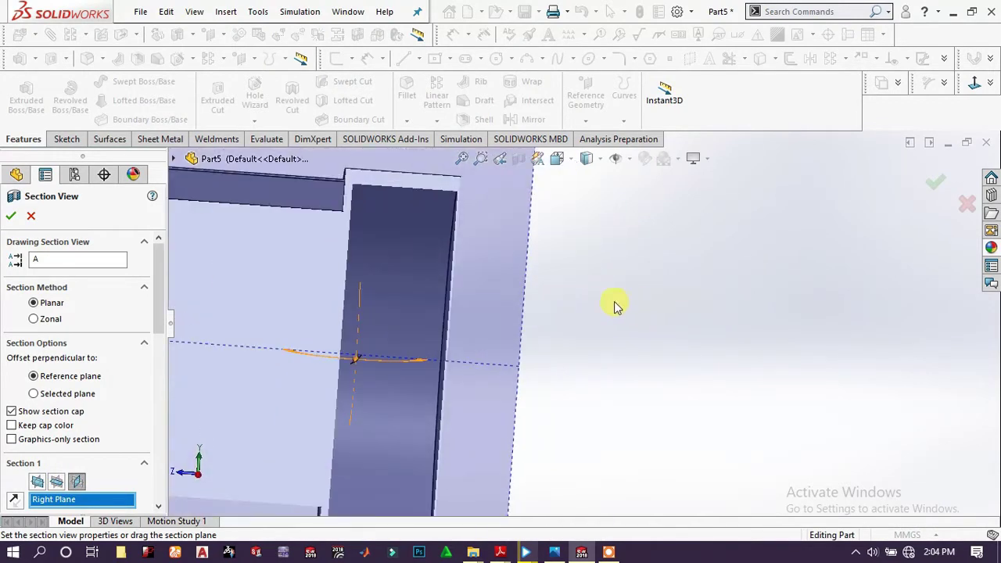
{"action": "scroll", "coordinate": [614, 307], "scroll_direction": "up", "scroll_amount": 6}
{"action": "left_click", "coordinate": [32, 217]}
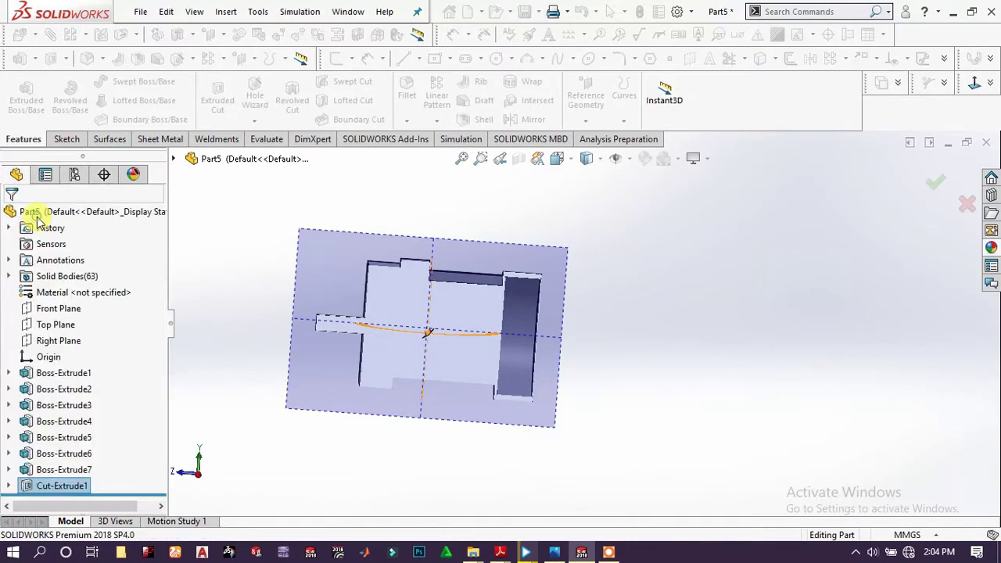
Start a sketch on the rear cover's outer face and draw a four-sided polygon centered on the origin, with an inscribed circle about 51 mm in diameter
{"action": "middle_click_drag", "start_coordinate": [538, 329], "coordinate": [492, 340]}
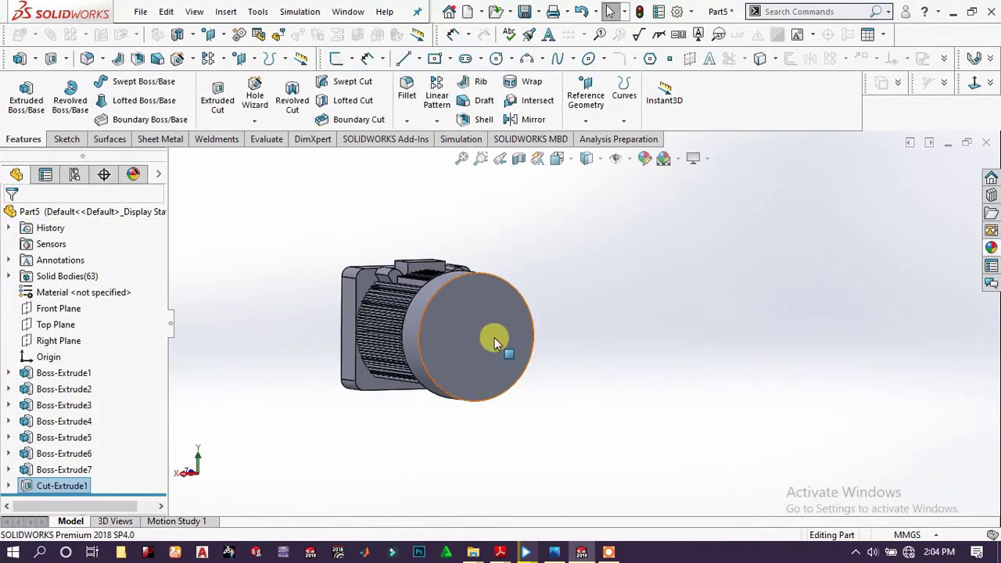
{"action": "left_click", "coordinate": [497, 335]}
{"action": "left_click", "coordinate": [549, 292]}
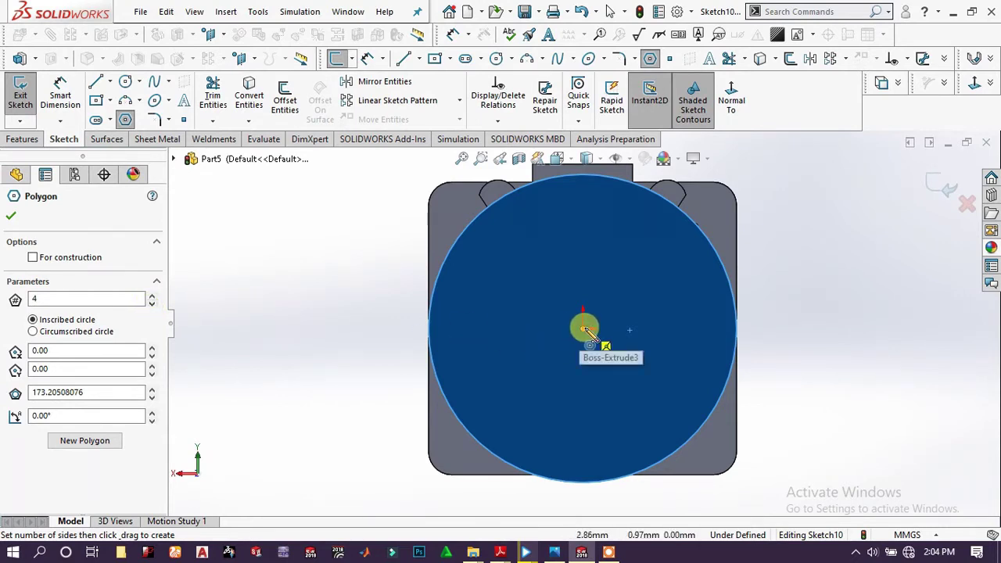
{"action": "left_click", "coordinate": [588, 332]}
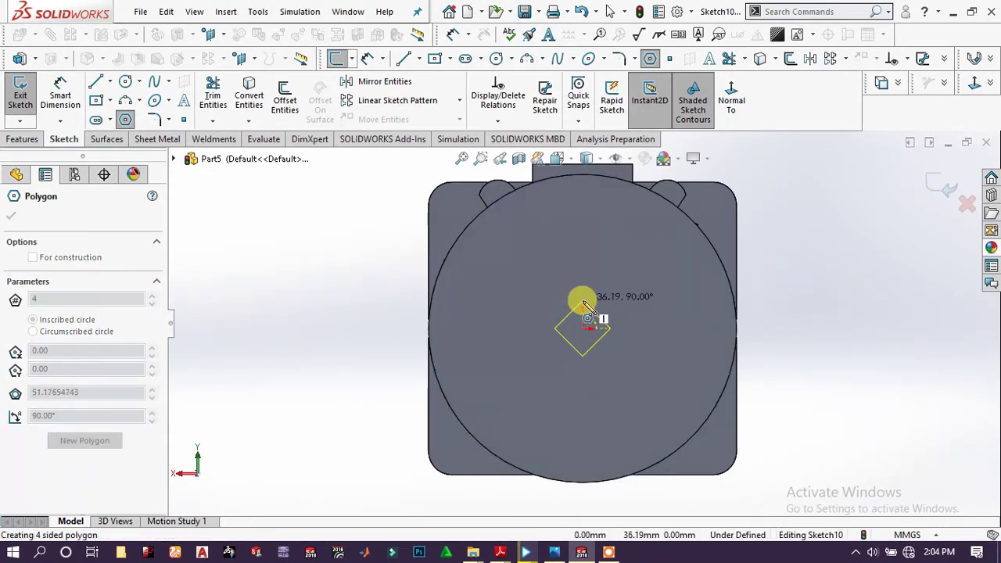
{"action": "left_click", "coordinate": [584, 302]}
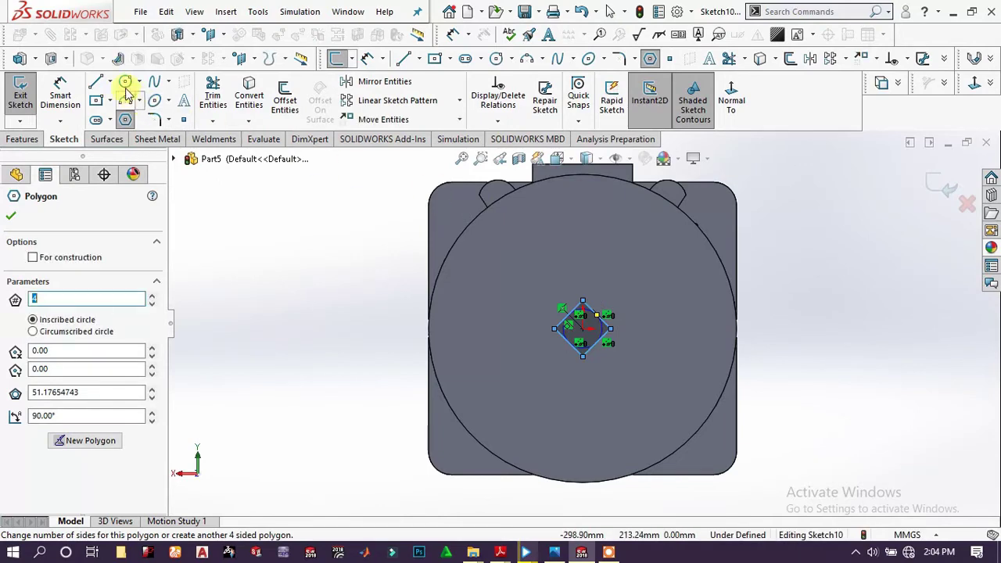
Dimension one side of the four-sided polygon on the rear cover's face to 6 mm
{"action": "left_click", "coordinate": [70, 90]}
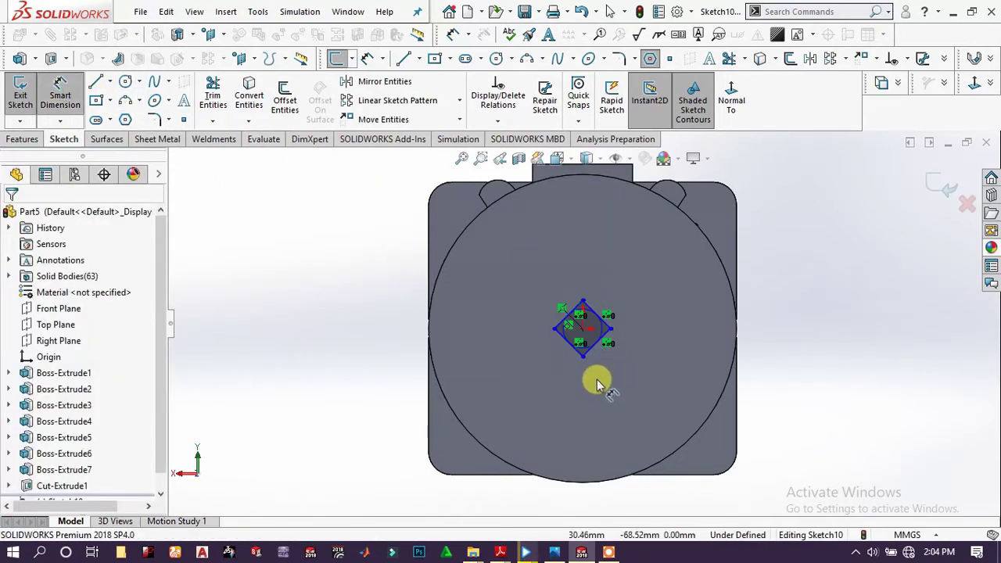
{"action": "scroll", "coordinate": [586, 359], "scroll_direction": "down", "scroll_amount": 5}
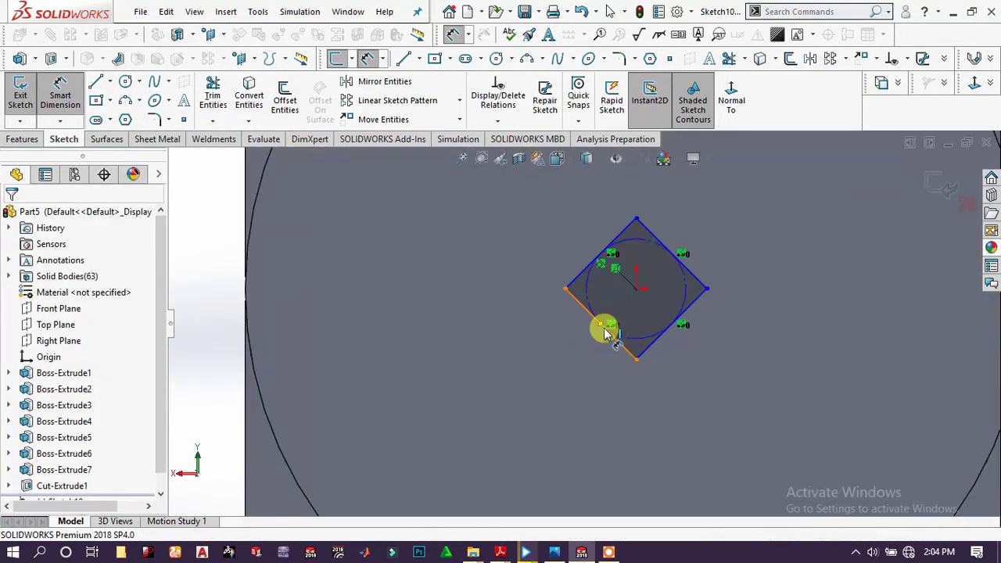
{"action": "left_click", "coordinate": [594, 330]}
{"action": "left_click", "coordinate": [571, 356]}
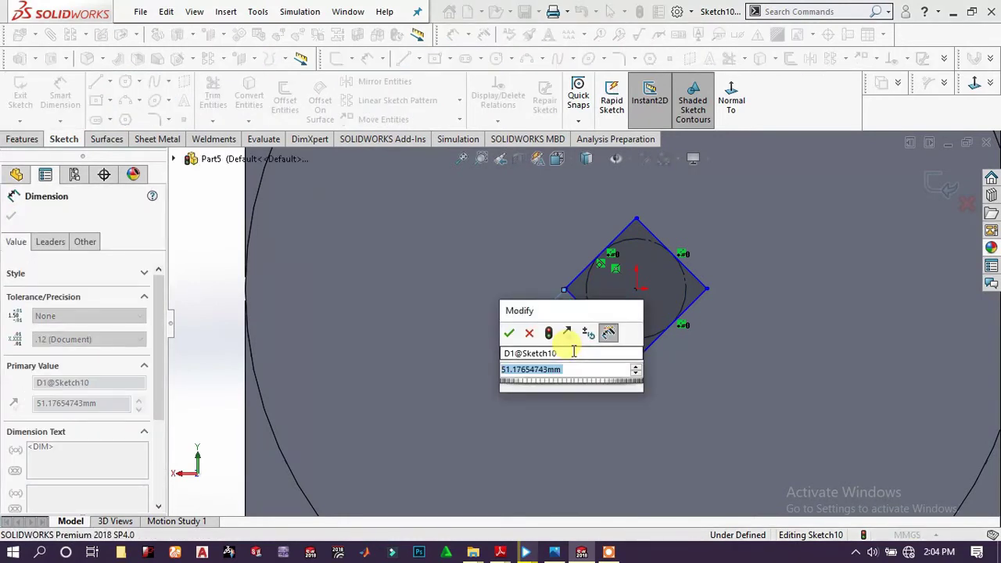
{"action": "type", "text": "6"}
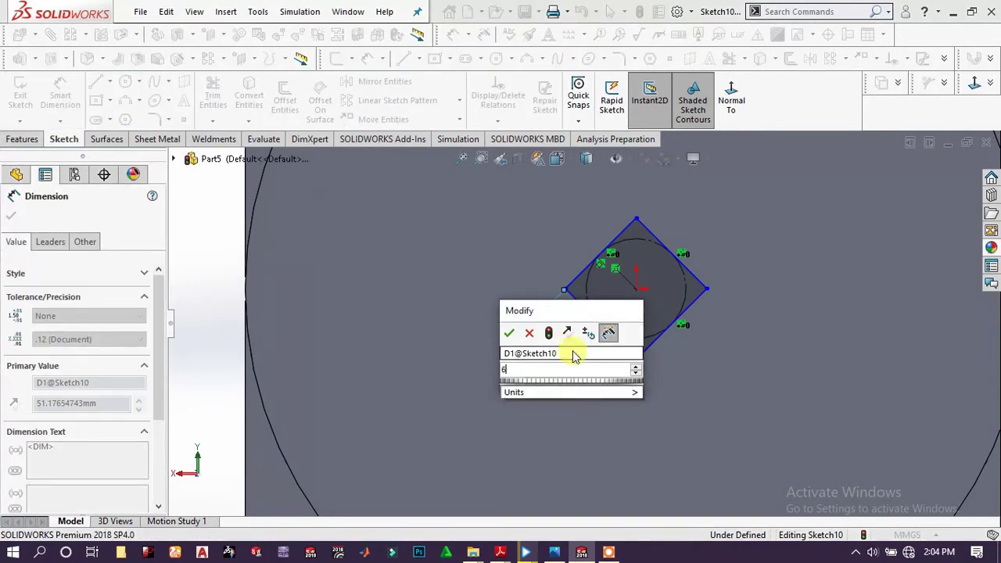
{"action": "key", "text": "Return"}
{"action": "scroll", "coordinate": [648, 286], "scroll_direction": "down", "scroll_amount": 5}
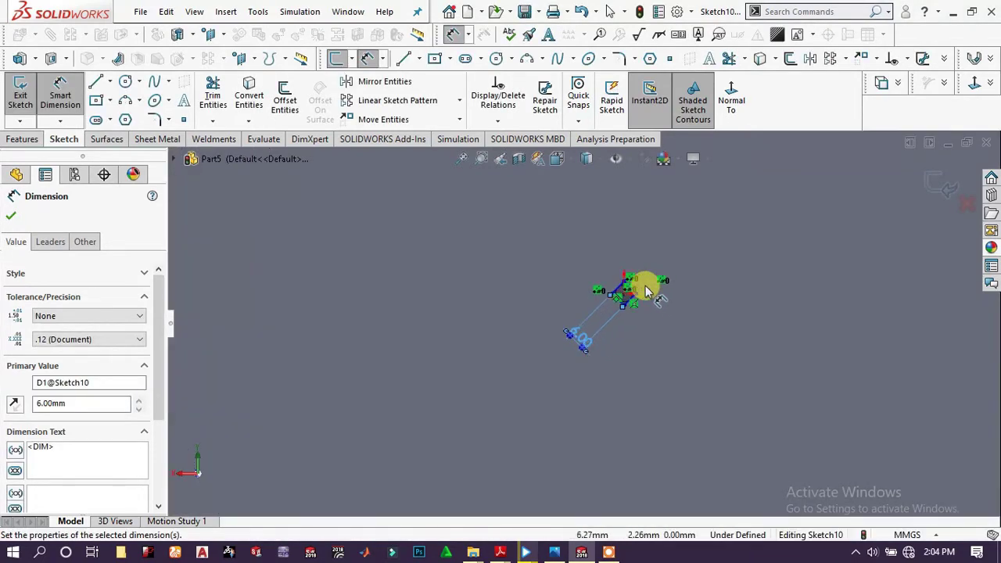
{"action": "scroll", "coordinate": [548, 344], "scroll_direction": "up", "scroll_amount": 10}
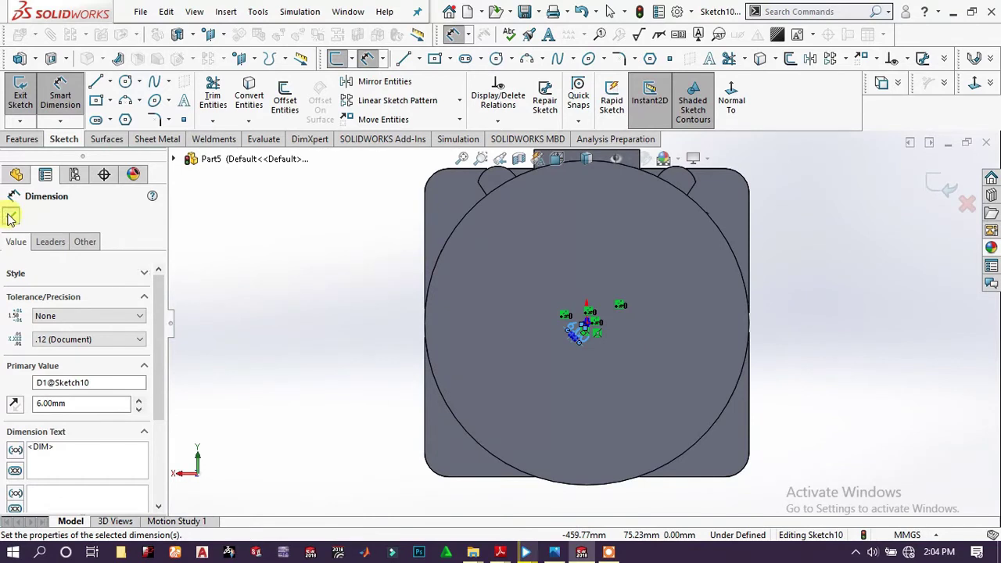
{"action": "left_click", "coordinate": [10, 218]}
Cut the small square into the rear cover as a blind extrude 40 mm deep from the sketch plane
{"action": "left_click", "coordinate": [17, 141]}
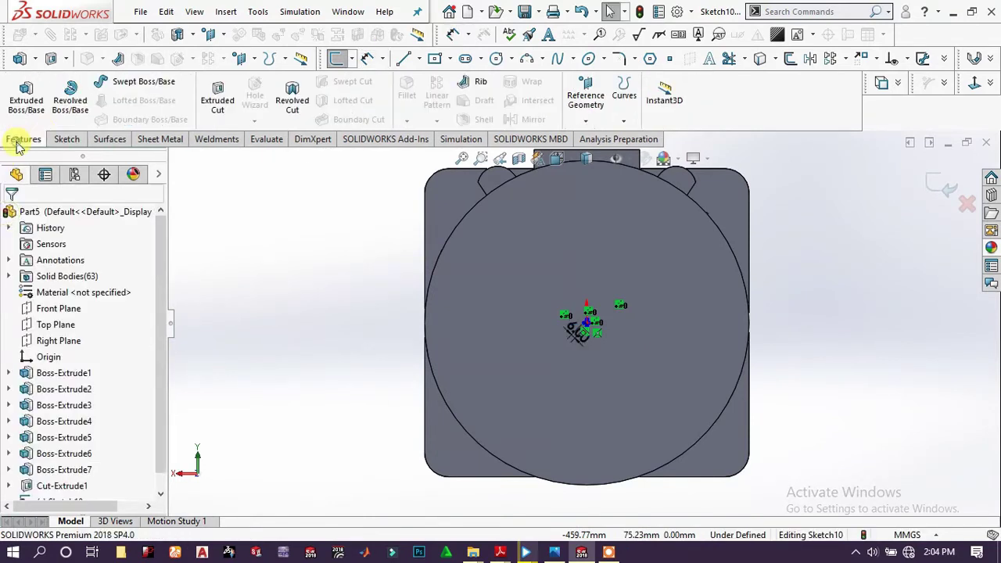
{"action": "left_click", "coordinate": [223, 107]}
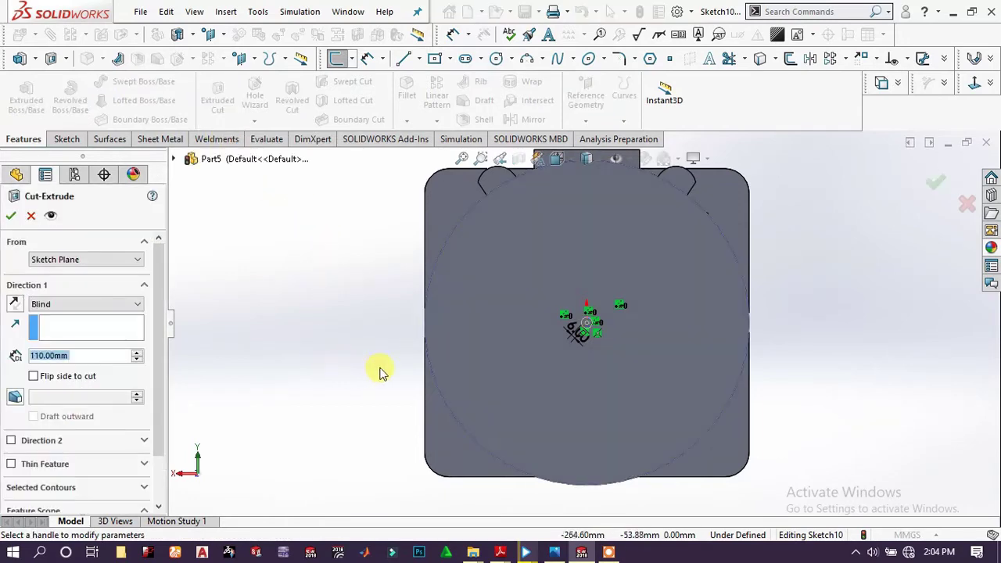
{"action": "middle_click_drag", "start_coordinate": [352, 364], "coordinate": [379, 389]}
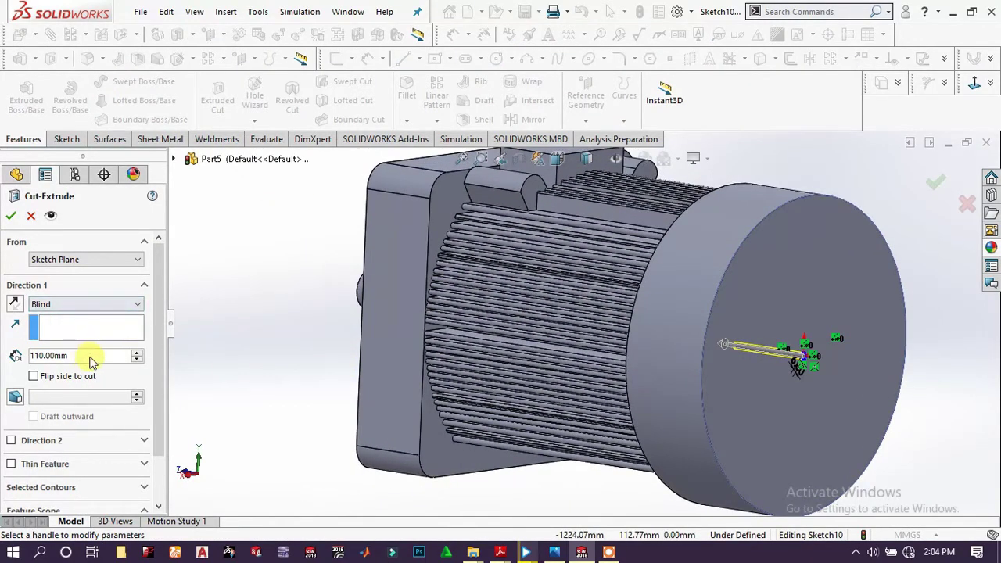
{"action": "left_click_drag", "start_coordinate": [91, 356], "coordinate": [32, 356]}
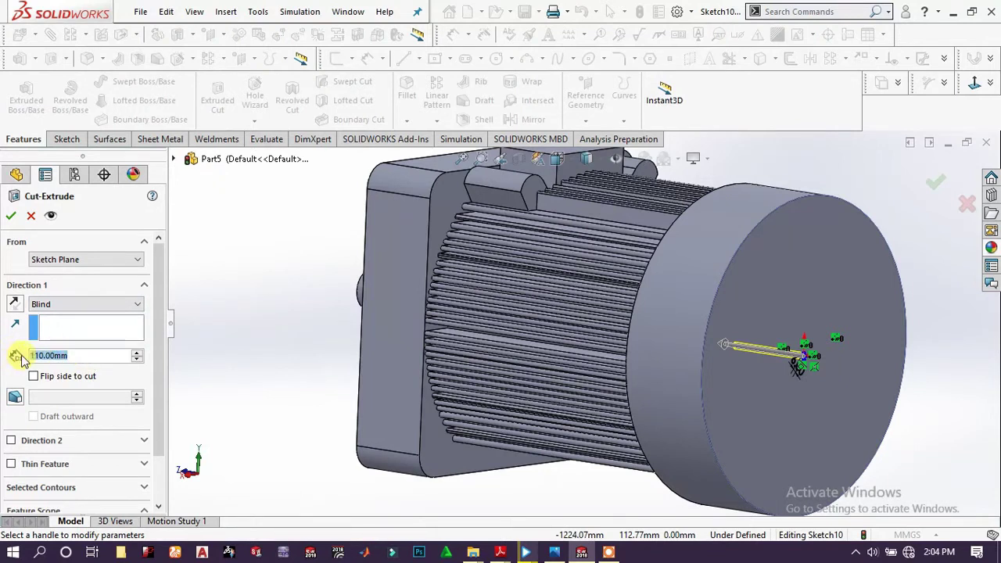
{"action": "type", "text": "4"}
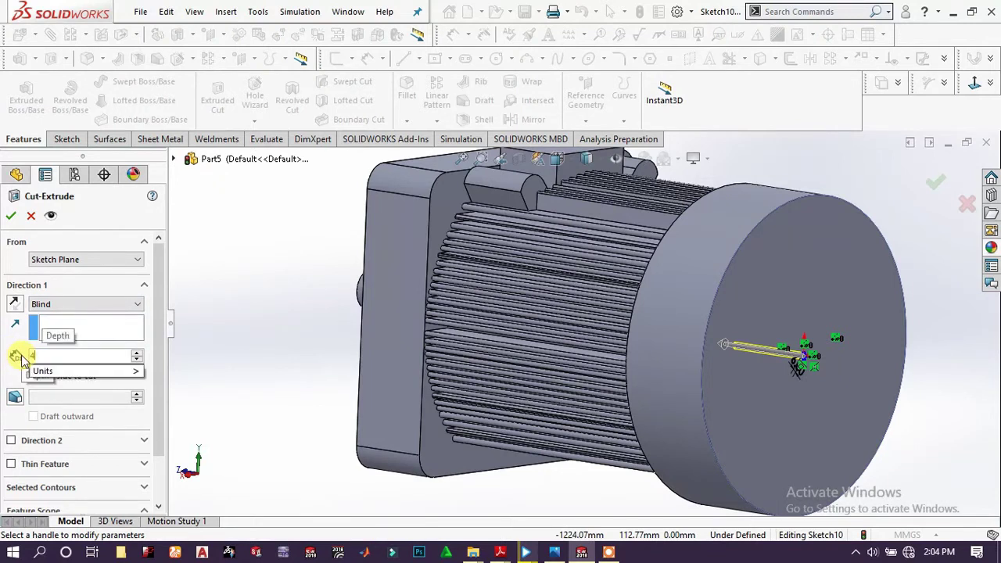
{"action": "type", "text": "0"}
{"action": "key", "text": "Return"}
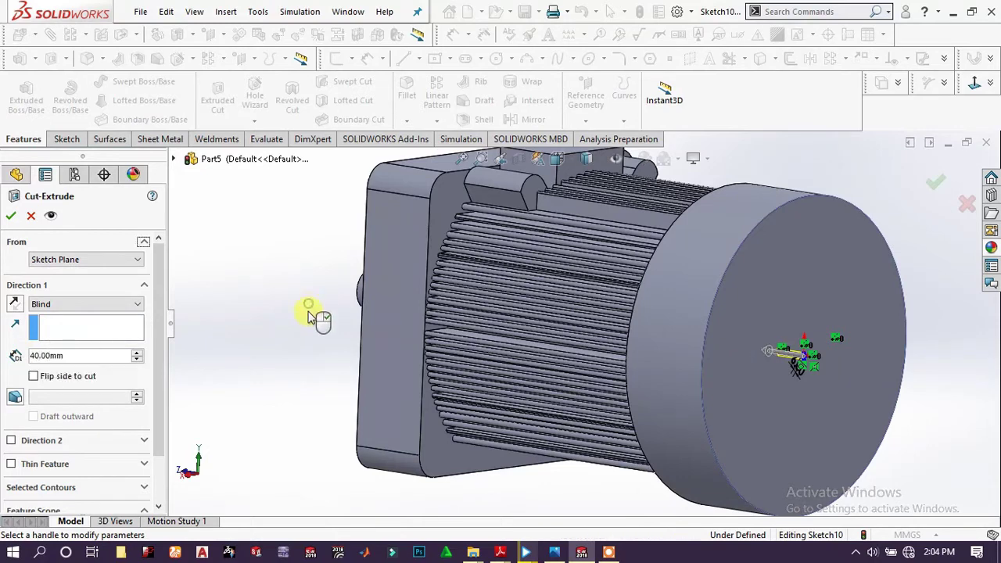
{"action": "left_click", "coordinate": [11, 216]}
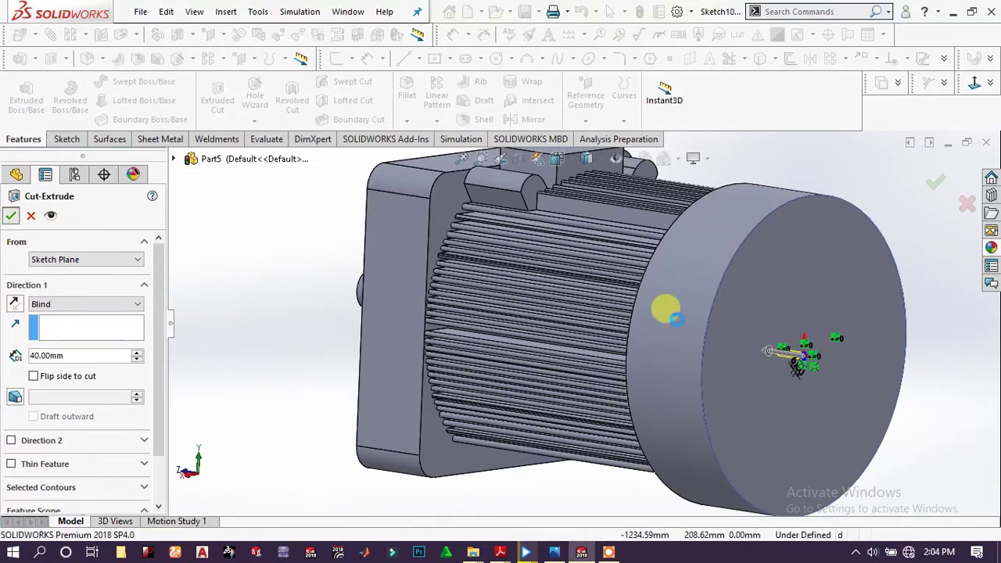
Start a Fill Pattern of the small square cut with the rear cover's outer face as the fill boundary
{"action": "scroll", "coordinate": [798, 337], "scroll_direction": "down", "scroll_amount": 3}
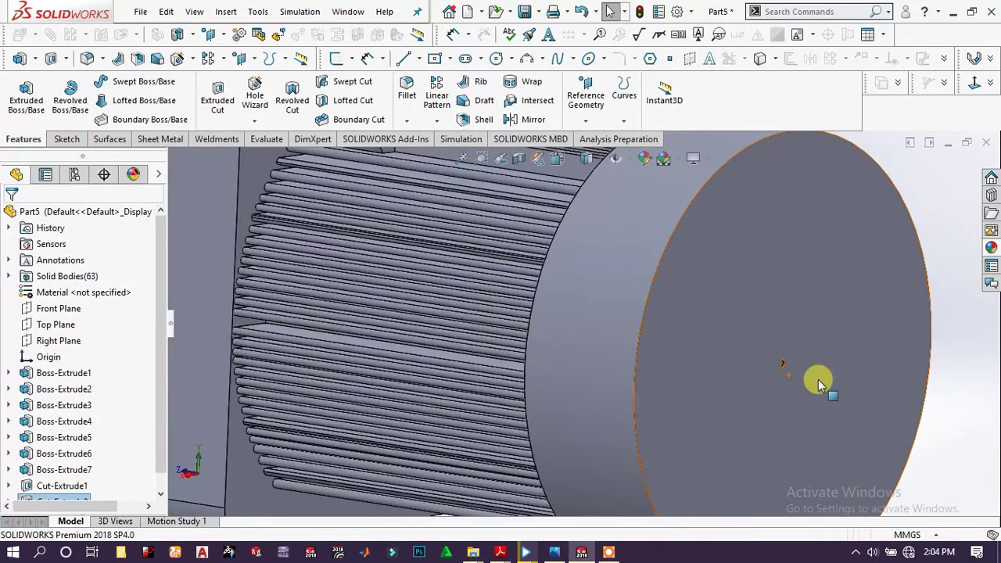
{"action": "scroll", "coordinate": [821, 384], "scroll_direction": "up", "scroll_amount": 5}
{"action": "middle_click_drag", "start_coordinate": [728, 354], "coordinate": [664, 344]}
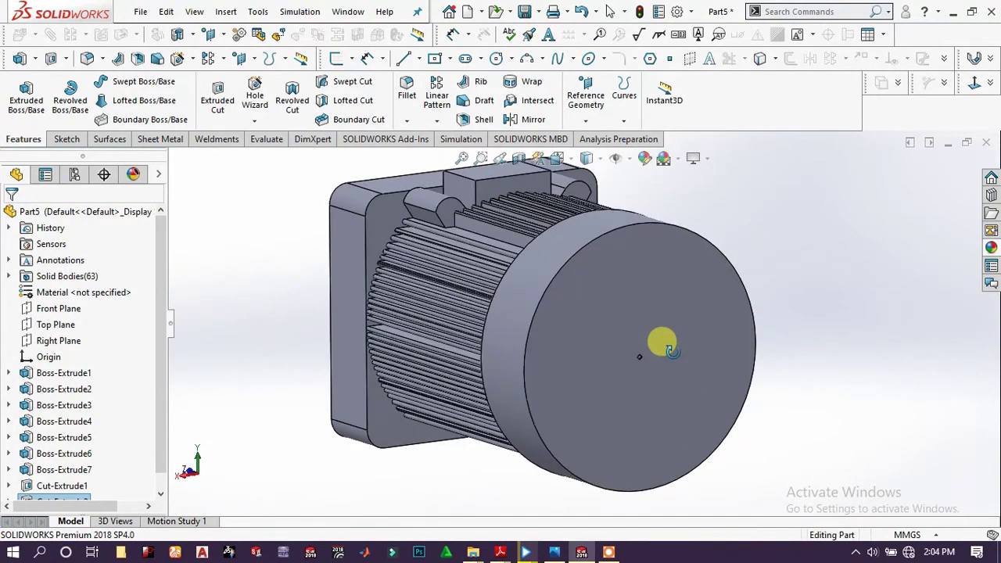
{"action": "left_click", "coordinate": [663, 344]}
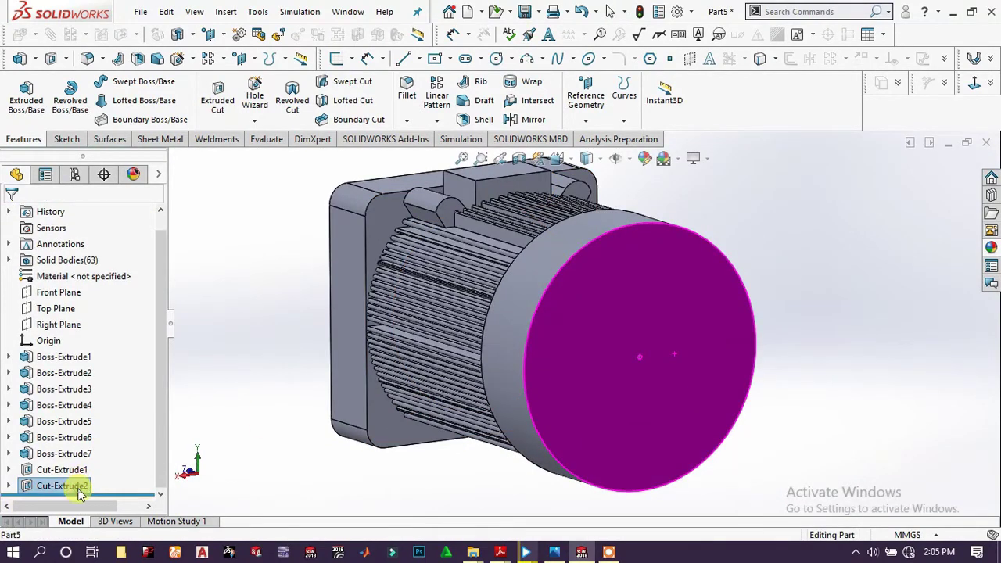
{"action": "left_click", "coordinate": [63, 485]}
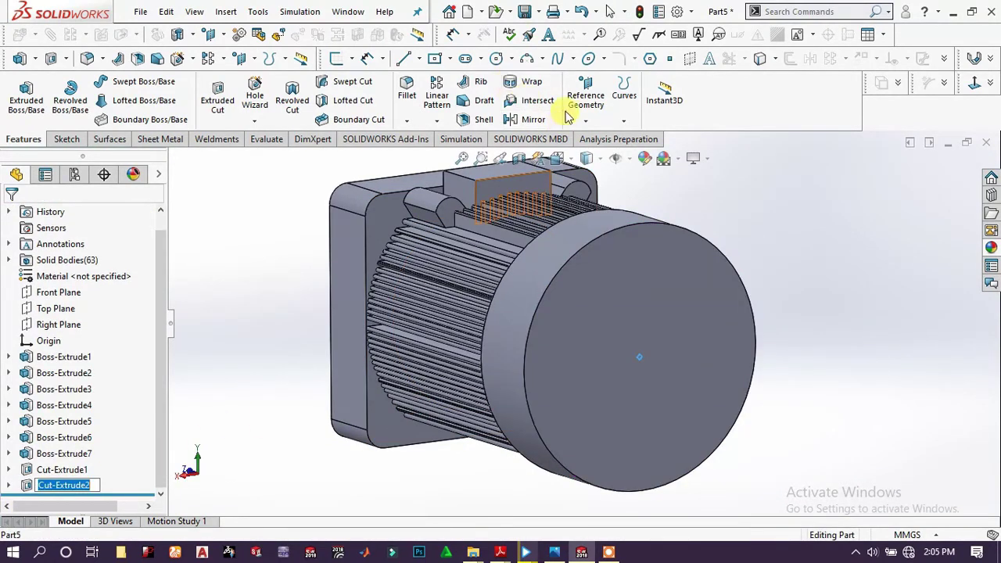
{"action": "left_click", "coordinate": [436, 121]}
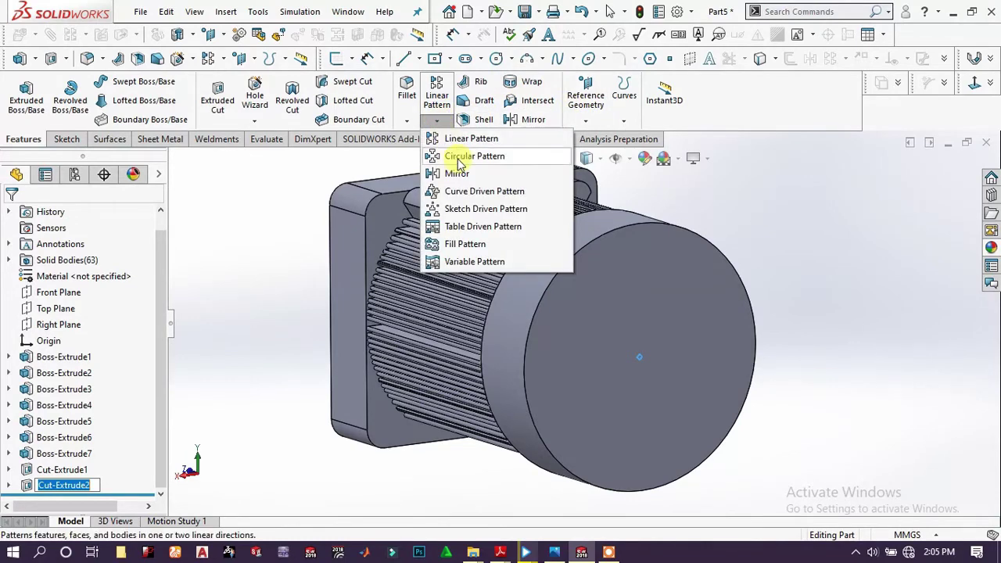
{"action": "left_click", "coordinate": [466, 245]}
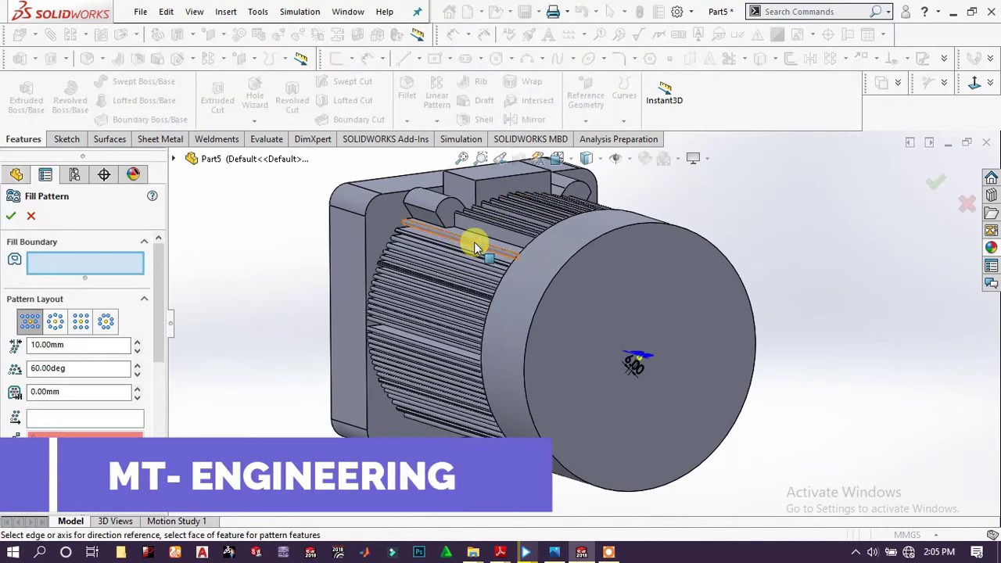
{"action": "left_click", "coordinate": [609, 276]}
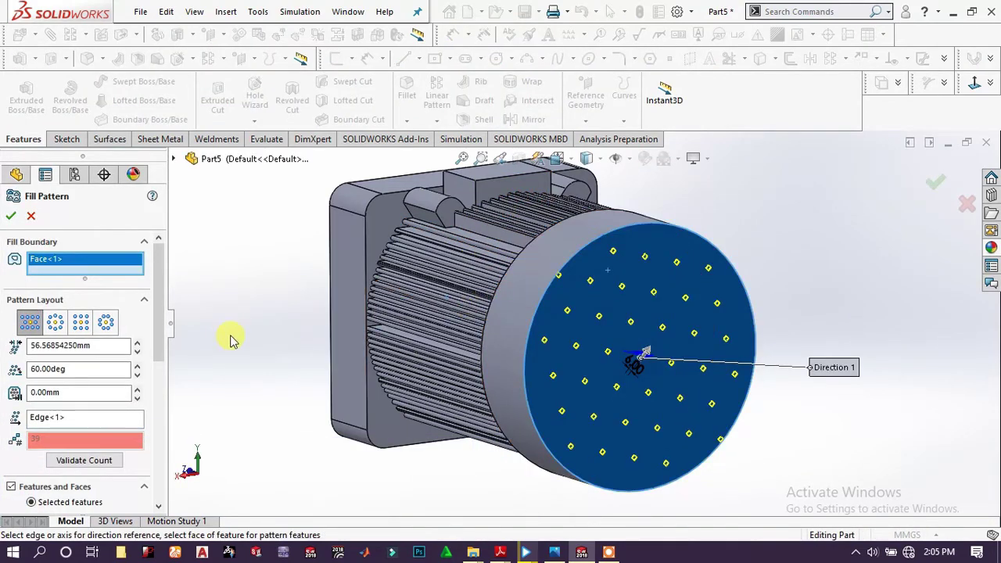
Set the fill pattern's instance spacing to 20 mm, stagger angle to 50 degrees and margin to 1.1 mm
{"action": "double_click", "coordinate": [110, 347]}
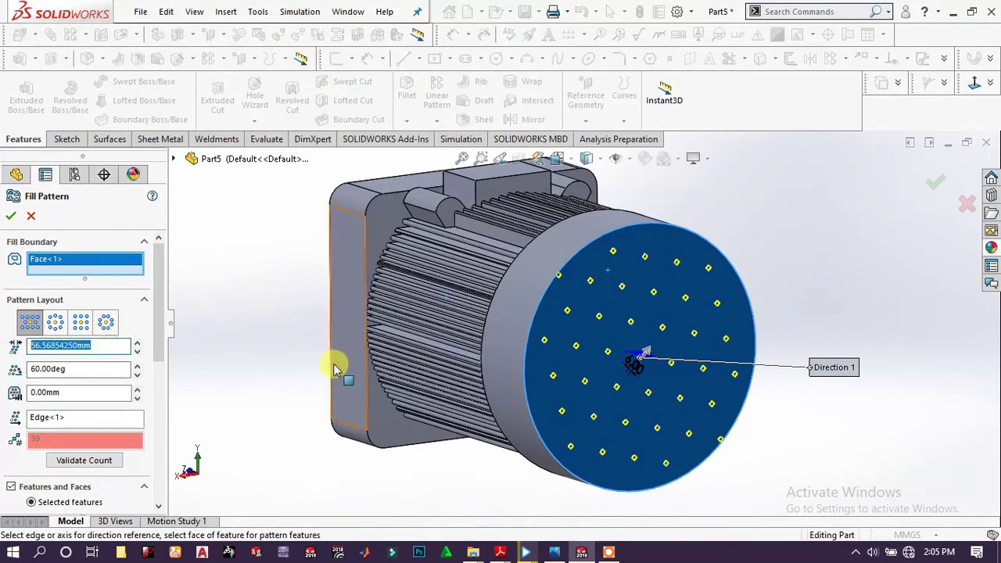
{"action": "type", "text": "20"}
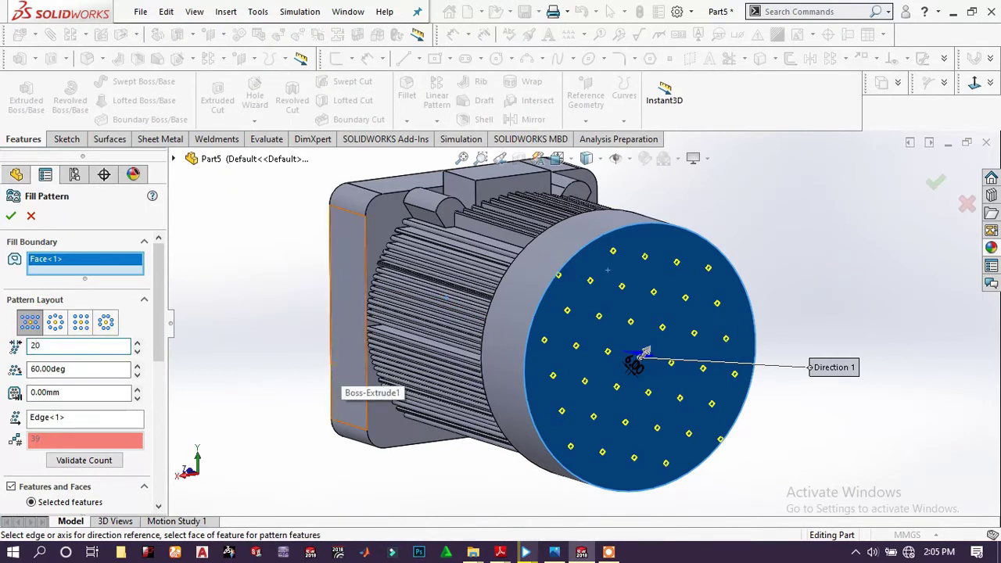
{"action": "left_click", "coordinate": [228, 291]}
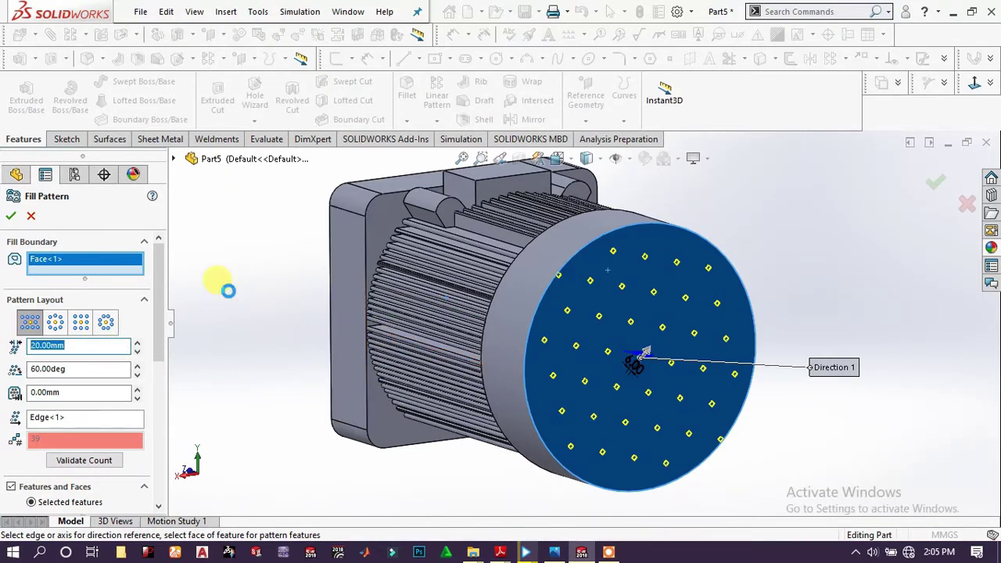
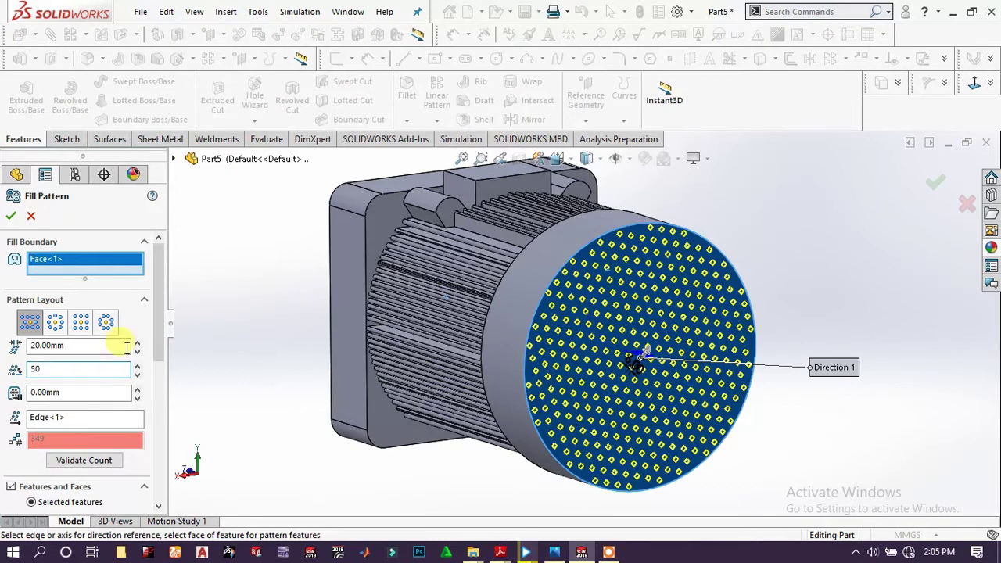
{"action": "left_click", "coordinate": [237, 340]}
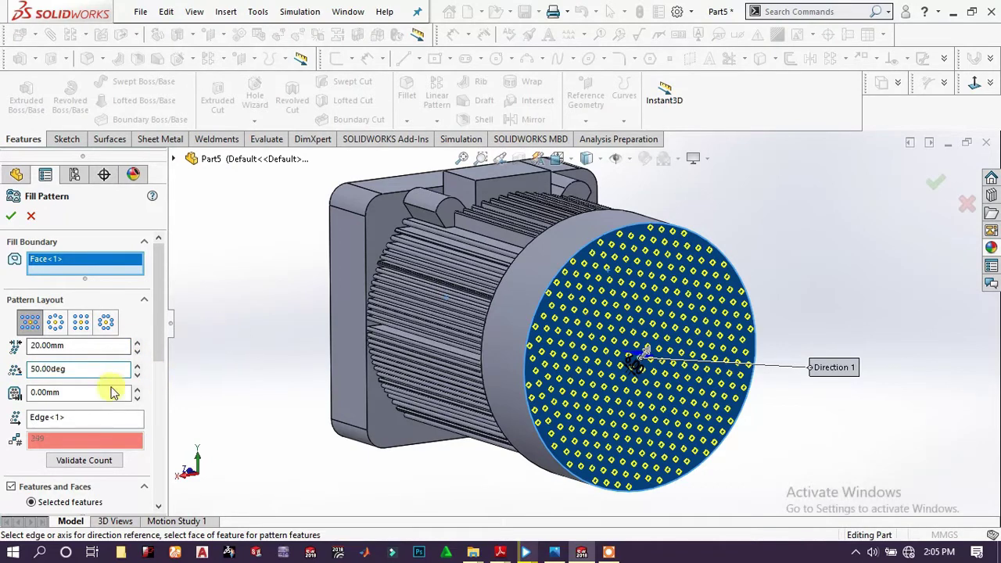
{"action": "left_click", "coordinate": [70, 393]}
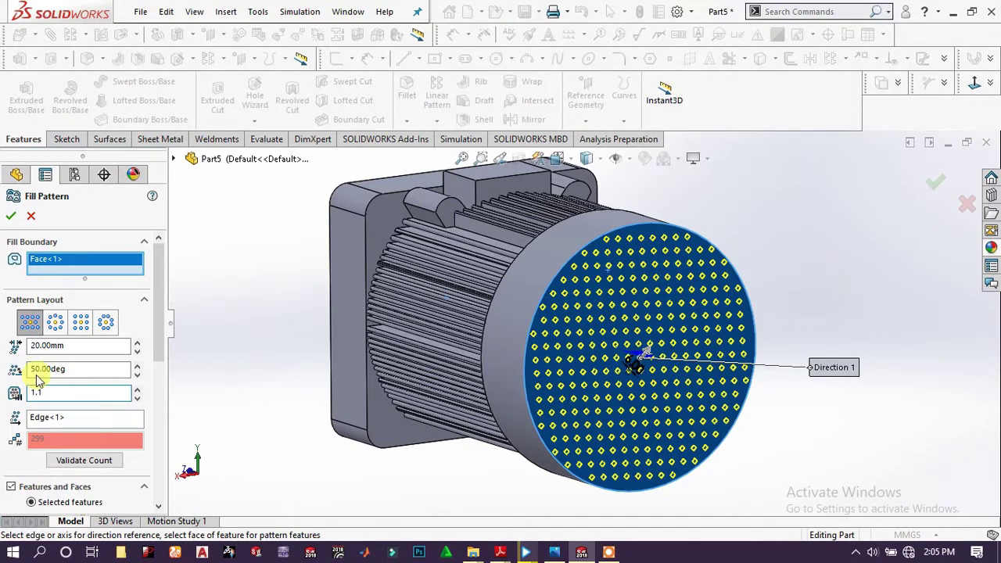
{"action": "left_click", "coordinate": [234, 355]}
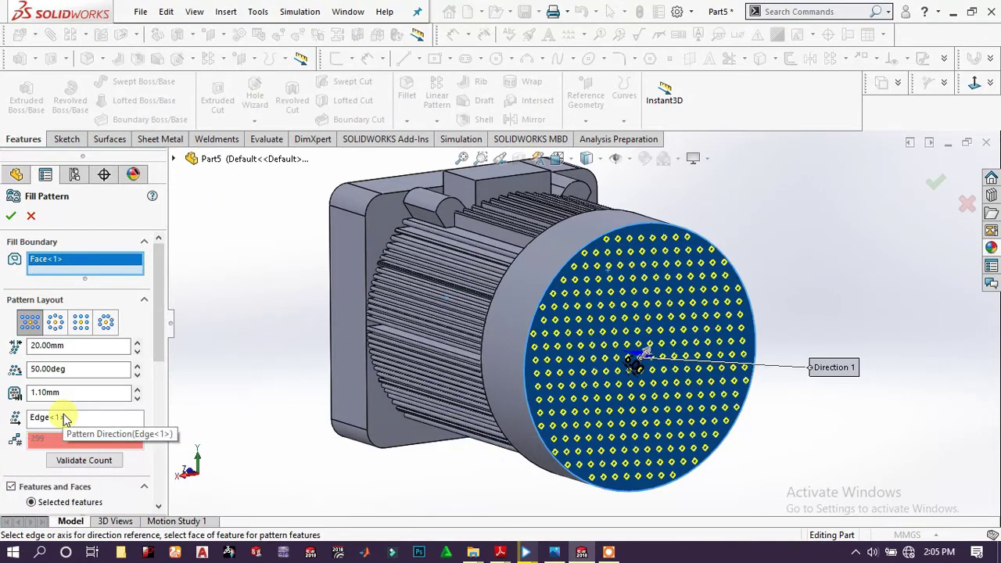
Try the circular layout for the fill pattern, return to the perforation layout and create the pattern
{"action": "scroll", "coordinate": [84, 406], "scroll_direction": "down", "scroll_amount": 5}
{"action": "scroll", "coordinate": [86, 415], "scroll_direction": "up", "scroll_amount": 5}
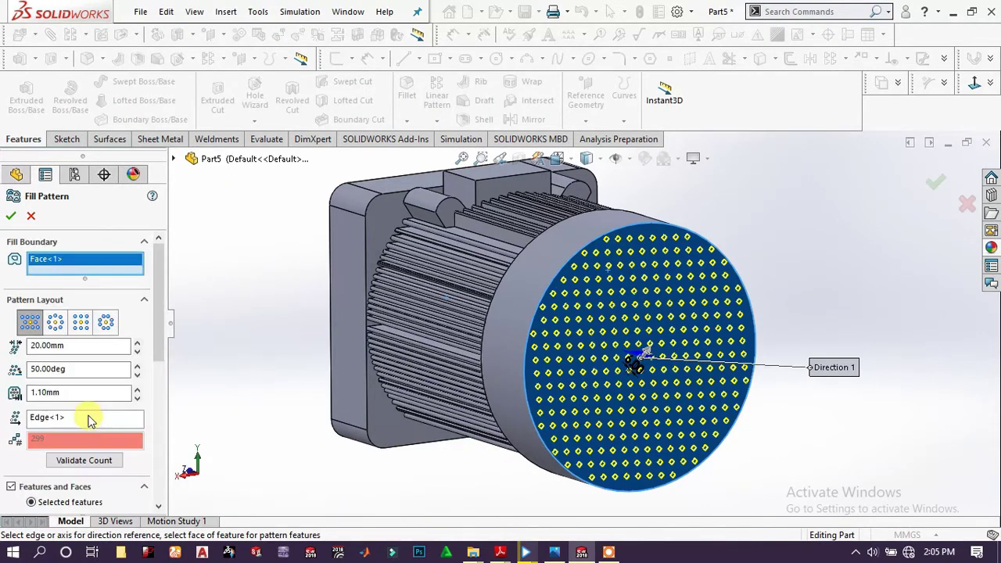
{"action": "left_click", "coordinate": [56, 323]}
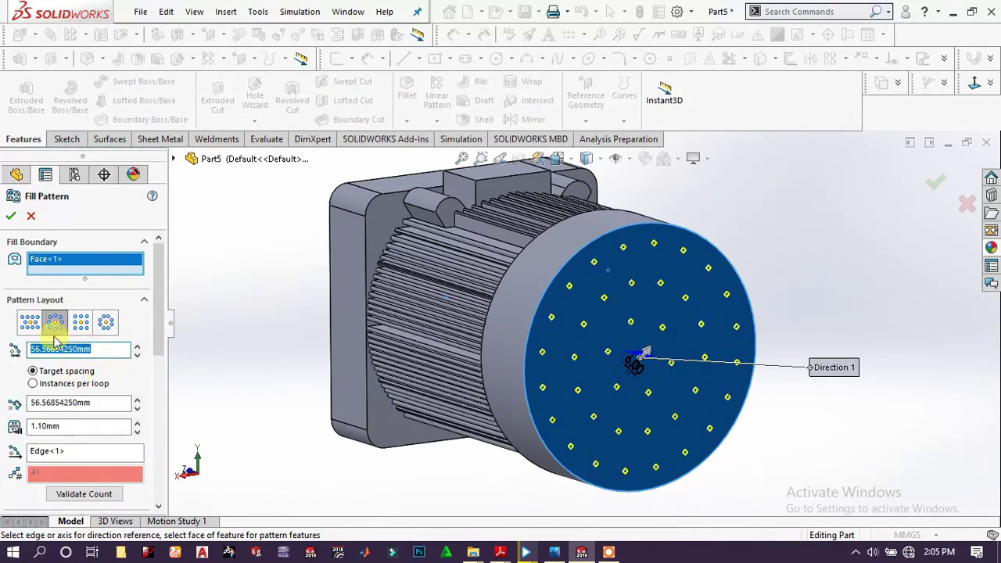
{"action": "left_click", "coordinate": [31, 323]}
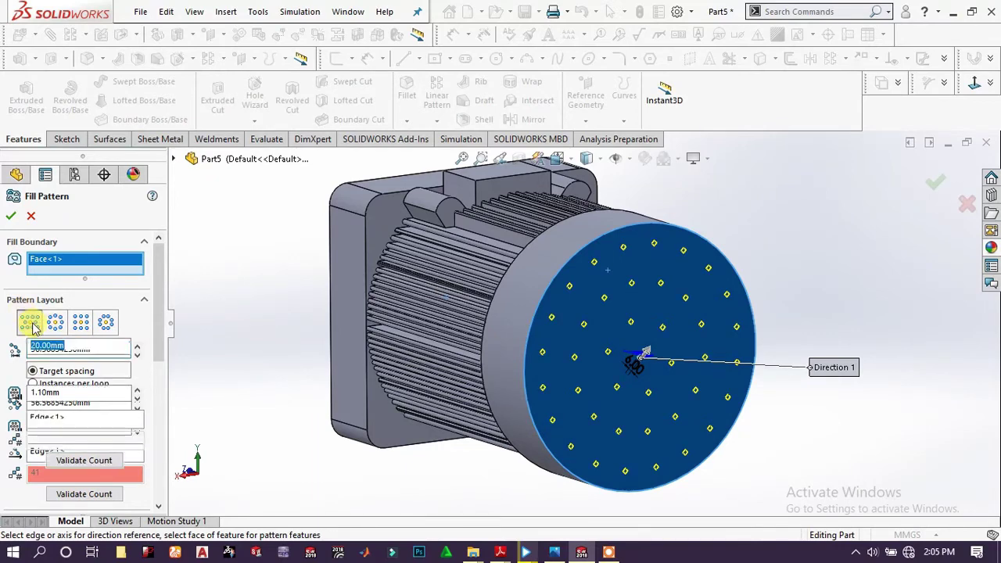
{"action": "left_click", "coordinate": [9, 221]}
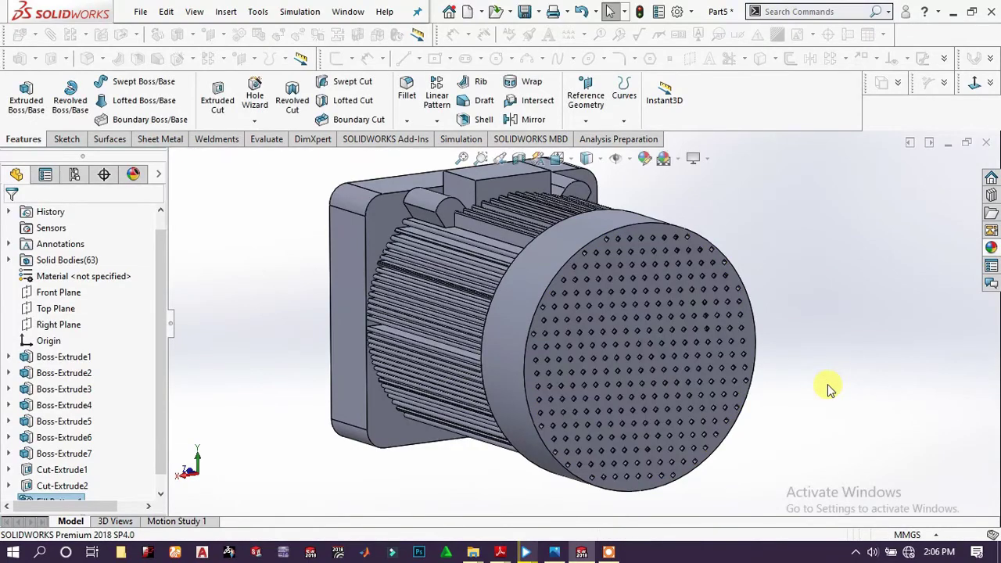
Inspect the patterned square holes on the rear cover's face, up close and from several angles
{"action": "scroll", "coordinate": [692, 315], "scroll_direction": "down", "scroll_amount": 5}
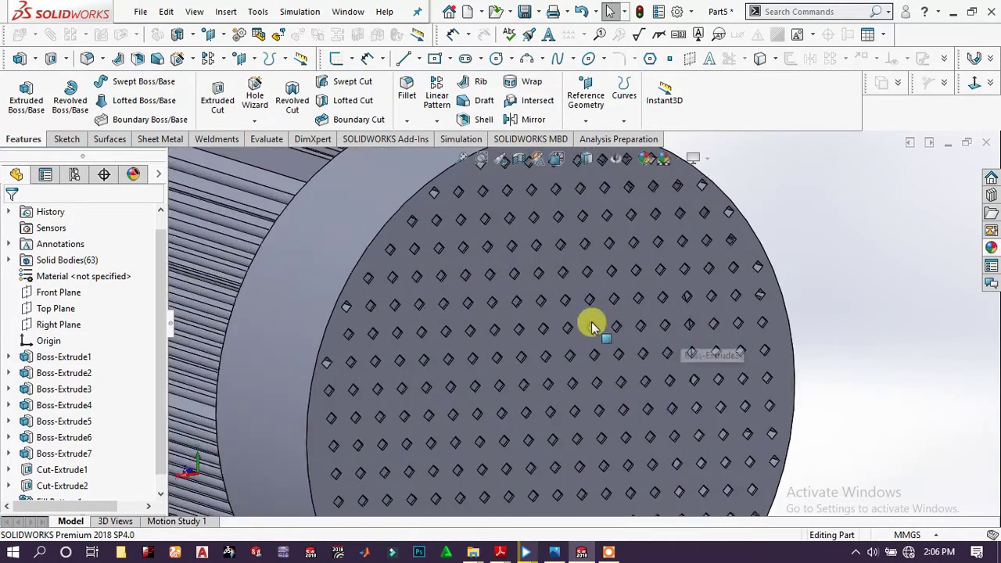
{"action": "scroll", "coordinate": [591, 327], "scroll_direction": "up", "scroll_amount": 5}
{"action": "middle_click_drag", "start_coordinate": [543, 337], "coordinate": [477, 310]}
{"action": "scroll", "coordinate": [510, 307], "scroll_direction": "down", "scroll_amount": 5}
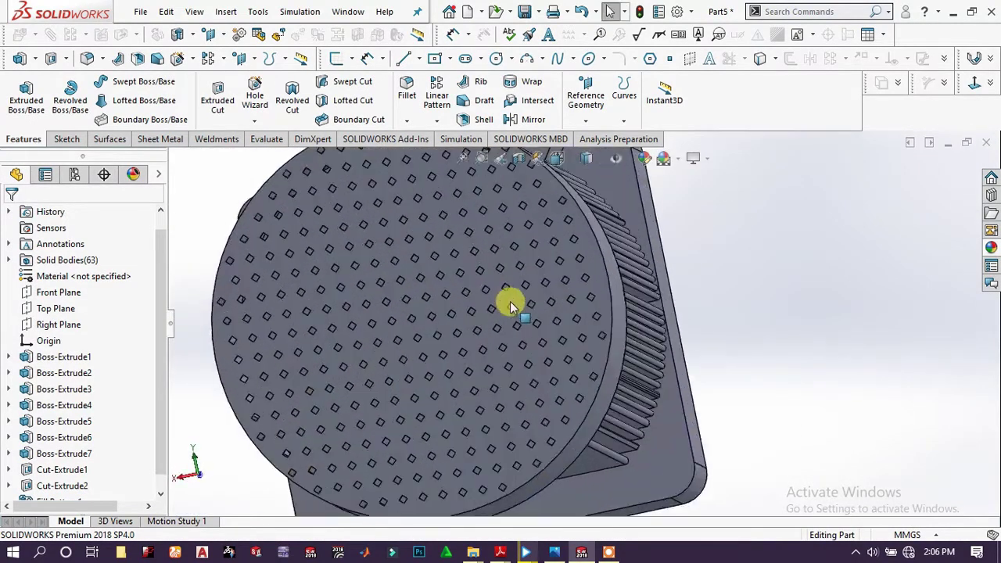
{"action": "scroll", "coordinate": [501, 305], "scroll_direction": "down", "scroll_amount": 6}
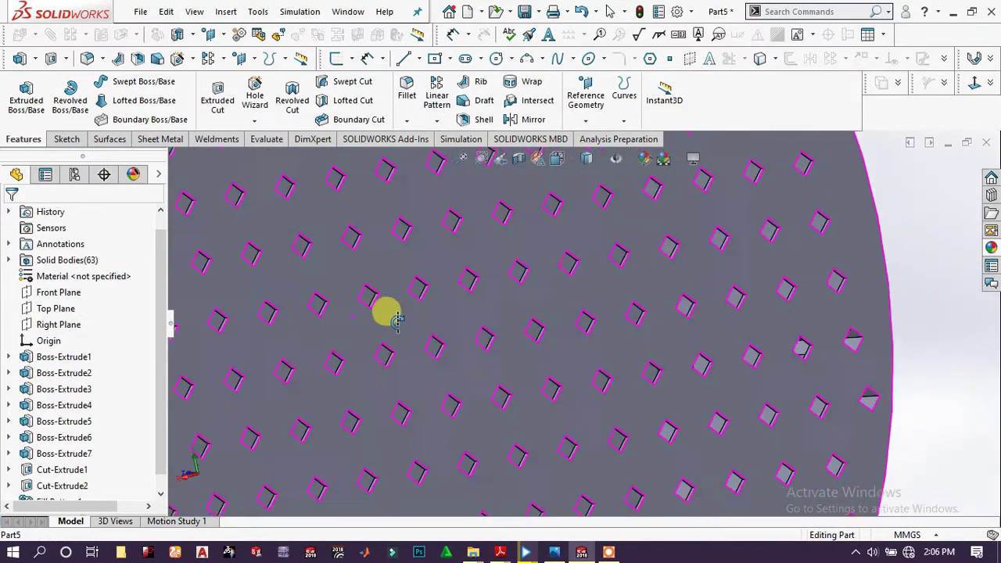
{"action": "scroll", "coordinate": [406, 325], "scroll_direction": "up", "scroll_amount": 10}
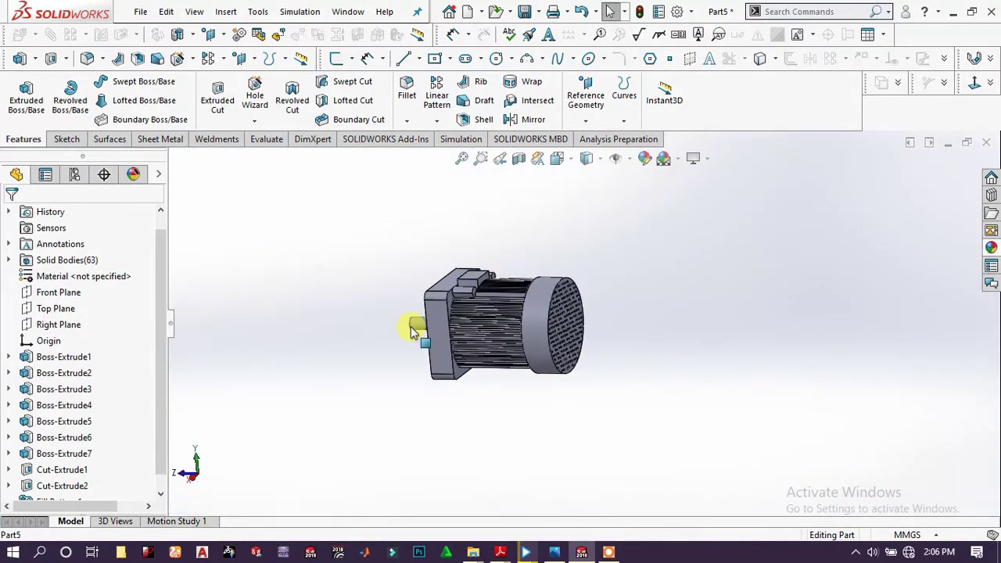
Create a planar section view that cuts across the finned housing and exposes the rear cover side
{"action": "middle_click_drag", "start_coordinate": [417, 331], "coordinate": [531, 349]}
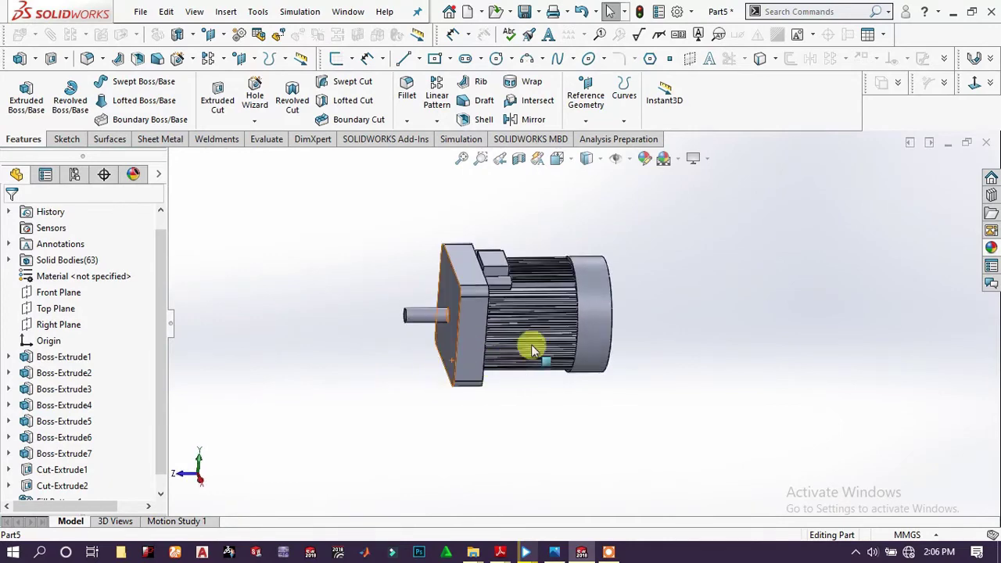
{"action": "scroll", "coordinate": [581, 287], "scroll_direction": "down", "scroll_amount": 8}
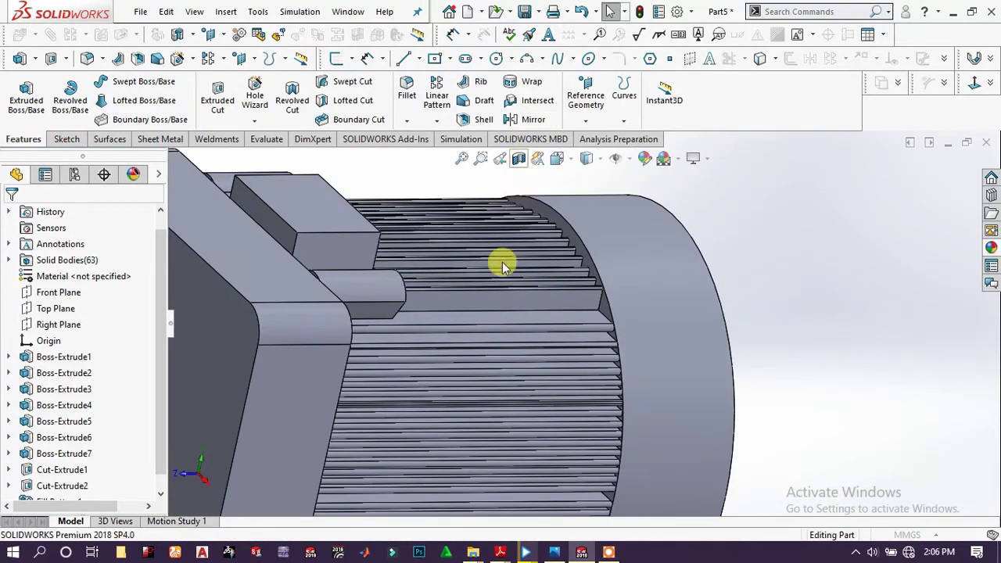
{"action": "left_click", "coordinate": [519, 158]}
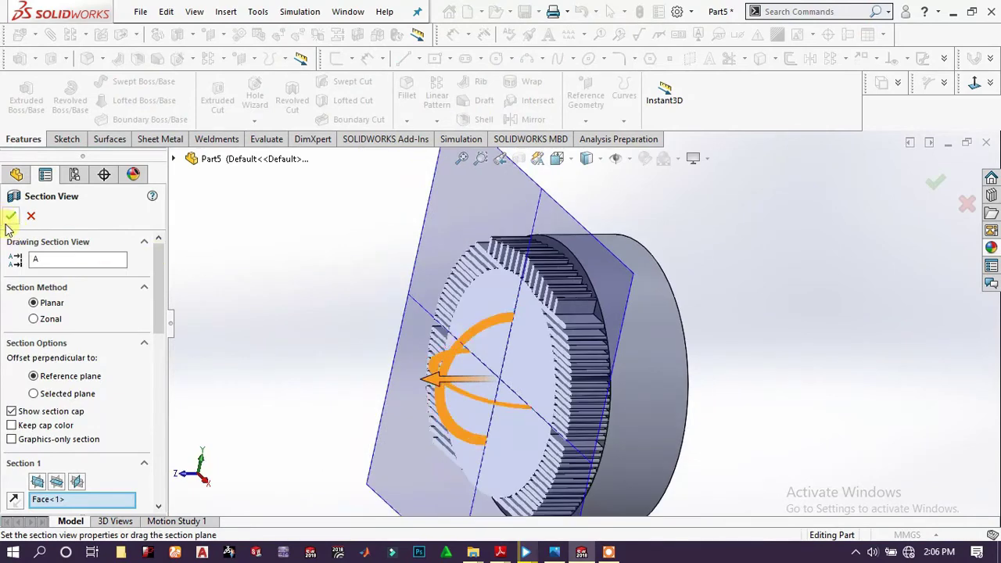
{"action": "left_click", "coordinate": [11, 217]}
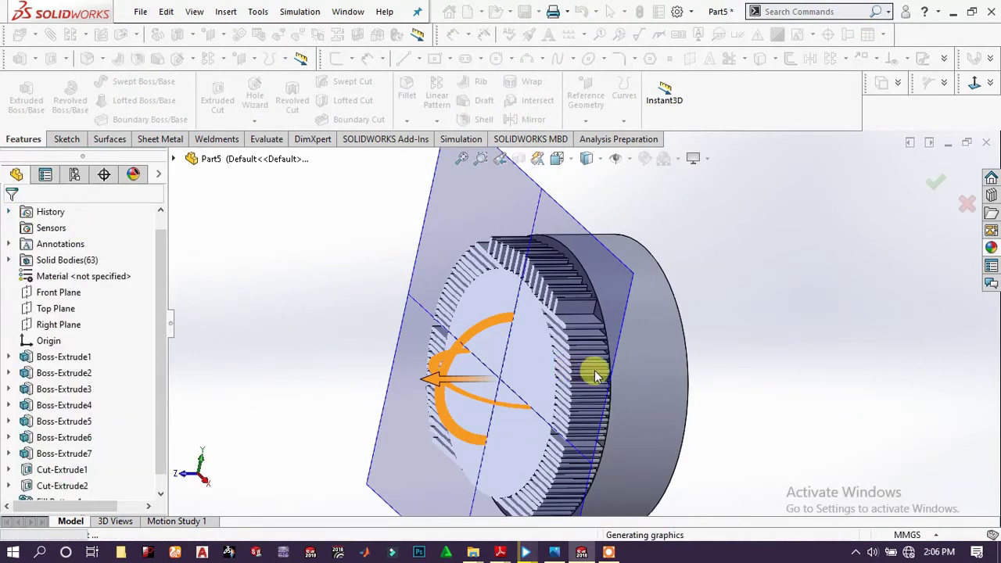
{"action": "scroll", "coordinate": [653, 366], "scroll_direction": "up", "scroll_amount": 2}
{"action": "scroll", "coordinate": [492, 339], "scroll_direction": "down", "scroll_amount": 4}
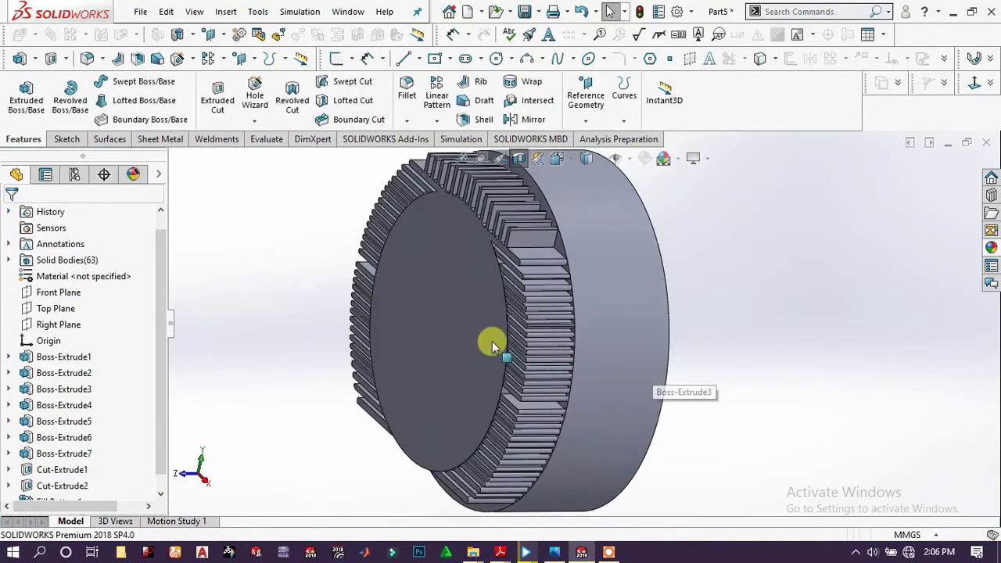
View the sectioned housing straight on and start a sketch on the rear cover's face behind the fins
{"action": "left_click", "coordinate": [439, 320]}
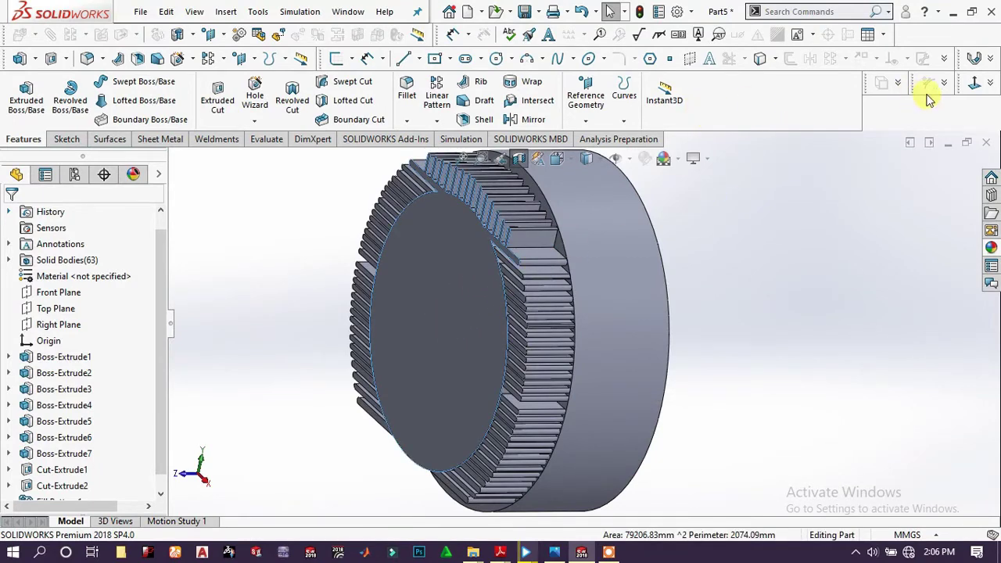
{"action": "left_click", "coordinate": [977, 83]}
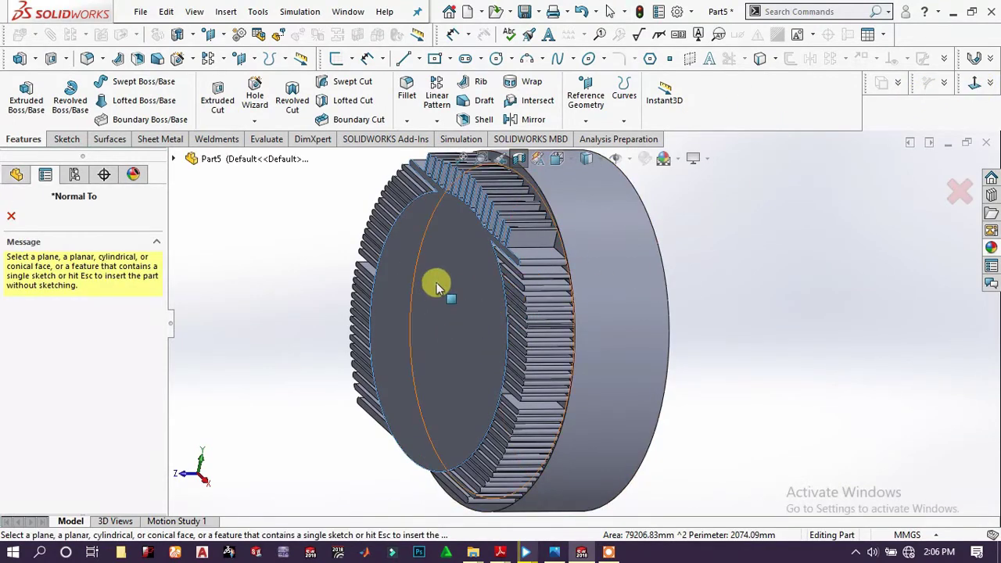
{"action": "left_click", "coordinate": [437, 284]}
{"action": "left_click", "coordinate": [679, 298]}
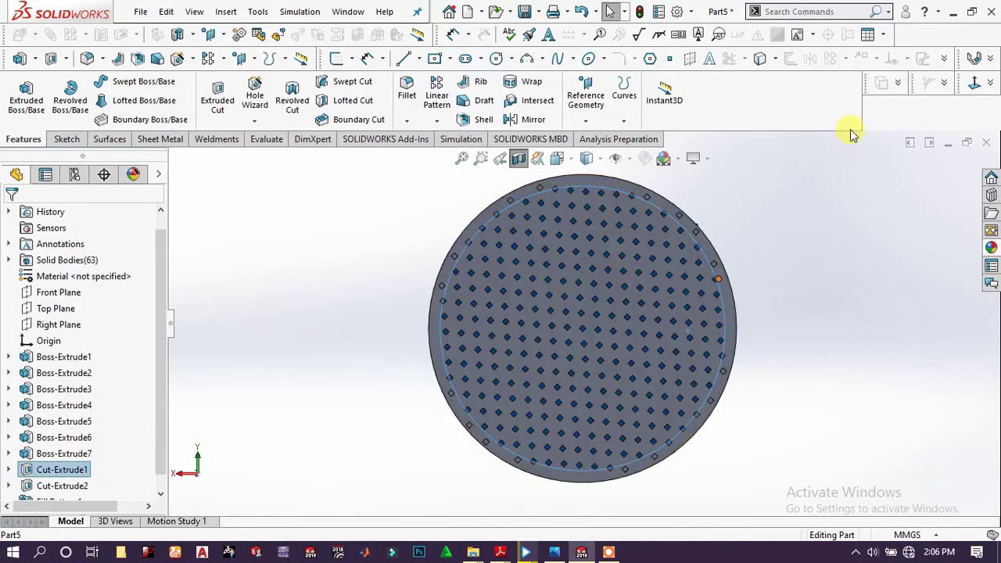
{"action": "left_click", "coordinate": [974, 85]}
{"action": "left_click", "coordinate": [860, 299]}
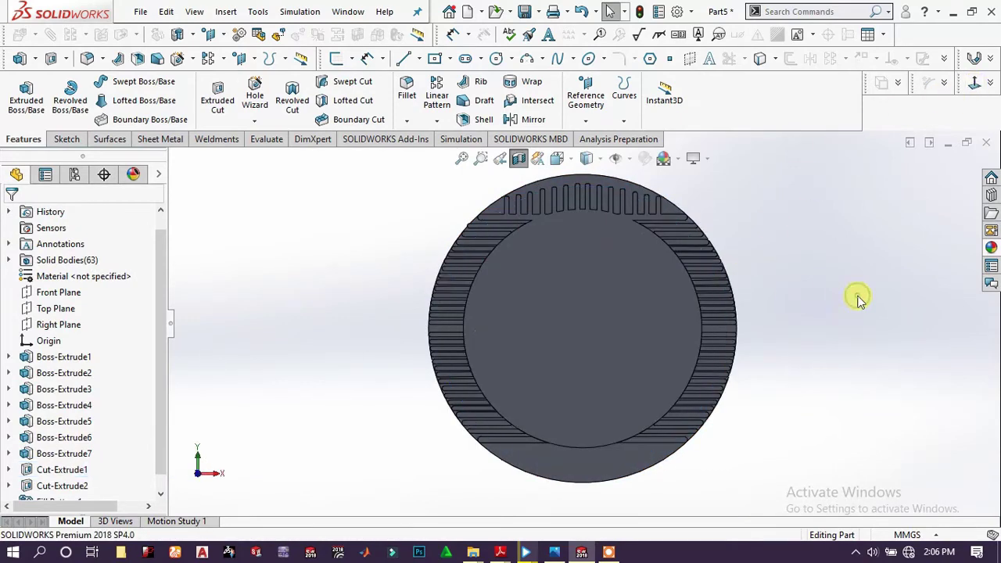
{"action": "scroll", "coordinate": [671, 432], "scroll_direction": "down", "scroll_amount": 2}
{"action": "left_click", "coordinate": [585, 467]}
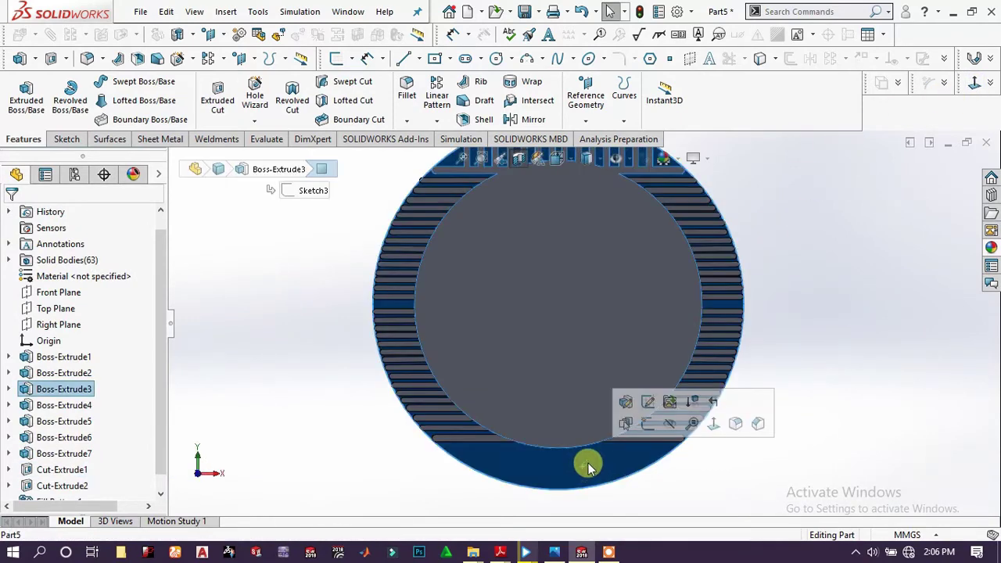
{"action": "left_click", "coordinate": [646, 419]}
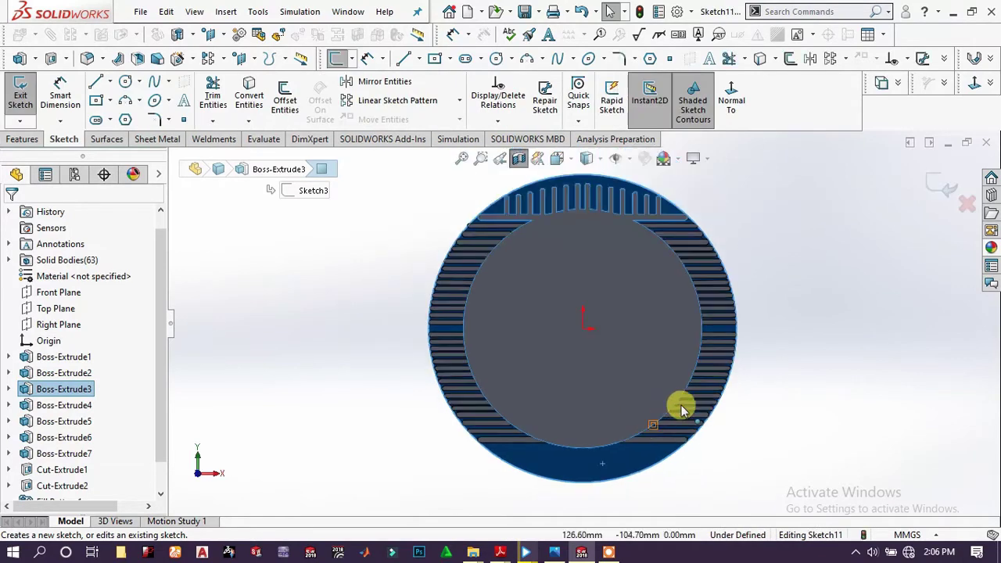
{"action": "left_click", "coordinate": [826, 384]}
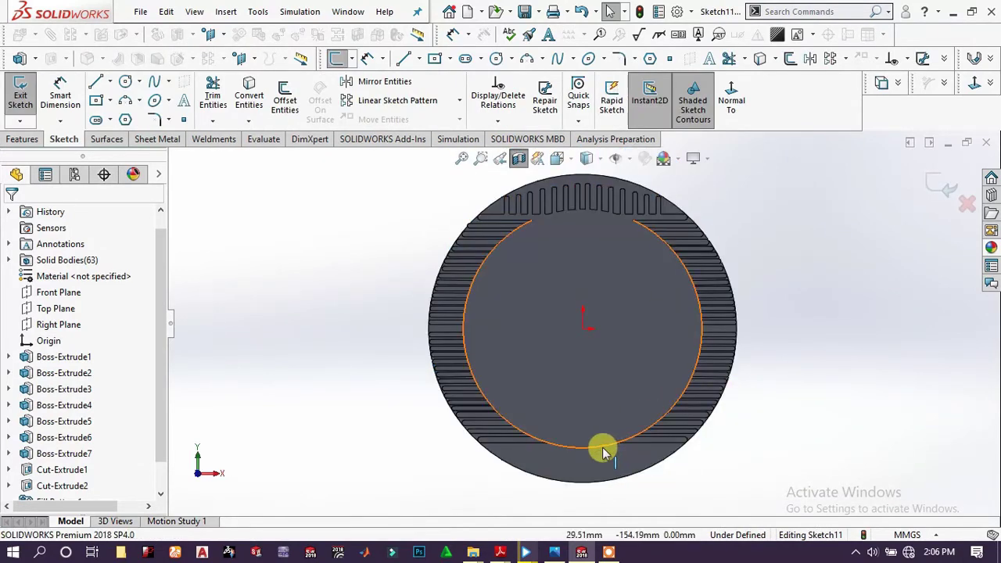
Convert the round body's edge and the lower edges of the lowest left and right fins into sketch entities
{"action": "scroll", "coordinate": [588, 450], "scroll_direction": "down", "scroll_amount": 2}
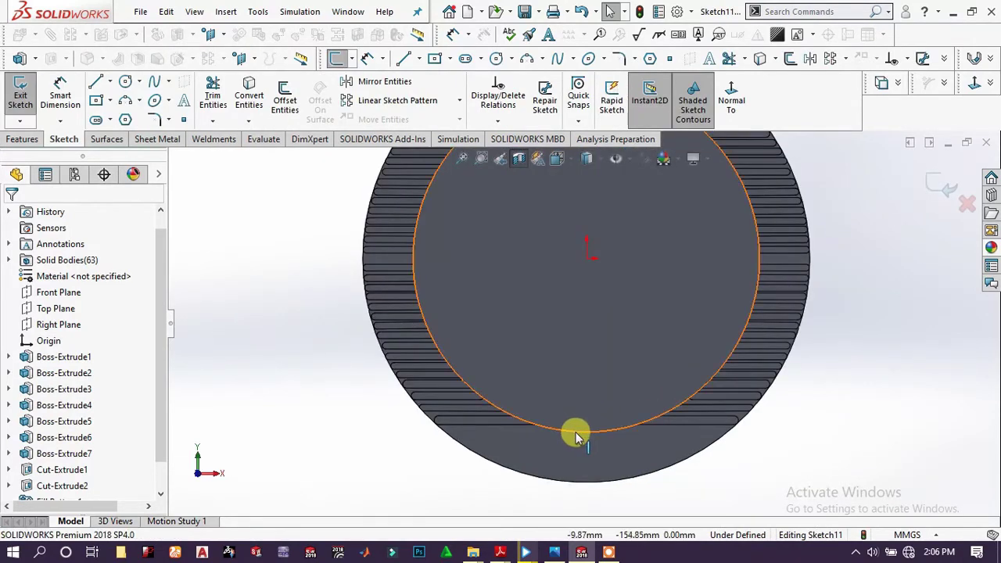
{"action": "left_click", "coordinate": [514, 429]}
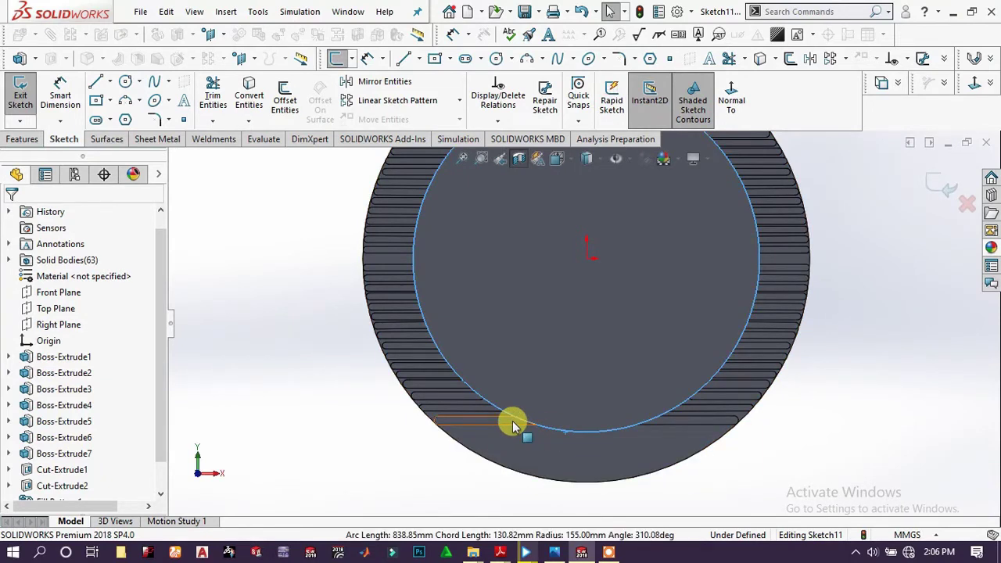
{"action": "left_click", "coordinate": [241, 104]}
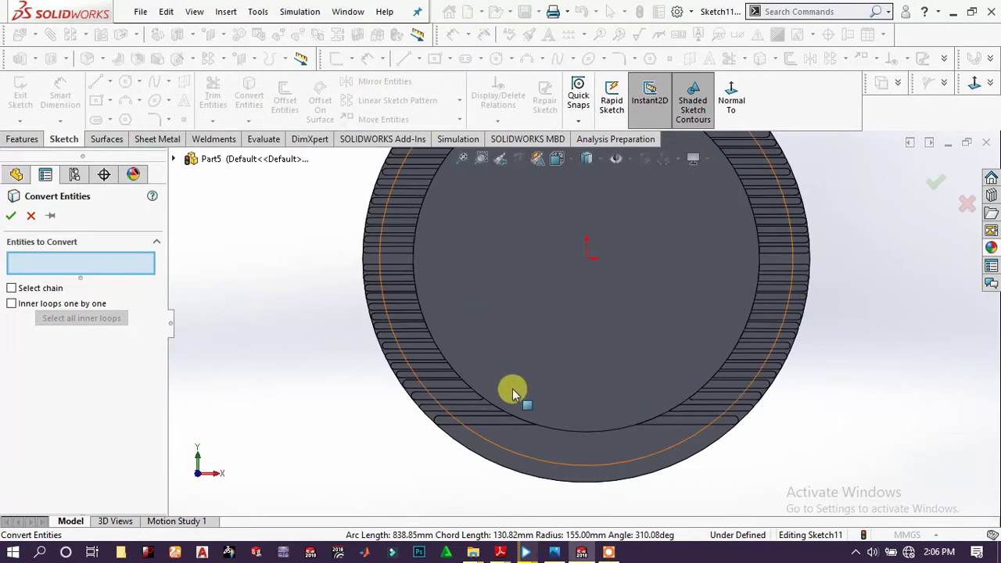
{"action": "left_click", "coordinate": [606, 431]}
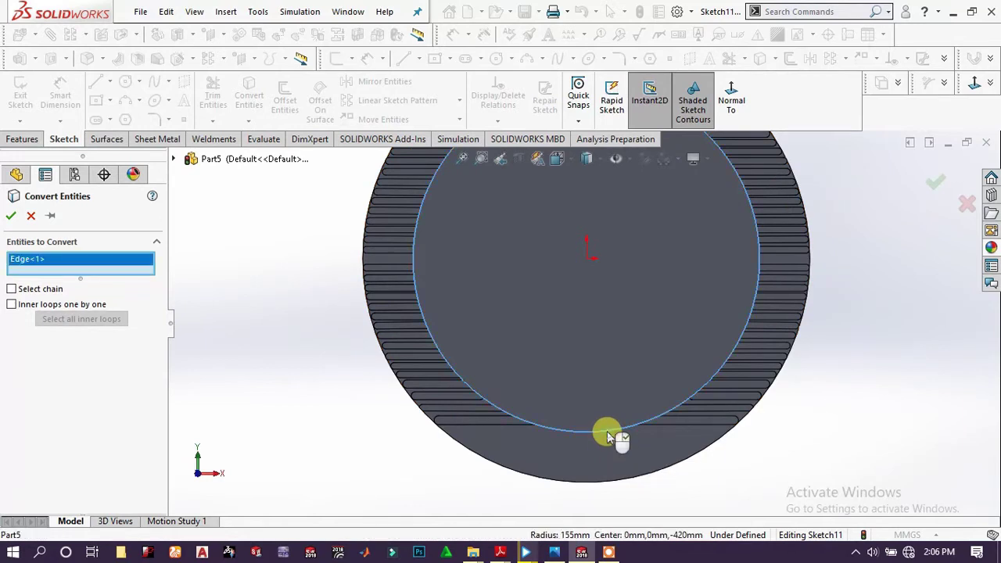
{"action": "left_click", "coordinate": [679, 429]}
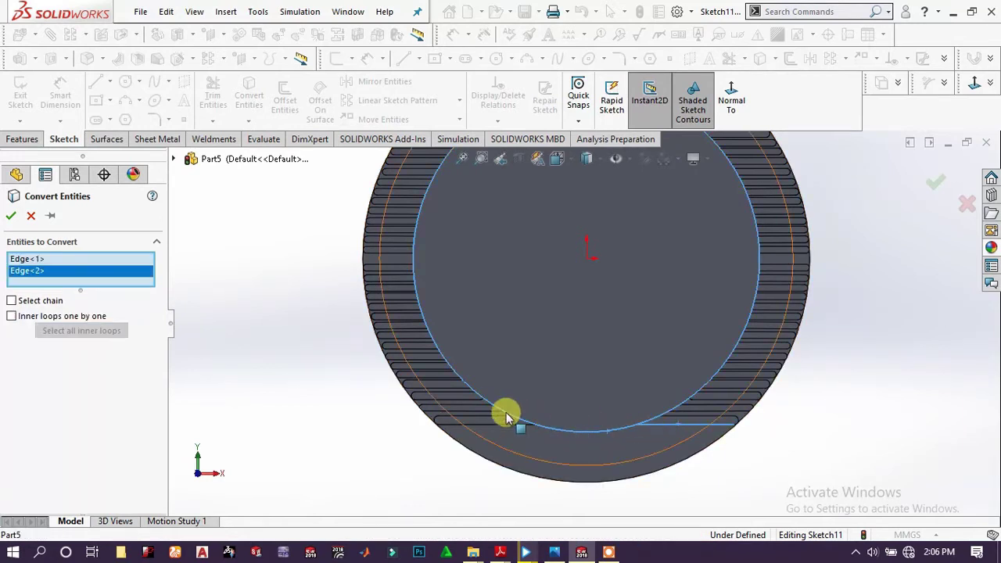
{"action": "left_click", "coordinate": [509, 432]}
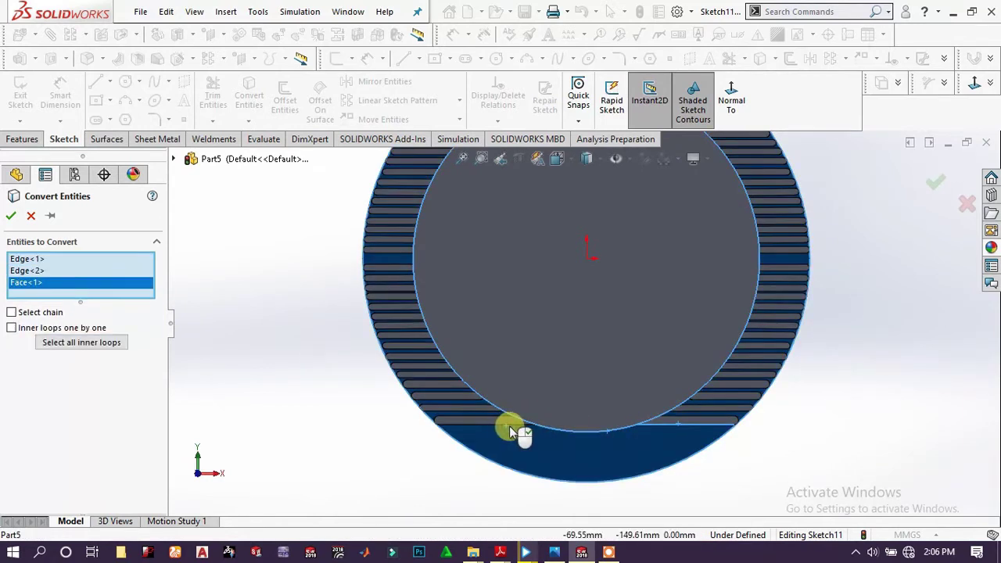
{"action": "left_click", "coordinate": [512, 430]}
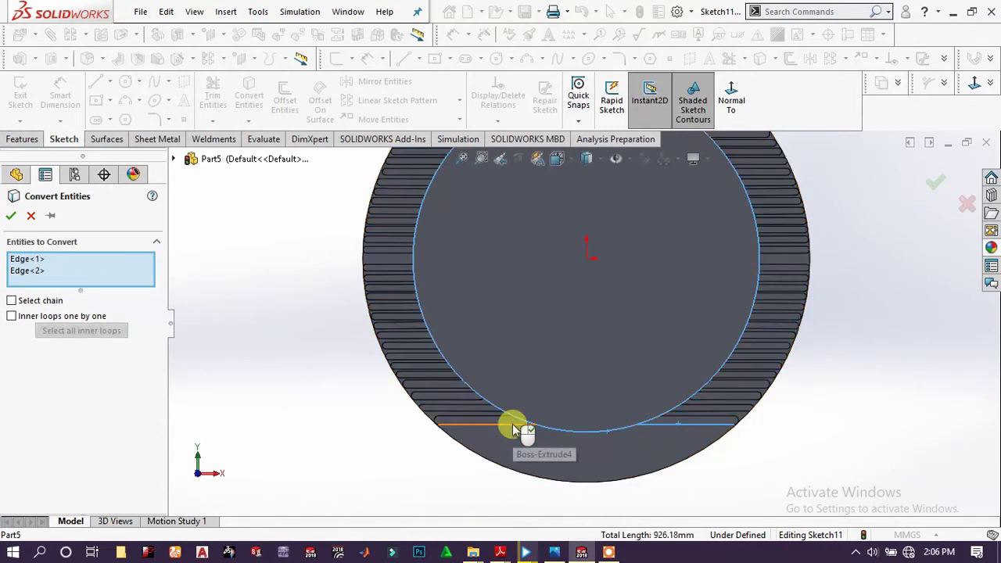
{"action": "left_click", "coordinate": [513, 425]}
{"action": "left_click", "coordinate": [13, 217]}
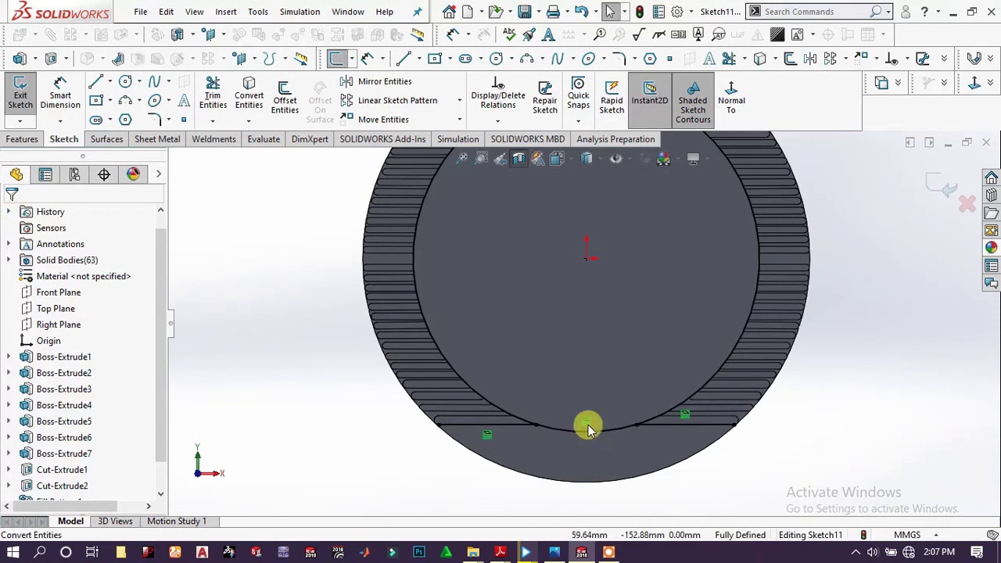
Sketch the left foot profile from the lowest fin's outer corner: diagonal, horizontal outward, short vertical, horizontal back, parallel diagonal and horizontal to below the origin
{"action": "scroll", "coordinate": [539, 446], "scroll_direction": "up", "scroll_amount": 6}
{"action": "scroll", "coordinate": [597, 279], "scroll_direction": "down", "scroll_amount": 5}
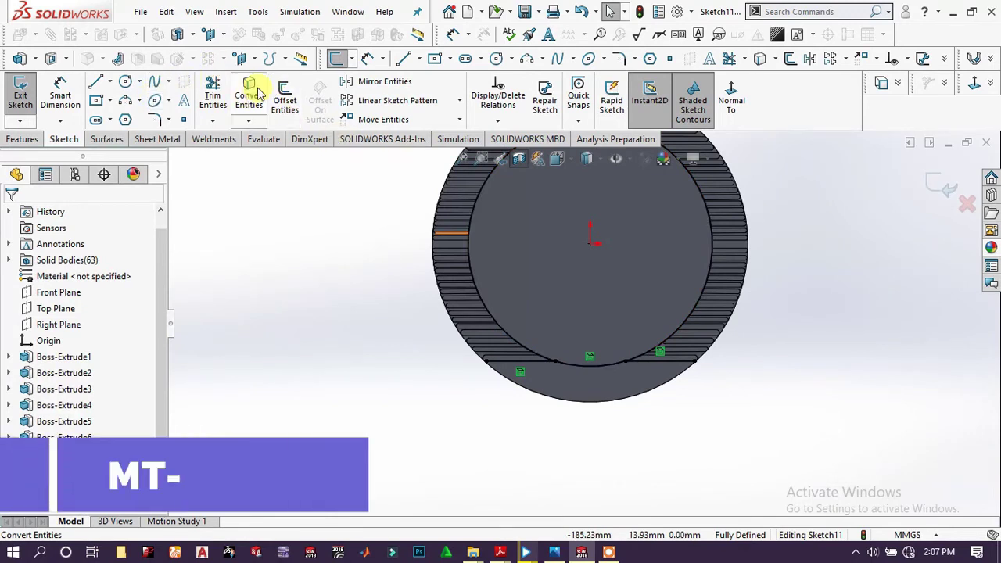
{"action": "left_click", "coordinate": [403, 61]}
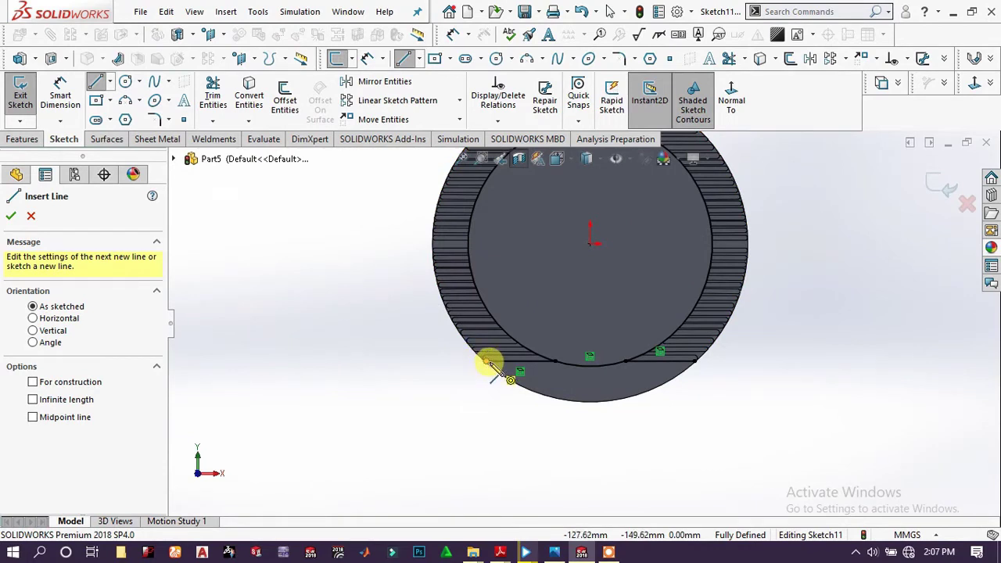
{"action": "left_click", "coordinate": [486, 362]}
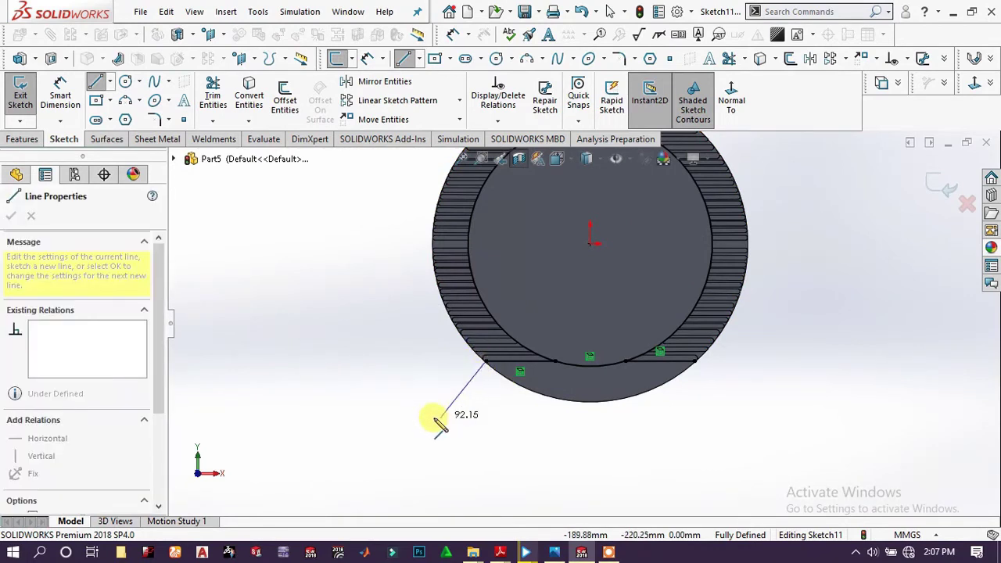
{"action": "left_click", "coordinate": [428, 417]}
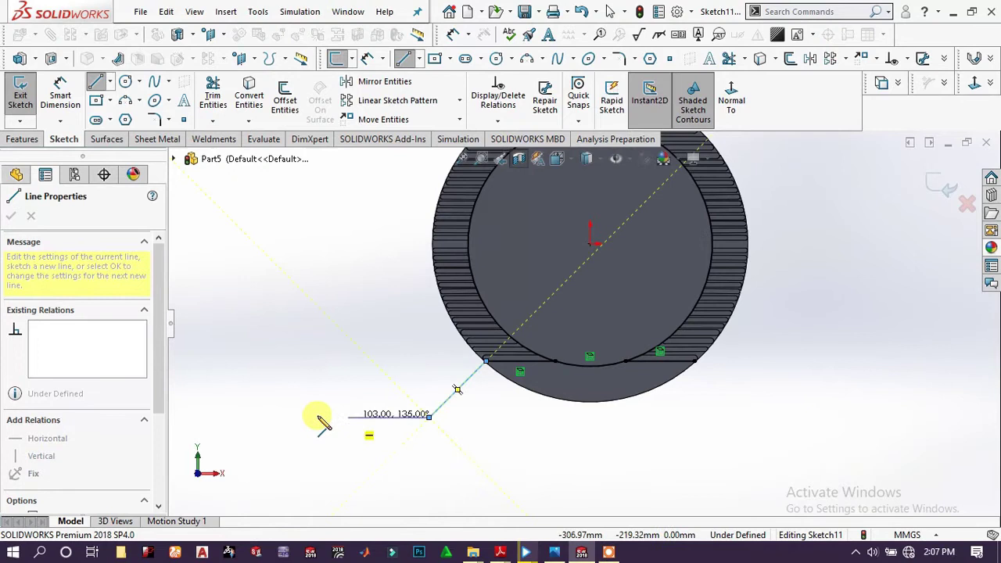
{"action": "left_click", "coordinate": [279, 417]}
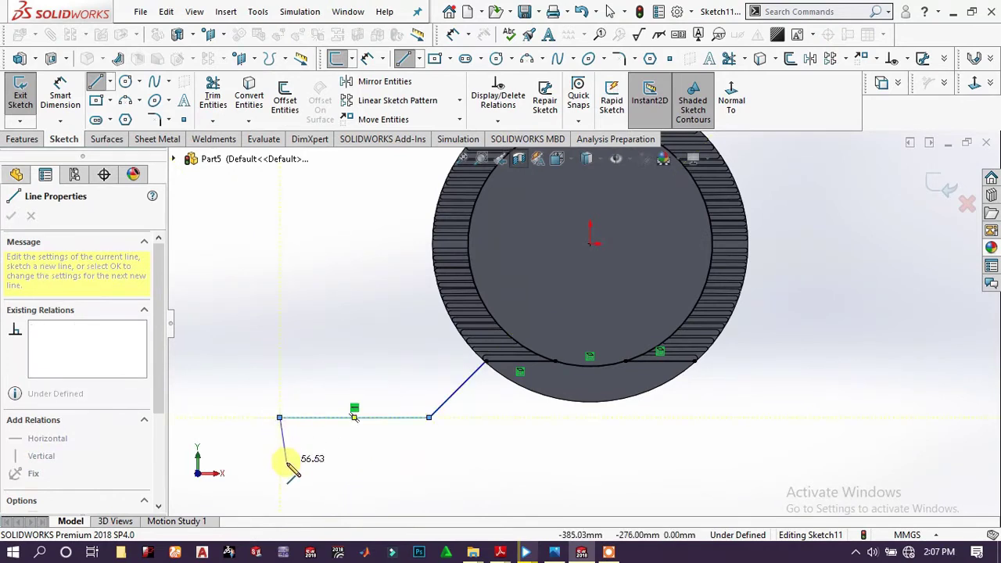
{"action": "left_click", "coordinate": [279, 458]}
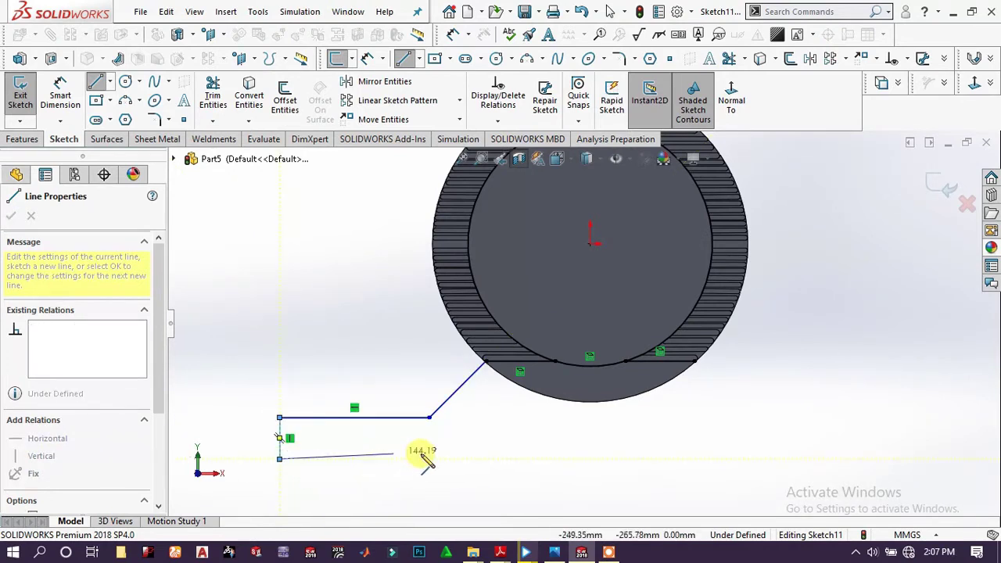
{"action": "left_click", "coordinate": [458, 458]}
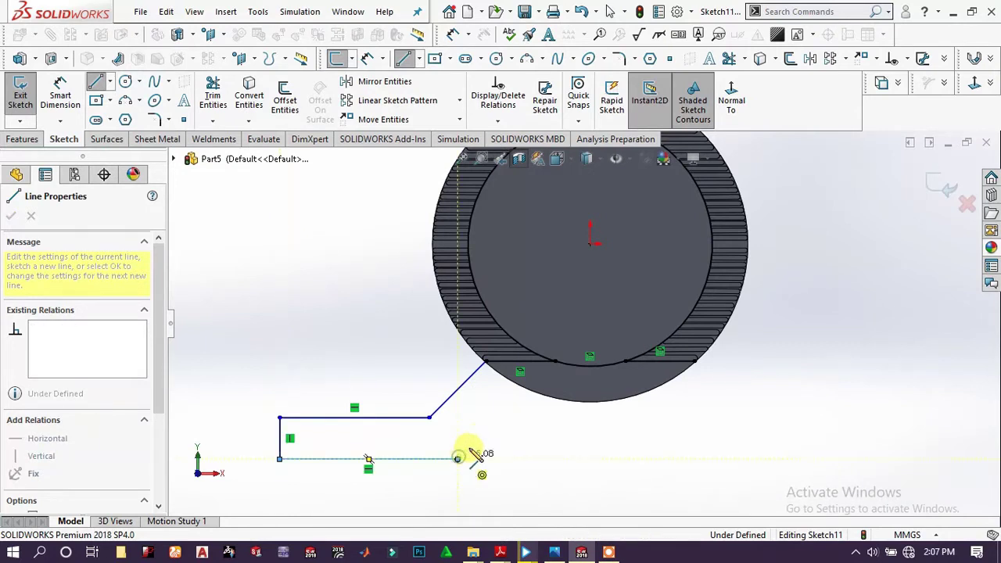
{"action": "left_click", "coordinate": [492, 424]}
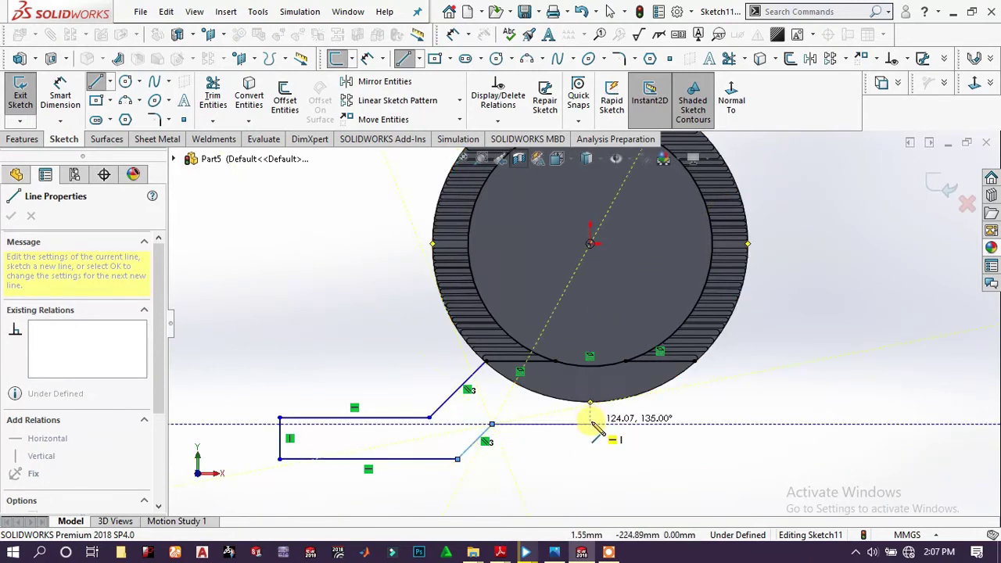
{"action": "left_click", "coordinate": [591, 426]}
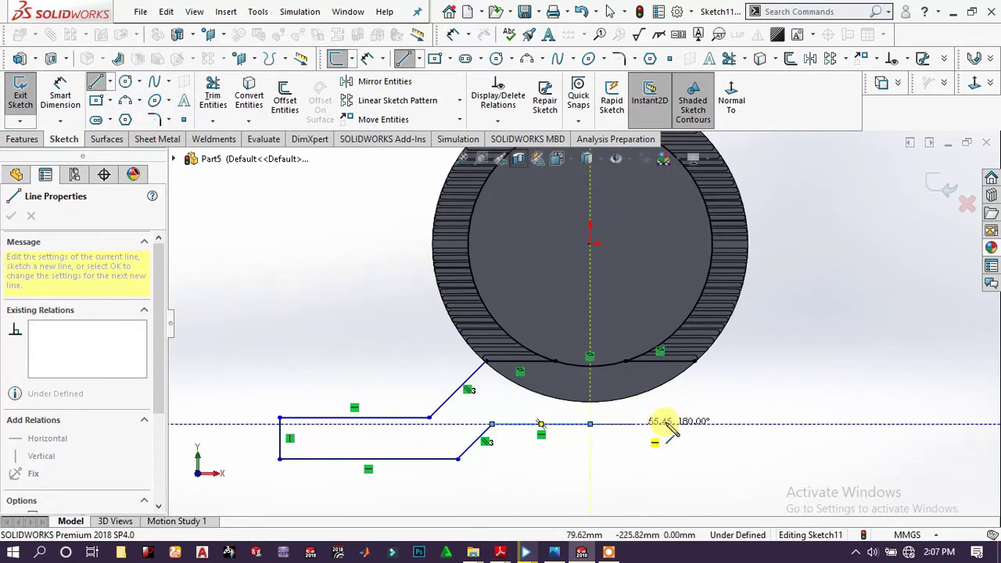
{"action": "right_click", "coordinate": [670, 422]}
{"action": "left_click", "coordinate": [689, 372]}
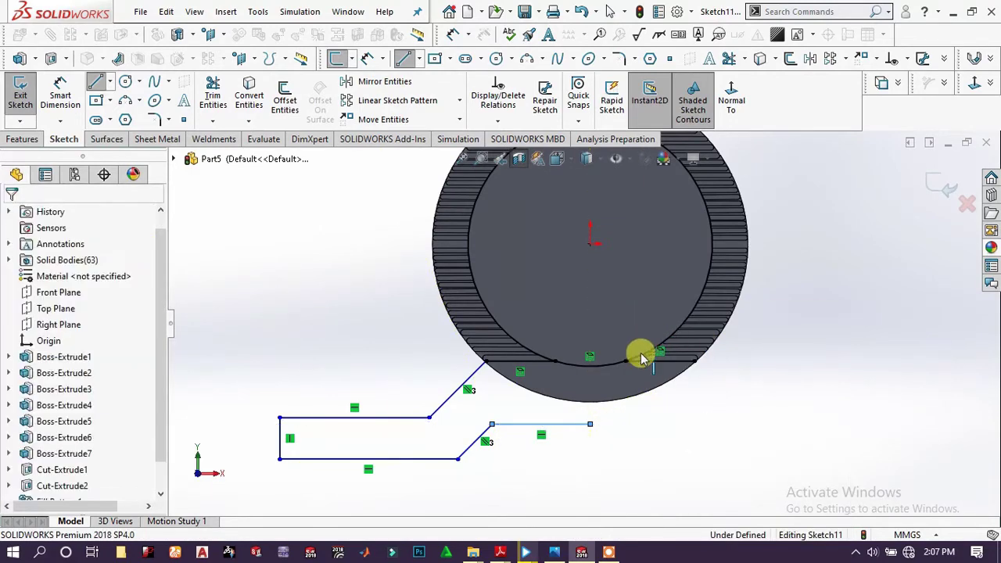
Draw a vertical line through the origin from above the housing to below the foot and make it construction geometry
{"action": "scroll", "coordinate": [626, 375], "scroll_direction": "up", "scroll_amount": 5}
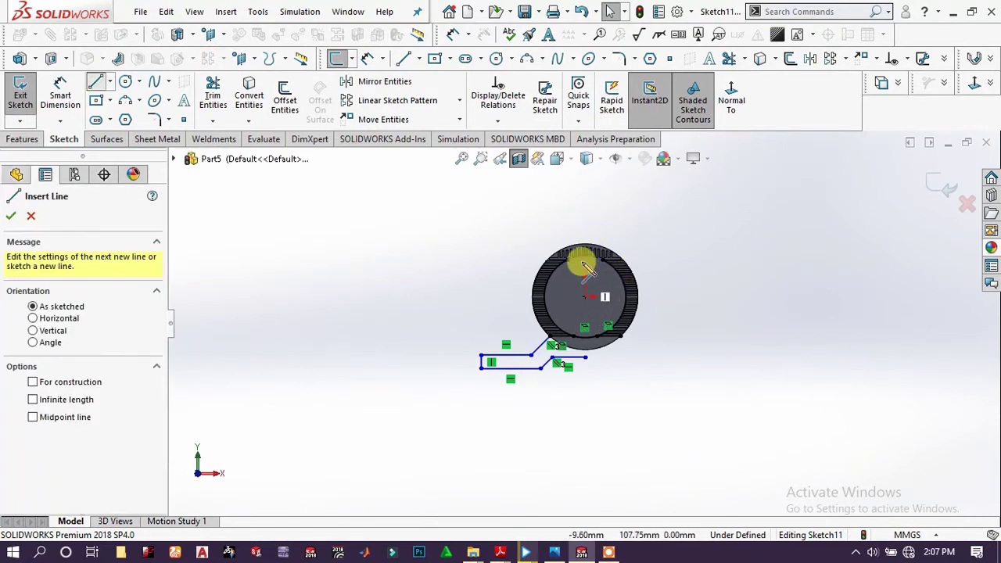
{"action": "left_click", "coordinate": [585, 214]}
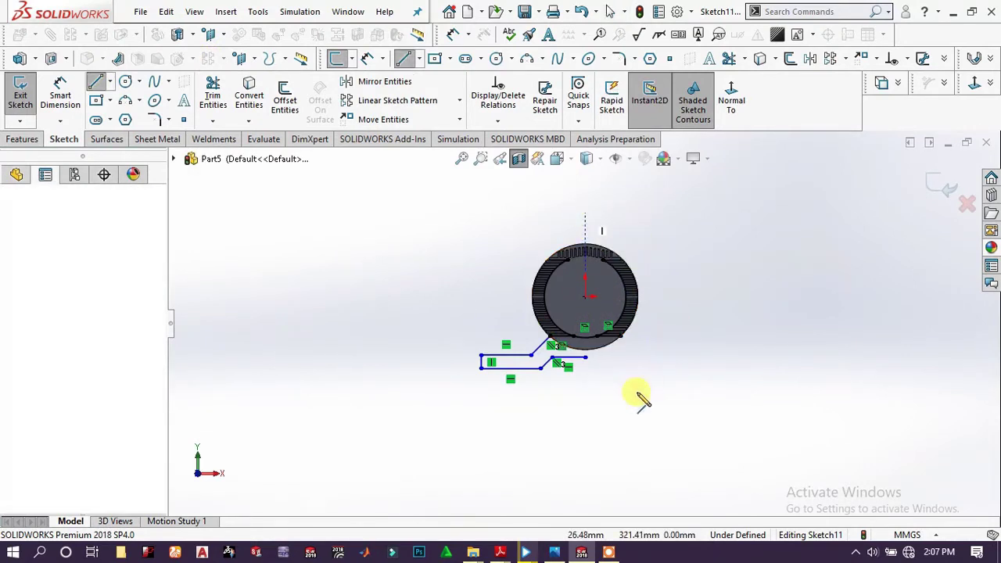
{"action": "left_click", "coordinate": [585, 411]}
{"action": "right_click", "coordinate": [643, 365]}
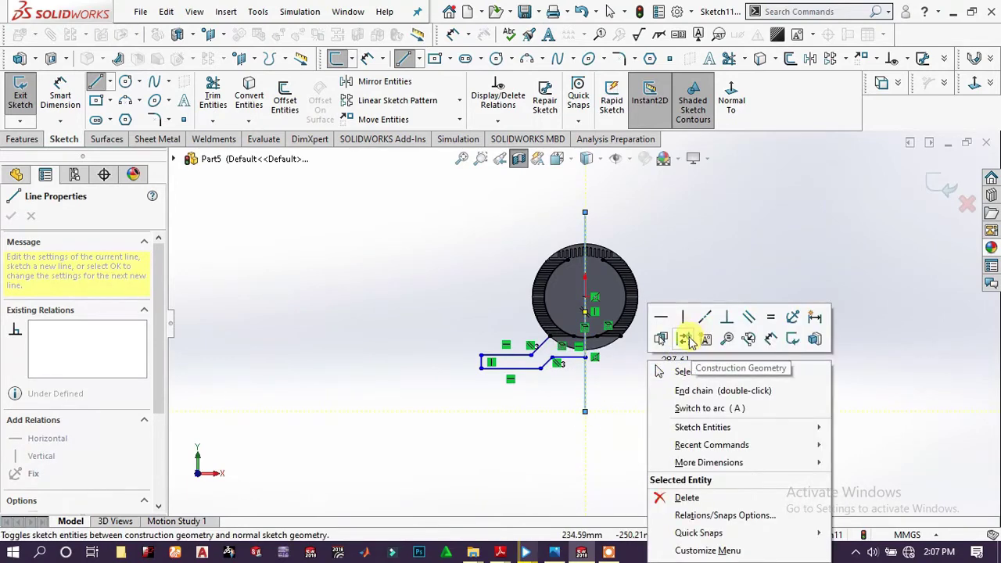
{"action": "left_click", "coordinate": [685, 339]}
{"action": "key", "text": "Escape"}
Move the end point of the foot's inner horizontal line slightly upward along the vertical centerline
{"action": "scroll", "coordinate": [590, 363], "scroll_direction": "down", "scroll_amount": 5}
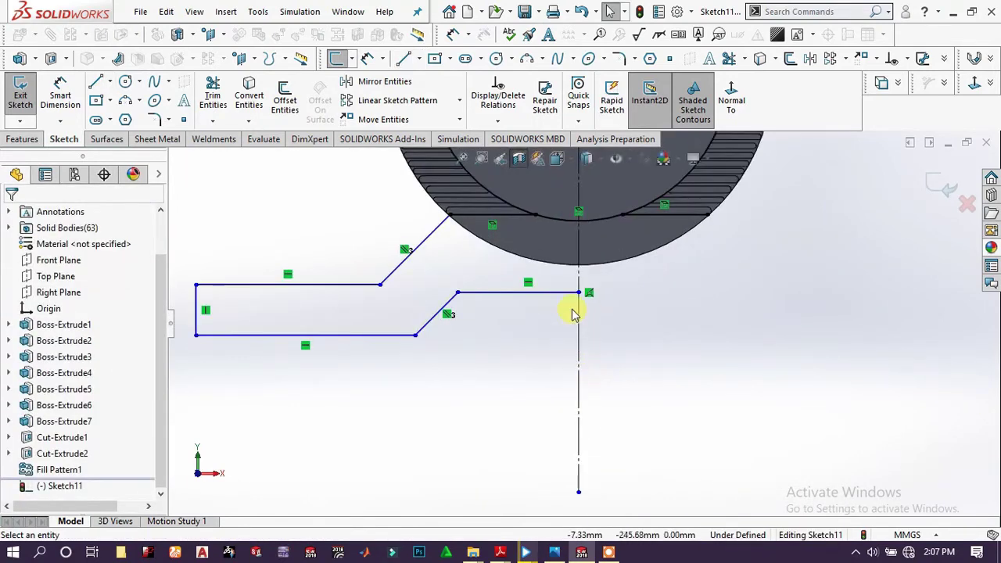
{"action": "left_click_drag", "start_coordinate": [578, 294], "coordinate": [561, 295]}
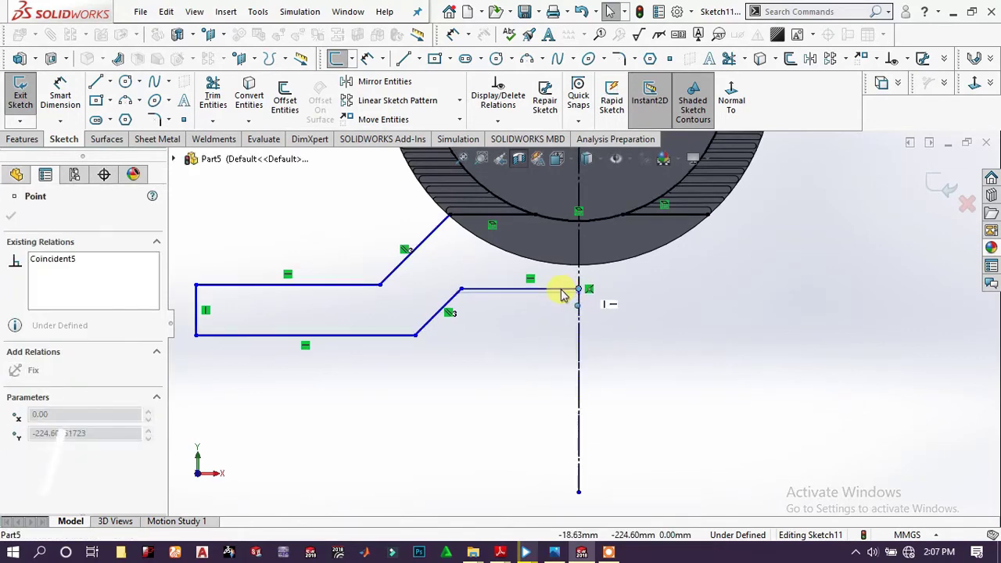
Move the end point of the foot's inner horizontal line down the vertical centerline to about Y -227 mm
{"action": "left_click", "coordinate": [576, 290]}
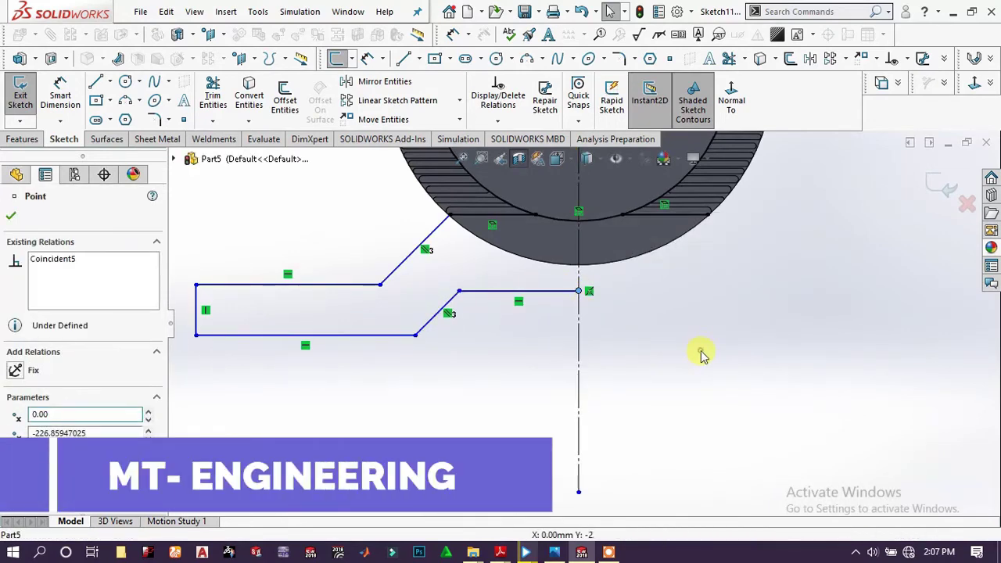
{"action": "left_click", "coordinate": [423, 308]}
{"action": "scroll", "coordinate": [423, 308], "scroll_direction": "up", "scroll_amount": 3}
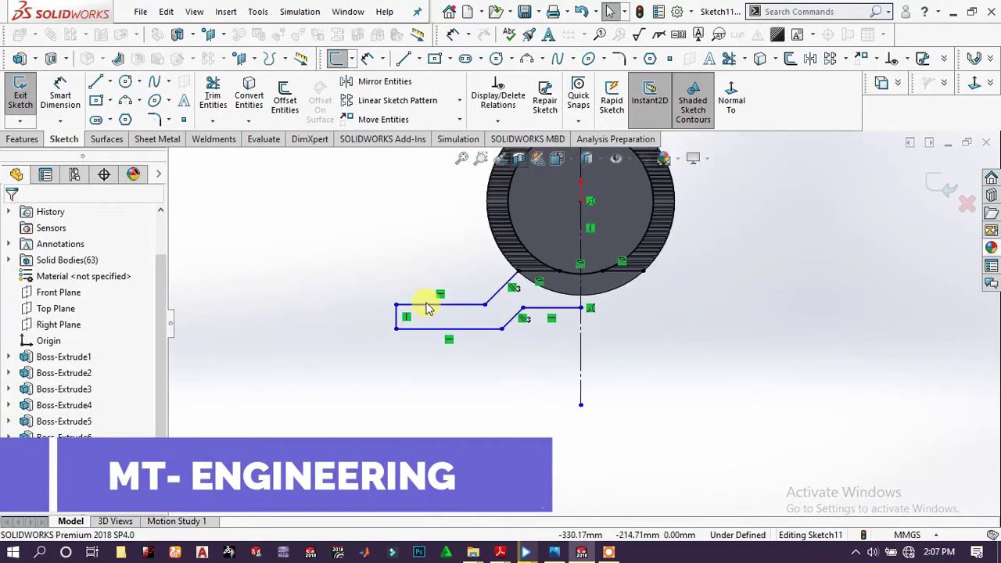
Dimension the angle between the foot's upper horizontal line and its outer diagonal as 120 degrees
{"action": "left_click", "coordinate": [60, 90]}
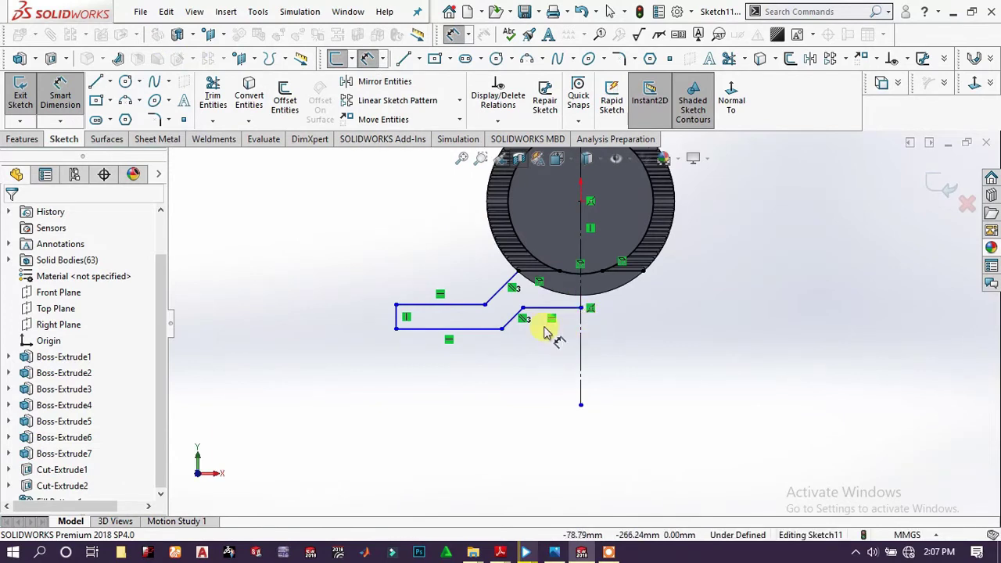
{"action": "left_click", "coordinate": [487, 303]}
{"action": "left_click", "coordinate": [468, 306]}
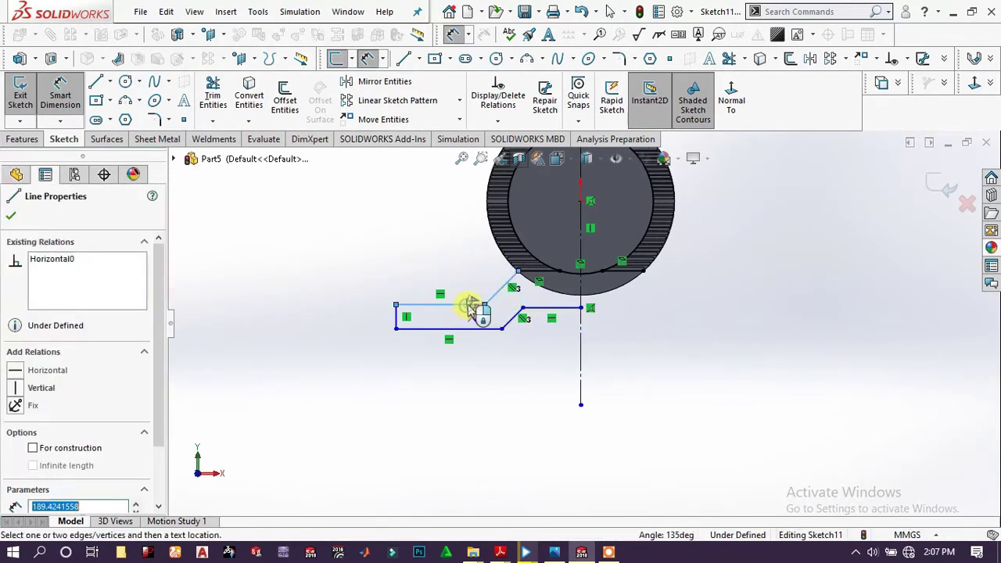
{"action": "left_click", "coordinate": [475, 287]}
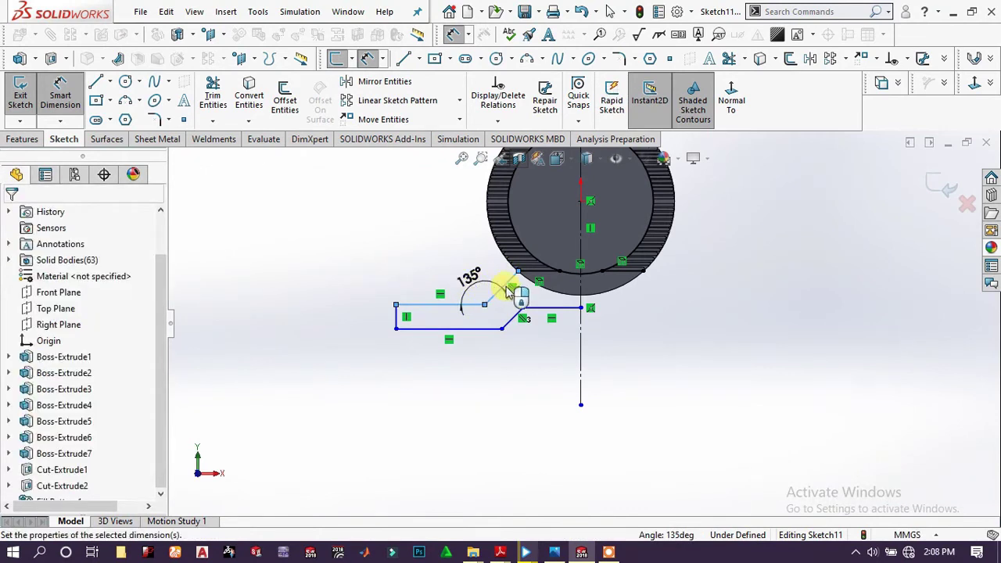
{"action": "type", "text": "120"}
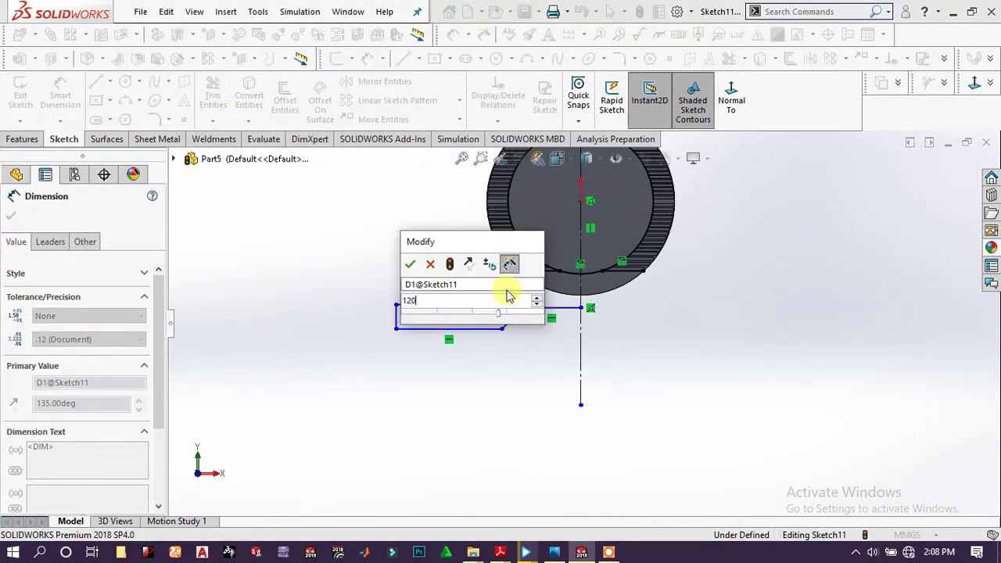
{"action": "key", "text": "Return"}
{"action": "left_click", "coordinate": [346, 286]}
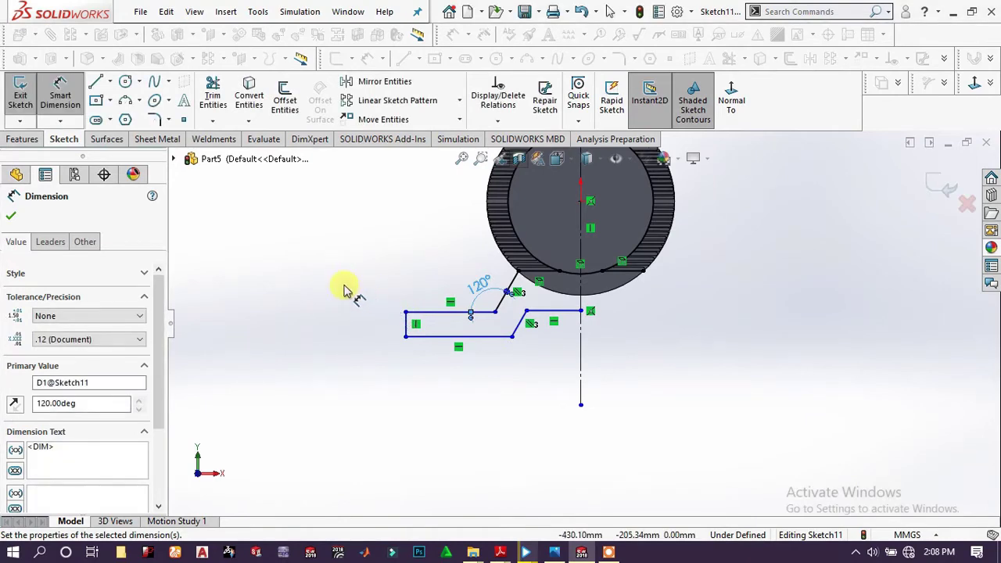
{"action": "left_click", "coordinate": [405, 326]}
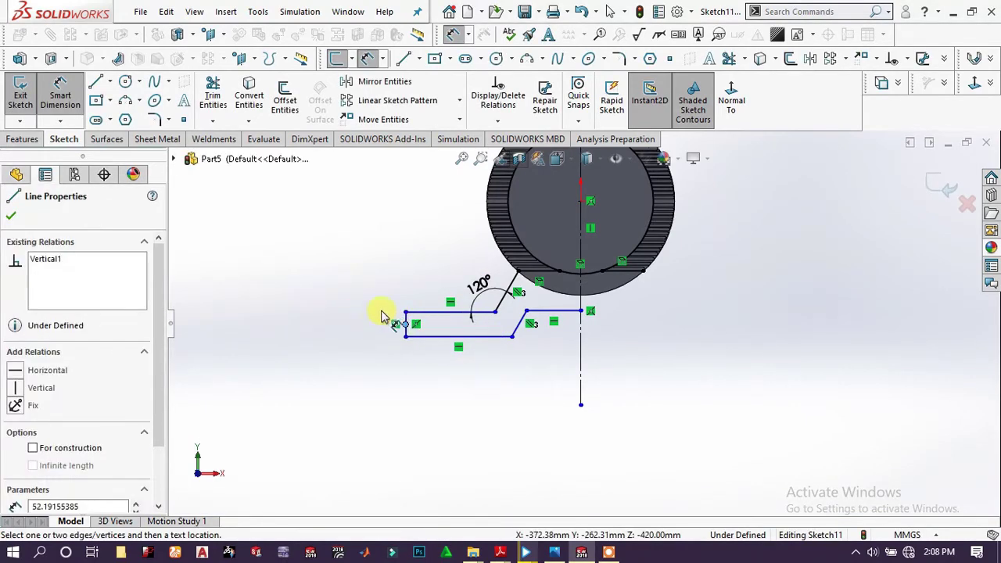
{"action": "left_click", "coordinate": [382, 315]}
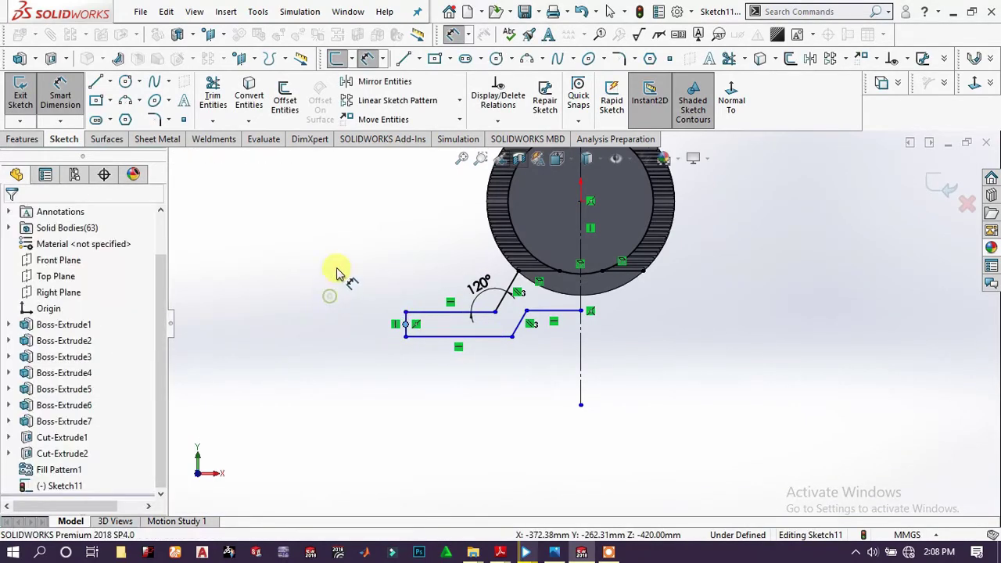
{"action": "left_click", "coordinate": [59, 88]}
{"action": "left_click", "coordinate": [339, 348]}
Dimension the short vertical line at the foot's outer end as 20 mm
{"action": "left_click", "coordinate": [60, 92]}
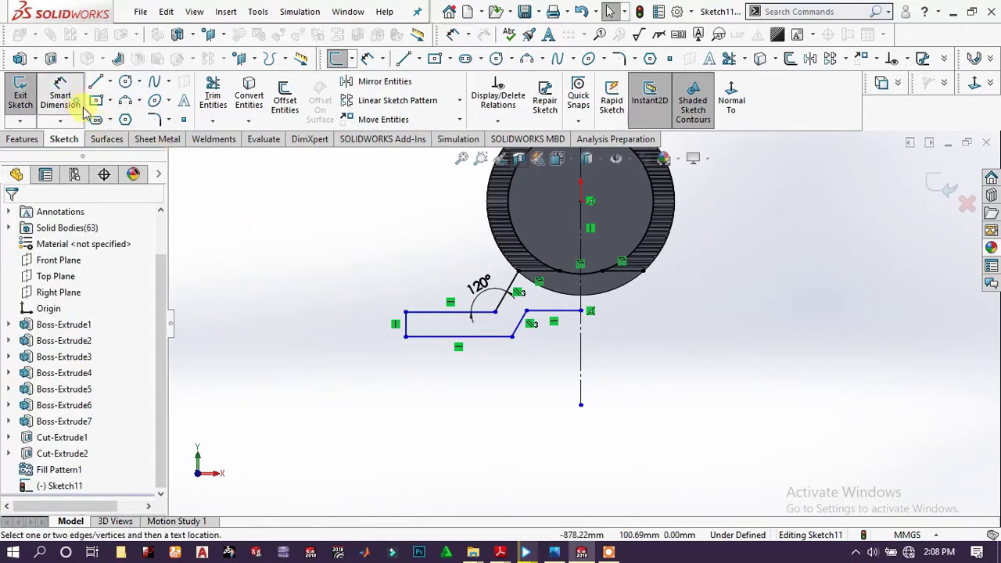
{"action": "scroll", "coordinate": [423, 345], "scroll_direction": "down", "scroll_amount": 5}
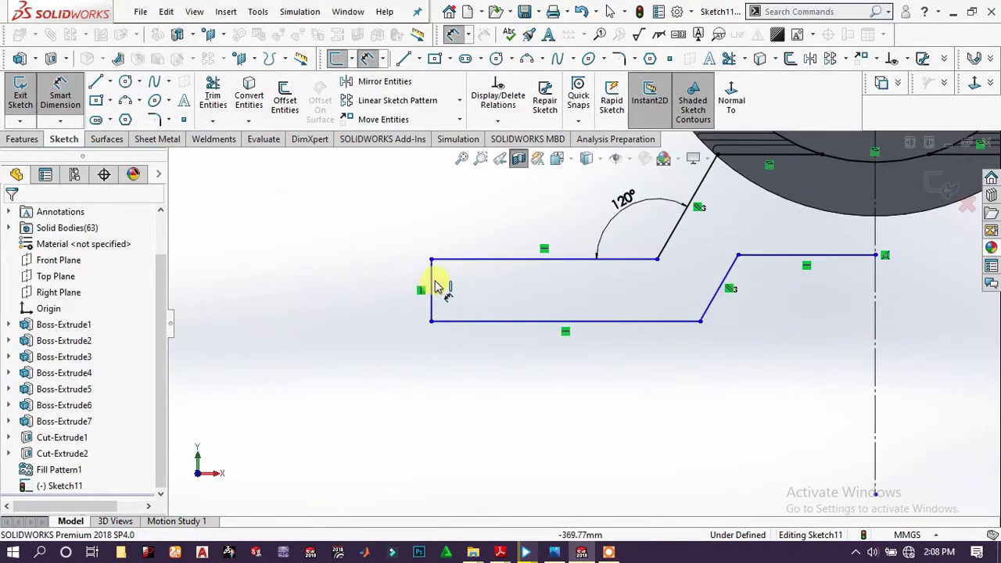
{"action": "left_click", "coordinate": [429, 270]}
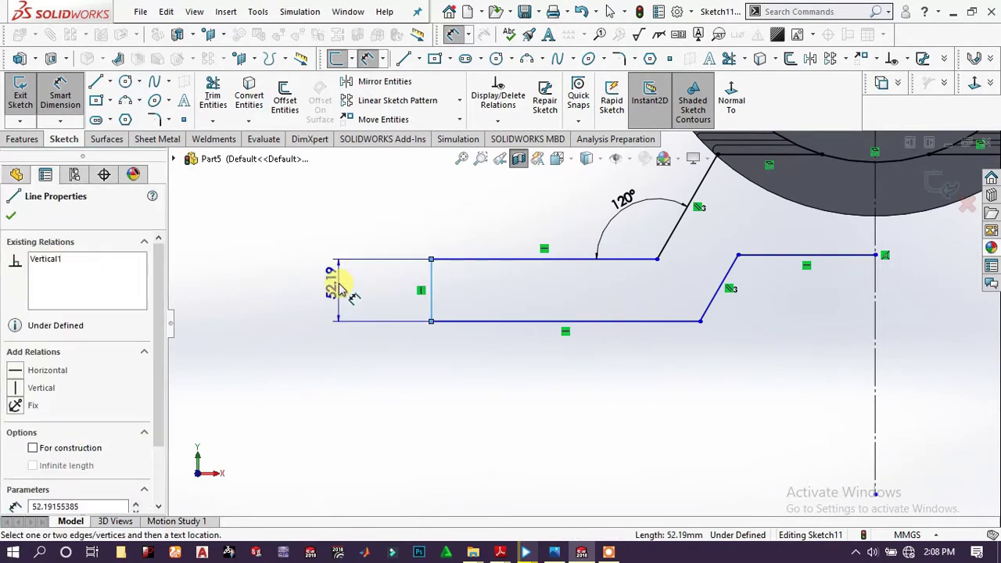
{"action": "left_click", "coordinate": [337, 288]}
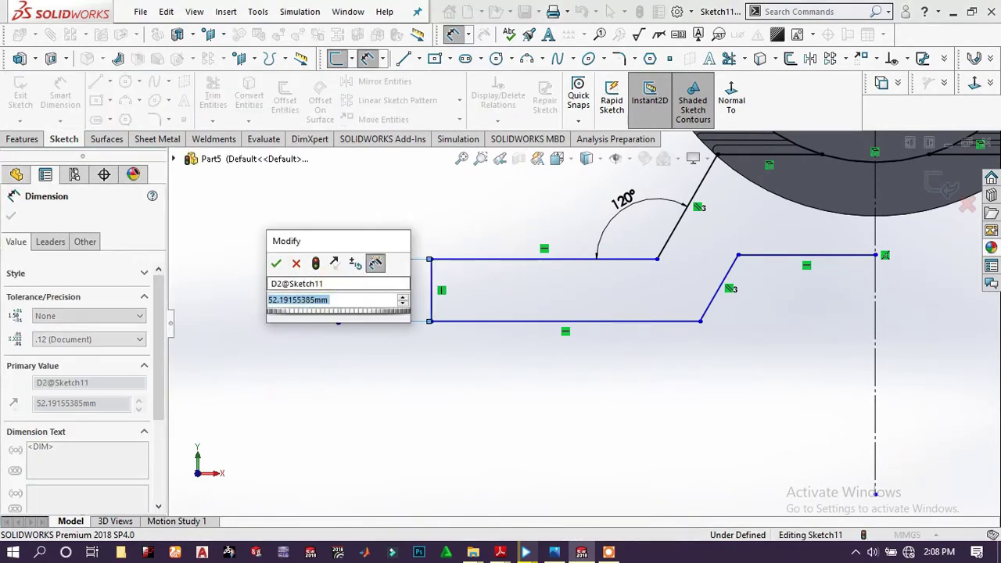
{"action": "type", "text": "40"}
{"action": "key", "text": "Return"}
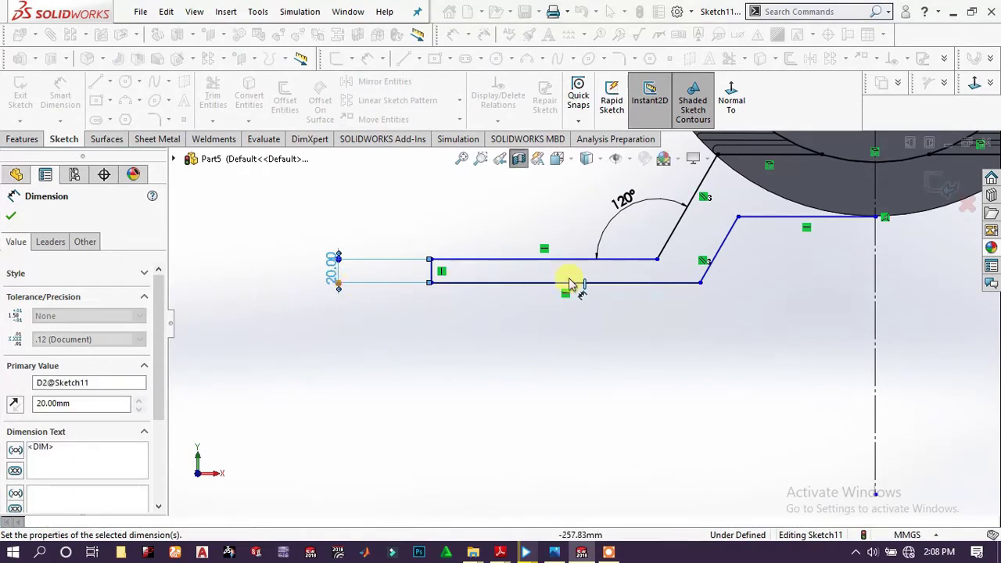
Dimension the length of the foot's upper horizontal line as 100 mm
{"action": "left_click", "coordinate": [561, 224]}
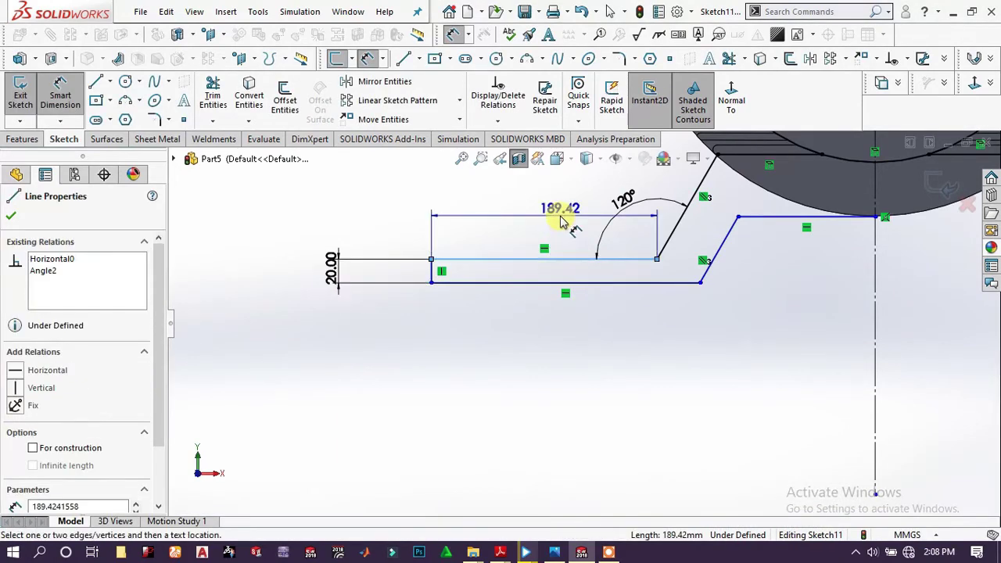
{"action": "left_click", "coordinate": [561, 224]}
{"action": "type", "text": "100"}
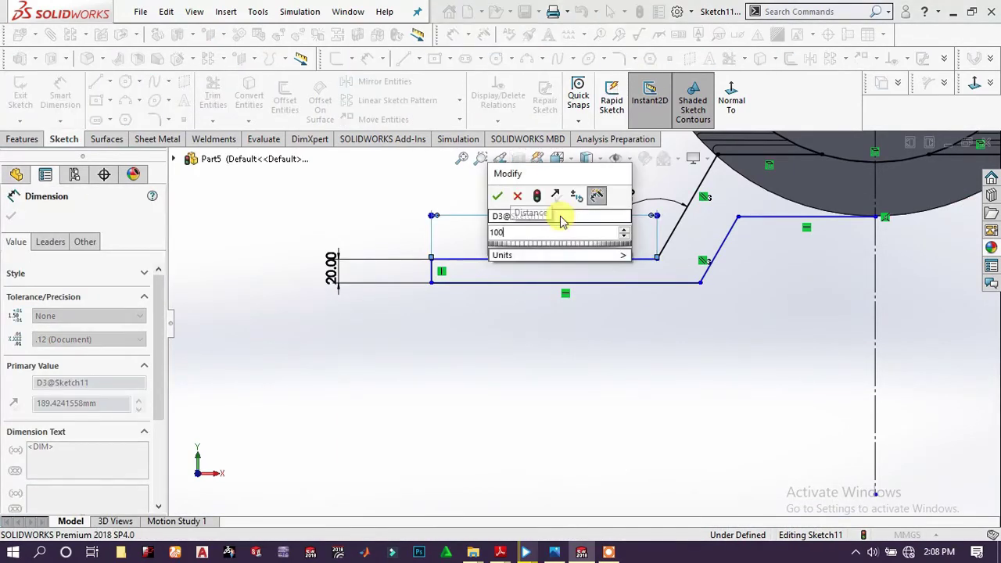
{"action": "key", "text": "Return"}
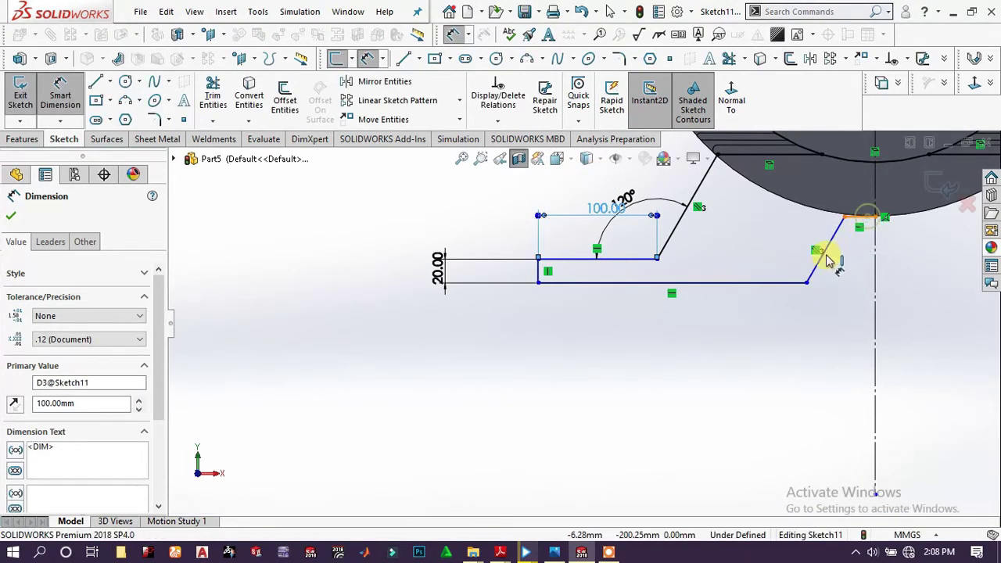
Dimension the vertical distance between the foot's bottom line and the inner horizontal line at the centerline as 25 mm
{"action": "left_click", "coordinate": [786, 282]}
{"action": "left_click", "coordinate": [844, 217]}
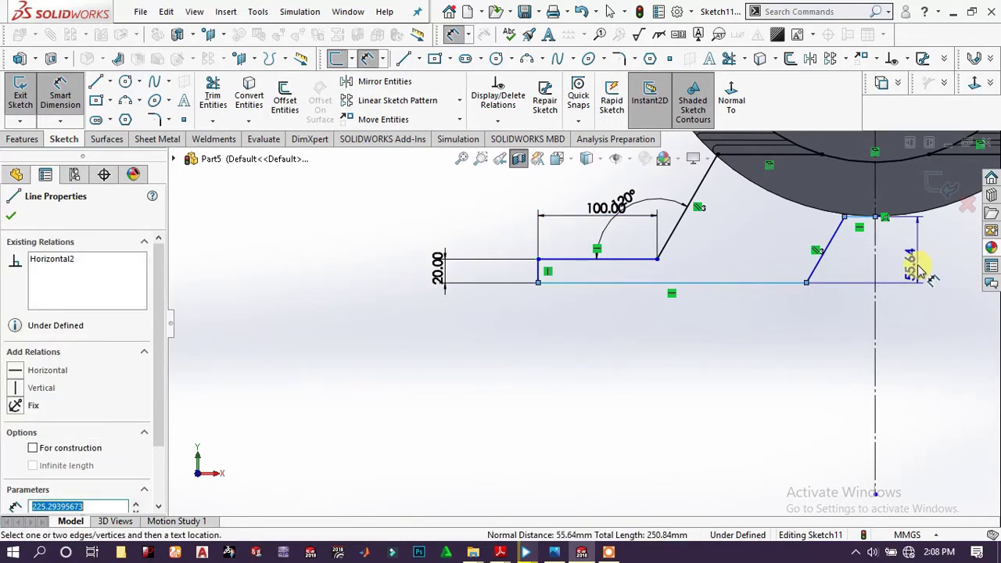
{"action": "left_click", "coordinate": [921, 266]}
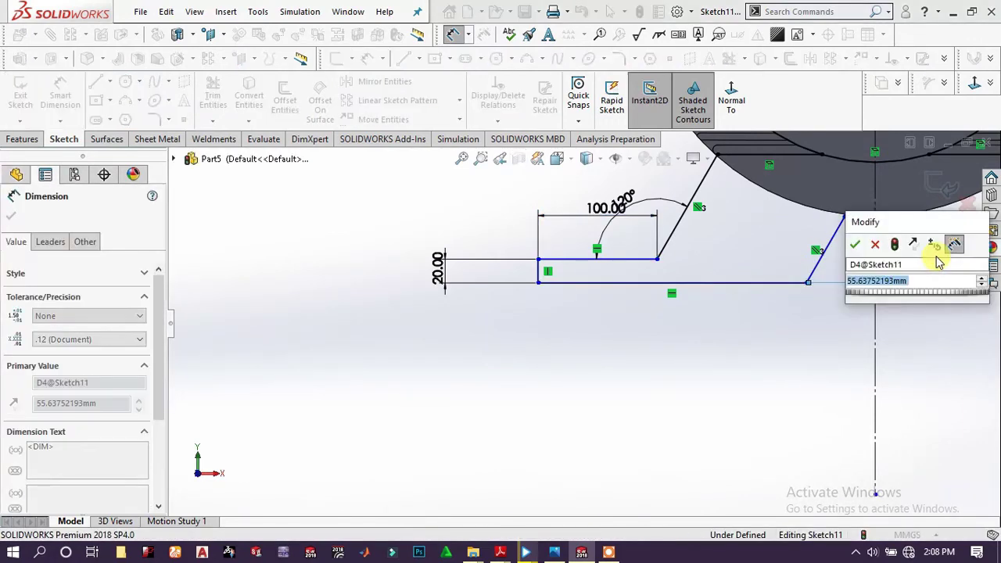
{"action": "type", "text": "25"}
{"action": "key", "text": "Return"}
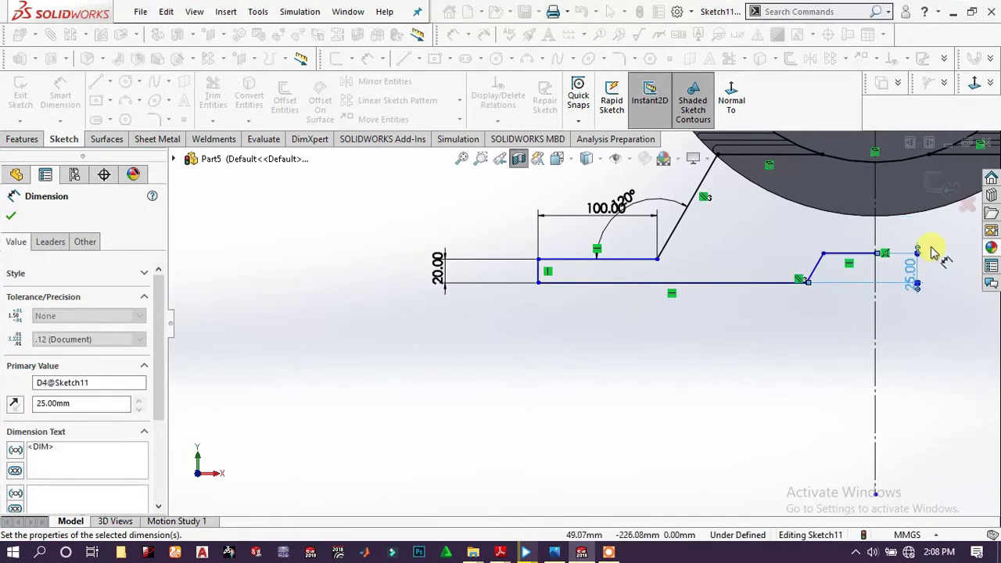
{"action": "key", "text": "Escape"}
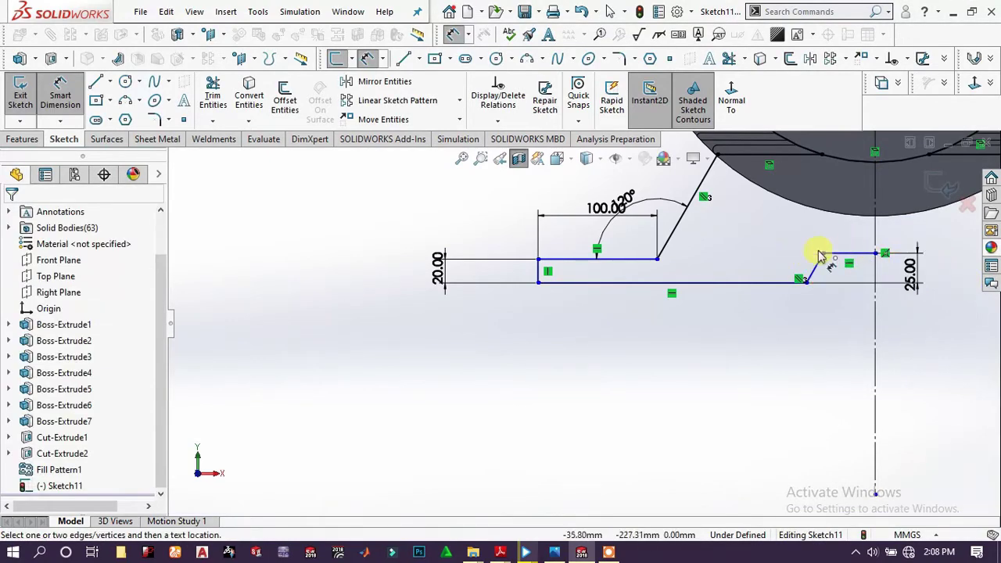
Dimension the length of the foot's bottom horizontal line as 160 mm
{"action": "scroll", "coordinate": [820, 257], "scroll_direction": "up", "scroll_amount": 2}
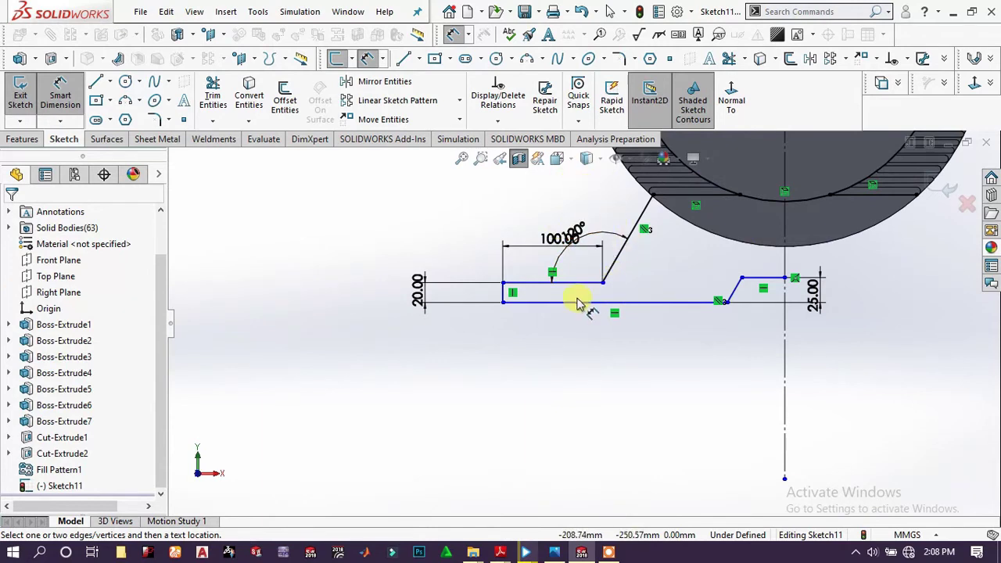
{"action": "left_click", "coordinate": [690, 311]}
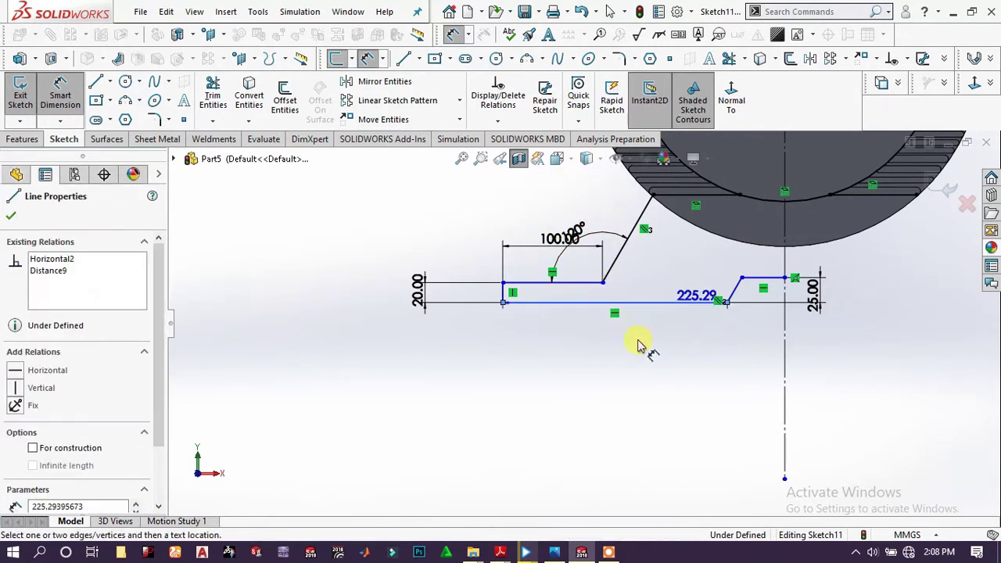
{"action": "left_click", "coordinate": [625, 355]}
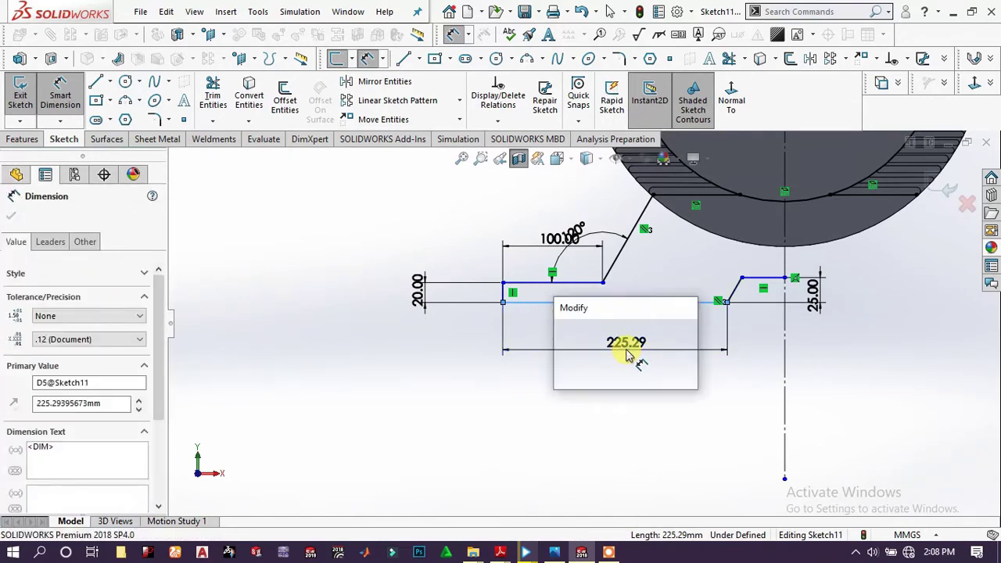
{"action": "type", "text": "160"}
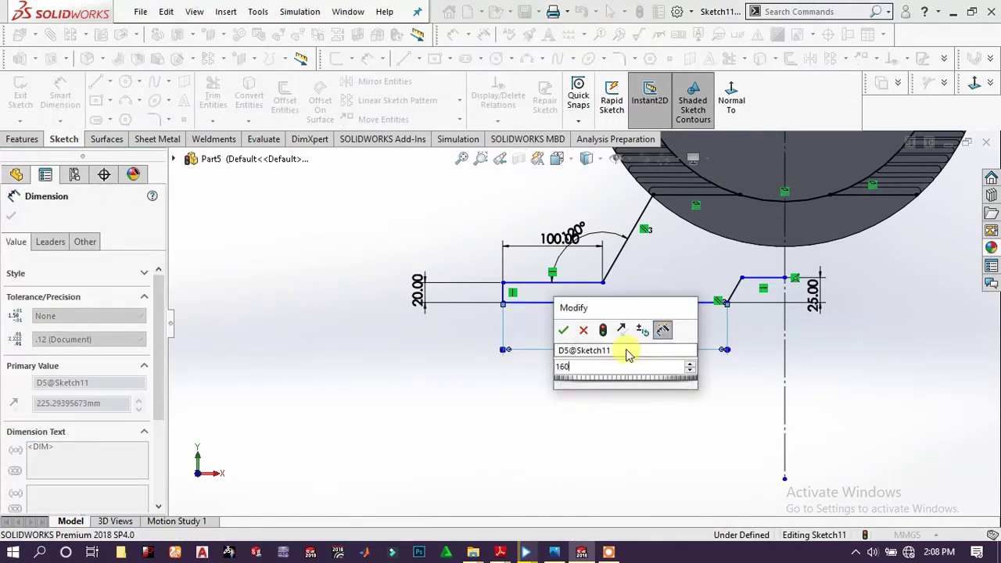
{"action": "key", "text": "Return"}
{"action": "key", "text": "Escape"}
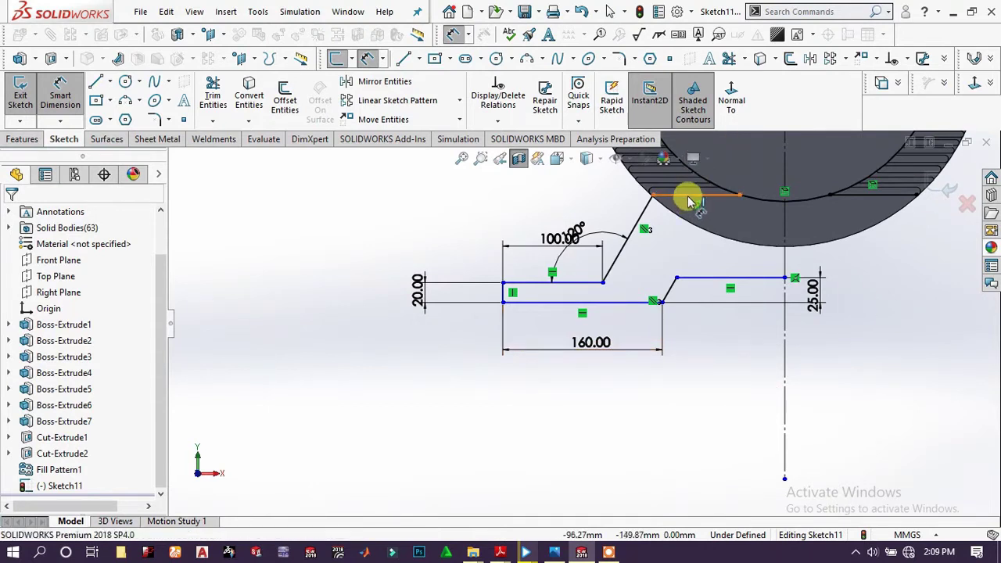
Dimension the vertical distance from the lowest left fin's edge to the foot's upper horizontal line as 65 mm and finish dimensioning
{"action": "left_click", "coordinate": [522, 282]}
{"action": "left_click", "coordinate": [458, 253]}
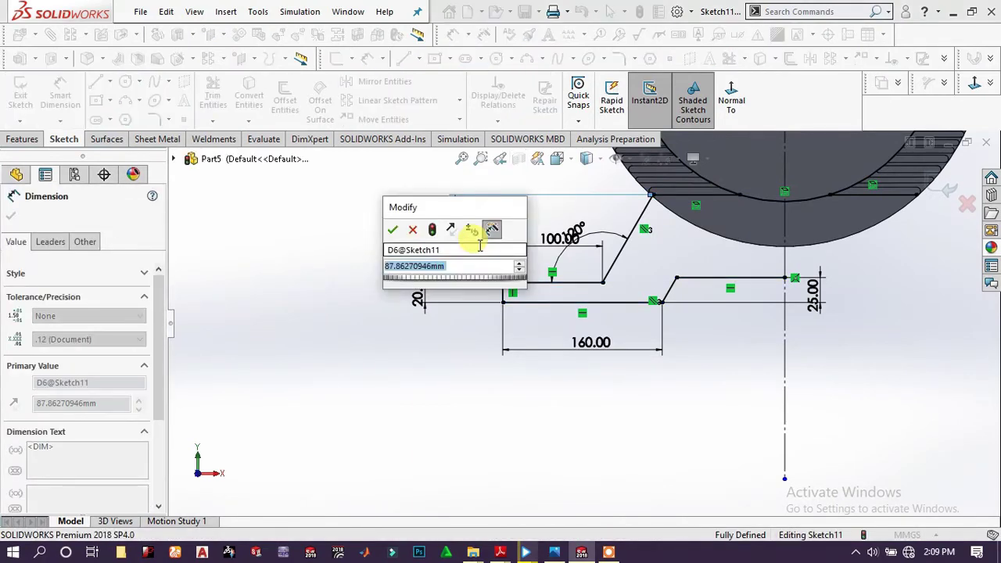
{"action": "type", "text": "65"}
{"action": "key", "text": "Return"}
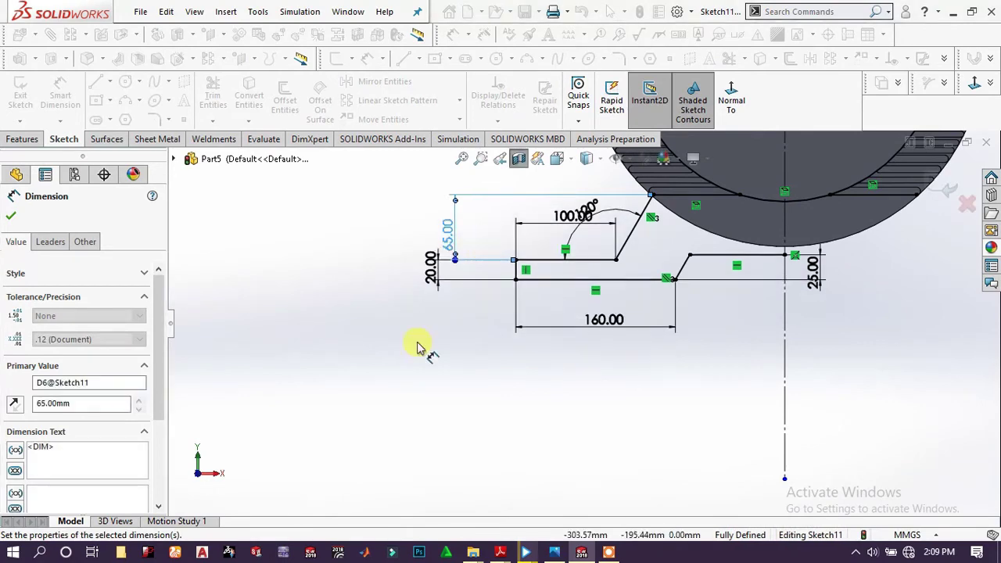
{"action": "left_click", "coordinate": [384, 341]}
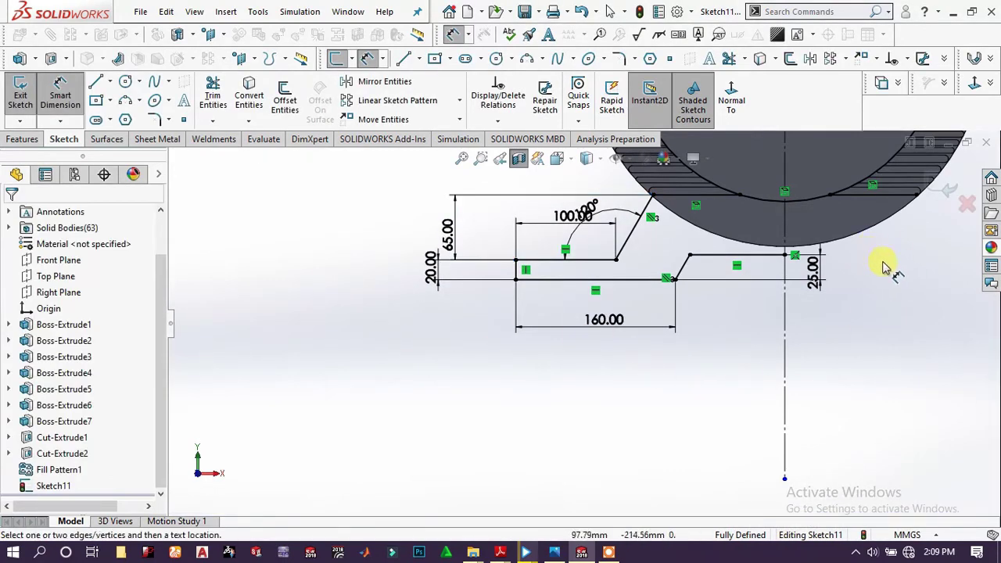
{"action": "right_click", "coordinate": [873, 292]}
{"action": "left_click", "coordinate": [925, 268]}
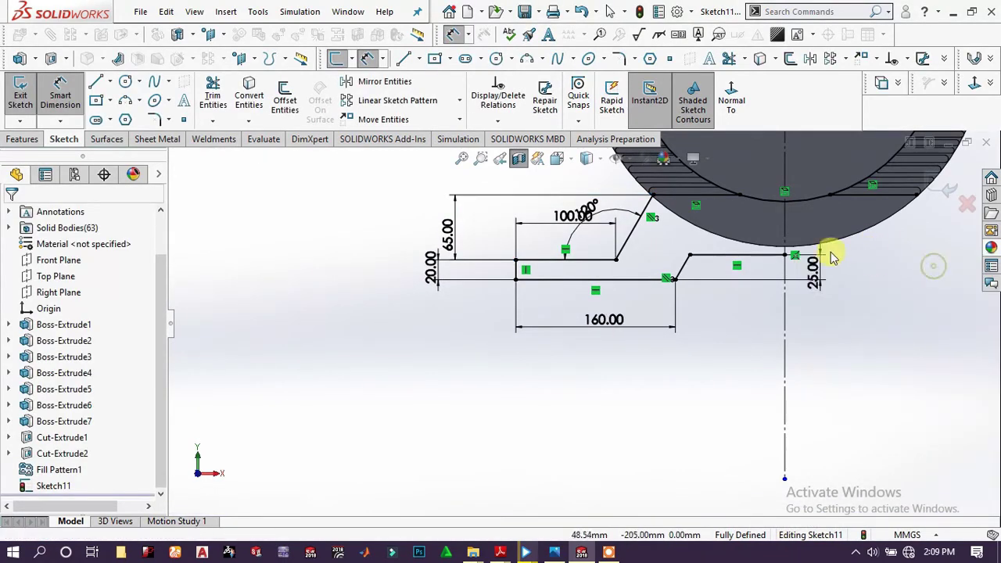
Mirror the left foot profile lines, including the upper line at the lowest fin, about the vertical centerline
{"action": "mouse_move", "coordinate": [508, 365]}
{"action": "left_mouse_down"}
{"action": "mouse_move", "coordinate": [723, 302]}
{"action": "mouse_move", "coordinate": [809, 211]}
{"action": "mouse_move", "coordinate": [751, 201]}
{"action": "mouse_move", "coordinate": [735, 175]}
{"action": "mouse_move", "coordinate": [722, 197]}
{"action": "left_mouse_up"}
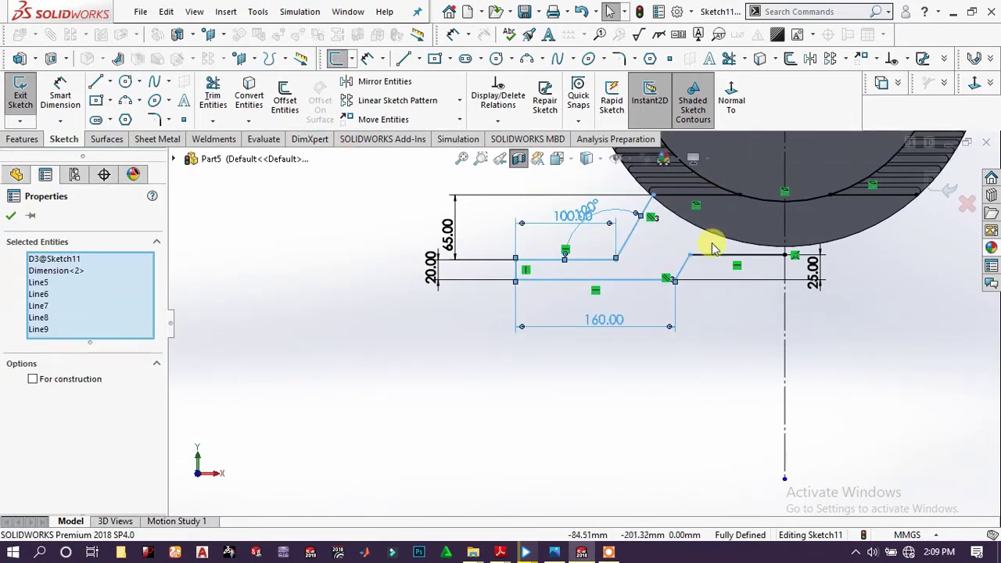
{"action": "left_click", "coordinate": [709, 195], "text": "ctrl"}
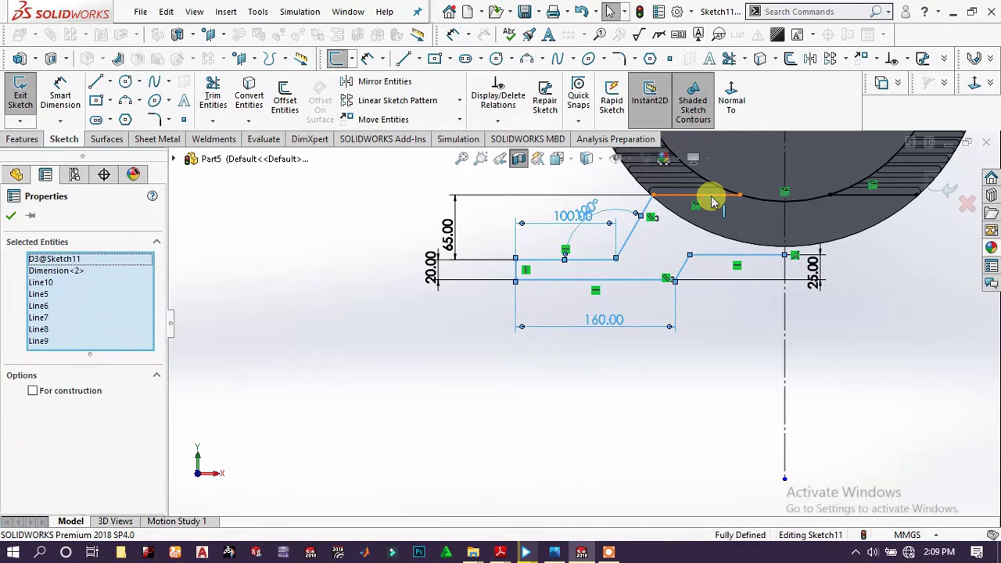
{"action": "left_click", "coordinate": [398, 82]}
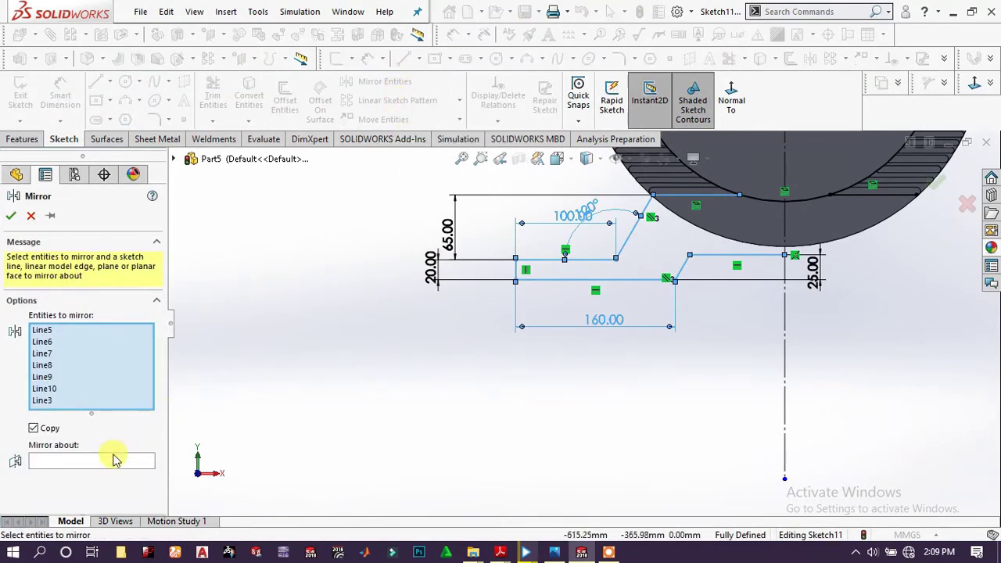
{"action": "left_click", "coordinate": [117, 461]}
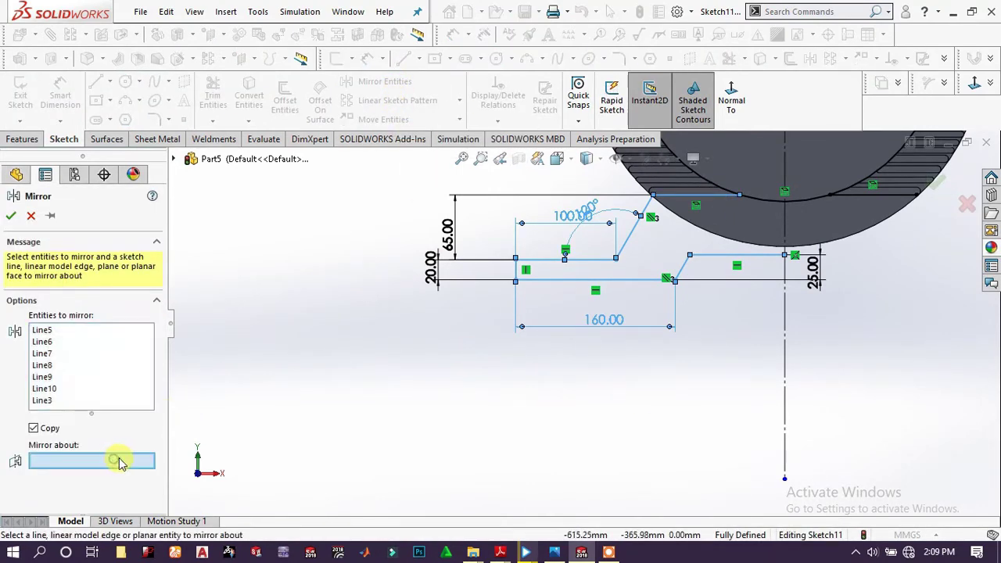
{"action": "left_click", "coordinate": [785, 382]}
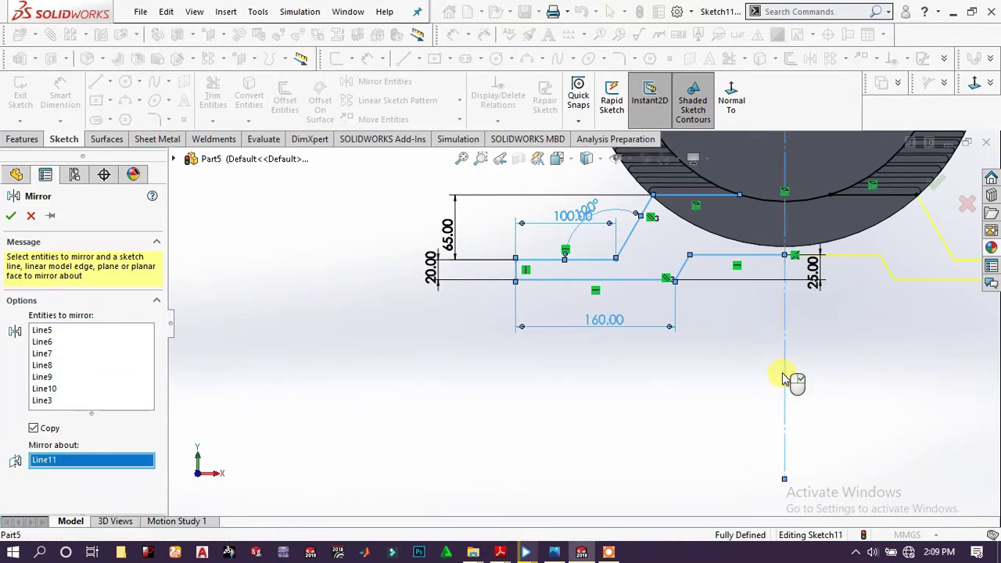
{"action": "left_click", "coordinate": [9, 216]}
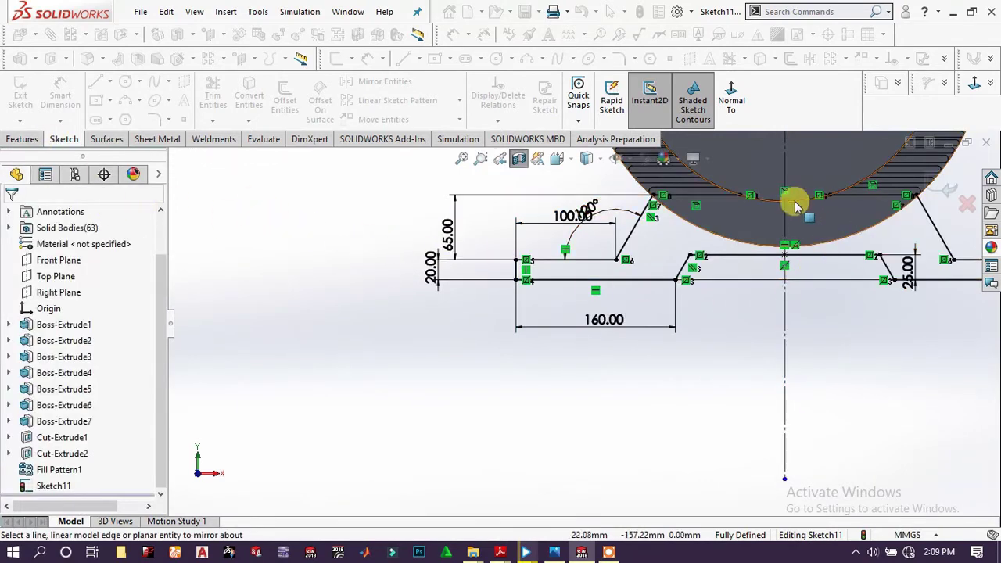
Power trim the inner circle's excess arc above the foot profile's upper horizontal lines and finish trimming
{"action": "scroll", "coordinate": [900, 187], "scroll_direction": "down", "scroll_amount": 3}
{"action": "scroll", "coordinate": [926, 225], "scroll_direction": "down", "scroll_amount": 3}
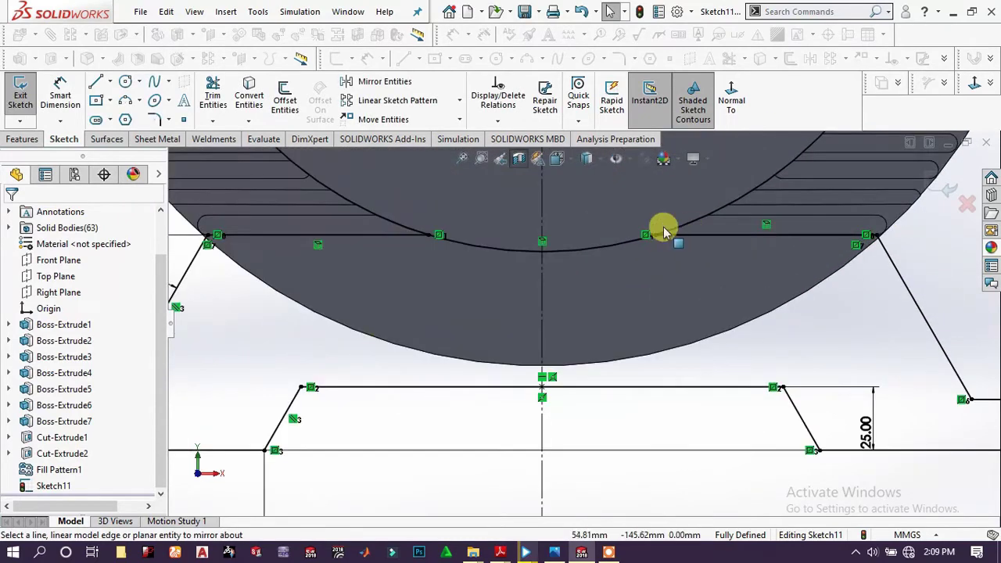
{"action": "scroll", "coordinate": [664, 226], "scroll_direction": "down", "scroll_amount": 1}
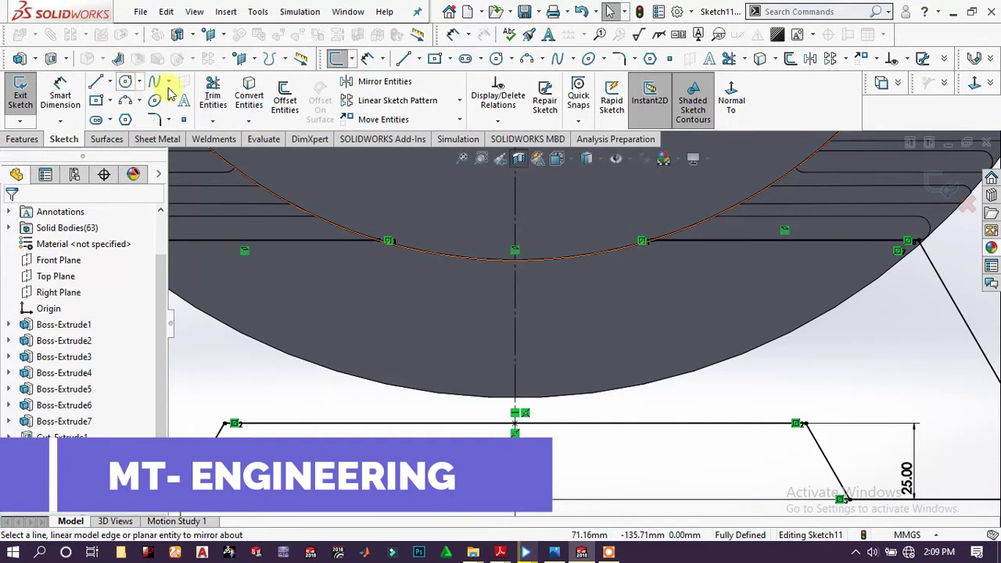
{"action": "left_click", "coordinate": [211, 94]}
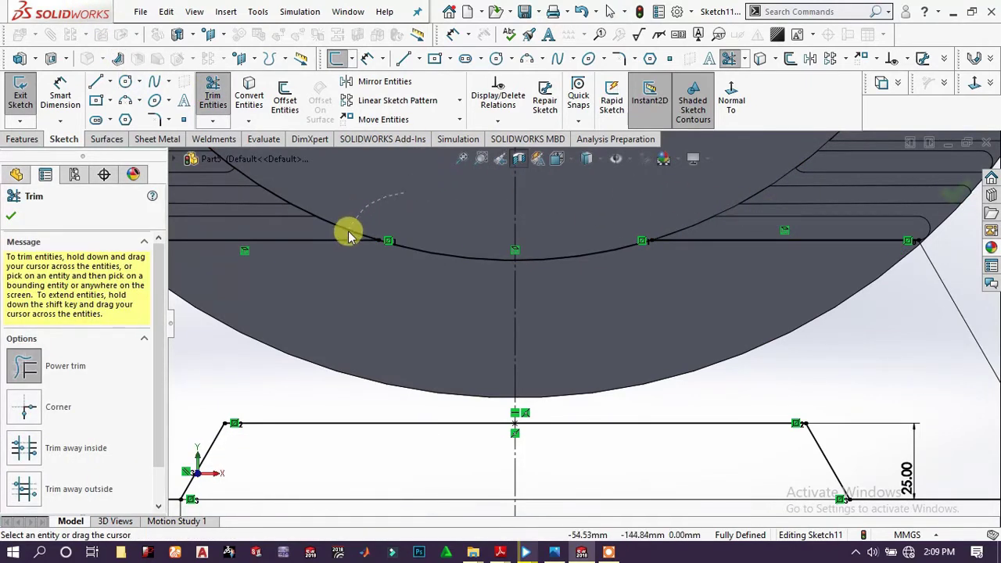
{"action": "scroll", "coordinate": [350, 234], "scroll_direction": "up", "scroll_amount": 5}
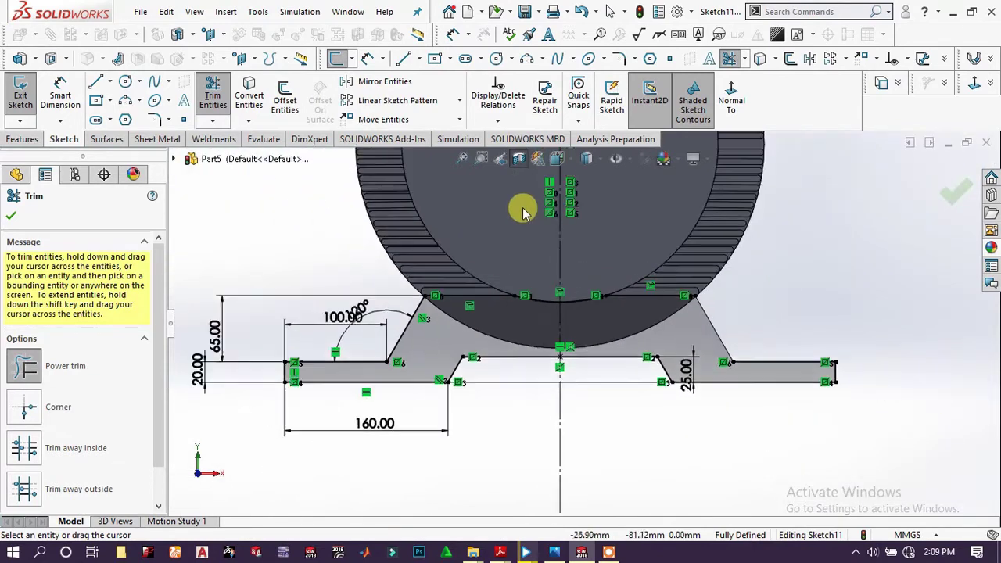
{"action": "scroll", "coordinate": [539, 212], "scroll_direction": "up", "scroll_amount": 5}
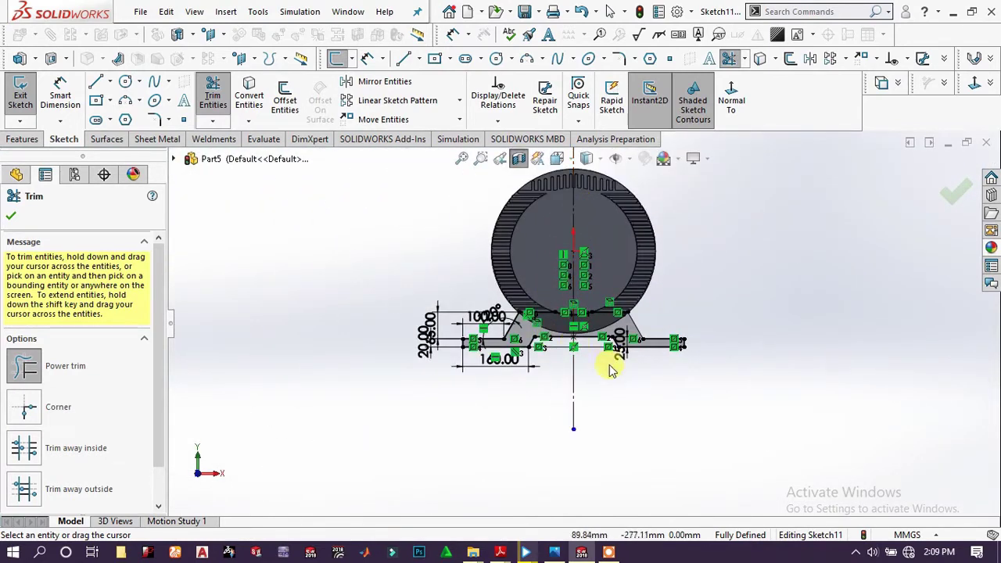
{"action": "scroll", "coordinate": [612, 371], "scroll_direction": "down", "scroll_amount": 3}
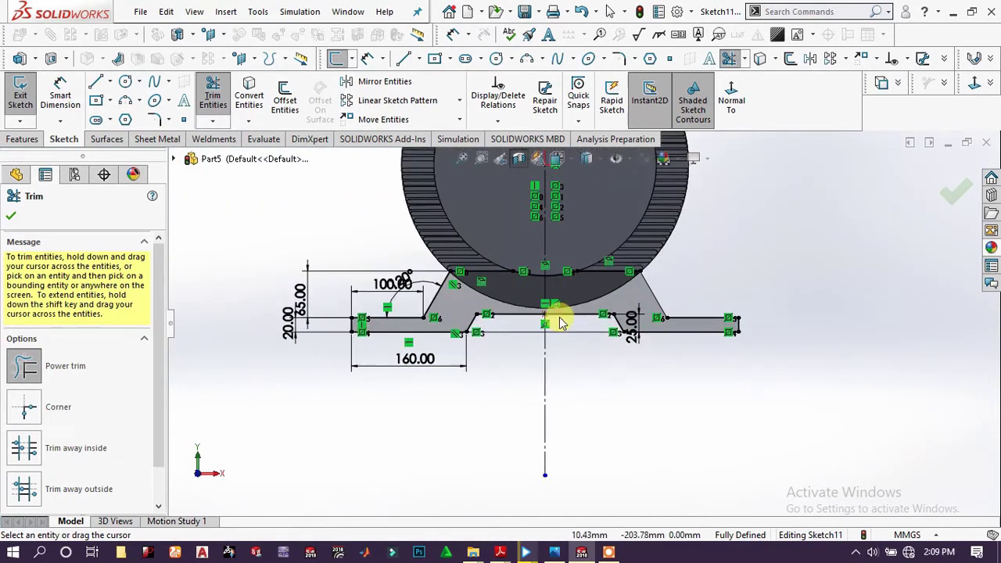
{"action": "left_click", "coordinate": [11, 216]}
{"action": "left_click", "coordinate": [22, 141]}
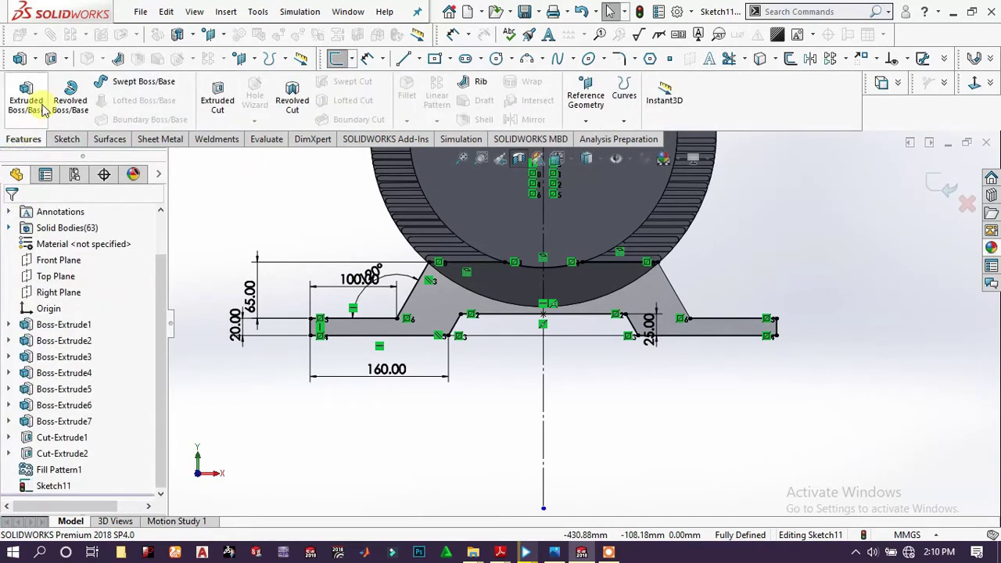
{"action": "left_click", "coordinate": [29, 103]}
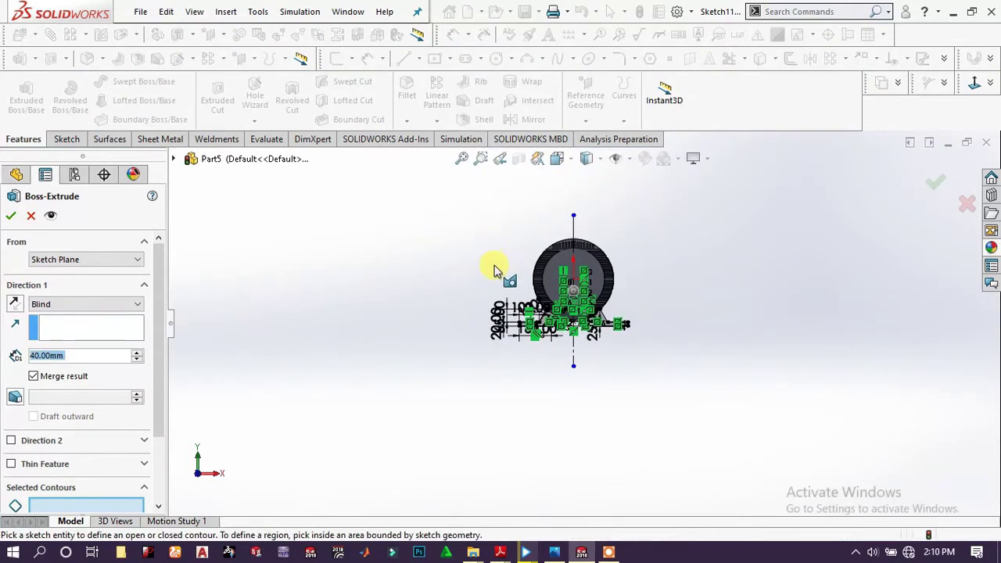
{"action": "left_click", "coordinate": [551, 263]}
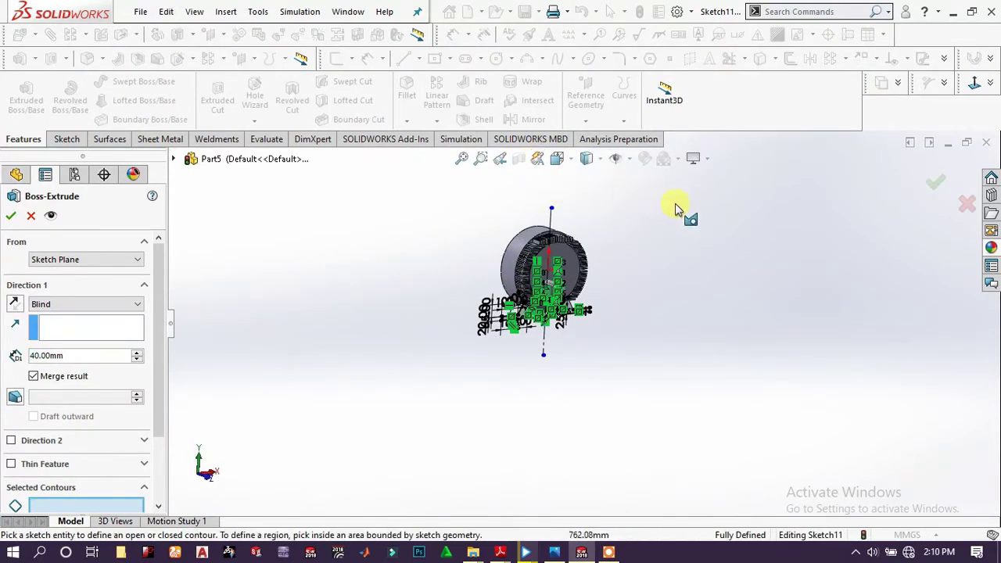
{"action": "left_click", "coordinate": [968, 207]}
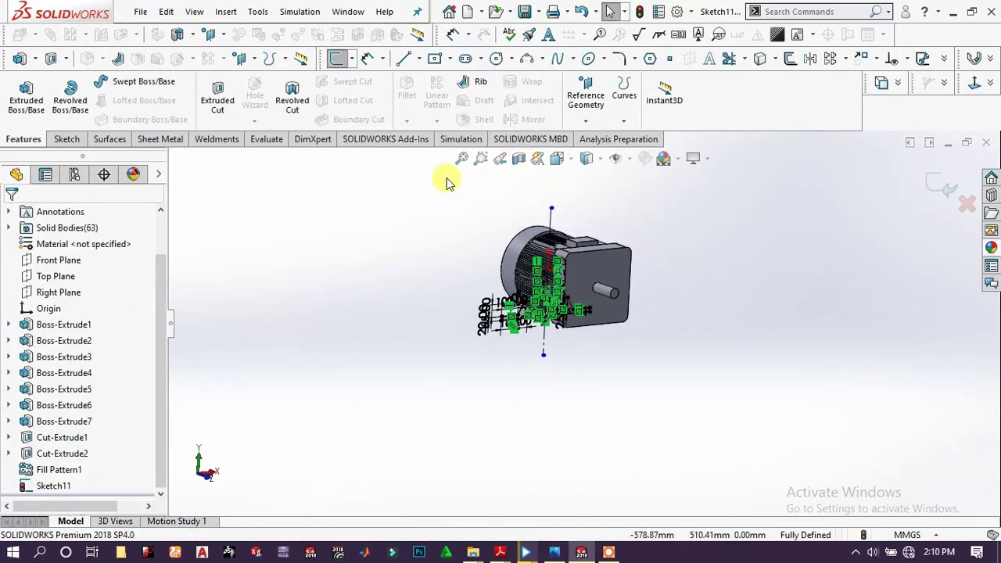
Extrude one half of the foot profile Up To Surface, ending at the rear face of the square front flange, with Merge result
{"action": "left_click", "coordinate": [12, 114]}
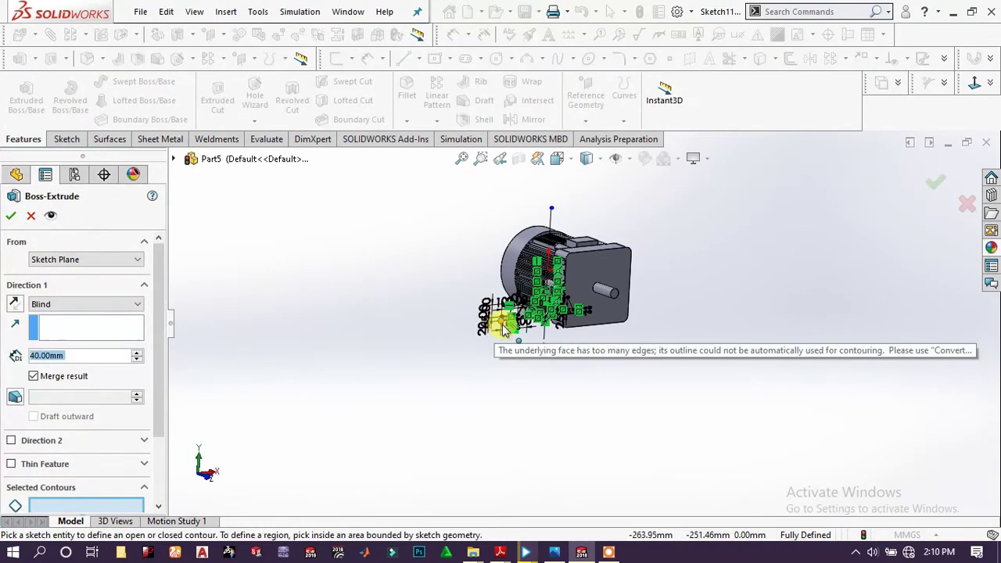
{"action": "scroll", "coordinate": [481, 309], "scroll_direction": "down", "scroll_amount": 5}
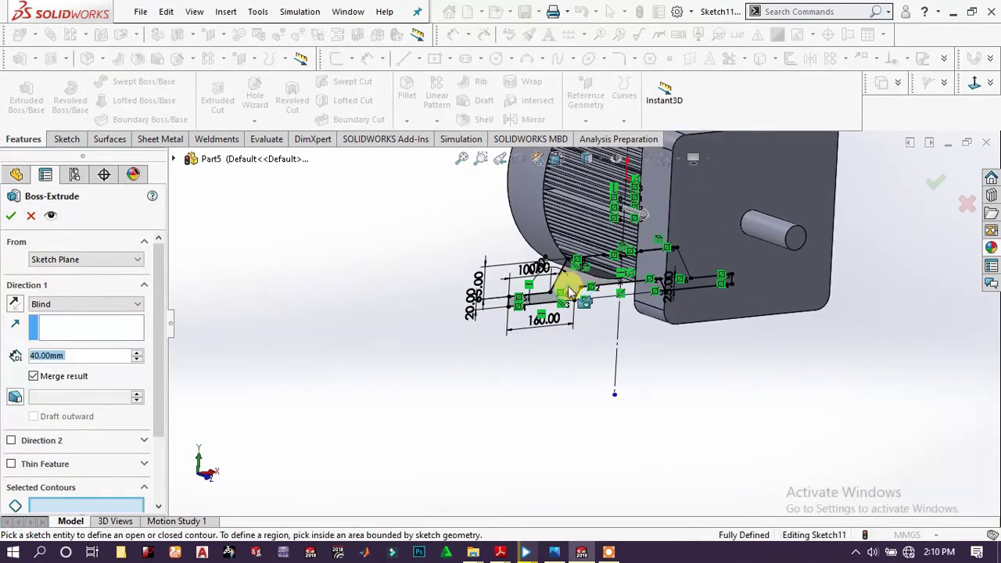
{"action": "left_click", "coordinate": [571, 291]}
{"action": "scroll", "coordinate": [438, 243], "scroll_direction": "up", "scroll_amount": 2}
{"action": "middle_click_drag", "start_coordinate": [425, 239], "coordinate": [704, 291]}
{"action": "scroll", "coordinate": [703, 291], "scroll_direction": "down", "scroll_amount": 2}
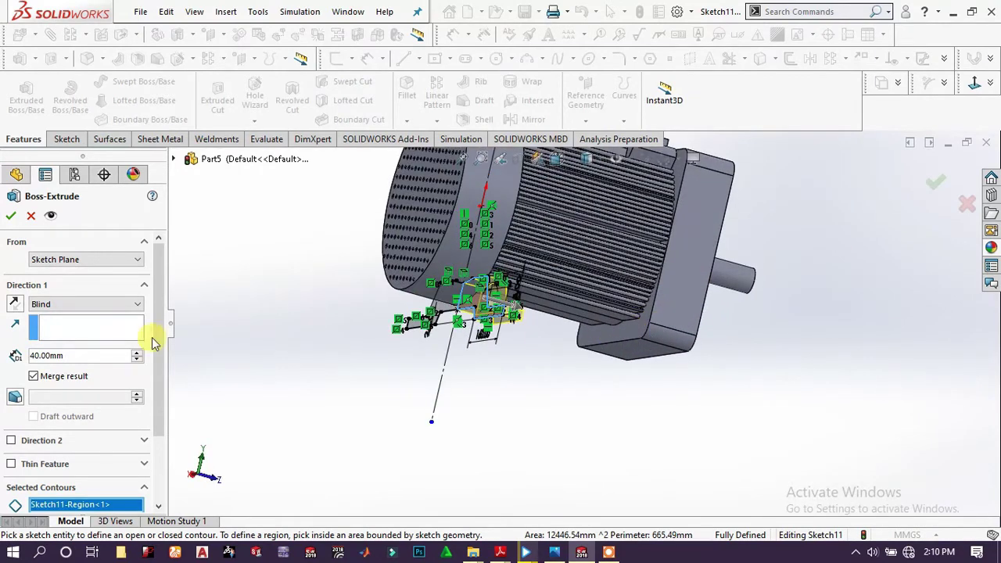
{"action": "left_click", "coordinate": [88, 309]}
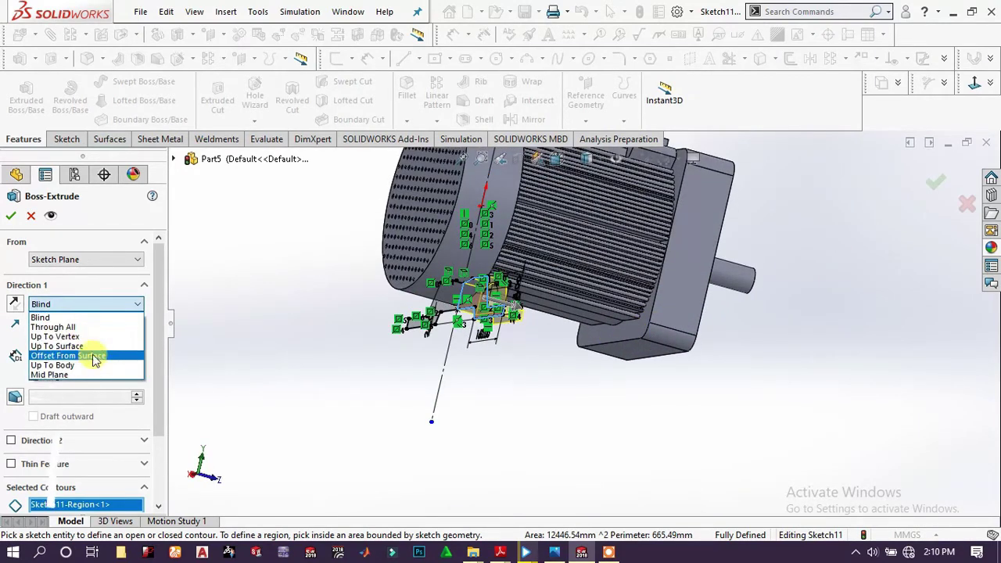
{"action": "left_click", "coordinate": [93, 351]}
{"action": "scroll", "coordinate": [599, 340], "scroll_direction": "down", "scroll_amount": 3}
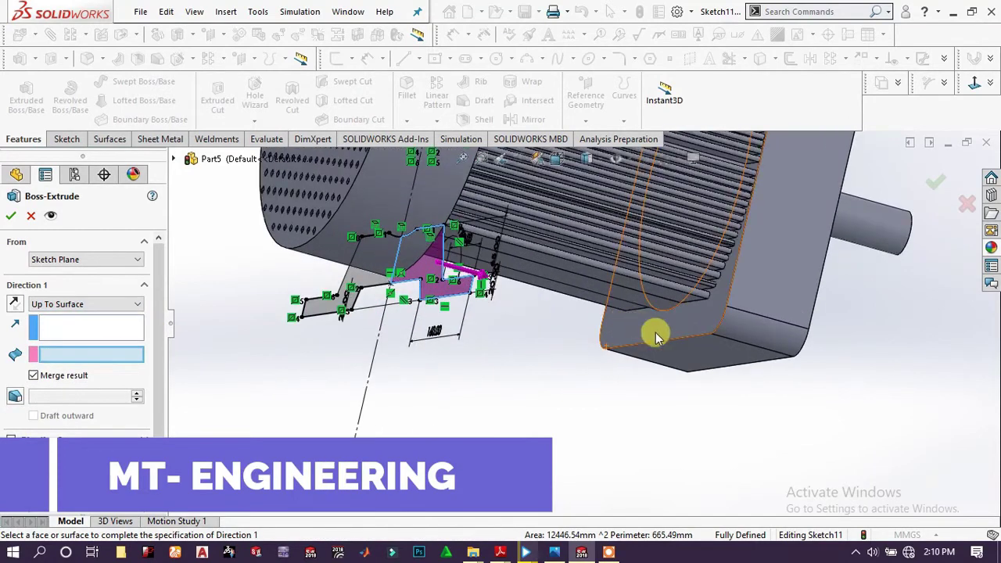
{"action": "left_click", "coordinate": [657, 338]}
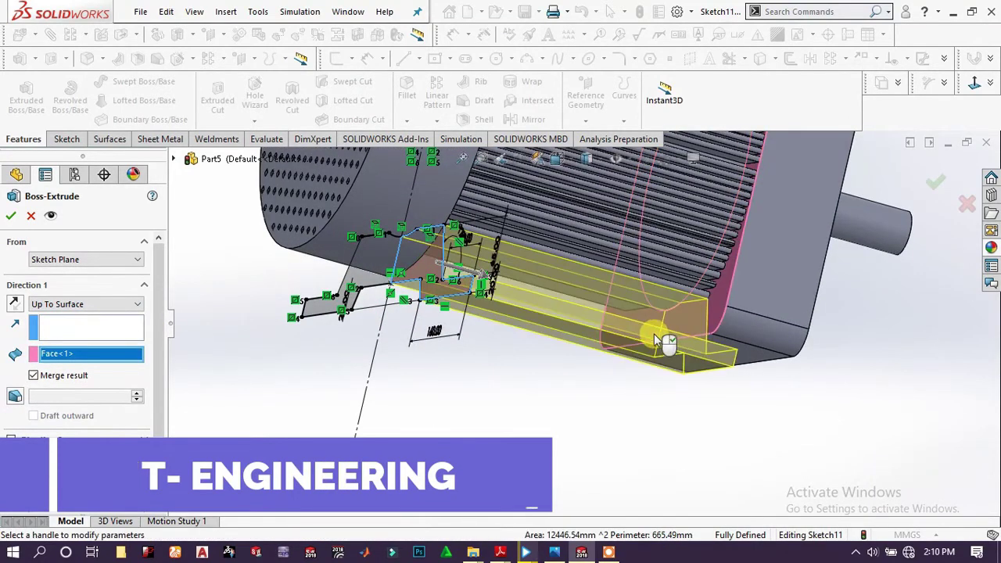
{"action": "left_click", "coordinate": [10, 216]}
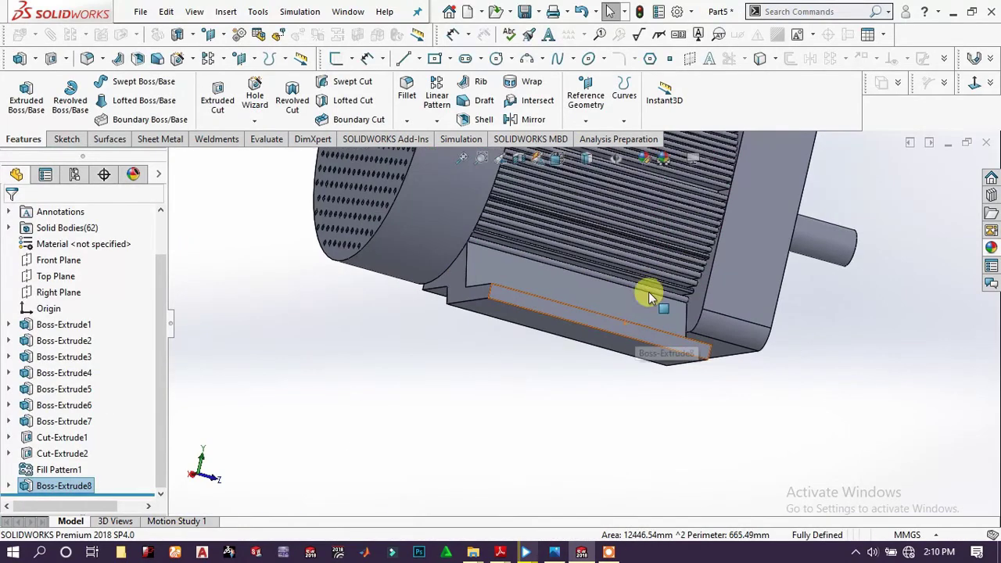
Edit the foot extrusion and add the mirrored foot region on the other side to its selected contours
{"action": "scroll", "coordinate": [649, 296], "scroll_direction": "up", "scroll_amount": 5}
{"action": "middle_click_drag", "start_coordinate": [608, 253], "coordinate": [824, 275]}
{"action": "left_click", "coordinate": [63, 486]}
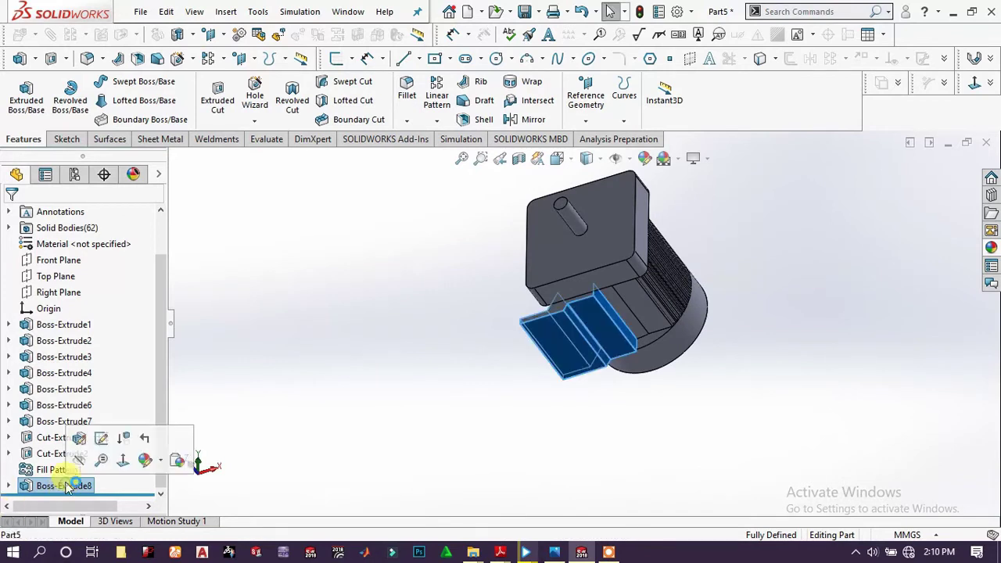
{"action": "left_click", "coordinate": [79, 440]}
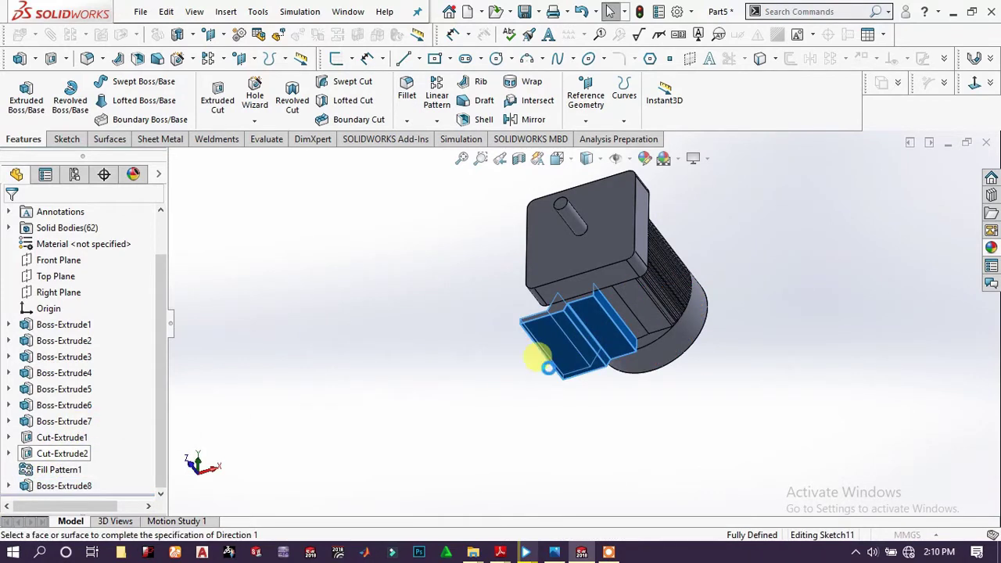
{"action": "left_click", "coordinate": [615, 311]}
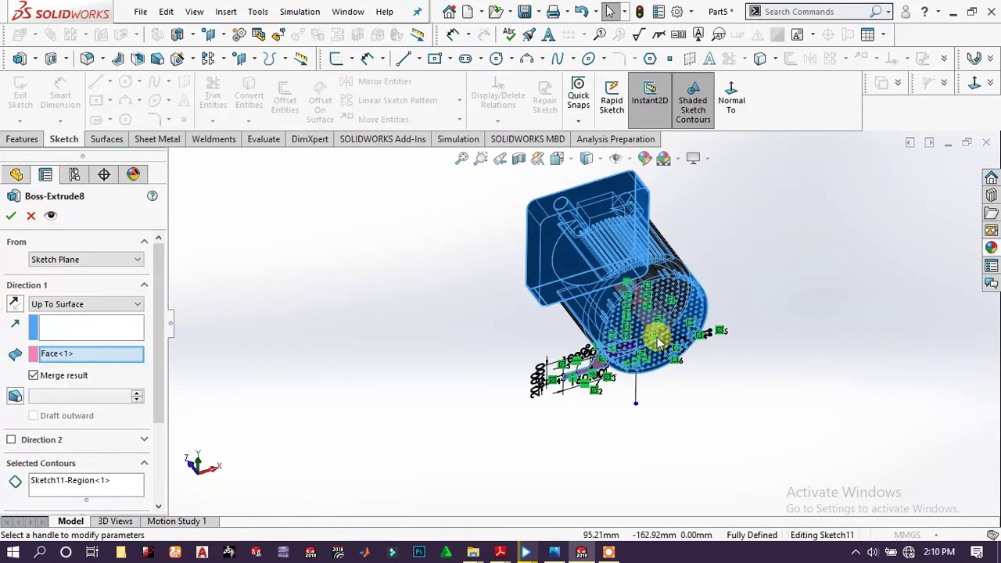
{"action": "scroll", "coordinate": [659, 341], "scroll_direction": "down", "scroll_amount": 5}
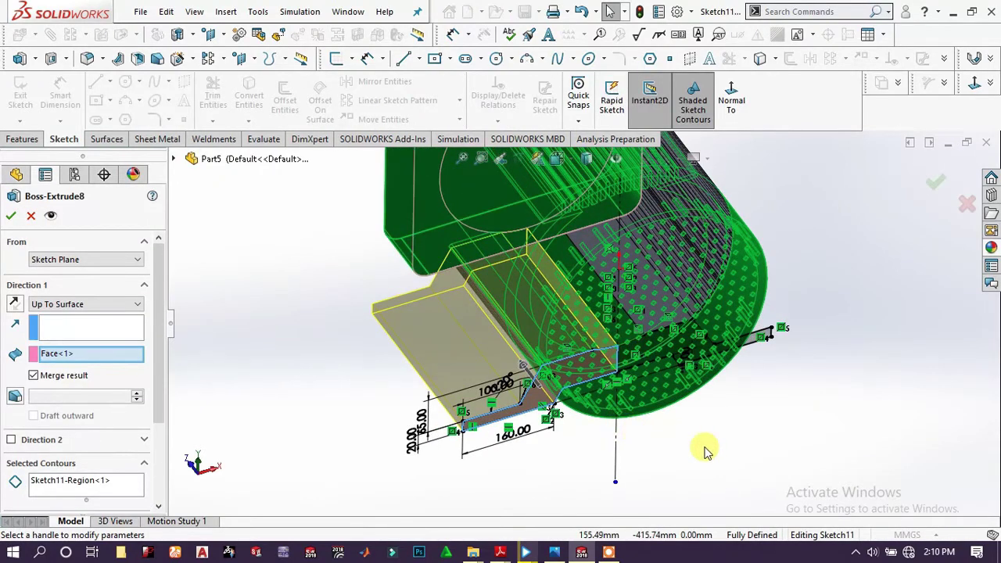
{"action": "middle_click_drag", "start_coordinate": [699, 409], "coordinate": [723, 380]}
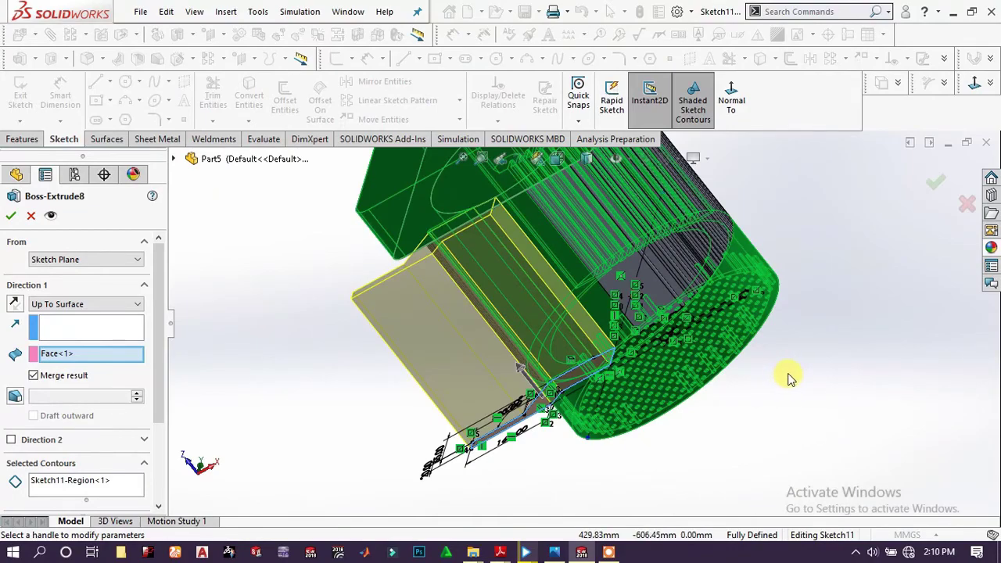
{"action": "middle_click_drag", "start_coordinate": [788, 379], "coordinate": [659, 293]}
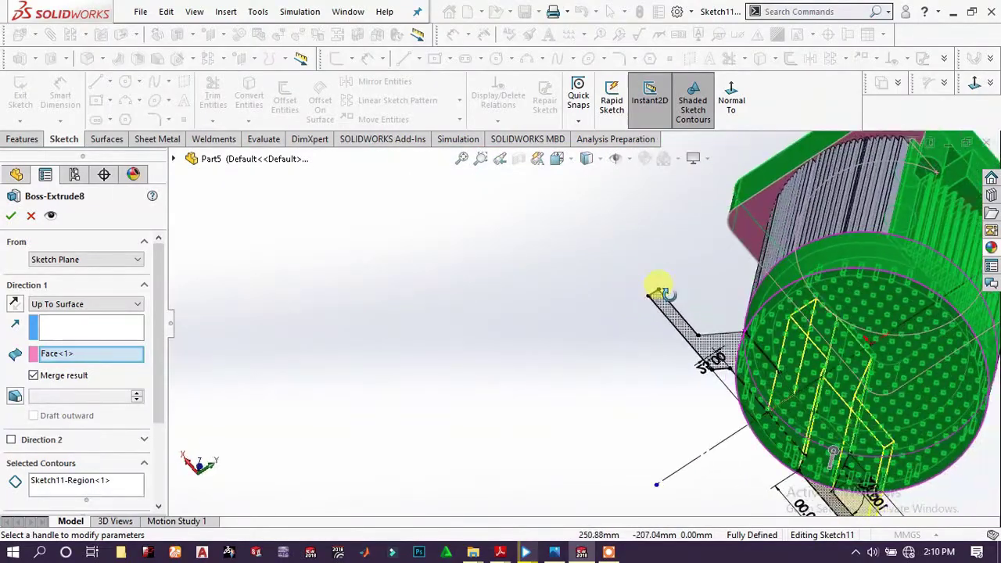
{"action": "left_click", "coordinate": [685, 332]}
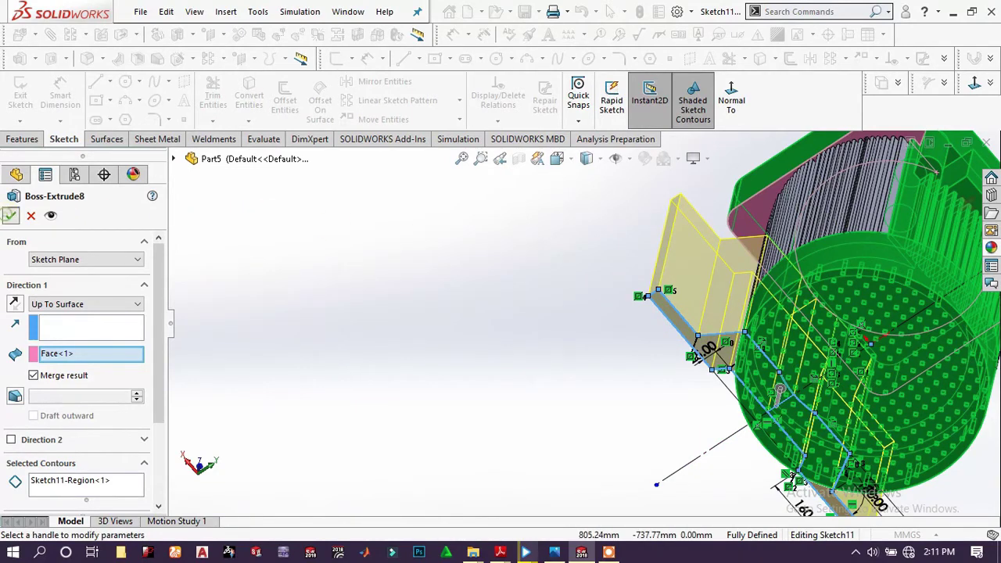
{"action": "key", "text": "Return"}
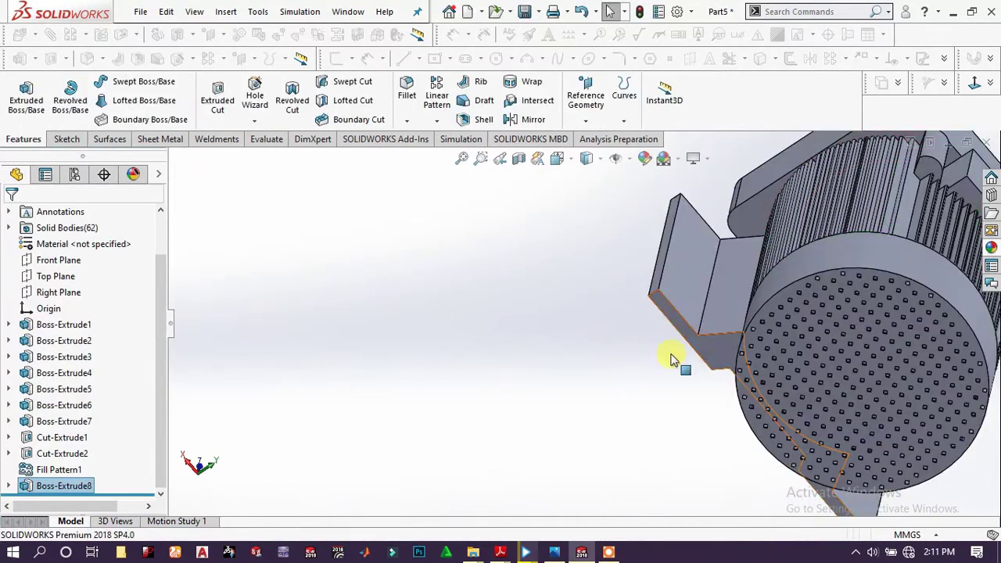
Examine the complete motor in isometric view and check its assigned appearances
{"action": "scroll", "coordinate": [796, 396], "scroll_direction": "up", "scroll_amount": 5}
{"action": "middle_click_drag", "start_coordinate": [764, 351], "coordinate": [711, 264]}
{"action": "key", "text": "space"}
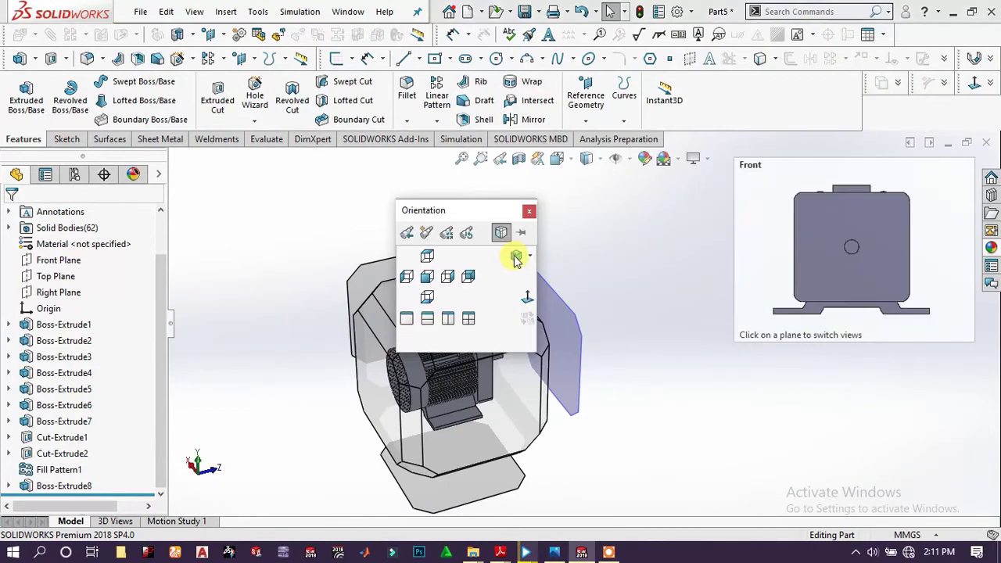
{"action": "left_click", "coordinate": [514, 255]}
{"action": "scroll", "coordinate": [753, 333], "scroll_direction": "down", "scroll_amount": 3}
{"action": "scroll", "coordinate": [496, 279], "scroll_direction": "up", "scroll_amount": 2}
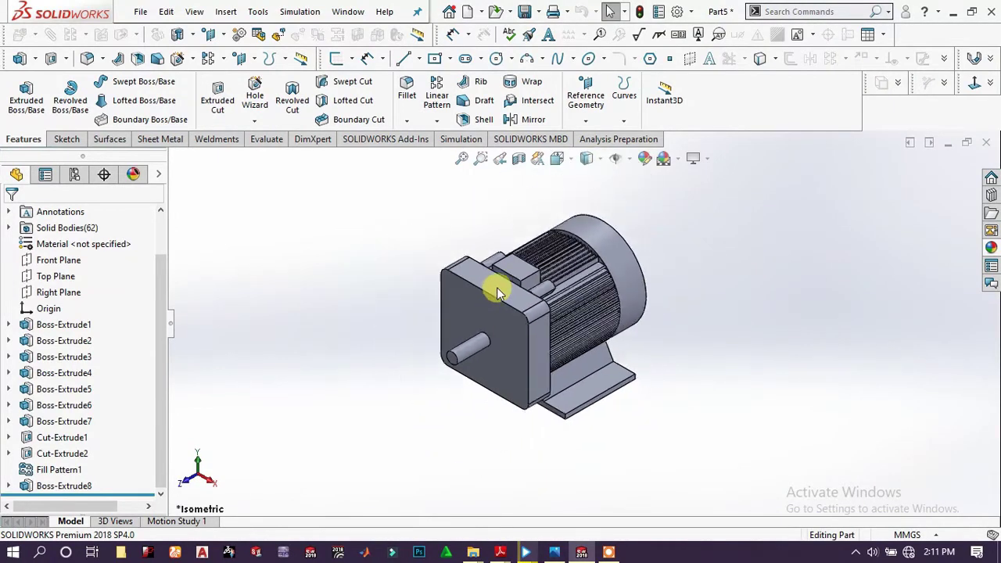
{"action": "scroll", "coordinate": [516, 301], "scroll_direction": "down", "scroll_amount": 3}
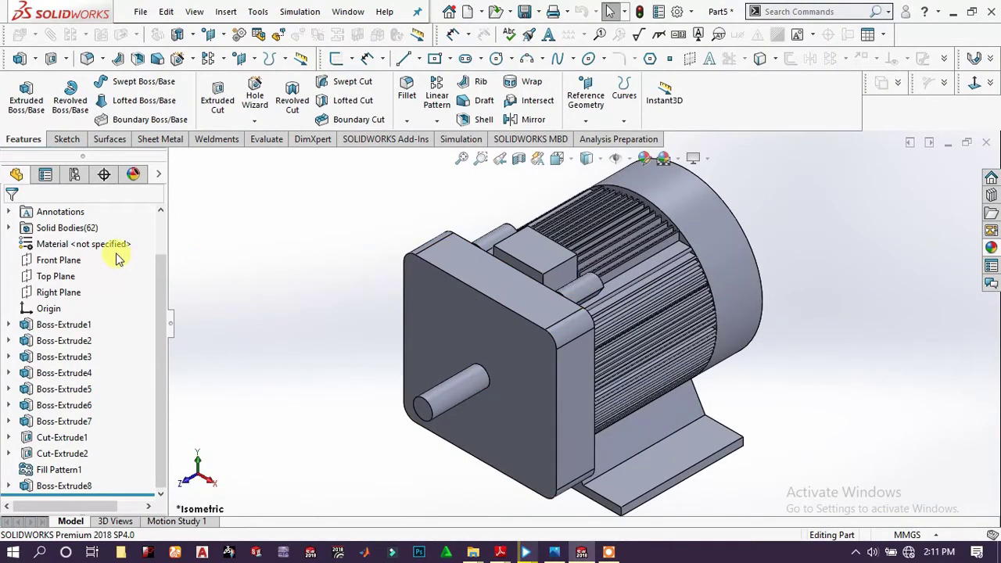
{"action": "left_click", "coordinate": [136, 174]}
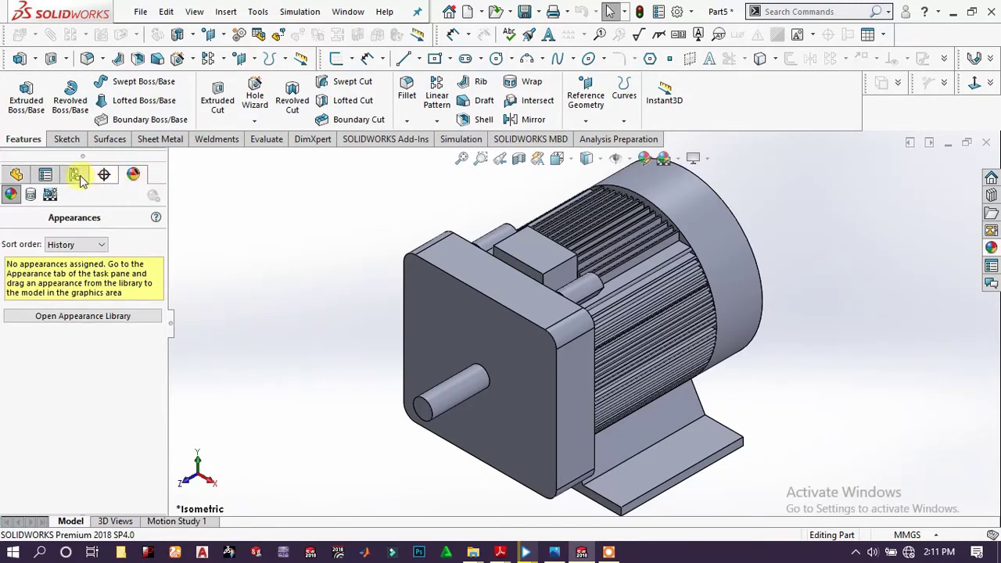
{"action": "left_click", "coordinate": [17, 174]}
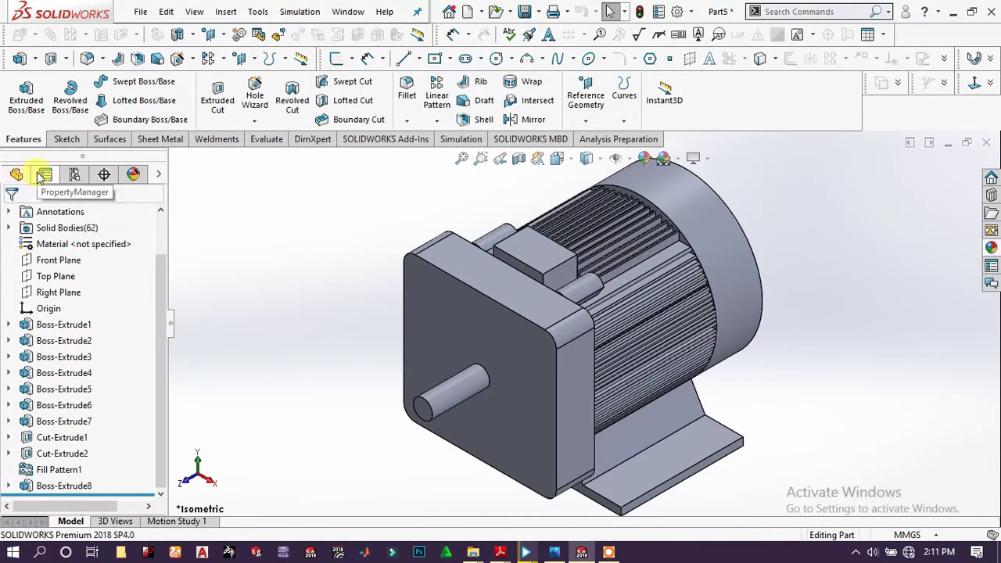
Colour the whole motor part pure blue (RGB 0, 0, 255)
{"action": "left_click", "coordinate": [520, 275]}
{"action": "right_click", "coordinate": [518, 272]}
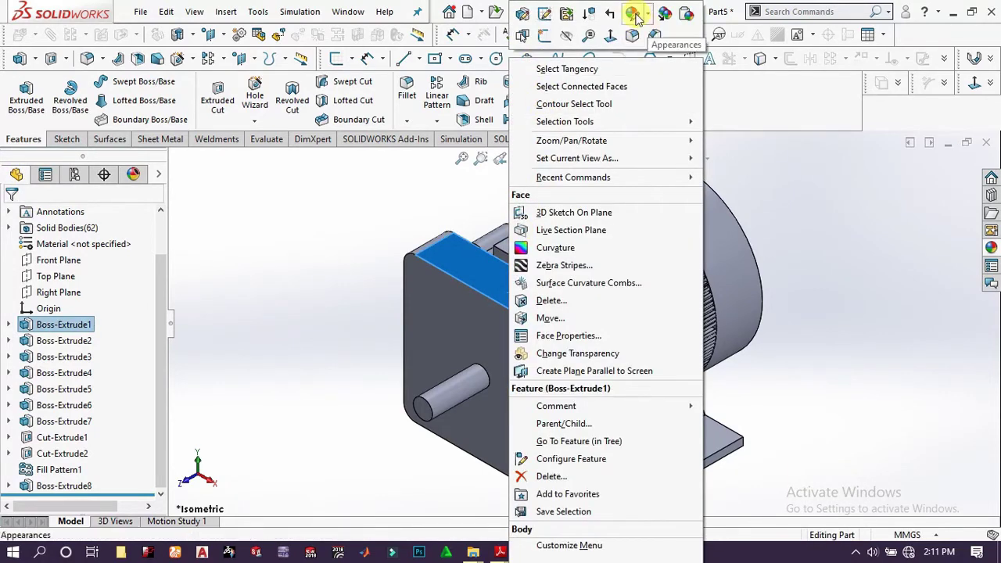
{"action": "left_click", "coordinate": [636, 17]}
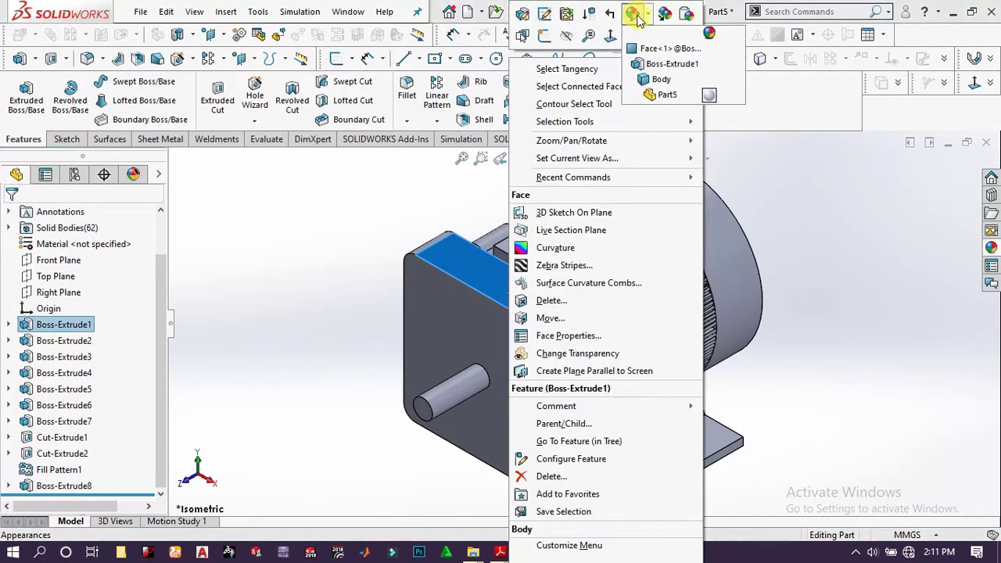
{"action": "left_click", "coordinate": [668, 96]}
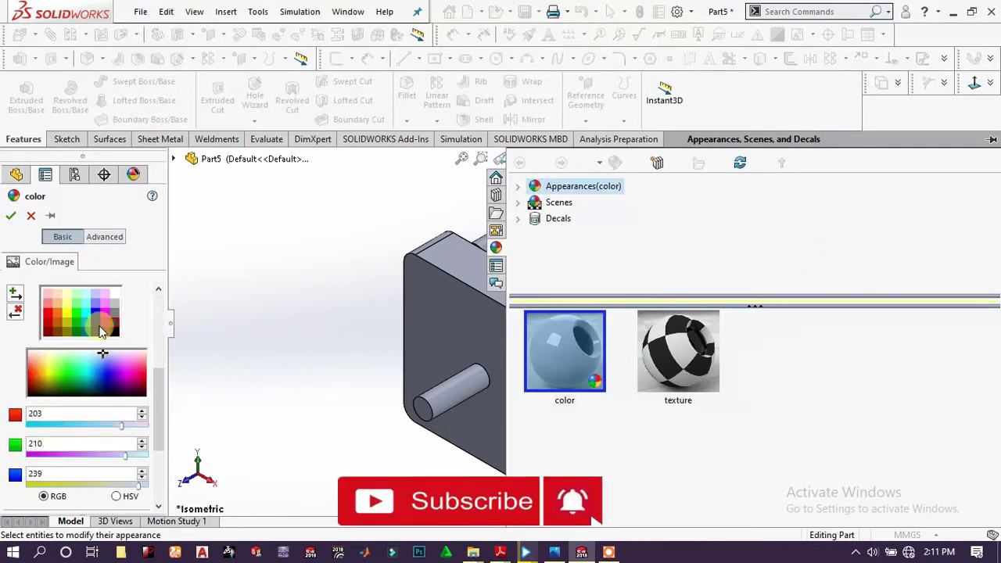
{"action": "left_click", "coordinate": [97, 319]}
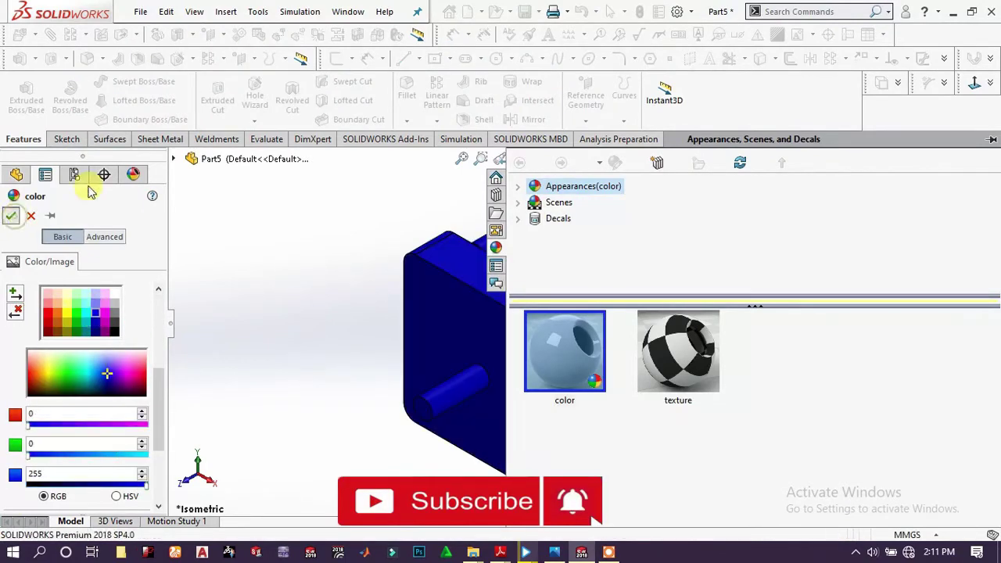
{"action": "left_click", "coordinate": [11, 215]}
Colour the cylindrical face of the motor's output shaft dark grey (RGB 64, 64, 64)
{"action": "right_click", "coordinate": [507, 397]}
{"action": "left_click", "coordinate": [646, 14]}
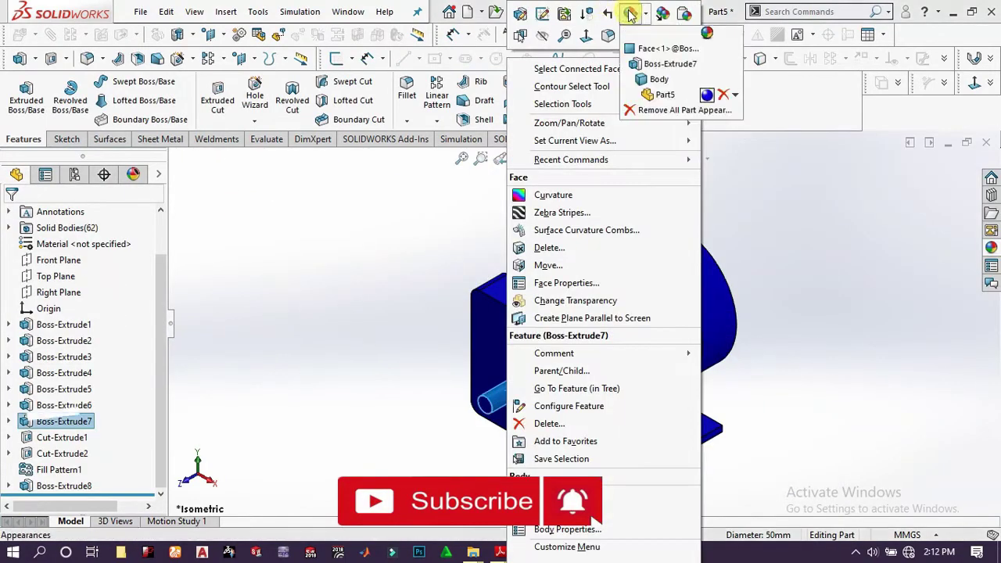
{"action": "left_click", "coordinate": [659, 44]}
{"action": "left_click", "coordinate": [114, 325]}
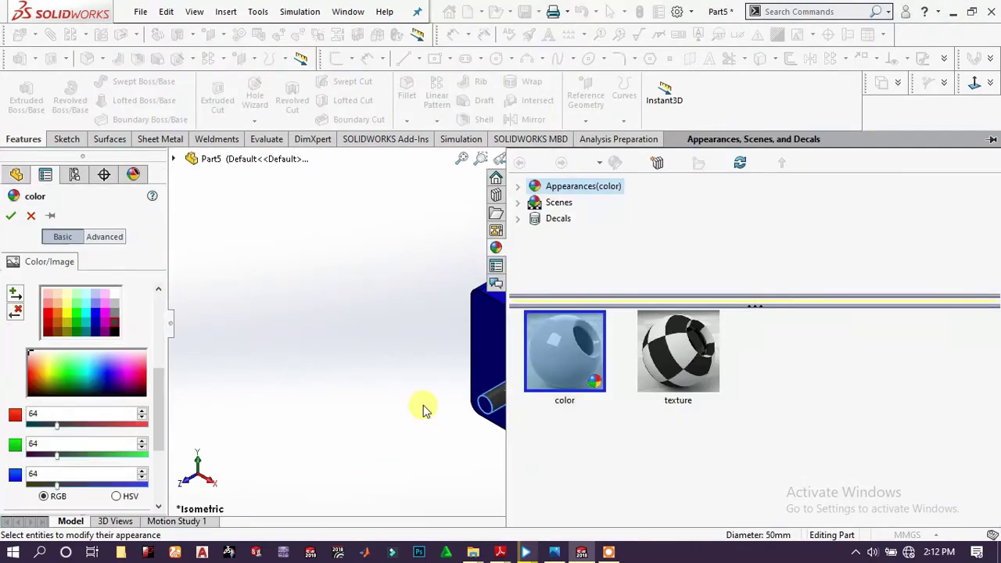
{"action": "scroll", "coordinate": [632, 357], "scroll_direction": "down", "scroll_amount": 5}
{"action": "scroll", "coordinate": [583, 368], "scroll_direction": "up", "scroll_amount": 5}
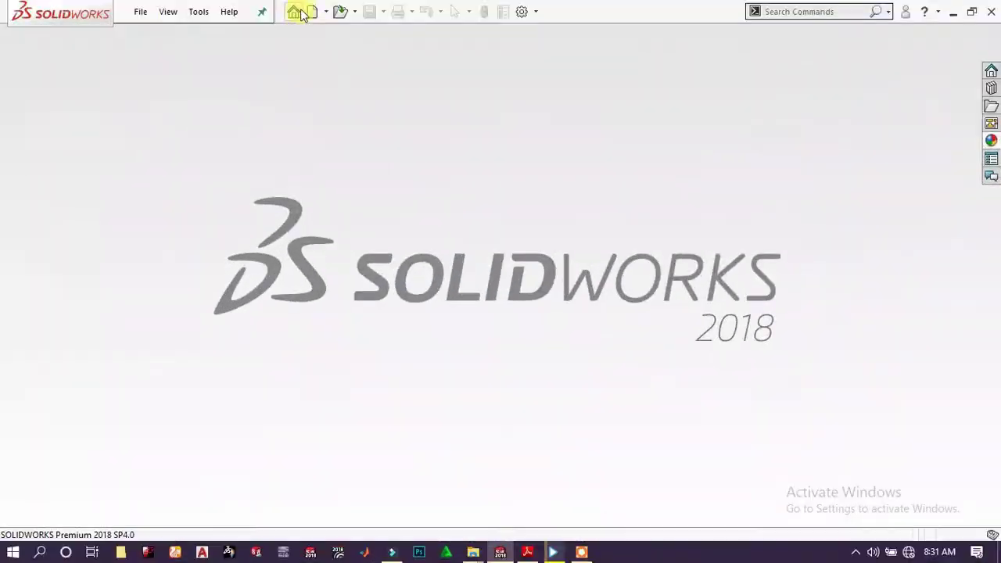
Create a new assembly document
{"action": "left_click", "coordinate": [314, 14]}
{"action": "left_click", "coordinate": [536, 236]}
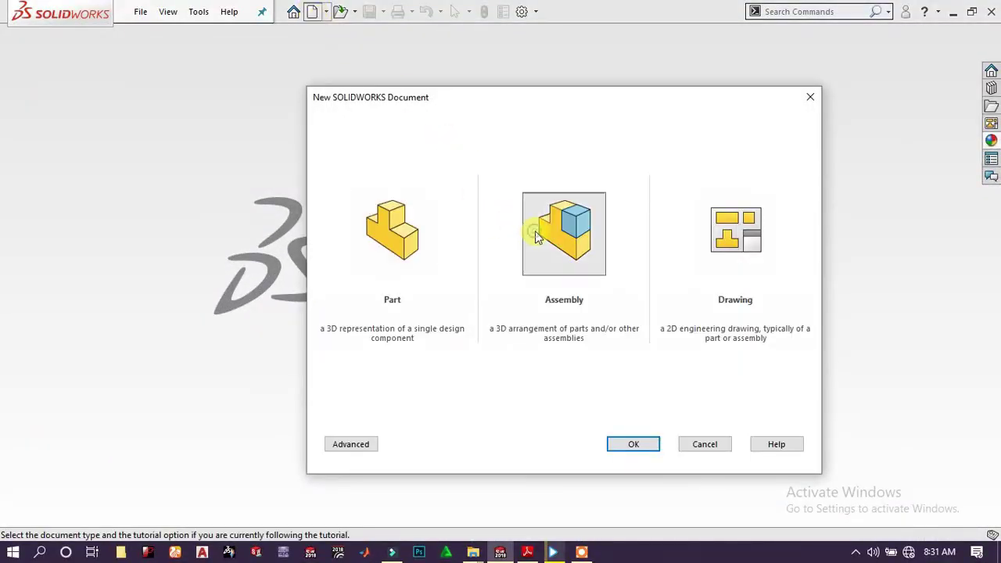
{"action": "left_click", "coordinate": [654, 449]}
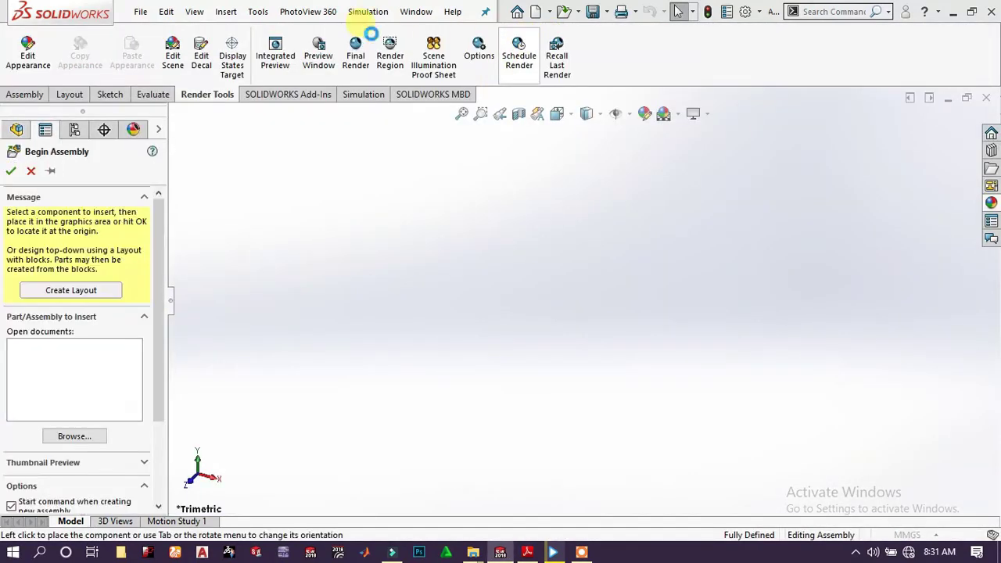
Load all part files, Part1 to Part9 and Part14, from the maize folder for insertion into the assembly
{"action": "left_click", "coordinate": [82, 436]}
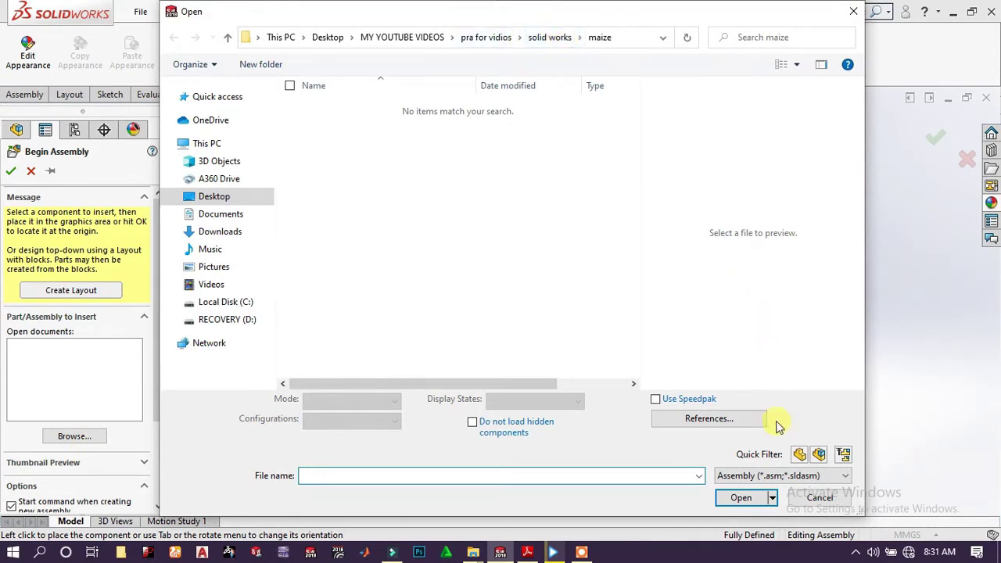
{"action": "left_click", "coordinate": [799, 456]}
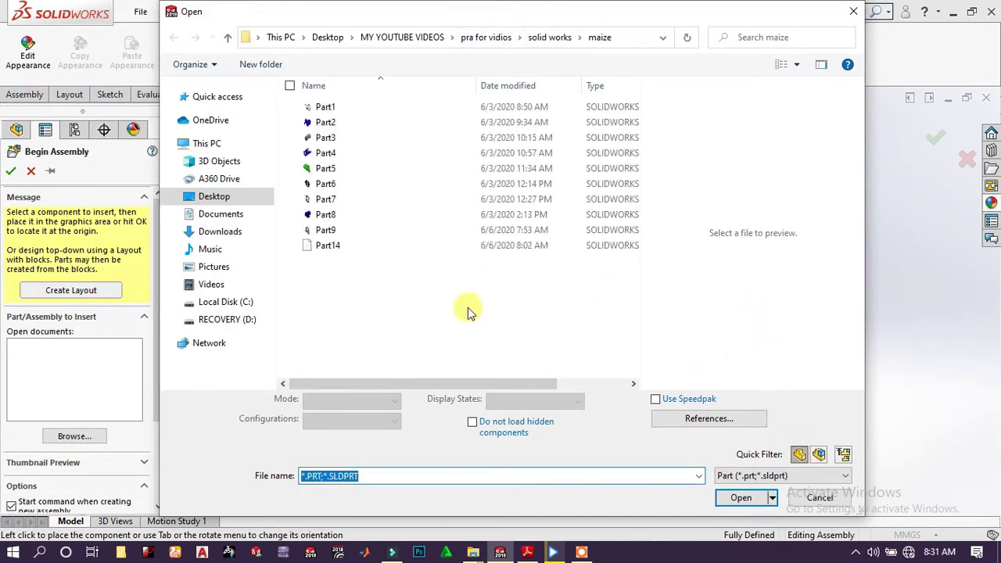
{"action": "left_click_drag", "start_coordinate": [325, 280], "coordinate": [477, 127]}
{"action": "left_click", "coordinate": [742, 499]}
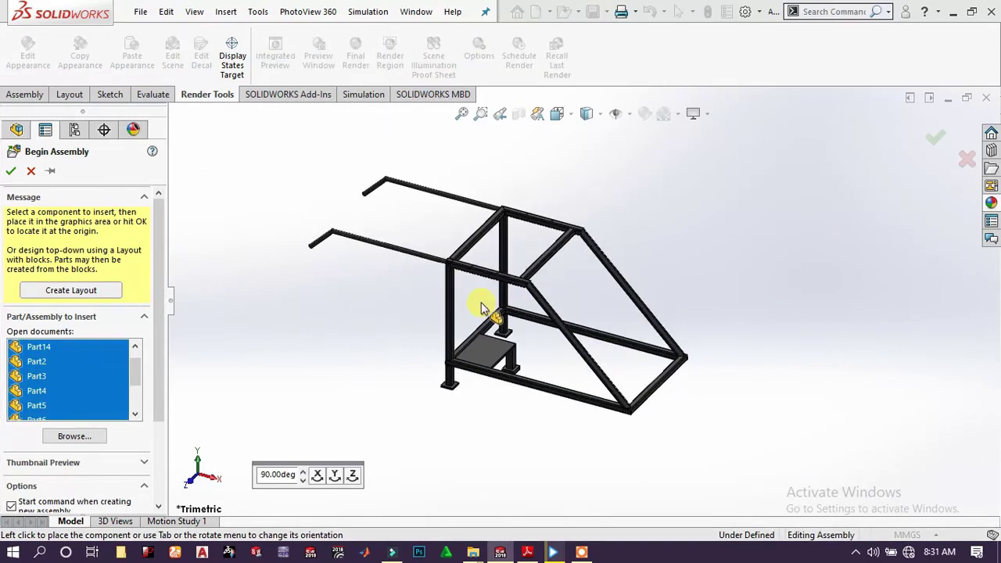
Place the Part1 frame in its Default<As Machined> configuration and the Part14 bearing housing near the frame's upper side rail
{"action": "left_click", "coordinate": [513, 322]}
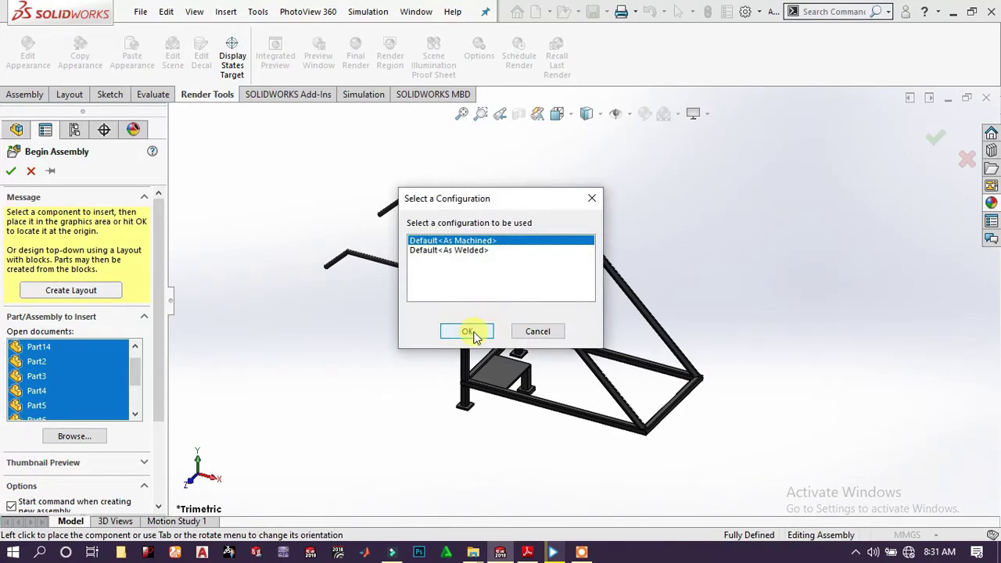
{"action": "left_click", "coordinate": [469, 332]}
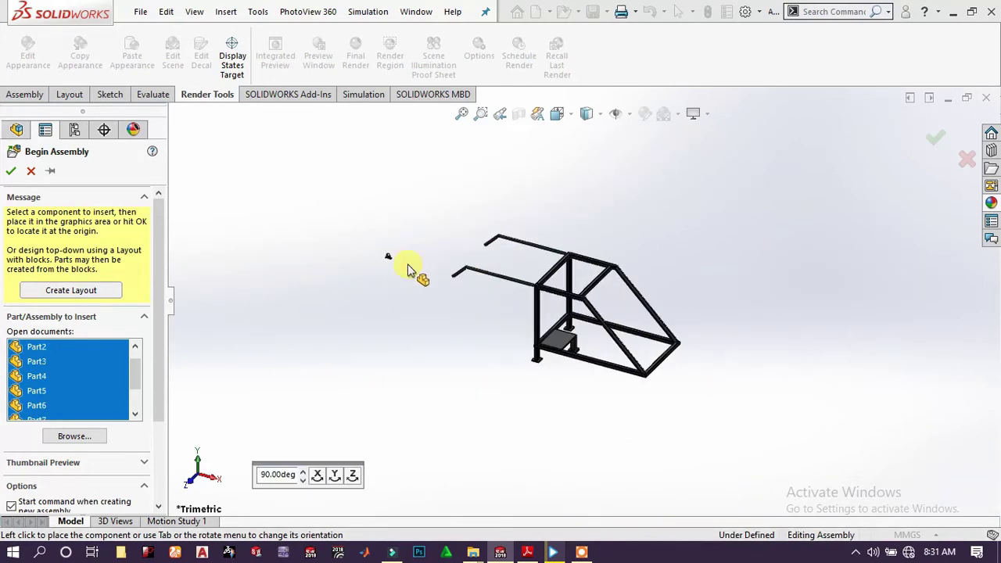
{"action": "scroll", "coordinate": [545, 285], "scroll_direction": "down", "scroll_amount": 10}
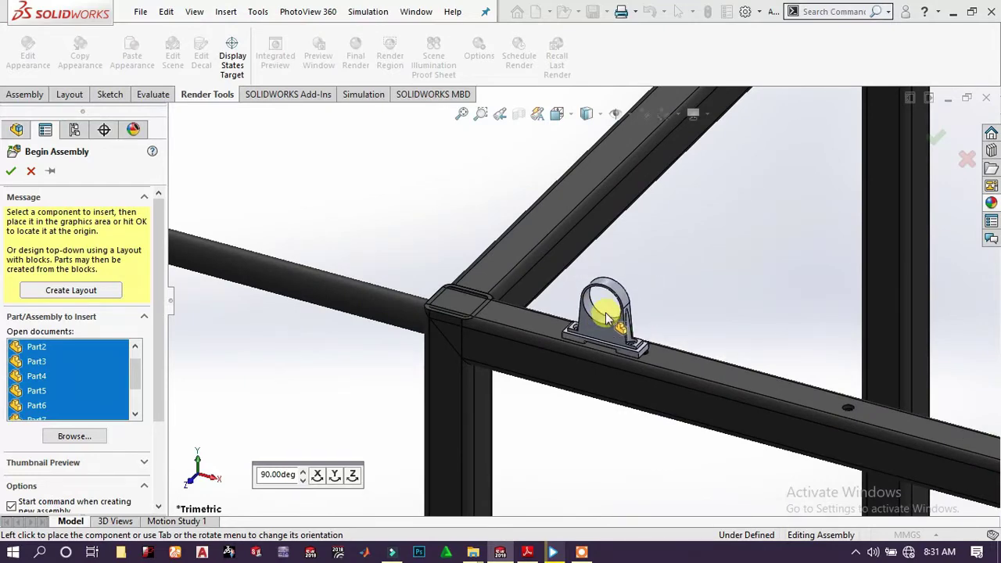
{"action": "left_click", "coordinate": [605, 315]}
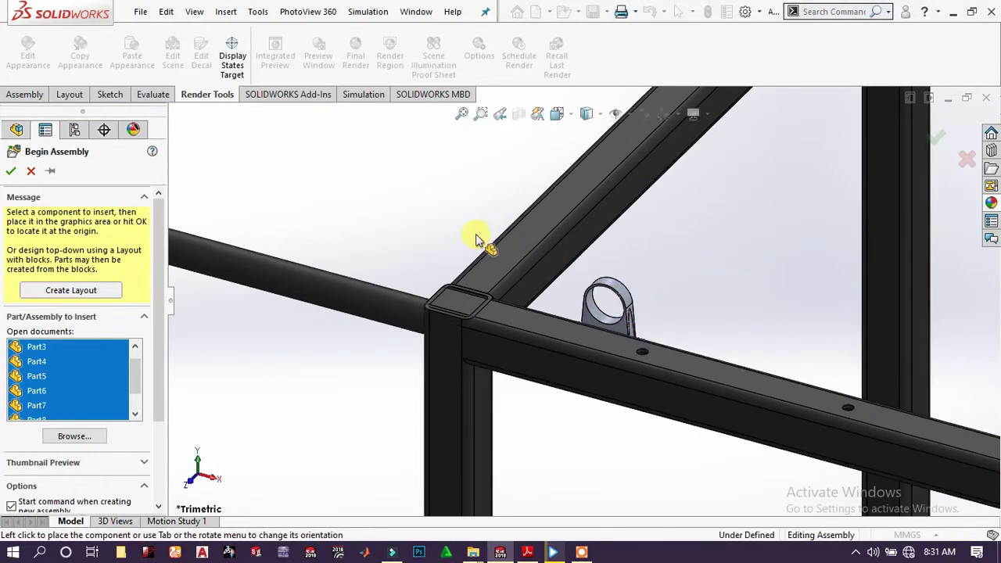
Place the Part2 curved blue cover above the frame and the Part3 spiked drum beside it
{"action": "scroll", "coordinate": [488, 234], "scroll_direction": "up", "scroll_amount": 10}
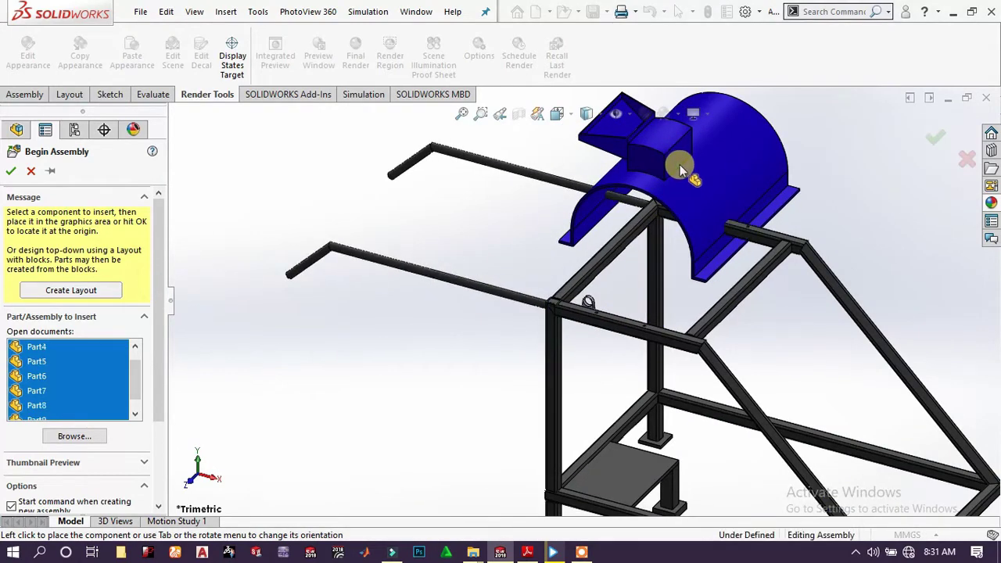
{"action": "left_click", "coordinate": [504, 215]}
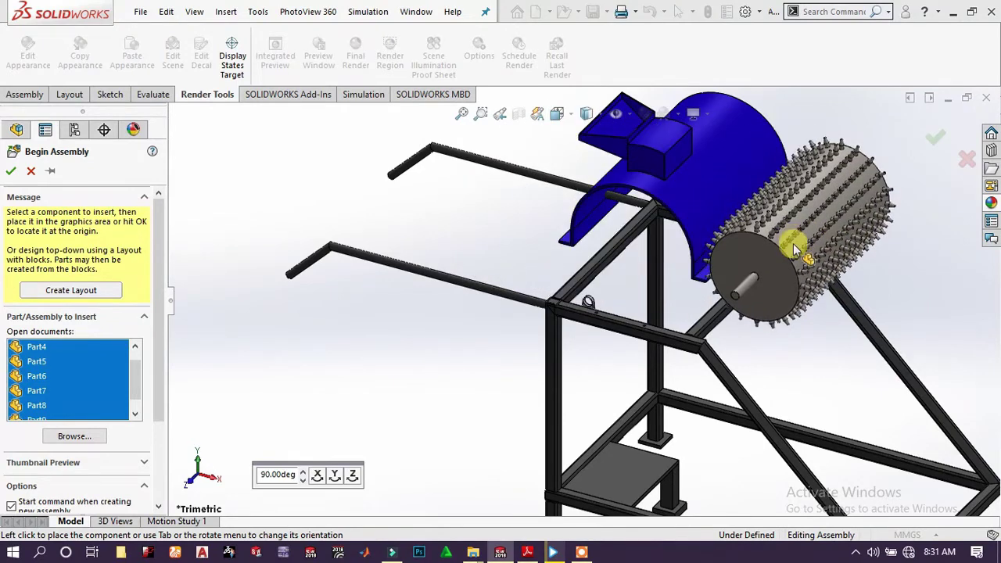
{"action": "left_click", "coordinate": [794, 249]}
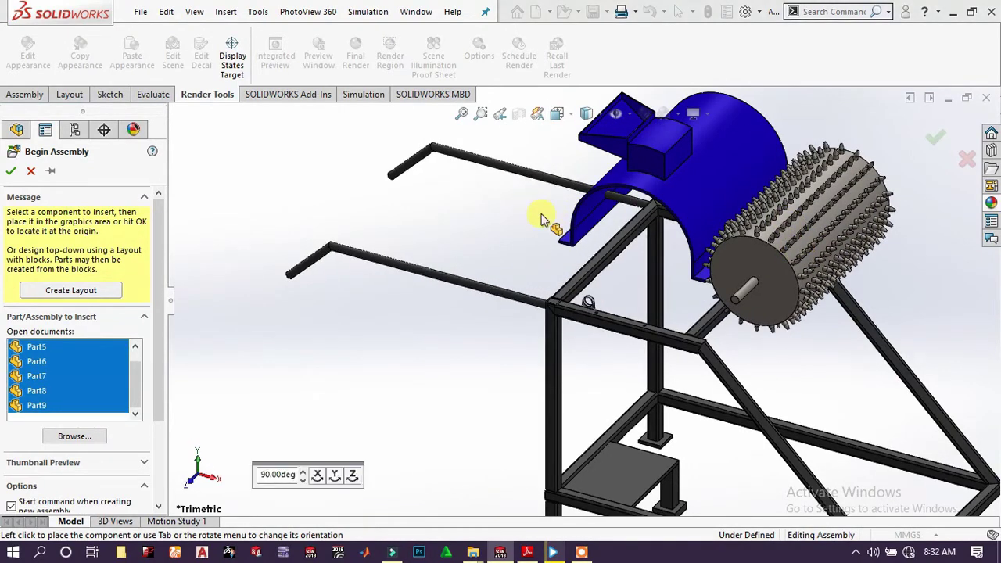
Place the Part4 perforated screen inside the lower frame and the Part5 green chute beyond the spiked drum
{"action": "key", "text": "z"}
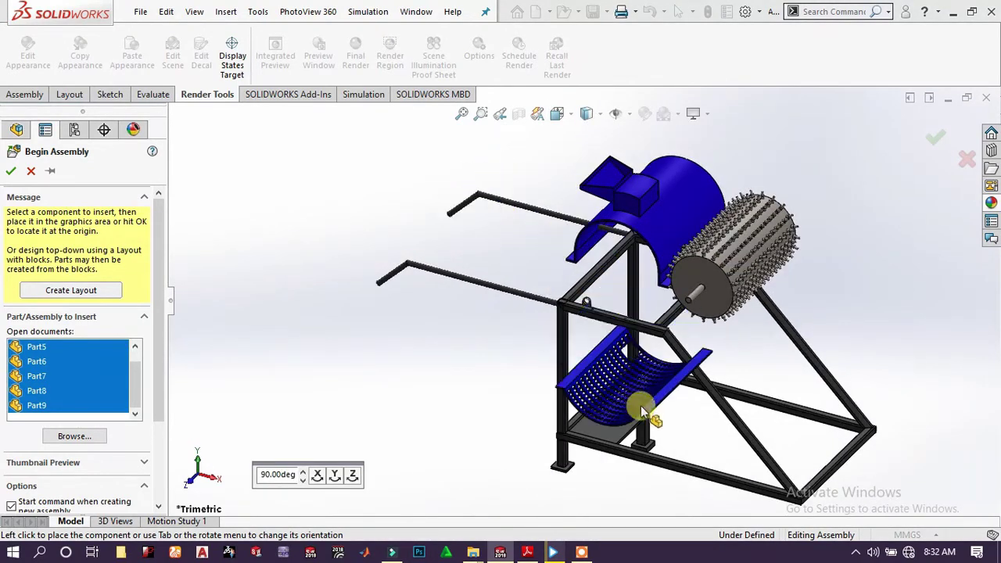
{"action": "left_click", "coordinate": [618, 361]}
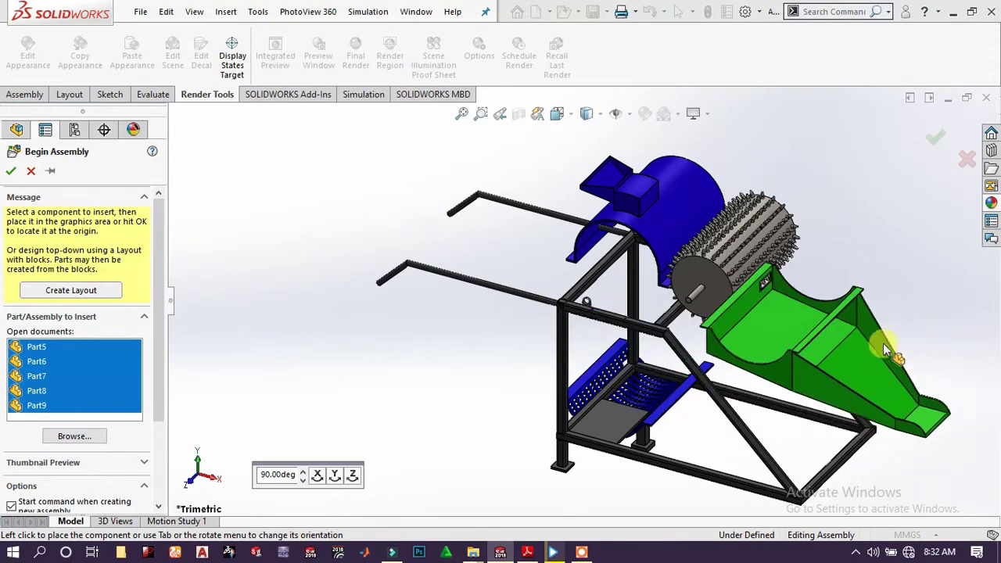
{"action": "left_click", "coordinate": [918, 292]}
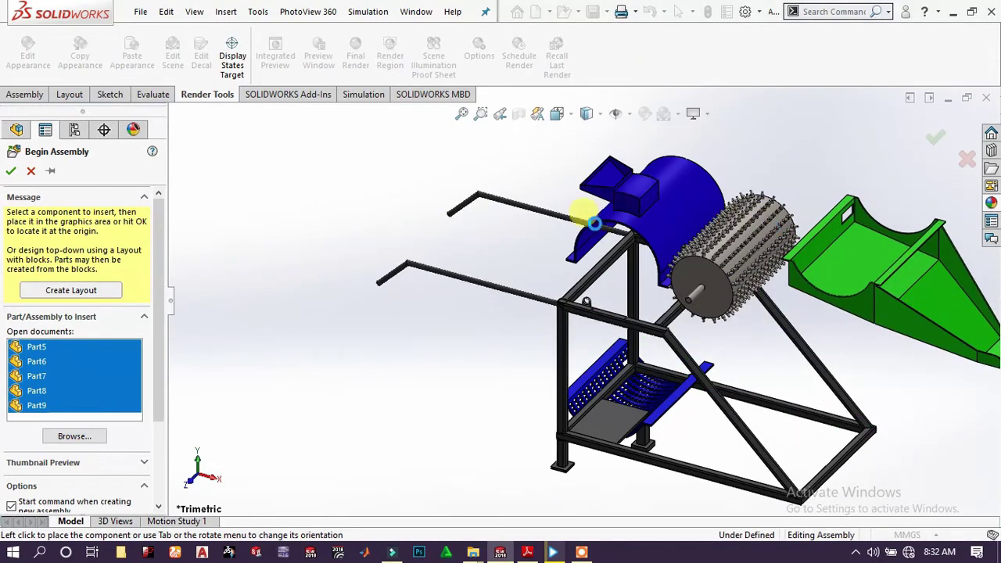
Place the small Part6 pulley beside the frame's lower corner and the large Part7 pulley near the handles
{"action": "scroll", "coordinate": [539, 250], "scroll_direction": "down", "scroll_amount": 3}
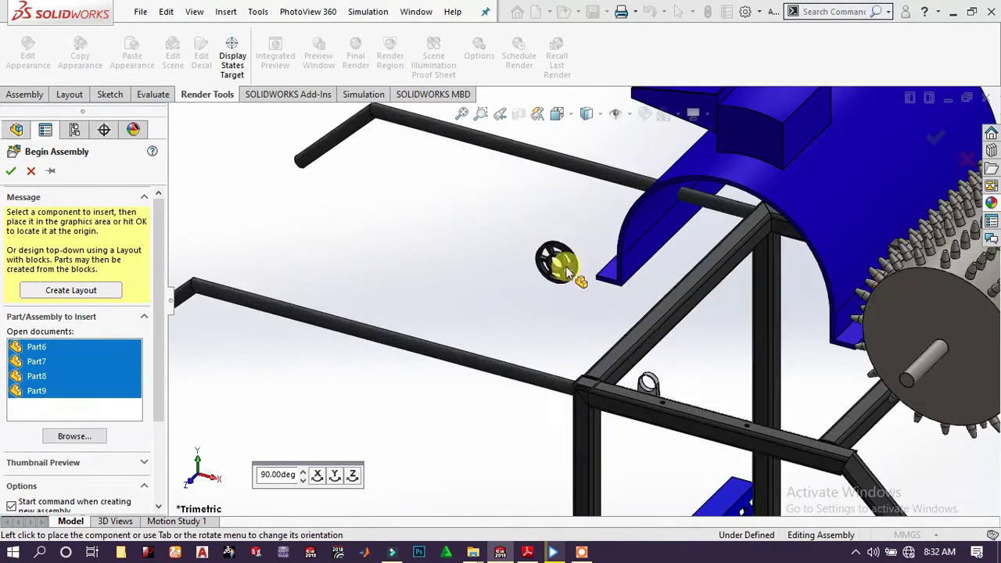
{"action": "scroll", "coordinate": [557, 266], "scroll_direction": "up", "scroll_amount": 4}
{"action": "scroll", "coordinate": [625, 473], "scroll_direction": "down", "scroll_amount": 4}
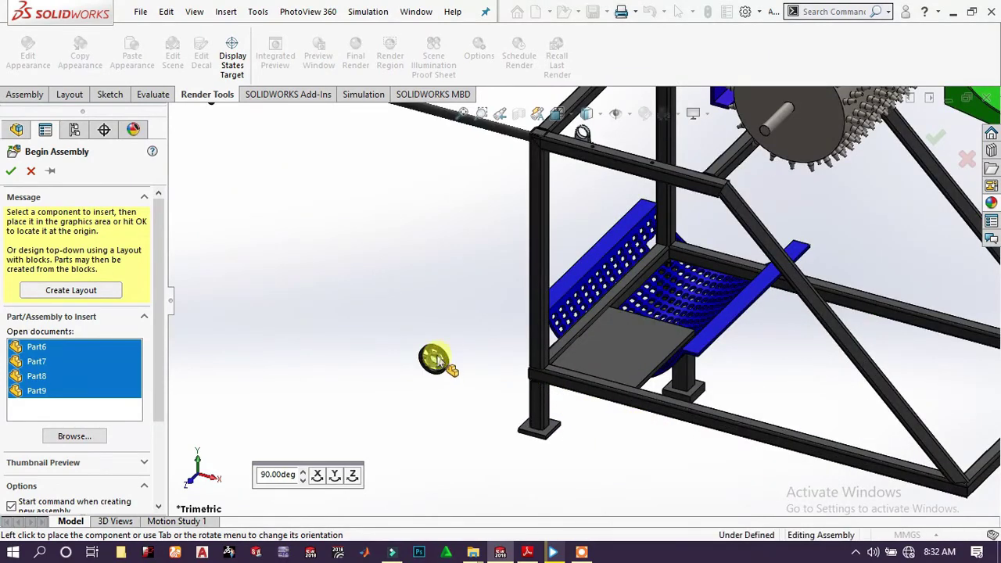
{"action": "left_click", "coordinate": [436, 359]}
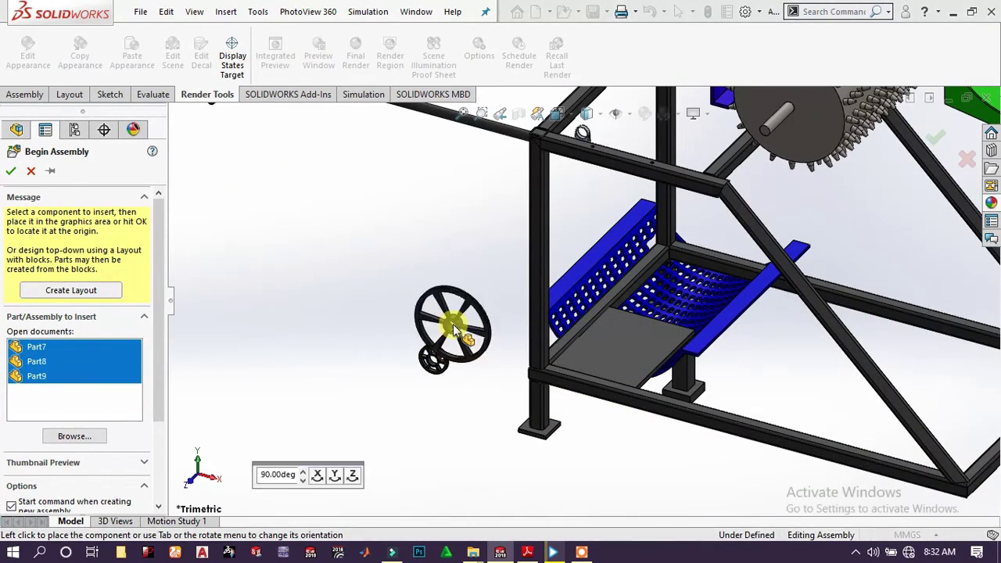
{"action": "scroll", "coordinate": [551, 227], "scroll_direction": "up", "scroll_amount": 3}
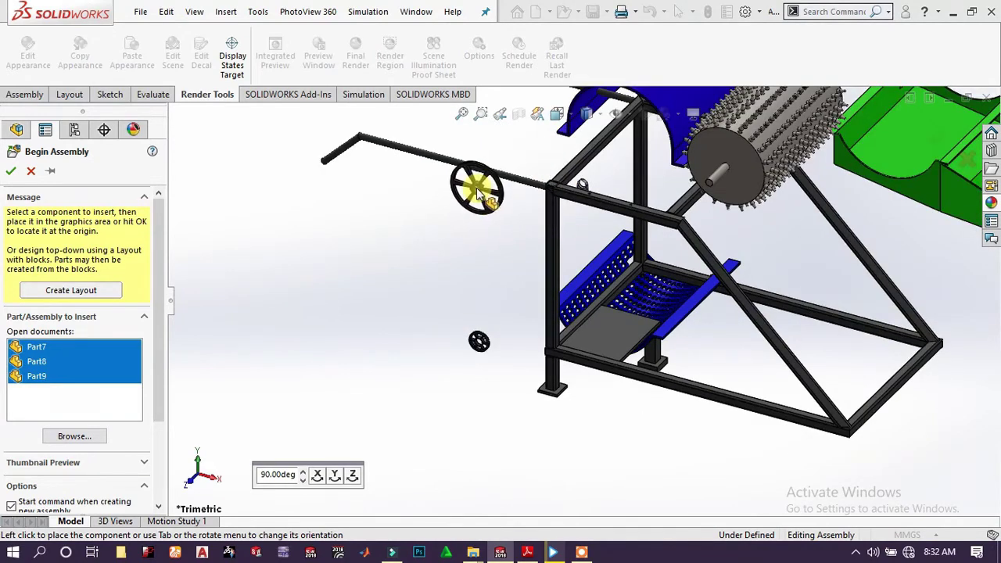
{"action": "left_click", "coordinate": [477, 191]}
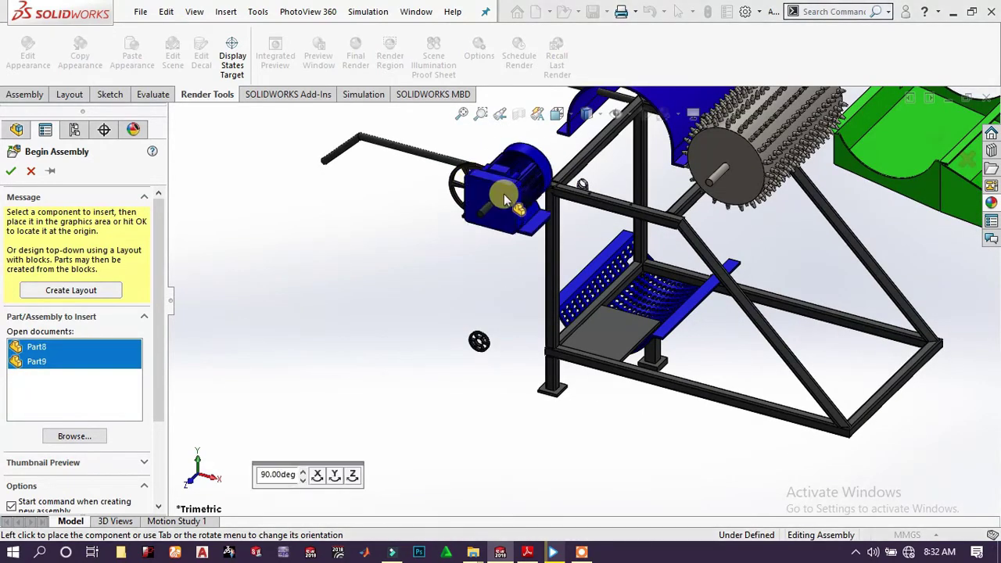
Place the Part8 motor over the frame's base plate and the Part9 bearing housing between the blue cover and drum
{"action": "scroll", "coordinate": [598, 316], "scroll_direction": "down", "scroll_amount": 2}
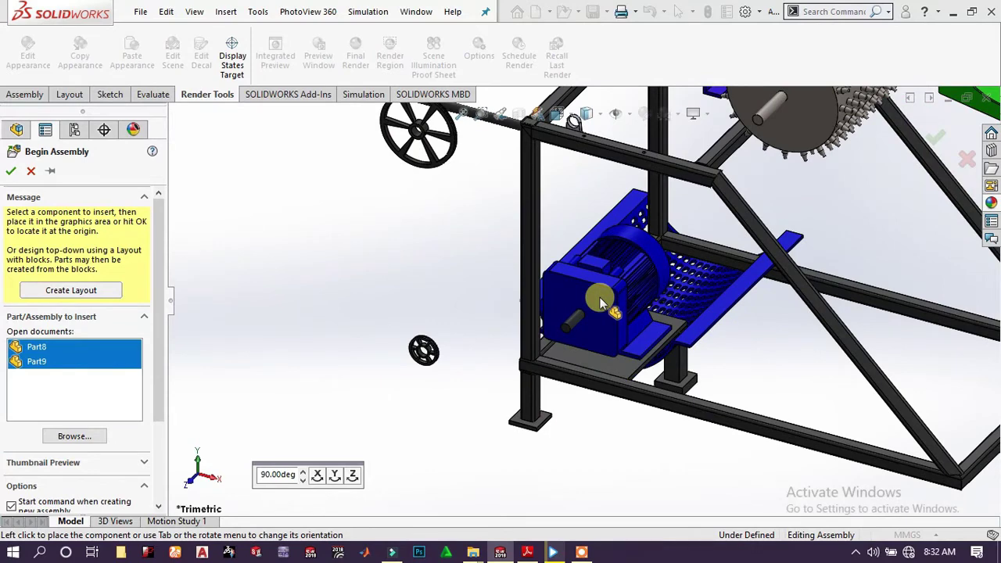
{"action": "left_click", "coordinate": [600, 297]}
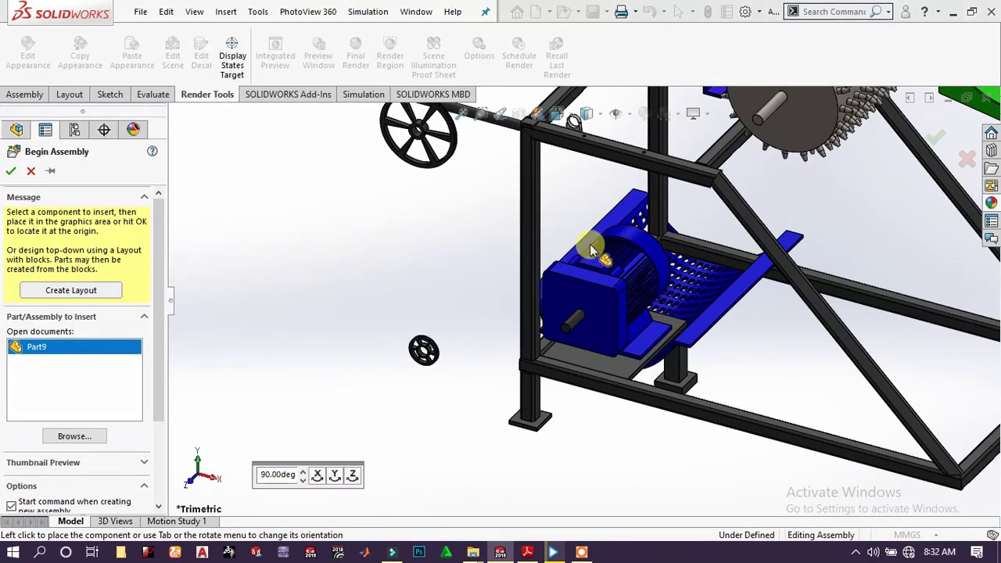
{"action": "scroll", "coordinate": [583, 241], "scroll_direction": "up", "scroll_amount": 5}
{"action": "scroll", "coordinate": [654, 213], "scroll_direction": "down", "scroll_amount": 5}
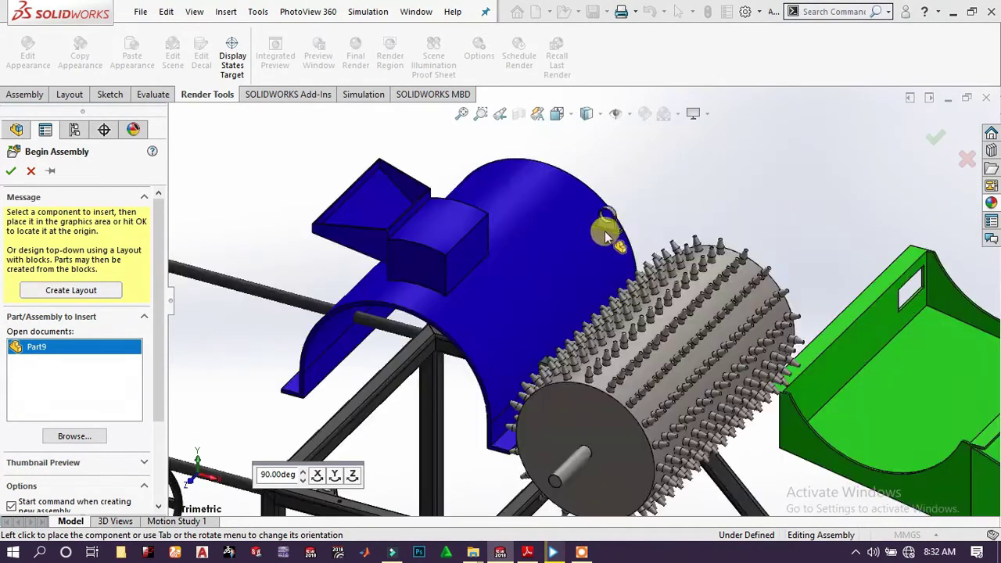
{"action": "left_click", "coordinate": [669, 257]}
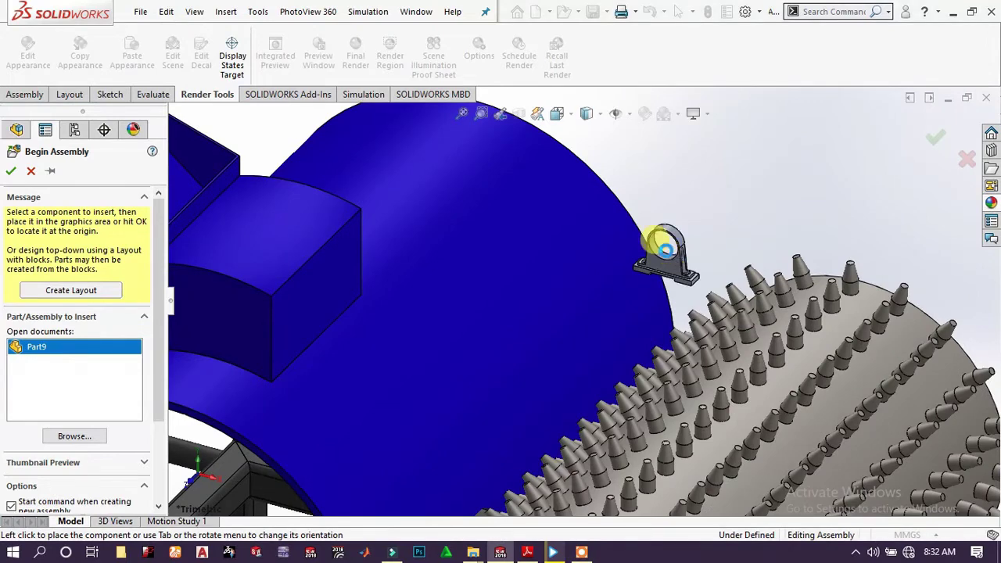
{"action": "scroll", "coordinate": [601, 281], "scroll_direction": "up", "scroll_amount": 6}
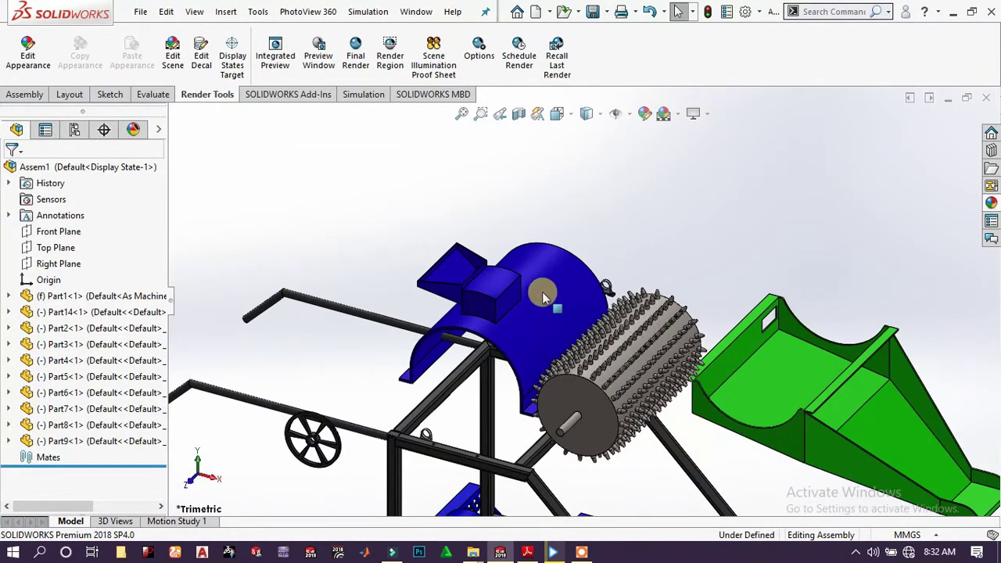
Start editing the Part1 frame in the assembly context, saving the assembly as Assem1 in the maize folder
{"action": "scroll", "coordinate": [548, 321], "scroll_direction": "down", "scroll_amount": 2}
{"action": "scroll", "coordinate": [599, 373], "scroll_direction": "up", "scroll_amount": 2}
{"action": "scroll", "coordinate": [614, 376], "scroll_direction": "down", "scroll_amount": 1}
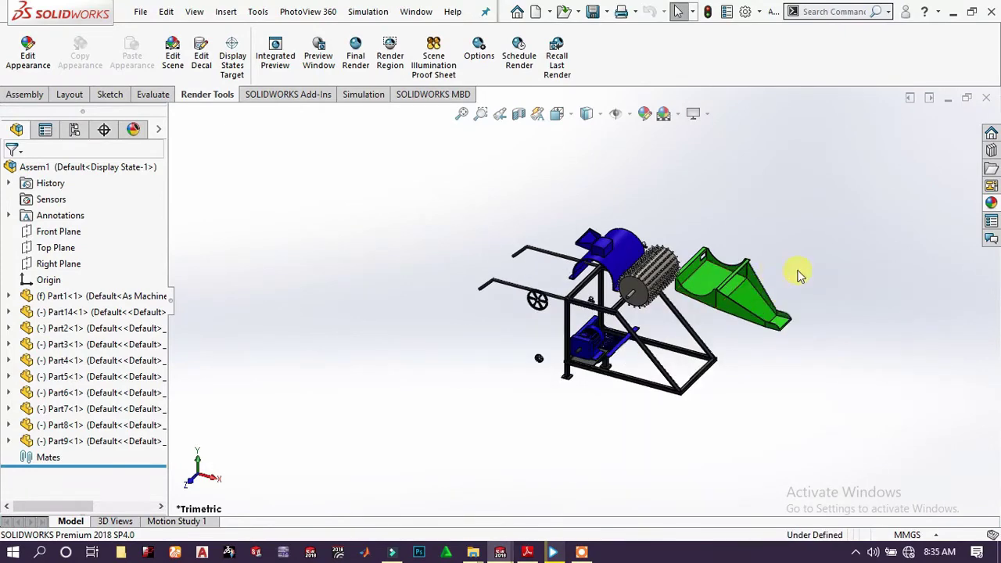
{"action": "scroll", "coordinate": [524, 359], "scroll_direction": "down", "scroll_amount": 10}
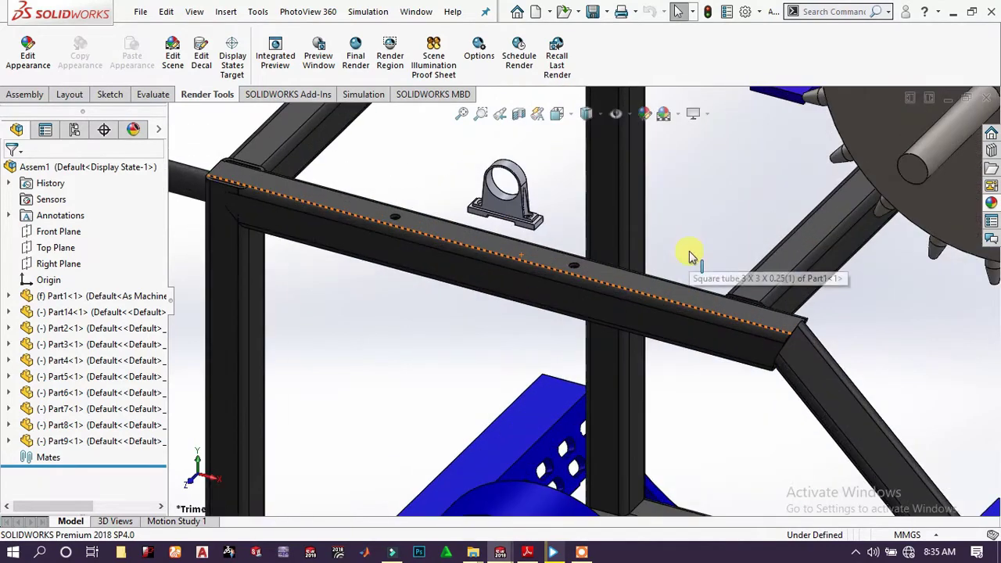
{"action": "left_click", "coordinate": [581, 268]}
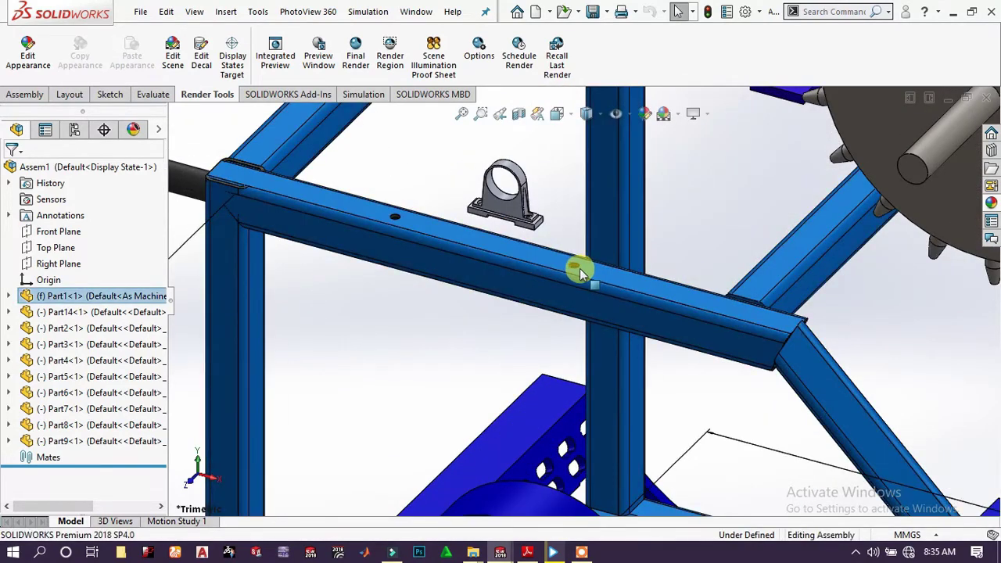
{"action": "left_click", "coordinate": [547, 263]}
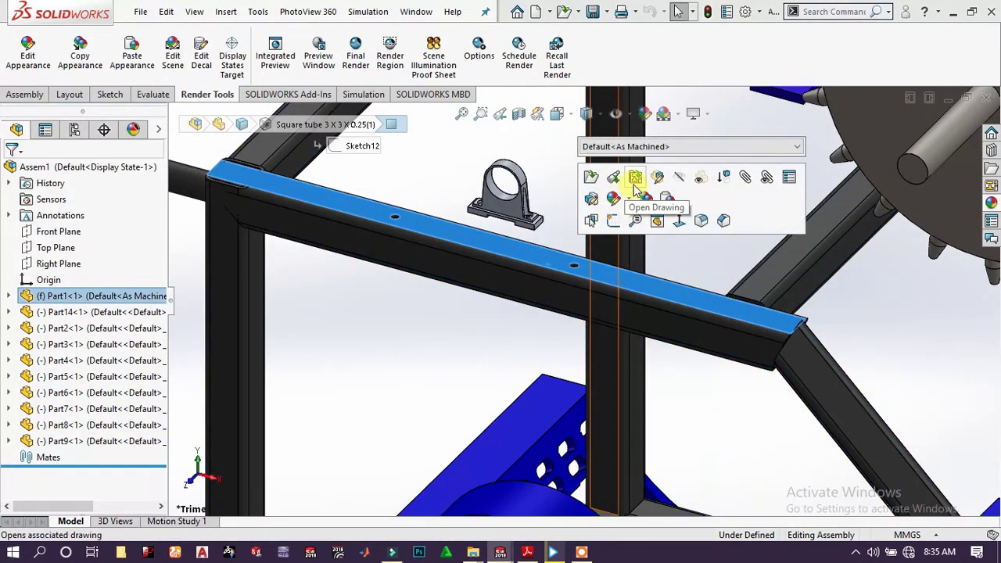
{"action": "left_click", "coordinate": [657, 177]}
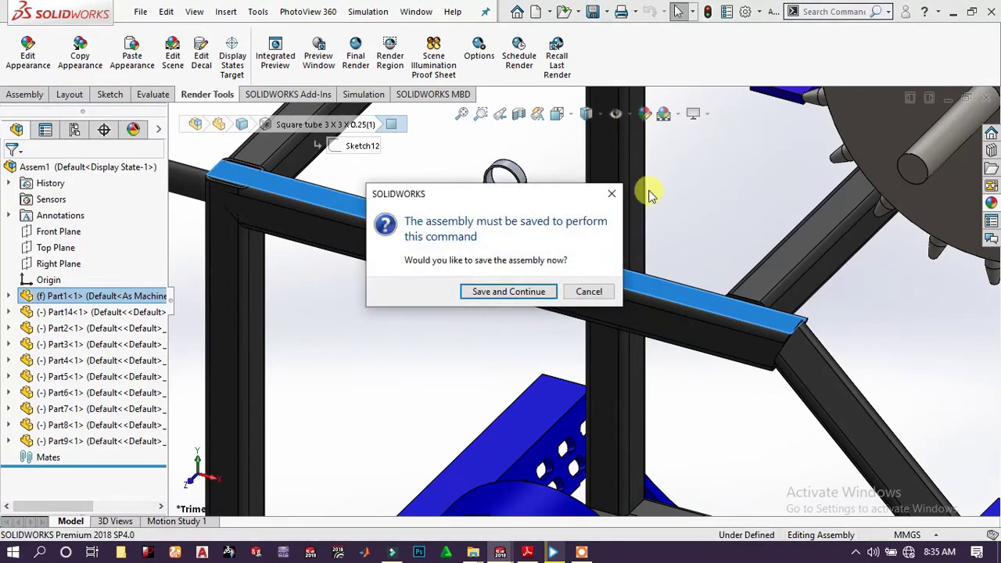
{"action": "left_click", "coordinate": [524, 293]}
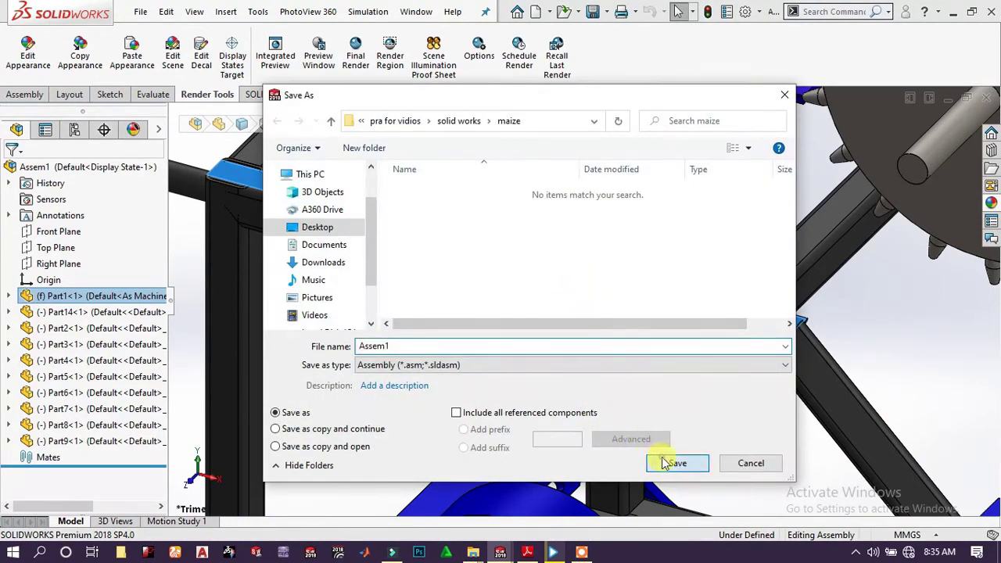
{"action": "left_click", "coordinate": [663, 463]}
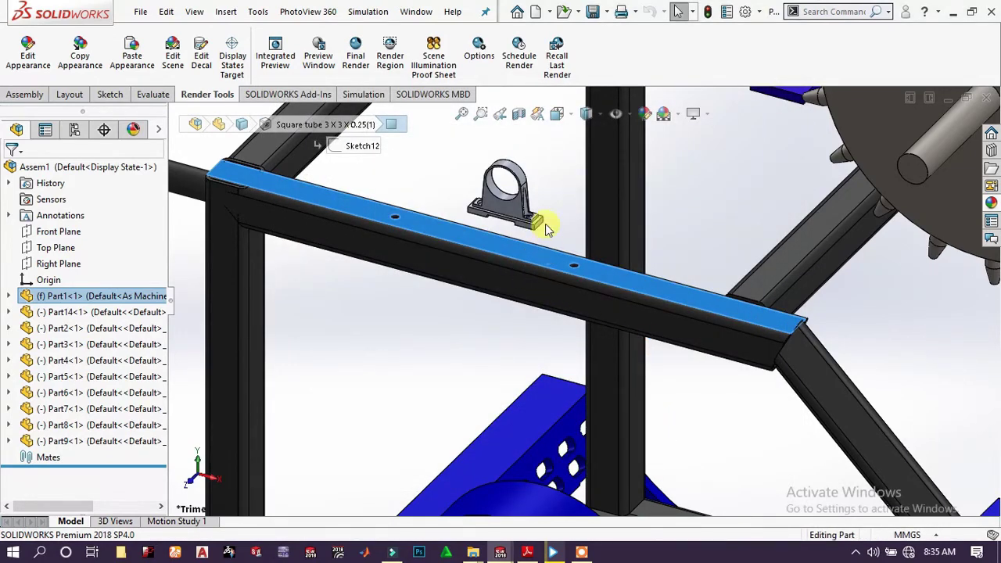
Open Sketch18, the hole-position sketch of the Part1 frame, for editing
{"action": "scroll", "coordinate": [550, 260], "scroll_direction": "down", "scroll_amount": 3}
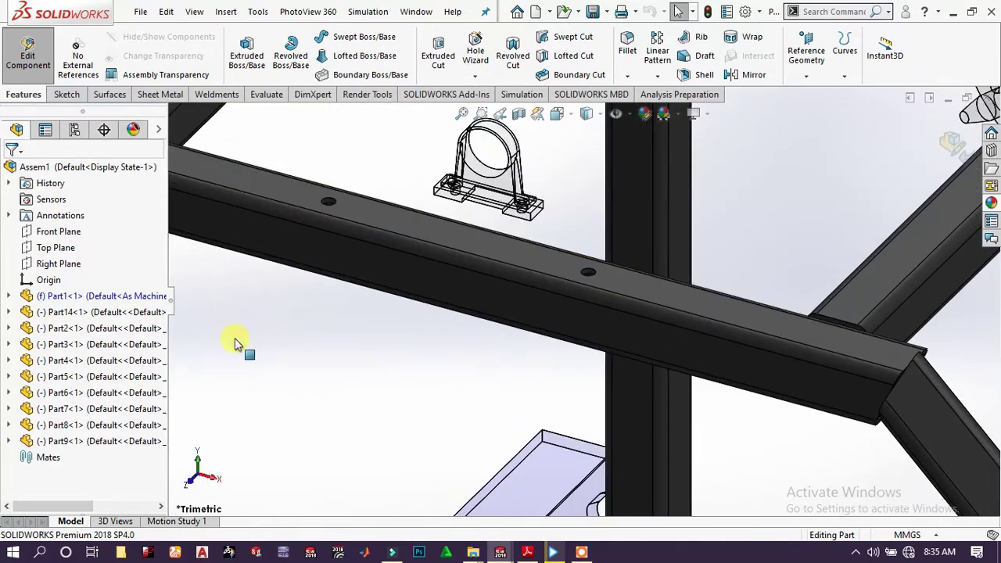
{"action": "scroll", "coordinate": [73, 305], "scroll_direction": "up", "scroll_amount": 1}
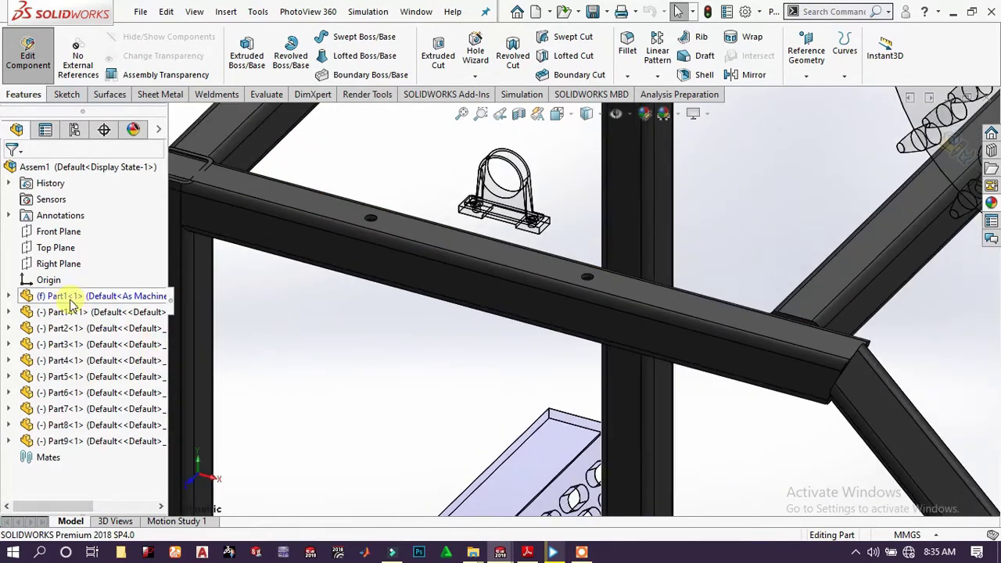
{"action": "left_click", "coordinate": [9, 296]}
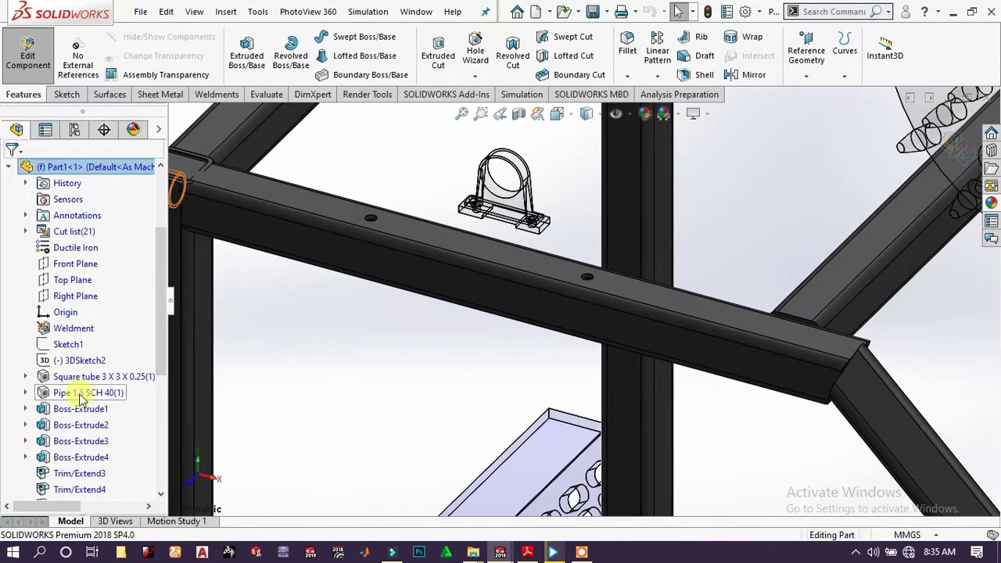
{"action": "scroll", "coordinate": [82, 444], "scroll_direction": "down", "scroll_amount": 3}
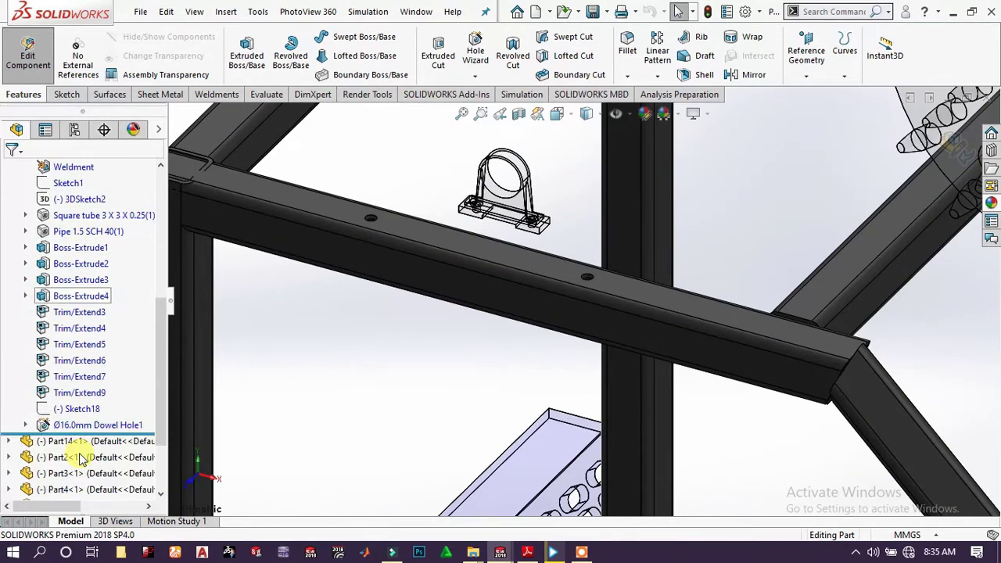
{"action": "left_click", "coordinate": [74, 408]}
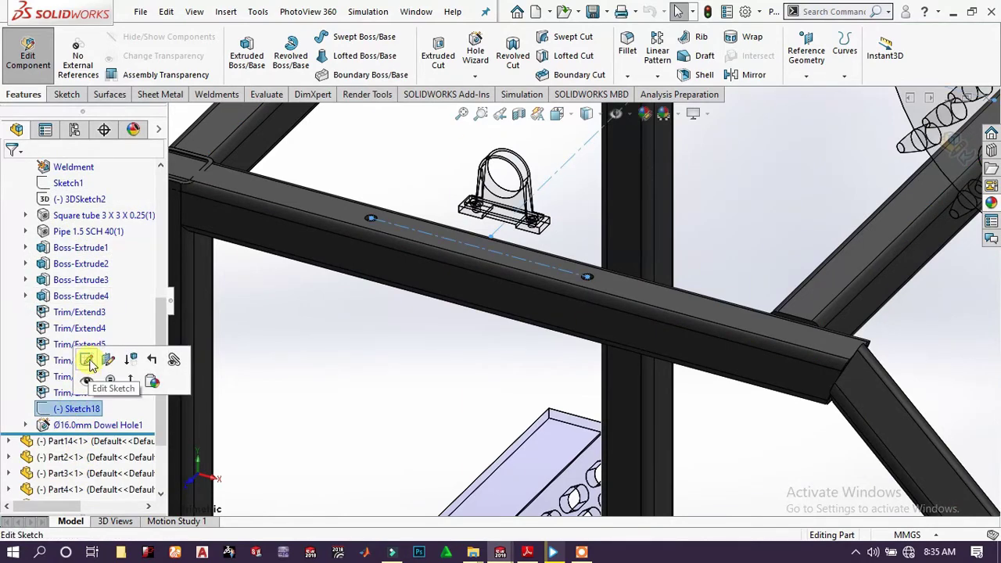
{"action": "left_click", "coordinate": [86, 361]}
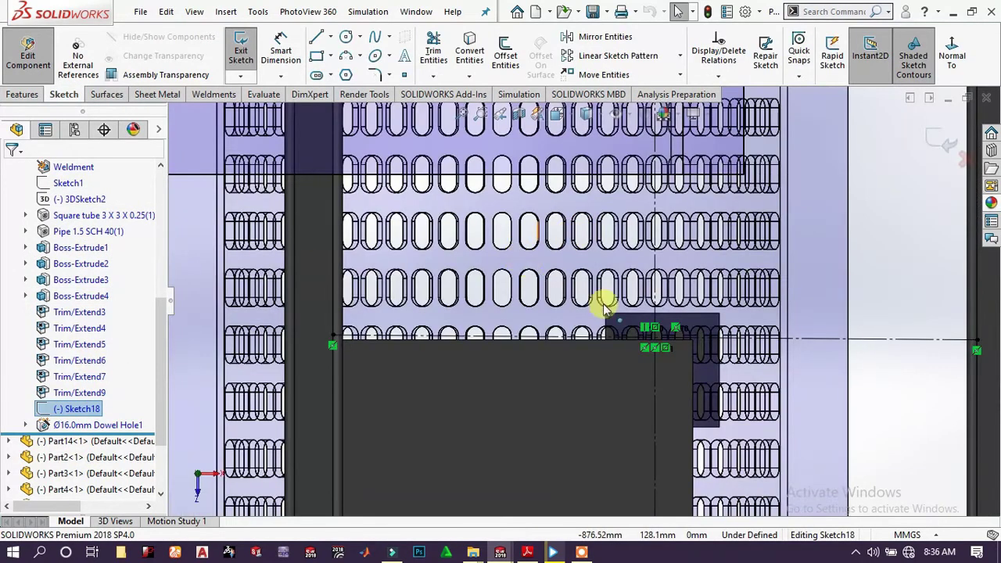
Dimension the construction line between the beam's two hole centres to 82.5 mm, then leave the sketch and return to the assembly
{"action": "scroll", "coordinate": [638, 320], "scroll_direction": "up", "scroll_amount": 5}
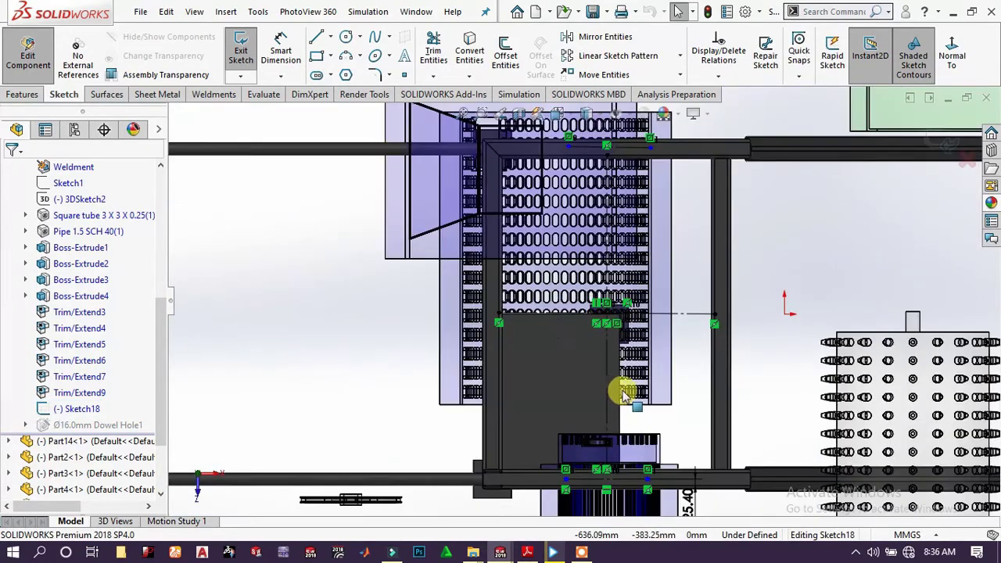
{"action": "scroll", "coordinate": [623, 395], "scroll_direction": "down", "scroll_amount": 4}
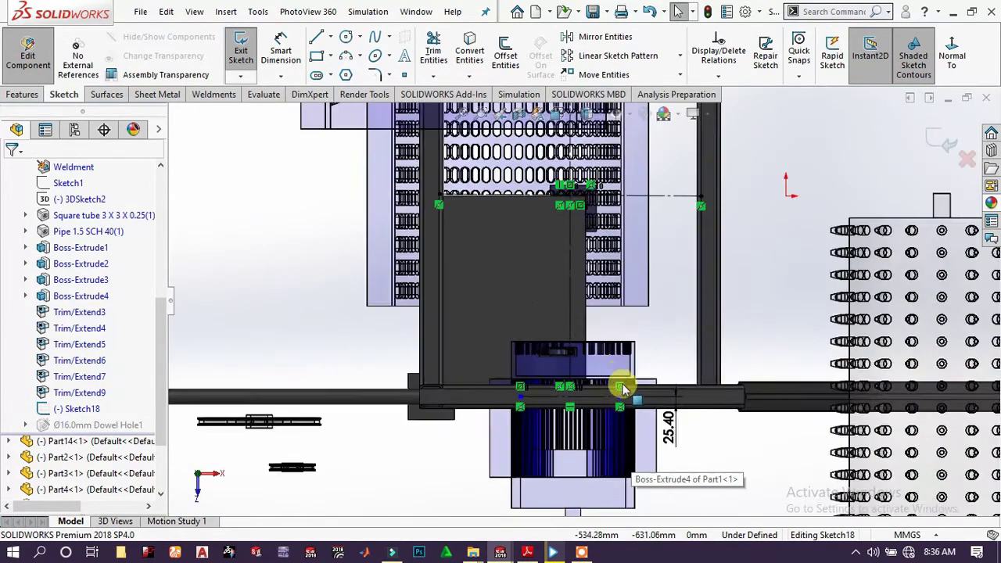
{"action": "scroll", "coordinate": [623, 388], "scroll_direction": "down", "scroll_amount": 2}
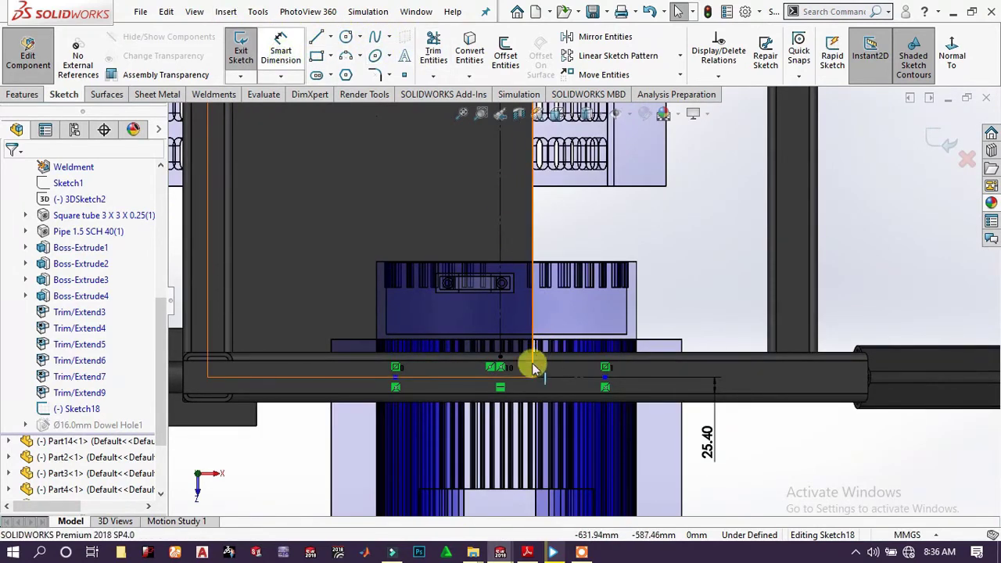
{"action": "left_click", "coordinate": [577, 379]}
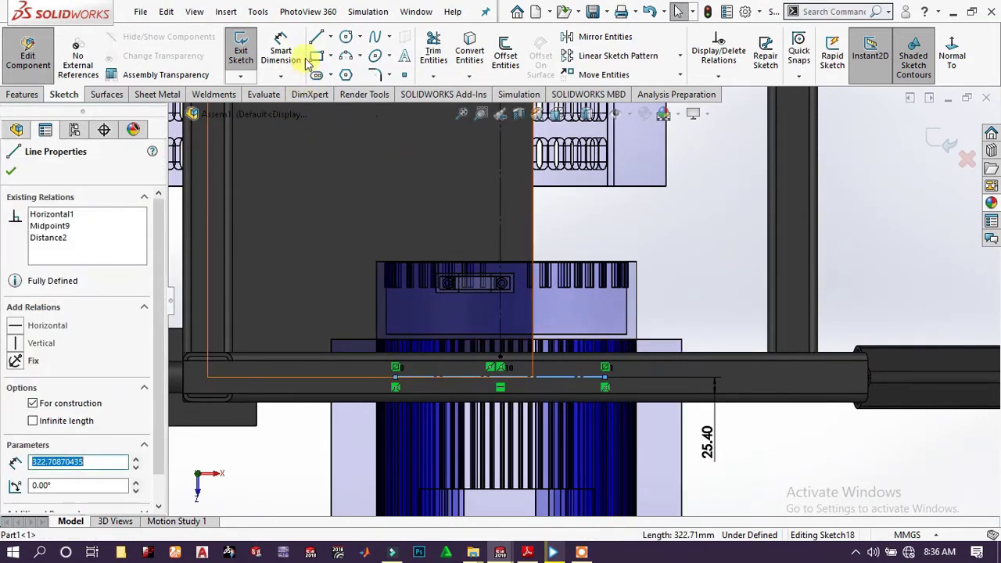
{"action": "left_click", "coordinate": [281, 50]}
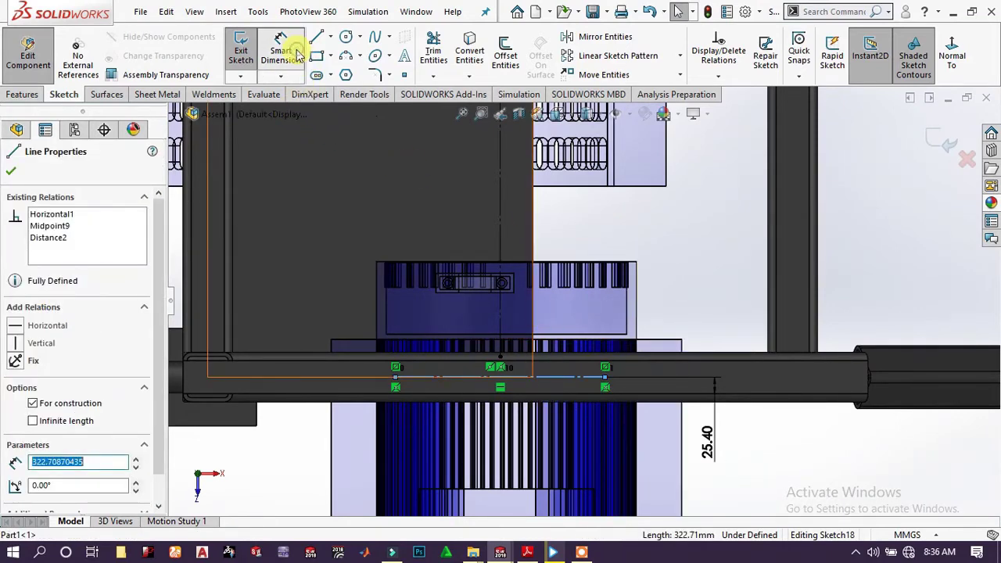
{"action": "left_click", "coordinate": [569, 381]}
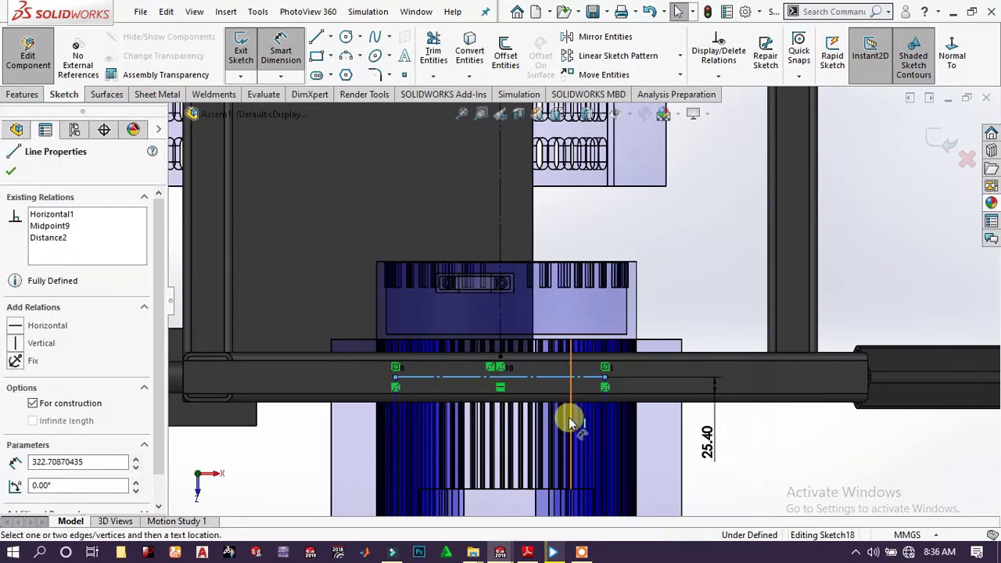
{"action": "scroll", "coordinate": [659, 364], "scroll_direction": "up", "scroll_amount": 2}
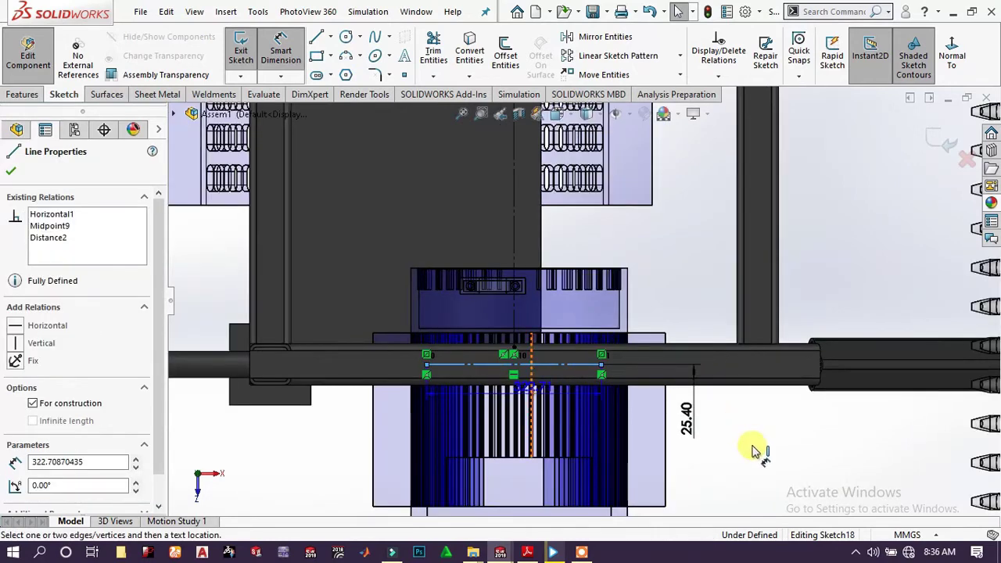
{"action": "scroll", "coordinate": [699, 446], "scroll_direction": "up", "scroll_amount": 2}
{"action": "scroll", "coordinate": [536, 459], "scroll_direction": "up", "scroll_amount": 4}
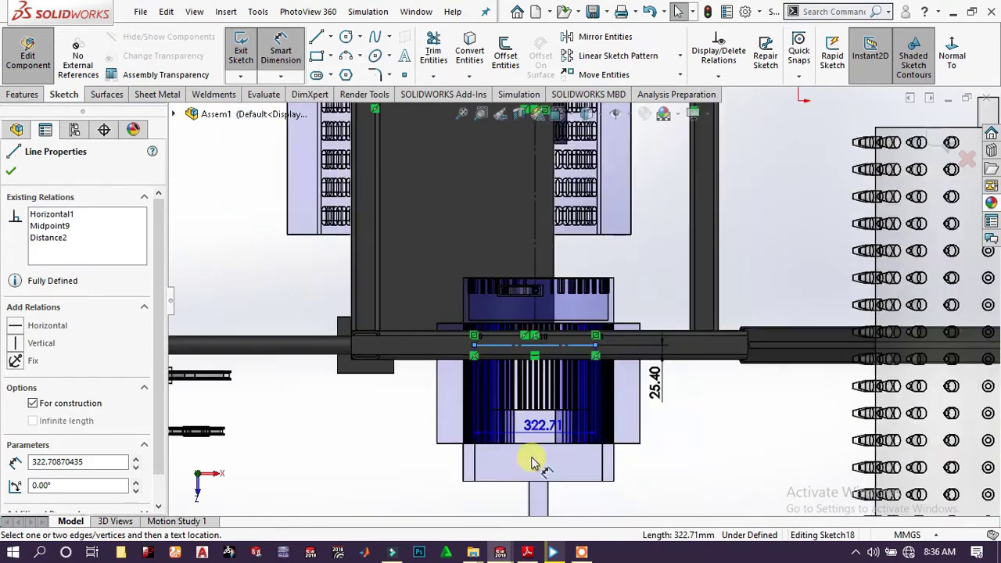
{"action": "left_click", "coordinate": [510, 435]}
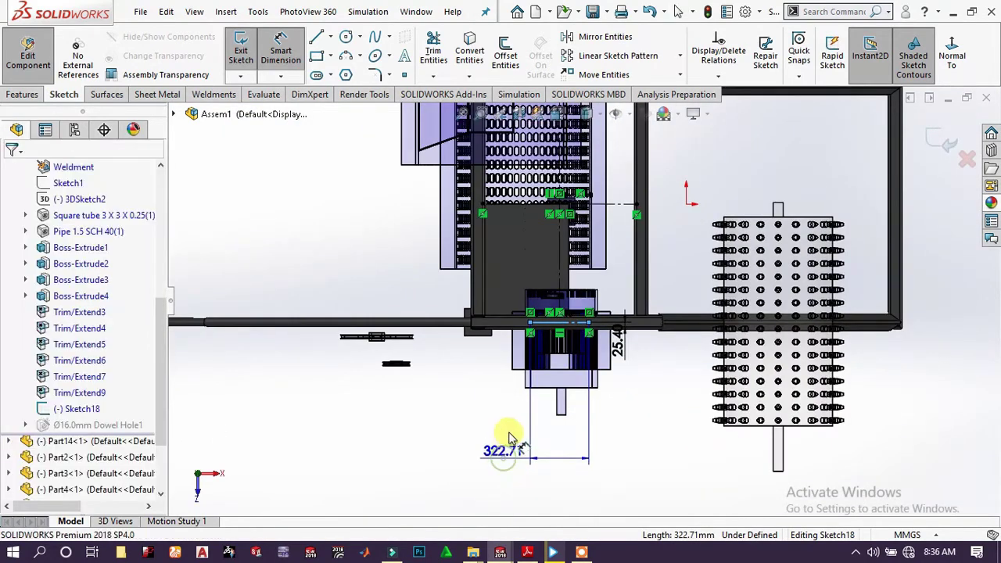
{"action": "type", "text": "82.5"}
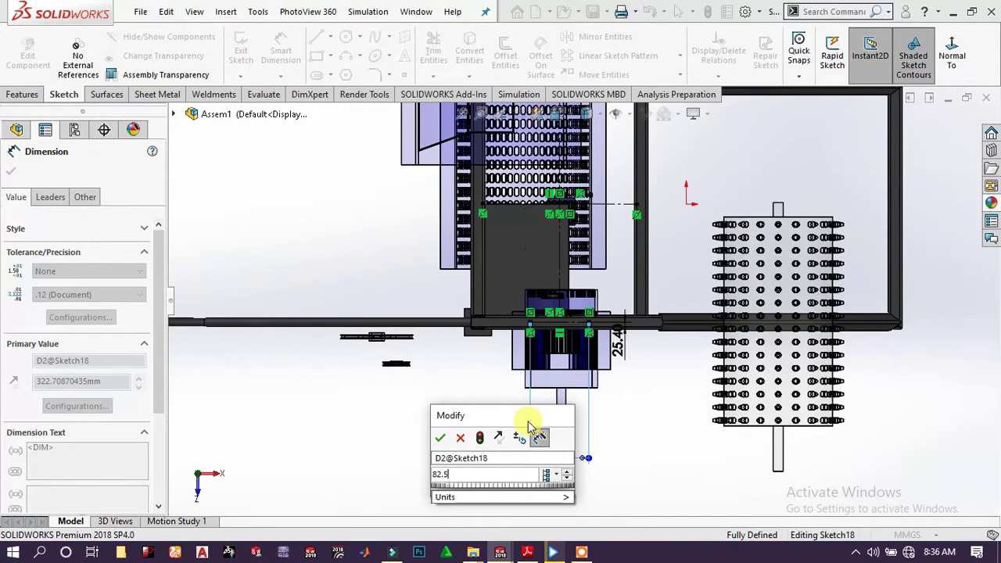
{"action": "key", "text": "Return"}
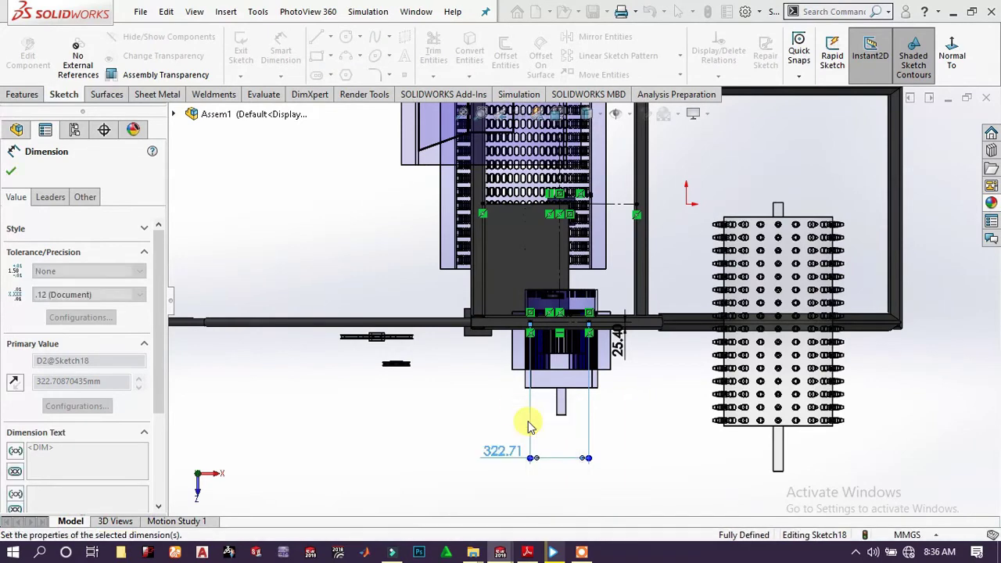
{"action": "left_click", "coordinate": [632, 431]}
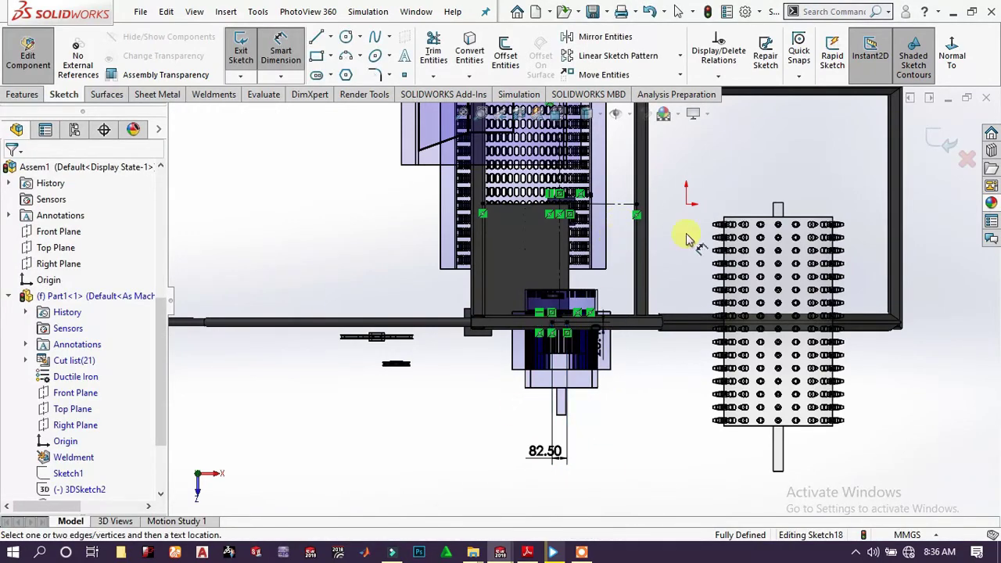
{"action": "left_click", "coordinate": [936, 144]}
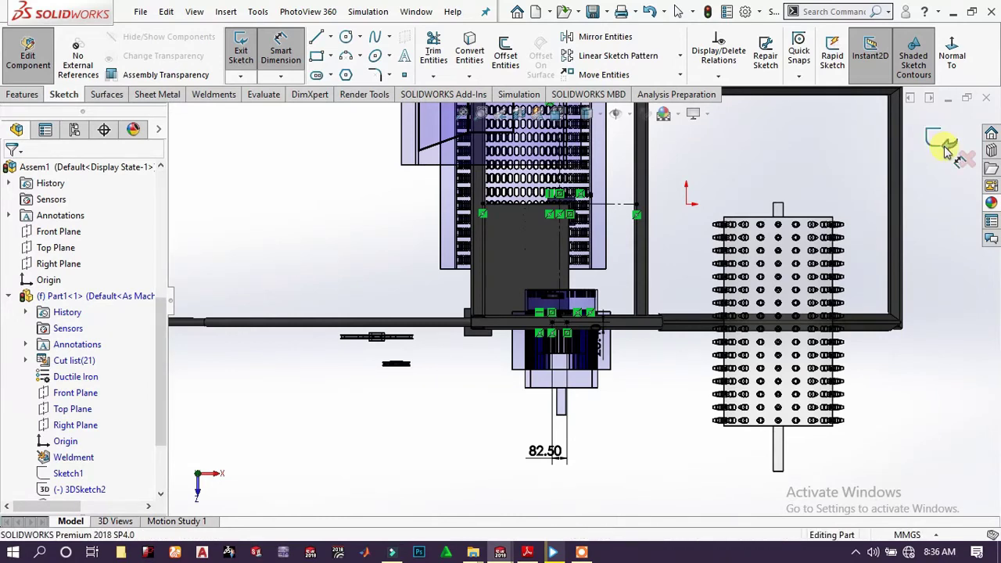
{"action": "left_click", "coordinate": [968, 147]}
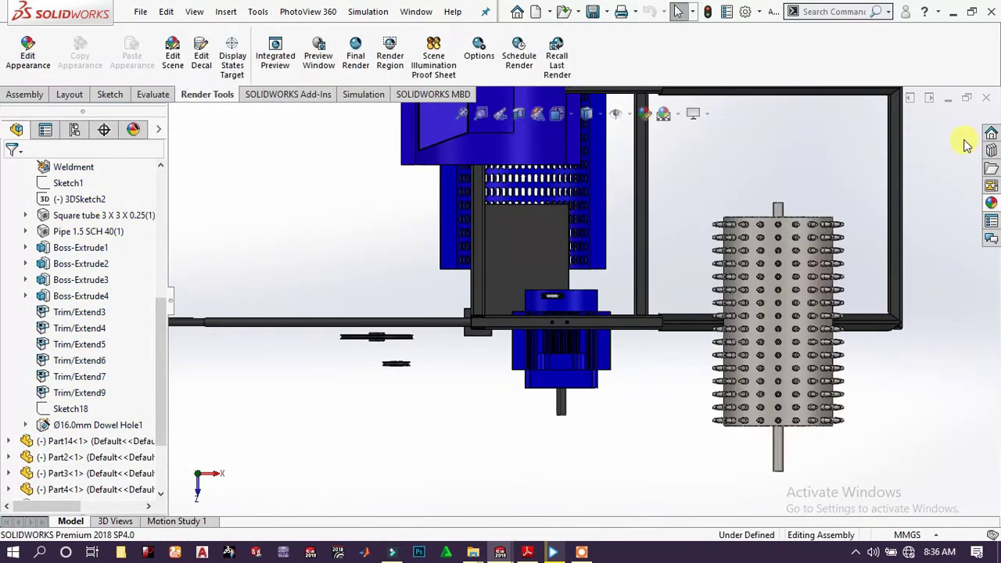
Add a concentric mate between the frame beam's 16 mm dowel hole and the Part14 bearing housing's base hole, and pull the housing above the beam
{"action": "scroll", "coordinate": [649, 320], "scroll_direction": "down", "scroll_amount": 3}
{"action": "middle_click_drag", "start_coordinate": [520, 336], "coordinate": [525, 161]}
{"action": "scroll", "coordinate": [547, 219], "scroll_direction": "up", "scroll_amount": 5}
{"action": "middle_click_drag", "start_coordinate": [577, 277], "coordinate": [554, 214]}
{"action": "scroll", "coordinate": [603, 263], "scroll_direction": "up", "scroll_amount": 3}
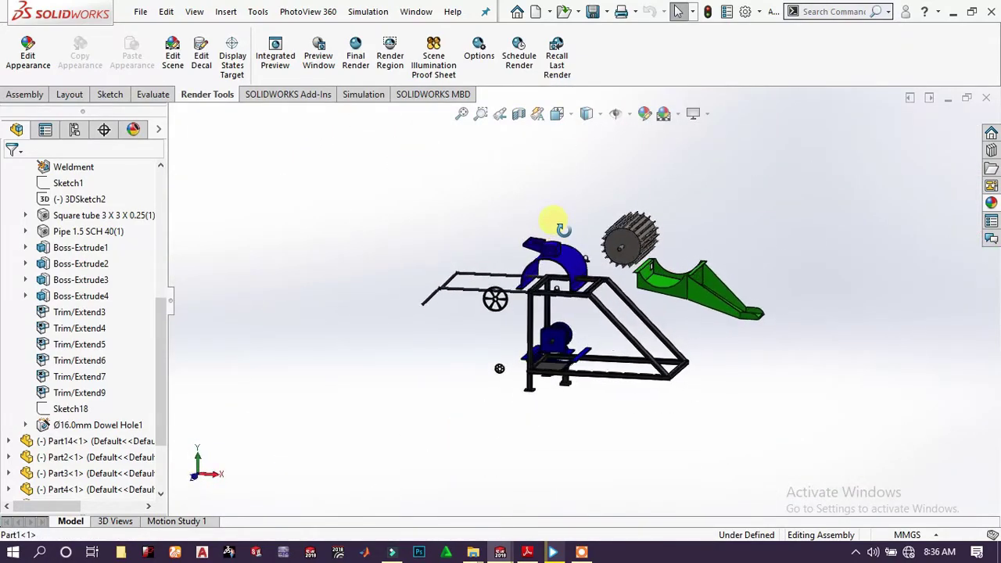
{"action": "scroll", "coordinate": [619, 290], "scroll_direction": "down", "scroll_amount": 5}
{"action": "scroll", "coordinate": [513, 368], "scroll_direction": "down", "scroll_amount": 8}
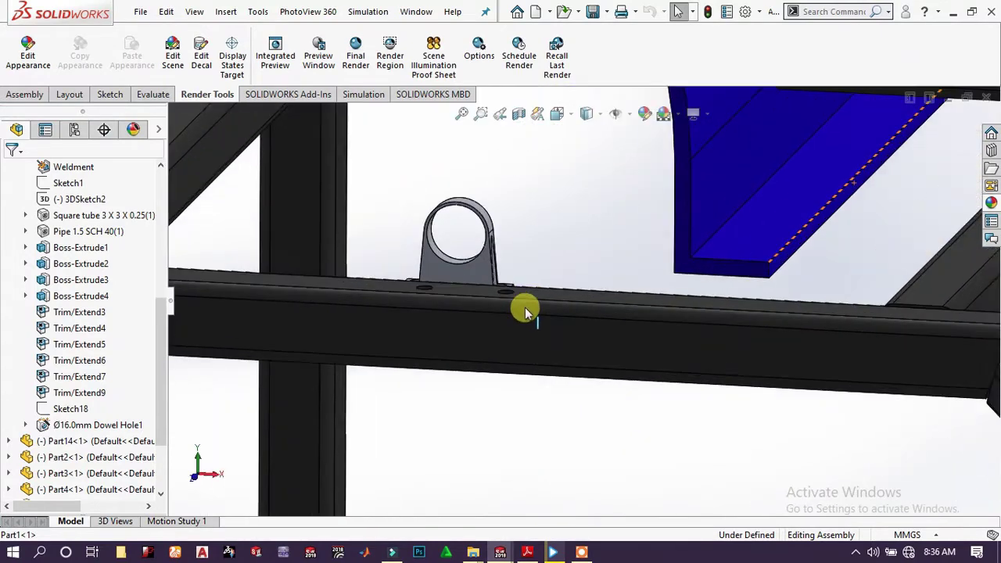
{"action": "scroll", "coordinate": [532, 309], "scroll_direction": "down", "scroll_amount": 3}
{"action": "middle_click_drag", "start_coordinate": [516, 287], "coordinate": [511, 233]}
{"action": "left_click", "coordinate": [513, 225]}
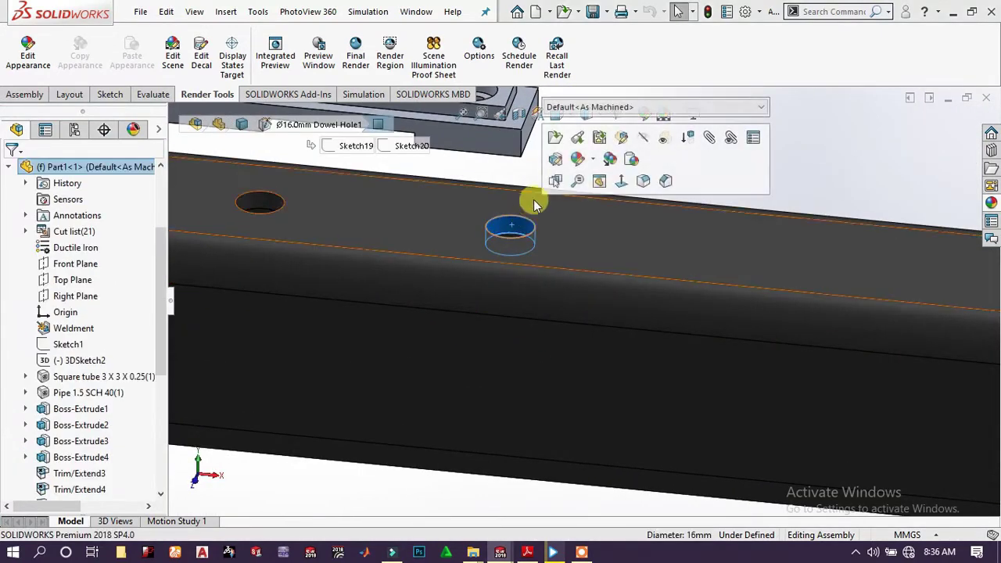
{"action": "left_click", "coordinate": [707, 140]}
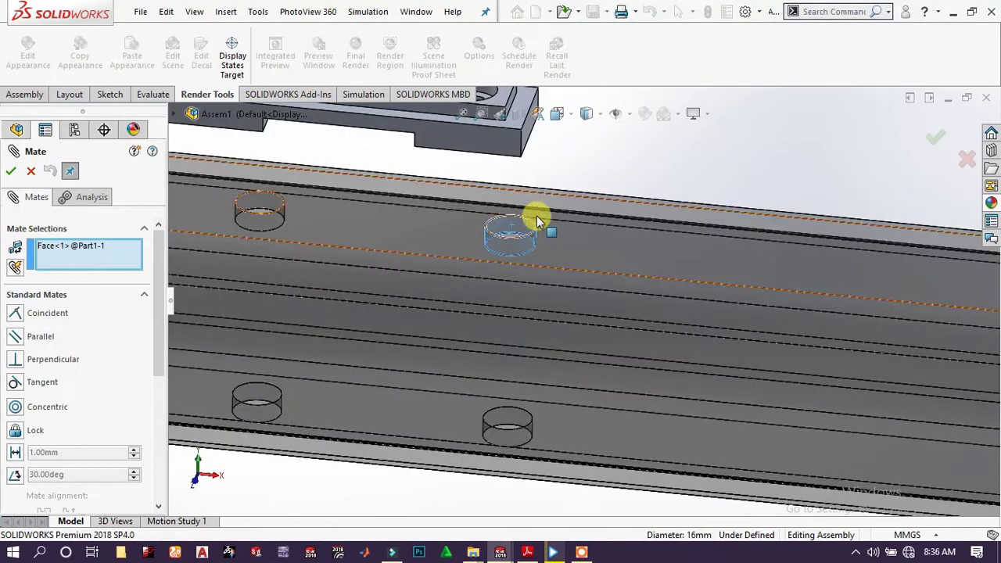
{"action": "middle_click_drag", "start_coordinate": [536, 217], "coordinate": [598, 344]}
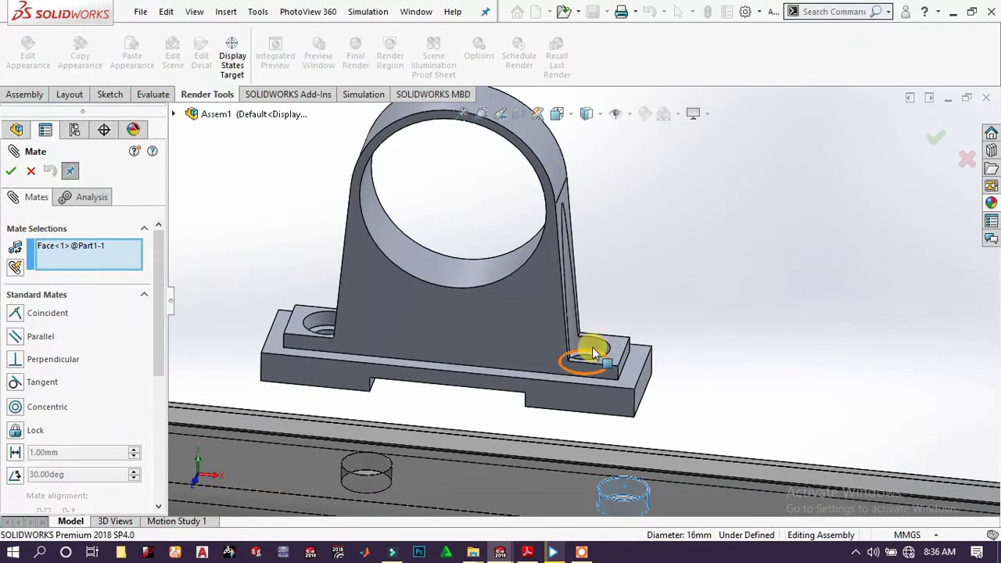
{"action": "left_click", "coordinate": [594, 352]}
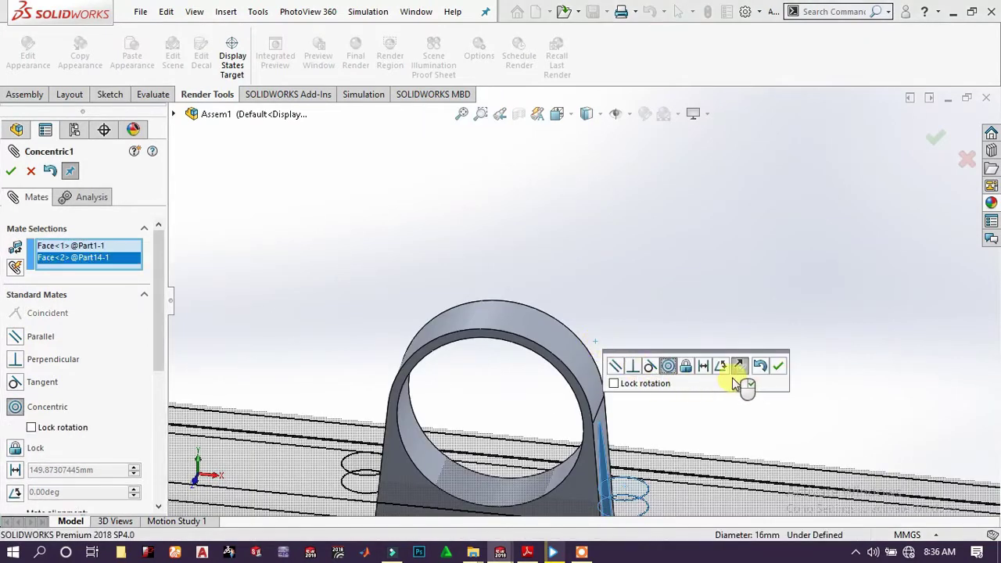
{"action": "left_click", "coordinate": [781, 364]}
{"action": "scroll", "coordinate": [648, 409], "scroll_direction": "up", "scroll_amount": 5}
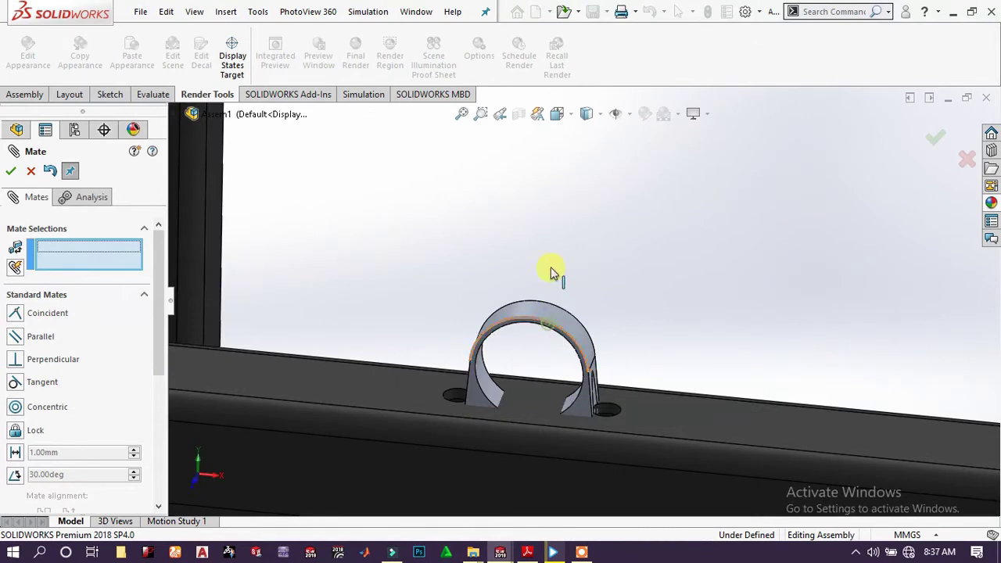
{"action": "left_click_drag", "start_coordinate": [551, 272], "coordinate": [572, 179]}
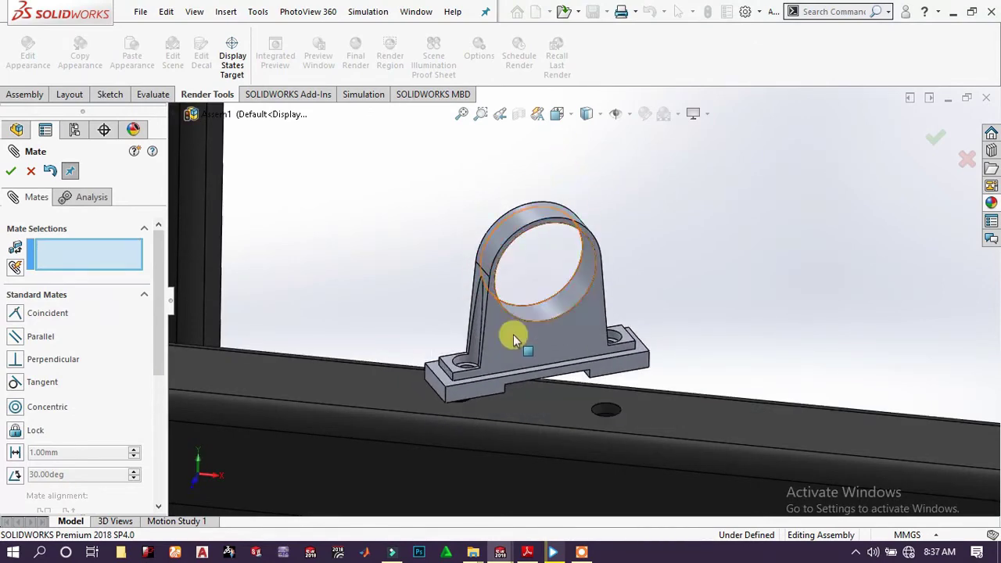
Add a concentric mate between the Part14 housing's other base hole and the matching 16 mm hole in the frame beam
{"action": "scroll", "coordinate": [514, 340], "scroll_direction": "down", "scroll_amount": 4}
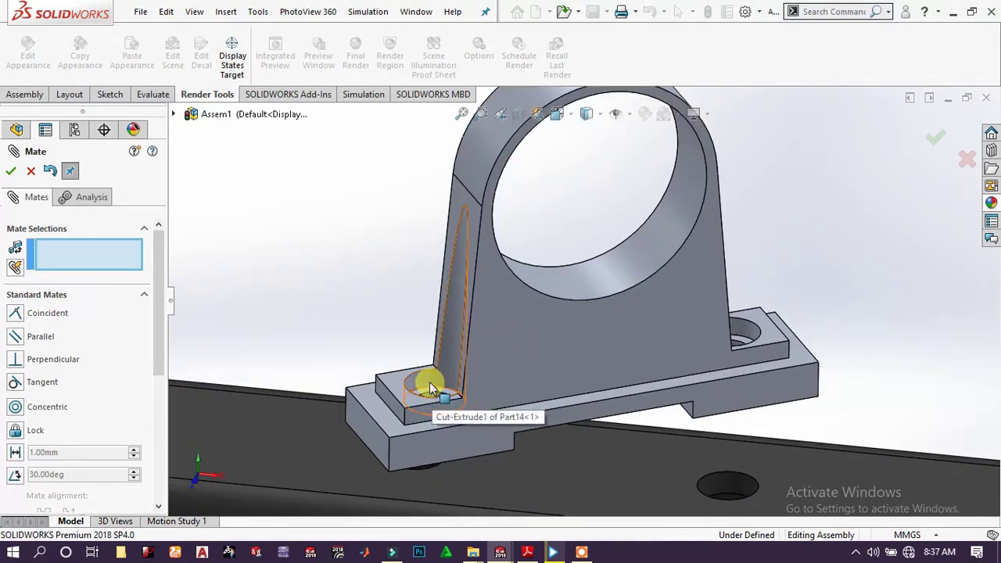
{"action": "left_click", "coordinate": [429, 386]}
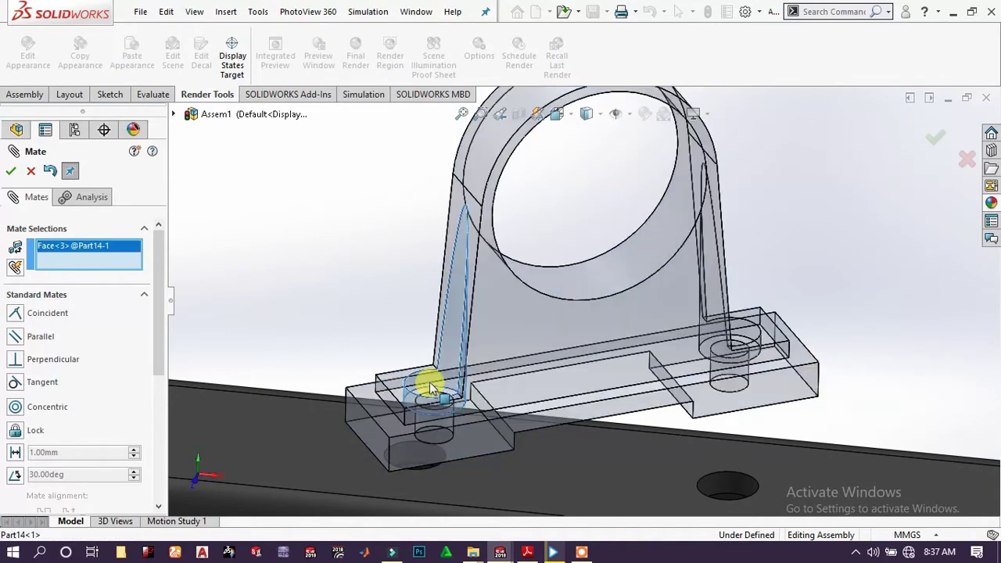
{"action": "left_click", "coordinate": [425, 458]}
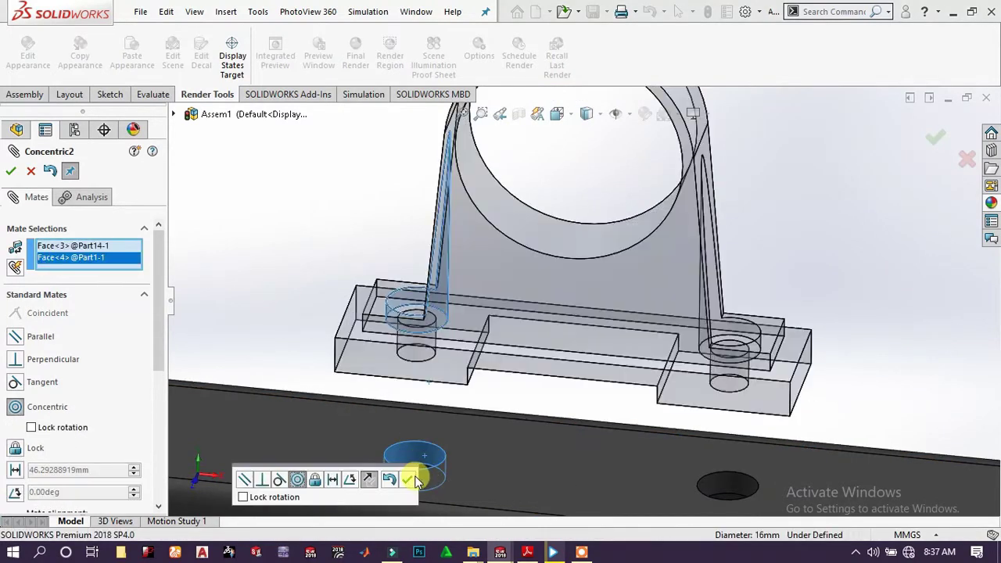
{"action": "left_click", "coordinate": [410, 481]}
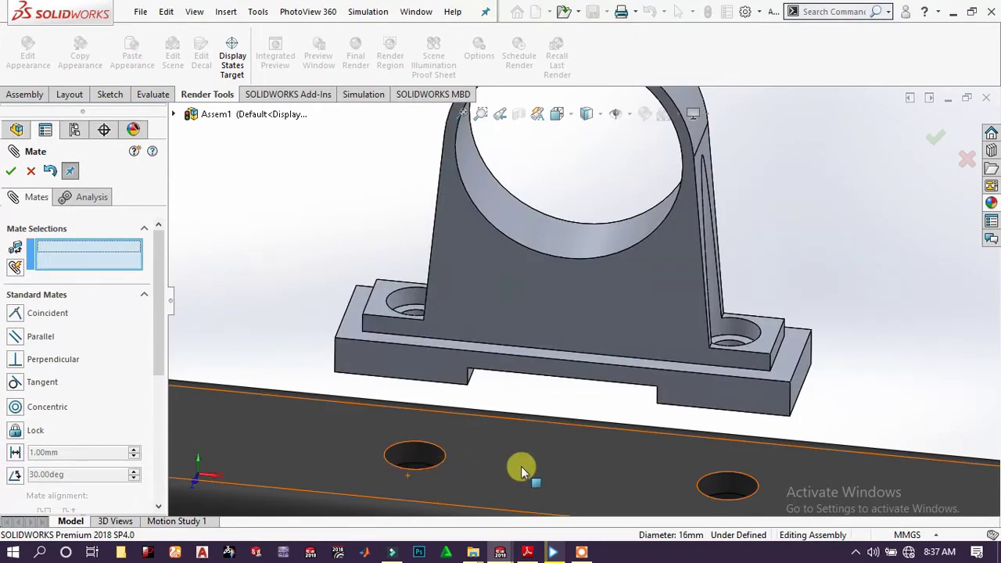
Add a coincident mate between the frame beam's upper face and the underside of the Part14 housing's foot
{"action": "left_click", "coordinate": [522, 470]}
{"action": "middle_click_drag", "start_coordinate": [521, 460], "coordinate": [537, 336]}
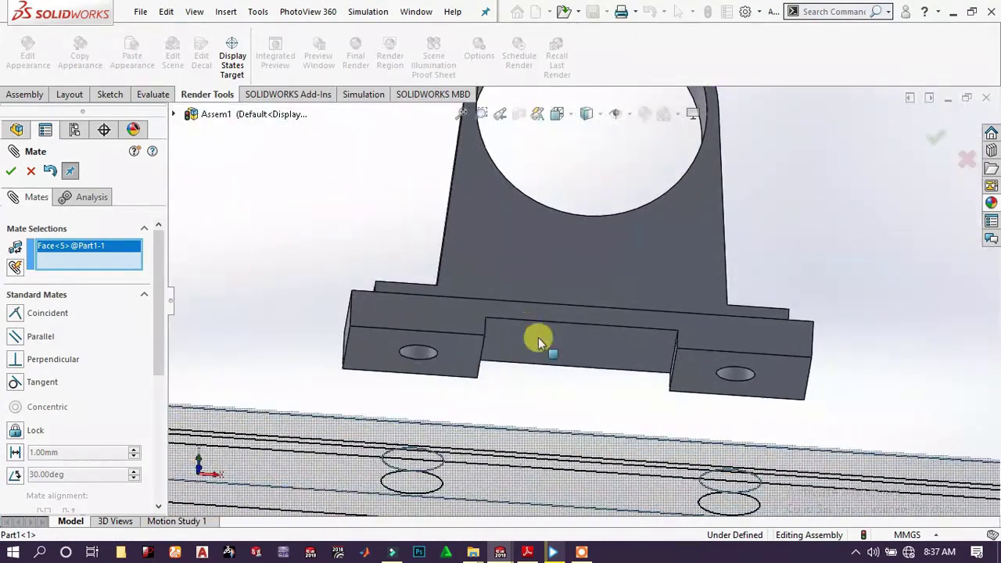
{"action": "left_click", "coordinate": [464, 356]}
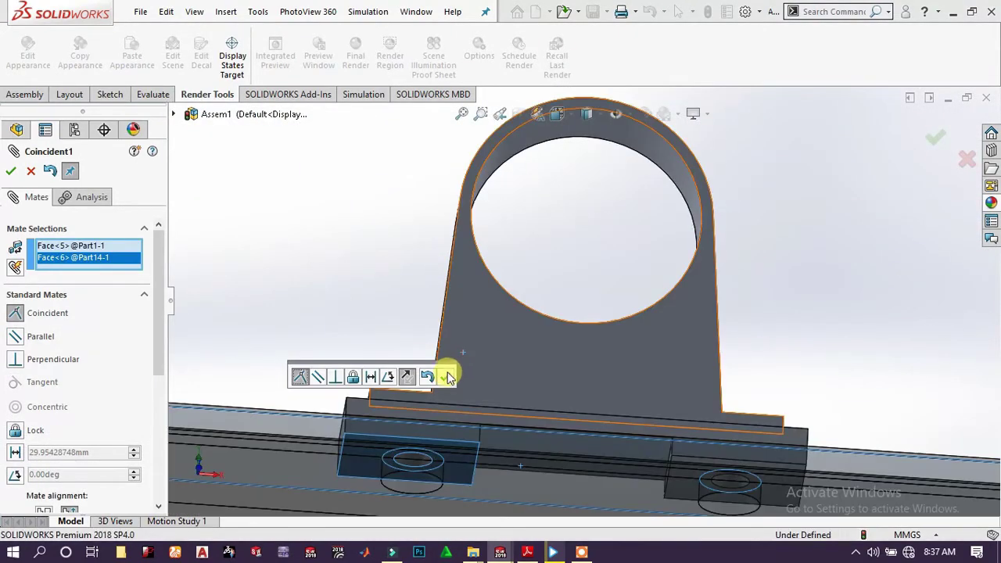
{"action": "left_click", "coordinate": [447, 375]}
{"action": "scroll", "coordinate": [547, 393], "scroll_direction": "up", "scroll_amount": 5}
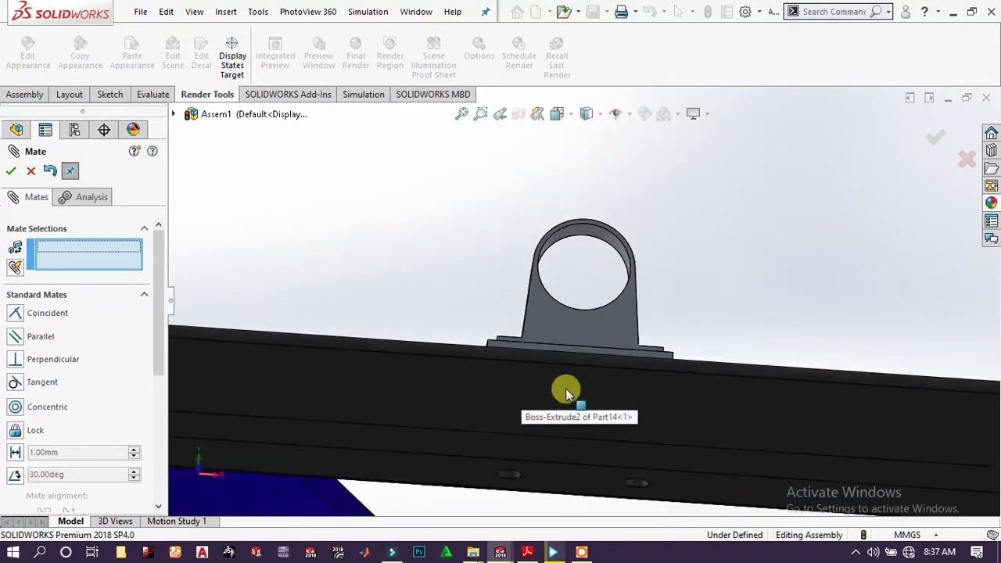
Add a concentric mate between a 16 mm hole in the opposite frame beam and the corresponding base hole of the Part9 bearing housing
{"action": "middle_click_drag", "start_coordinate": [518, 312], "coordinate": [500, 415]}
{"action": "scroll", "coordinate": [571, 331], "scroll_direction": "up", "scroll_amount": 6}
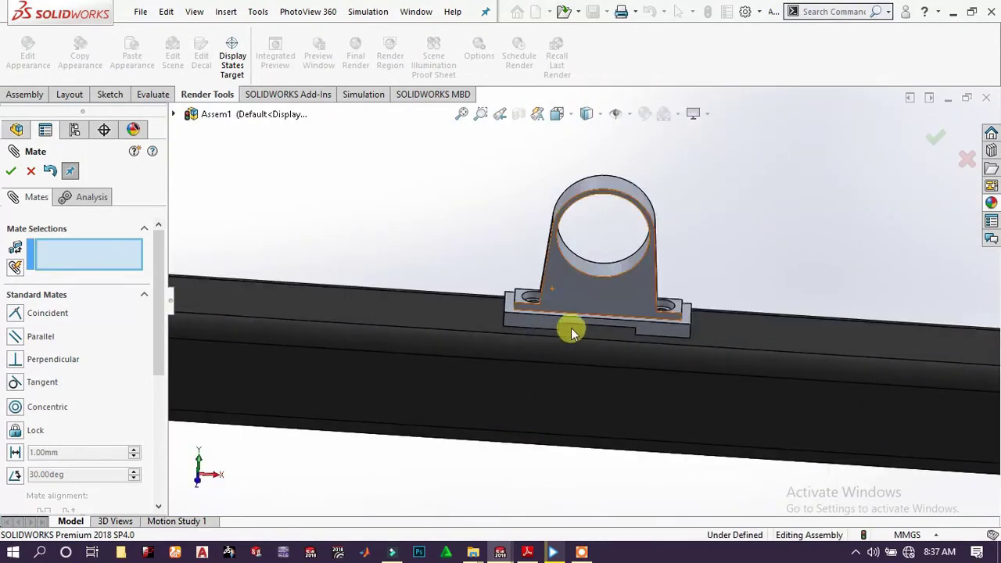
{"action": "scroll", "coordinate": [633, 227], "scroll_direction": "up", "scroll_amount": 4}
{"action": "scroll", "coordinate": [599, 239], "scroll_direction": "down", "scroll_amount": 7}
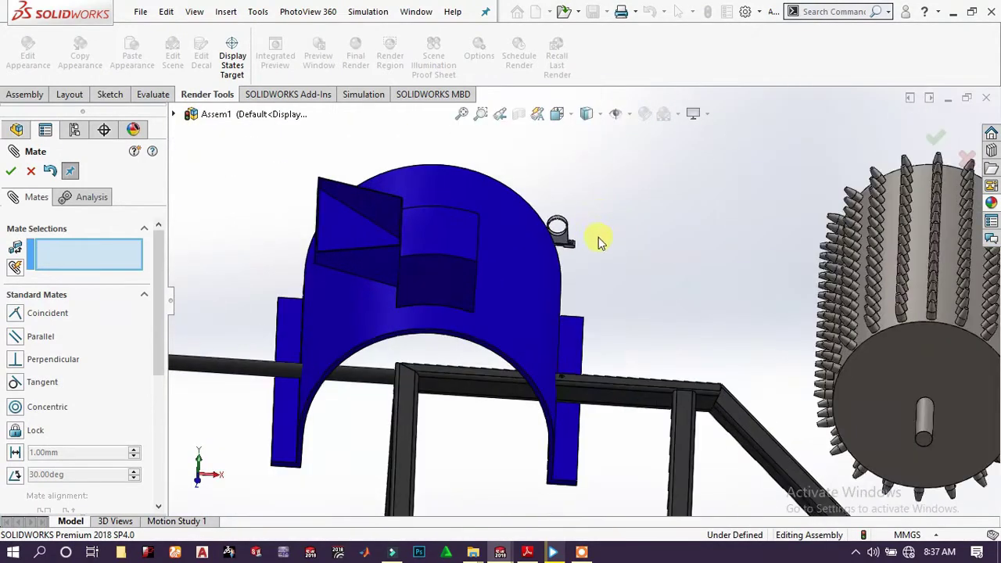
{"action": "middle_click_drag", "start_coordinate": [442, 274], "coordinate": [339, 255]}
{"action": "scroll", "coordinate": [699, 418], "scroll_direction": "down", "scroll_amount": 6}
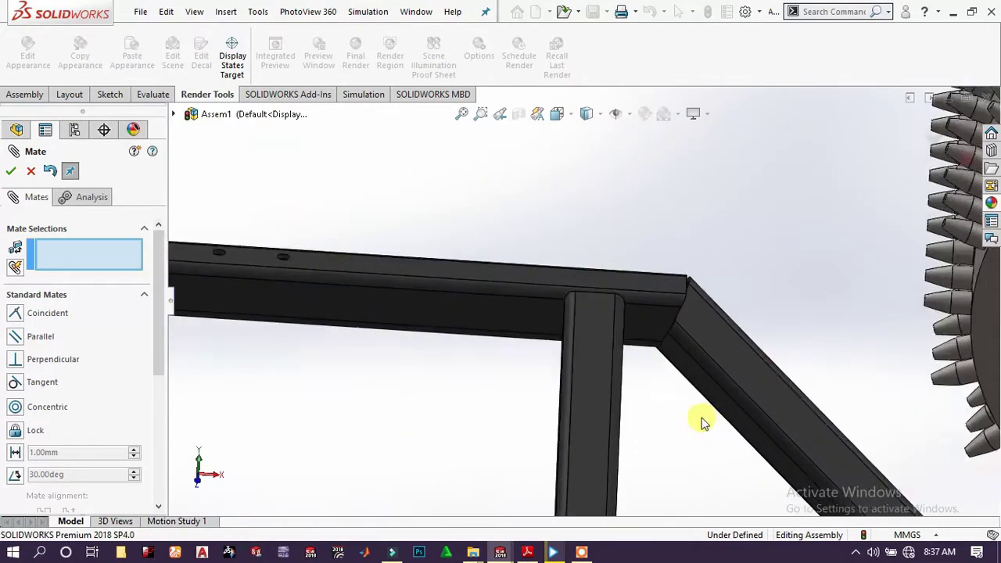
{"action": "scroll", "coordinate": [327, 244], "scroll_direction": "down", "scroll_amount": 1}
{"action": "scroll", "coordinate": [327, 244], "scroll_direction": "down", "scroll_amount": 3}
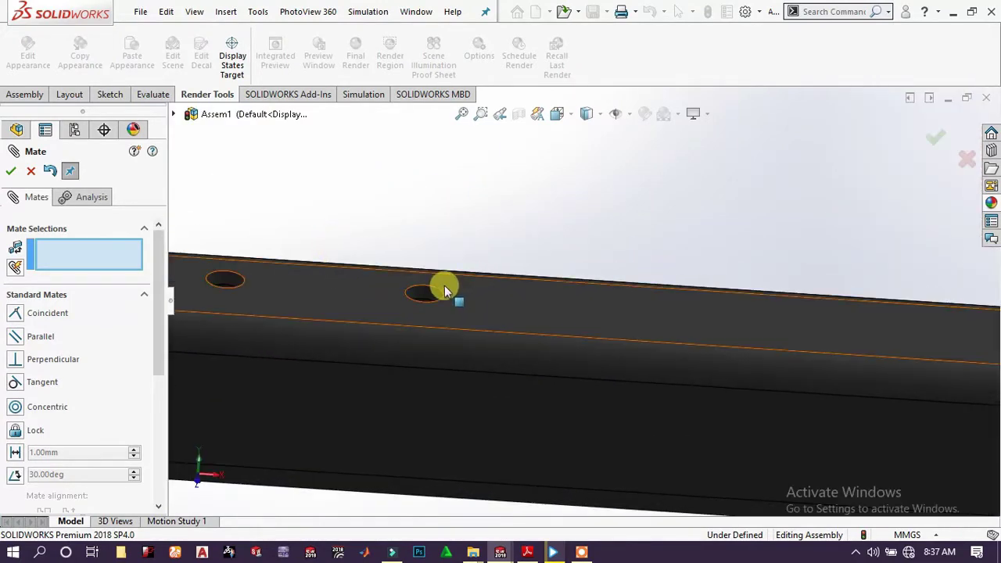
{"action": "left_click", "coordinate": [429, 299]}
{"action": "scroll", "coordinate": [475, 279], "scroll_direction": "up", "scroll_amount": 6}
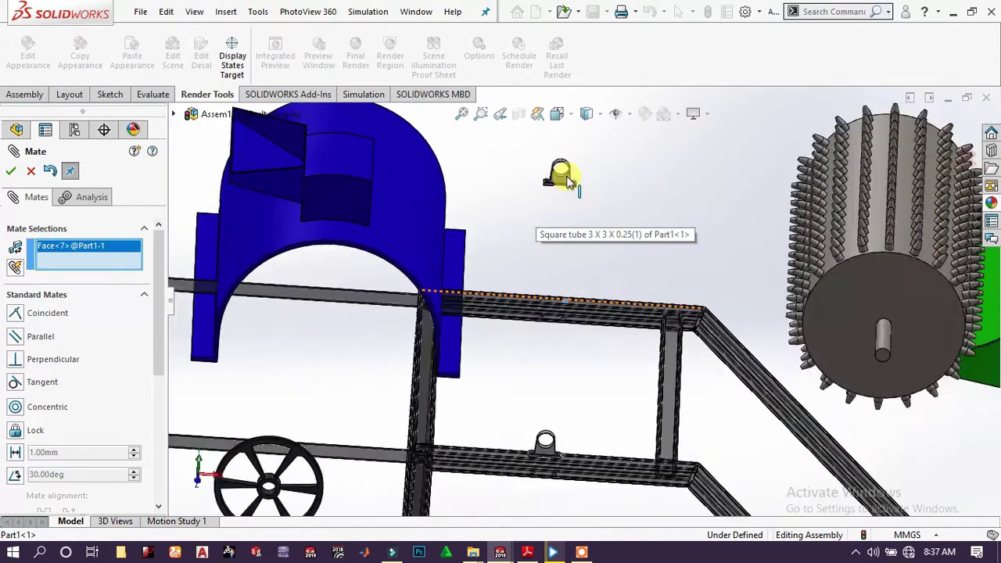
{"action": "scroll", "coordinate": [570, 201], "scroll_direction": "down", "scroll_amount": 6}
{"action": "scroll", "coordinate": [618, 259], "scroll_direction": "down", "scroll_amount": 3}
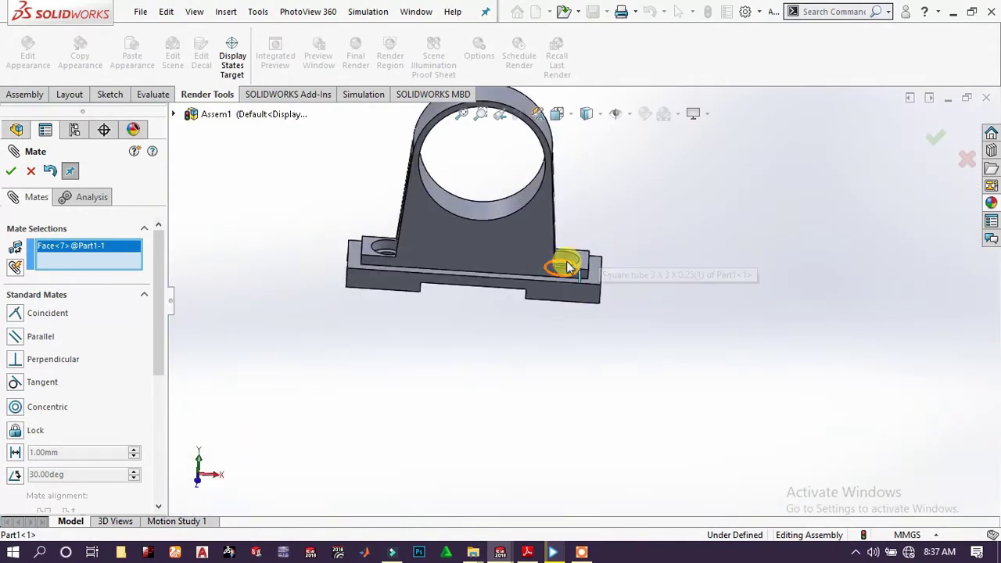
{"action": "left_click", "coordinate": [566, 260]}
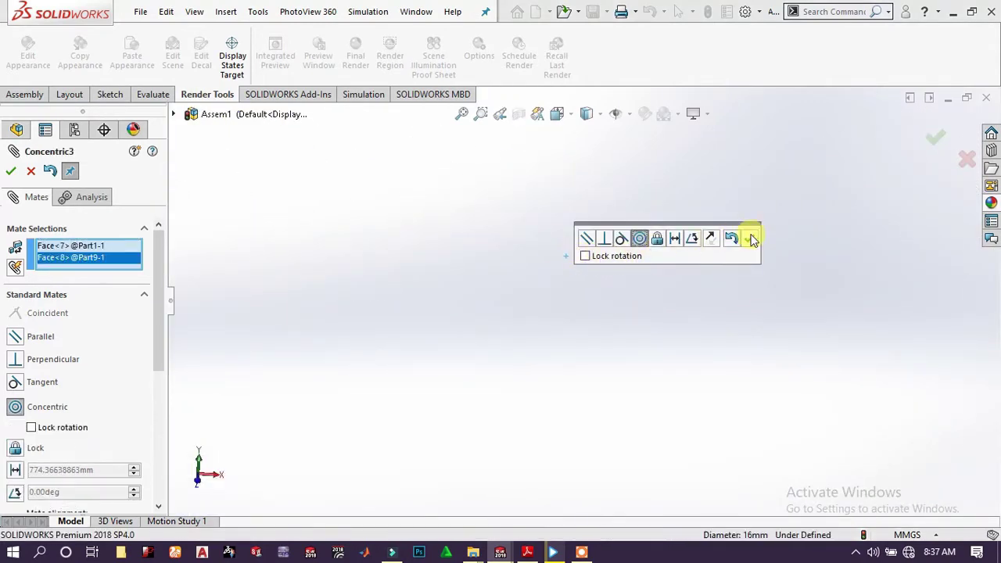
{"action": "left_click", "coordinate": [751, 238]}
Add a concentric mate between the Part9 housing's second base hole and the remaining 16 mm hole in its beam
{"action": "scroll", "coordinate": [600, 352], "scroll_direction": "up", "scroll_amount": 5}
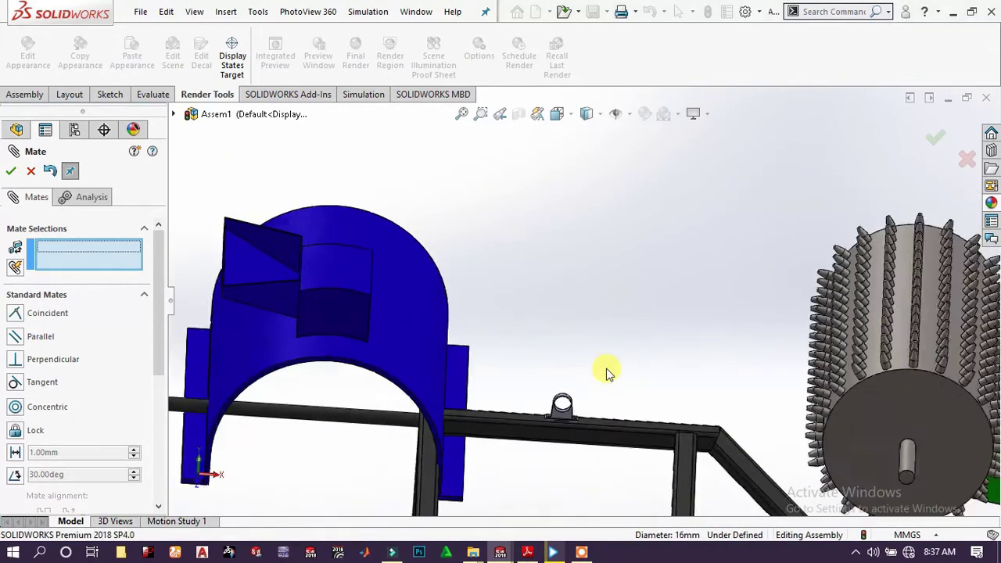
{"action": "scroll", "coordinate": [569, 377], "scroll_direction": "down", "scroll_amount": 10}
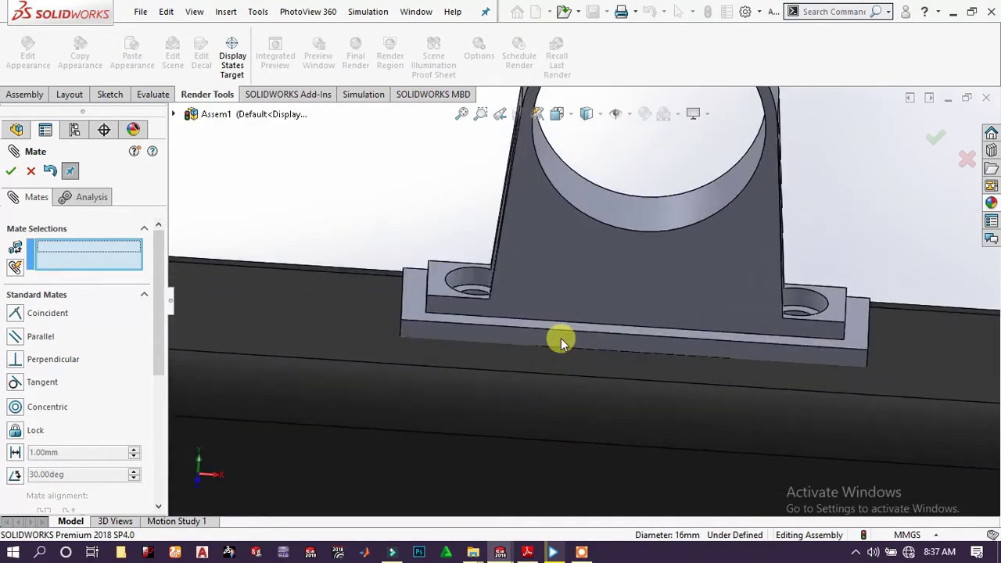
{"action": "left_click", "coordinate": [458, 261]}
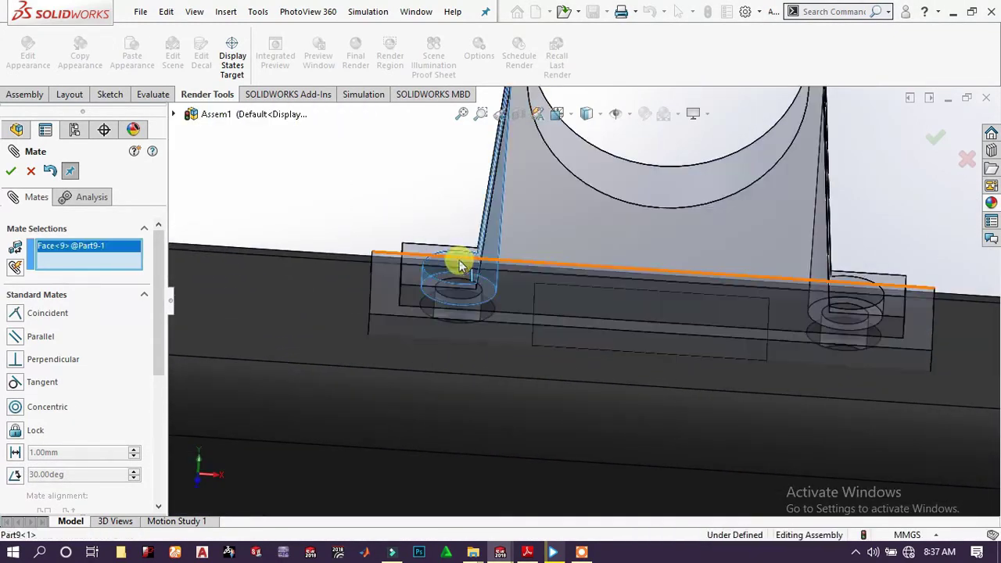
{"action": "left_click", "coordinate": [474, 310]}
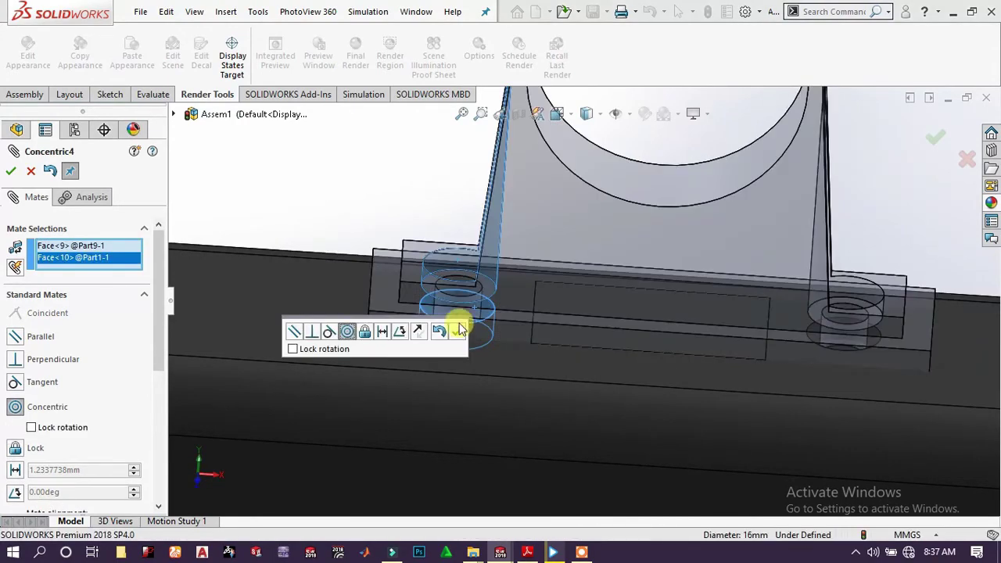
{"action": "left_click", "coordinate": [459, 332]}
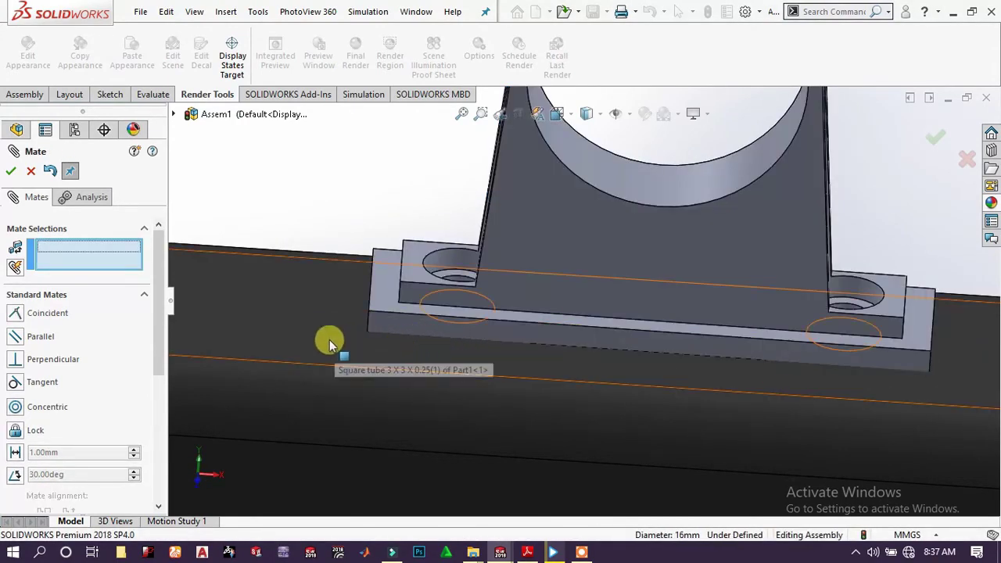
Seat the Part9 housing's underside on the beam's upper face with a coincident mate, and finish mating
{"action": "left_click", "coordinate": [339, 344]}
{"action": "middle_click_drag", "start_coordinate": [454, 328], "coordinate": [405, 358]}
{"action": "left_click", "coordinate": [384, 353]}
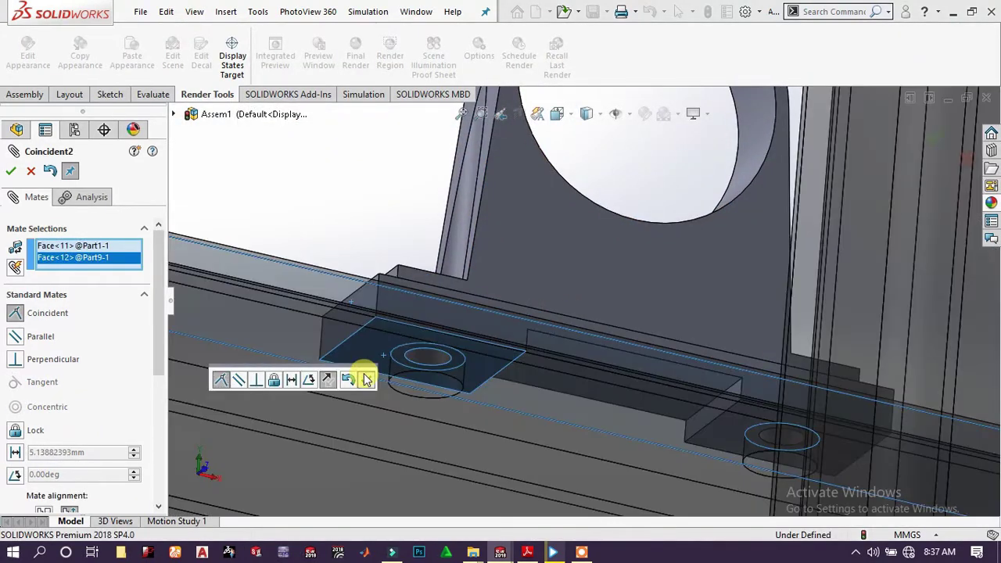
{"action": "left_click", "coordinate": [367, 380]}
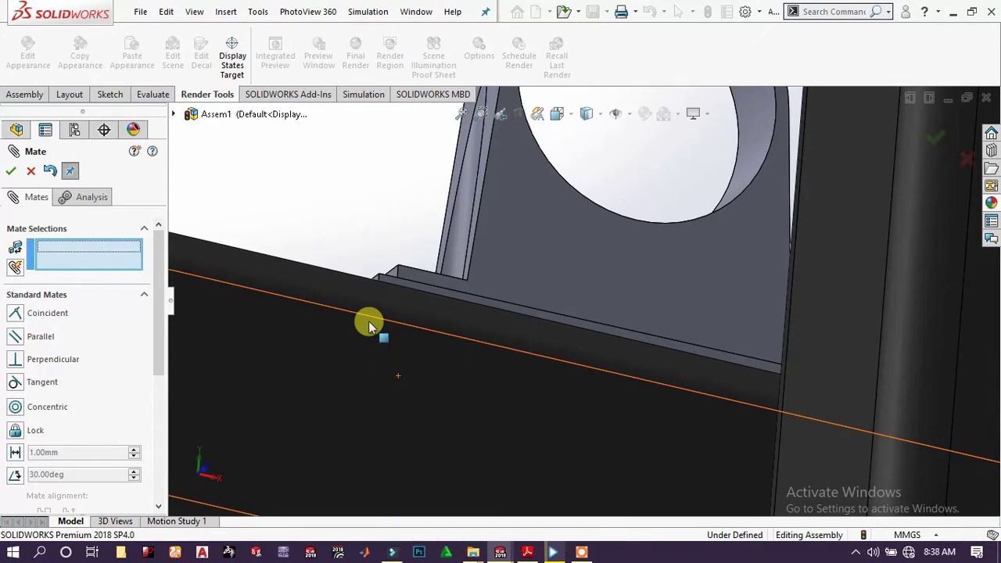
{"action": "scroll", "coordinate": [402, 320], "scroll_direction": "up", "scroll_amount": 3}
{"action": "middle_click_drag", "start_coordinate": [505, 284], "coordinate": [717, 164]}
{"action": "scroll", "coordinate": [675, 272], "scroll_direction": "down", "scroll_amount": 5}
{"action": "scroll", "coordinate": [565, 273], "scroll_direction": "up", "scroll_amount": 4}
{"action": "middle_click_drag", "start_coordinate": [565, 273], "coordinate": [477, 286]}
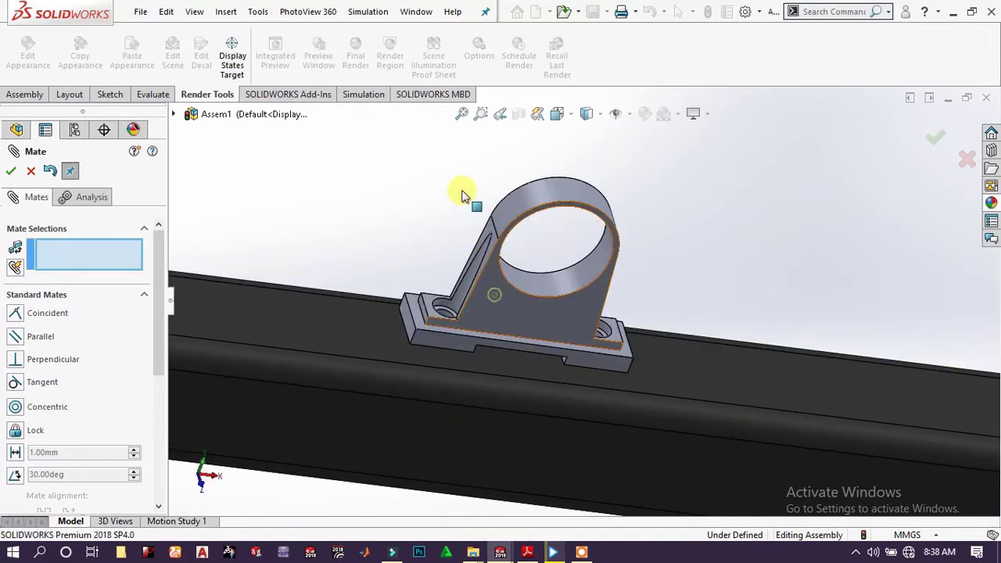
{"action": "left_click", "coordinate": [11, 172]}
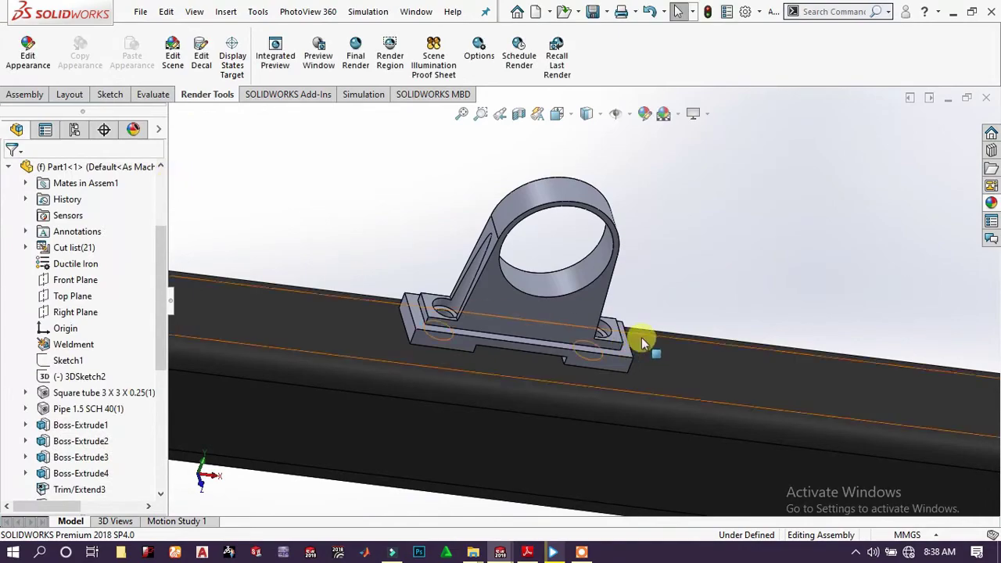
Add in the SOLIDWORKS Toolbox from the Design Library
{"action": "scroll", "coordinate": [785, 358], "scroll_direction": "up", "scroll_amount": 3}
{"action": "scroll", "coordinate": [785, 359], "scroll_direction": "up", "scroll_amount": 5}
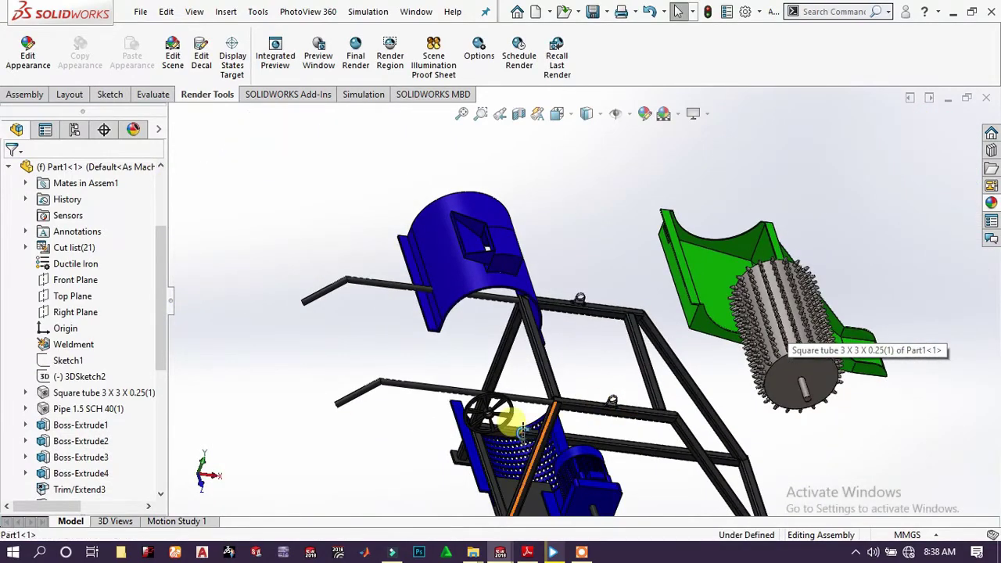
{"action": "middle_click_drag", "start_coordinate": [509, 413], "coordinate": [508, 441]}
{"action": "scroll", "coordinate": [623, 365], "scroll_direction": "down", "scroll_amount": 8}
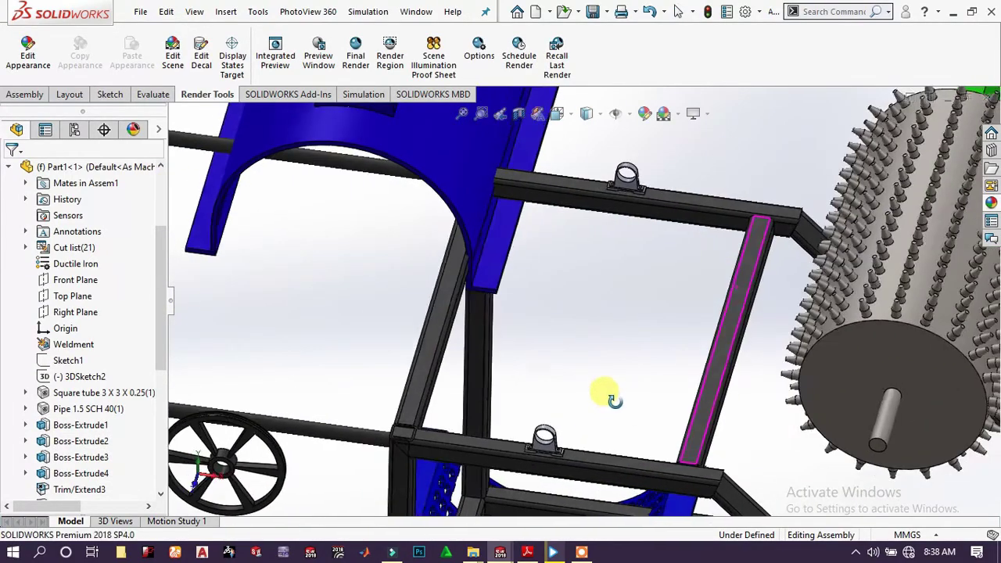
{"action": "middle_click_drag", "start_coordinate": [608, 379], "coordinate": [607, 361]}
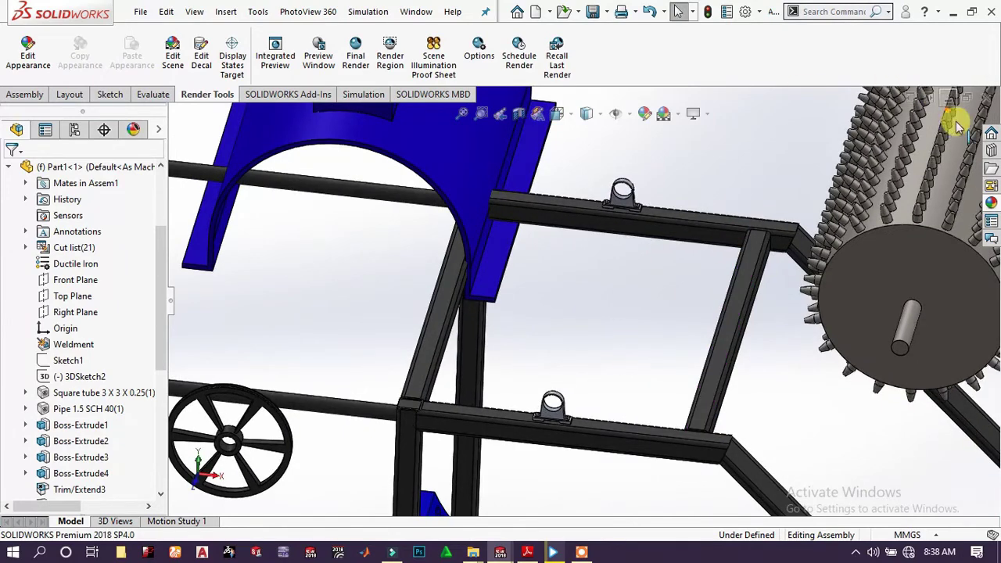
{"action": "left_click", "coordinate": [992, 150]}
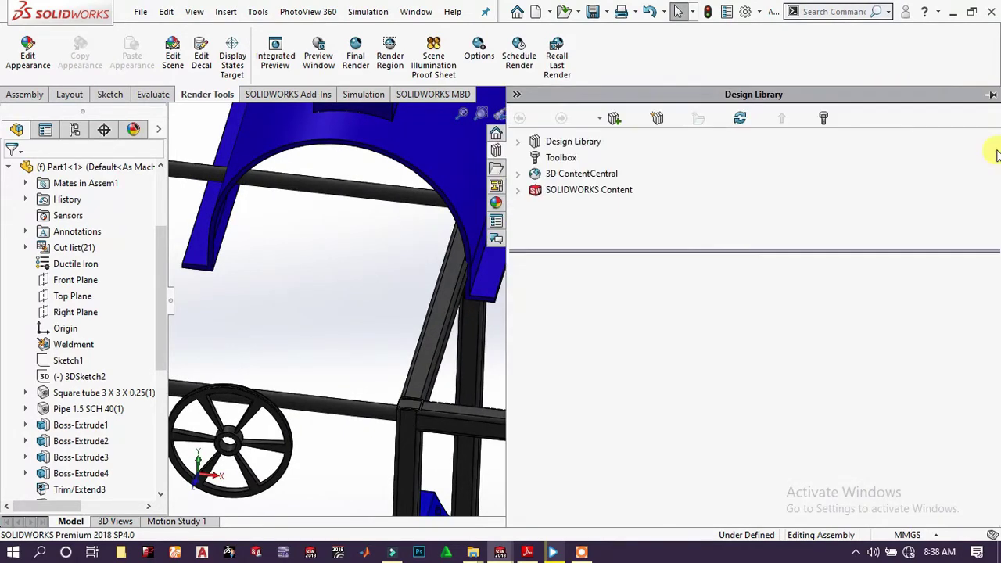
{"action": "left_click", "coordinate": [545, 159]}
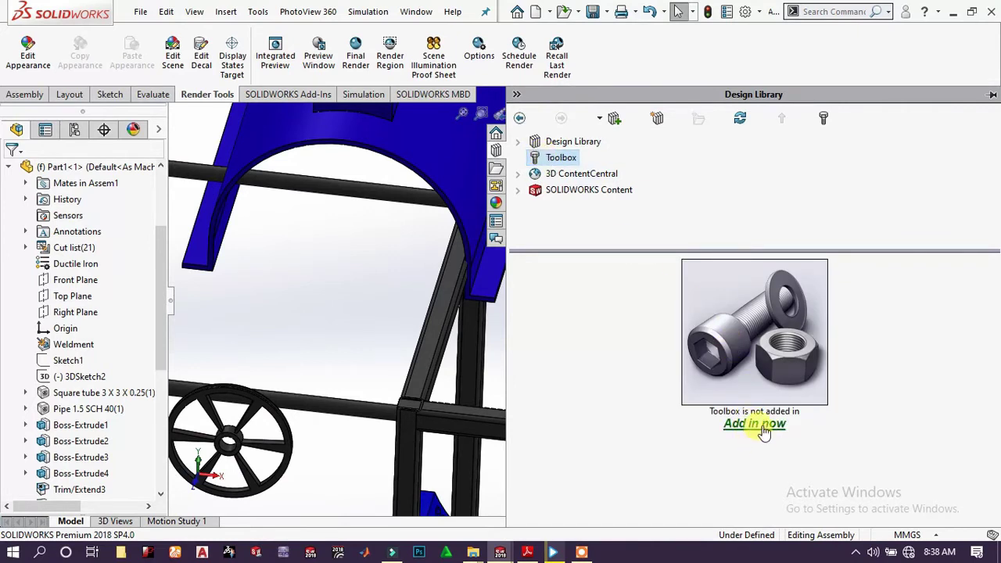
{"action": "left_click", "coordinate": [758, 424]}
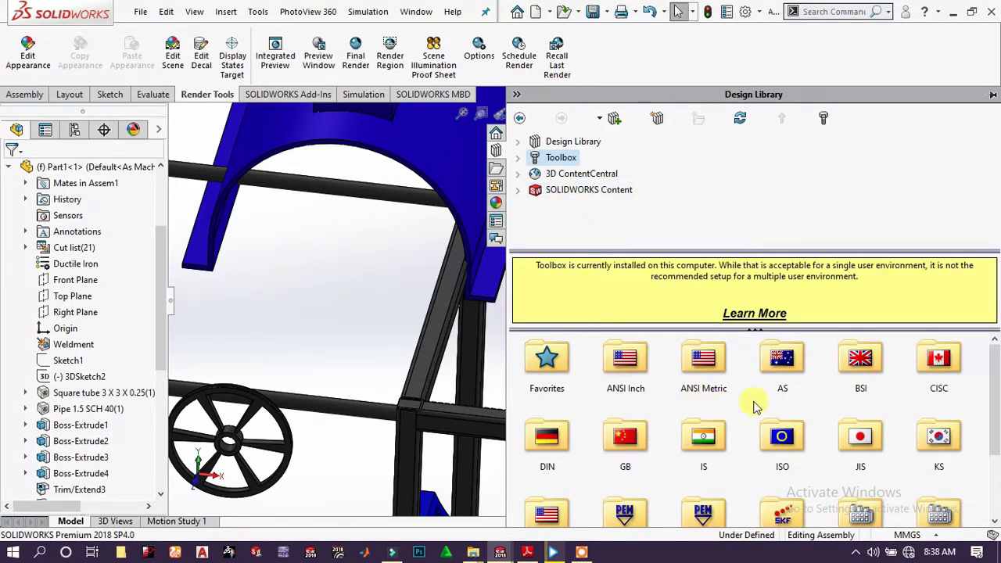
Insert a Radial Ball (AFBMA 20.1) bearing from the ANSI Metric ball bearings into the Part14 housing's bore
{"action": "double_click", "coordinate": [707, 367]}
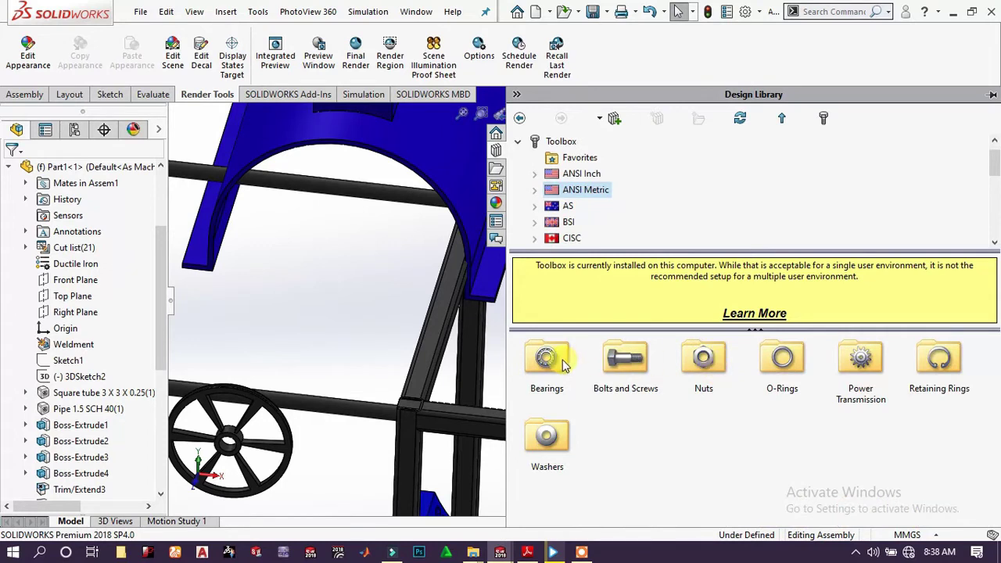
{"action": "double_click", "coordinate": [563, 365]}
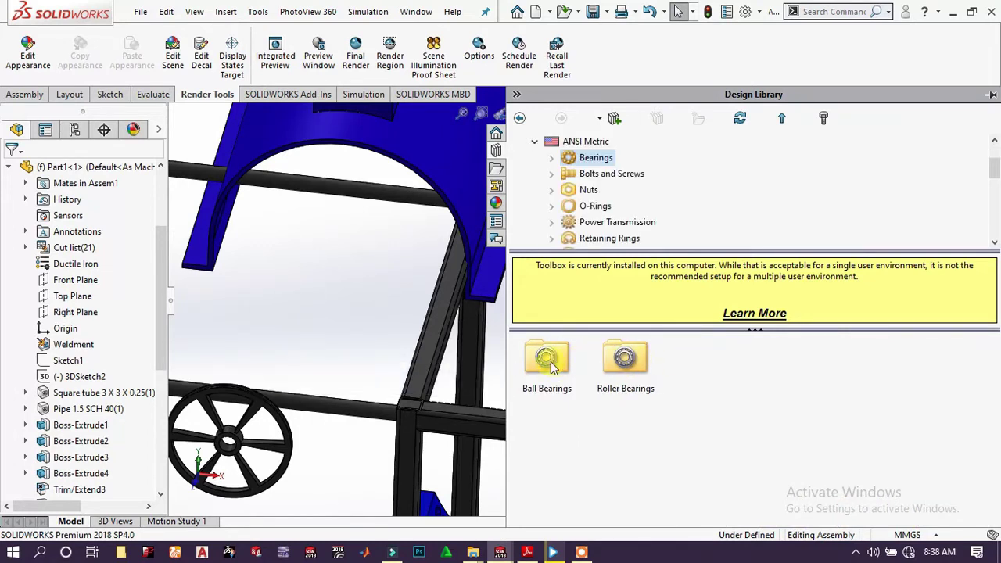
{"action": "double_click", "coordinate": [547, 361]}
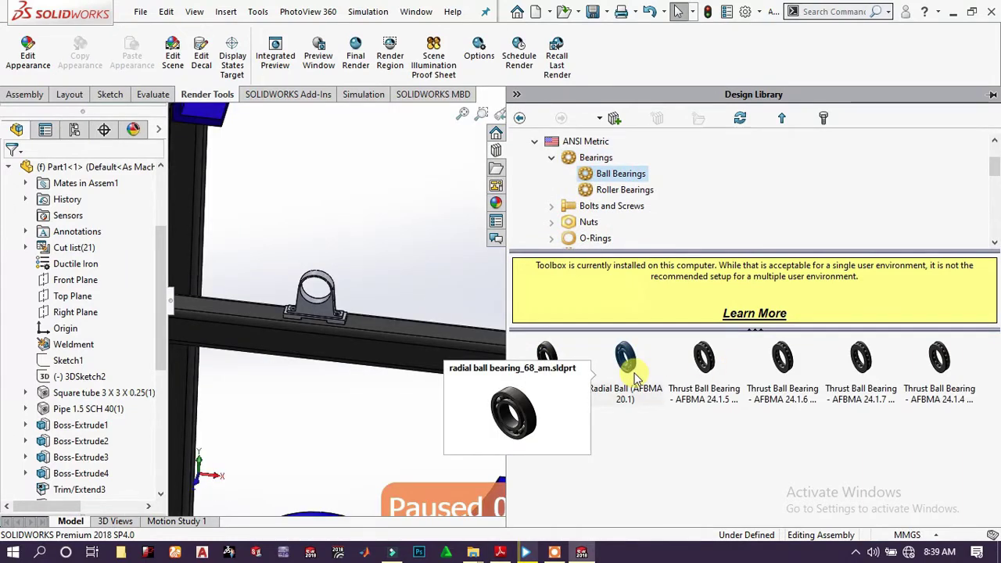
{"action": "left_click_drag", "start_coordinate": [635, 377], "coordinate": [303, 304]}
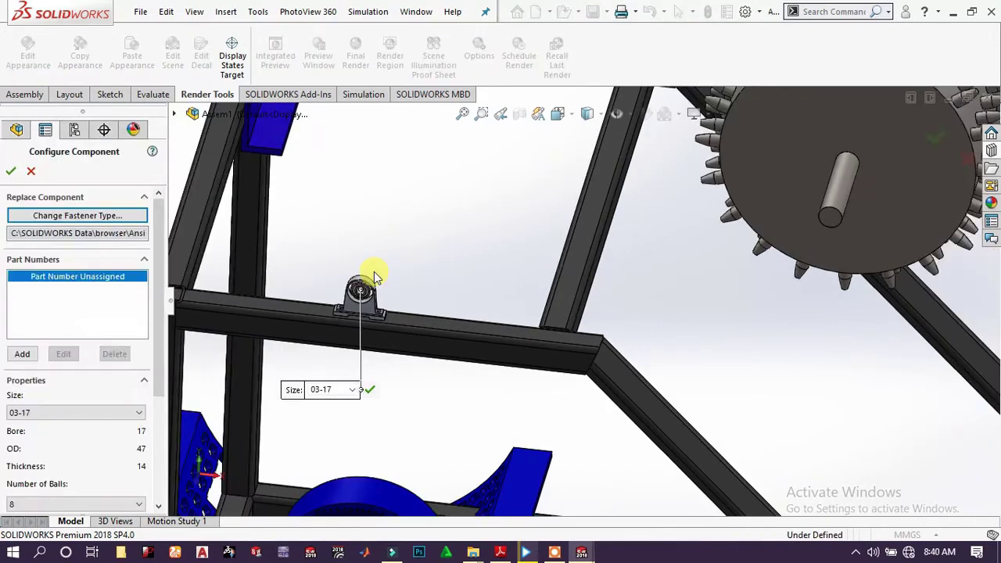
Try sizes 49-22 and 49-55 for the radial ball bearing in the Part14 housing
{"action": "left_click", "coordinate": [75, 413]}
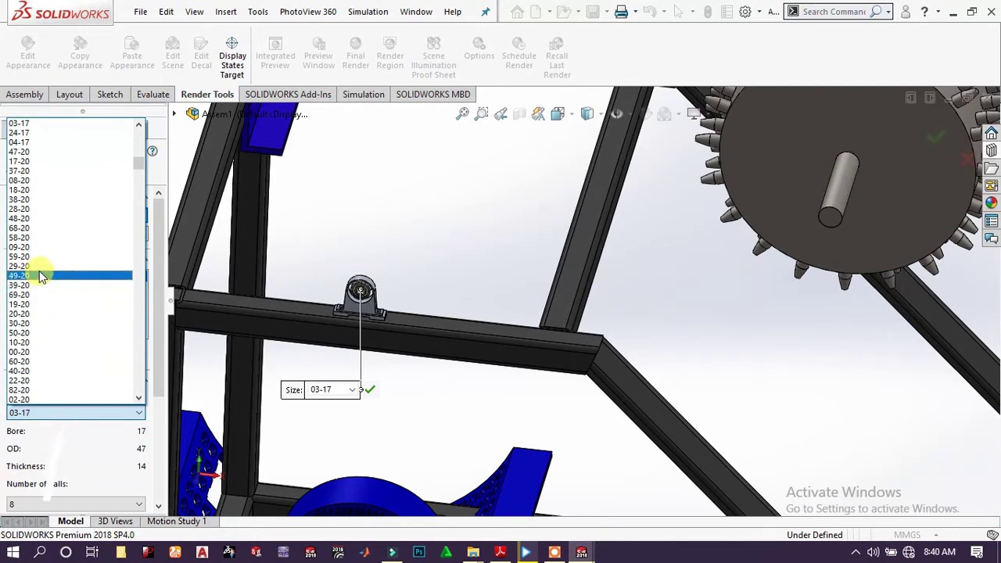
{"action": "scroll", "coordinate": [40, 270], "scroll_direction": "down", "scroll_amount": 10}
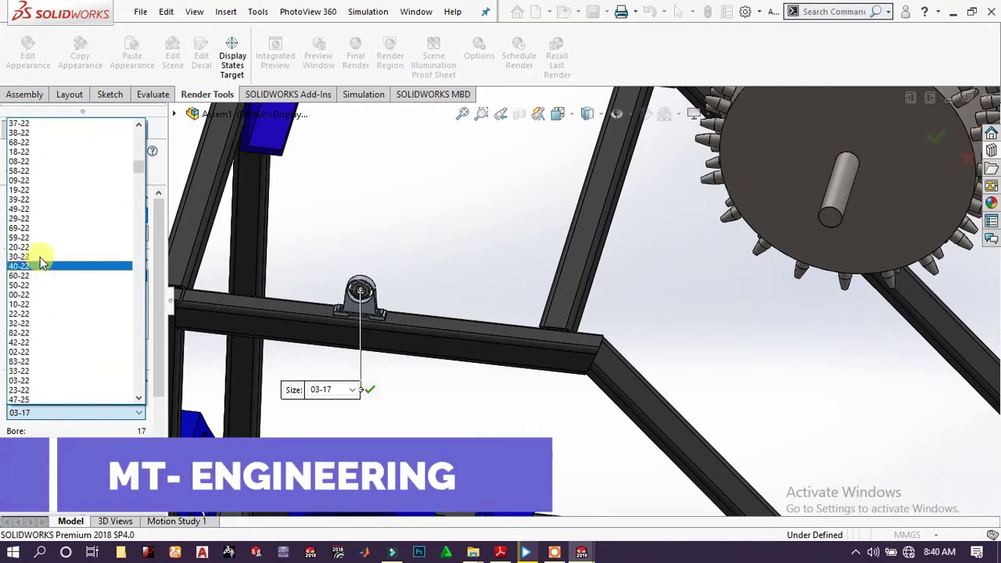
{"action": "left_click", "coordinate": [38, 210]}
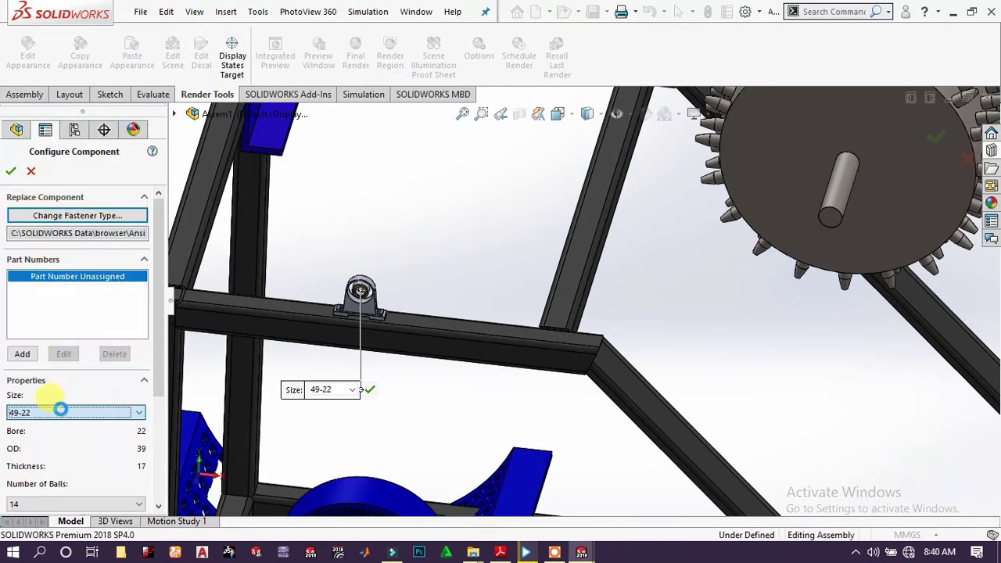
{"action": "left_click", "coordinate": [67, 413]}
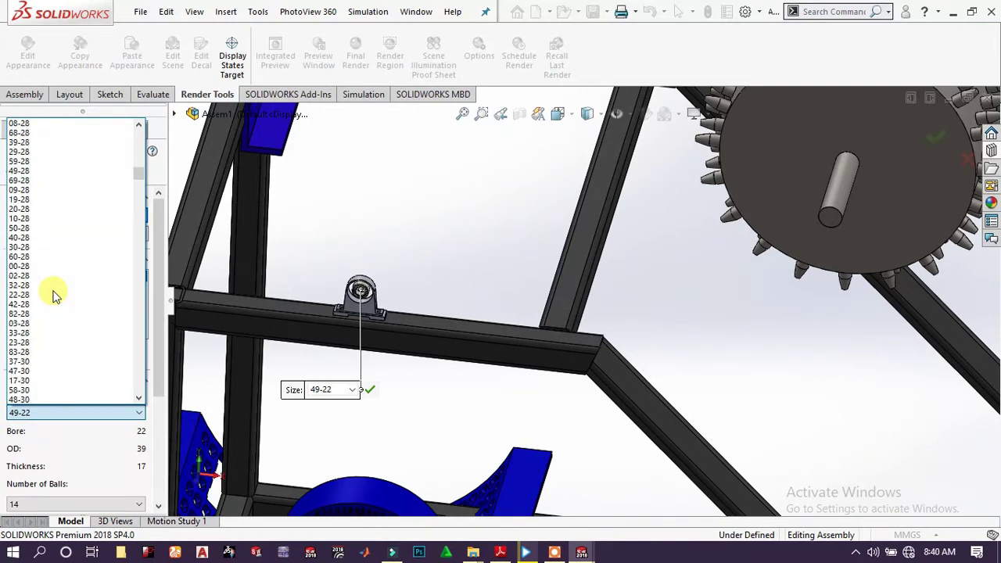
{"action": "scroll", "coordinate": [39, 194], "scroll_direction": "down", "scroll_amount": 10}
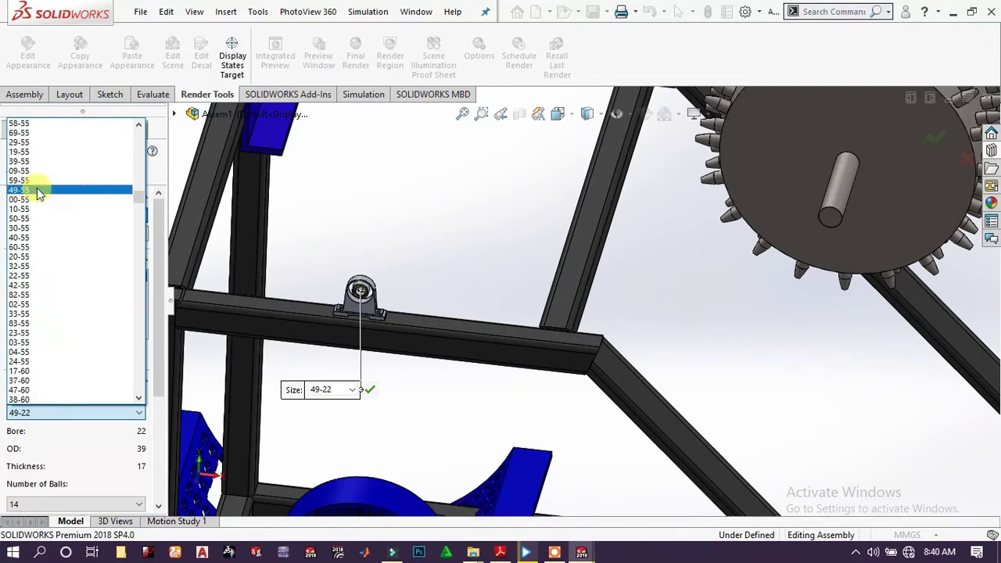
{"action": "left_click", "coordinate": [37, 191]}
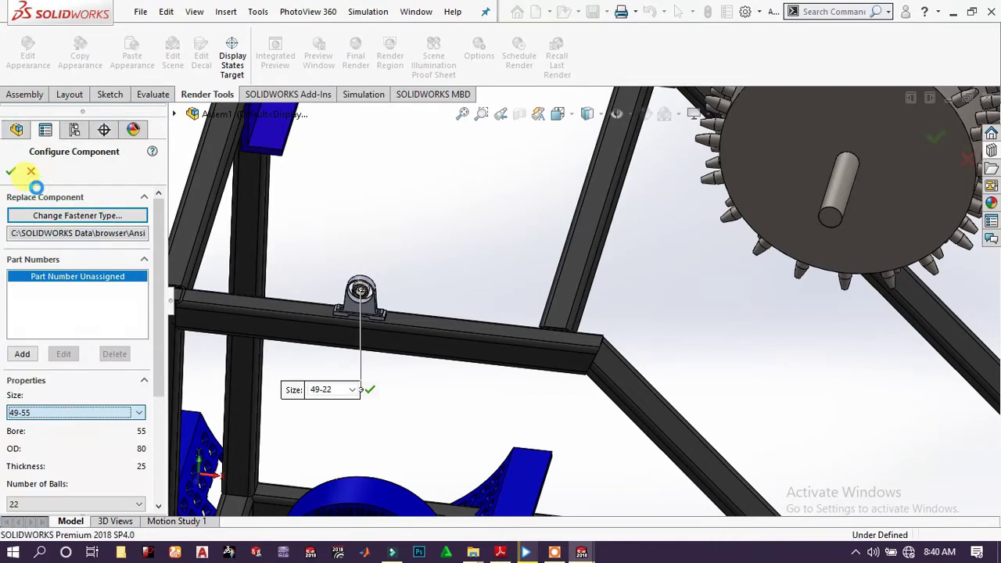
{"action": "scroll", "coordinate": [393, 290], "scroll_direction": "down", "scroll_amount": 5}
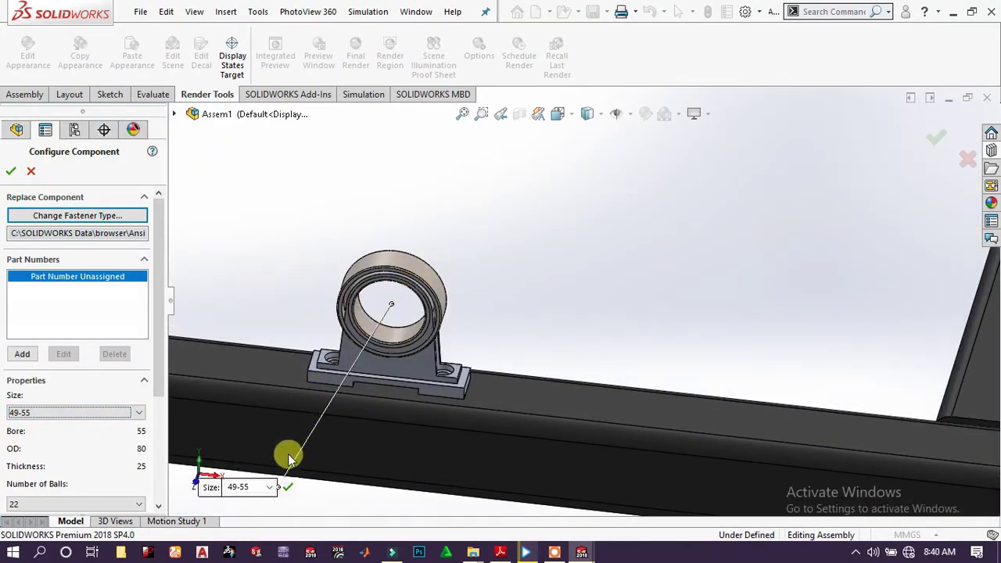
Set the bearing size to 03-25, place a second copy in the Part9 housing's bore, and finish inserting
{"action": "left_click", "coordinate": [267, 487]}
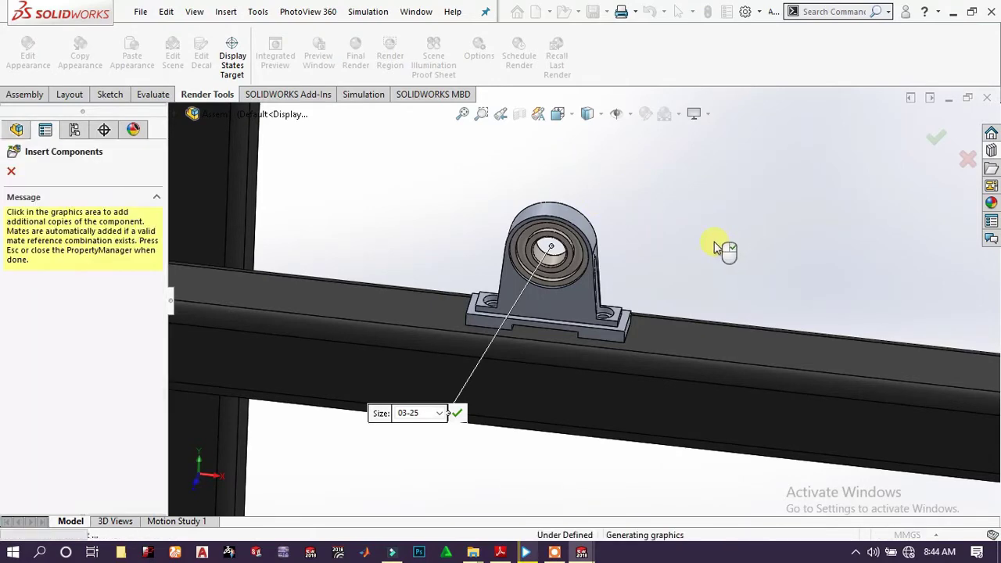
{"action": "scroll", "coordinate": [627, 239], "scroll_direction": "up", "scroll_amount": 3}
{"action": "scroll", "coordinate": [625, 239], "scroll_direction": "up", "scroll_amount": 5}
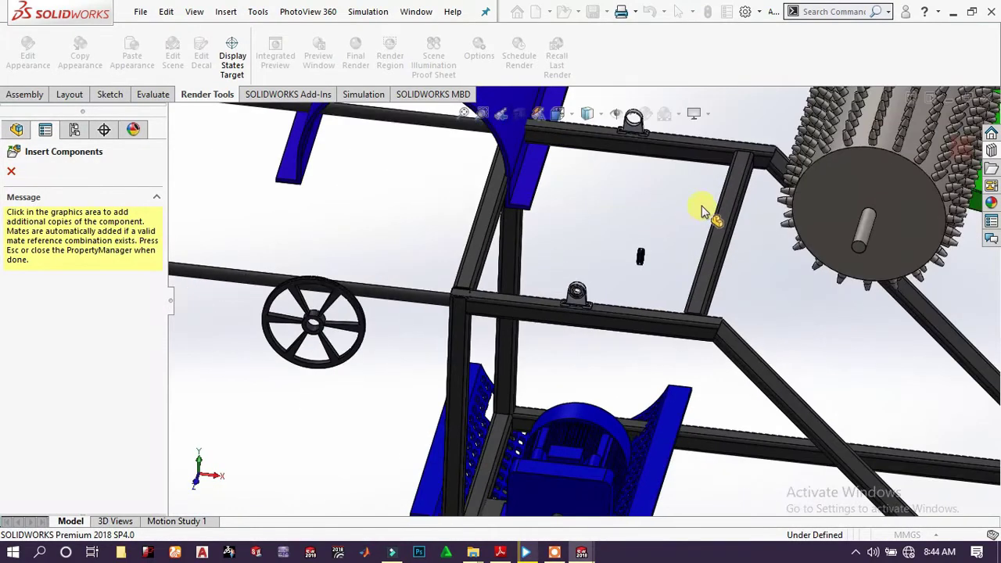
{"action": "scroll", "coordinate": [706, 212], "scroll_direction": "down", "scroll_amount": 8}
{"action": "scroll", "coordinate": [602, 165], "scroll_direction": "up", "scroll_amount": 3}
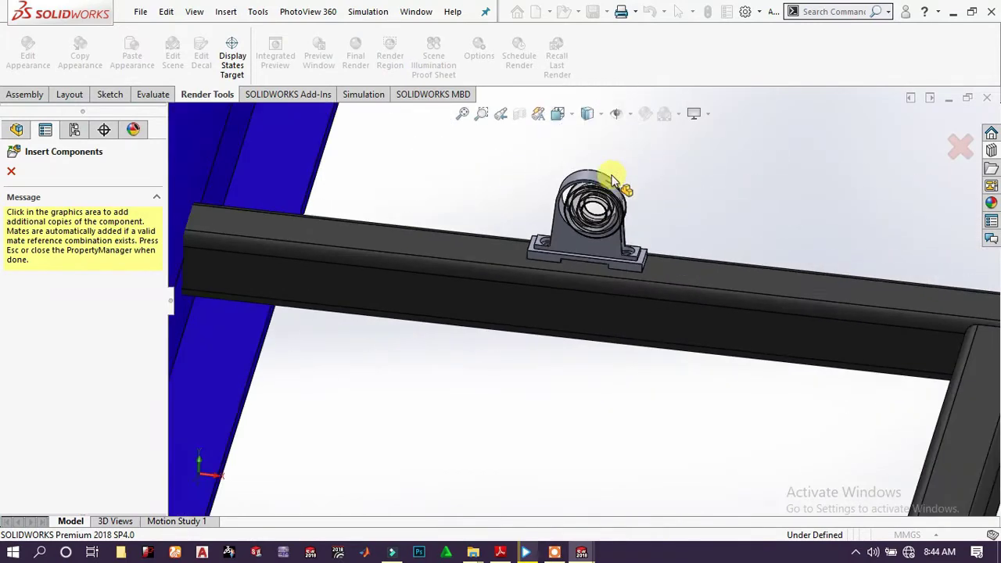
{"action": "scroll", "coordinate": [587, 250], "scroll_direction": "down", "scroll_amount": 5}
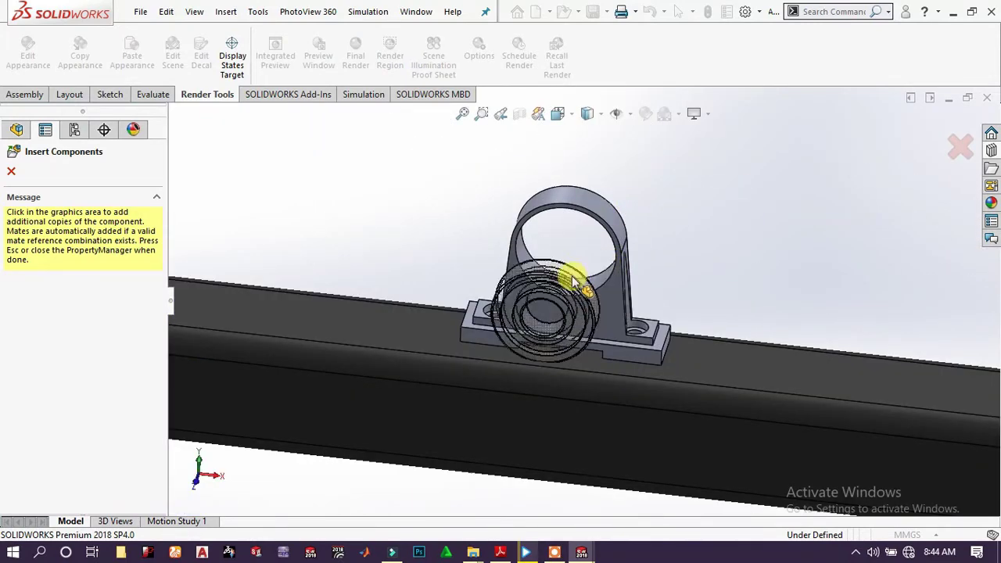
{"action": "left_click", "coordinate": [574, 286]}
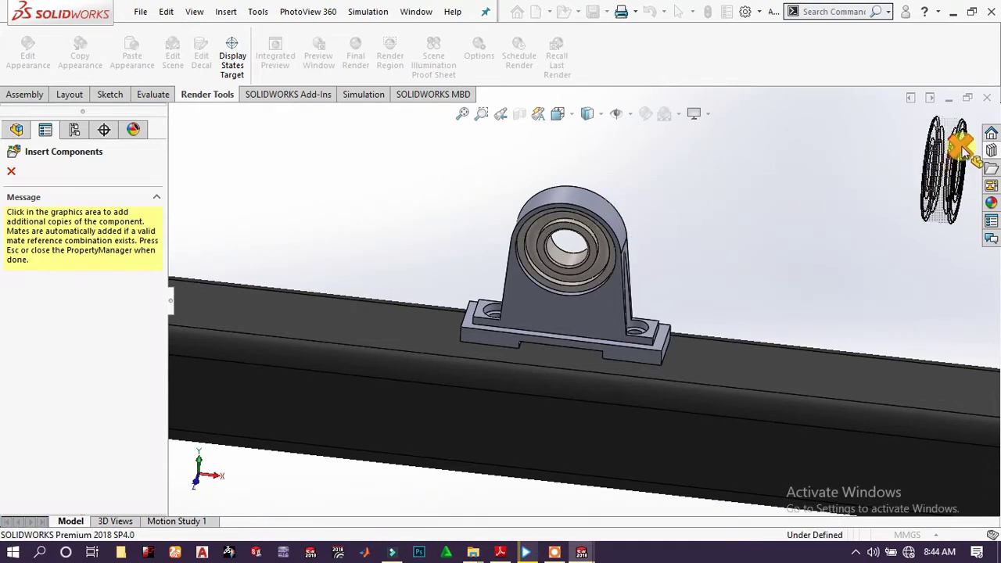
{"action": "key", "text": "Escape"}
Slide the Part9 housing's bearing partway out of its bore along the axis
{"action": "scroll", "coordinate": [578, 266], "scroll_direction": "down", "scroll_amount": 2}
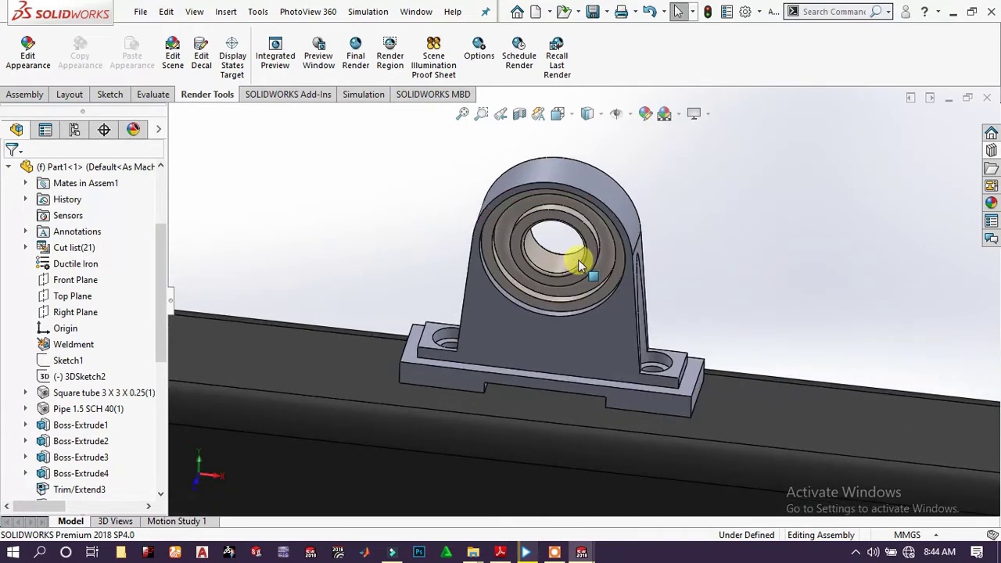
{"action": "left_click", "coordinate": [592, 208]}
{"action": "left_click_drag", "start_coordinate": [592, 208], "coordinate": [574, 268]}
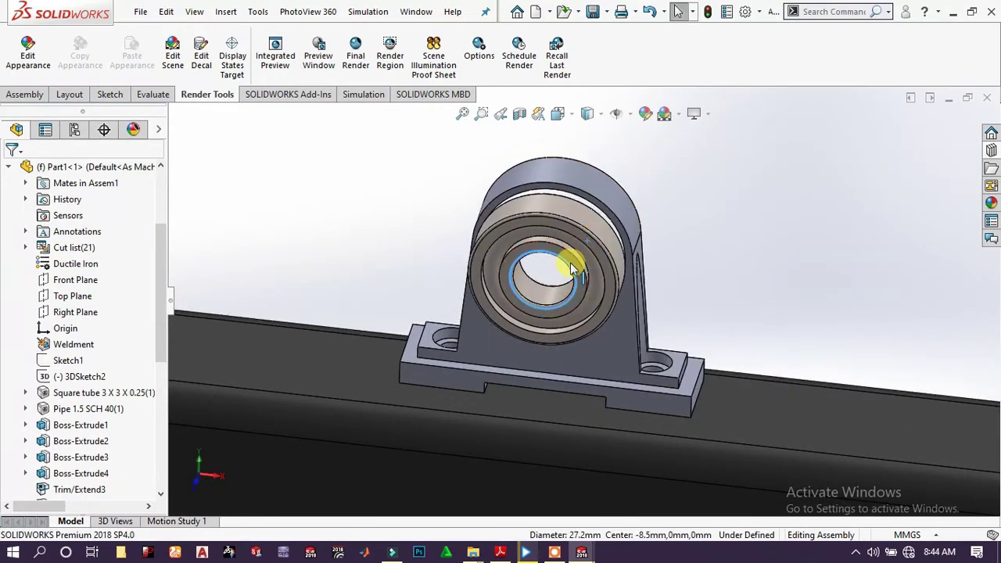
Set up a centered width mate with both inner race end faces of the Part9 housing's bearing as width selections
{"action": "scroll", "coordinate": [573, 268], "scroll_direction": "down", "scroll_amount": 2}
{"action": "left_click", "coordinate": [576, 261]}
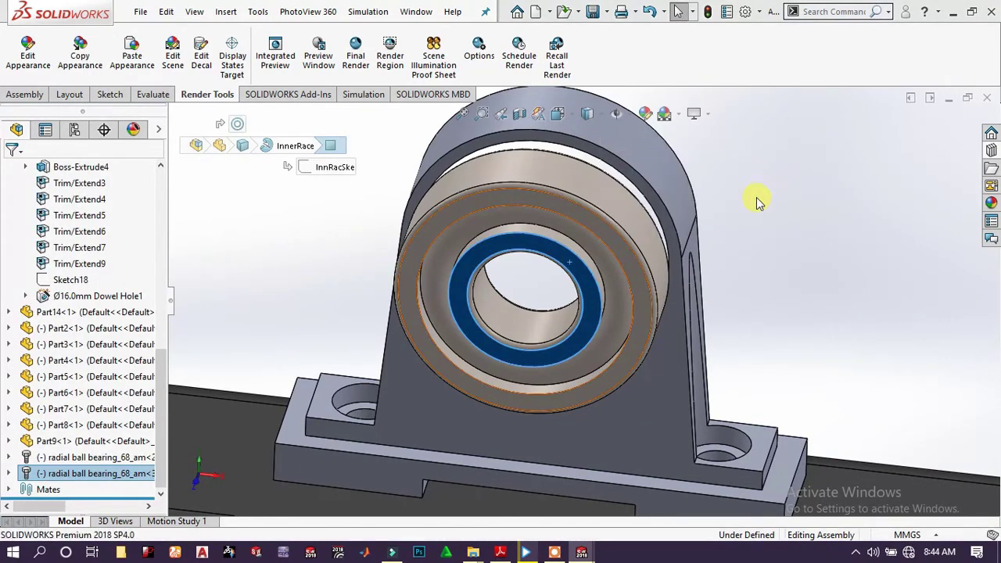
{"action": "left_click", "coordinate": [636, 231]}
{"action": "scroll", "coordinate": [687, 254], "scroll_direction": "up", "scroll_amount": 5}
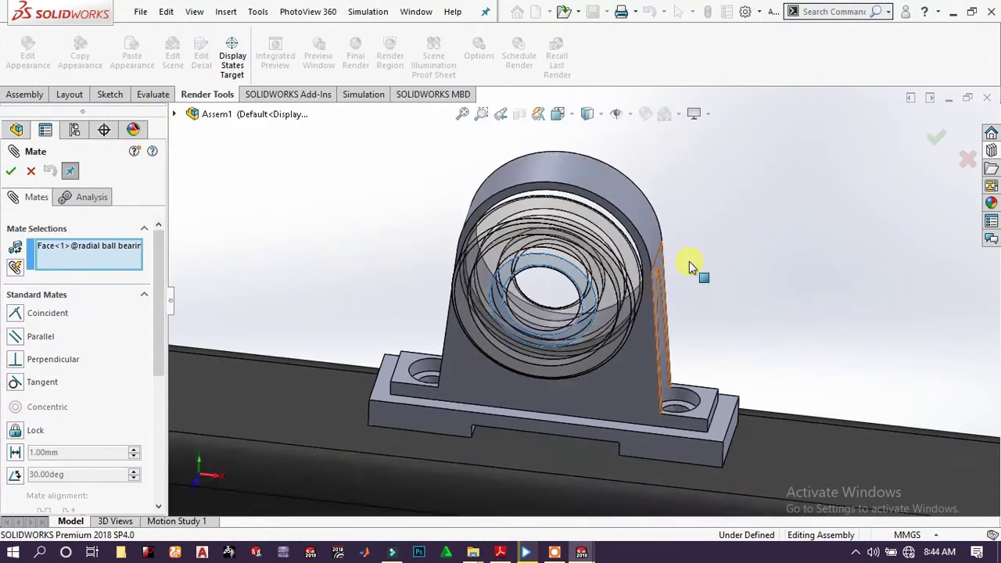
{"action": "middle_click_drag", "start_coordinate": [685, 250], "coordinate": [577, 357]}
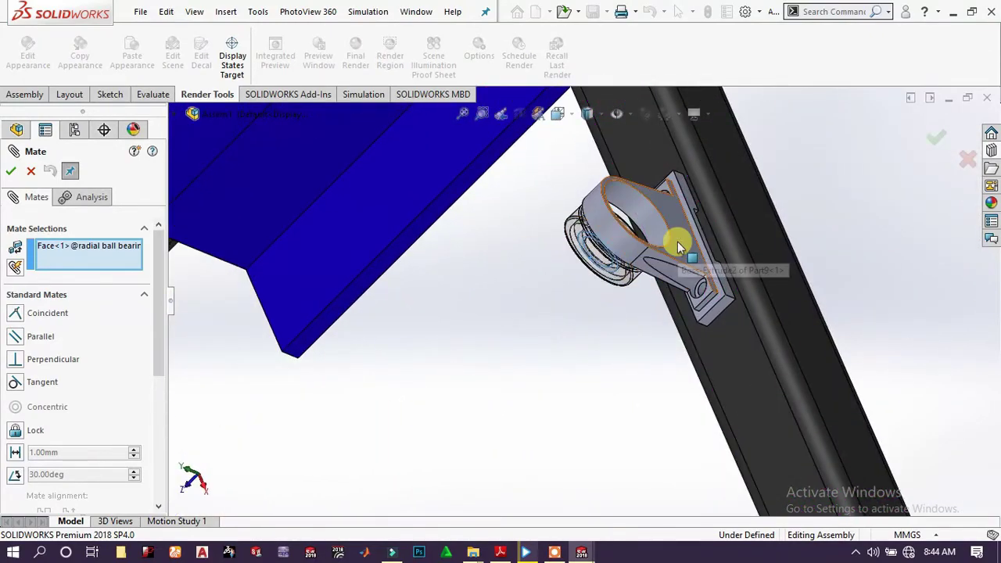
{"action": "scroll", "coordinate": [622, 257], "scroll_direction": "down", "scroll_amount": 3}
{"action": "scroll", "coordinate": [51, 458], "scroll_direction": "down", "scroll_amount": 5}
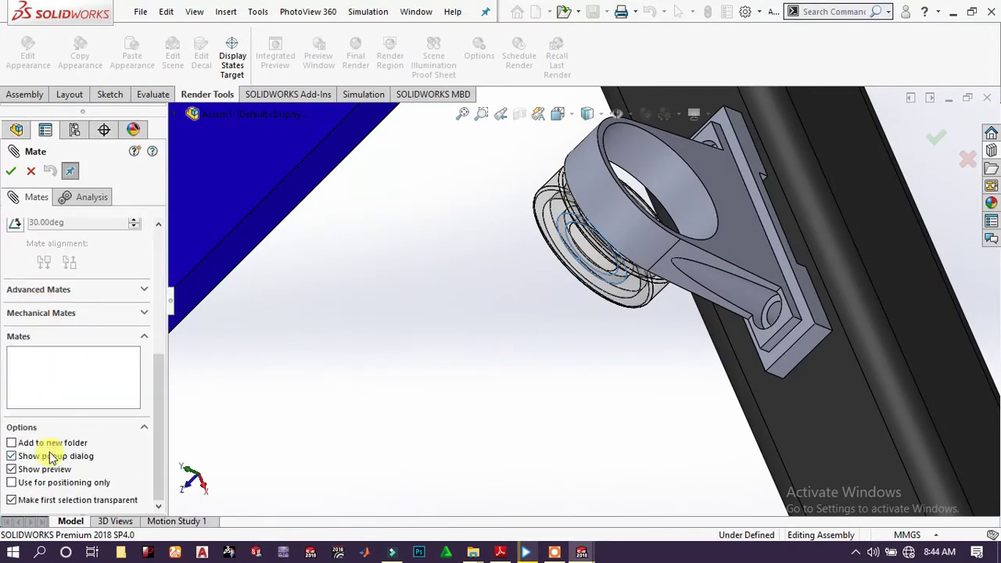
{"action": "left_click", "coordinate": [78, 290]}
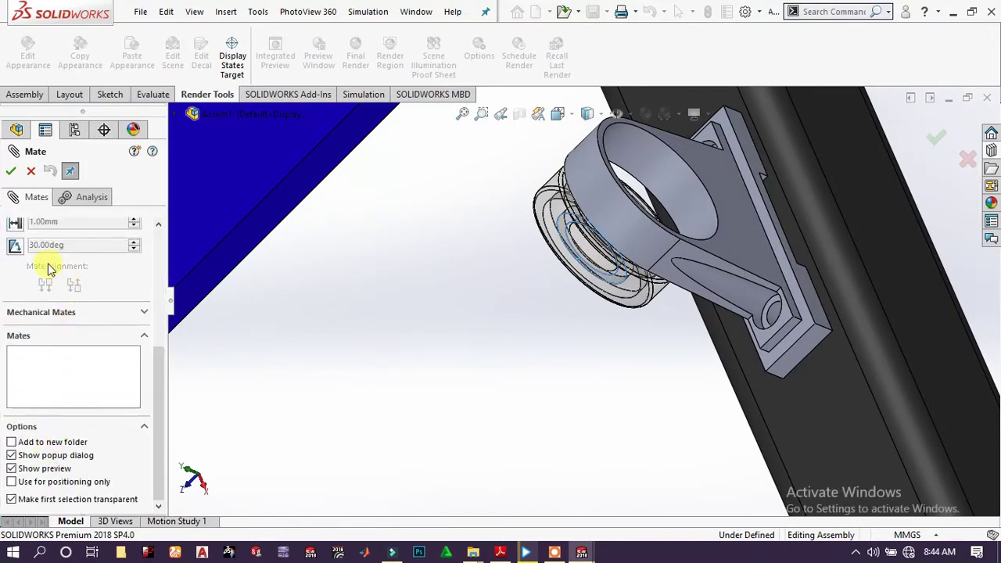
{"action": "scroll", "coordinate": [46, 271], "scroll_direction": "up", "scroll_amount": 5}
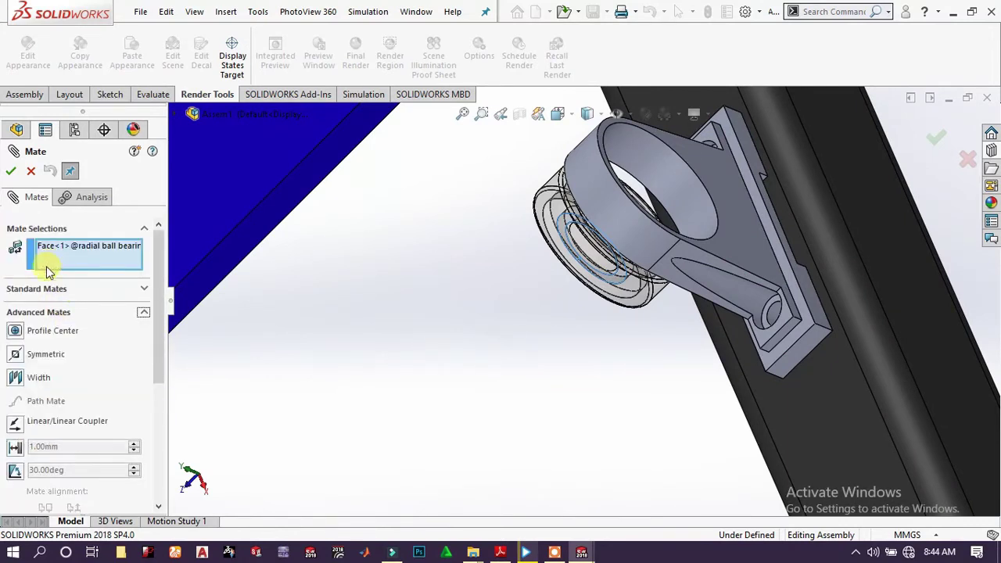
{"action": "left_click", "coordinate": [21, 378]}
{"action": "scroll", "coordinate": [630, 250], "scroll_direction": "down", "scroll_amount": 3}
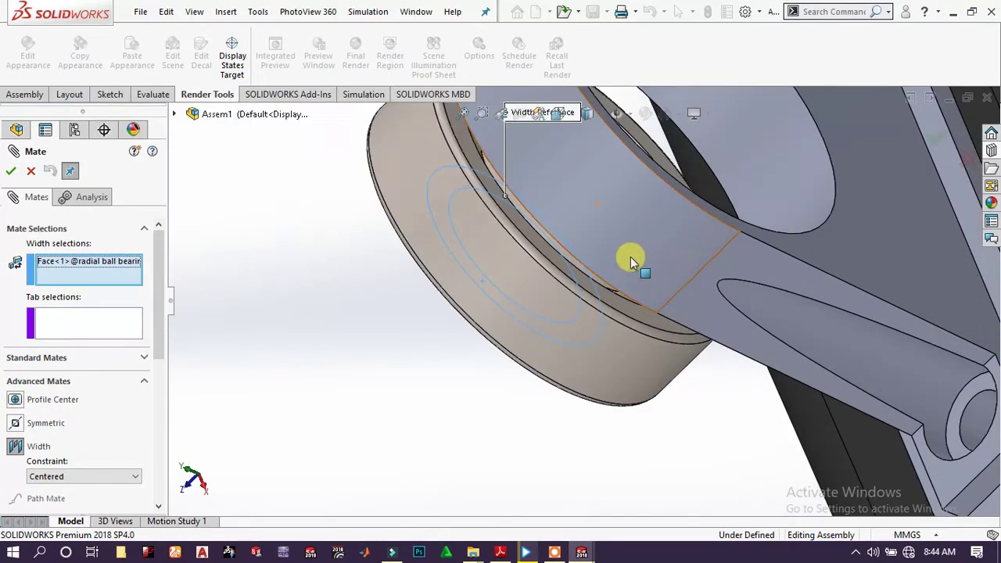
{"action": "left_click", "coordinate": [582, 280]}
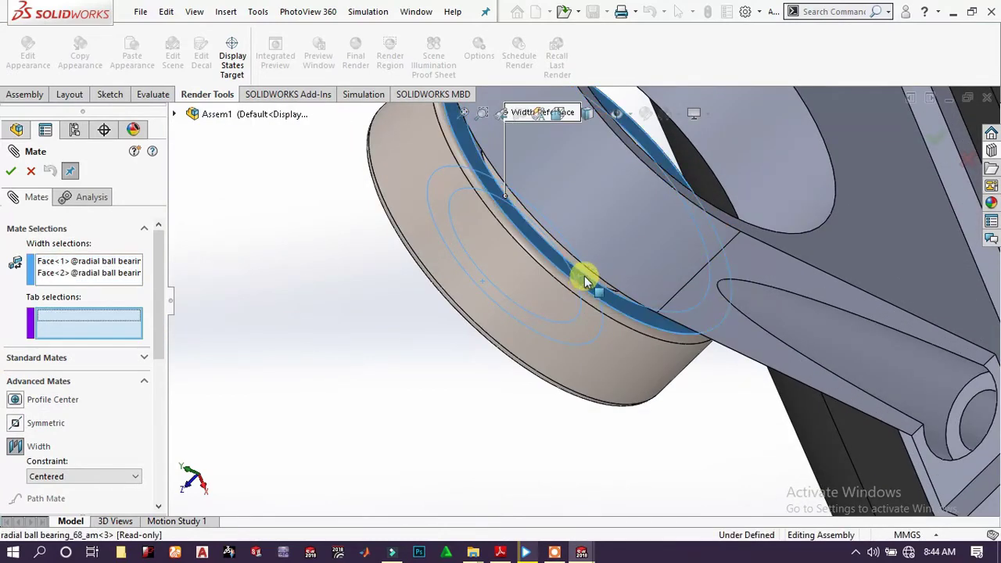
Use the Part9 housing's two opposite side faces as tab selections and apply the width mate
{"action": "left_click", "coordinate": [907, 242]}
{"action": "scroll", "coordinate": [826, 312], "scroll_direction": "up", "scroll_amount": 5}
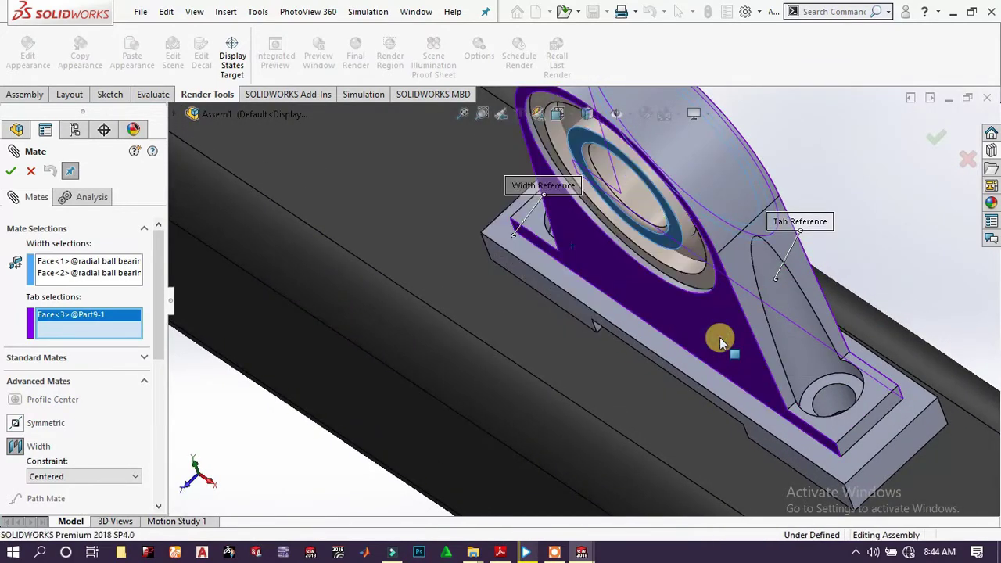
{"action": "left_click", "coordinate": [12, 171]}
{"action": "scroll", "coordinate": [753, 414], "scroll_direction": "up", "scroll_amount": 6}
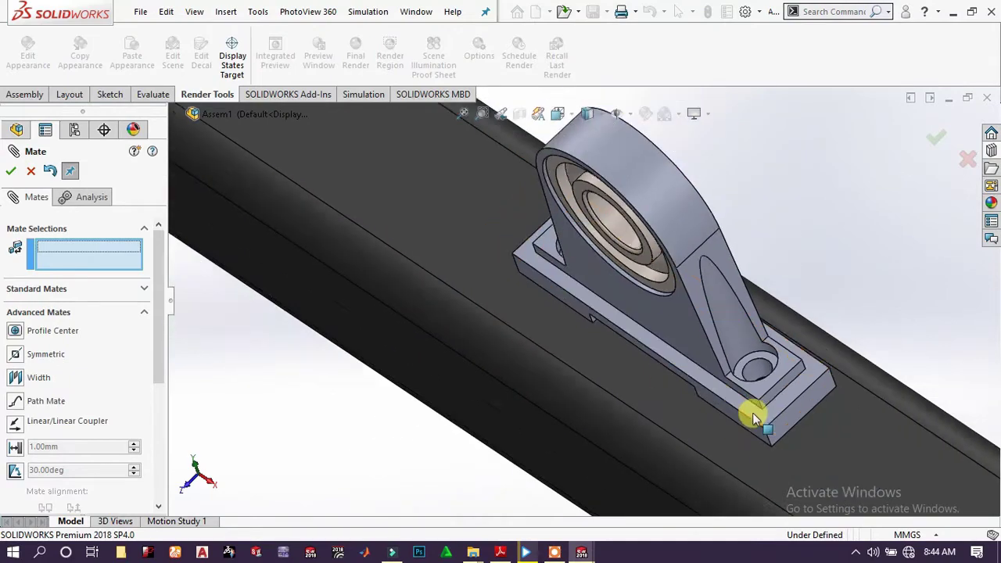
Set up a centered width mate with both inner race end faces of the Part14 housing's bearing as width selections
{"action": "scroll", "coordinate": [532, 405], "scroll_direction": "up", "scroll_amount": 5}
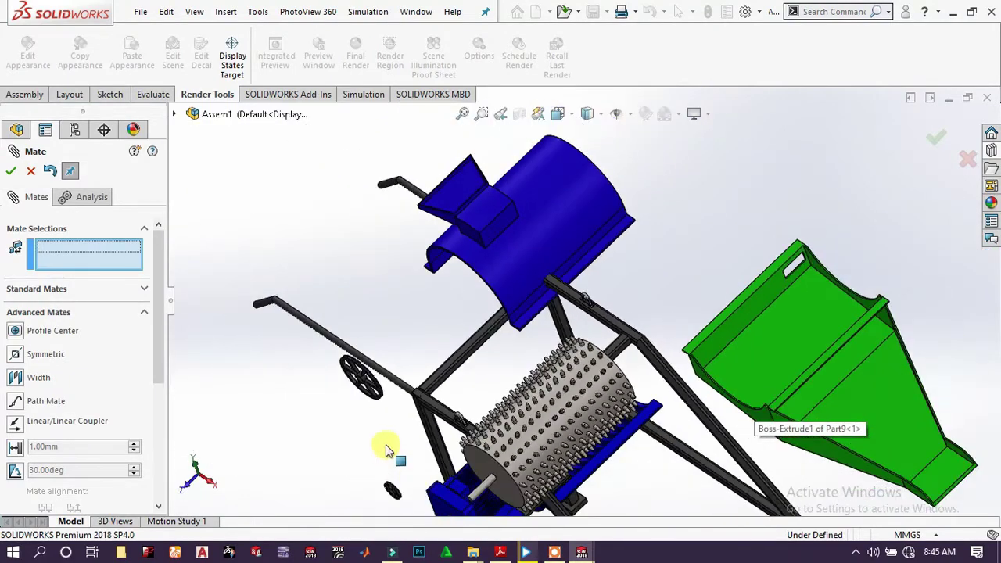
{"action": "scroll", "coordinate": [532, 405], "scroll_direction": "down", "scroll_amount": 10}
{"action": "scroll", "coordinate": [532, 405], "scroll_direction": "down", "scroll_amount": 10}
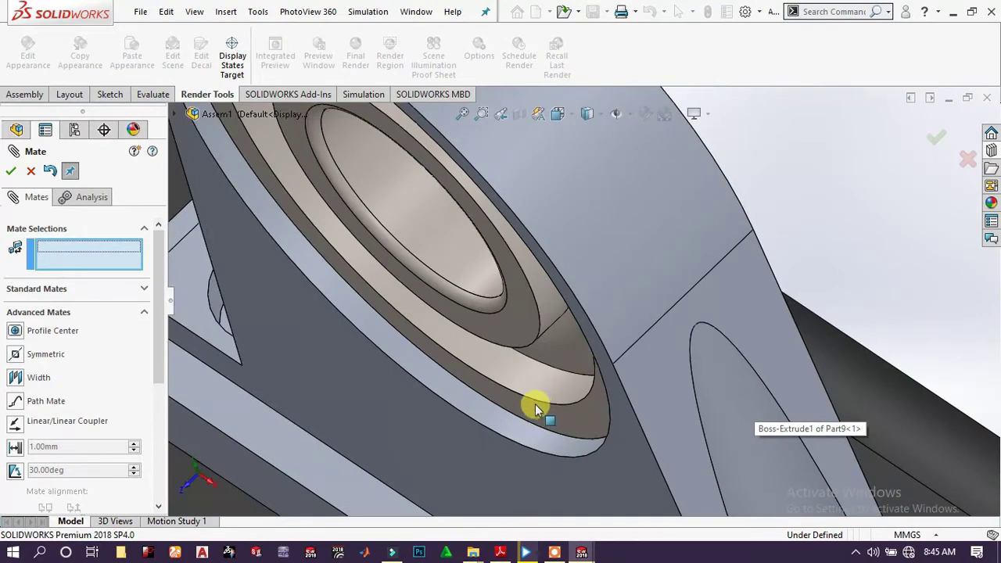
{"action": "left_click", "coordinate": [522, 328]}
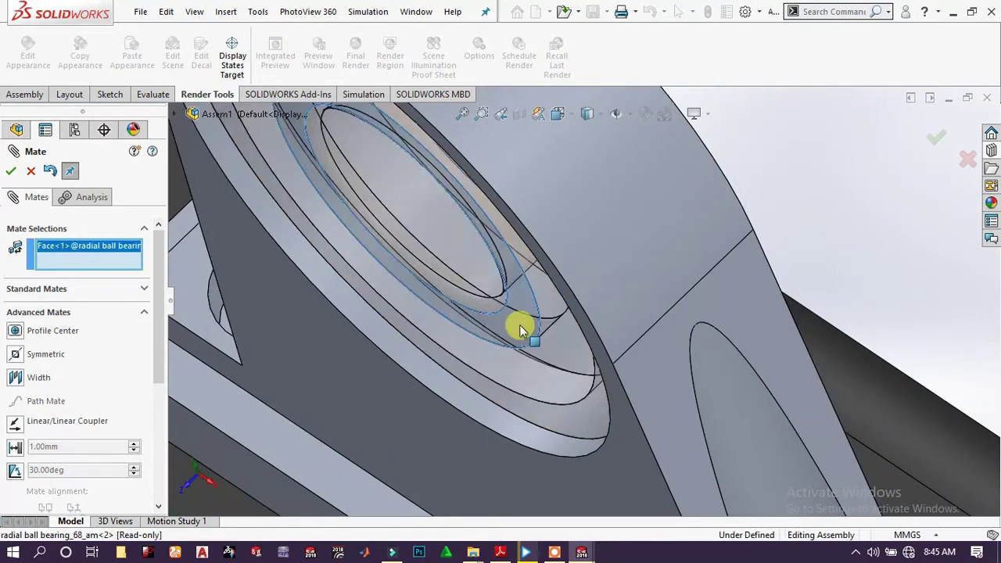
{"action": "left_click", "coordinate": [16, 377]}
{"action": "scroll", "coordinate": [558, 217], "scroll_direction": "up", "scroll_amount": 8}
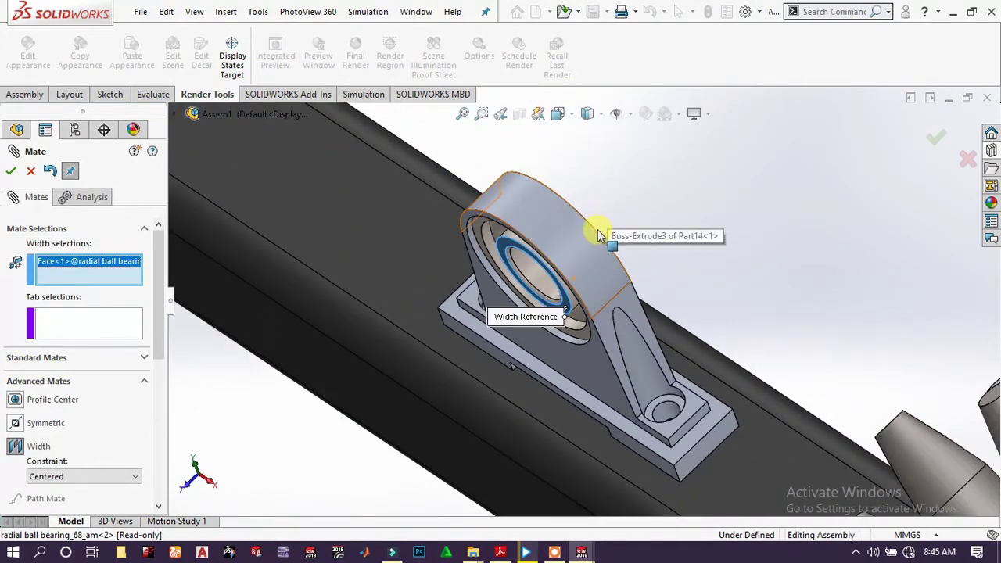
{"action": "scroll", "coordinate": [598, 235], "scroll_direction": "down", "scroll_amount": 10}
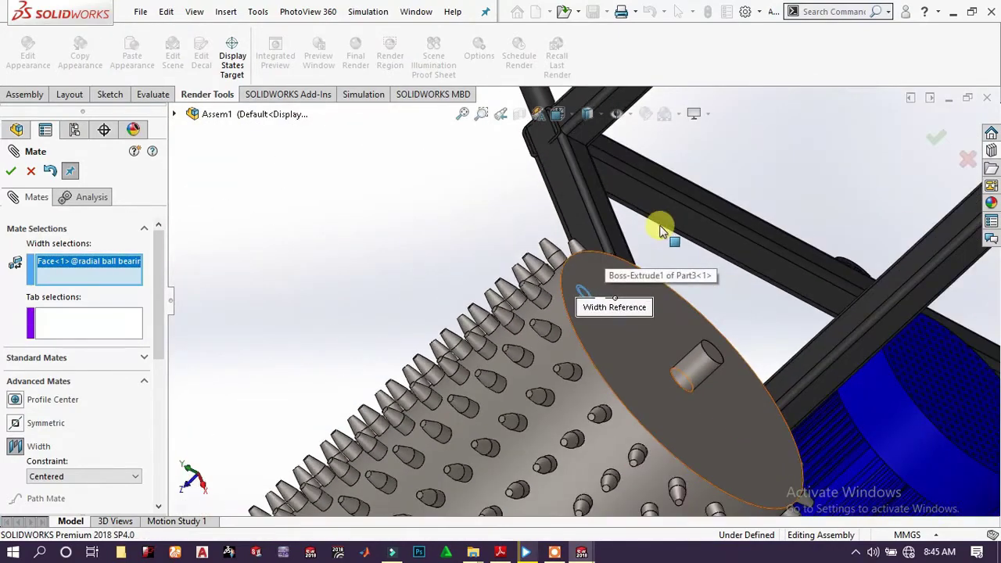
{"action": "scroll", "coordinate": [578, 234], "scroll_direction": "up", "scroll_amount": 6}
{"action": "scroll", "coordinate": [599, 321], "scroll_direction": "down", "scroll_amount": 6}
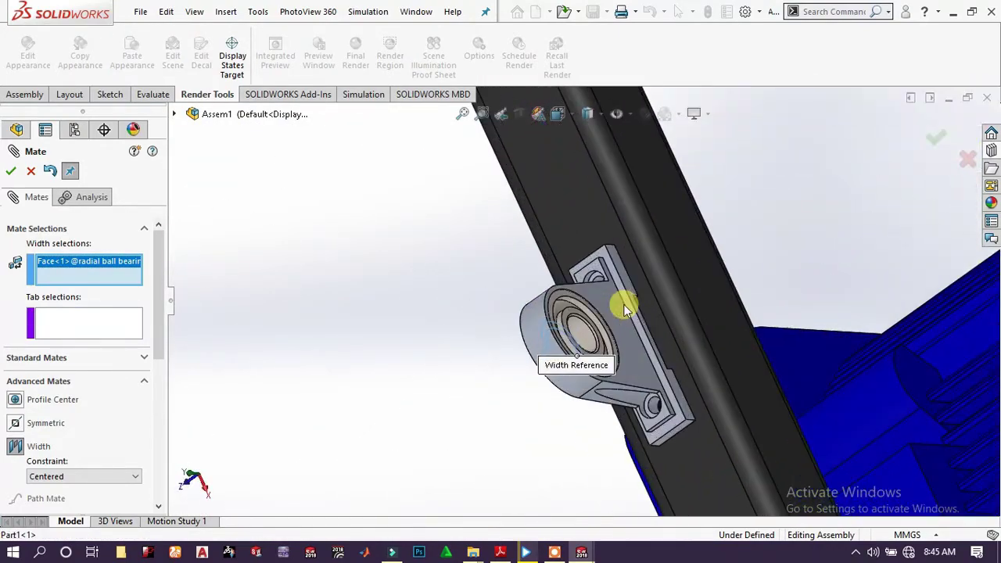
{"action": "scroll", "coordinate": [610, 317], "scroll_direction": "down", "scroll_amount": 6}
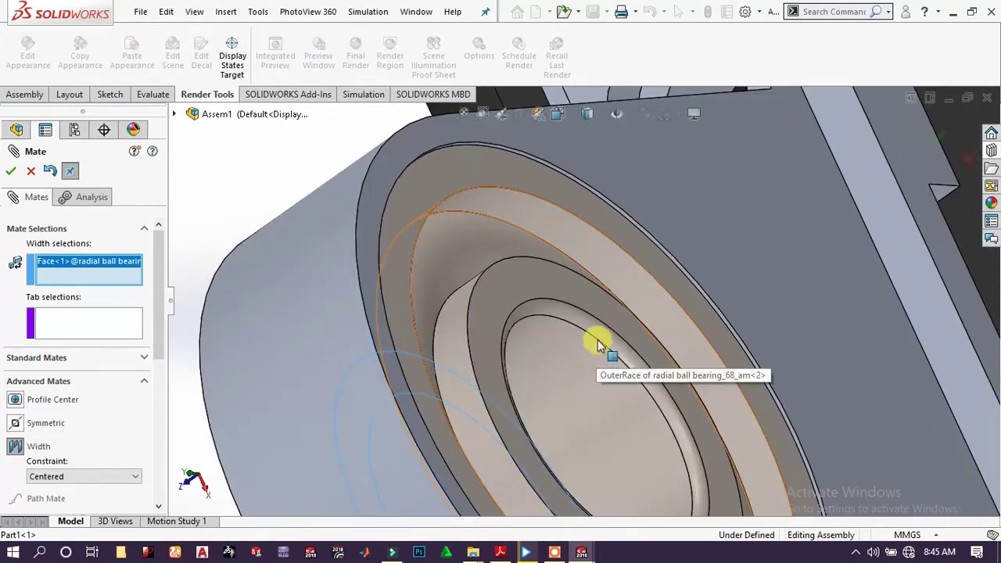
{"action": "left_click", "coordinate": [606, 314]}
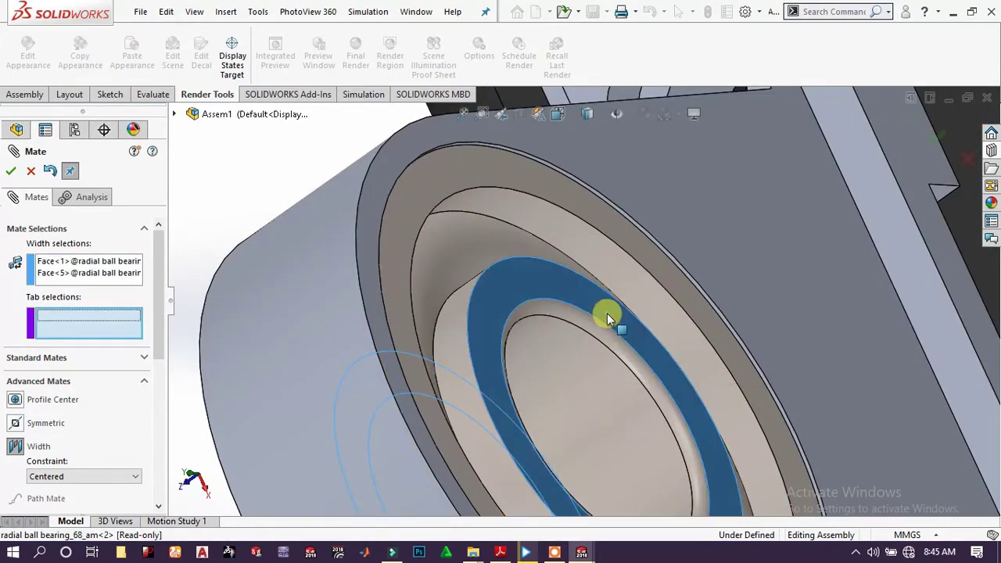
Use the Part14 housing's two opposite side faces as tab selections and apply the width mate
{"action": "left_click", "coordinate": [731, 254]}
{"action": "scroll", "coordinate": [723, 262], "scroll_direction": "up", "scroll_amount": 5}
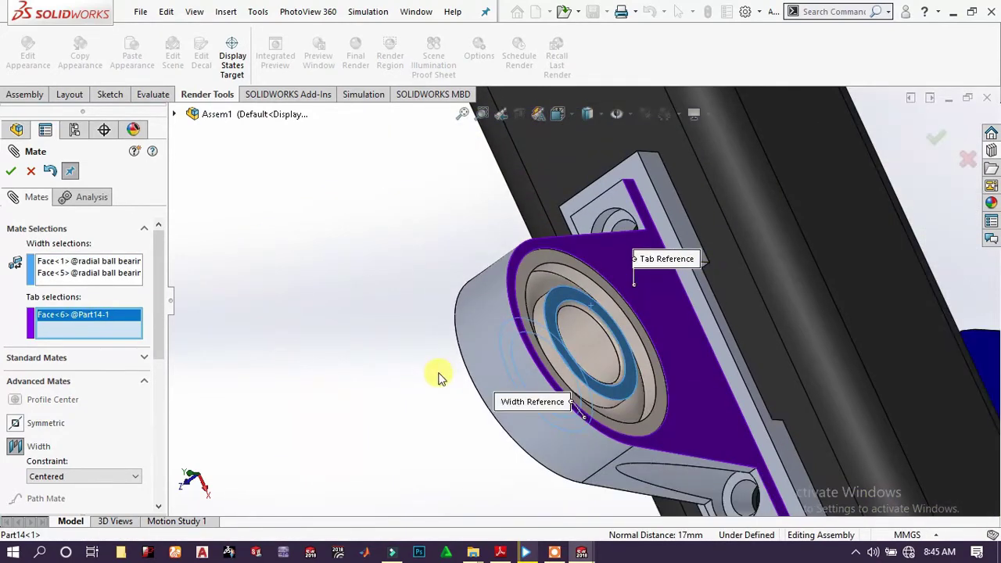
{"action": "middle_click_drag", "start_coordinate": [438, 378], "coordinate": [380, 346]}
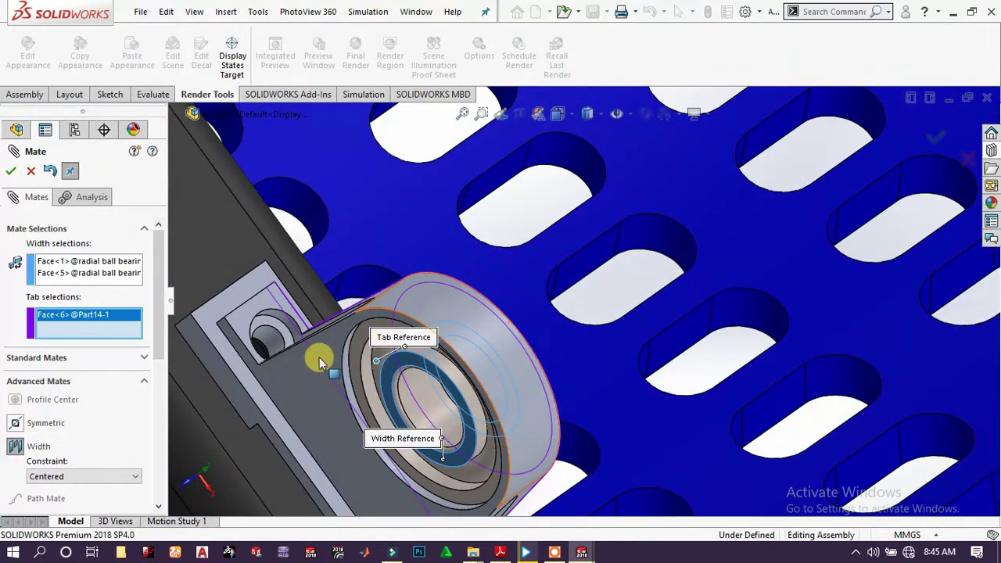
{"action": "left_click", "coordinate": [10, 171]}
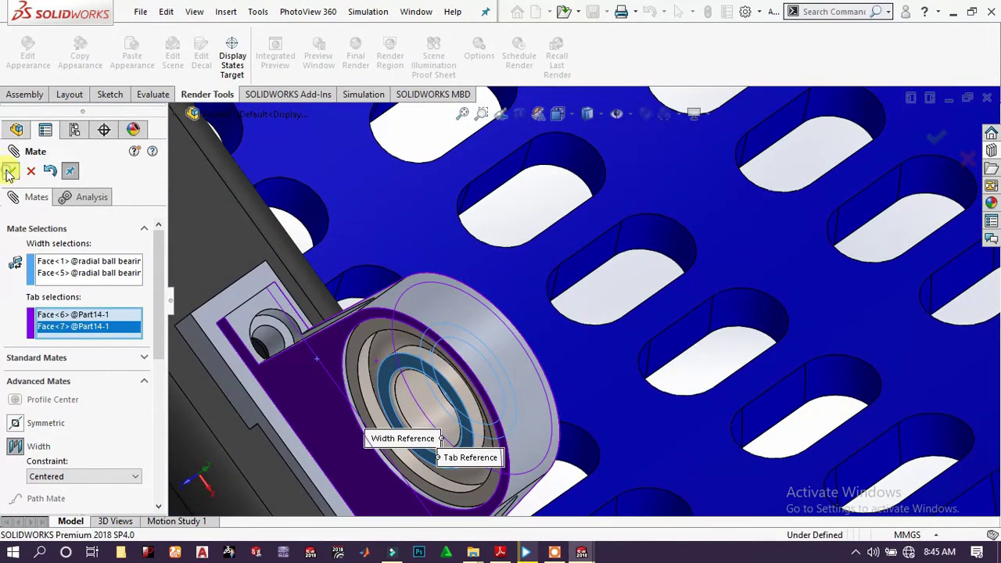
Finish the centered width mate of the Part14 housing's bearing and leave the Mate command with nothing selected
{"action": "left_click", "coordinate": [69, 172]}
{"action": "scroll", "coordinate": [488, 320], "scroll_direction": "up", "scroll_amount": 6}
{"action": "scroll", "coordinate": [623, 299], "scroll_direction": "down", "scroll_amount": 8}
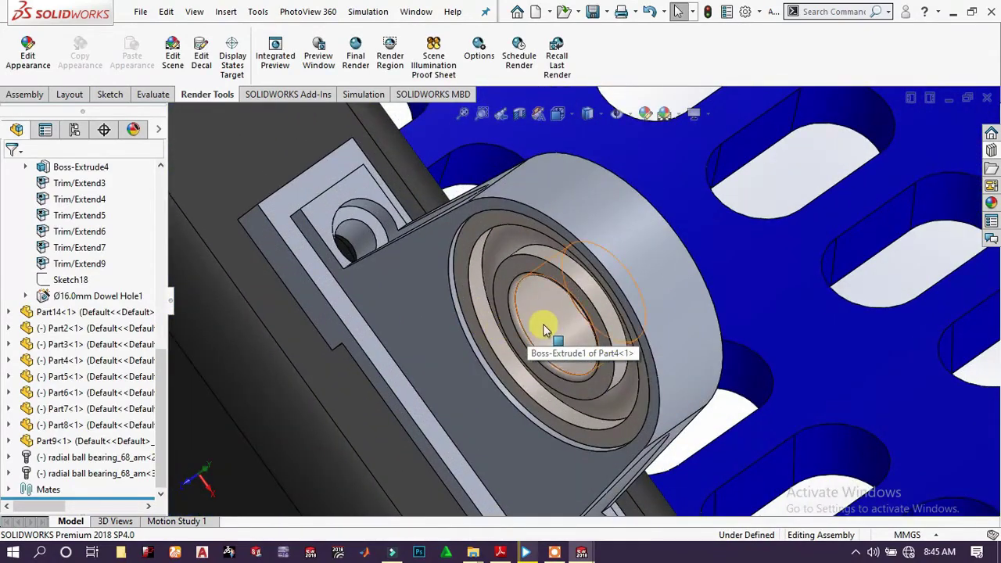
{"action": "left_click", "coordinate": [525, 270]}
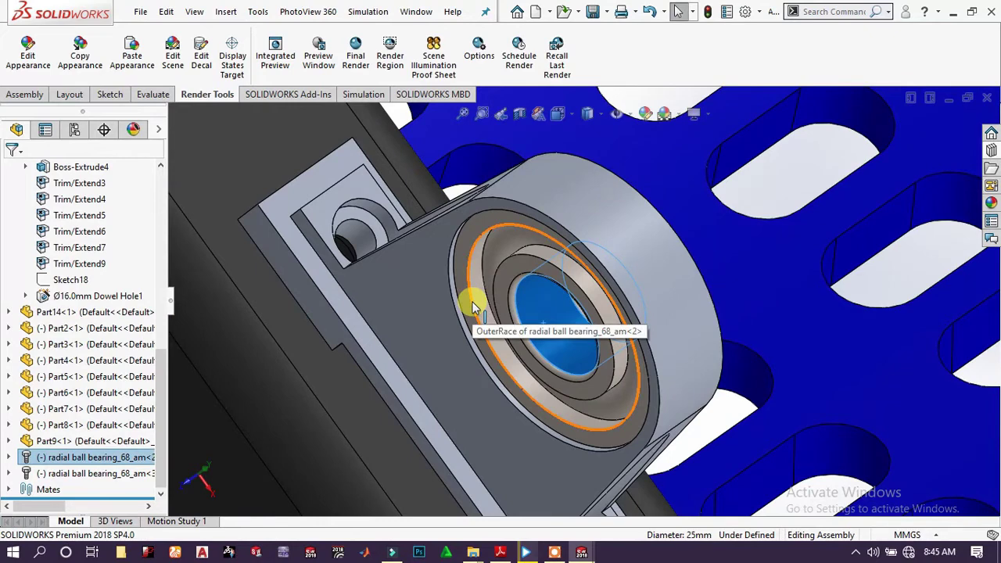
{"action": "key", "text": "Escape"}
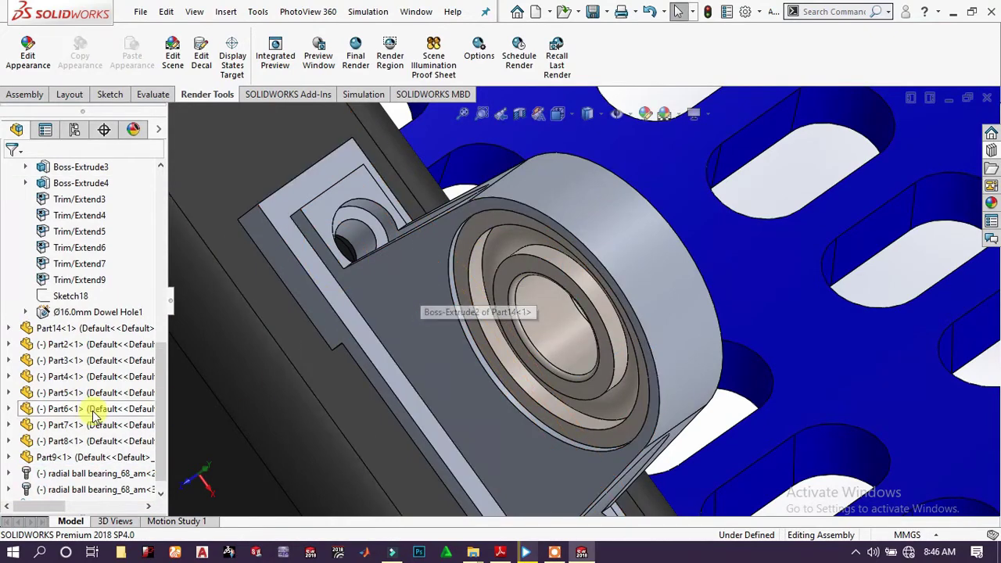
Edit the Toolbox definition of the bearing in the Part14 housing and set its display to Detailed
{"action": "left_click", "coordinate": [104, 475]}
{"action": "right_click", "coordinate": [107, 482]}
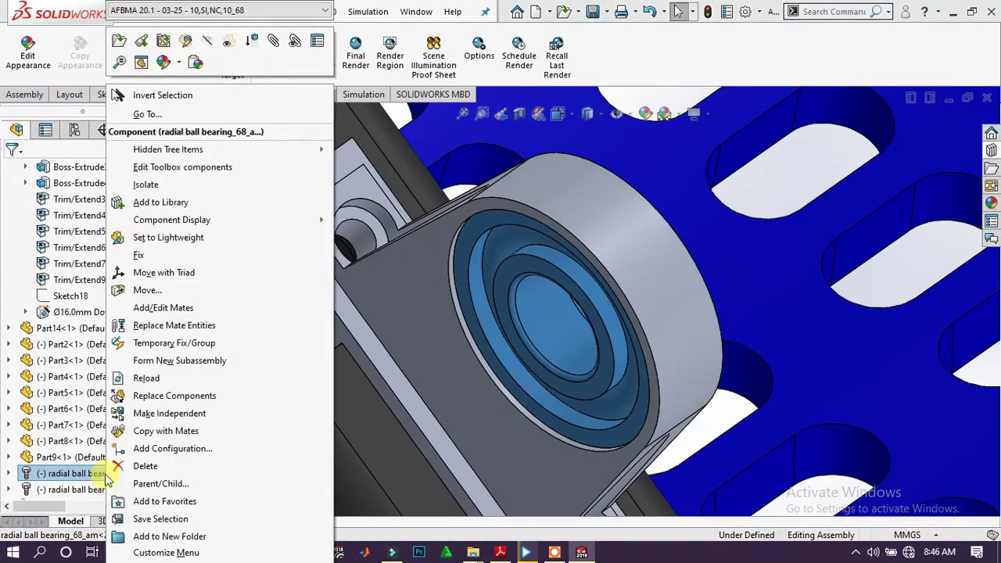
{"action": "left_click", "coordinate": [201, 169]}
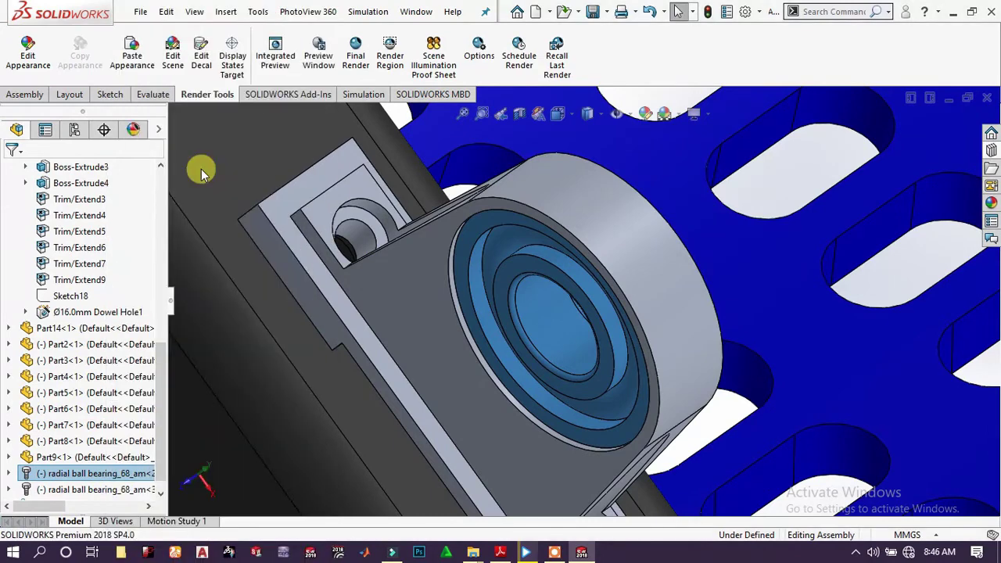
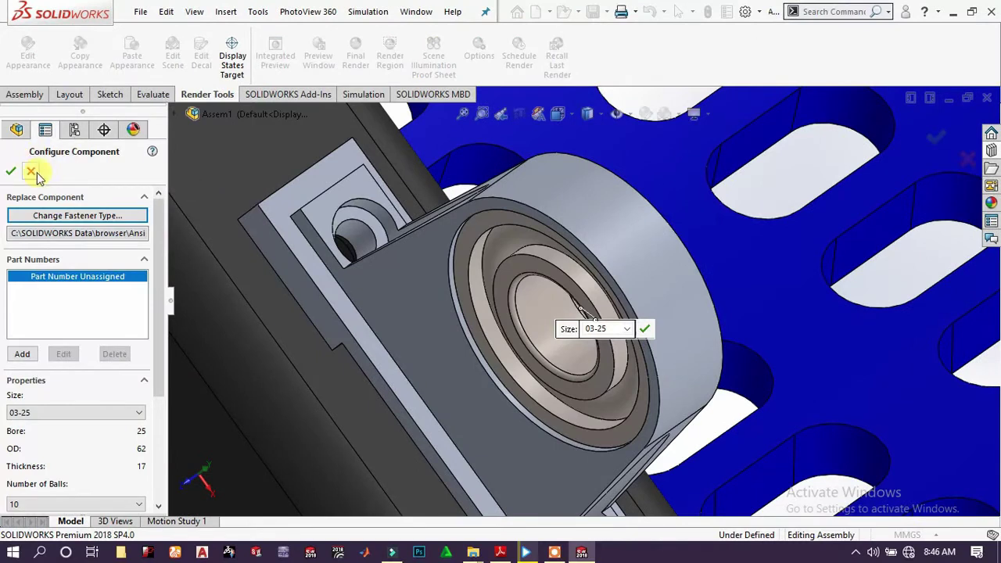
{"action": "left_click_drag", "start_coordinate": [159, 247], "coordinate": [160, 353]}
{"action": "left_click", "coordinate": [101, 374]}
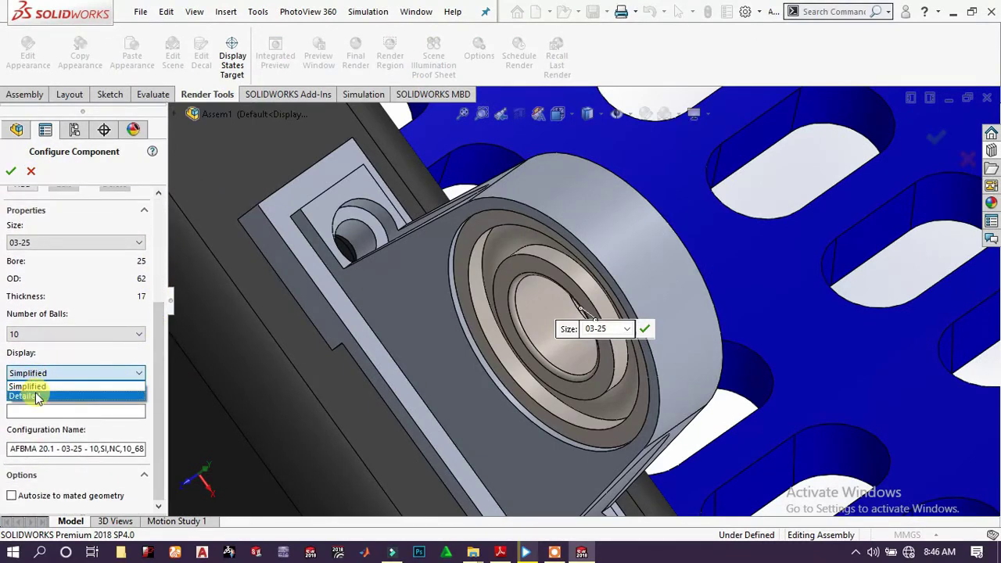
{"action": "left_click", "coordinate": [37, 397]}
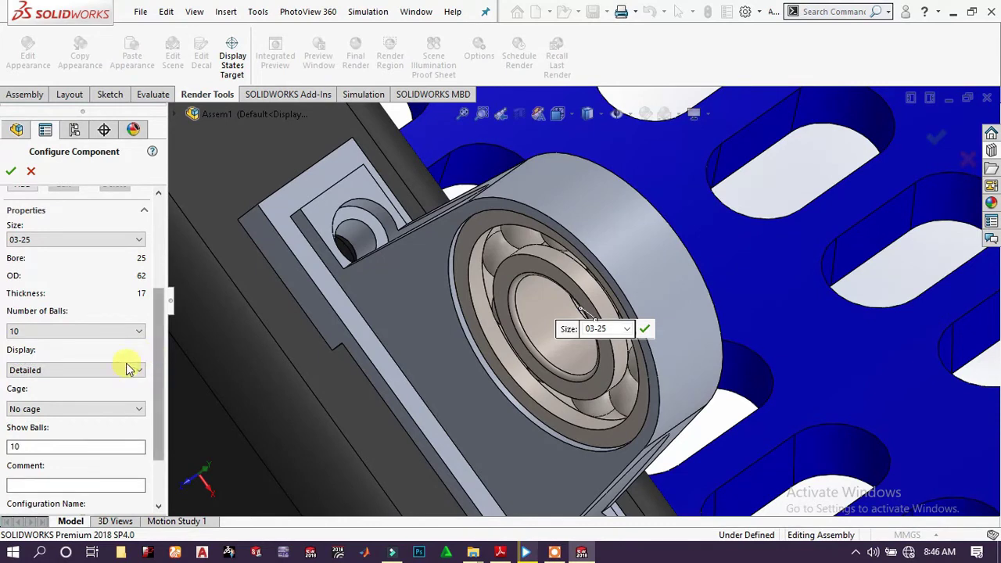
Add a cage to the Part14 housing's bearing and apply the Toolbox configuration
{"action": "left_click", "coordinate": [85, 416]}
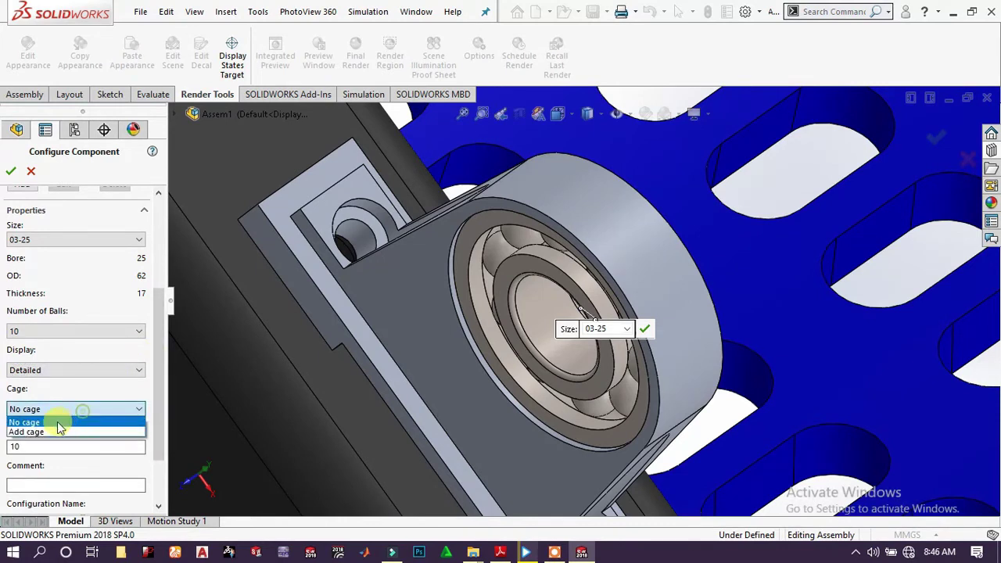
{"action": "left_click", "coordinate": [40, 432]}
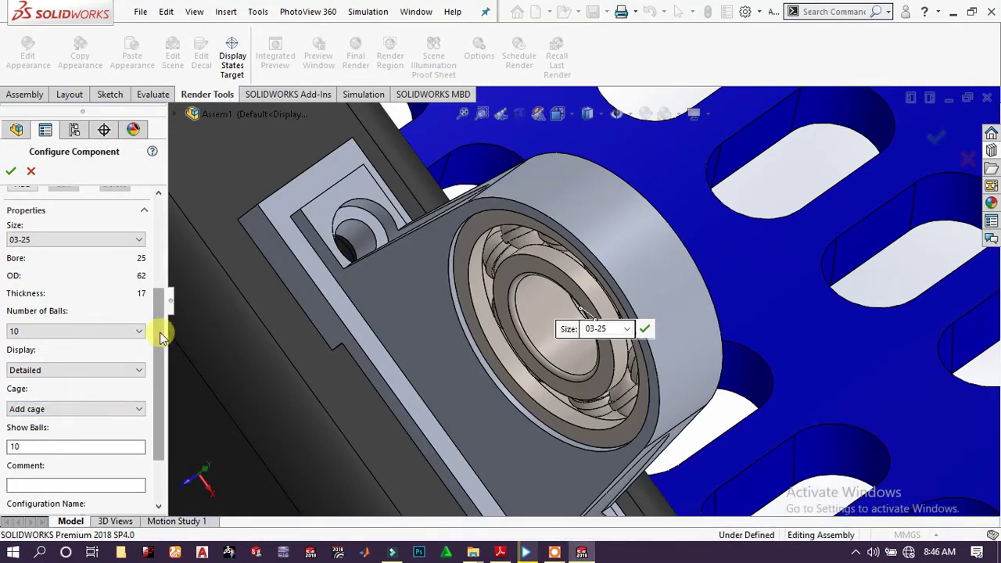
{"action": "left_click_drag", "start_coordinate": [160, 335], "coordinate": [173, 239]}
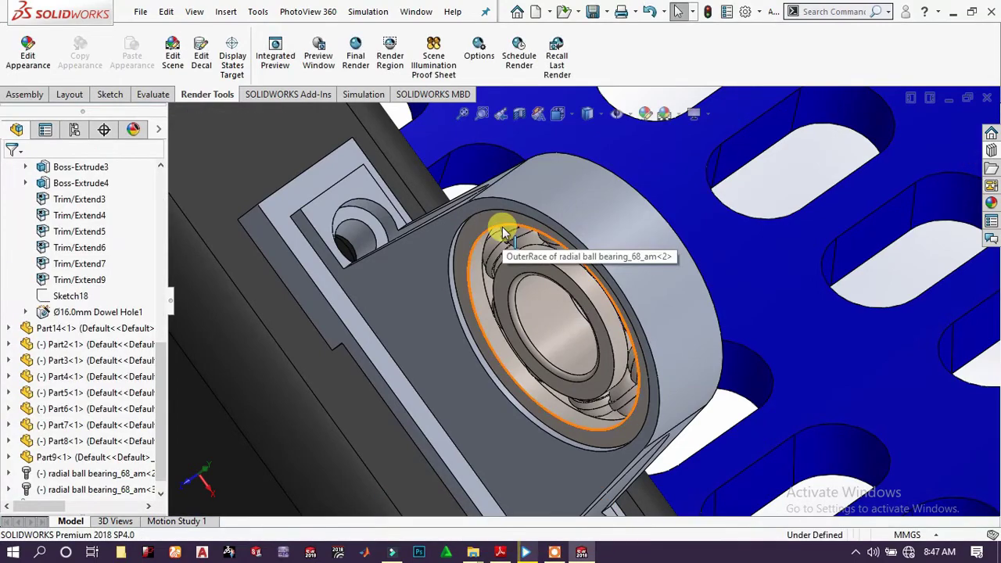
Edit the Toolbox definition of the bearing in the Part9 housing and set its display to Detailed
{"action": "scroll", "coordinate": [764, 290], "scroll_direction": "up", "scroll_amount": 10}
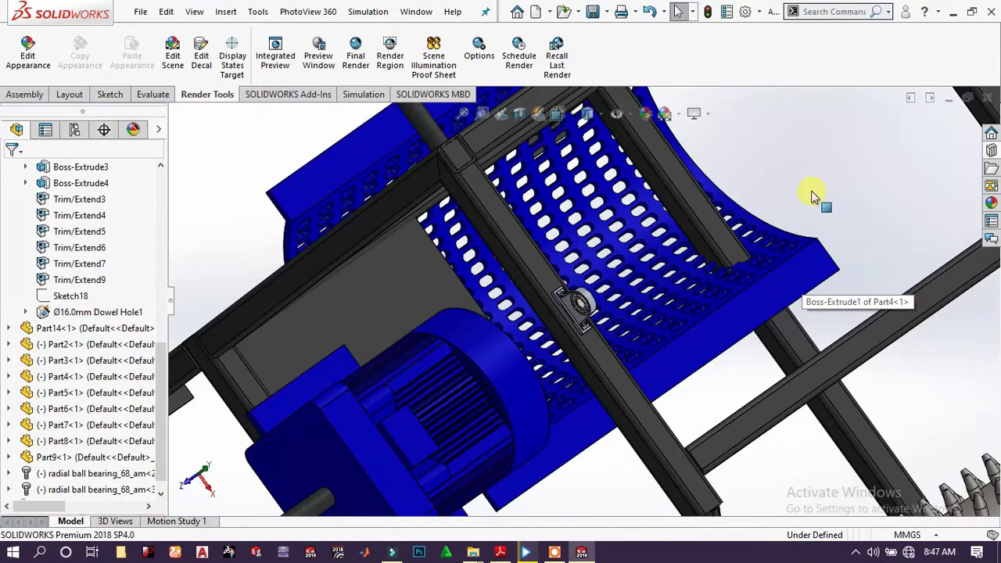
{"action": "scroll", "coordinate": [813, 196], "scroll_direction": "down", "scroll_amount": 10}
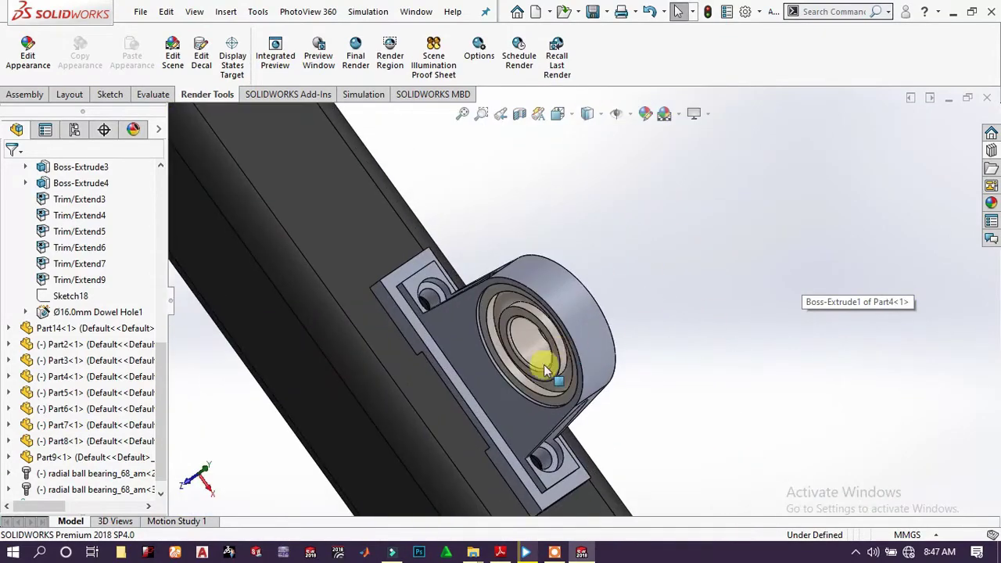
{"action": "scroll", "coordinate": [543, 366], "scroll_direction": "down", "scroll_amount": 3}
{"action": "scroll", "coordinate": [246, 405], "scroll_direction": "down", "scroll_amount": 2}
{"action": "scroll", "coordinate": [31, 462], "scroll_direction": "up", "scroll_amount": 4}
{"action": "scroll", "coordinate": [70, 426], "scroll_direction": "down", "scroll_amount": 4}
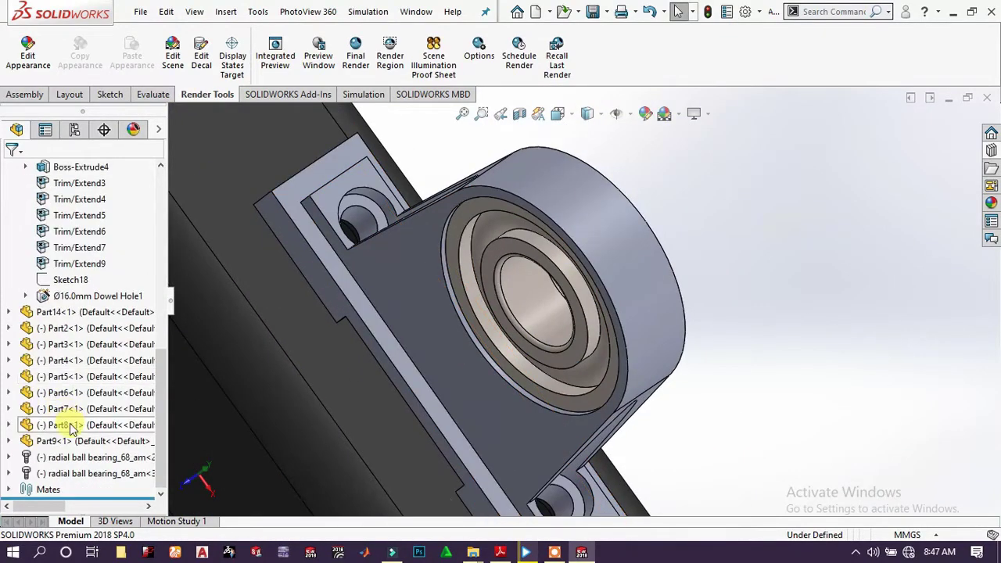
{"action": "left_click", "coordinate": [79, 473]}
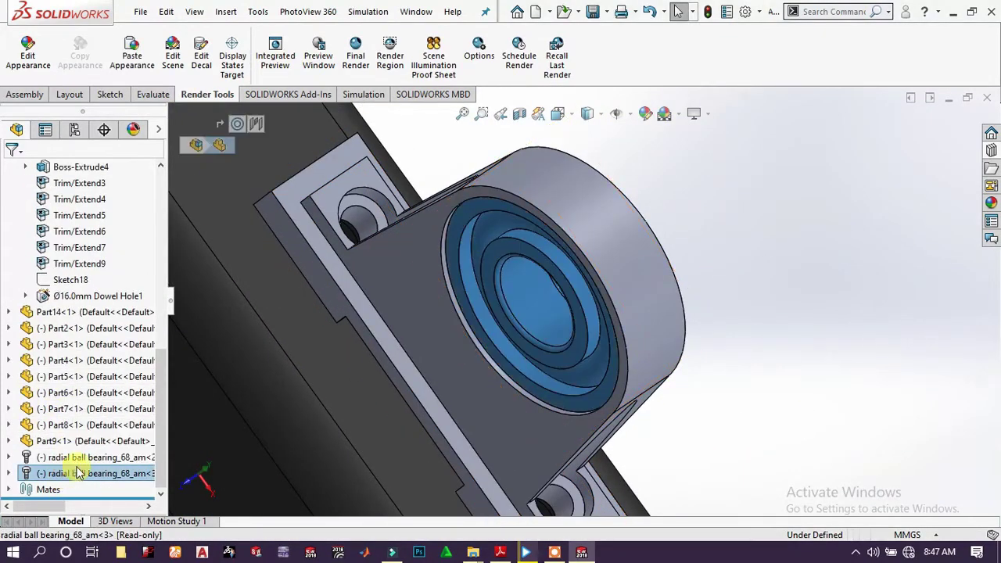
{"action": "right_click", "coordinate": [79, 474]}
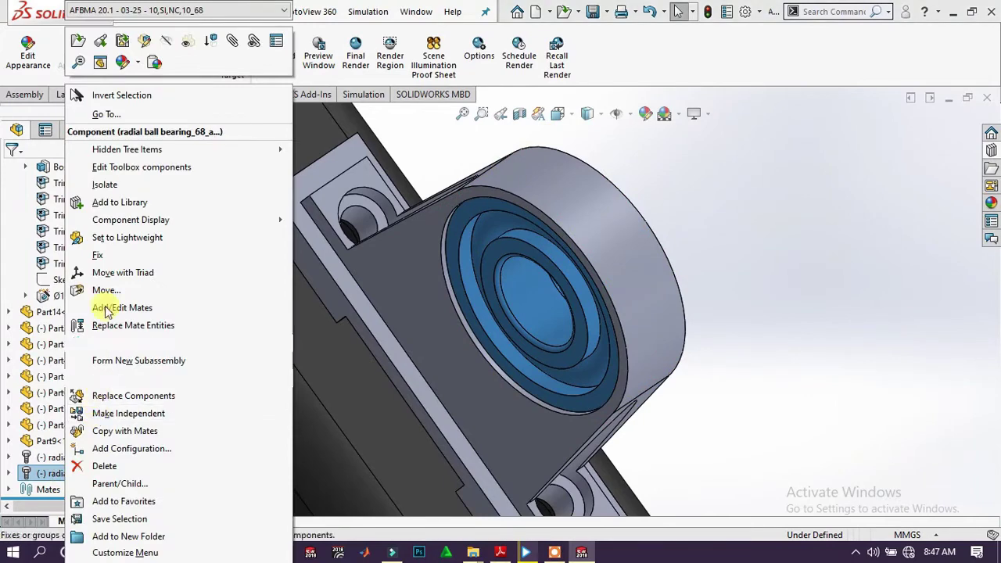
{"action": "left_click", "coordinate": [156, 168]}
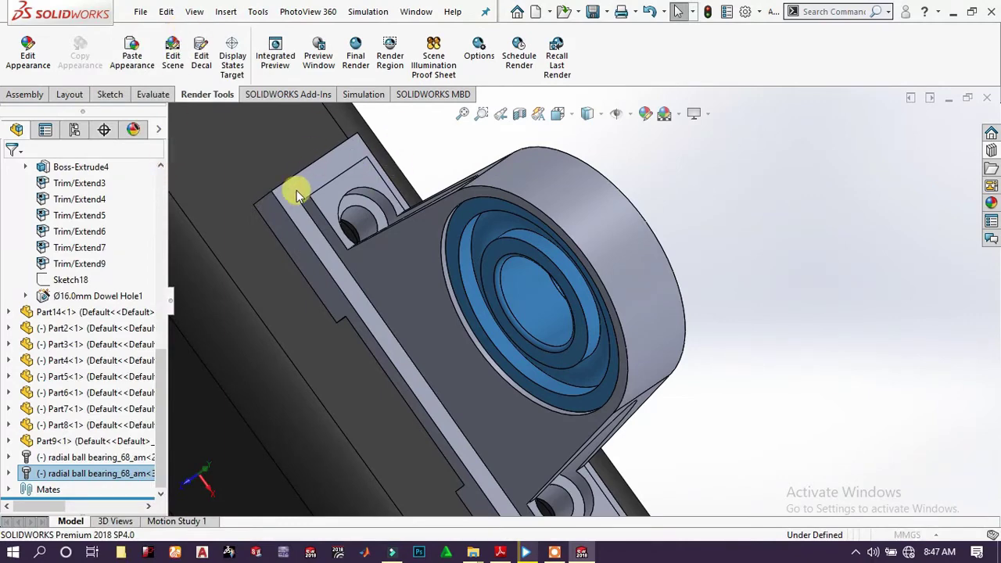
{"action": "left_click", "coordinate": [86, 373]}
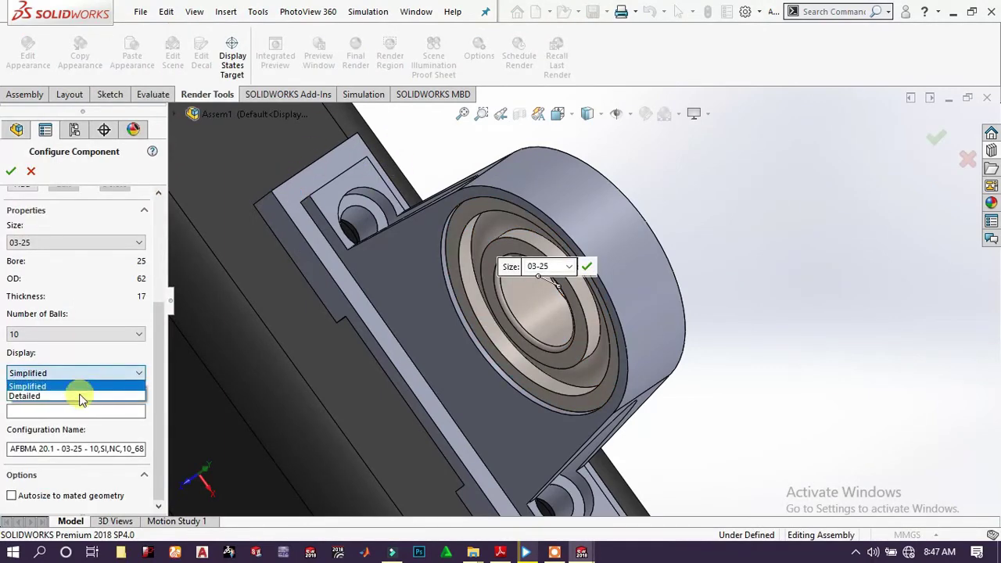
{"action": "left_click", "coordinate": [77, 384]}
{"action": "key", "text": "Down"}
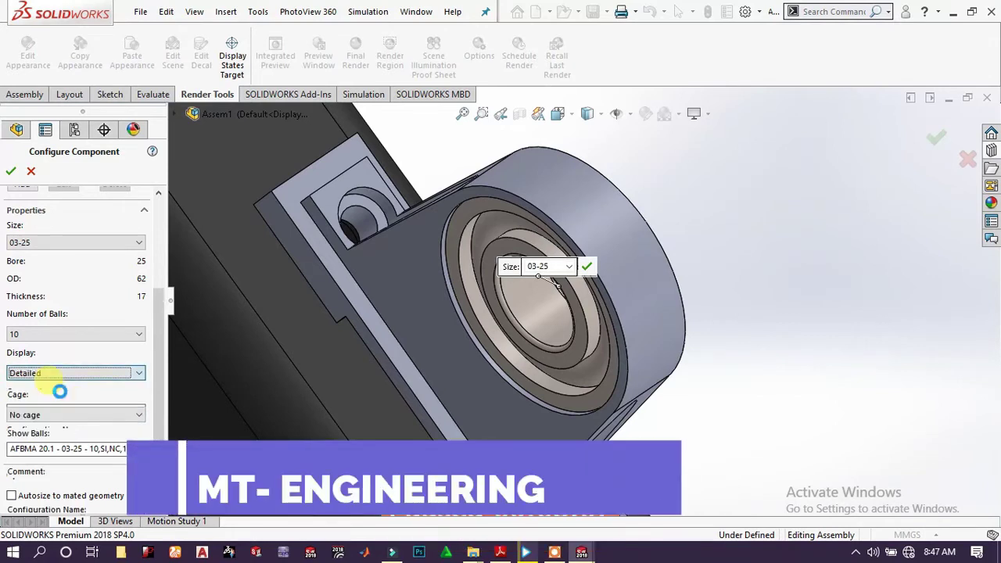
Add a cage to the Part9 housing's bearing and apply the Toolbox configuration
{"action": "left_click", "coordinate": [55, 409]}
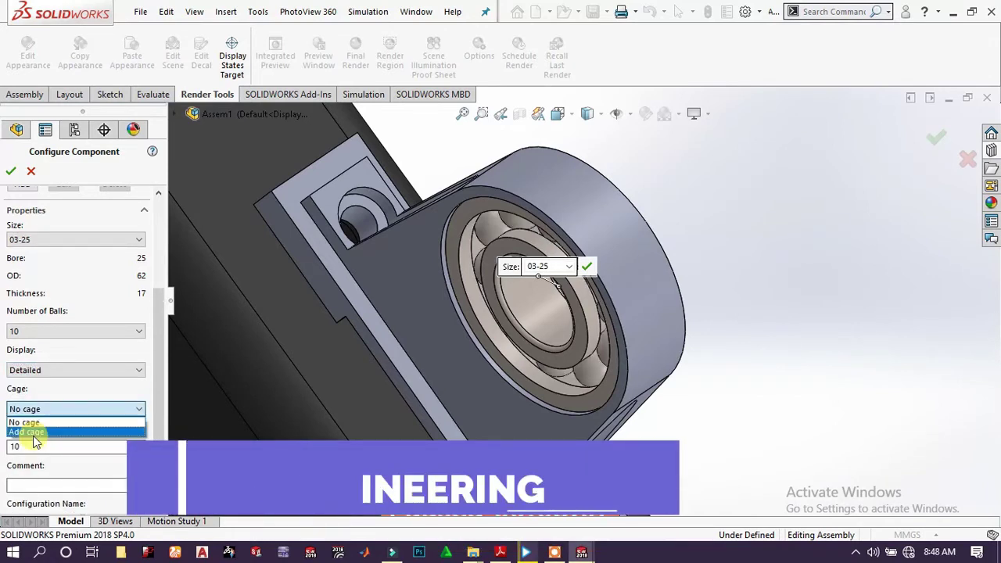
{"action": "key", "text": "Escape"}
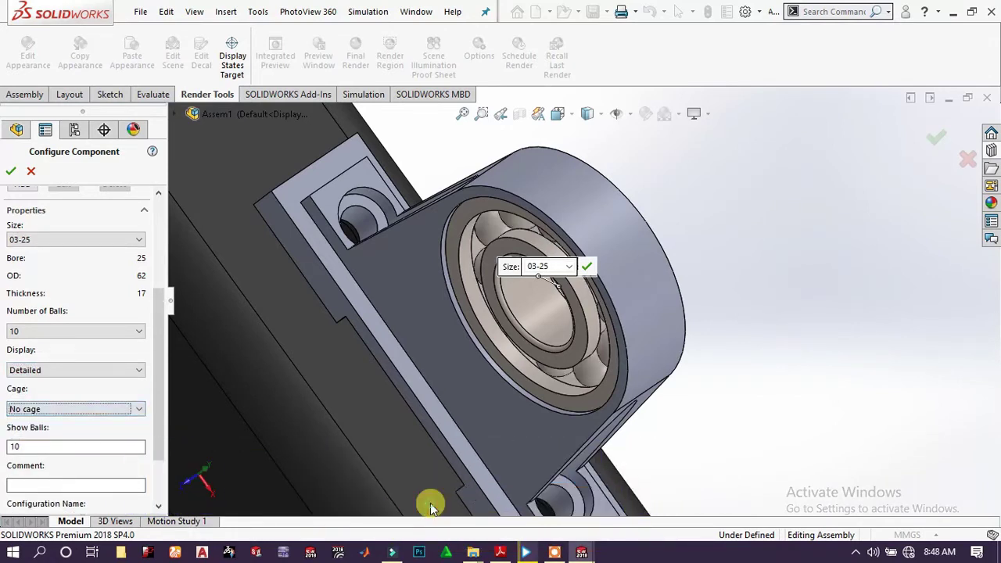
{"action": "left_click", "coordinate": [63, 401]}
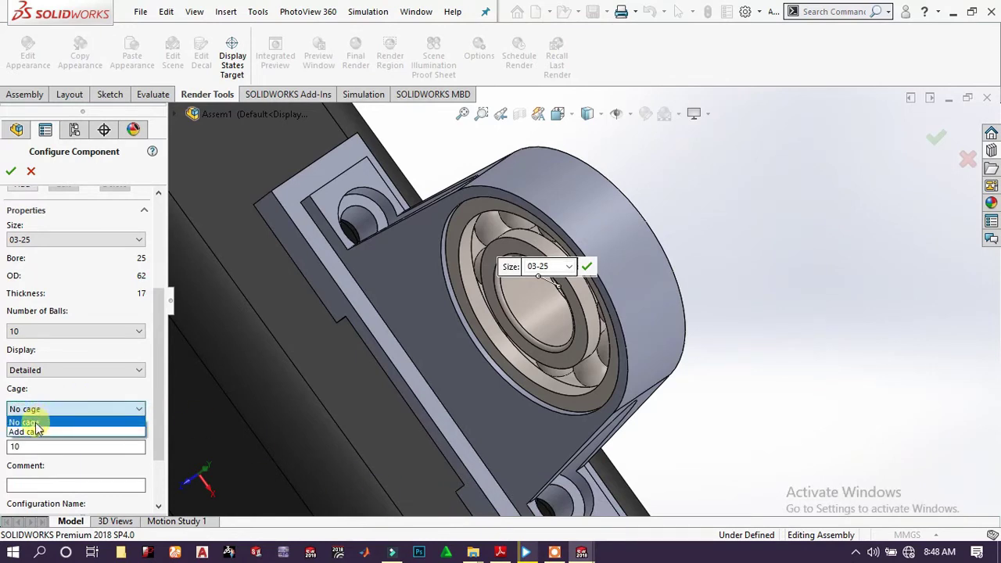
{"action": "left_click", "coordinate": [36, 432]}
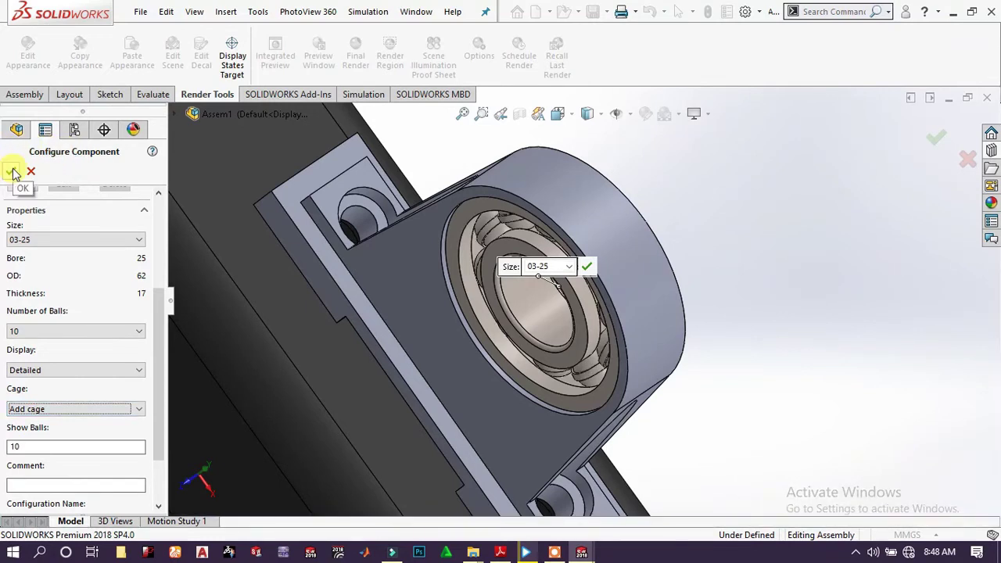
{"action": "left_click", "coordinate": [13, 172]}
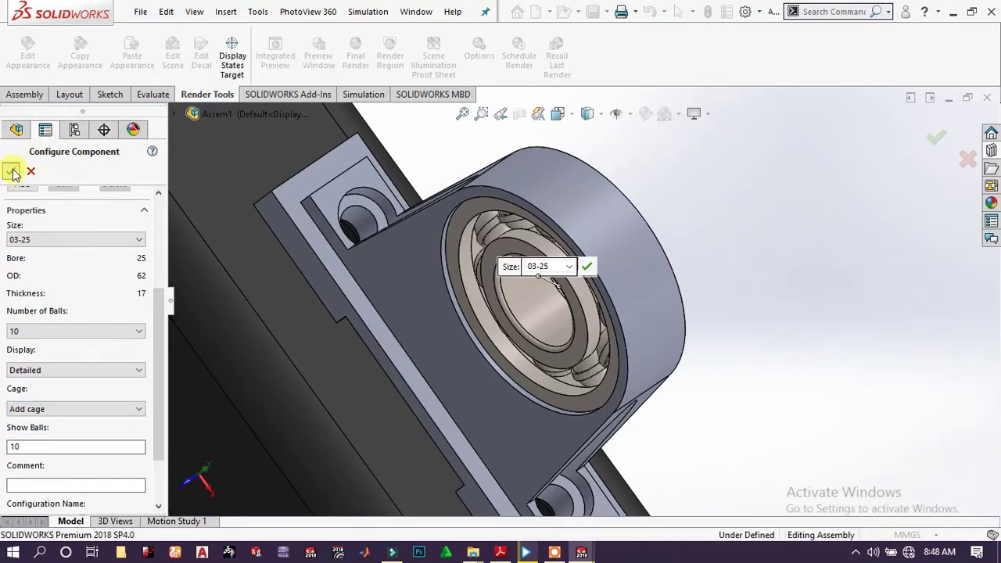
Mate the spiked drum's shaft concentric with the bore of the Part14 housing's bearing
{"action": "scroll", "coordinate": [543, 312], "scroll_direction": "up", "scroll_amount": 12}
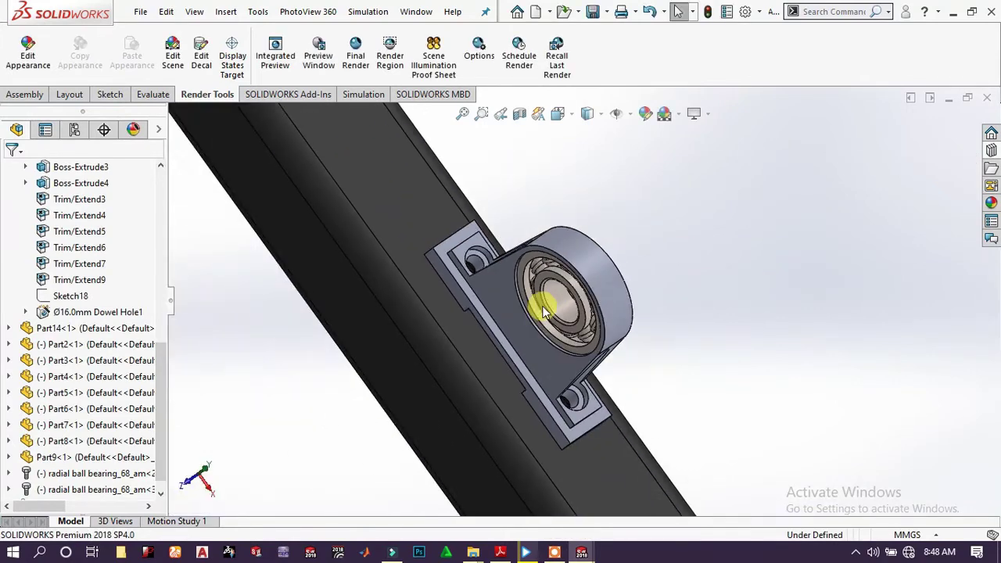
{"action": "scroll", "coordinate": [500, 319], "scroll_direction": "up", "scroll_amount": 6}
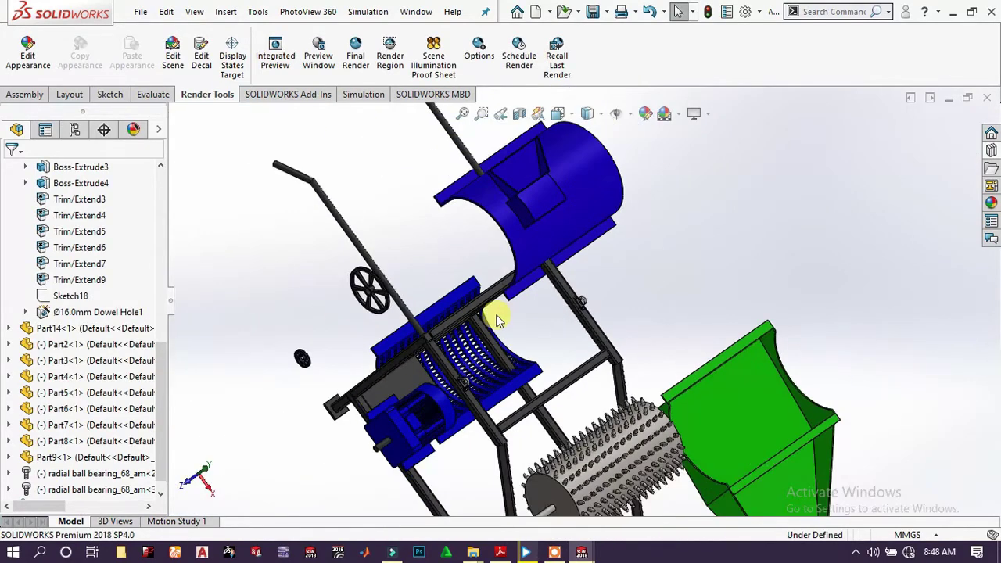
{"action": "scroll", "coordinate": [577, 454], "scroll_direction": "down", "scroll_amount": 10}
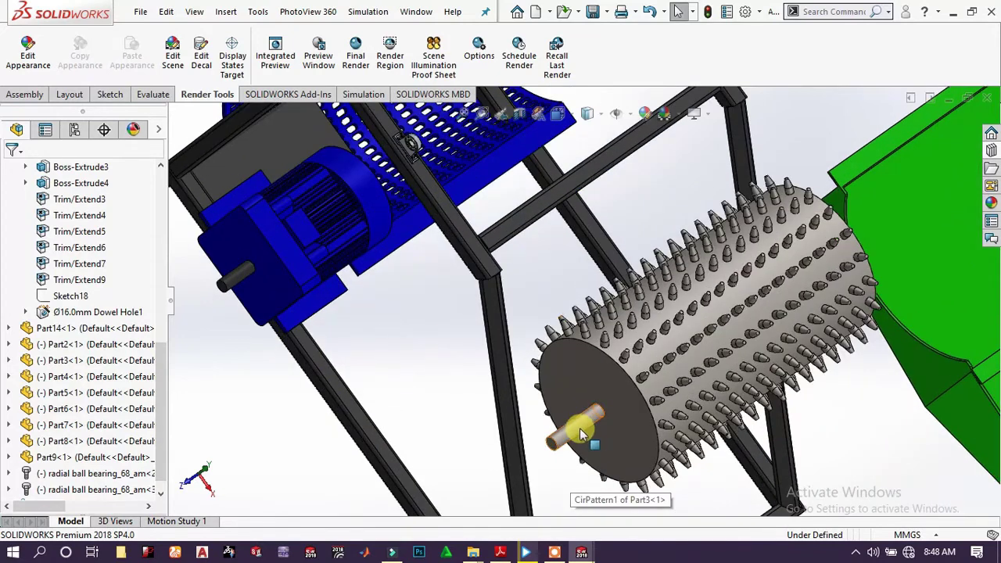
{"action": "left_click", "coordinate": [582, 434]}
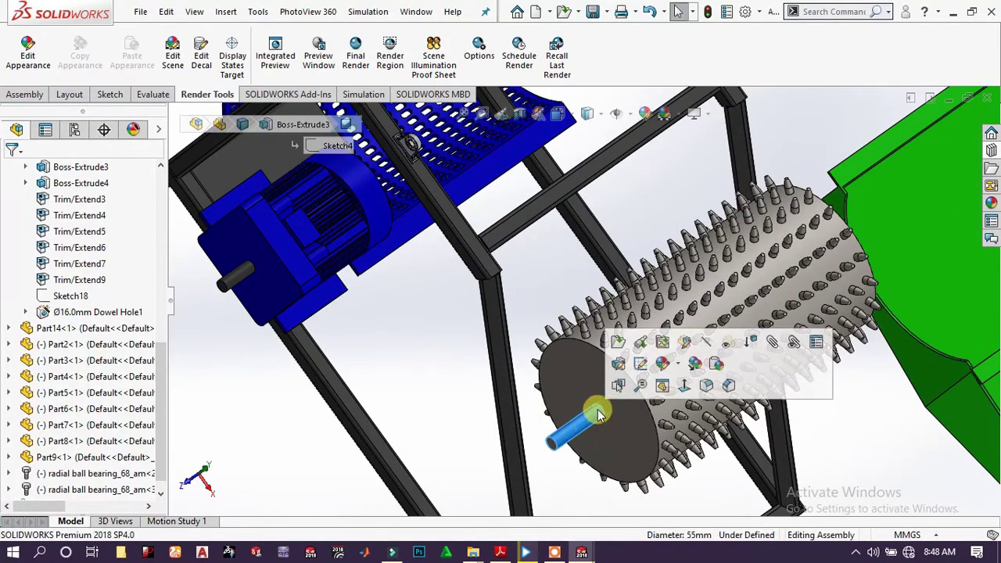
{"action": "left_click", "coordinate": [774, 341]}
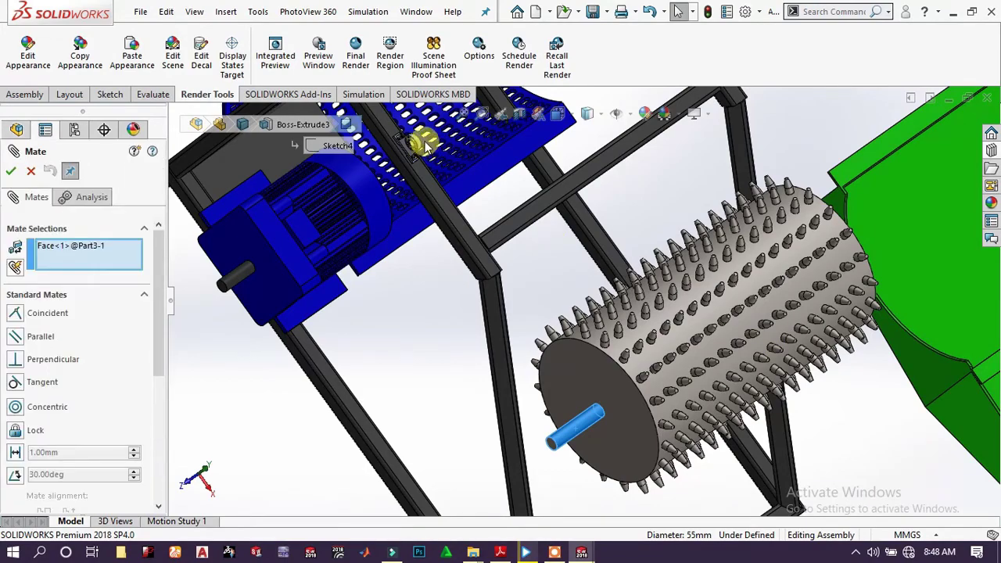
{"action": "scroll", "coordinate": [425, 149], "scroll_direction": "down", "scroll_amount": 8}
{"action": "scroll", "coordinate": [442, 210], "scroll_direction": "down", "scroll_amount": 3}
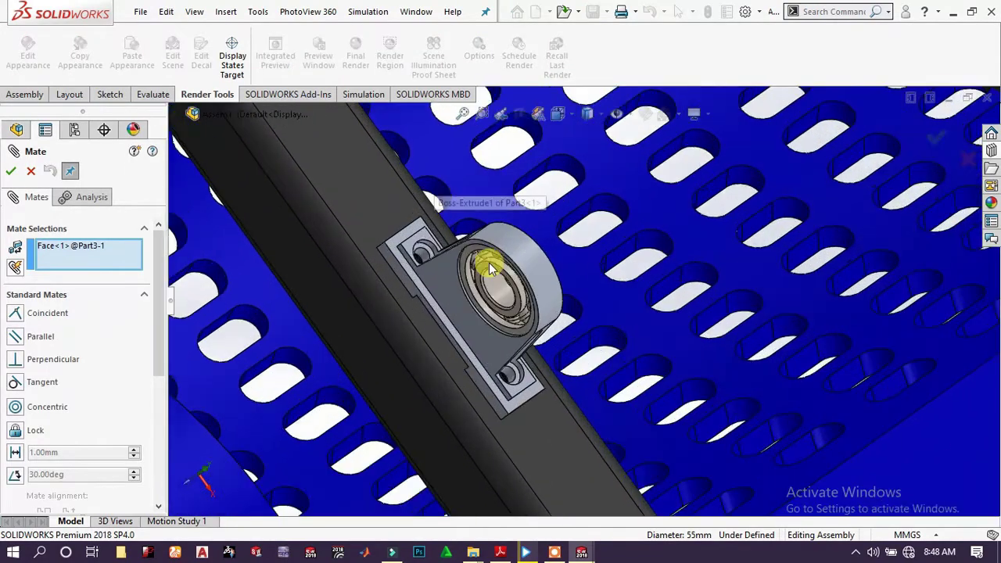
{"action": "left_click", "coordinate": [485, 262]}
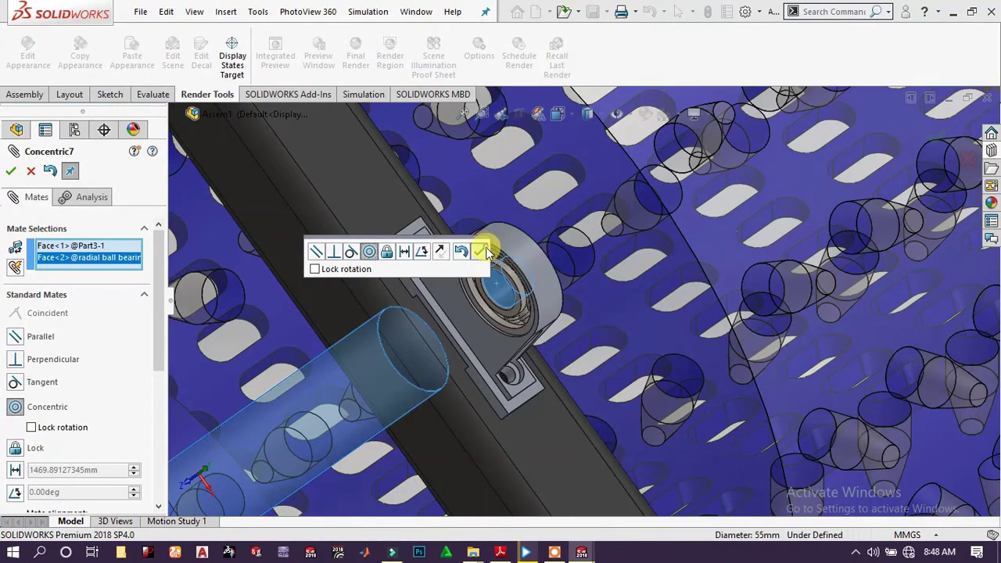
{"action": "left_click", "coordinate": [483, 251]}
Slide the spiked drum along its axis until its shaft passes through the bearing and the drum sits within the frame
{"action": "scroll", "coordinate": [483, 252], "scroll_direction": "up", "scroll_amount": 10}
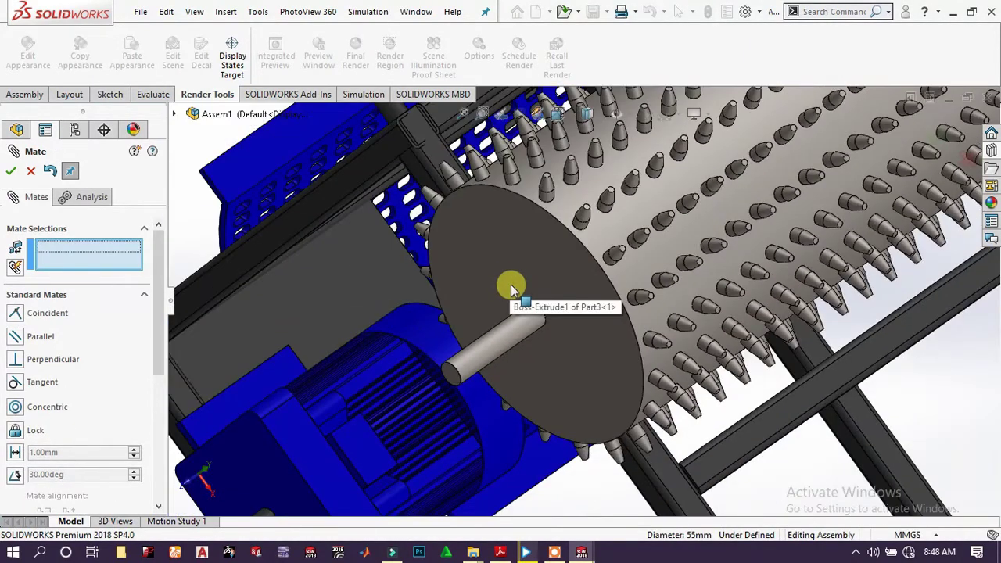
{"action": "scroll", "coordinate": [566, 349], "scroll_direction": "up", "scroll_amount": 6}
{"action": "middle_click_drag", "start_coordinate": [581, 291], "coordinate": [581, 200]}
{"action": "scroll", "coordinate": [683, 269], "scroll_direction": "down", "scroll_amount": 3}
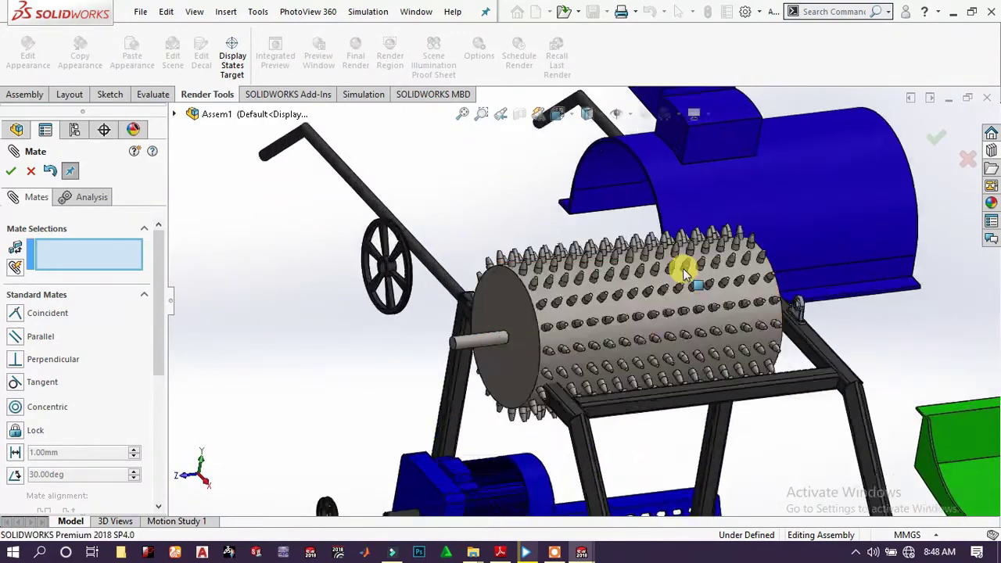
{"action": "scroll", "coordinate": [683, 268], "scroll_direction": "down", "scroll_amount": 2}
{"action": "left_click_drag", "start_coordinate": [474, 324], "coordinate": [544, 311]}
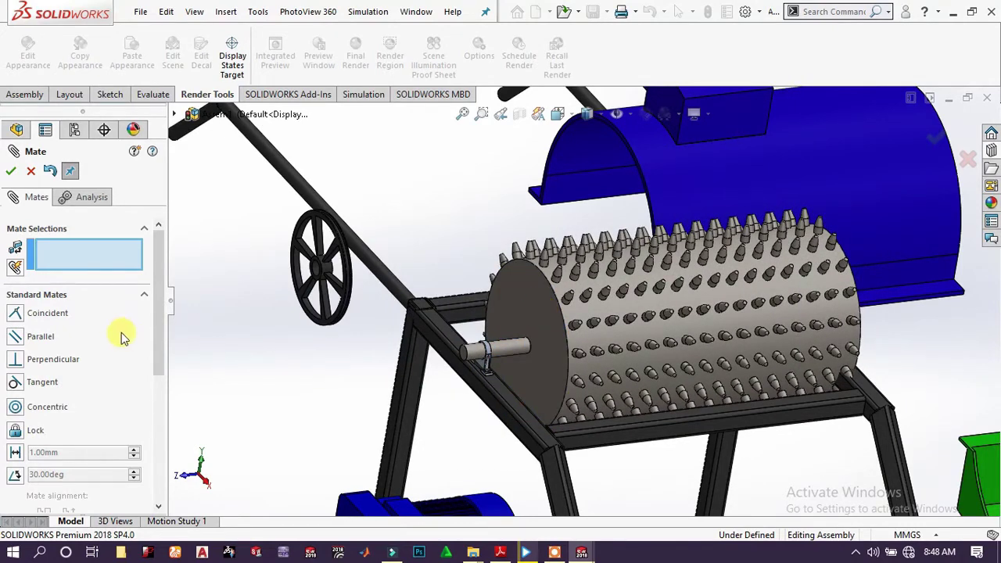
{"action": "scroll", "coordinate": [82, 428], "scroll_direction": "down", "scroll_amount": 5}
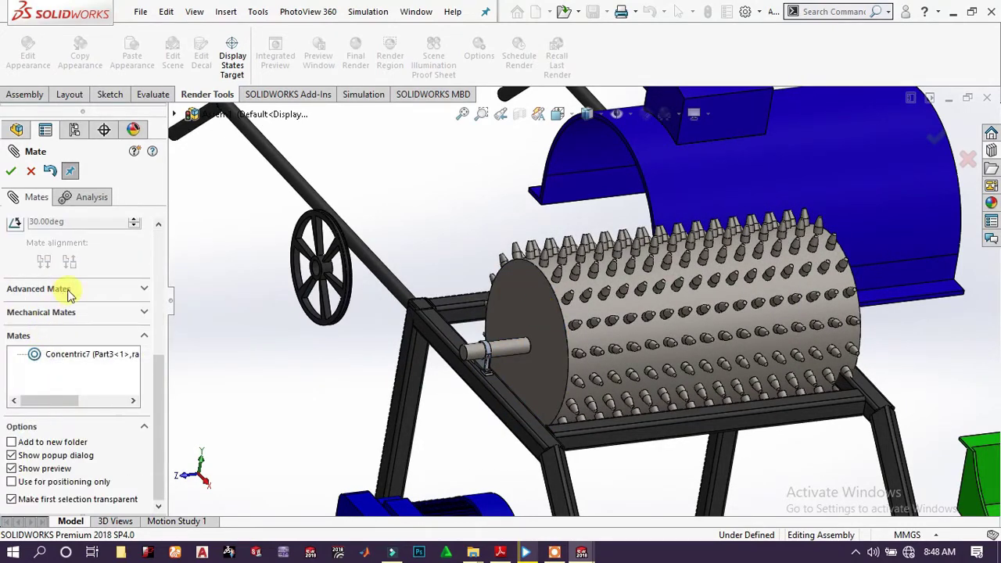
Centre the spiked drum on the frame with a Width mate between the drum's two end faces and the outer faces of the side members
{"action": "left_click", "coordinate": [145, 290]}
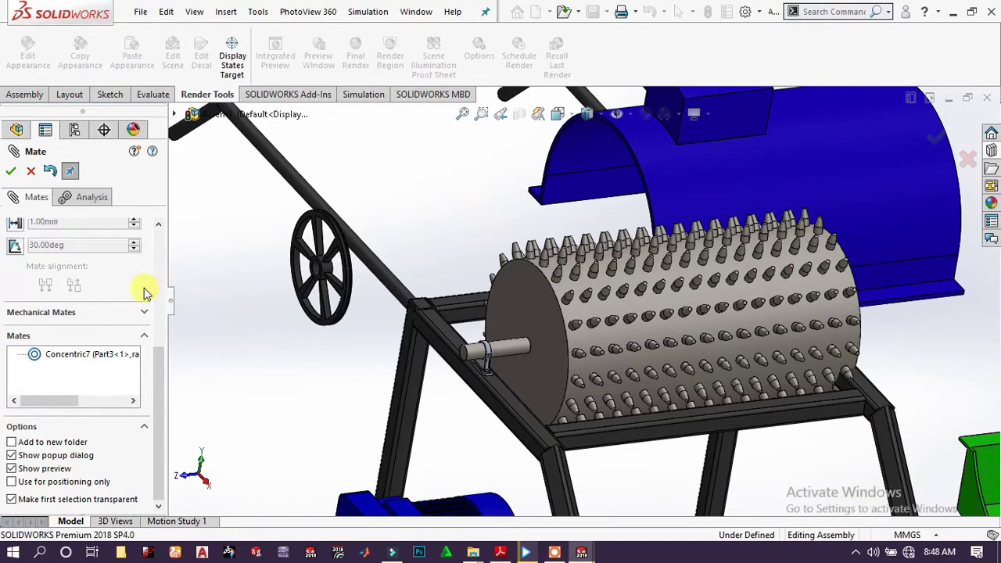
{"action": "scroll", "coordinate": [37, 260], "scroll_direction": "up", "scroll_amount": 5}
{"action": "left_click", "coordinate": [24, 379]}
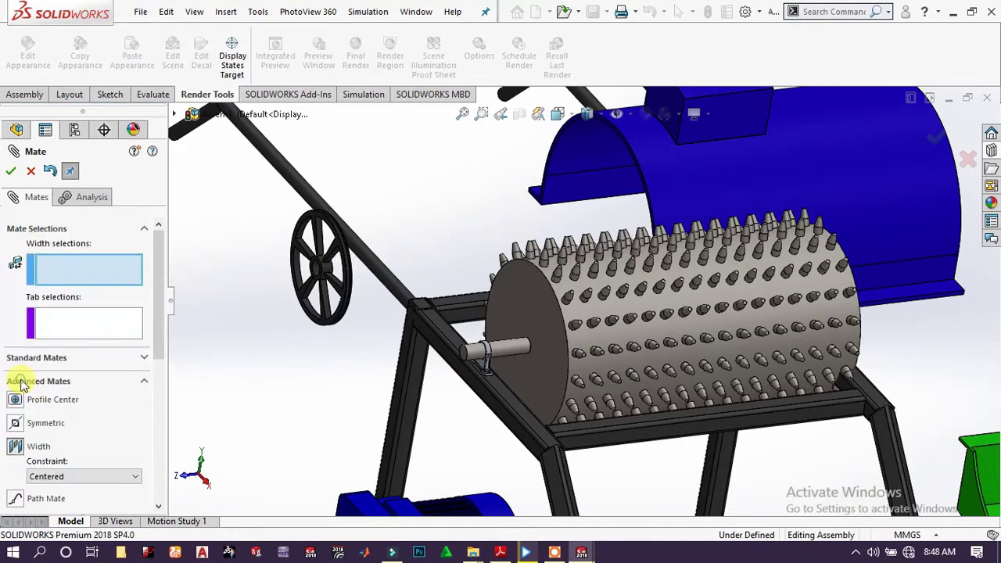
{"action": "scroll", "coordinate": [459, 380], "scroll_direction": "down", "scroll_amount": 6}
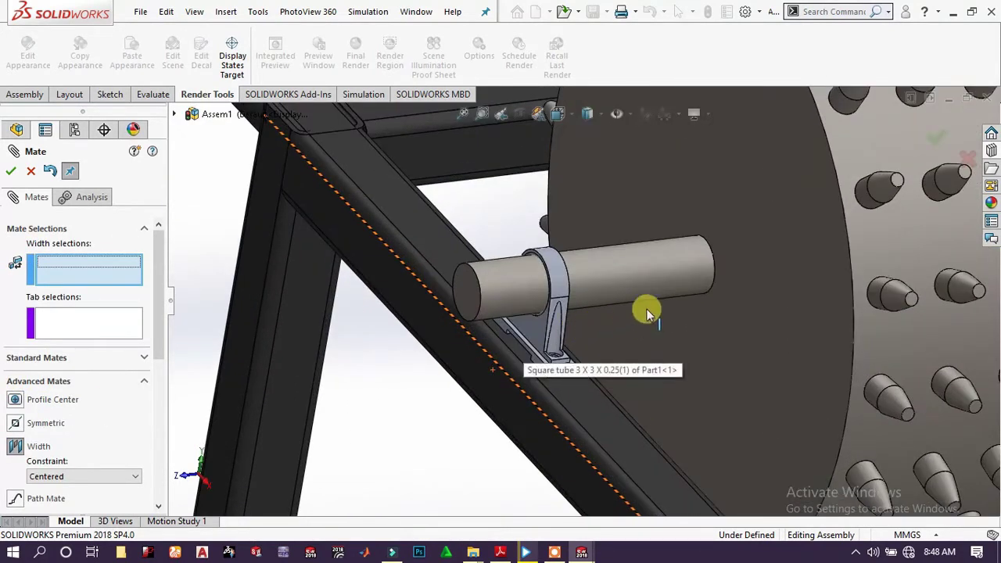
{"action": "left_click", "coordinate": [749, 284]}
{"action": "scroll", "coordinate": [958, 290], "scroll_direction": "up", "scroll_amount": 8}
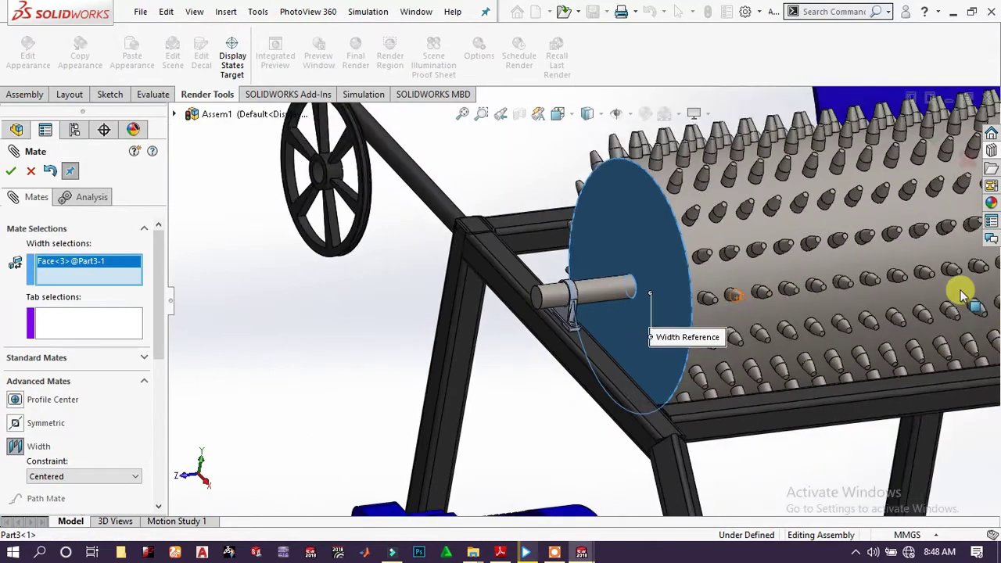
{"action": "middle_click_drag", "start_coordinate": [773, 262], "coordinate": [726, 281]}
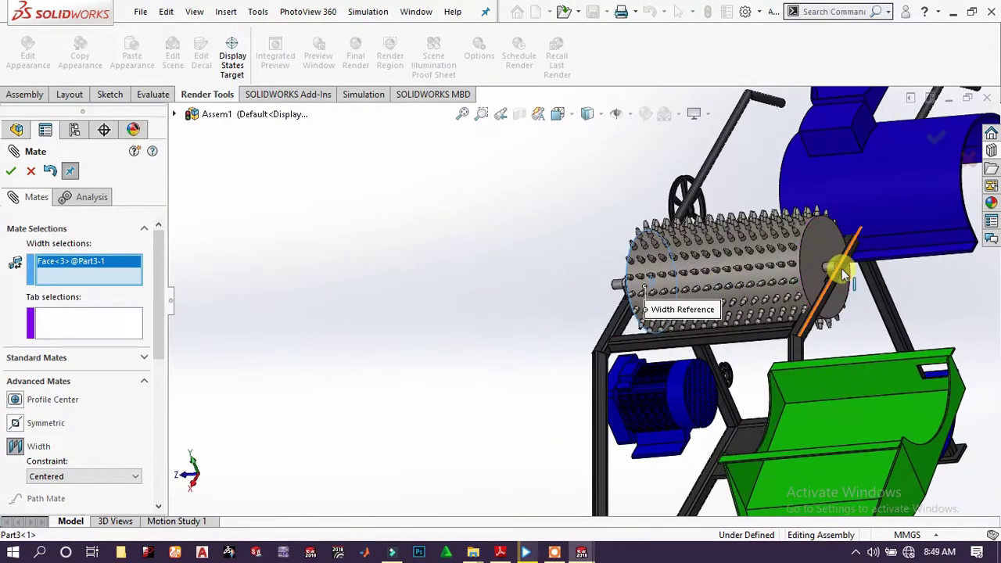
{"action": "left_click", "coordinate": [816, 259]}
{"action": "scroll", "coordinate": [821, 255], "scroll_direction": "down", "scroll_amount": 4}
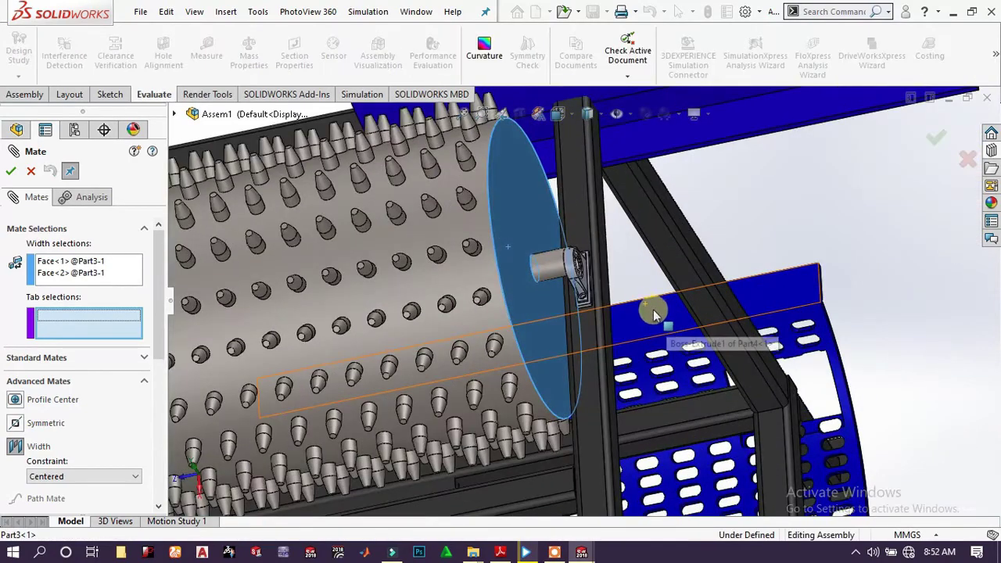
{"action": "left_click", "coordinate": [608, 338]}
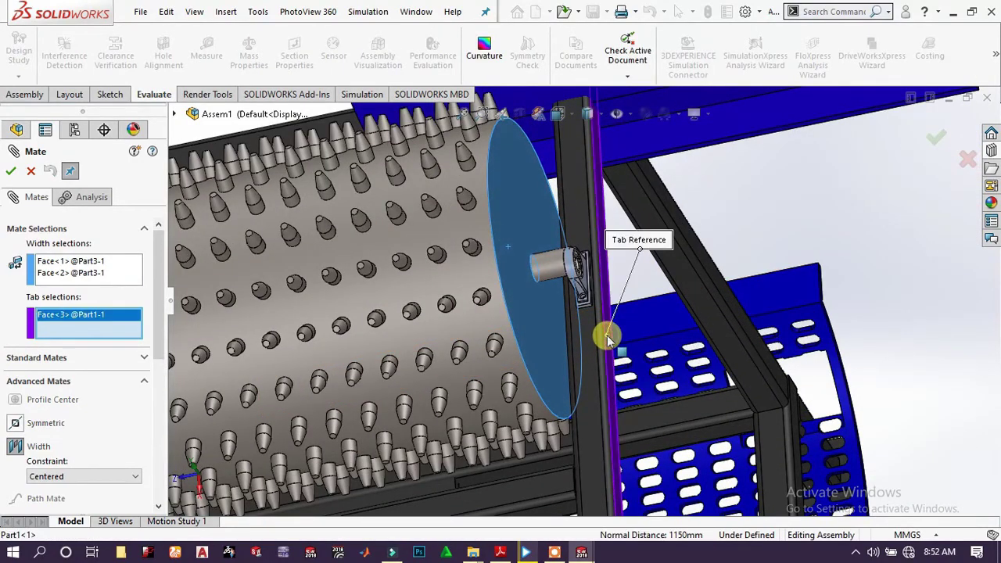
{"action": "scroll", "coordinate": [414, 340], "scroll_direction": "up", "scroll_amount": 8}
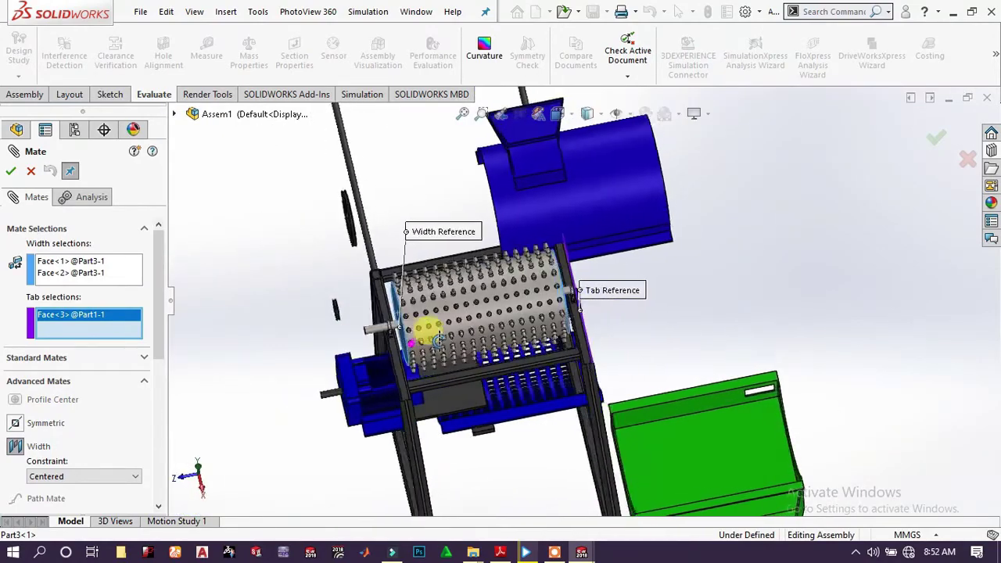
{"action": "scroll", "coordinate": [476, 338], "scroll_direction": "down", "scroll_amount": 6}
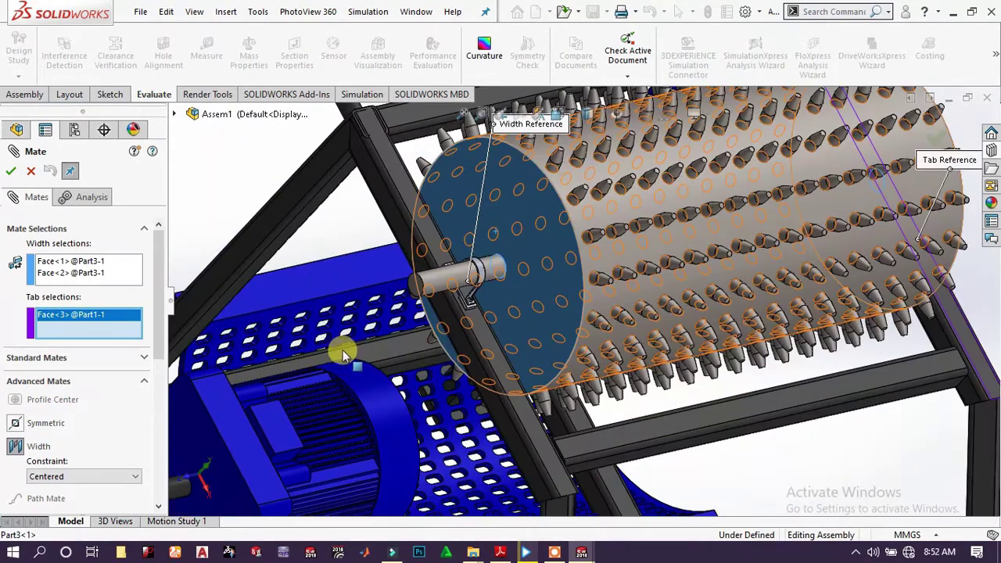
{"action": "left_click", "coordinate": [499, 411]}
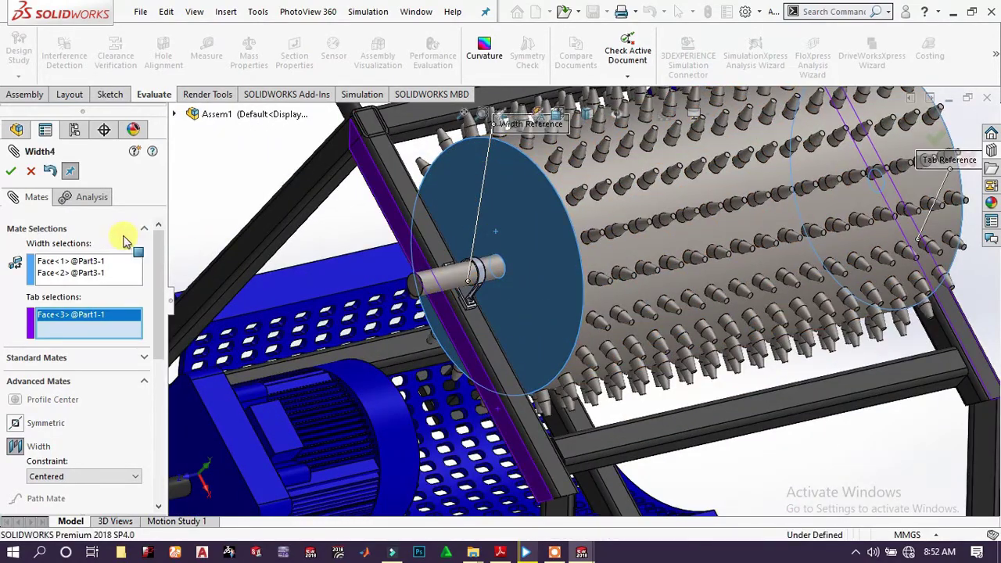
{"action": "left_click", "coordinate": [10, 172]}
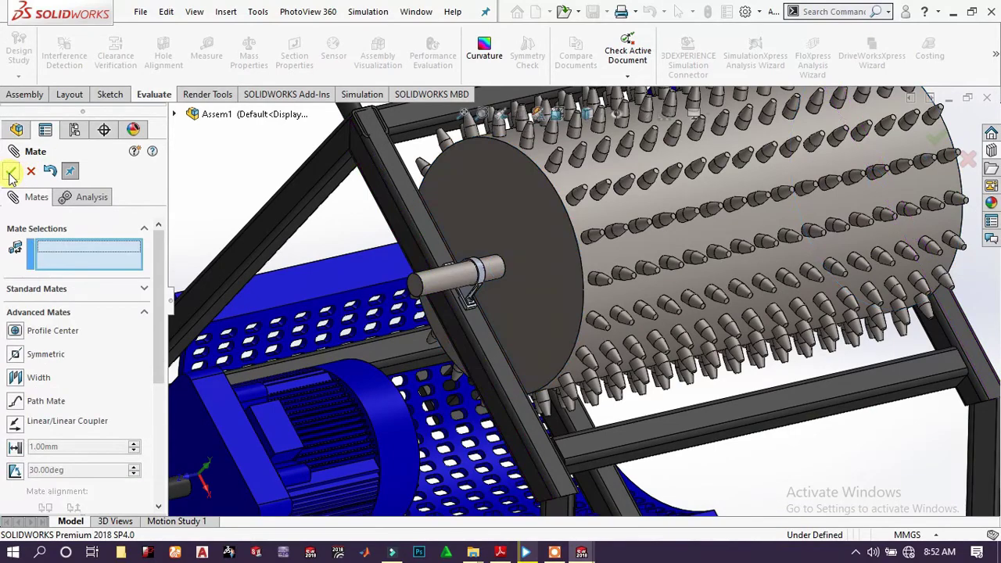
Mate the large pulley's bore concentric with the spiked drum's shaft
{"action": "scroll", "coordinate": [599, 290], "scroll_direction": "up", "scroll_amount": 6}
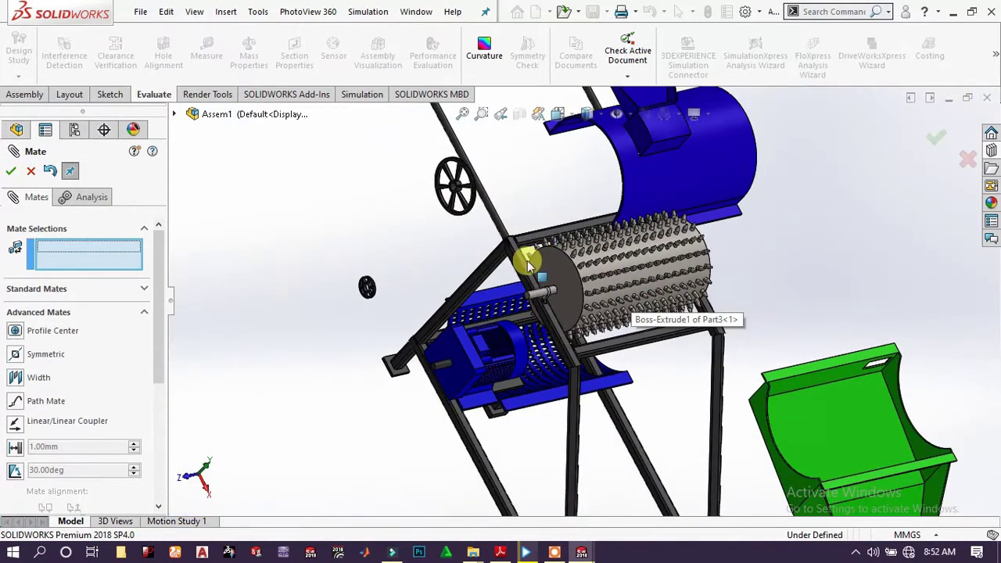
{"action": "middle_click_drag", "start_coordinate": [513, 252], "coordinate": [469, 201]}
{"action": "scroll", "coordinate": [528, 303], "scroll_direction": "down", "scroll_amount": 5}
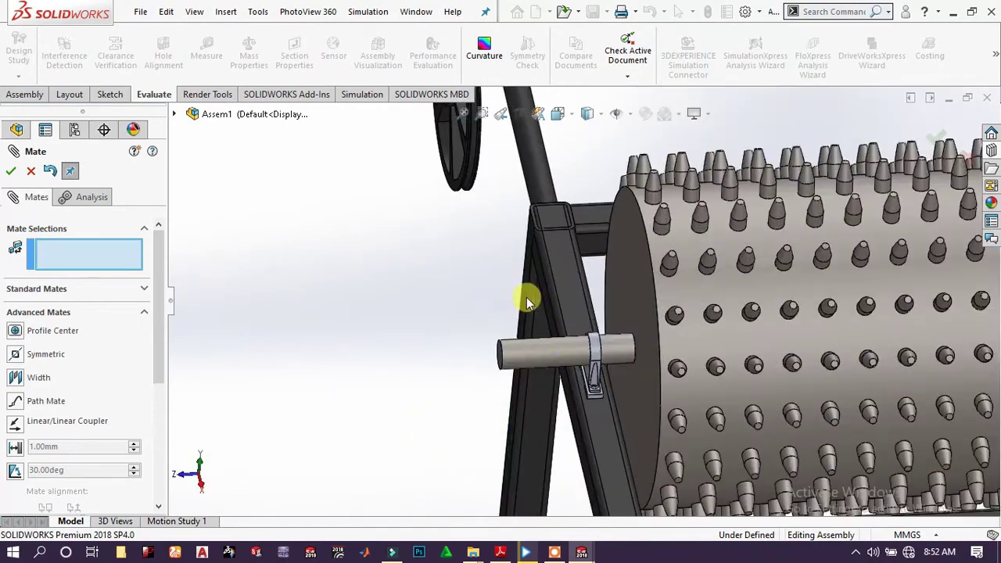
{"action": "left_click", "coordinate": [539, 358]}
{"action": "scroll", "coordinate": [477, 164], "scroll_direction": "down", "scroll_amount": 8}
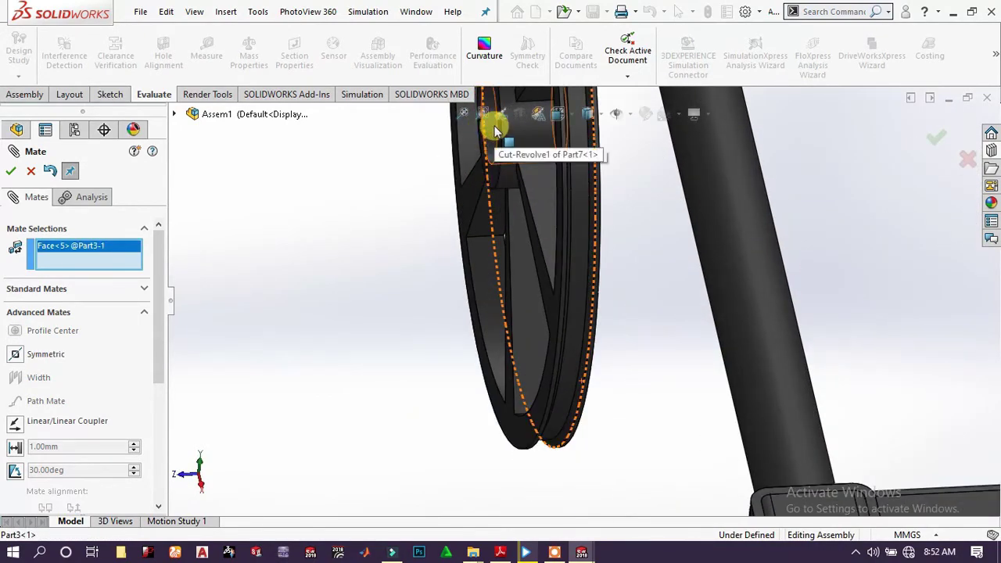
{"action": "left_click", "coordinate": [495, 131]}
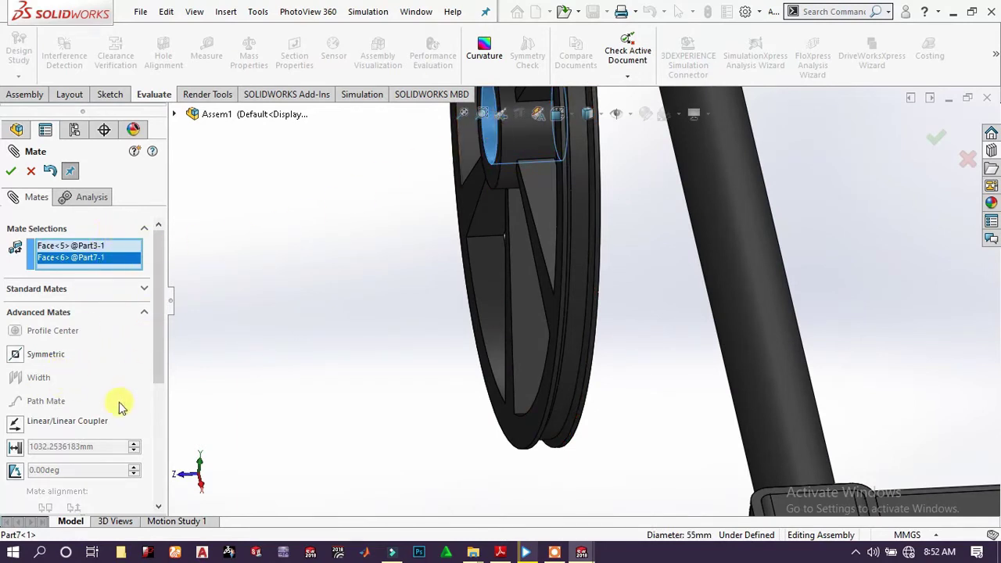
{"action": "scroll", "coordinate": [121, 407], "scroll_direction": "down", "scroll_amount": 5}
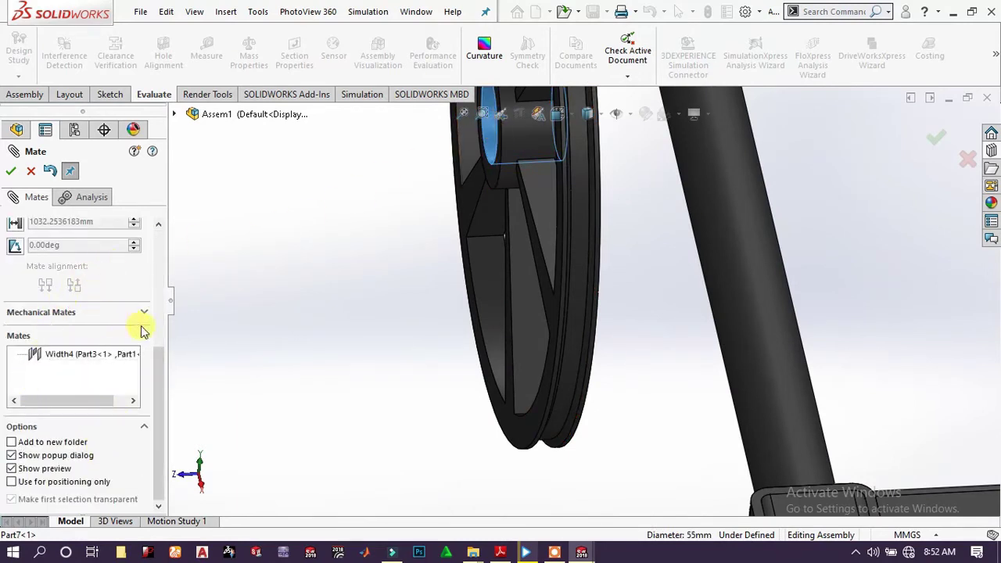
{"action": "scroll", "coordinate": [143, 327], "scroll_direction": "up", "scroll_amount": 5}
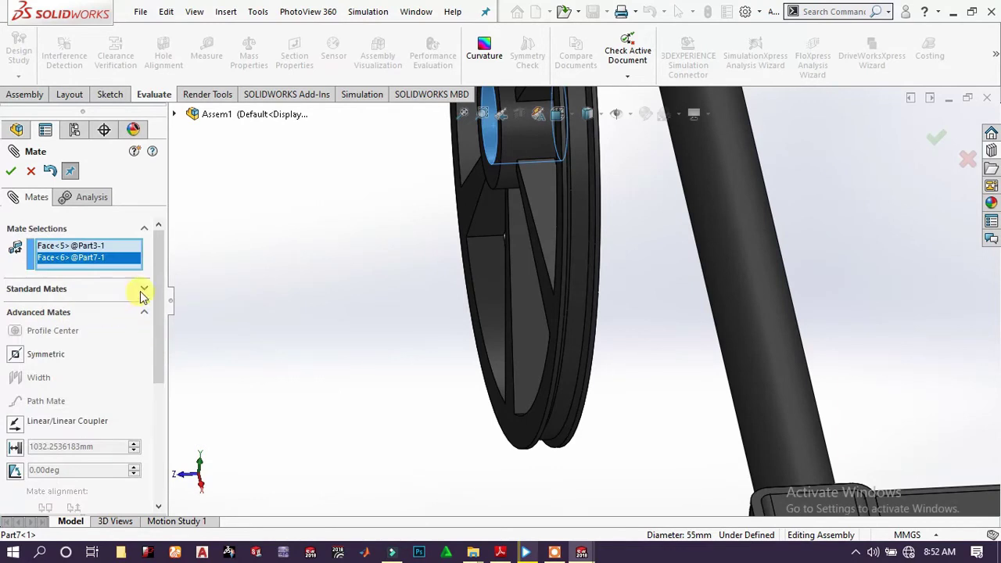
{"action": "left_click", "coordinate": [143, 291]}
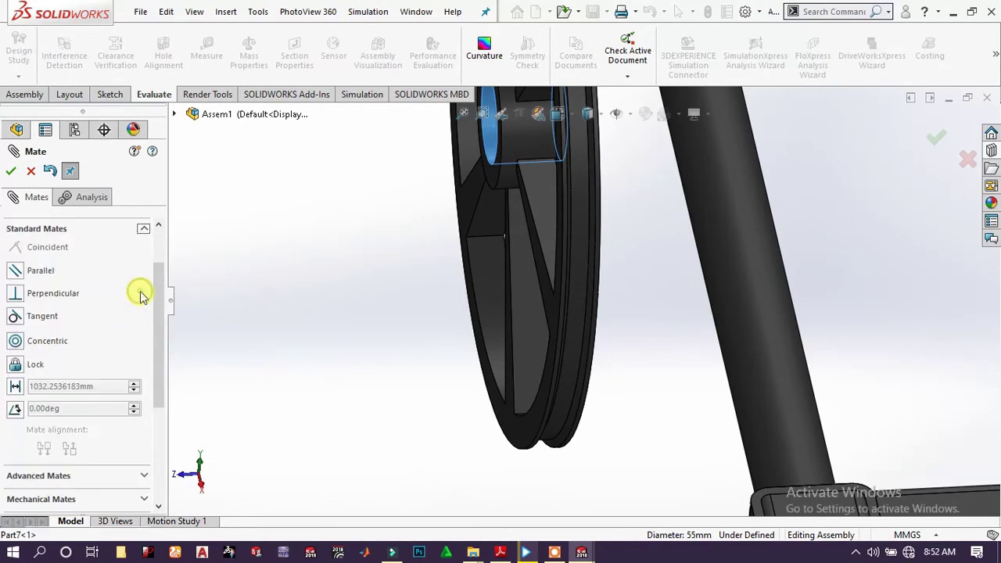
{"action": "left_click", "coordinate": [17, 347]}
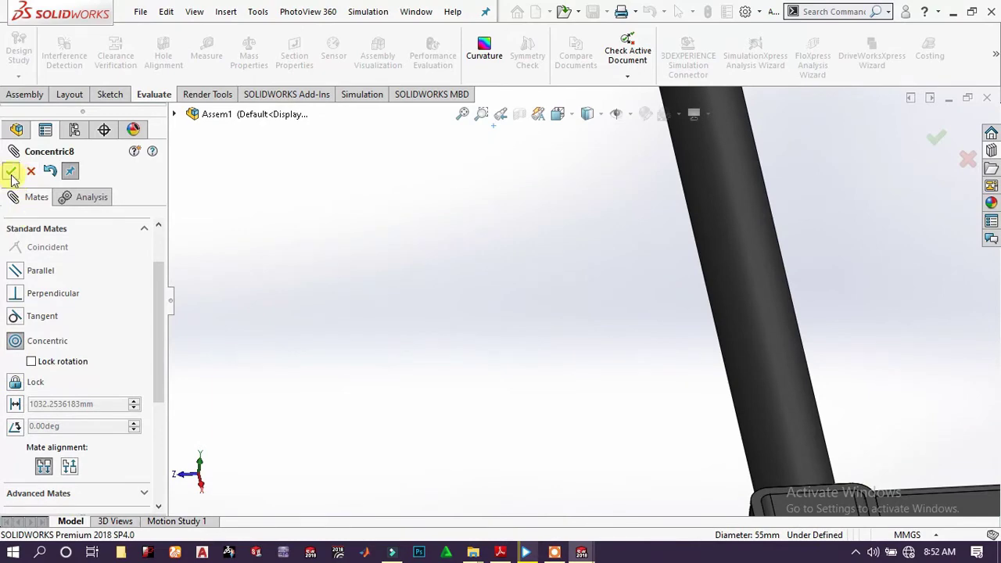
Mate the small pulley's bore concentric with the motor's shaft and slide the pulley out towards the shaft's free end
{"action": "scroll", "coordinate": [456, 419], "scroll_direction": "up", "scroll_amount": 5}
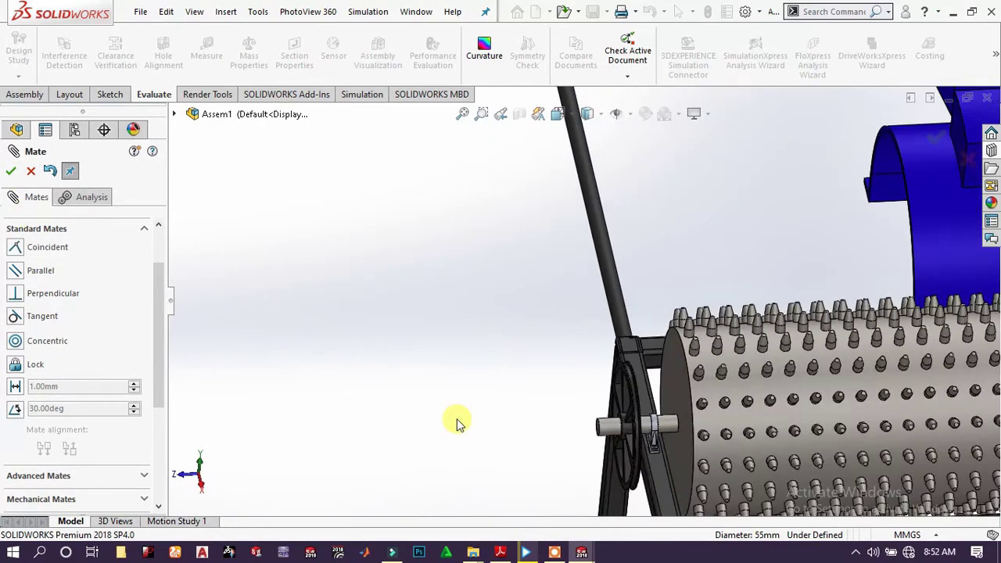
{"action": "scroll", "coordinate": [586, 458], "scroll_direction": "down", "scroll_amount": 5}
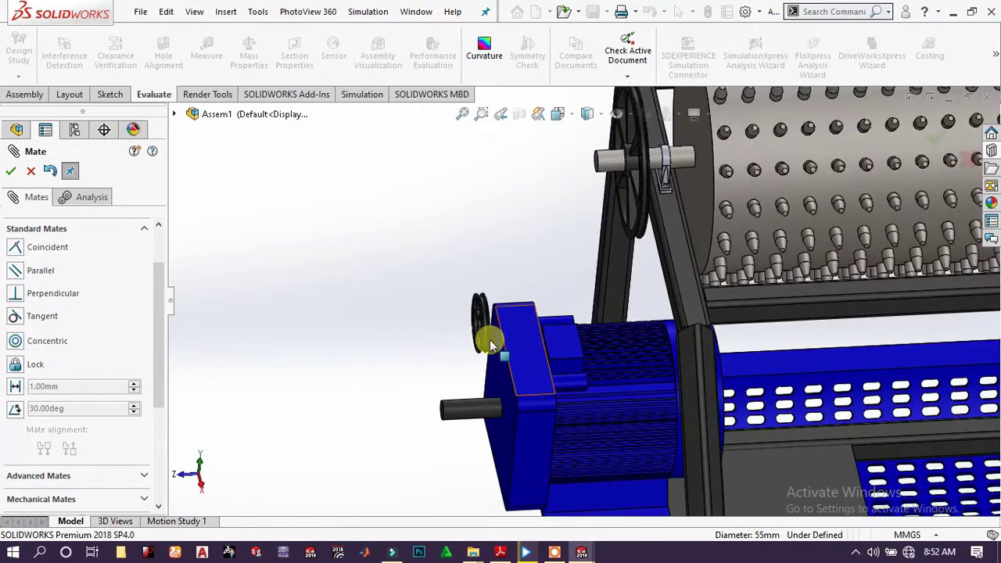
{"action": "scroll", "coordinate": [490, 344], "scroll_direction": "down", "scroll_amount": 2}
{"action": "left_click", "coordinate": [482, 415]}
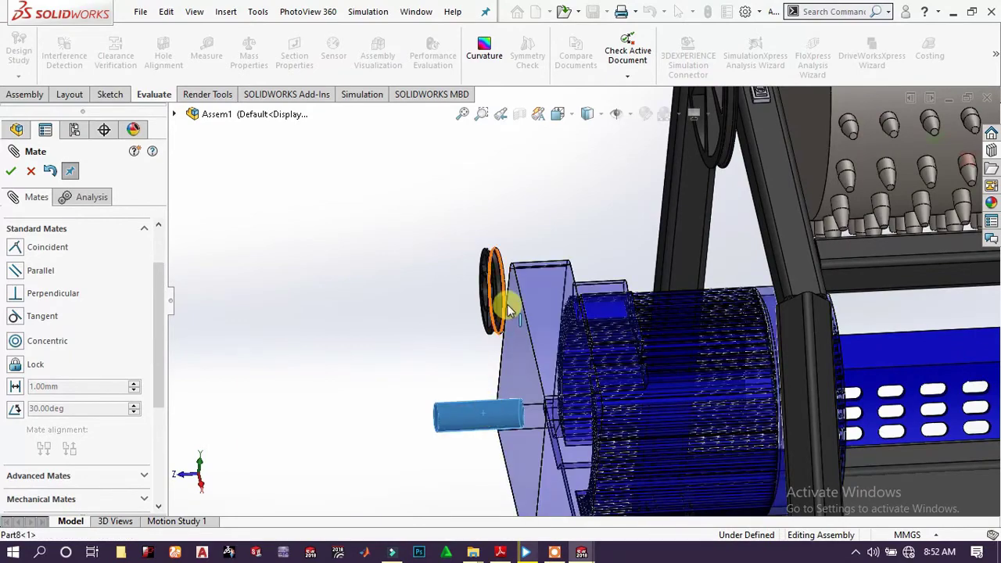
{"action": "scroll", "coordinate": [508, 309], "scroll_direction": "down", "scroll_amount": 3}
{"action": "left_click", "coordinate": [491, 265]}
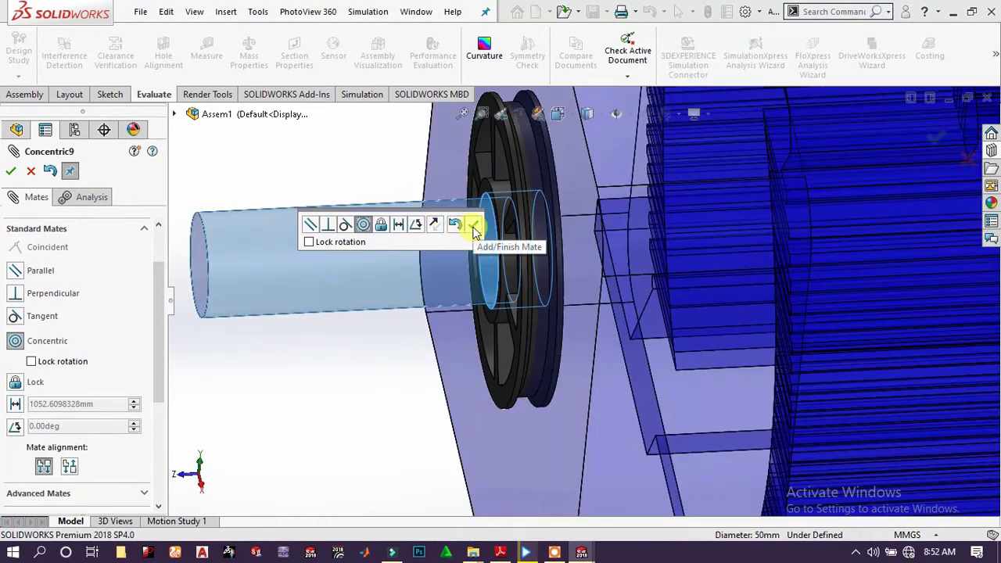
{"action": "left_click", "coordinate": [473, 226]}
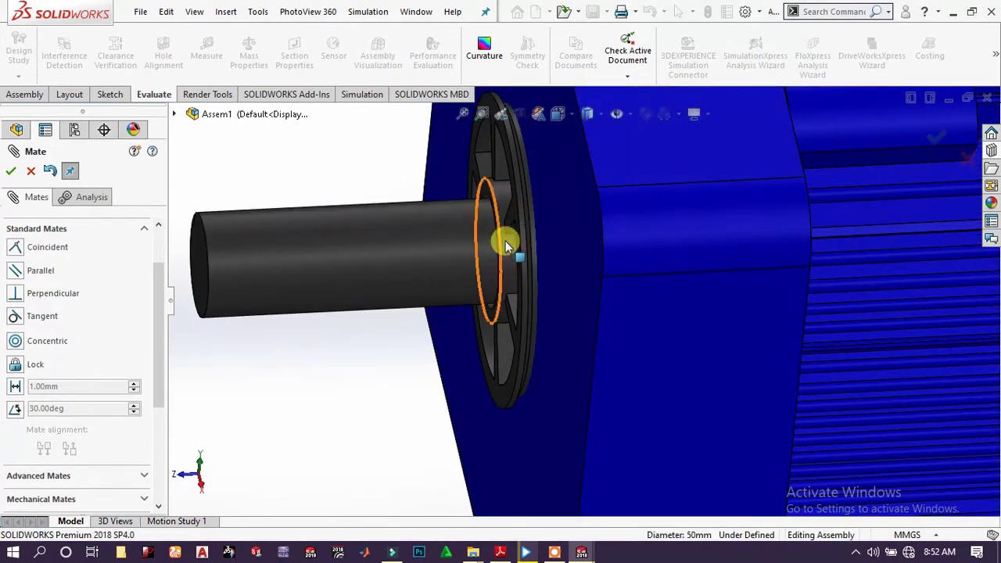
{"action": "left_click_drag", "start_coordinate": [517, 242], "coordinate": [257, 261]}
{"action": "scroll", "coordinate": [358, 286], "scroll_direction": "up", "scroll_amount": 10}
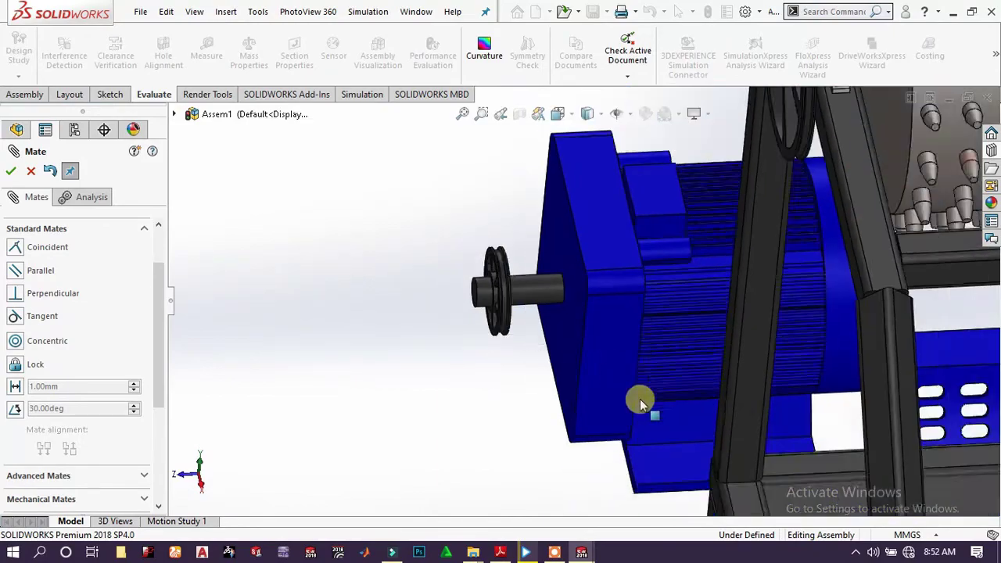
Mate the underside of the motor's base coincident with the top face of the frame's mounting plate
{"action": "middle_click_drag", "start_coordinate": [639, 385], "coordinate": [696, 375]}
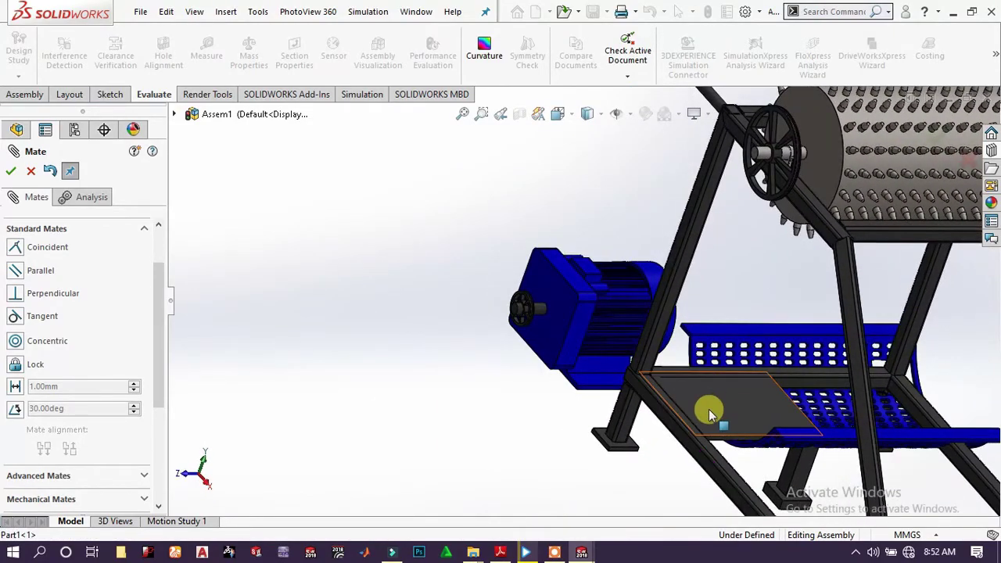
{"action": "left_click", "coordinate": [694, 402]}
{"action": "scroll", "coordinate": [694, 403], "scroll_direction": "down", "scroll_amount": 10}
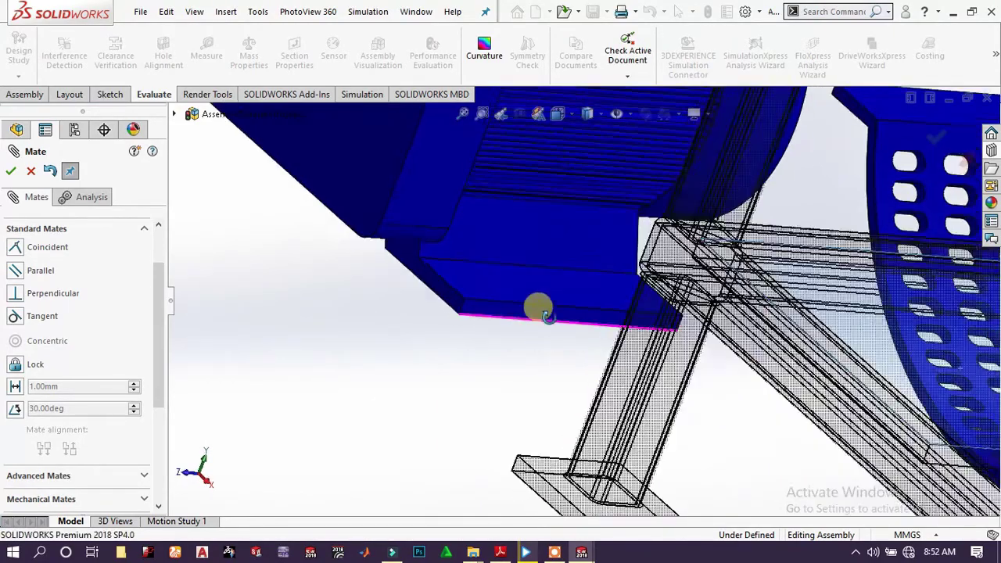
{"action": "middle_click_drag", "start_coordinate": [537, 306], "coordinate": [574, 270]}
{"action": "scroll", "coordinate": [574, 270], "scroll_direction": "down", "scroll_amount": 3}
{"action": "left_click", "coordinate": [543, 298]}
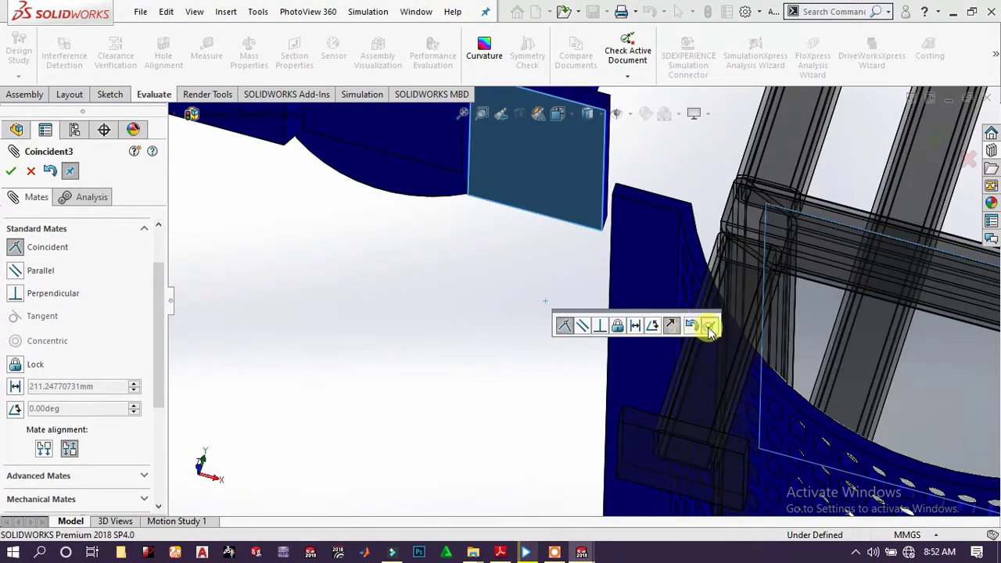
{"action": "left_click", "coordinate": [709, 328]}
Slide the motor across the mounting plate until it sits inside the frame below the spiked drum
{"action": "scroll", "coordinate": [554, 308], "scroll_direction": "up", "scroll_amount": 8}
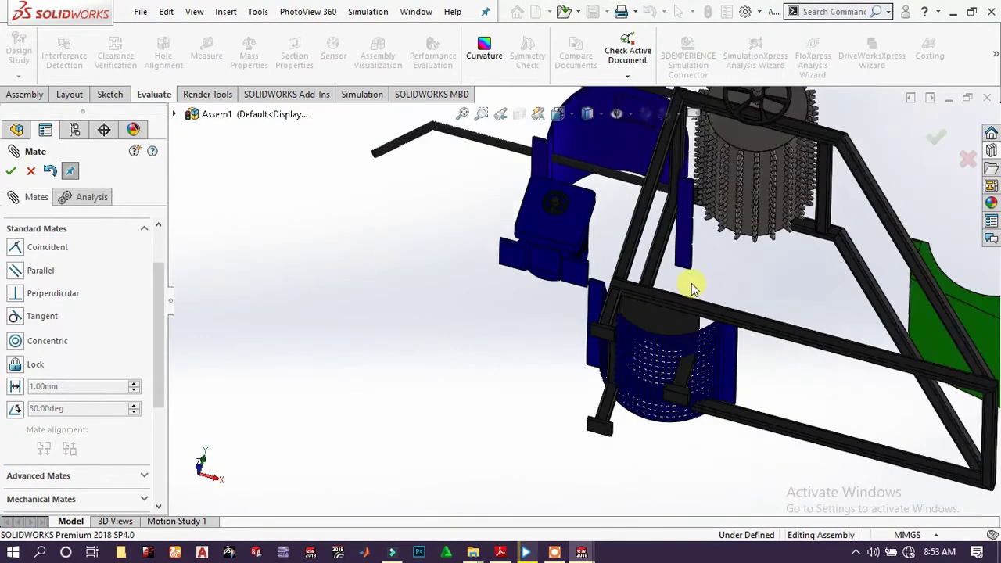
{"action": "scroll", "coordinate": [692, 288], "scroll_direction": "up", "scroll_amount": 3}
{"action": "middle_click_drag", "start_coordinate": [659, 275], "coordinate": [476, 312]}
{"action": "scroll", "coordinate": [338, 292], "scroll_direction": "down", "scroll_amount": 5}
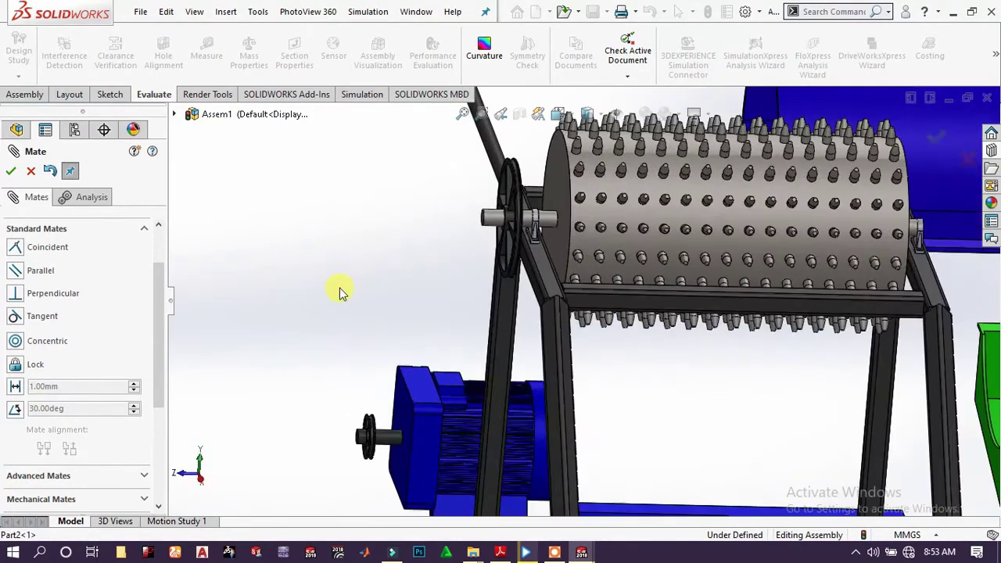
{"action": "middle_click_drag", "start_coordinate": [348, 297], "coordinate": [455, 370]}
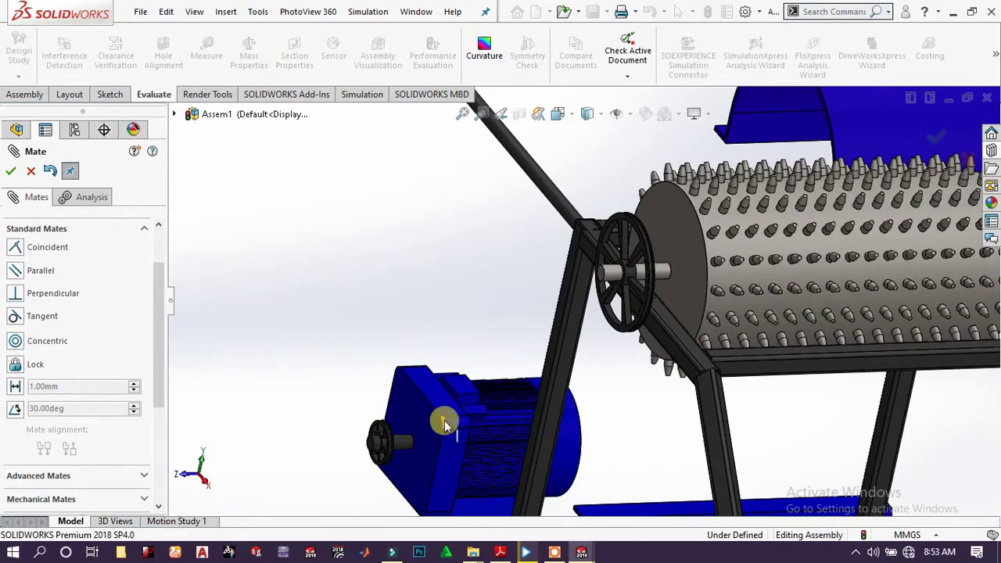
{"action": "left_click_drag", "start_coordinate": [442, 426], "coordinate": [583, 540]}
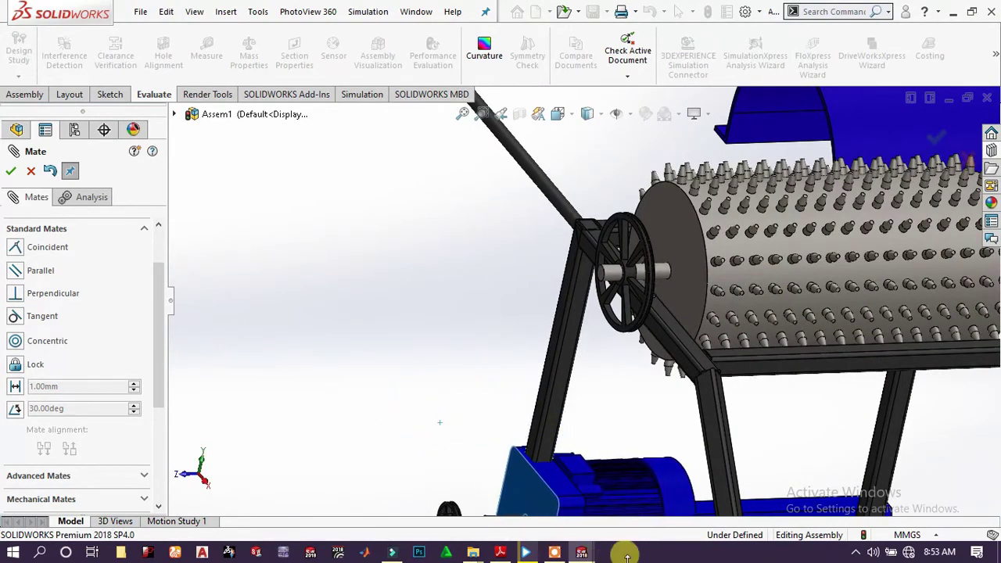
{"action": "scroll", "coordinate": [553, 399], "scroll_direction": "up", "scroll_amount": 2}
{"action": "scroll", "coordinate": [553, 399], "scroll_direction": "up", "scroll_amount": 3}
{"action": "middle_click_drag", "start_coordinate": [552, 398], "coordinate": [630, 382]}
{"action": "left_click_drag", "start_coordinate": [617, 370], "coordinate": [636, 413]}
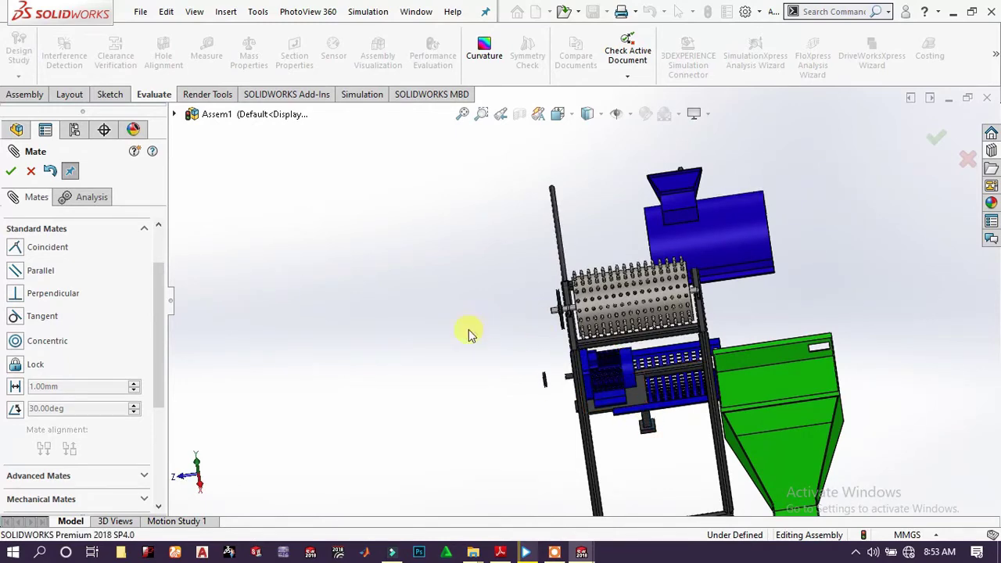
{"action": "middle_click_drag", "start_coordinate": [561, 379], "coordinate": [614, 351]}
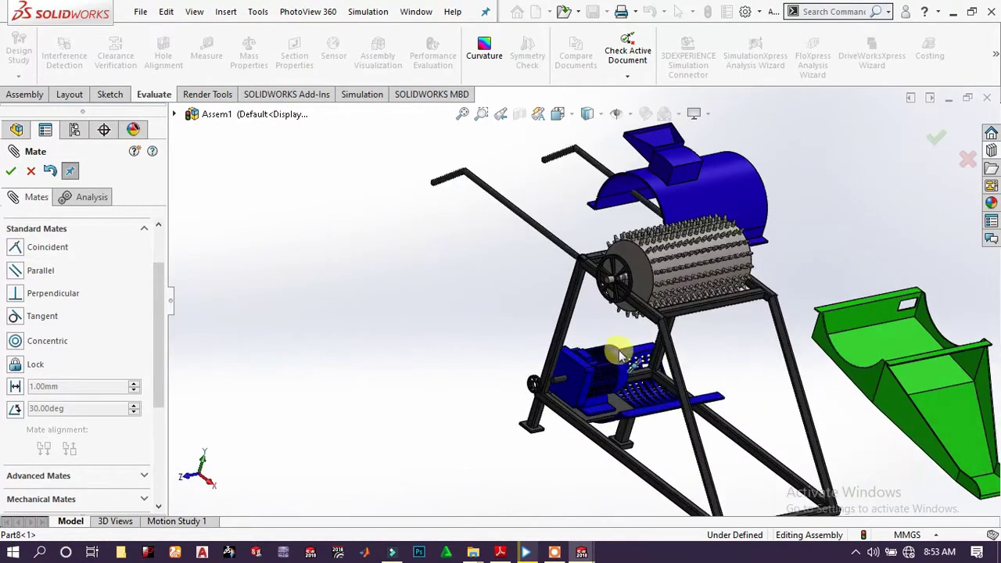
{"action": "scroll", "coordinate": [655, 303], "scroll_direction": "down", "scroll_amount": 3}
{"action": "middle_click_drag", "start_coordinate": [646, 294], "coordinate": [662, 273]}
{"action": "scroll", "coordinate": [766, 226], "scroll_direction": "up", "scroll_amount": 3}
{"action": "scroll", "coordinate": [766, 226], "scroll_direction": "up", "scroll_amount": 1}
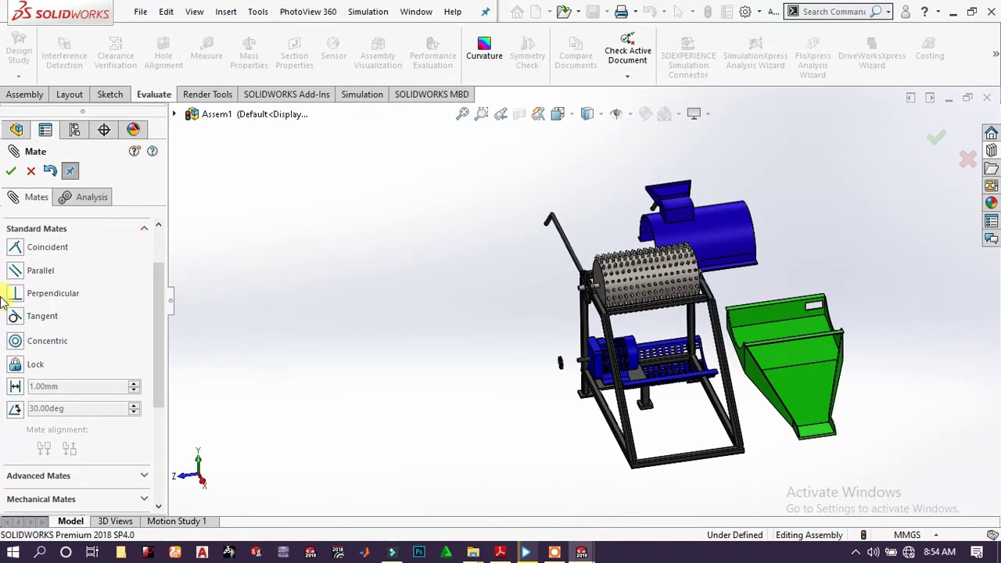
Add a centred Width mate between the long outer faces of the blue cover's flanges and the outer faces of the frame's upper lengthwise tubes
{"action": "scroll", "coordinate": [36, 315], "scroll_direction": "down", "scroll_amount": 3}
{"action": "scroll", "coordinate": [45, 270], "scroll_direction": "up", "scroll_amount": 5}
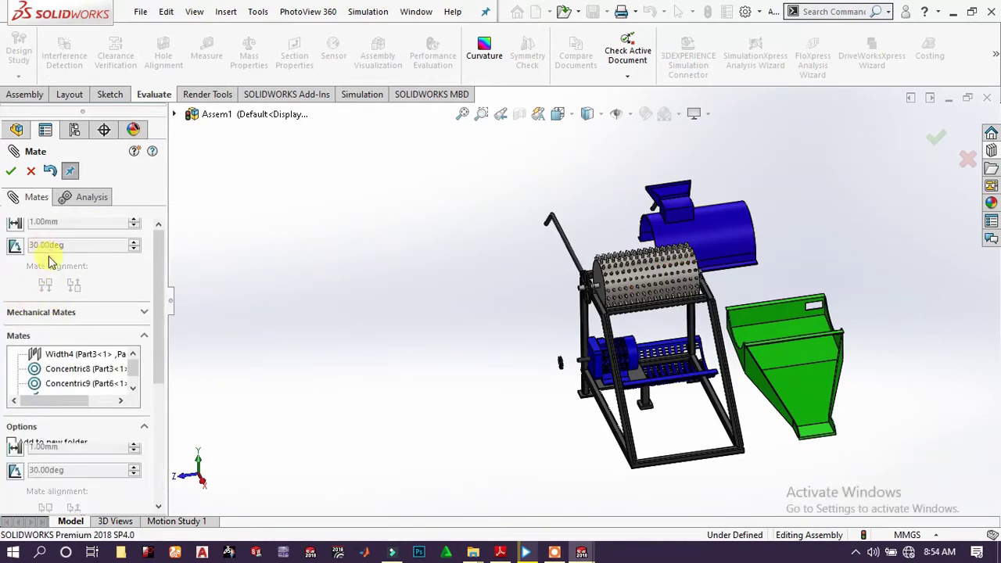
{"action": "scroll", "coordinate": [596, 237], "scroll_direction": "down", "scroll_amount": 10}
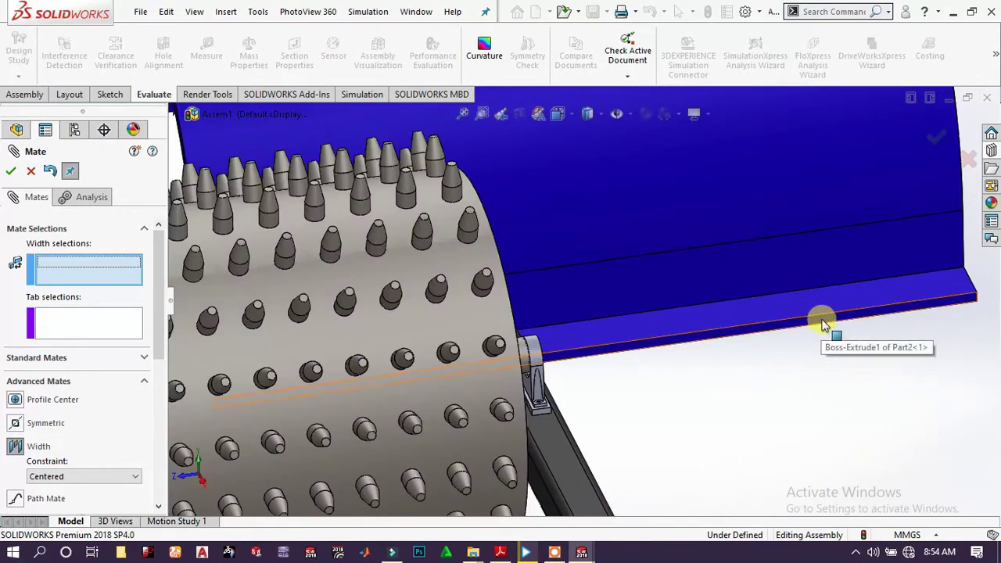
{"action": "left_click", "coordinate": [823, 324]}
{"action": "scroll", "coordinate": [822, 321], "scroll_direction": "up", "scroll_amount": 8}
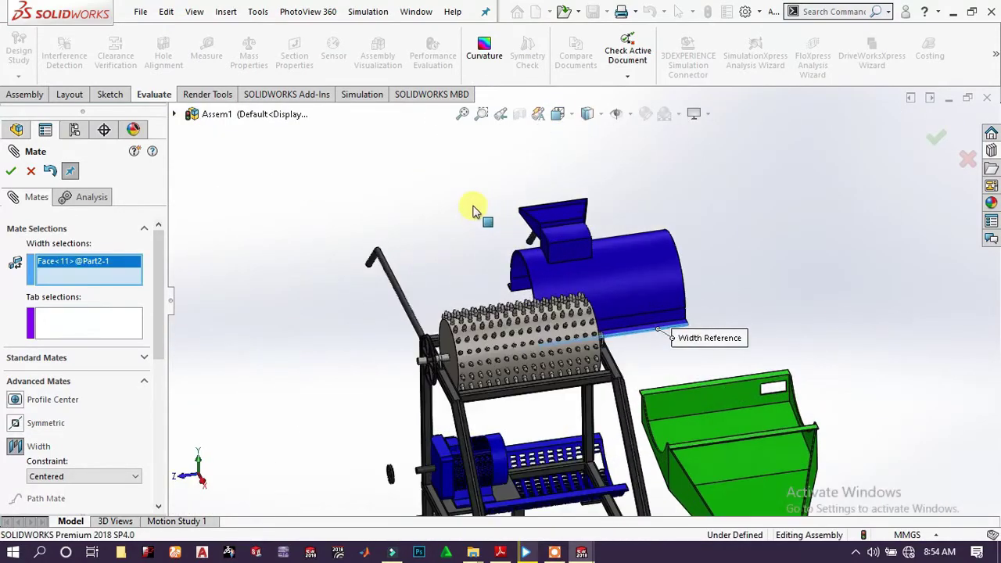
{"action": "middle_click_drag", "start_coordinate": [472, 209], "coordinate": [376, 179]}
{"action": "scroll", "coordinate": [427, 201], "scroll_direction": "down", "scroll_amount": 8}
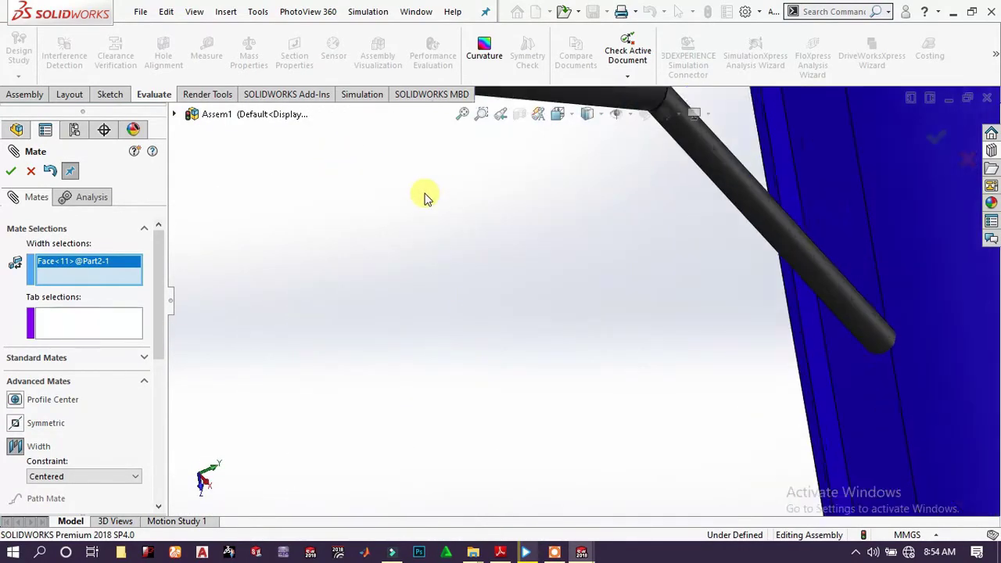
{"action": "scroll", "coordinate": [425, 198], "scroll_direction": "down", "scroll_amount": 2}
{"action": "scroll", "coordinate": [787, 290], "scroll_direction": "up", "scroll_amount": 6}
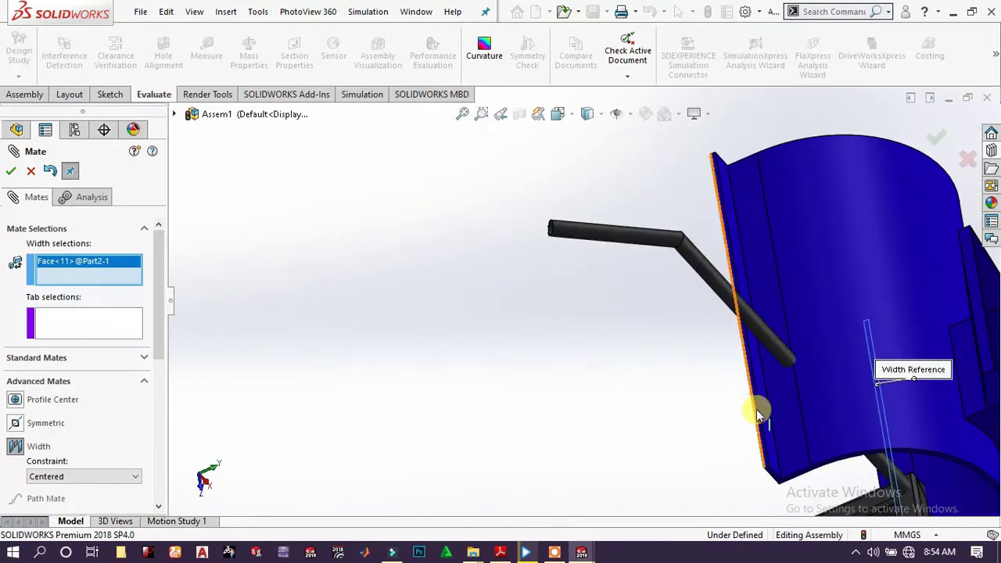
{"action": "scroll", "coordinate": [757, 415], "scroll_direction": "down", "scroll_amount": 3}
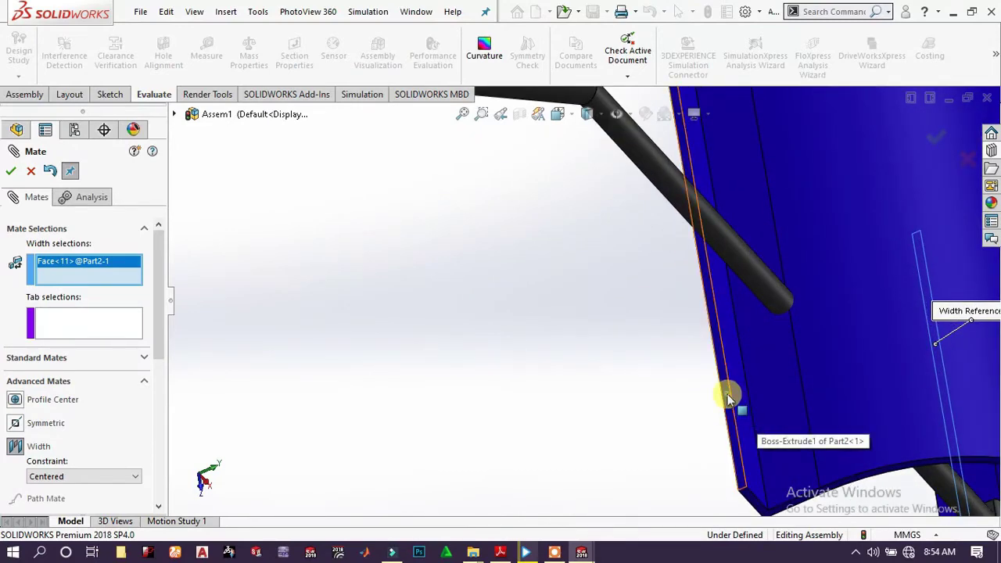
{"action": "left_click", "coordinate": [728, 398]}
{"action": "scroll", "coordinate": [816, 409], "scroll_direction": "up", "scroll_amount": 5}
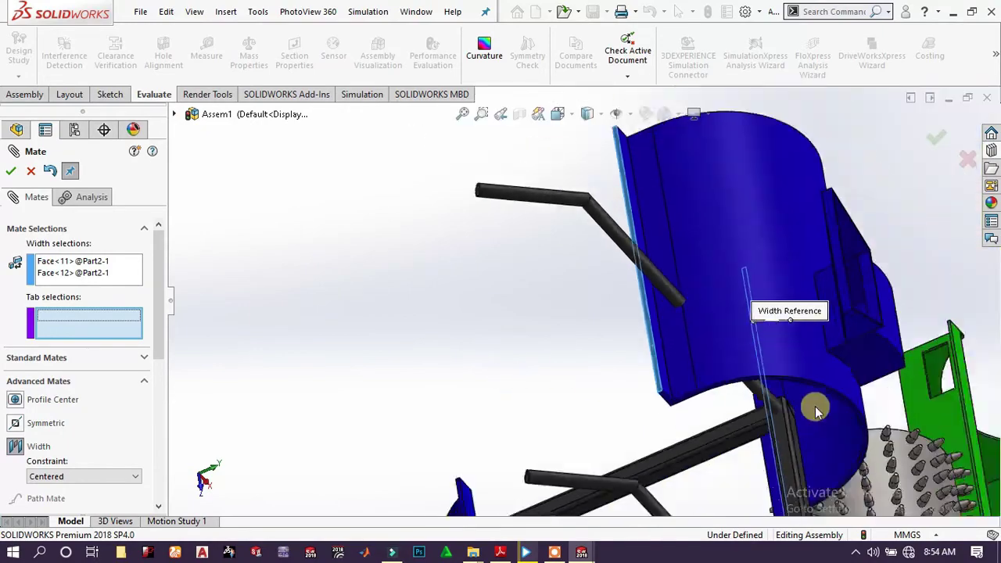
{"action": "scroll", "coordinate": [695, 418], "scroll_direction": "down", "scroll_amount": 1}
{"action": "scroll", "coordinate": [735, 410], "scroll_direction": "up", "scroll_amount": 1}
{"action": "scroll", "coordinate": [735, 411], "scroll_direction": "down", "scroll_amount": 5}
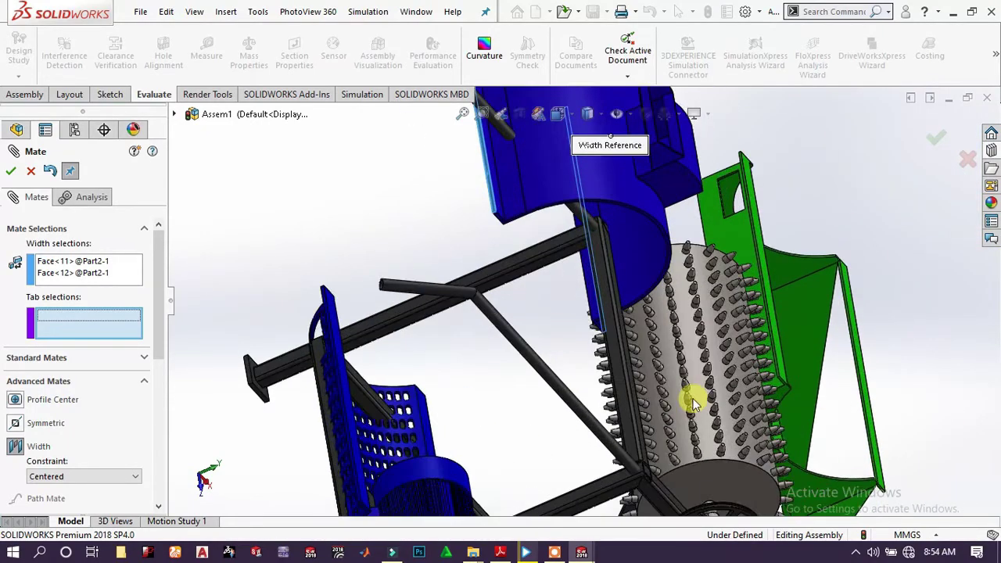
{"action": "left_click", "coordinate": [582, 395]}
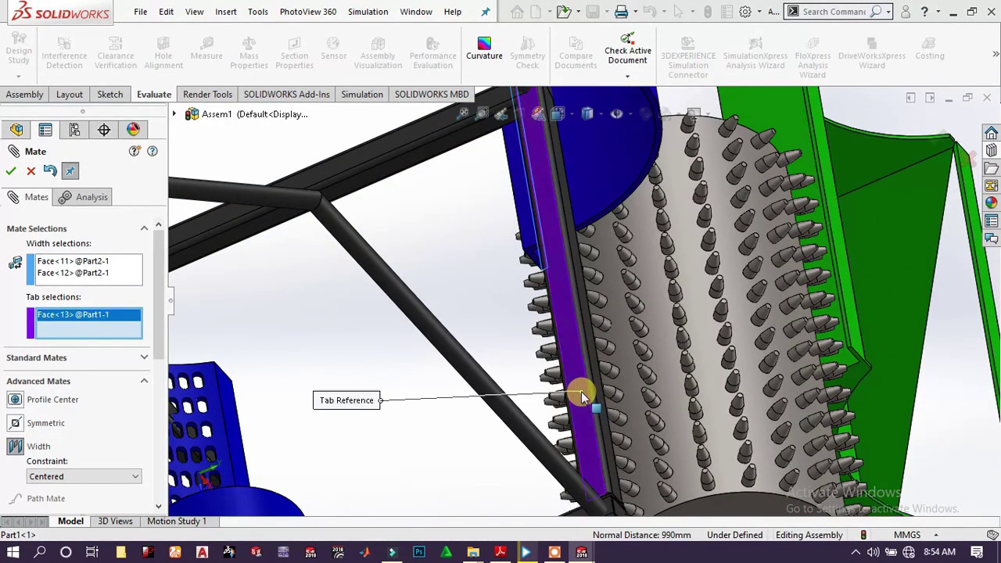
{"action": "scroll", "coordinate": [708, 426], "scroll_direction": "up", "scroll_amount": 5}
{"action": "middle_click_drag", "start_coordinate": [700, 431], "coordinate": [548, 308]}
{"action": "scroll", "coordinate": [538, 317], "scroll_direction": "down", "scroll_amount": 5}
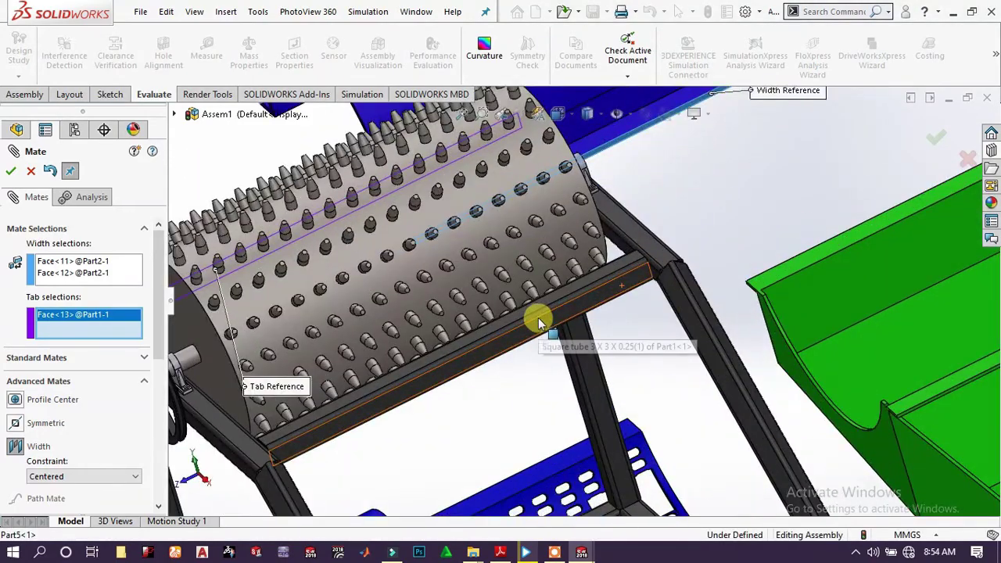
{"action": "left_click", "coordinate": [539, 323]}
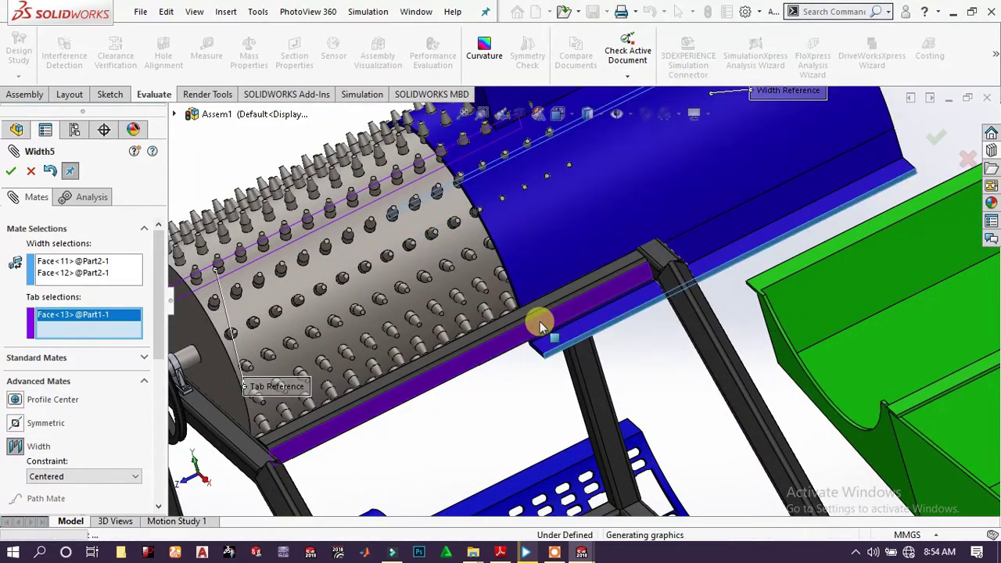
{"action": "left_click", "coordinate": [11, 172]}
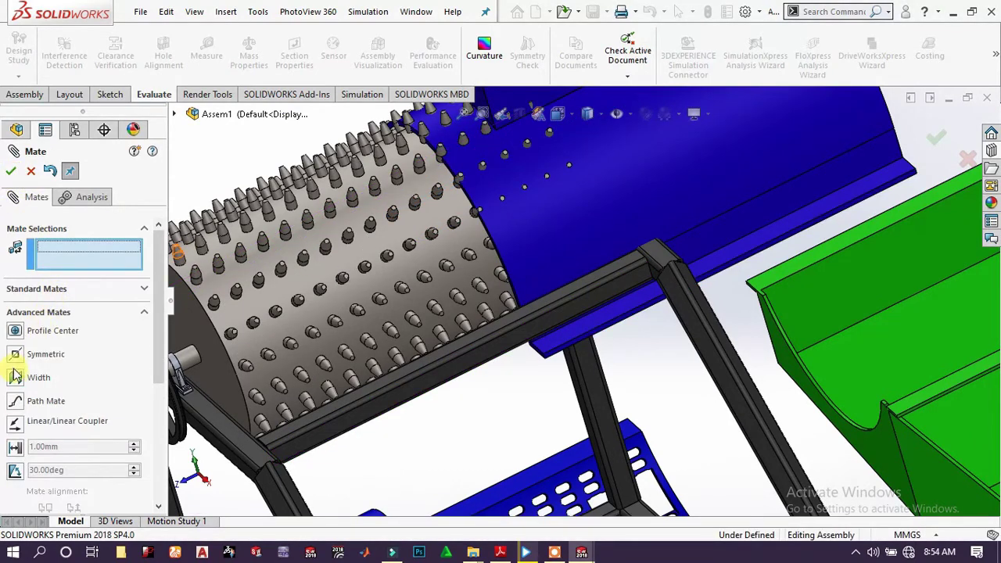
Centre the blue cover along the drum with a Width mate between its two end faces and the outer faces of the frame's upper cross tubes
{"action": "left_click", "coordinate": [16, 379]}
{"action": "scroll", "coordinate": [541, 338], "scroll_direction": "down", "scroll_amount": 5}
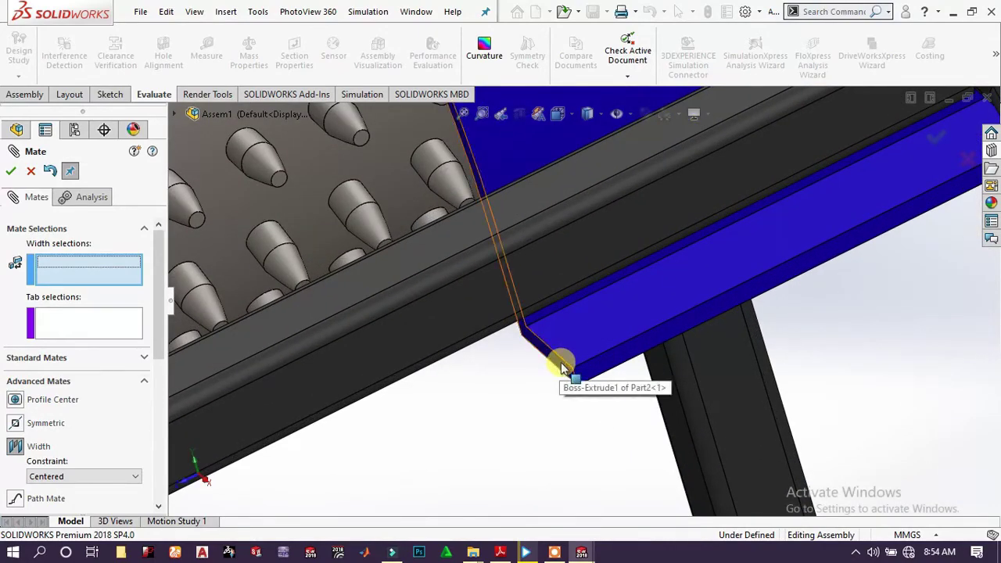
{"action": "left_click", "coordinate": [560, 365]}
{"action": "scroll", "coordinate": [739, 235], "scroll_direction": "up", "scroll_amount": 6}
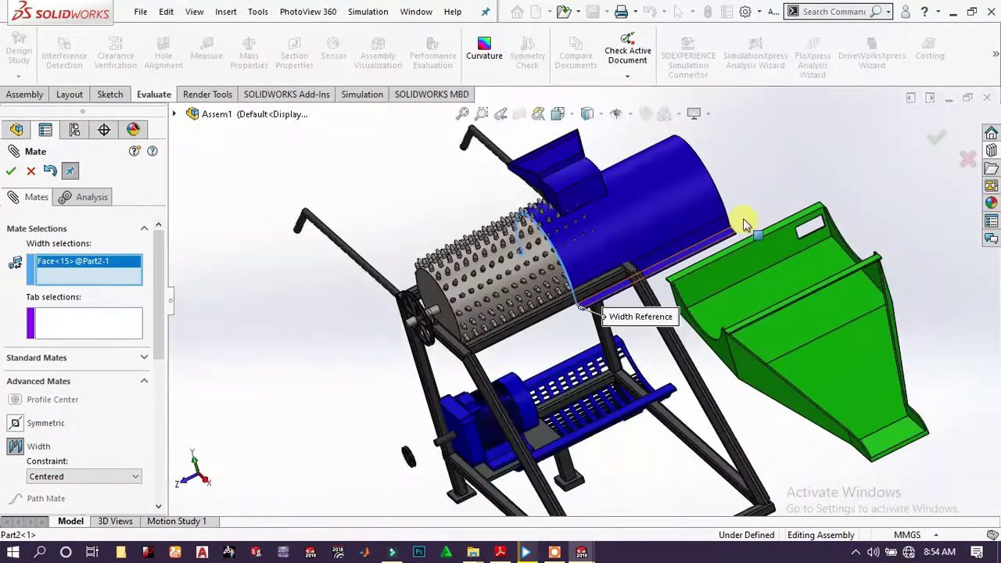
{"action": "scroll", "coordinate": [744, 224], "scroll_direction": "down", "scroll_amount": 8}
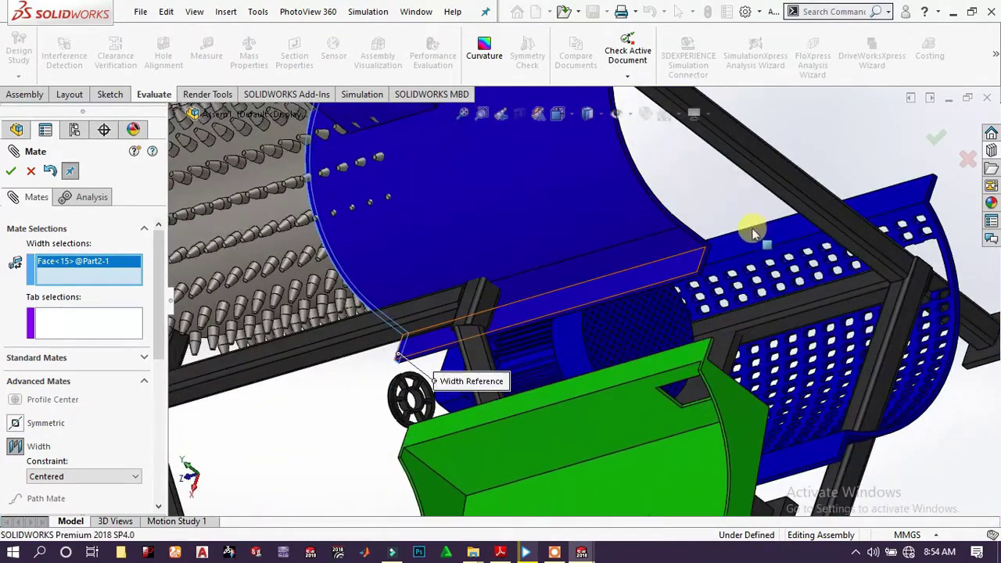
{"action": "scroll", "coordinate": [752, 233], "scroll_direction": "down", "scroll_amount": 4}
{"action": "left_click", "coordinate": [540, 318]}
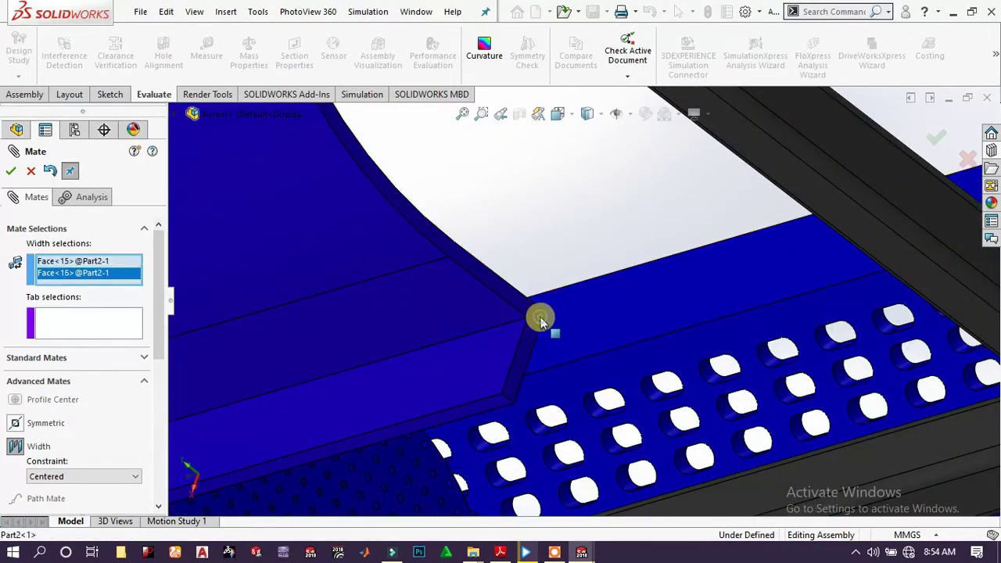
{"action": "scroll", "coordinate": [450, 306], "scroll_direction": "up", "scroll_amount": 8}
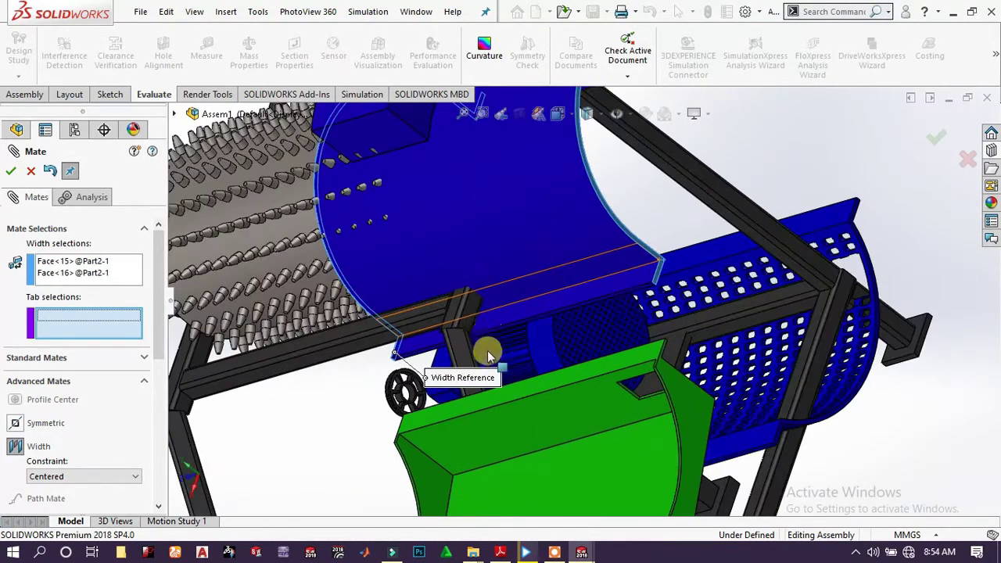
{"action": "left_click", "coordinate": [466, 315]}
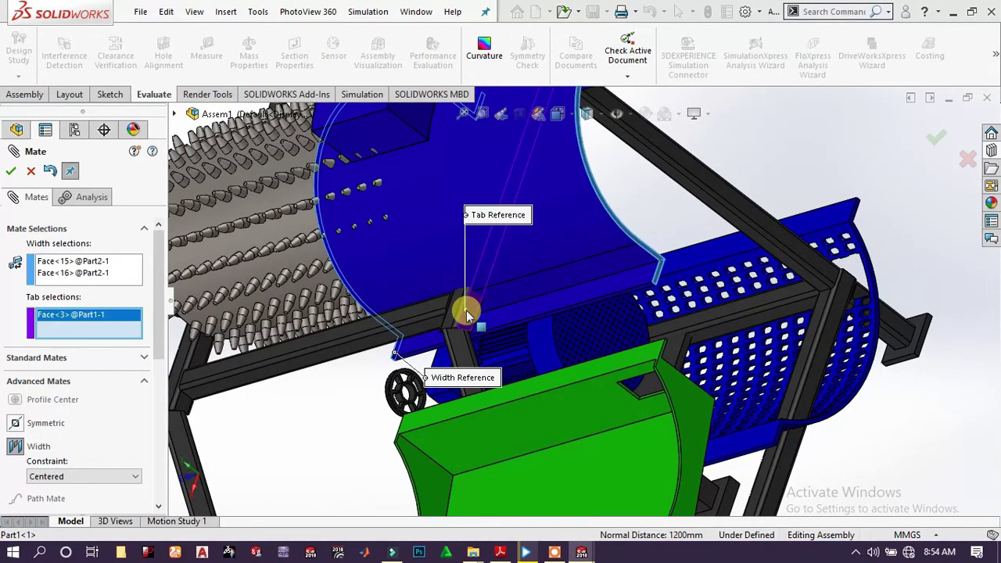
{"action": "scroll", "coordinate": [405, 326], "scroll_direction": "up", "scroll_amount": 5}
{"action": "mouse_move", "coordinate": [405, 323]}
{"action": "middle_mouse_down"}
{"action": "mouse_move", "coordinate": [425, 302]}
{"action": "mouse_move", "coordinate": [489, 279]}
{"action": "mouse_move", "coordinate": [408, 311]}
{"action": "middle_mouse_up"}
{"action": "scroll", "coordinate": [408, 311], "scroll_direction": "down", "scroll_amount": 4}
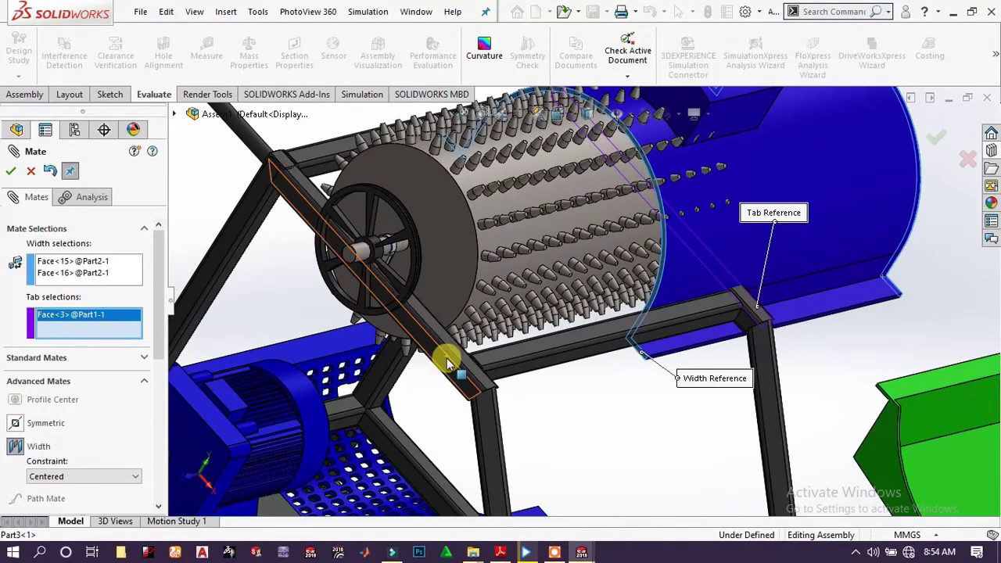
{"action": "left_click", "coordinate": [449, 362]}
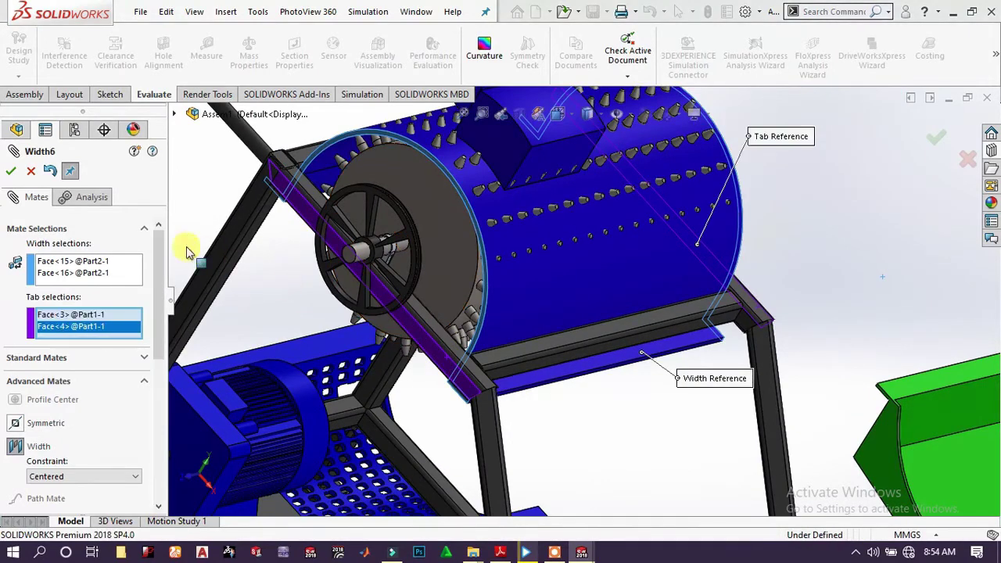
{"action": "left_click", "coordinate": [7, 171]}
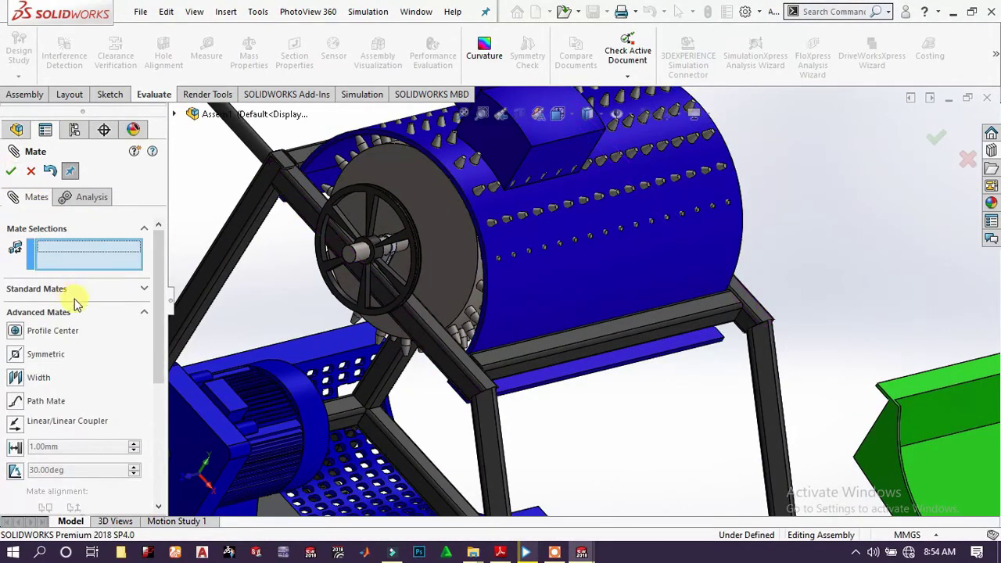
Add a centred Width mate between the perforated tray's long flange edge faces and the outer faces of the frame's upper lengthwise tubes
{"action": "scroll", "coordinate": [465, 335], "scroll_direction": "up", "scroll_amount": 5}
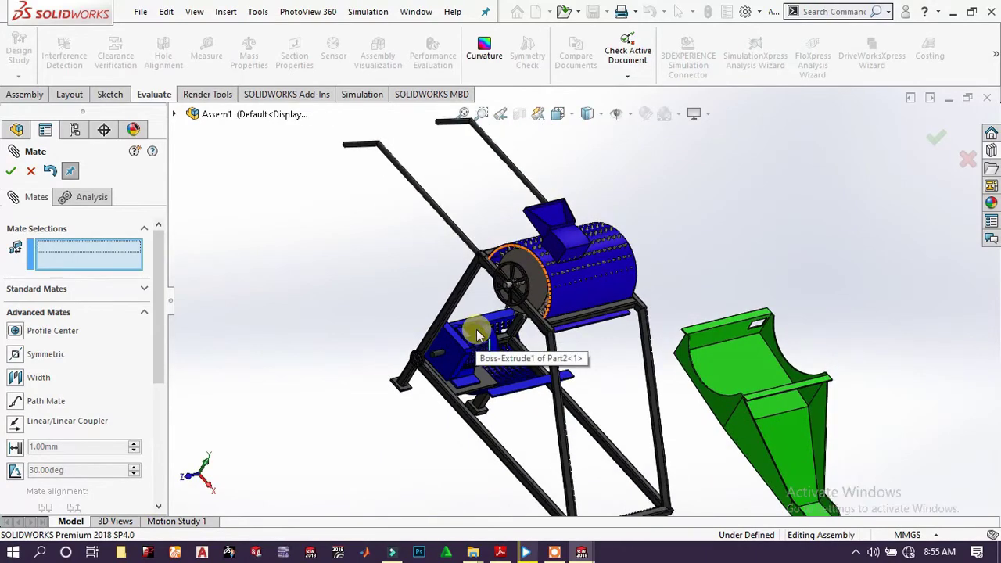
{"action": "scroll", "coordinate": [538, 403], "scroll_direction": "down", "scroll_amount": 2}
{"action": "scroll", "coordinate": [537, 399], "scroll_direction": "down", "scroll_amount": 10}
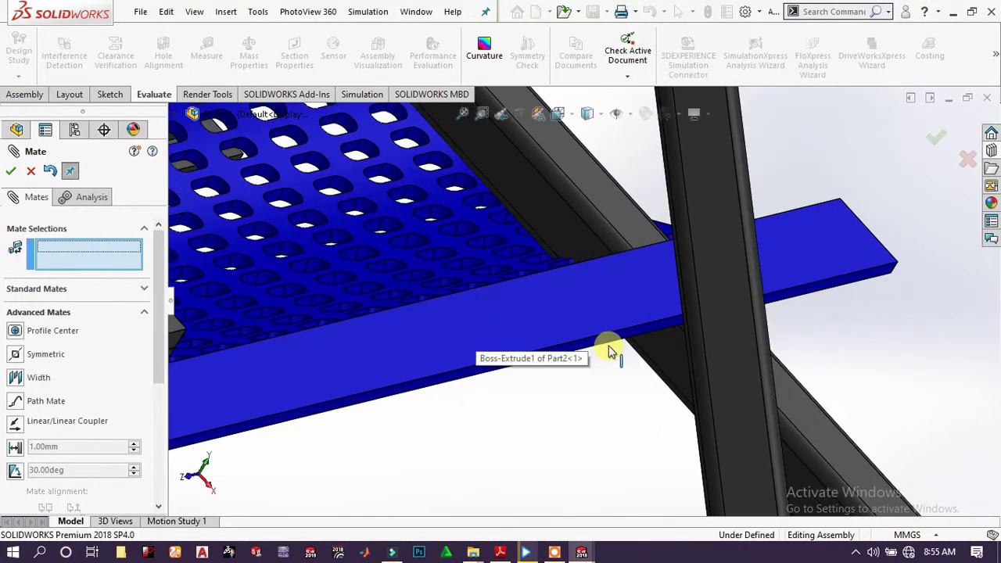
{"action": "left_click", "coordinate": [614, 344]}
{"action": "scroll", "coordinate": [615, 341], "scroll_direction": "up", "scroll_amount": 5}
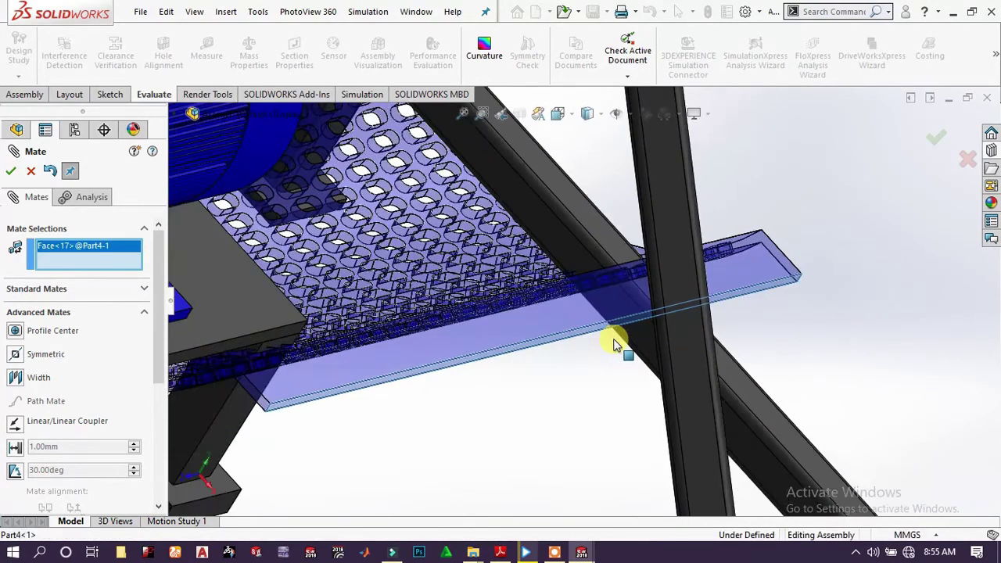
{"action": "scroll", "coordinate": [394, 217], "scroll_direction": "up", "scroll_amount": 6}
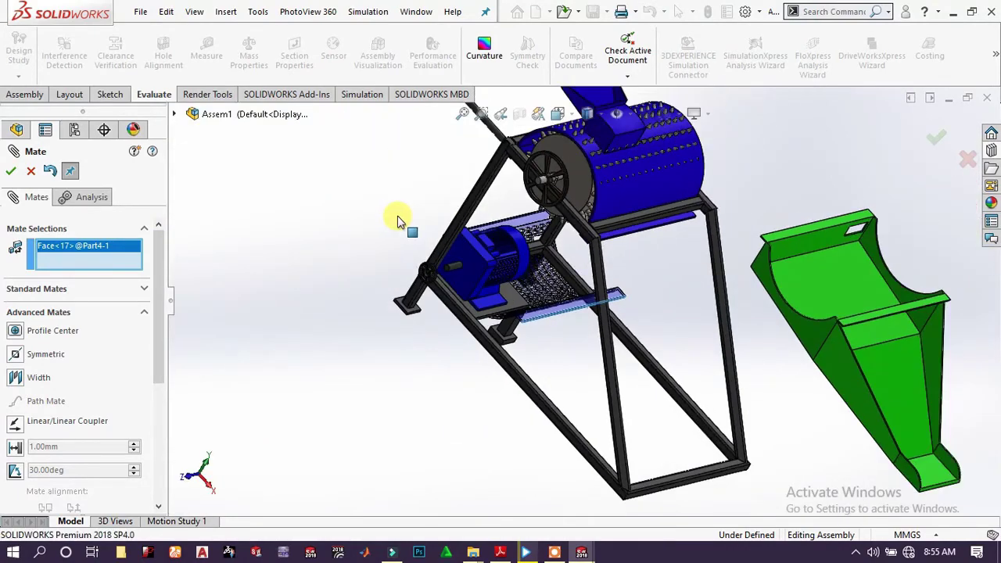
{"action": "middle_click_drag", "start_coordinate": [400, 219], "coordinate": [485, 293]}
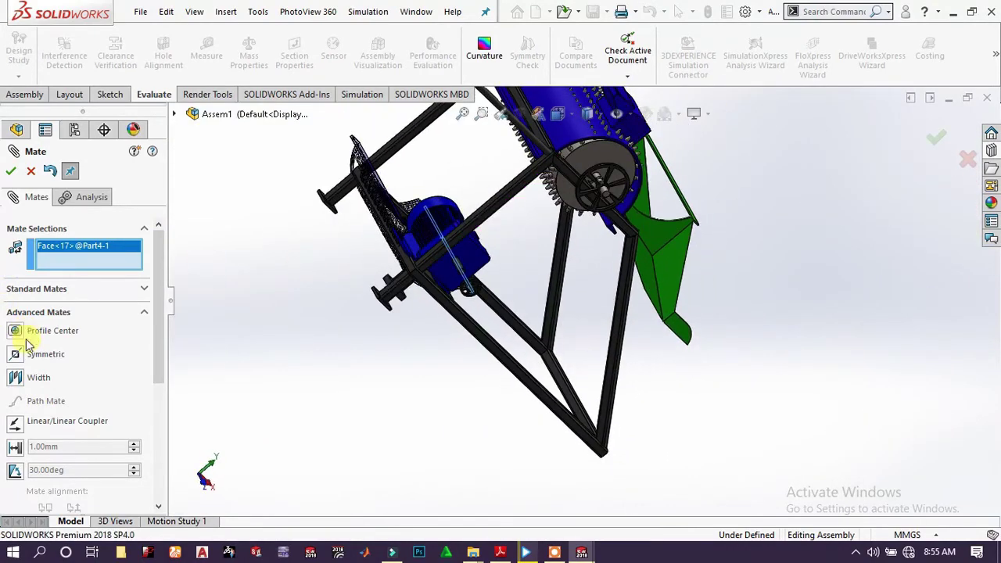
{"action": "left_click", "coordinate": [15, 377]}
{"action": "scroll", "coordinate": [447, 312], "scroll_direction": "down", "scroll_amount": 10}
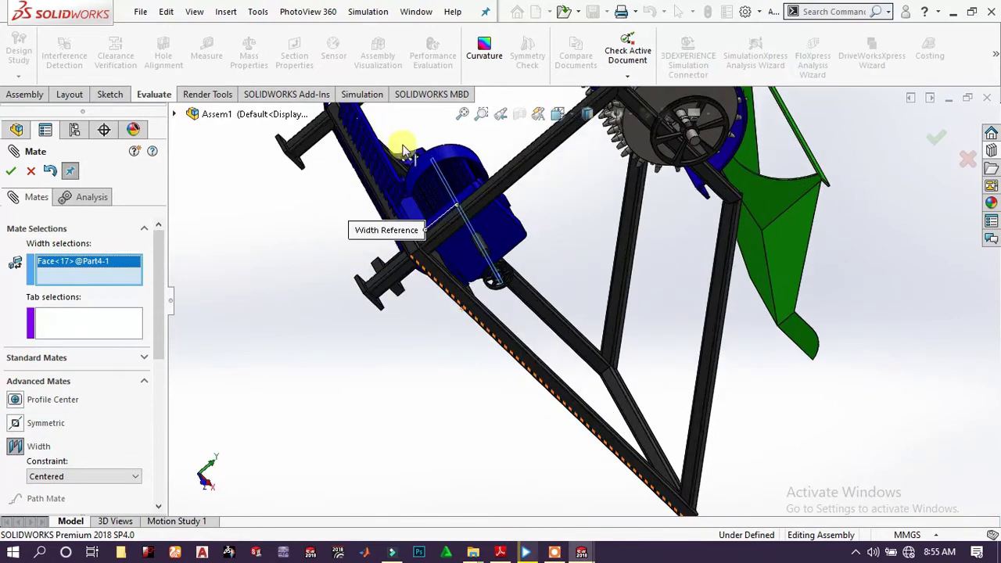
{"action": "scroll", "coordinate": [440, 283], "scroll_direction": "down", "scroll_amount": 4}
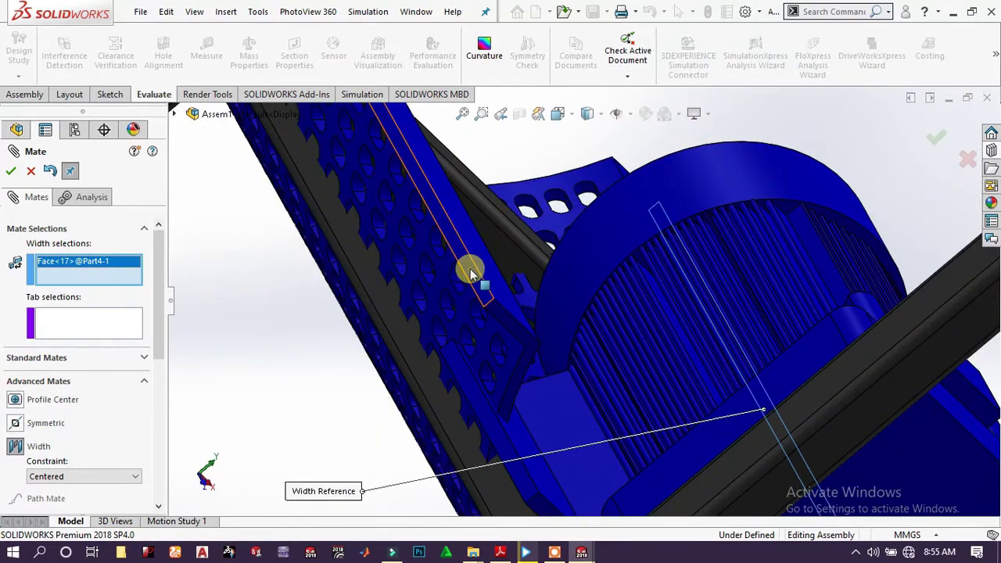
{"action": "left_click", "coordinate": [470, 273]}
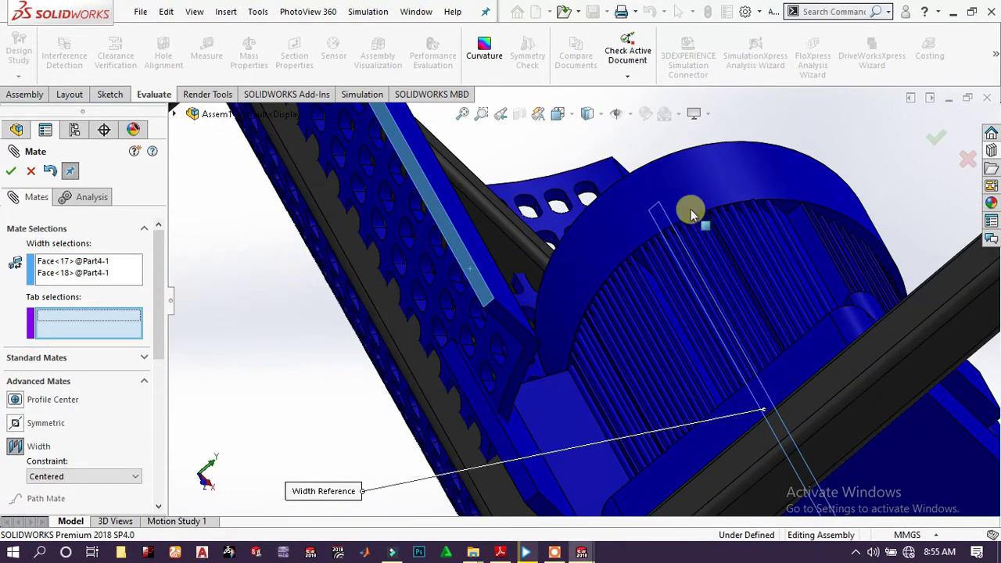
{"action": "scroll", "coordinate": [703, 219], "scroll_direction": "up", "scroll_amount": 6}
{"action": "scroll", "coordinate": [715, 195], "scroll_direction": "down", "scroll_amount": 5}
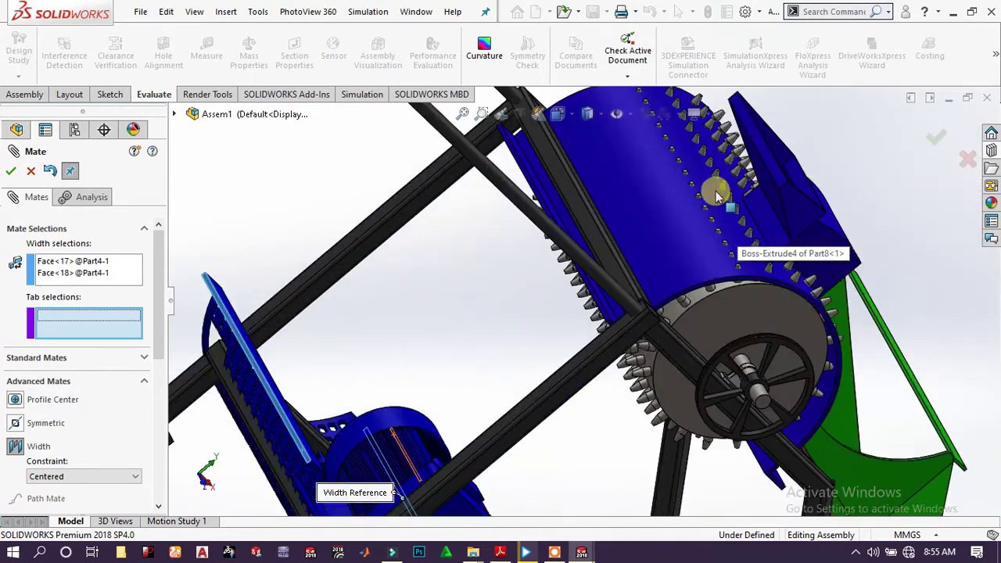
{"action": "left_click", "coordinate": [610, 268]}
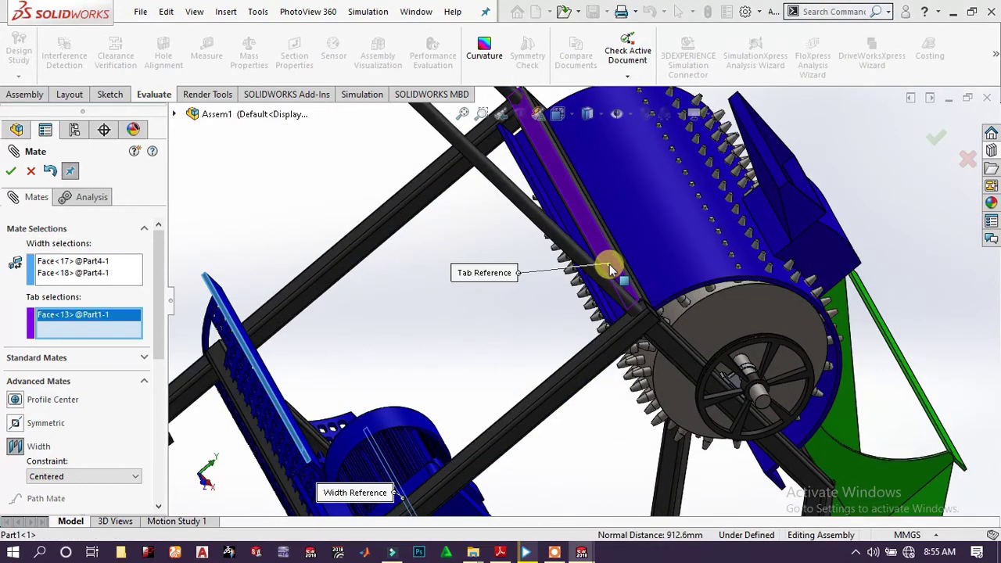
{"action": "scroll", "coordinate": [708, 294], "scroll_direction": "up", "scroll_amount": 5}
{"action": "middle_click_drag", "start_coordinate": [699, 319], "coordinate": [614, 235]}
{"action": "scroll", "coordinate": [688, 399], "scroll_direction": "down", "scroll_amount": 6}
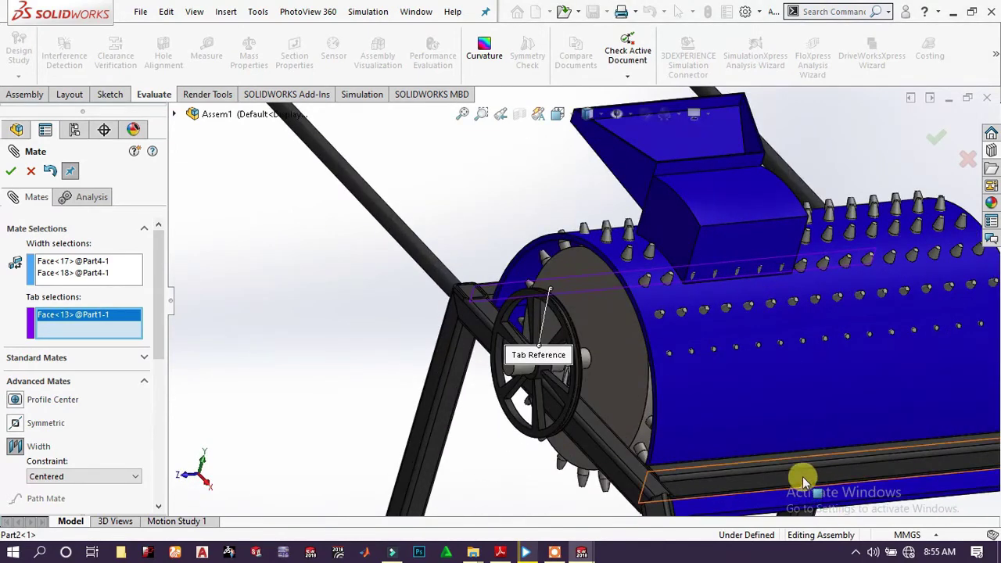
{"action": "left_click", "coordinate": [803, 479]}
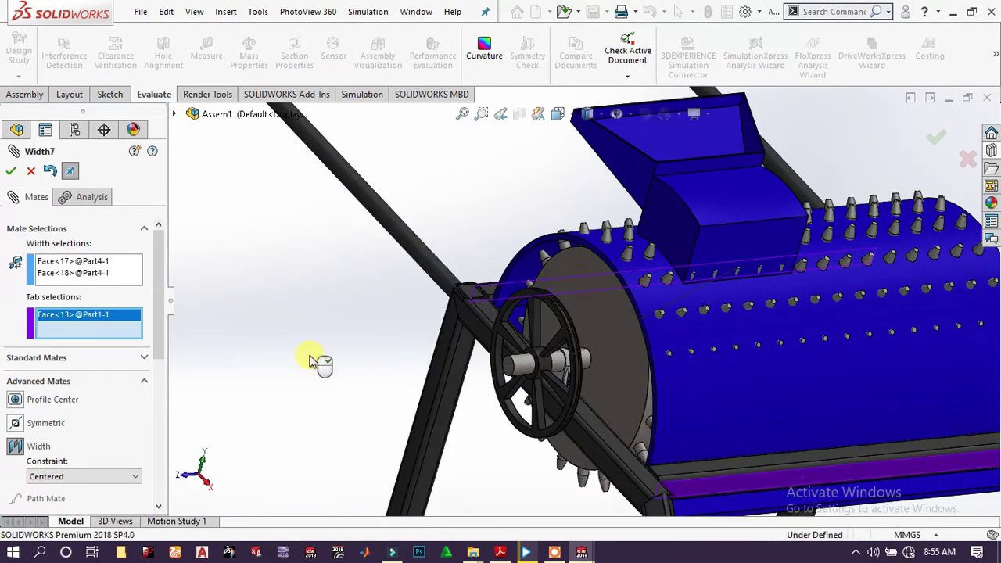
{"action": "left_click", "coordinate": [11, 172]}
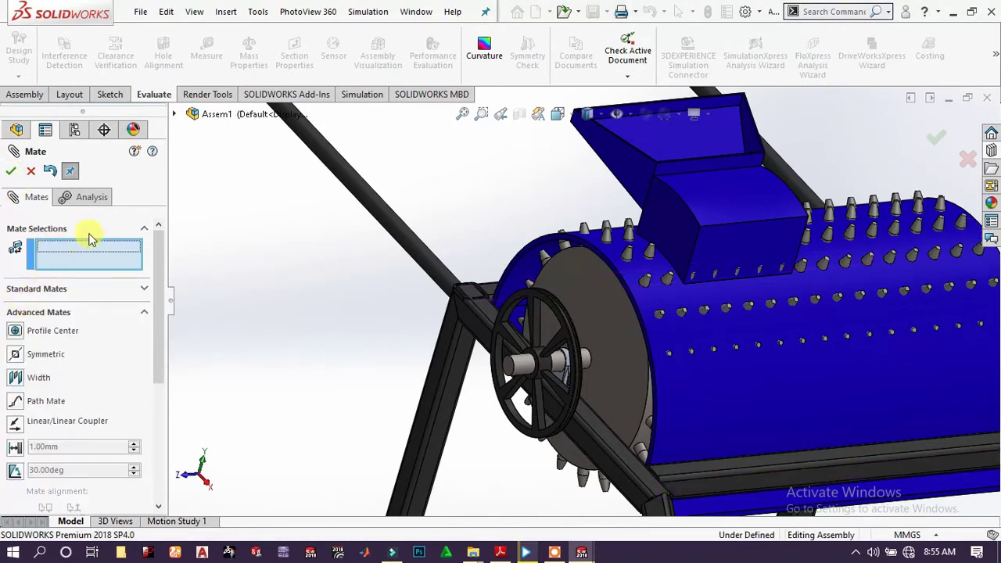
{"action": "left_click", "coordinate": [146, 291]}
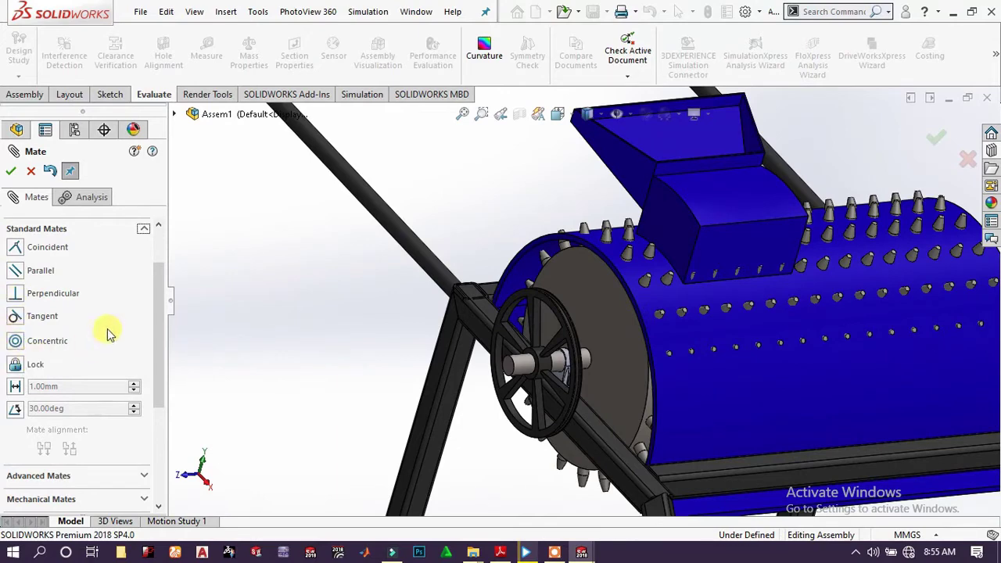
Add a Coincident mate between the top face of the frame's upper lengthwise tube and the underside of the blue cover's flange
{"action": "scroll", "coordinate": [637, 331], "scroll_direction": "up", "scroll_amount": 5}
{"action": "scroll", "coordinate": [637, 331], "scroll_direction": "down", "scroll_amount": 4}
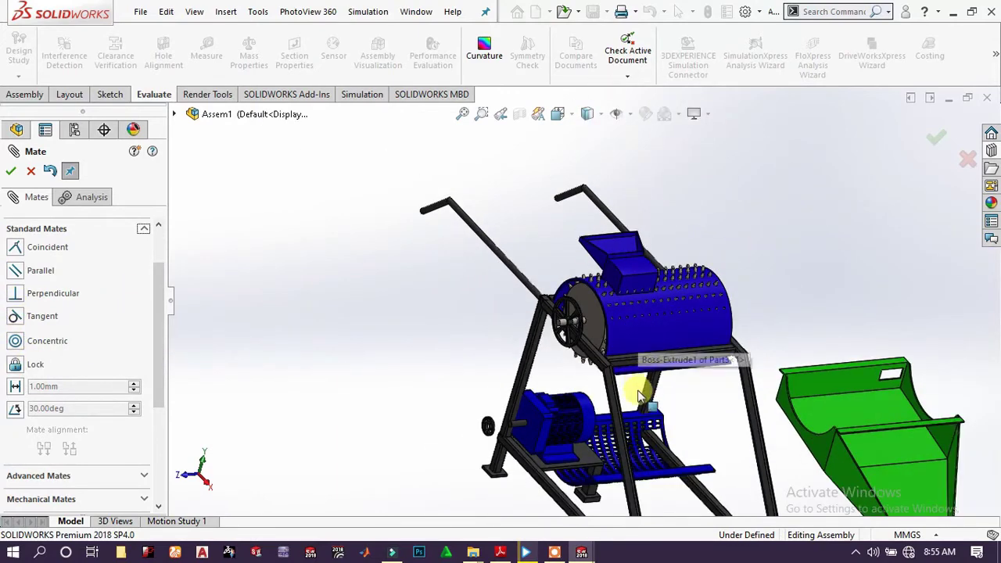
{"action": "scroll", "coordinate": [662, 336], "scroll_direction": "down", "scroll_amount": 5}
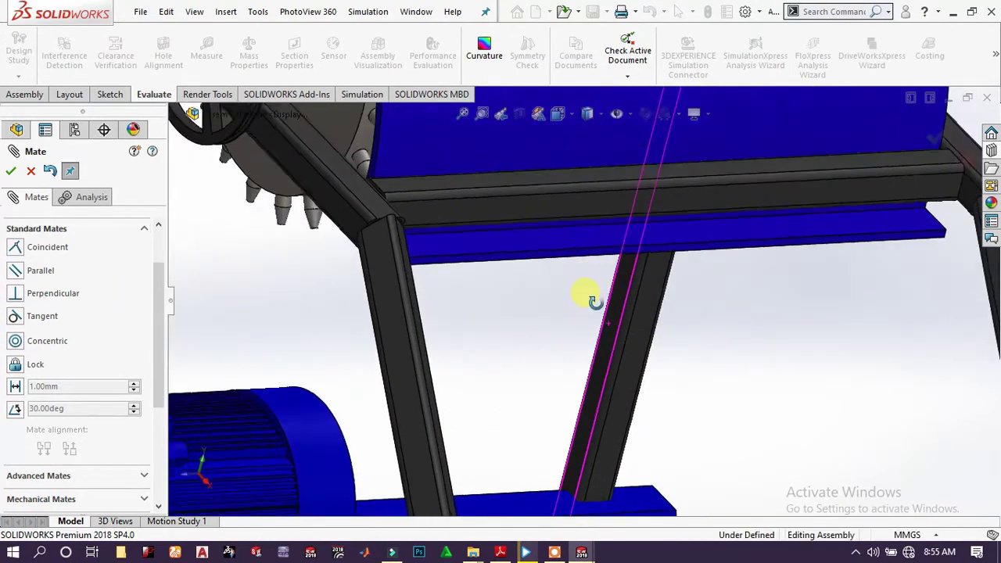
{"action": "scroll", "coordinate": [590, 263], "scroll_direction": "up", "scroll_amount": 5}
{"action": "scroll", "coordinate": [615, 172], "scroll_direction": "down", "scroll_amount": 6}
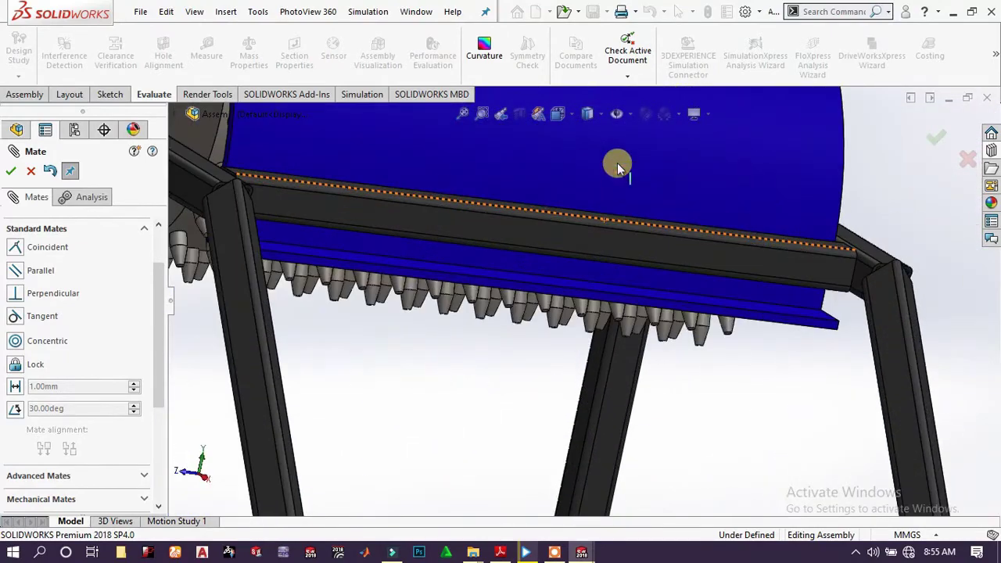
{"action": "middle_click_drag", "start_coordinate": [587, 220], "coordinate": [603, 296]}
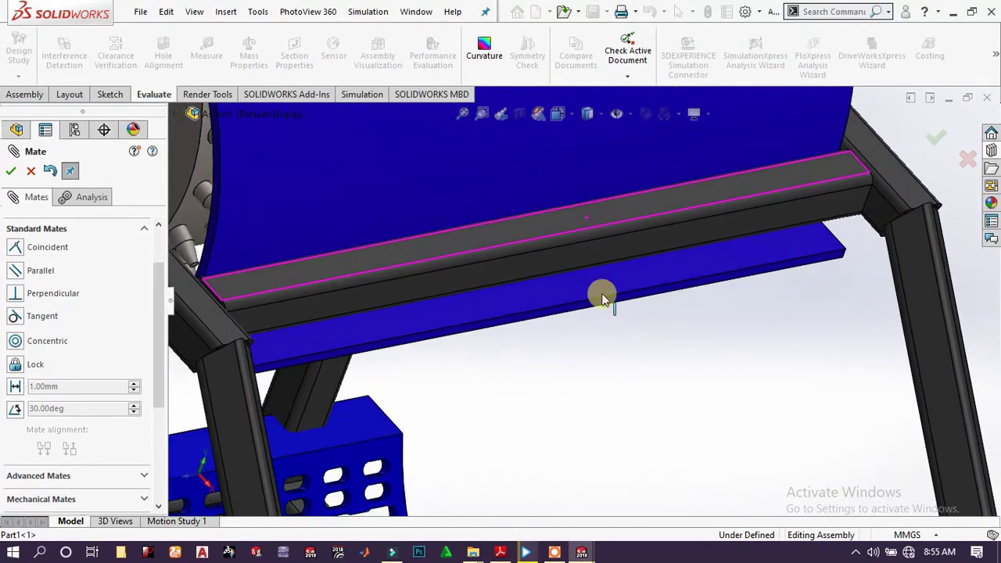
{"action": "left_click", "coordinate": [579, 224]}
{"action": "middle_click_drag", "start_coordinate": [594, 251], "coordinate": [575, 241]}
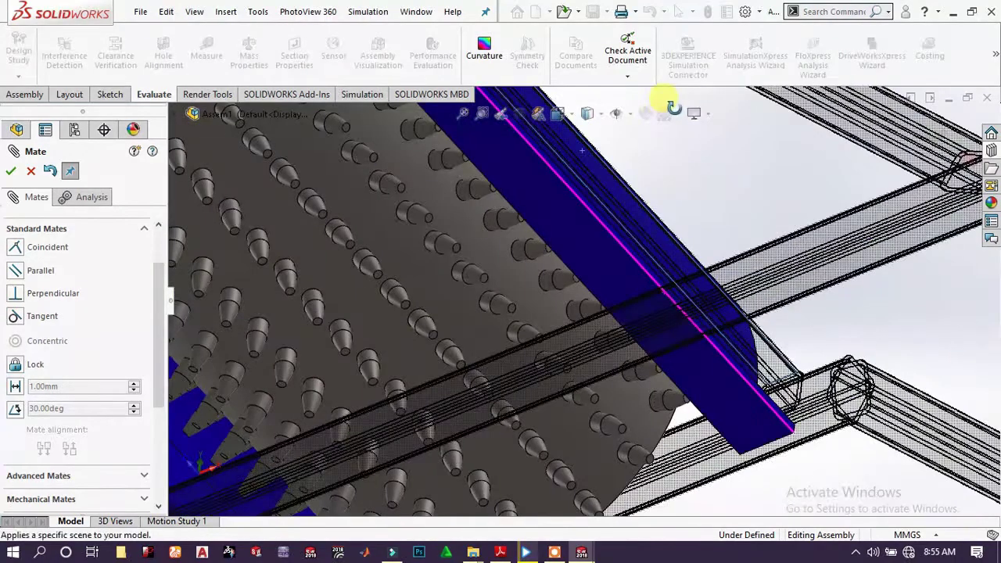
{"action": "left_click", "coordinate": [570, 235]}
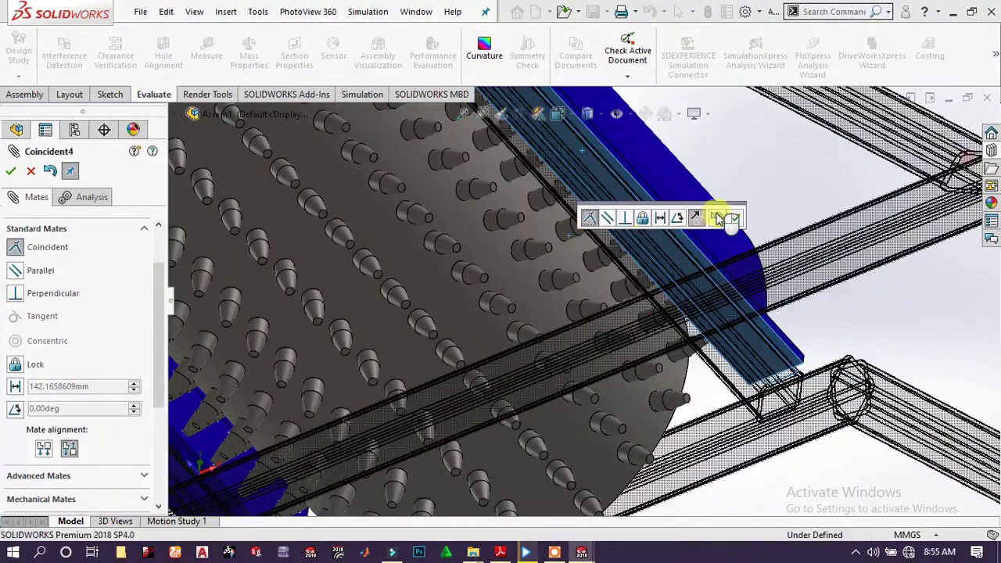
{"action": "left_click", "coordinate": [738, 218]}
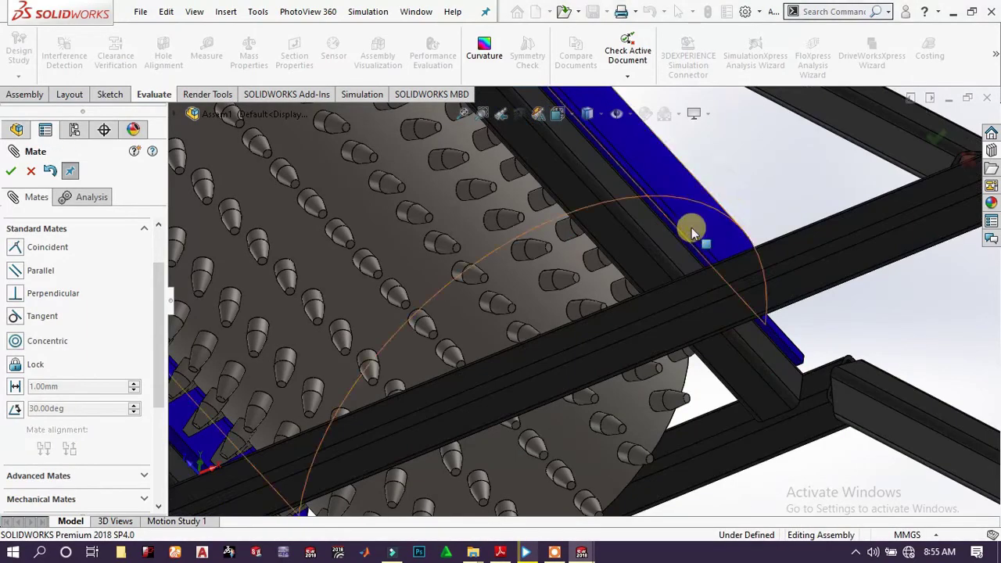
Add a Coincident mate between the underside of the frame's upper lengthwise tube and the top face of the perforated tray's flange
{"action": "scroll", "coordinate": [625, 239], "scroll_direction": "up", "scroll_amount": 10}
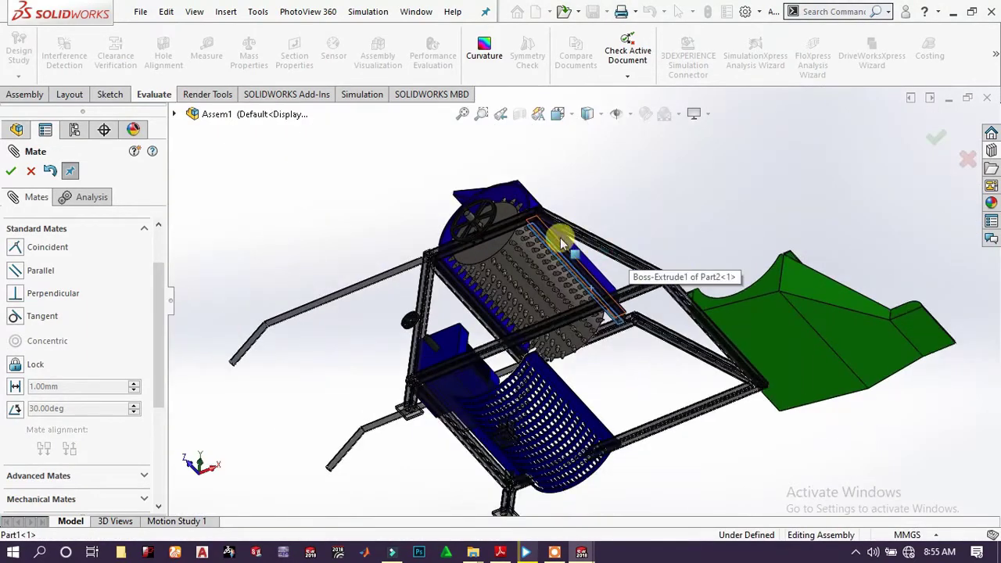
{"action": "middle_click_drag", "start_coordinate": [561, 243], "coordinate": [552, 346]}
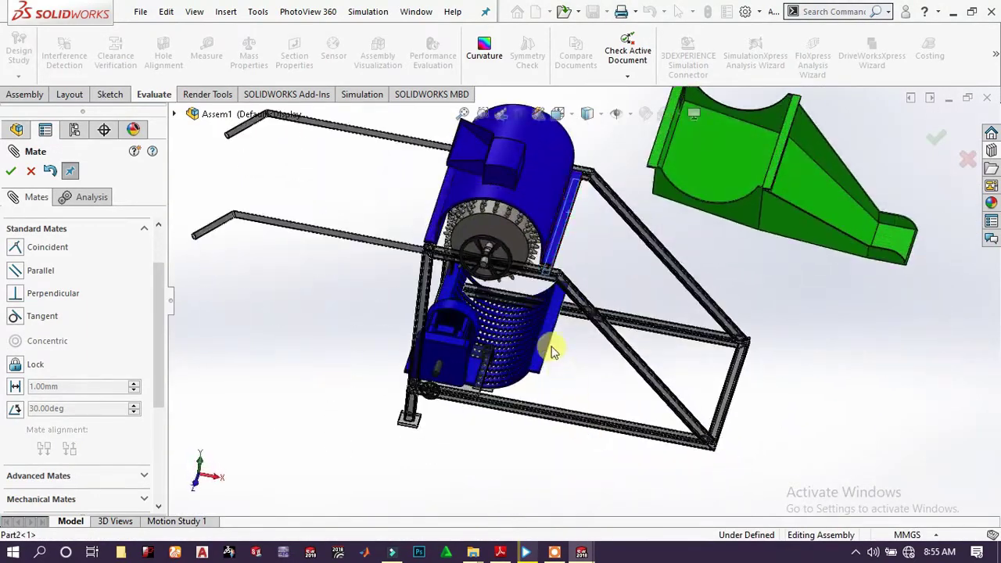
{"action": "scroll", "coordinate": [548, 344], "scroll_direction": "down", "scroll_amount": 5}
{"action": "left_click", "coordinate": [545, 341]}
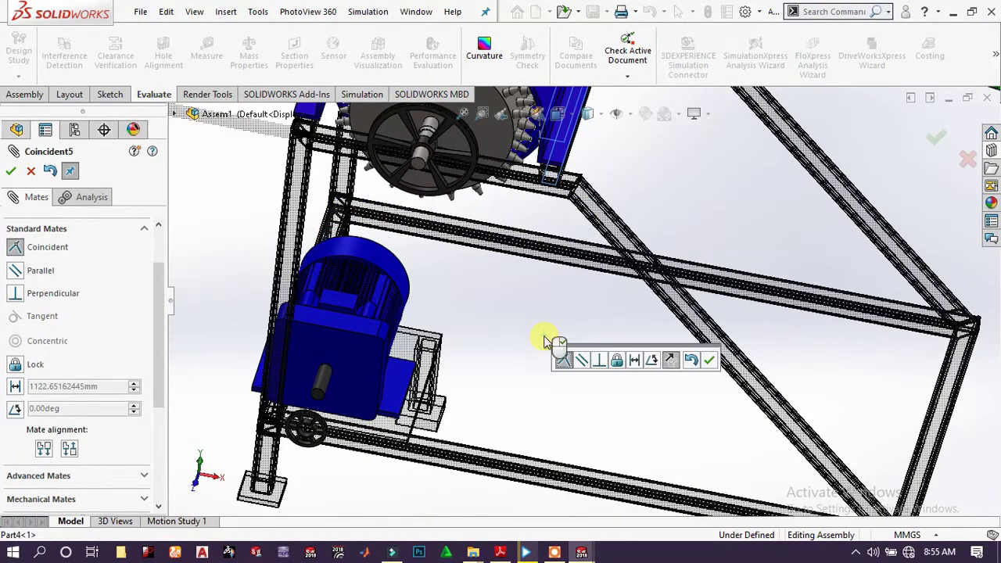
{"action": "left_click", "coordinate": [710, 362]}
{"action": "scroll", "coordinate": [621, 327], "scroll_direction": "up", "scroll_amount": 6}
{"action": "scroll", "coordinate": [569, 226], "scroll_direction": "down", "scroll_amount": 1}
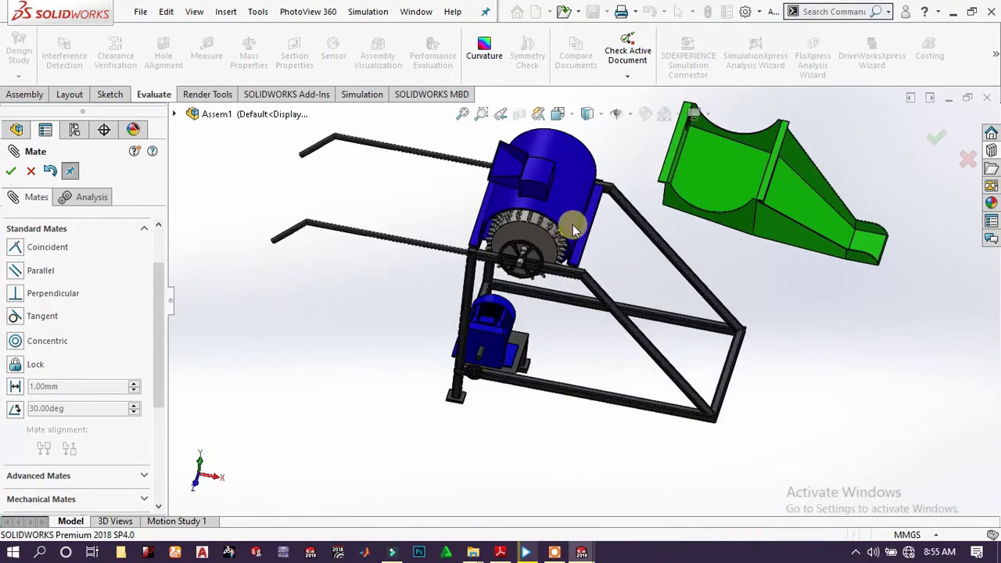
Start a centred Width mate with the perforated tray's two curved end faces as the width selections
{"action": "middle_click_drag", "start_coordinate": [572, 224], "coordinate": [538, 119]}
{"action": "scroll", "coordinate": [583, 307], "scroll_direction": "down", "scroll_amount": 4}
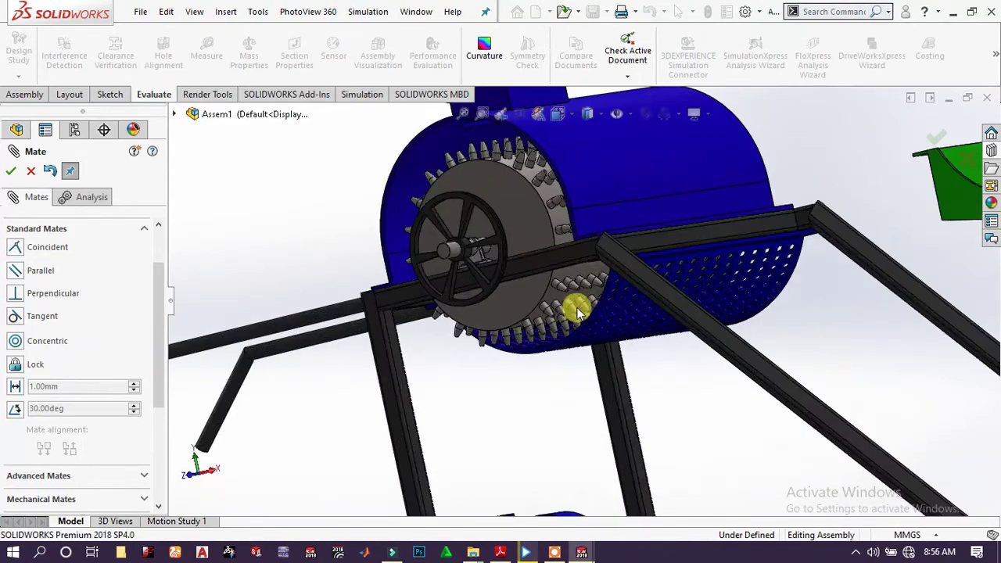
{"action": "scroll", "coordinate": [610, 310], "scroll_direction": "up", "scroll_amount": 1}
{"action": "mouse_move", "coordinate": [603, 302]}
{"action": "middle_mouse_down"}
{"action": "mouse_move", "coordinate": [643, 351]}
{"action": "mouse_move", "coordinate": [597, 302]}
{"action": "middle_mouse_up"}
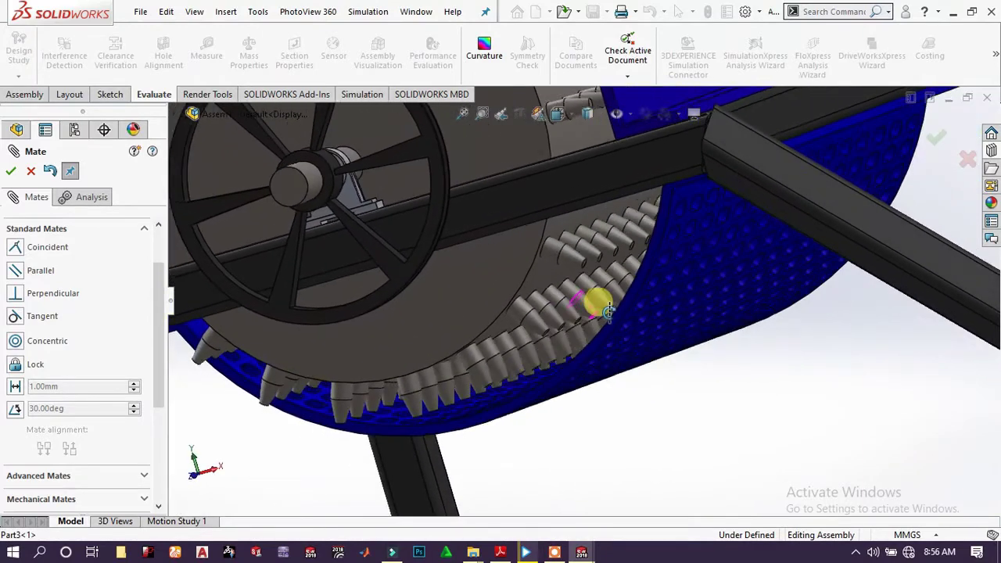
{"action": "scroll", "coordinate": [179, 328], "scroll_direction": "down", "scroll_amount": 2}
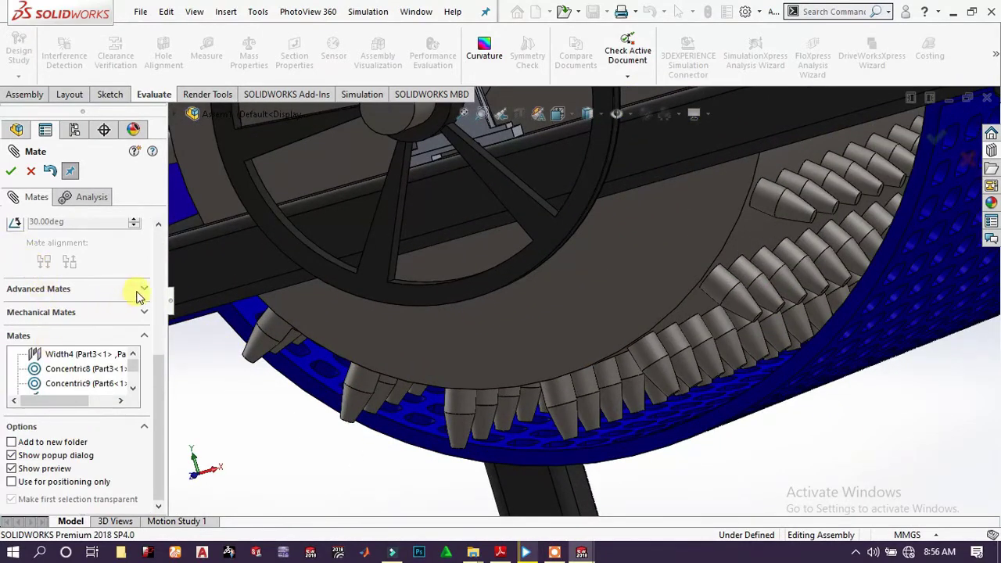
{"action": "scroll", "coordinate": [27, 373], "scroll_direction": "up", "scroll_amount": 5}
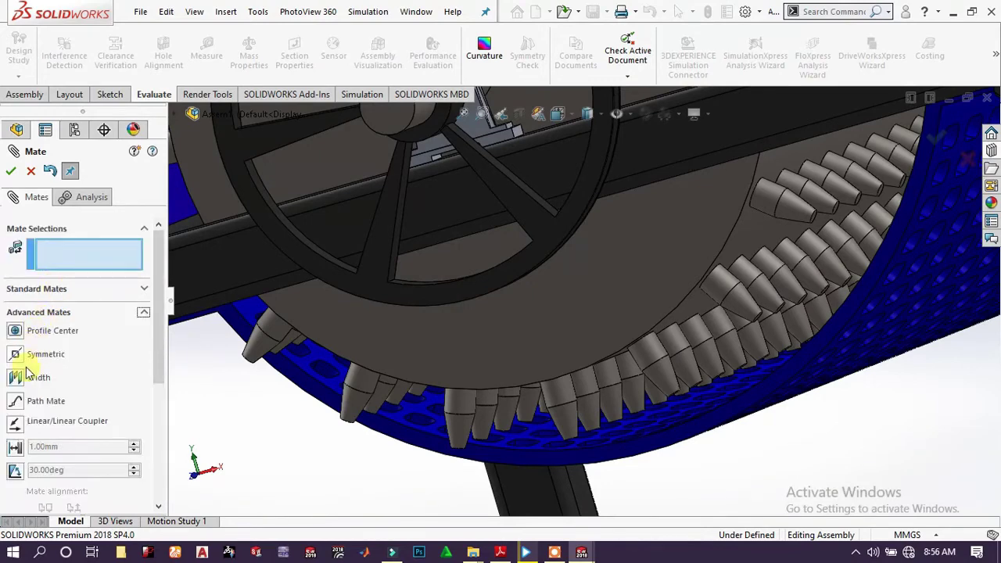
{"action": "left_click", "coordinate": [18, 378]}
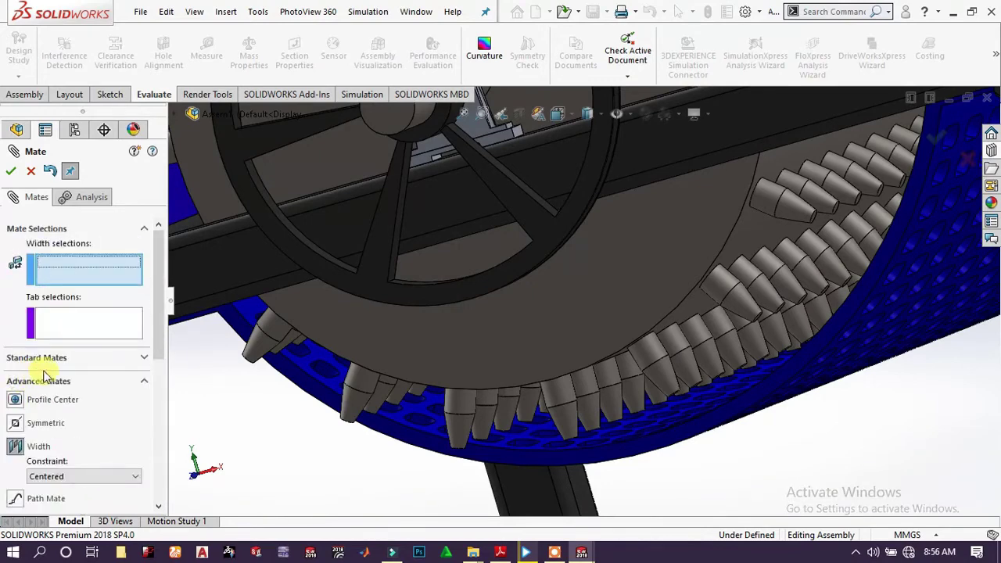
{"action": "left_click", "coordinate": [743, 407]}
{"action": "middle_click_drag", "start_coordinate": [743, 402], "coordinate": [799, 283]}
{"action": "scroll", "coordinate": [799, 283], "scroll_direction": "up", "scroll_amount": 3}
{"action": "scroll", "coordinate": [570, 313], "scroll_direction": "down", "scroll_amount": 10}
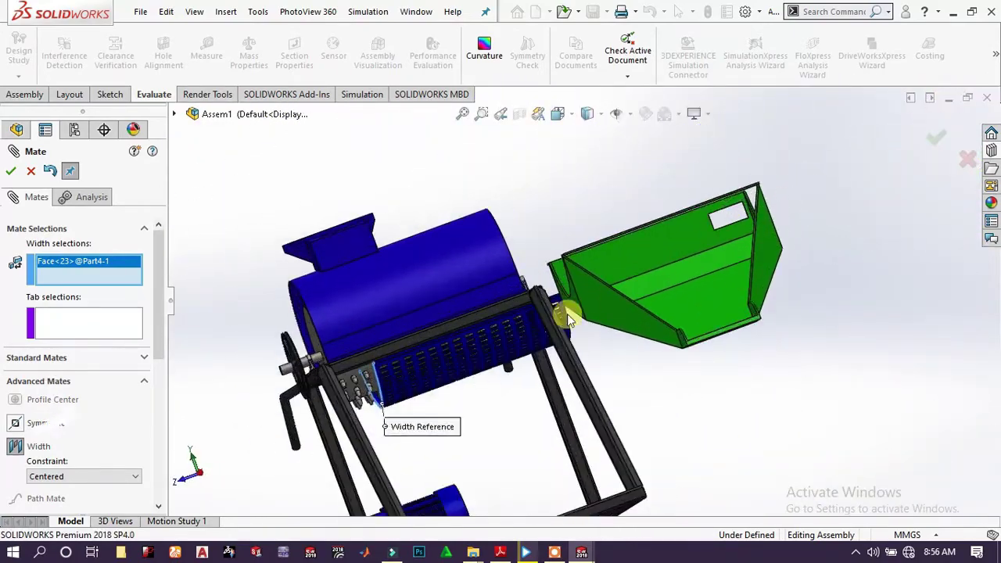
{"action": "scroll", "coordinate": [577, 306], "scroll_direction": "down", "scroll_amount": 3}
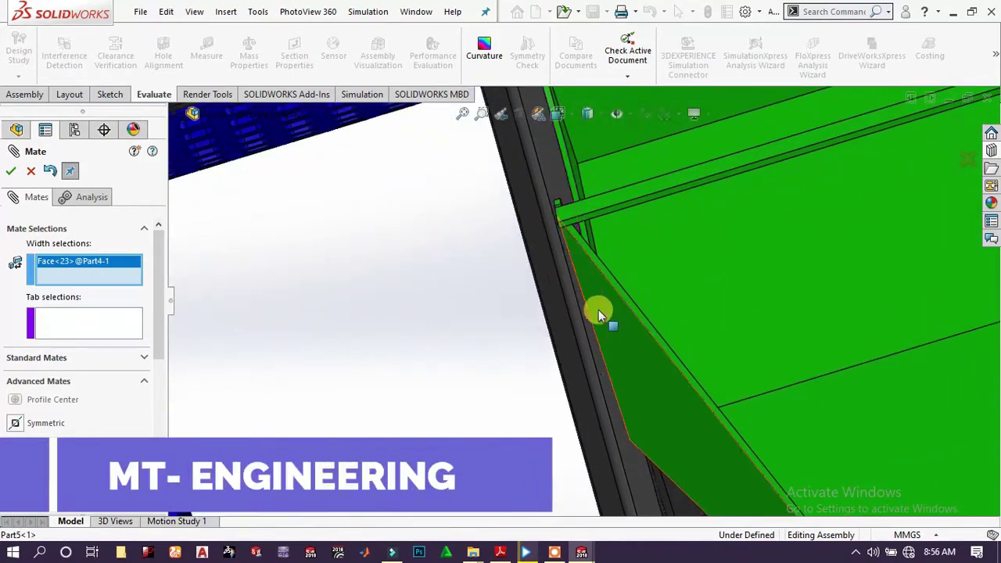
{"action": "scroll", "coordinate": [599, 308], "scroll_direction": "up", "scroll_amount": 5}
{"action": "scroll", "coordinate": [531, 235], "scroll_direction": "down", "scroll_amount": 4}
{"action": "scroll", "coordinate": [531, 235], "scroll_direction": "down", "scroll_amount": 5}
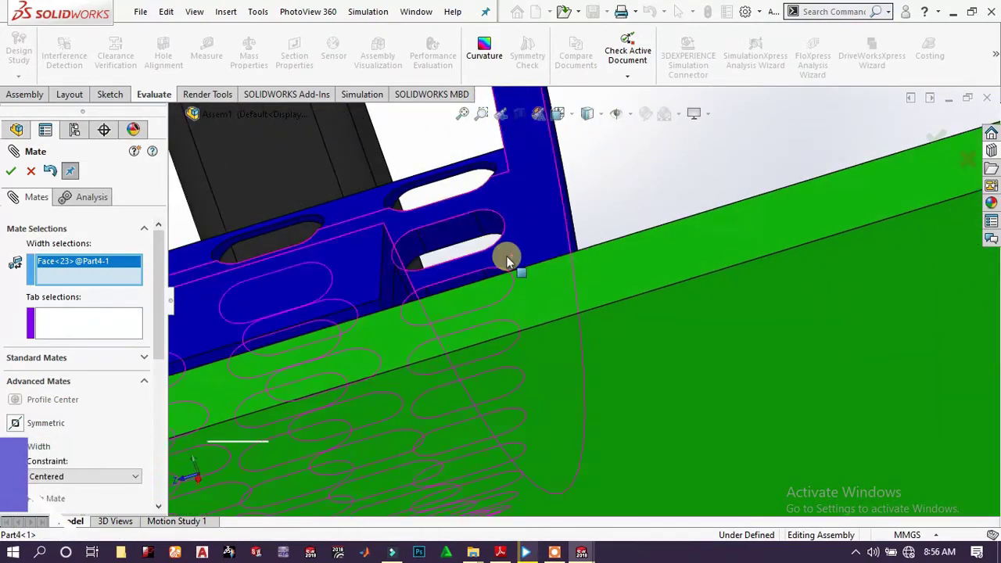
{"action": "left_click", "coordinate": [447, 273]}
Set the outer faces of the frame's upper cross tubes as the tab selections and apply the tray's Width mate
{"action": "middle_click_drag", "start_coordinate": [330, 268], "coordinate": [429, 233]}
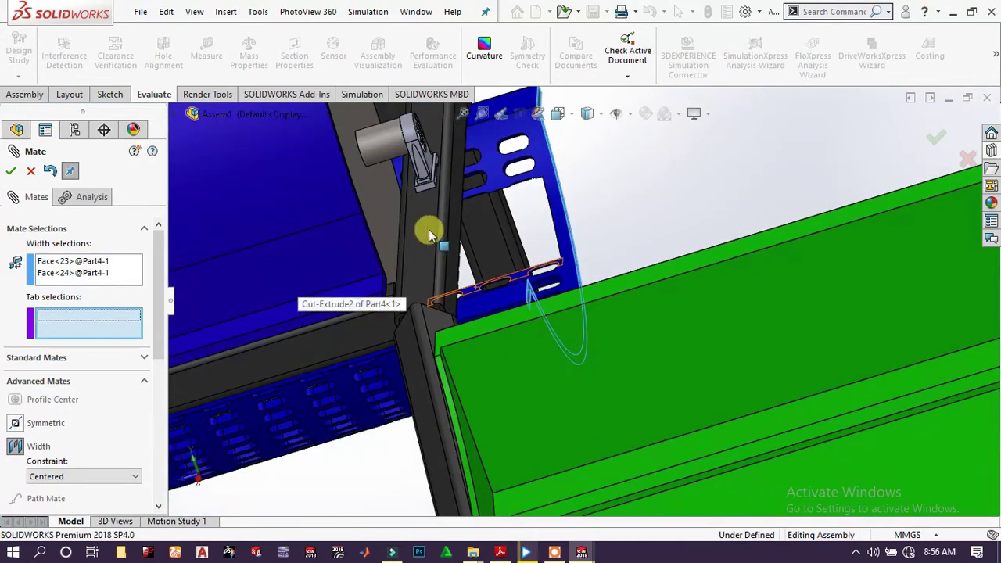
{"action": "left_click", "coordinate": [456, 244]}
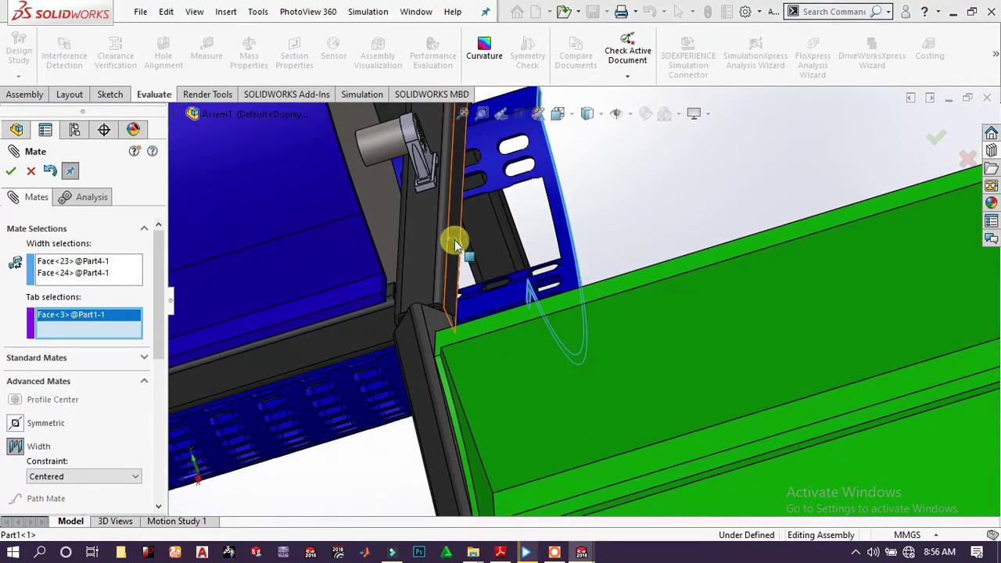
{"action": "key", "text": "f"}
{"action": "scroll", "coordinate": [397, 277], "scroll_direction": "down", "scroll_amount": 10}
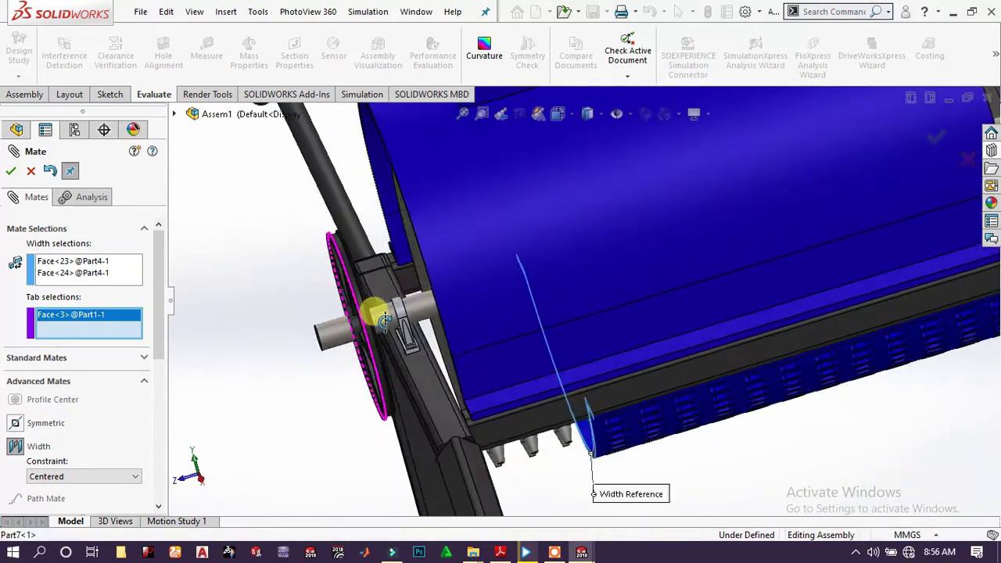
{"action": "middle_click_drag", "start_coordinate": [385, 319], "coordinate": [464, 384]}
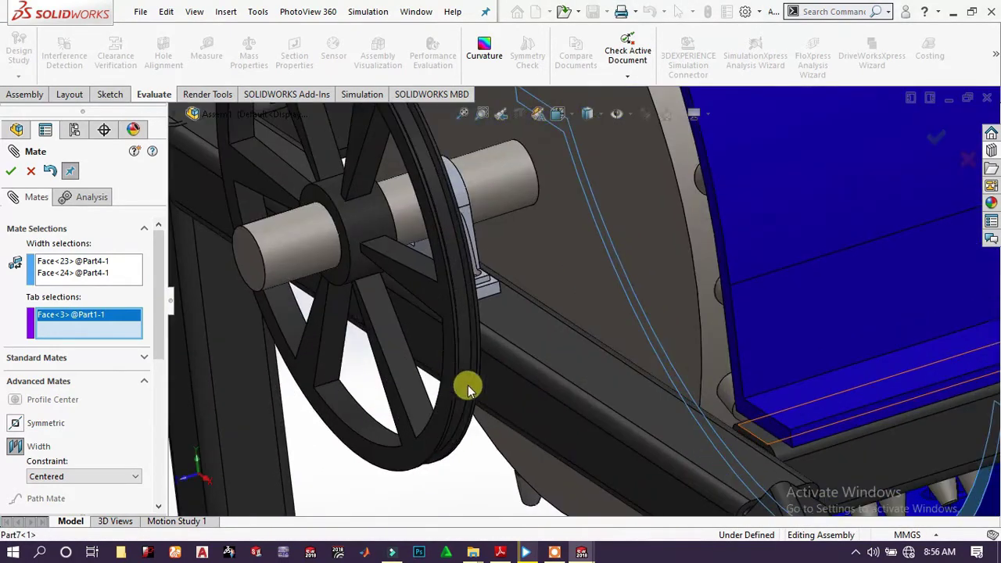
{"action": "left_click", "coordinate": [522, 402]}
{"action": "left_click", "coordinate": [11, 170]}
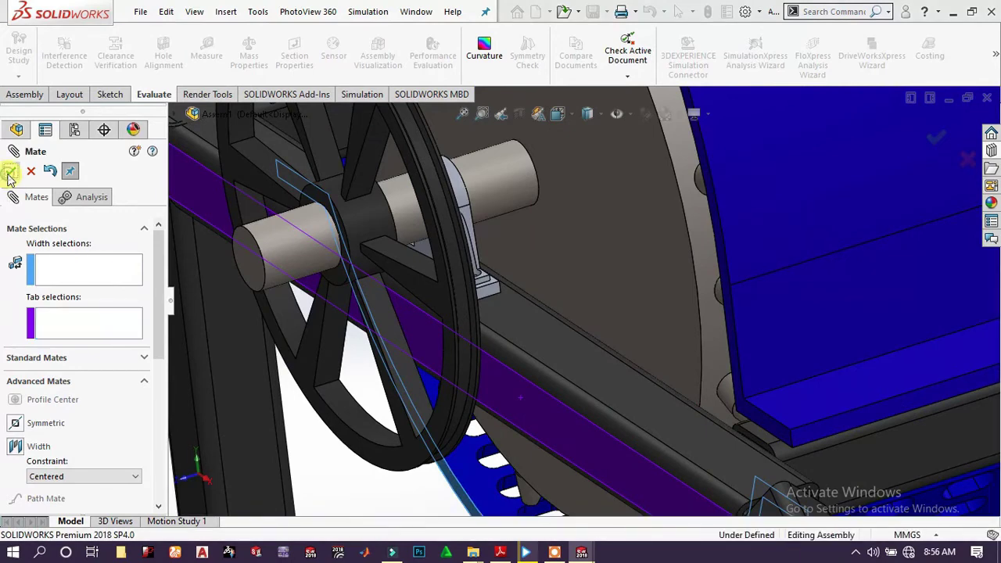
Examine the positioned tray and cover and the loose green chute from several angles, and close the Mate command
{"action": "scroll", "coordinate": [548, 318], "scroll_direction": "up", "scroll_amount": 5}
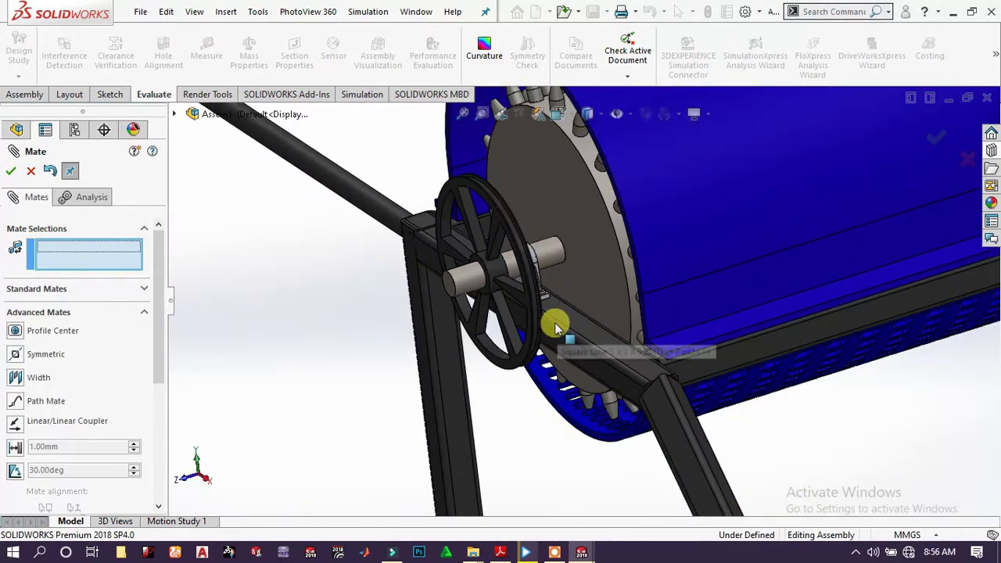
{"action": "scroll", "coordinate": [762, 337], "scroll_direction": "down", "scroll_amount": 2}
{"action": "scroll", "coordinate": [763, 332], "scroll_direction": "up", "scroll_amount": 5}
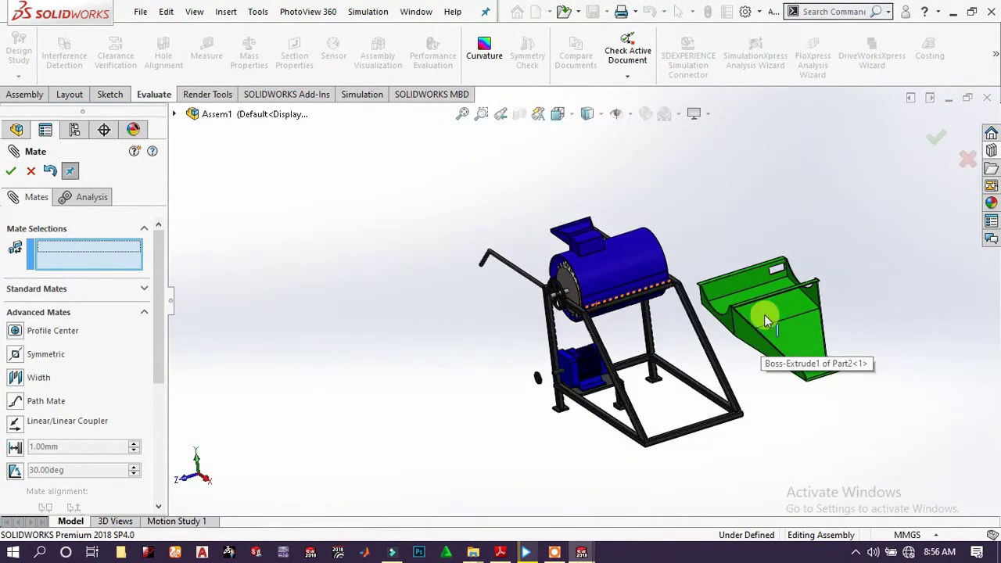
{"action": "scroll", "coordinate": [686, 363], "scroll_direction": "down", "scroll_amount": 3}
{"action": "scroll", "coordinate": [696, 356], "scroll_direction": "up", "scroll_amount": 2}
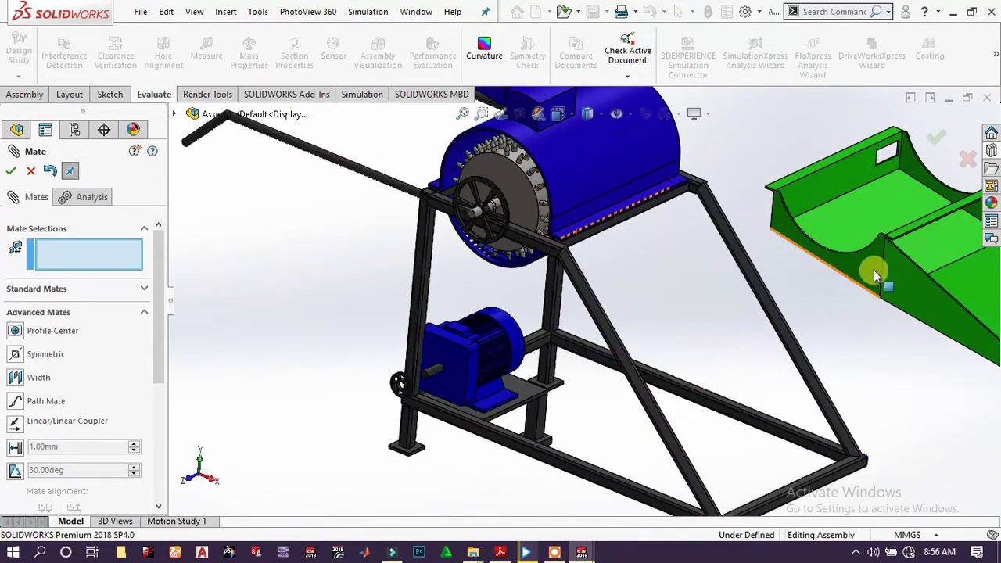
{"action": "scroll", "coordinate": [852, 266], "scroll_direction": "up", "scroll_amount": 3}
{"action": "scroll", "coordinate": [612, 317], "scroll_direction": "down", "scroll_amount": 3}
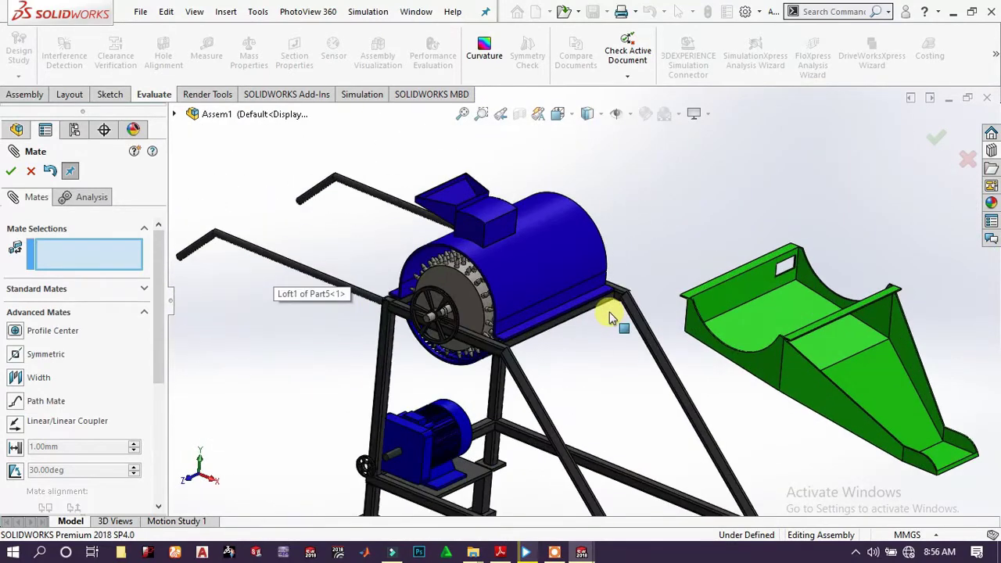
{"action": "middle_click_drag", "start_coordinate": [513, 305], "coordinate": [517, 344]}
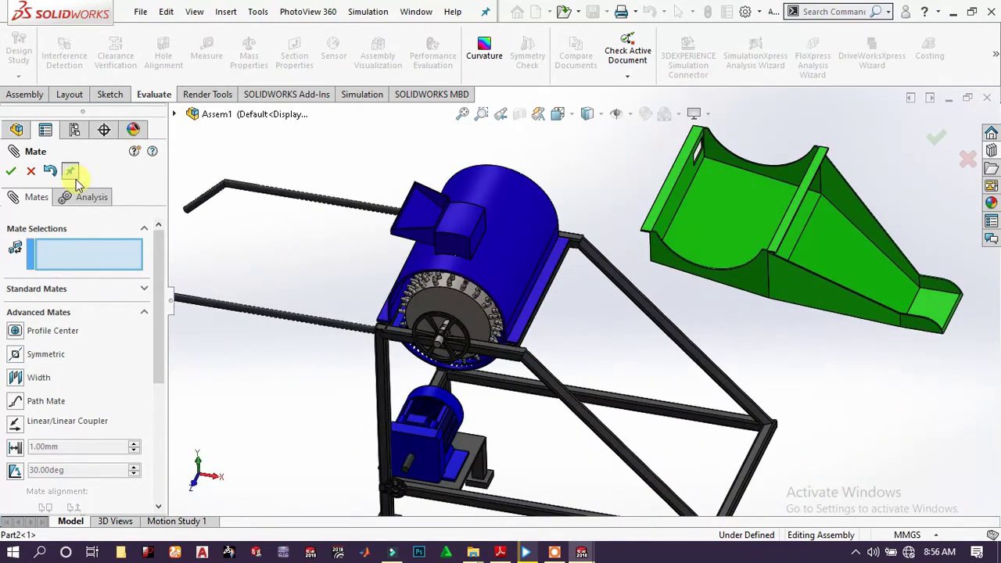
{"action": "left_click", "coordinate": [11, 173]}
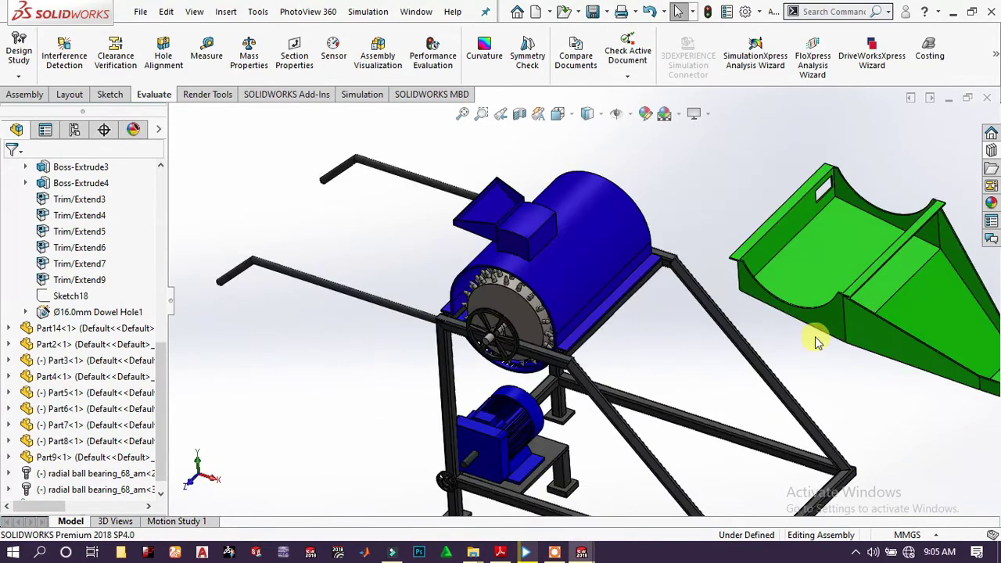
Add a Coincident mate between the top face of the green chute's flange and the underside of the perforated tray's flange
{"action": "scroll", "coordinate": [931, 221], "scroll_direction": "down", "scroll_amount": 5}
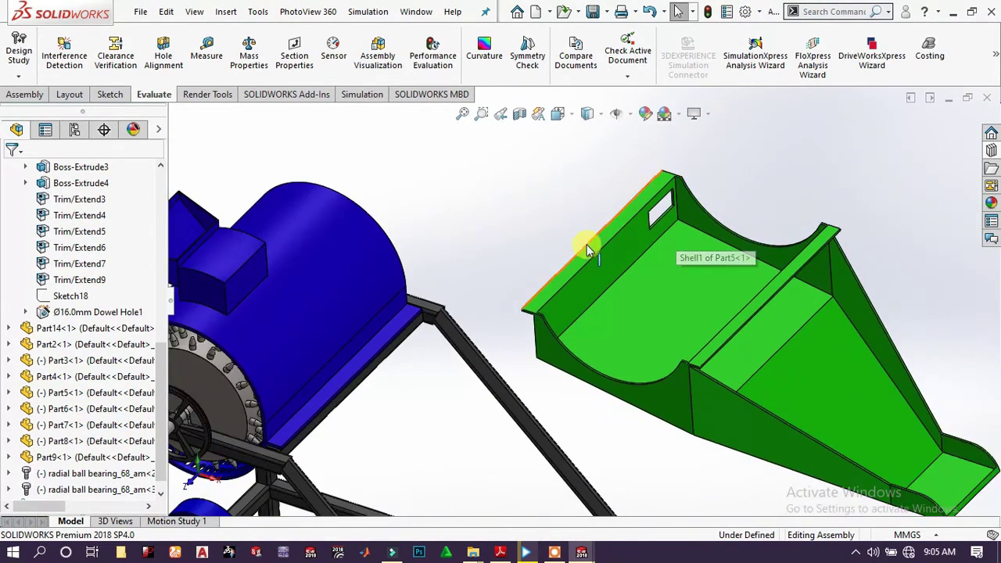
{"action": "left_click", "coordinate": [592, 252]}
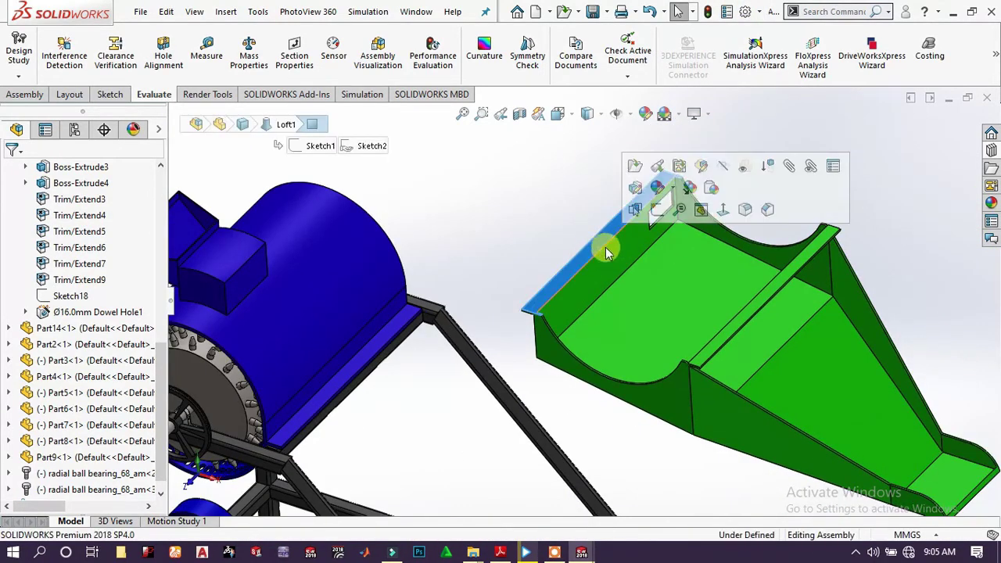
{"action": "left_click", "coordinate": [789, 167]}
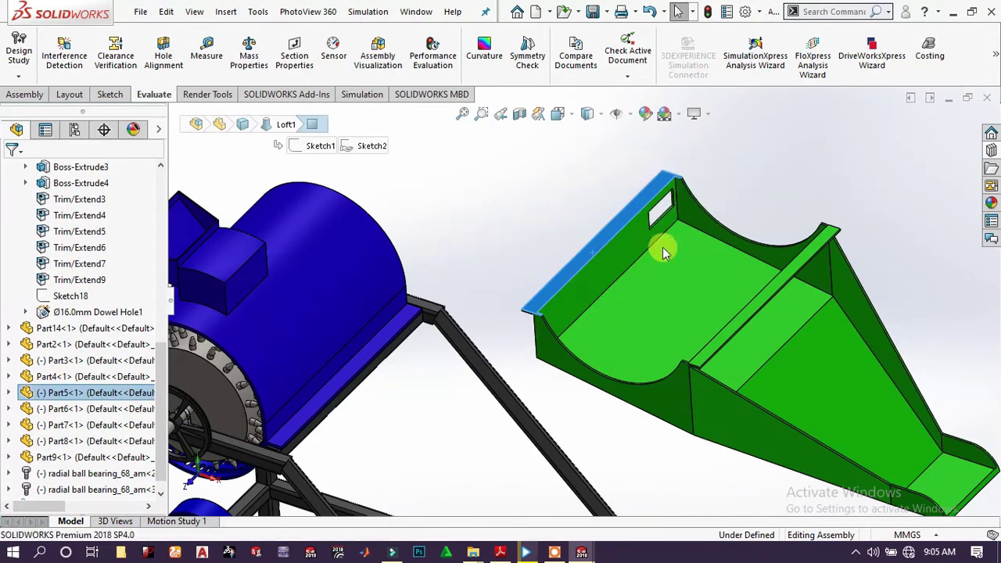
{"action": "scroll", "coordinate": [588, 288], "scroll_direction": "up", "scroll_amount": 5}
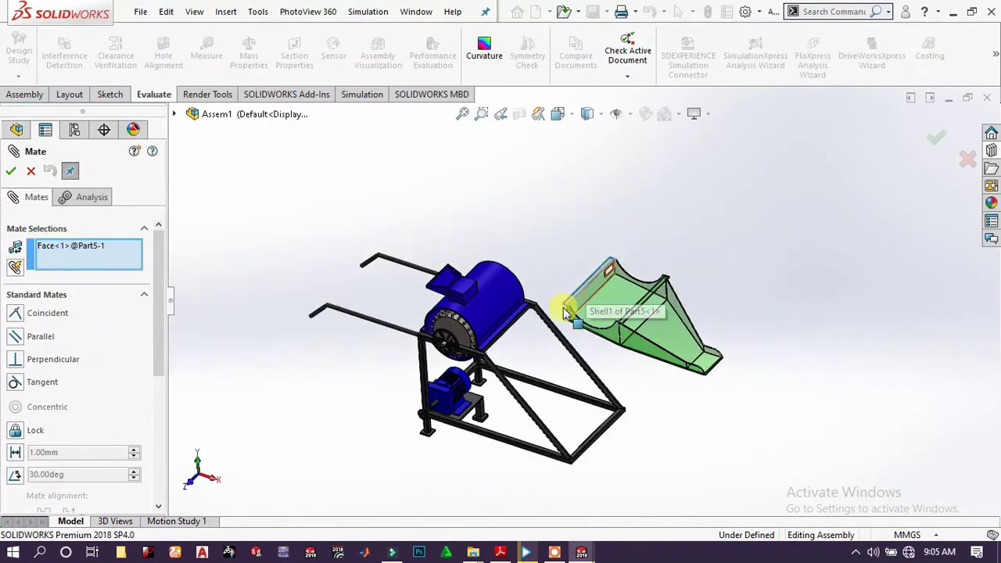
{"action": "scroll", "coordinate": [450, 326], "scroll_direction": "down", "scroll_amount": 10}
{"action": "mouse_move", "coordinate": [485, 357]}
{"action": "middle_mouse_down"}
{"action": "mouse_move", "coordinate": [467, 265]}
{"action": "mouse_move", "coordinate": [476, 204]}
{"action": "mouse_move", "coordinate": [487, 208]}
{"action": "mouse_move", "coordinate": [472, 368]}
{"action": "middle_mouse_up"}
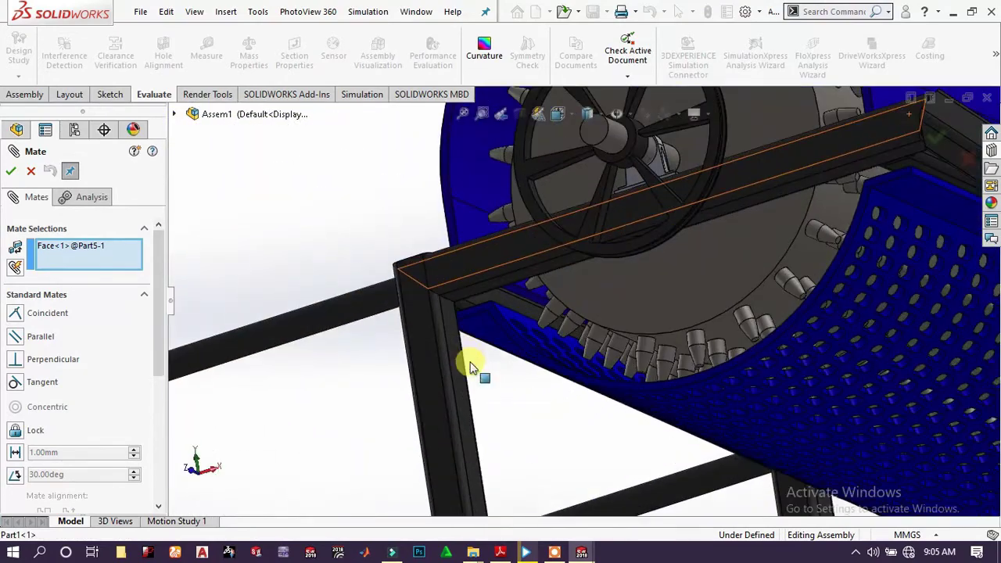
{"action": "left_click", "coordinate": [487, 330]}
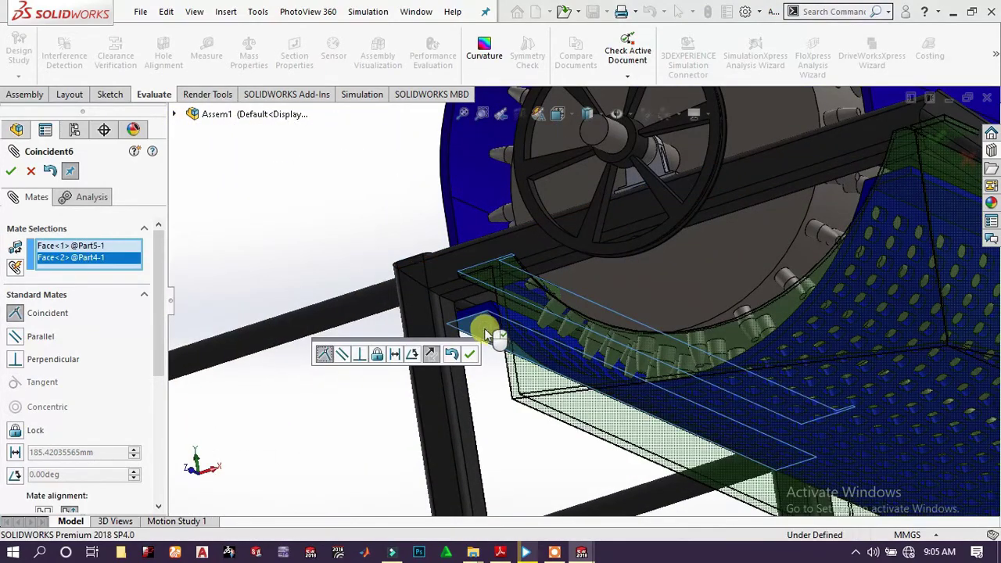
{"action": "left_click", "coordinate": [467, 355]}
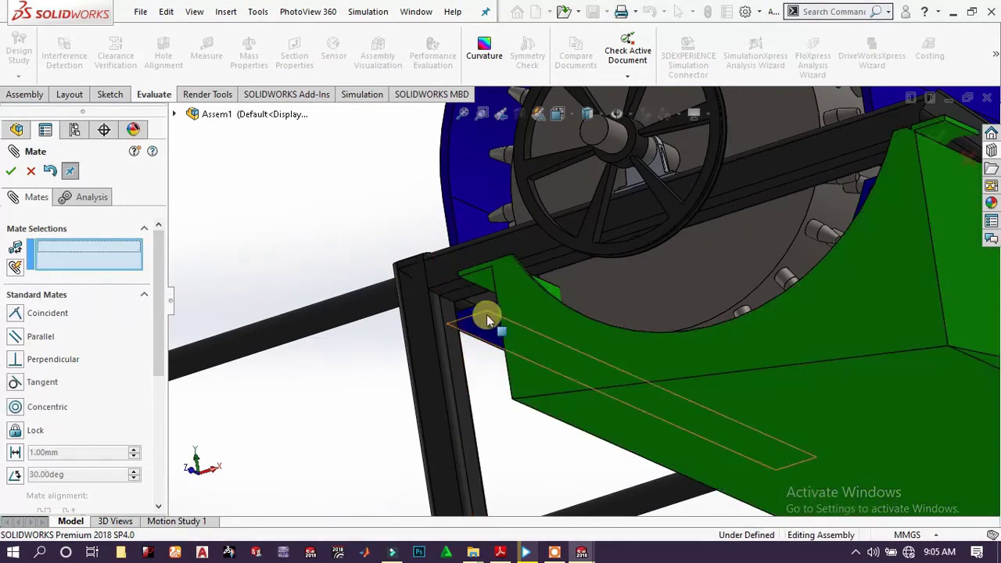
Add a Coincident mate between the outer edge face of the chute's flange and the outer side face of the frame tube under the cover
{"action": "middle_click_drag", "start_coordinate": [500, 234], "coordinate": [531, 332]}
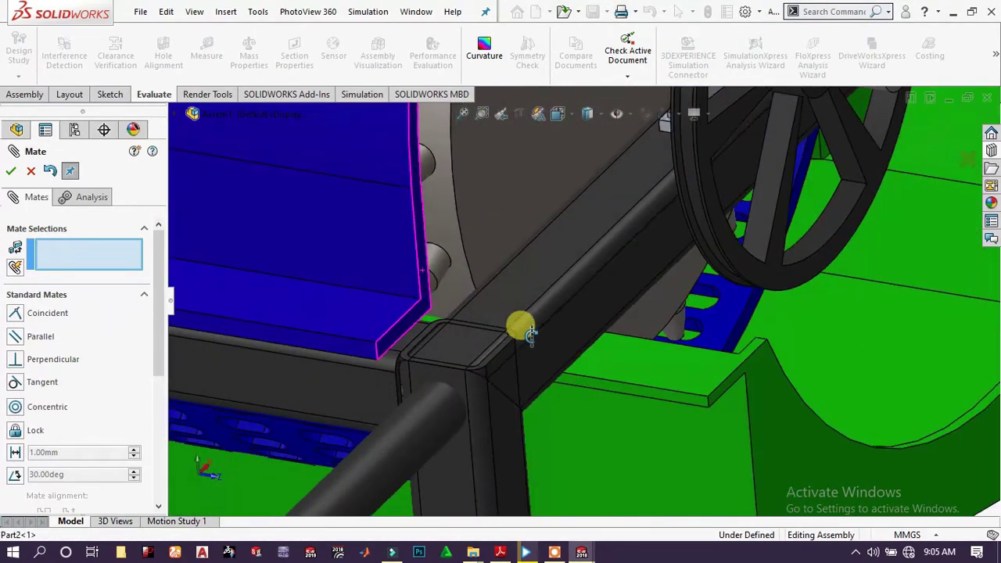
{"action": "left_click", "coordinate": [668, 401]}
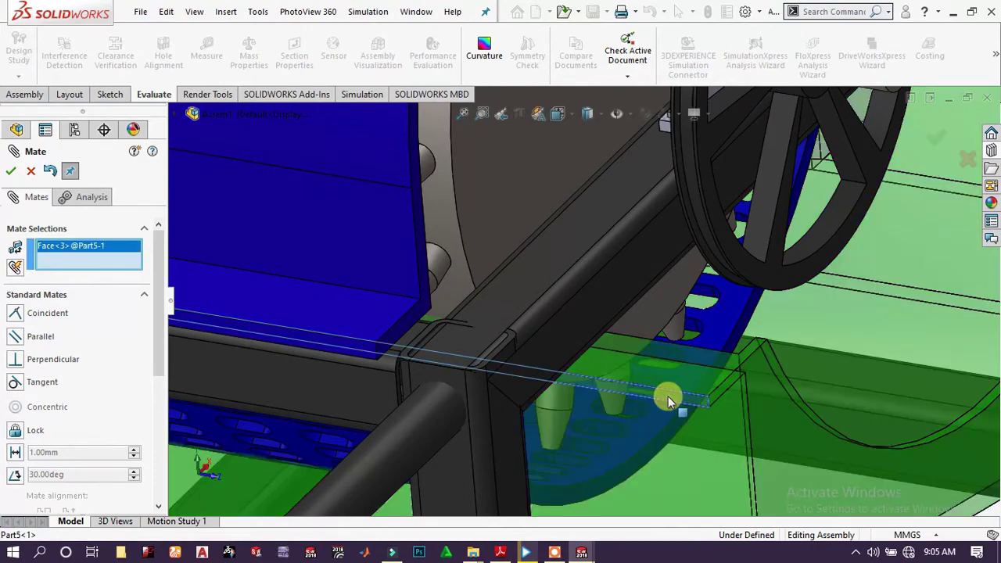
{"action": "left_click", "coordinate": [374, 399]}
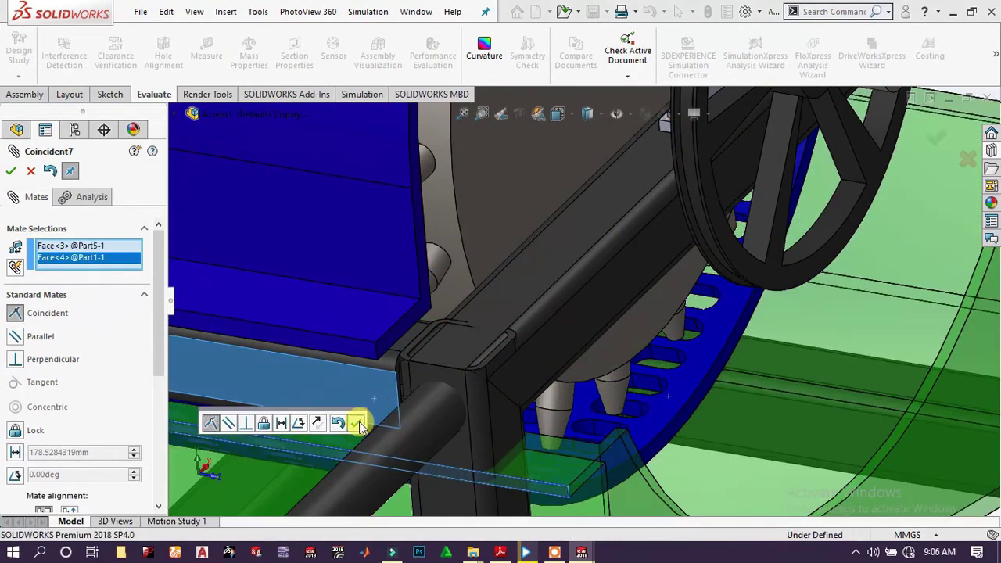
{"action": "left_click", "coordinate": [366, 423]}
Add a Coincident mate between the chute's curved end face and the end face of the blue cover's flange
{"action": "scroll", "coordinate": [509, 409], "scroll_direction": "up", "scroll_amount": 5}
{"action": "scroll", "coordinate": [603, 341], "scroll_direction": "down", "scroll_amount": 8}
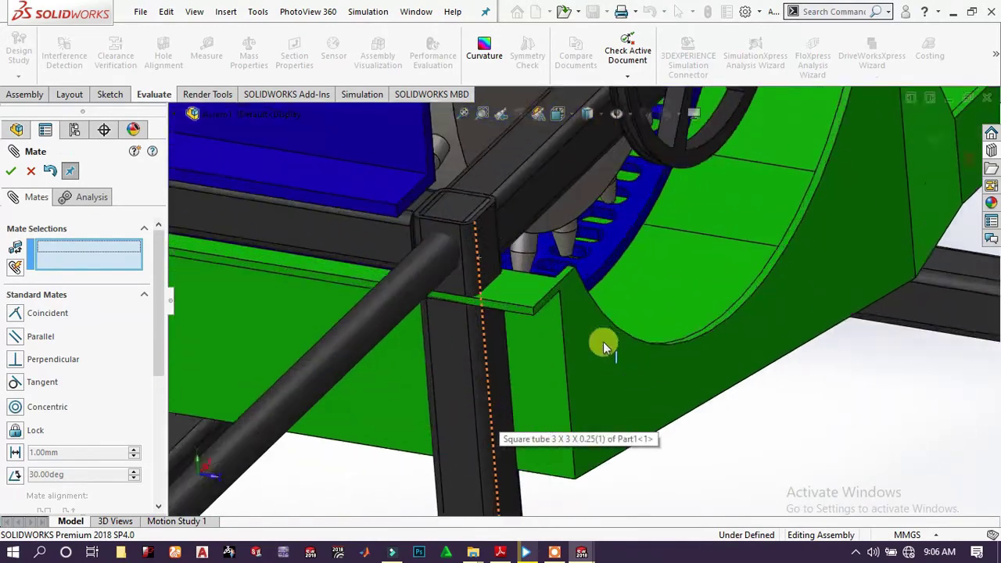
{"action": "left_click", "coordinate": [565, 273]}
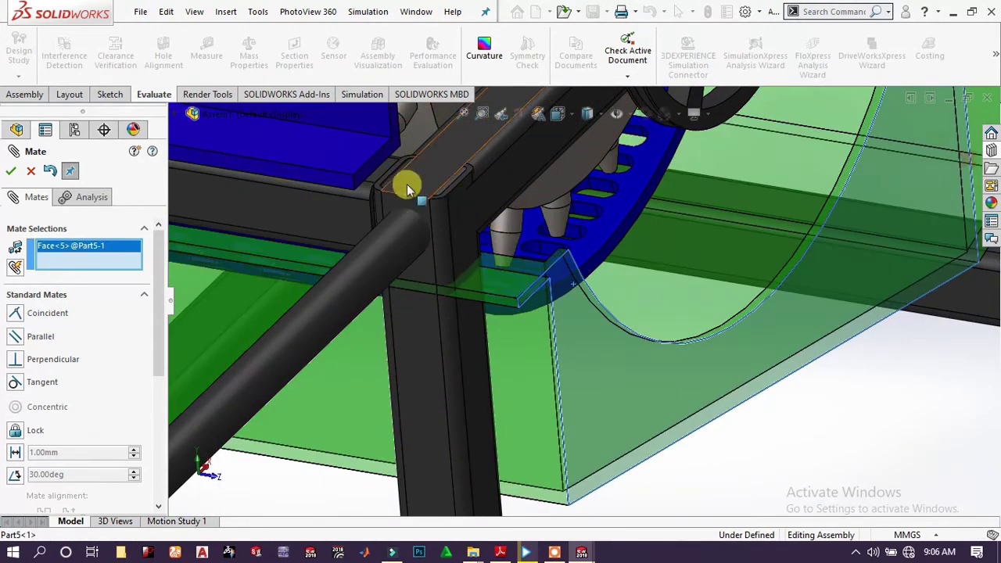
{"action": "left_click", "coordinate": [370, 173]}
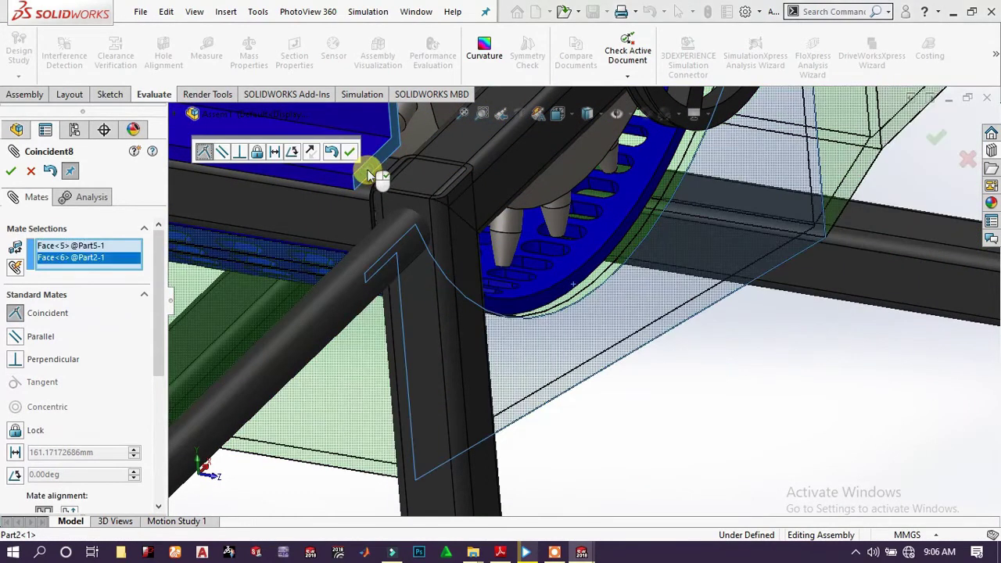
{"action": "left_click", "coordinate": [350, 154]}
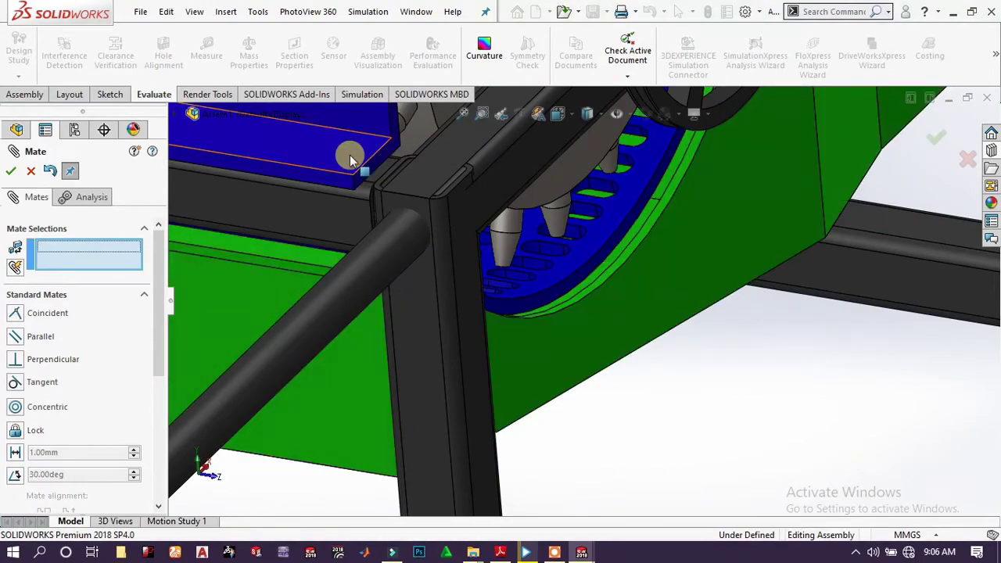
Examine the mounted chute, drum and cover from the discharge side of the machine
{"action": "scroll", "coordinate": [600, 297], "scroll_direction": "up", "scroll_amount": 5}
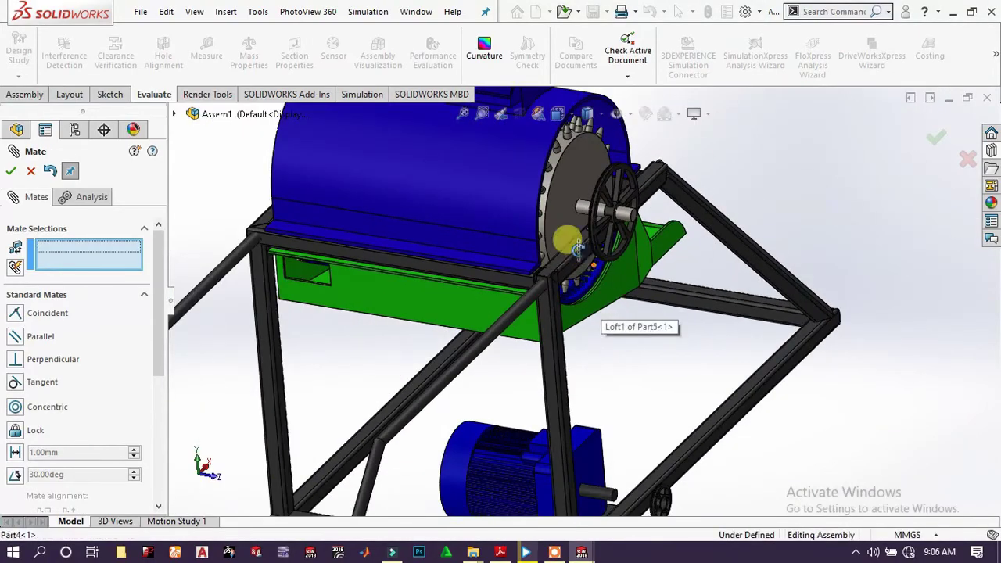
{"action": "middle_click_drag", "start_coordinate": [569, 239], "coordinate": [488, 284]}
{"action": "scroll", "coordinate": [726, 286], "scroll_direction": "up", "scroll_amount": 3}
{"action": "scroll", "coordinate": [693, 284], "scroll_direction": "down", "scroll_amount": 5}
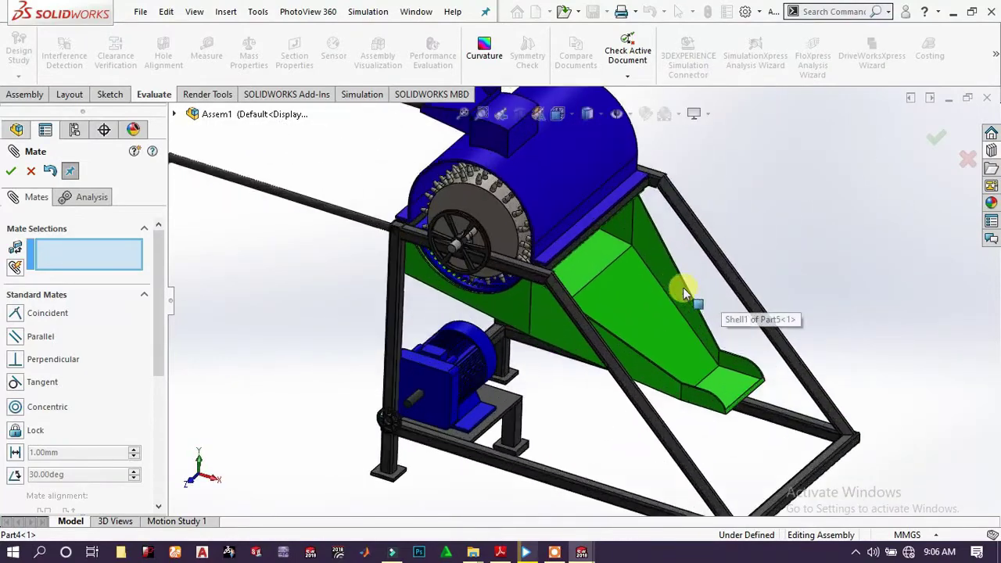
{"action": "scroll", "coordinate": [552, 212], "scroll_direction": "up", "scroll_amount": 5}
{"action": "scroll", "coordinate": [554, 242], "scroll_direction": "down", "scroll_amount": 4}
{"action": "scroll", "coordinate": [657, 358], "scroll_direction": "up", "scroll_amount": 4}
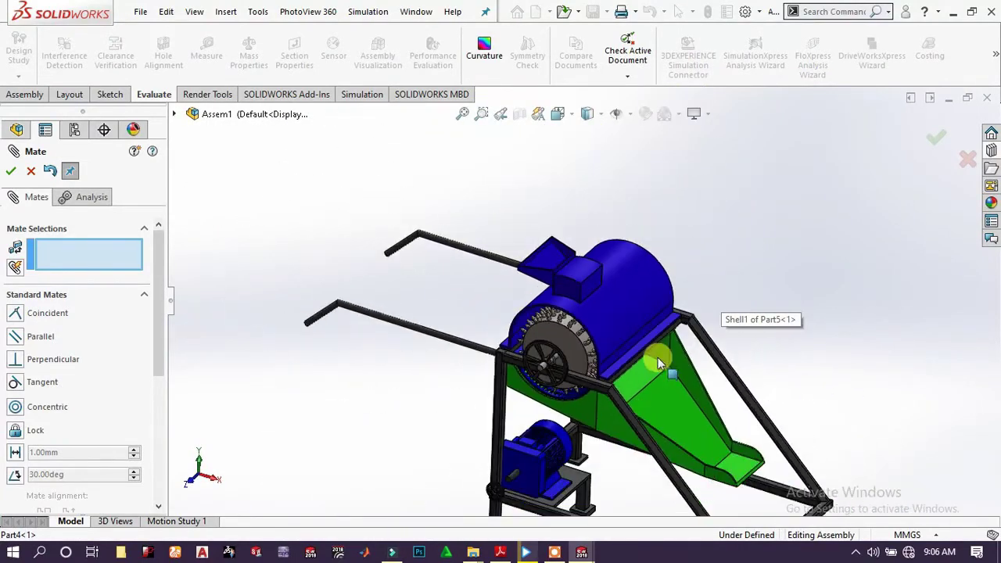
{"action": "scroll", "coordinate": [624, 401], "scroll_direction": "down", "scroll_amount": 2}
{"action": "scroll", "coordinate": [624, 401], "scroll_direction": "down", "scroll_amount": 6}
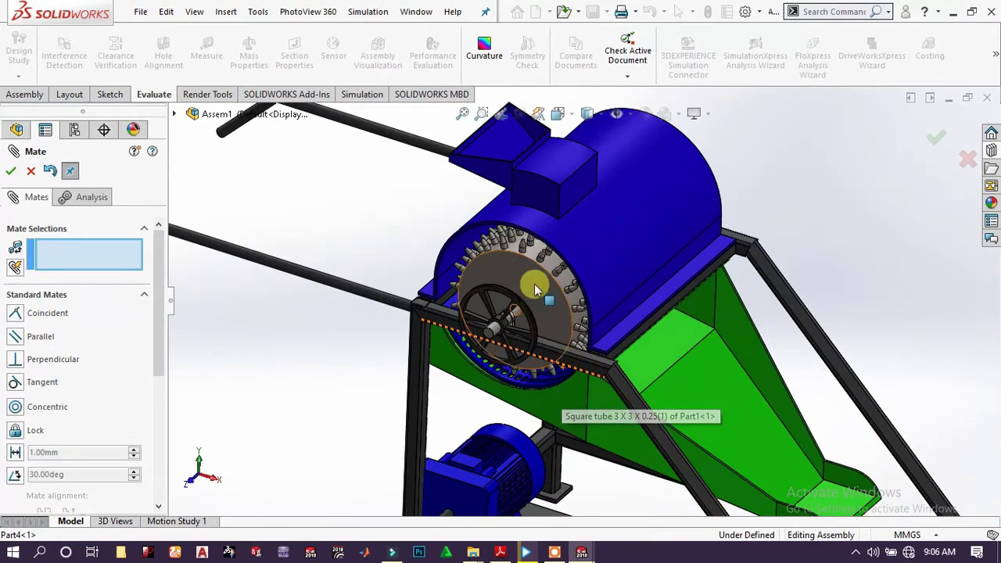
{"action": "left_click", "coordinate": [545, 283]}
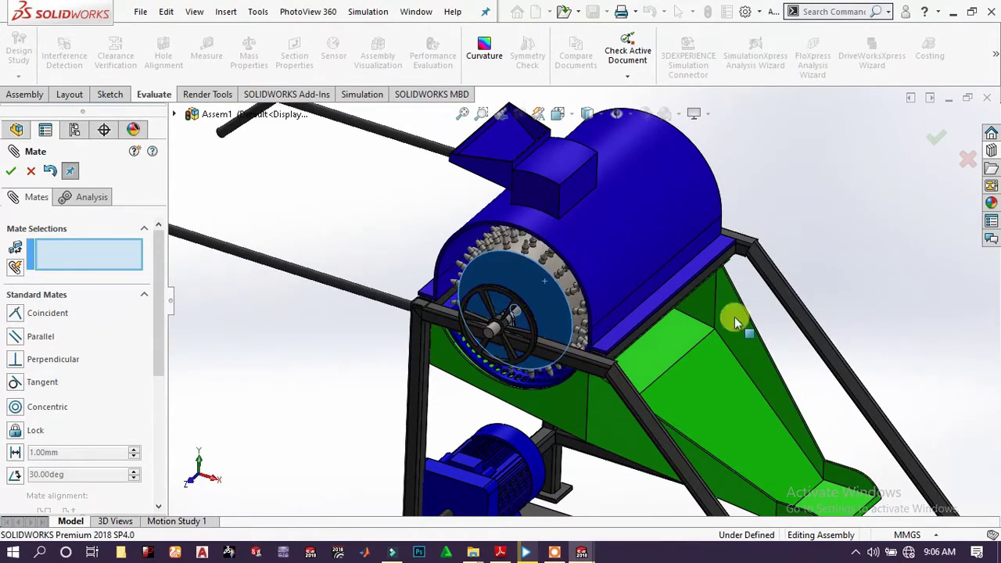
{"action": "key", "text": "Escape"}
{"action": "scroll", "coordinate": [641, 397], "scroll_direction": "up", "scroll_amount": 3}
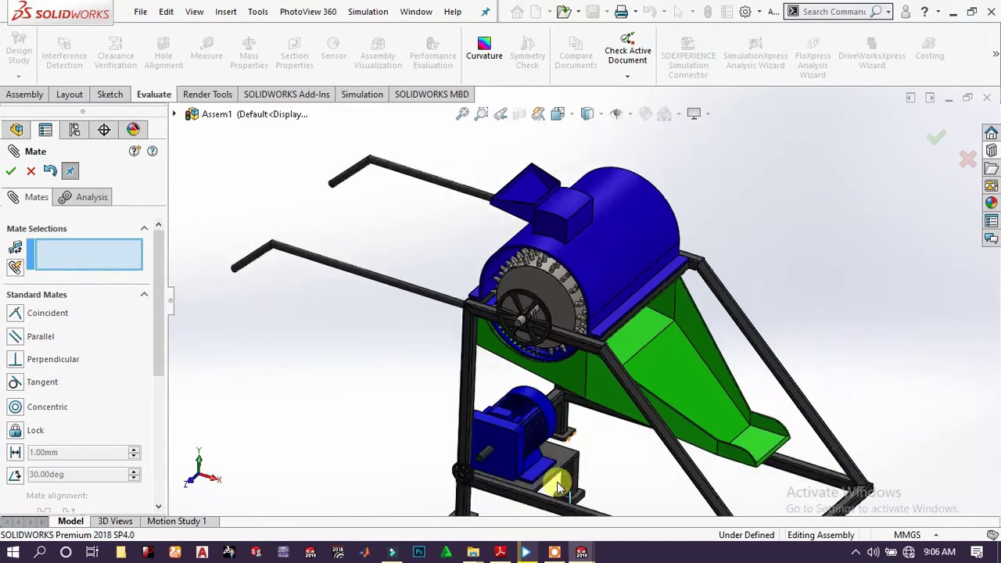
Add a Coincident mate between the motor shaft's end face and the small pulley's hub face
{"action": "scroll", "coordinate": [574, 406], "scroll_direction": "down", "scroll_amount": 6}
{"action": "scroll", "coordinate": [434, 389], "scroll_direction": "down", "scroll_amount": 5}
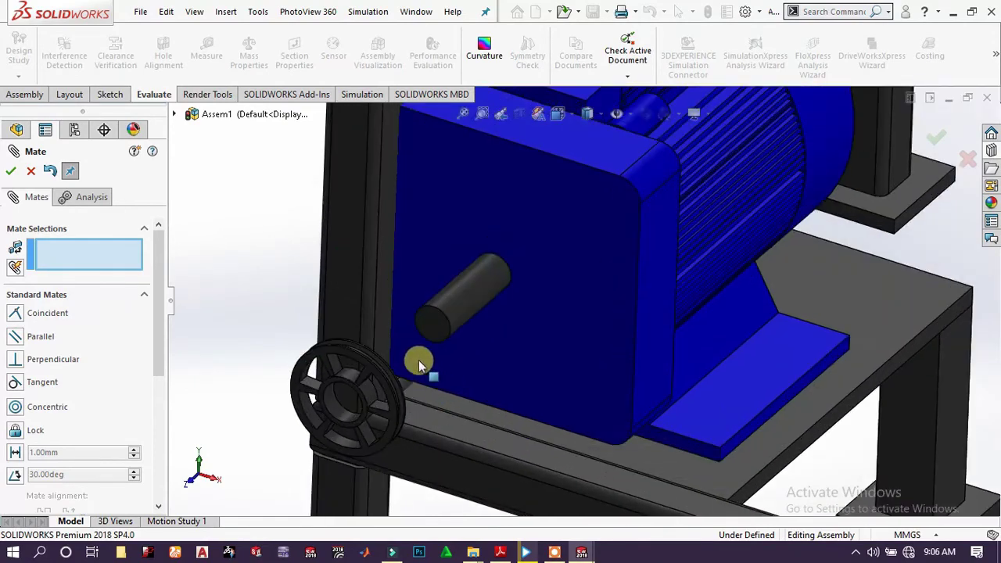
{"action": "left_click", "coordinate": [456, 316]}
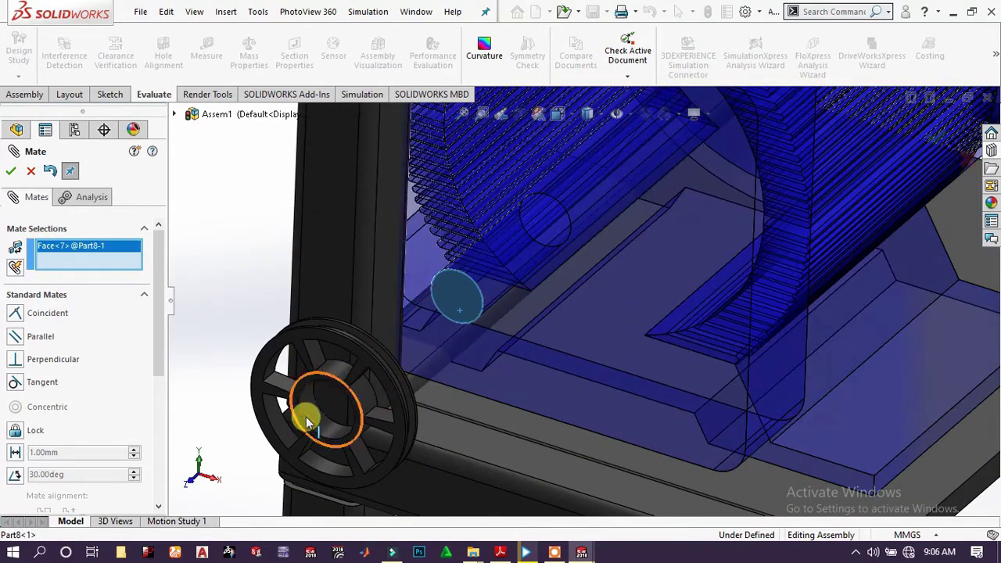
{"action": "left_click", "coordinate": [317, 381]}
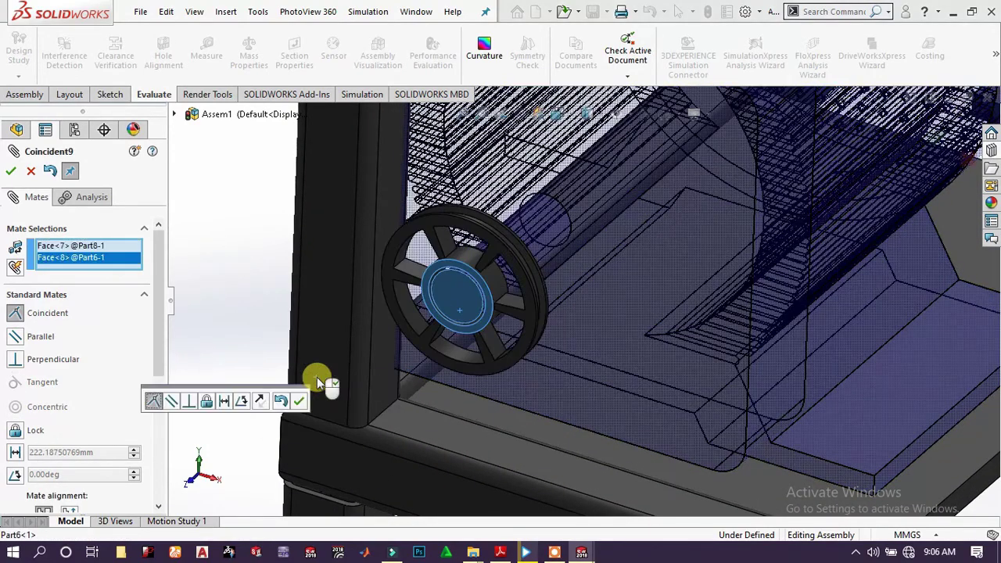
{"action": "left_click", "coordinate": [302, 401]}
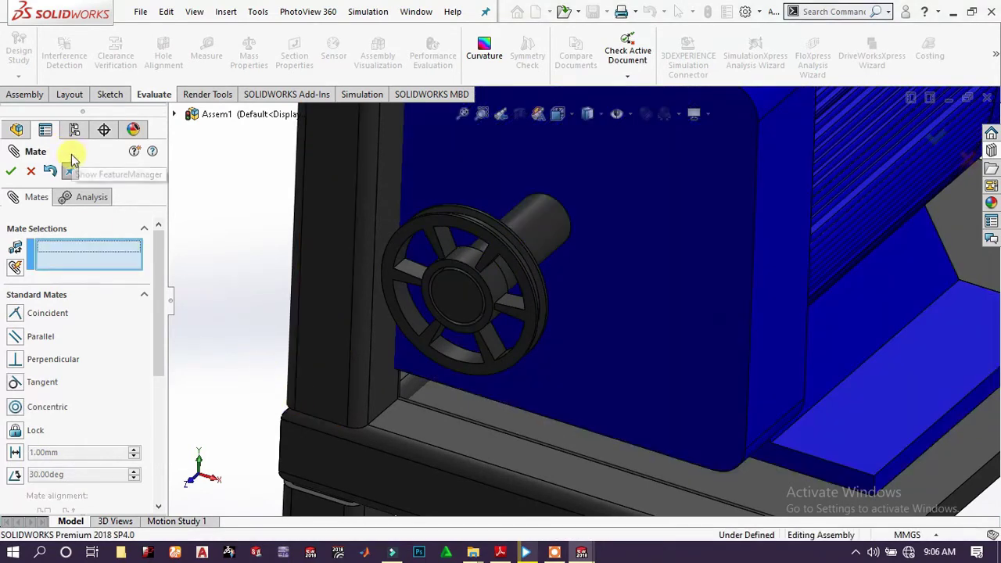
Add a Coincident mate between the front faces of the small motor pulley and the large drum pulley
{"action": "key", "text": "f"}
{"action": "scroll", "coordinate": [598, 317], "scroll_direction": "down", "scroll_amount": 3}
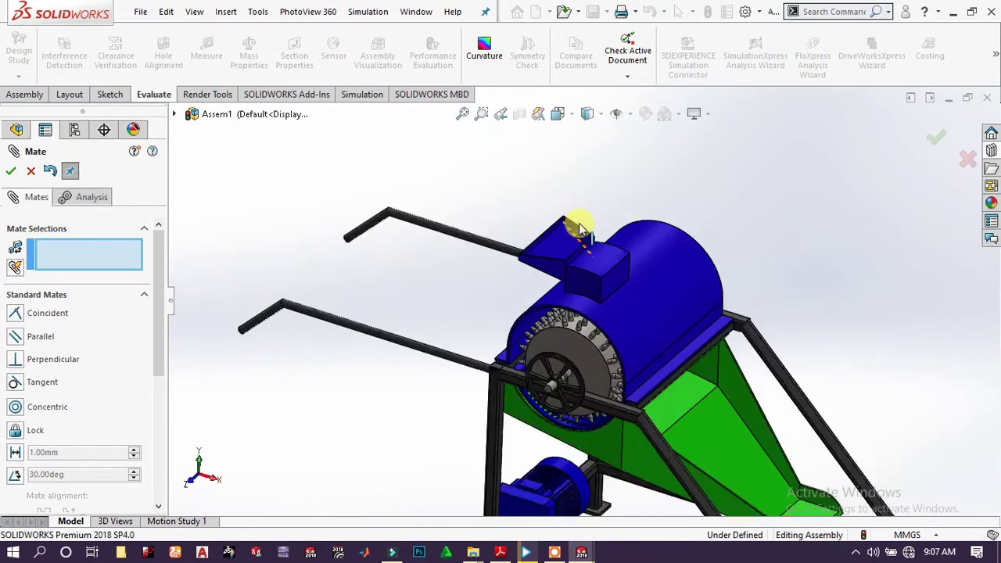
{"action": "scroll", "coordinate": [597, 393], "scroll_direction": "up", "scroll_amount": 4}
{"action": "scroll", "coordinate": [552, 407], "scroll_direction": "down", "scroll_amount": 6}
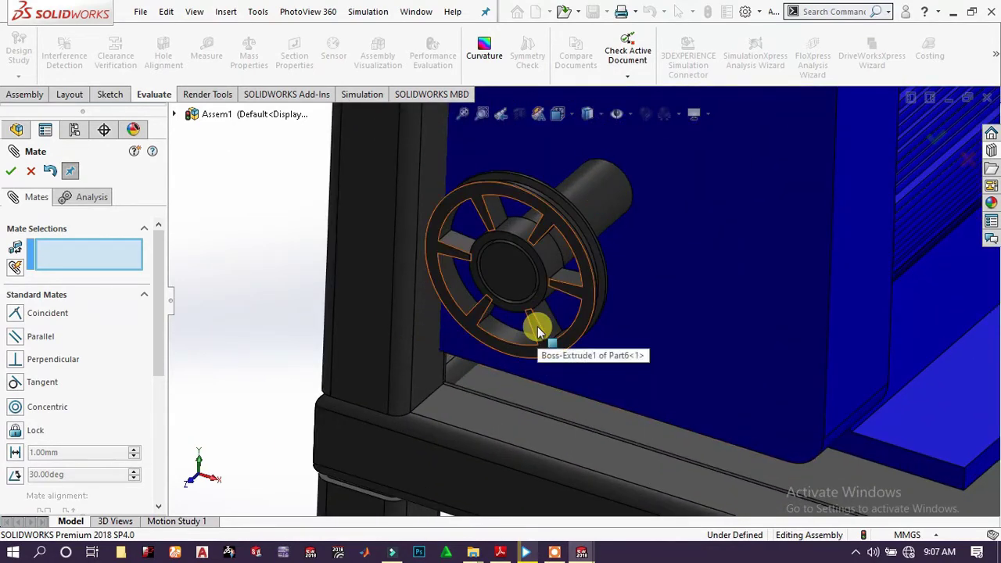
{"action": "left_click", "coordinate": [537, 326]}
{"action": "scroll", "coordinate": [653, 305], "scroll_direction": "up", "scroll_amount": 4}
{"action": "scroll", "coordinate": [653, 305], "scroll_direction": "up", "scroll_amount": 5}
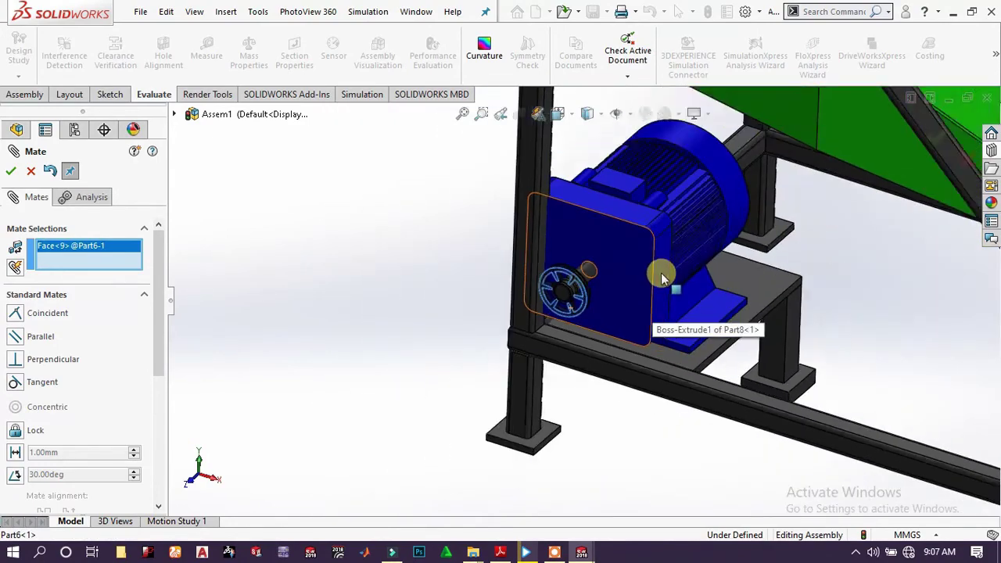
{"action": "scroll", "coordinate": [615, 156], "scroll_direction": "down", "scroll_amount": 6}
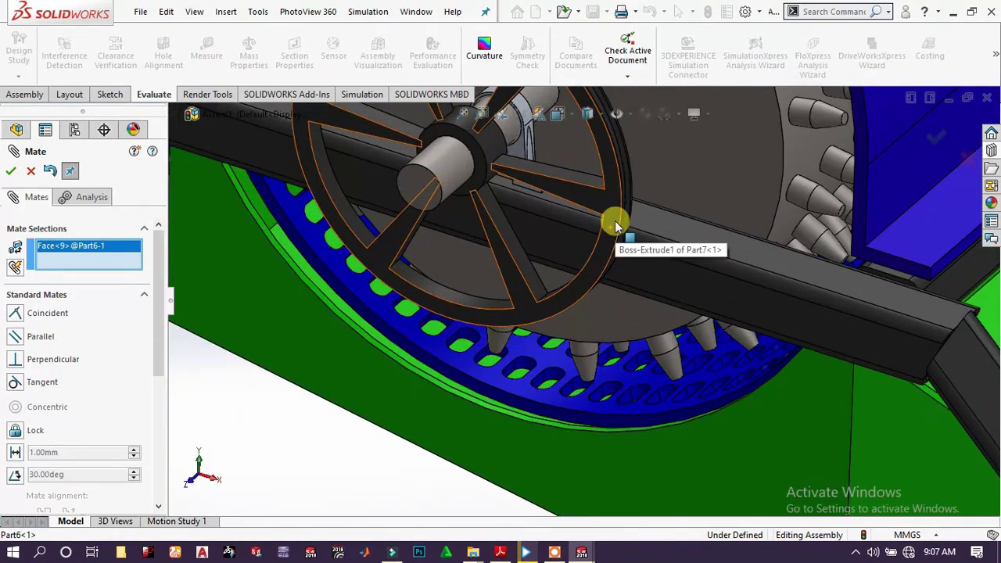
{"action": "left_click", "coordinate": [616, 227]}
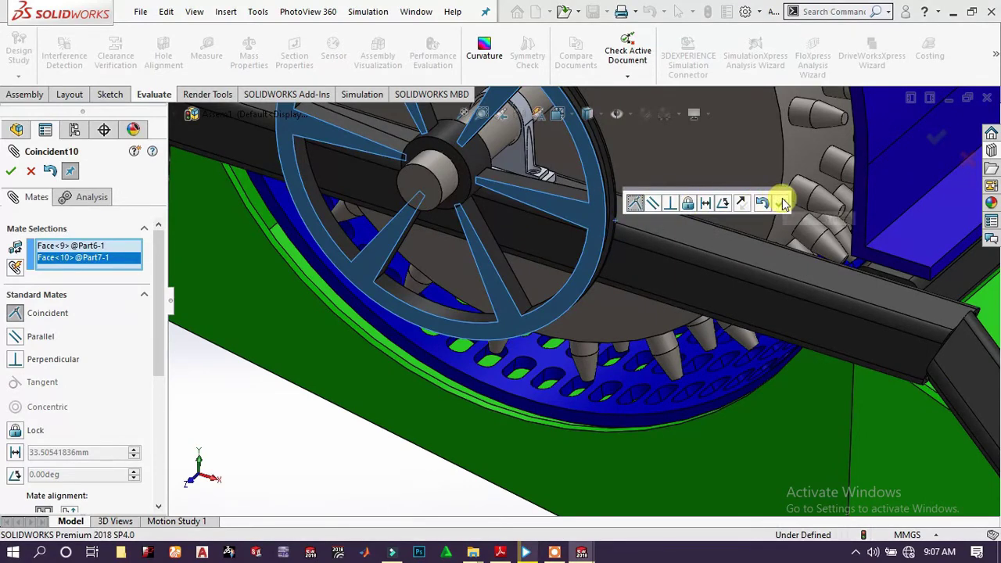
{"action": "left_click", "coordinate": [782, 202]}
Add a Lock mate between the large pulley's hub face and the end edge of the drum shaft
{"action": "middle_click_drag", "start_coordinate": [782, 201], "coordinate": [488, 203]}
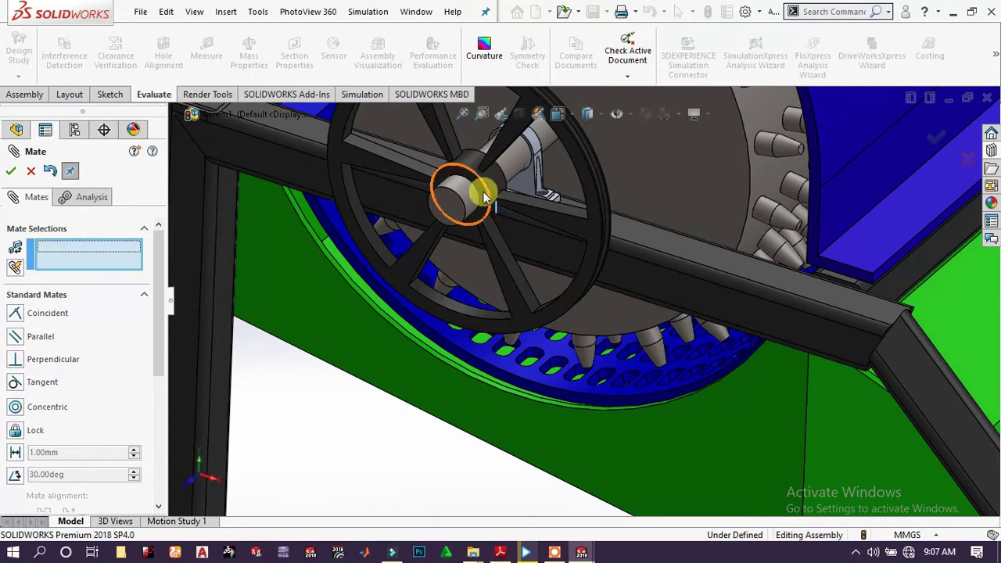
{"action": "left_click", "coordinate": [494, 194]}
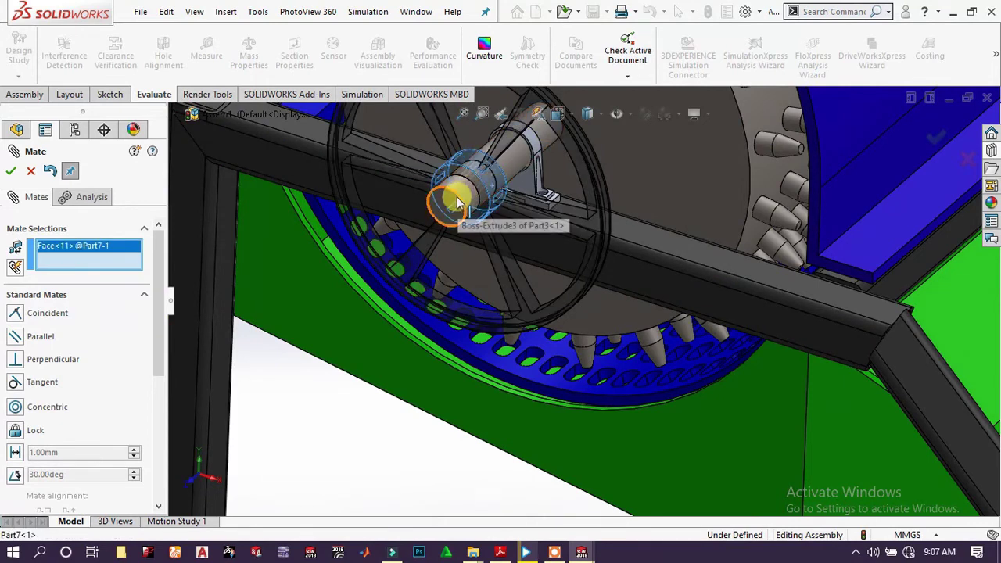
{"action": "left_click", "coordinate": [458, 202]}
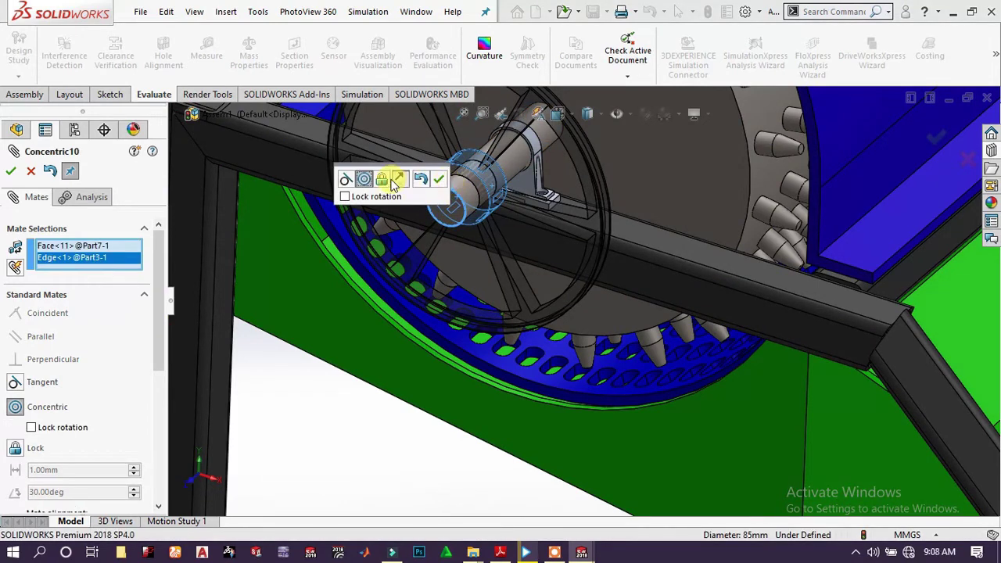
{"action": "left_click", "coordinate": [383, 181]}
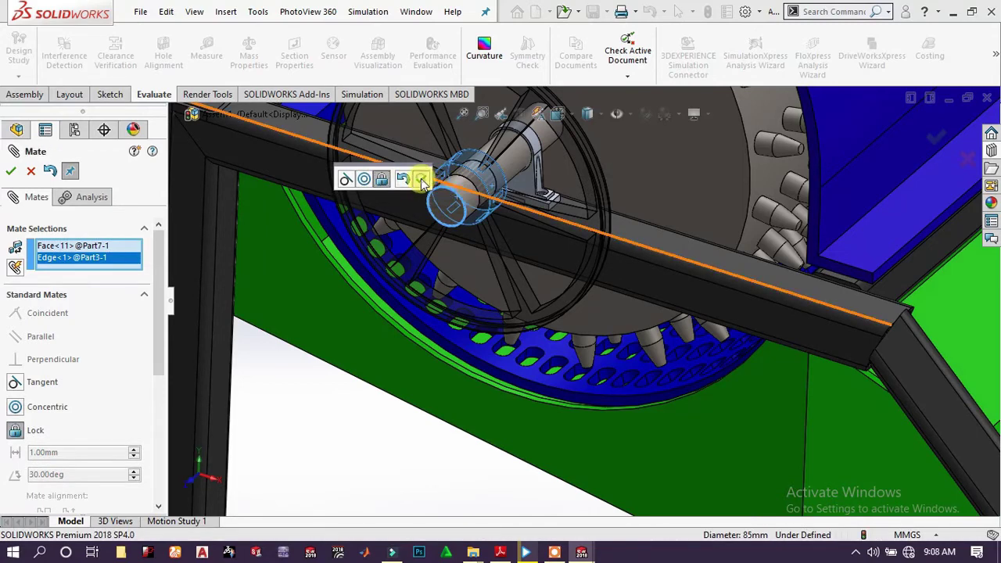
{"action": "left_click", "coordinate": [421, 181]}
{"action": "scroll", "coordinate": [512, 222], "scroll_direction": "up", "scroll_amount": 6}
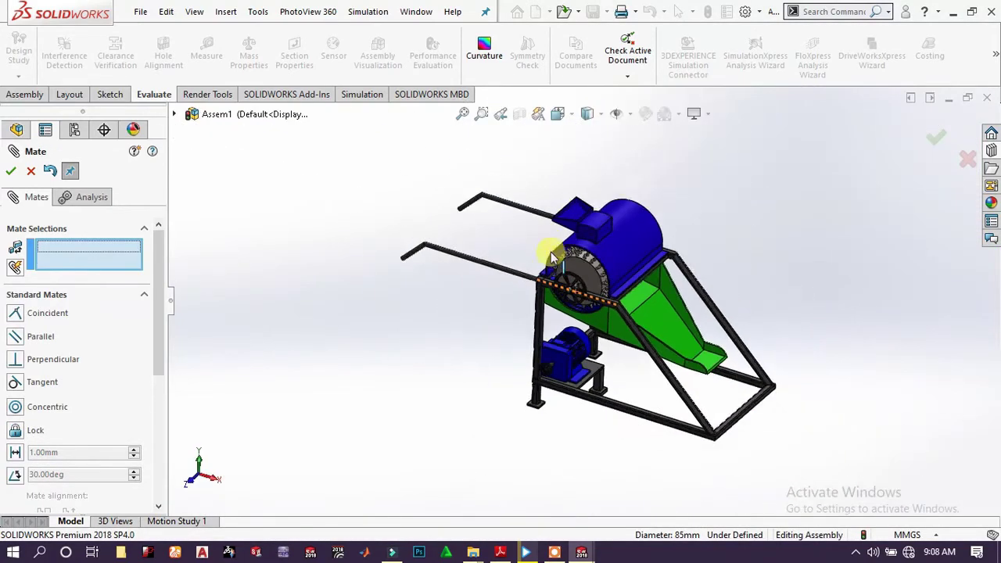
{"action": "scroll", "coordinate": [552, 258], "scroll_direction": "down", "scroll_amount": 6}
{"action": "scroll", "coordinate": [615, 338], "scroll_direction": "up", "scroll_amount": 3}
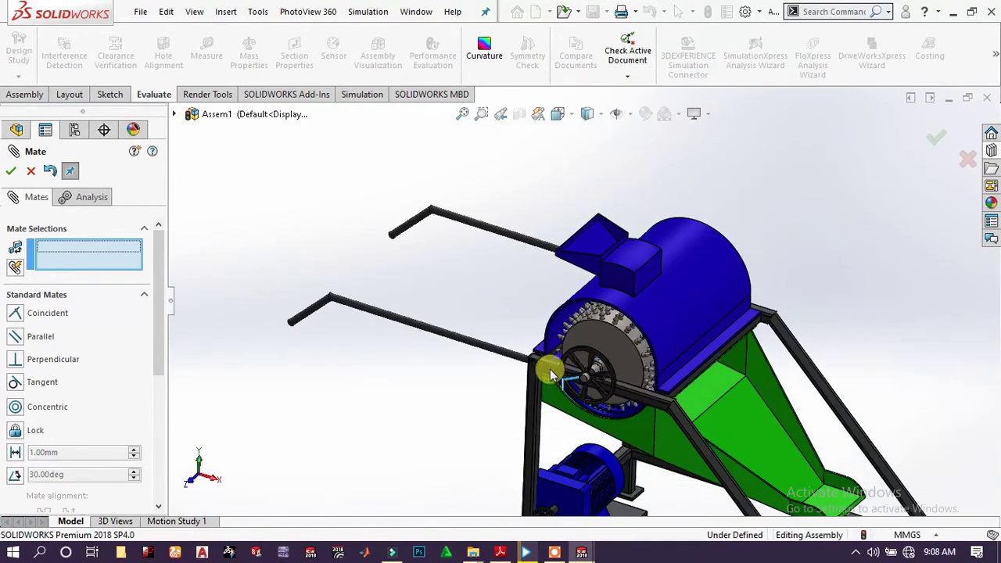
Leave the Mate command and slide the motor with its pulley sideways across the mounting platform
{"action": "left_click_drag", "start_coordinate": [660, 335], "coordinate": [446, 391]}
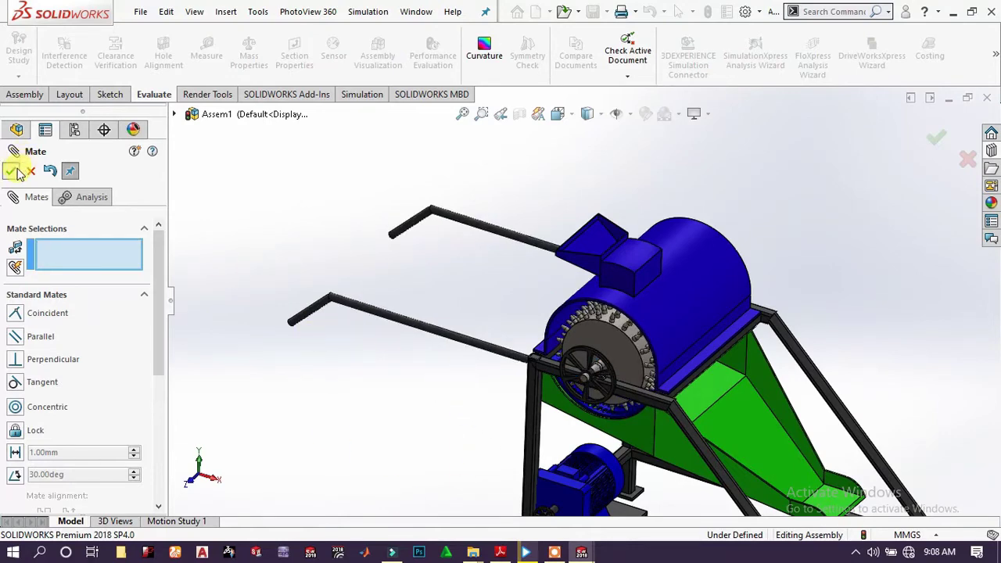
{"action": "key", "text": "Escape"}
{"action": "scroll", "coordinate": [683, 373], "scroll_direction": "up", "scroll_amount": 4}
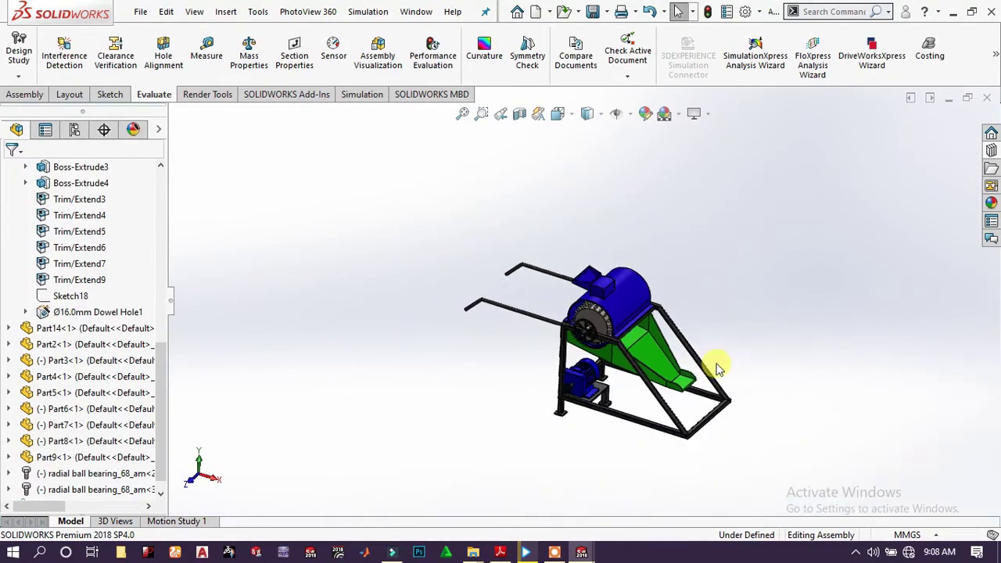
{"action": "scroll", "coordinate": [714, 360], "scroll_direction": "down", "scroll_amount": 3}
{"action": "scroll", "coordinate": [602, 352], "scroll_direction": "down", "scroll_amount": 5}
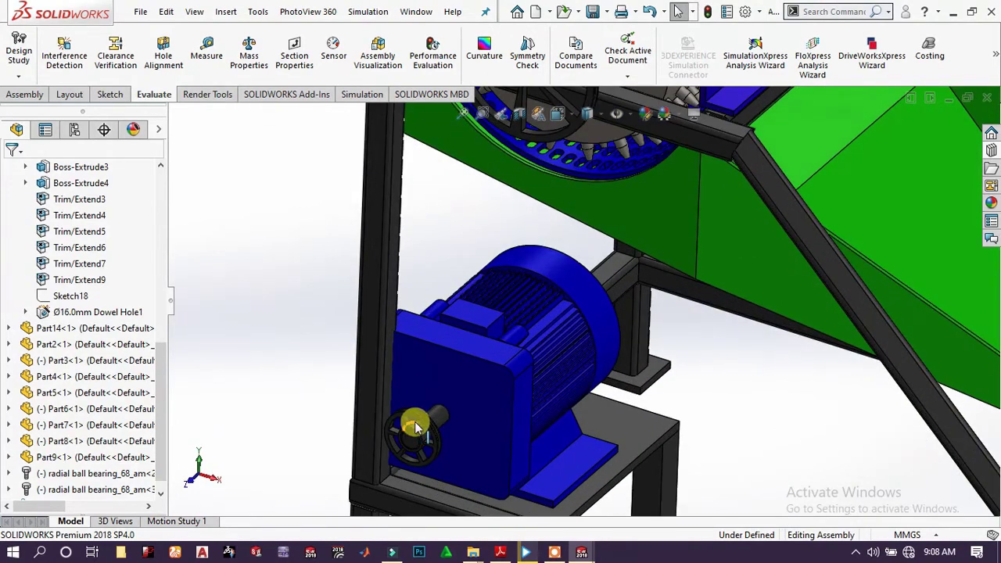
{"action": "mouse_move", "coordinate": [414, 422]}
{"action": "left_mouse_down"}
{"action": "mouse_move", "coordinate": [474, 446]}
{"action": "mouse_move", "coordinate": [418, 421]}
{"action": "left_mouse_up"}
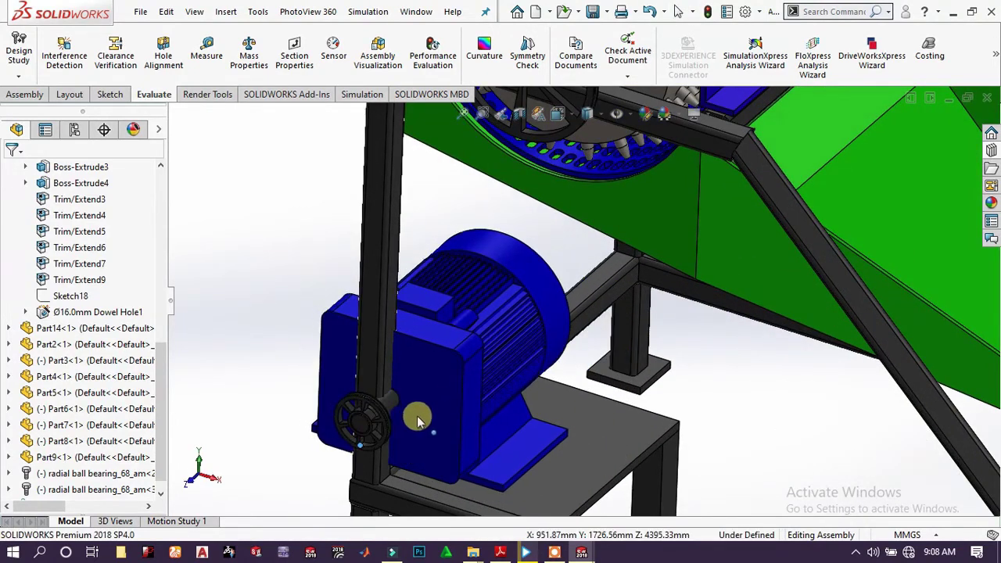
Add a Coincident mate between the side face of the motor's base flange and the outer edge face of the mounting platform
{"action": "scroll", "coordinate": [603, 441], "scroll_direction": "down", "scroll_amount": 5}
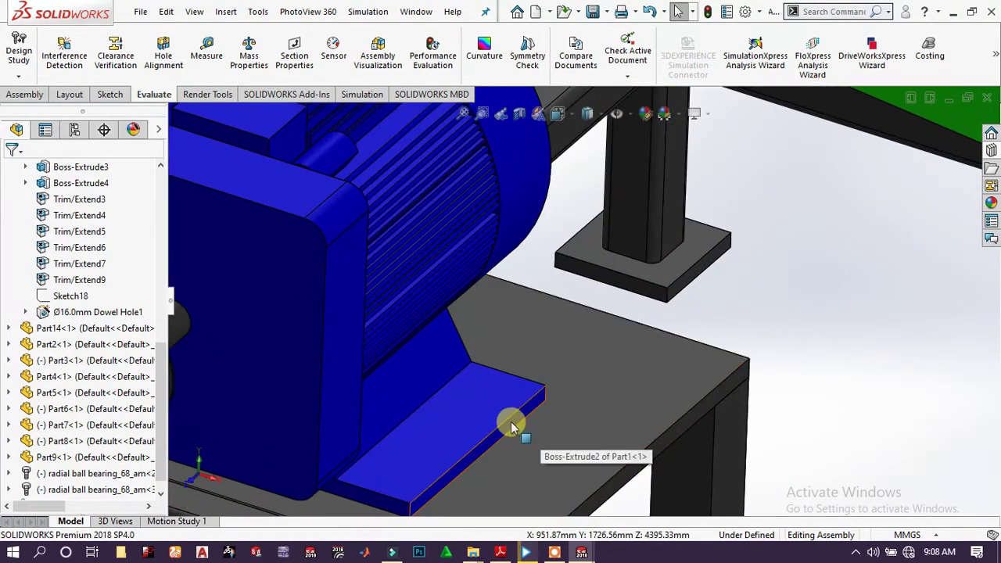
{"action": "left_click", "coordinate": [512, 426]}
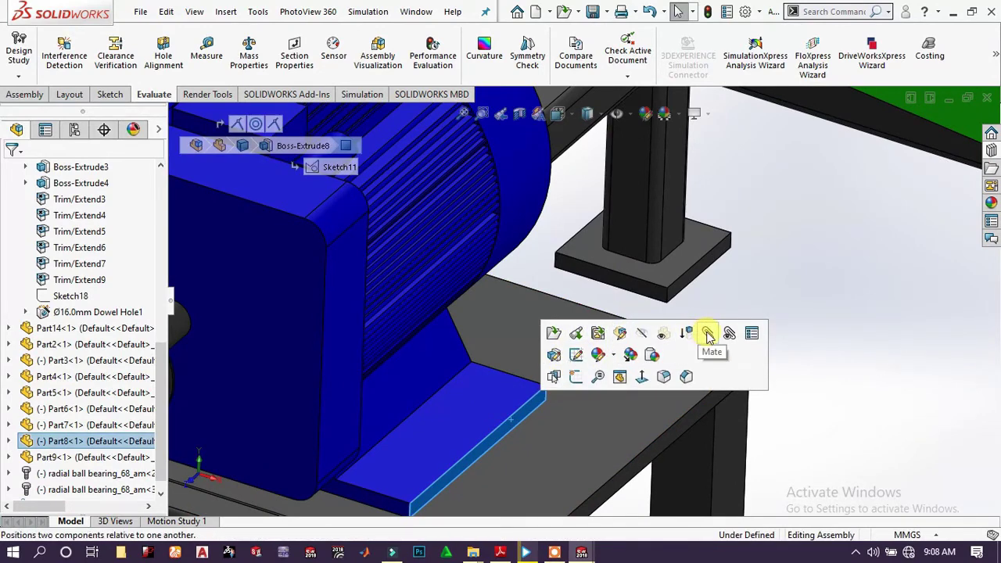
{"action": "left_click", "coordinate": [708, 335]}
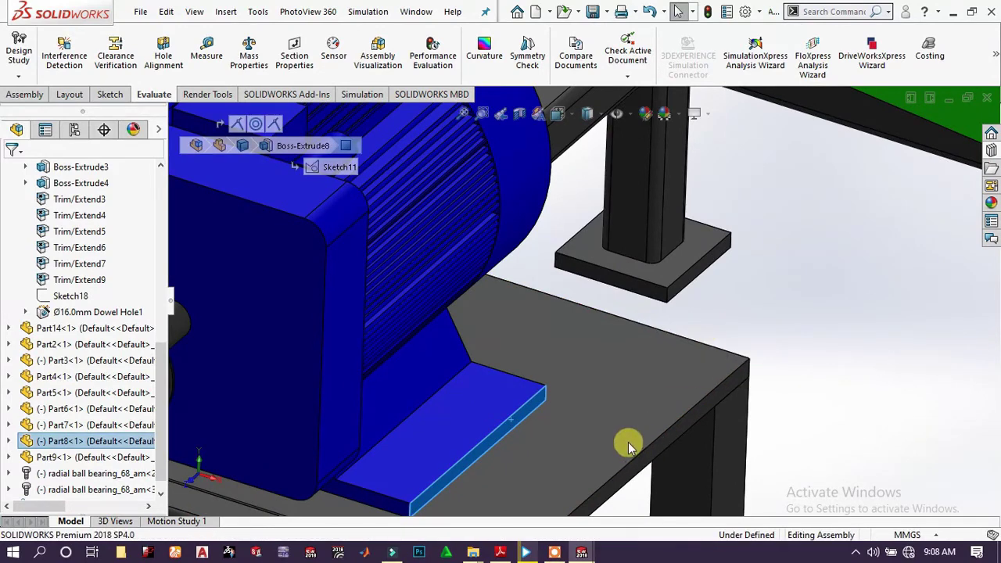
{"action": "scroll", "coordinate": [542, 409], "scroll_direction": "up", "scroll_amount": 5}
{"action": "scroll", "coordinate": [569, 403], "scroll_direction": "down", "scroll_amount": 2}
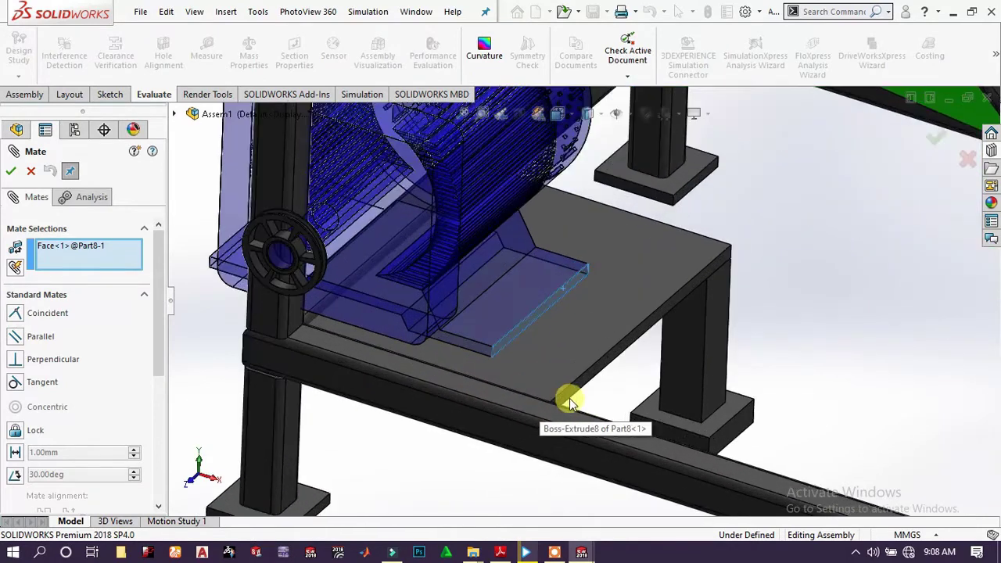
{"action": "scroll", "coordinate": [601, 348], "scroll_direction": "down", "scroll_amount": 2}
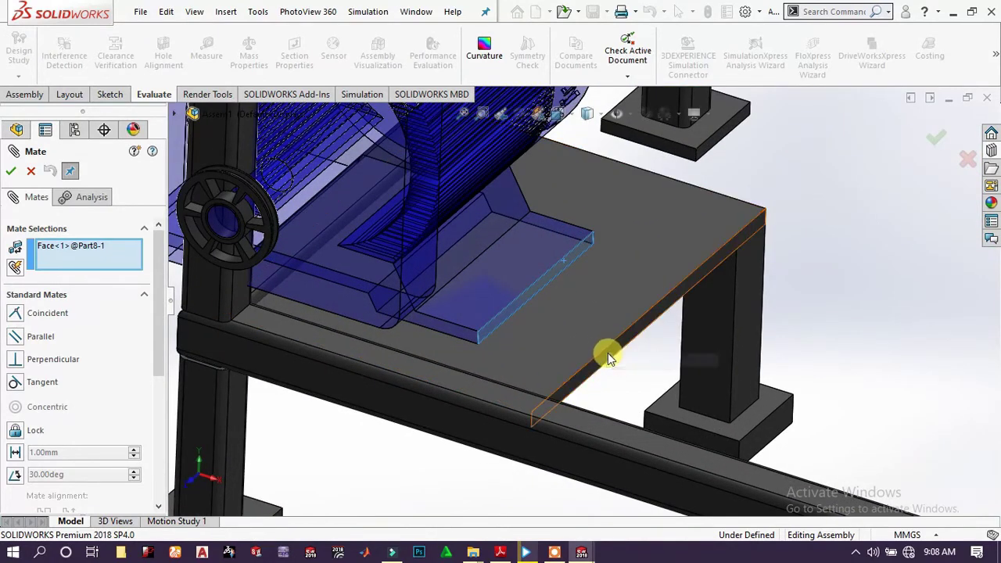
{"action": "left_click", "coordinate": [608, 353]}
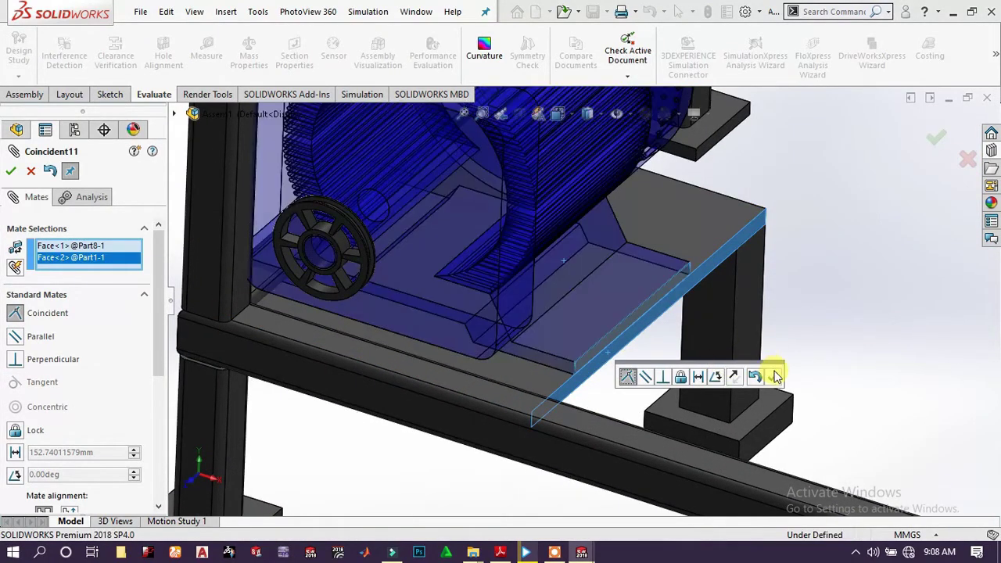
{"action": "left_click", "coordinate": [773, 378]}
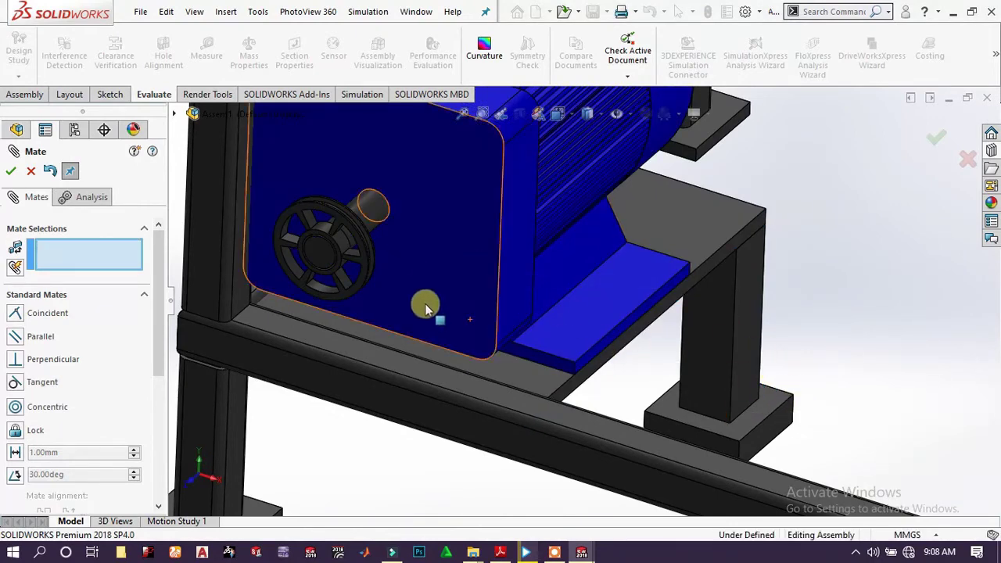
{"action": "left_click", "coordinate": [10, 172]}
{"action": "key", "text": "f"}
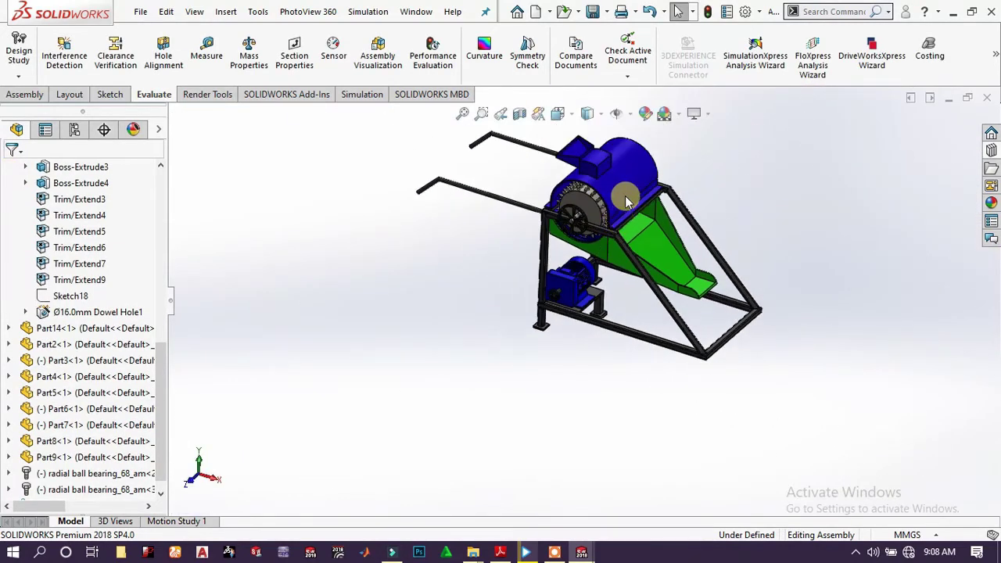
Create a Belt/Chain feature around the rims of the large drum pulley and the small motor pulley
{"action": "scroll", "coordinate": [626, 201], "scroll_direction": "down", "scroll_amount": 3}
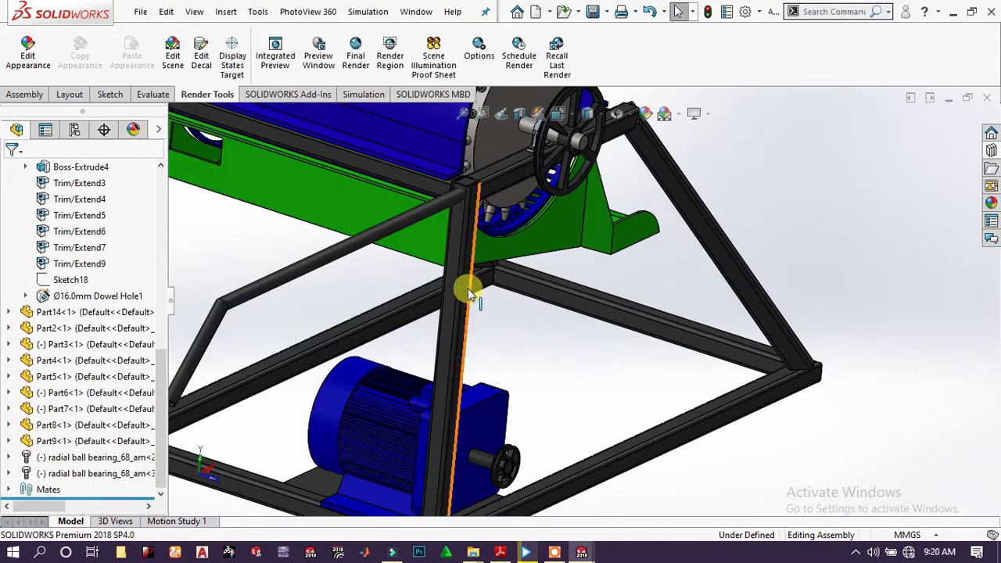
{"action": "left_click", "coordinate": [24, 95]}
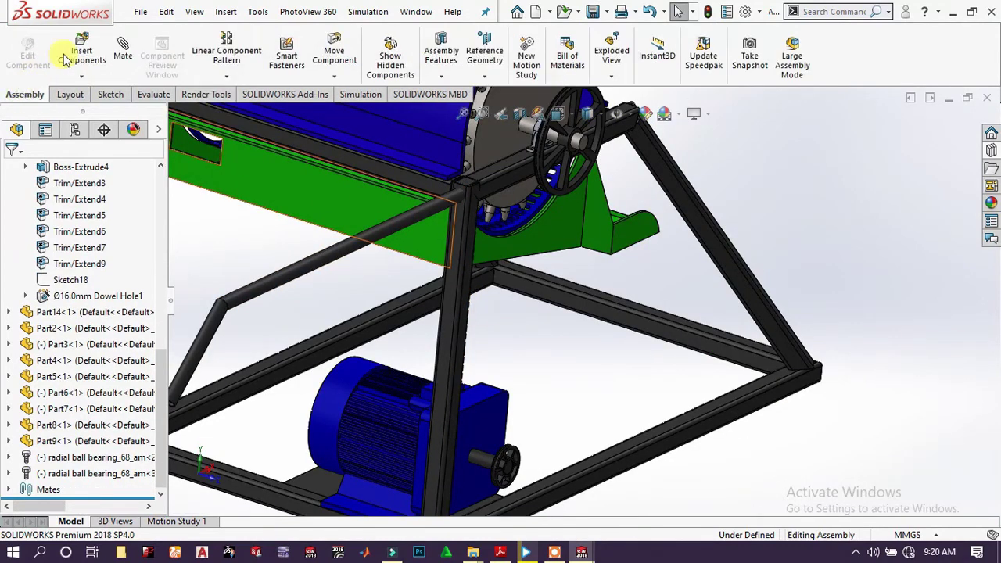
{"action": "left_click", "coordinate": [440, 74]}
{"action": "left_click", "coordinate": [454, 252]}
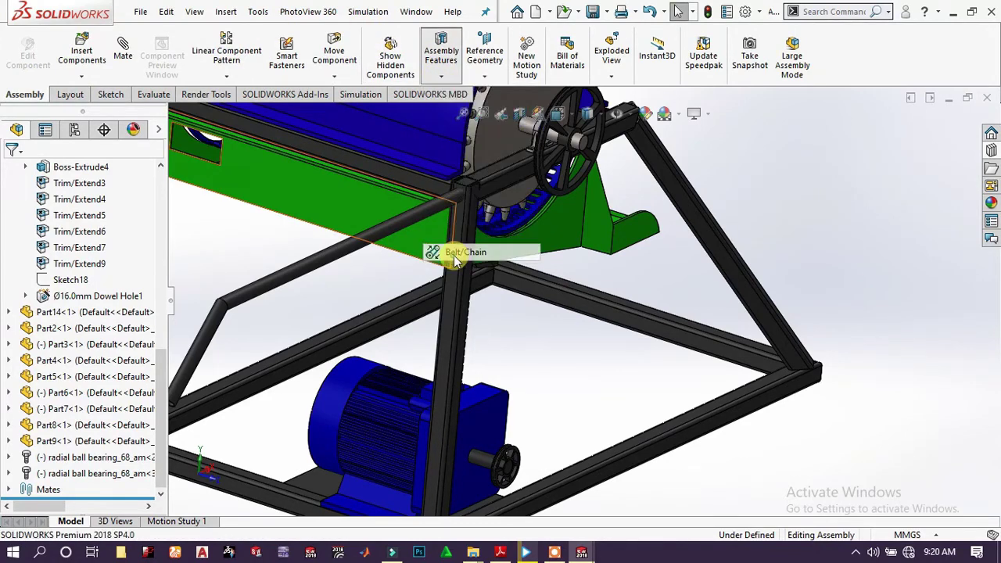
{"action": "scroll", "coordinate": [547, 172], "scroll_direction": "down", "scroll_amount": 5}
{"action": "scroll", "coordinate": [551, 170], "scroll_direction": "down", "scroll_amount": 5}
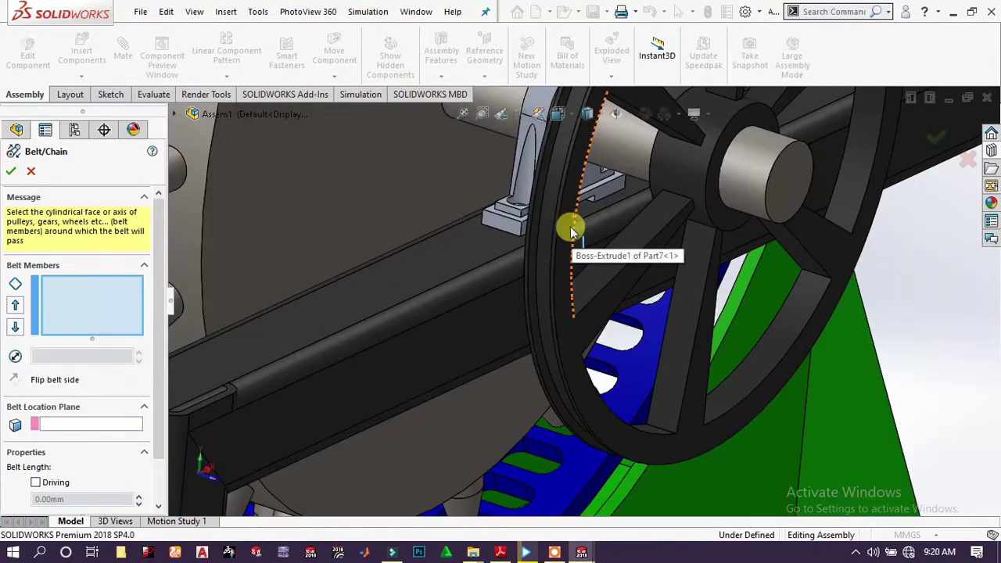
{"action": "left_click", "coordinate": [551, 214]}
{"action": "scroll", "coordinate": [551, 211], "scroll_direction": "up", "scroll_amount": 10}
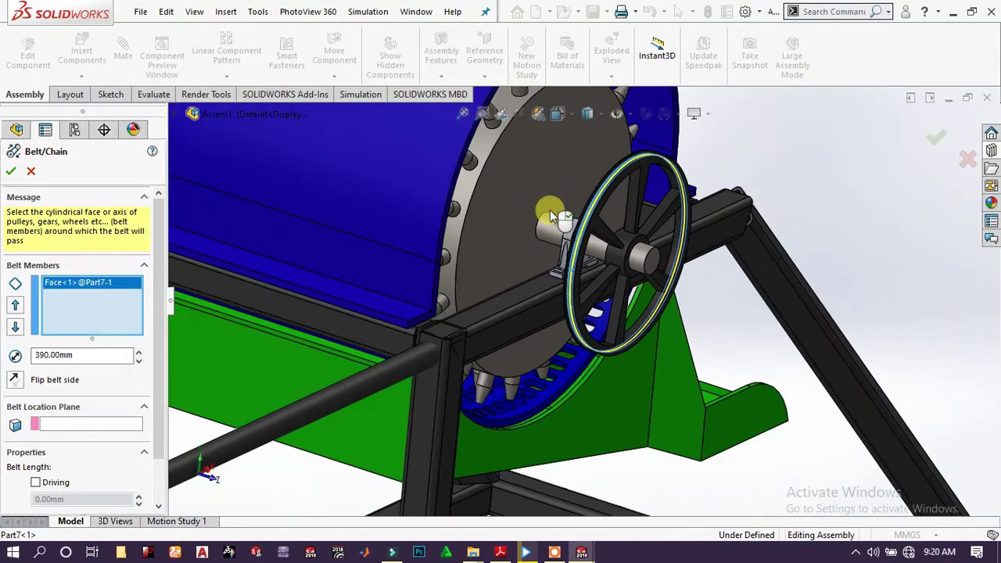
{"action": "scroll", "coordinate": [575, 367], "scroll_direction": "down", "scroll_amount": 10}
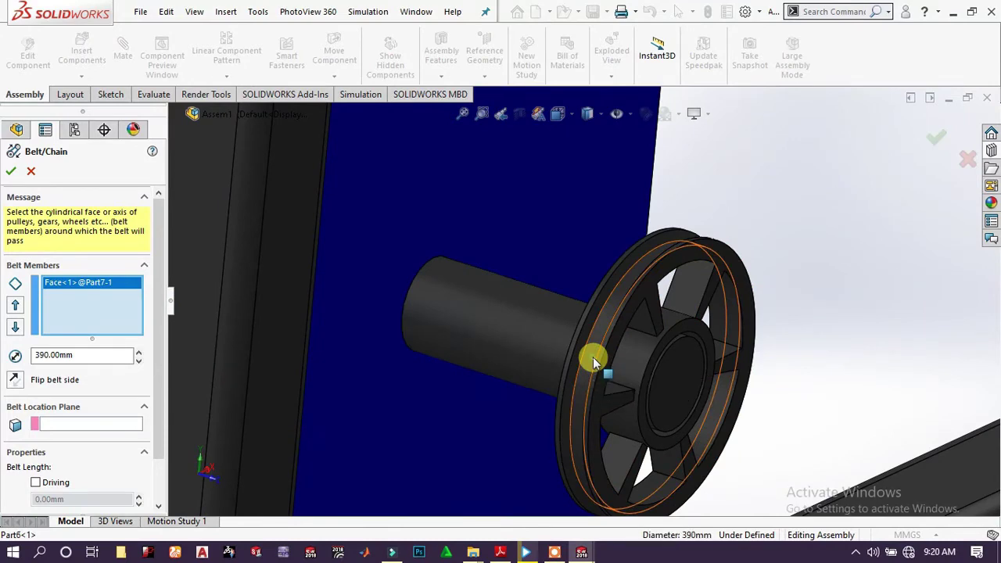
{"action": "left_click", "coordinate": [592, 357]}
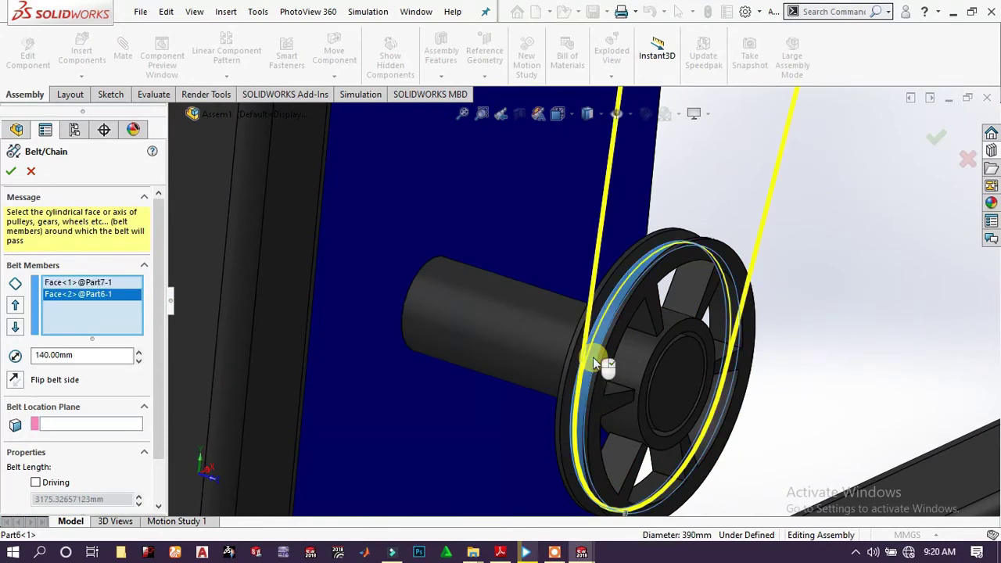
{"action": "left_click", "coordinate": [10, 173]}
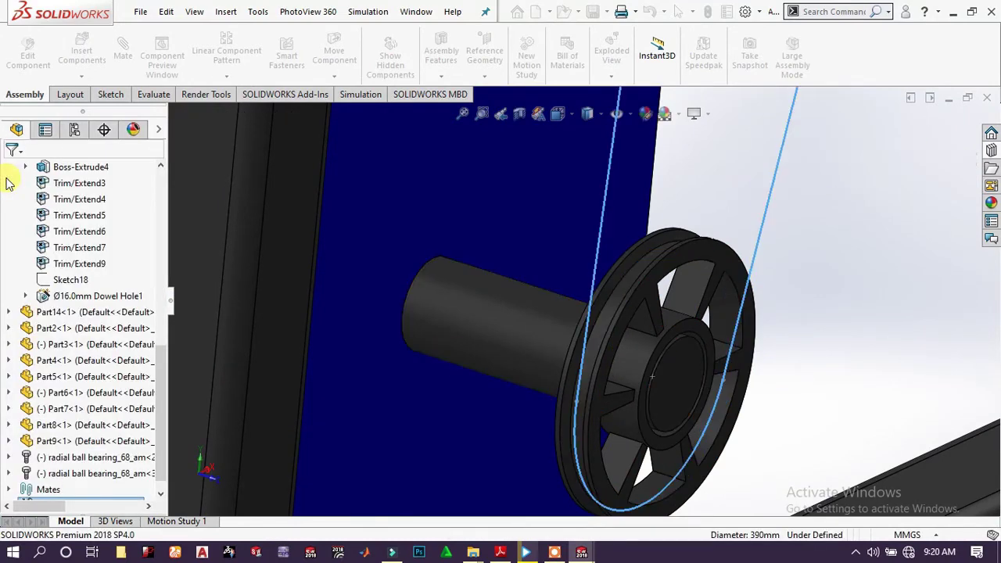
Examine the belt path between the drum pulley and the motor pulley, and set the assembly to the isometric view
{"action": "scroll", "coordinate": [666, 268], "scroll_direction": "up", "scroll_amount": 10}
{"action": "middle_click_drag", "start_coordinate": [667, 268], "coordinate": [582, 229]}
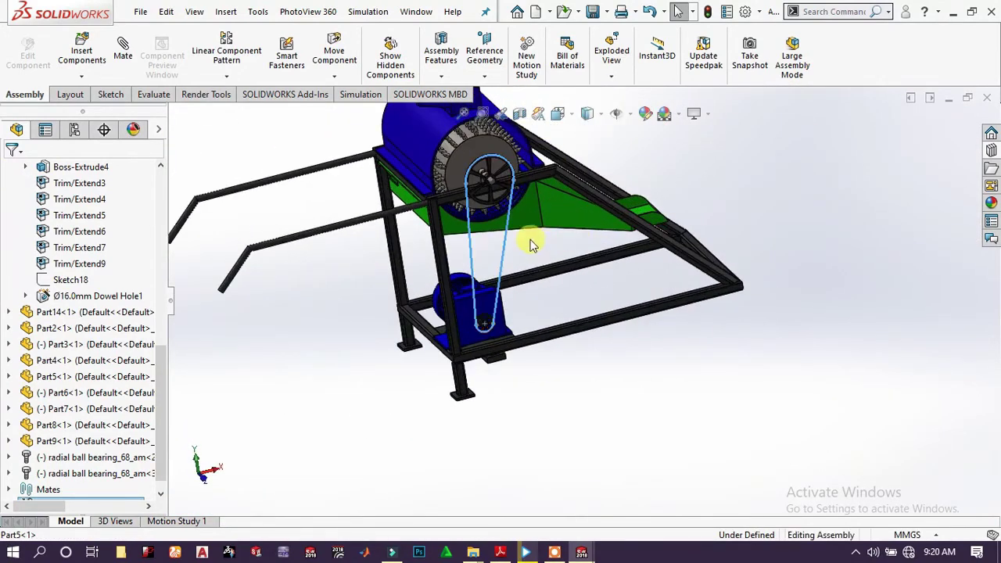
{"action": "scroll", "coordinate": [540, 249], "scroll_direction": "down", "scroll_amount": 3}
{"action": "scroll", "coordinate": [446, 196], "scroll_direction": "up", "scroll_amount": 5}
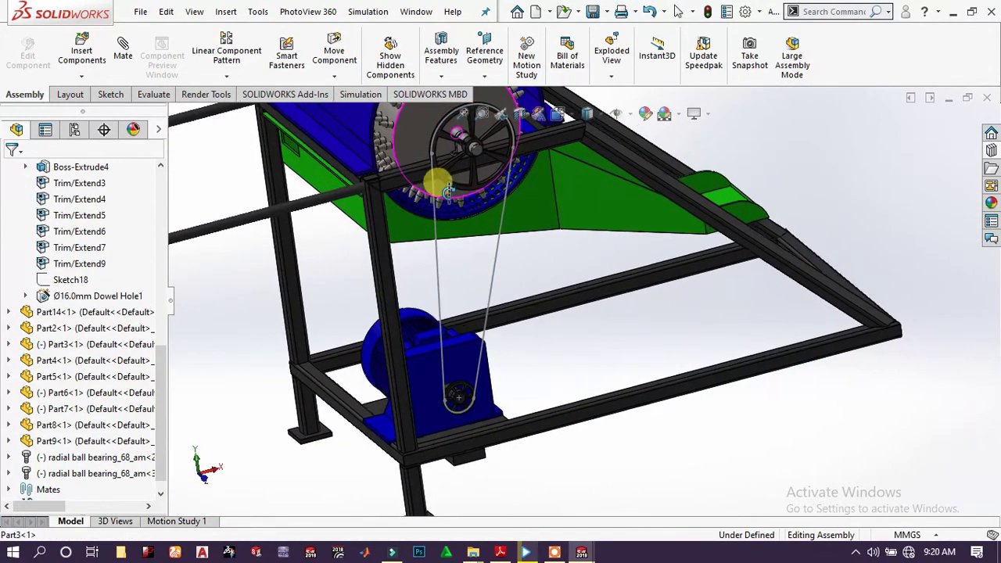
{"action": "left_click", "coordinate": [567, 117]}
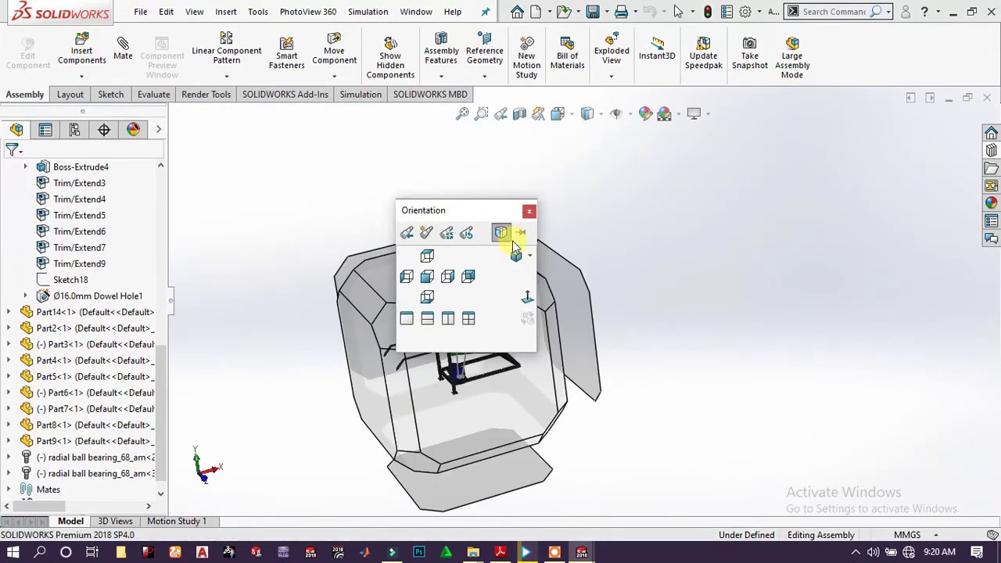
{"action": "left_click", "coordinate": [515, 261]}
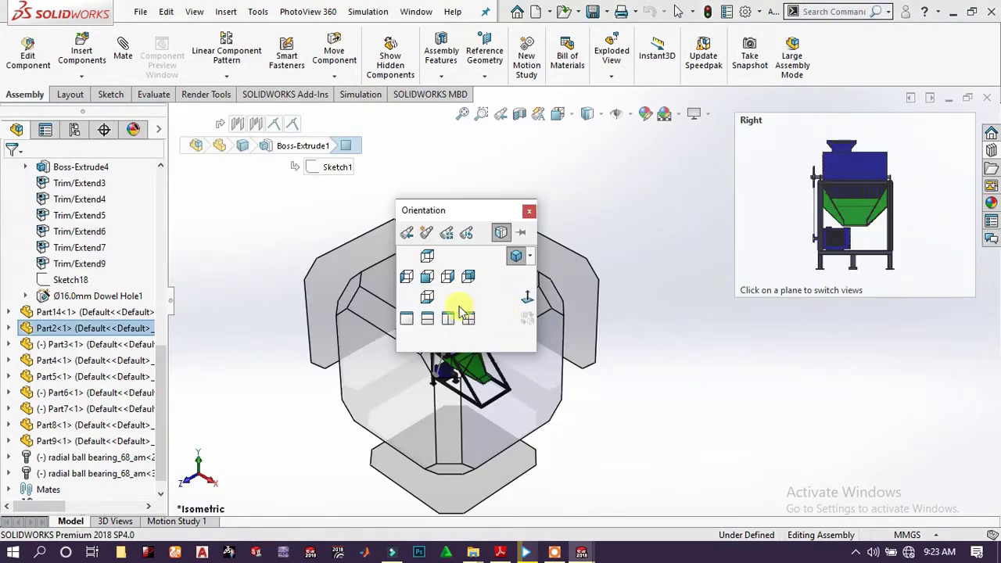
Isolate the blue hopper cover, the spiked drum and the perforated tray from the rest of the assembly
{"action": "key", "text": "ctrl+7"}
{"action": "scroll", "coordinate": [634, 250], "scroll_direction": "down", "scroll_amount": 3}
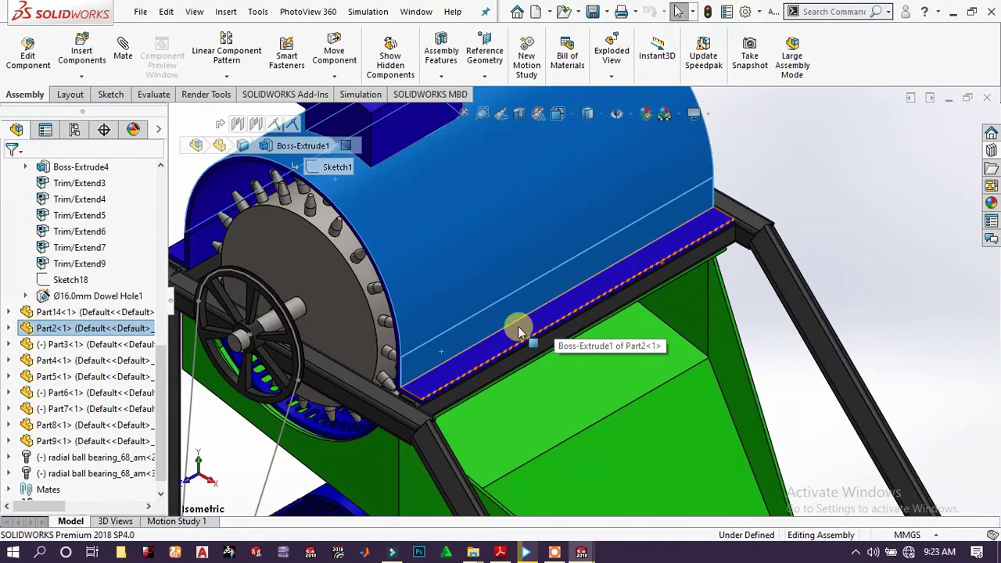
{"action": "left_click", "coordinate": [330, 432], "text": "ctrl"}
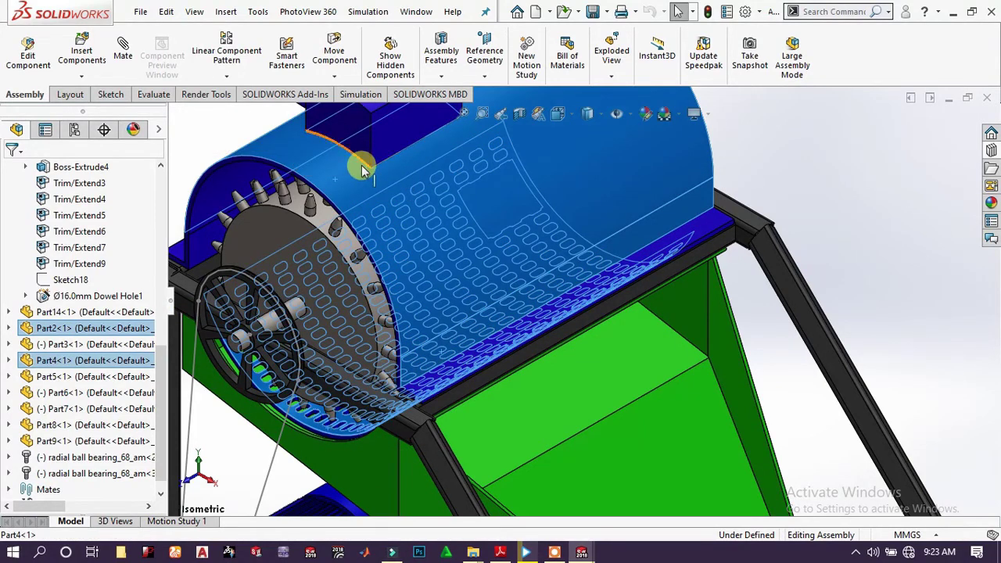
{"action": "left_click", "coordinate": [281, 229], "text": "ctrl"}
{"action": "middle_click_drag", "start_coordinate": [306, 264], "coordinate": [524, 359]}
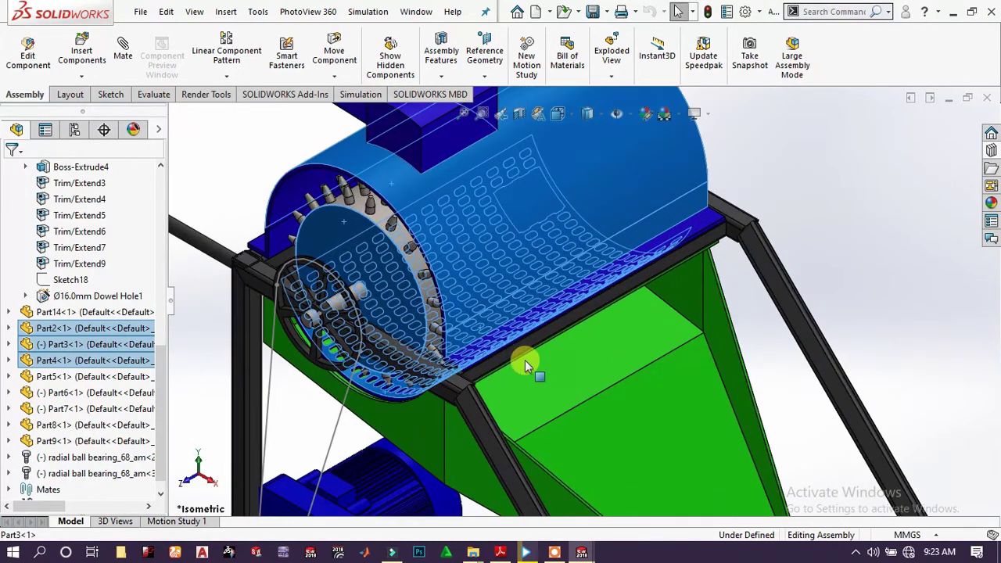
{"action": "right_click", "coordinate": [480, 221]}
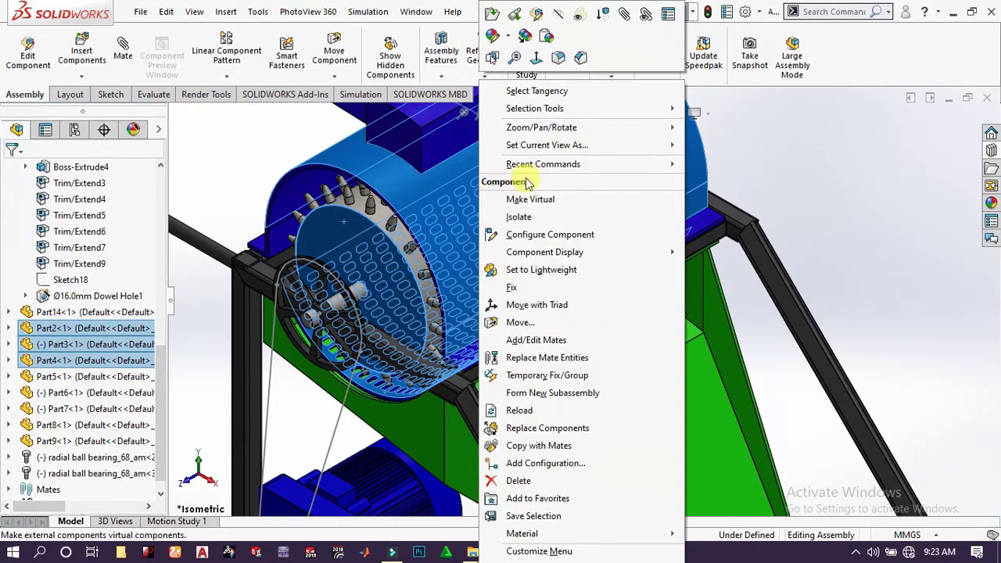
{"action": "left_click", "coordinate": [562, 217]}
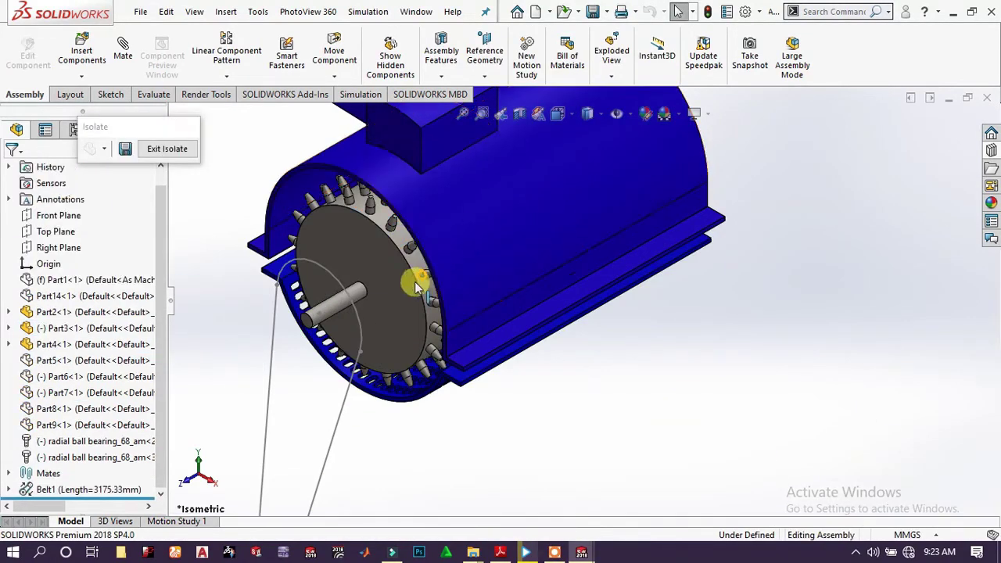
Edit the blue hopper cover in the assembly context and start a new sketch on its pulley-side end face
{"action": "scroll", "coordinate": [414, 283], "scroll_direction": "up", "scroll_amount": 3}
{"action": "scroll", "coordinate": [540, 312], "scroll_direction": "down", "scroll_amount": 4}
{"action": "scroll", "coordinate": [538, 313], "scroll_direction": "down", "scroll_amount": 6}
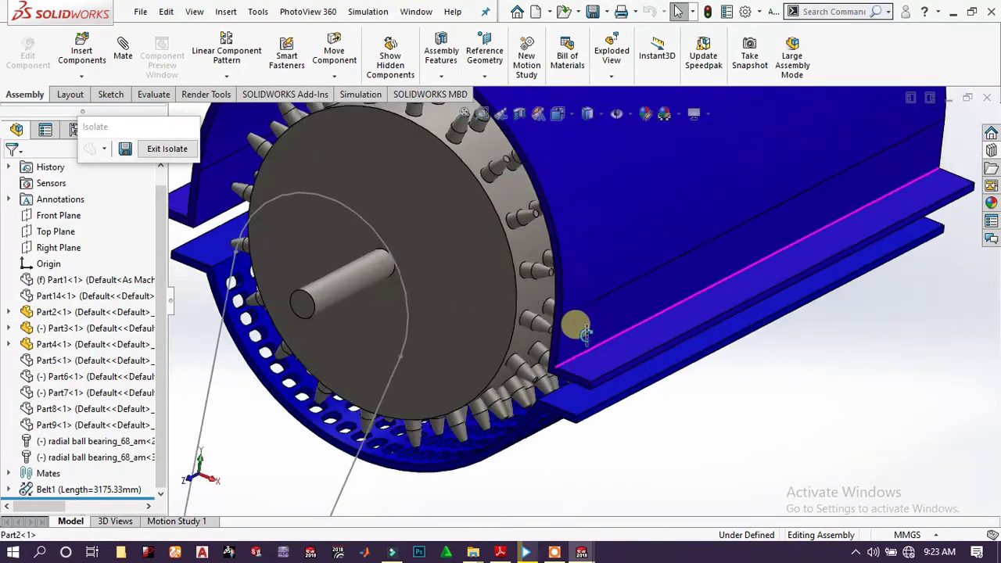
{"action": "left_click", "coordinate": [453, 266]}
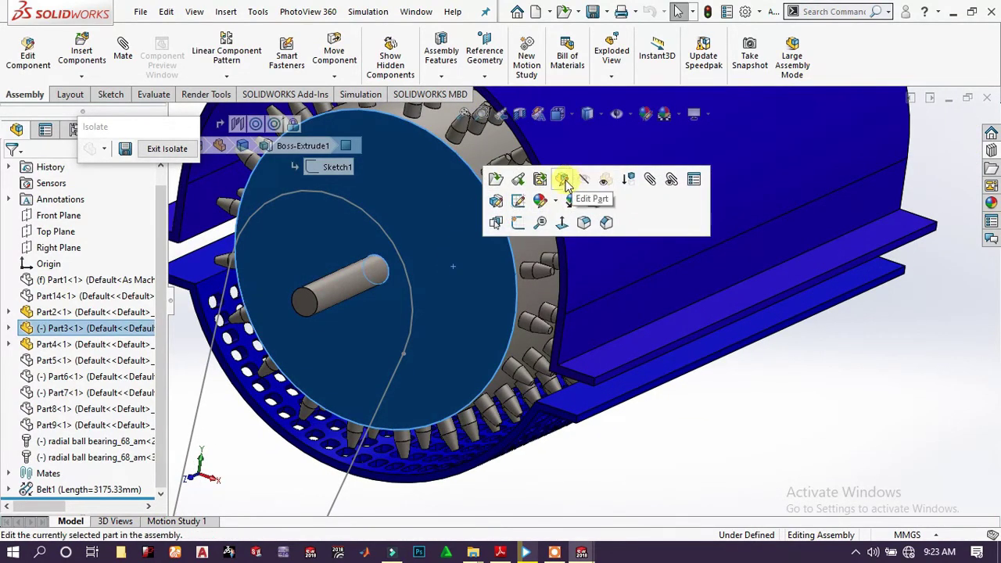
{"action": "left_click", "coordinate": [560, 319]}
{"action": "left_click", "coordinate": [559, 321]}
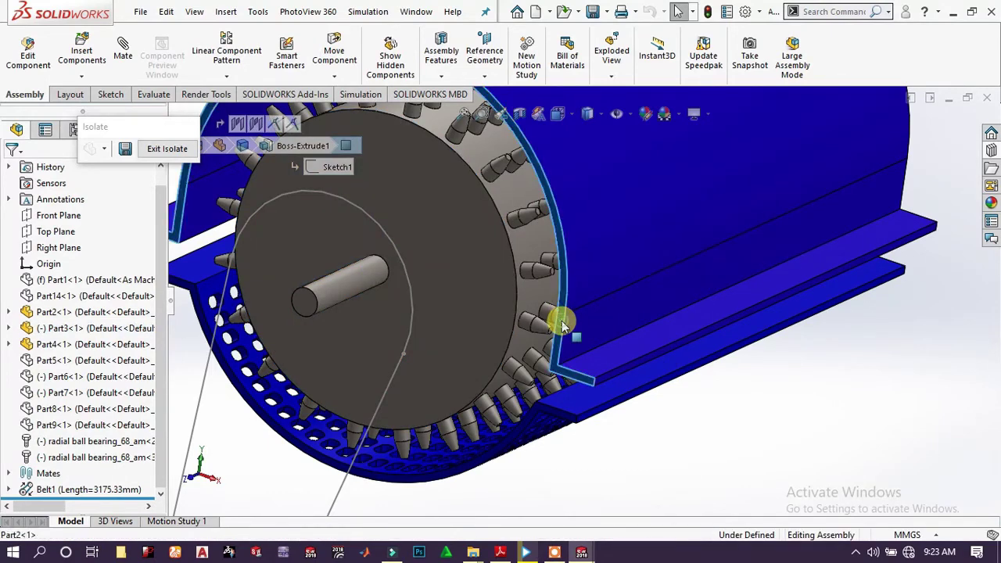
{"action": "left_click", "coordinate": [670, 233]}
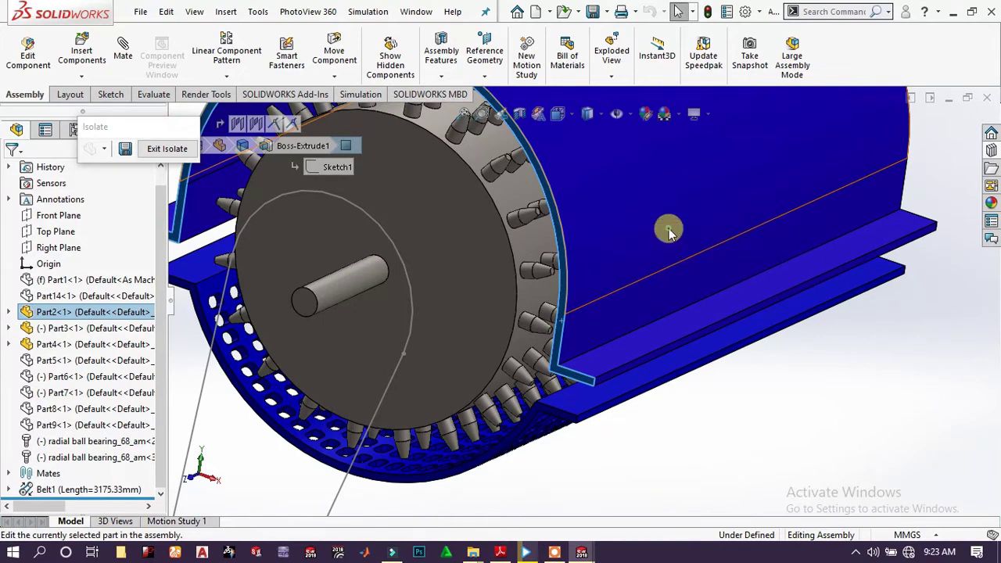
{"action": "left_click", "coordinate": [564, 278]}
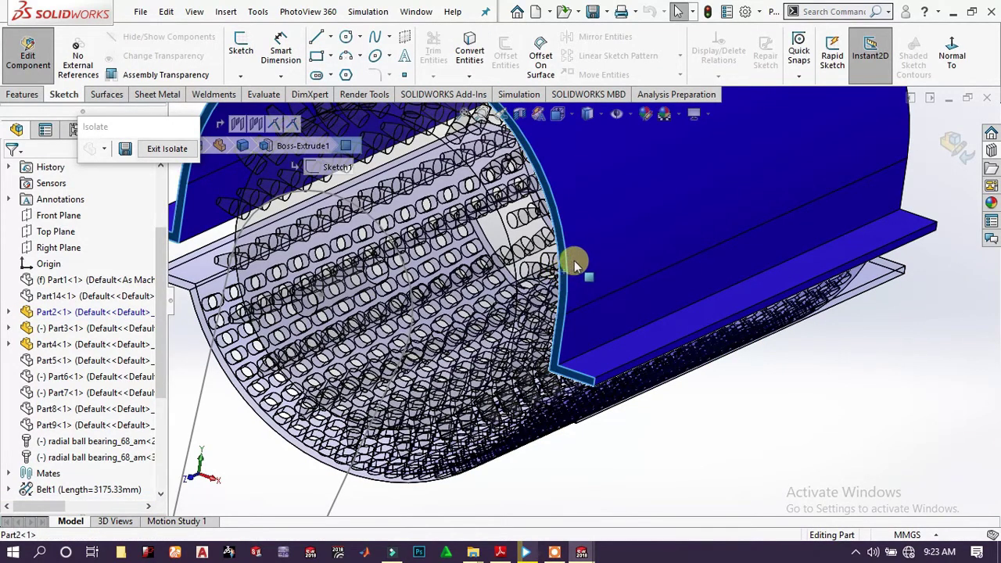
{"action": "left_click", "coordinate": [629, 228]}
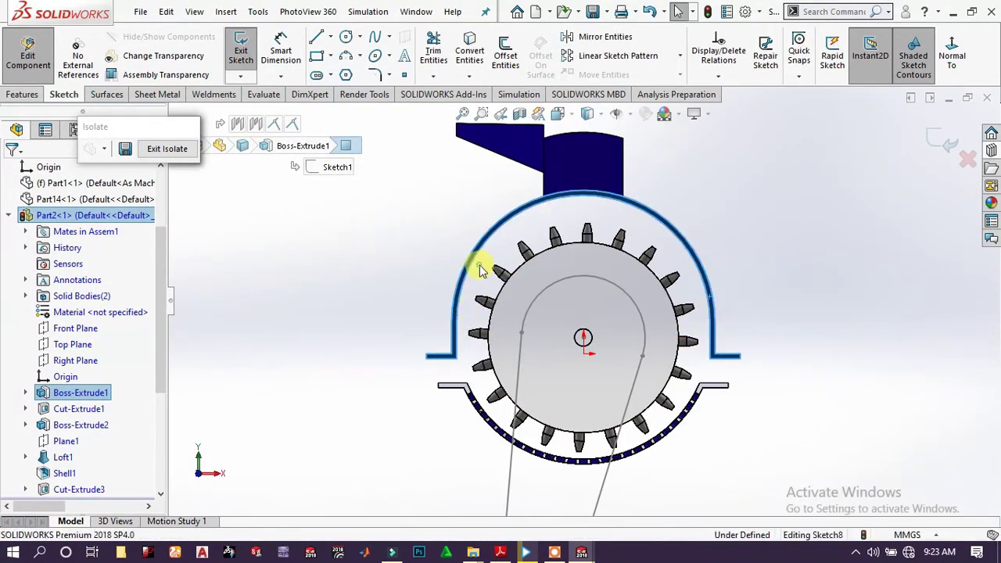
Convert the cover's inner arc, its two inner vertical edges and the perforated tray's inner arc into sketch entities
{"action": "key", "text": "Escape"}
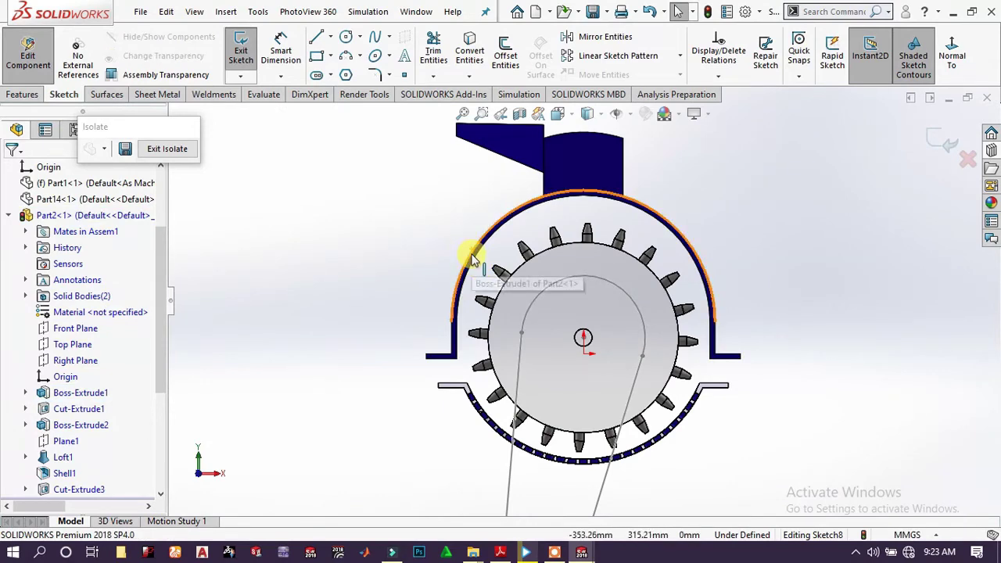
{"action": "scroll", "coordinate": [473, 311], "scroll_direction": "down", "scroll_amount": 3}
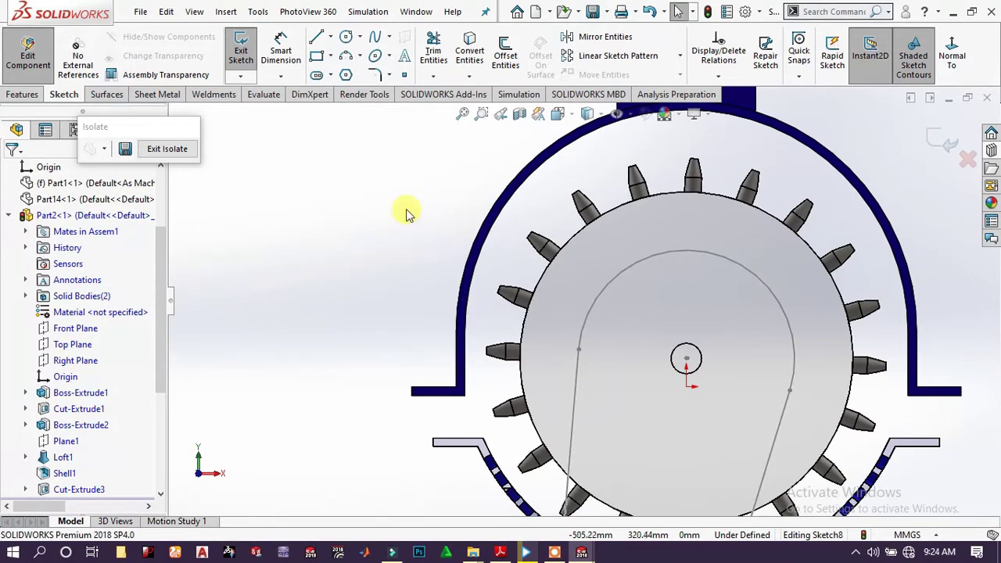
{"action": "left_click", "coordinate": [504, 217]}
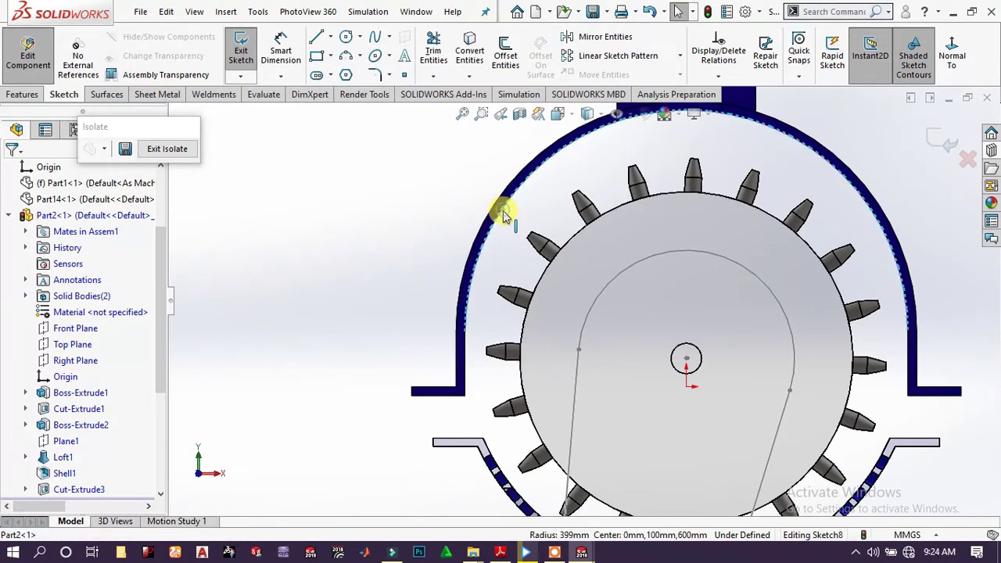
{"action": "left_click", "coordinate": [465, 356], "text": "ctrl"}
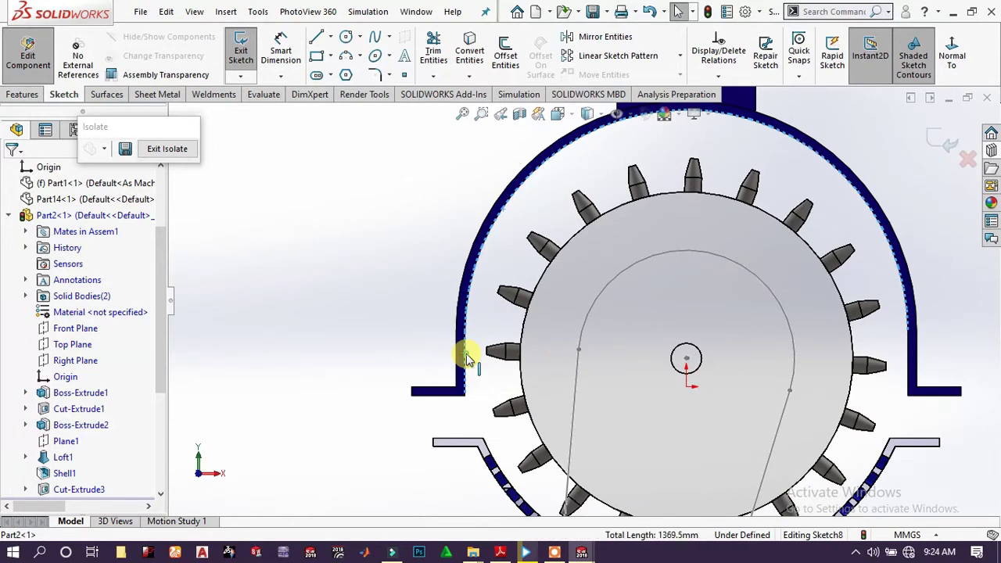
{"action": "left_click", "coordinate": [910, 364], "text": "ctrl"}
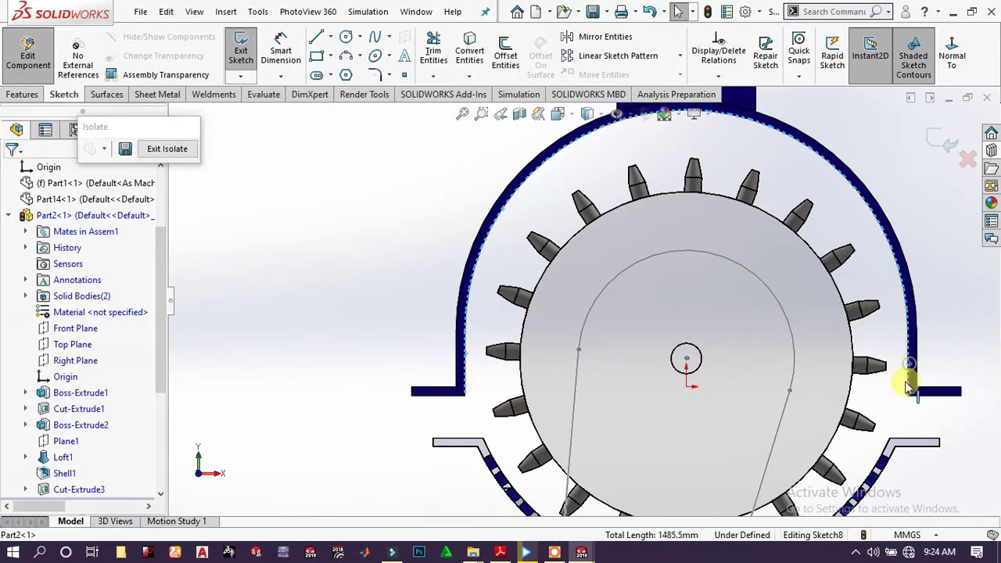
{"action": "left_click", "coordinate": [882, 465], "text": "ctrl"}
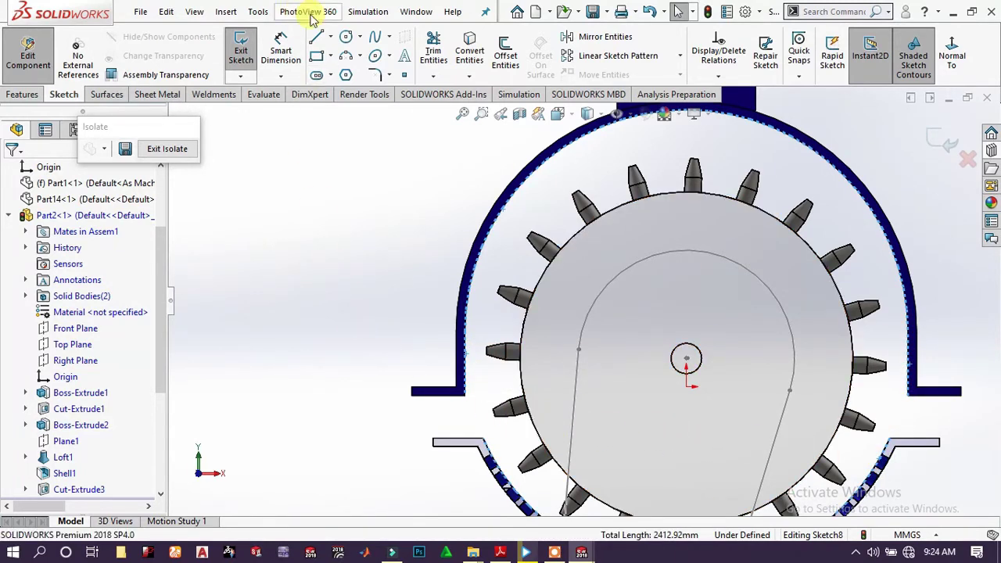
{"action": "left_click", "coordinate": [467, 50]}
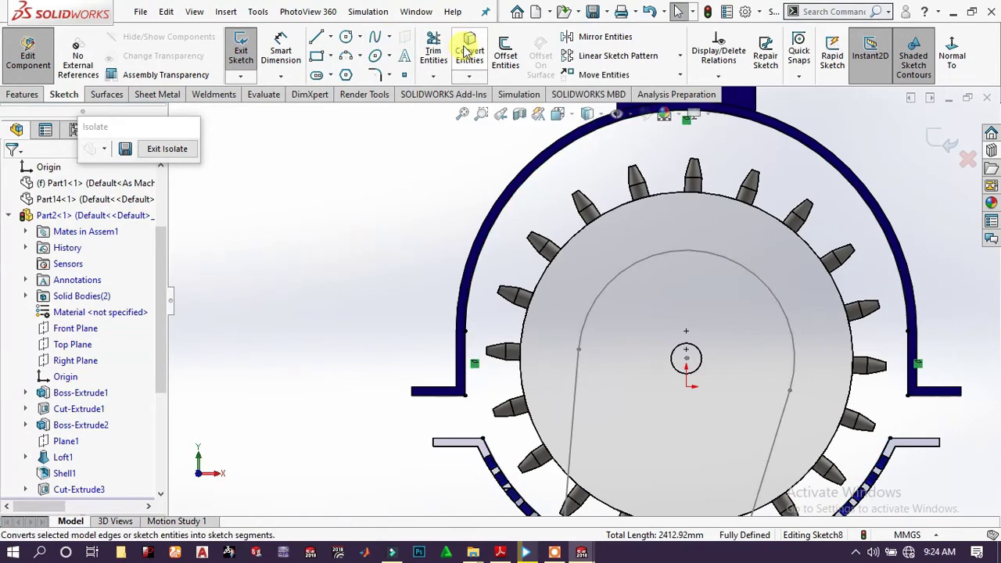
Close the gaps on both sides between the converted cover edges and the tray arc with three-point arcs
{"action": "scroll", "coordinate": [500, 344], "scroll_direction": "down", "scroll_amount": 5}
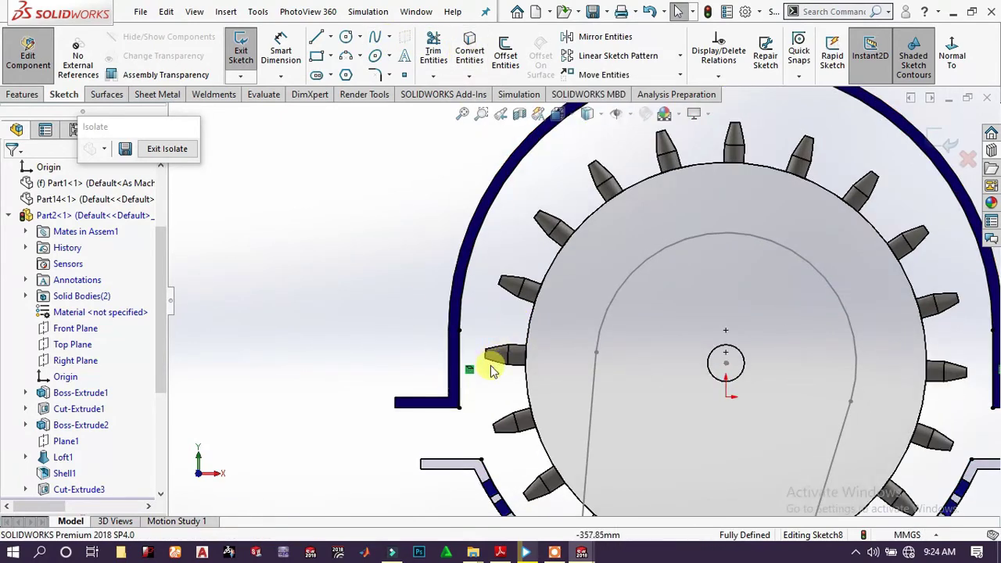
{"action": "scroll", "coordinate": [478, 406], "scroll_direction": "up", "scroll_amount": 3}
{"action": "scroll", "coordinate": [766, 429], "scroll_direction": "up", "scroll_amount": 5}
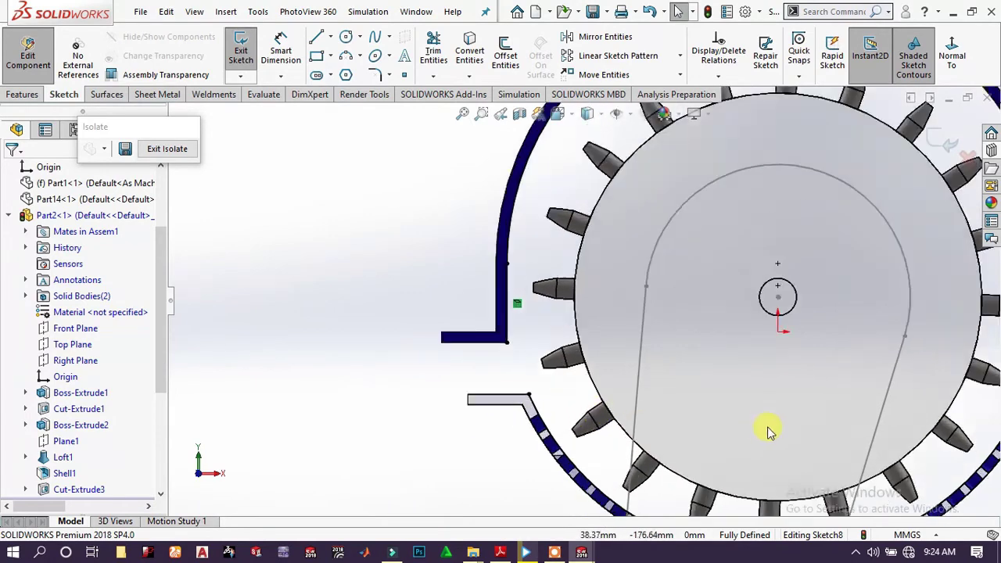
{"action": "scroll", "coordinate": [719, 330], "scroll_direction": "down", "scroll_amount": 1}
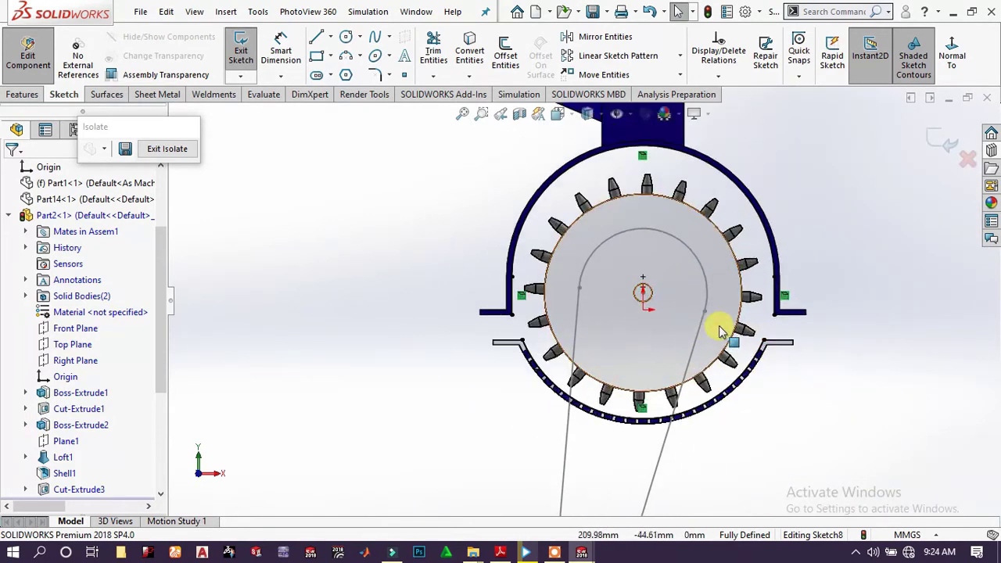
{"action": "scroll", "coordinate": [655, 317], "scroll_direction": "down", "scroll_amount": 1}
{"action": "scroll", "coordinate": [655, 316], "scroll_direction": "down", "scroll_amount": 2}
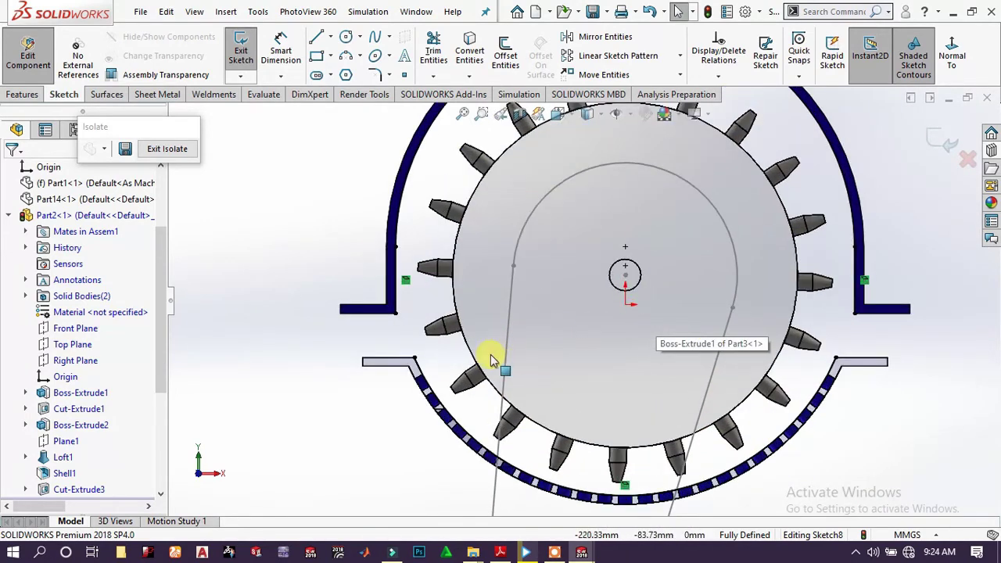
{"action": "mouse_move", "coordinate": [414, 361]}
{"action": "left_mouse_down"}
{"action": "mouse_move", "coordinate": [403, 327]}
{"action": "mouse_move", "coordinate": [412, 361]}
{"action": "left_mouse_up"}
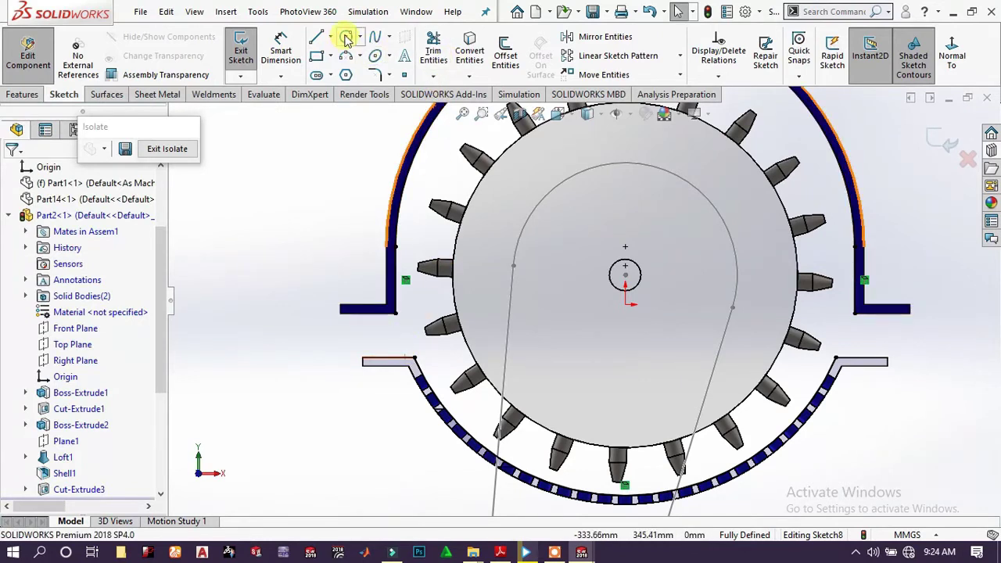
{"action": "left_click", "coordinate": [361, 56]}
{"action": "left_click", "coordinate": [360, 106]}
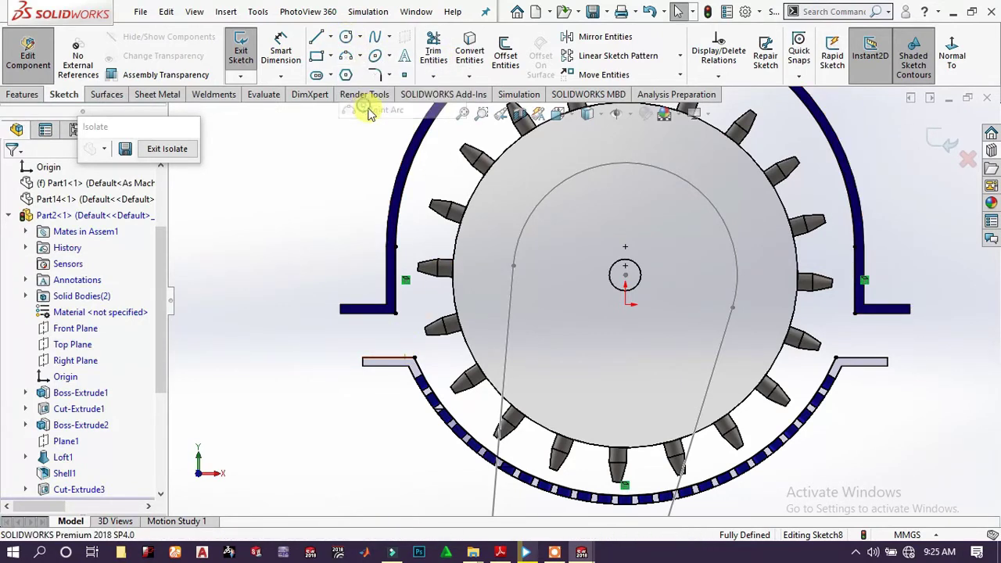
{"action": "left_click", "coordinate": [414, 358]}
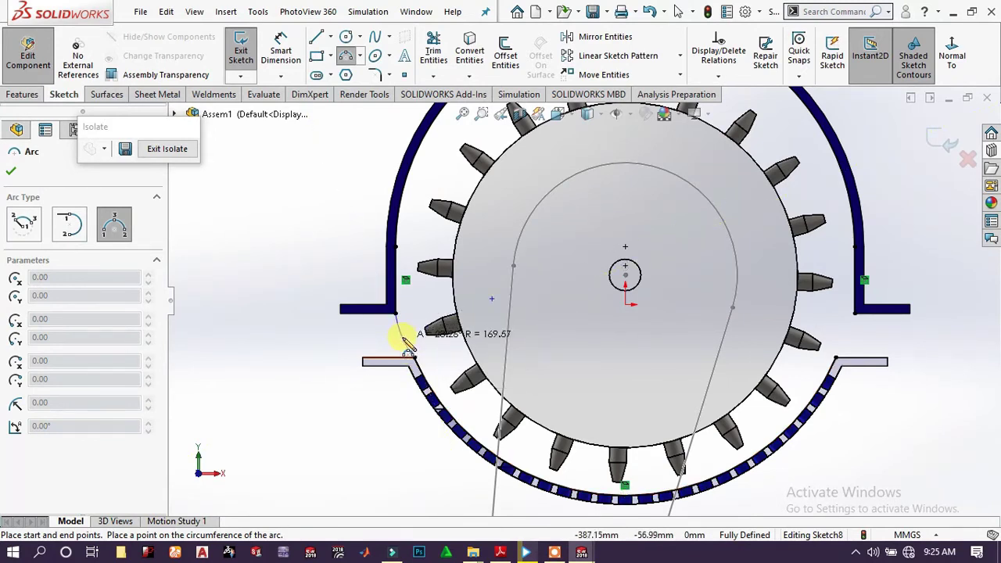
{"action": "left_click", "coordinate": [399, 336]}
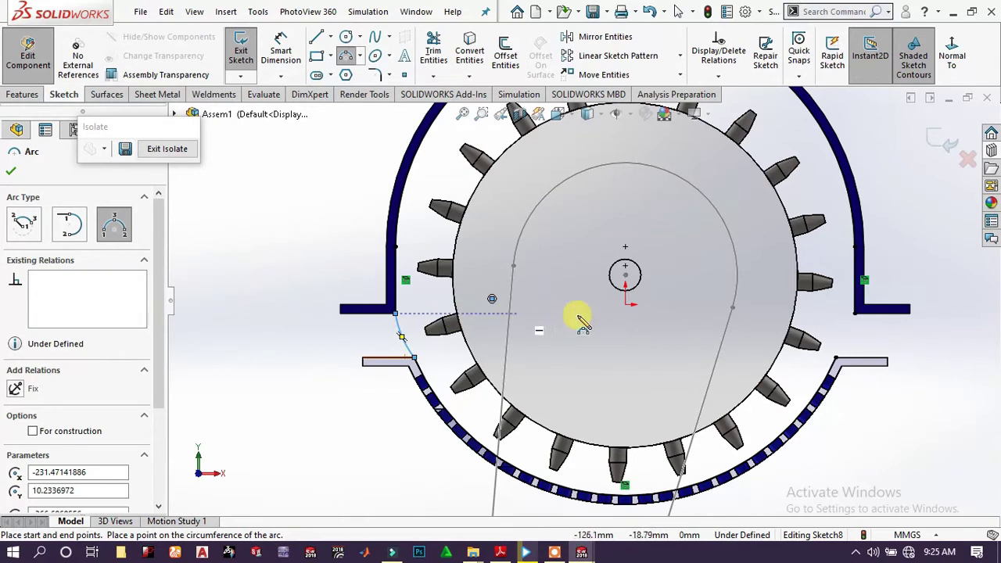
{"action": "left_click", "coordinate": [836, 360]}
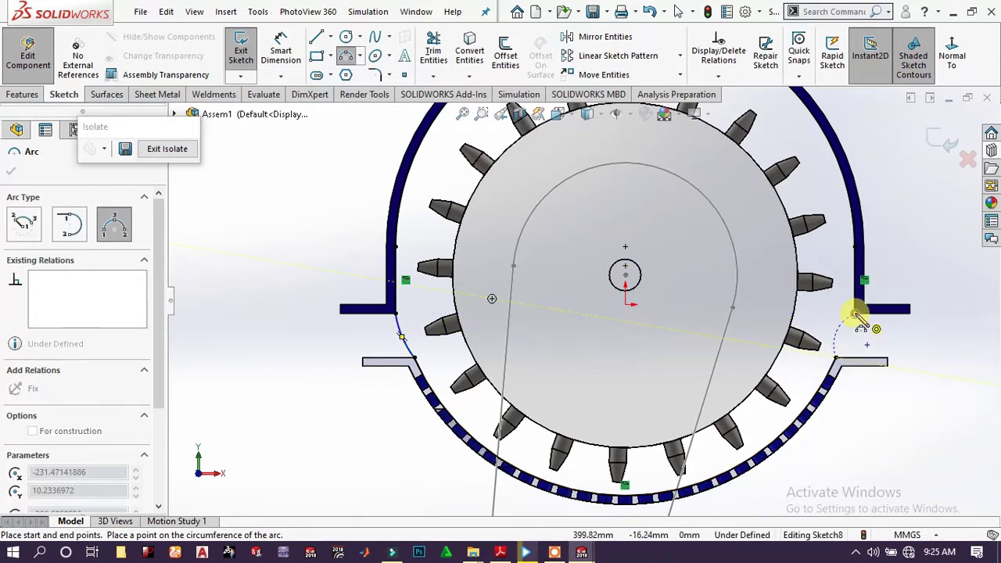
{"action": "left_click", "coordinate": [855, 314]}
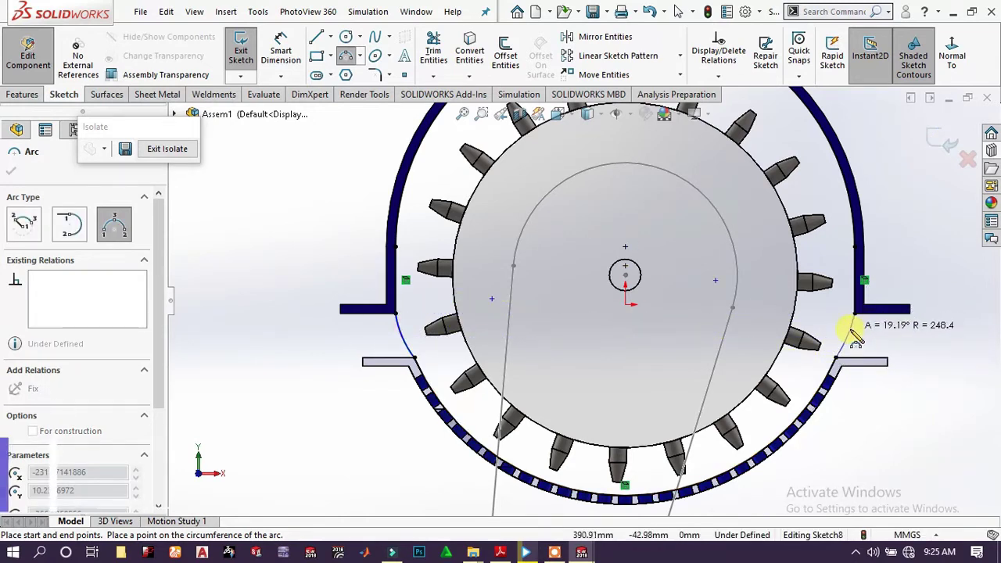
{"action": "left_click", "coordinate": [849, 335]}
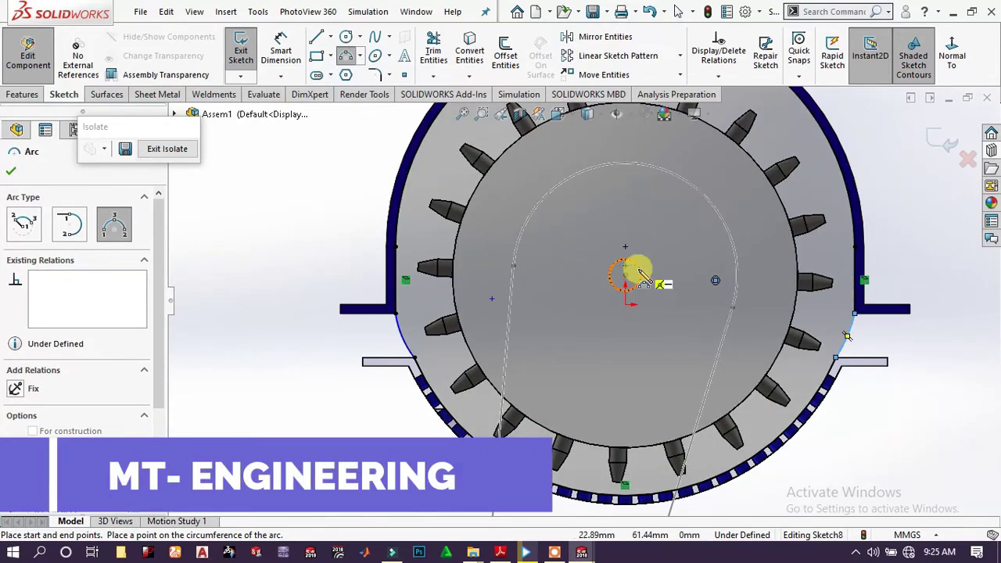
Sketch a circle centred on the drum shaft and set its diameter to 100 mm
{"action": "scroll", "coordinate": [636, 268], "scroll_direction": "up", "scroll_amount": 2}
{"action": "scroll", "coordinate": [463, 195], "scroll_direction": "up", "scroll_amount": 1}
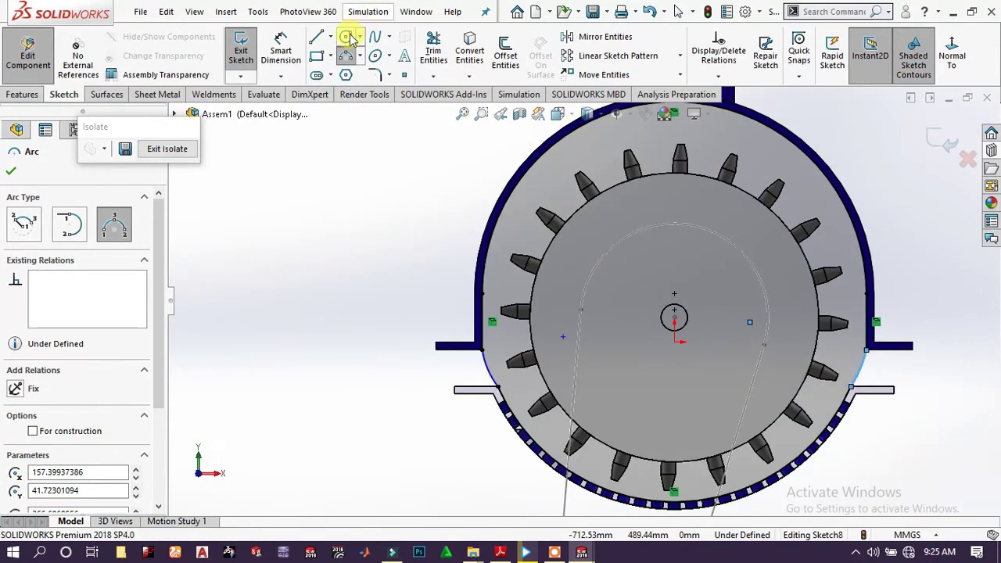
{"action": "left_click", "coordinate": [348, 37]}
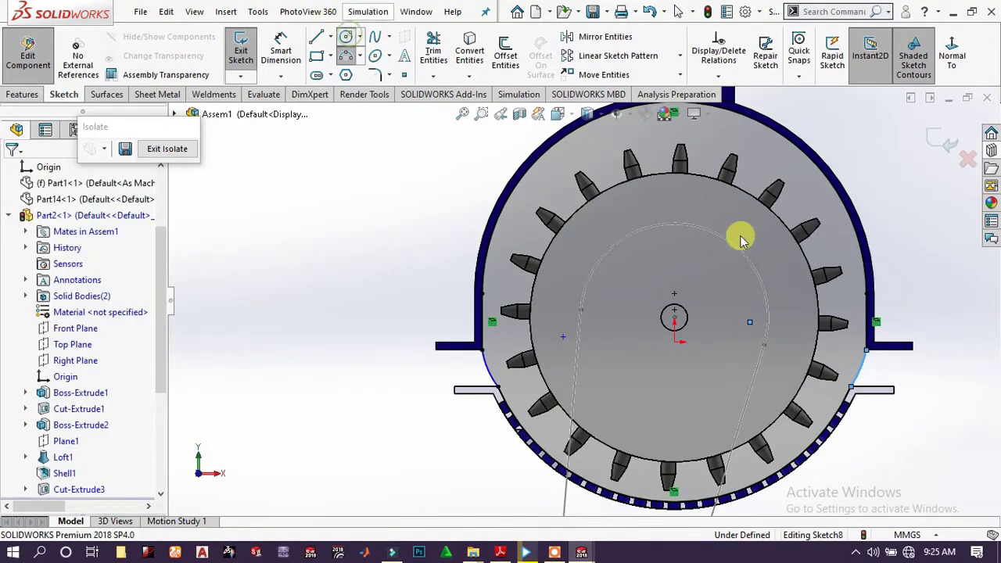
{"action": "left_click", "coordinate": [675, 317]}
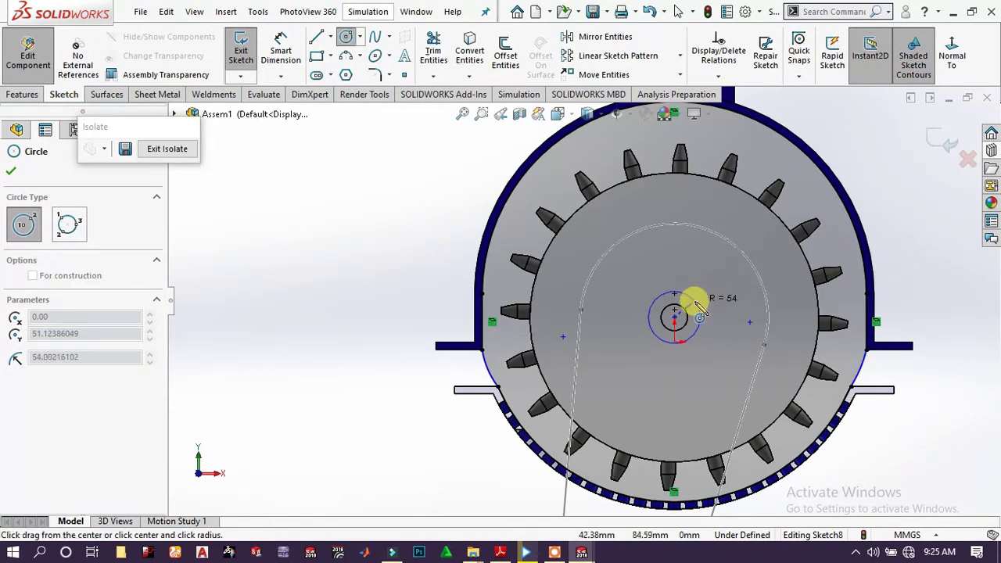
{"action": "left_click", "coordinate": [698, 304]}
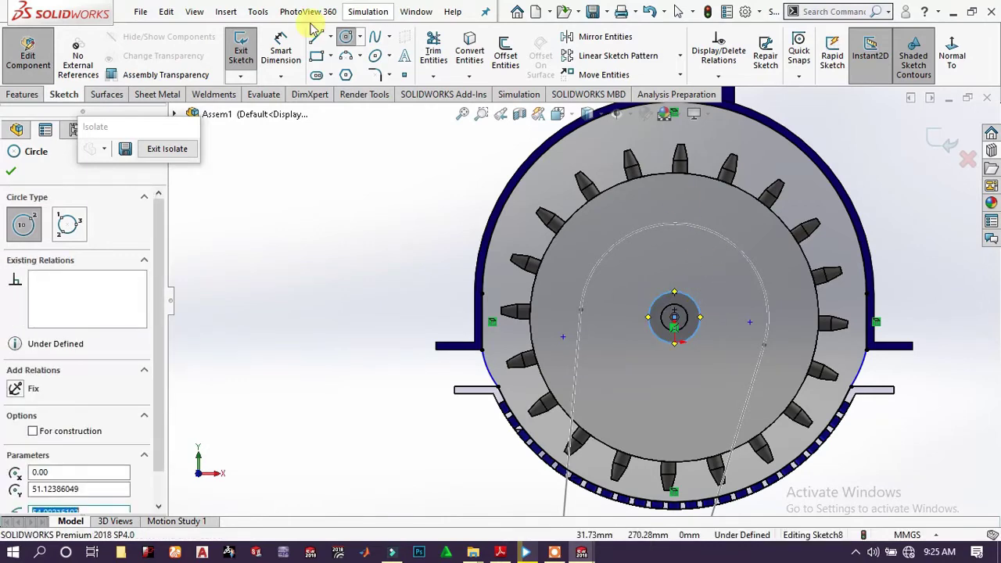
{"action": "left_click", "coordinate": [283, 53]}
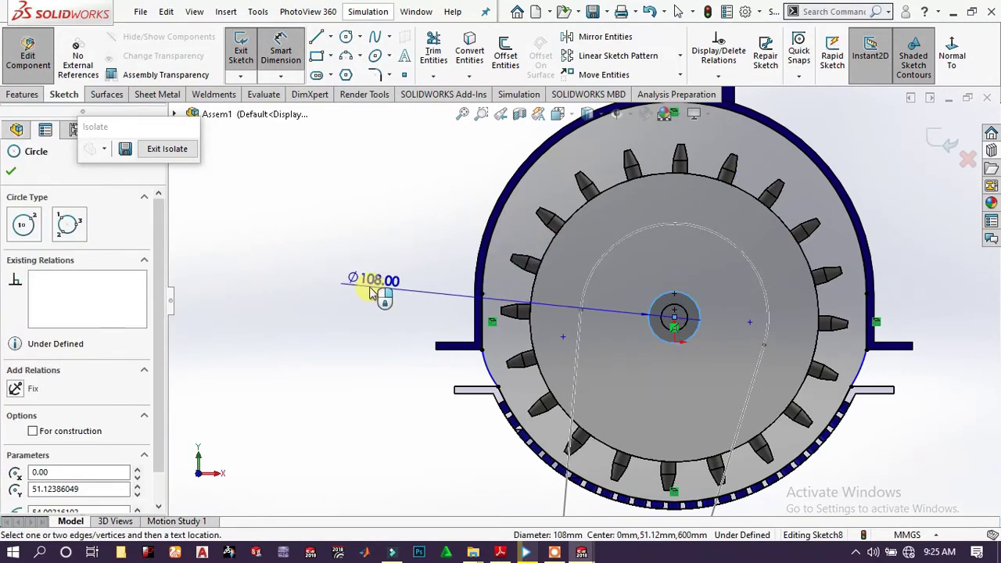
{"action": "left_click", "coordinate": [377, 292]}
{"action": "type", "text": "100"}
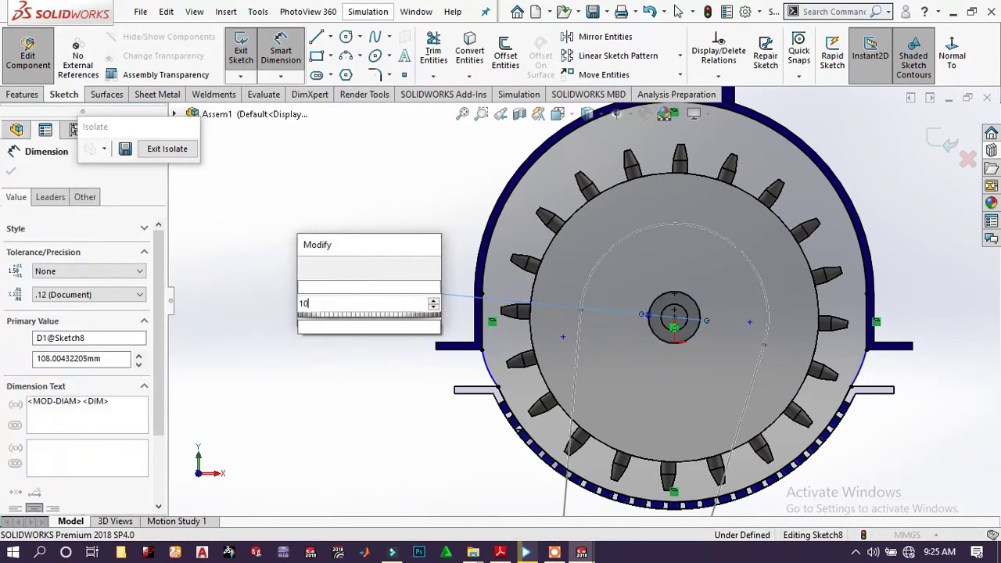
{"action": "key", "text": "Return"}
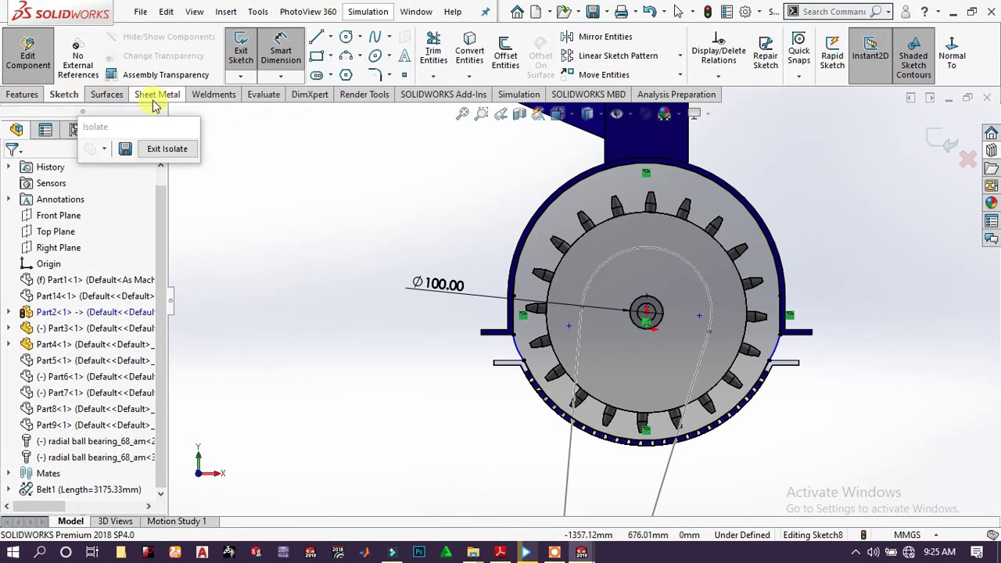
Extrude the closed end profile with its shaft hole as a 15 mm blind boss with merged result
{"action": "left_click", "coordinate": [20, 94]}
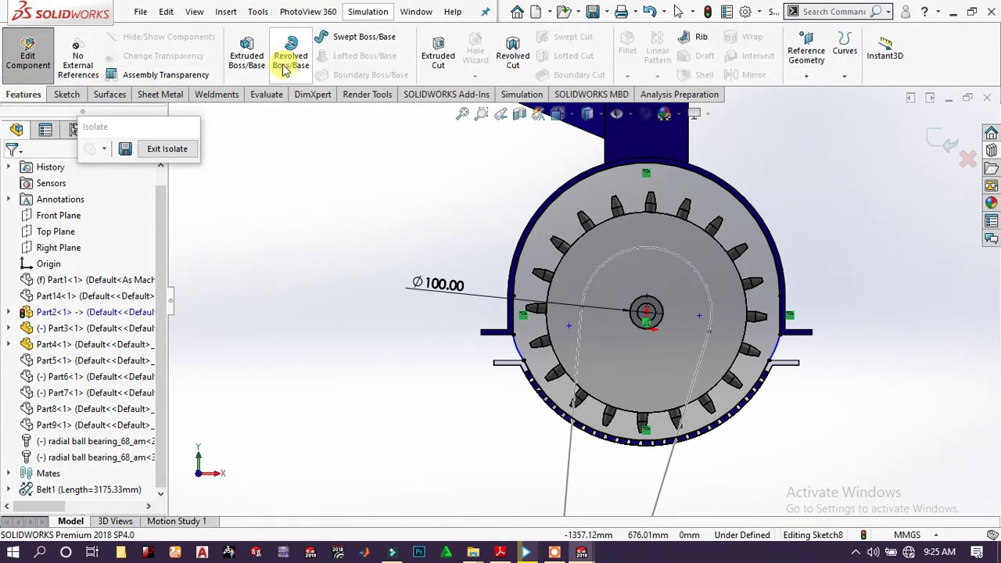
{"action": "left_click", "coordinate": [247, 55]}
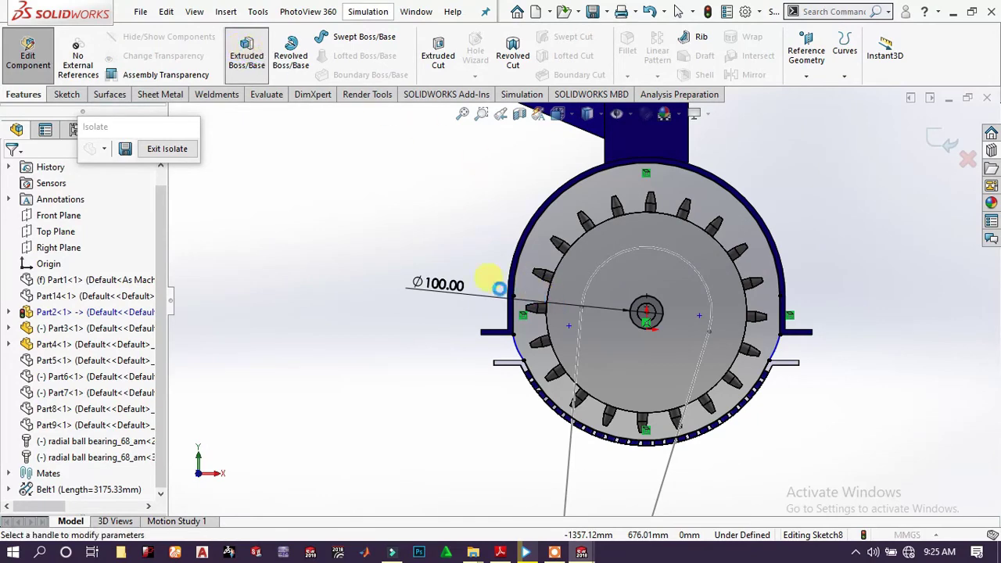
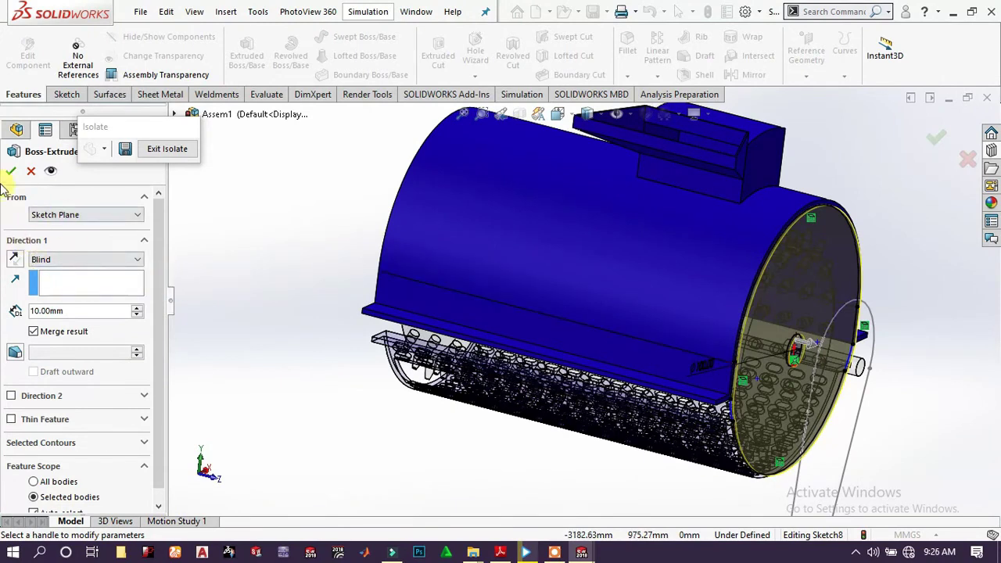
{"action": "left_click", "coordinate": [86, 311]}
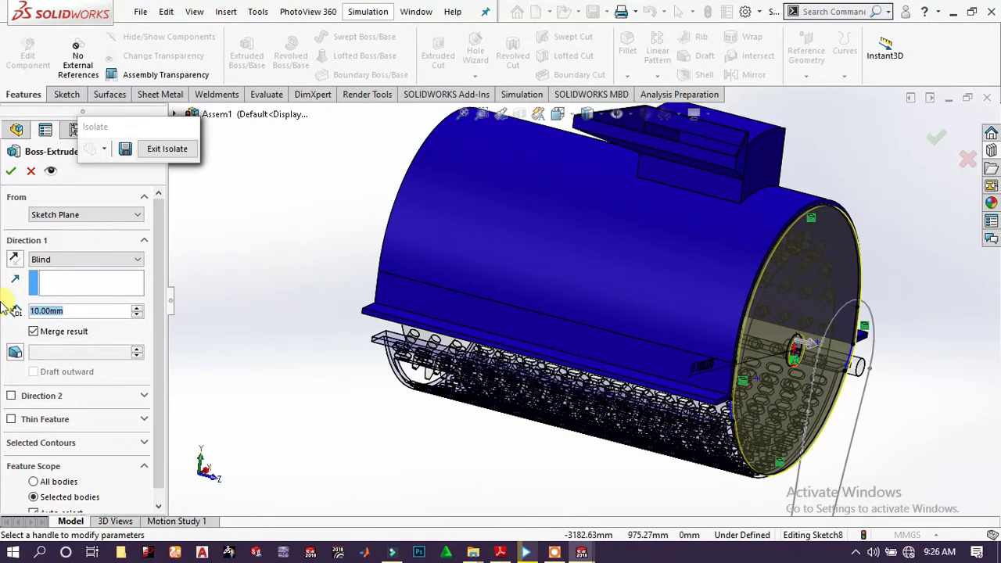
{"action": "type", "text": "15"}
{"action": "key", "text": "Return"}
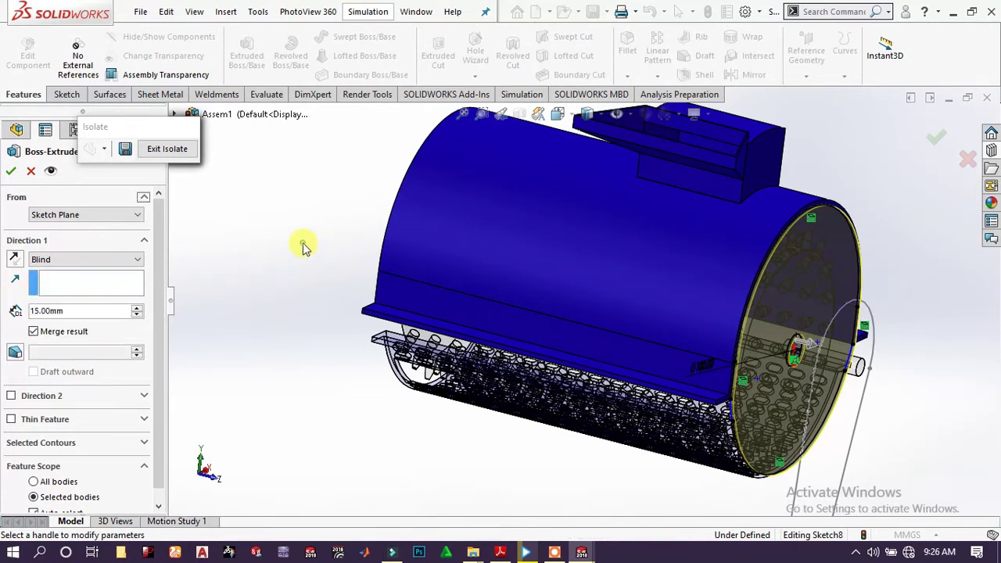
{"action": "left_click", "coordinate": [10, 172]}
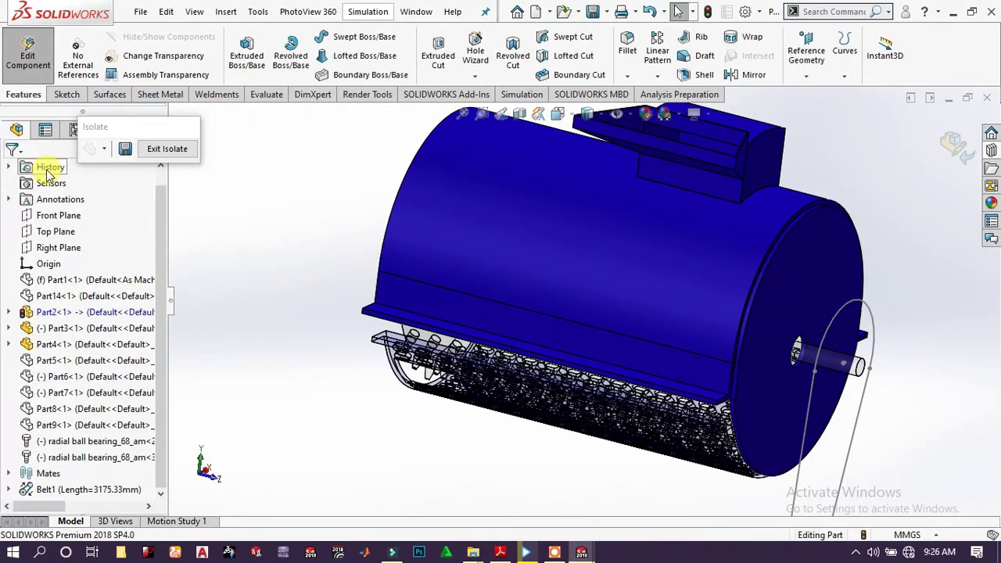
Mirror the new end plate body about the cover's Front Plane to the opposite end, without merging solids
{"action": "scroll", "coordinate": [665, 297], "scroll_direction": "up", "scroll_amount": 2}
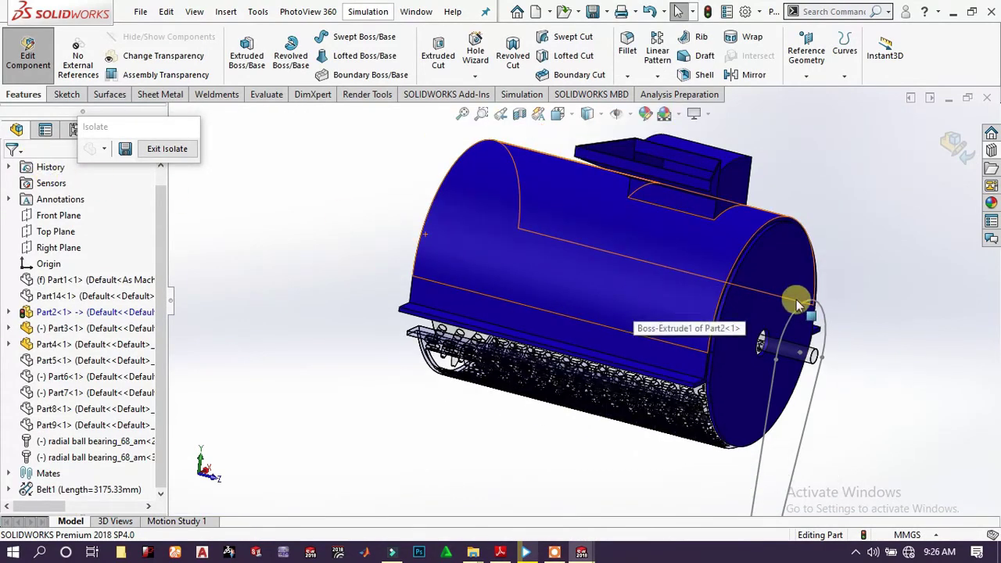
{"action": "left_click", "coordinate": [9, 312]}
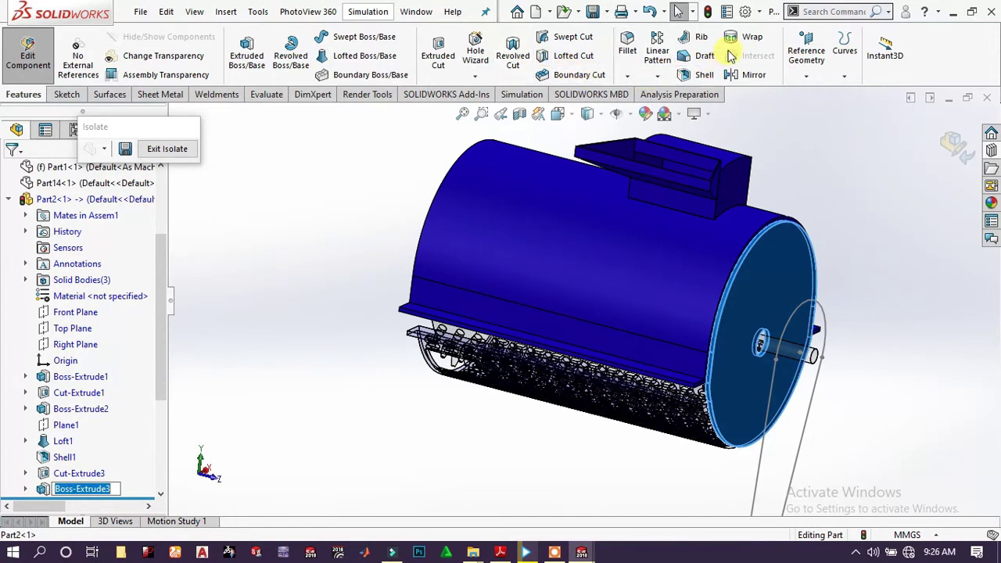
{"action": "left_click", "coordinate": [739, 74]}
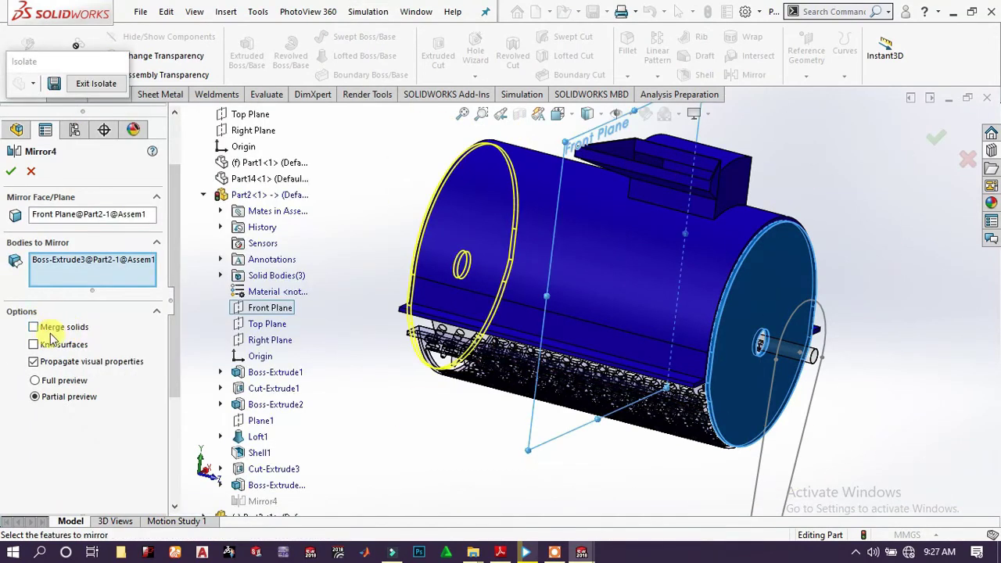
{"action": "left_click", "coordinate": [10, 172]}
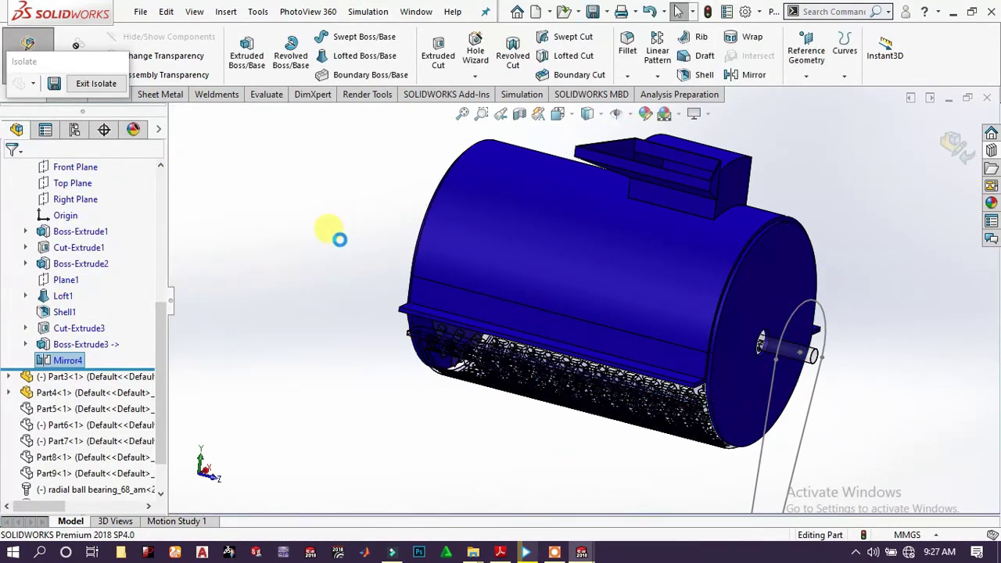
Exit the isolated view and finish editing the hopper cover part to return to the assembly
{"action": "middle_click_drag", "start_coordinate": [376, 242], "coordinate": [199, 146]}
{"action": "scroll", "coordinate": [547, 290], "scroll_direction": "down", "scroll_amount": 5}
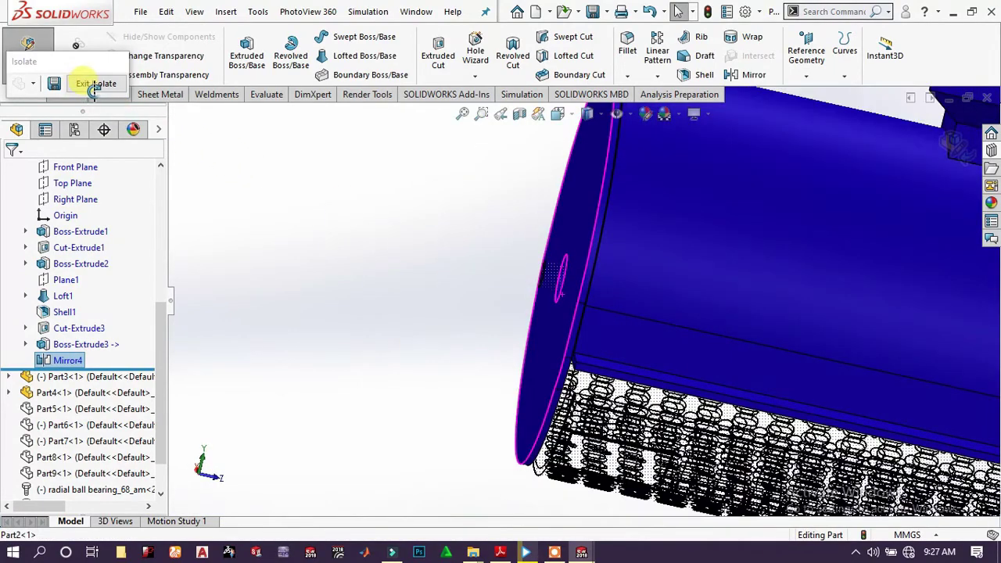
{"action": "left_click", "coordinate": [100, 84]}
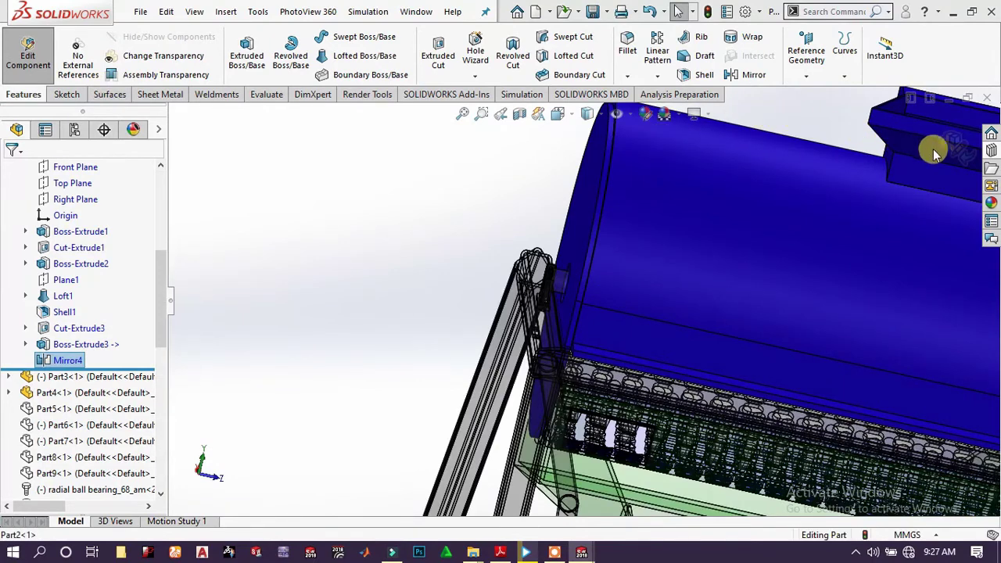
{"action": "middle_click_drag", "start_coordinate": [581, 395], "coordinate": [592, 380]}
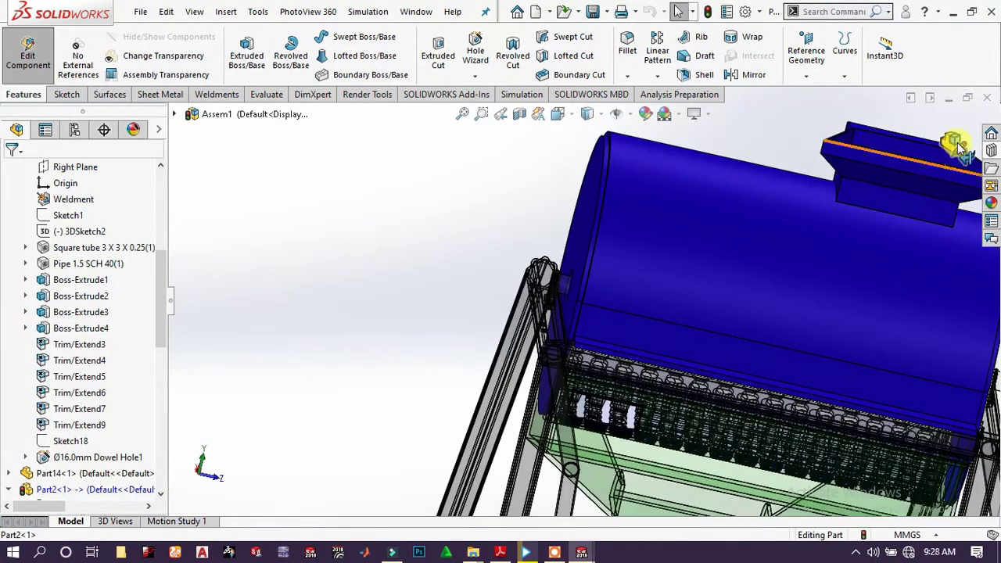
{"action": "left_click", "coordinate": [956, 141]}
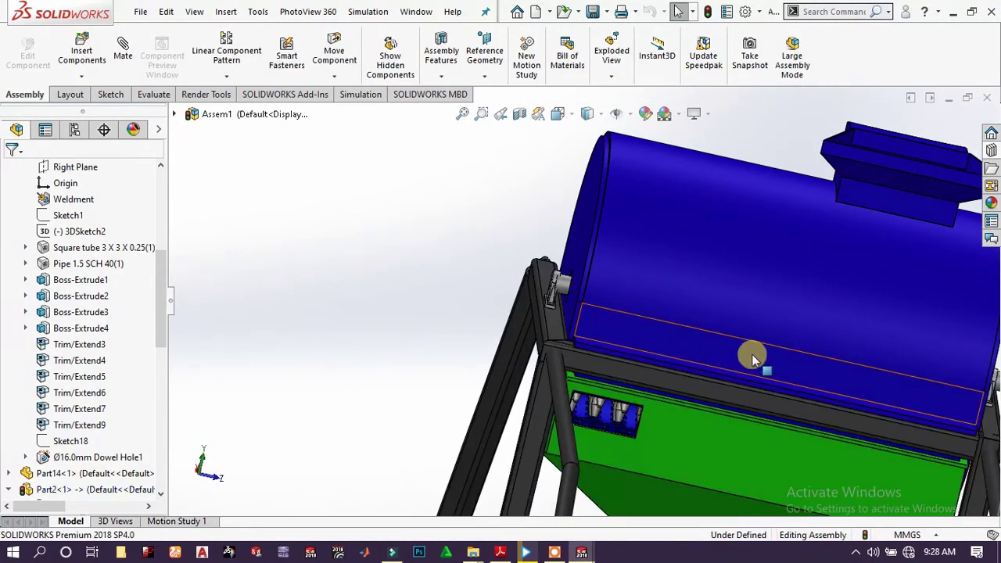
Save the assembly together with the modified Part2.SLDPRT
{"action": "scroll", "coordinate": [752, 358], "scroll_direction": "up", "scroll_amount": 3}
{"action": "middle_click_drag", "start_coordinate": [744, 353], "coordinate": [683, 310]}
{"action": "scroll", "coordinate": [654, 268], "scroll_direction": "down", "scroll_amount": 3}
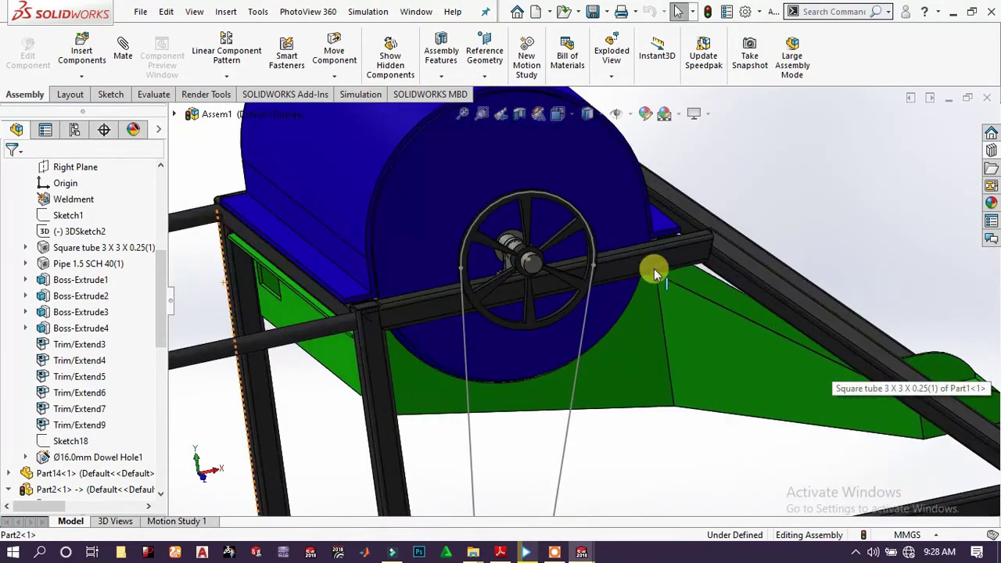
{"action": "left_click", "coordinate": [593, 11]}
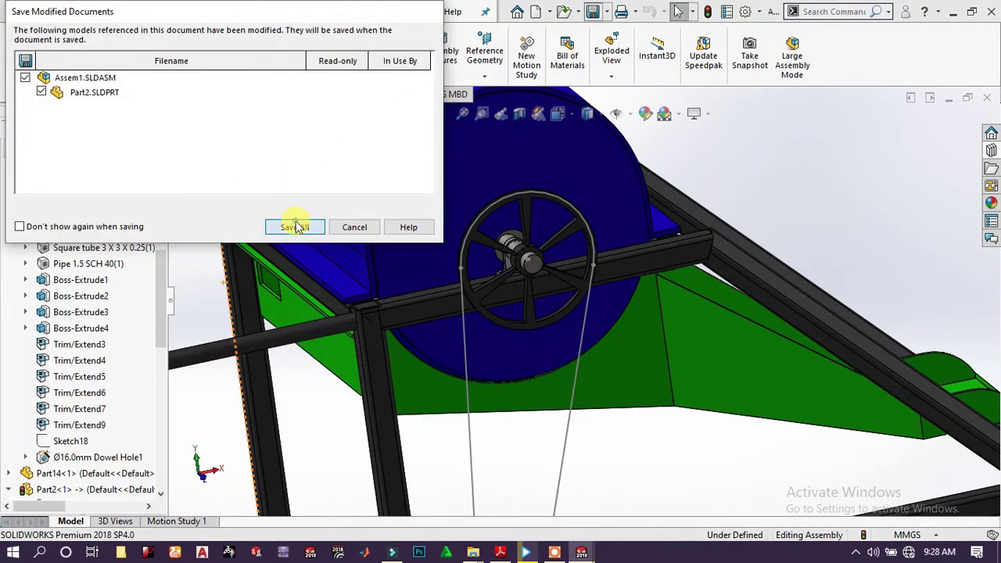
{"action": "left_click", "coordinate": [296, 226]}
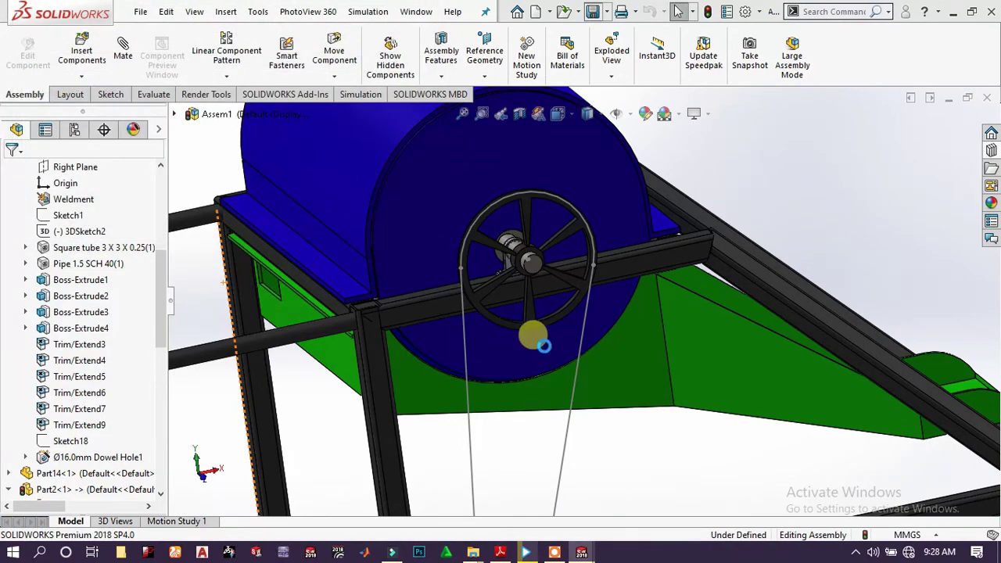
Edit the belt feature between the two pulleys so that it creates a belt part
{"action": "scroll", "coordinate": [506, 317], "scroll_direction": "down", "scroll_amount": 4}
{"action": "scroll", "coordinate": [495, 315], "scroll_direction": "up", "scroll_amount": 7}
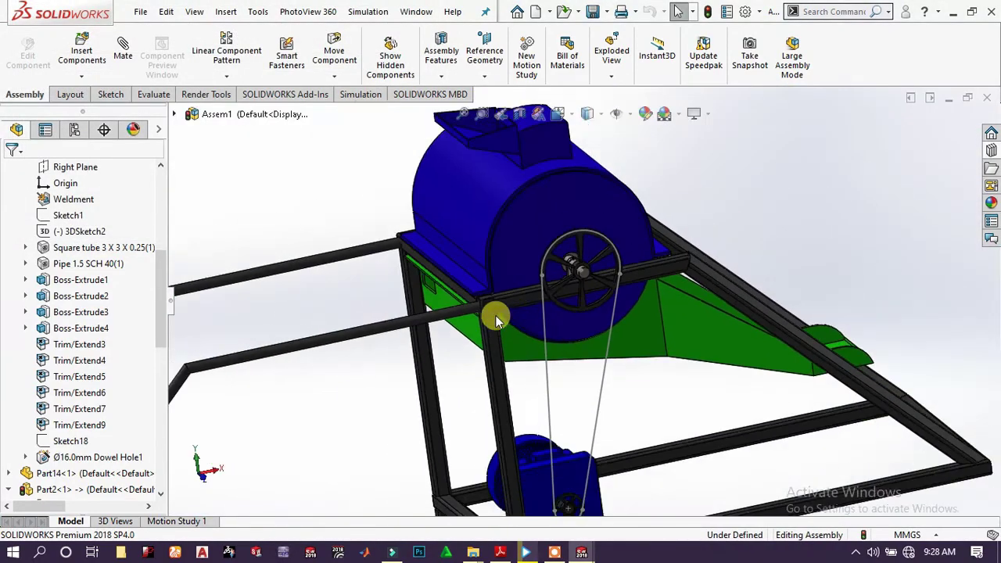
{"action": "scroll", "coordinate": [606, 349], "scroll_direction": "down", "scroll_amount": 3}
{"action": "scroll", "coordinate": [610, 352], "scroll_direction": "up", "scroll_amount": 3}
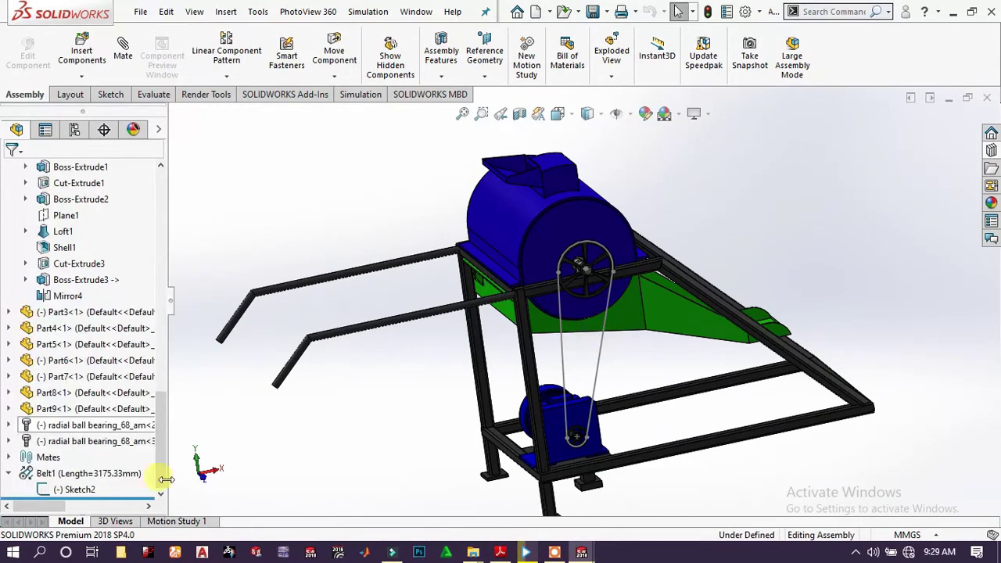
{"action": "left_click", "coordinate": [31, 473]}
{"action": "right_click", "coordinate": [46, 473]}
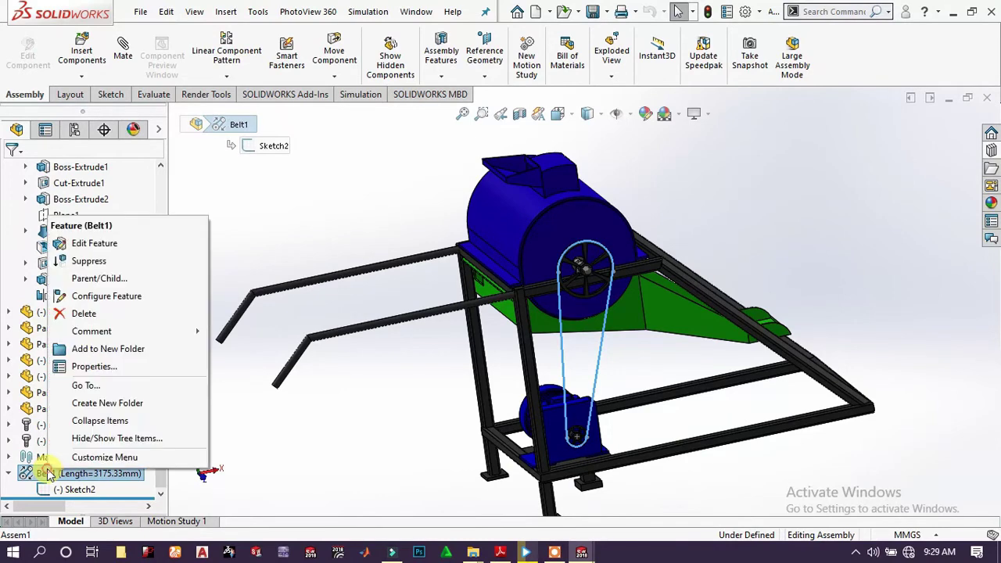
{"action": "left_click", "coordinate": [86, 242]}
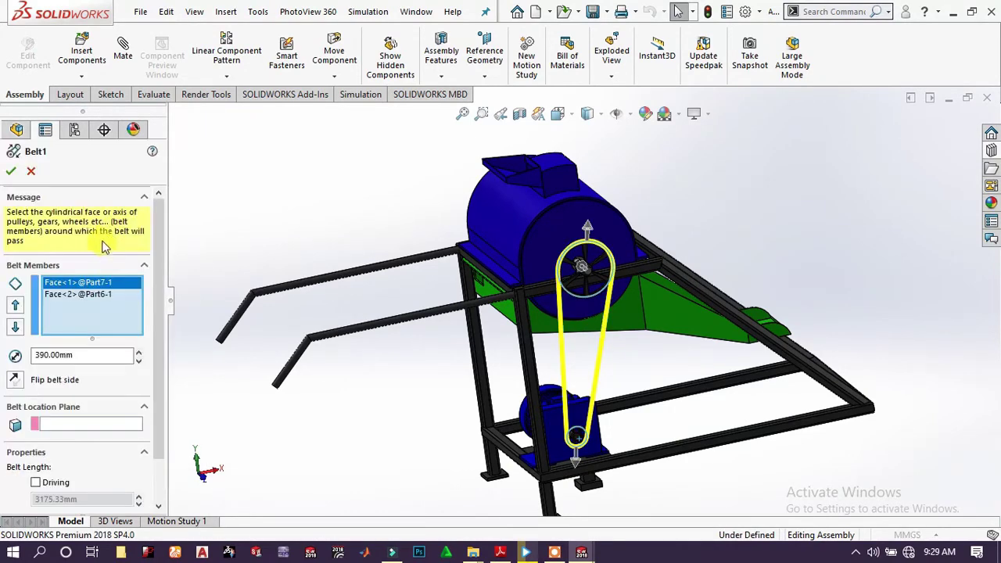
{"action": "scroll", "coordinate": [160, 332], "scroll_direction": "down", "scroll_amount": 2}
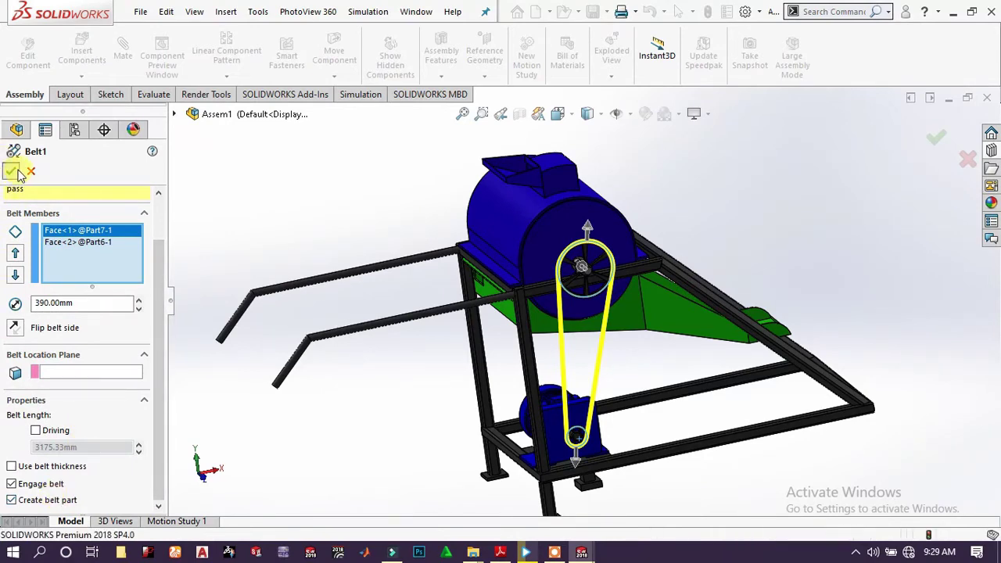
{"action": "left_click", "coordinate": [18, 170]}
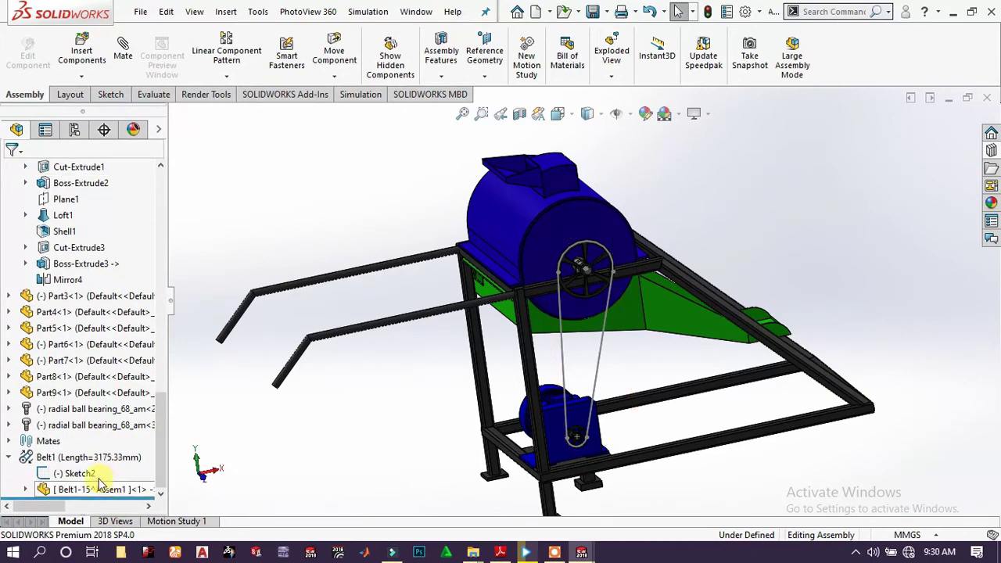
Open the new belt part for editing in the context of the assembly
{"action": "left_click", "coordinate": [92, 490]}
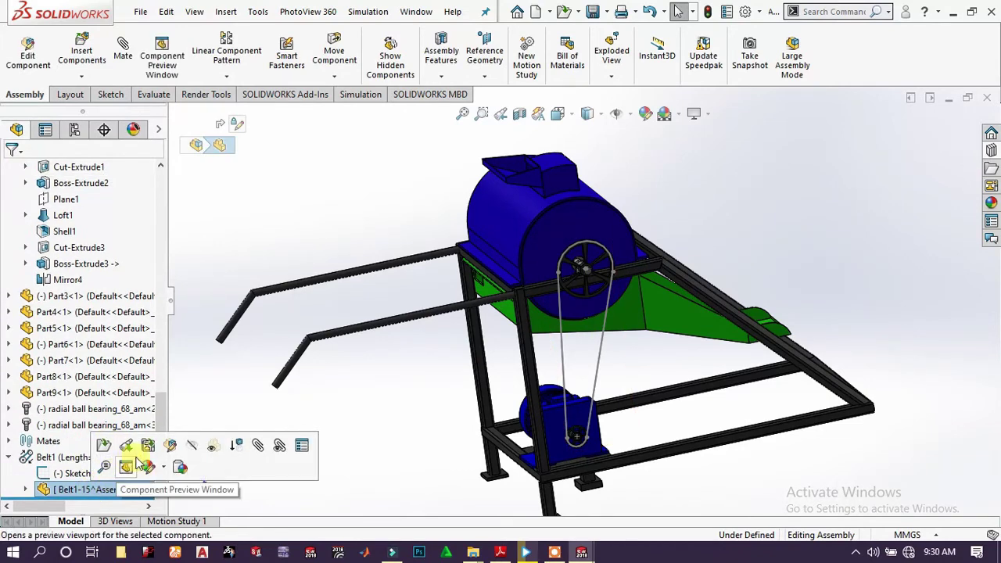
{"action": "left_click", "coordinate": [171, 447]}
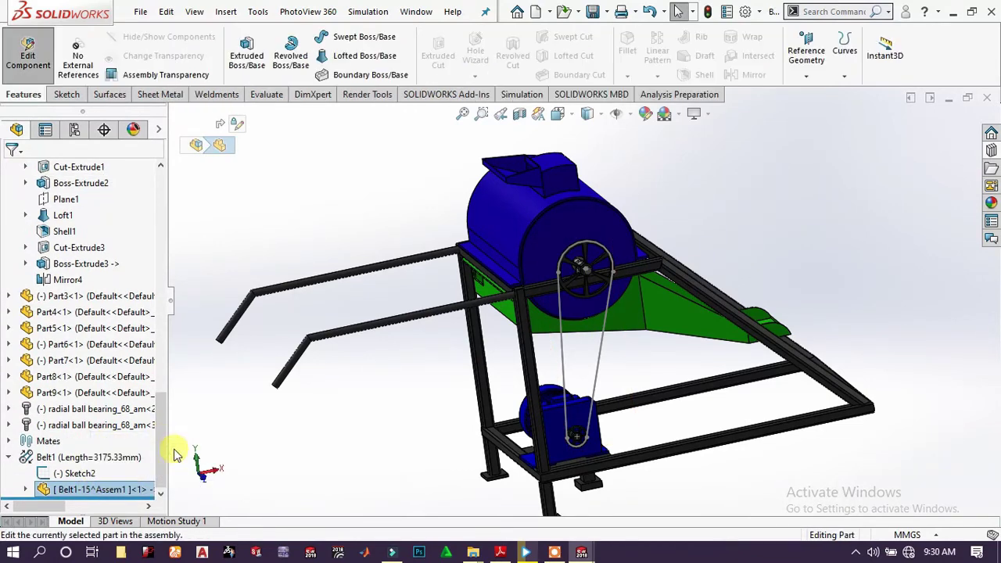
{"action": "middle_click_drag", "start_coordinate": [603, 301], "coordinate": [668, 314]}
{"action": "scroll", "coordinate": [649, 251], "scroll_direction": "down", "scroll_amount": 5}
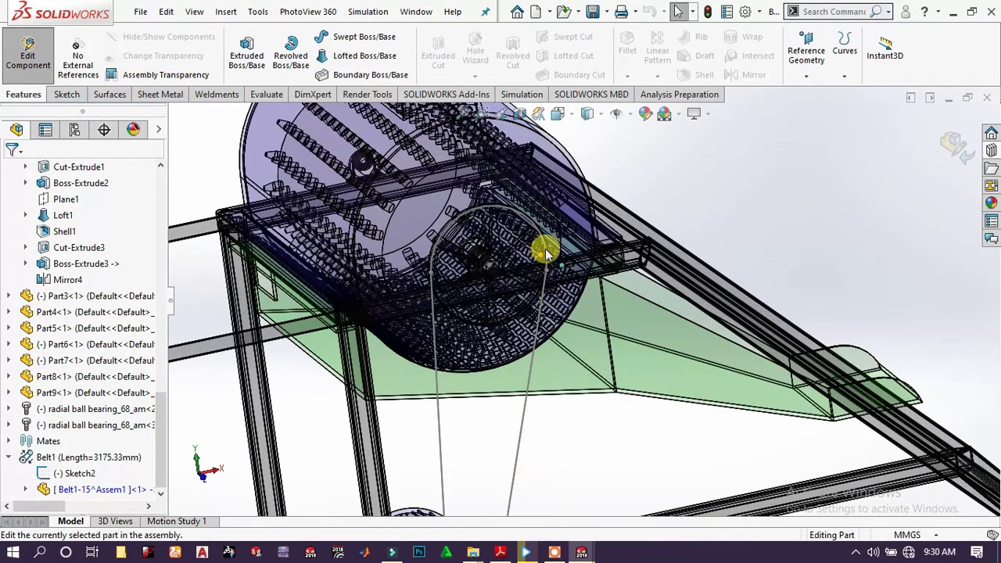
{"action": "left_click", "coordinate": [540, 141]}
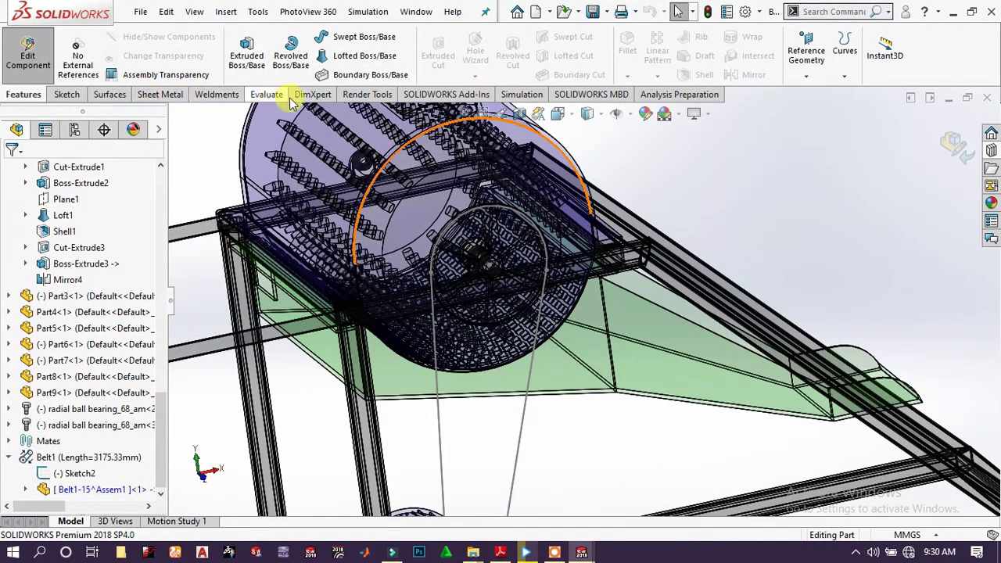
{"action": "left_click", "coordinate": [71, 94]}
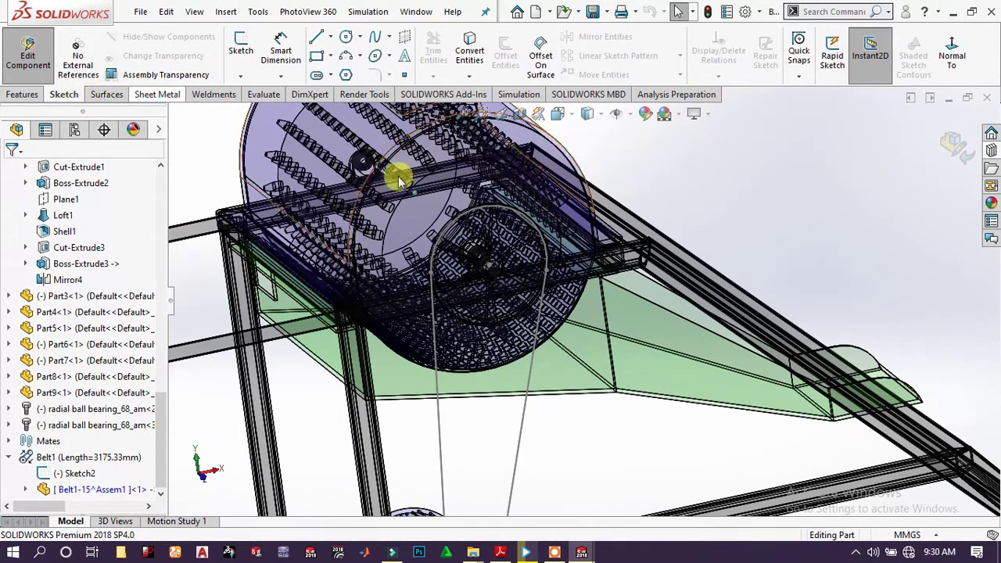
{"action": "left_click", "coordinate": [525, 223]}
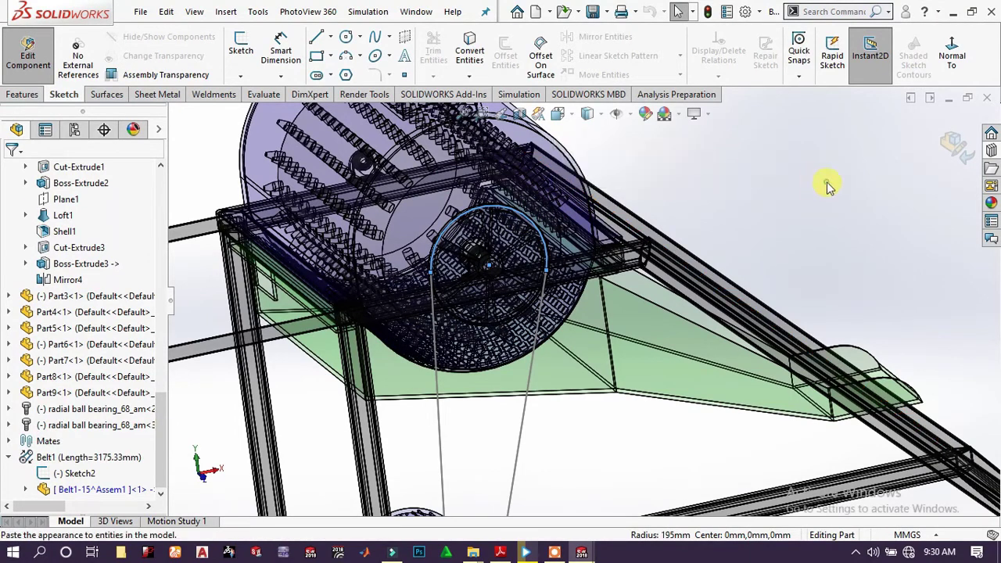
{"action": "scroll", "coordinate": [634, 152], "scroll_direction": "up", "scroll_amount": 10}
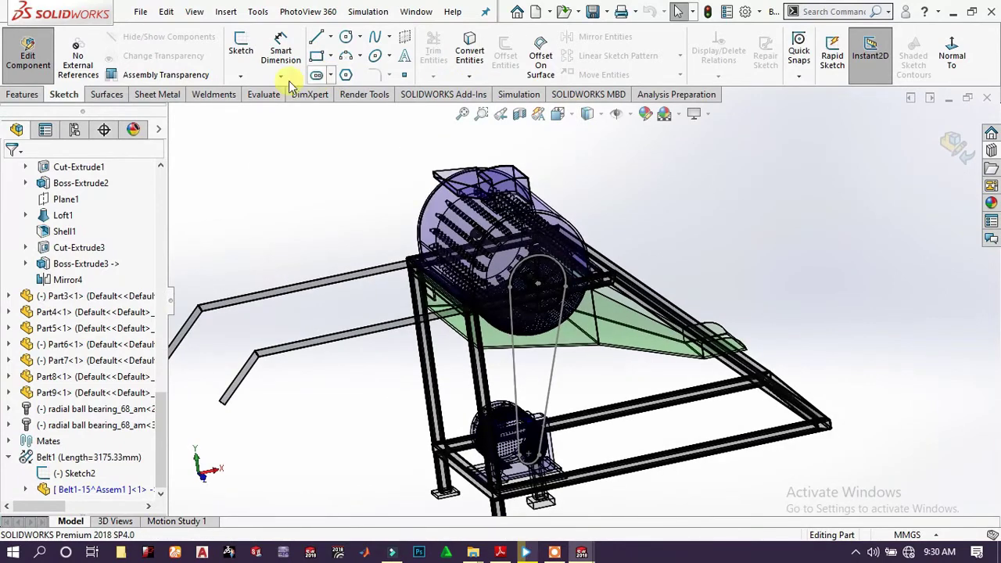
{"action": "left_click", "coordinate": [109, 96]}
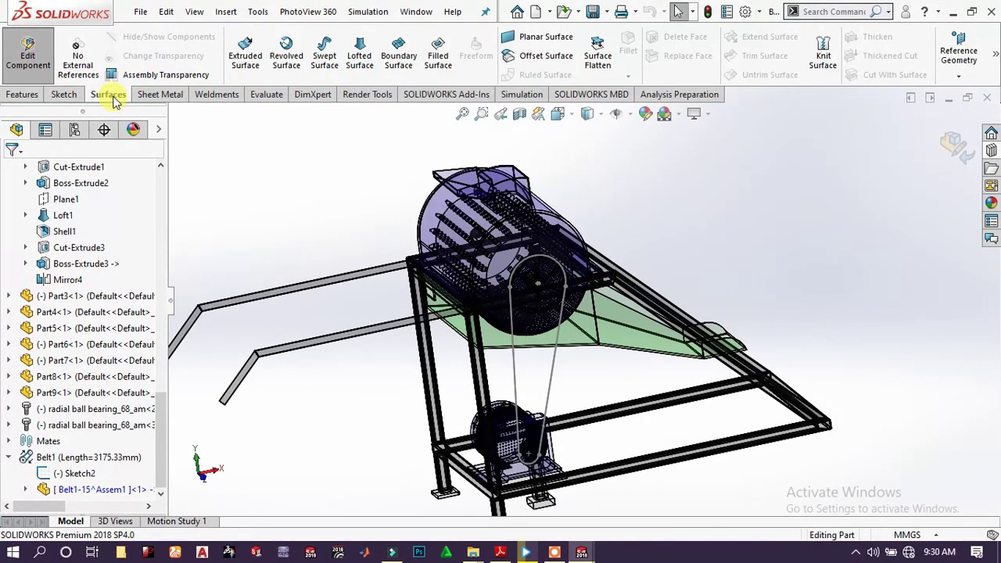
{"action": "scroll", "coordinate": [119, 98], "scroll_direction": "up", "scroll_amount": 2}
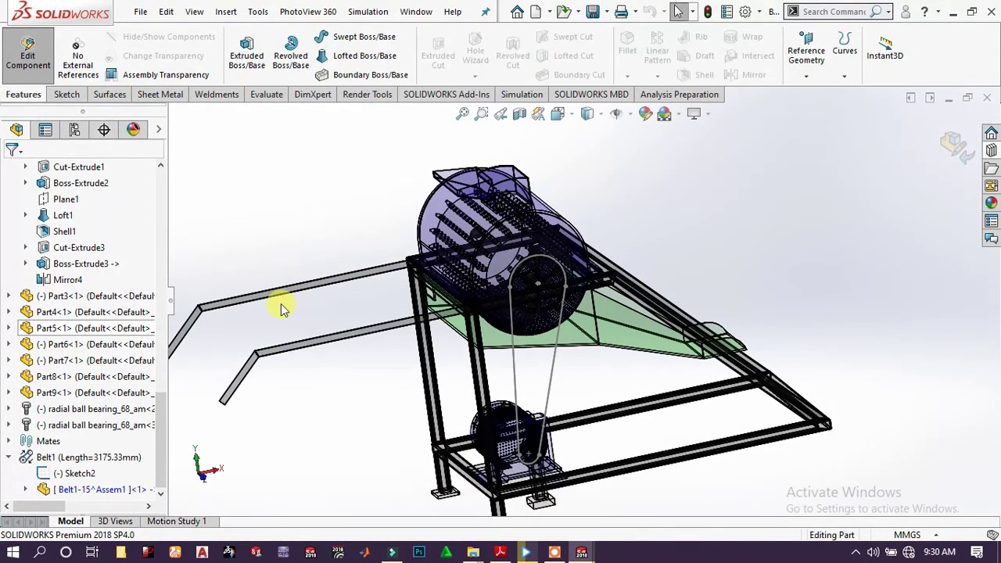
Create a reference plane in the belt part, parallel to its Top Plane and passing through the belt sketch's arc endpoint at the large pulley
{"action": "left_click", "coordinate": [28, 489]}
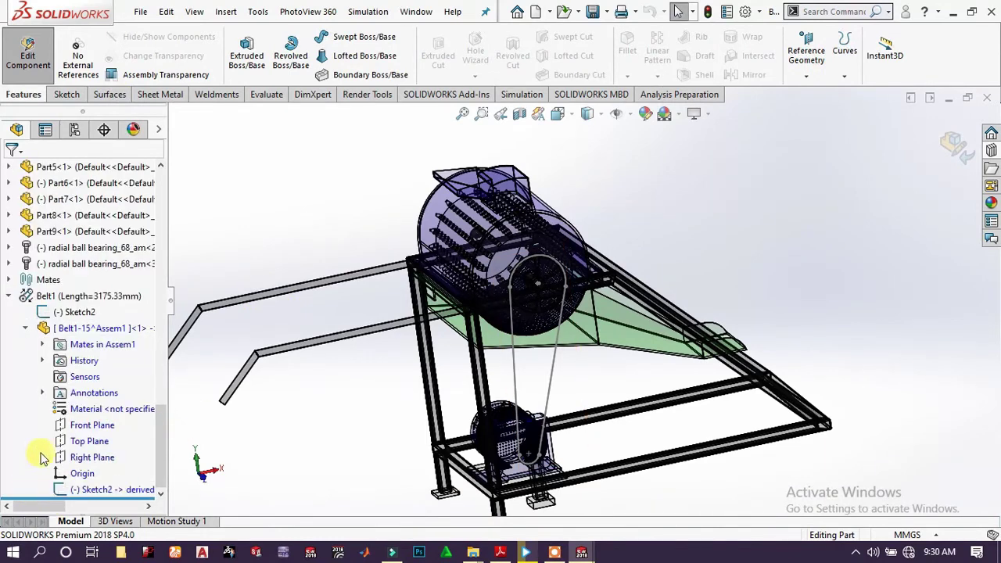
{"action": "left_click", "coordinate": [90, 443]}
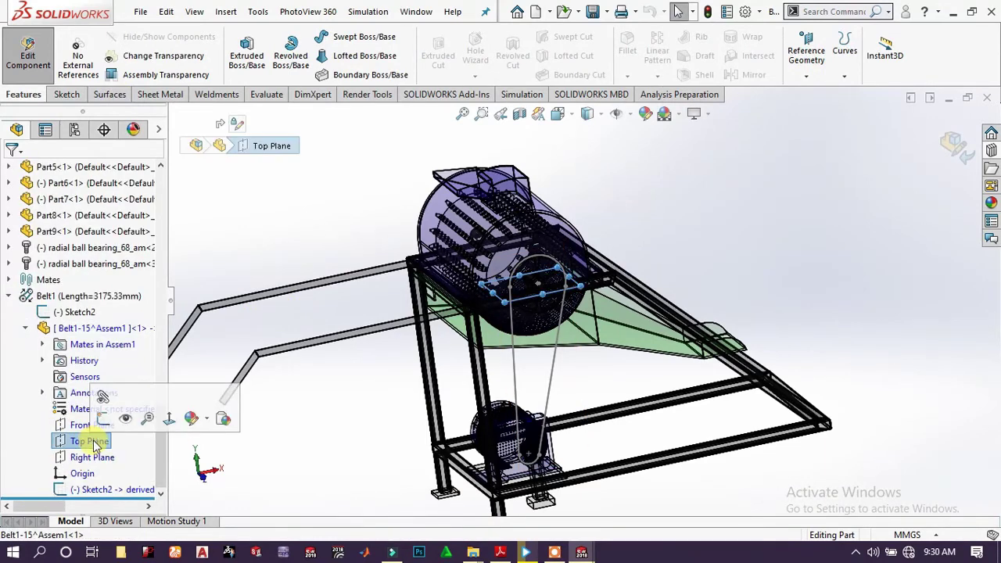
{"action": "left_click", "coordinate": [806, 52]}
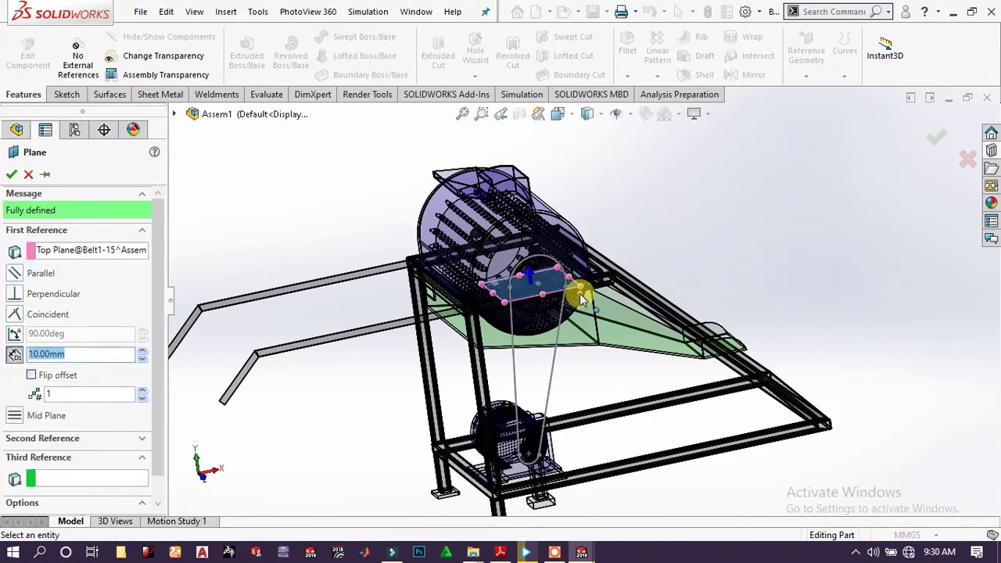
{"action": "scroll", "coordinate": [581, 297], "scroll_direction": "down", "scroll_amount": 6}
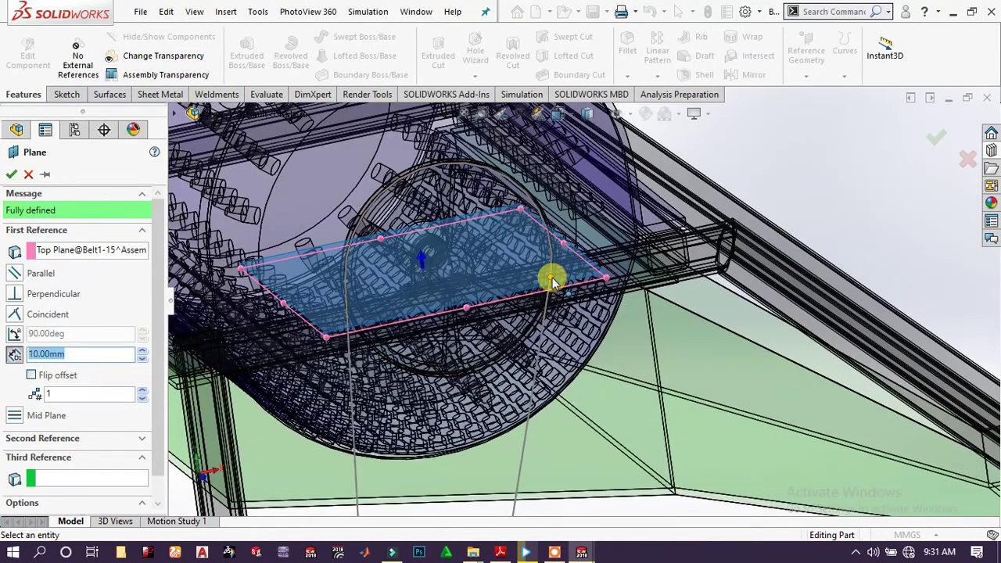
{"action": "left_click", "coordinate": [552, 279]}
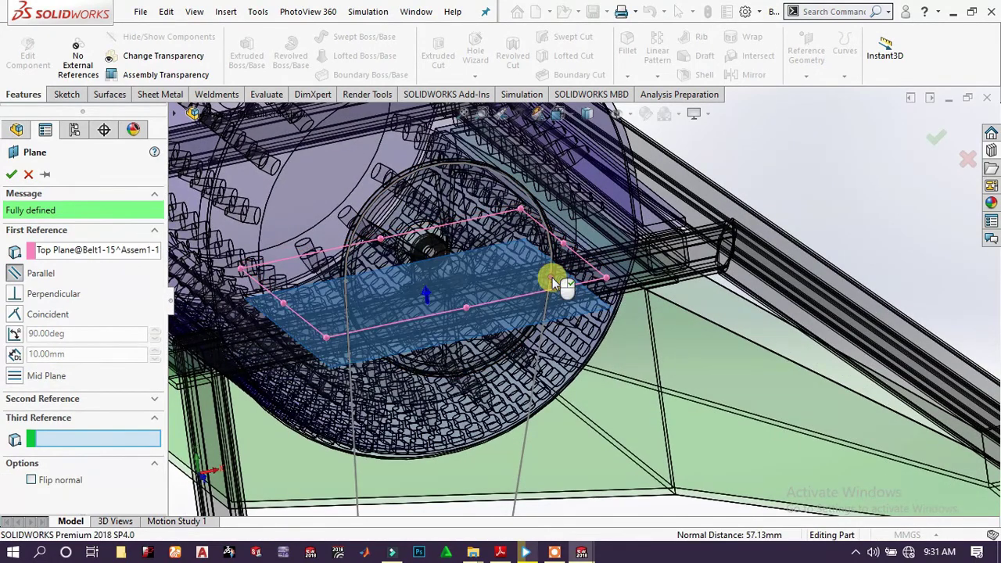
{"action": "left_click", "coordinate": [8, 175]}
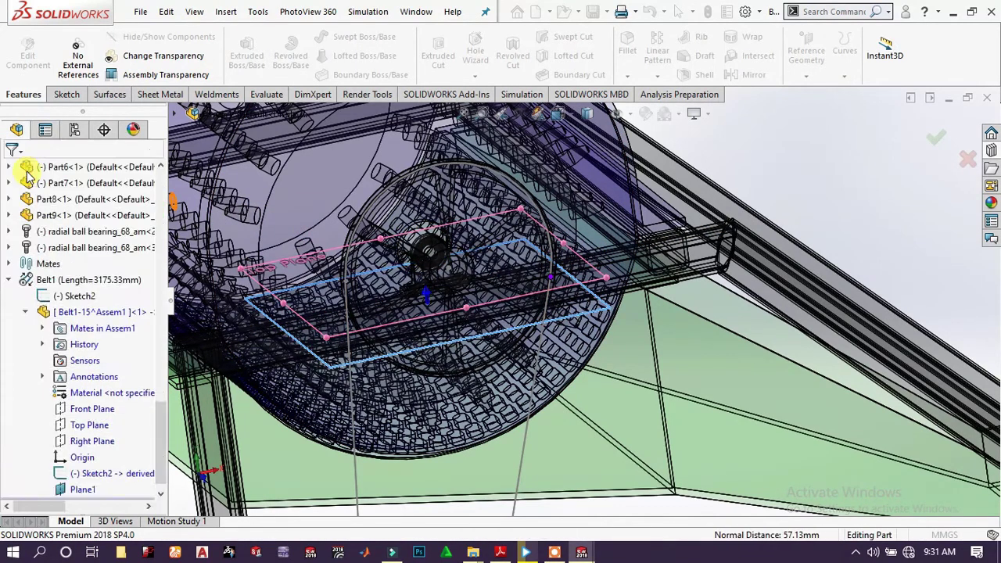
Enlarge the displayed boundary of Plane1 by pulling its front corner outward beyond the frame
{"action": "left_click", "coordinate": [295, 324]}
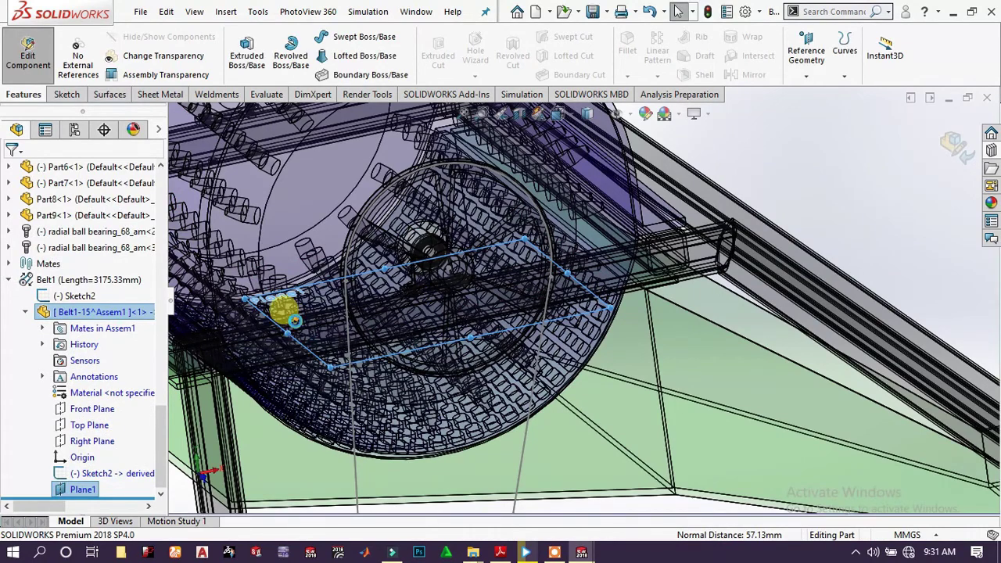
{"action": "left_click", "coordinate": [335, 351]}
{"action": "key", "text": "ctrl+7"}
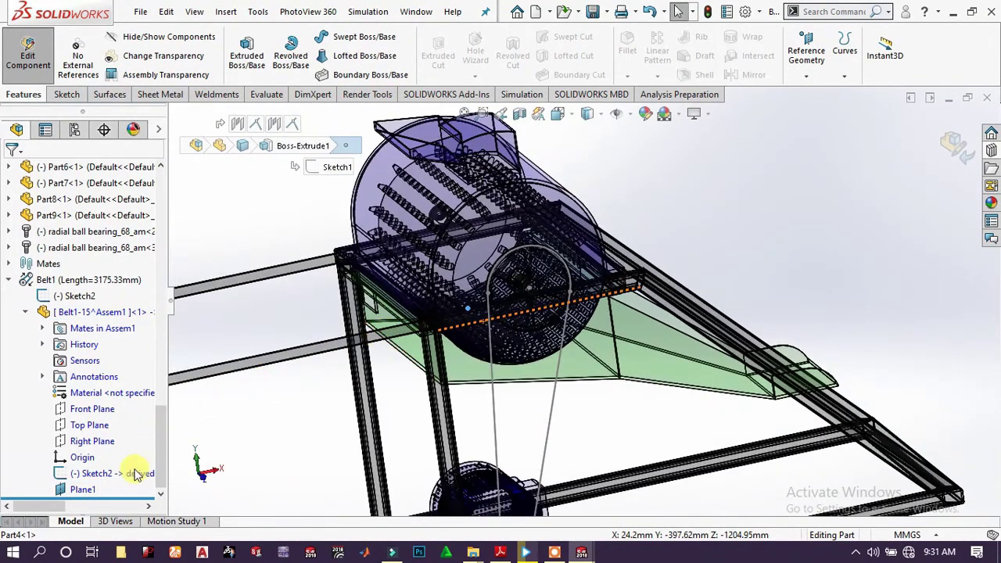
{"action": "left_click", "coordinate": [83, 489]}
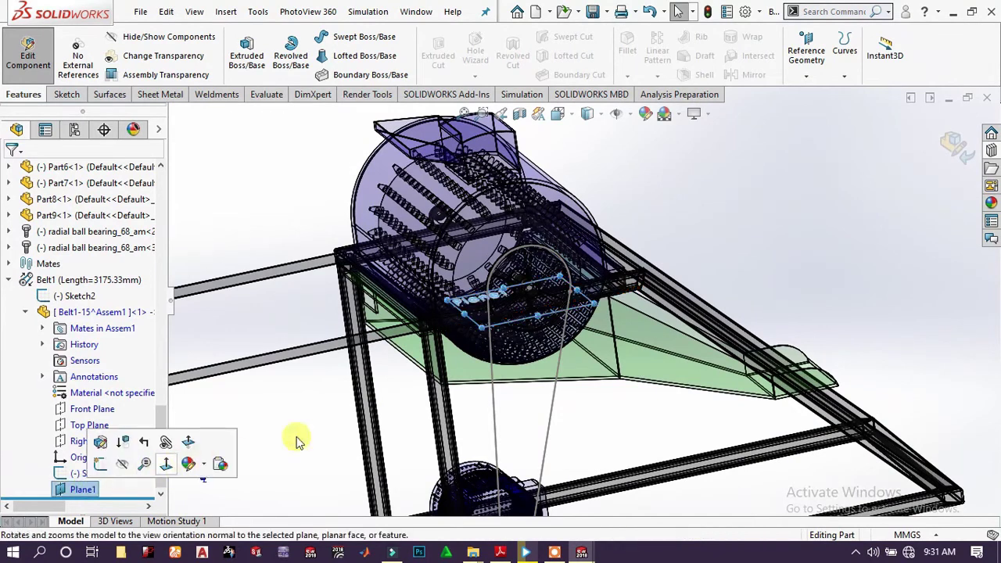
{"action": "left_click_drag", "start_coordinate": [483, 330], "coordinate": [301, 416]}
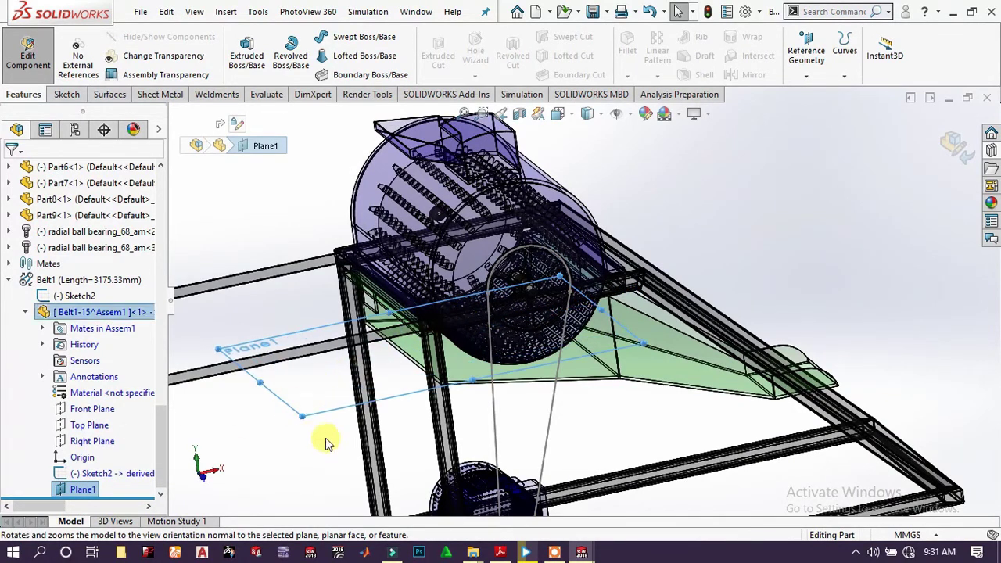
{"action": "left_click", "coordinate": [340, 369]}
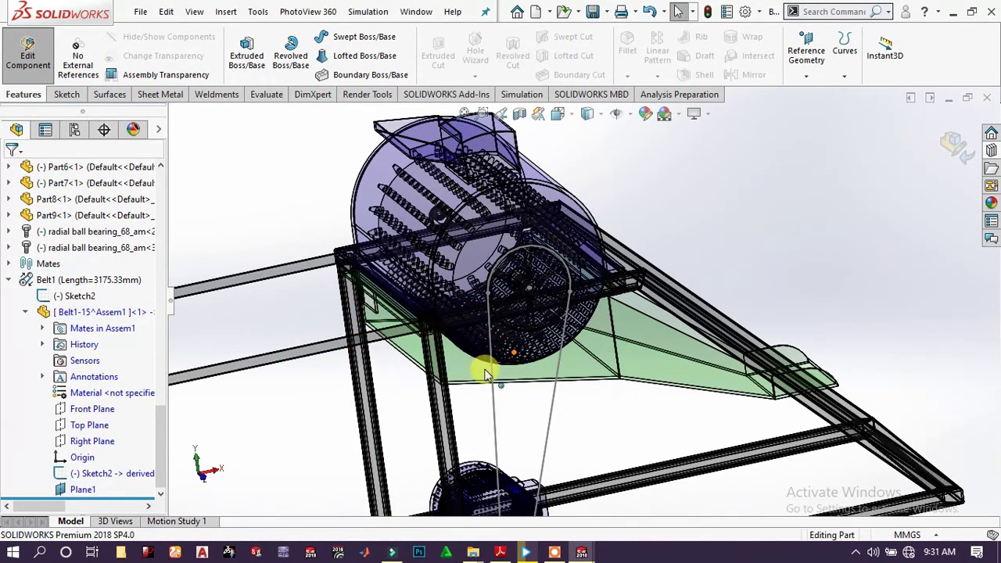
Sketch a closed four-line trapezoidal belt profile on Plane1, tracing the corners of the large pulley's rim groove
{"action": "left_click", "coordinate": [83, 490]}
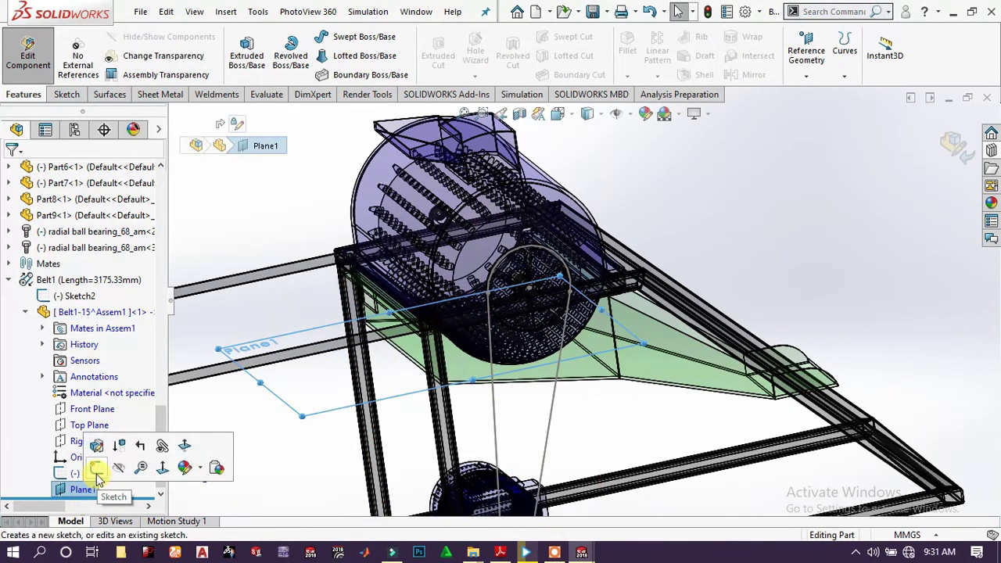
{"action": "left_click", "coordinate": [97, 468]}
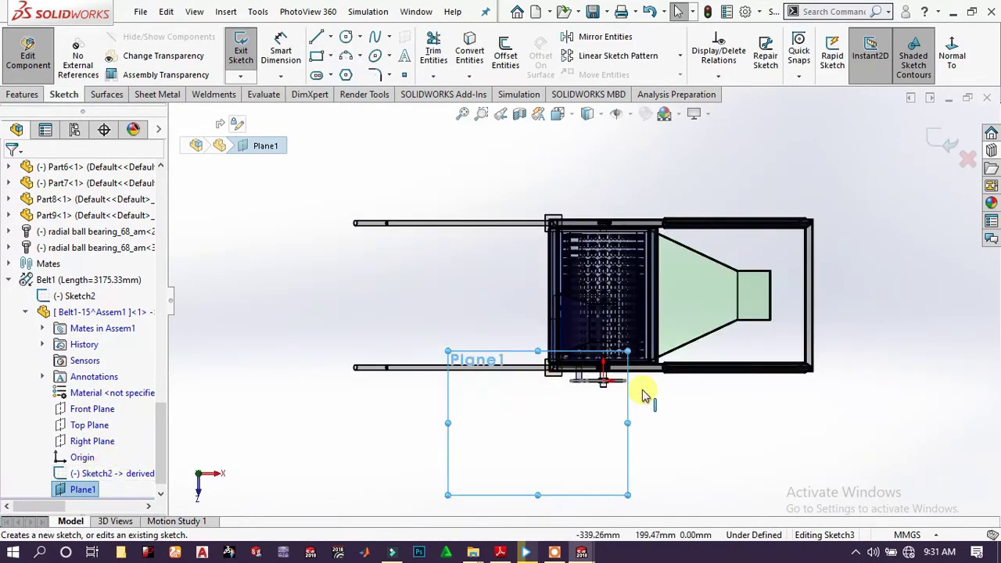
{"action": "scroll", "coordinate": [638, 383], "scroll_direction": "down", "scroll_amount": 4}
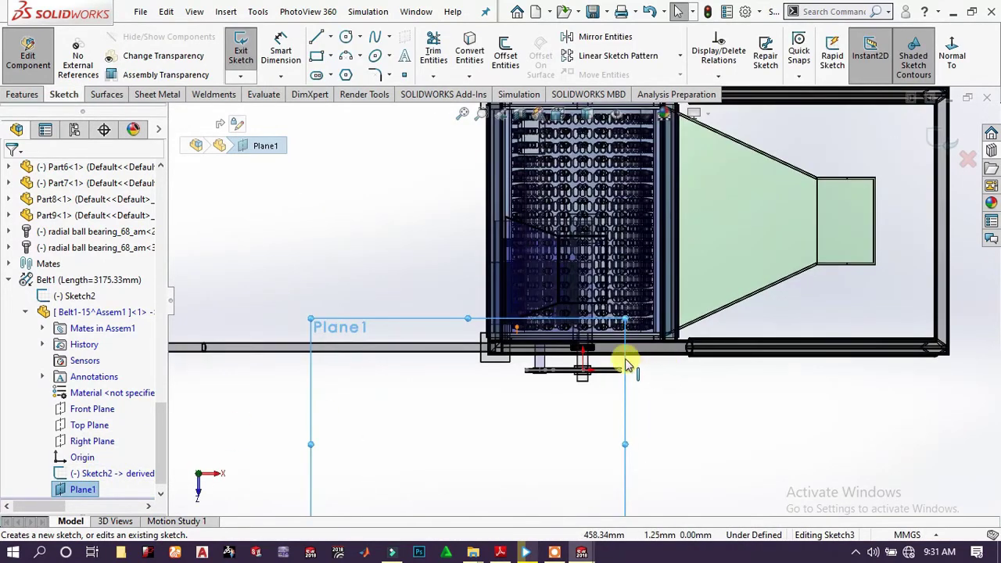
{"action": "scroll", "coordinate": [643, 369], "scroll_direction": "down", "scroll_amount": 4}
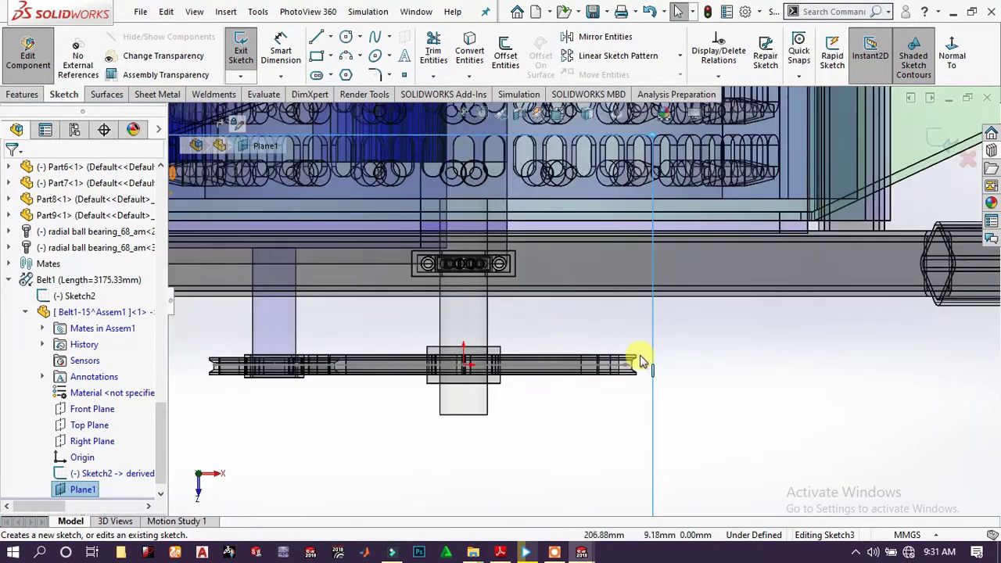
{"action": "scroll", "coordinate": [641, 356], "scroll_direction": "down", "scroll_amount": 3}
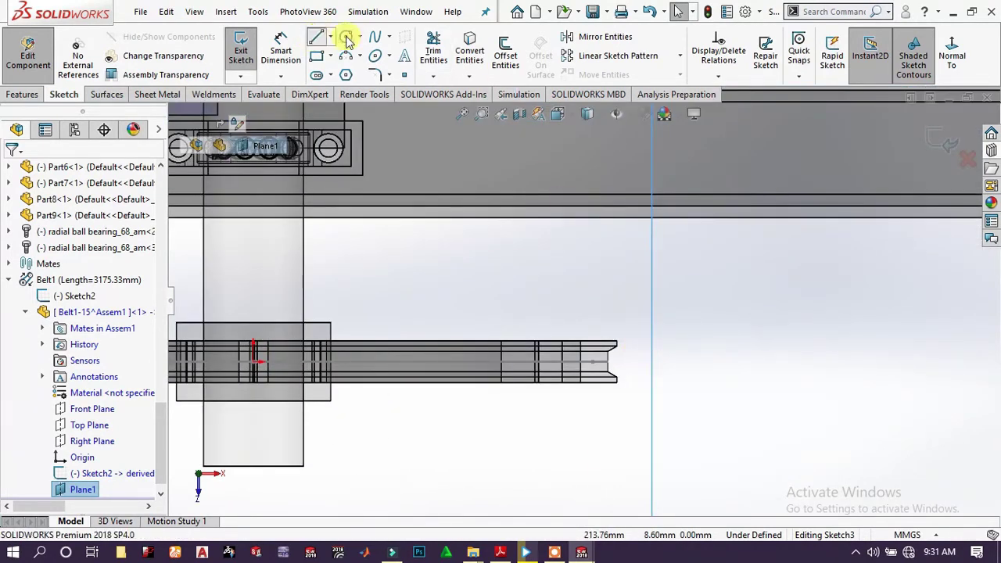
{"action": "left_click", "coordinate": [317, 38]}
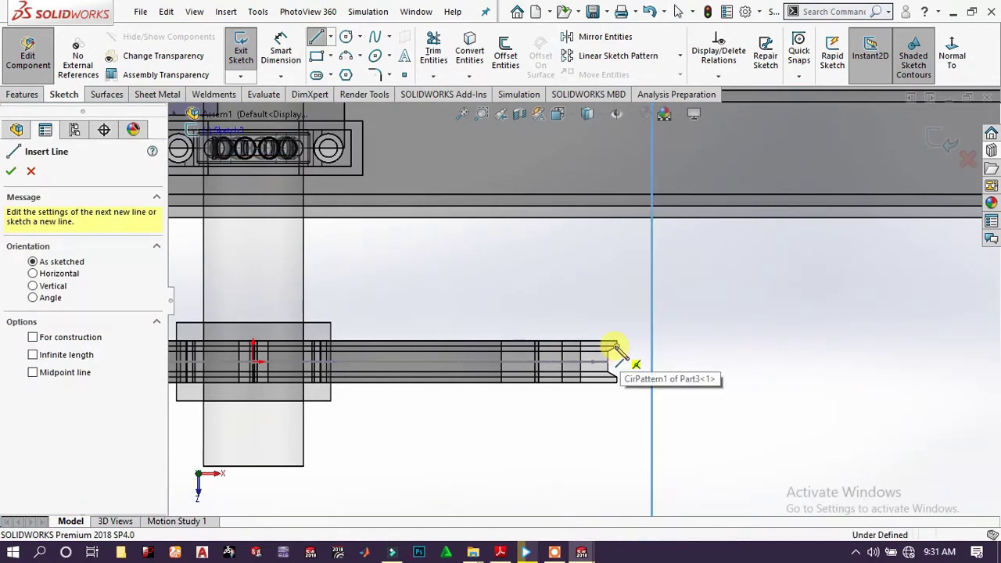
{"action": "left_click", "coordinate": [614, 349]}
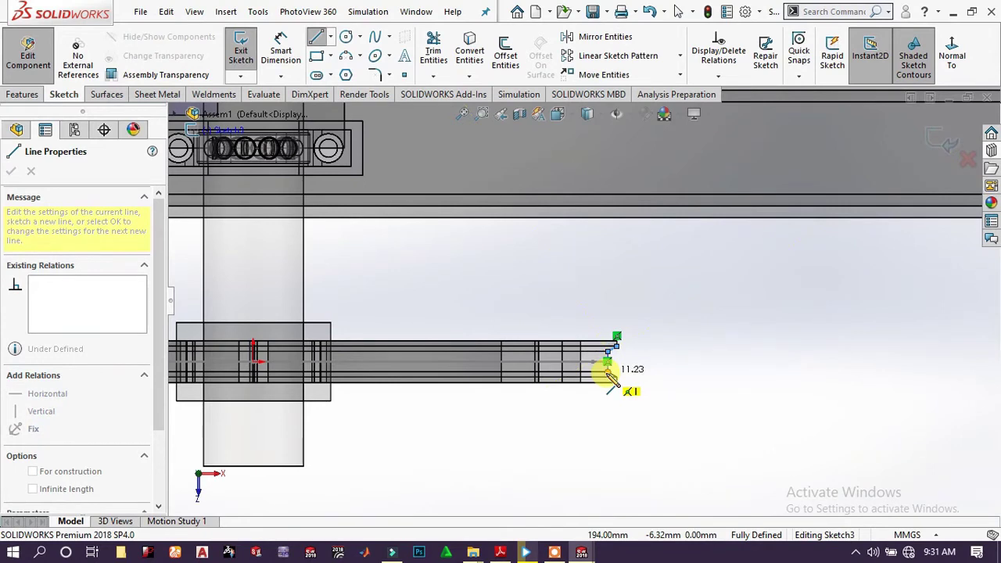
{"action": "left_click", "coordinate": [611, 378]}
{"action": "key", "text": "Escape"}
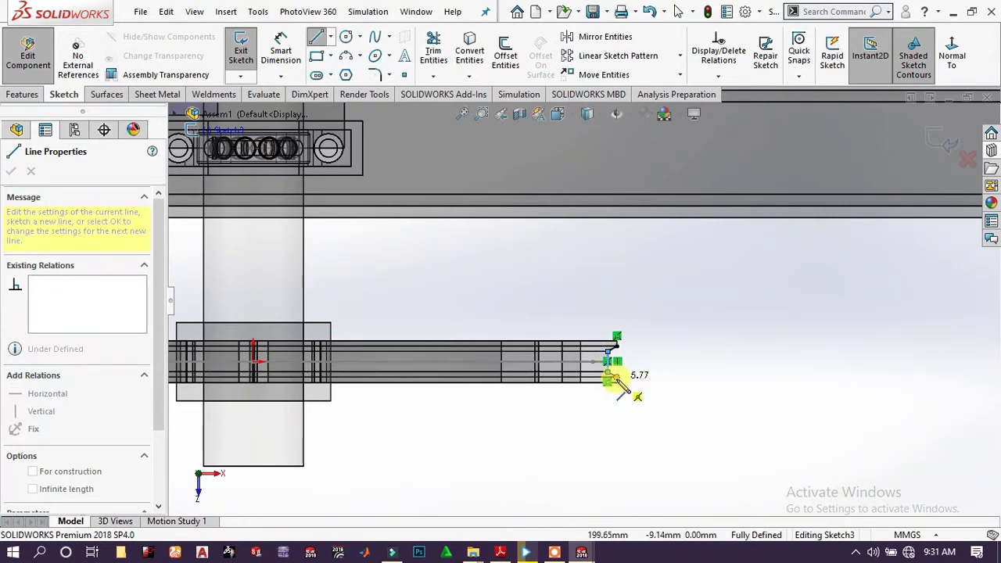
{"action": "left_click", "coordinate": [617, 384]}
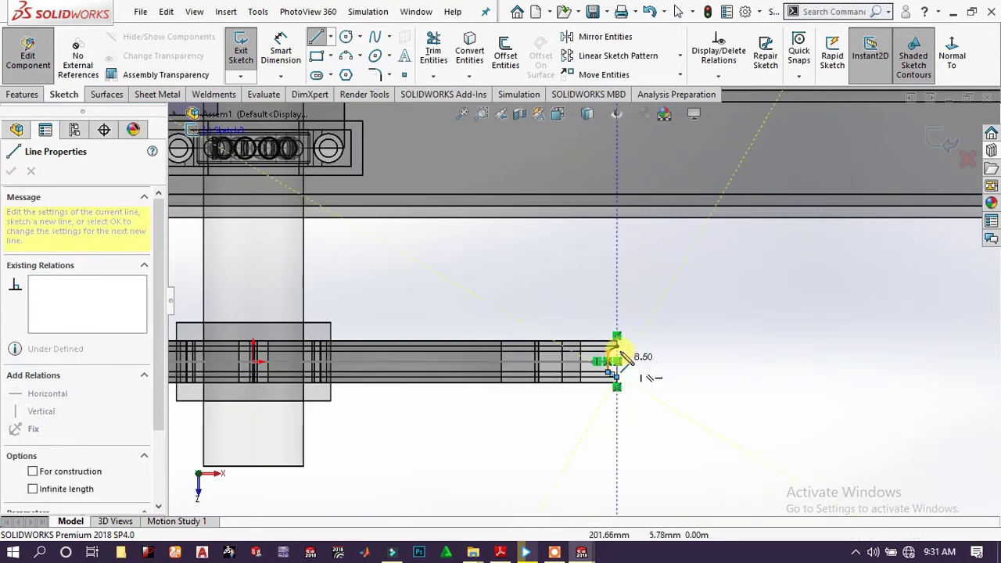
{"action": "key", "text": "Escape"}
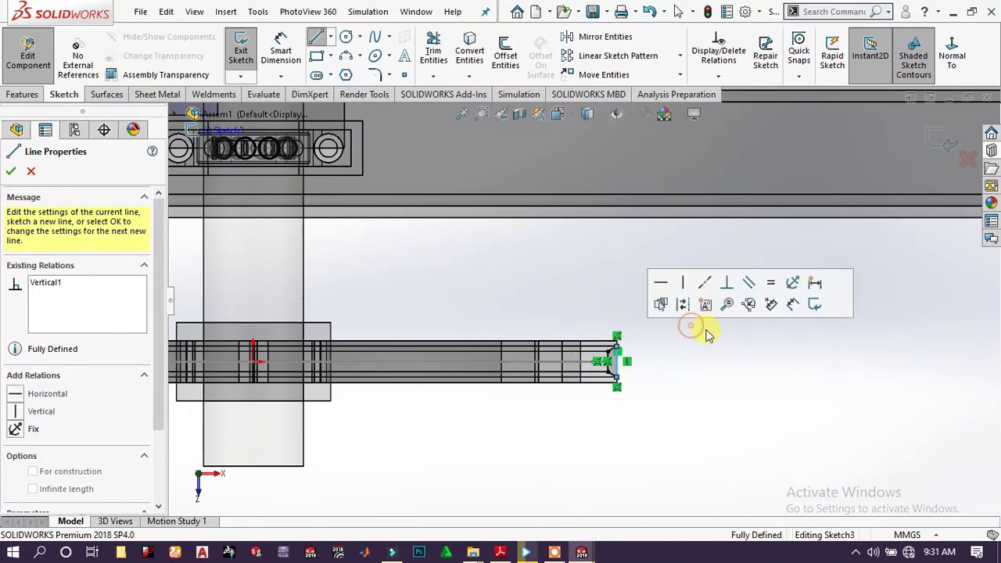
{"action": "right_click", "coordinate": [693, 331]}
{"action": "left_click", "coordinate": [715, 334]}
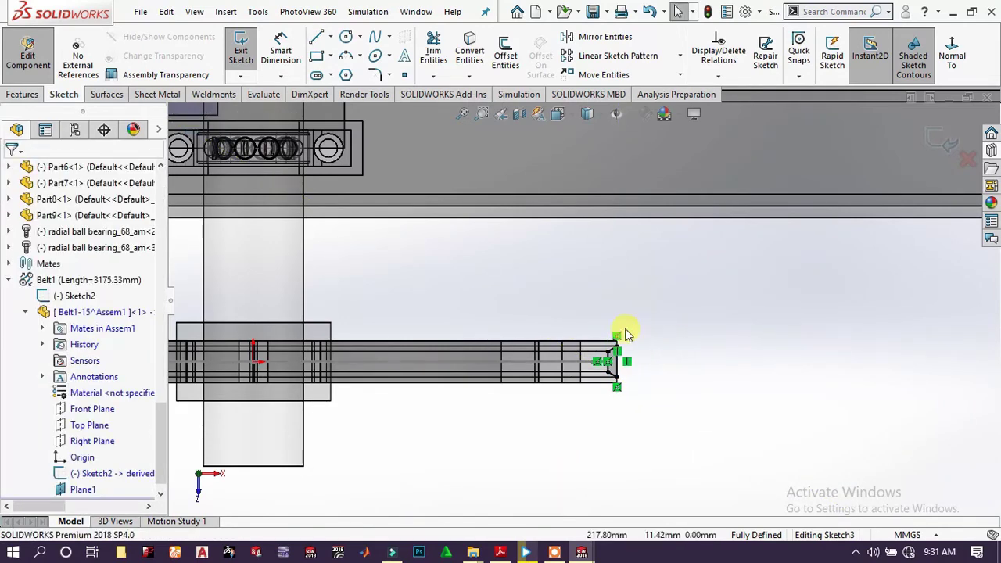
Create a swept boss using the groove profile Sketch3 as profile and the belt loop Sketch2 as path
{"action": "left_click", "coordinate": [23, 95]}
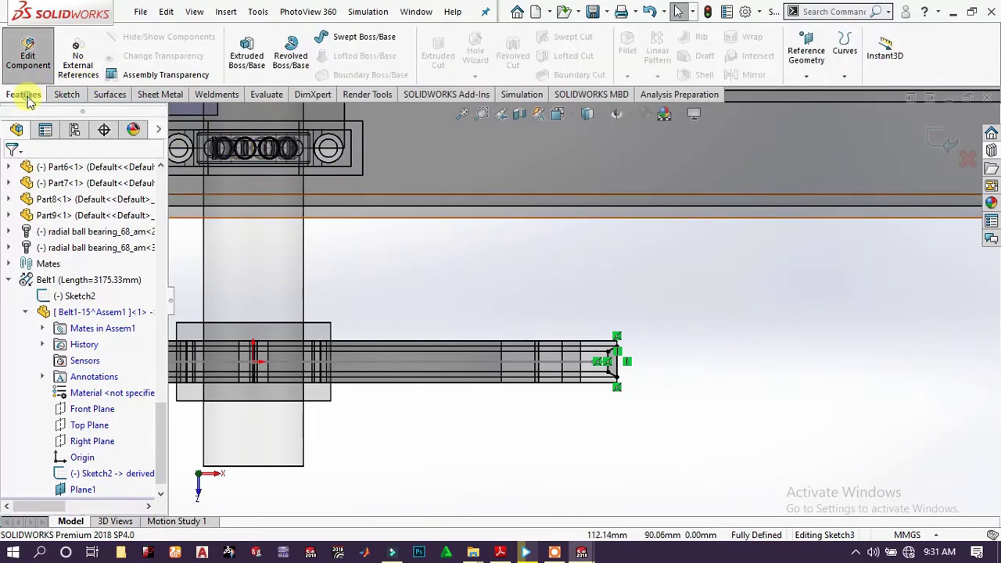
{"action": "left_click", "coordinate": [345, 41]}
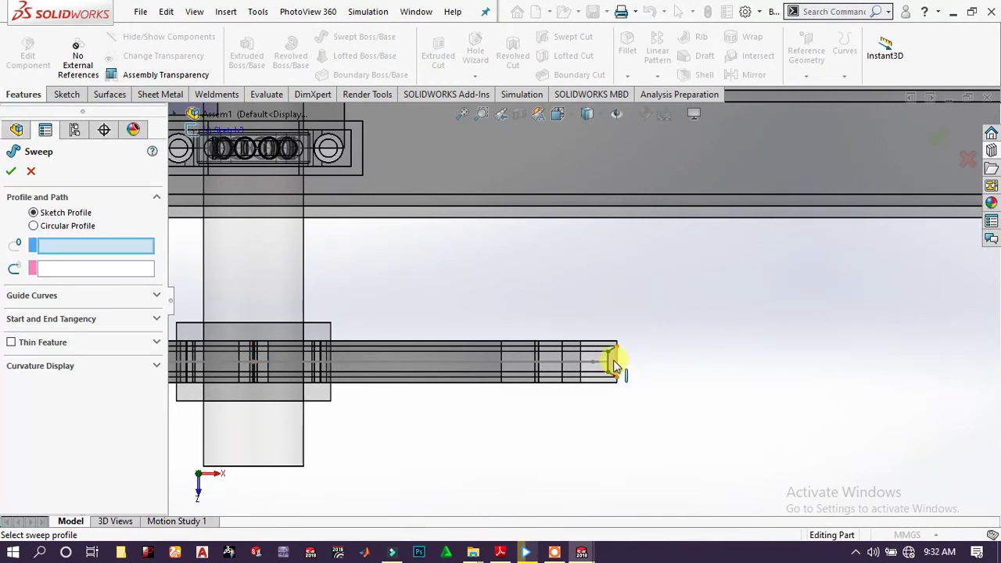
{"action": "left_click", "coordinate": [614, 364]}
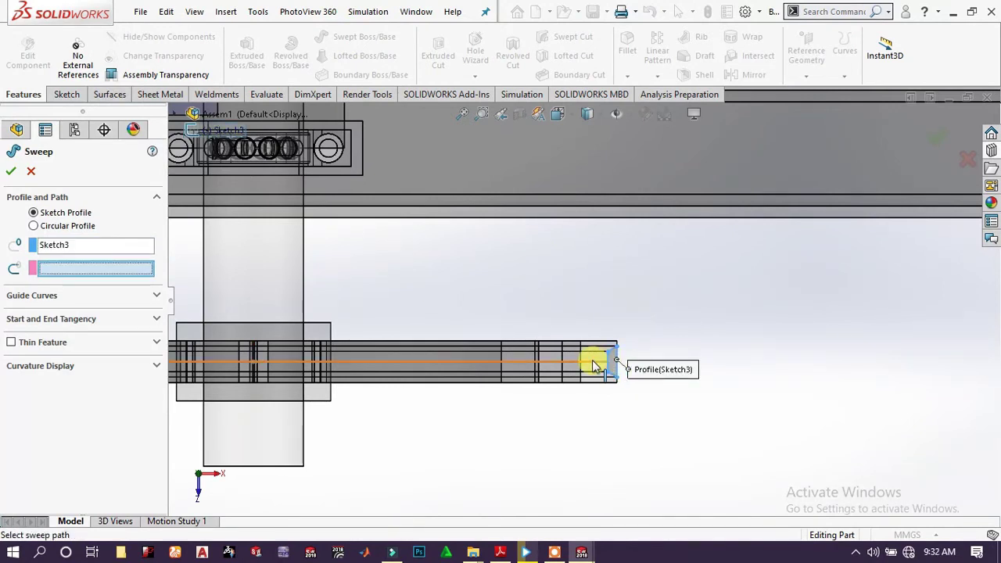
{"action": "left_click", "coordinate": [591, 363]}
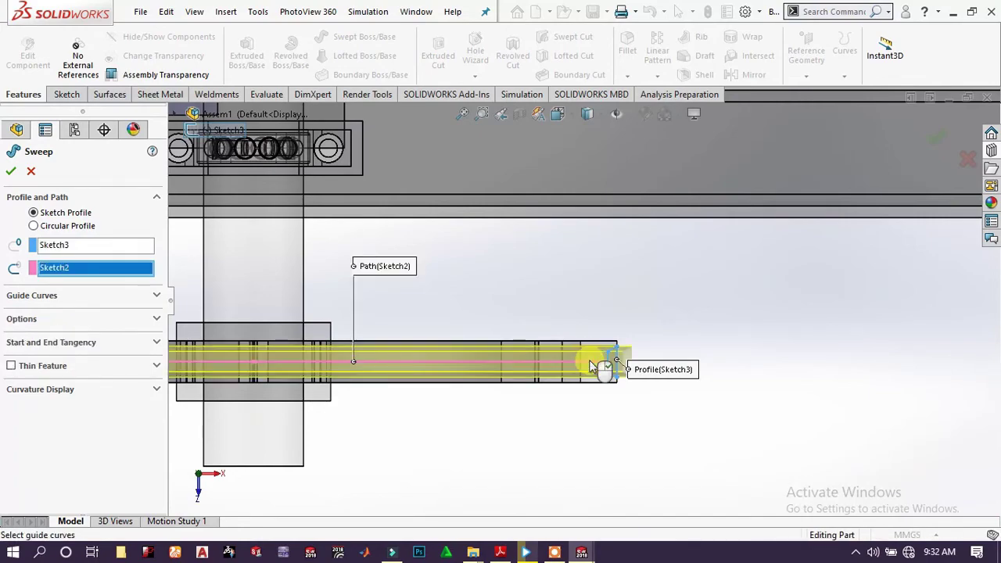
{"action": "middle_click_drag", "start_coordinate": [474, 438], "coordinate": [415, 312]}
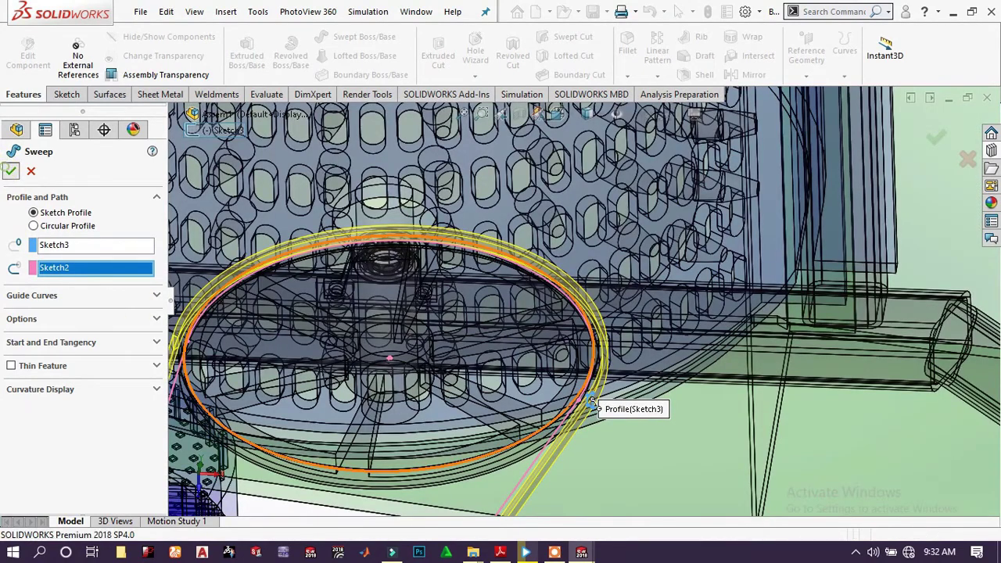
{"action": "key", "text": "Return"}
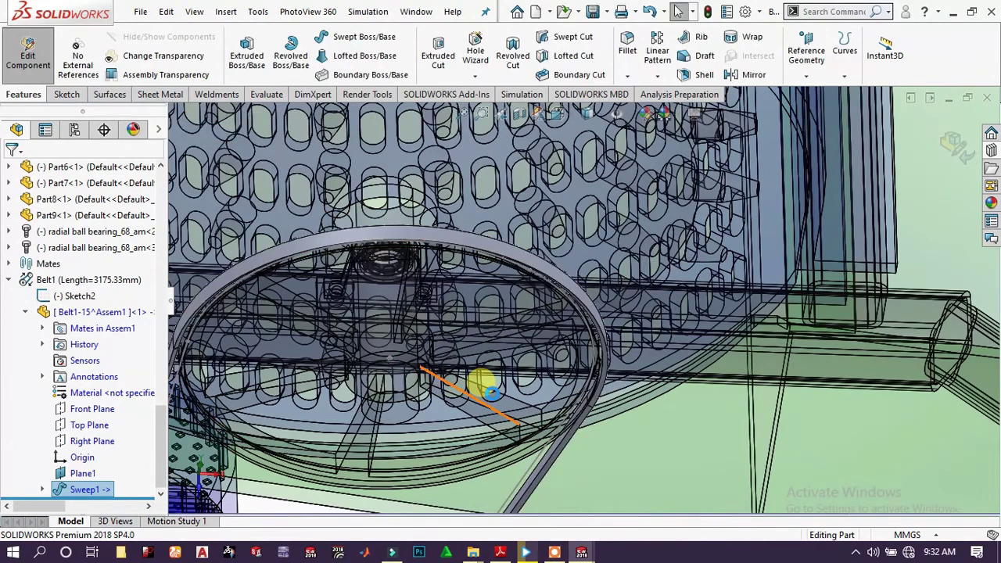
{"action": "middle_click_drag", "start_coordinate": [494, 398], "coordinate": [509, 391]}
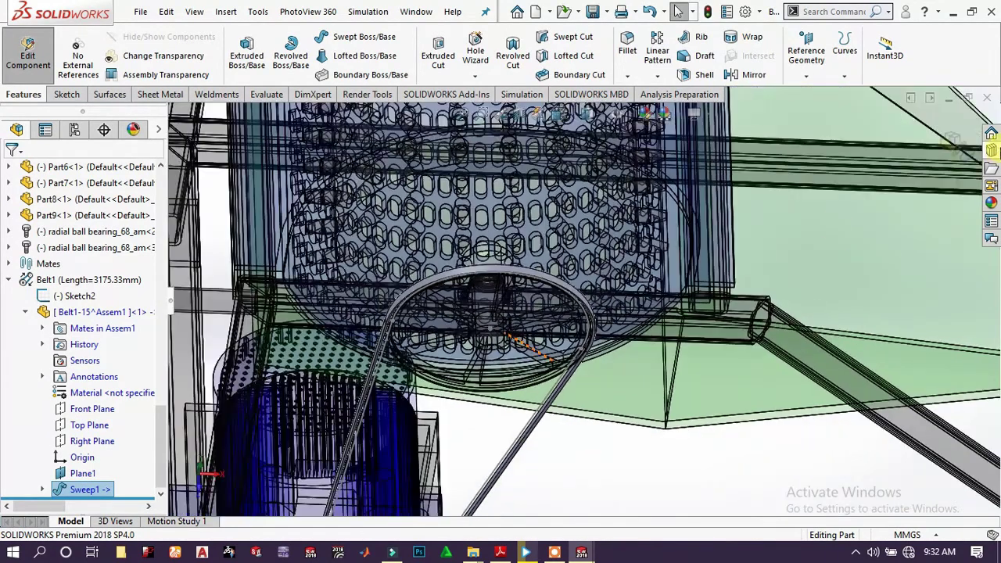
Leave belt part editing to return to the assembly and hide the belt's path sketch Sketch2
{"action": "left_click", "coordinate": [961, 150]}
{"action": "scroll", "coordinate": [548, 274], "scroll_direction": "down", "scroll_amount": 5}
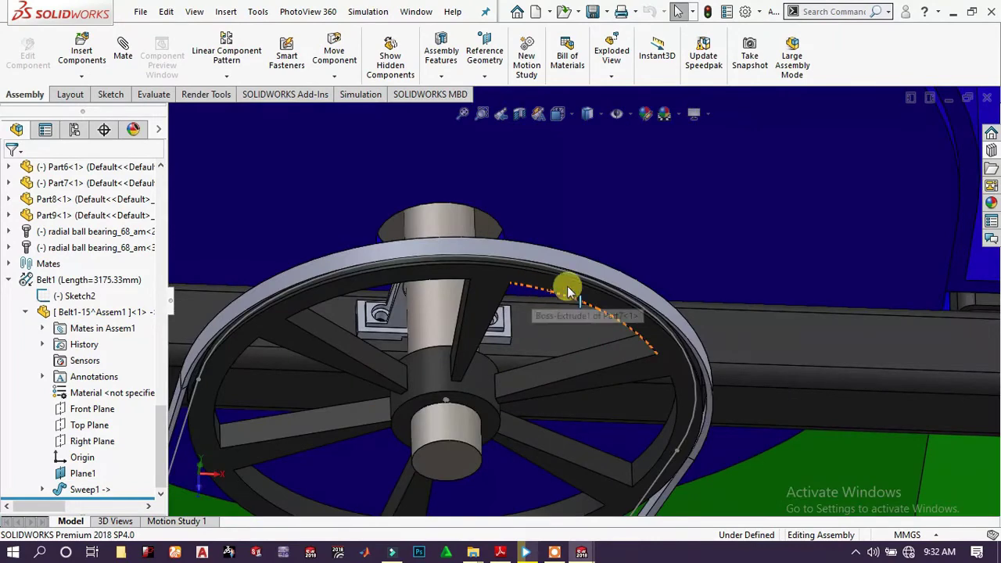
{"action": "scroll", "coordinate": [569, 291], "scroll_direction": "up", "scroll_amount": 3}
{"action": "middle_click_drag", "start_coordinate": [568, 291], "coordinate": [626, 365]}
{"action": "scroll", "coordinate": [601, 374], "scroll_direction": "down", "scroll_amount": 5}
{"action": "scroll", "coordinate": [600, 374], "scroll_direction": "down", "scroll_amount": 3}
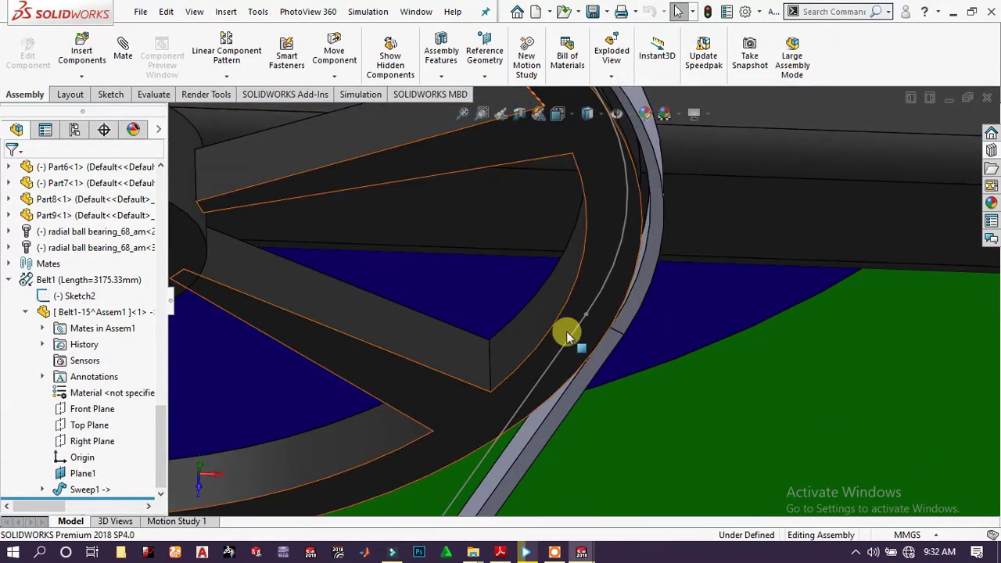
{"action": "left_click", "coordinate": [587, 315]}
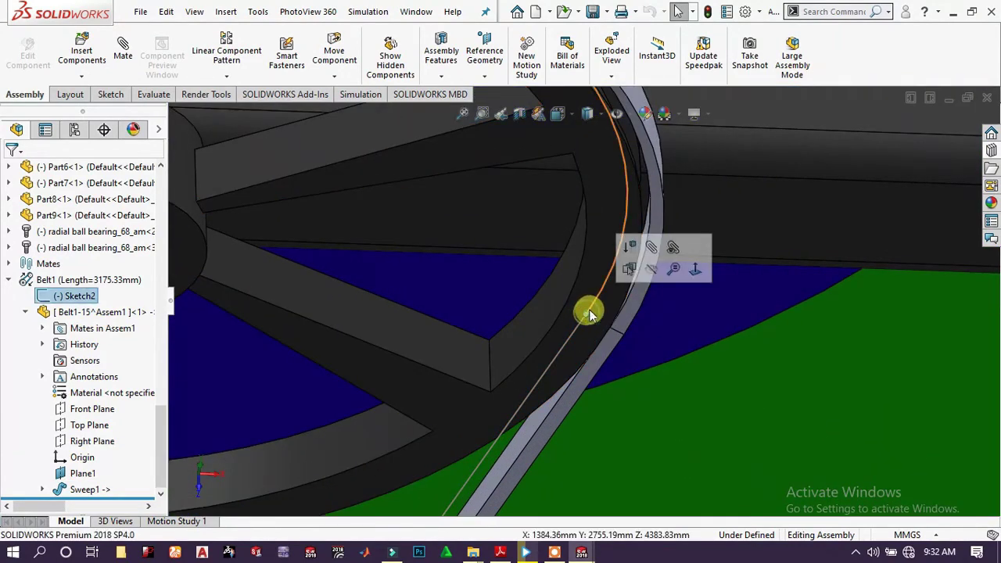
{"action": "left_click", "coordinate": [654, 269]}
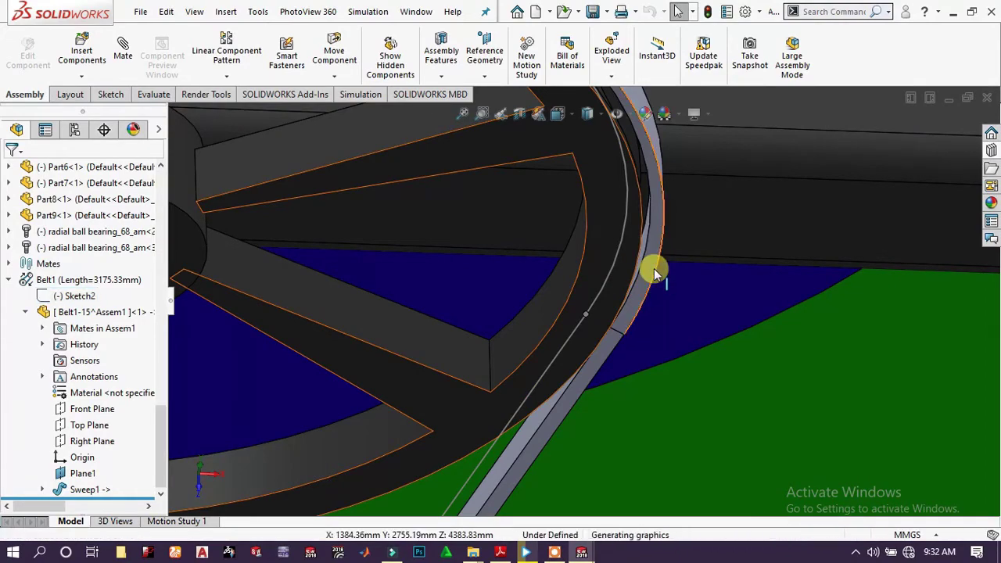
{"action": "scroll", "coordinate": [531, 395], "scroll_direction": "up", "scroll_amount": 10}
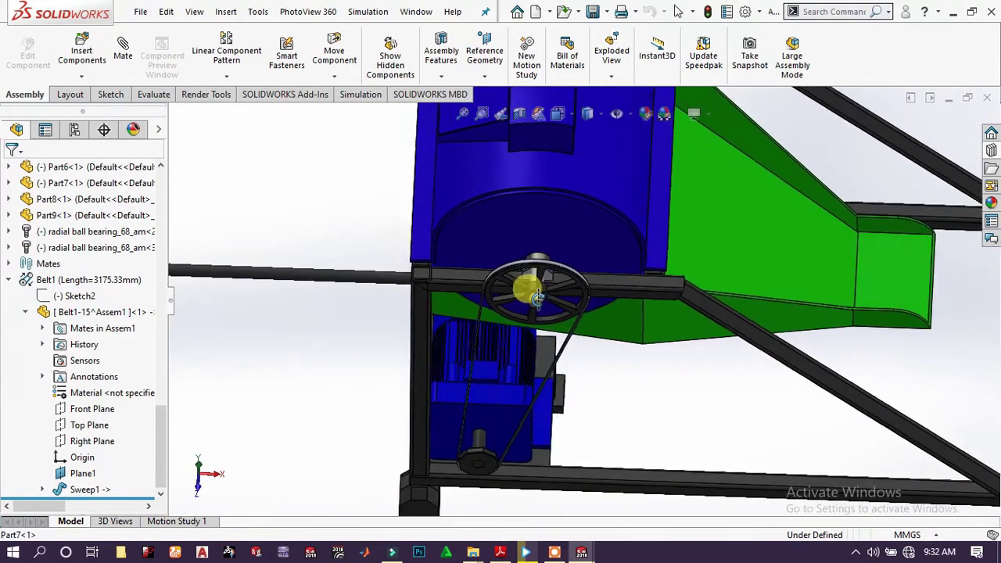
{"action": "middle_click_drag", "start_coordinate": [538, 297], "coordinate": [547, 313]}
{"action": "scroll", "coordinate": [563, 268], "scroll_direction": "down", "scroll_amount": 10}
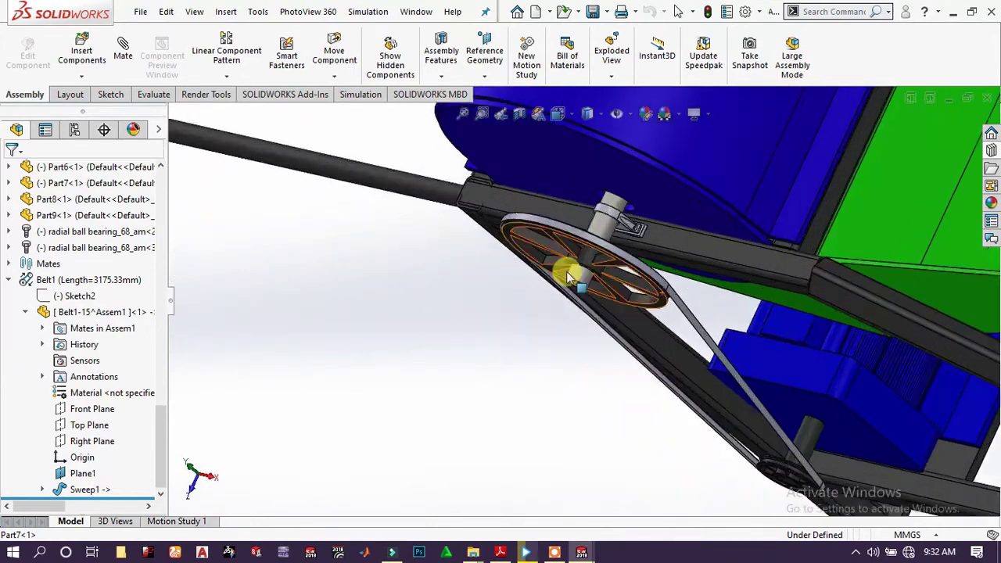
Apply a black colour appearance to the belt's Sweep1 feature
{"action": "left_click", "coordinate": [881, 274]}
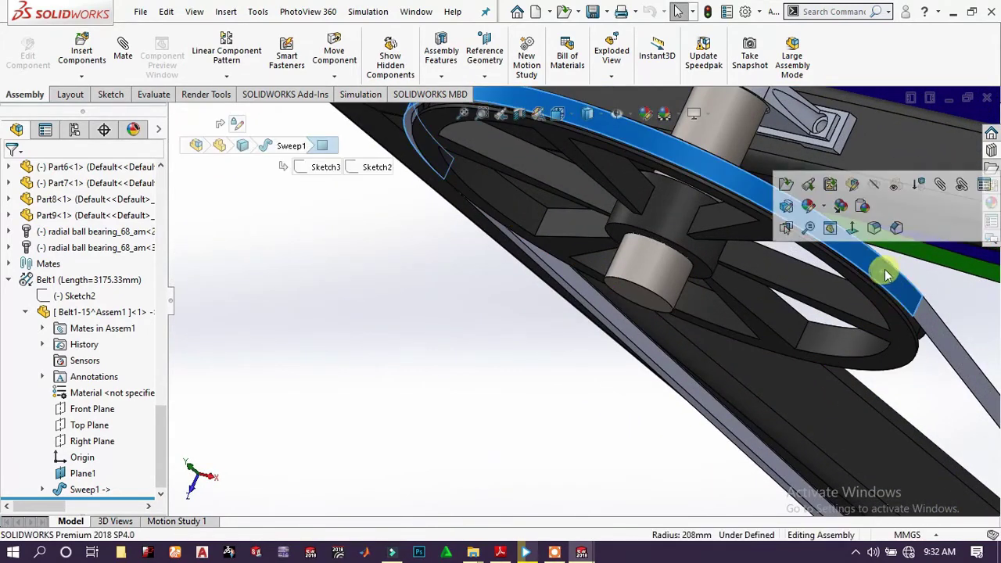
{"action": "left_click", "coordinate": [810, 205]}
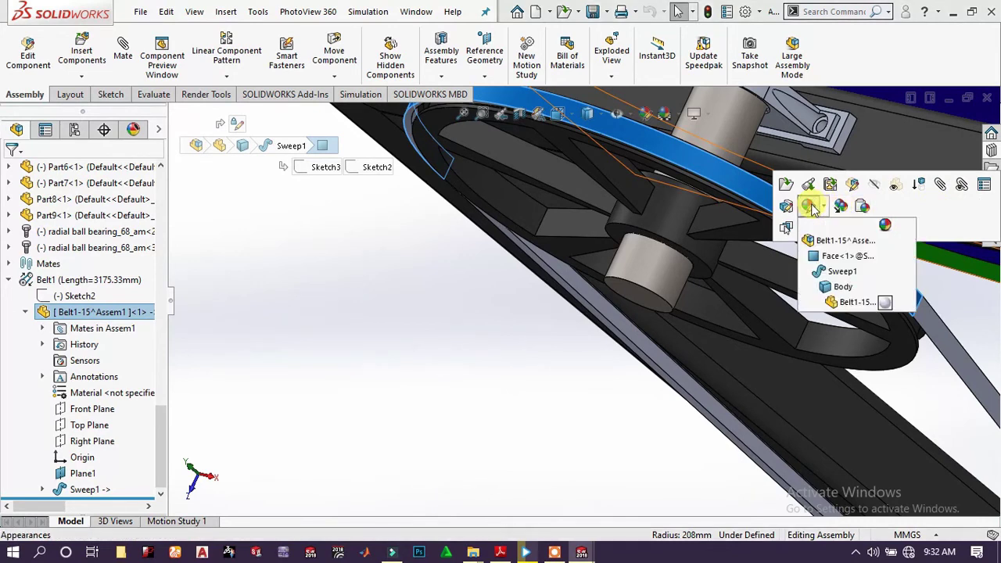
{"action": "left_click", "coordinate": [838, 271]}
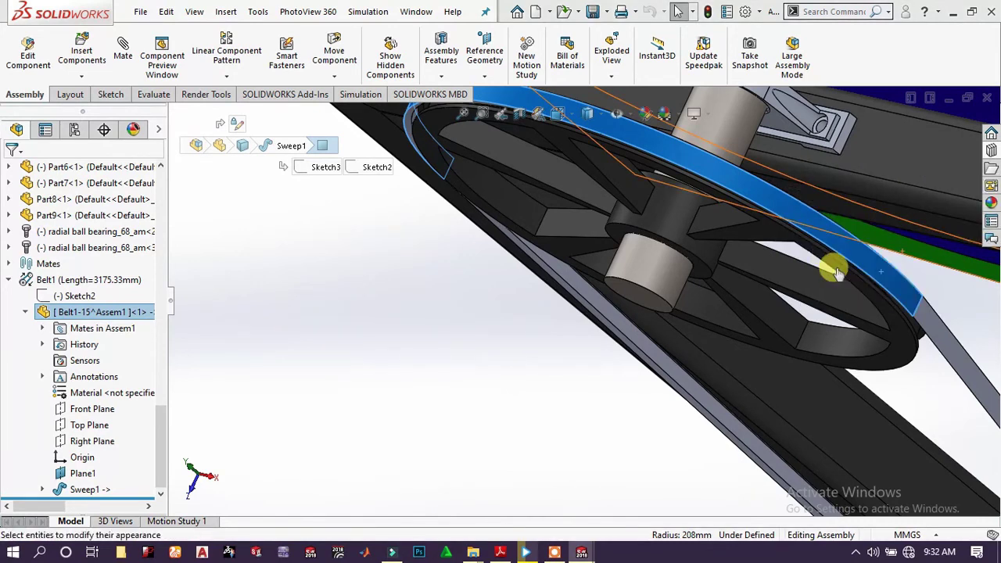
{"action": "key", "text": "Escape"}
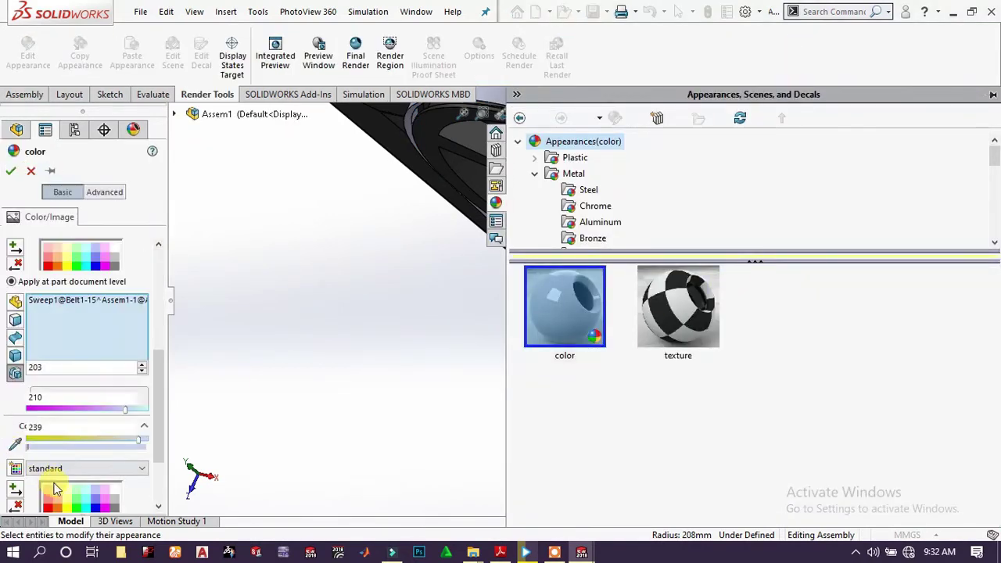
{"action": "left_click", "coordinate": [115, 266]}
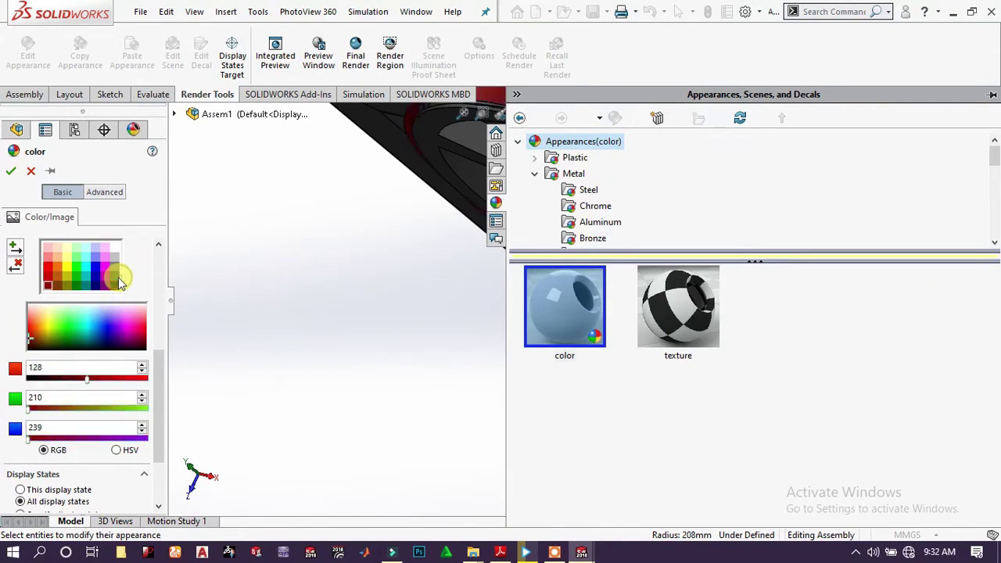
{"action": "left_click", "coordinate": [115, 286]}
{"action": "left_click", "coordinate": [114, 276]}
{"action": "left_click", "coordinate": [9, 171]}
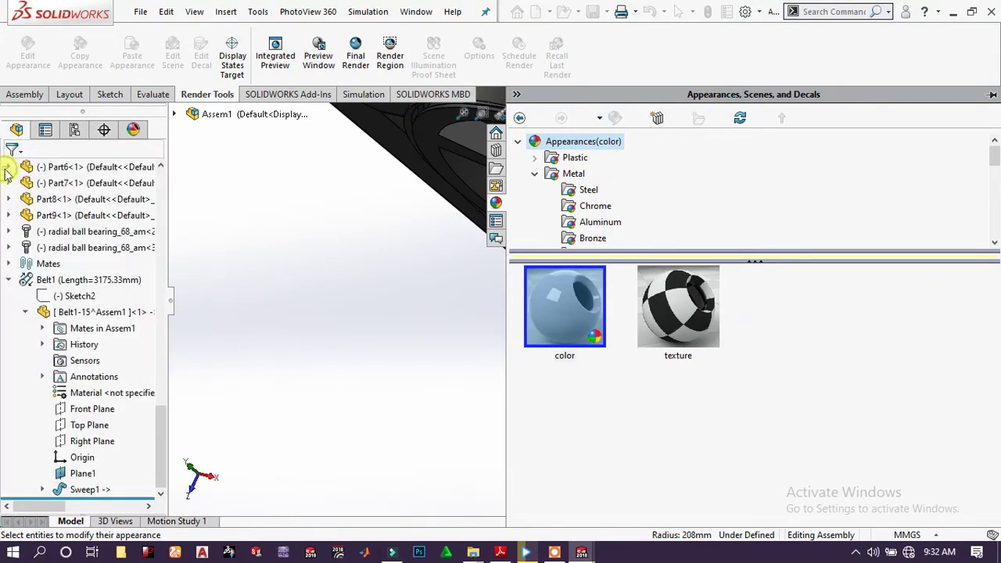
Examine the belt's fit around the large drum pulley and the small motor pulley from several viewpoints
{"action": "scroll", "coordinate": [667, 262], "scroll_direction": "up", "scroll_amount": 5}
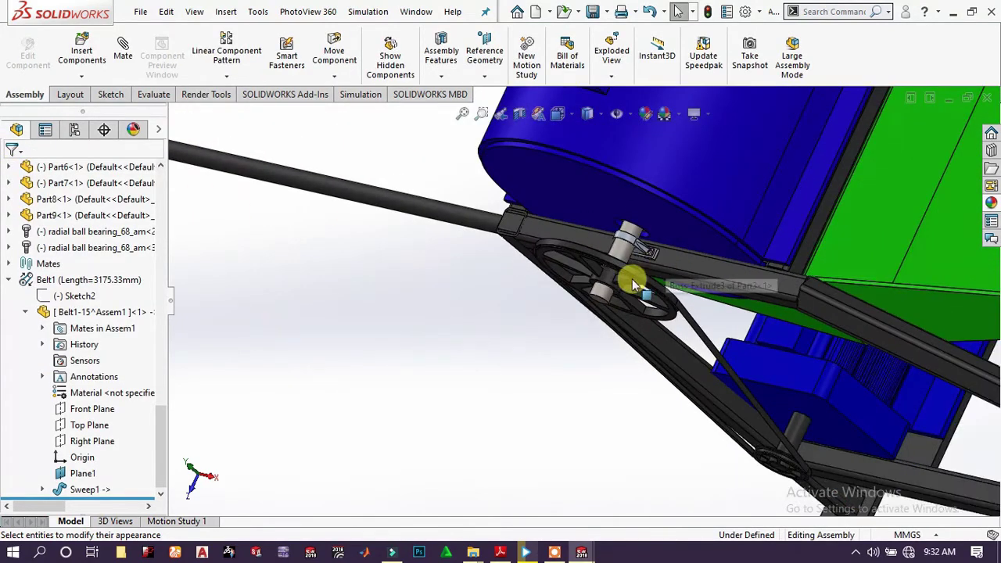
{"action": "middle_click_drag", "start_coordinate": [632, 282], "coordinate": [624, 209]}
{"action": "scroll", "coordinate": [633, 284], "scroll_direction": "down", "scroll_amount": 3}
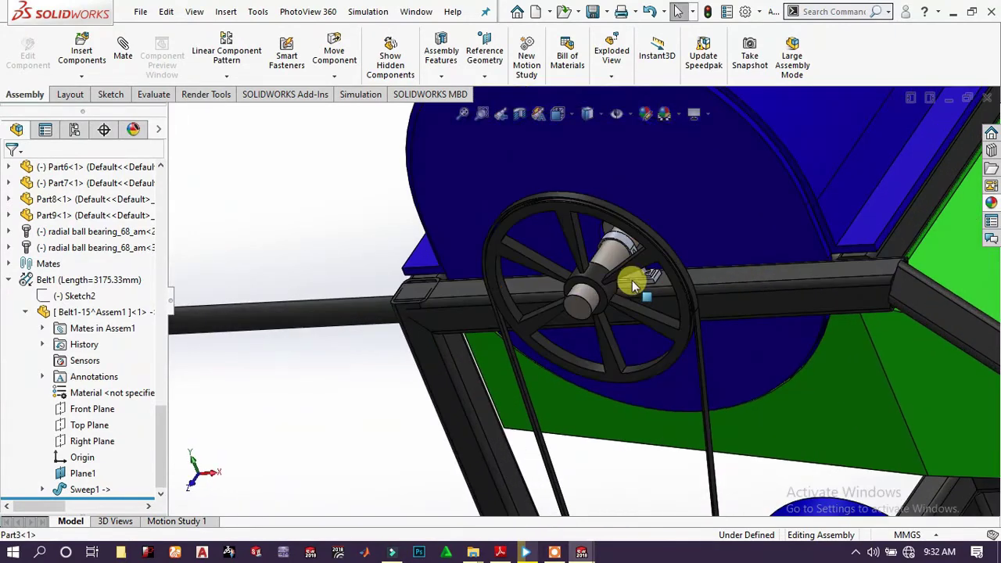
{"action": "left_click", "coordinate": [596, 285]}
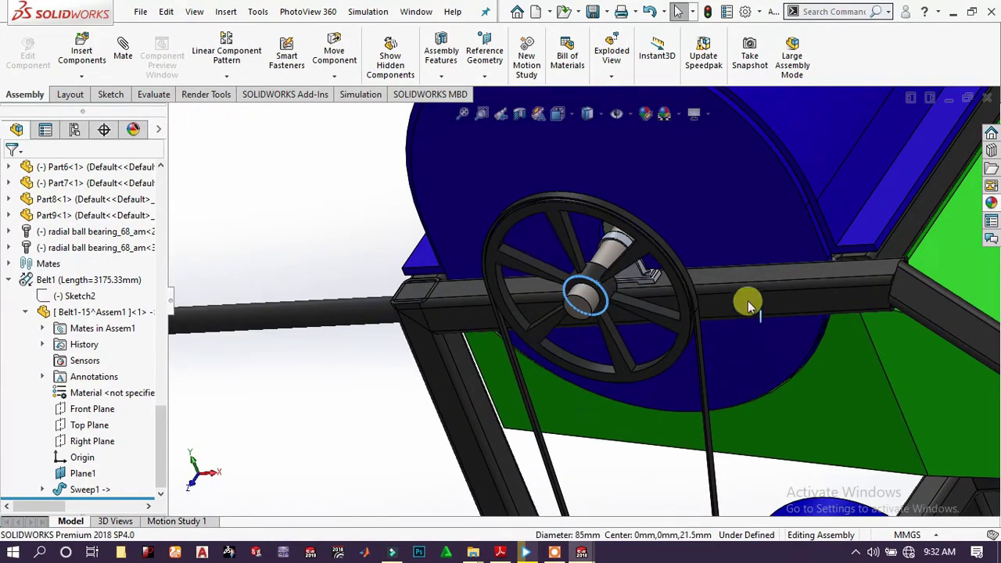
{"action": "middle_click_drag", "start_coordinate": [679, 219], "coordinate": [655, 368]}
{"action": "scroll", "coordinate": [654, 376], "scroll_direction": "up", "scroll_amount": 2}
{"action": "scroll", "coordinate": [602, 382], "scroll_direction": "up", "scroll_amount": 5}
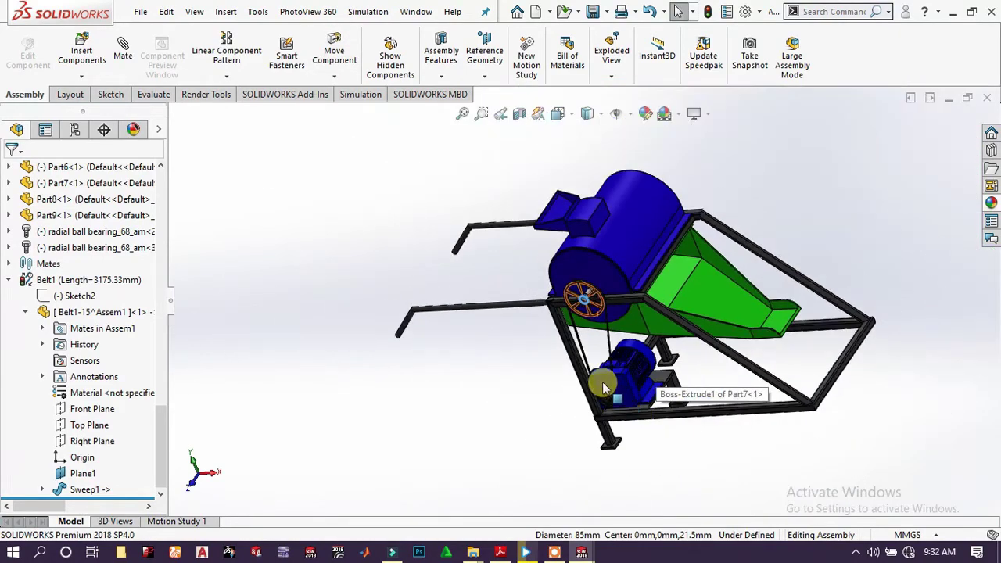
{"action": "scroll", "coordinate": [633, 351], "scroll_direction": "down", "scroll_amount": 8}
{"action": "middle_click_drag", "start_coordinate": [611, 422], "coordinate": [577, 380]}
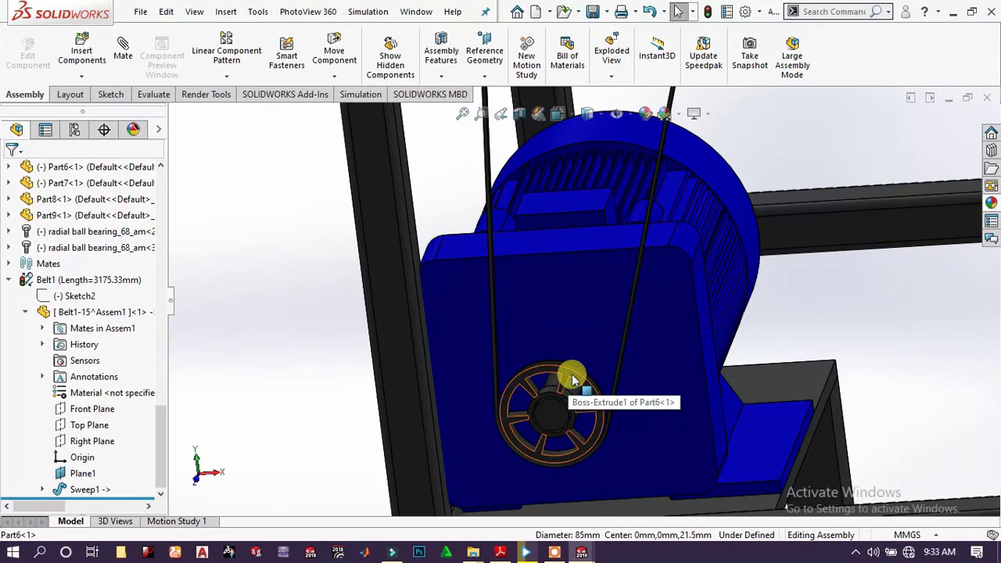
{"action": "left_click", "coordinate": [572, 378]}
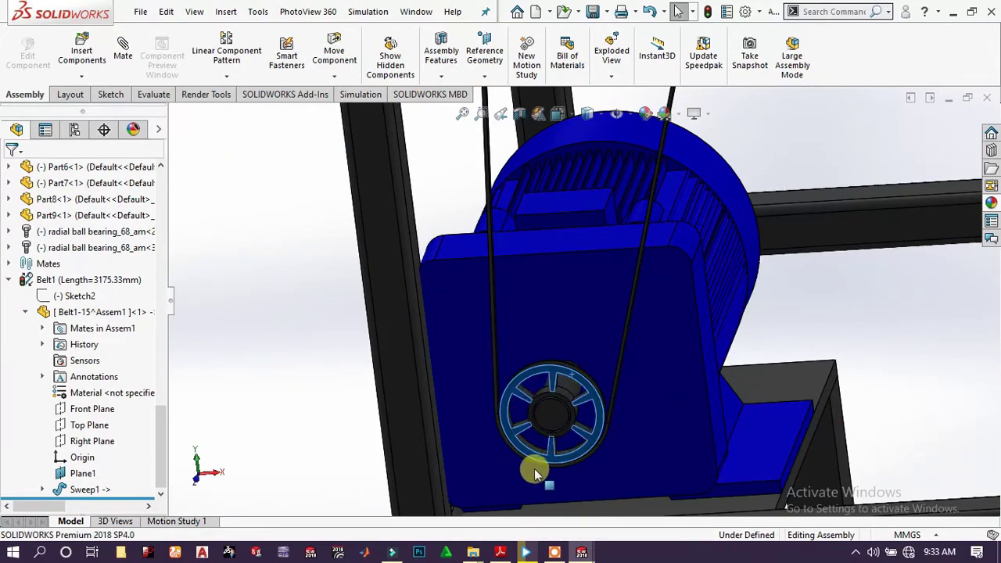
{"action": "left_click", "coordinate": [523, 326]}
{"action": "scroll", "coordinate": [577, 313], "scroll_direction": "up", "scroll_amount": 5}
{"action": "scroll", "coordinate": [580, 313], "scroll_direction": "down", "scroll_amount": 5}
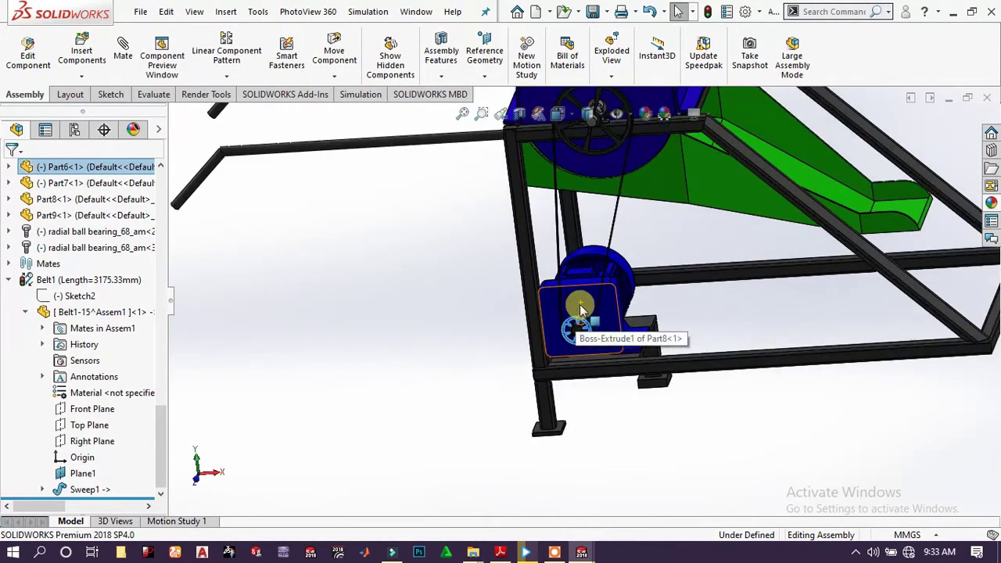
{"action": "scroll", "coordinate": [582, 316], "scroll_direction": "up", "scroll_amount": 5}
{"action": "scroll", "coordinate": [613, 276], "scroll_direction": "down", "scroll_amount": 2}
{"action": "scroll", "coordinate": [613, 276], "scroll_direction": "up", "scroll_amount": 5}
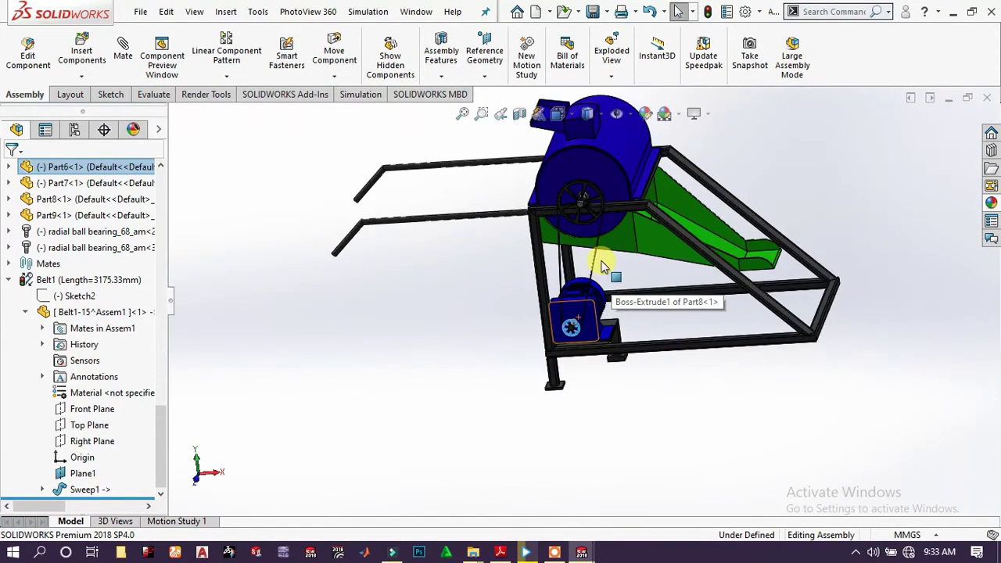
{"action": "scroll", "coordinate": [602, 258], "scroll_direction": "down", "scroll_amount": 6}
{"action": "scroll", "coordinate": [560, 262], "scroll_direction": "down", "scroll_amount": 5}
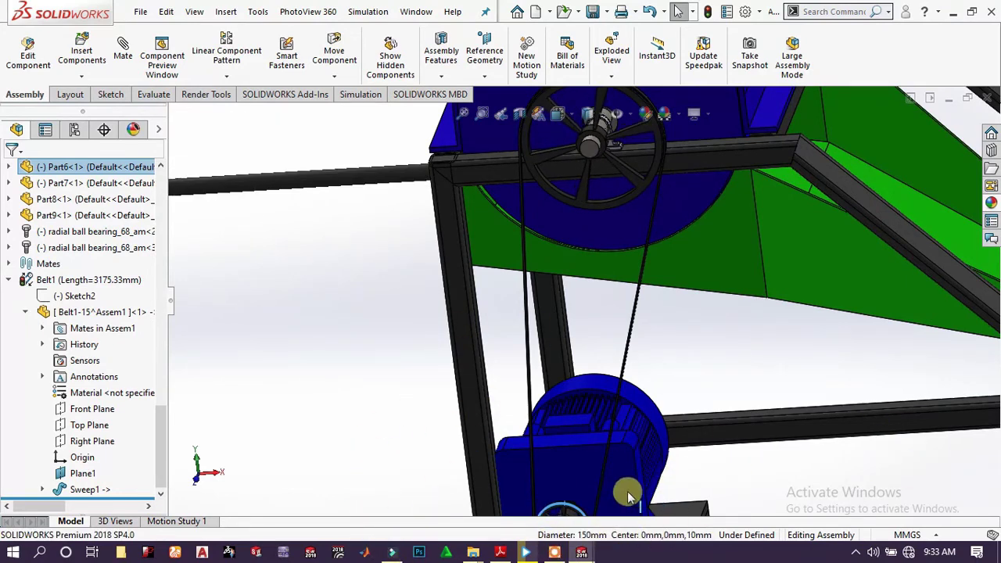
{"action": "left_click", "coordinate": [368, 441]}
{"action": "middle_click_drag", "start_coordinate": [369, 441], "coordinate": [663, 516]}
{"action": "scroll", "coordinate": [673, 485], "scroll_direction": "down", "scroll_amount": 5}
{"action": "scroll", "coordinate": [681, 458], "scroll_direction": "up", "scroll_amount": 5}
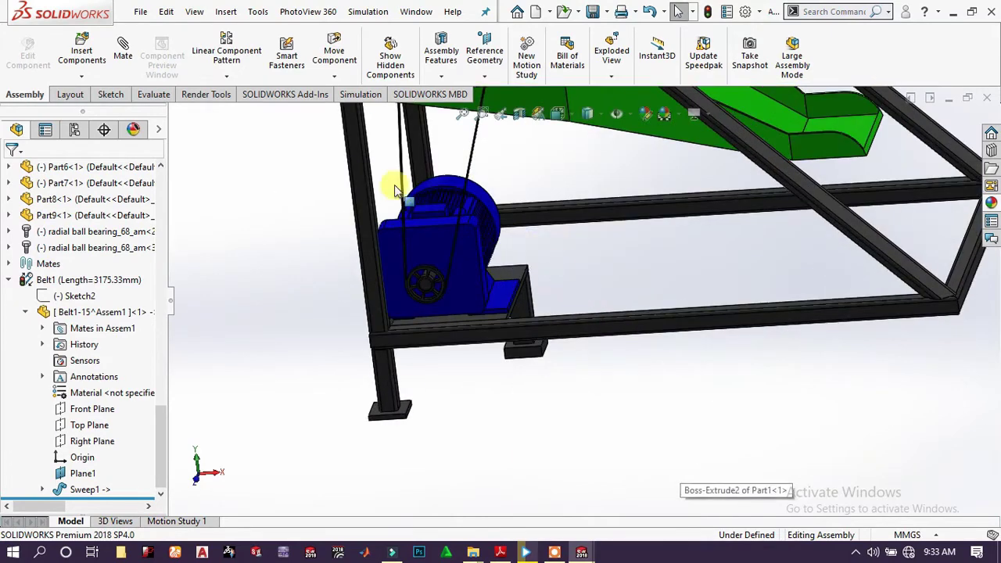
{"action": "scroll", "coordinate": [447, 263], "scroll_direction": "up", "scroll_amount": 2}
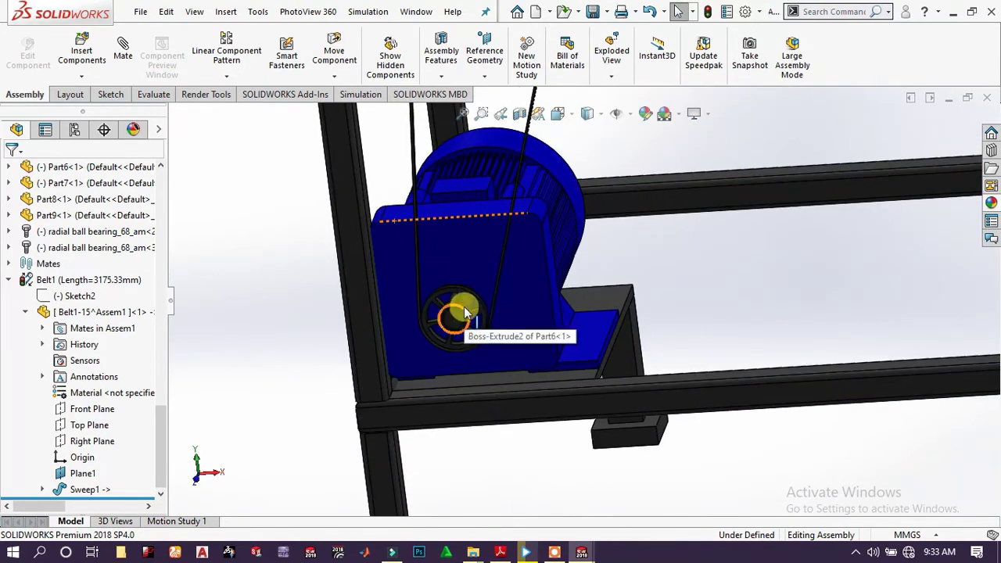
Turn the small motor pulley by hand to test the belt drive's motion
{"action": "left_click_drag", "start_coordinate": [459, 297], "coordinate": [393, 317]}
{"action": "scroll", "coordinate": [395, 259], "scroll_direction": "down", "scroll_amount": 5}
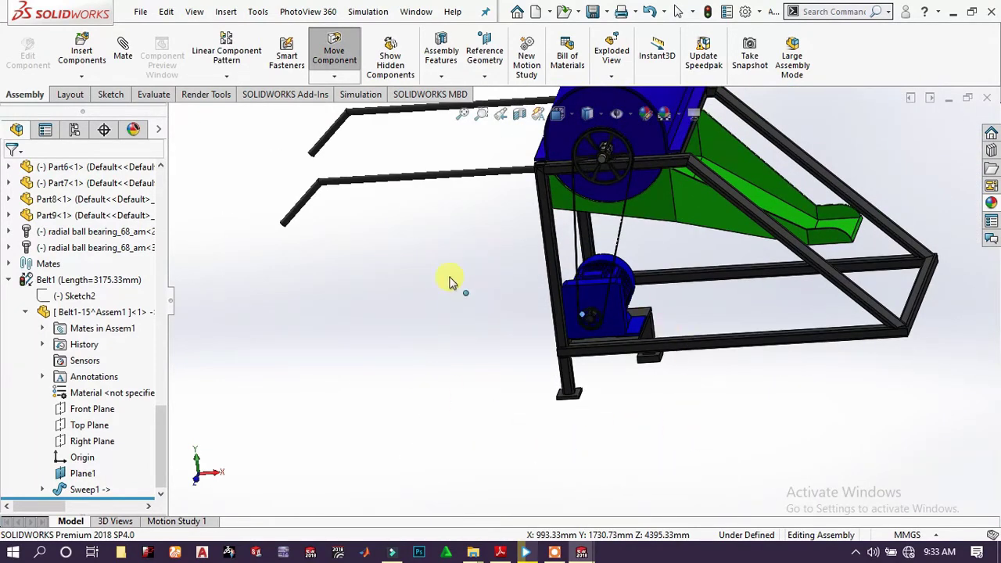
{"action": "left_click_drag", "start_coordinate": [439, 351], "coordinate": [685, 400]}
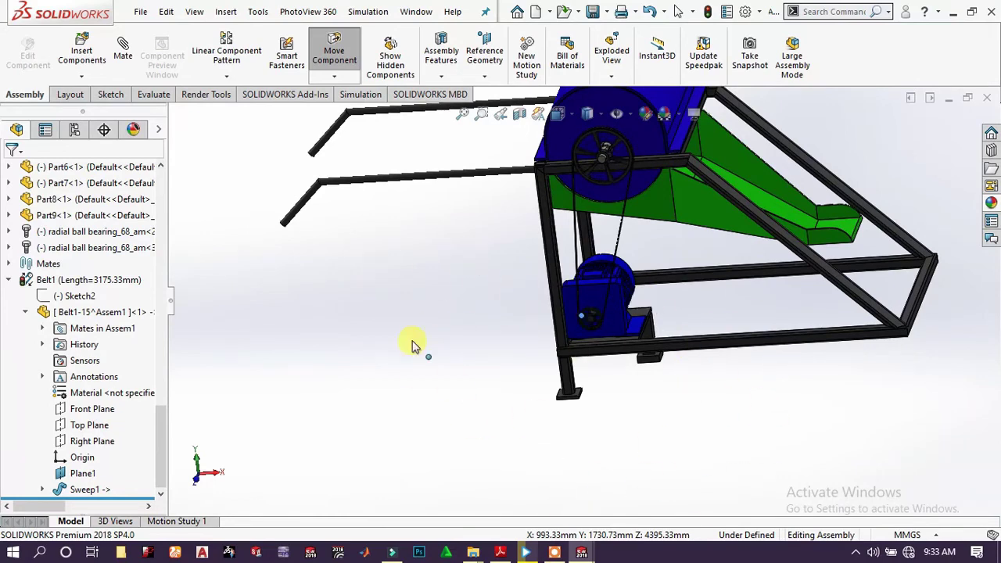
{"action": "key", "text": "Escape"}
Rebuild and save Assem1 with its modified belt part, saving the virtual component Belt1-15 externally
{"action": "scroll", "coordinate": [718, 211], "scroll_direction": "up", "scroll_amount": 5}
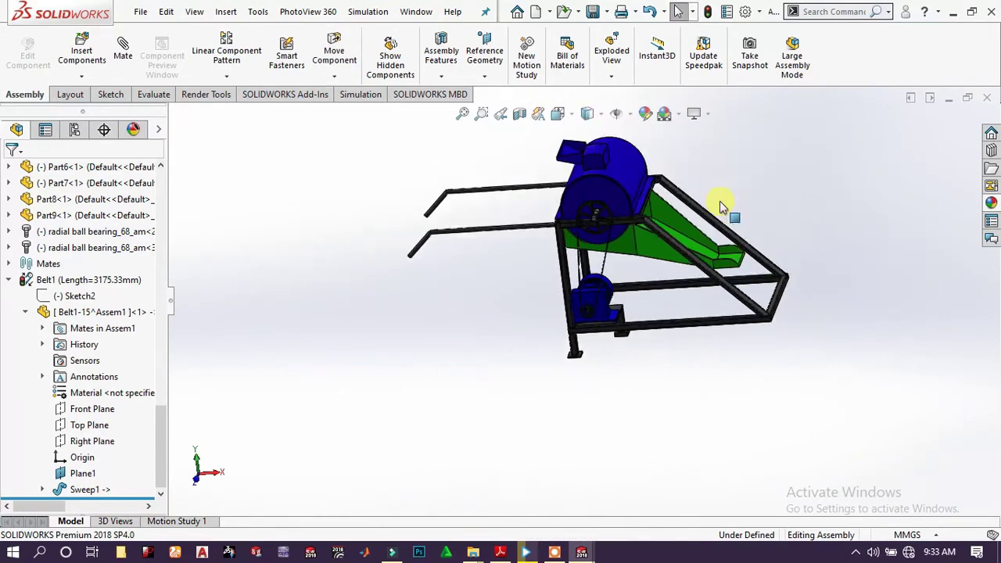
{"action": "scroll", "coordinate": [696, 172], "scroll_direction": "down", "scroll_amount": 4}
{"action": "middle_click_drag", "start_coordinate": [465, 351], "coordinate": [438, 336]}
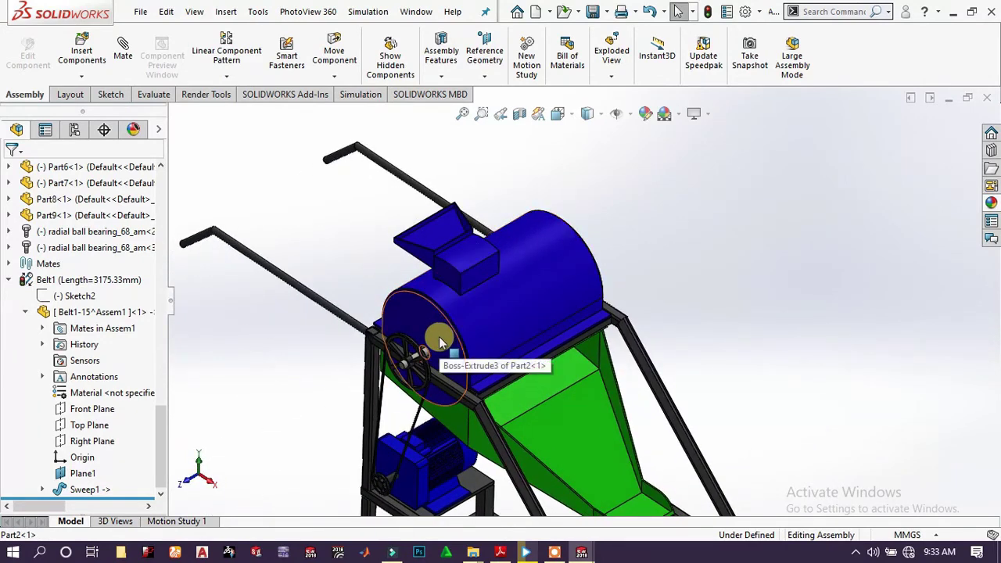
{"action": "left_click", "coordinate": [596, 11]}
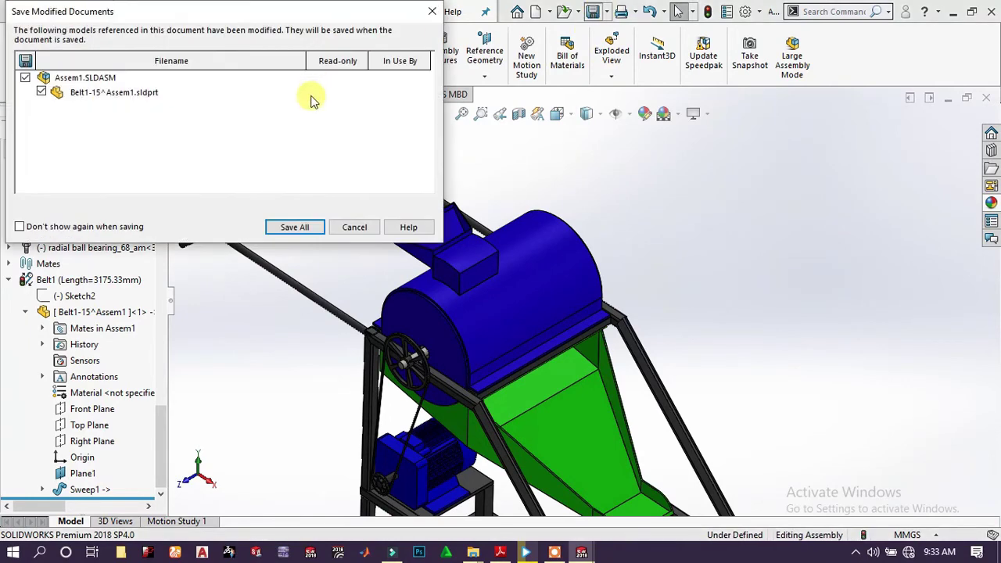
{"action": "left_click", "coordinate": [302, 227]}
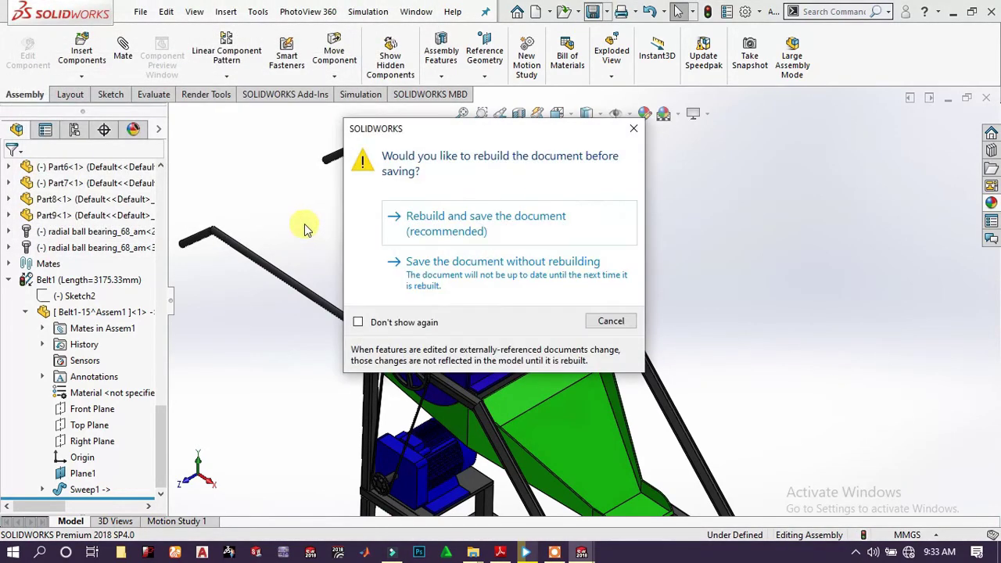
{"action": "left_click", "coordinate": [477, 218]}
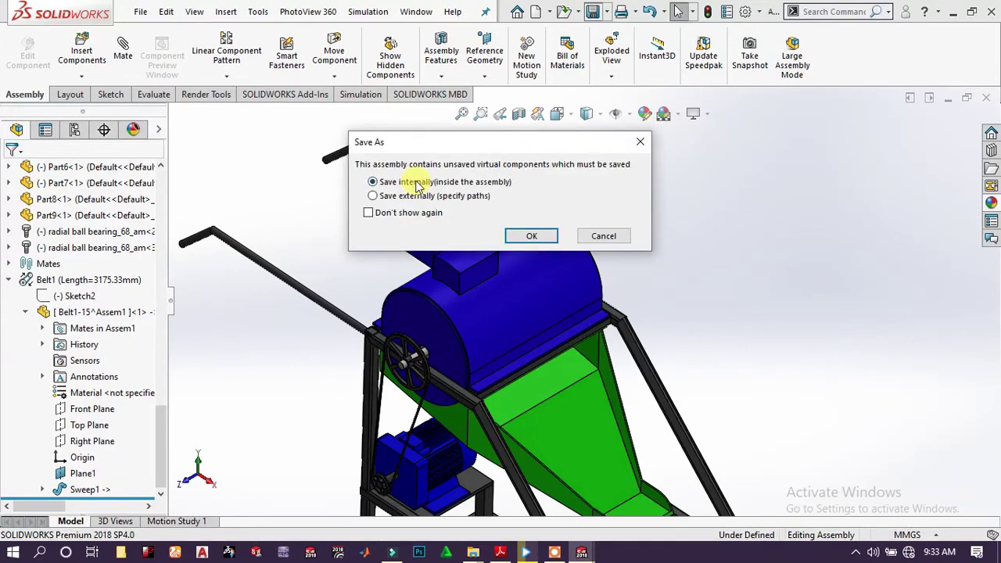
{"action": "left_click", "coordinate": [422, 197]}
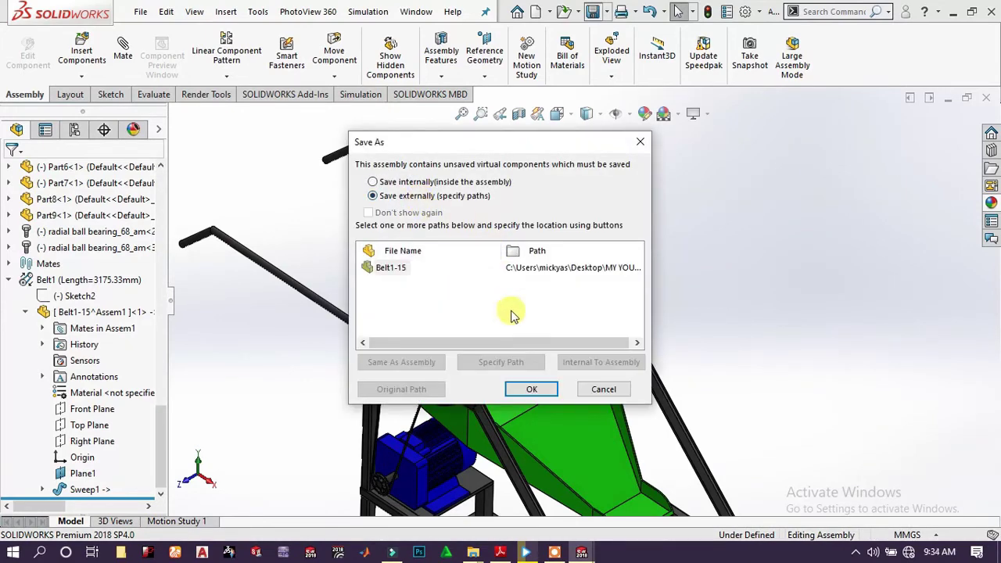
{"action": "left_click", "coordinate": [530, 390]}
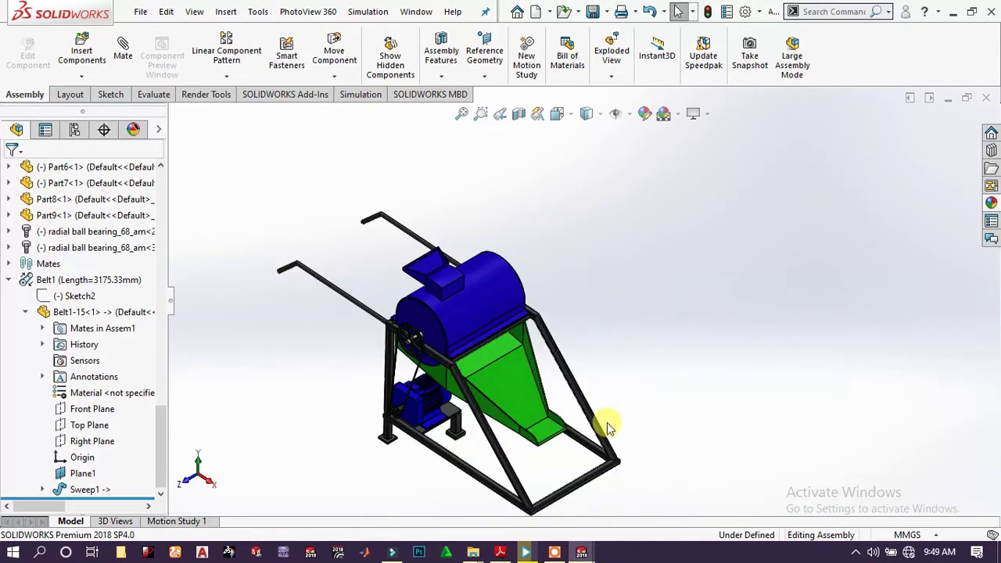
Start editing the square-tube frame, Part1, in the context of the assembly
{"action": "scroll", "coordinate": [610, 429], "scroll_direction": "down", "scroll_amount": 5}
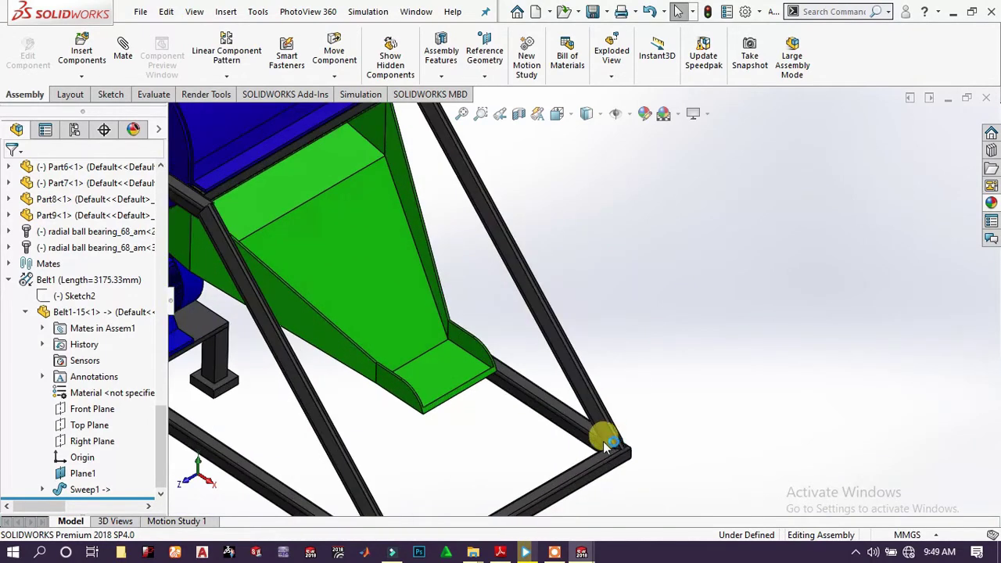
{"action": "left_click", "coordinate": [599, 466]}
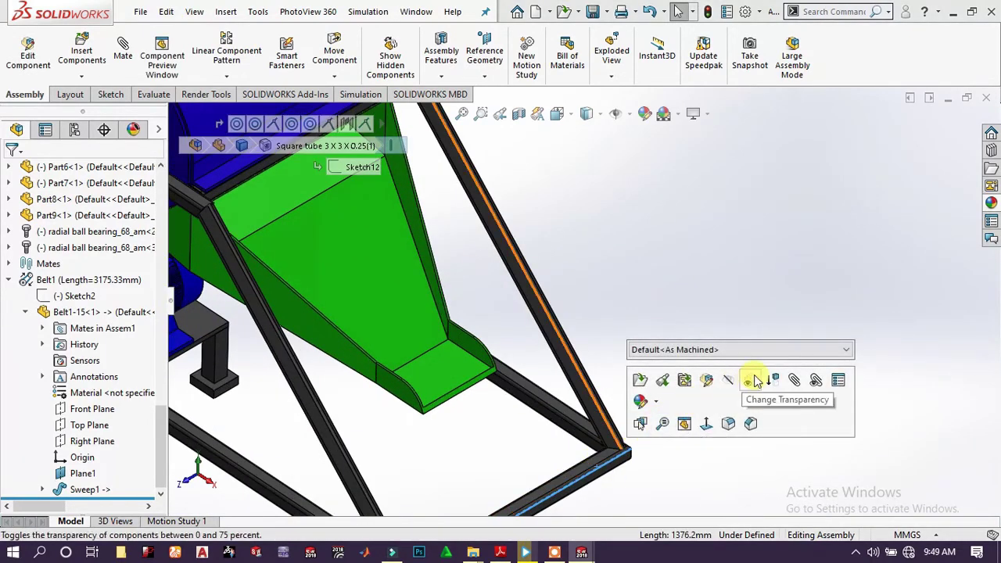
{"action": "left_click", "coordinate": [704, 381]}
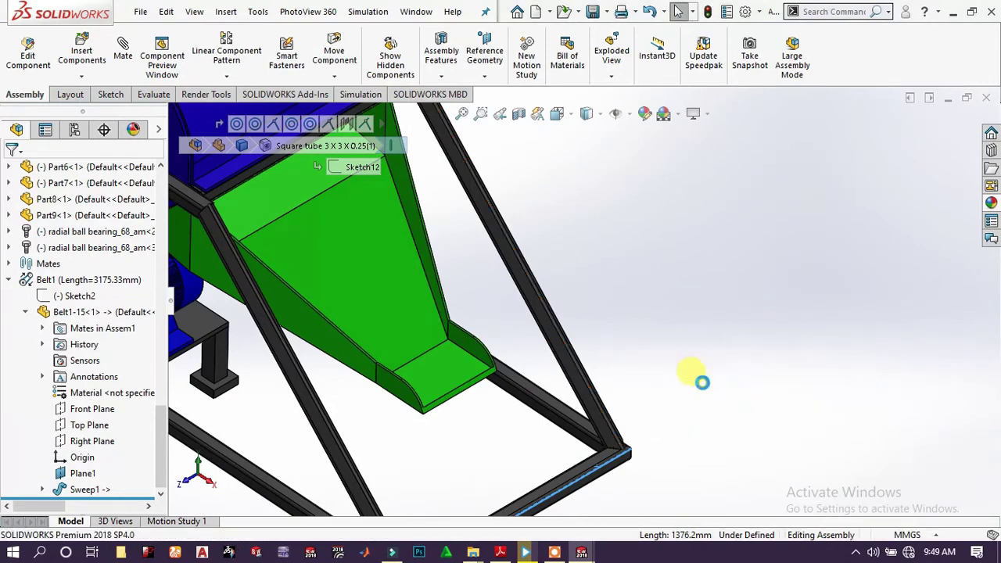
{"action": "scroll", "coordinate": [412, 404], "scroll_direction": "up", "scroll_amount": 8}
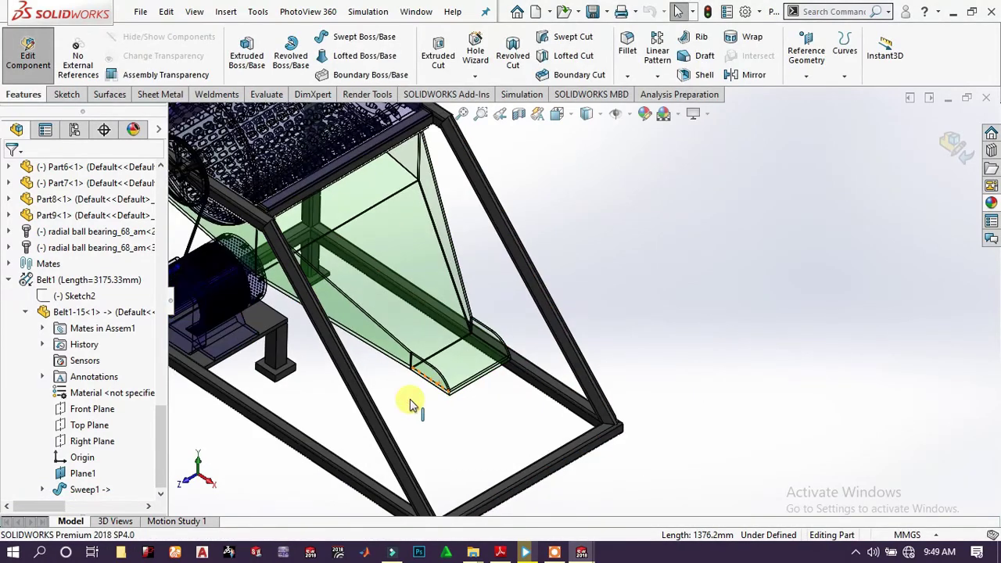
{"action": "scroll", "coordinate": [67, 249], "scroll_direction": "up", "scroll_amount": 10}
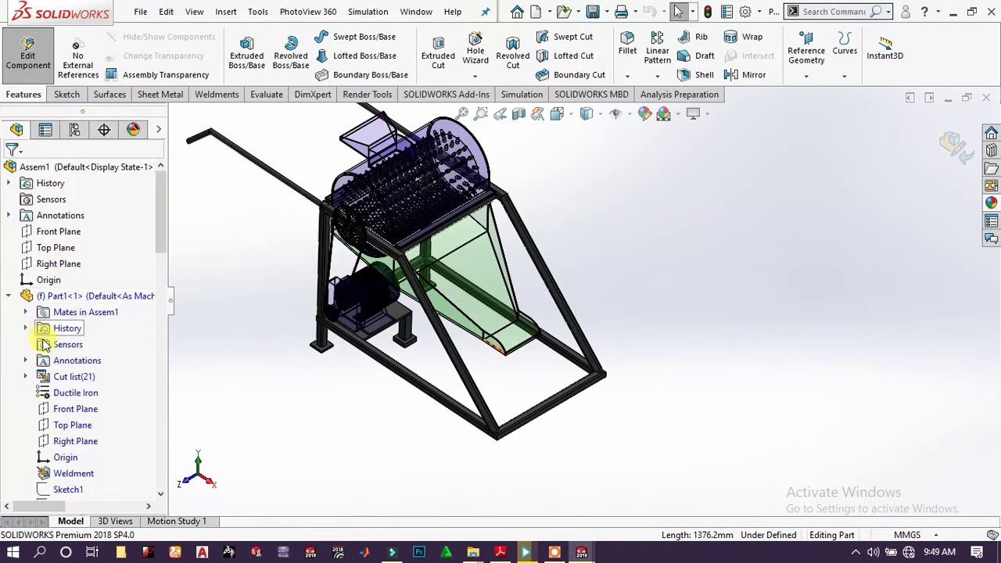
Open the frame part's 3DSketch2 for editing
{"action": "scroll", "coordinate": [48, 348], "scroll_direction": "down", "scroll_amount": 3}
{"action": "scroll", "coordinate": [78, 352], "scroll_direction": "down", "scroll_amount": 7}
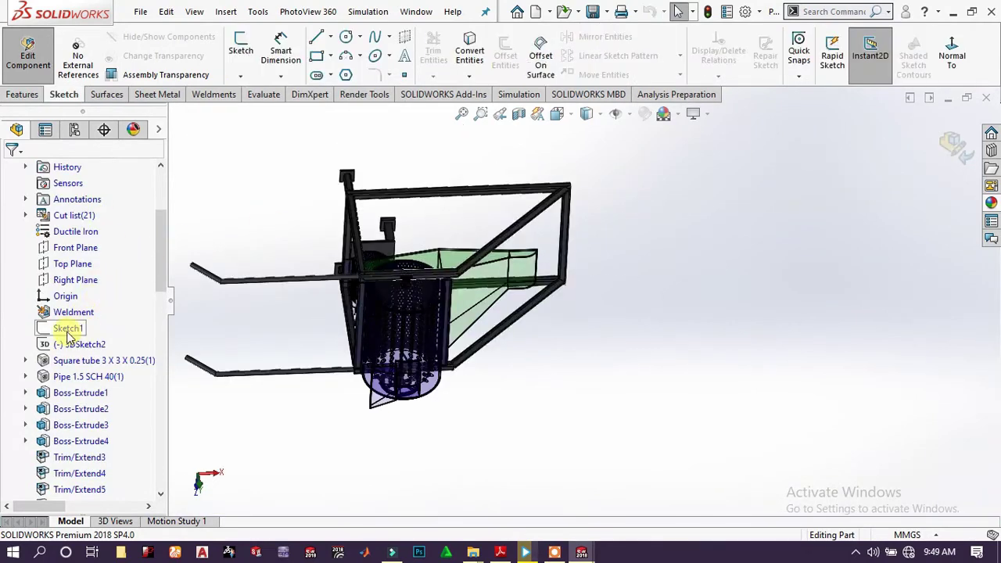
{"action": "left_click", "coordinate": [67, 348]}
{"action": "left_click", "coordinate": [78, 299]}
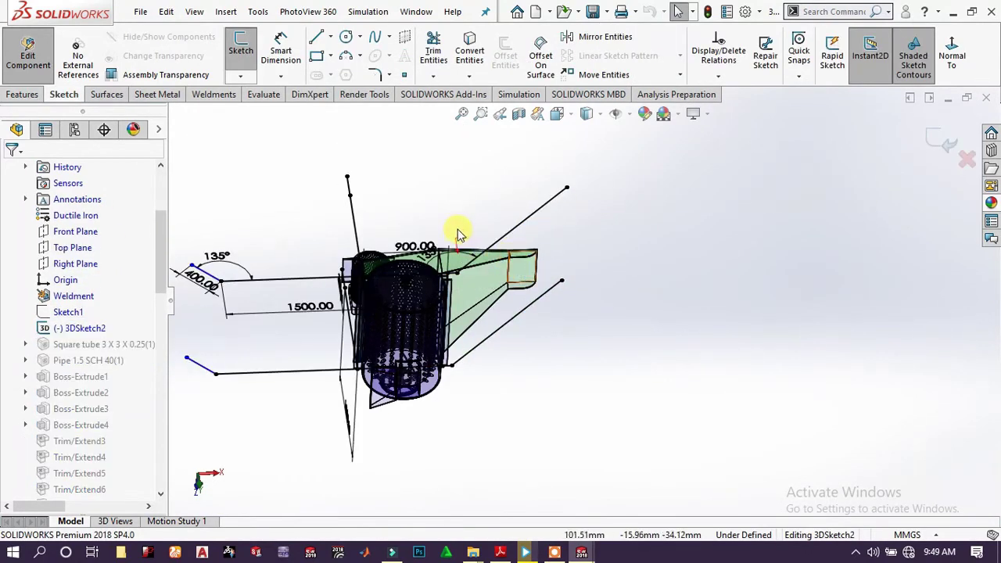
{"action": "scroll", "coordinate": [459, 230], "scroll_direction": "up", "scroll_amount": 3}
{"action": "mouse_move", "coordinate": [513, 255]}
{"action": "middle_mouse_down"}
{"action": "mouse_move", "coordinate": [548, 273]}
{"action": "mouse_move", "coordinate": [552, 201]}
{"action": "mouse_move", "coordinate": [536, 78]}
{"action": "middle_mouse_up"}
{"action": "scroll", "coordinate": [529, 376], "scroll_direction": "down", "scroll_amount": 4}
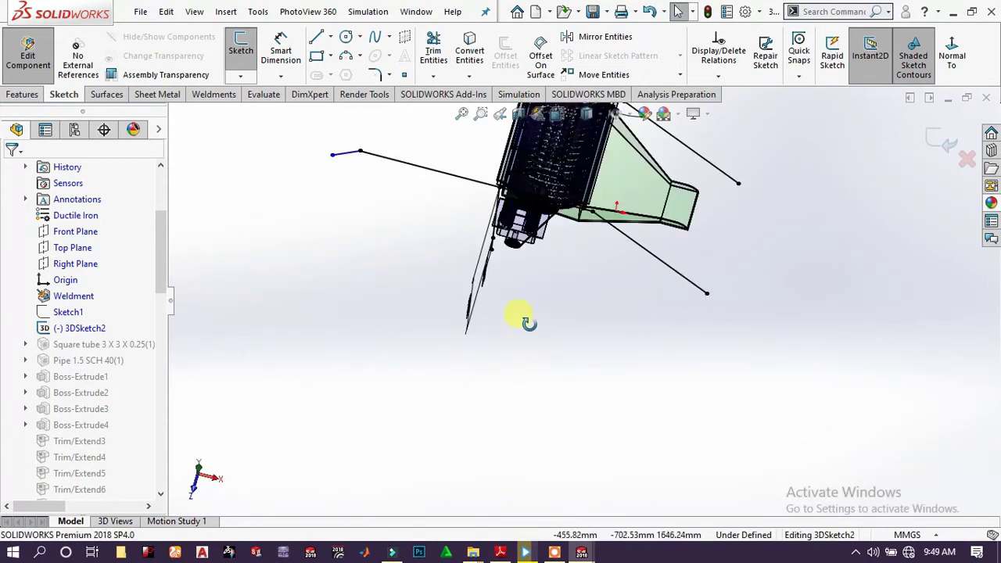
{"action": "middle_click_drag", "start_coordinate": [525, 320], "coordinate": [505, 174]}
{"action": "middle_click_drag", "start_coordinate": [648, 235], "coordinate": [649, 256]}
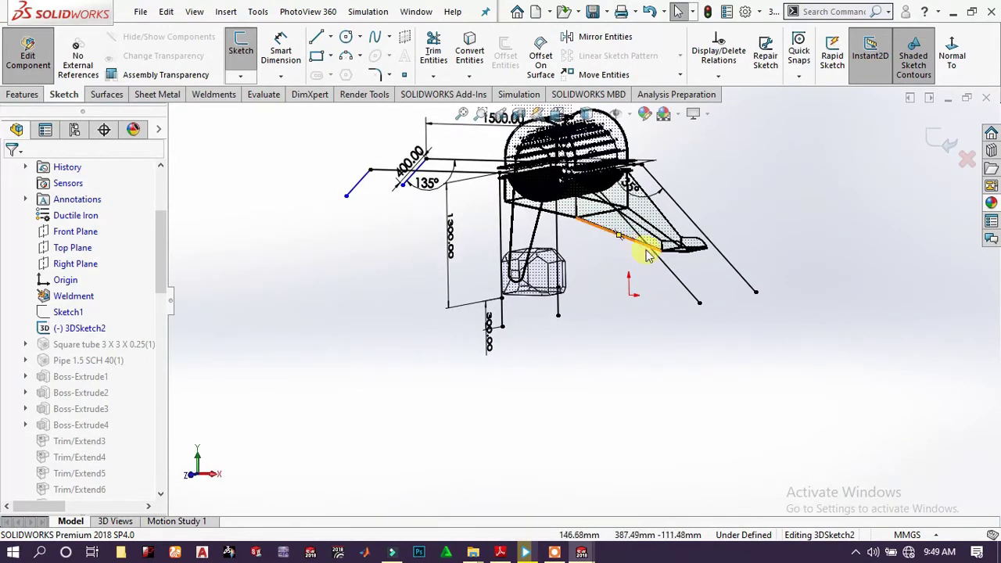
Sketch a line about 340 mm long straight down along Y from the lower end of the nearer sloping leg line
{"action": "left_click", "coordinate": [321, 36]}
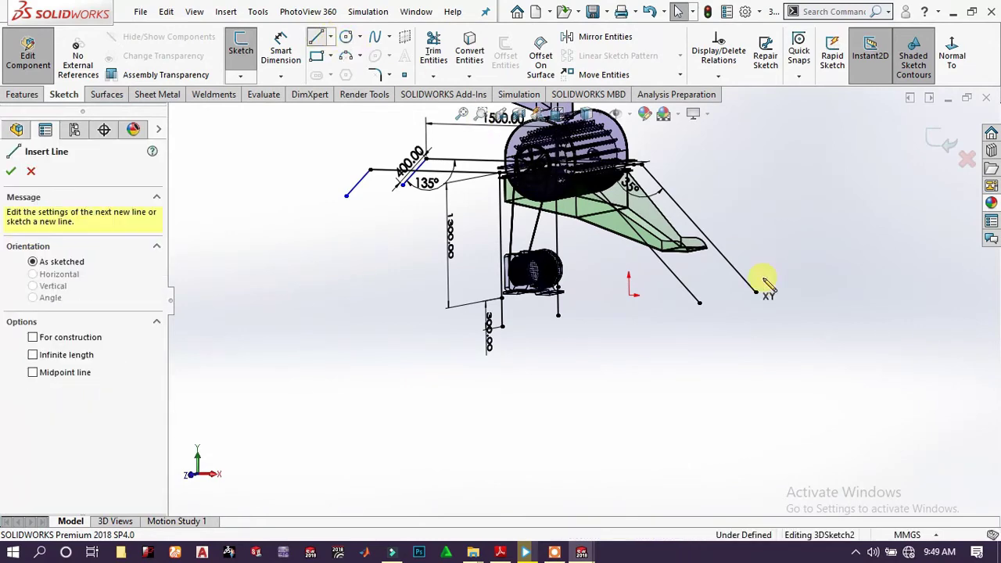
{"action": "left_click", "coordinate": [698, 303]}
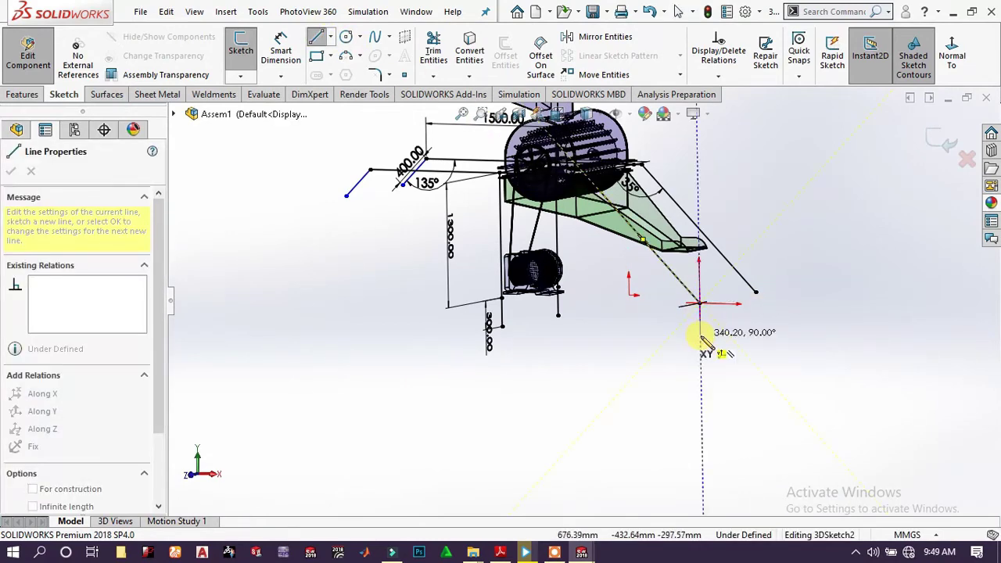
{"action": "left_click", "coordinate": [701, 340]}
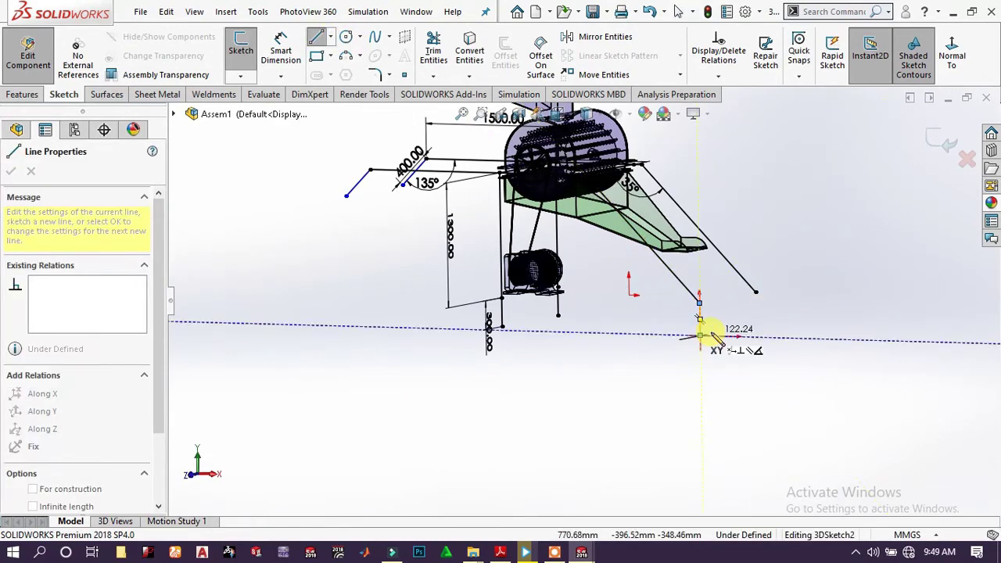
{"action": "right_click", "coordinate": [706, 334]}
{"action": "left_click", "coordinate": [731, 338]}
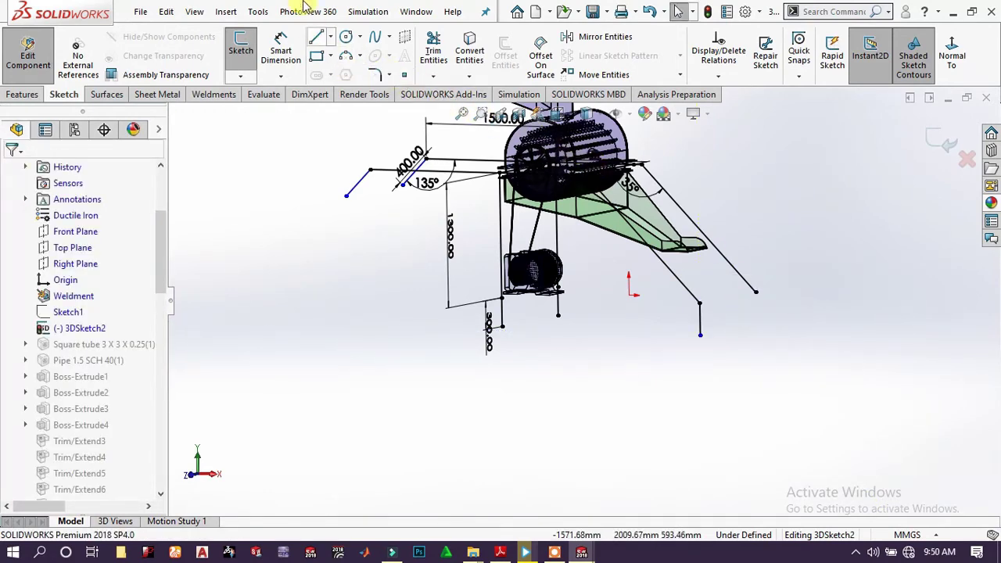
Sketch a line about 315 mm long straight down along Y from the lower end of the farther sloping leg line
{"action": "left_click", "coordinate": [754, 294]}
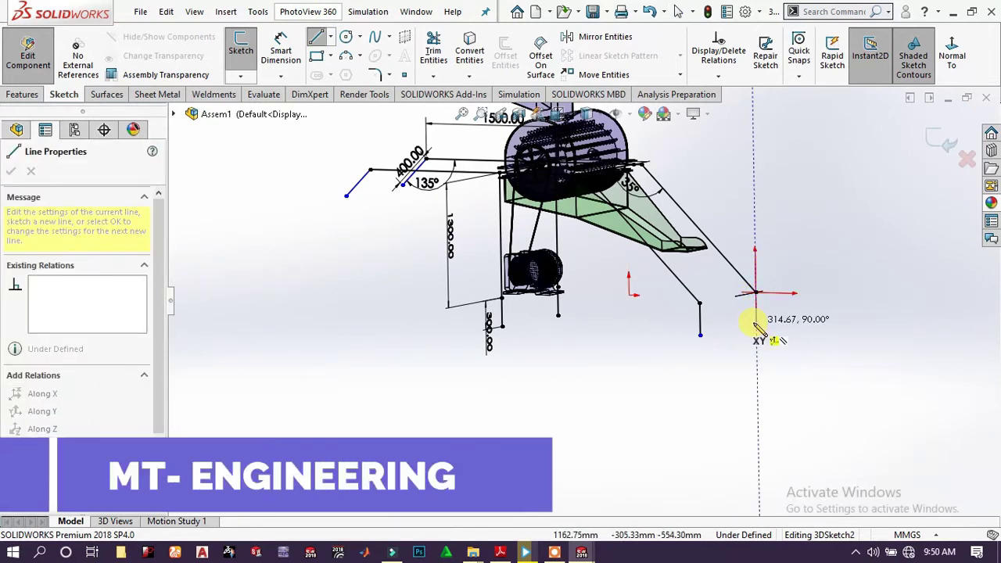
{"action": "left_click", "coordinate": [755, 327]}
{"action": "right_click", "coordinate": [805, 312]}
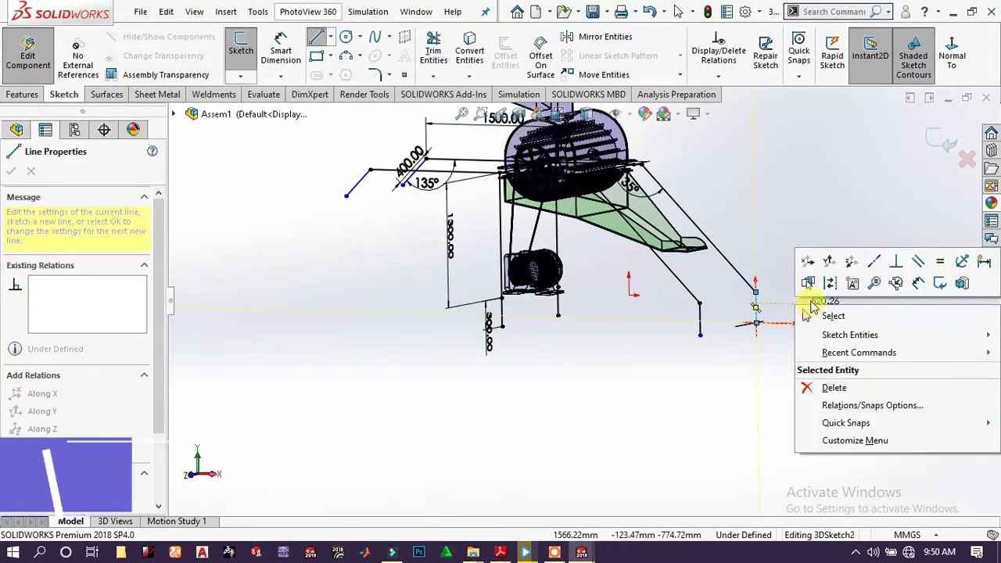
{"action": "left_click", "coordinate": [833, 315]}
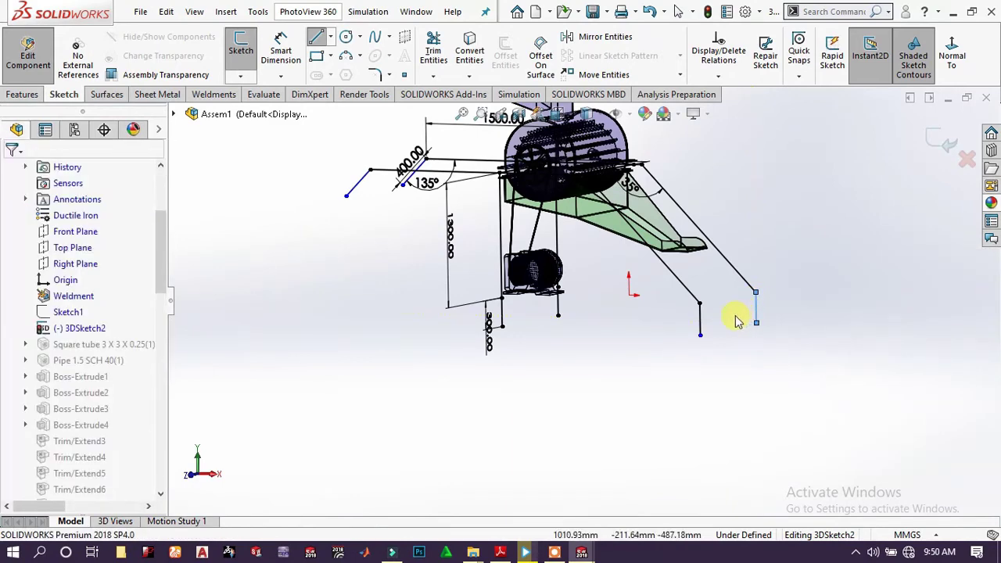
Make the two vertical lines below the sloping legs equal in length
{"action": "left_click", "coordinate": [701, 319]}
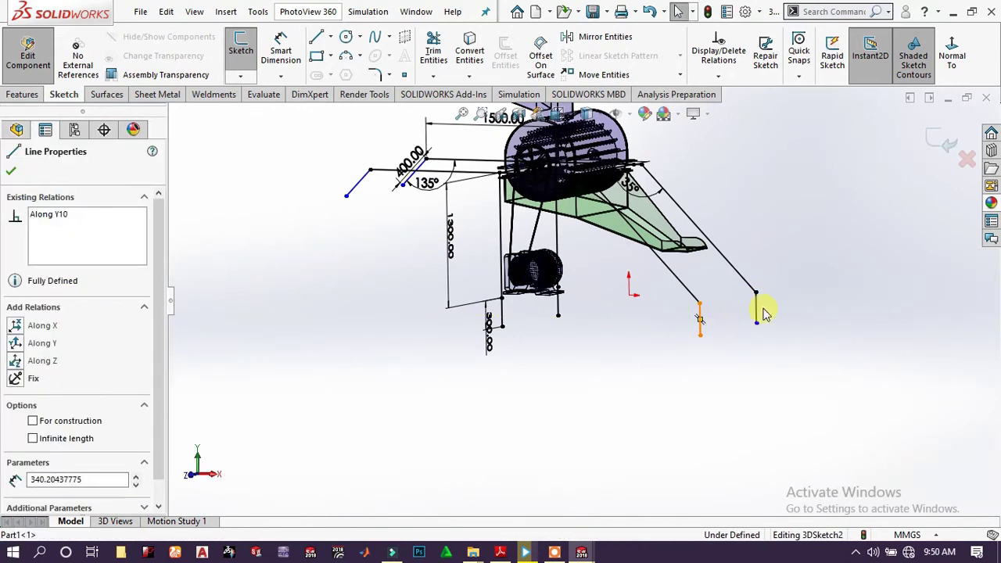
{"action": "left_click", "coordinate": [757, 309], "text": "ctrl"}
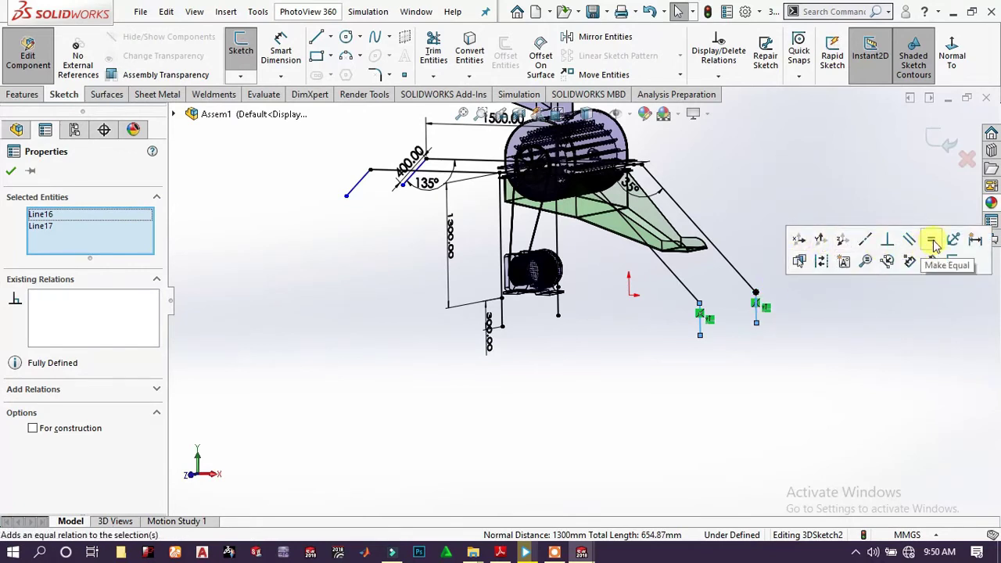
{"action": "left_click", "coordinate": [822, 302]}
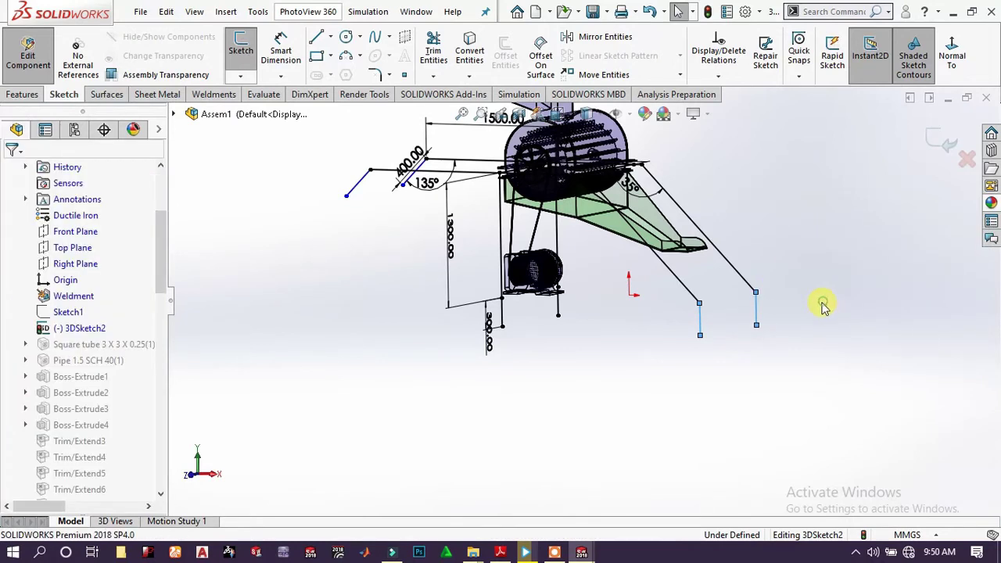
Make the nearer new foot line equal to the 300 mm foot line below the upright leg, and exit the 3D sketch
{"action": "left_click", "coordinate": [700, 319]}
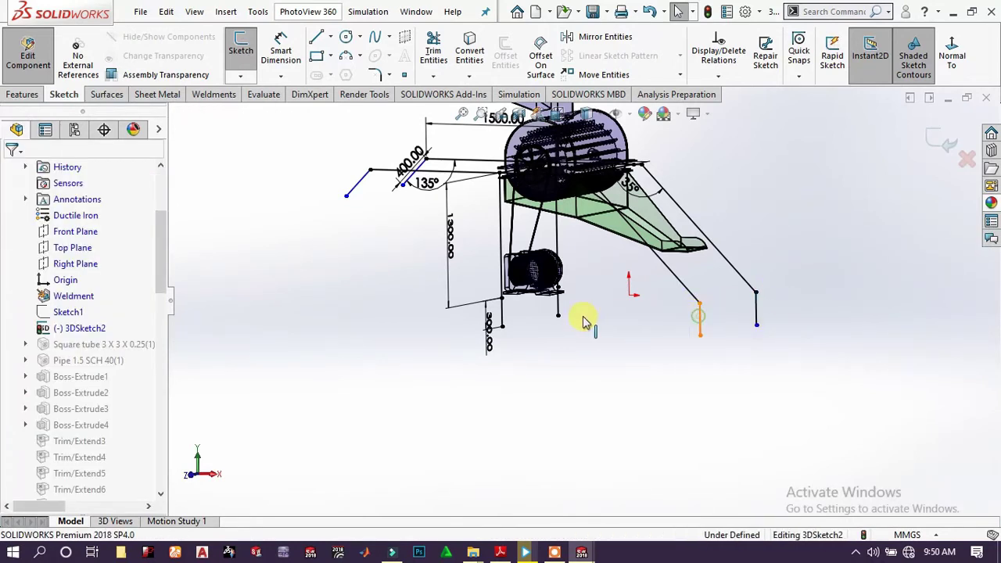
{"action": "left_click", "coordinate": [501, 314], "text": "ctrl"}
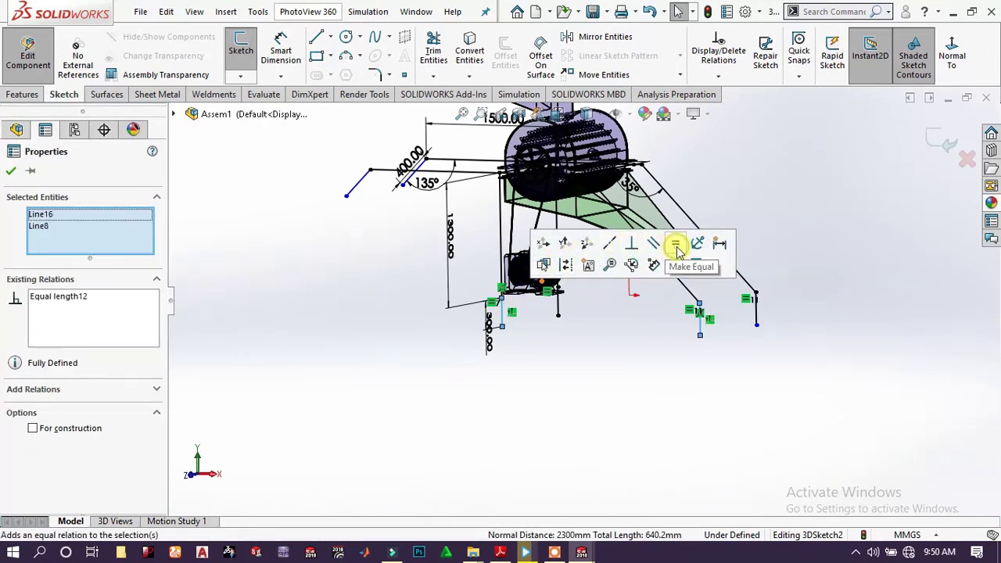
{"action": "left_click", "coordinate": [656, 360]}
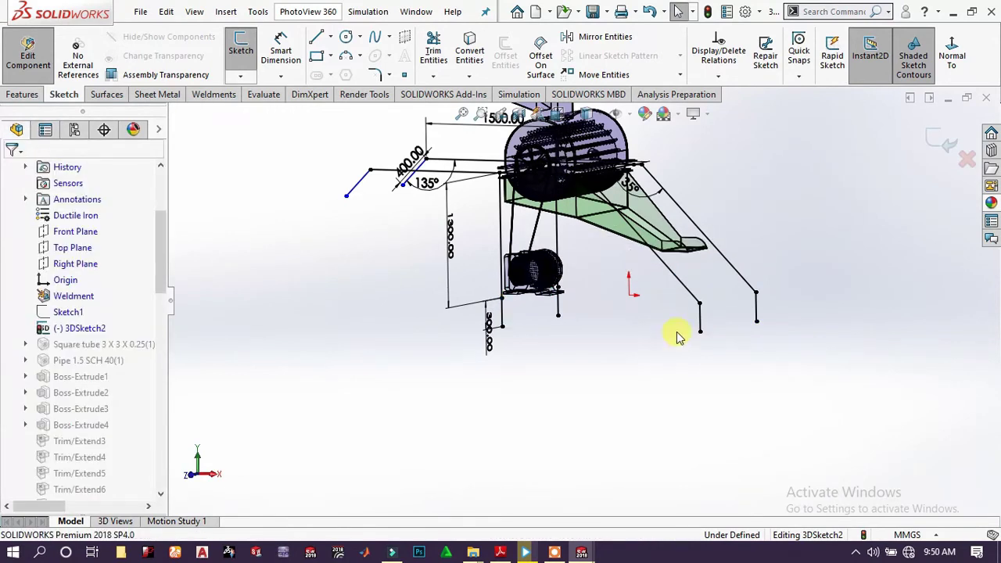
{"action": "left_click", "coordinate": [933, 138]}
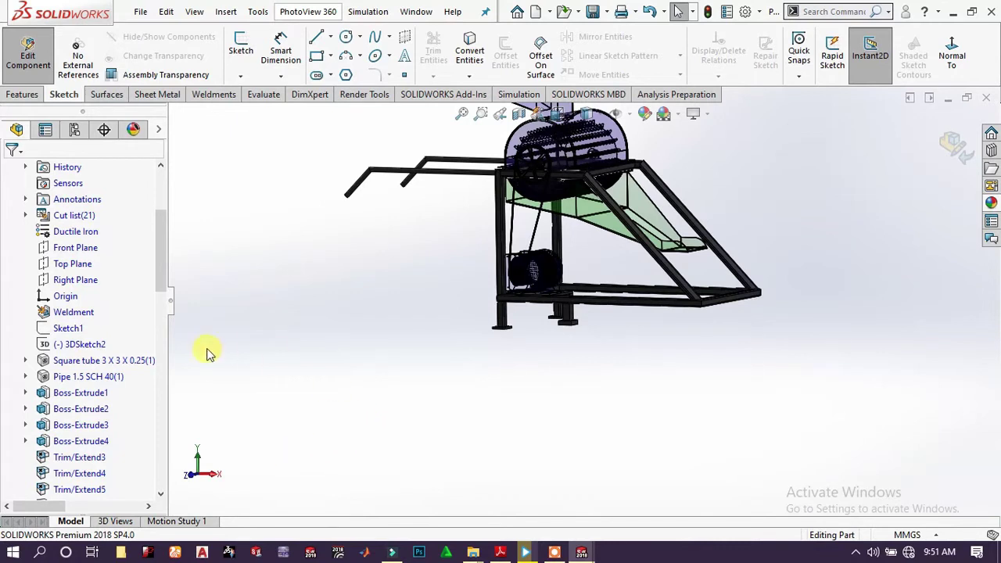
Show the frame's 3DSketch2 in the model
{"action": "left_click", "coordinate": [55, 344]}
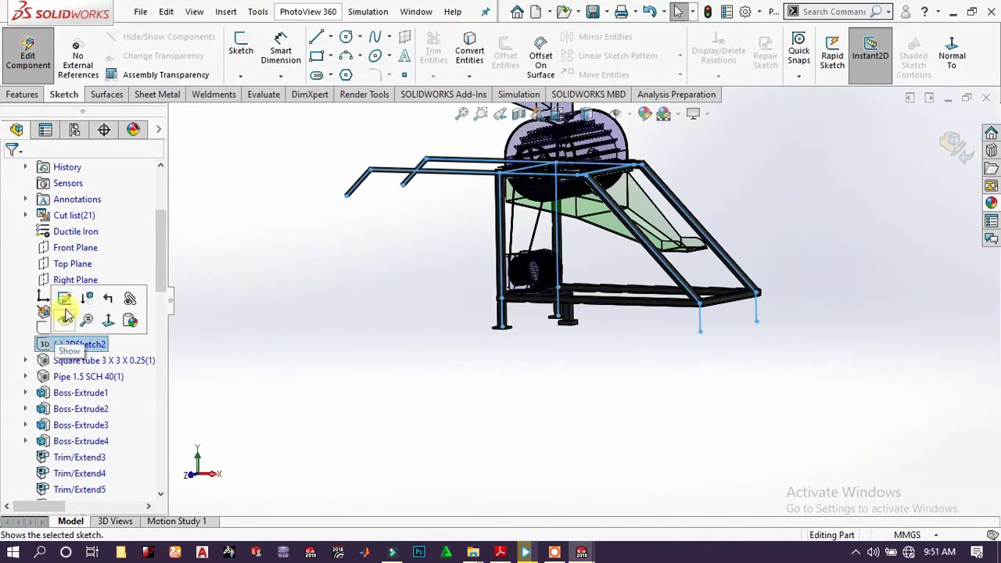
{"action": "left_click", "coordinate": [67, 320]}
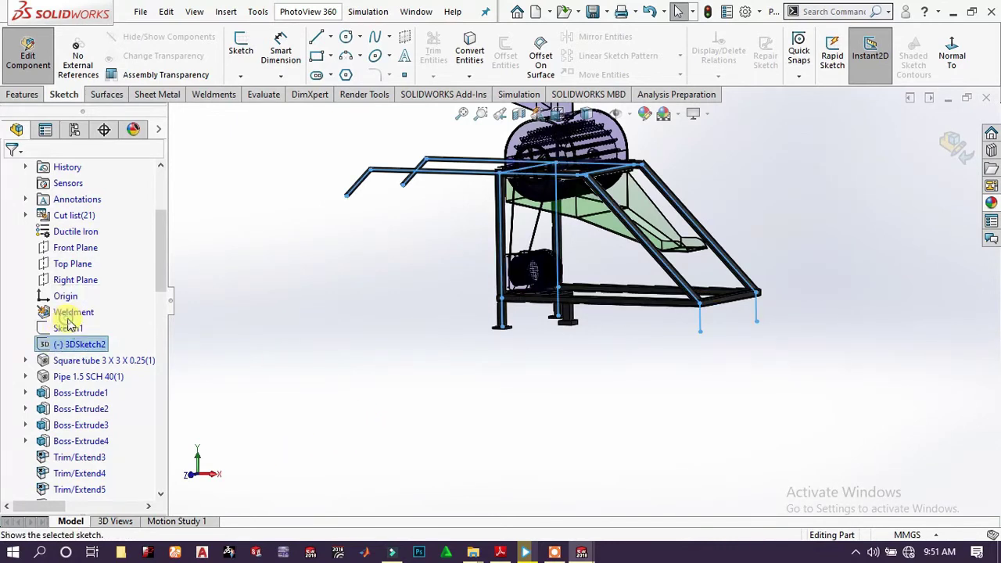
{"action": "left_click", "coordinate": [478, 324]}
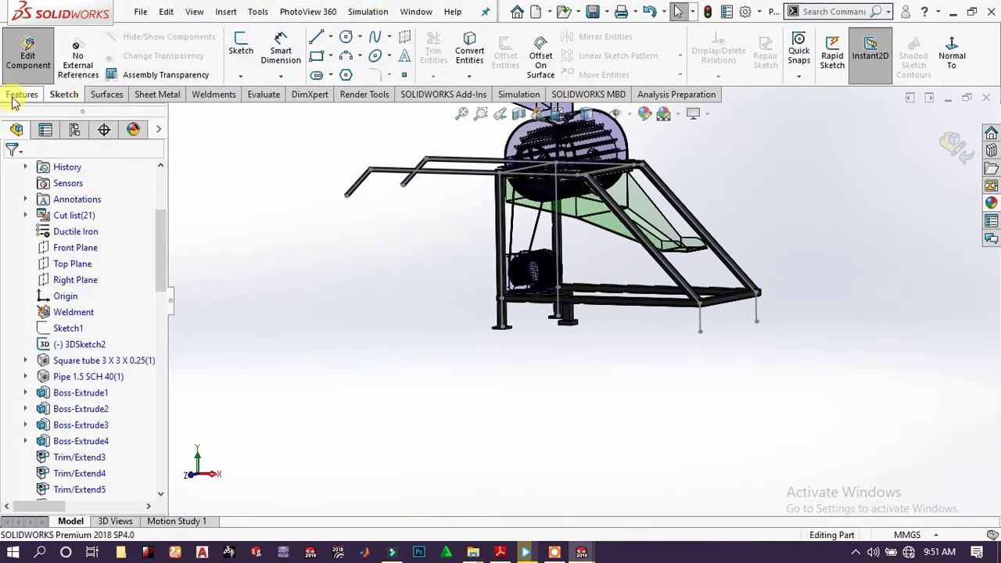
Start a weldment Structural Member with the ansi inch standard, square tube type and 3 x 3 x 0.25 size
{"action": "left_click", "coordinate": [228, 94]}
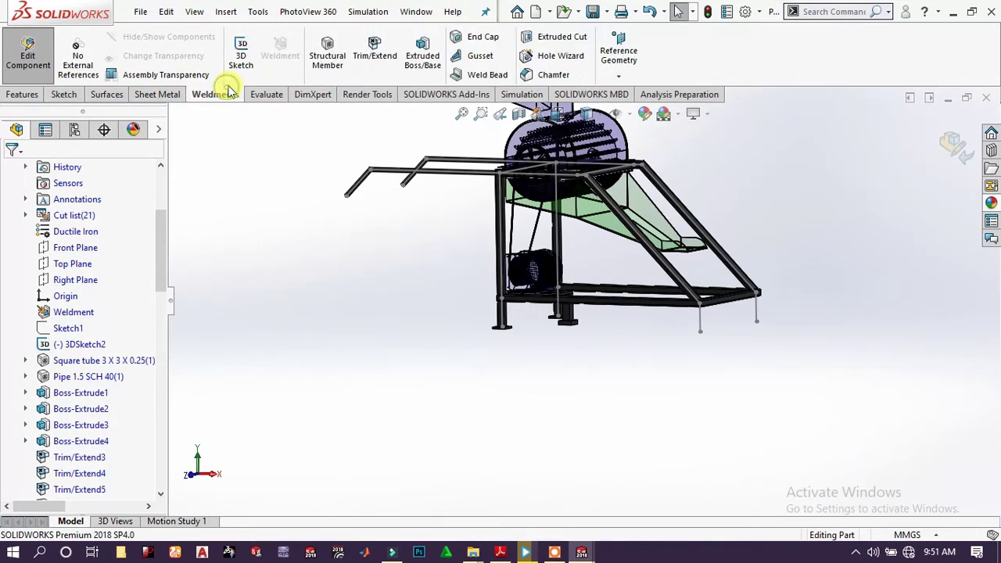
{"action": "left_click", "coordinate": [324, 52]}
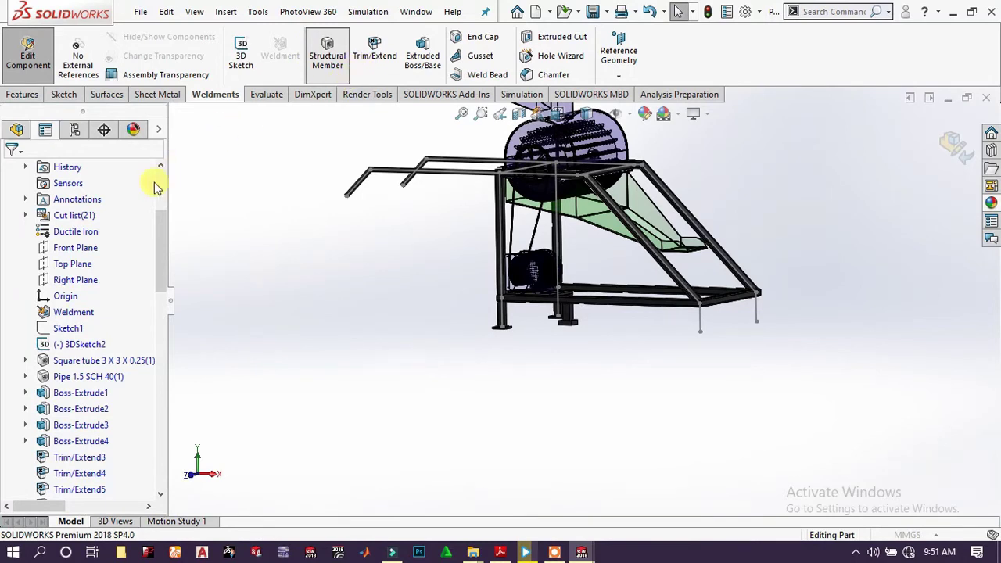
{"action": "left_click", "coordinate": [83, 273]}
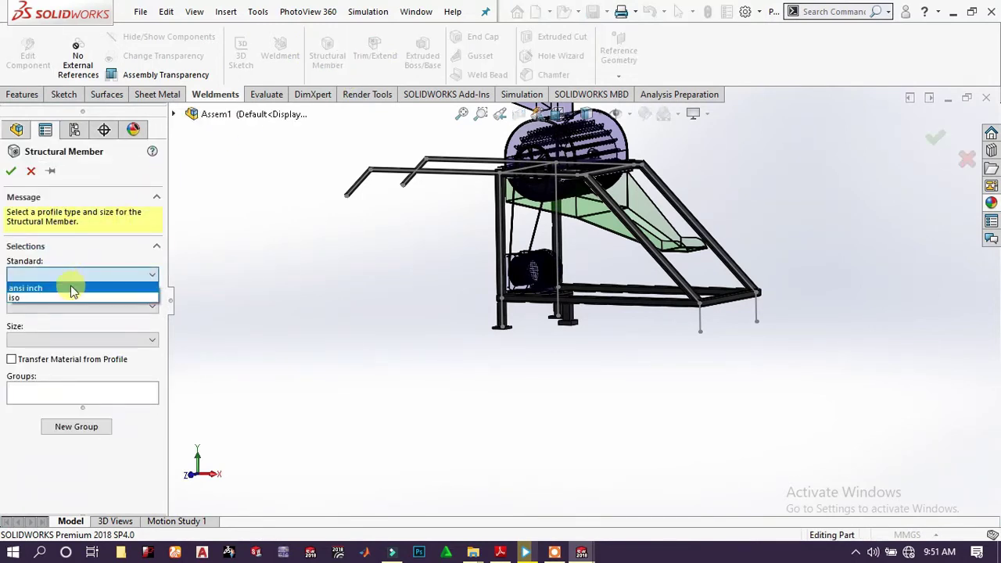
{"action": "left_click", "coordinate": [72, 289]}
{"action": "left_click", "coordinate": [61, 306]}
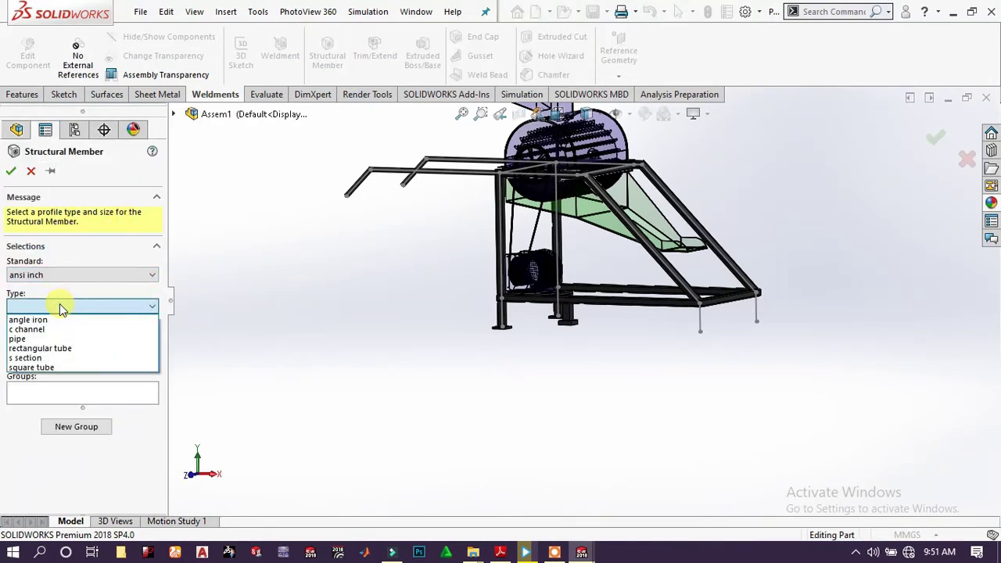
{"action": "left_click", "coordinate": [55, 368]}
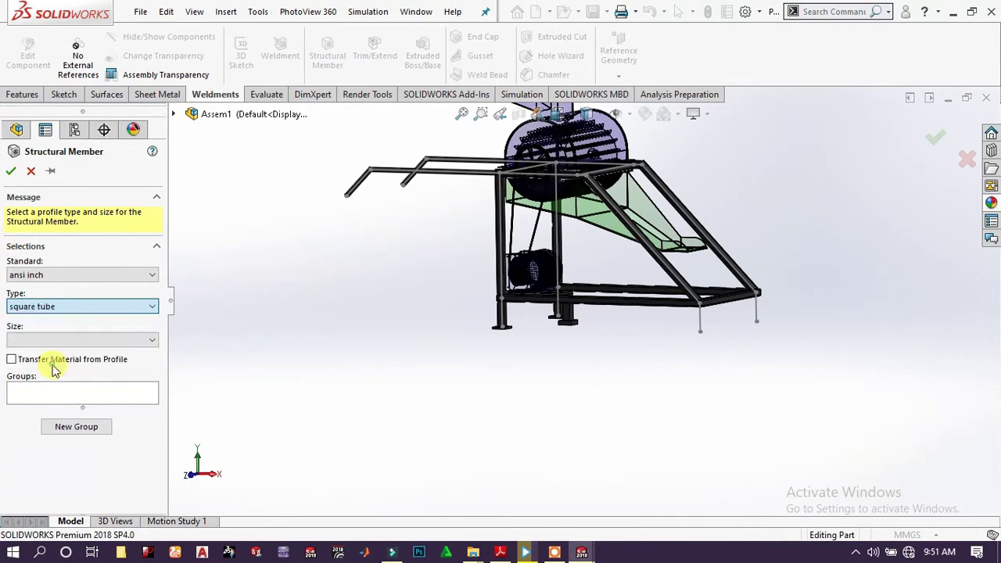
{"action": "left_click", "coordinate": [79, 339]}
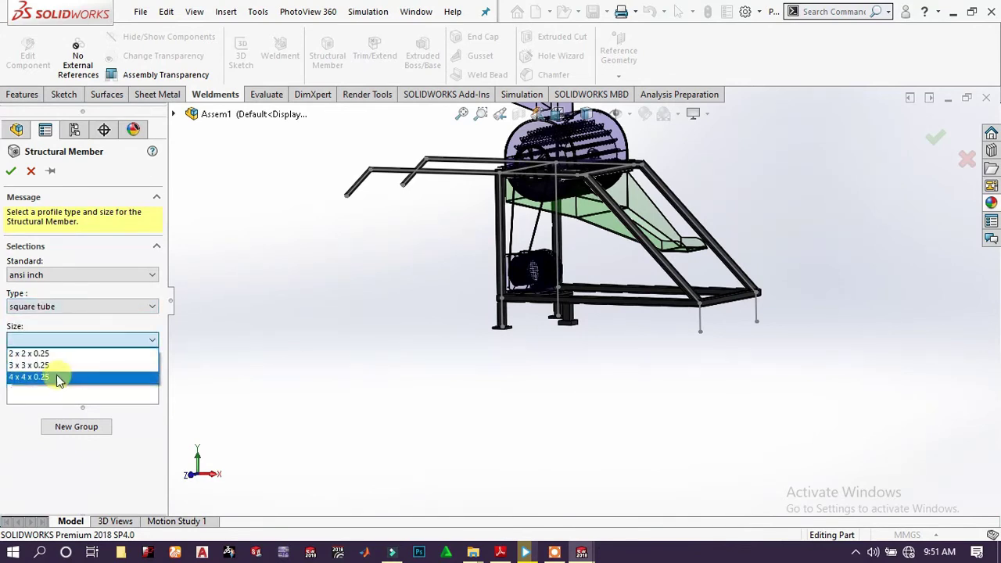
{"action": "left_click", "coordinate": [61, 365]}
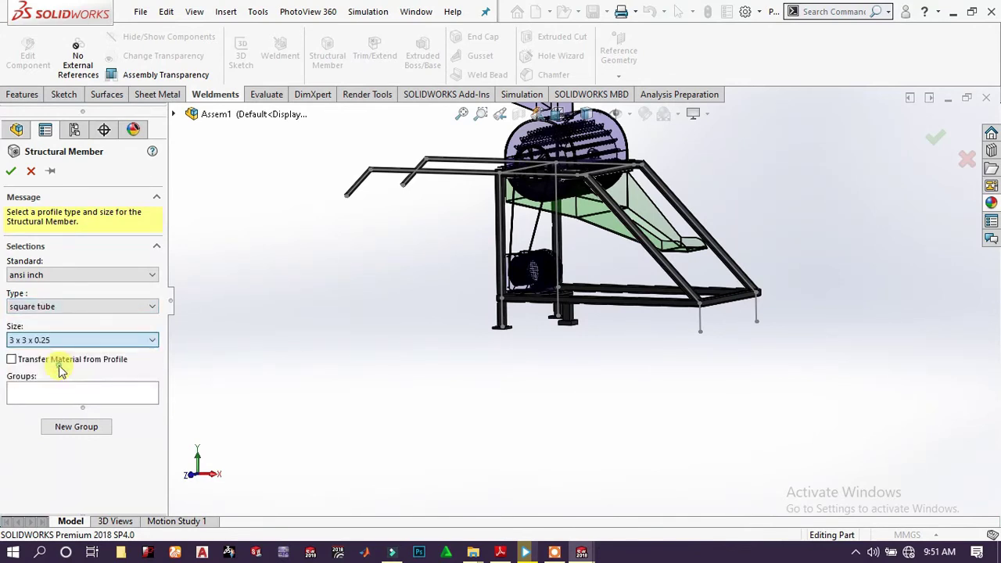
Create the square-tube members along the two new vertical foot lines below the sloping legs
{"action": "left_click", "coordinate": [83, 393]}
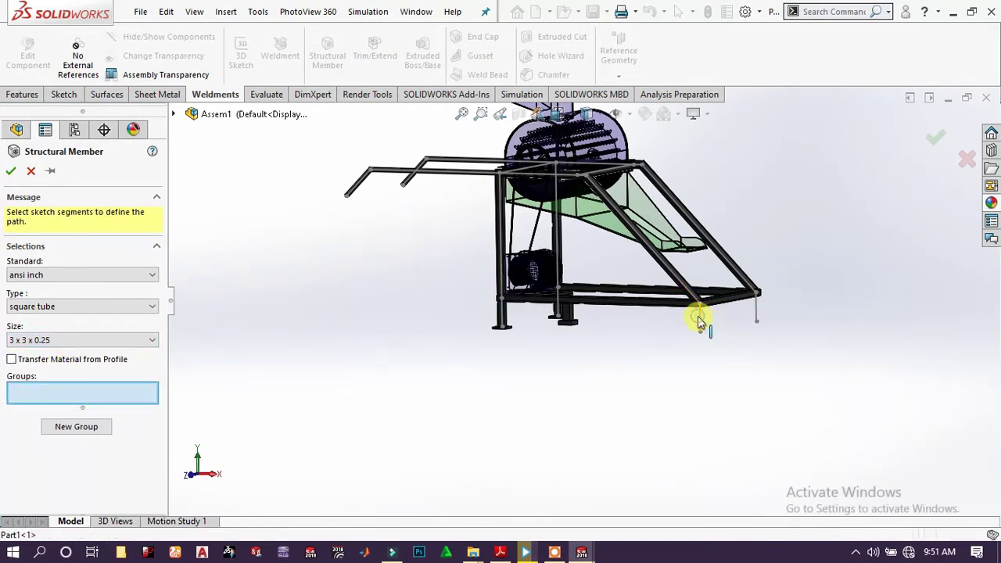
{"action": "left_click", "coordinate": [757, 311]}
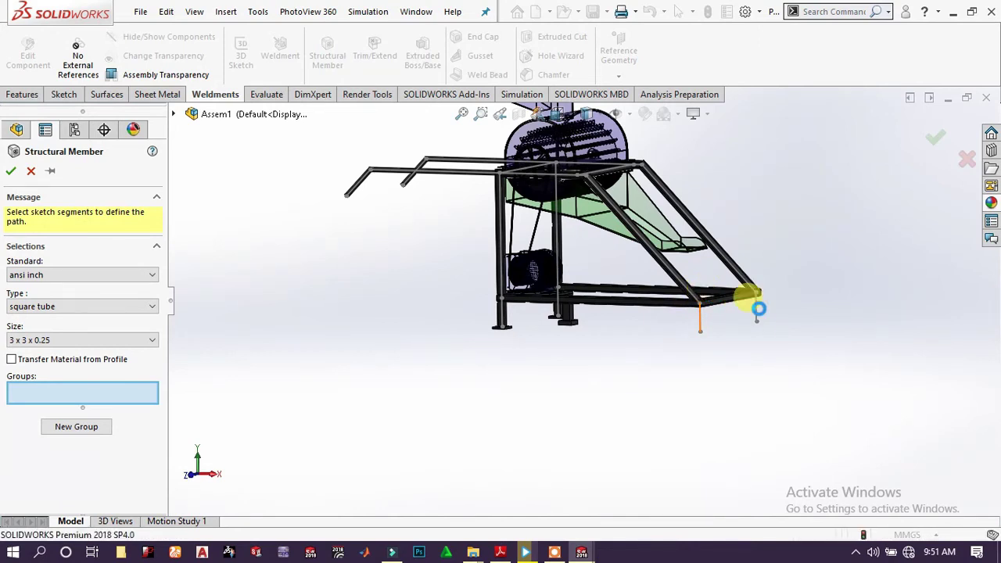
{"action": "left_click", "coordinate": [757, 311]}
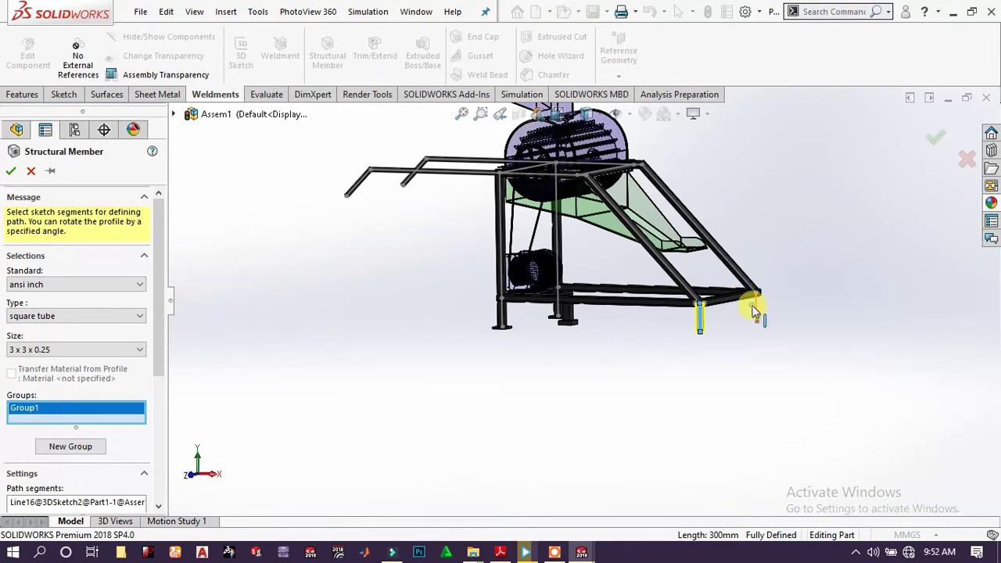
{"action": "left_click", "coordinate": [753, 311]}
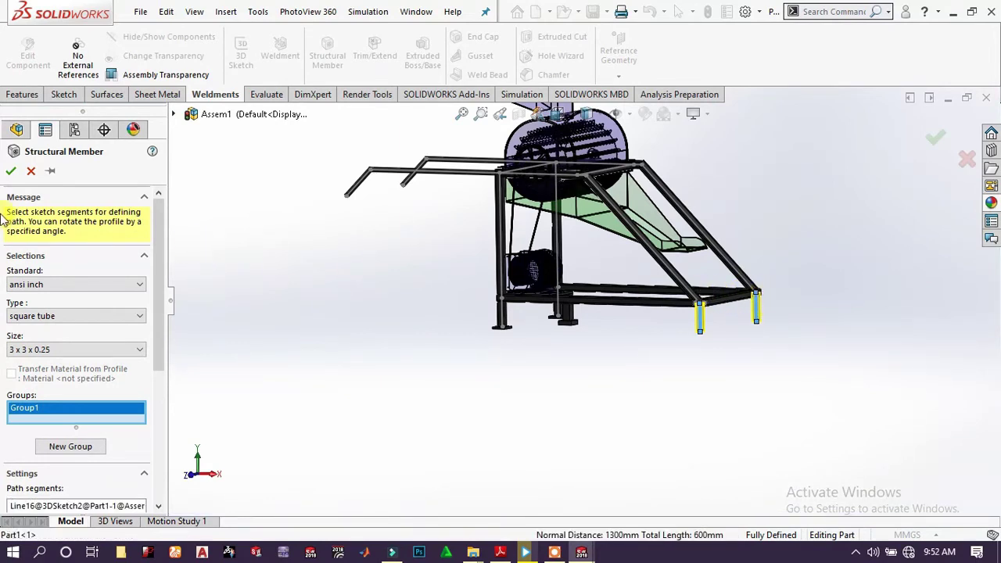
{"action": "left_click", "coordinate": [10, 171]}
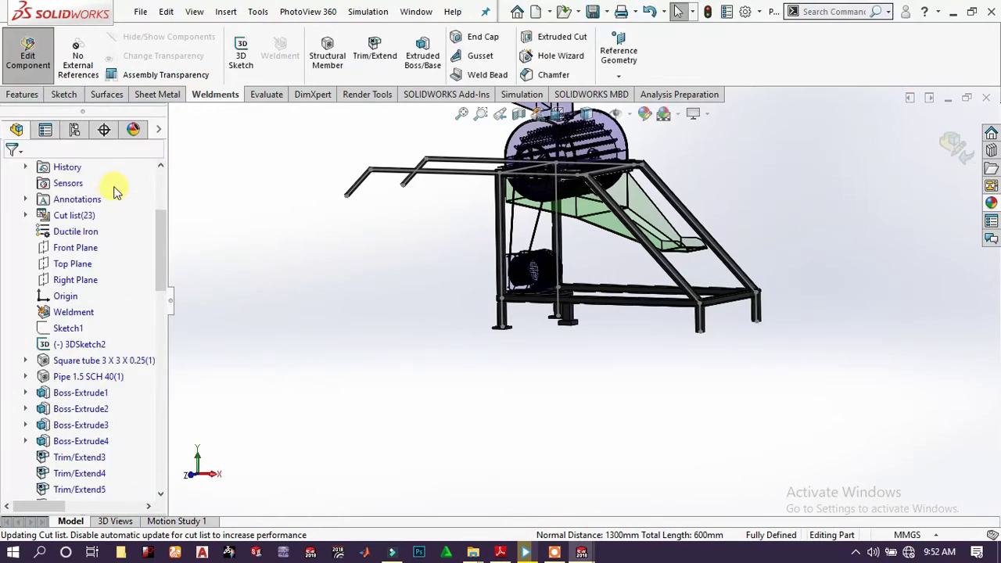
Hide 3DSketch2 so only the frame's tubes are displayed
{"action": "scroll", "coordinate": [718, 313], "scroll_direction": "down", "scroll_amount": 6}
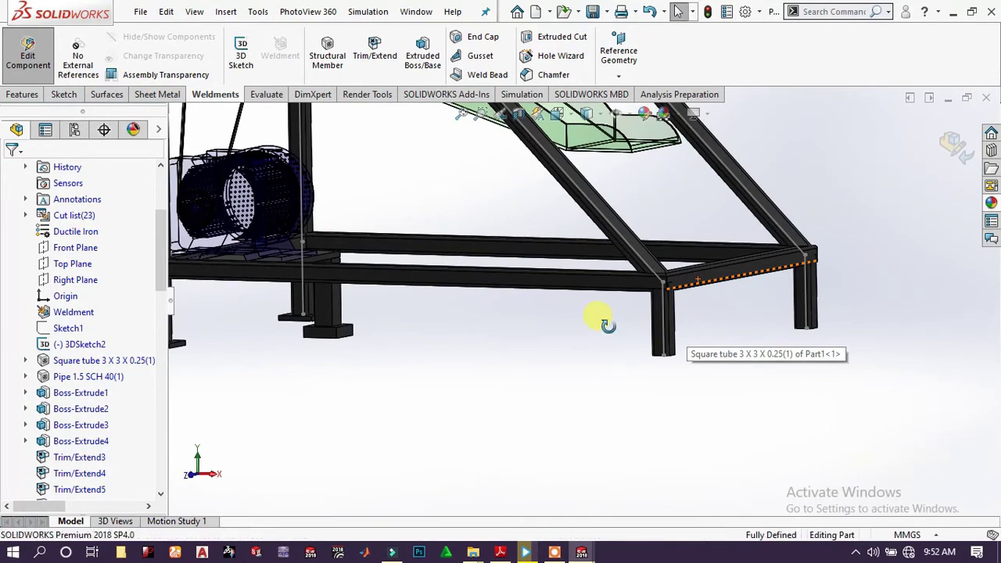
{"action": "key", "text": "Down"}
{"action": "key", "text": "Down"}
{"action": "key", "text": "Down"}
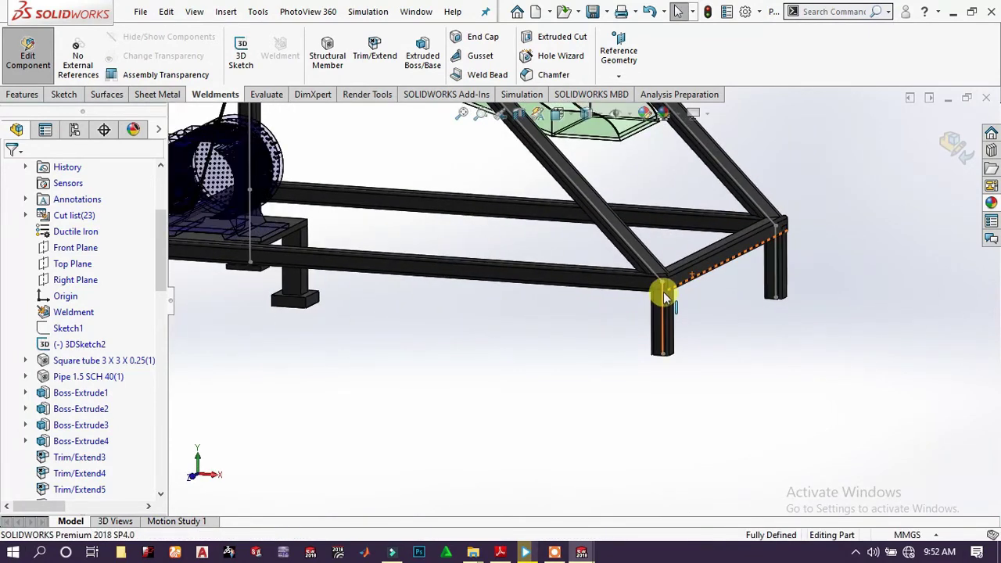
{"action": "left_click", "coordinate": [663, 290]}
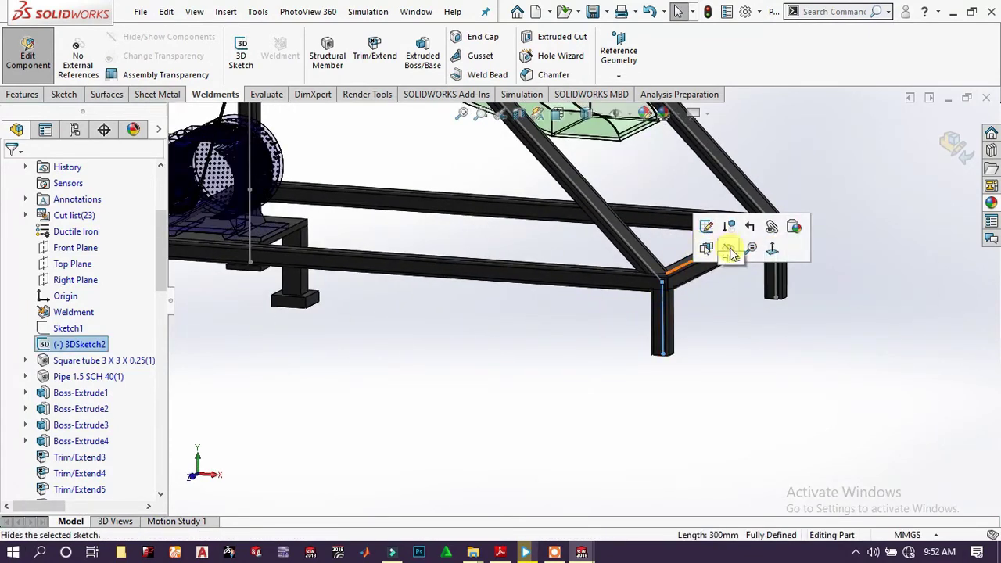
{"action": "left_click", "coordinate": [728, 249]}
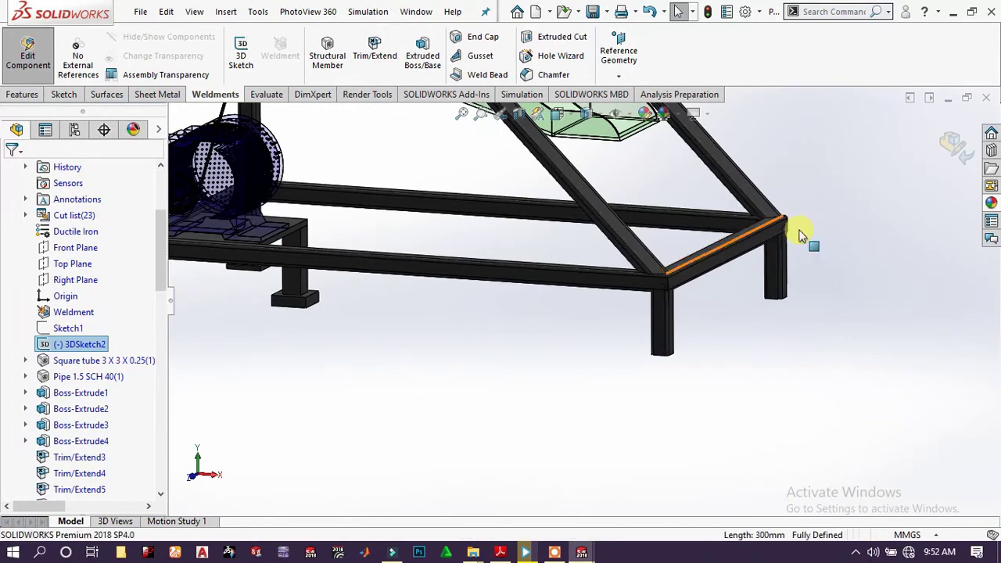
Start a linear pattern along the frame's lower long tube edge with 2 instances spaced 2280 mm
{"action": "scroll", "coordinate": [565, 264], "scroll_direction": "up", "scroll_amount": 1}
{"action": "middle_click_drag", "start_coordinate": [565, 263], "coordinate": [541, 269]}
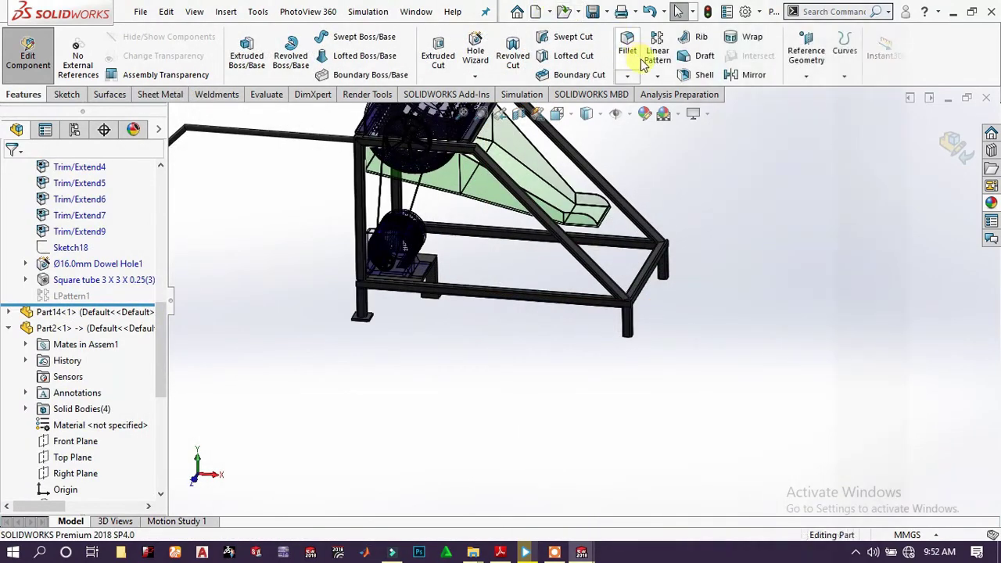
{"action": "left_click", "coordinate": [661, 60]}
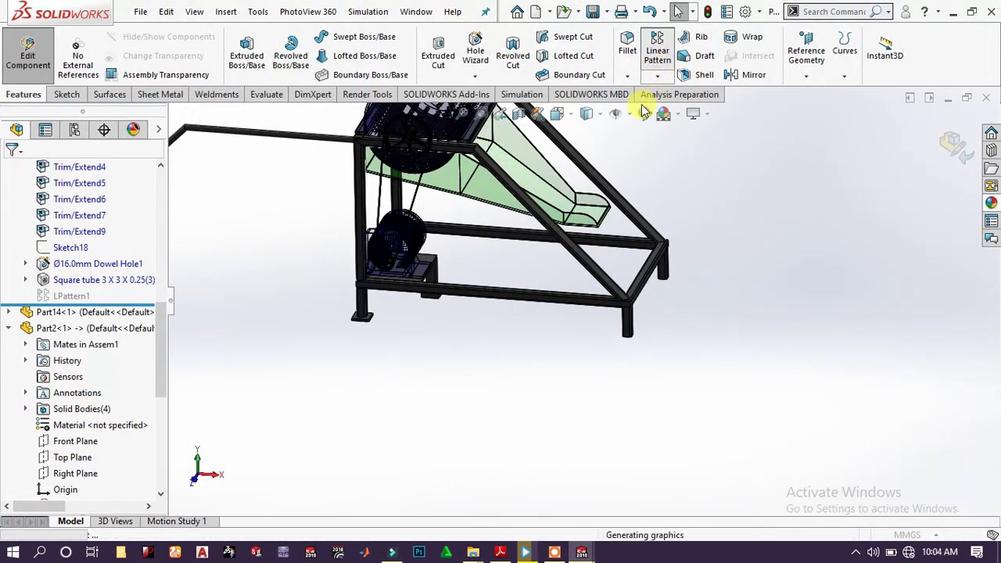
{"action": "left_click", "coordinate": [518, 293]}
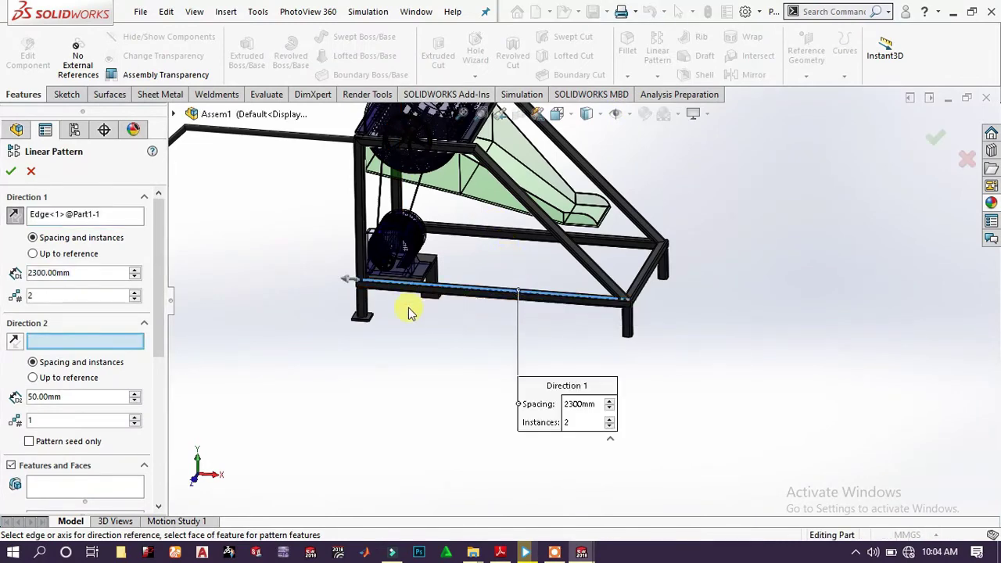
{"action": "scroll", "coordinate": [402, 315], "scroll_direction": "down", "scroll_amount": 3}
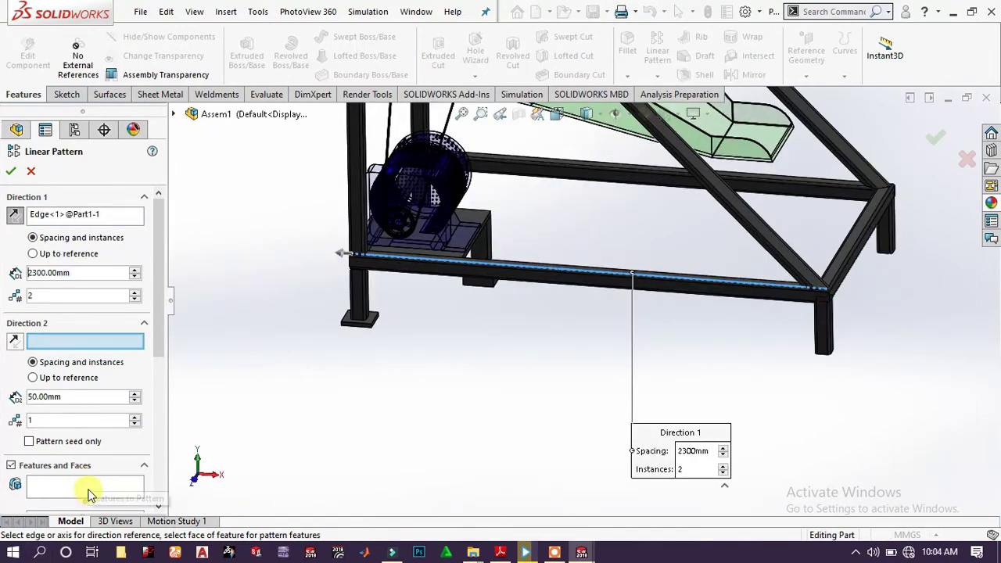
{"action": "left_click", "coordinate": [89, 487]}
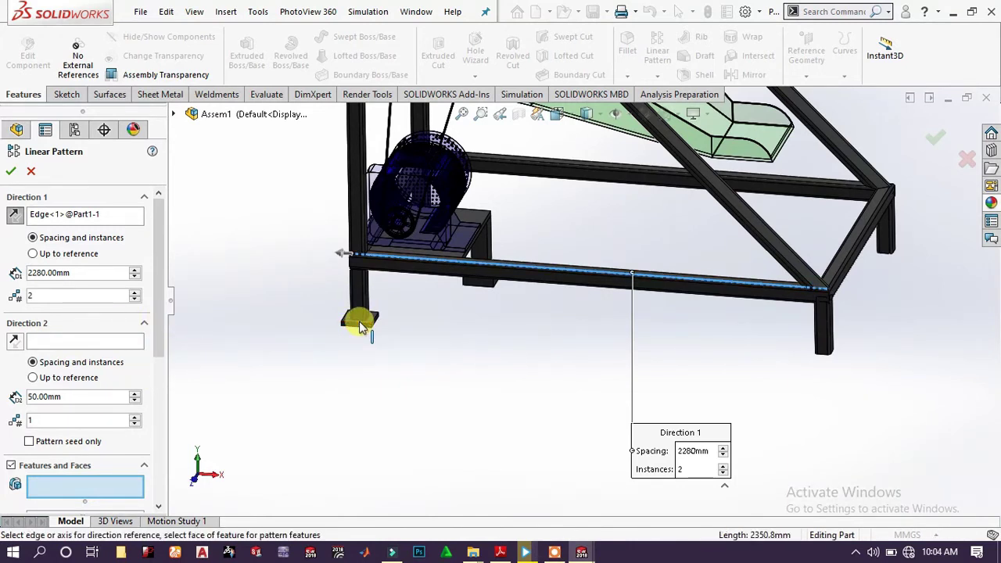
Pattern the base plate feature under the motor-side legs, with the direction reversed toward the feet below the sloping legs
{"action": "left_click", "coordinate": [373, 321]}
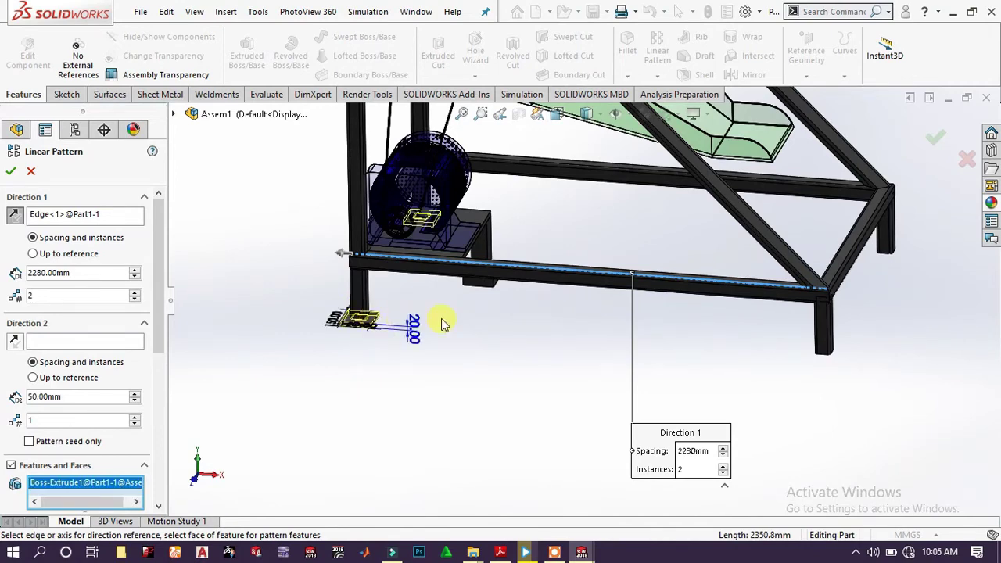
{"action": "scroll", "coordinate": [458, 321], "scroll_direction": "up", "scroll_amount": 2}
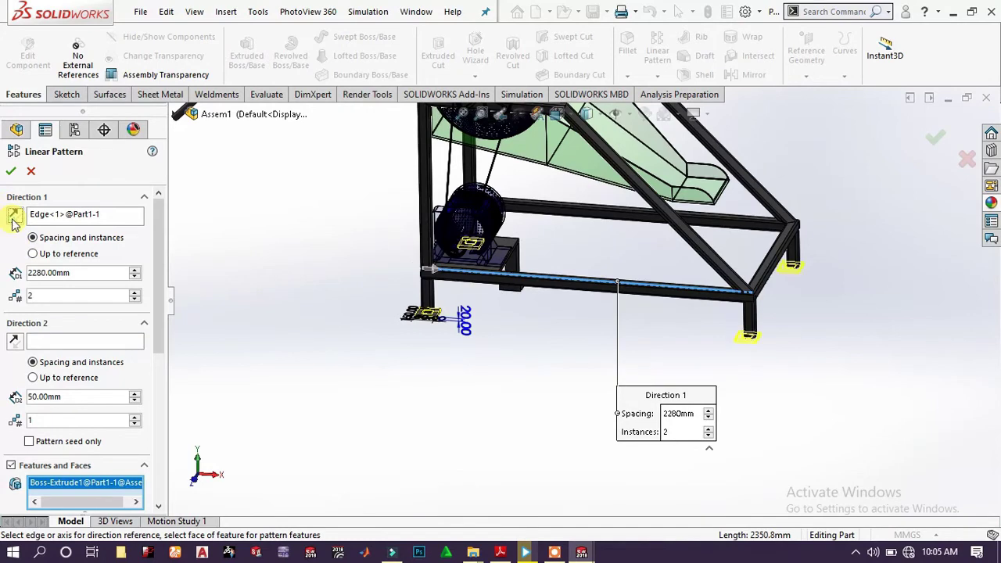
{"action": "scroll", "coordinate": [800, 317], "scroll_direction": "down", "scroll_amount": 3}
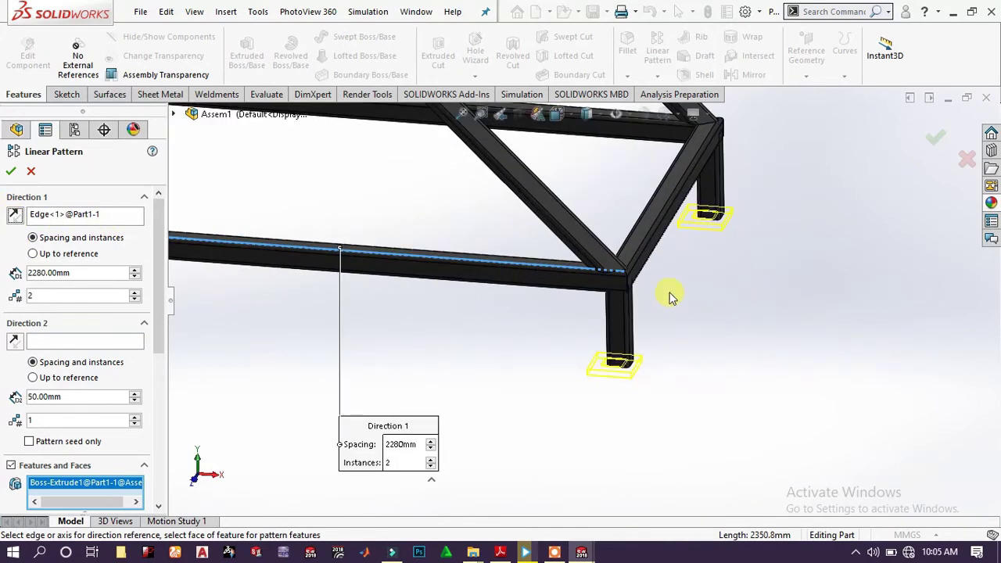
{"action": "left_click", "coordinate": [10, 171]}
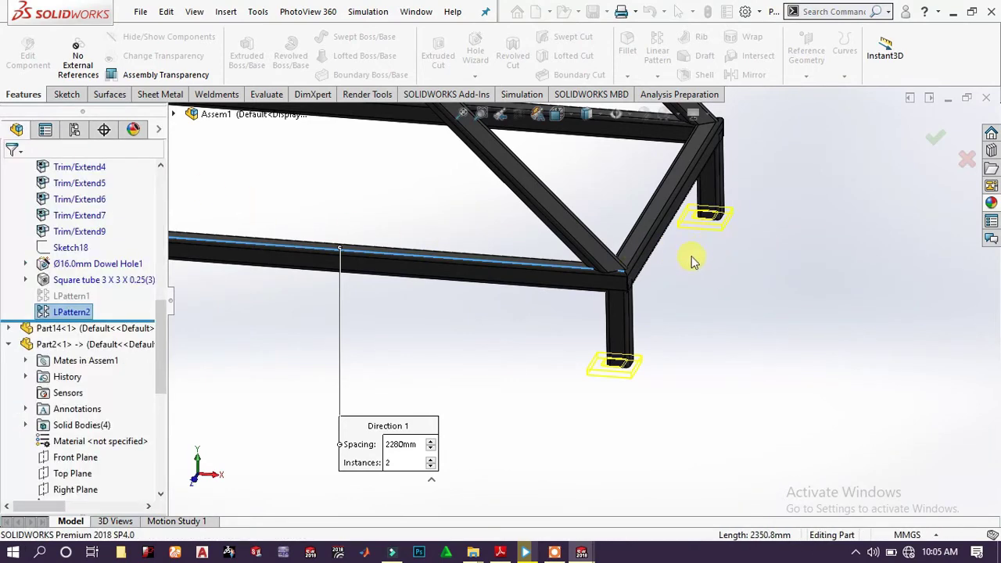
Finish editing the frame part and display the whole assembly in isometric view
{"action": "scroll", "coordinate": [599, 324], "scroll_direction": "up", "scroll_amount": 5}
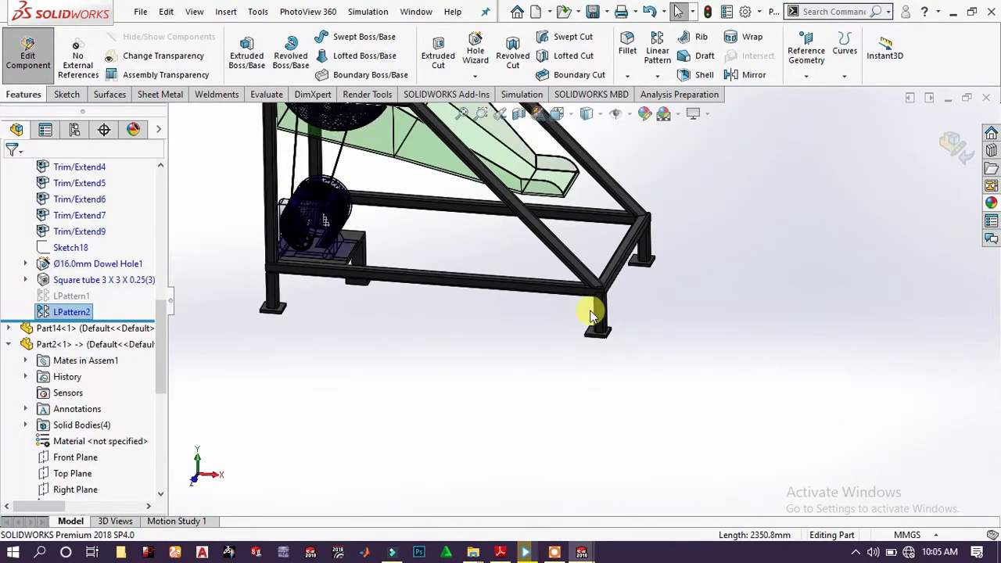
{"action": "middle_click_drag", "start_coordinate": [483, 265], "coordinate": [426, 207]}
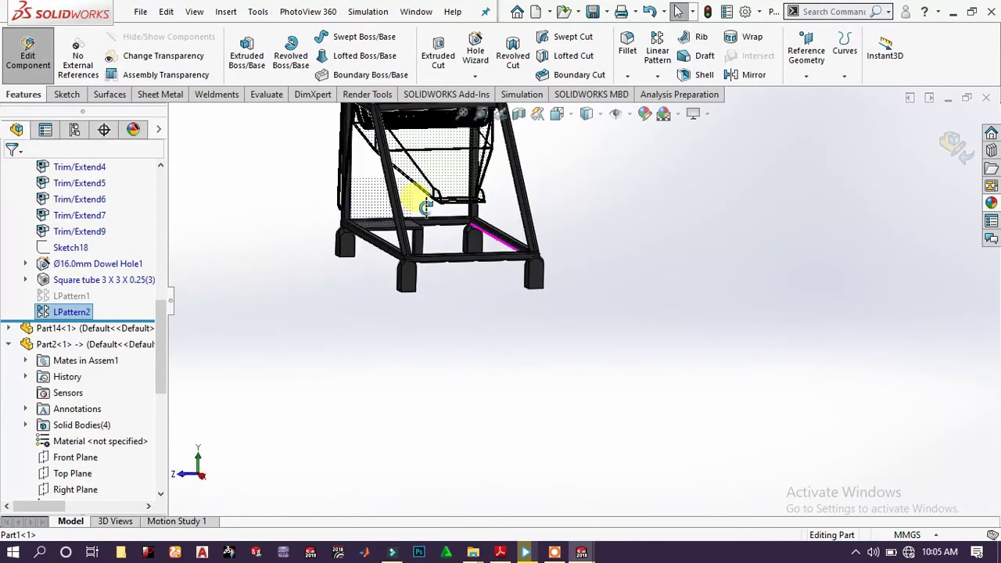
{"action": "left_click", "coordinate": [954, 148]}
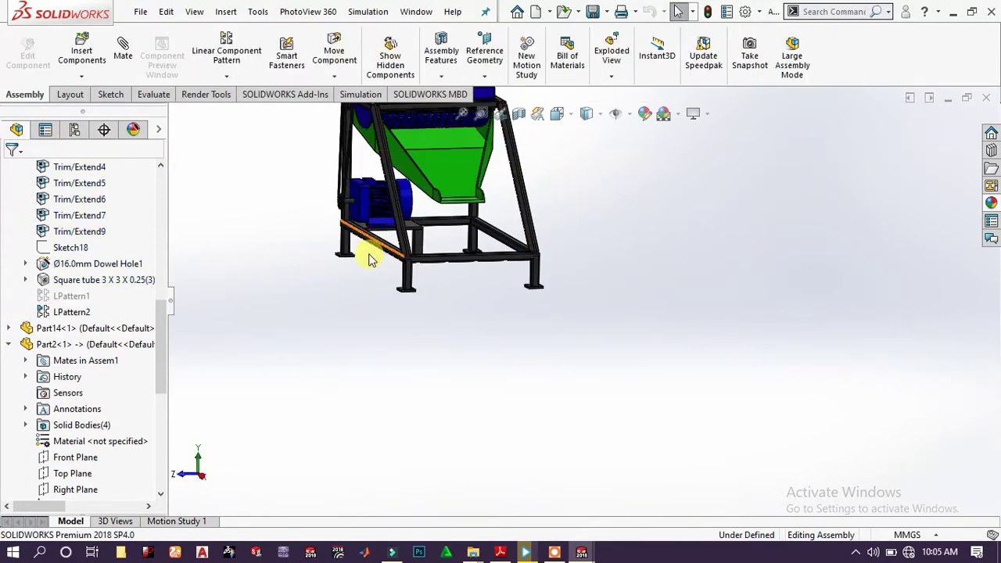
{"action": "scroll", "coordinate": [442, 234], "scroll_direction": "down", "scroll_amount": 3}
{"action": "key", "text": "space"}
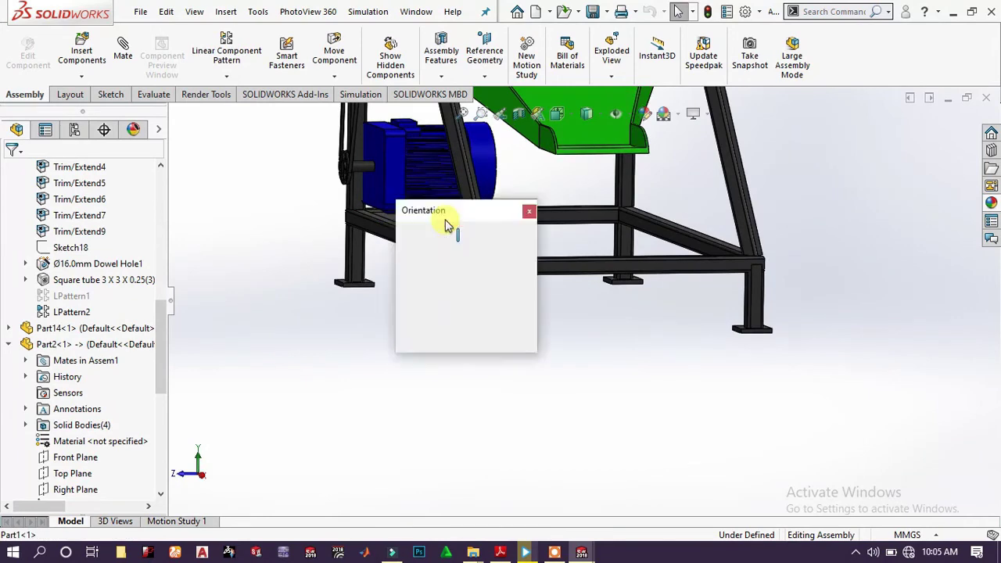
{"action": "left_click", "coordinate": [518, 256]}
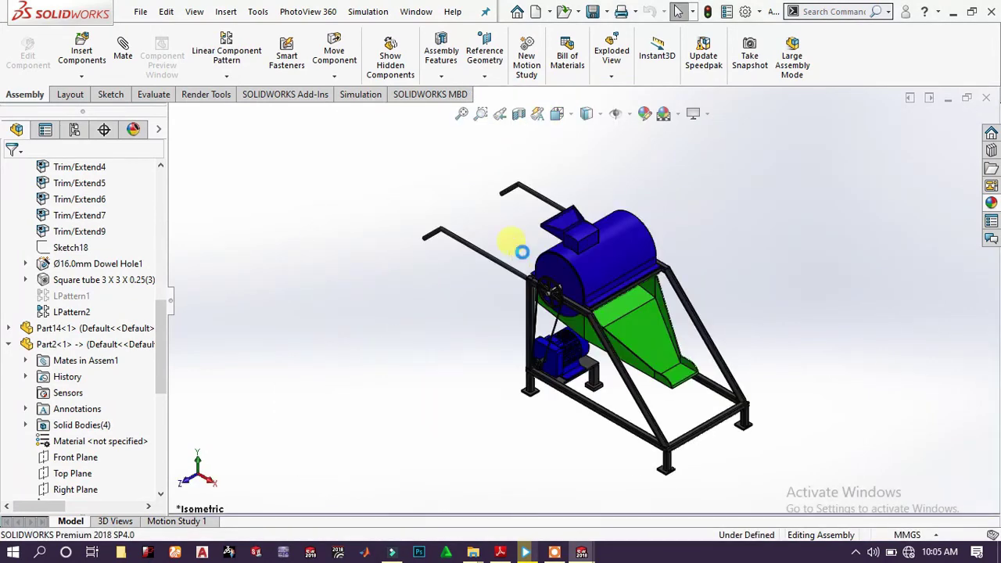
{"action": "scroll", "coordinate": [680, 306], "scroll_direction": "down", "scroll_amount": 2}
{"action": "scroll", "coordinate": [685, 313], "scroll_direction": "up", "scroll_amount": 3}
{"action": "scroll", "coordinate": [685, 313], "scroll_direction": "down", "scroll_amount": 3}
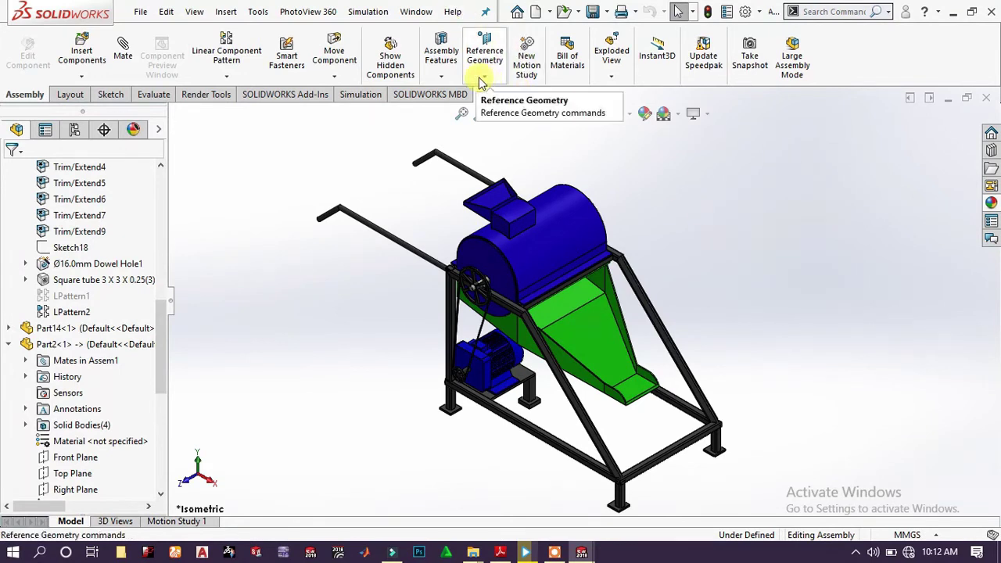
Start an assembly Hole Wizard feature for ANSI Metric dowel holes with size Ø20.0
{"action": "left_click", "coordinate": [456, 84]}
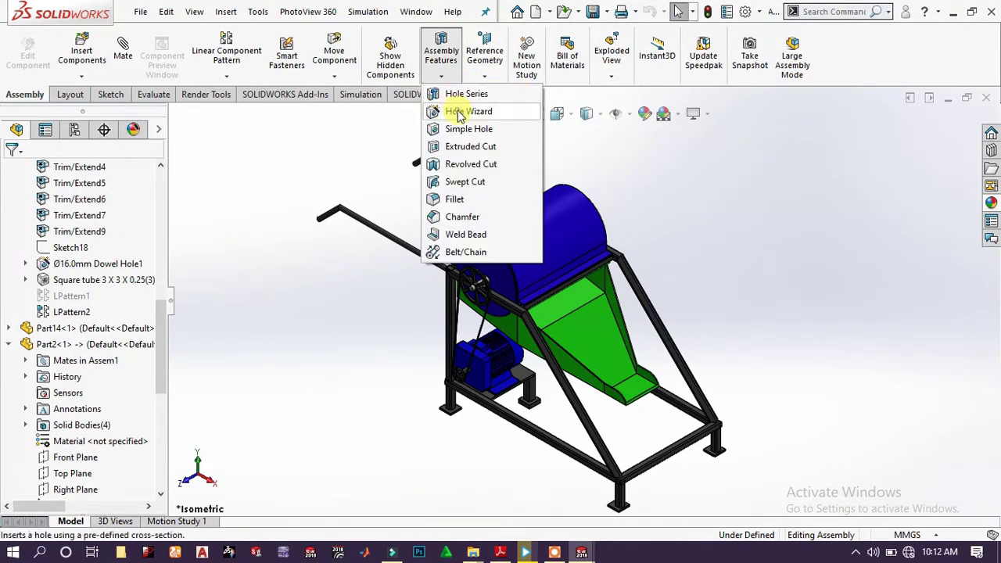
{"action": "left_click", "coordinate": [453, 109]}
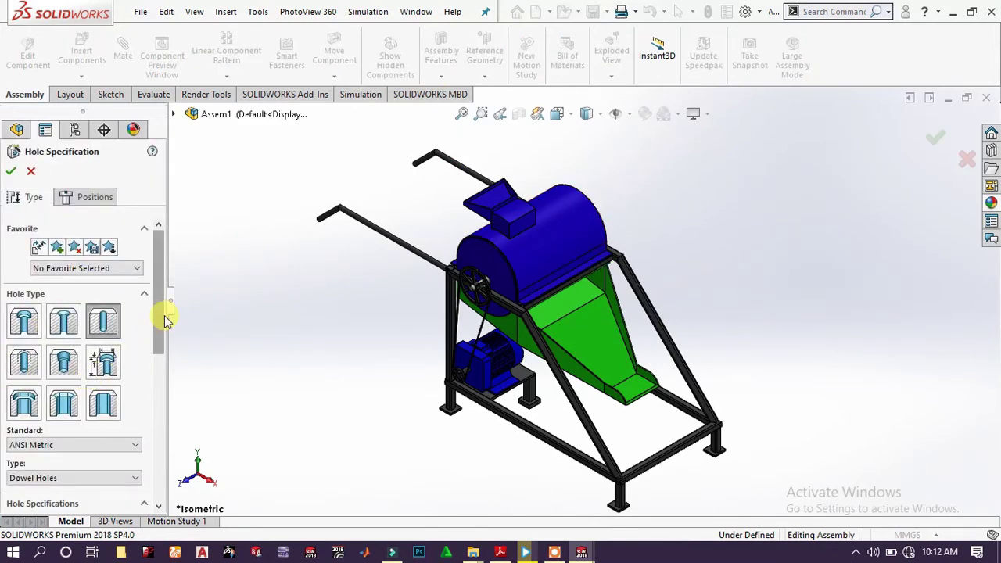
{"action": "left_click_drag", "start_coordinate": [160, 331], "coordinate": [158, 397]}
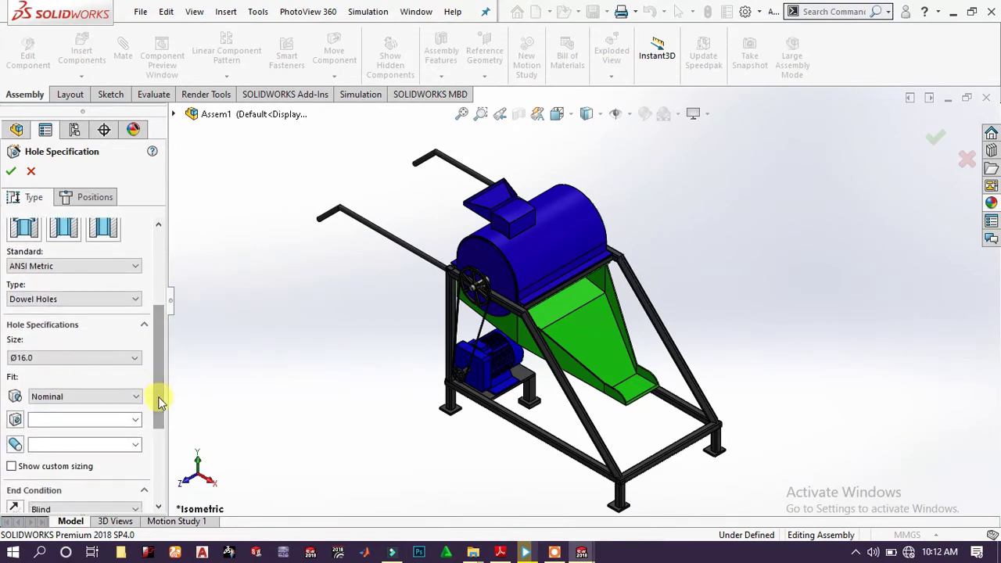
{"action": "left_click", "coordinate": [98, 361]}
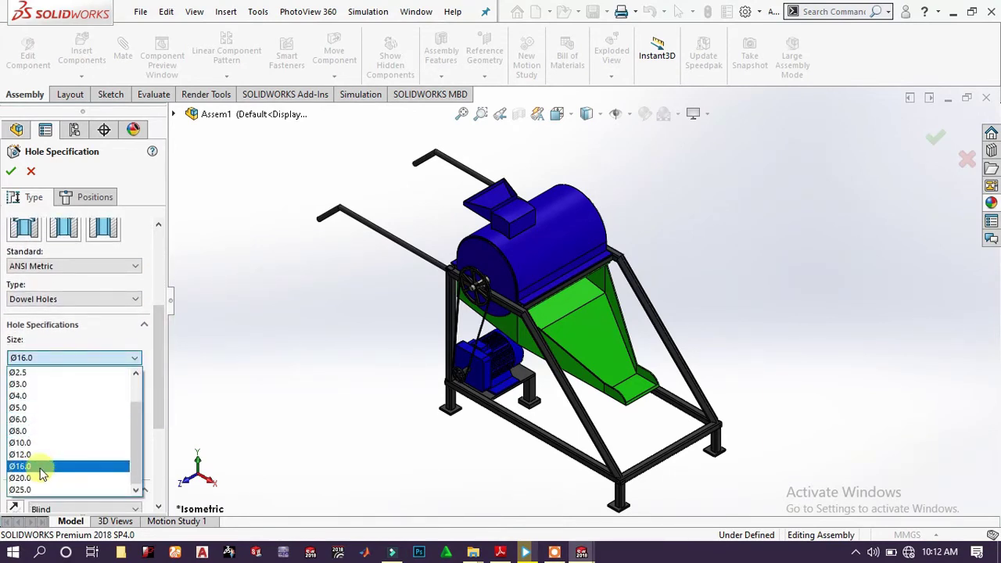
{"action": "left_click", "coordinate": [42, 478]}
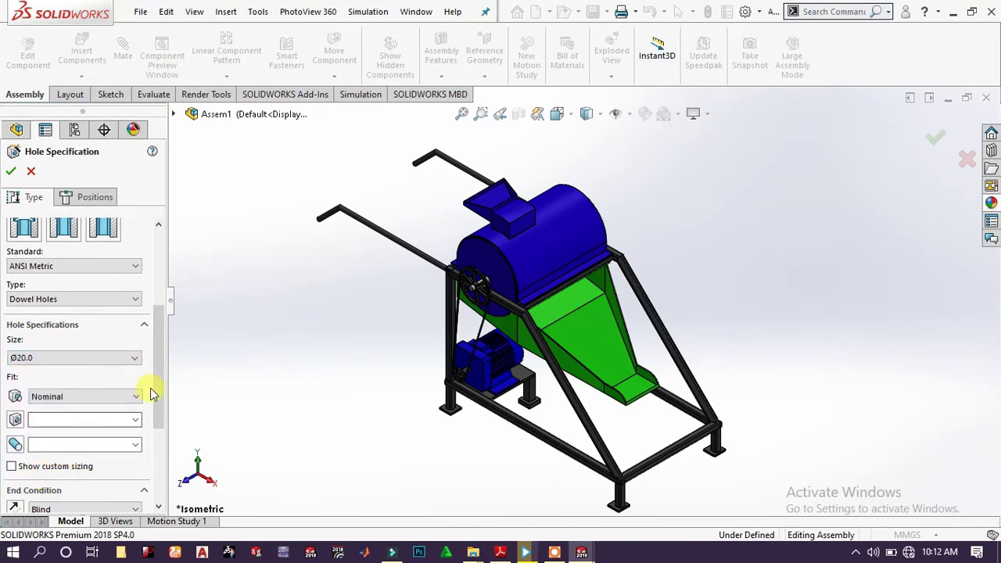
{"action": "scroll", "coordinate": [156, 384], "scroll_direction": "down", "scroll_amount": 5}
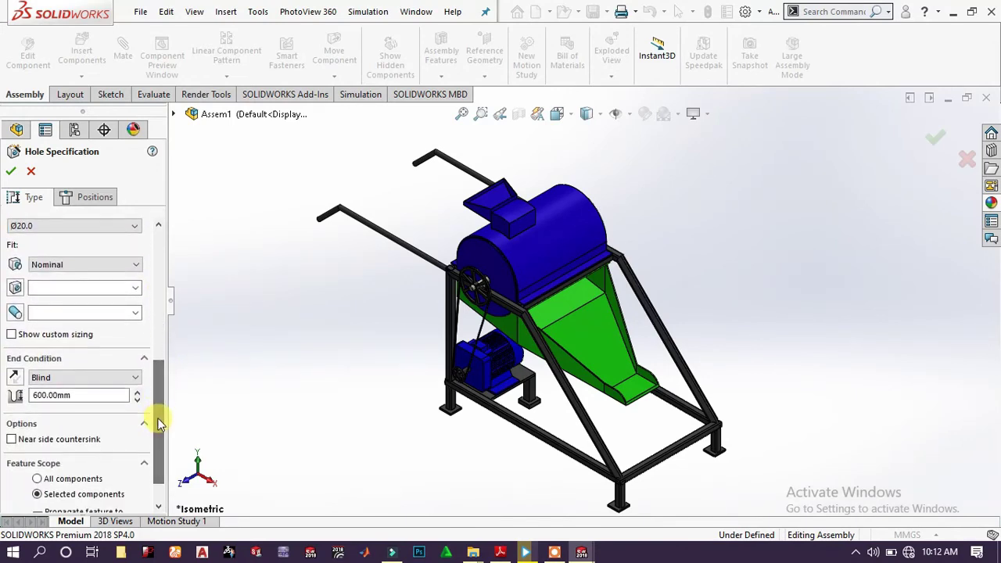
{"action": "scroll", "coordinate": [546, 302], "scroll_direction": "down", "scroll_amount": 5}
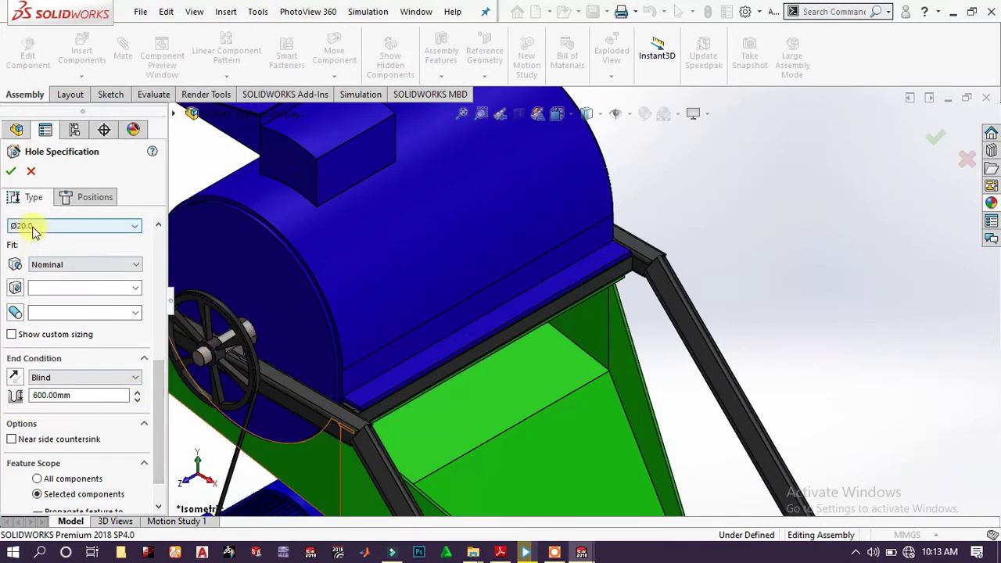
Select the blue drum cover's flange beside the green chute as the hole face and place a hole point near its pulley end
{"action": "left_click", "coordinate": [81, 197]}
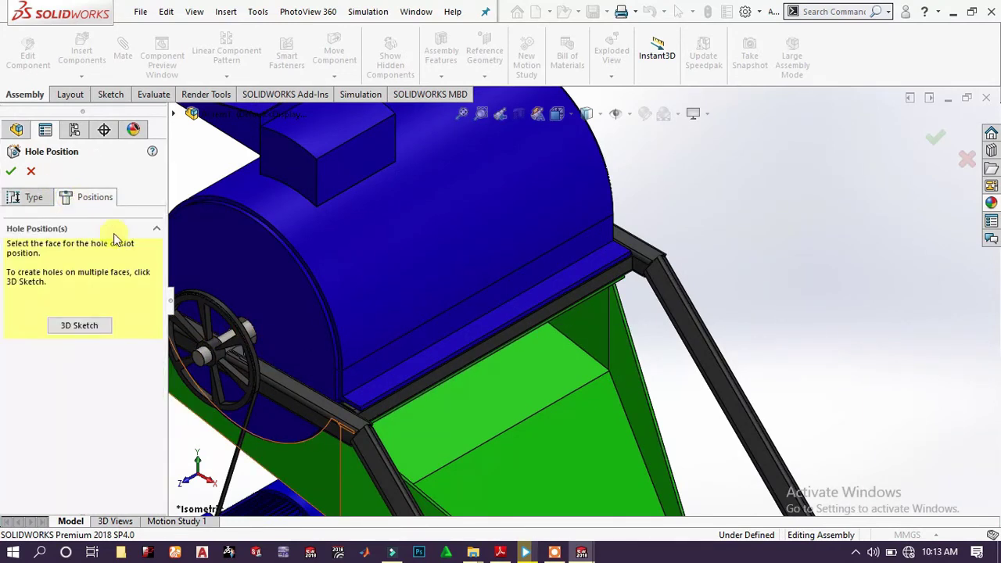
{"action": "left_click", "coordinate": [379, 399]}
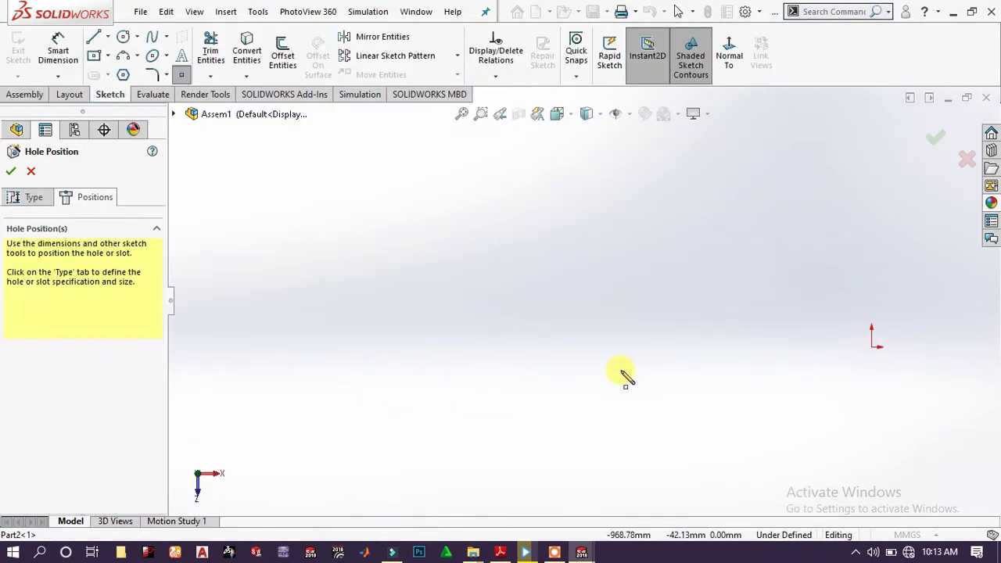
{"action": "scroll", "coordinate": [764, 301], "scroll_direction": "up", "scroll_amount": 2}
{"action": "scroll", "coordinate": [735, 336], "scroll_direction": "up", "scroll_amount": 4}
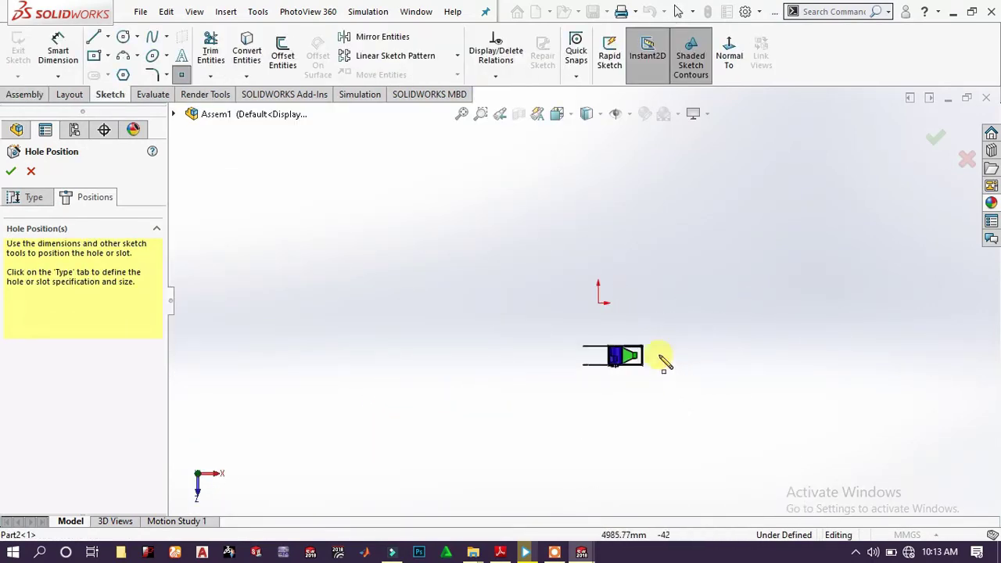
{"action": "scroll", "coordinate": [594, 356], "scroll_direction": "down", "scroll_amount": 6}
{"action": "scroll", "coordinate": [487, 368], "scroll_direction": "down", "scroll_amount": 8}
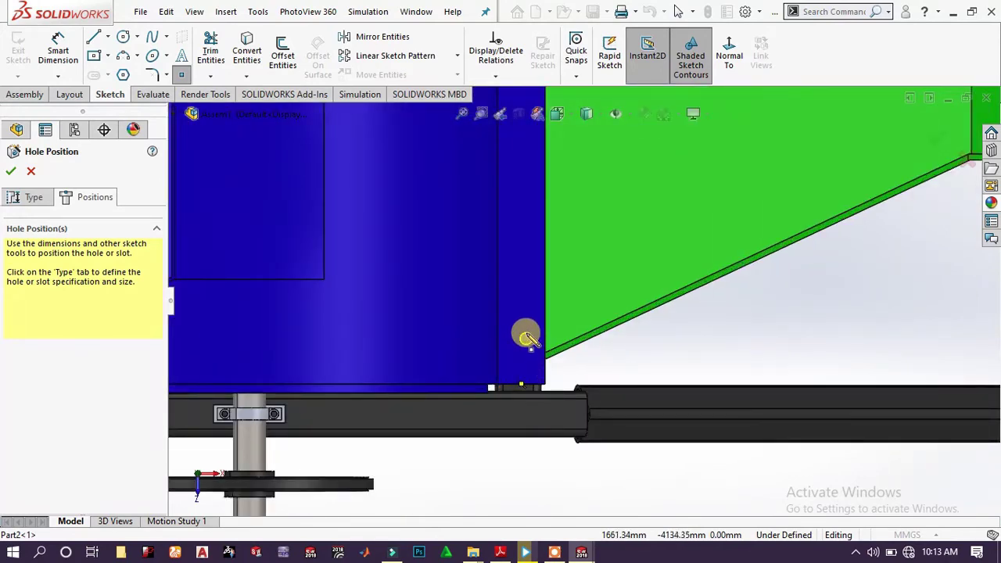
{"action": "left_click", "coordinate": [526, 338]}
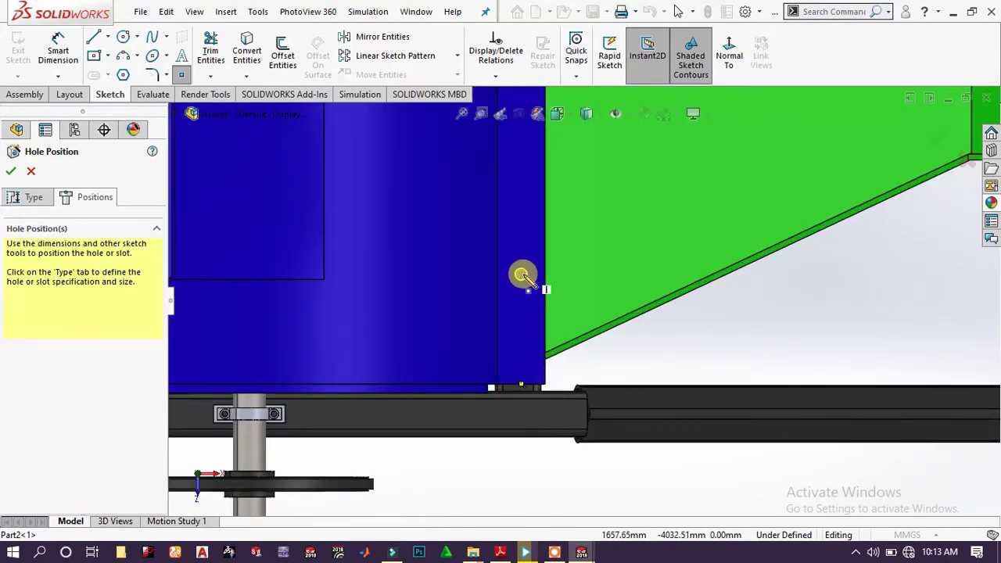
Place two more hole points on the chute-side flange, one at mid-length and one near the far end, in line with the first
{"action": "scroll", "coordinate": [555, 230], "scroll_direction": "up", "scroll_amount": 5}
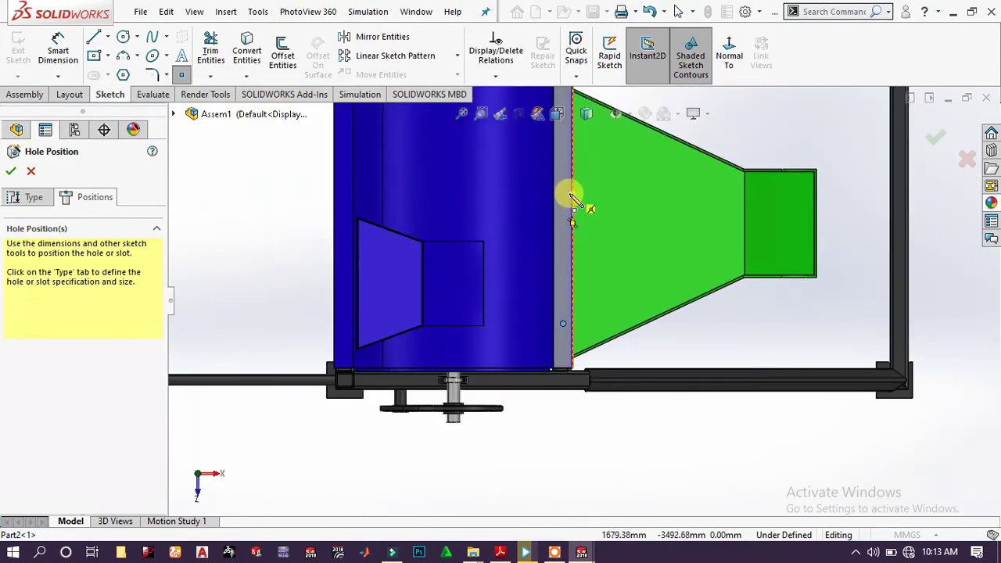
{"action": "left_click", "coordinate": [568, 195]}
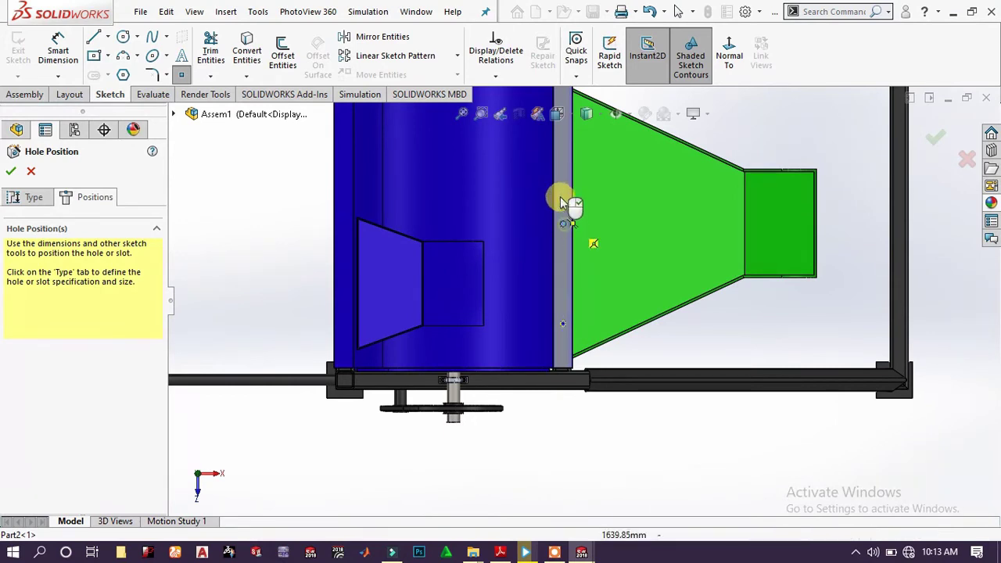
{"action": "scroll", "coordinate": [575, 150], "scroll_direction": "up", "scroll_amount": 2}
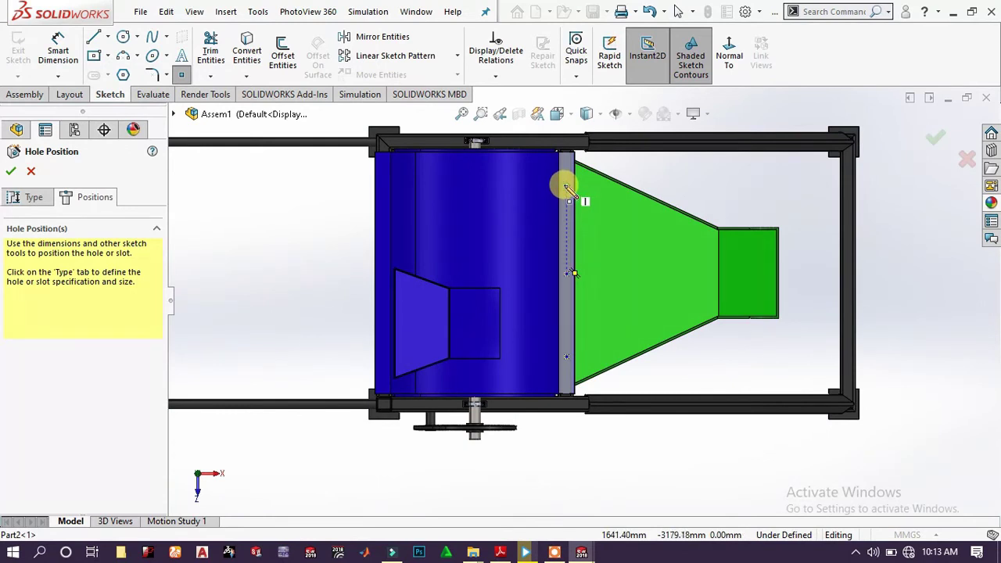
{"action": "left_click", "coordinate": [419, 185]}
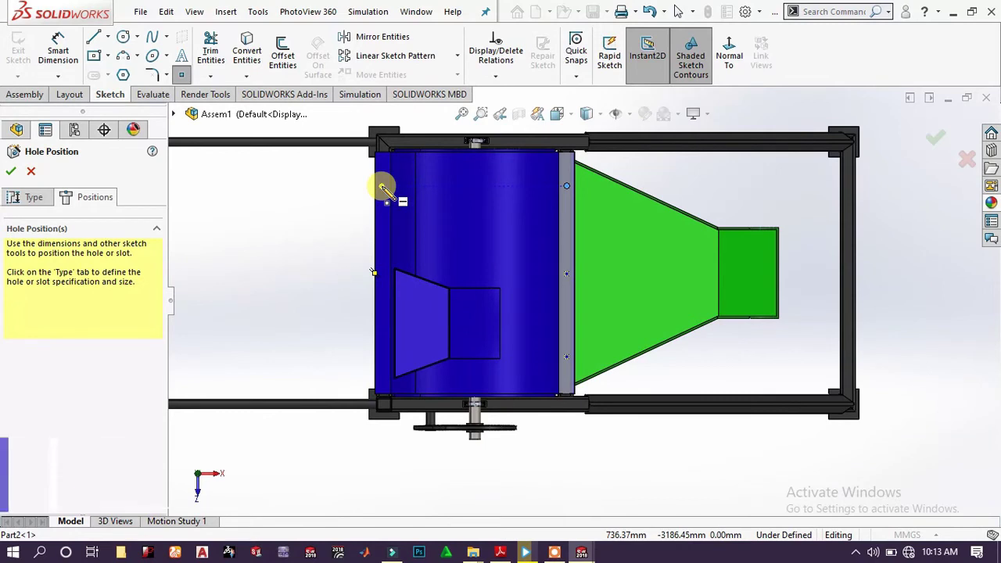
Place three hole points on the drum cover's opposite flange, each level with its counterpart on the chute-side flange
{"action": "left_click", "coordinate": [384, 190]}
{"action": "left_click", "coordinate": [415, 213]}
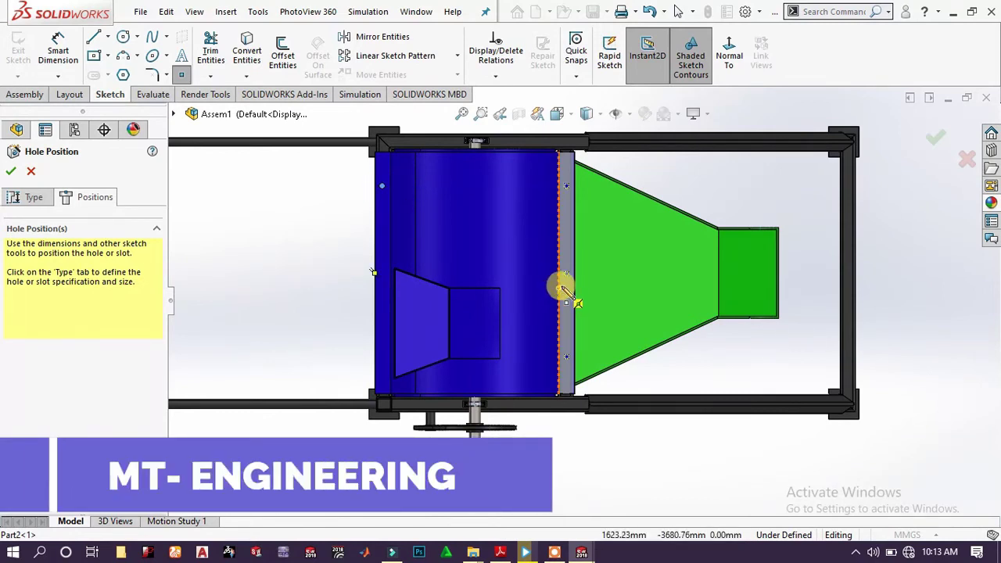
{"action": "left_click", "coordinate": [567, 275]}
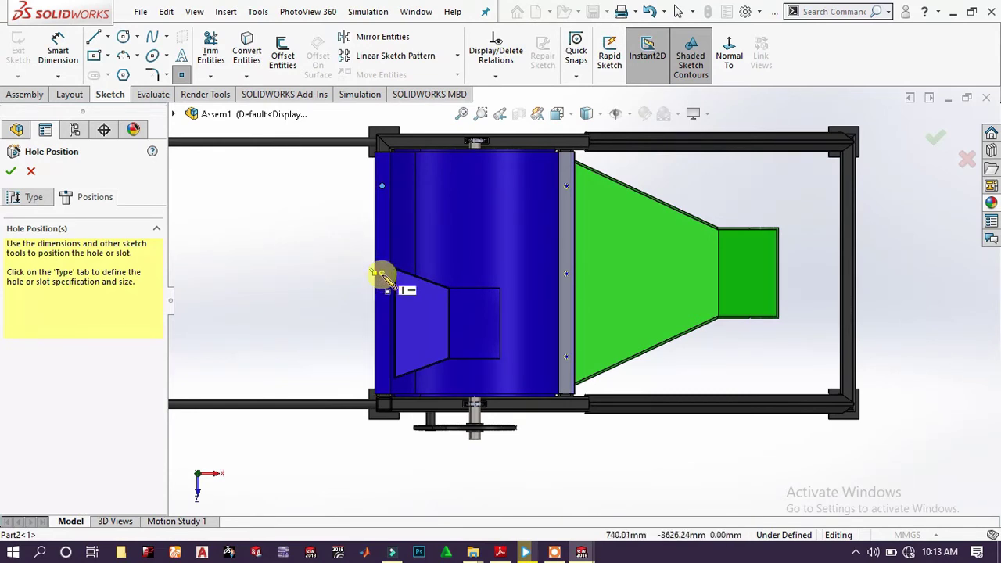
{"action": "left_click", "coordinate": [382, 275]}
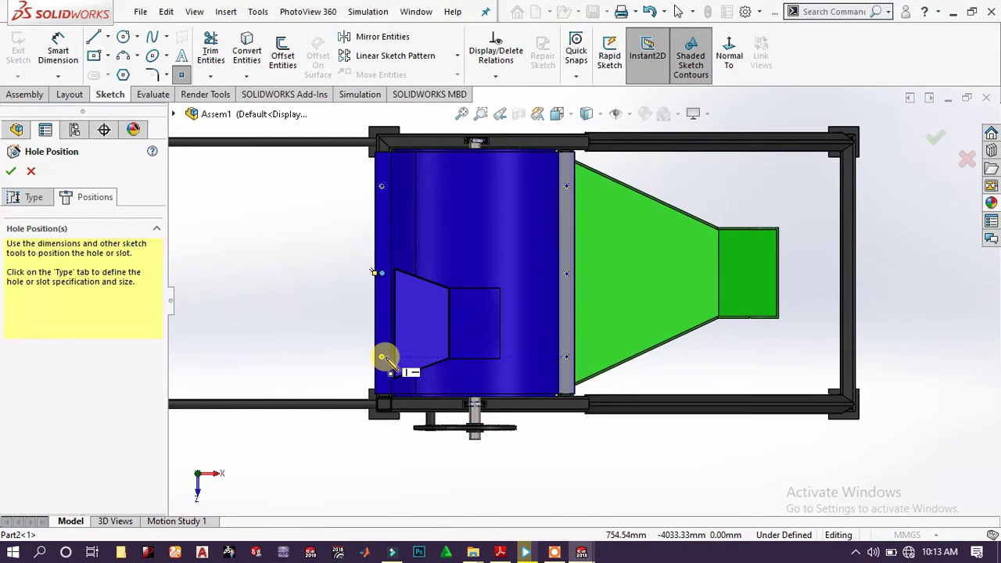
{"action": "left_click", "coordinate": [383, 357]}
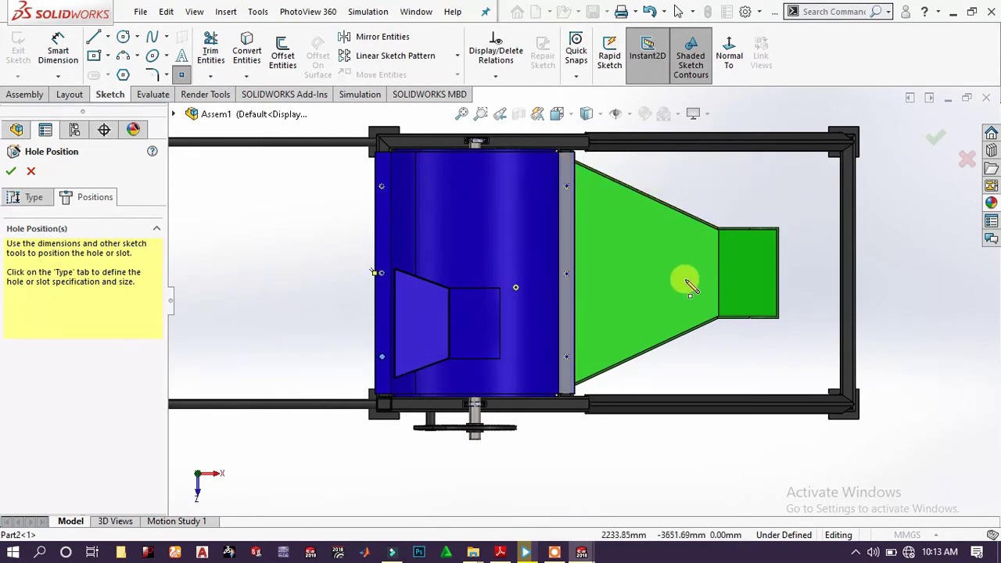
Set the dowel holes' blind depth to 400 mm and finish the drum cover hole feature
{"action": "middle_click_drag", "start_coordinate": [685, 281], "coordinate": [603, 197]}
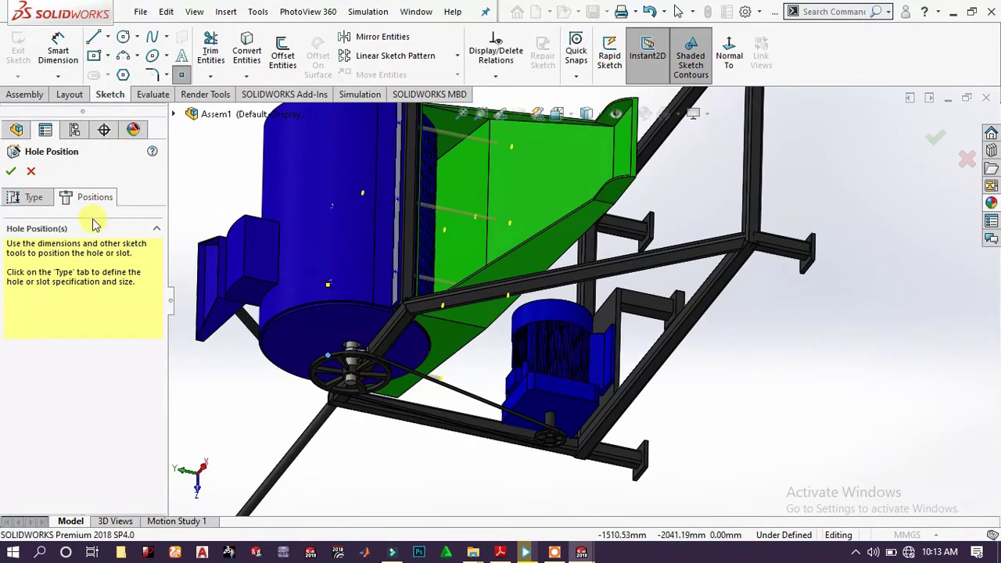
{"action": "left_click", "coordinate": [35, 201]}
{"action": "scroll", "coordinate": [90, 399], "scroll_direction": "down", "scroll_amount": 5}
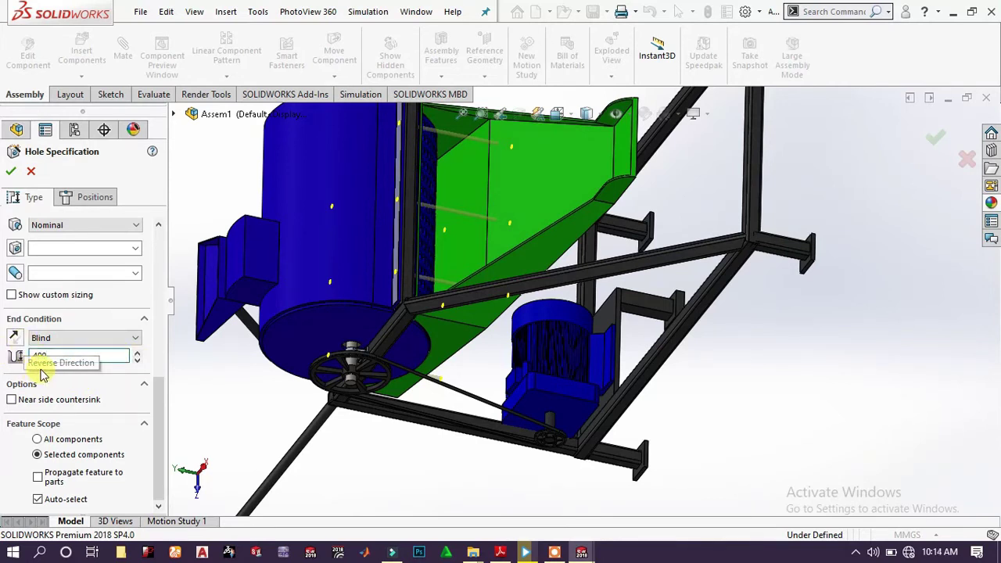
{"action": "key", "text": "Return"}
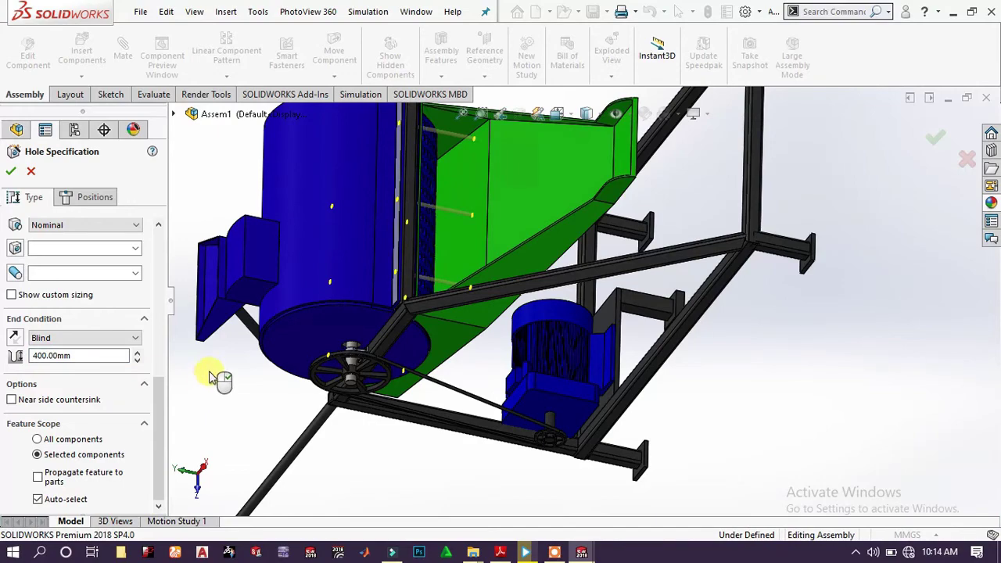
{"action": "middle_click_drag", "start_coordinate": [224, 352], "coordinate": [162, 333]}
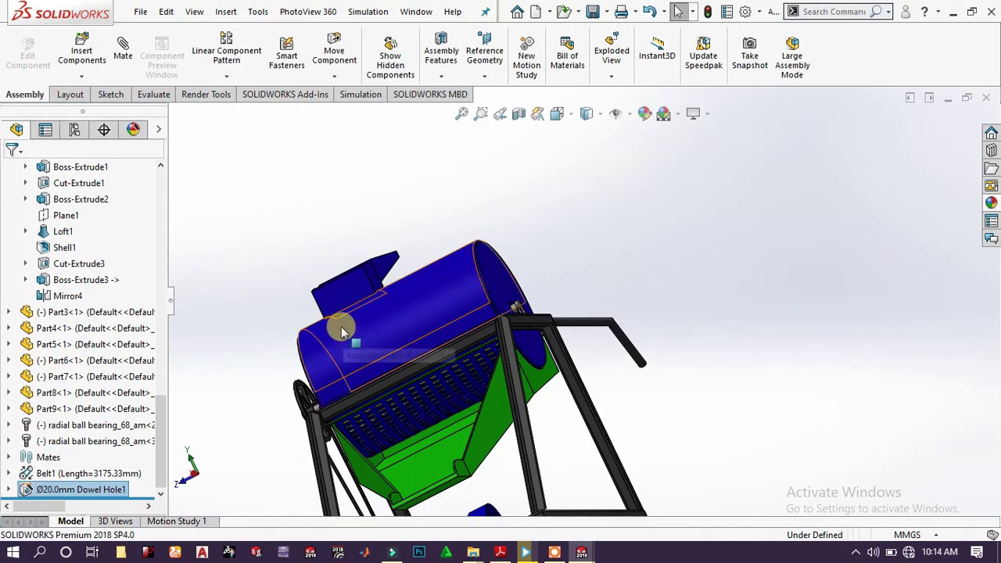
Examine the new holes along both drum cover flanges and the motor mounting area below the drum
{"action": "left_click", "coordinate": [278, 323]}
{"action": "scroll", "coordinate": [438, 345], "scroll_direction": "up", "scroll_amount": 2}
{"action": "scroll", "coordinate": [555, 312], "scroll_direction": "down", "scroll_amount": 5}
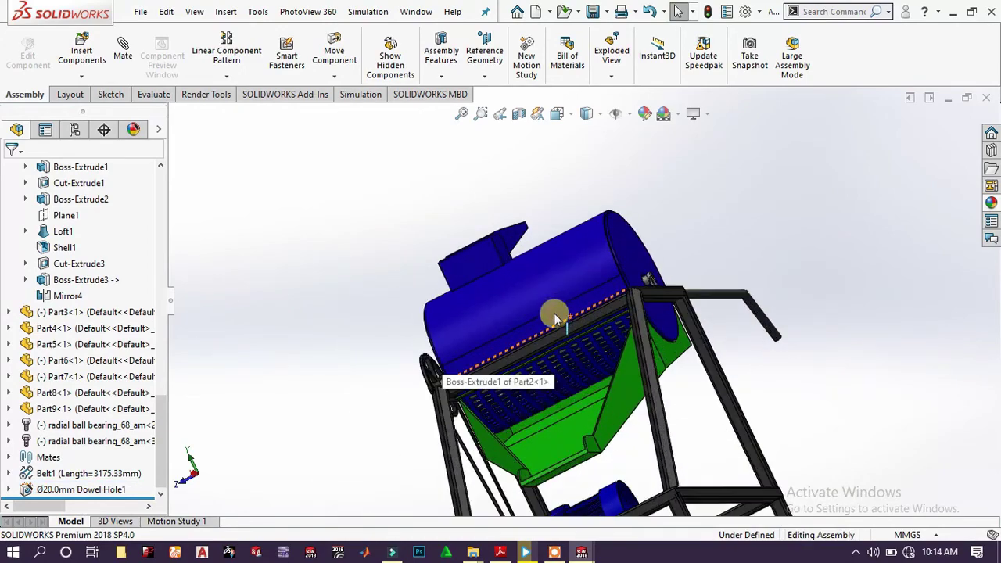
{"action": "mouse_move", "coordinate": [555, 313]}
{"action": "middle_mouse_down"}
{"action": "mouse_move", "coordinate": [599, 336]}
{"action": "mouse_move", "coordinate": [642, 399]}
{"action": "mouse_move", "coordinate": [570, 313]}
{"action": "middle_mouse_up"}
{"action": "scroll", "coordinate": [529, 364], "scroll_direction": "down", "scroll_amount": 6}
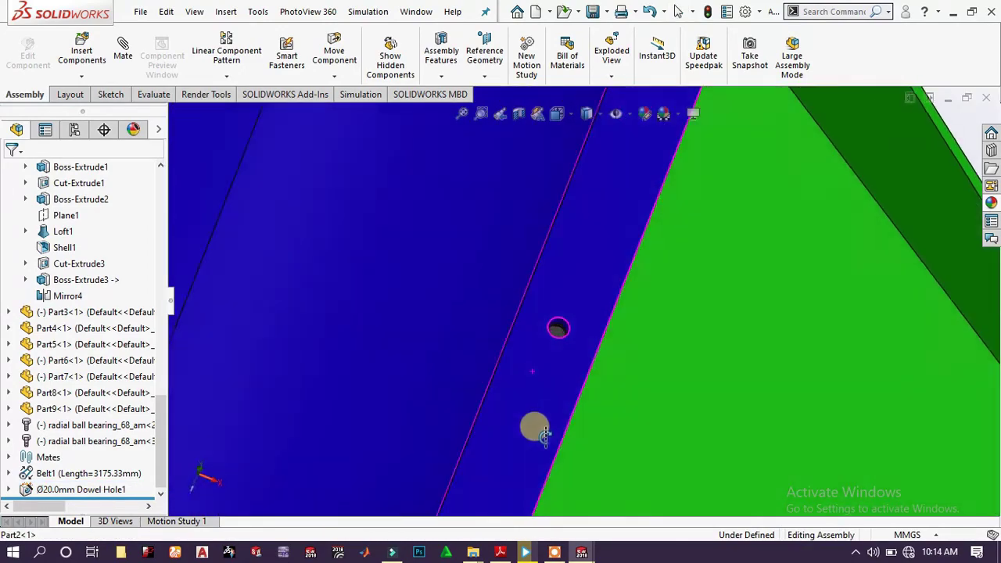
{"action": "middle_click_drag", "start_coordinate": [545, 435], "coordinate": [537, 356]}
{"action": "scroll", "coordinate": [587, 351], "scroll_direction": "up", "scroll_amount": 8}
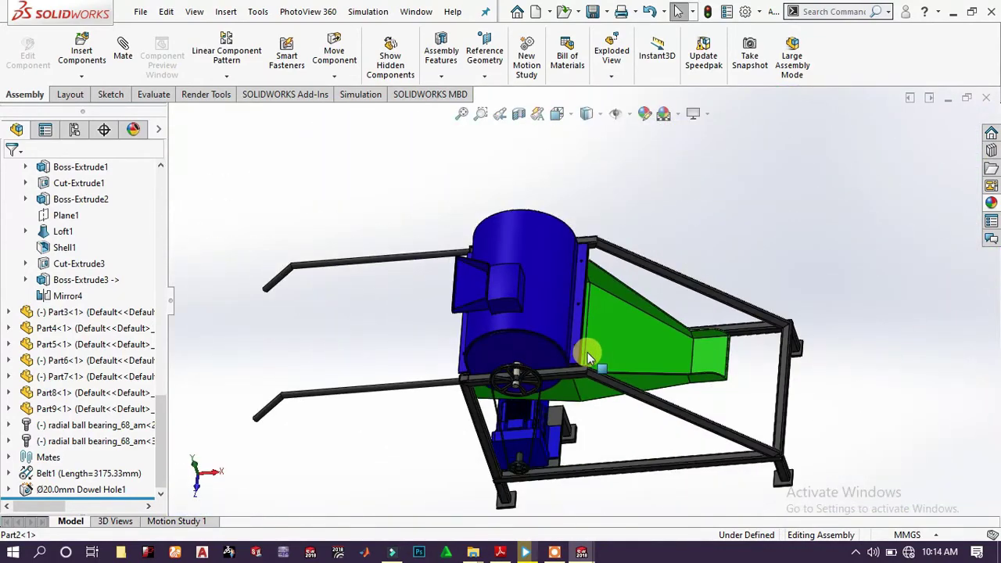
{"action": "scroll", "coordinate": [492, 348], "scroll_direction": "down", "scroll_amount": 3}
{"action": "scroll", "coordinate": [500, 341], "scroll_direction": "down", "scroll_amount": 3}
{"action": "middle_click_drag", "start_coordinate": [509, 342], "coordinate": [525, 361]}
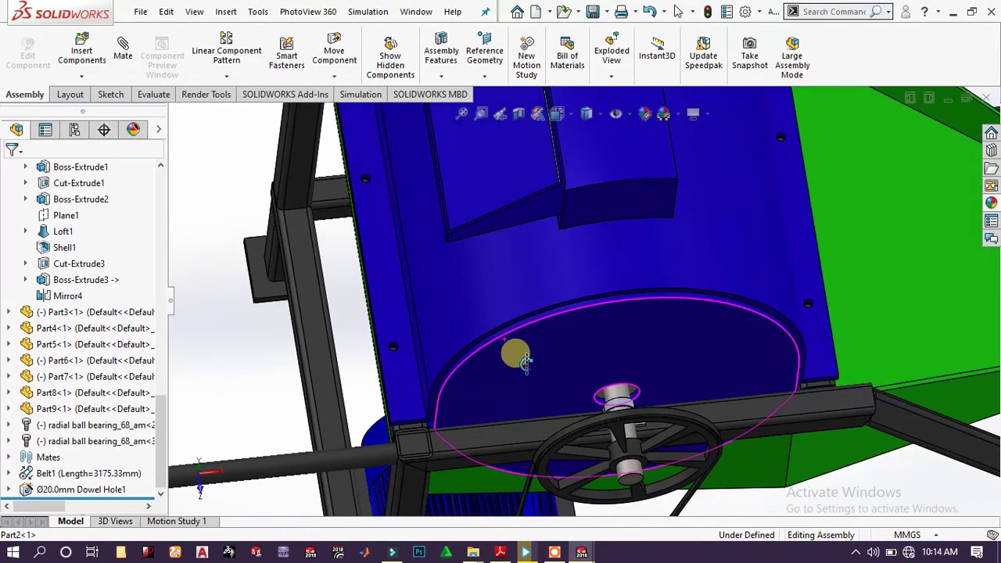
{"action": "scroll", "coordinate": [526, 367], "scroll_direction": "up", "scroll_amount": 6}
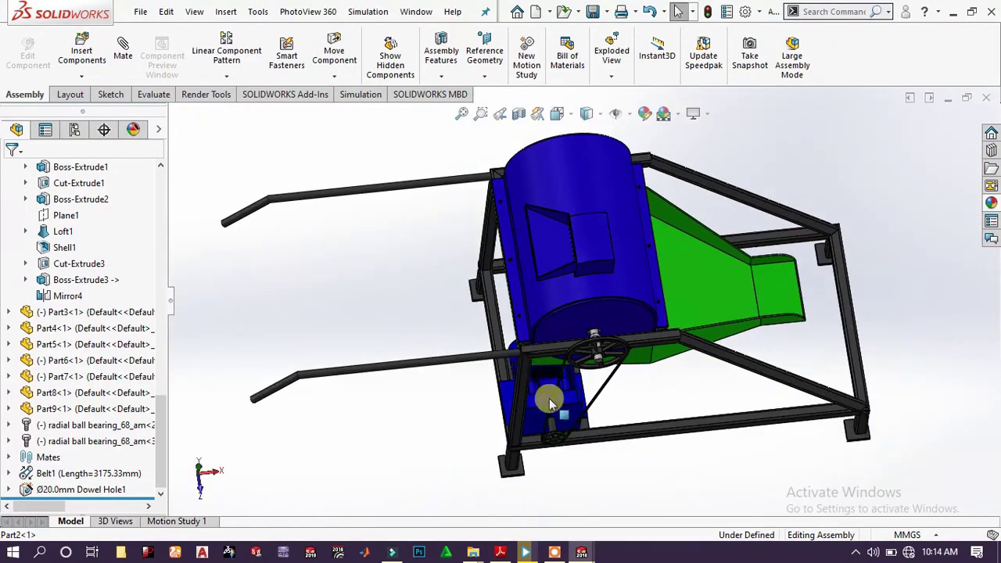
{"action": "scroll", "coordinate": [547, 398], "scroll_direction": "down", "scroll_amount": 5}
{"action": "middle_click_drag", "start_coordinate": [569, 395], "coordinate": [585, 174]}
{"action": "scroll", "coordinate": [540, 341], "scroll_direction": "up", "scroll_amount": 3}
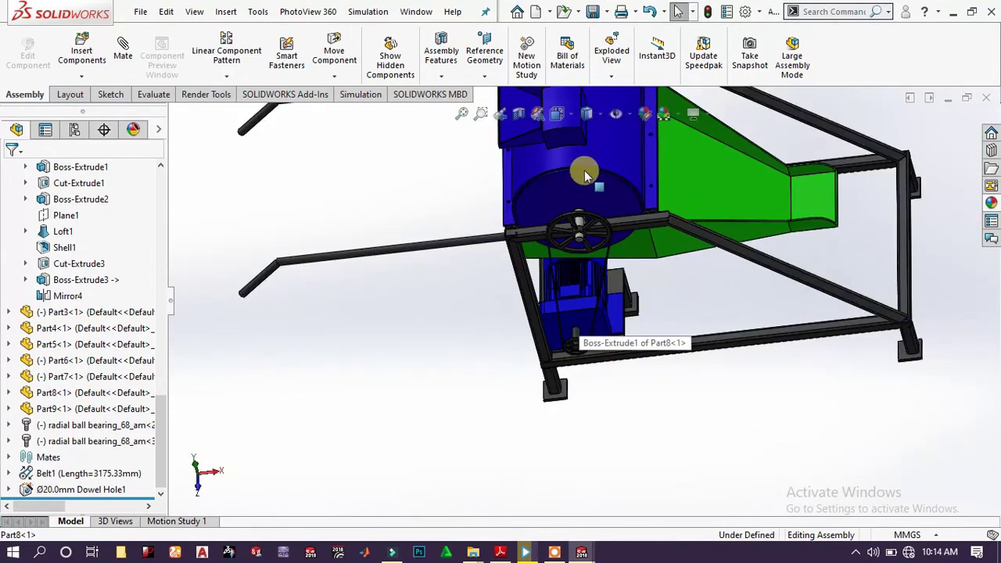
{"action": "left_click", "coordinate": [634, 301]}
{"action": "left_click", "coordinate": [681, 291]}
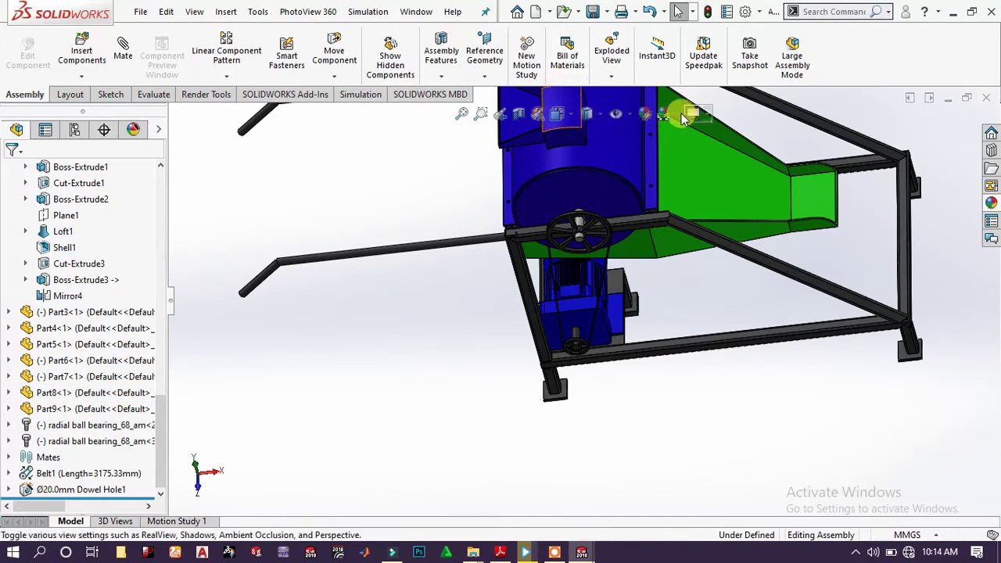
Apply a section view on the Top Plane with an 1868 mm offset, cutting away everything above the motor
{"action": "left_click", "coordinate": [534, 114]}
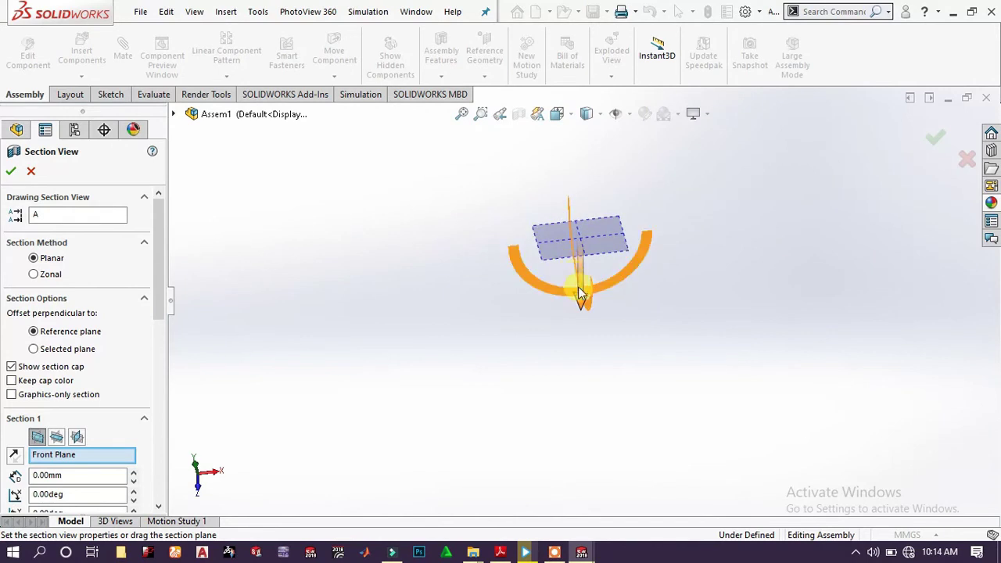
{"action": "left_click_drag", "start_coordinate": [580, 309], "coordinate": [652, 268]}
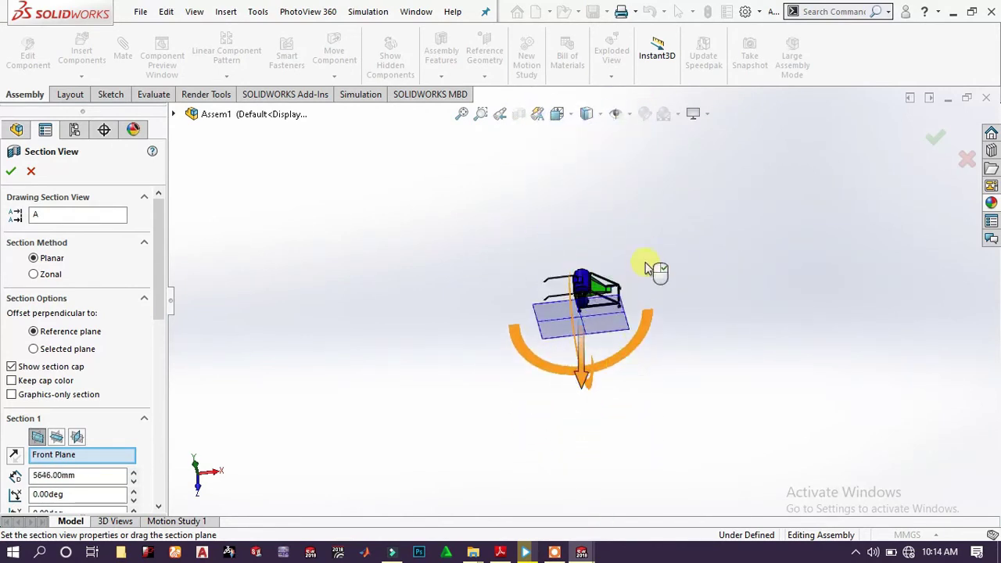
{"action": "scroll", "coordinate": [652, 268], "scroll_direction": "down", "scroll_amount": 5}
{"action": "scroll", "coordinate": [423, 405], "scroll_direction": "down", "scroll_amount": 5}
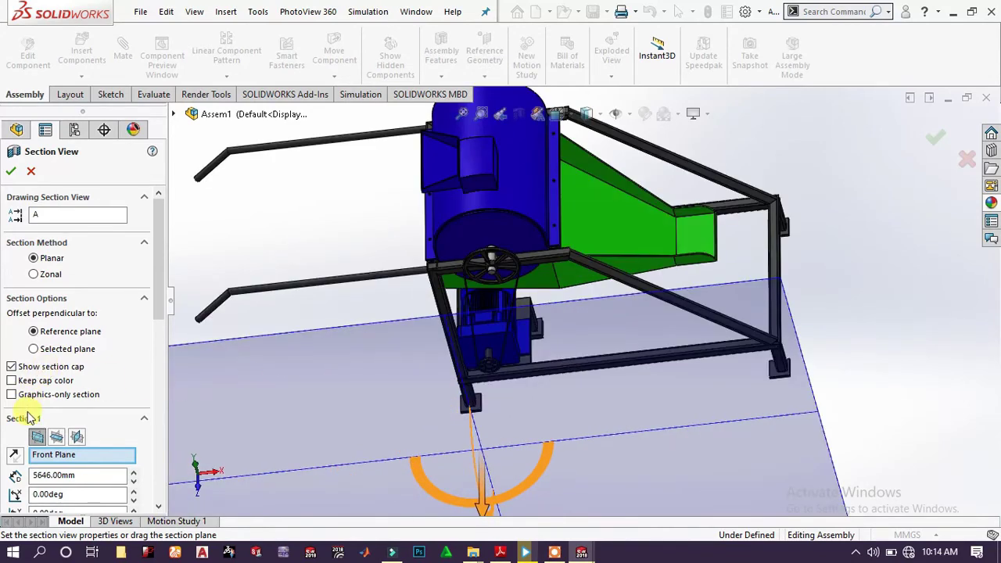
{"action": "left_click", "coordinate": [57, 437]}
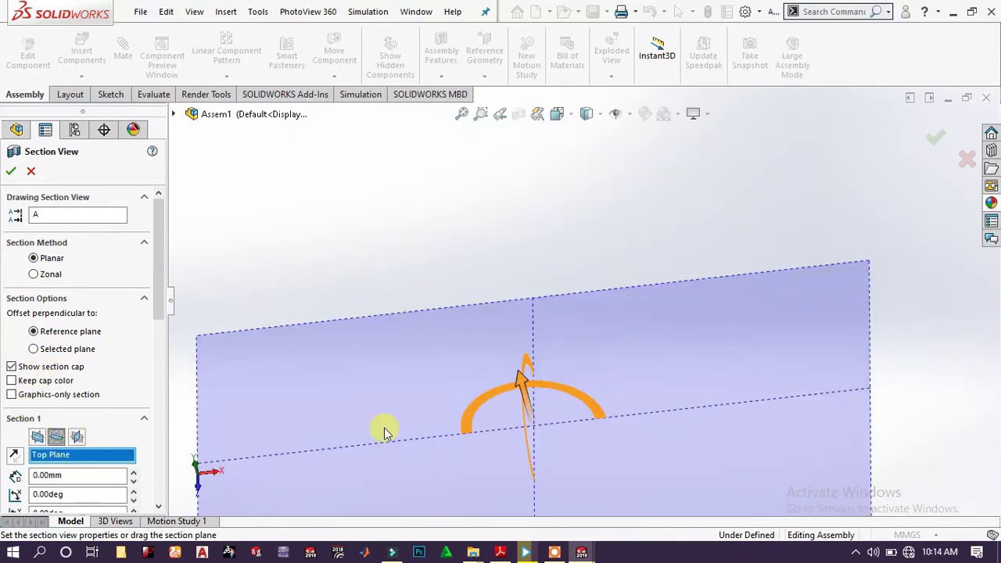
{"action": "left_click_drag", "start_coordinate": [527, 391], "coordinate": [478, 227]}
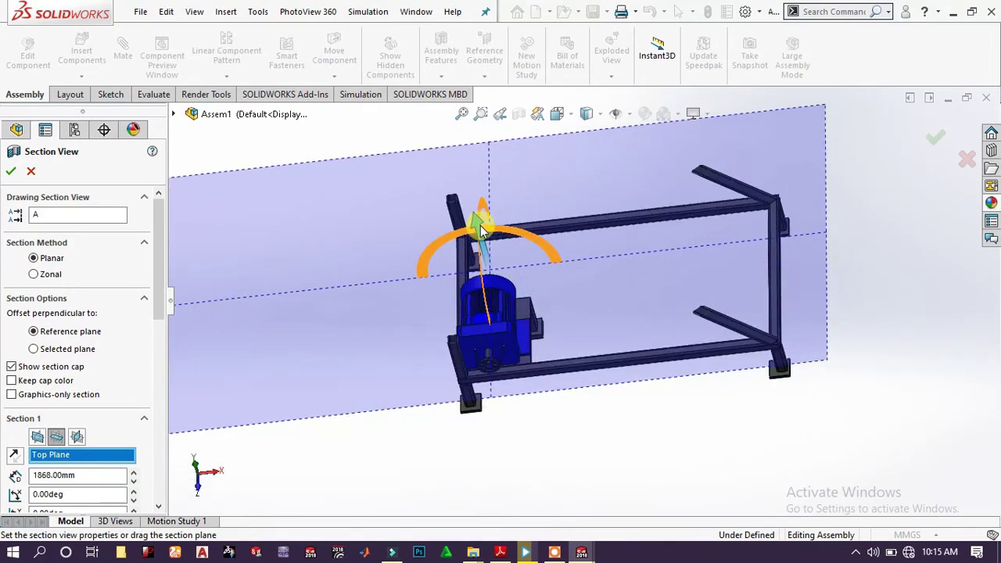
{"action": "left_click", "coordinate": [10, 172]}
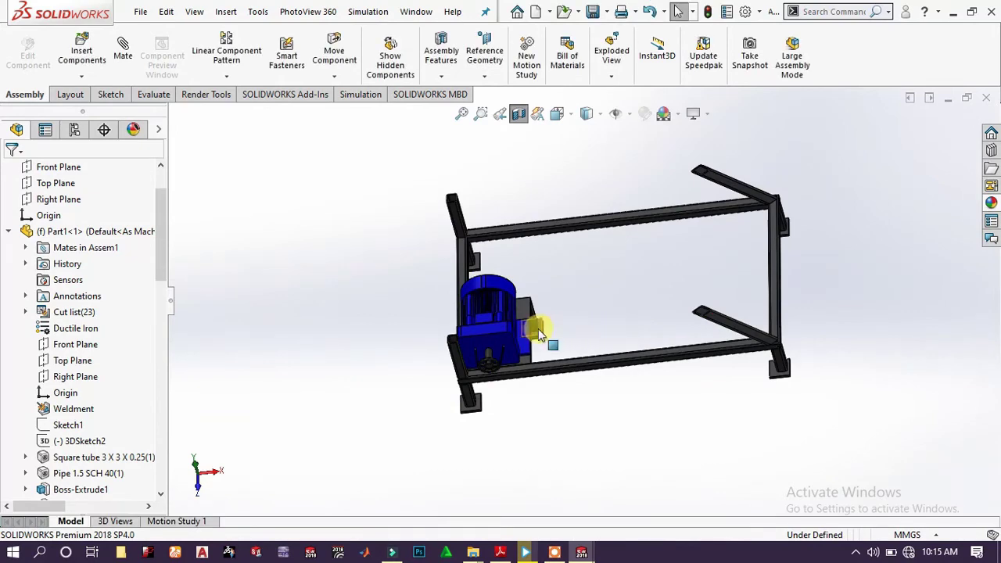
Start an assembly Hole Wizard feature for ANSI Metric dowel holes with size Ø25.0 for the motor's mounting feet
{"action": "scroll", "coordinate": [534, 338], "scroll_direction": "down", "scroll_amount": 5}
{"action": "scroll", "coordinate": [534, 338], "scroll_direction": "down", "scroll_amount": 4}
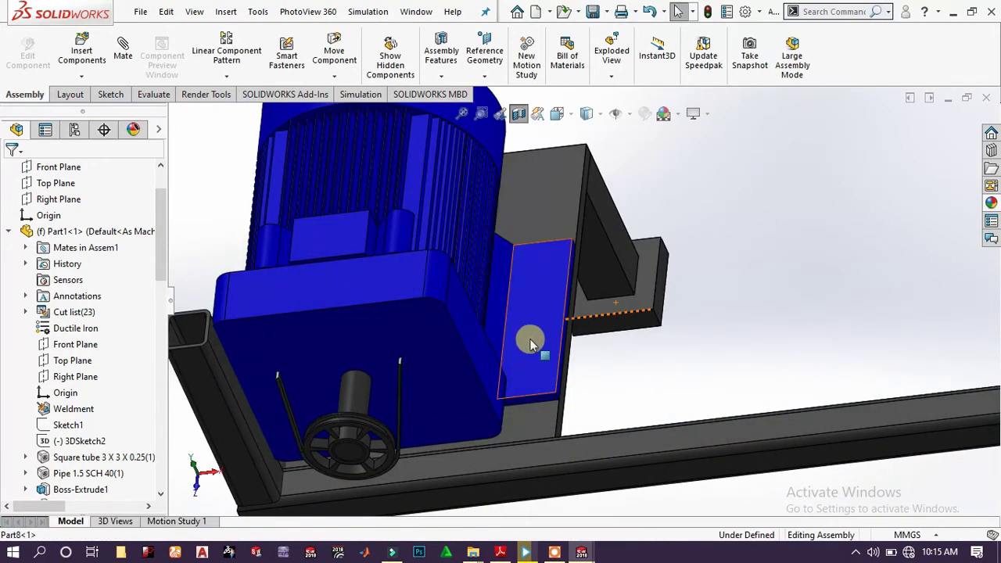
{"action": "left_click", "coordinate": [530, 344]}
{"action": "left_click", "coordinate": [644, 292]}
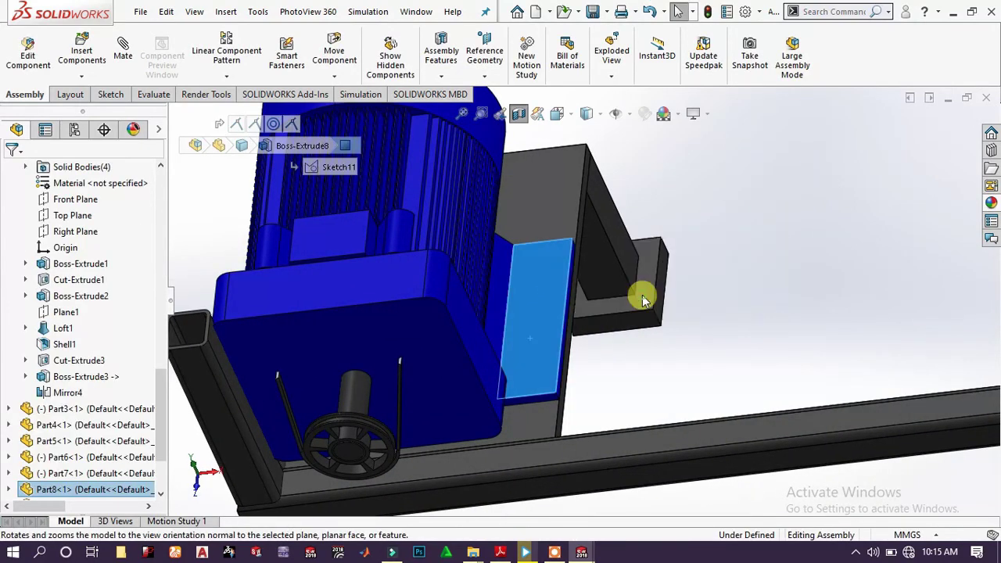
{"action": "scroll", "coordinate": [608, 344], "scroll_direction": "down", "scroll_amount": 8}
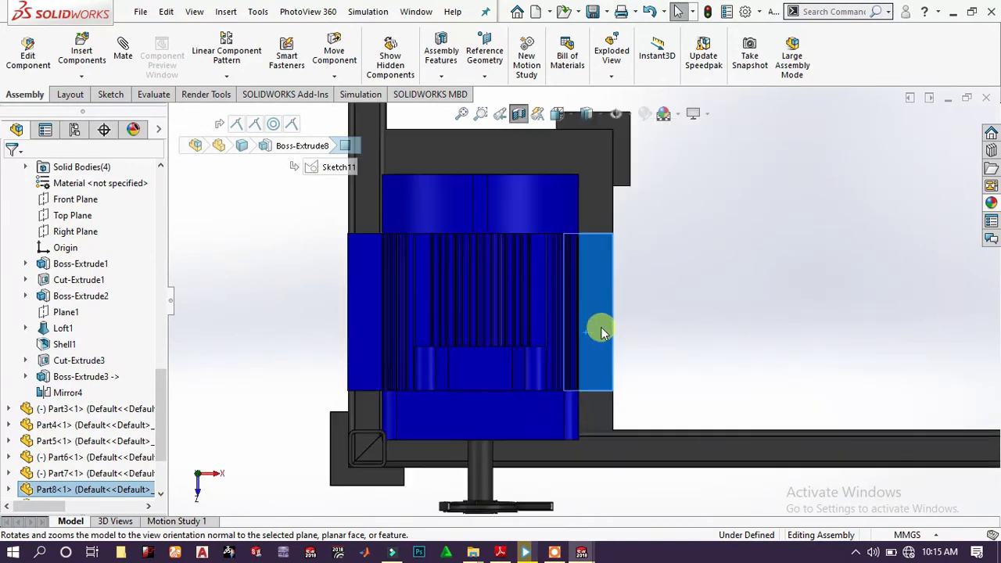
{"action": "left_click", "coordinate": [709, 306]}
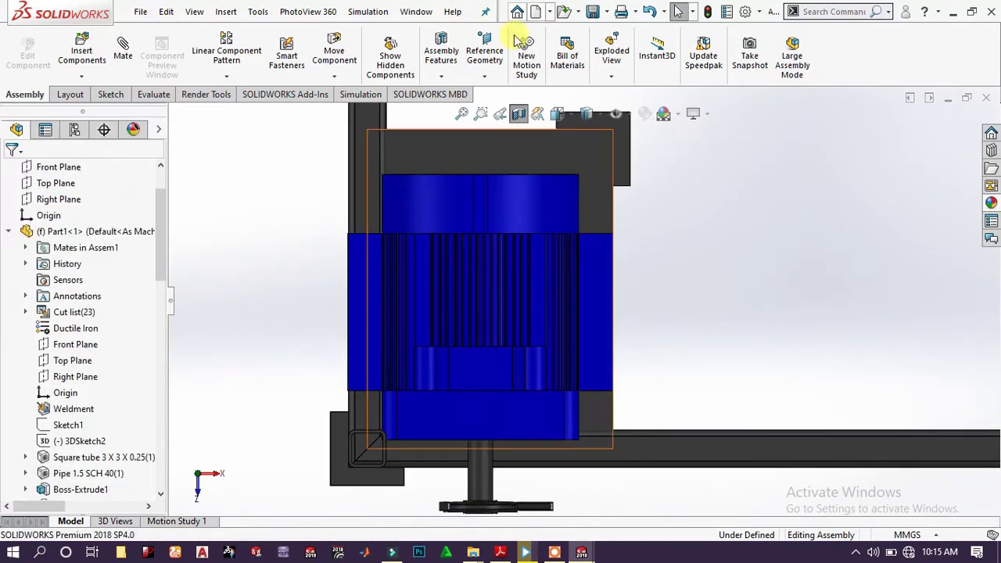
{"action": "left_click", "coordinate": [456, 74]}
{"action": "left_click", "coordinate": [460, 109]}
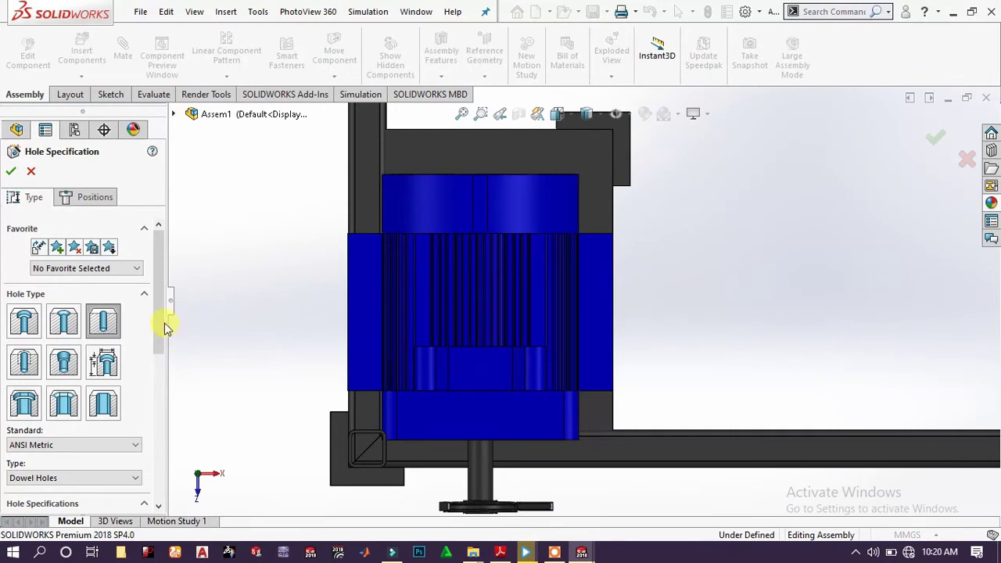
{"action": "left_click_drag", "start_coordinate": [160, 322], "coordinate": [163, 391]}
{"action": "left_click", "coordinate": [86, 367]}
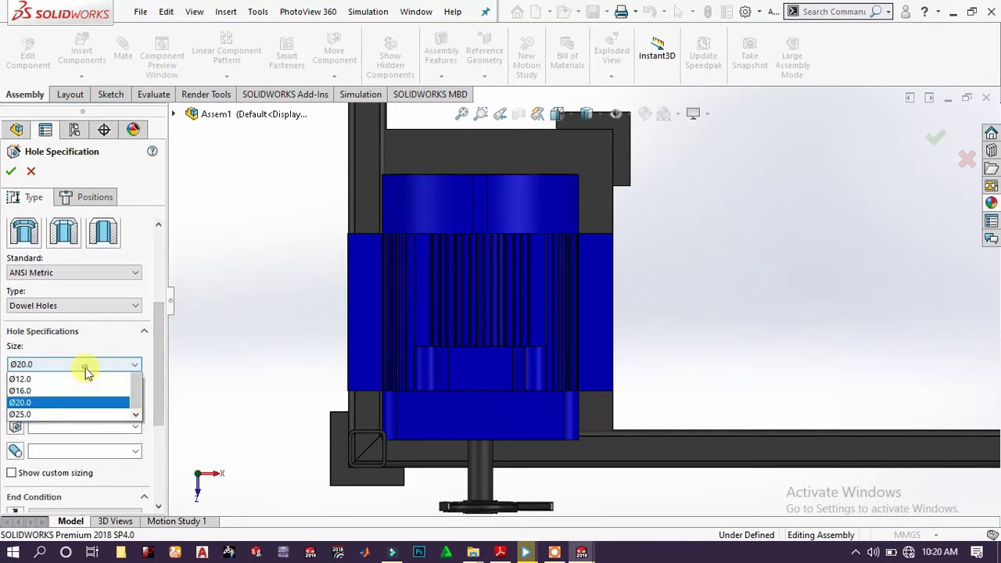
{"action": "left_click", "coordinate": [36, 494]}
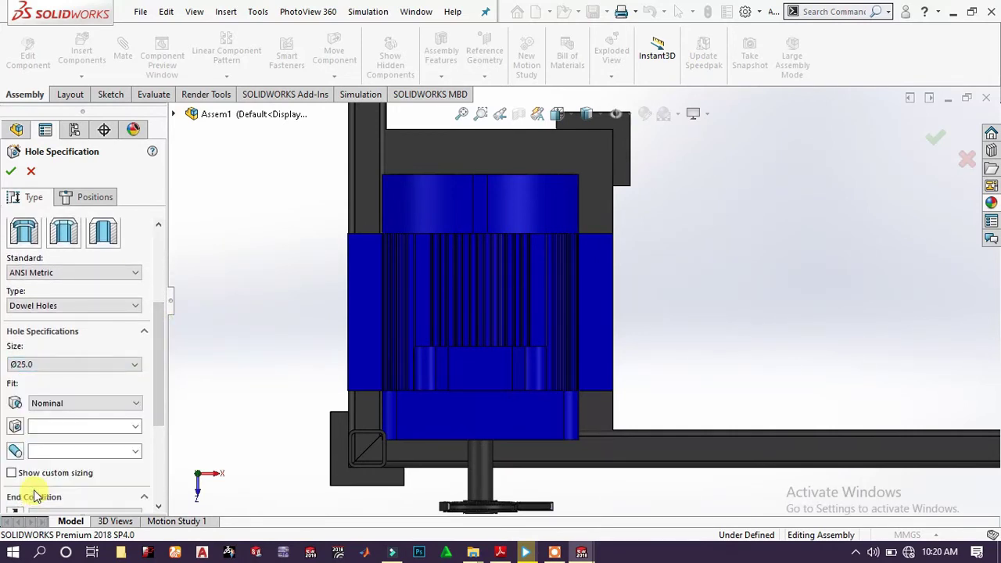
Select the top face of the motor's mounting foot farthest from the frame's corner post as the hole face
{"action": "left_click", "coordinate": [90, 197]}
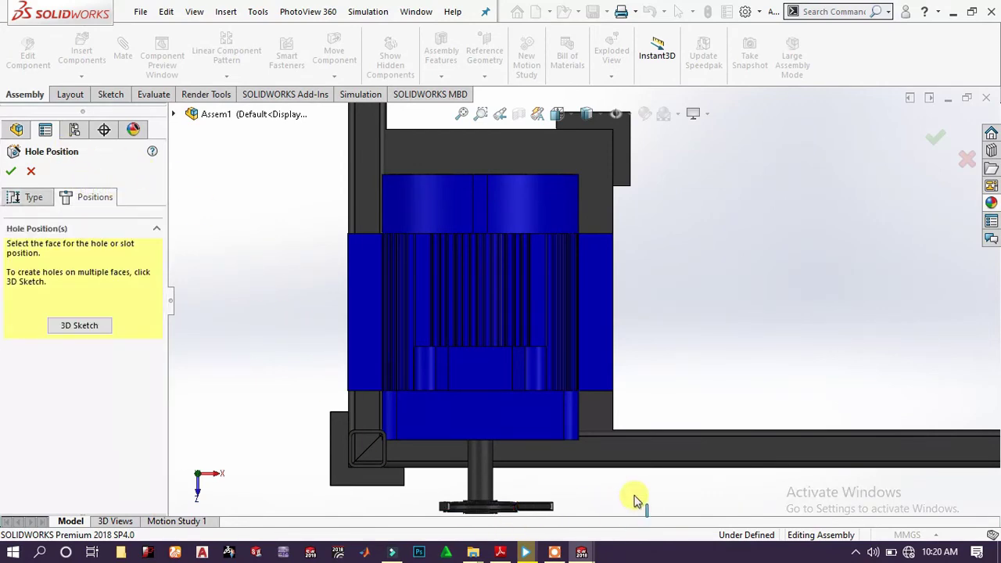
{"action": "left_click", "coordinate": [603, 333]}
{"action": "scroll", "coordinate": [745, 201], "scroll_direction": "up", "scroll_amount": 3}
{"action": "scroll", "coordinate": [691, 214], "scroll_direction": "down", "scroll_amount": 4}
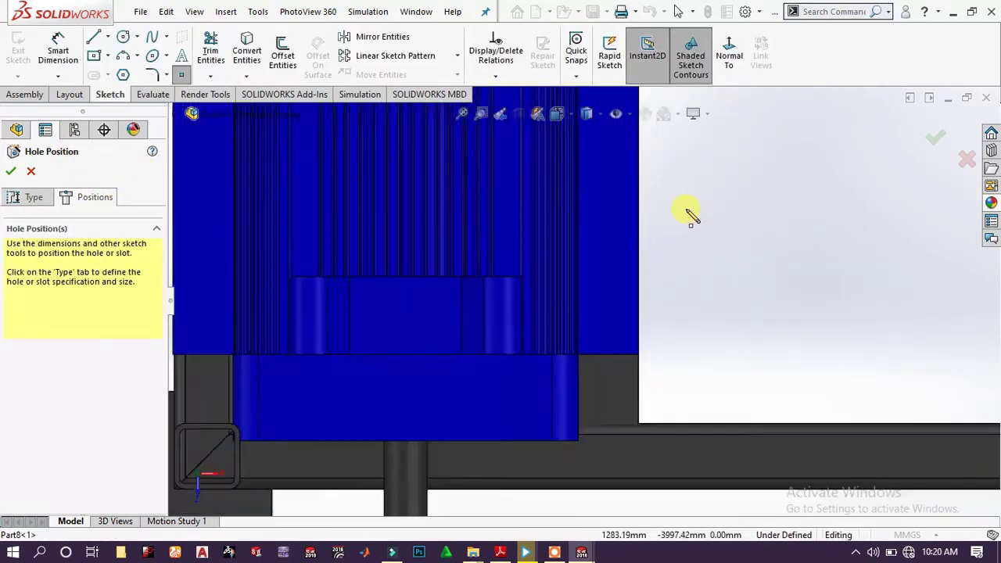
{"action": "left_click", "coordinate": [600, 251]}
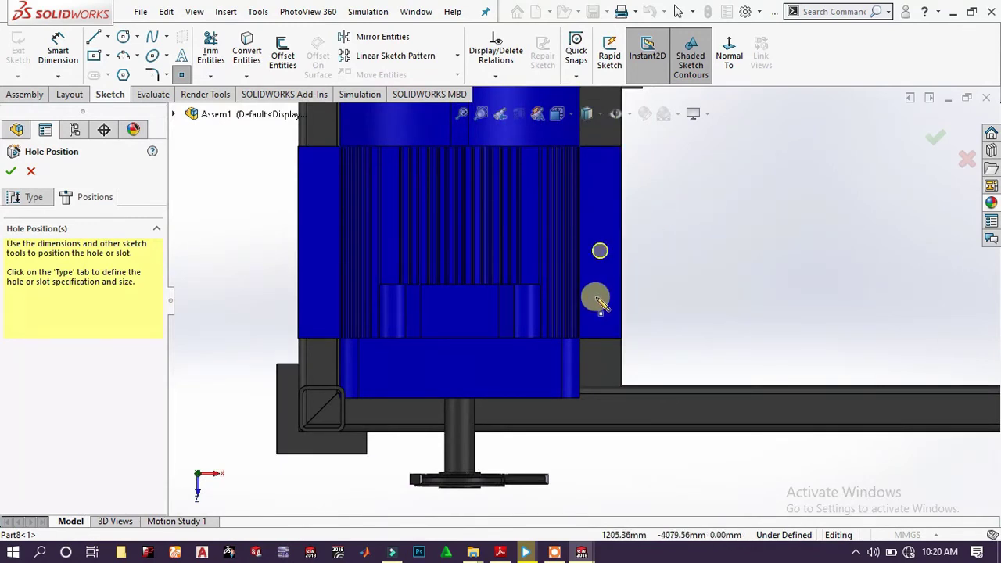
{"action": "left_click", "coordinate": [596, 297]}
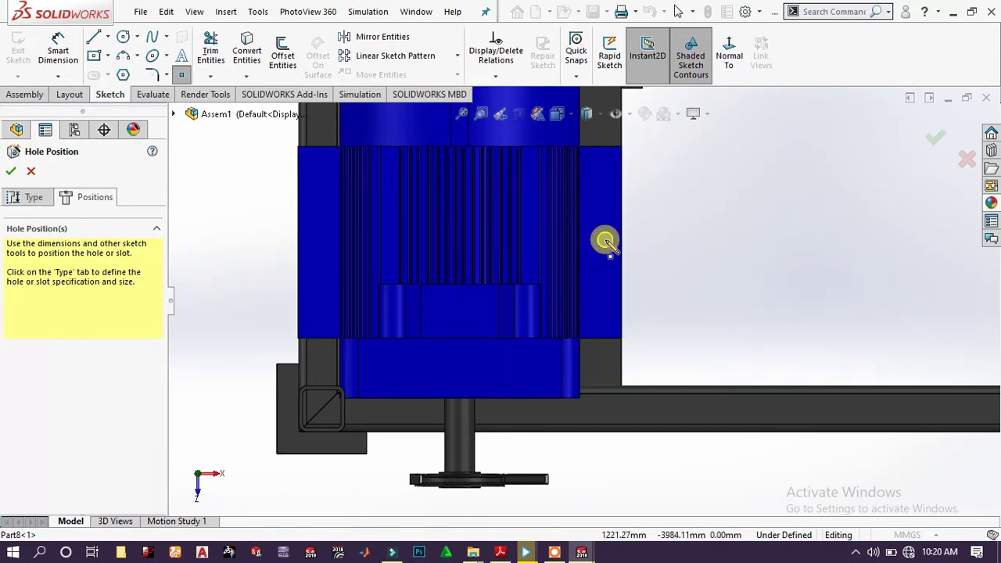
{"action": "left_click", "coordinate": [605, 240]}
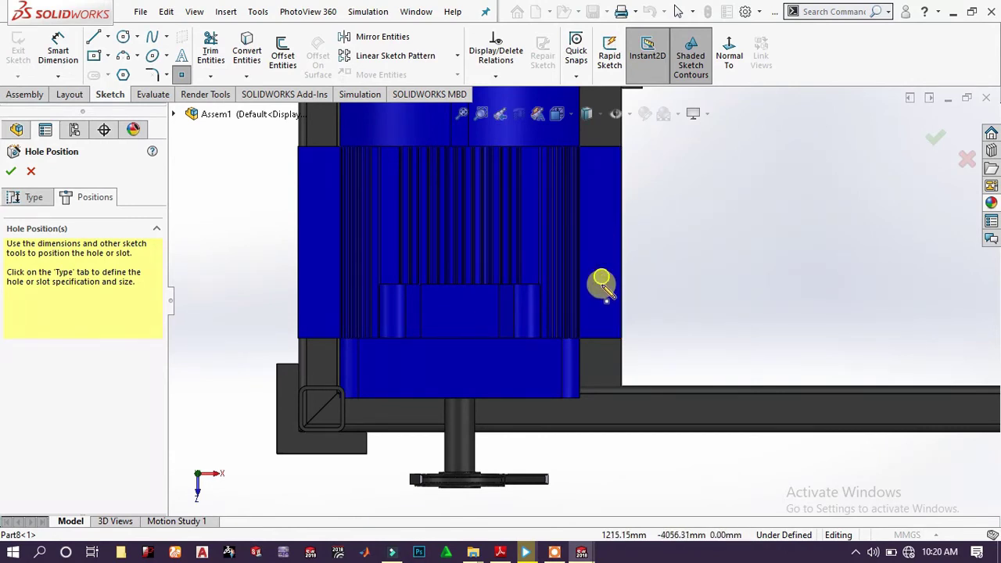
Place four hole points, two on each motor mounting foot in level pairs, and finish the hole feature
{"action": "left_click", "coordinate": [601, 294]}
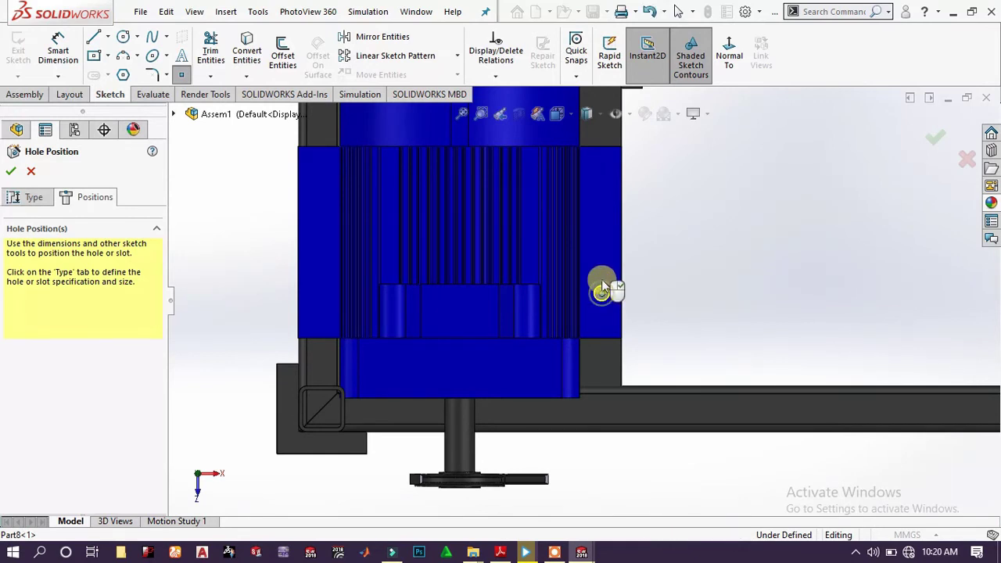
{"action": "left_click", "coordinate": [601, 193]}
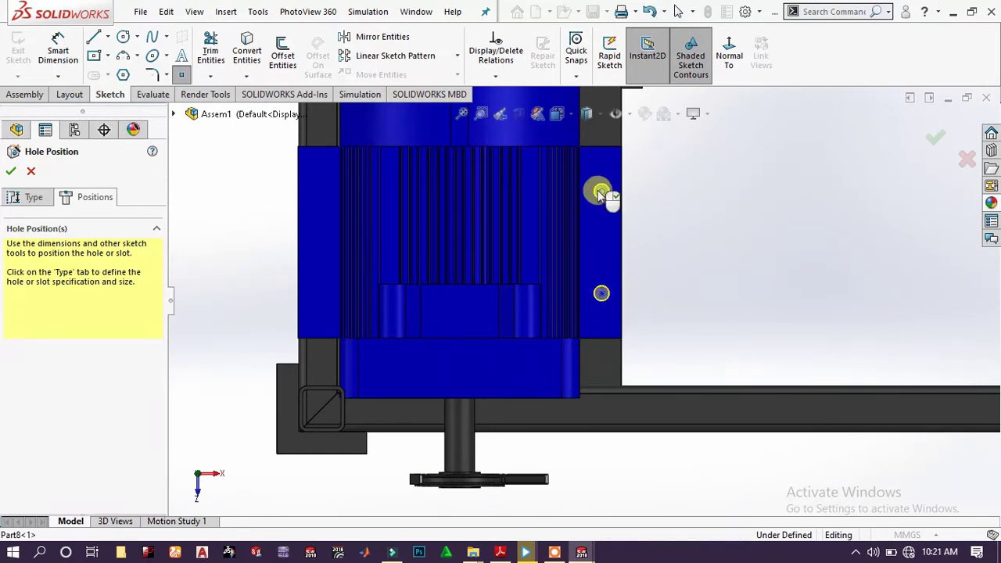
{"action": "left_click", "coordinate": [316, 191]}
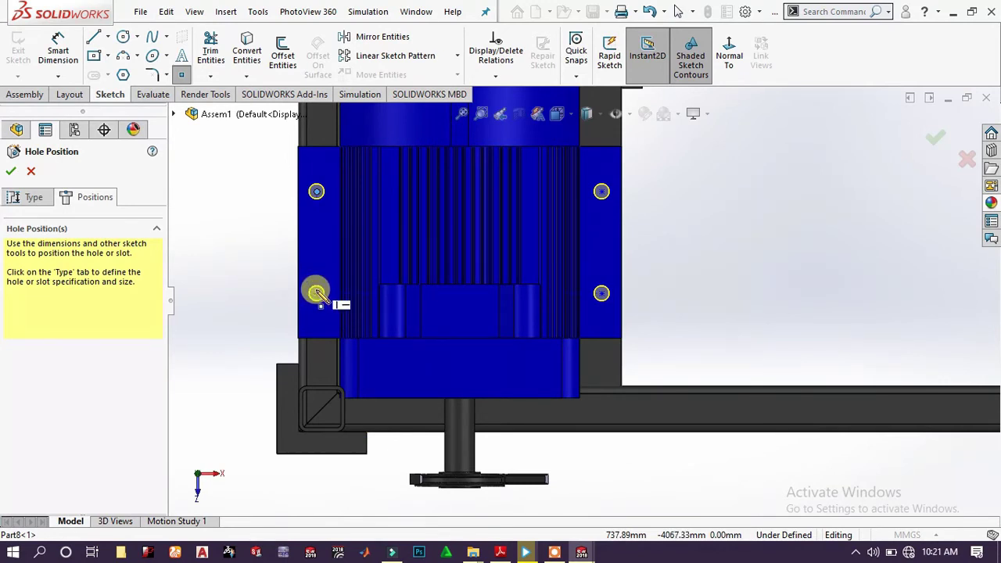
{"action": "left_click", "coordinate": [316, 294]}
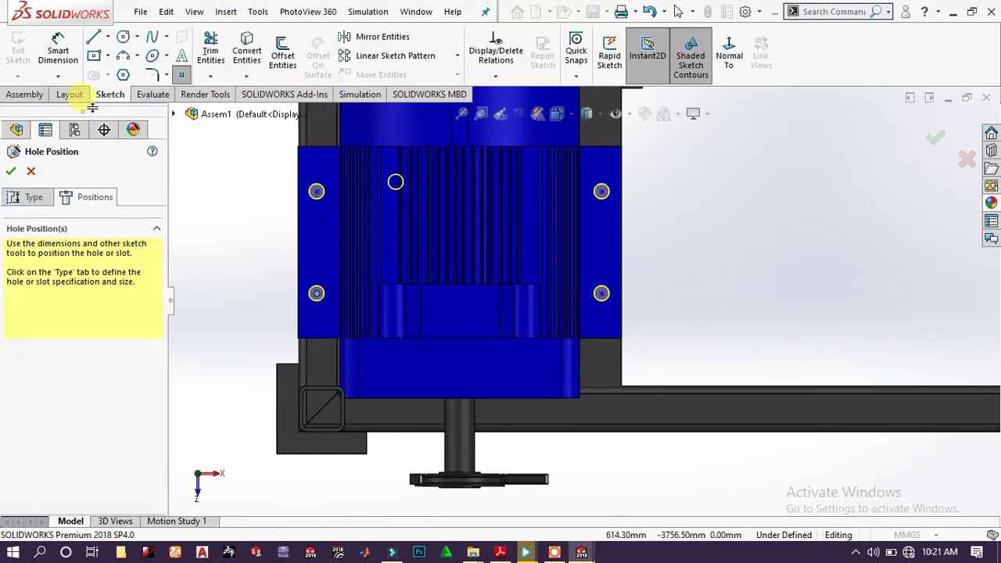
{"action": "left_click", "coordinate": [10, 171]}
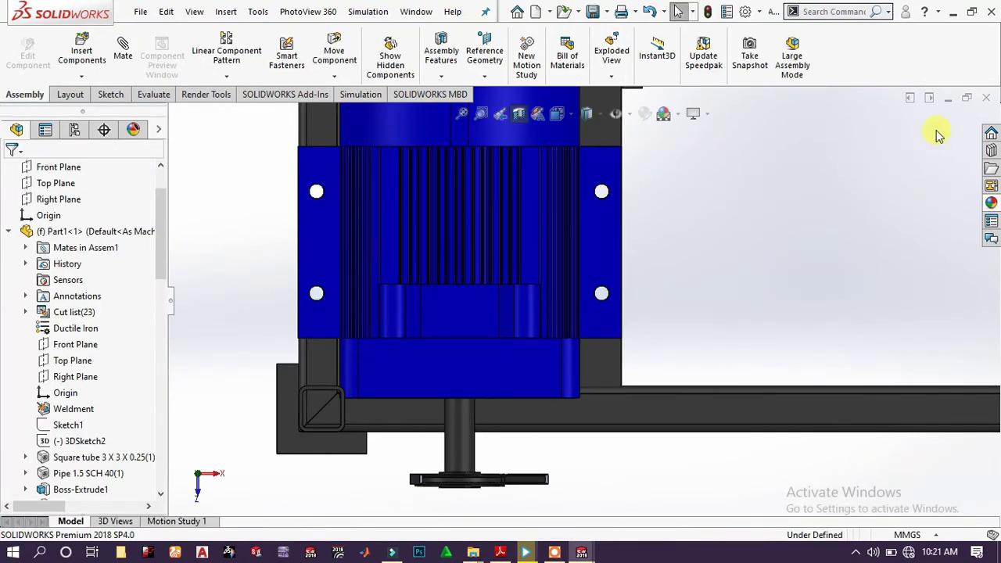
{"action": "middle_click_drag", "start_coordinate": [617, 236], "coordinate": [593, 113]}
{"action": "scroll", "coordinate": [594, 110], "scroll_direction": "up", "scroll_amount": 8}
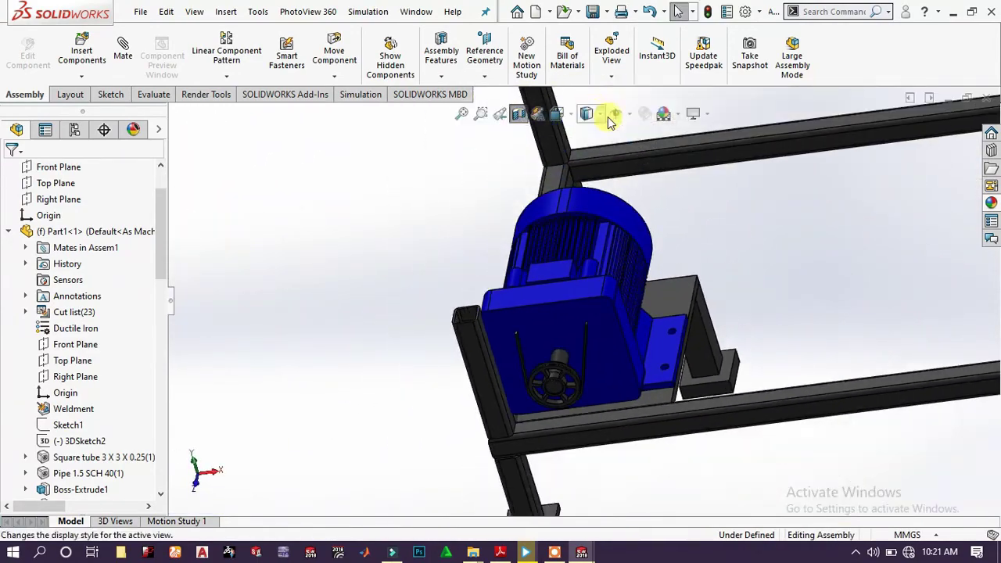
Turn off the section view so the whole machine assembly is shown again
{"action": "left_click", "coordinate": [518, 113]}
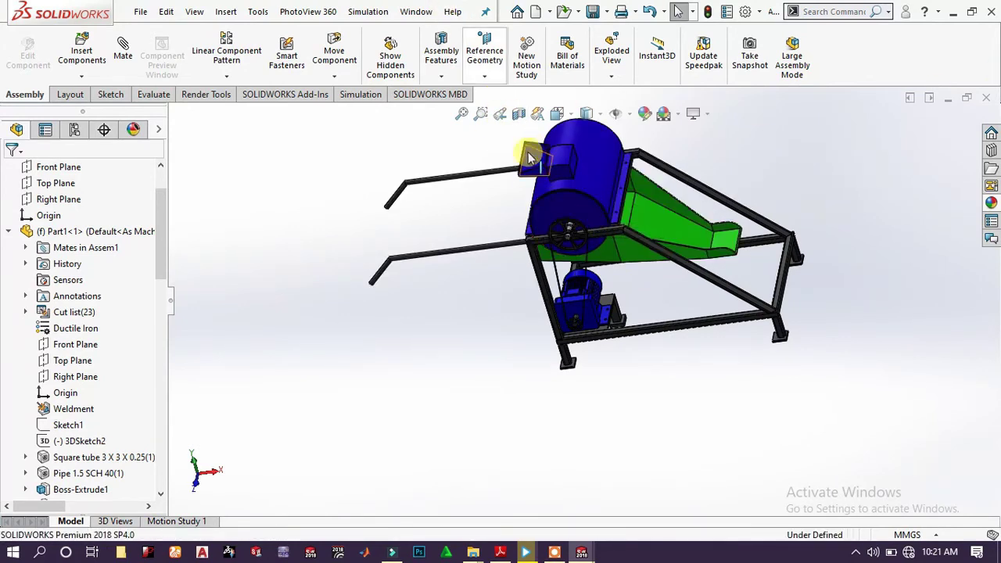
{"action": "left_click", "coordinate": [64, 95]}
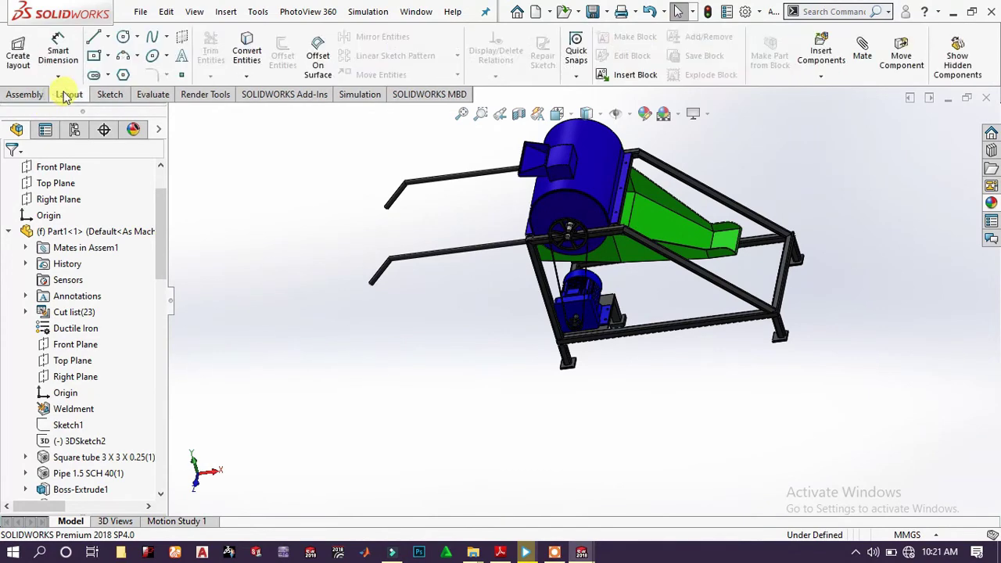
{"action": "left_click", "coordinate": [110, 95]}
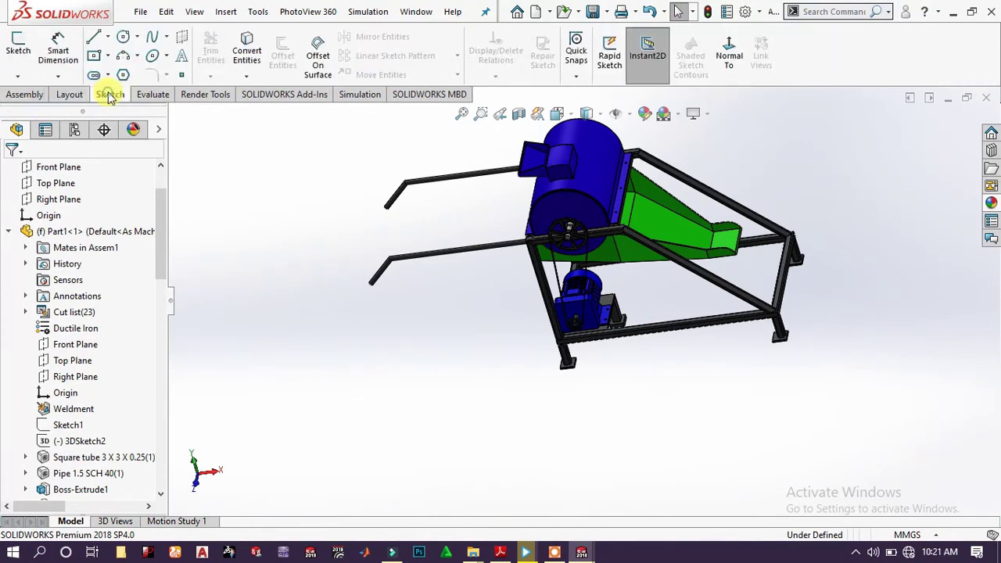
{"action": "left_click", "coordinate": [25, 95]}
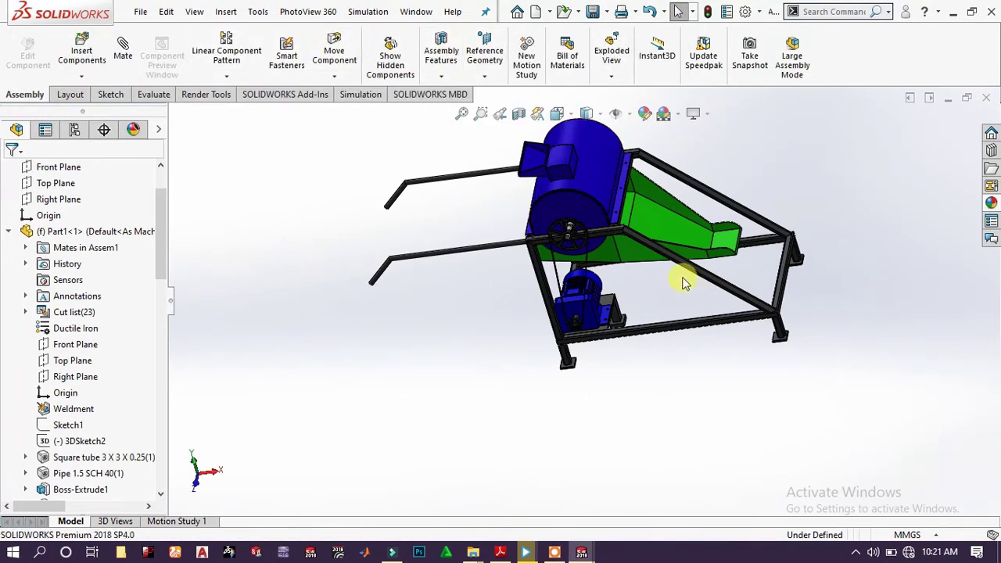
Open the ANSI Metric Hex Head bolts and screws in the Design Library's Toolbox, with the drum cover's chute-side flange in view
{"action": "middle_click_drag", "start_coordinate": [682, 283], "coordinate": [610, 224]}
{"action": "scroll", "coordinate": [618, 205], "scroll_direction": "up", "scroll_amount": 2}
{"action": "scroll", "coordinate": [625, 227], "scroll_direction": "down", "scroll_amount": 5}
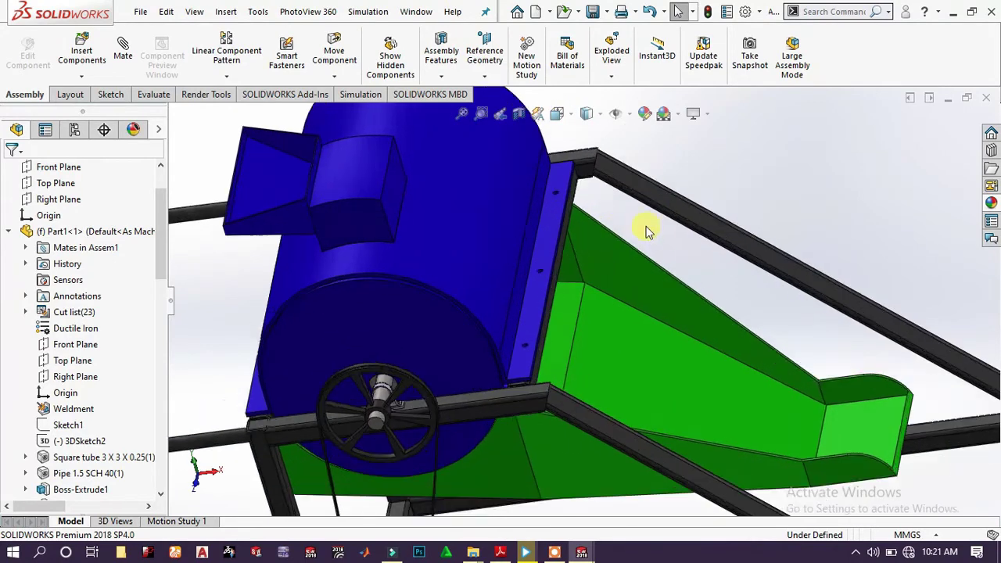
{"action": "scroll", "coordinate": [599, 242], "scroll_direction": "down", "scroll_amount": 4}
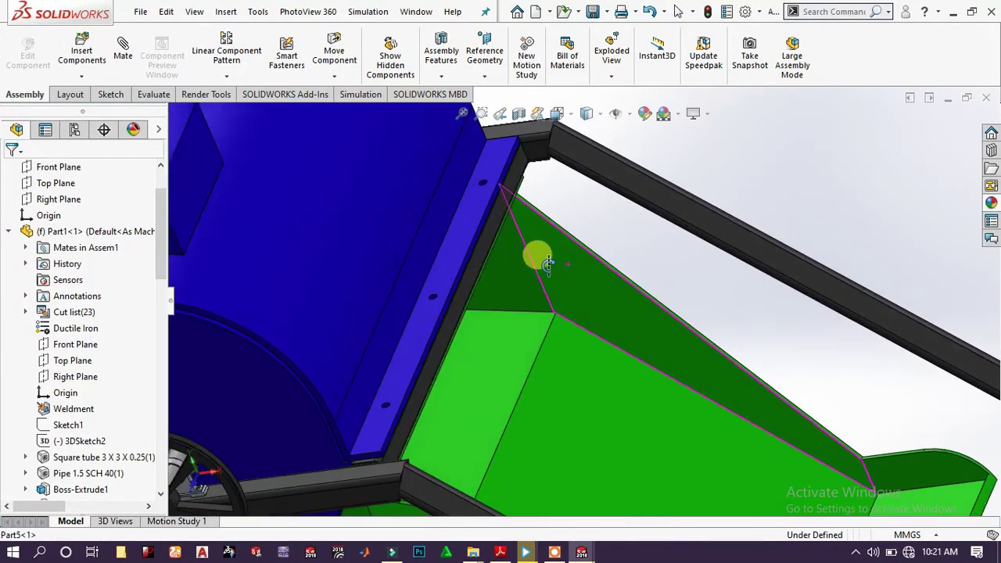
{"action": "middle_click_drag", "start_coordinate": [547, 264], "coordinate": [284, 369]}
{"action": "scroll", "coordinate": [288, 389], "scroll_direction": "down", "scroll_amount": 2}
{"action": "middle_click_drag", "start_coordinate": [293, 409], "coordinate": [462, 305]}
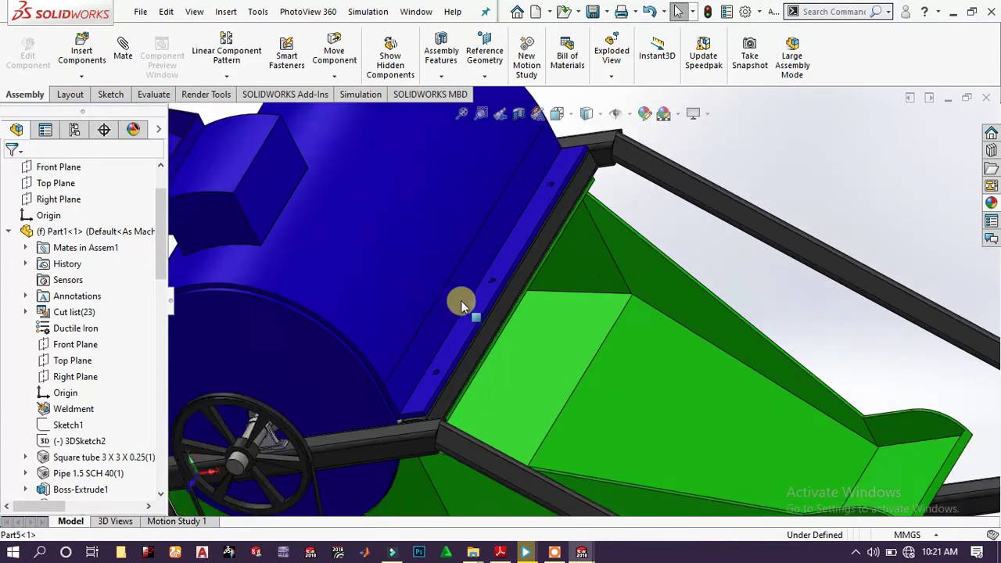
{"action": "scroll", "coordinate": [584, 258], "scroll_direction": "up", "scroll_amount": 1}
{"action": "left_click", "coordinate": [992, 151]}
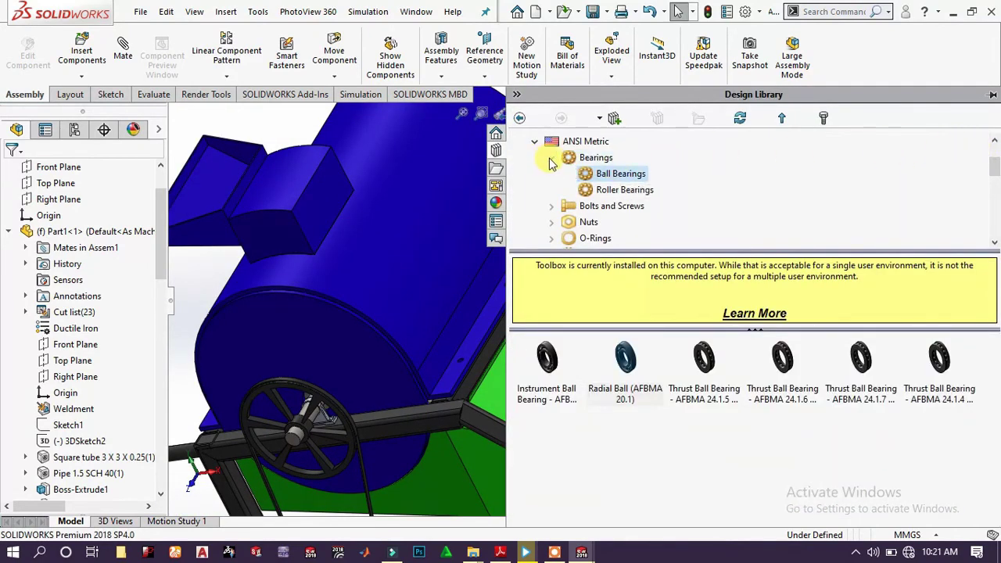
{"action": "left_click", "coordinate": [552, 157]}
{"action": "left_click", "coordinate": [553, 177]}
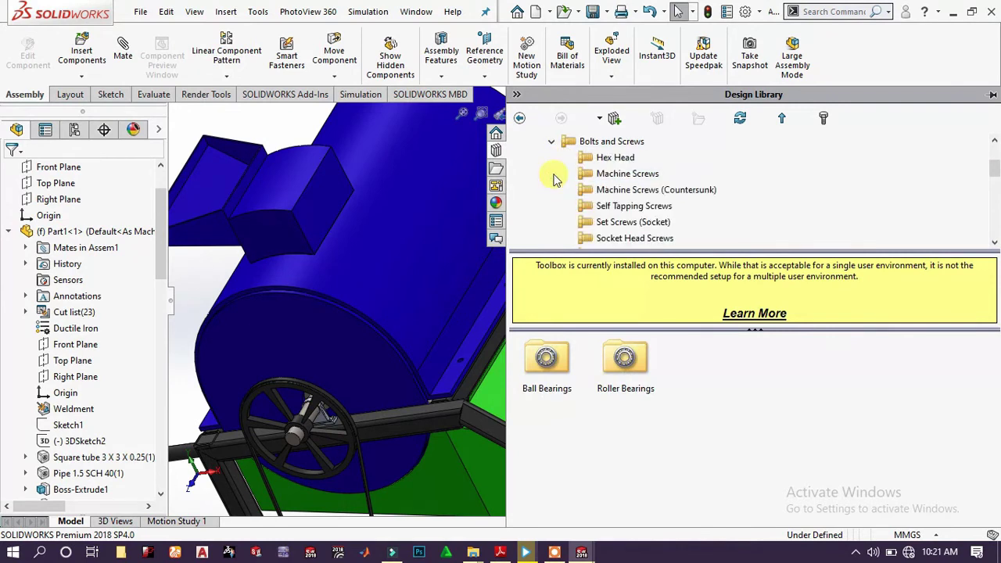
{"action": "left_click", "coordinate": [605, 161]}
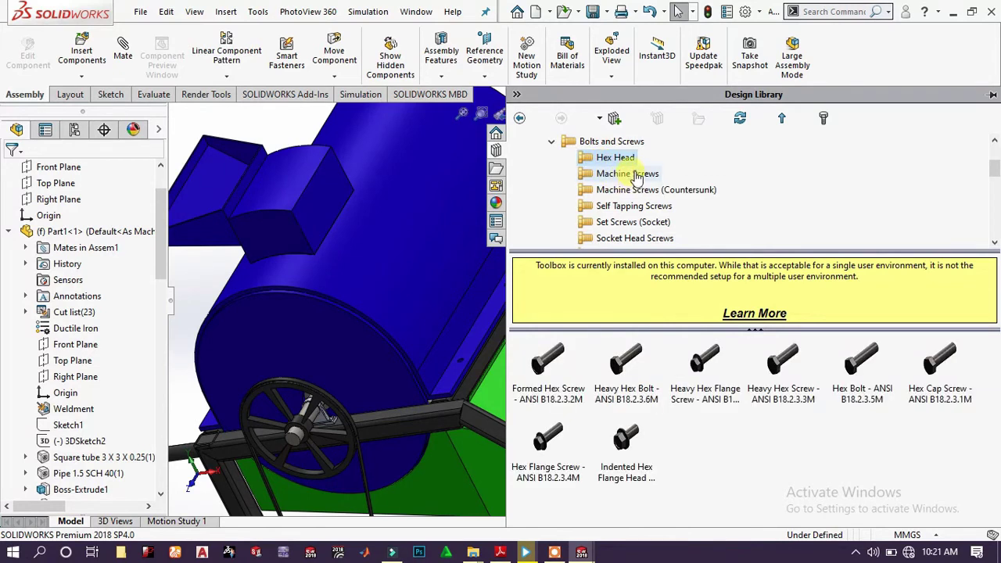
{"action": "scroll", "coordinate": [707, 205], "scroll_direction": "down", "scroll_amount": 2}
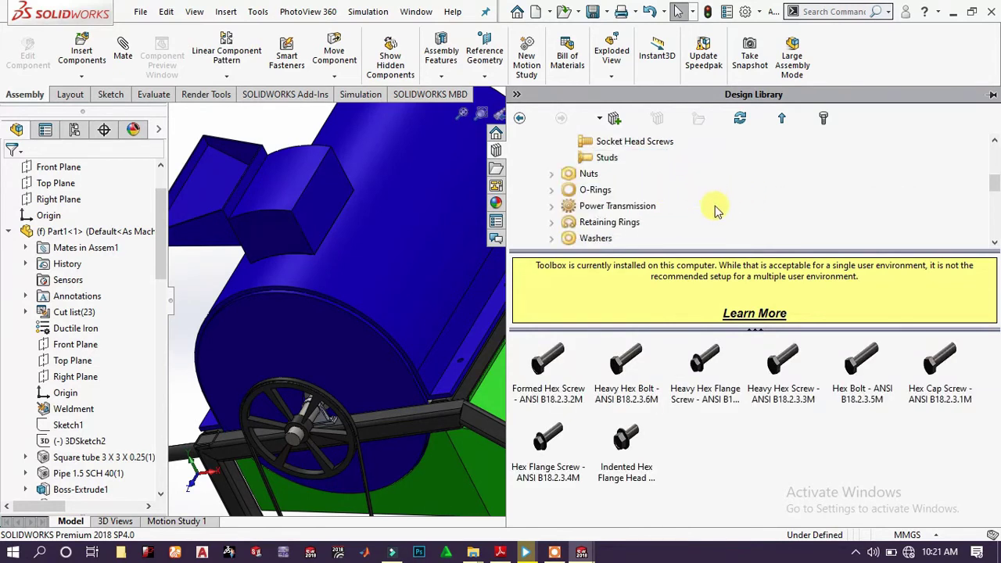
Insert a Formed Hex Screw - ANSI B18.2.3.2M into the chute-side drum cover flange hole nearest the pulley
{"action": "left_click", "coordinate": [566, 374]}
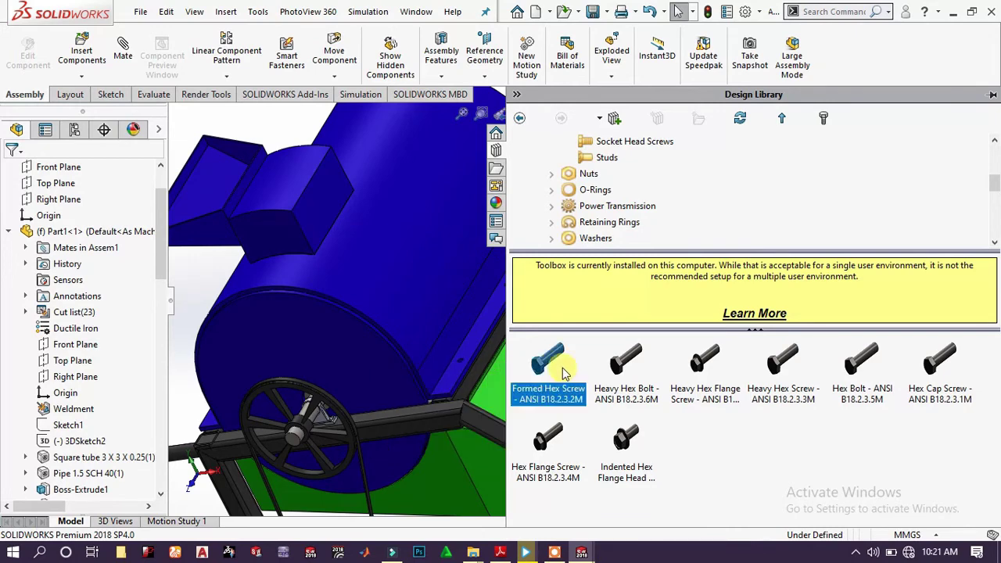
{"action": "left_click_drag", "start_coordinate": [558, 366], "coordinate": [461, 362]}
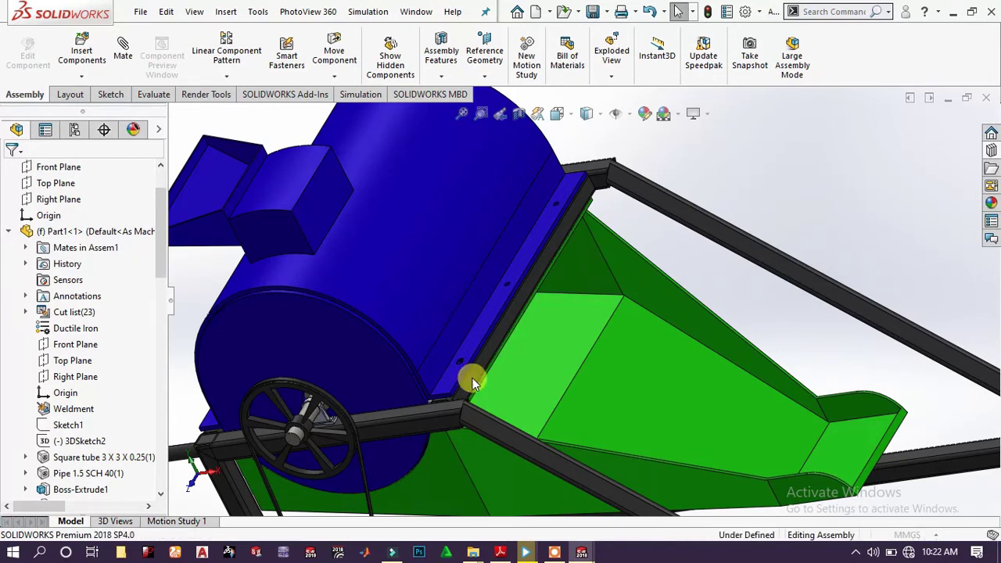
{"action": "scroll", "coordinate": [472, 356], "scroll_direction": "up", "scroll_amount": 5}
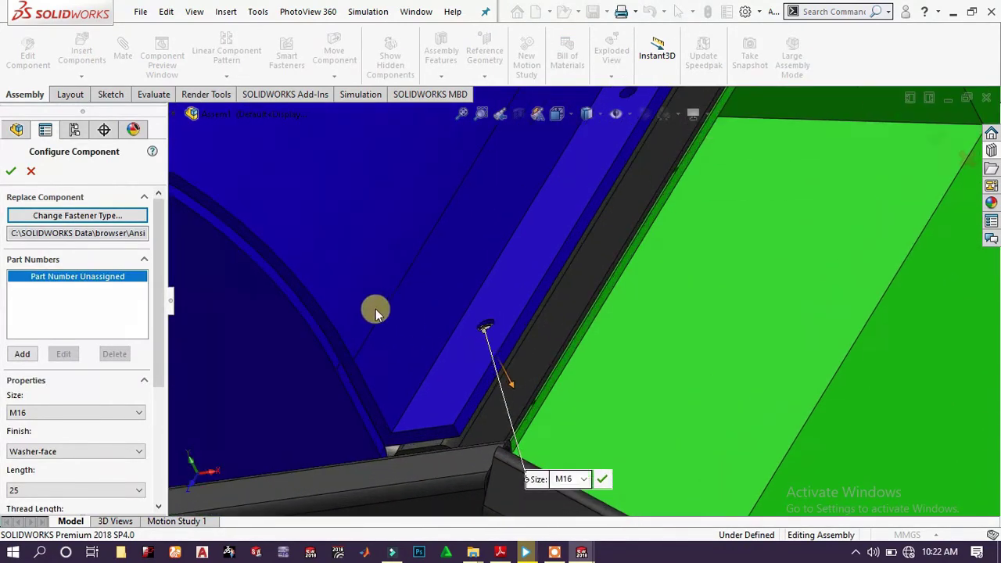
{"action": "scroll", "coordinate": [376, 308], "scroll_direction": "up", "scroll_amount": 3}
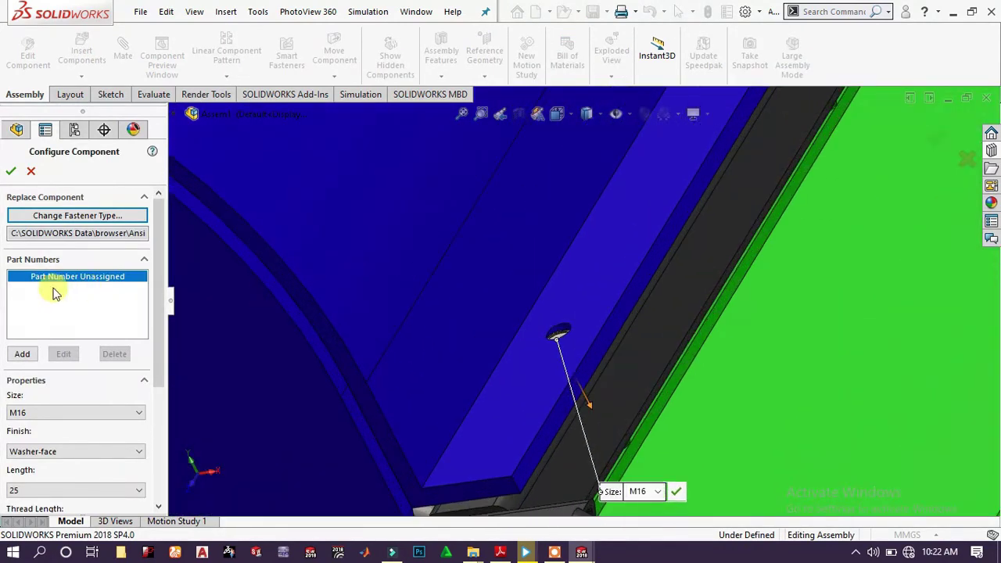
Configure the hex screw with size M20, length 140 and Chamfer finish, and accept it
{"action": "left_click", "coordinate": [39, 414]}
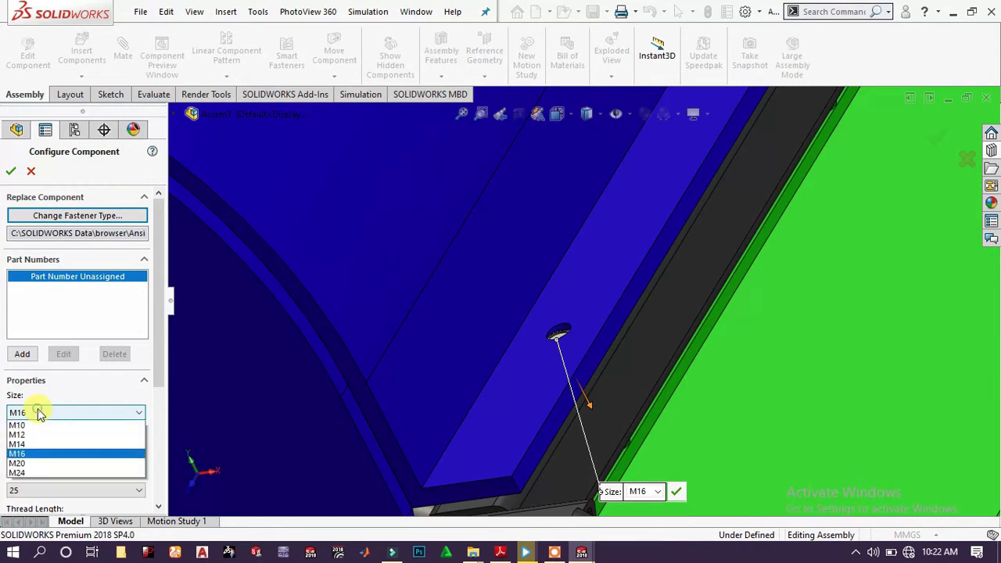
{"action": "left_click", "coordinate": [35, 494]}
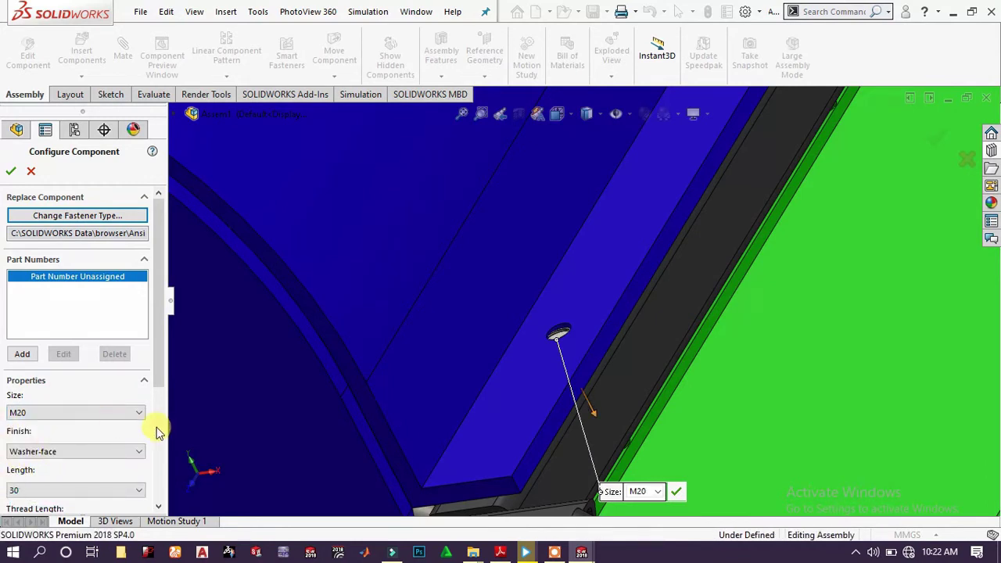
{"action": "left_click", "coordinate": [40, 490]}
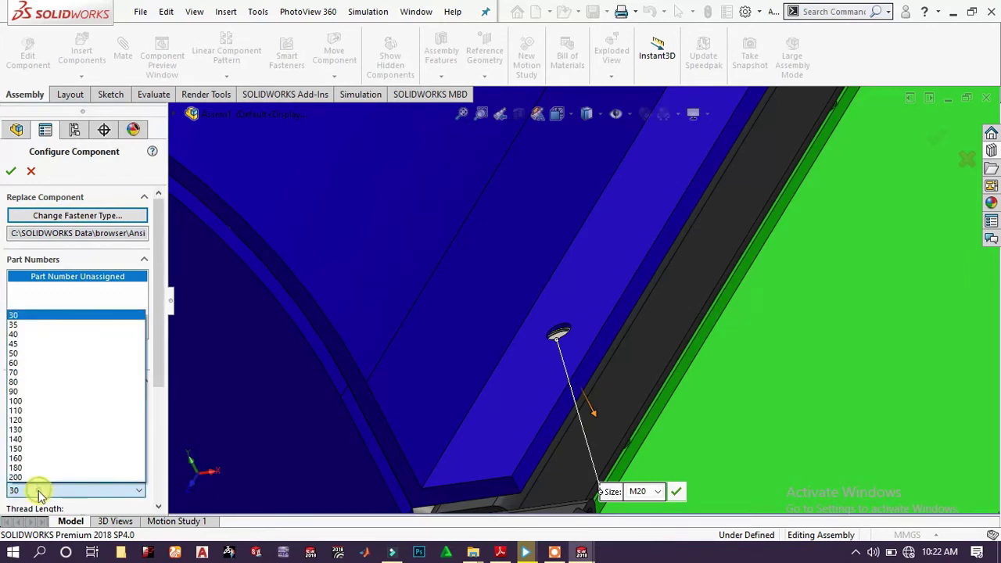
{"action": "left_click", "coordinate": [41, 440]}
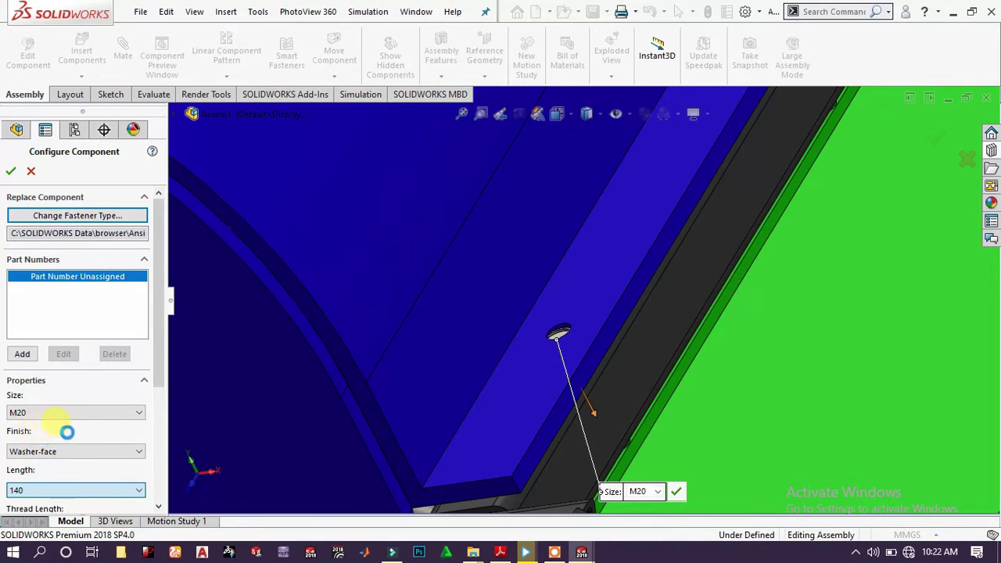
{"action": "left_click", "coordinate": [121, 452]}
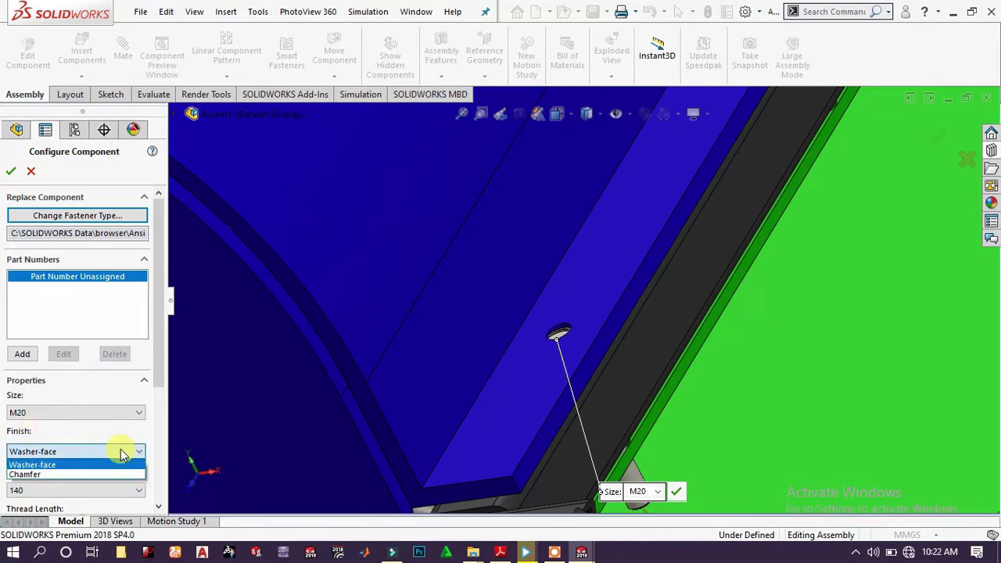
{"action": "left_click", "coordinate": [66, 474]}
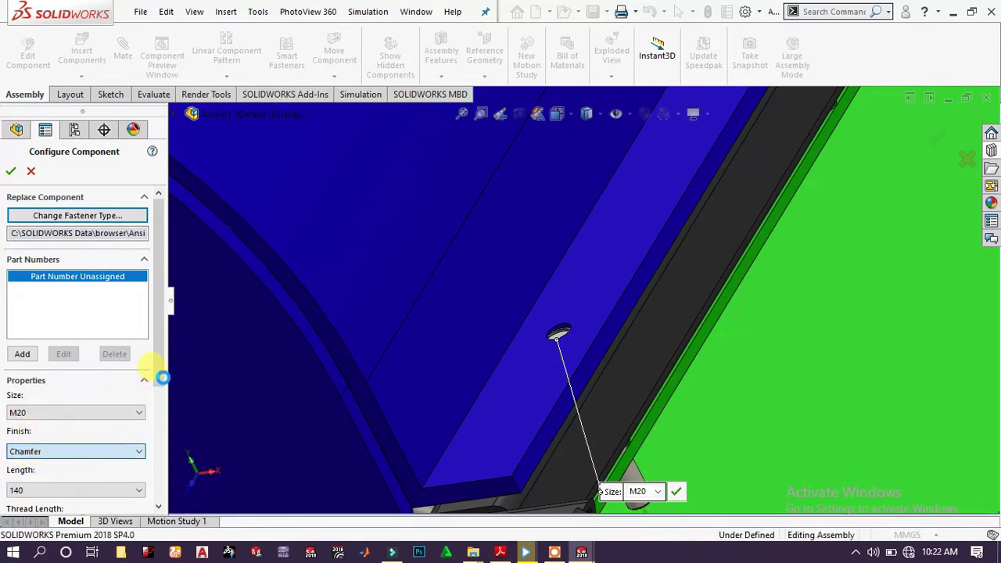
{"action": "left_click_drag", "start_coordinate": [164, 386], "coordinate": [153, 457]}
{"action": "scroll", "coordinate": [149, 449], "scroll_direction": "down", "scroll_amount": 1}
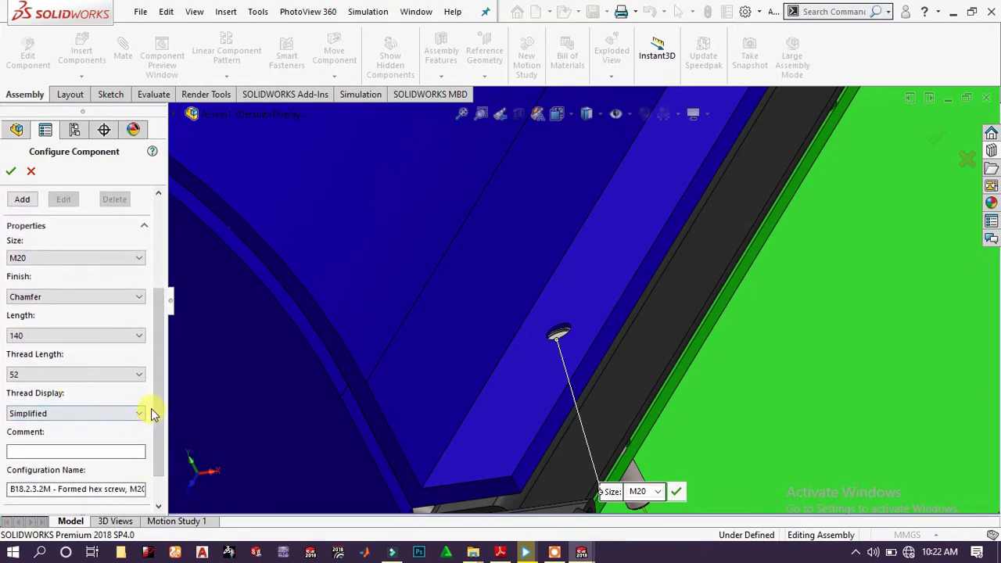
{"action": "middle_click_drag", "start_coordinate": [180, 402], "coordinate": [646, 206]}
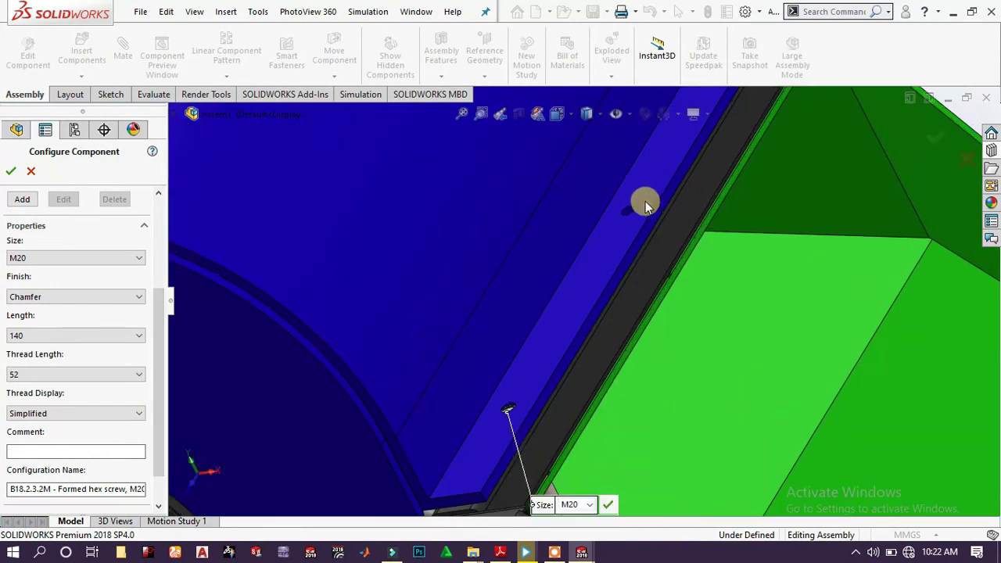
{"action": "left_click", "coordinate": [10, 171]}
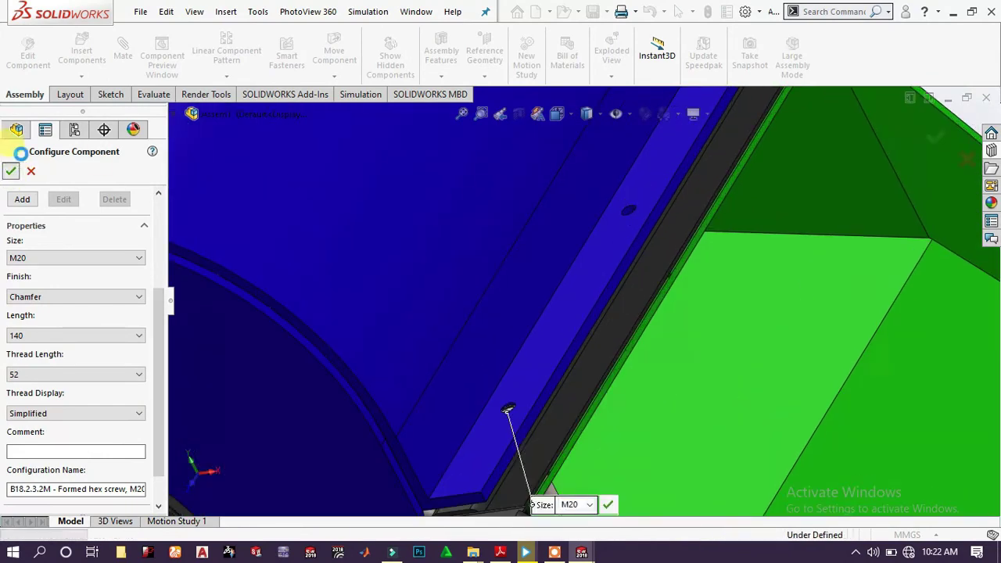
Place copies of the M20 hex screw in the middle and far holes of the chute-side drum cover flange
{"action": "left_click", "coordinate": [632, 208]}
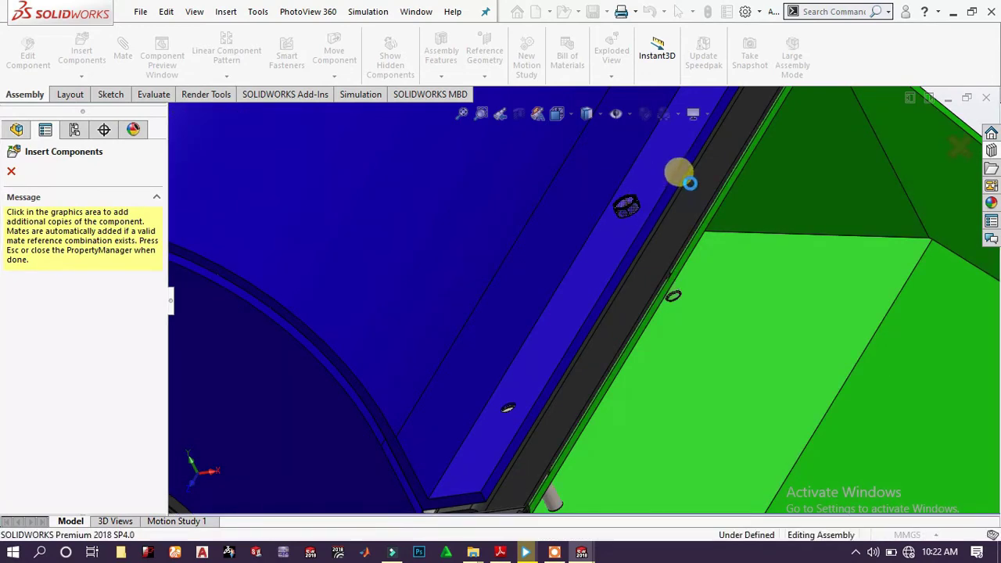
{"action": "left_click", "coordinate": [675, 160]}
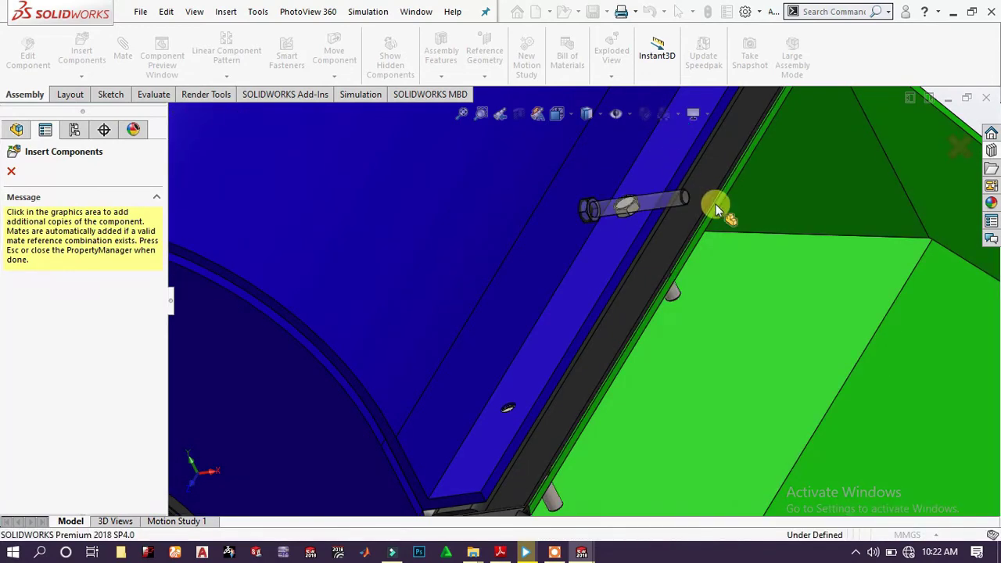
{"action": "scroll", "coordinate": [716, 201], "scroll_direction": "up", "scroll_amount": 6}
{"action": "scroll", "coordinate": [671, 176], "scroll_direction": "down", "scroll_amount": 5}
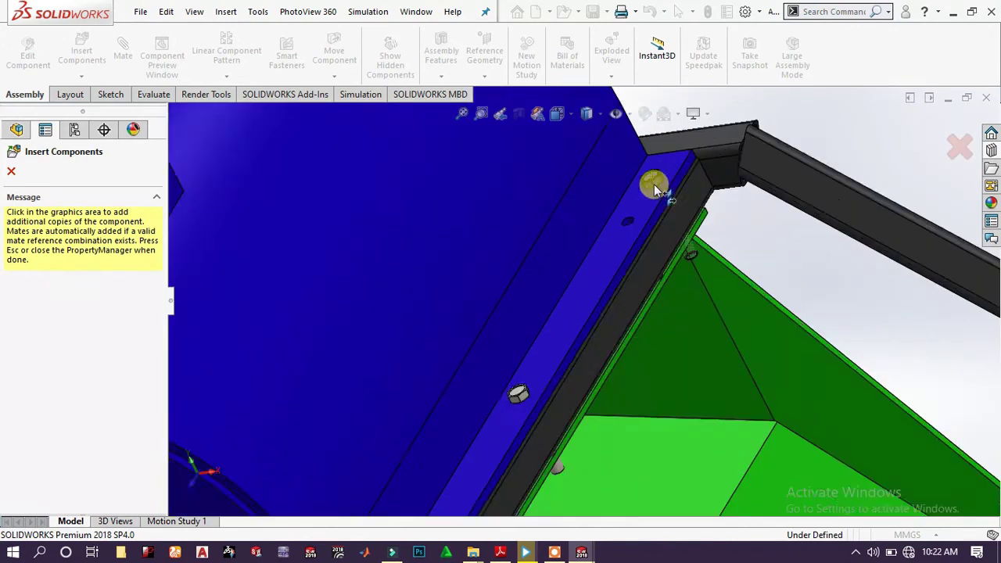
{"action": "scroll", "coordinate": [606, 250], "scroll_direction": "down", "scroll_amount": 5}
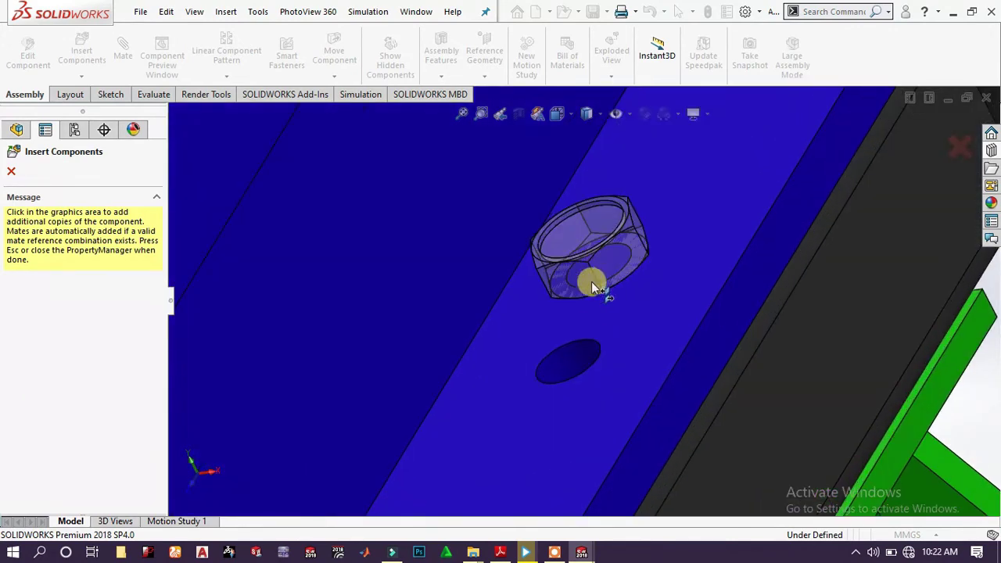
{"action": "left_click", "coordinate": [591, 391]}
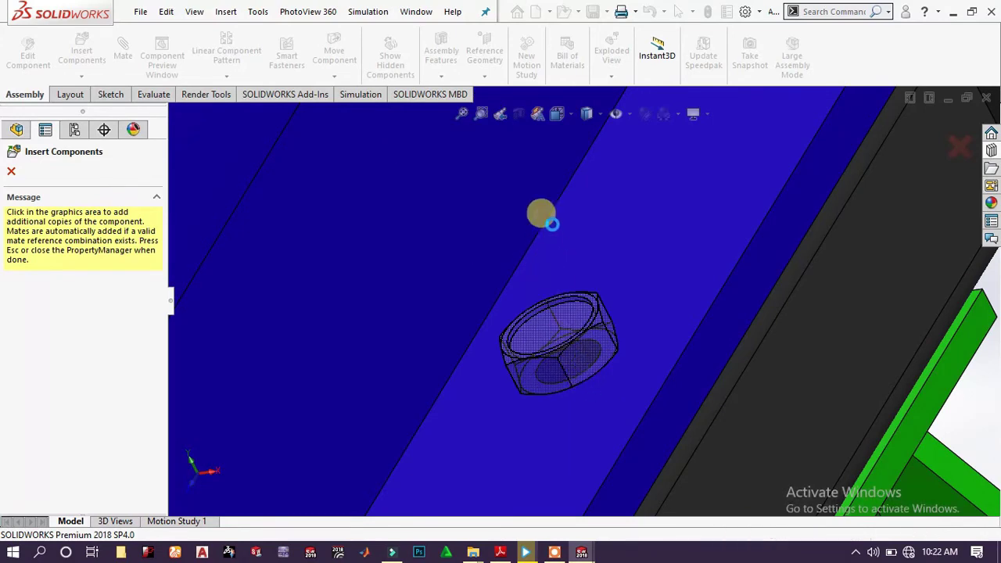
Place another copy of the M20 hex screw in the opposite drum cover flange's hole nearest the pulley
{"action": "scroll", "coordinate": [534, 251], "scroll_direction": "up", "scroll_amount": 10}
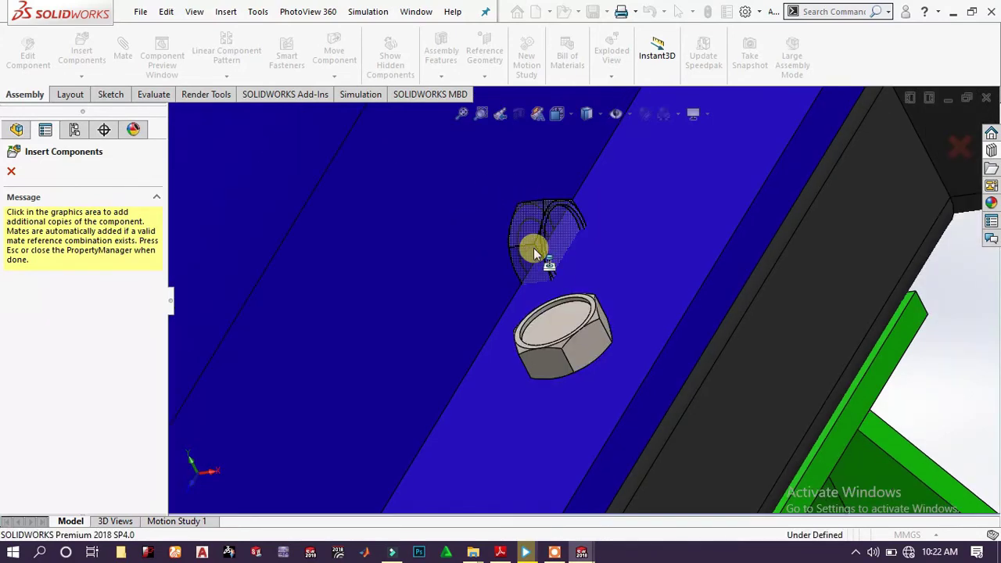
{"action": "scroll", "coordinate": [461, 210], "scroll_direction": "up", "scroll_amount": 3}
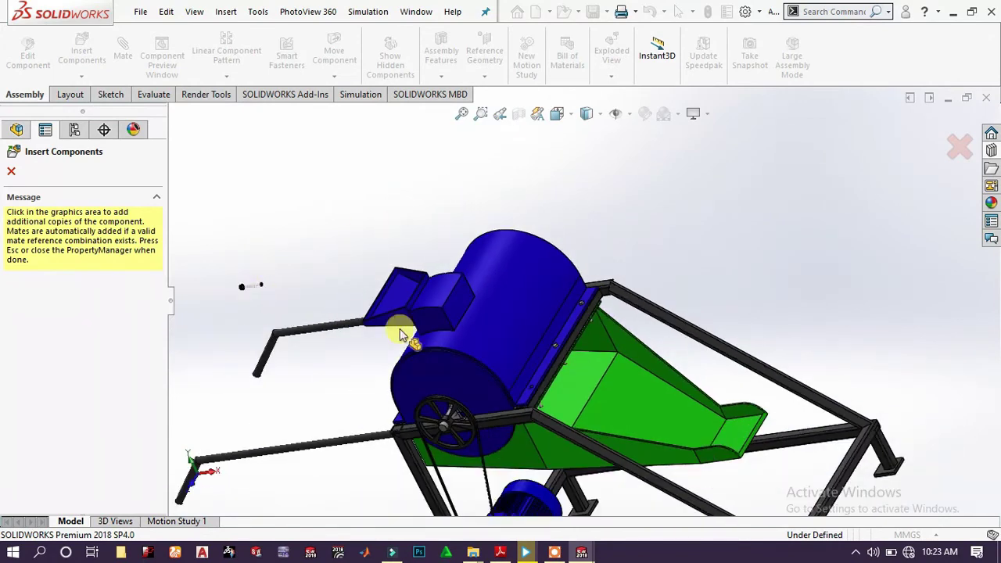
{"action": "middle_click_drag", "start_coordinate": [402, 331], "coordinate": [351, 379]}
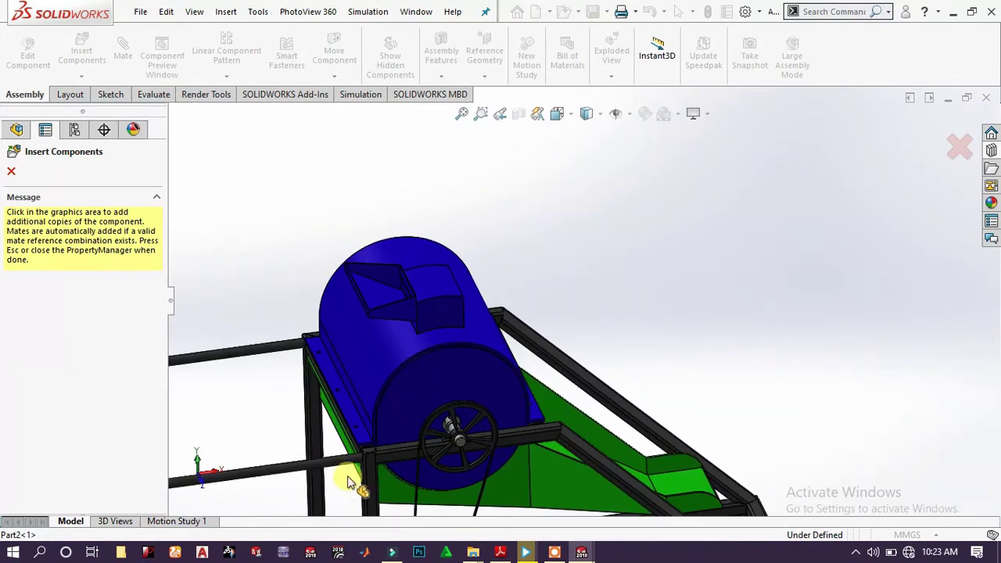
{"action": "scroll", "coordinate": [379, 427], "scroll_direction": "down", "scroll_amount": 5}
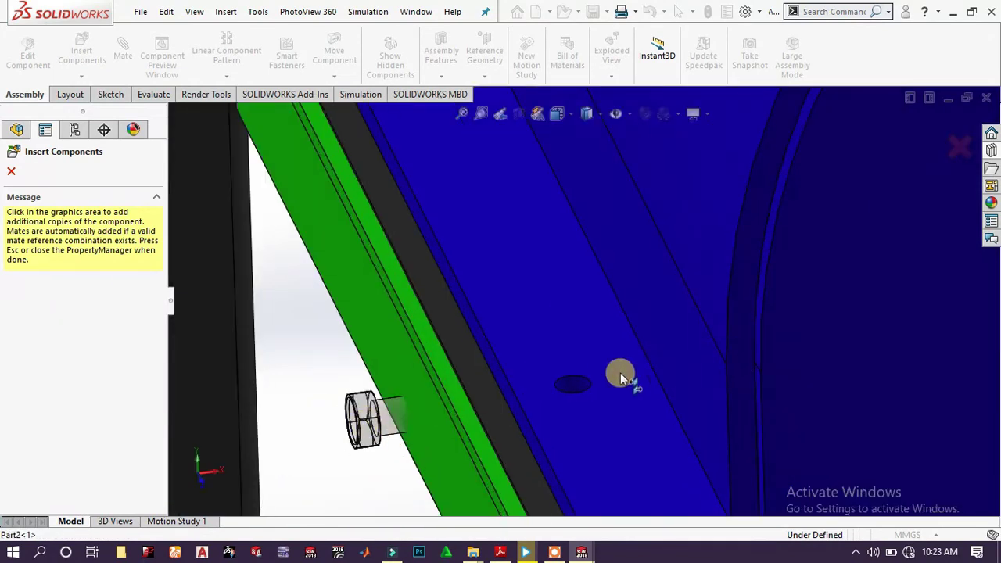
{"action": "scroll", "coordinate": [606, 377], "scroll_direction": "down", "scroll_amount": 3}
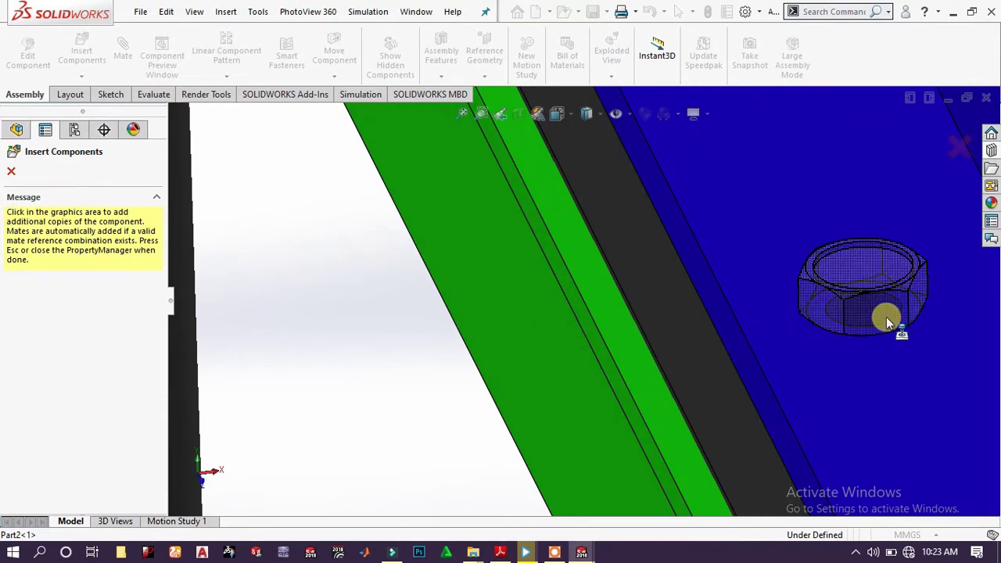
{"action": "left_click", "coordinate": [886, 317]}
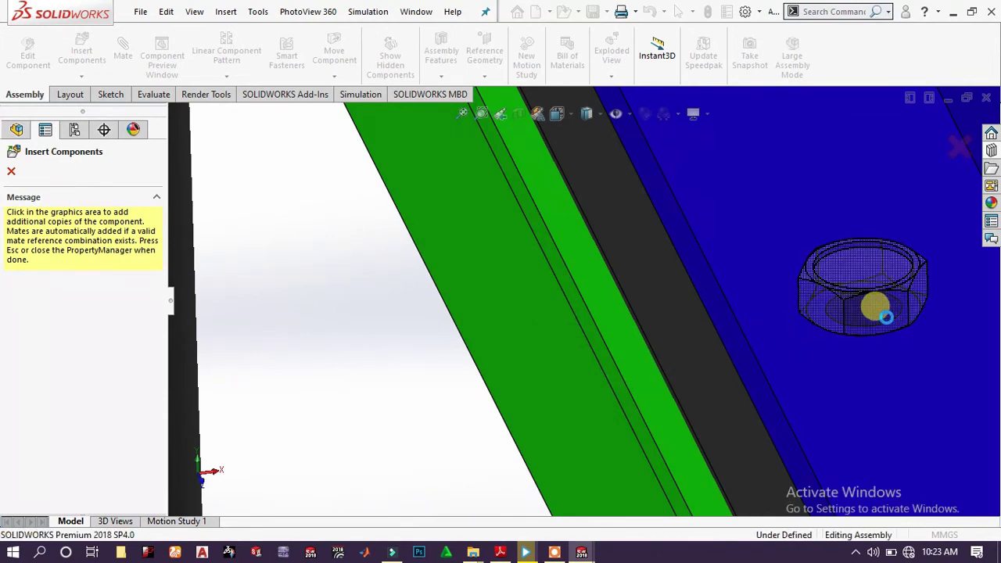
Place a copy of the M20 hex screw in the middle hole of the drum cover flange opposite the chute
{"action": "scroll", "coordinate": [757, 222], "scroll_direction": "up", "scroll_amount": 4}
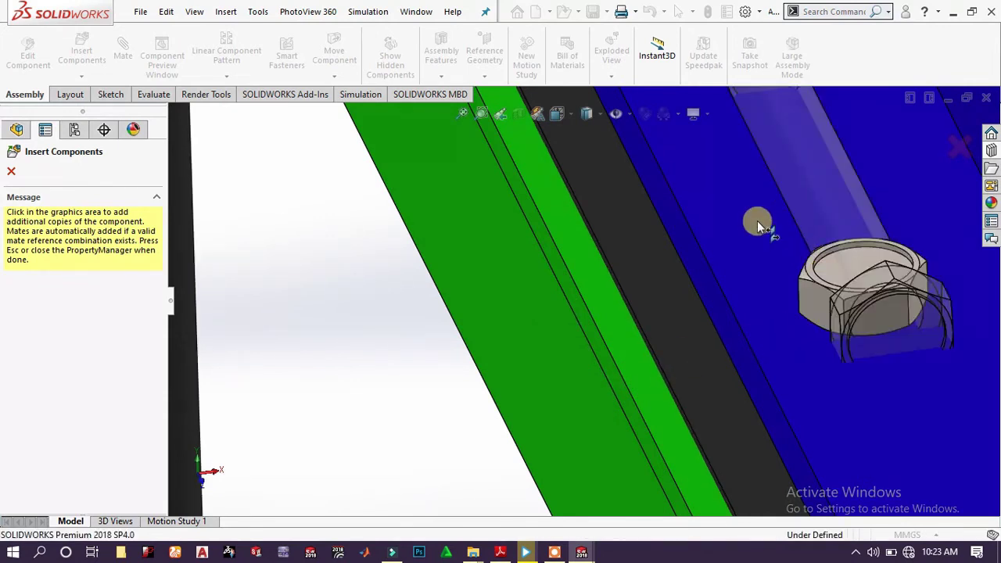
{"action": "scroll", "coordinate": [710, 186], "scroll_direction": "up", "scroll_amount": 4}
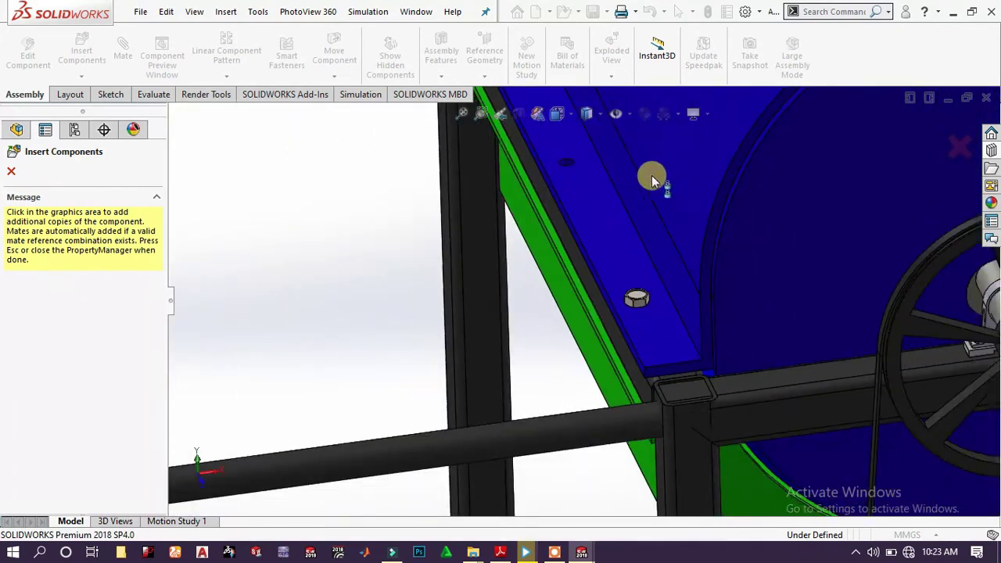
{"action": "scroll", "coordinate": [610, 172], "scroll_direction": "down", "scroll_amount": 3}
{"action": "scroll", "coordinate": [584, 210], "scroll_direction": "down", "scroll_amount": 4}
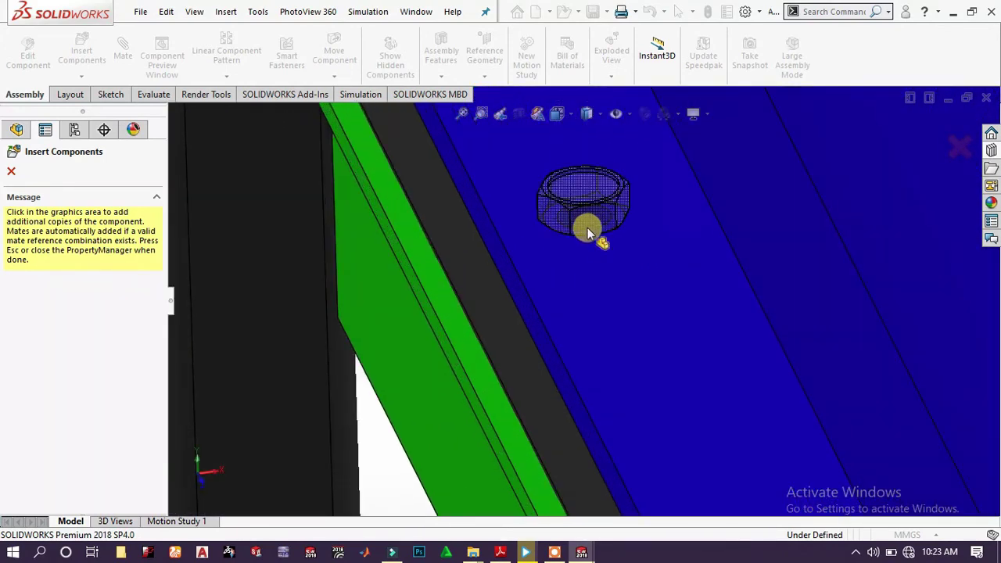
{"action": "left_click", "coordinate": [568, 175]}
Place another copy of the M20 hex screw in the far hole of the same flange and end the insertion
{"action": "scroll", "coordinate": [592, 253], "scroll_direction": "up", "scroll_amount": 5}
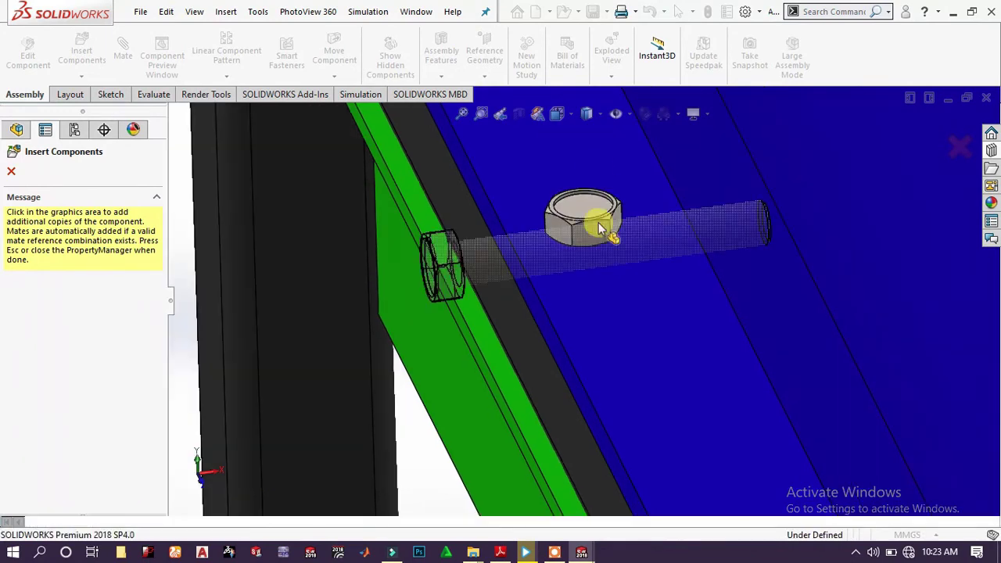
{"action": "scroll", "coordinate": [594, 178], "scroll_direction": "up", "scroll_amount": 5}
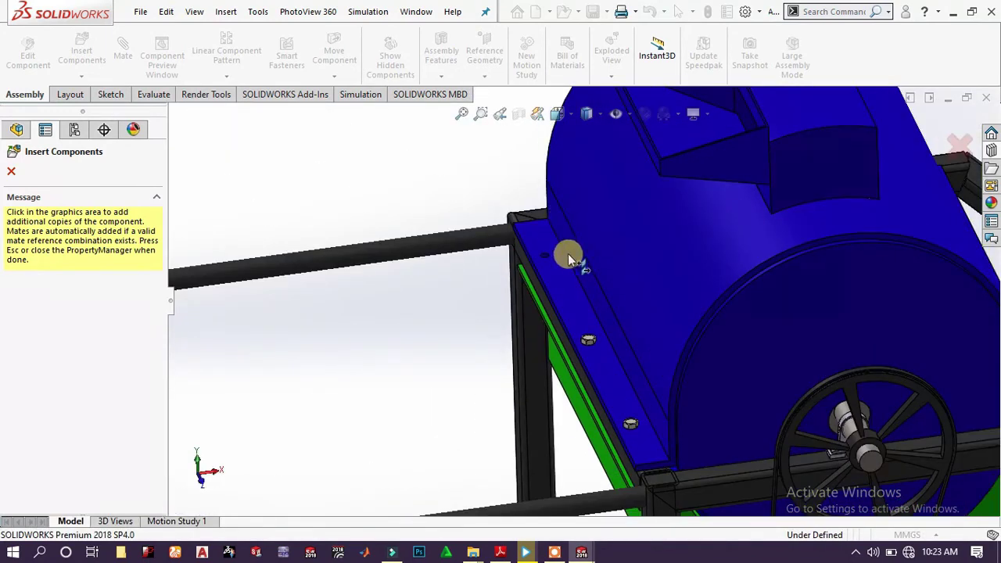
{"action": "scroll", "coordinate": [556, 264], "scroll_direction": "down", "scroll_amount": 5}
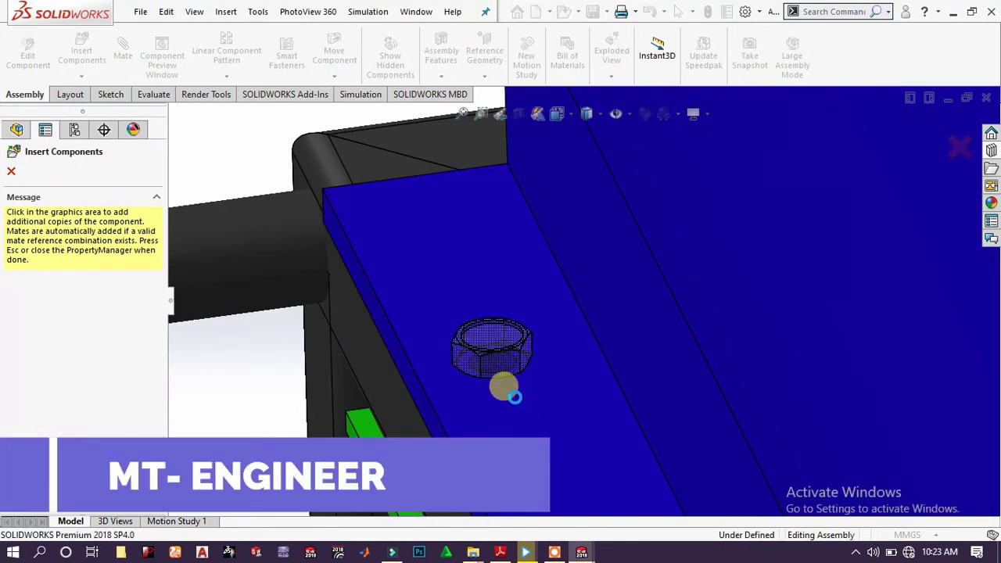
{"action": "left_click", "coordinate": [516, 397]}
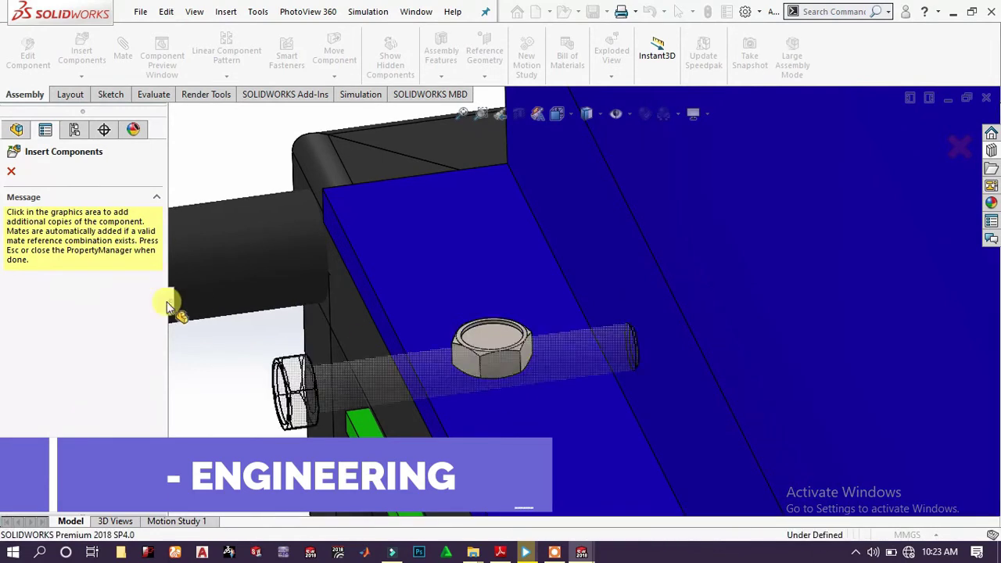
{"action": "scroll", "coordinate": [554, 377], "scroll_direction": "up", "scroll_amount": 3}
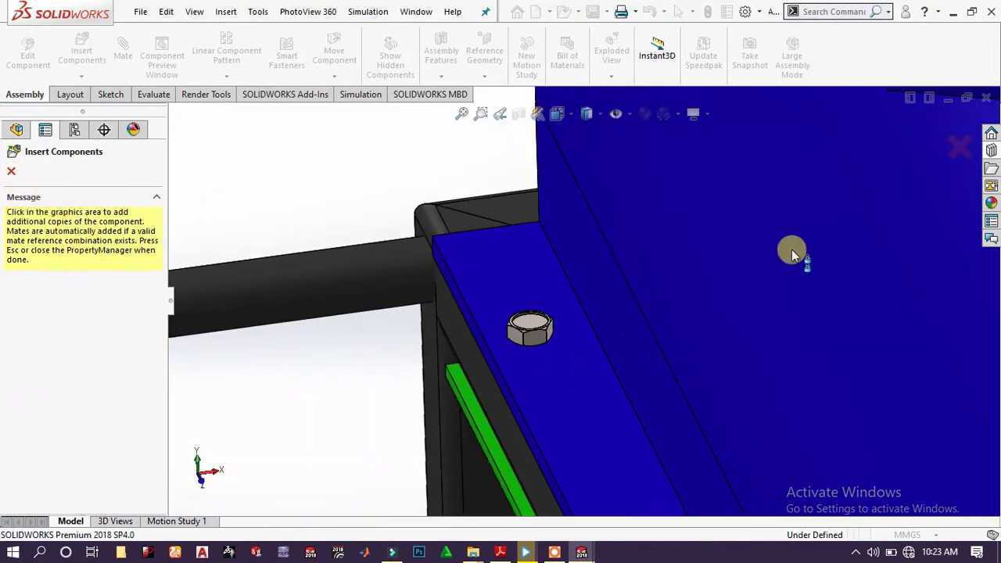
{"action": "scroll", "coordinate": [332, 333], "scroll_direction": "up", "scroll_amount": 2}
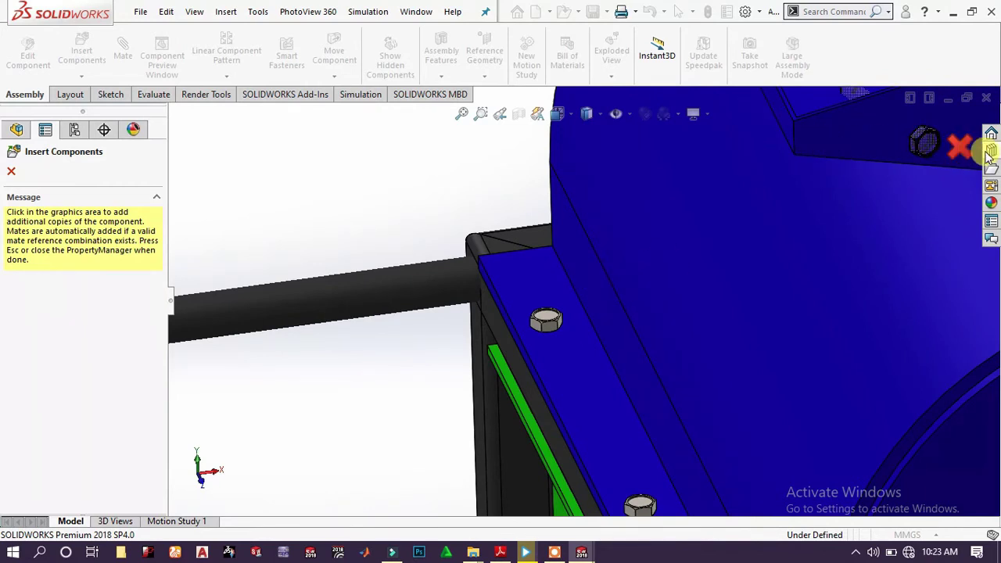
{"action": "left_click", "coordinate": [955, 145]}
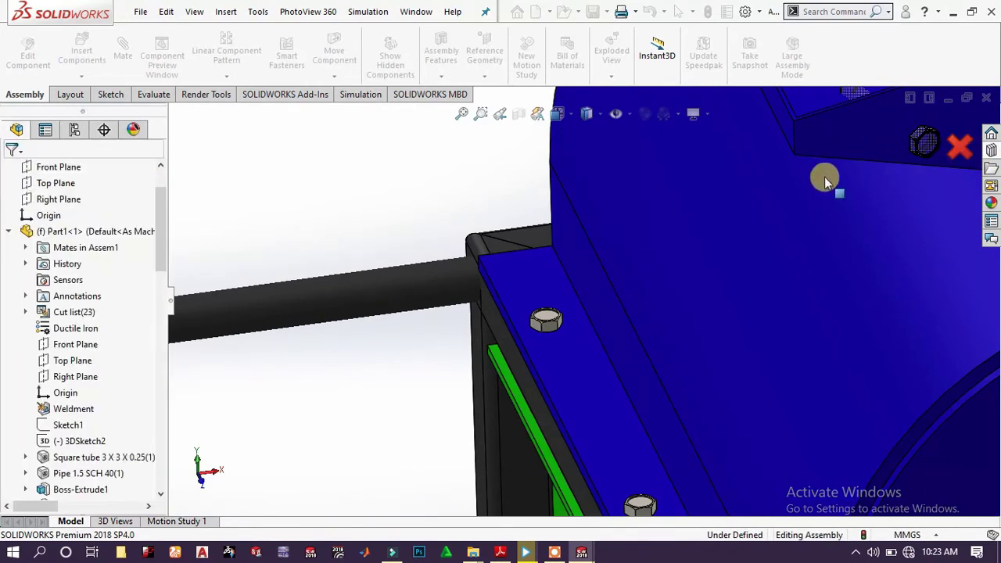
Pull the sunken hex screw up out of the chute-side drum cover flange hole nearest the pulley
{"action": "scroll", "coordinate": [602, 286], "scroll_direction": "up", "scroll_amount": 5}
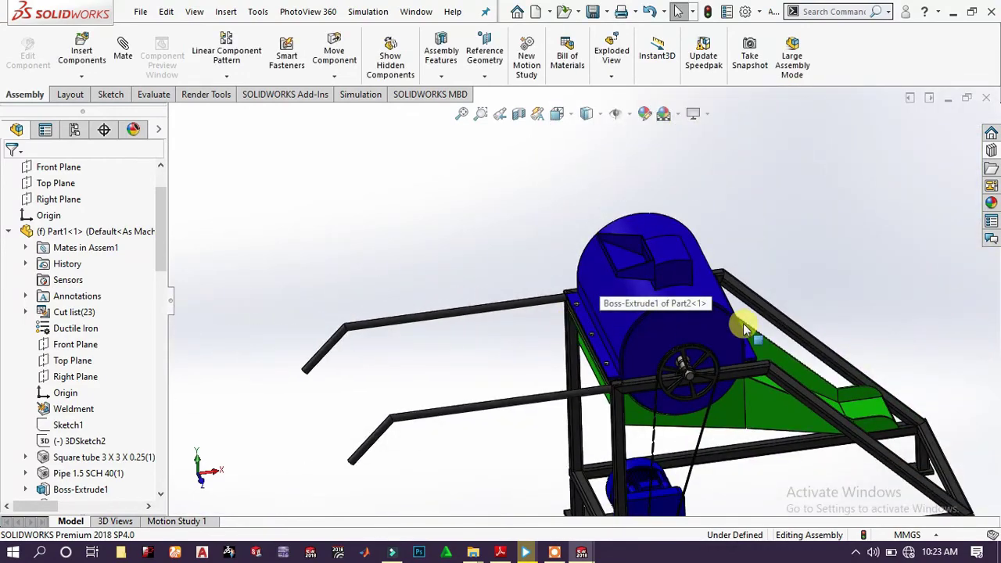
{"action": "middle_click_drag", "start_coordinate": [743, 326], "coordinate": [651, 286]}
{"action": "scroll", "coordinate": [641, 305], "scroll_direction": "down", "scroll_amount": 8}
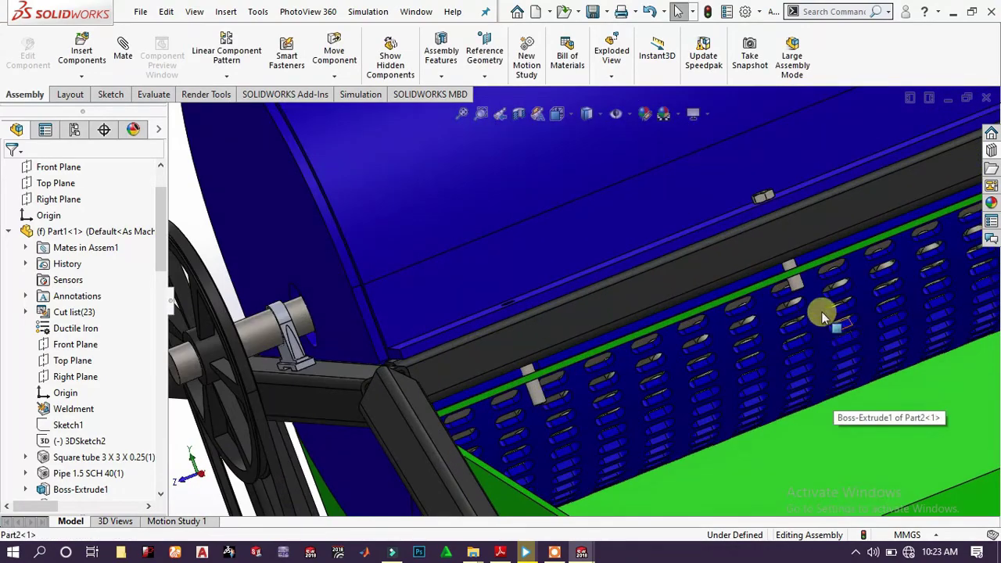
{"action": "middle_click_drag", "start_coordinate": [821, 312], "coordinate": [900, 284]}
{"action": "scroll", "coordinate": [901, 286], "scroll_direction": "up", "scroll_amount": 5}
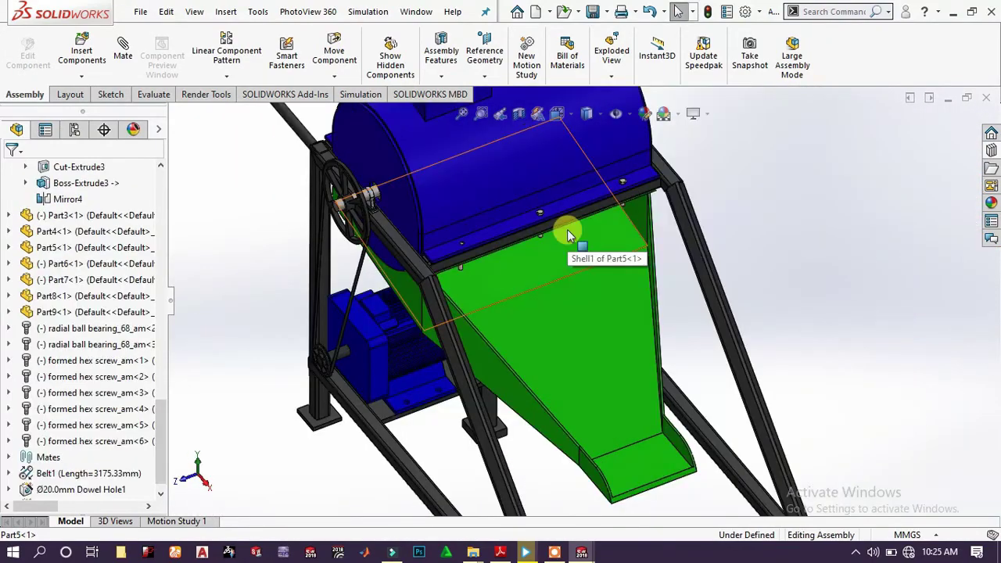
{"action": "scroll", "coordinate": [486, 254], "scroll_direction": "down", "scroll_amount": 5}
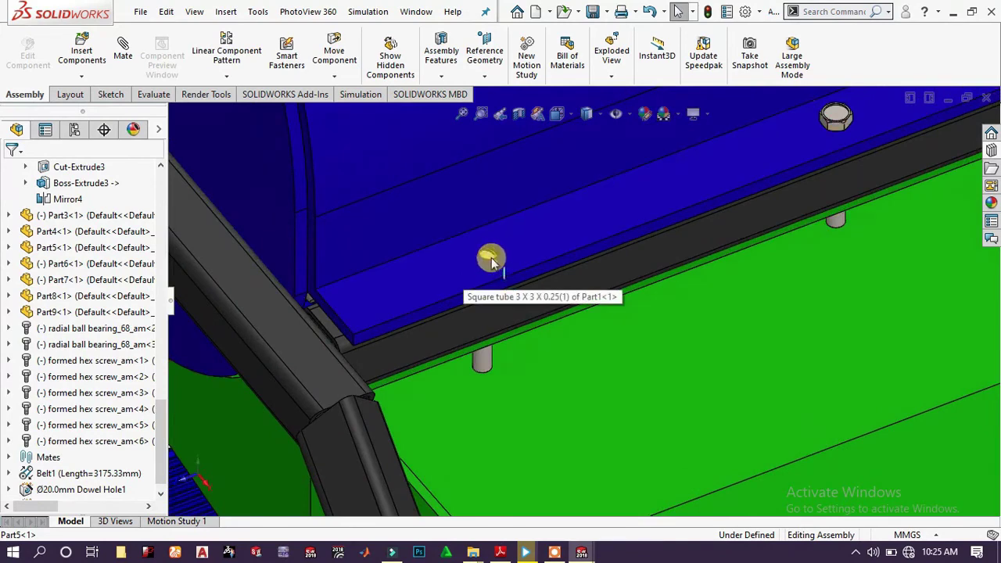
{"action": "left_click_drag", "start_coordinate": [485, 258], "coordinate": [507, 227]}
Add a concentric mate between the loose hex screw's shank and the chute-side flange hole nearest the pulley
{"action": "left_click", "coordinate": [497, 229]}
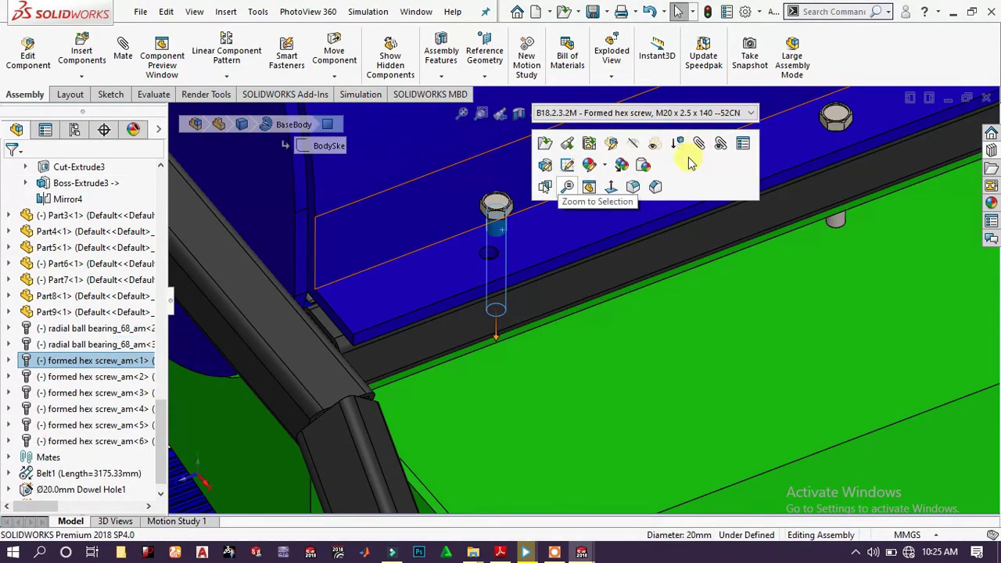
{"action": "left_click", "coordinate": [545, 188]}
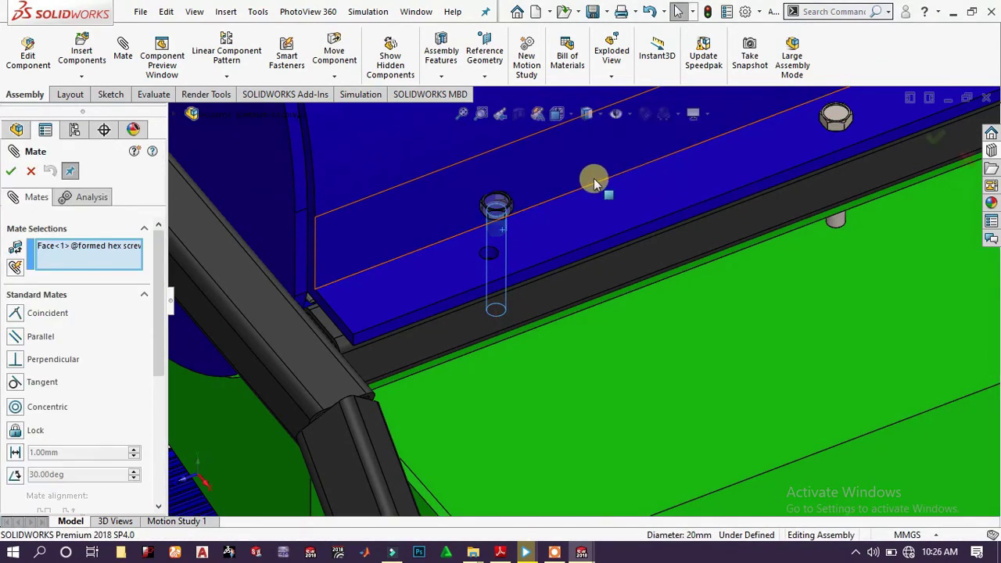
{"action": "left_click", "coordinate": [488, 254]}
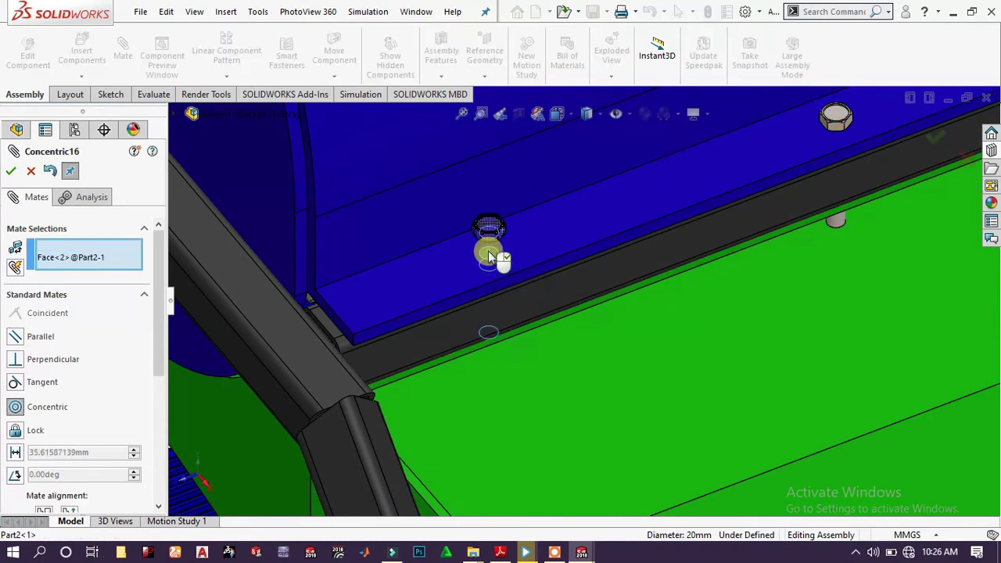
{"action": "left_click", "coordinate": [471, 218]}
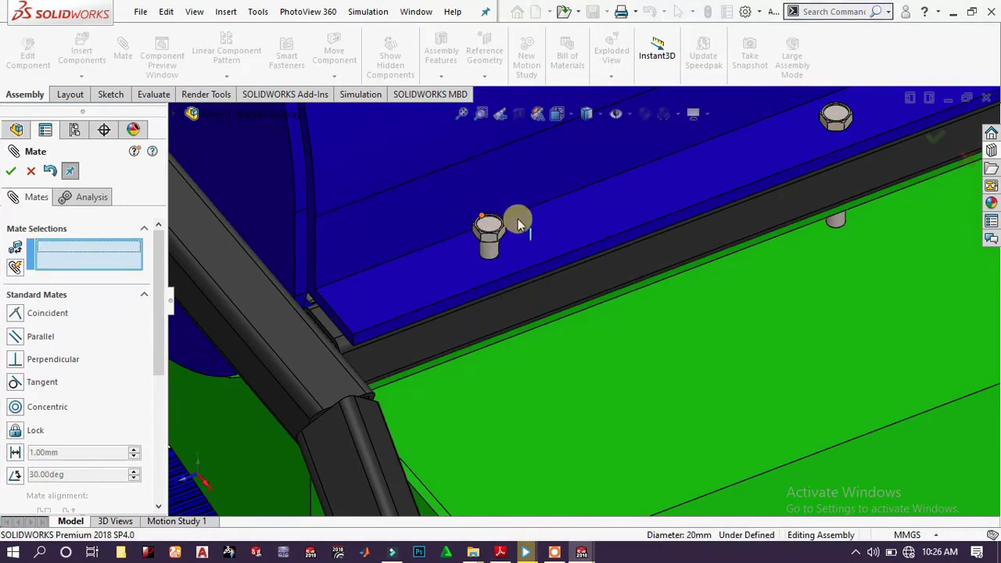
Add a coincident mate between the flange's top face and the underside of the screw head, and finish mating
{"action": "scroll", "coordinate": [528, 243], "scroll_direction": "down", "scroll_amount": 5}
{"action": "left_click", "coordinate": [532, 255]}
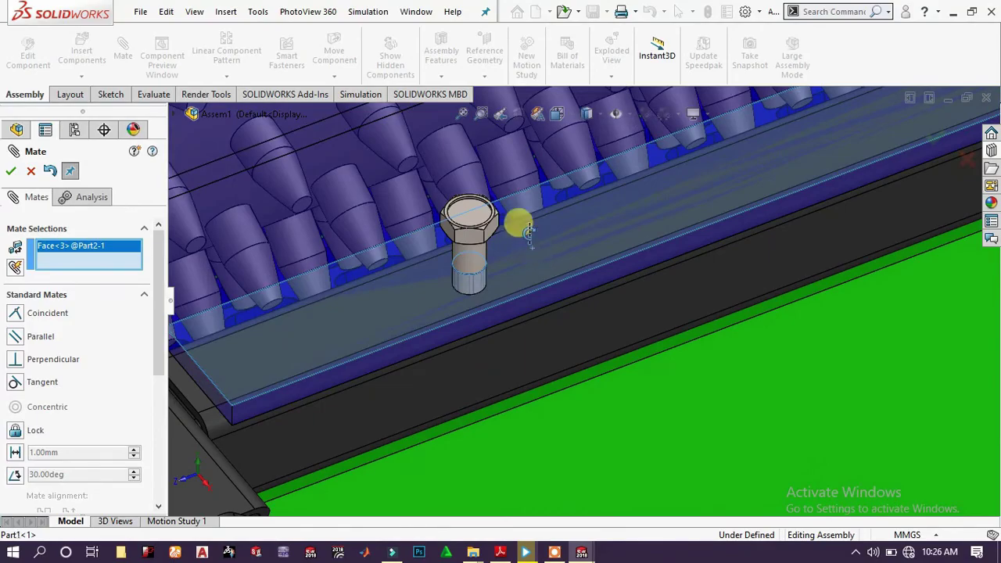
{"action": "middle_click_drag", "start_coordinate": [528, 231], "coordinate": [476, 92]}
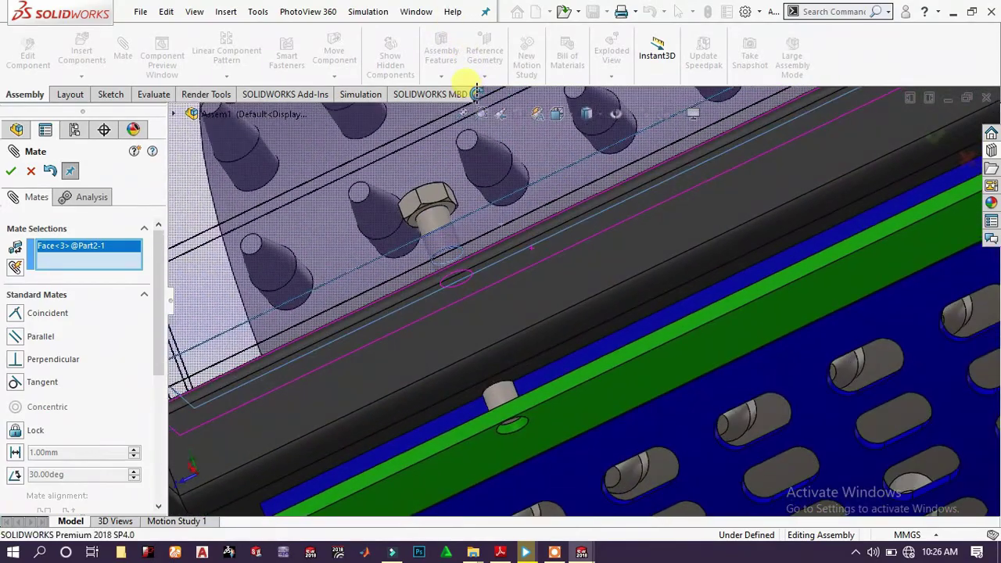
{"action": "scroll", "coordinate": [450, 219], "scroll_direction": "down", "scroll_amount": 5}
{"action": "left_click", "coordinate": [438, 211]}
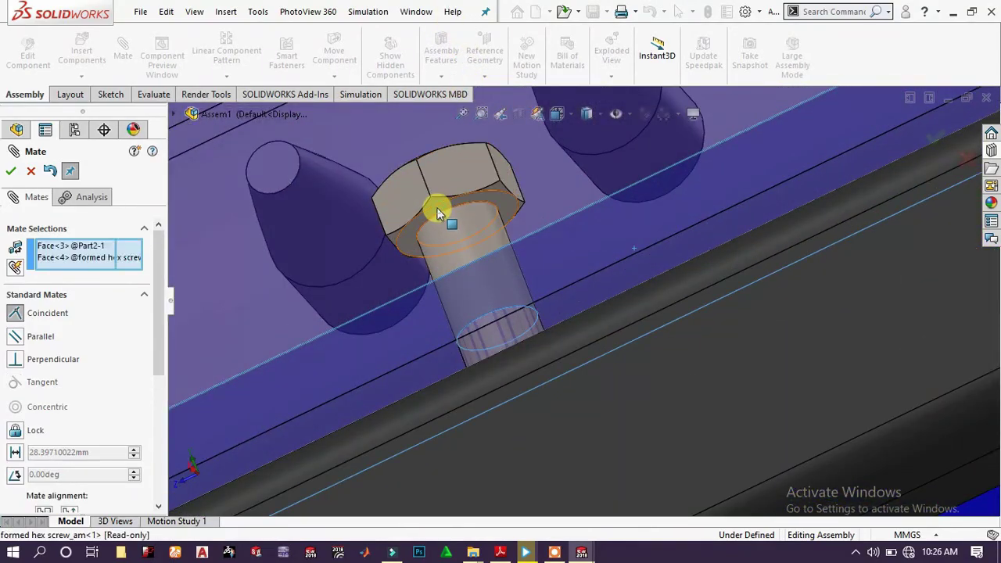
{"action": "left_click", "coordinate": [419, 178]}
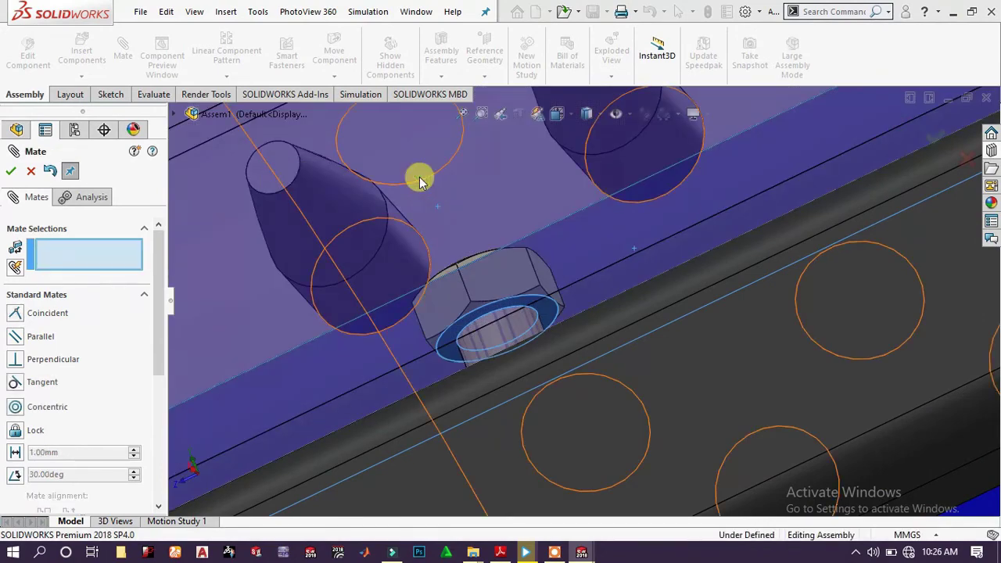
{"action": "middle_click_drag", "start_coordinate": [415, 174], "coordinate": [620, 337]}
{"action": "scroll", "coordinate": [611, 289], "scroll_direction": "up", "scroll_amount": 5}
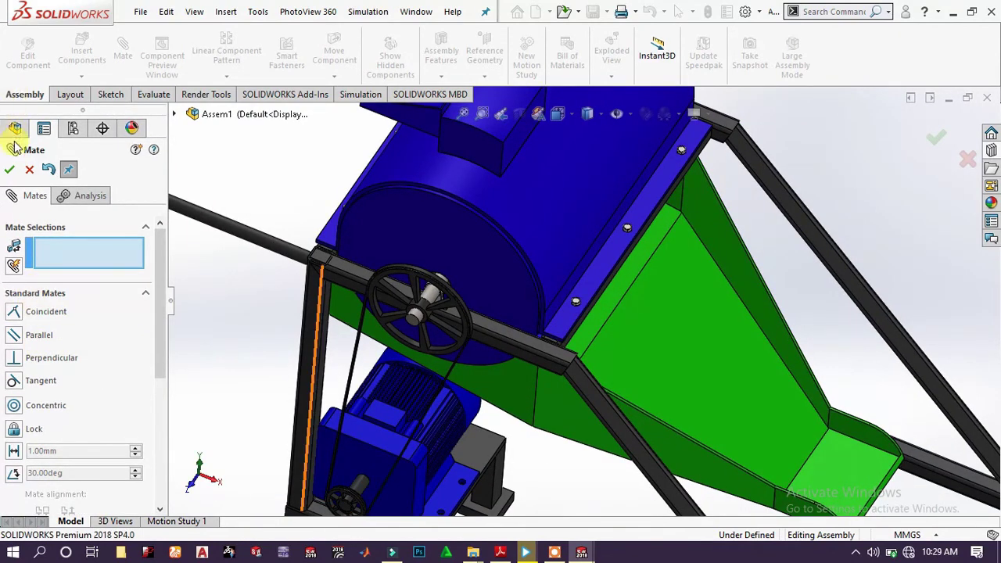
{"action": "key", "text": "Escape"}
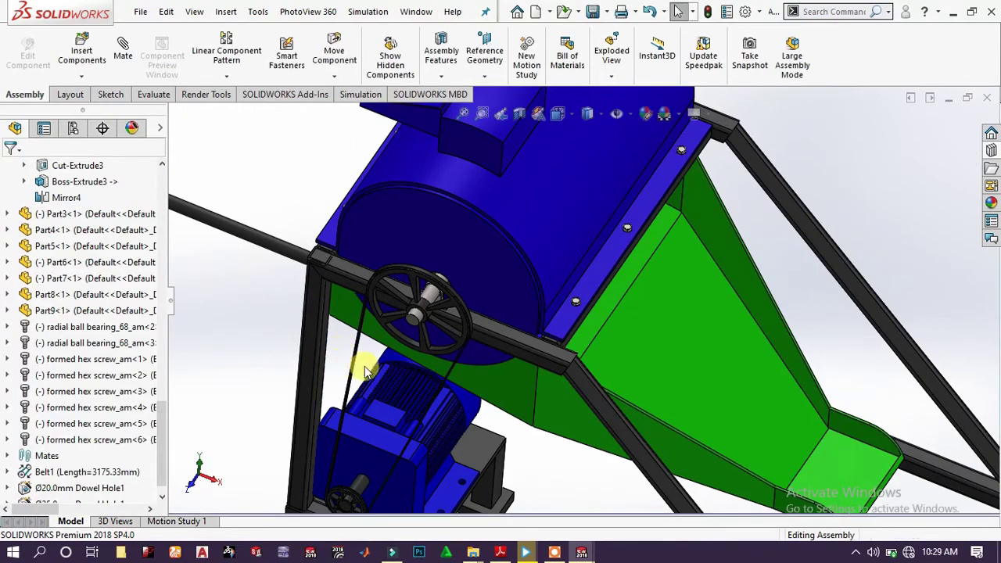
Examine the motor's mounting foot holes and the lower frame around the chute outlet
{"action": "middle_click_drag", "start_coordinate": [346, 399], "coordinate": [351, 328]}
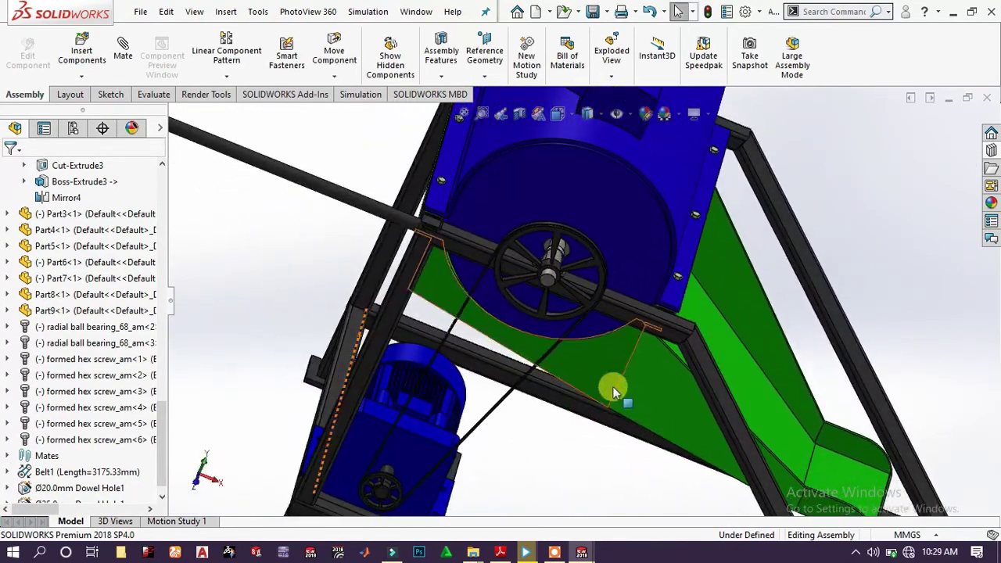
{"action": "scroll", "coordinate": [496, 409], "scroll_direction": "down", "scroll_amount": 5}
{"action": "middle_click_drag", "start_coordinate": [496, 406], "coordinate": [618, 373]}
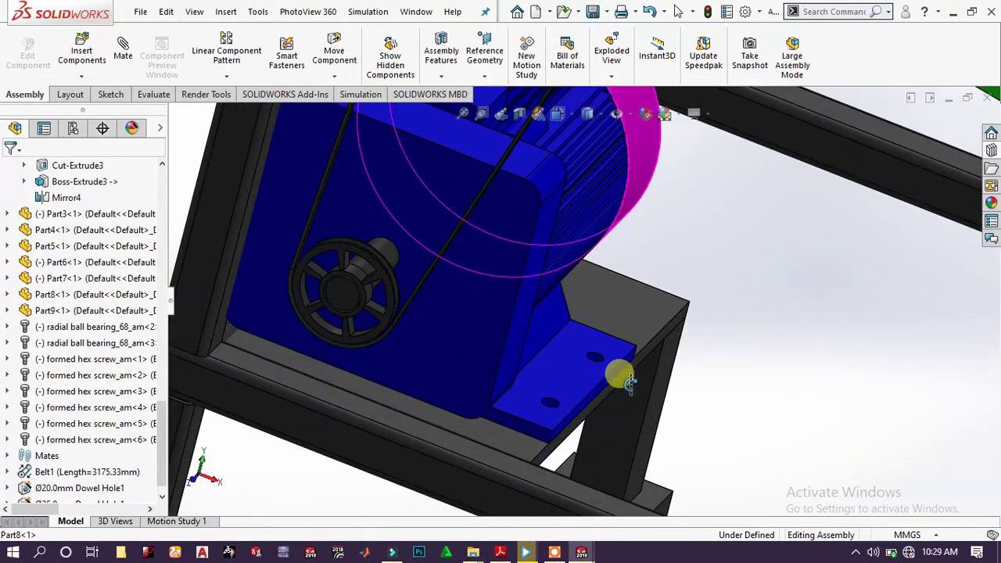
{"action": "left_click", "coordinate": [991, 151]}
{"action": "scroll", "coordinate": [440, 345], "scroll_direction": "up", "scroll_amount": 5}
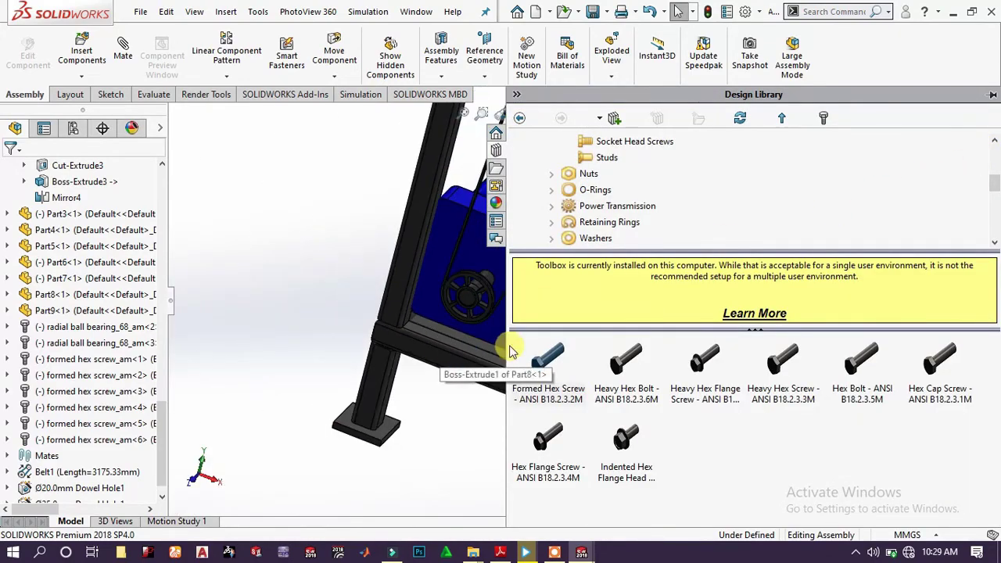
{"action": "scroll", "coordinate": [793, 398], "scroll_direction": "up", "scroll_amount": 5}
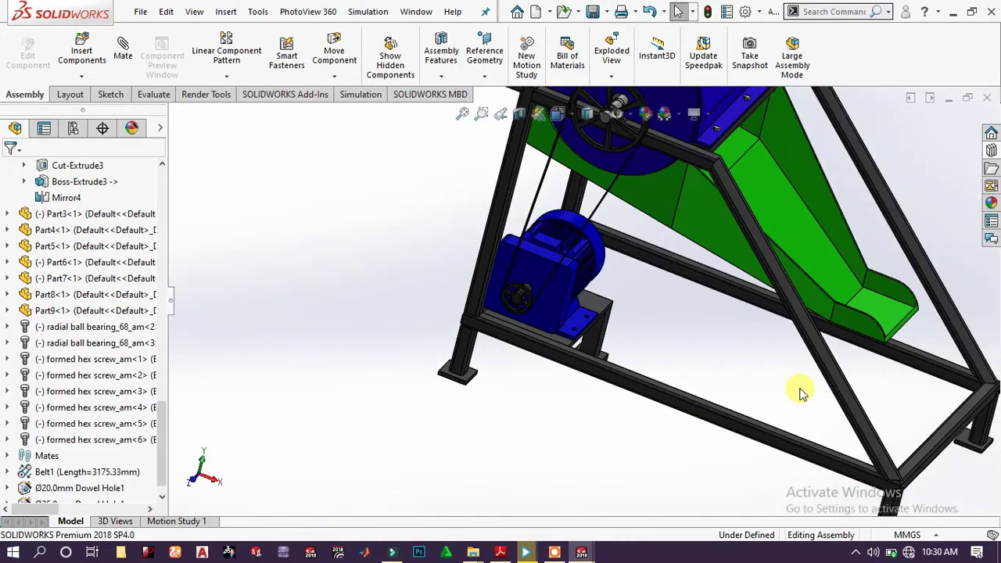
{"action": "middle_click_drag", "start_coordinate": [798, 391], "coordinate": [856, 359]}
{"action": "scroll", "coordinate": [480, 286], "scroll_direction": "down", "scroll_amount": 3}
{"action": "scroll", "coordinate": [242, 291], "scroll_direction": "down", "scroll_amount": 3}
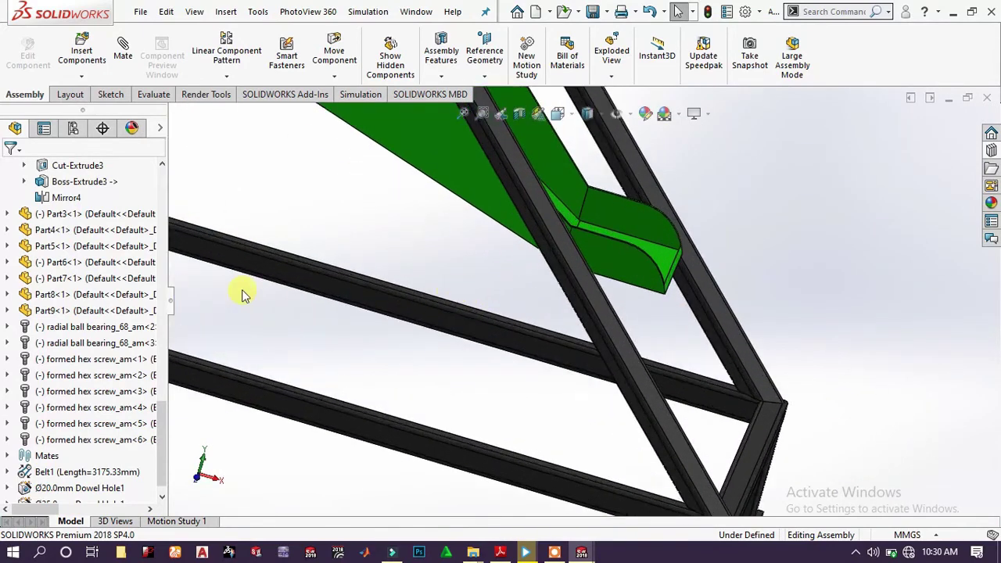
{"action": "scroll", "coordinate": [277, 286], "scroll_direction": "up", "scroll_amount": 6}
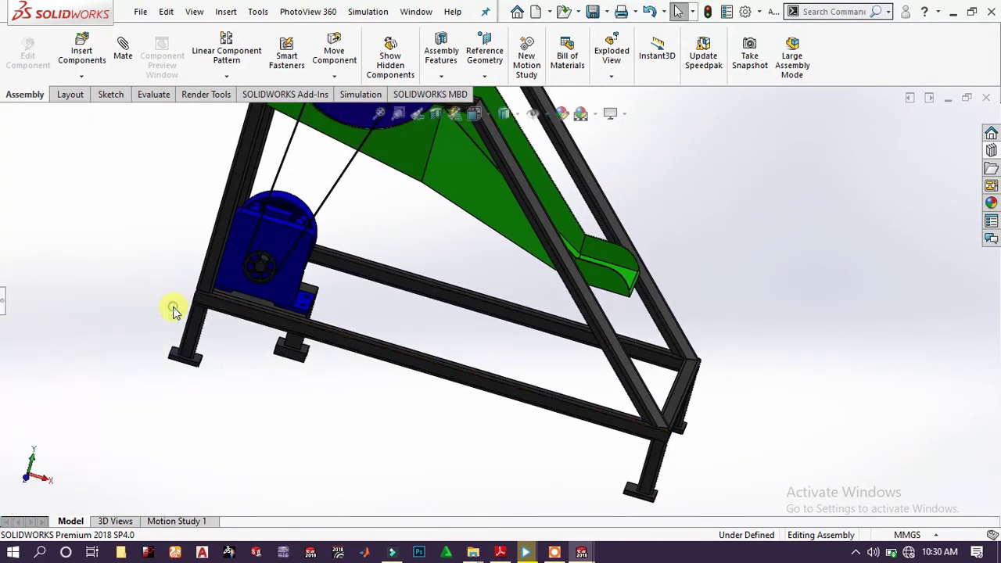
Insert a Formed Hex Screw - ANSI B18.2.3.2M into the motor foot hole nearest the motor pulley
{"action": "scroll", "coordinate": [414, 297], "scroll_direction": "down", "scroll_amount": 3}
{"action": "scroll", "coordinate": [313, 294], "scroll_direction": "down", "scroll_amount": 2}
{"action": "middle_click_drag", "start_coordinate": [304, 318], "coordinate": [262, 332]}
{"action": "scroll", "coordinate": [344, 305], "scroll_direction": "up", "scroll_amount": 2}
{"action": "scroll", "coordinate": [559, 234], "scroll_direction": "down", "scroll_amount": 4}
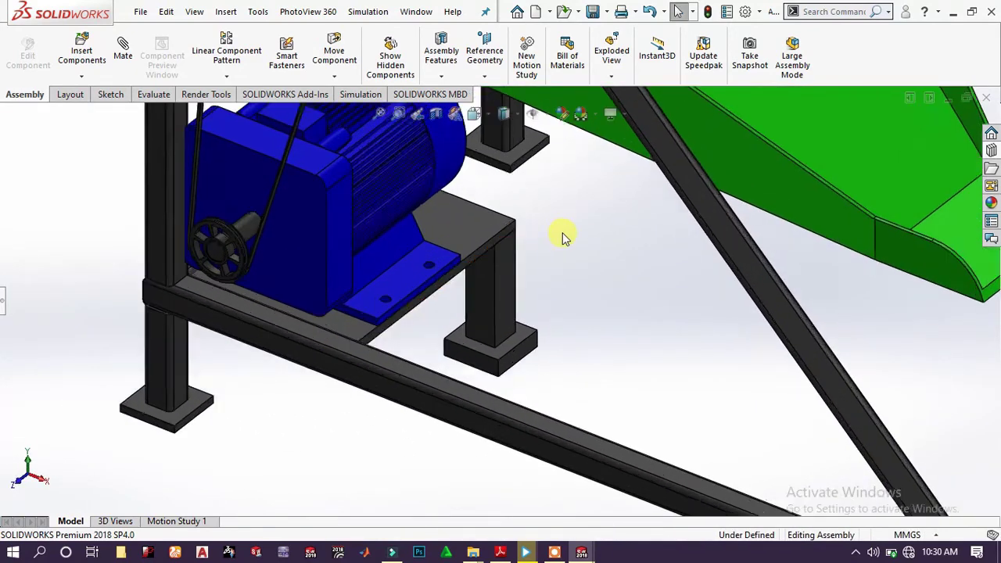
{"action": "left_click", "coordinate": [990, 151]}
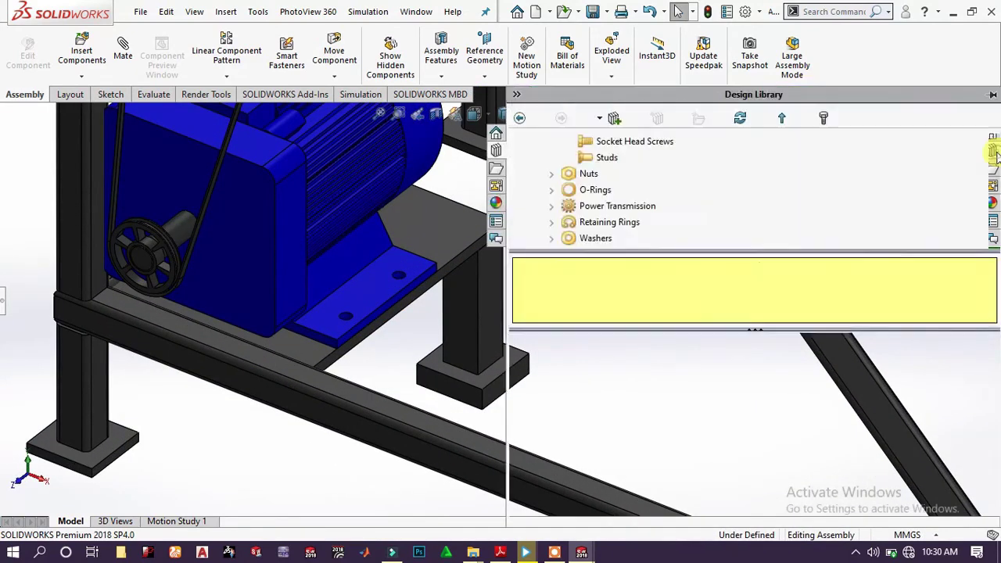
{"action": "left_click_drag", "start_coordinate": [550, 383], "coordinate": [349, 317]}
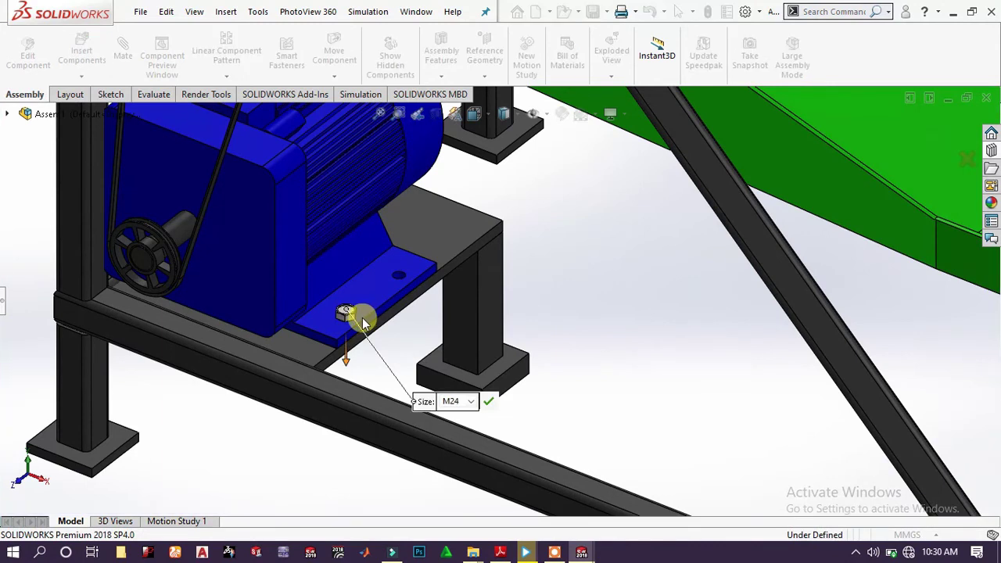
Set the hex screw in the motor foot to size M16 with a Chamfer finish
{"action": "left_click", "coordinate": [4, 303]}
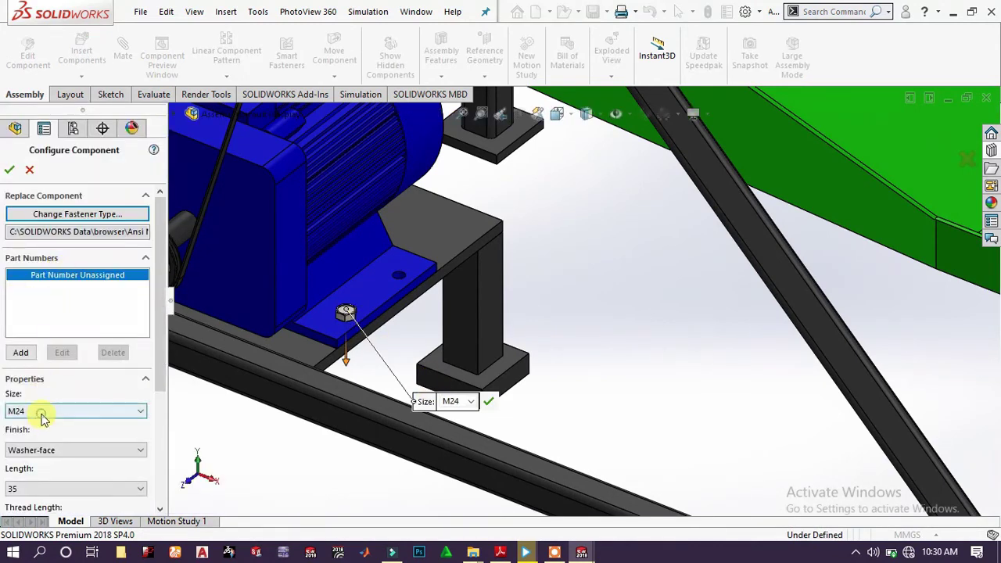
{"action": "left_click", "coordinate": [38, 412]}
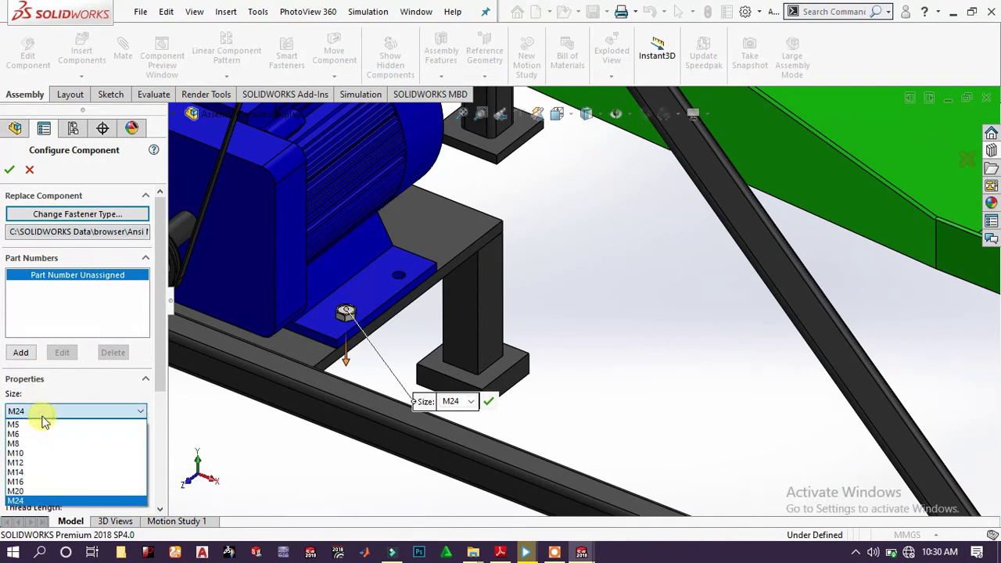
{"action": "left_click", "coordinate": [38, 479]}
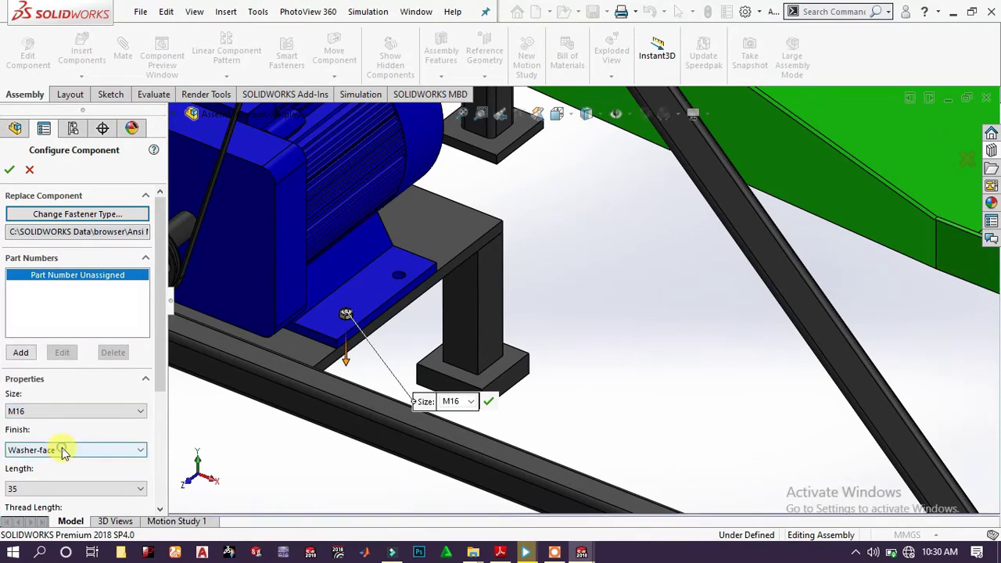
{"action": "left_click", "coordinate": [48, 450]}
{"action": "left_click", "coordinate": [42, 470]}
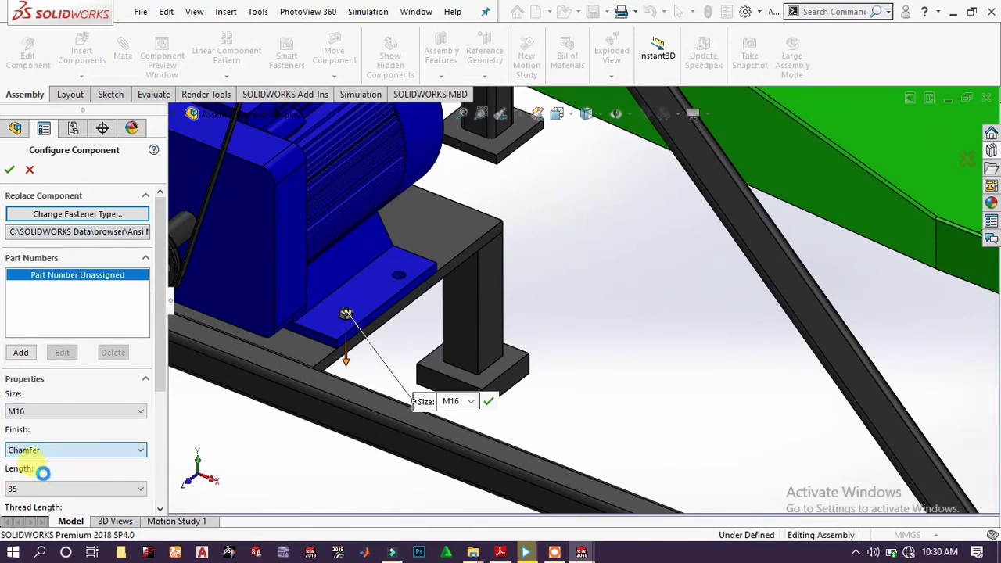
Set the M16 screw's length to 120 and keep its thread display as Simplified
{"action": "scroll", "coordinate": [352, 328], "scroll_direction": "down", "scroll_amount": 8}
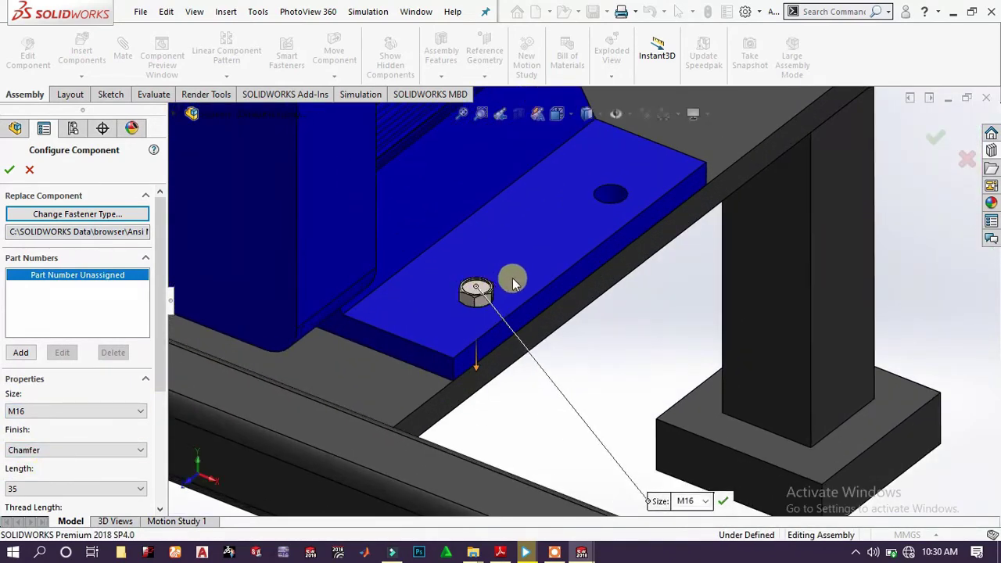
{"action": "scroll", "coordinate": [510, 300], "scroll_direction": "down", "scroll_amount": 3}
{"action": "scroll", "coordinate": [313, 378], "scroll_direction": "up", "scroll_amount": 3}
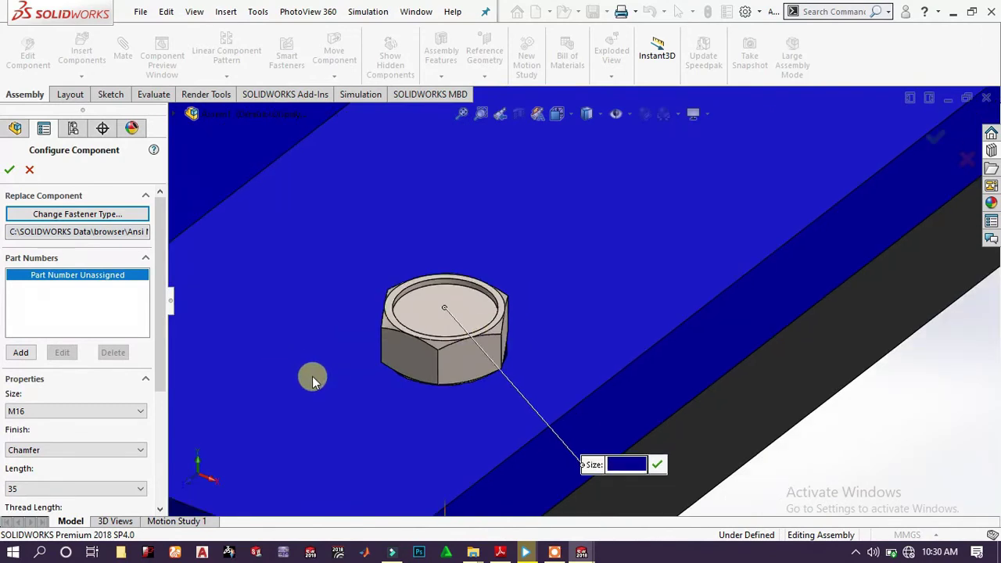
{"action": "left_click", "coordinate": [56, 490]}
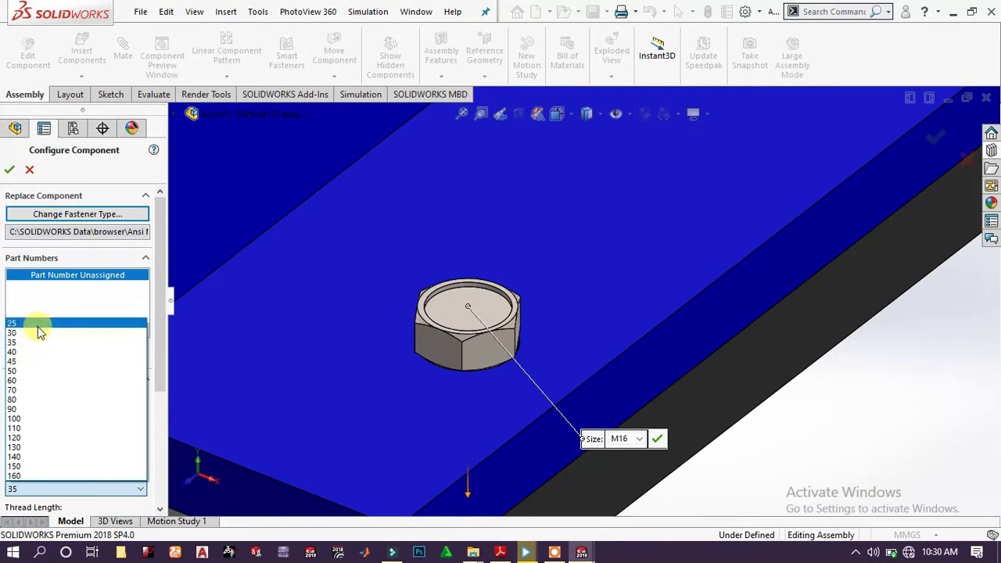
{"action": "left_click", "coordinate": [21, 374]}
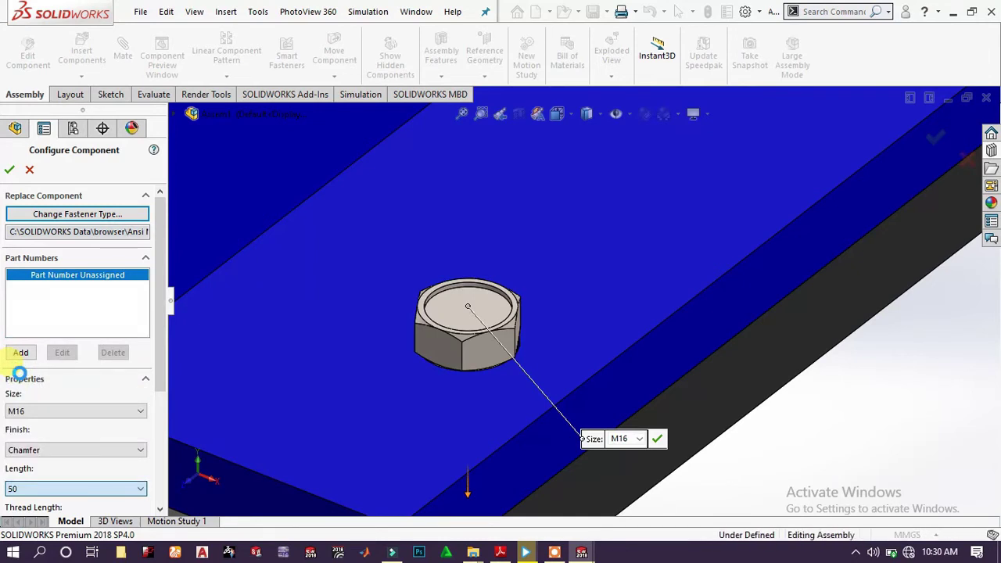
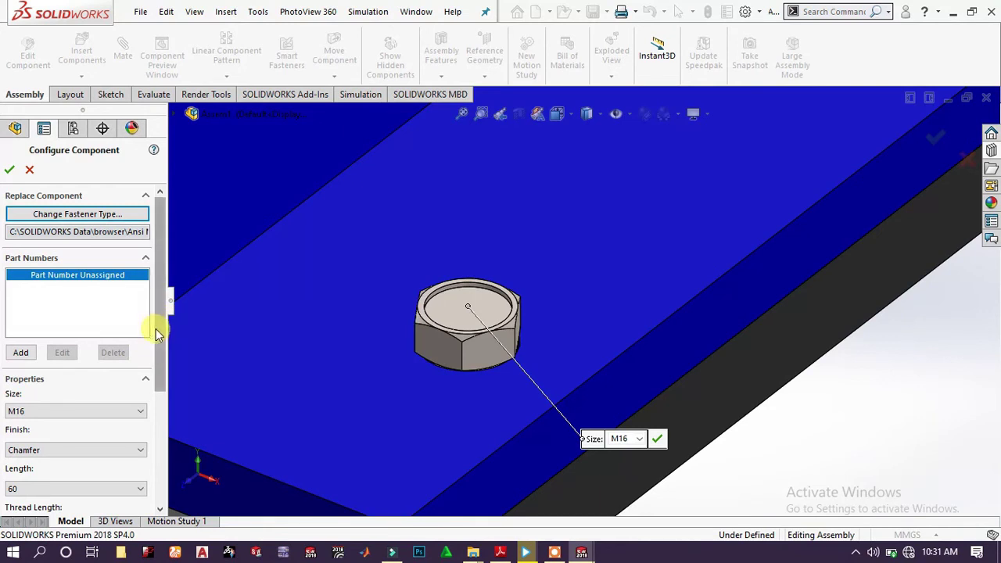
{"action": "left_click_drag", "start_coordinate": [155, 333], "coordinate": [157, 395]}
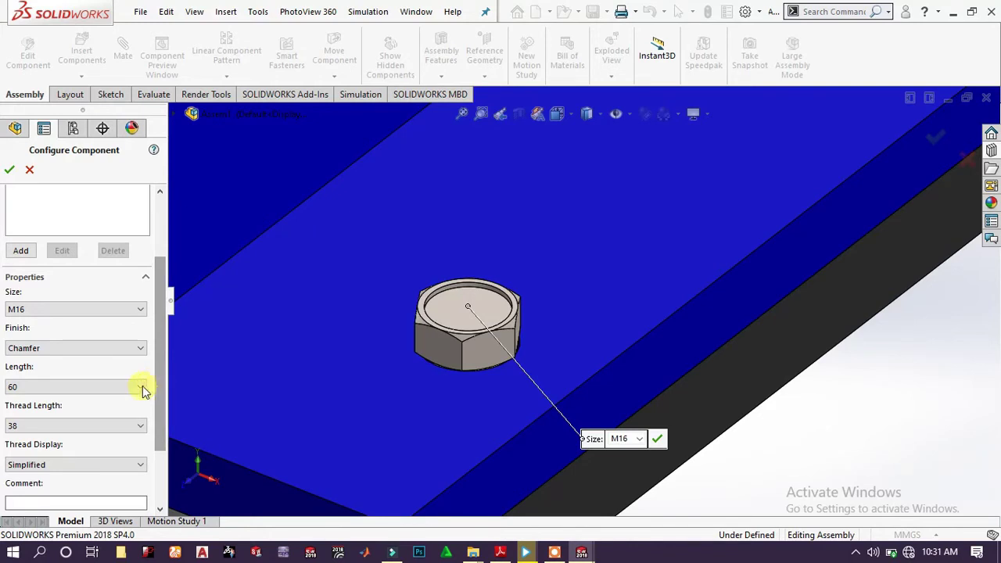
{"action": "left_click", "coordinate": [94, 391]}
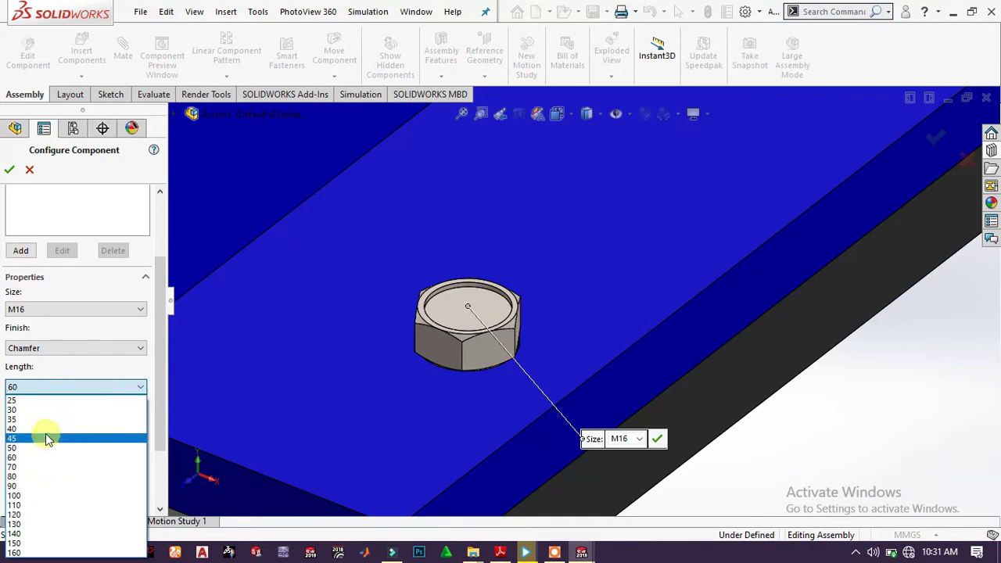
{"action": "left_click", "coordinate": [36, 513]}
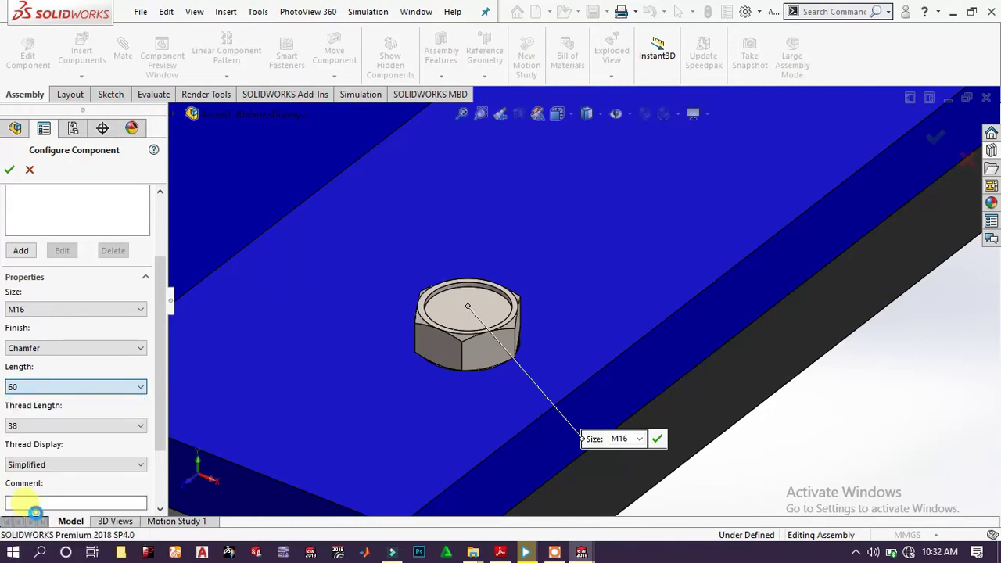
{"action": "left_click", "coordinate": [67, 464]}
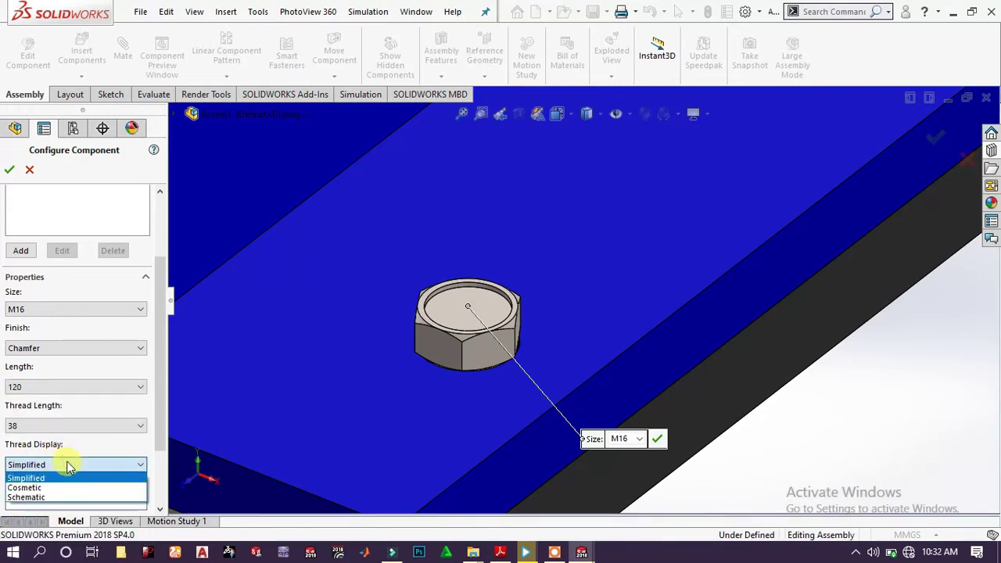
{"action": "left_click", "coordinate": [39, 498]}
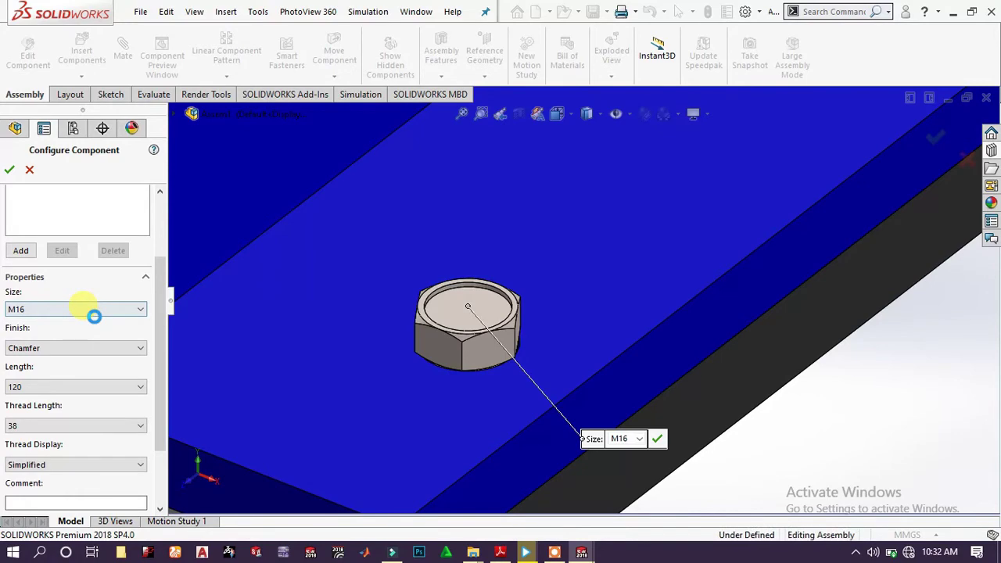
Accept the screw configuration and place a copy in the other hole of the same motor foot
{"action": "scroll", "coordinate": [665, 312], "scroll_direction": "up", "scroll_amount": 2}
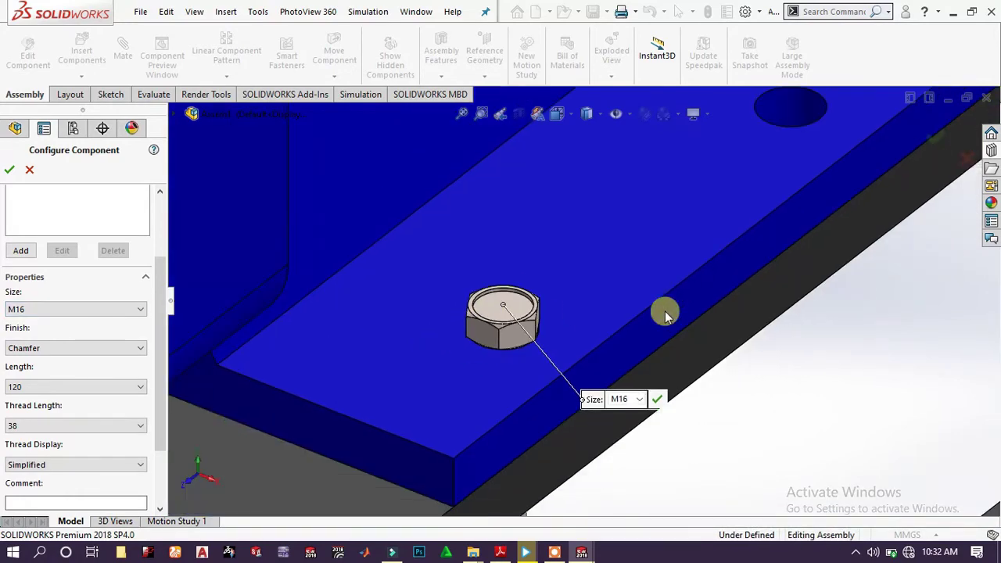
{"action": "scroll", "coordinate": [665, 312], "scroll_direction": "up", "scroll_amount": 2}
{"action": "scroll", "coordinate": [703, 161], "scroll_direction": "down", "scroll_amount": 5}
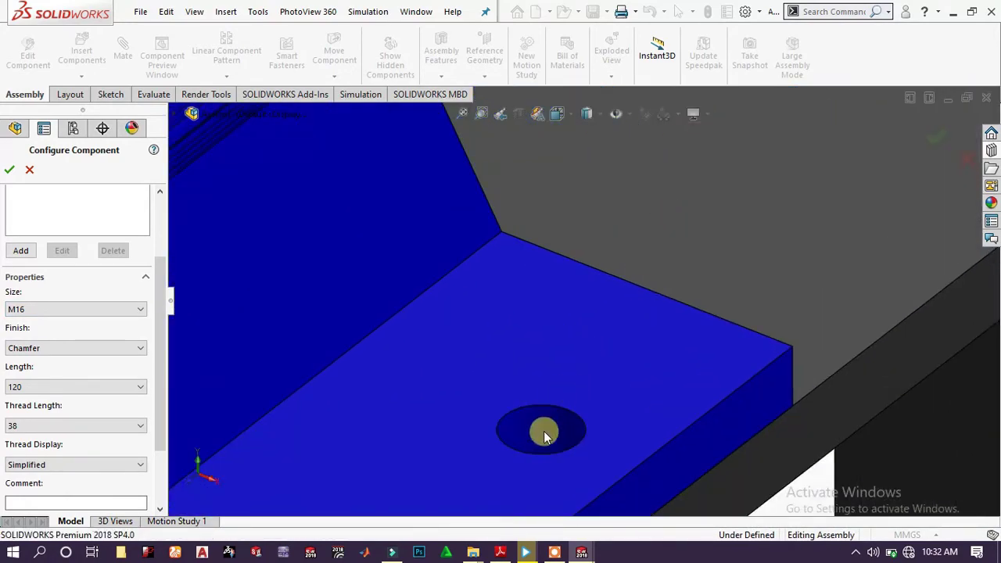
{"action": "scroll", "coordinate": [554, 431], "scroll_direction": "up", "scroll_amount": 3}
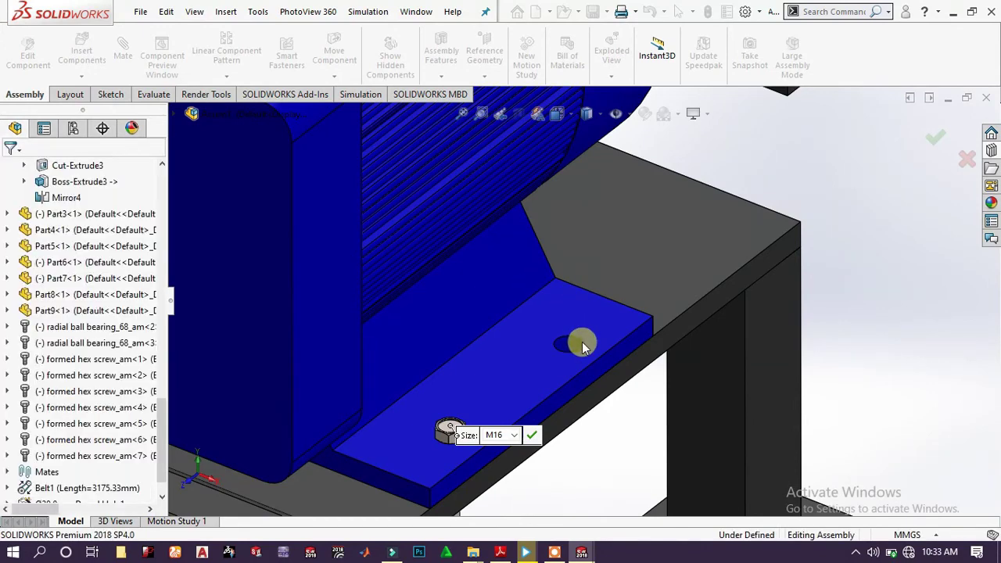
{"action": "scroll", "coordinate": [581, 342], "scroll_direction": "down", "scroll_amount": 4}
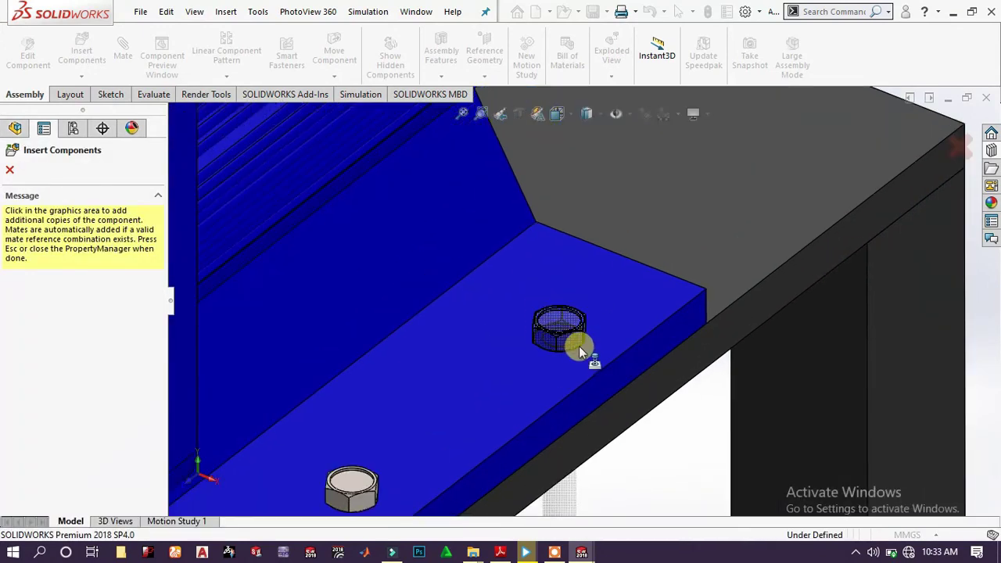
{"action": "left_click", "coordinate": [578, 348]}
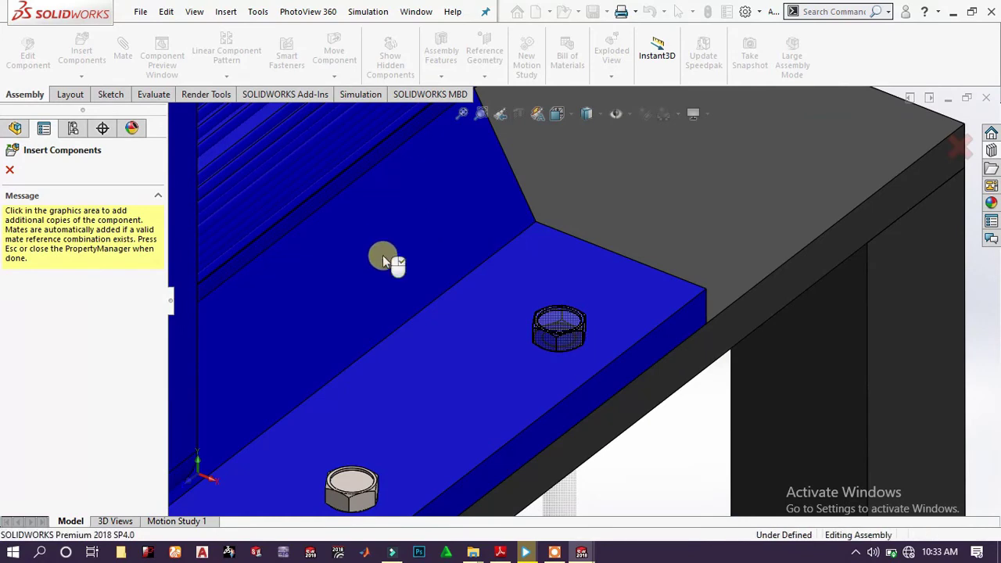
Place another copy of the screw in the opposite motor foot's hole farthest from the motor pulley
{"action": "scroll", "coordinate": [383, 258], "scroll_direction": "up", "scroll_amount": 5}
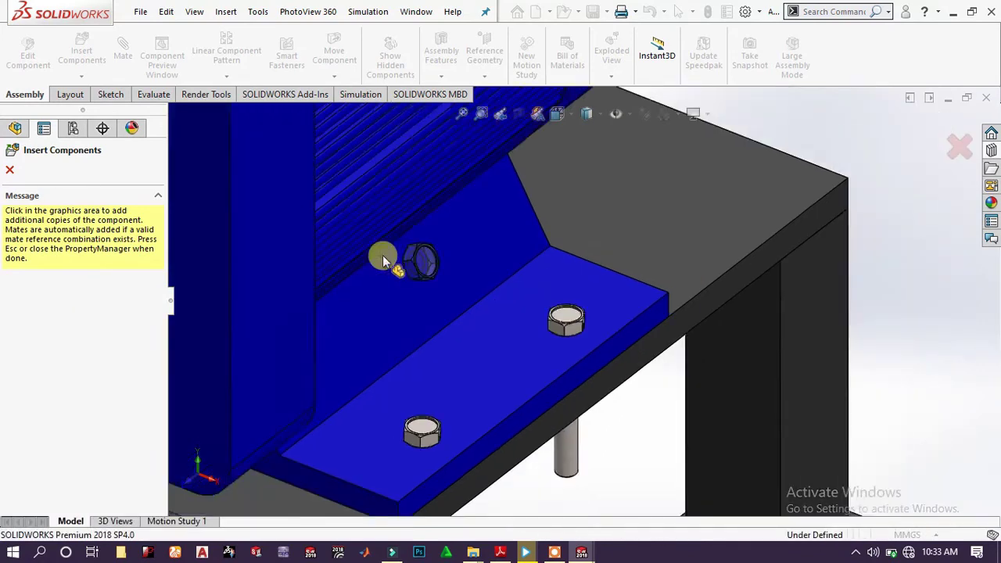
{"action": "scroll", "coordinate": [351, 225], "scroll_direction": "up", "scroll_amount": 4}
{"action": "scroll", "coordinate": [360, 225], "scroll_direction": "down", "scroll_amount": 6}
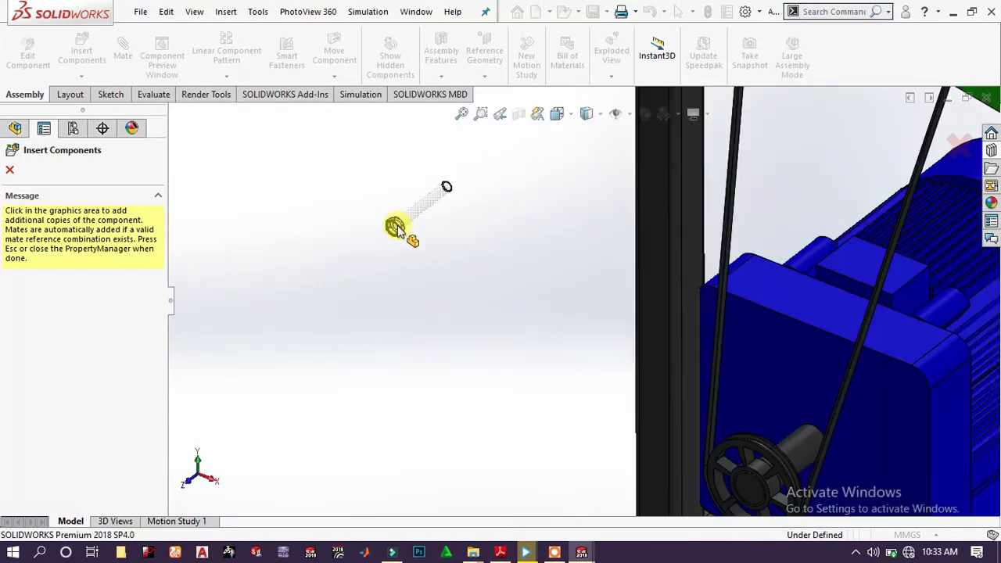
{"action": "middle_click_drag", "start_coordinate": [395, 225], "coordinate": [434, 243]}
{"action": "scroll", "coordinate": [639, 298], "scroll_direction": "up", "scroll_amount": 5}
{"action": "scroll", "coordinate": [743, 308], "scroll_direction": "down", "scroll_amount": 5}
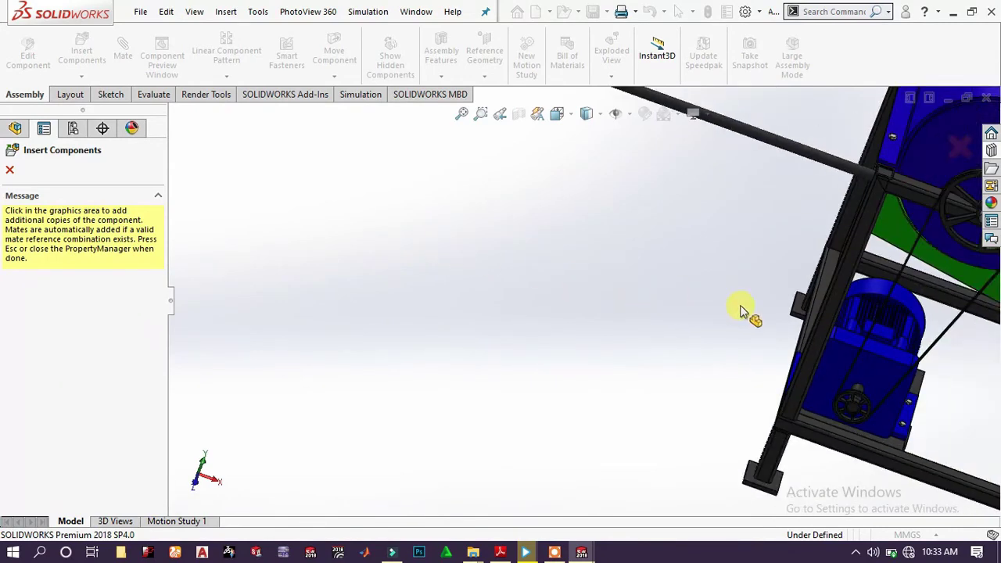
{"action": "middle_click_drag", "start_coordinate": [800, 339], "coordinate": [809, 346]}
{"action": "scroll", "coordinate": [840, 385], "scroll_direction": "down", "scroll_amount": 2}
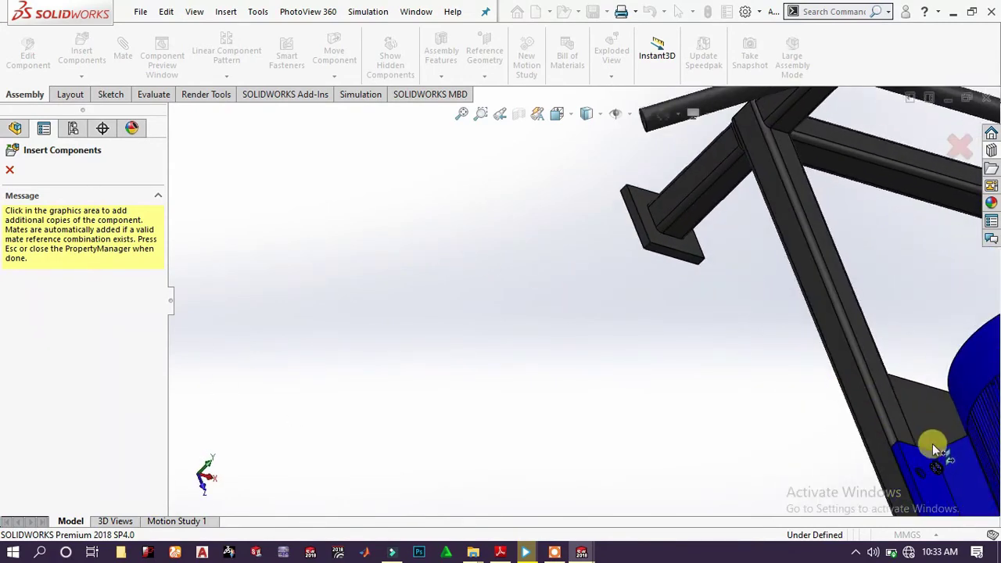
{"action": "scroll", "coordinate": [931, 438], "scroll_direction": "down", "scroll_amount": 3}
{"action": "scroll", "coordinate": [680, 393], "scroll_direction": "down", "scroll_amount": 2}
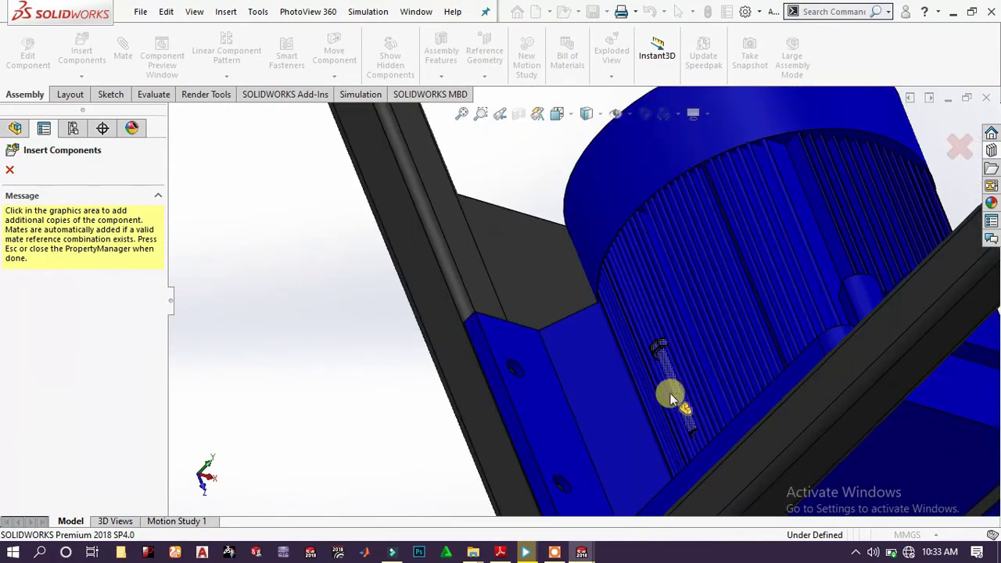
{"action": "left_click", "coordinate": [514, 363]}
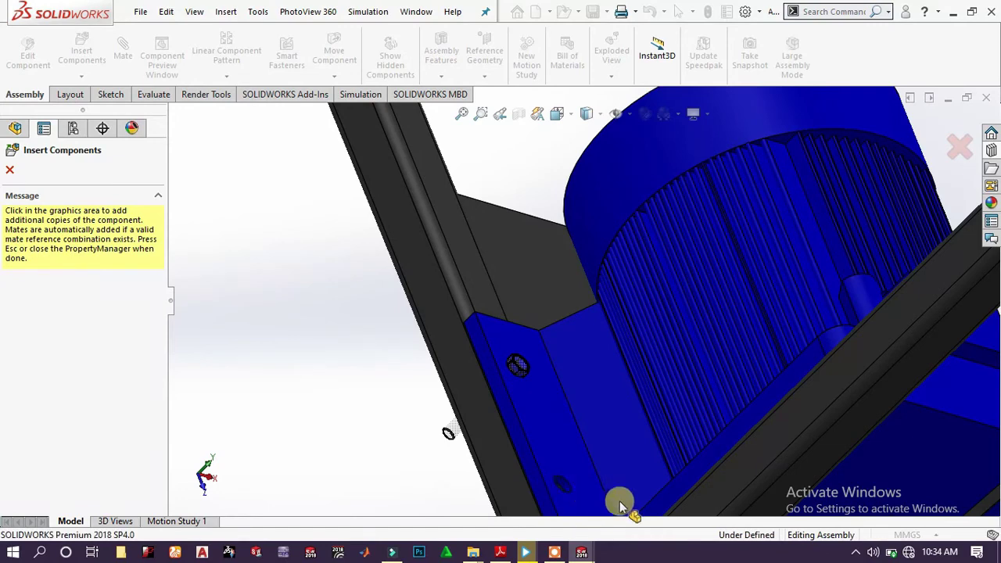
Place a screw copy in the opposite foot's remaining hole nearest the motor pulley and finish inserting components
{"action": "scroll", "coordinate": [612, 496], "scroll_direction": "down", "scroll_amount": 4}
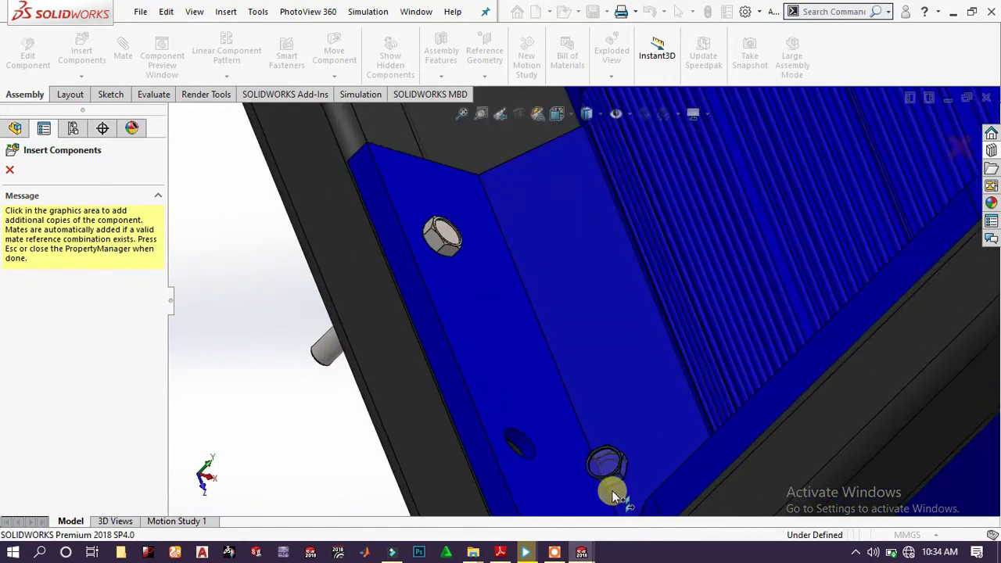
{"action": "scroll", "coordinate": [548, 444], "scroll_direction": "down", "scroll_amount": 3}
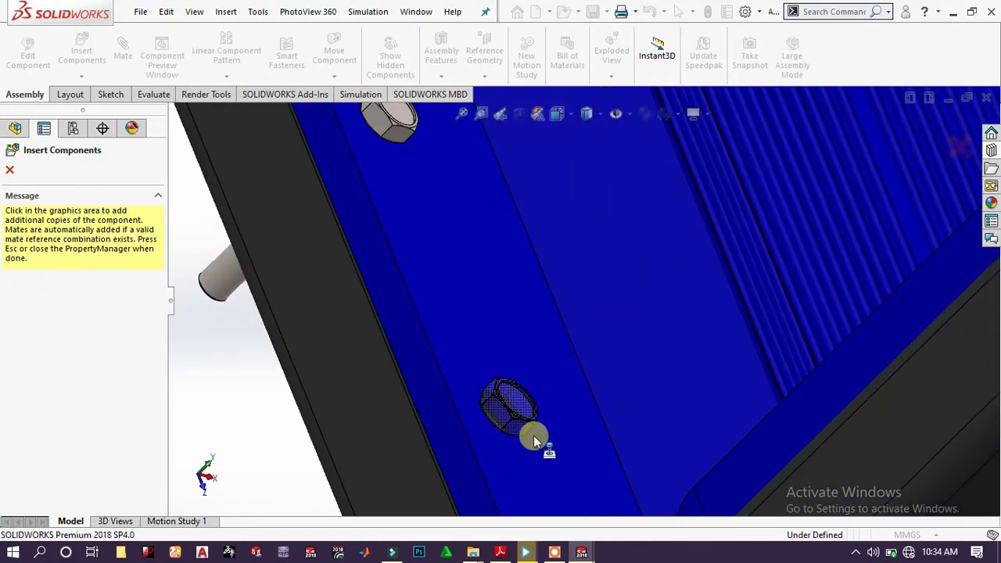
{"action": "left_click", "coordinate": [536, 434]}
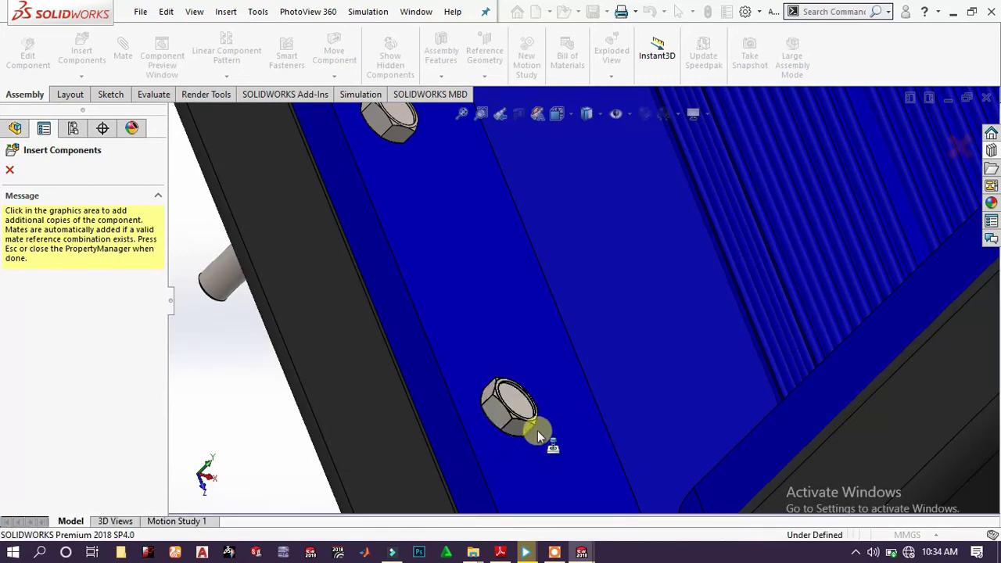
{"action": "left_click", "coordinate": [9, 169]}
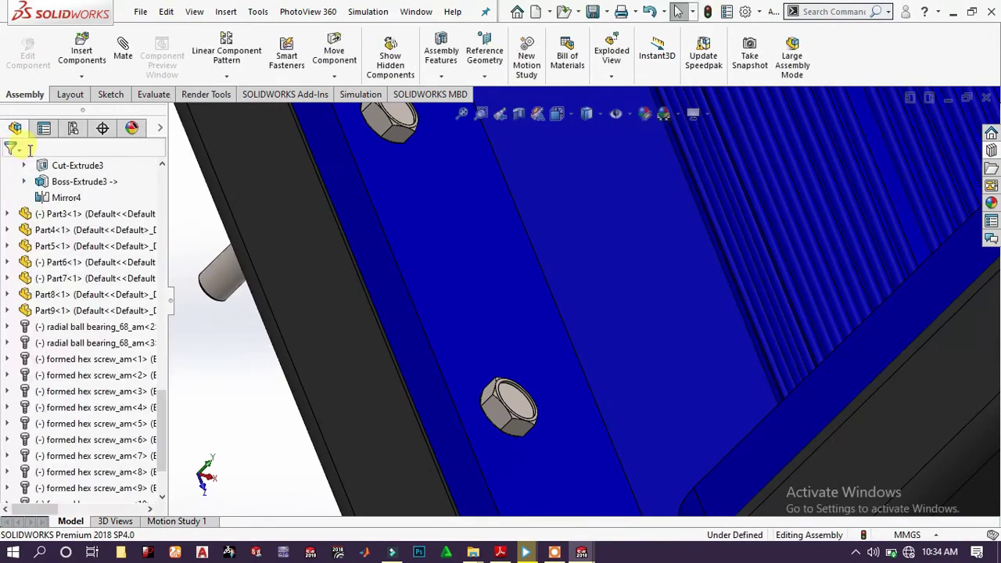
Save the assembly and all modified referenced parts, rebuilding the document before saving
{"action": "scroll", "coordinate": [472, 197], "scroll_direction": "up", "scroll_amount": 8}
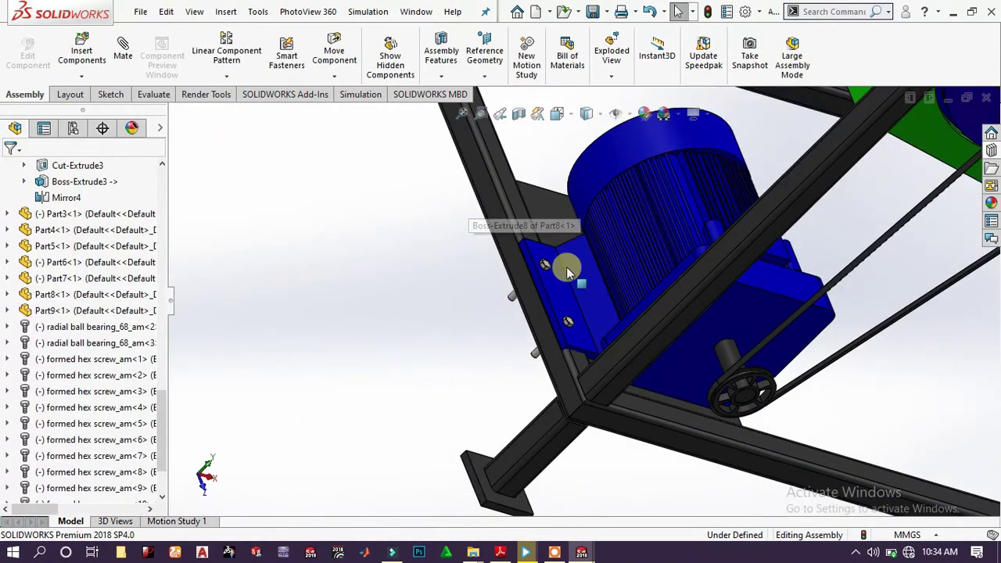
{"action": "middle_click_drag", "start_coordinate": [567, 267], "coordinate": [487, 186]}
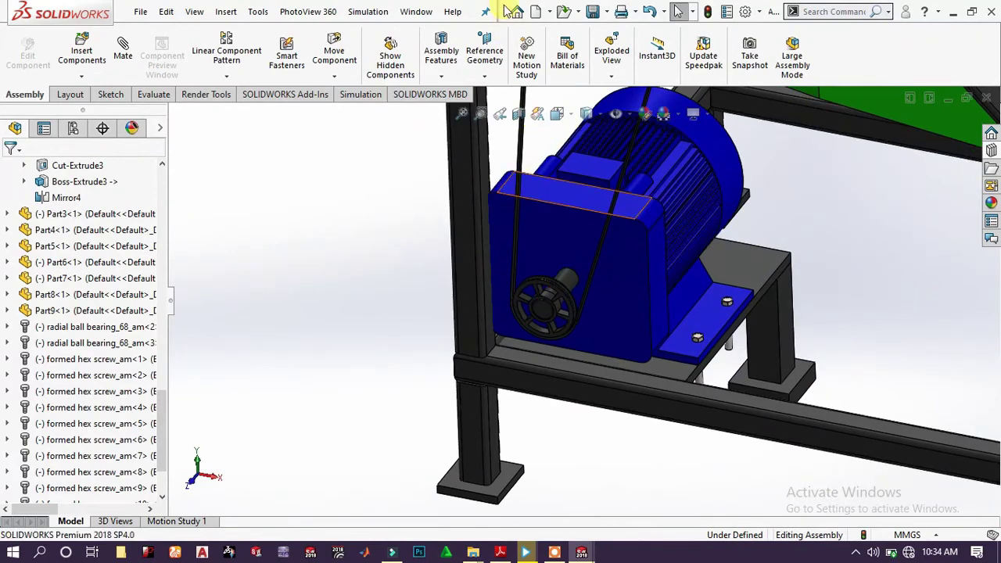
{"action": "left_click", "coordinate": [593, 12]}
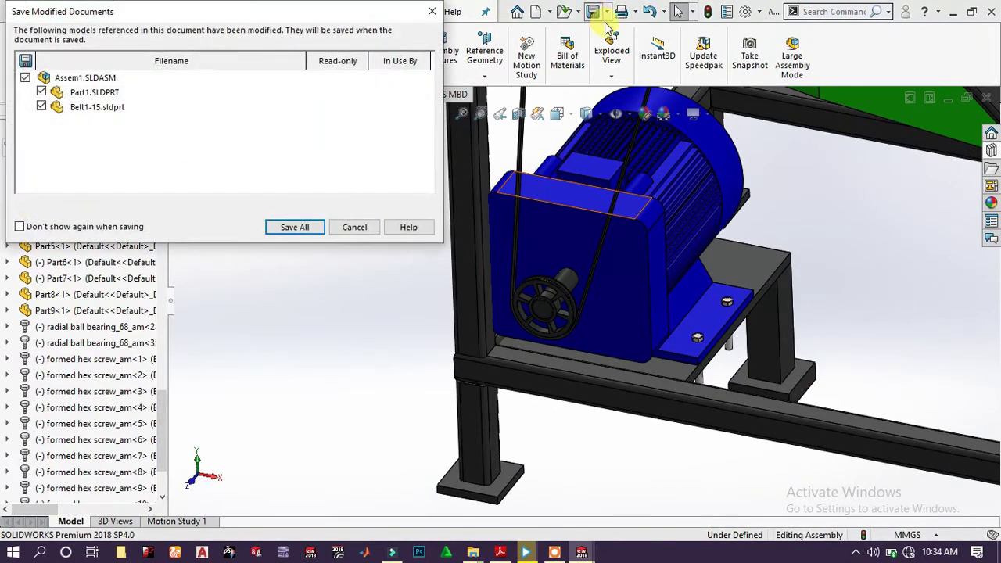
{"action": "left_click", "coordinate": [292, 225]}
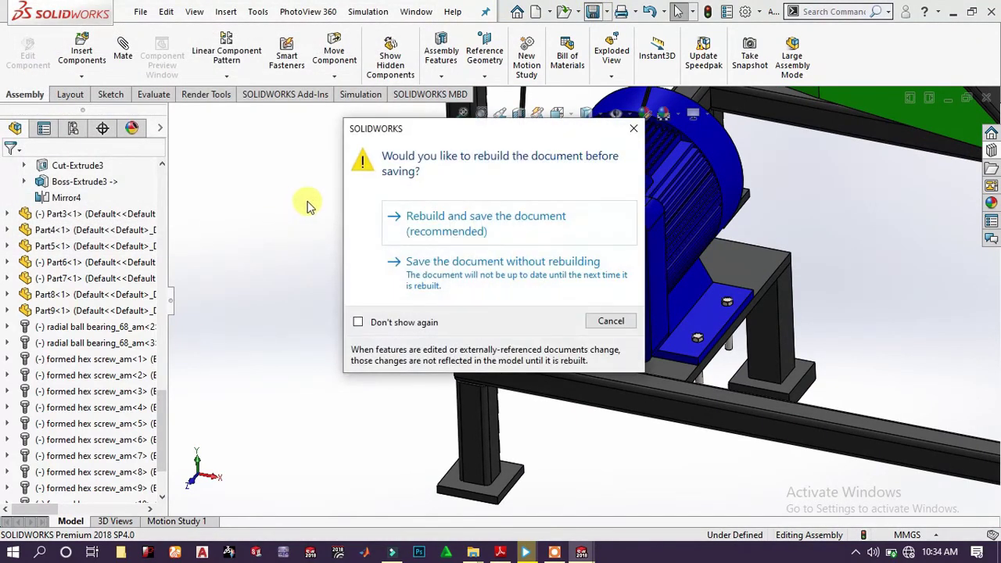
{"action": "left_click", "coordinate": [495, 230]}
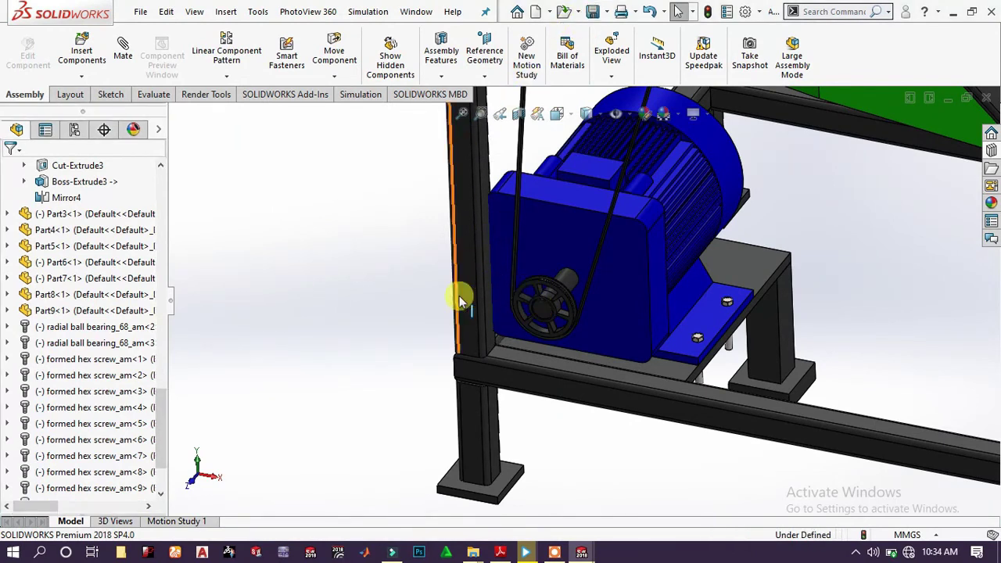
{"action": "scroll", "coordinate": [692, 309], "scroll_direction": "down", "scroll_amount": 5}
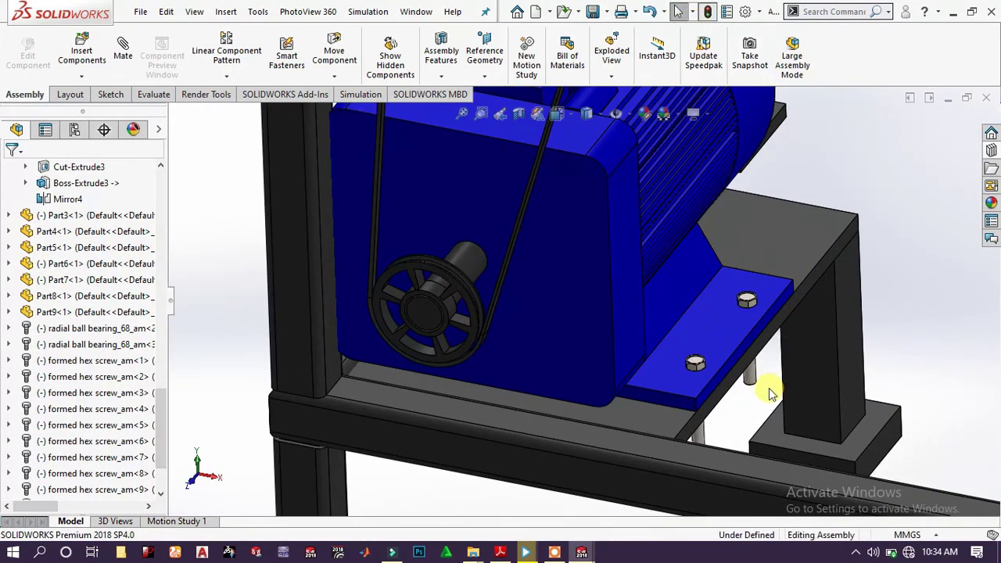
Place a Toolbox Hex Heavy Nut - ANSI B18.2.3.6M on the motor-foot screw nearest the pulley, beneath the mounting plate
{"action": "scroll", "coordinate": [704, 367], "scroll_direction": "down", "scroll_amount": 2}
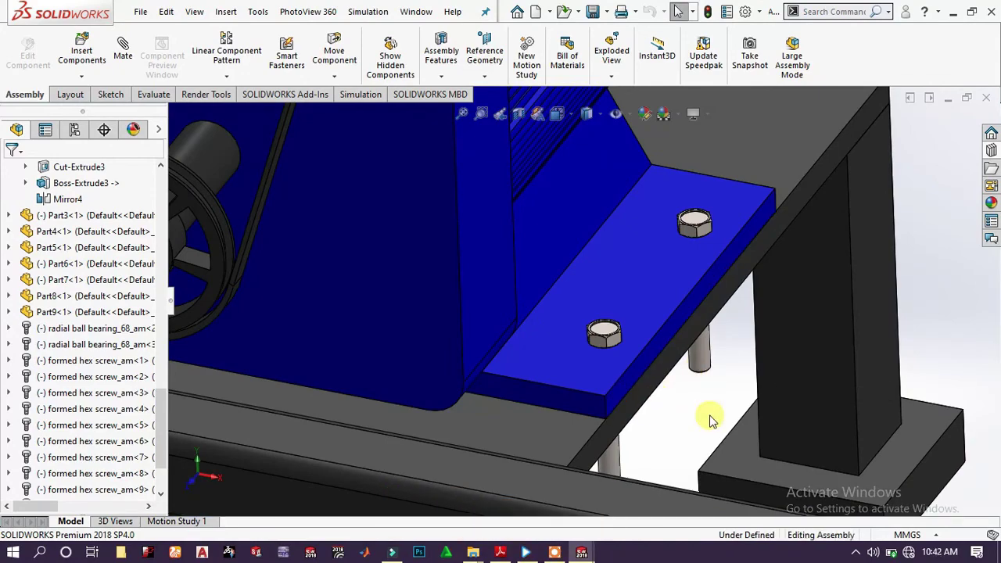
{"action": "middle_click_drag", "start_coordinate": [710, 420], "coordinate": [782, 320]}
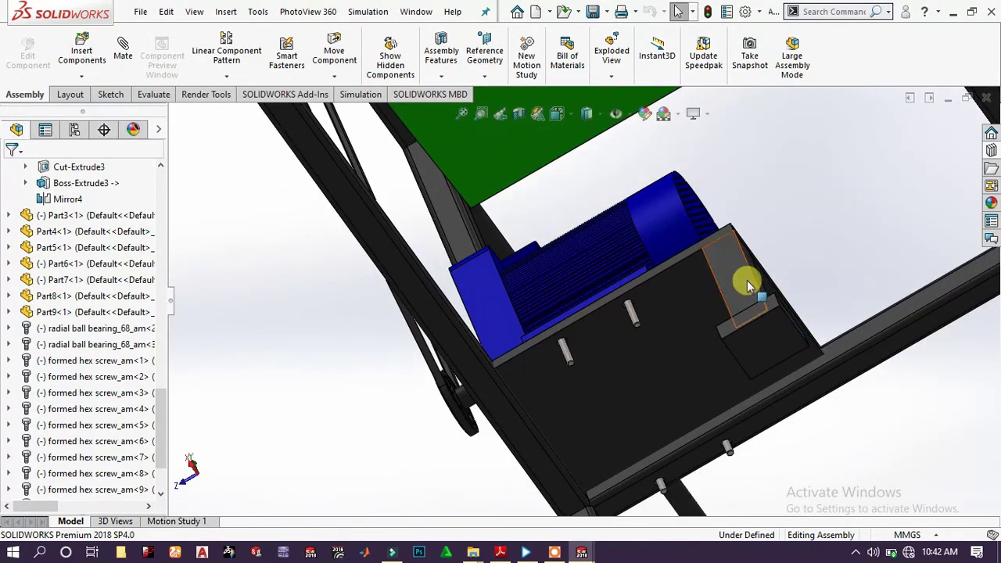
{"action": "left_click", "coordinate": [991, 153]}
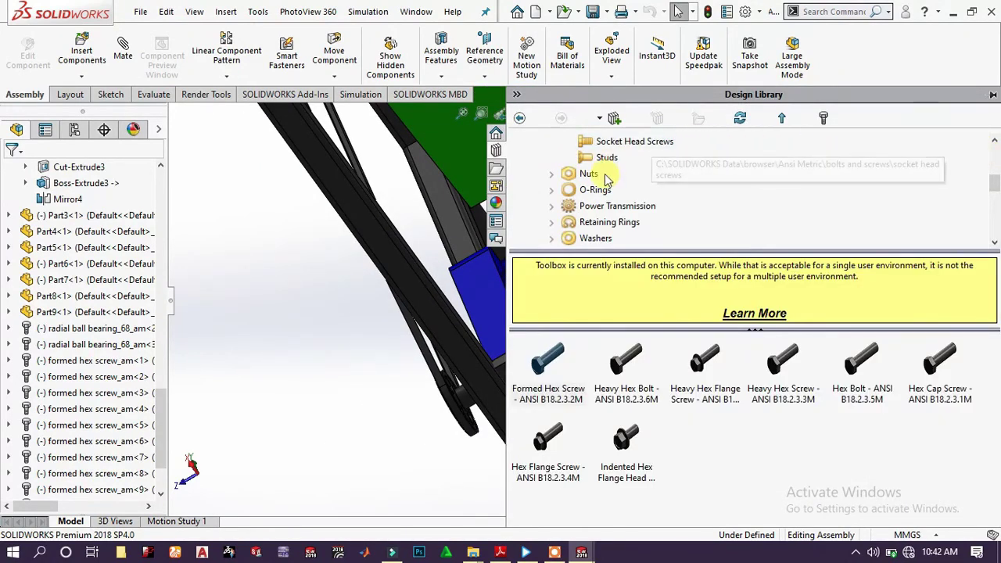
{"action": "left_click", "coordinate": [552, 173]}
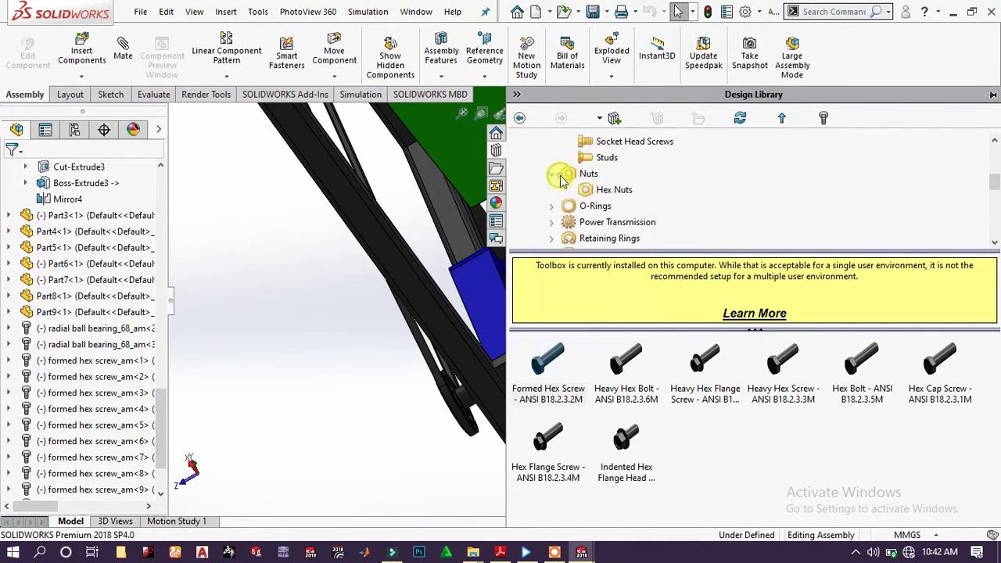
{"action": "left_click", "coordinate": [616, 193]}
{"action": "left_click", "coordinate": [636, 374]}
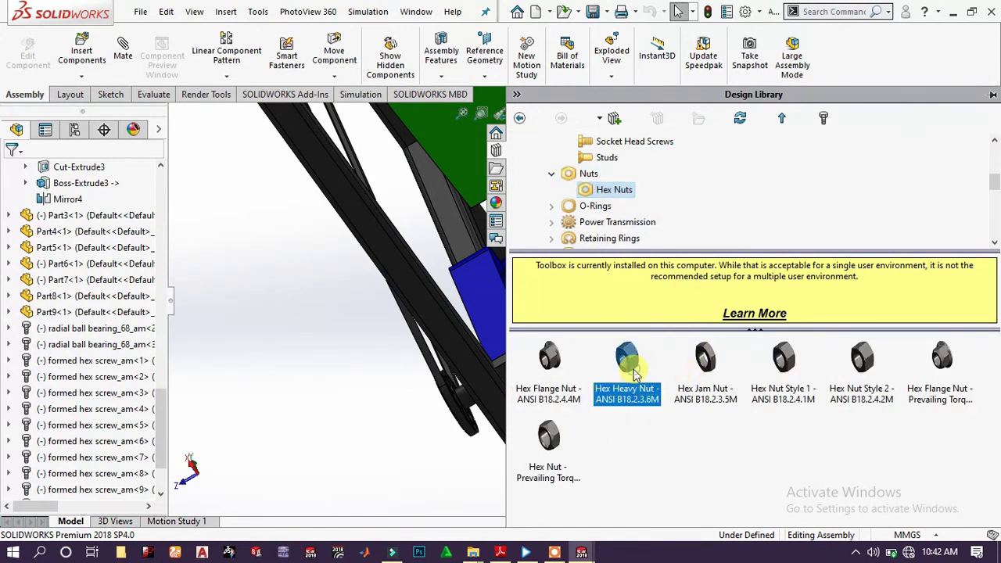
{"action": "left_click_drag", "start_coordinate": [663, 312], "coordinate": [567, 349]}
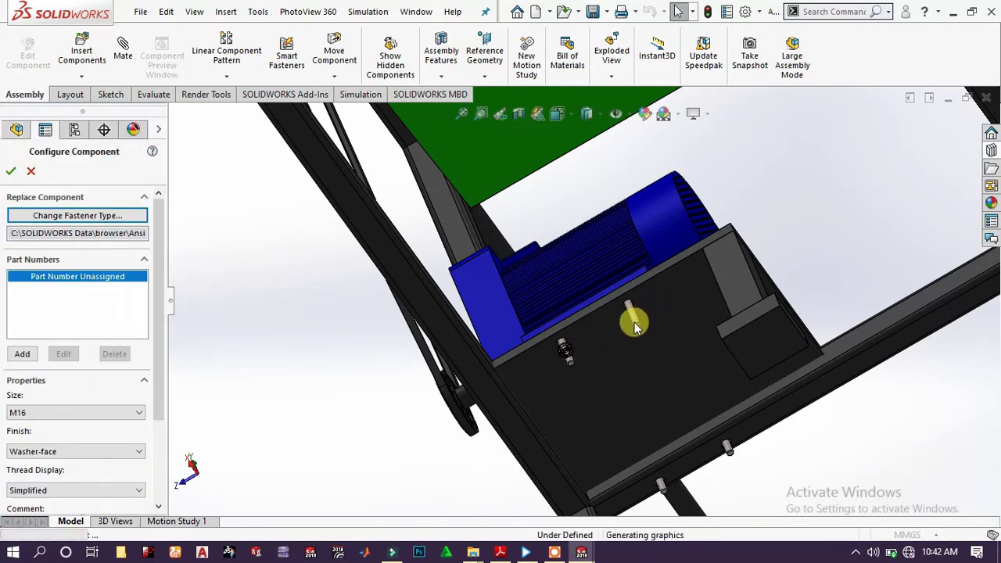
Configure the heavy hex nut as size M20 with Double Chamfer finish and Schematic thread display, and accept it
{"action": "scroll", "coordinate": [609, 362], "scroll_direction": "down", "scroll_amount": 10}
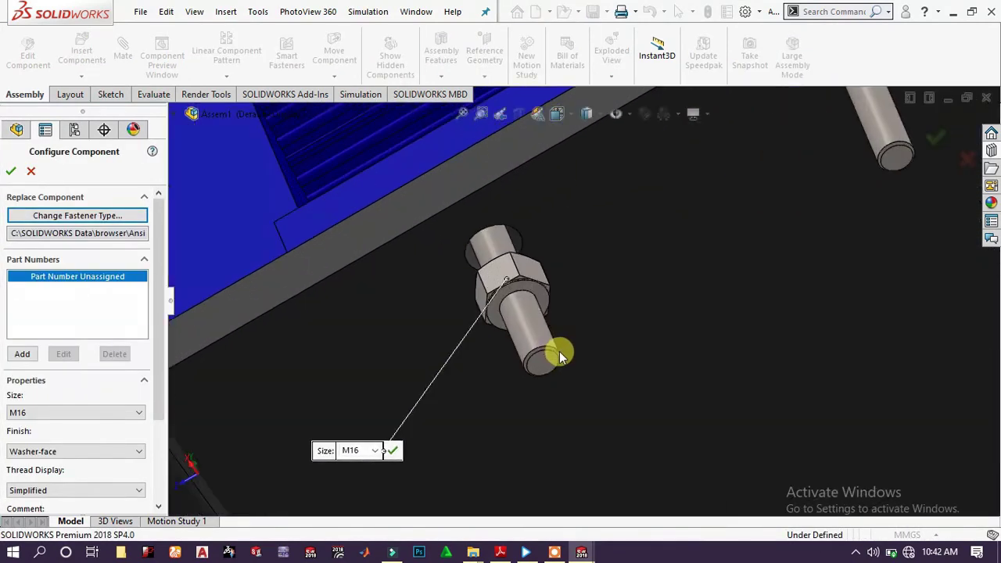
{"action": "left_click", "coordinate": [365, 452]}
{"action": "left_click", "coordinate": [369, 313]}
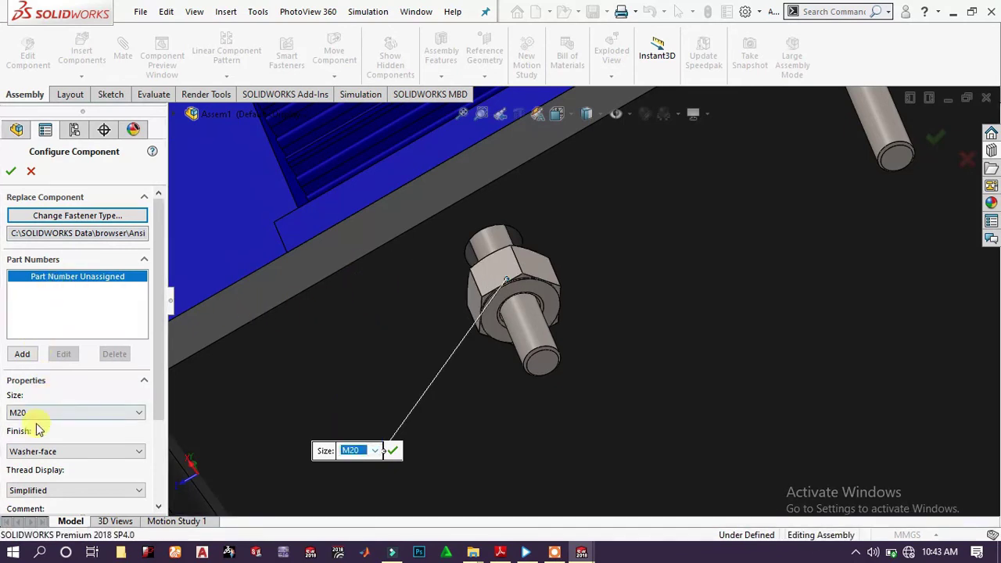
{"action": "left_click", "coordinate": [34, 451]}
{"action": "left_click", "coordinate": [37, 472]}
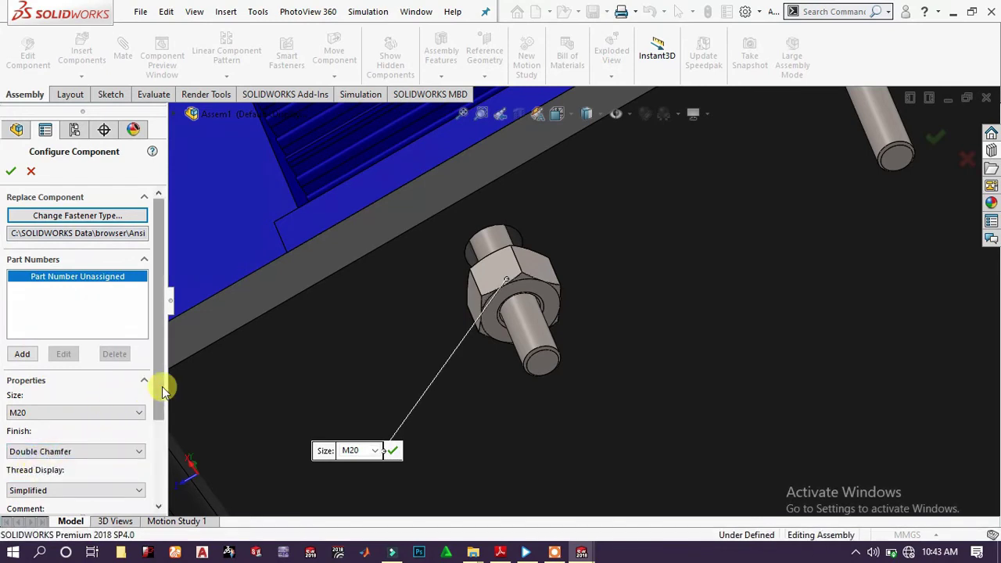
{"action": "left_click_drag", "start_coordinate": [156, 380], "coordinate": [153, 447]}
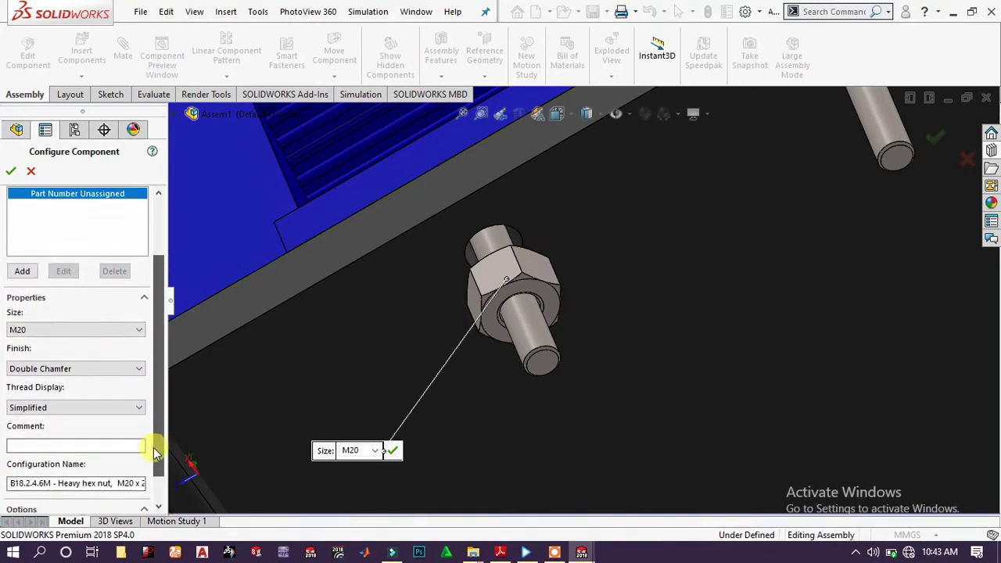
{"action": "left_click", "coordinate": [82, 409]}
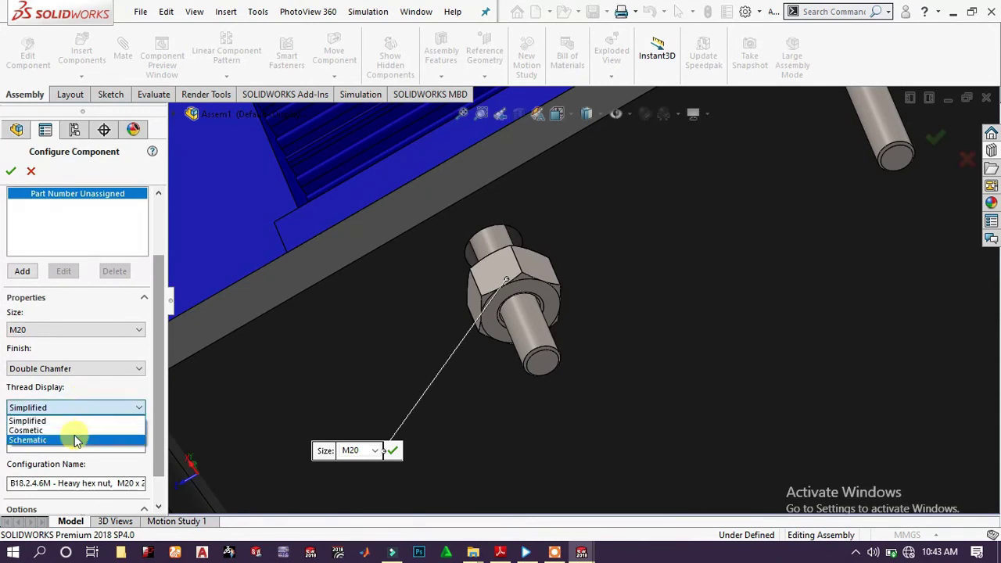
{"action": "left_click", "coordinate": [55, 439]}
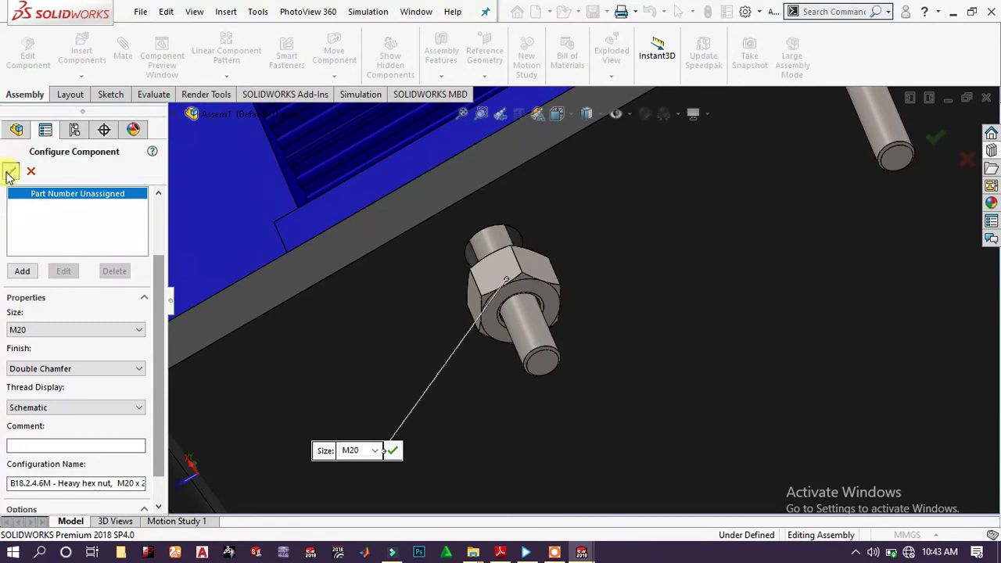
{"action": "left_click", "coordinate": [486, 233]}
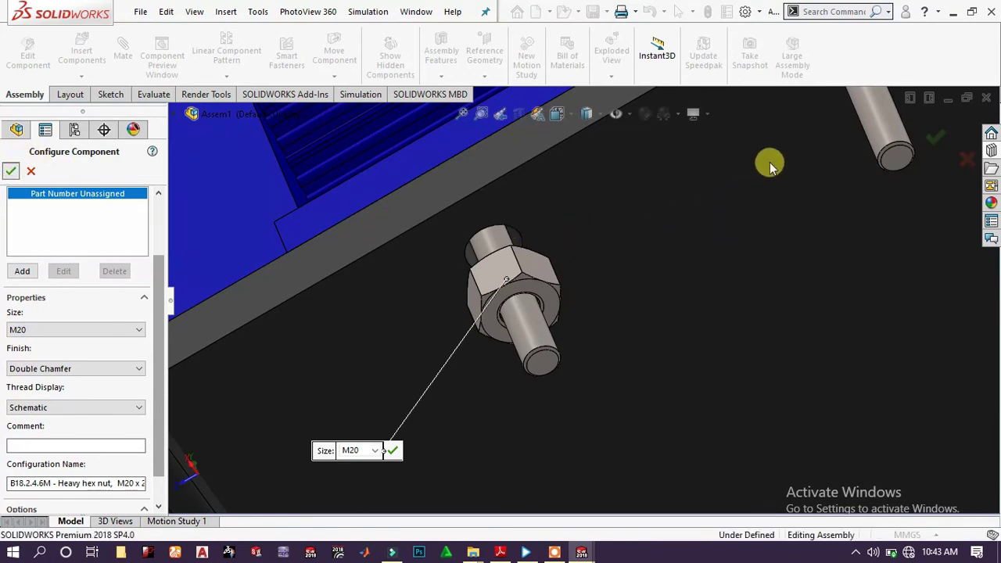
{"action": "right_click", "coordinate": [836, 188]}
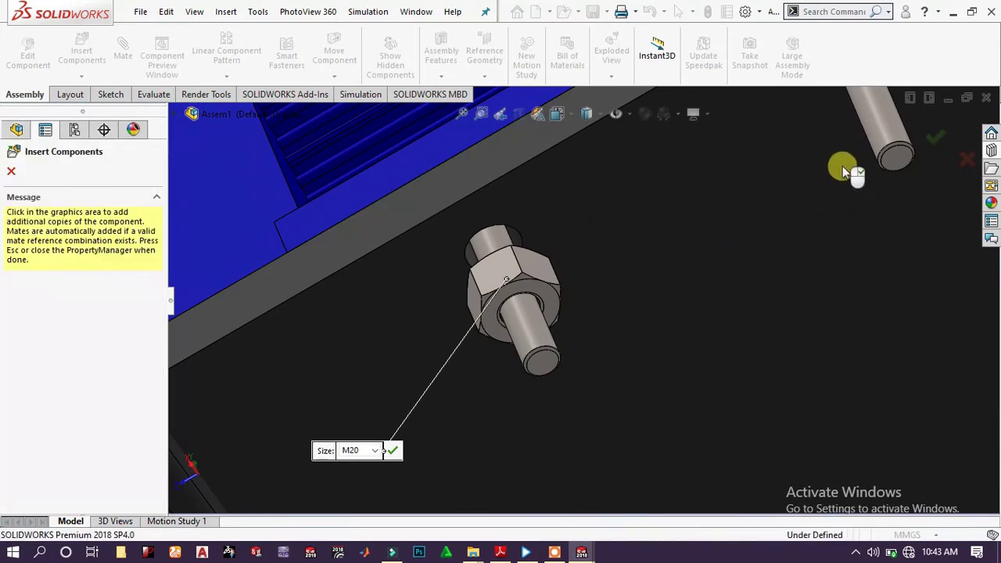
Place a copy of the nut on the neighbouring screw of the same motor foot, against the mounting plate's underside
{"action": "scroll", "coordinate": [829, 161], "scroll_direction": "up", "scroll_amount": 3}
{"action": "scroll", "coordinate": [723, 203], "scroll_direction": "down", "scroll_amount": 6}
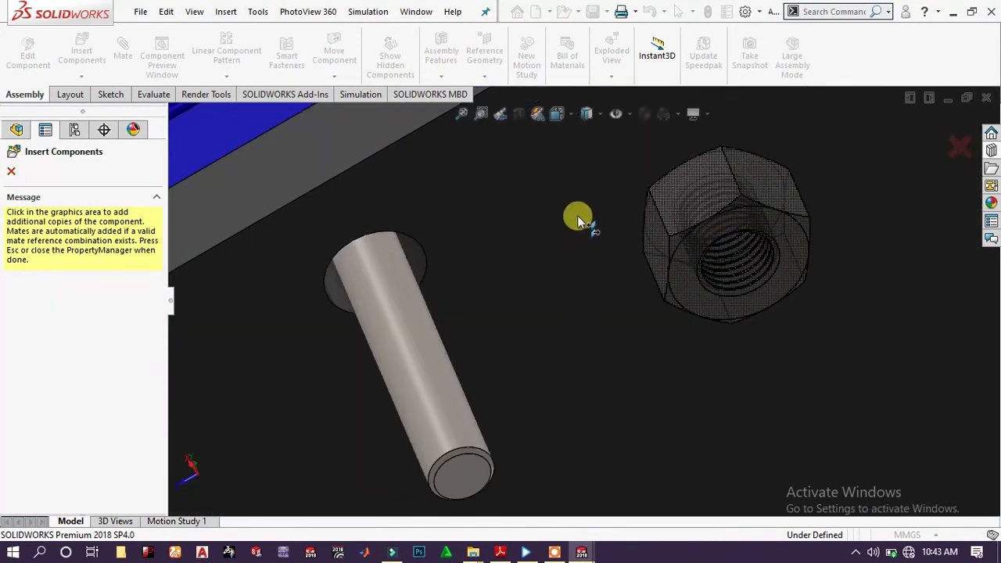
{"action": "left_click", "coordinate": [370, 205]}
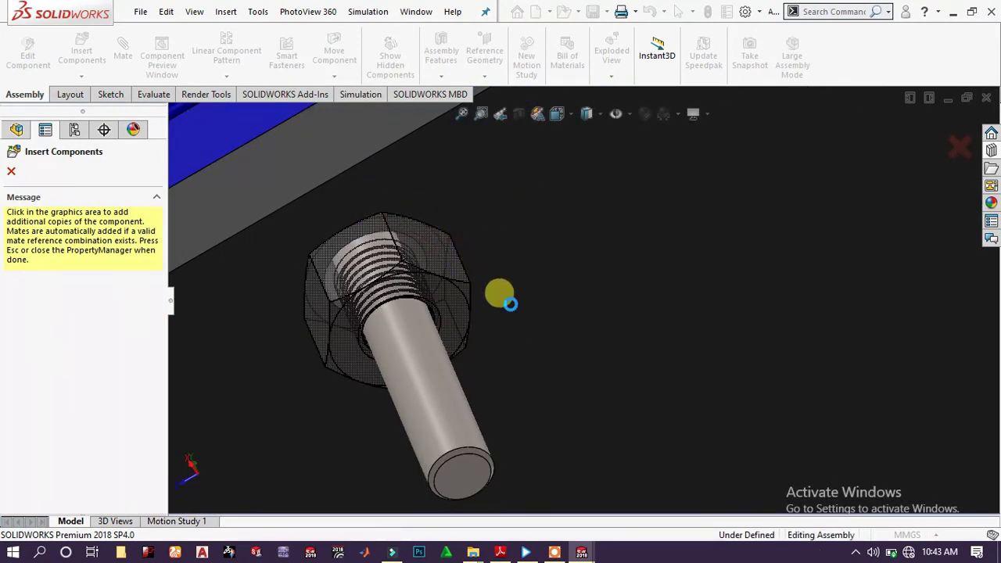
{"action": "scroll", "coordinate": [510, 304], "scroll_direction": "up", "scroll_amount": 5}
{"action": "scroll", "coordinate": [511, 304], "scroll_direction": "up", "scroll_amount": 5}
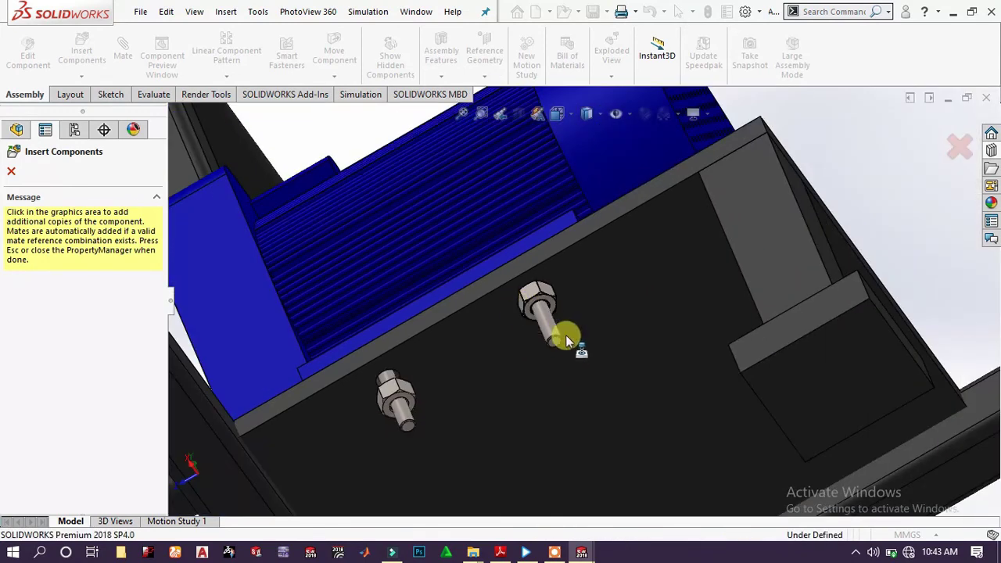
Place nut copies on both screws of the opposite motor foot beneath the frame beam and finish inserting components
{"action": "middle_click_drag", "start_coordinate": [565, 334], "coordinate": [661, 425]}
{"action": "scroll", "coordinate": [661, 425], "scroll_direction": "down", "scroll_amount": 6}
{"action": "scroll", "coordinate": [731, 470], "scroll_direction": "up", "scroll_amount": 4}
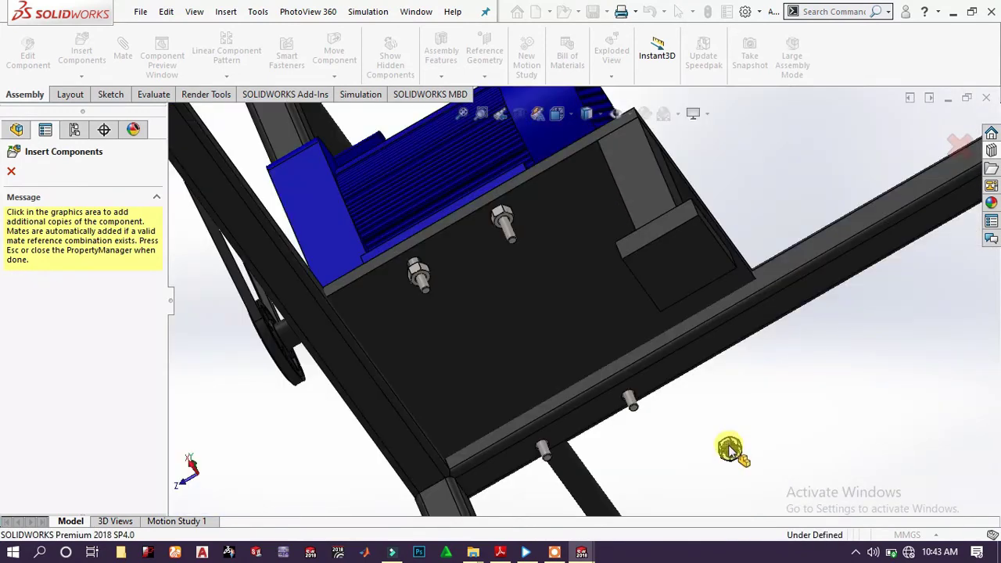
{"action": "scroll", "coordinate": [633, 402], "scroll_direction": "down", "scroll_amount": 6}
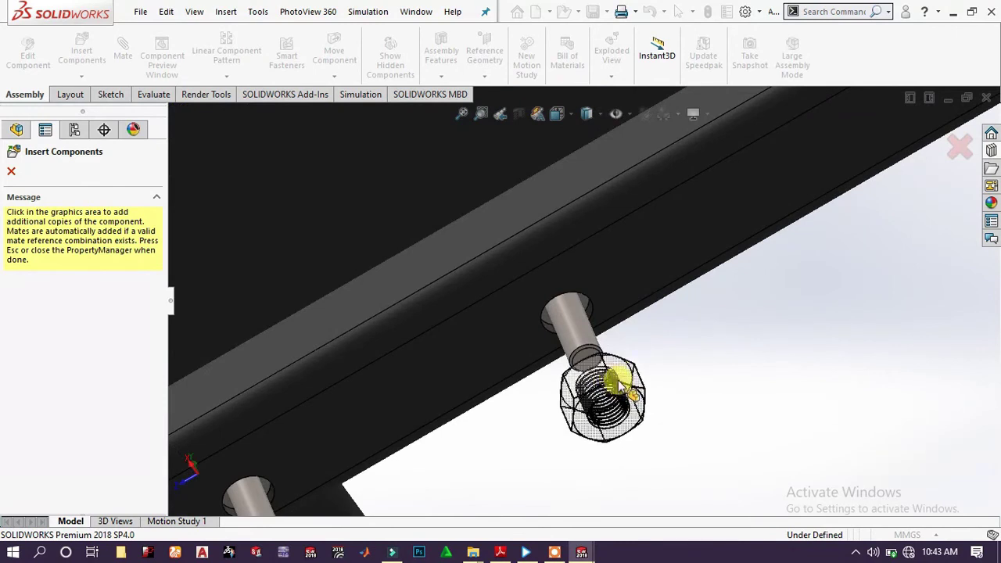
{"action": "left_click", "coordinate": [578, 273]}
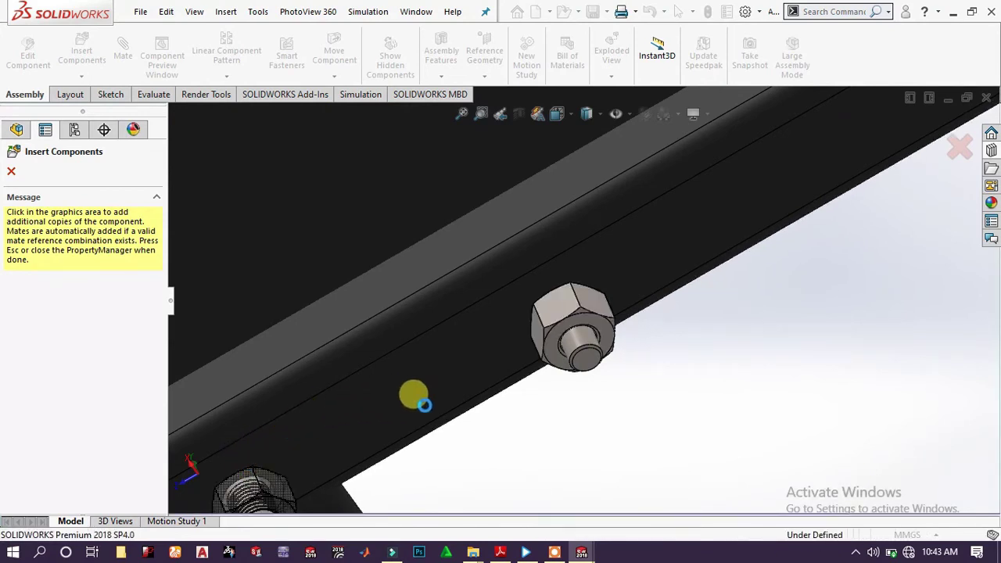
{"action": "left_click", "coordinate": [16, 152]}
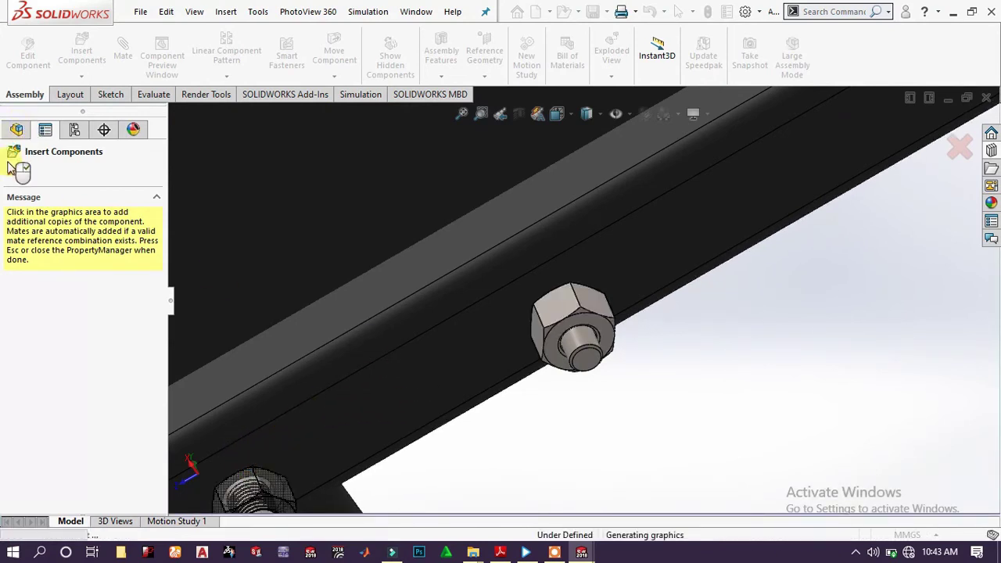
{"action": "left_click", "coordinate": [12, 172]}
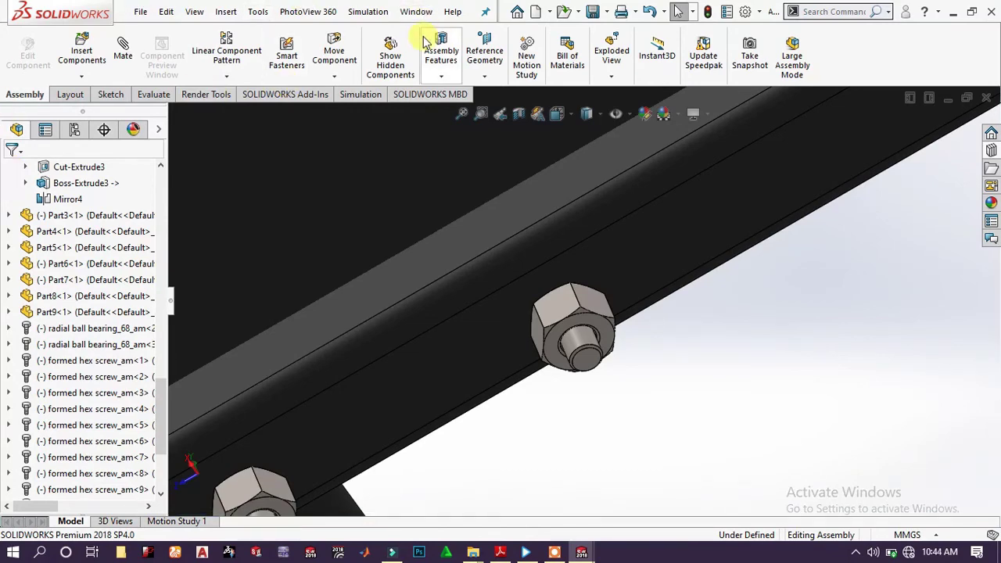
Place a Toolbox Hex Flange Nut - ANSI B18.2.4.4M on a screw end protruding through the green flange beside the perforated drum screen
{"action": "scroll", "coordinate": [534, 295], "scroll_direction": "up", "scroll_amount": 10}
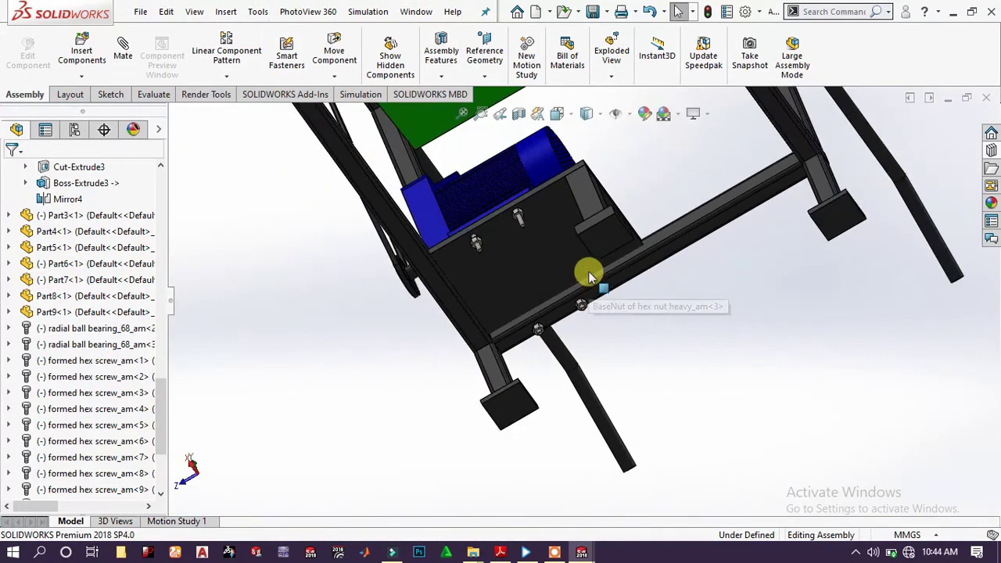
{"action": "middle_click_drag", "start_coordinate": [583, 207], "coordinate": [545, 203]}
{"action": "scroll", "coordinate": [545, 203], "scroll_direction": "down", "scroll_amount": 10}
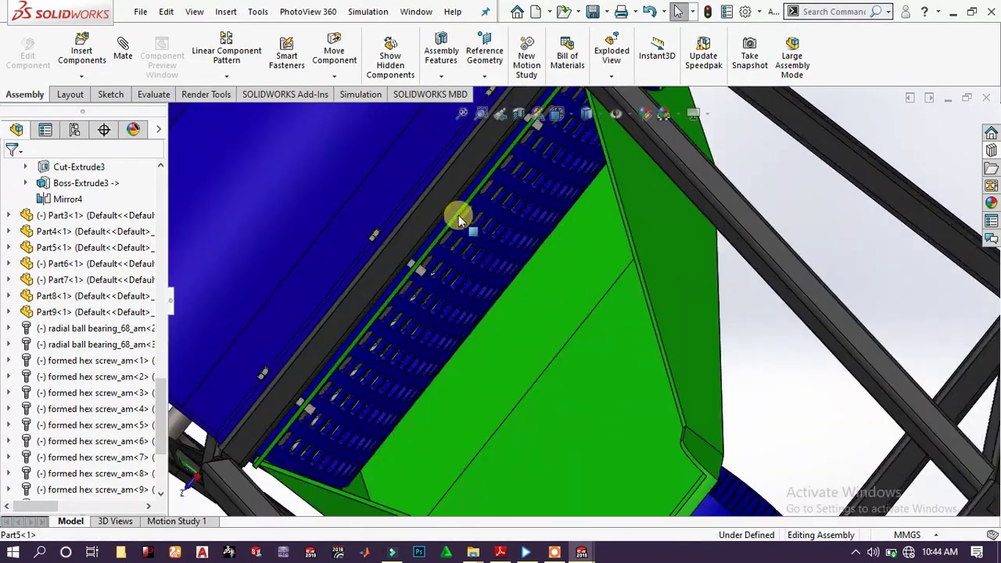
{"action": "scroll", "coordinate": [574, 307], "scroll_direction": "up", "scroll_amount": 5}
{"action": "scroll", "coordinate": [543, 384], "scroll_direction": "down", "scroll_amount": 3}
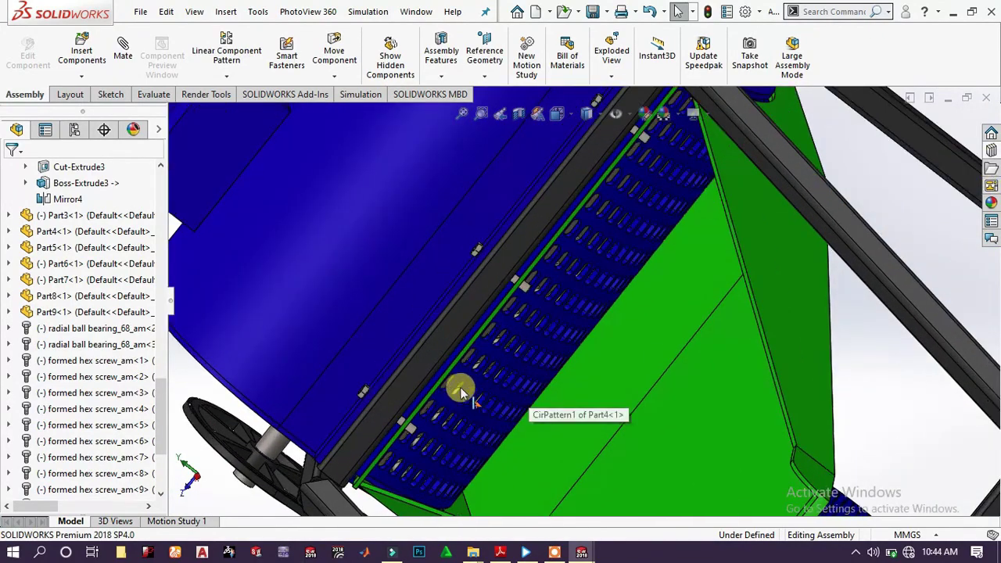
{"action": "middle_click_drag", "start_coordinate": [458, 386], "coordinate": [464, 311]}
{"action": "scroll", "coordinate": [464, 310], "scroll_direction": "down", "scroll_amount": 8}
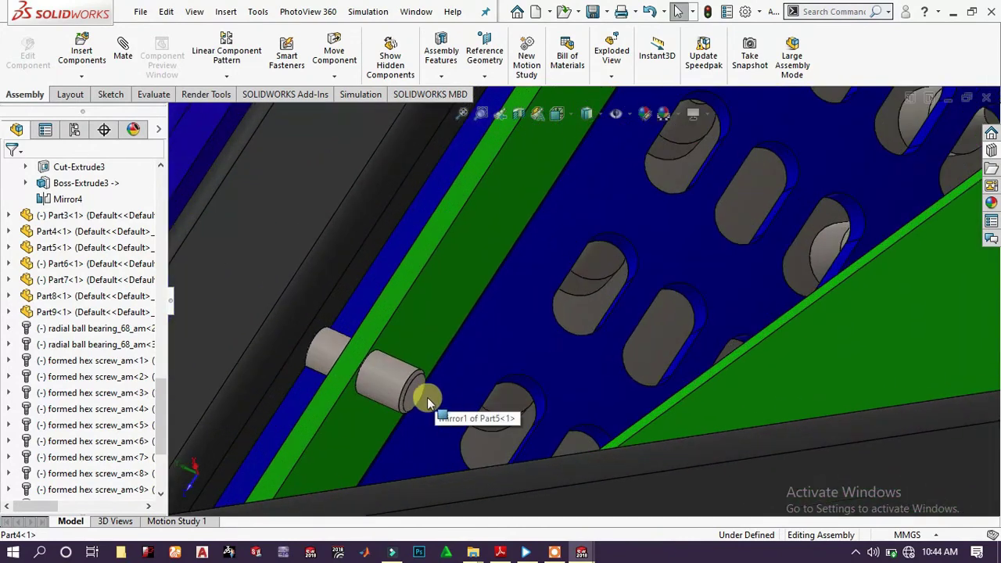
{"action": "left_click", "coordinate": [837, 298]}
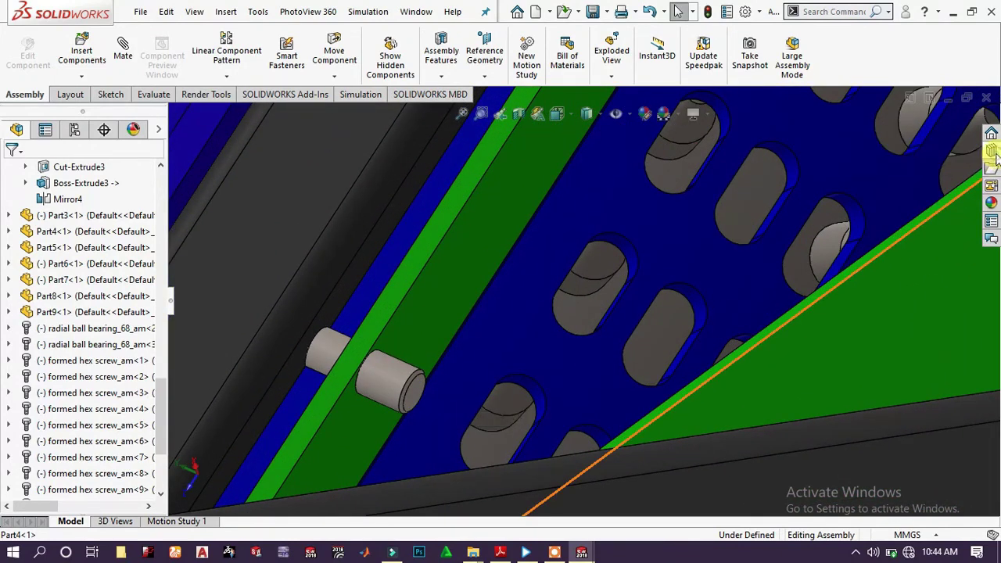
{"action": "left_click", "coordinate": [991, 151]}
{"action": "left_click", "coordinate": [551, 363]}
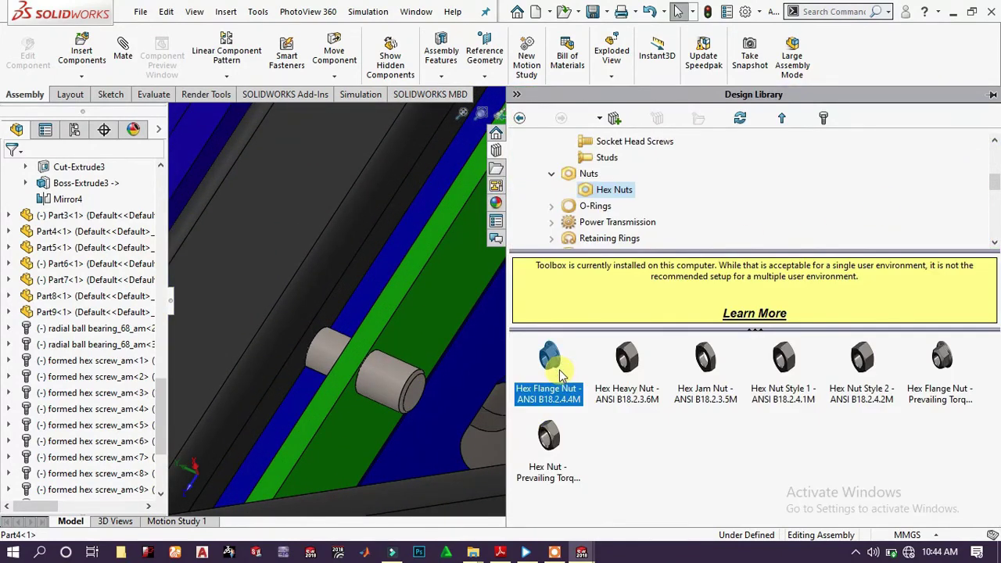
{"action": "left_click_drag", "start_coordinate": [561, 375], "coordinate": [382, 358]}
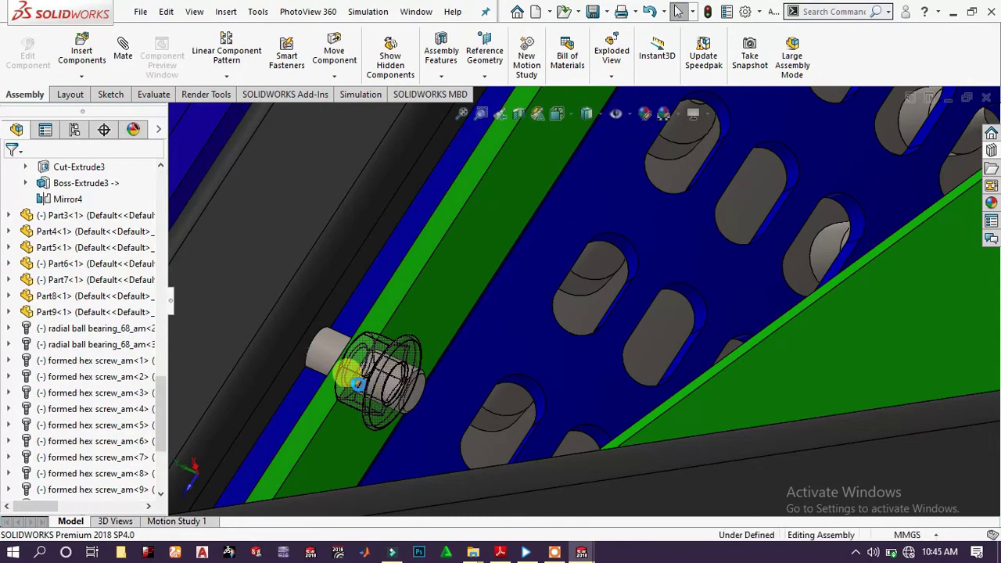
{"action": "left_click", "coordinate": [401, 325]}
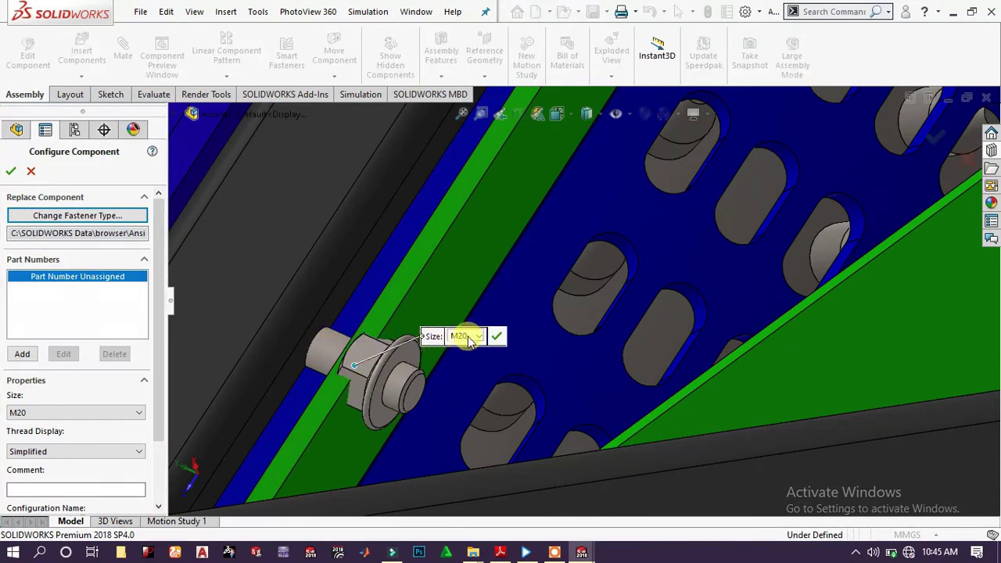
Set the flange nut's thread display to Schematic and accept its configuration
{"action": "left_click", "coordinate": [470, 339]}
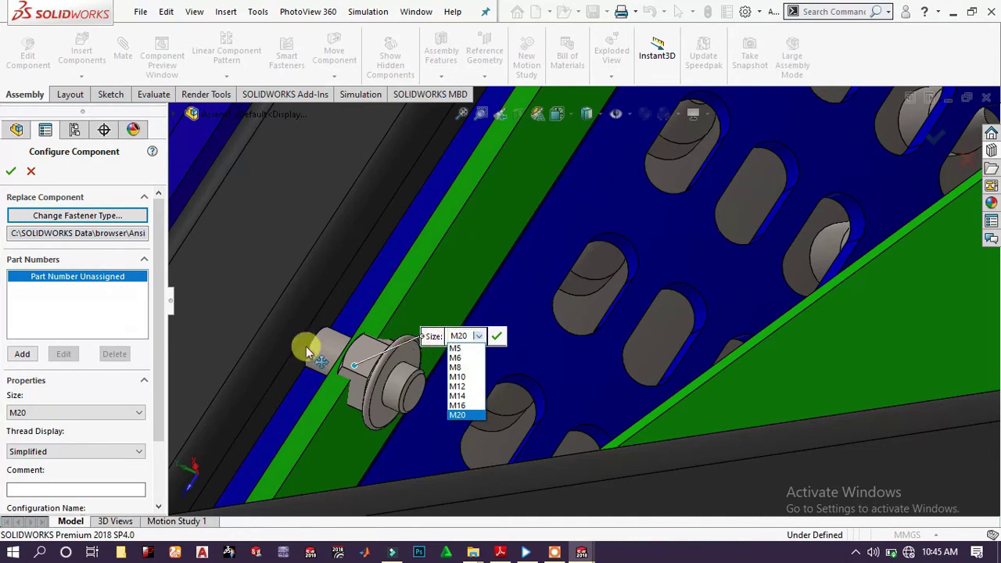
{"action": "left_click", "coordinate": [100, 391]}
{"action": "left_click", "coordinate": [67, 445]}
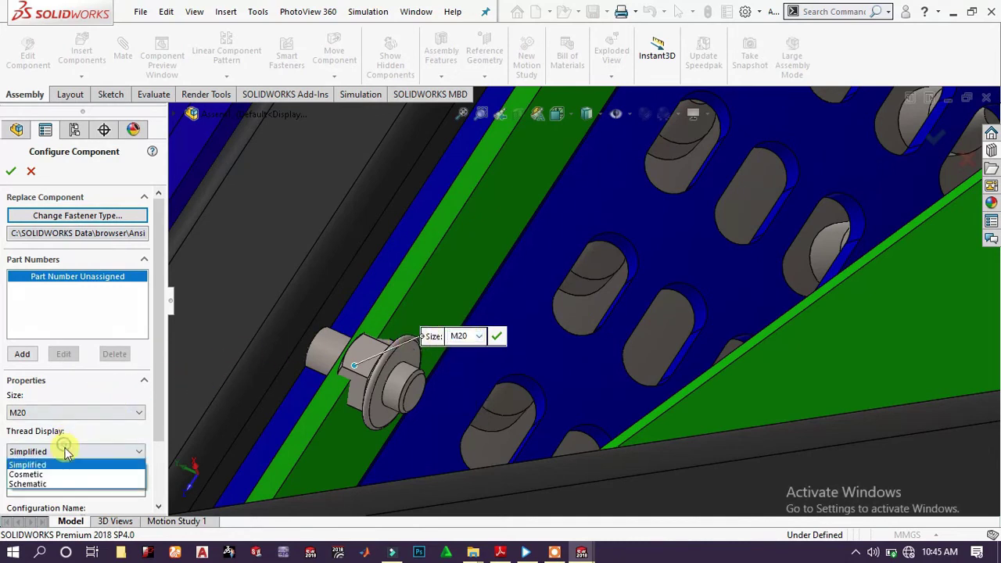
{"action": "left_click", "coordinate": [53, 486]}
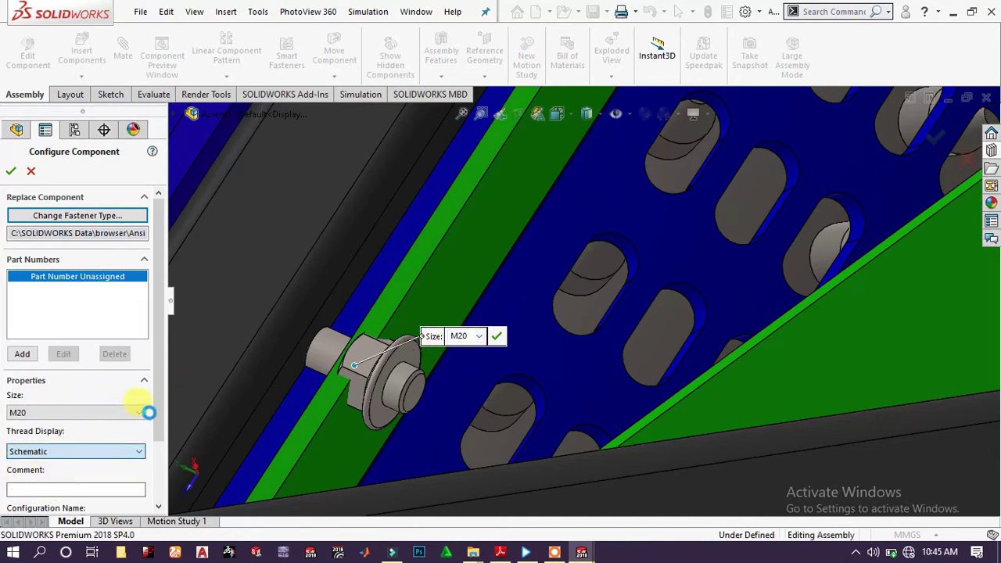
{"action": "left_click_drag", "start_coordinate": [159, 398], "coordinate": [151, 473]}
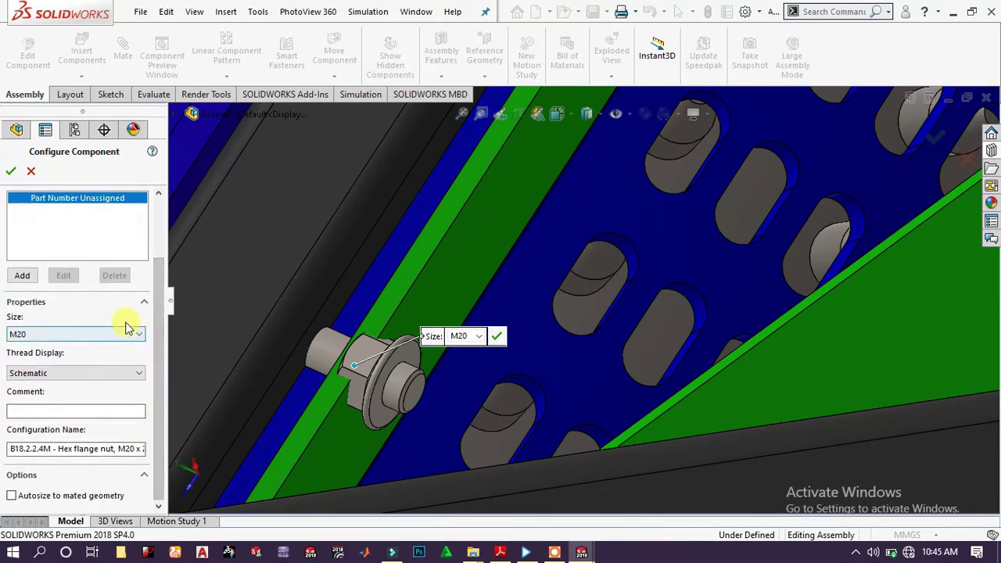
{"action": "scroll", "coordinate": [141, 329], "scroll_direction": "up", "scroll_amount": 2}
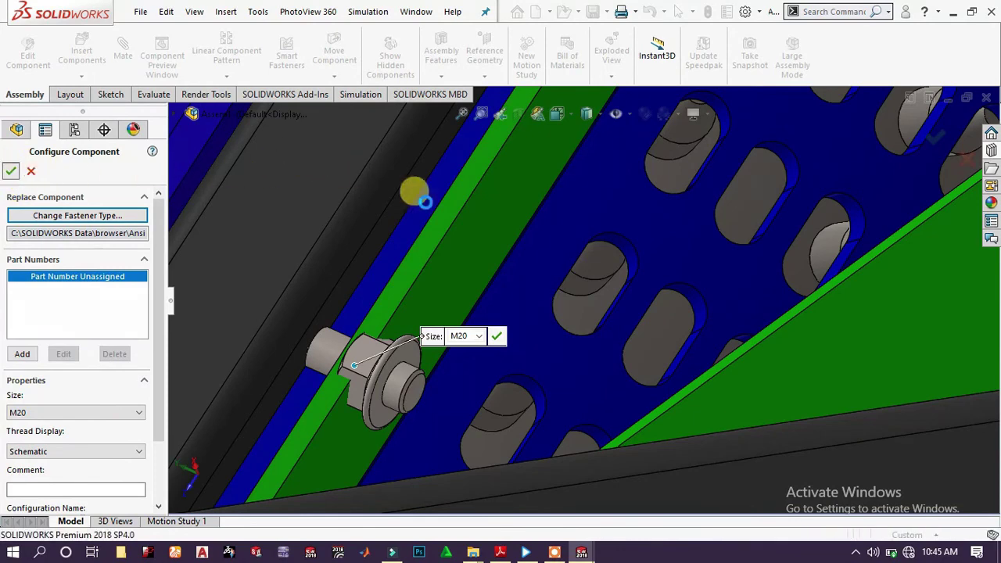
Place a copy of the hex flange nut on the middle screw of the green flange beside the perforated drum screen
{"action": "key", "text": "Return"}
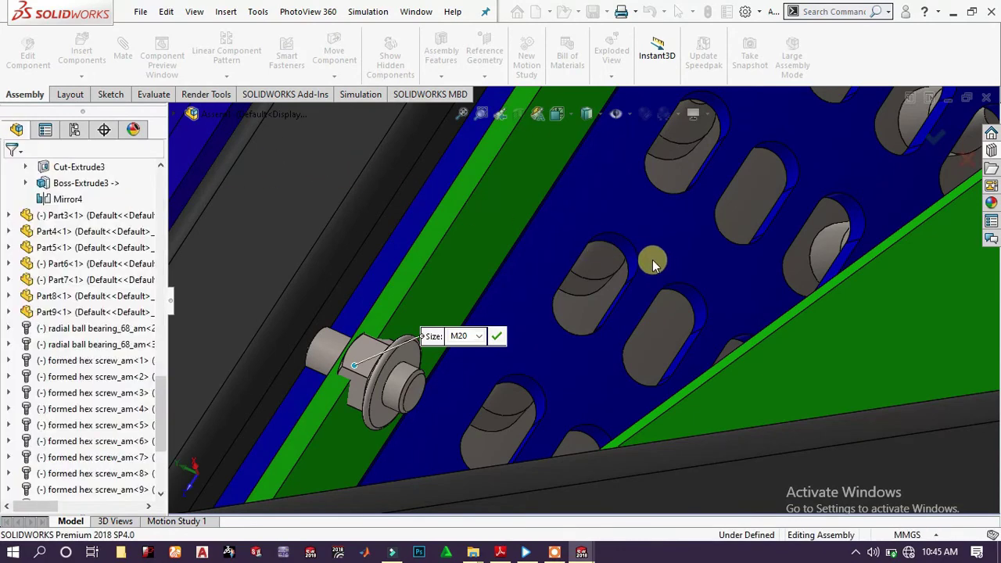
{"action": "scroll", "coordinate": [583, 242], "scroll_direction": "up", "scroll_amount": 3}
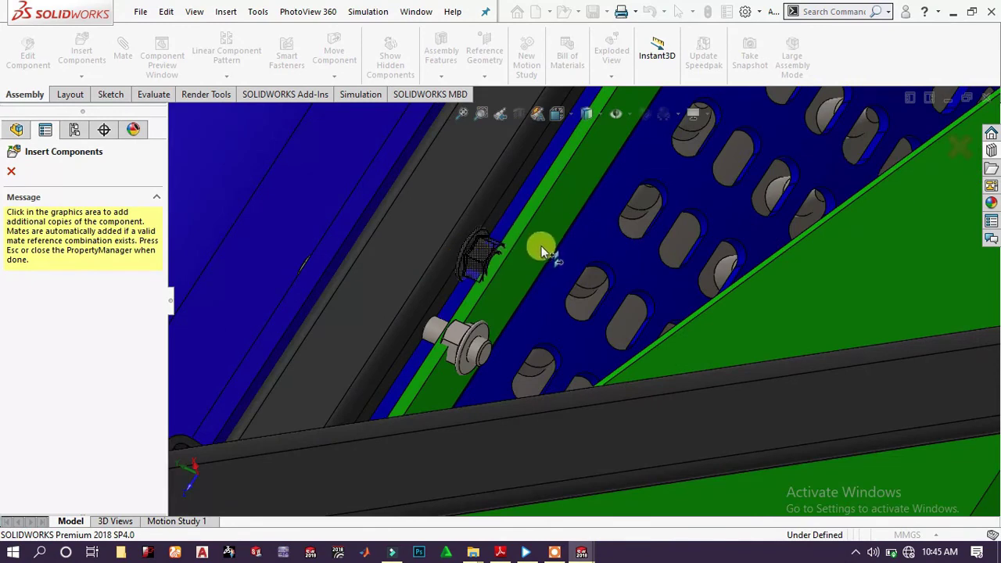
{"action": "middle_click_drag", "start_coordinate": [543, 246], "coordinate": [597, 218]}
{"action": "scroll", "coordinate": [671, 170], "scroll_direction": "up", "scroll_amount": 5}
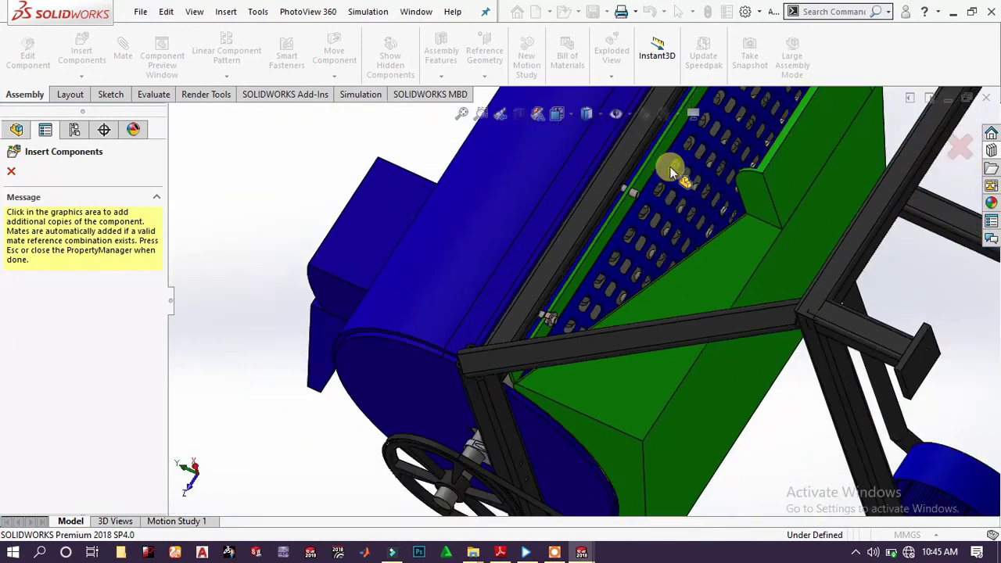
{"action": "scroll", "coordinate": [651, 203], "scroll_direction": "down", "scroll_amount": 5}
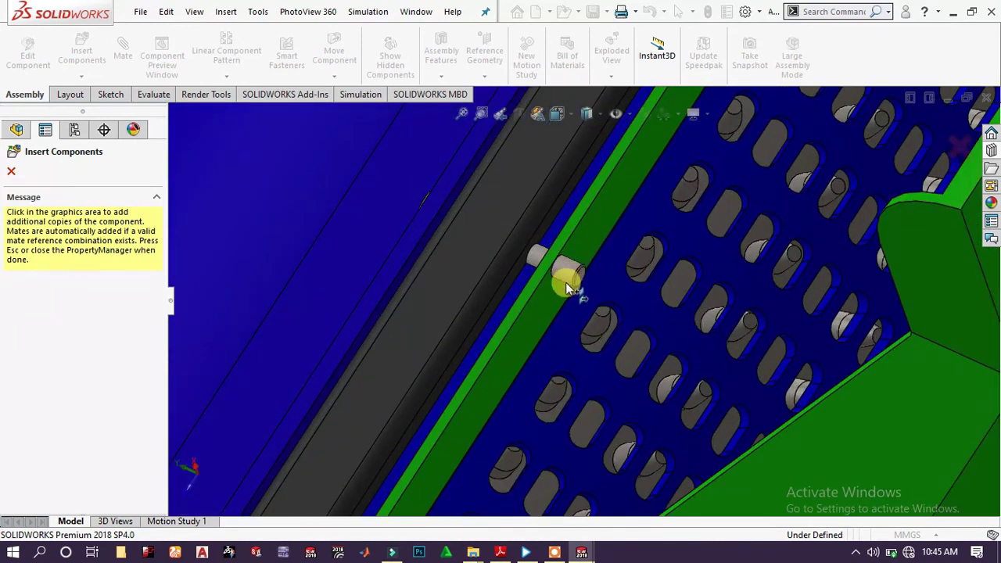
{"action": "scroll", "coordinate": [563, 282], "scroll_direction": "down", "scroll_amount": 2}
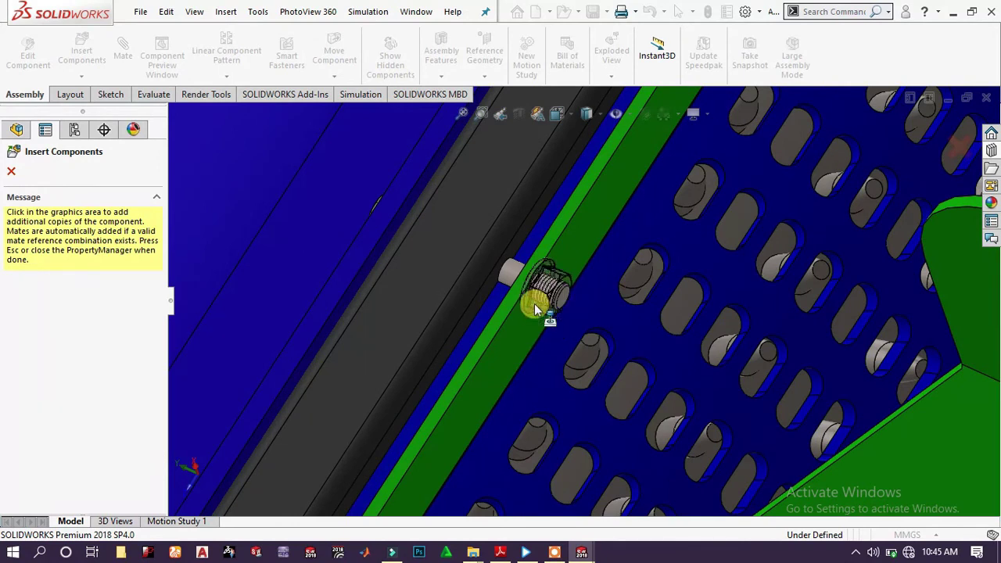
{"action": "left_click", "coordinate": [535, 309]}
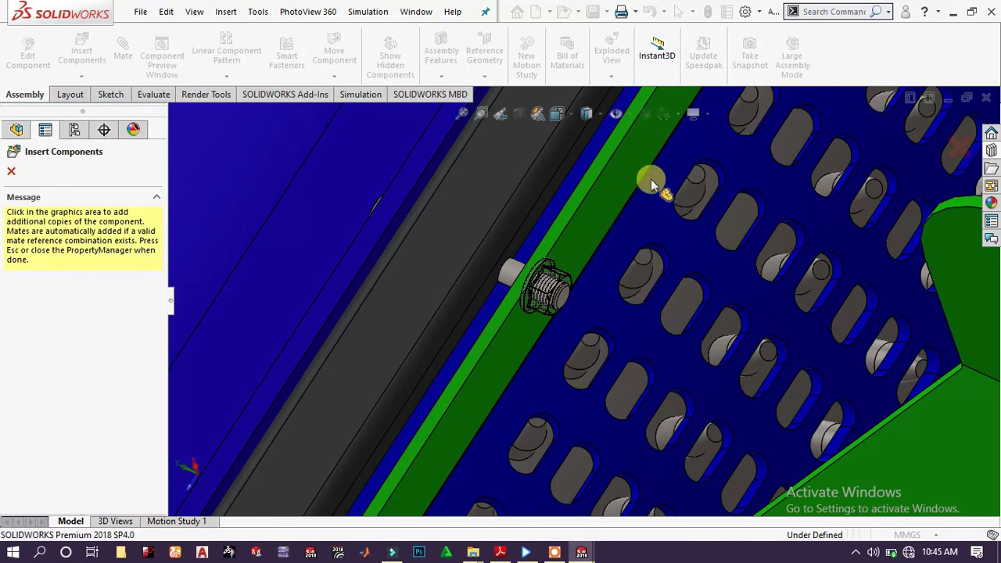
Place another flange nut copy on the remaining bare screw at the far end of the same green flange
{"action": "scroll", "coordinate": [672, 194], "scroll_direction": "up", "scroll_amount": 10}
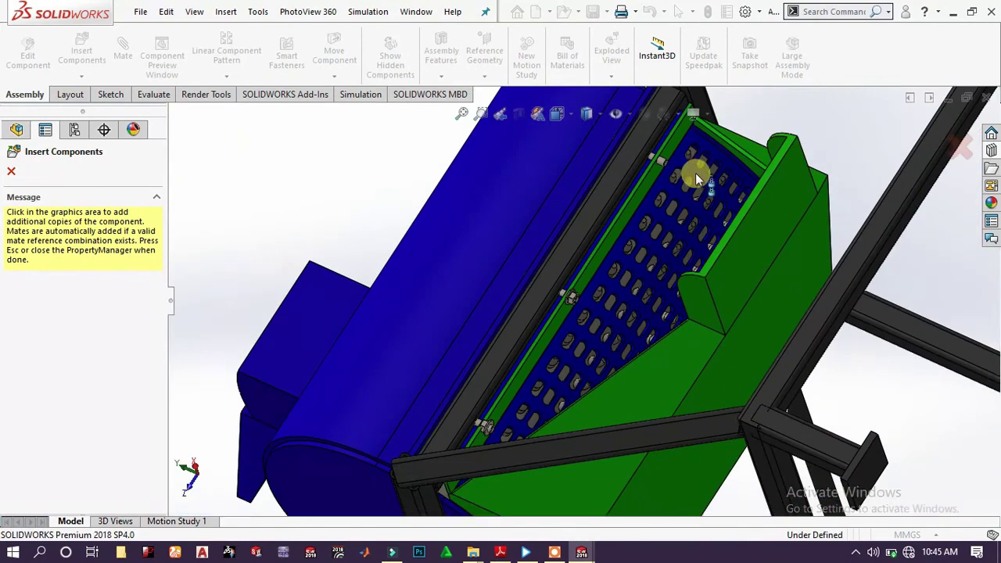
{"action": "scroll", "coordinate": [696, 173], "scroll_direction": "down", "scroll_amount": 8}
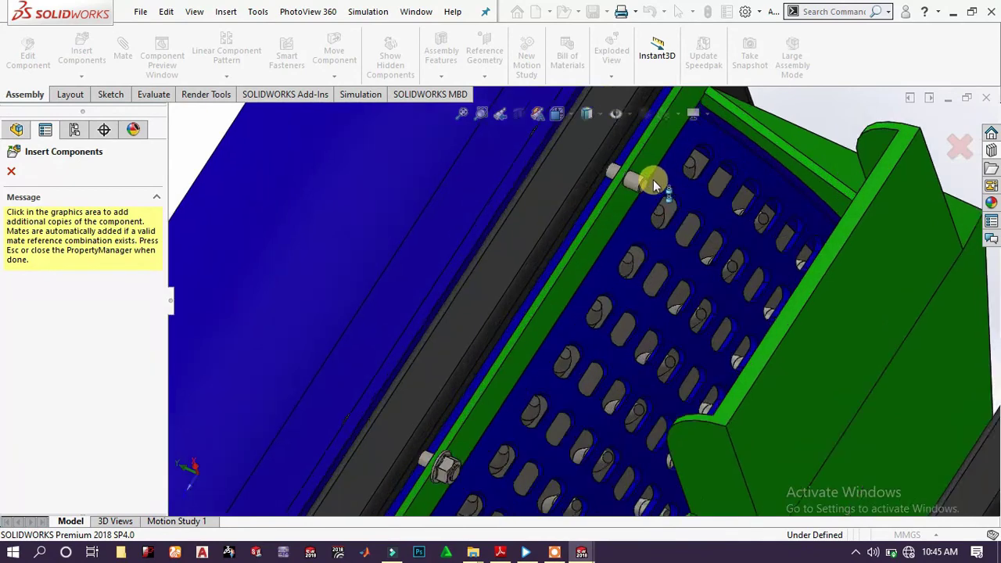
{"action": "scroll", "coordinate": [654, 182], "scroll_direction": "down", "scroll_amount": 3}
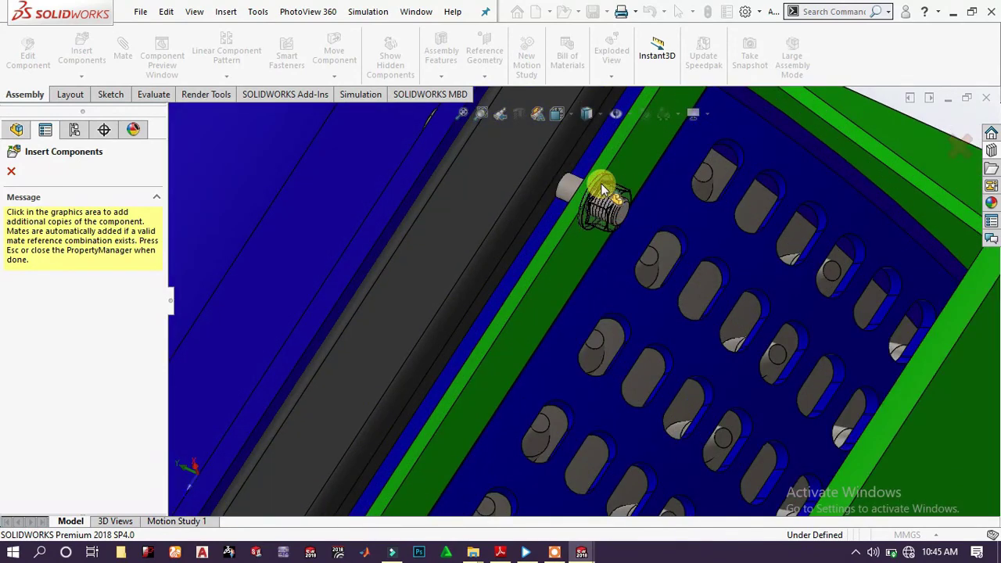
{"action": "left_click", "coordinate": [602, 188]}
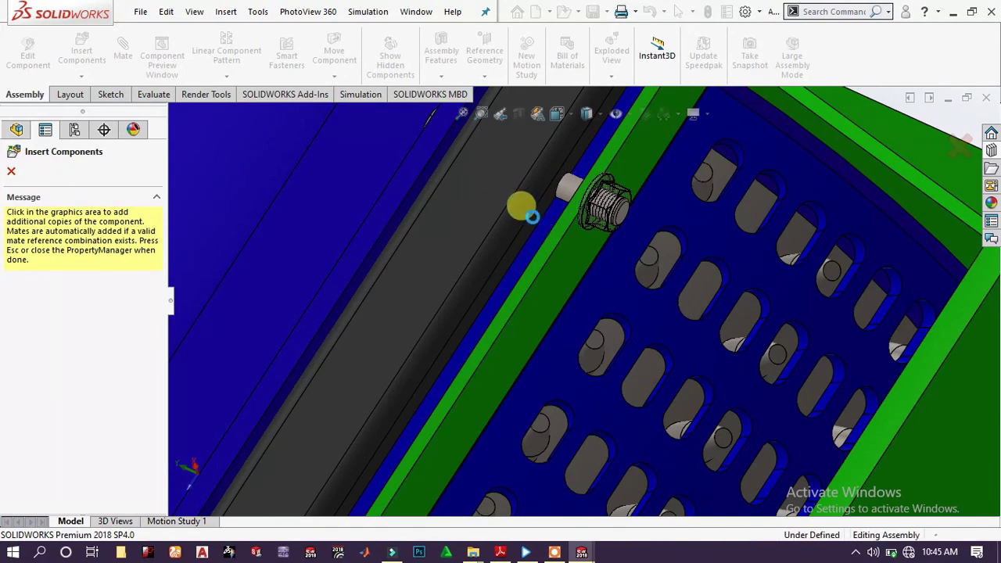
Place a flange nut copy on the middle screw of the green flange on the opposite side of the drum
{"action": "scroll", "coordinate": [395, 280], "scroll_direction": "up", "scroll_amount": 10}
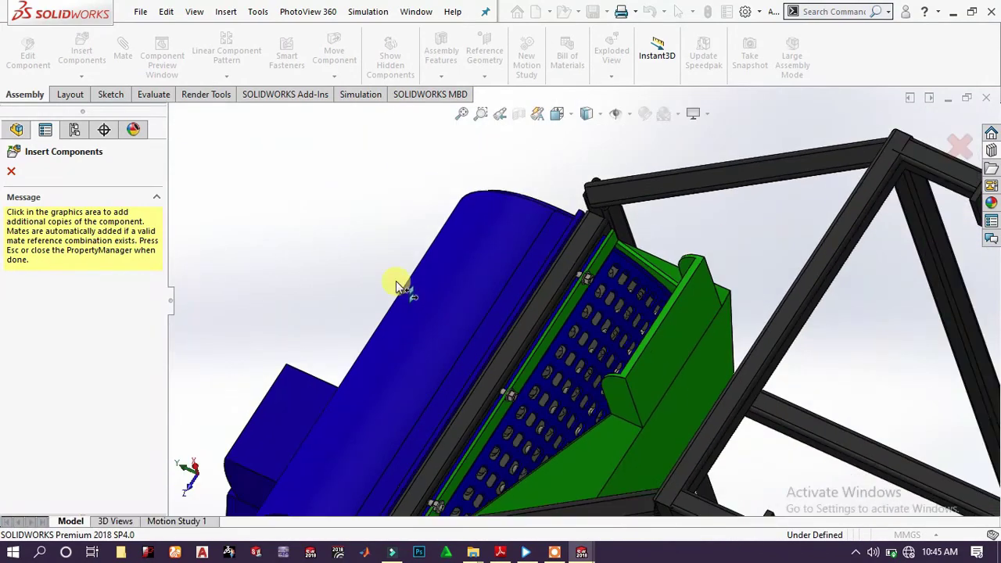
{"action": "middle_click_drag", "start_coordinate": [331, 320], "coordinate": [477, 118]}
{"action": "scroll", "coordinate": [438, 315], "scroll_direction": "up", "scroll_amount": 3}
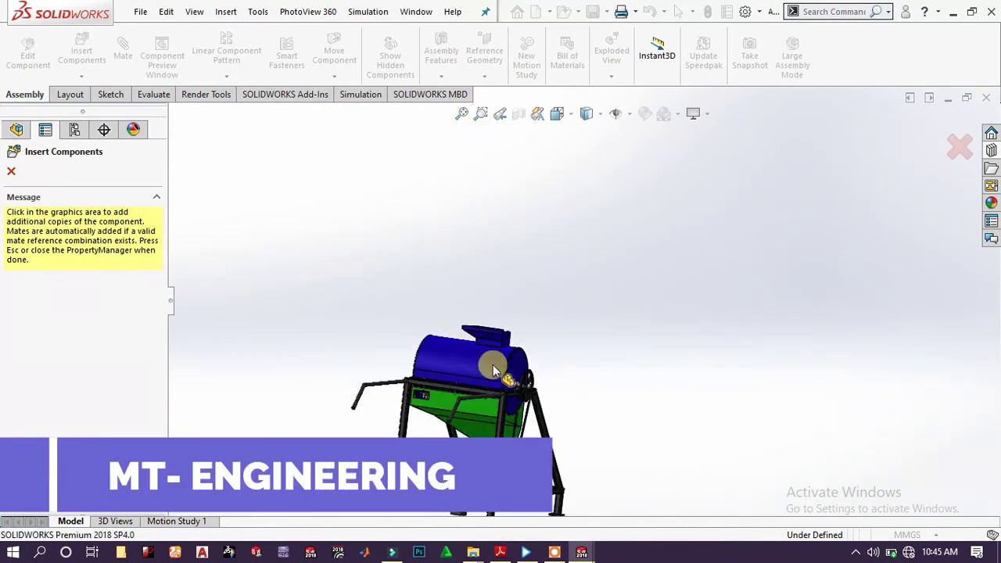
{"action": "scroll", "coordinate": [501, 375], "scroll_direction": "down", "scroll_amount": 5}
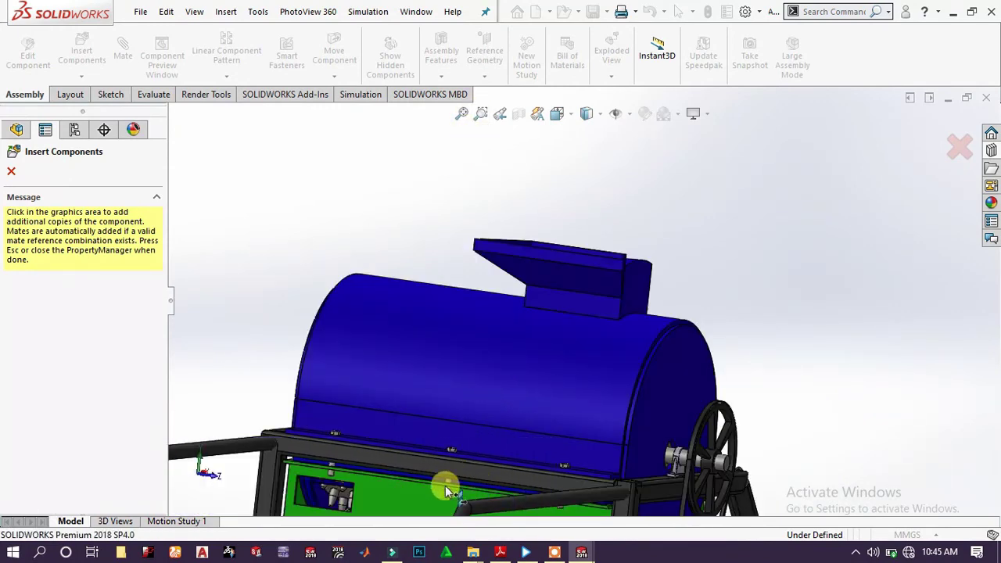
{"action": "scroll", "coordinate": [447, 491], "scroll_direction": "down", "scroll_amount": 5}
{"action": "middle_click_drag", "start_coordinate": [413, 480], "coordinate": [481, 386]}
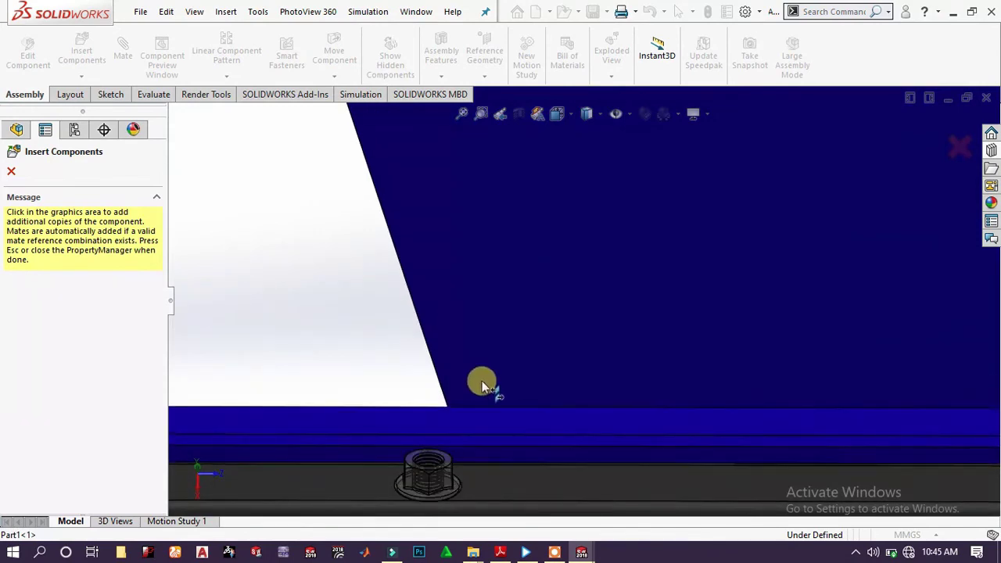
{"action": "scroll", "coordinate": [484, 385], "scroll_direction": "up", "scroll_amount": 3}
{"action": "scroll", "coordinate": [524, 391], "scroll_direction": "down", "scroll_amount": 3}
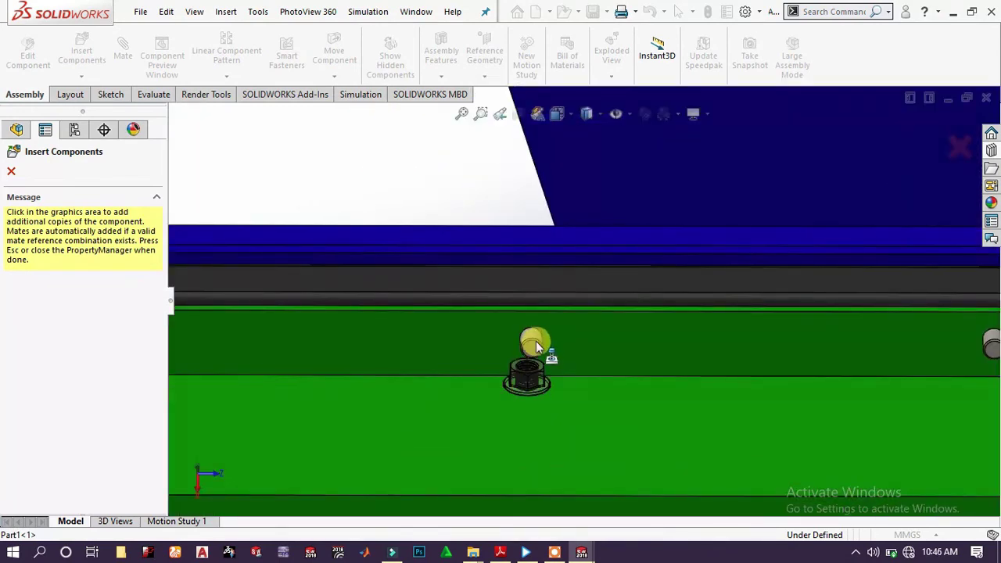
{"action": "scroll", "coordinate": [535, 341], "scroll_direction": "down", "scroll_amount": 2}
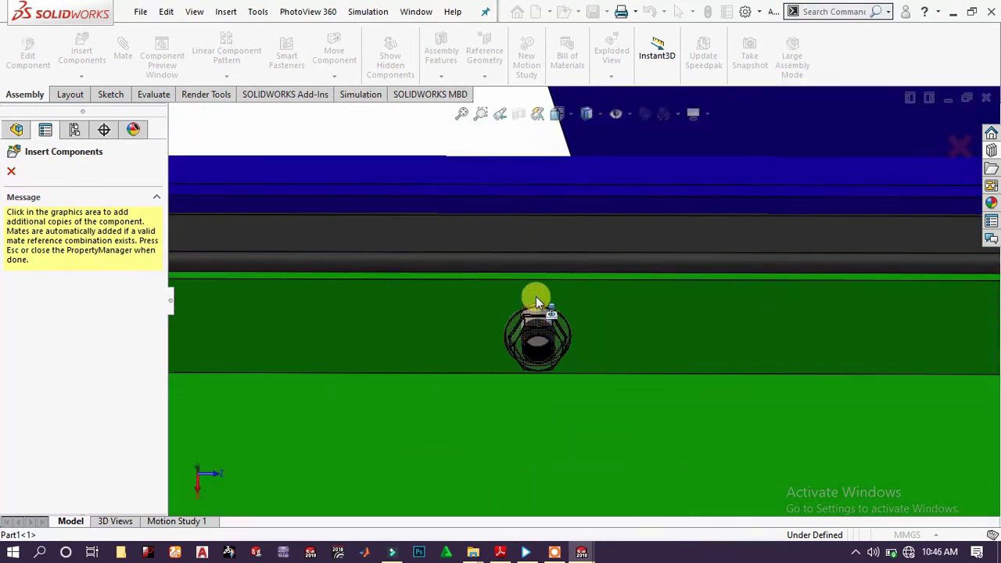
{"action": "scroll", "coordinate": [536, 296], "scroll_direction": "down", "scroll_amount": 2}
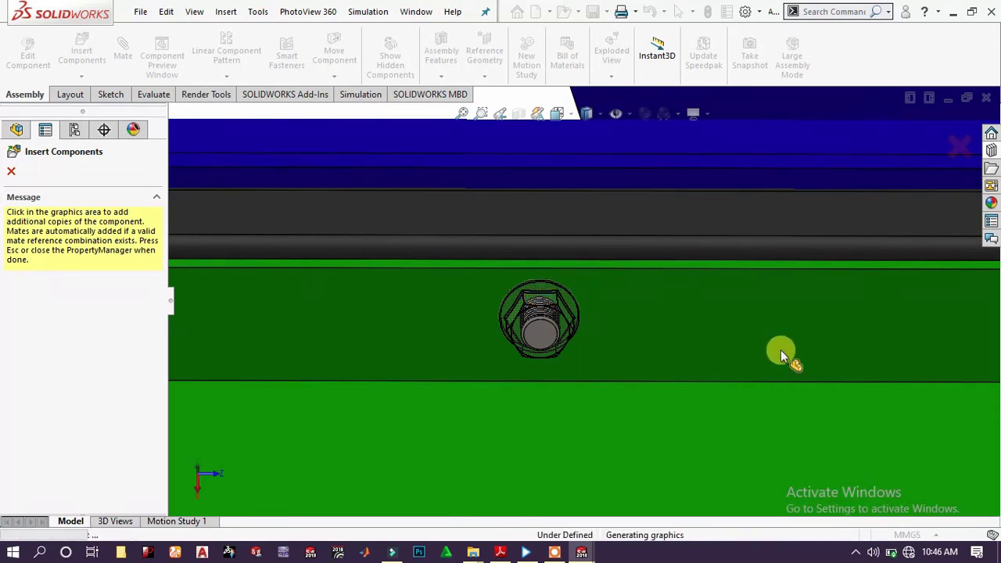
{"action": "left_click", "coordinate": [828, 344]}
Place a flange nut copy on that flange's end screw nearest the pulley side of the frame
{"action": "scroll", "coordinate": [847, 338], "scroll_direction": "up", "scroll_amount": 3}
{"action": "scroll", "coordinate": [829, 328], "scroll_direction": "down", "scroll_amount": 2}
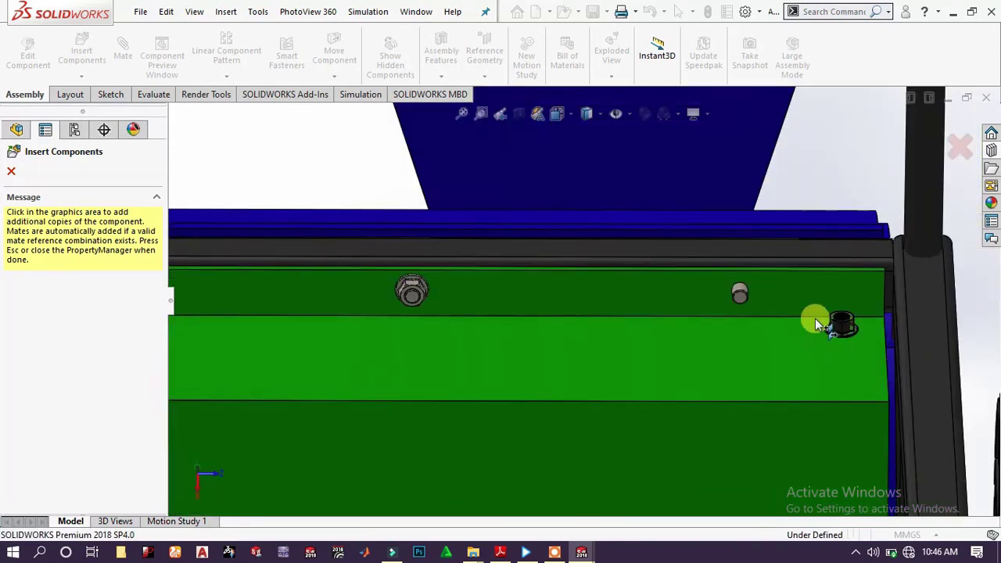
{"action": "scroll", "coordinate": [743, 295], "scroll_direction": "down", "scroll_amount": 3}
{"action": "scroll", "coordinate": [710, 262], "scroll_direction": "up", "scroll_amount": 3}
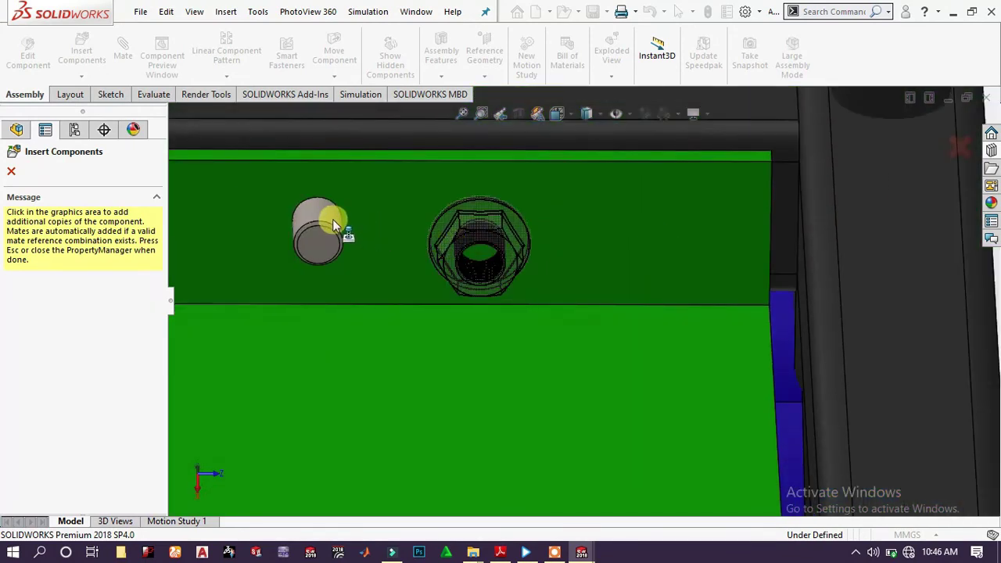
{"action": "scroll", "coordinate": [330, 219], "scroll_direction": "down", "scroll_amount": 1}
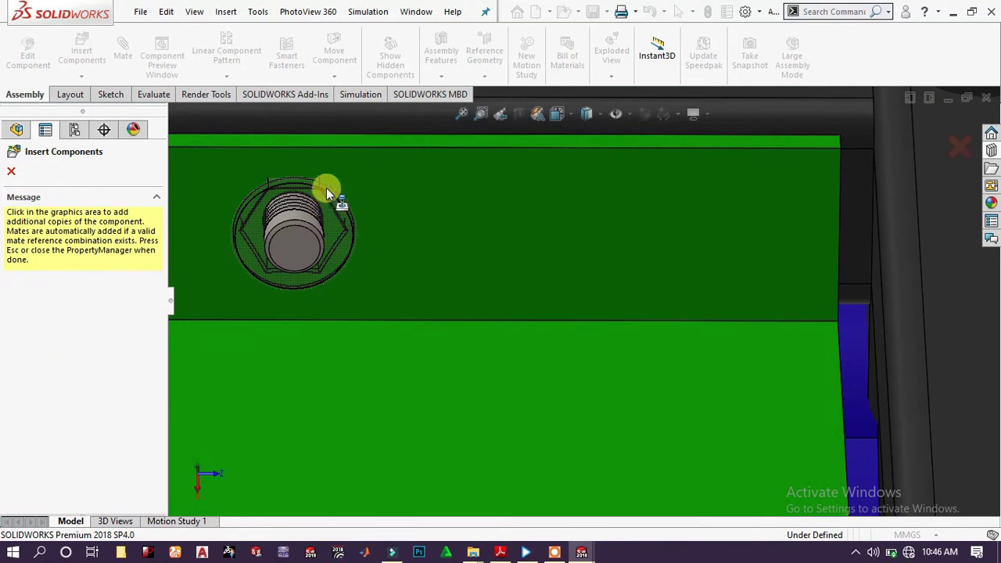
{"action": "left_click", "coordinate": [330, 180]}
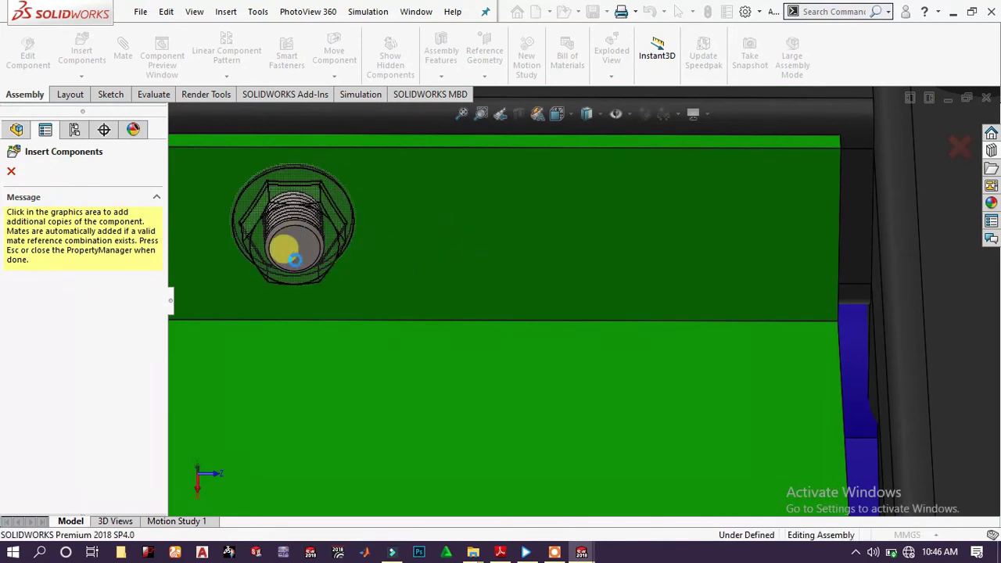
Place a flange nut copy on the last bare screw, above the rectangular opening in the green cover, and finish inserting components
{"action": "scroll", "coordinate": [272, 262], "scroll_direction": "up", "scroll_amount": 5}
{"action": "scroll", "coordinate": [271, 262], "scroll_direction": "up", "scroll_amount": 3}
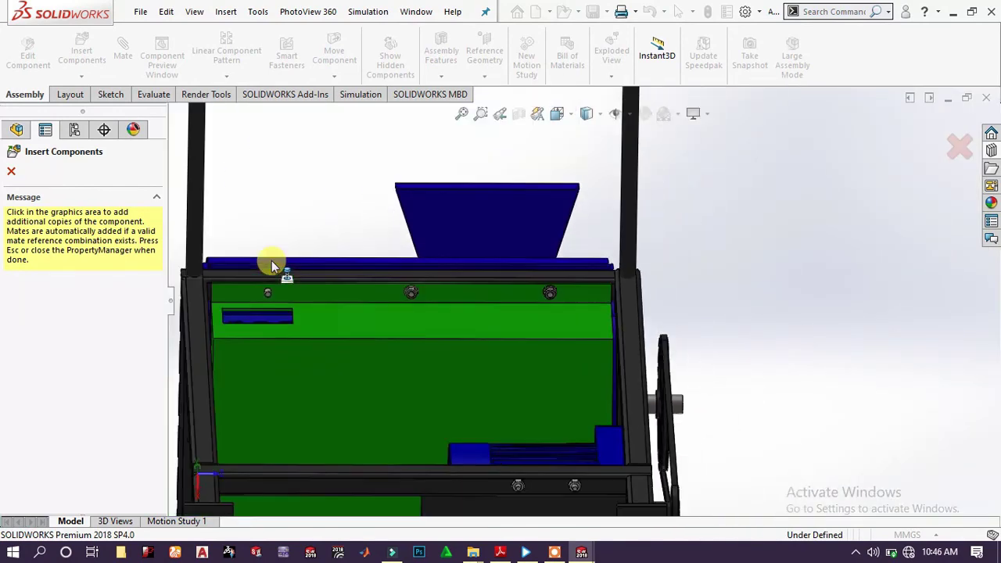
{"action": "scroll", "coordinate": [271, 263], "scroll_direction": "down", "scroll_amount": 4}
{"action": "scroll", "coordinate": [346, 340], "scroll_direction": "down", "scroll_amount": 2}
{"action": "scroll", "coordinate": [350, 315], "scroll_direction": "down", "scroll_amount": 2}
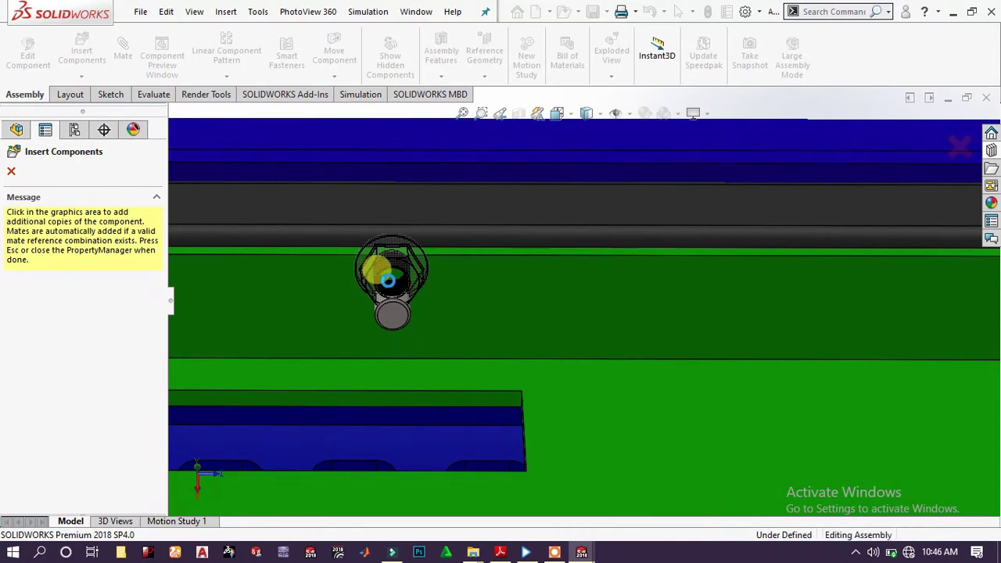
{"action": "left_click", "coordinate": [11, 169]}
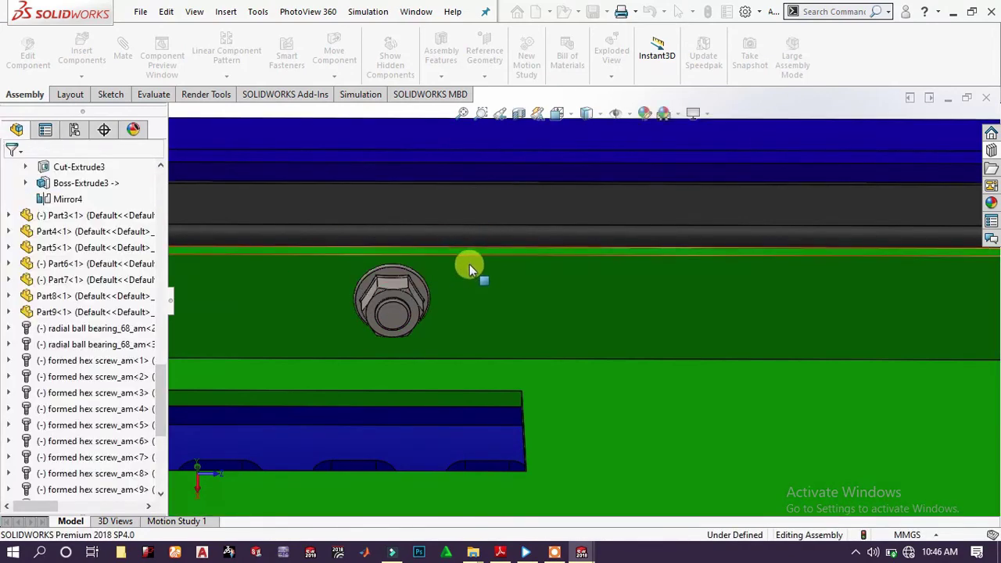
Slide the flange nut that overlaps the green flange down its screw, clear of the flange, and expand its feature list
{"action": "scroll", "coordinate": [489, 309], "scroll_direction": "up", "scroll_amount": 5}
{"action": "middle_click_drag", "start_coordinate": [567, 334], "coordinate": [740, 328]}
{"action": "scroll", "coordinate": [512, 328], "scroll_direction": "down", "scroll_amount": 5}
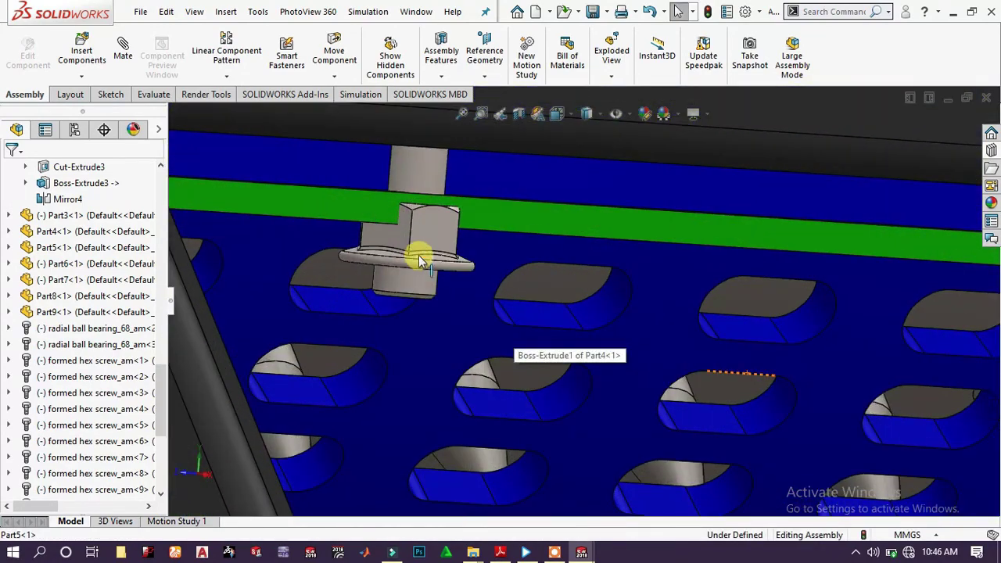
{"action": "left_click_drag", "start_coordinate": [423, 261], "coordinate": [399, 324]}
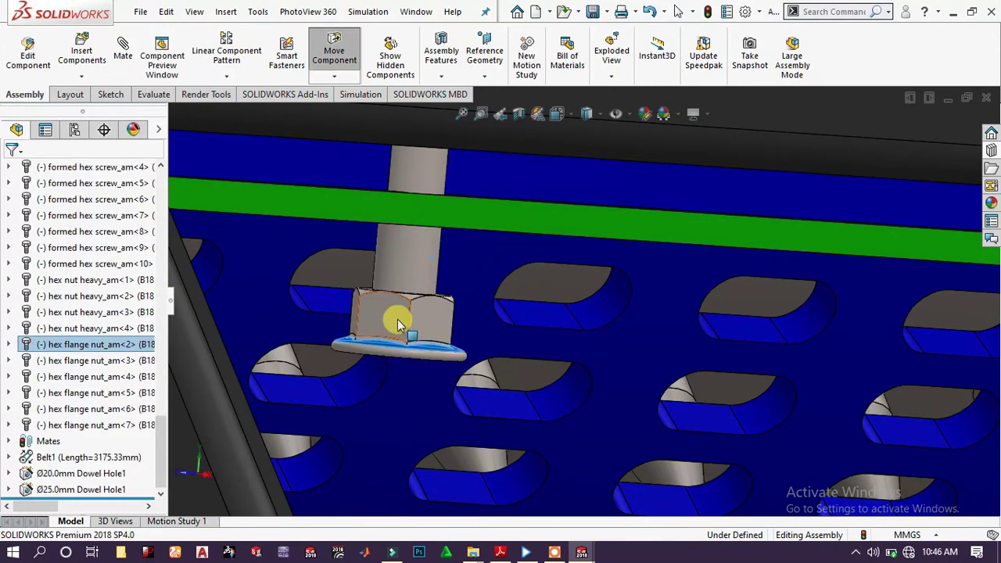
{"action": "left_click", "coordinate": [10, 344]}
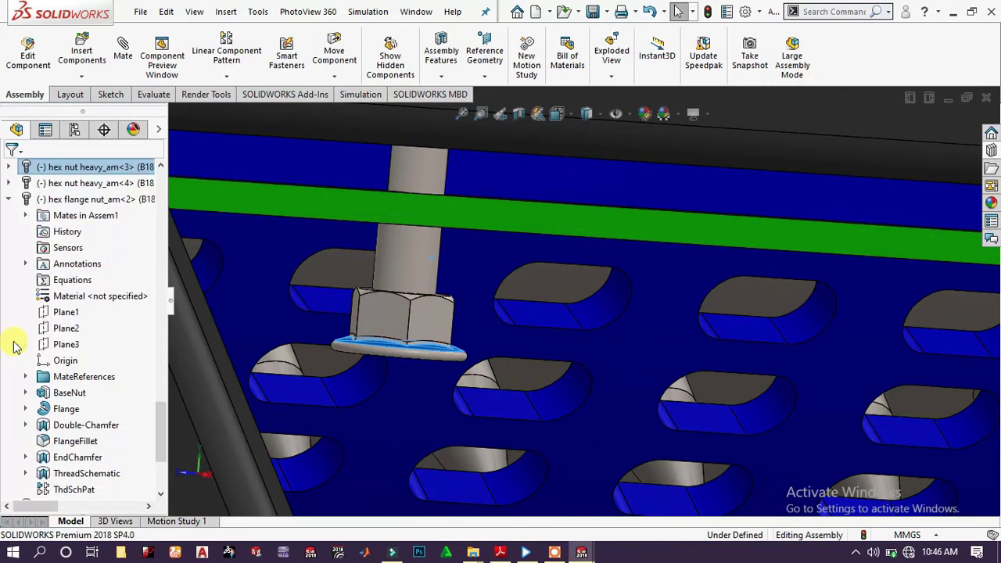
{"action": "scroll", "coordinate": [86, 341], "scroll_direction": "down", "scroll_amount": 3}
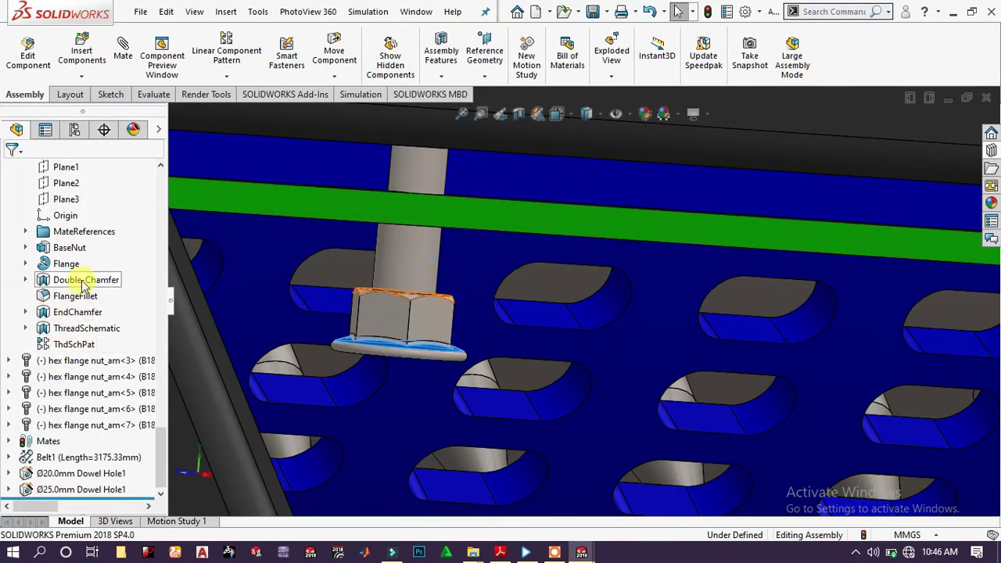
{"action": "scroll", "coordinate": [380, 325], "scroll_direction": "down", "scroll_amount": 3}
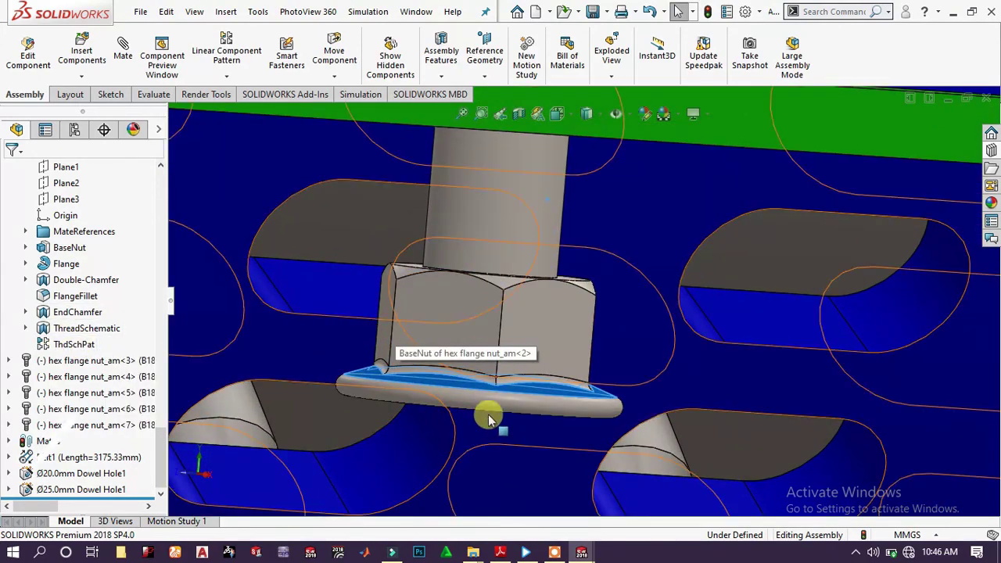
Mate the lowered nut's flat flange face coincident with the green flange's underside, flipping the alignment so the hex end points away
{"action": "middle_click_drag", "start_coordinate": [488, 417], "coordinate": [487, 275]}
{"action": "scroll", "coordinate": [599, 216], "scroll_direction": "down", "scroll_amount": 5}
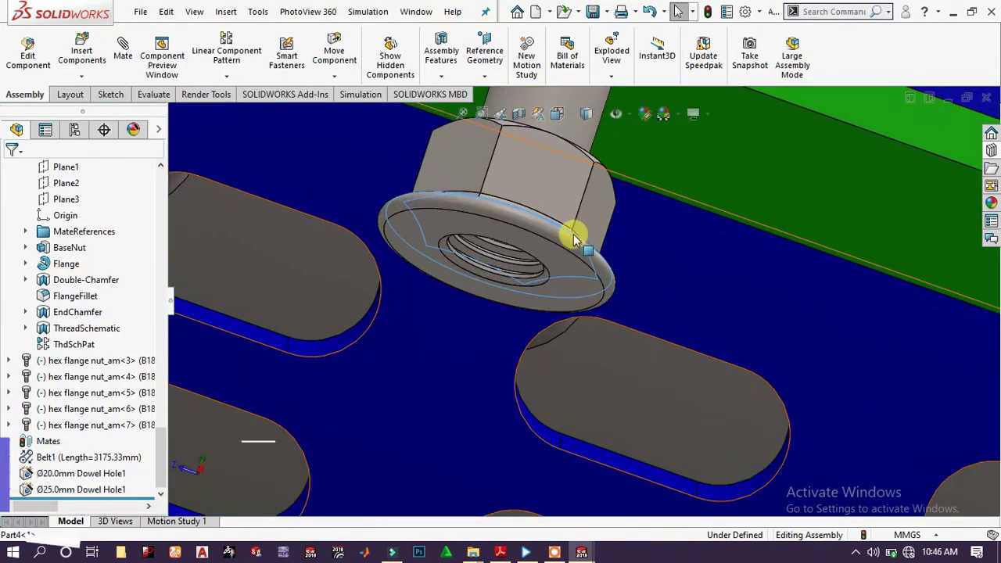
{"action": "left_click", "coordinate": [552, 258]}
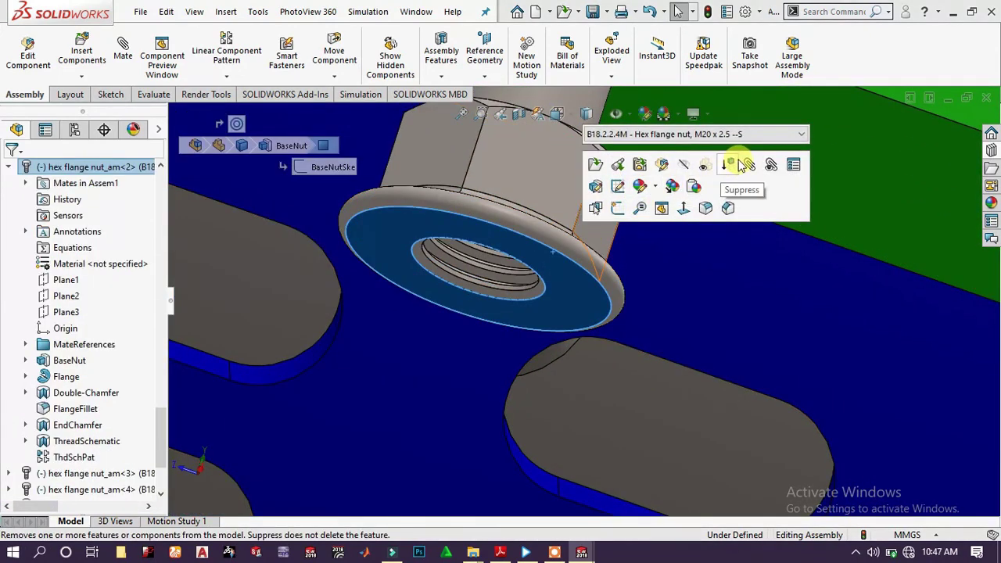
{"action": "left_click", "coordinate": [751, 161]}
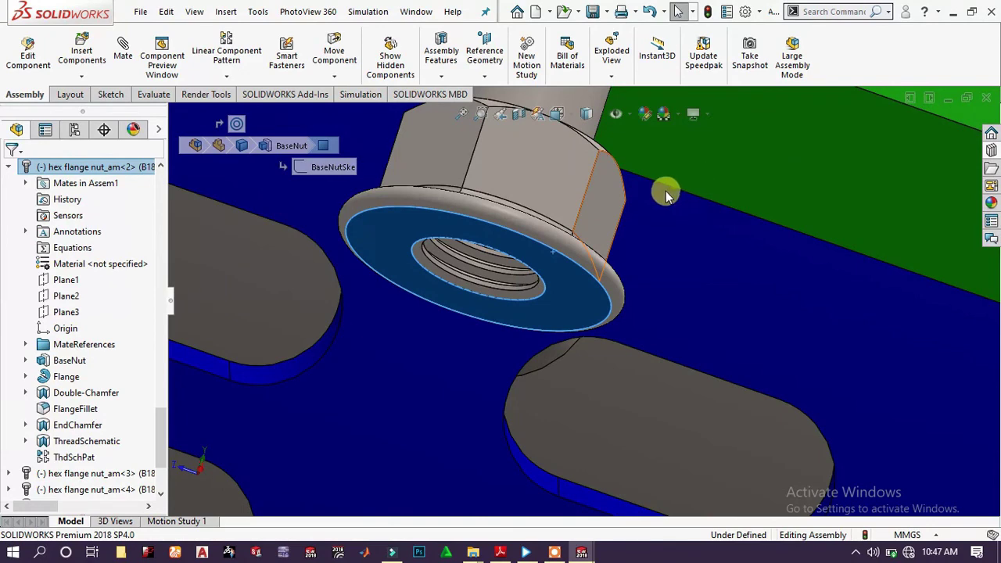
{"action": "scroll", "coordinate": [640, 241], "scroll_direction": "up", "scroll_amount": 6}
{"action": "scroll", "coordinate": [640, 241], "scroll_direction": "down", "scroll_amount": 4}
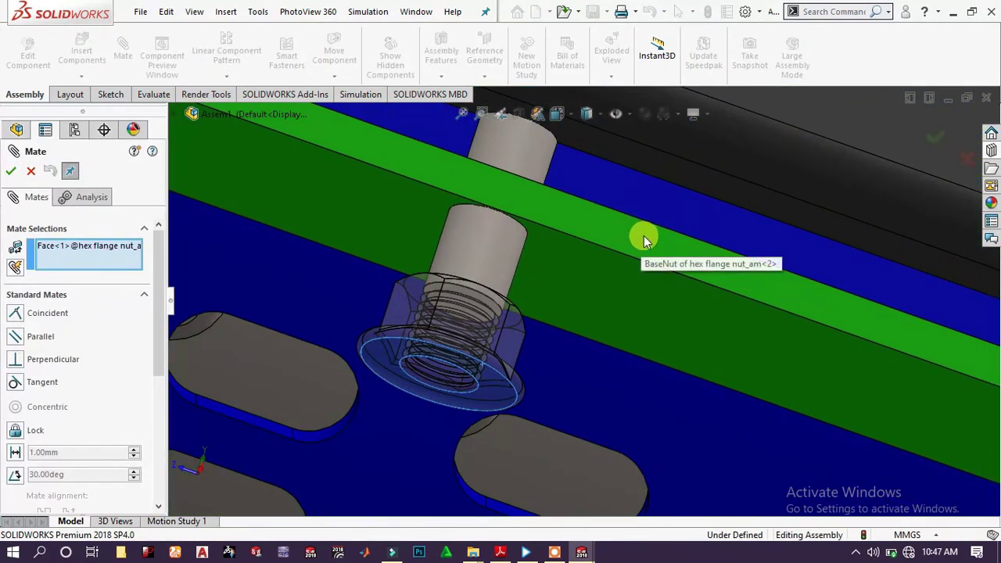
{"action": "left_click", "coordinate": [600, 280]}
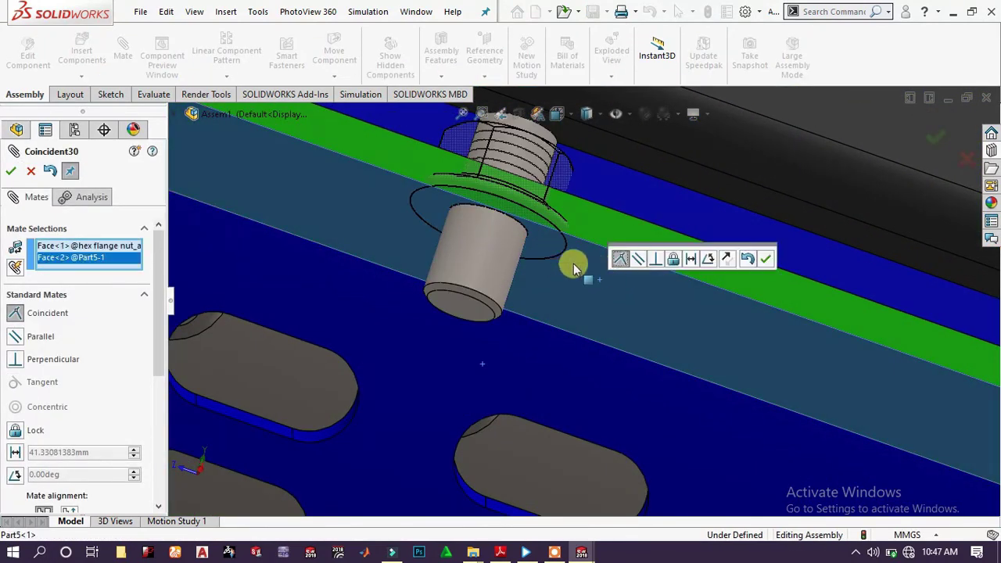
{"action": "left_click", "coordinate": [729, 258]}
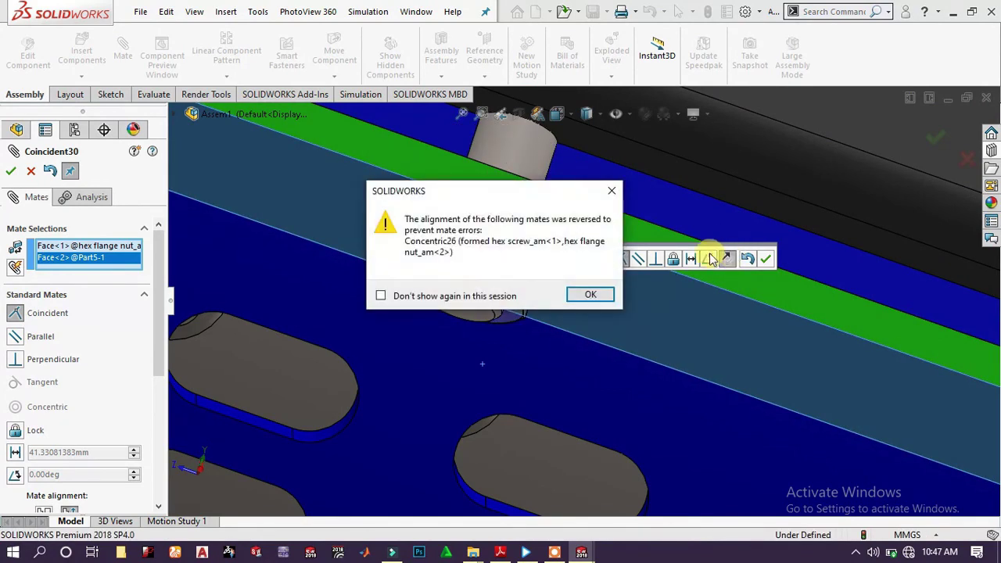
{"action": "left_click", "coordinate": [592, 293]}
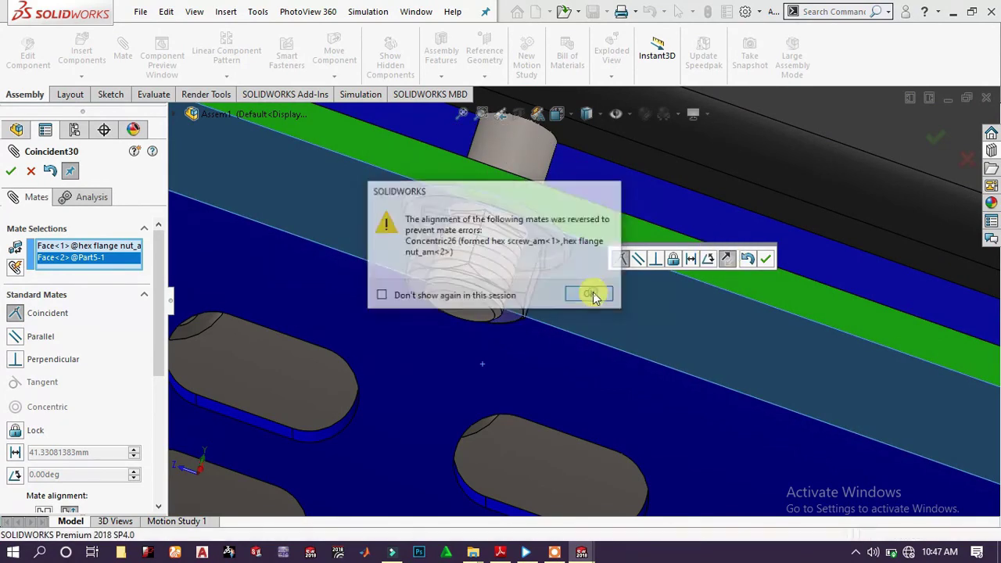
{"action": "left_click", "coordinate": [769, 260]}
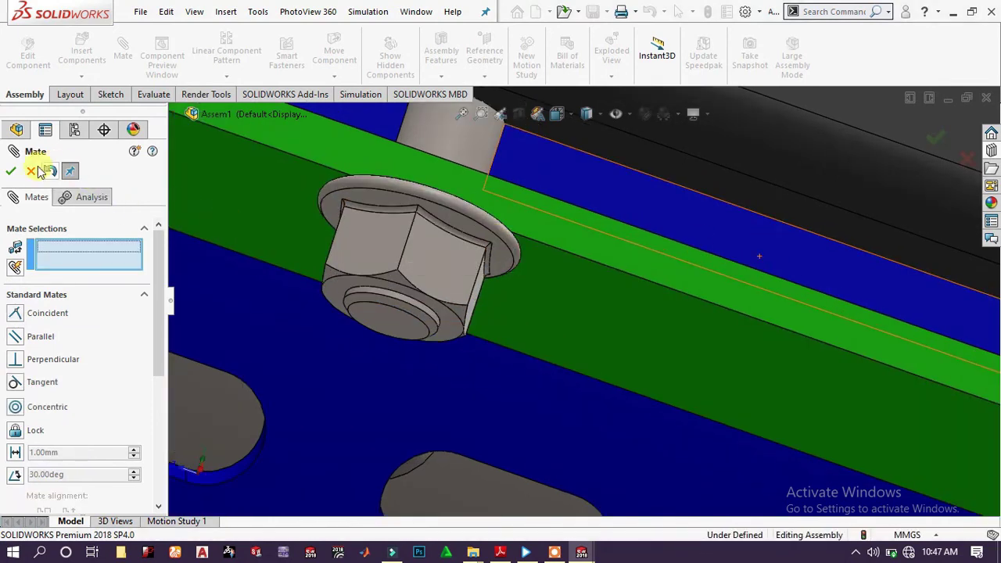
{"action": "left_click", "coordinate": [11, 172]}
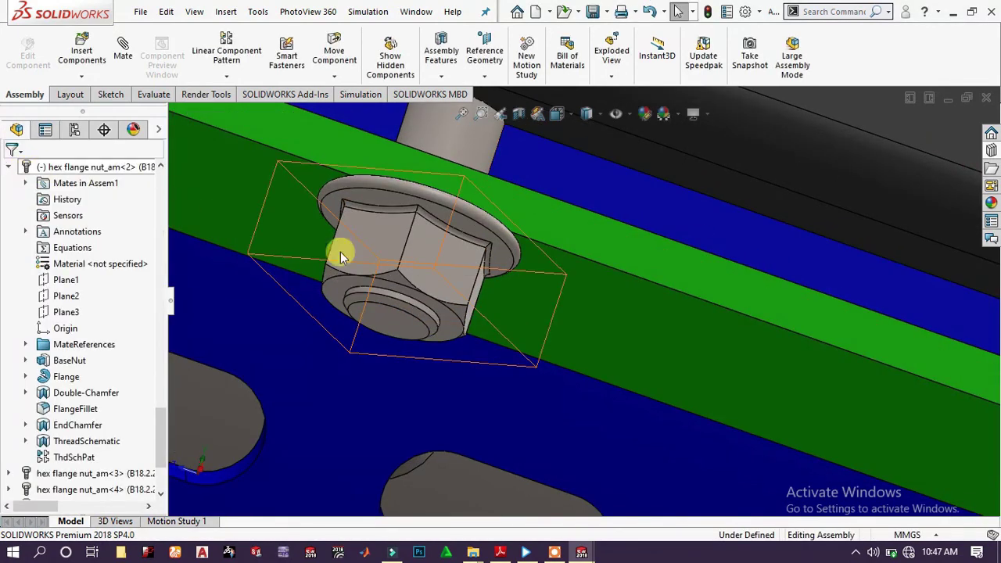
Examine the whole machine from several sides and in isometric view, including the fasteners along the drum cover and green flange
{"action": "scroll", "coordinate": [564, 237], "scroll_direction": "down", "scroll_amount": 10}
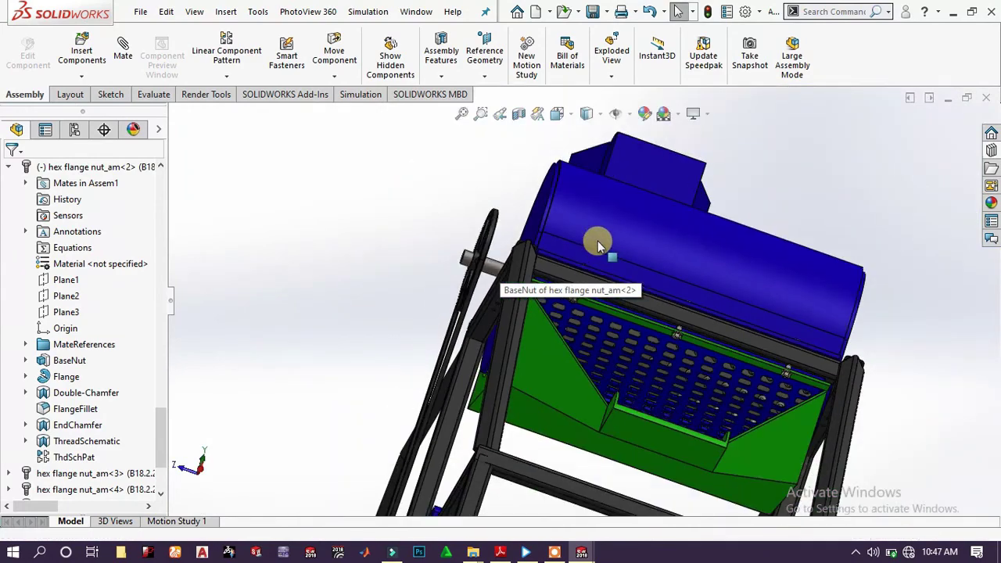
{"action": "middle_click_drag", "start_coordinate": [599, 235], "coordinate": [469, 270]}
{"action": "scroll", "coordinate": [446, 254], "scroll_direction": "down", "scroll_amount": 5}
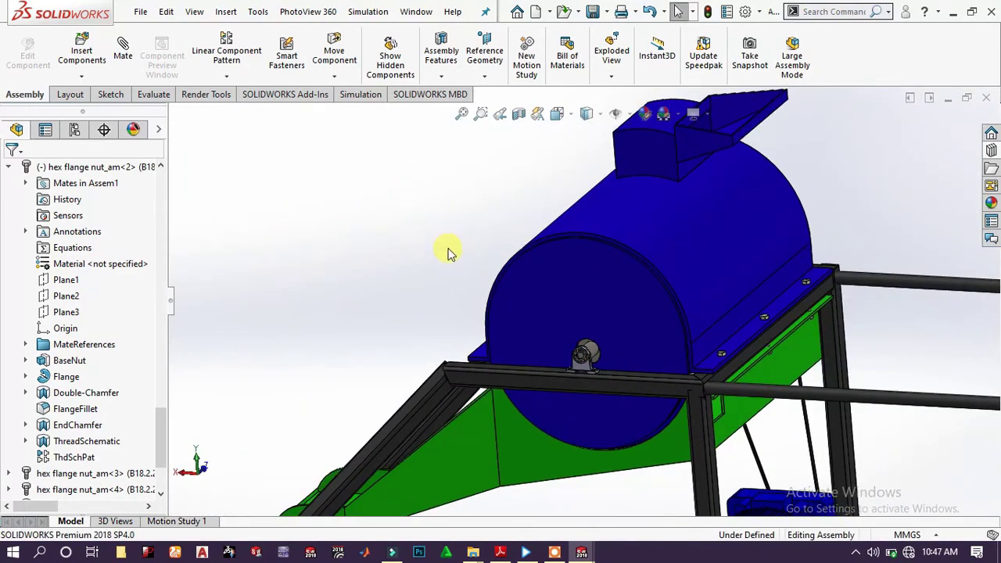
{"action": "key", "text": "space"}
{"action": "left_click", "coordinate": [520, 262]}
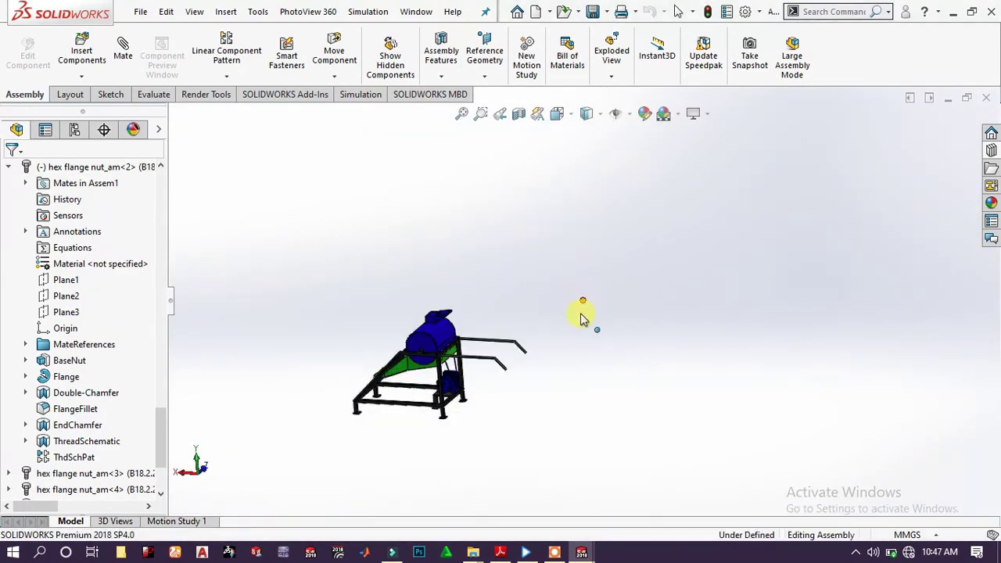
{"action": "scroll", "coordinate": [686, 340], "scroll_direction": "up", "scroll_amount": 6}
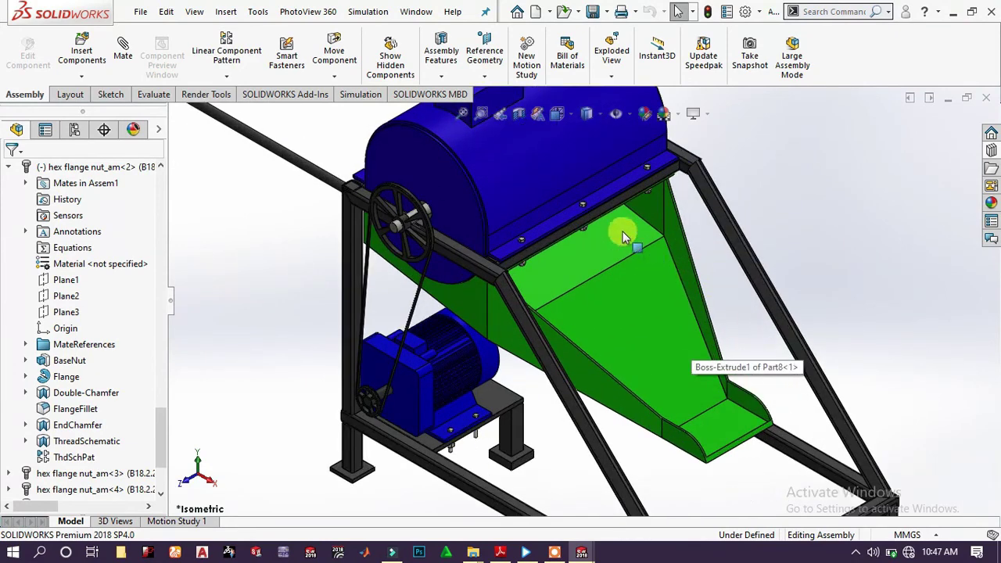
{"action": "scroll", "coordinate": [610, 234], "scroll_direction": "up", "scroll_amount": 2}
{"action": "scroll", "coordinate": [540, 282], "scroll_direction": "up", "scroll_amount": 2}
{"action": "scroll", "coordinate": [469, 270], "scroll_direction": "down", "scroll_amount": 3}
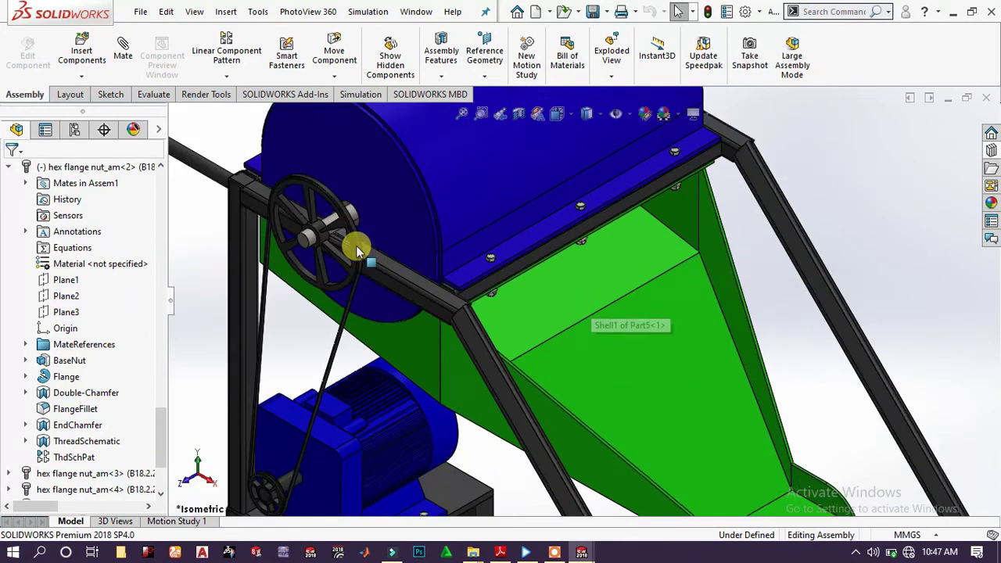
{"action": "scroll", "coordinate": [384, 263], "scroll_direction": "down", "scroll_amount": 2}
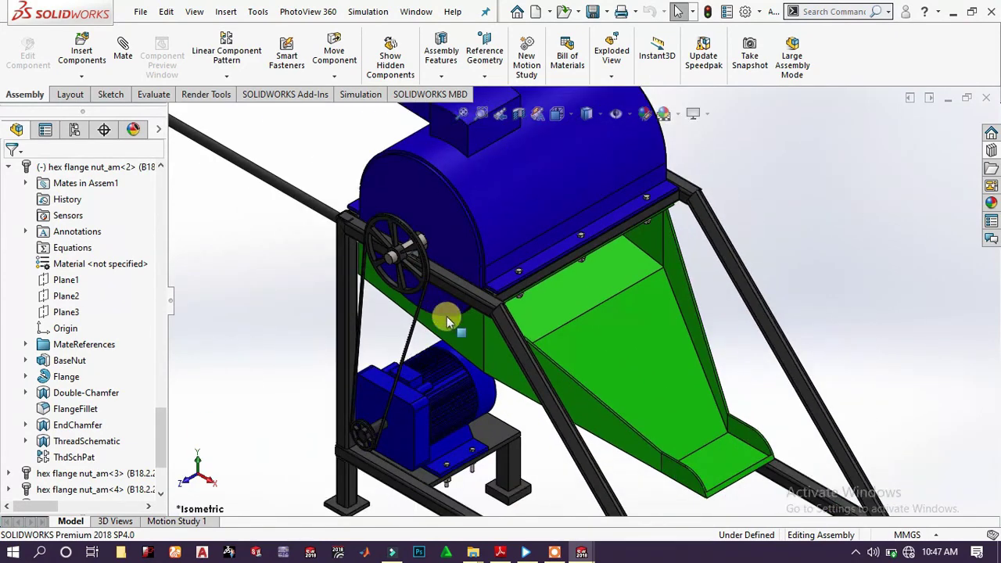
Open Motion Study 1 and start adding a motor, with Animation as the study type
{"action": "left_click", "coordinate": [177, 520]}
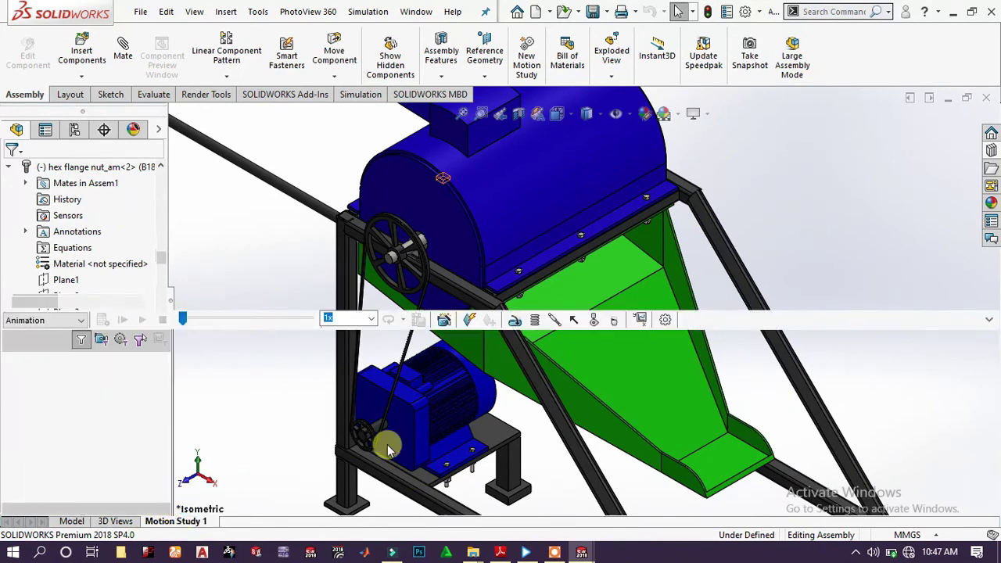
{"action": "scroll", "coordinate": [562, 222], "scroll_direction": "down", "scroll_amount": 5}
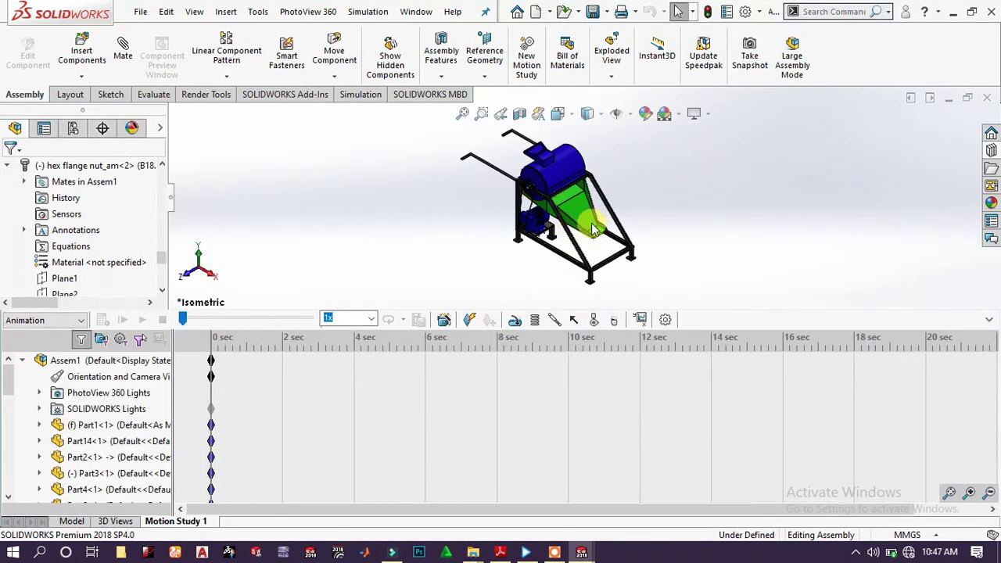
{"action": "scroll", "coordinate": [576, 145], "scroll_direction": "down", "scroll_amount": 2}
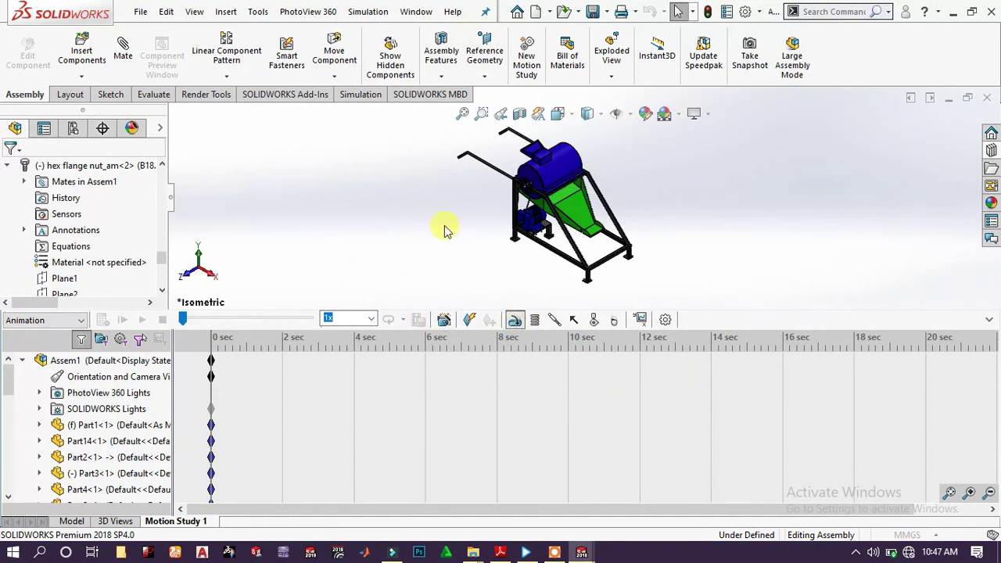
{"action": "left_click", "coordinate": [81, 320]}
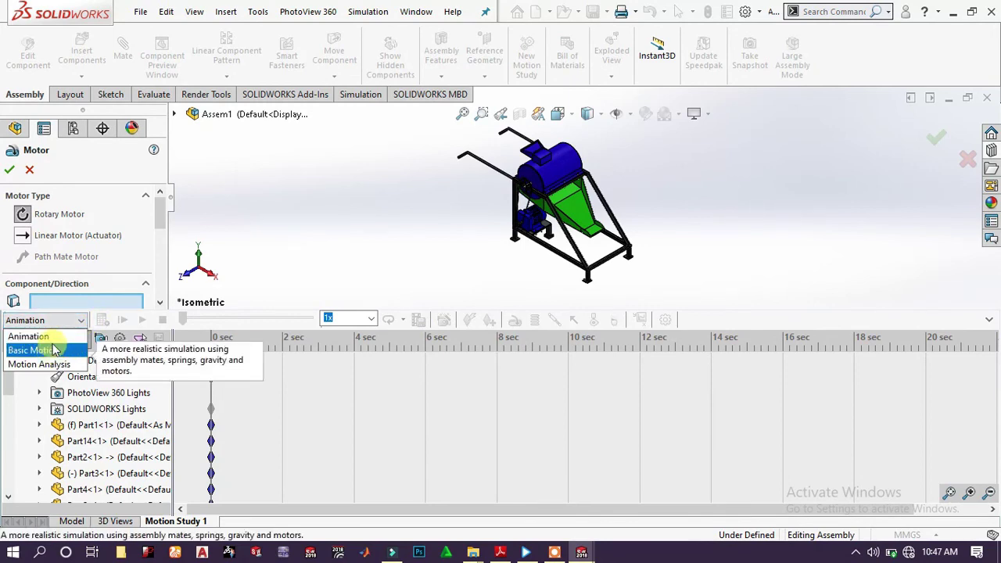
{"action": "left_click", "coordinate": [62, 337]}
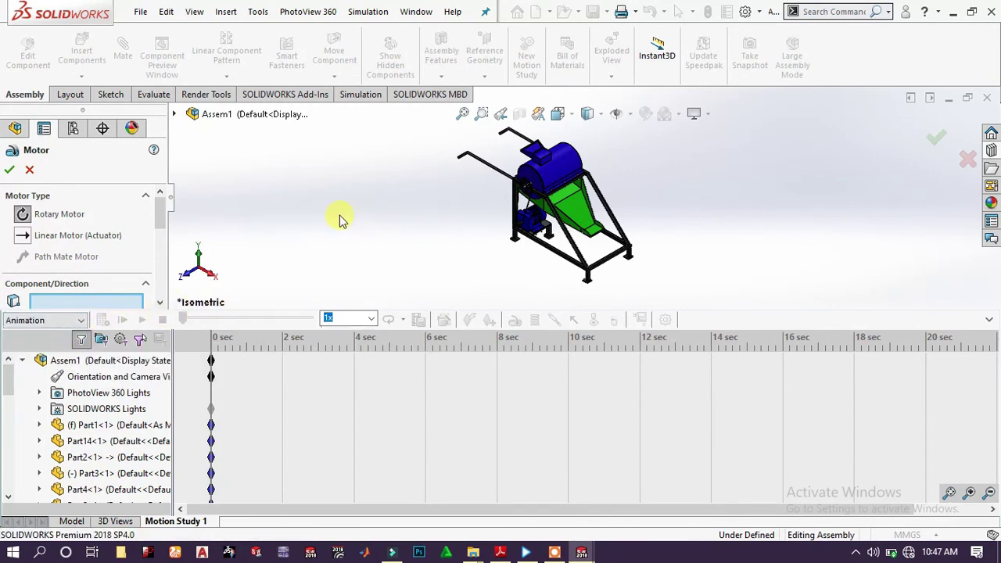
Add a constant-speed rotary motor at 100 RPM to the rim face of the small pulley on the electric motor
{"action": "scroll", "coordinate": [66, 279], "scroll_direction": "down", "scroll_amount": 5}
{"action": "scroll", "coordinate": [536, 187], "scroll_direction": "down", "scroll_amount": 10}
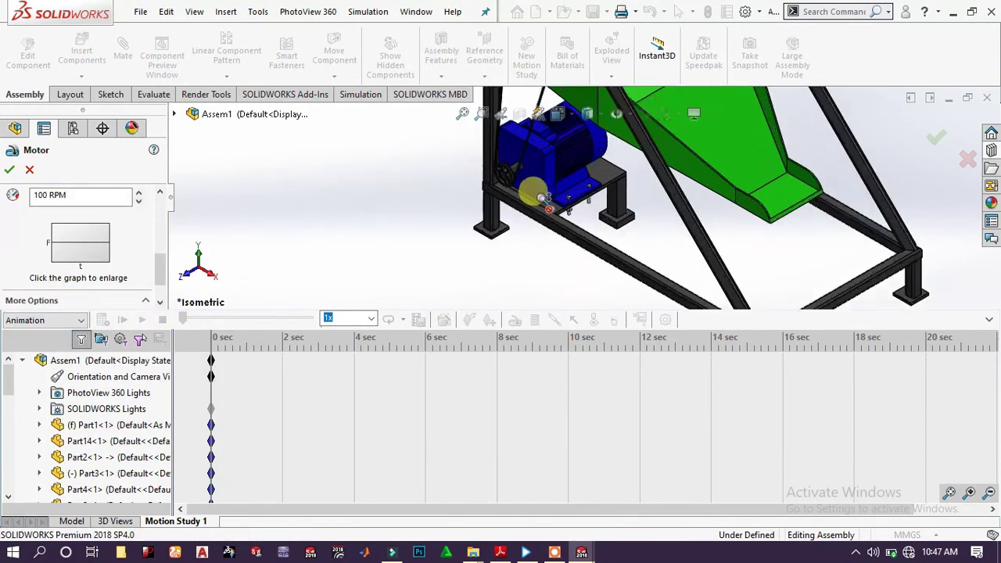
{"action": "scroll", "coordinate": [436, 220], "scroll_direction": "down", "scroll_amount": 1}
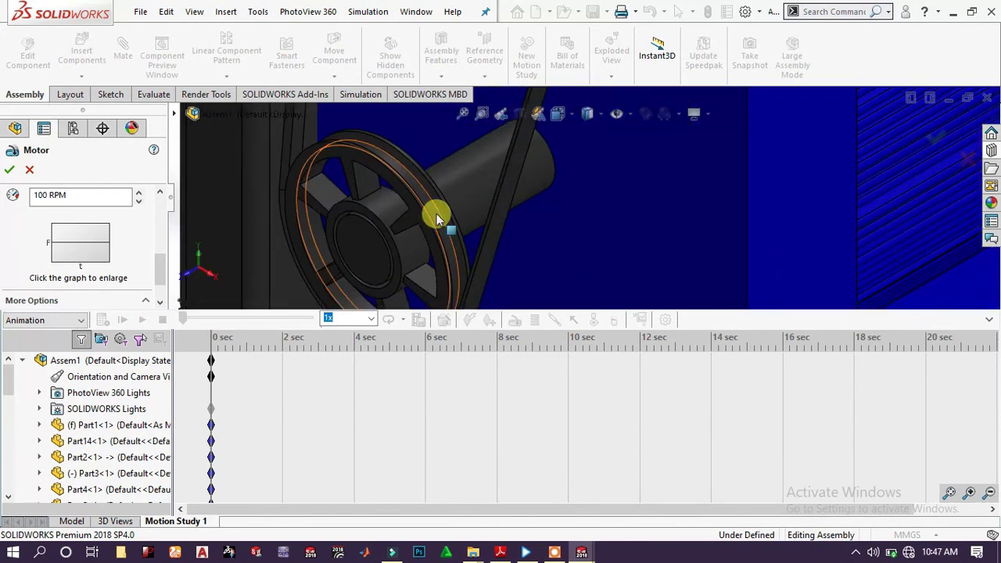
{"action": "left_click", "coordinate": [438, 215]}
{"action": "key", "text": "ctrl+7"}
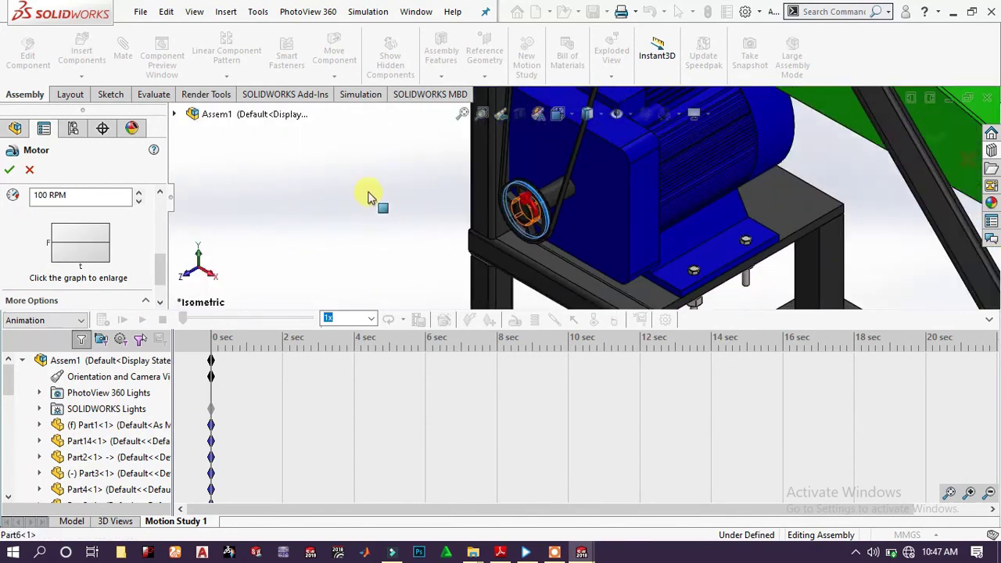
{"action": "scroll", "coordinate": [80, 287], "scroll_direction": "up", "scroll_amount": 4}
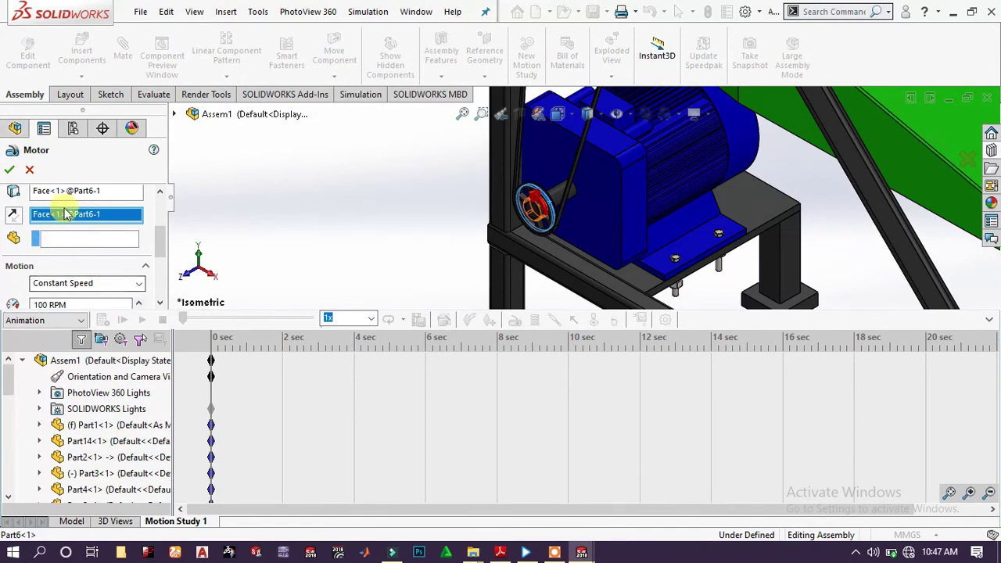
{"action": "left_click", "coordinate": [12, 172]}
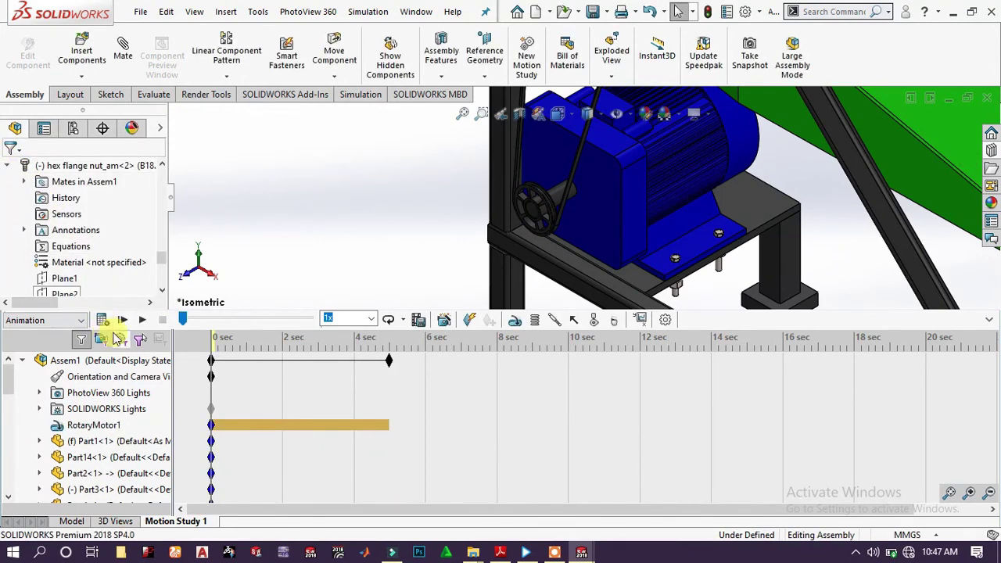
Play the motion study with the machine in isometric view and set the playback mode to Normal
{"action": "key", "text": "space"}
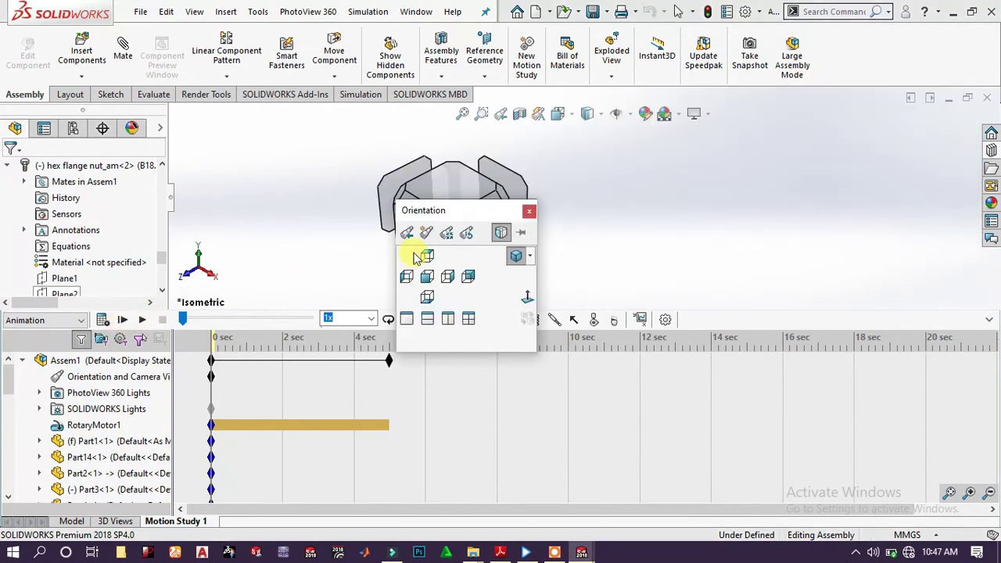
{"action": "left_click", "coordinate": [514, 259]}
{"action": "left_click", "coordinate": [509, 257]}
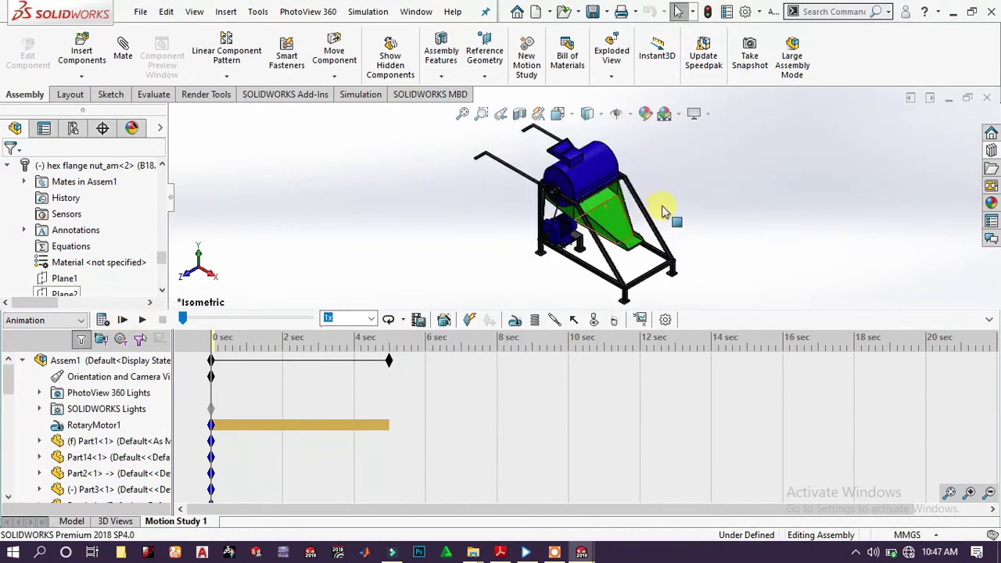
{"action": "scroll", "coordinate": [635, 216], "scroll_direction": "down", "scroll_amount": 3}
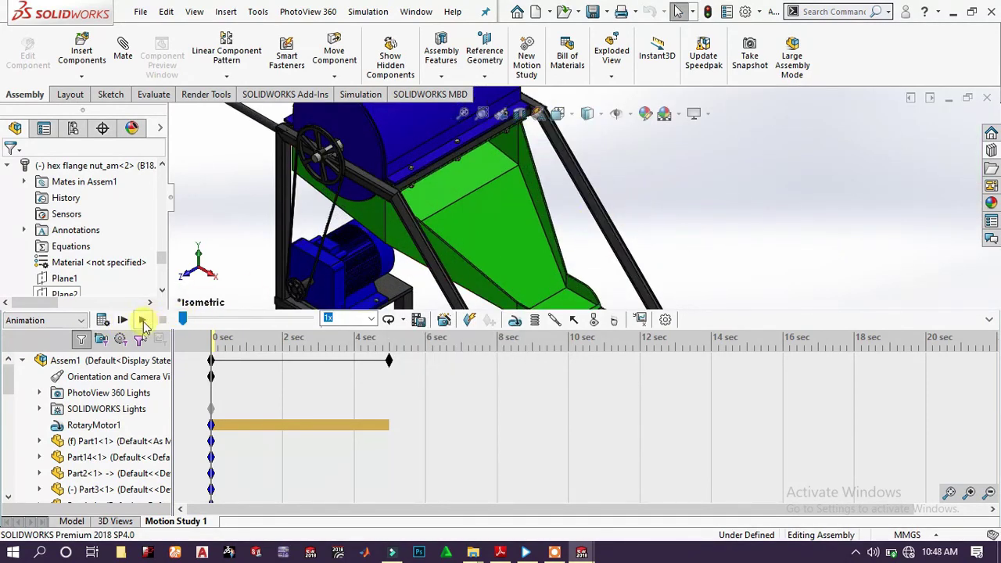
{"action": "left_click", "coordinate": [140, 319]}
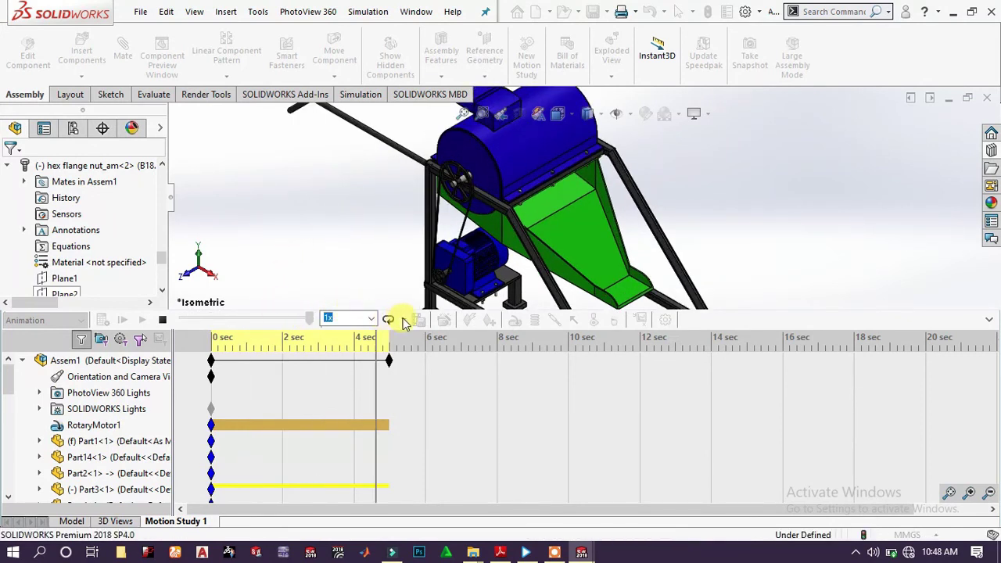
{"action": "left_click", "coordinate": [402, 319]}
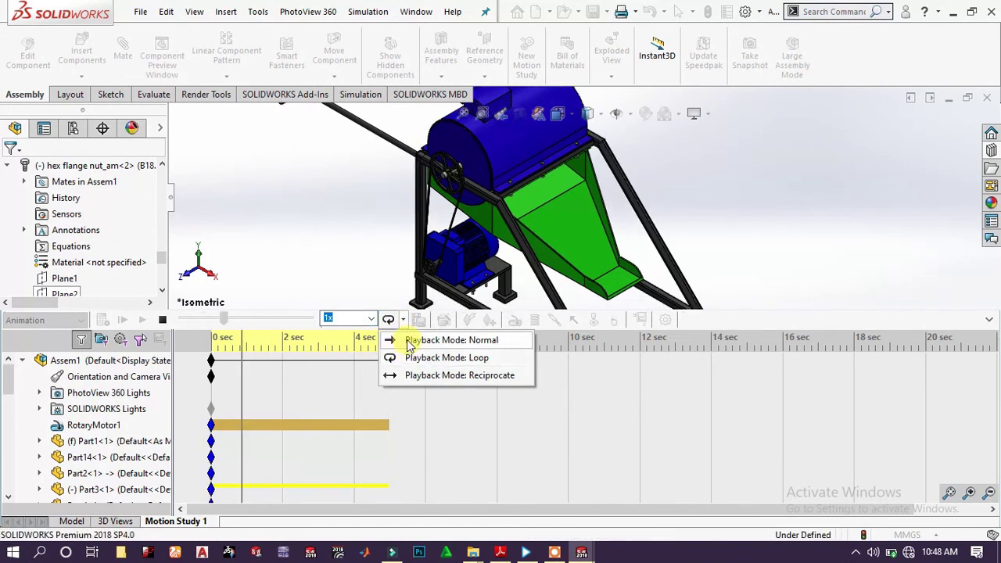
{"action": "left_click", "coordinate": [407, 341]}
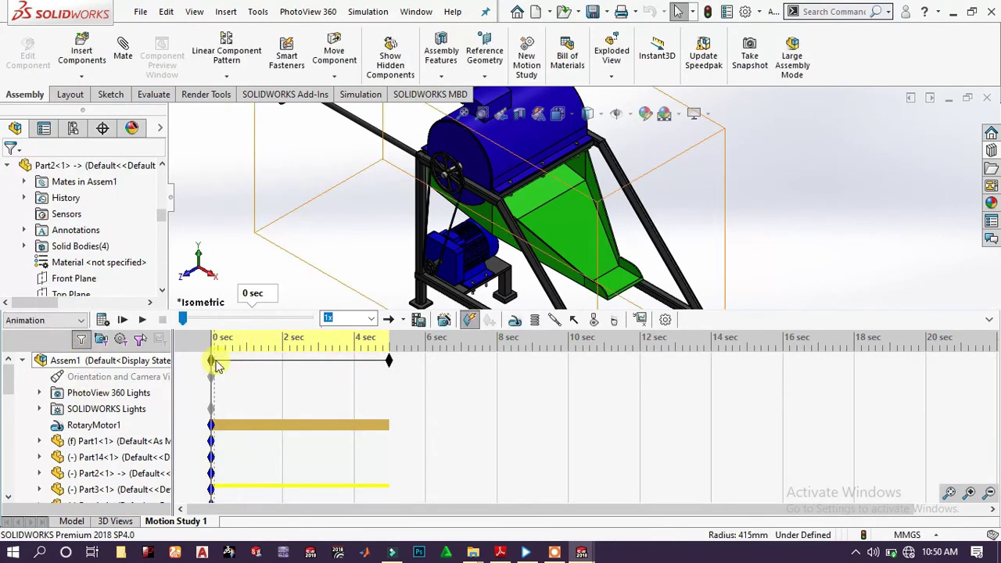
Move the time bar to 2 sec and make the blue drum cover (Part2) transparent at that time
{"action": "left_click_drag", "start_coordinate": [210, 349], "coordinate": [283, 349]}
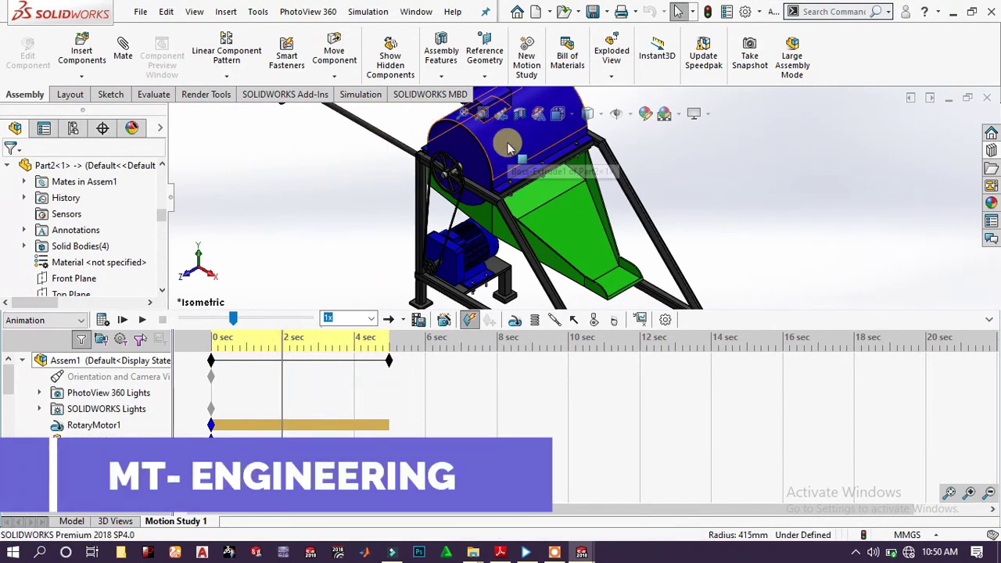
{"action": "left_click", "coordinate": [124, 362]}
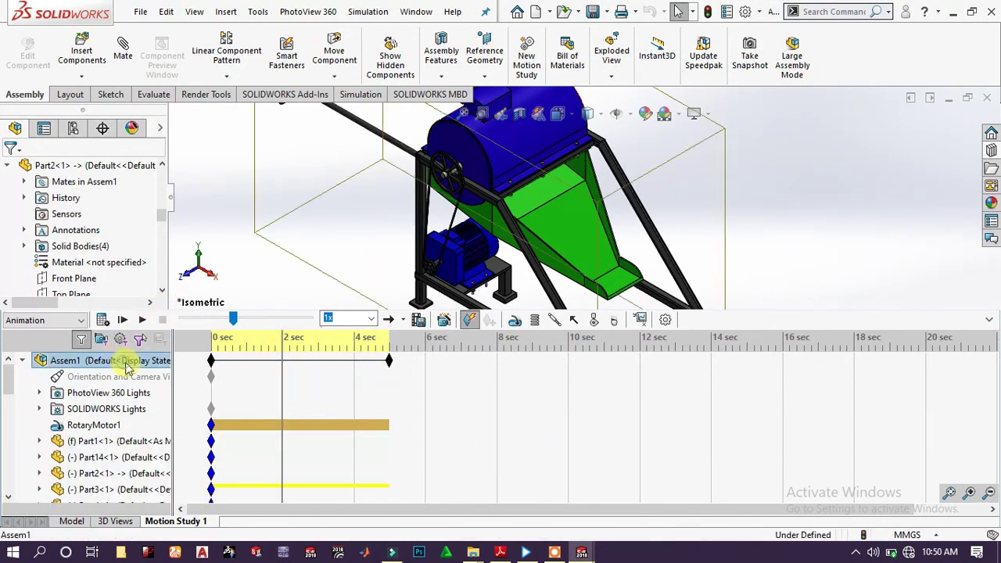
{"action": "left_click", "coordinate": [531, 154]}
{"action": "right_click", "coordinate": [533, 154]}
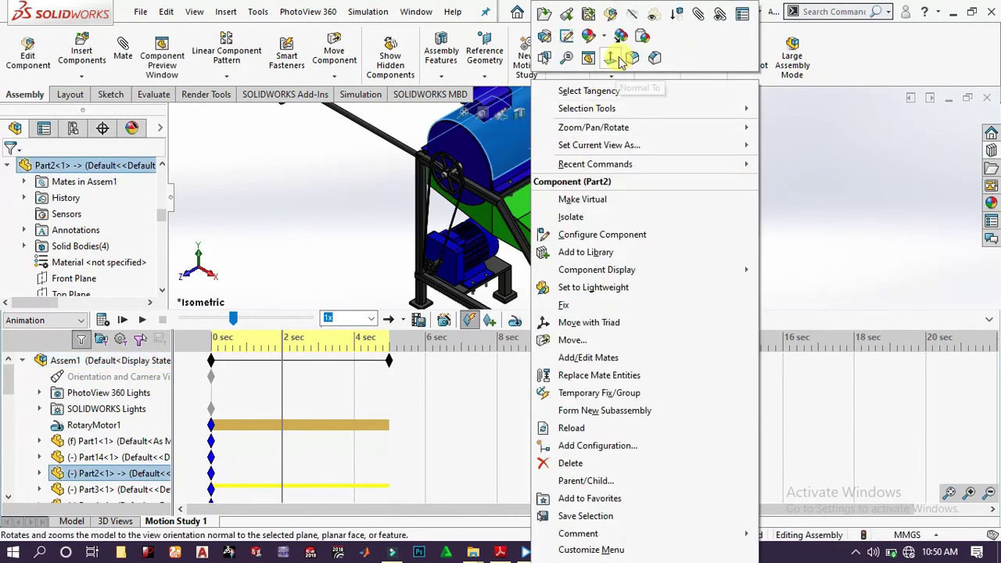
{"action": "left_click", "coordinate": [653, 15]}
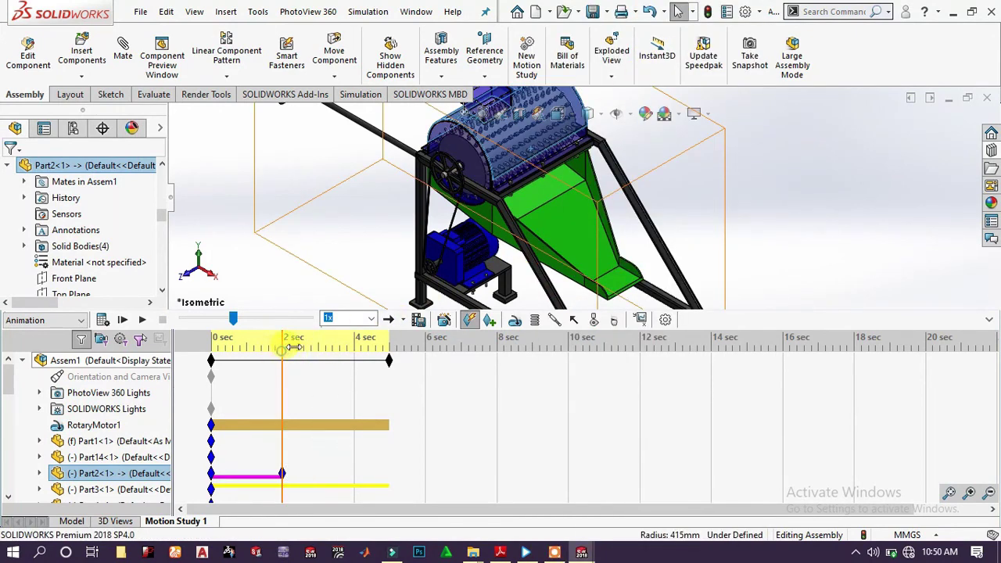
{"action": "left_click_drag", "start_coordinate": [293, 346], "coordinate": [436, 354]}
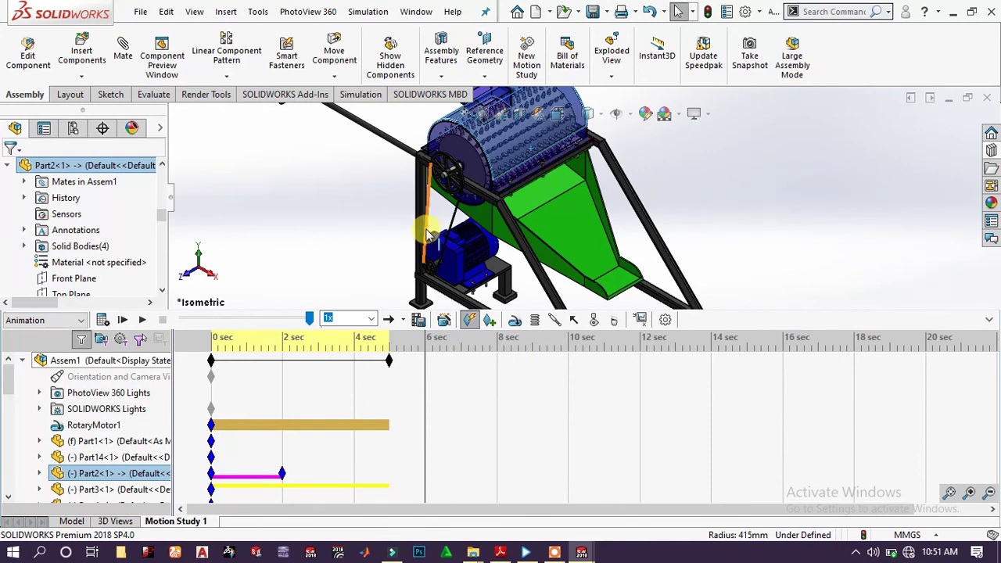
{"action": "key", "text": "space"}
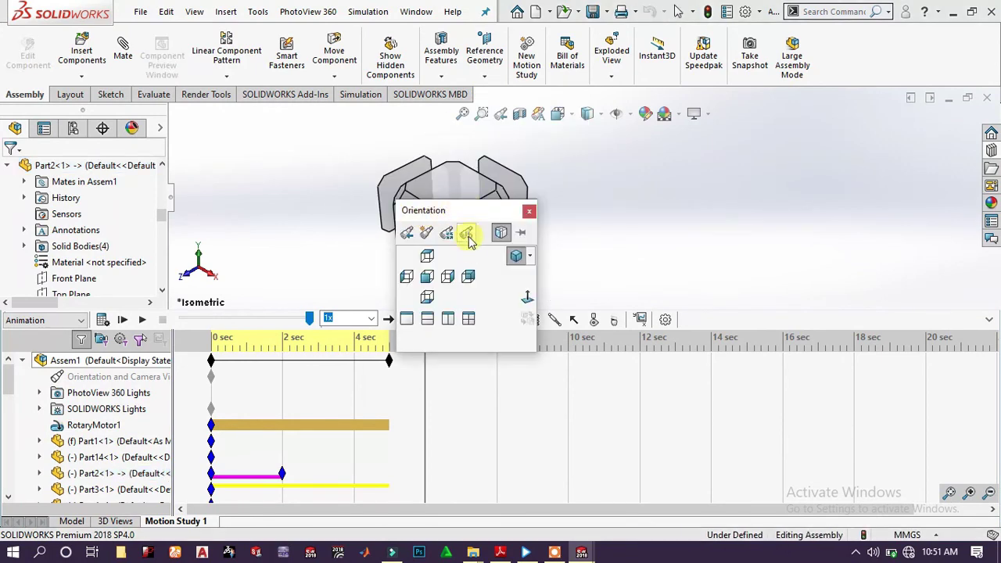
{"action": "left_click", "coordinate": [440, 278]}
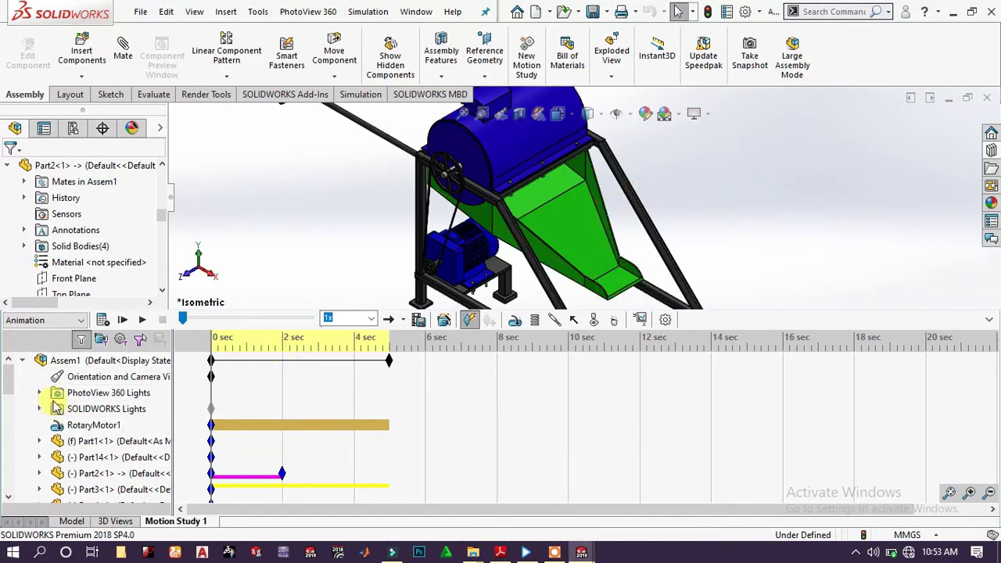
Enable view key creation for Orientation and Camera Views and add a Right view key at 8 sec
{"action": "right_click", "coordinate": [88, 378]}
{"action": "left_click", "coordinate": [157, 403]}
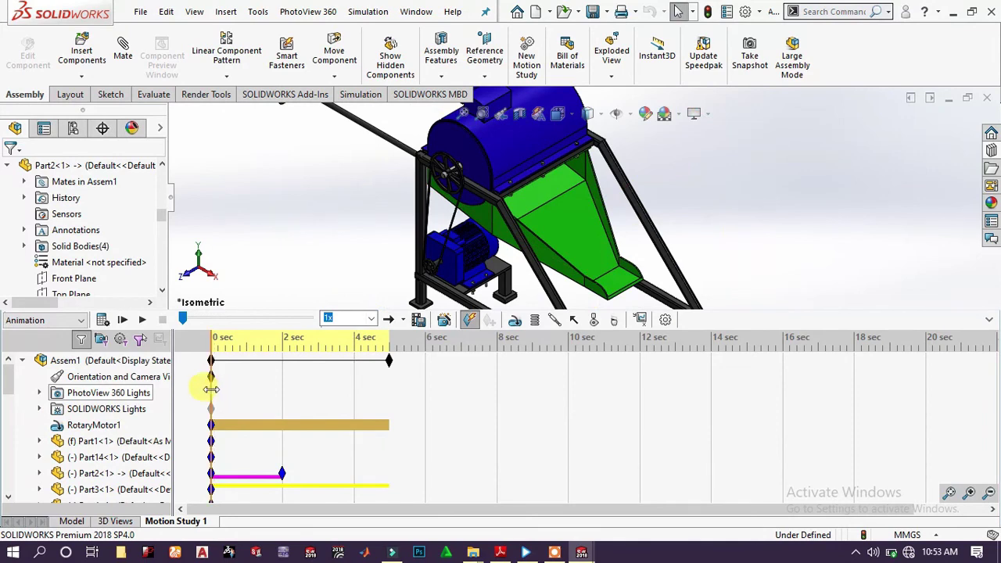
{"action": "left_click_drag", "start_coordinate": [220, 388], "coordinate": [499, 360]}
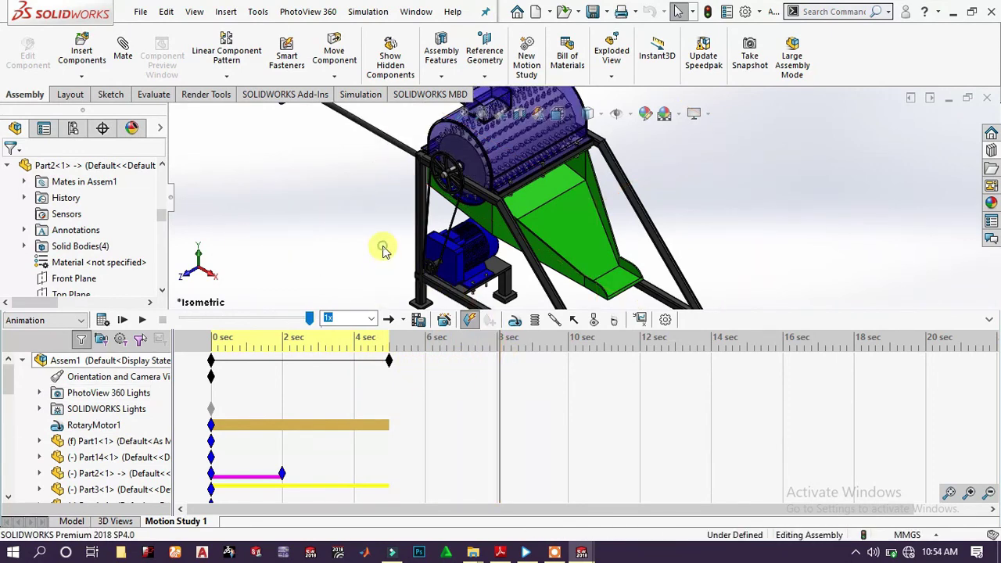
{"action": "key", "text": "space"}
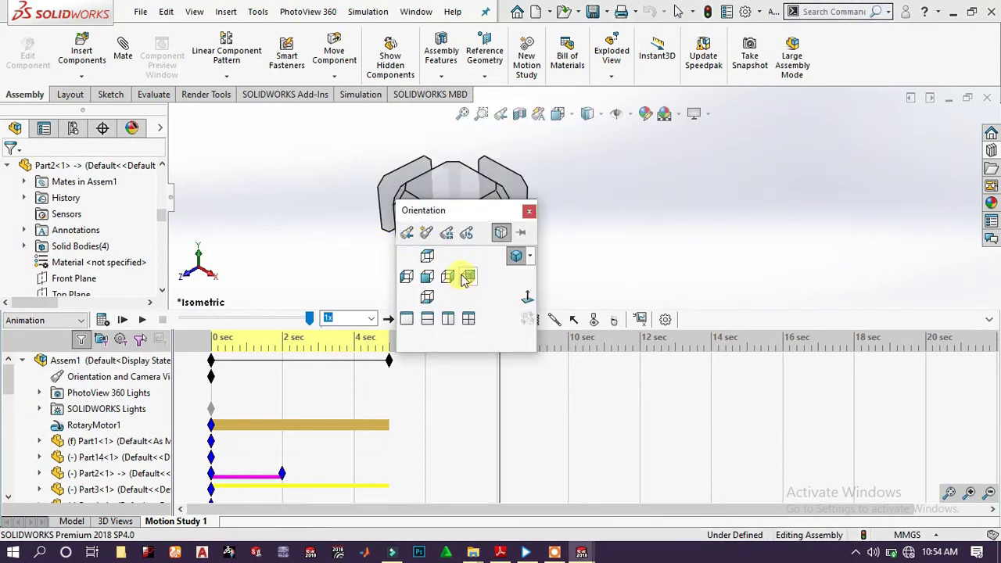
{"action": "left_click", "coordinate": [459, 279]}
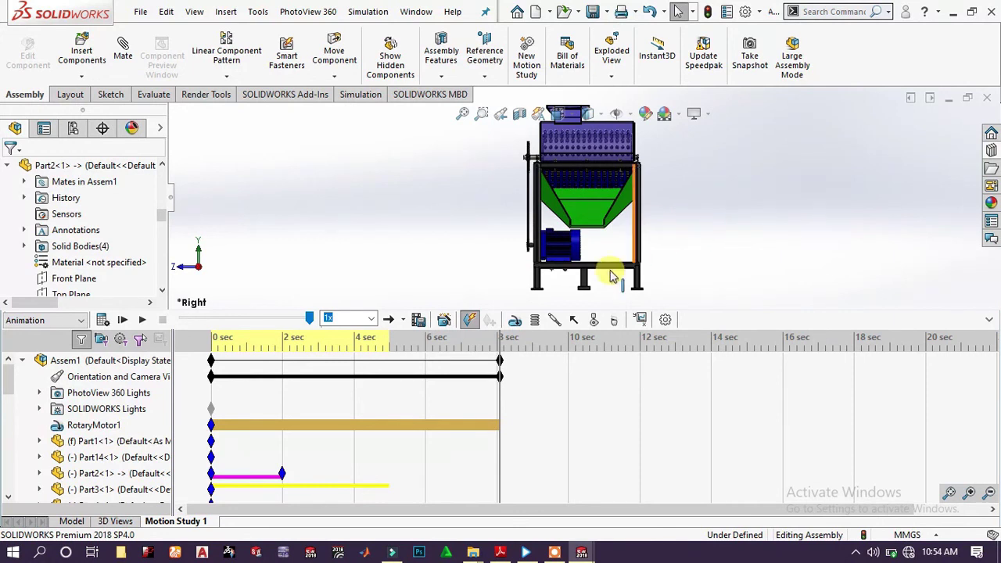
Move the time bar to 12 sec and set the machine's view orientation to Top at that time
{"action": "left_click", "coordinate": [500, 380]}
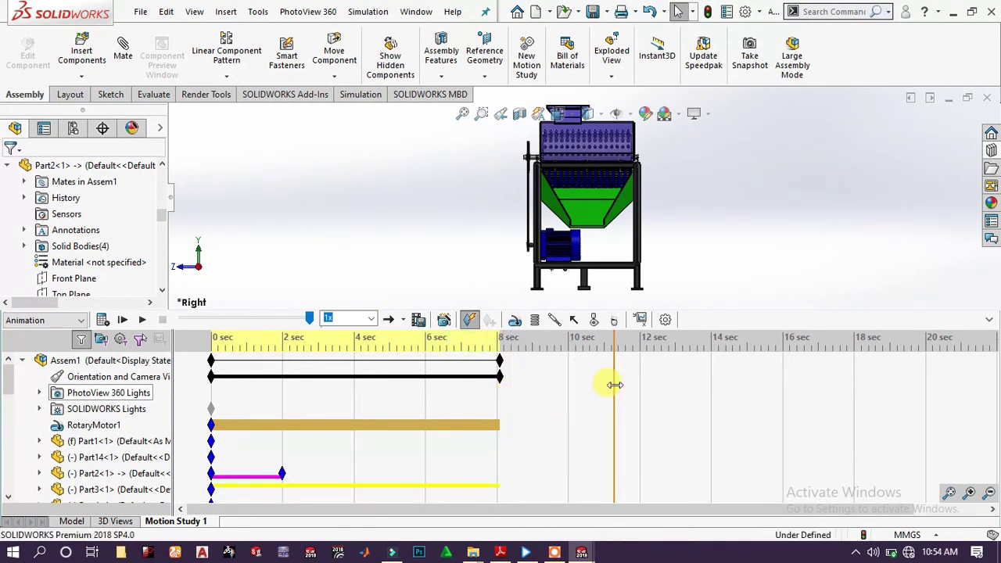
{"action": "left_click_drag", "start_coordinate": [615, 384], "coordinate": [639, 376]}
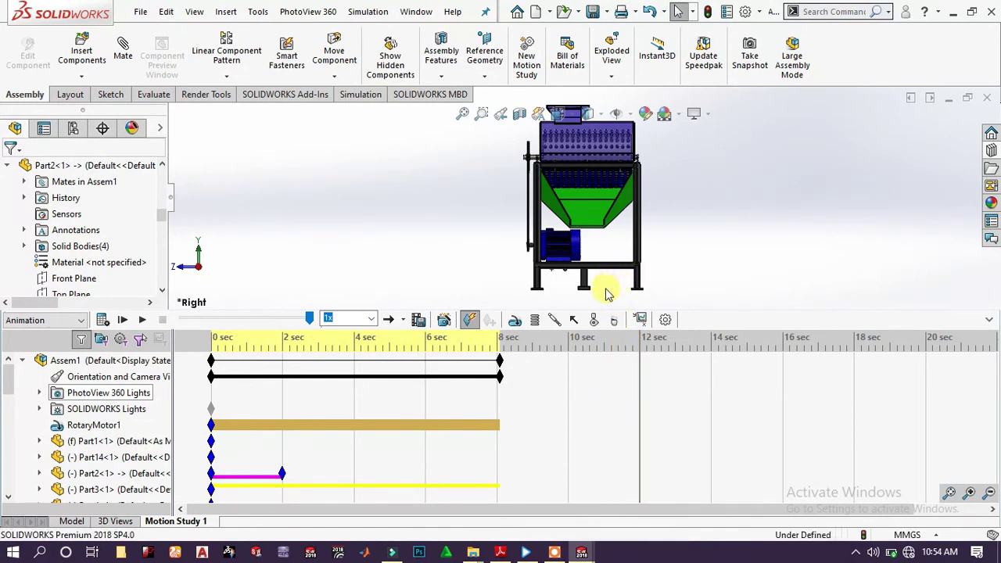
{"action": "left_click", "coordinate": [453, 252]}
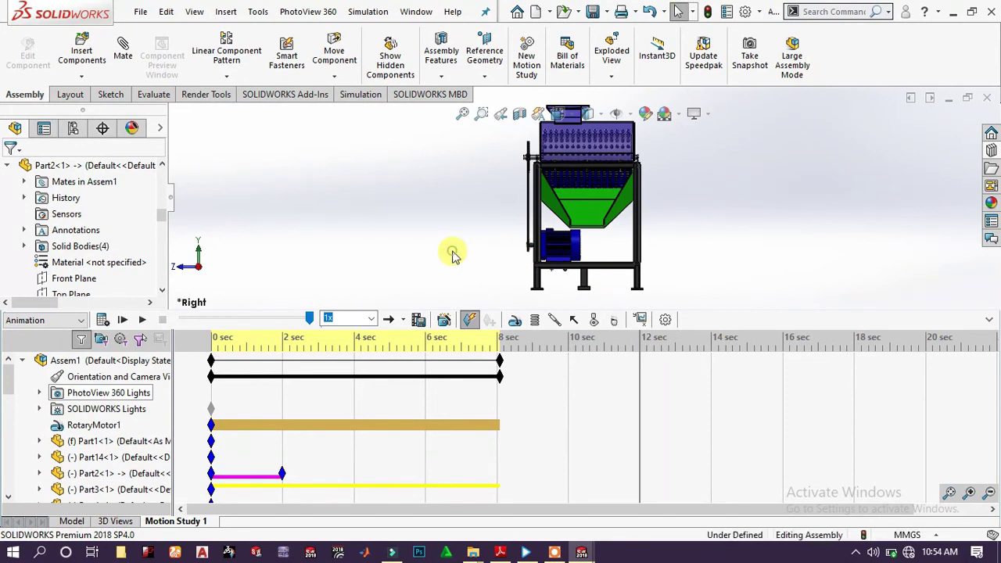
{"action": "key", "text": "space"}
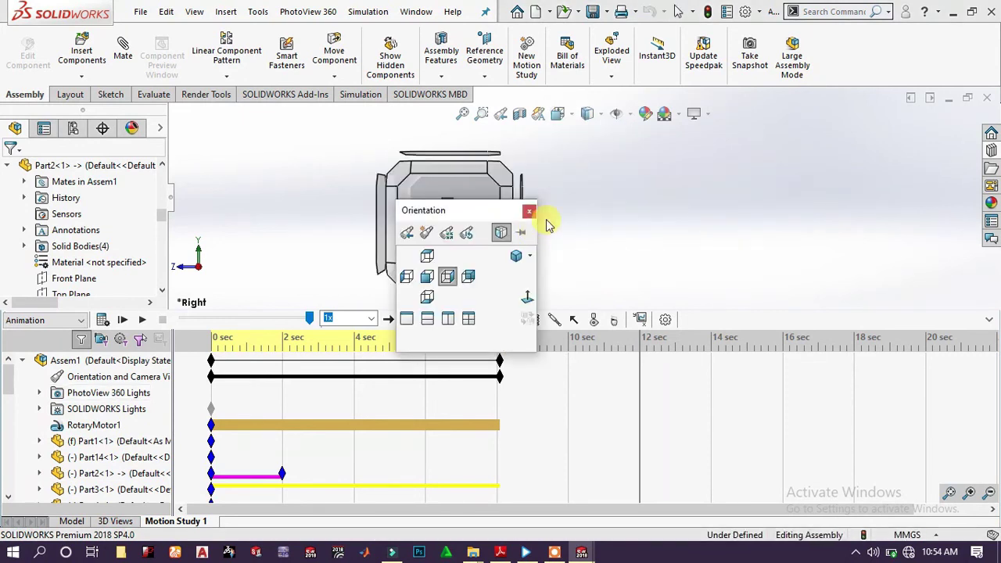
{"action": "left_click", "coordinate": [428, 257]}
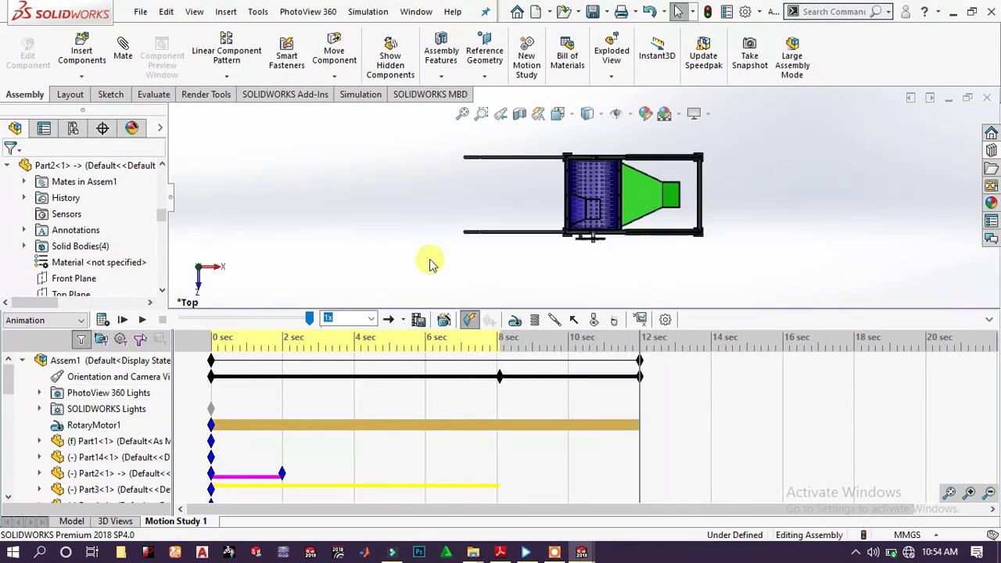
Move the time bar to 16 sec and return the machine to the Isometric view at that time
{"action": "left_click", "coordinate": [643, 388]}
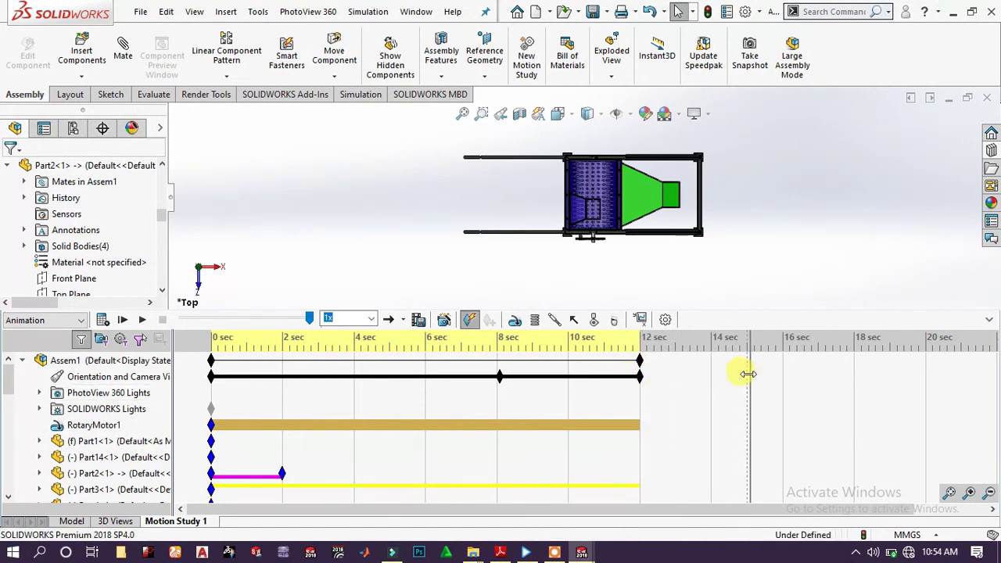
{"action": "left_click_drag", "start_coordinate": [750, 373], "coordinate": [782, 364]}
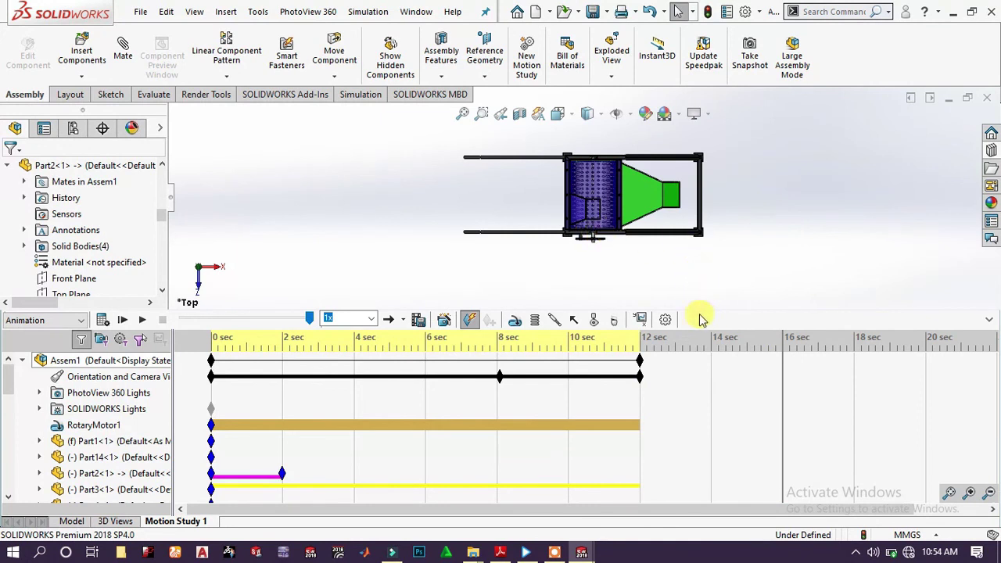
{"action": "key", "text": "space"}
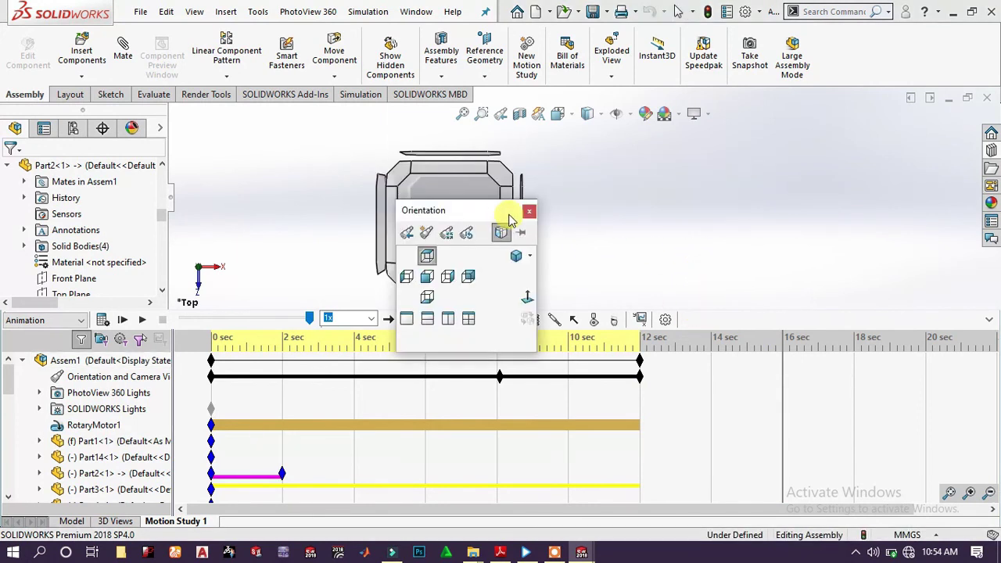
{"action": "left_click", "coordinate": [443, 292]}
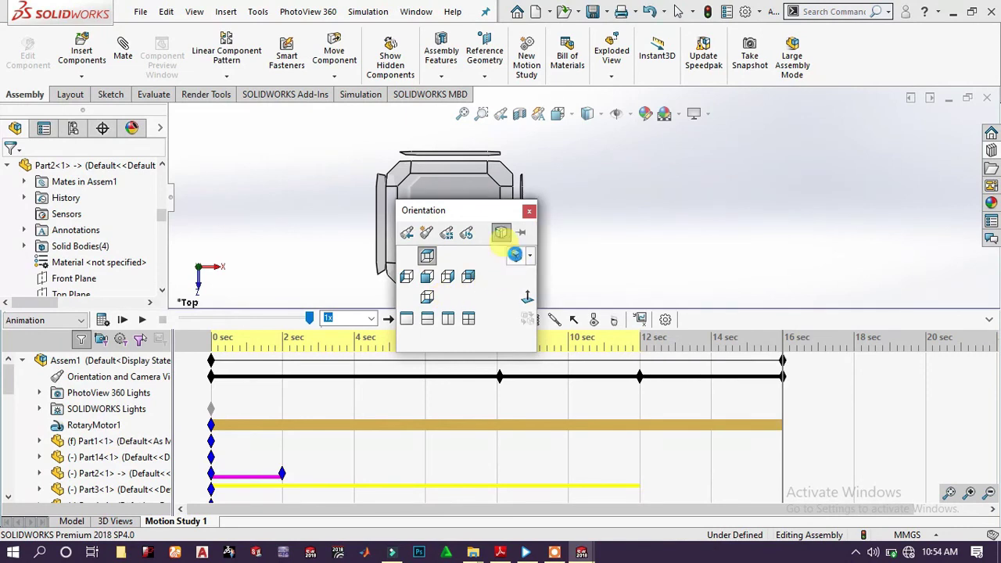
{"action": "left_click", "coordinate": [515, 255]}
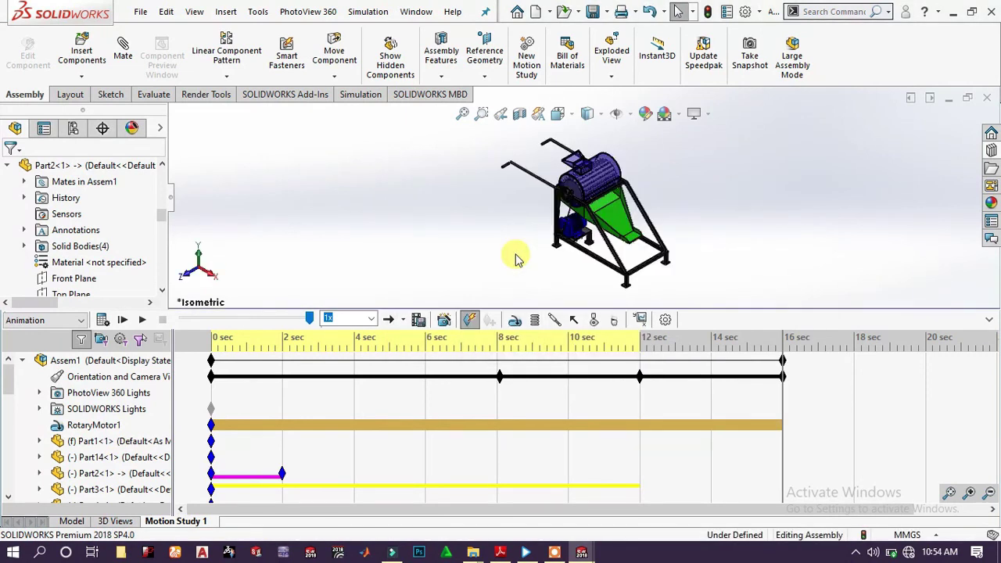
{"action": "key", "text": "space"}
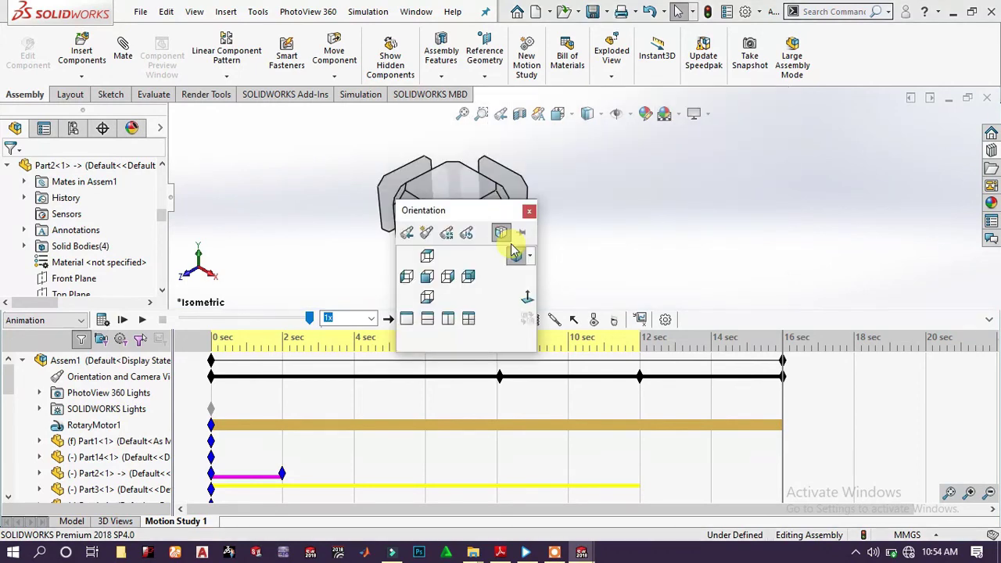
{"action": "left_click", "coordinate": [516, 260]}
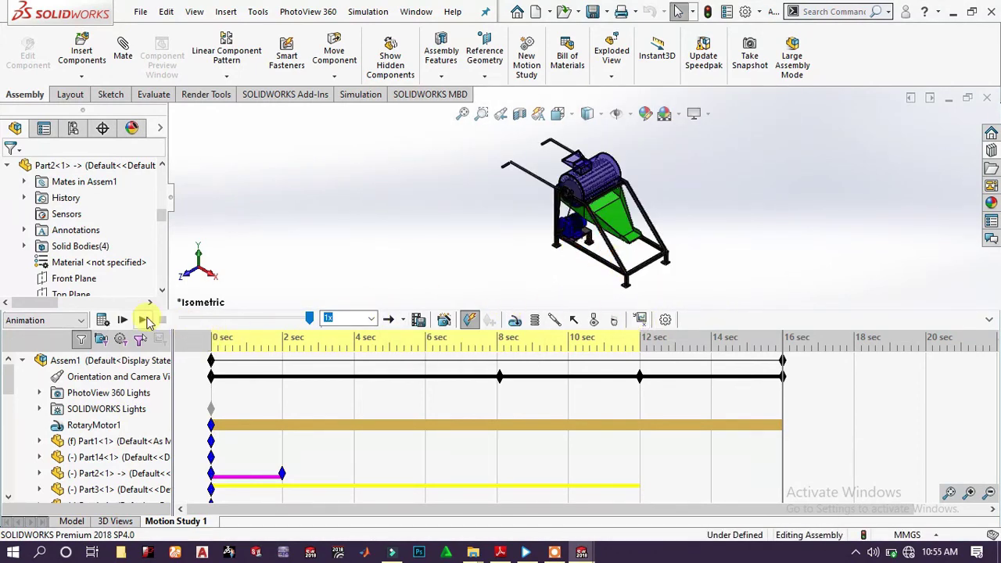
Play the motion study, collapse the timeline to enlarge the model view, and play the animation again
{"action": "left_click", "coordinate": [147, 321]}
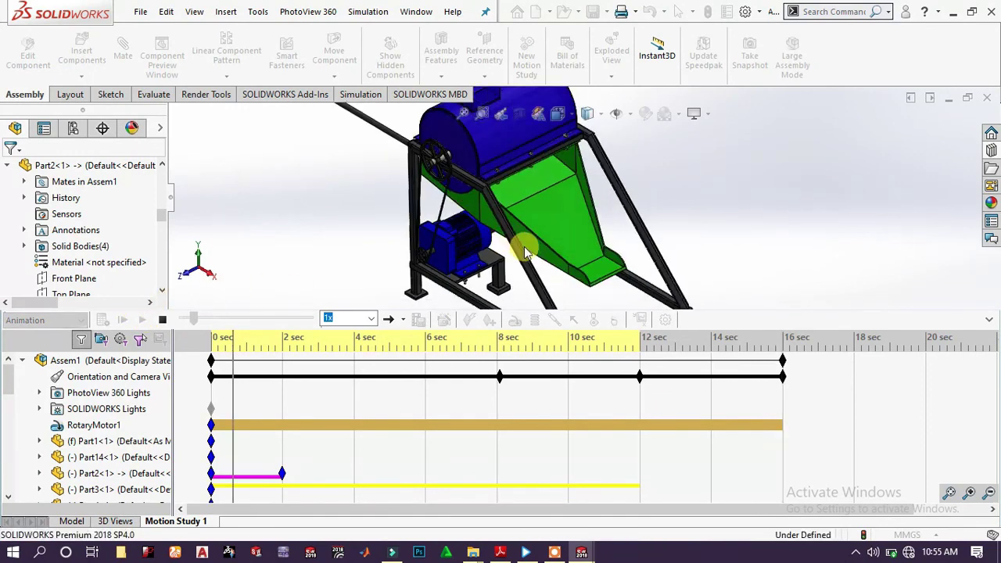
{"action": "left_click", "coordinate": [988, 319]}
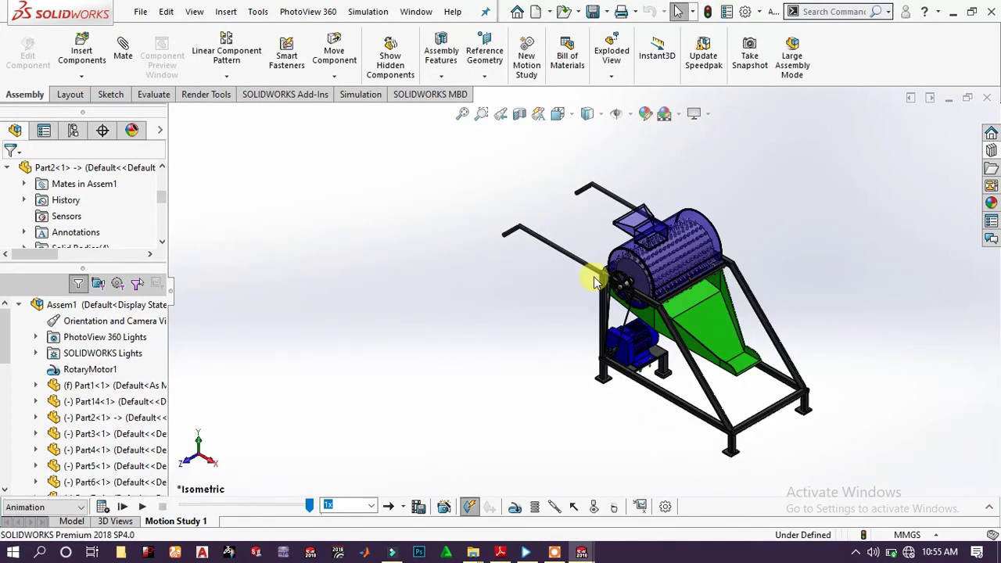
{"action": "left_click", "coordinate": [143, 507]}
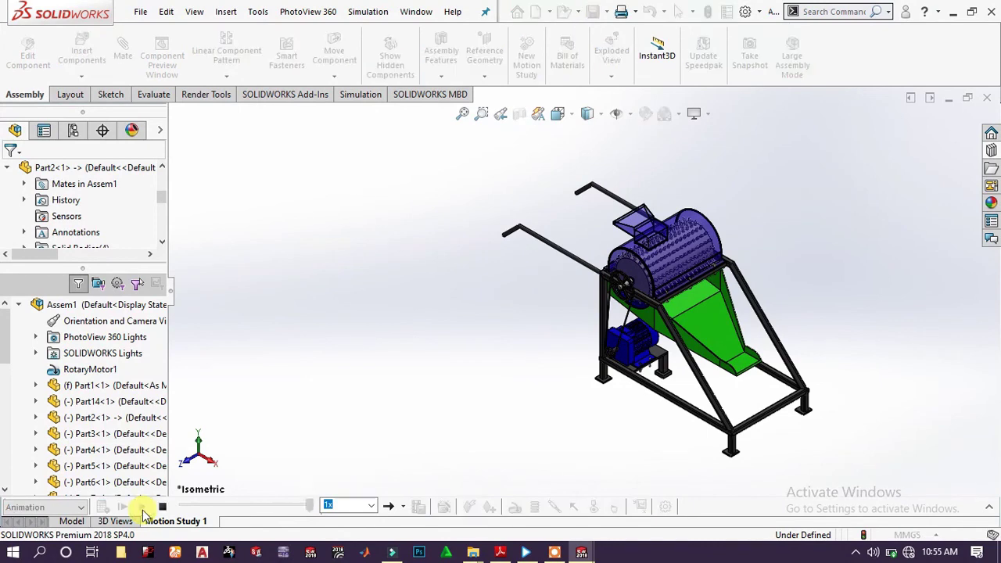